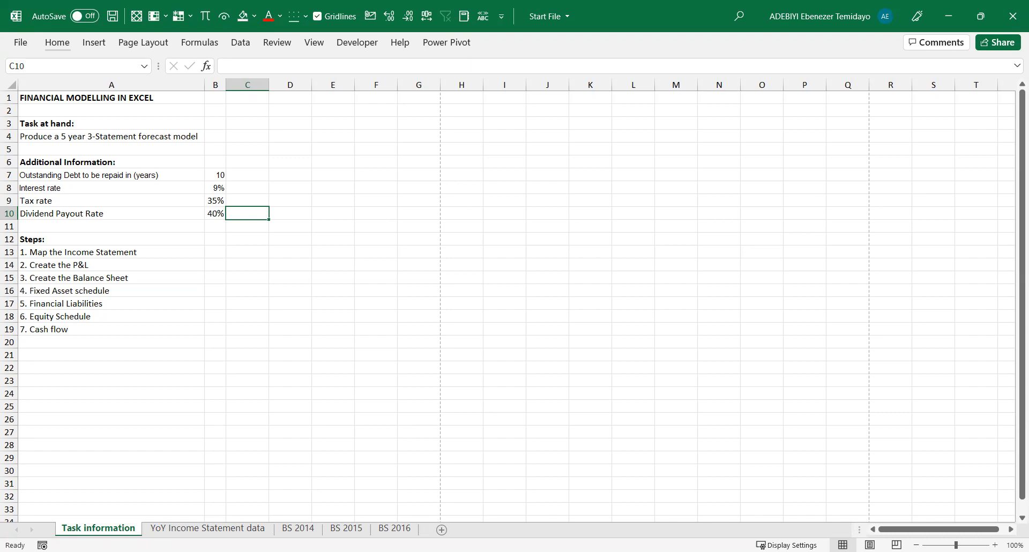
key(alt+Tab)
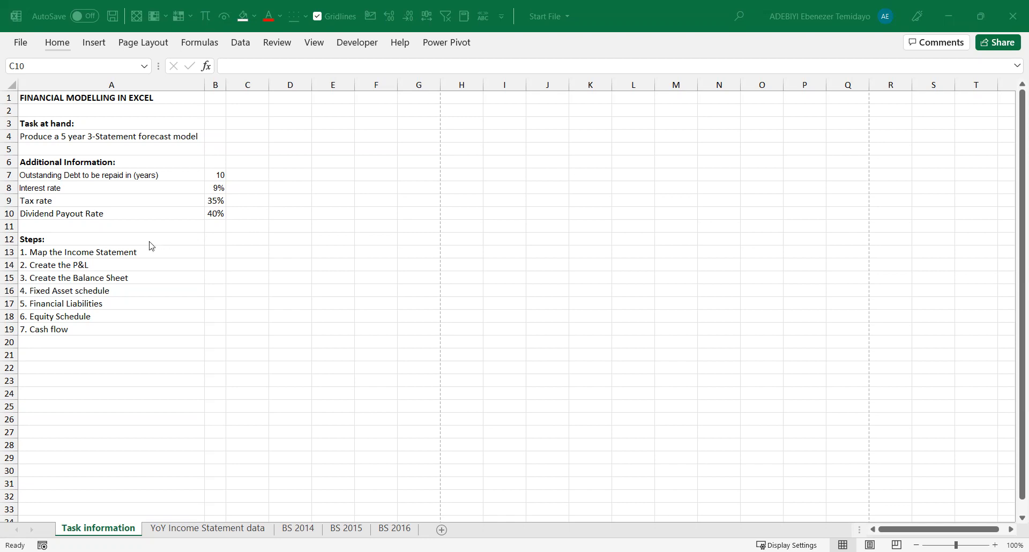
key(alt+Tab)
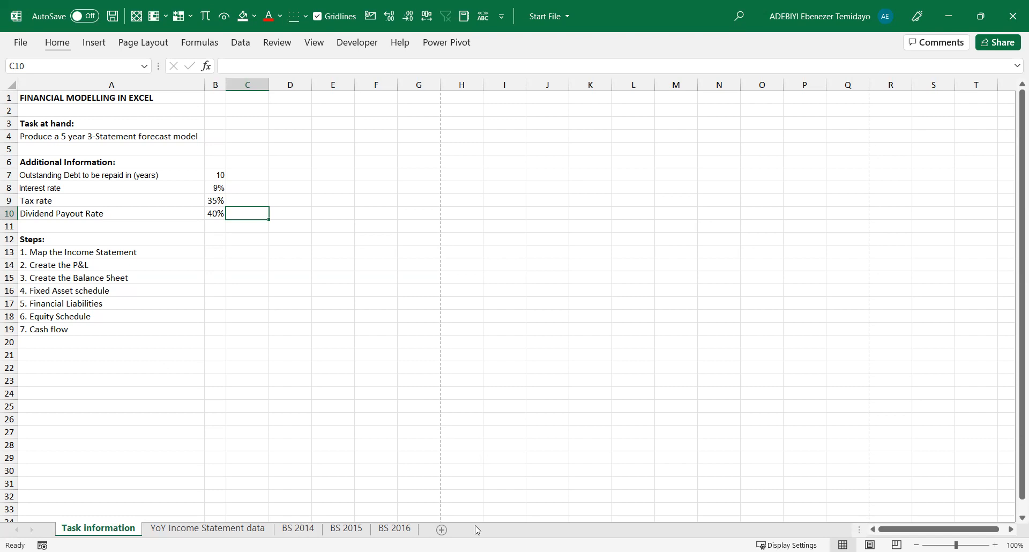
click(178, 199)
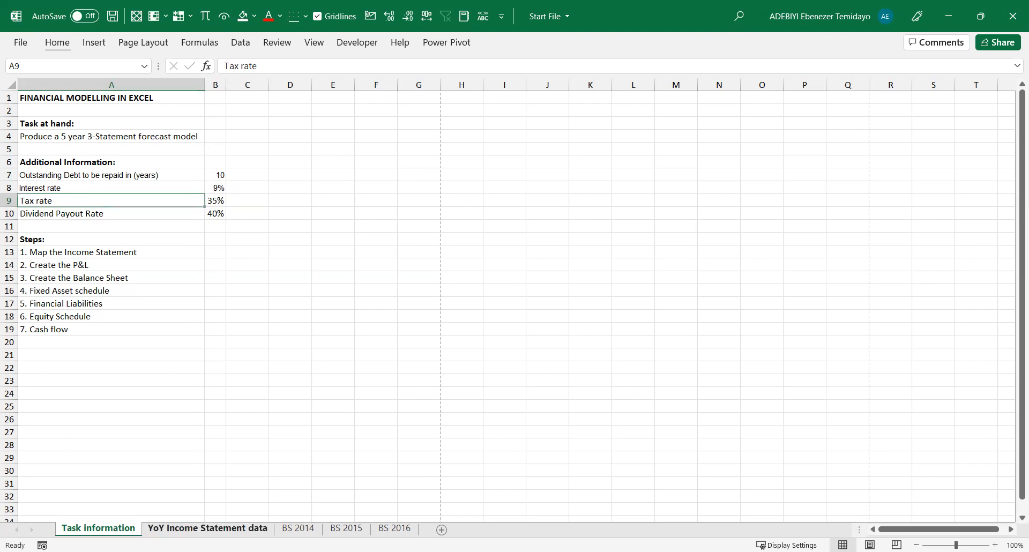
Examine the date, financials and amount columns on the YoY Income Statement data sheet, from the first records to the last
click(207, 527)
scroll(195, 364, up, 15)
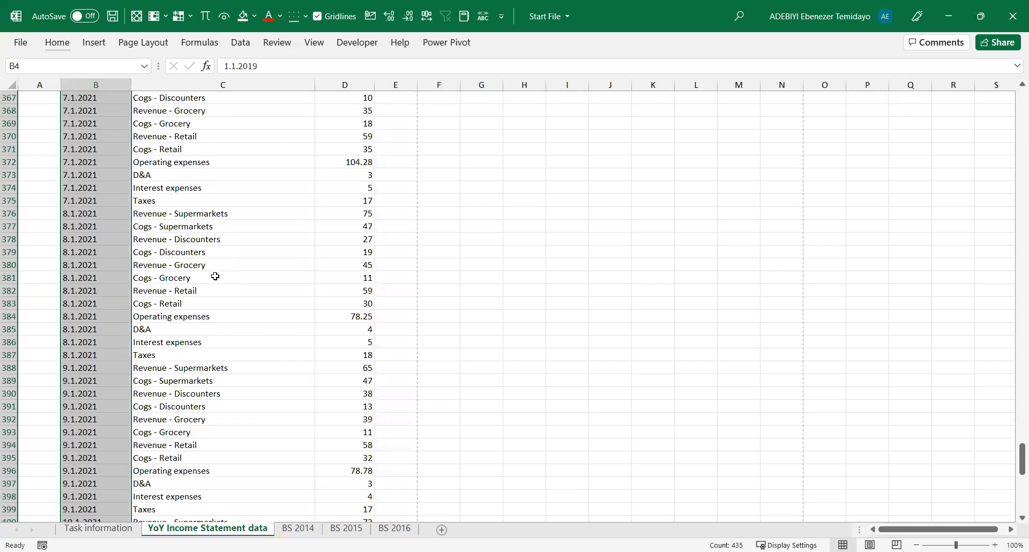
click(214, 275)
key(ctrl+Up)
key(ctrl+Up)
key(ctrl+Down)
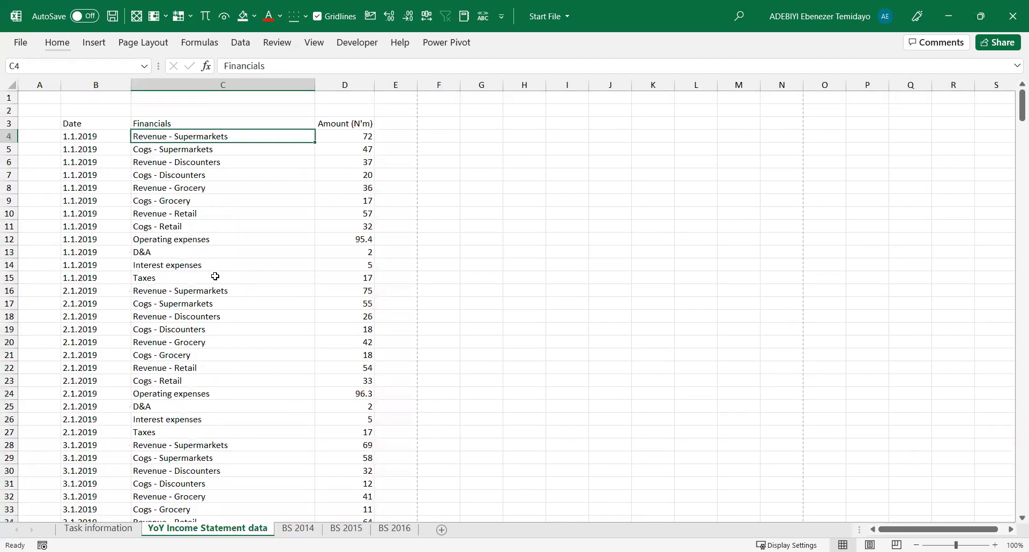
key(Left)
key(Down)
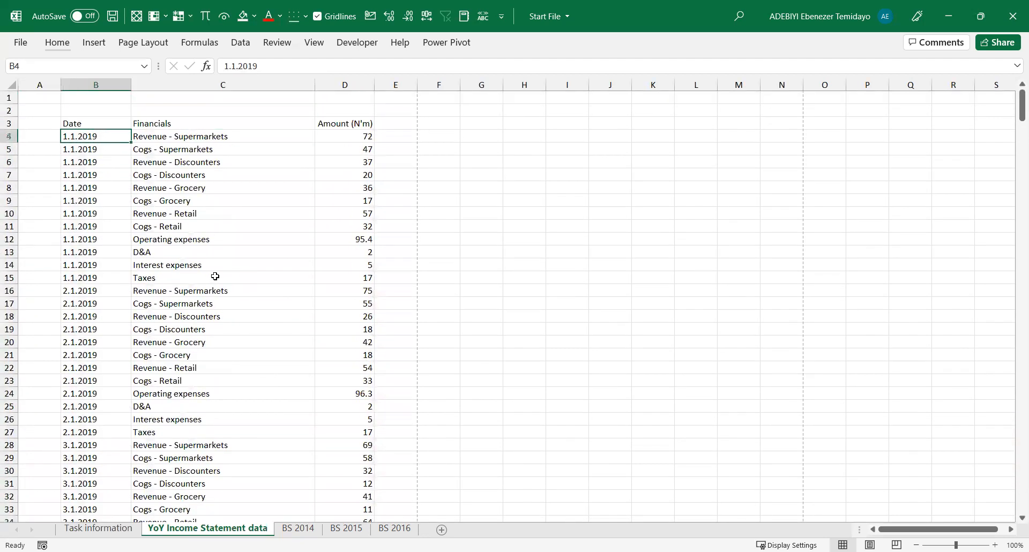
key(ctrl+Down)
key(Down)
key(Down)
key(ctrl+Up)
key(ctrl+Up)
key(Down)
key(Right)
key(Right)
key(Down)
key(Down)
key(Left)
key(Up)
key(Up)
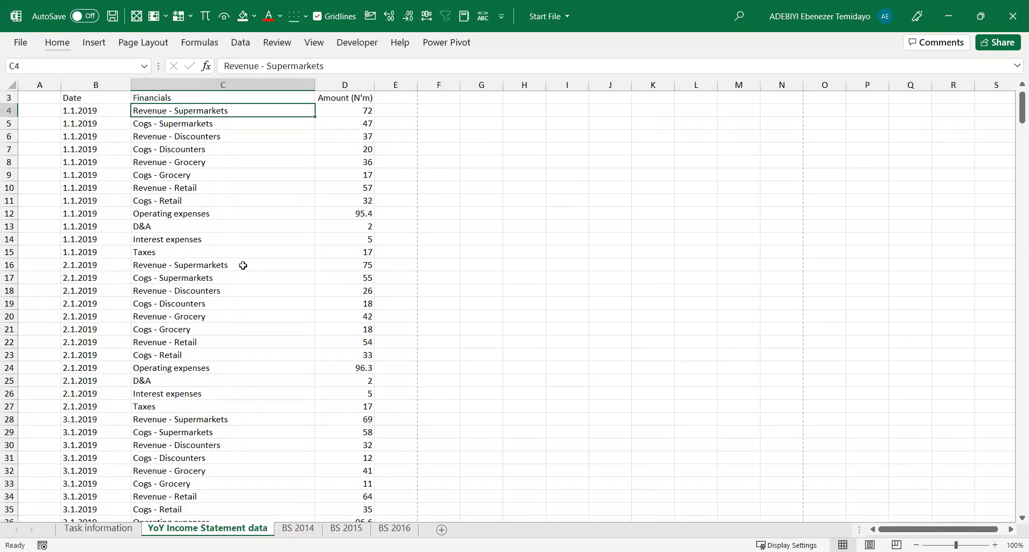
Rename the BS 2014 sheet as BS 2019
key(ctrl+Page_Down)
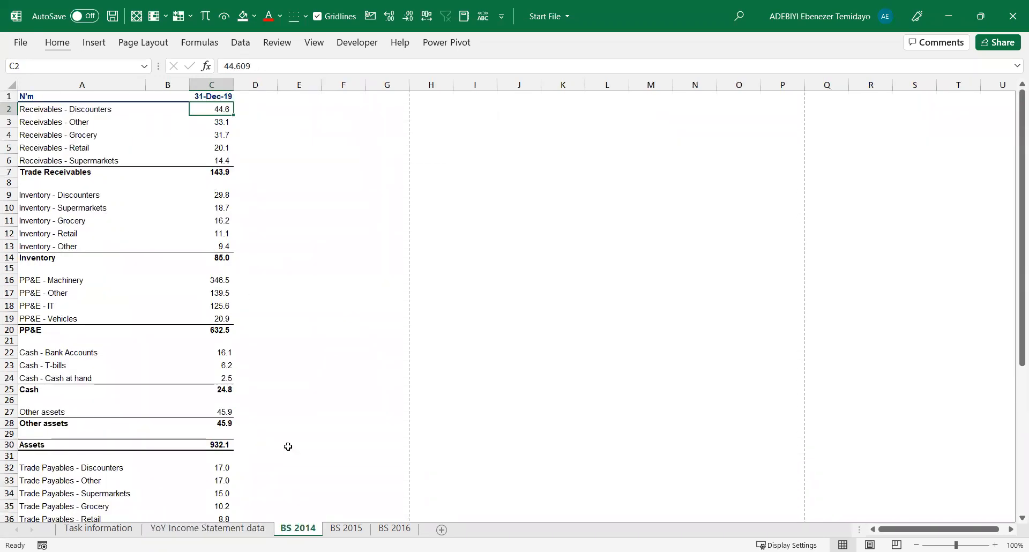
click(317, 527)
click(317, 526)
double_click(317, 526)
click(313, 528)
key(Delete)
text(9)
key(Return)
Rename the BS 2015 sheet as BS 2020
click(359, 528)
key(Right)
key(shift+Left)
key(shift+Left)
text(20)
key(Return)
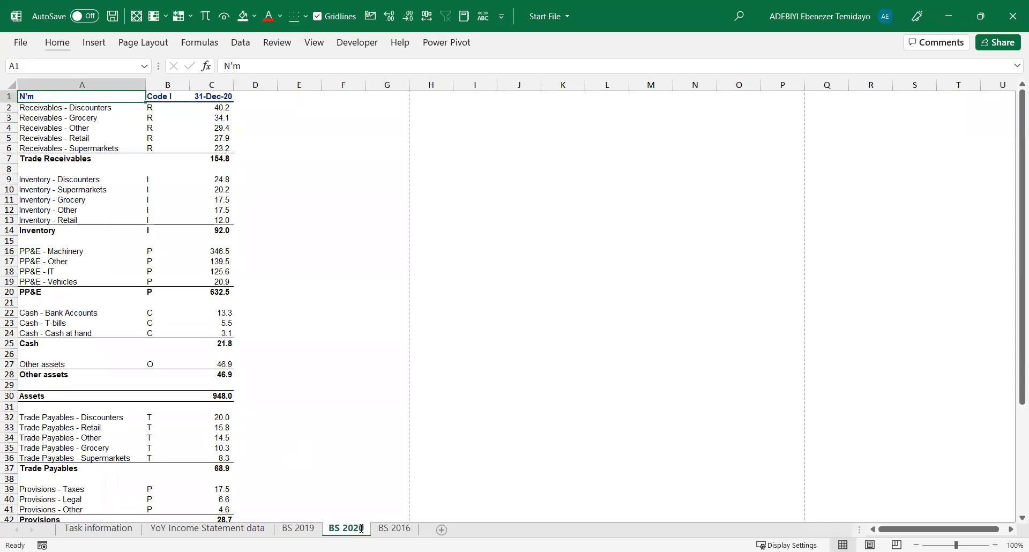
Rename the BS 2016 sheet as BS 2021
double_click(399, 528)
drag(402, 528, 412, 528)
text(21)
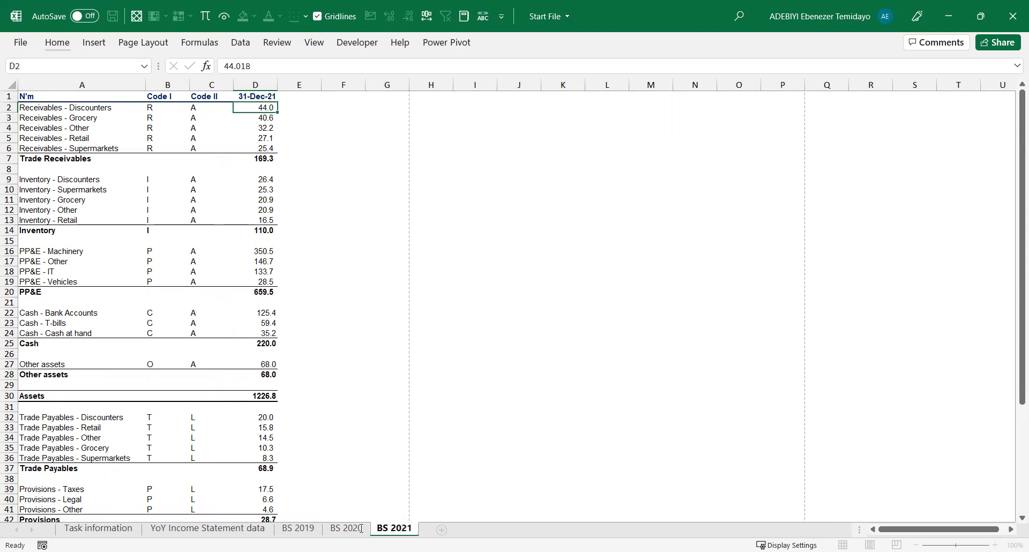
key(Return)
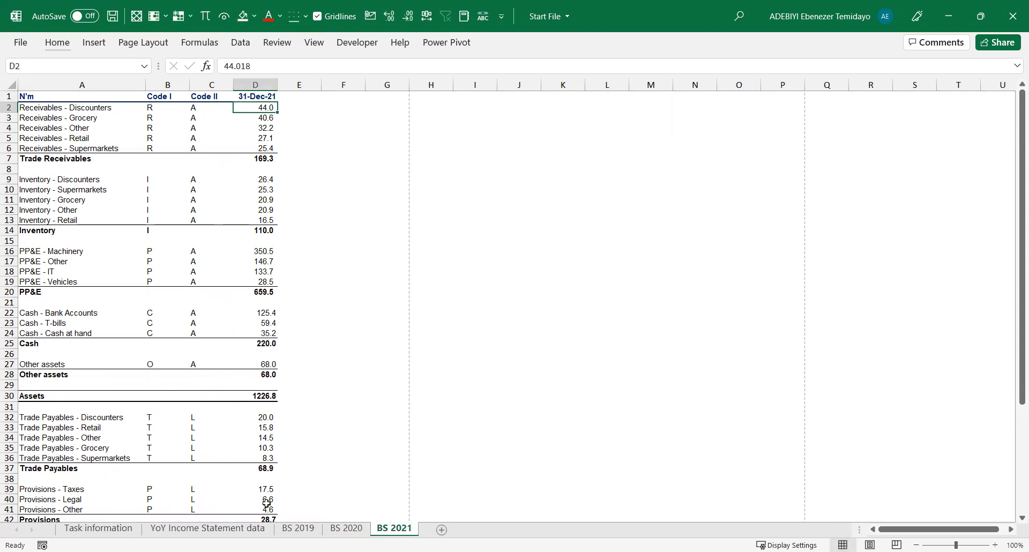
Review the debt repayment, interest, tax and dividend payout assumptions and the list of steps on the Task information sheet
click(208, 528)
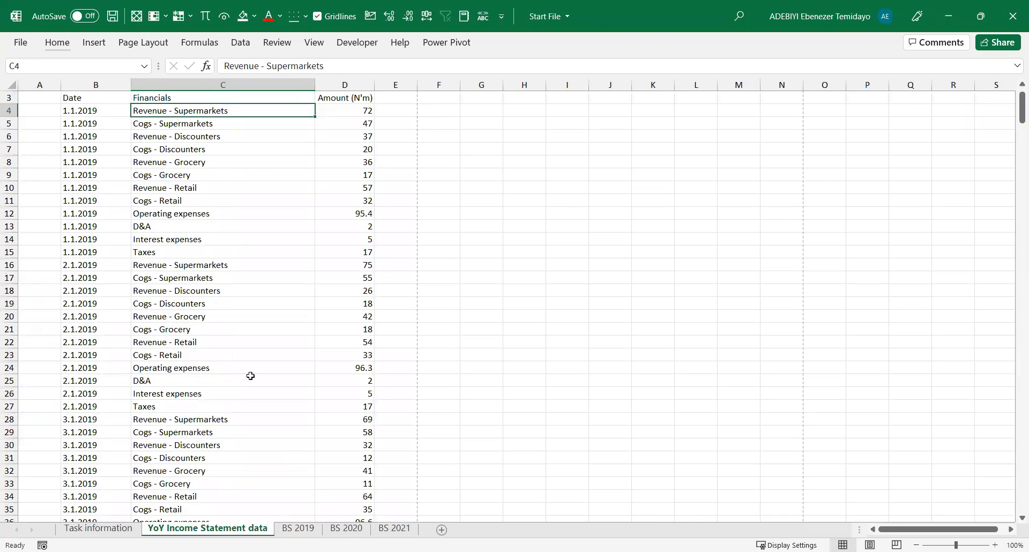
click(122, 531)
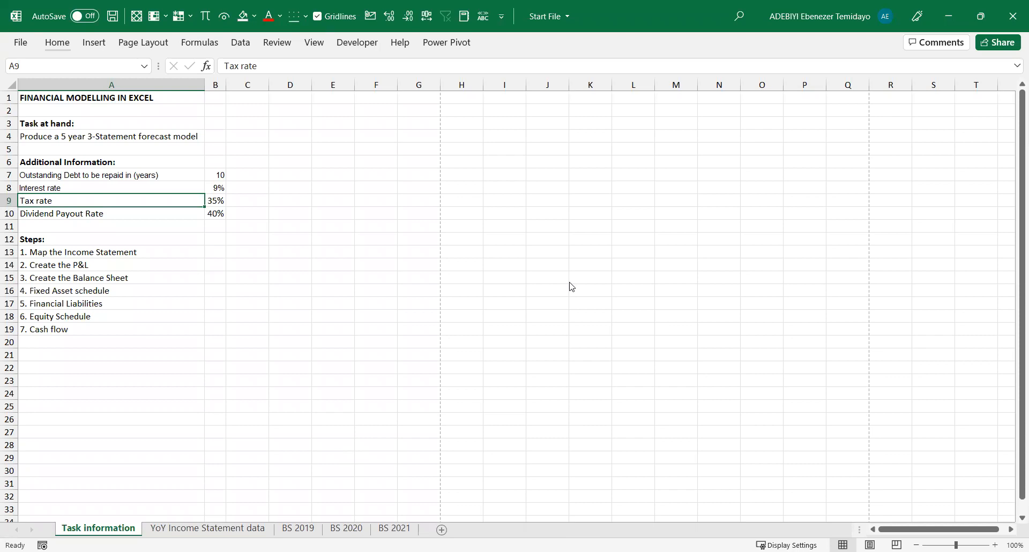
click(134, 175)
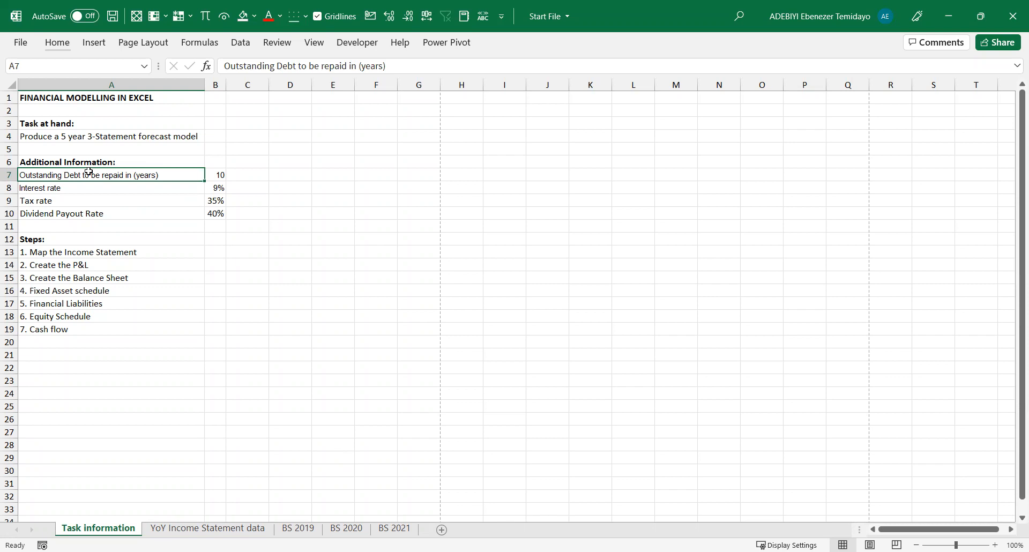
click(216, 175)
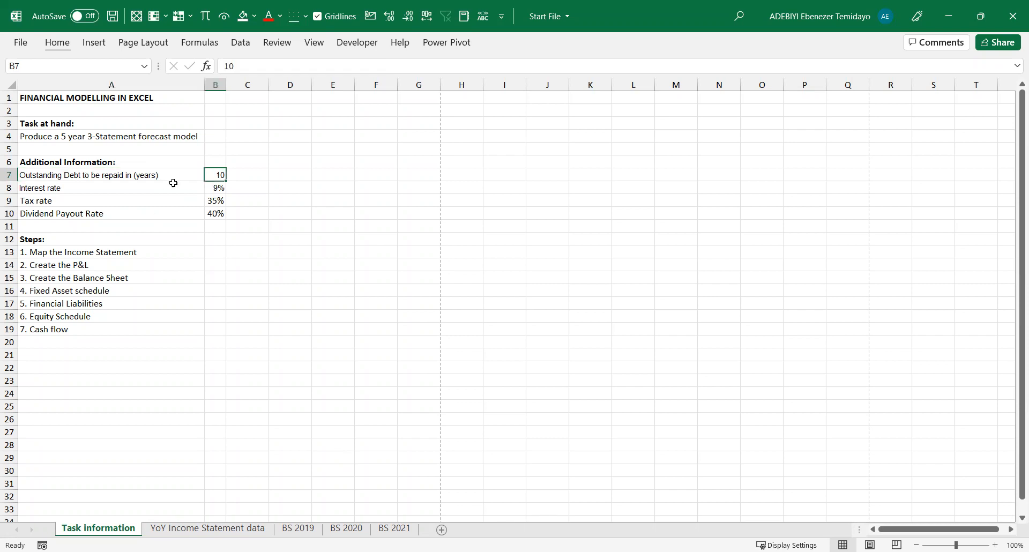
click(88, 190)
click(212, 188)
click(150, 202)
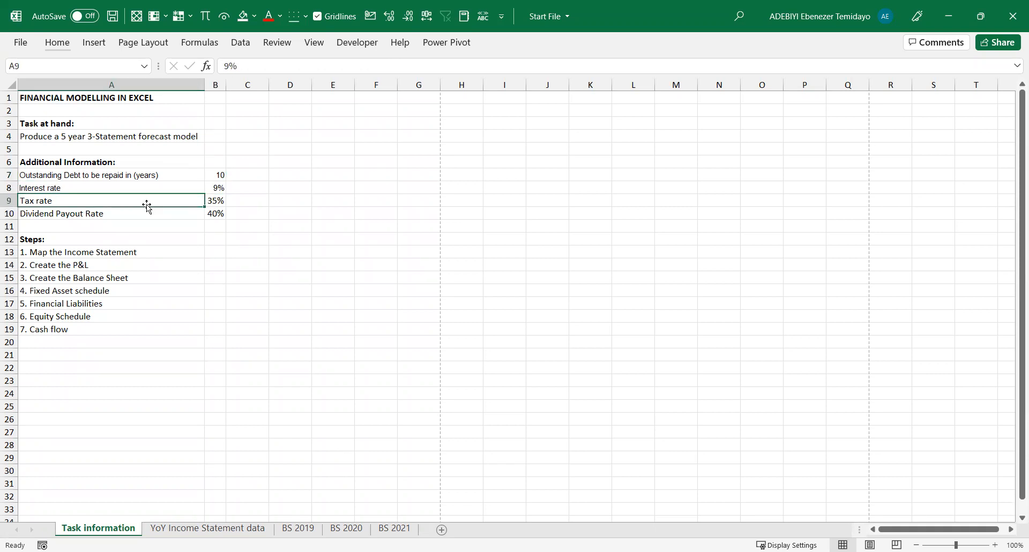
click(217, 201)
click(153, 218)
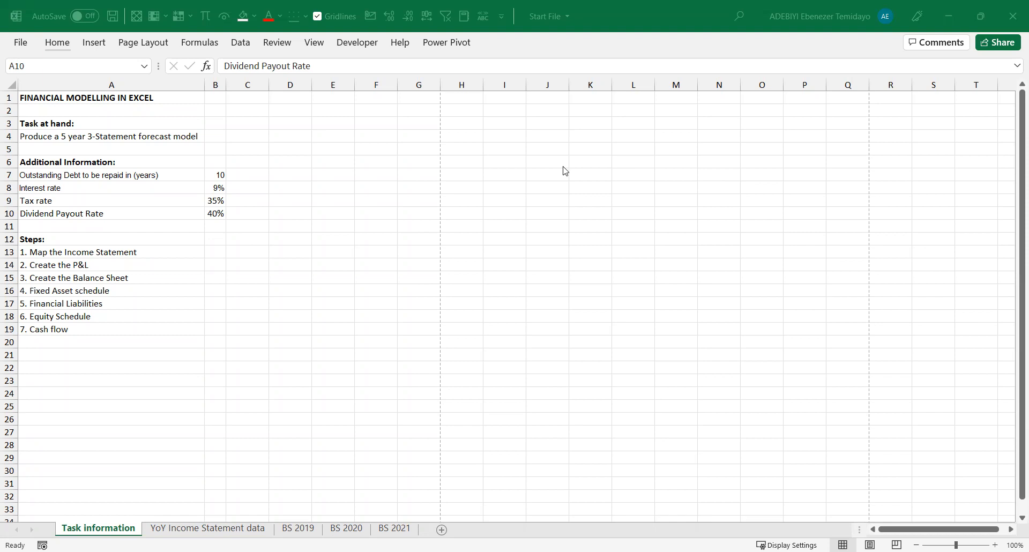
click(88, 268)
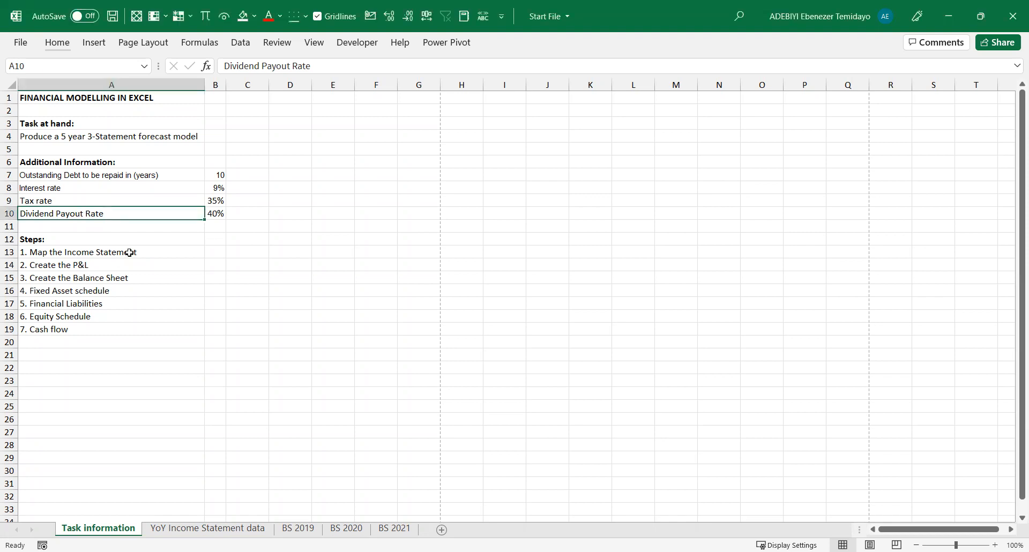
click(99, 255)
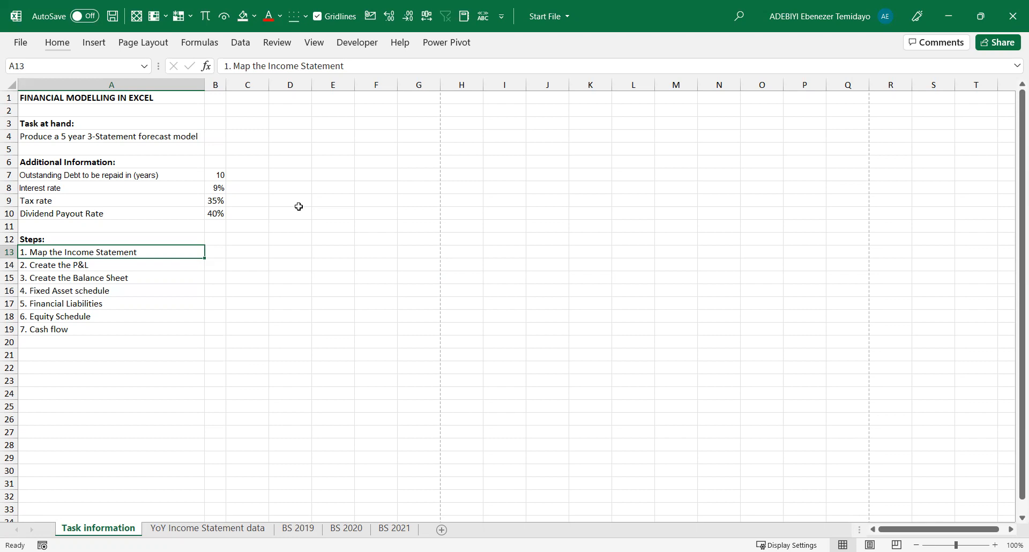
drag(125, 254, 123, 326)
click(124, 254)
click(170, 519)
Examine the repeating revenue, COGS and expense line items in the Financials column of the YoY Income Statement data sheet
click(187, 530)
click(225, 301)
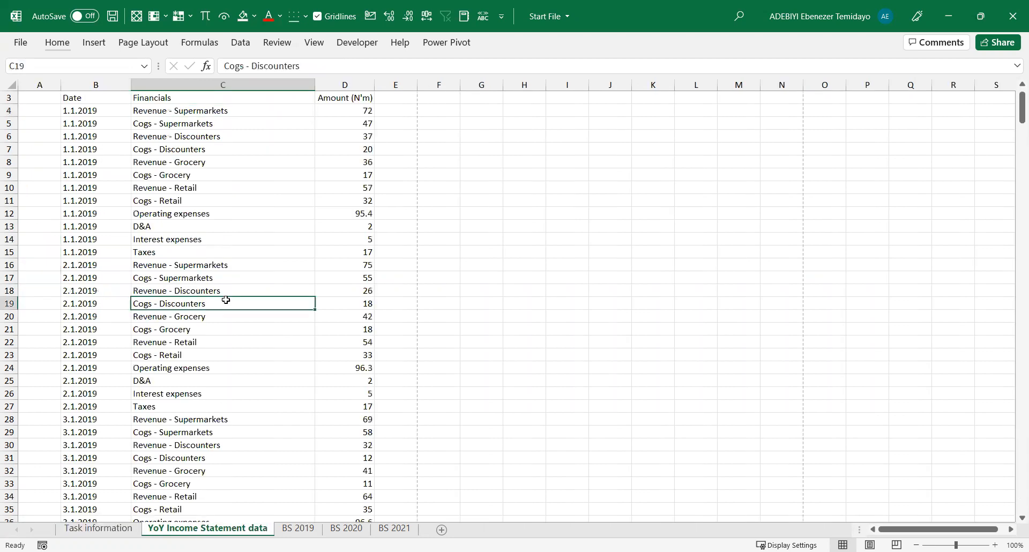
key(Up)
key(Up)
key(Up)
key(Up)
key(Up)
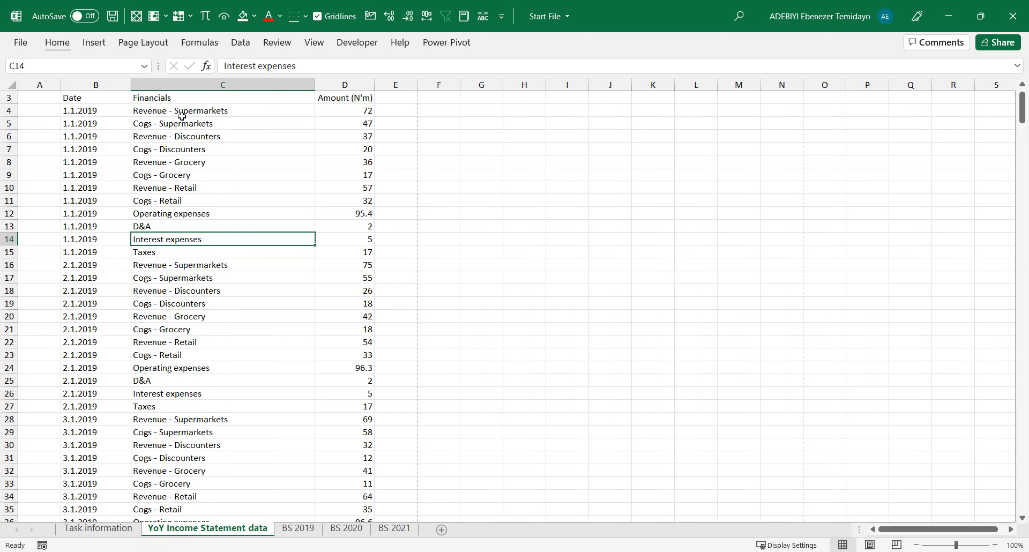
scroll(202, 267, down, 6)
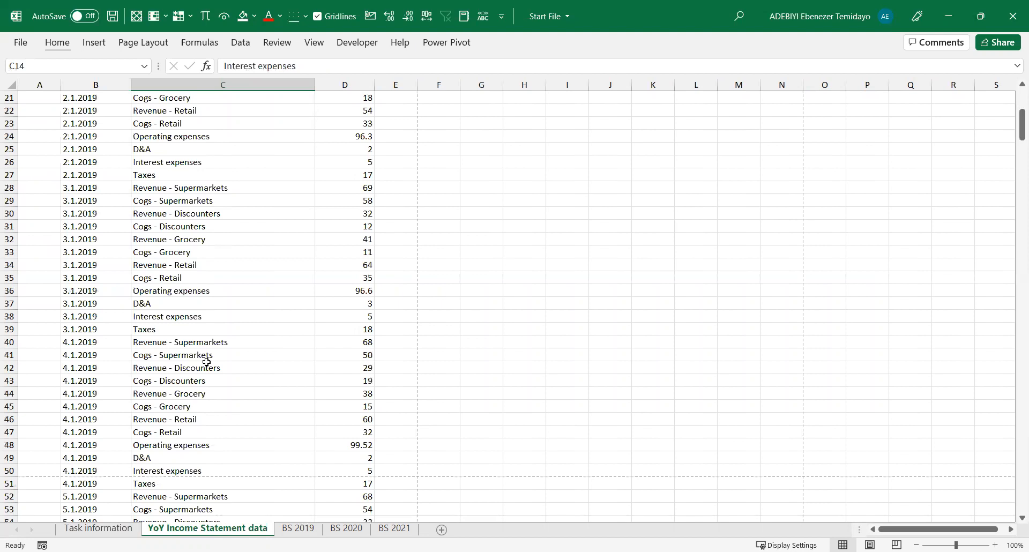
scroll(206, 362, up, 5)
scroll(206, 362, up, 2)
Go through the modelling steps on the Task information sheet, from mapping the income statement to the cash flow
key(ctrl+Page_Up)
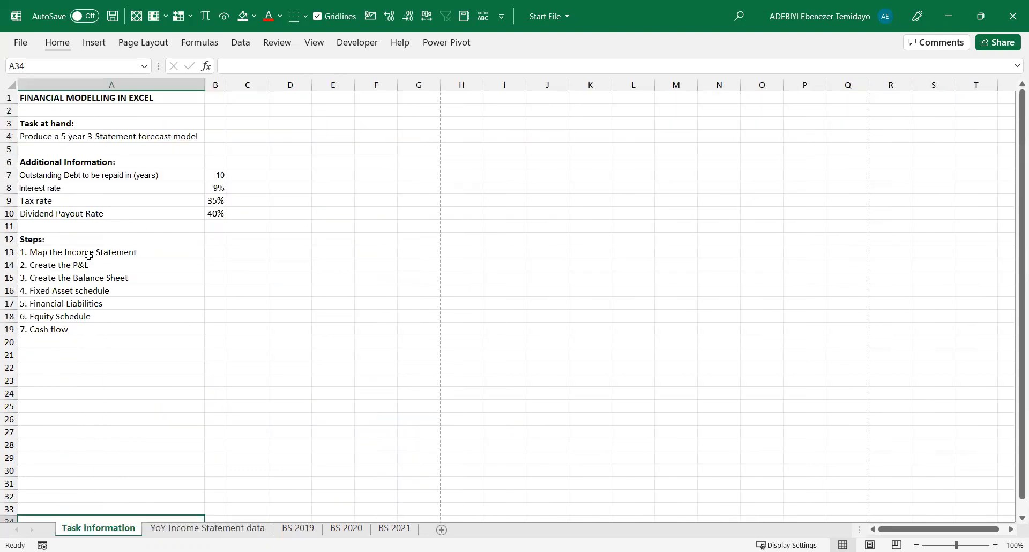
click(109, 250)
click(100, 266)
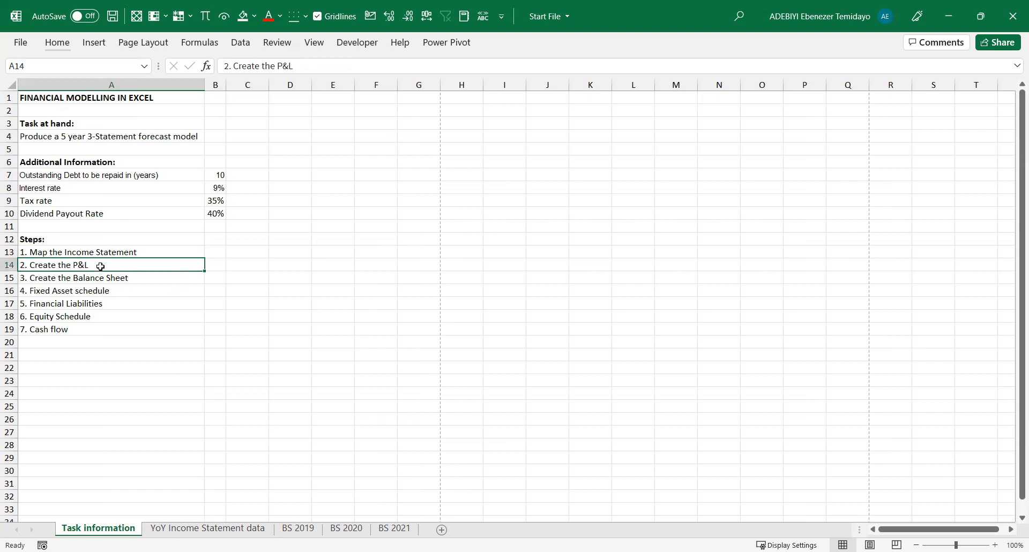
click(120, 279)
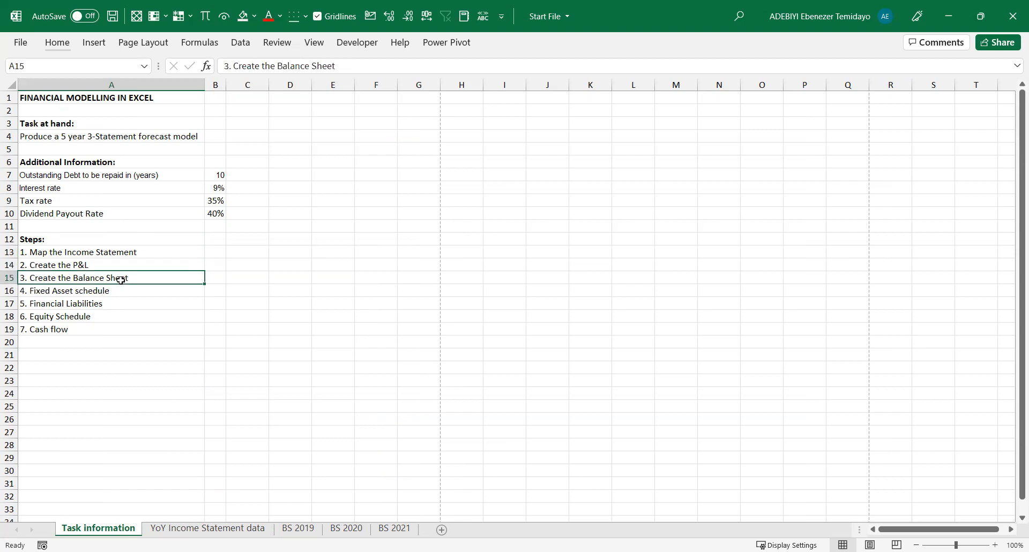
click(66, 292)
click(65, 307)
click(64, 320)
click(74, 332)
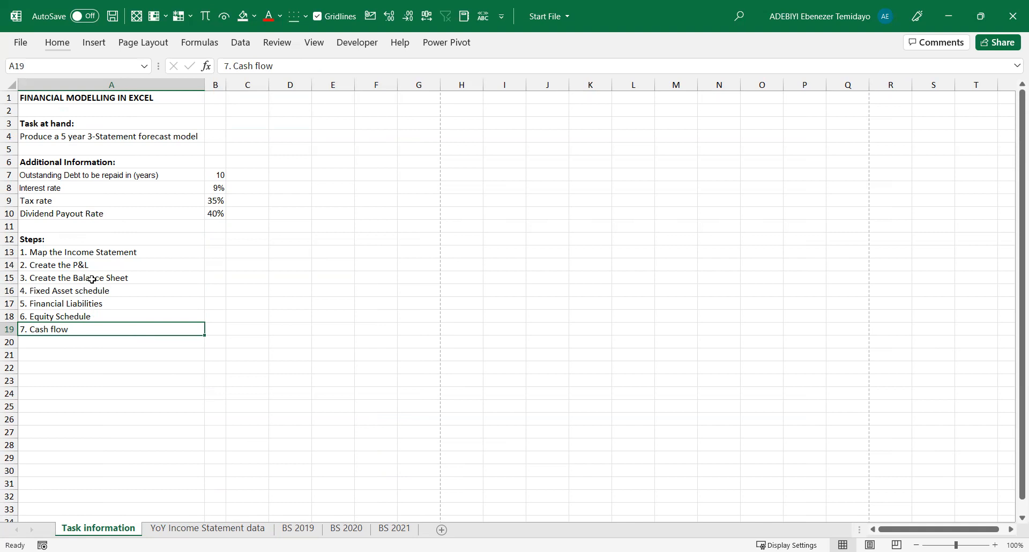
key(ctrl+Page_Down)
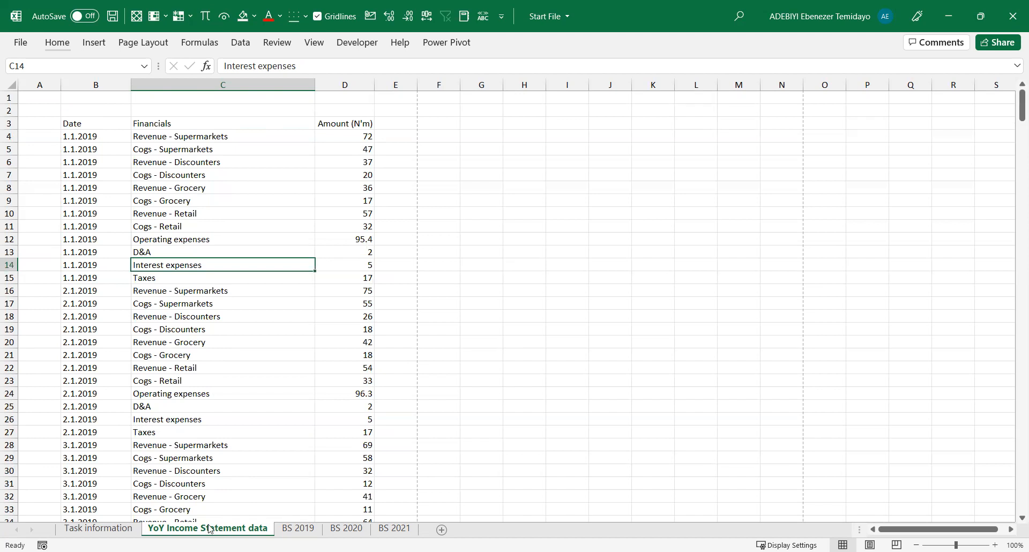
click(105, 532)
click(94, 251)
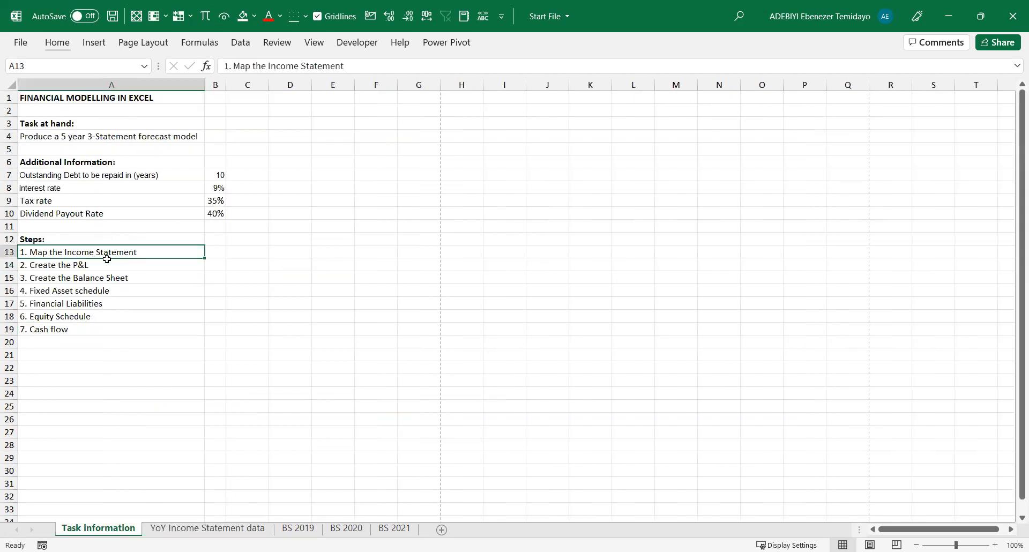
Inspect individual entries in the Amount (N'm) column of the YoY Income Statement data sheet, including operating expenses, revenue and D&A
click(240, 527)
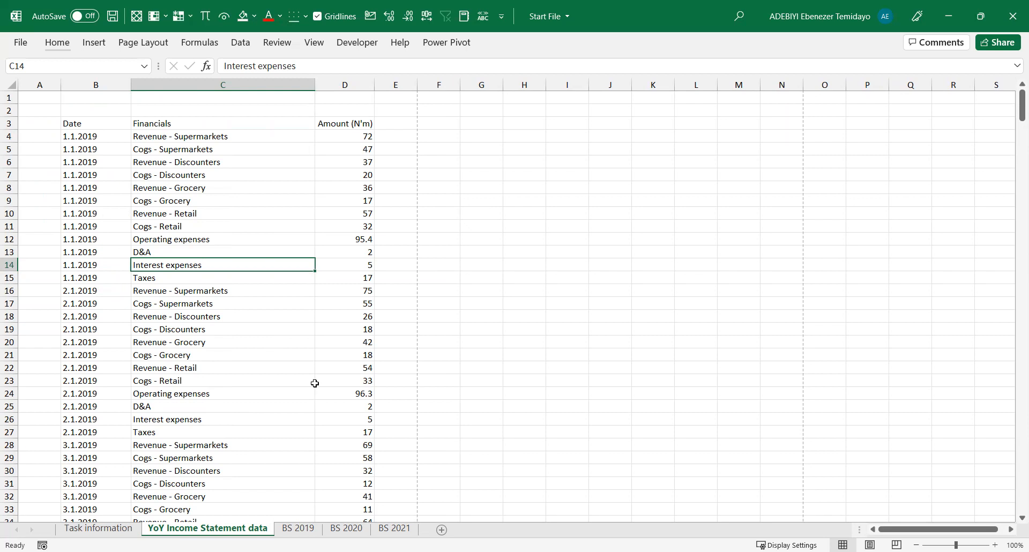
click(352, 241)
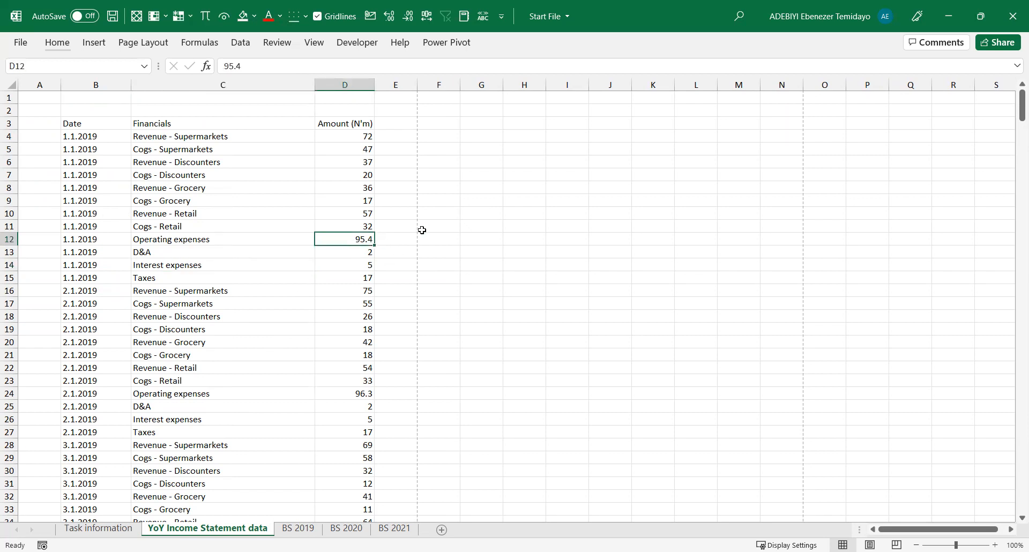
key(F2)
key(Escape)
click(506, 205)
drag(691, 183, 686, 178)
click(512, 200)
click(537, 136)
drag(697, 137, 681, 164)
click(584, 227)
drag(482, 186, 492, 179)
click(550, 225)
click(514, 212)
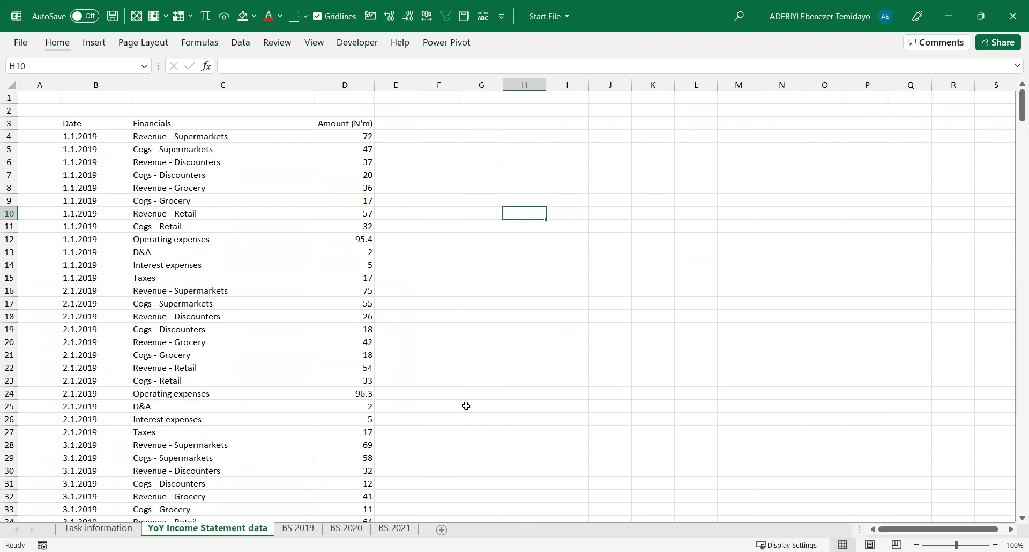
click(343, 292)
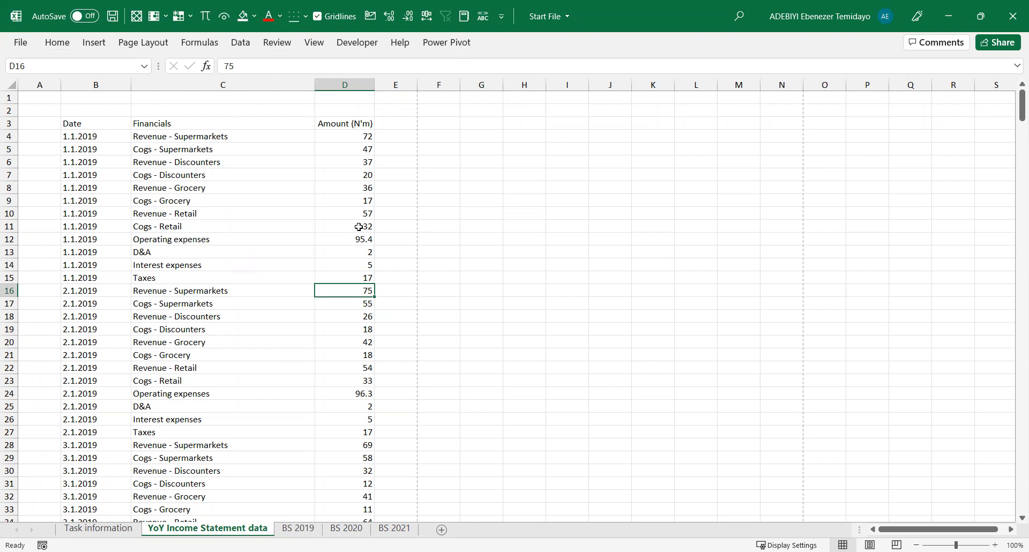
click(356, 253)
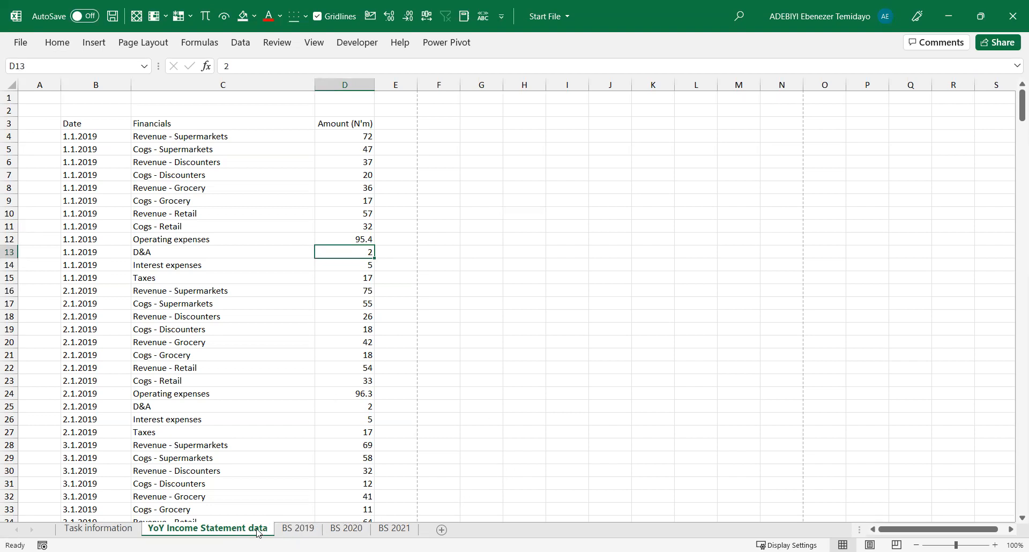
Create a copy of the YoY Income Statement data sheet at the end of the workbook
right_click(231, 526)
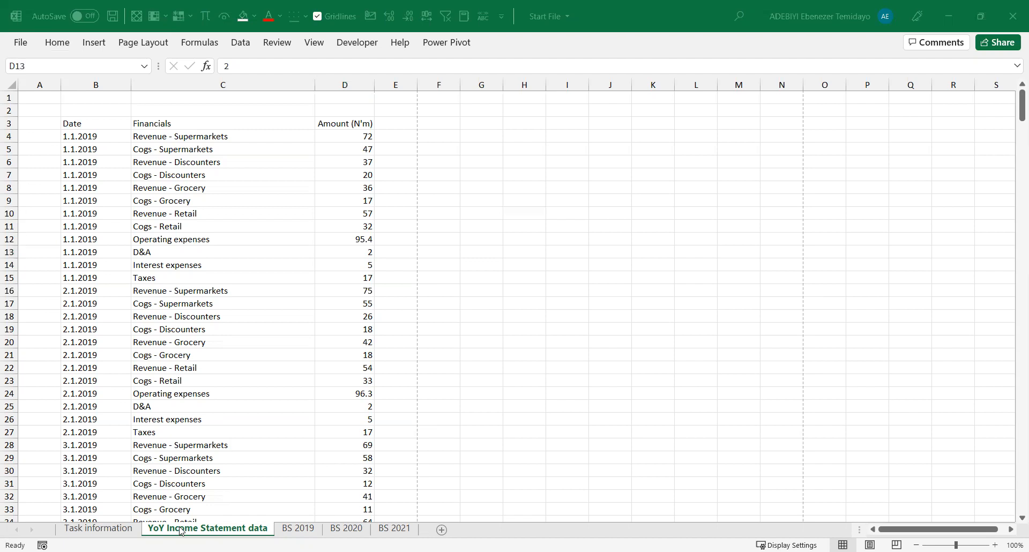
click(189, 533)
right_click(189, 534)
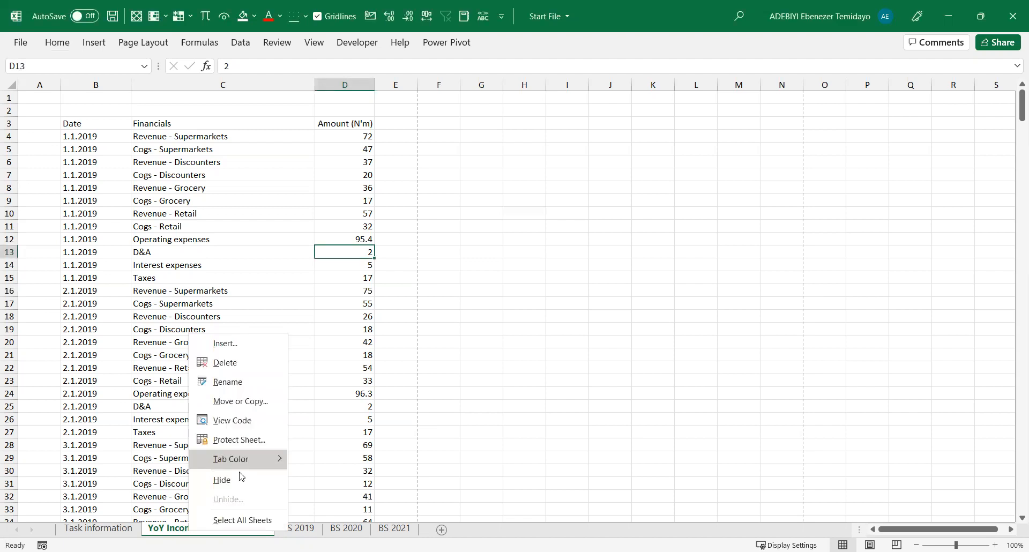
click(236, 406)
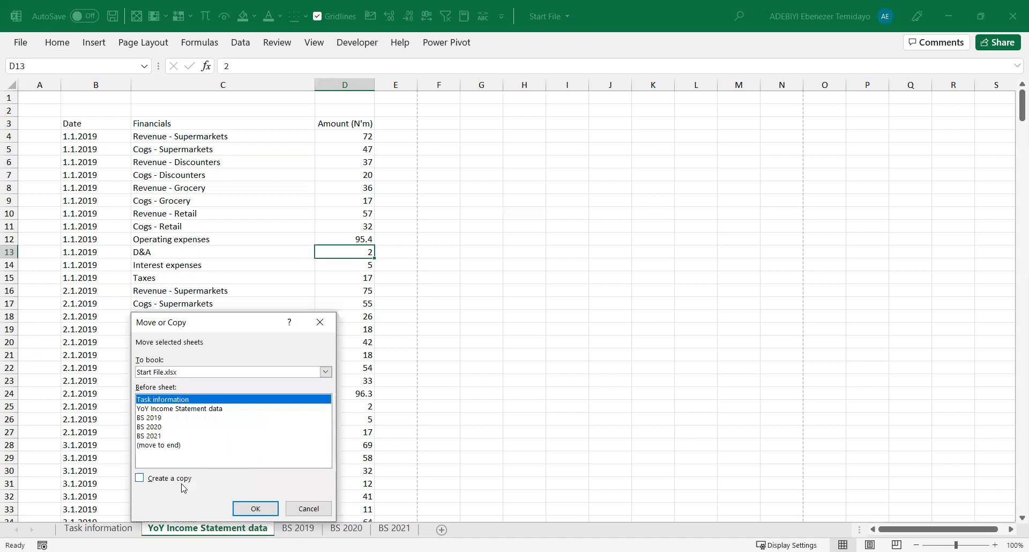
click(157, 447)
click(154, 479)
click(269, 511)
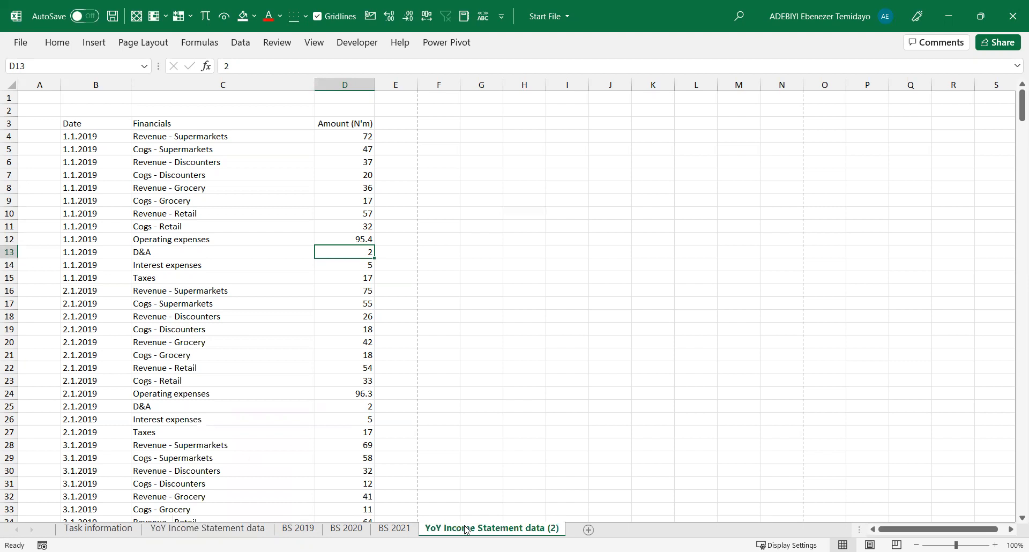
click(182, 531)
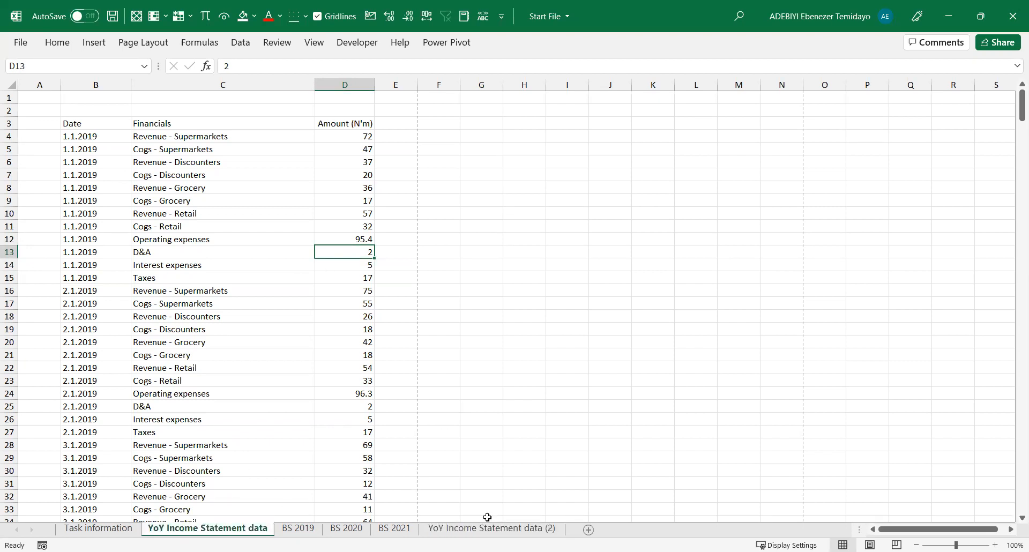
click(499, 528)
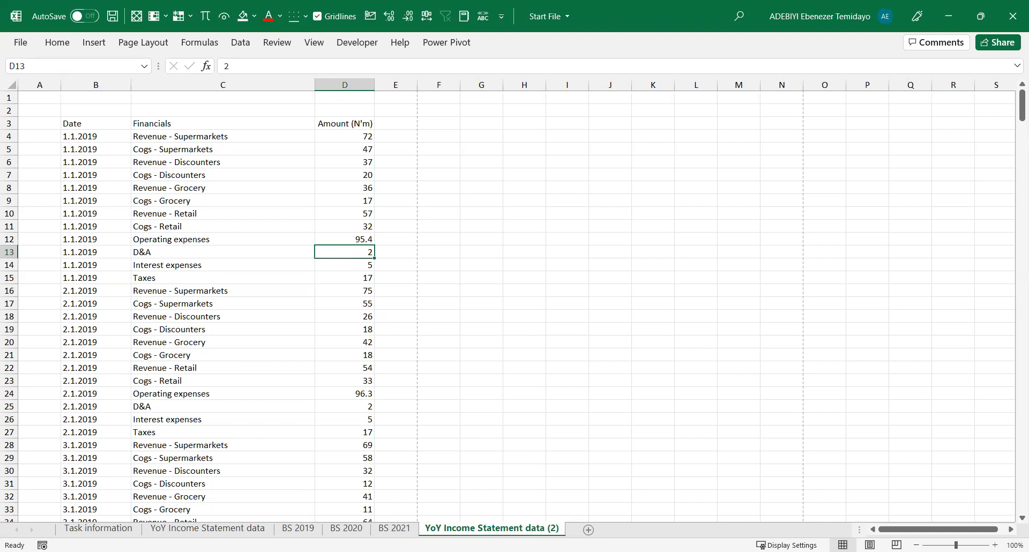
right_click(464, 529)
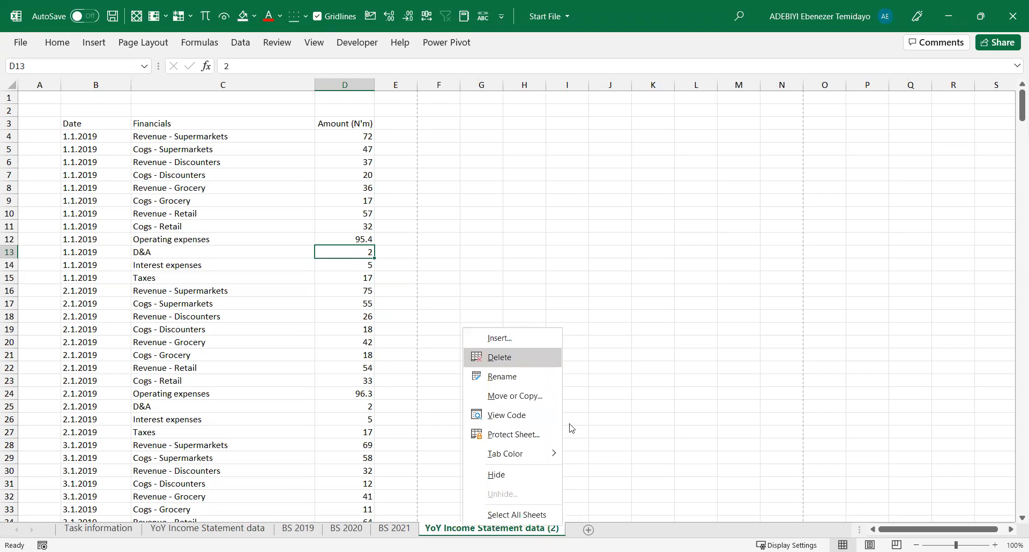
click(499, 357)
click(499, 320)
click(225, 528)
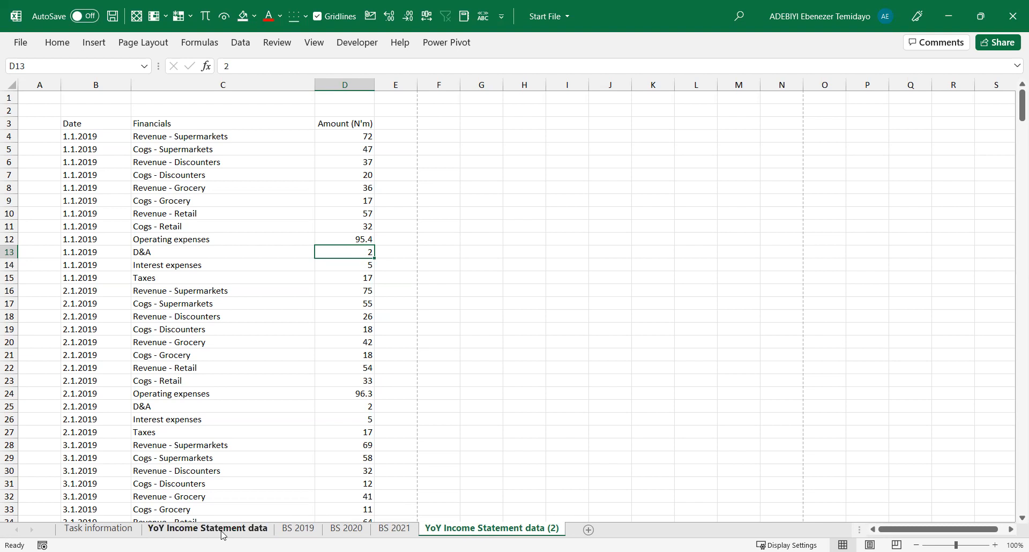
Insert a new worksheet directly after the Task information sheet and name it "Source data"
click(223, 529)
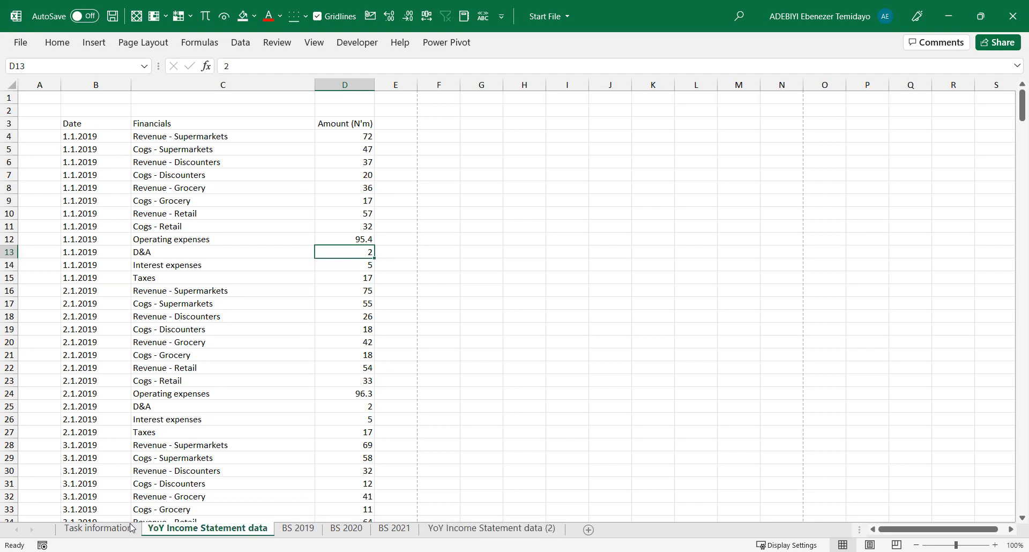
click(587, 529)
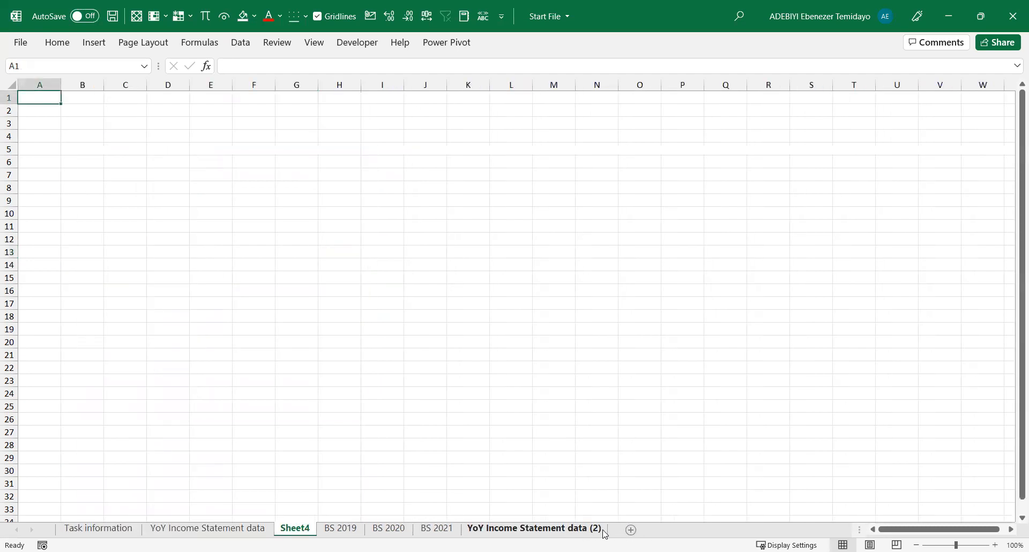
drag(256, 519, 200, 513)
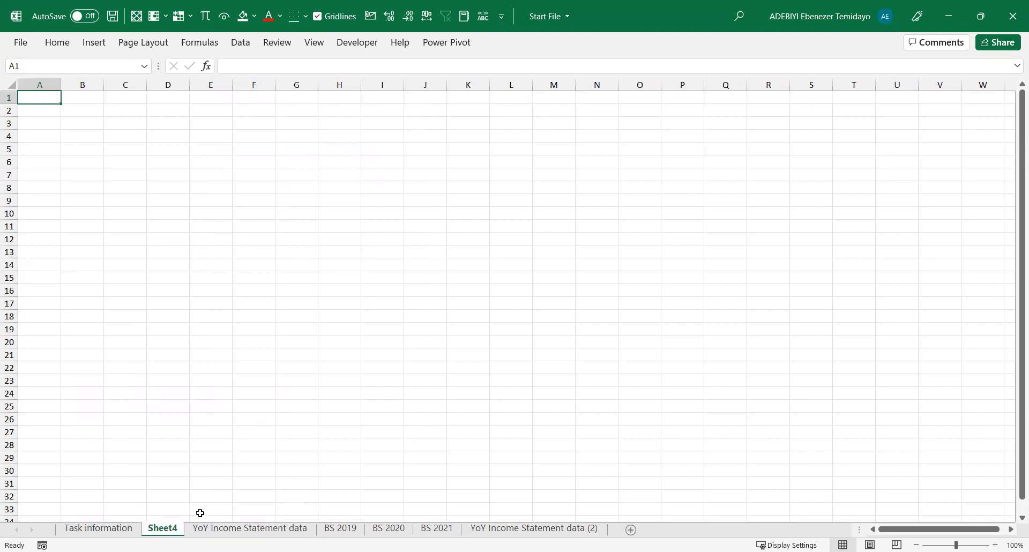
double_click(176, 529)
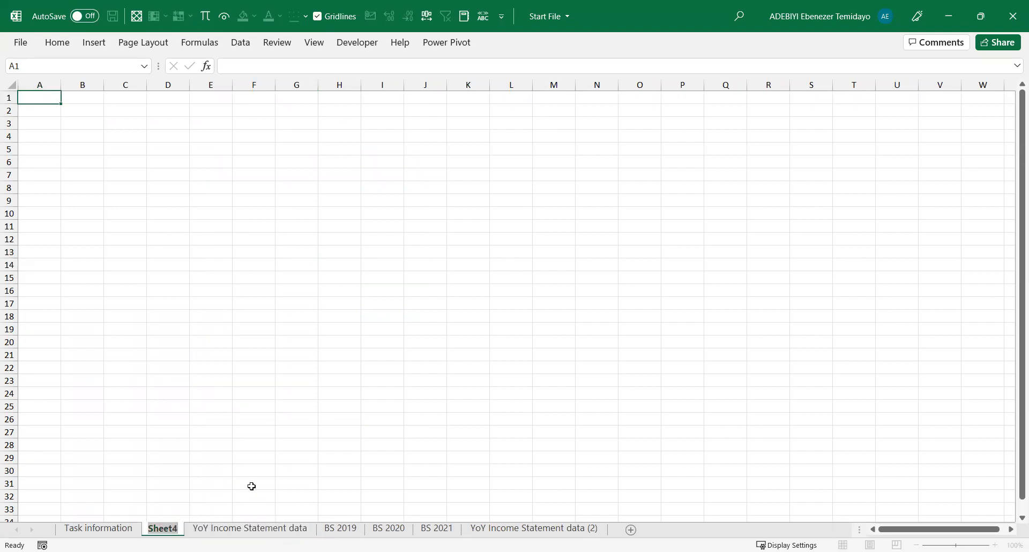
text(Sour)
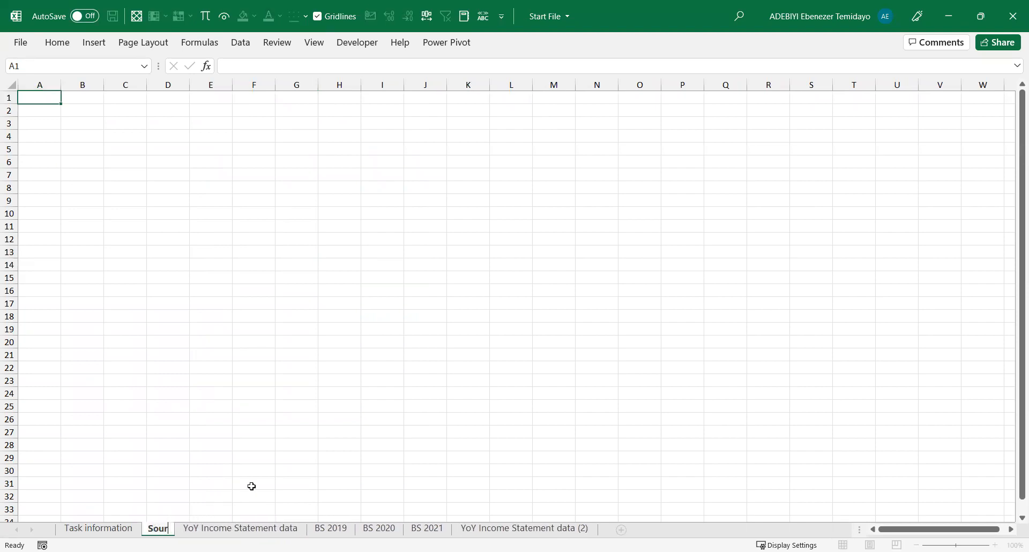
text(ce data)
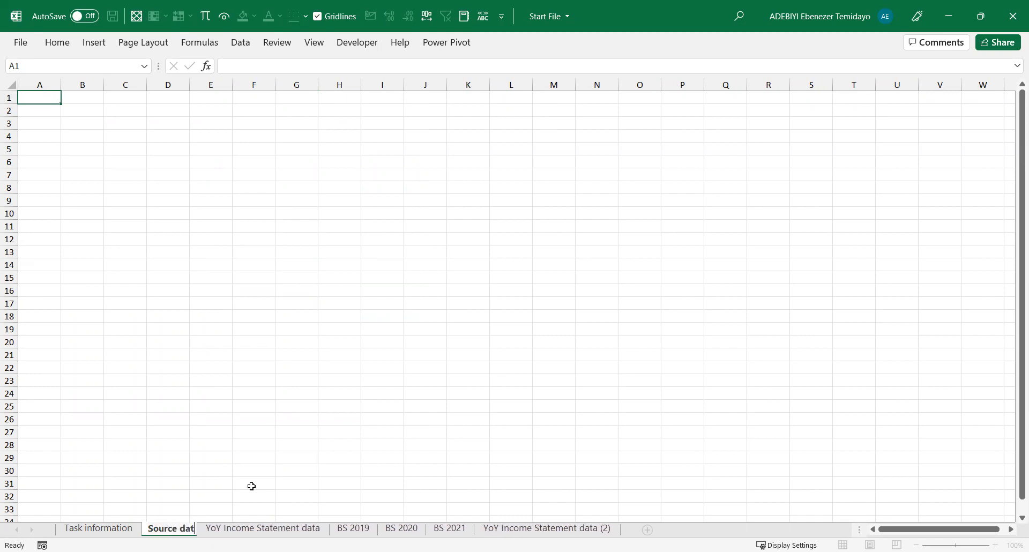
key(Return)
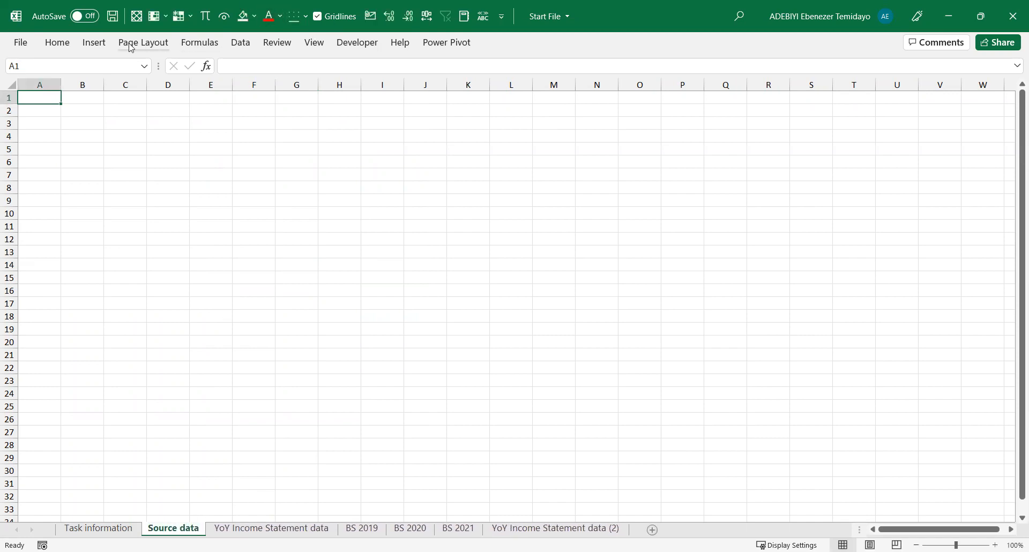
Hide the gridlines on the Source data sheet and enter the bold title "SOURCE DATA" in cell B4
click(327, 45)
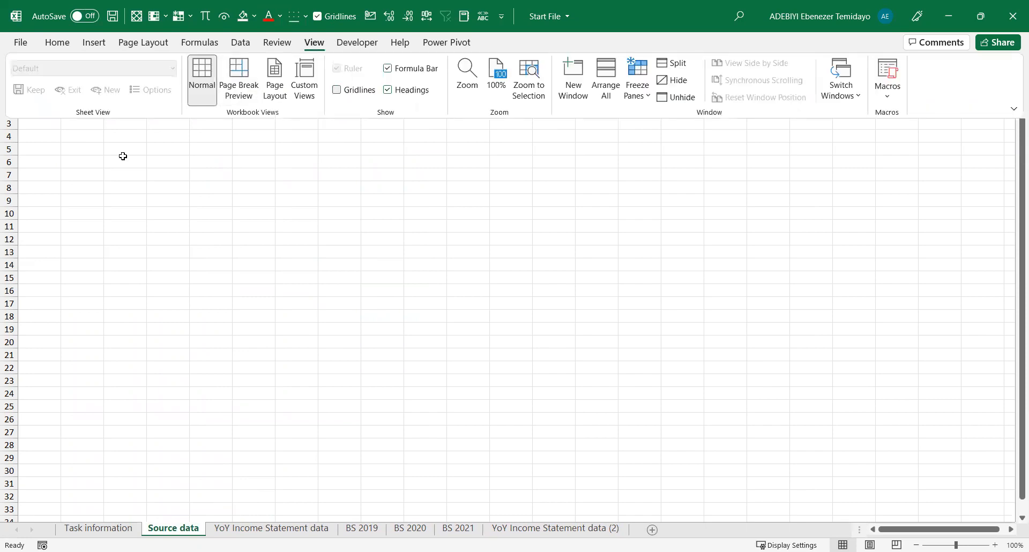
click(122, 156)
text(SOURCE)
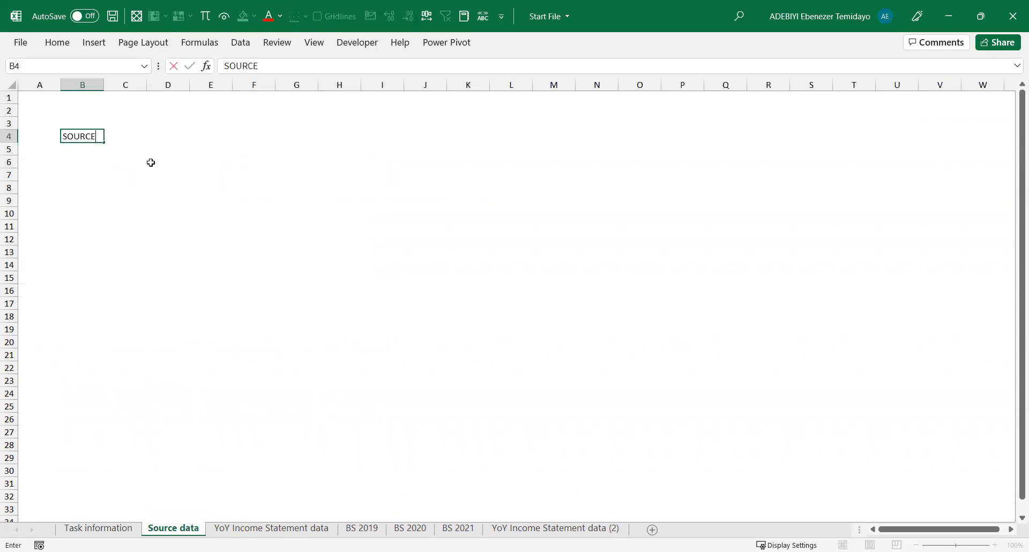
text( DATA)
key(ctrl+Return)
key(ctrl+b)
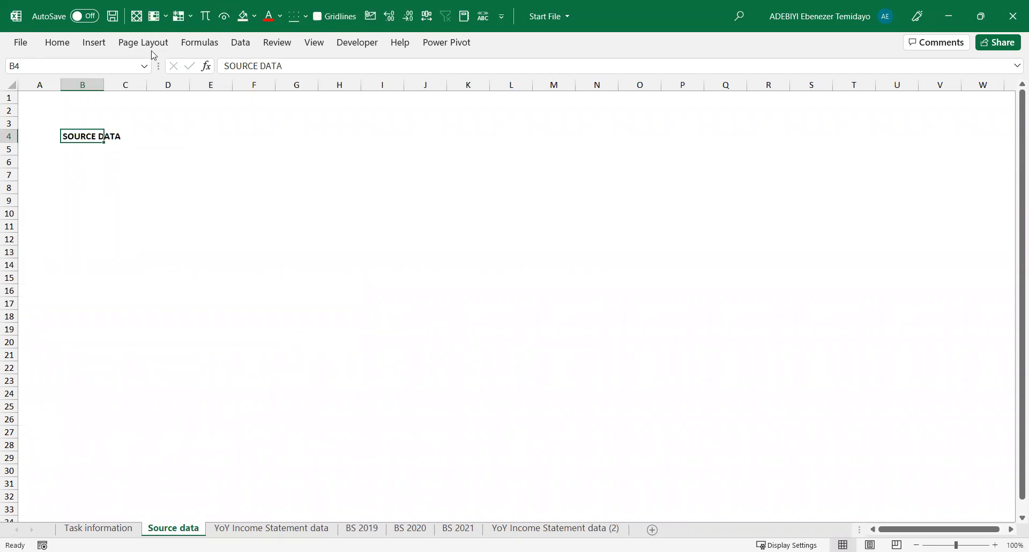
Enlarge the SOURCE DATA title in cell B4 to font size 48
click(63, 44)
click(236, 68)
click(236, 68)
click(236, 68)
click(236, 69)
click(235, 68)
click(236, 68)
click(236, 68)
click(236, 68)
click(235, 68)
click(236, 68)
click(236, 68)
click(236, 68)
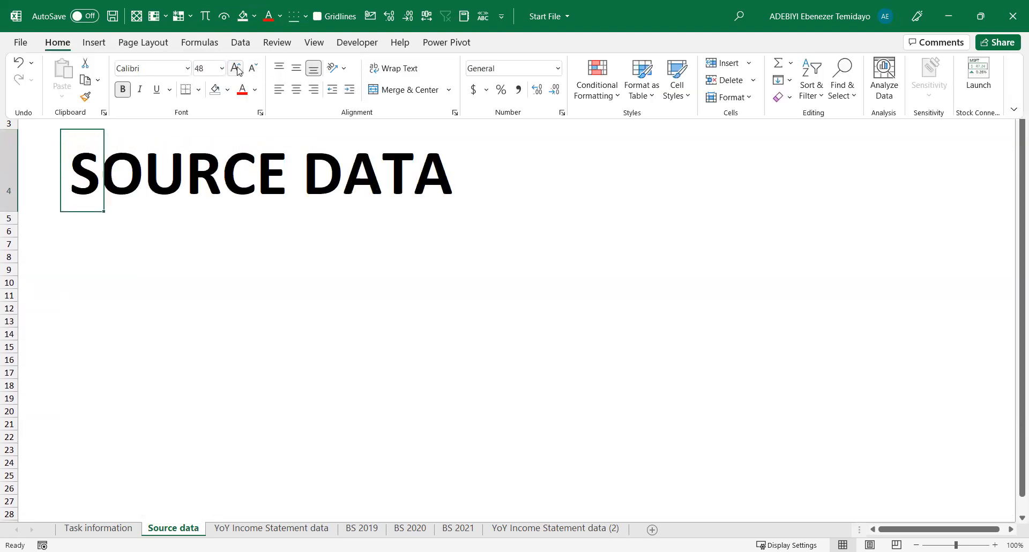
click(250, 207)
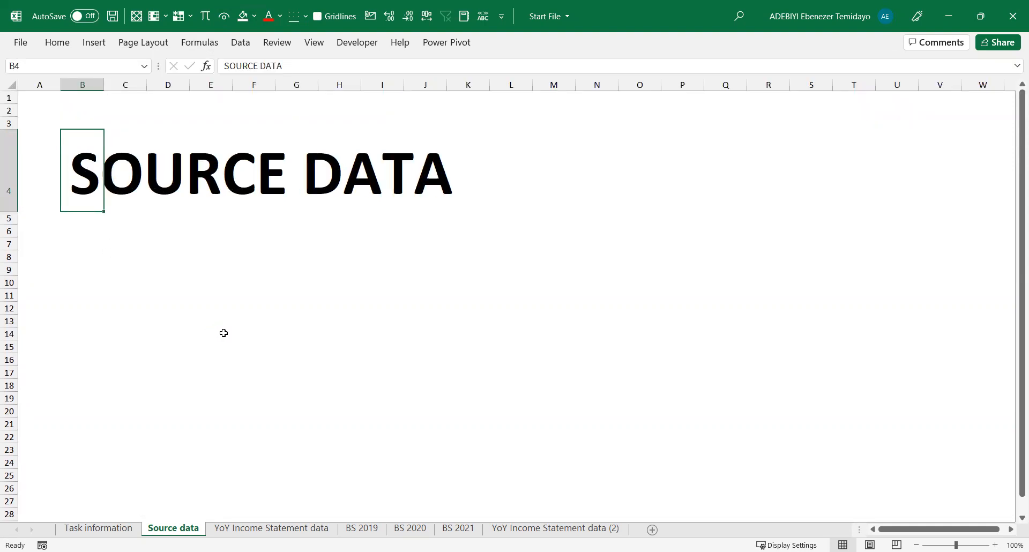
click(268, 426)
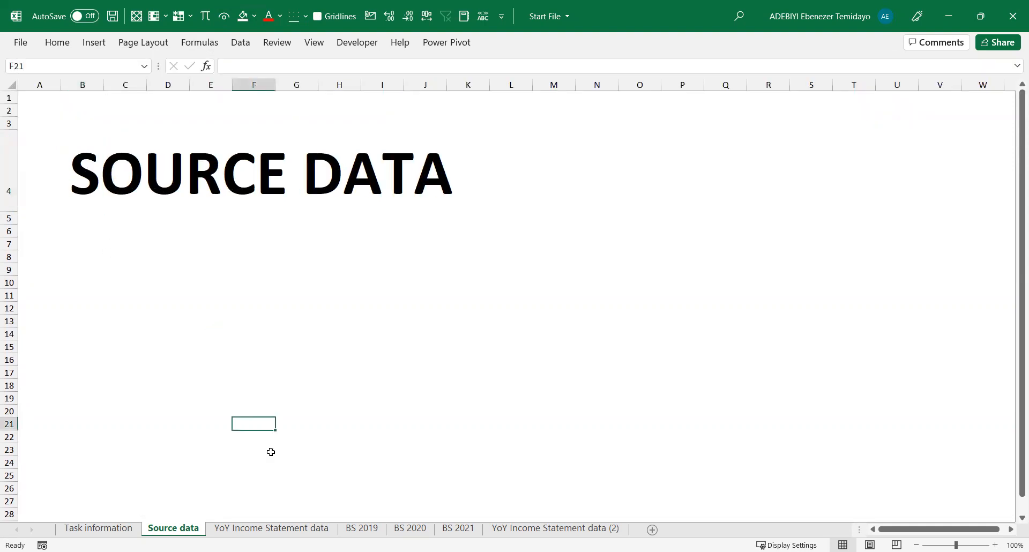
Colour the Source data sheet's tab dark blue
right_click(192, 533)
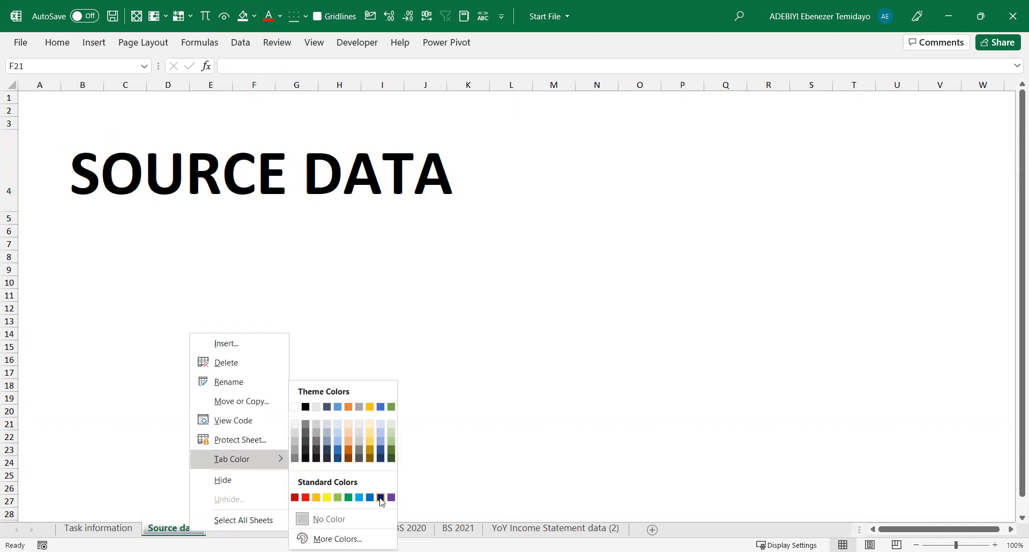
click(380, 498)
click(114, 529)
click(179, 532)
click(263, 529)
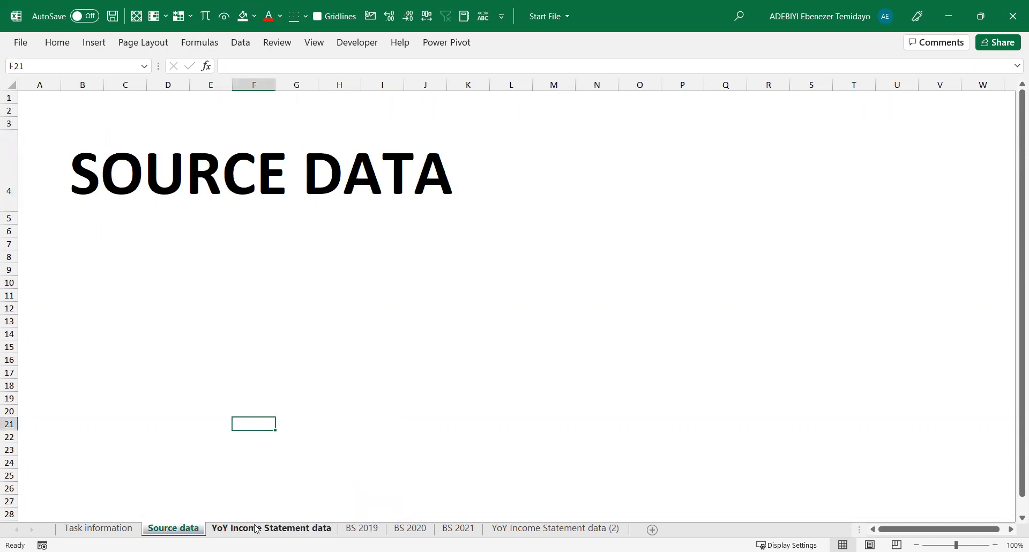
click(172, 523)
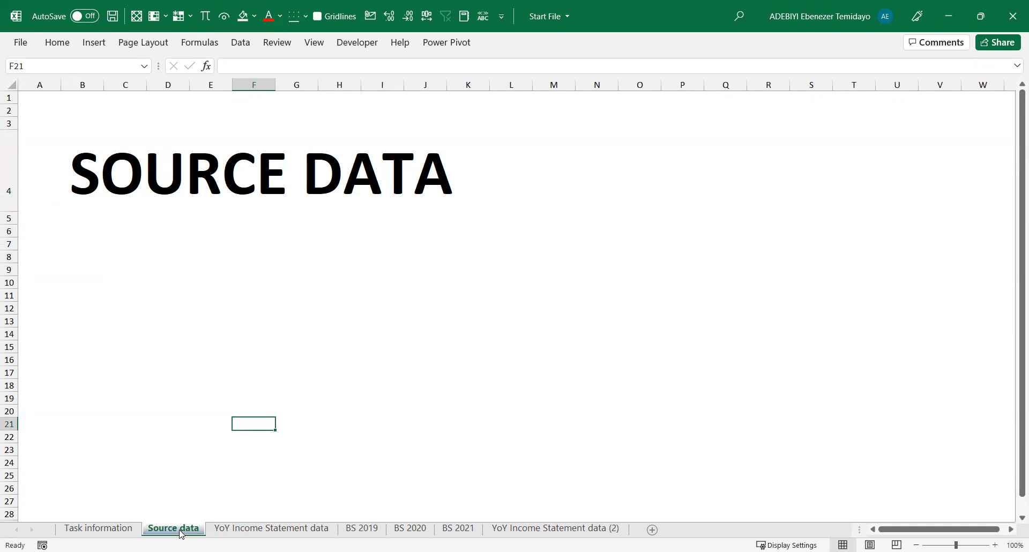
Duplicate the Source data sheet between BS 2021 and the copied income statement data, and rename the duplicate "Workings"
drag(488, 511, 487, 511)
double_click(520, 528)
text(wORKINGS)
key(BackSpace)
key(BackSpace)
key(BackSpace)
key(BackSpace)
key(BackSpace)
key(BackSpace)
key(BackSpace)
key(BackSpace)
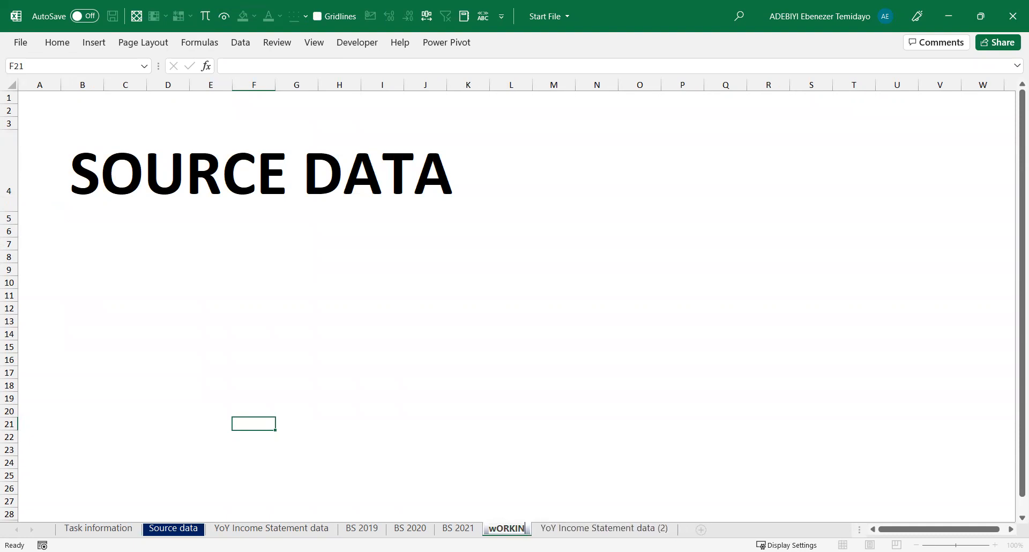
text(Workings)
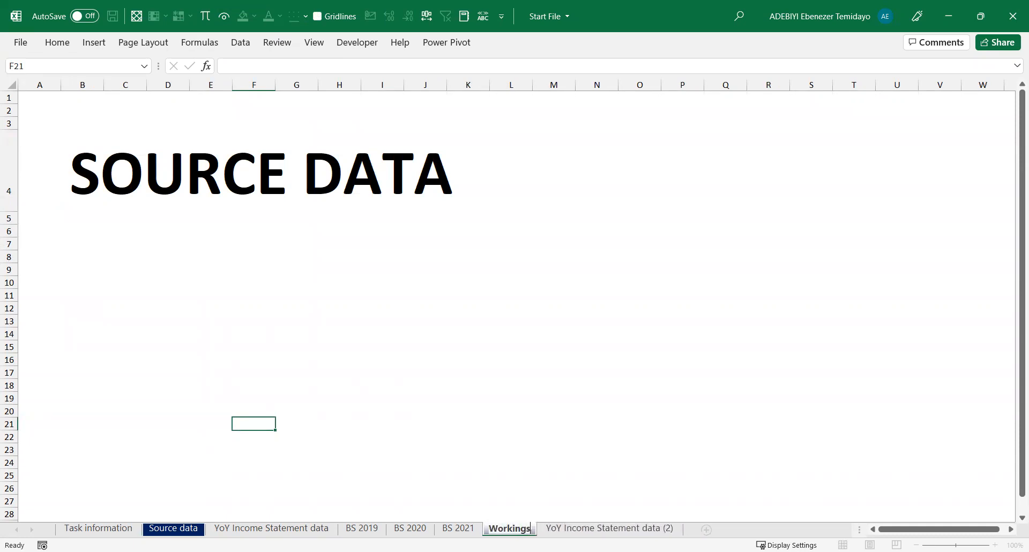
key(Return)
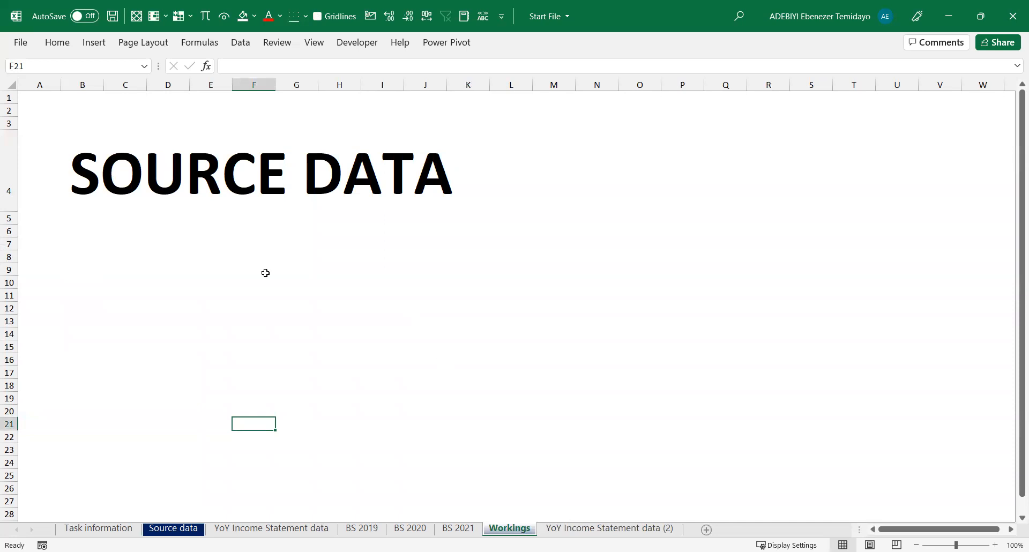
Replace the title in cell B4 of the Workings sheet with "Workings"
click(92, 173)
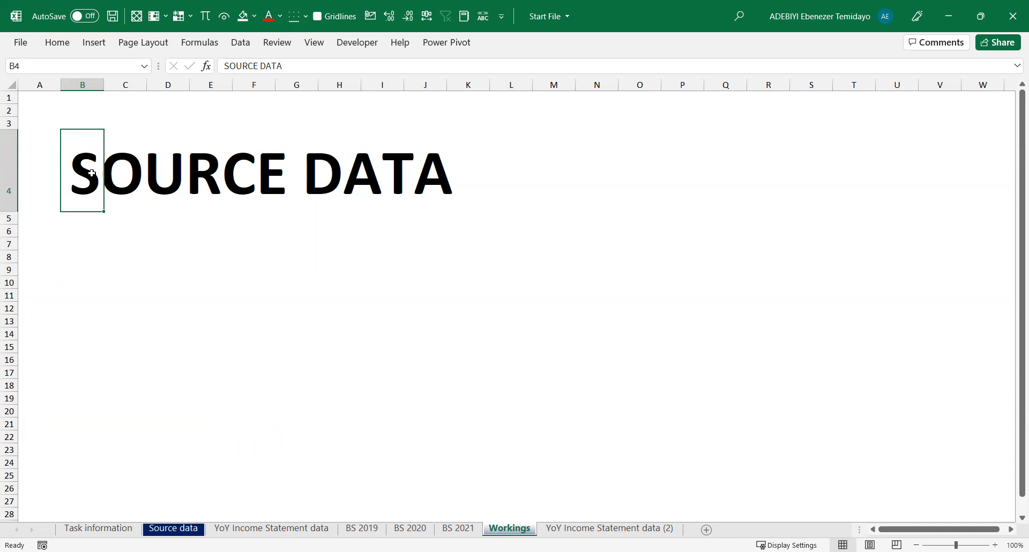
text(Workings)
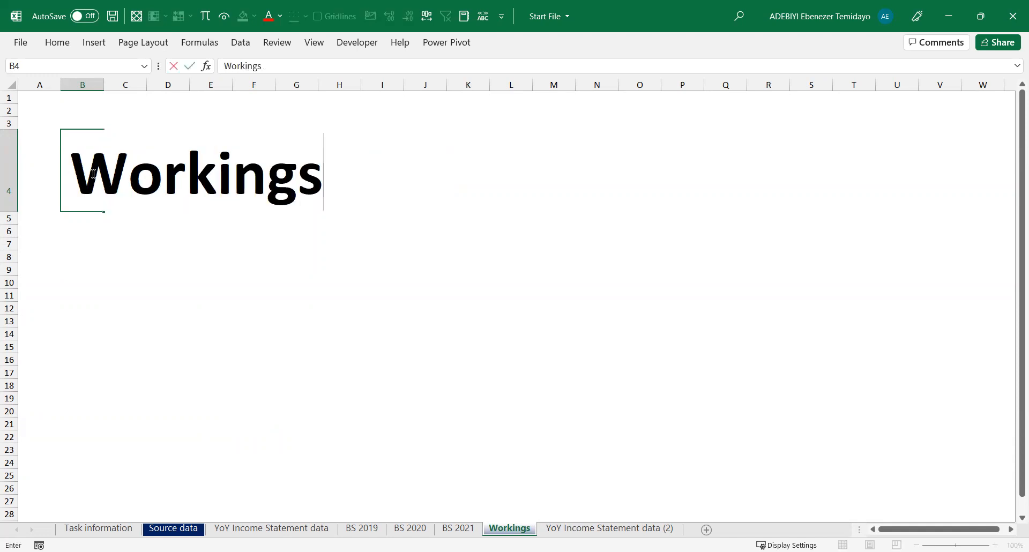
key(Return)
click(285, 218)
click(283, 409)
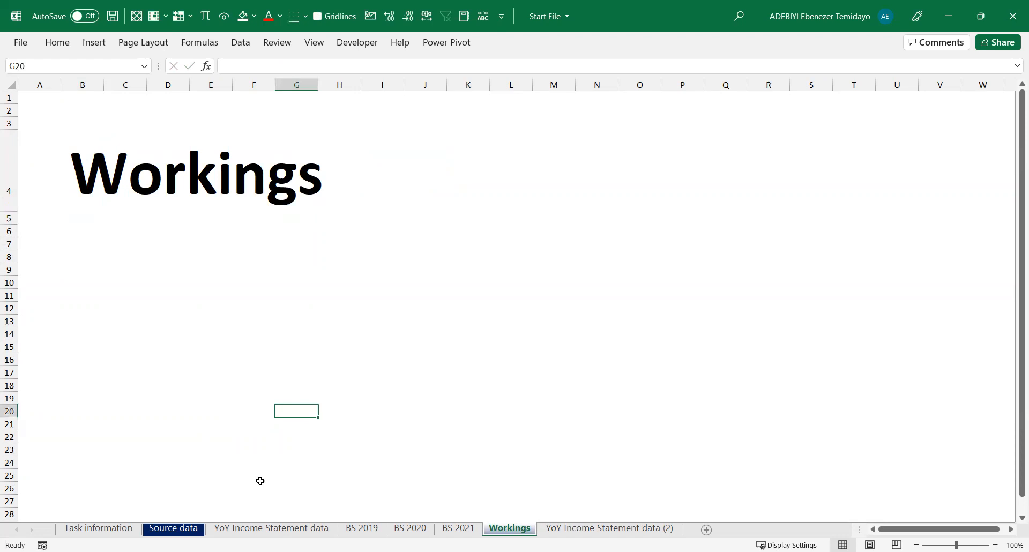
Go through the sheets from Source data, the income statement and the balance sheets to the Workings divider
click(187, 528)
click(277, 522)
click(359, 526)
click(416, 528)
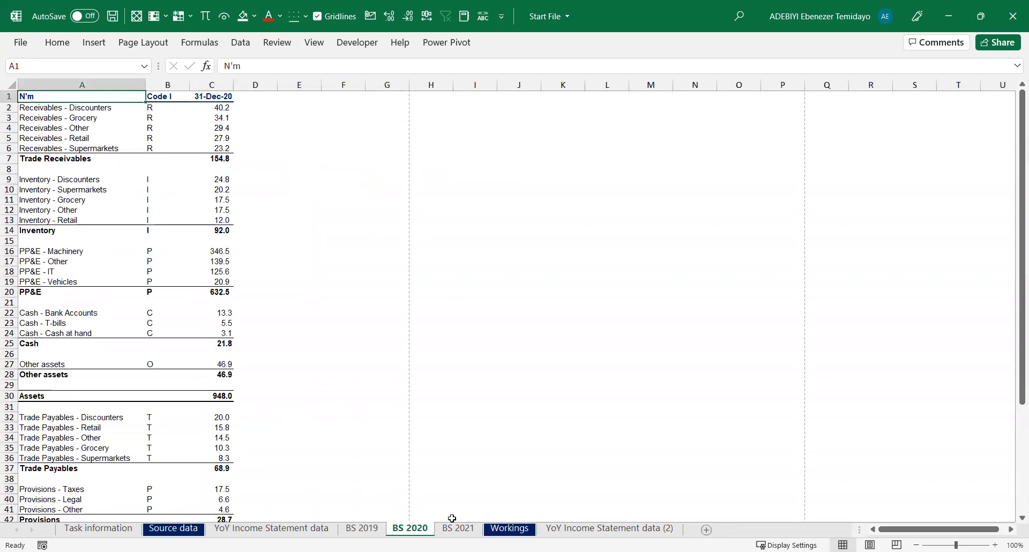
click(460, 528)
click(508, 528)
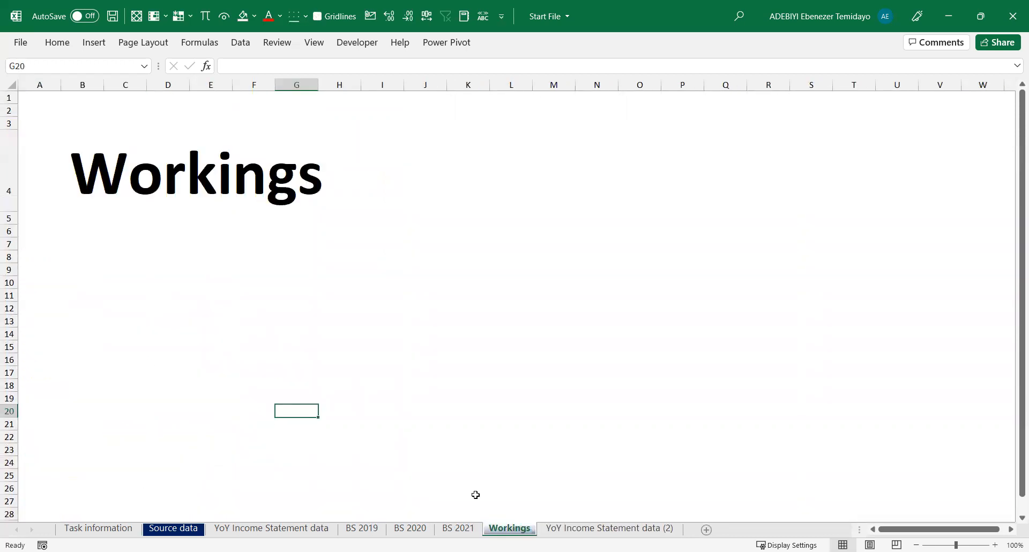
Rename the copied sheet "YoY Income Statement data (2)" as "Income Statement Mapping"
click(610, 528)
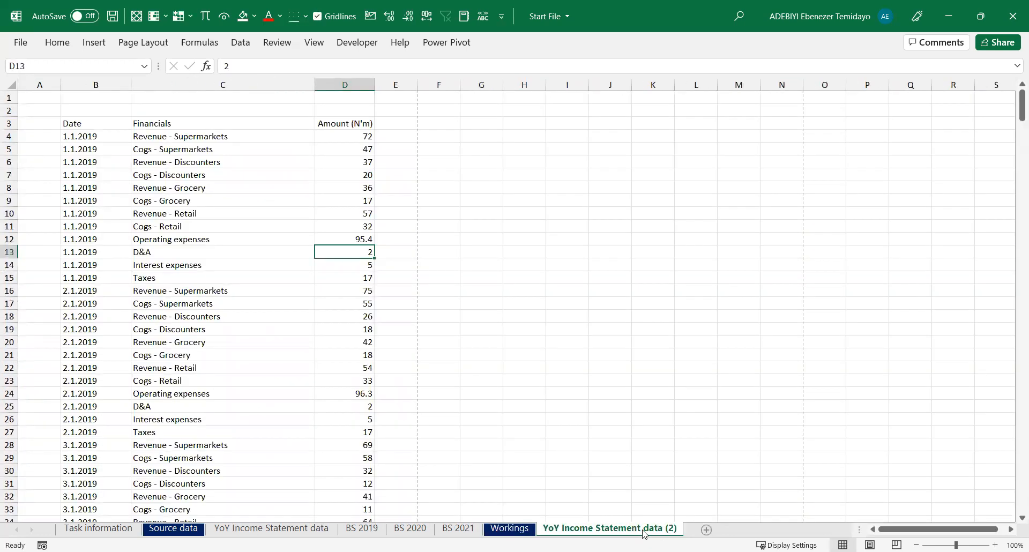
double_click(619, 530)
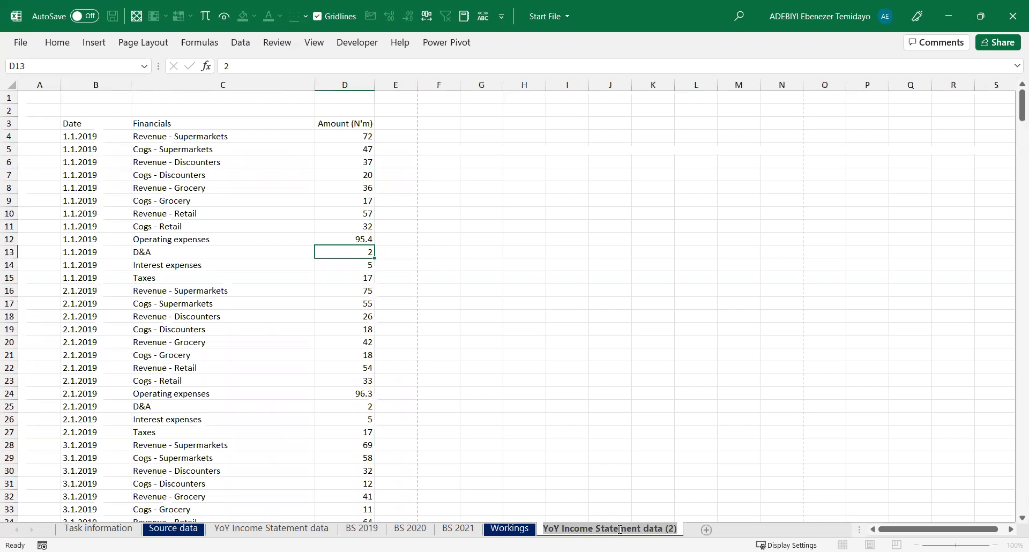
text(Incom)
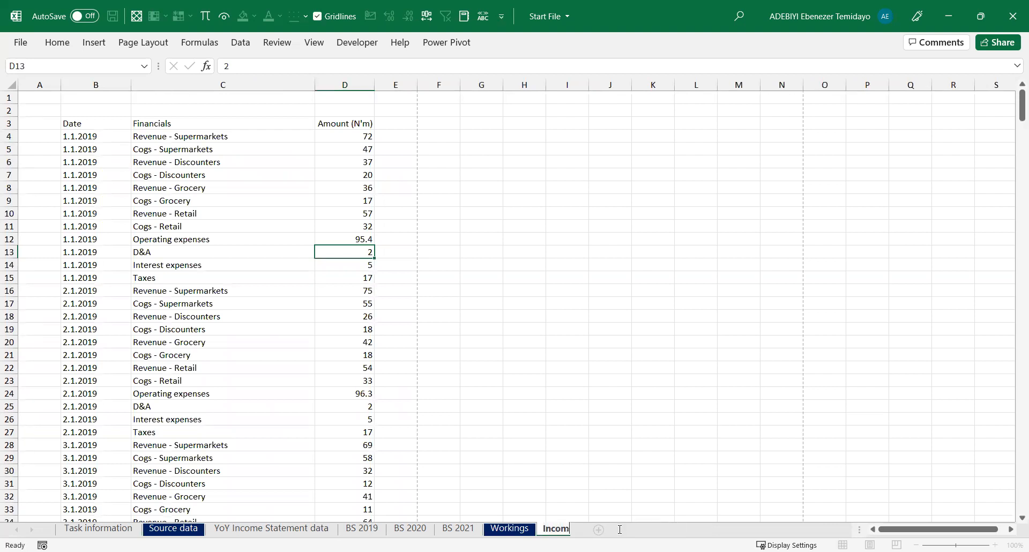
text(e Statement Mapping)
key(Return)
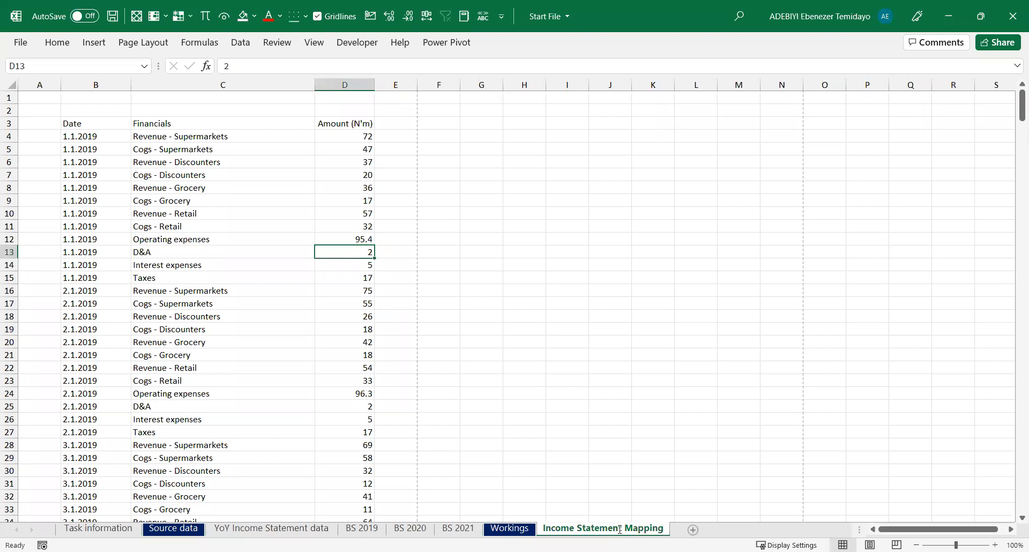
Look through the dated revenue, COGS and expense lines on the Income Statement Mapping sheet and return to the first row
click(269, 177)
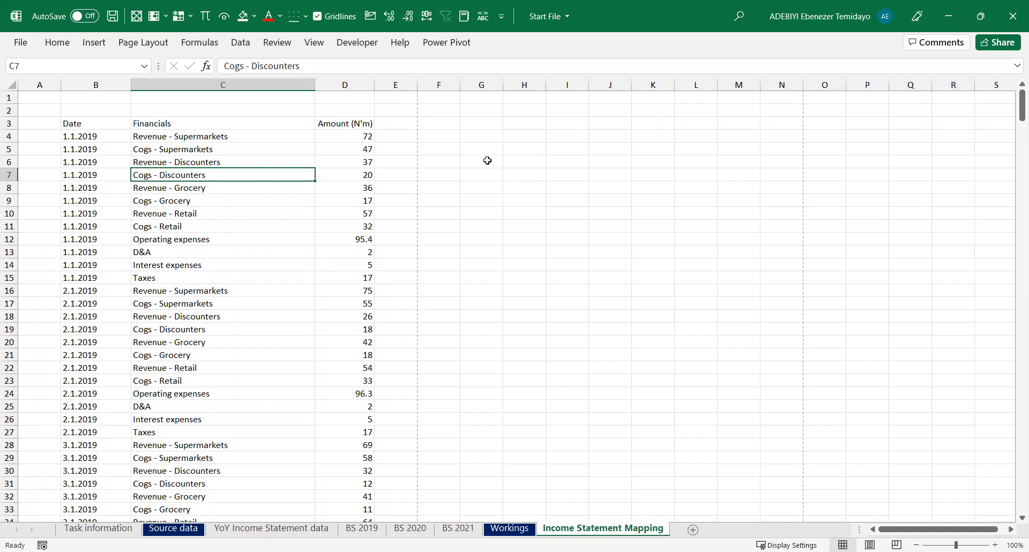
drag(487, 162, 610, 150)
click(476, 176)
click(474, 190)
mouse_move(466, 203)
mouse_down()
mouse_move(512, 201)
mouse_move(507, 212)
mouse_up()
click(502, 214)
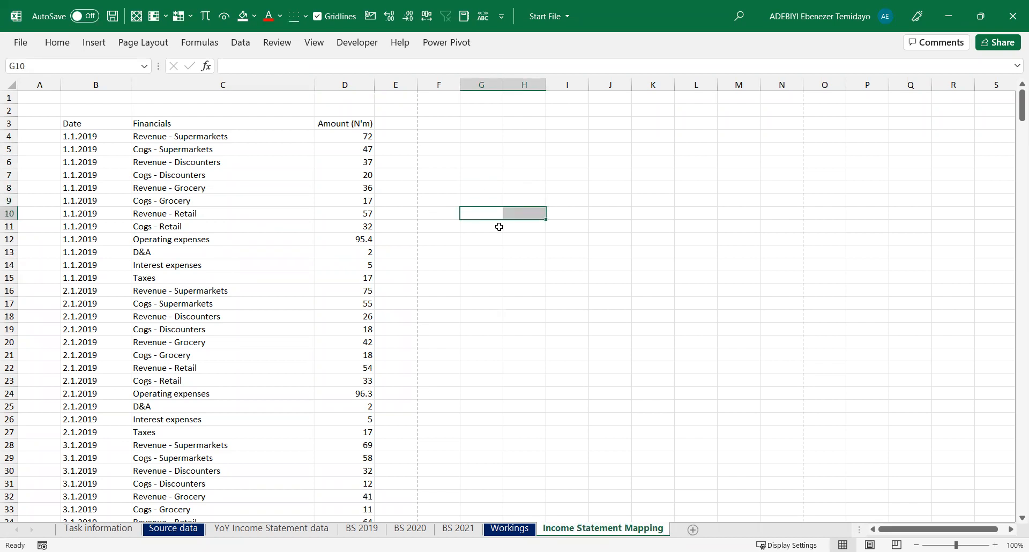
click(195, 264)
click(180, 187)
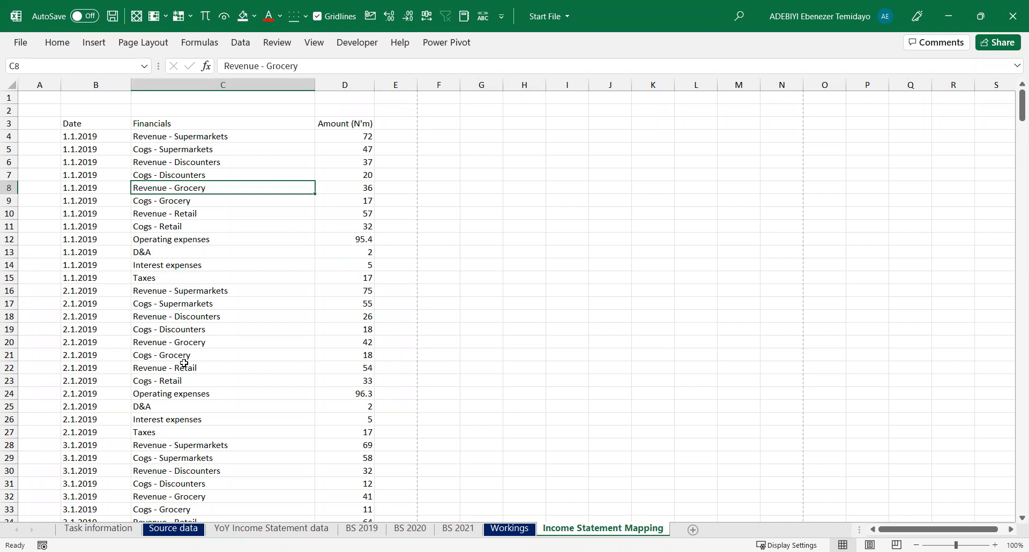
scroll(178, 328, down, 7)
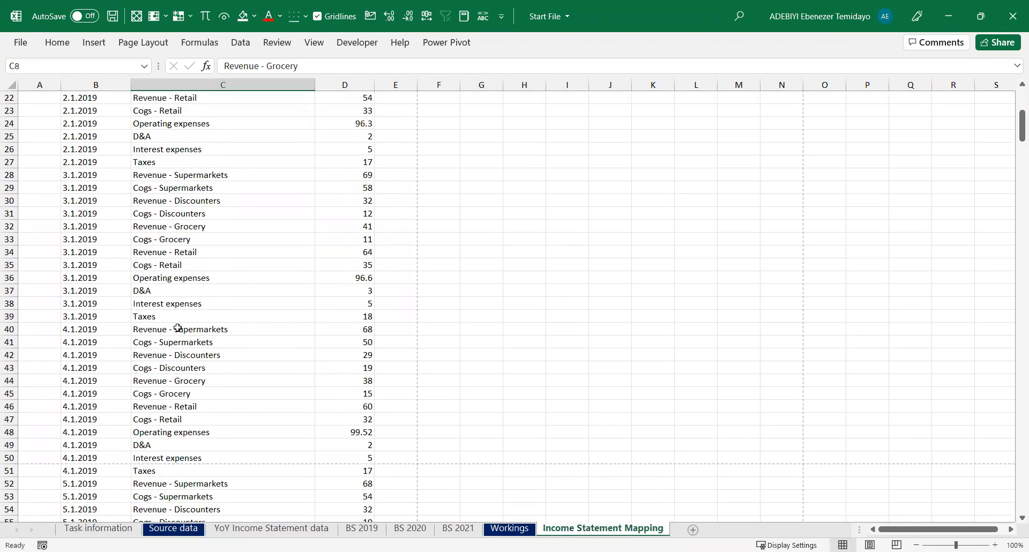
scroll(198, 373, down, 13)
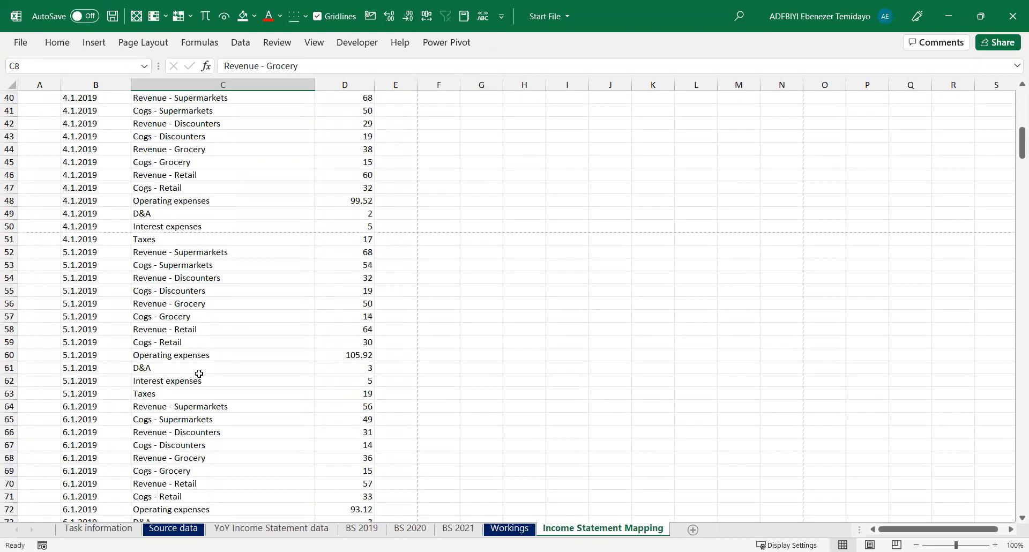
scroll(199, 374, down, 1)
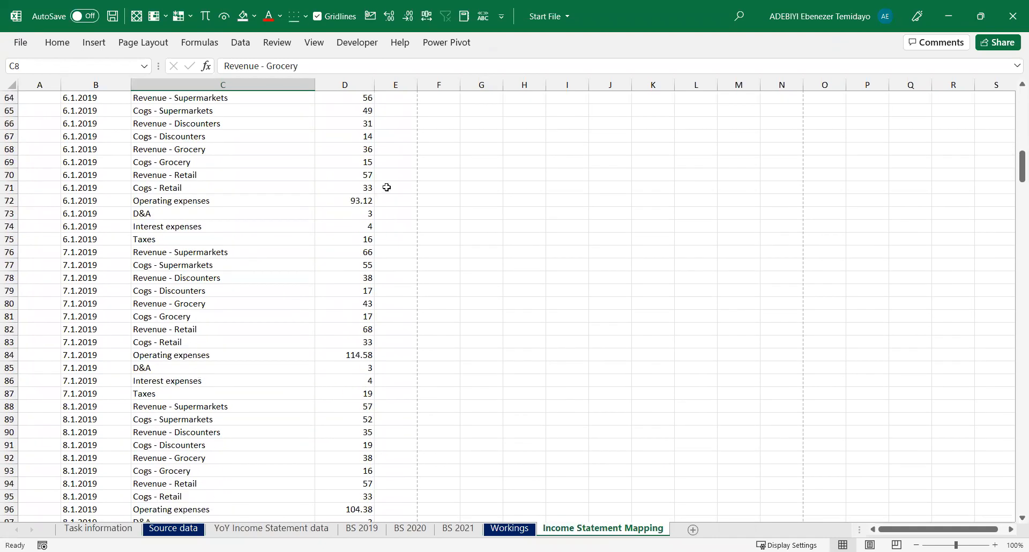
click(184, 312)
key(ctrl+Up)
key(ctrl+Up)
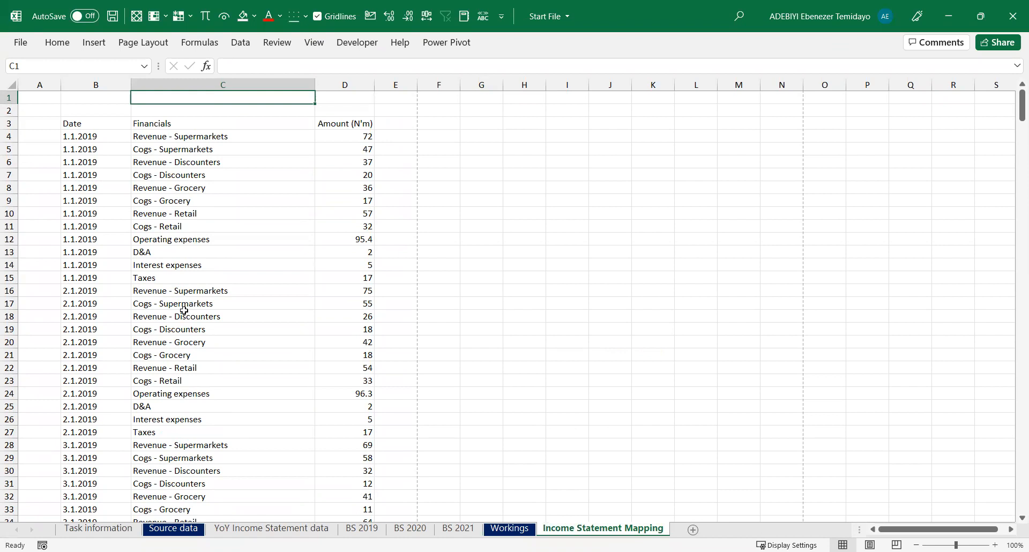
Delete the two blank rows above the data and the blank column A on the Income Statement Mapping sheet
drag(11, 100, 10, 113)
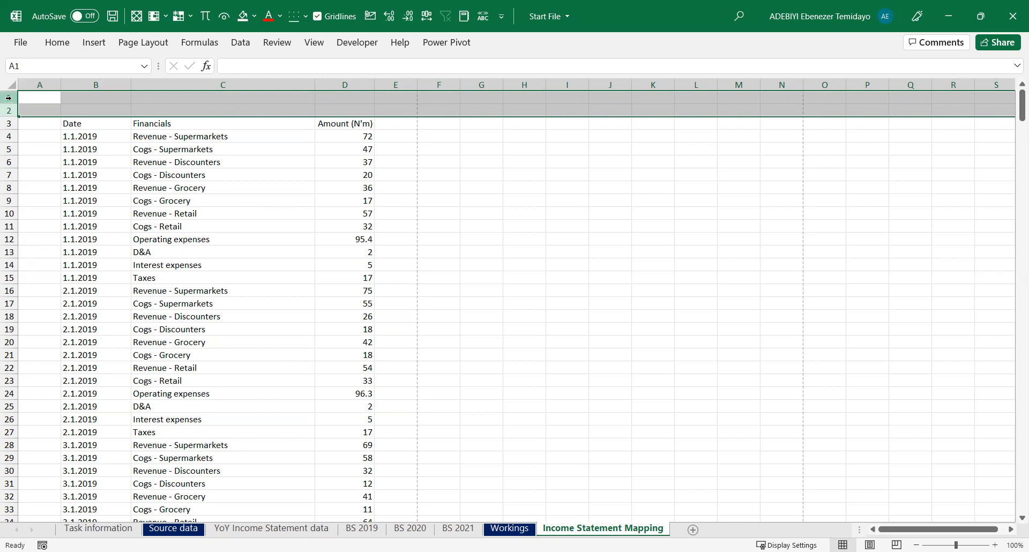
right_click(8, 98)
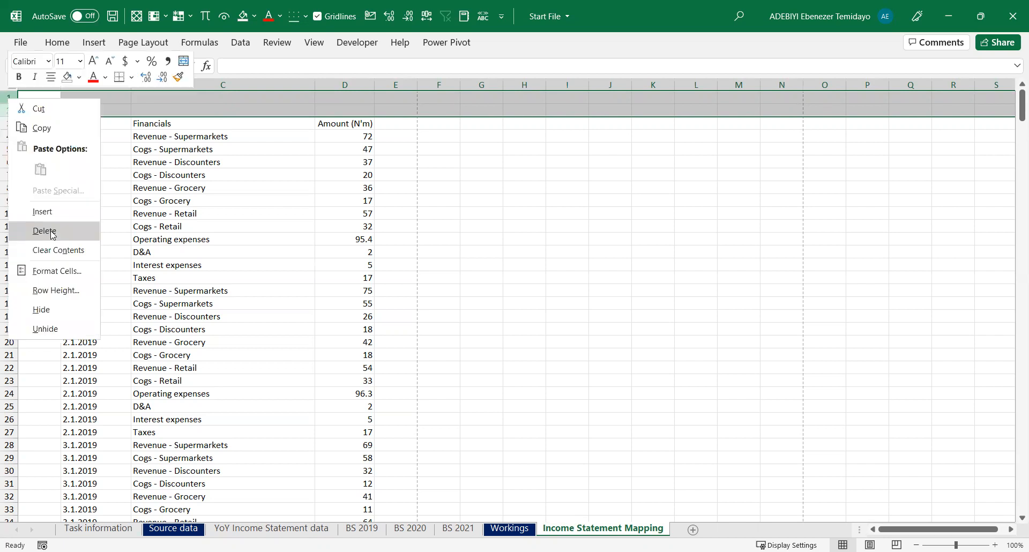
click(45, 230)
click(32, 84)
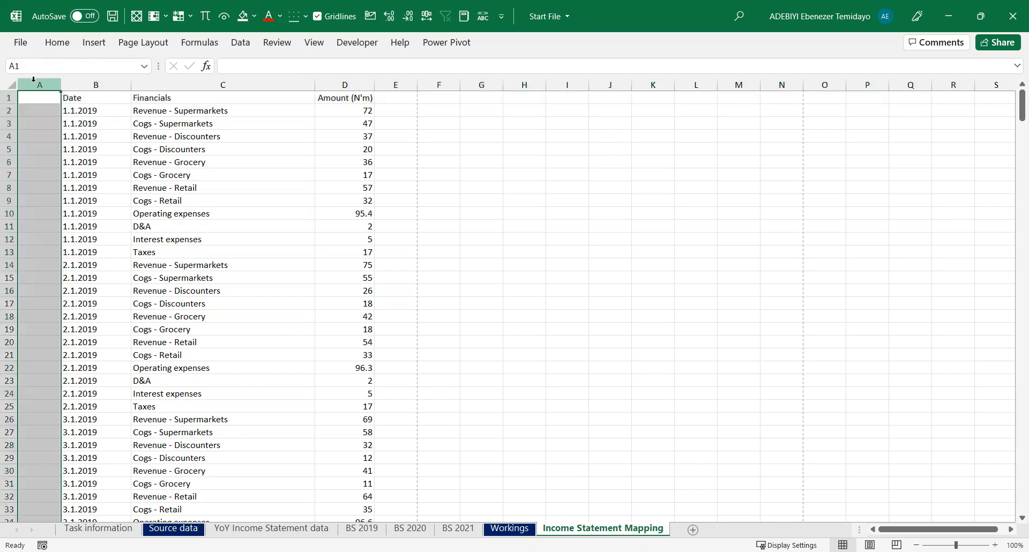
right_click(45, 116)
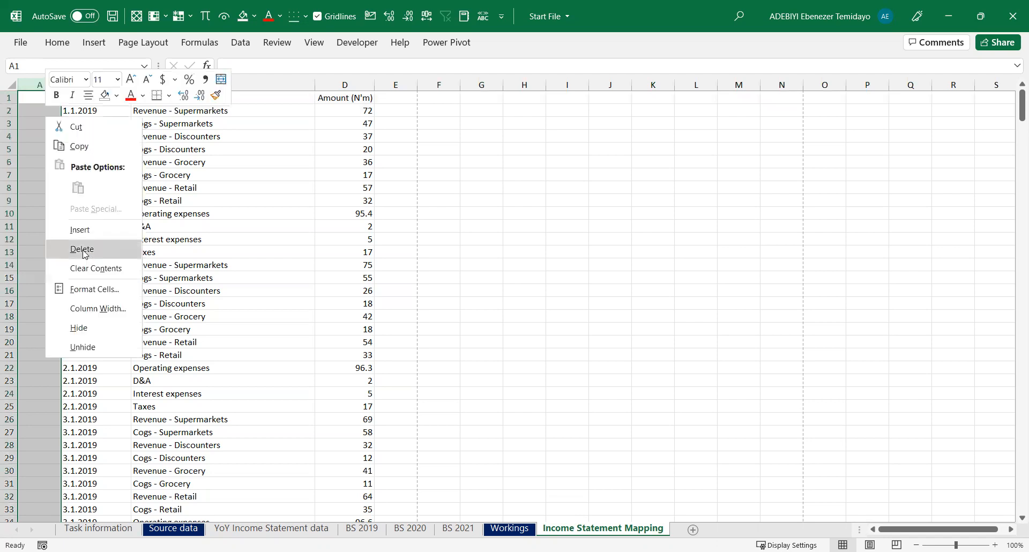
click(84, 250)
click(235, 264)
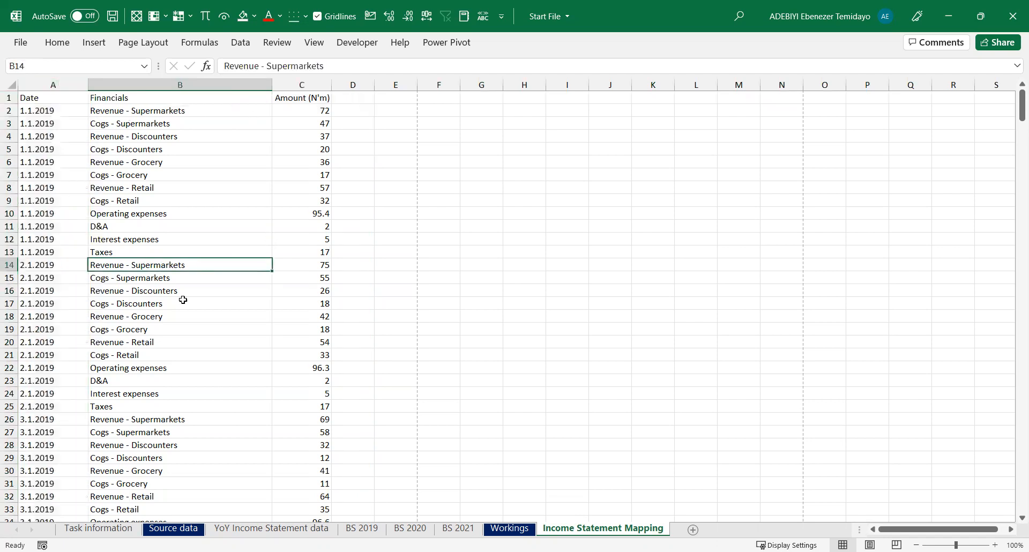
Compare the sheet with the original YoY Income Statement data, and make the mapping sheet's header row bold
click(272, 528)
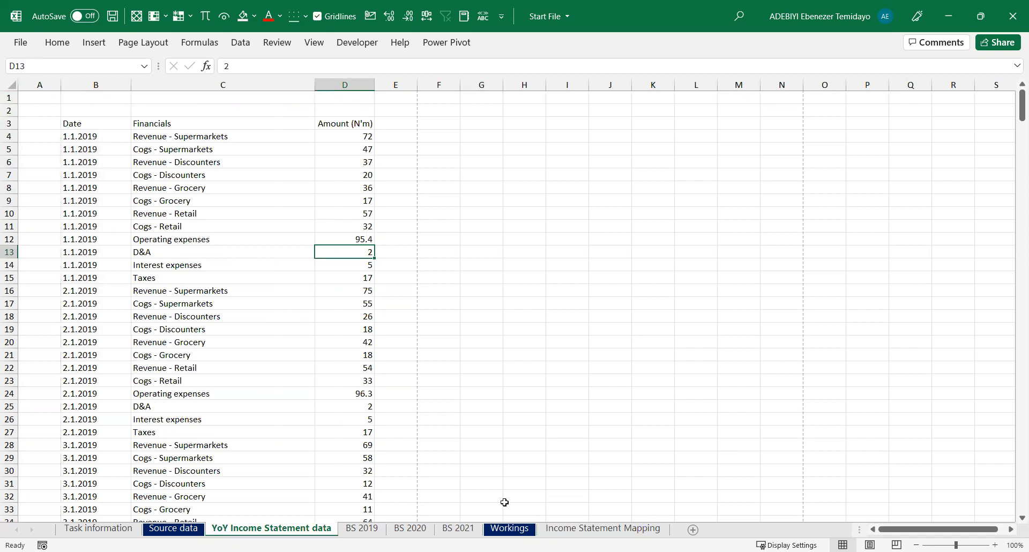
click(602, 528)
click(148, 150)
drag(34, 98, 322, 108)
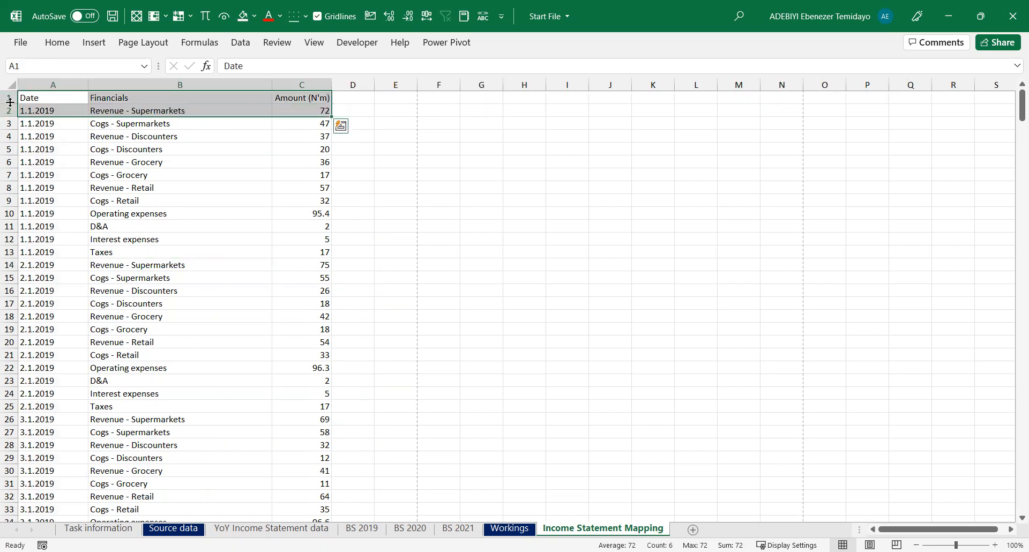
click(10, 101)
key(ctrl+b)
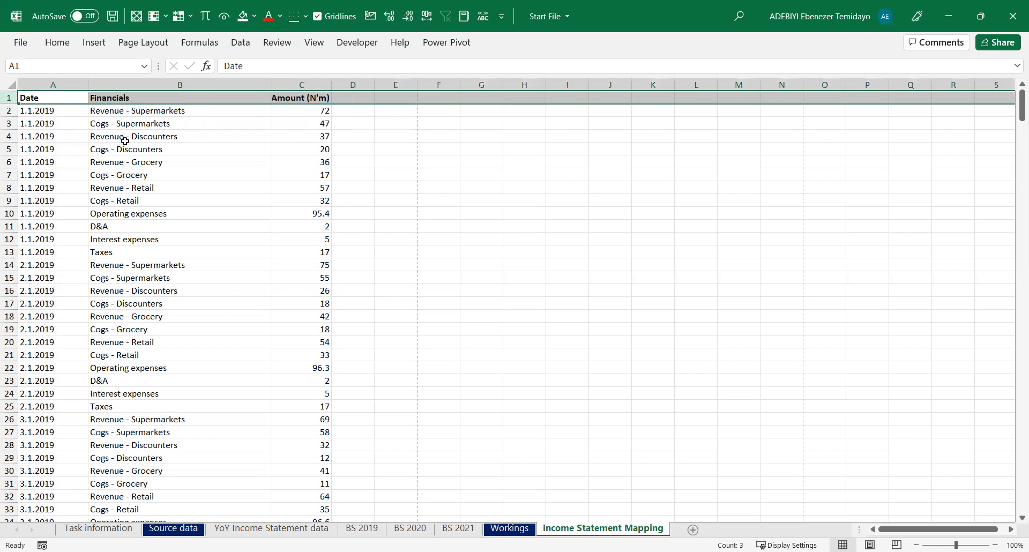
Freeze the panes at cell A2 to keep the header row in view on the Income Statement Mapping sheet
drag(125, 141, 129, 151)
scroll(194, 323, down, 19)
scroll(193, 323, down, 3)
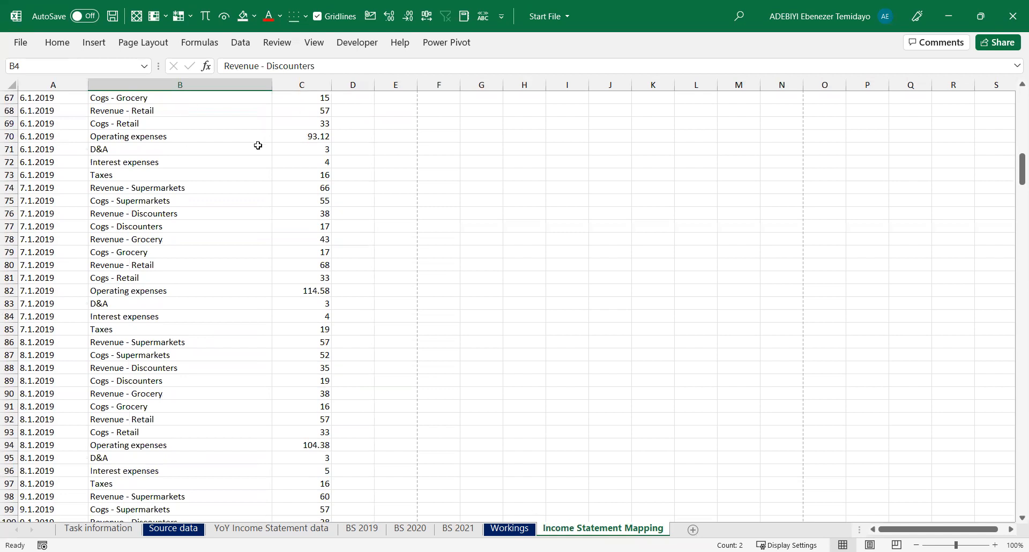
scroll(260, 144, up, 20)
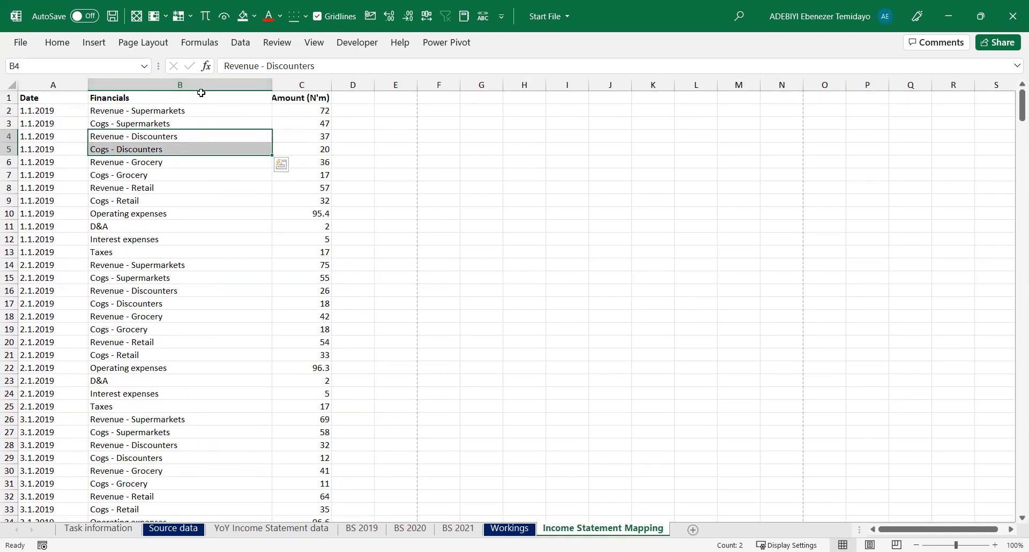
click(284, 238)
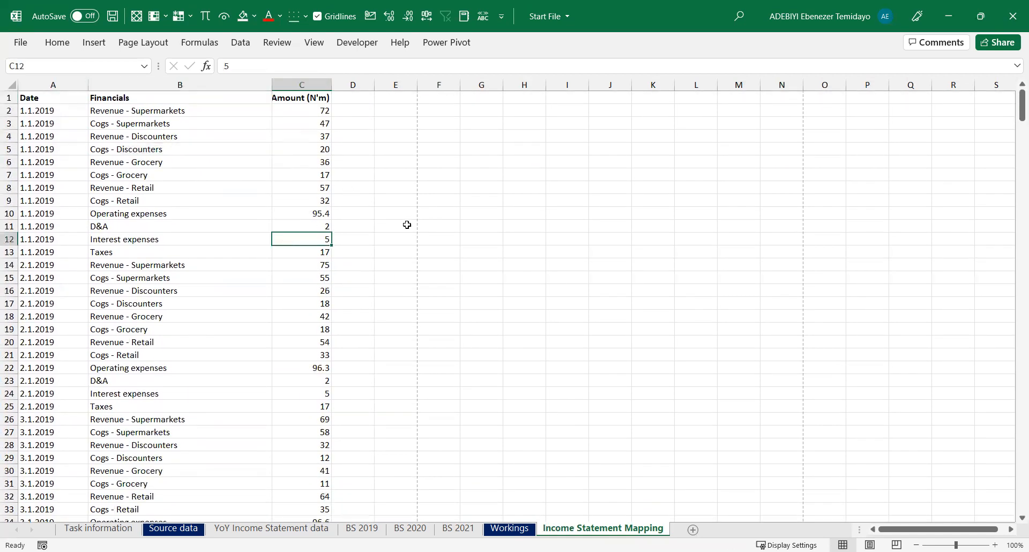
click(70, 110)
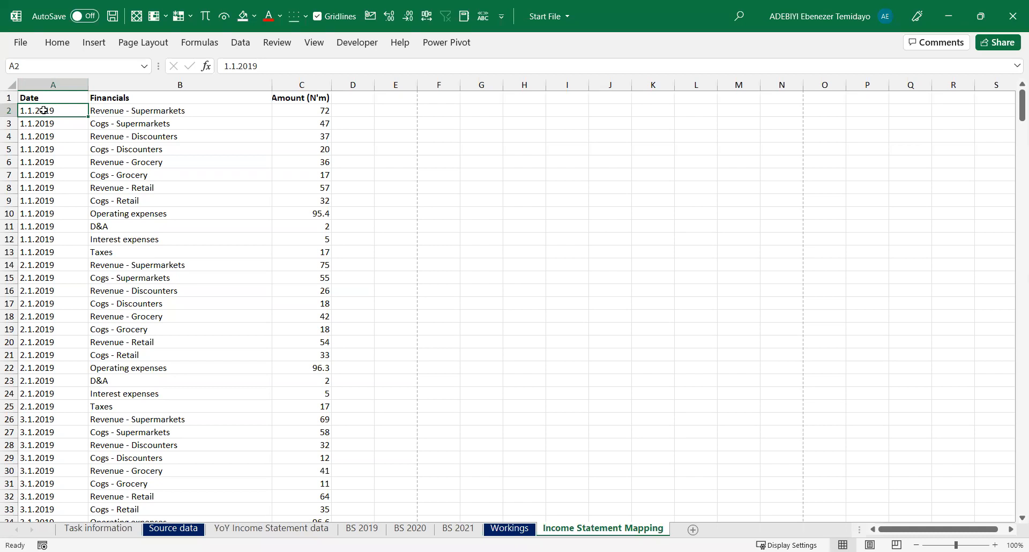
click(315, 43)
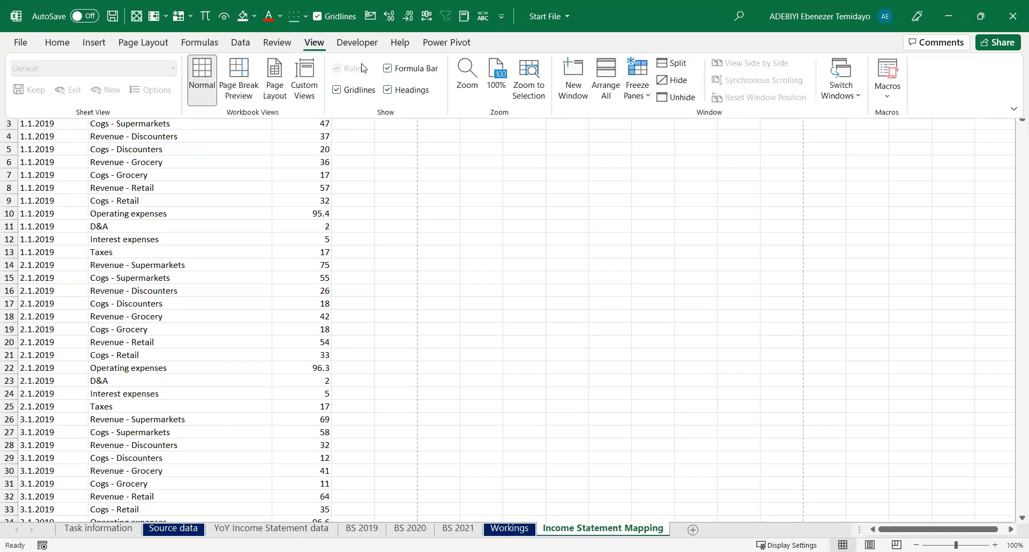
click(645, 93)
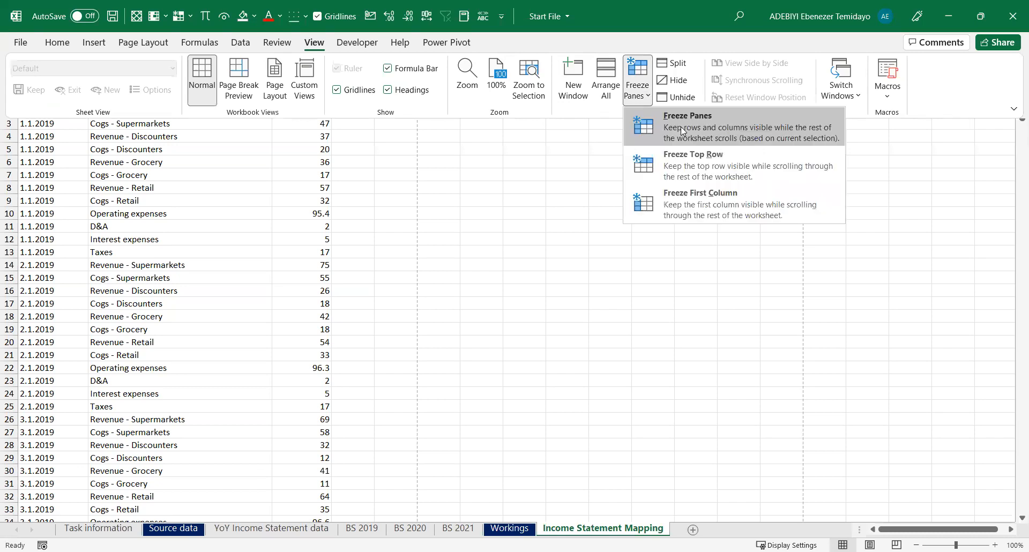
click(301, 235)
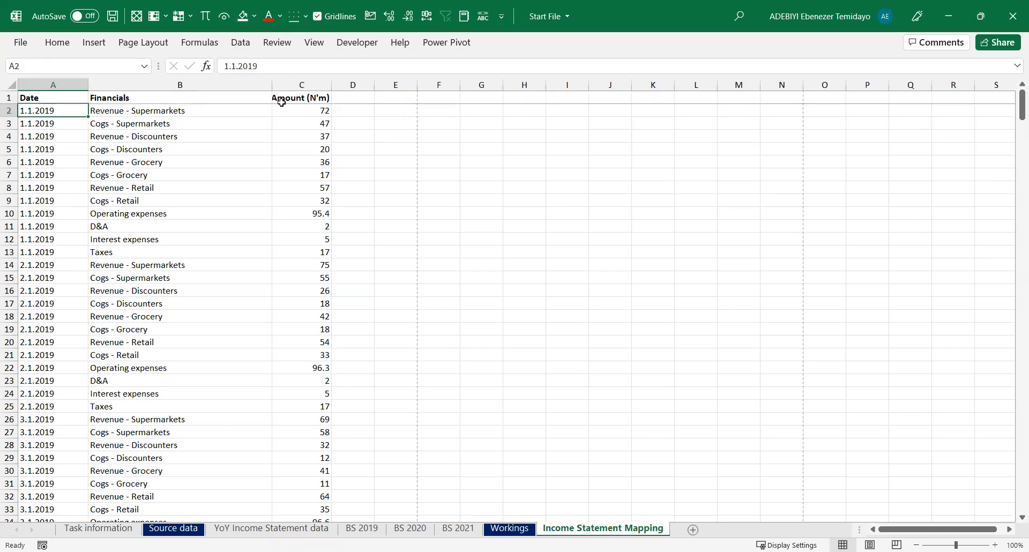
Autofit the width of the Amount (N'm) column and check the data rows beneath the frozen header
double_click(336, 84)
scroll(292, 230, down, 5)
scroll(292, 230, down, 15)
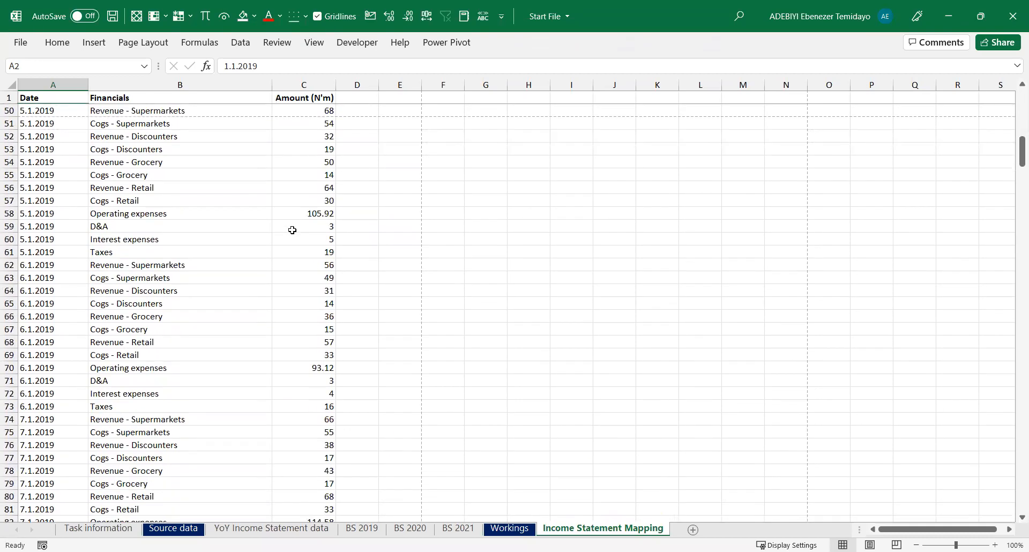
scroll(292, 230, up, 17)
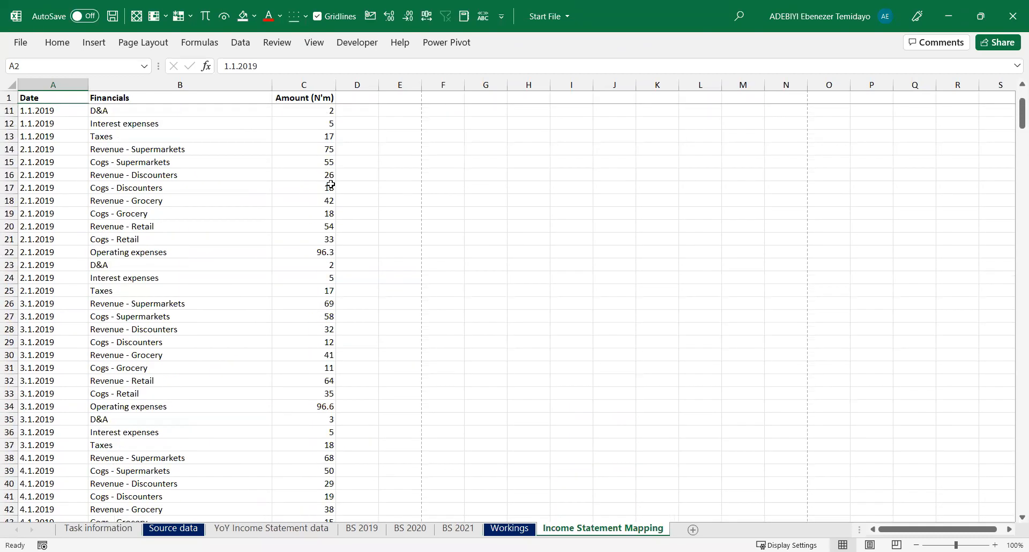
click(295, 177)
key(ctrl+Up)
key(Left)
key(Down)
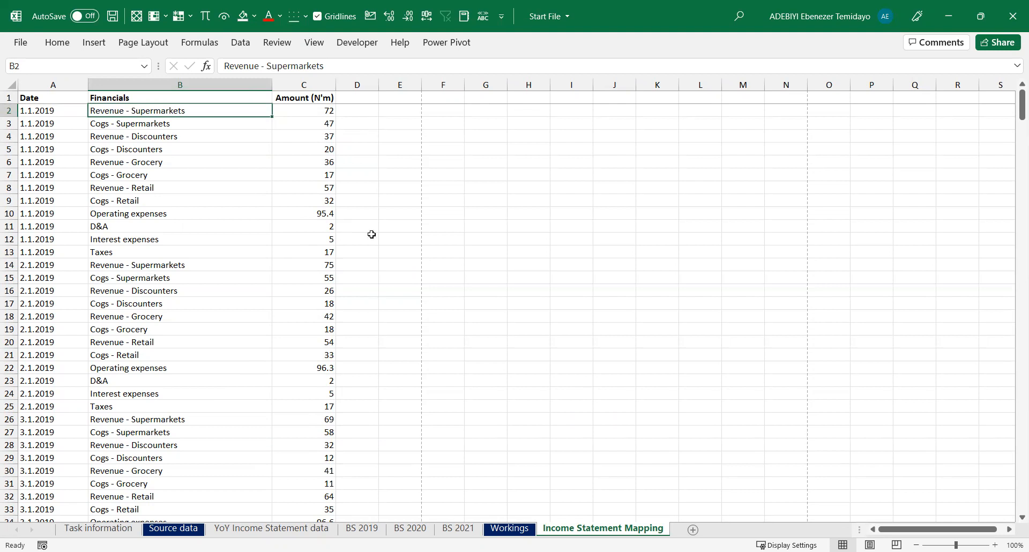
Add a "Map" column header in cell D1 beside Amount (N'm)
click(354, 97)
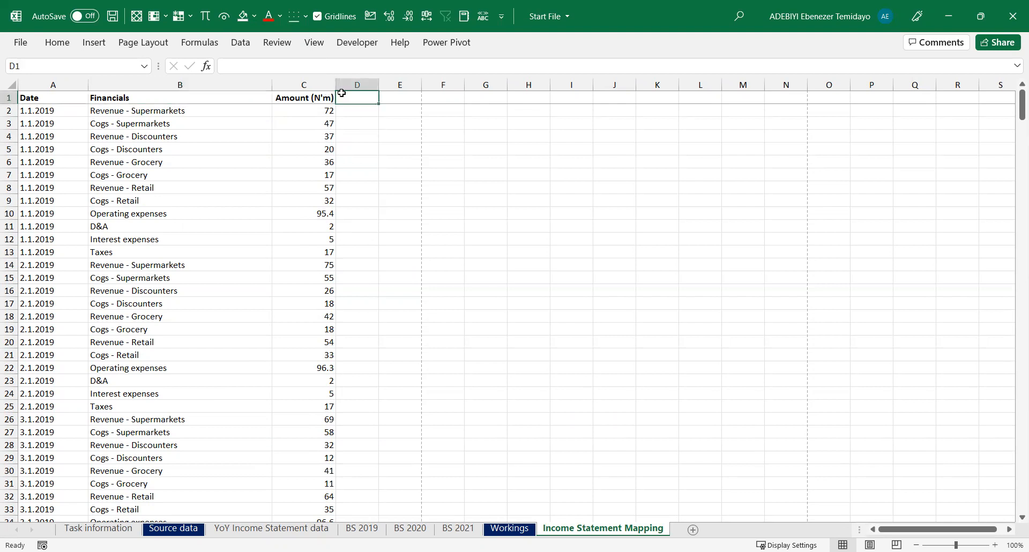
text(Mp)
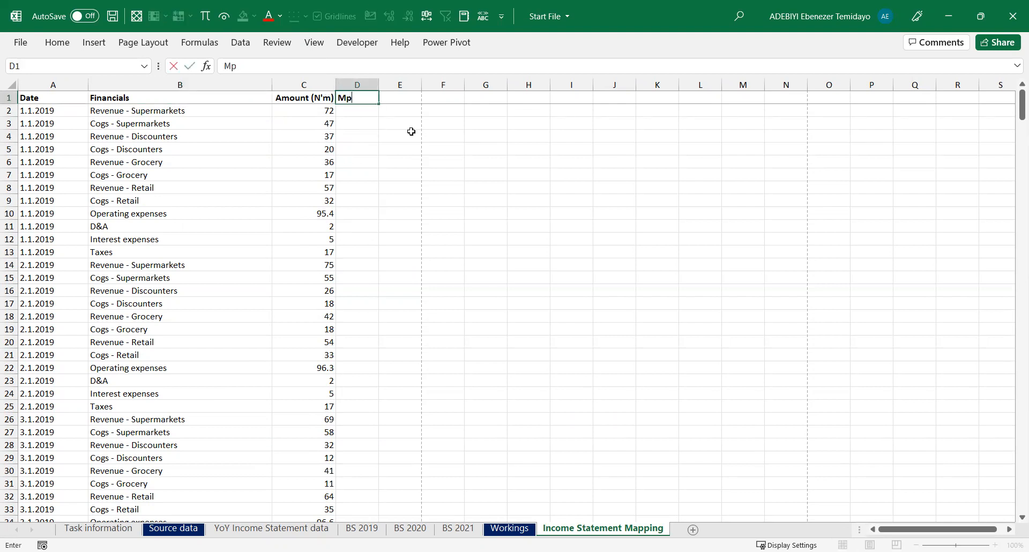
text(ap)
key(Return)
key(Down)
key(Down)
key(Left)
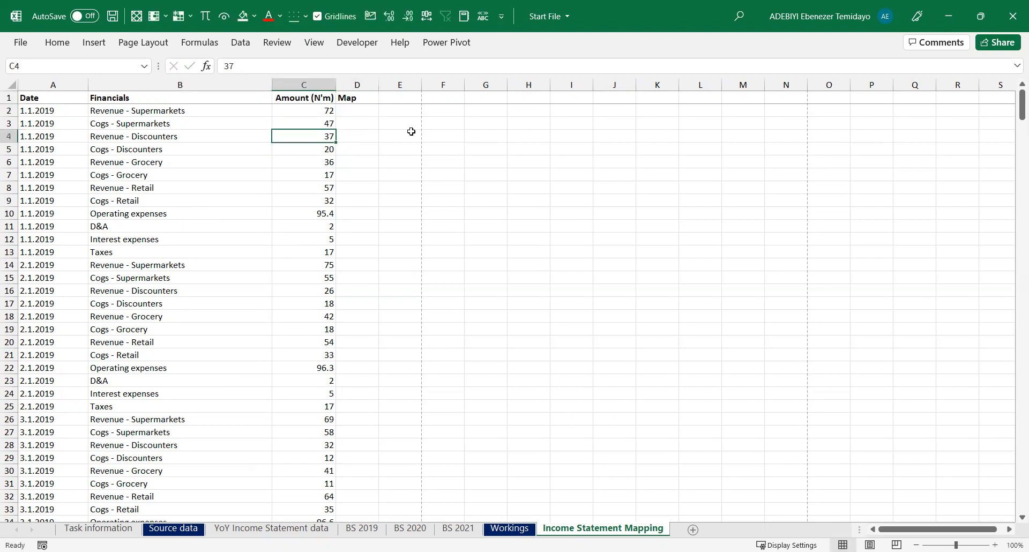
Turn on filtering for the header row of the Income Statement Mapping data
click(181, 124)
click(211, 190)
click(240, 44)
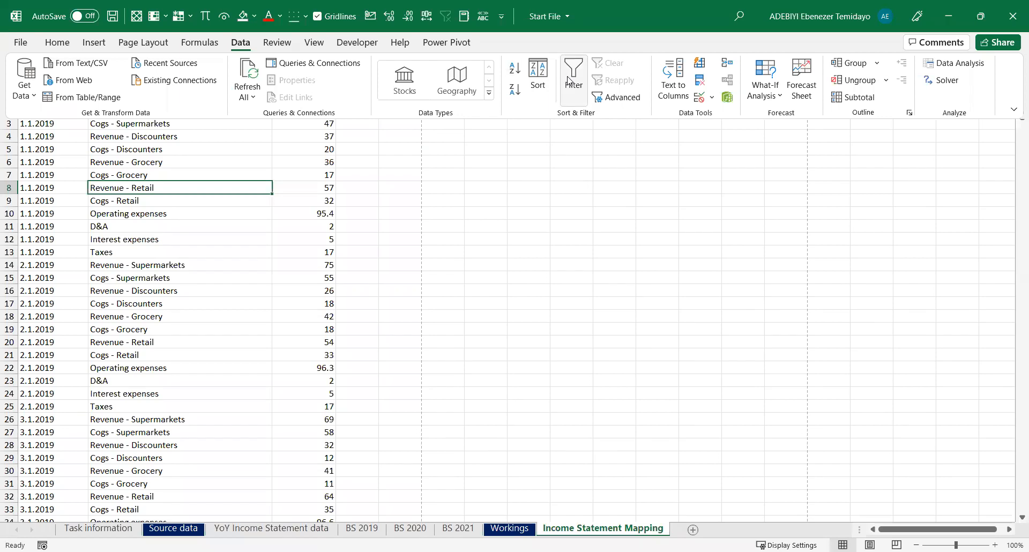
click(239, 45)
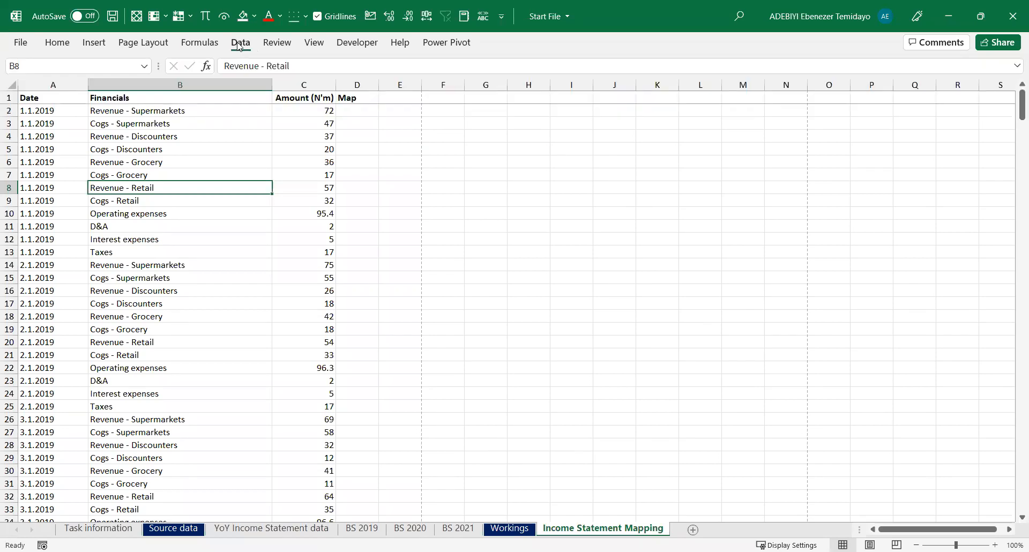
click(240, 45)
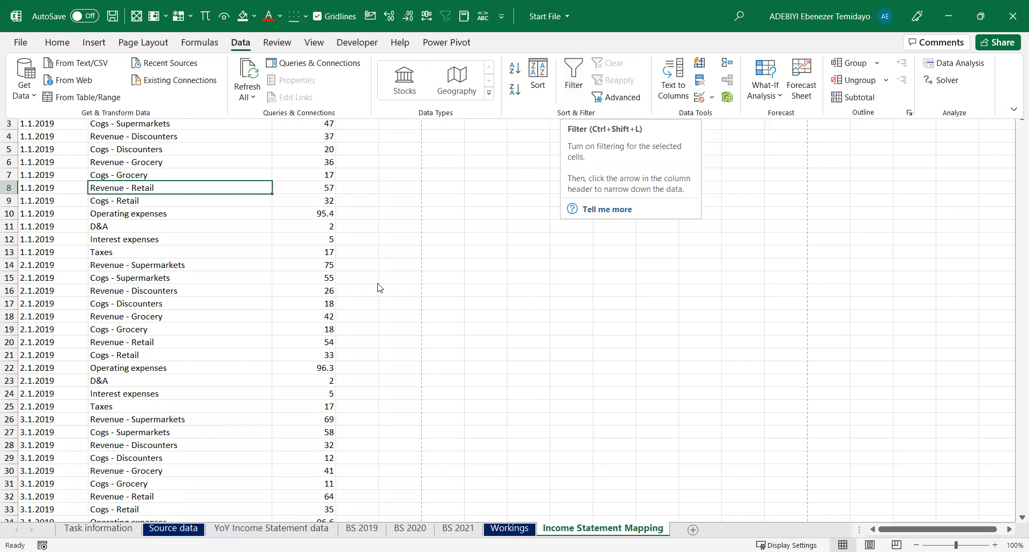
click(250, 303)
click(220, 251)
click(217, 224)
click(283, 211)
click(225, 198)
click(206, 178)
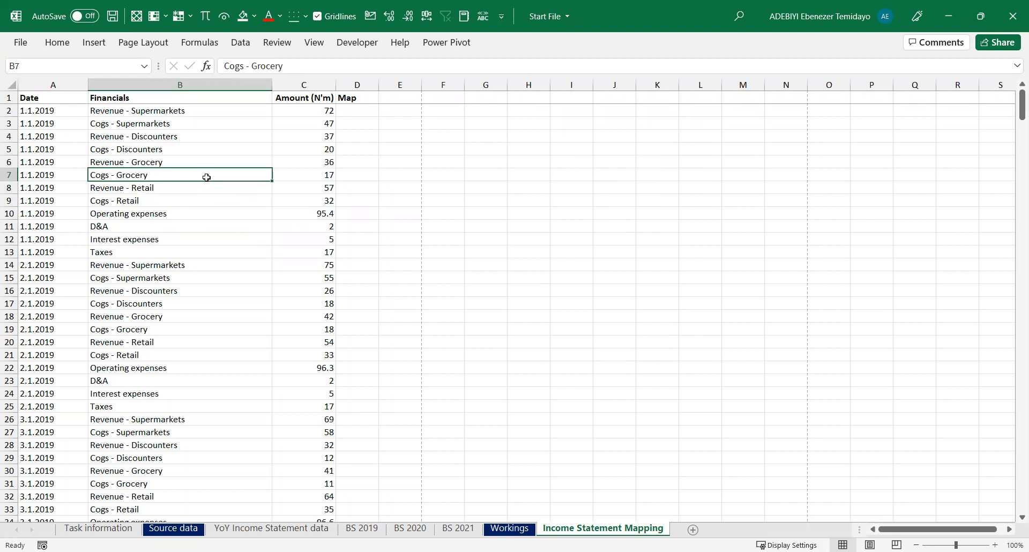
click(207, 188)
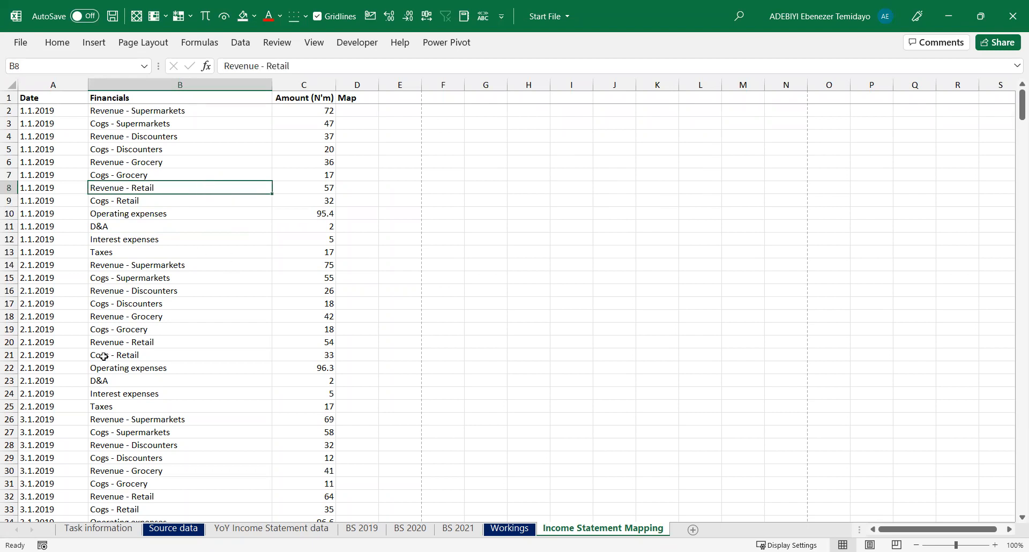
key(ctrl+shift+l)
Autofit columns A to D and widen the Amount (N'm) column to make room for its filter arrow
drag(64, 84, 191, 86)
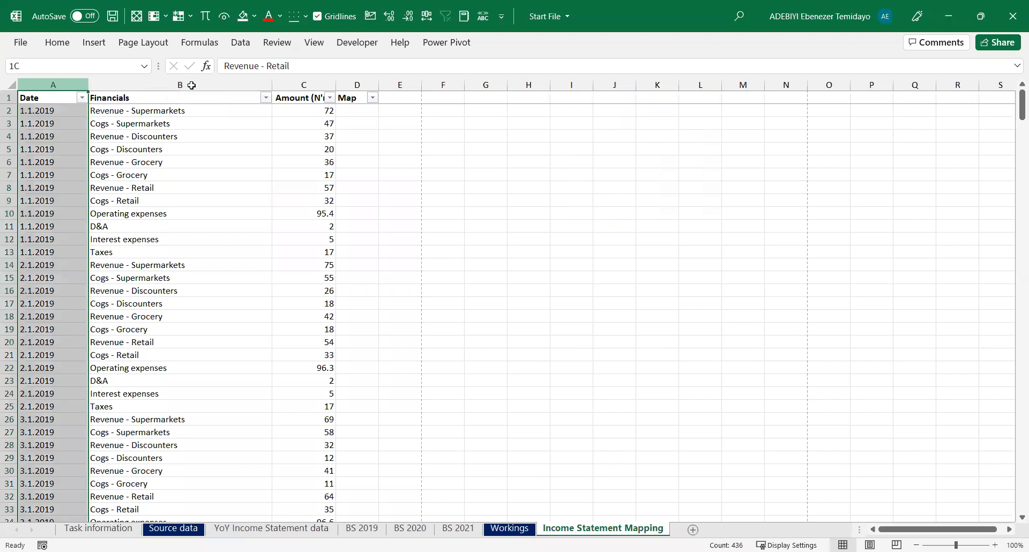
double_click(337, 81)
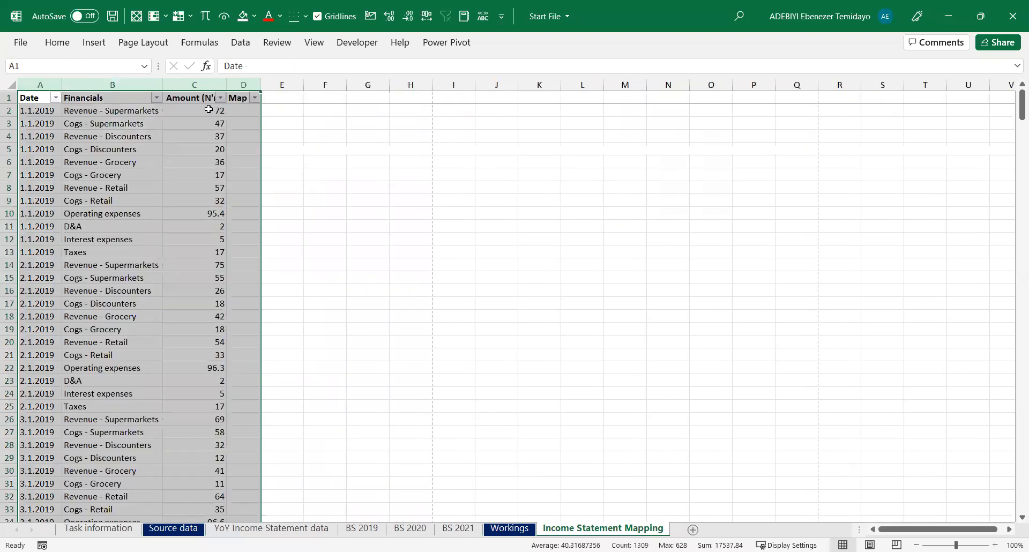
drag(224, 86, 222, 87)
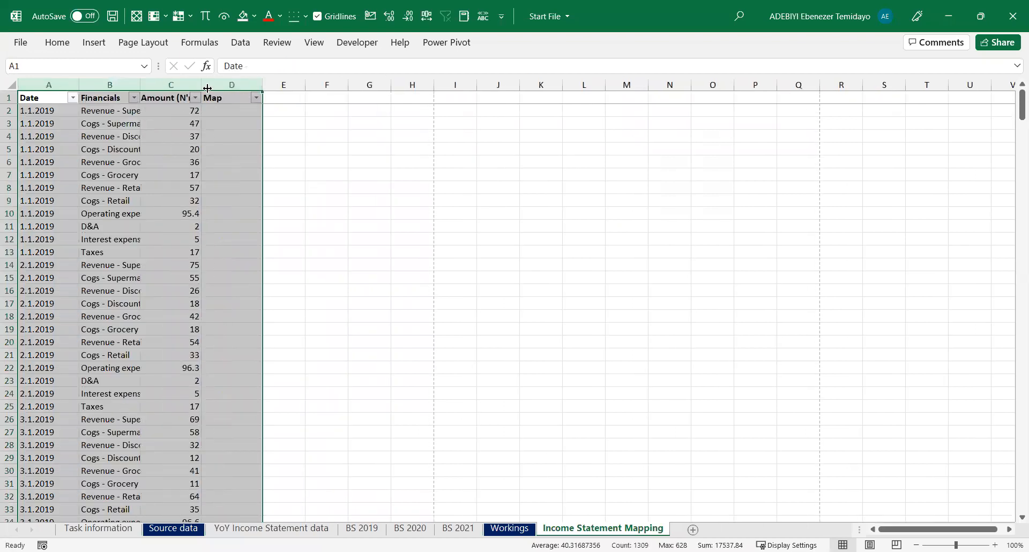
click(194, 136)
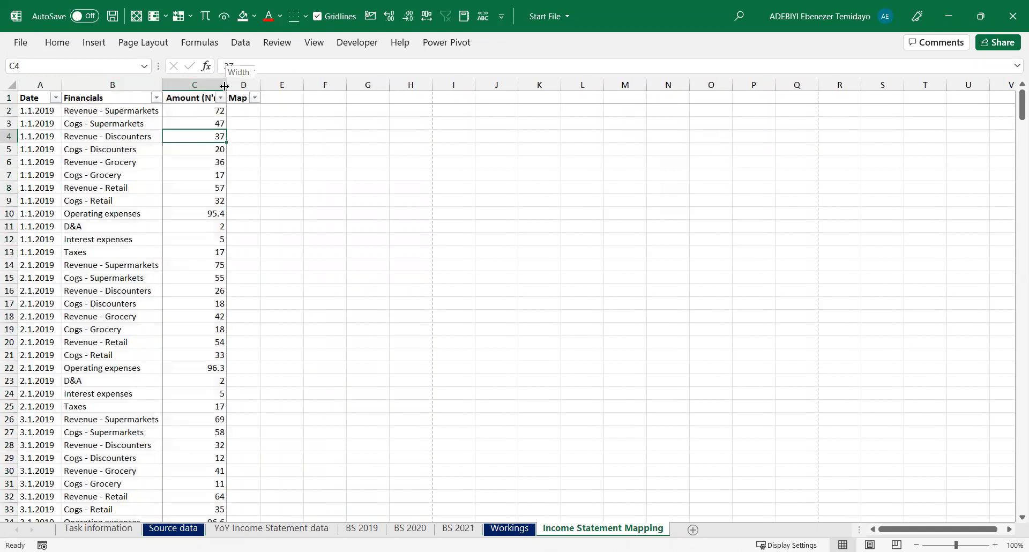
drag(225, 83, 245, 84)
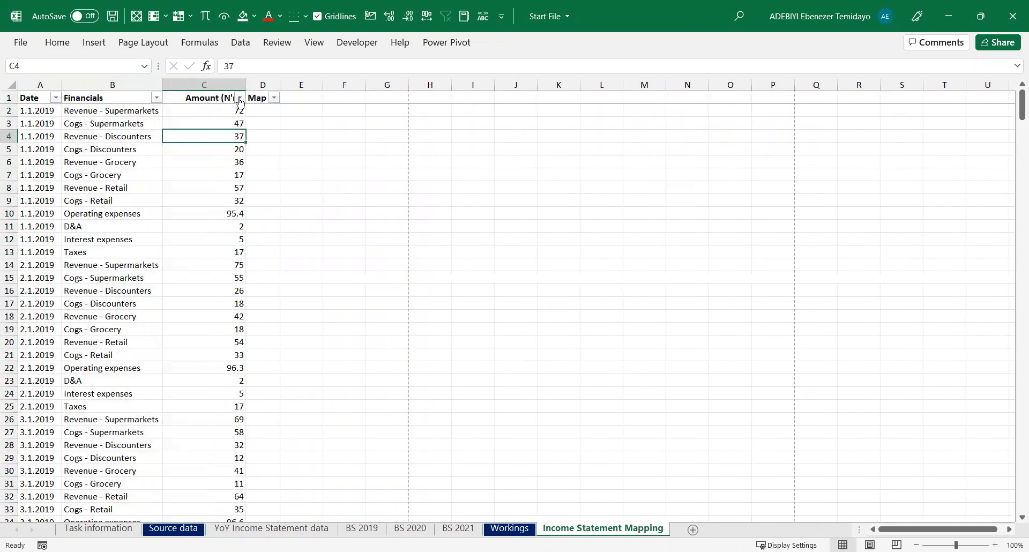
Left-align the headers in A1:D1 and autofit columns A to D again
drag(33, 99, 267, 98)
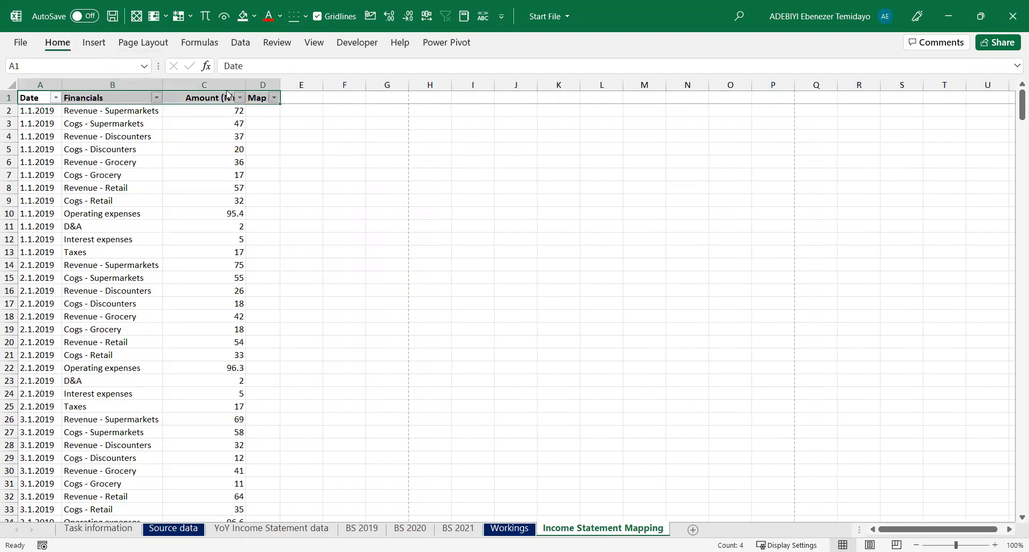
click(69, 45)
click(173, 219)
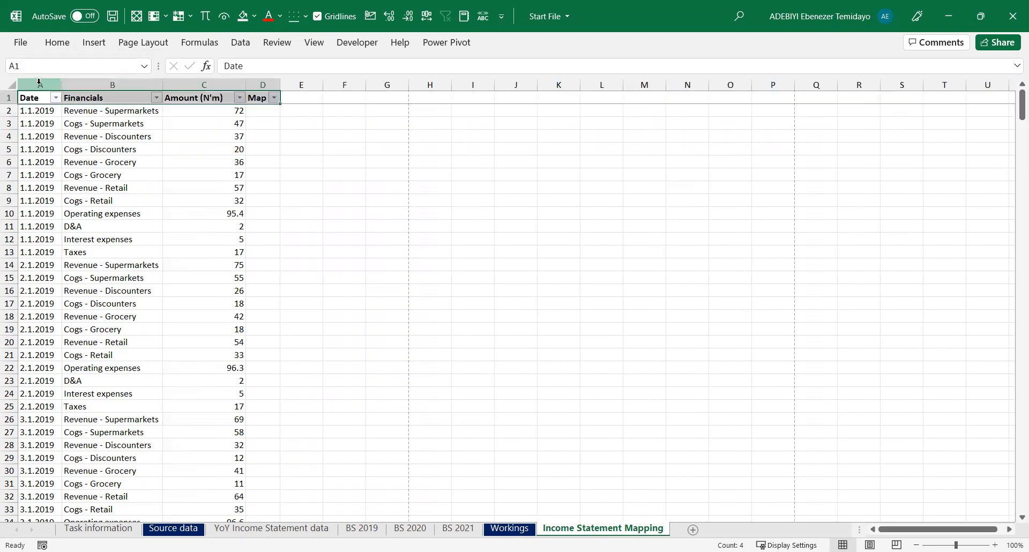
drag(40, 84, 161, 85)
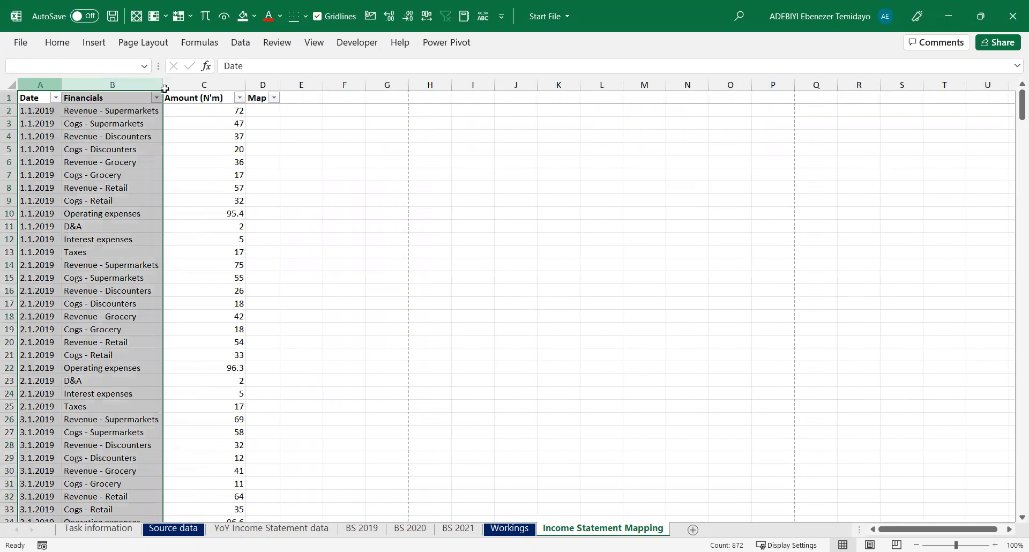
double_click(246, 85)
click(200, 160)
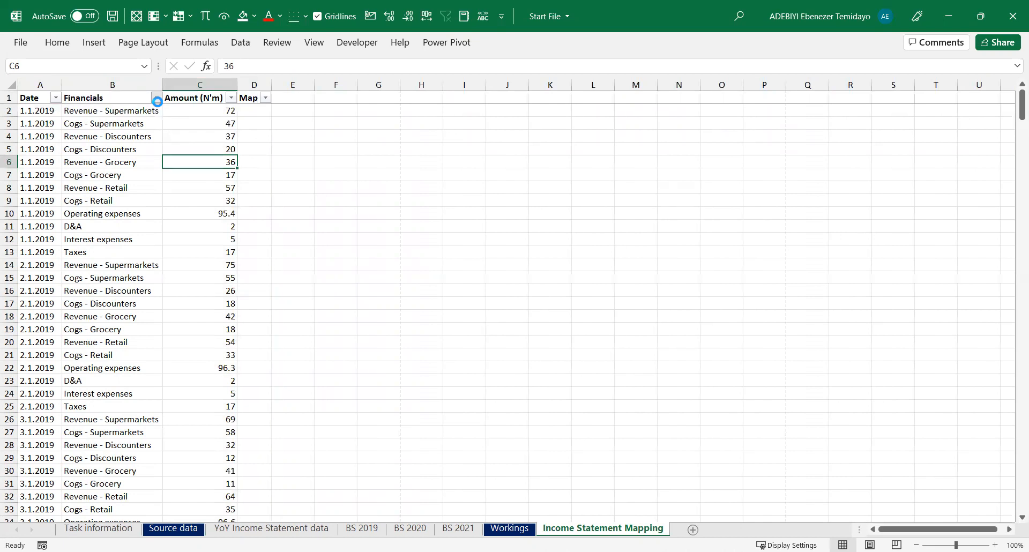
Try to filter the Financials column to items matching "reve", leaving out Other revenue
click(156, 98)
text(reve)
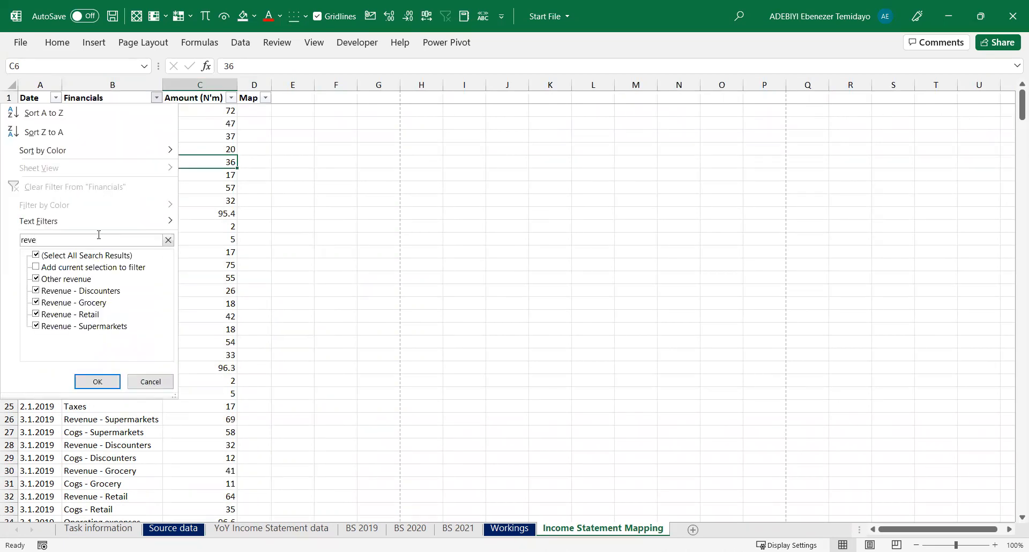
click(36, 279)
click(97, 382)
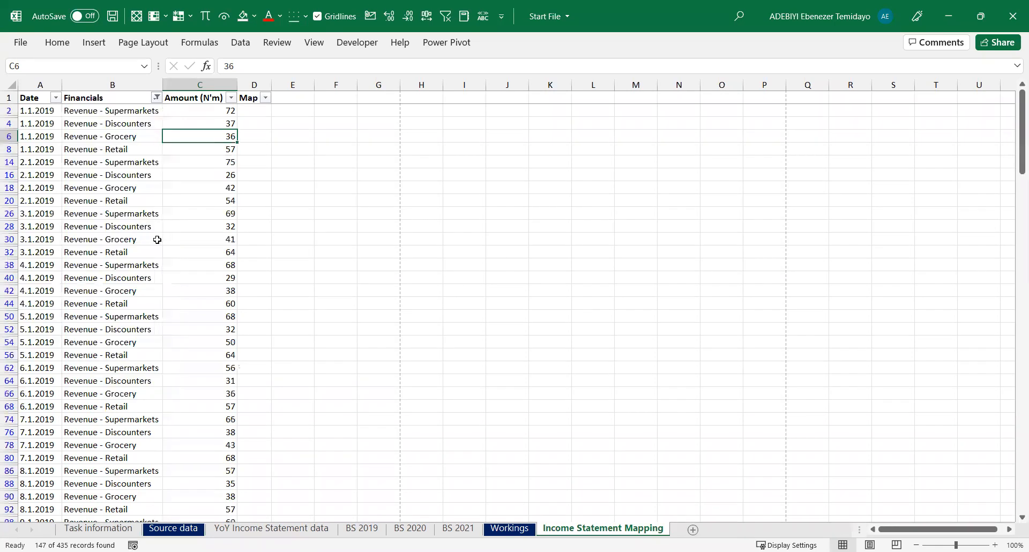
Check the end of the filtered list for Other revenue entries and return to the Financials header
click(157, 240)
key(ctrl+Down)
key(Down)
key(Up)
key(Up)
key(Up)
key(Up)
key(Up)
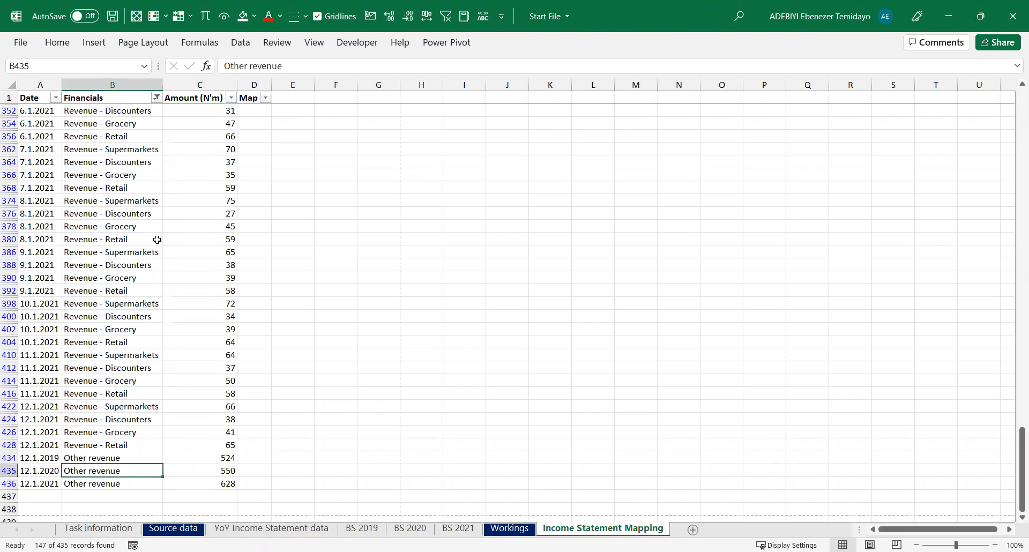
key(ctrl+Up)
key(Down)
key(Up)
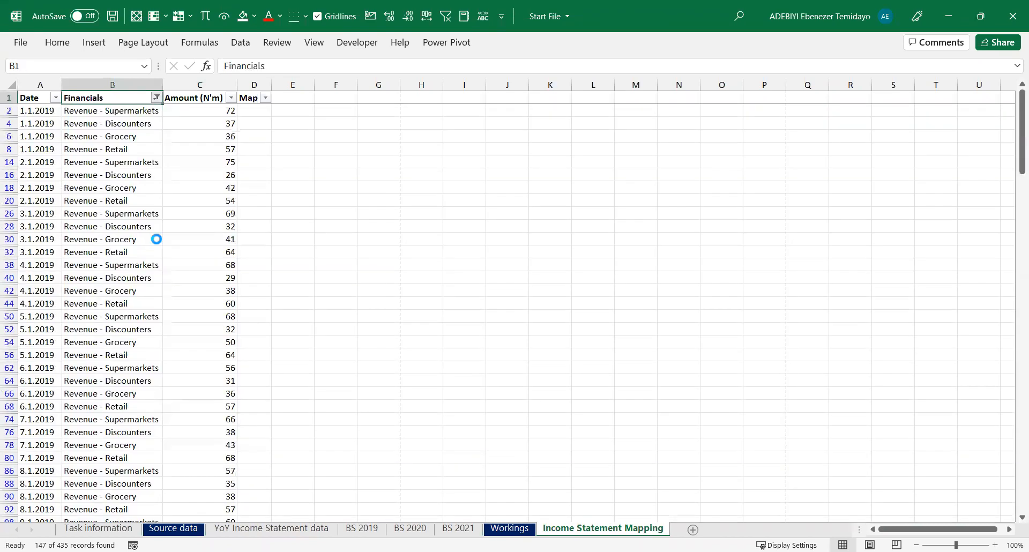
Refilter the Financials column to the Discounters, Grocery, Retail and Supermarkets revenue items, excluding Other revenue
key(alt+Down)
text(reve)
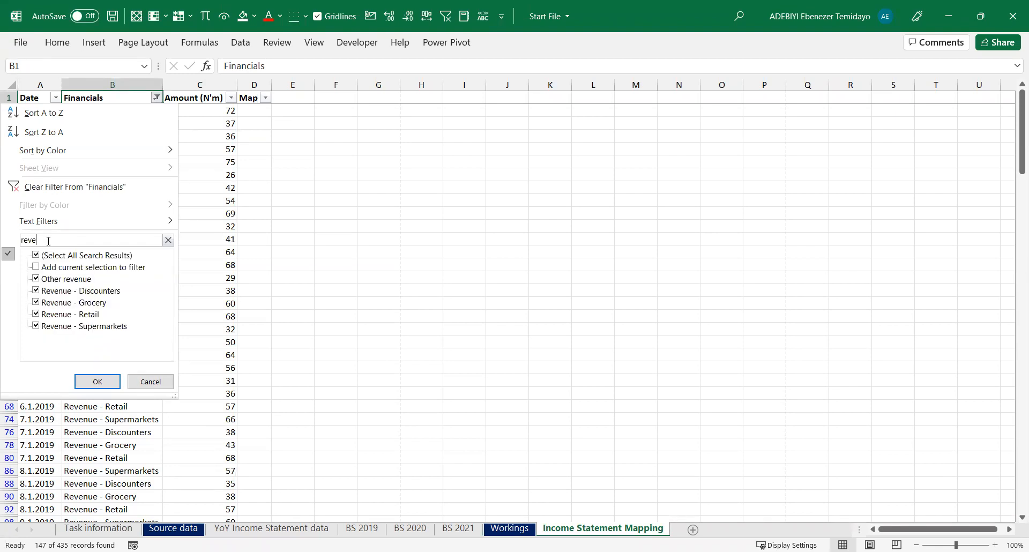
click(65, 279)
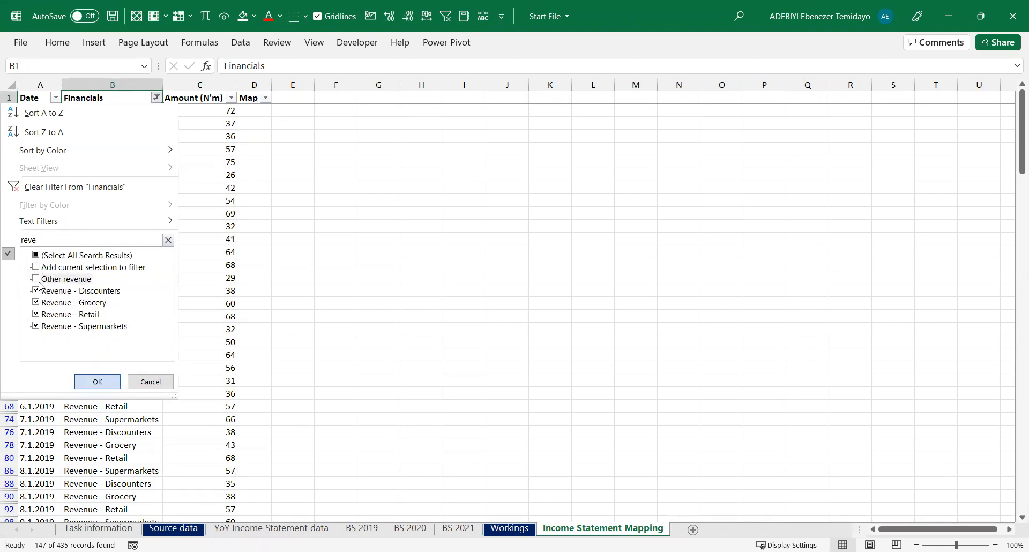
key(Return)
key(ctrl+Down)
key(ctrl+Up)
Enter "Revenue" in cell D2 of the Map column and autofit the column's width
key(ctrl+Right)
key(Down)
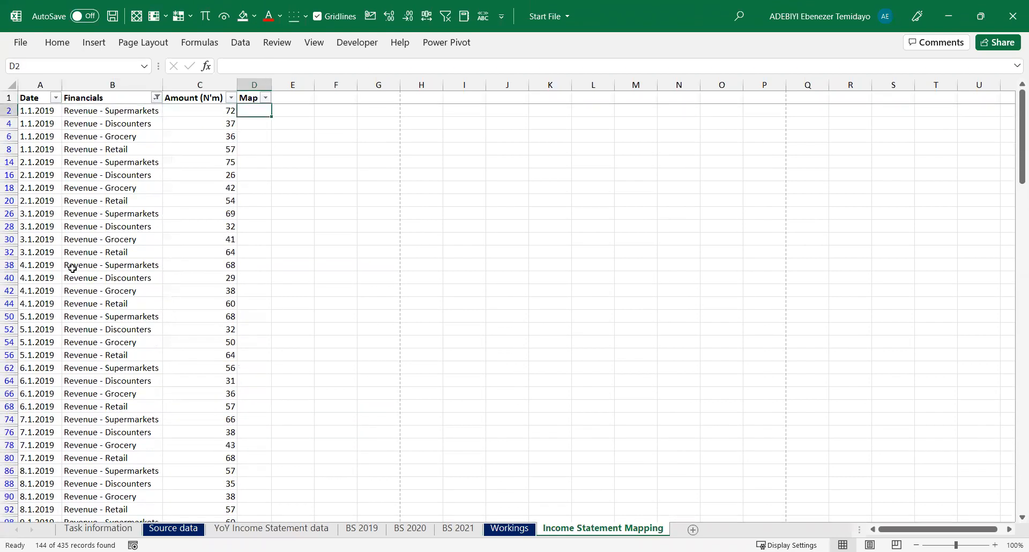
text(Revenue)
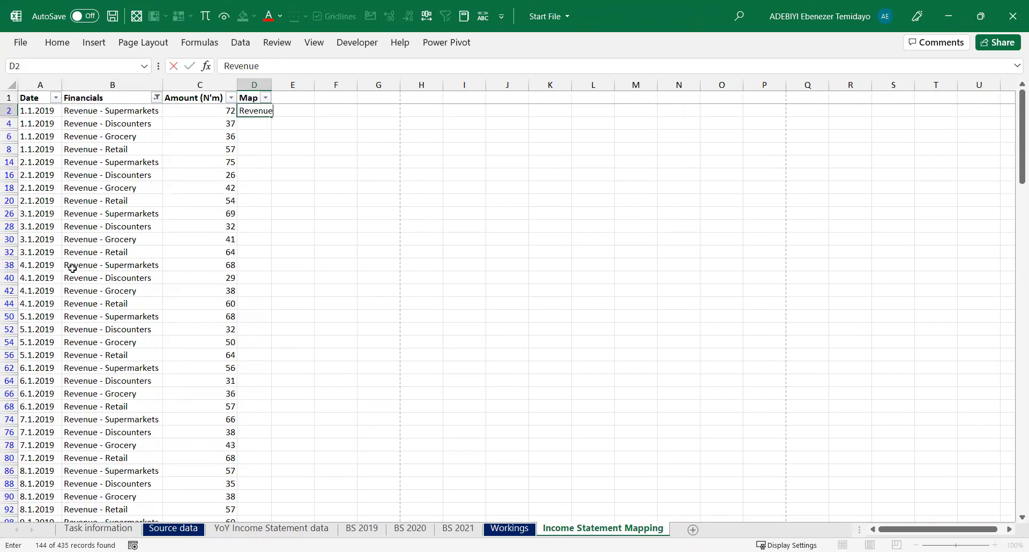
key(ctrl+Return)
double_click(271, 86)
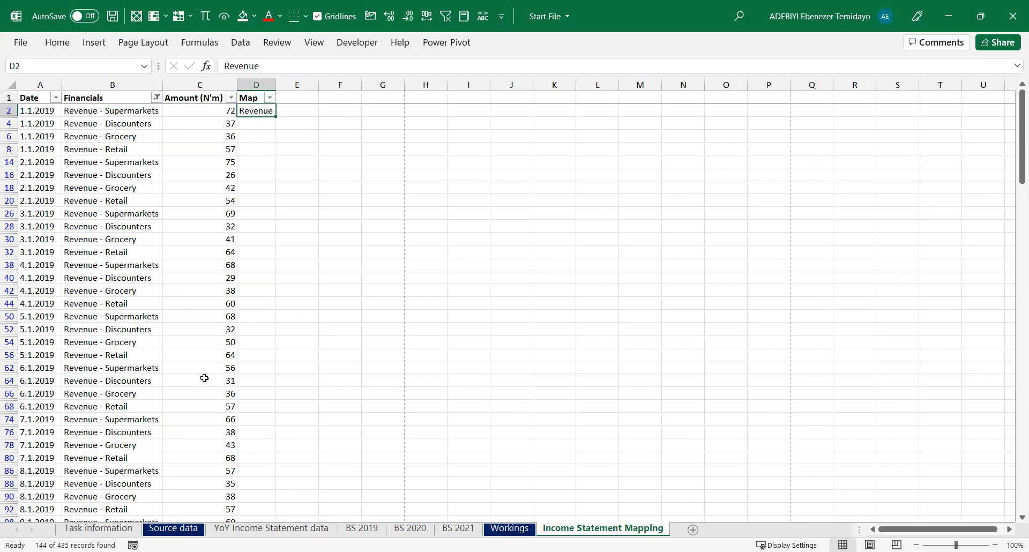
Fill "Revenue" down the Map column for all filtered revenue rows, from D2 to D428
double_click(275, 116)
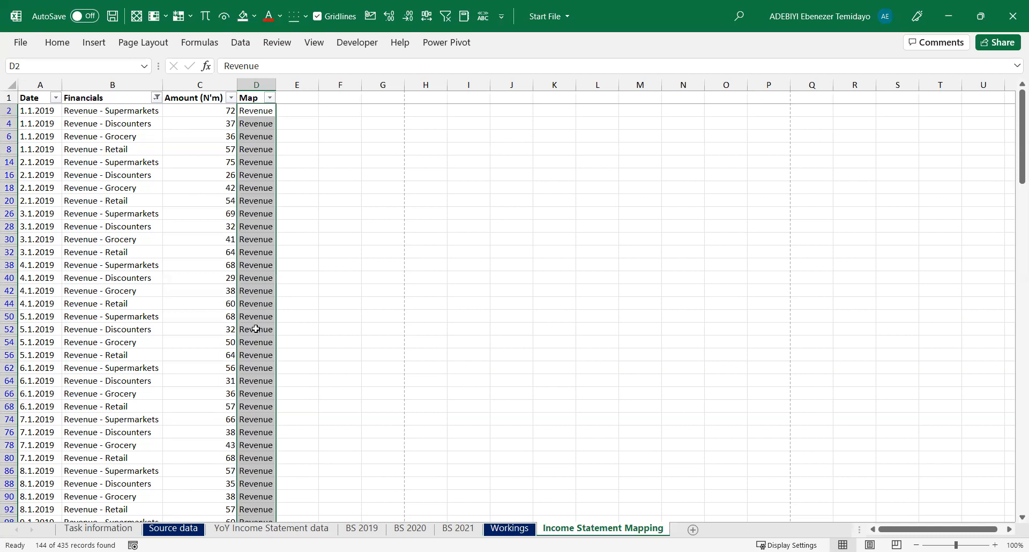
key(ctrl+z)
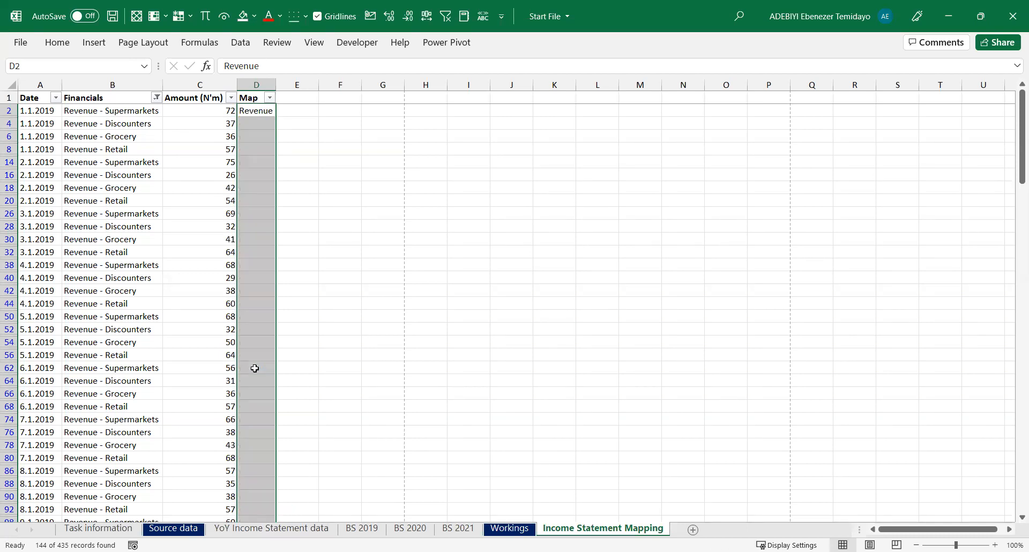
key(Left)
key(Down)
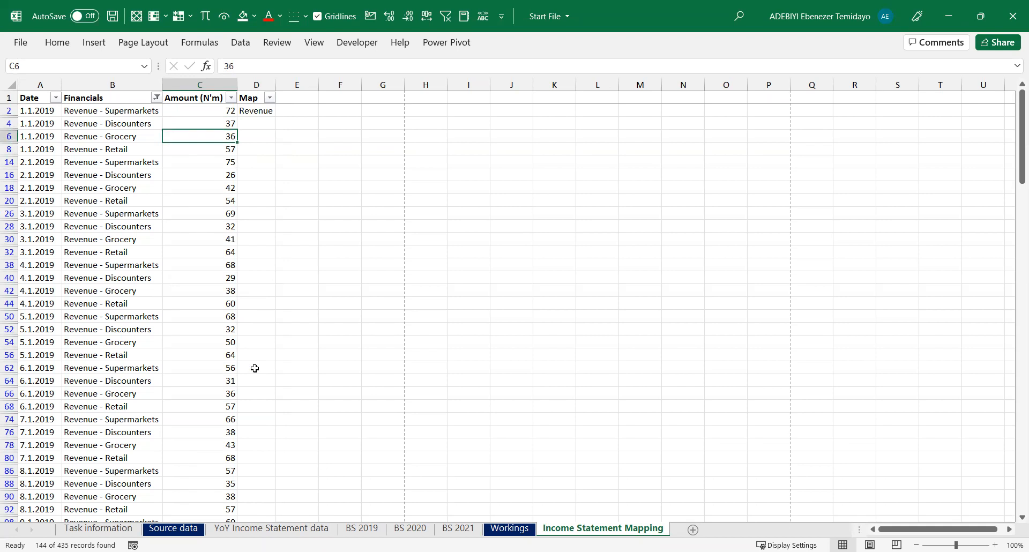
key(ctrl+Down)
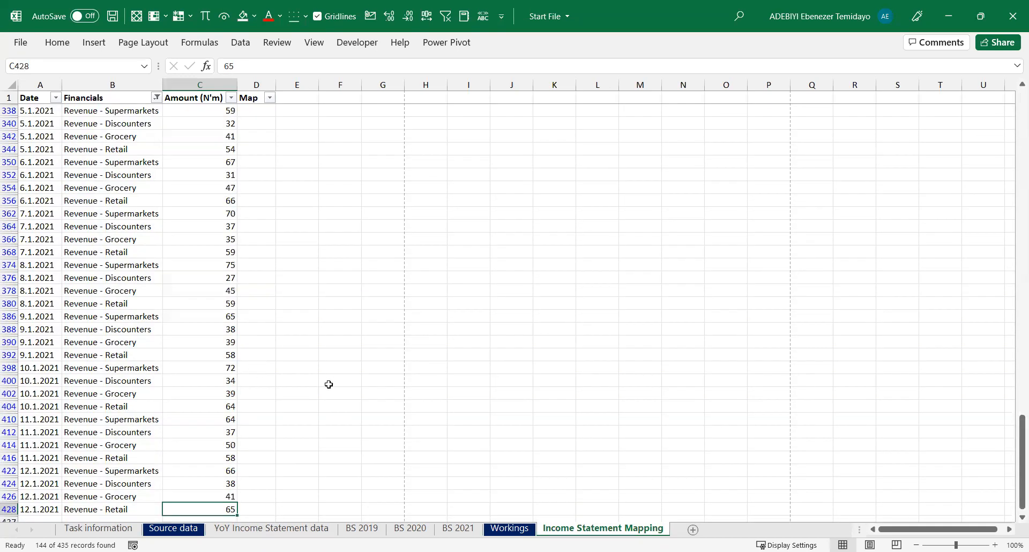
key(Right)
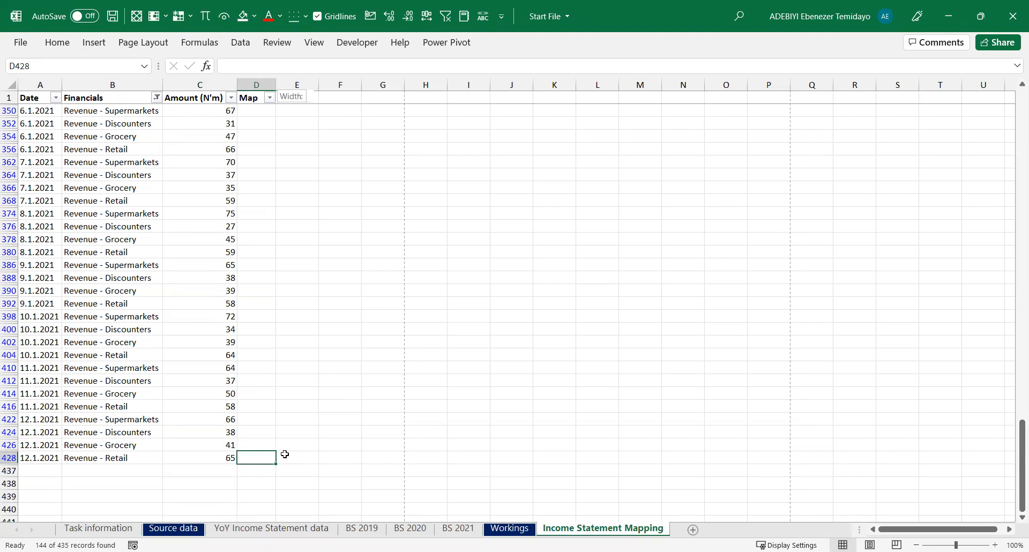
key(ctrl+shift+Up)
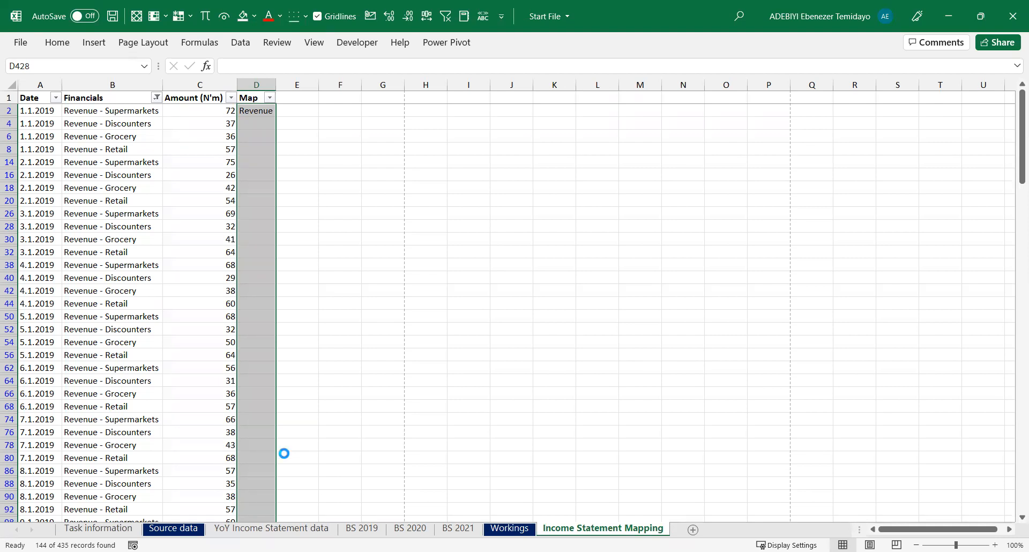
click(264, 303)
key(ctrl+Up)
key(Down)
Change the Financials filter to show only the Other revenue rows
click(155, 98)
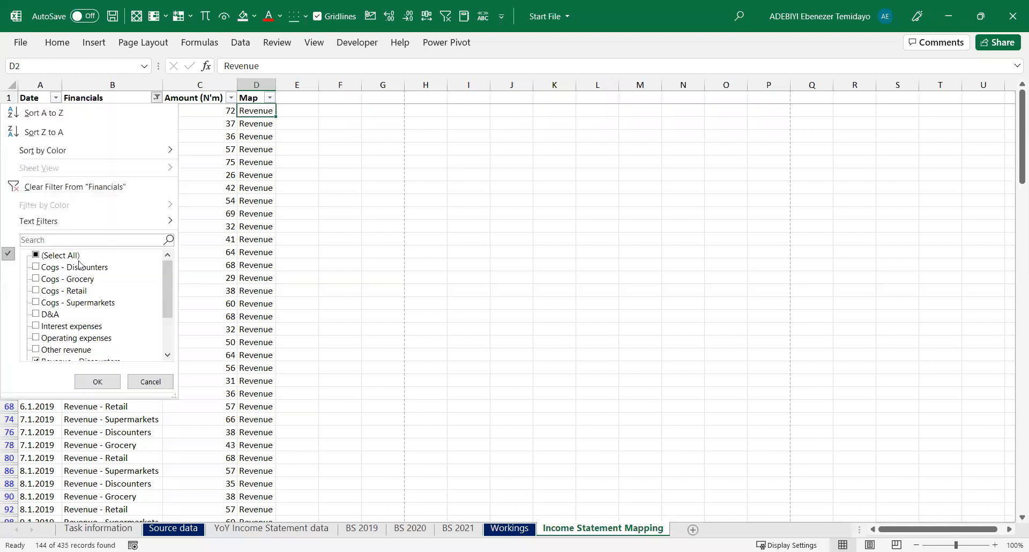
click(67, 240)
text(reve)
click(36, 256)
click(46, 281)
click(97, 381)
click(118, 136)
click(116, 114)
Copy "Other revenue" from the Financials column into Map cells D434:D436 and autofit the Map column
click(250, 110)
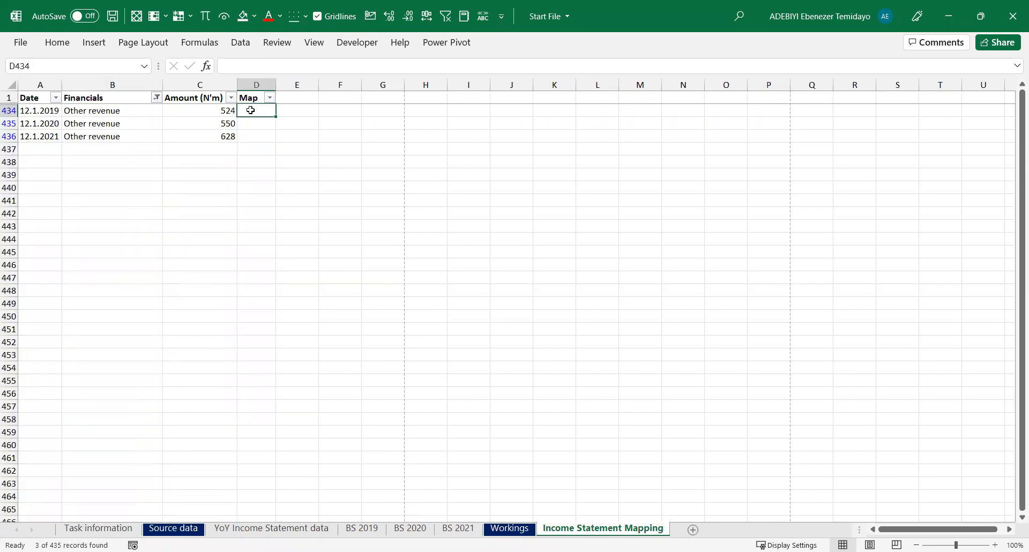
click(125, 114)
key(ctrl+c)
click(253, 111)
key(Return)
key(ctrl+shift+Down)
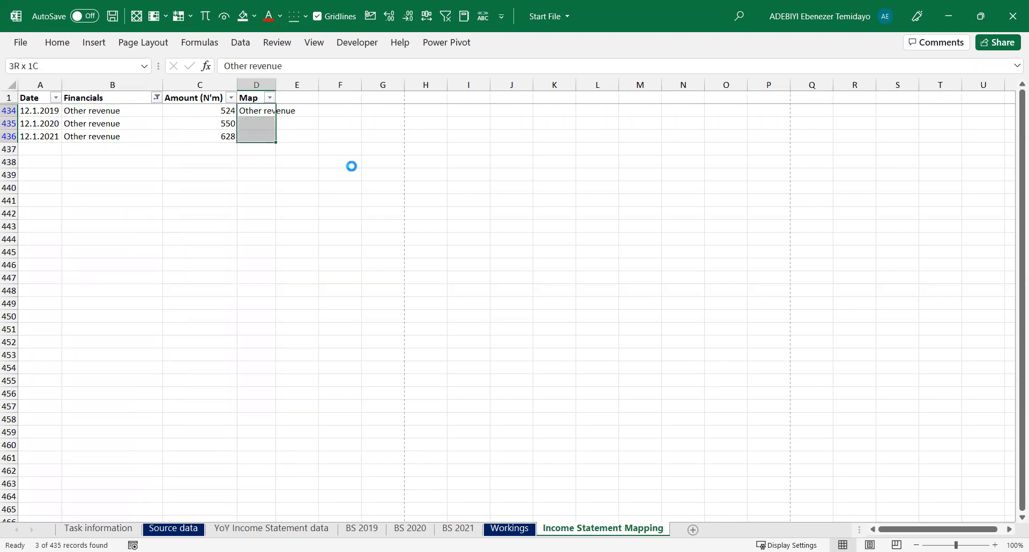
key(ctrl+e)
double_click(274, 82)
Clear the filter from the Financials column to show all rows again
click(155, 110)
click(155, 97)
click(195, 135)
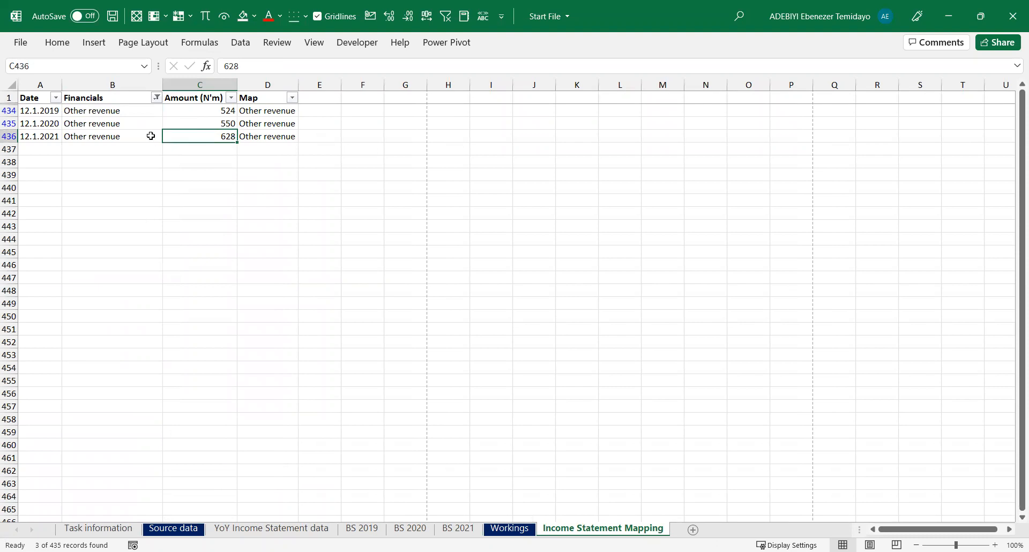
click(92, 186)
click(210, 160)
Examine the blank Map cells beside the Cogs and other expense rows
click(258, 149)
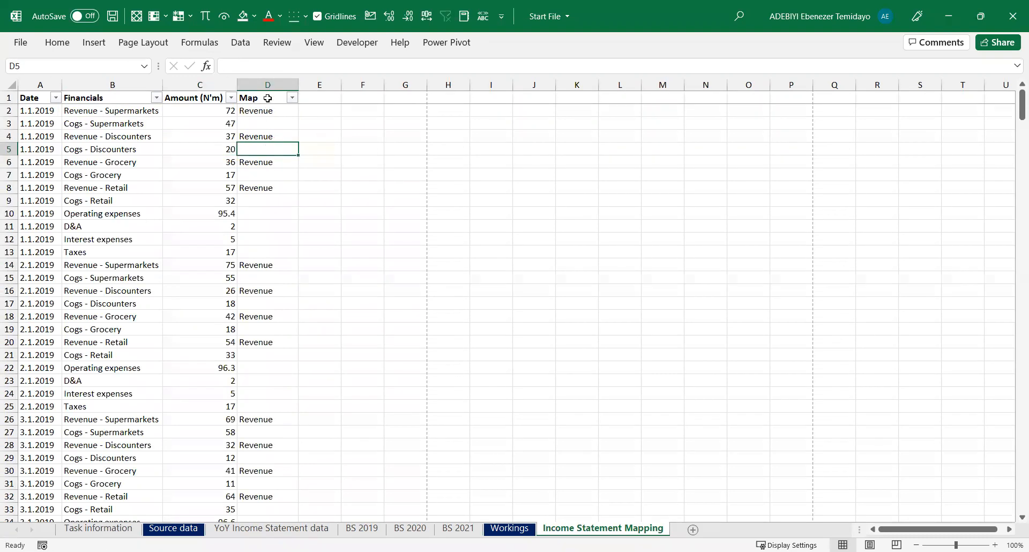
click(262, 228)
click(260, 188)
click(256, 175)
click(257, 204)
click(259, 227)
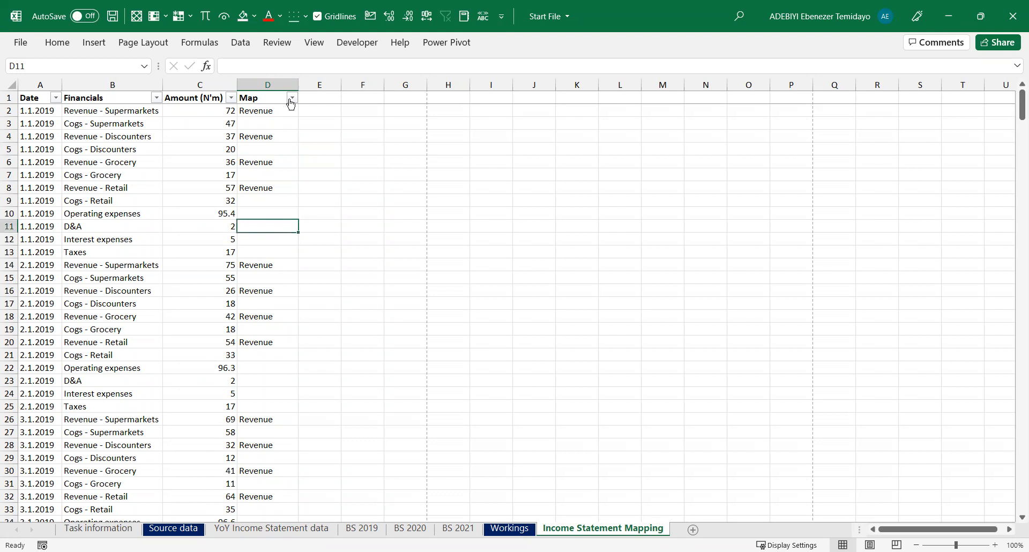
Filter the Map column to show only the rows with blank Map cells
click(283, 123)
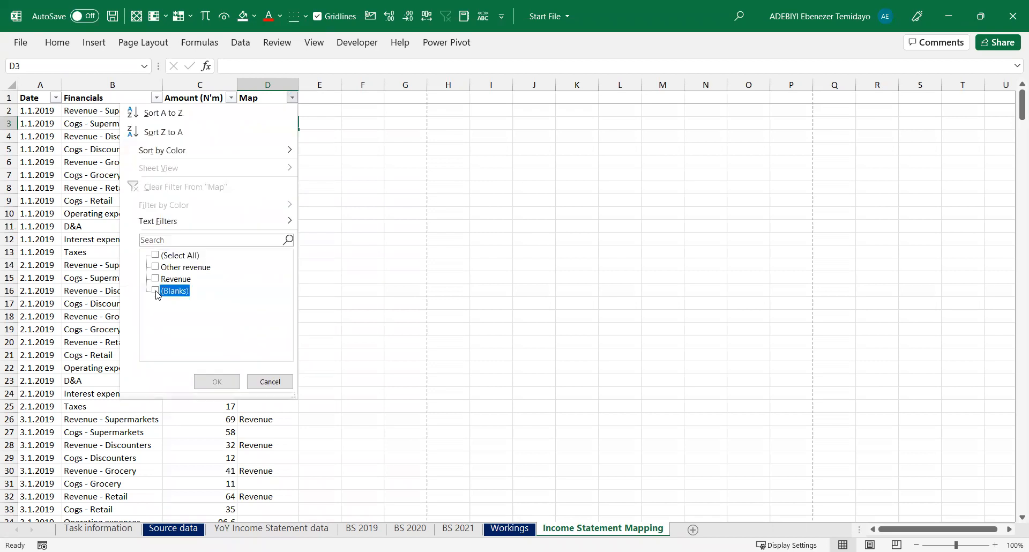
click(155, 290)
click(232, 386)
click(265, 223)
click(133, 202)
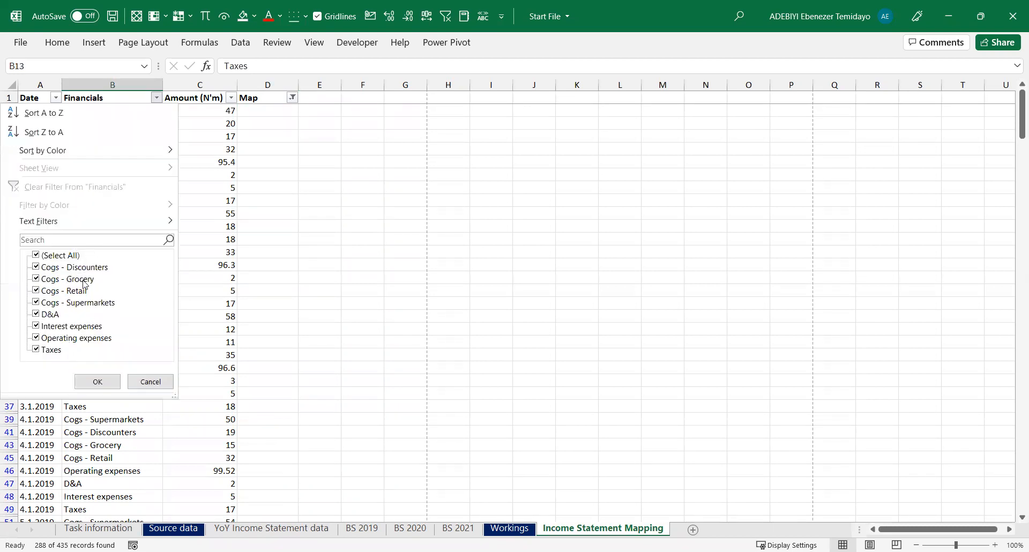
click(241, 269)
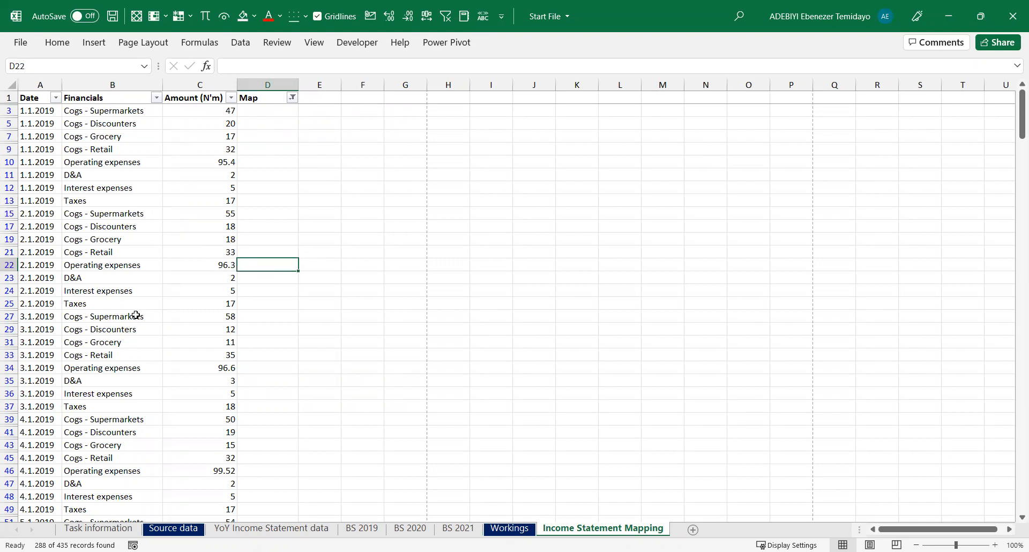
Filter the Financials column to Cogs - Discounters, Cogs - Grocery, Cogs - Retail and Cogs - Supermarkets
click(154, 97)
click(58, 256)
click(57, 267)
click(58, 279)
click(58, 291)
click(57, 304)
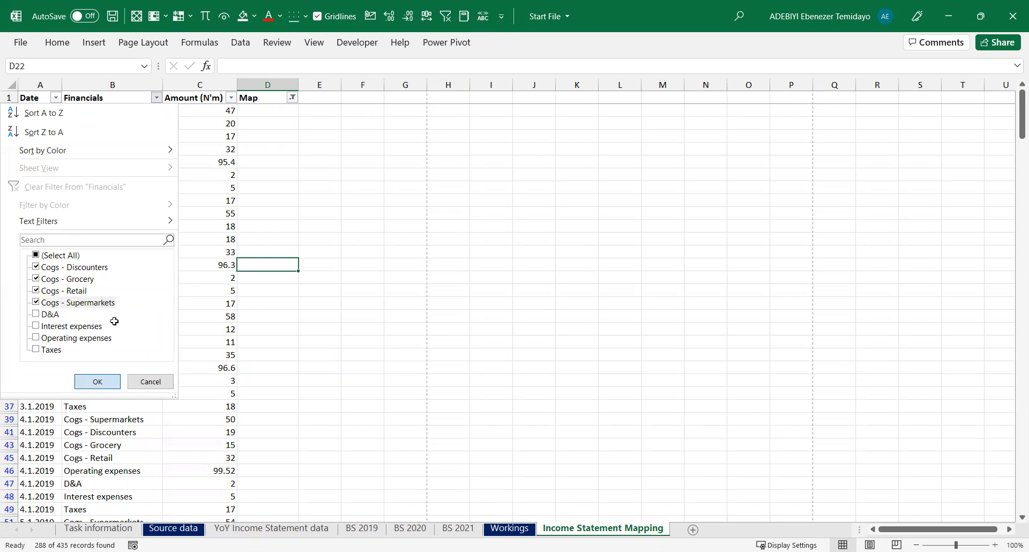
key(Return)
Enter "Cost of Good Sold" in Map cell D3 and autofit the Map column
click(220, 137)
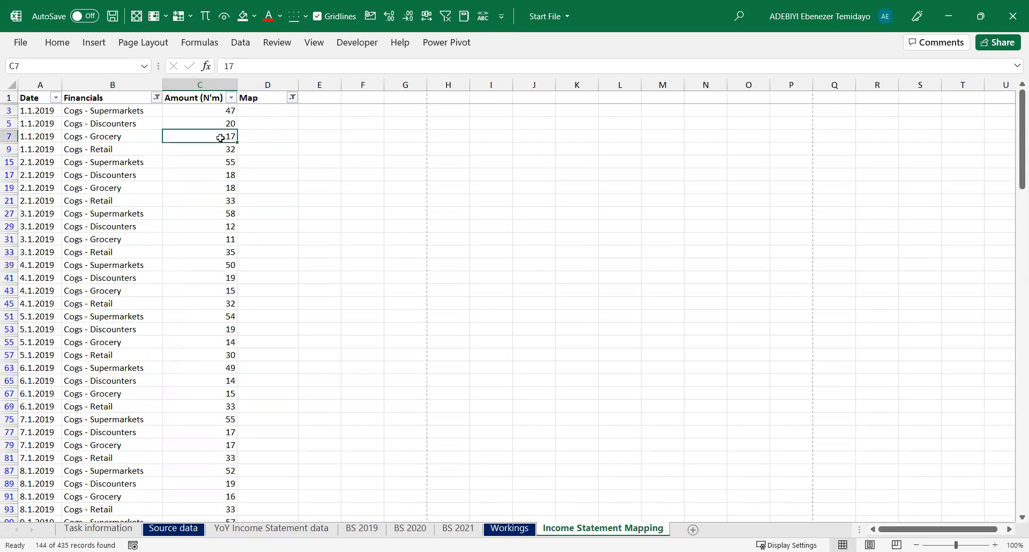
key(Up)
key(Up)
key(Right)
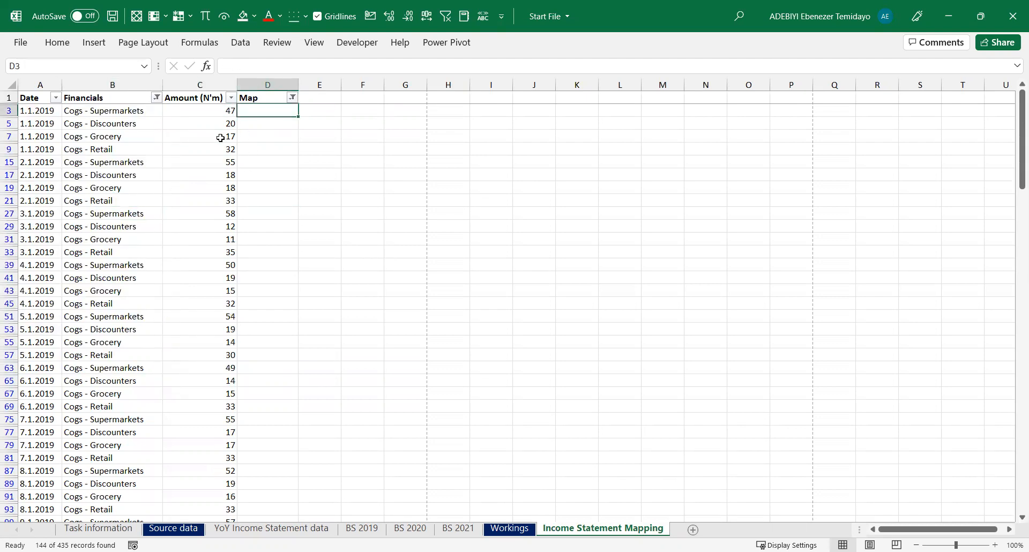
text(Cost of)
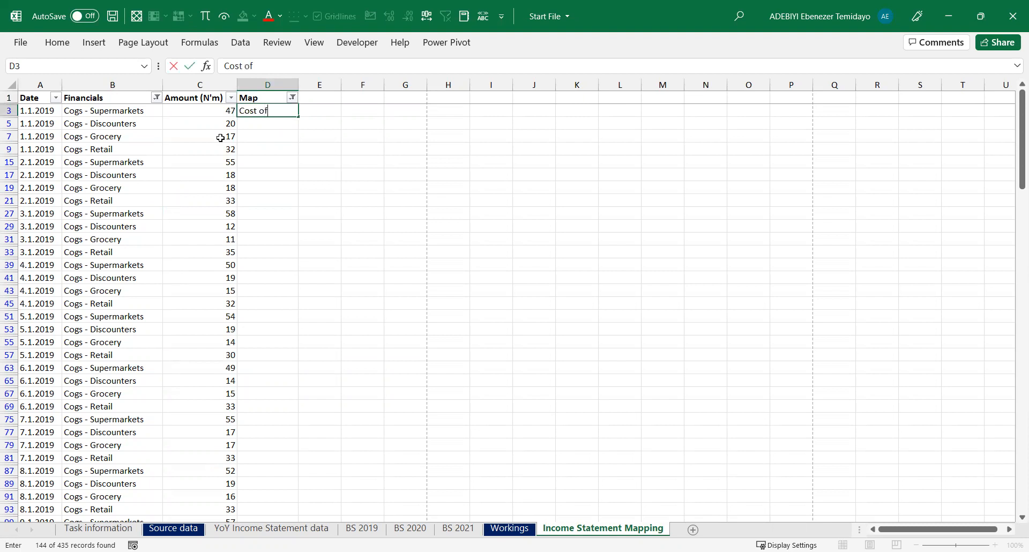
text( Good Sold)
key(ctrl+Return)
double_click(299, 83)
key(ctrl+z)
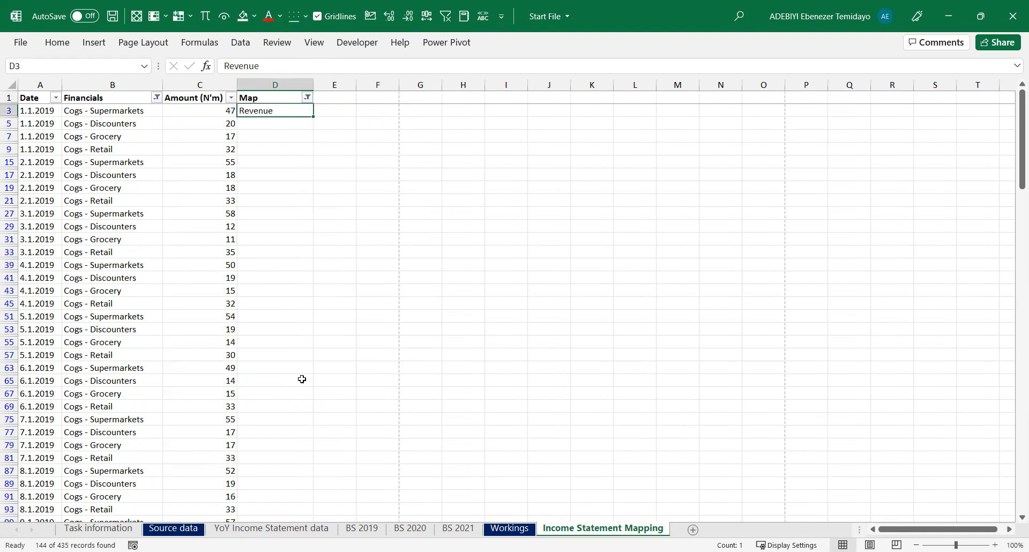
key(ctrl+y)
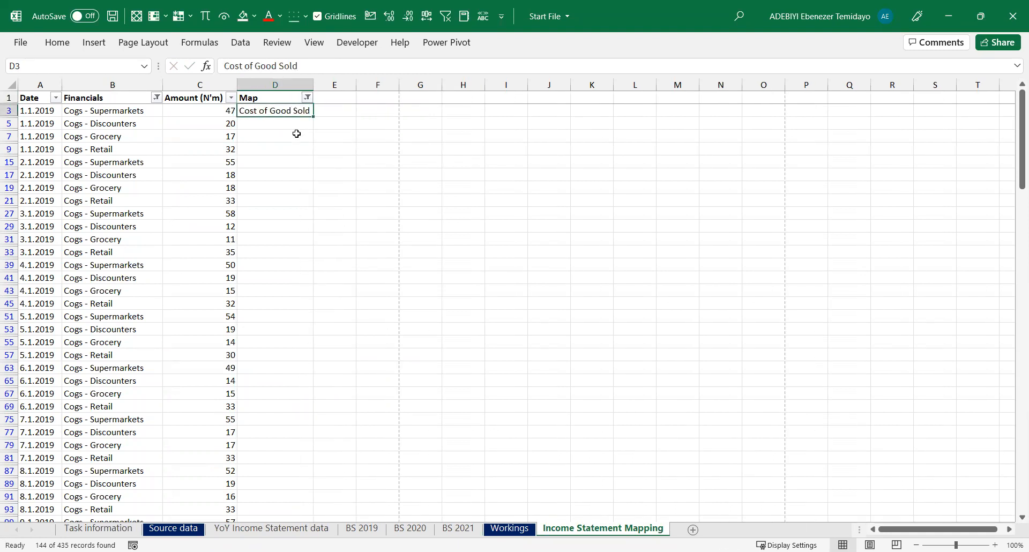
Fill "Cost of Good Sold" into all visible Map cells of the Cogs rows from D3 to D429
click(215, 149)
key(ctrl+Down)
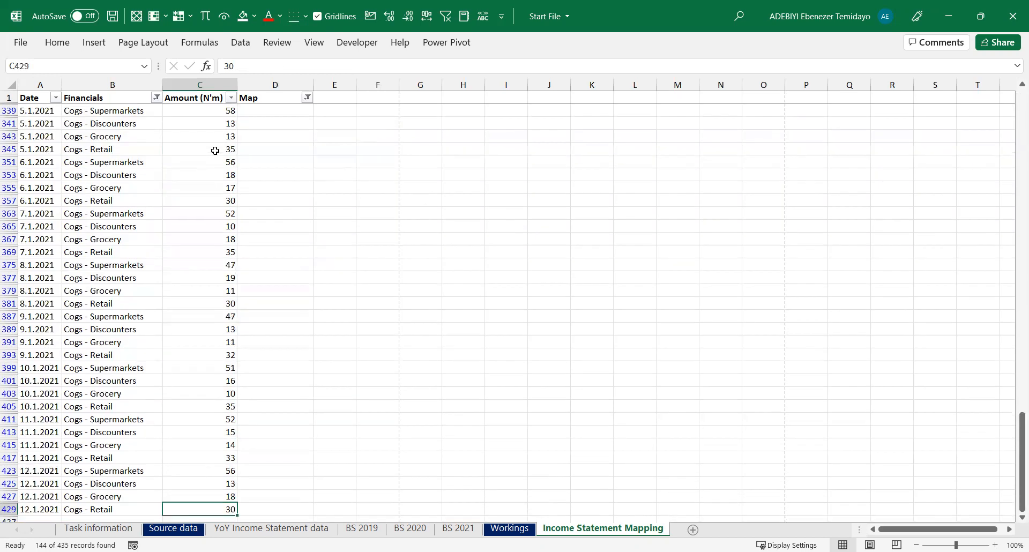
key(Right)
key(ctrl+shift+Up)
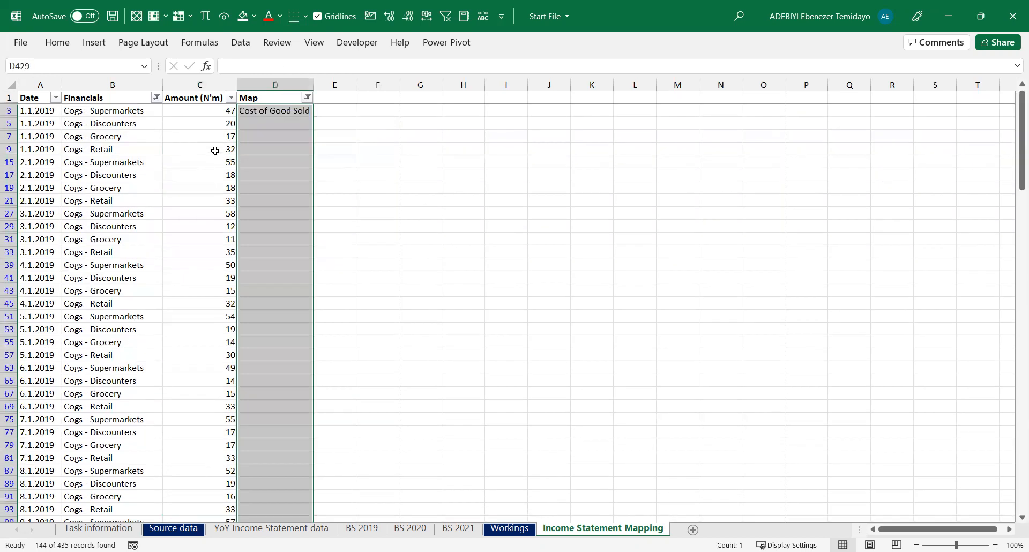
key(Left)
key(ctrl+Up)
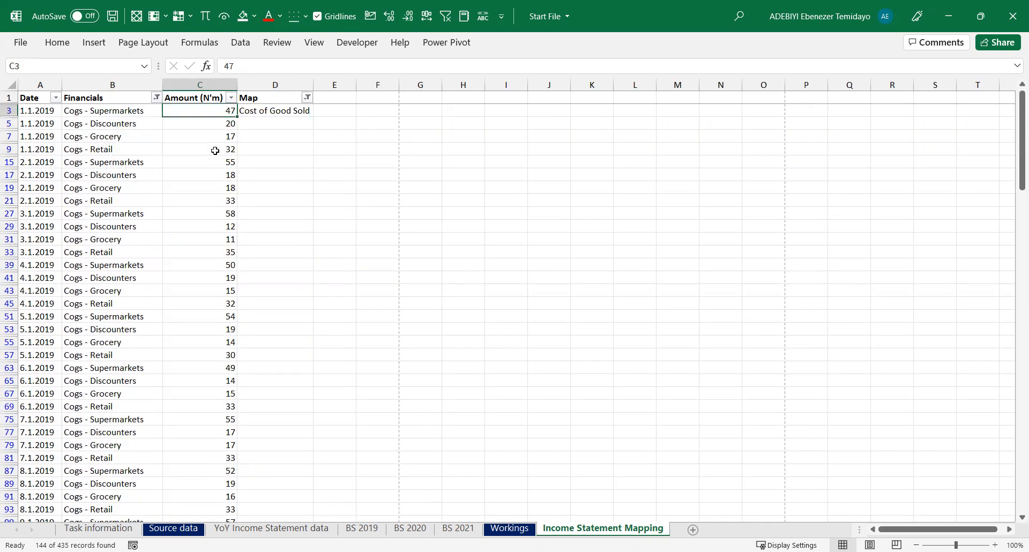
key(ctrl+Down)
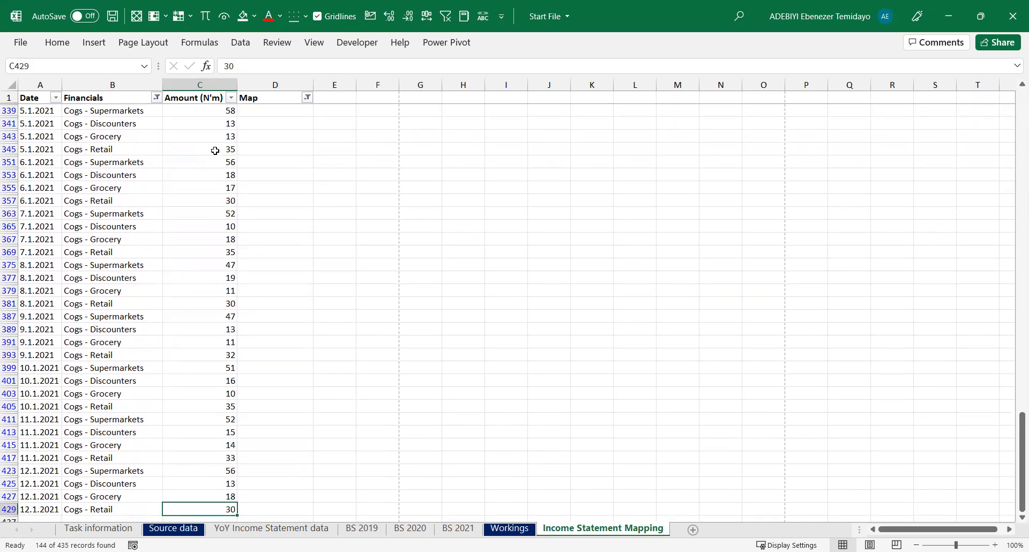
key(Right)
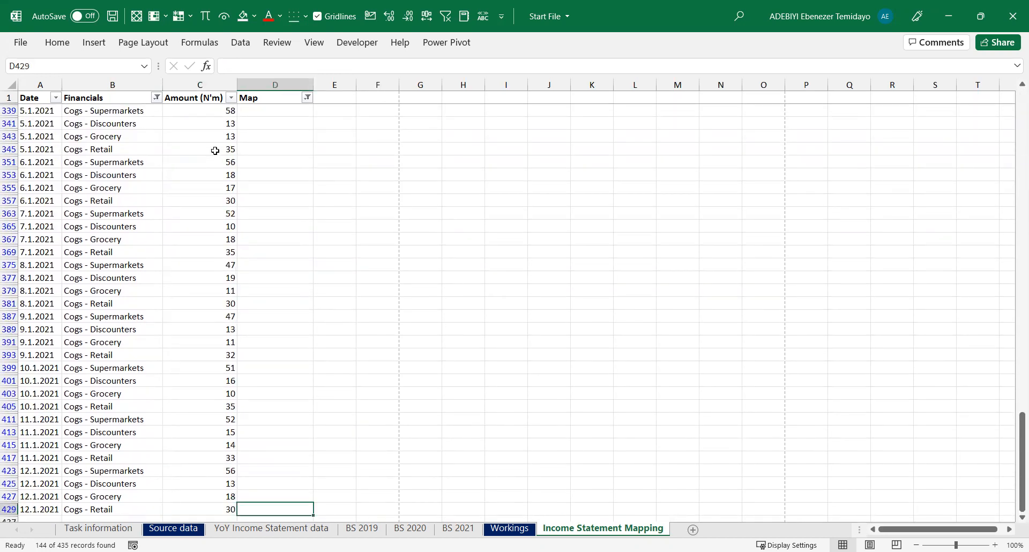
key(ctrl+shift+Up)
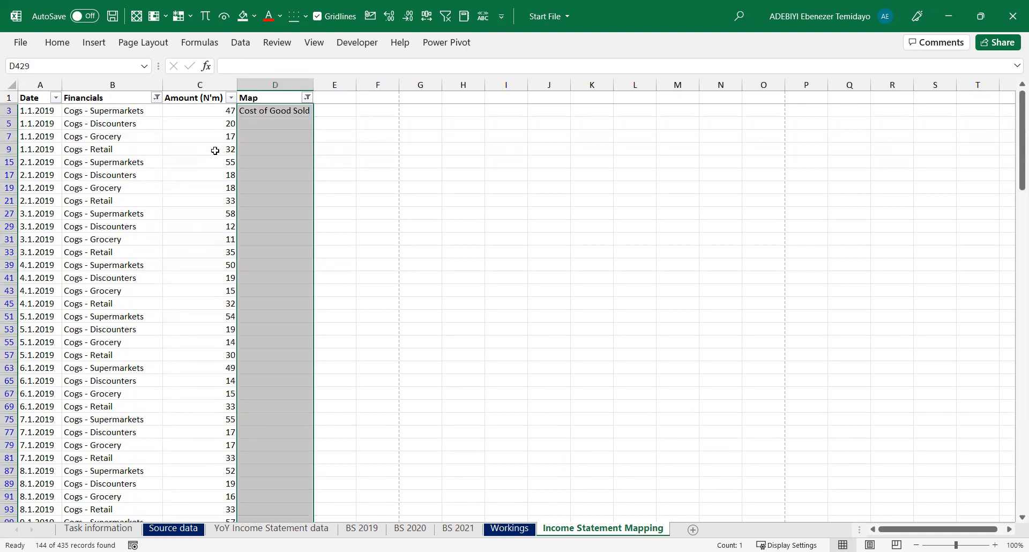
key(ctrl+e)
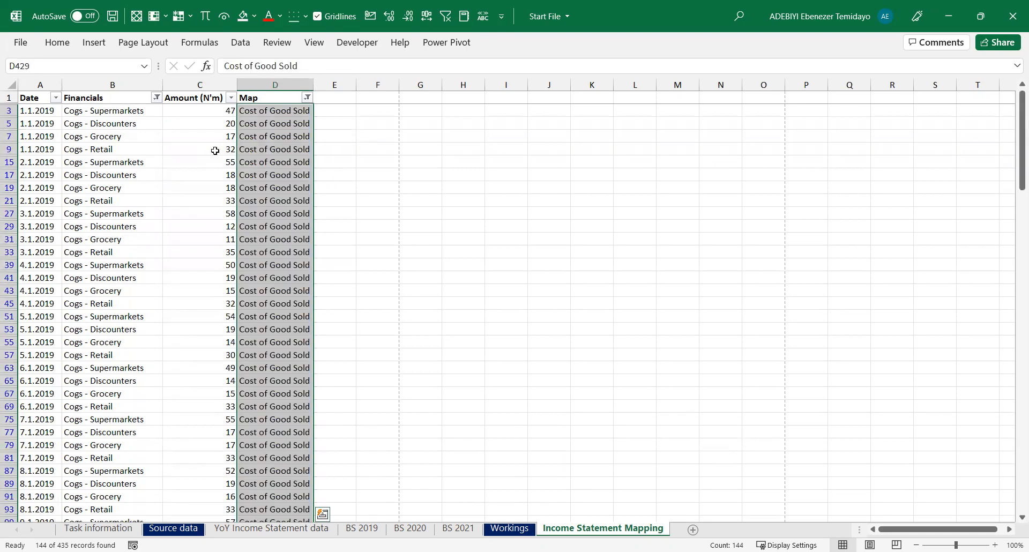
Change the Financials filter to show only the D&A rows
click(252, 224)
click(183, 175)
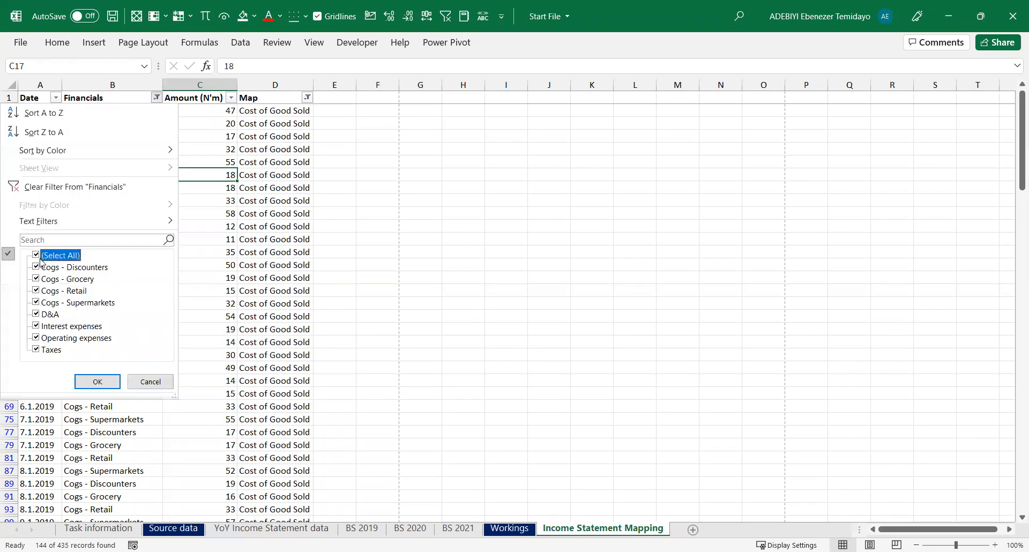
click(48, 255)
click(51, 315)
key(Return)
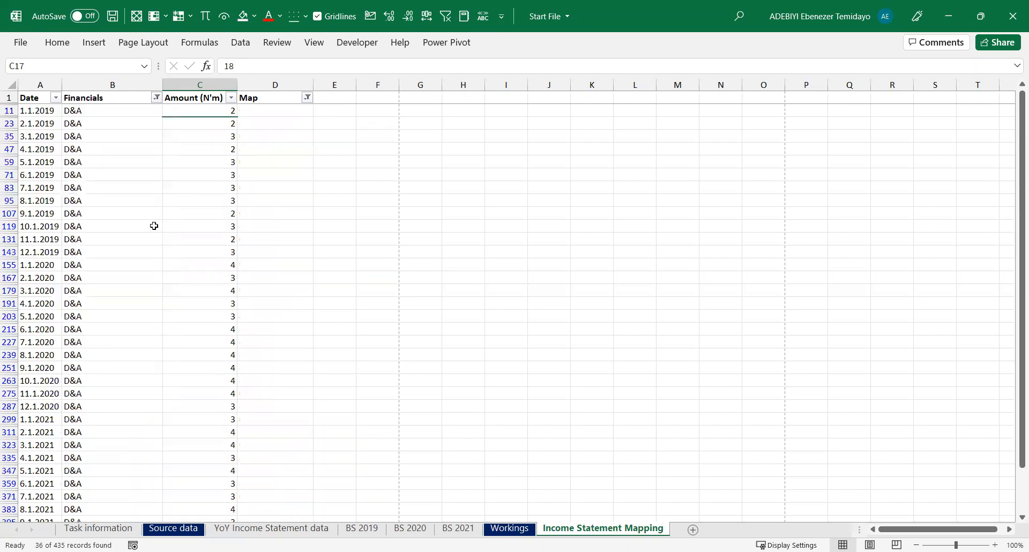
Try to copy "D&A" from B431 into the visible Map cells of the D&A rows
click(126, 191)
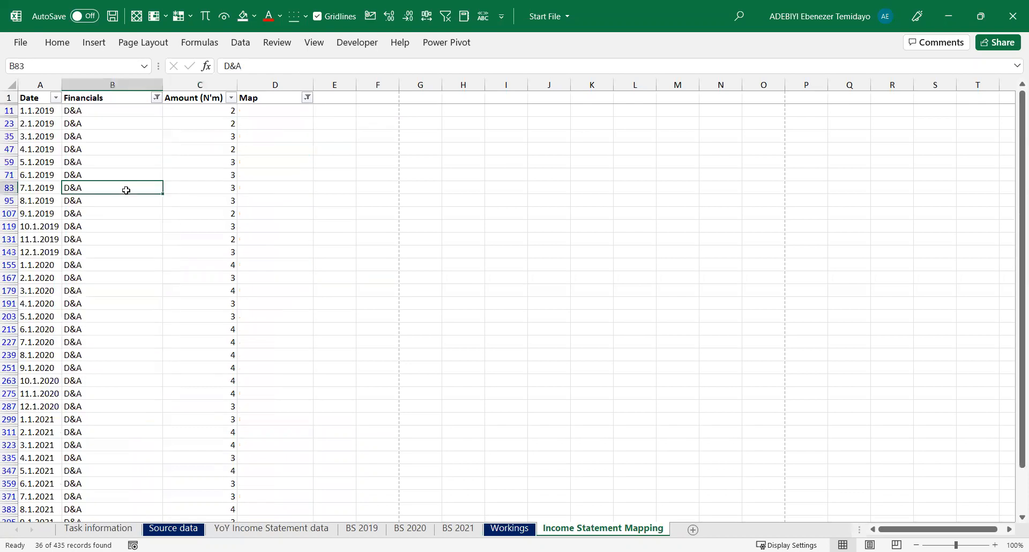
key(ctrl+Down)
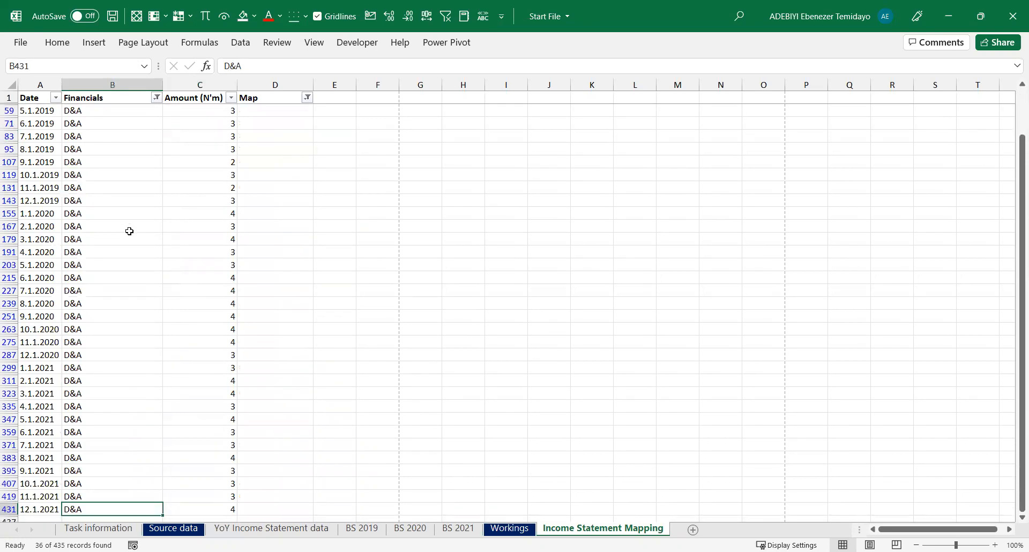
key(ctrl+c)
key(Right)
key(Right)
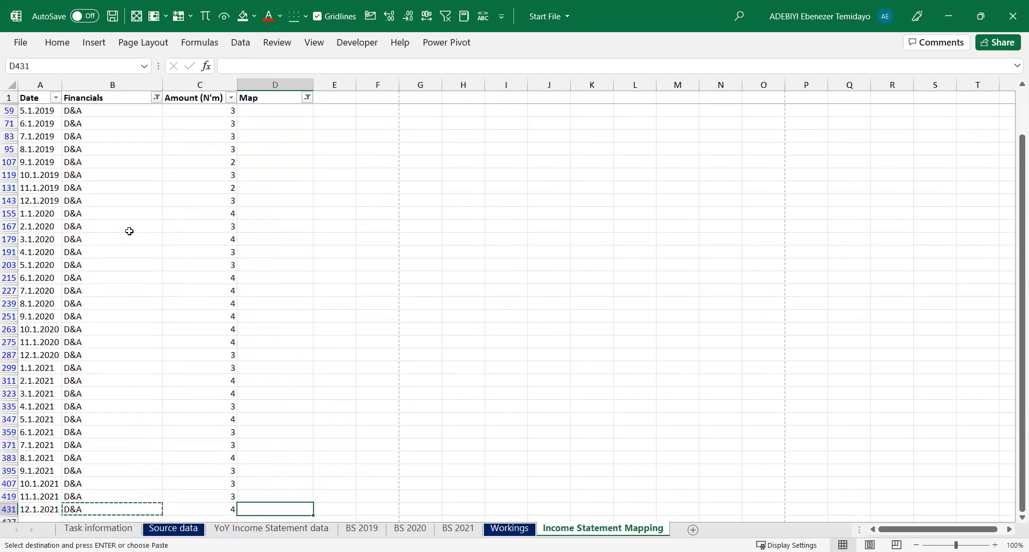
key(ctrl+shift+Up)
key(Return)
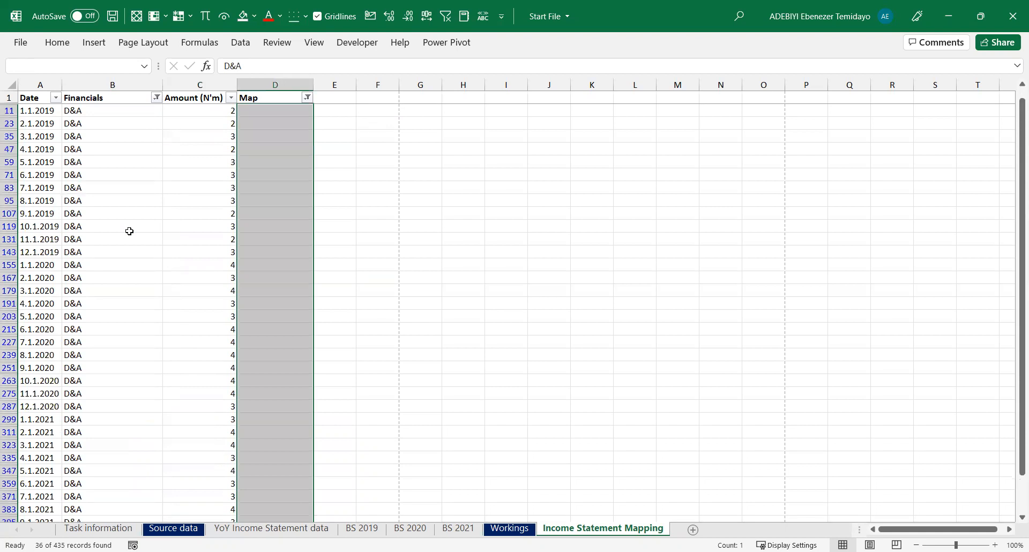
key(ctrl+shift+Down)
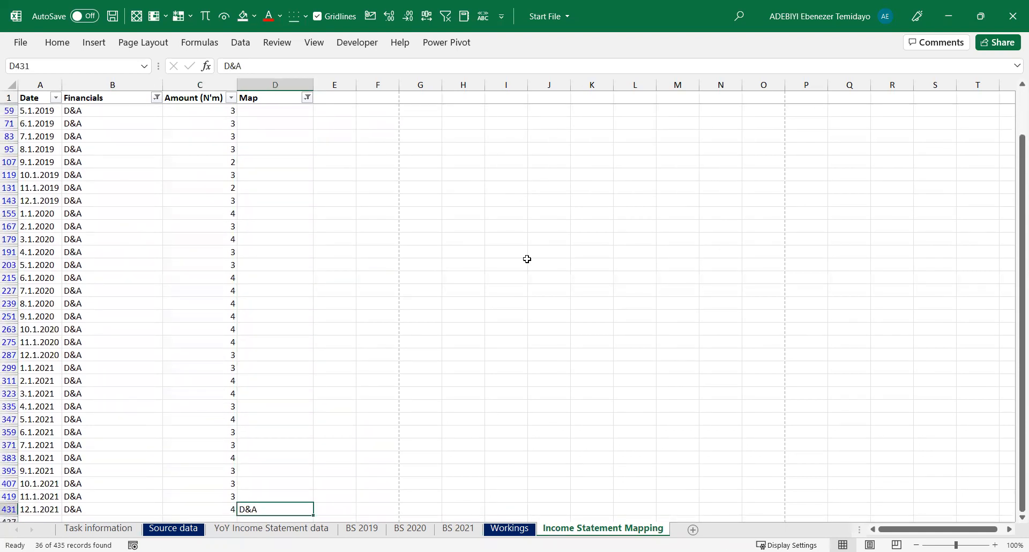
Fill the empty cells C441:D444 below the data with the sample text "sdfsf" in one entry
scroll(526, 292, down, 3)
drag(234, 479, 287, 500)
scroll(287, 500, down, 1)
drag(210, 459, 273, 501)
text(sdfsf)
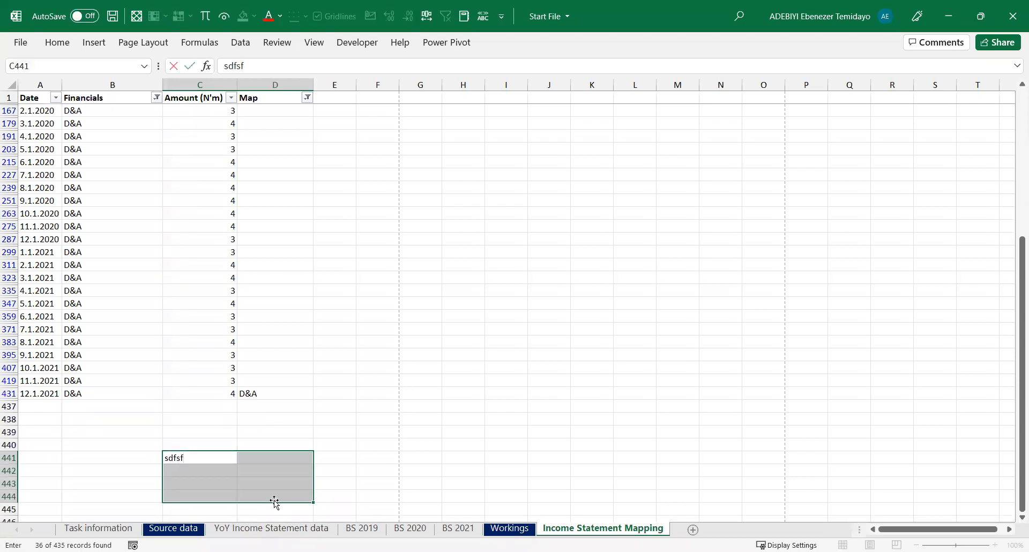
key(ctrl+Return)
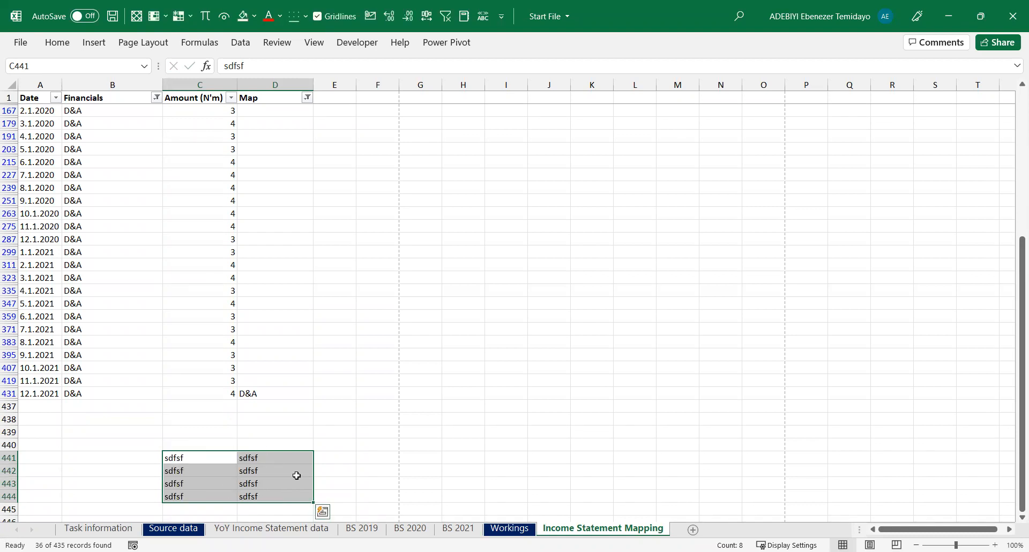
Fill the empty range F440:K443 with a first name as sample text in one entry
drag(375, 448, 575, 480)
text(Dayo)
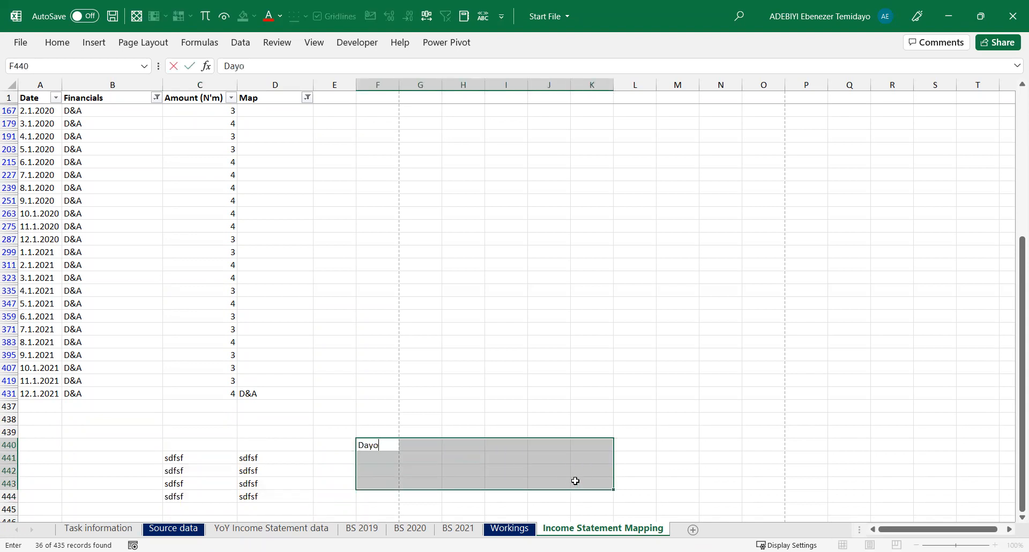
key(ctrl+Return)
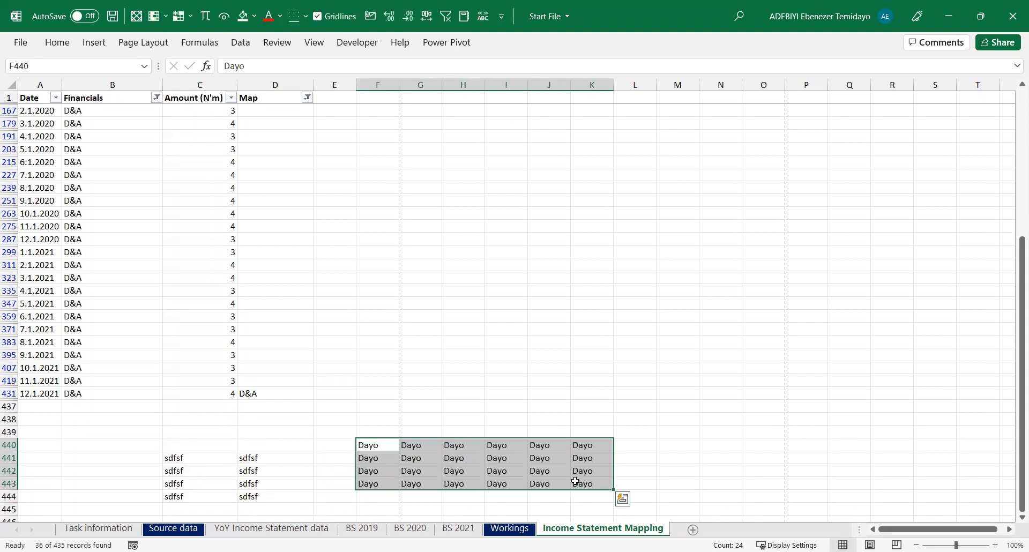
Clear the sample text from F440:K443 and C441:D444, and delete the Map entry in D431
drag(367, 445, 610, 485)
key(Delete)
drag(193, 447, 266, 494)
key(Delete)
click(263, 393)
key(Delete)
key(ctrl+c)
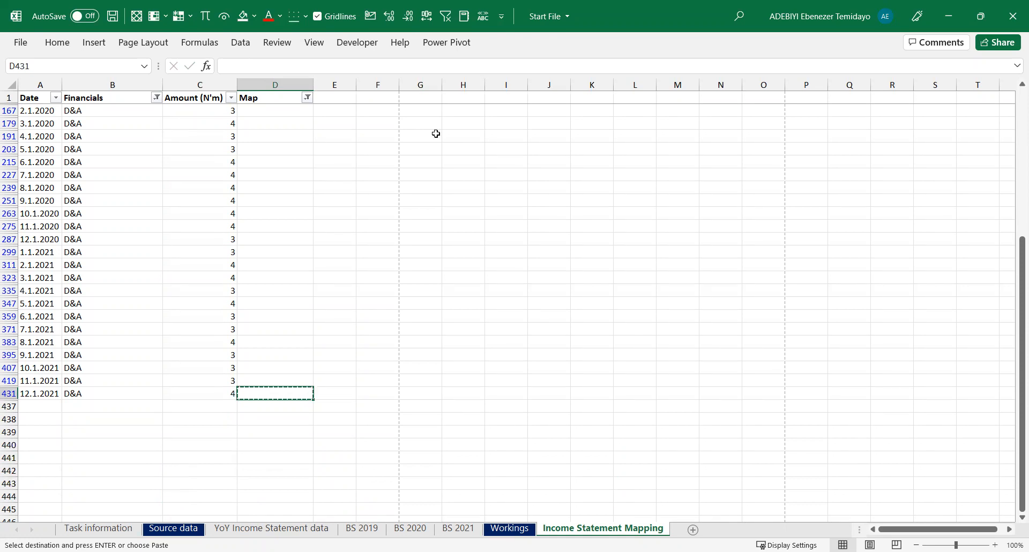
key(alt+Tab)
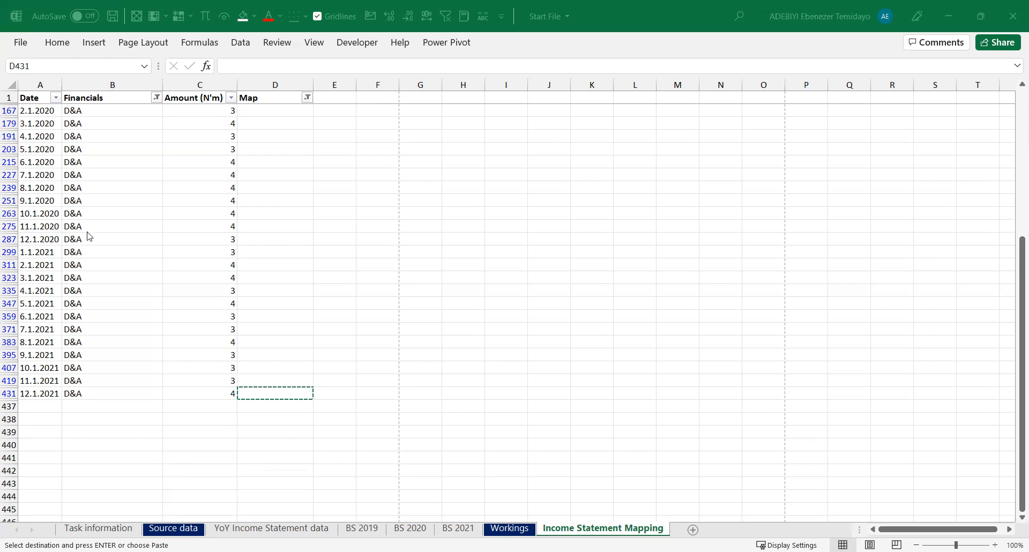
key(alt+Tab)
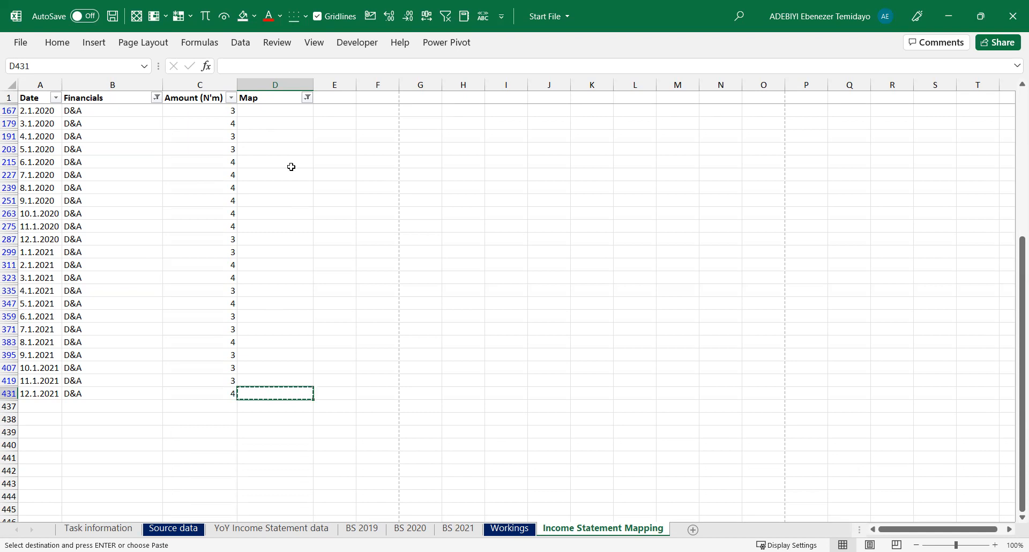
Copy "D&A" from B431 into the Map cell D431
click(90, 393)
key(ctrl+c)
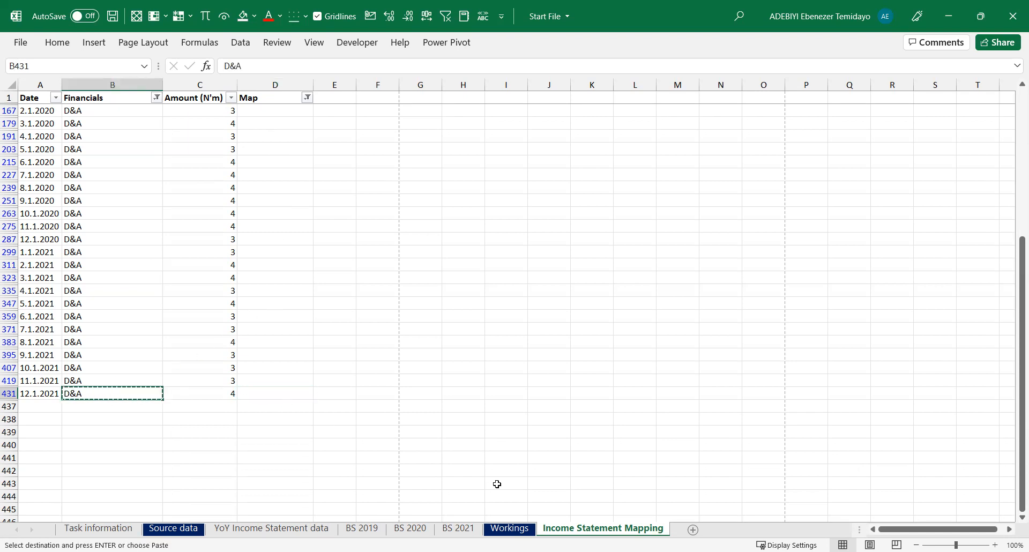
click(511, 529)
click(10, 200)
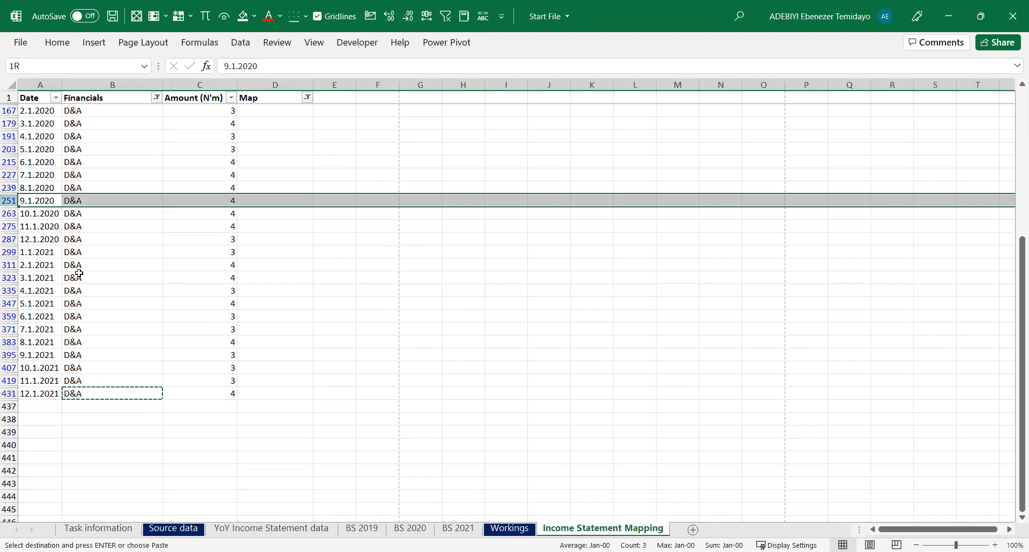
click(92, 394)
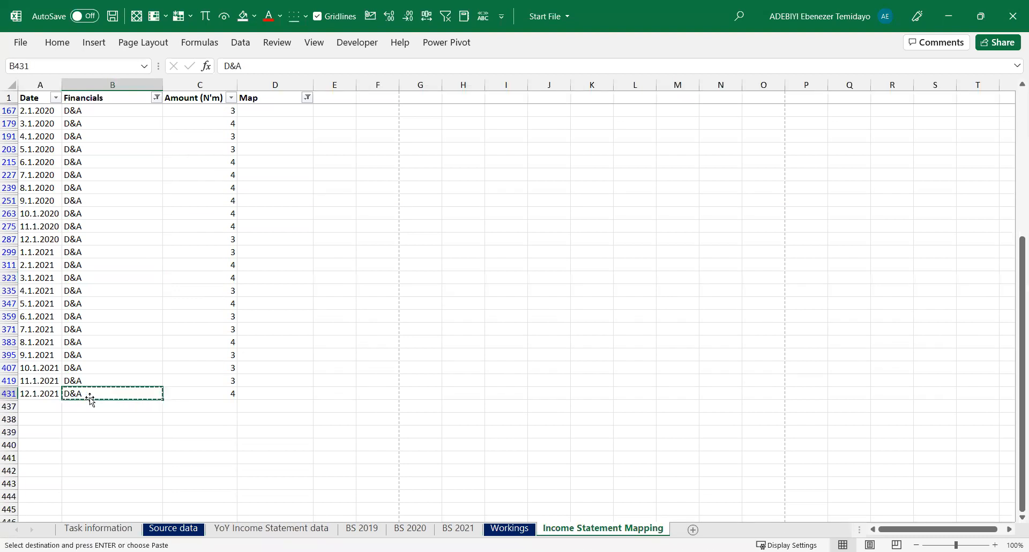
click(284, 395)
key(Return)
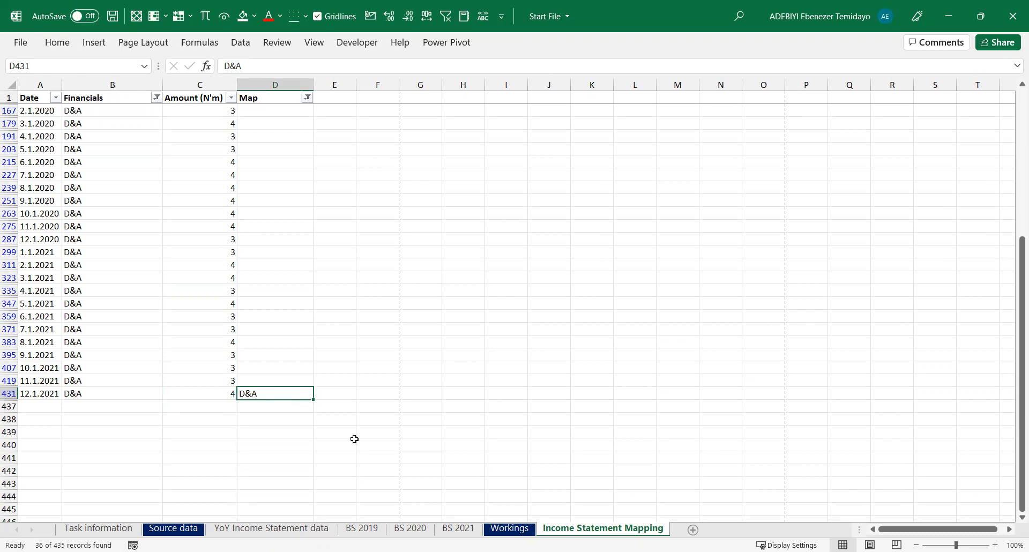
Fill all visible Map cells from D11 to D431 with "D&A" in one entry
key(ctrl+shift+Up)
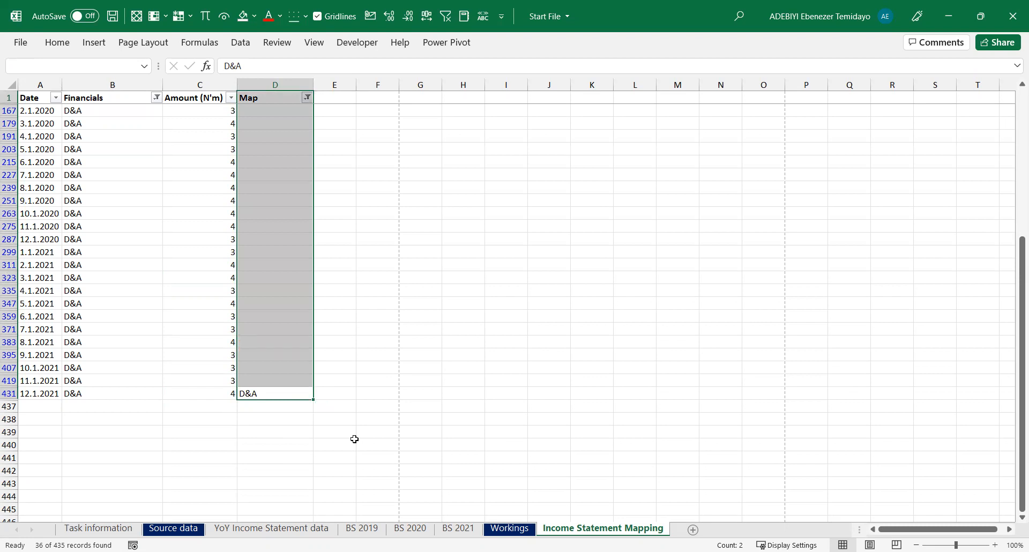
key(shift+Down)
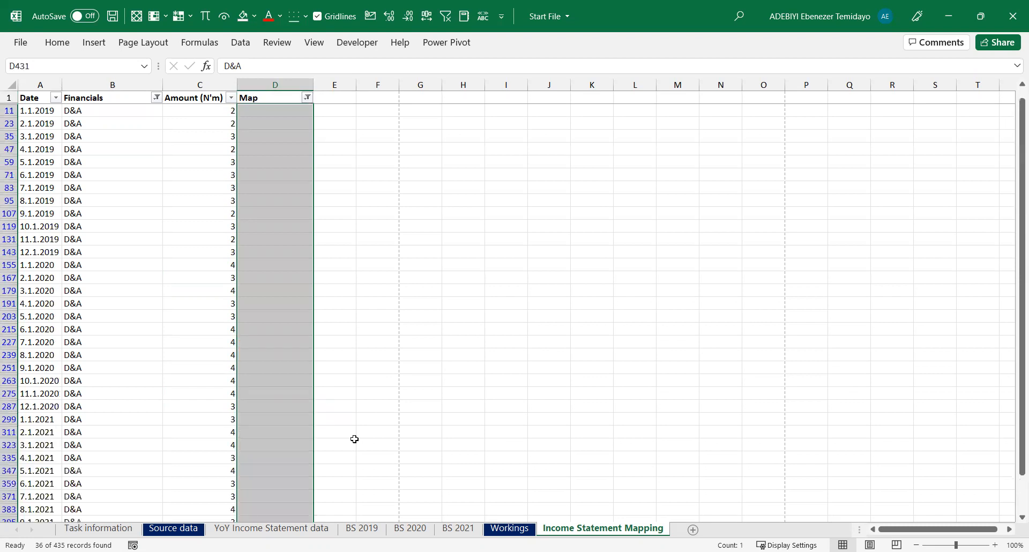
key(F2)
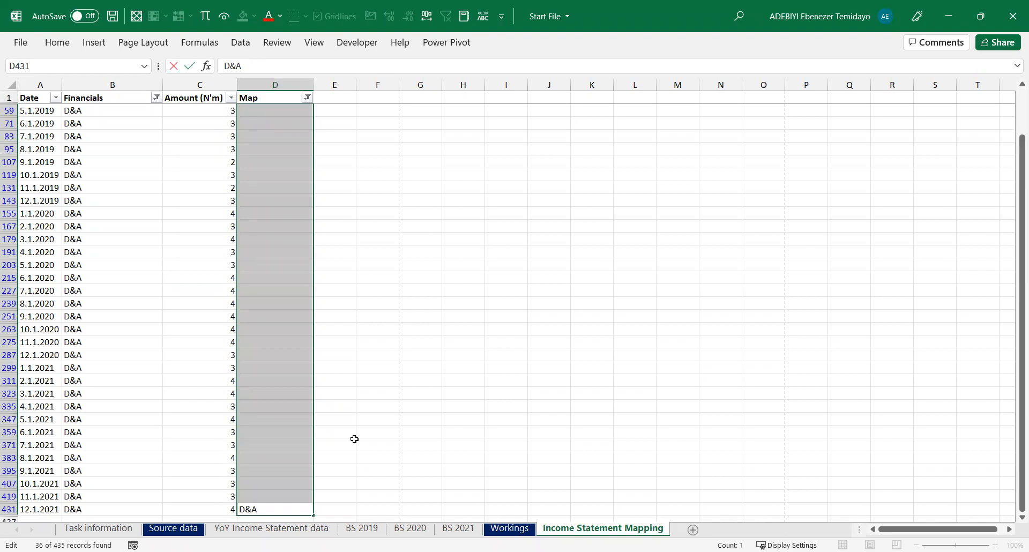
key(ctrl+Return)
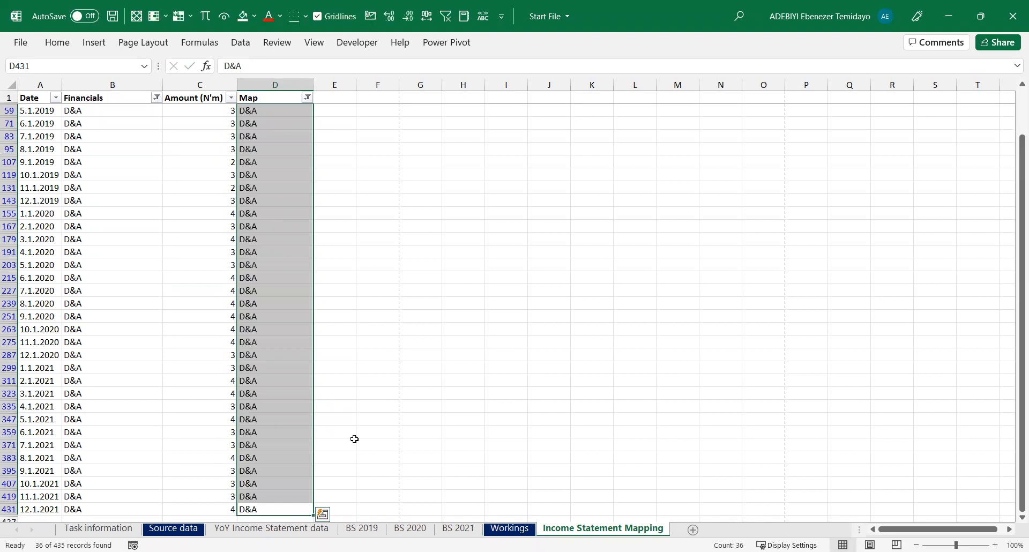
click(287, 375)
key(ctrl+Up)
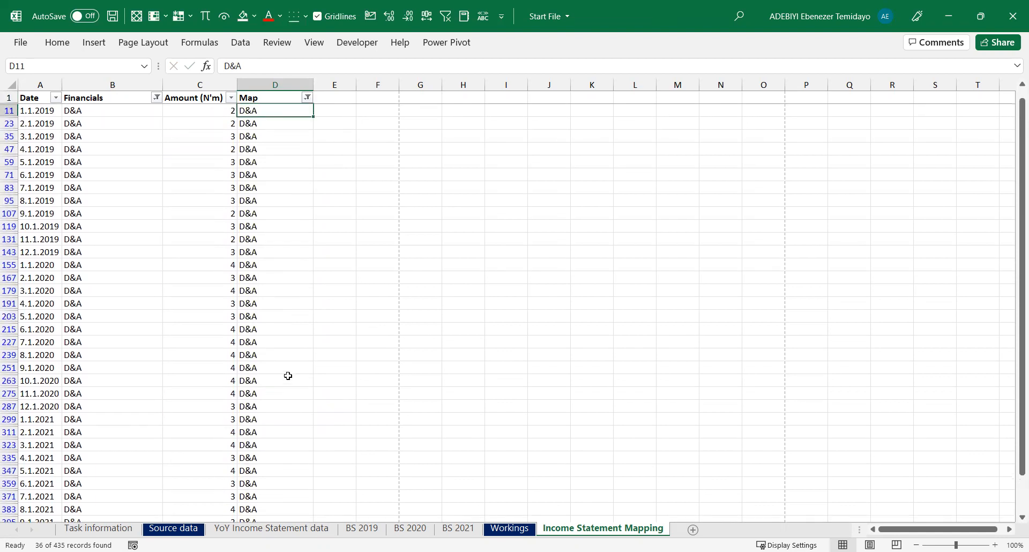
Filter the Financials column to show only the Interest expenses rows
click(158, 97)
click(48, 267)
click(54, 280)
key(Return)
click(132, 223)
key(ctrl+Up)
key(Down)
key(Right)
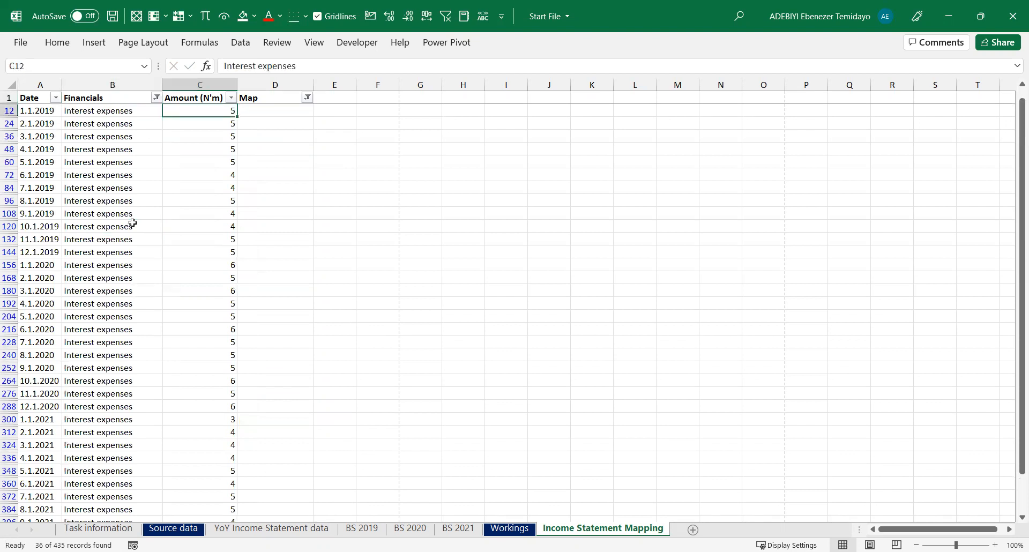
key(Right)
text(Interes)
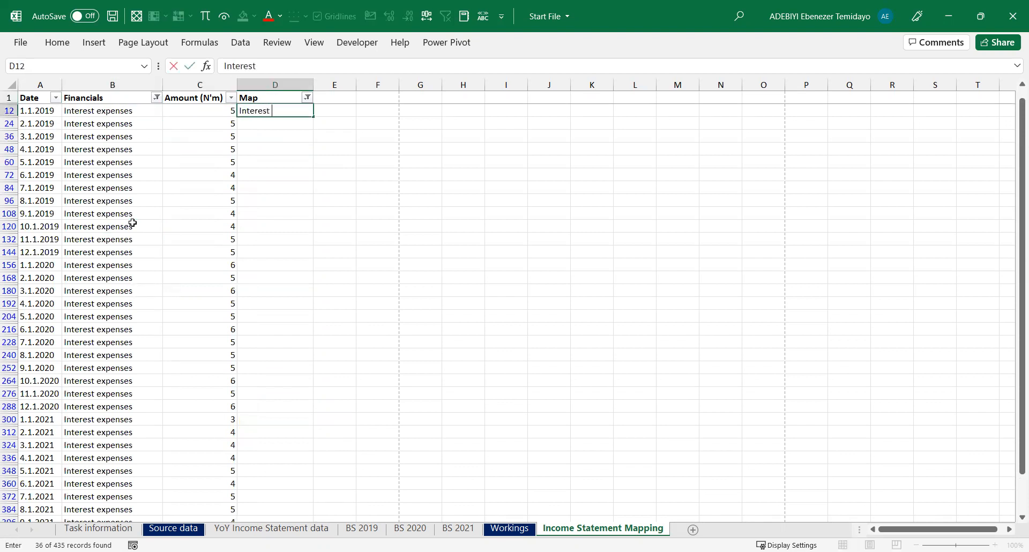
key(Escape)
Copy "Interest expenses" from B12 into the Map cell D12
key(Left)
key(Left)
key(ctrl+c)
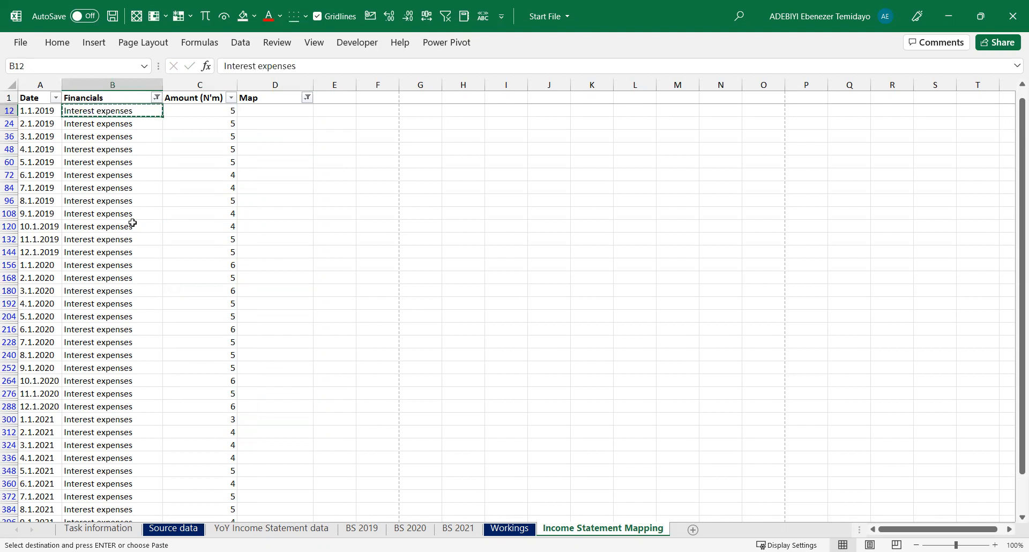
key(Right)
key(Right)
key(Return)
Fill "Interest expenses" from D12 down the visible Map cells to D432
key(Left)
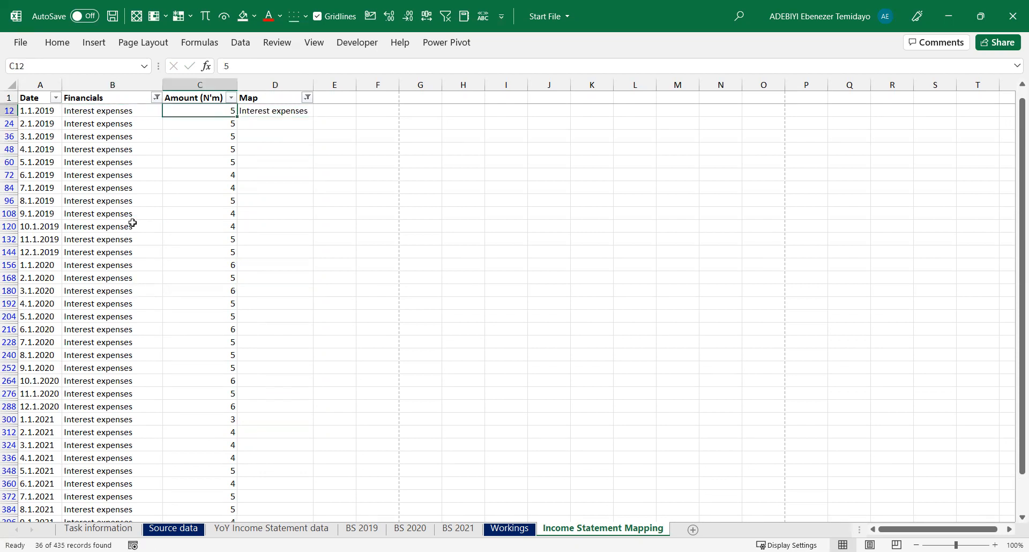
key(ctrl+Down)
key(Right)
key(ctrl+shift+Up)
key(ctrl+d)
Filter the Financials column to Operating expenses only and copy that label into the Map cell D10
click(154, 98)
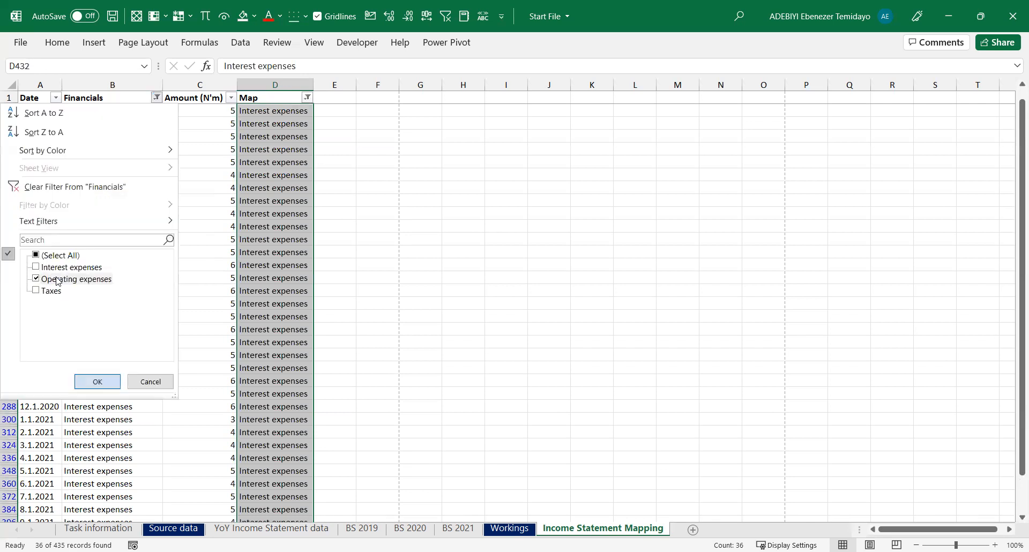
key(Return)
click(126, 278)
key(ctrl+Down)
key(Right)
key(Right)
key(Left)
key(Left)
key(ctrl+c)
key(ctrl+Up)
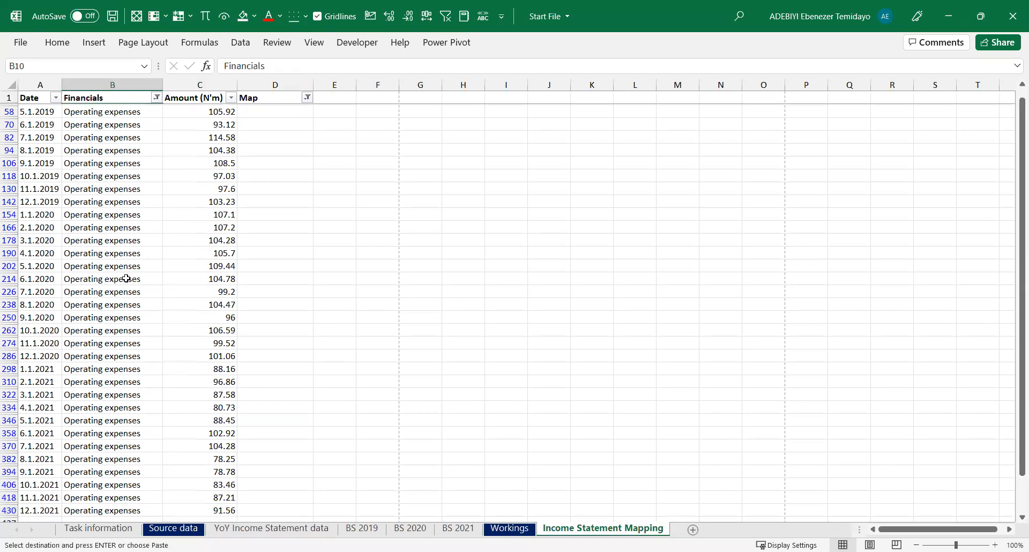
key(Down)
key(Right)
key(Right)
key(Return)
key(Left)
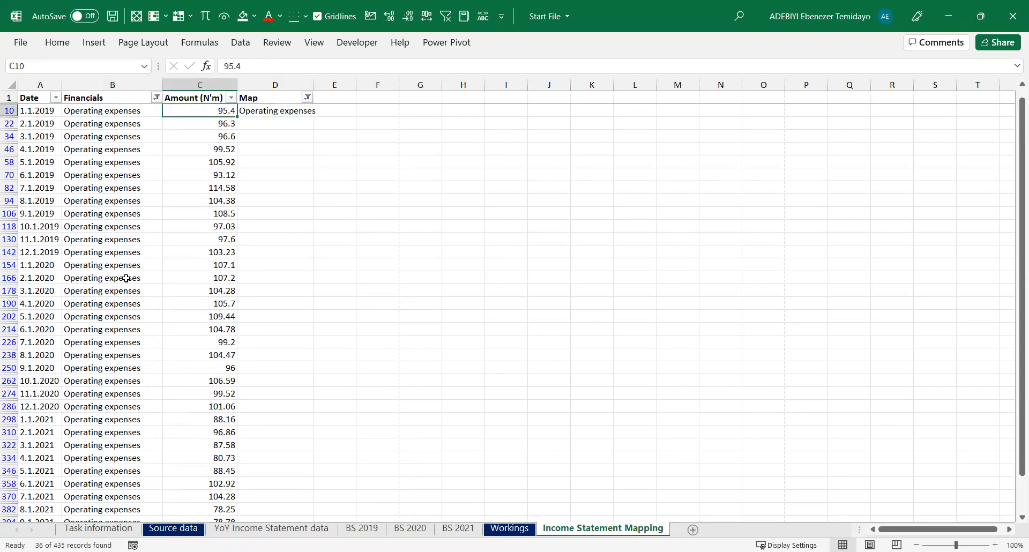
Fill "Operating expenses" from D10 down the visible Map cells to D430
key(ctrl+Down)
key(Right)
key(ctrl+shift+Up)
key(ctrl+d)
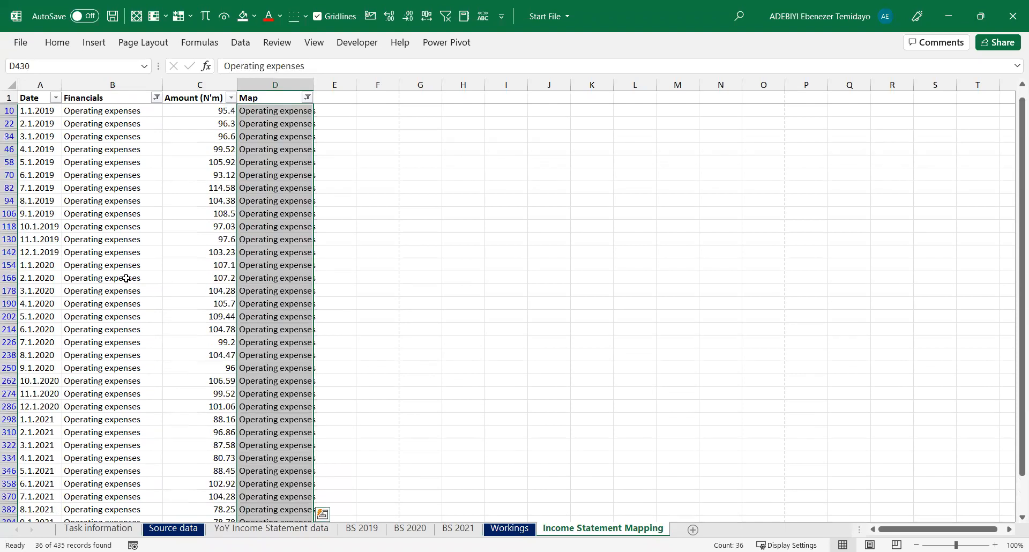
AutoFit the Map column to the width of the selected "Operating expenses" entry
click(297, 137)
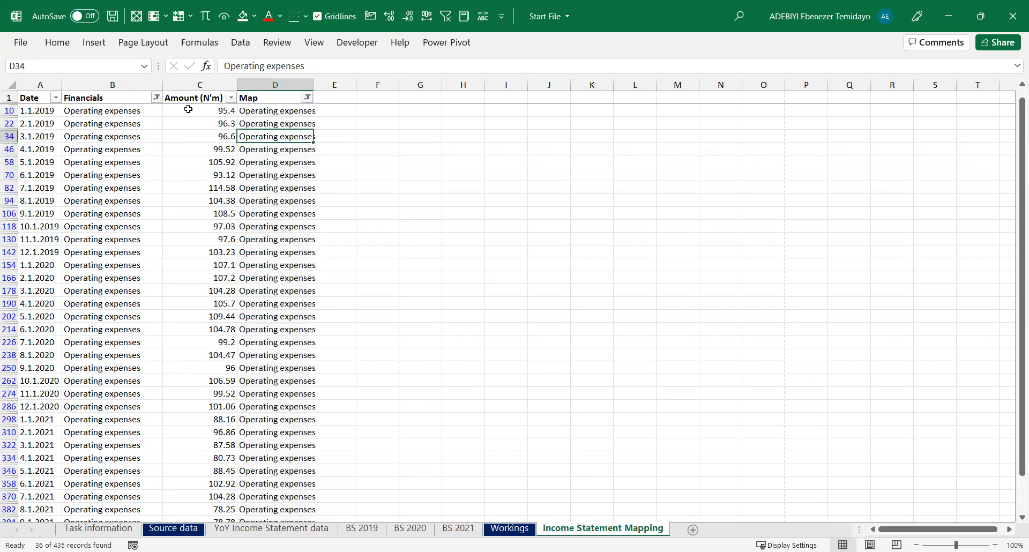
key(alt+h)
key(o)
key(i)
Filter the Financials column to show only the Taxes rows
click(157, 99)
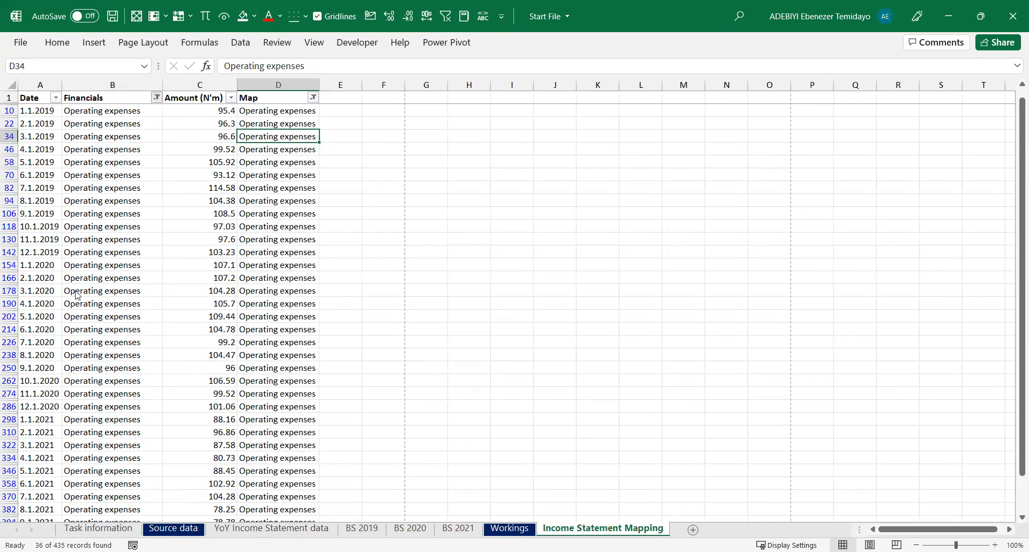
click(53, 267)
click(49, 279)
key(Return)
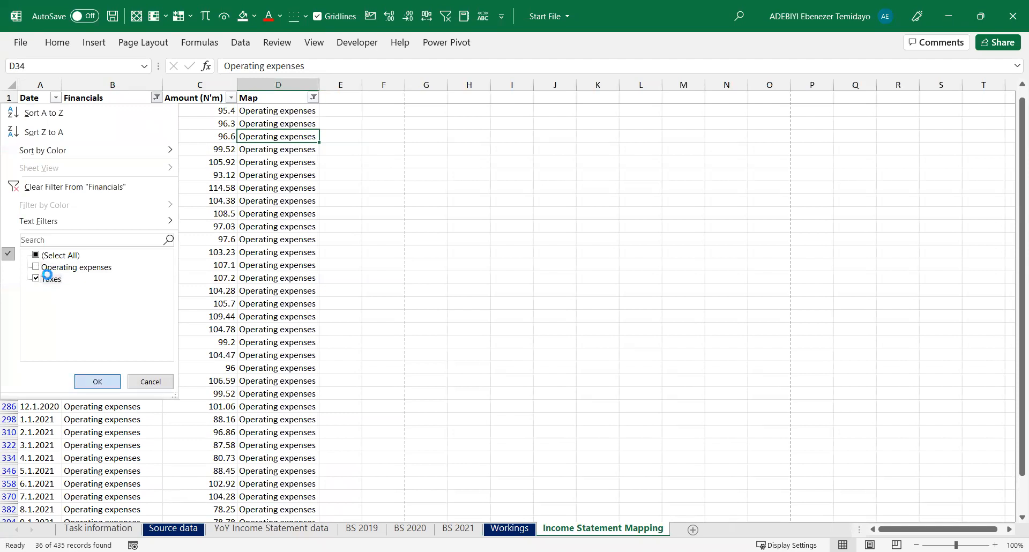
Copy "Taxes" from B13 into the Map cell D13
click(148, 170)
key(ctrl+Up)
key(Down)
key(ctrl+c)
key(Right)
key(Right)
key(Return)
Fill "Taxes" from D13 down the visible Map cells to D433
key(Left)
key(ctrl+Down)
key(Right)
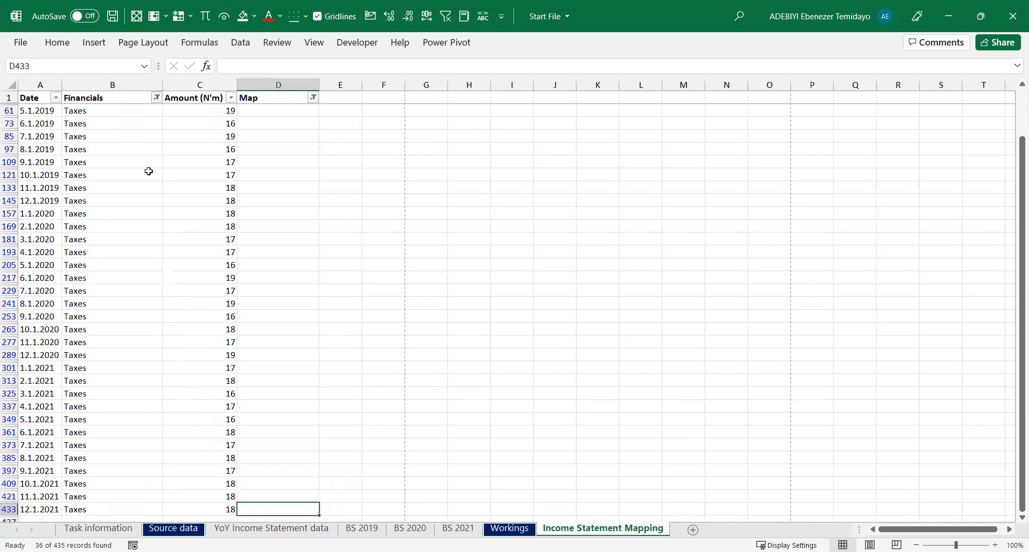
key(ctrl+shift+Up)
key(ctrl+d)
key(ctrl+Up)
key(Down)
key(Up)
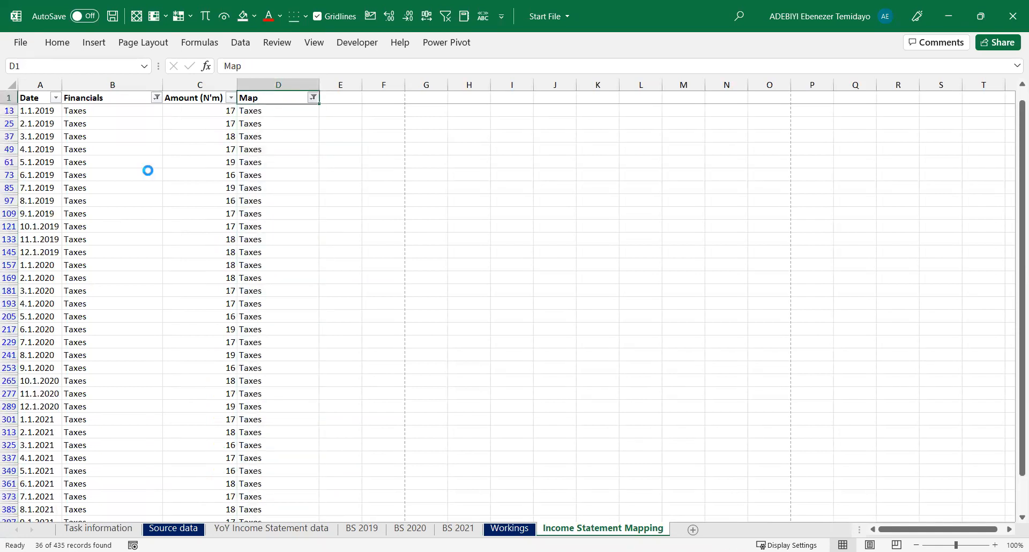
Clear the filters from the Financials and Map columns to show all rows
click(156, 98)
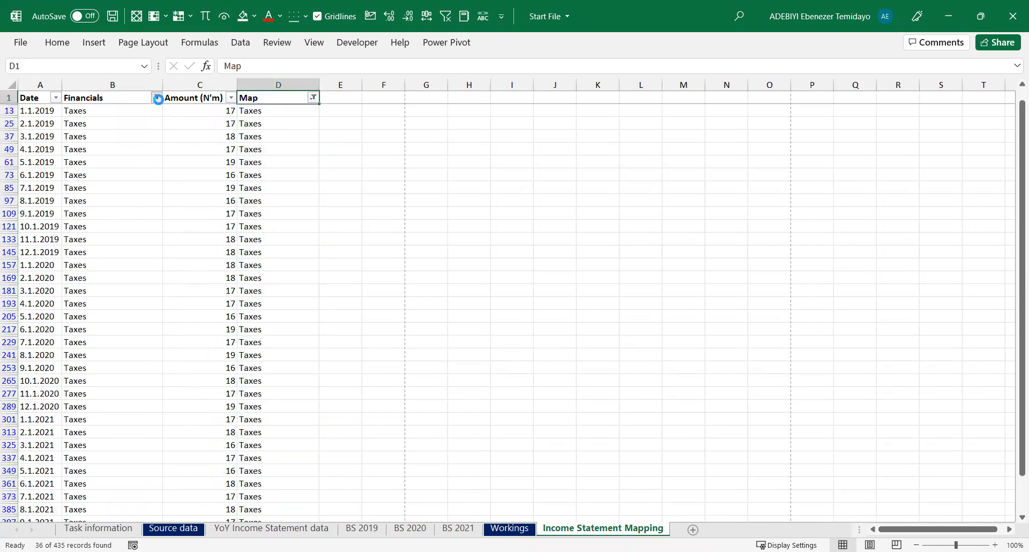
click(108, 188)
click(313, 98)
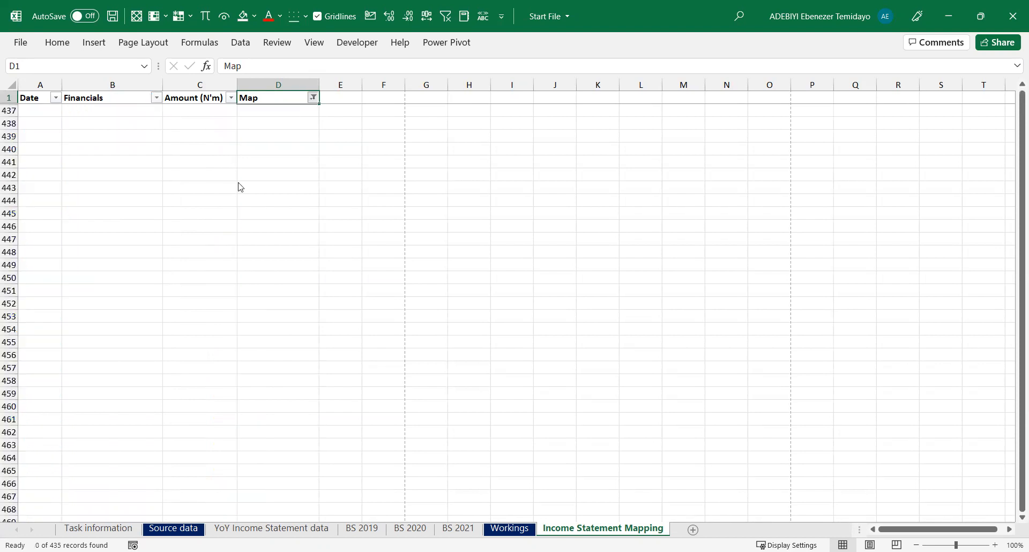
click(260, 199)
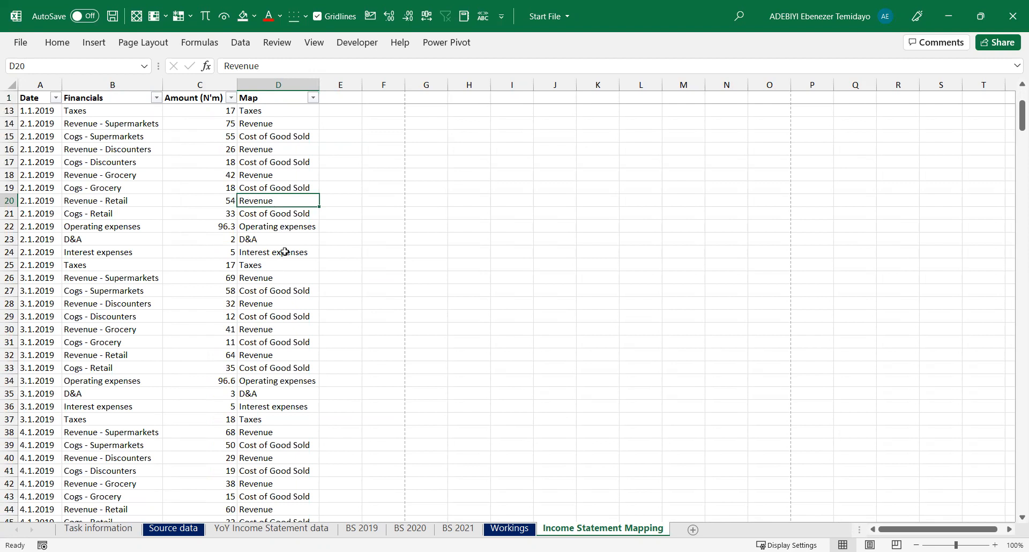
click(278, 84)
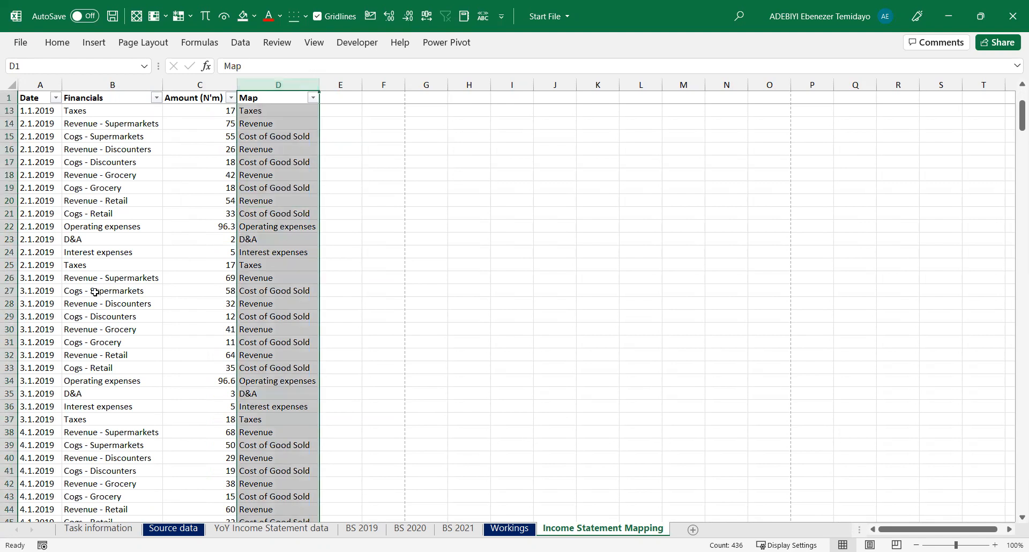
click(117, 222)
click(114, 202)
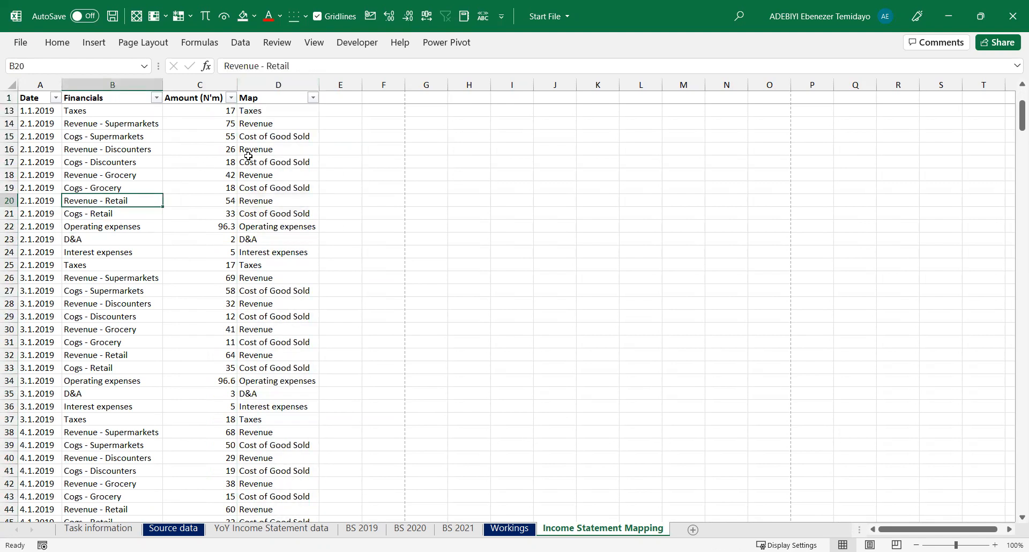
Filter the Map column to show only the "Cost of Good Sold" rows
click(288, 139)
click(313, 96)
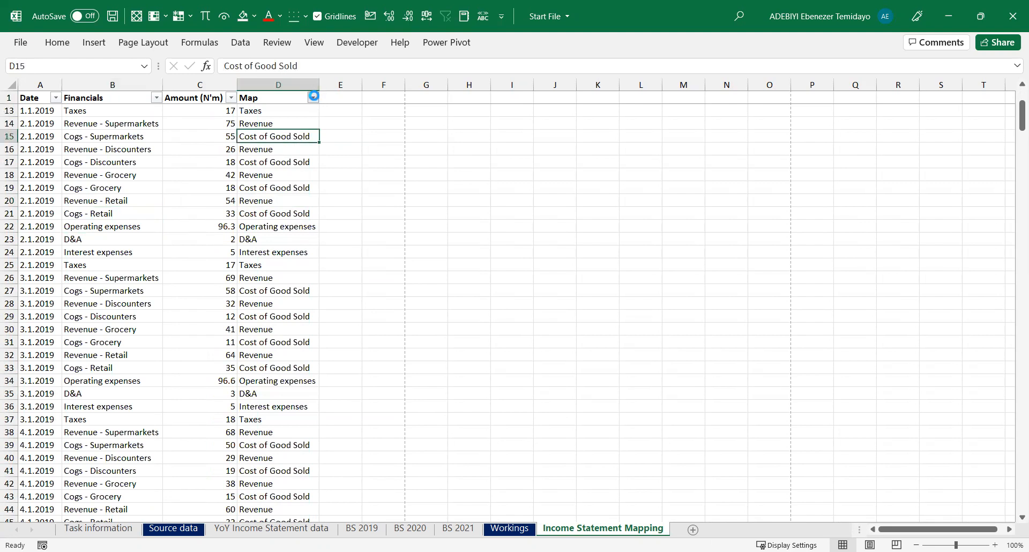
click(199, 255)
click(204, 268)
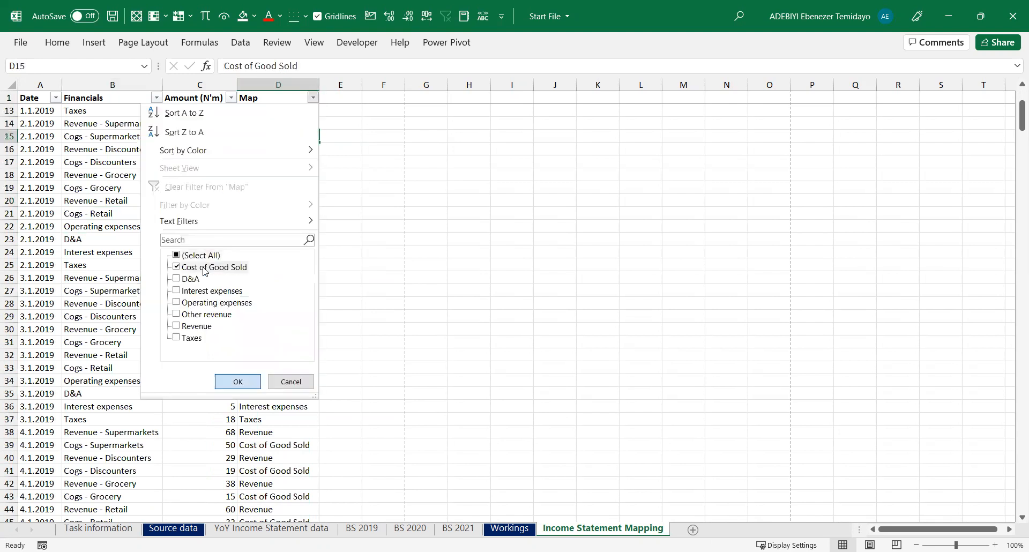
key(Return)
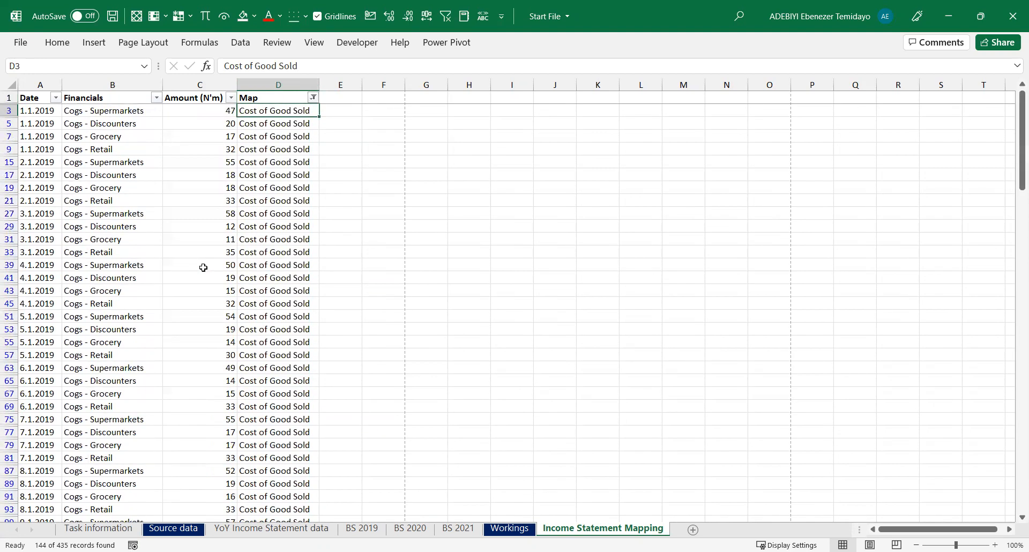
Correct all visible Map entries from D3 to D429 to "Cost of Goods Sold" in one entry
key(Up)
key(Down)
key(Up)
key(Down)
key(ctrl+shift+Down)
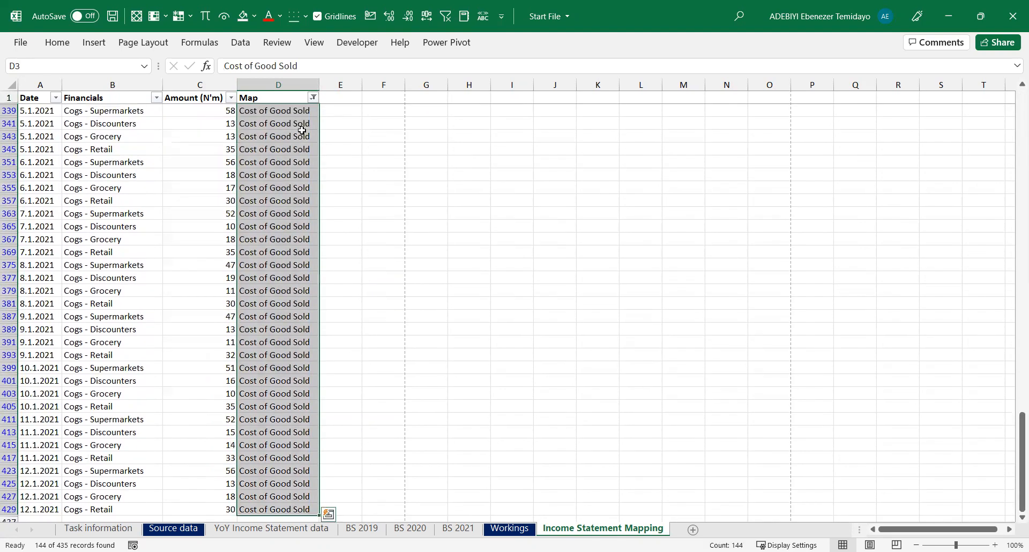
key(ctrl+BackSpace)
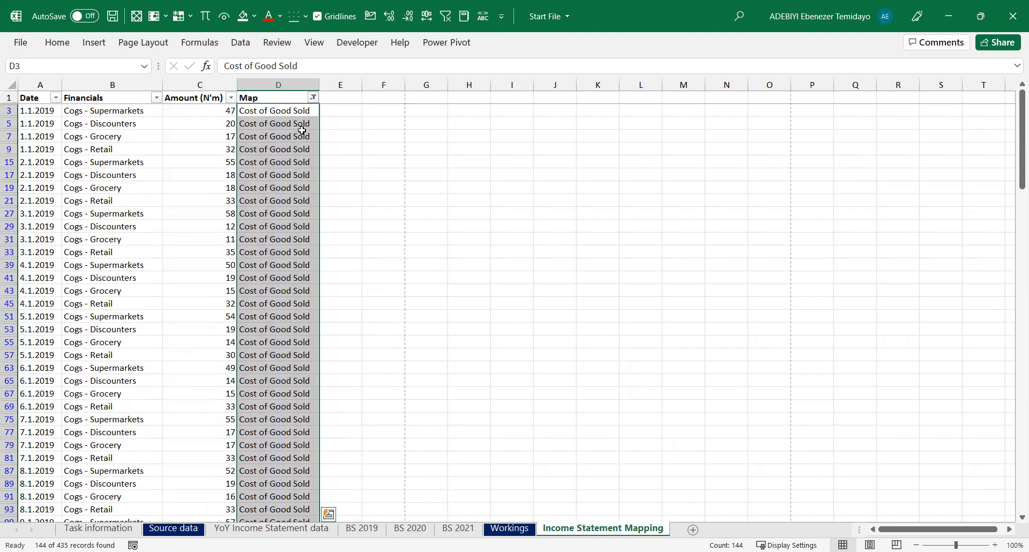
click(277, 66)
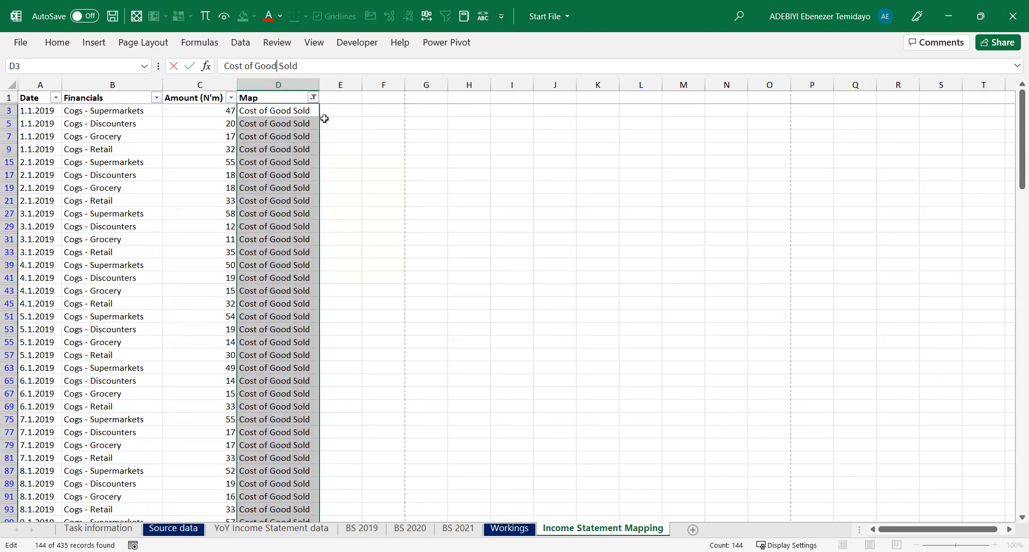
text(s)
key(ctrl+Return)
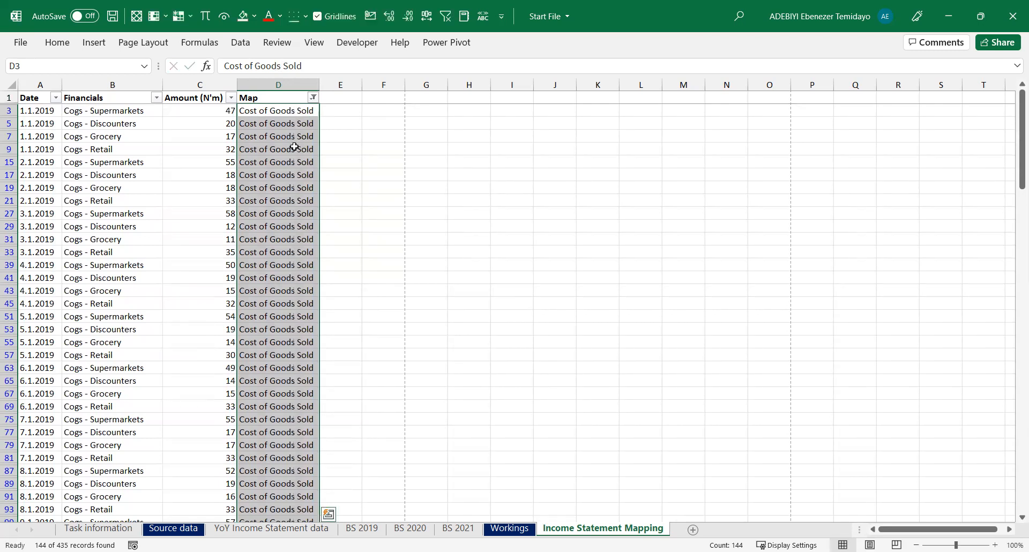
click(279, 186)
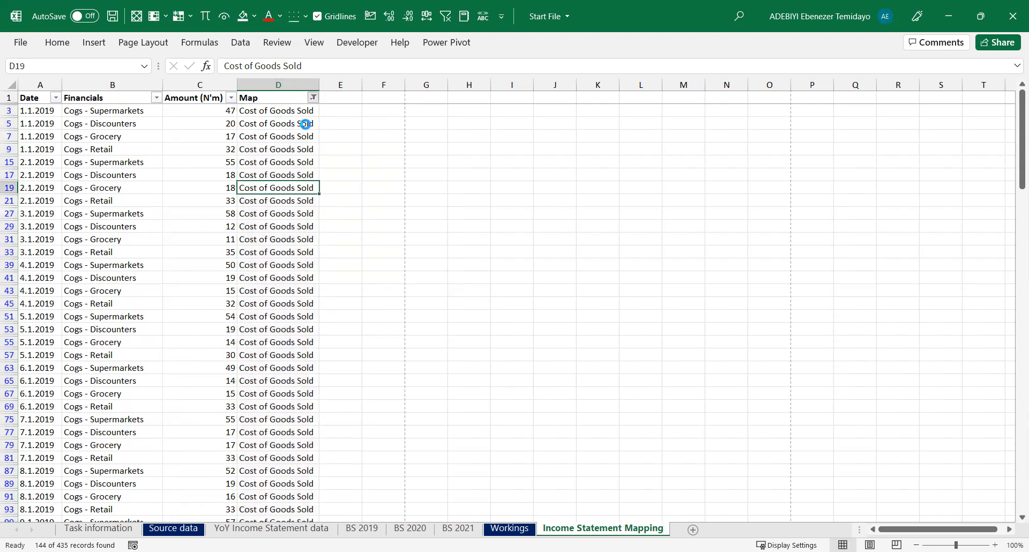
Clear the filter from the Map column to show all rows
click(245, 186)
click(284, 161)
click(282, 276)
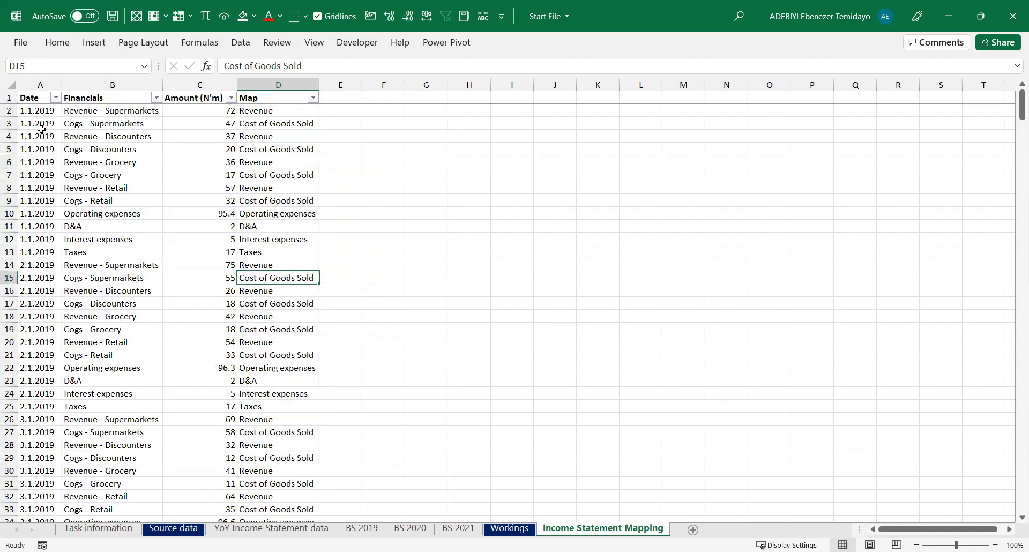
Examine the entries in the Date column from the first row to the last to see how the dates are written
click(43, 85)
click(42, 147)
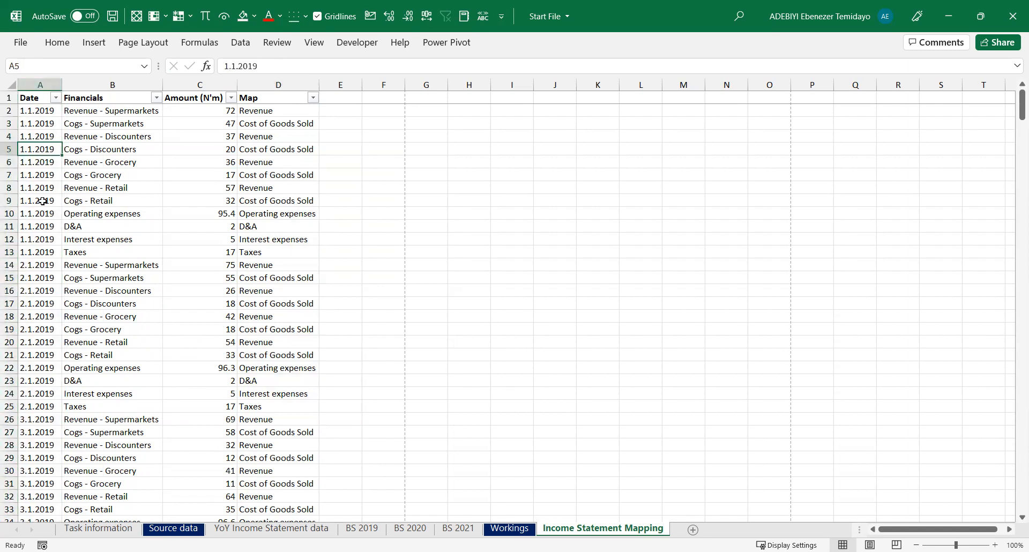
click(42, 188)
key(ctrl+Down)
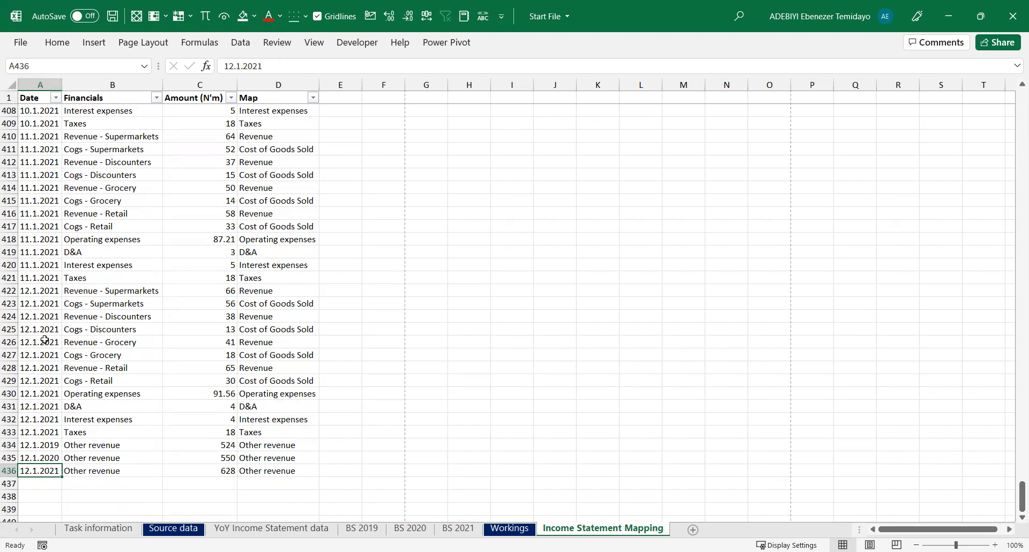
click(46, 288)
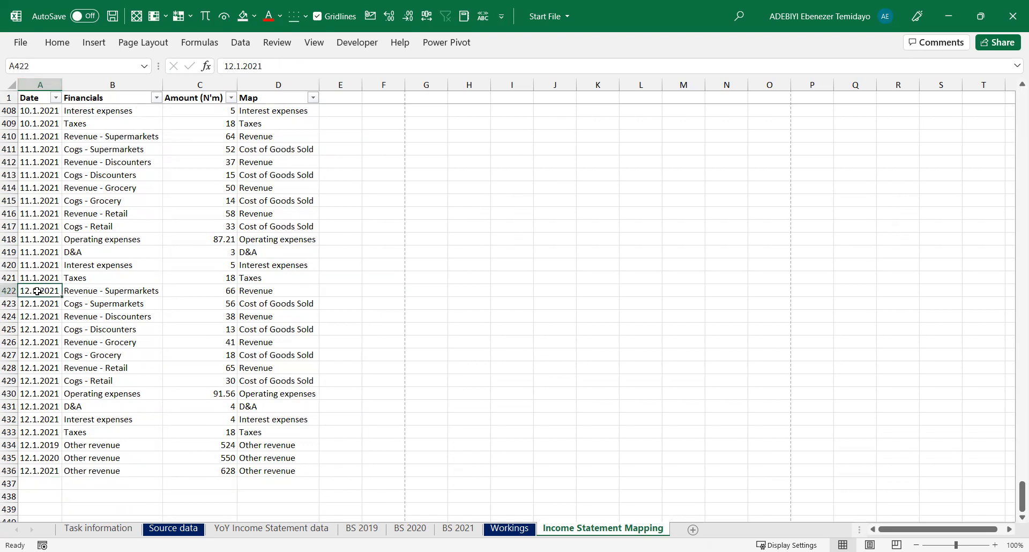
key(ctrl+Up)
key(Down)
key(Down)
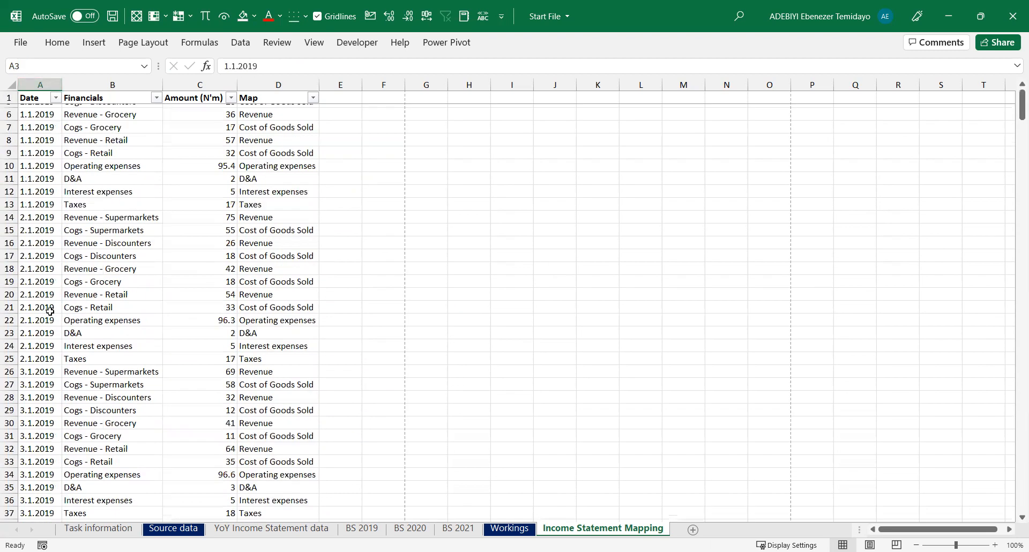
key(ctrl+Down)
key(Up)
key(ctrl+Up)
key(Down)
click(42, 149)
click(41, 114)
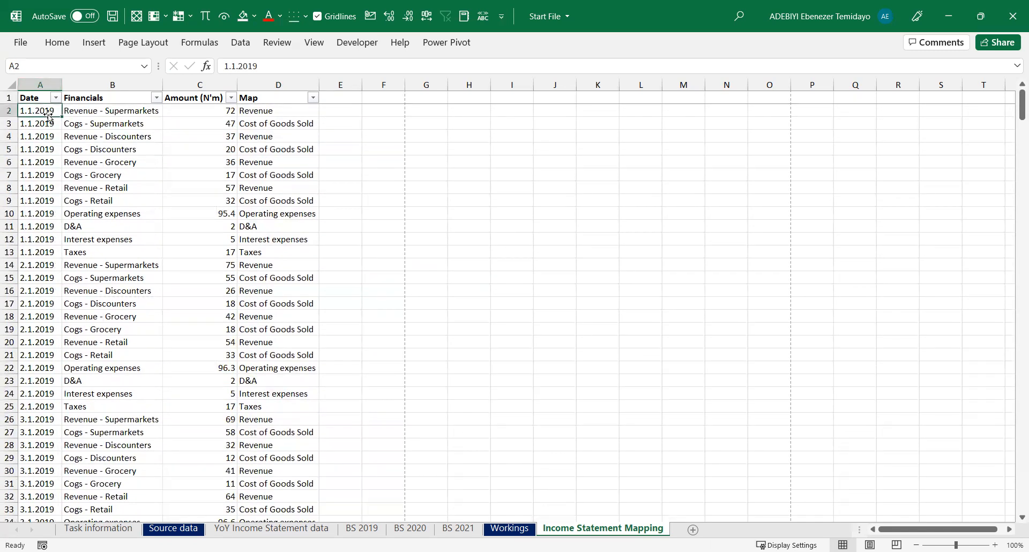
click(40, 85)
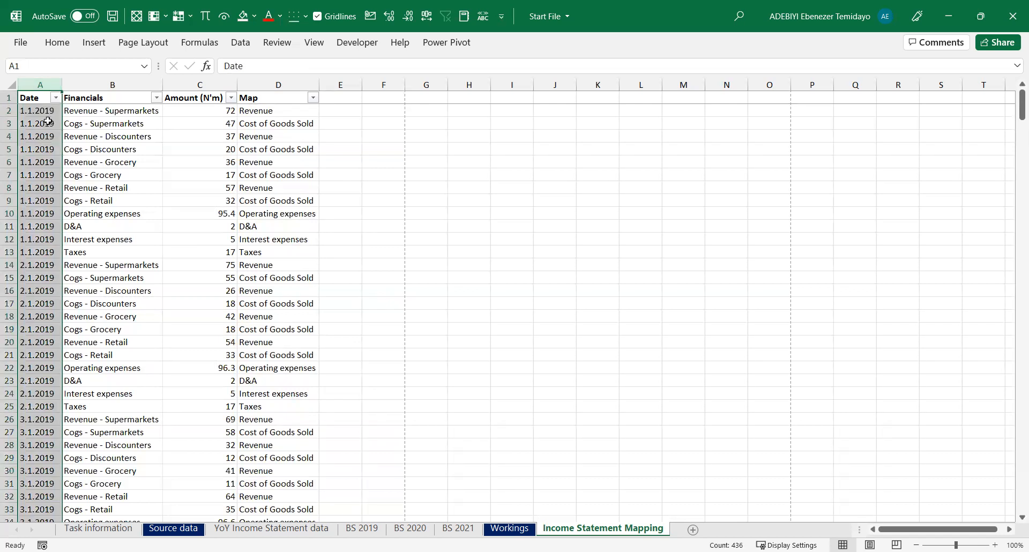
click(70, 123)
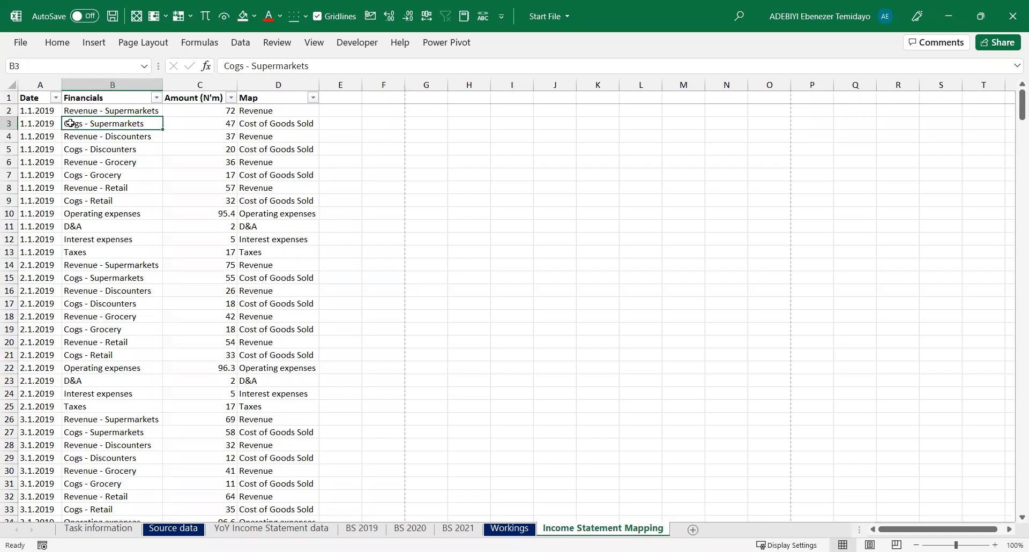
click(36, 115)
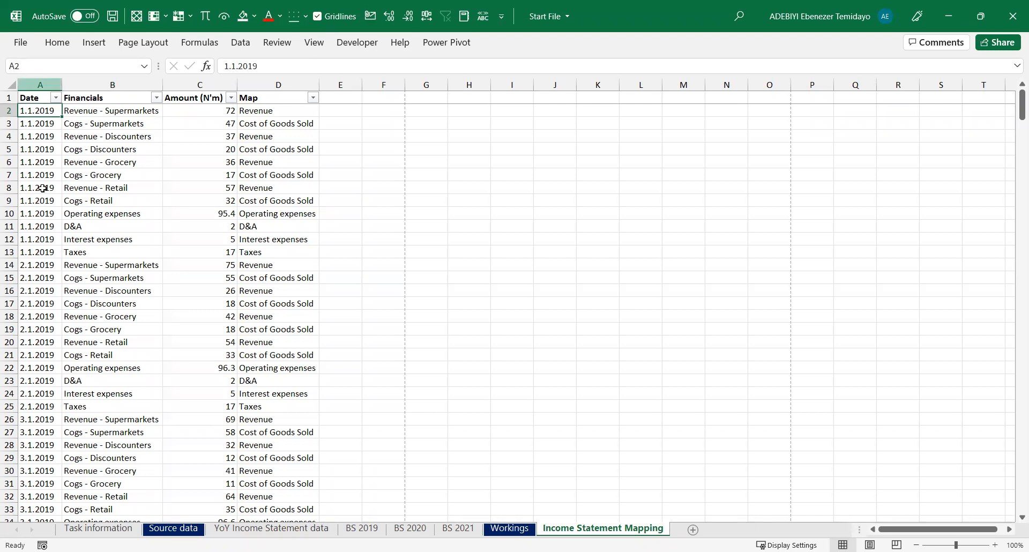
Add the header "Year" in E1 and widen the Date column
click(340, 97)
text(Year)
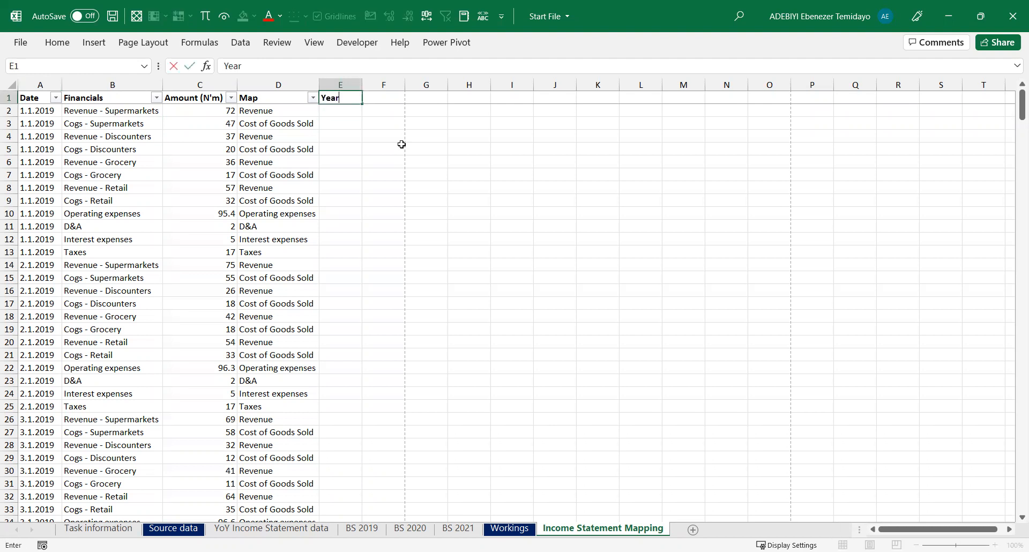
key(Return)
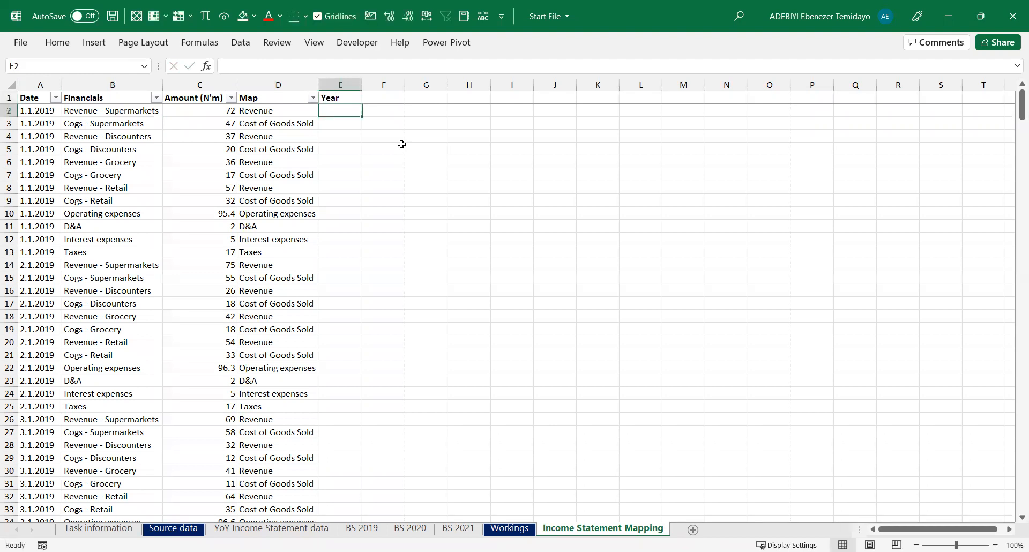
click(41, 110)
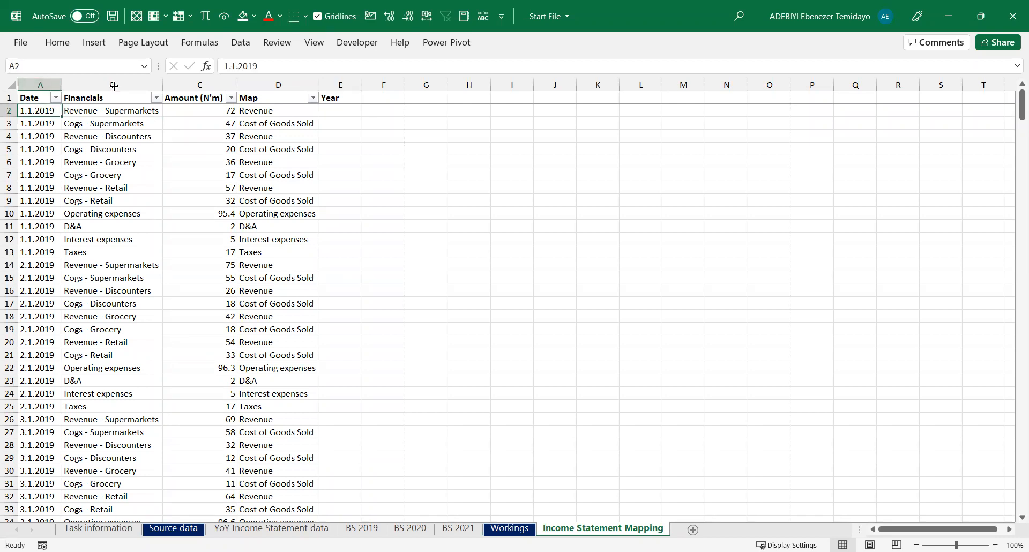
drag(114, 86, 118, 86)
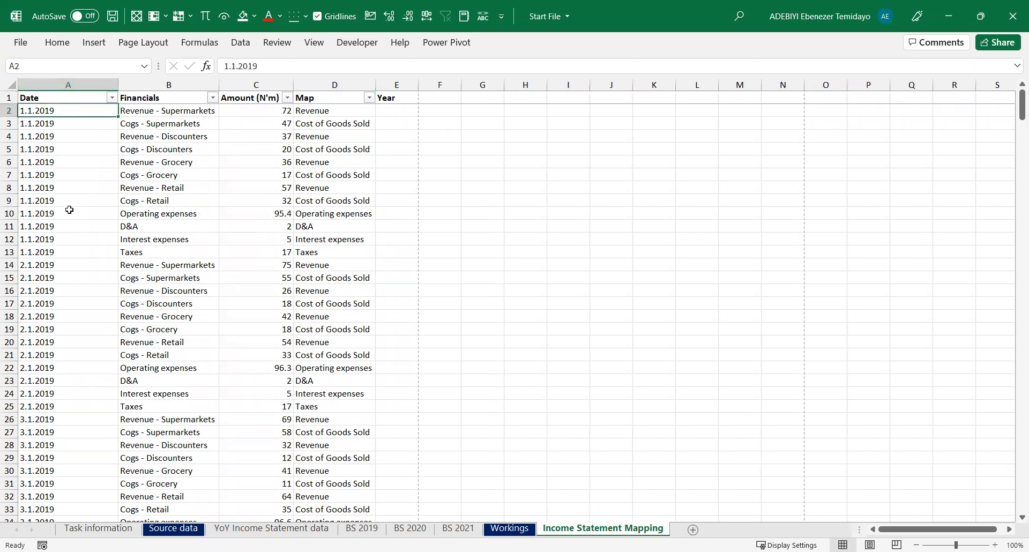
Enter the test date 1/1/2019 in G2 and widen column G
click(501, 111)
text(1)
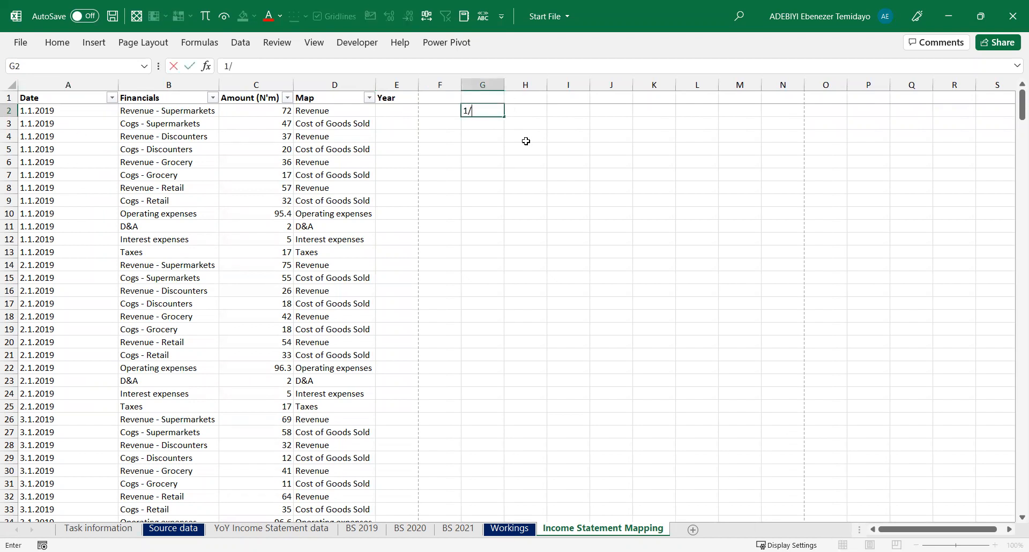
text(/1/2019)
key(Return)
drag(502, 85, 563, 102)
click(539, 111)
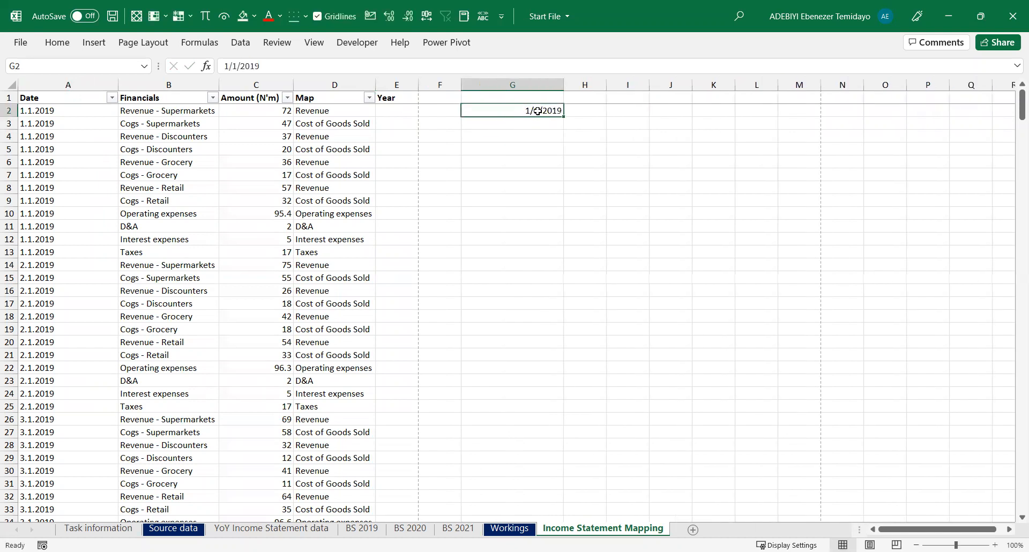
Enter the formula =G2+10 in G4 to test adding days to the typed date
click(551, 135)
text(=)
key(Up)
key(Up)
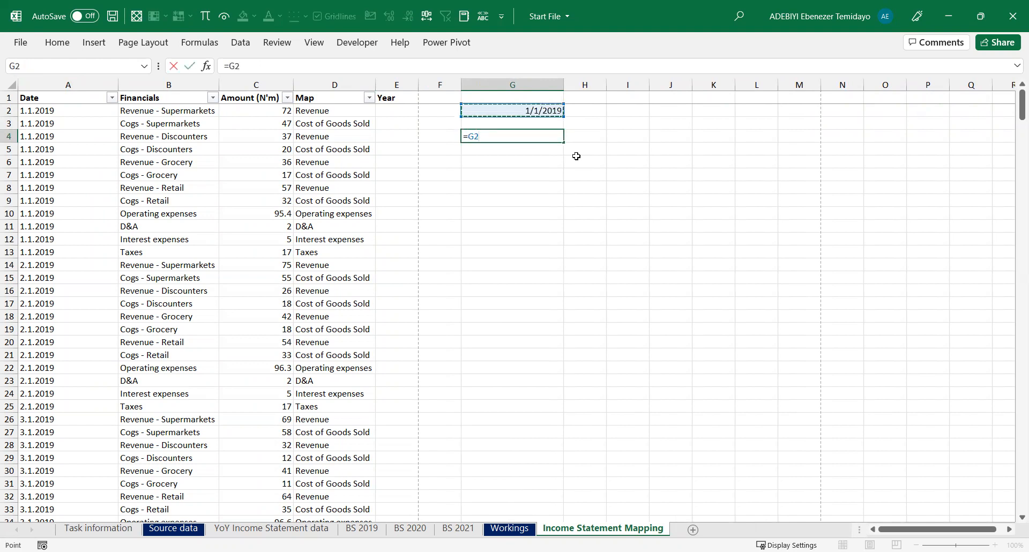
text(+10)
key(Return)
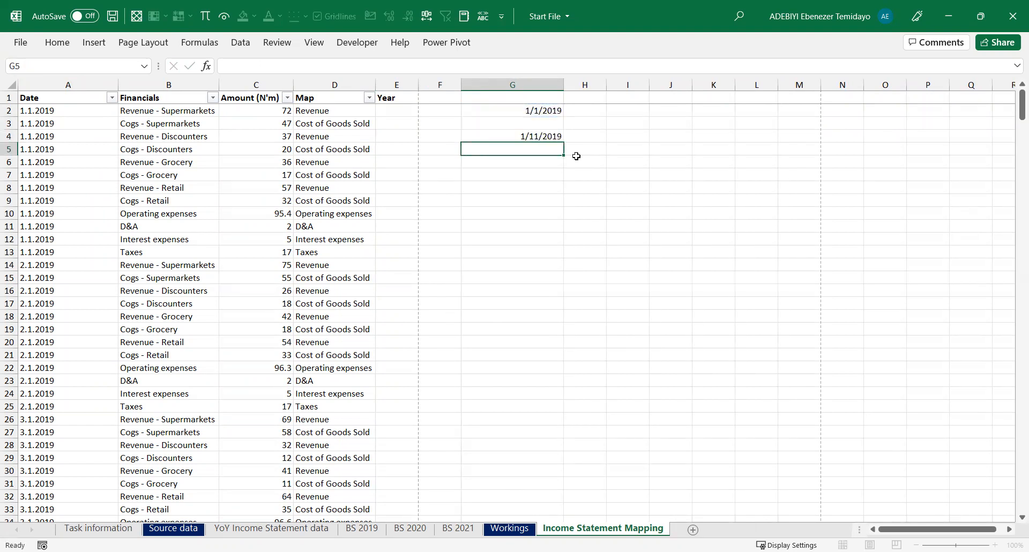
click(534, 136)
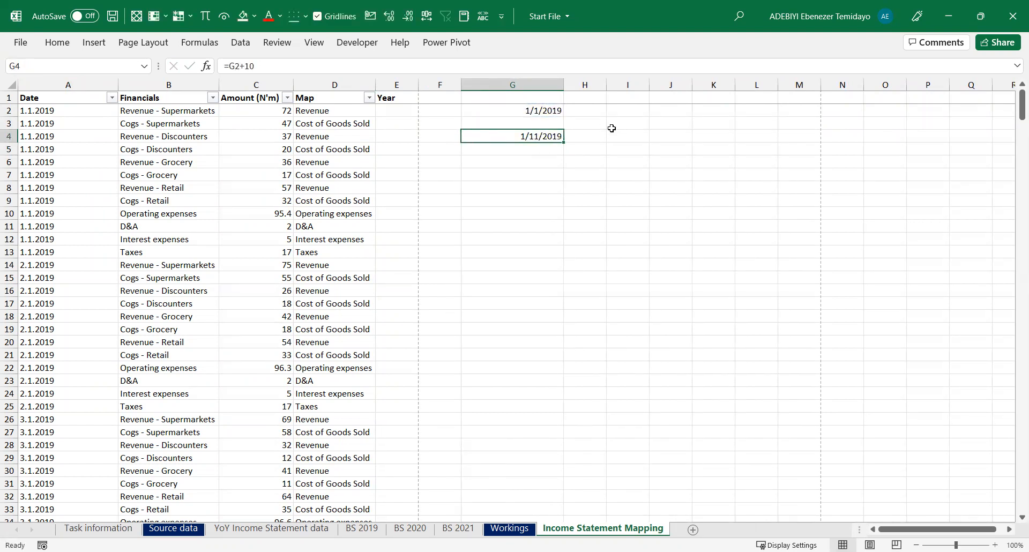
Enter the formula =A2+10 in G7 to test whether the Date column holds real dates
click(513, 174)
text(=)
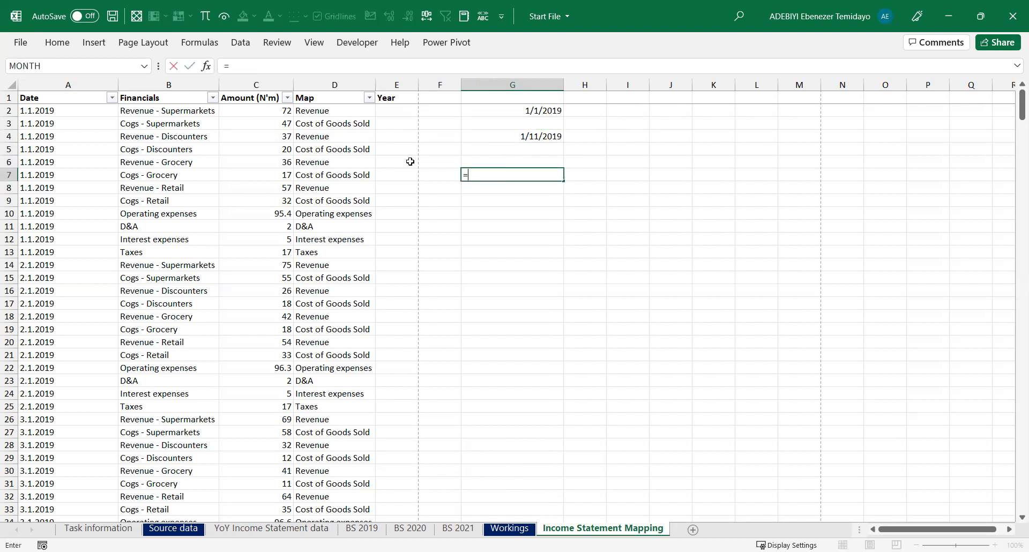
click(61, 116)
text(+10)
key(Return)
key(Up)
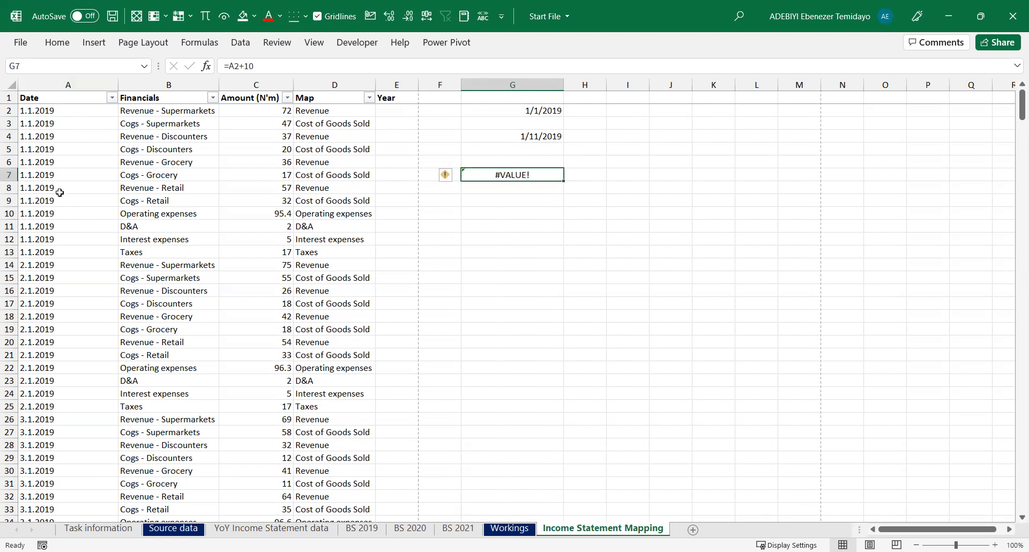
Clear the test date and formulas from G2:G7
key(shift+Up)
key(shift+Up)
key(shift+Up)
key(shift+Up)
key(shift+Up)
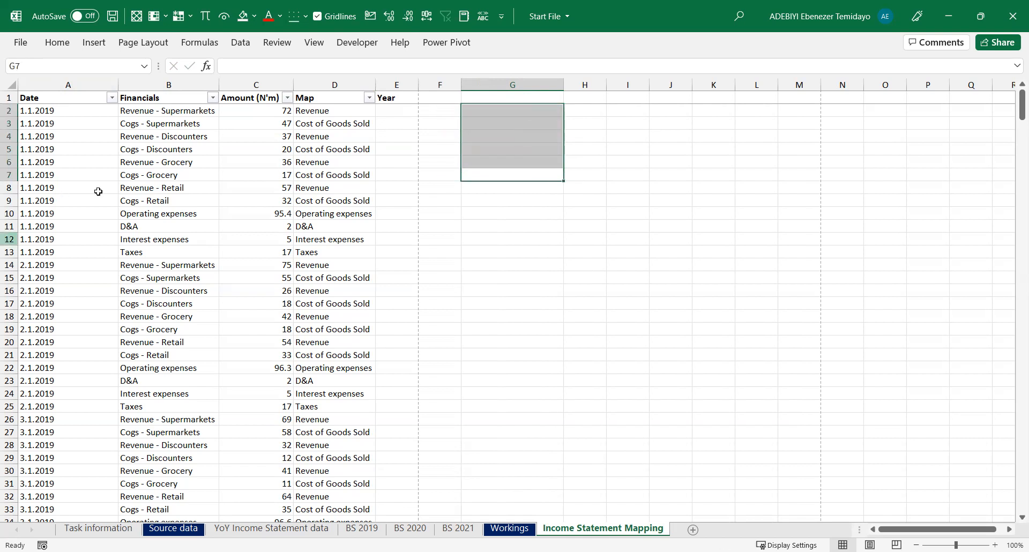
Try to extract the year into E2 with =YEAR(A2), and delete the formula again
click(397, 111)
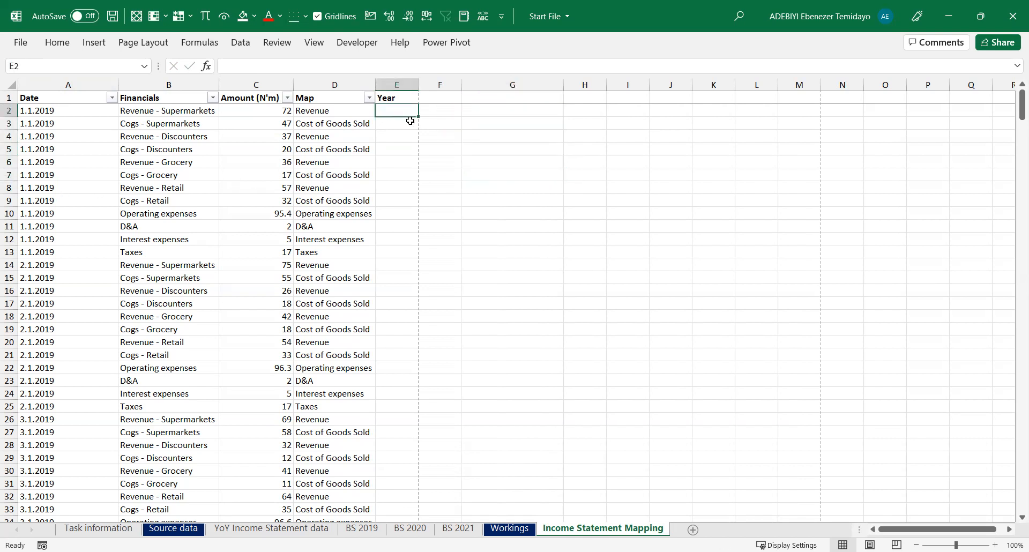
text(=)
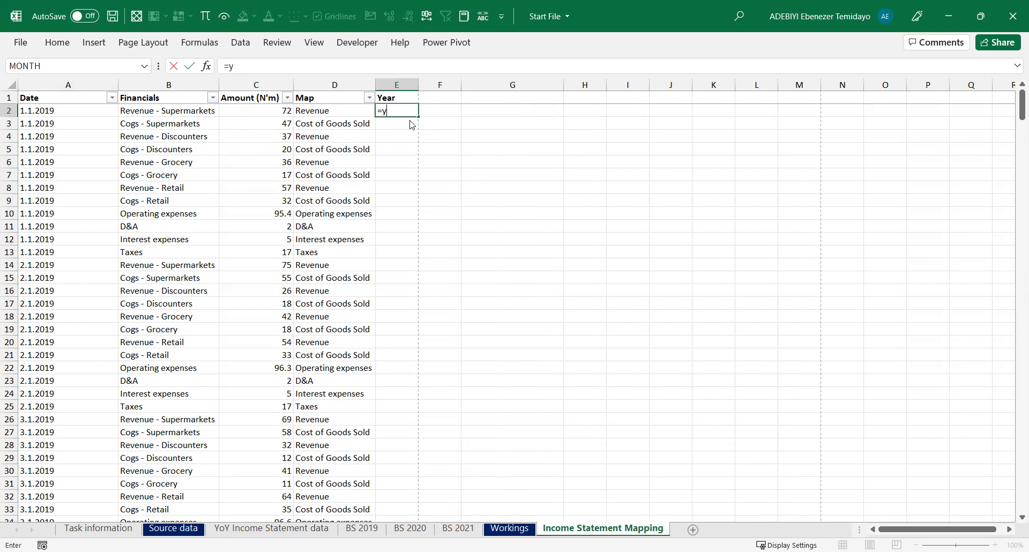
text(y)
key(Tab)
click(69, 111)
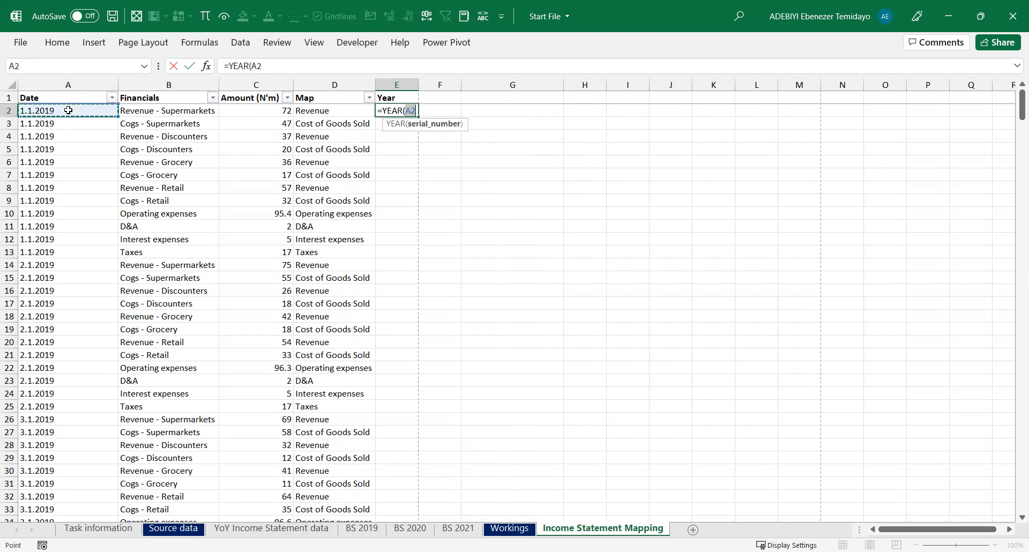
key(ctrl+Return)
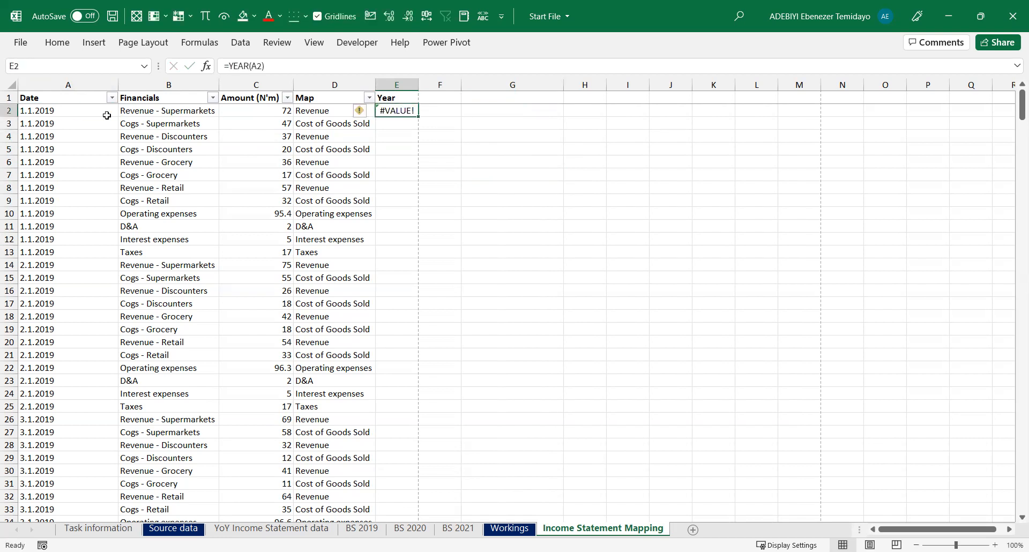
click(90, 111)
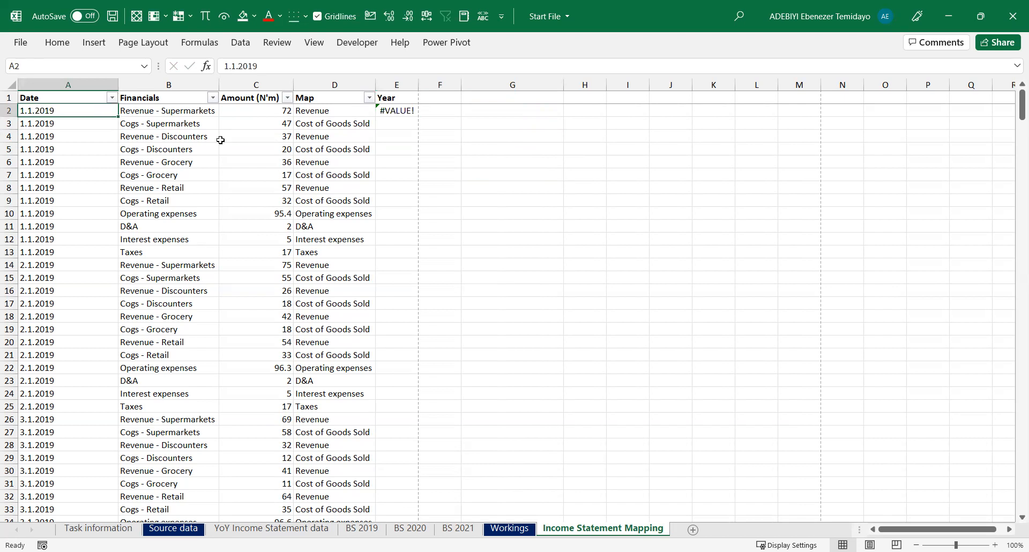
click(396, 116)
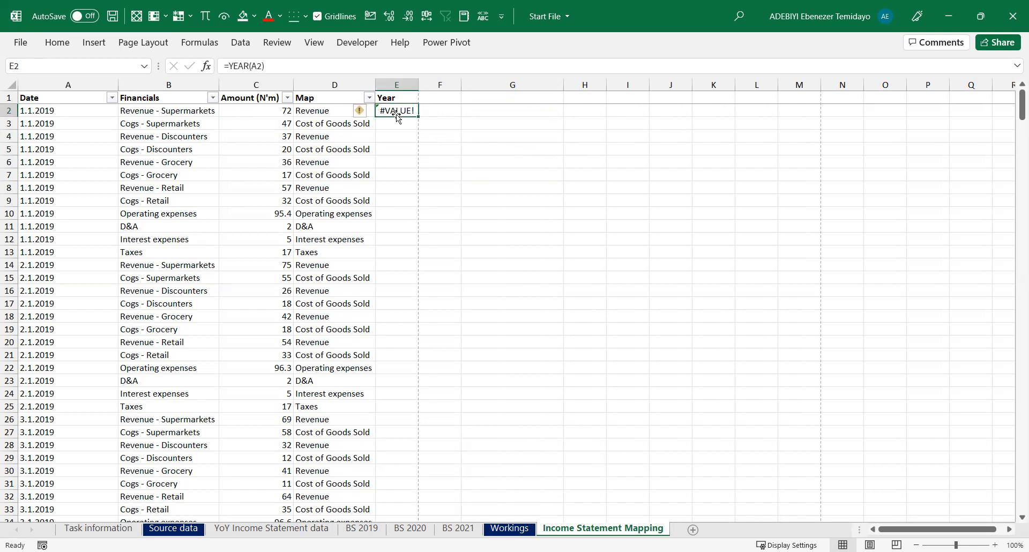
key(Delete)
Extract the year into E2 with =RIGHT(A2,4) and fill the formula down the Year column to E436
text(=r)
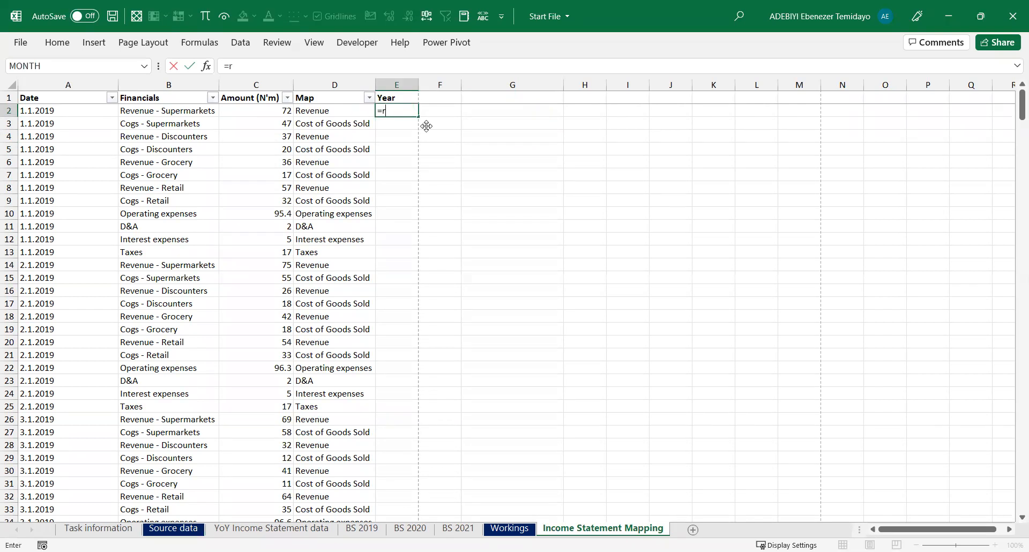
text(ight)
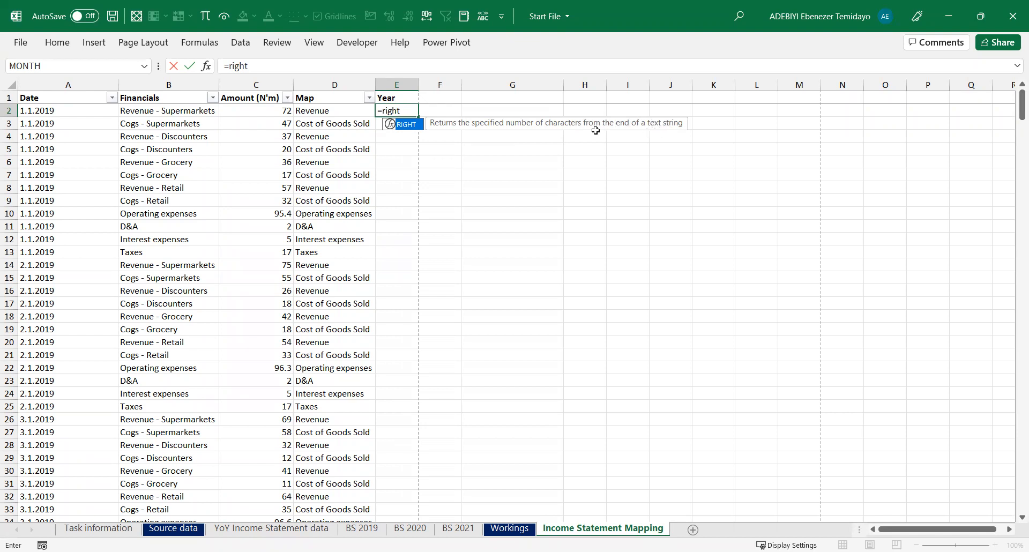
key(Tab)
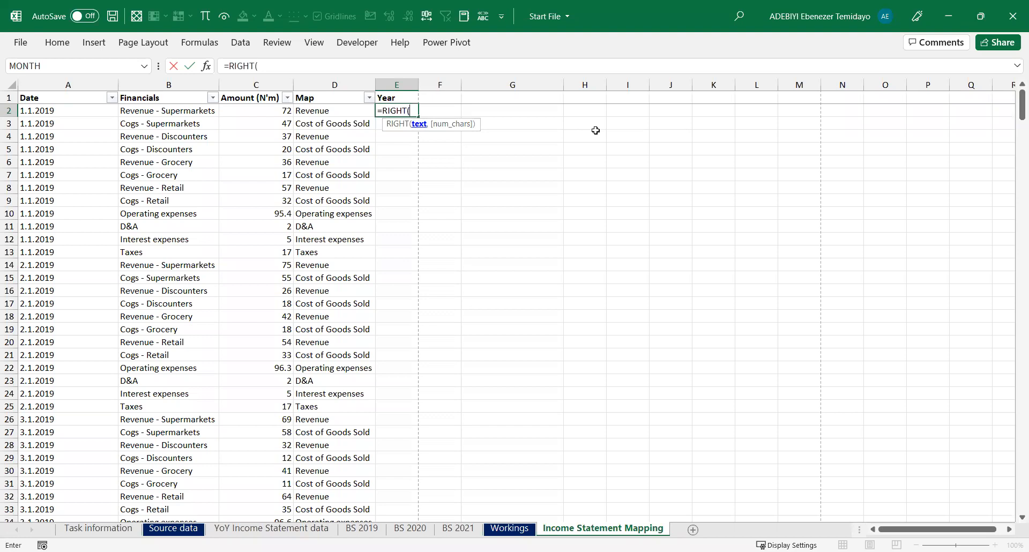
click(62, 109)
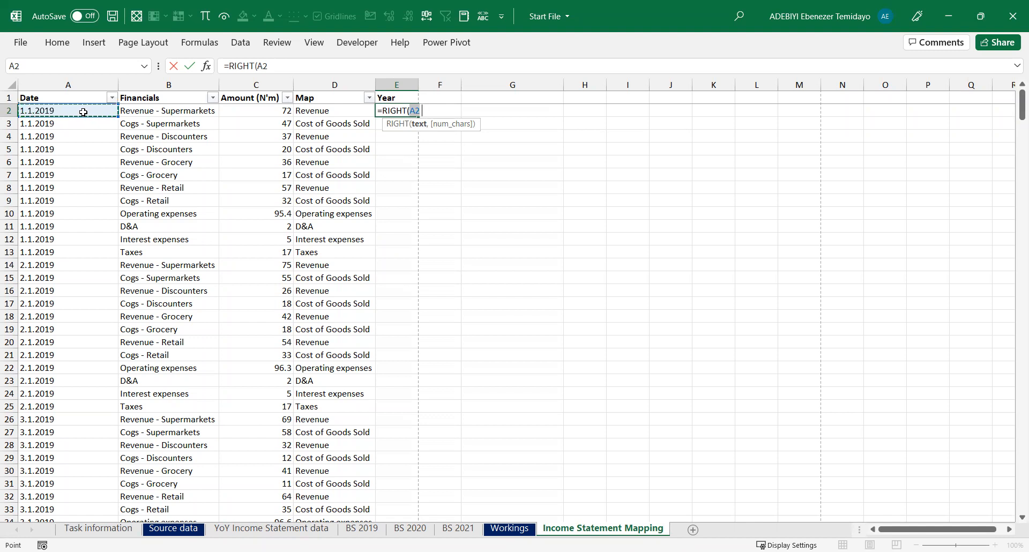
text(,4)
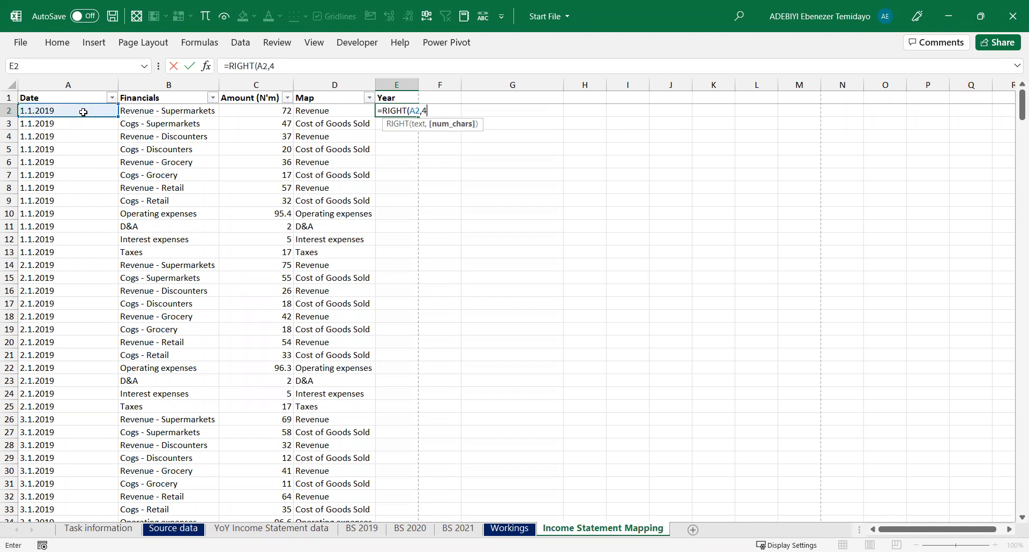
key(ctrl+Return)
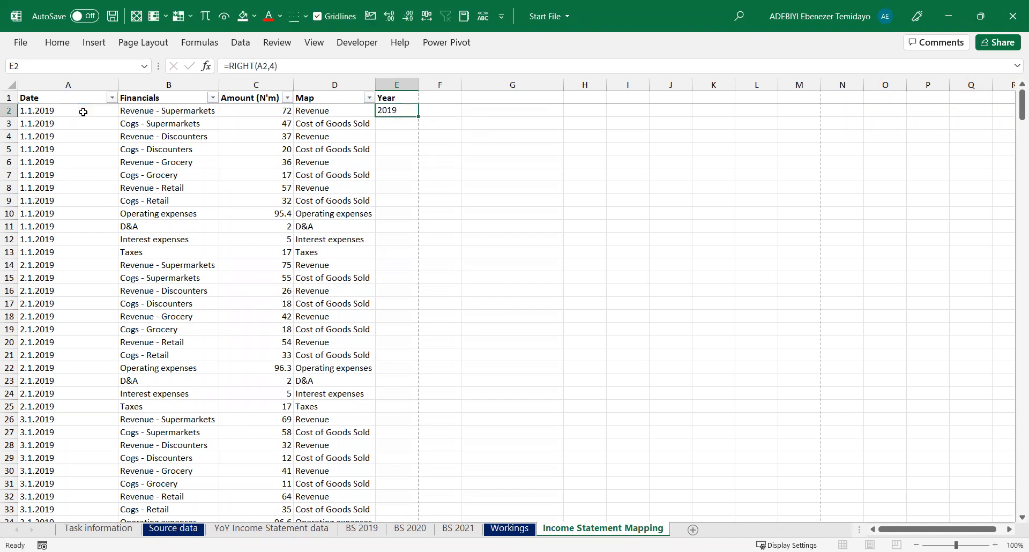
double_click(418, 116)
Check the filled Year values at the end of the list and return to E2
click(397, 252)
key(ctrl+Down)
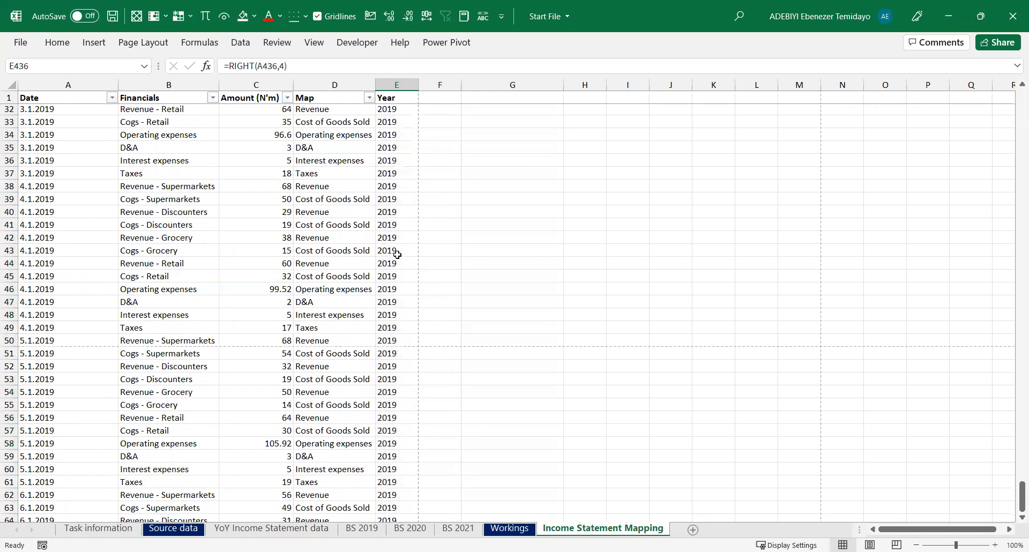
key(Up)
key(Up)
key(Up)
key(Up)
key(Up)
key(Up)
key(Up)
key(Up)
key(ctrl+Up)
key(Down)
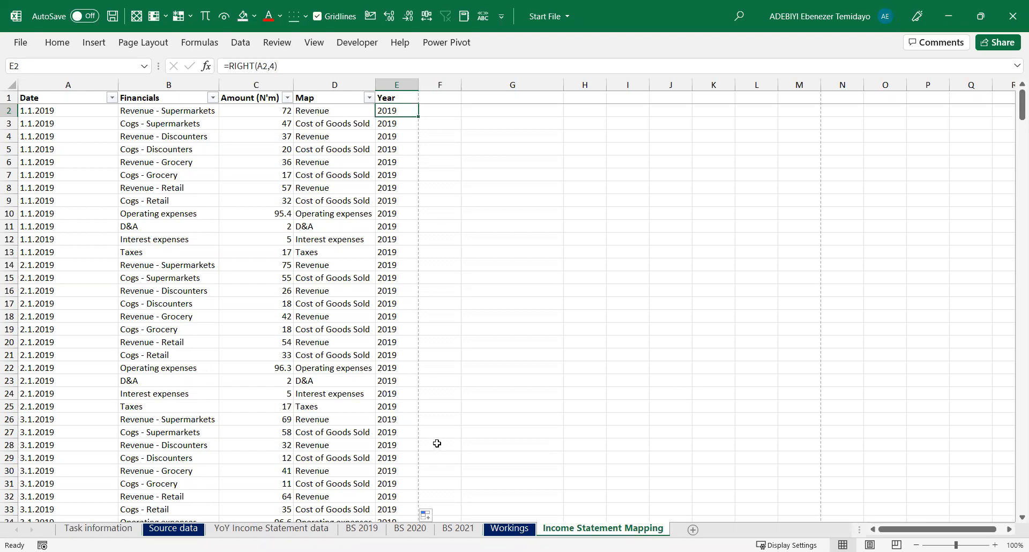
Review the Create the P&L step on Task information and the Map and Year columns on Income Statement Mapping
click(130, 527)
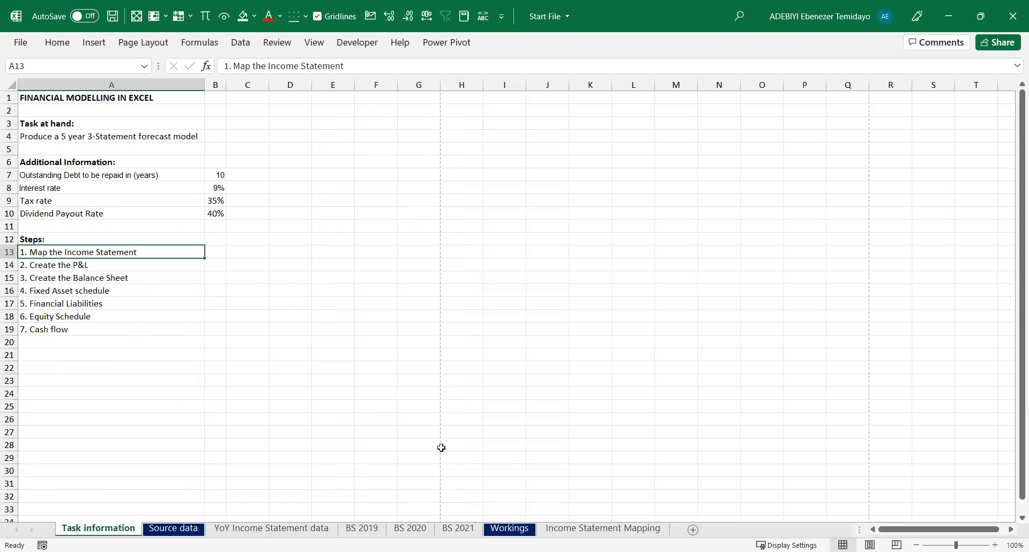
click(111, 263)
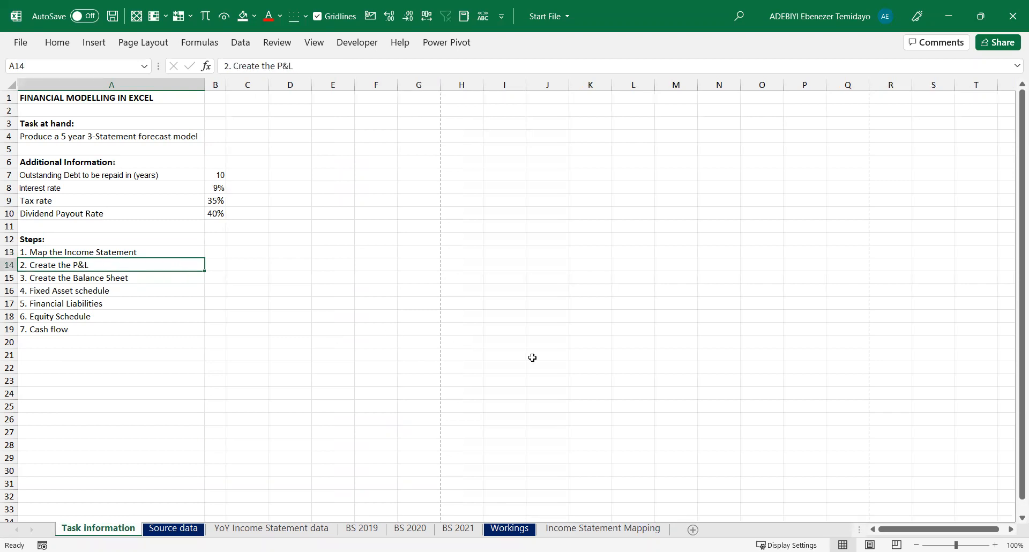
click(606, 529)
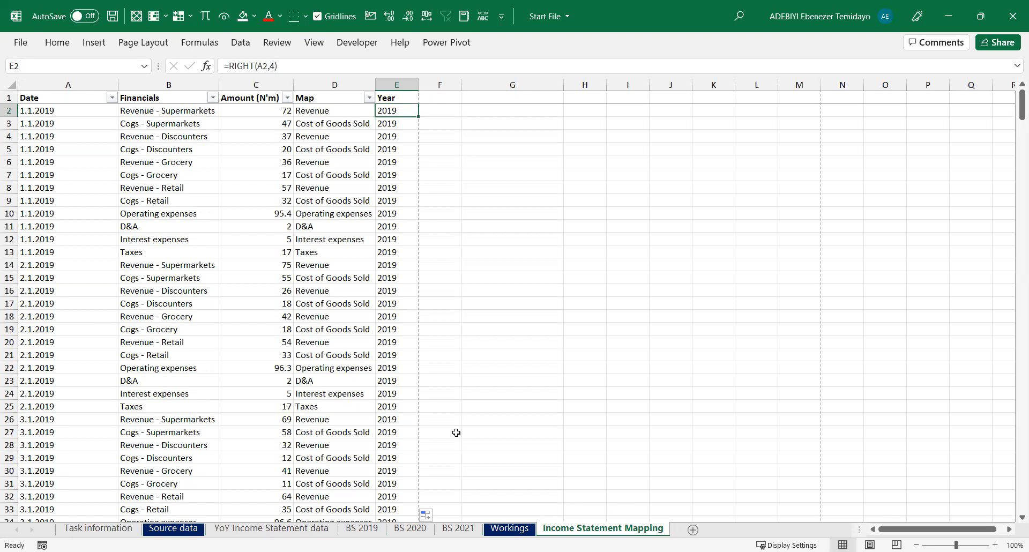
click(370, 392)
click(323, 81)
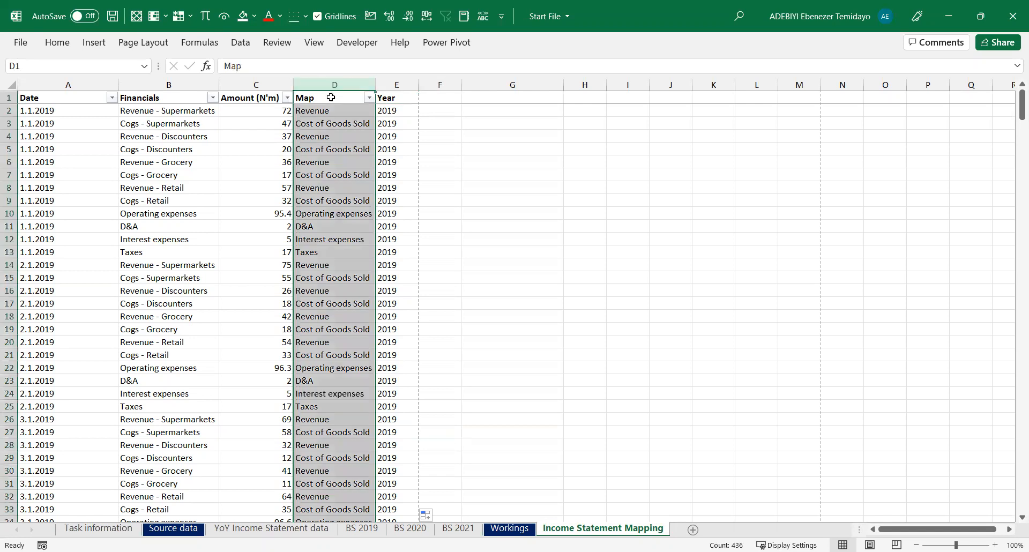
click(391, 83)
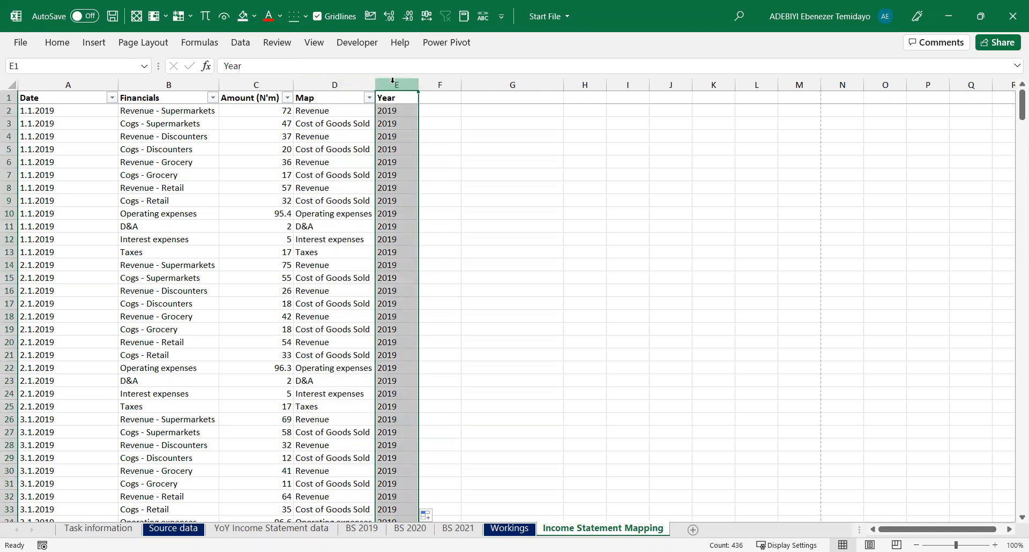
Add a new worksheet after Income Statement Mapping and name it P&L
click(692, 529)
double_click(699, 530)
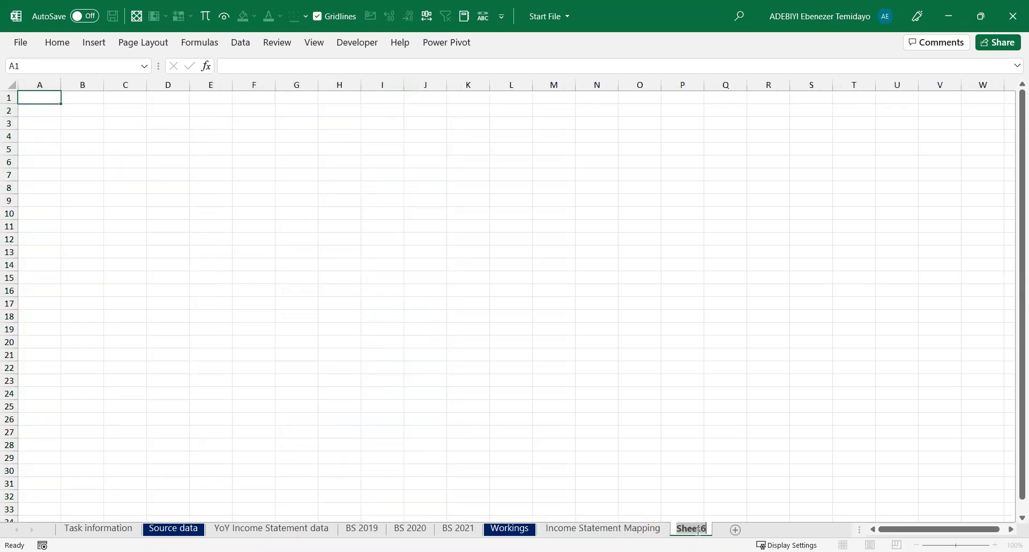
text(P)
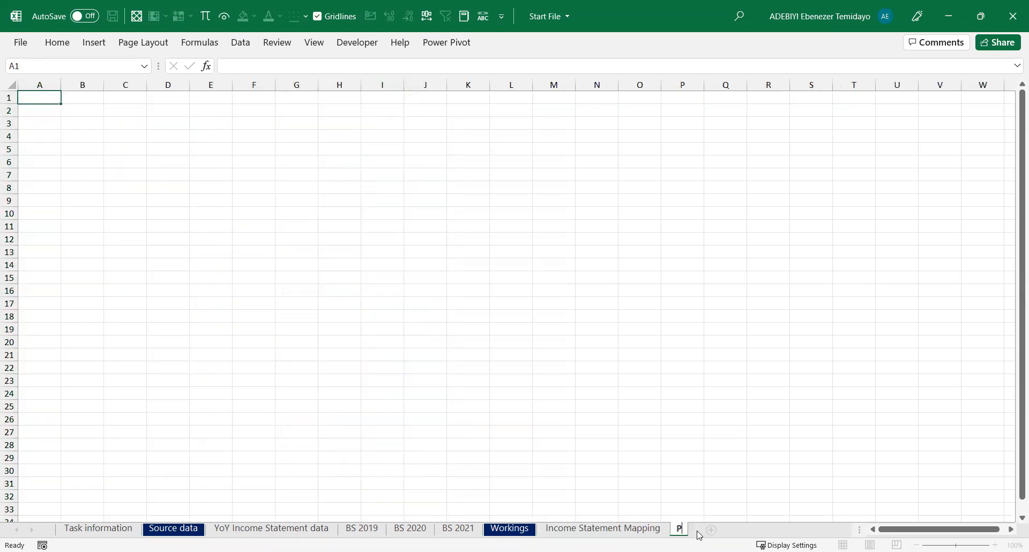
text(&L)
key(Return)
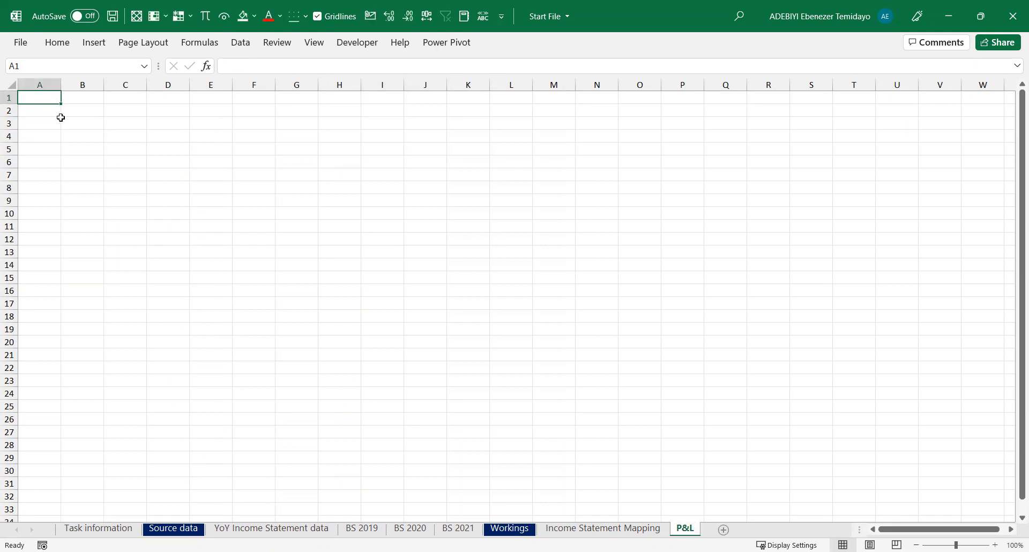
Enter the heading Income Statement in A1 of the P&L sheet and fit column A to it
text(Incomde)
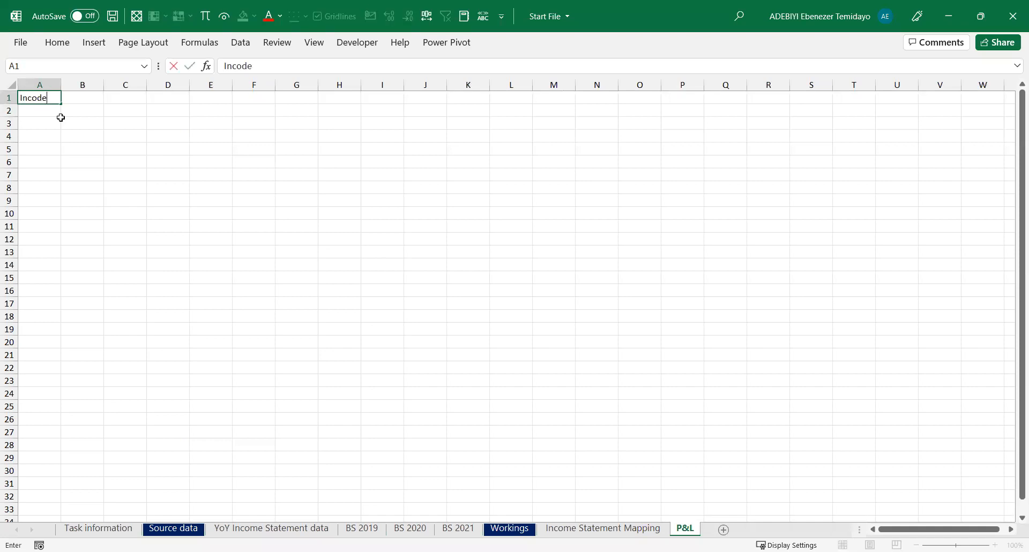
text( S)
key(BackSpace)
text(Statement)
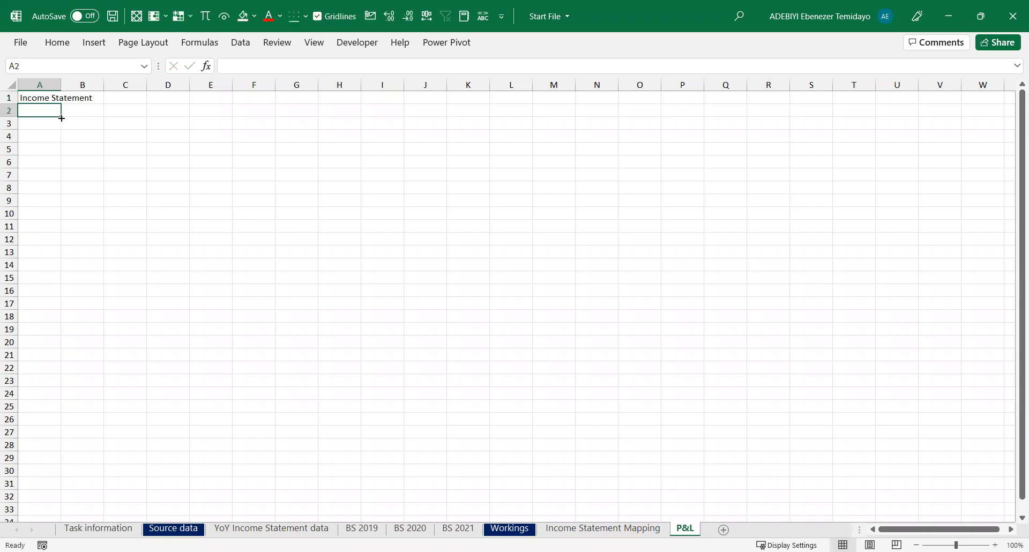
click(63, 99)
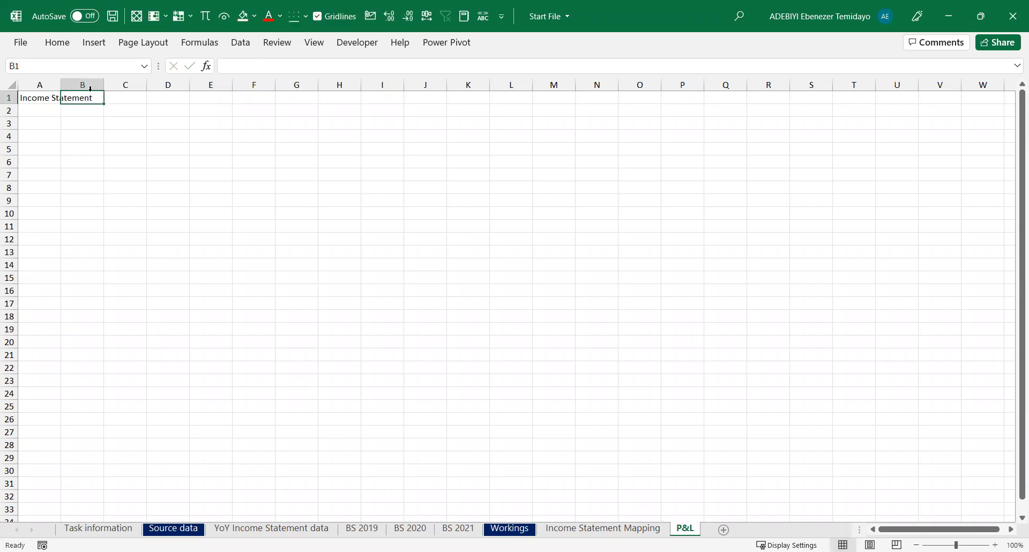
double_click(60, 85)
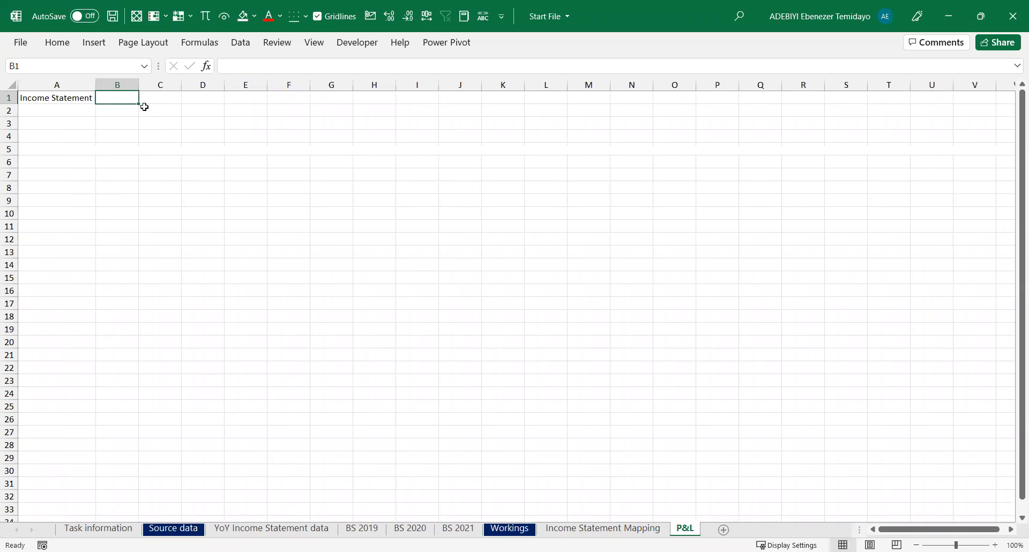
Check the years covered on Income Statement Mapping and enter 2019, 2020 and 2021 as headings in B1:D1 of P&L
key(ctrl+Page_Up)
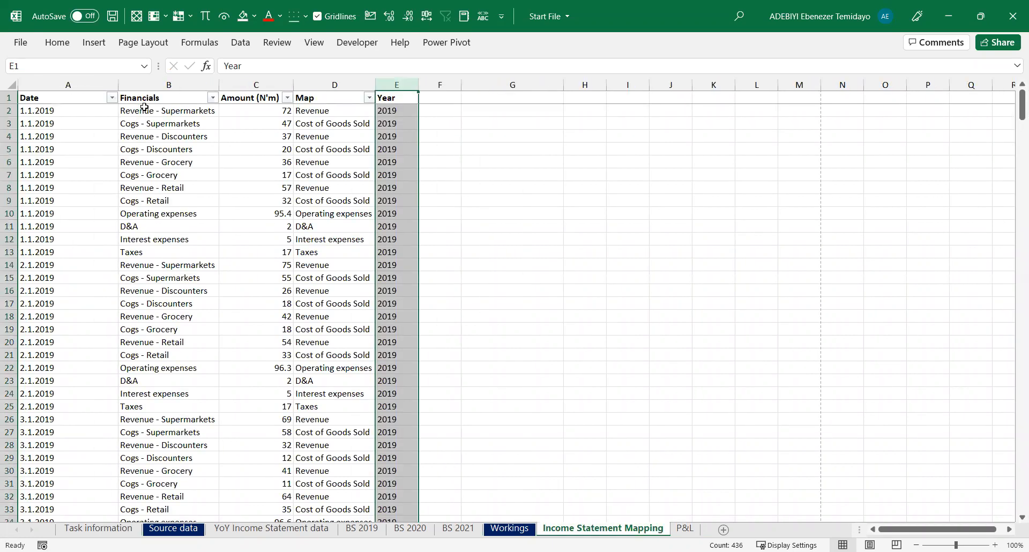
click(310, 223)
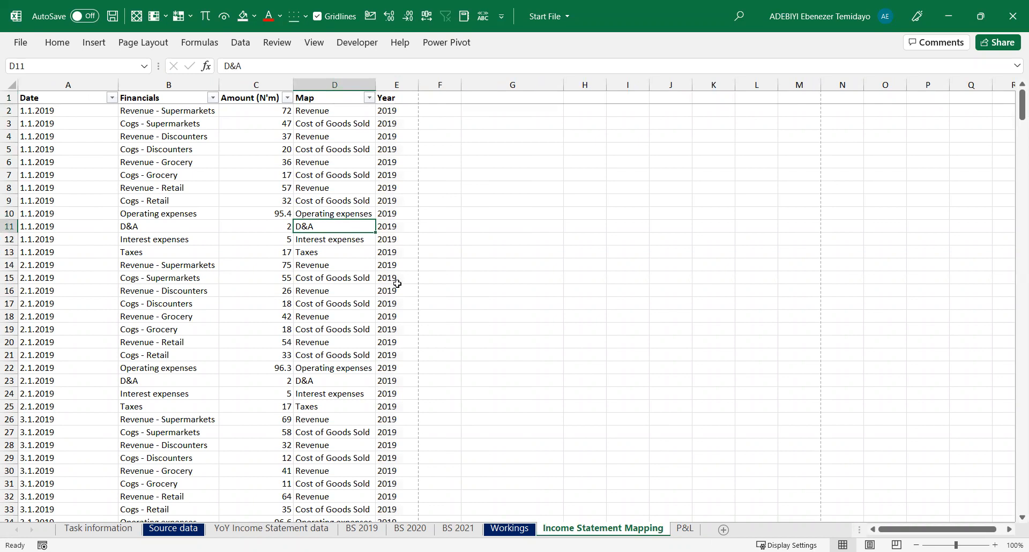
key(ctrl+Down)
key(ctrl+Page_Down)
text(201)
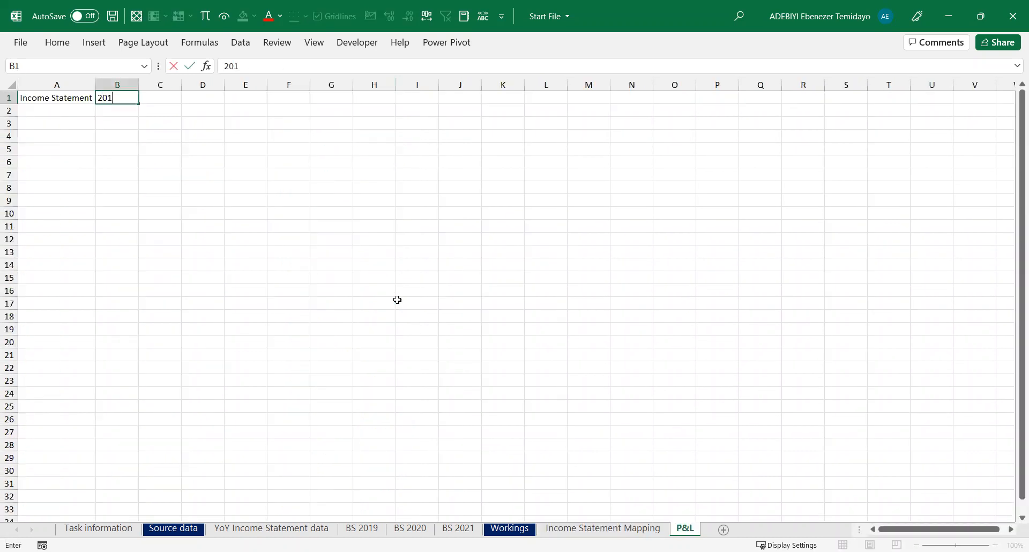
text(9)
key(Tab)
text(2020)
key(Tab)
text(20)
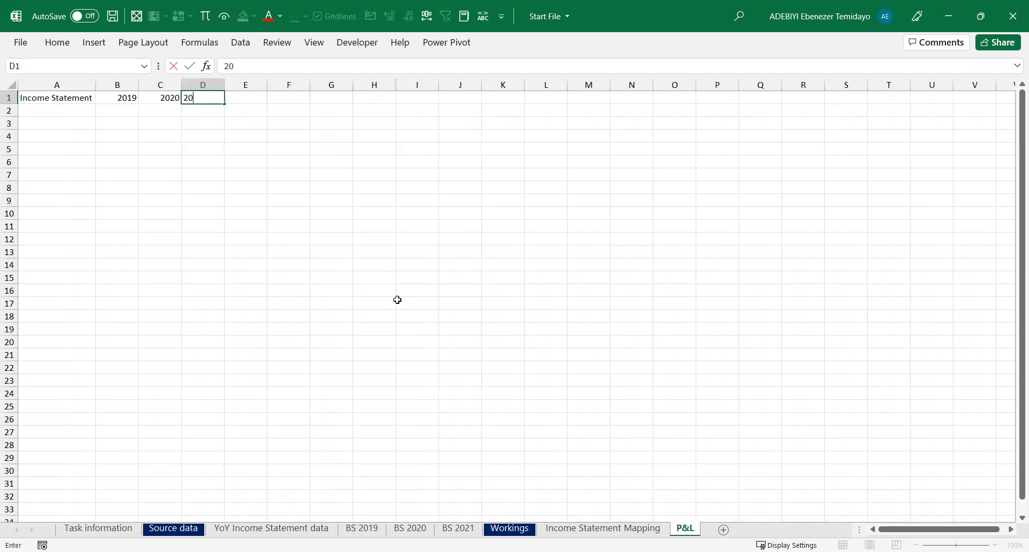
text(21)
click(72, 122)
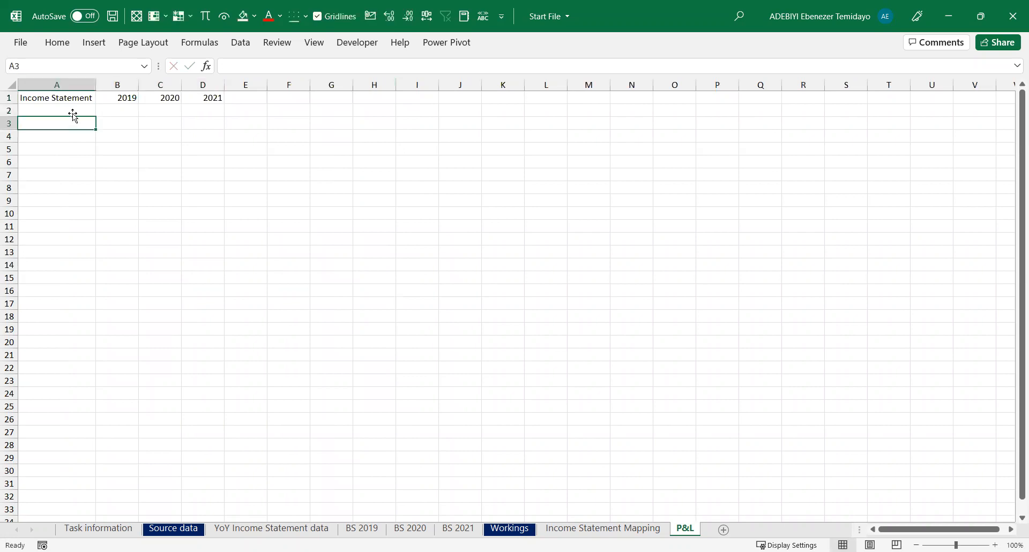
Copy the whole Map column from Income Statement Mapping into column I of the P&L sheet
key(ctrl+Page_Up)
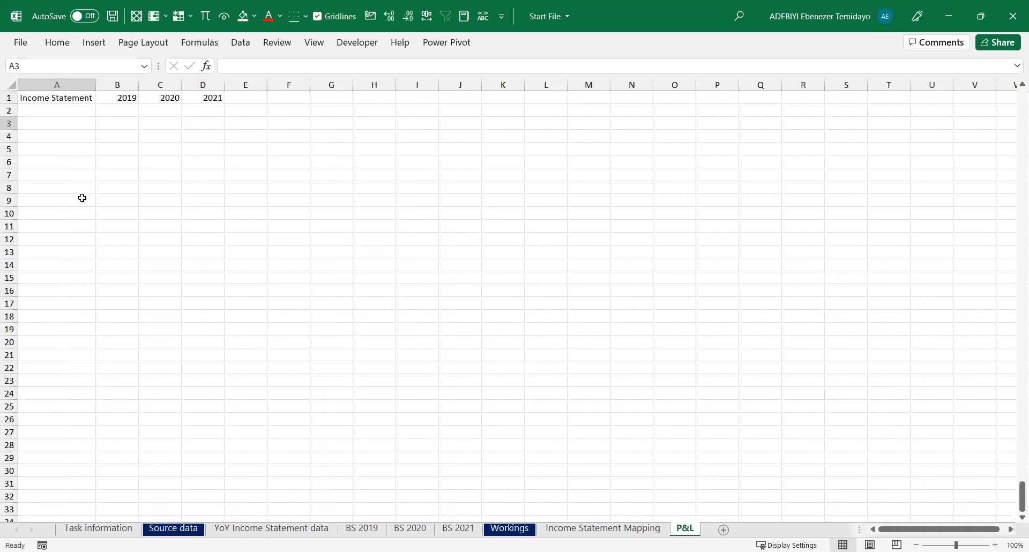
click(339, 86)
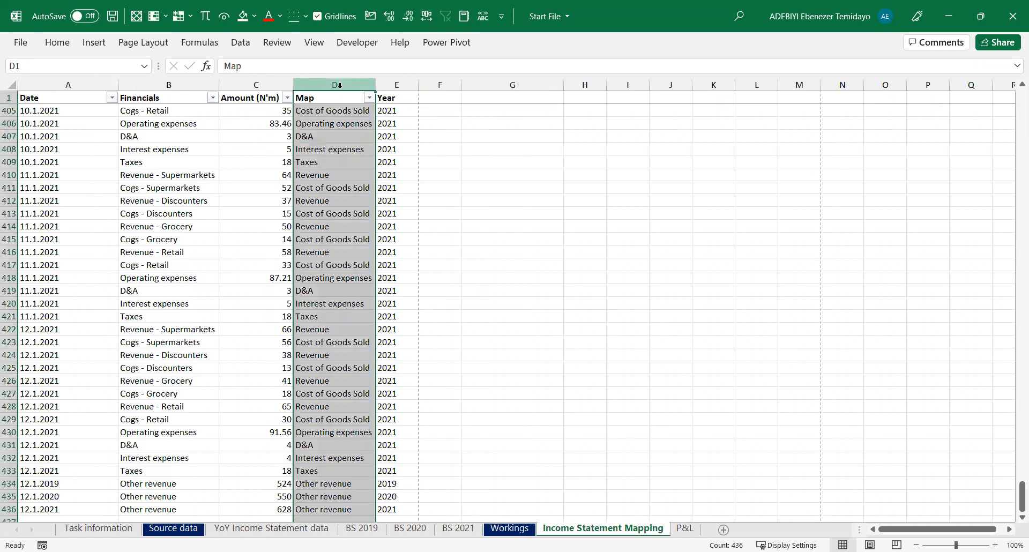
click(332, 201)
click(343, 341)
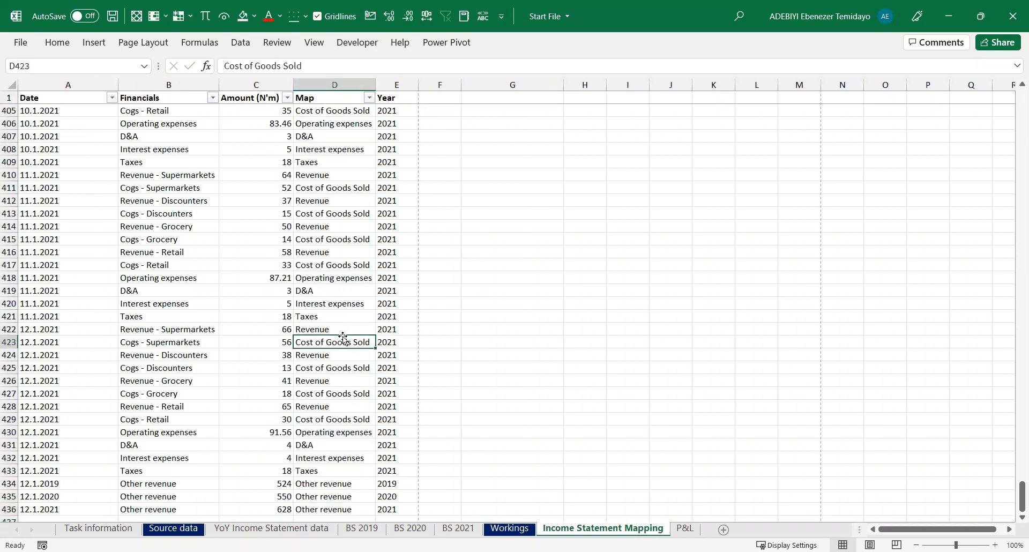
click(332, 86)
key(ctrl+c)
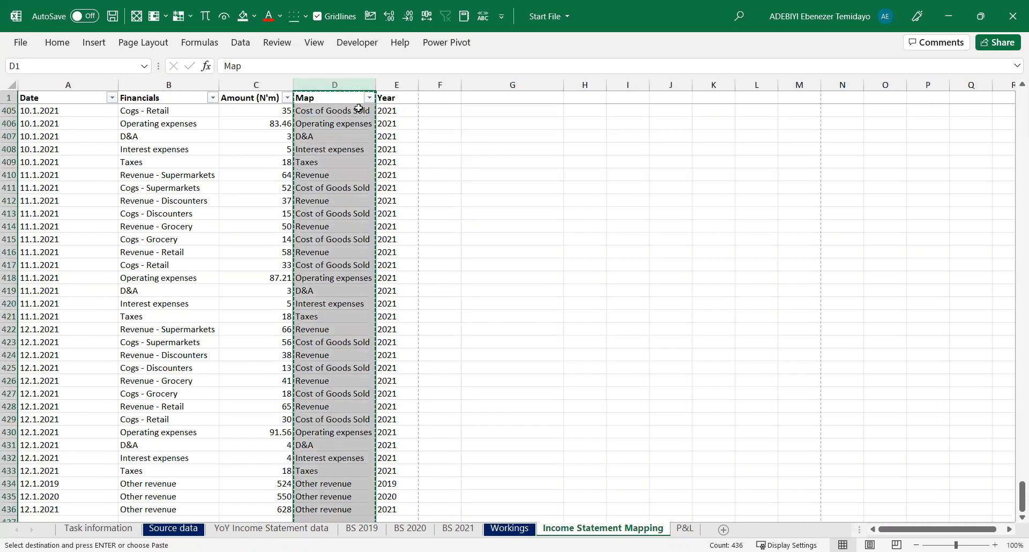
key(ctrl+Page_Down)
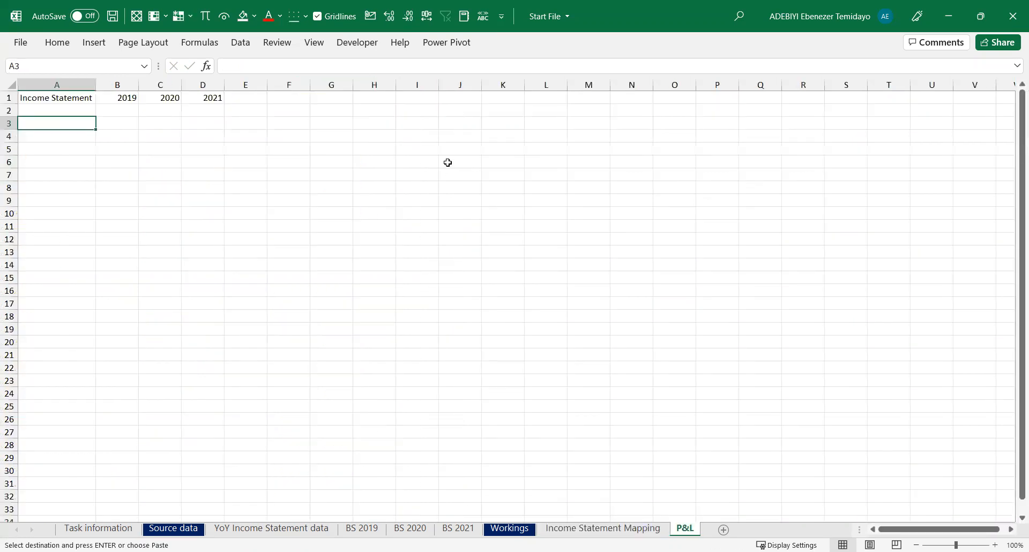
click(410, 100)
key(Return)
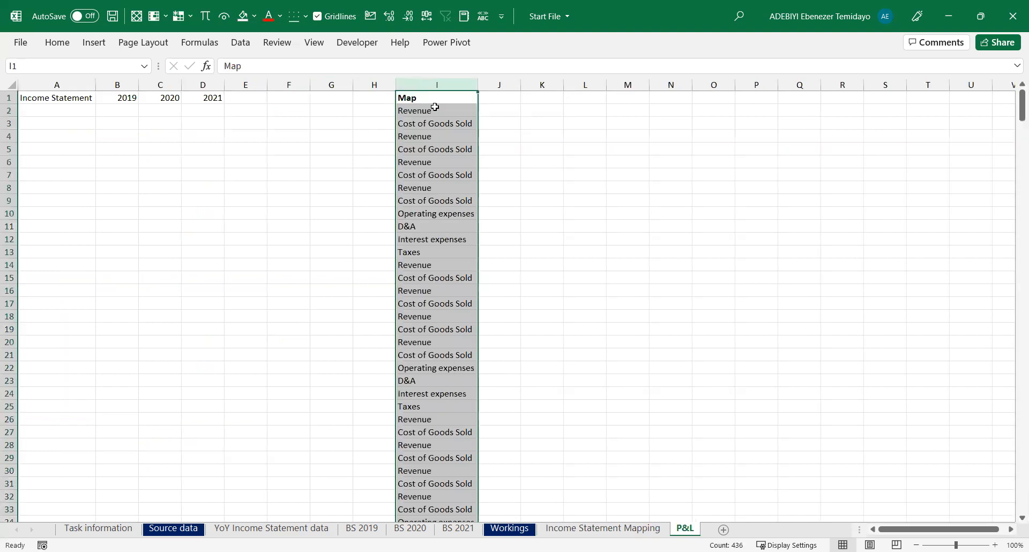
Remove the duplicates from the Map list in column I, treating the first row as a header
click(445, 174)
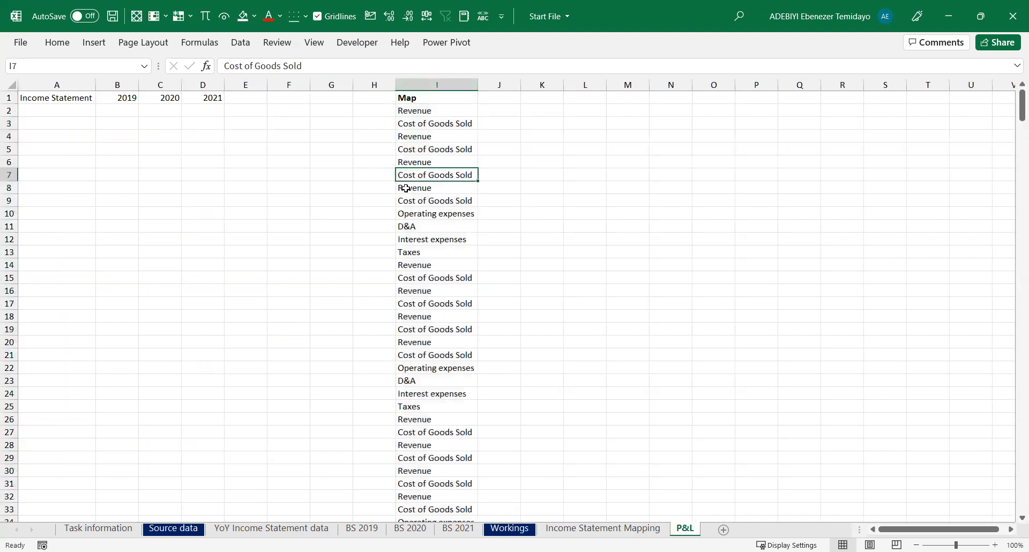
click(432, 152)
click(434, 201)
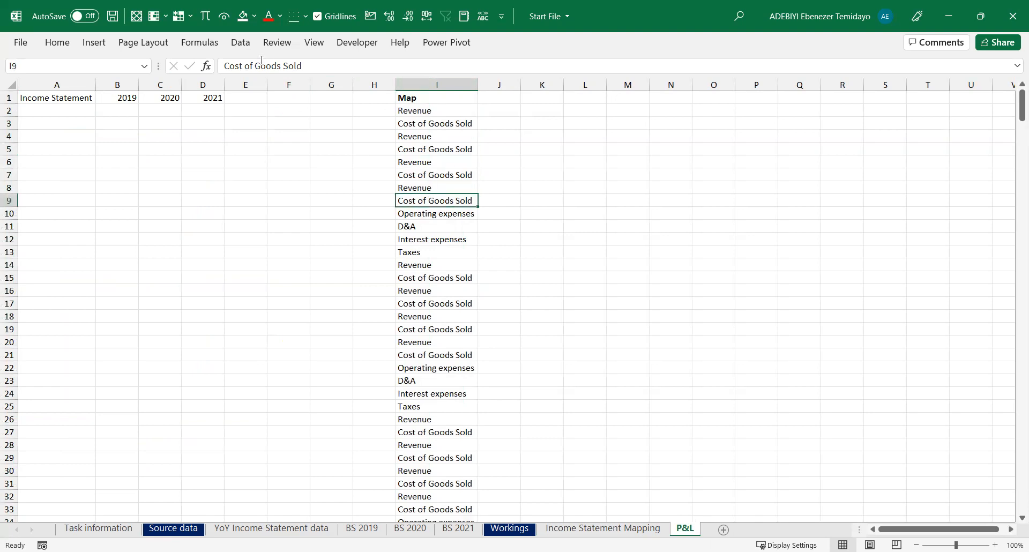
click(241, 43)
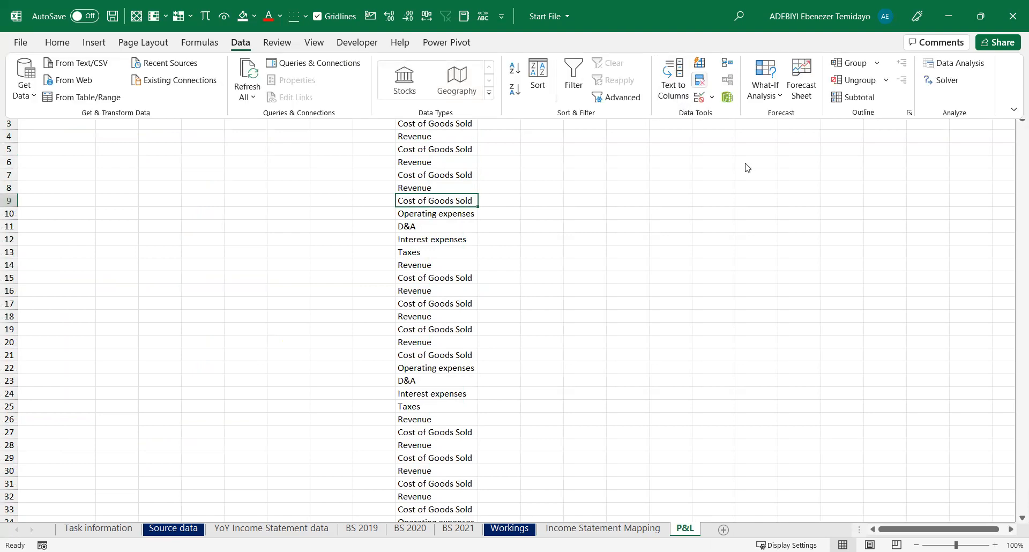
click(700, 81)
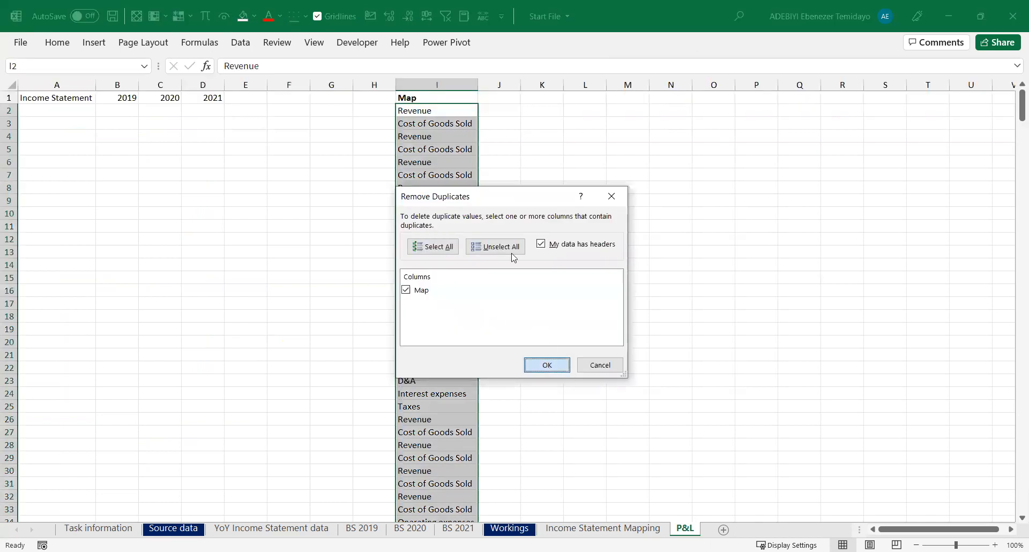
key(Return)
click(518, 325)
Copy the unique labels from I2:I8 into the Income Statement column starting at A2
click(459, 147)
drag(453, 171, 454, 166)
click(451, 196)
click(446, 175)
click(432, 137)
click(415, 113)
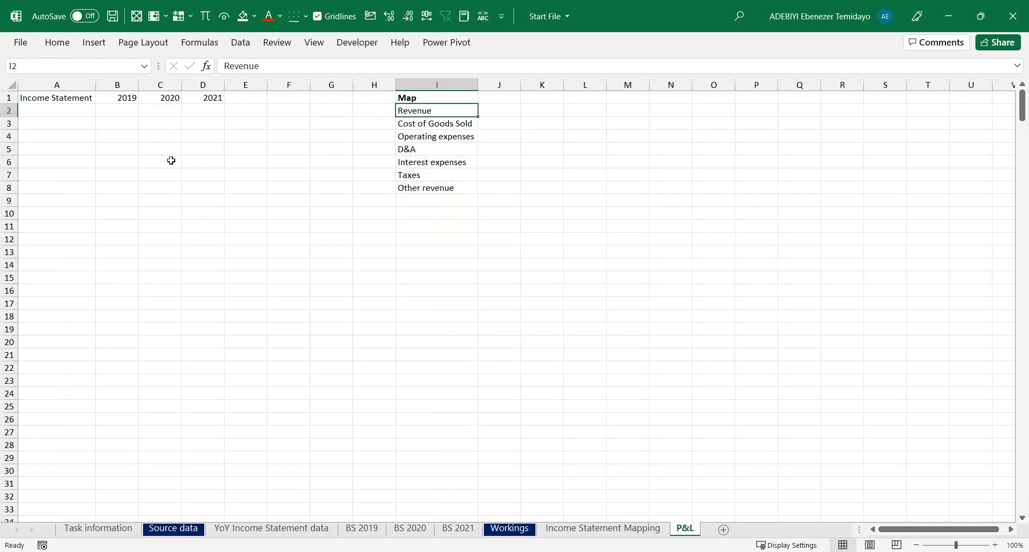
key(Up)
key(Down)
key(ctrl+shift+Down)
key(ctrl+c)
click(53, 110)
key(Return)
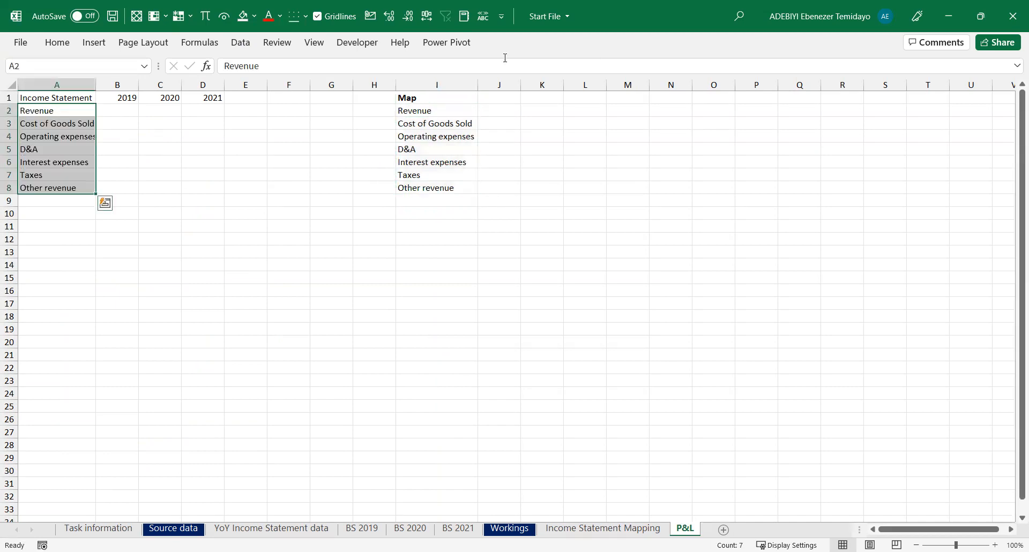
Delete the helper Map column I and fit column A to the pasted labels
right_click(445, 84)
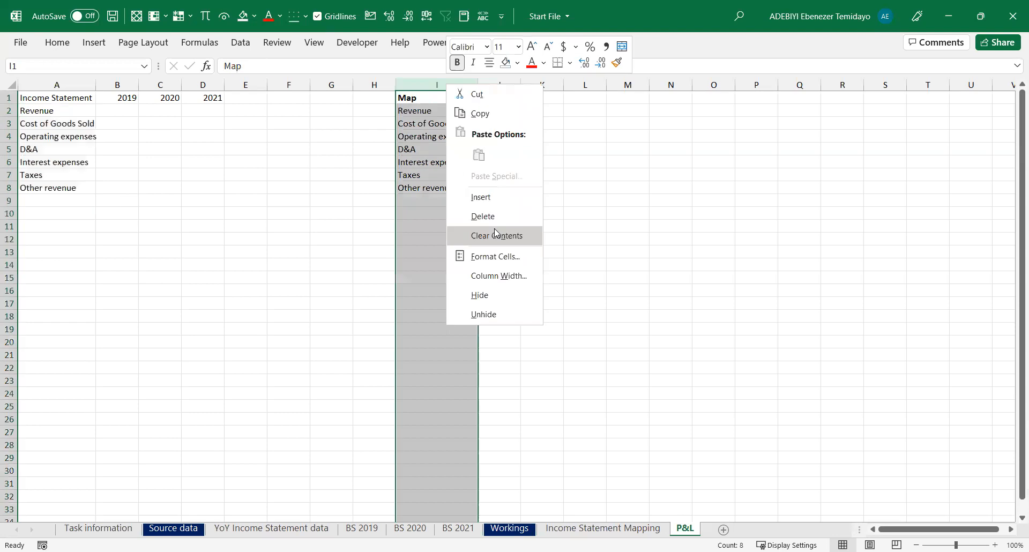
click(153, 166)
double_click(95, 85)
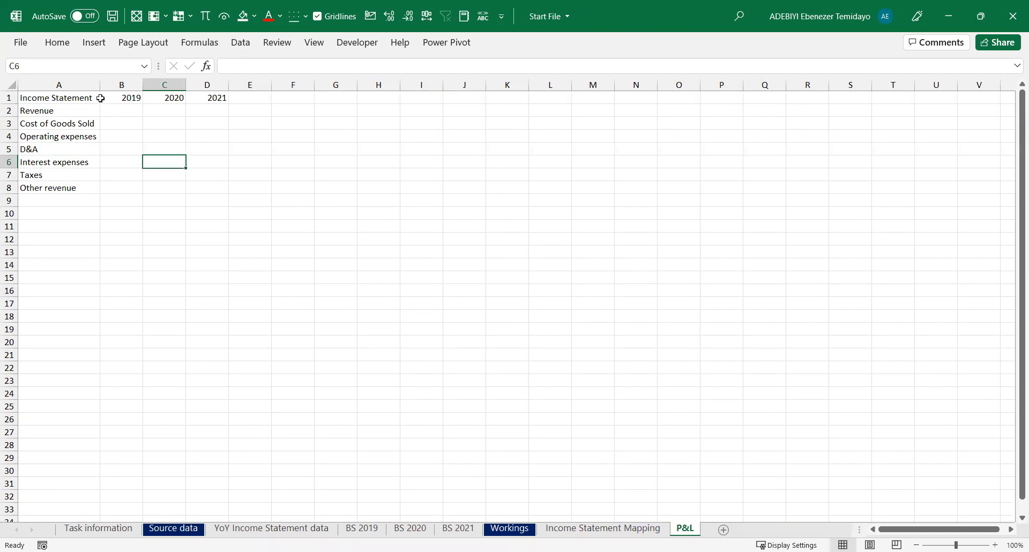
Make the header row 1 of the P&L sheet bold
click(9, 97)
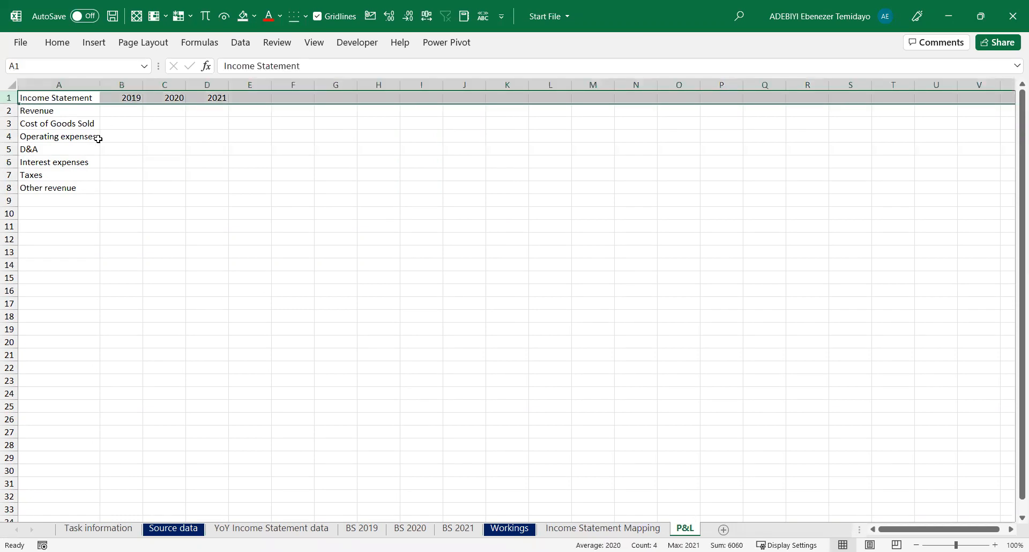
key(ctrl+b)
click(139, 134)
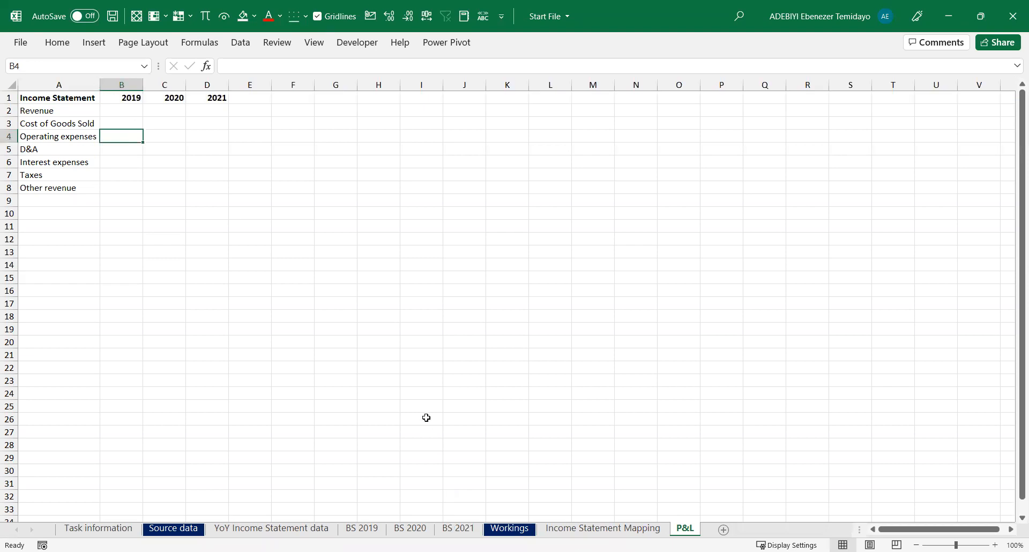
click(67, 136)
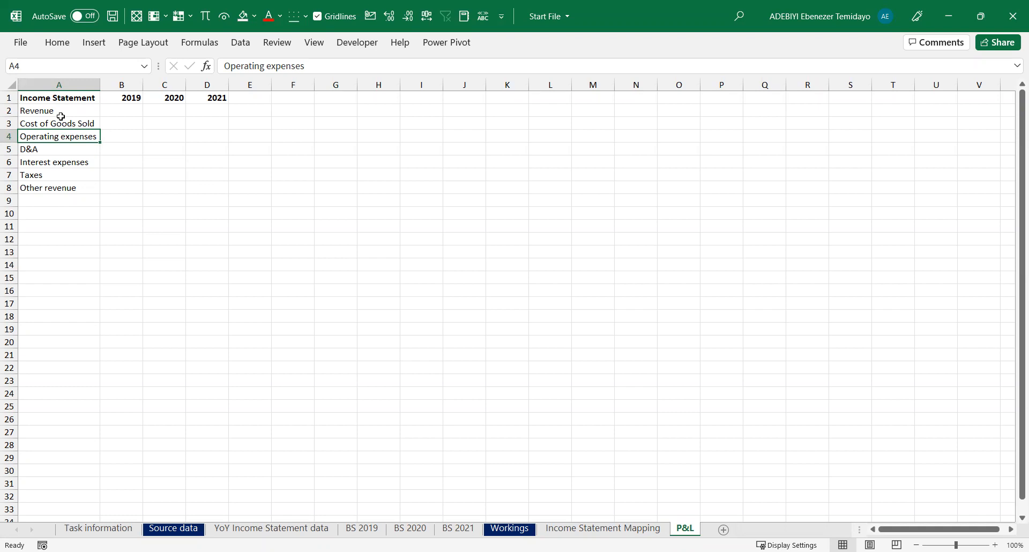
drag(54, 110, 60, 187)
drag(124, 201, 216, 202)
click(8, 136)
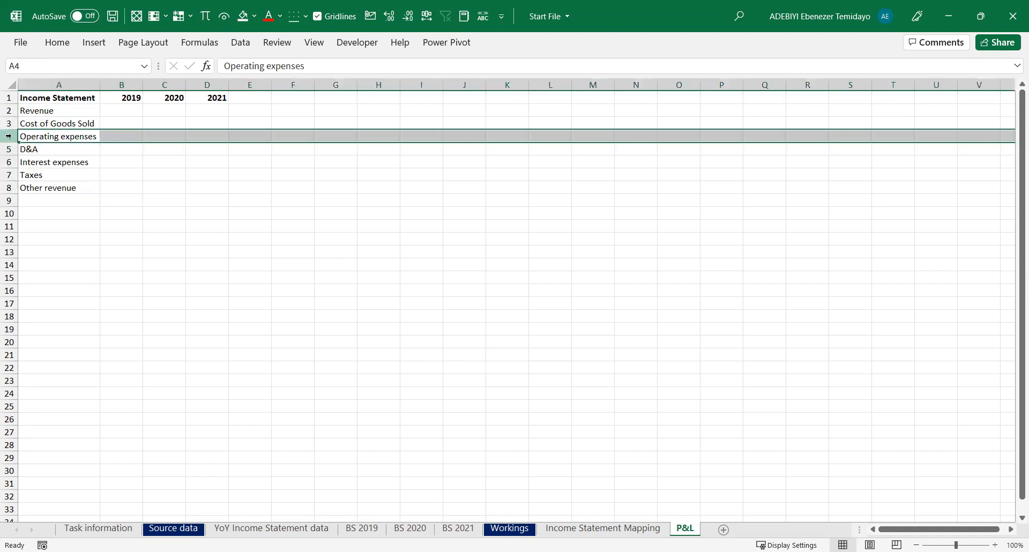
click(9, 149)
click(69, 135)
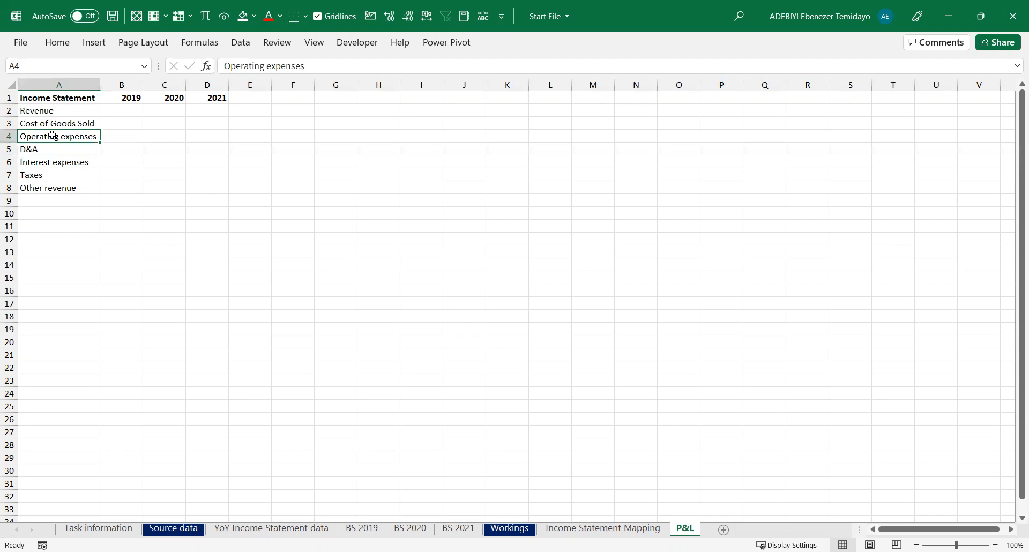
click(42, 110)
click(49, 123)
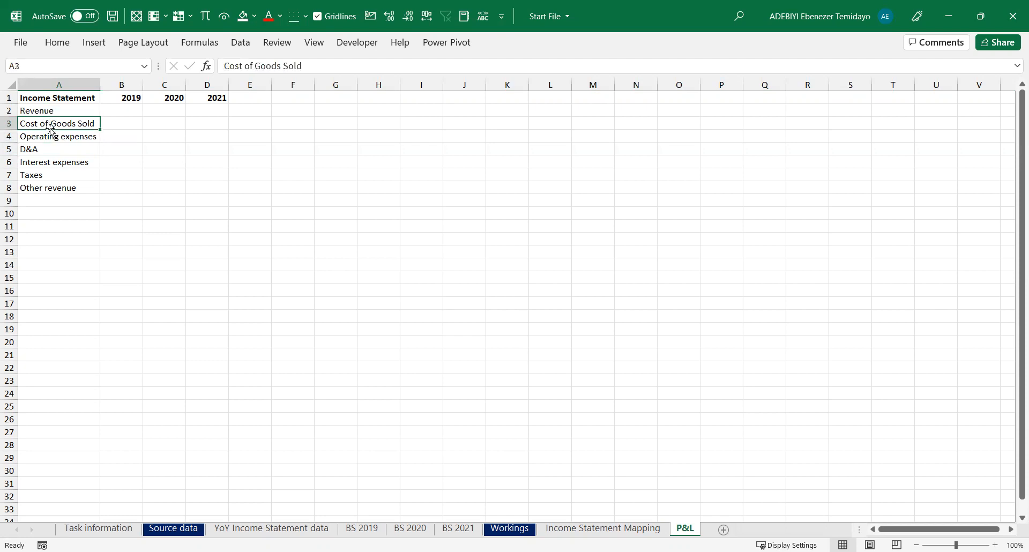
click(10, 136)
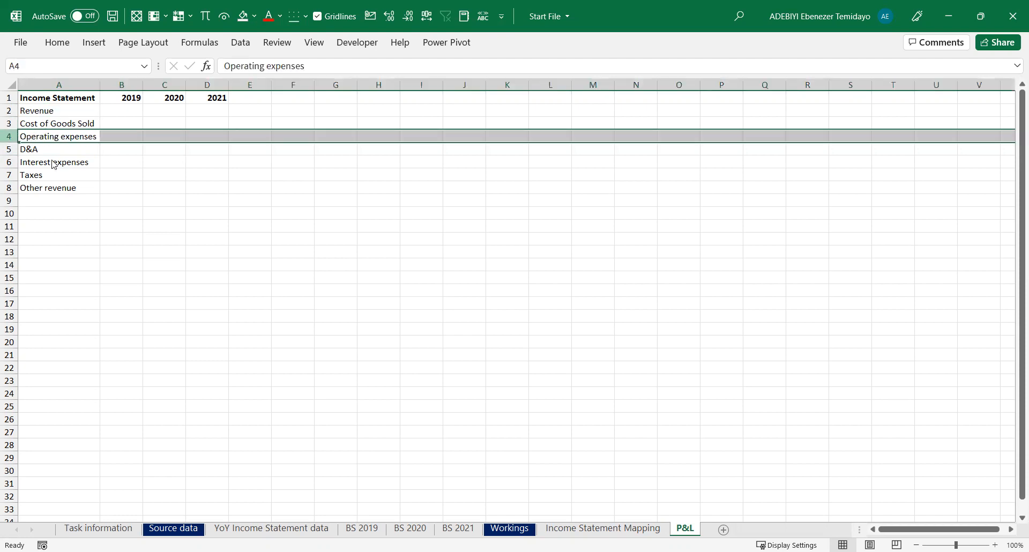
right_click(12, 136)
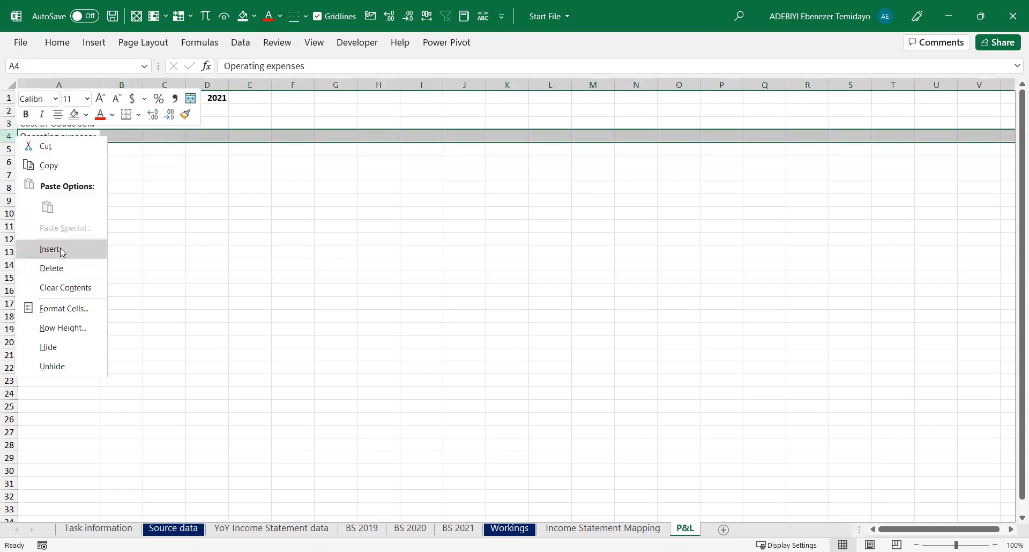
click(261, 189)
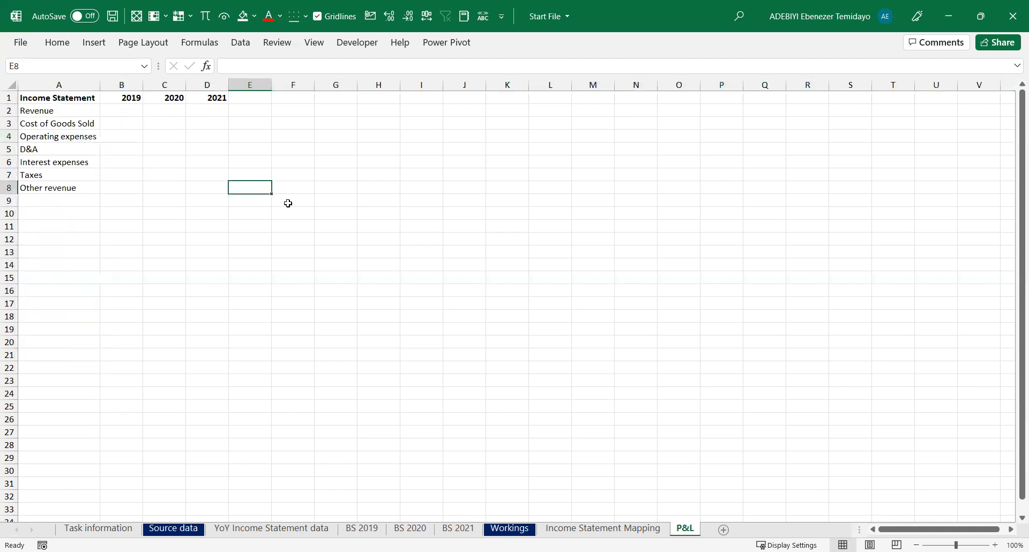
Insert a row above Operating expenses and label it "Gross Profit" in A4
click(11, 136)
right_click(21, 141)
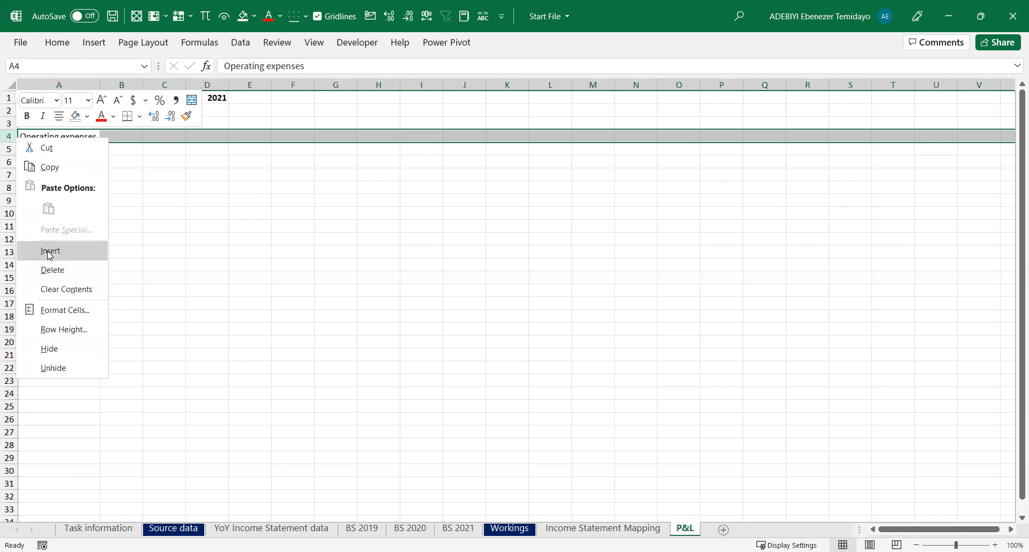
click(49, 255)
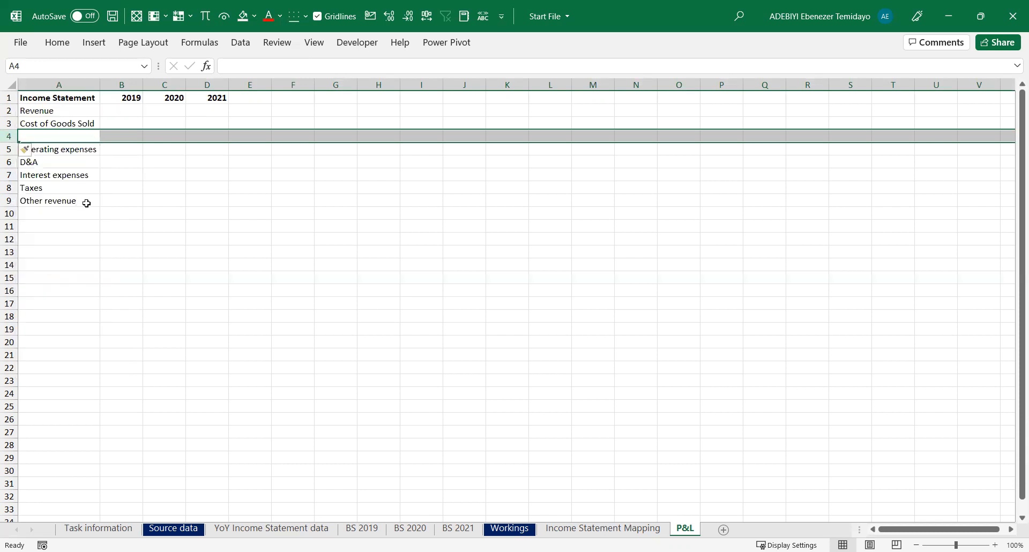
click(88, 163)
click(74, 135)
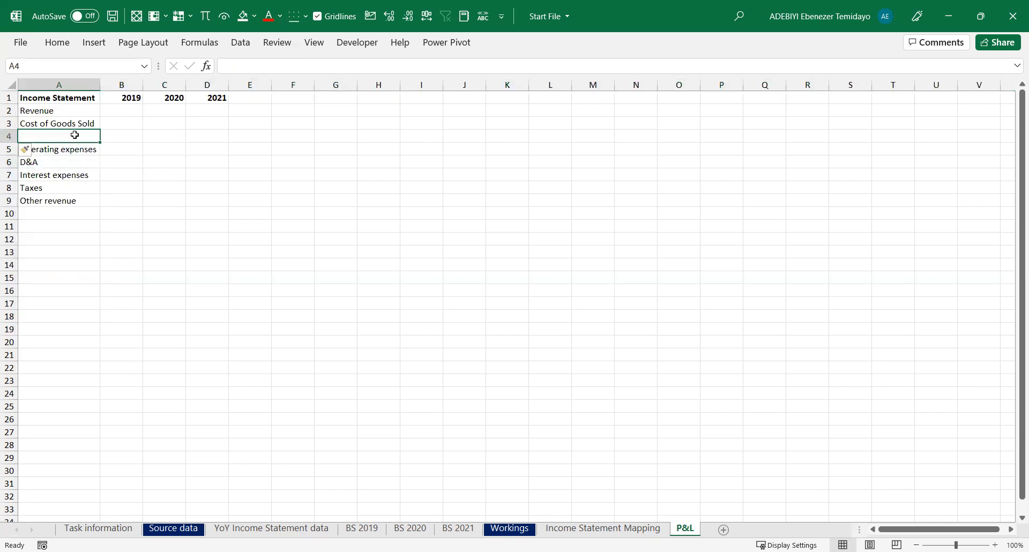
click(58, 112)
click(70, 126)
click(90, 138)
text(Gross Profit)
key(Return)
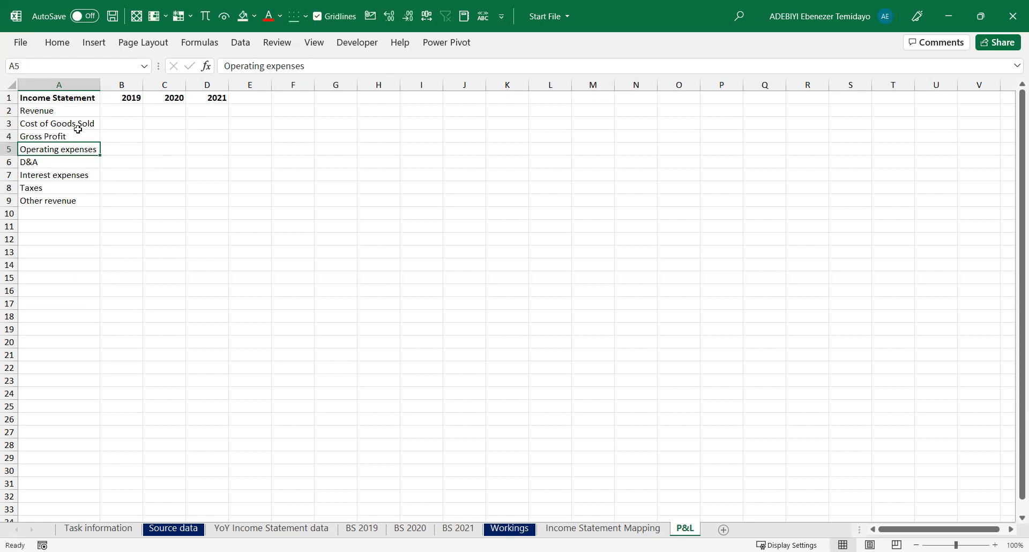
click(103, 114)
click(96, 124)
click(90, 138)
click(71, 147)
click(42, 138)
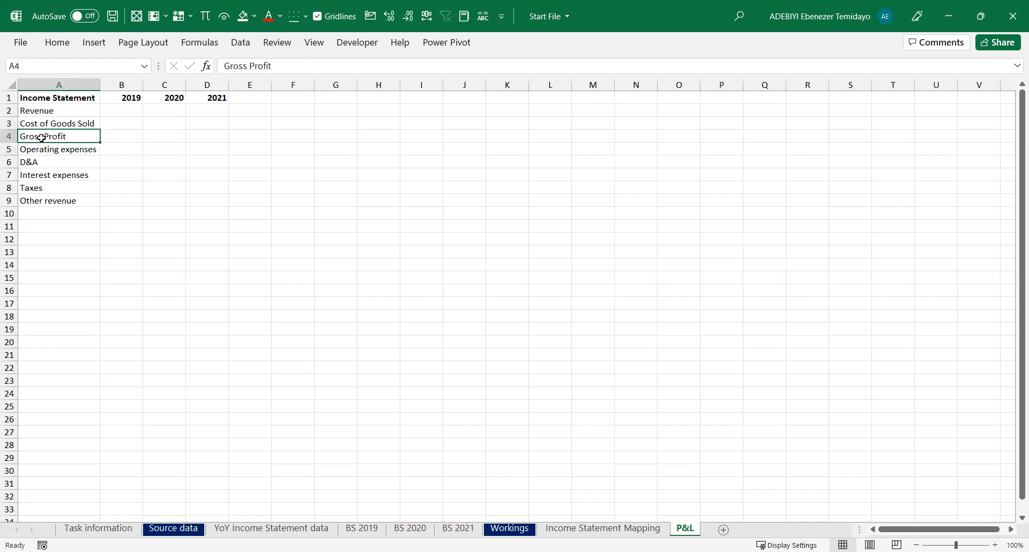
click(70, 152)
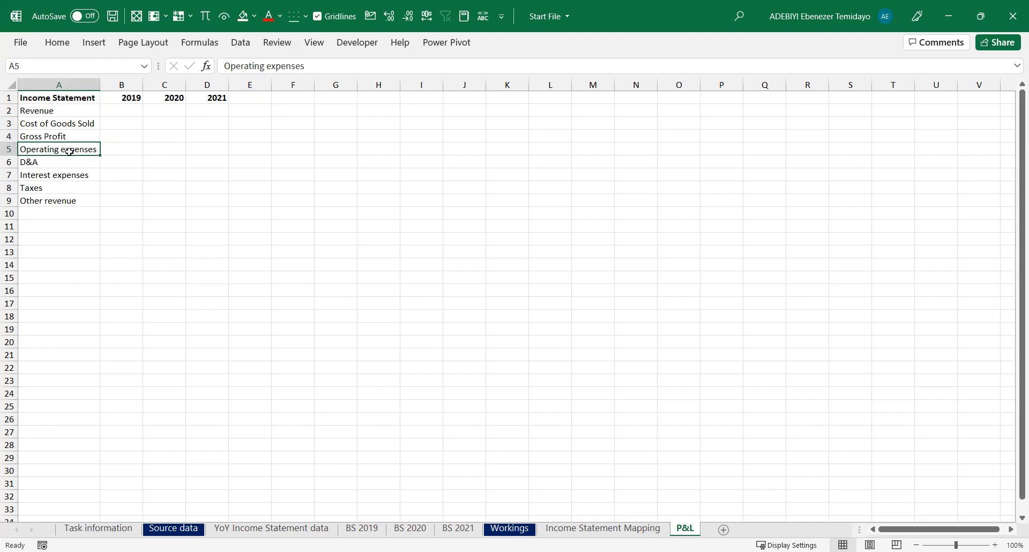
Insert a row between Operating expenses and D&A and label it "EBITDA" in A6
click(55, 167)
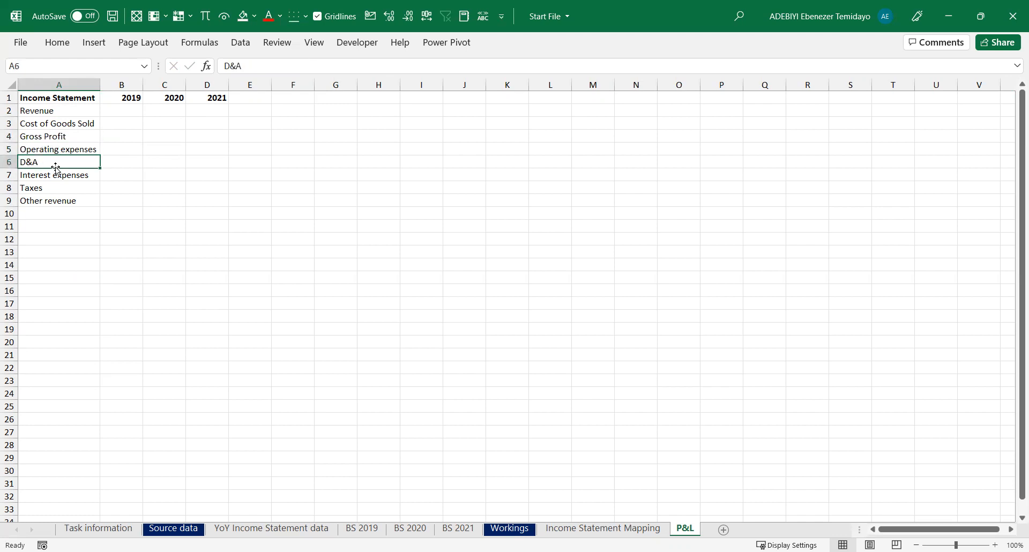
key(shift+space)
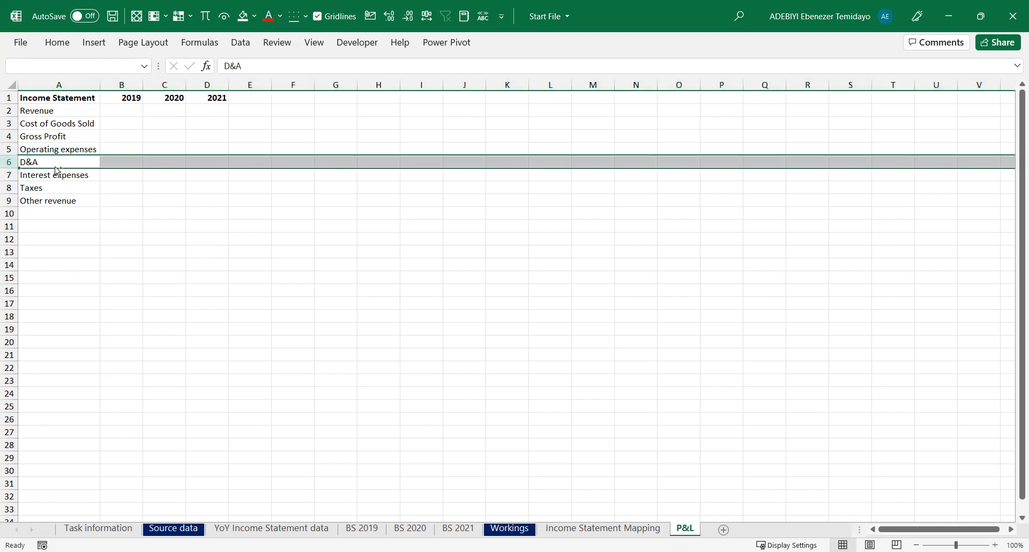
key(ctrl+plus)
click(73, 160)
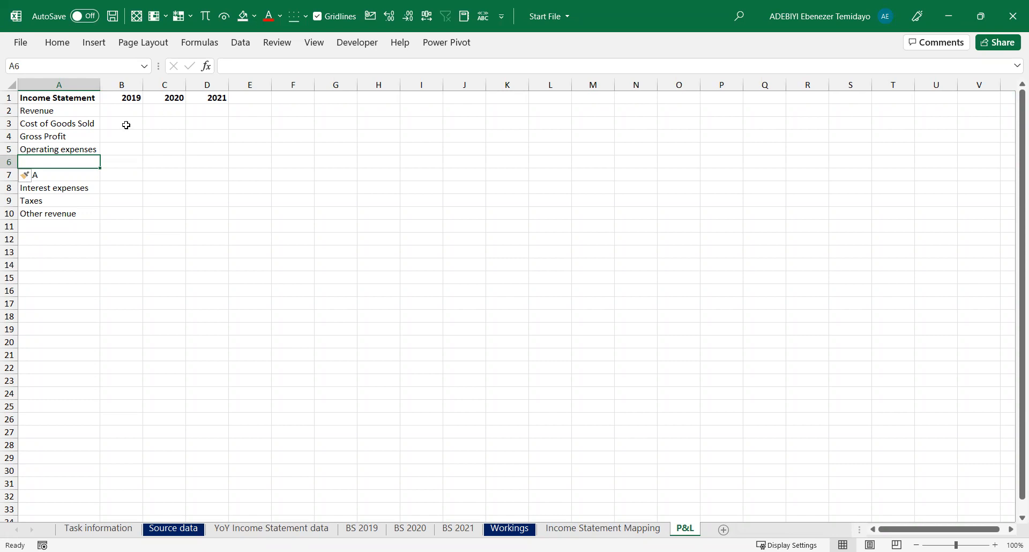
click(67, 136)
click(75, 148)
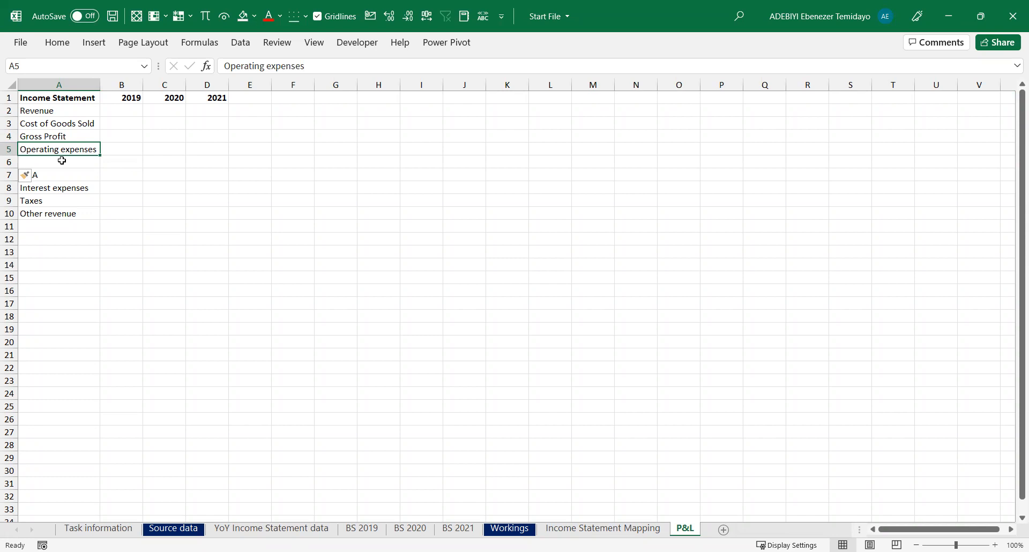
click(57, 162)
text(EI)
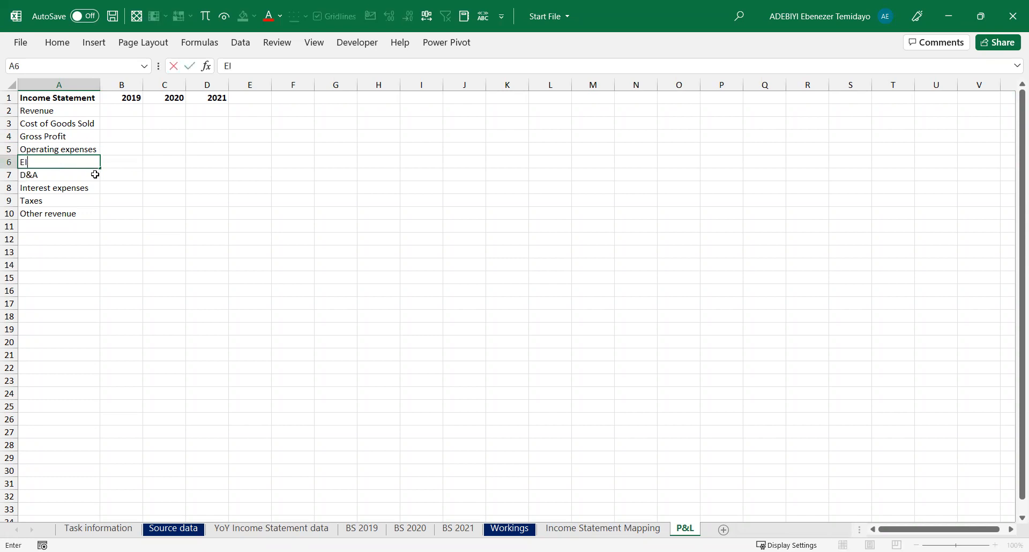
text(BITDA)
key(Return)
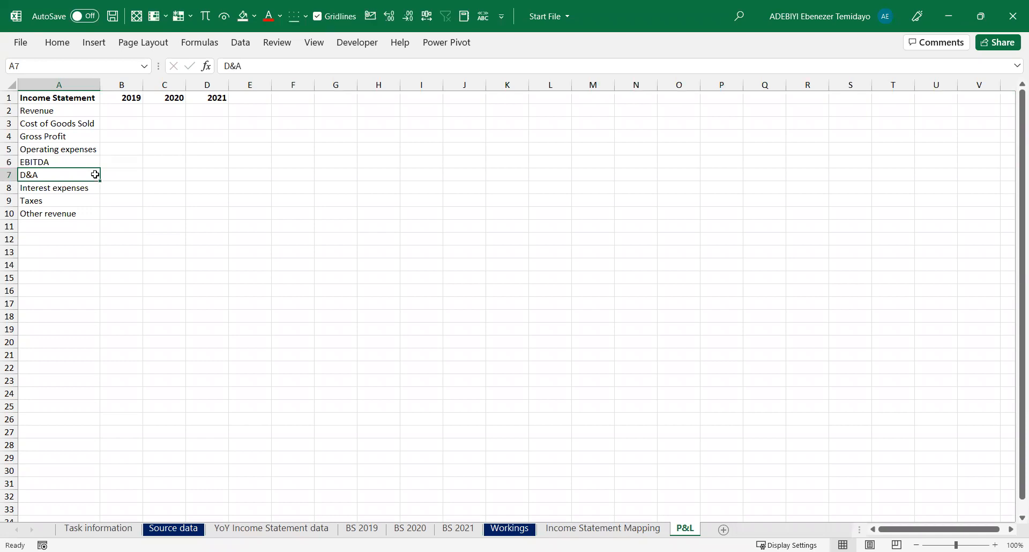
Insert a row between D&A and Interest expenses and label it "EBIT" in A8
drag(69, 161, 200, 157)
click(53, 178)
click(32, 194)
key(shift+space)
key(ctrl+shift+plus)
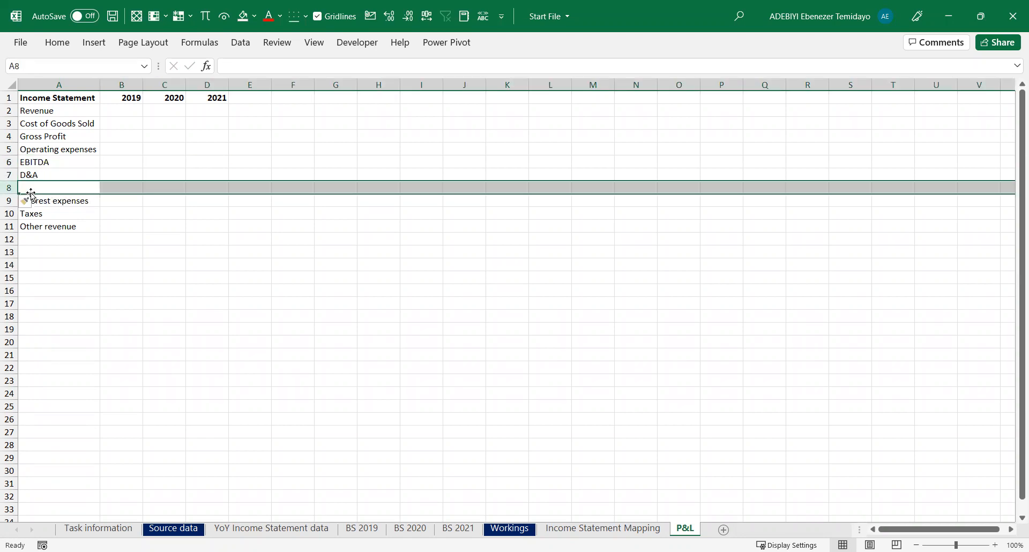
click(31, 193)
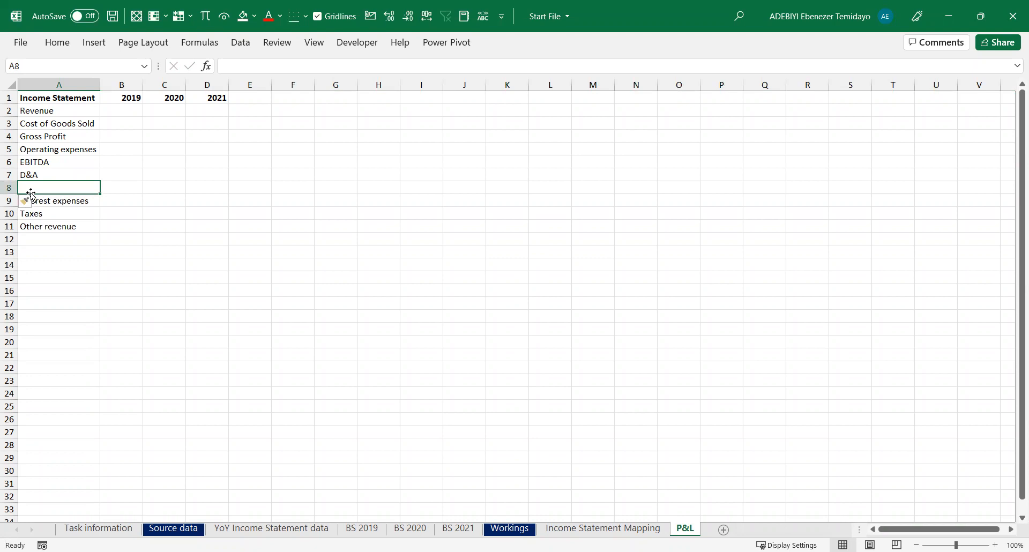
text(EBITDA)
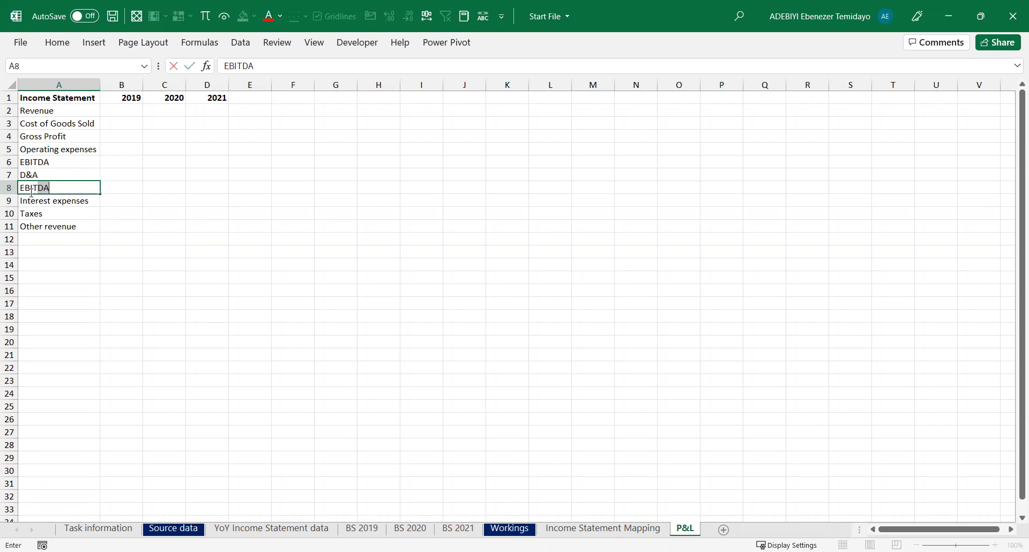
key(BackSpace)
key(BackSpace)
key(Return)
Insert a row above Taxes and label it "EBT" in A10
key(Return)
key(Return)
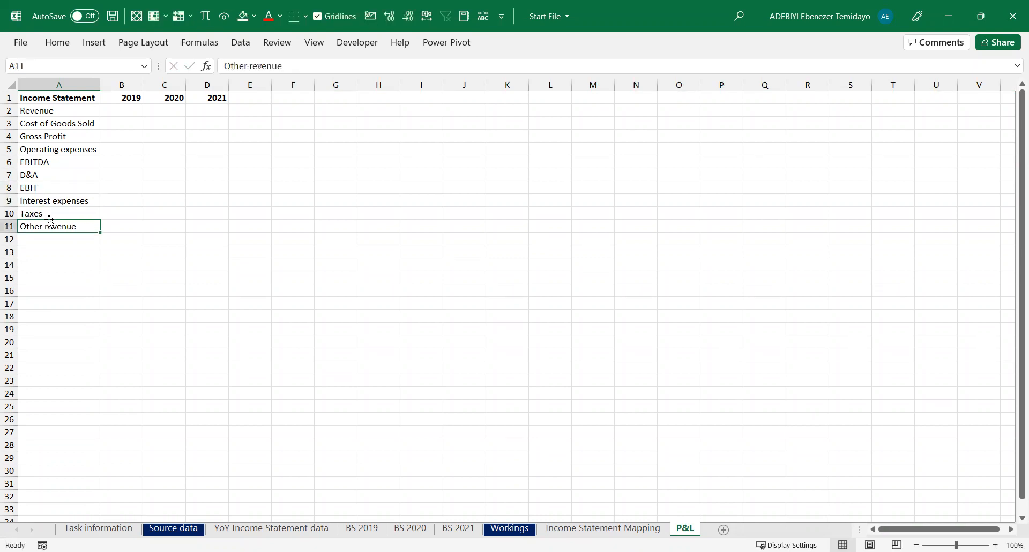
click(46, 213)
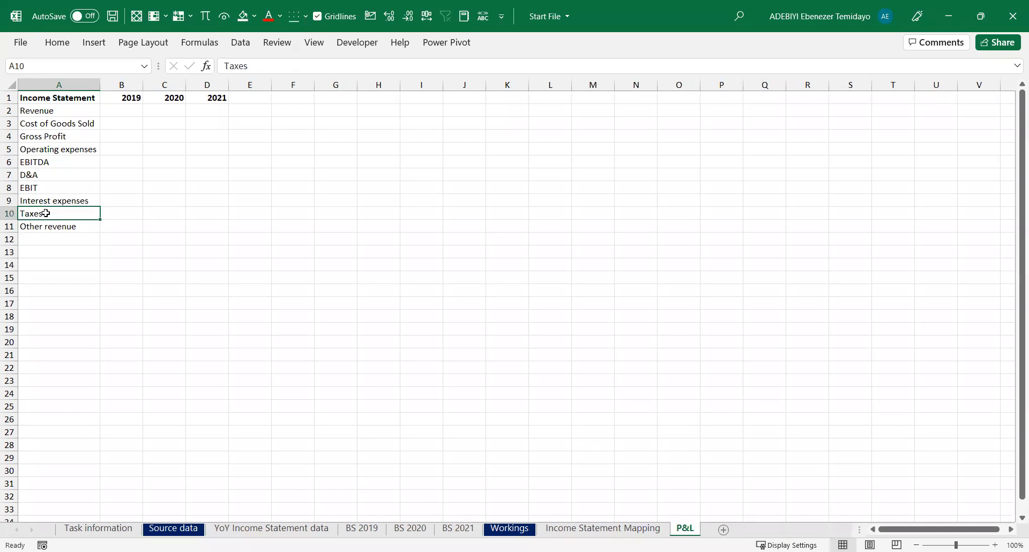
key(ctrl+shift+plus)
text(EBT)
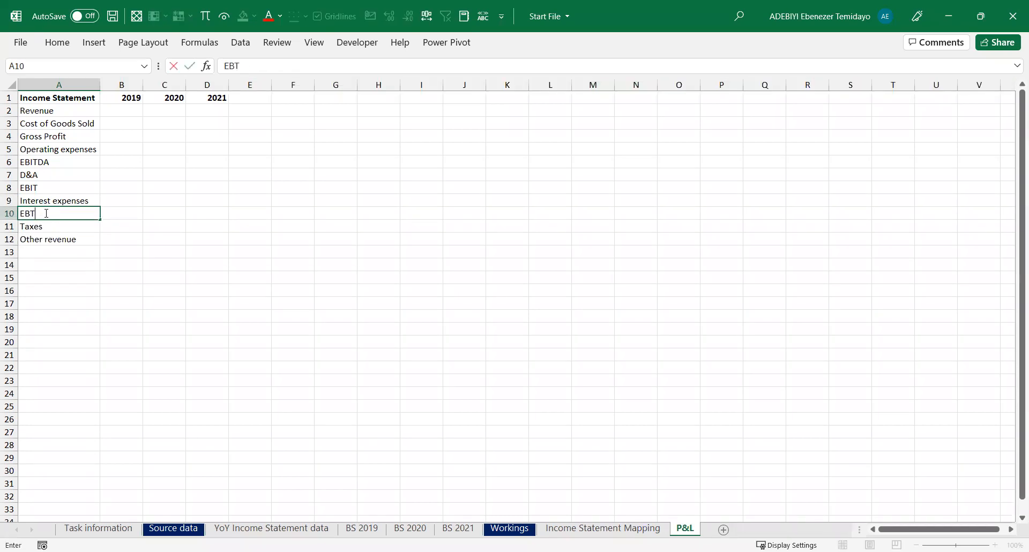
key(Return)
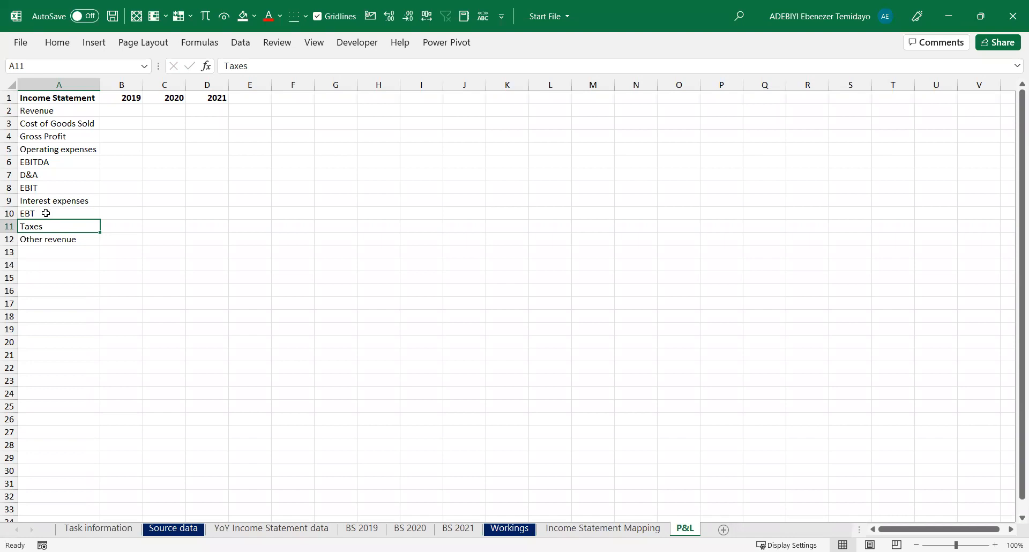
click(49, 240)
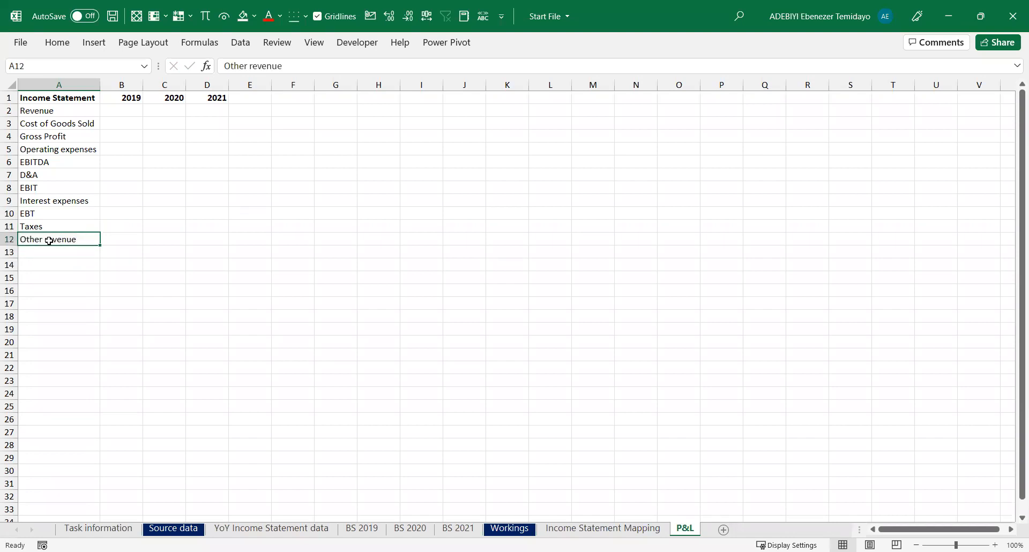
click(43, 113)
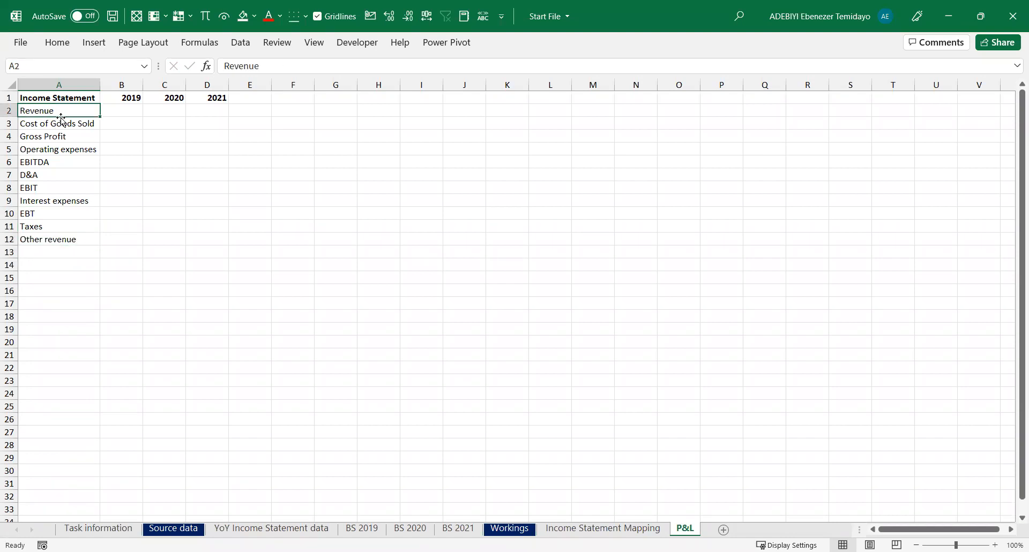
click(64, 239)
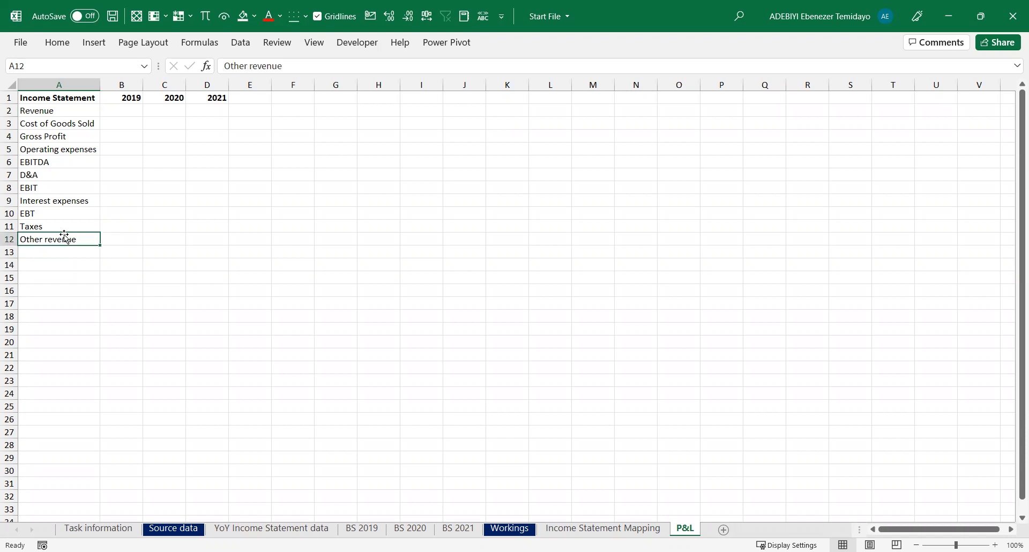
click(10, 124)
key(ctrl+shift+plus)
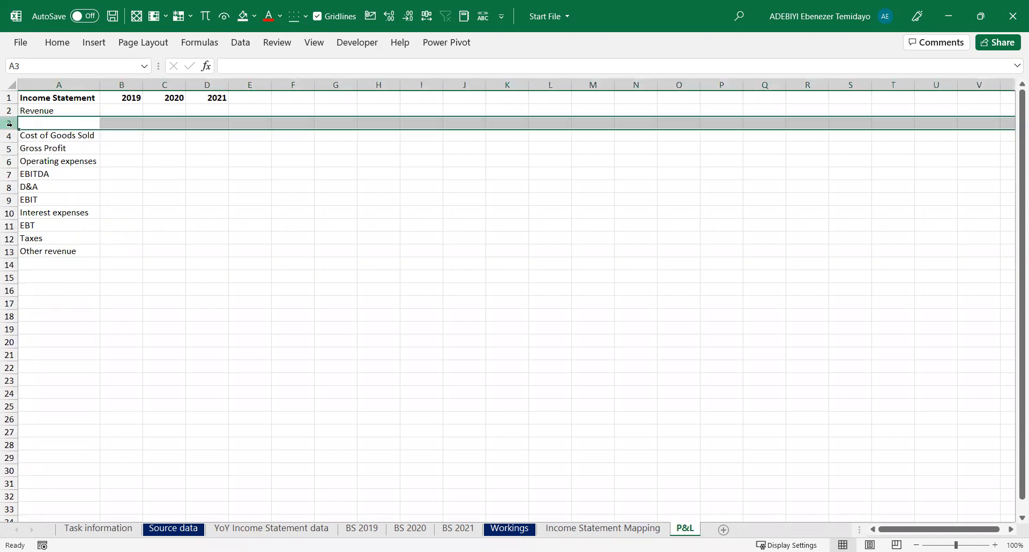
key(ctrl+minus)
click(177, 202)
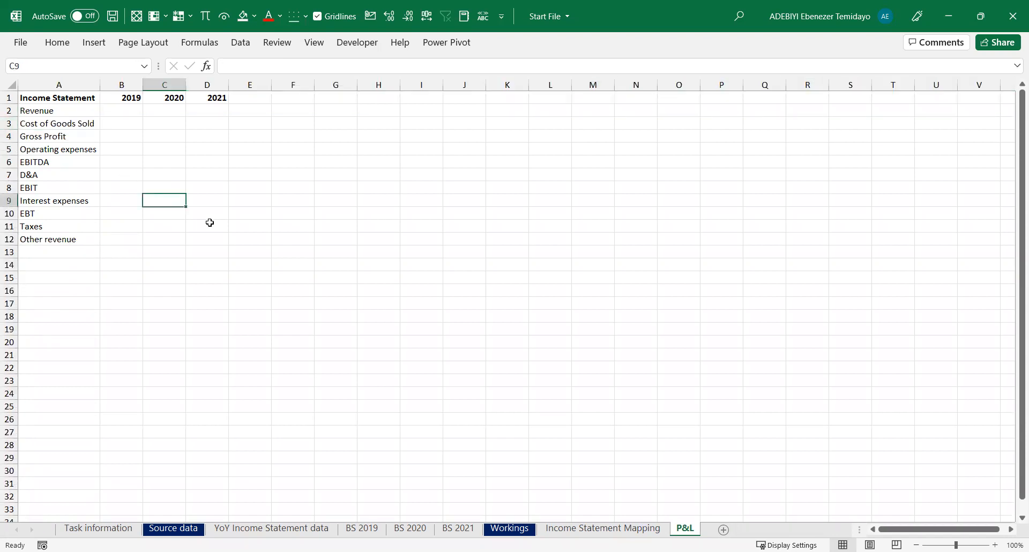
Move the Other revenue label from A12 to A3, between Revenue and Cost of Goods Sold, shifting the other labels down
click(75, 239)
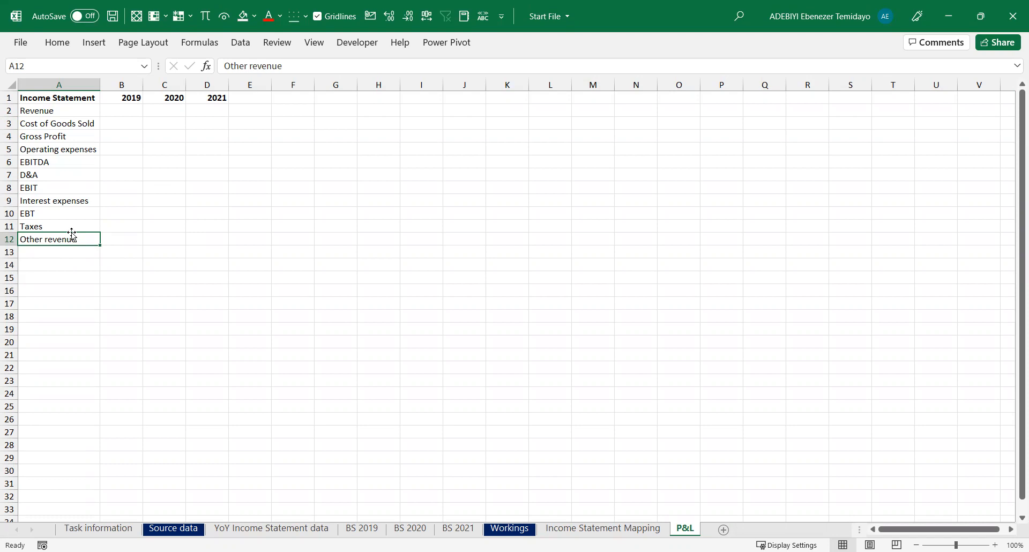
drag(72, 234, 44, 123)
click(50, 110)
click(69, 123)
Insert a row above Cost of Goods Sold and label it "Total Revenue" in A4
click(64, 139)
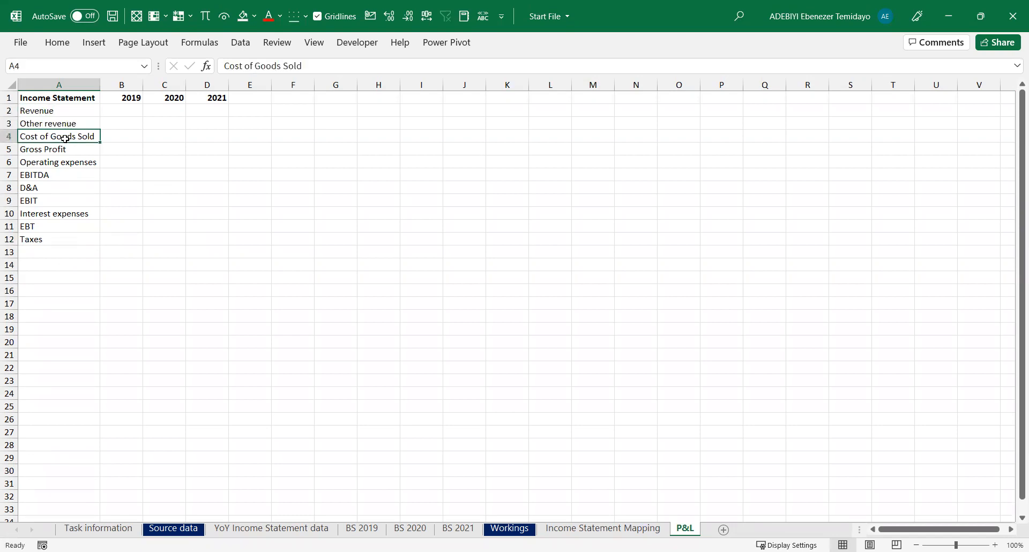
key(shift+space)
key(ctrl+shift+plus)
click(65, 139)
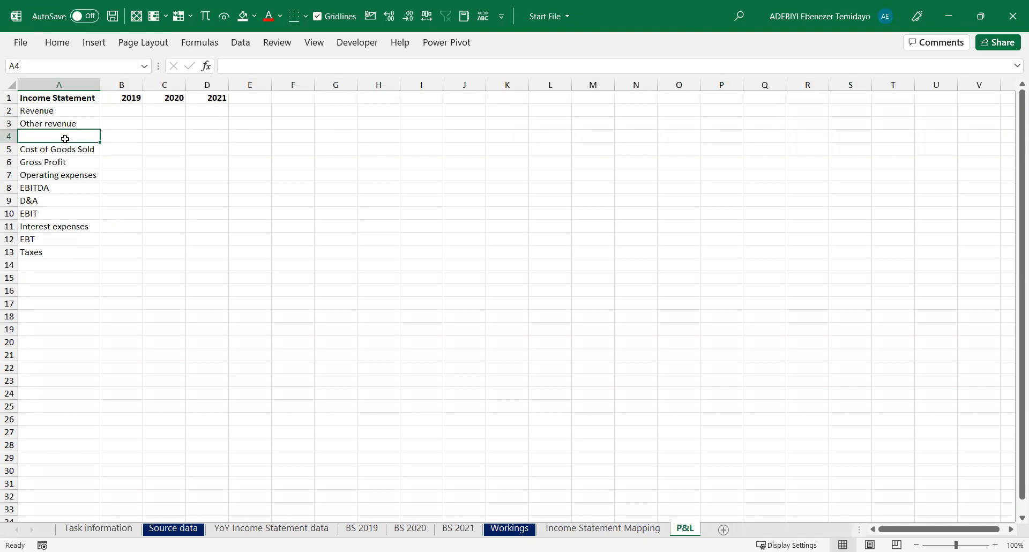
text(Total Revenue)
key(Return)
click(93, 173)
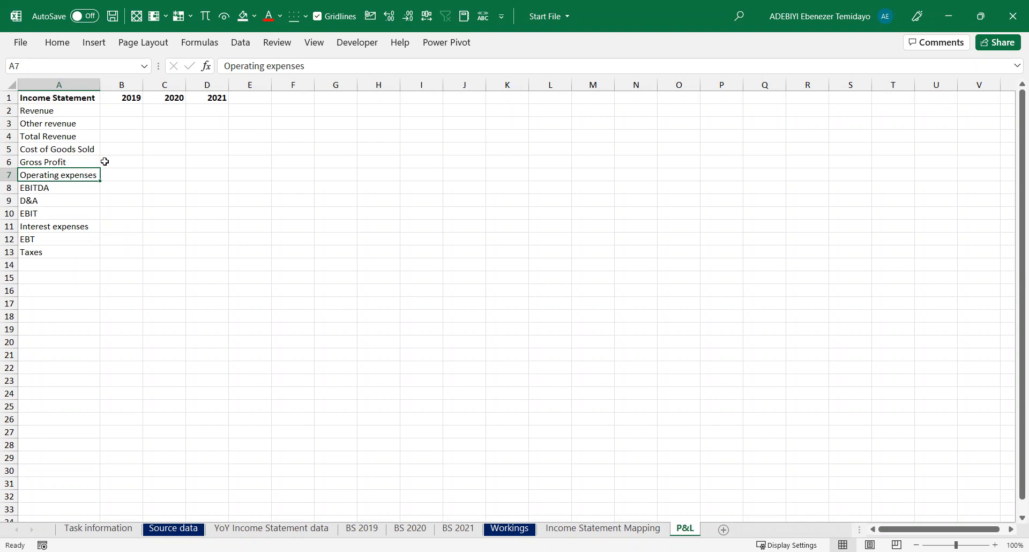
Compare the Revenue label in A2 of P&L with the Revenue entries in the Income Statement Mapping sheet's Map column
drag(64, 238, 64, 252)
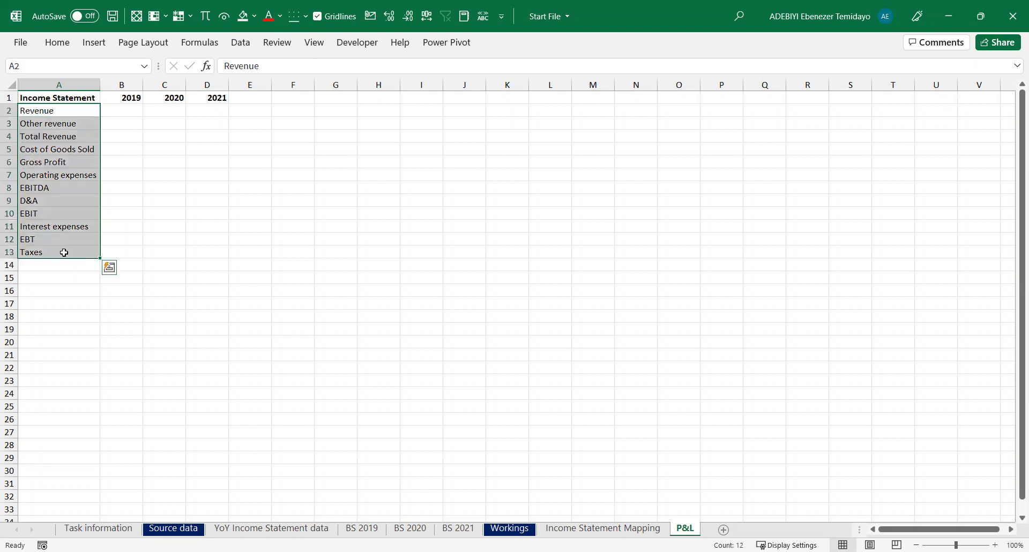
click(60, 109)
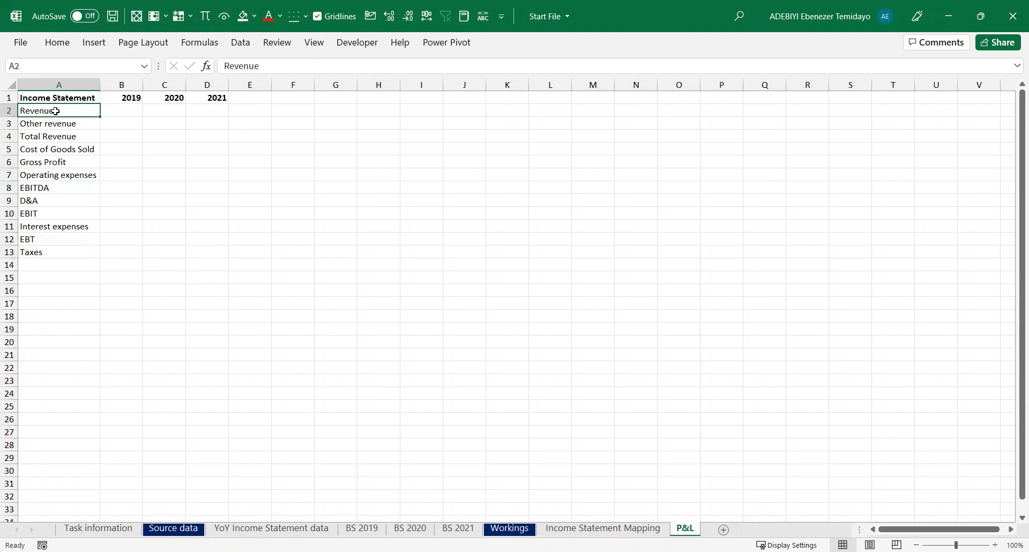
key(ctrl+Page_Up)
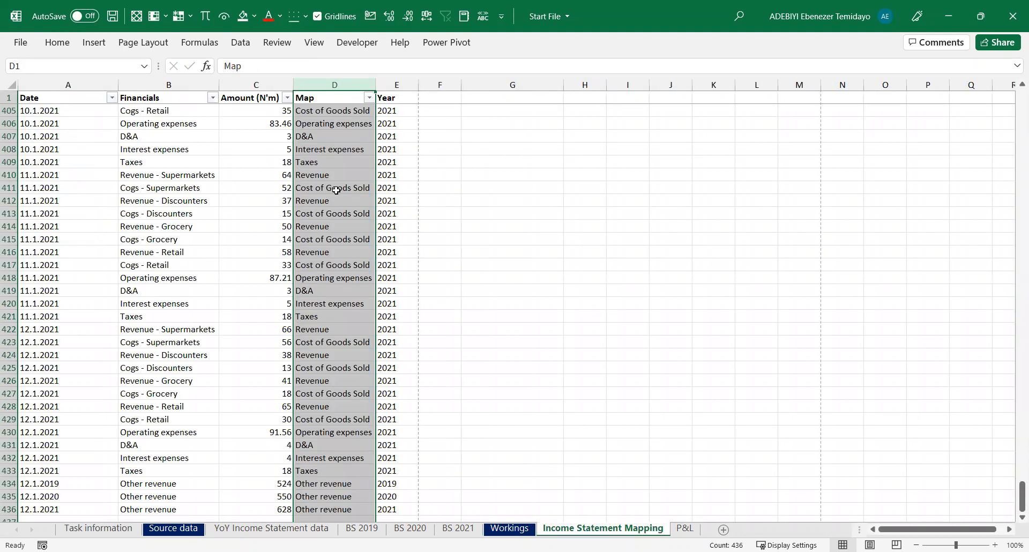
click(335, 175)
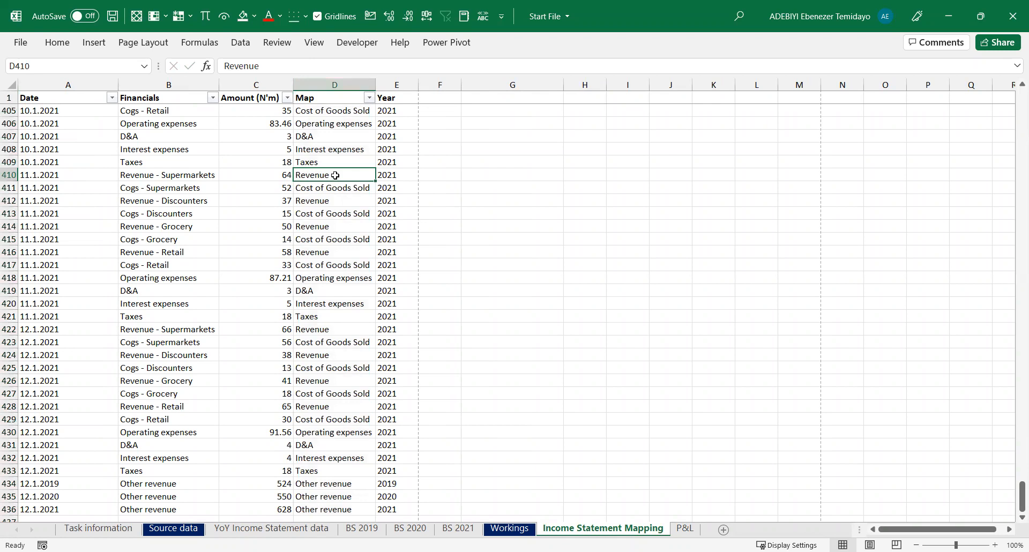
key(ctrl+Page_Down)
click(288, 65)
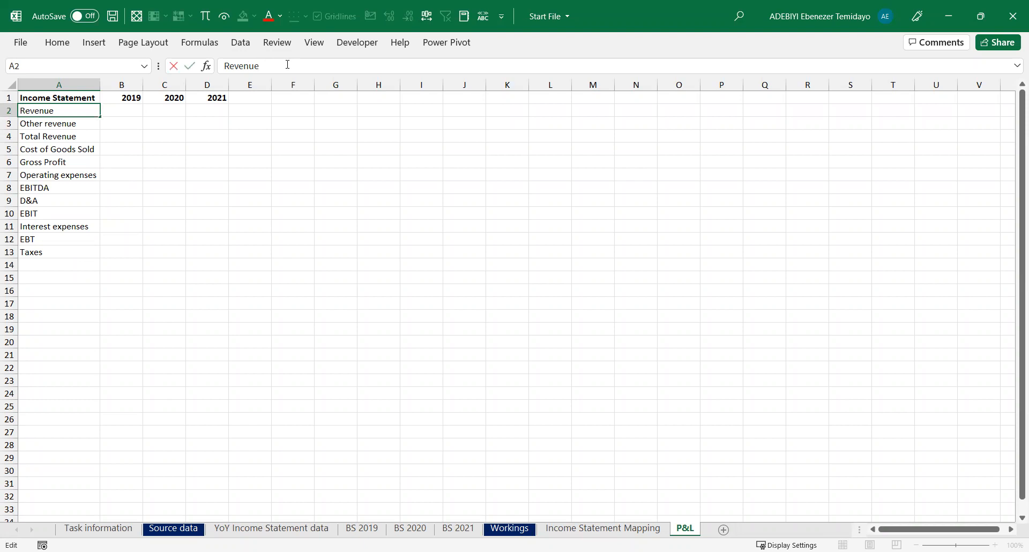
key(Return)
key(Up)
Copy the Revenue entry from D410 of the Income Statement Mapping sheet into G7 of the P&L sheet
key(ctrl+Page_Up)
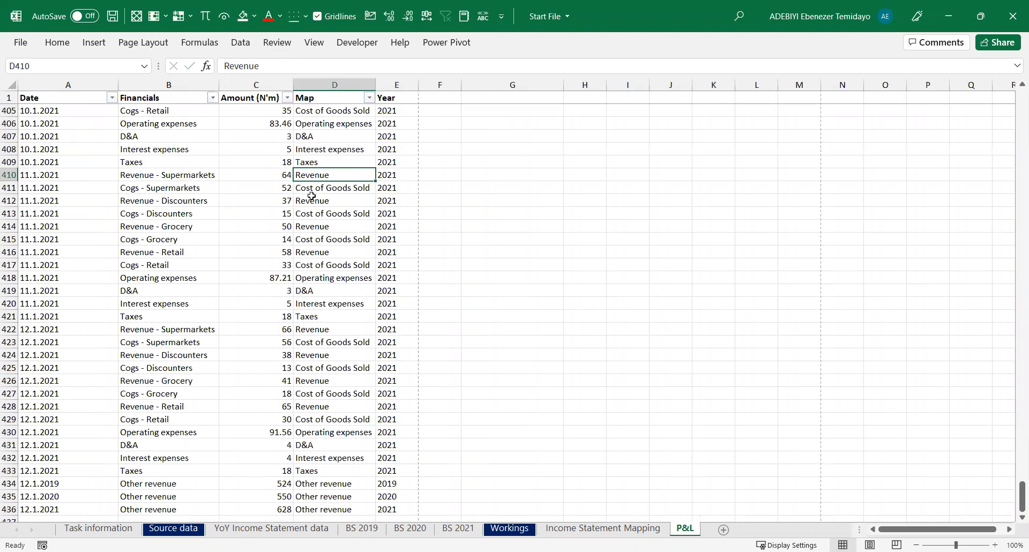
key(ctrl+c)
key(ctrl+Page_Down)
click(324, 178)
key(Return)
click(289, 67)
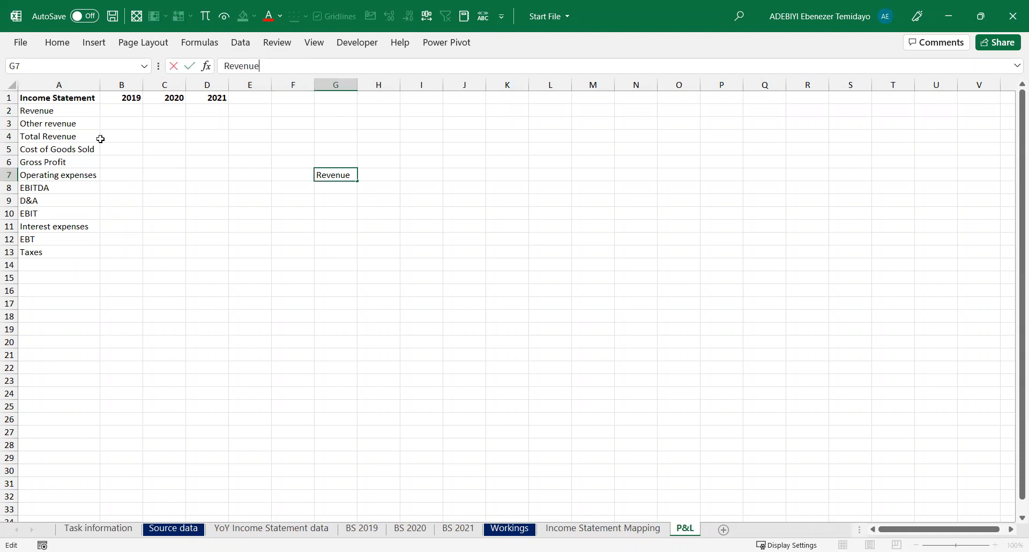
key(Escape)
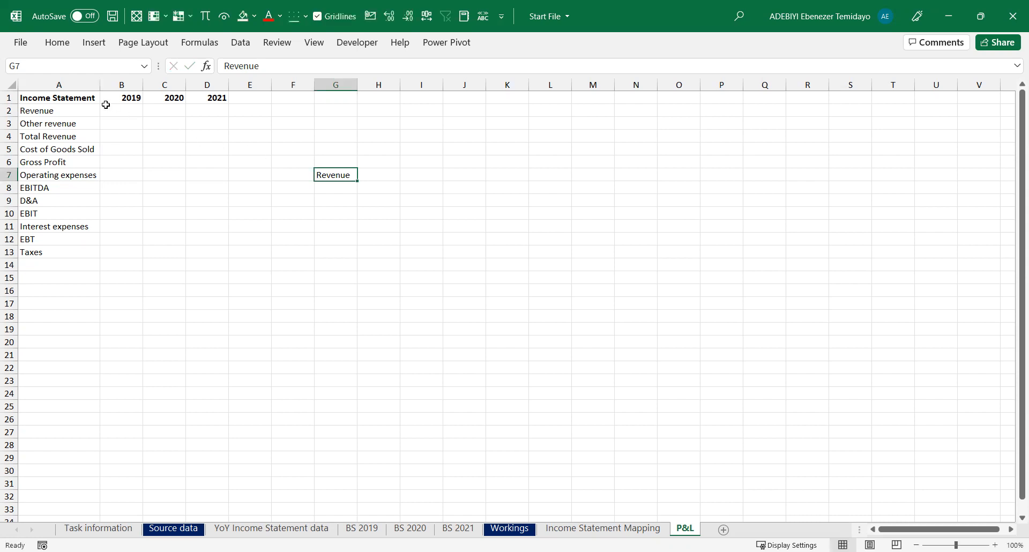
Test whether the two Revenue labels match by entering =A2=G7 in G10
double_click(78, 109)
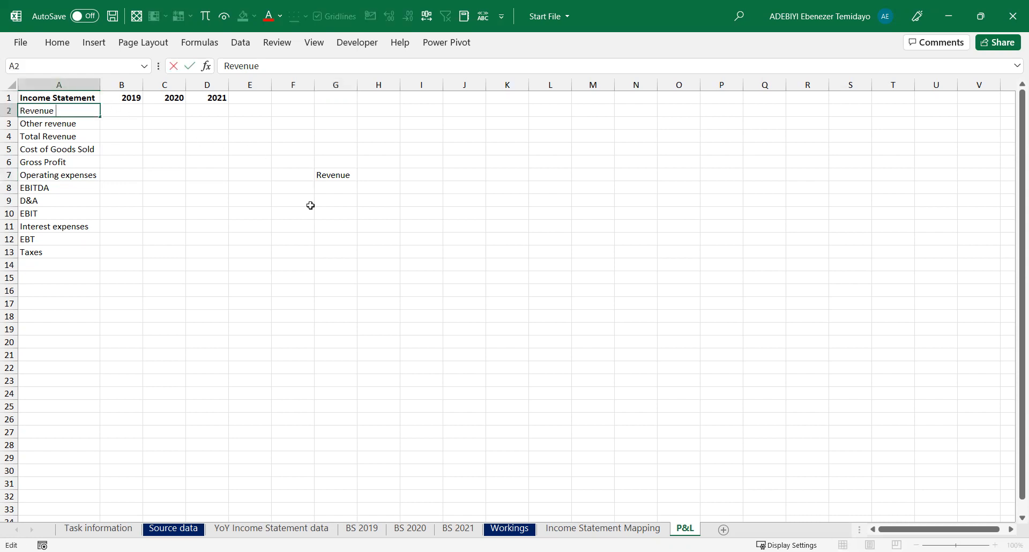
key(Escape)
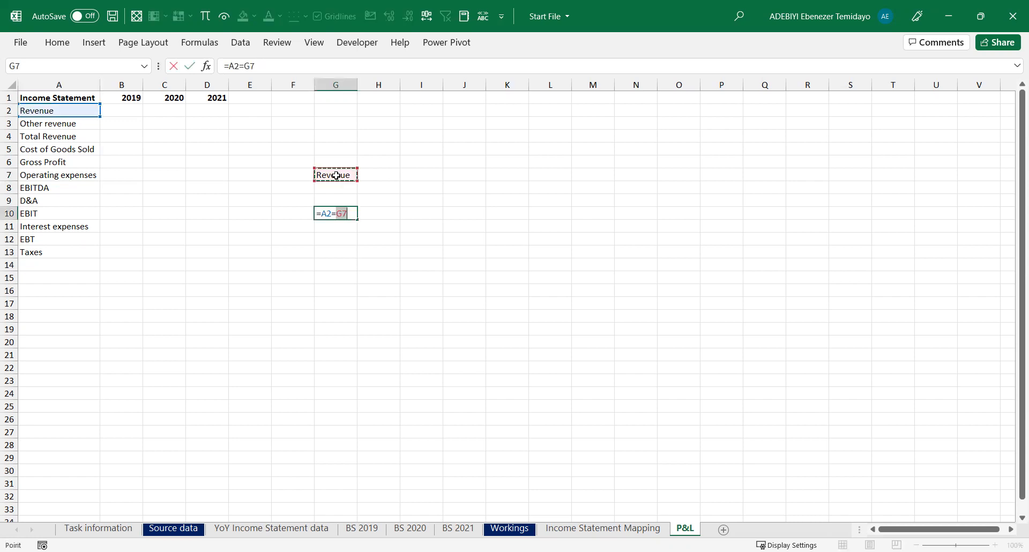
key(Return)
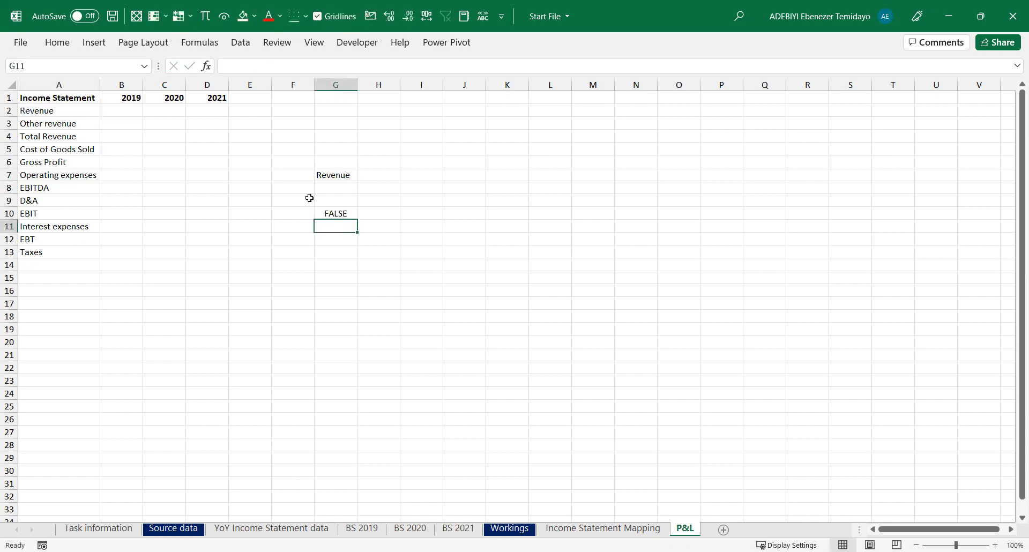
Compare the Revenue labels in A2 and G7 for stray spaces
click(337, 213)
click(80, 111)
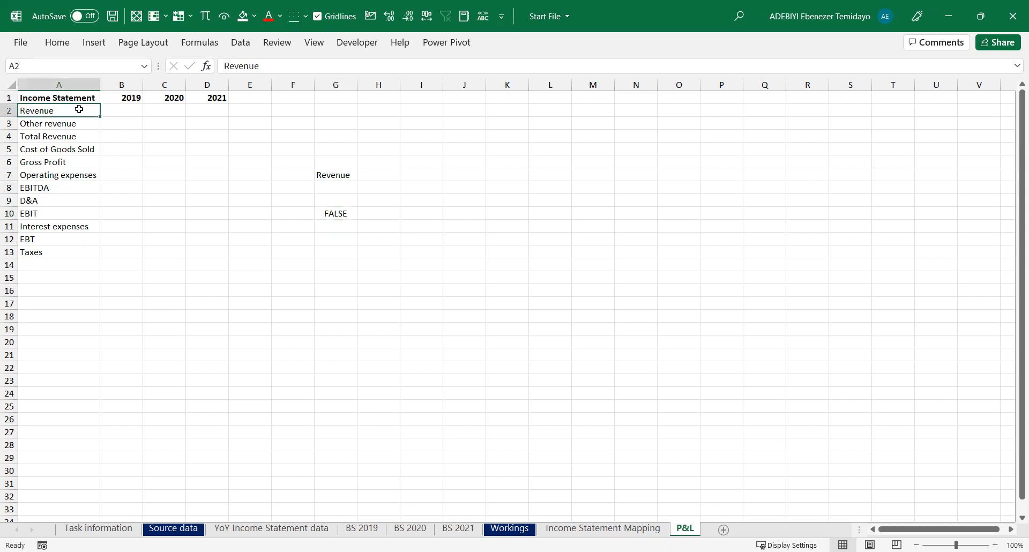
click(340, 178)
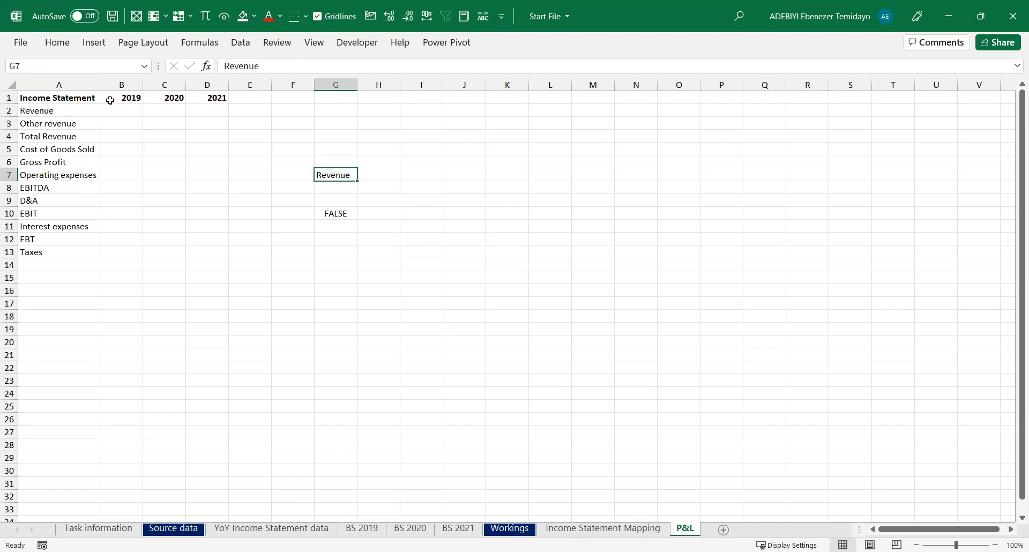
click(80, 110)
click(356, 171)
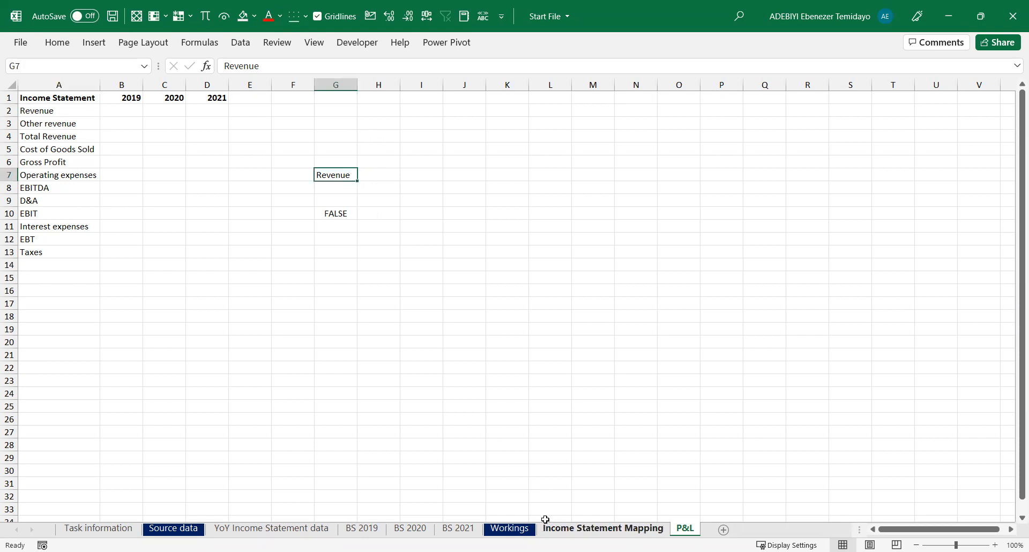
key(alt+Tab)
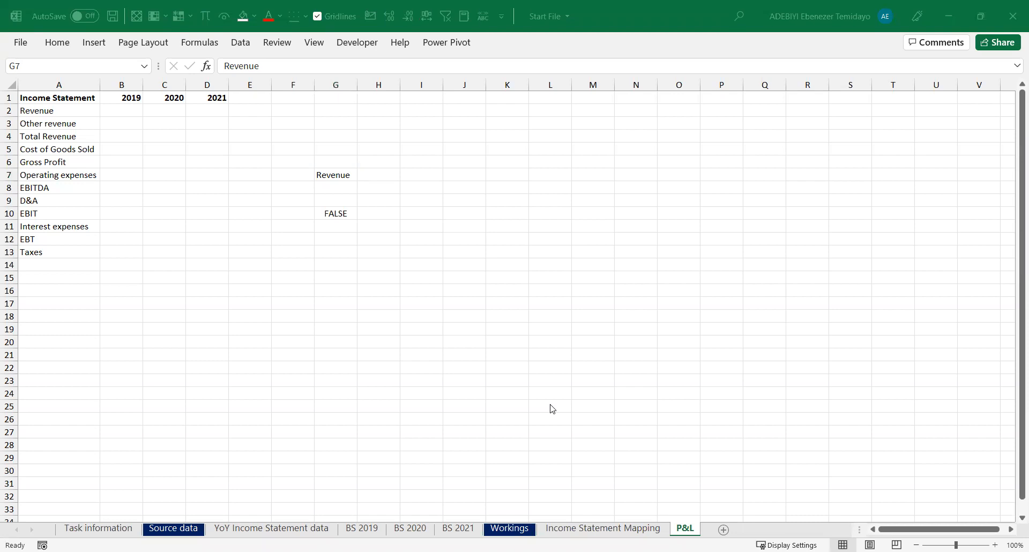
key(alt+Tab)
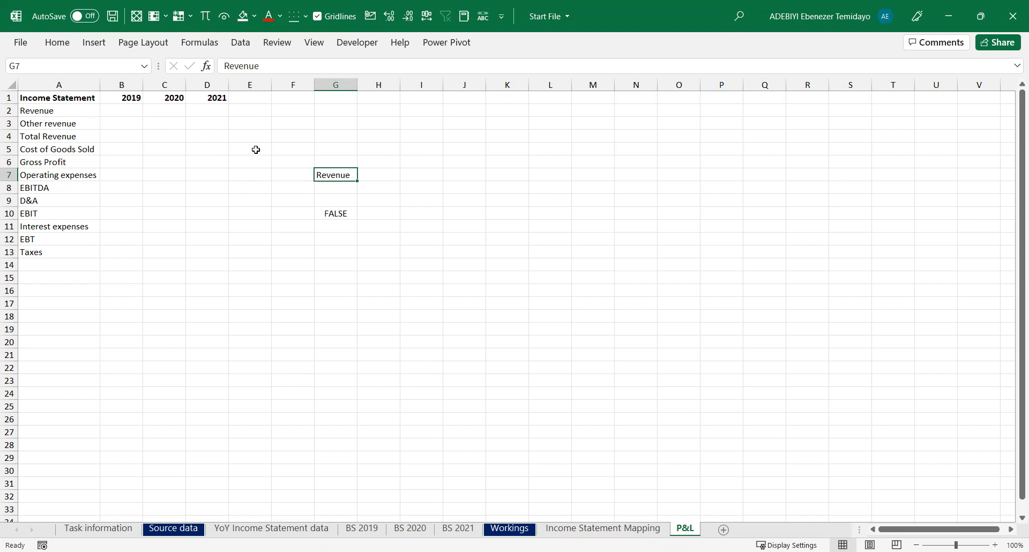
Remove the trailing space from the Revenue label in A2
click(58, 111)
double_click(79, 110)
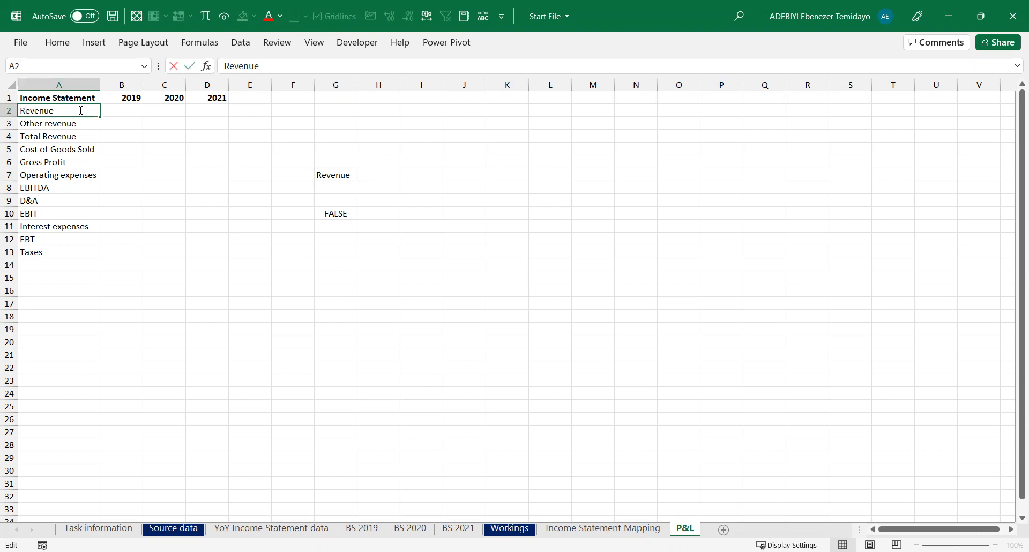
click(146, 123)
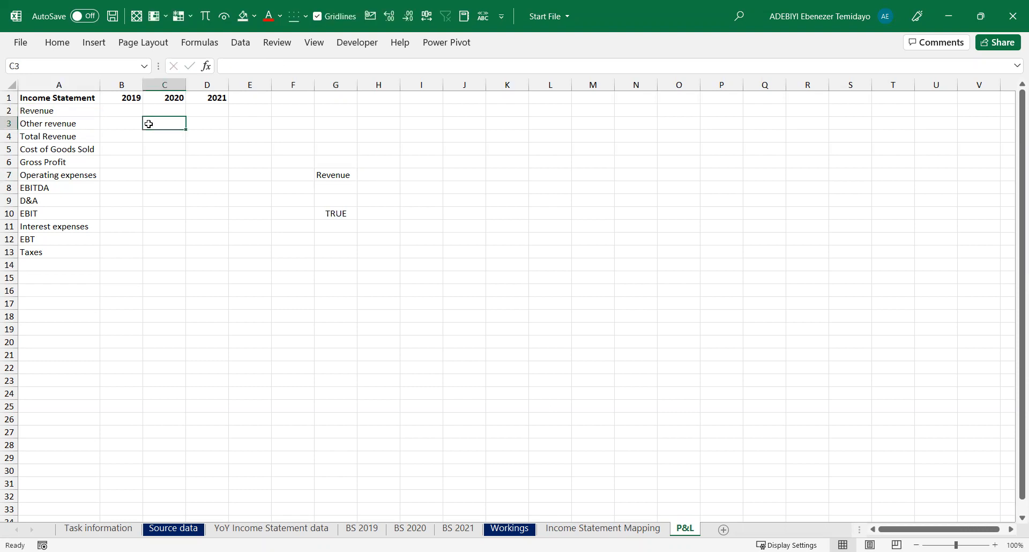
Inspect the labels below Revenue, including Other revenue in A3, for trailing spaces
click(79, 112)
click(84, 129)
click(91, 147)
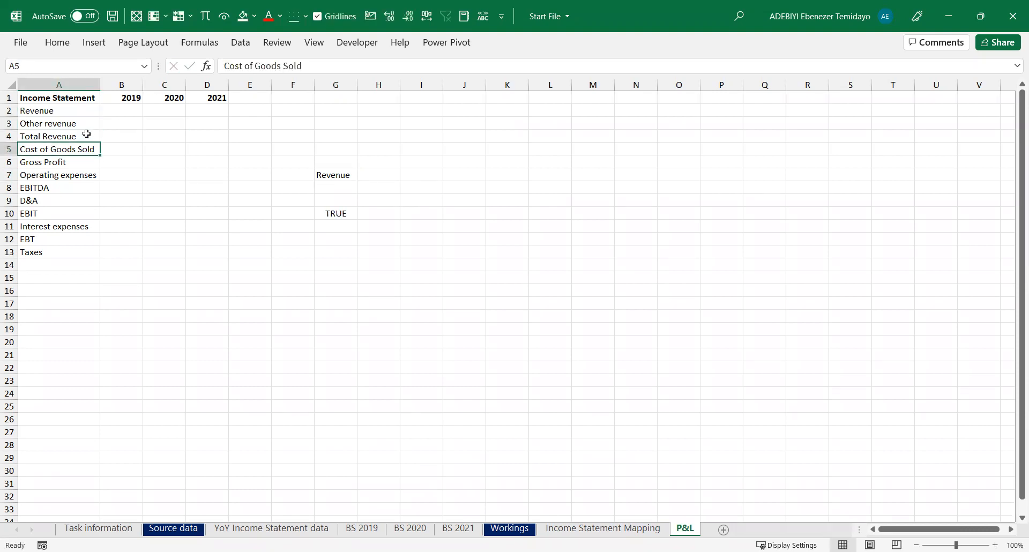
double_click(86, 124)
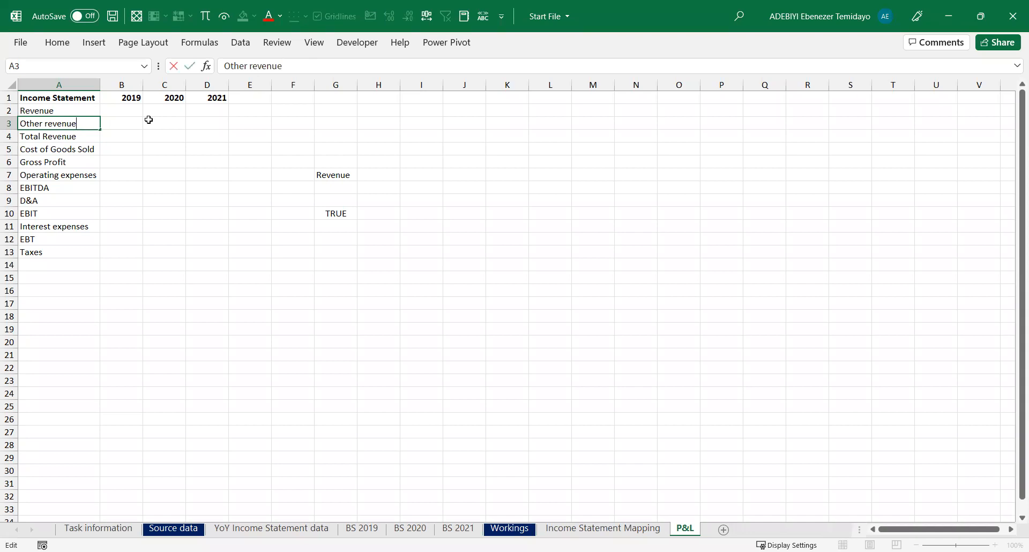
Add extra spaces before Total Revenue in A4 and between the words of Operating expenses in A7
click(33, 135)
double_click(34, 135)
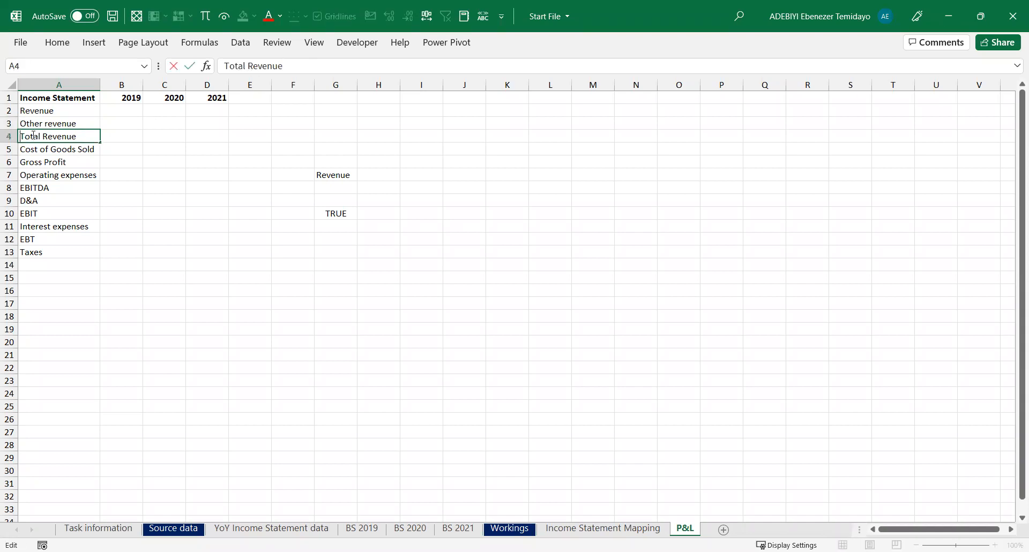
key(Home)
key(Return)
click(75, 162)
key(ctrl+Down)
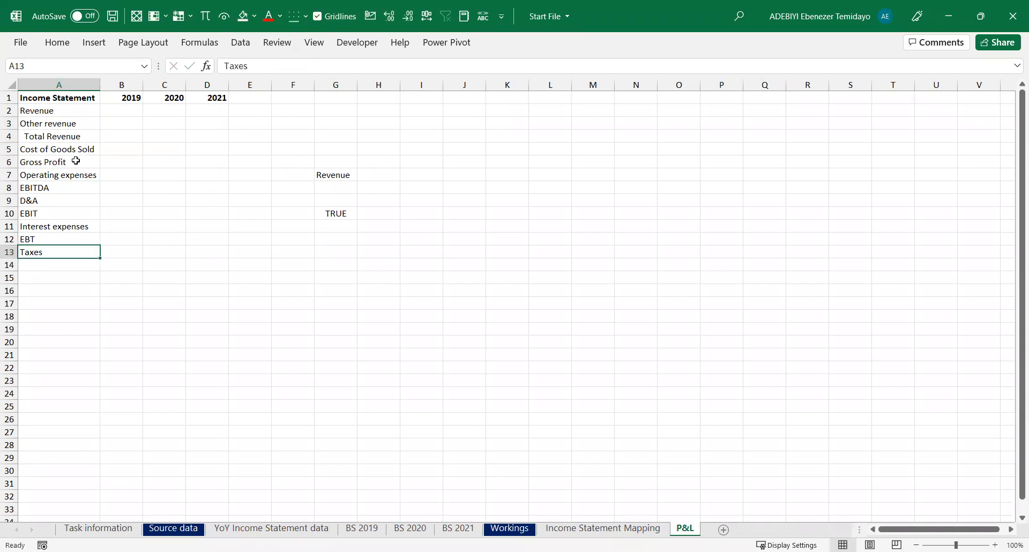
double_click(76, 161)
key(Return)
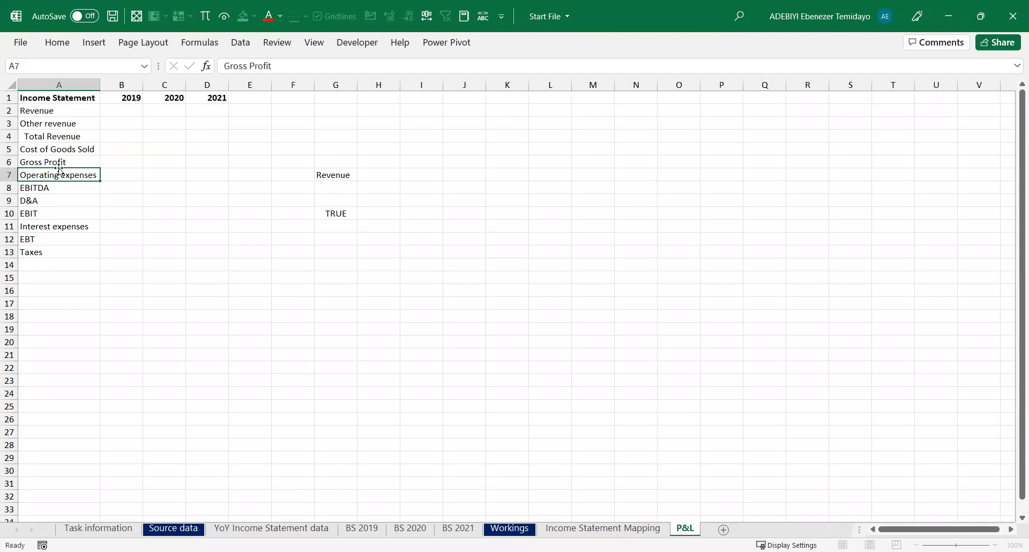
double_click(62, 175)
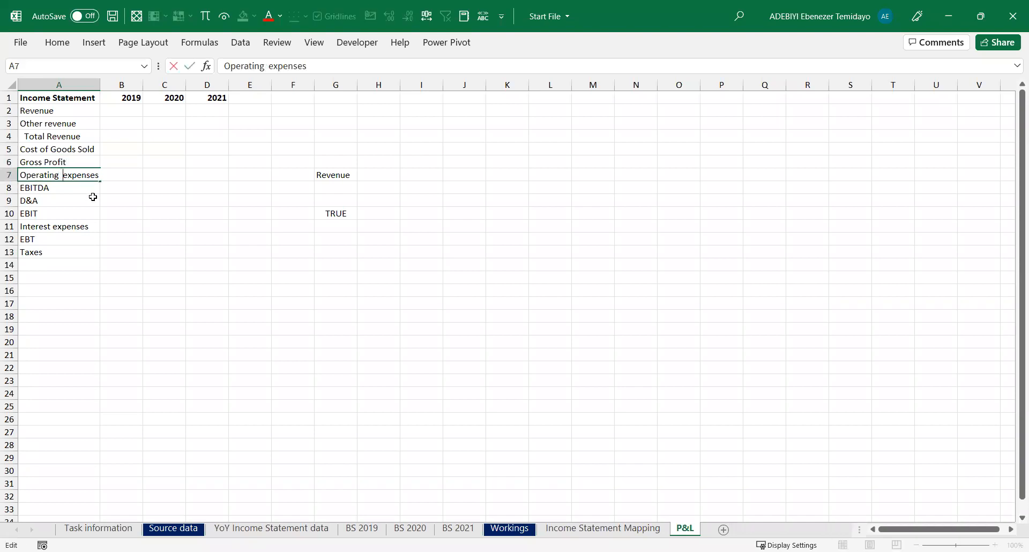
key(Return)
Enter =TRIM(A2) in B2, fill it down to B13, and autofit columns A and B
double_click(99, 86)
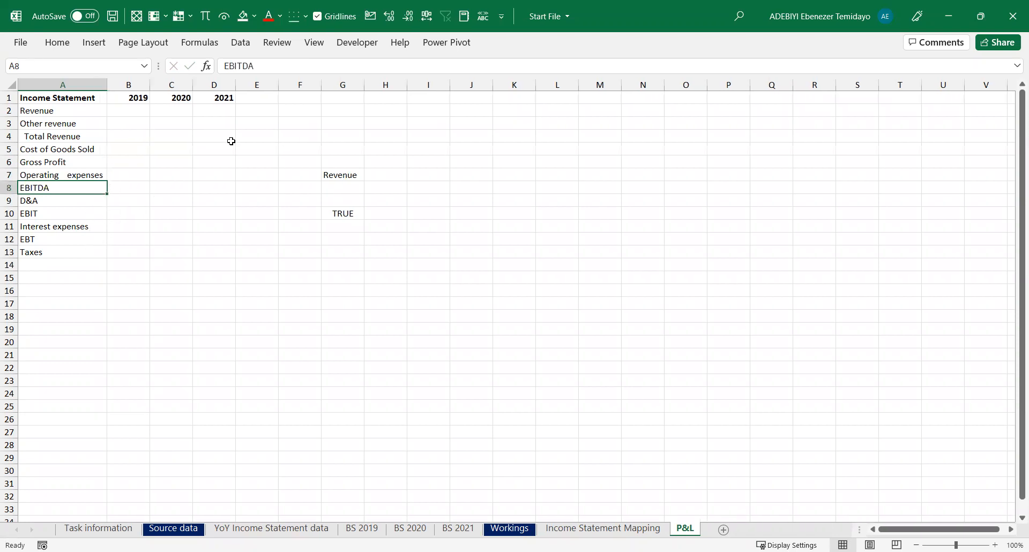
click(141, 109)
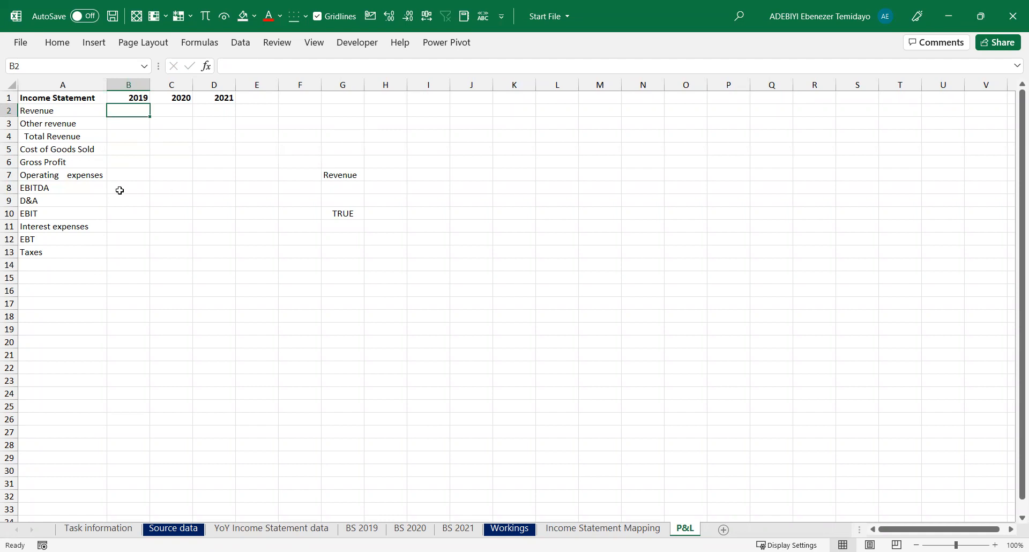
text(=trim)
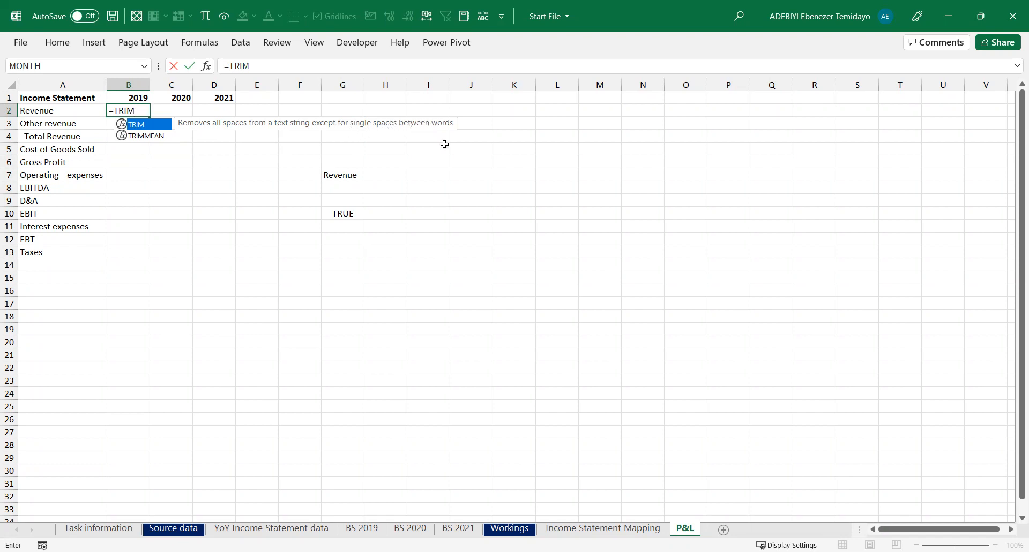
key(Escape)
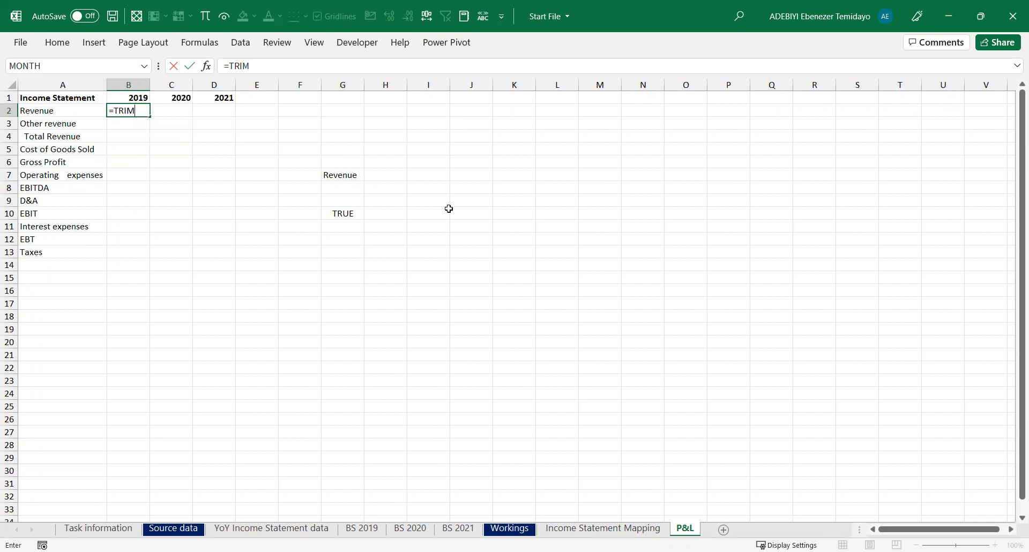
text(()
click(86, 110)
key(ctrl+Return)
drag(150, 116, 152, 256)
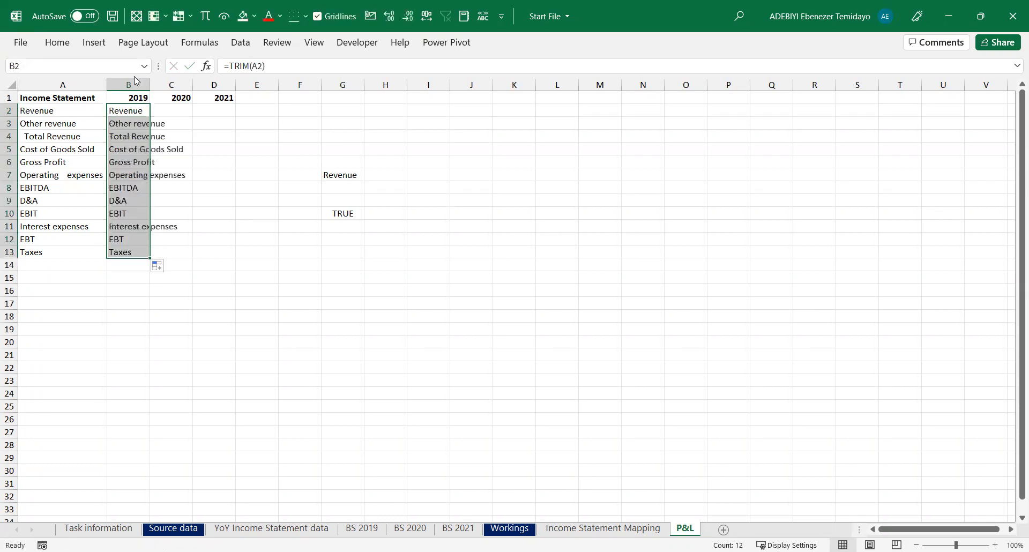
double_click(149, 81)
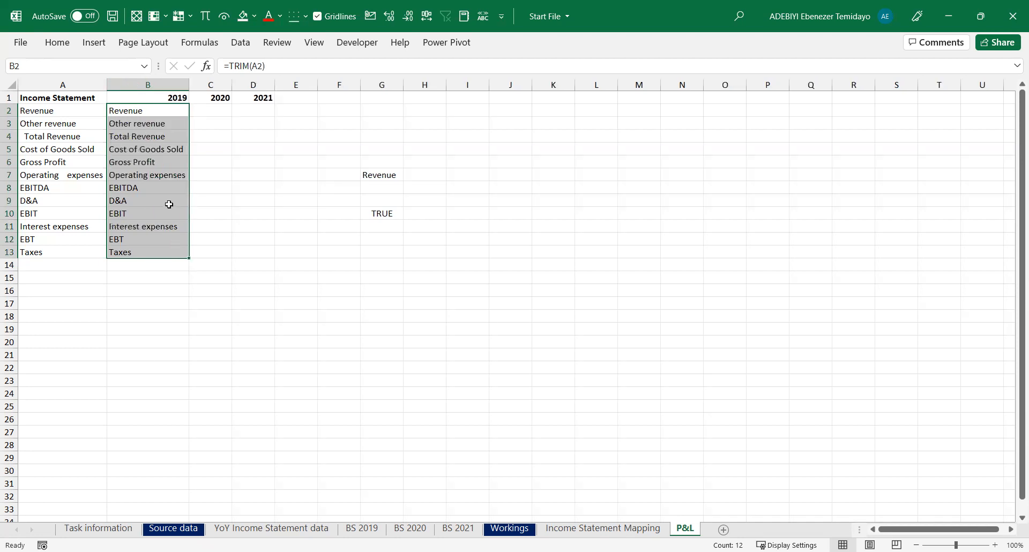
Paste the trimmed labels from B2:B13 as values over the original labels in A2:A13
key(ctrl+c)
click(63, 110)
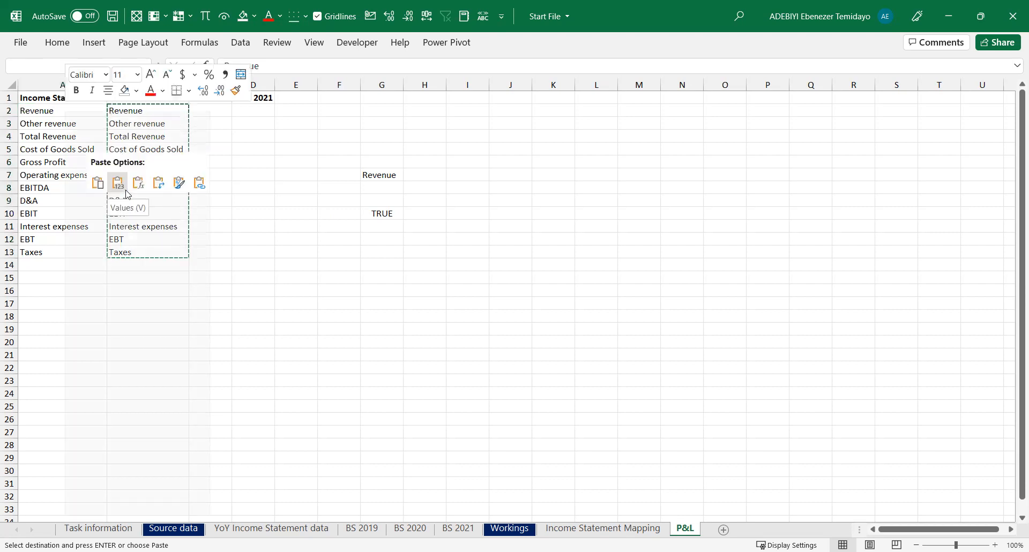
click(126, 189)
click(69, 176)
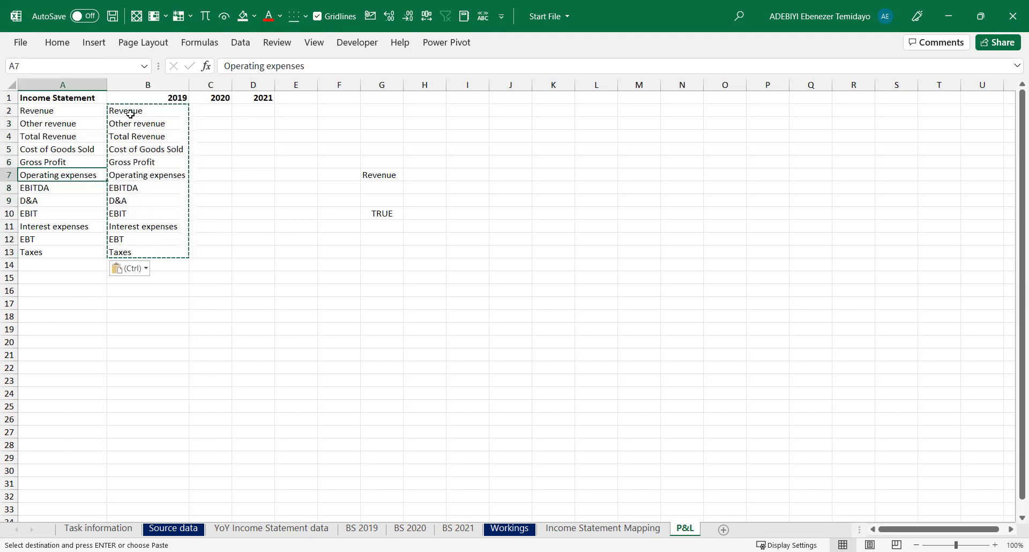
Clear the TRIM formulas from B2:B13 and the test entries in G7 and G10
drag(120, 110, 147, 254)
key(Delete)
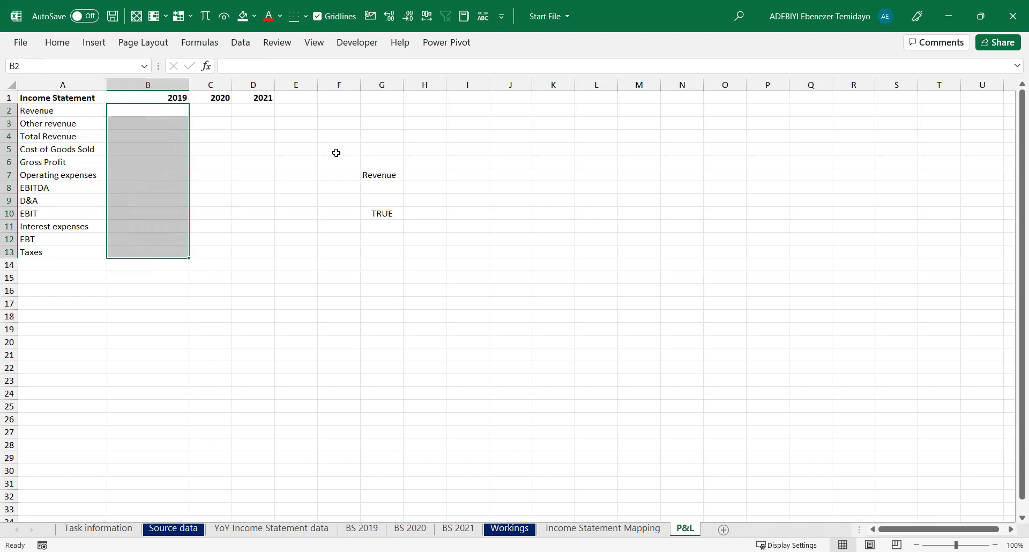
drag(336, 150, 436, 275)
key(Delete)
click(74, 179)
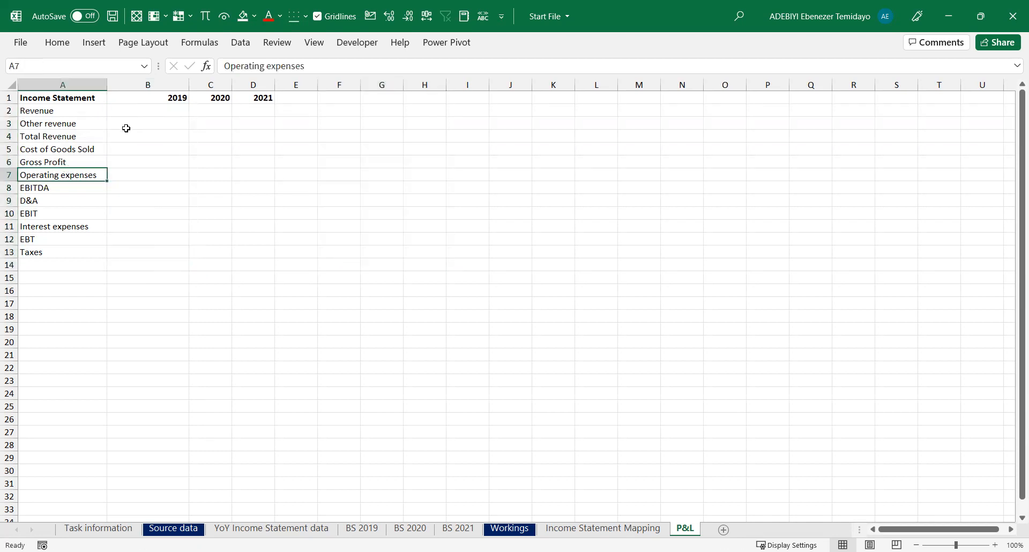
click(80, 109)
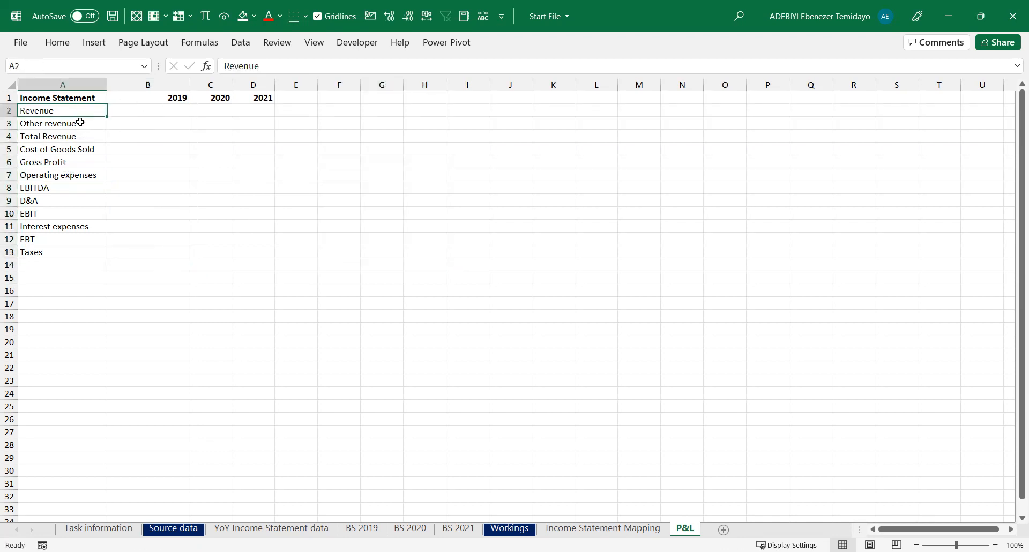
Review the income statement line items in column A, from Other revenue down to Taxes
click(80, 125)
click(83, 137)
click(87, 150)
click(83, 164)
click(86, 176)
click(77, 186)
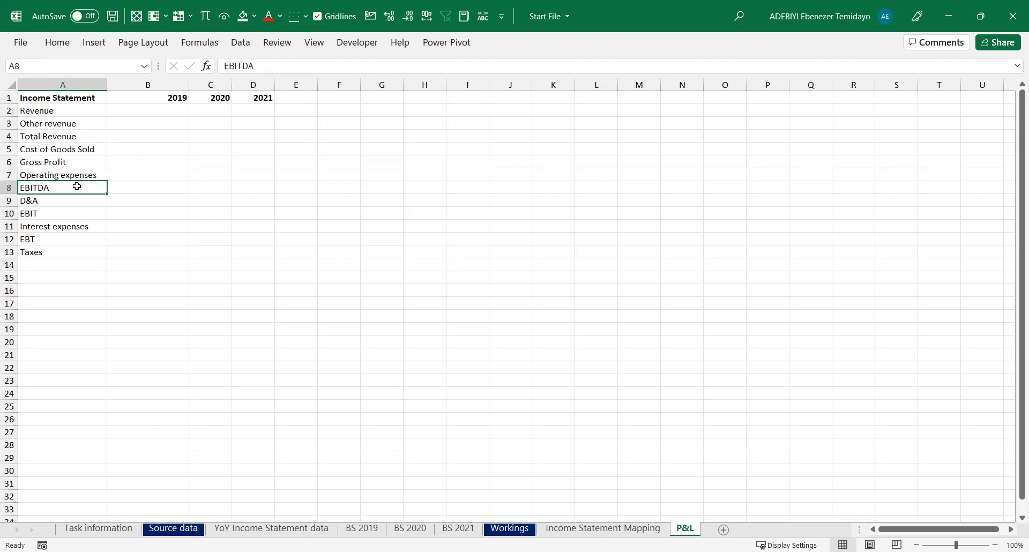
click(60, 200)
click(49, 213)
click(51, 227)
click(53, 239)
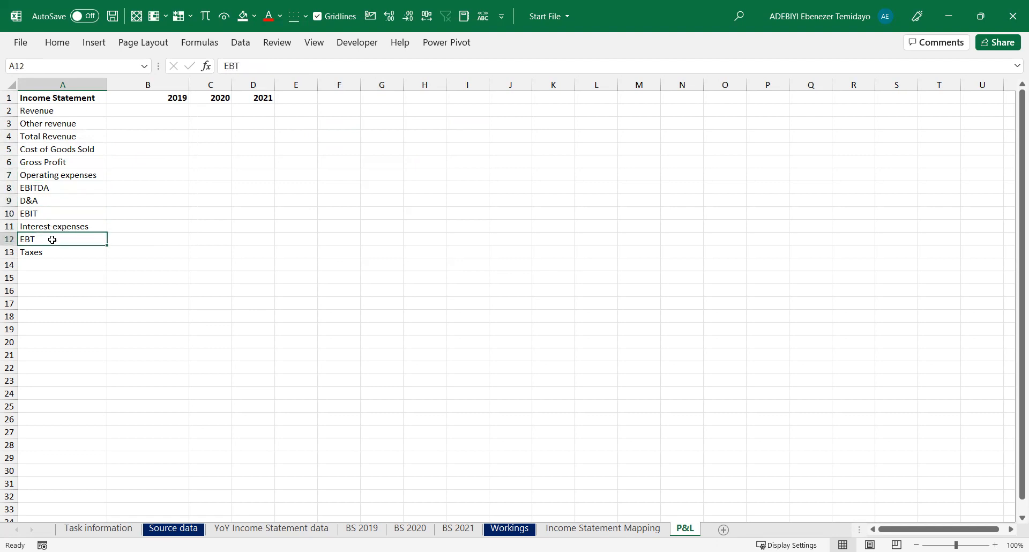
click(43, 255)
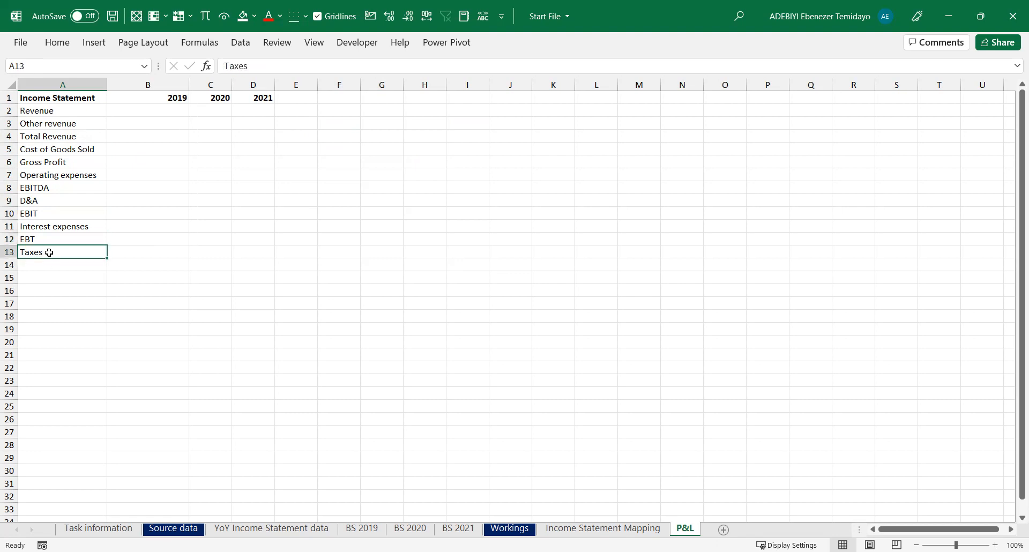
click(56, 239)
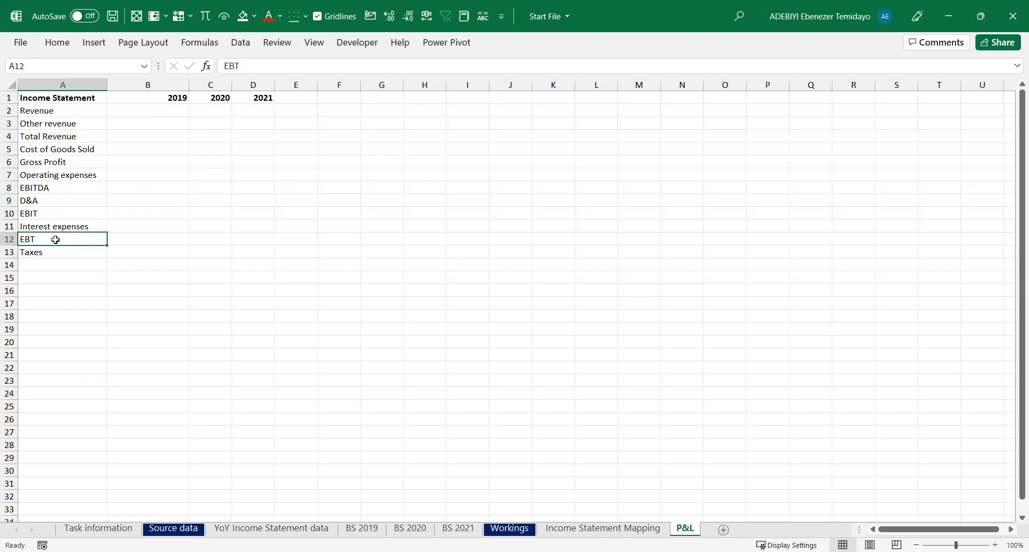
Add a "Net Income" line item in A14, directly below Taxes
click(56, 265)
text(Income)
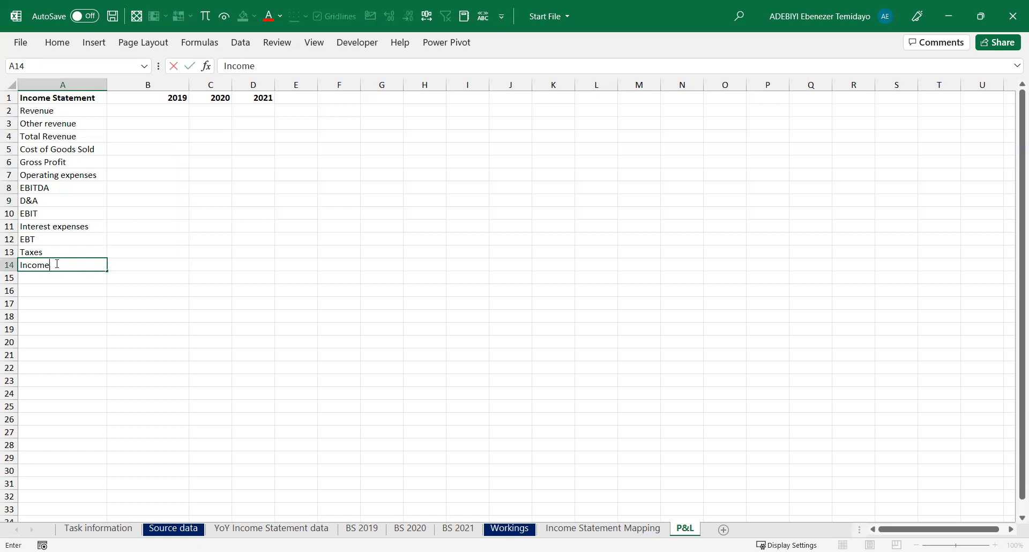
key(BackSpace)
key(BackSpace)
key(BackSpace)
key(BackSpace)
key(BackSpace)
key(BackSpace)
text(Net Income)
key(Return)
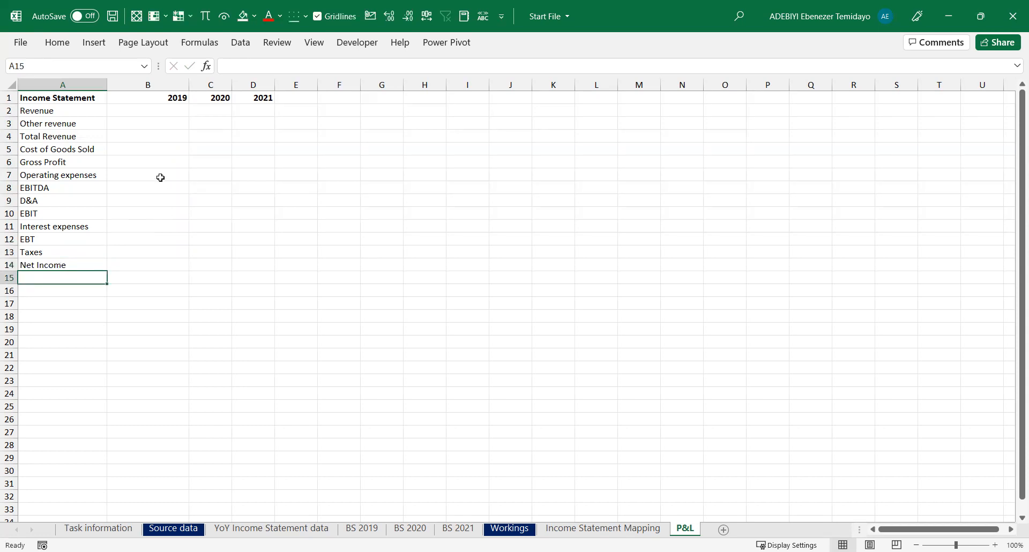
key(ctrl+Page_Up)
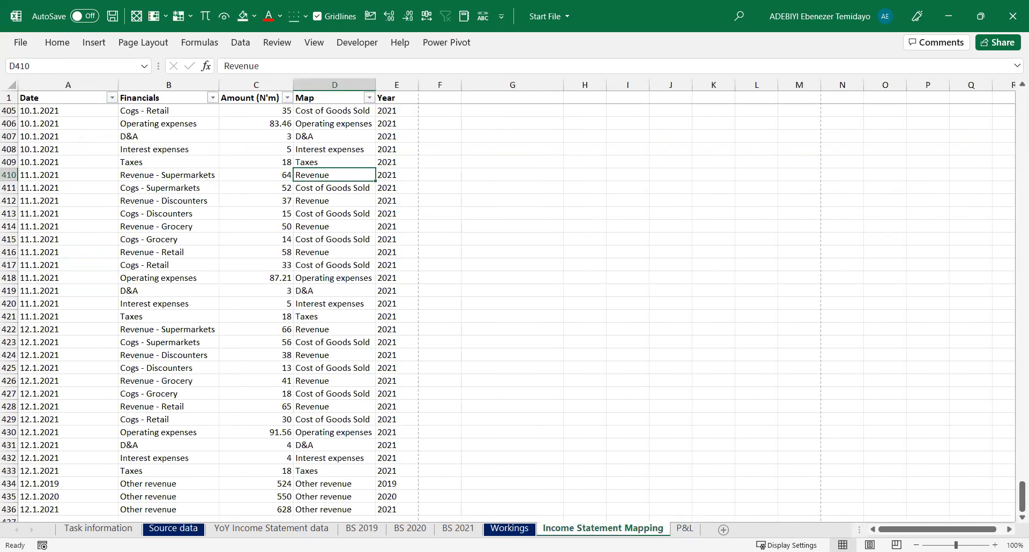
click(365, 273)
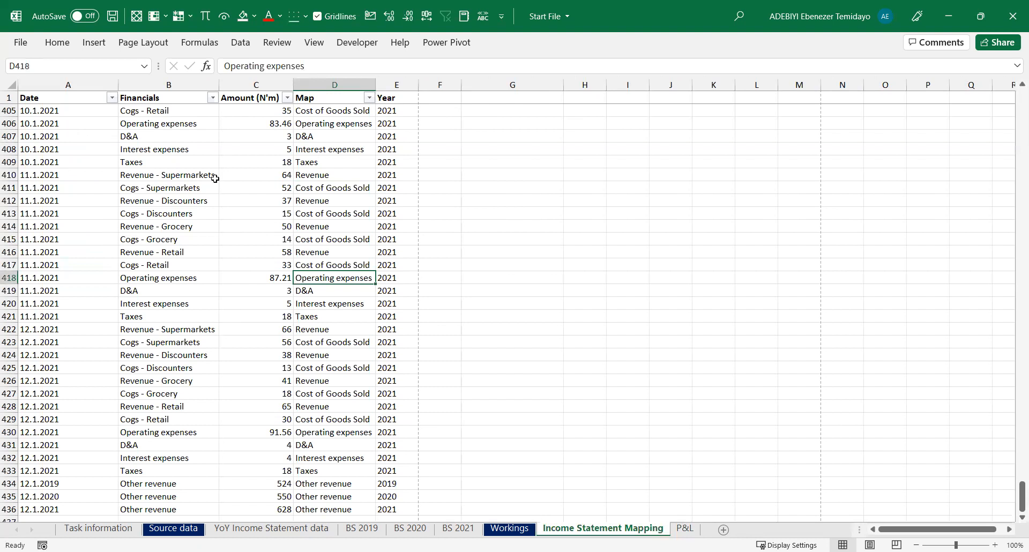
key(ctrl+Page_Down)
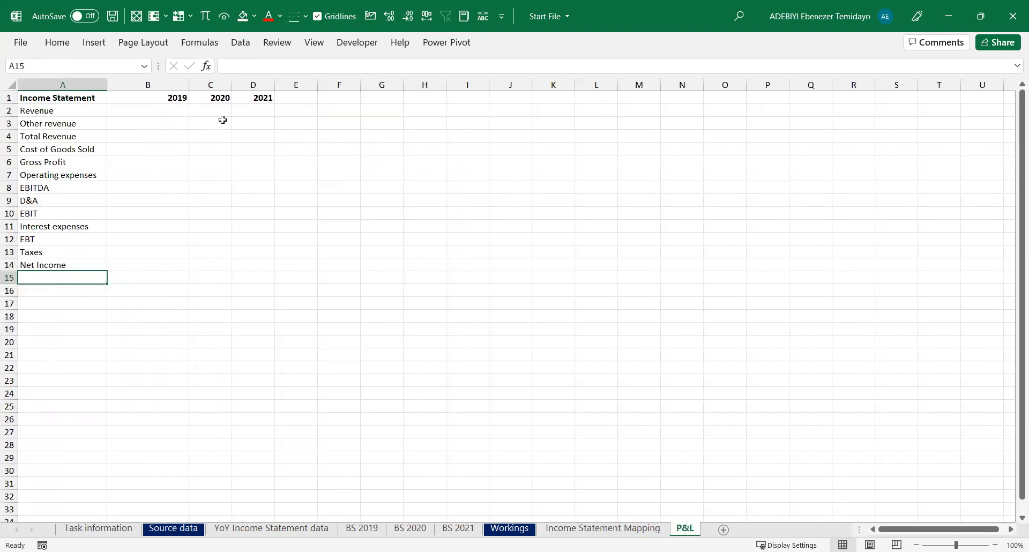
Narrow column B on the P&L sheet to about the width of the other year columns
drag(189, 84, 156, 84)
click(182, 124)
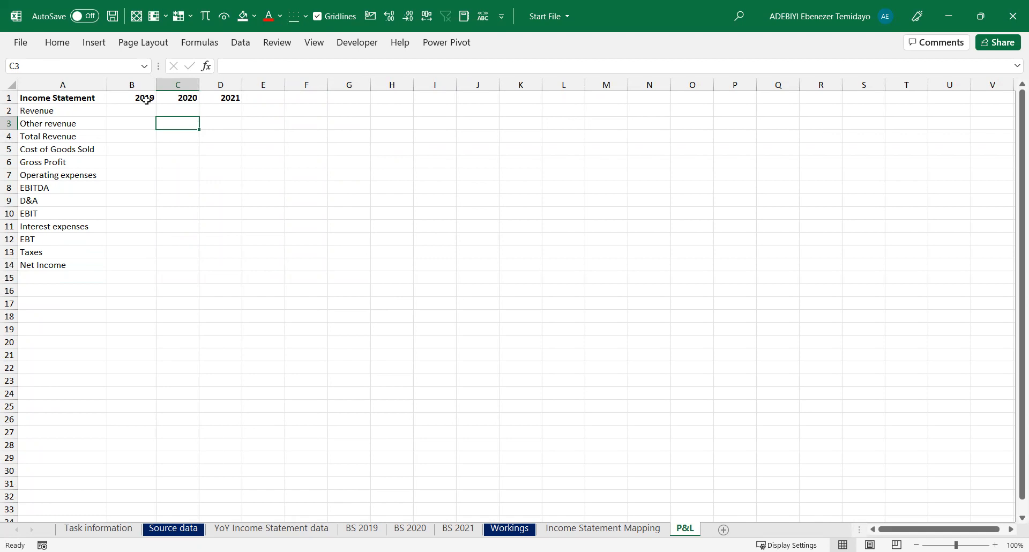
drag(138, 98, 252, 97)
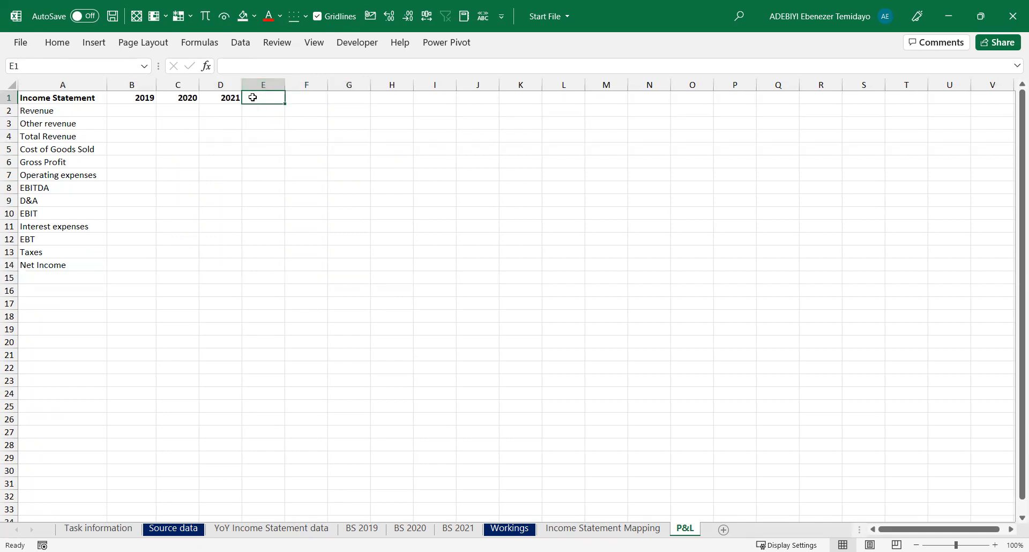
Enter =D1+1 in E1 and fill it across to I1 to extend the year headings from 2022 to 2026
click(231, 97)
click(252, 97)
text(=)
key(Left)
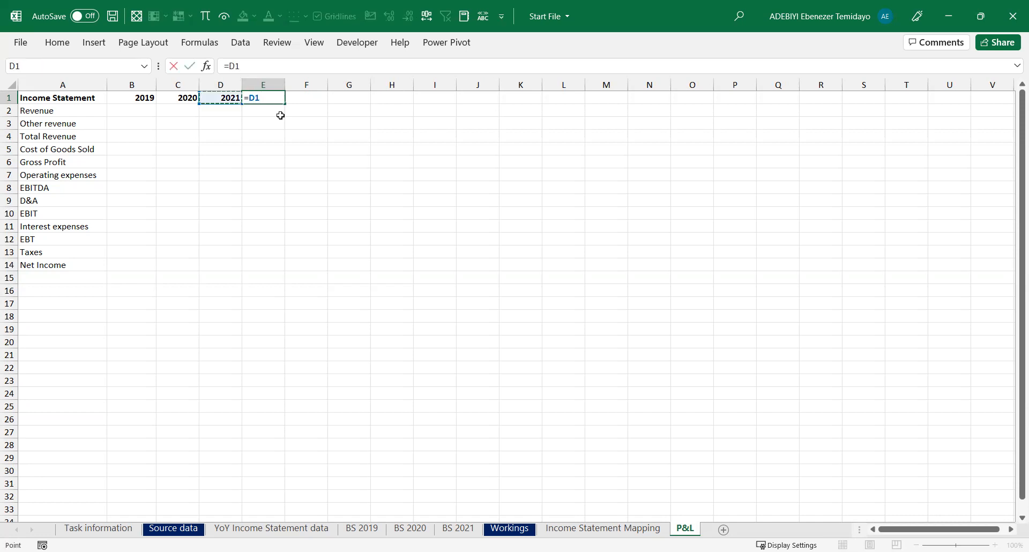
text(+1)
key(ctrl+Return)
drag(284, 104, 452, 105)
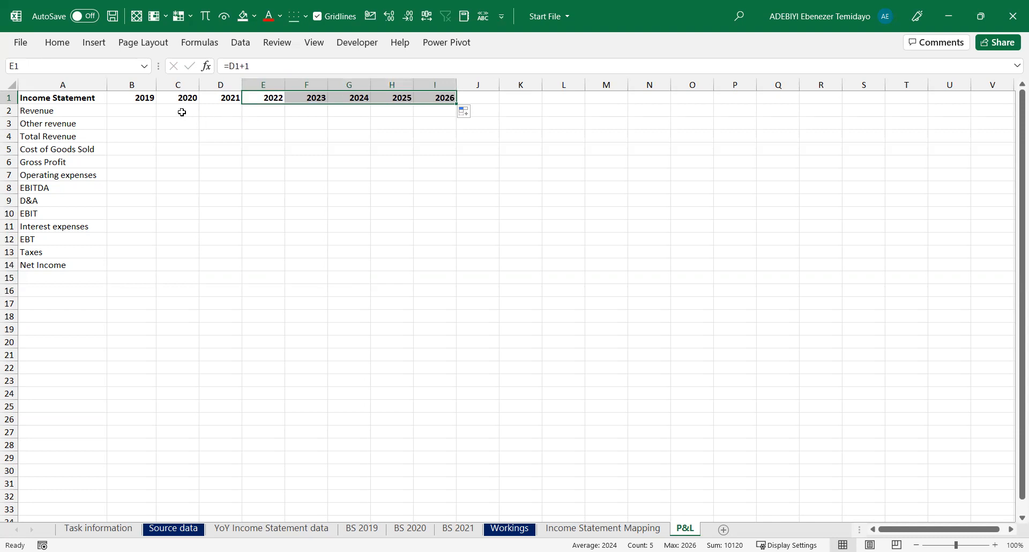
Insert a blank row above the year headings and move the "Income Statement" title up into A1
key(shift+space)
key(ctrl+shift+plus)
click(138, 112)
click(95, 111)
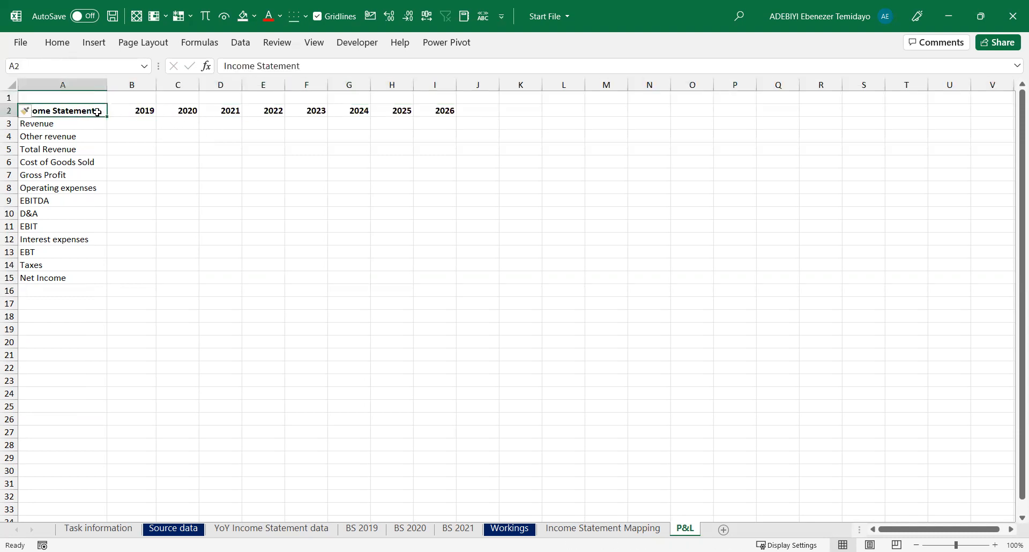
key(ctrl+c)
key(Up)
key(ctrl+v)
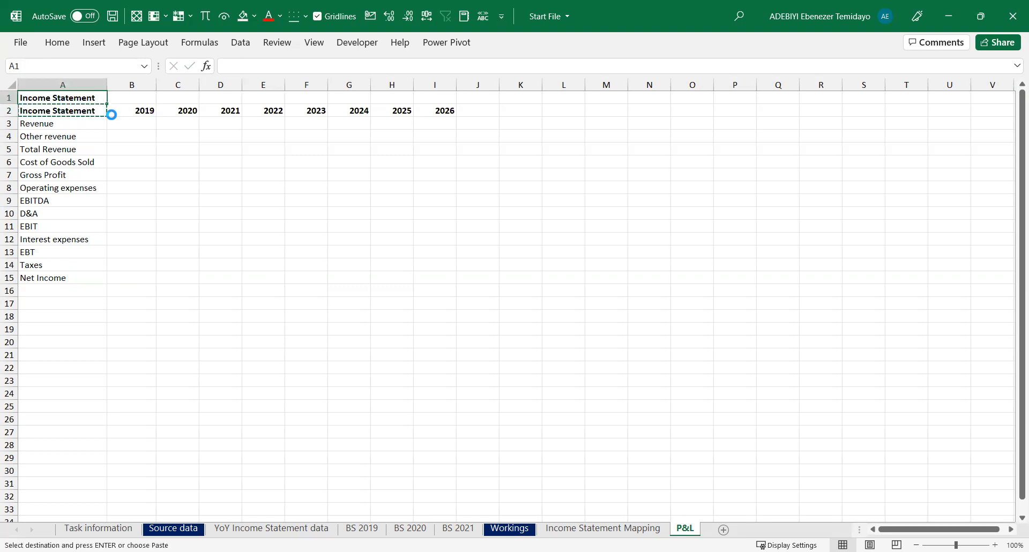
key(Down)
key(Down)
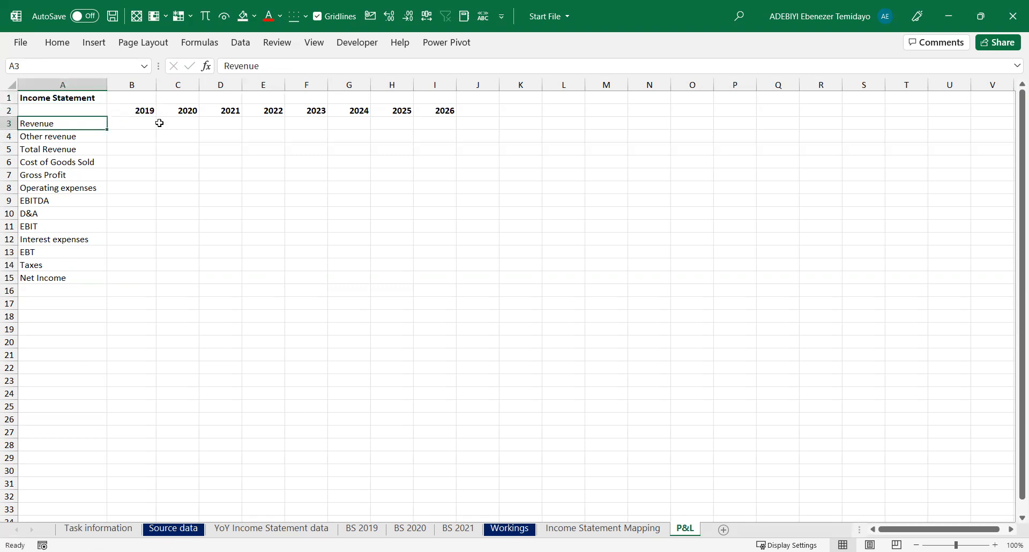
Enter the heading "Actuals" in B1 above the 2019 to 2021 columns
drag(141, 98, 216, 98)
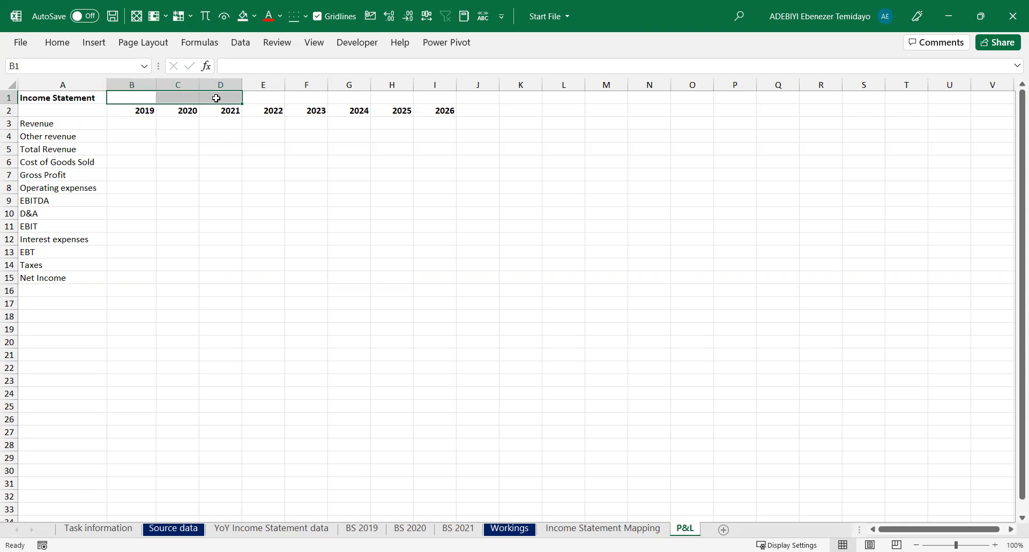
text(Acto)
key(BackSpace)
text(uals)
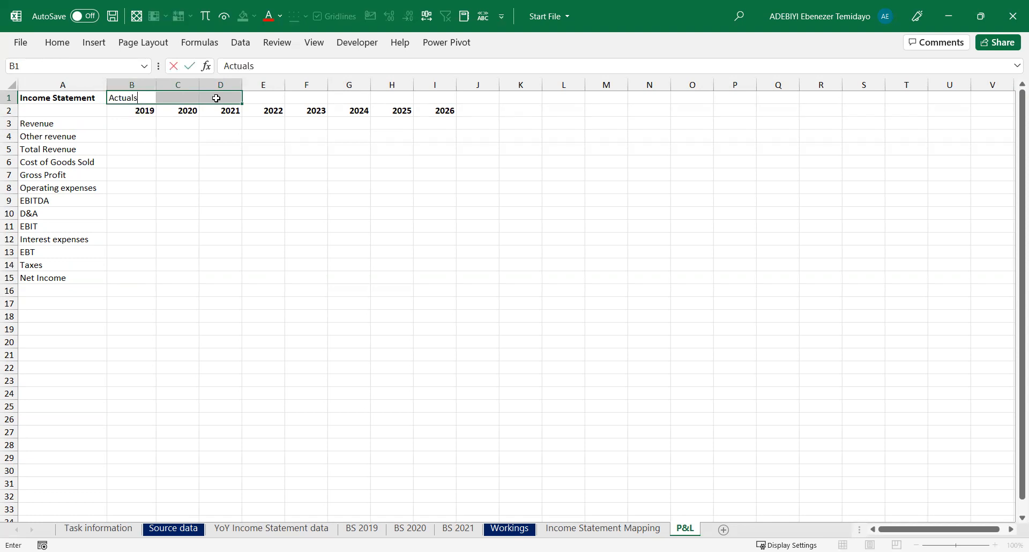
key(Return)
key(Down)
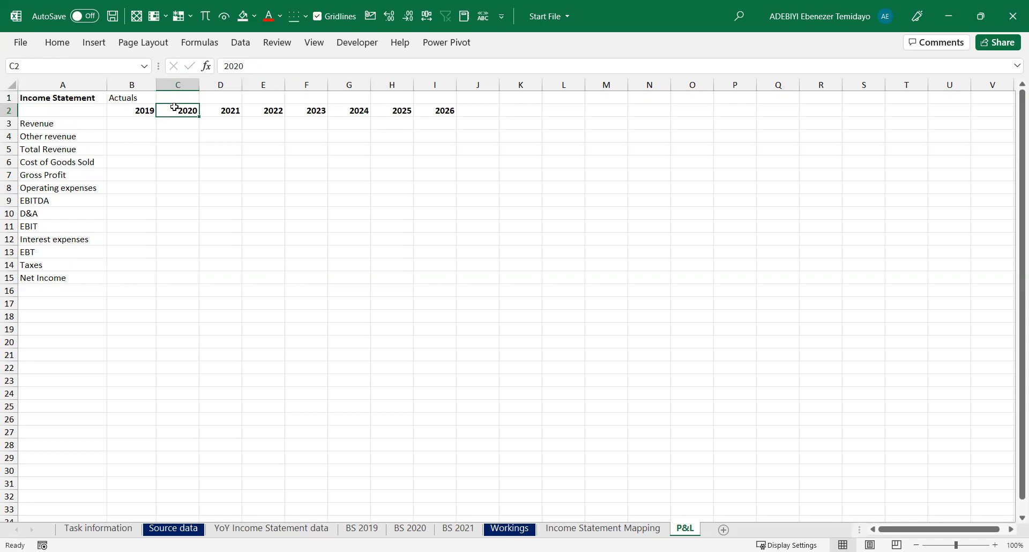
Merge and center the "Actuals" heading across B1:D1
drag(142, 97, 228, 97)
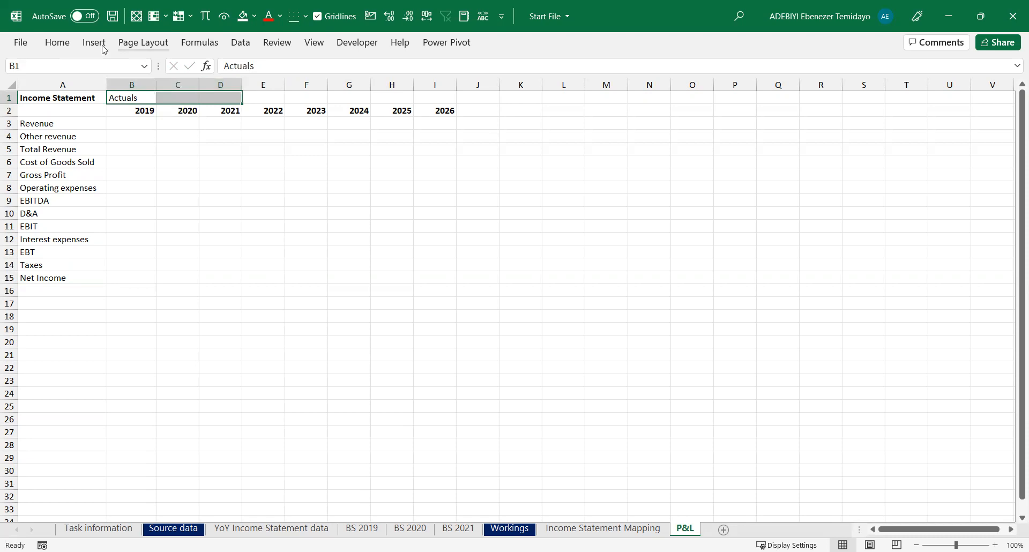
click(57, 42)
click(407, 89)
click(220, 188)
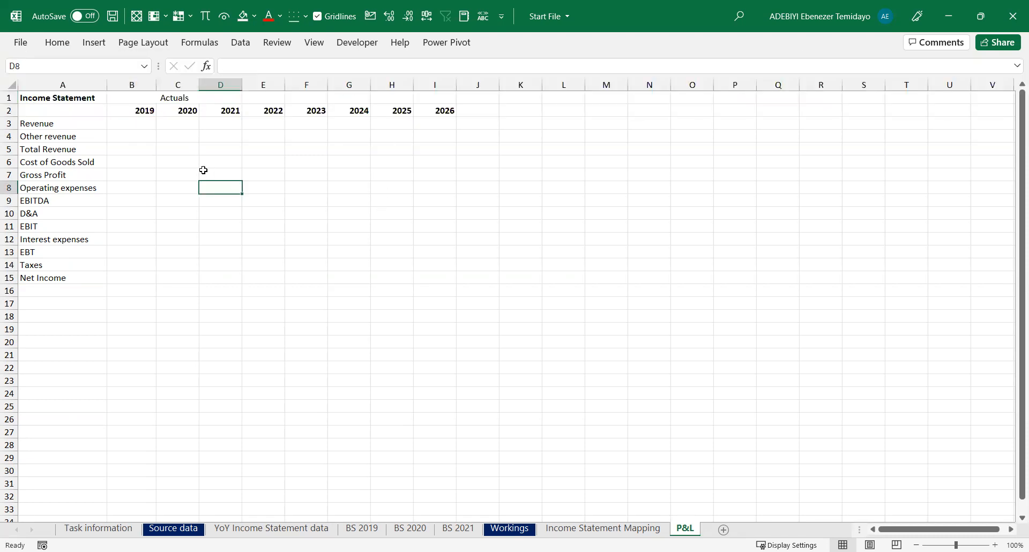
Test selecting the whole of column C beneath the merged "Actuals" heading, and undo the merge
click(187, 159)
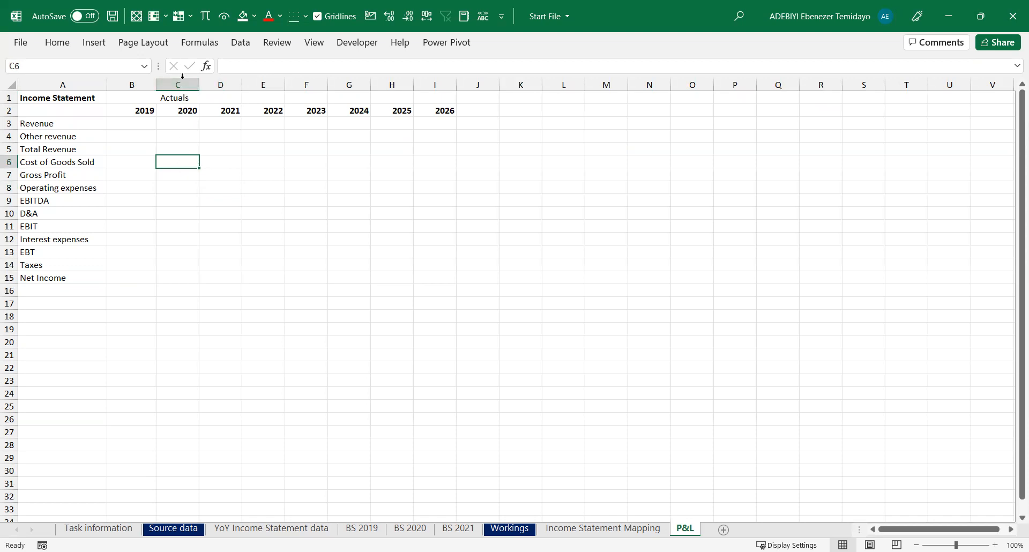
key(ctrl+space)
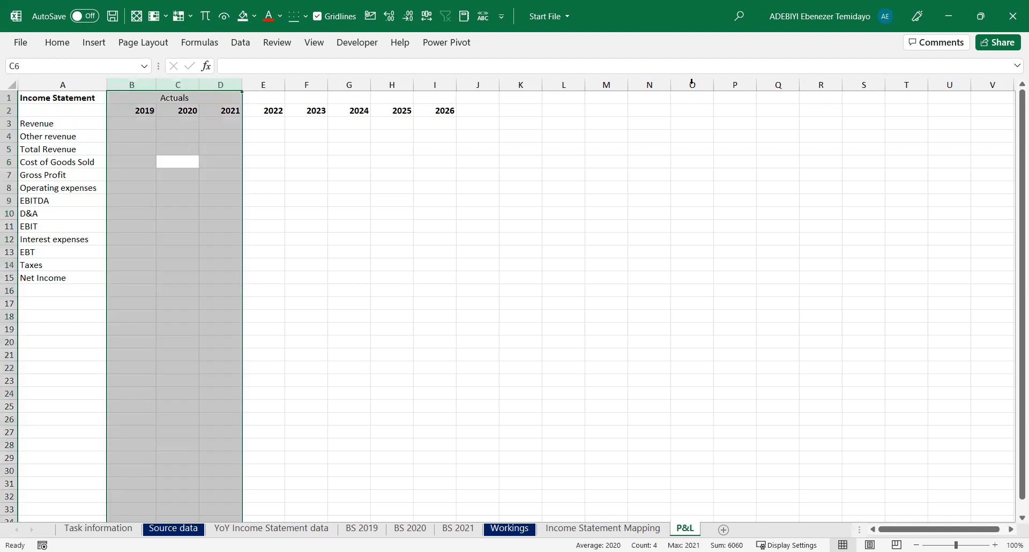
key(ctrl+n)
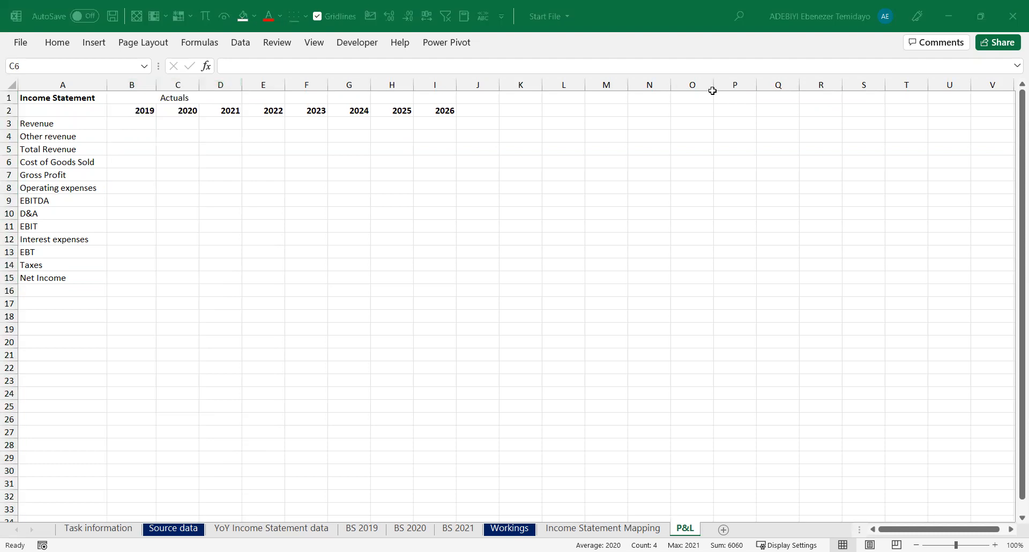
drag(181, 187, 185, 174)
key(ctrl+z)
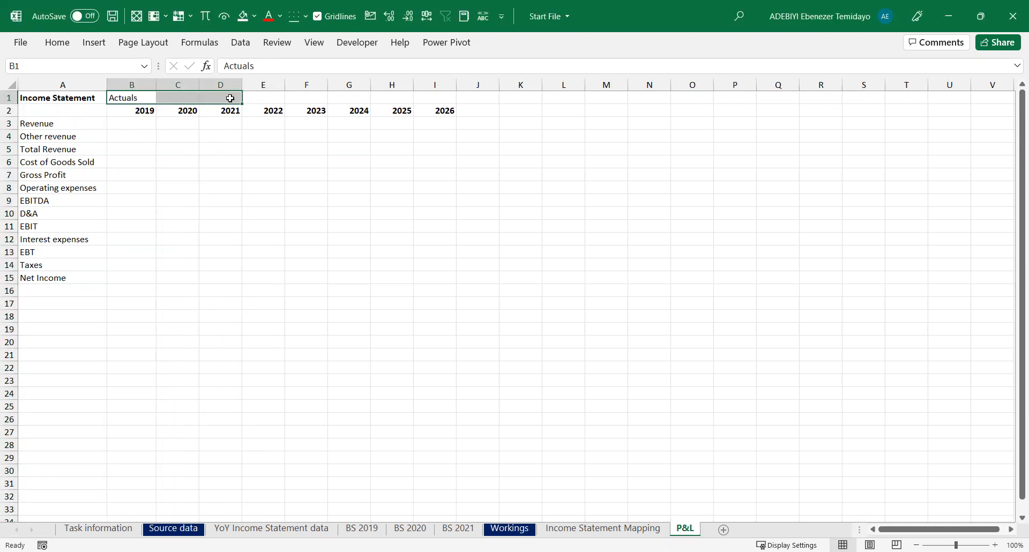
Set the horizontal alignment of B1:D1 to Center Across Selection for the "Actuals" heading
right_click(282, 282)
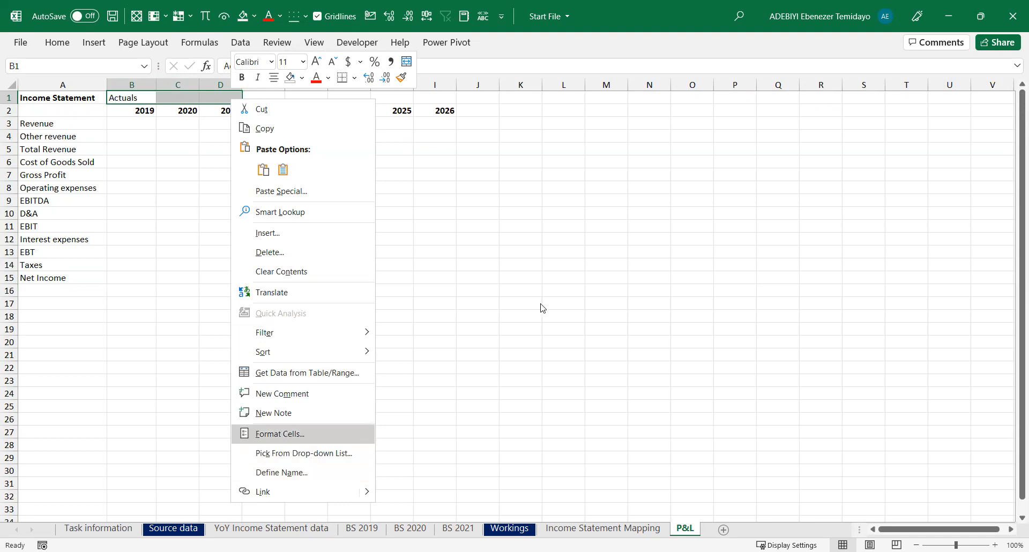
click(573, 327)
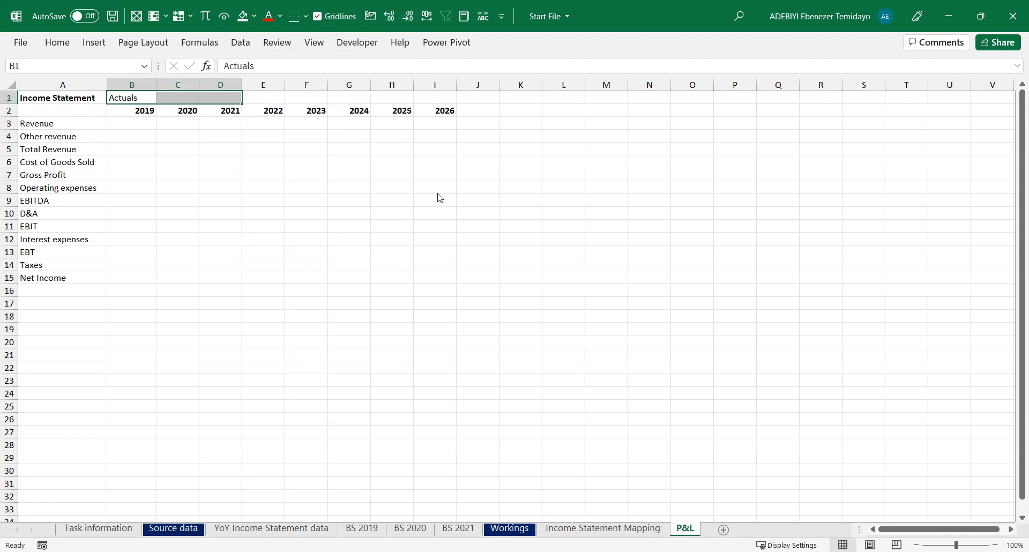
key(ctrl+1)
click(403, 141)
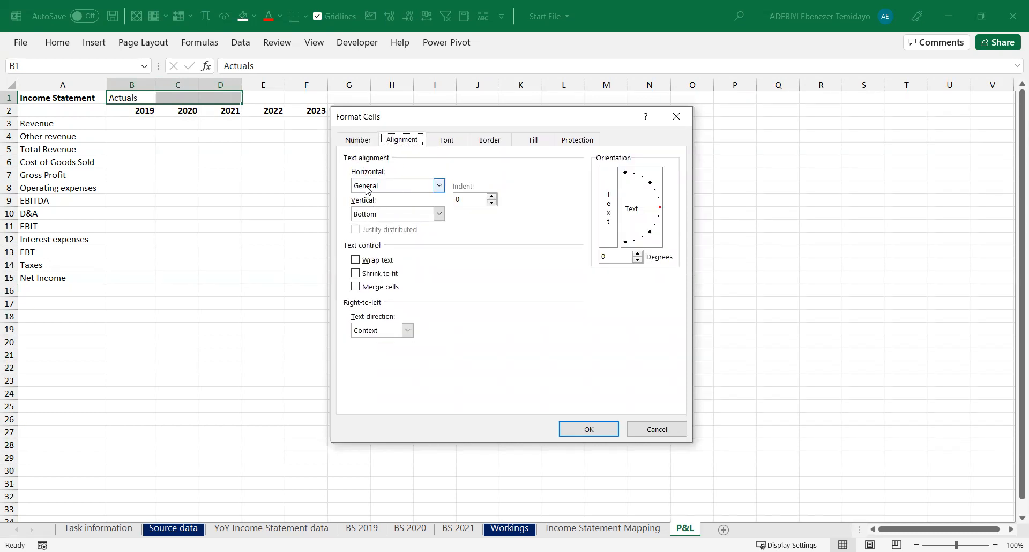
click(396, 188)
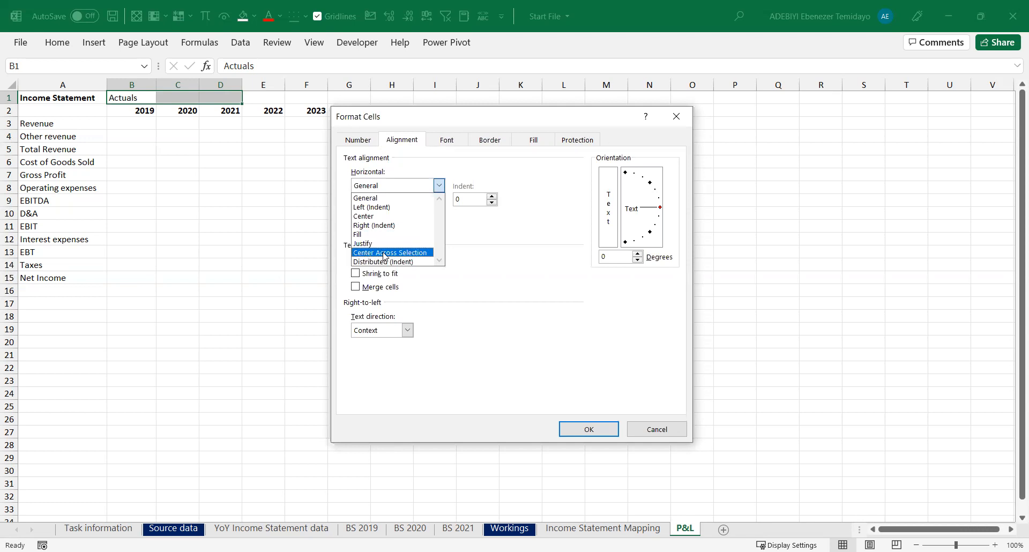
click(384, 254)
click(589, 428)
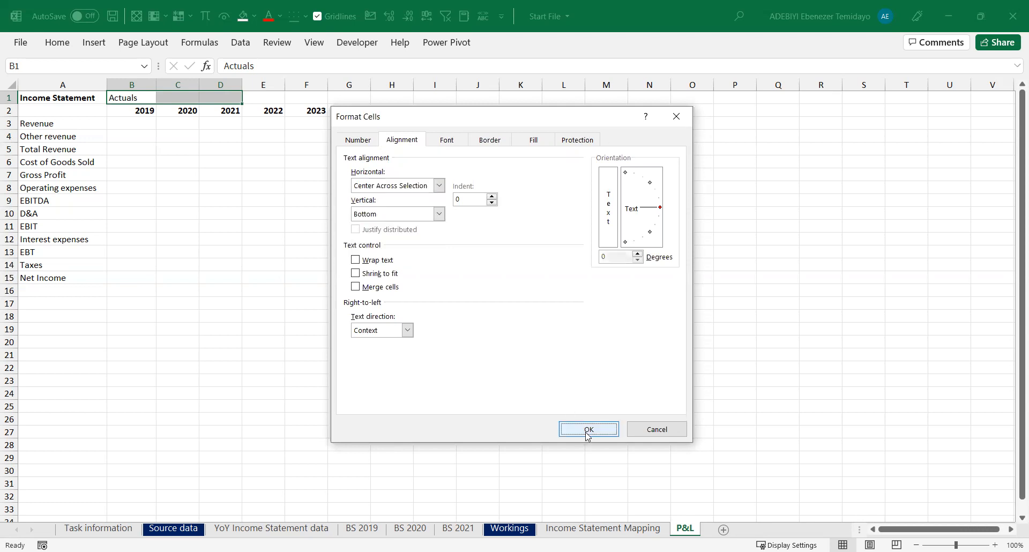
Check whether B1, C1 and D1 can each be selected individually under the centered "Actuals" heading
click(230, 239)
click(161, 98)
click(226, 95)
click(193, 96)
click(144, 98)
click(183, 102)
click(222, 101)
click(143, 96)
click(188, 100)
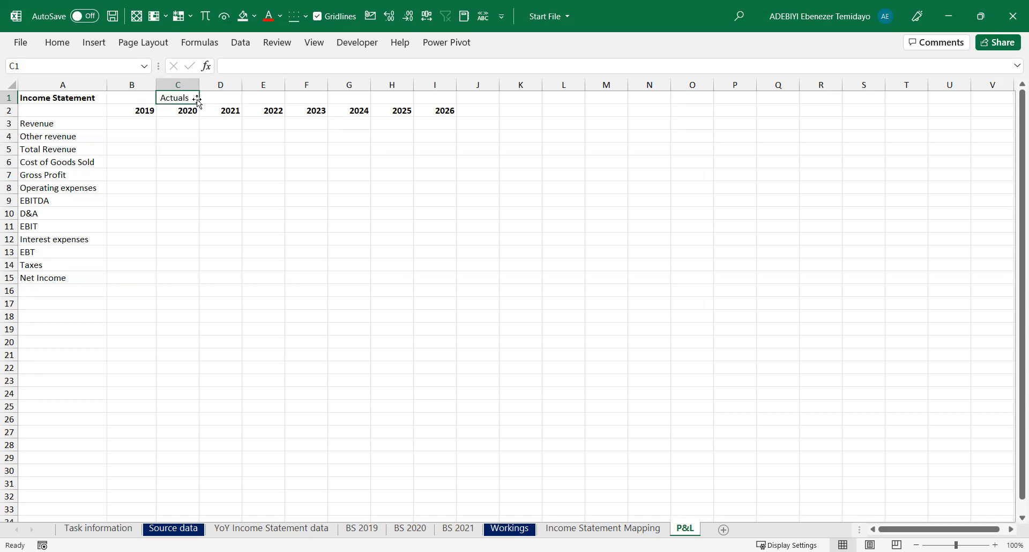
click(216, 99)
Enter the heading "Forecast" in E1 above the 2022 column
click(261, 99)
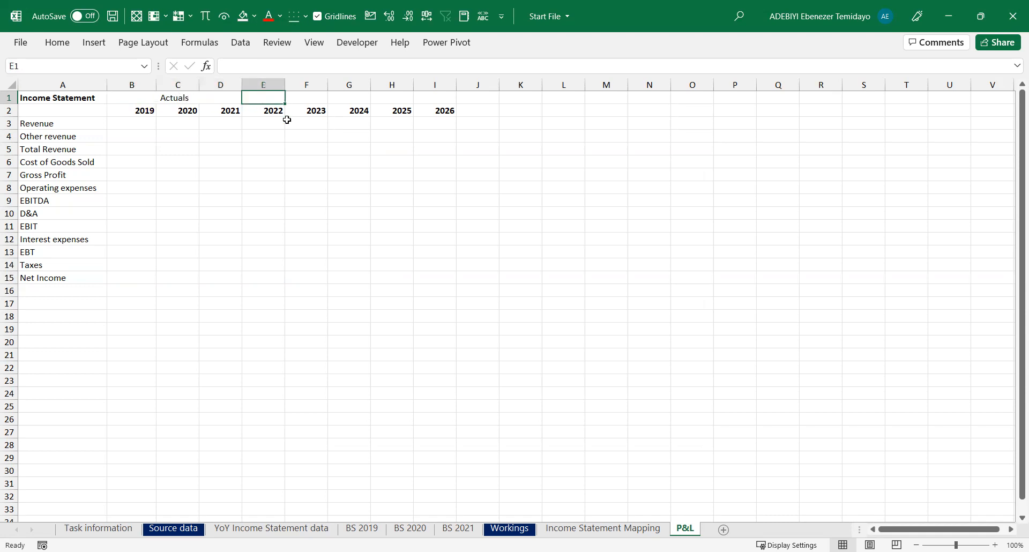
text(Forecas)
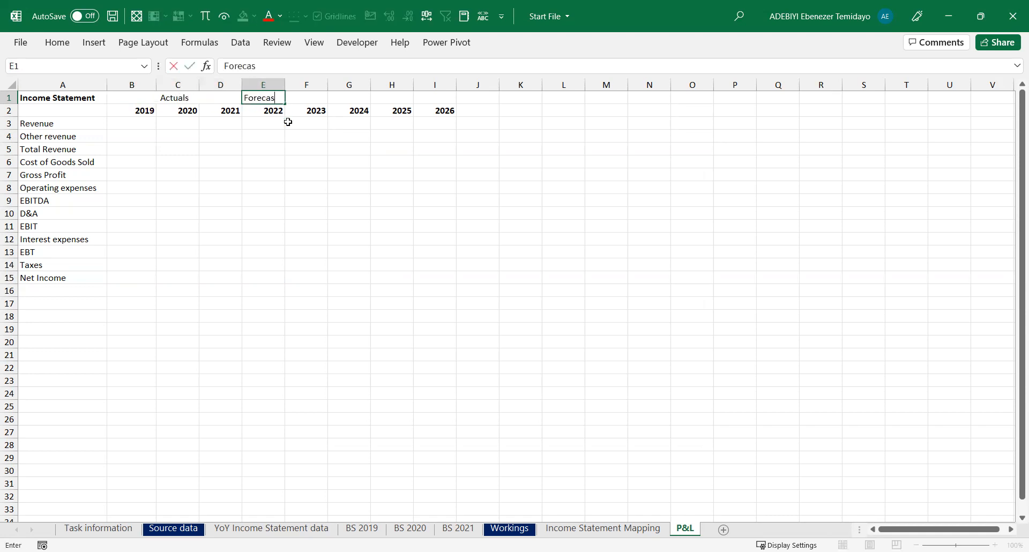
text(t)
Set the horizontal alignment of E1:I1 to Center Across Selection for the "Forecast" heading
key(shift+Right)
key(shift+Right)
key(shift+Right)
key(shift+Right)
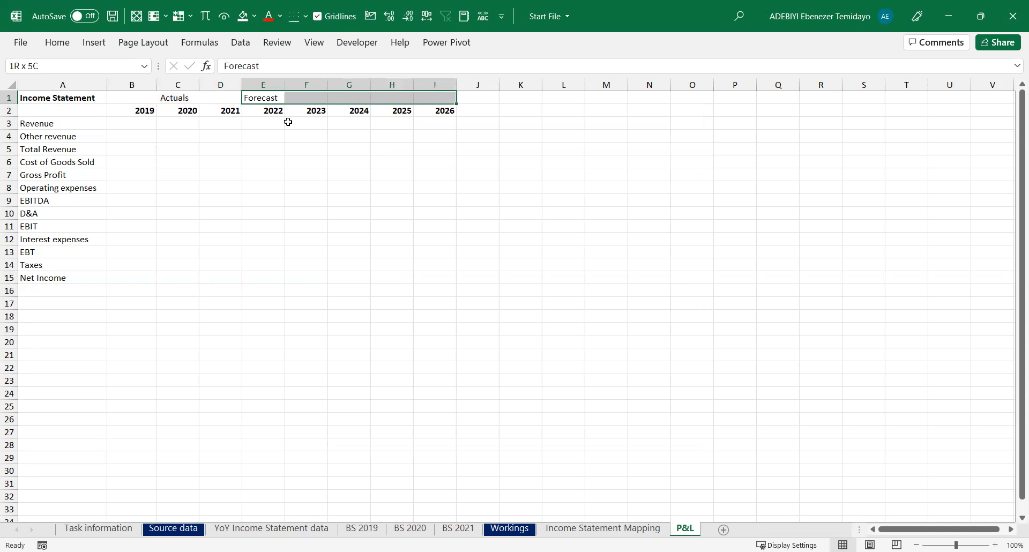
key(ctrl+1)
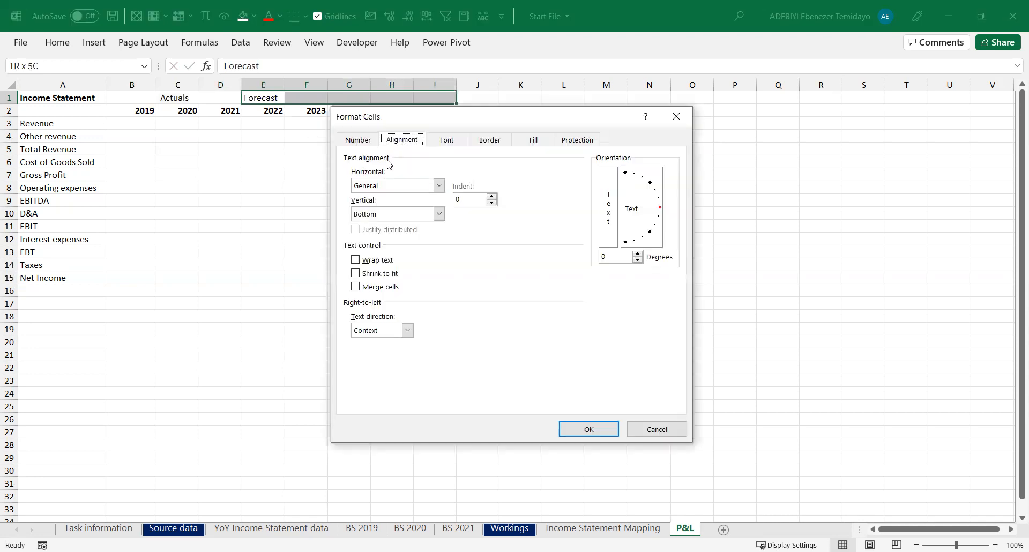
click(403, 186)
click(396, 251)
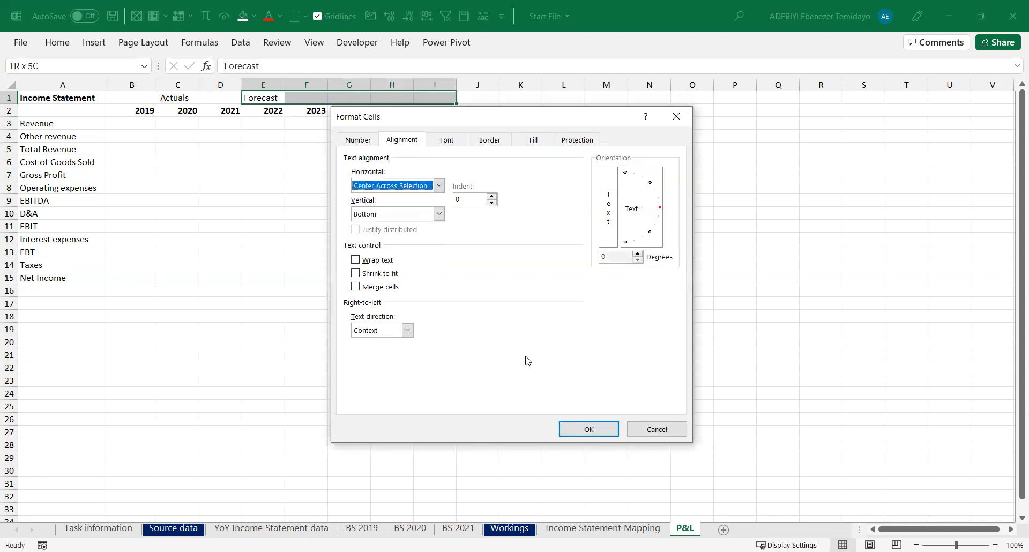
click(579, 430)
click(300, 149)
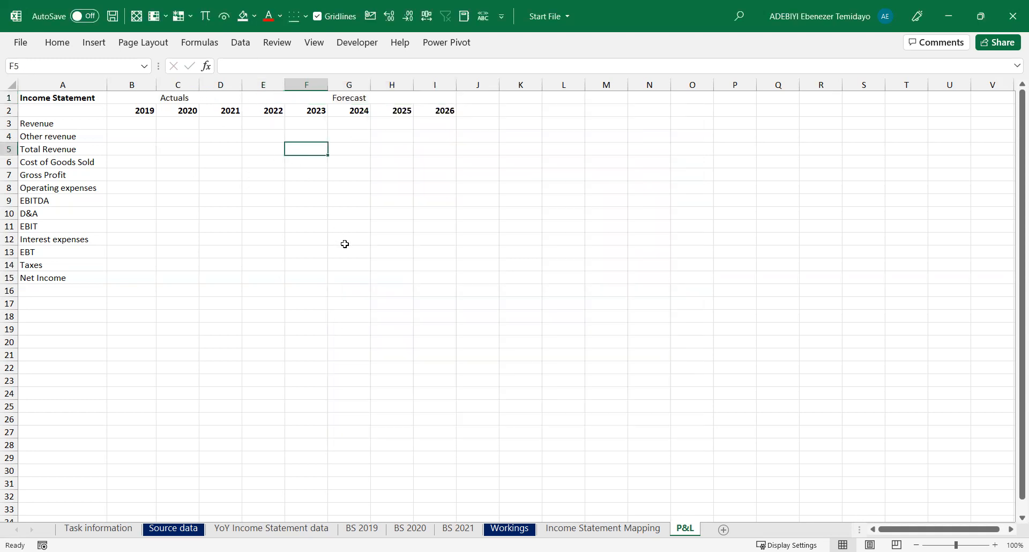
Add a left border to E1:F15 so a vertical line separates the Actuals columns from the Forecast columns
drag(263, 101, 264, 111)
drag(279, 156, 298, 279)
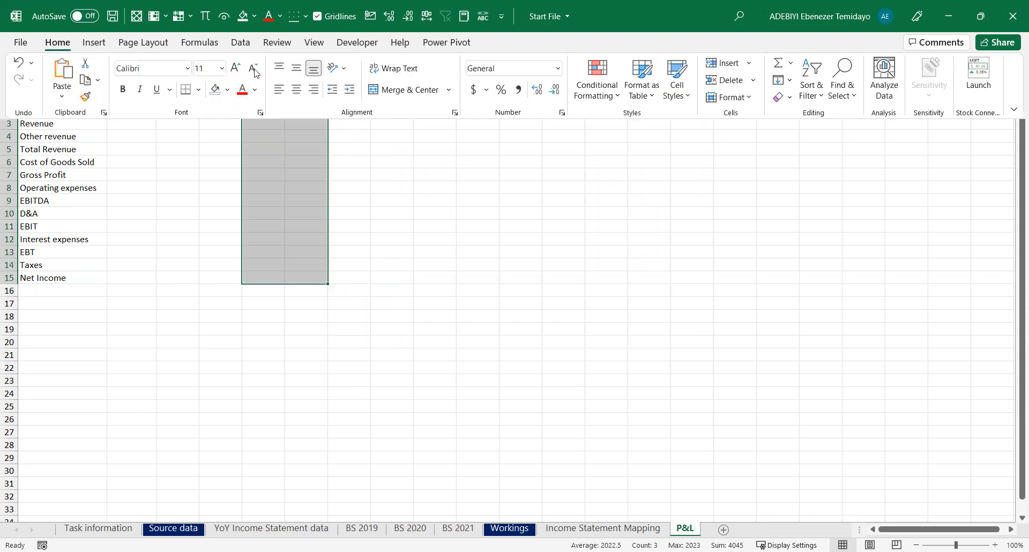
click(199, 91)
click(268, 167)
click(316, 187)
click(383, 185)
click(145, 175)
drag(124, 125, 234, 284)
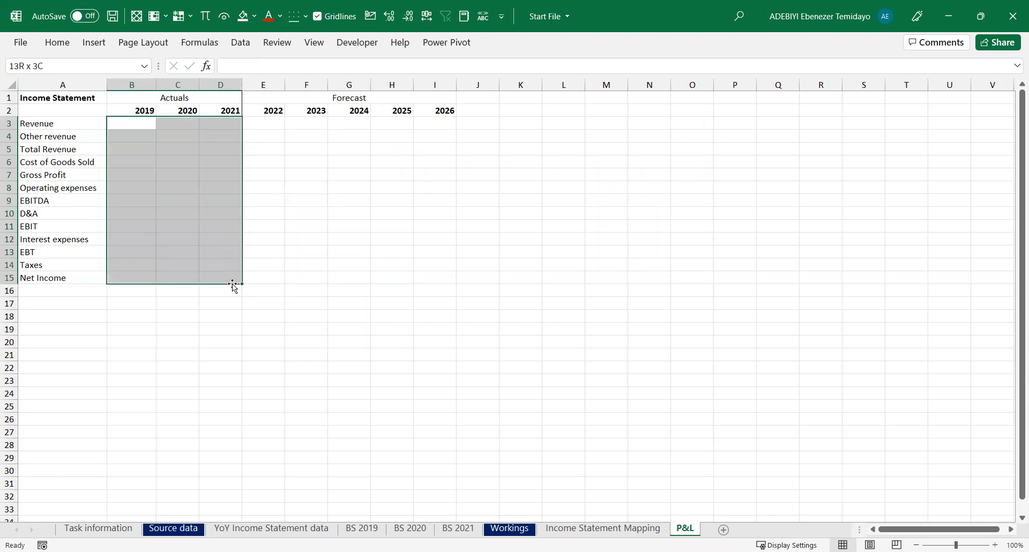
drag(265, 122, 453, 298)
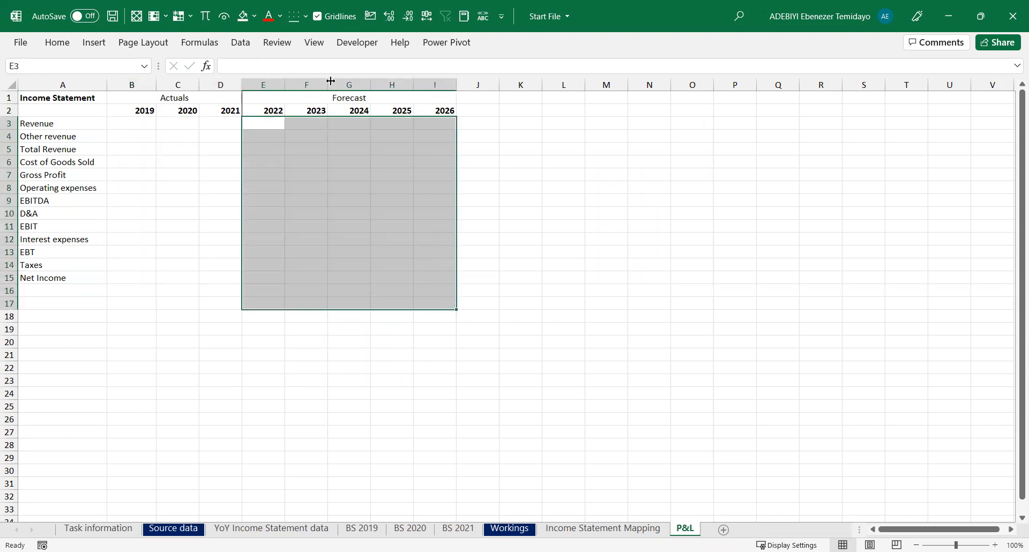
Make the "Actuals" and "Forecast" headings in B1:I1 bold
drag(132, 96, 443, 83)
key(ctrl+b)
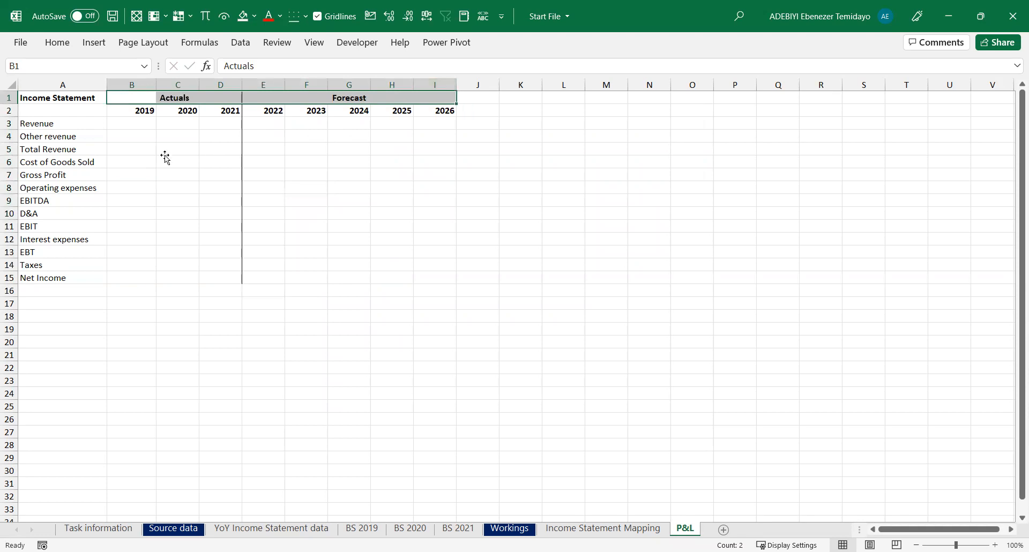
click(164, 161)
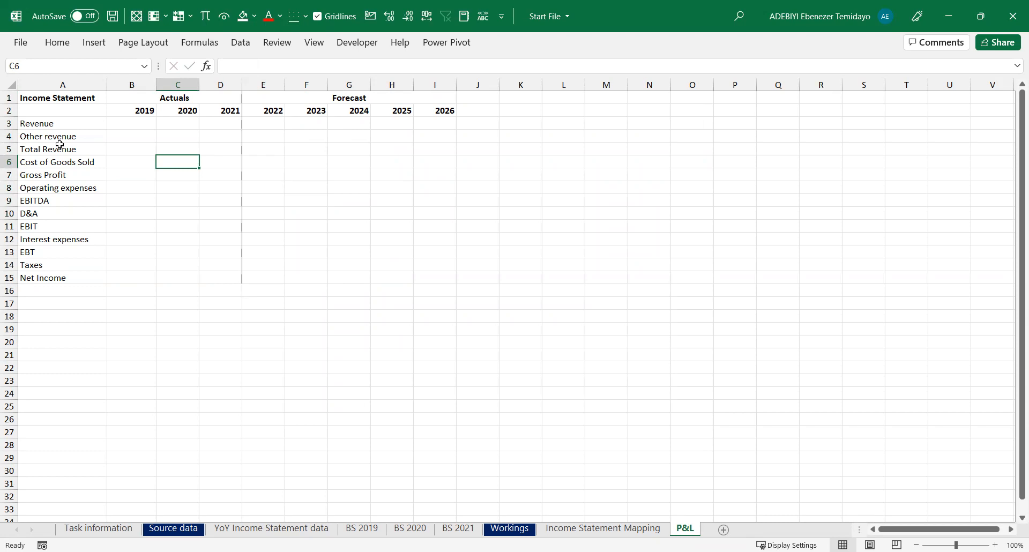
Insert a blank row above Operating expenses and another above D&A
click(34, 162)
key(Down)
key(Down)
key(shift+space)
key(ctrl+shift+plus)
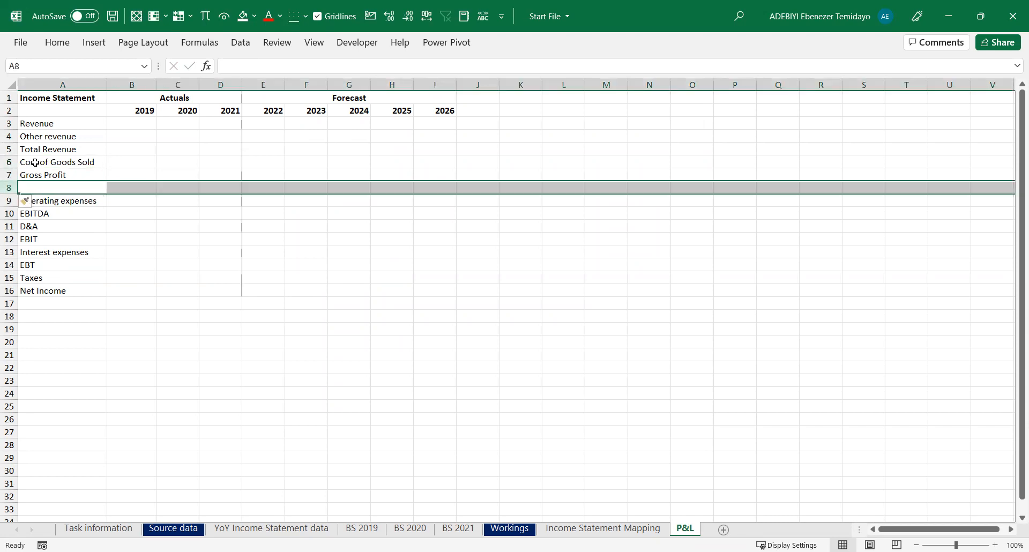
click(50, 224)
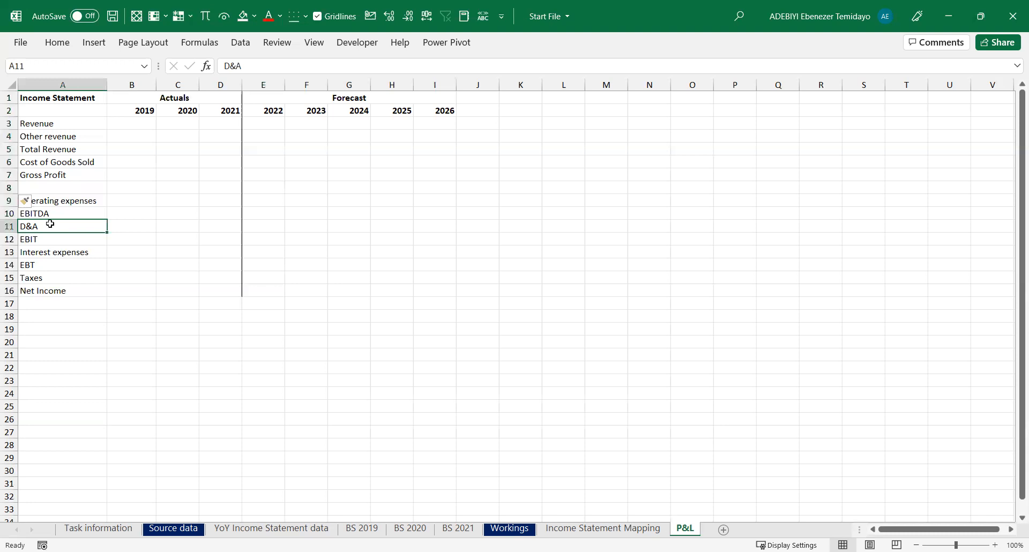
key(shift+space)
key(ctrl+shift+plus)
click(120, 260)
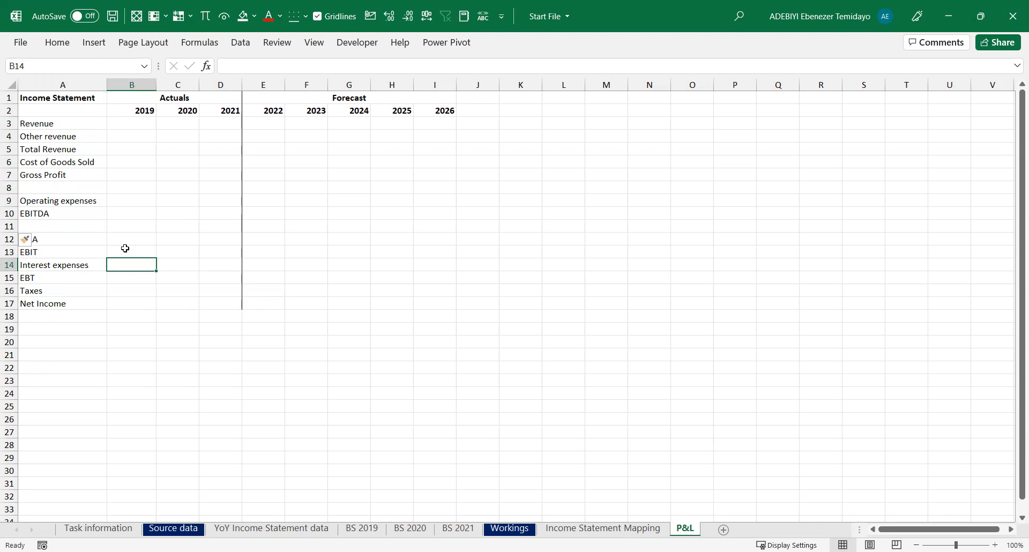
Undo both blank row insertions and the bold formatting of the "Actuals" and "Forecast" headings
key(ctrl+z)
key(ctrl+z)
key(ctrl+z)
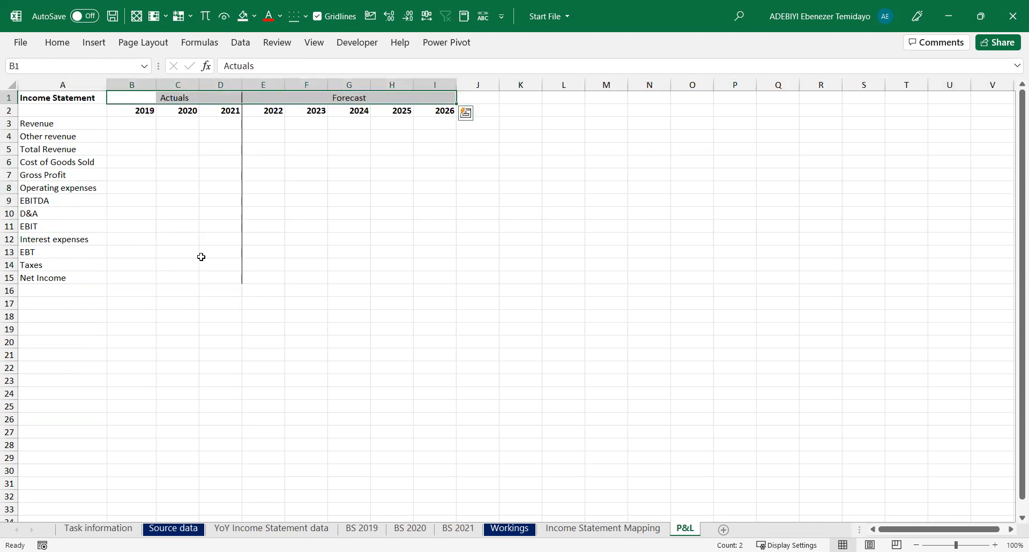
click(288, 187)
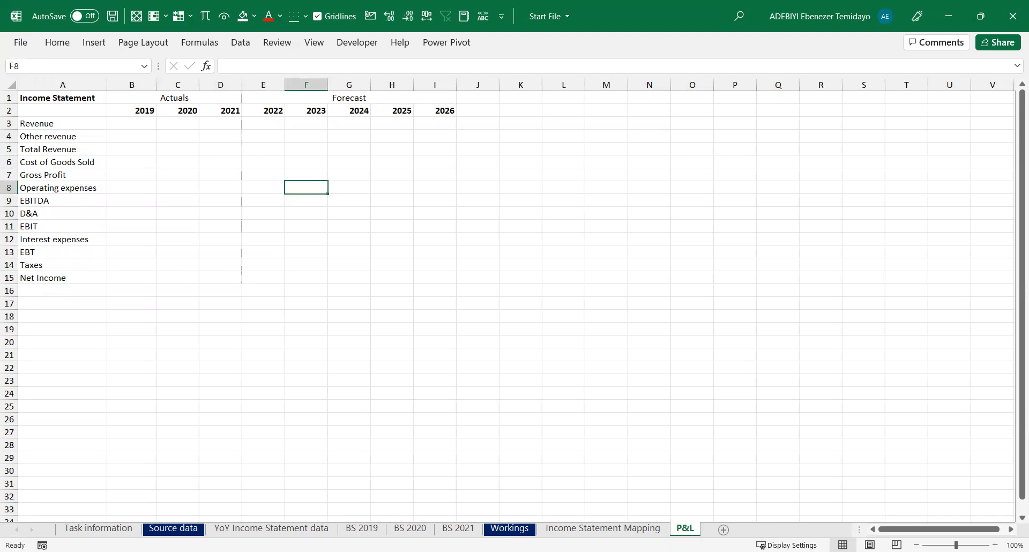
key(alt+Tab)
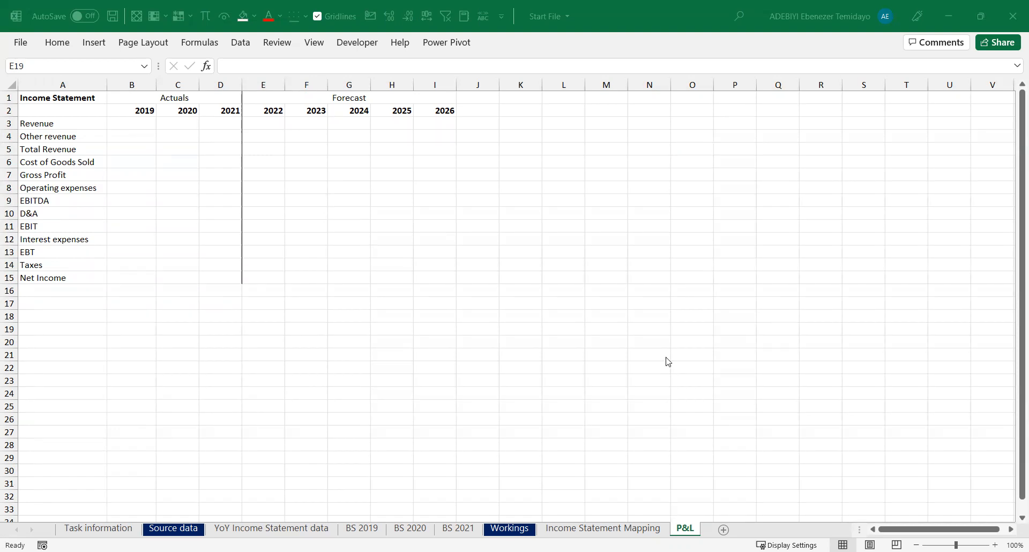
click(141, 185)
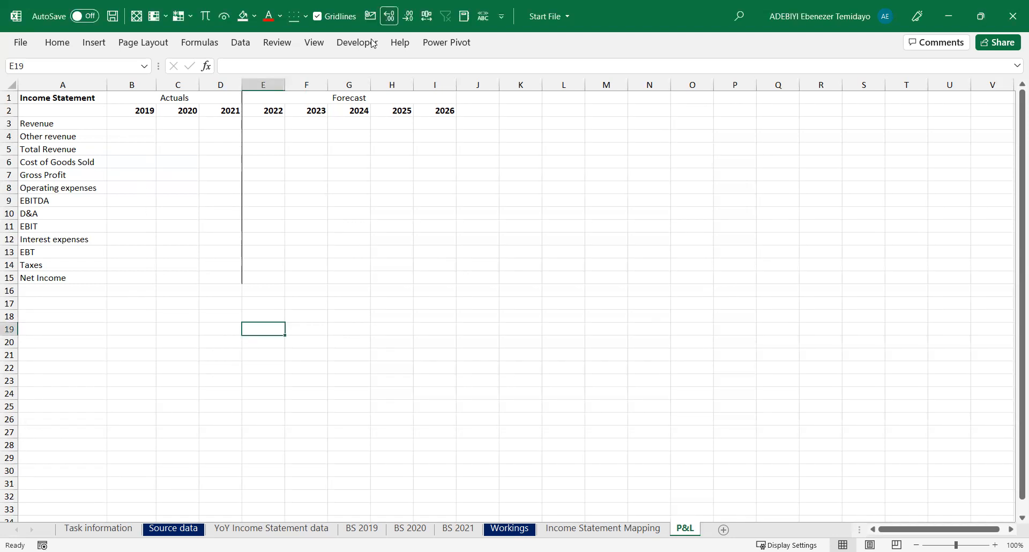
click(195, 186)
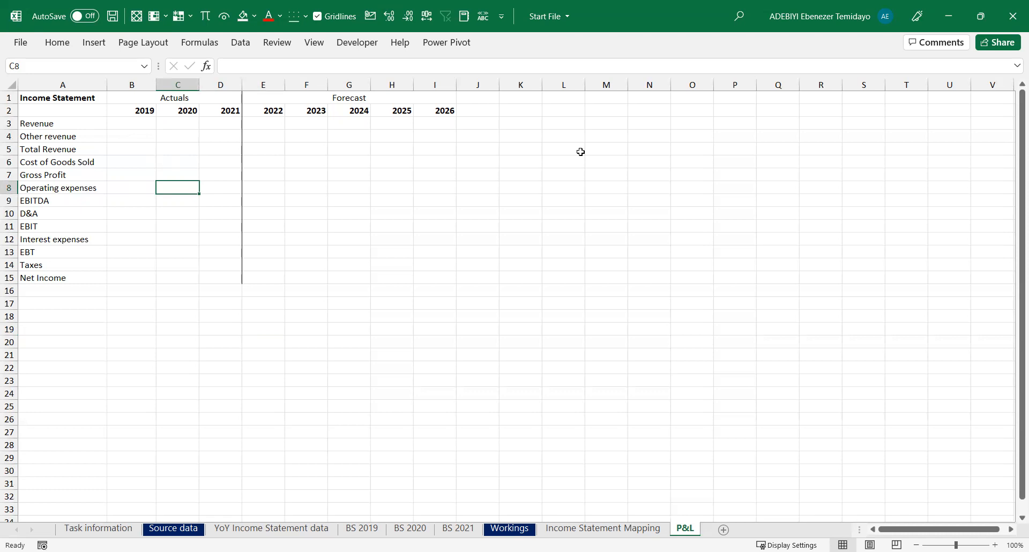
key(alt+Tab)
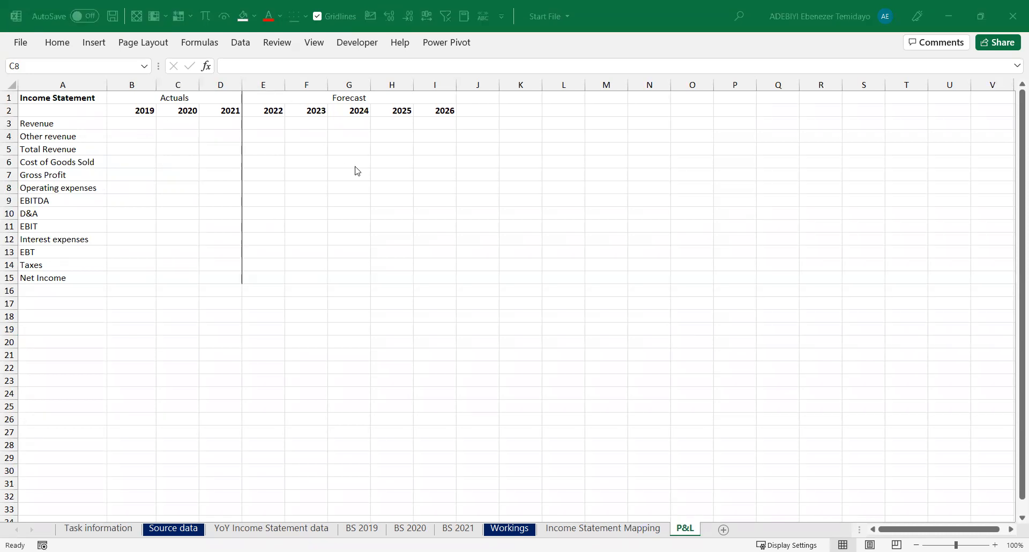
key(alt+Tab)
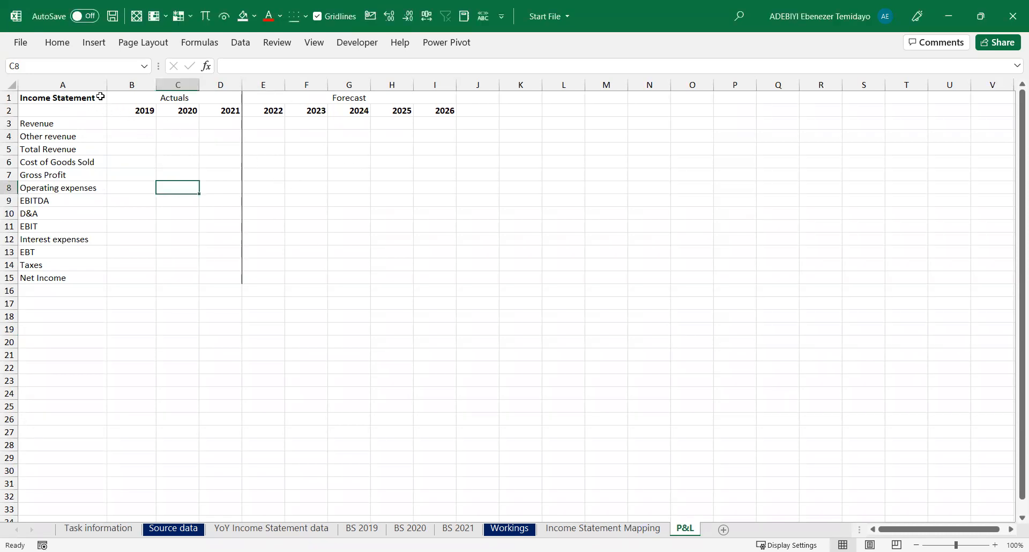
Make all the text in the header rows A1:I2 bold
drag(79, 99, 450, 111)
key(ctrl+b)
key(ctrl+b)
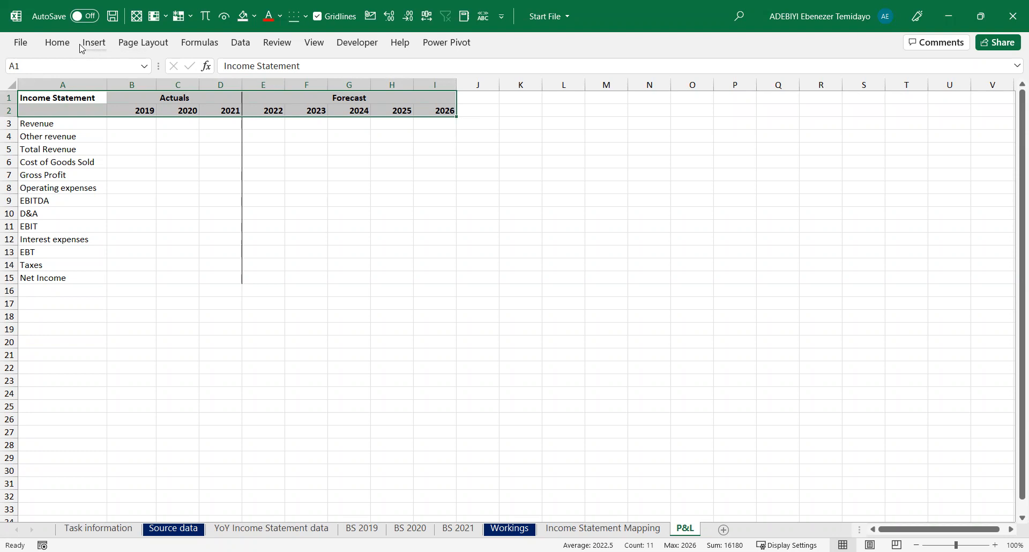
Fill the header rows A1:I2 with dark blue and set their font color to white
click(57, 43)
click(227, 89)
click(299, 214)
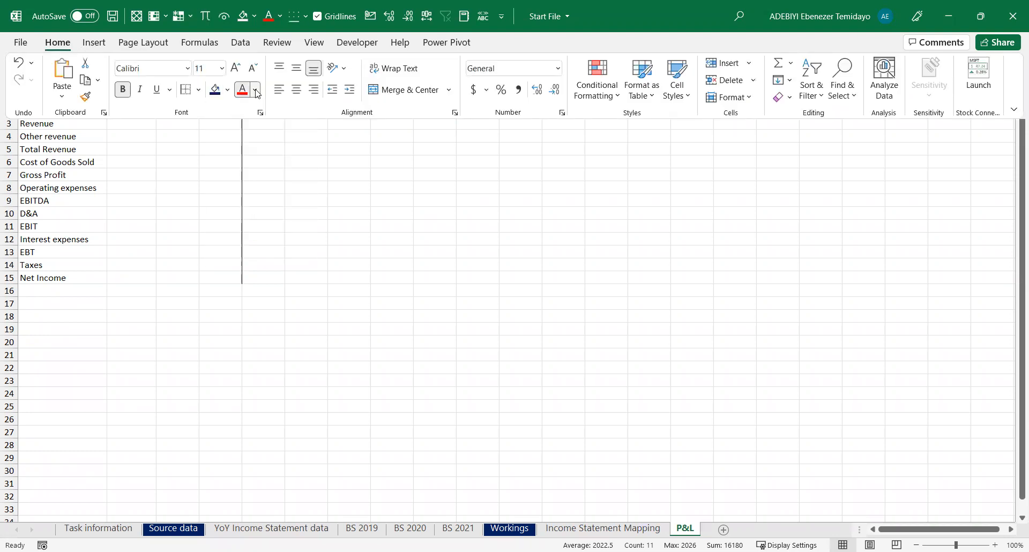
click(256, 92)
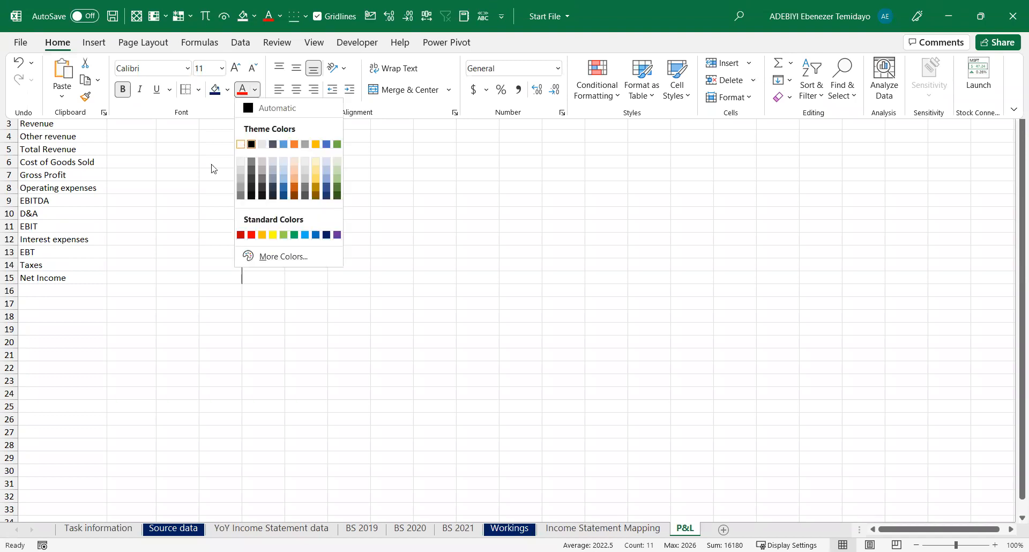
click(240, 144)
click(177, 160)
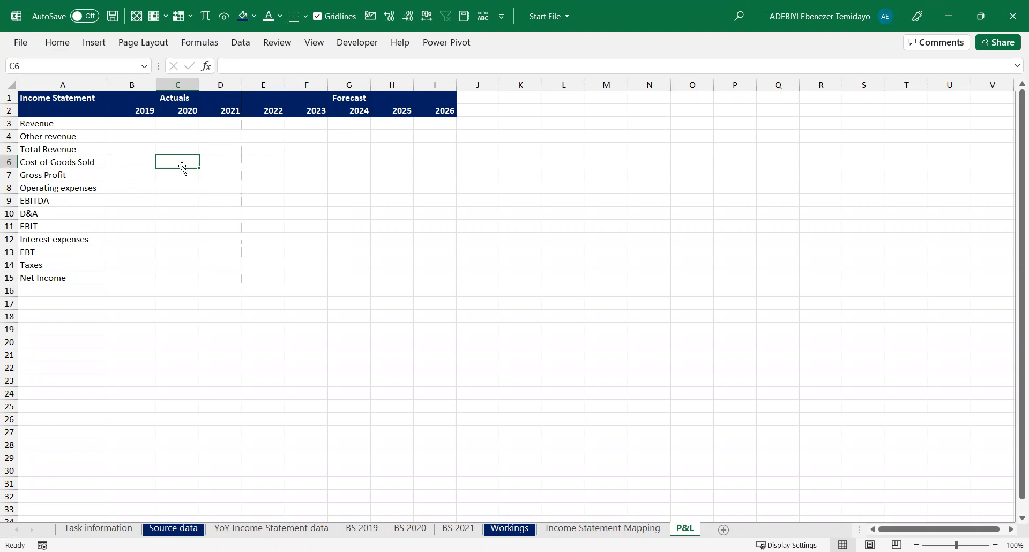
Make the Total Revenue row A5:I5 bold
click(80, 124)
click(90, 135)
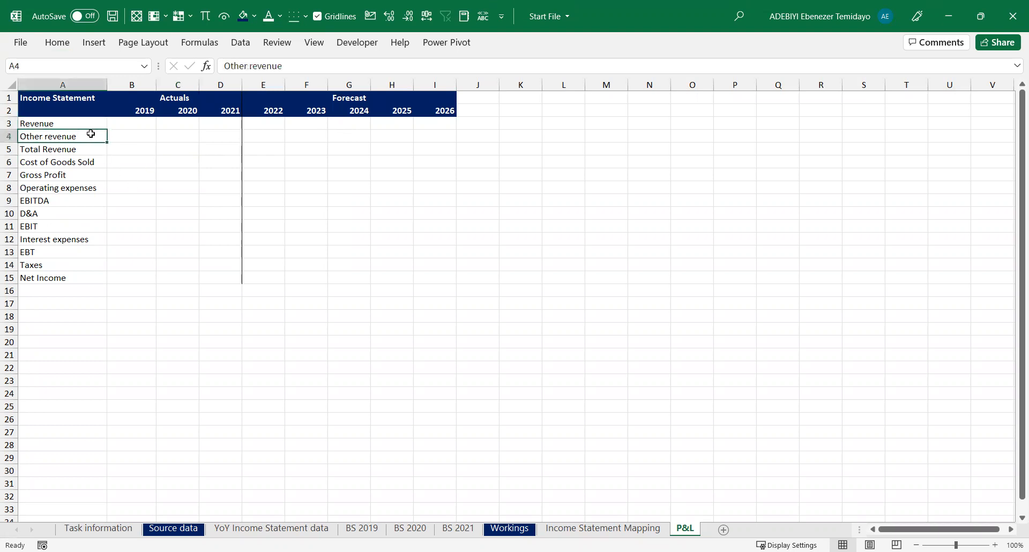
drag(79, 152, 432, 150)
key(ctrl+b)
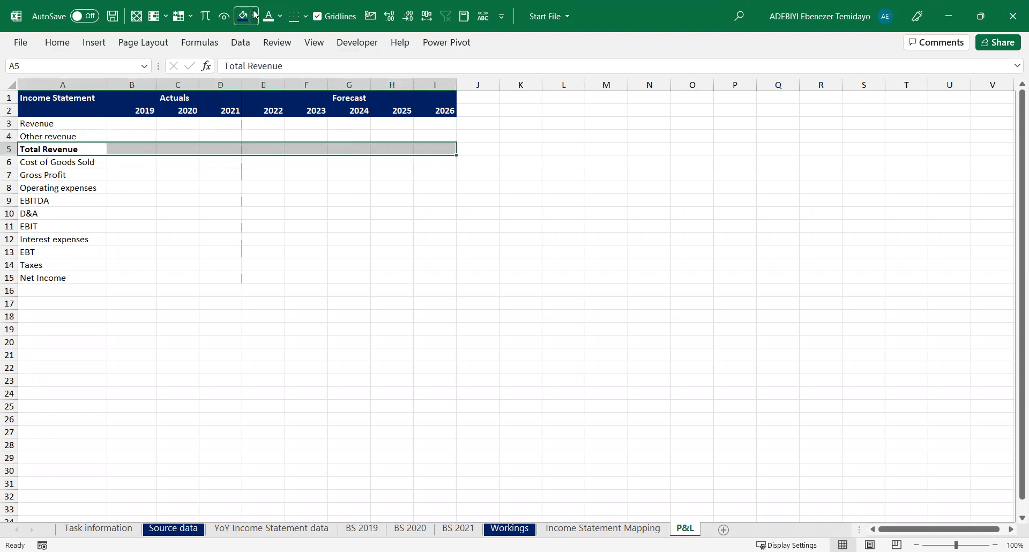
Examine how a command such as Wrap Text can be added to the Quick Access Toolbar
click(305, 22)
click(193, 8)
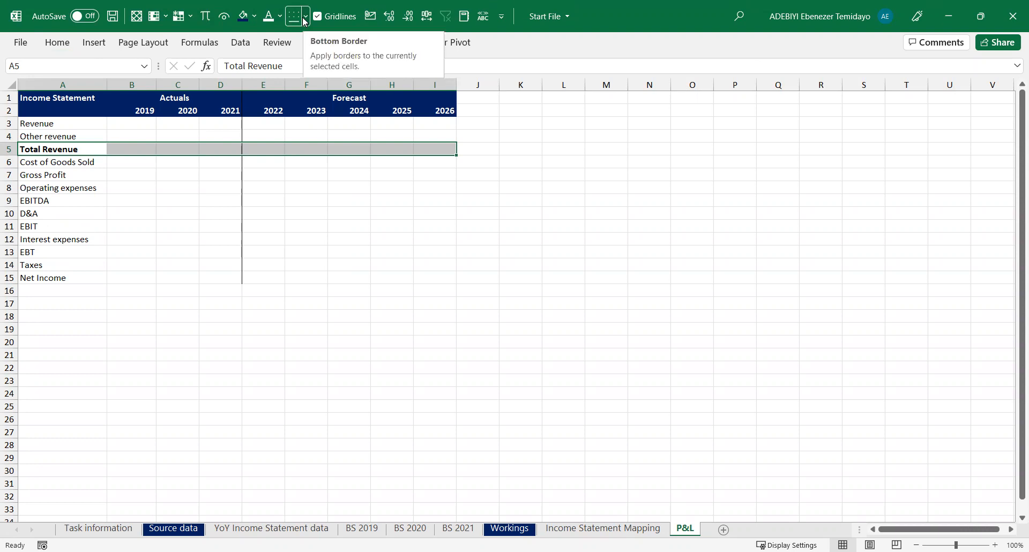
click(57, 44)
click(57, 47)
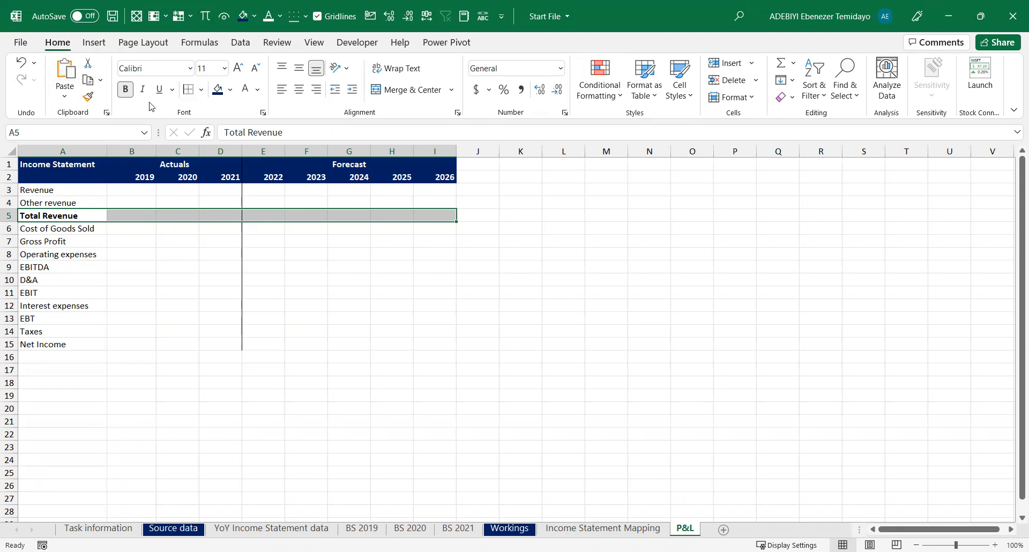
key(ctrl+F1)
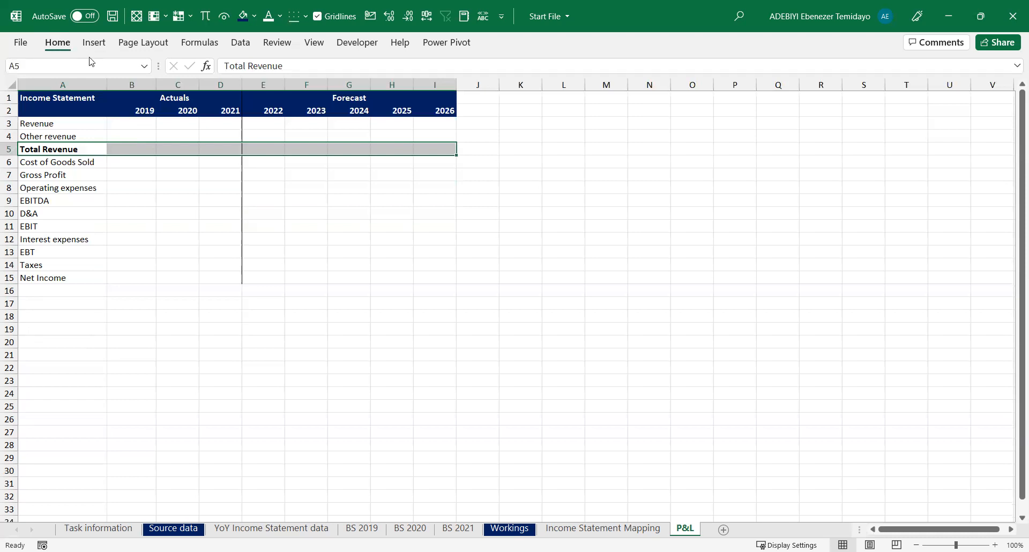
click(58, 44)
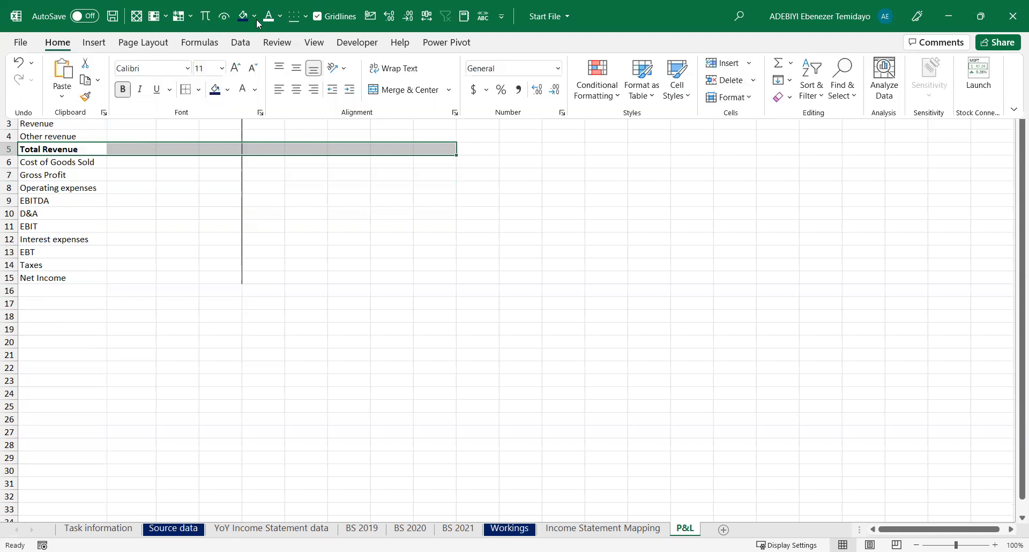
right_click(401, 71)
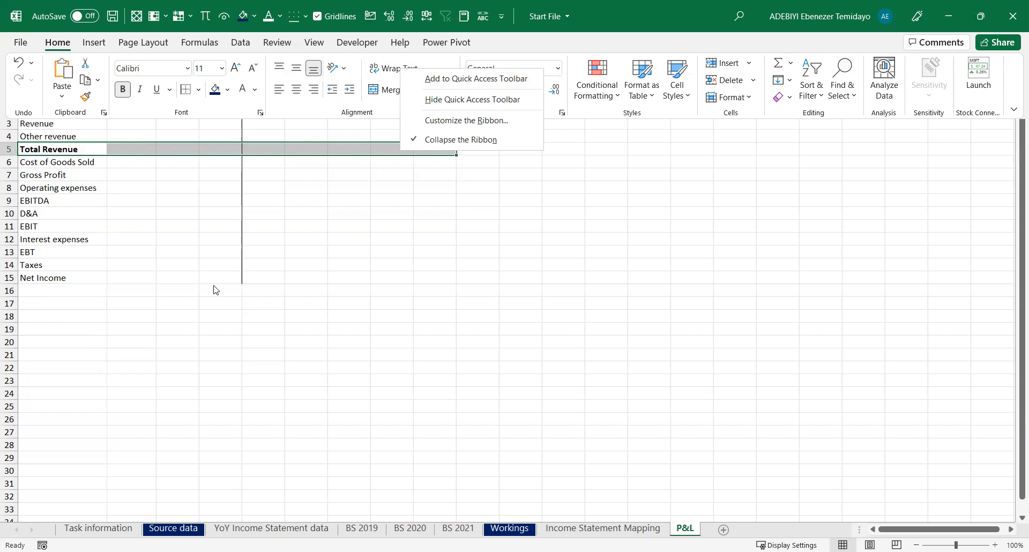
click(163, 246)
click(64, 148)
click(106, 189)
Apply a border to the Total Revenue row across A5:I5
drag(83, 149, 431, 150)
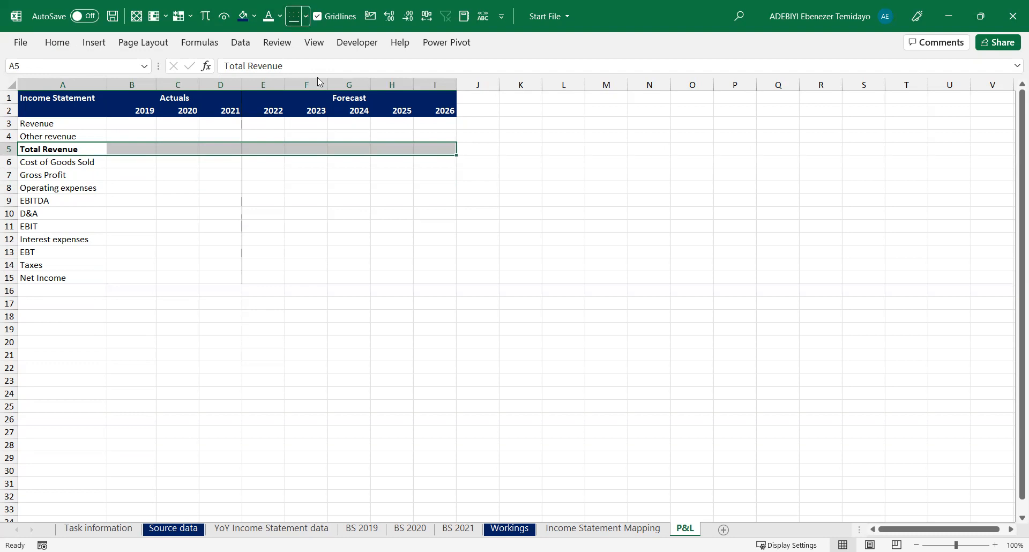
drag(65, 177, 265, 175)
drag(49, 149, 432, 152)
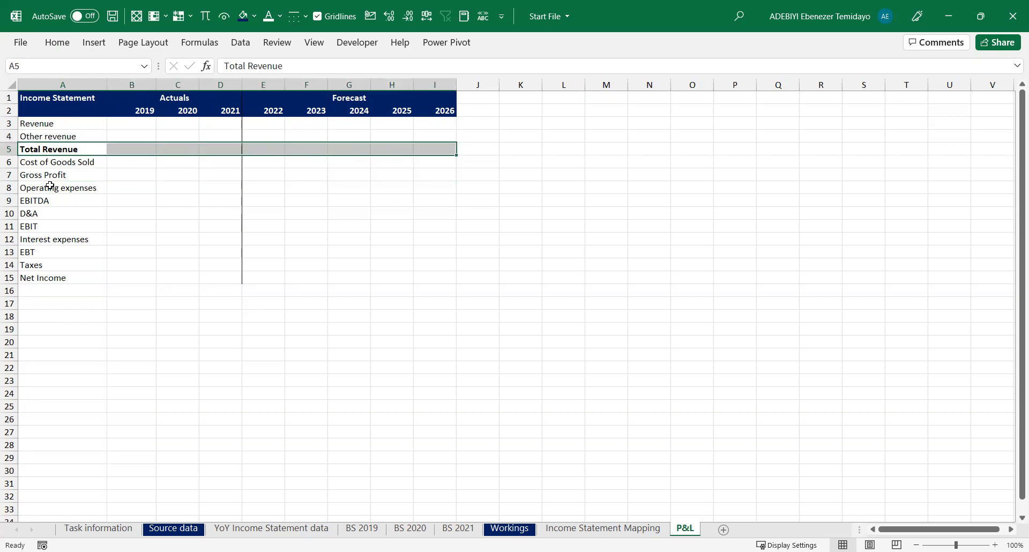
Copy the formatting of the Total Revenue row A5:I5 to the Gross Profit row A7:I7 with Format Painter
drag(47, 178, 175, 177)
click(106, 203)
drag(106, 203, 122, 205)
click(54, 225)
drag(49, 250, 128, 252)
drag(65, 149, 430, 150)
click(65, 48)
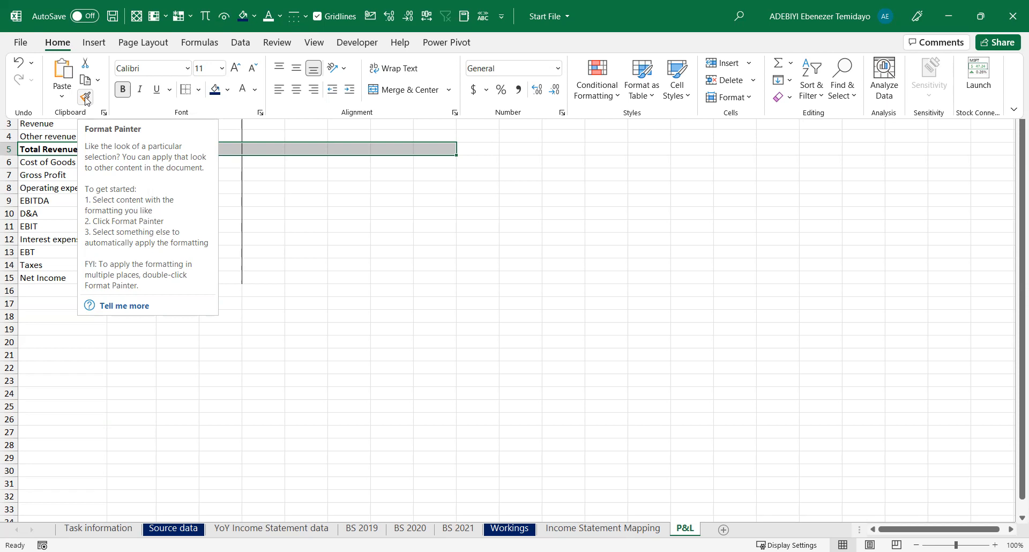
click(86, 97)
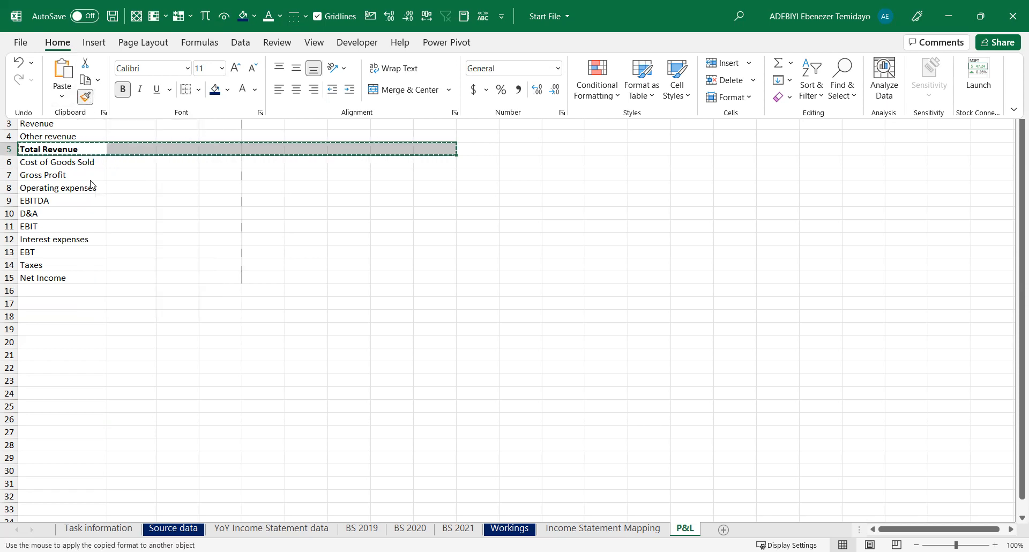
click(55, 173)
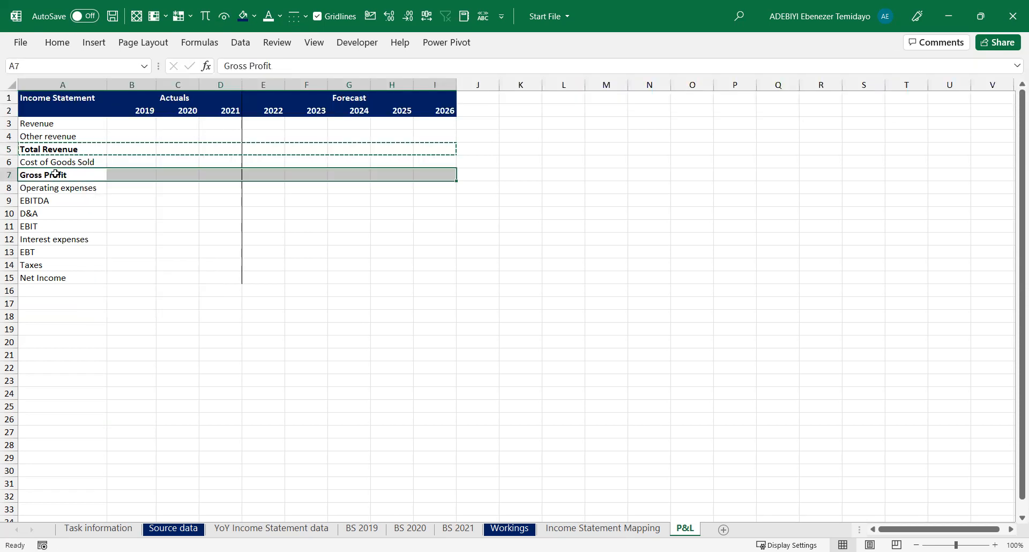
click(348, 201)
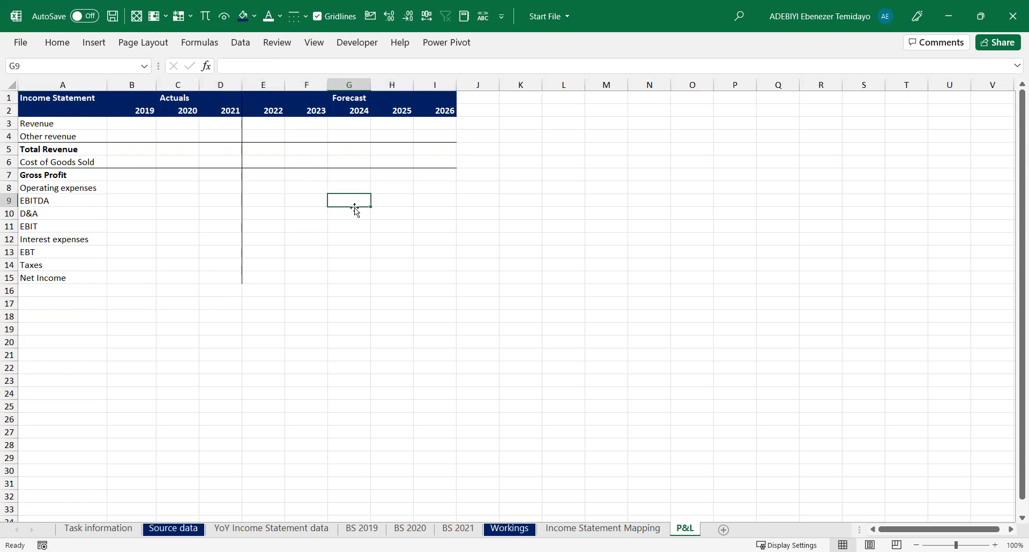
click(59, 43)
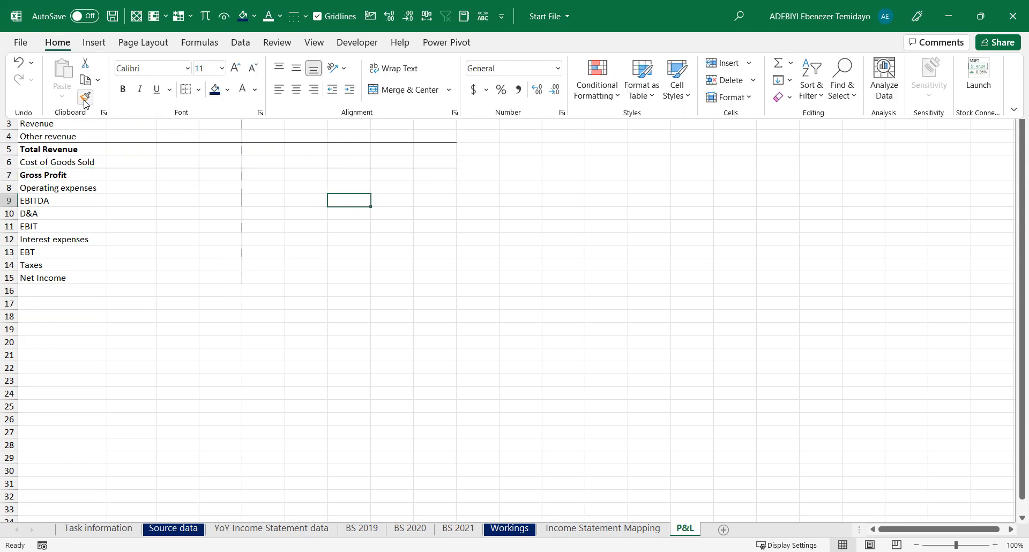
click(85, 99)
click(49, 199)
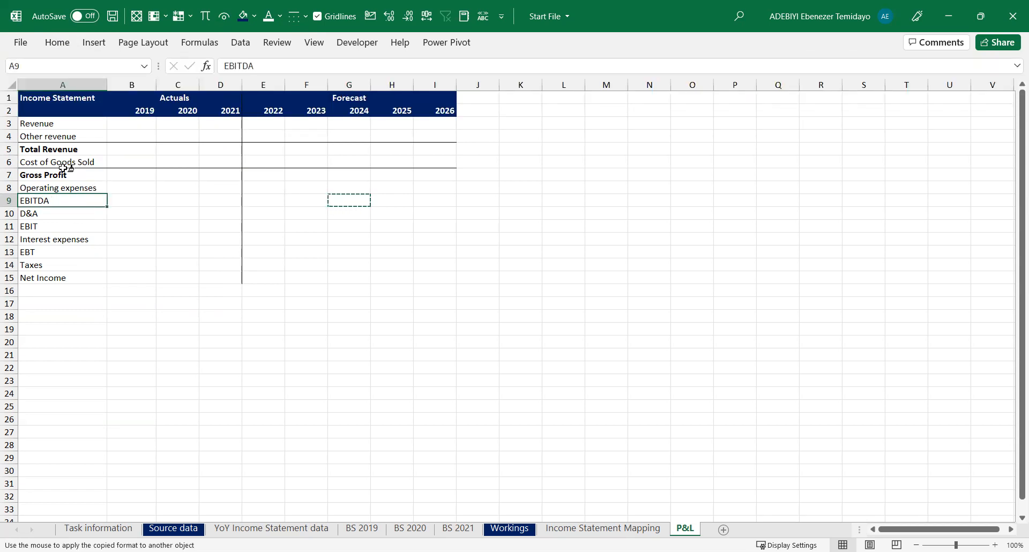
click(83, 174)
key(ctrl+z)
click(132, 191)
Copy the formatting of the Total Revenue row A5:I5 to the Gross Profit, EBITDA, EBIT, EBT and Net Income rows with Format Painter
click(81, 150)
mouse_move(212, 150)
shift+mouse_down()
mouse_move(436, 161)
mouse_move(443, 149)
shift+mouse_up()
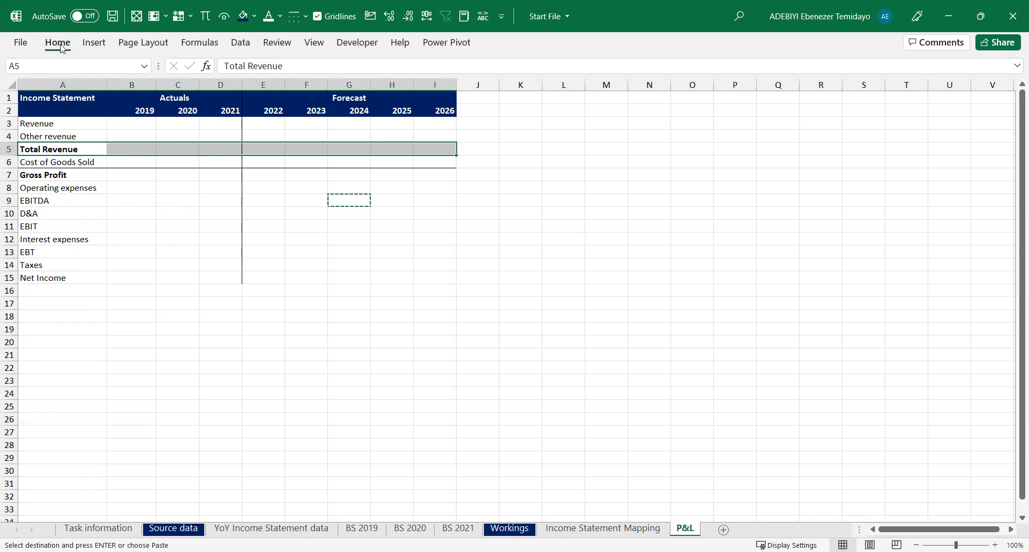
click(61, 47)
click(87, 101)
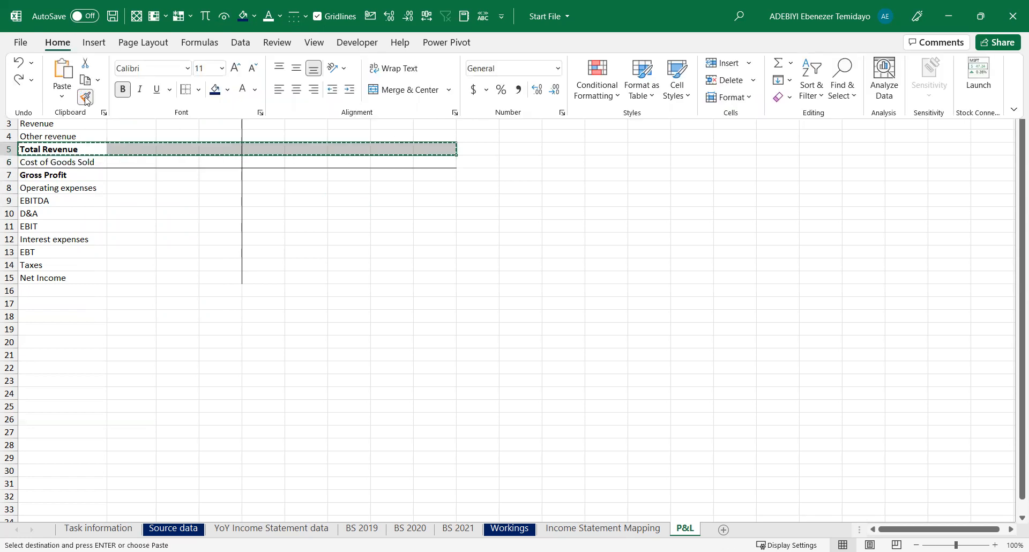
click(61, 174)
click(59, 200)
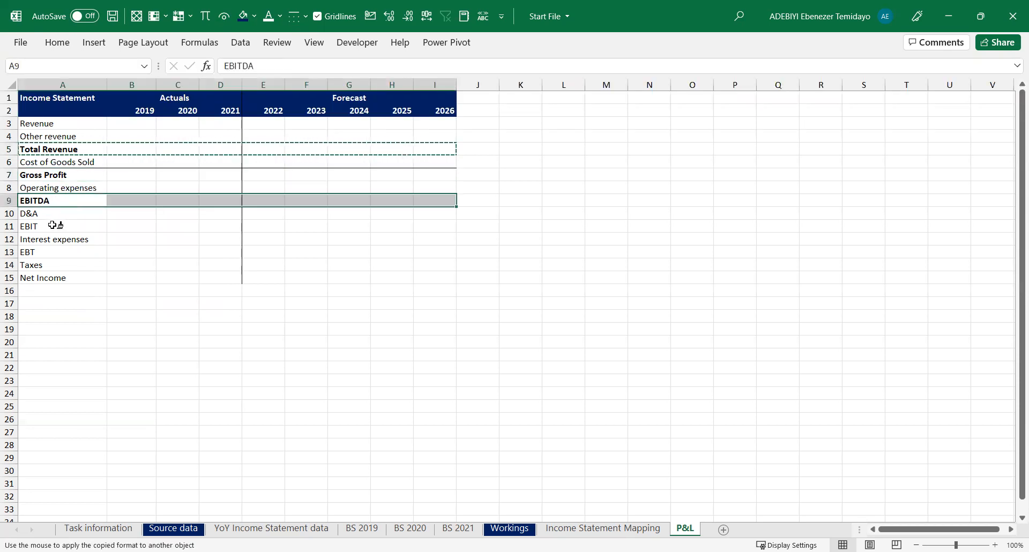
click(56, 225)
click(51, 251)
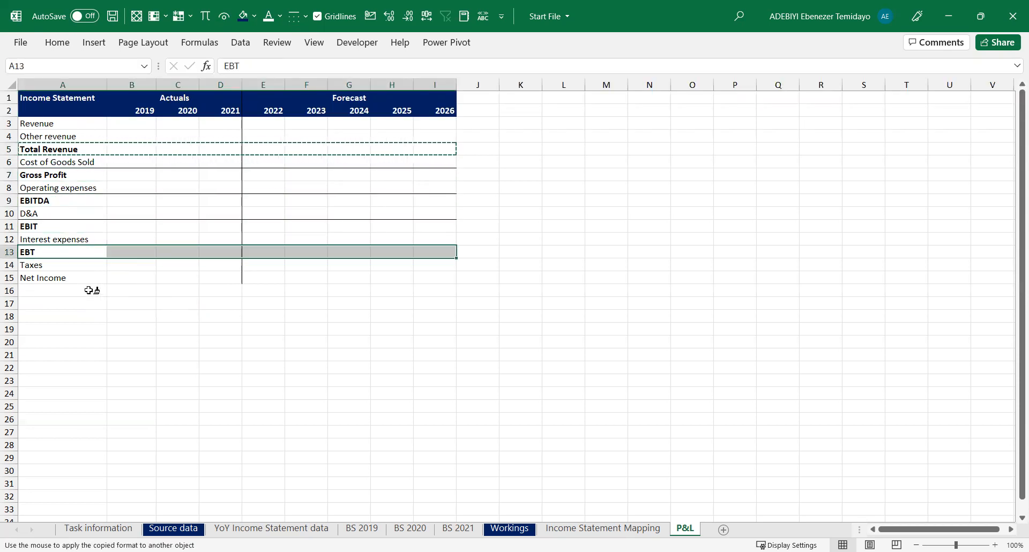
click(65, 277)
key(Escape)
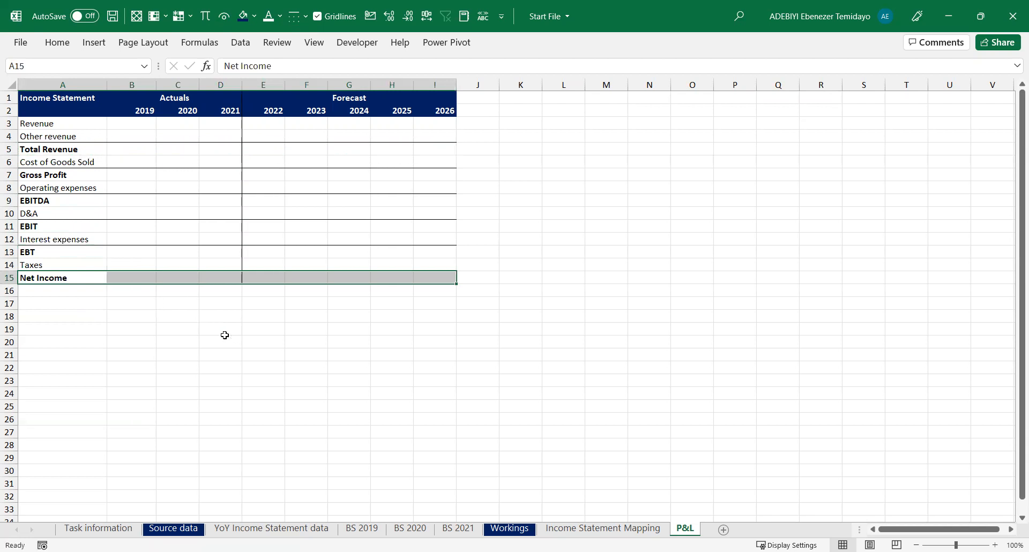
Apply a Top and Thick Bottom Border to the Net Income row across A15:I15
click(253, 256)
drag(68, 278, 433, 277)
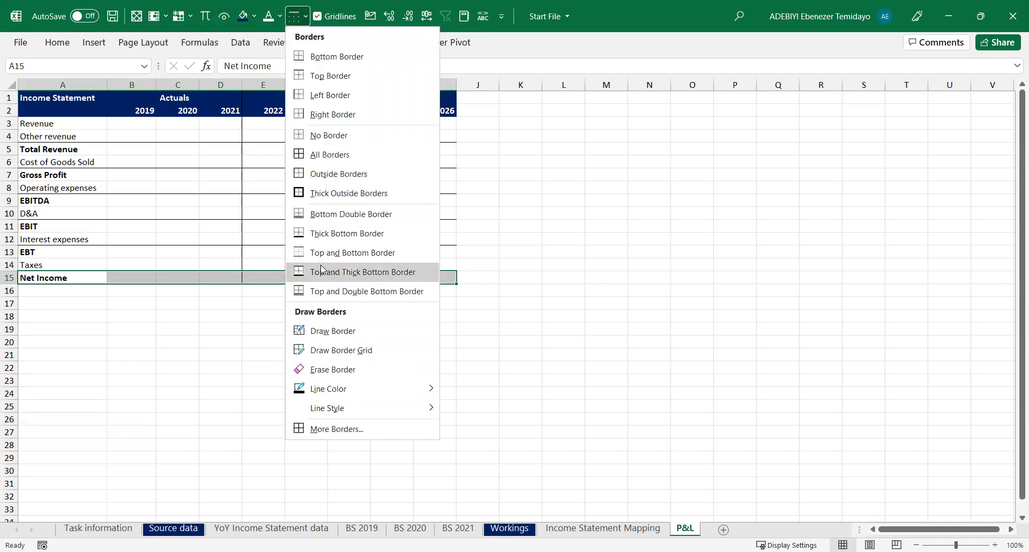
click(322, 269)
click(518, 229)
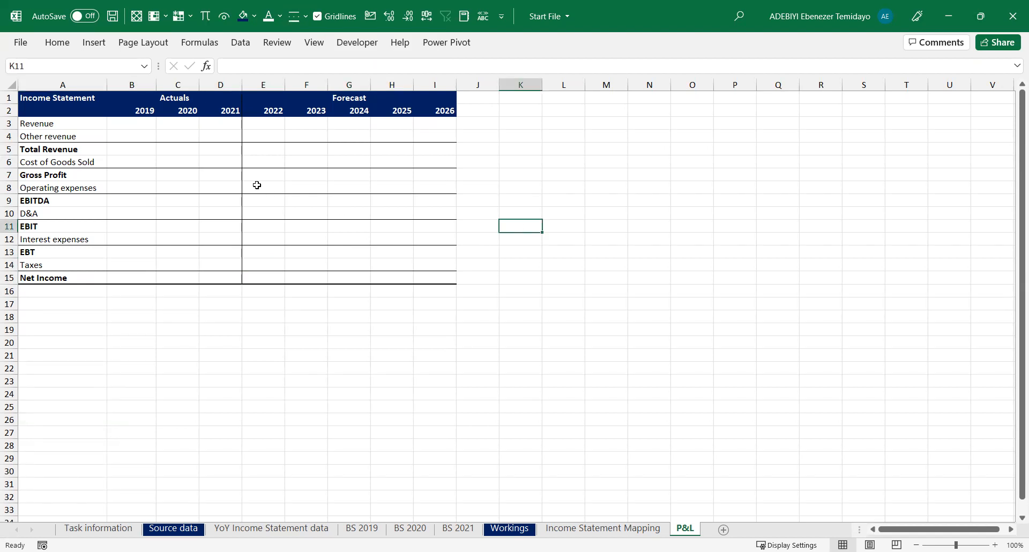
Check the steps on the Task information sheet, and fill Total Revenue B5:I5 on the P&L sheet with =SUM(B3:B4)
click(98, 528)
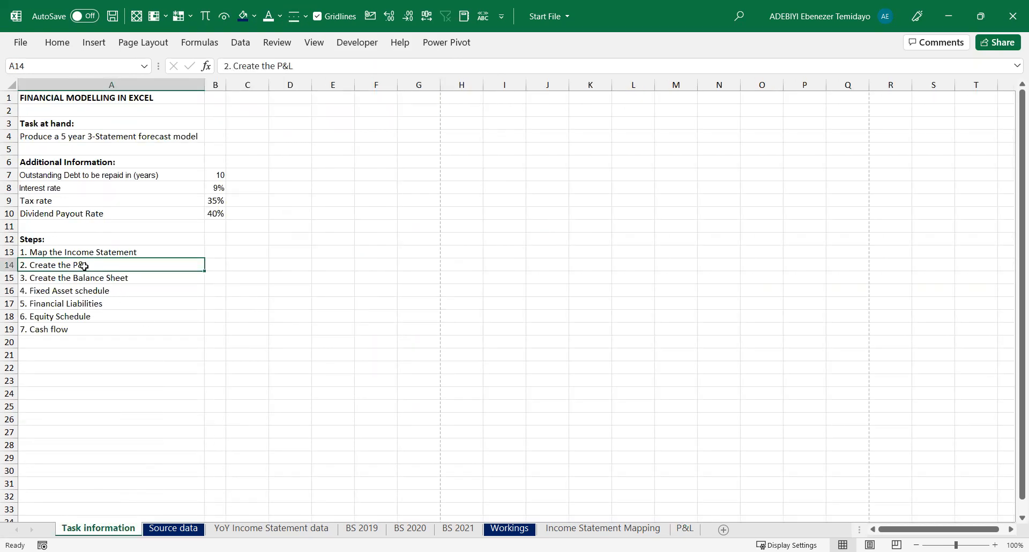
click(684, 528)
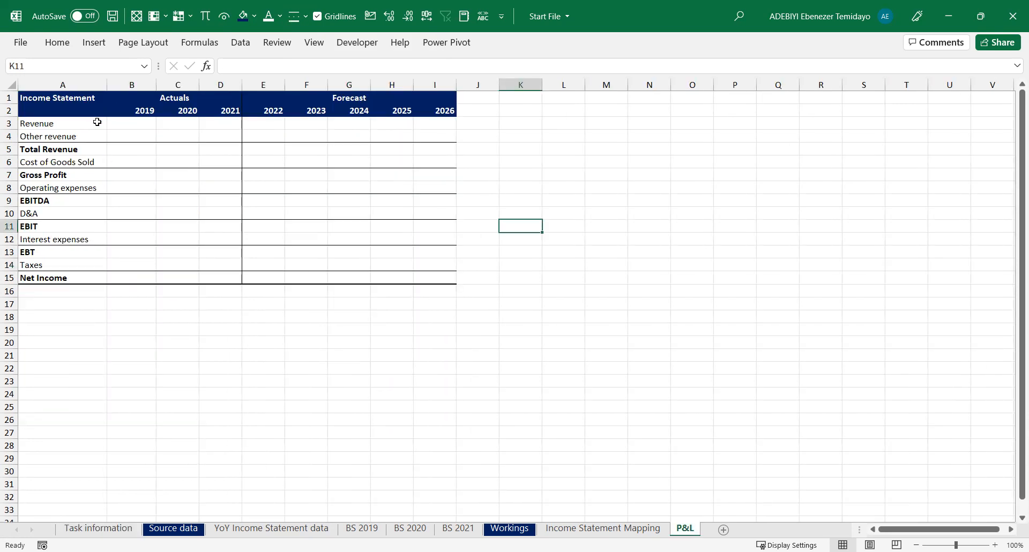
drag(131, 149, 438, 145)
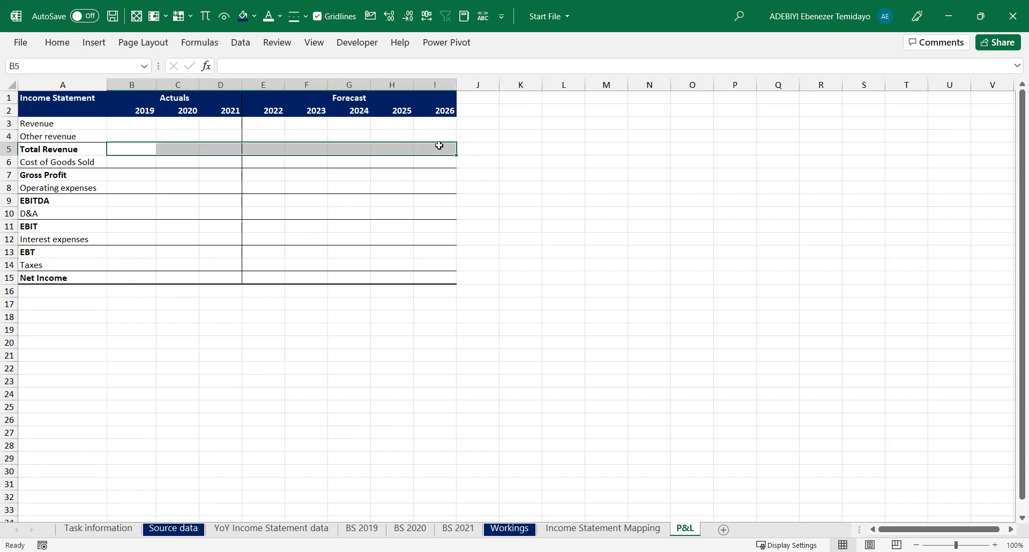
text(=s)
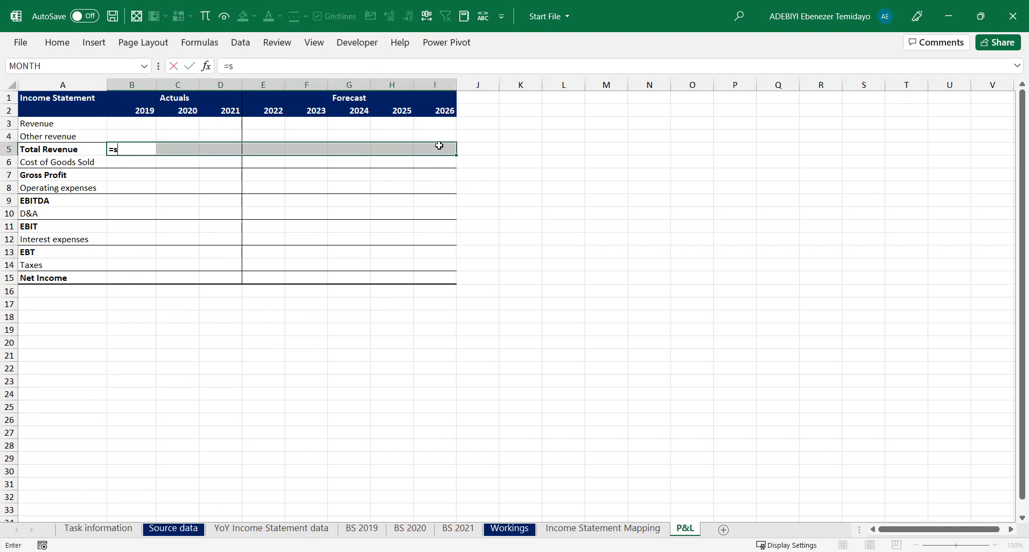
text(um)
key(Tab)
drag(146, 127, 141, 135)
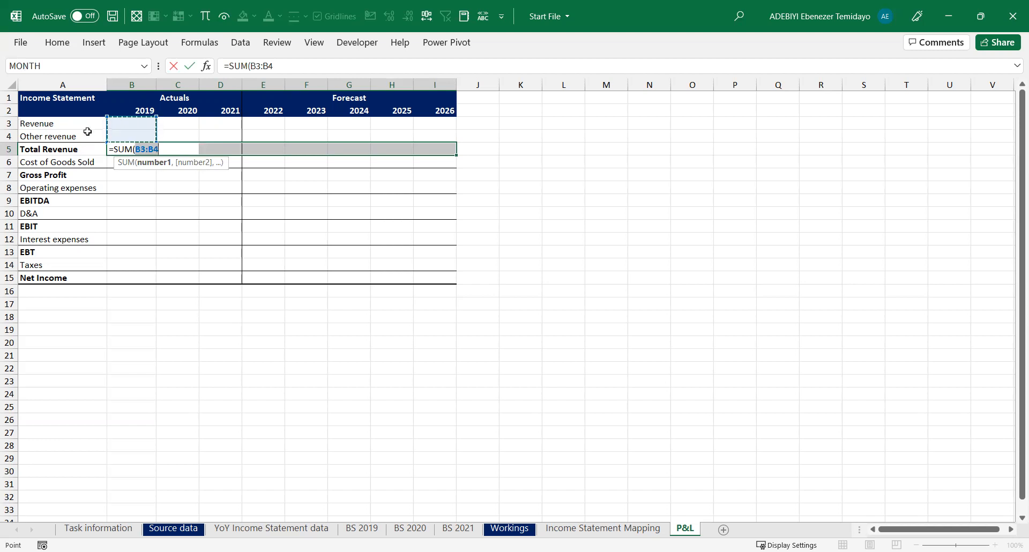
key(ctrl+Return)
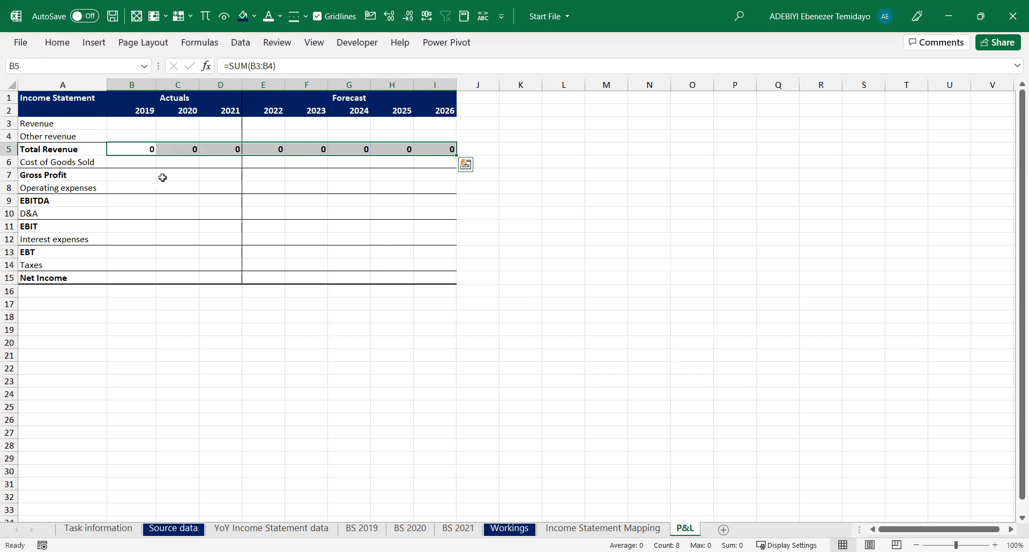
Fill the Gross Profit row B7:I7 with the formula =SUM(B5:B6)
drag(126, 171, 436, 181)
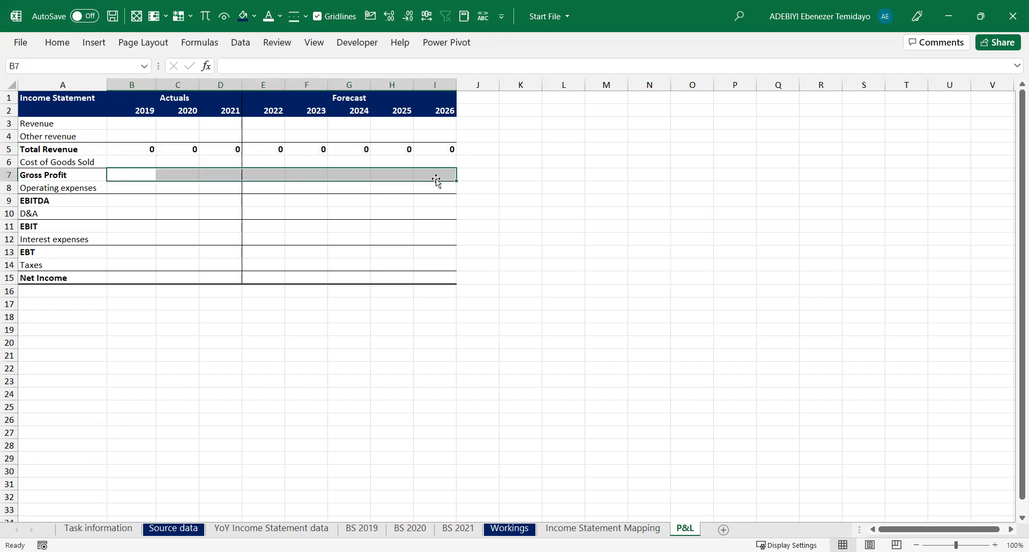
text(=)
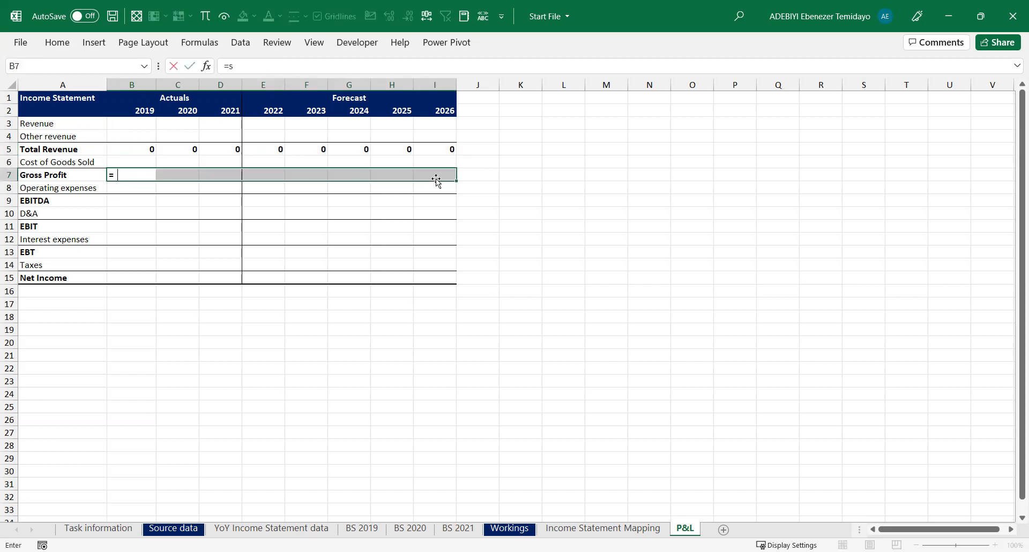
text(sum()
drag(136, 146, 137, 160)
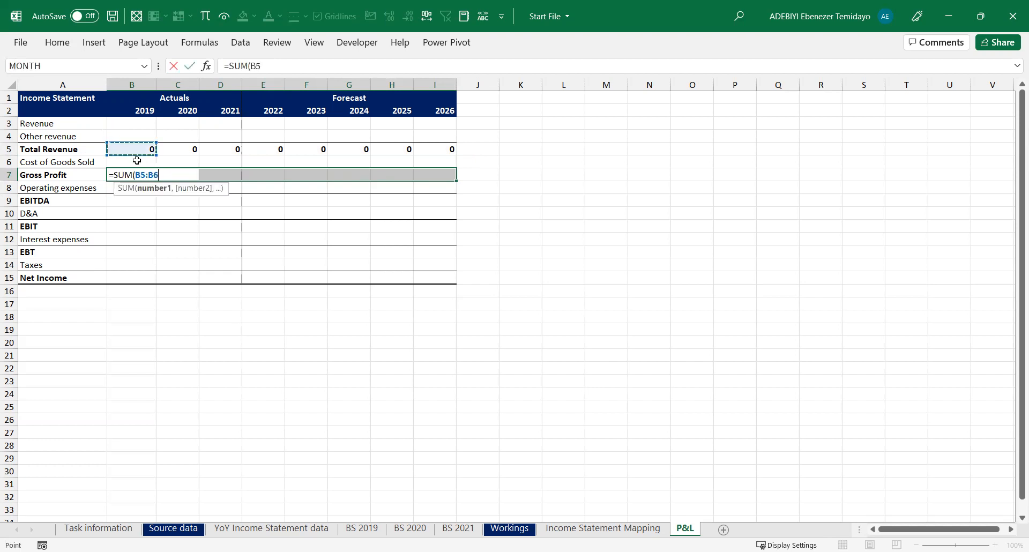
key(ctrl+Return)
Copy the Gross Profit formulas B7:I7 into the EBITDA, EBIT and EBT rows, starting at B9, B11 and B13
key(ctrl+c)
key(Down)
key(Down)
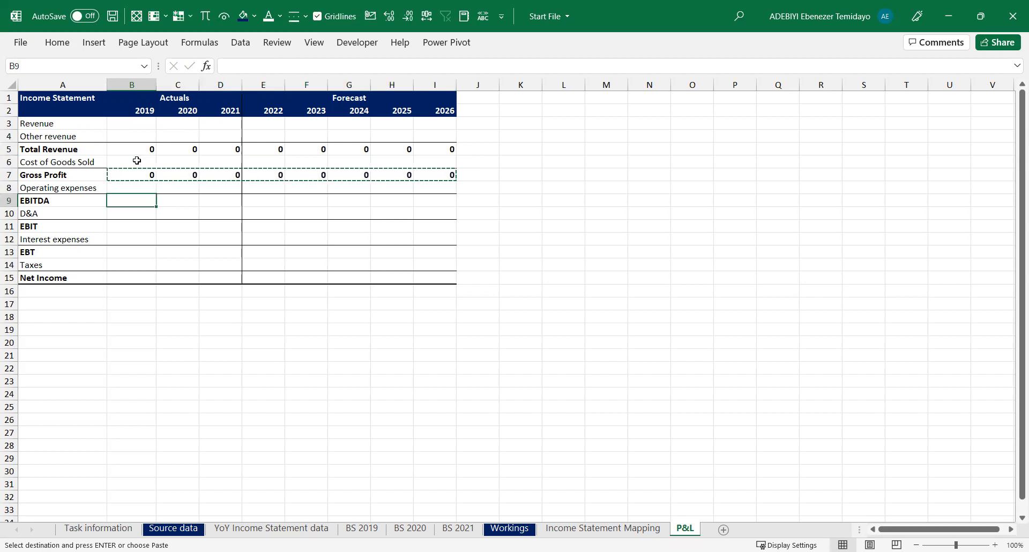
key(ctrl+v)
key(Down)
key(Down)
key(ctrl+v)
key(Down)
key(Down)
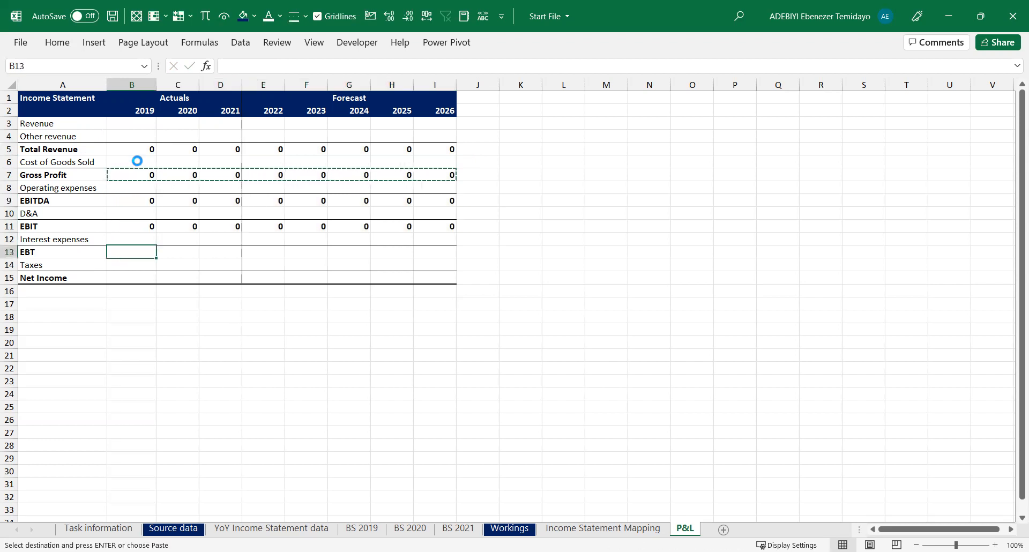
key(ctrl+v)
Paste only the copied Gross Profit formulas into the Net Income row from B15, keeping that row's borders
key(Down)
key(Down)
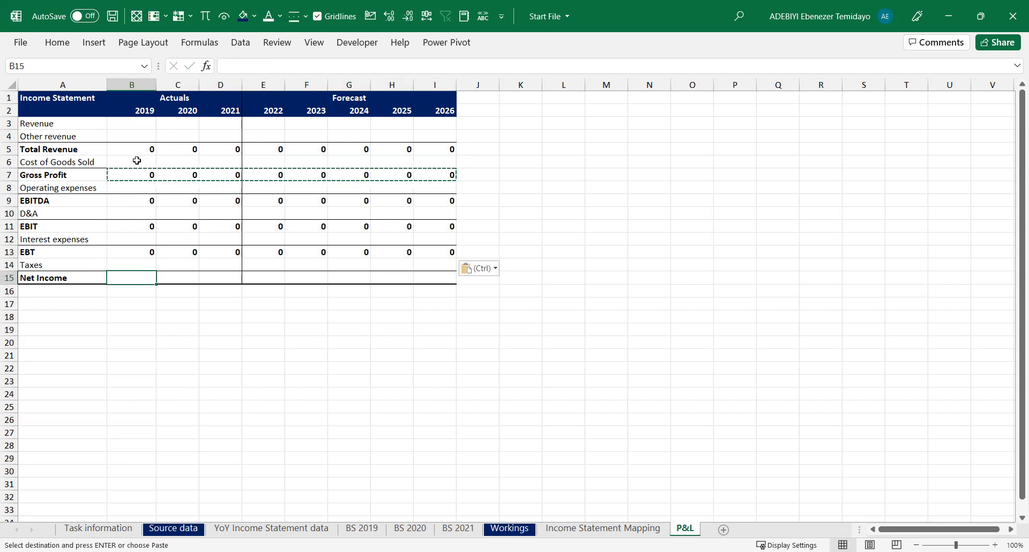
right_click(147, 282)
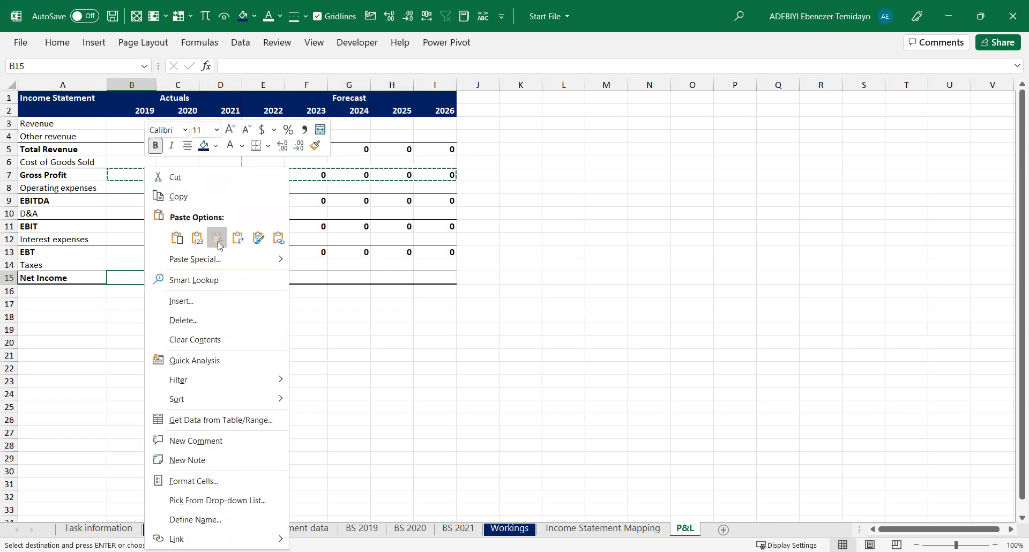
click(218, 242)
click(349, 278)
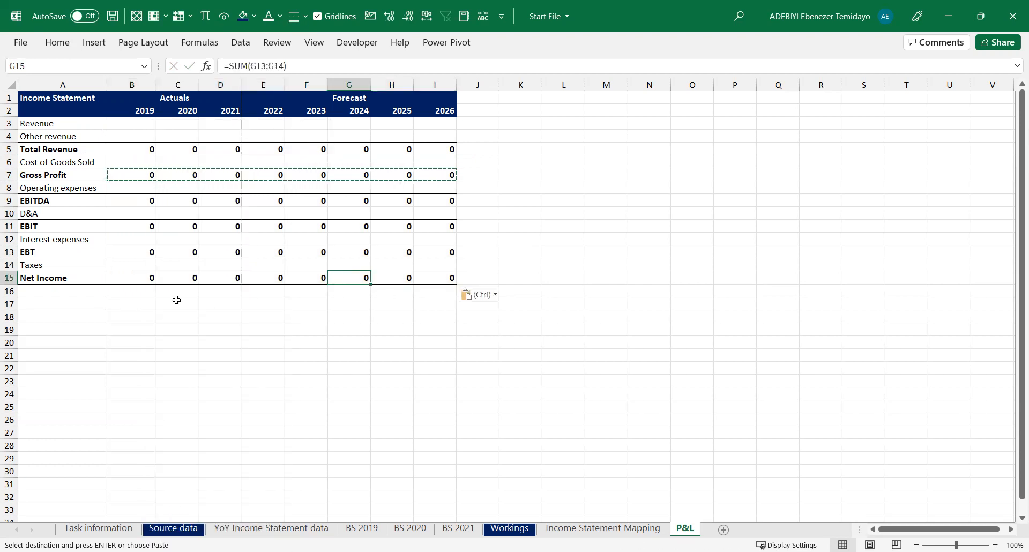
Review the SUM formulas in the Net Income and Gross Profit rows and the input cells awaiting figures under Actuals
click(98, 276)
double_click(399, 277)
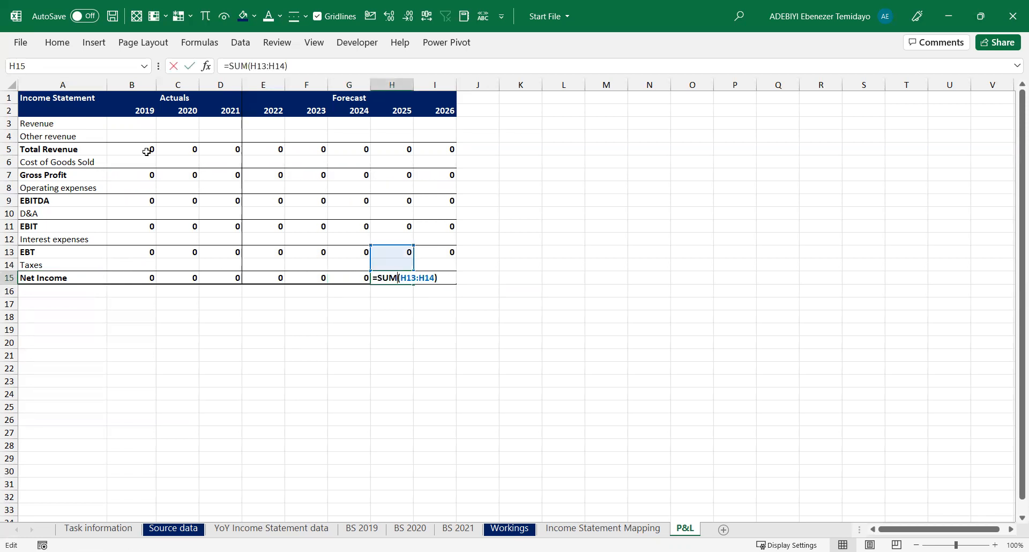
key(Escape)
drag(142, 150, 395, 148)
click(132, 171)
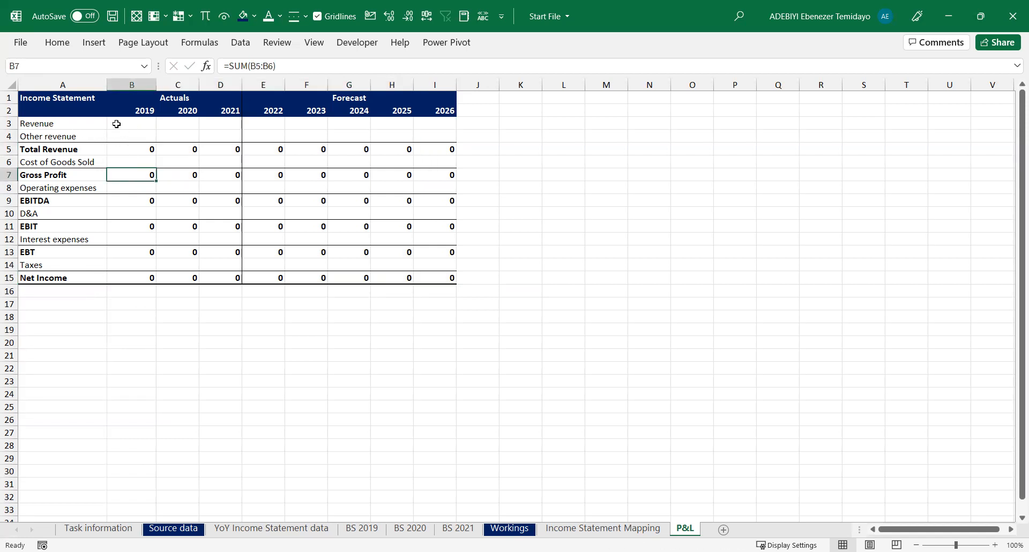
drag(120, 124, 232, 138)
drag(133, 163, 203, 165)
drag(131, 185, 230, 215)
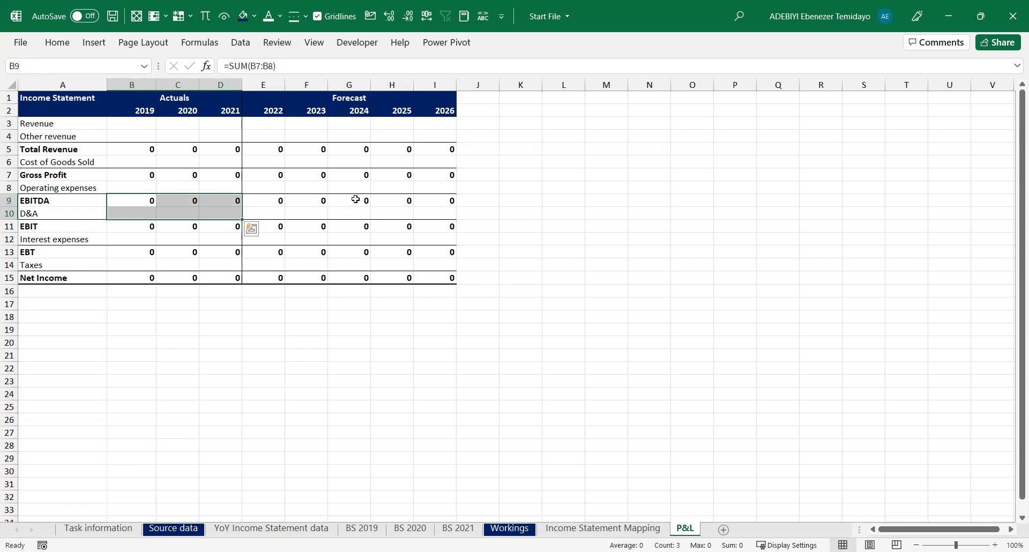
click(176, 164)
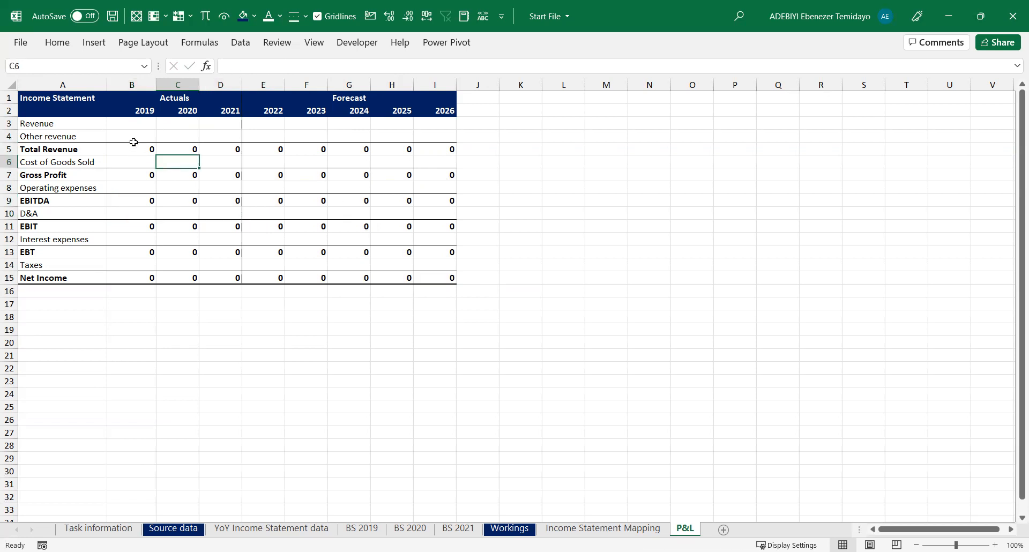
drag(120, 121, 438, 276)
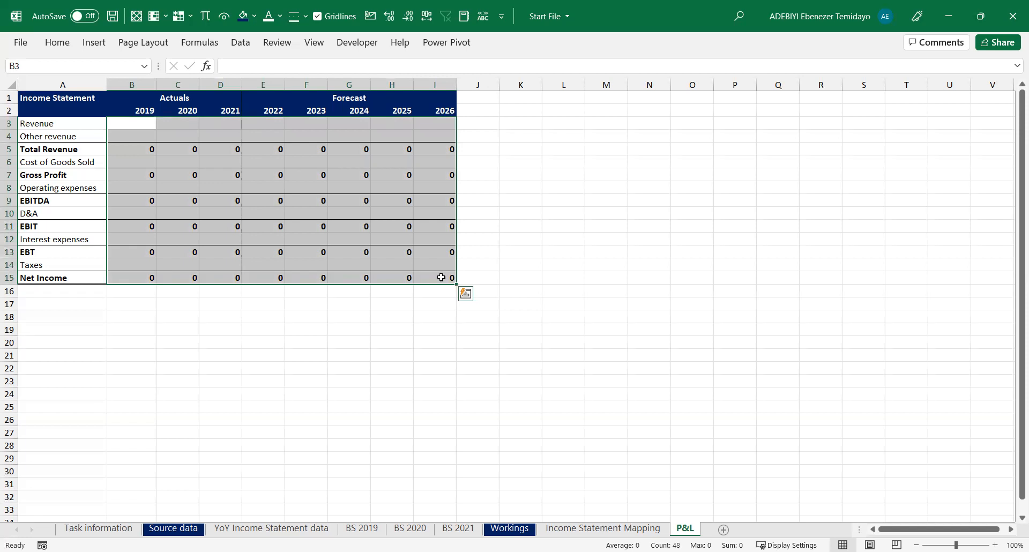
click(206, 175)
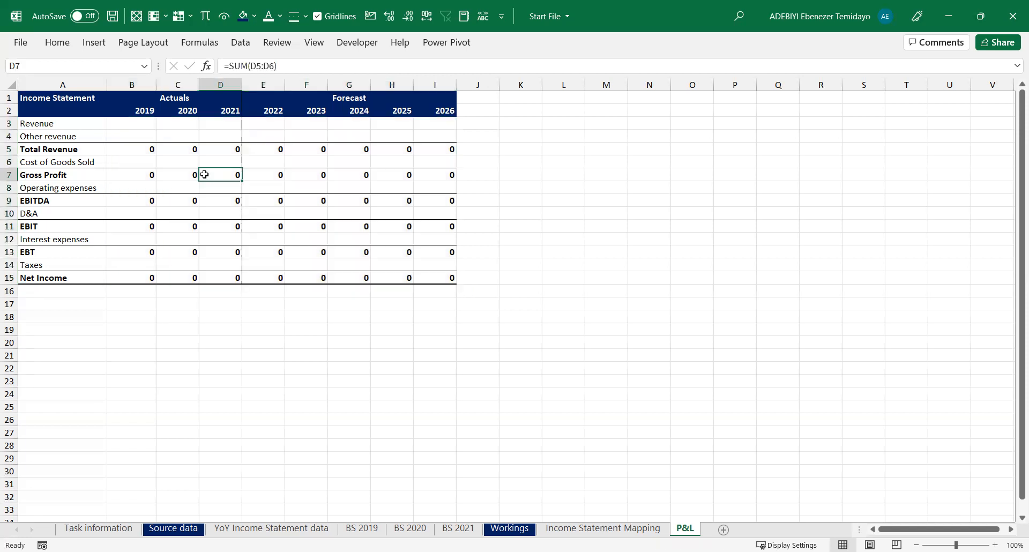
click(151, 176)
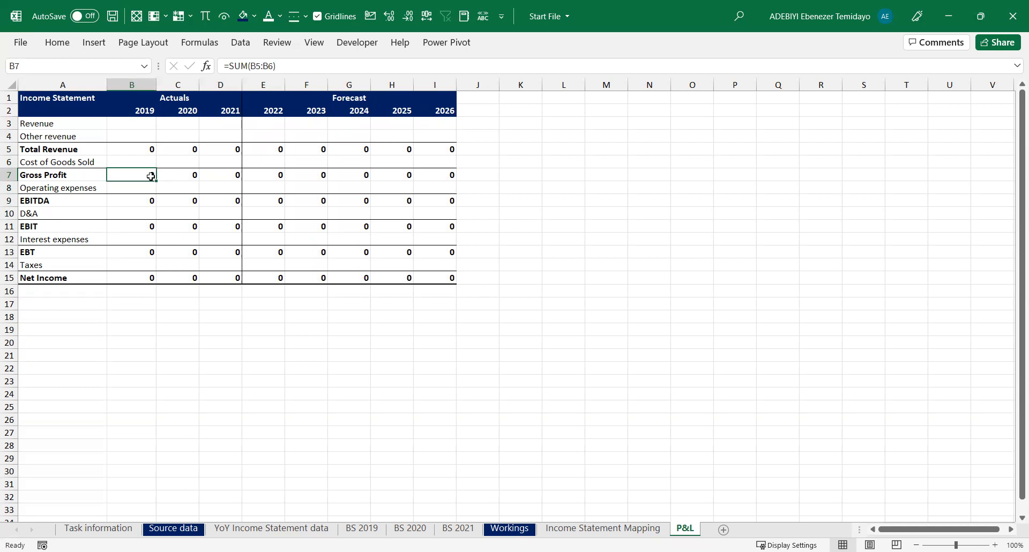
key(F2)
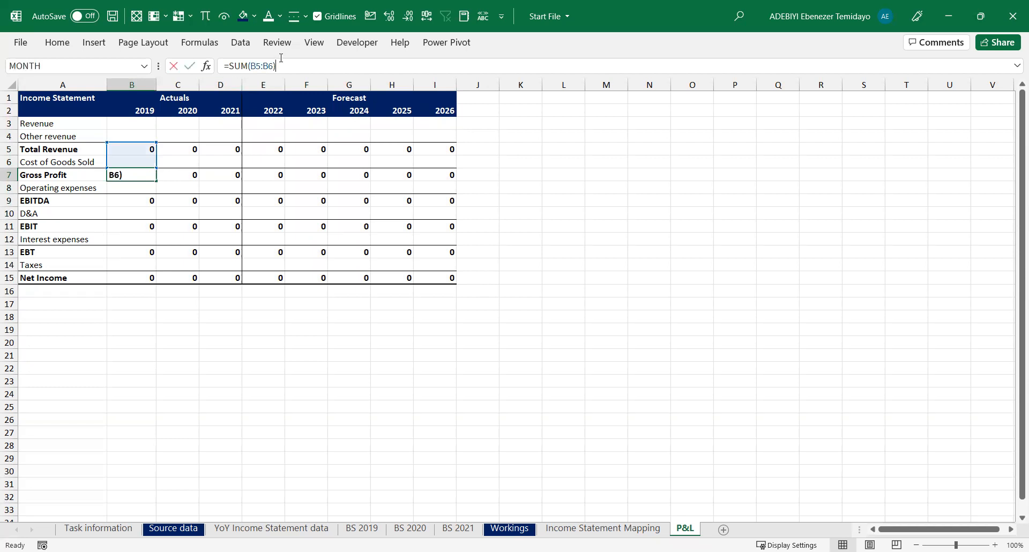
key(Escape)
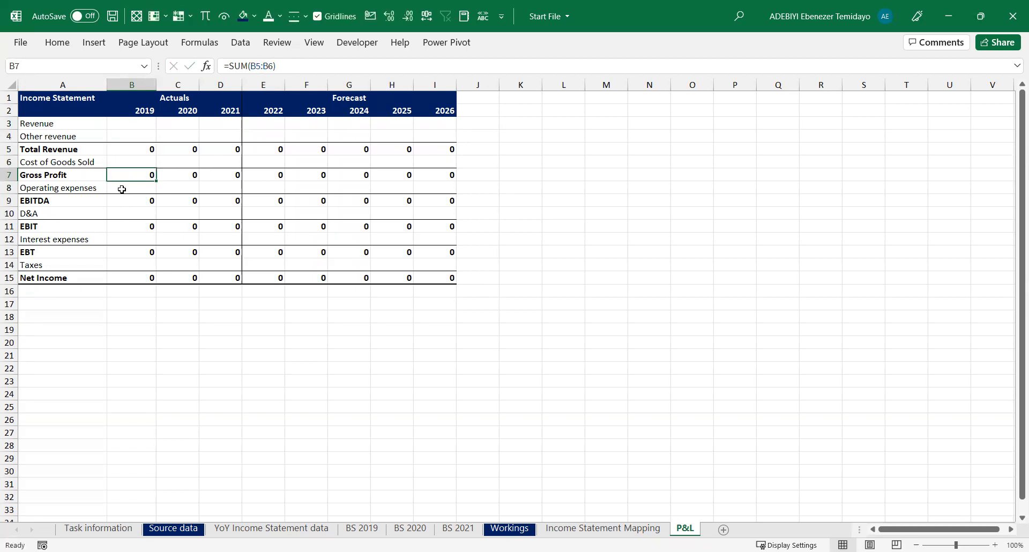
drag(133, 160, 234, 161)
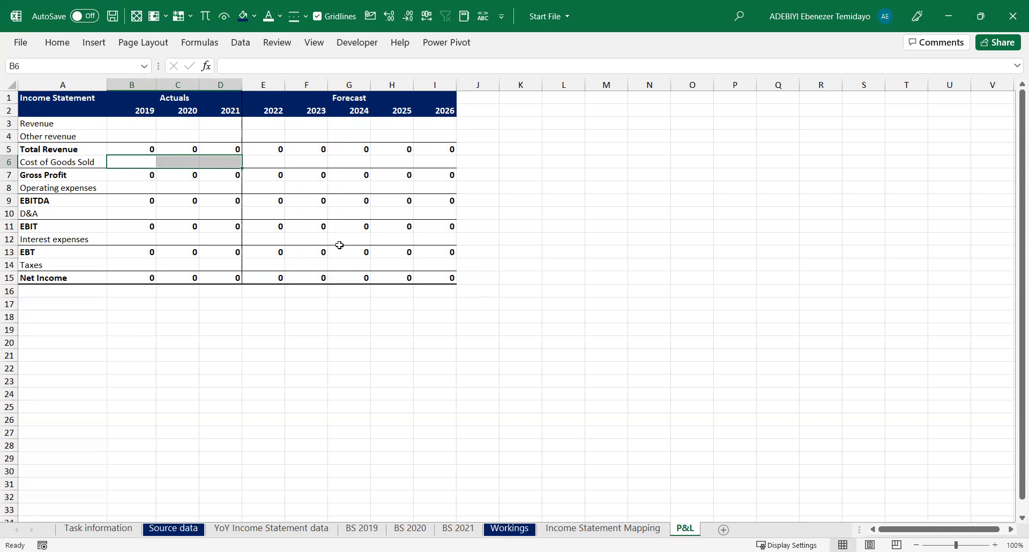
Apply the comma number style to the income statement figures in B3:I15
drag(146, 128, 435, 276)
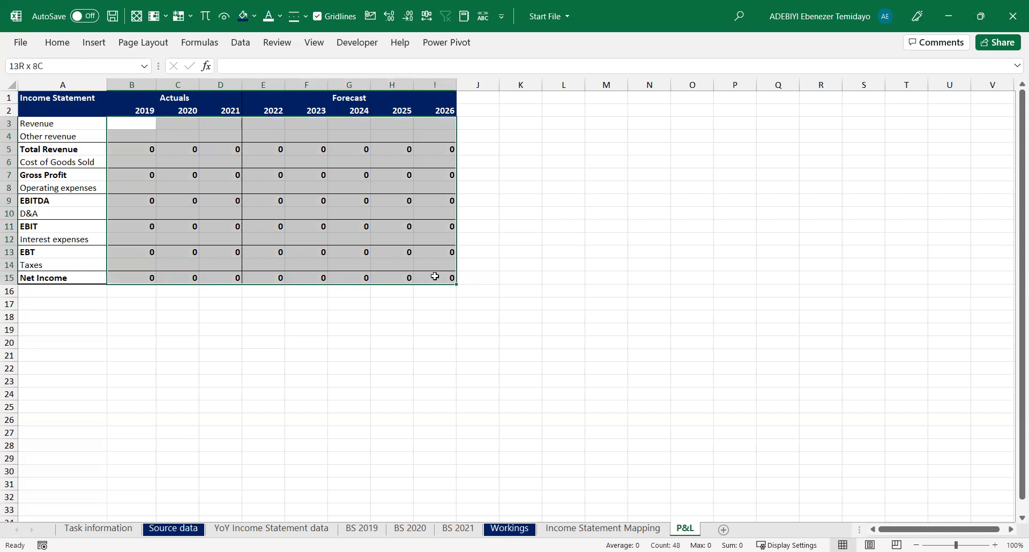
click(56, 42)
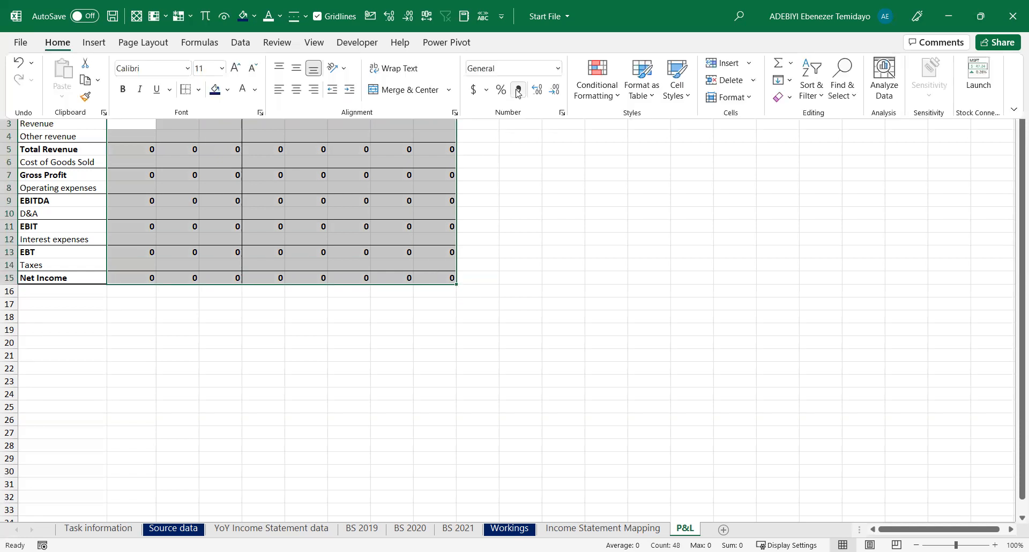
click(518, 91)
click(267, 186)
click(202, 141)
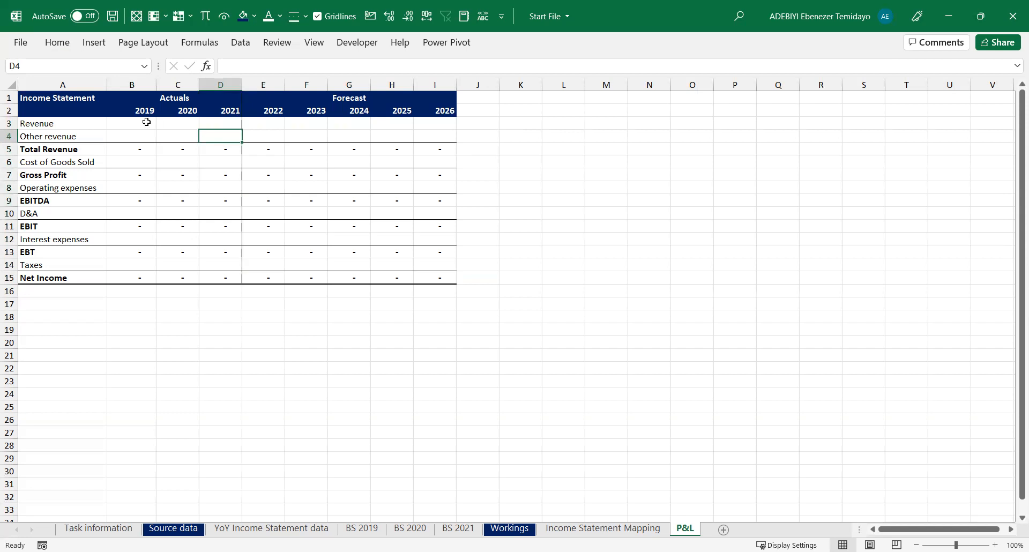
Check the Amount column's unit on the Income Statement Mapping sheet and enter NGN in millions in cell A2 of the P&L sheet
click(129, 122)
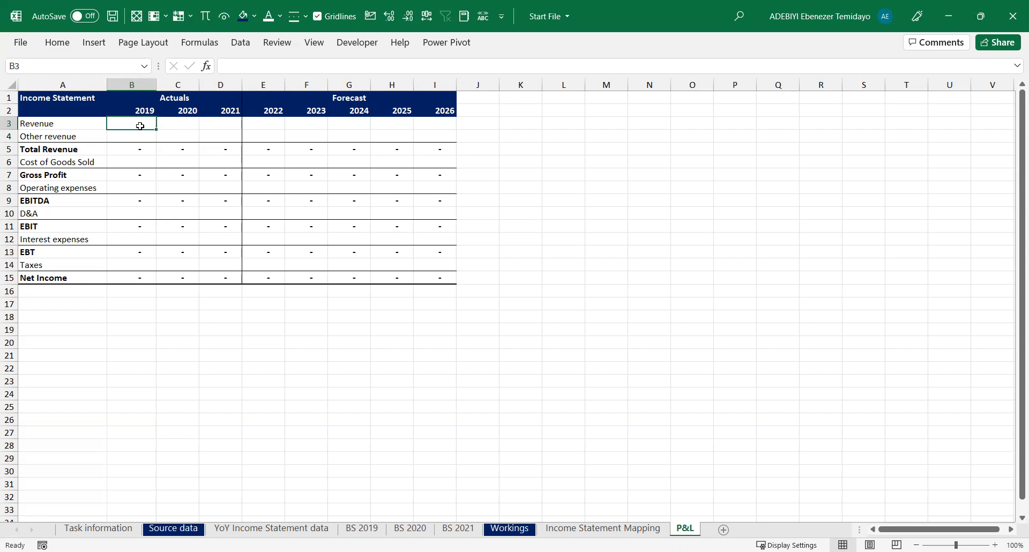
click(592, 528)
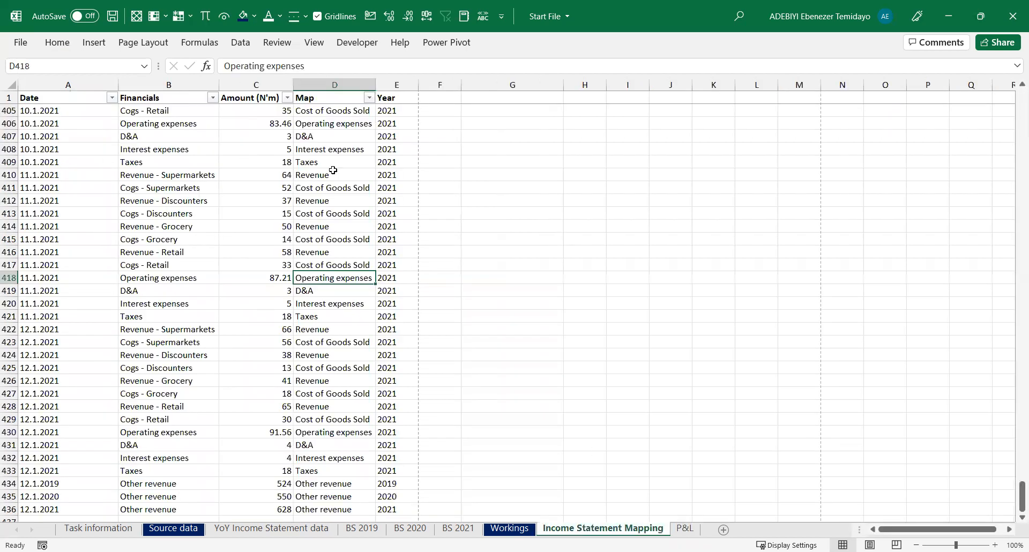
click(257, 83)
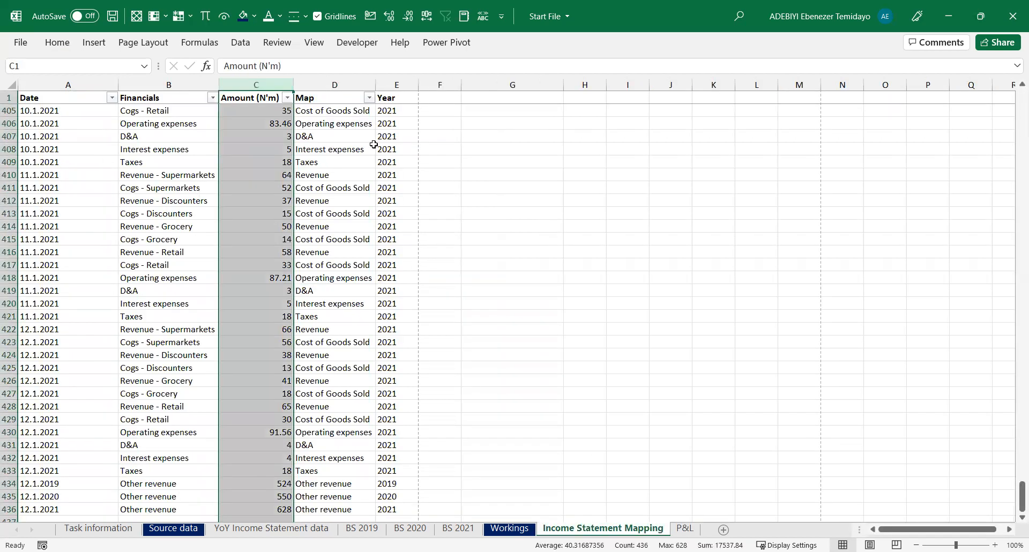
key(ctrl+Page_Down)
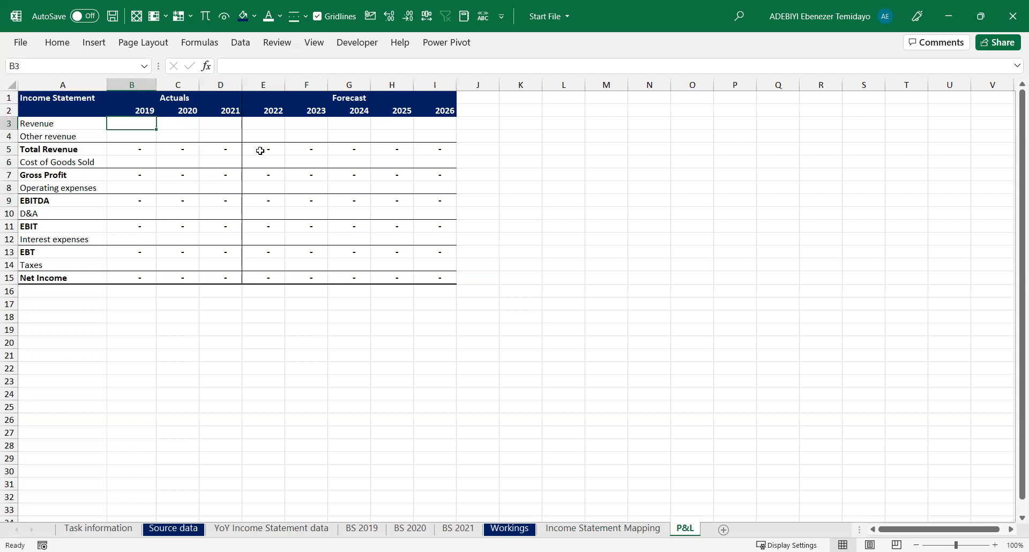
click(53, 110)
text(N)
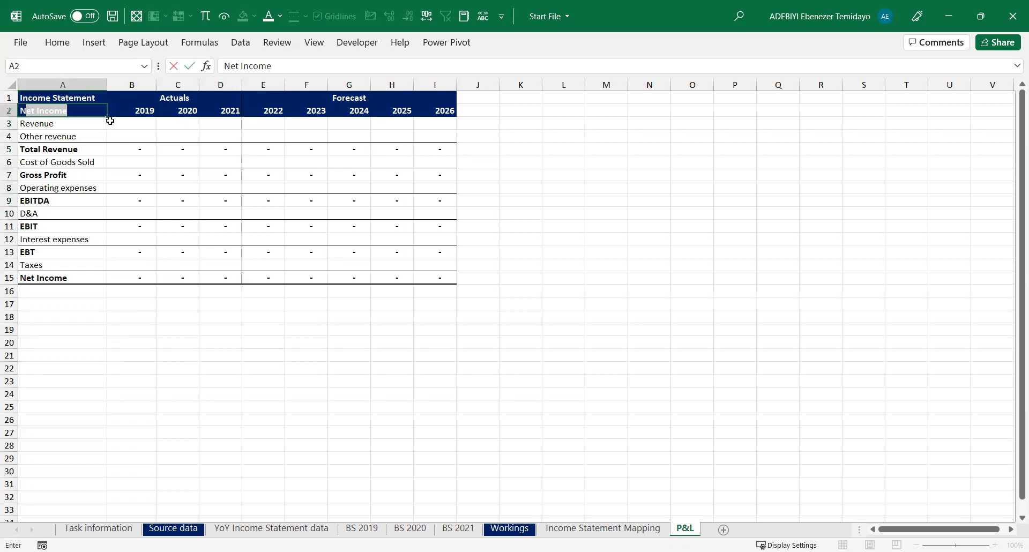
text(GN i)
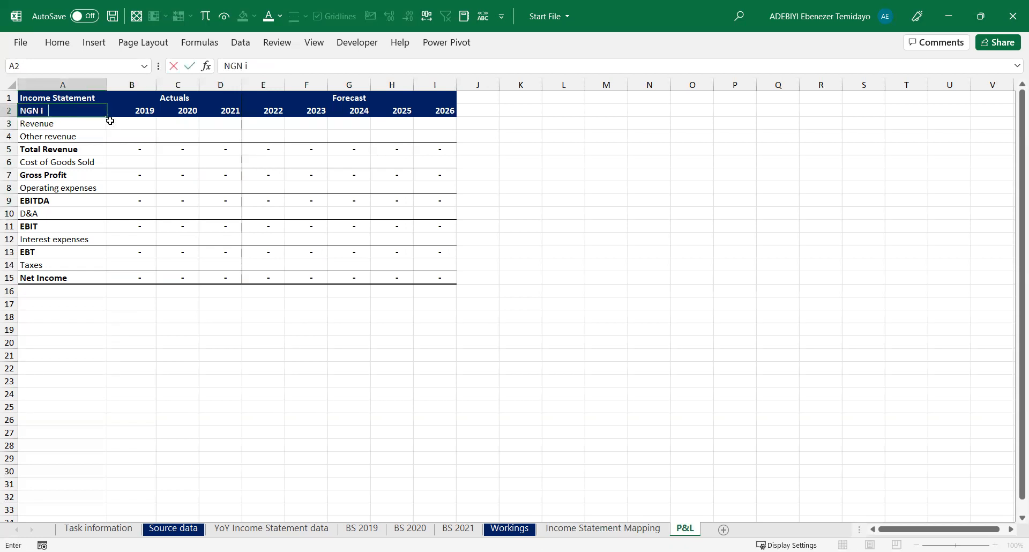
text(n millions)
key(Return)
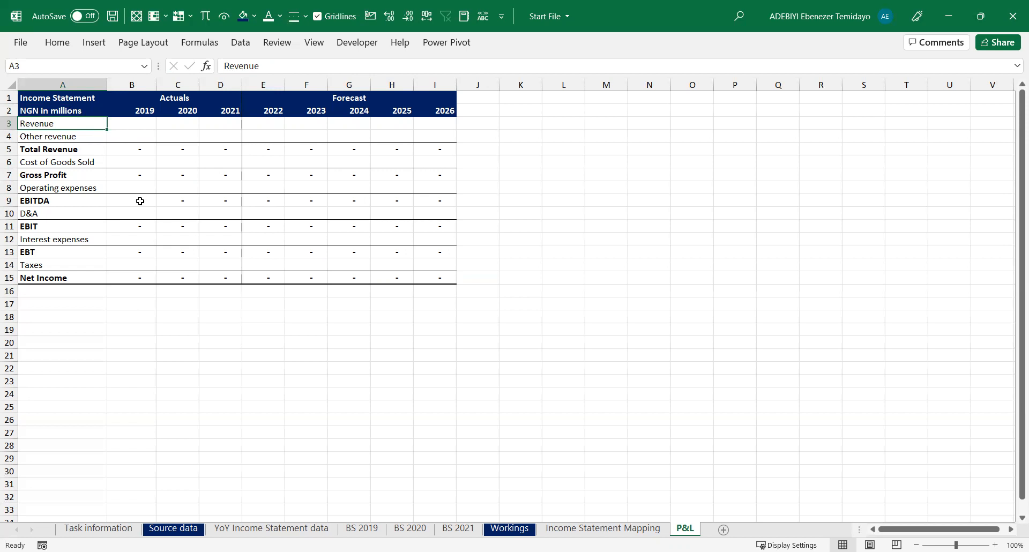
key(Right)
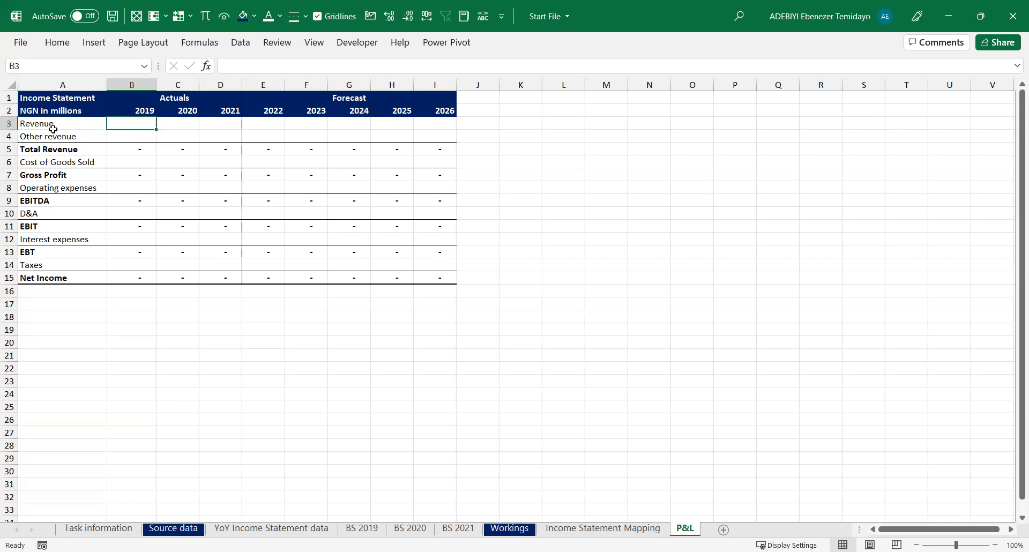
click(135, 109)
click(138, 121)
text(=s)
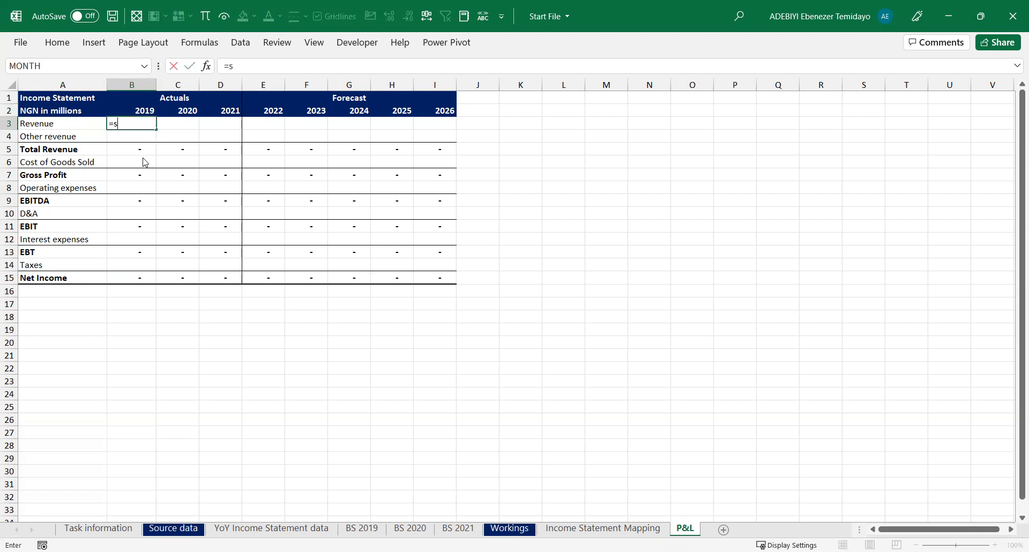
text(umifs)
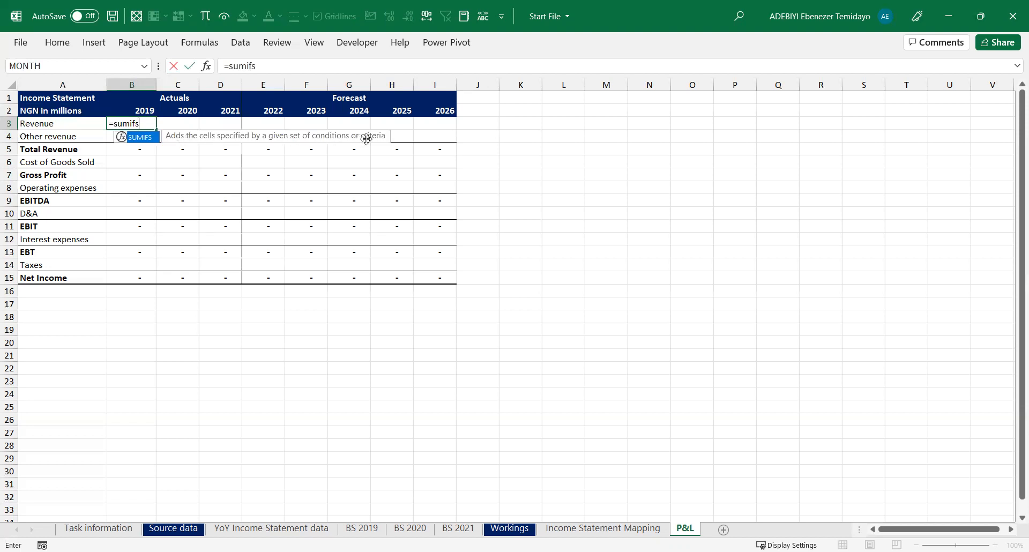
key(Tab)
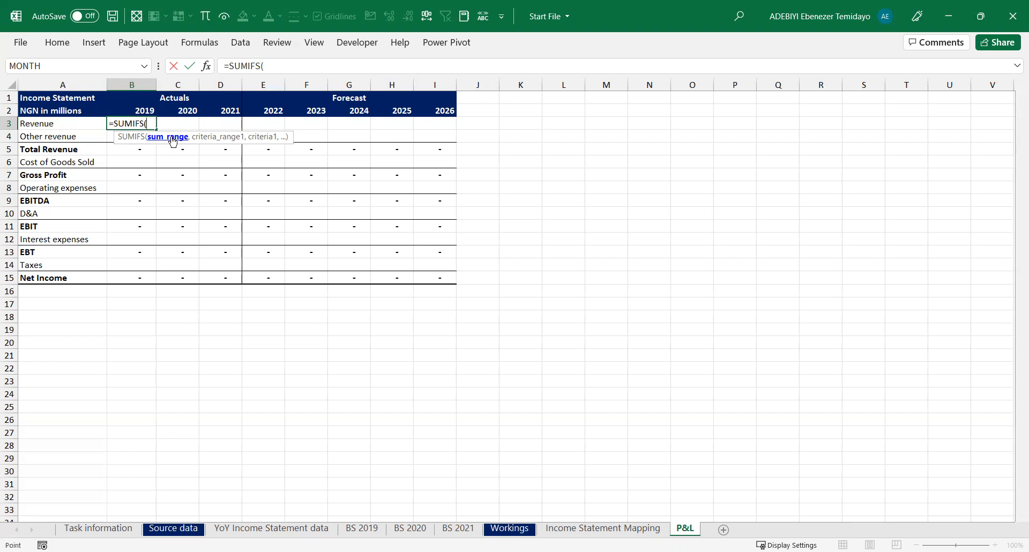
key(ctrl+Page_Up)
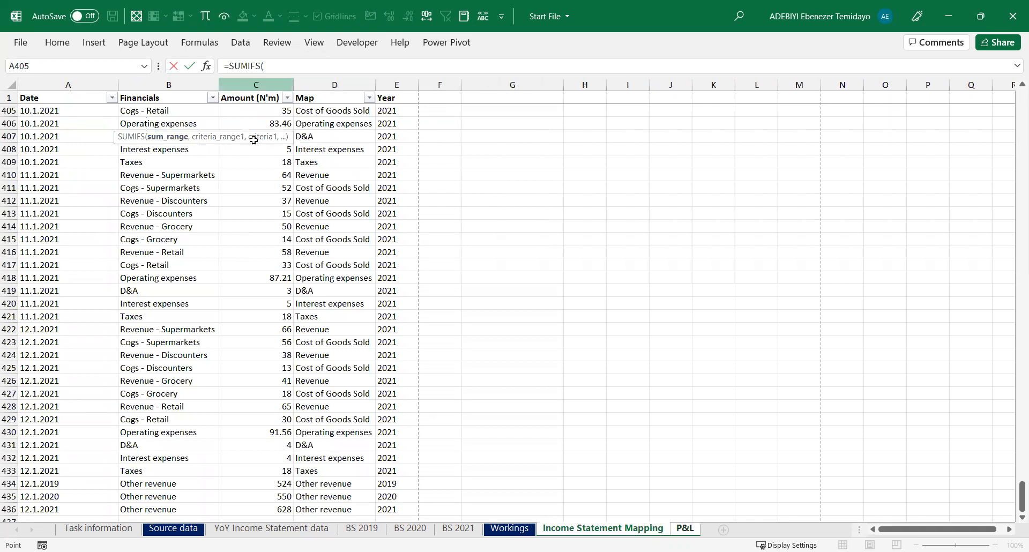
click(256, 85)
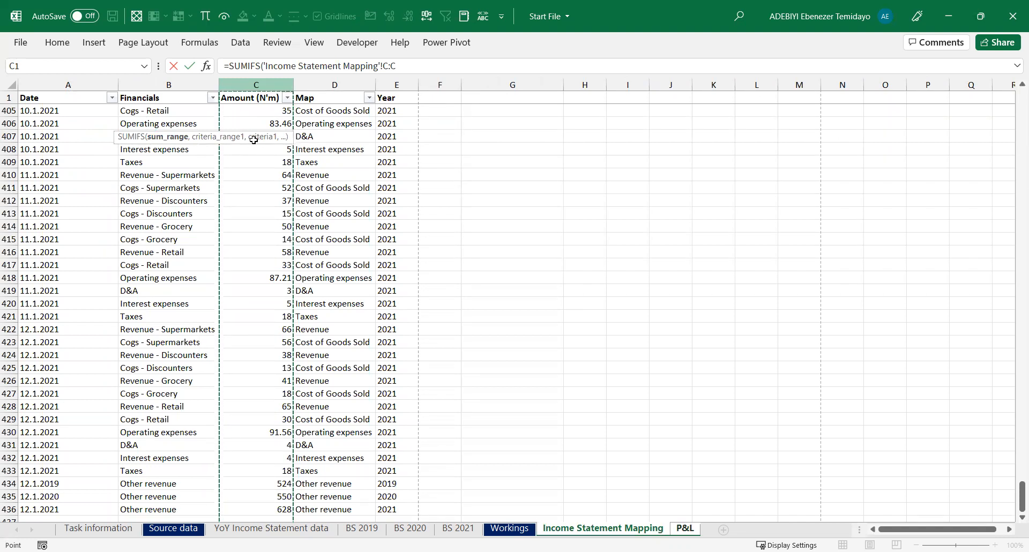
key(ctrl+Page_Down)
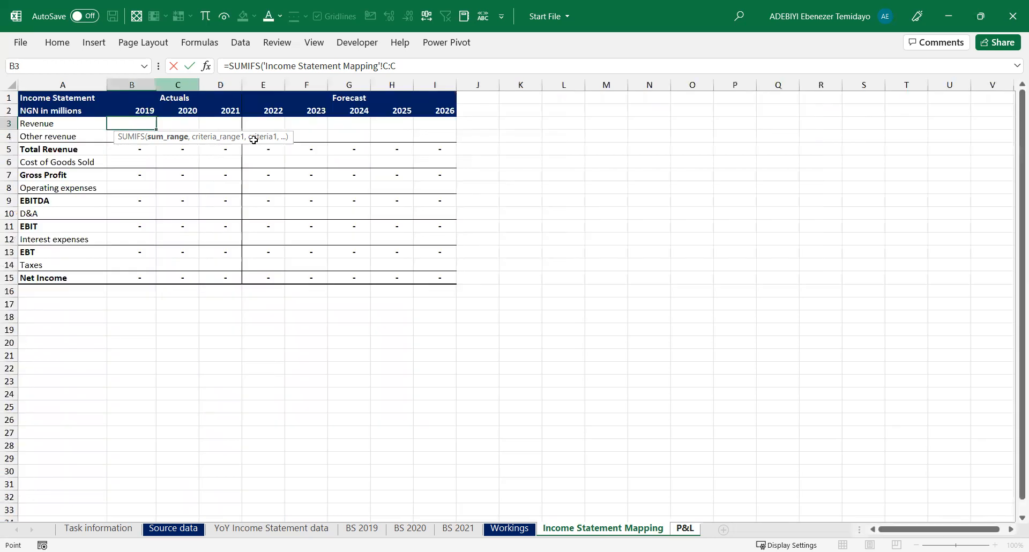
key(Escape)
drag(135, 125, 202, 144)
drag(137, 161, 217, 191)
click(144, 185)
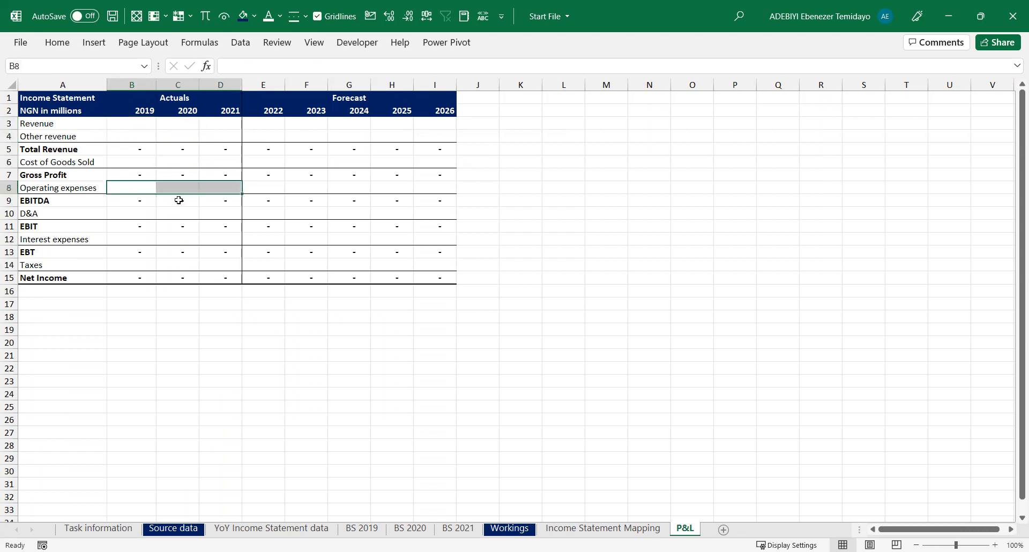
click(133, 123)
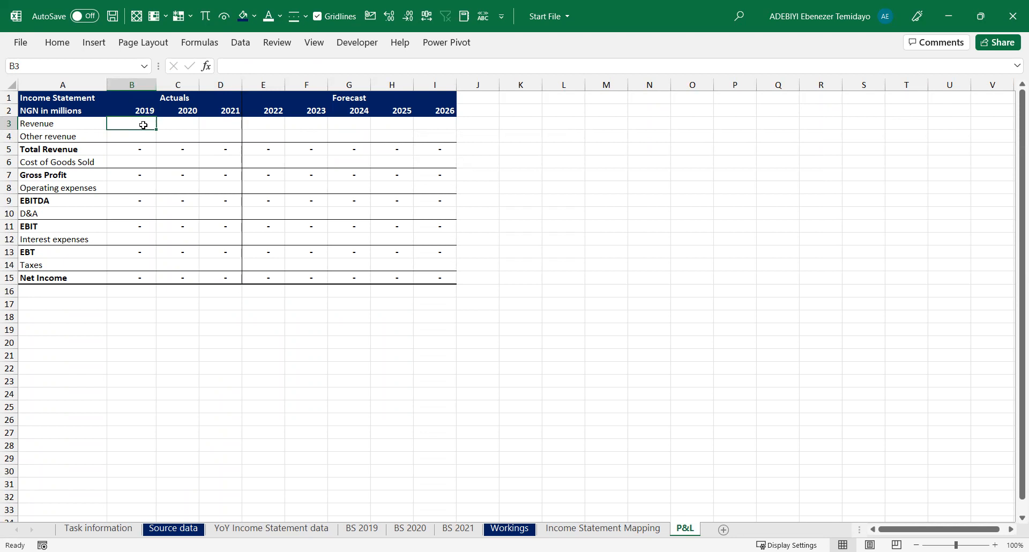
mouse_move(143, 125)
mouse_down()
mouse_move(216, 123)
mouse_move(145, 124)
mouse_move(146, 137)
mouse_up()
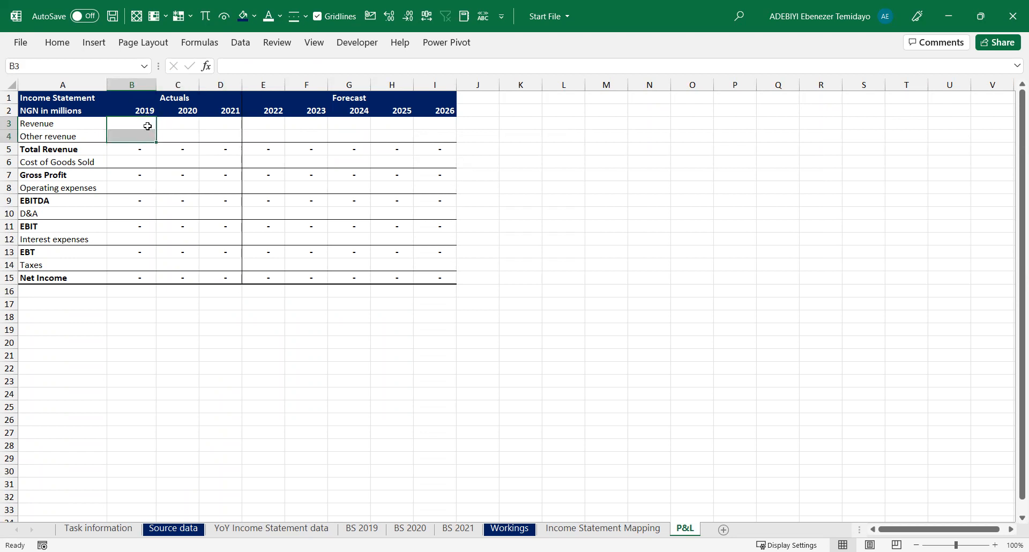
Start a SUMIFS formula in B3 with the Income Statement Mapping Amount column as the absolute sum range $C:$C
click(148, 125)
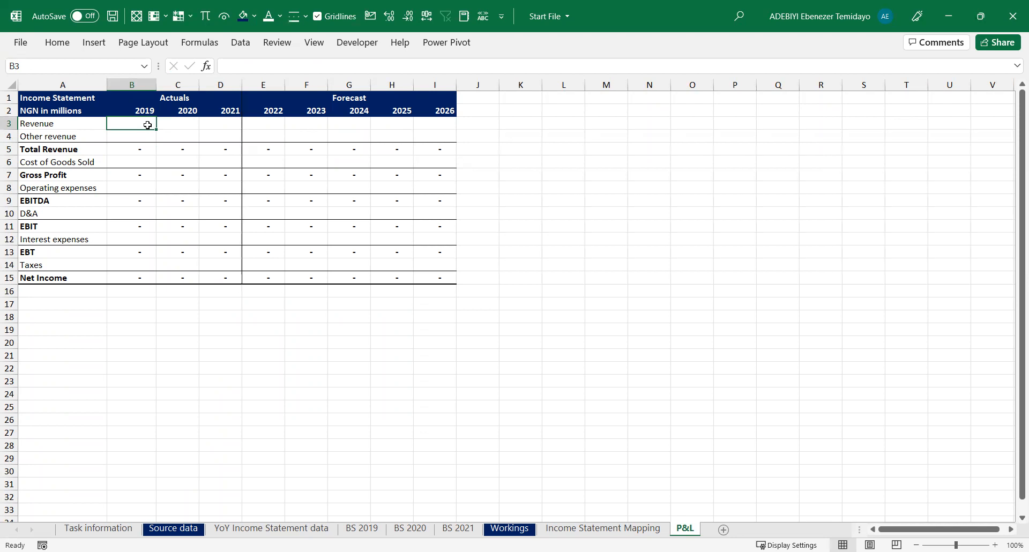
text(=sUMIFS()
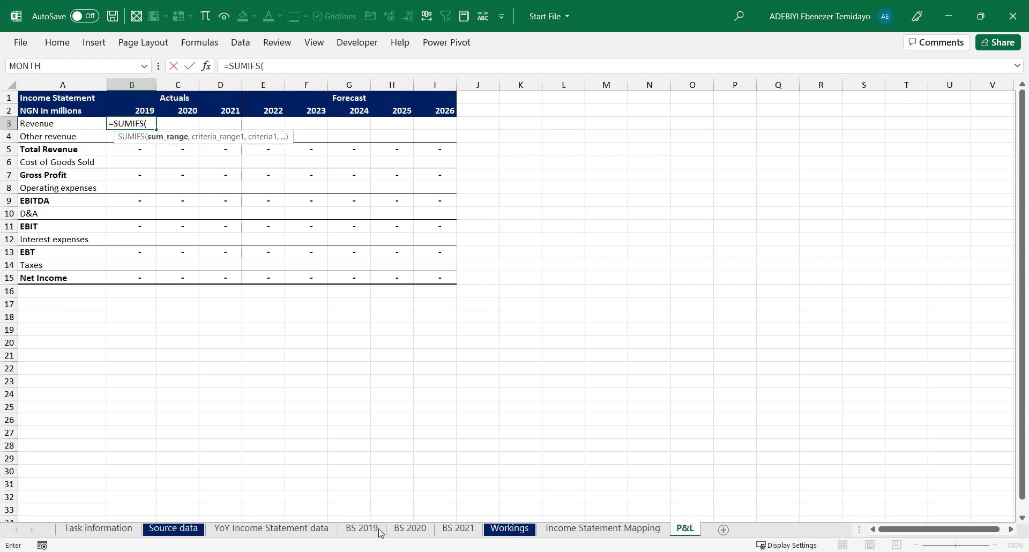
key(ctrl+Page_Up)
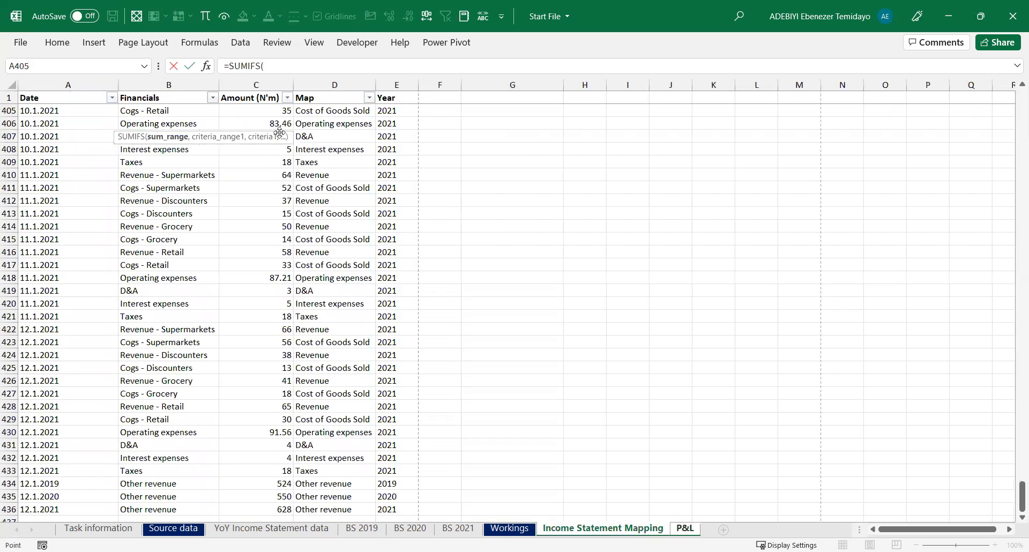
click(267, 236)
key(ctrl+space)
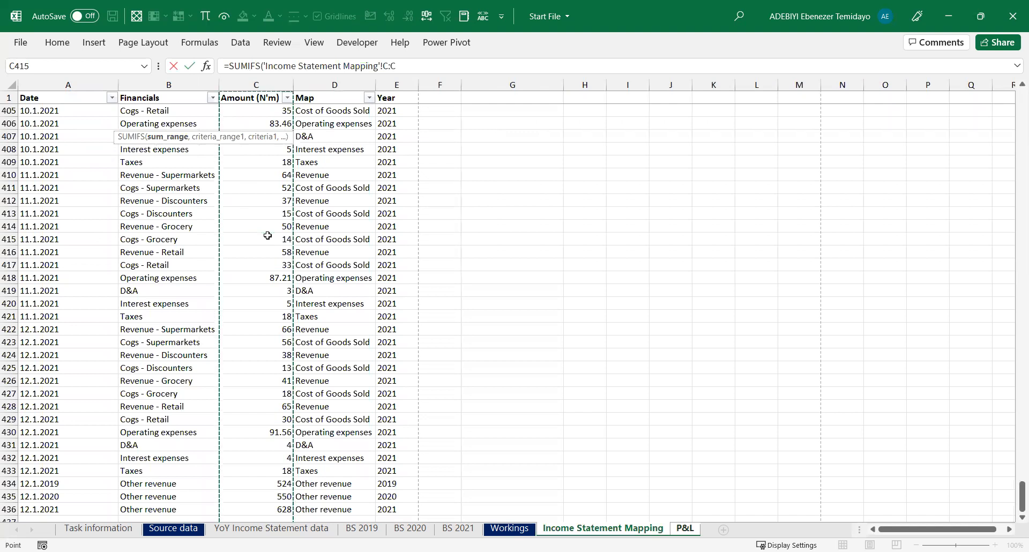
key(F4)
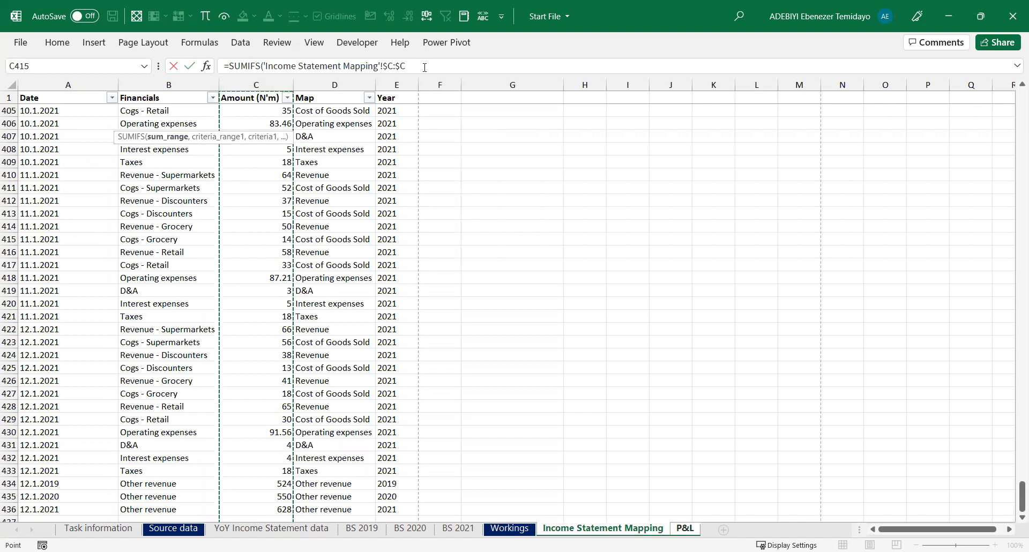
text(,)
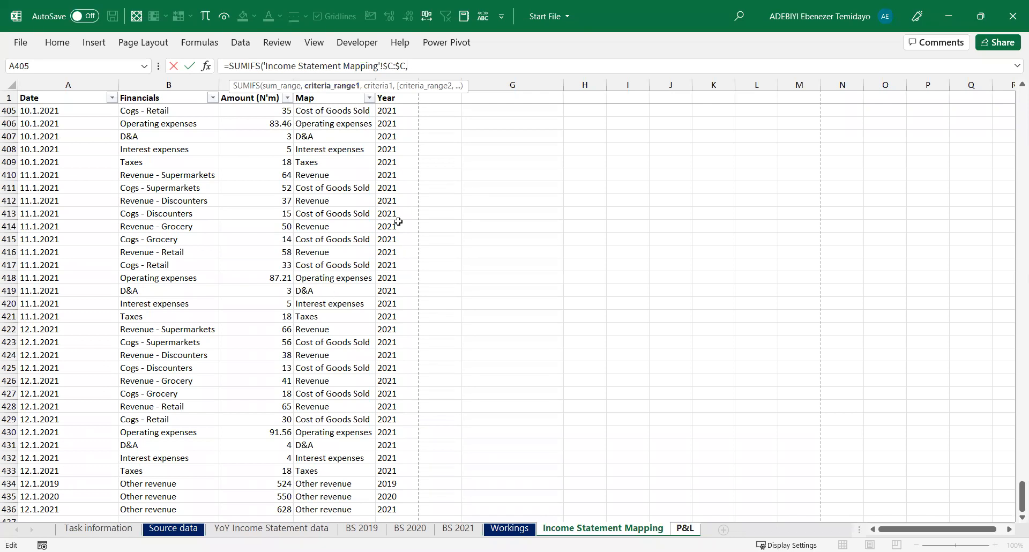
Add the mapping sheet's Map column as absolute criteria range $D:$D and the Revenue label in A3 as its criterion
click(333, 225)
key(ctrl+space)
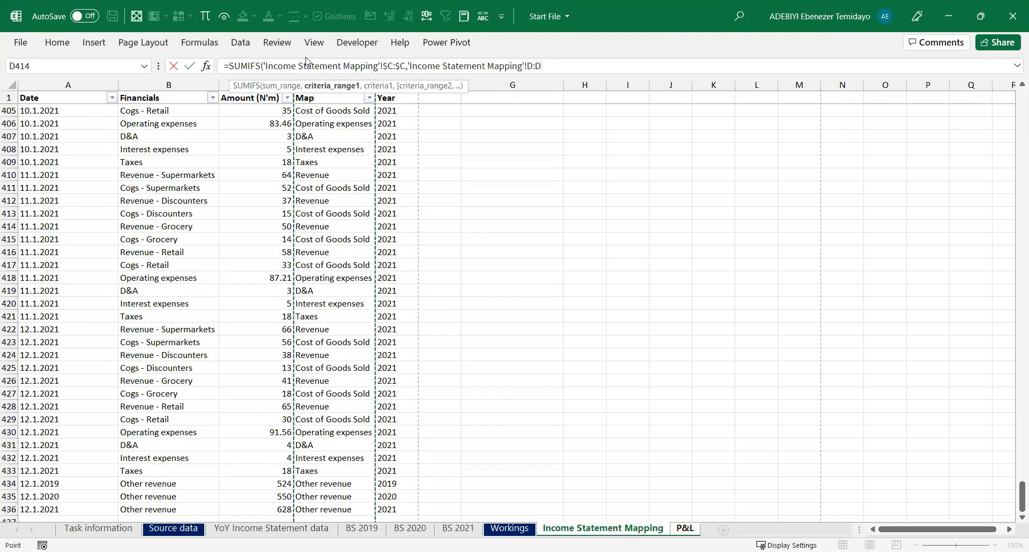
key(F4)
text(,)
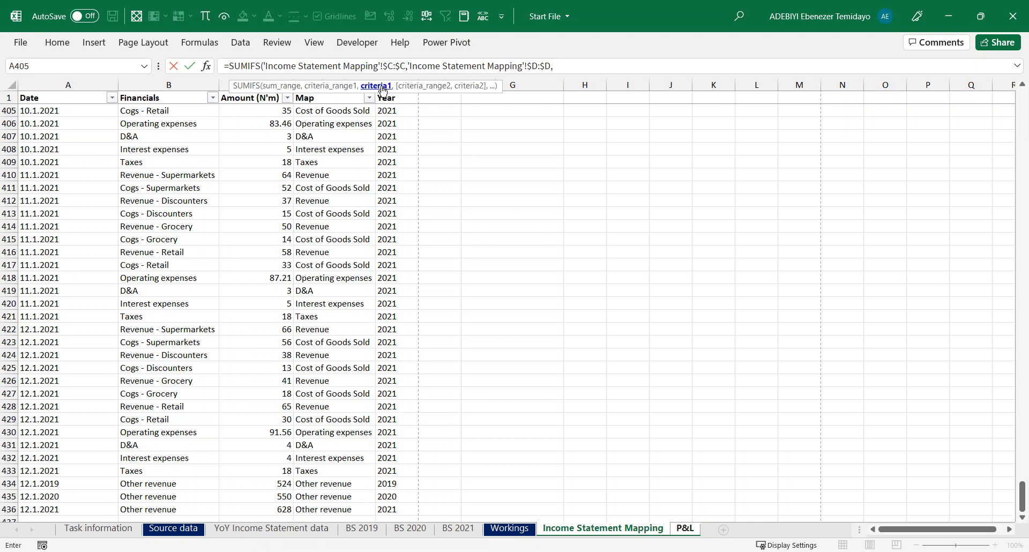
key(ctrl+Page_Down)
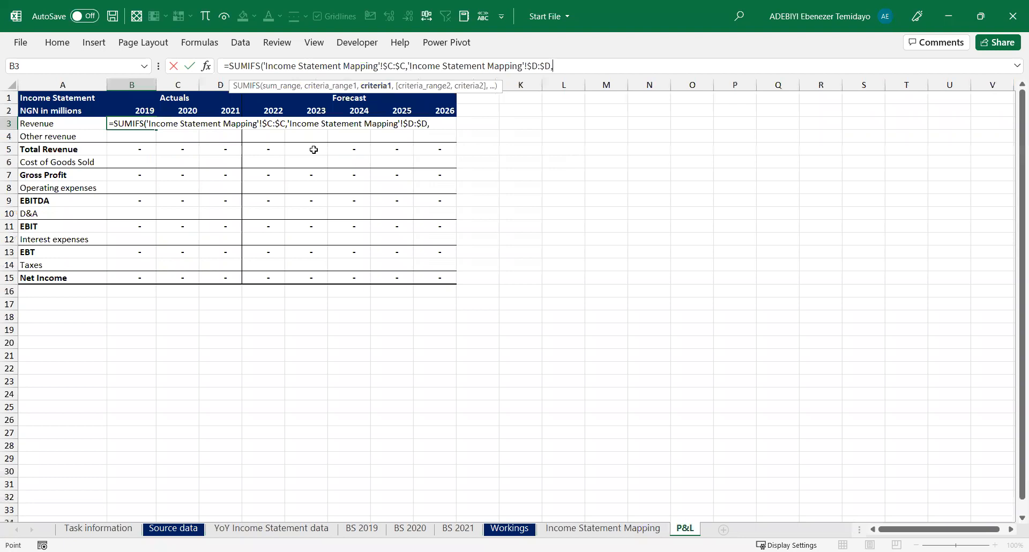
click(60, 124)
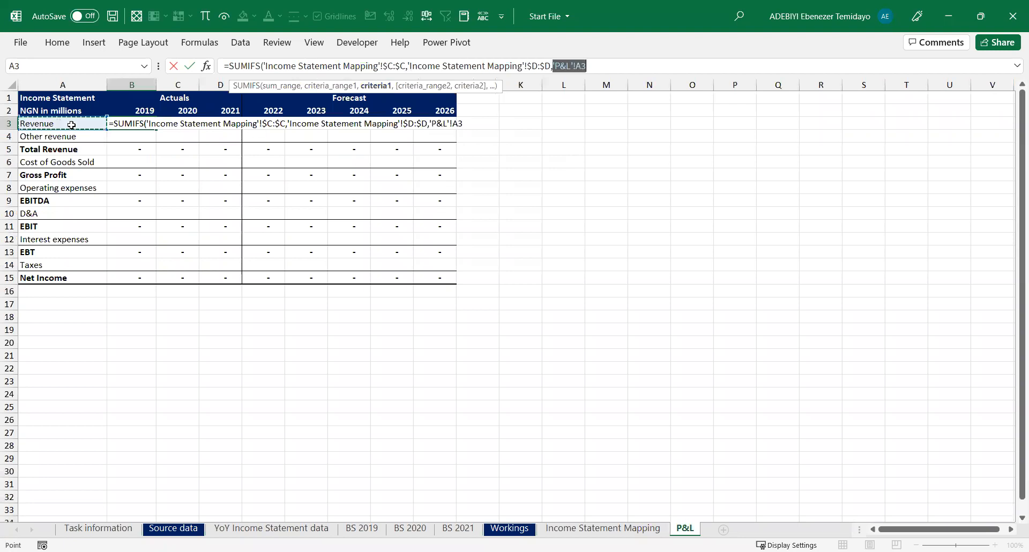
Remove the 'P&L'! sheet prefix from the A3 criterion and complete the SUMIFS formula in B3
click(580, 63)
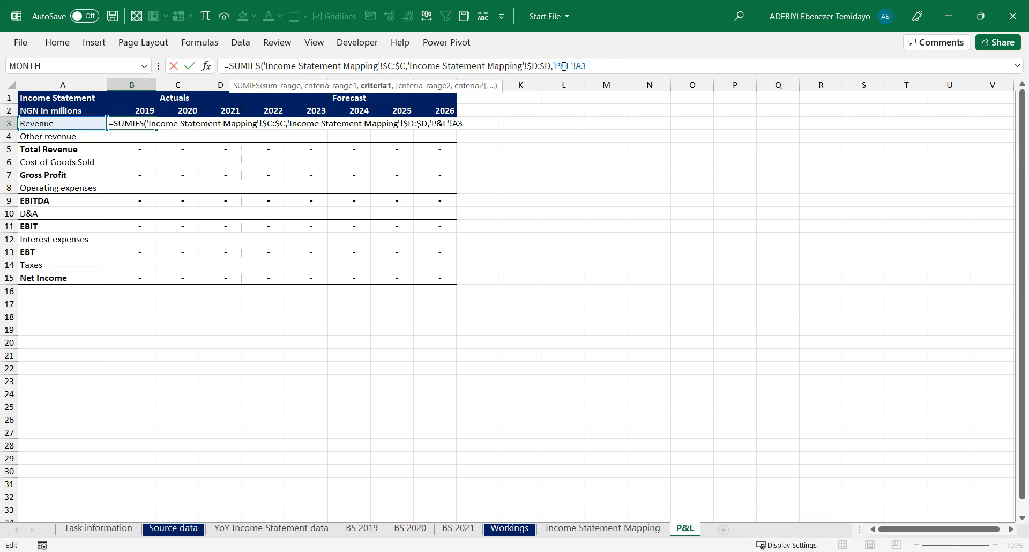
double_click(565, 65)
key(BackSpace)
key(BackSpace)
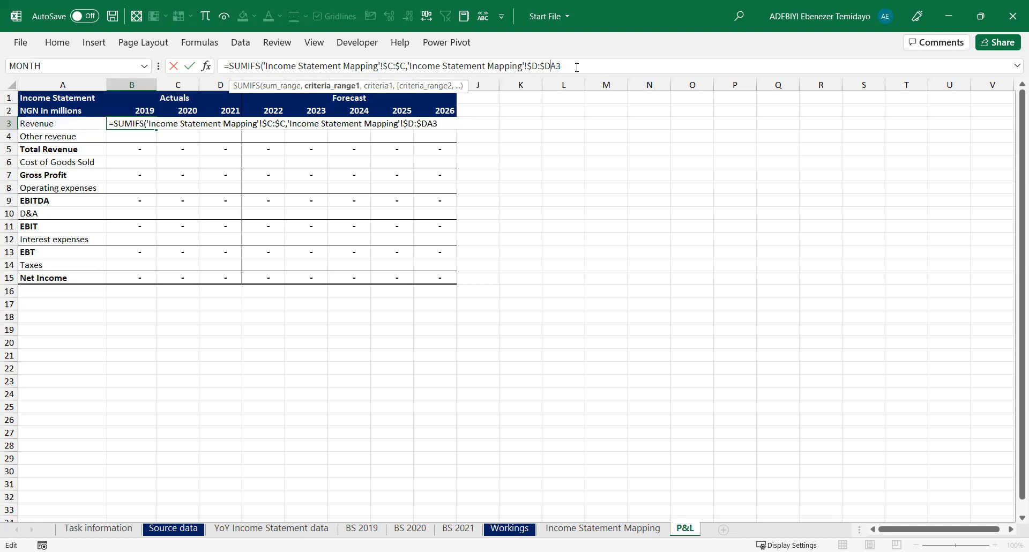
text(,)
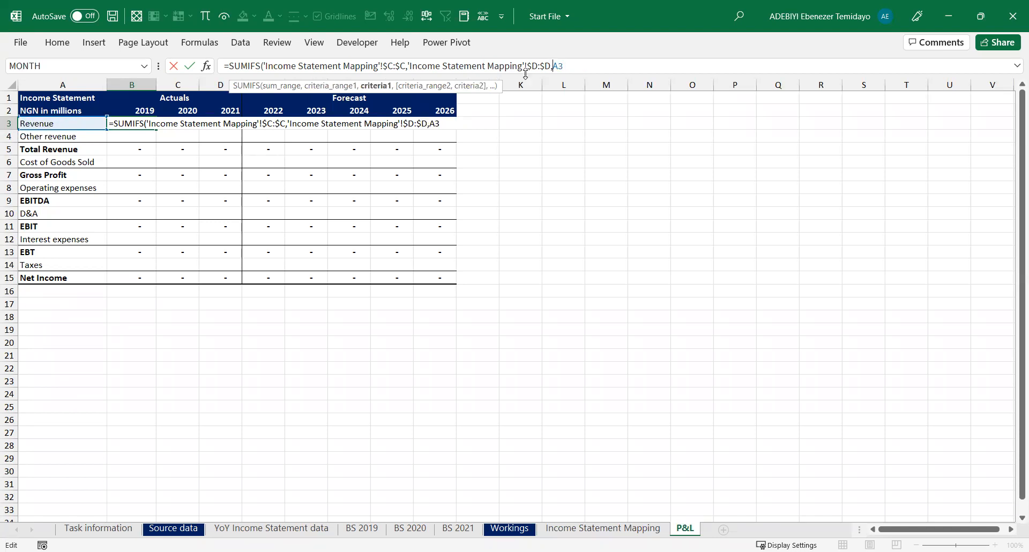
key(Return)
Filter the Income Statement Mapping sheet's Map column to Revenue and compare its Amount sum and Year column with B3 on the P&L sheet
click(111, 127)
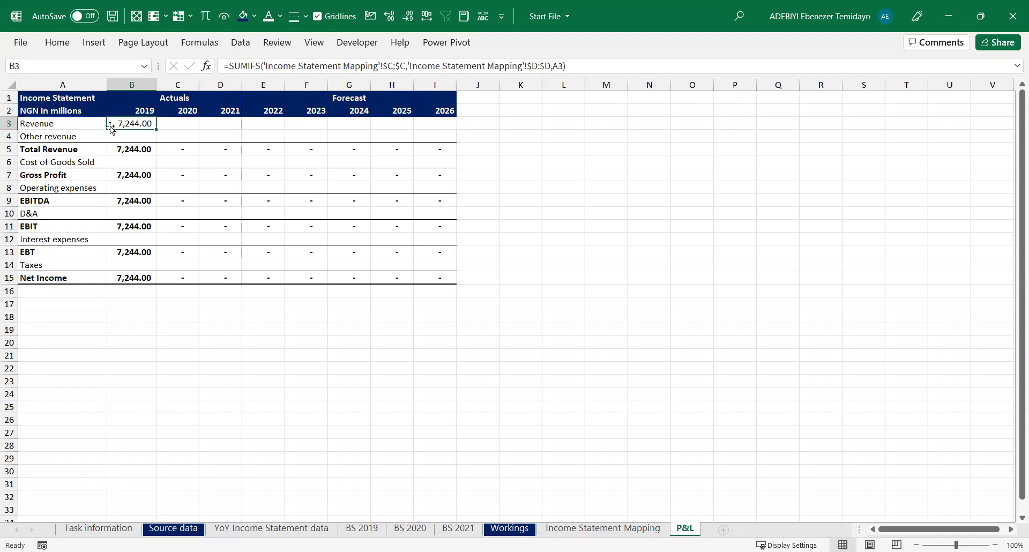
key(ctrl+[)
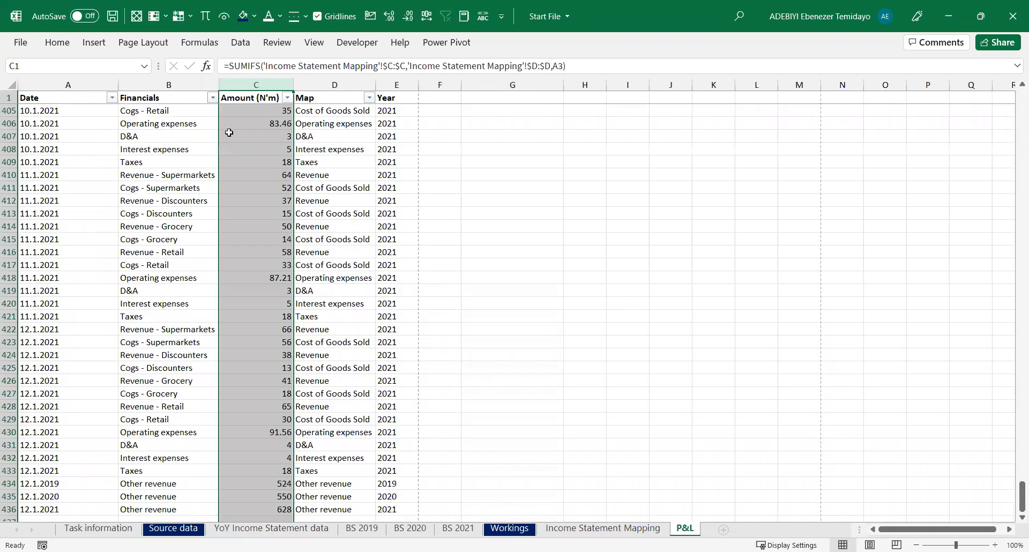
click(328, 184)
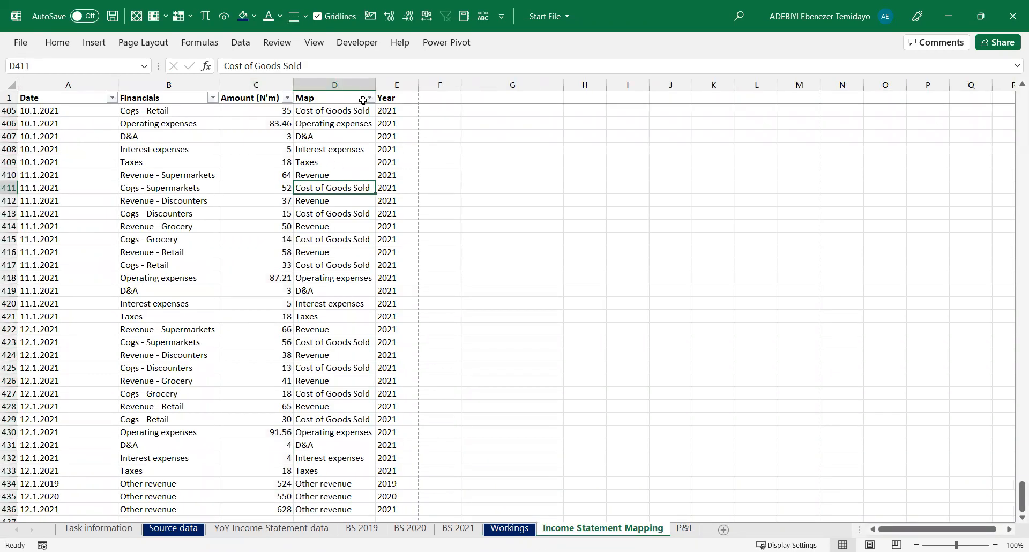
click(263, 252)
click(249, 326)
key(Return)
drag(270, 111, 270, 195)
key(ctrl+Up)
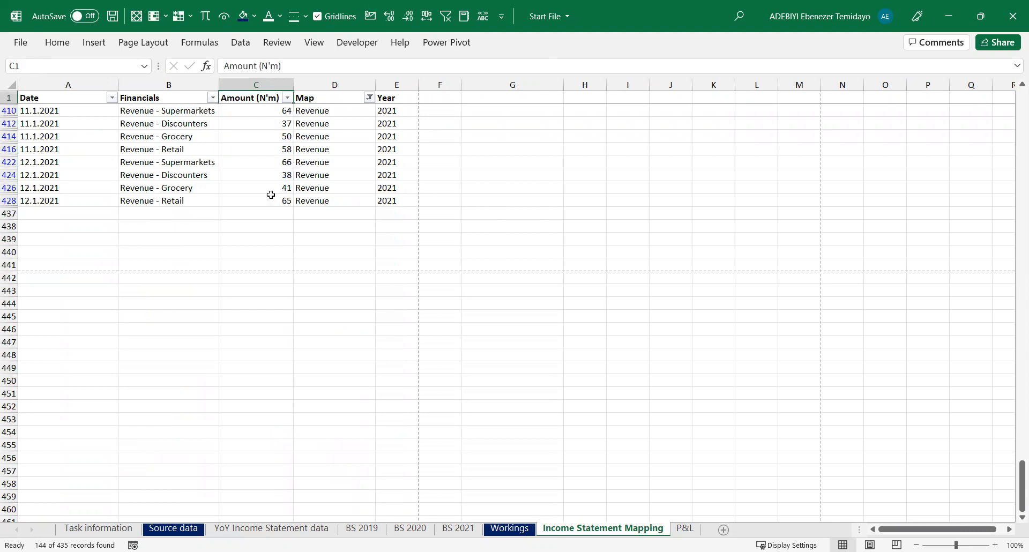
key(Down)
key(ctrl+shift+Down)
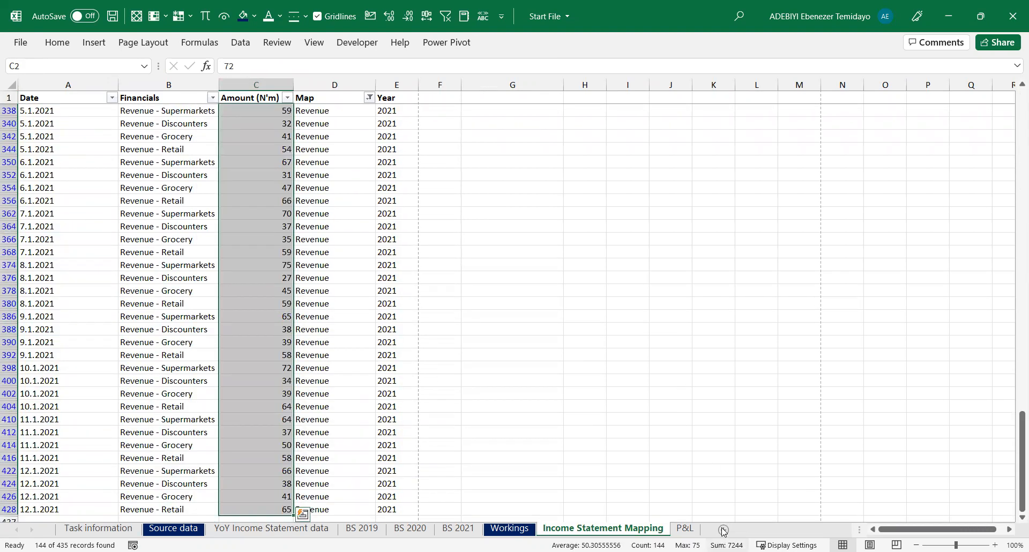
key(ctrl+Page_Down)
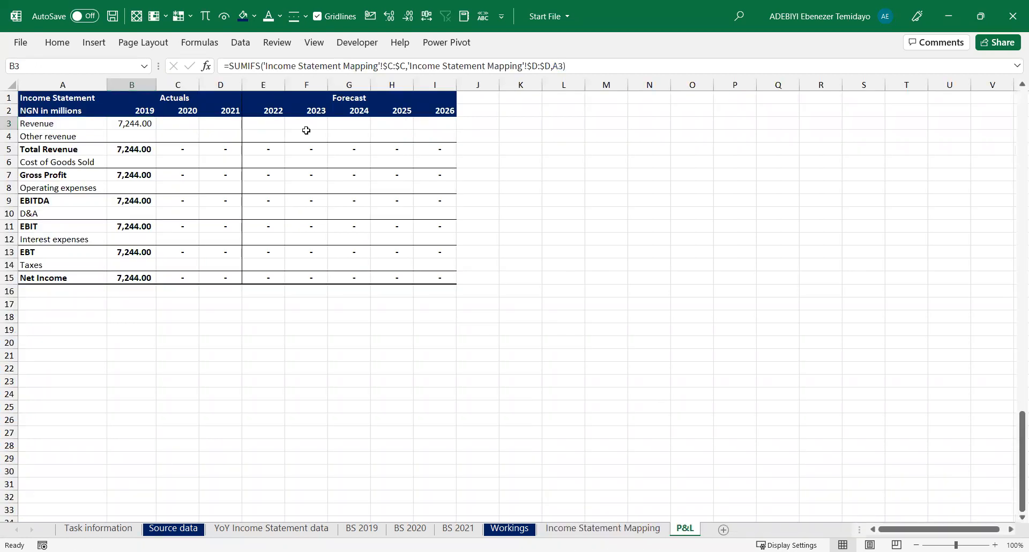
key(ctrl+Page_Up)
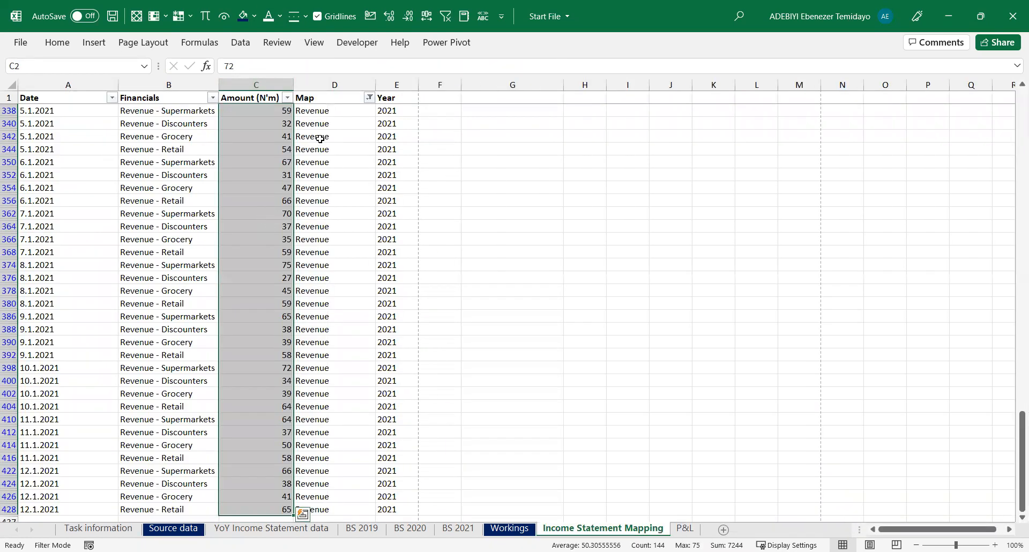
click(336, 84)
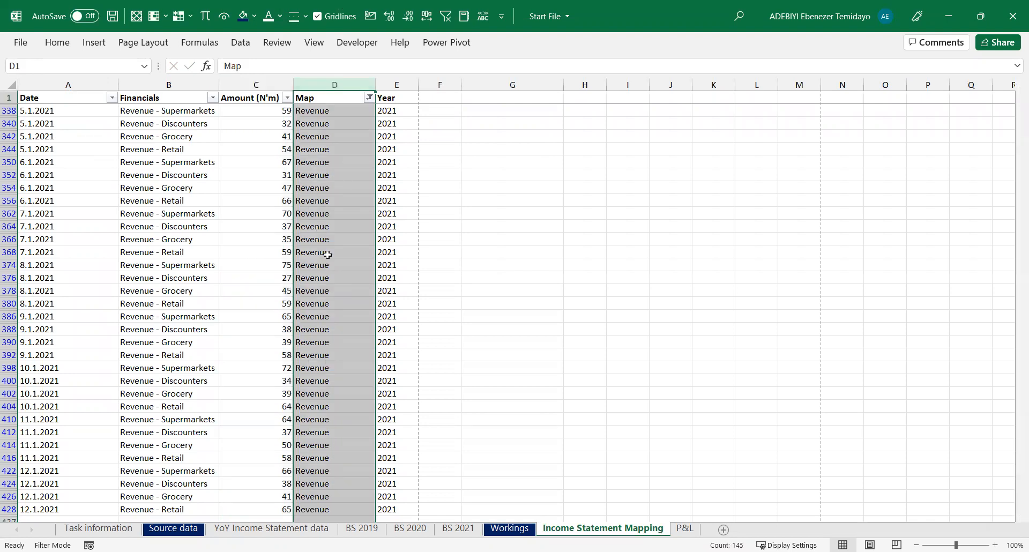
key(ctrl+Page_Down)
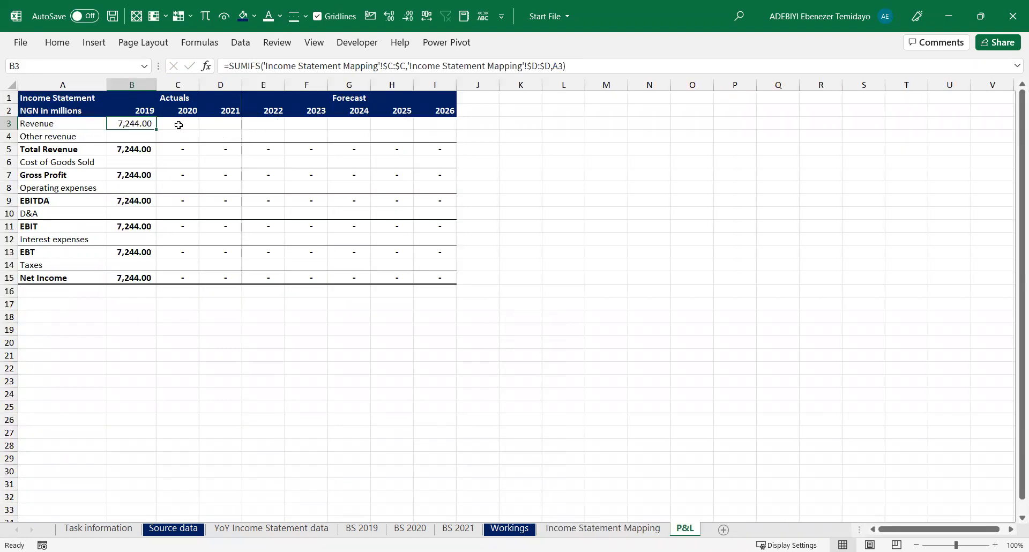
key(ctrl+Page_Up)
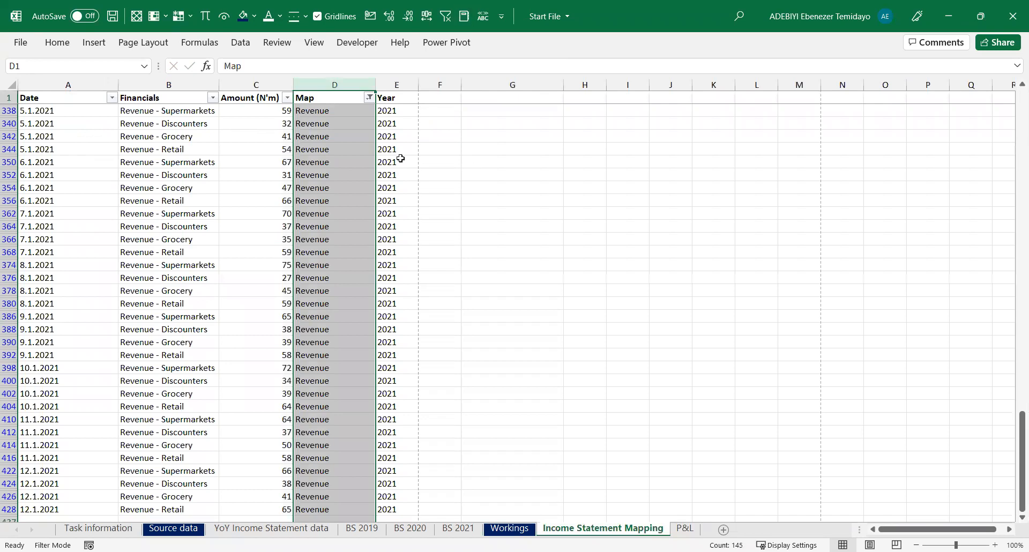
click(387, 123)
key(ctrl+Page_Down)
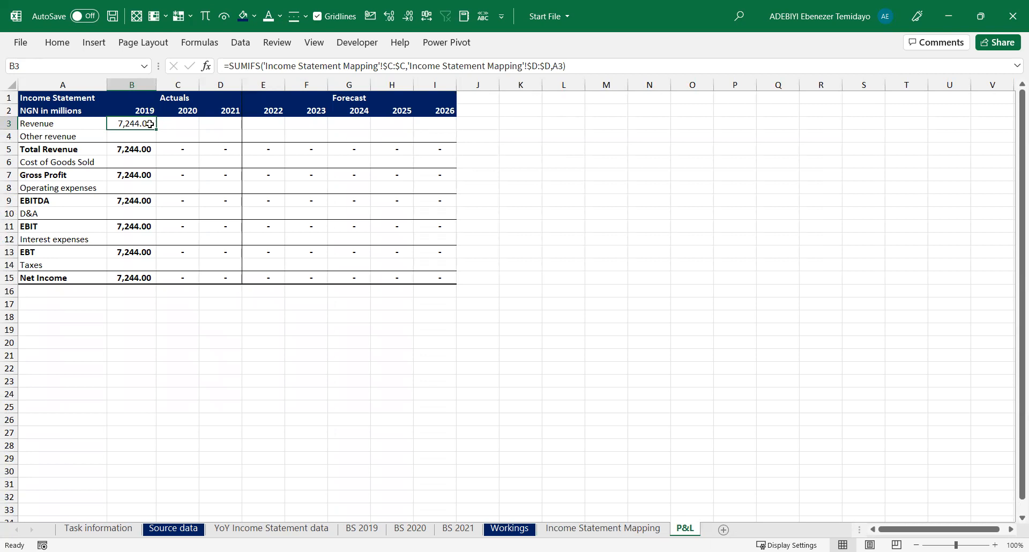
Lock only the column of the Revenue criterion in B3's SUMIFS formula, making it $A3
click(563, 67)
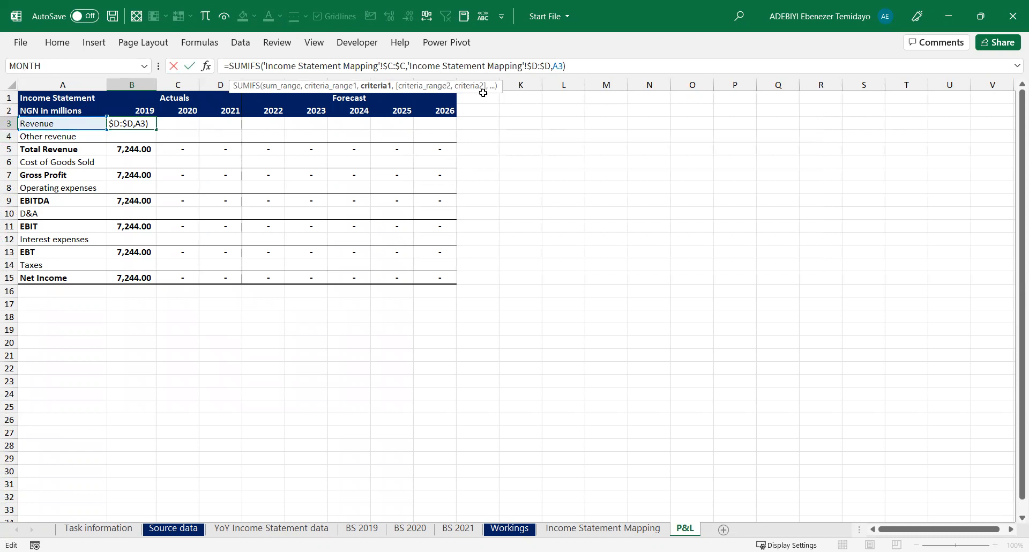
key(F4)
click(566, 66)
key(BackSpace)
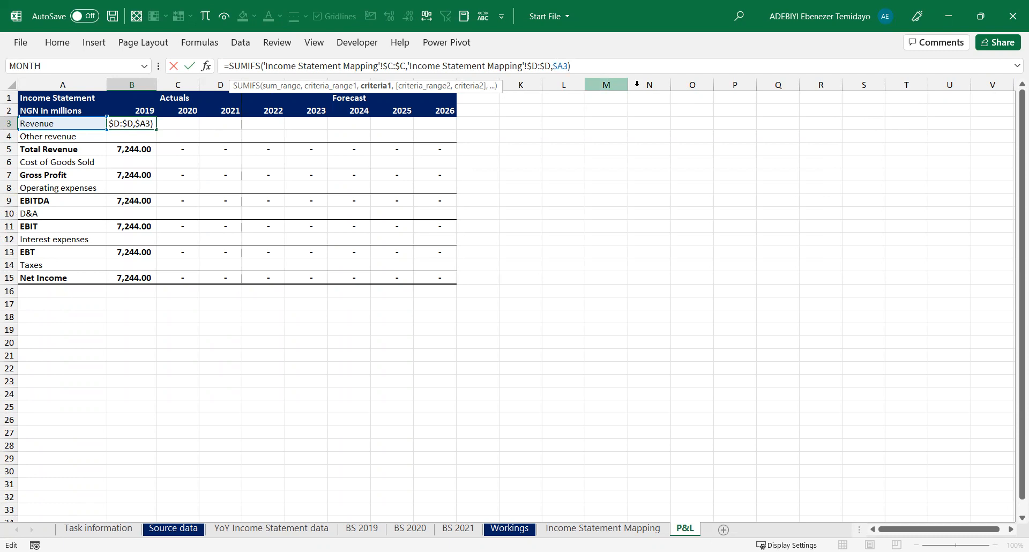
Add the mapping sheet's Year column to the B3 formula as a second, absolute criteria range $E:$E
text(,)
key(ctrl+Page_Up)
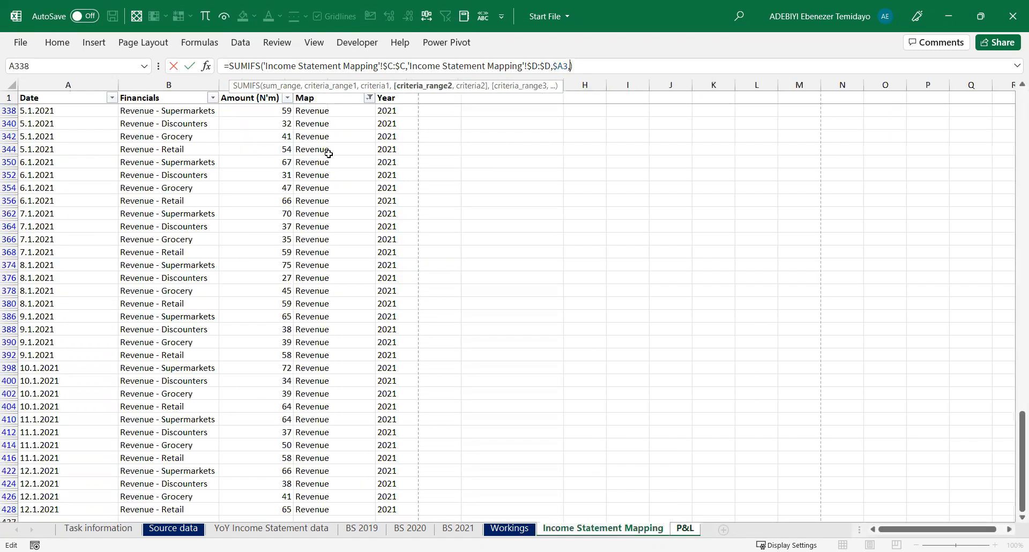
click(386, 170)
key(ctrl+space)
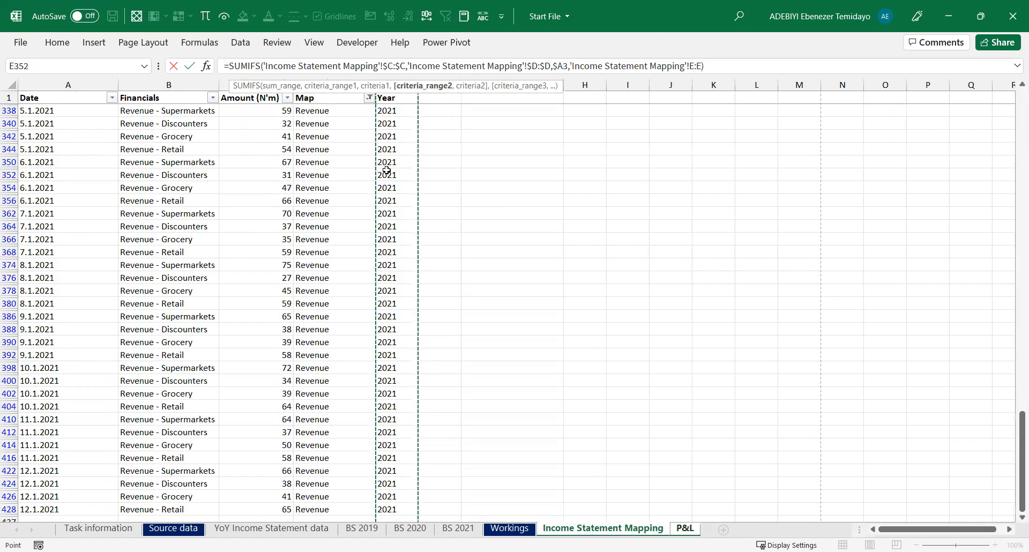
key(F4)
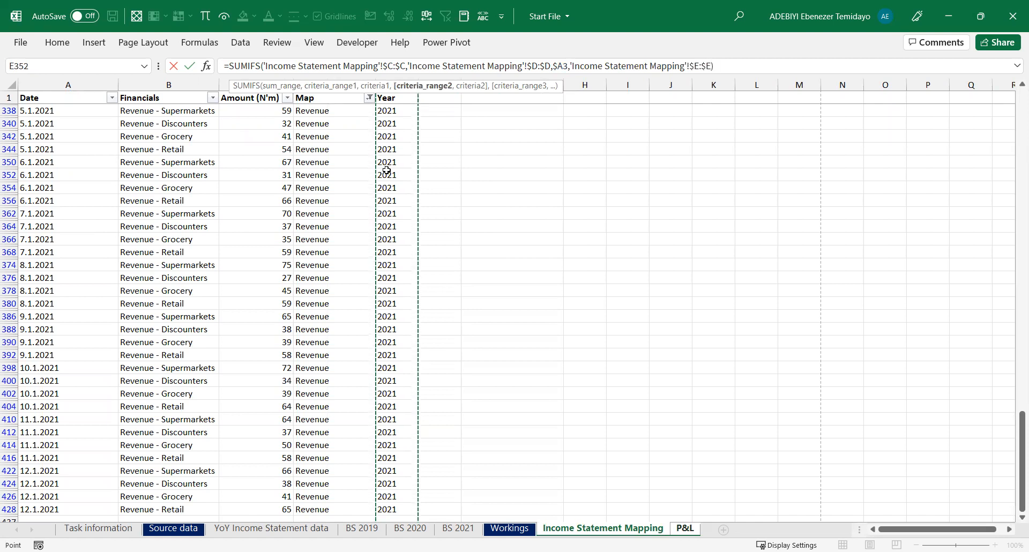
Add the 2019 header in B2 as the second criterion and remove its 'P&L'! sheet prefix
text(,)
key(ctrl+Page_Down)
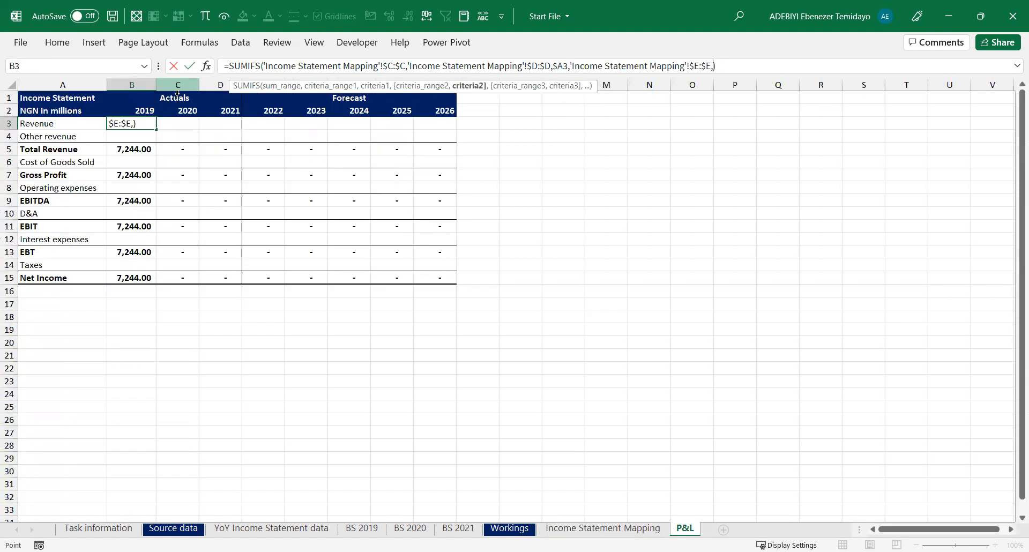
click(160, 110)
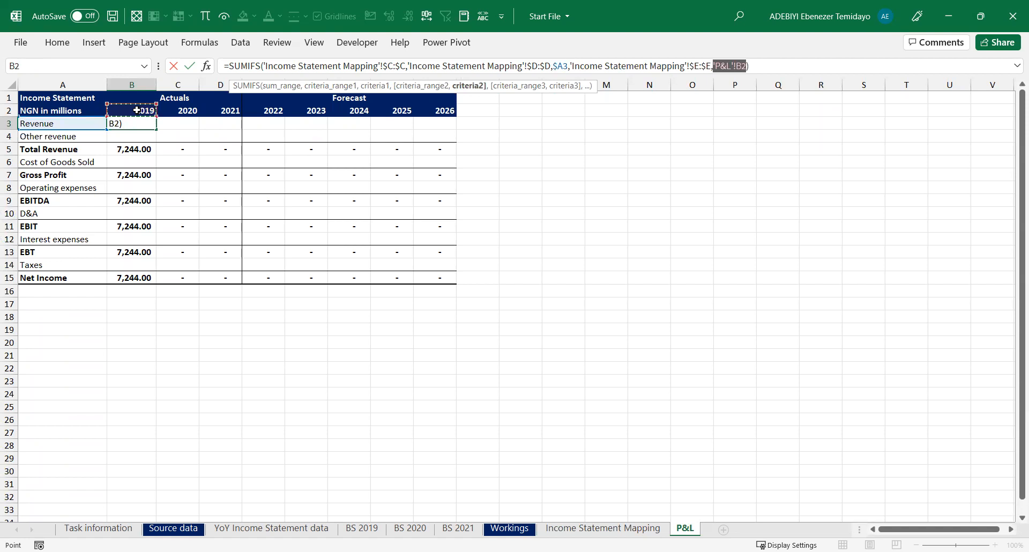
click(711, 65)
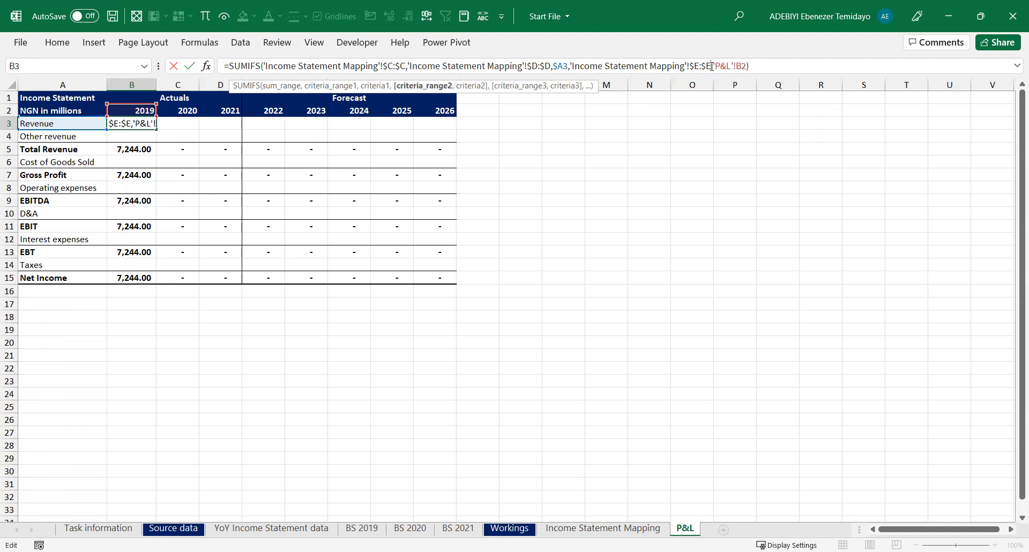
key(shift+Right)
key(shift+Right)
key(shift+Right)
key(shift+Right)
key(shift+Right)
key(Delete)
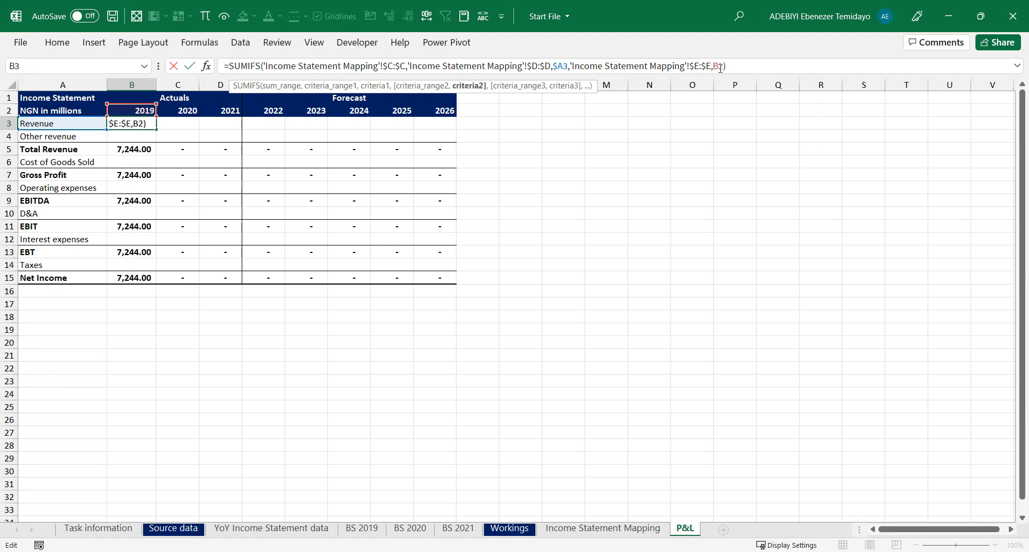
Lock only the row of the year criterion as B$2 and complete the SUMIFS formula in B3
key(F4)
key(F4)
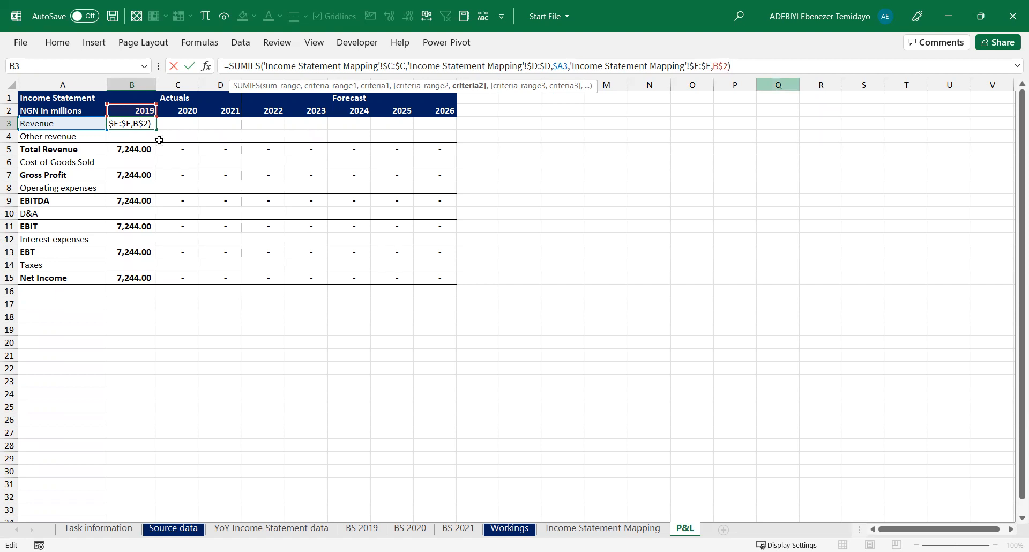
key(ctrl+Return)
click(69, 127)
click(145, 122)
key(Up)
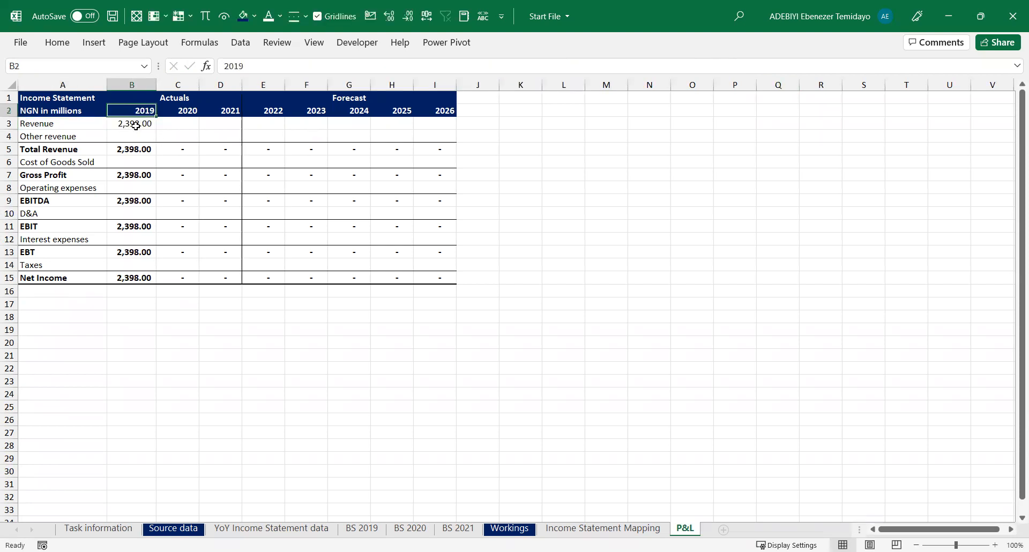
Fill the Revenue formula from B3 across to D3 and autofit the 2019–2021 column widths
click(130, 125)
drag(155, 129, 234, 127)
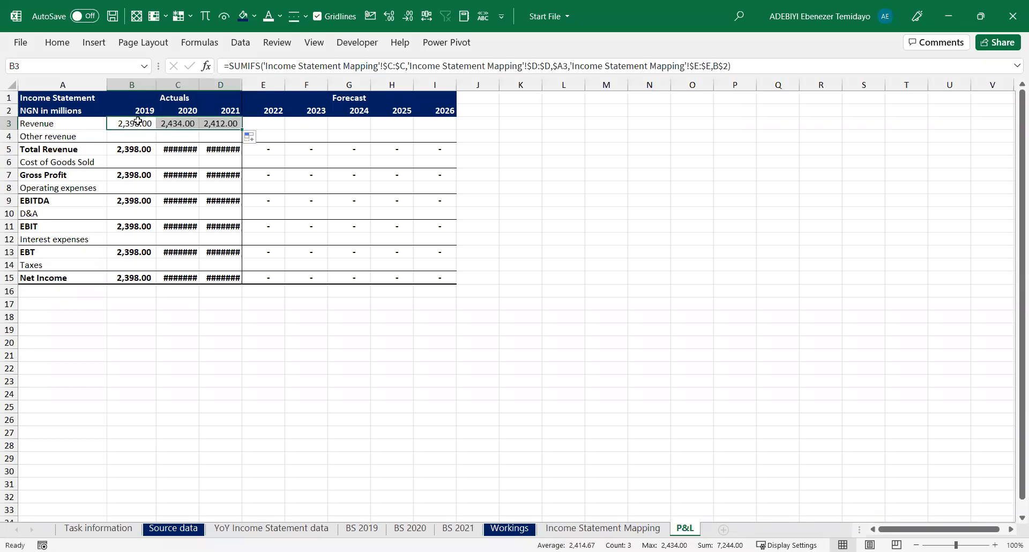
click(179, 123)
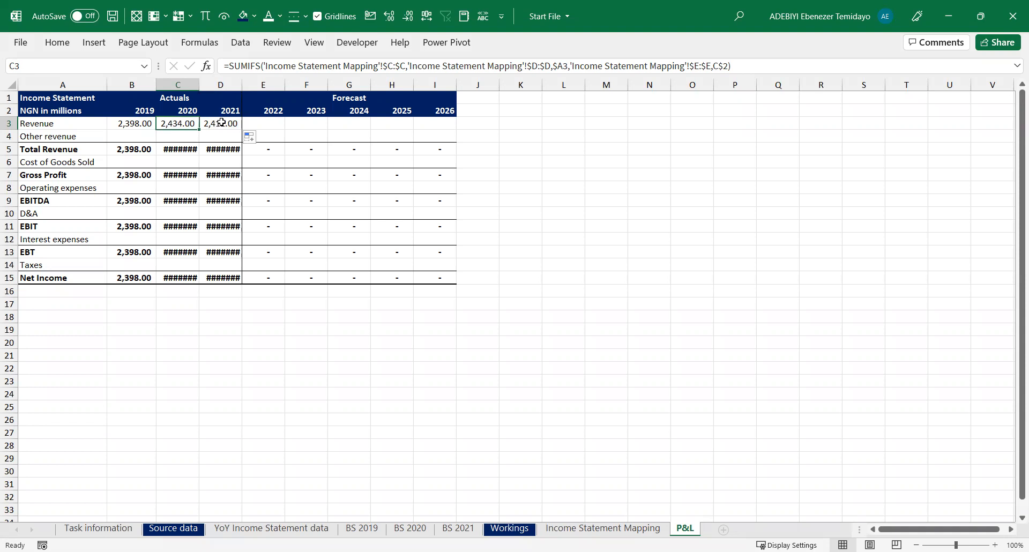
drag(150, 87, 202, 84)
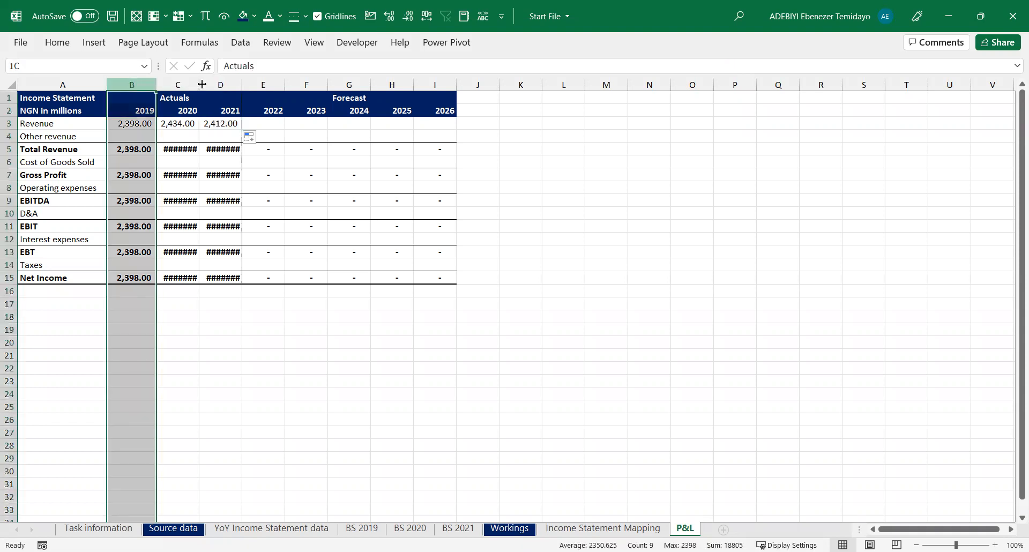
double_click(198, 84)
click(222, 187)
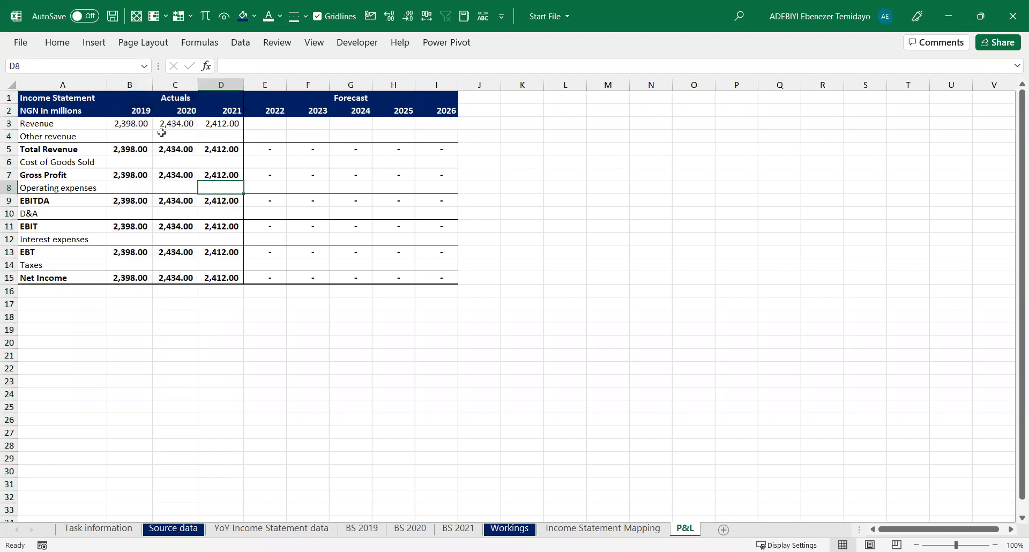
Fill the Revenue formulas in B3:D3 down into the Other revenue row and inspect the references in B4
drag(147, 122, 245, 143)
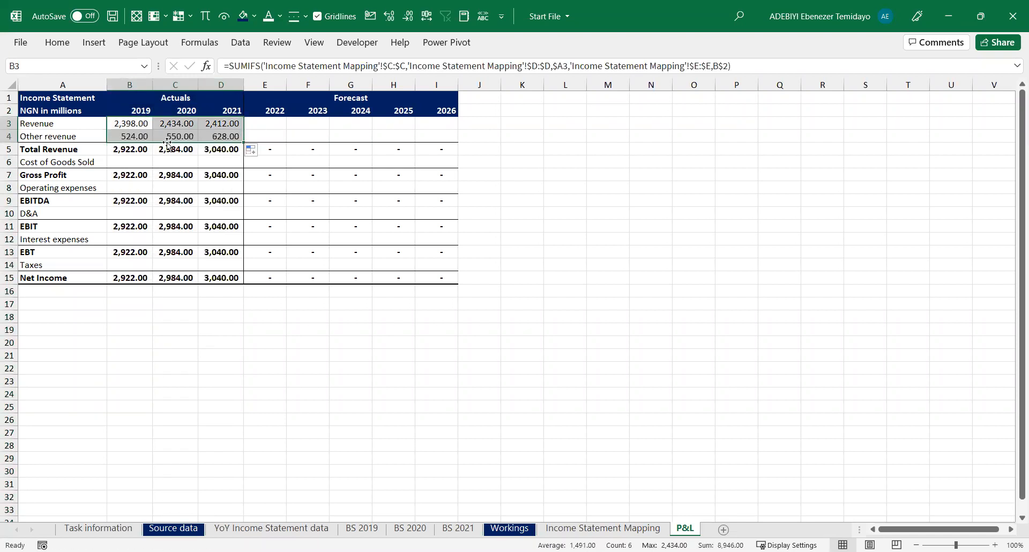
click(127, 136)
double_click(127, 136)
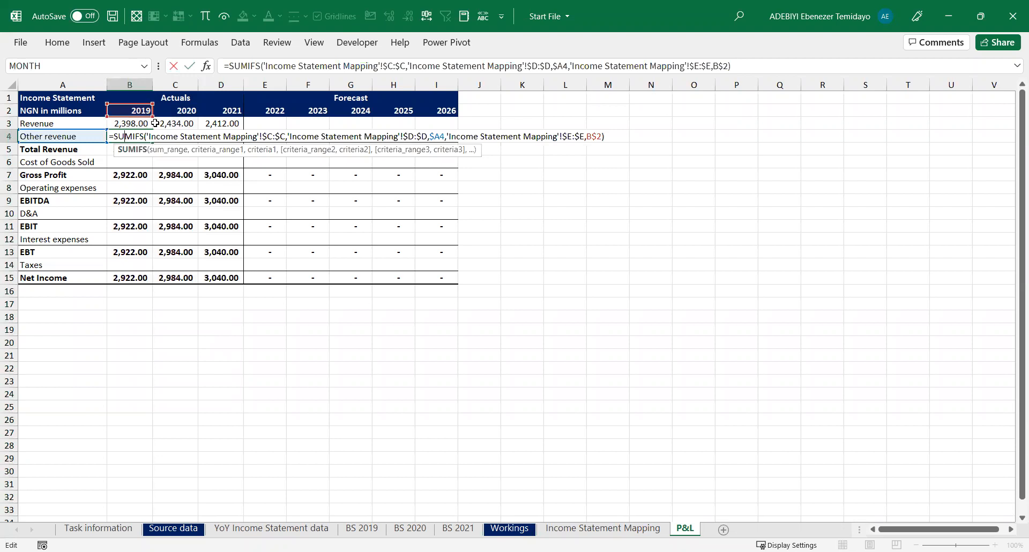
Try altering the Other revenue label in A4 to test the SUMIFS match, and undo the change
click(87, 137)
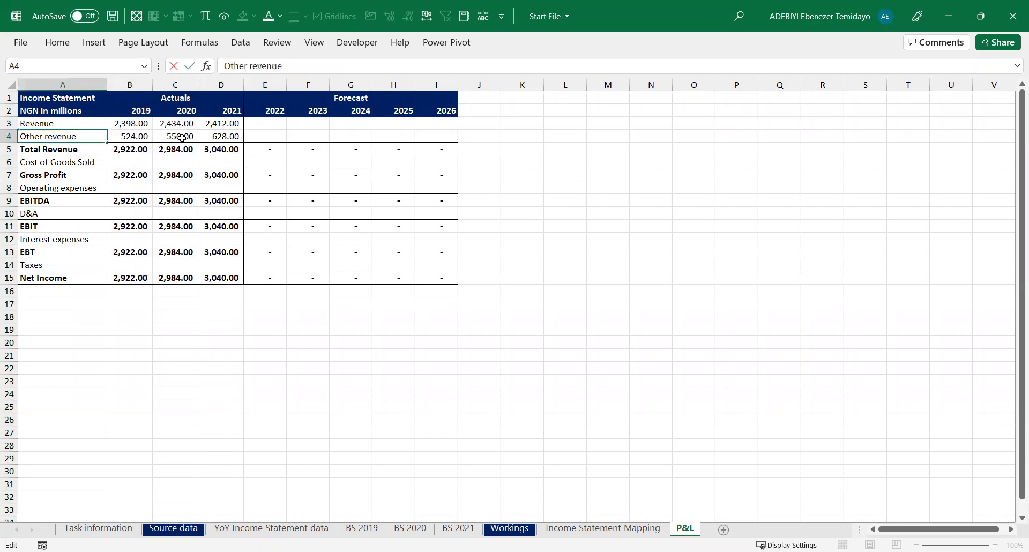
key(Return)
click(143, 136)
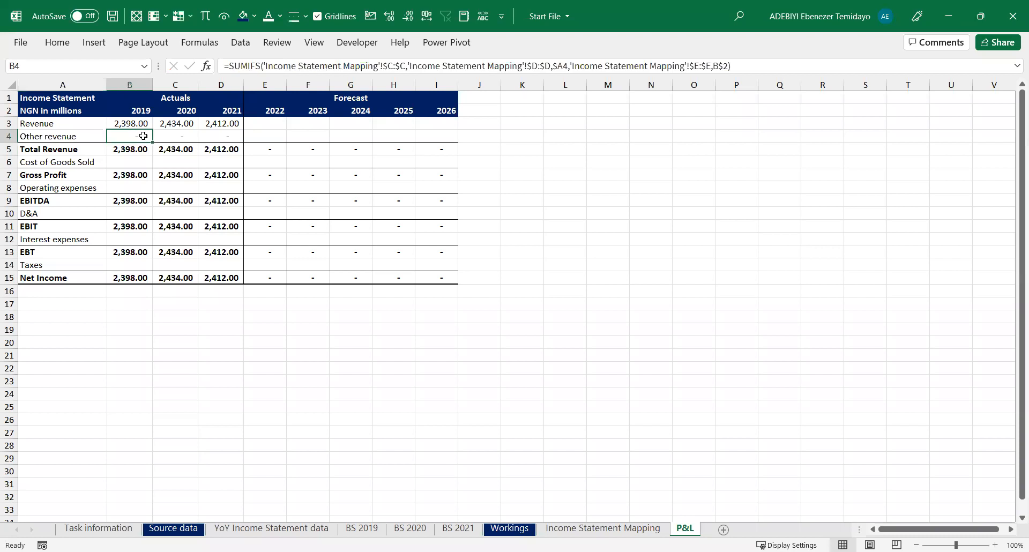
key(ctrl+z)
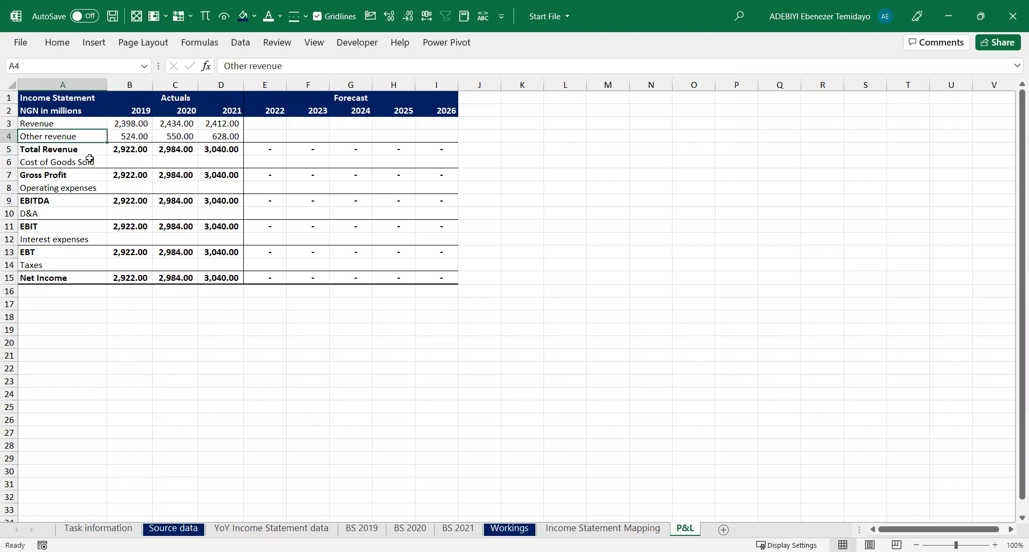
Check the Map labels on the Income Statement Mapping sheet that the P&L row labels must match
key(ctrl+Page_Up)
click(365, 251)
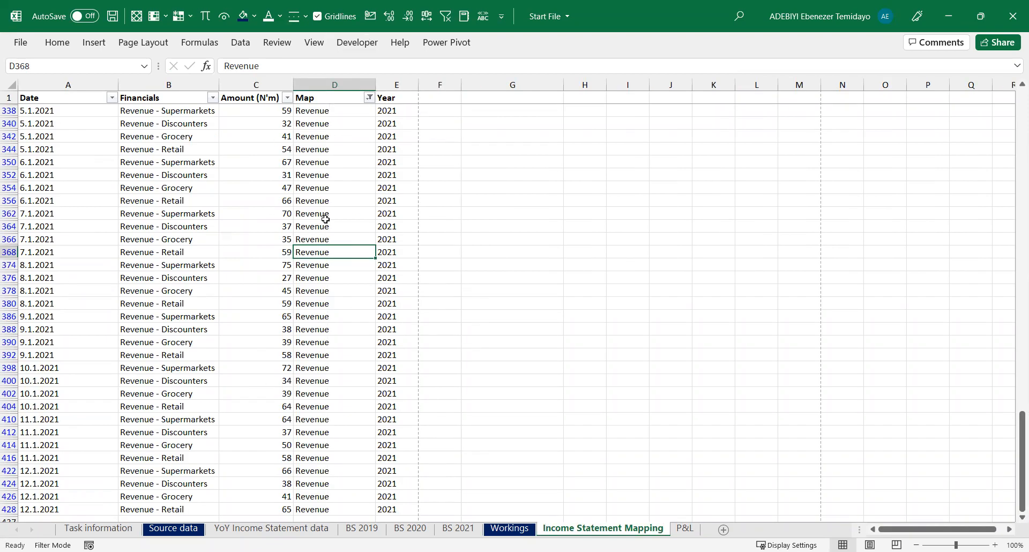
click(81, 155)
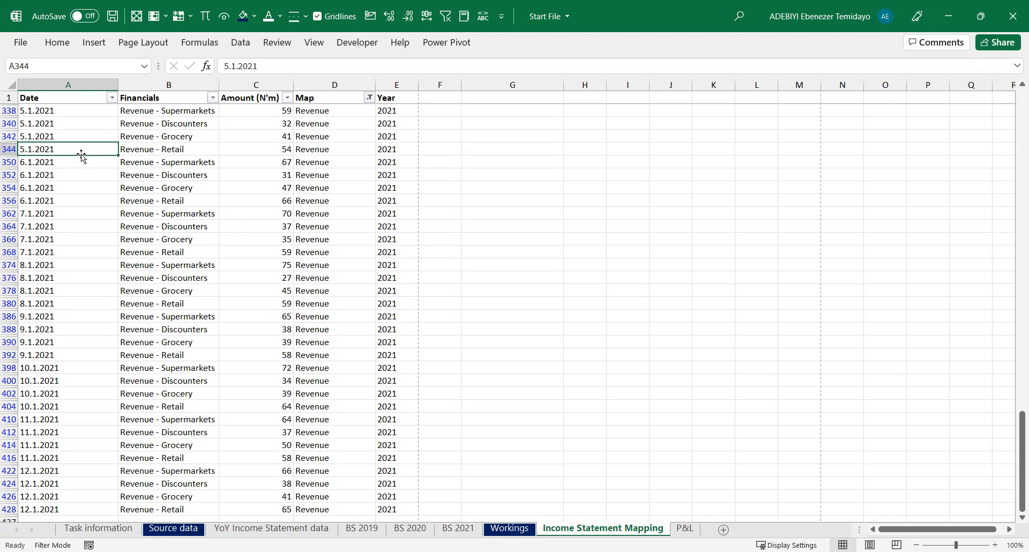
key(ctrl+Page_Down)
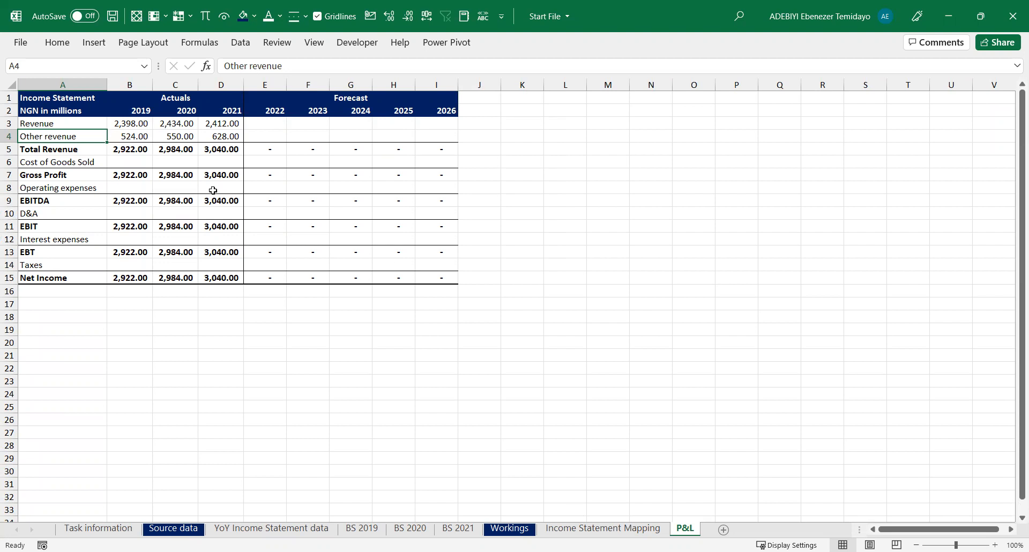
Copy the Other revenue formulas from B4:D4 into the Cost of Goods Sold row and negate the SUMIFS in B6:D6
drag(129, 136, 214, 137)
key(ctrl+c)
click(123, 159)
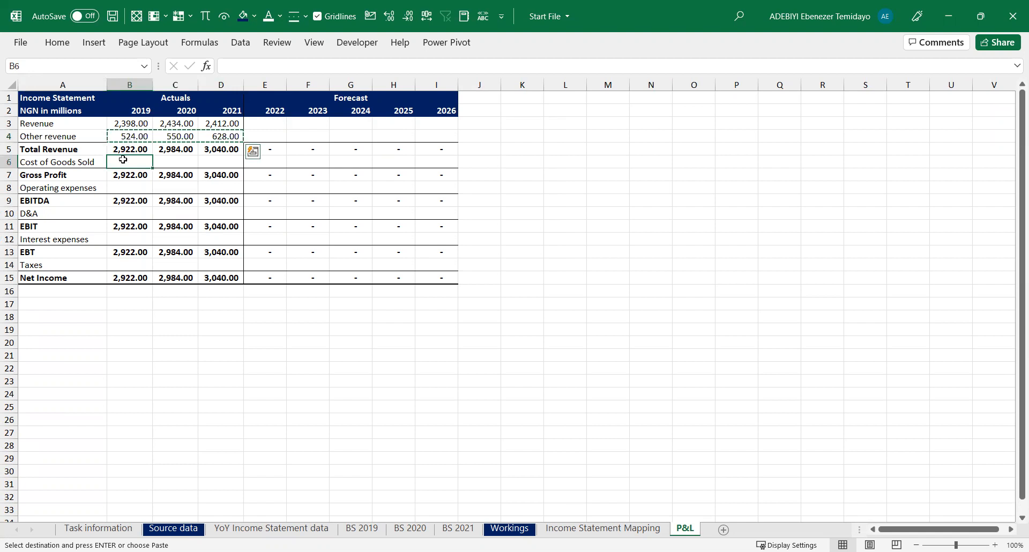
key(Return)
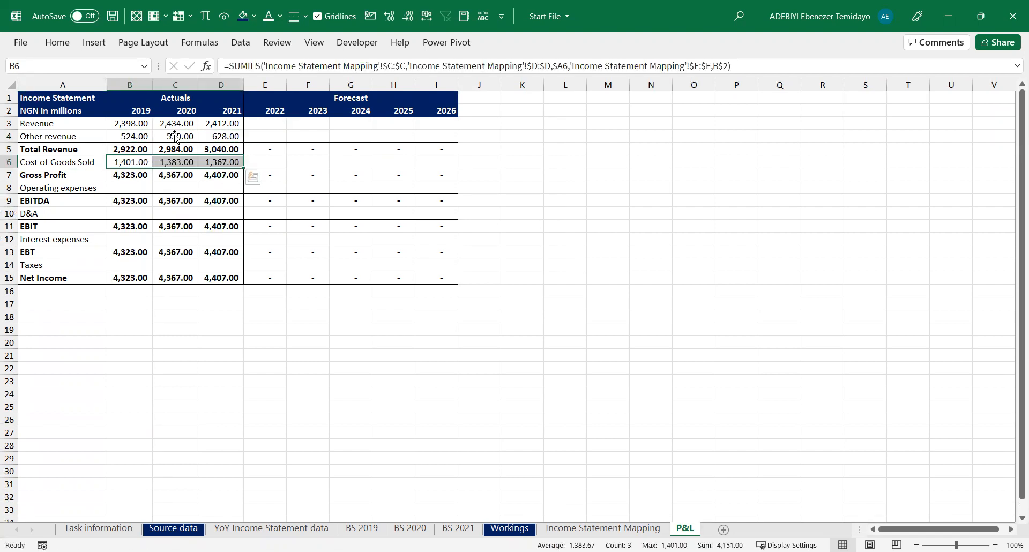
key(F2)
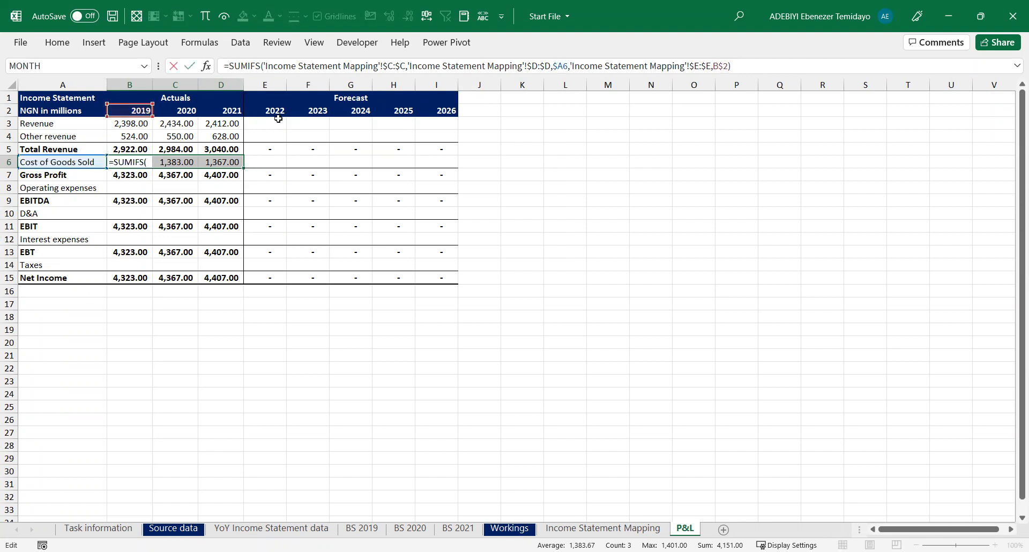
text(-)
key(ctrl+Return)
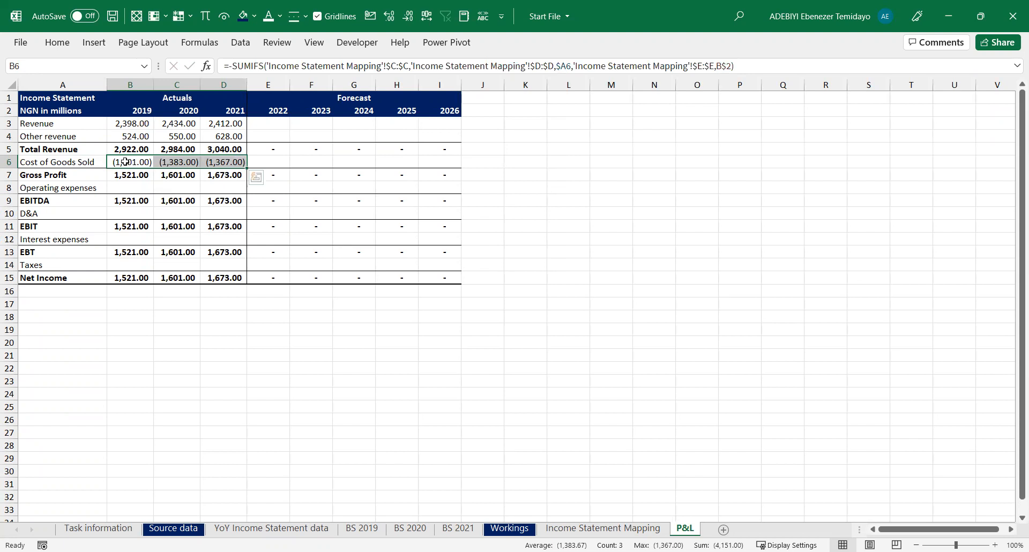
Inspect the Total Revenue, Cost of Goods Sold and Gross Profit cells in the Actuals columns
click(136, 175)
click(133, 151)
click(184, 149)
click(218, 150)
drag(130, 161, 209, 162)
key(Down)
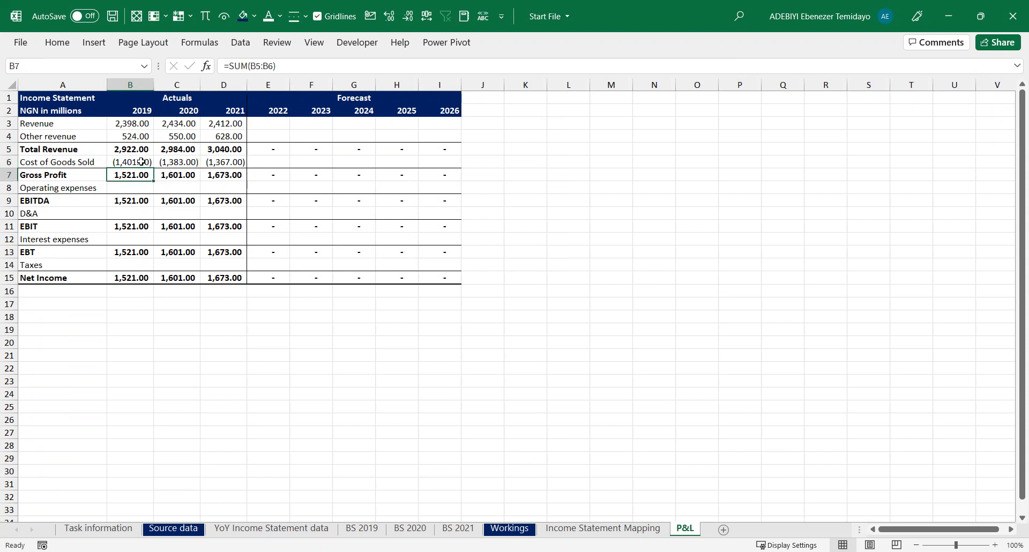
Copy the negated formulas from B6:D6 into the Operating expenses and D&A rows
drag(141, 161, 208, 161)
key(ctrl+c)
key(Down)
key(Down)
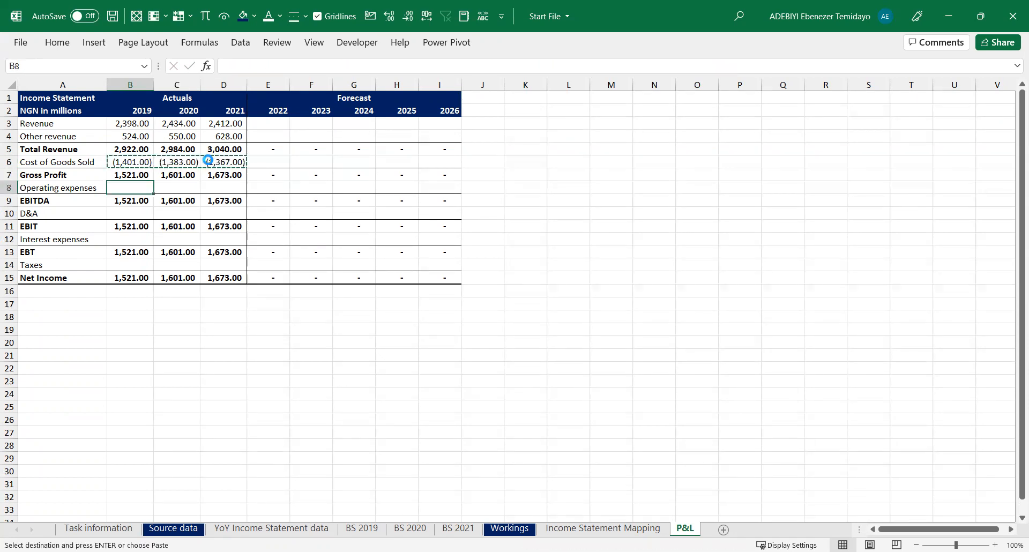
key(ctrl+v)
key(Down)
key(Down)
key(ctrl+v)
Paste the same negated formulas into the Interest expenses and Taxes rows, and save the workbook
key(Down)
key(Down)
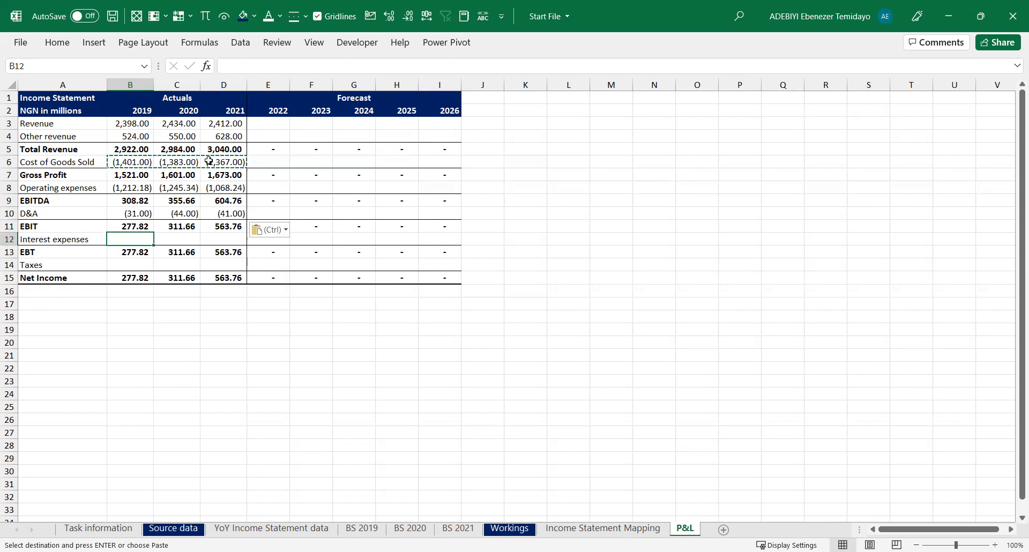
key(ctrl+v)
key(Down)
key(Down)
key(ctrl+v)
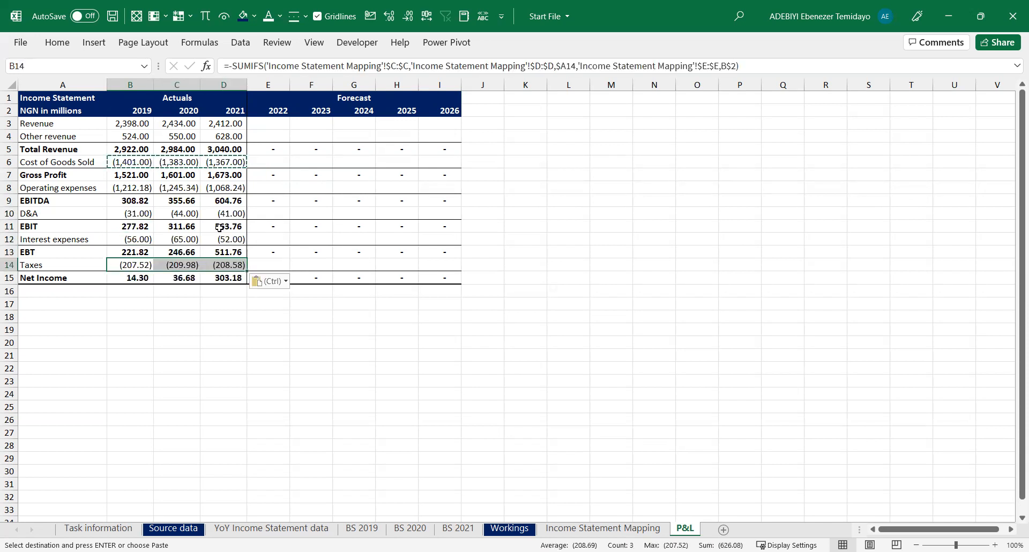
click(221, 236)
key(Escape)
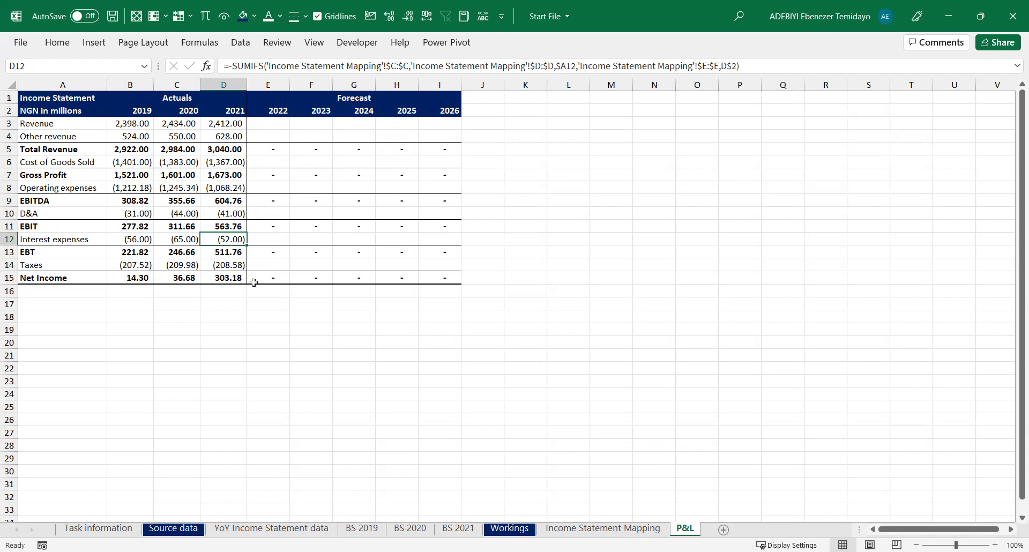
key(ctrl+s)
click(268, 123)
click(316, 124)
click(356, 125)
click(391, 124)
click(432, 123)
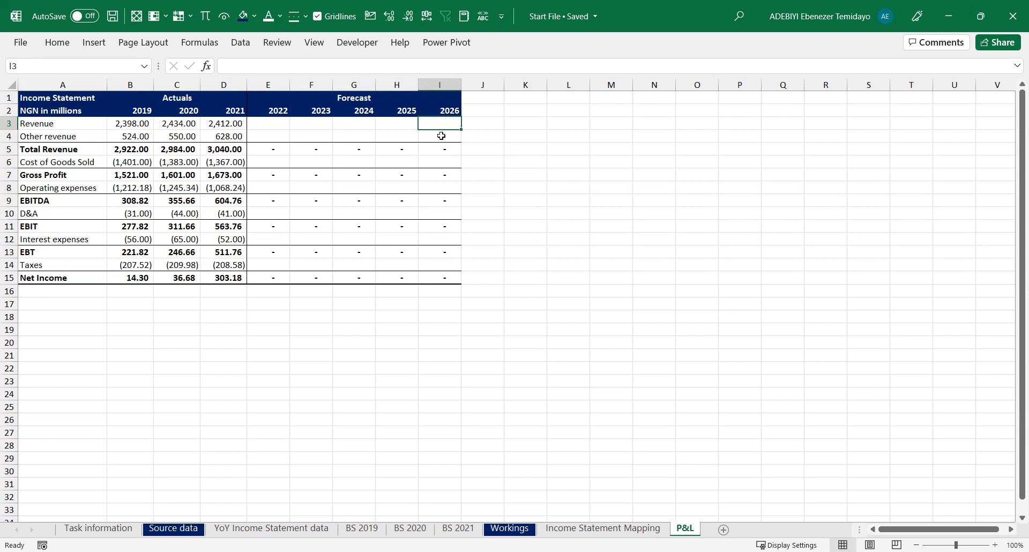
click(604, 132)
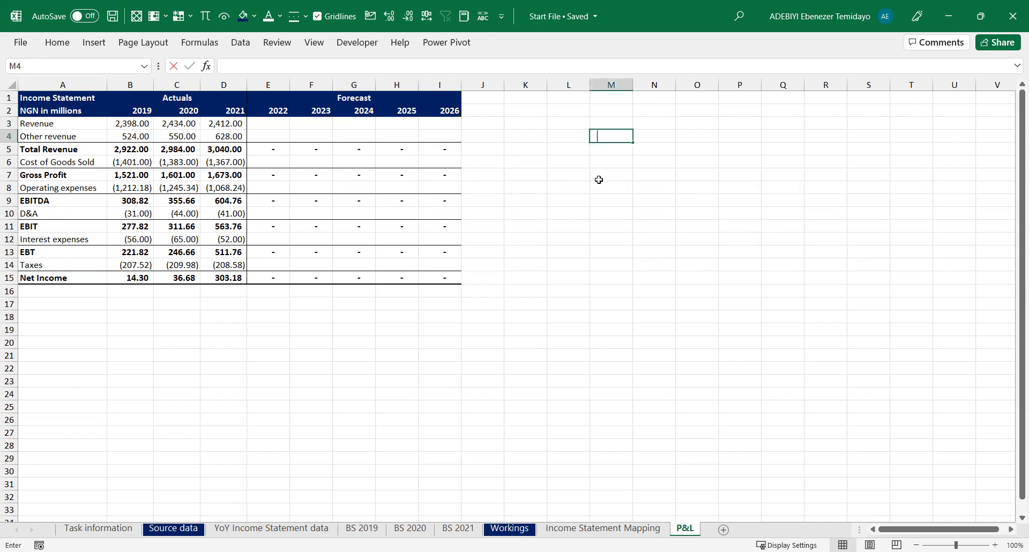
text(Base)
key(Return)
text(Best)
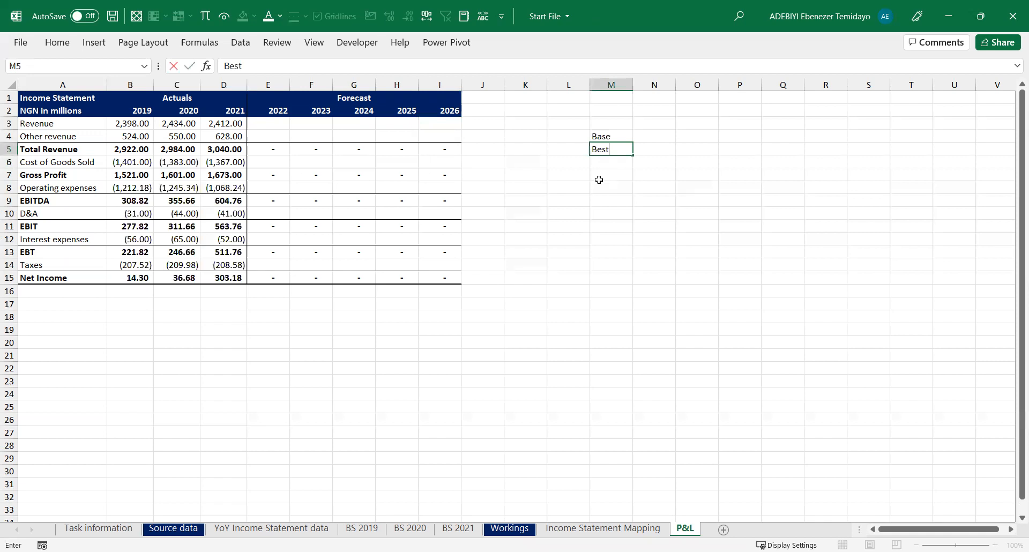
key(Return)
text(Wos)
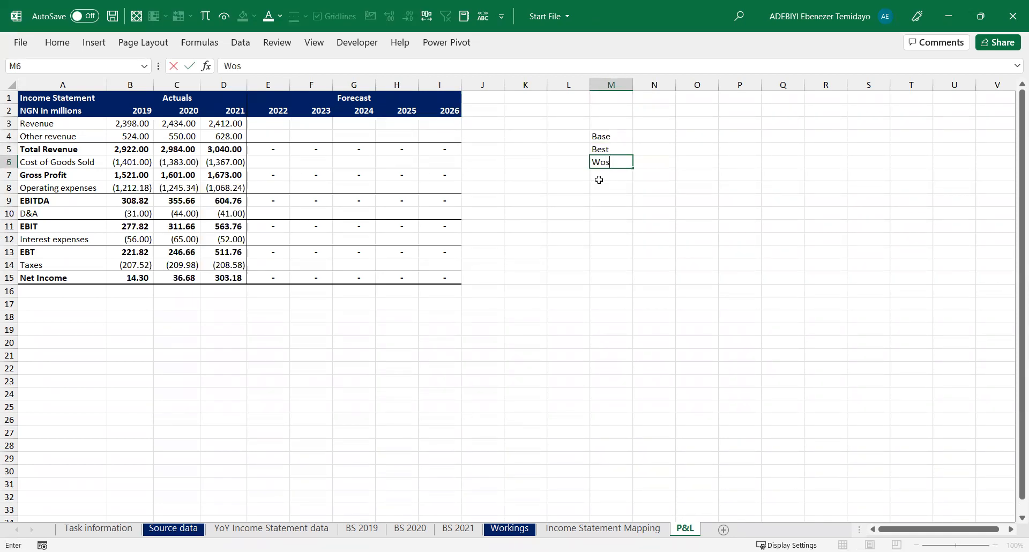
key(Escape)
drag(610, 123, 620, 183)
key(Delete)
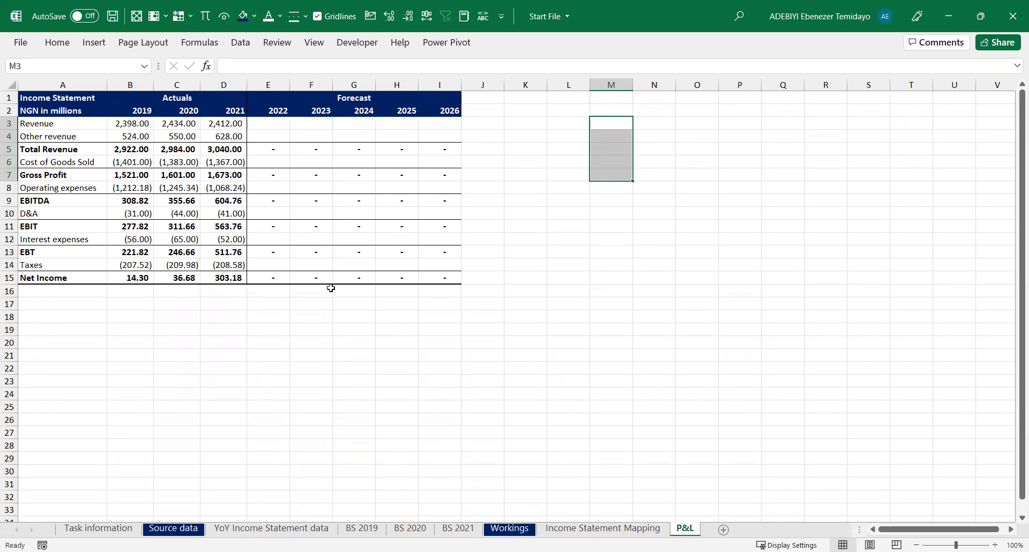
Insert four blank rows above the Revenue row, below the year headers
drag(63, 124, 453, 248)
click(26, 127)
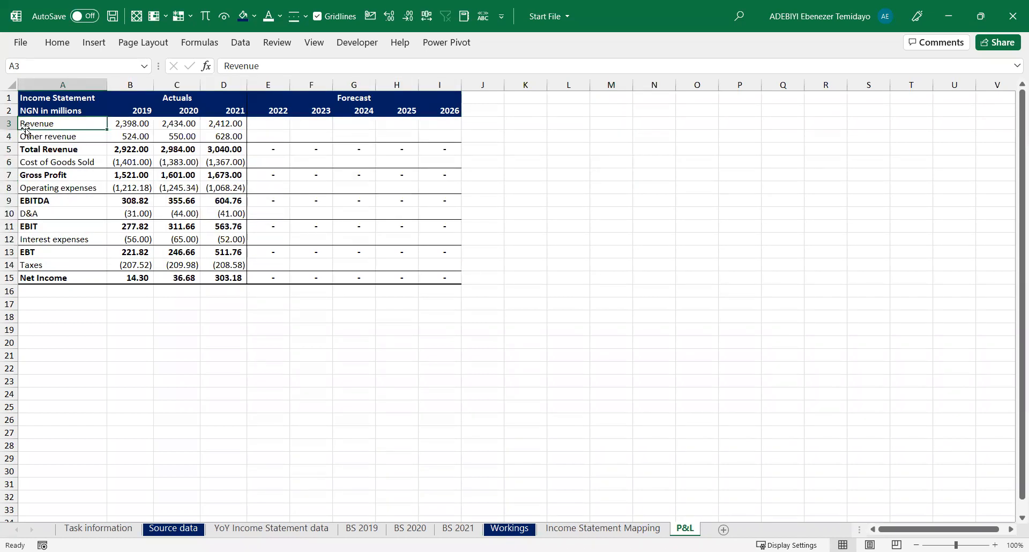
click(10, 123)
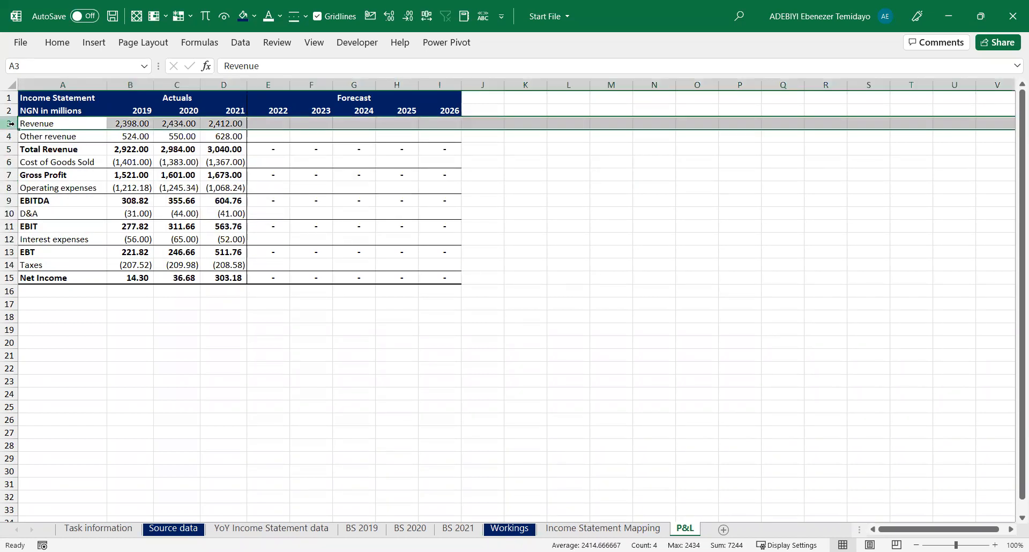
key(ctrl+shift+plus)
key(ctrl+shift+plus)
key(ctrl+shift+plus)
key(ctrl+shift+plus)
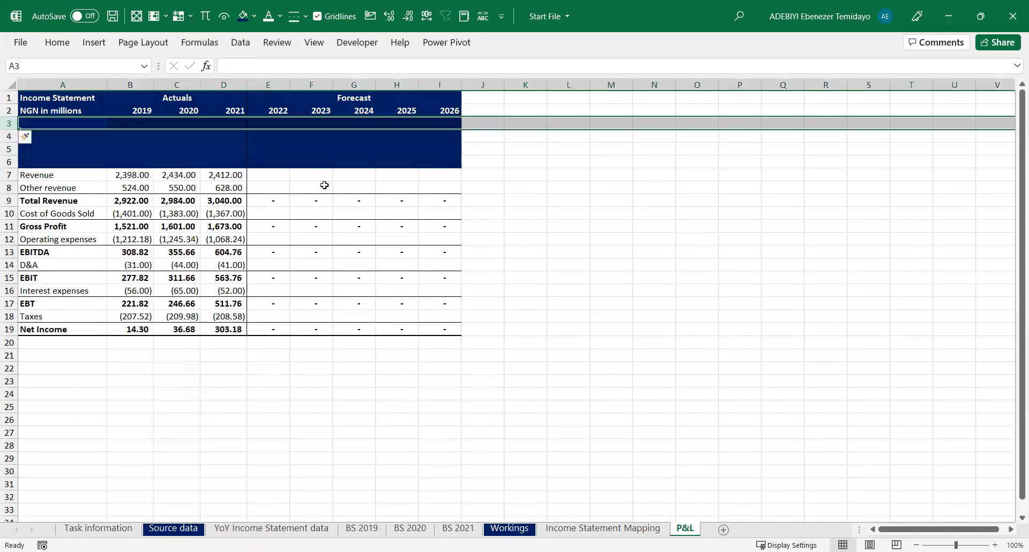
Strip the inherited header formatting from A3:I6 by pasting the blank cell L6 over the range
click(354, 137)
click(209, 132)
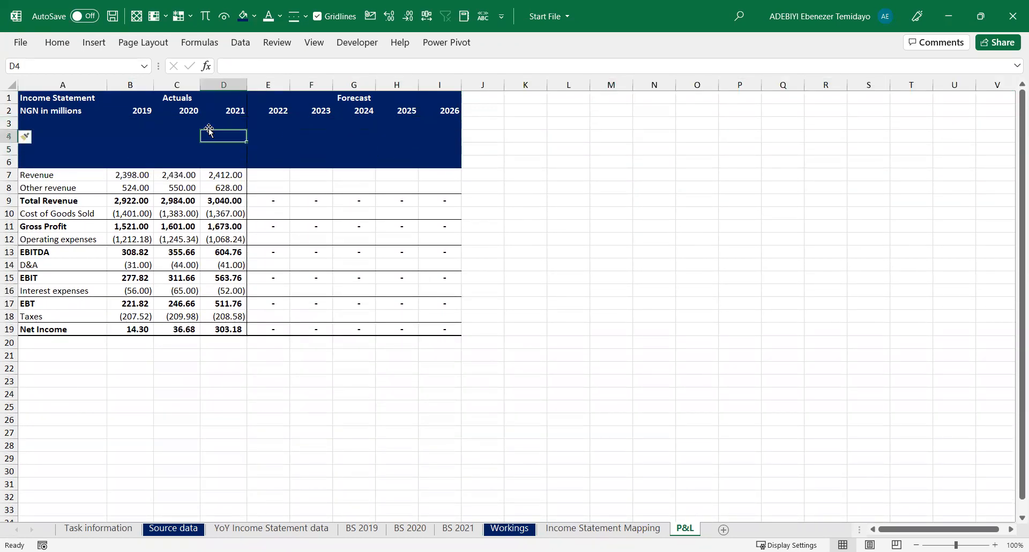
click(567, 160)
key(ctrl+c)
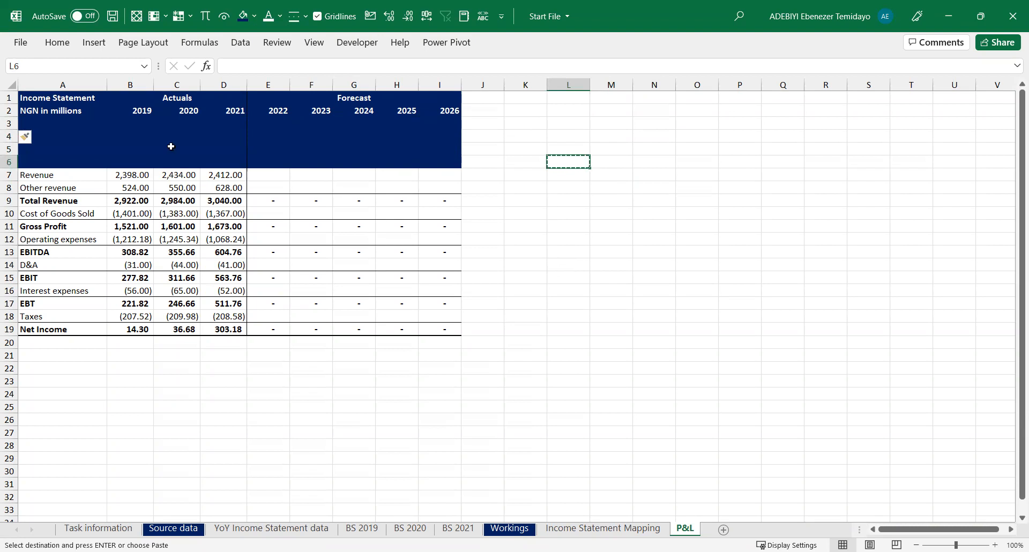
drag(65, 124, 433, 165)
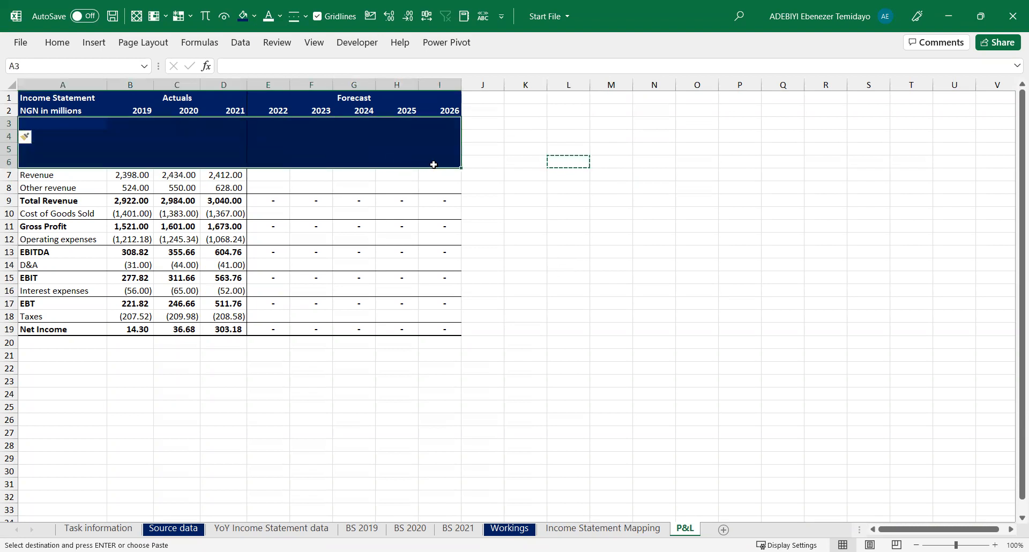
key(Return)
Enter the section heading P&L in A6, directly above the Revenue row
click(124, 143)
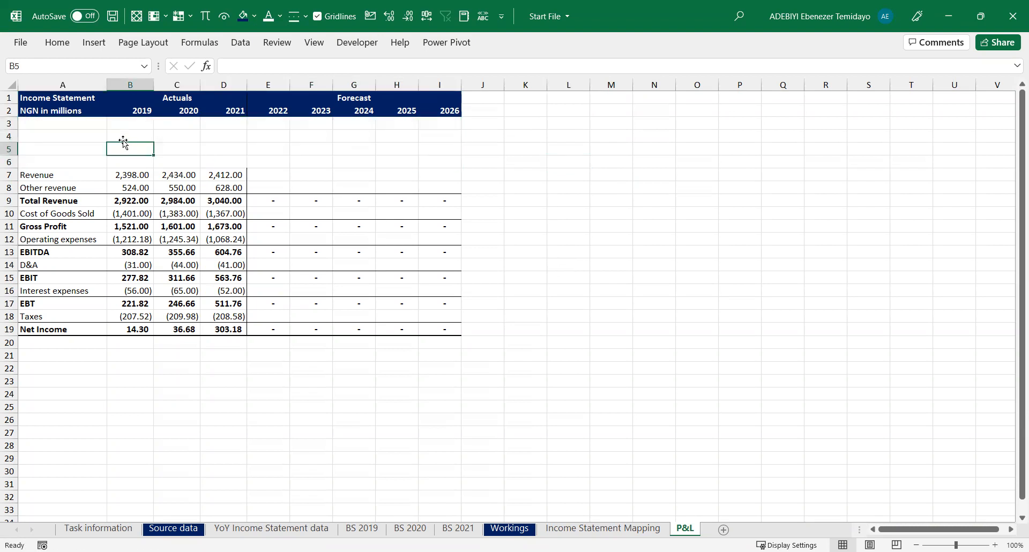
click(79, 135)
key(Down)
key(Down)
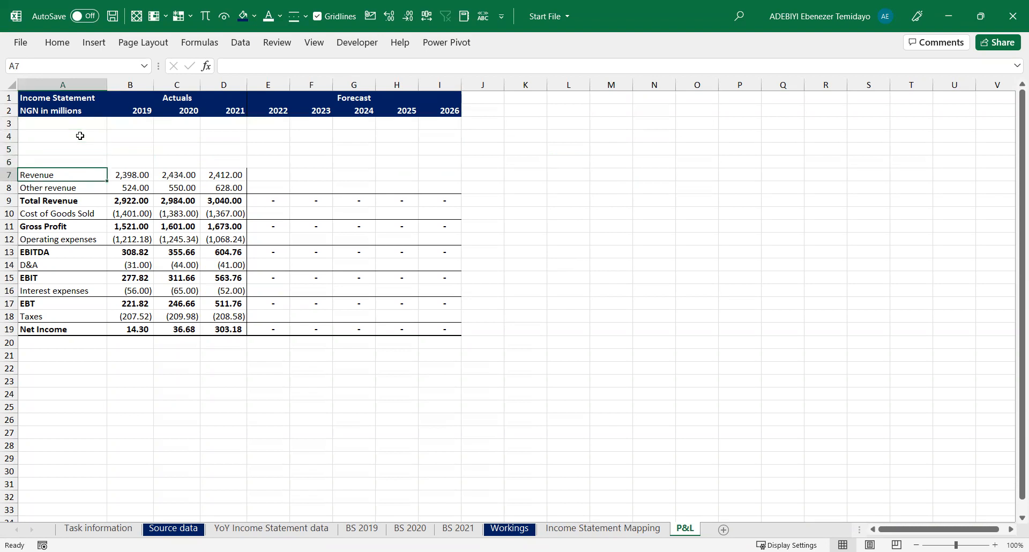
text(Income)
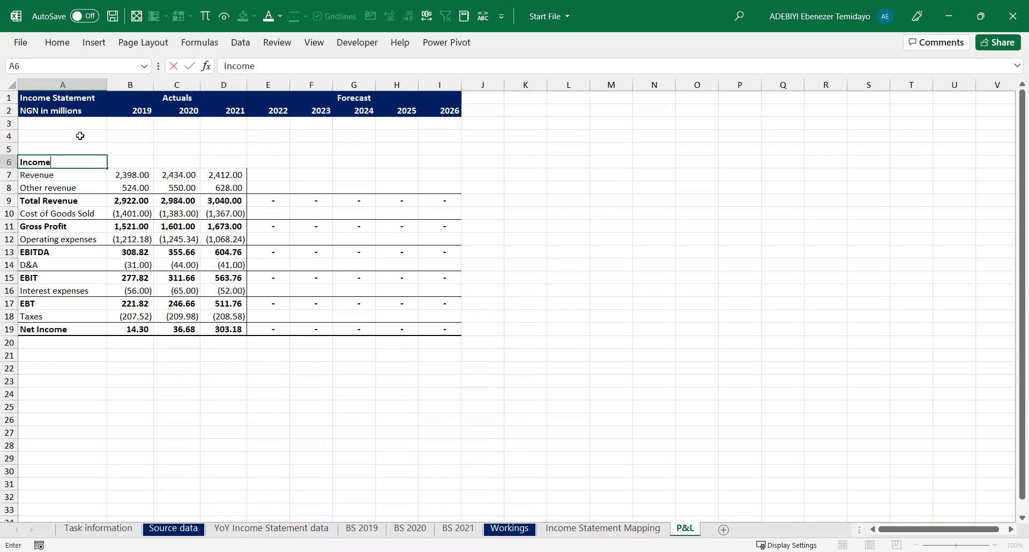
key(BackSpace)
key(BackSpace)
key(BackSpace)
key(BackSpace)
text(P&L)
key(ctrl+Return)
Format the P&L heading row A6:I6 in bold with a light blue fill
key(shift+Right)
key(shift+Right)
key(shift+Right)
key(shift+Right)
key(shift+Right)
key(shift+Right)
key(shift+Right)
key(shift+Right)
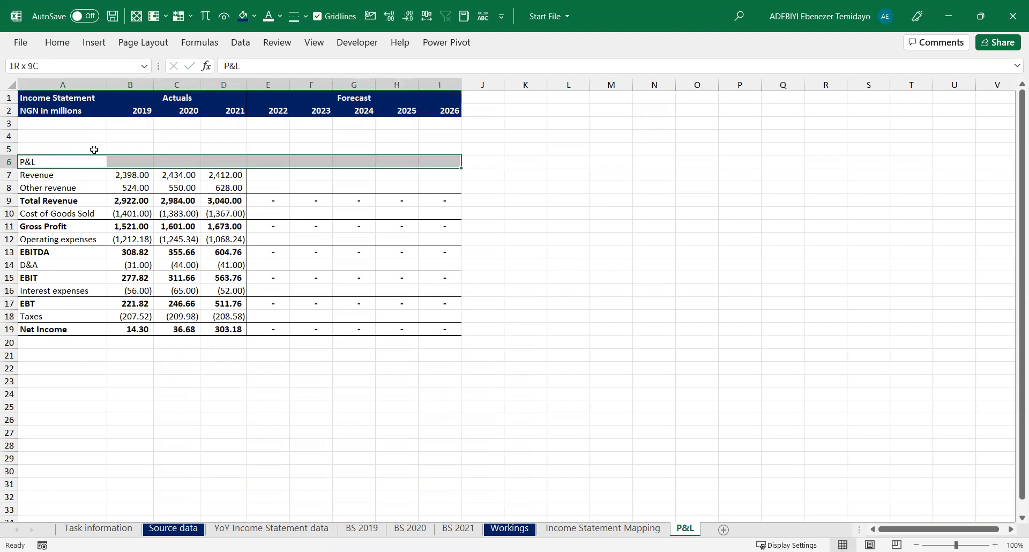
click(255, 17)
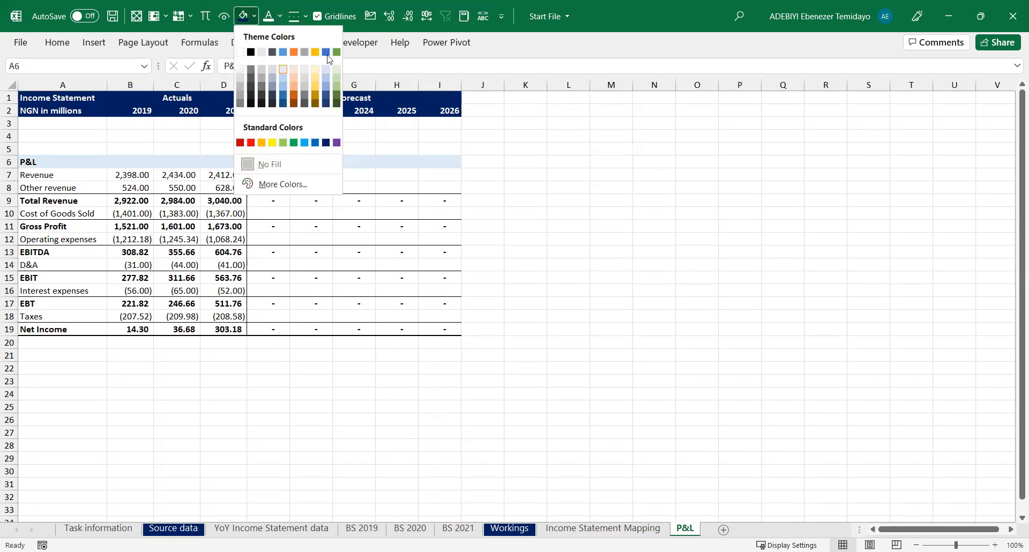
Enter the label Scenario: in A4
click(90, 135)
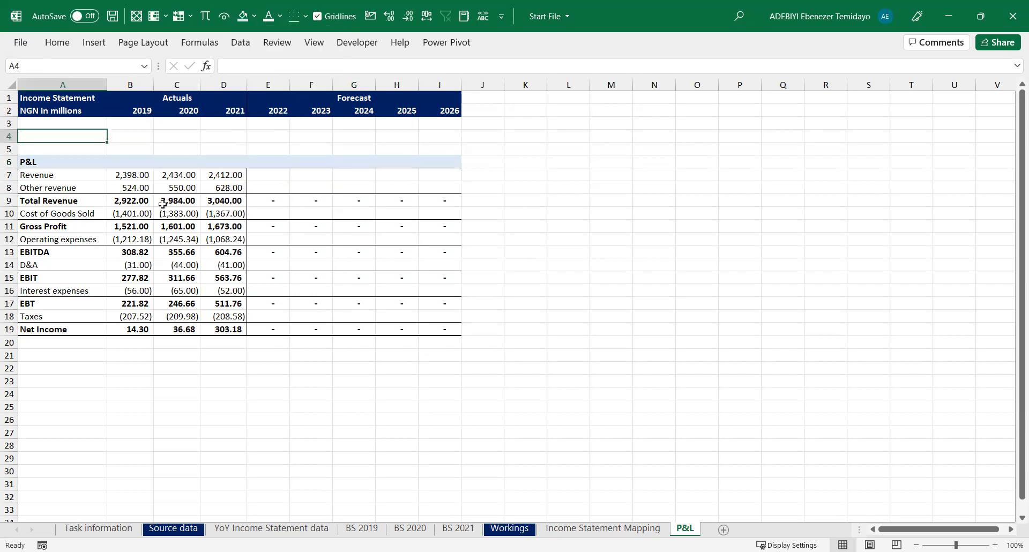
text(Scen)
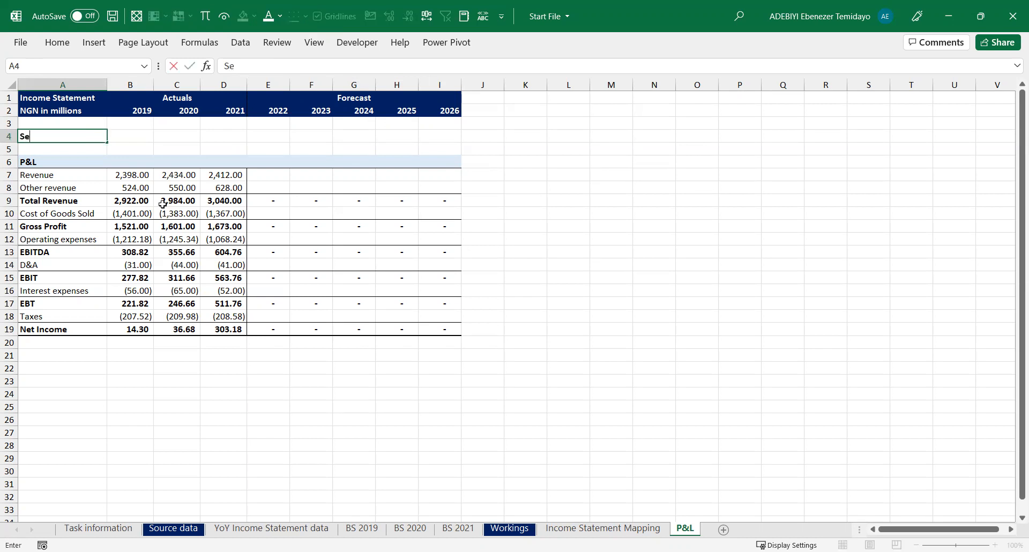
text(ario)
key(Return)
key(Up)
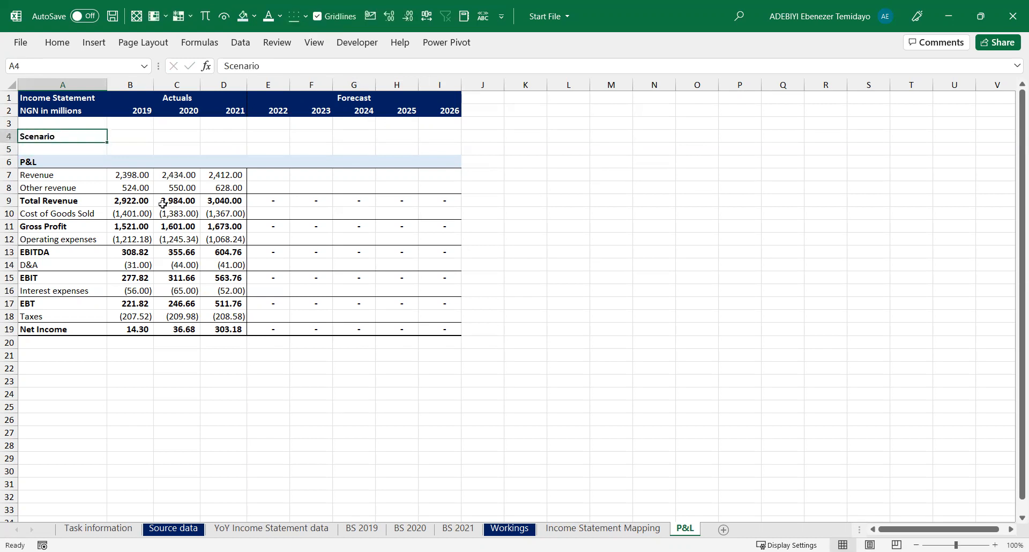
key(F2)
text(:)
key(Tab)
key(Tab)
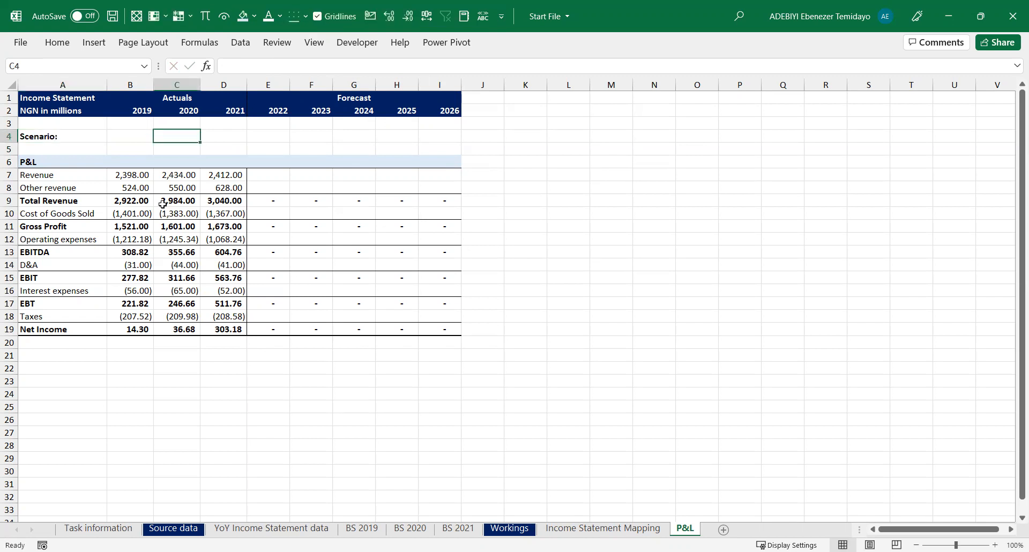
Give the scenario input cell B4 a light gold fill
key(Left)
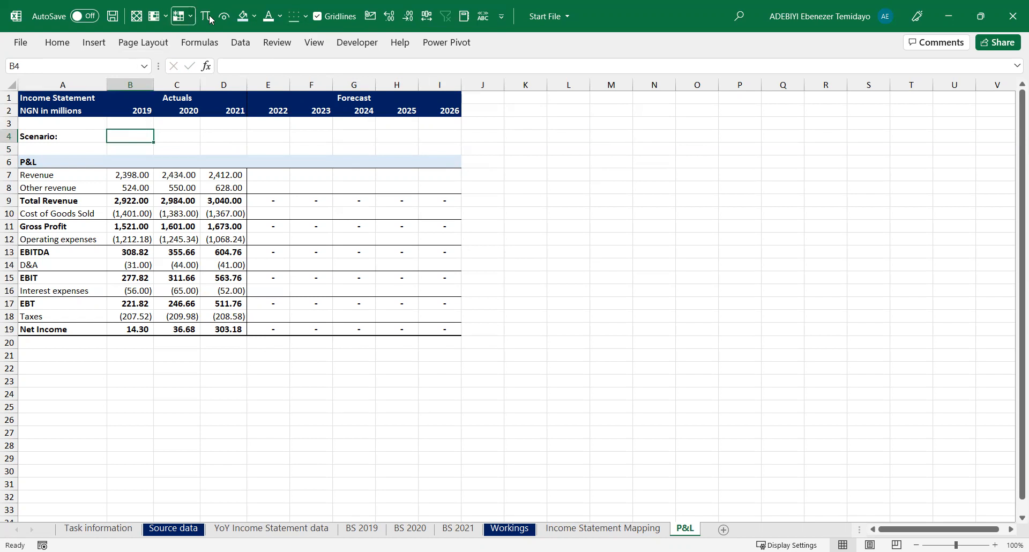
click(255, 18)
click(316, 70)
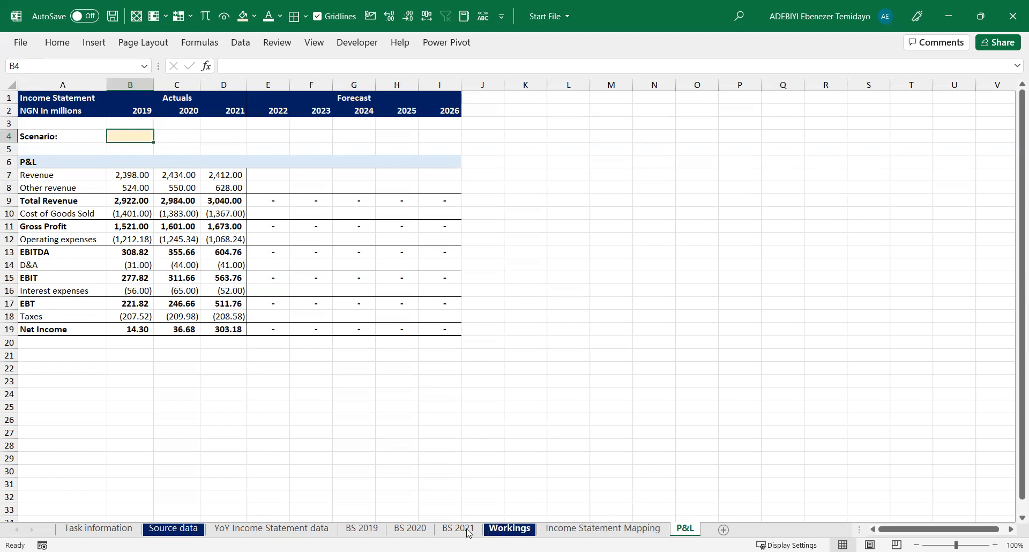
Enter the heading Scenarios in A21 of the Task information sheet, below the list of steps
click(129, 532)
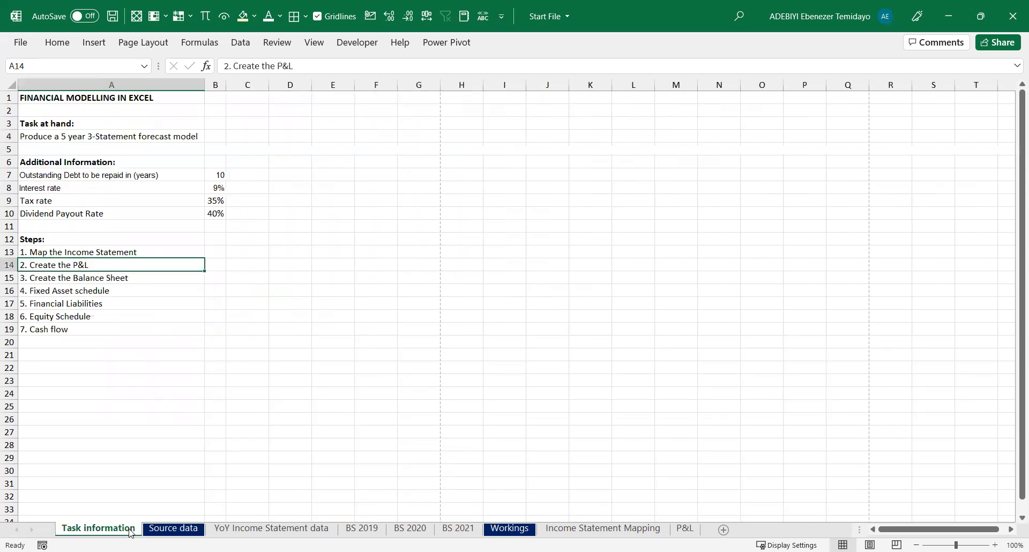
drag(79, 359, 78, 362)
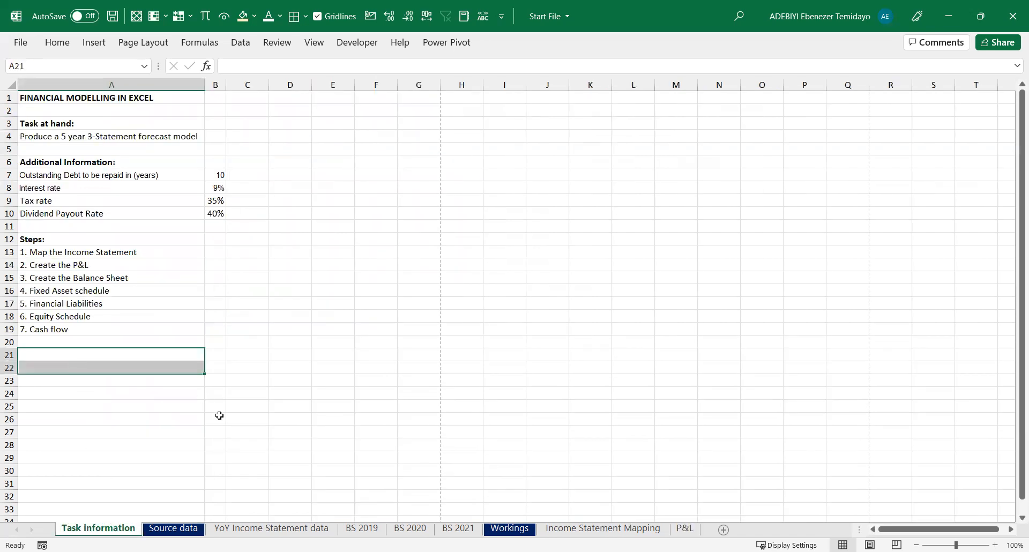
key(Down)
key(Up)
key(Down)
key(Up)
text(Scenarios)
key(Return)
List the scenarios Best case, Base case and Worst case in A22:A24 under the Scenarios heading
text(B)
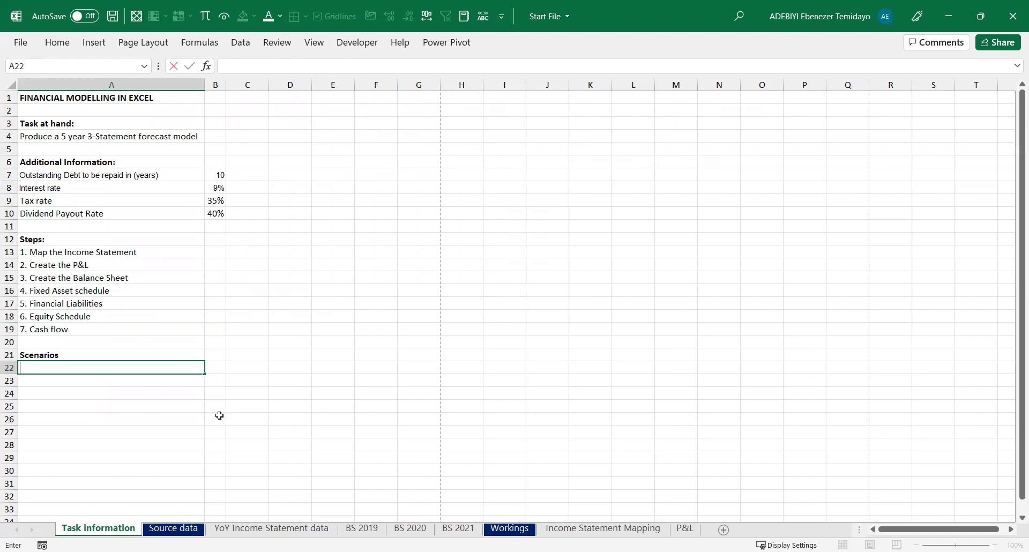
text(est case)
key(Return)
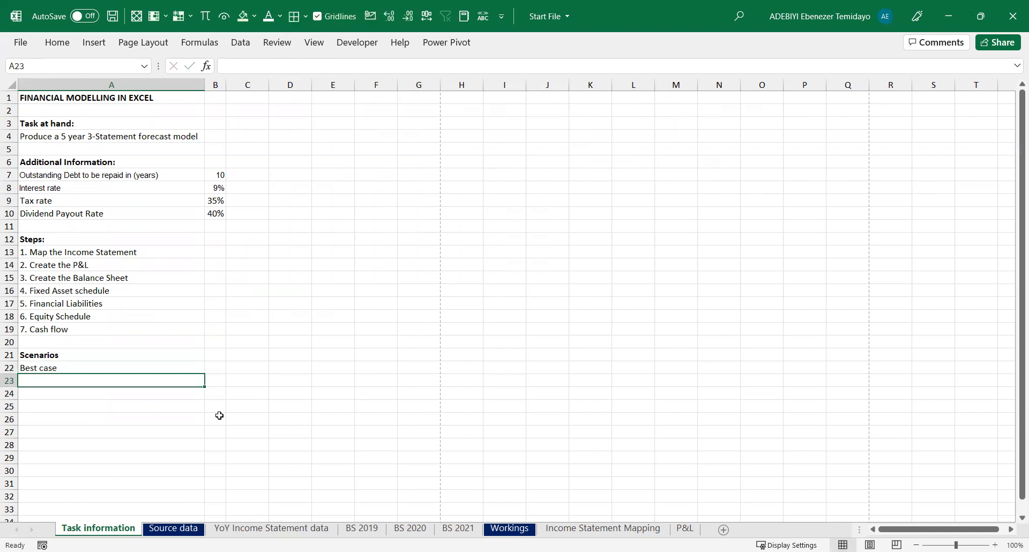
text(Base case)
key(Return)
text(Wors)
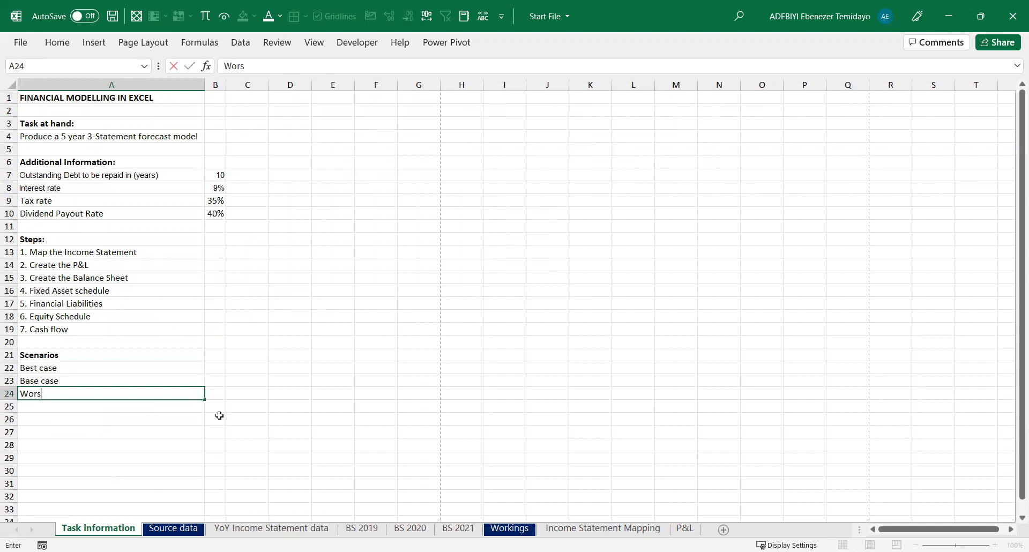
text(t csde)
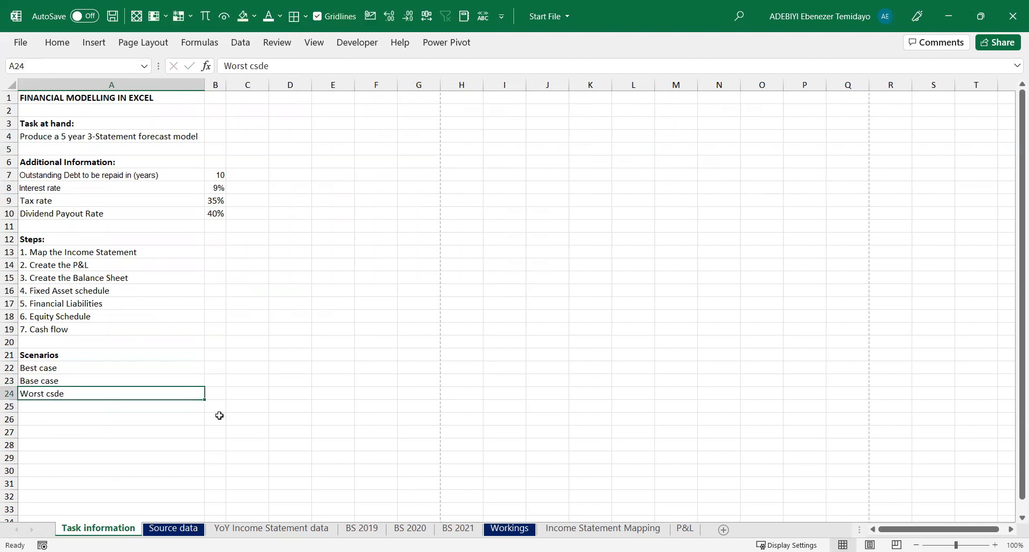
key(ctrl+shift+Left)
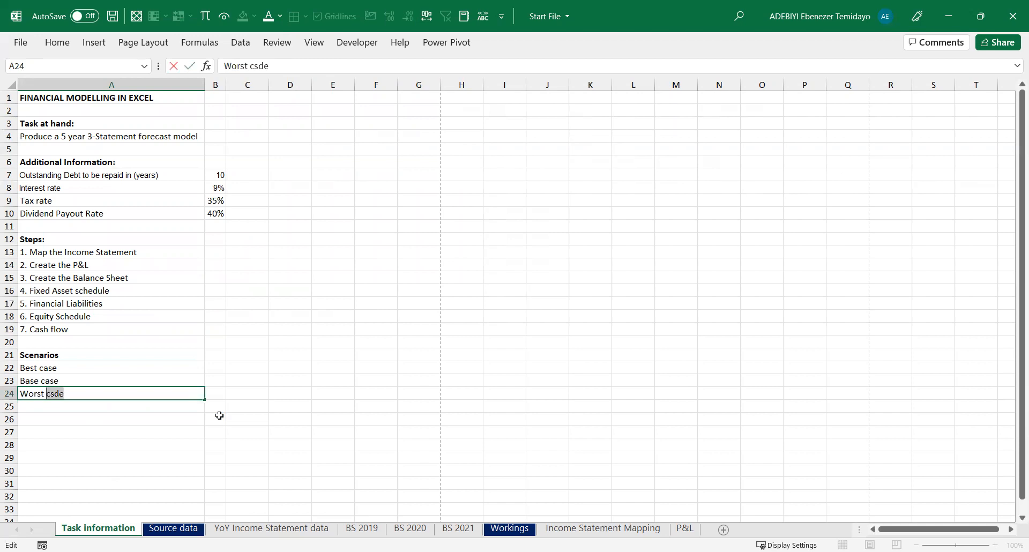
text(case)
key(Return)
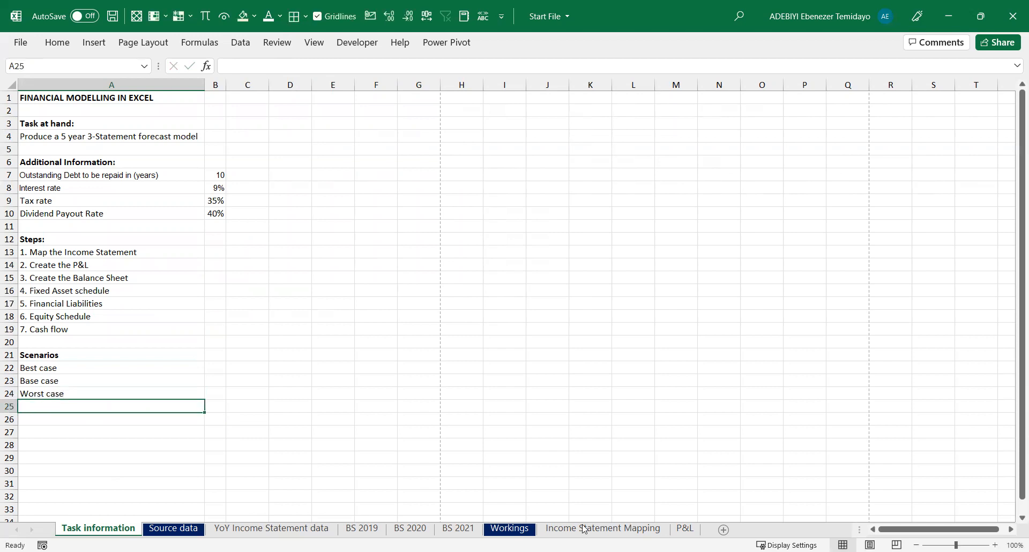
click(71, 368)
click(315, 342)
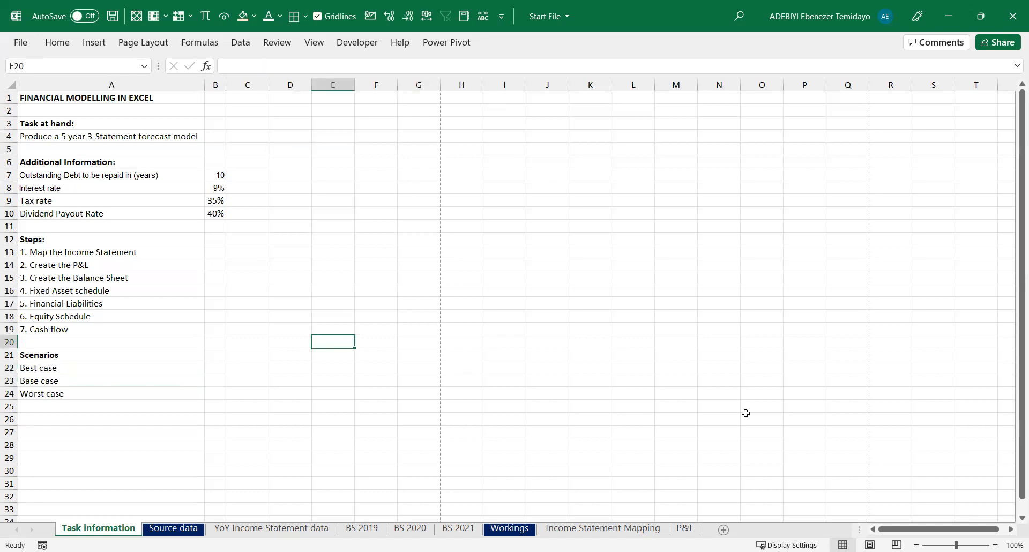
Add a list data validation to cell B4 of the P&L sheet, sourced from 'Task information'!$A$22:$A$24
click(685, 528)
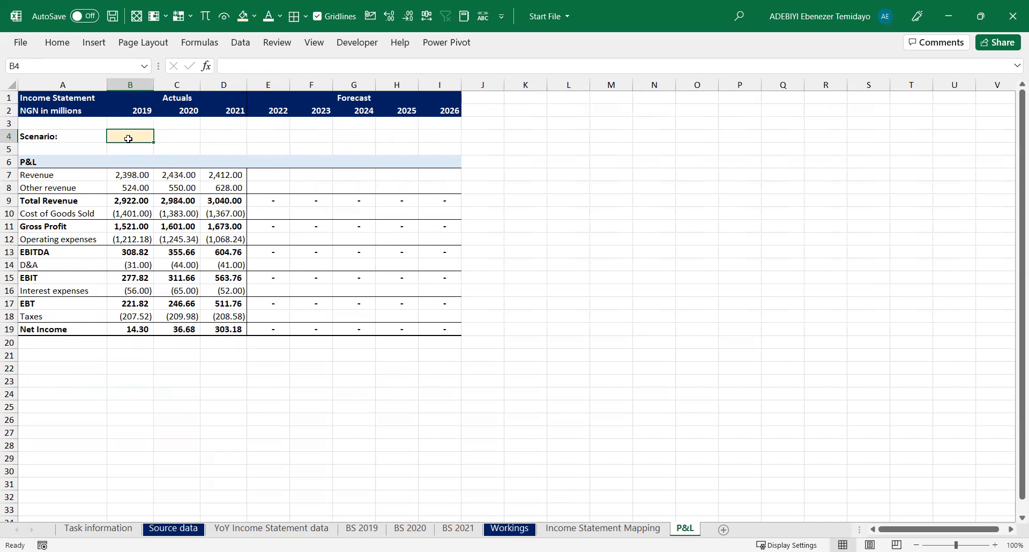
click(241, 43)
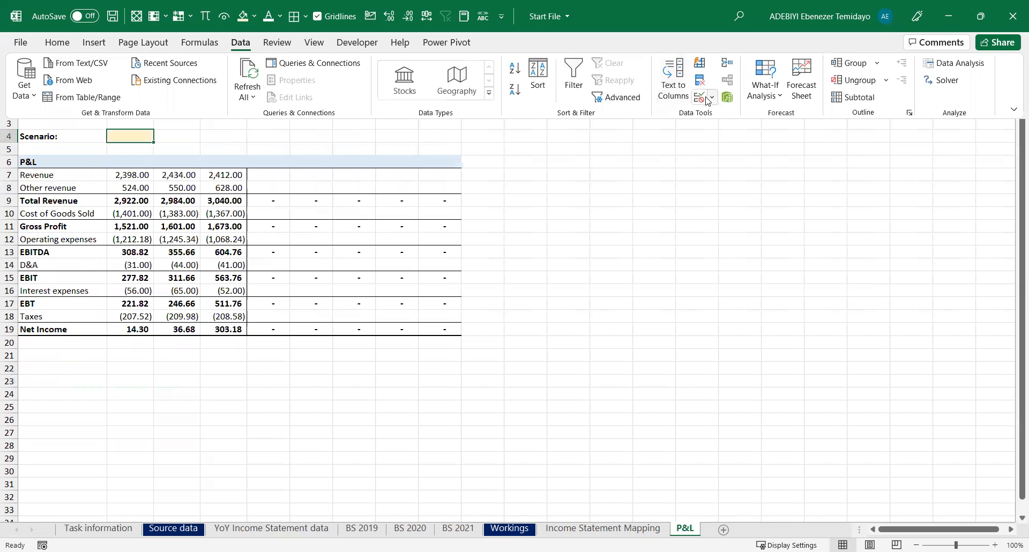
click(699, 99)
drag(408, 171, 281, 123)
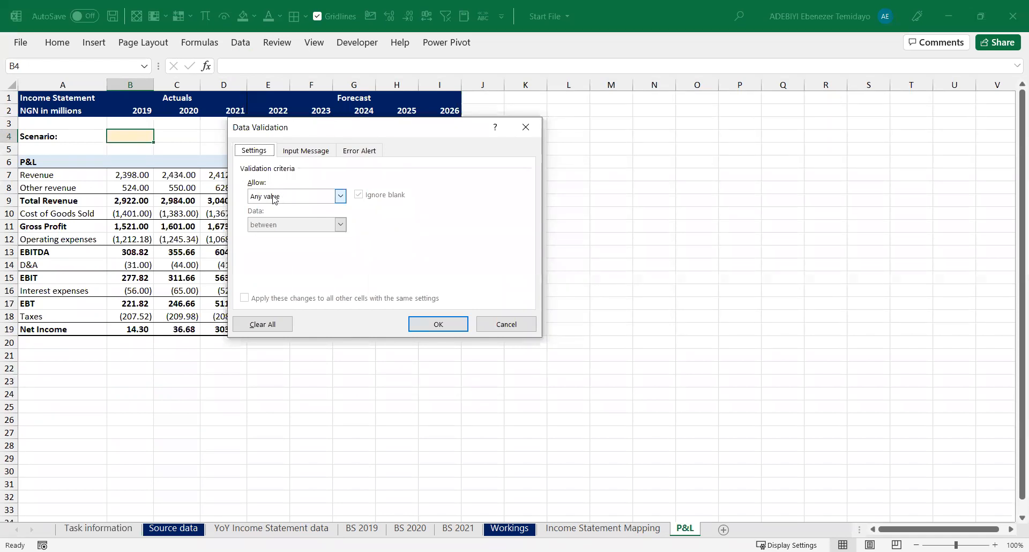
click(282, 199)
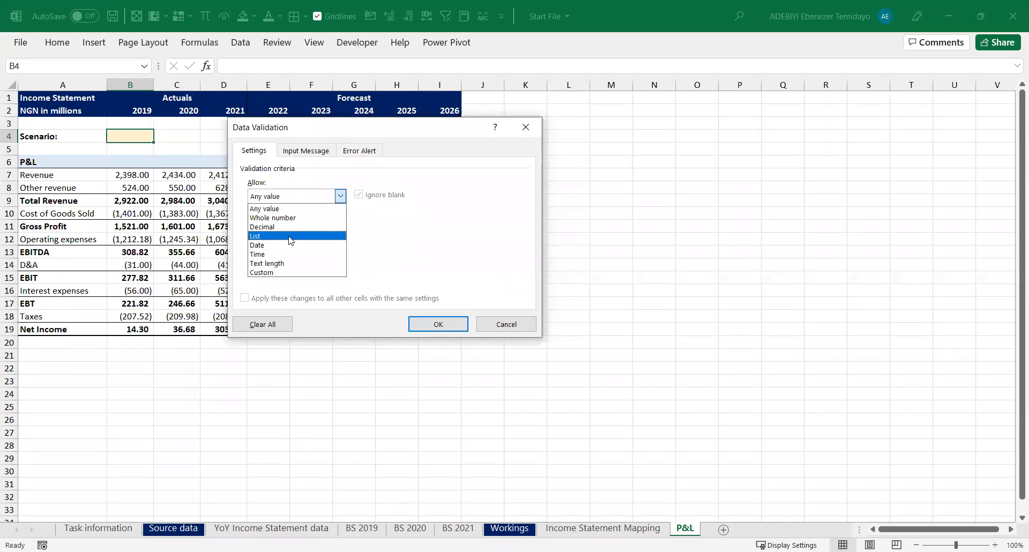
click(267, 239)
click(272, 252)
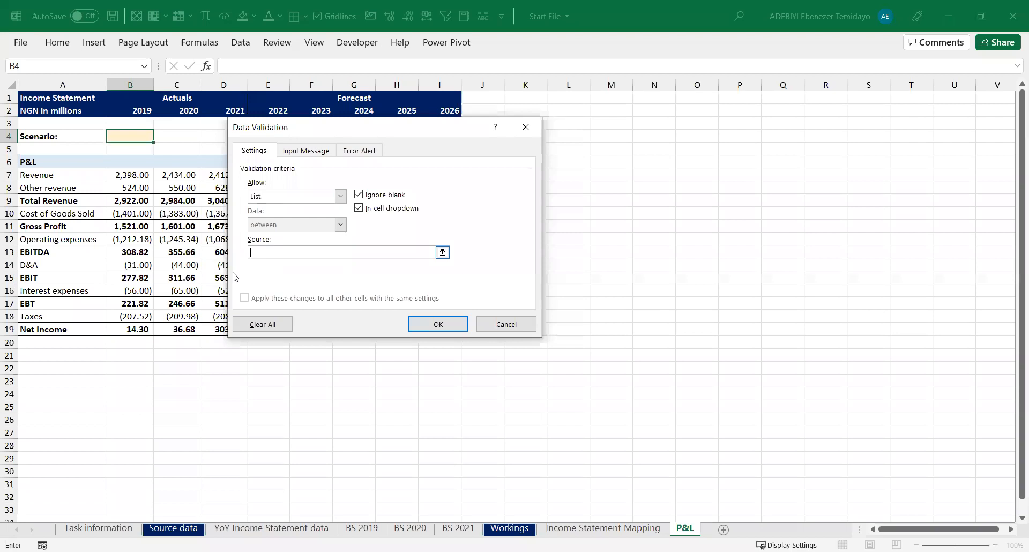
click(98, 527)
click(65, 369)
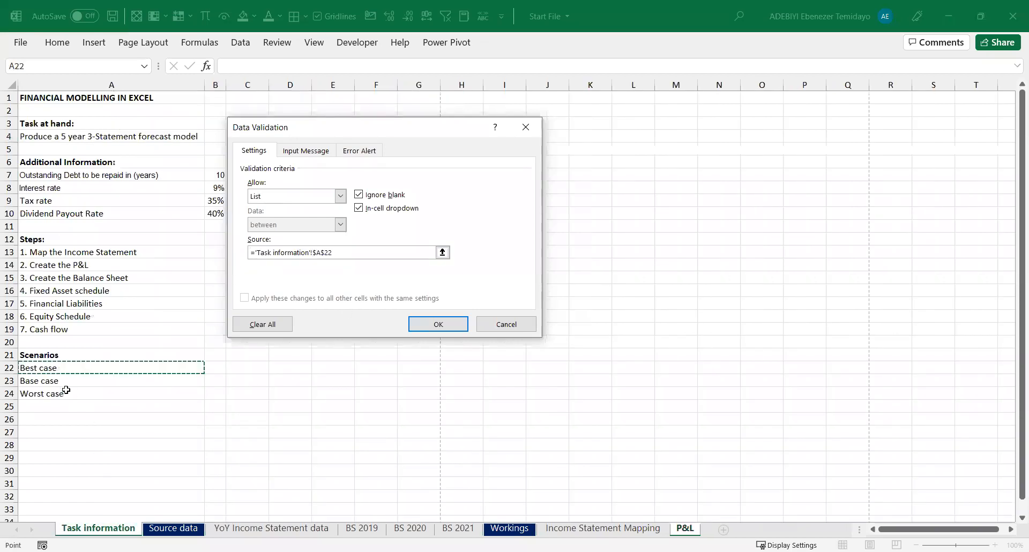
drag(66, 390, 66, 393)
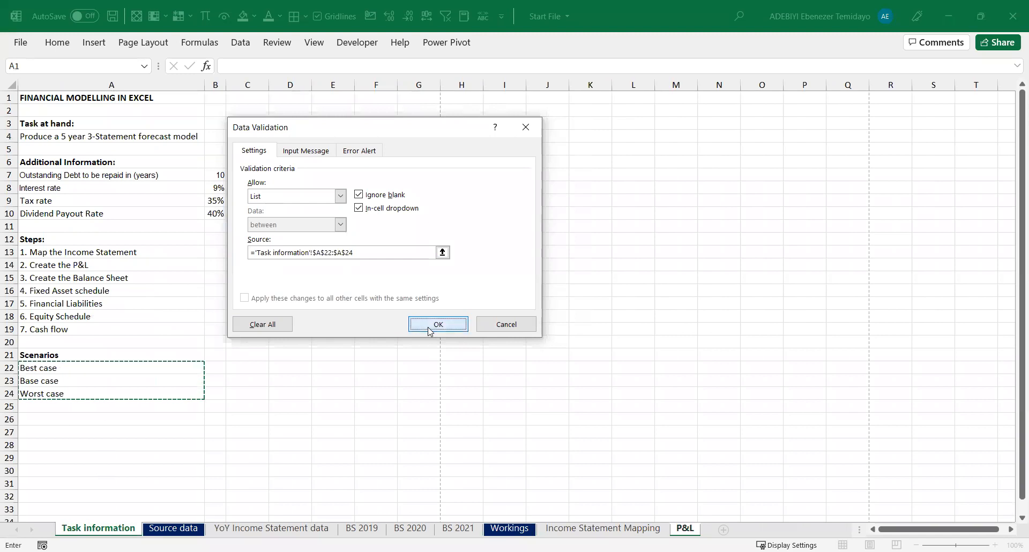
click(438, 323)
Try the Base case and Best case options in the B4 scenario selector and set it to Worst case
click(159, 137)
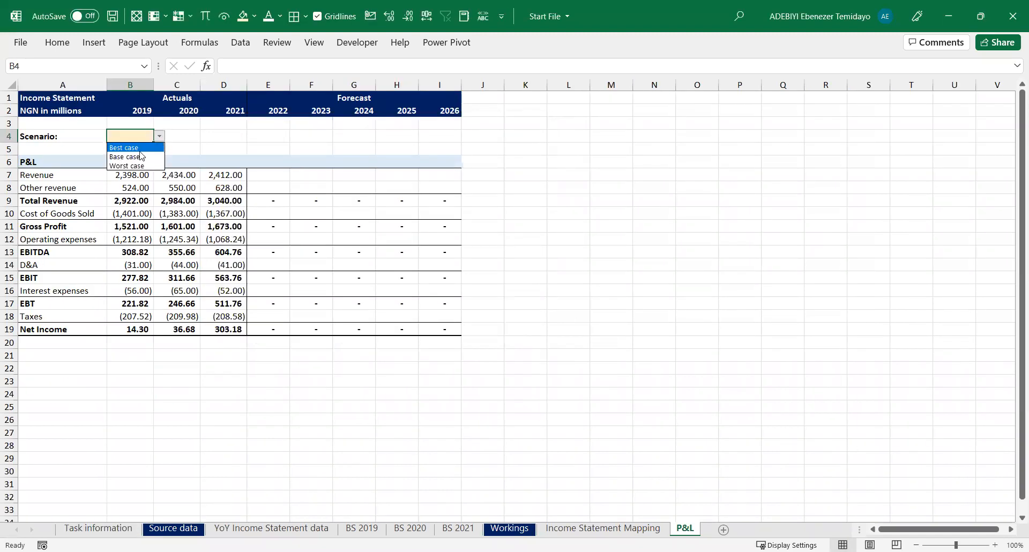
click(137, 146)
click(159, 136)
click(124, 148)
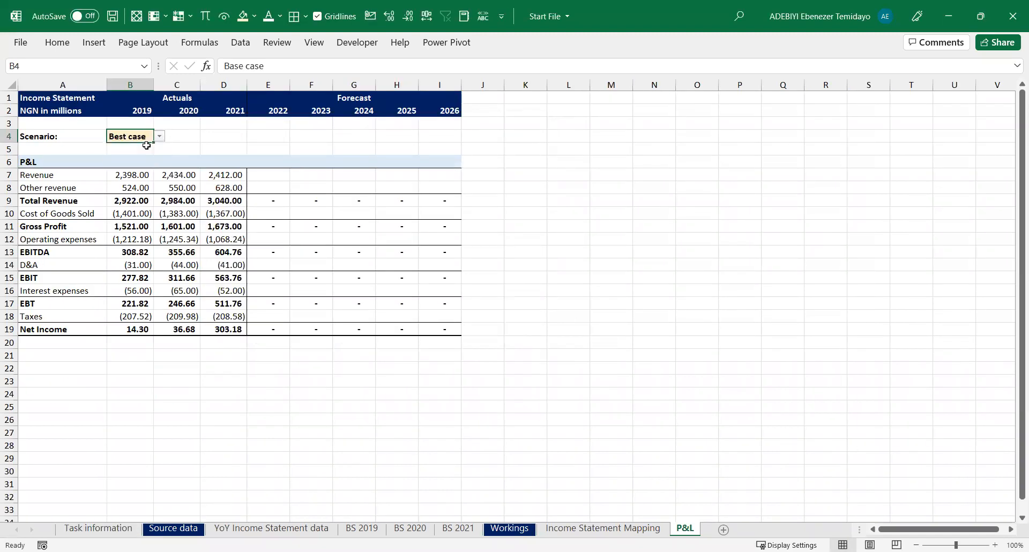
click(159, 137)
click(147, 165)
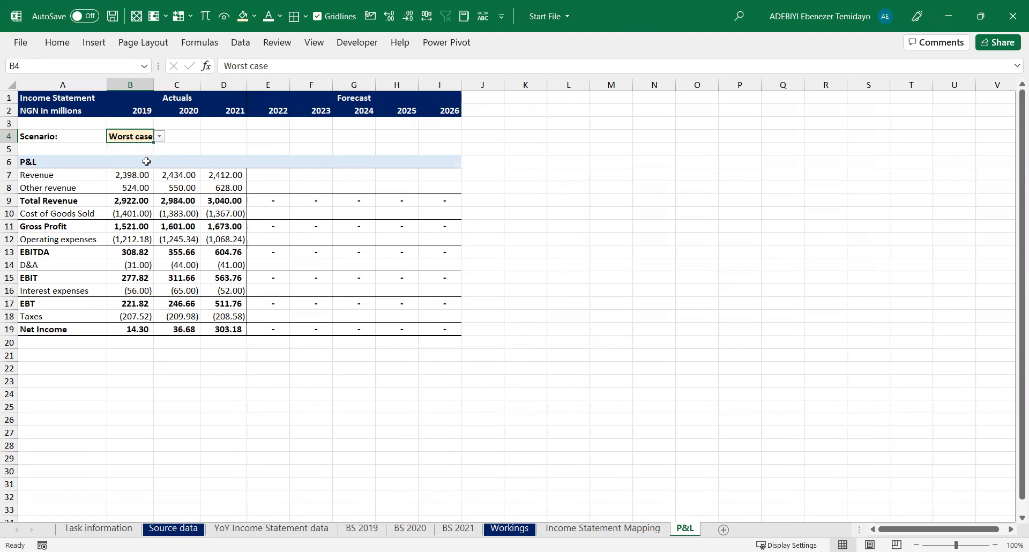
click(257, 186)
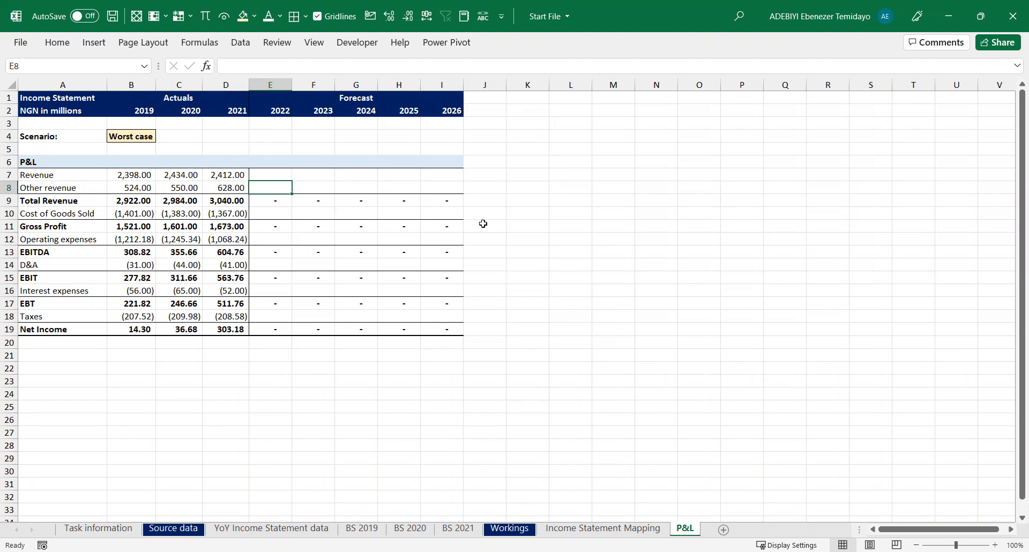
Enter the bold section heading Drivers in A21, below the Net Income row
click(77, 354)
text(Drivers)
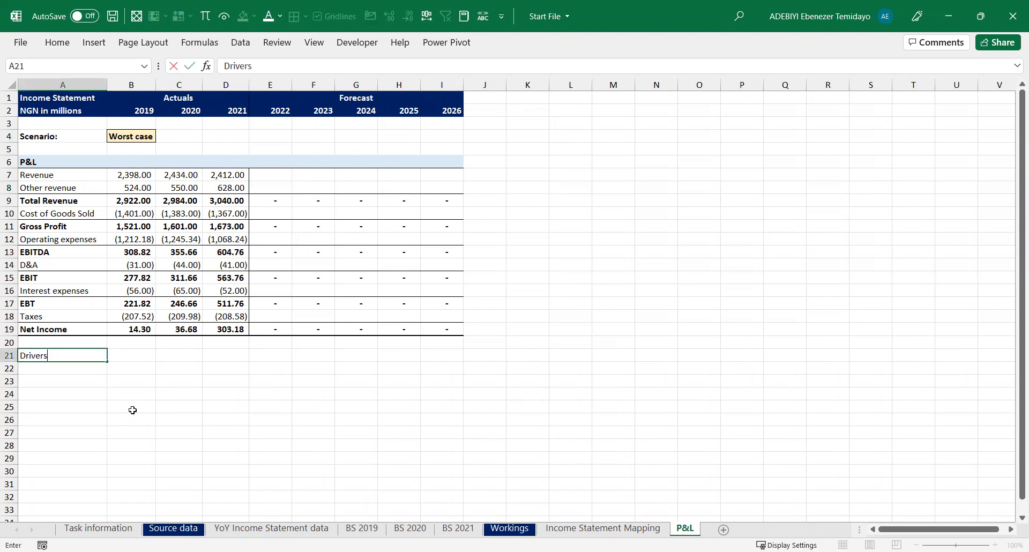
key(ctrl+Return)
key(ctrl+b)
key(Down)
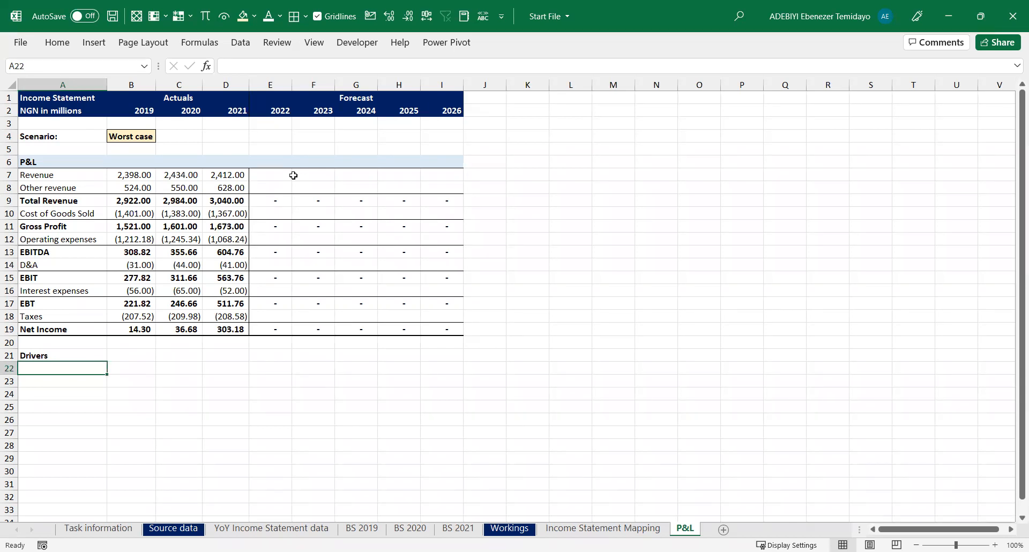
Enter the driver label YoY Revenue growth in A23
key(Down)
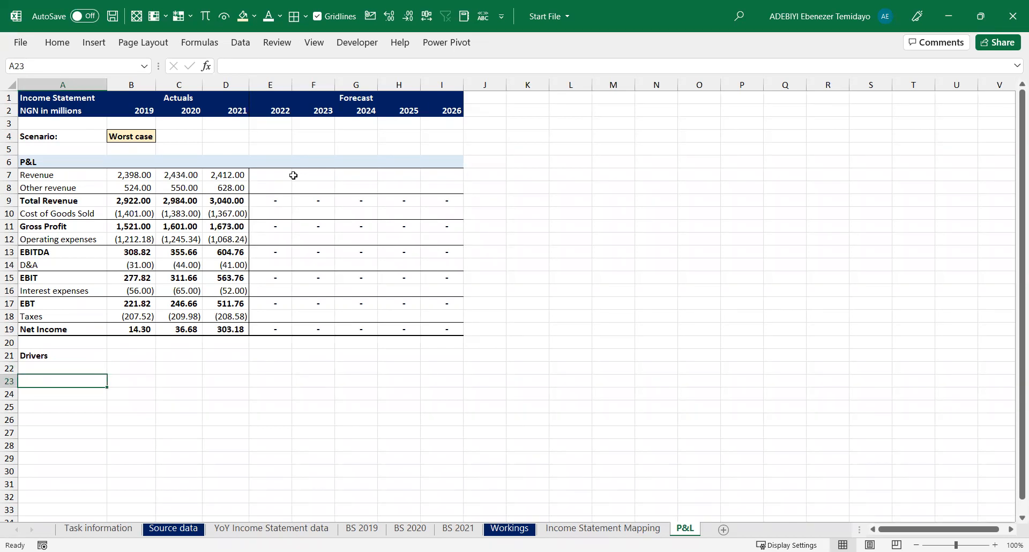
text(Yo)
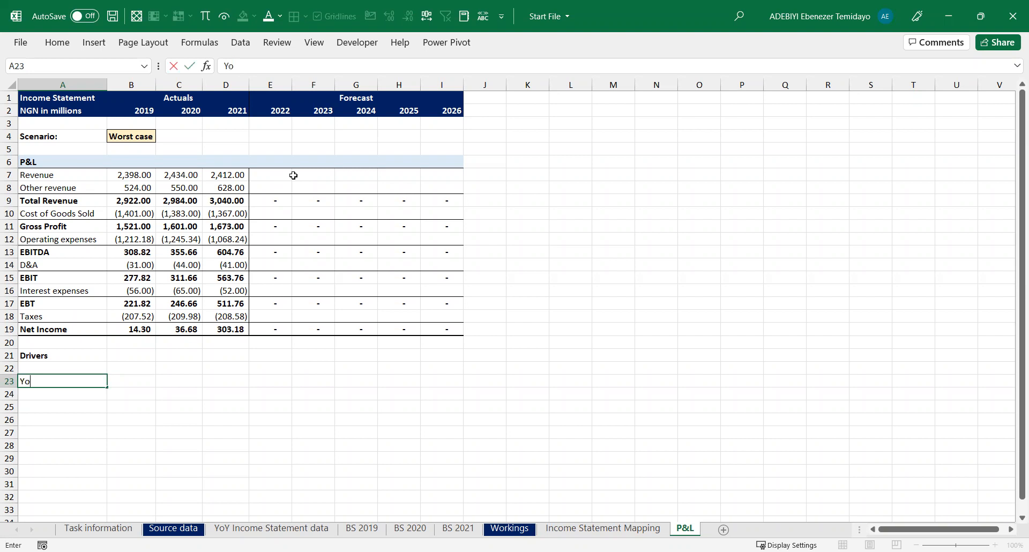
text(Y Revenue growth)
key(Return)
Jot the growth formula X2/X1-1 as scratch text in the empty cell M10, and clear it again
click(153, 383)
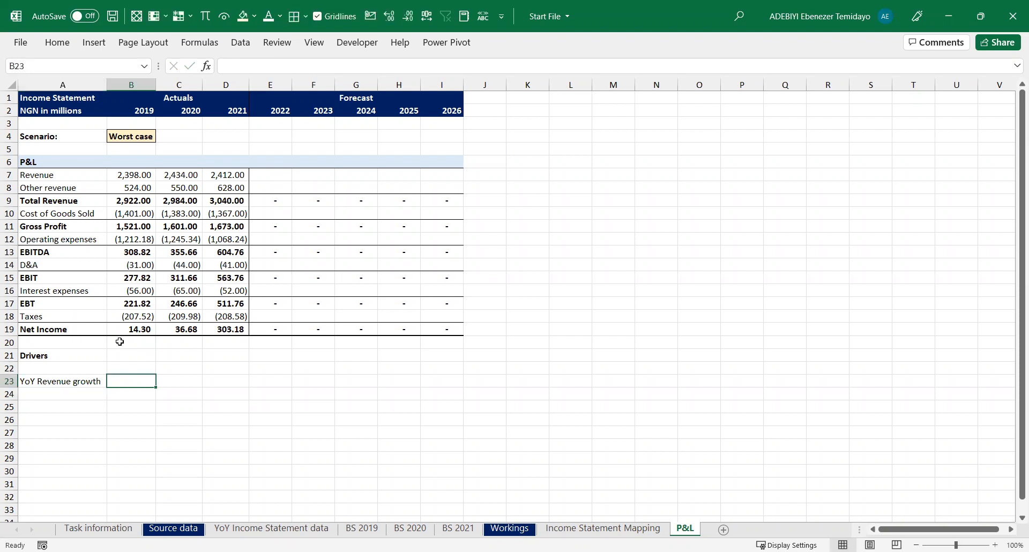
click(131, 175)
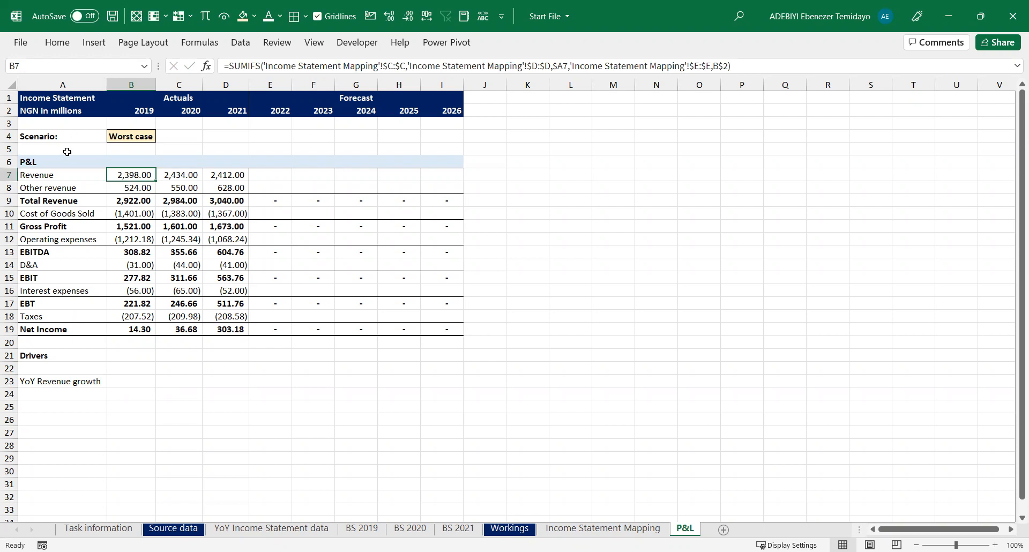
click(70, 174)
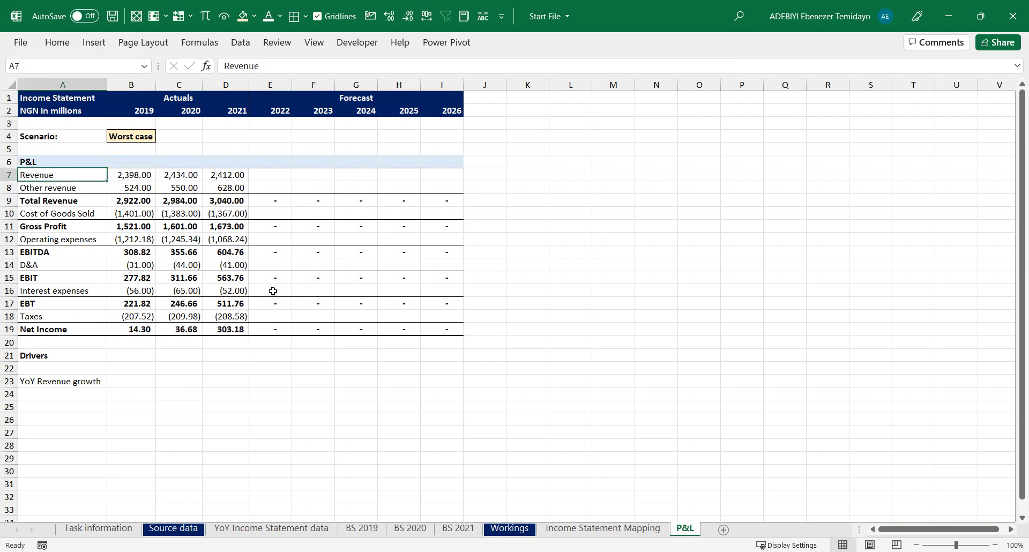
click(609, 212)
text(X1)
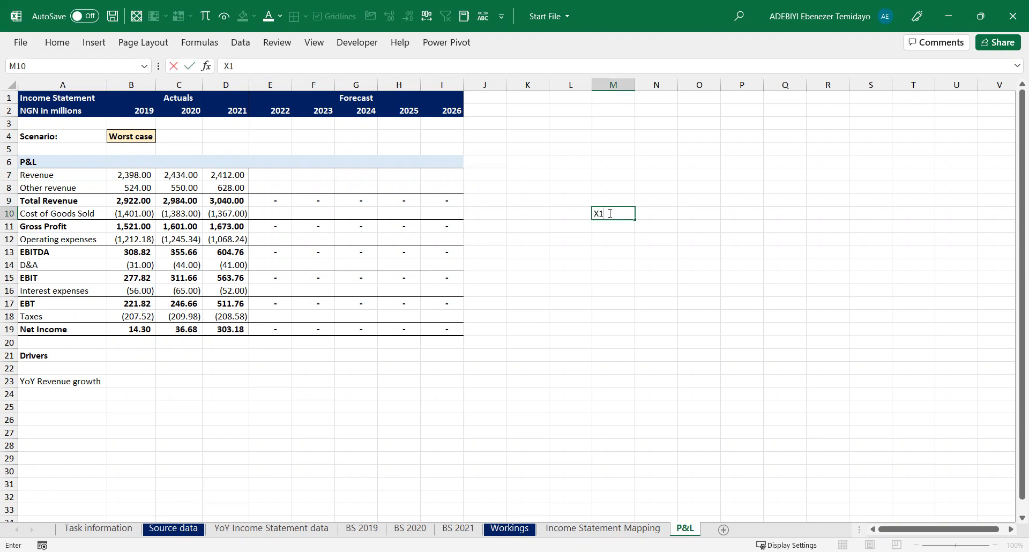
key(BackSpace)
text(2/X1-1)
key(Return)
click(619, 215)
key(Delete)
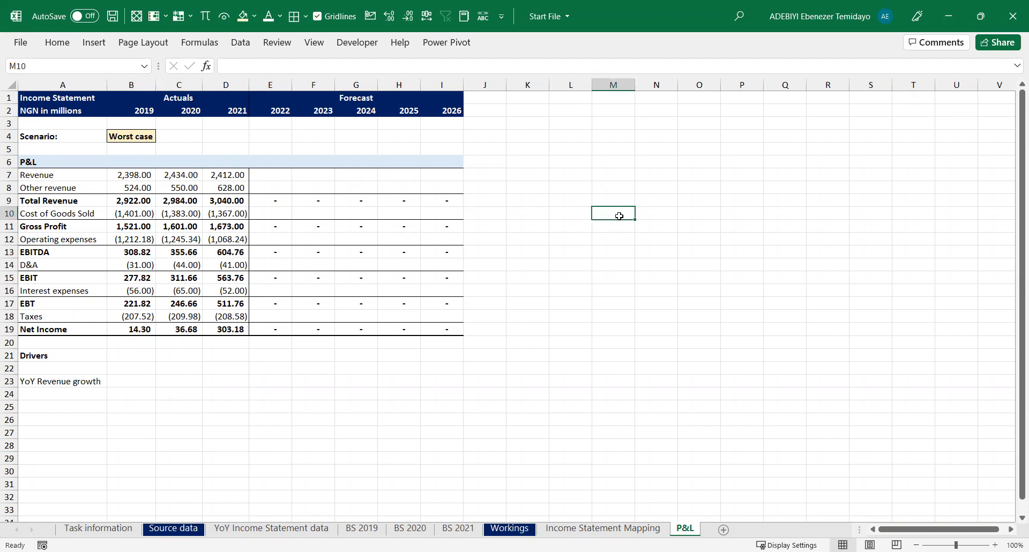
click(122, 382)
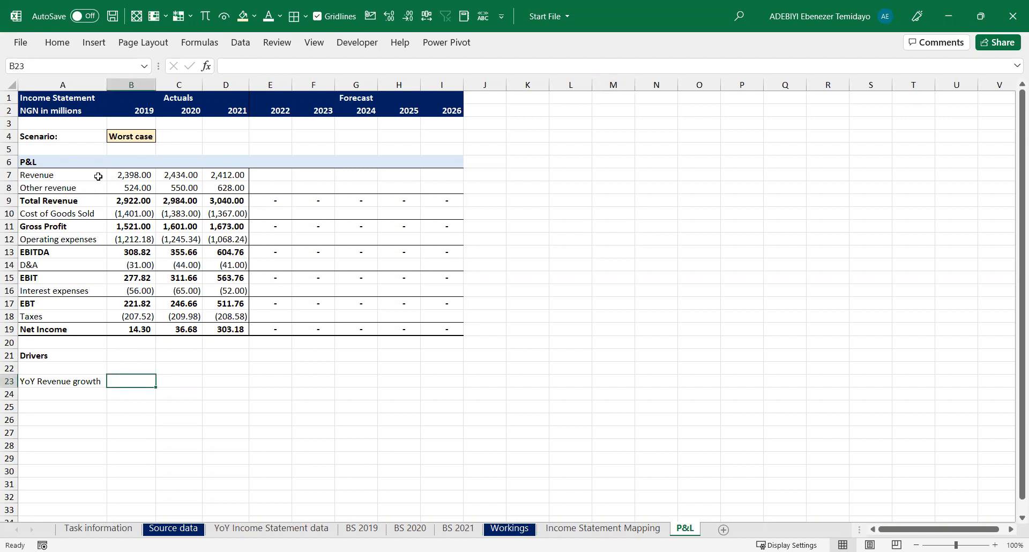
click(122, 174)
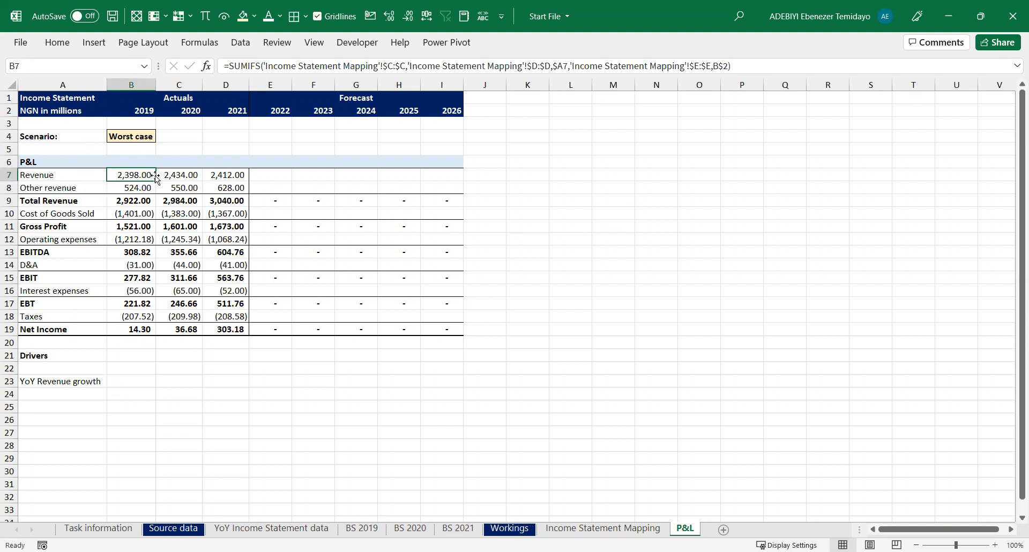
click(189, 380)
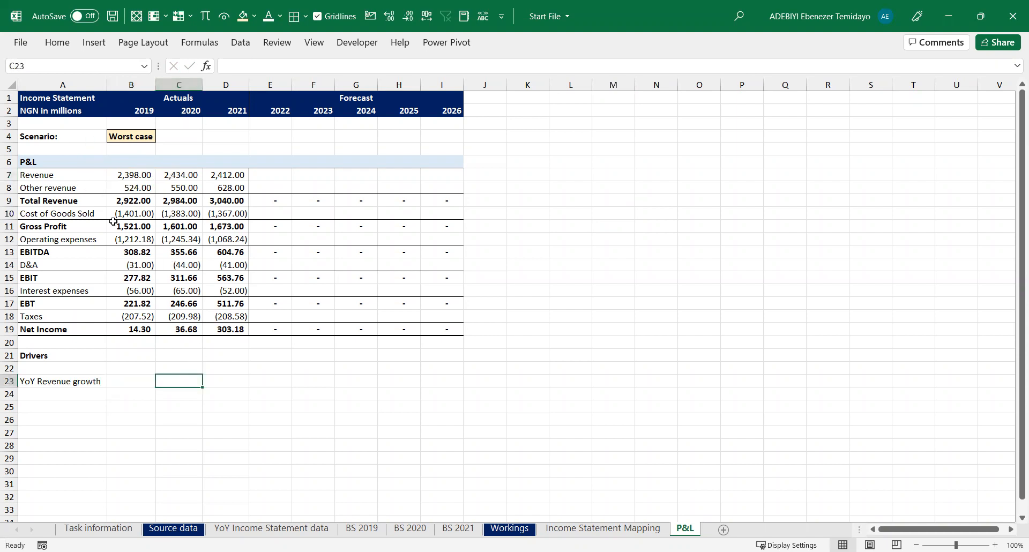
Extend the A23 label to YoY Revenue growth (%) and autofit column A to its contents
click(86, 380)
double_click(102, 381)
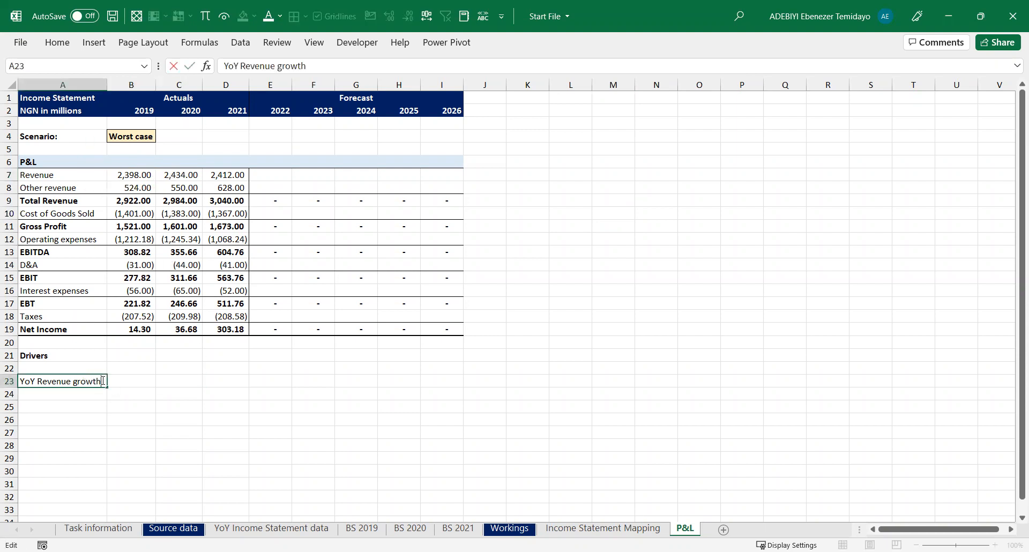
text(()
key(BackSpace)
text(%))
key(ctrl+Return)
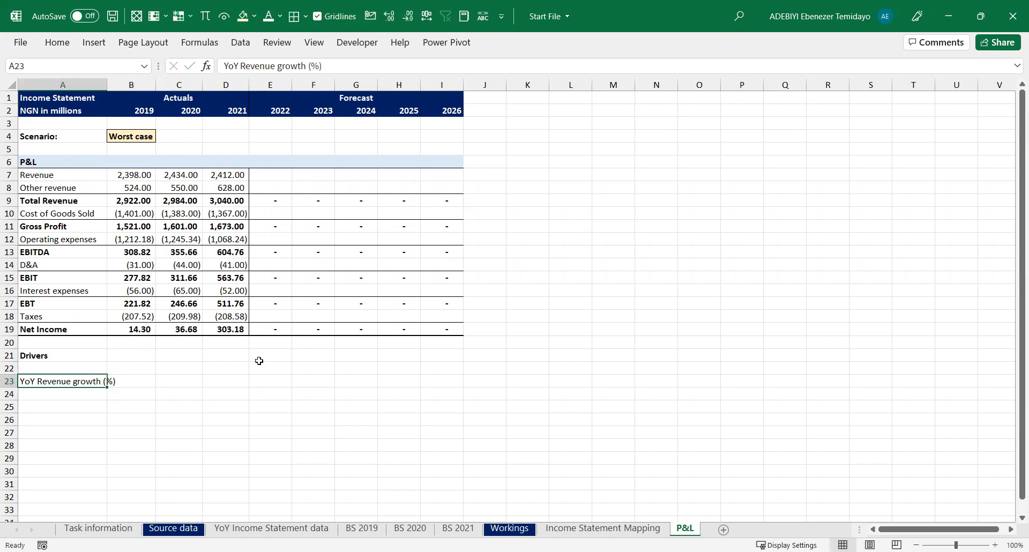
double_click(107, 86)
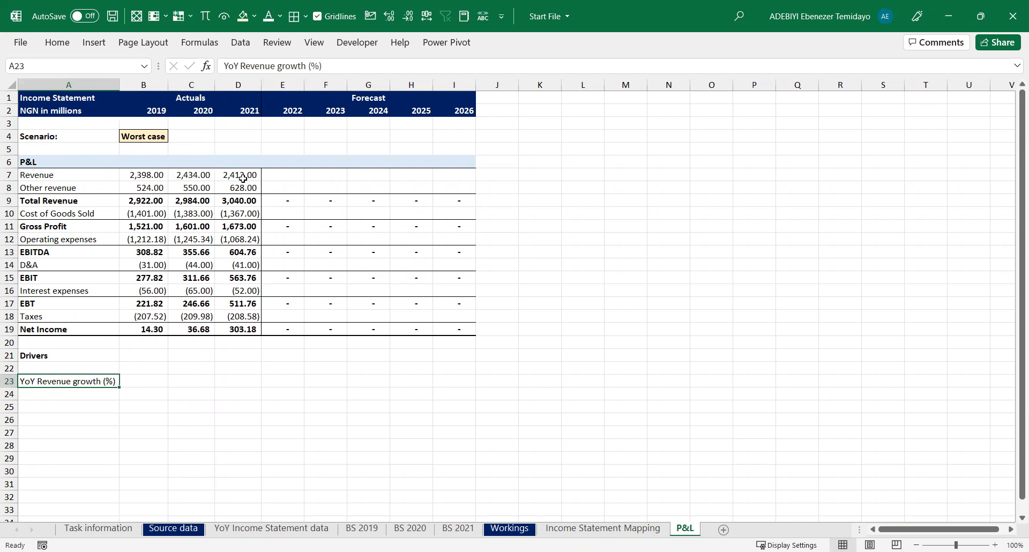
Calculate 2020 revenue growth in C23 with the formula =C7/B7-1
click(200, 377)
text(=)
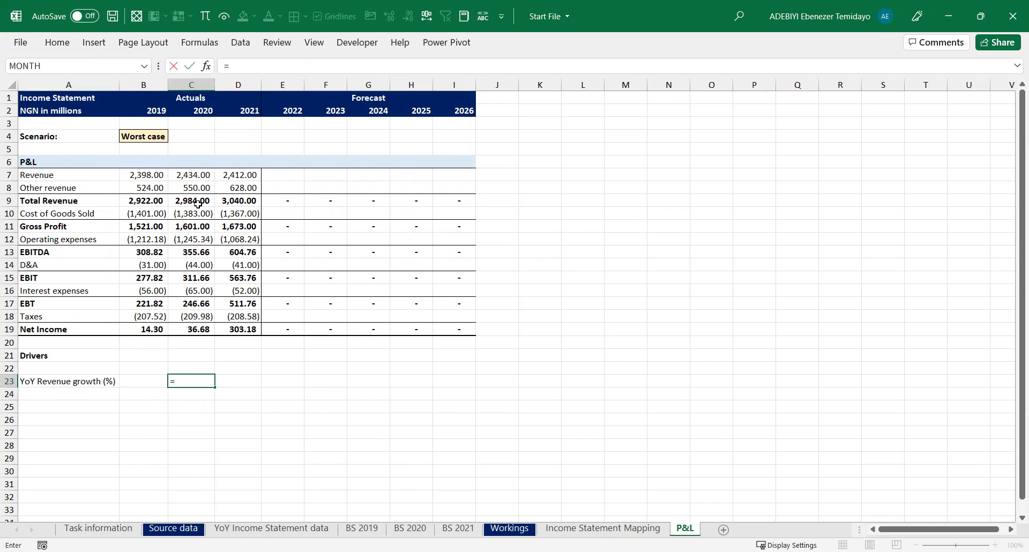
click(192, 176)
text(/)
click(148, 175)
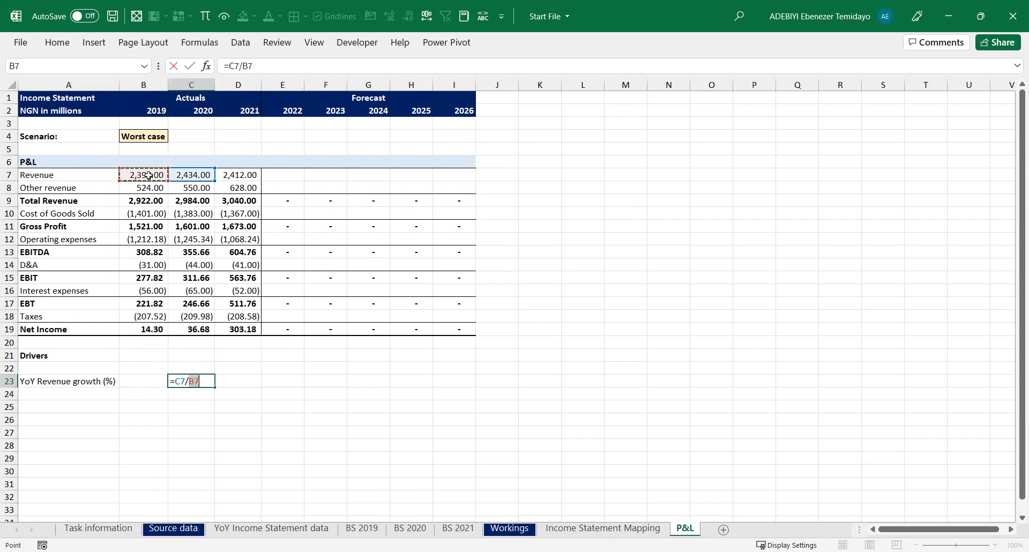
text(-1)
key(ctrl+Return)
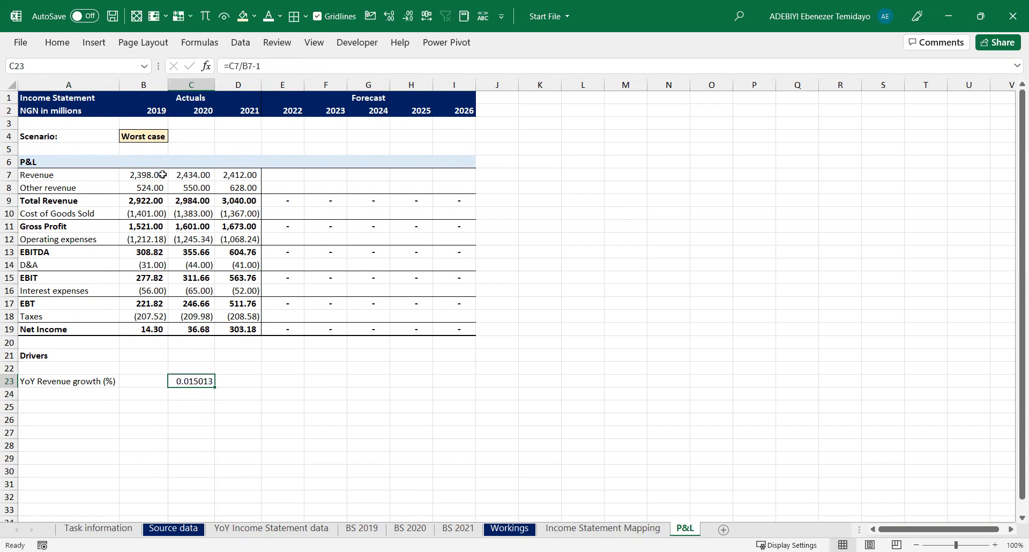
Format the 2020 revenue growth in C23 as a percentage with one decimal place
click(53, 43)
click(357, 379)
key(ctrl+shift+5)
click(58, 43)
click(537, 89)
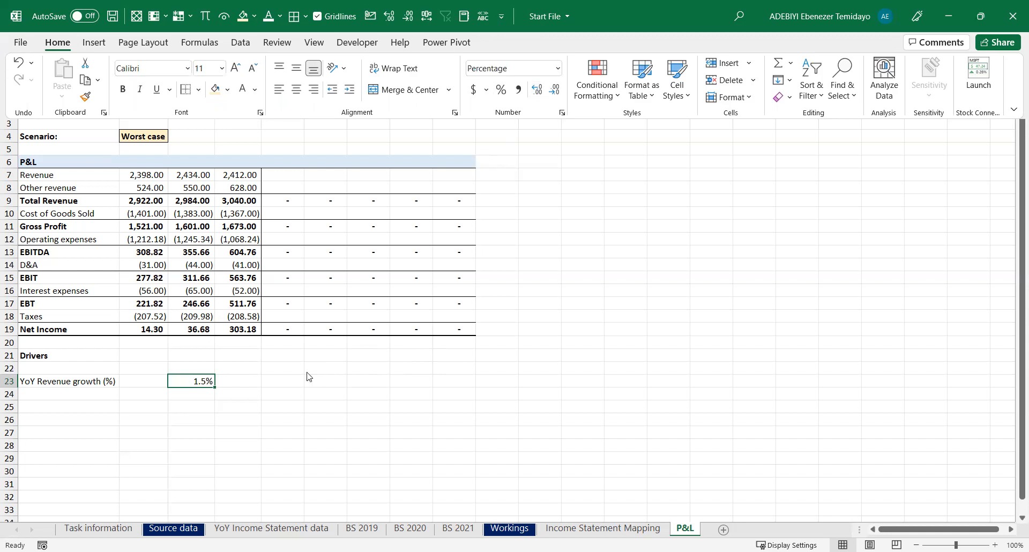
Fill the revenue growth formula from C23 across to 2021 in D23
click(252, 380)
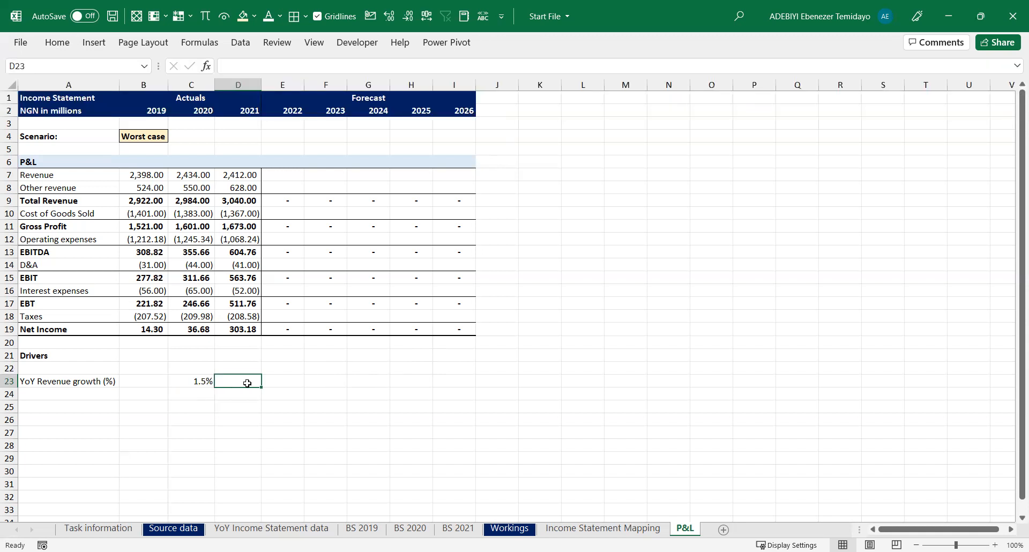
click(197, 384)
drag(215, 387, 268, 390)
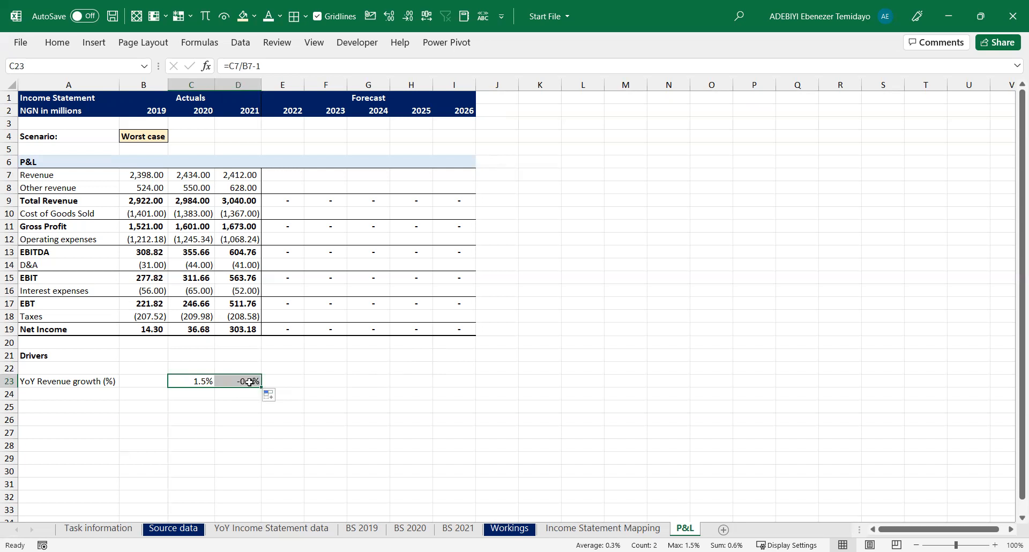
click(237, 381)
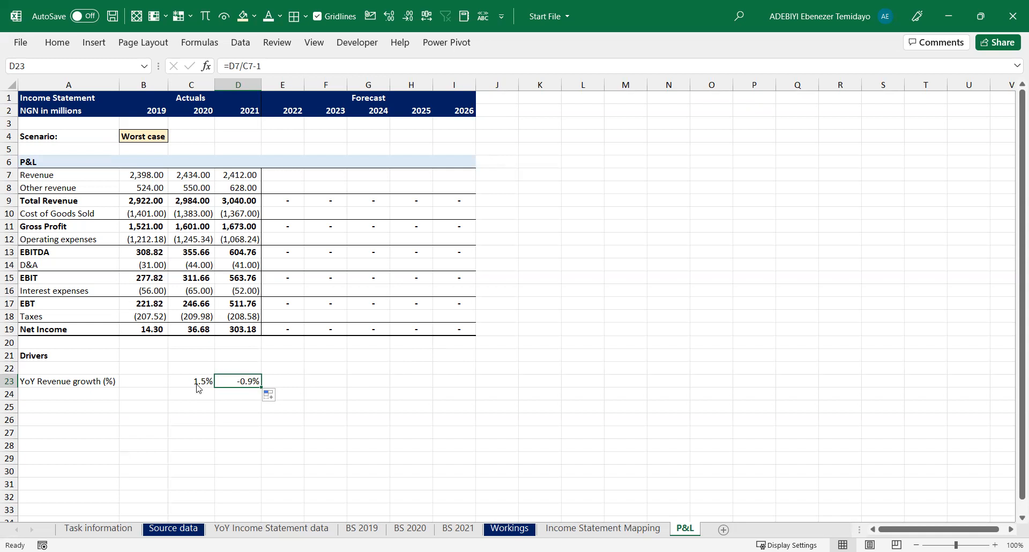
Insert a row above the YoY Revenue growth row and enter the bold heading Revenue in A23
click(86, 405)
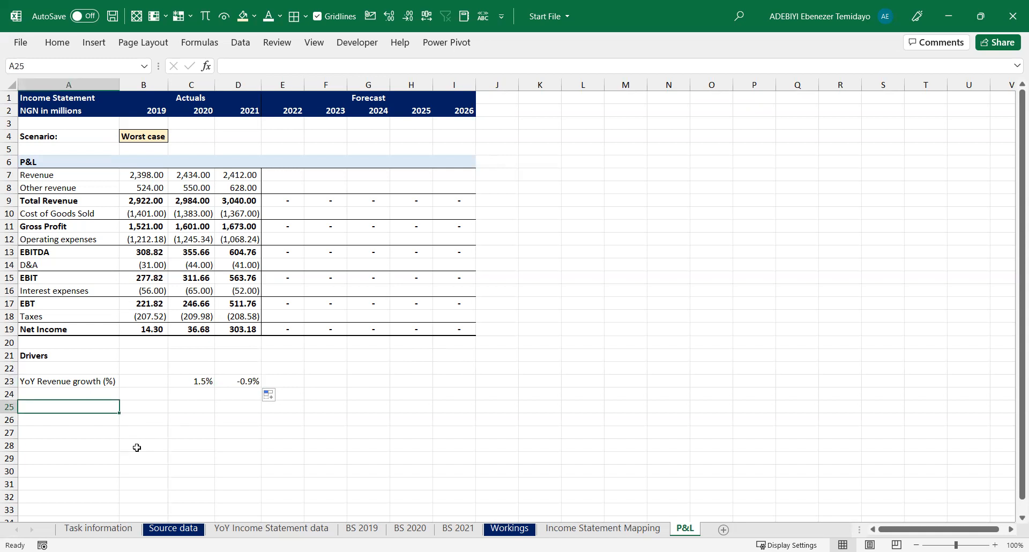
key(Up)
key(Up)
key(shift+space)
key(ctrl+shift+plus)
key(Up)
key(Down)
text(Revenu)
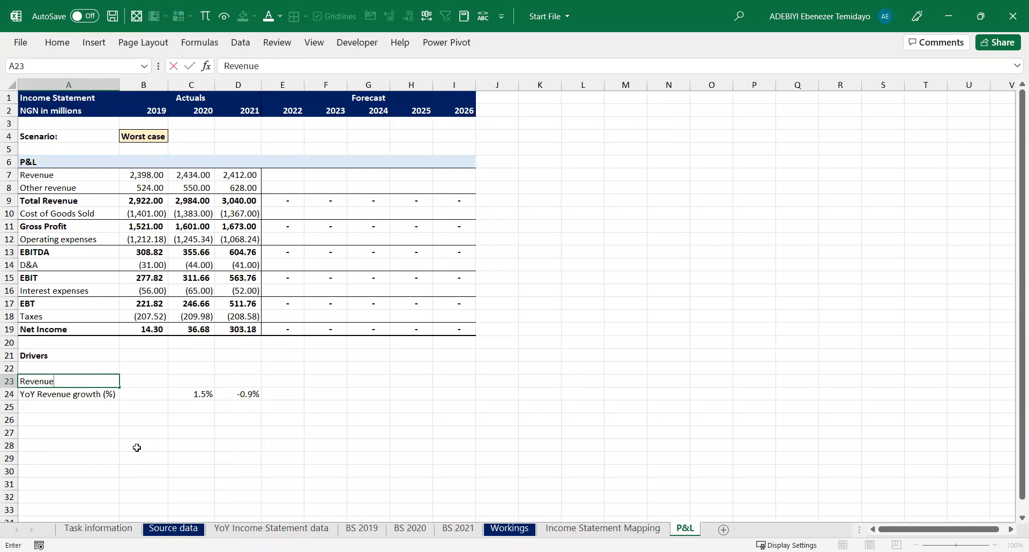
text(e)
key(ctrl+Return)
key(ctrl+b)
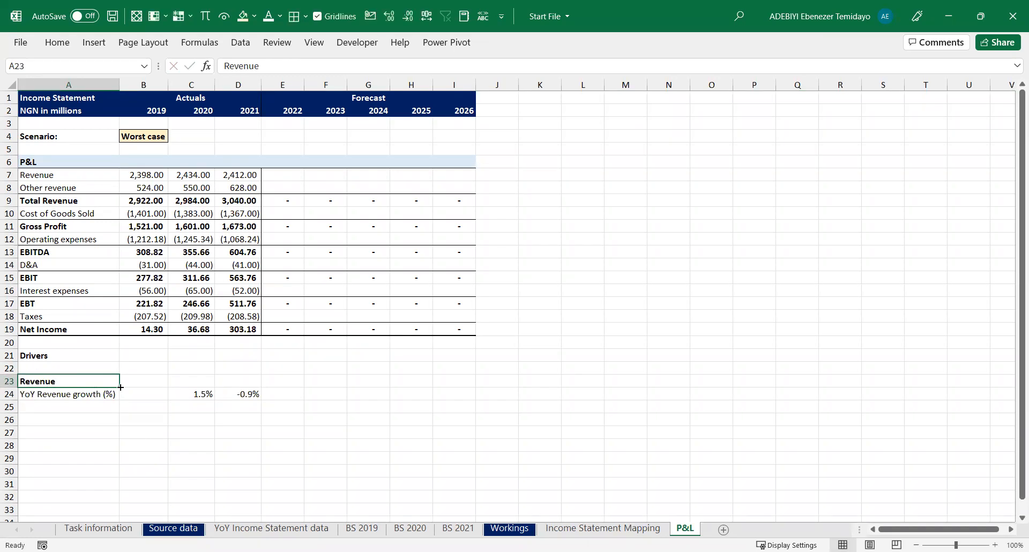
Enter the label Selected Case in A25, below the YoY Revenue growth row, in regular weight
click(88, 398)
click(101, 411)
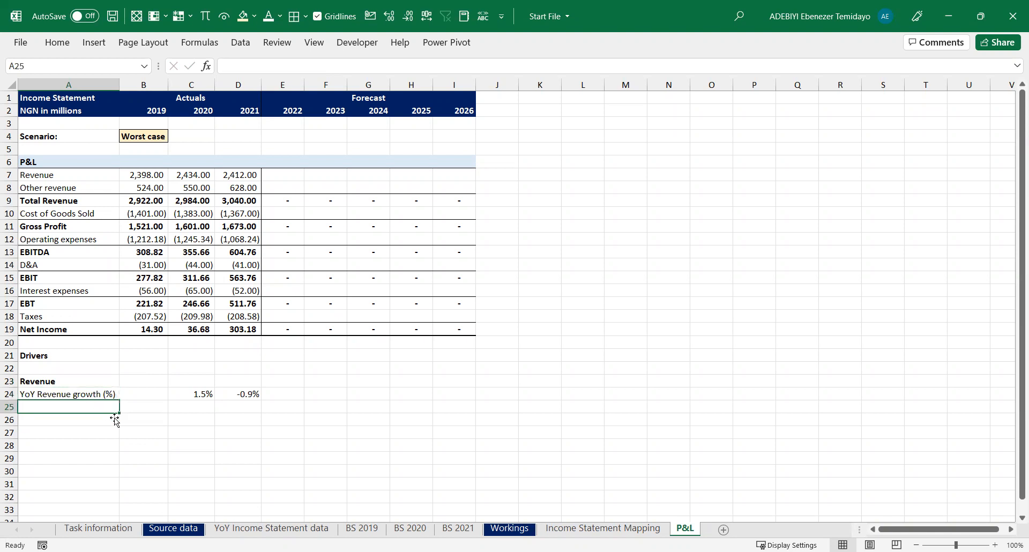
text(Selected Case)
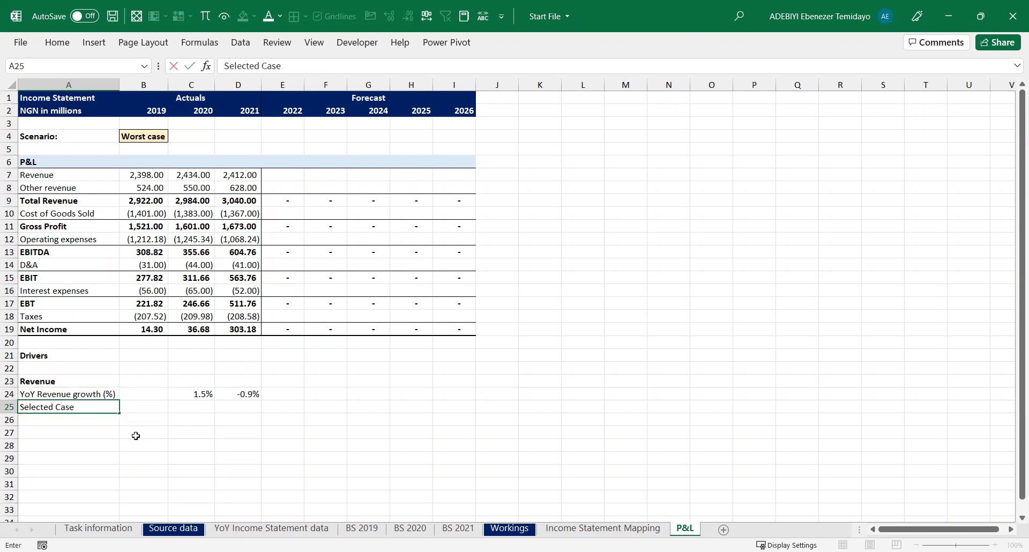
key(ctrl+Return)
key(ctrl+b)
key(Down)
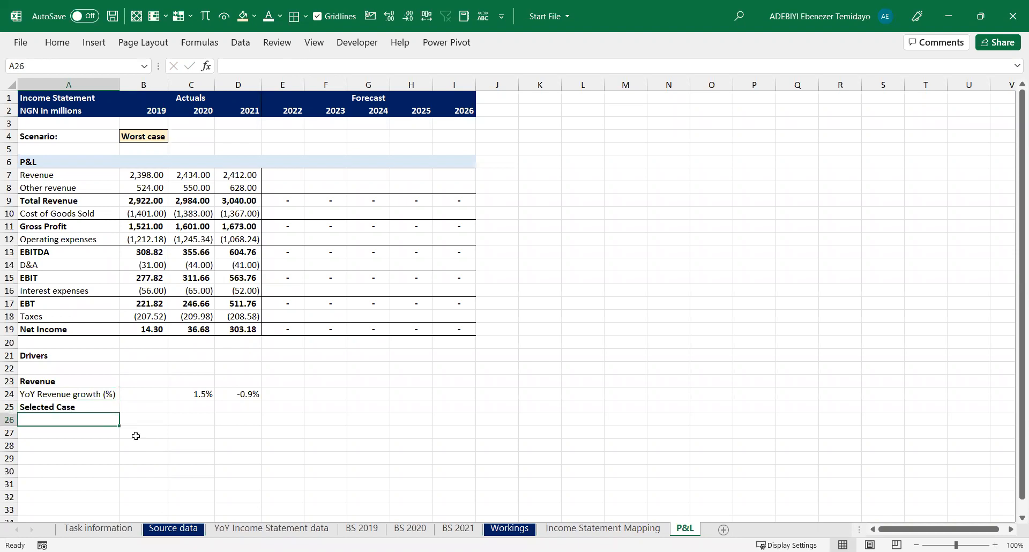
key(Up)
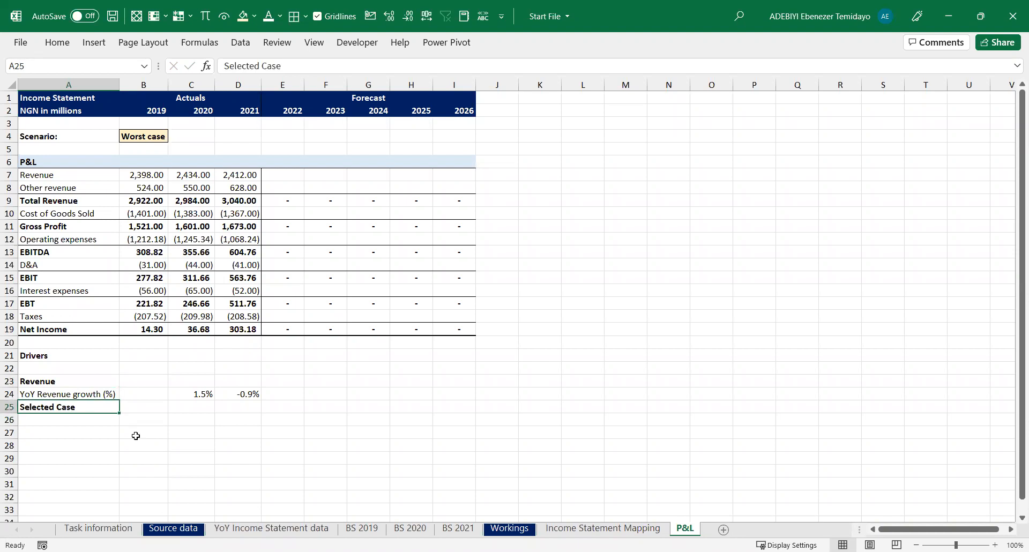
key(ctrl+b)
key(Down)
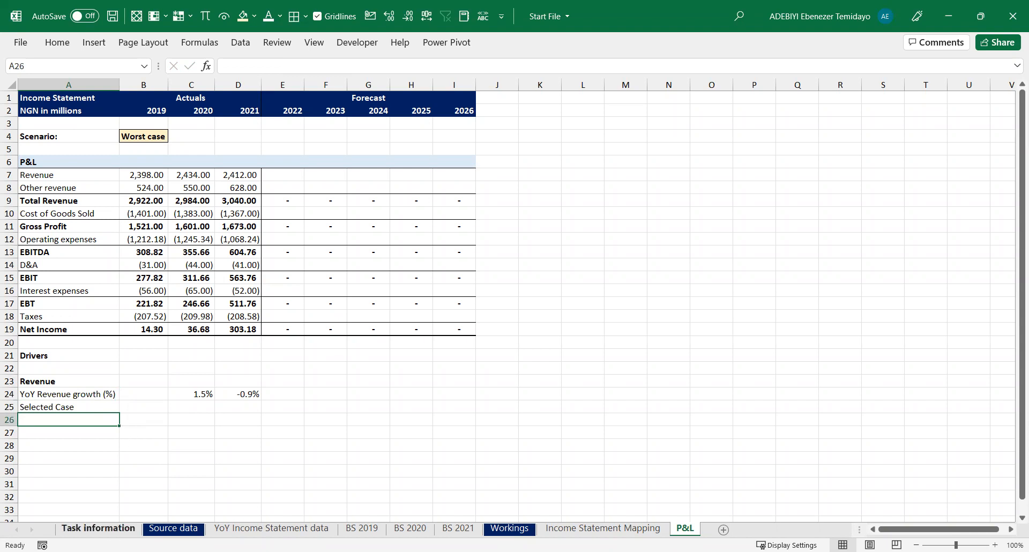
Copy the Best case, Base case and Worst case names from the Task information sheet into A26:A28 of P&L
click(98, 528)
drag(69, 368, 69, 394)
key(ctrl+c)
click(685, 529)
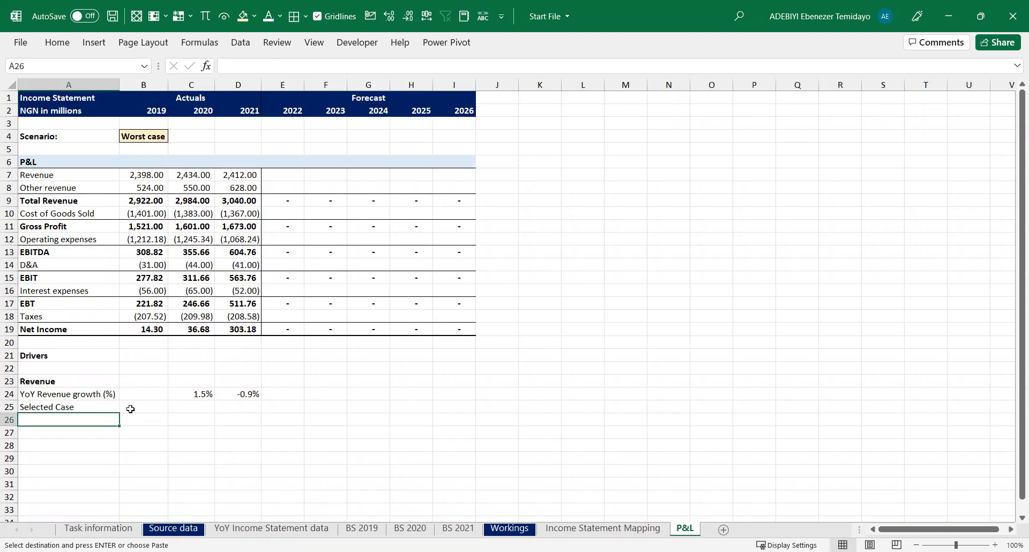
key(ctrl+v)
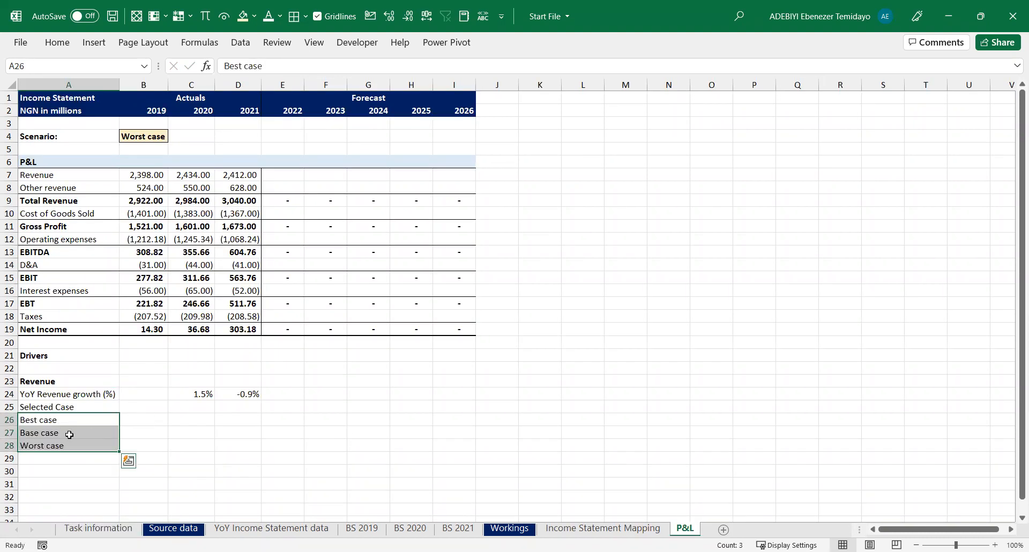
Enter 2 as the Base case growth for all forecast years in E27:I27
click(283, 433)
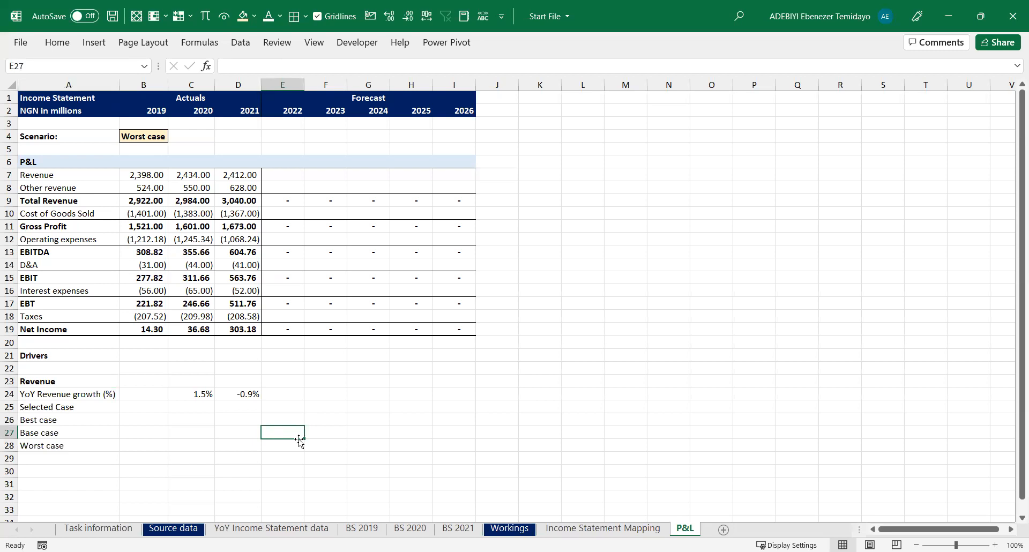
click(191, 395)
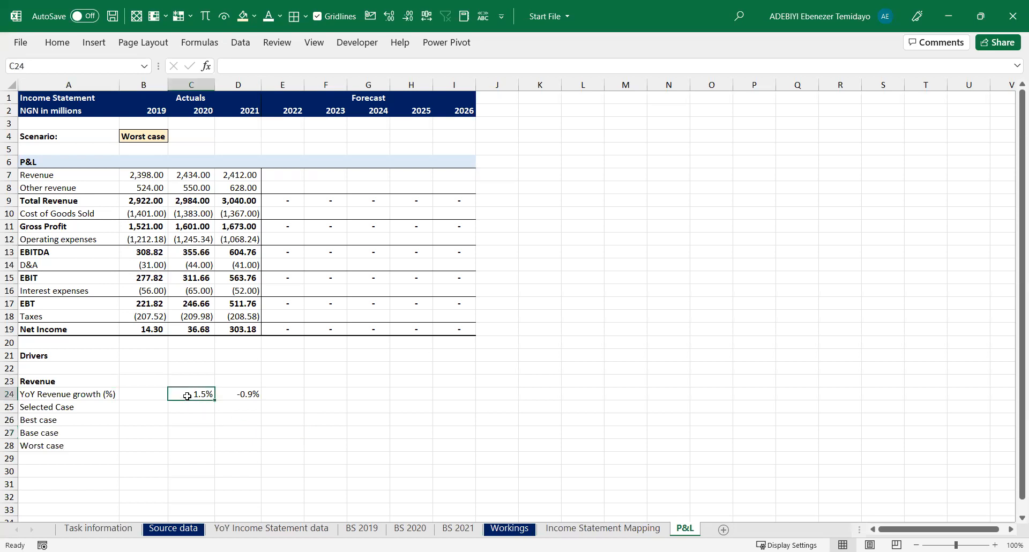
click(274, 431)
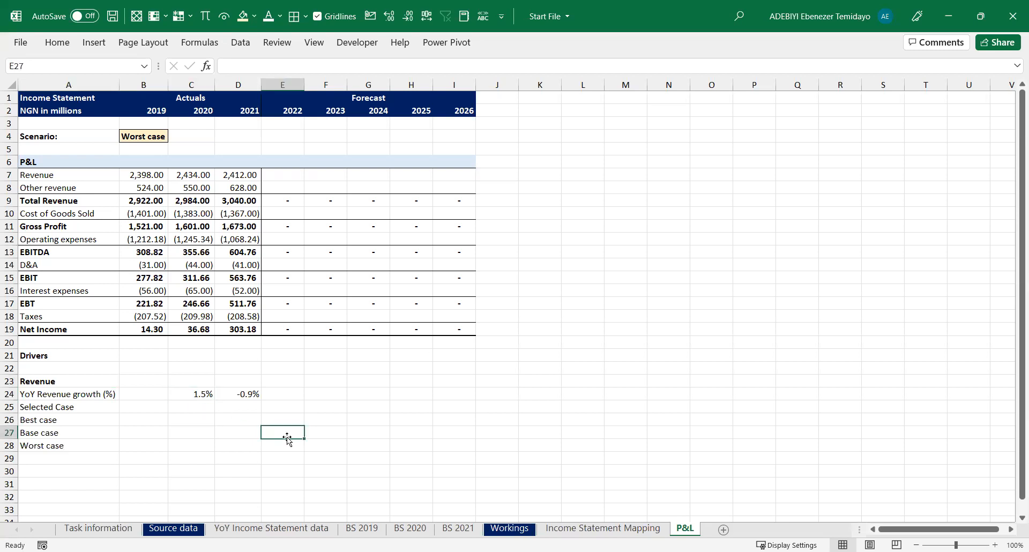
key(shift+Right)
key(shift+Right)
key(shift+Right)
key(shift+Right)
text(2)
key(ctrl+Return)
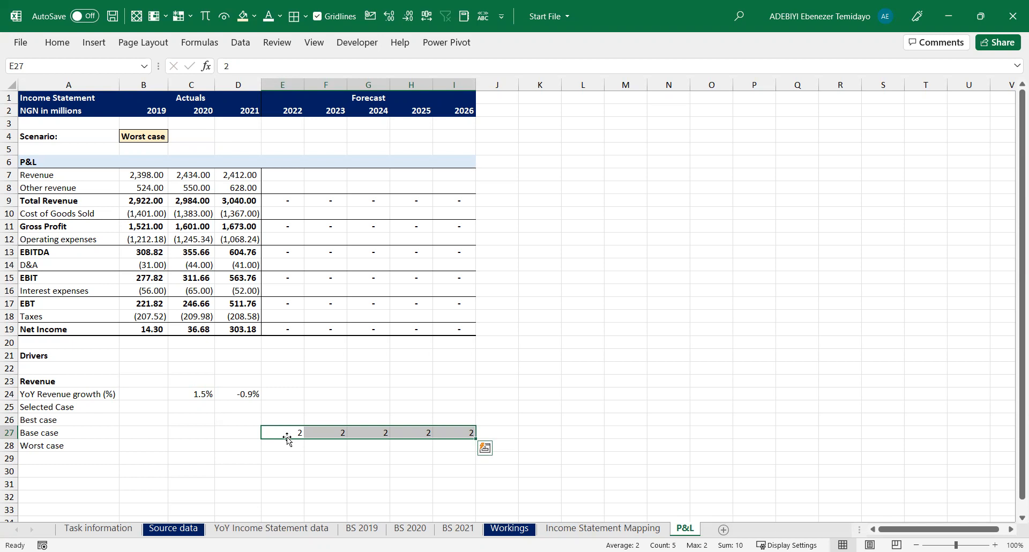
drag(139, 175, 455, 322)
click(138, 176)
click(145, 189)
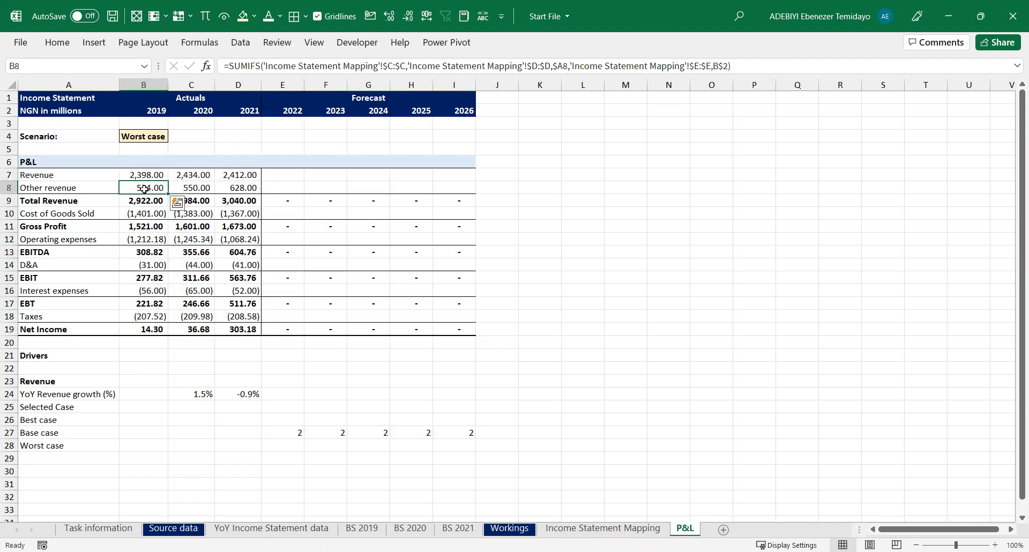
click(235, 209)
click(297, 209)
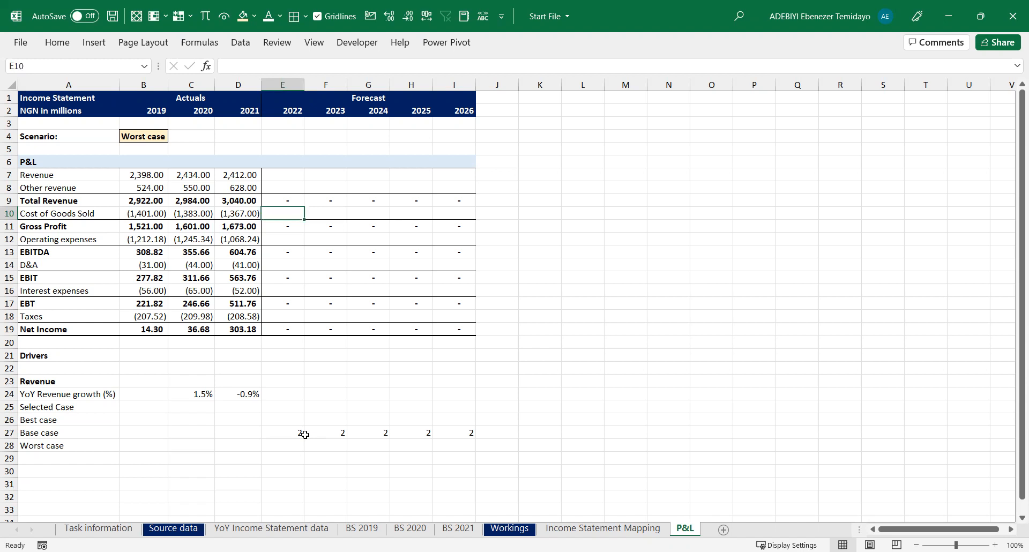
key(alt+Tab)
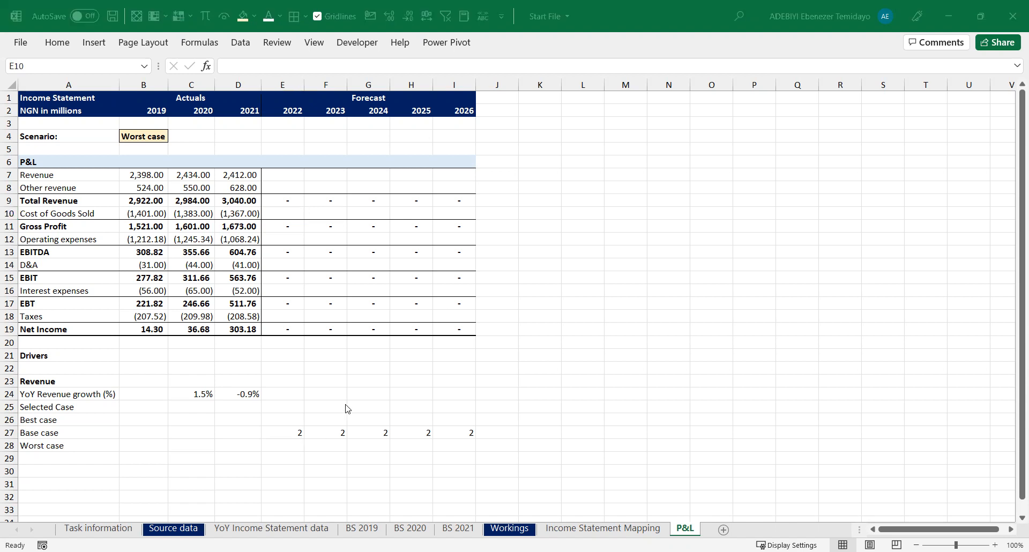
Set the font colour of the scenario input cells E26:I28 to a dark blue from the standard colours
click(298, 437)
drag(299, 420, 459, 438)
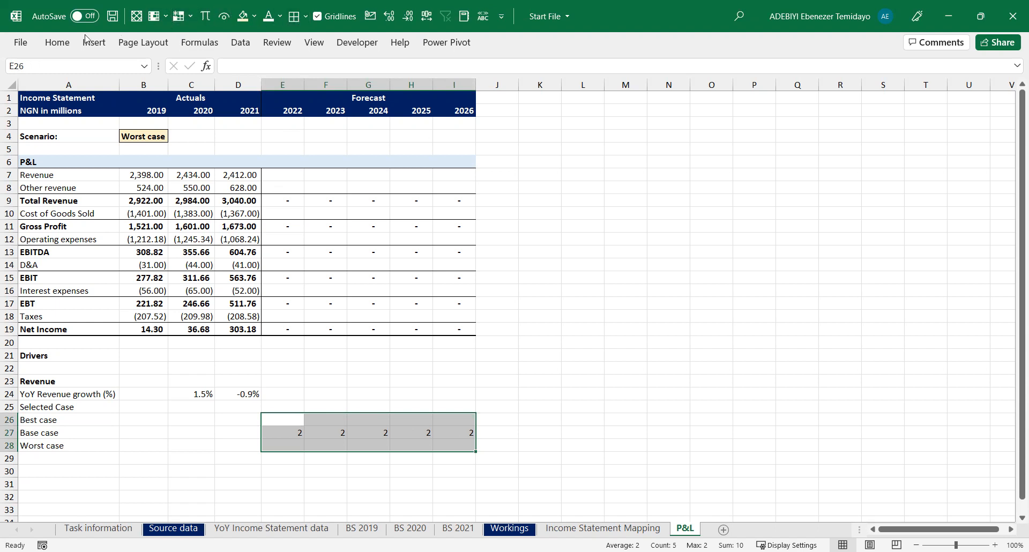
click(57, 42)
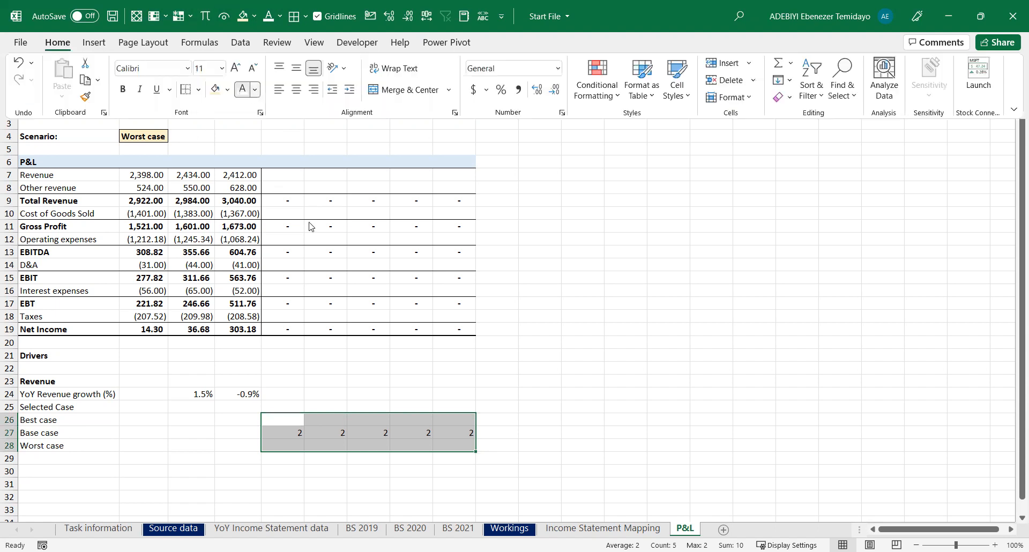
click(428, 279)
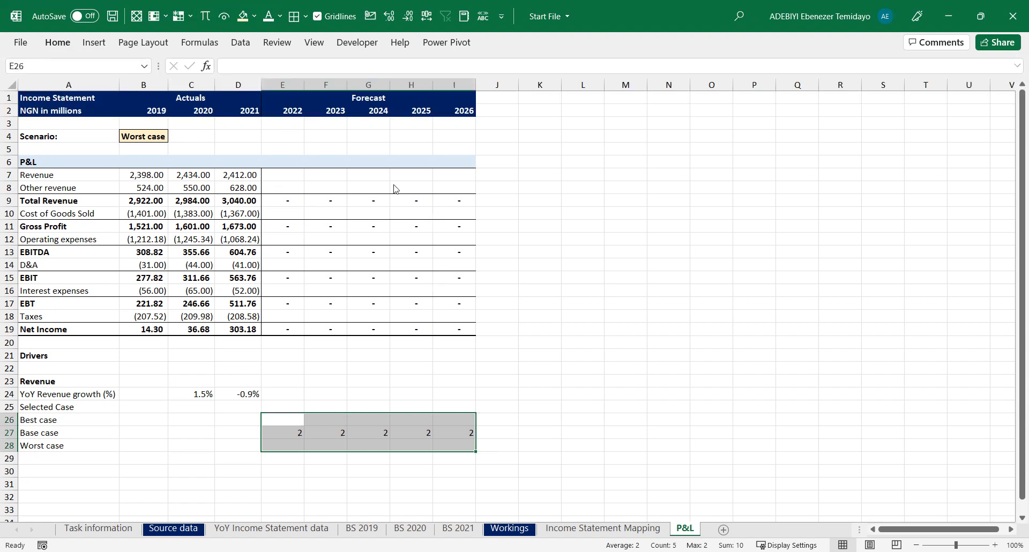
click(350, 178)
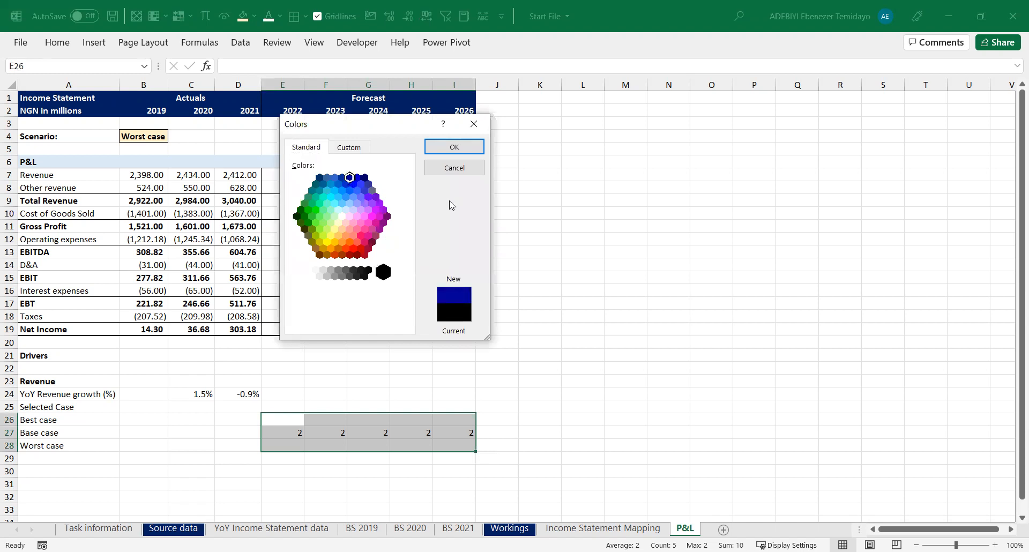
click(444, 152)
click(409, 422)
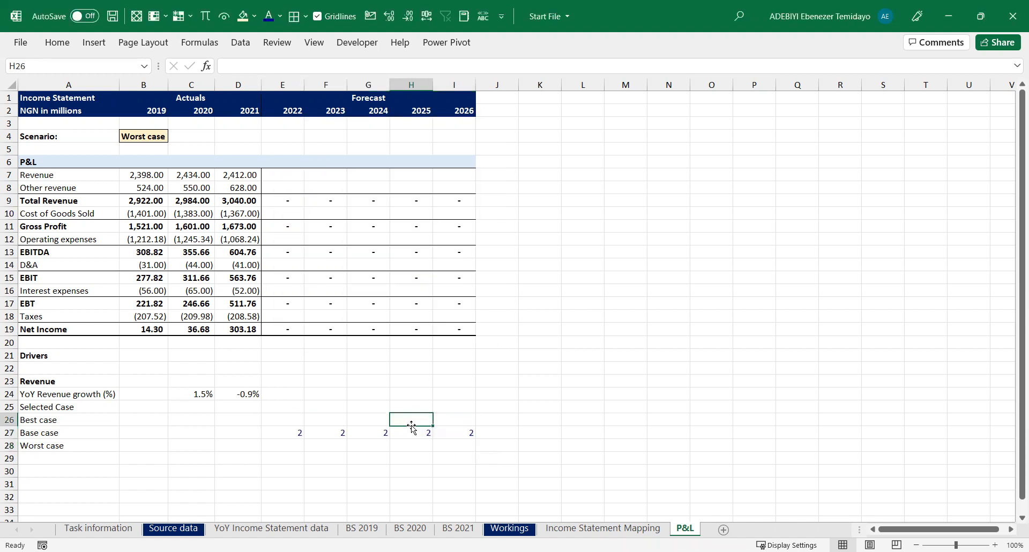
Set the Base case revenue growth for 2022–2026 in E27:I27 to 2%
click(373, 433)
click(303, 437)
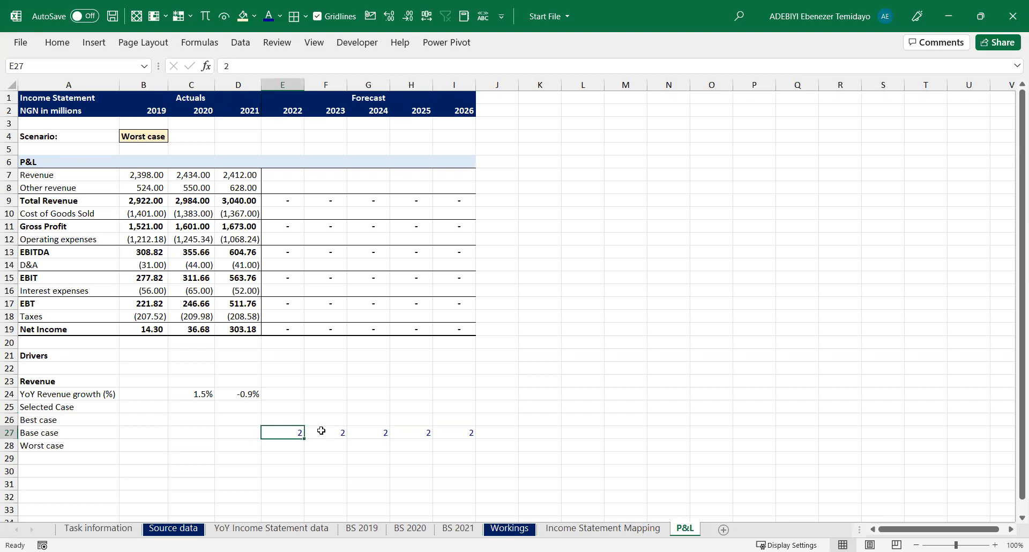
click(298, 420)
drag(301, 421, 452, 445)
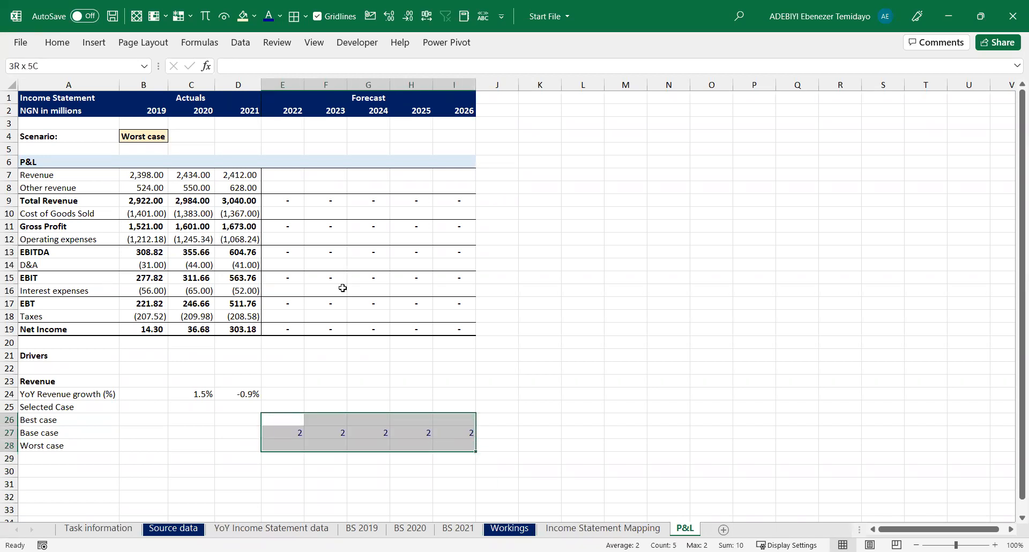
click(288, 441)
key(Up)
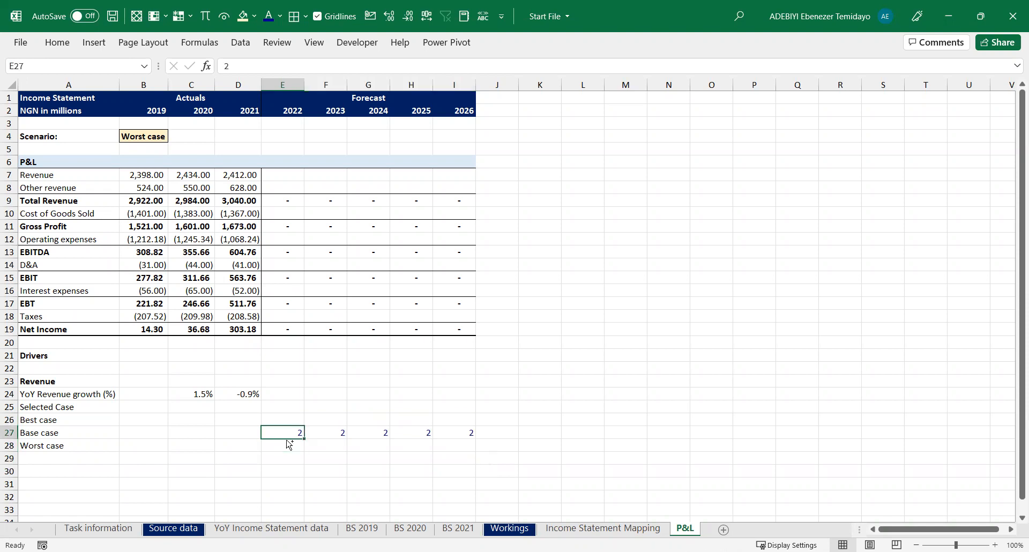
key(ctrl+shift+Right)
text(2)
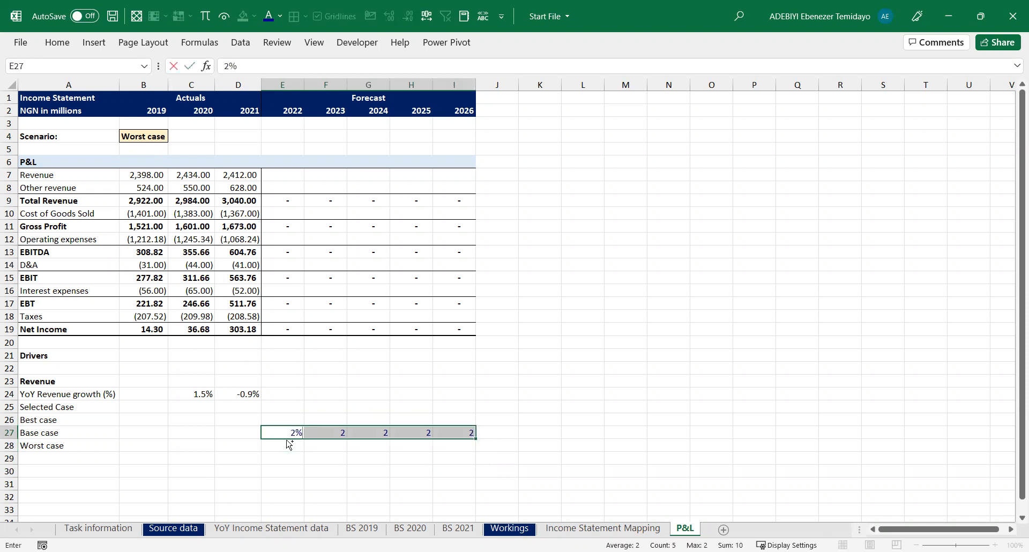
key(ctrl+Return)
Display the scenario growth cells E26:I28 with one decimal place
drag(289, 418, 452, 446)
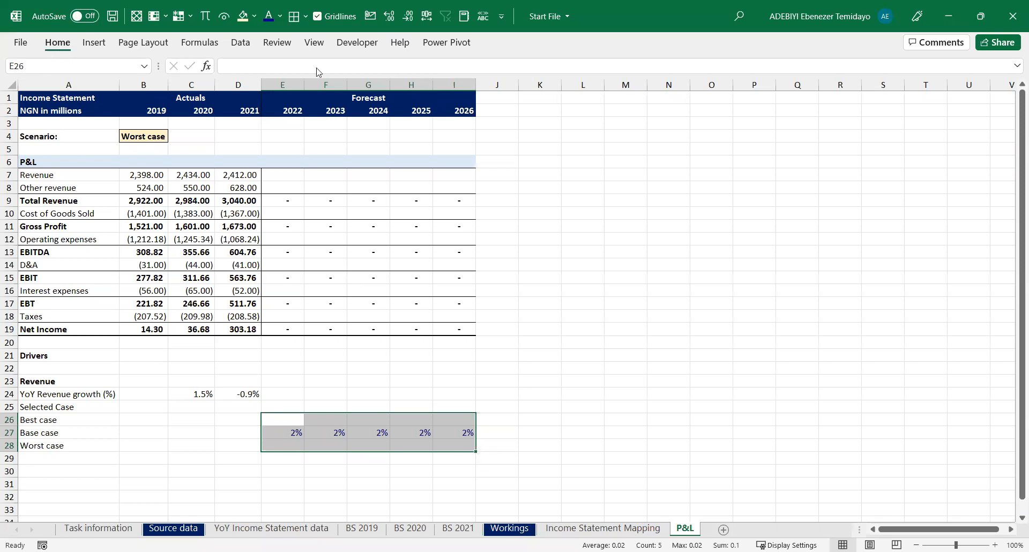
click(538, 95)
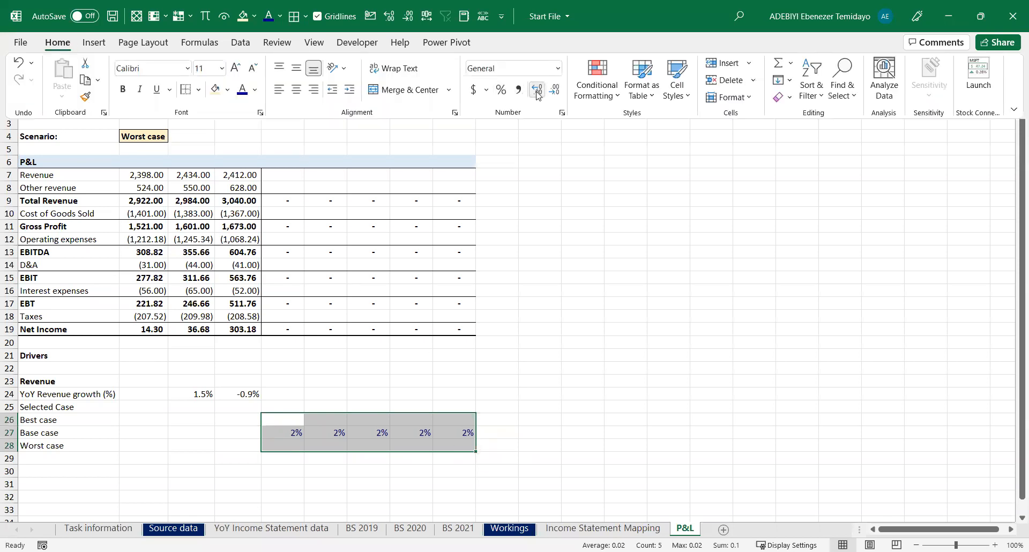
click(427, 349)
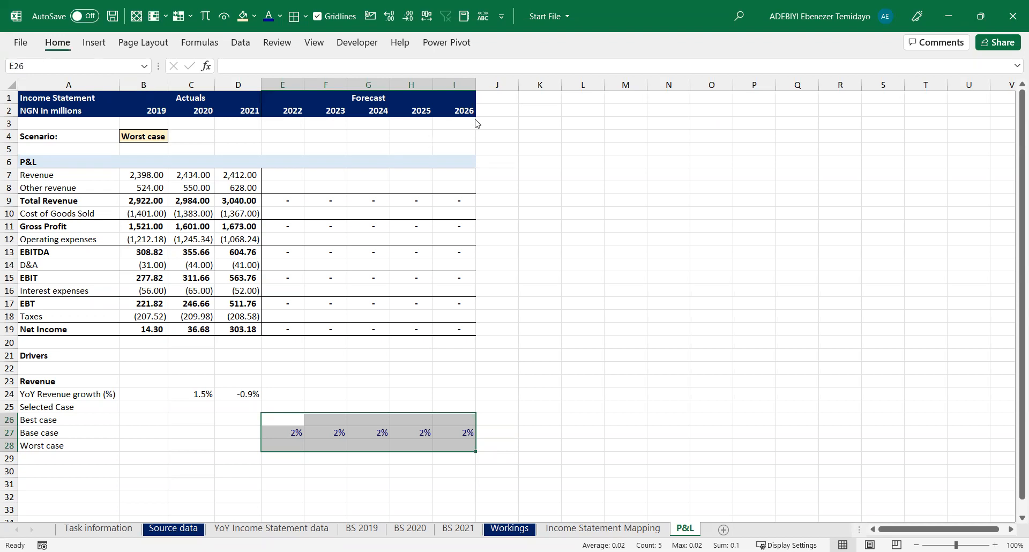
click(57, 42)
click(537, 95)
click(345, 425)
click(290, 422)
click(281, 435)
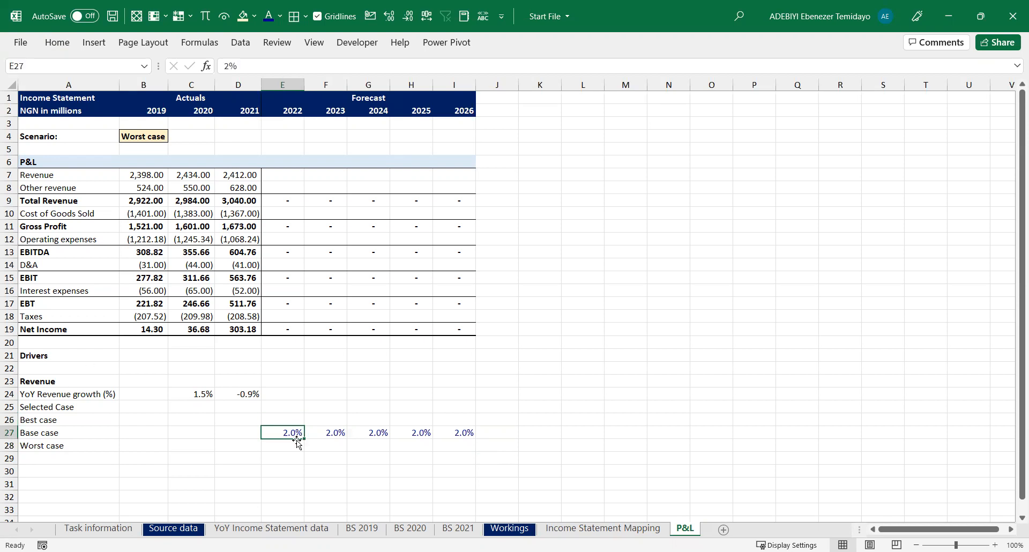
Set the Best case revenue growth for 2022–2026 in E26:I26 to 4%
click(287, 421)
key(shift+Right)
key(shift+Right)
key(shift+Right)
key(shift+Right)
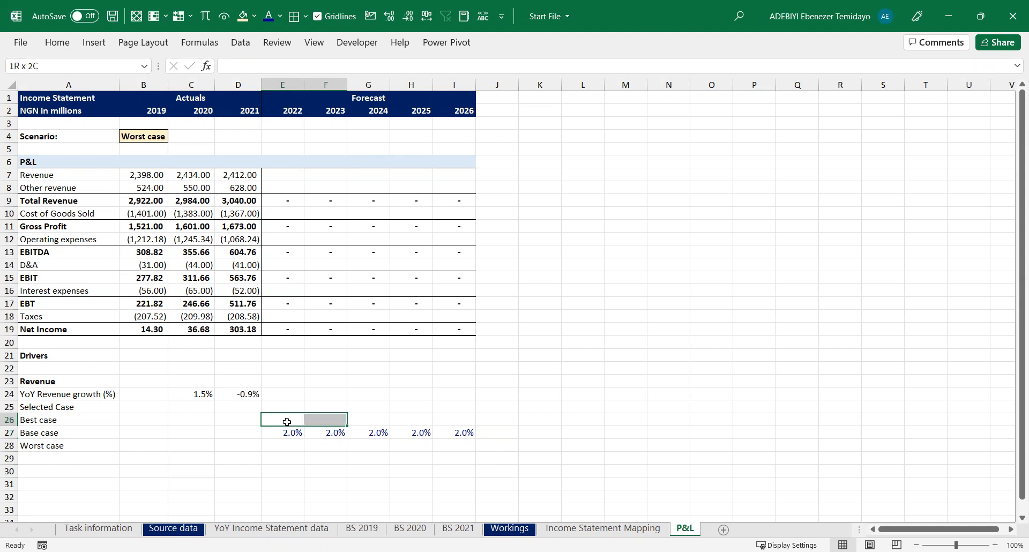
text(4%)
key(ctrl+Return)
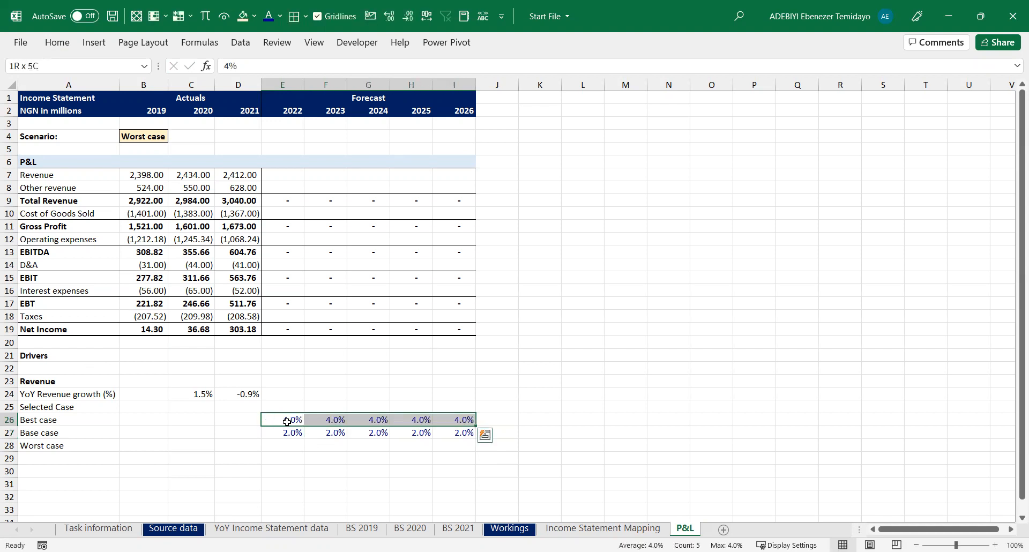
Set the Worst case revenue growth for 2022–2026 in E28:I28 to 1%
key(Down)
key(Down)
key(shift+Right)
key(shift+Right)
key(shift+Right)
key(shift+Right)
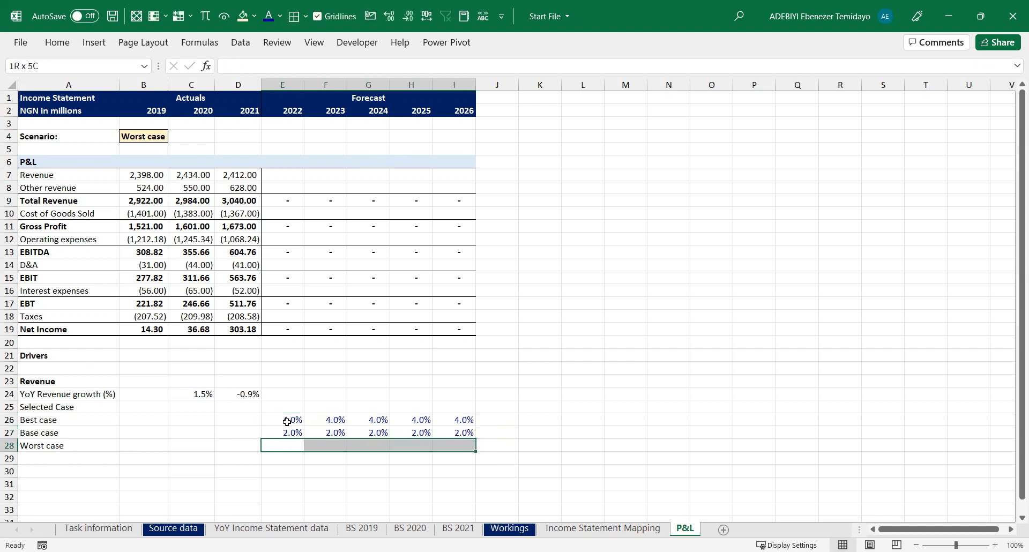
text(1%)
key(ctrl+Return)
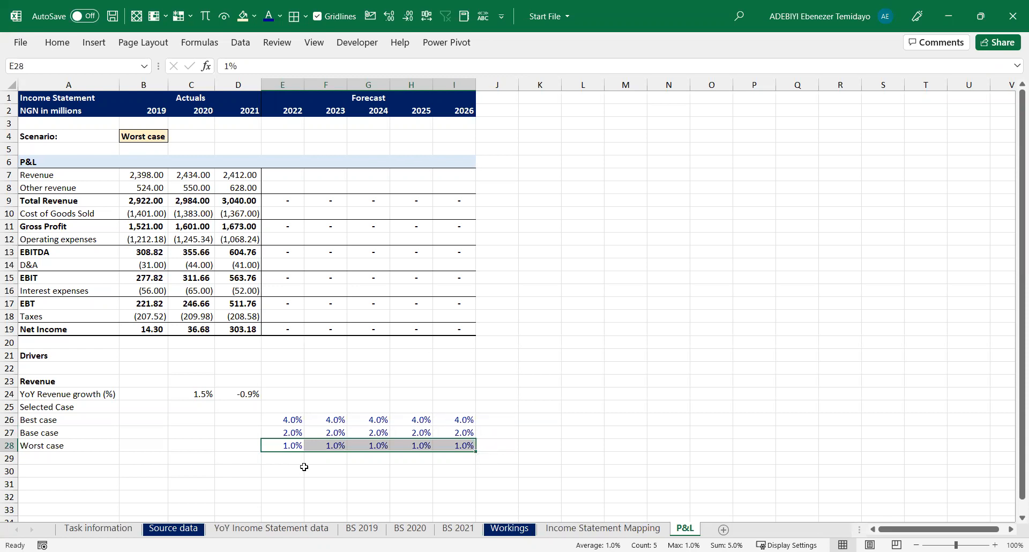
Try a Base case growth of 50% for 2024 in G27 and undo the entry
click(381, 433)
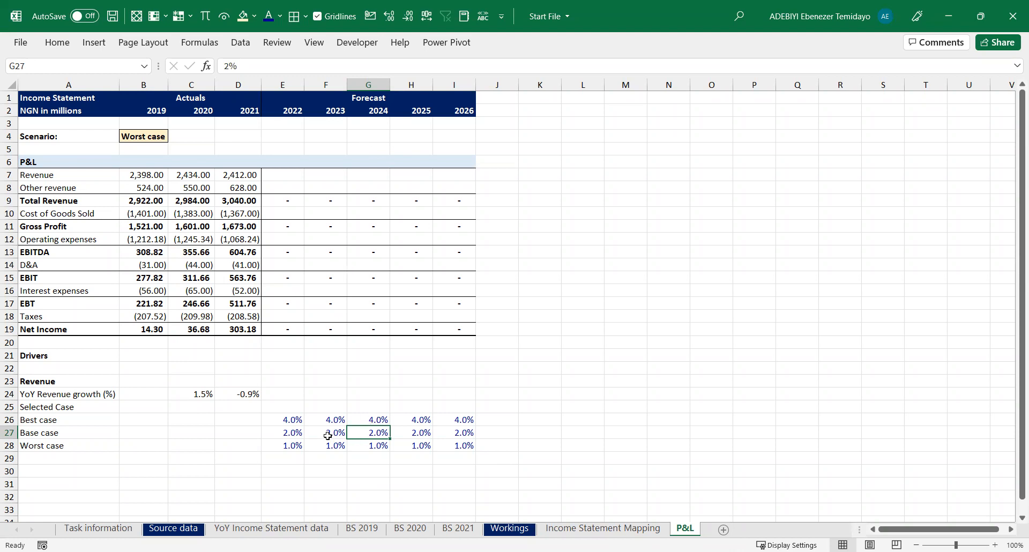
text(50)
key(Return)
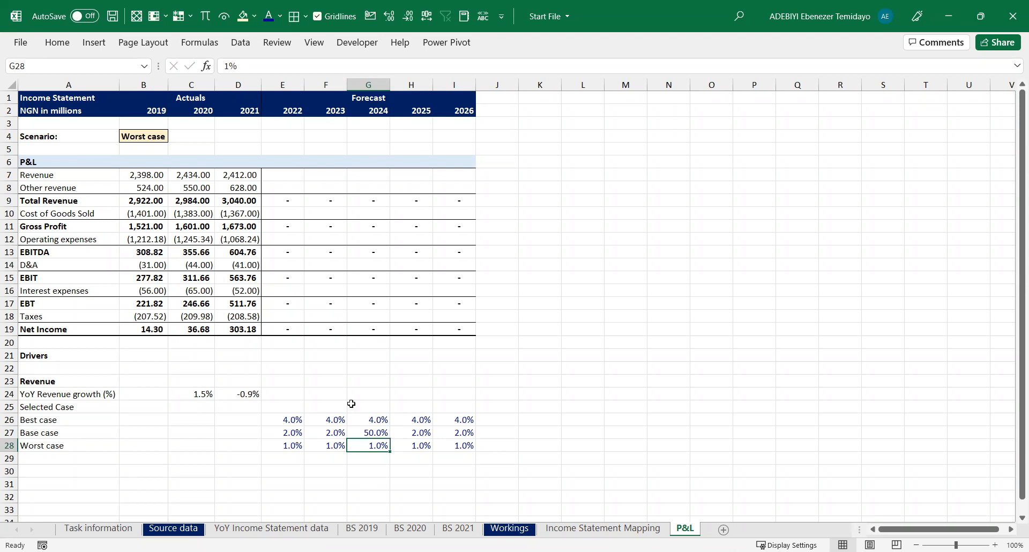
key(ctrl+z)
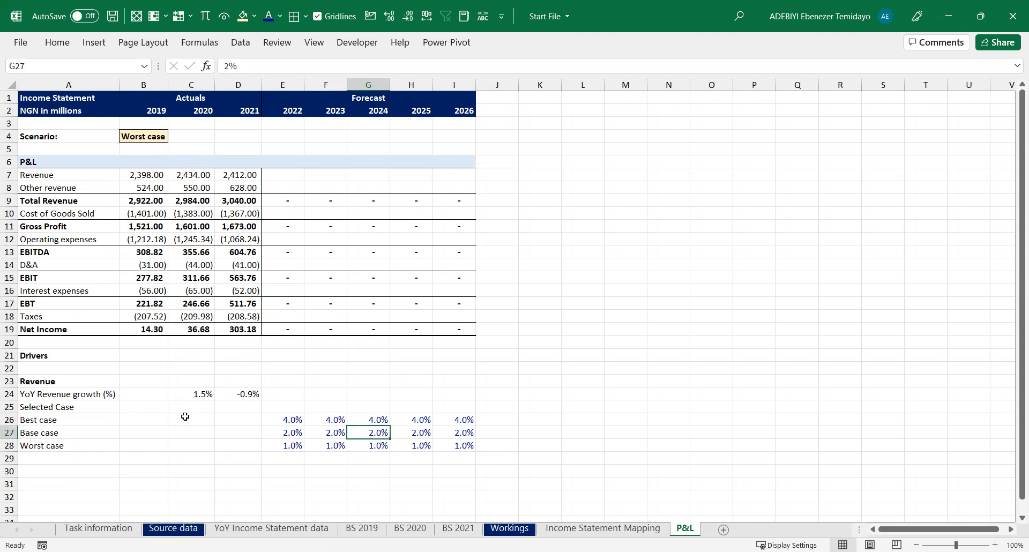
Delete the Selected Case row from the revenue drivers
click(112, 405)
key(shift+space)
key(ctrl+minus)
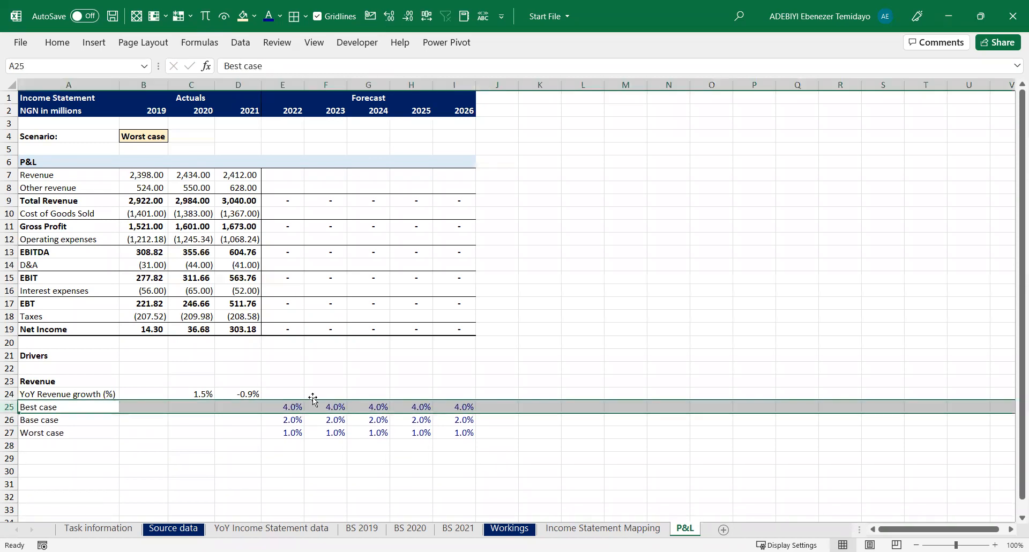
Examine the scenario selection in B4, the Best, Base and Worst case growth inputs, and the forecast growth cell E24
click(291, 395)
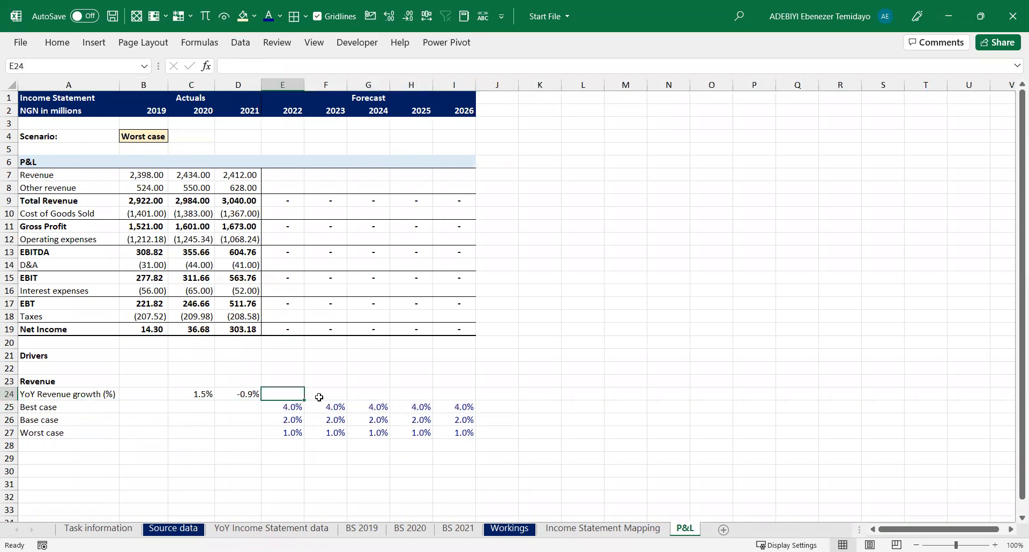
click(294, 416)
click(293, 407)
click(294, 421)
click(162, 136)
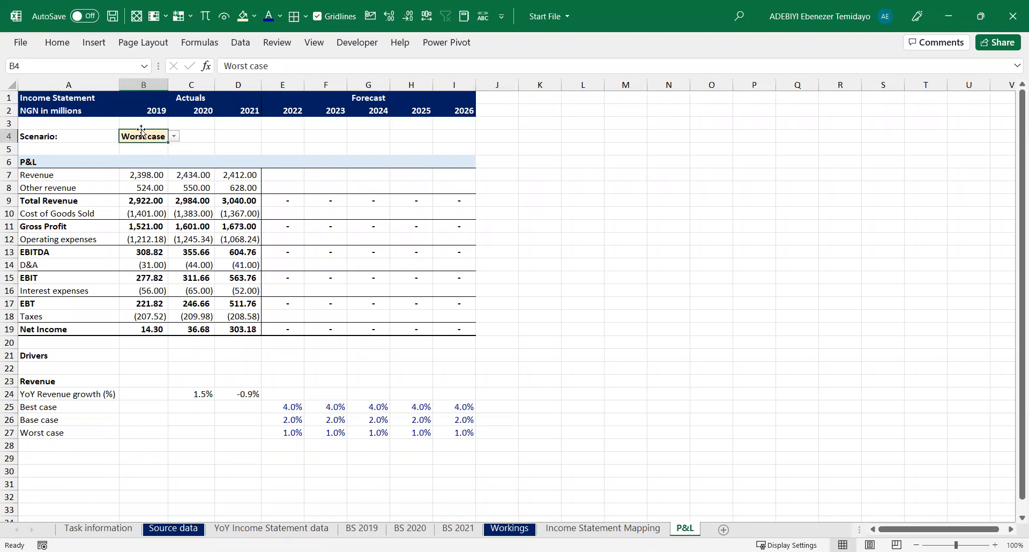
click(288, 434)
click(338, 442)
click(408, 429)
click(281, 394)
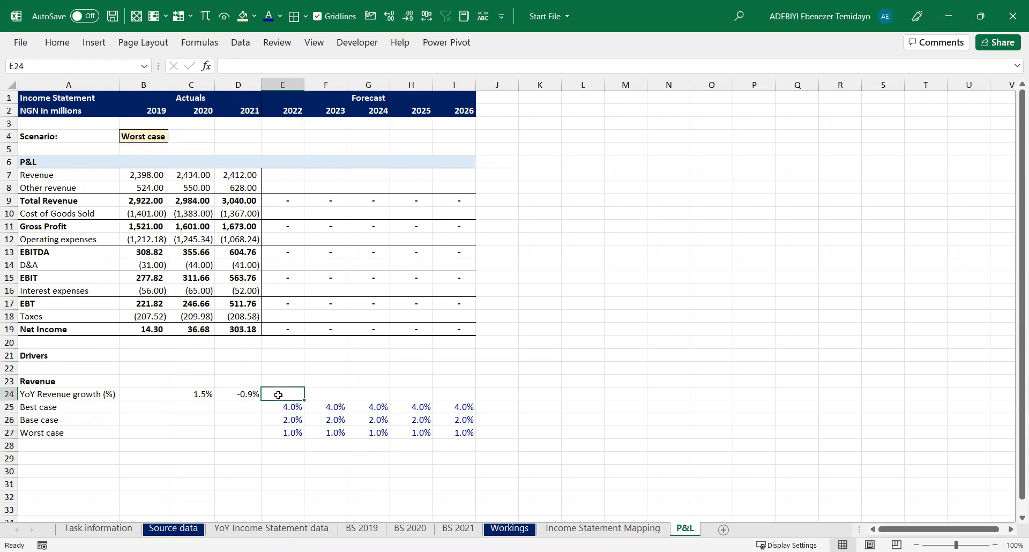
Set the scenario in B4 to Best case
click(151, 134)
click(174, 137)
click(155, 146)
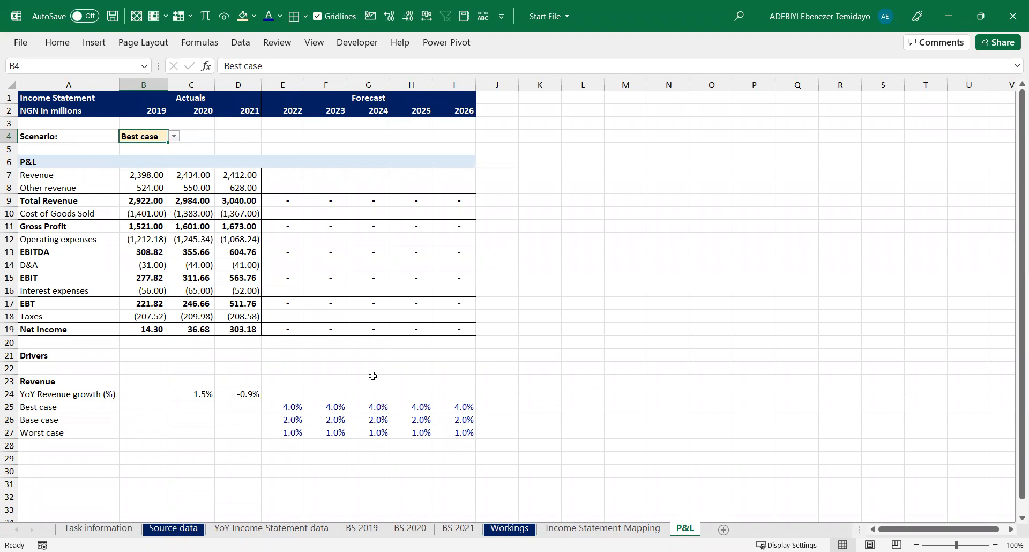
click(291, 390)
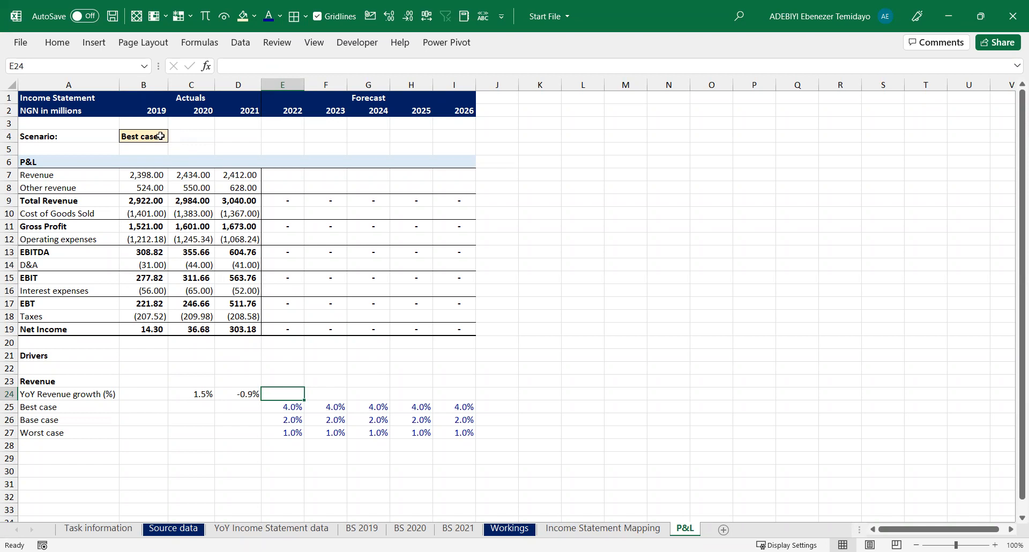
click(160, 135)
Enter the test formula =MATCH(B4,A25:A27,0) in L12 to find the selected scenario's position
click(574, 235)
text(=mat)
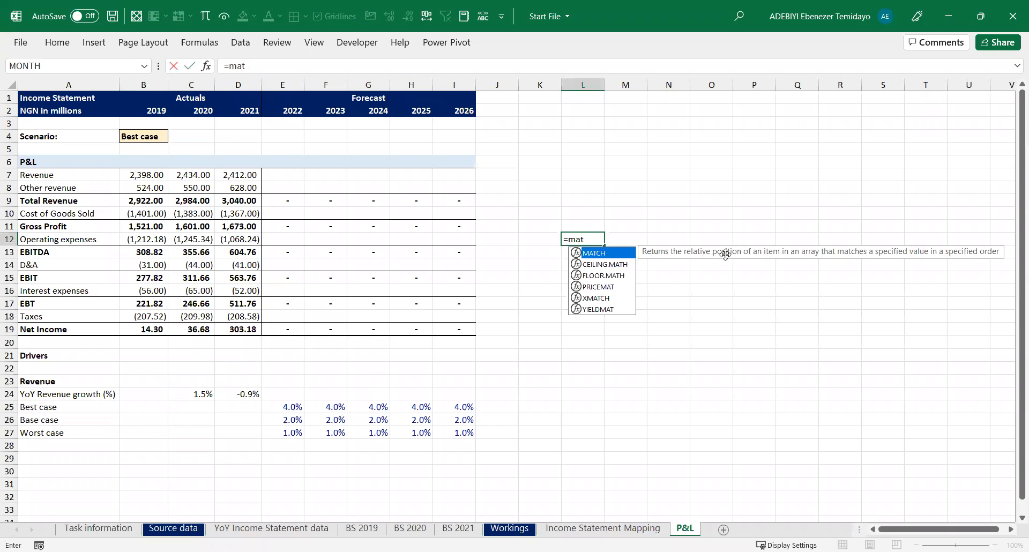
key(Tab)
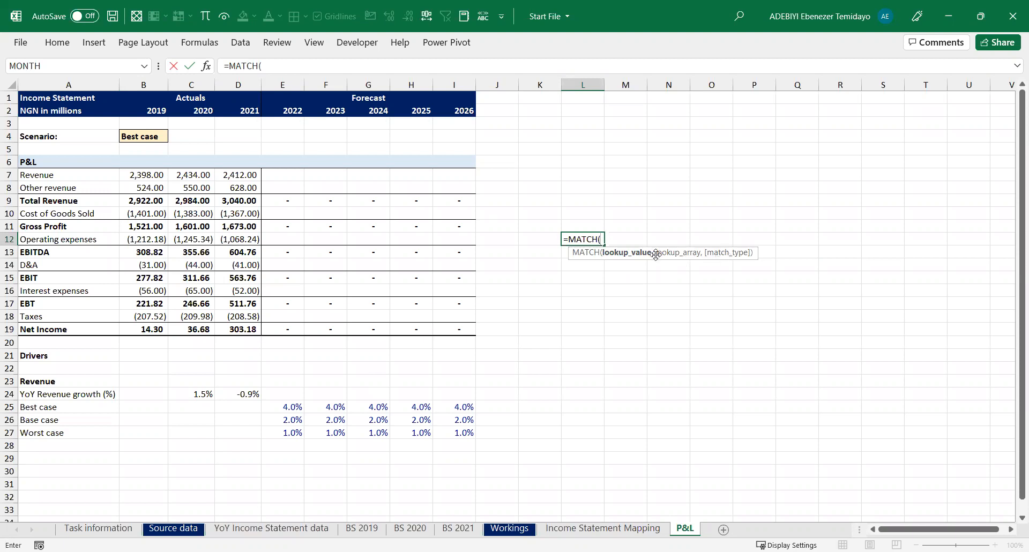
click(139, 134)
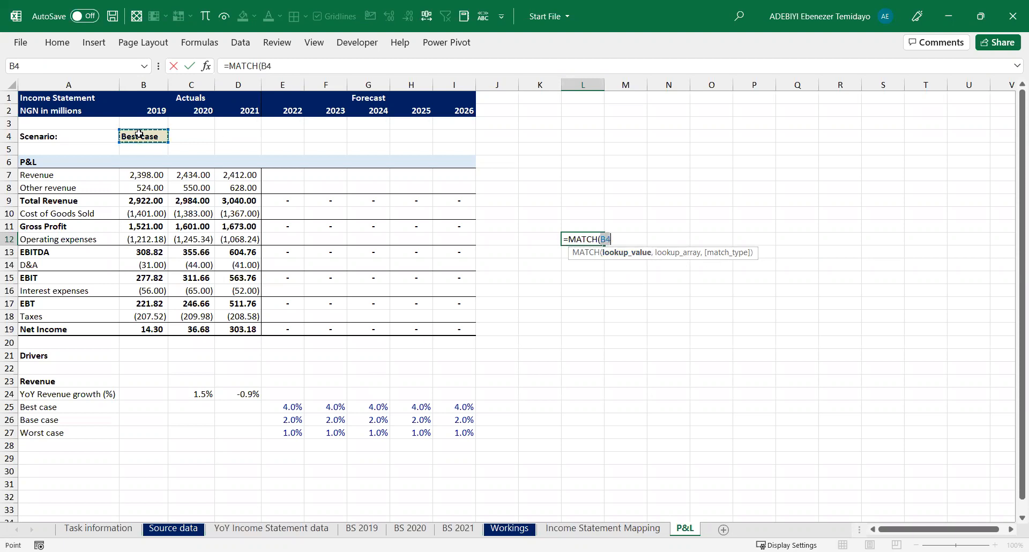
text(,)
click(68, 393)
drag(61, 410, 62, 425)
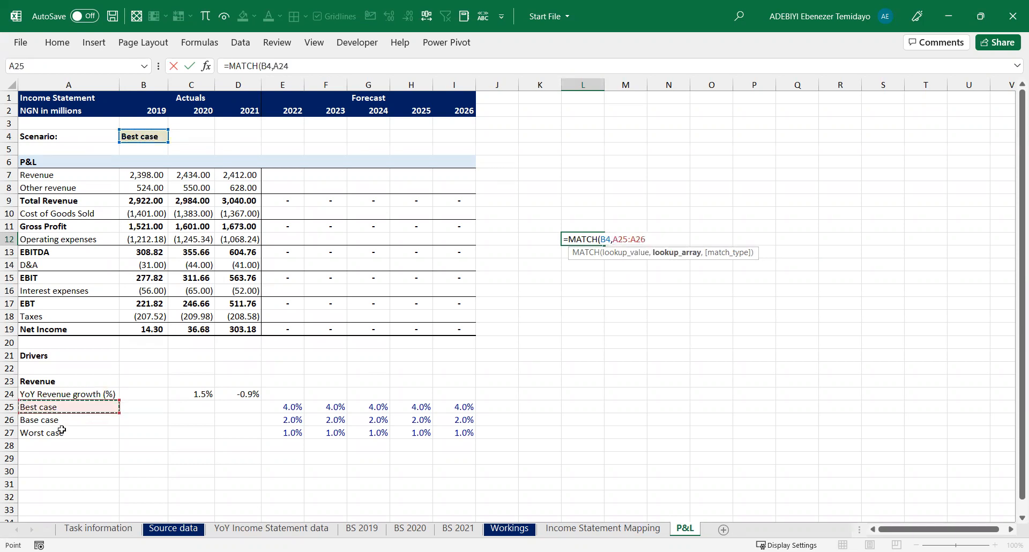
drag(62, 425, 62, 430)
text(,)
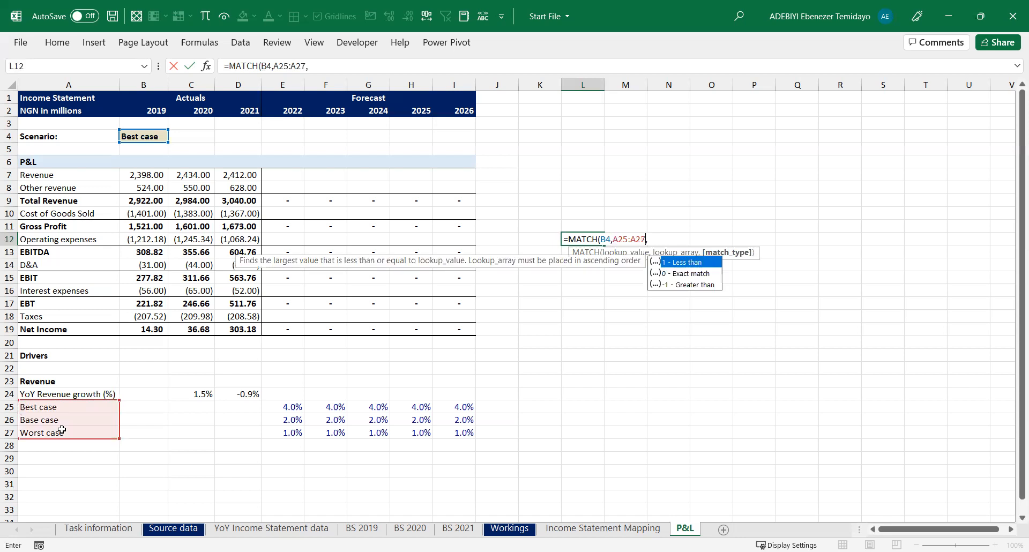
key(BackSpace)
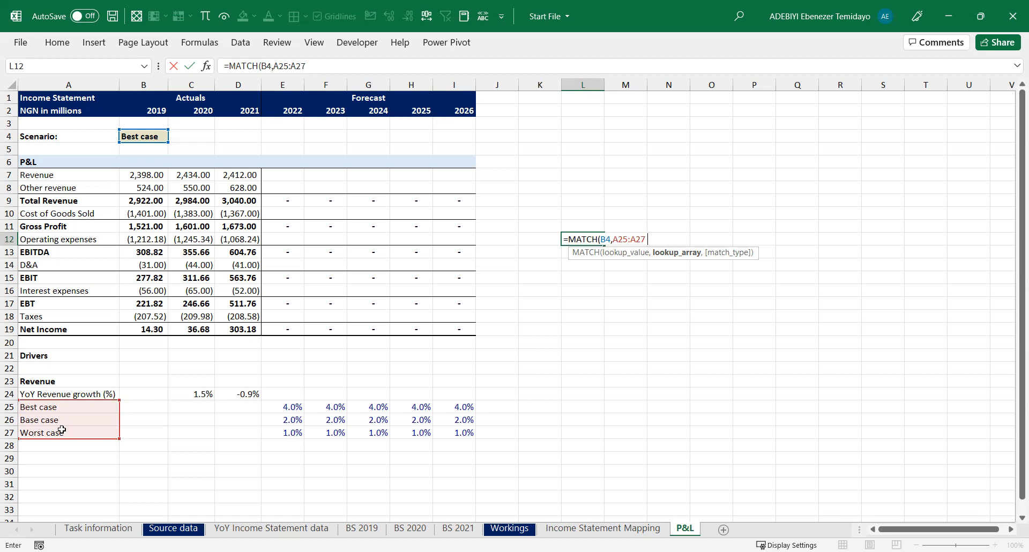
text(,0)
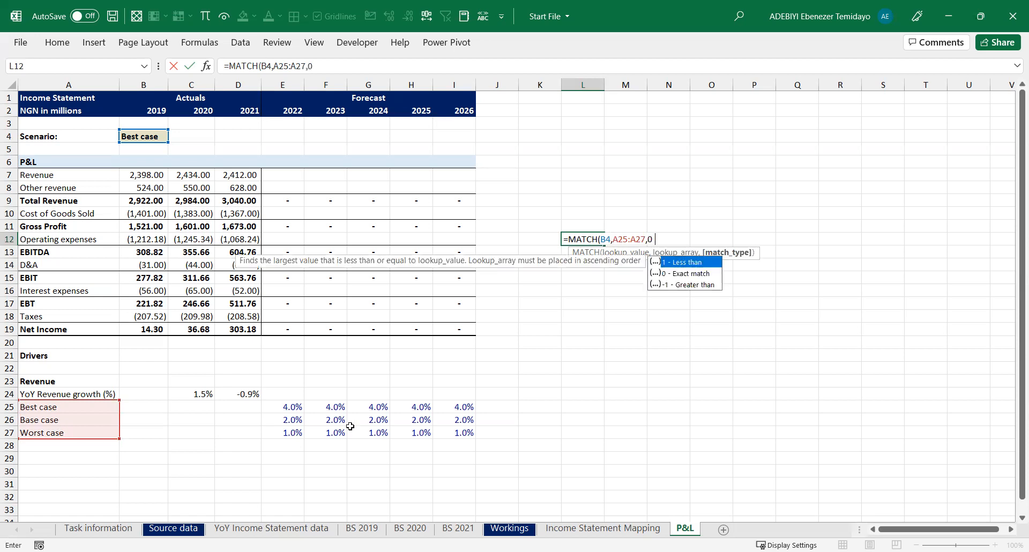
key(ctrl+Return)
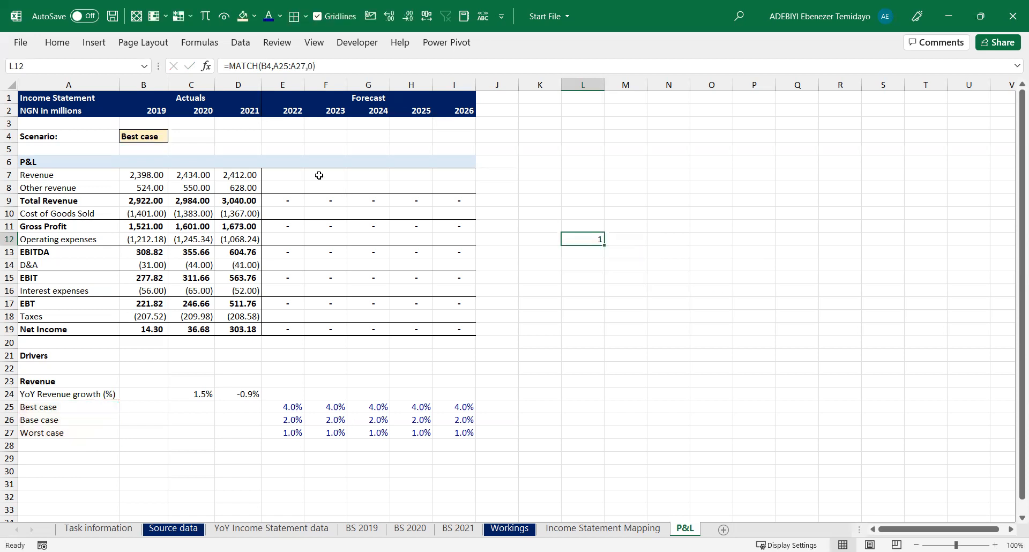
Test the MATCH formula in L12 by switching the scenario in B4 to Worst case
click(142, 137)
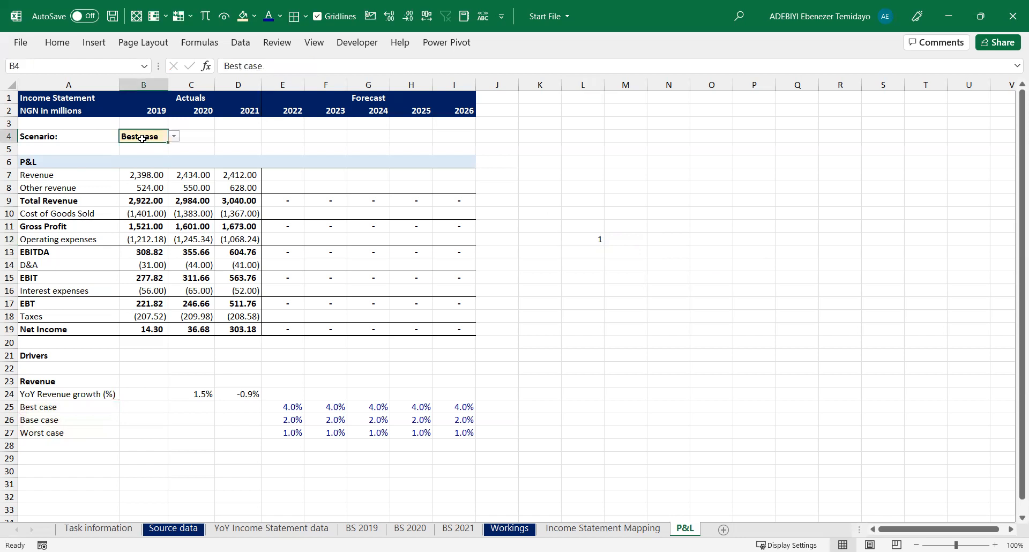
click(593, 239)
click(160, 138)
click(174, 136)
click(155, 160)
click(174, 136)
click(158, 165)
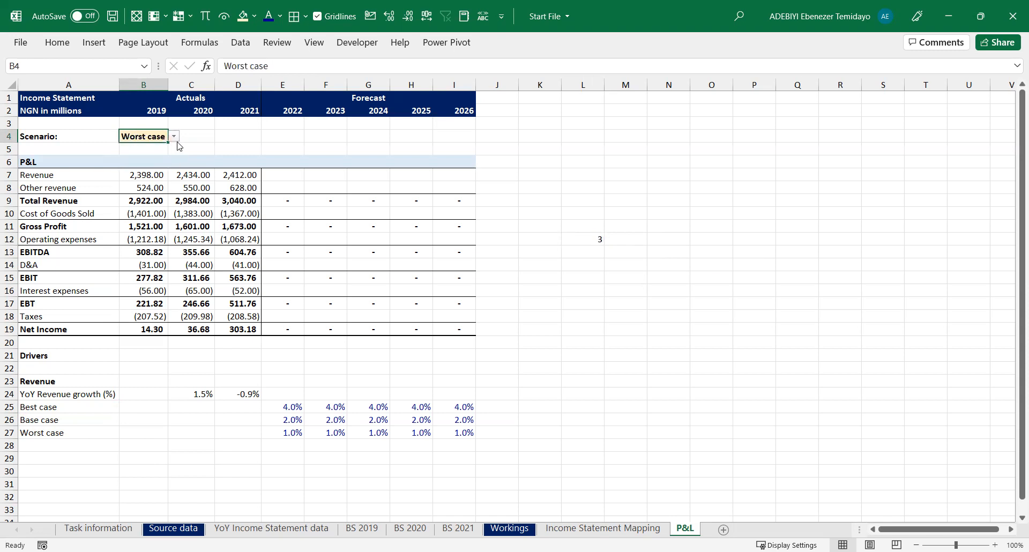
Replace the MATCH test in L12 with =INDEX(A25:A27,3) to return the third scenario name
click(586, 239)
key(Delete)
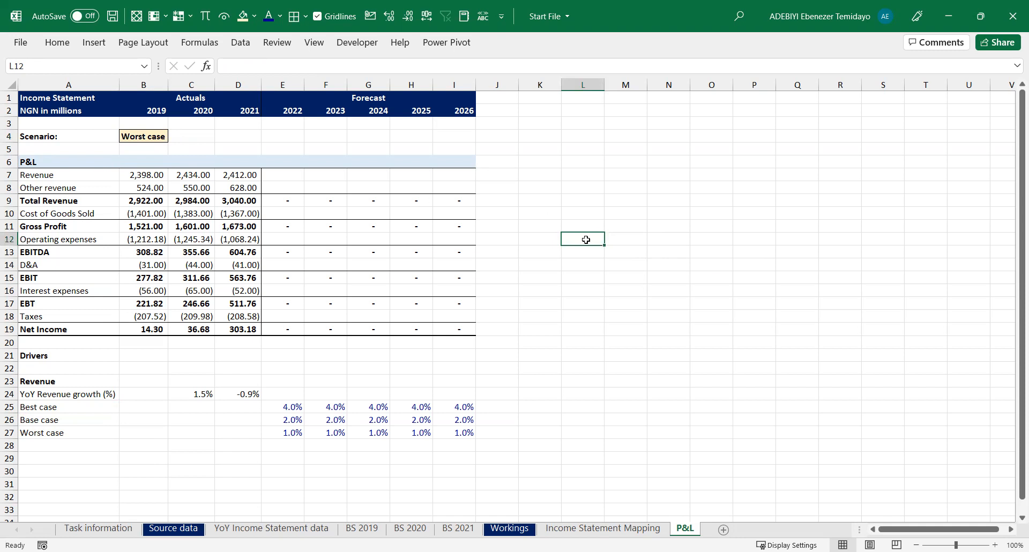
text(=)
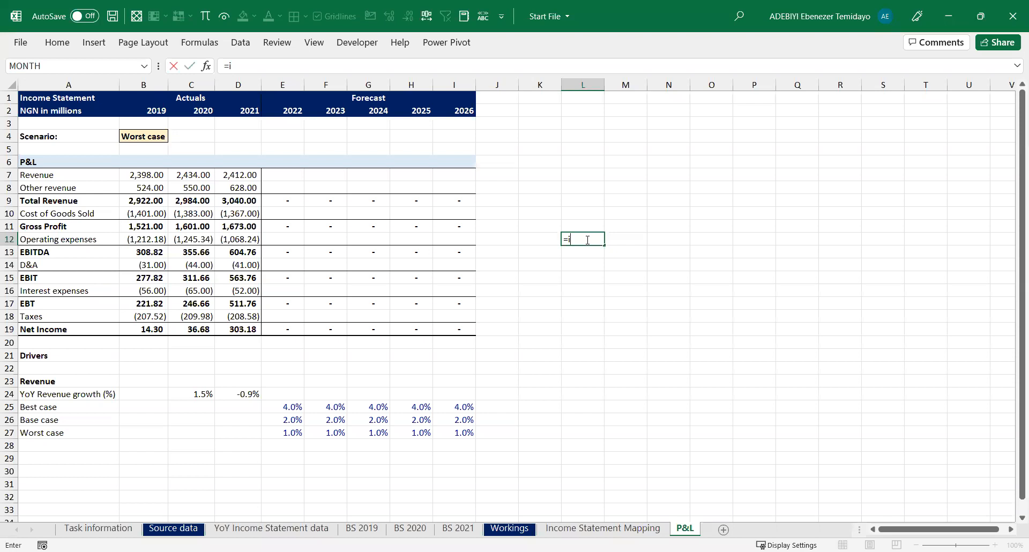
text(ind)
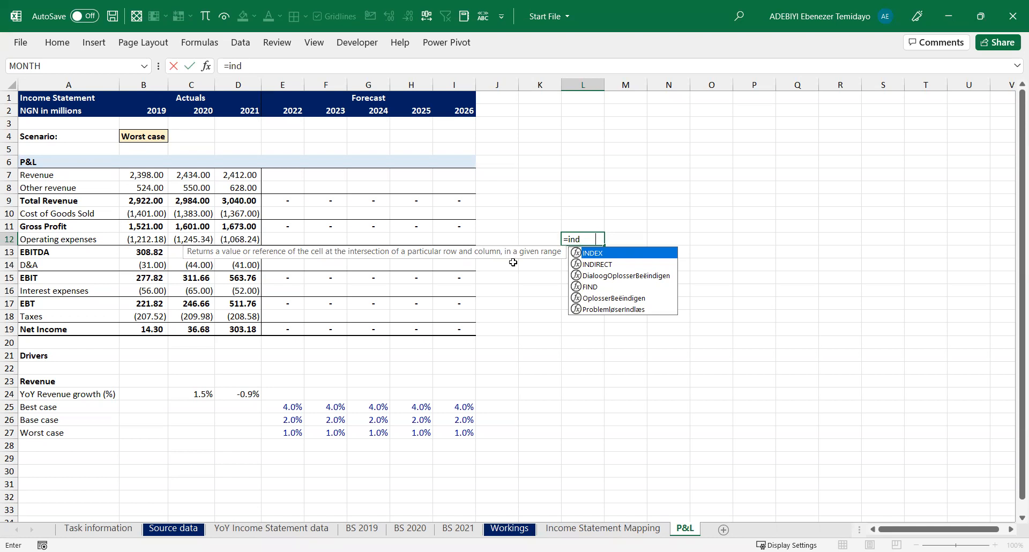
key(Tab)
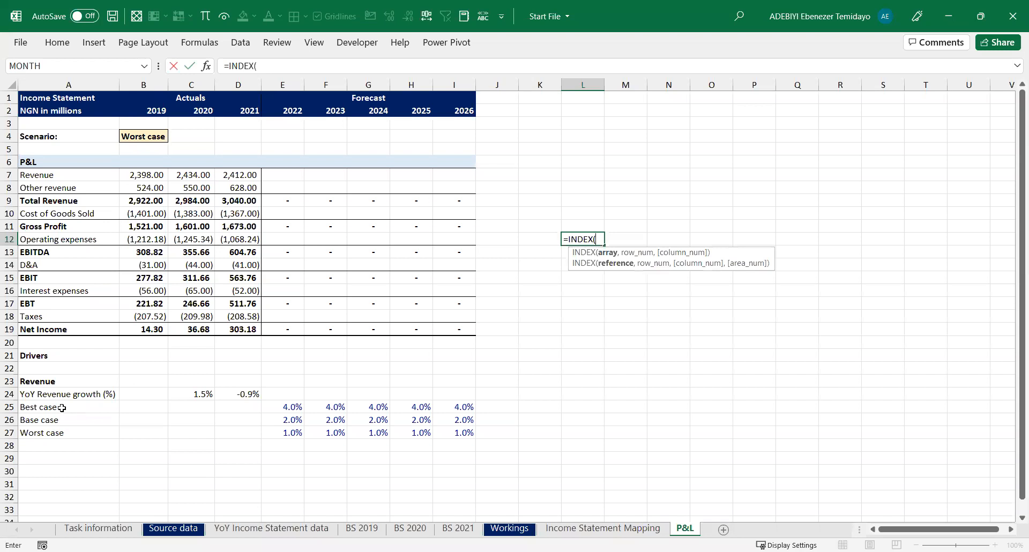
click(81, 413)
drag(81, 413, 84, 430)
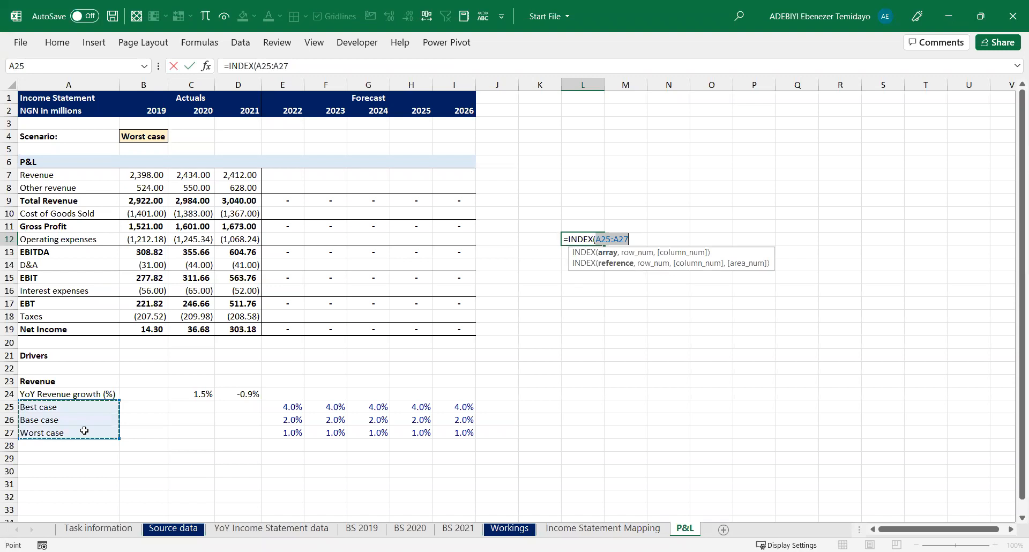
text(,3))
key(Return)
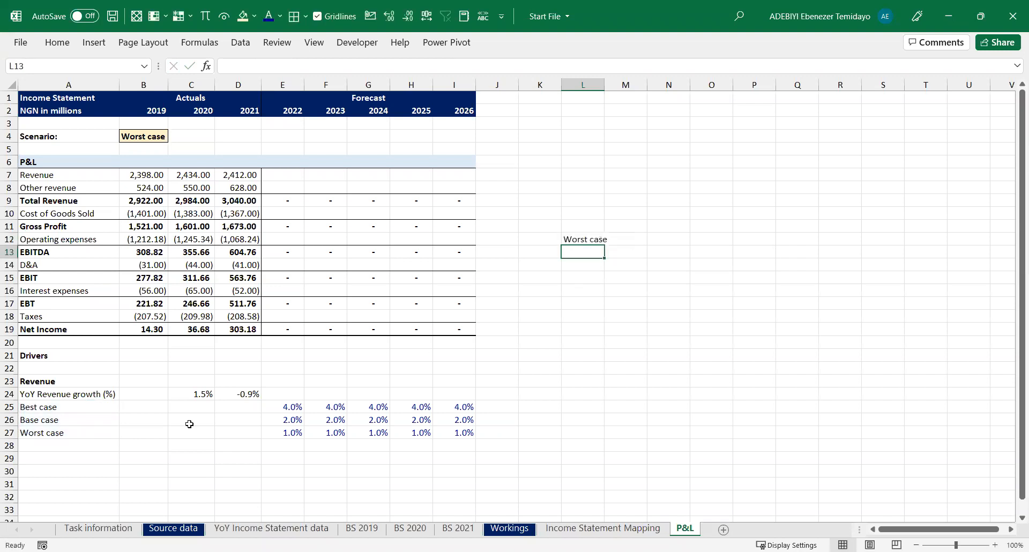
Change the test formula in L12 to =INDEX(A25:A27,2) to return the second scenario name, and clear the test cell
click(75, 433)
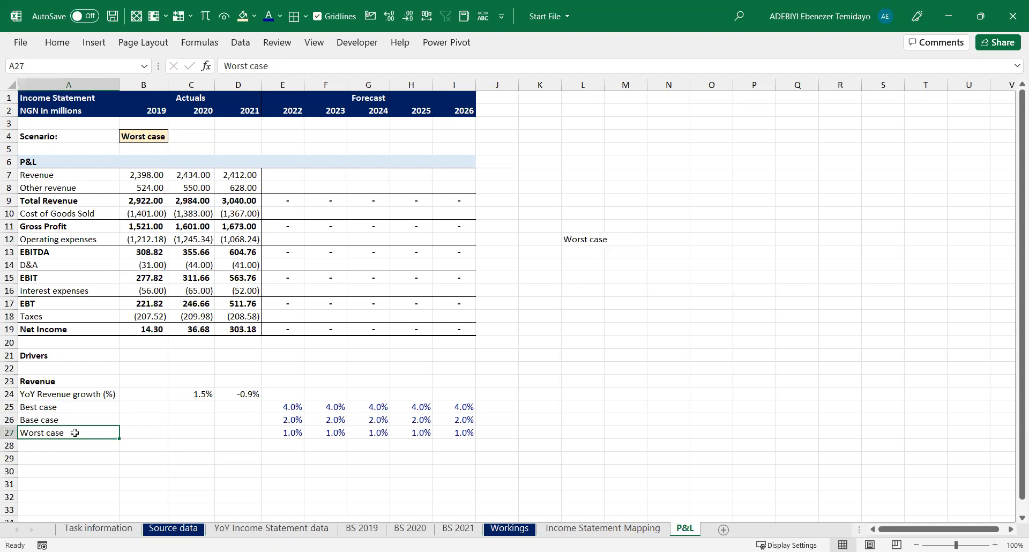
double_click(593, 239)
click(636, 238)
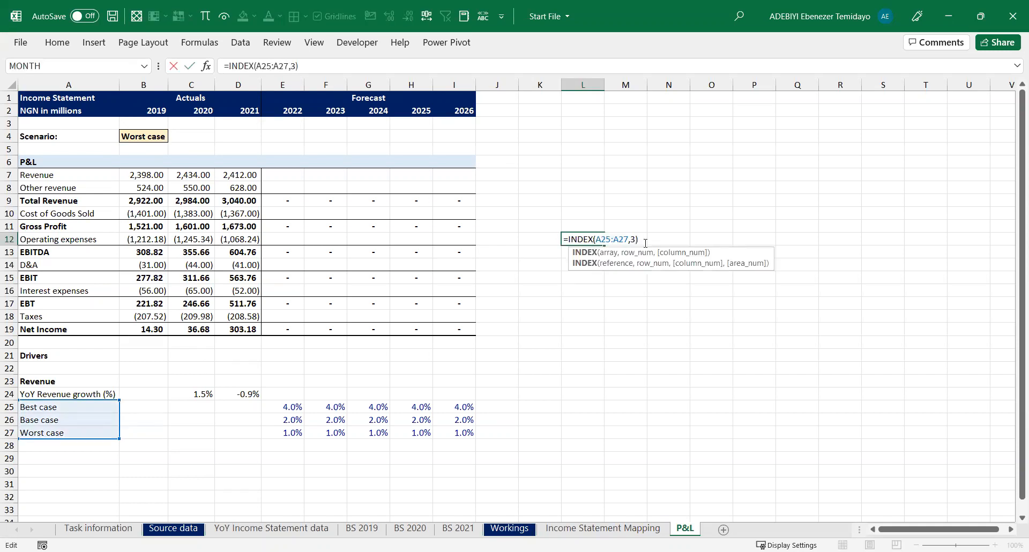
key(BackSpace)
text(2)
key(Return)
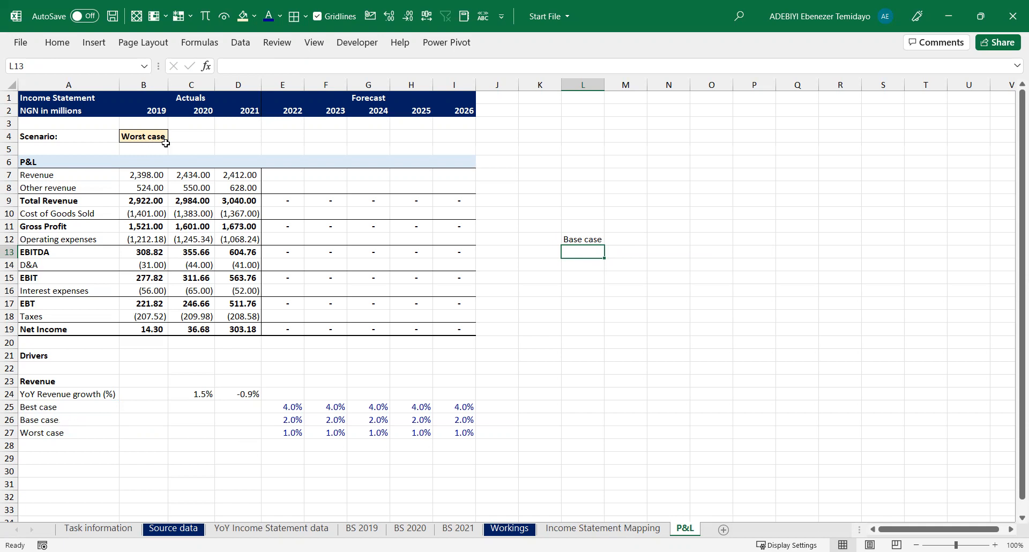
click(583, 241)
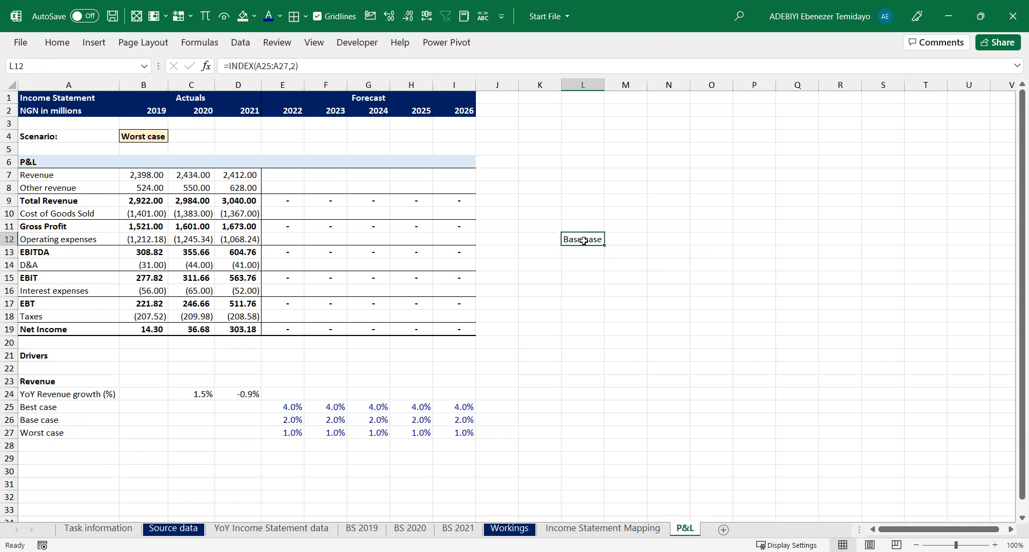
Start the 2022 YoY Revenue growth formula in E24 with INDEX over the scenario rates E25:E27
click(290, 393)
text(=i)
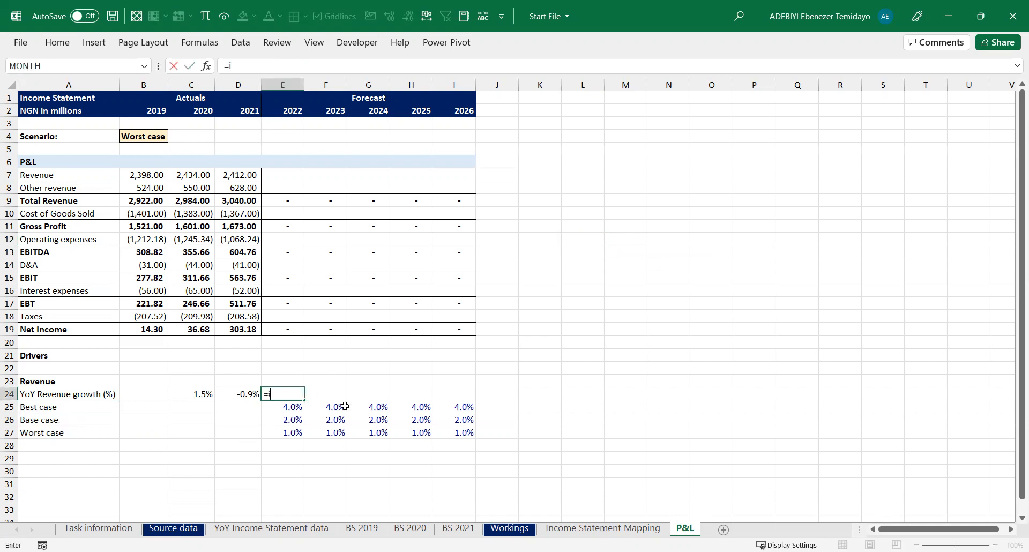
text(ndex()
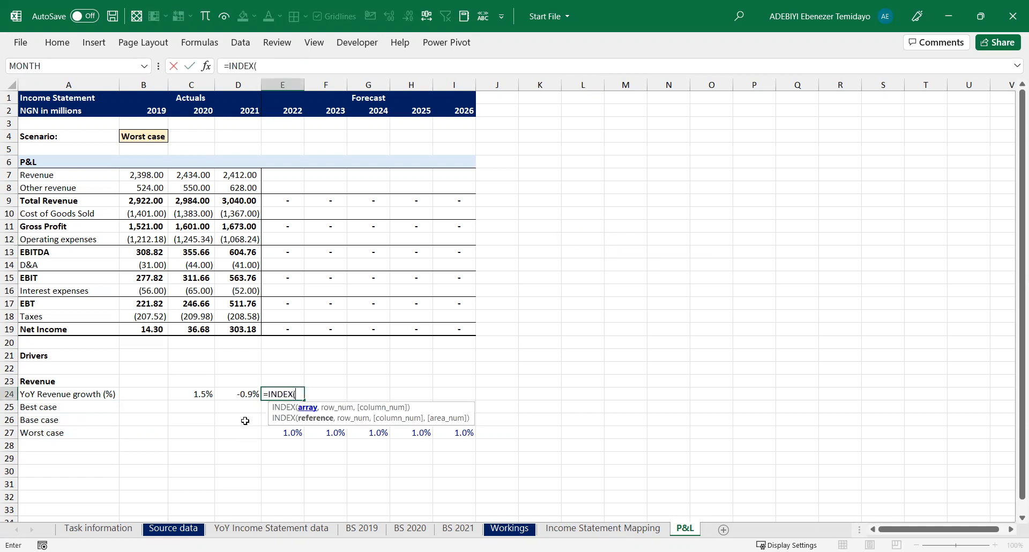
click(237, 410)
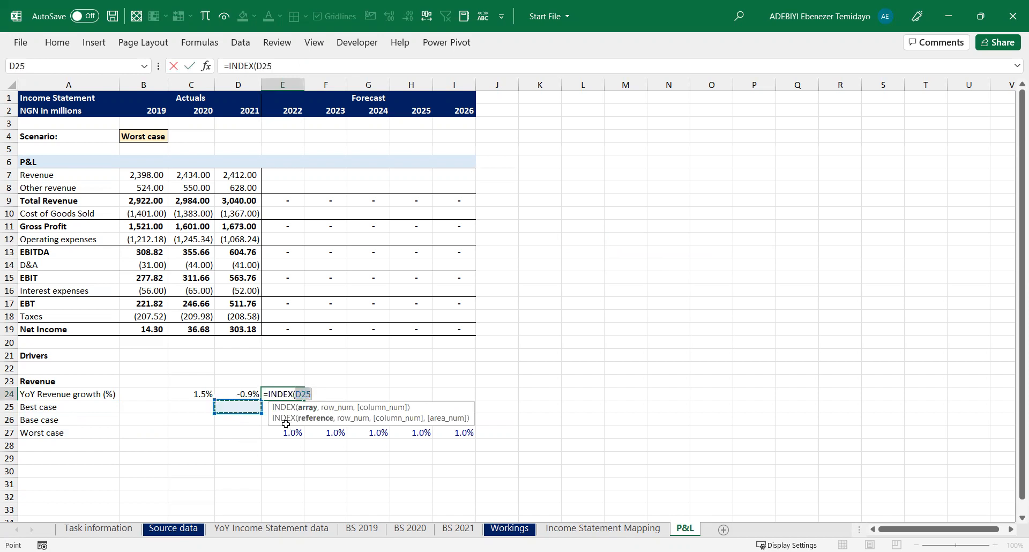
drag(268, 412, 519, 343)
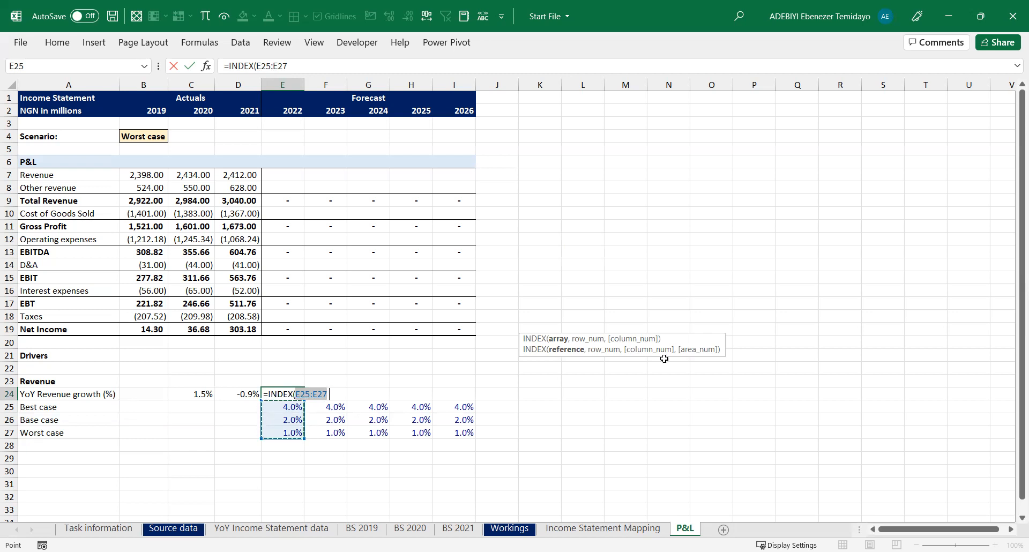
text(,)
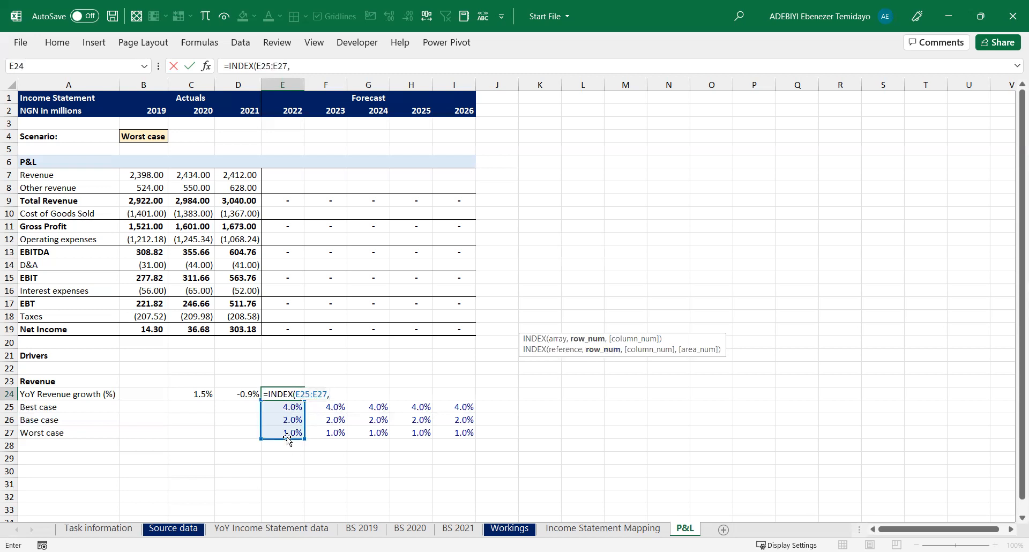
Complete the E24 formula with MATCH($B$4,$A$25:$A$27,0) as the INDEX row number
text(mat)
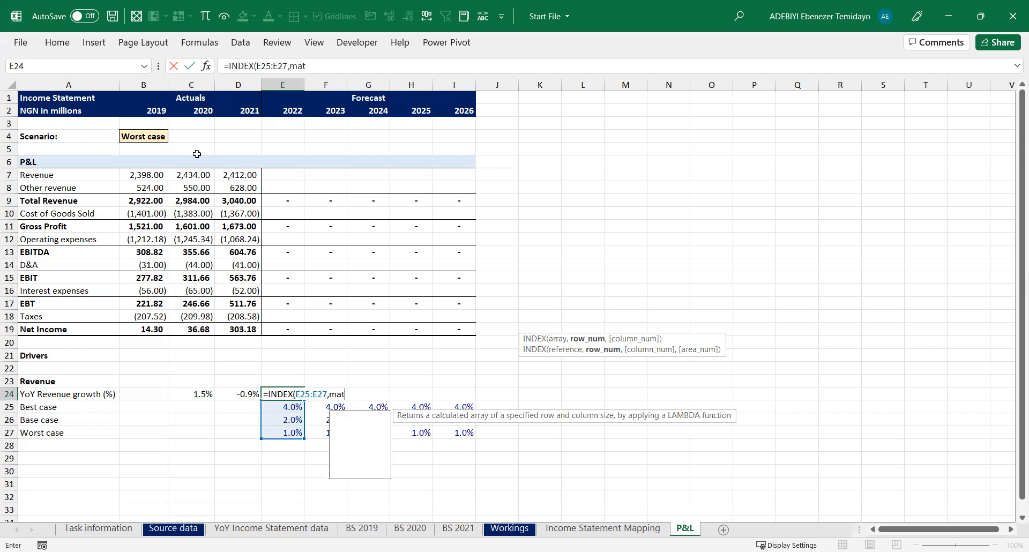
text(c)
key(Tab)
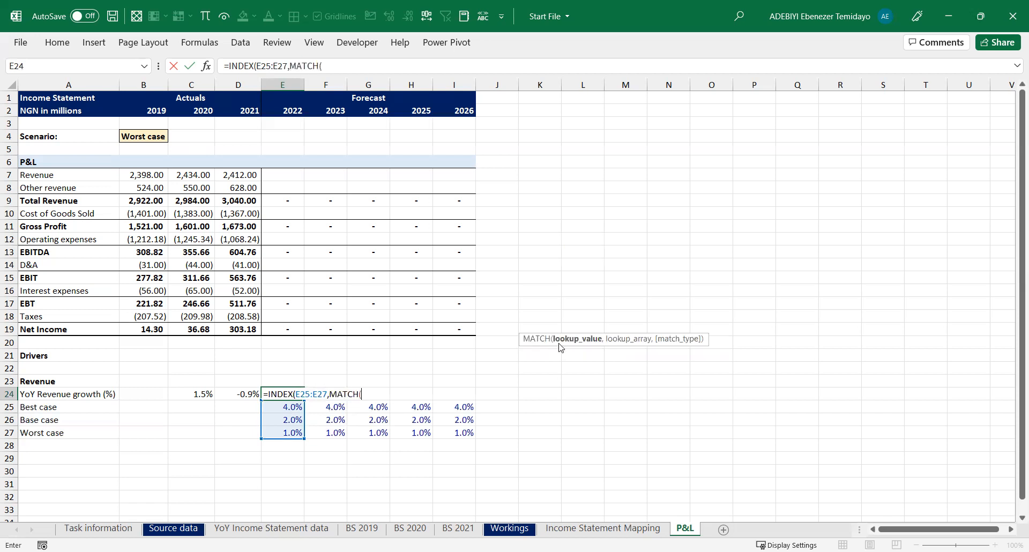
click(132, 136)
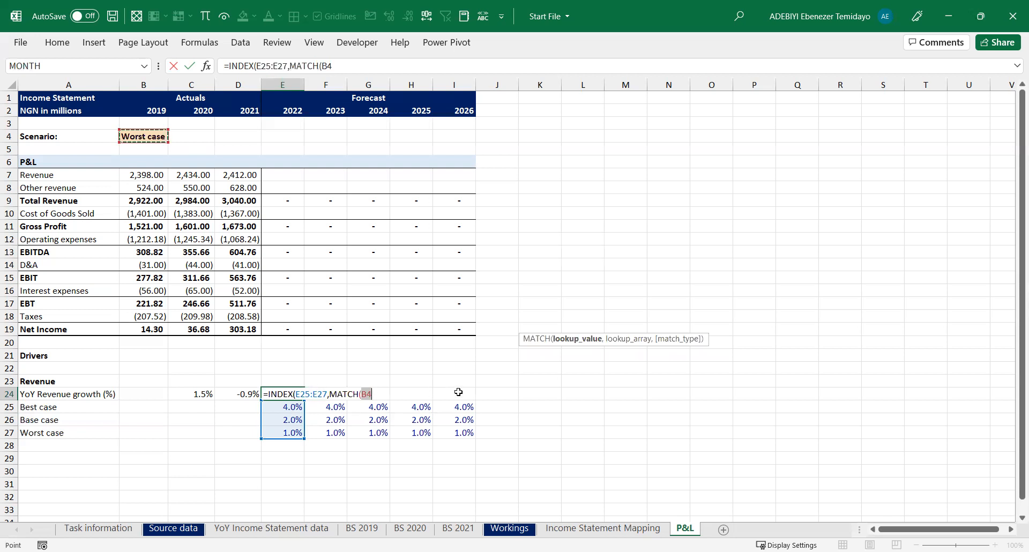
key(F4)
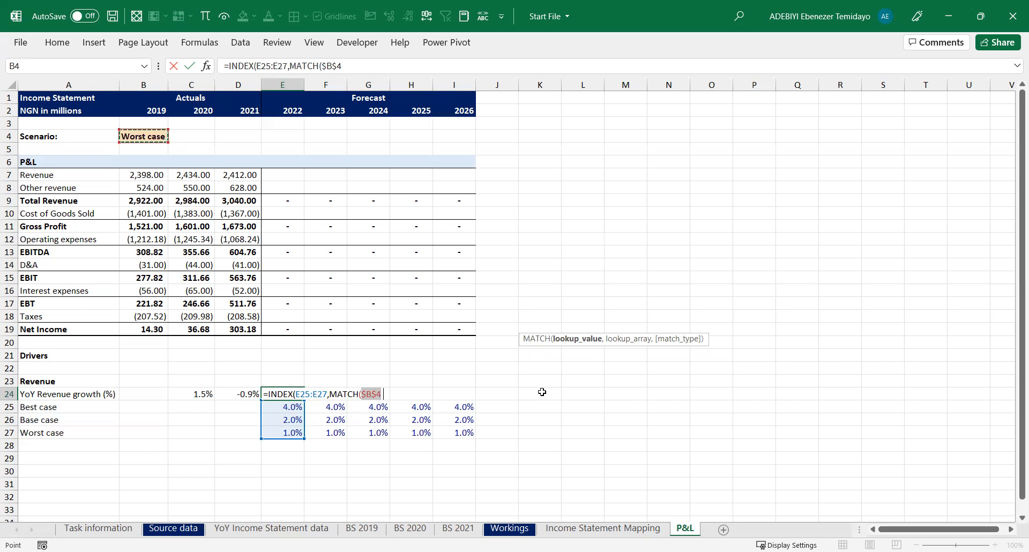
text(,)
click(61, 407)
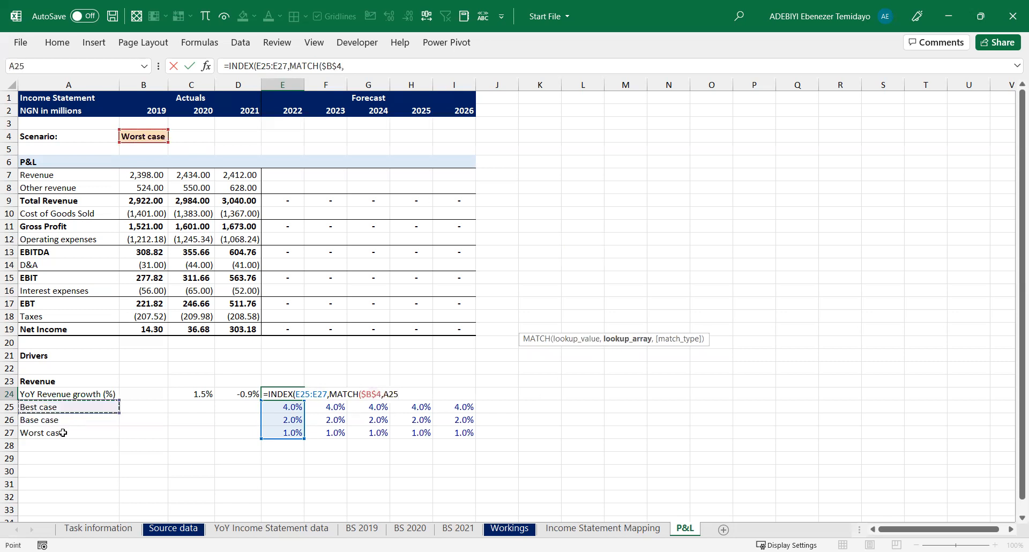
drag(63, 433, 63, 433)
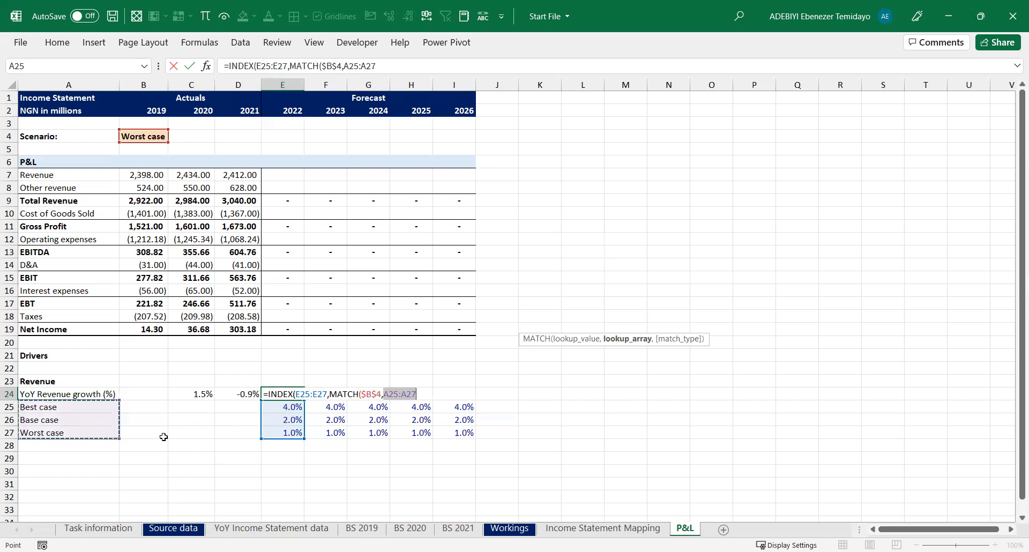
key(F4)
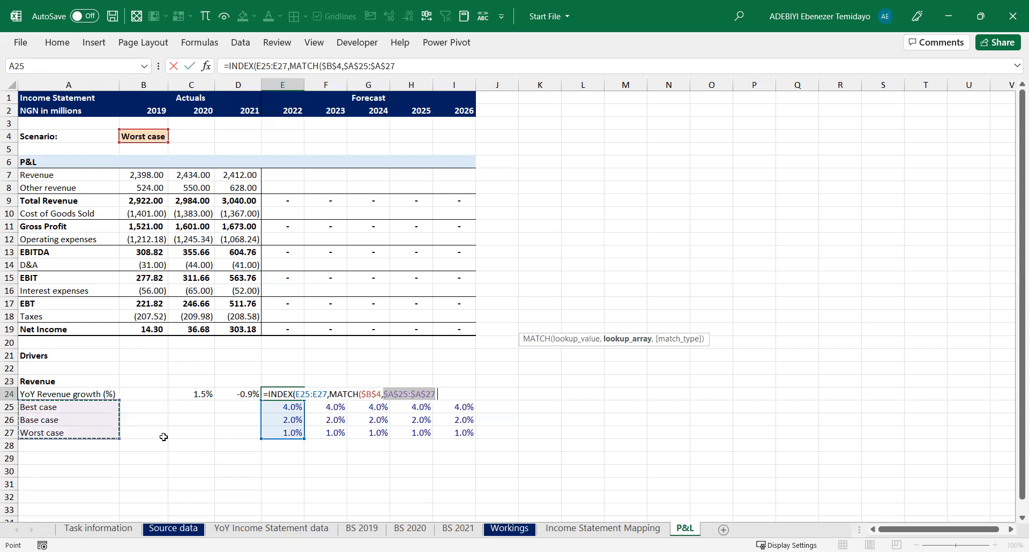
text(,0)
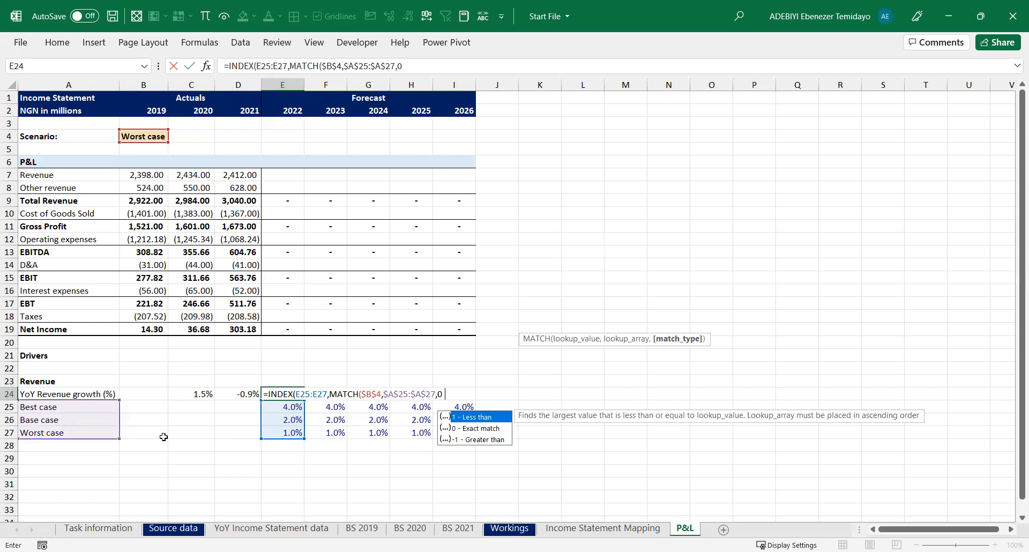
text()))
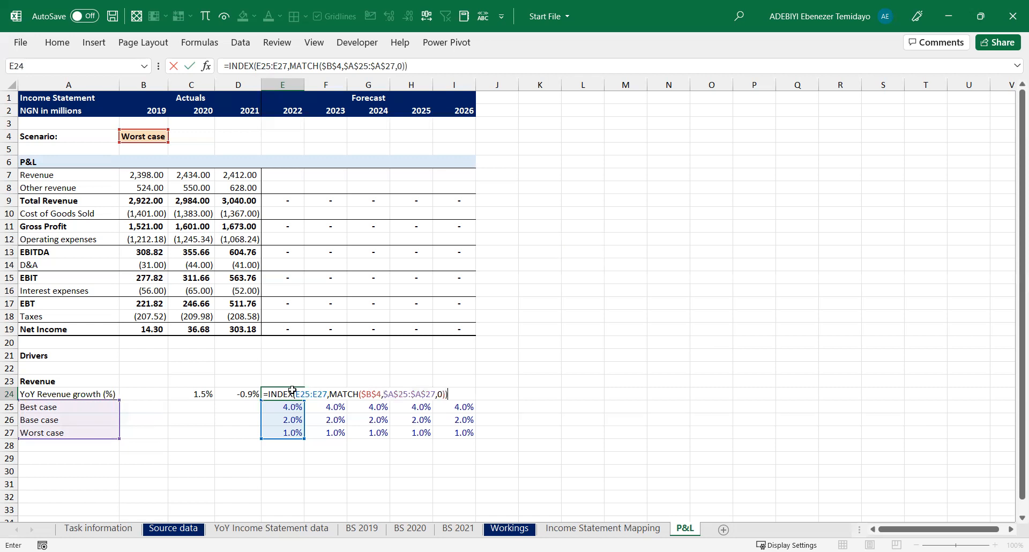
key(ctrl+Return)
Format E24 as a percentage with one decimal place and fill its formula across to I24
key(ctrl+shift+5)
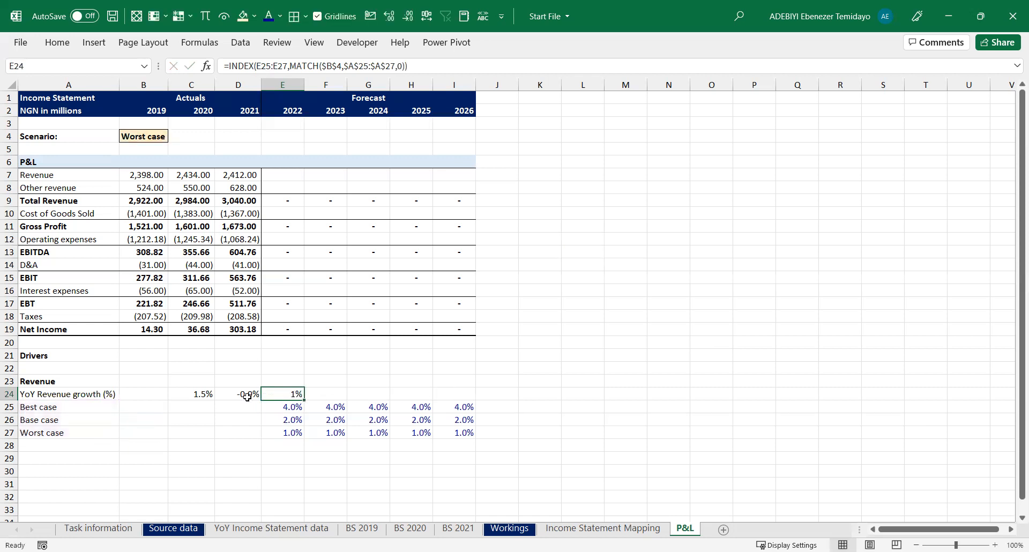
click(59, 45)
click(537, 91)
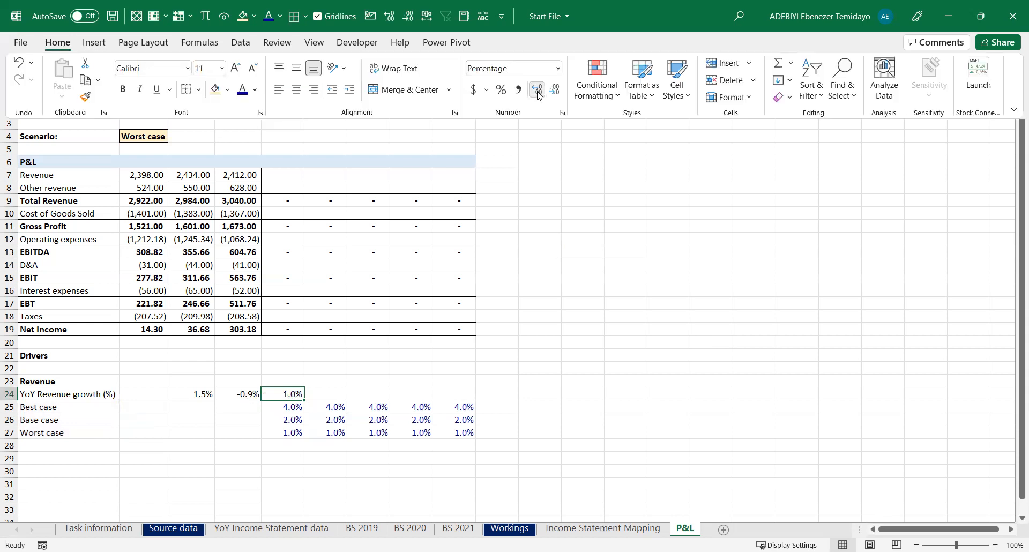
click(303, 400)
drag(303, 400, 474, 401)
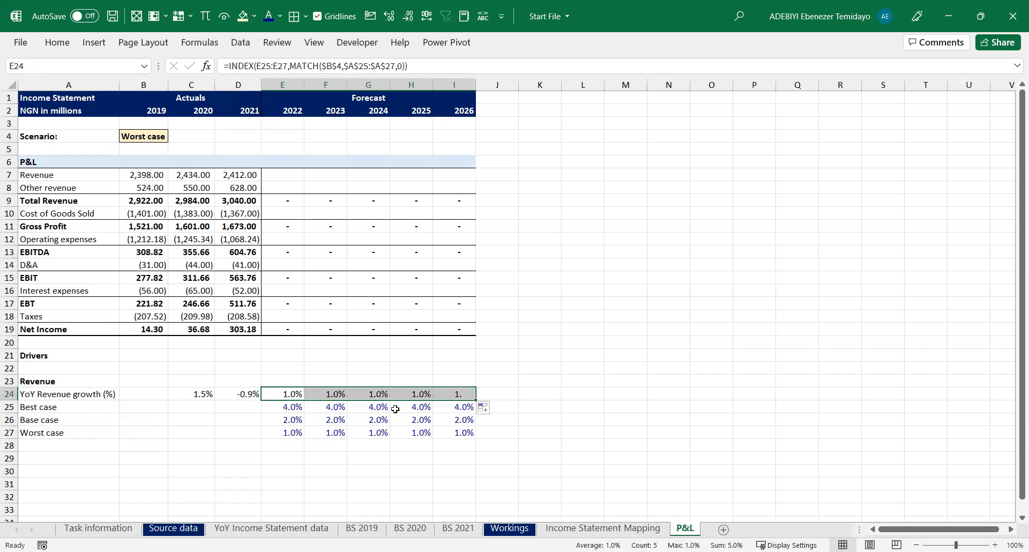
Switch the scenario in B4 to Best case to test the growth formulas, and inspect E24
click(160, 135)
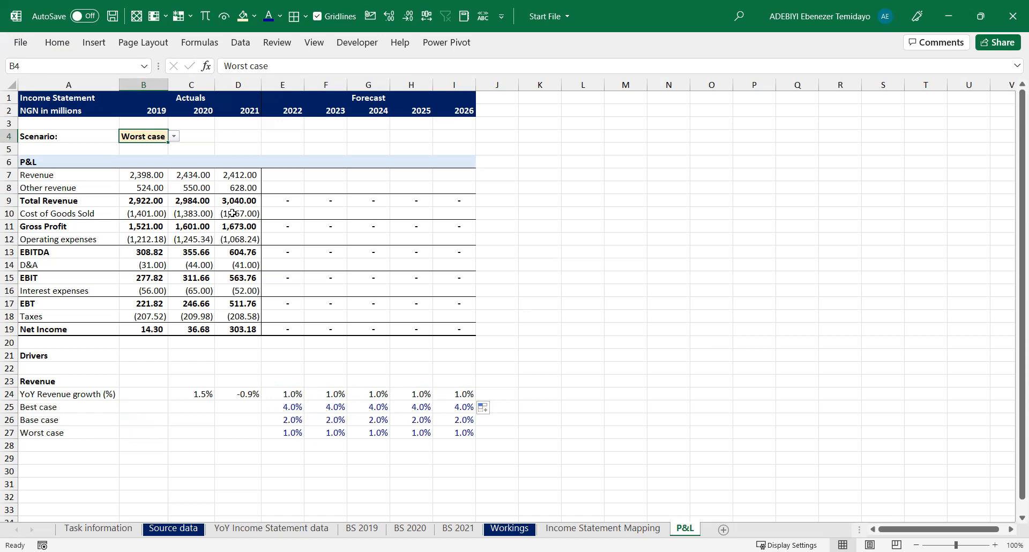
click(174, 136)
click(140, 144)
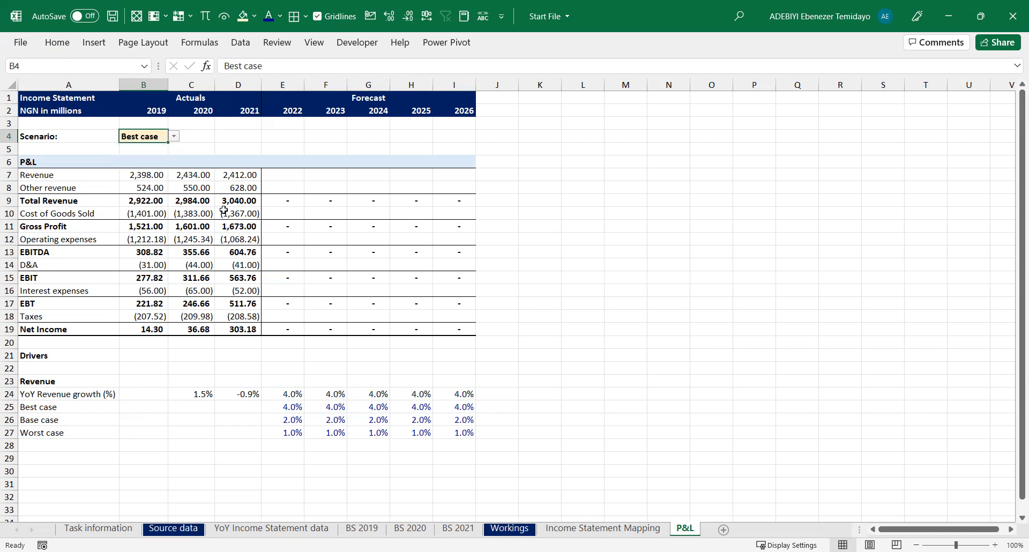
click(287, 397)
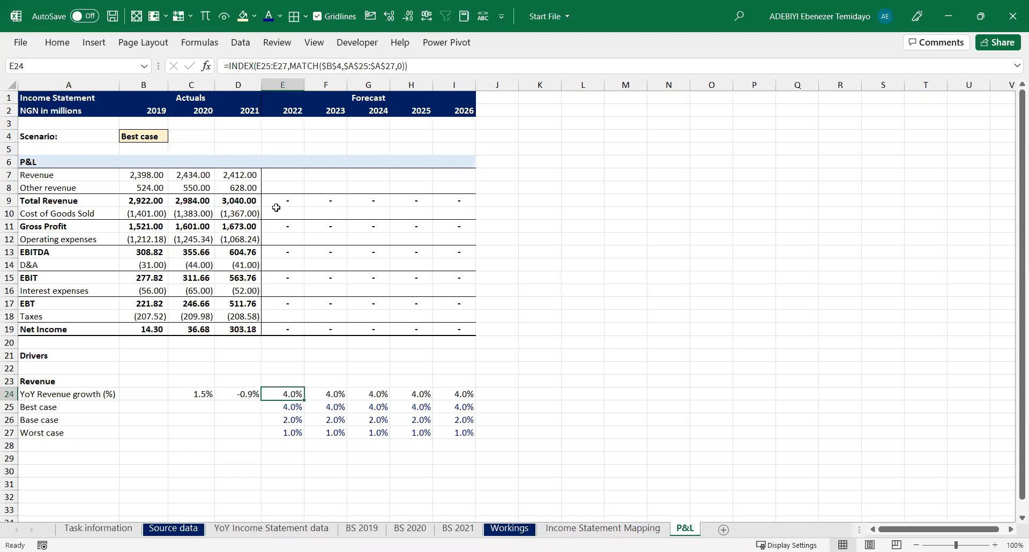
Enter the 2022 Revenue forecast in E7 as =D7*(1+E24), growing 2021 revenue by the selected rate
drag(271, 174, 465, 175)
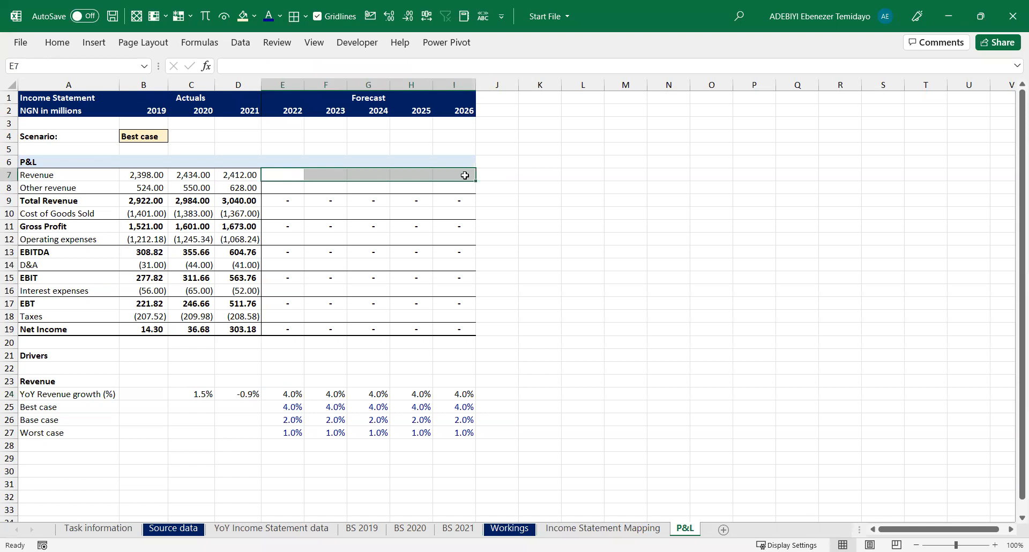
click(609, 162)
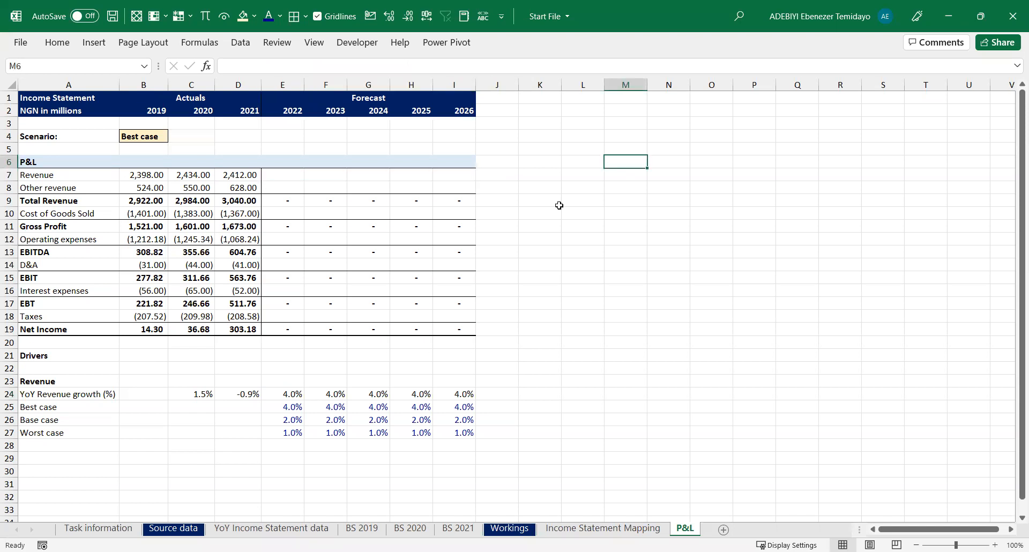
click(286, 170)
click(236, 171)
click(290, 175)
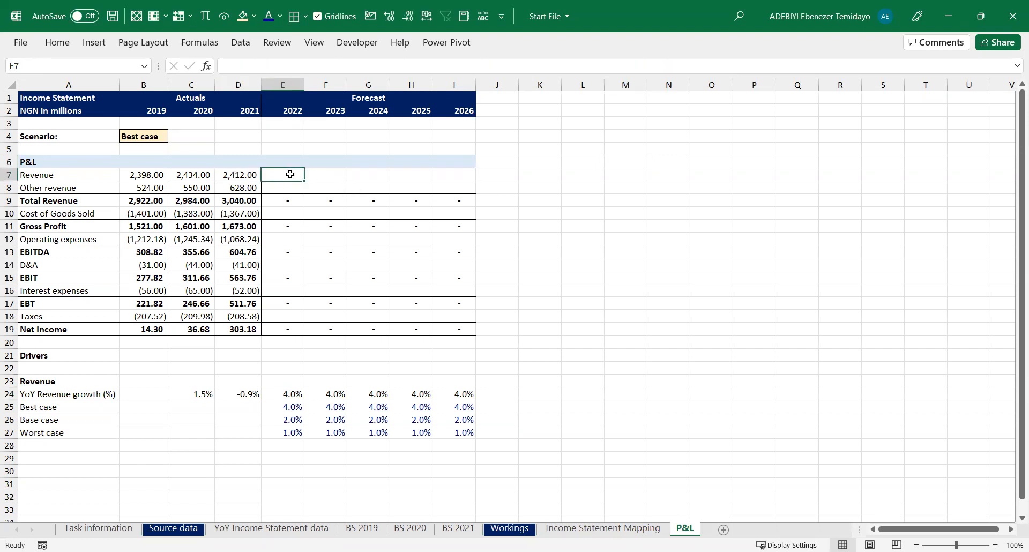
text(=)
click(237, 175)
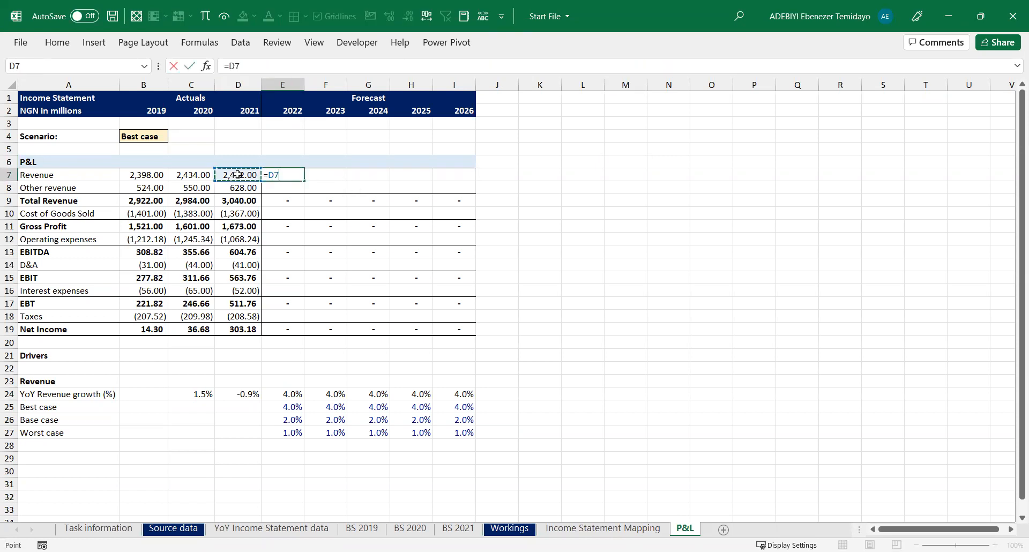
text(*(1+)
click(290, 395)
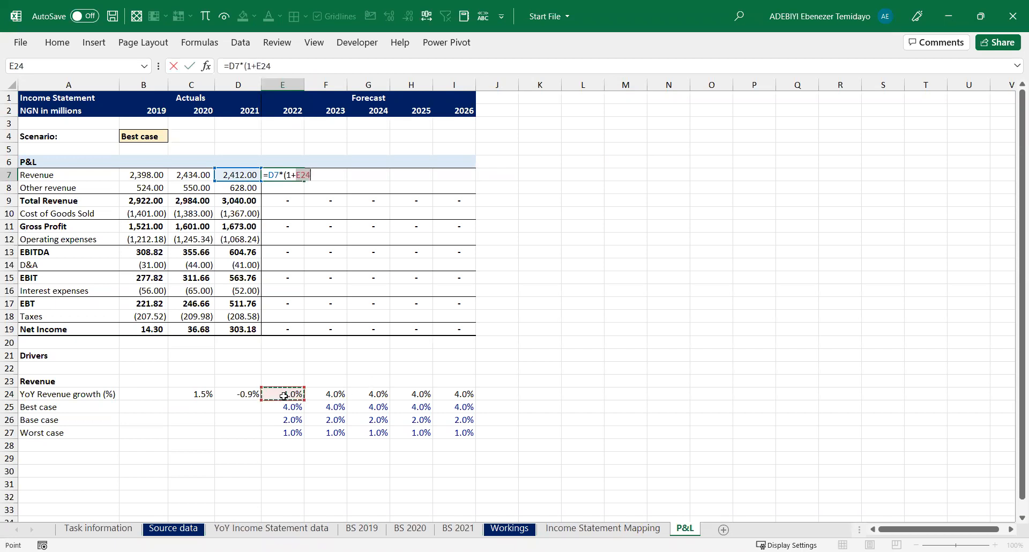
text())
key(ctrl+Return)
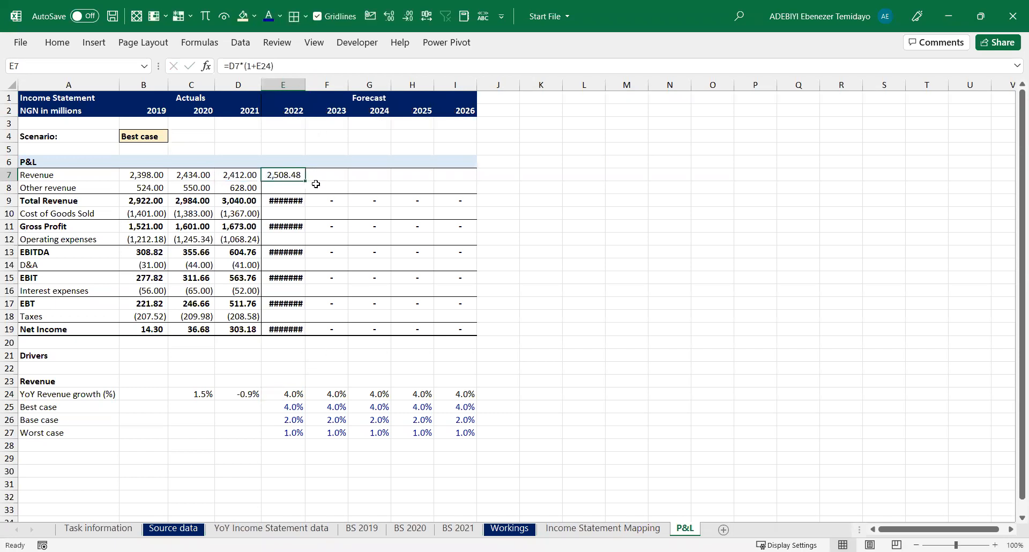
Copy the Revenue forecast formula from E7 across the remaining years through I7
key(shift+Right)
key(shift+Right)
key(shift+Right)
key(shift+Right)
key(F2)
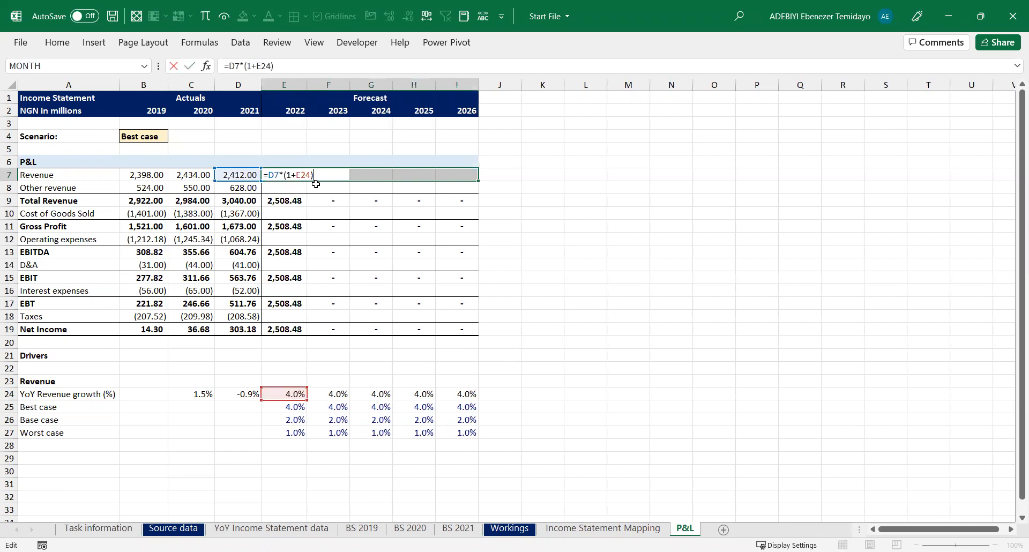
key(ctrl+Return)
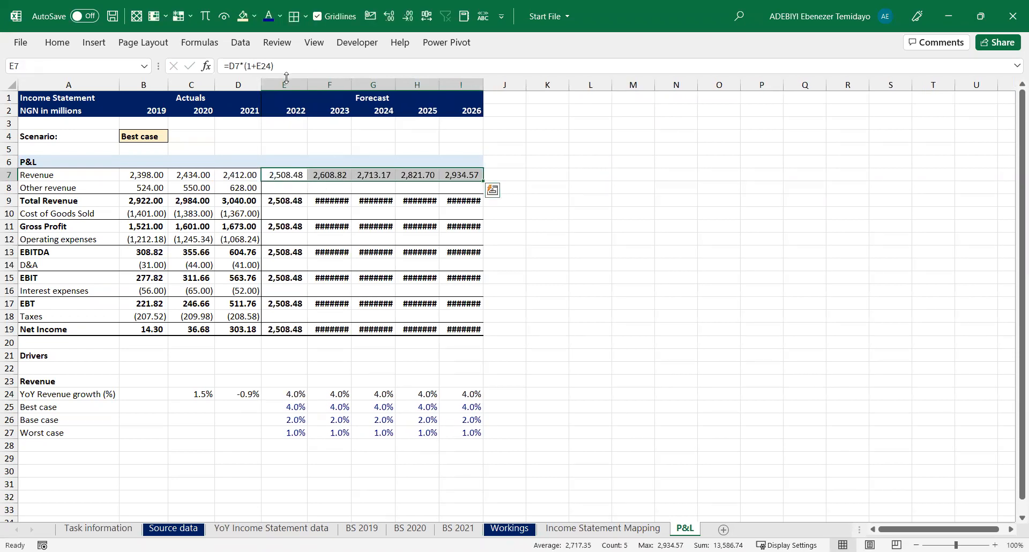
Widen the forecast columns from E onward to fit the bold totals
drag(308, 87, 329, 86)
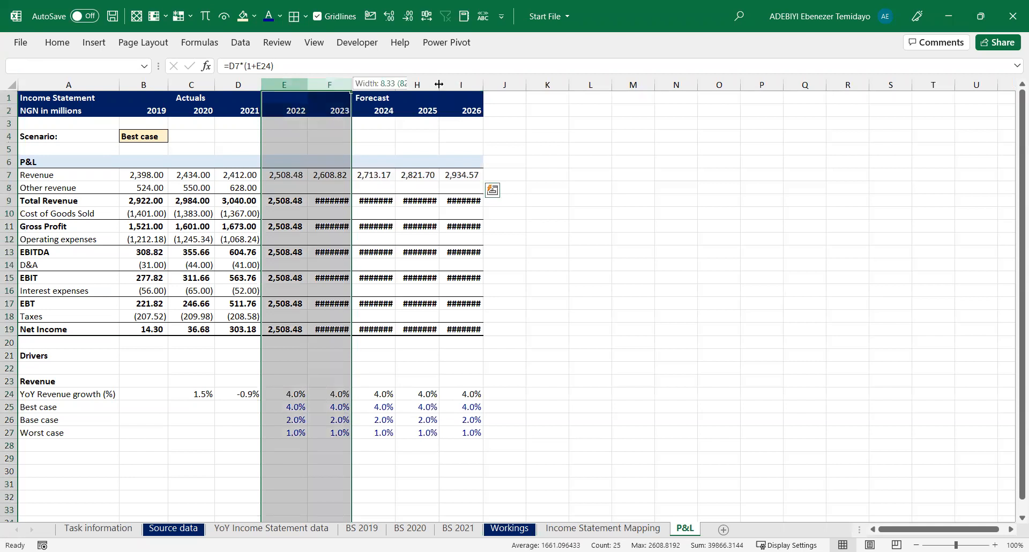
Examine the forecast Revenue cells and the historical Other revenue figures for 2019 to 2021
click(416, 211)
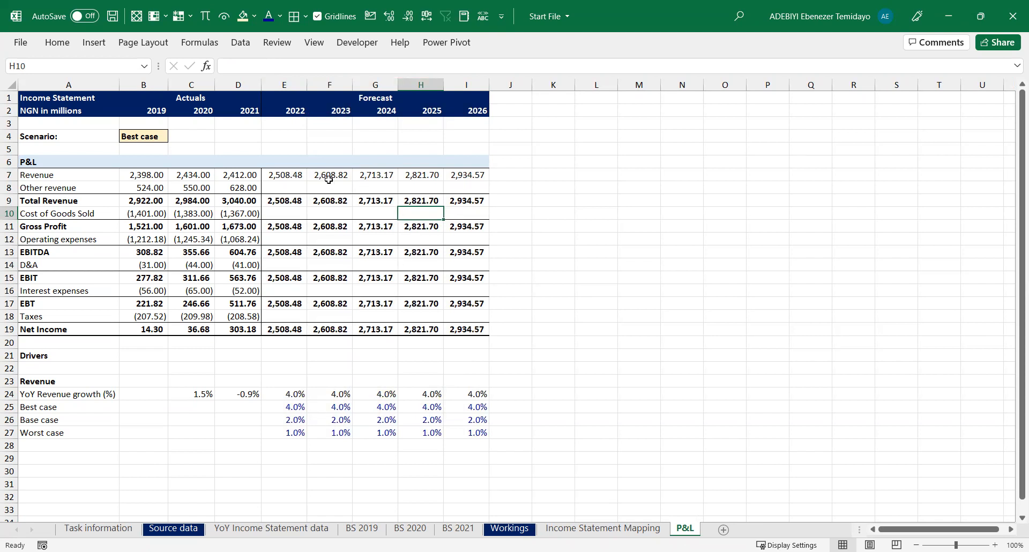
drag(297, 175, 449, 175)
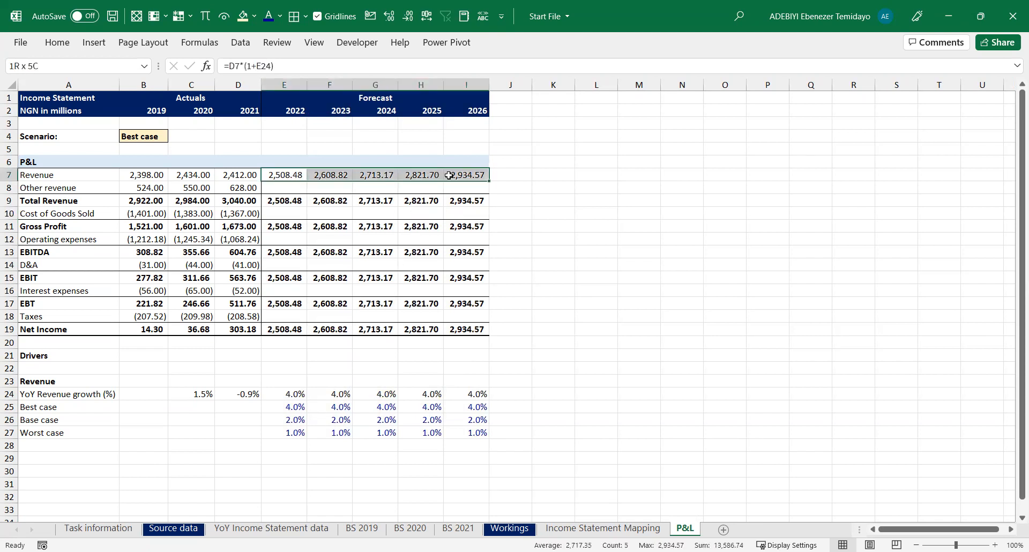
click(220, 187)
click(155, 188)
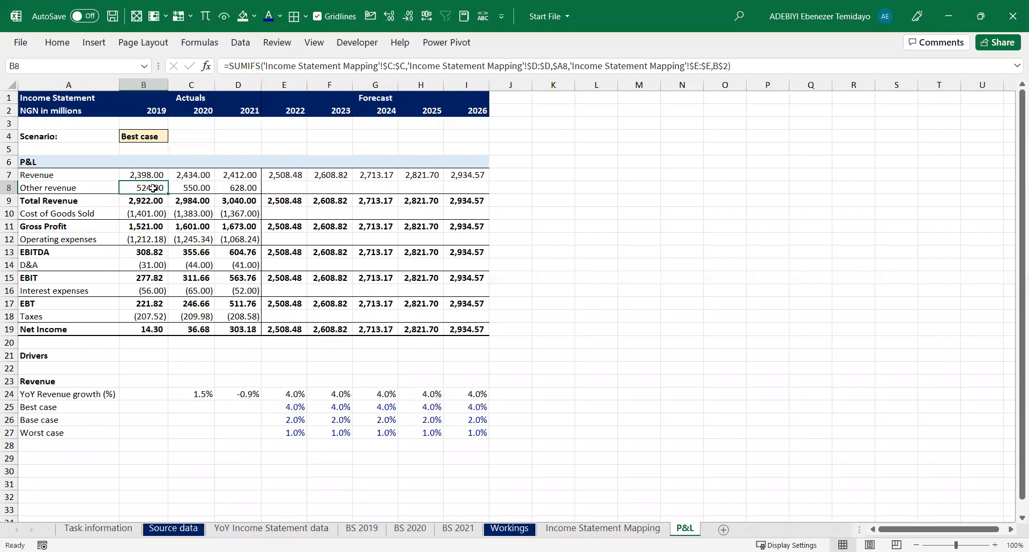
click(294, 188)
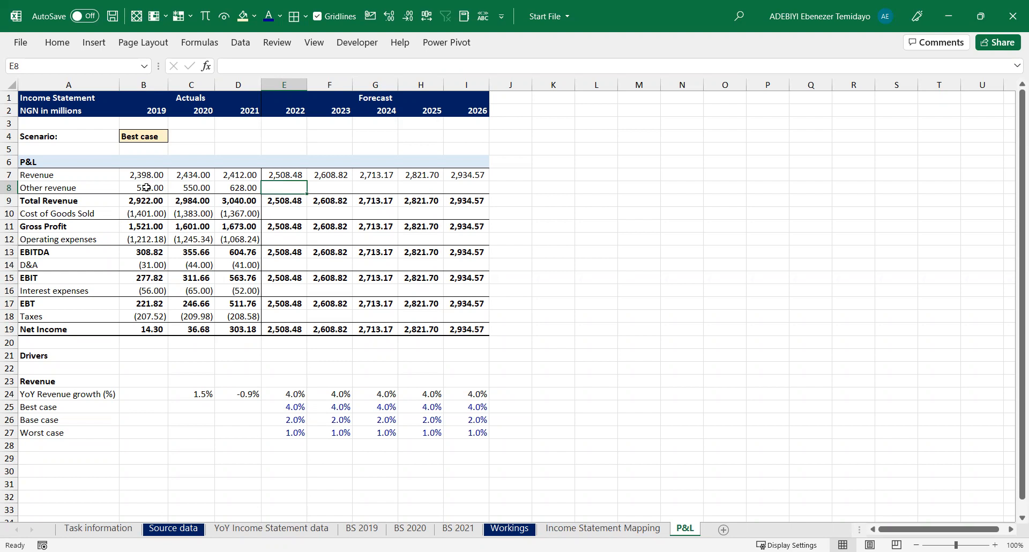
drag(146, 188, 229, 189)
Fill the 2022–2026 Other revenue forecast cells E8:I8 with =AVERAGE($B$8:$D$8)
click(293, 187)
key(shift+Right)
key(shift+Right)
key(shift+Right)
key(shift+Right)
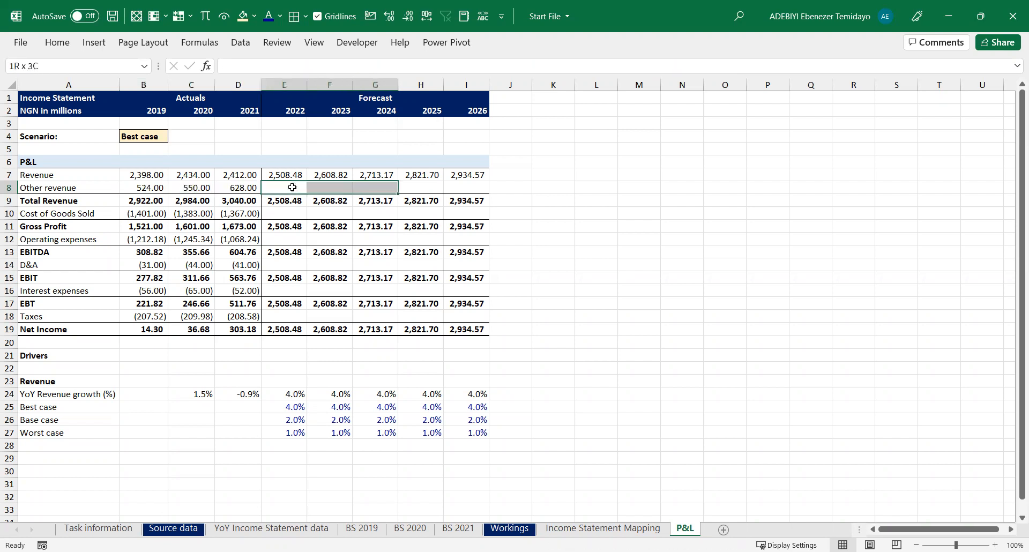
text(=)
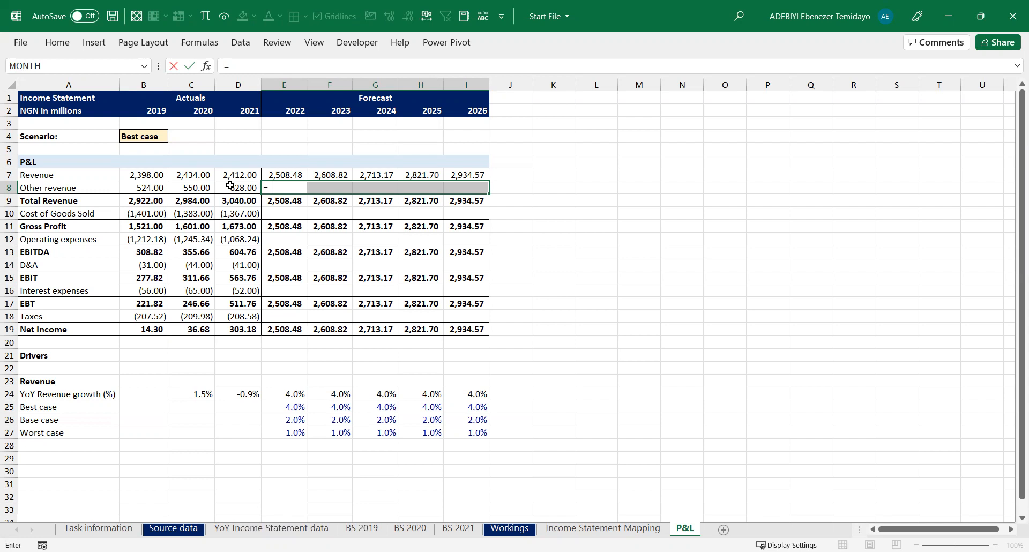
text(AVERAGE()
drag(144, 188, 230, 185)
key(F4)
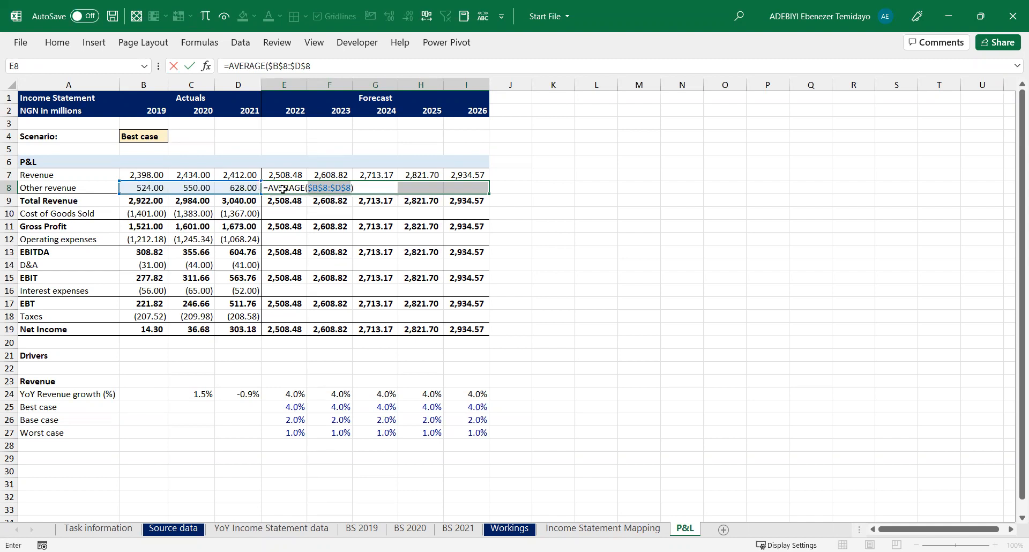
key(ctrl+Return)
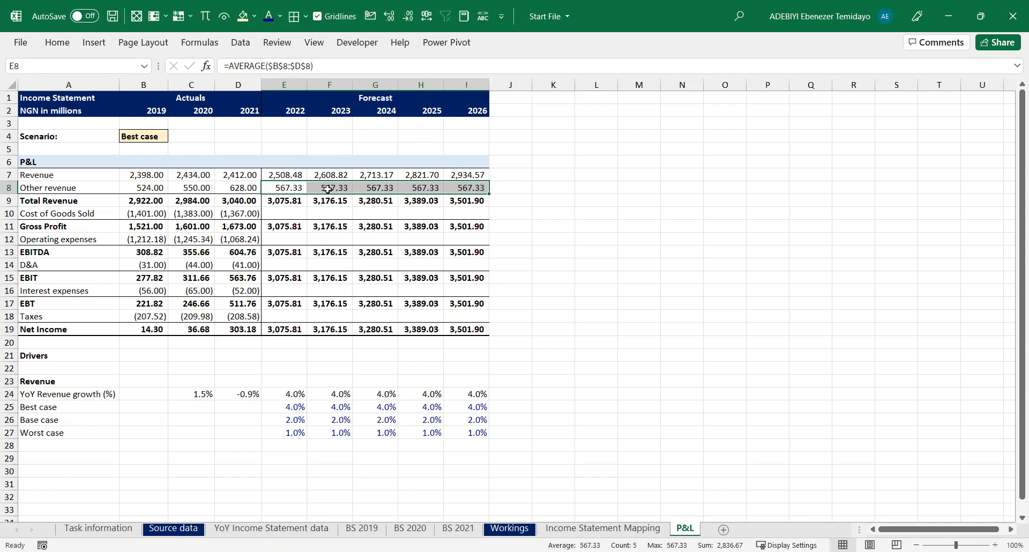
Check the formula in each 2023–2026 Other revenue forecast cell
click(328, 188)
click(375, 189)
click(422, 188)
click(470, 189)
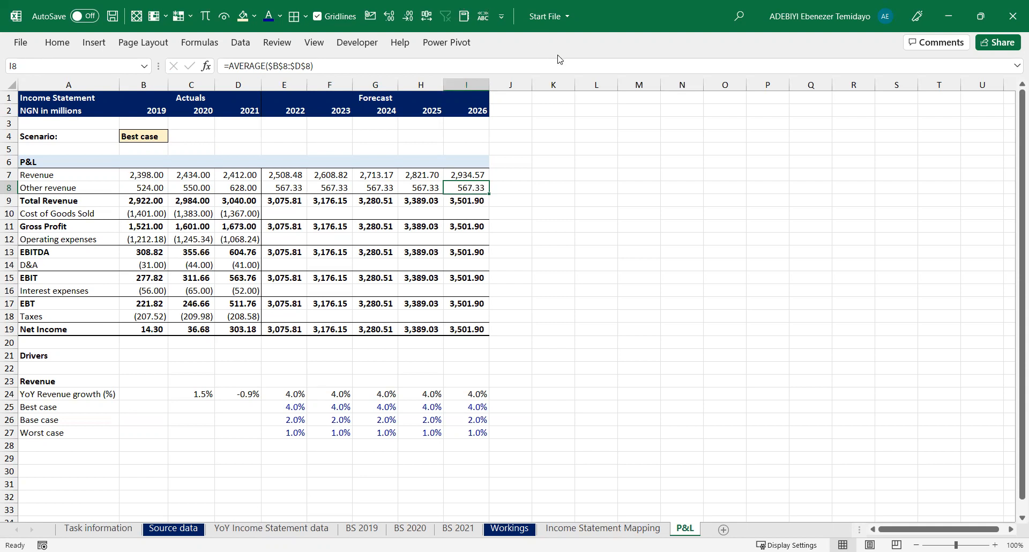
key(alt+Tab)
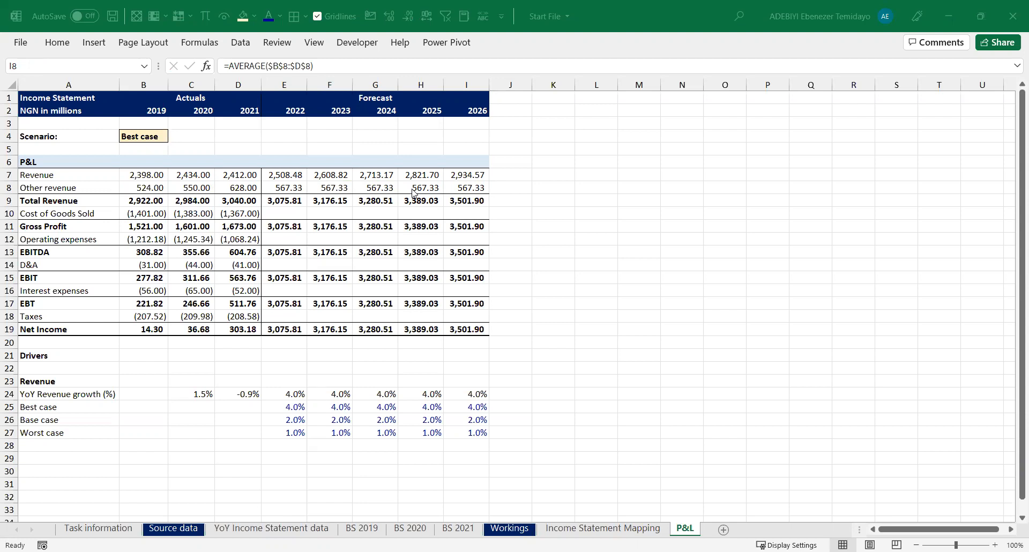
key(alt+Tab)
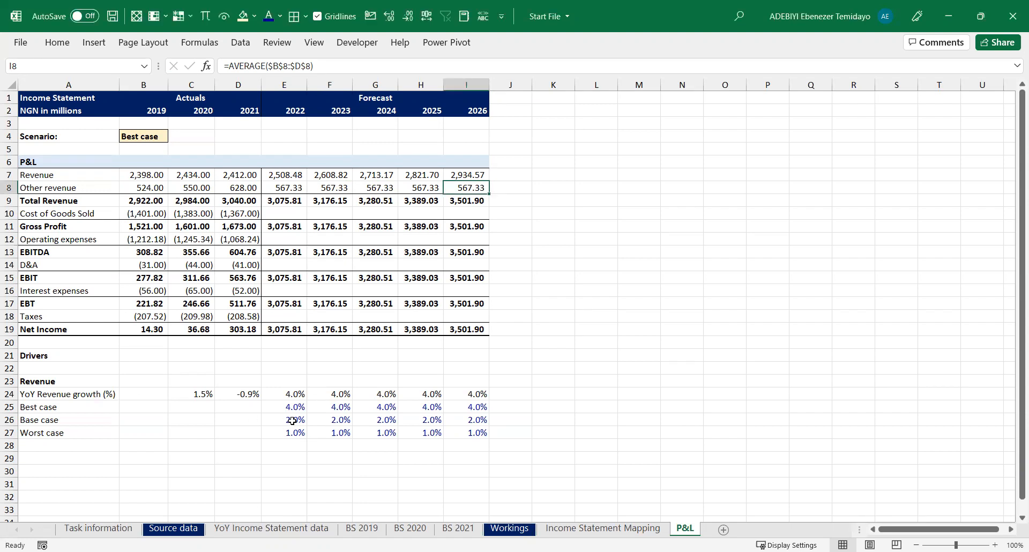
Switch the scenario selector in B4 to Base case
click(292, 421)
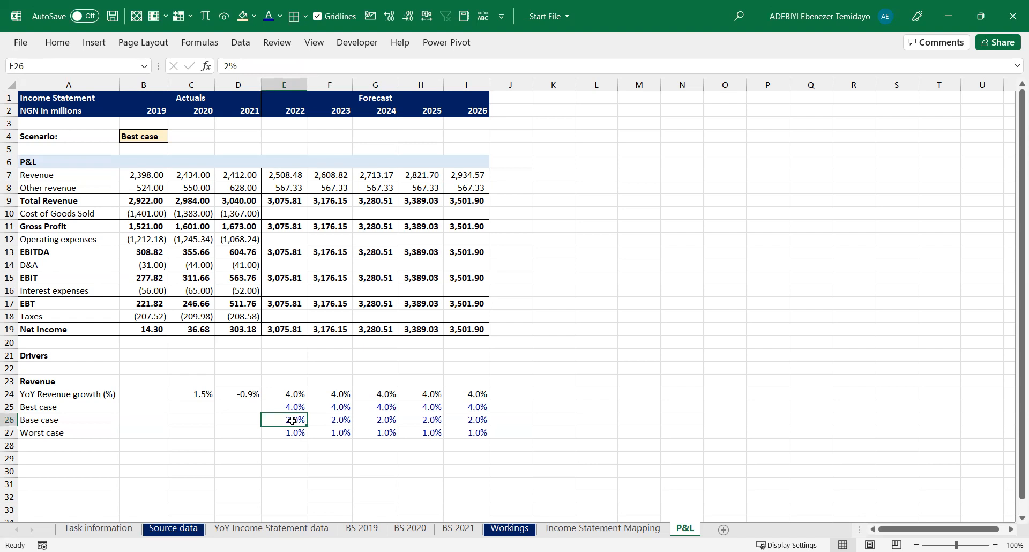
click(161, 138)
click(173, 137)
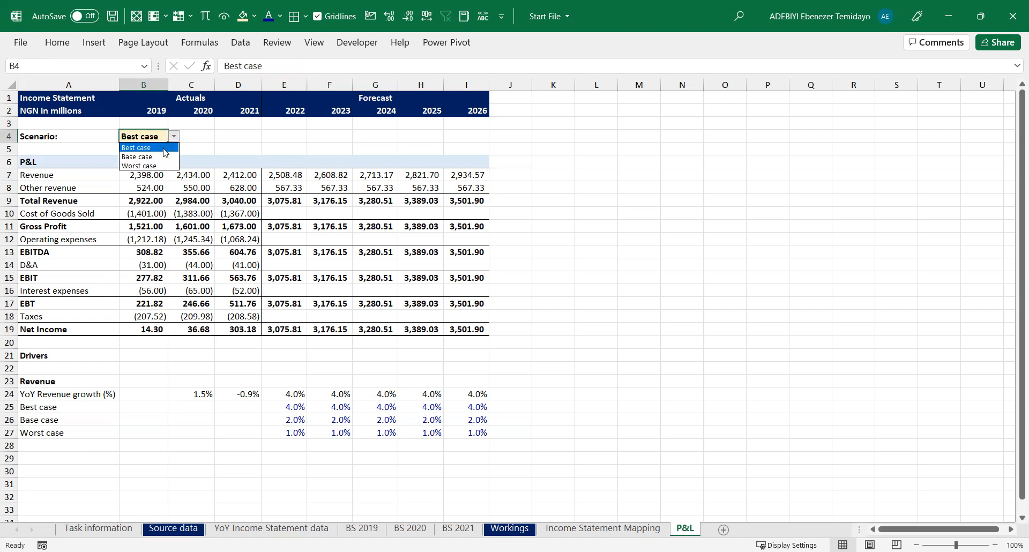
click(162, 157)
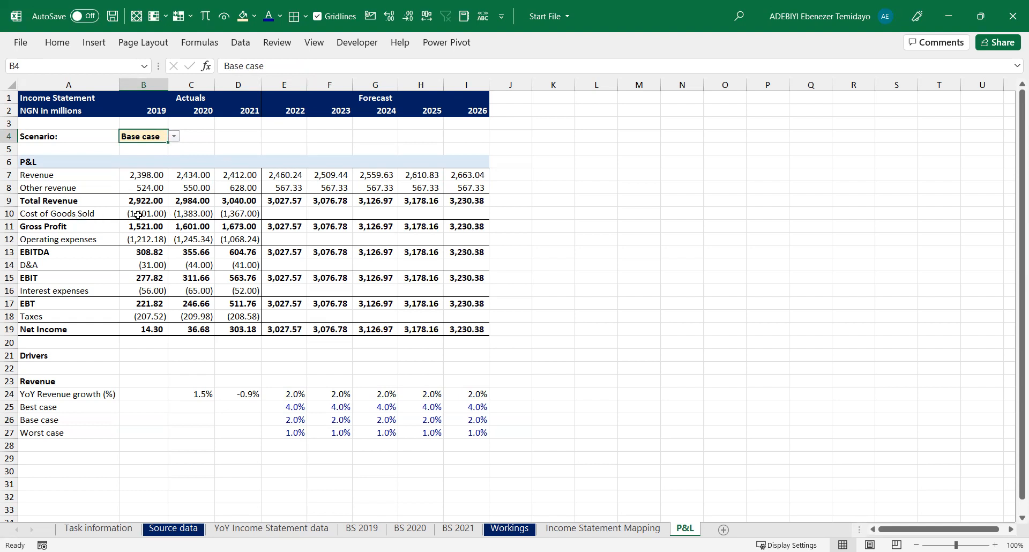
Copy the revenue growth driver block A24:I27, including its three scenario rows, to A30
click(88, 212)
click(204, 213)
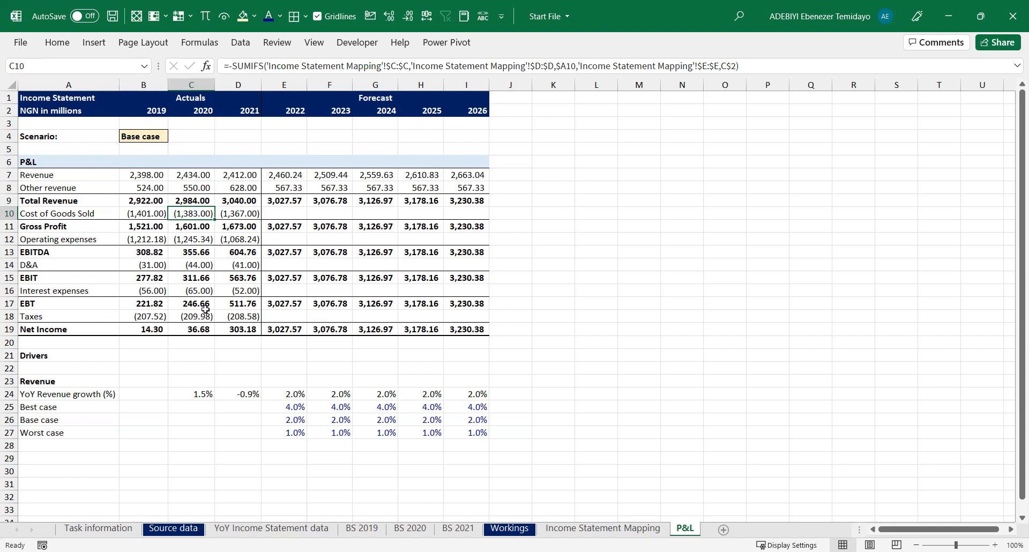
scroll(239, 369, down, 3)
click(57, 351)
drag(62, 280, 460, 317)
key(ctrl+c)
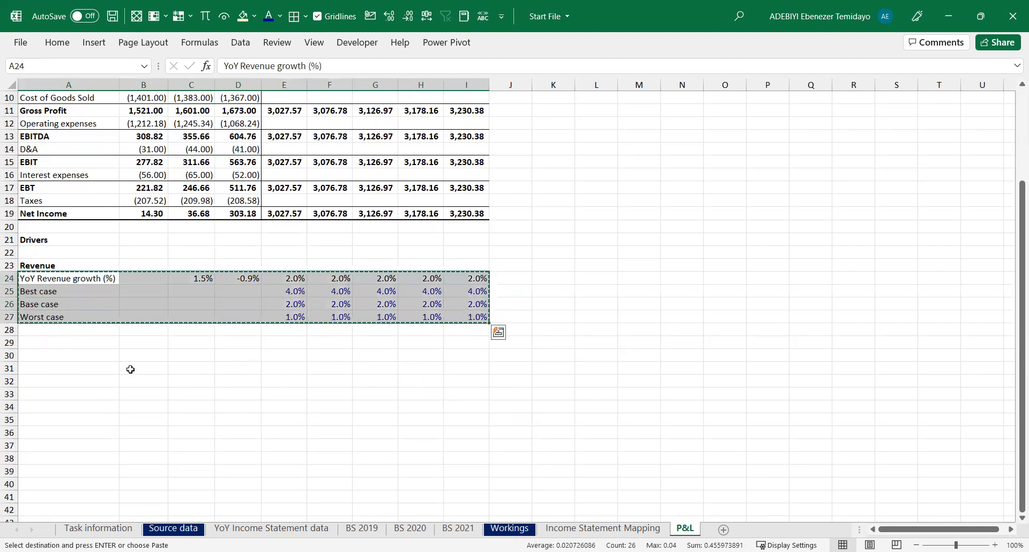
click(70, 357)
key(Return)
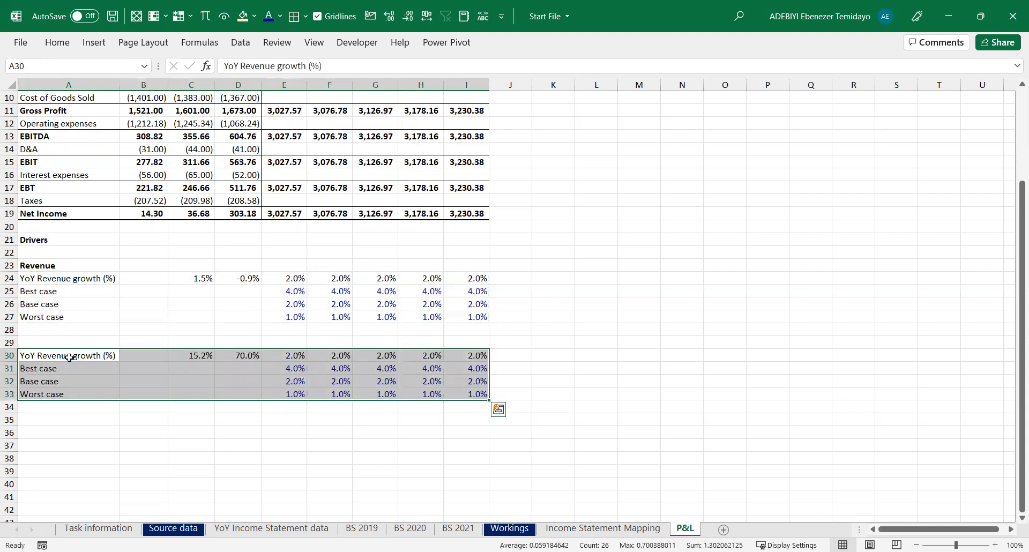
Enter the bold heading "Cost of Goods Sold" in A29 above the copied driver block
click(54, 341)
text(Cos)
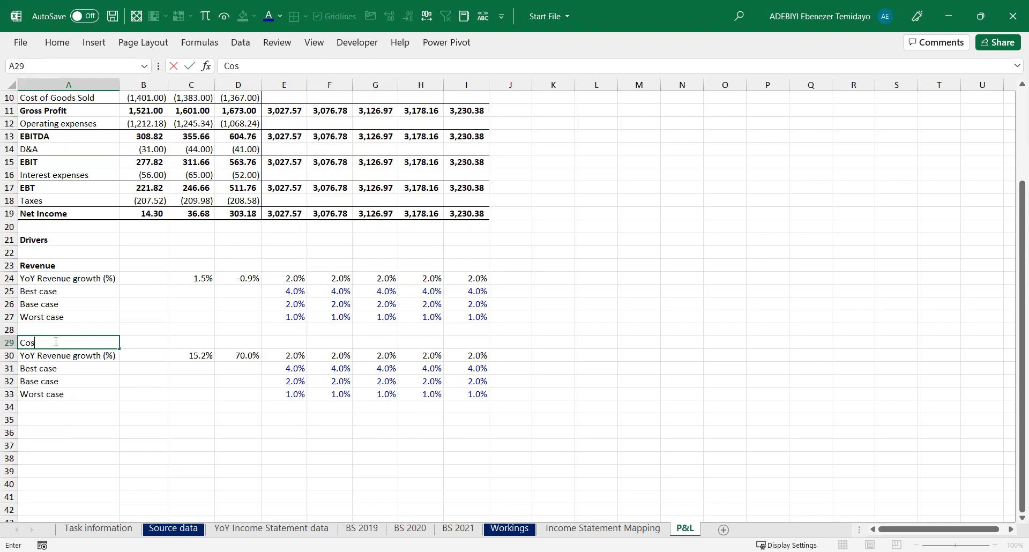
text(t of Goods Sold)
key(Return)
click(66, 341)
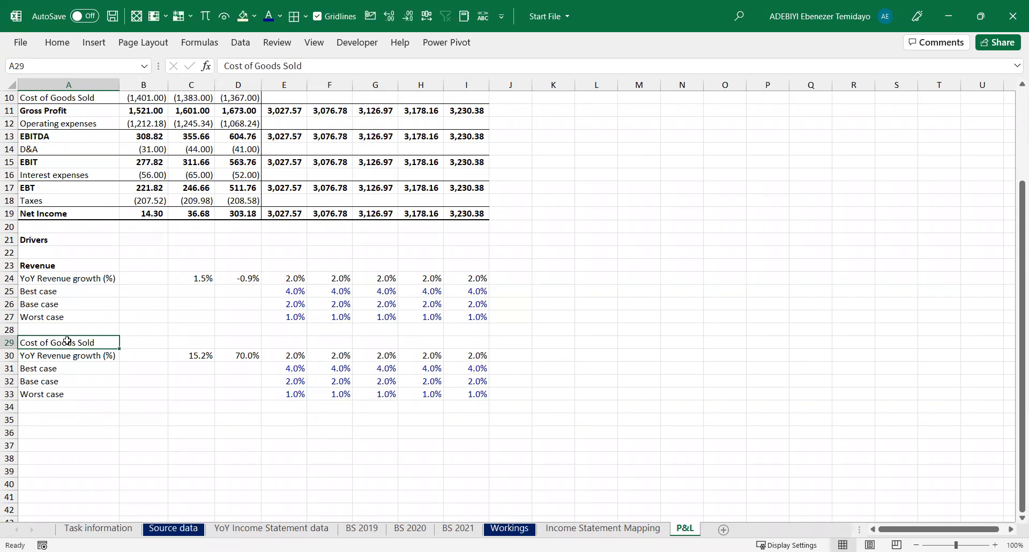
key(ctrl+b)
Clear the copied YoY revenue growth label and values from row 30, columns A to I
click(143, 366)
click(188, 356)
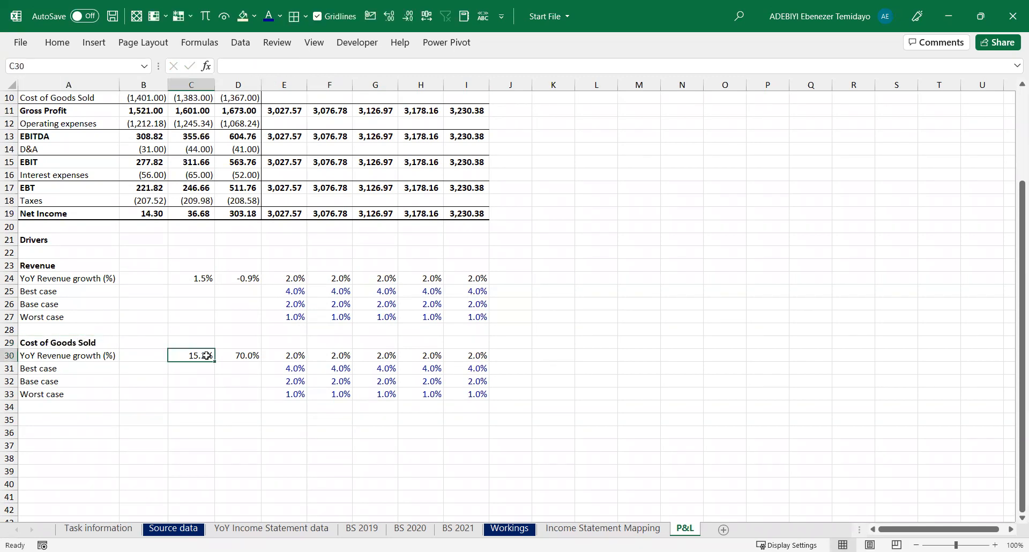
click(82, 355)
key(shift+Right)
key(shift+Right)
key(shift+Right)
key(shift+Right)
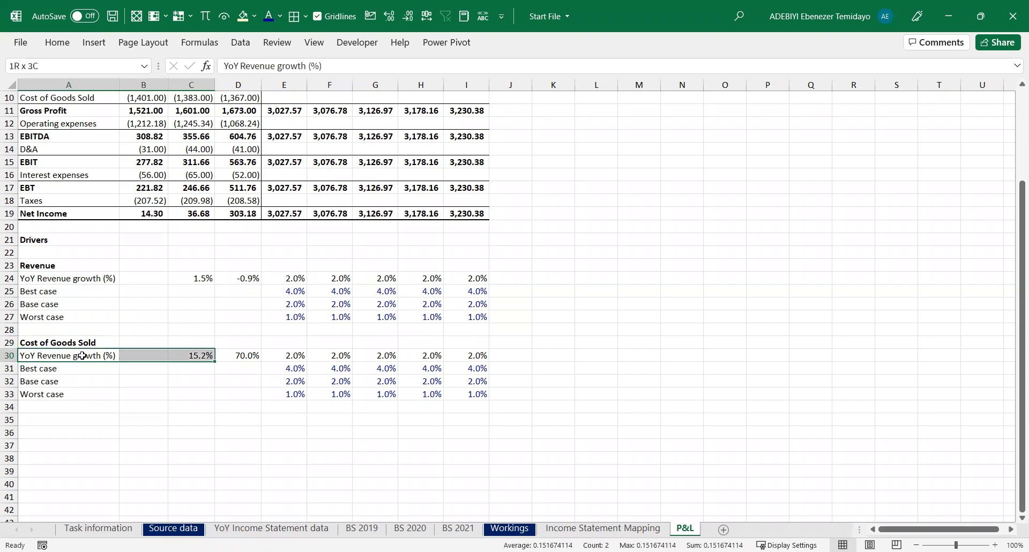
key(shift+Left)
key(Delete)
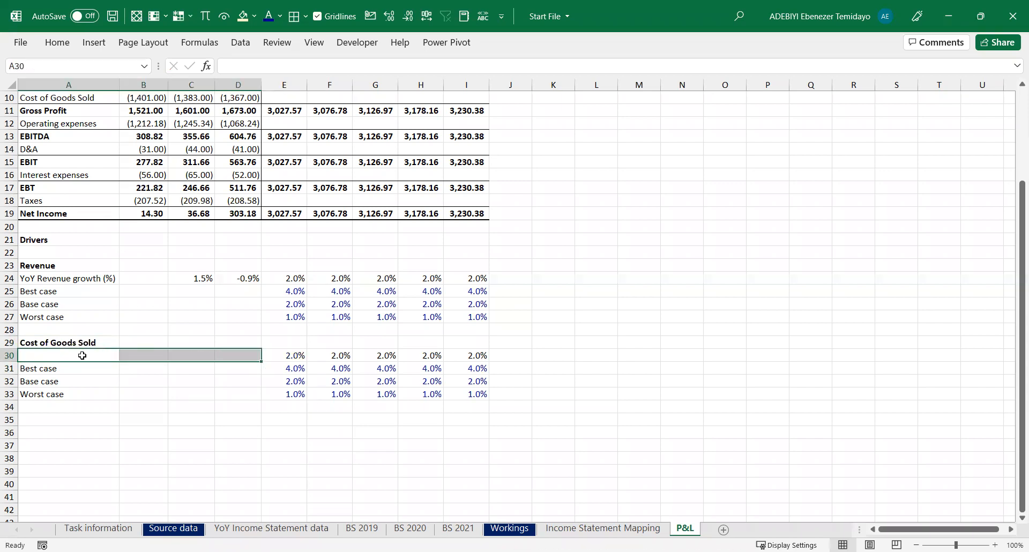
key(shift+Right)
key(shift+Right)
key(shift+Right)
key(shift+Right)
key(shift+Right)
key(Delete)
key(Right)
key(Left)
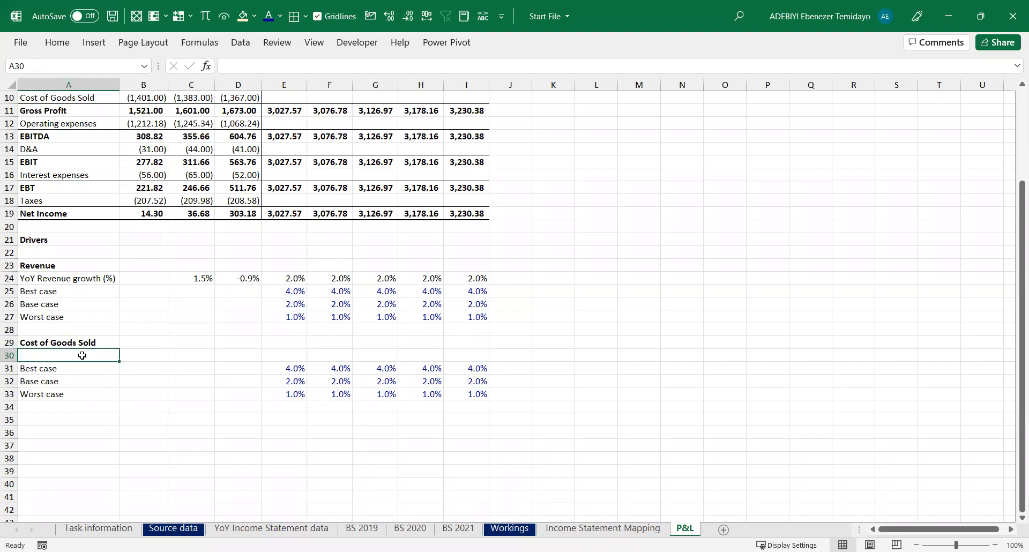
Freeze the panes at B5 so that rows 1 to 4 and column A stay in view
scroll(230, 327, up, 3)
scroll(229, 328, down, 10)
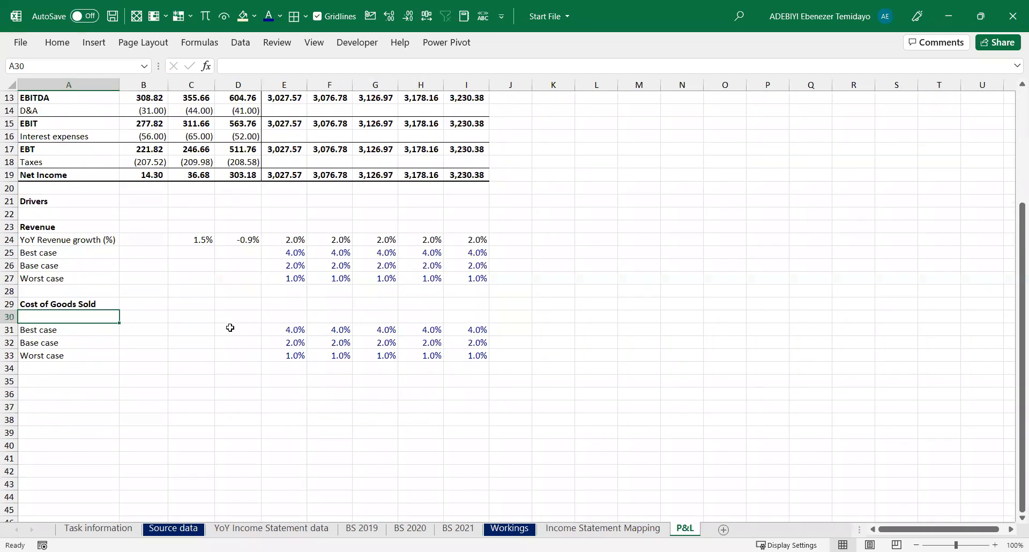
scroll(230, 328, down, 2)
scroll(229, 327, up, 12)
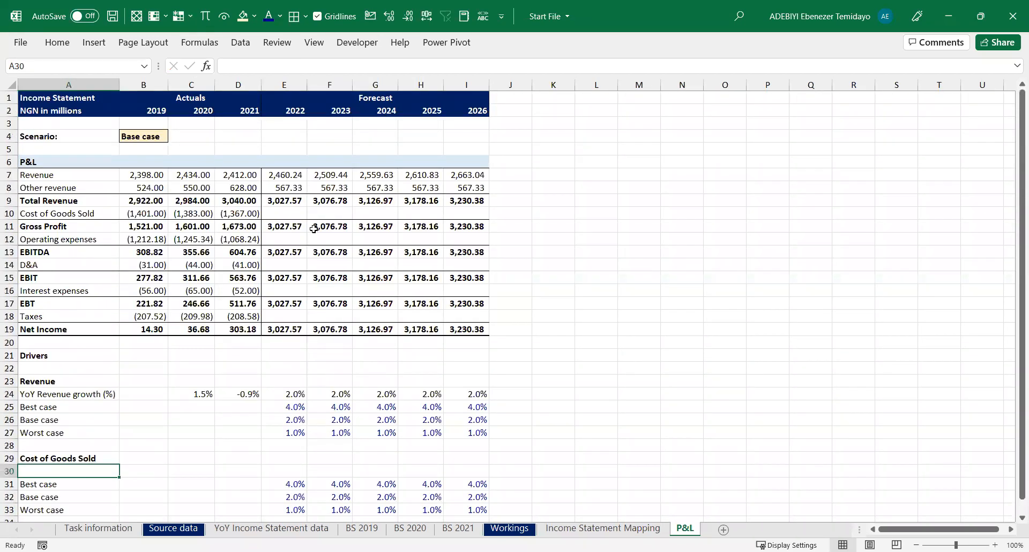
click(137, 124)
click(153, 147)
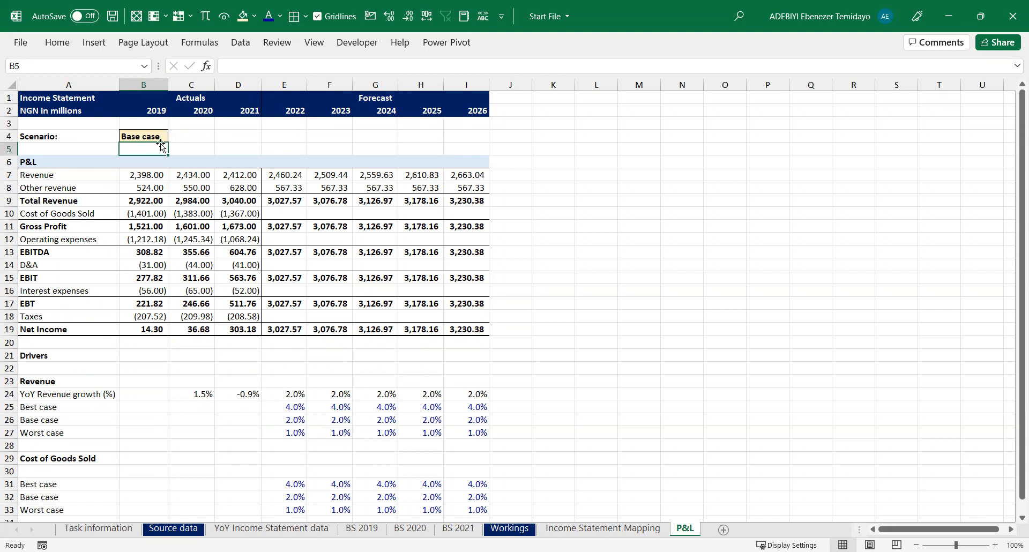
click(314, 42)
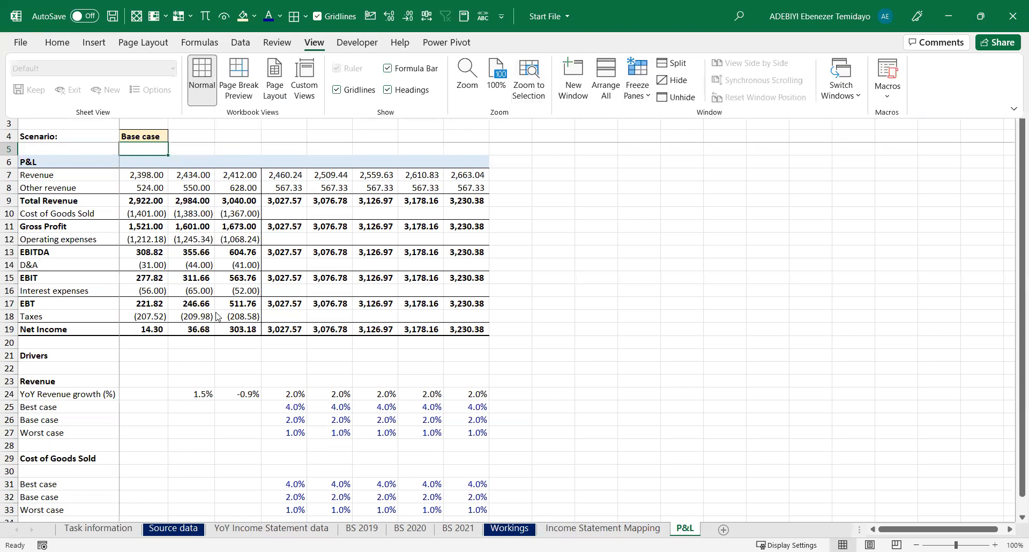
key(ctrl+F1)
scroll(249, 347, down, 3)
scroll(249, 348, down, 1)
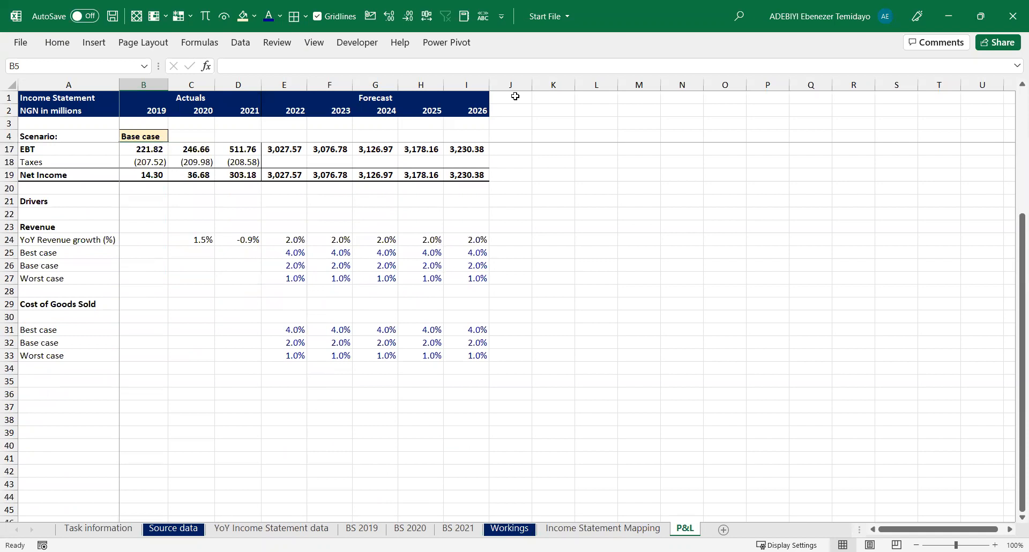
Label A30 under the Cost of Goods Sold heading "% or Revenue"
click(147, 321)
click(129, 331)
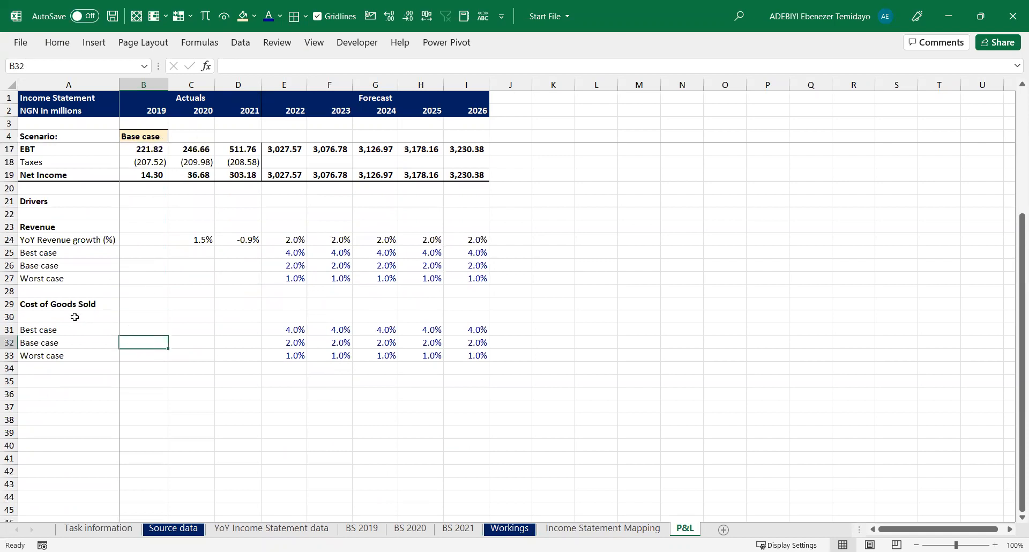
click(75, 317)
text(% or)
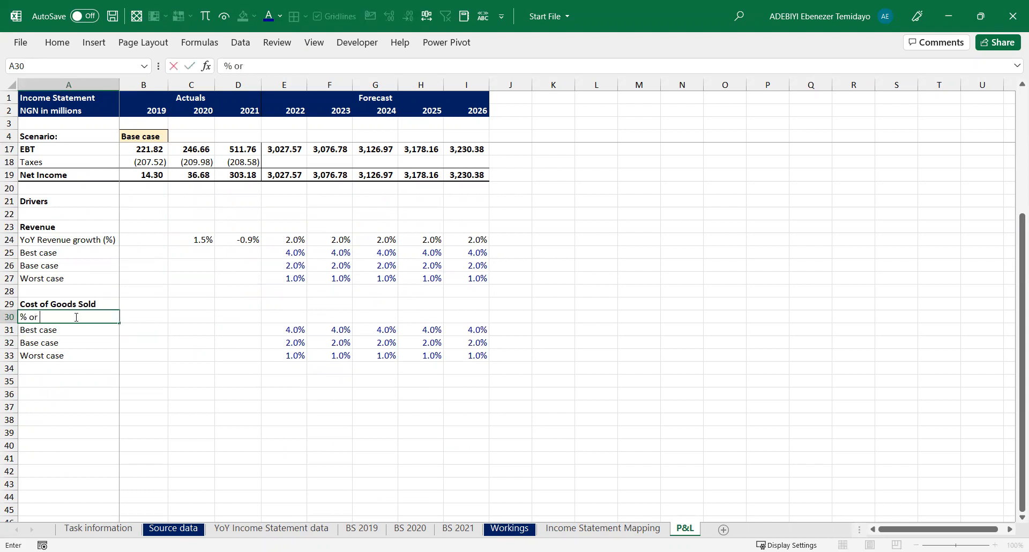
text( Revenue)
key(Return)
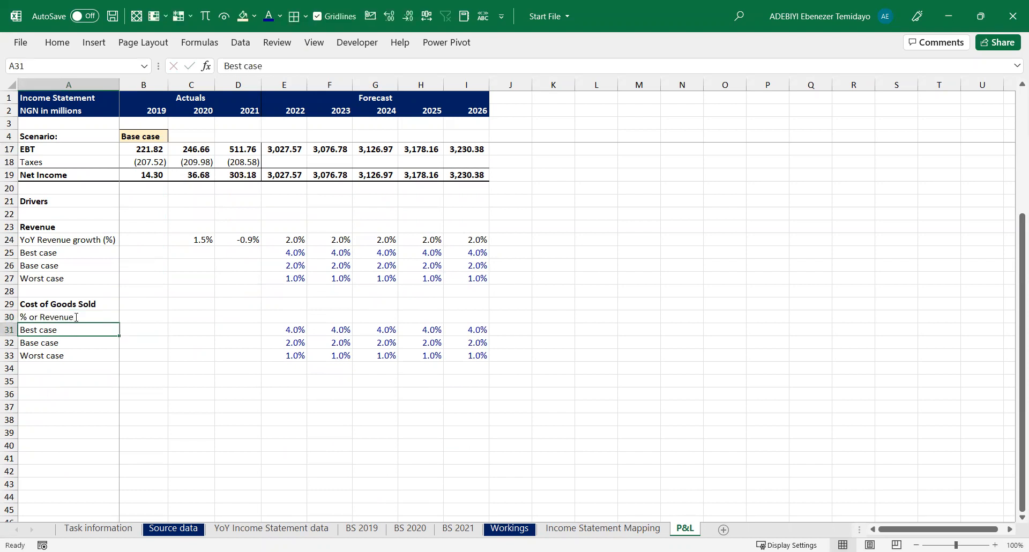
click(109, 314)
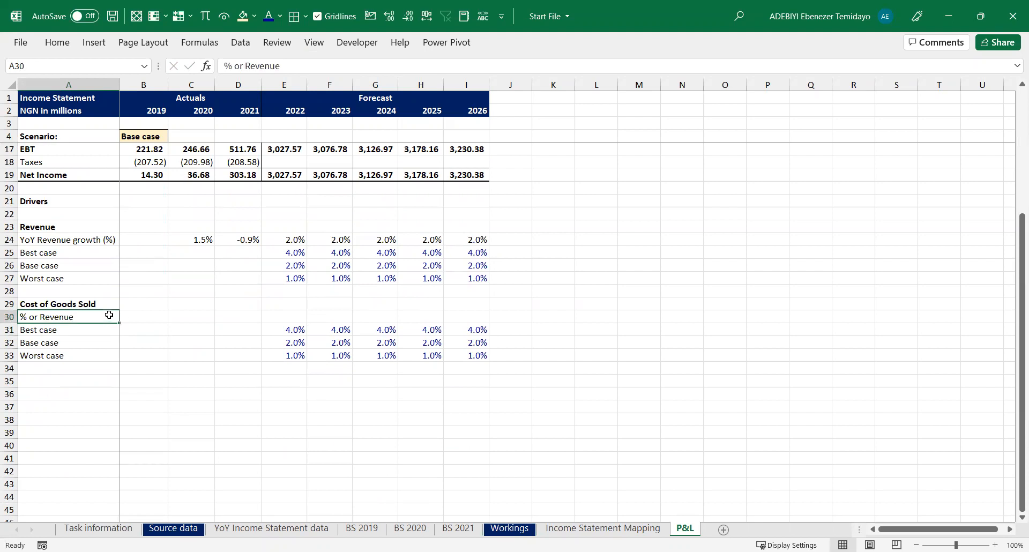
Calculate 2020 cost of goods sold as a share of revenue in C30 with =C10/C7 and fill it across to D30
click(205, 317)
scroll(263, 266, up, 4)
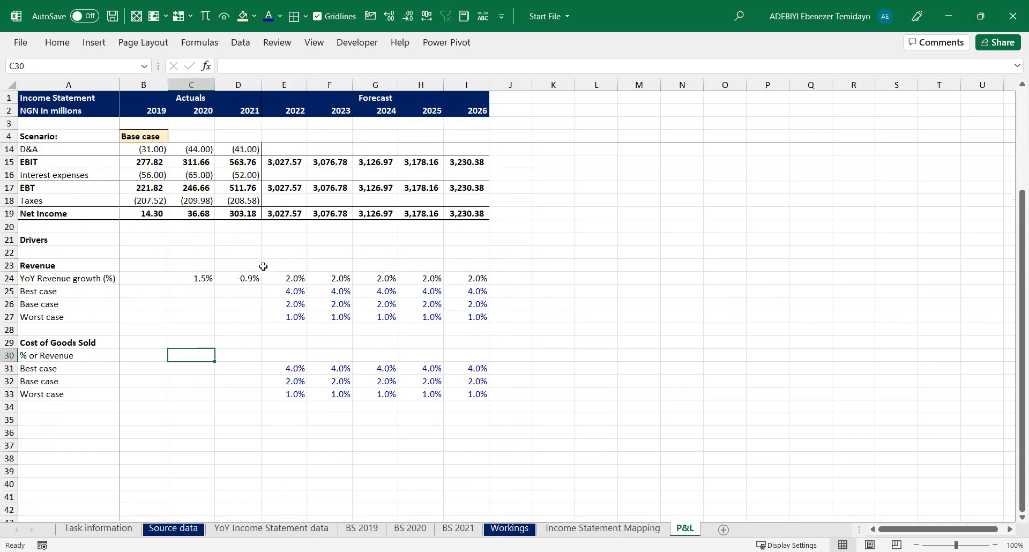
text(=)
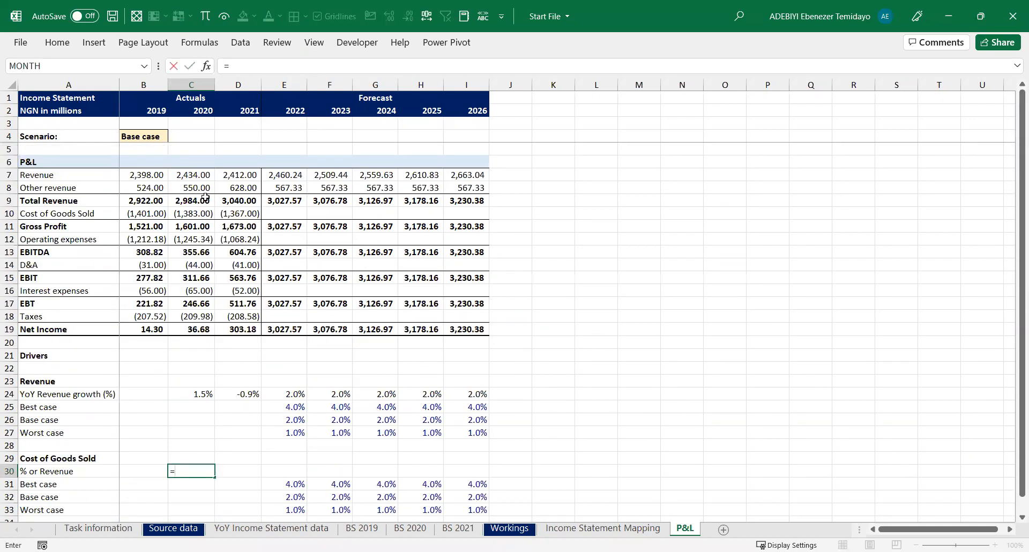
click(182, 210)
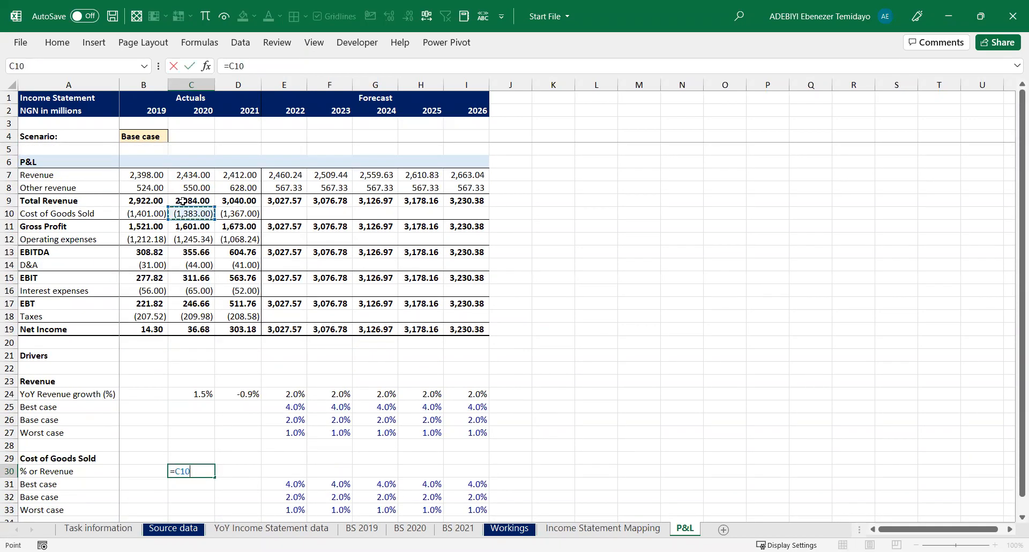
text(-)
click(202, 175)
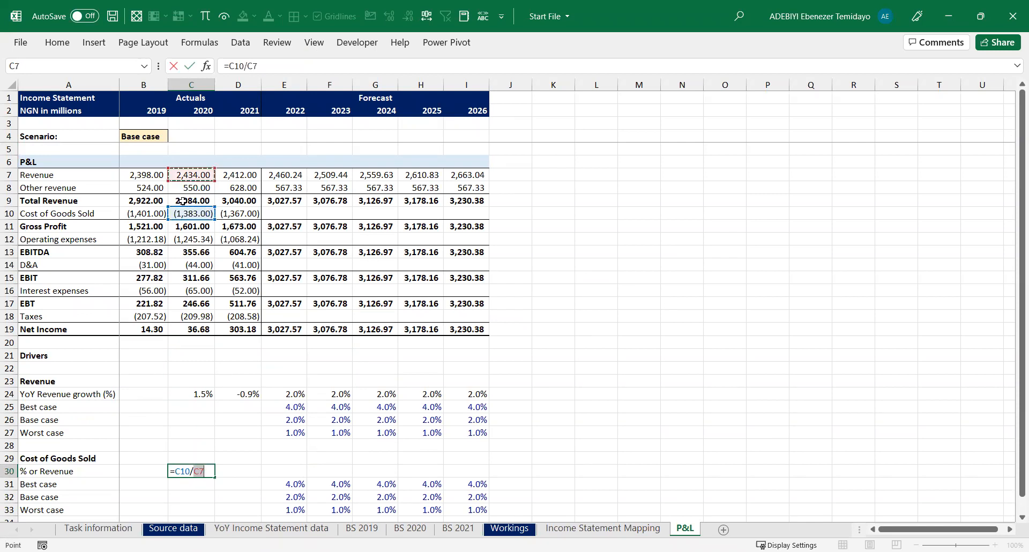
key(ctrl+Return)
key(shift+Right)
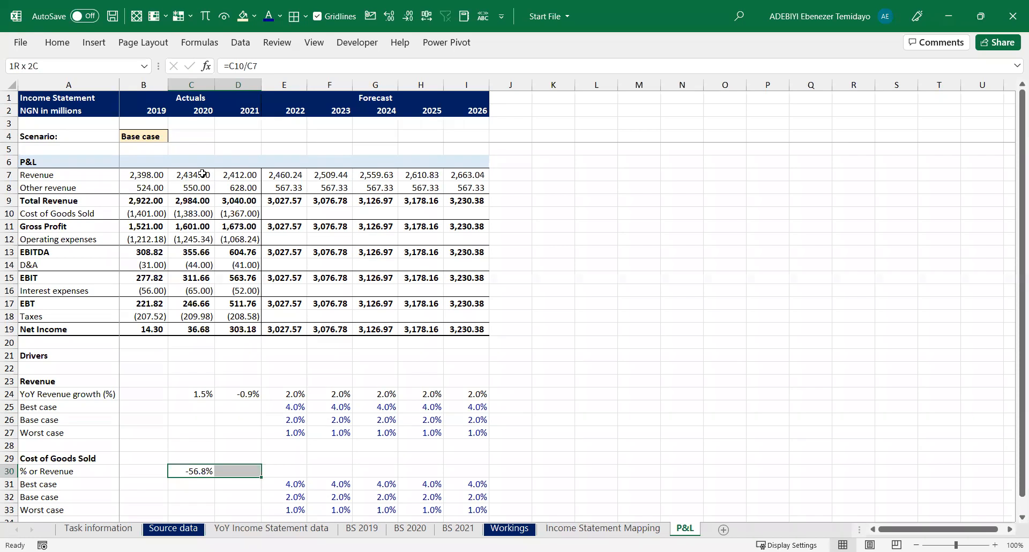
key(ctrl+r)
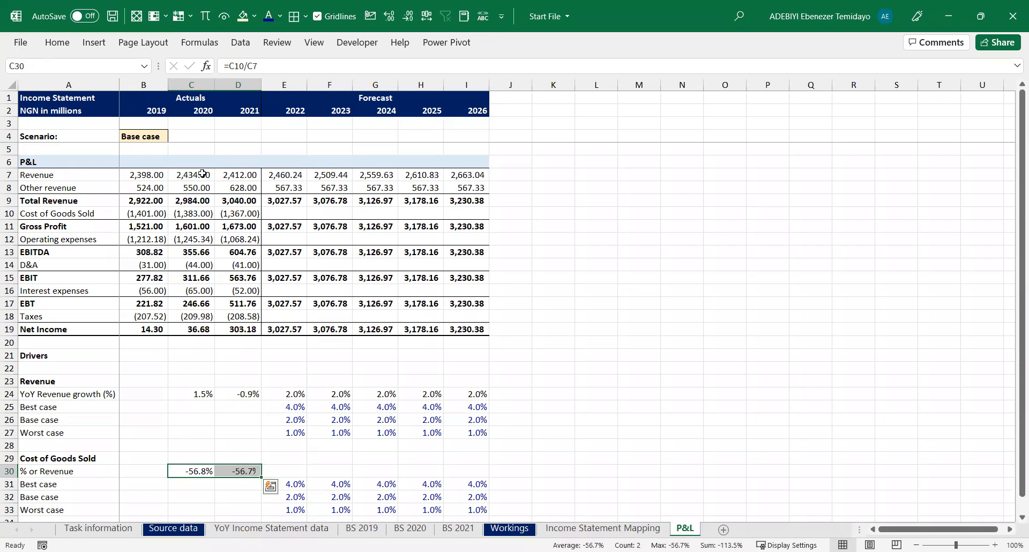
Negate the cost of goods sold ratio formulas in C30:D30, using =-C10/C7 in C30 and its equivalent in D30
click(247, 470)
click(208, 470)
click(230, 470)
click(201, 472)
click(222, 472)
click(201, 472)
click(228, 472)
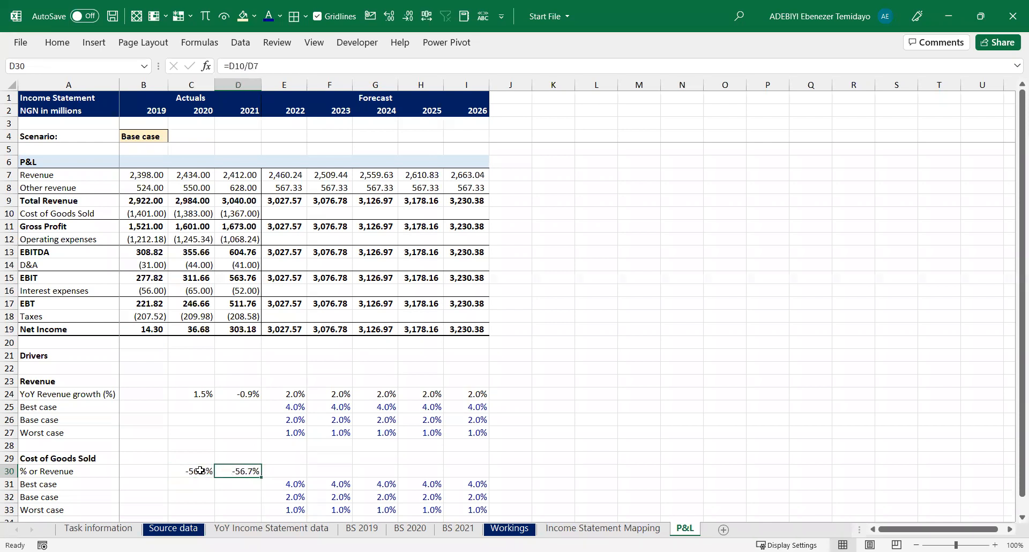
drag(199, 471, 236, 471)
key(F2)
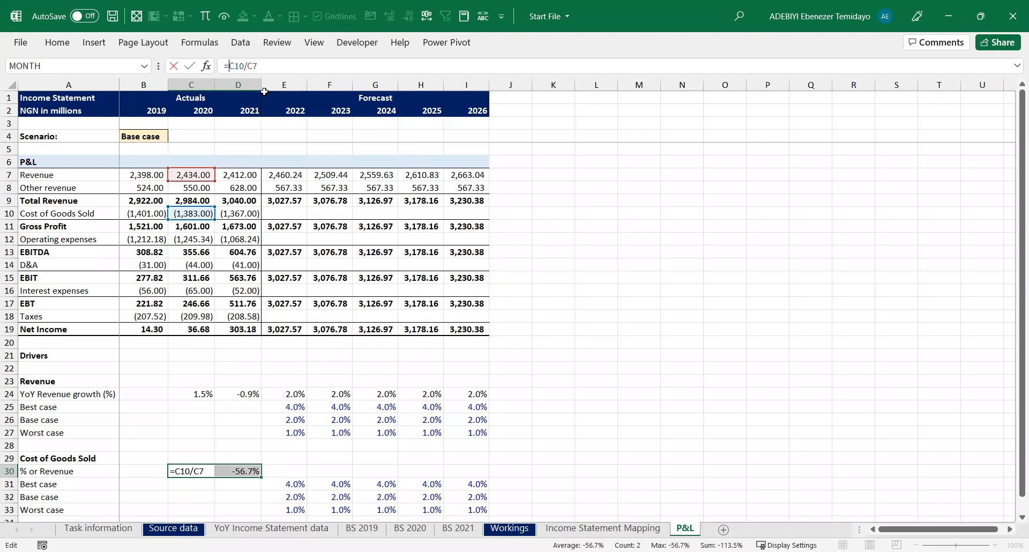
click(312, 389)
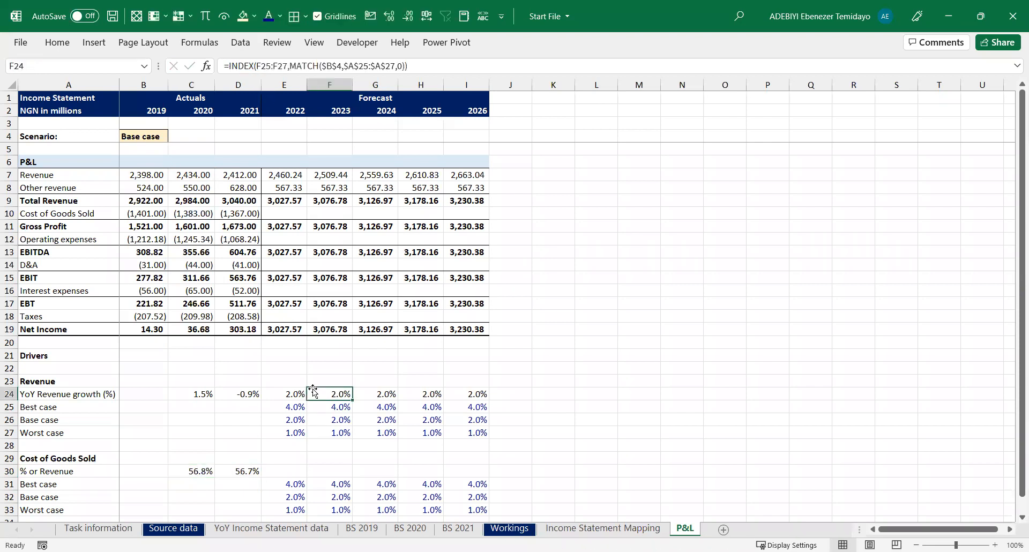
Reset the frozen panes at B3 so that only rows 1 to 2 and column A stay in view
scroll(312, 388, down, 2)
scroll(312, 388, up, 1)
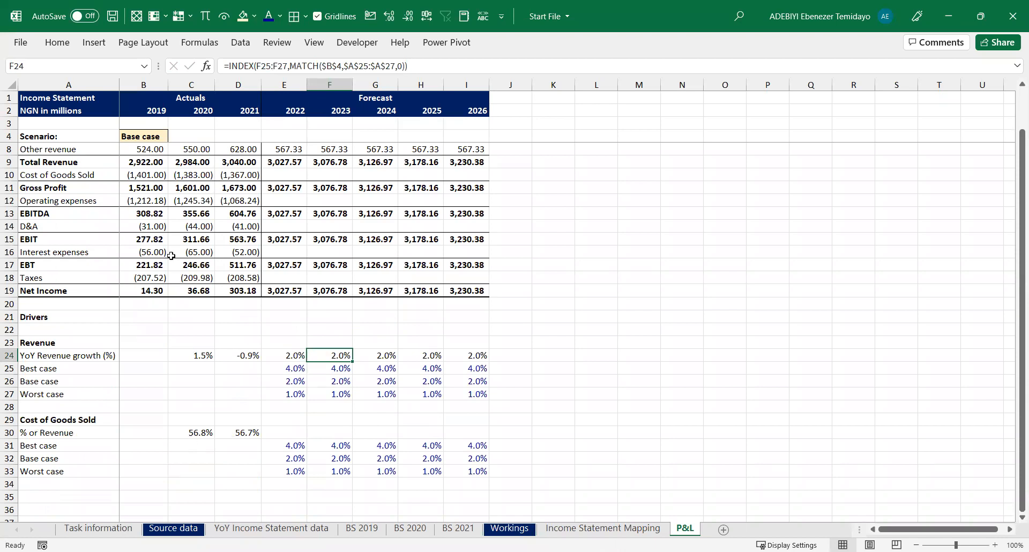
scroll(177, 248, down, 3)
scroll(178, 249, up, 1)
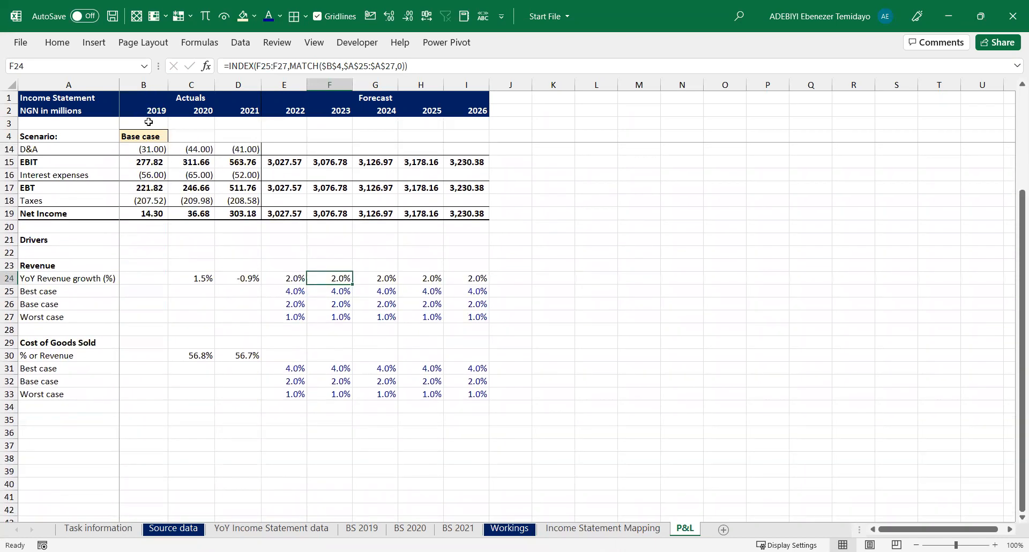
click(148, 123)
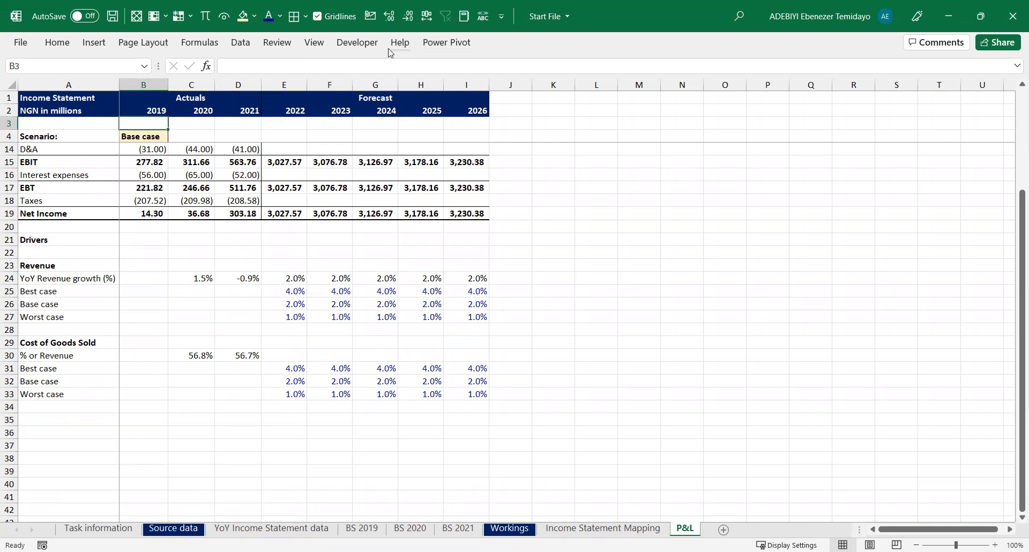
click(631, 85)
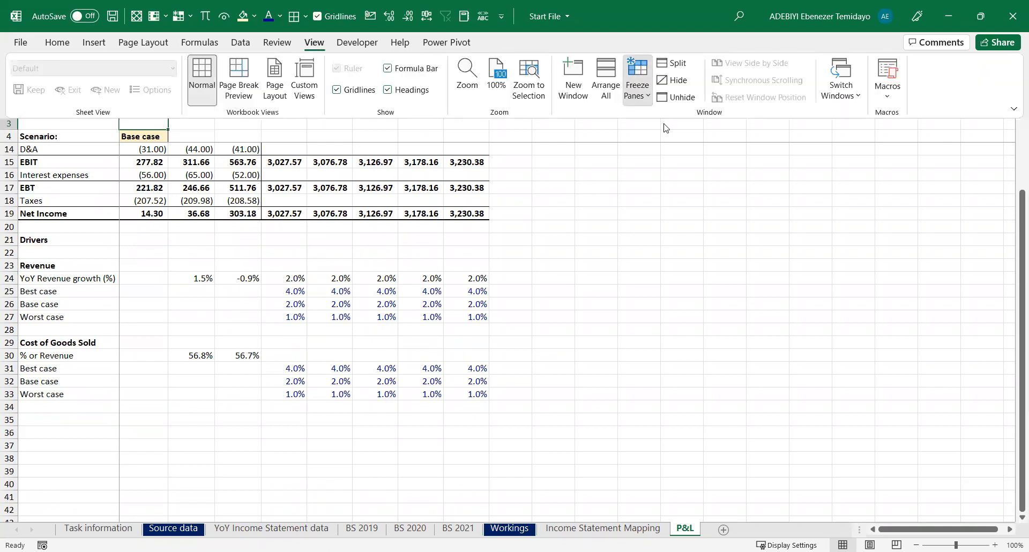
scroll(450, 244, down, 2)
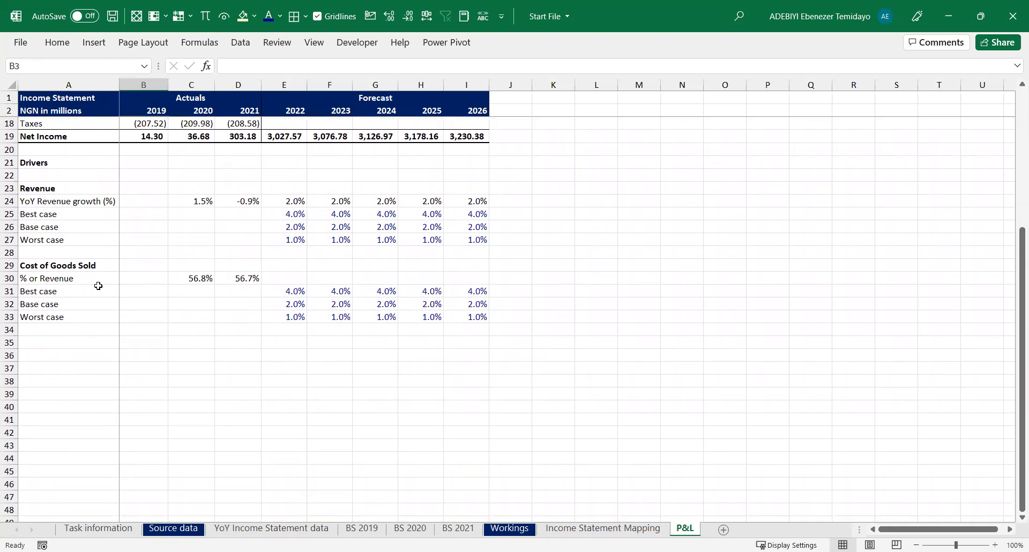
Check the historical cost of goods sold percentages in C30:D30 and set the base case in E32:I32 to 56% for 2022–2026
click(203, 276)
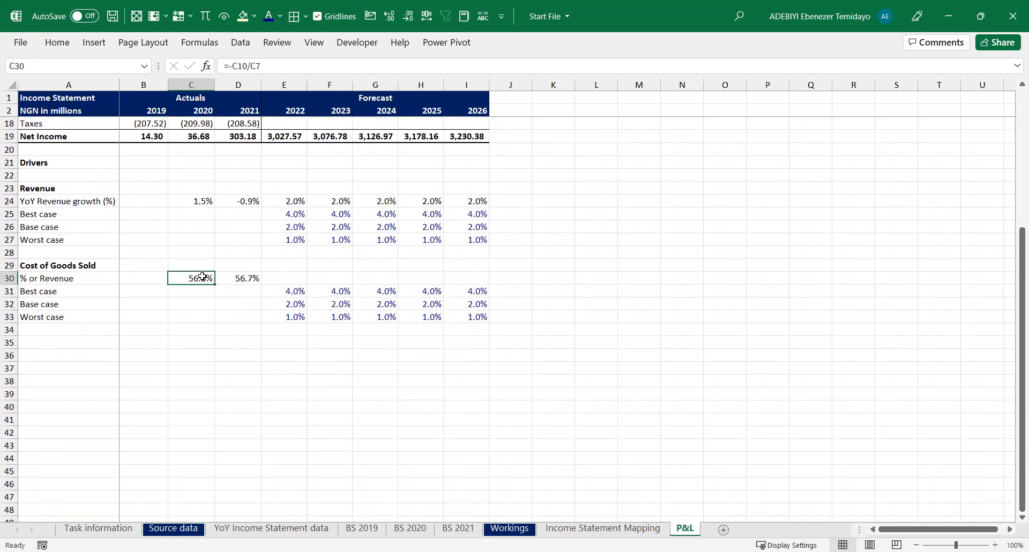
click(236, 277)
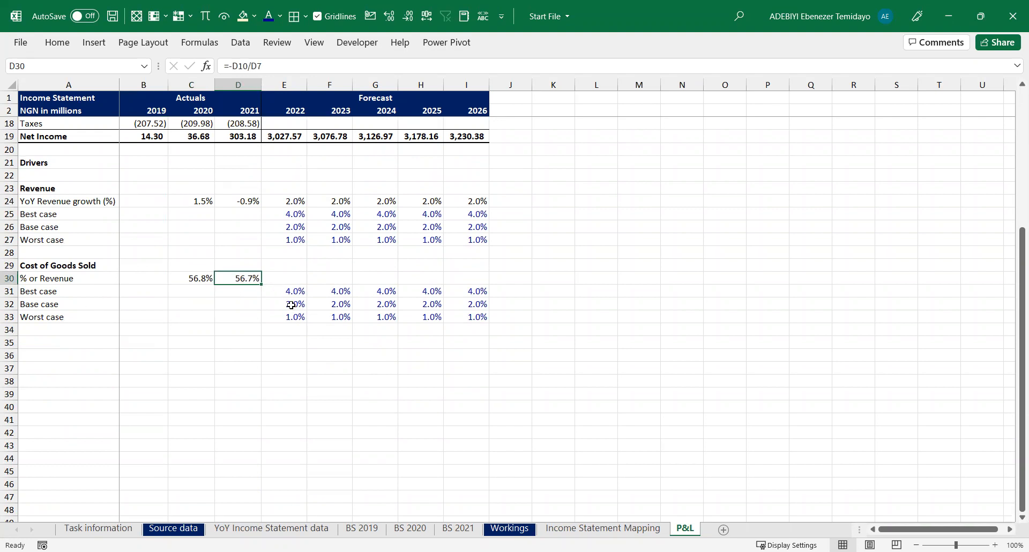
drag(203, 278, 227, 279)
key(Down)
key(Up)
key(shift+Right)
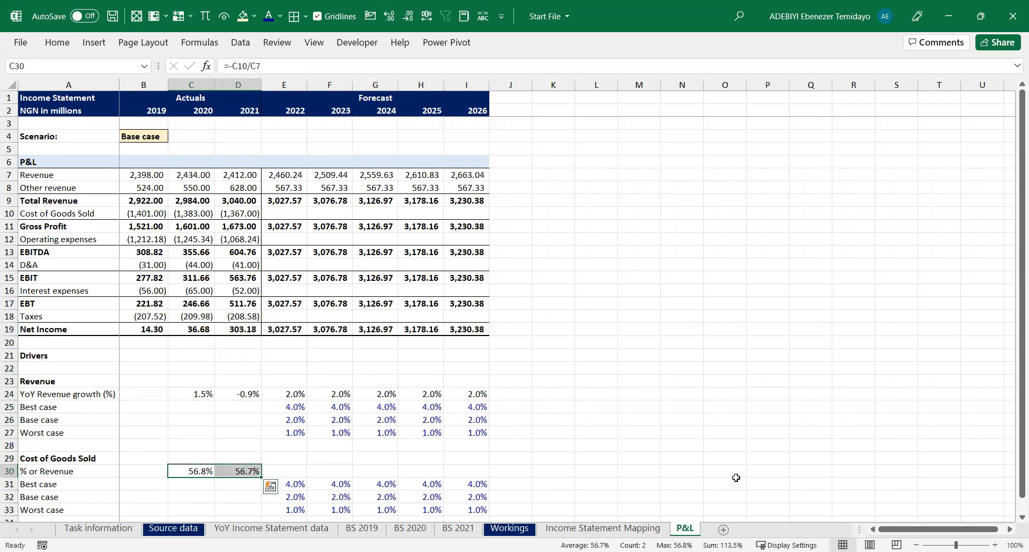
scroll(580, 497, down, 3)
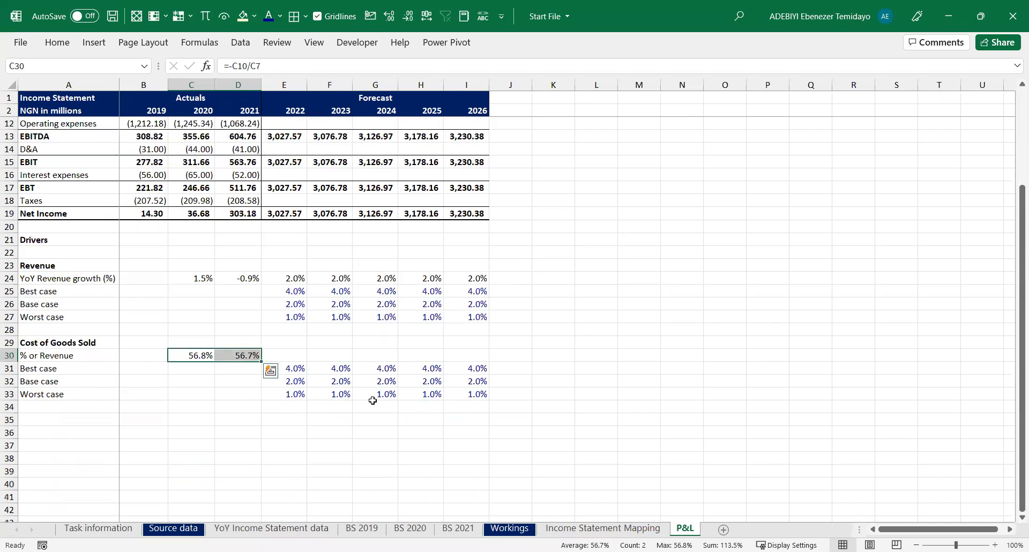
click(295, 381)
key(ctrl+shift+Right)
text(56)
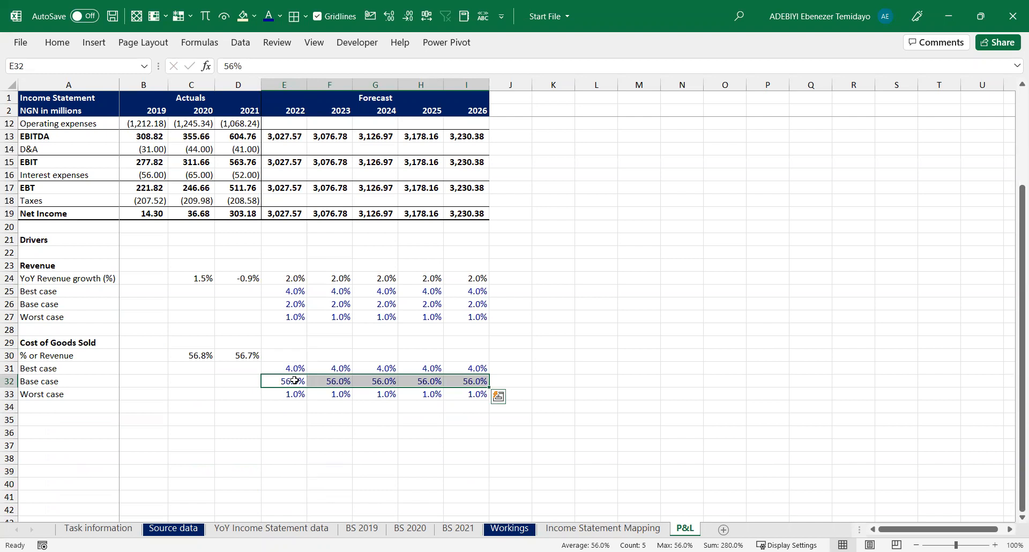
Set the cost of goods sold best case in E31:I31 to 59% for all forecast years
key(Up)
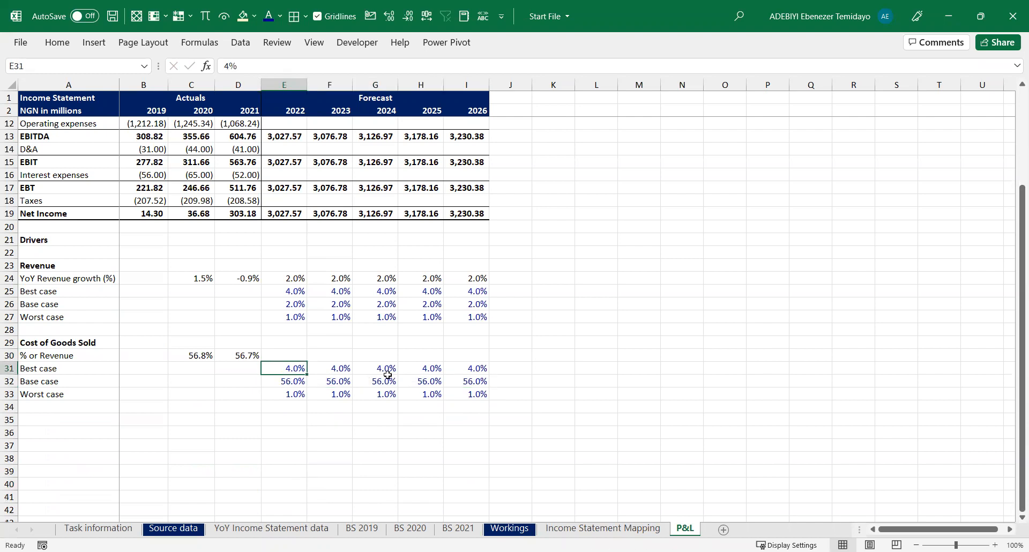
key(ctrl+shift+Right)
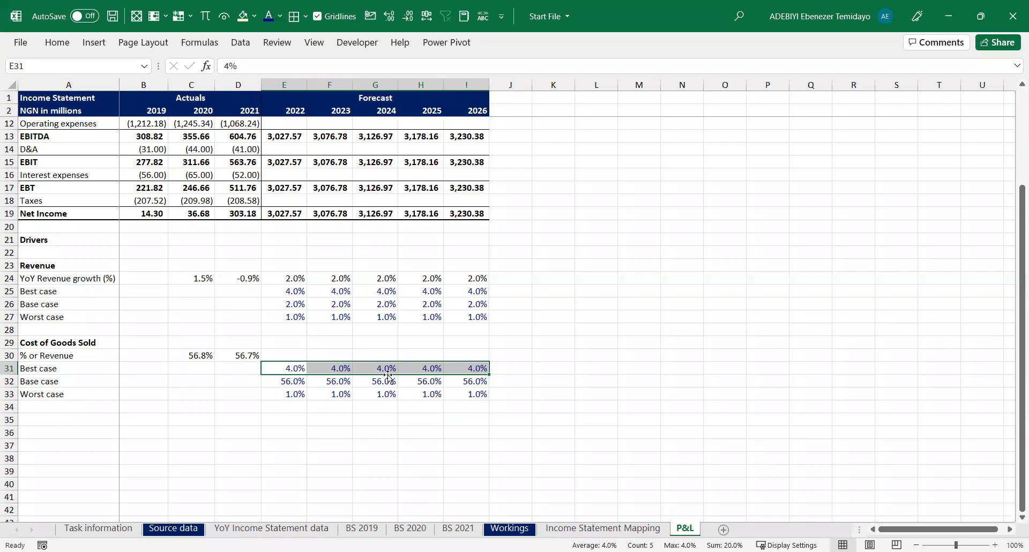
text(59)
key(ctrl+Return)
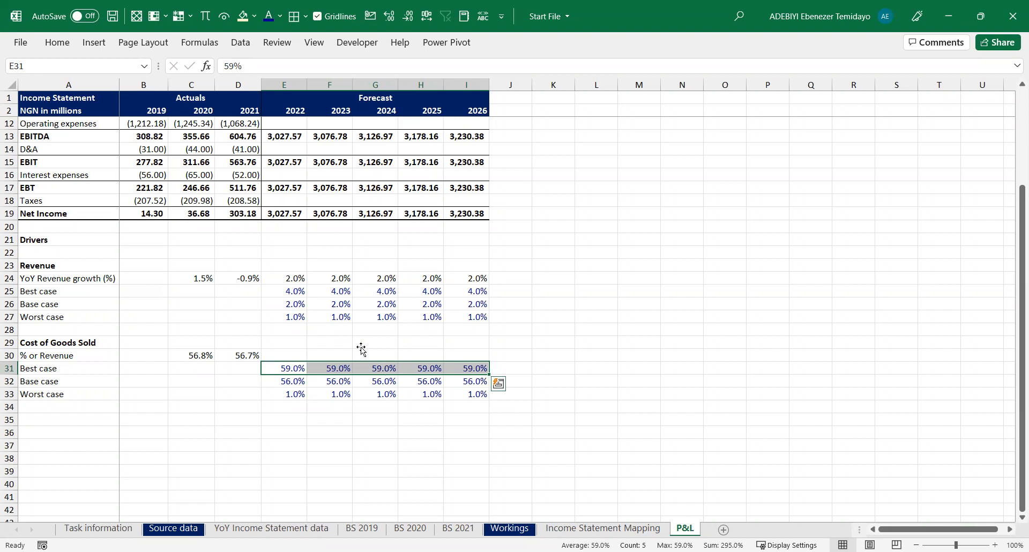
Set the cost of goods sold best case in E31:I31 to 53% for all forecast years
drag(207, 357, 230, 358)
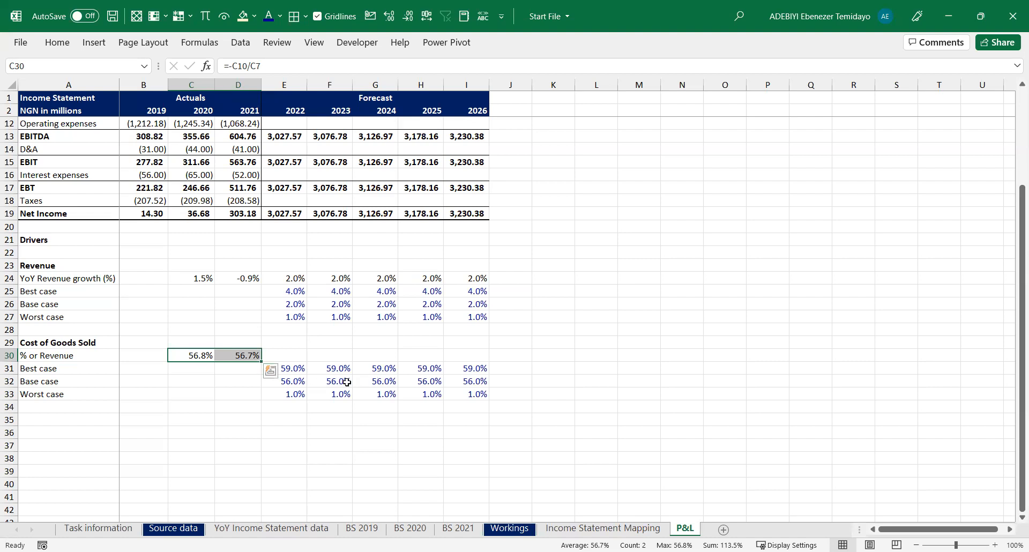
click(321, 381)
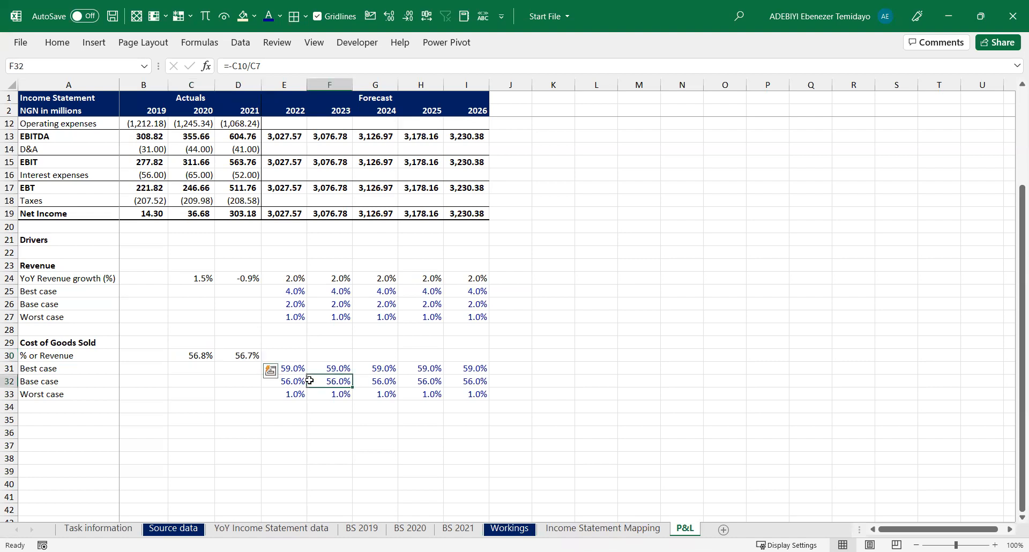
click(42, 370)
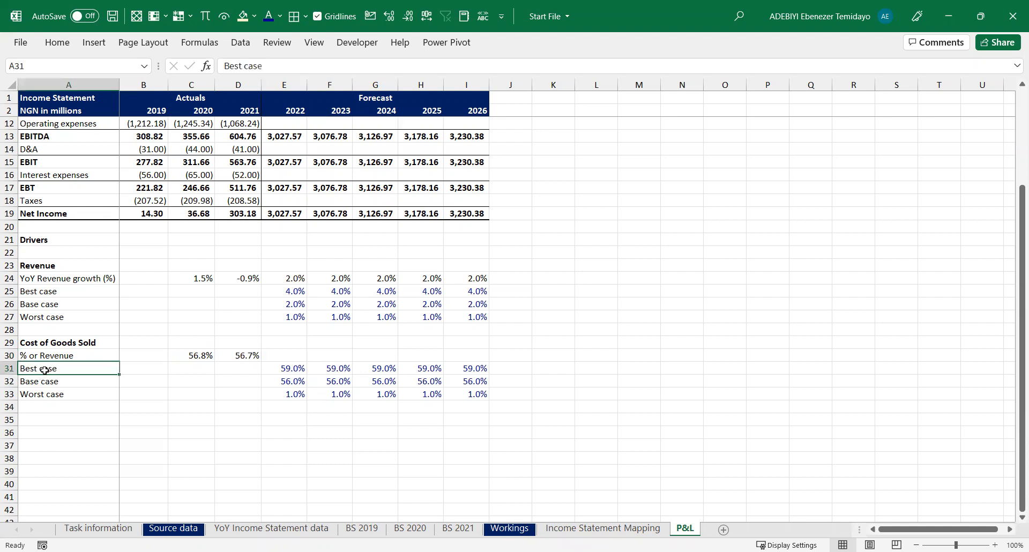
click(282, 368)
key(ctrl+shift+Right)
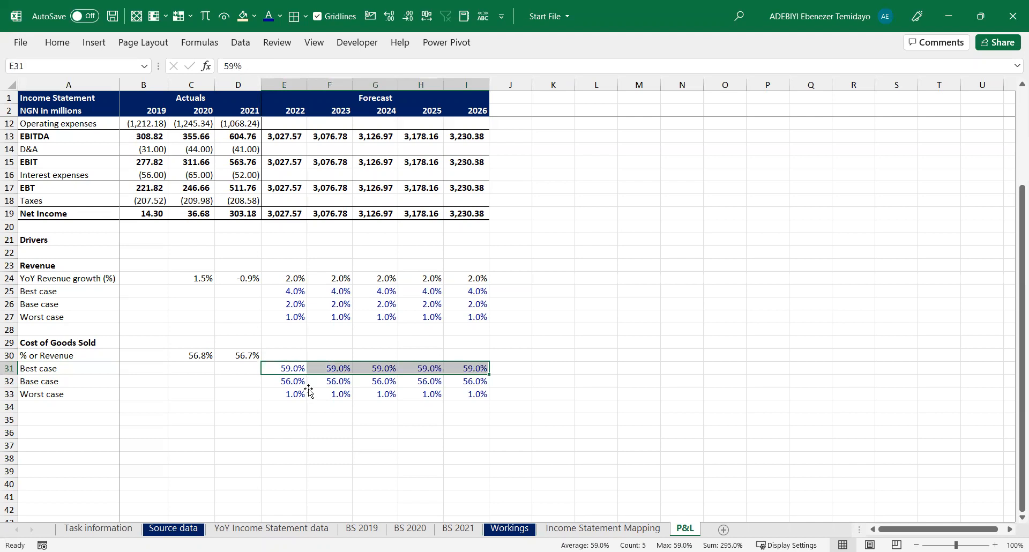
text(53)
key(ctrl+Return)
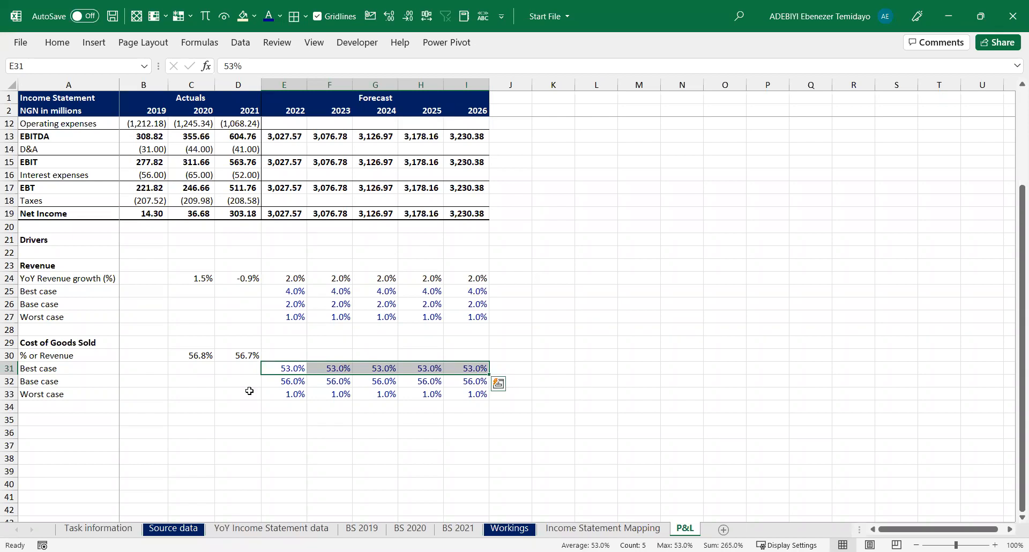
Set the cost of goods sold worst case in E33:I33 to 59% for 2022–2026
click(290, 395)
key(ctrl+shift+Right)
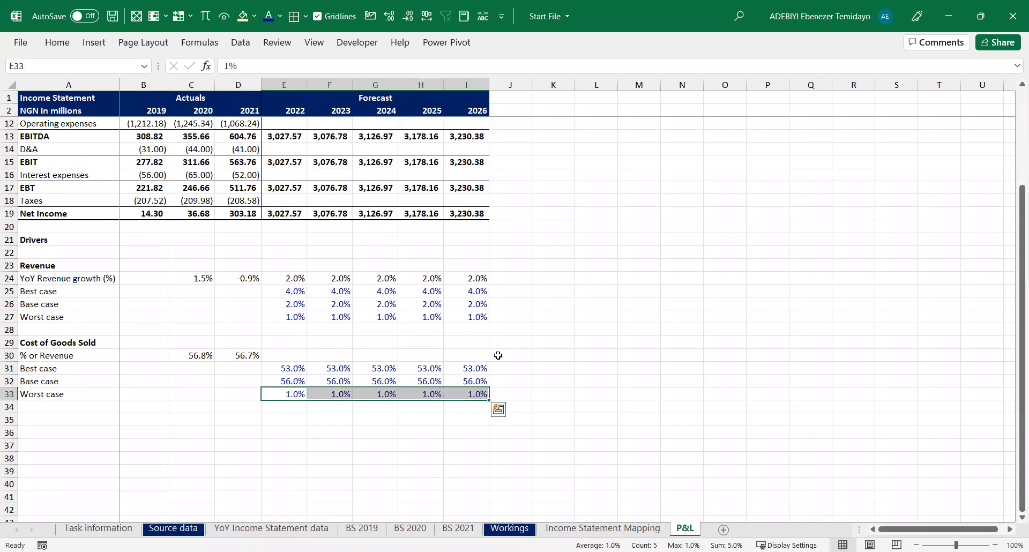
text(5)
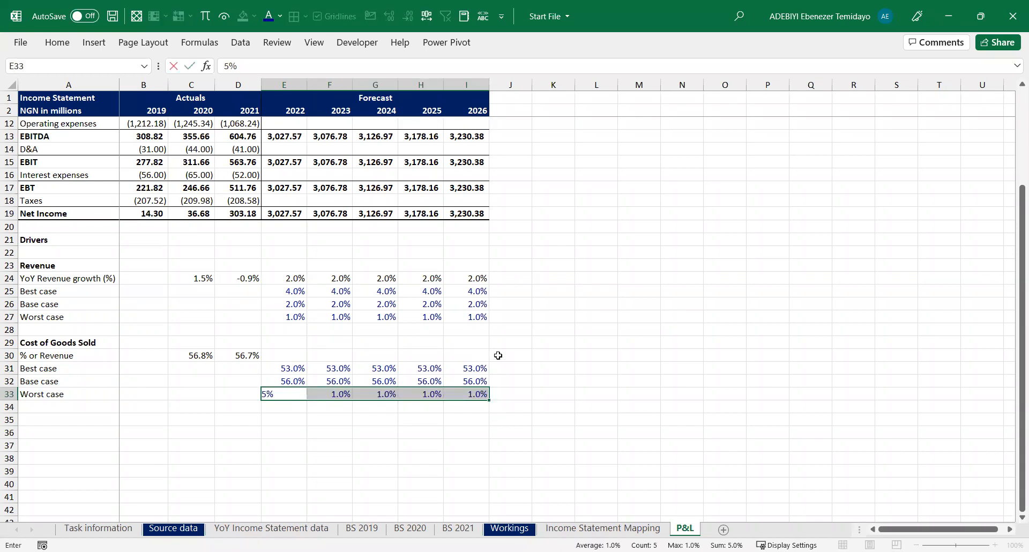
text(9)
key(ctrl+Return)
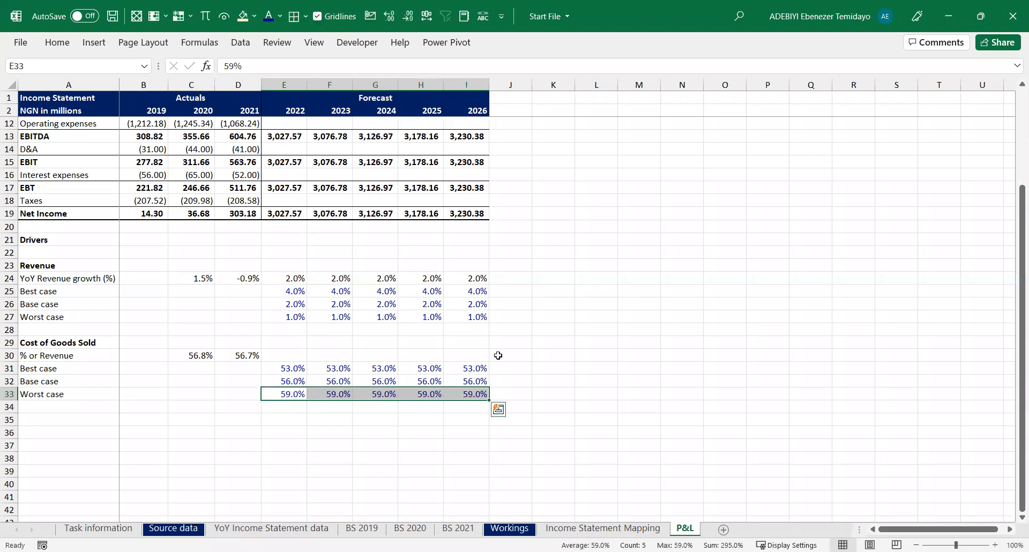
click(287, 278)
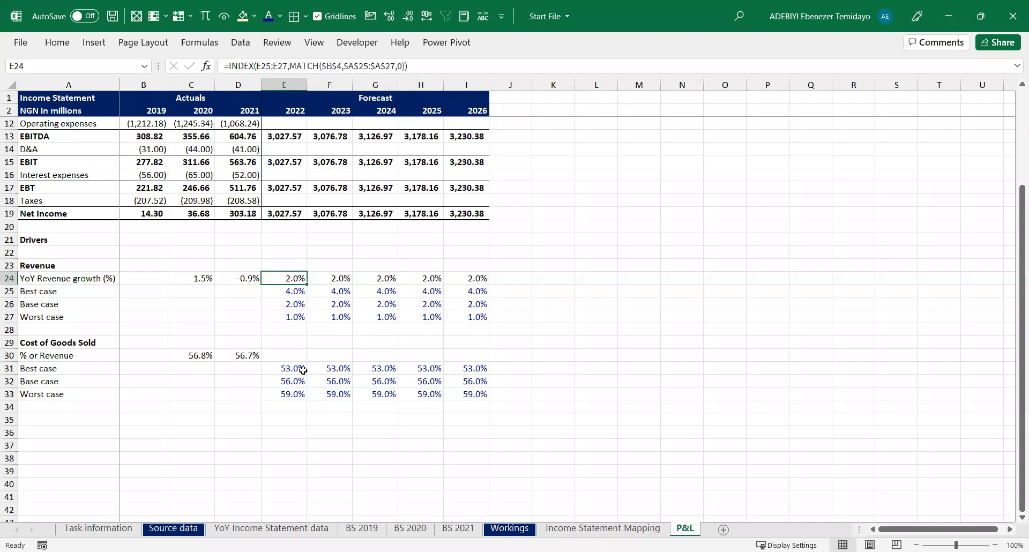
click(287, 358)
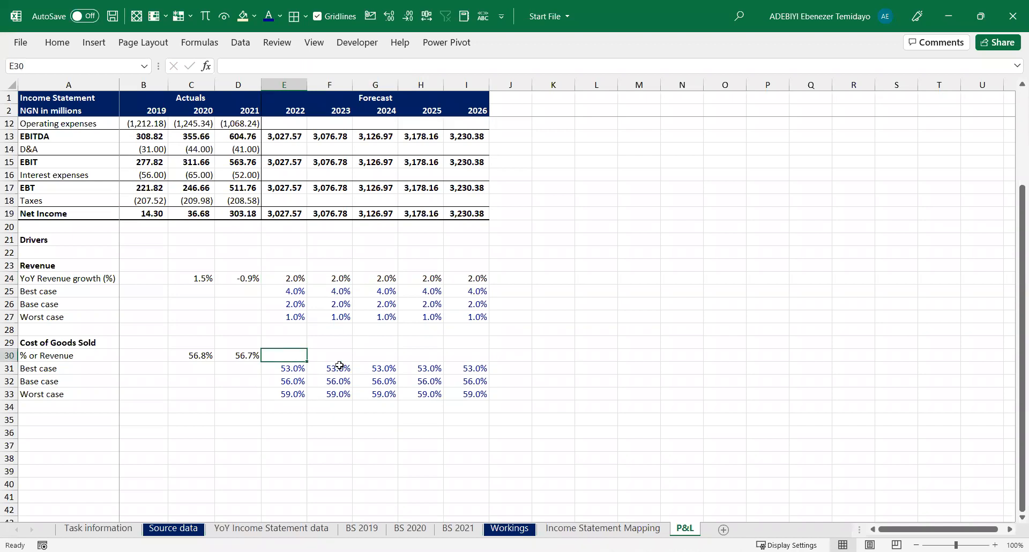
key(shift+Right)
key(shift+Right)
key(shift+Right)
key(shift+Right)
text(=)
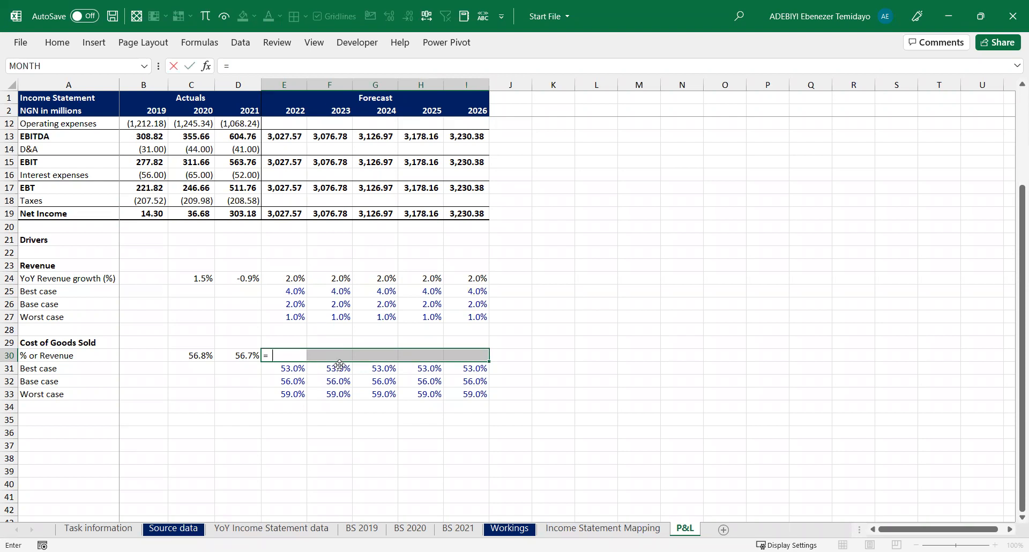
text(CHOOSE)
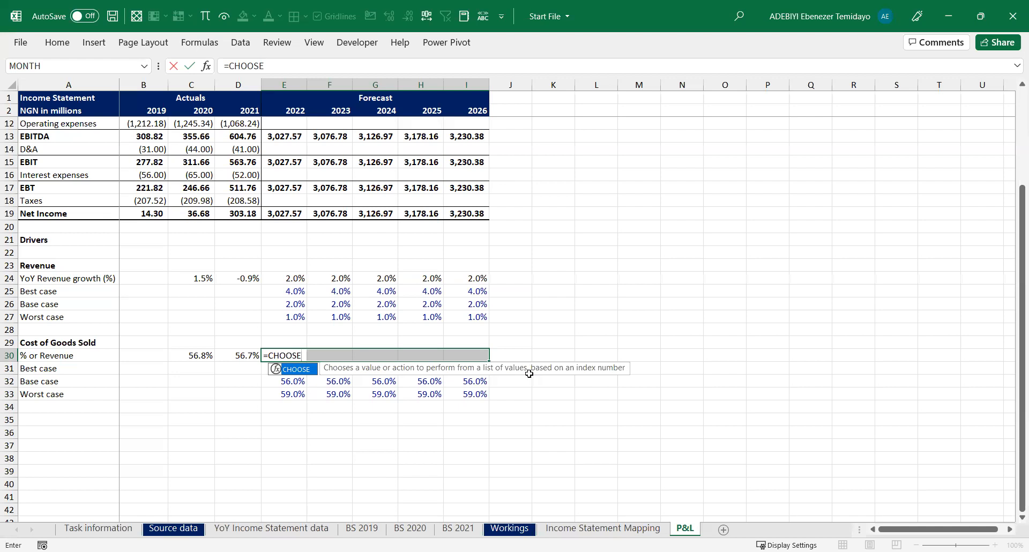
text(()
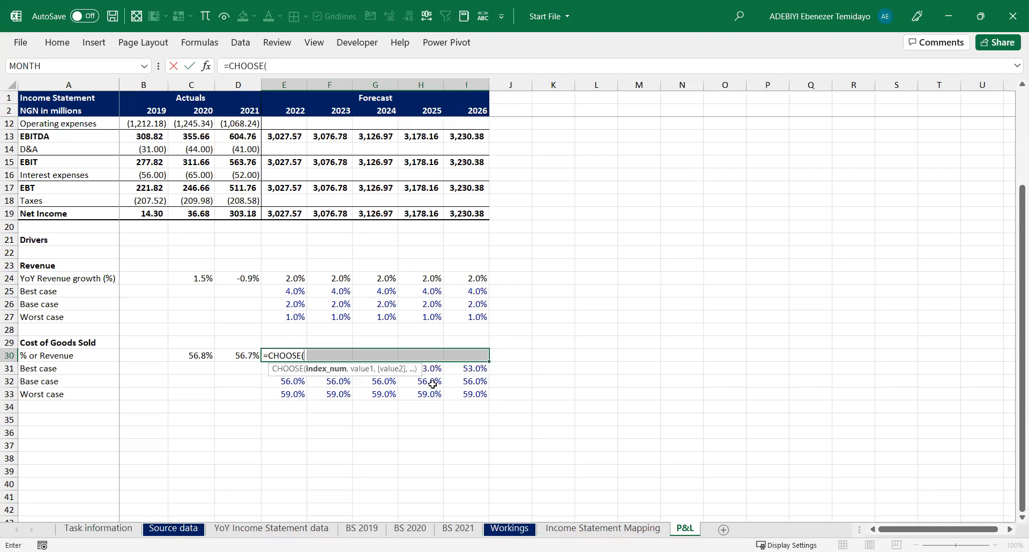
drag(433, 383, 573, 310)
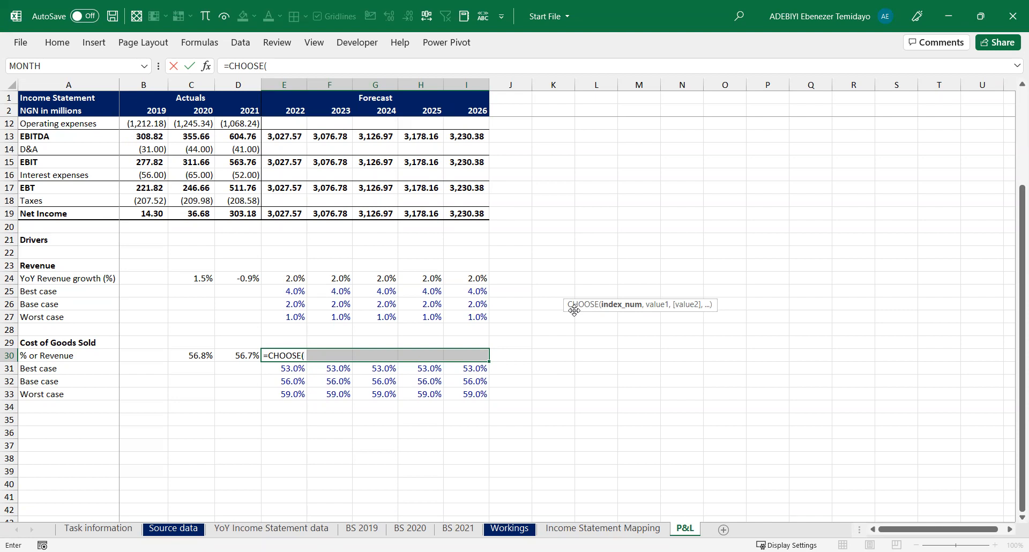
click(569, 268)
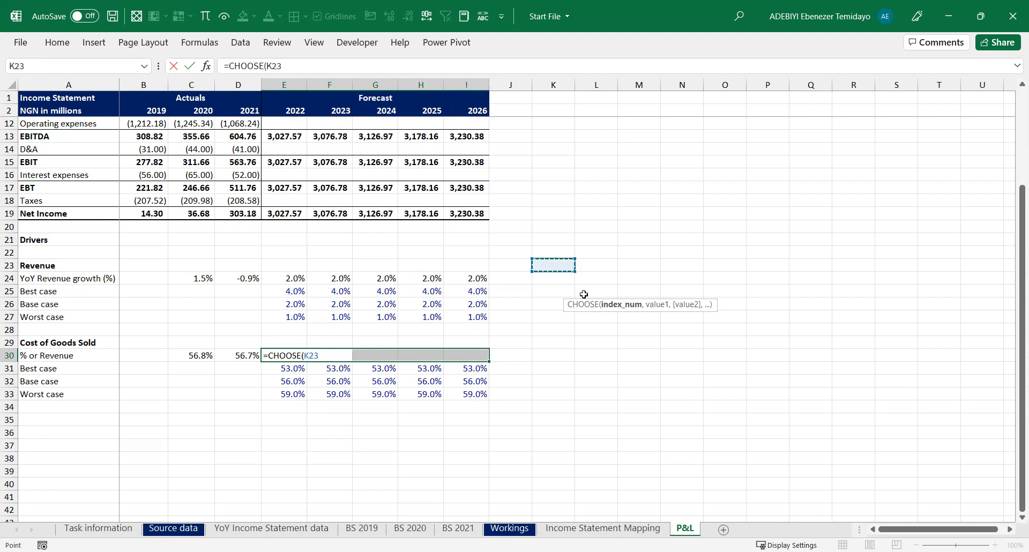
key(Escape)
Enter a test CHOOSE formula in K22 with index 3 and four values: a sample first name, 34535, another first name and TRUE
click(561, 256)
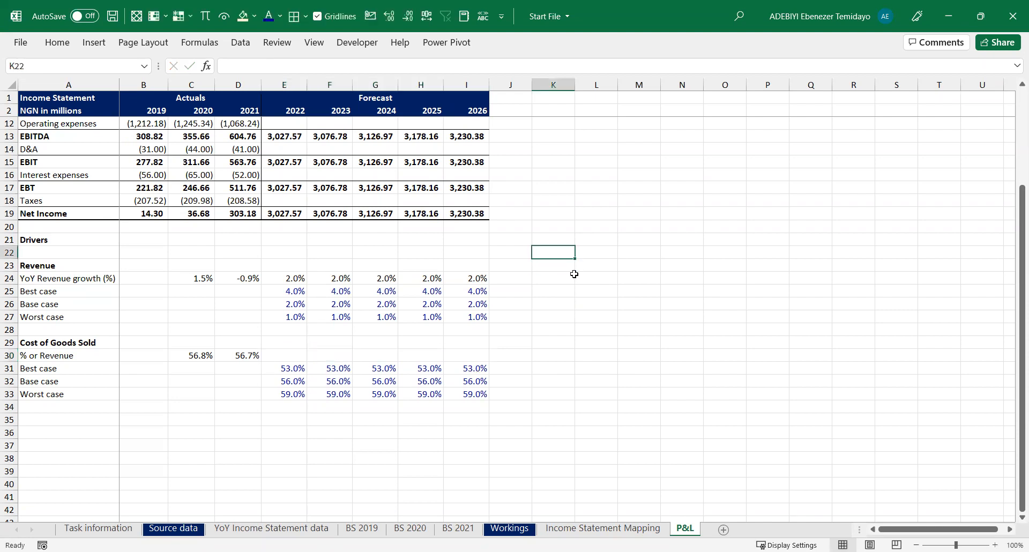
text(=ch)
key(Tab)
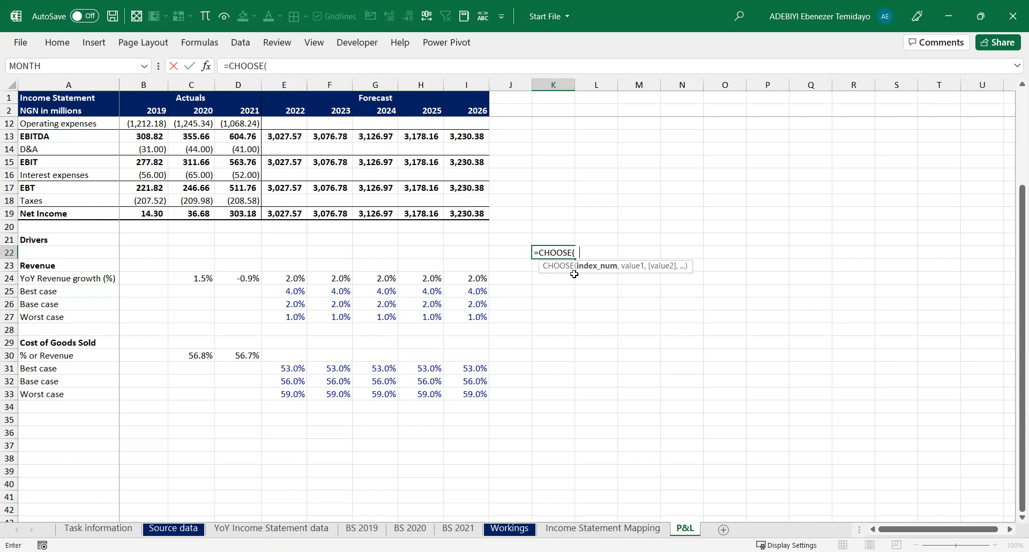
text(3,)
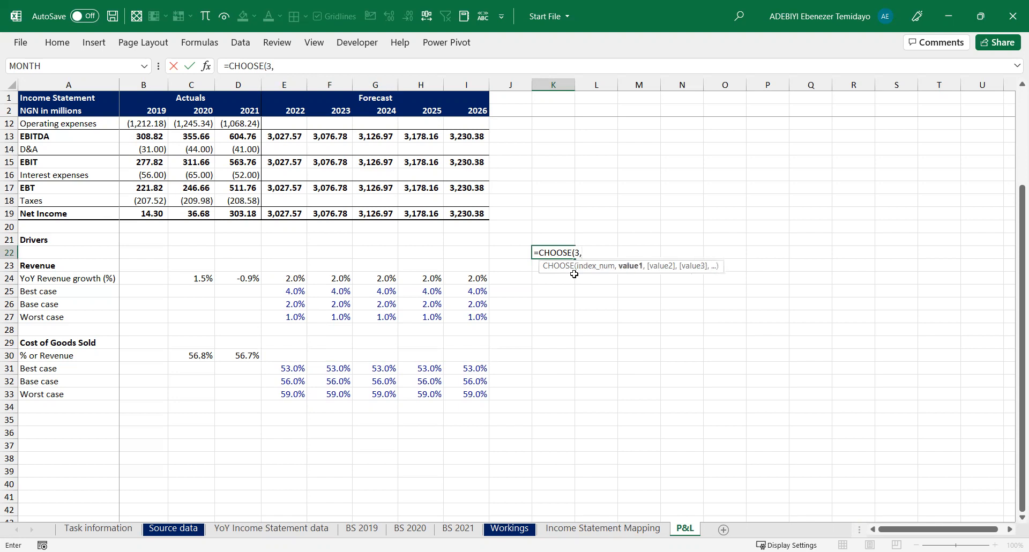
text("Dayo",)
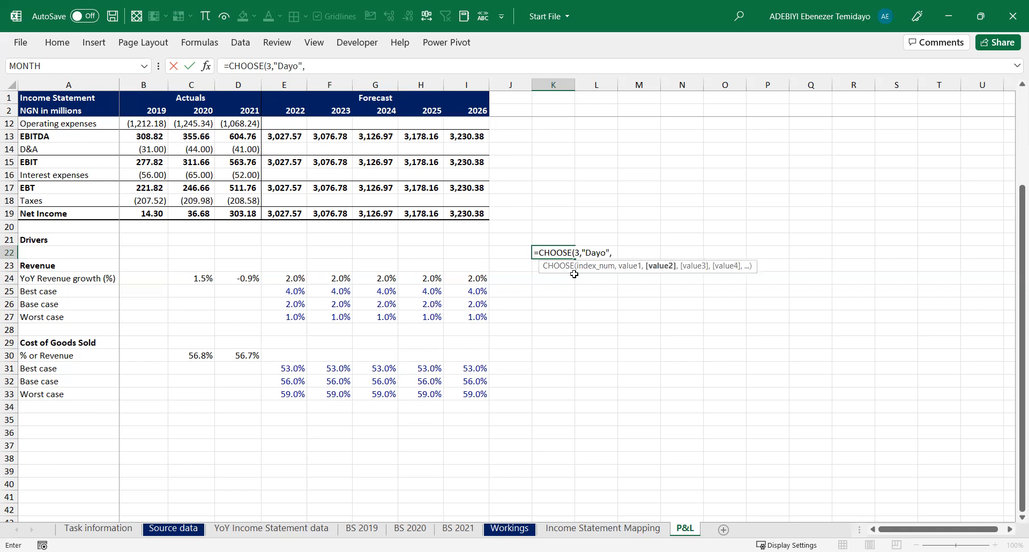
text(34535,"Femi)
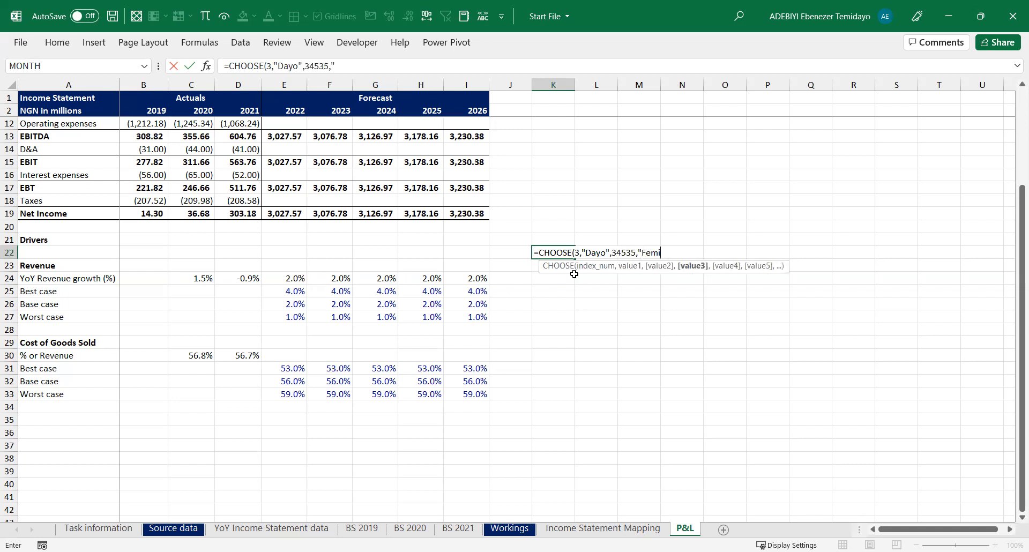
text(",)
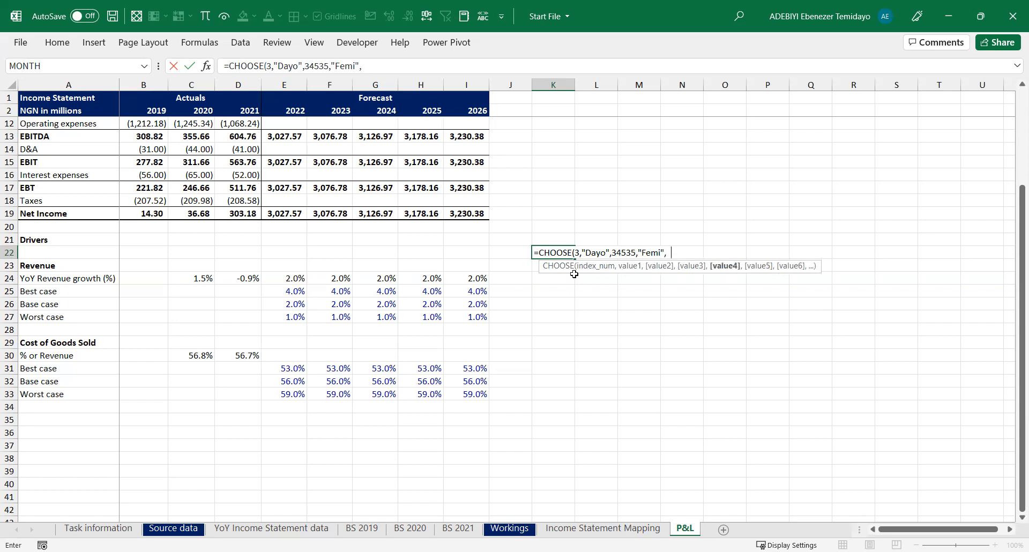
text(True)
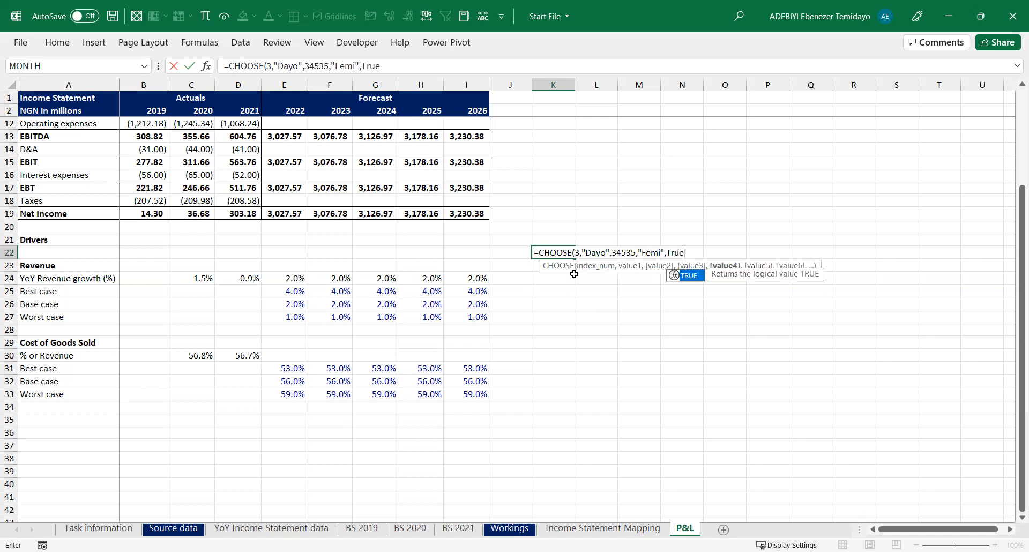
text())
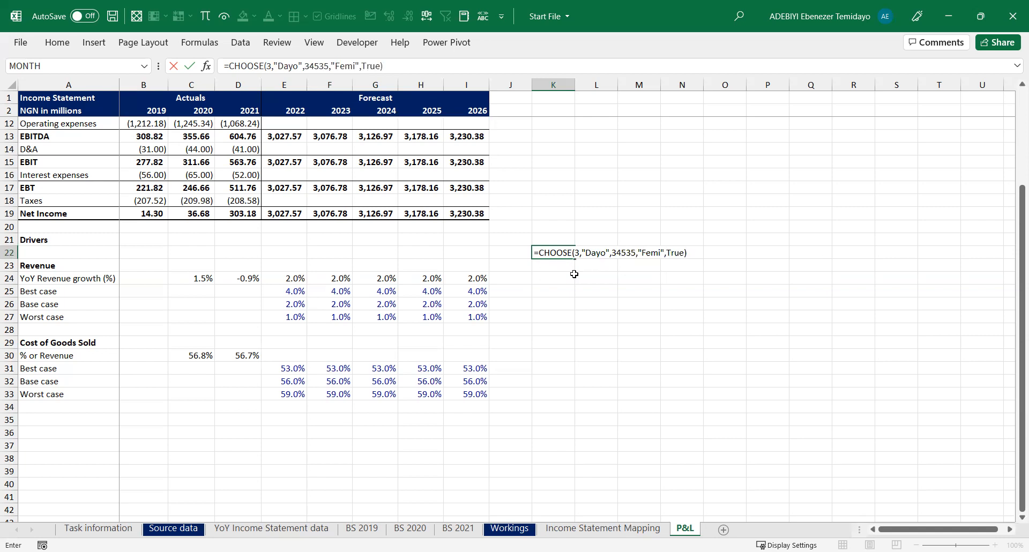
click(579, 253)
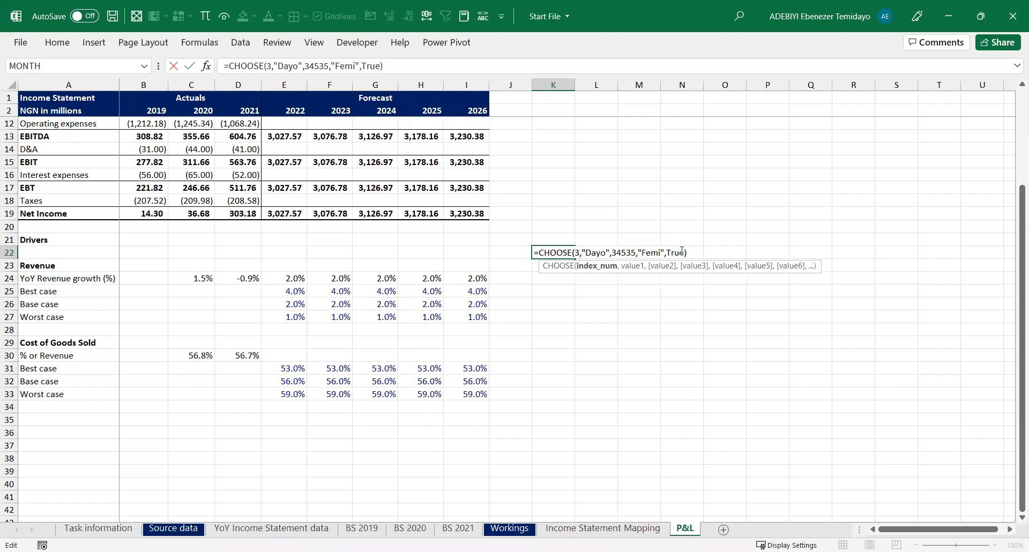
key(Return)
Change the index number of K22's test CHOOSE formula to 1, and delete the formula after viewing its result
double_click(580, 253)
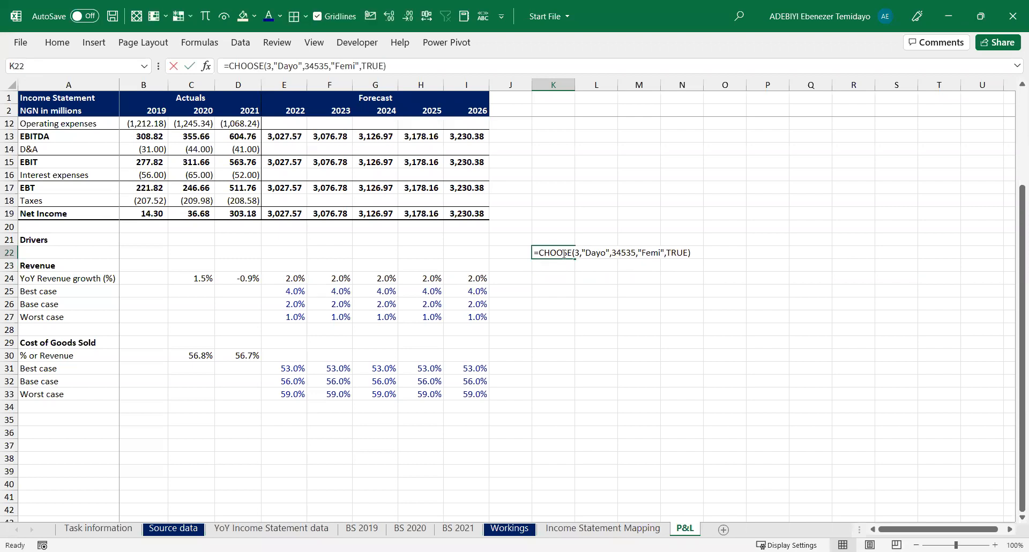
key(BackSpace)
text(1)
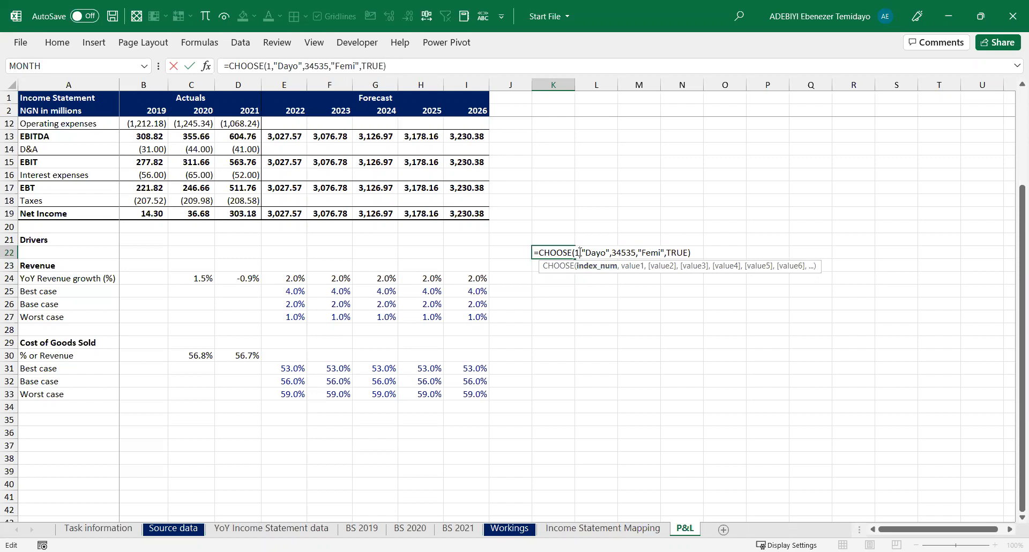
key(Return)
key(Up)
key(Delete)
Start a CHOOSE formula in E30 whose index is an exact MATCH of scenario cell $B$4 in the case labels $A$31:$A$33
click(281, 356)
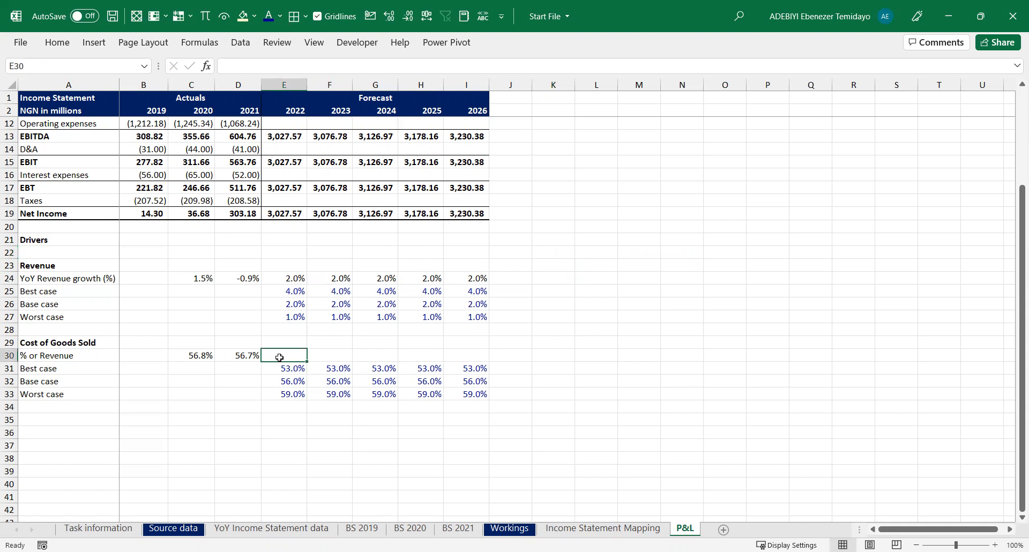
text(=cho)
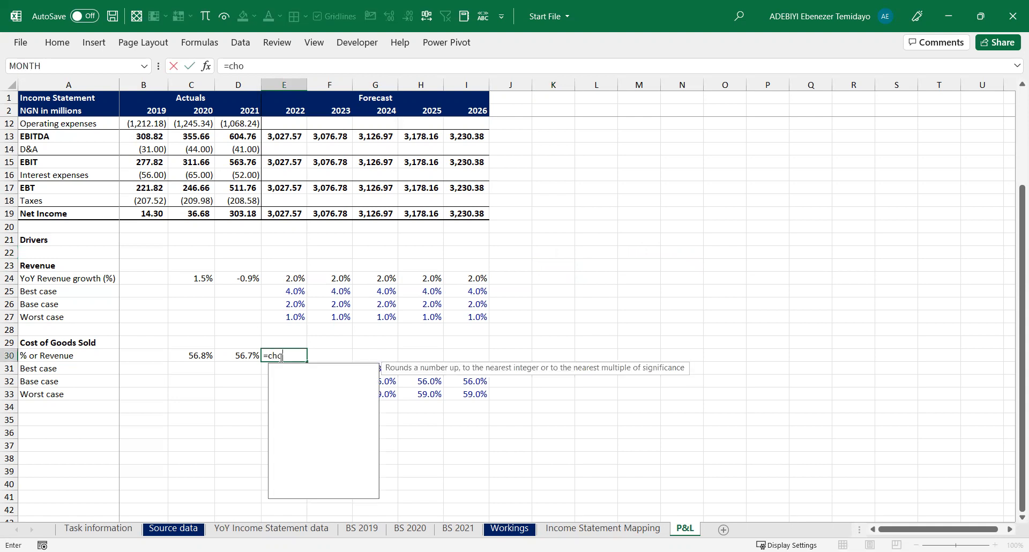
key(Tab)
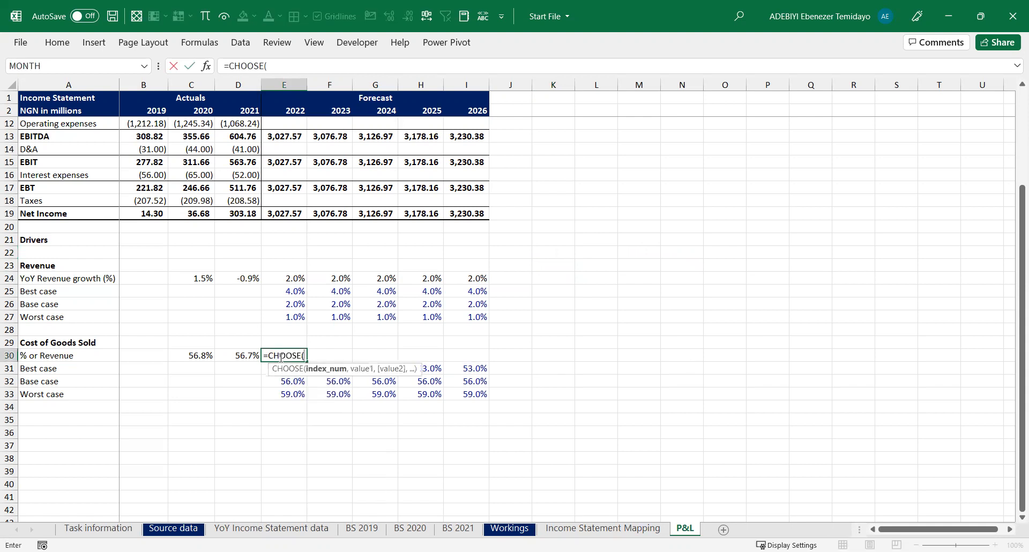
scroll(280, 357, up, 1)
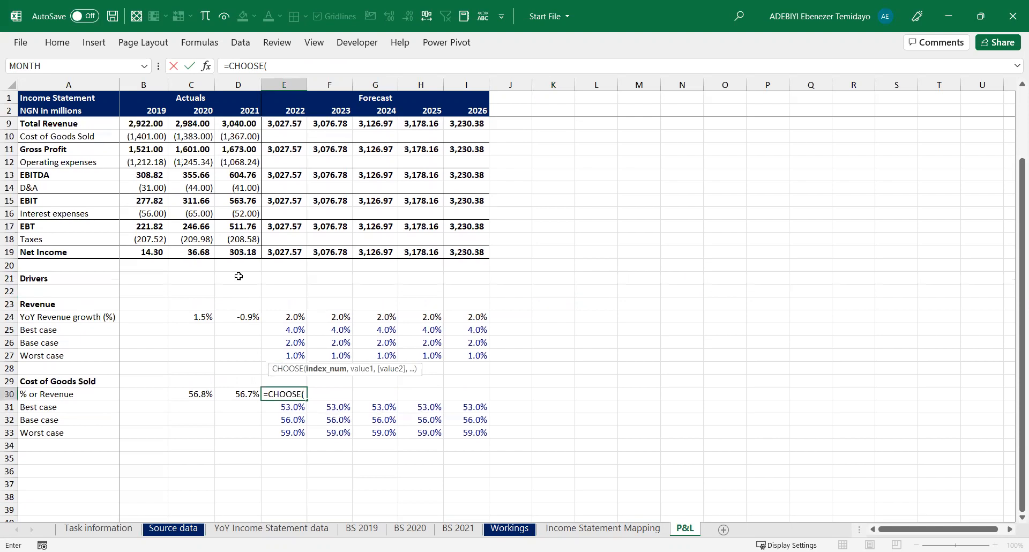
scroll(149, 137, up, 2)
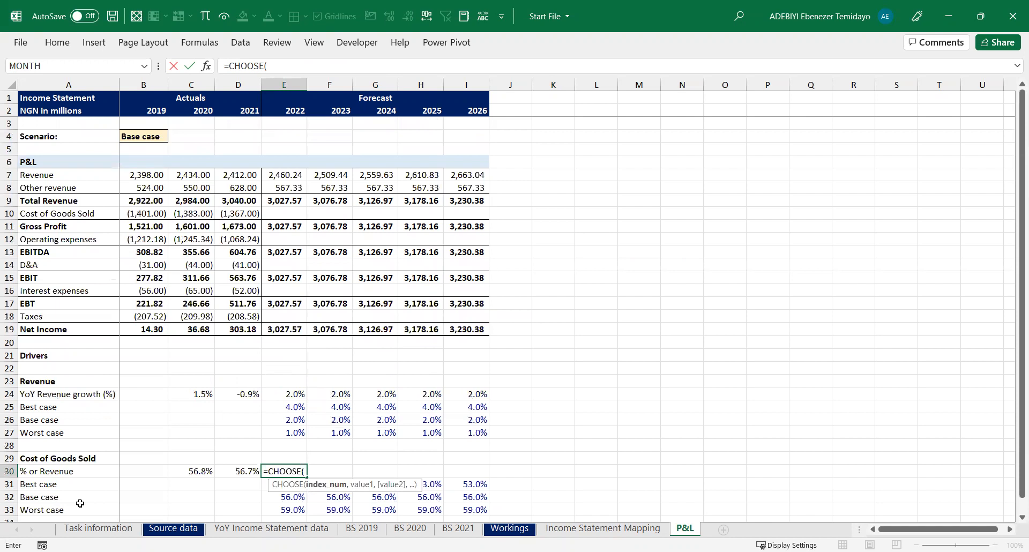
text(mat)
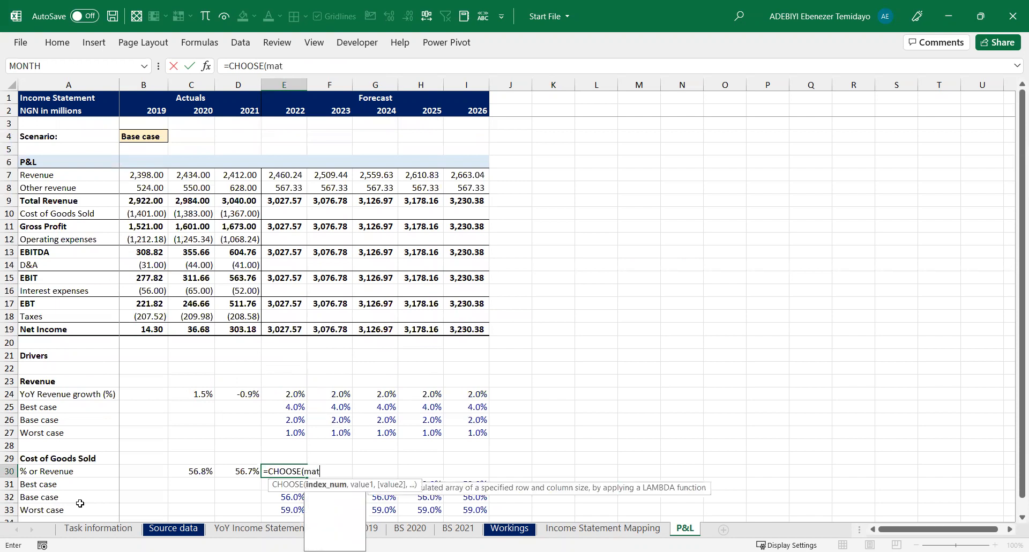
key(Tab)
click(157, 140)
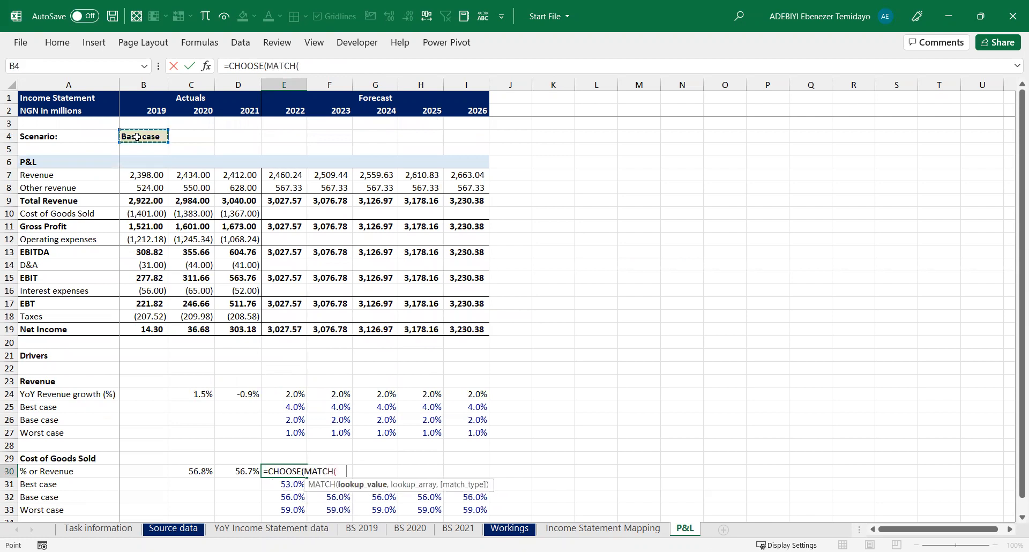
key(F4)
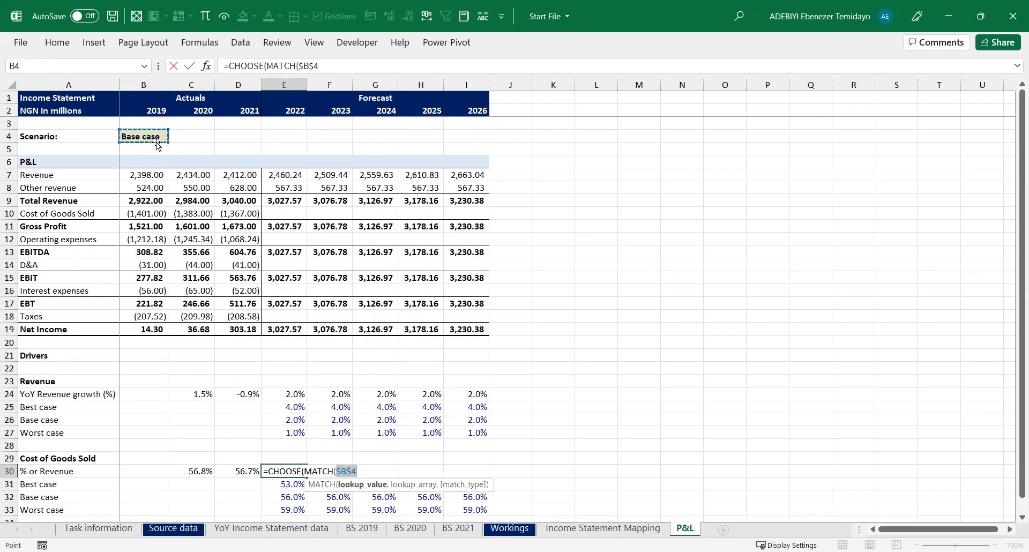
text(,)
click(66, 486)
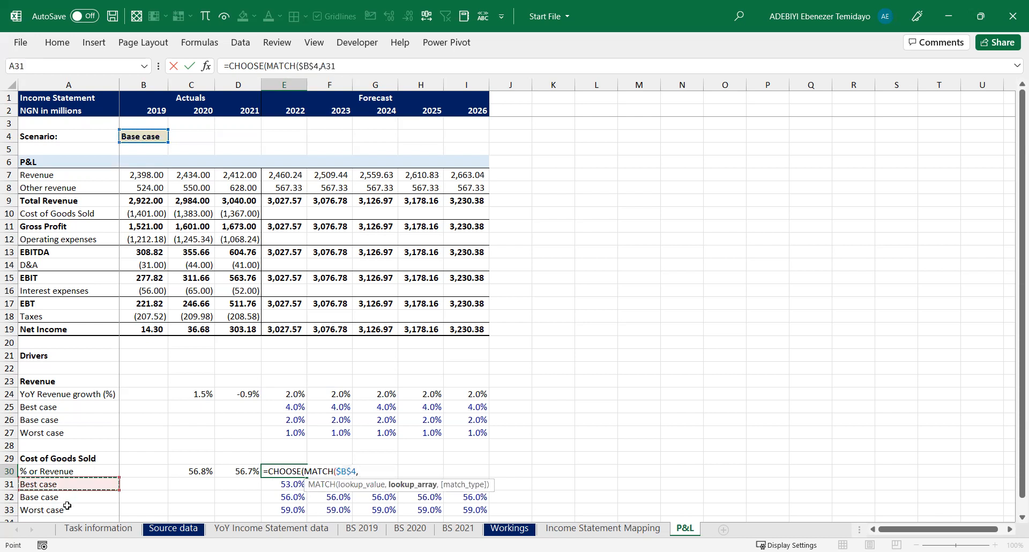
drag(67, 505, 67, 505)
key(F4)
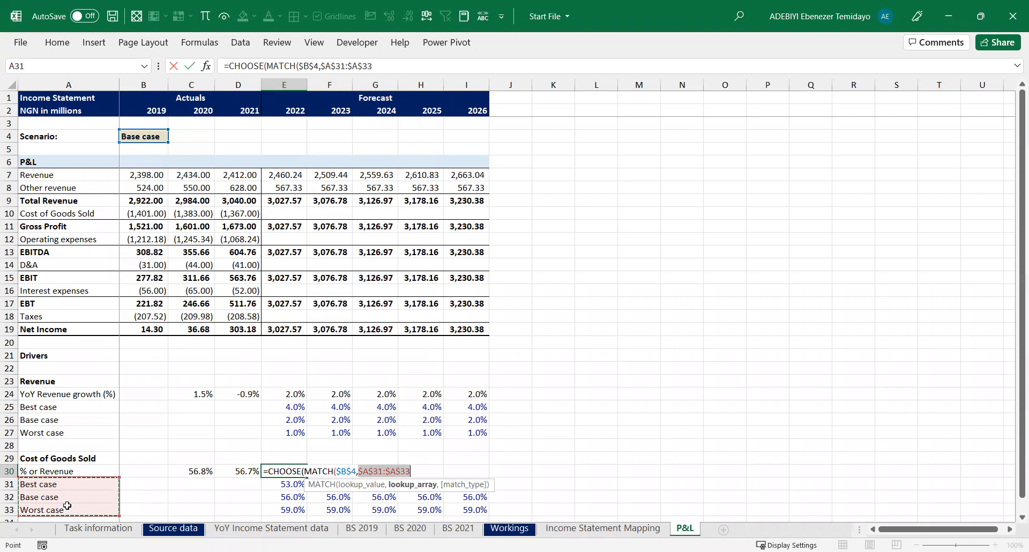
text(,0)
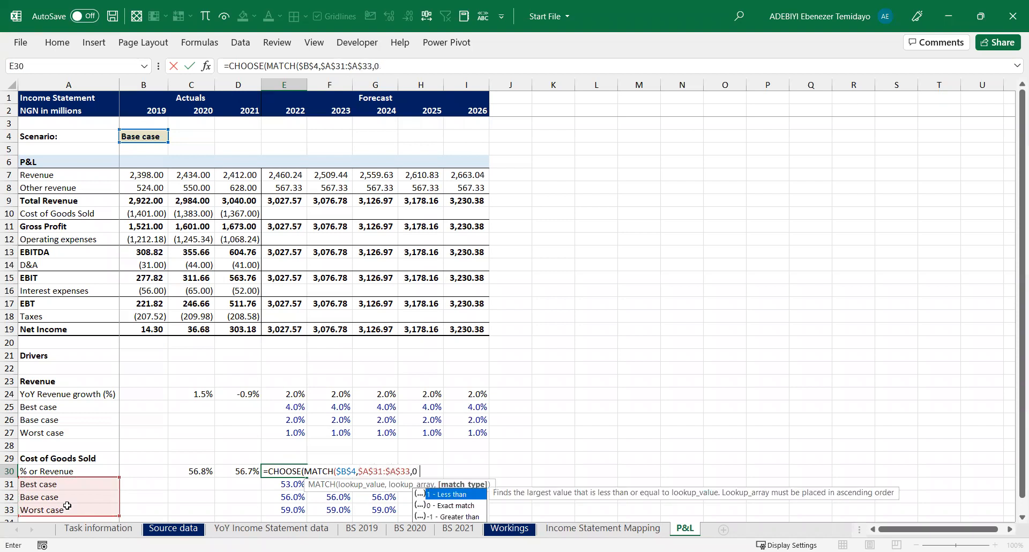
text())
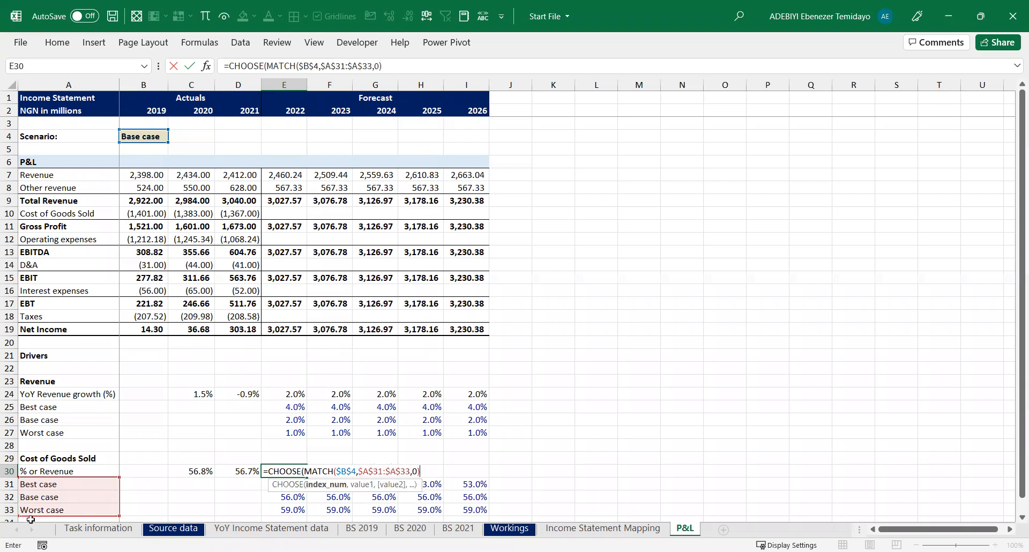
Evaluate the MATCH part of E30's formula on its own and restore the original expression
click(326, 484)
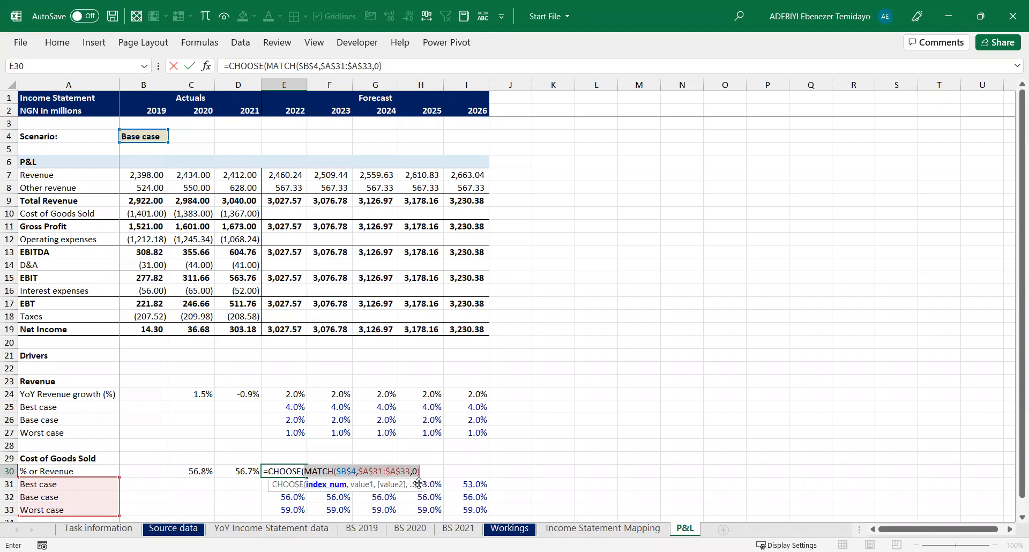
key(F9)
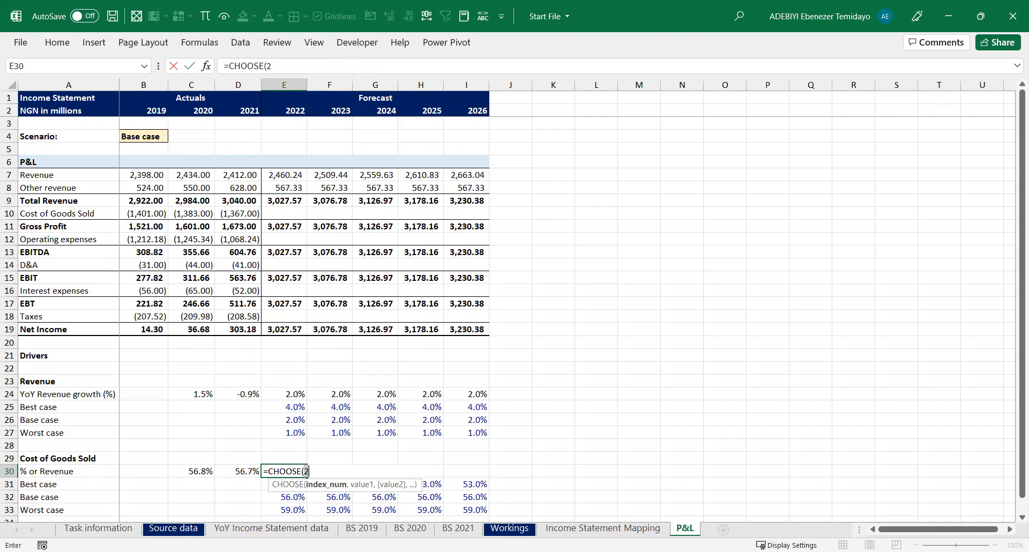
key(ctrl+z)
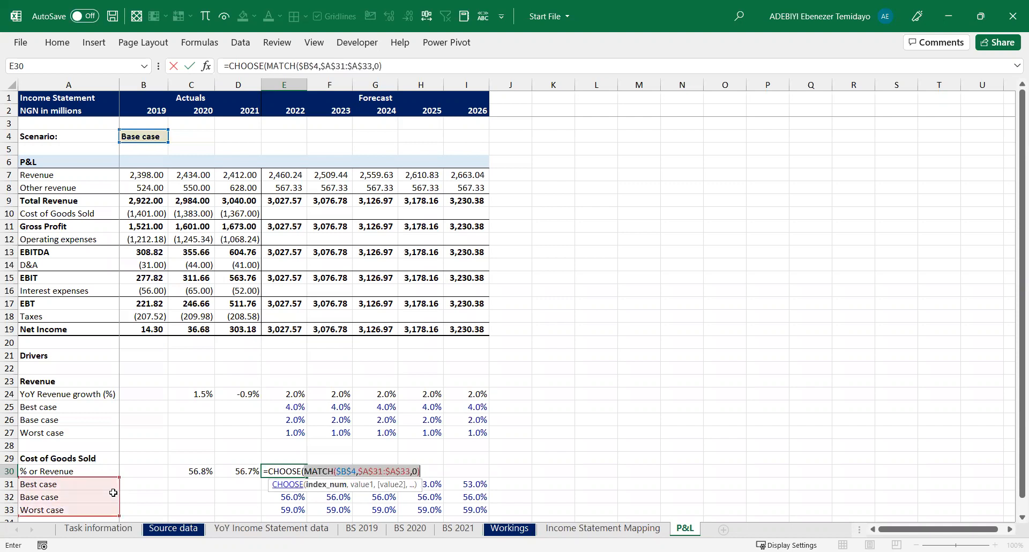
click(425, 471)
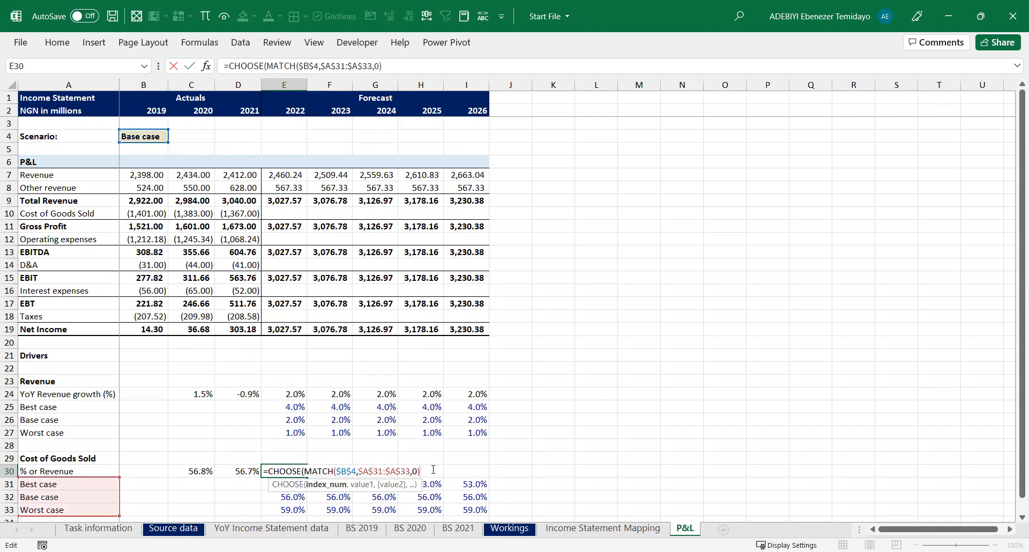
Complete E30's CHOOSE formula with E31, E32 and E33 as its values, and copy it across to I30
text(,)
scroll(433, 469, down, 3)
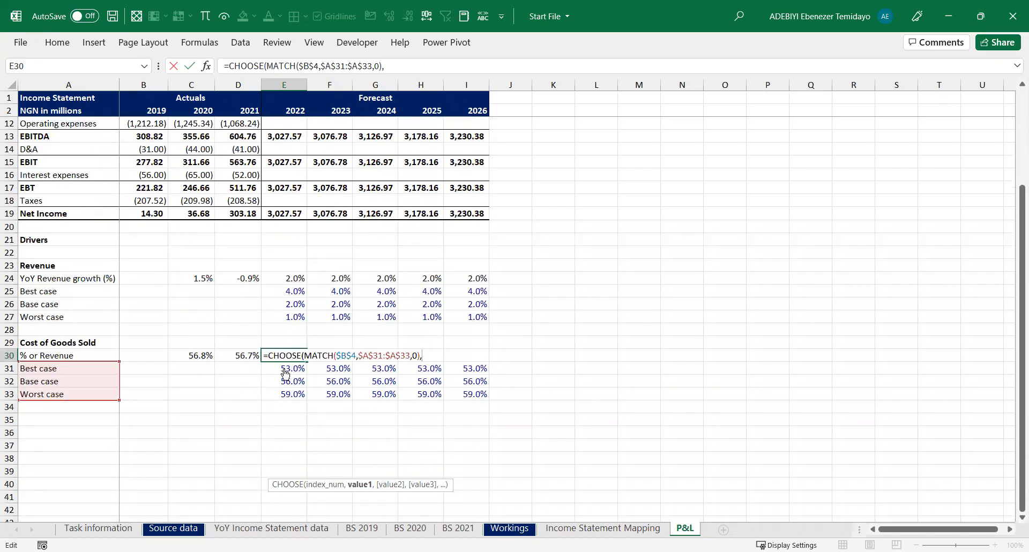
key(F1)
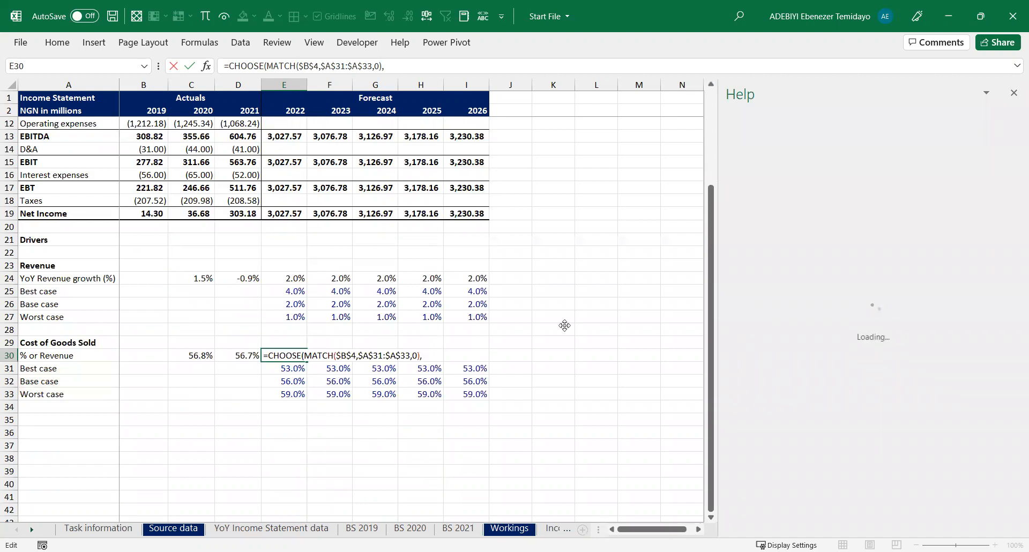
key(F2)
key(Down)
text(,)
click(280, 381)
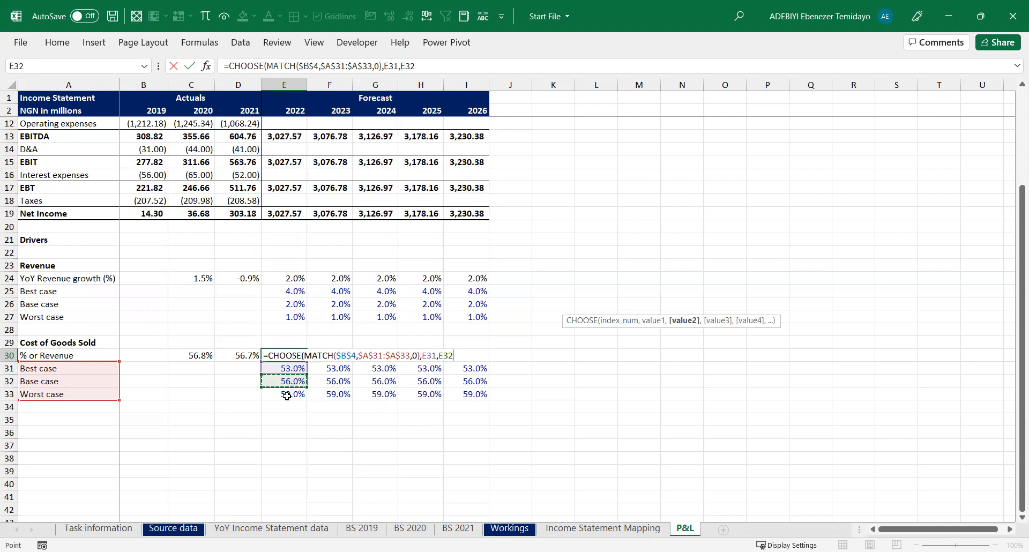
text(,)
click(287, 396)
text())
key(ctrl+Return)
drag(306, 360, 485, 364)
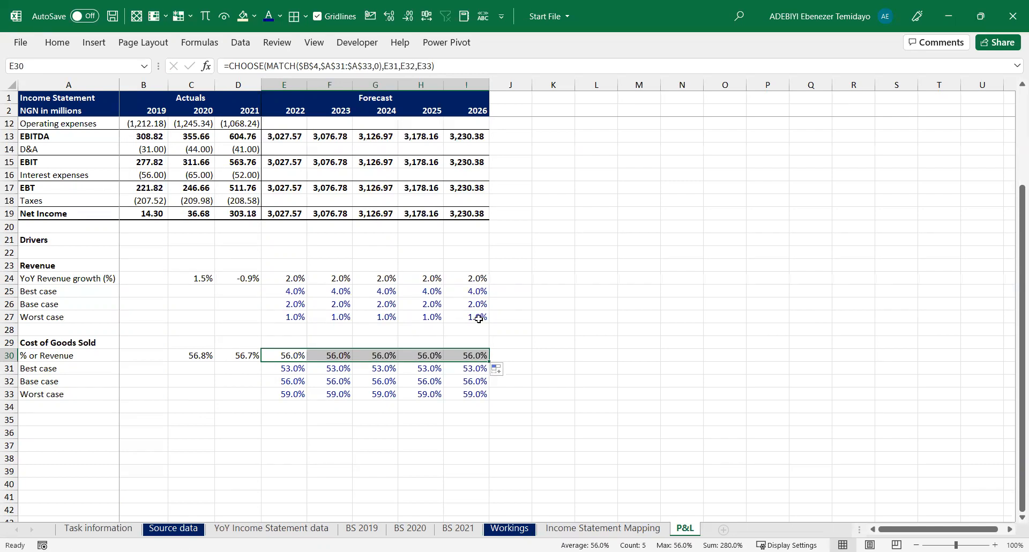
Switch the scenario in B4 to Best case and check the cost of goods sold percentage in E30
drag(296, 277, 453, 278)
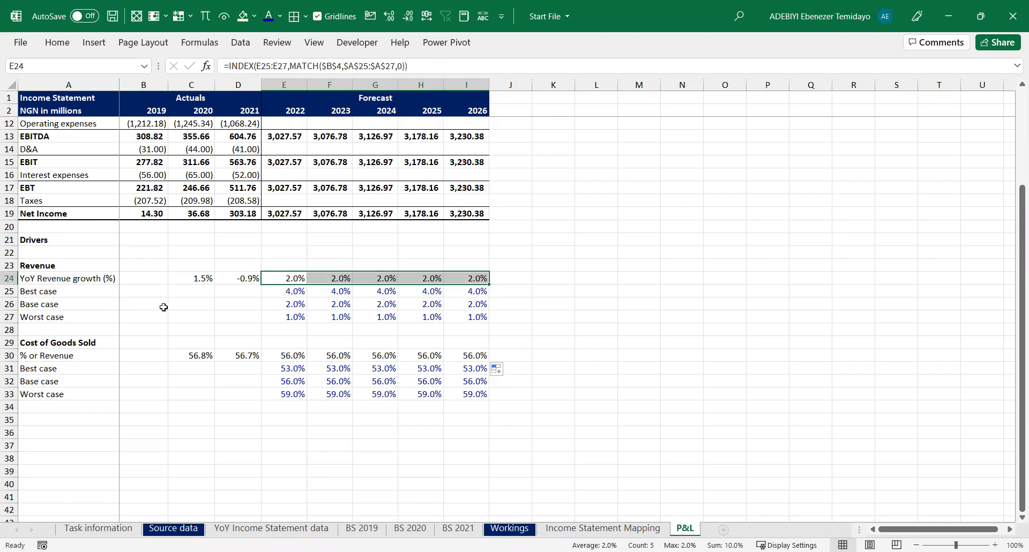
scroll(163, 263, up, 3)
click(143, 139)
click(173, 137)
click(156, 148)
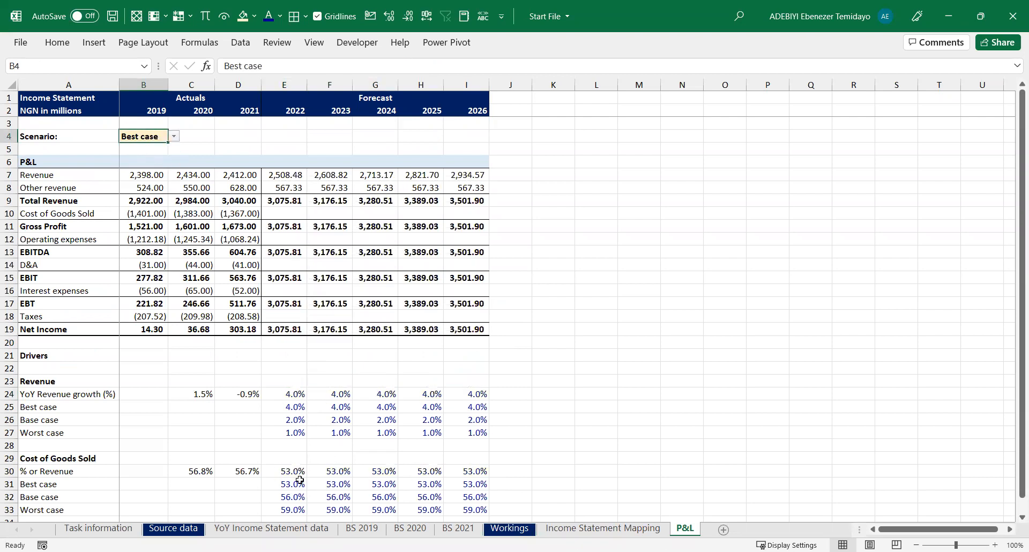
click(289, 470)
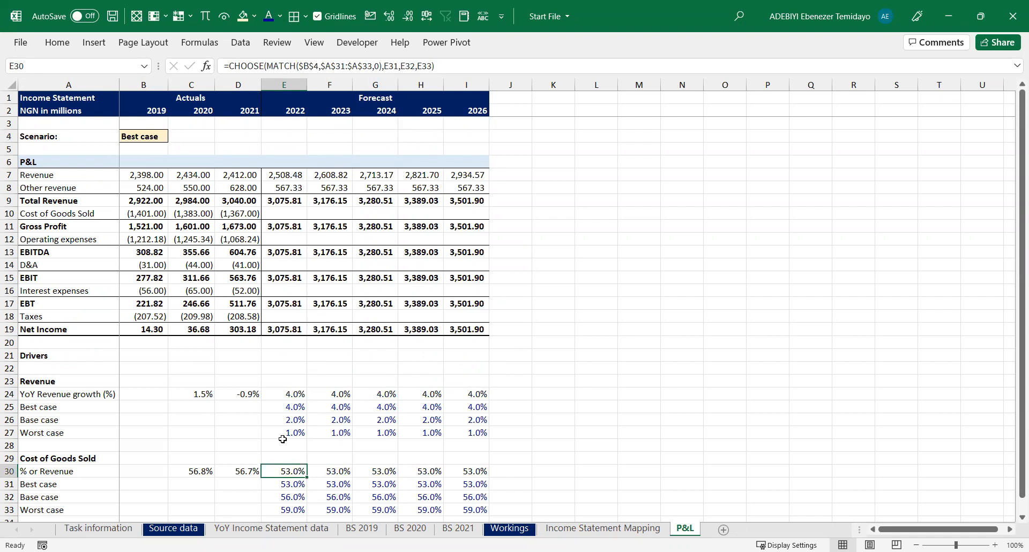
Correct the cost of goods sold driver label in A30 to "% of Revenue"
click(283, 213)
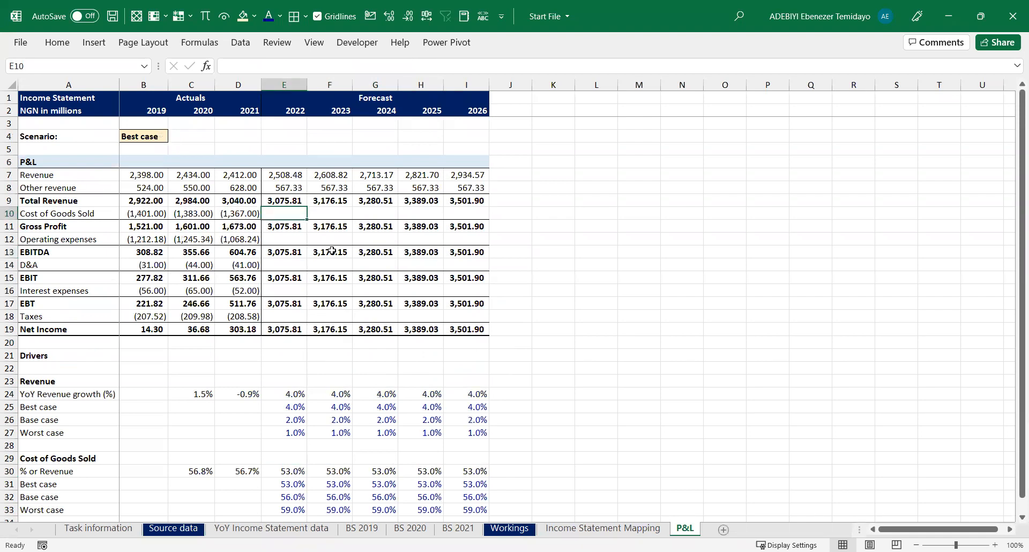
scroll(332, 251, down, 2)
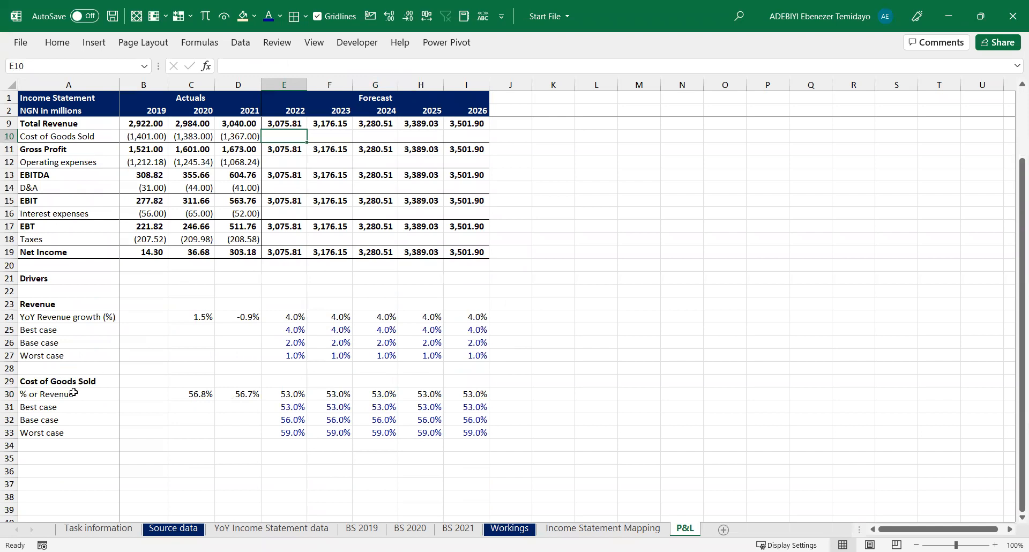
click(73, 393)
double_click(34, 393)
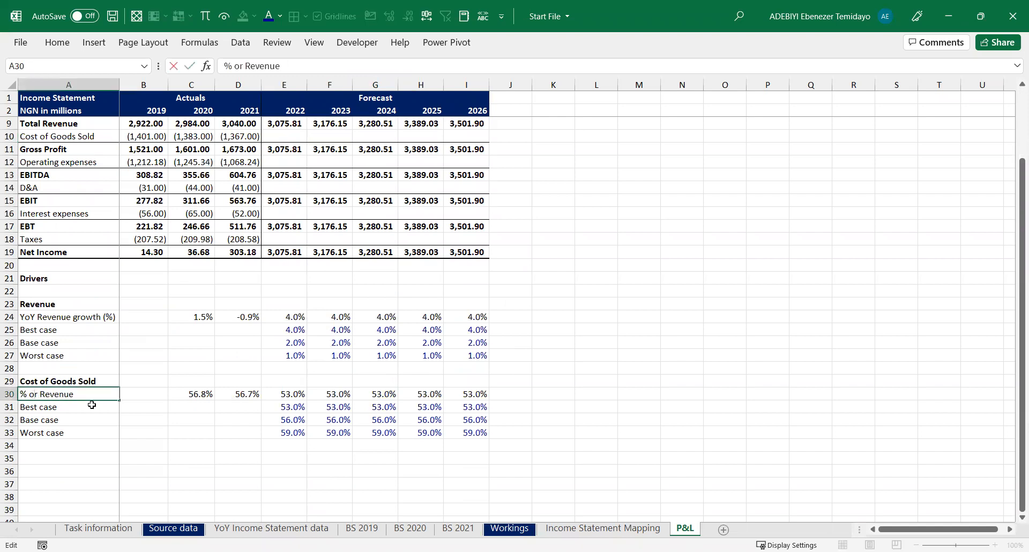
key(BackSpace)
text(f)
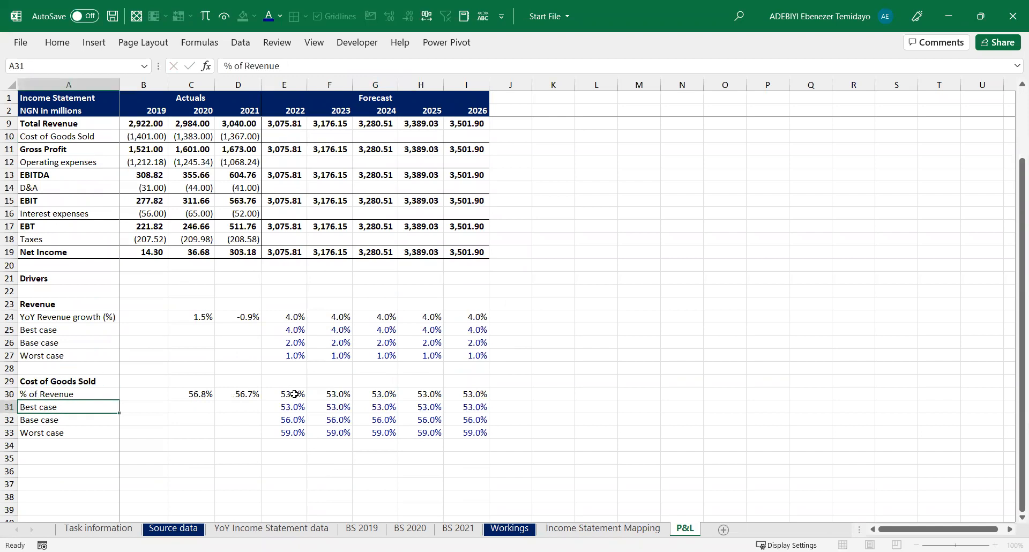
Calculate the 2022 Cost of Goods Sold in E10 as the negative product of E30 and revenue E7
click(294, 394)
scroll(413, 352, up, 2)
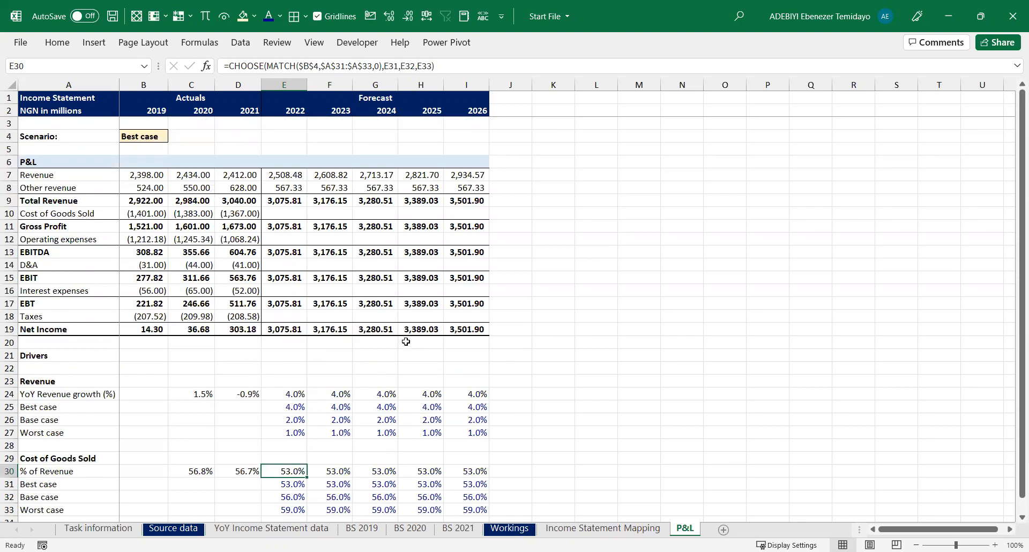
scroll(358, 345, down, 1)
scroll(359, 346, up, 1)
click(276, 214)
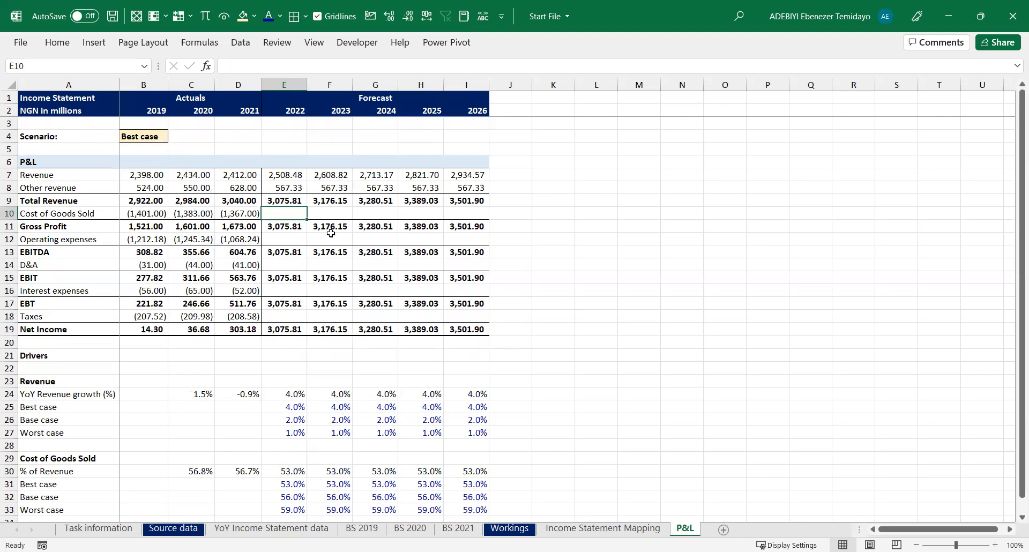
text(-)
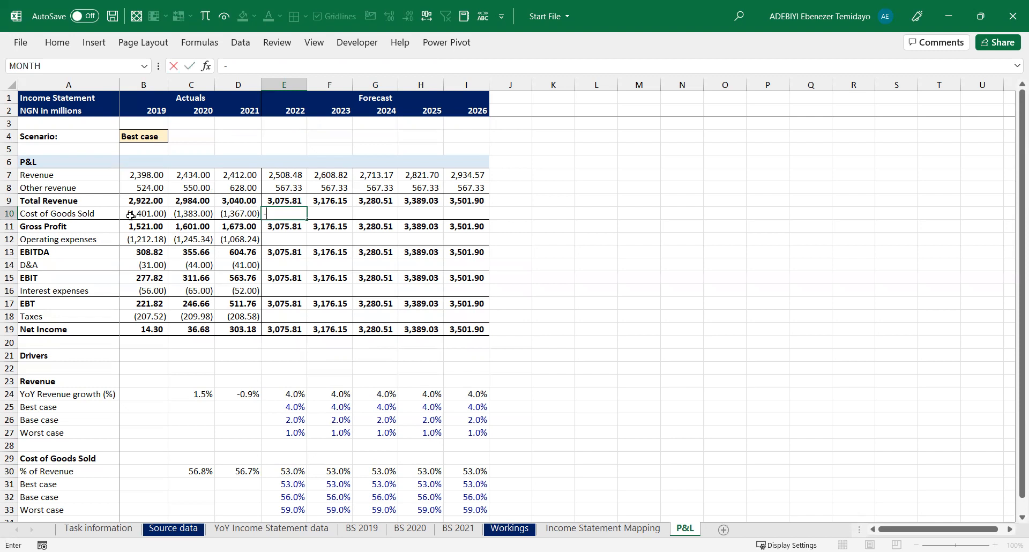
click(293, 473)
text(*)
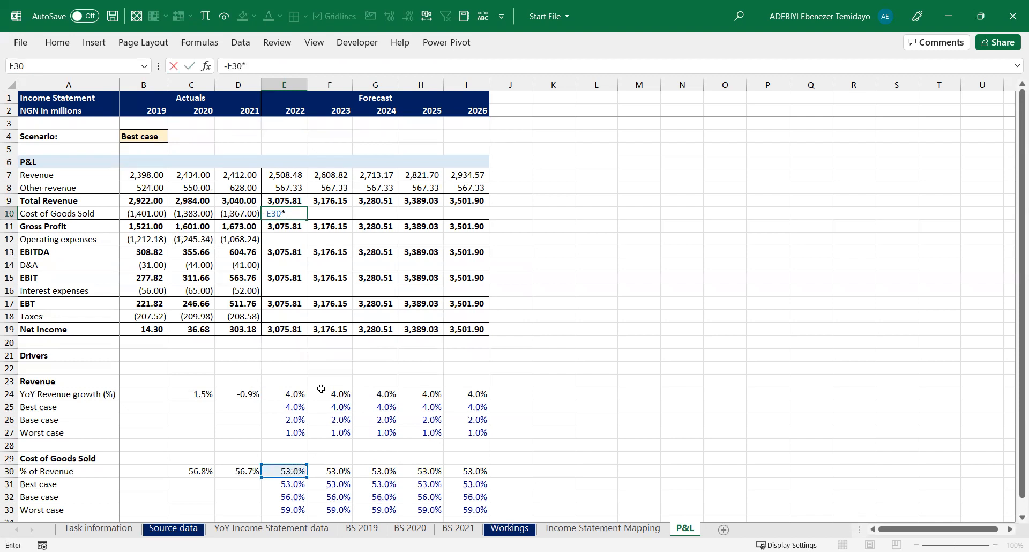
key(Up)
key(Up)
key(Up)
key(Return)
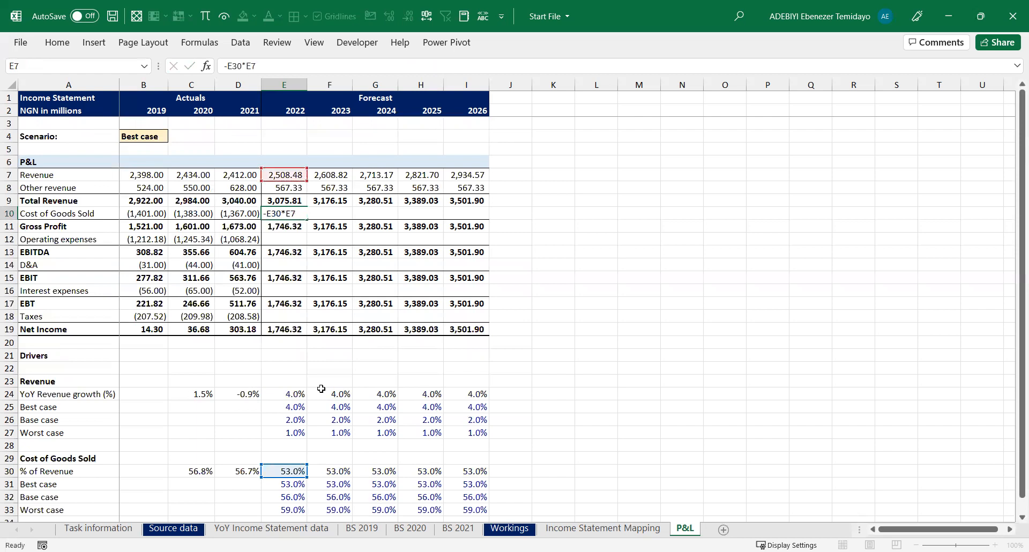
Fill the Cost of Goods Sold formula from E10 across the forecast years to I10
key(shift+Right)
key(shift+Right)
key(shift+Right)
key(shift+Right)
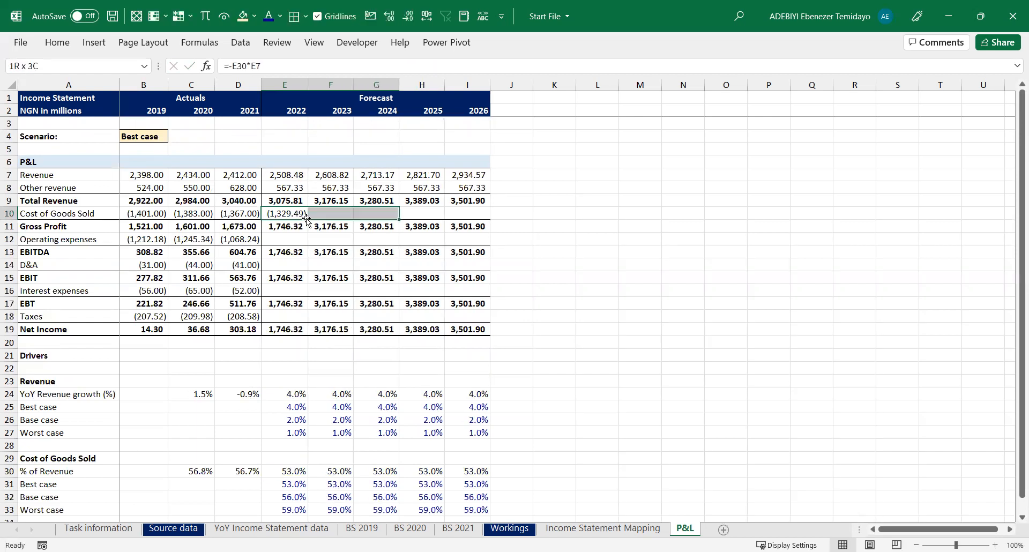
key(F2)
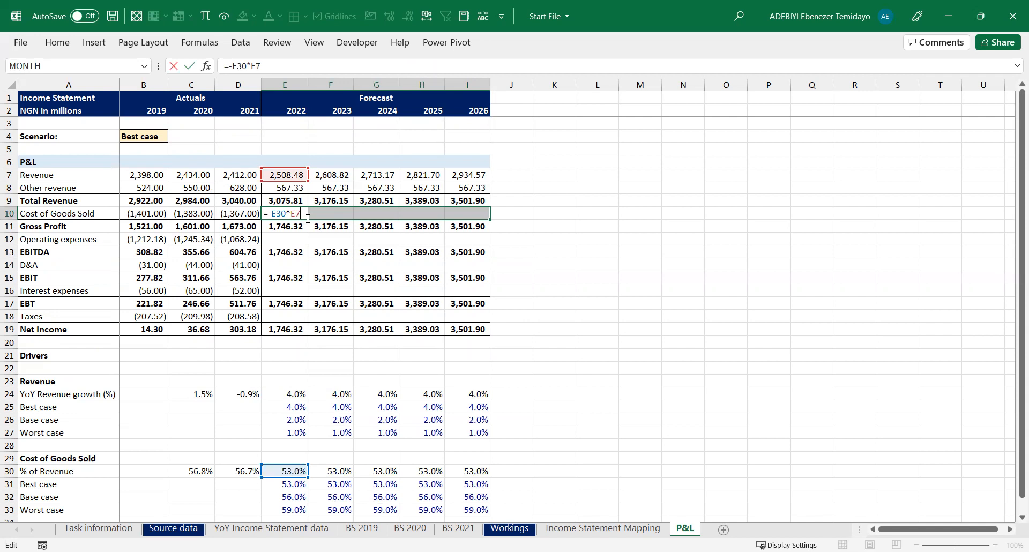
key(ctrl+Return)
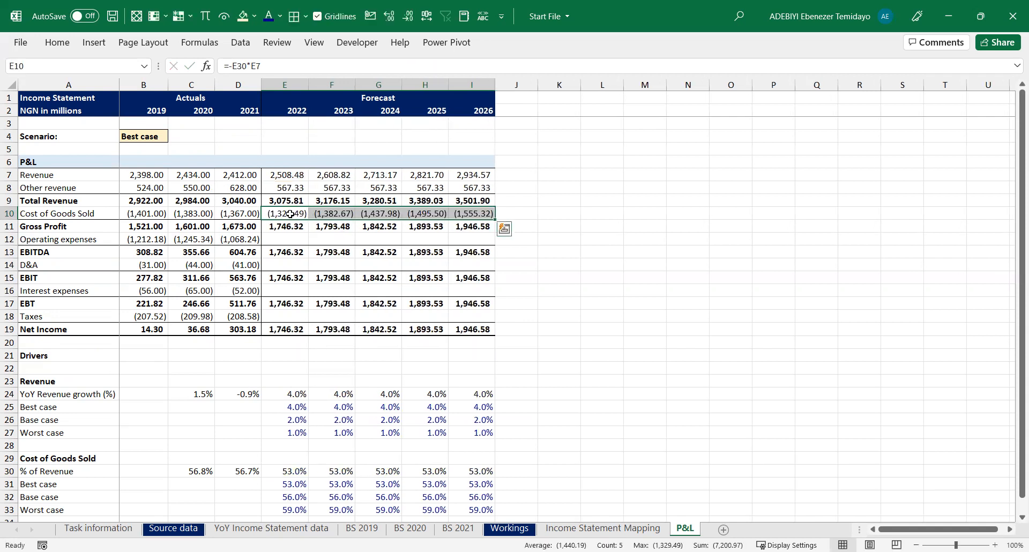
Review the forecast Cost of Goods Sold and Gross Profit values for 2022–2026
key(shift+Left)
key(shift+Left)
key(shift+Left)
key(shift+Right)
key(shift+Right)
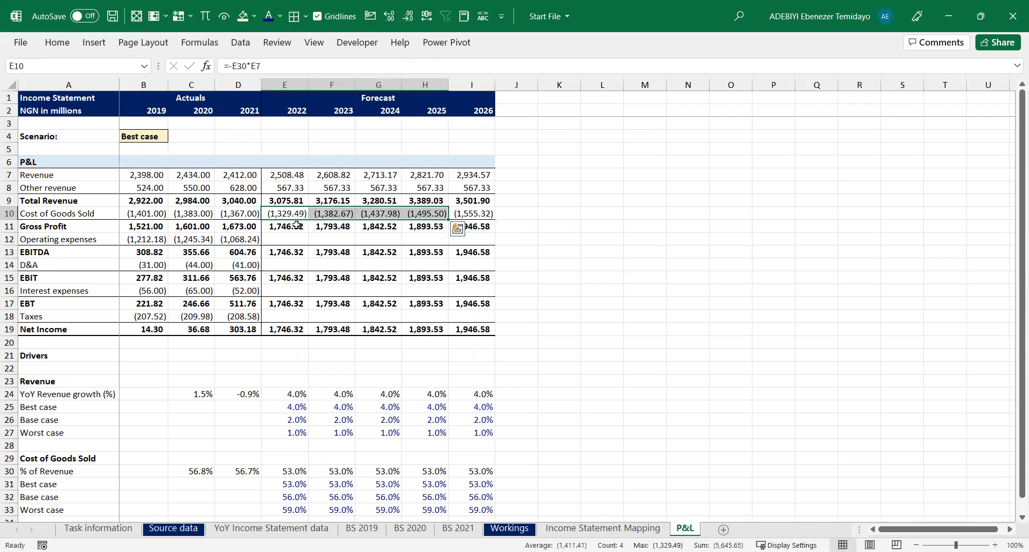
drag(296, 225, 428, 225)
click(463, 226)
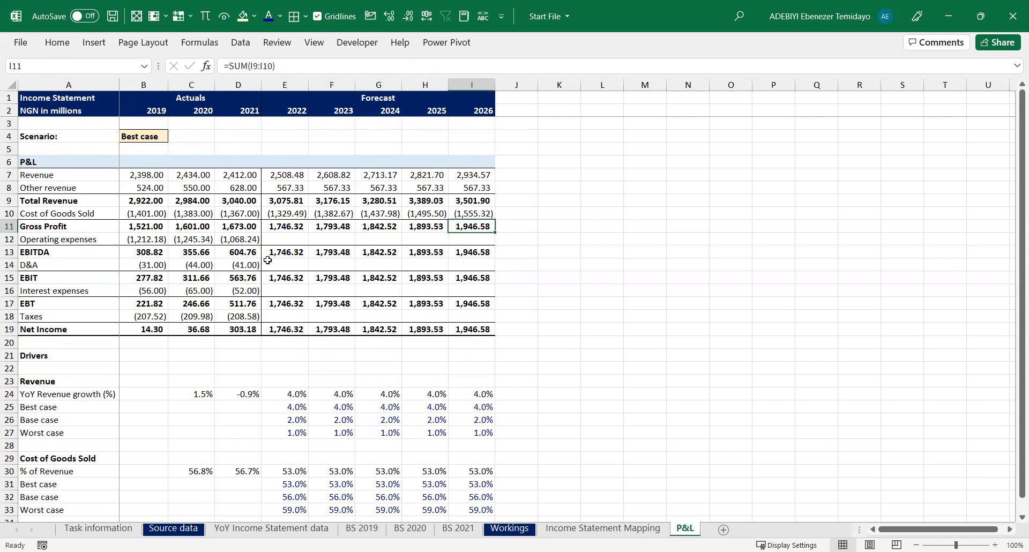
Copy the Cost of Goods Sold driver block A29:I33 to A35 and retitle the copy "Operating Expenses"
scroll(354, 302, down, 4)
drag(36, 304, 478, 351)
key(ctrl+c)
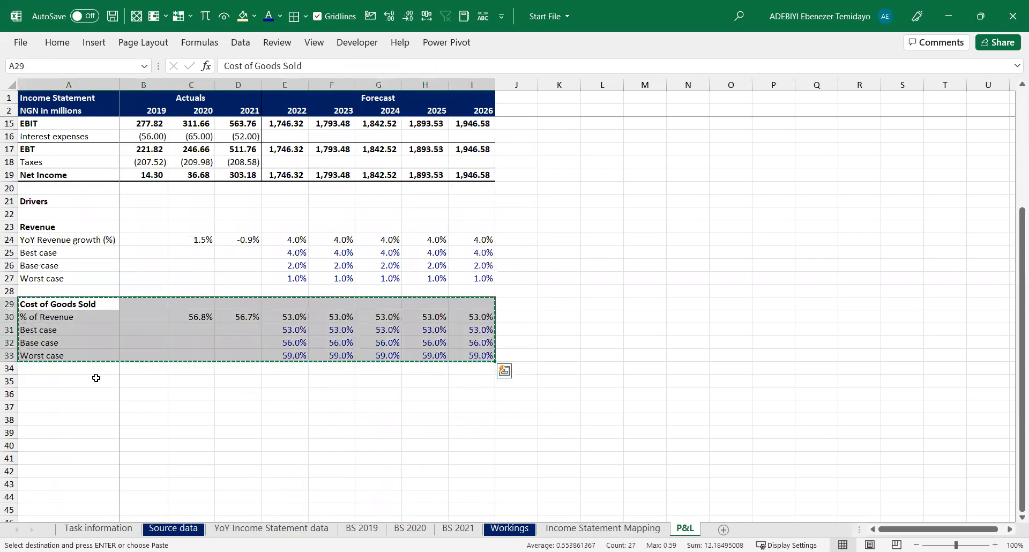
click(65, 385)
key(ctrl+v)
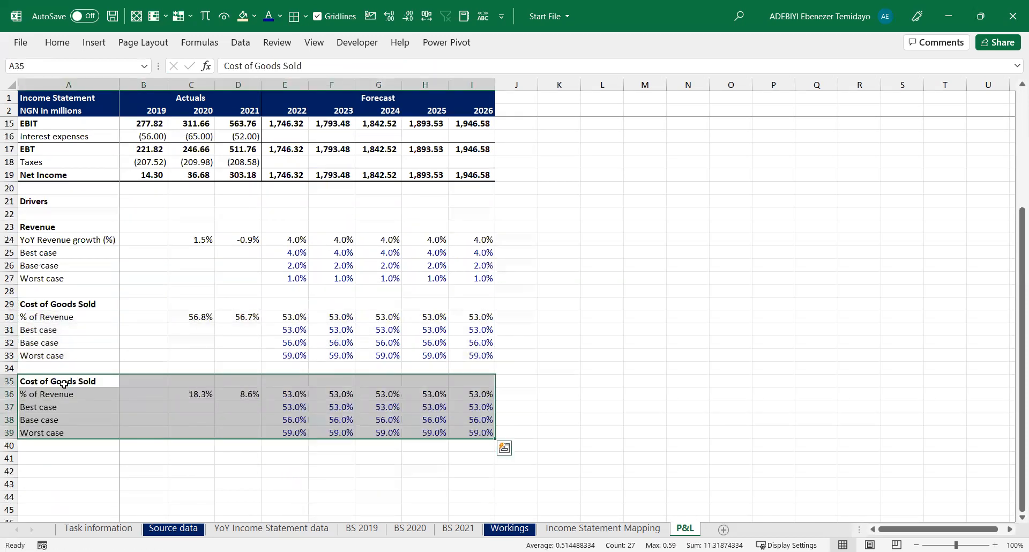
click(64, 384)
text(Operating Expenses)
key(Return)
Enter =-C12/C7 in C36:D36 to calculate the actual operating expenses as a percentage of revenue
click(204, 396)
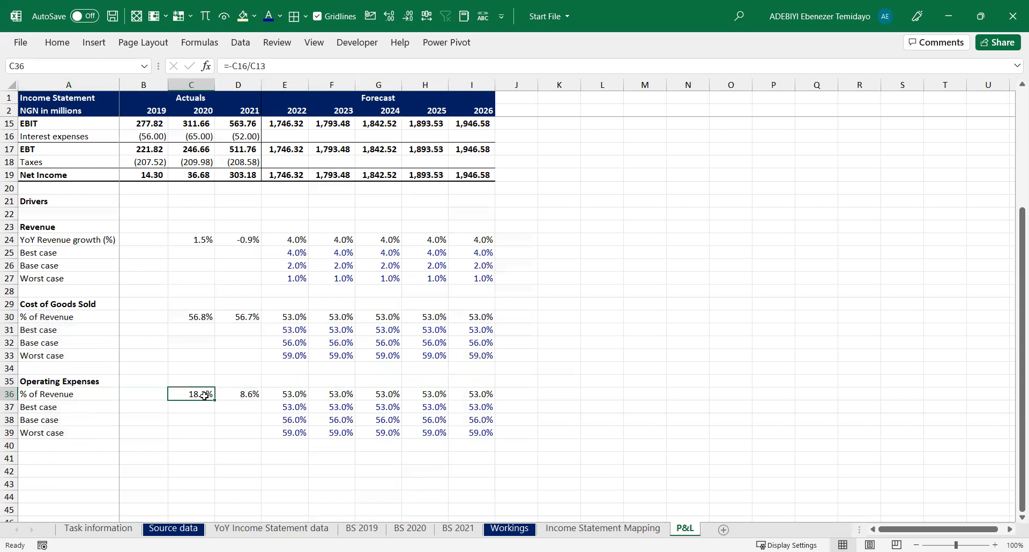
key(shift+Right)
text(=)
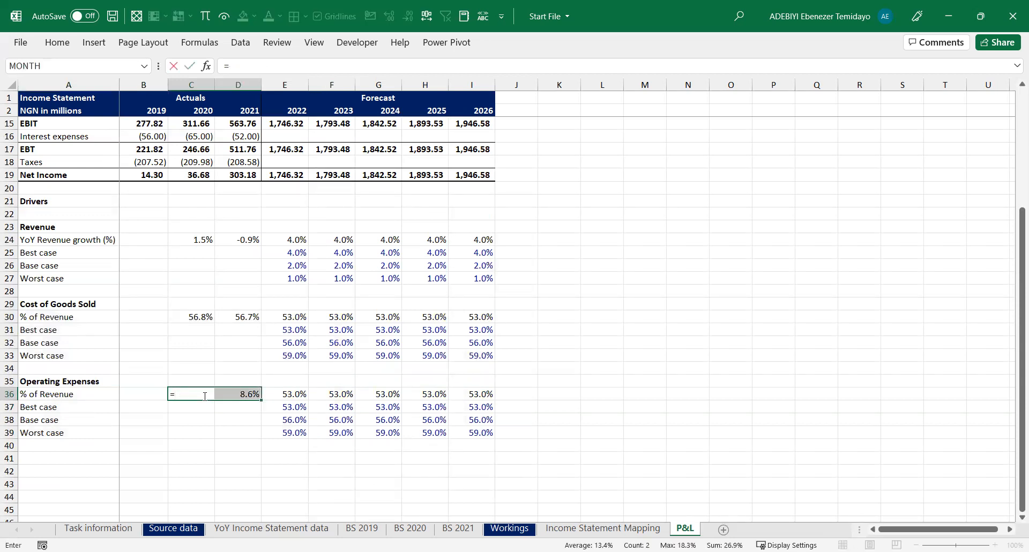
text(-)
key(ctrl+Up)
key(ctrl+Up)
key(ctrl+Up)
key(ctrl+Up)
key(ctrl+Up)
key(Down)
key(Down)
key(Down)
key(Down)
key(Down)
key(Down)
key(Down)
key(Down)
key(Down)
key(Down)
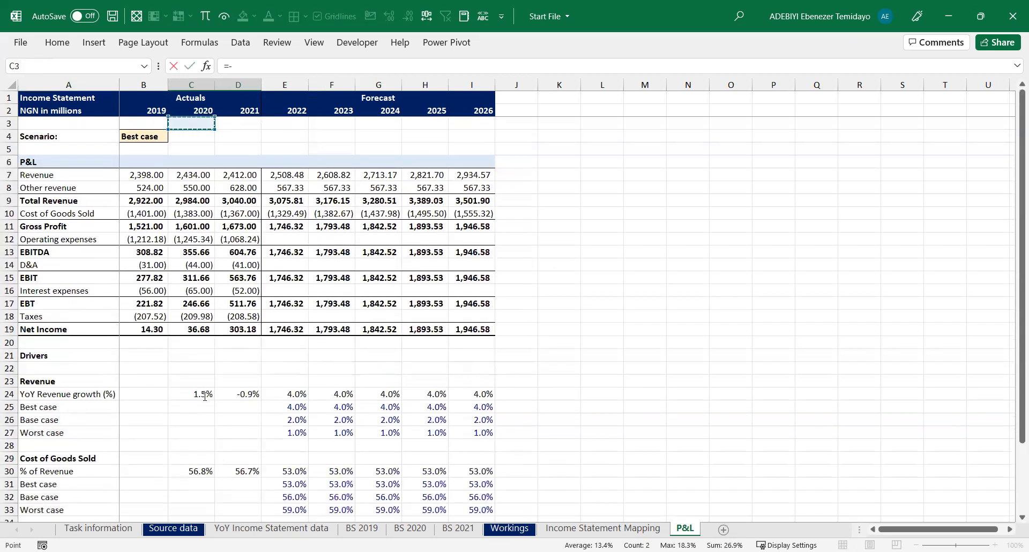
text(/)
key(ctrl+Up)
key(ctrl+Up)
key(ctrl+Up)
key(ctrl+Up)
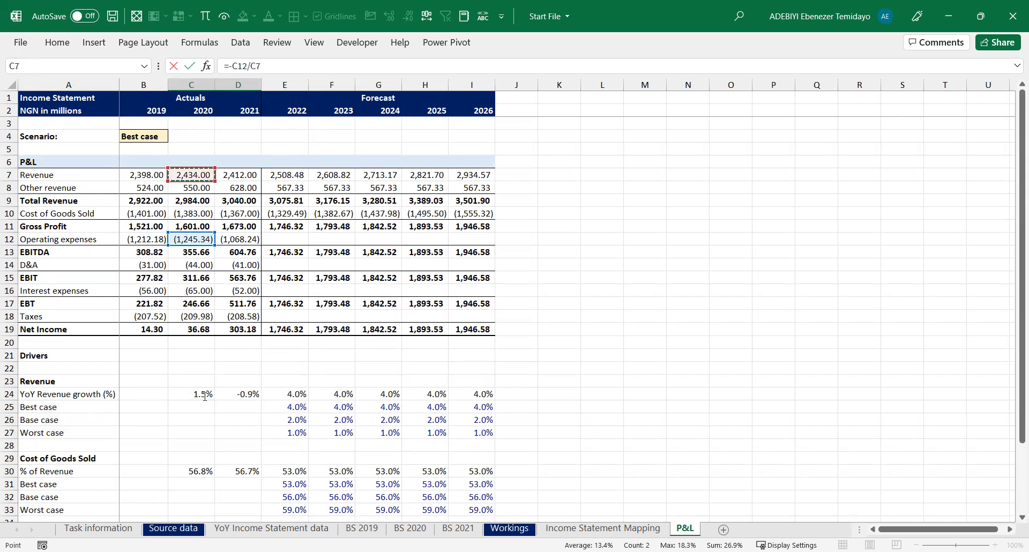
key(ctrl+Return)
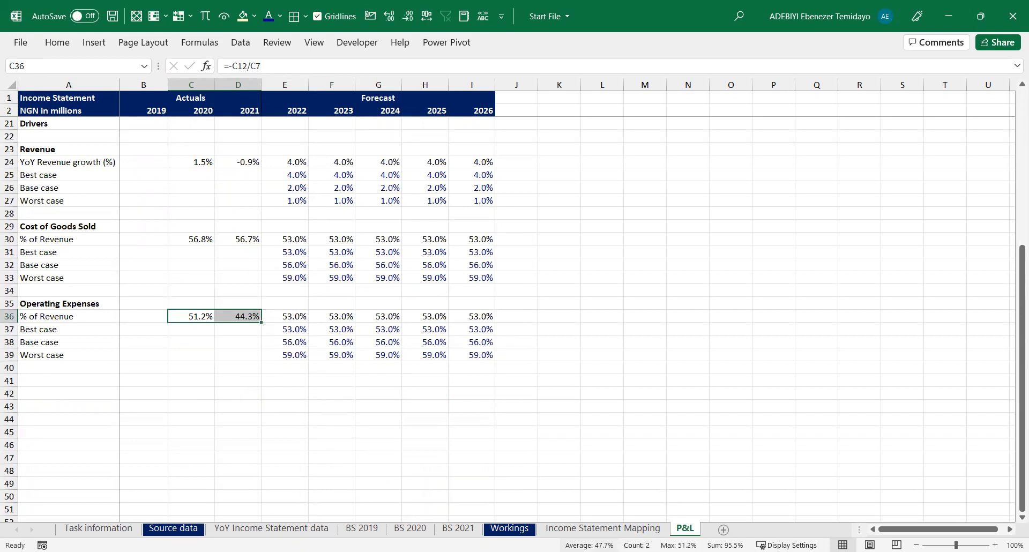
Set the Base case operating expenses percentage to 47% for all forecast years in E38:I38
click(299, 341)
key(ctrl+shift+Right)
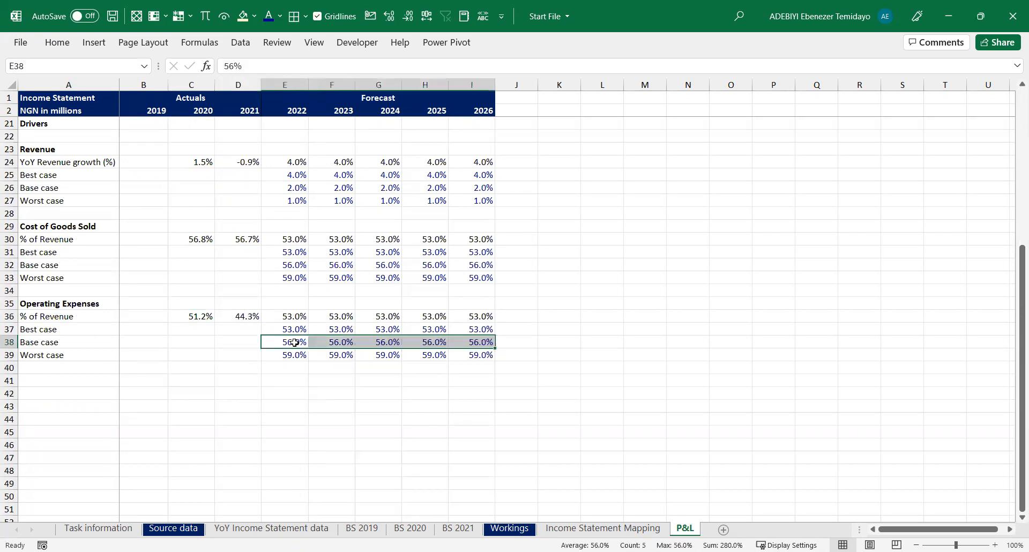
text(47)
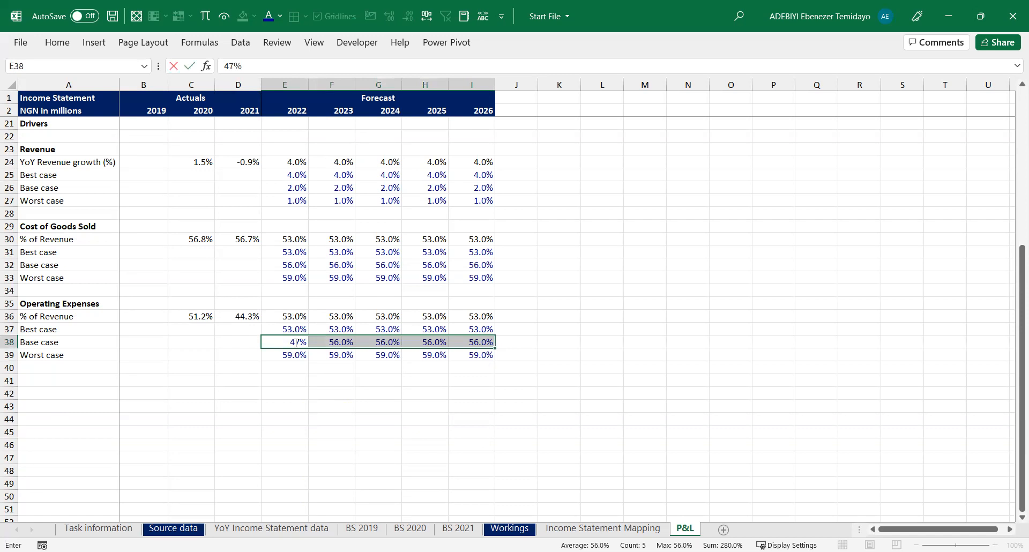
key(ctrl+Return)
Inspect which cells D36's operating expenses percentage formula refers to, leaving the formula as it is
double_click(252, 316)
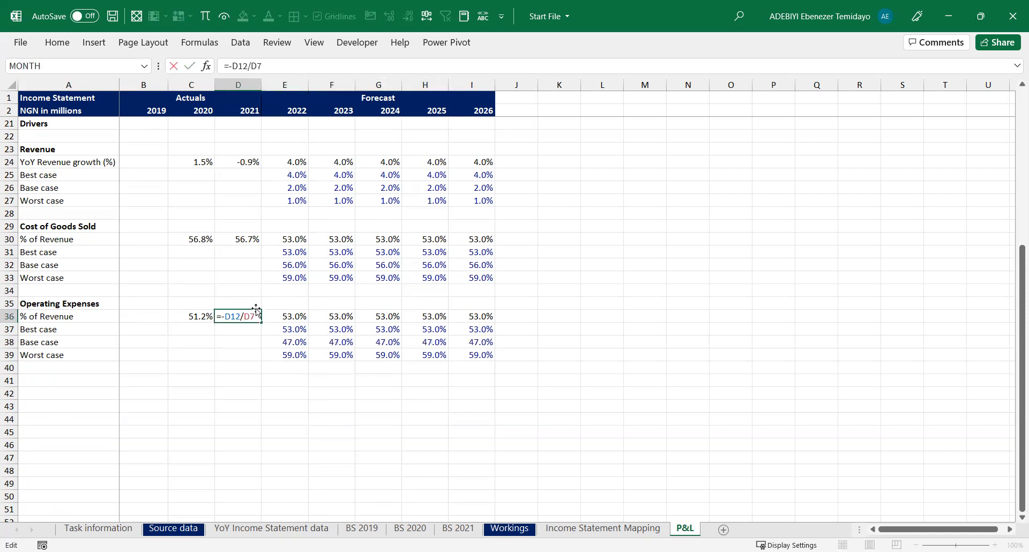
scroll(262, 292, up, 6)
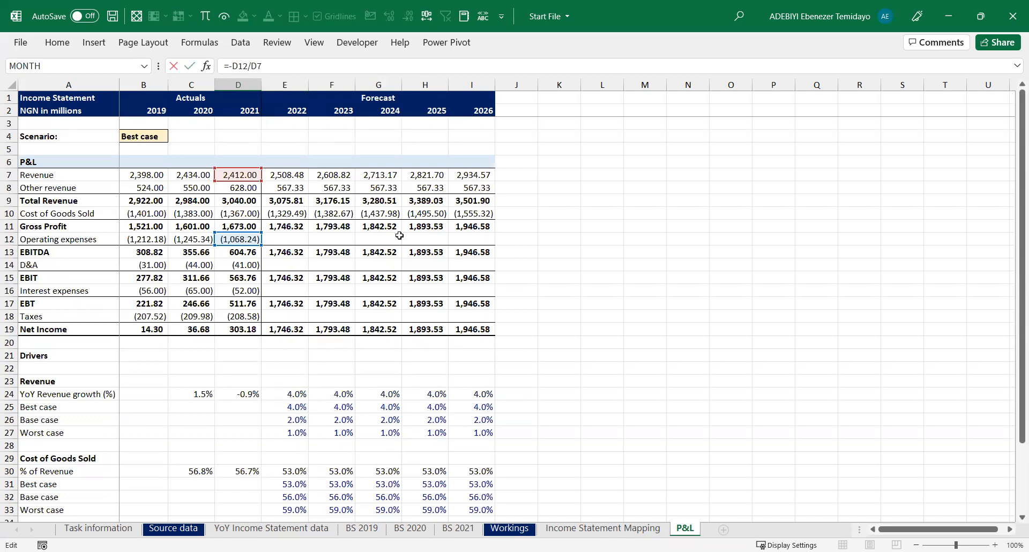
scroll(382, 336, down, 6)
key(Escape)
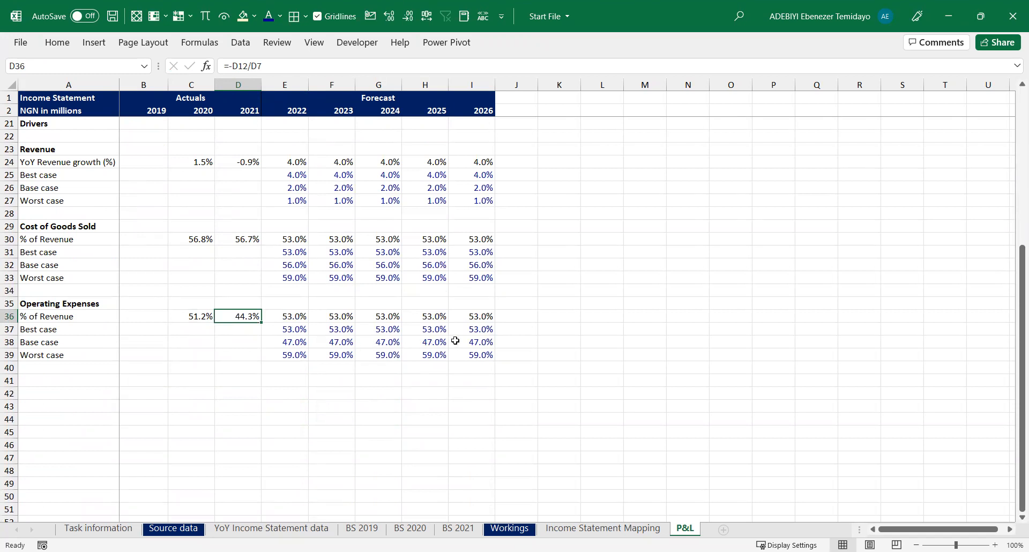
Set the Operating Expenses percentages for all forecast years to 44% for the Best case (E37:I37) and 50% for the Worst case (E39:I39)
click(294, 330)
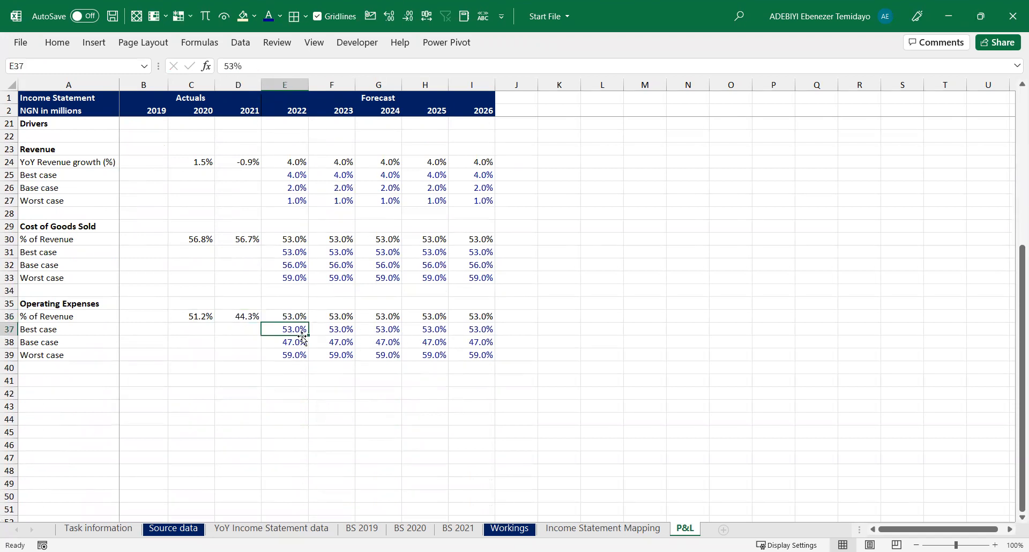
drag(303, 338, 485, 333)
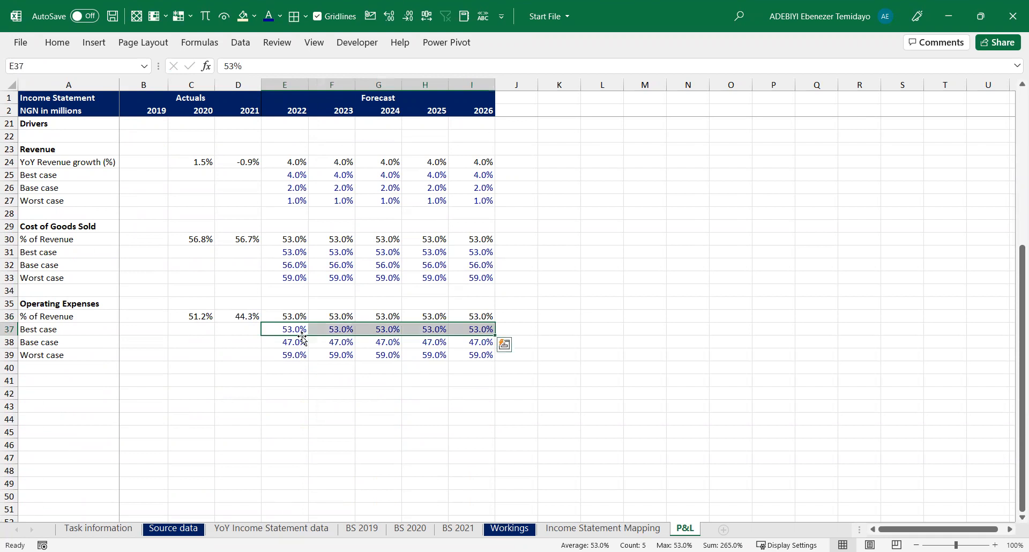
text(44)
key(ctrl+Return)
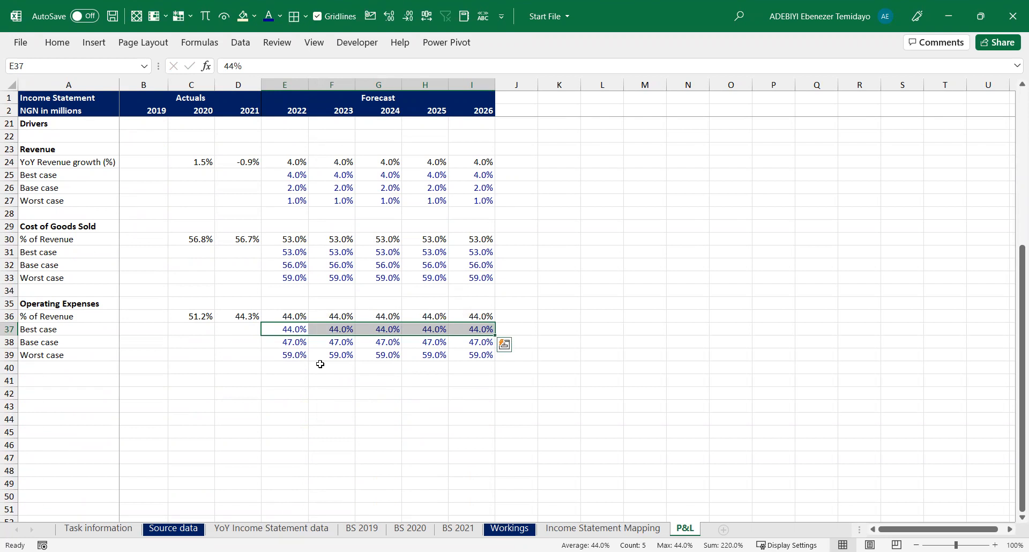
click(285, 355)
key(ctrl+shift+Right)
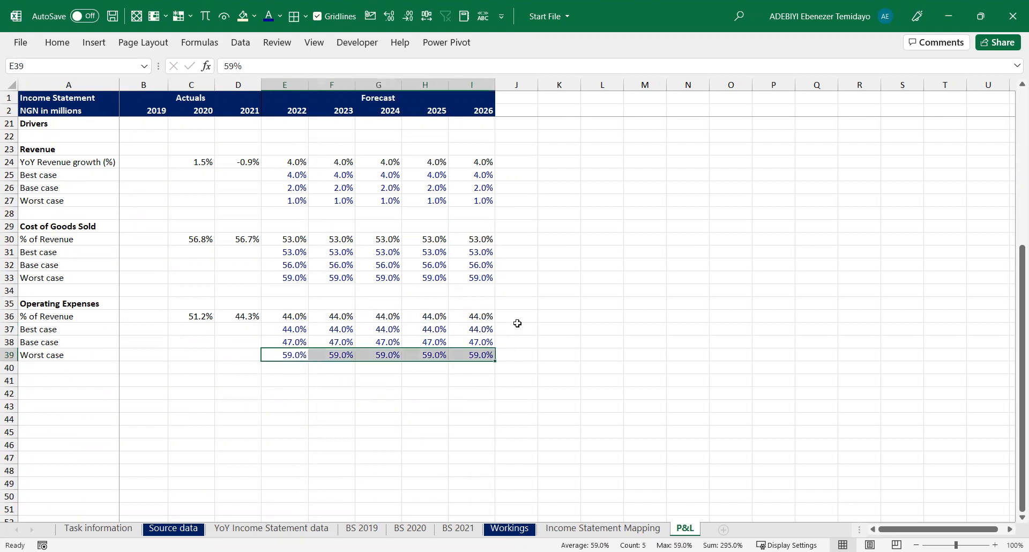
text(50)
key(ctrl+Return)
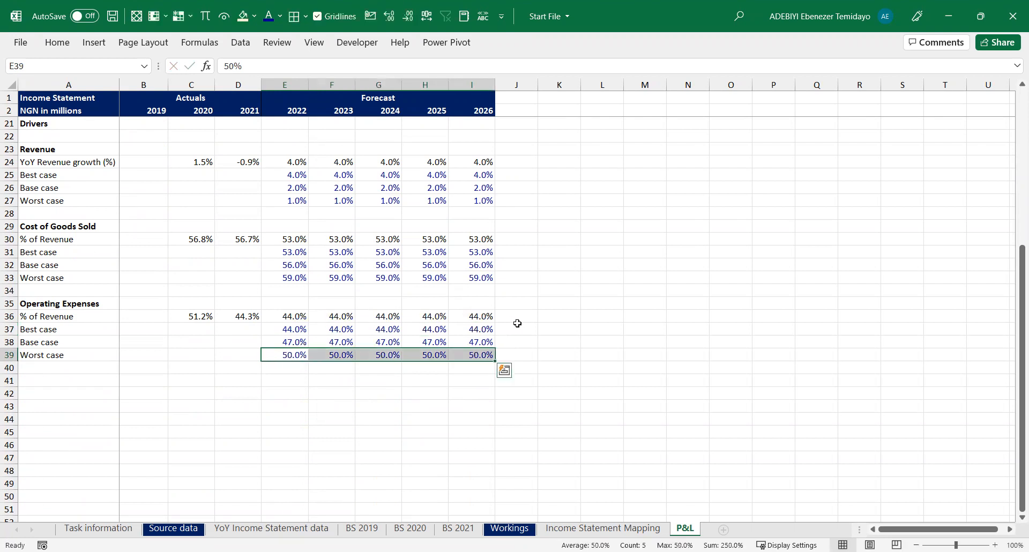
Calculate the forecast operating expenses for 2022–2026 by entering =-E36*E7 across E12:I12, and save the workbook
click(293, 316)
scroll(351, 292, up, 7)
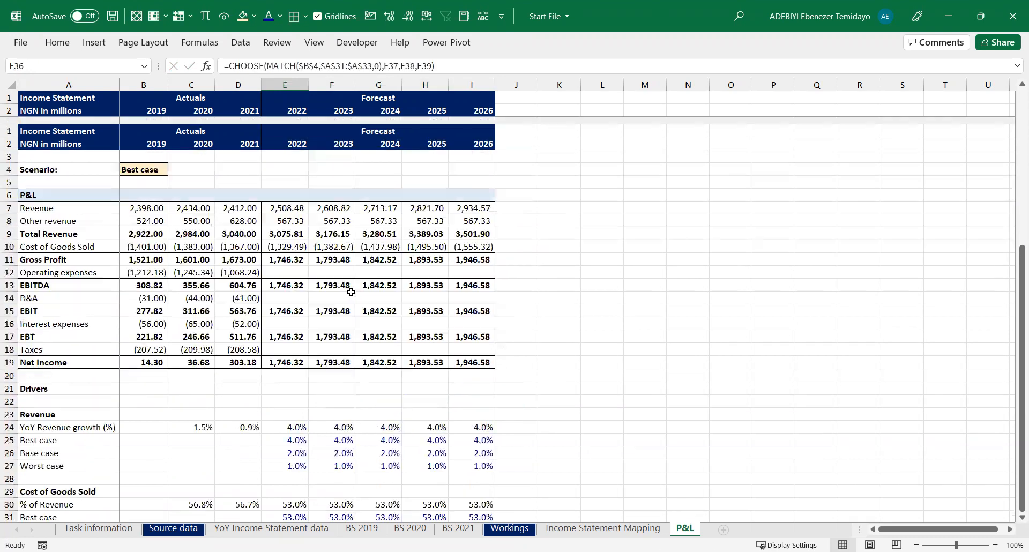
click(287, 239)
drag(355, 242, 487, 241)
text(-)
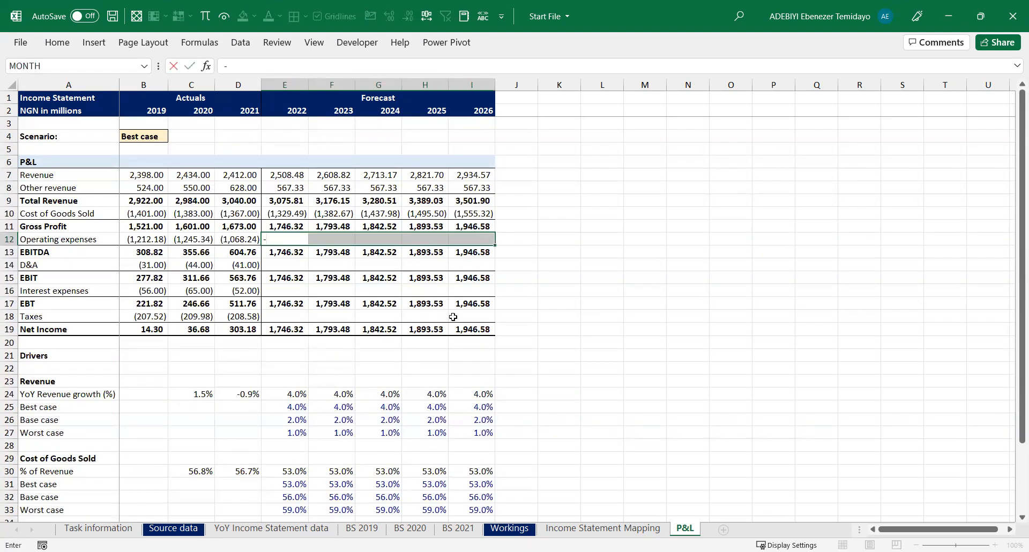
scroll(452, 323, down, 4)
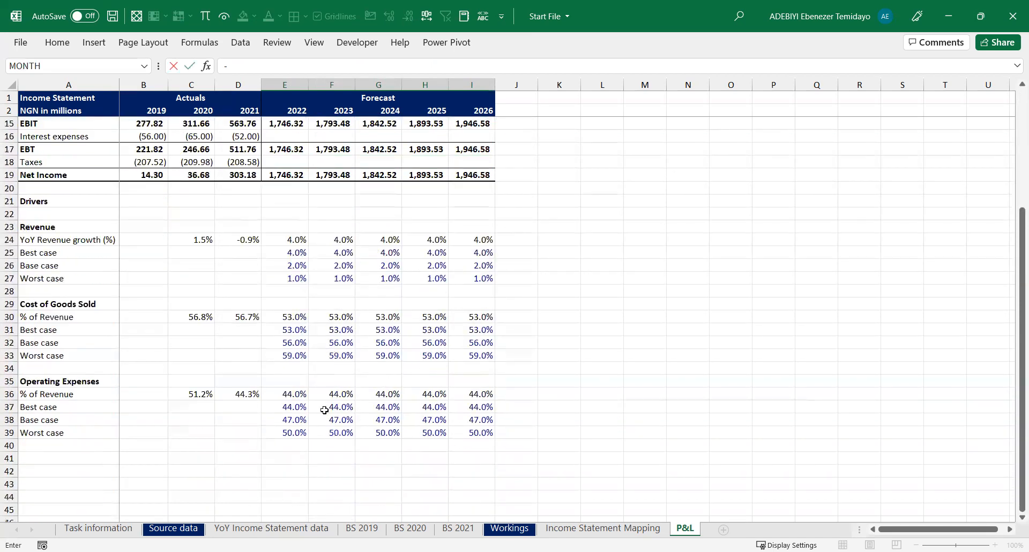
click(285, 393)
text(()
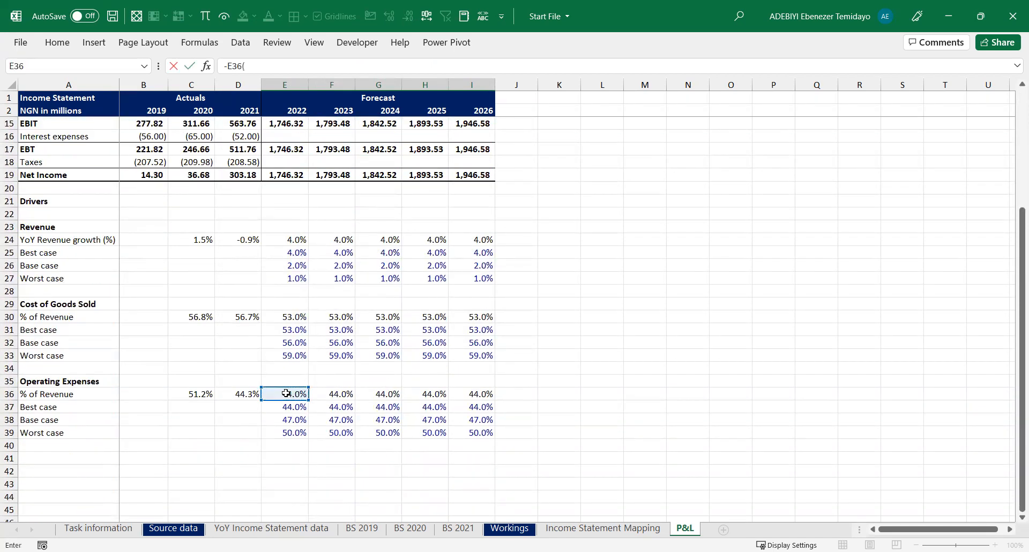
key(ctrl+BackSpace)
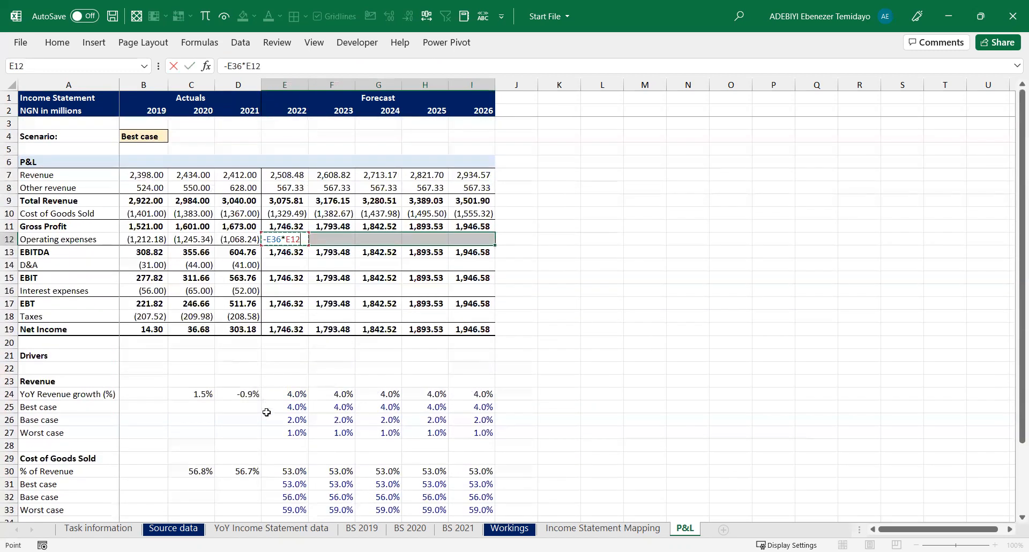
click(285, 176)
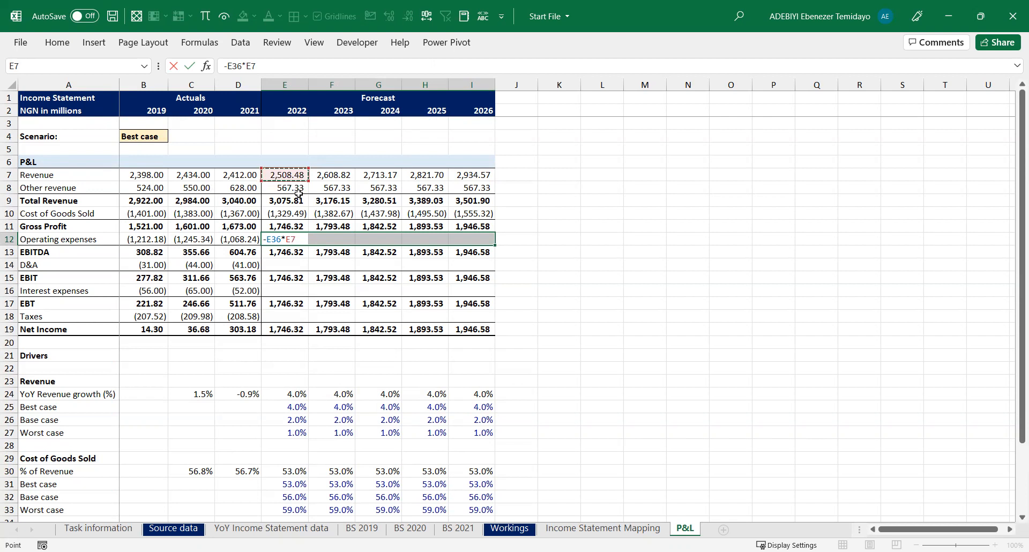
key(ctrl+Return)
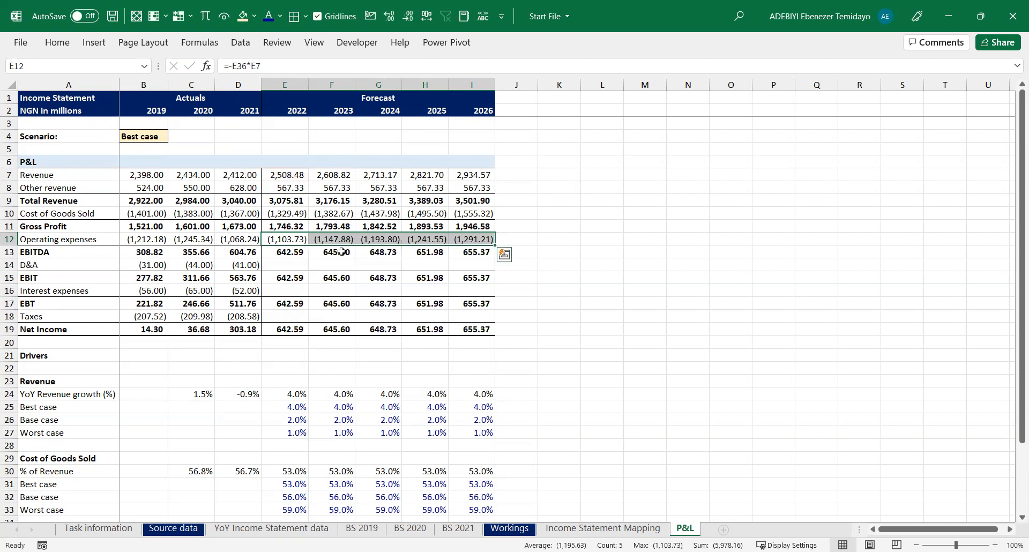
click(459, 236)
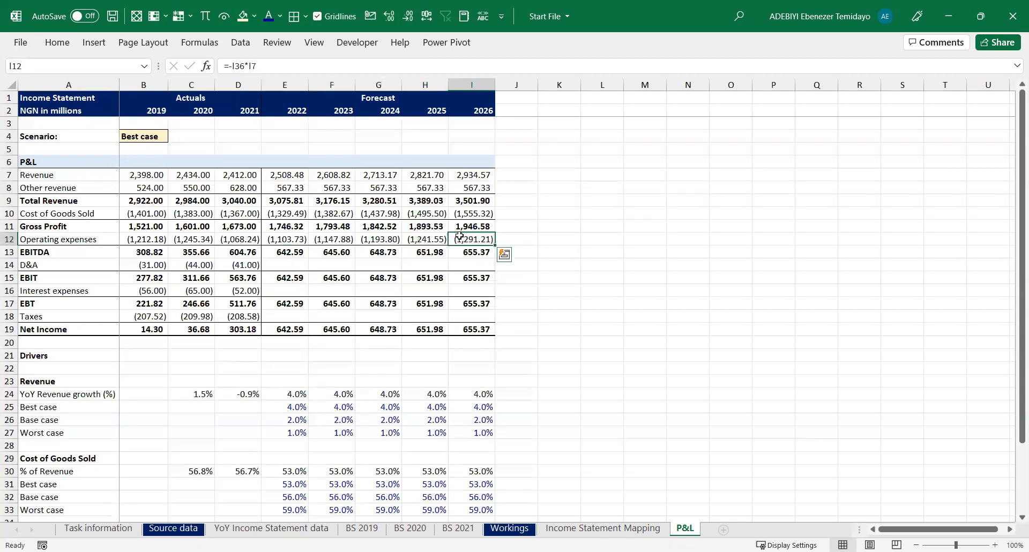
drag(283, 252, 472, 252)
key(ctrl+s)
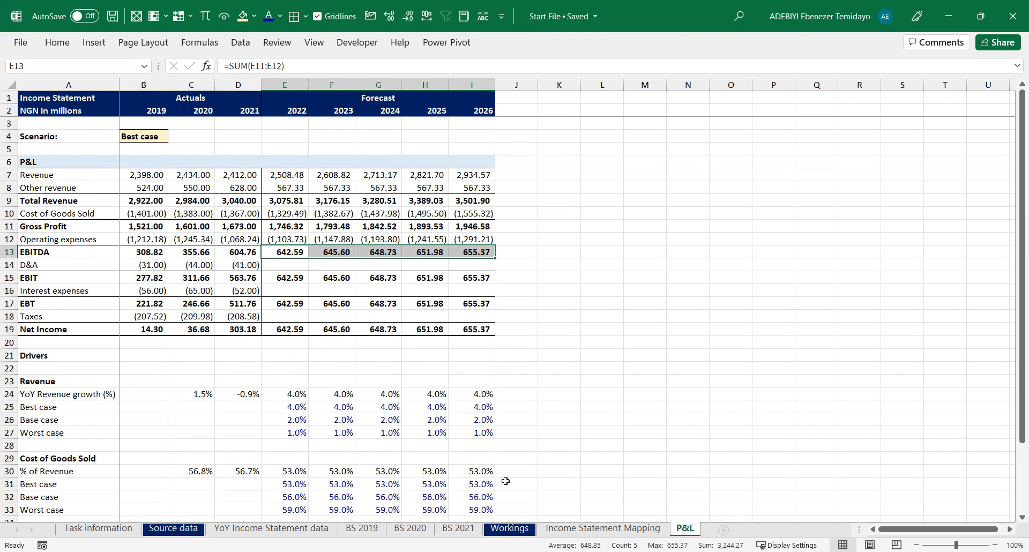
key(alt+Tab)
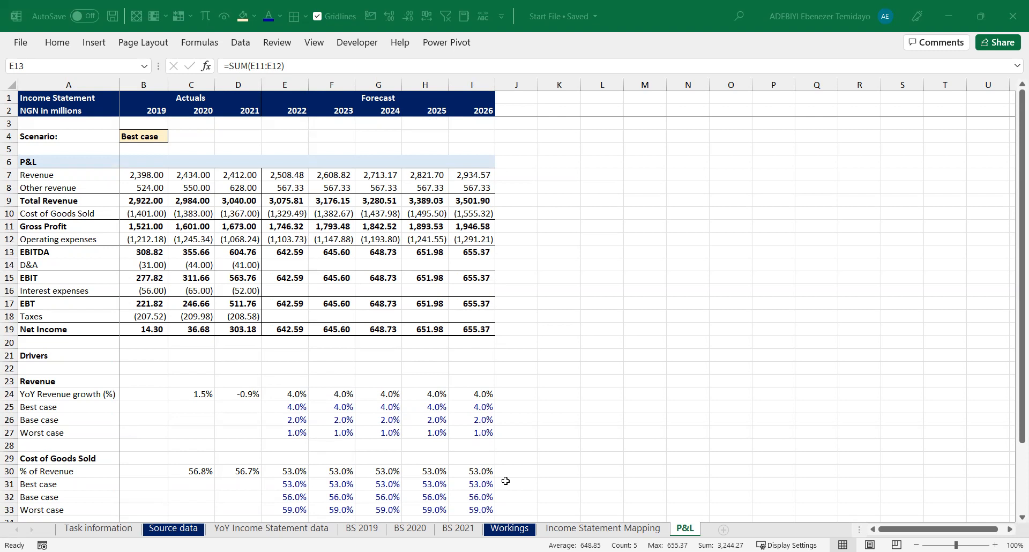
click(414, 256)
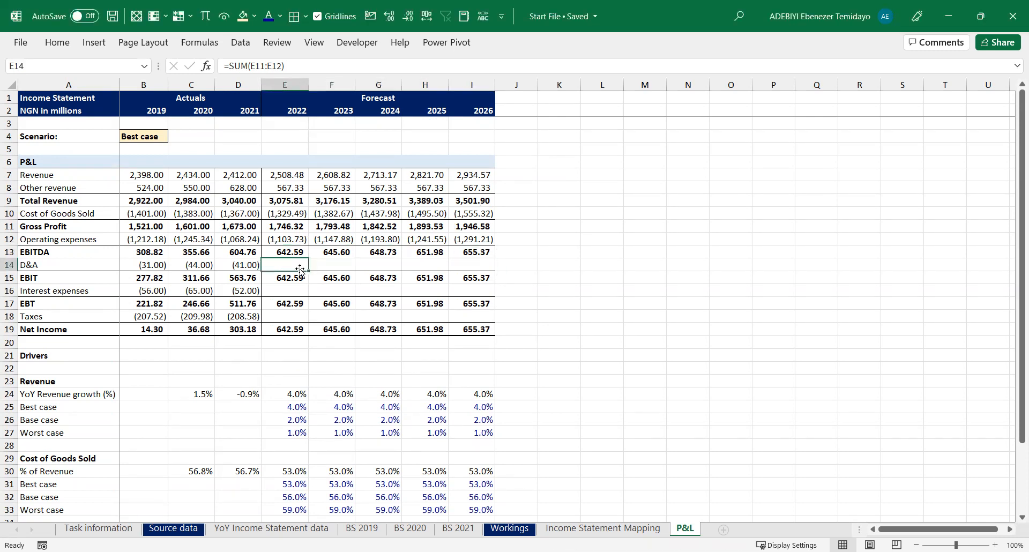
key(Down)
click(275, 289)
click(290, 318)
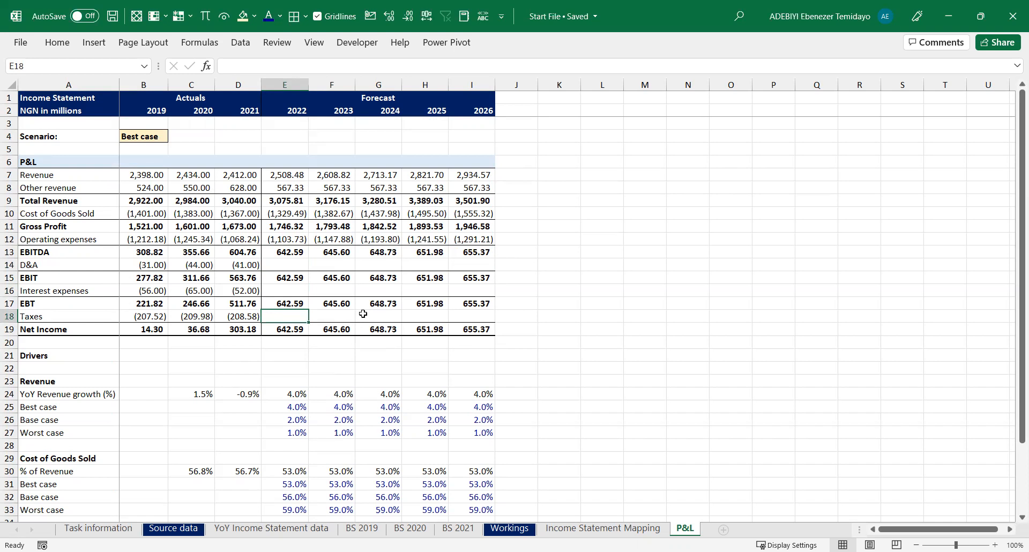
scroll(363, 313, down, 2)
scroll(363, 313, up, 2)
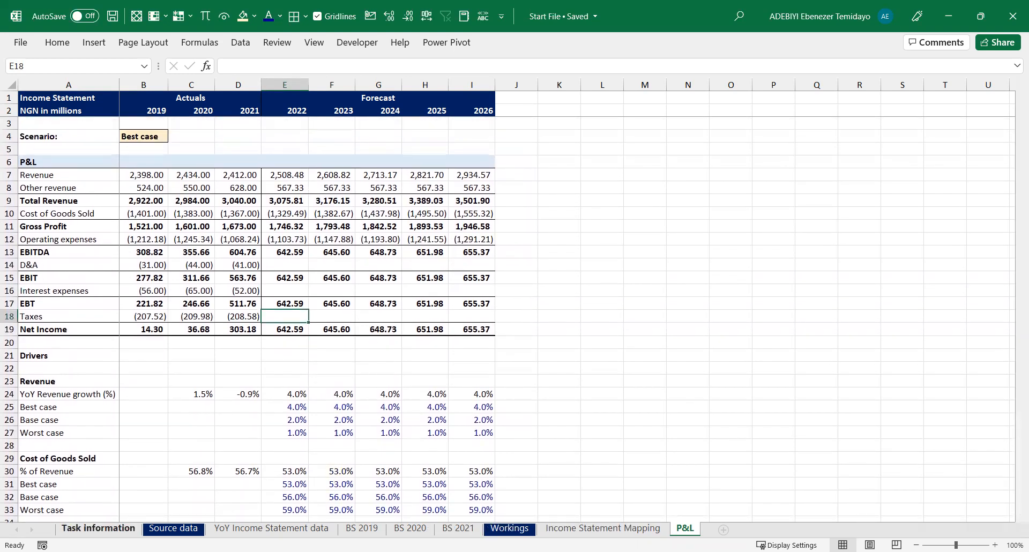
Look up the tax rate on the Task information sheet and return to the P&L sheet
click(98, 528)
click(116, 203)
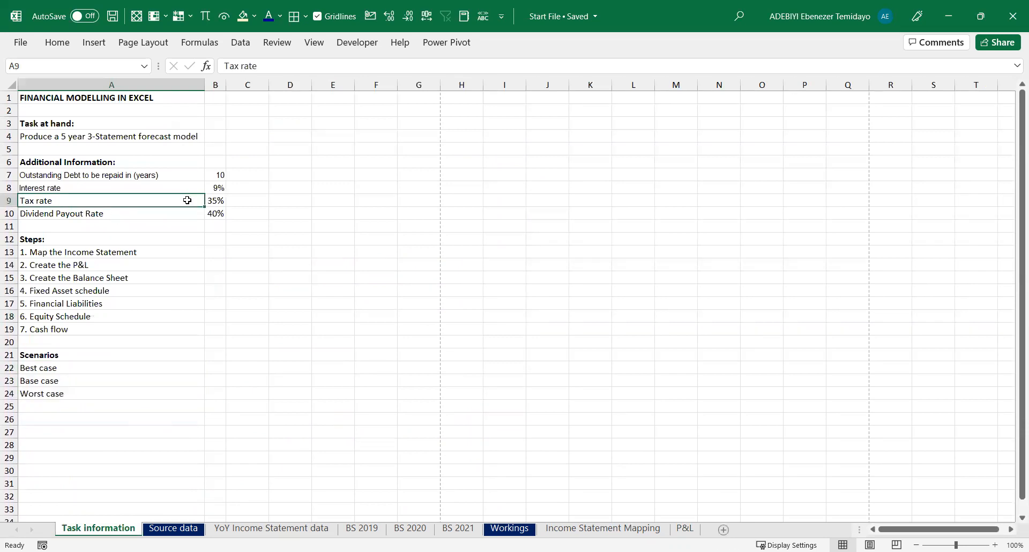
click(214, 201)
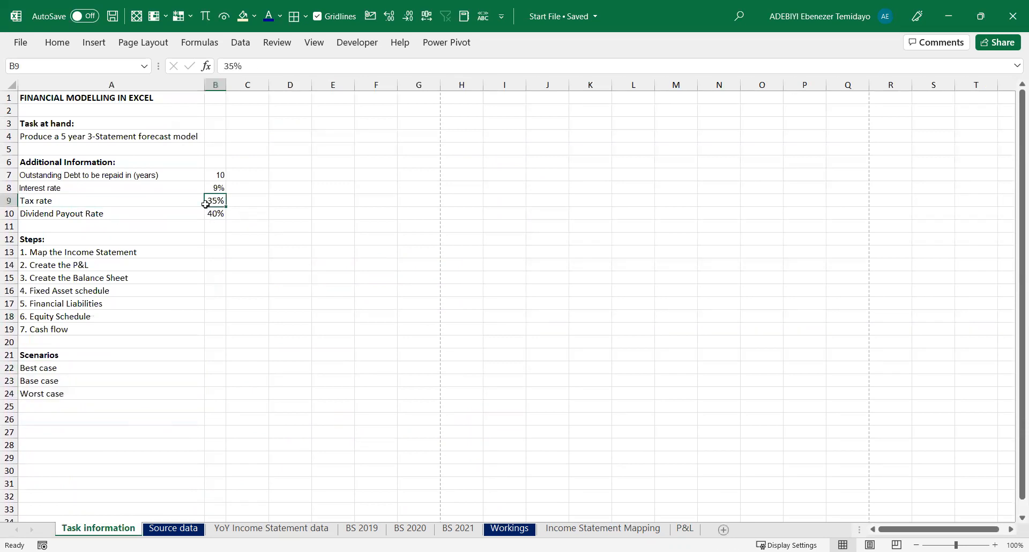
click(684, 527)
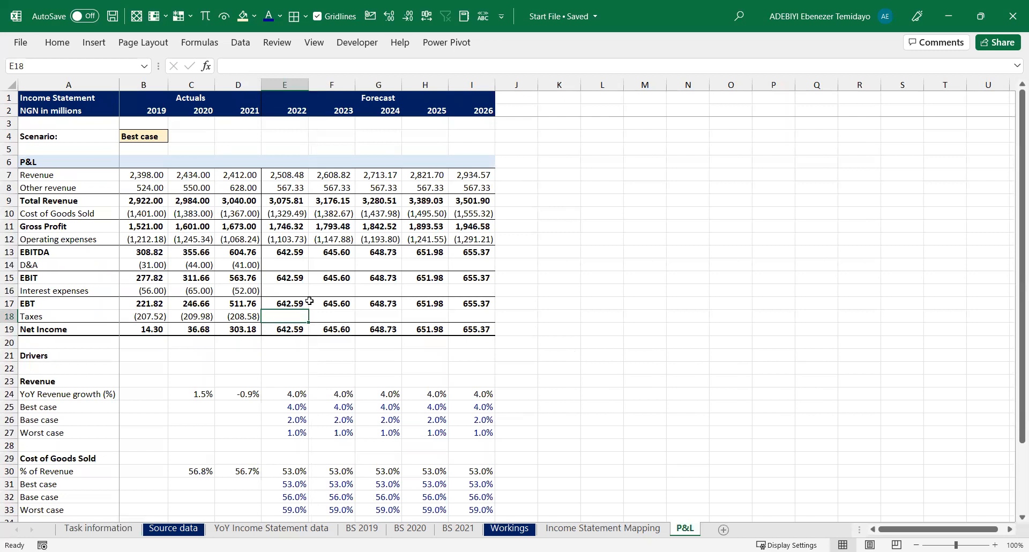
Enter =IF(E17<0,0,E17*'Task information'!$B$9) in E18 to calculate the 2022 taxes from EBT
click(277, 303)
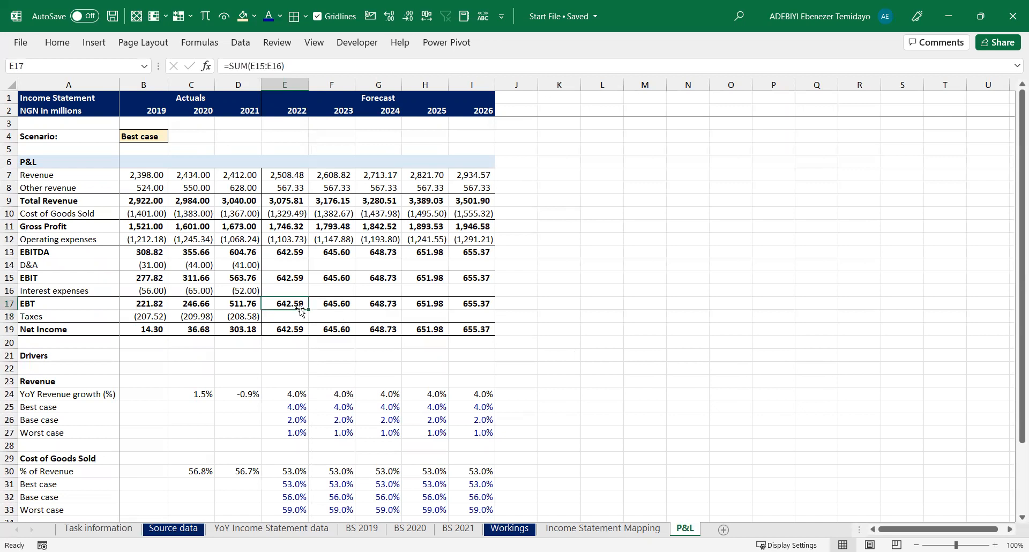
key(Down)
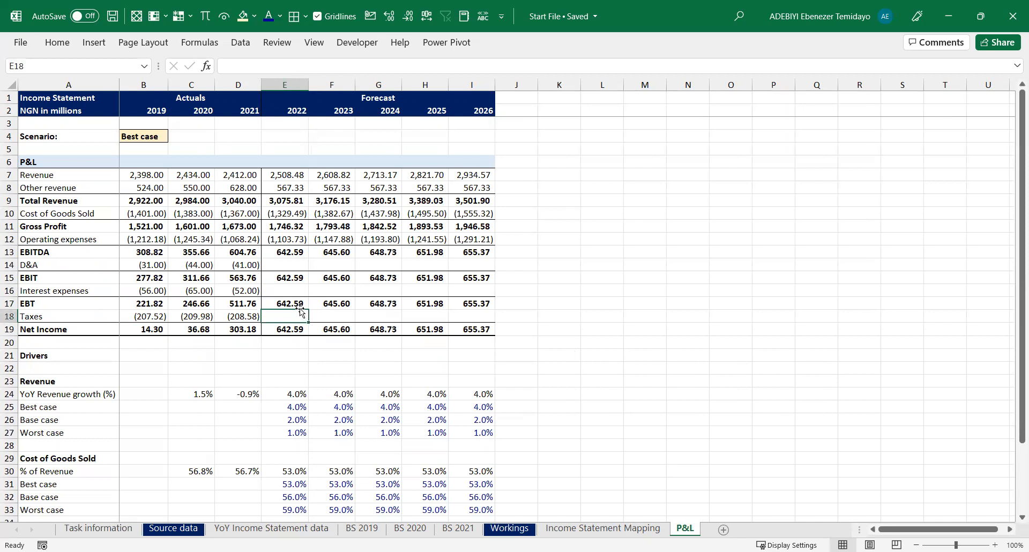
text(=if)
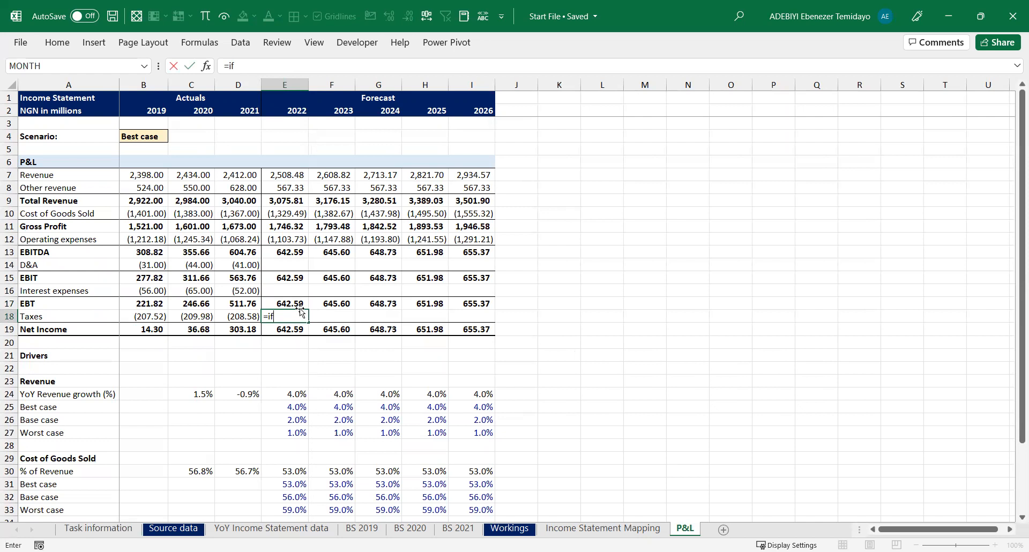
key(Tab)
click(299, 306)
text(<)
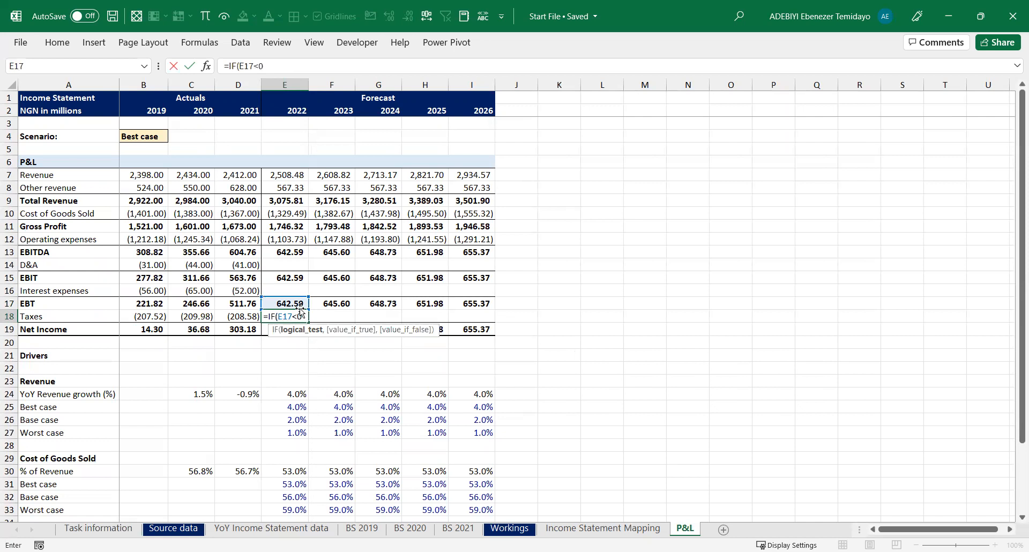
text(0,0)
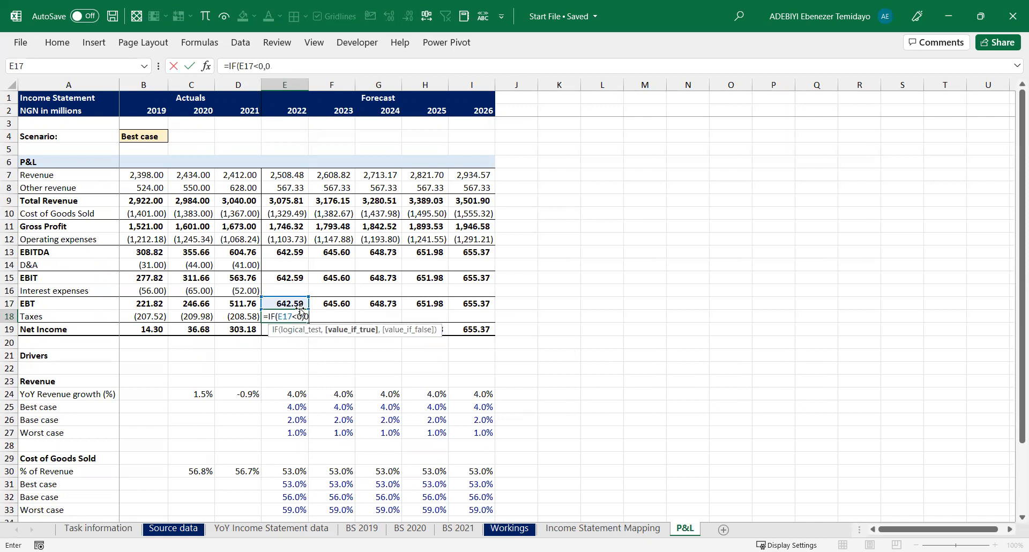
text(,)
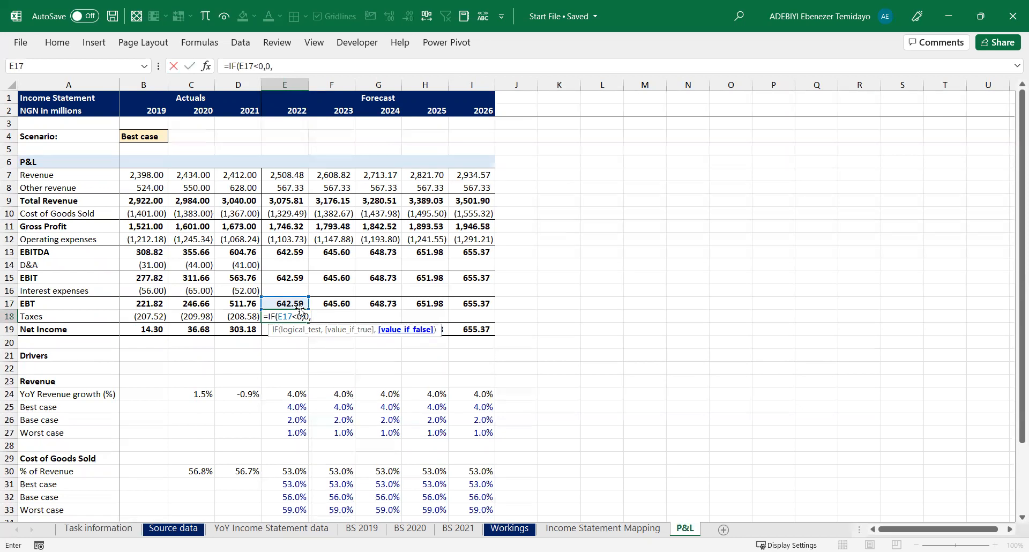
click(301, 312)
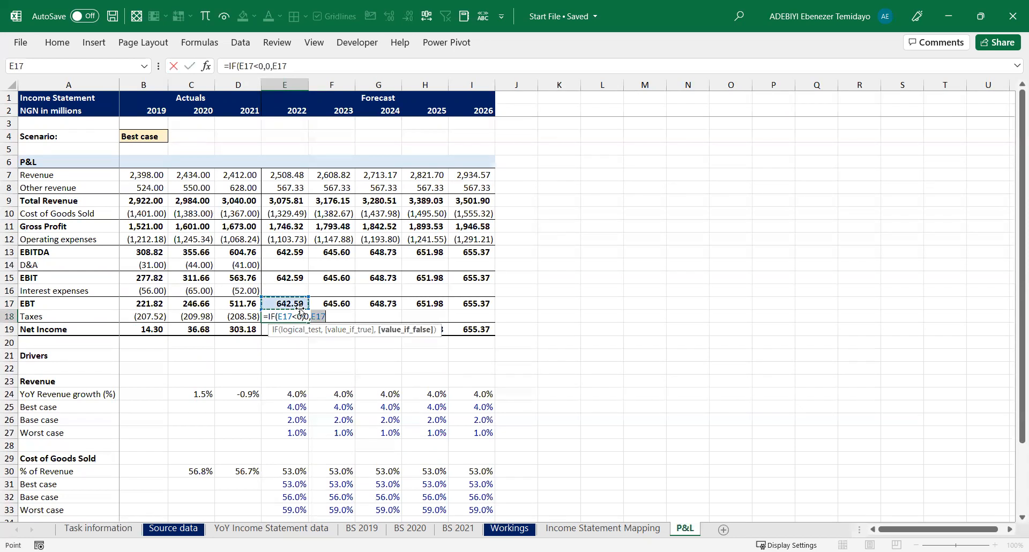
text(*)
click(123, 528)
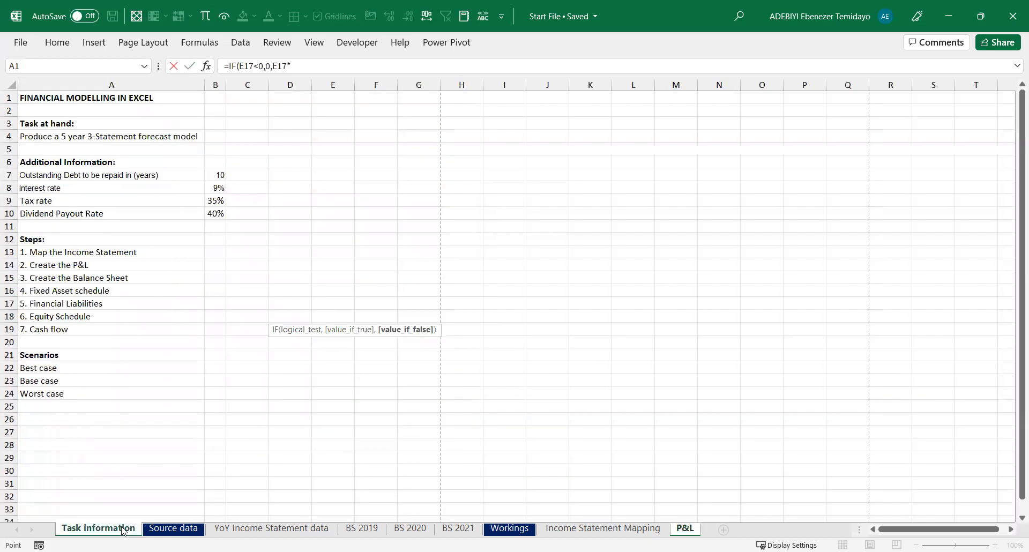
click(223, 201)
key(F4)
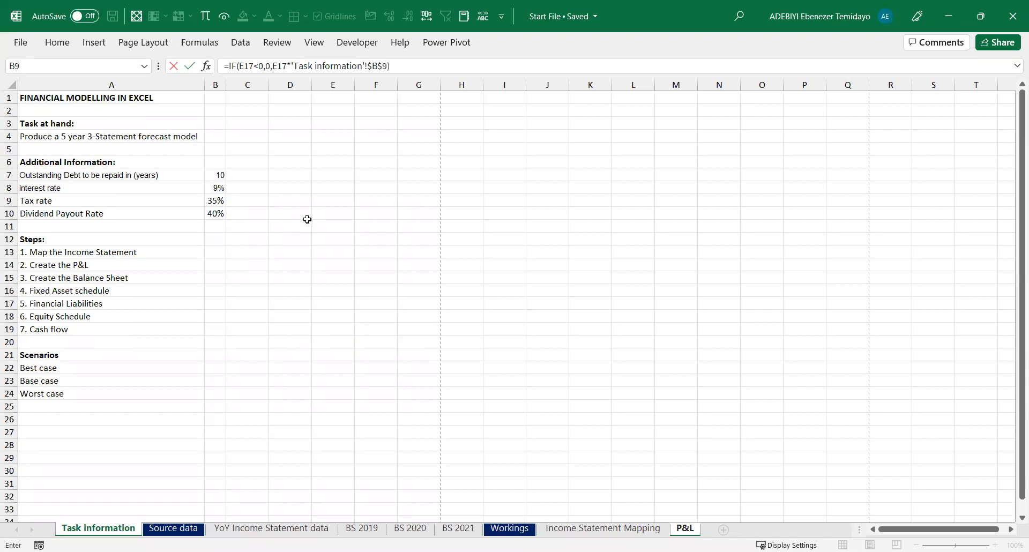
key(Return)
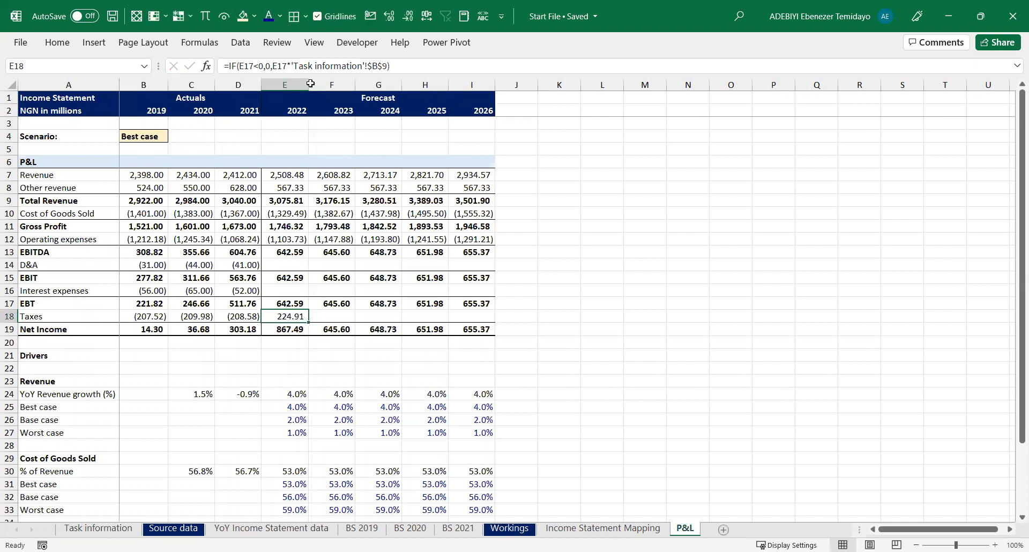
Change the 2022 taxes formula in E18 to use -E17 so that taxes are shown as a negative amount
key(F2)
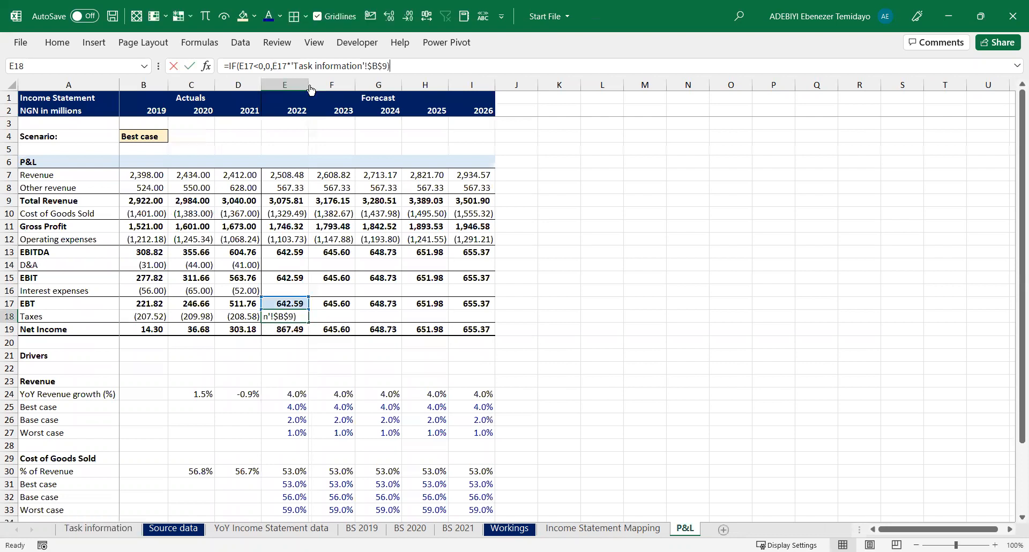
text(-)
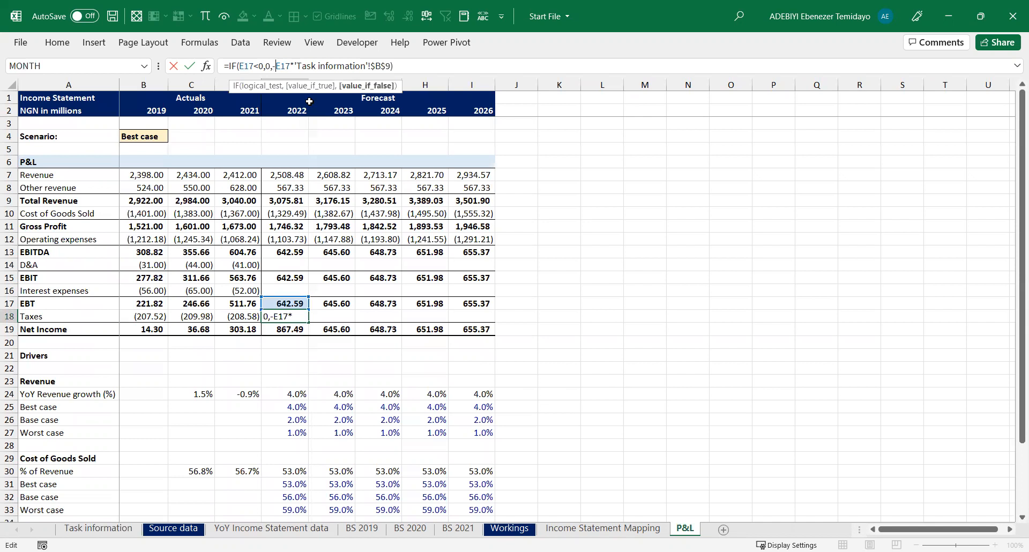
key(ctrl+Return)
Fill the 2022 taxes formula across E18:I18 for all forecast years and check the 2025 and 2026 cell references
key(shift+Right)
key(shift+Right)
key(shift+Right)
key(shift+Right)
key(F2)
key(ctrl+Return)
click(438, 316)
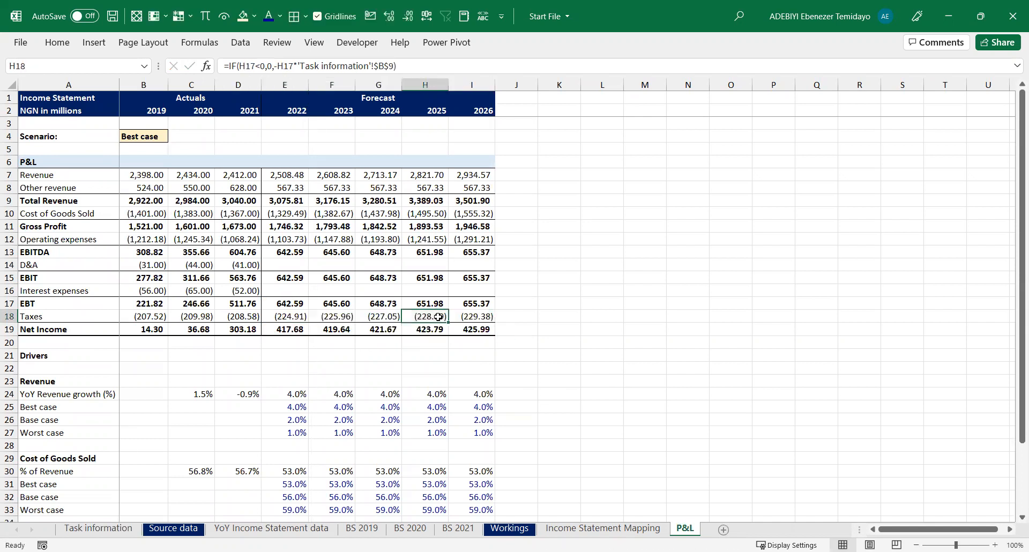
click(471, 318)
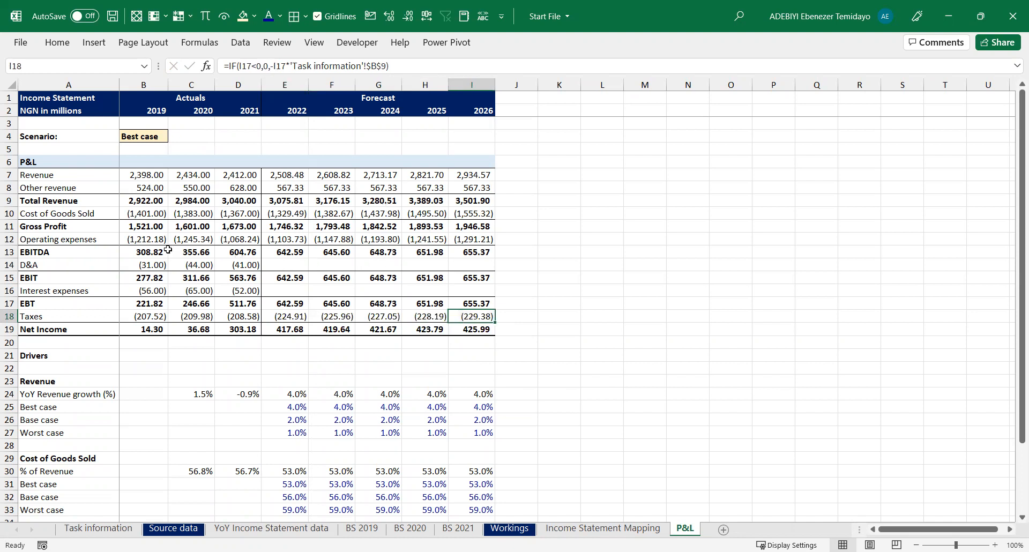
Review the empty 2022–2026 forecast cells for D&A in row 14 and interest expenses in row 16
drag(290, 264, 431, 264)
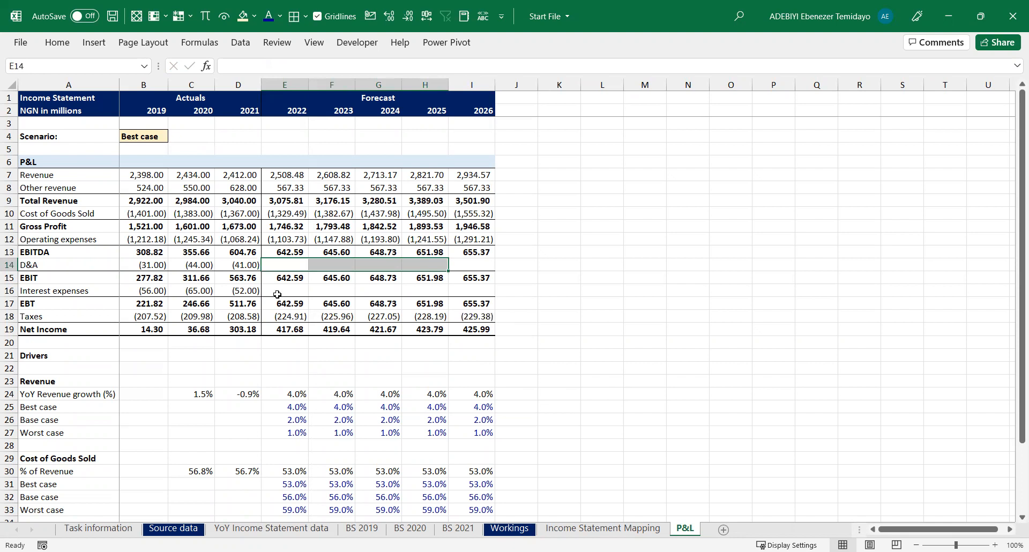
drag(276, 293, 374, 298)
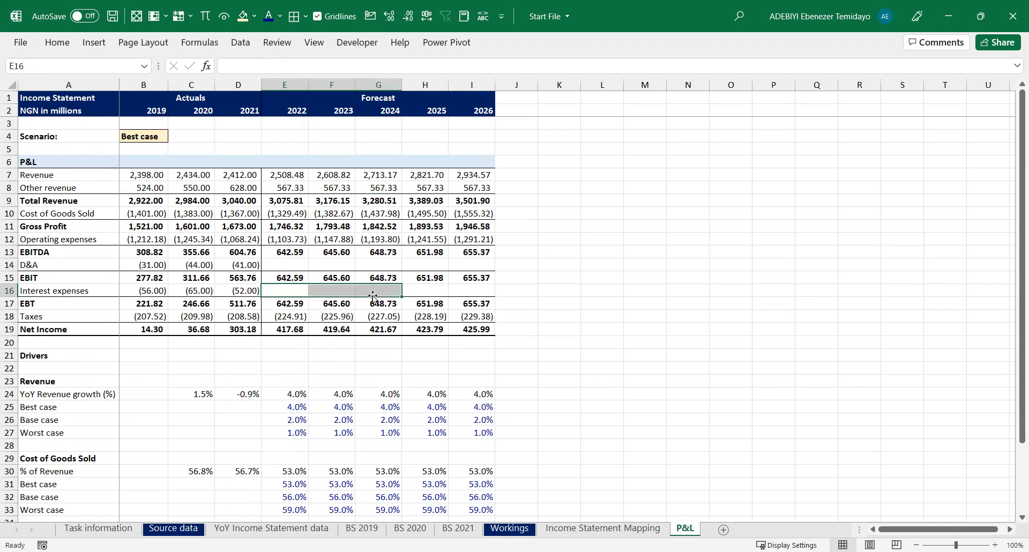
click(336, 271)
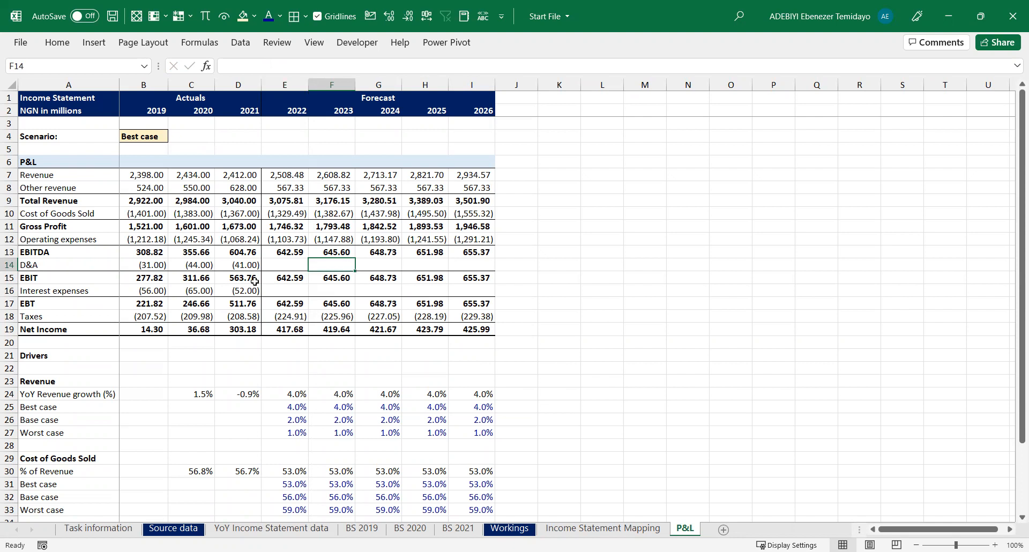
click(284, 291)
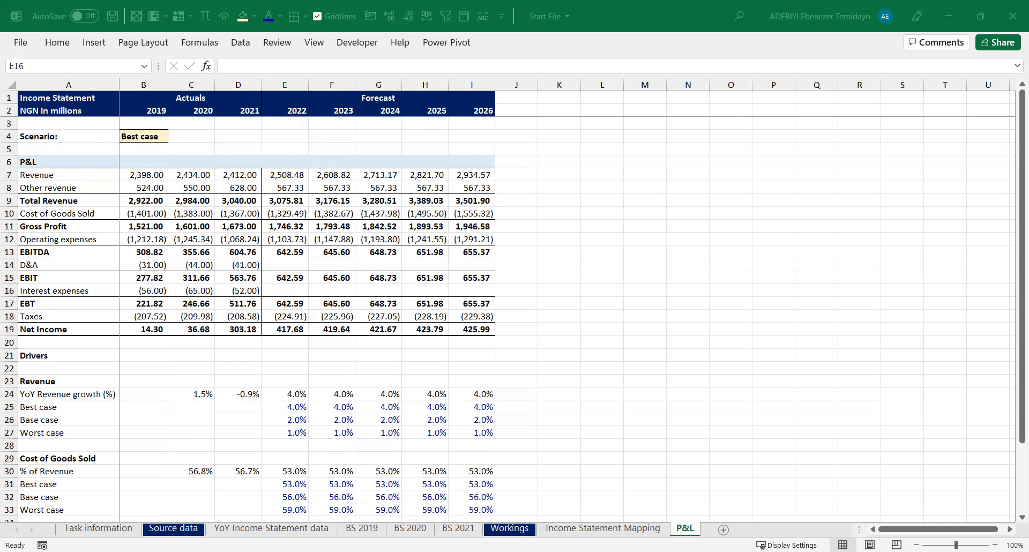
click(302, 266)
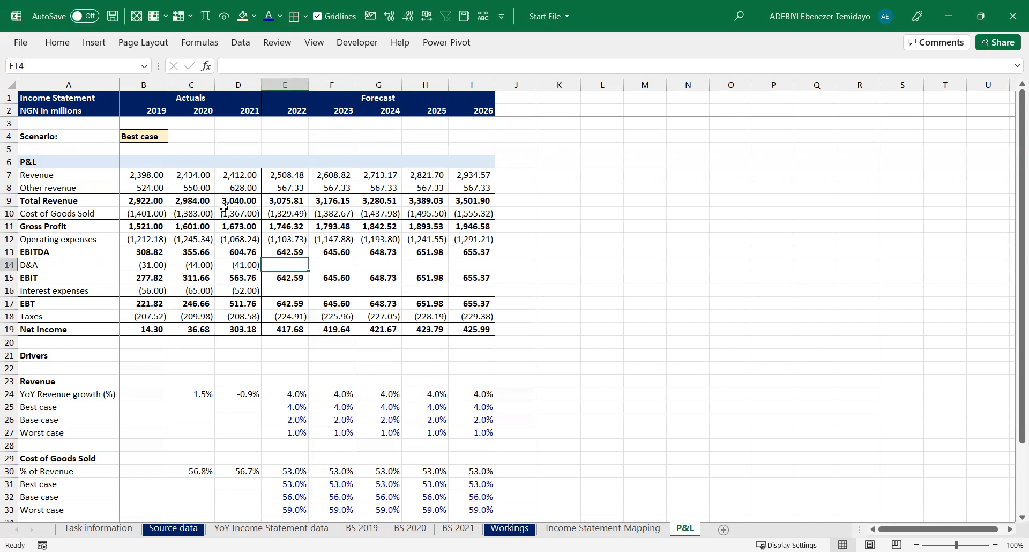
Switch the scenario in B4 to Base case and back to Best case to check how the forecast responds
click(159, 139)
click(174, 137)
click(160, 157)
click(175, 136)
click(140, 149)
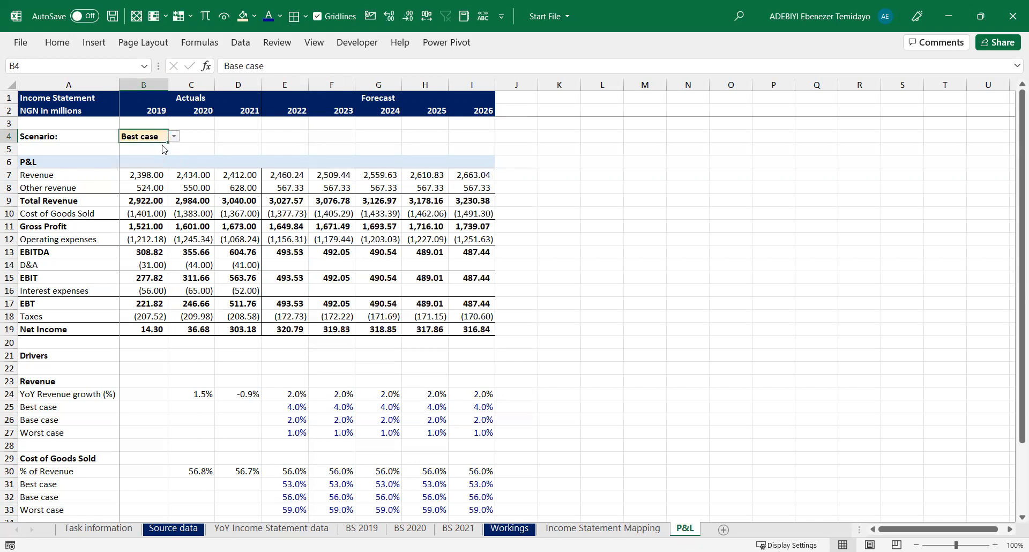
click(327, 267)
click(287, 275)
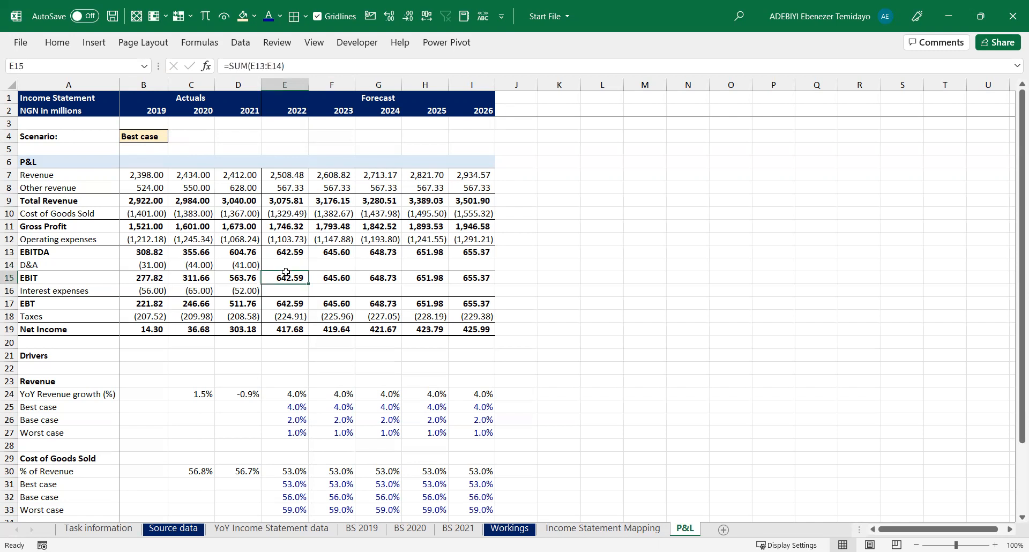
Review the modelling steps on the Task information sheet, from creating the P&L to creating the balance sheet
click(107, 531)
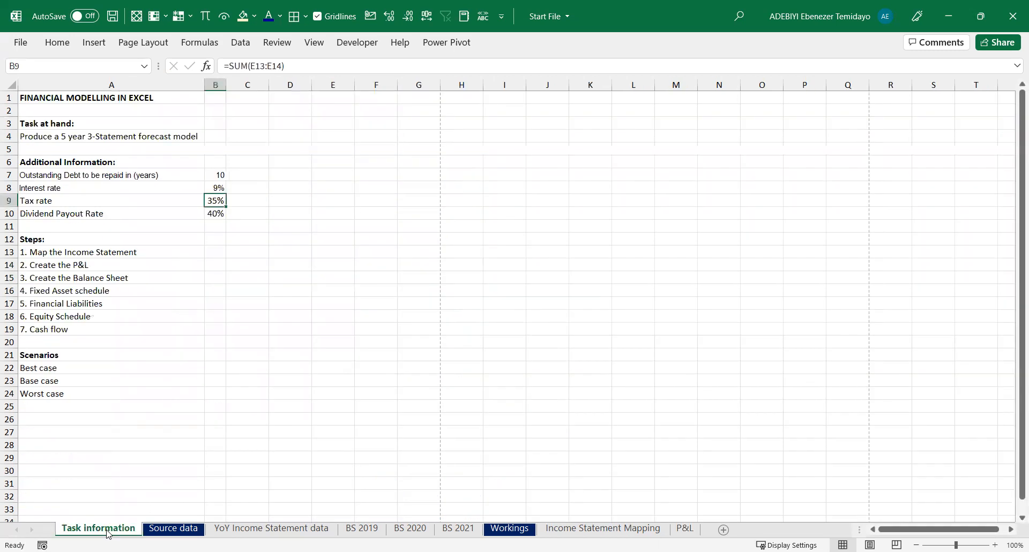
click(88, 266)
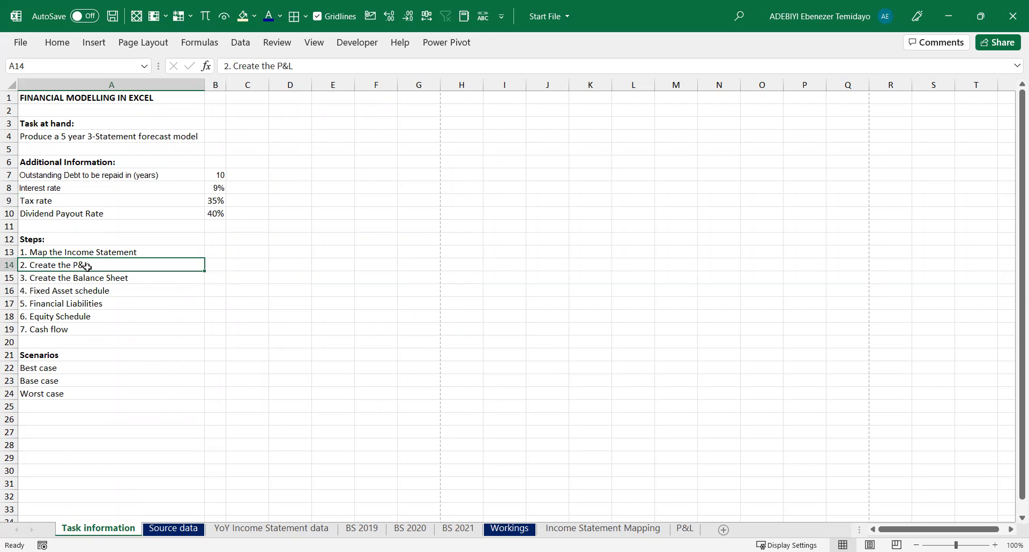
click(94, 280)
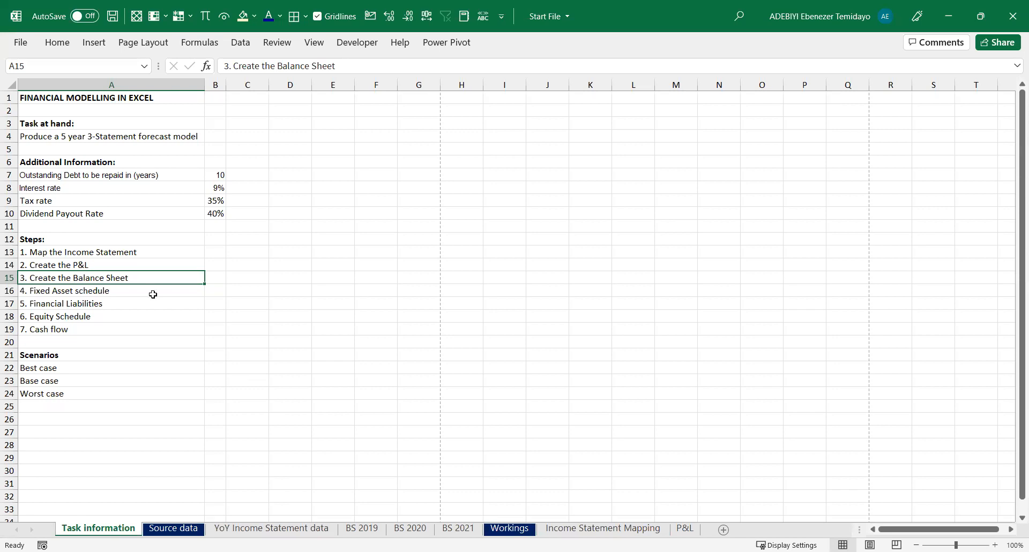
key(Down)
key(Up)
Add a new worksheet after the P&L sheet and name it BS
click(362, 529)
click(685, 529)
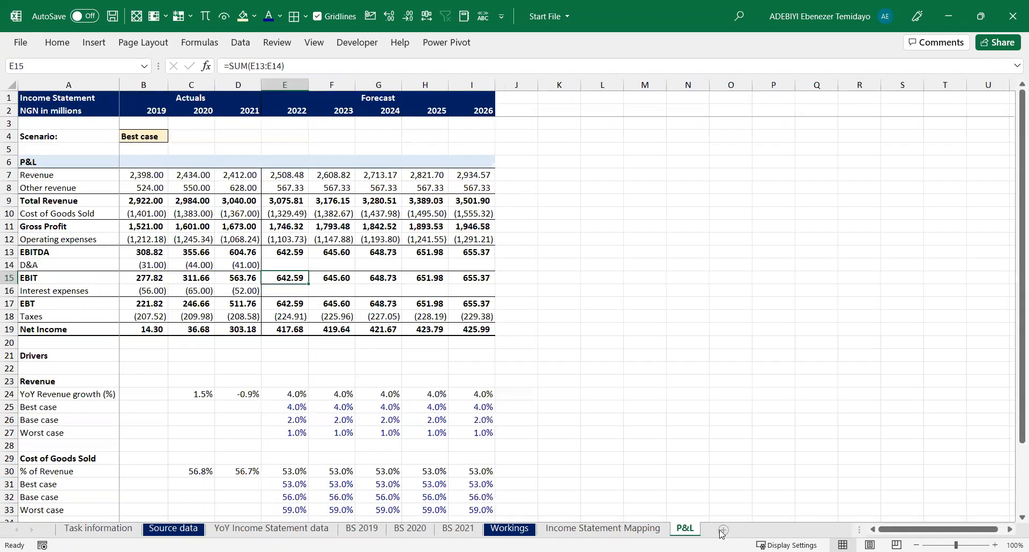
click(723, 530)
double_click(720, 530)
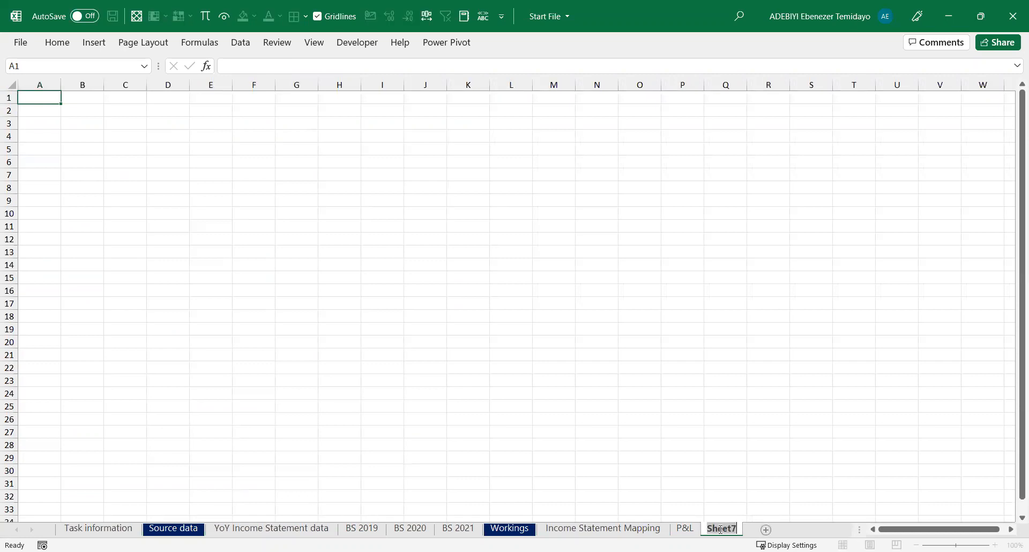
text(BS)
key(Return)
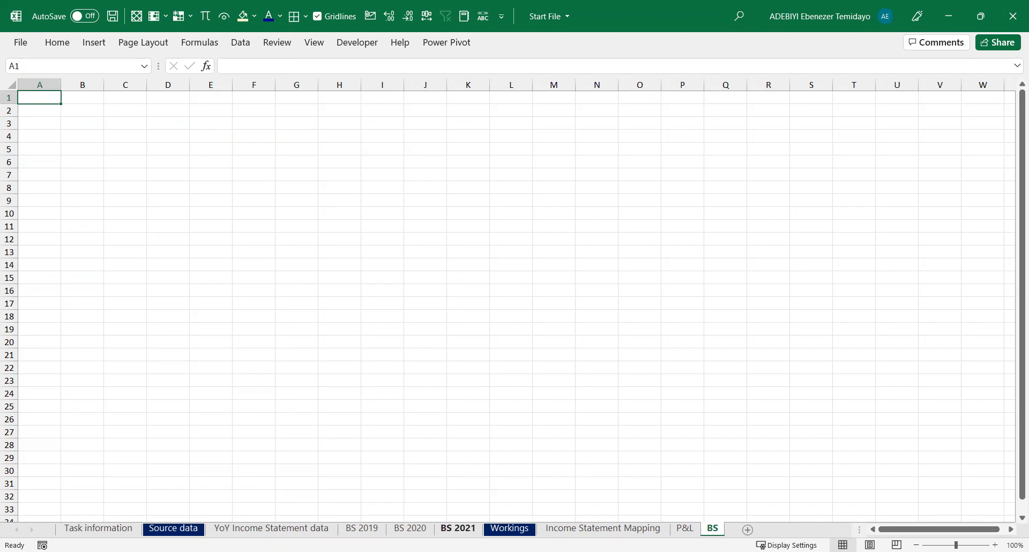
Examine the line items, codes and totals on the BS 2019, BS 2020 and BS 2021 source sheets
click(367, 530)
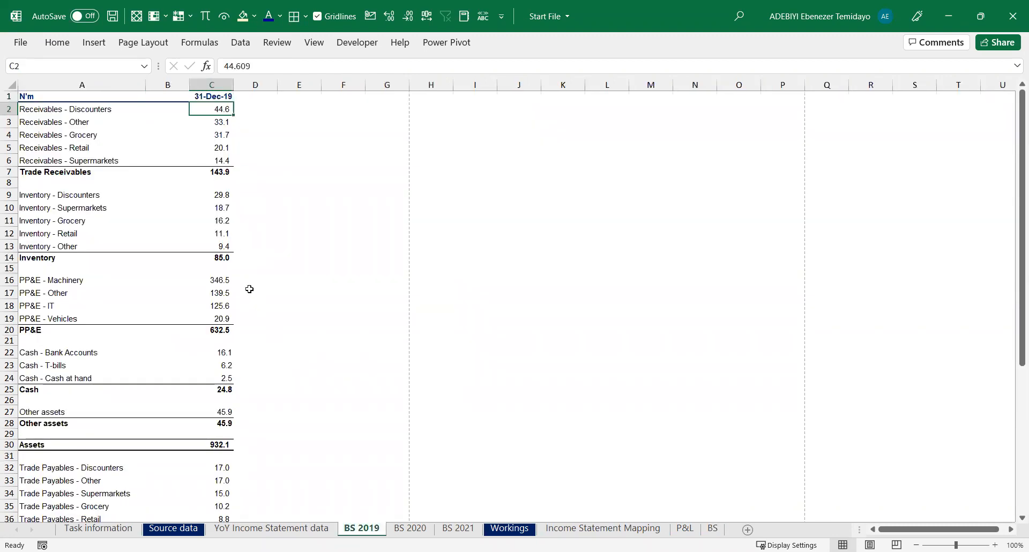
click(409, 529)
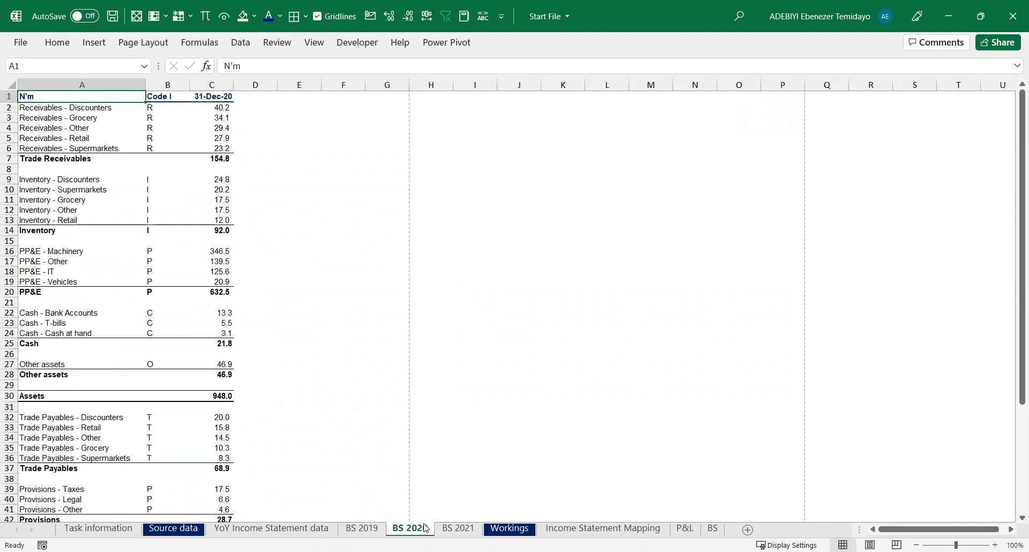
click(456, 531)
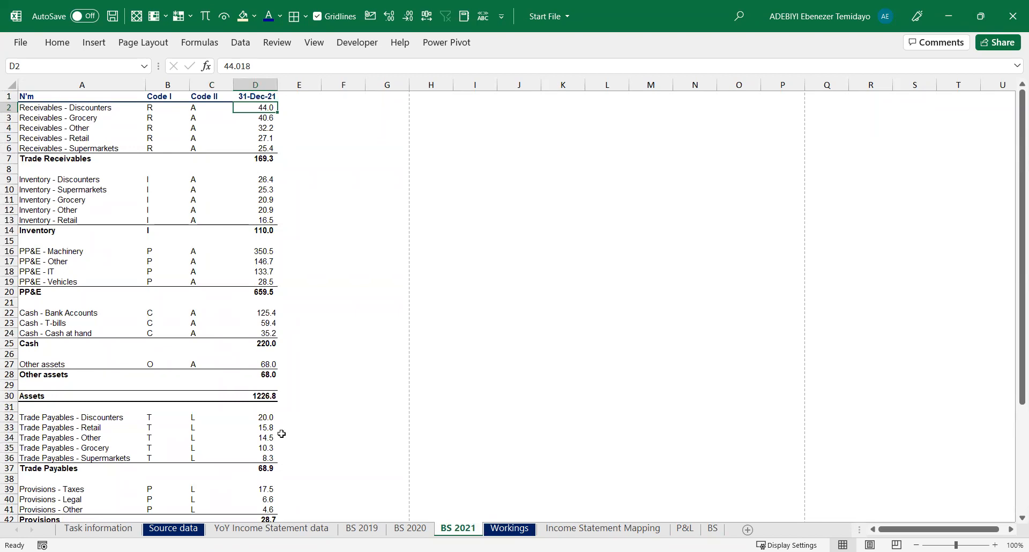
click(361, 528)
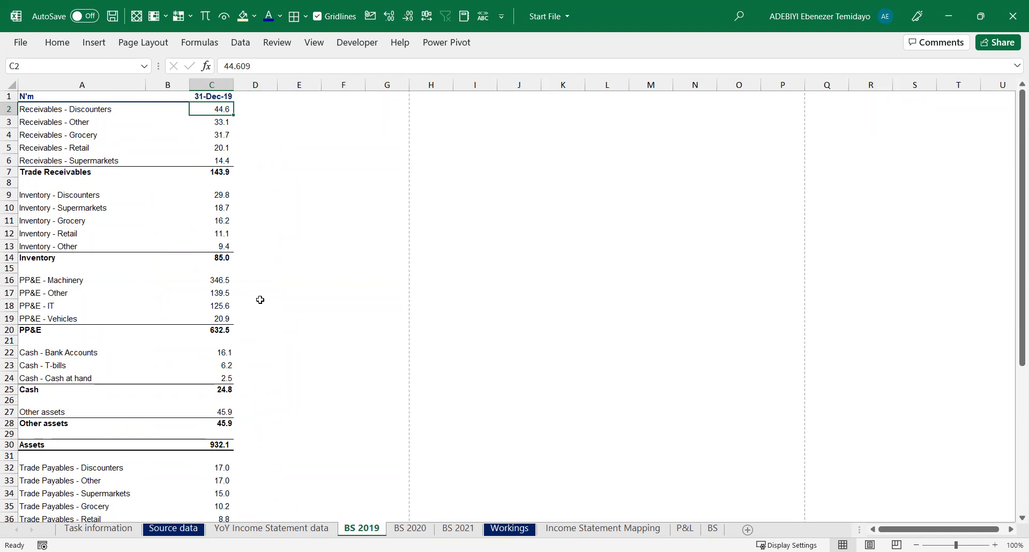
scroll(249, 350, down, 8)
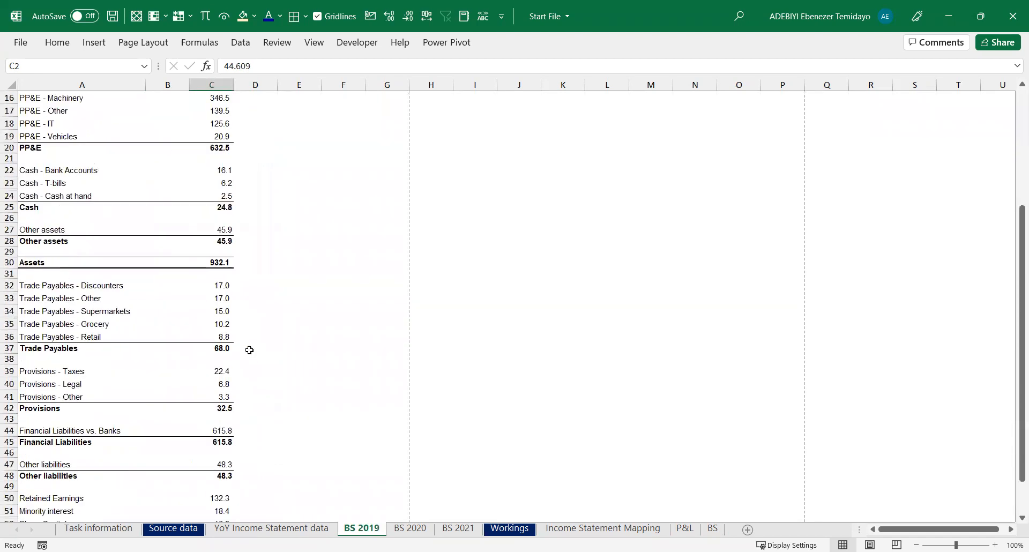
scroll(249, 351, down, 1)
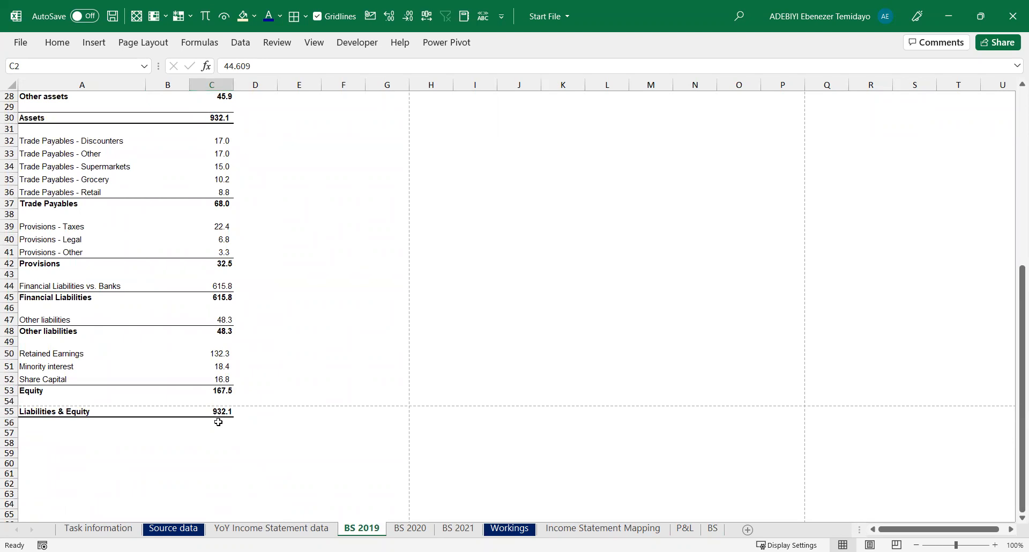
key(ctrl+Page_Down)
scroll(288, 405, down, 5)
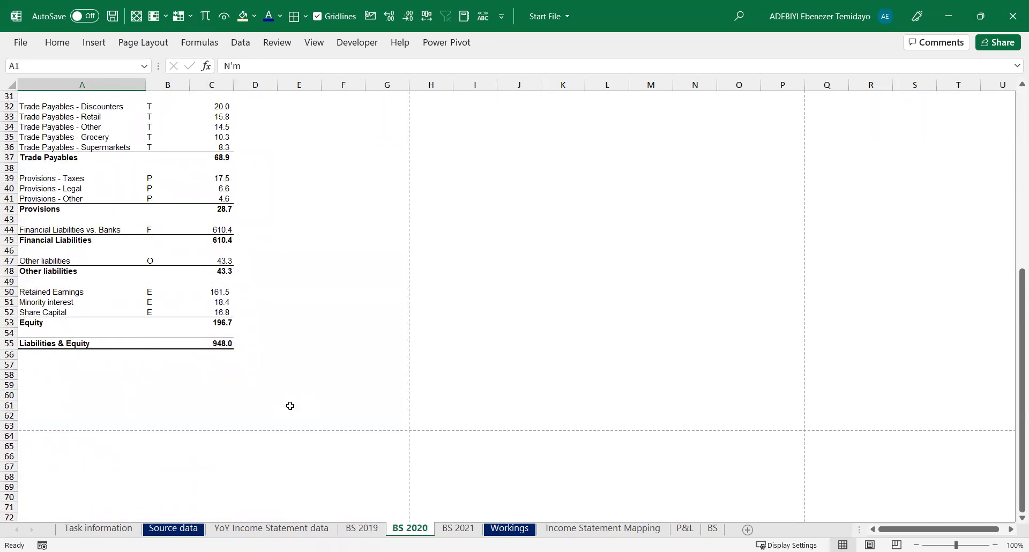
key(ctrl+Page_Down)
scroll(311, 397, down, 1)
scroll(309, 396, down, 9)
scroll(296, 379, up, 9)
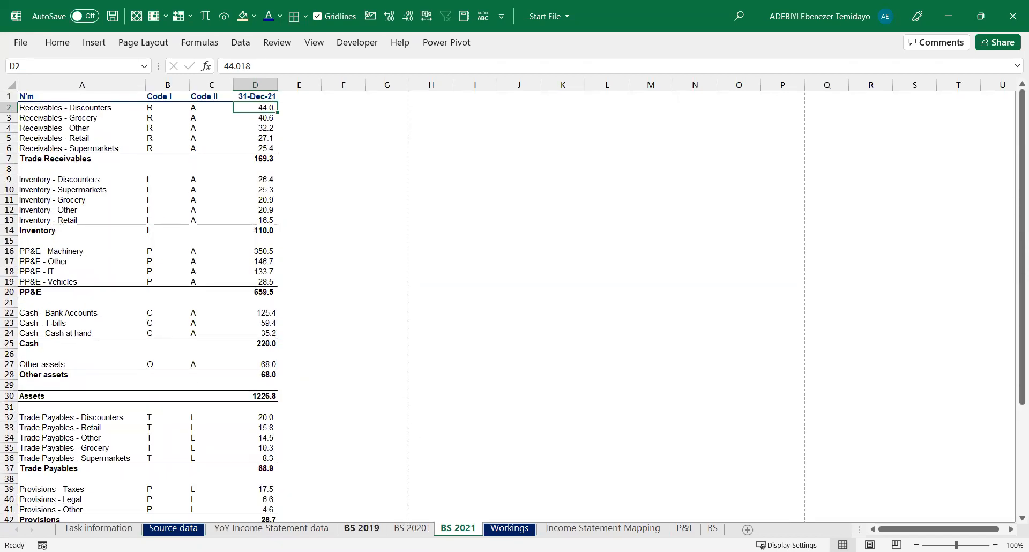
Duplicate the Workings divider sheet in front of the P&L sheet and rename the copy Output
click(662, 528)
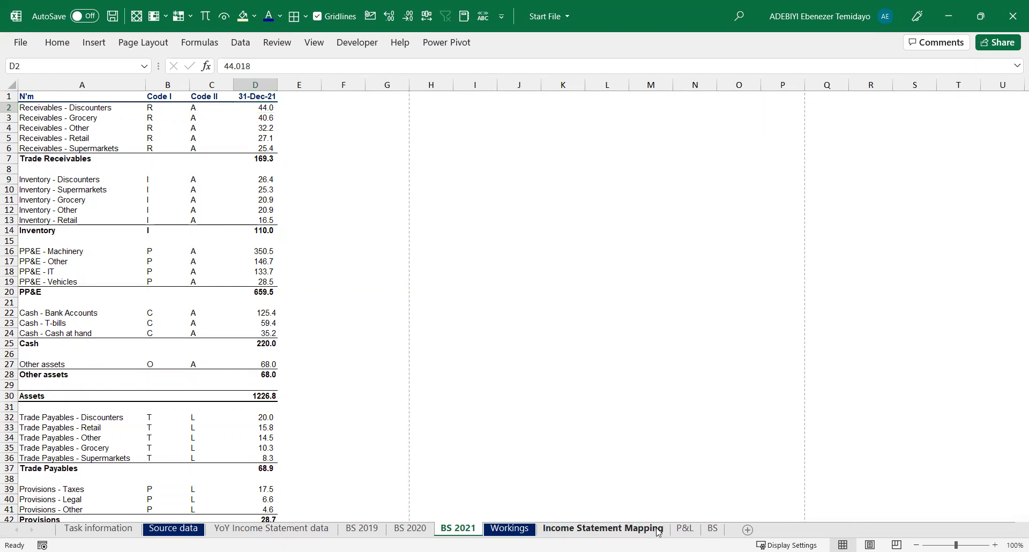
click(685, 529)
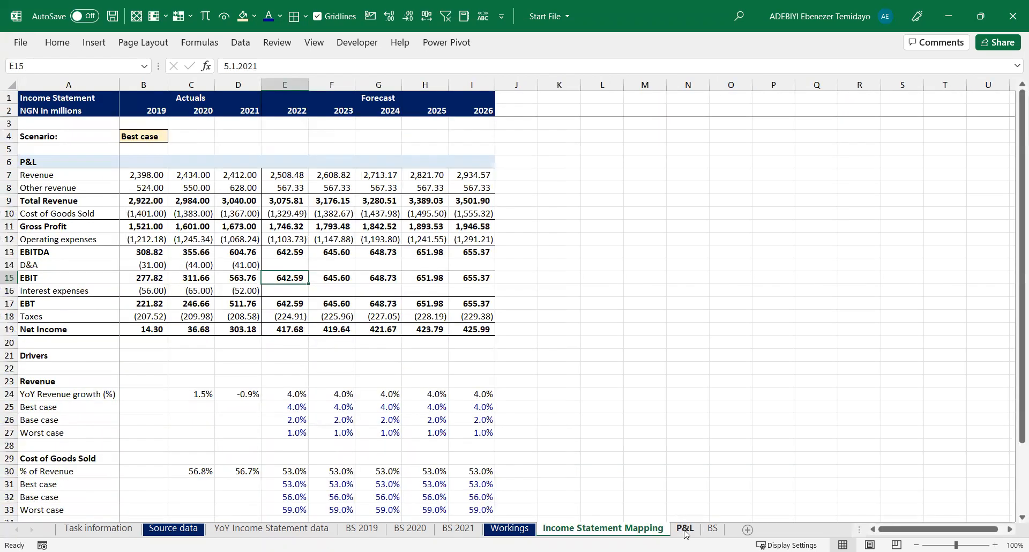
click(509, 529)
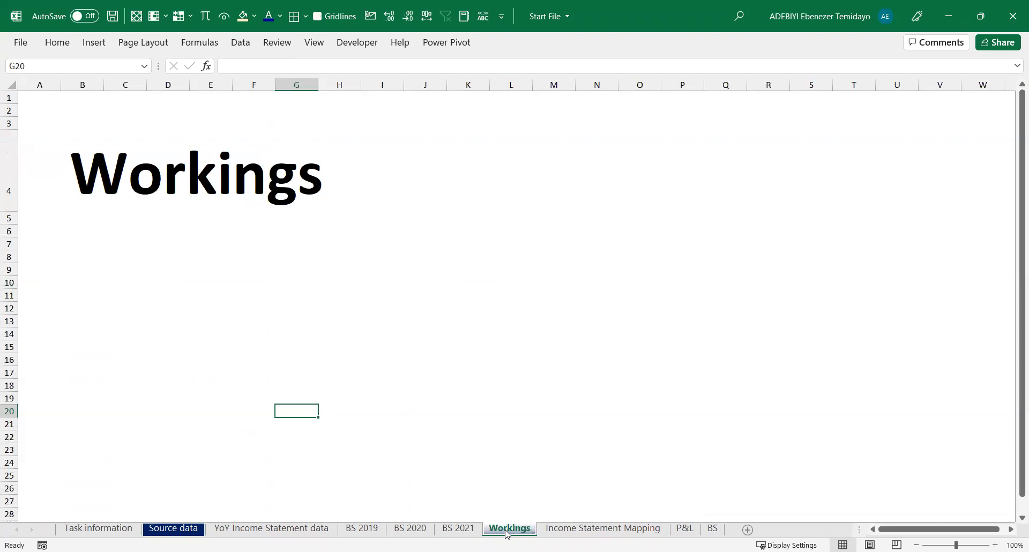
drag(587, 485, 688, 528)
double_click(689, 527)
text(O)
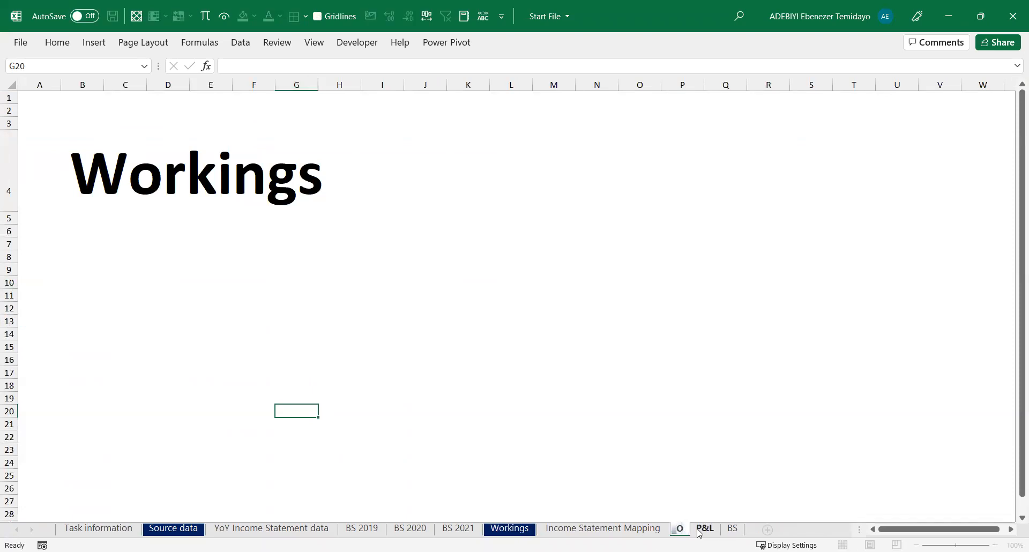
text(utput)
key(Return)
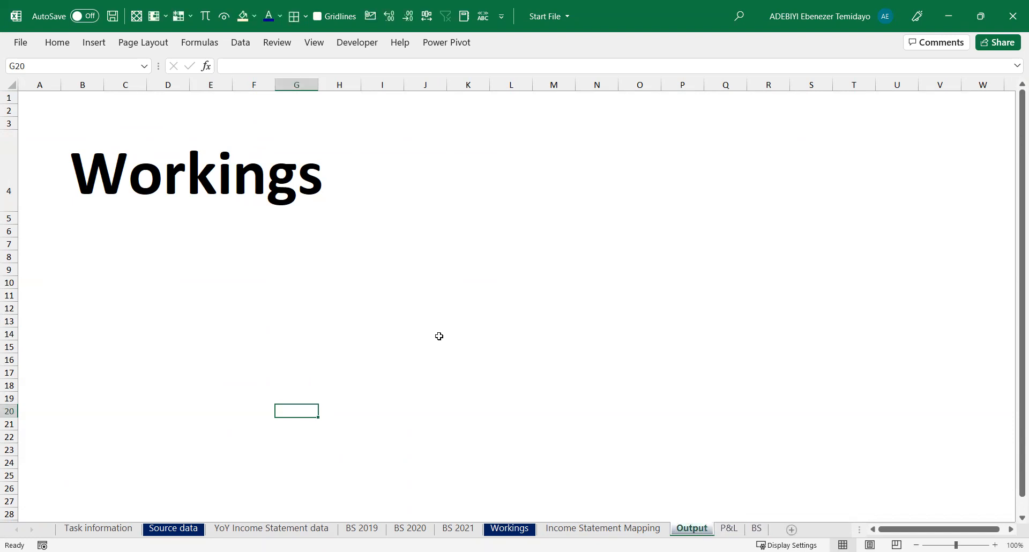
Replace the large heading in B4 of the Output sheet with Output
click(100, 180)
text(Out)
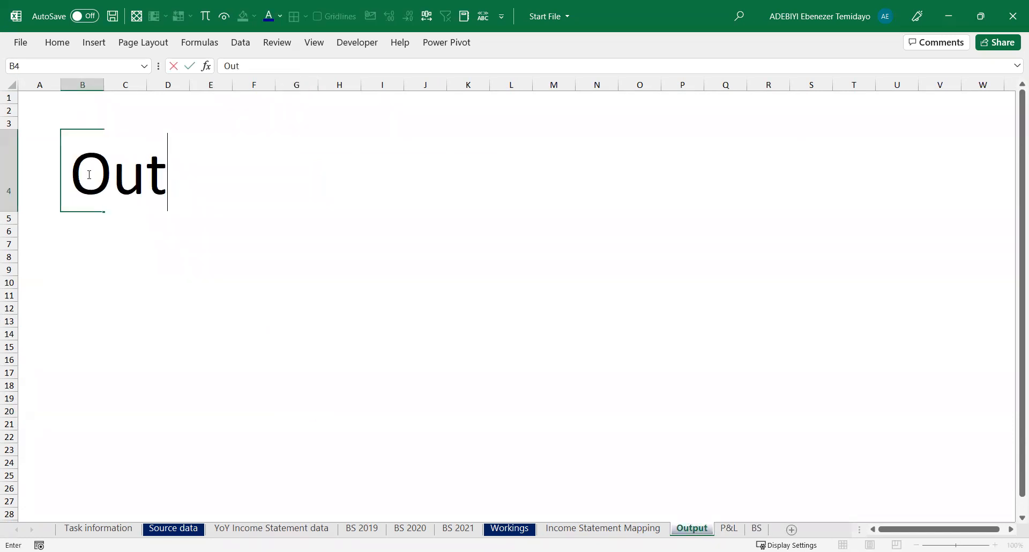
text(put)
key(Return)
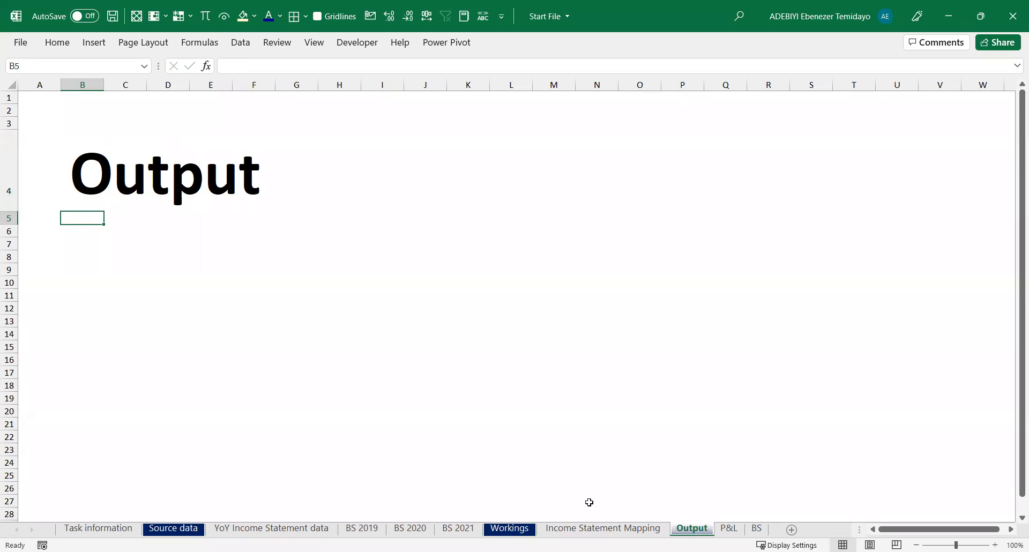
Add a new worksheet after Income Statement Mapping and name it BS mapping
click(627, 530)
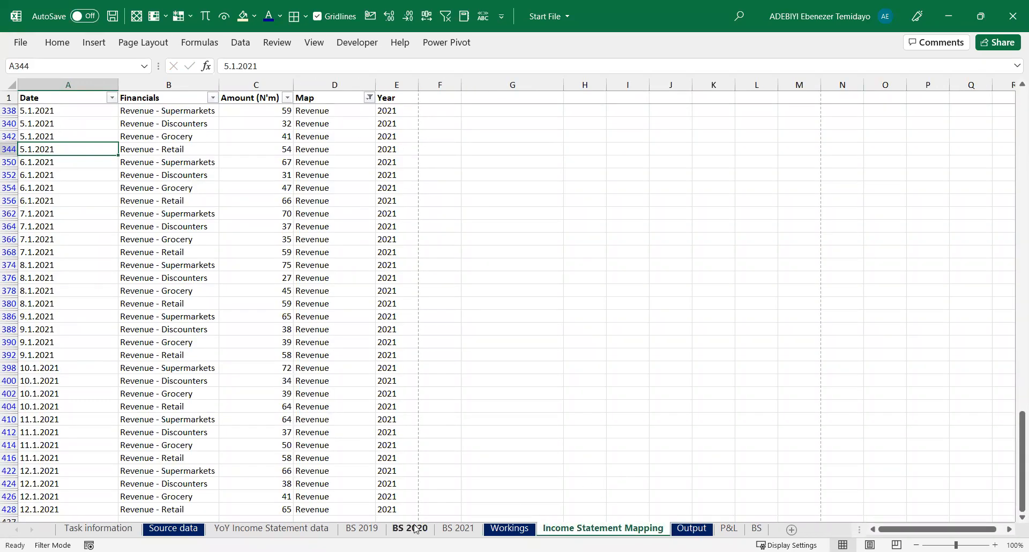
click(362, 529)
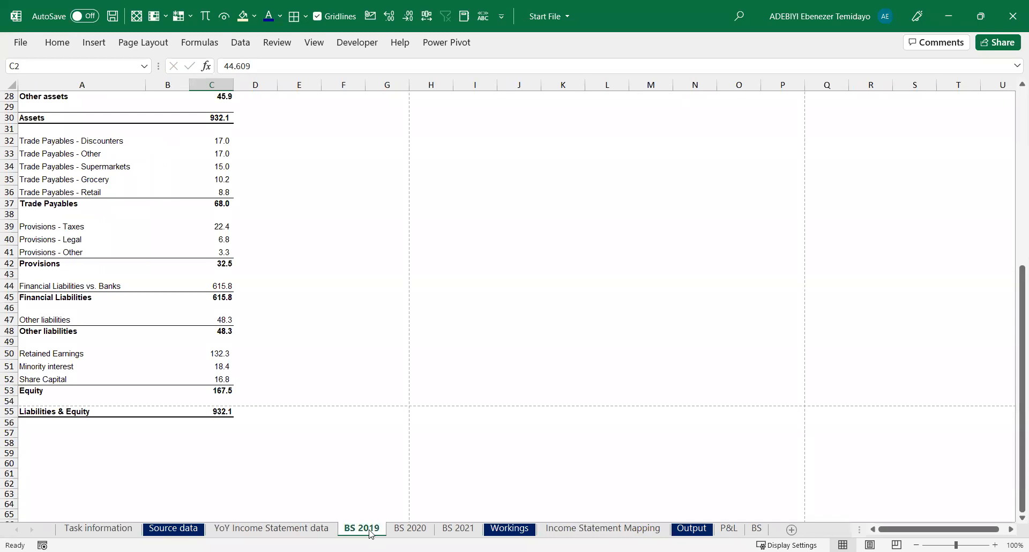
click(630, 529)
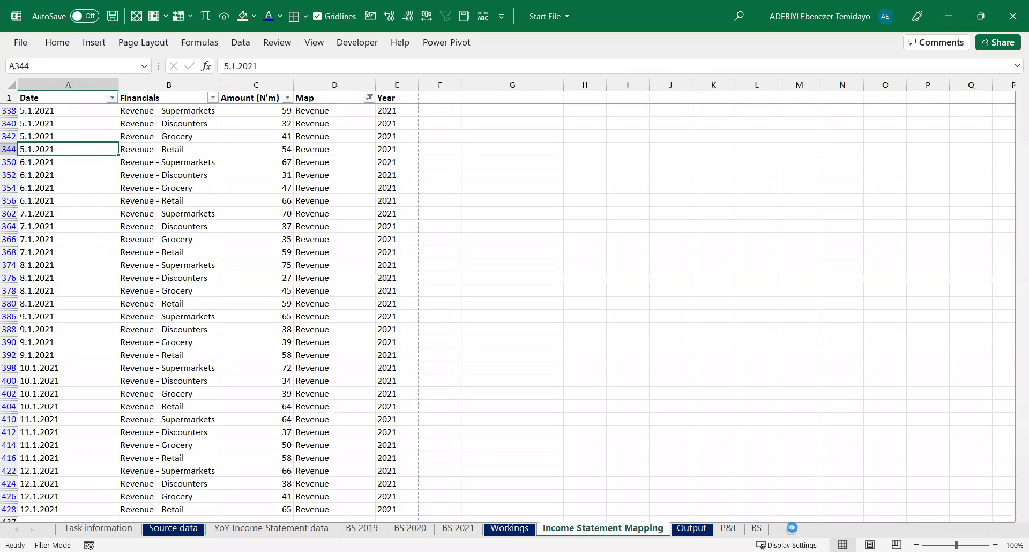
click(791, 527)
double_click(682, 528)
text(BS mappin)
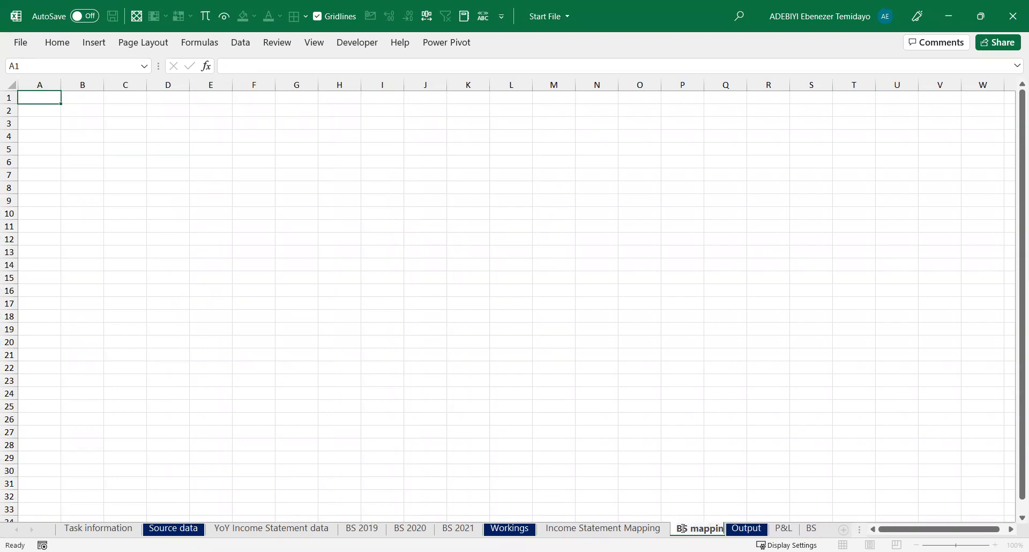
text(g)
key(Return)
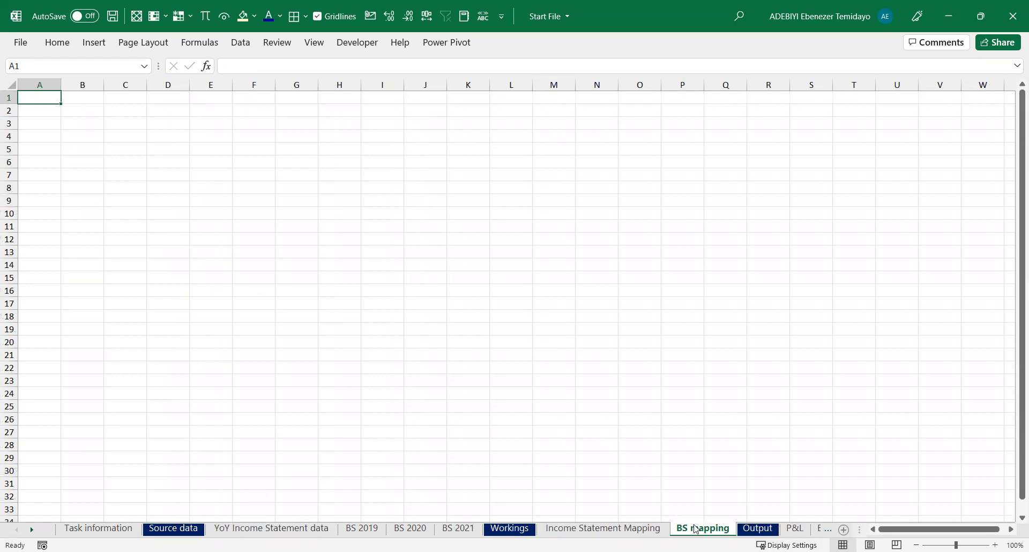
Copy columns A:C of the BS 2019 sheet into the BS mapping sheet, starting at A1
click(361, 528)
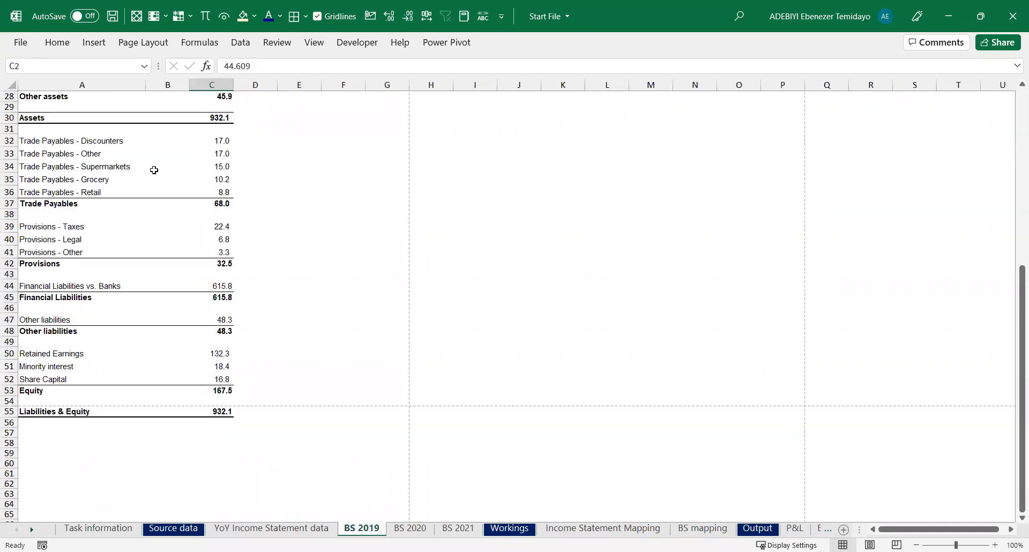
click(84, 127)
click(88, 84)
drag(170, 92, 224, 94)
key(ctrl+c)
click(702, 528)
key(ctrl+v)
key(Return)
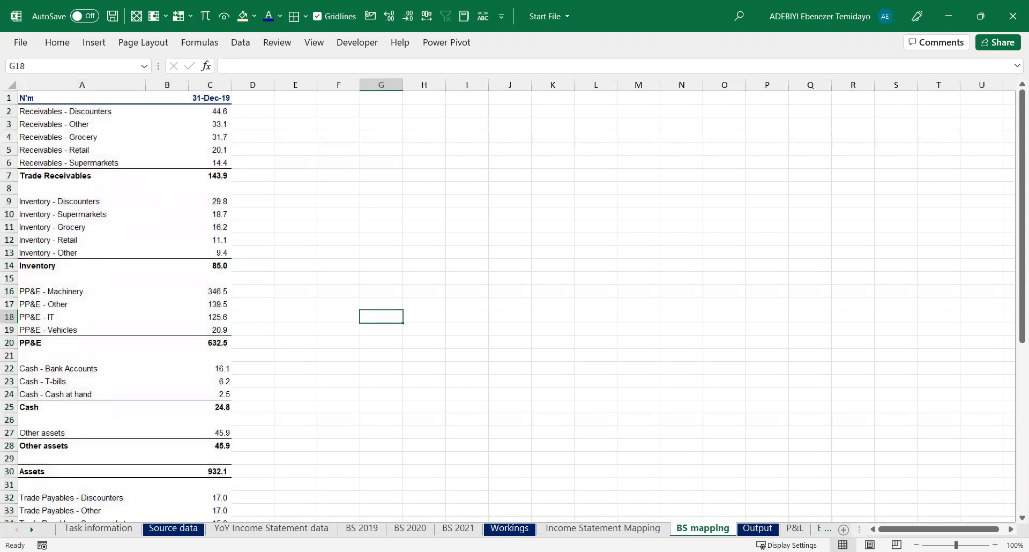
Copy columns A:C of the BS 2020 sheet into the BS mapping sheet, starting at E1
click(409, 527)
drag(114, 81, 195, 82)
key(ctrl+c)
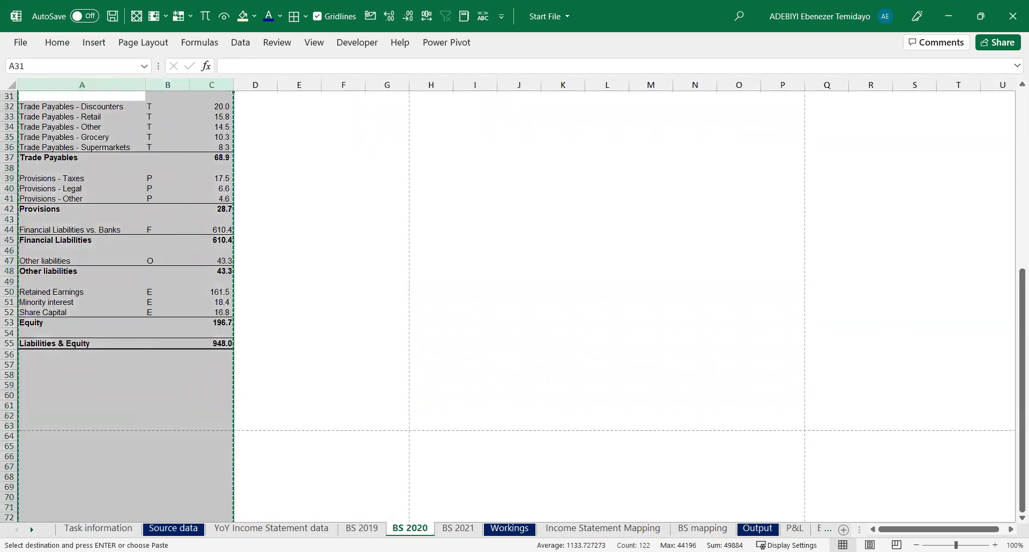
click(703, 527)
click(305, 99)
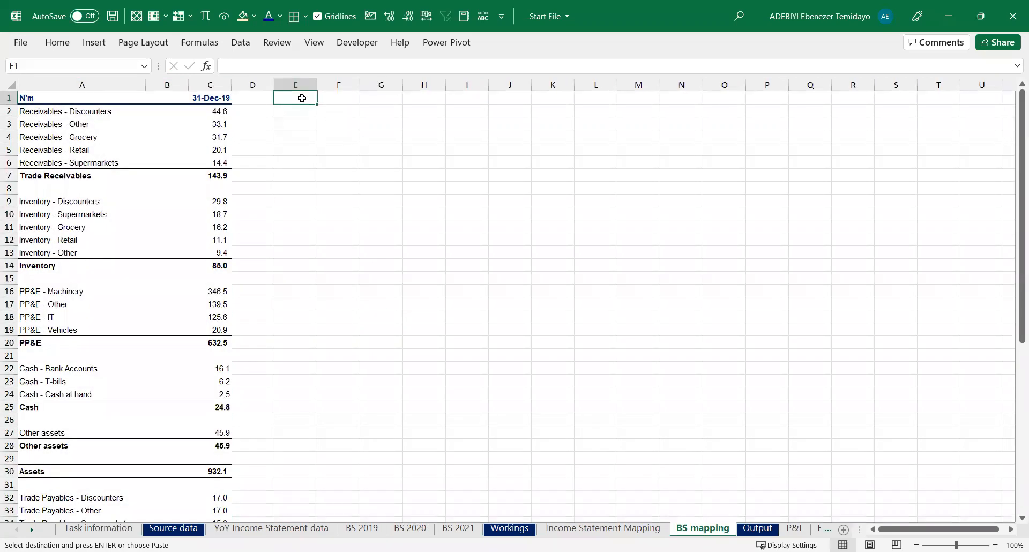
key(Return)
Copy columns A:D of the BS 2021 sheet into the BS mapping sheet, starting at J1
click(458, 528)
drag(98, 86, 268, 94)
key(ctrl+c)
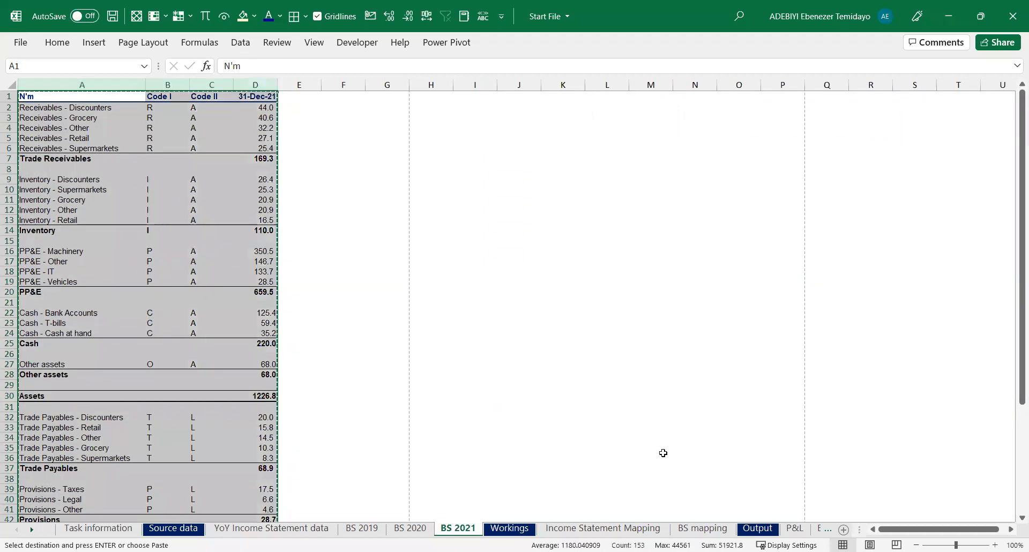
click(702, 529)
click(548, 105)
key(Right)
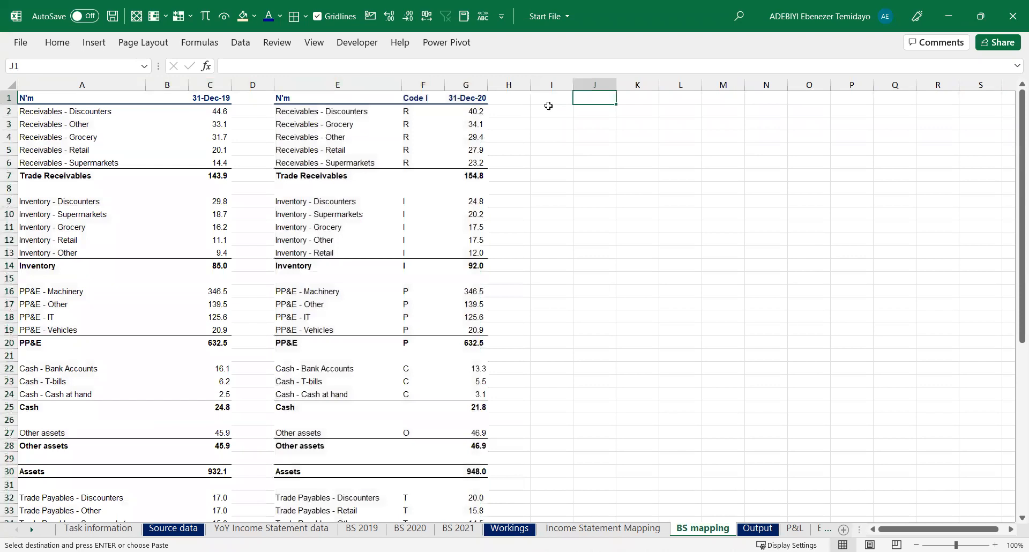
key(Return)
click(629, 163)
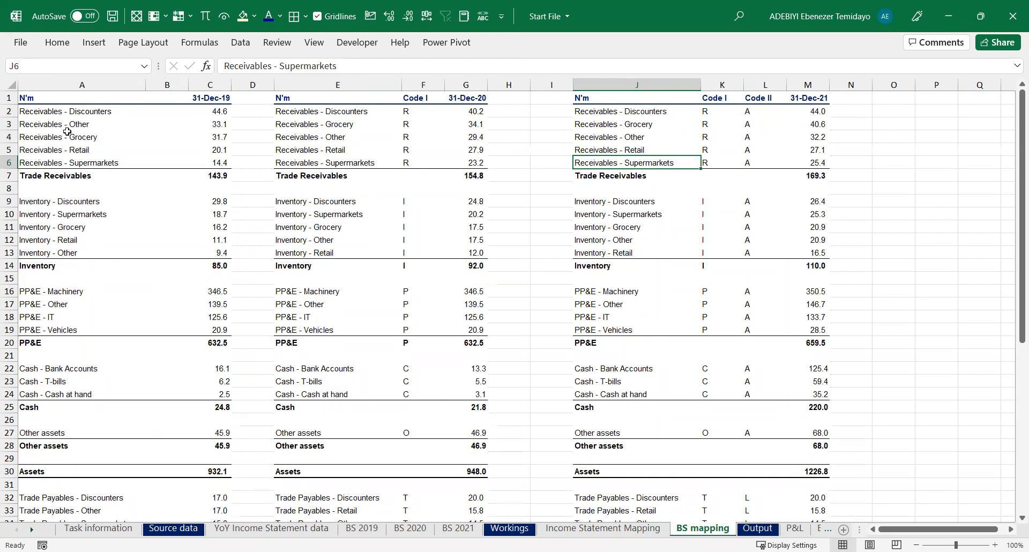
Check on the BS mapping sheet that the subtotal rows of the three balance sheets line up, down to Liabilities & Equity
click(8, 175)
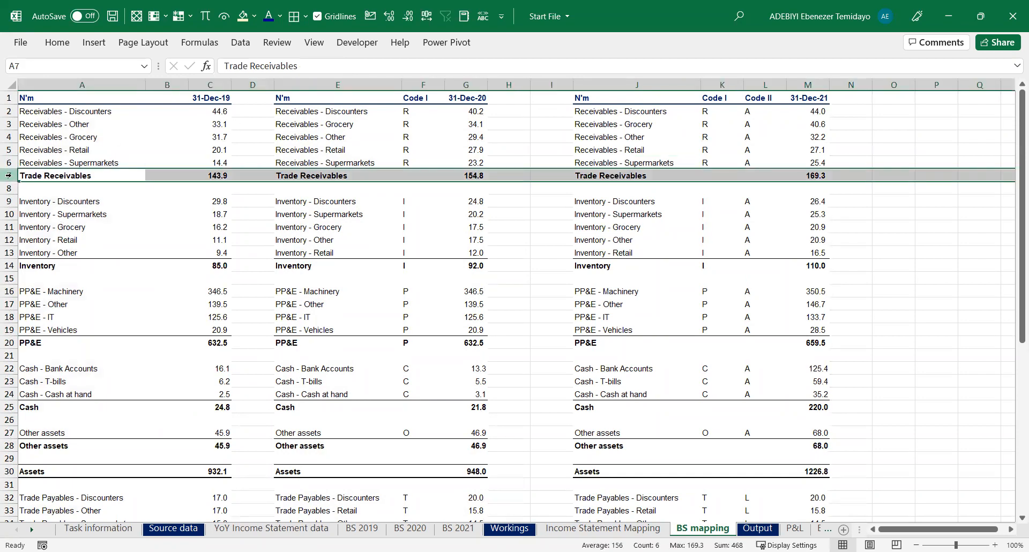
click(9, 266)
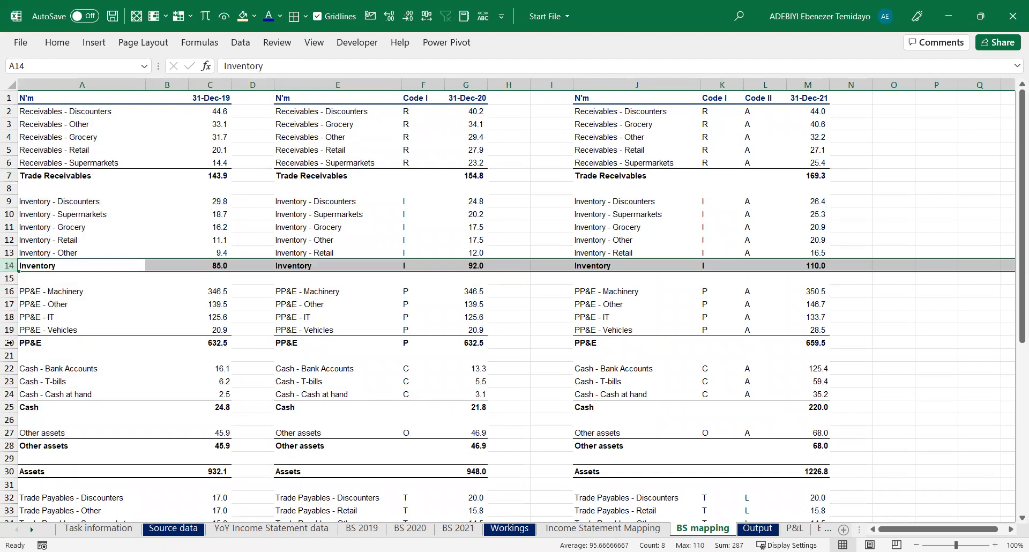
scroll(326, 364, down, 9)
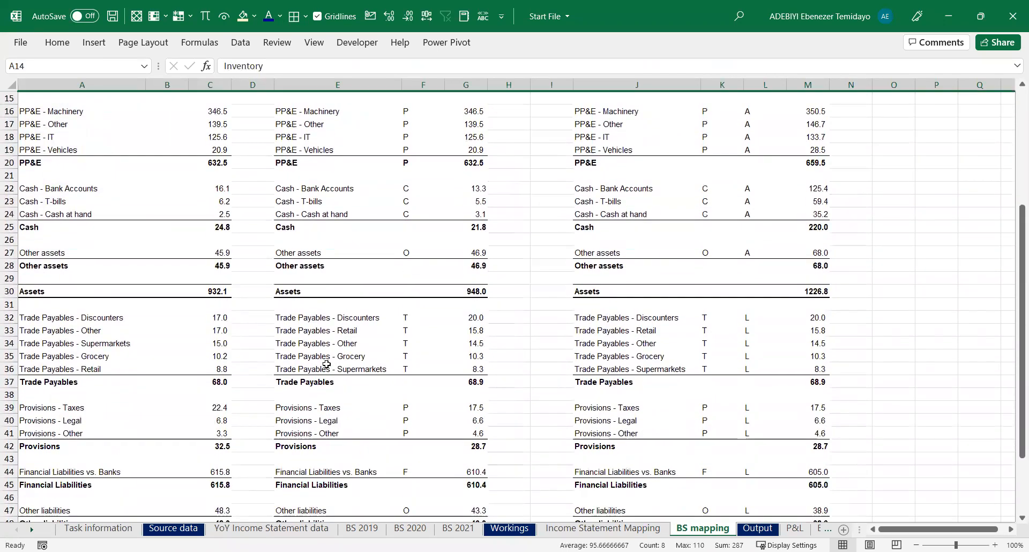
scroll(326, 363, down, 2)
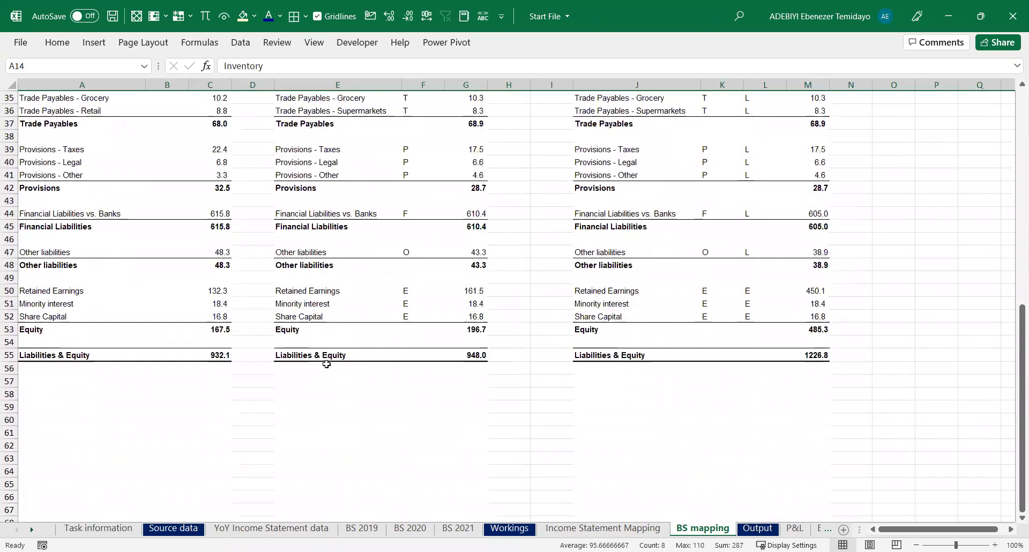
scroll(327, 364, up, 8)
scroll(326, 364, up, 3)
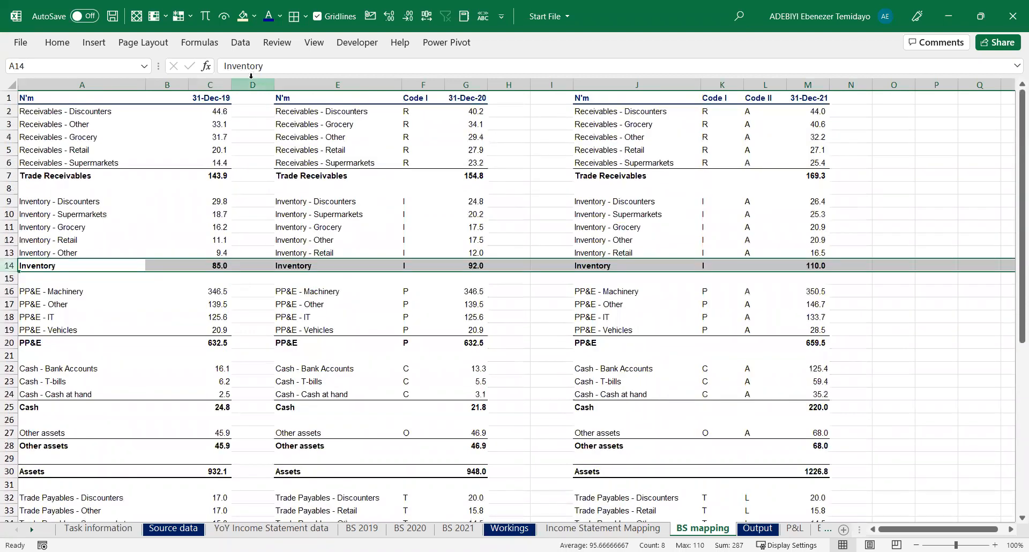
Delete columns D:F and H:L of the BS mapping sheet, keeping only the 2020 and 2021 values beside the 2019 ones
drag(253, 84, 422, 85)
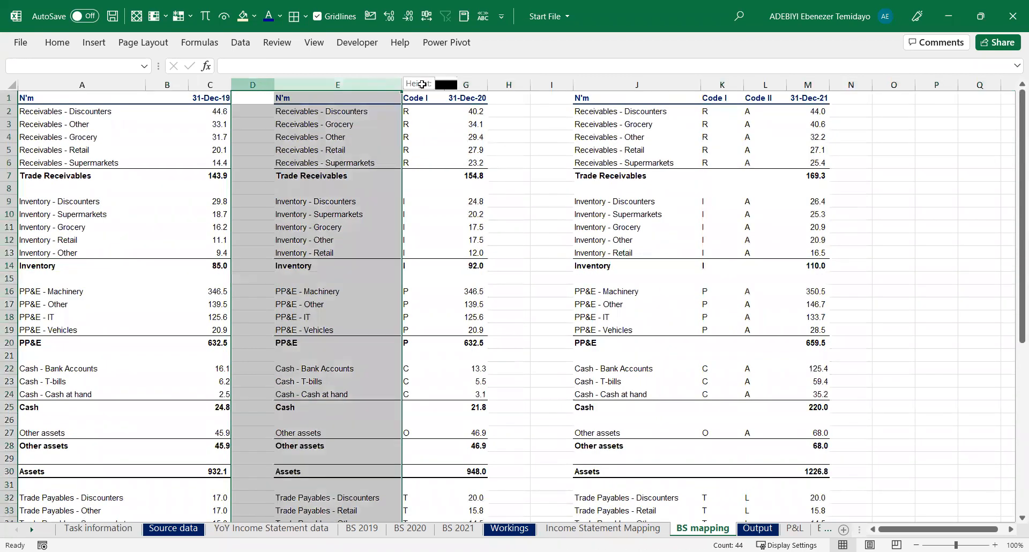
ctrl+click(508, 84)
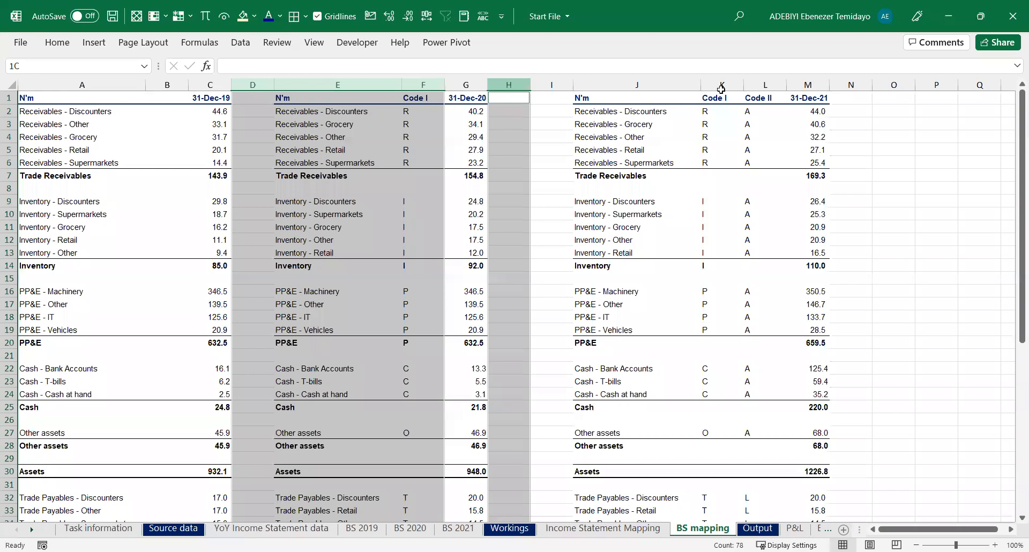
shift+click(761, 84)
key(ctrl+minus)
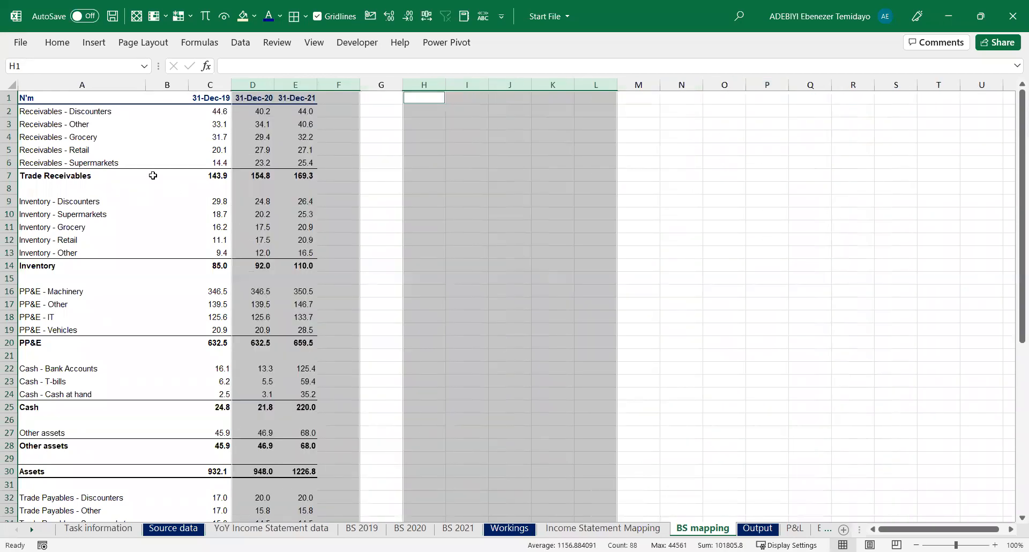
click(150, 163)
click(211, 138)
click(260, 137)
Delete the empty column B between the line item labels and the 31-Dec-19 values
click(167, 85)
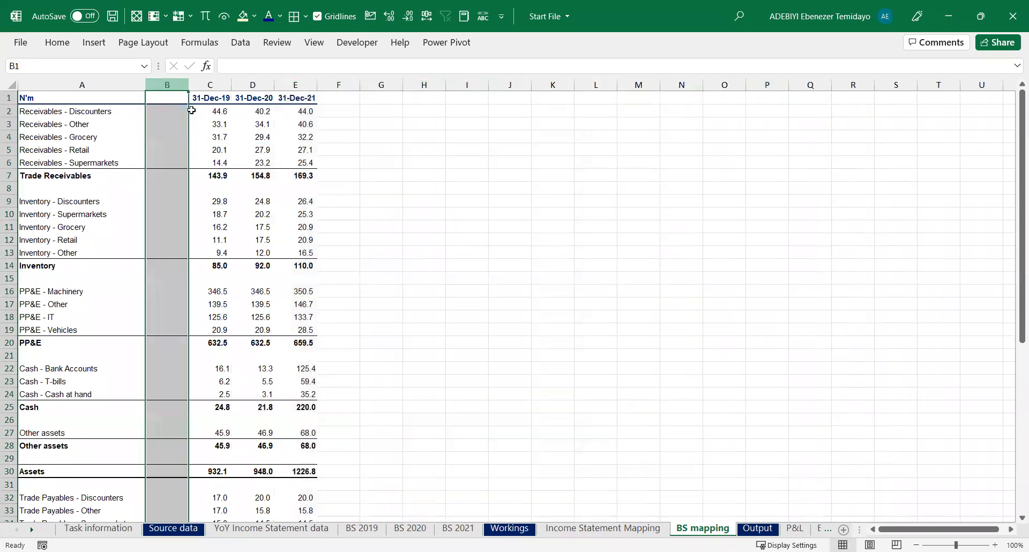
key(ctrl+minus)
click(235, 196)
click(174, 138)
click(210, 134)
click(257, 149)
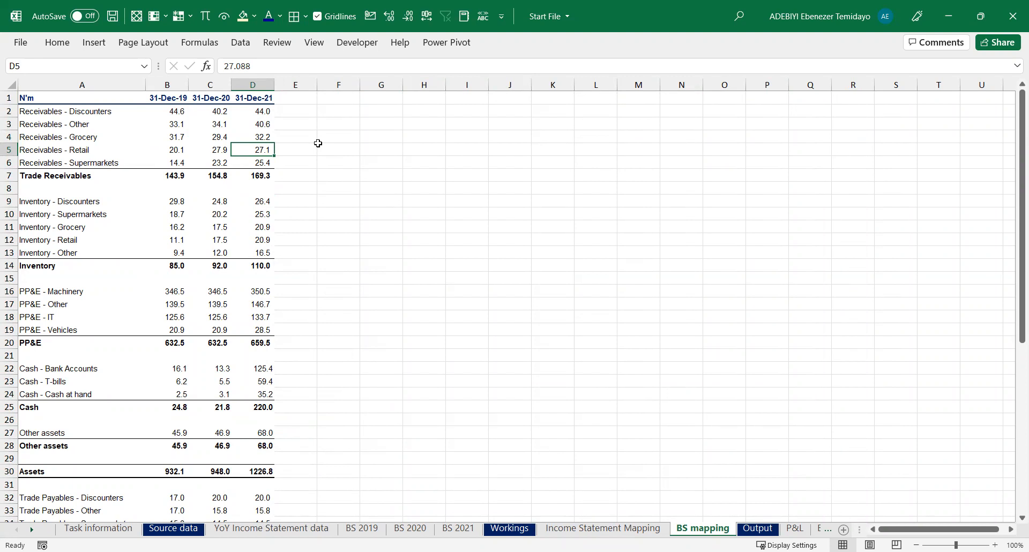
Review the combined 2019–2021 balance sheet columns and the line items and subtotals in column A
click(182, 139)
drag(196, 134, 204, 124)
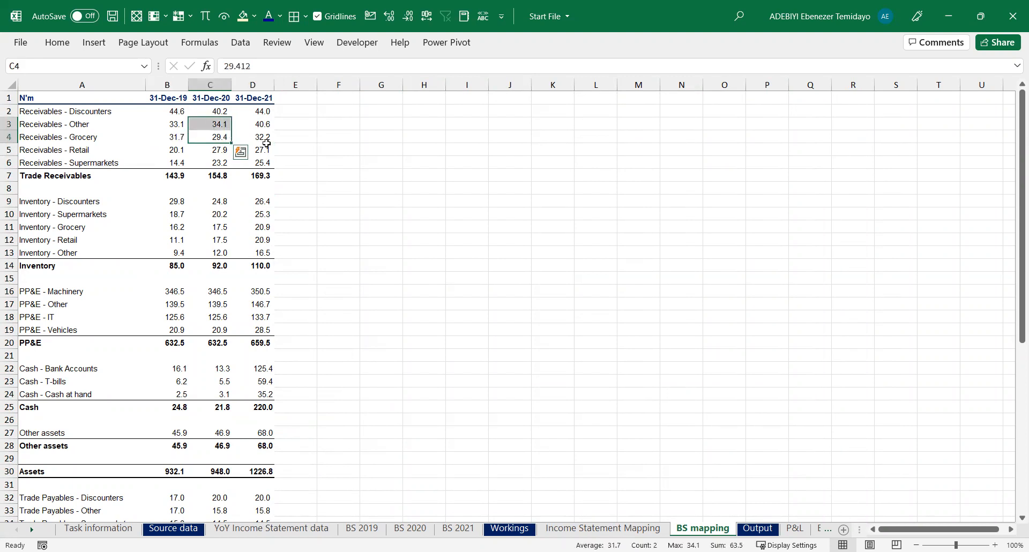
click(167, 85)
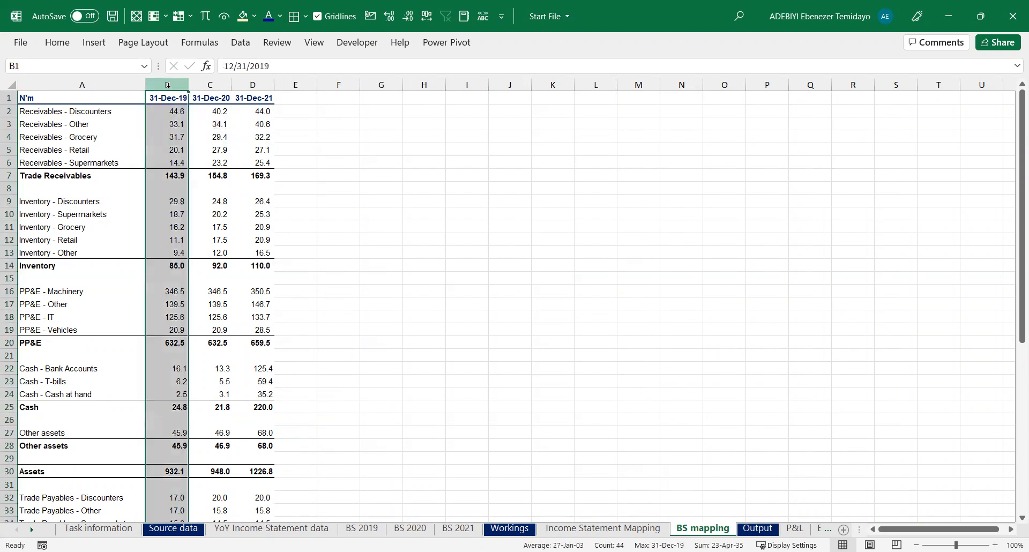
click(210, 85)
click(252, 85)
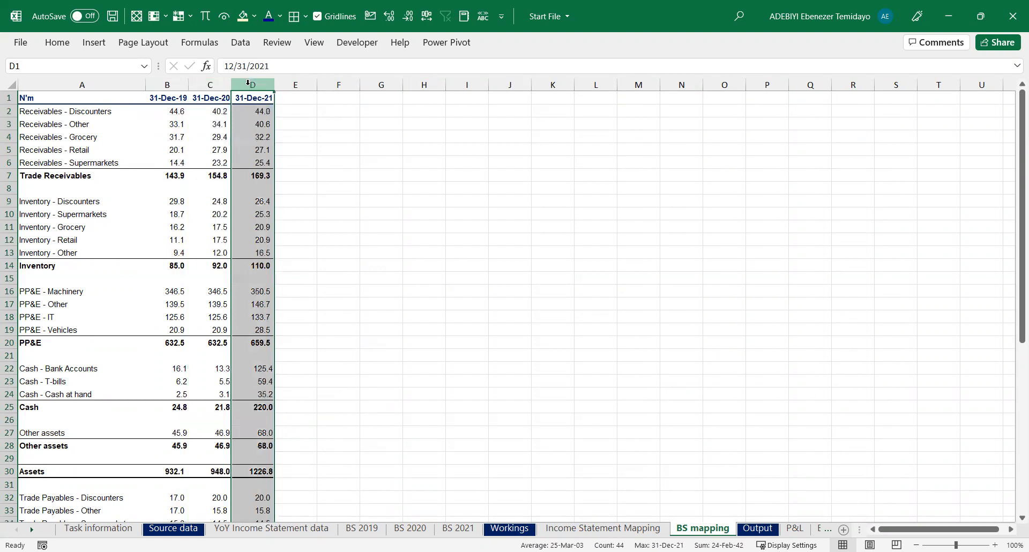
drag(86, 112, 88, 151)
click(85, 265)
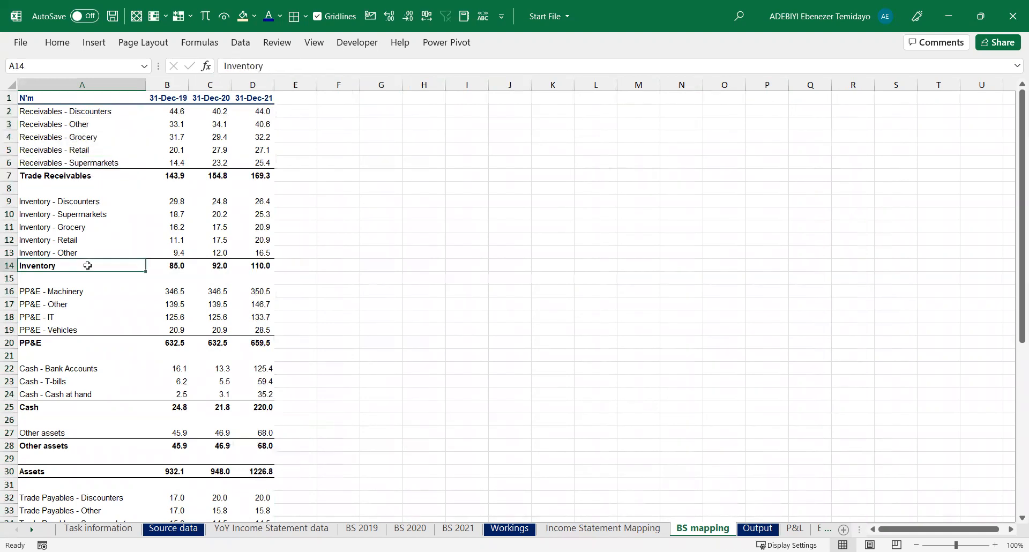
click(67, 343)
scroll(254, 257, down, 4)
scroll(255, 257, up, 4)
click(110, 114)
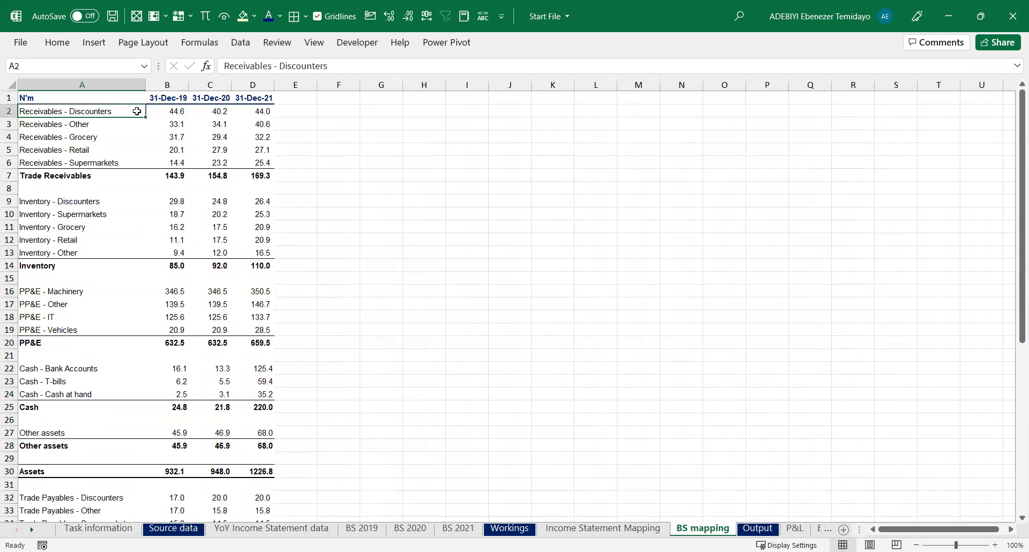
click(315, 45)
click(338, 226)
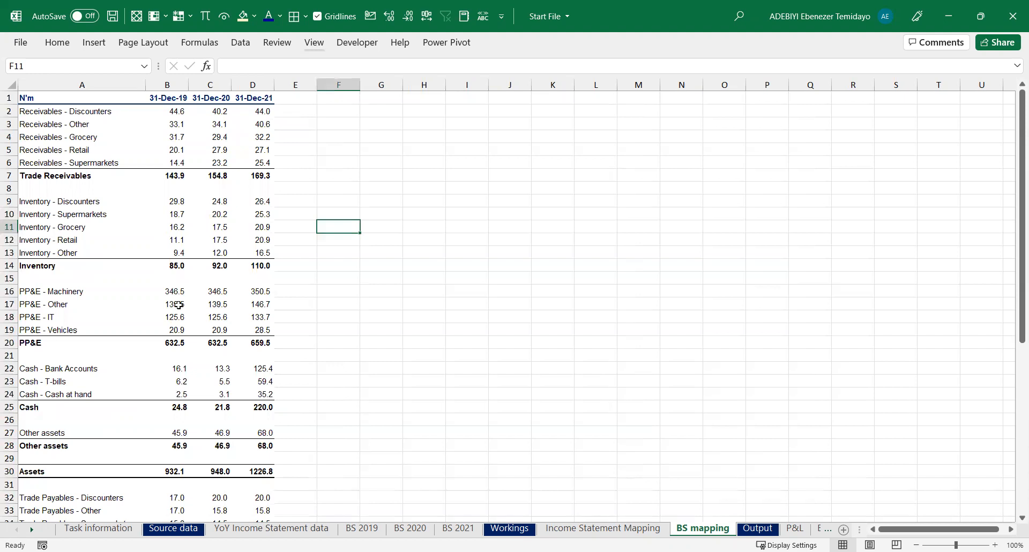
Remove the fill color from all cells of the BS mapping sheet
click(11, 87)
click(57, 43)
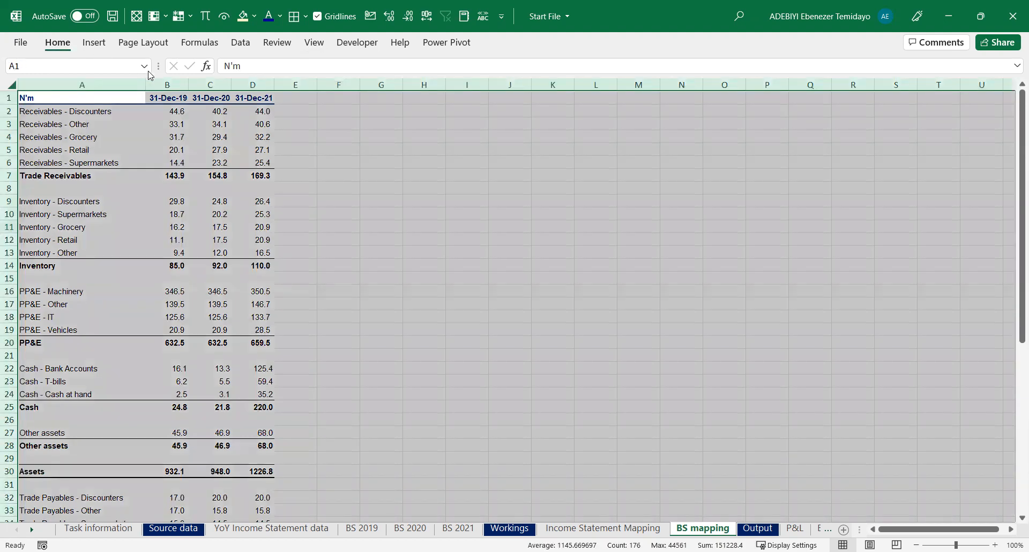
click(228, 89)
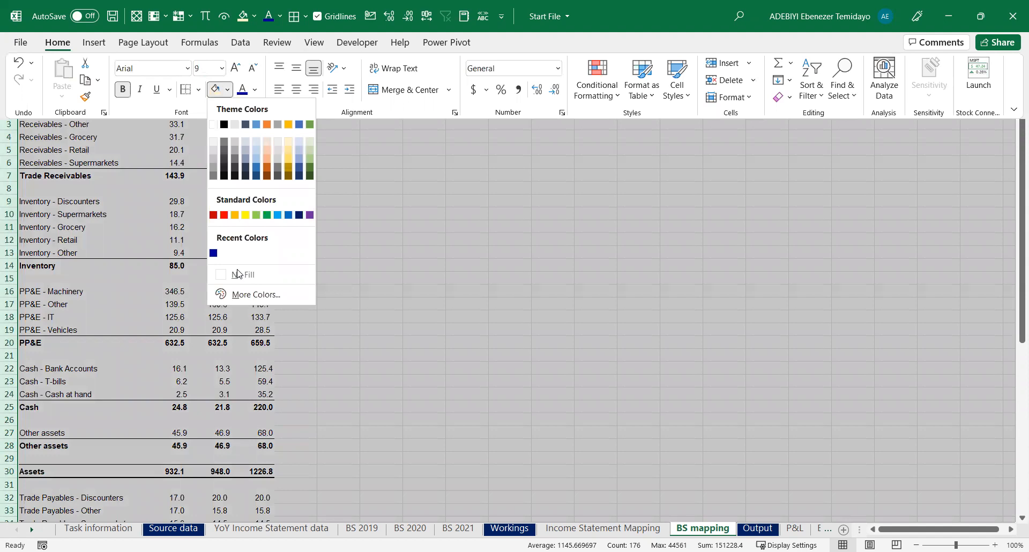
click(231, 276)
click(228, 226)
click(116, 129)
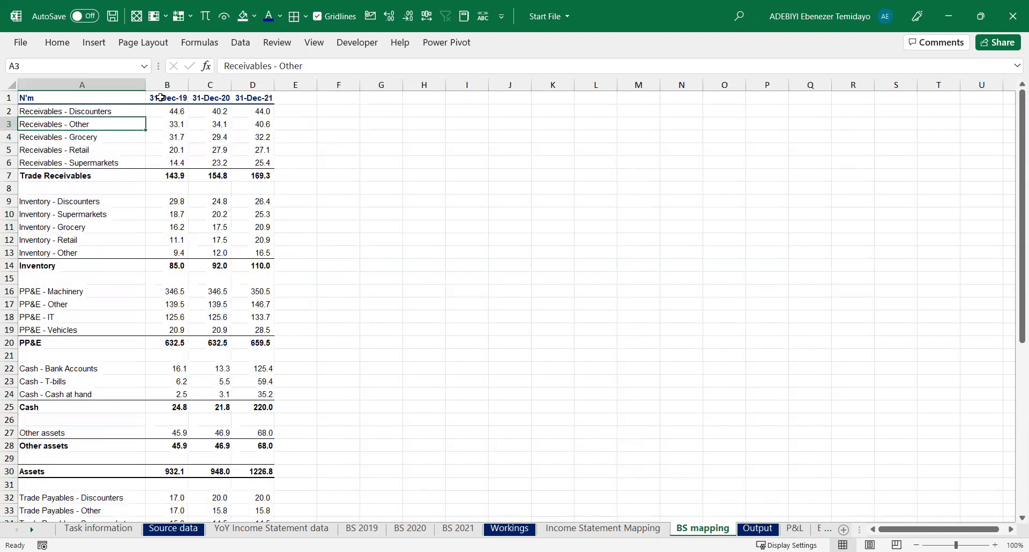
Freeze the date header row of the BS mapping sheet above row 2
click(129, 109)
click(315, 44)
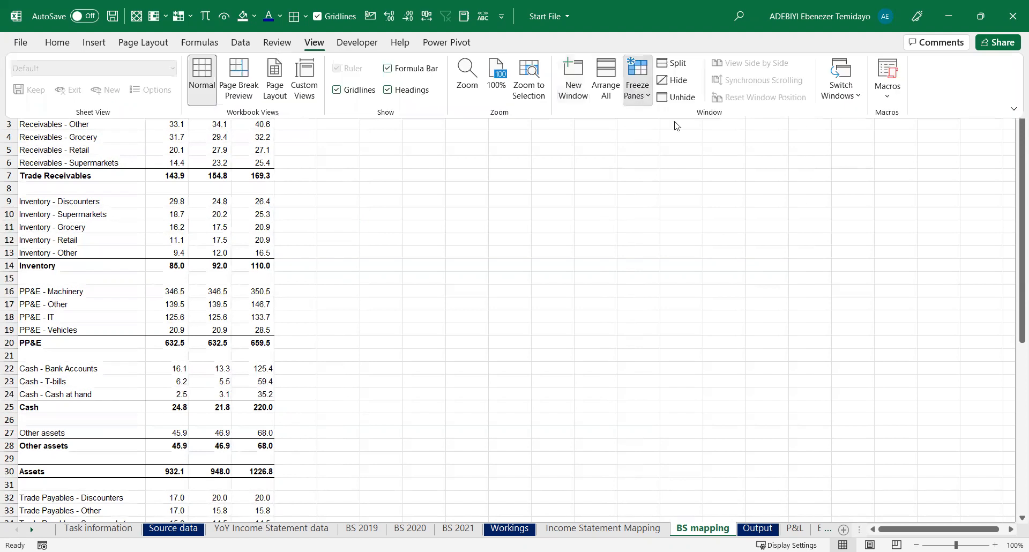
click(210, 250)
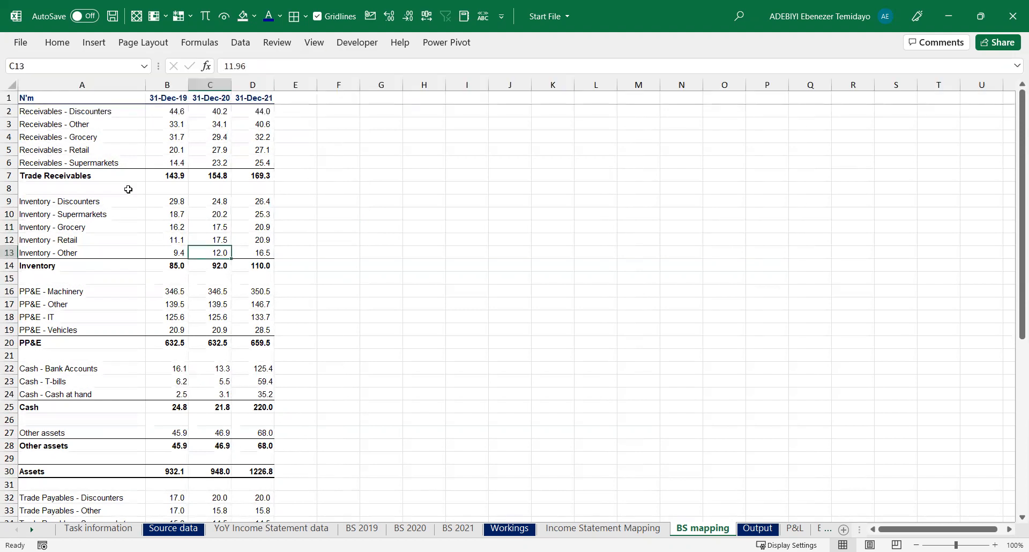
Copy all bold subtotal and total labels in column A together, from Trade Receivables in A7 through Liabilities & Equity in A55
click(81, 177)
scroll(214, 320, down, 3)
scroll(214, 320, down, 7)
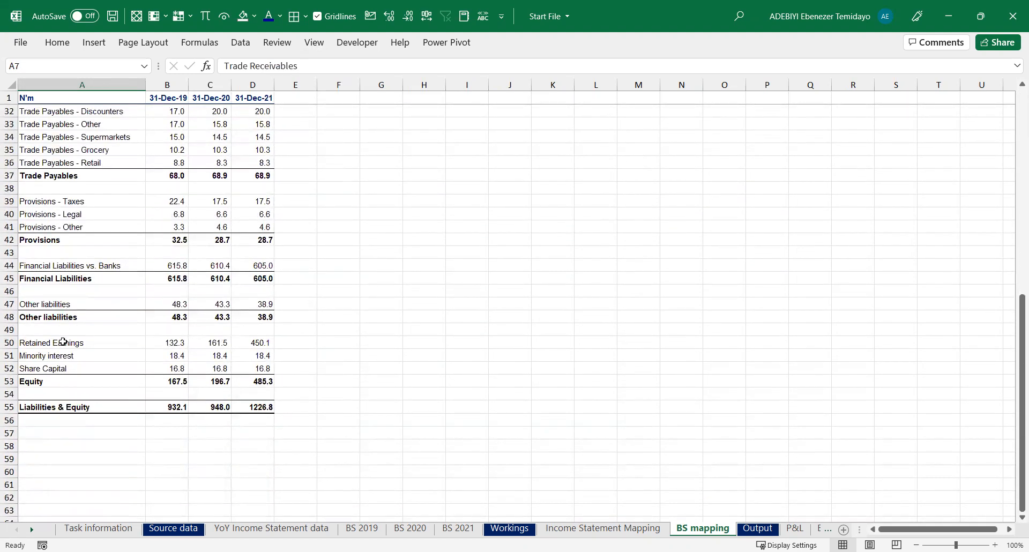
scroll(202, 300, up, 10)
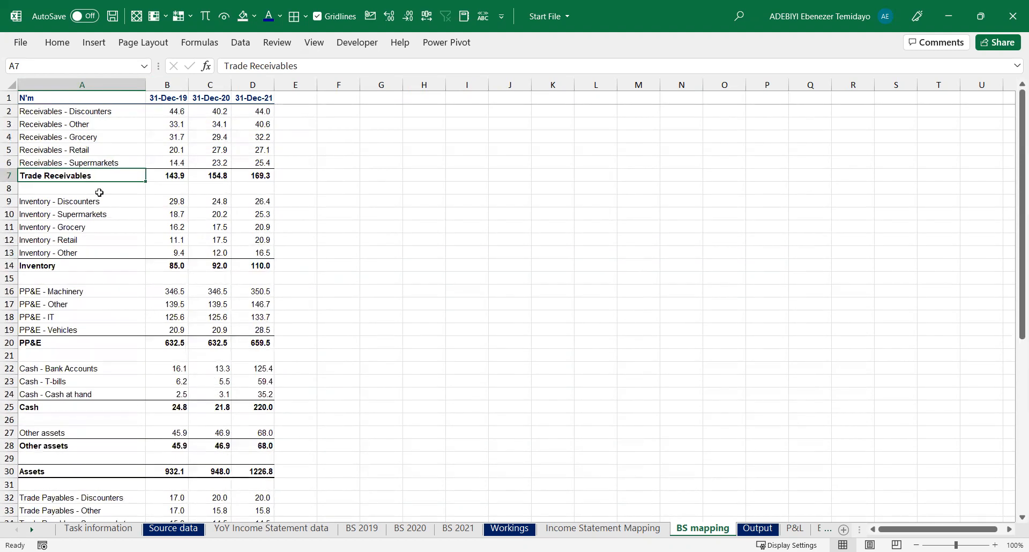
ctrl+click(64, 267)
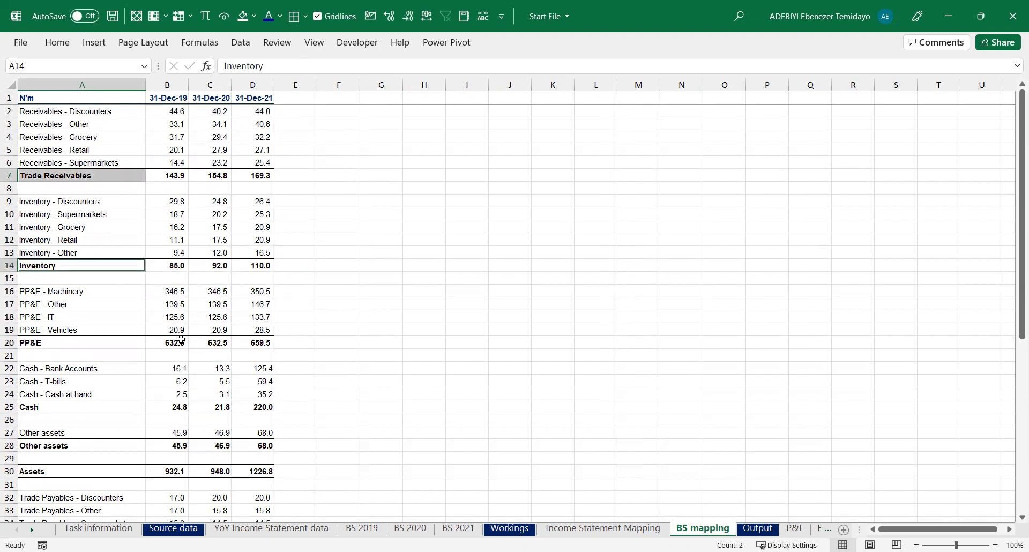
ctrl+click(68, 343)
ctrl+click(59, 407)
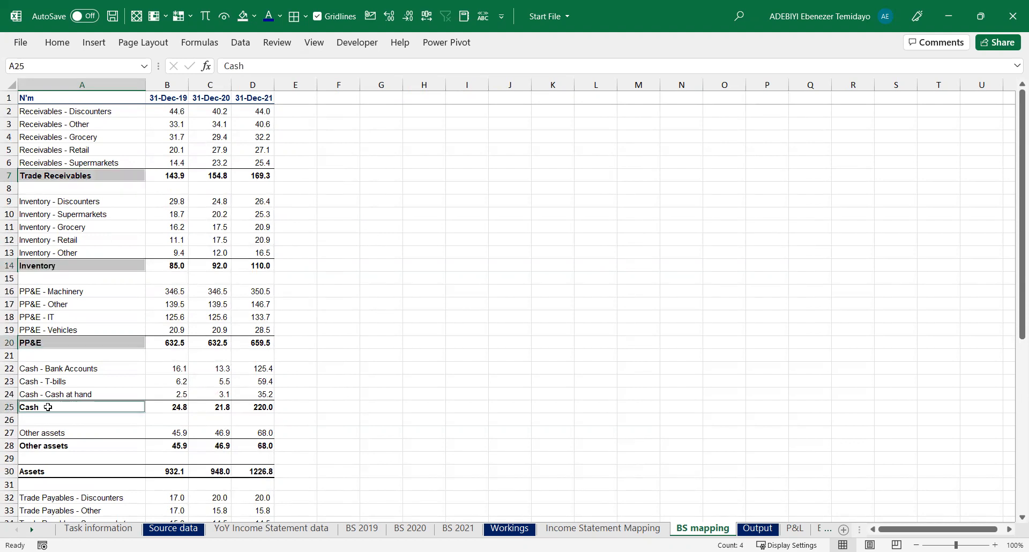
ctrl+click(57, 449)
ctrl+click(99, 469)
scroll(305, 376, down, 5)
ctrl+click(86, 367)
ctrl+click(57, 434)
ctrl+click(73, 470)
scroll(282, 416, down, 4)
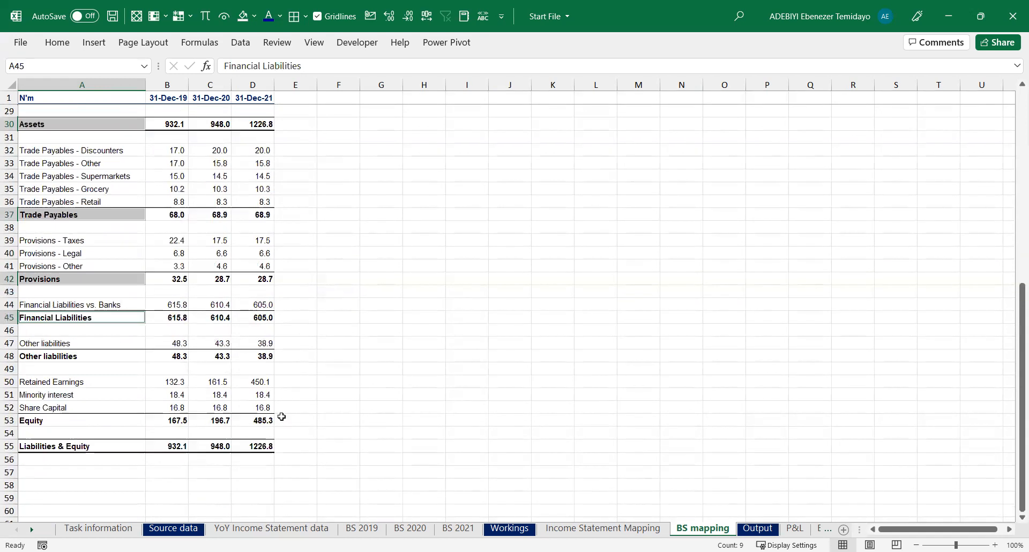
ctrl+click(76, 358)
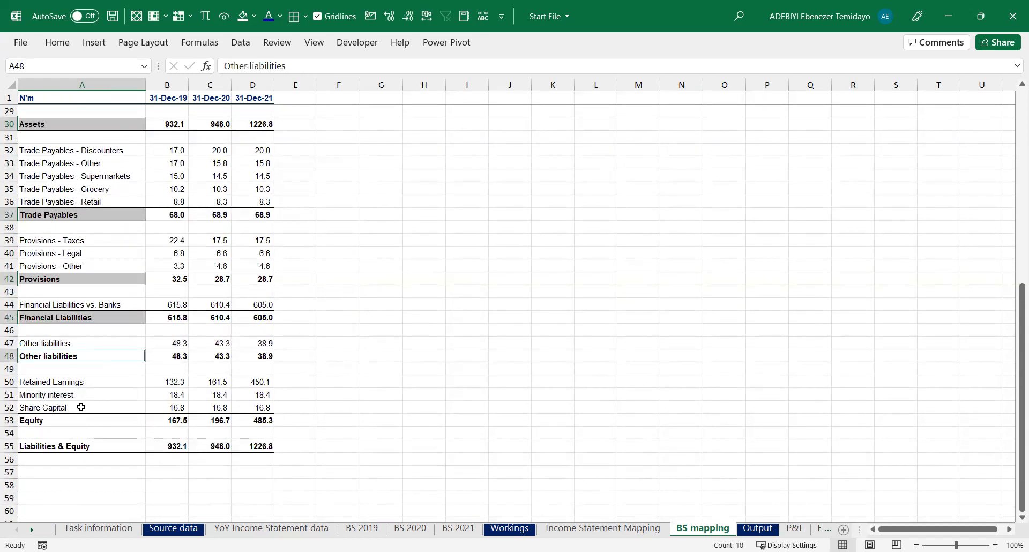
ctrl+click(46, 421)
ctrl+click(88, 447)
key(ctrl+c)
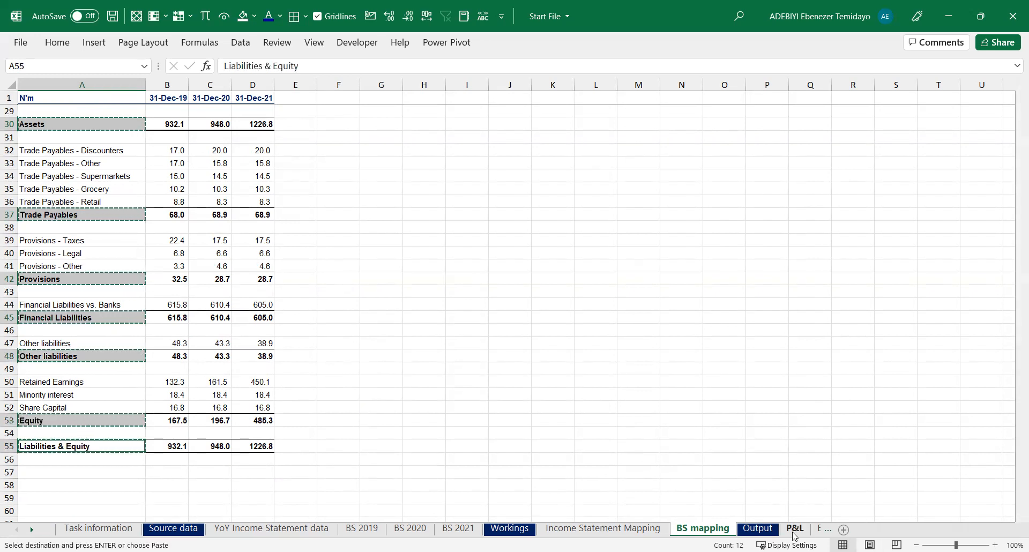
Paste the copied labels into the BS sheet starting at A4 and remove their bold formatting
key(ctrl+Page_Down)
key(ctrl+Page_Down)
key(ctrl+Page_Down)
key(Down)
key(Down)
key(Down)
key(Return)
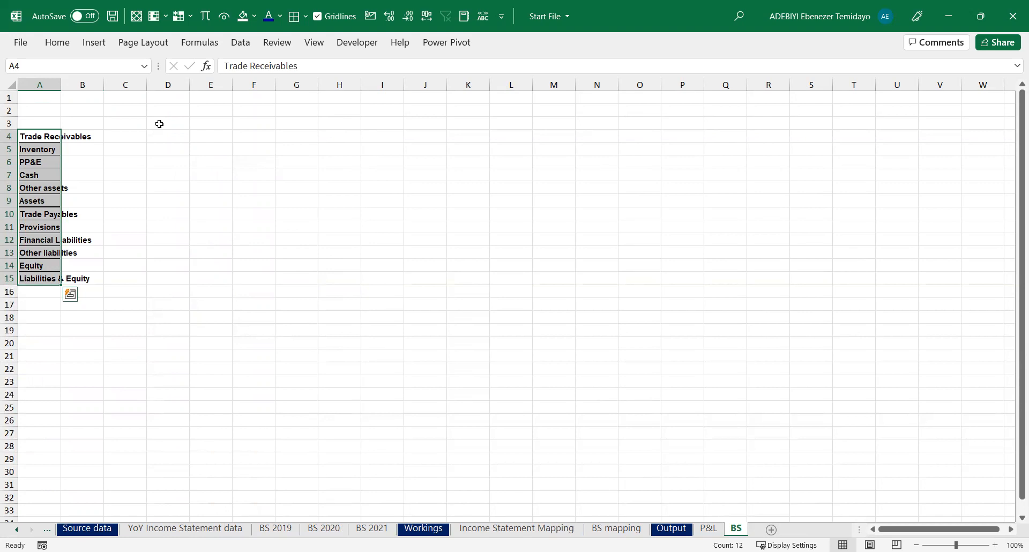
key(ctrl+b)
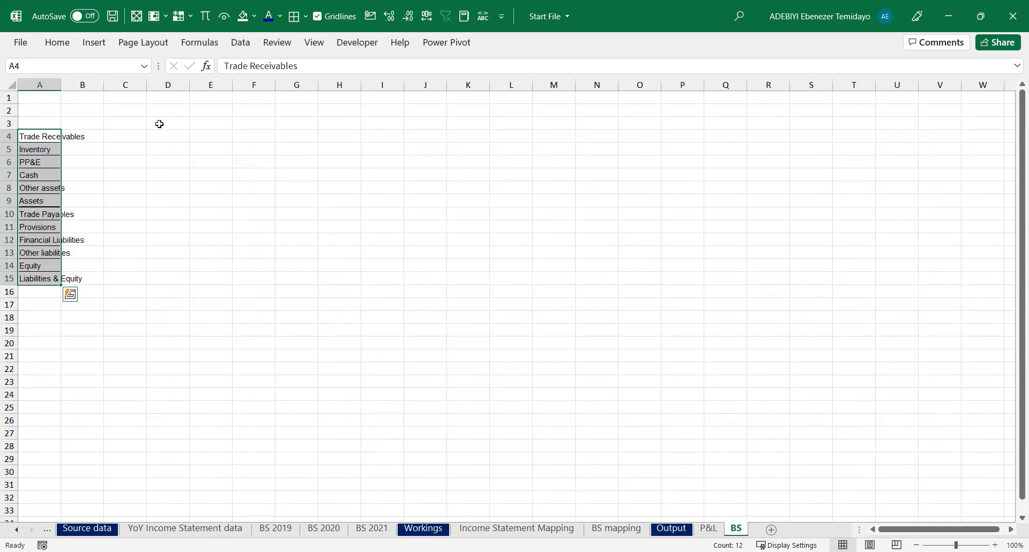
Remove the remaining lines from the pasted labels in A4:A15 and autofit the width of column A
key(ctrl+u)
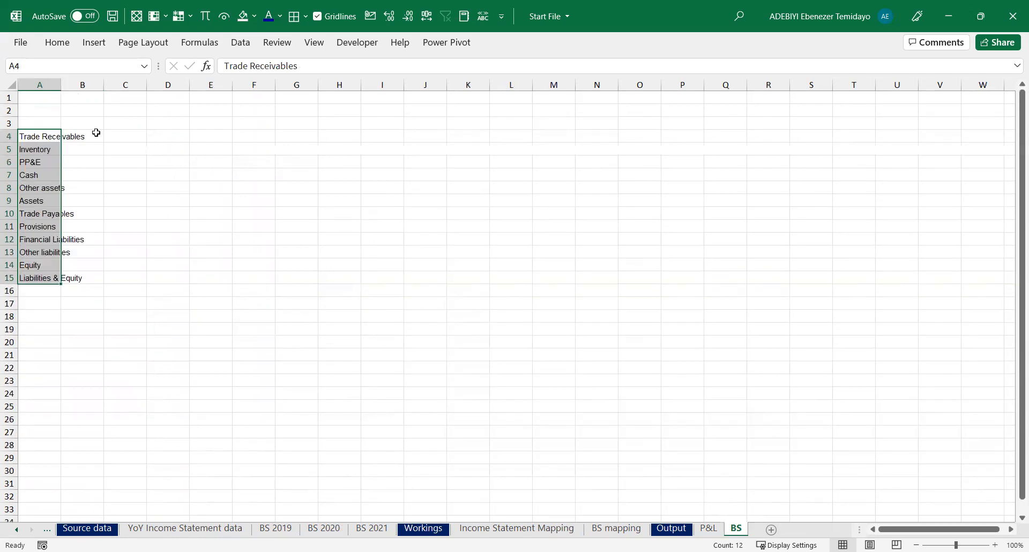
double_click(61, 85)
click(121, 188)
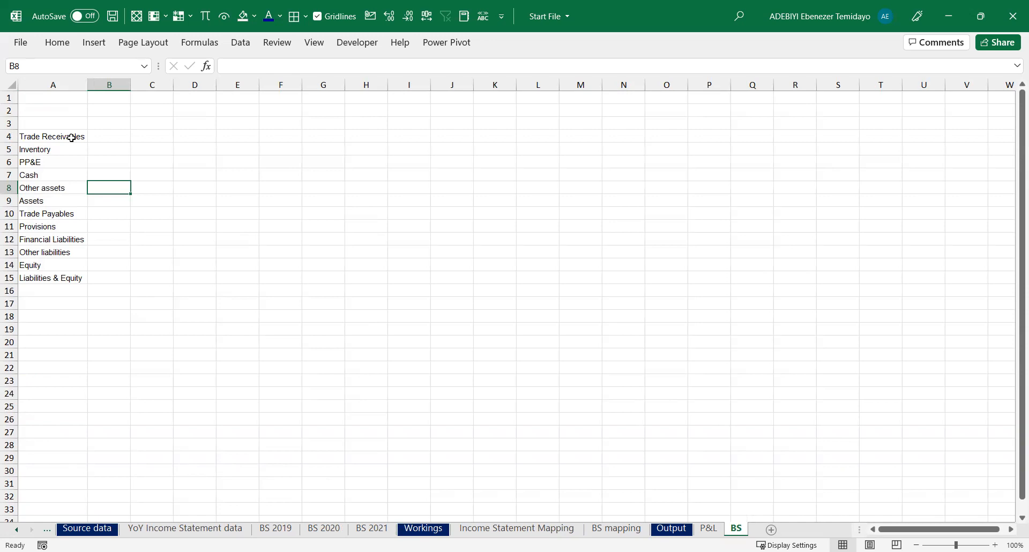
Copy the two-row header A1:I2 from the P&L sheet and paste it into the BS sheet at A1
click(59, 139)
click(52, 111)
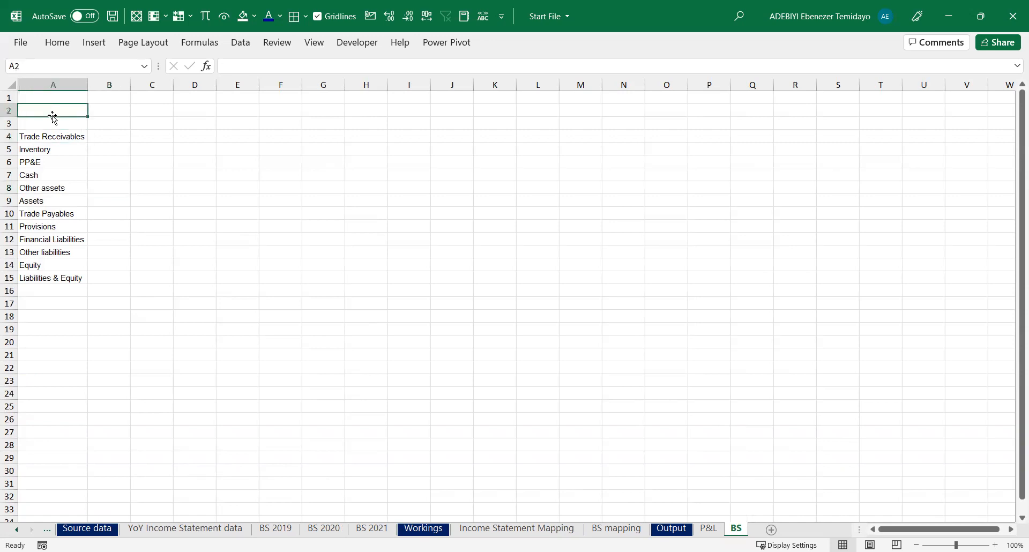
key(ctrl+Page_Up)
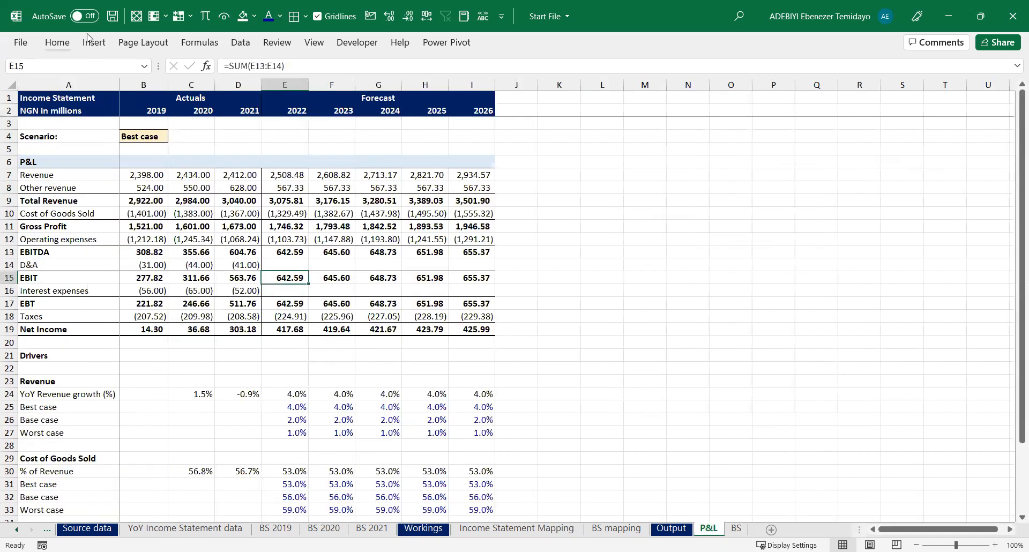
click(62, 97)
shift+click(469, 109)
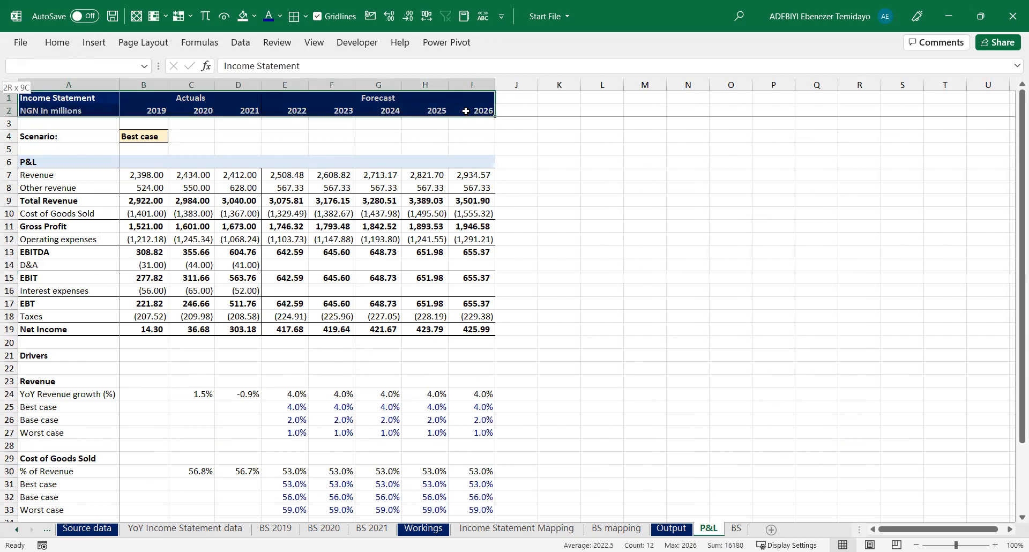
key(ctrl+c)
key(ctrl+Page_Down)
key(Up)
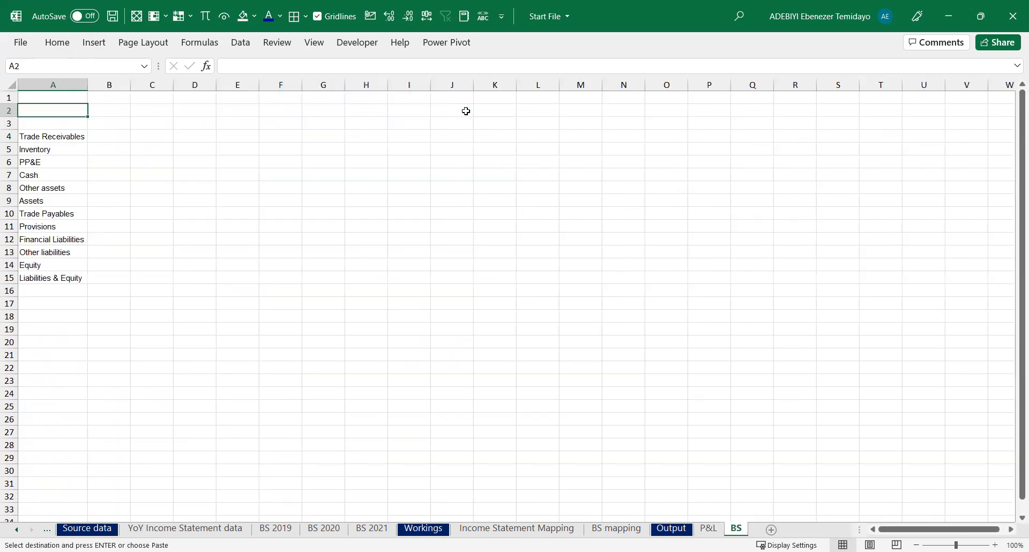
key(Return)
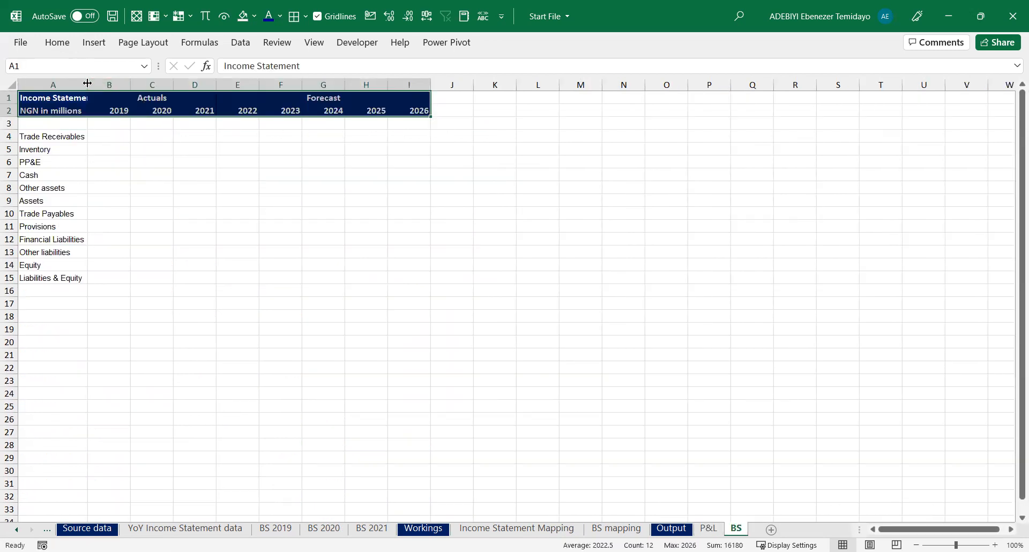
Retitle the BS sheet header in A1 as "Statement of Financial Position" and autofit column A to it
double_click(87, 85)
click(85, 100)
text(Balance)
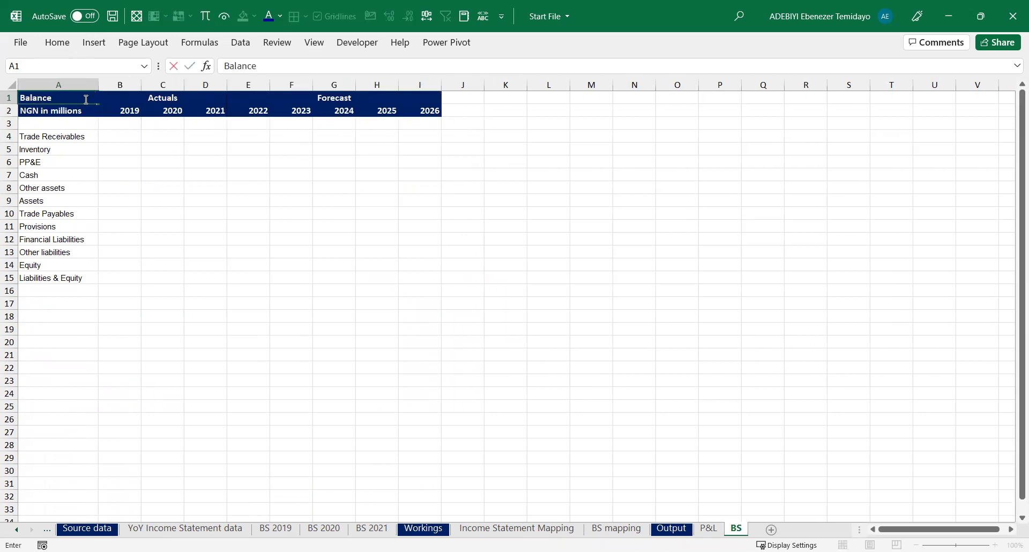
key(BackSpace)
key(BackSpace)
key(BackSpace)
key(BackSpace)
key(BackSpace)
key(BackSpace)
key(BackSpace)
text(s)
text(Statemen)
text(t of F)
text(inancial P)
key(Return)
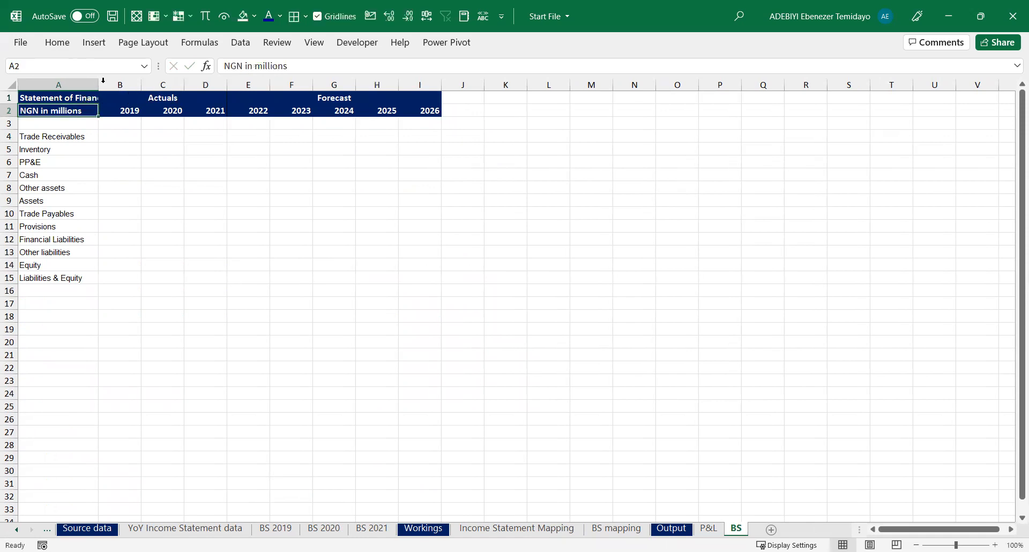
double_click(98, 85)
click(217, 99)
click(305, 121)
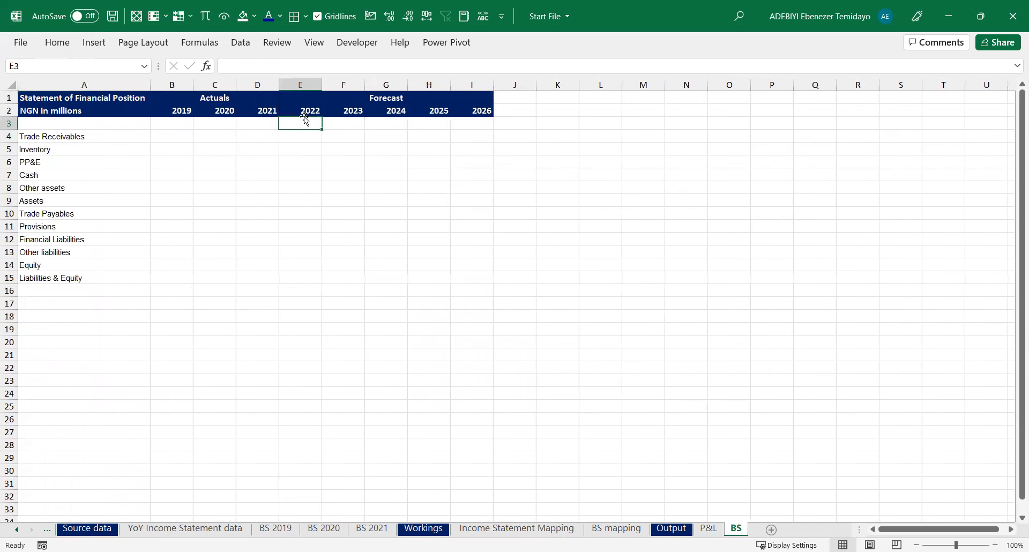
Insert four blank rows above Trade Receivables on the BS sheet
click(87, 140)
key(shift+space)
key(ctrl+shift+plus)
key(ctrl+shift+plus)
key(ctrl+shift+plus)
key(ctrl+shift+plus)
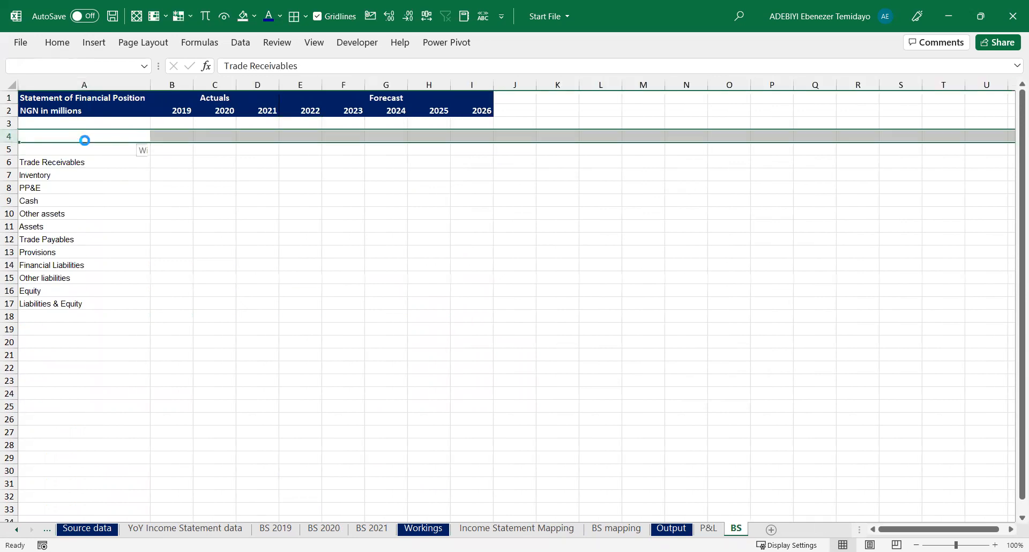
Copy the Other revenue and Total Revenue rows, A8:I9, from the P&L sheet into the BS sheet at A4
key(ctrl+Page_Up)
click(77, 166)
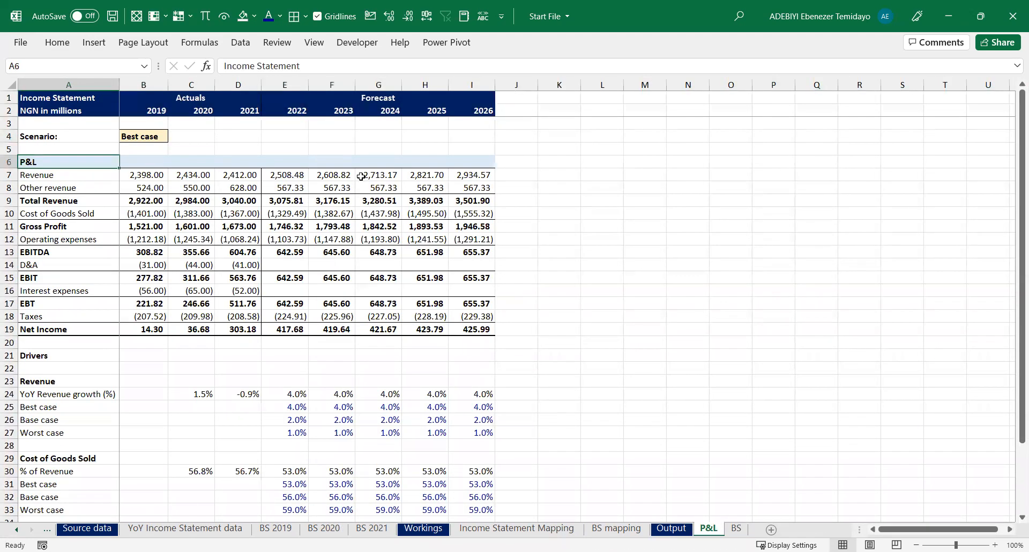
click(203, 162)
drag(76, 187, 471, 200)
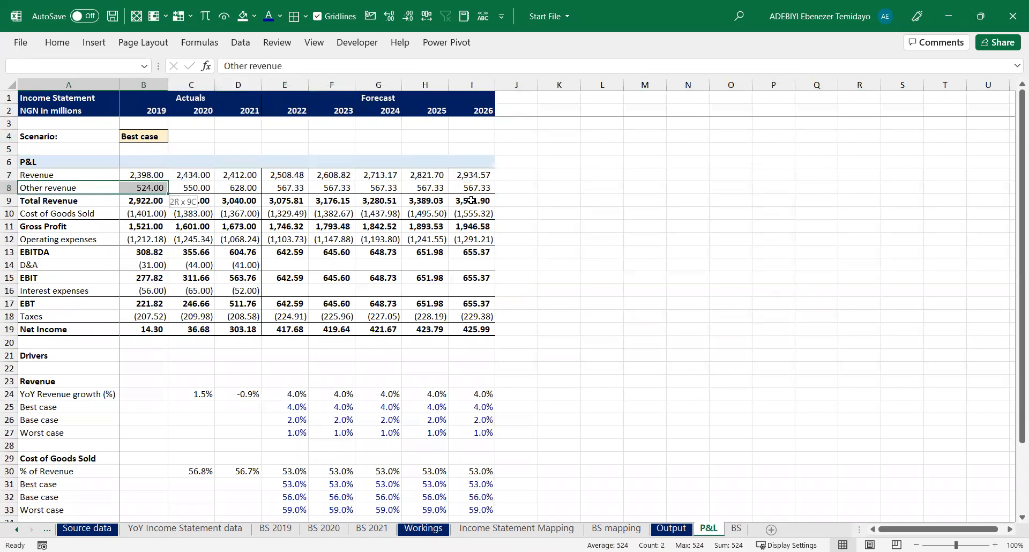
key(ctrl+c)
key(ctrl+Page_Down)
key(Return)
key(Down)
key(Up)
key(Down)
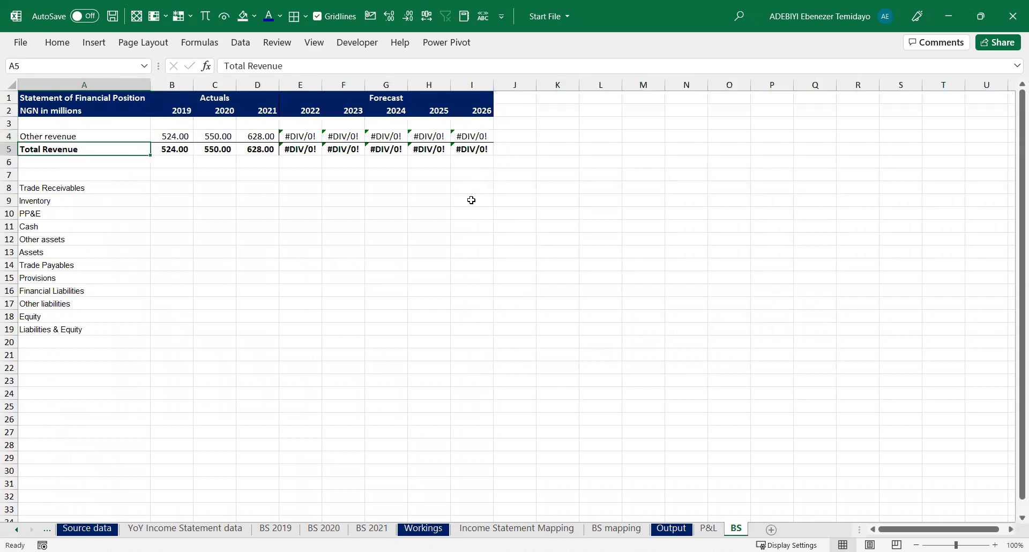
Insert two blank rows above the pasted Total Revenue row and delete rows 6 to 9
key(shift+space)
key(ctrl+shift+plus)
key(ctrl+shift+plus)
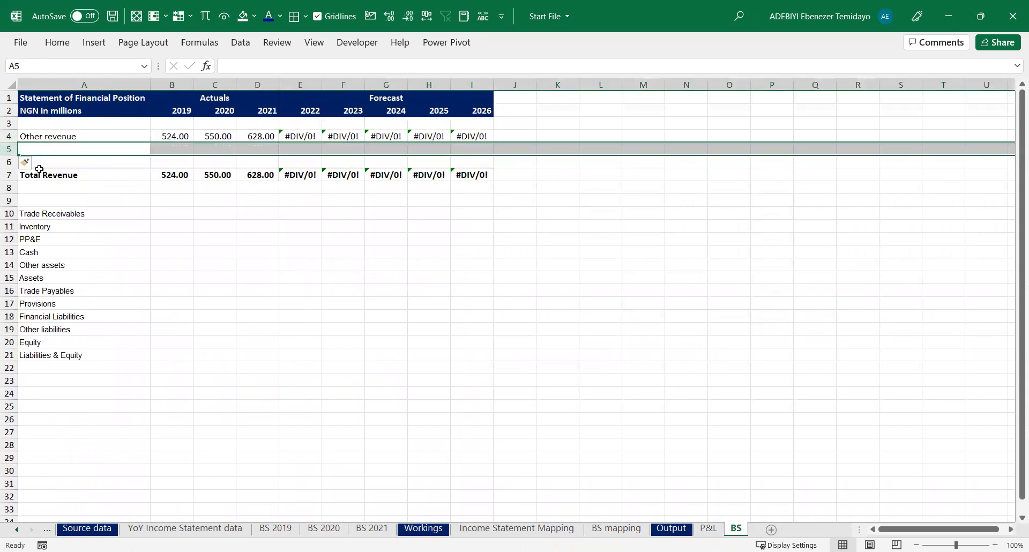
drag(9, 162, 24, 196)
key(ctrl+minus)
Clear the pasted Other revenue label and all its yearly values from row 4 of the BS sheet
click(313, 141)
key(ctrl+shift+Right)
key(Delete)
key(Left)
key(Left)
key(Left)
key(Left)
key(ctrl+shift+Right)
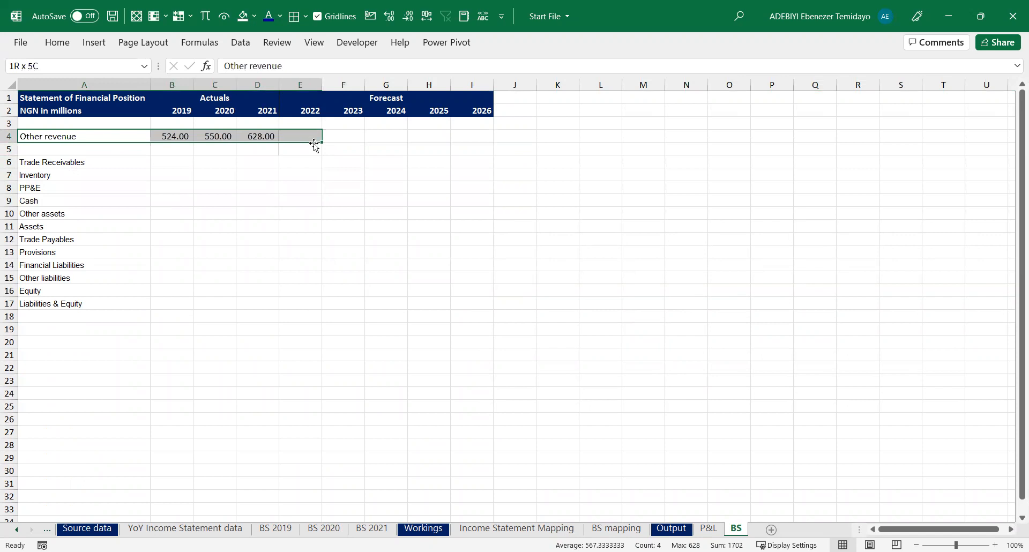
key(Delete)
Enter the section heading "Assets" in A4 and make it bold
click(161, 161)
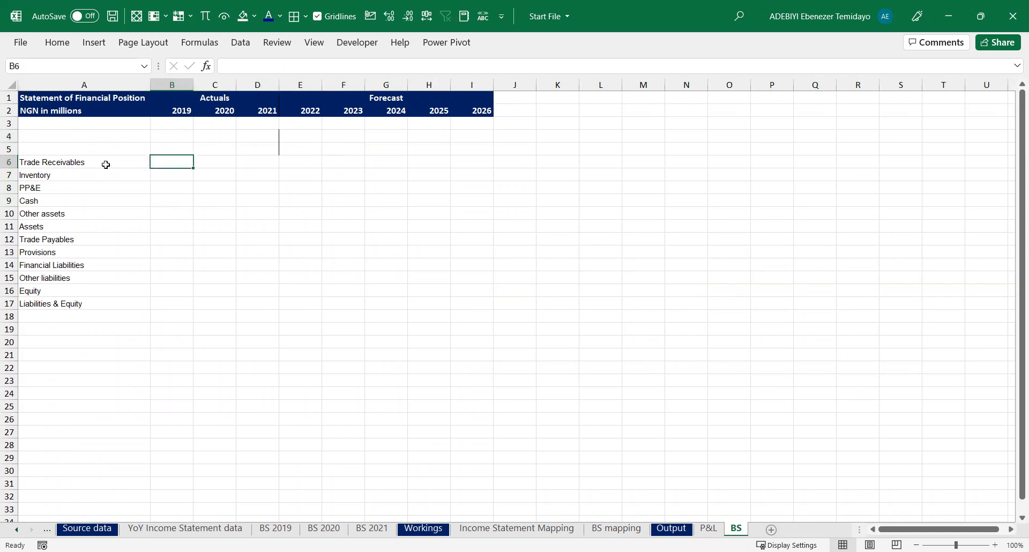
click(100, 164)
click(77, 137)
text(Assu)
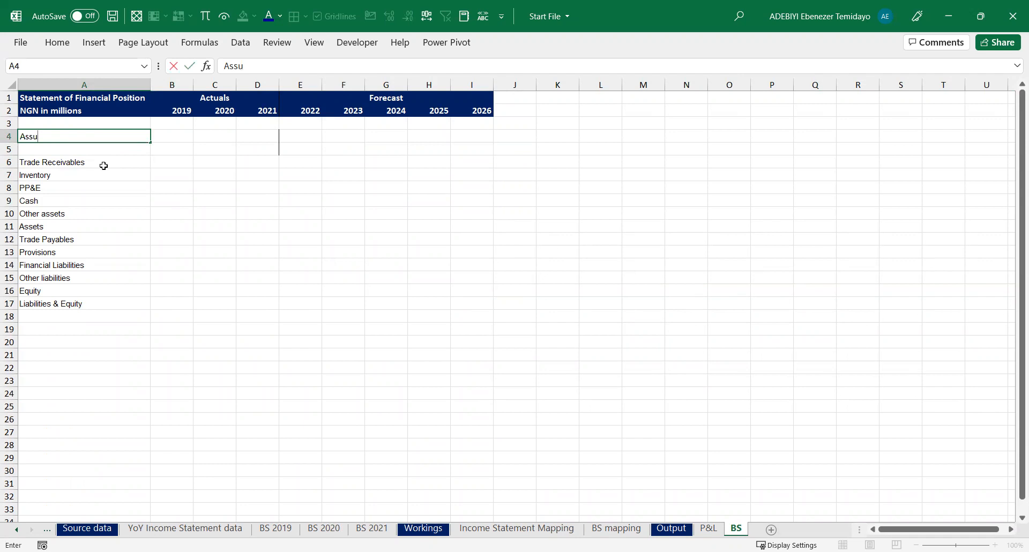
key(BackSpace)
text(ets)
key(Return)
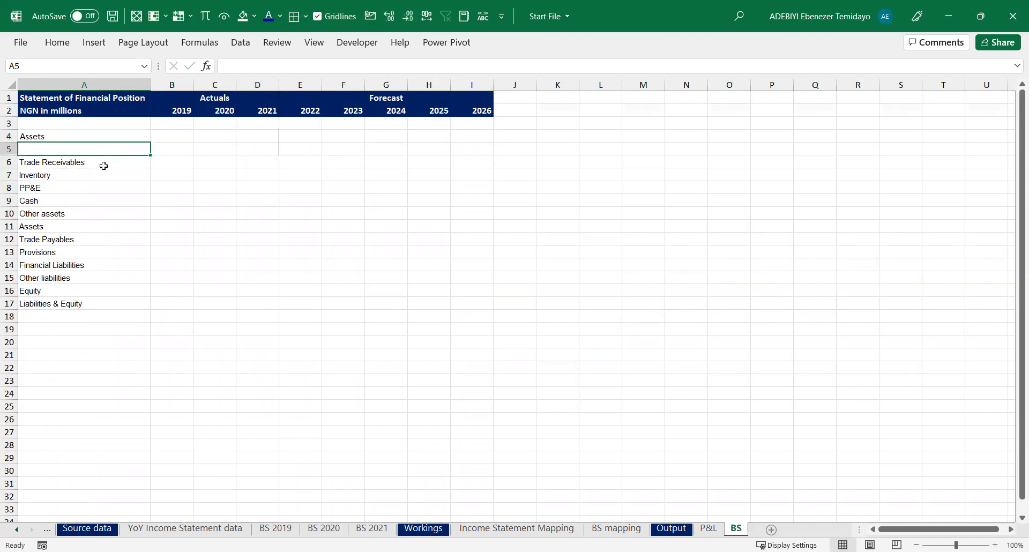
click(48, 189)
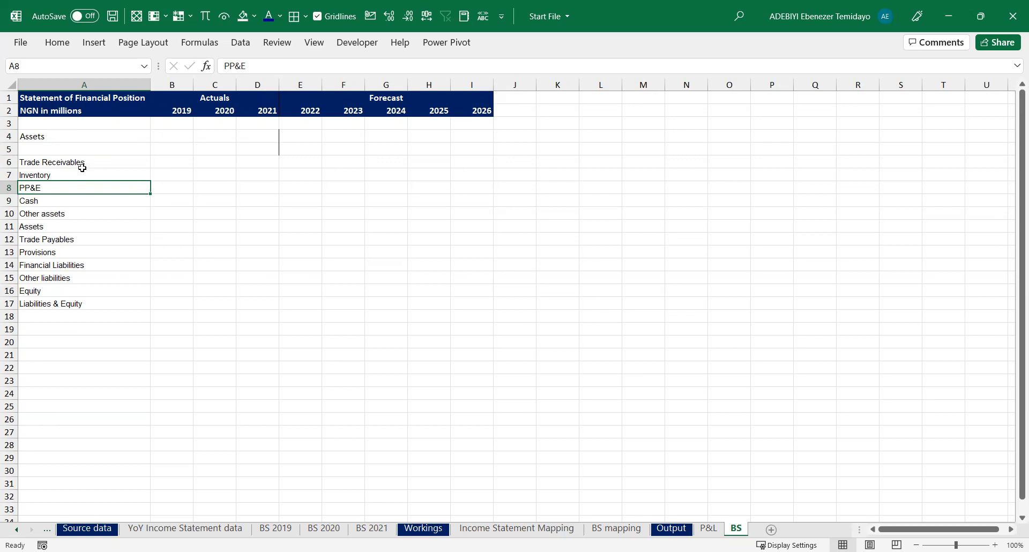
key(Up)
key(Up)
key(Up)
key(Up)
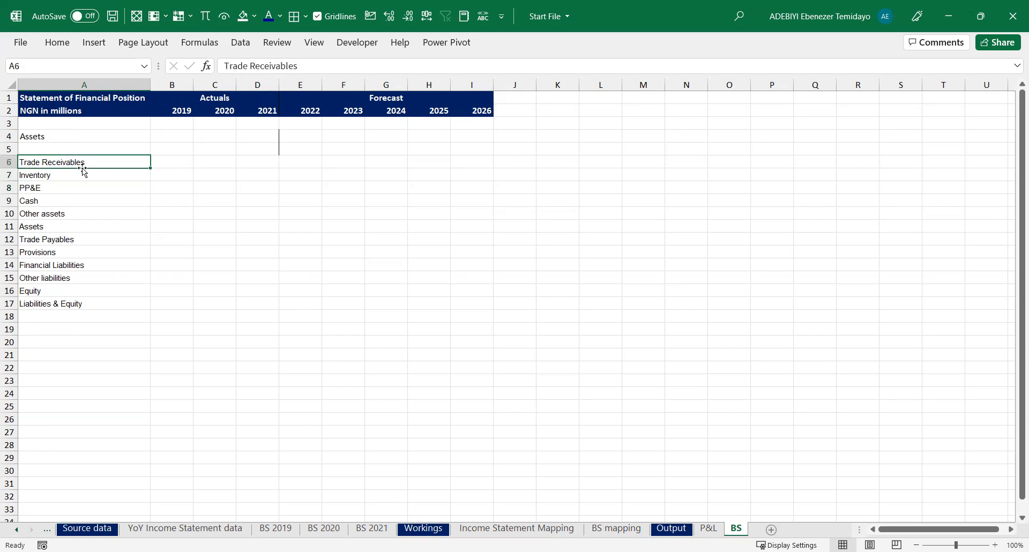
key(ctrl+b)
Insert a row below the Assets heading and enter the bold subheading "Current Assets" in A5
key(Down)
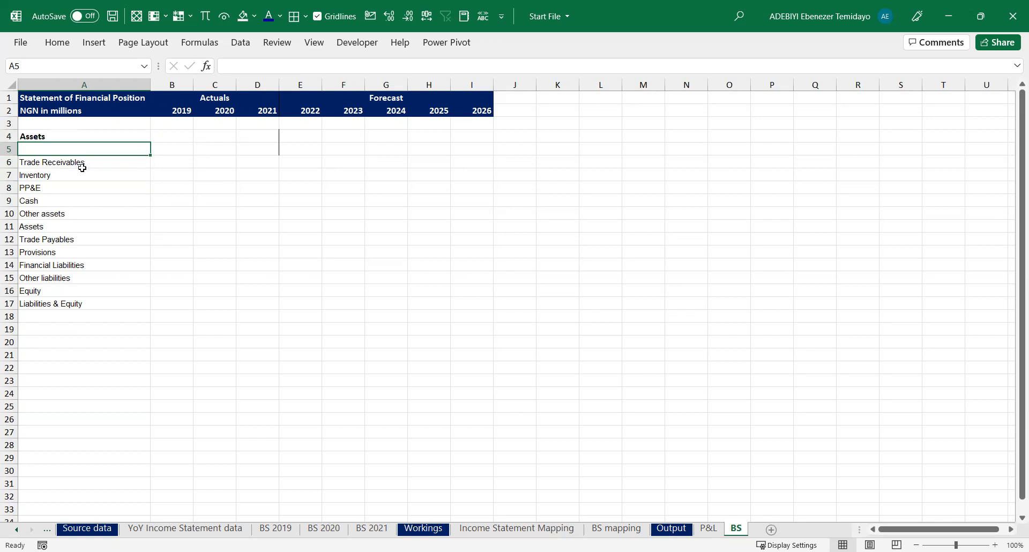
key(Down)
key(Up)
key(shift+space)
key(ctrl+shift+plus)
text(Cus)
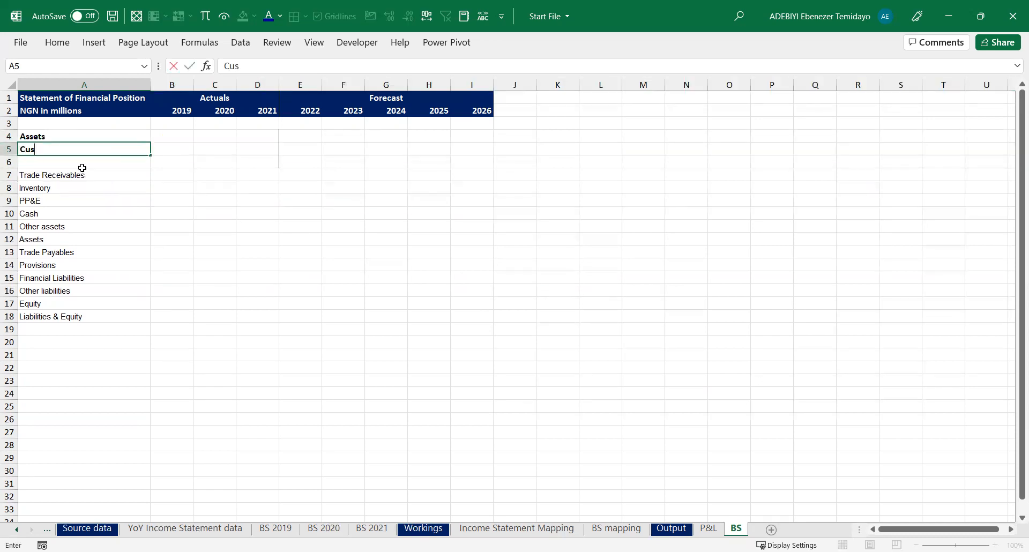
text(rent Assets)
key(ctrl+Return)
Move the PP&E label from A9 to an empty cell well below the list and delete its emptied row
key(Down)
key(Down)
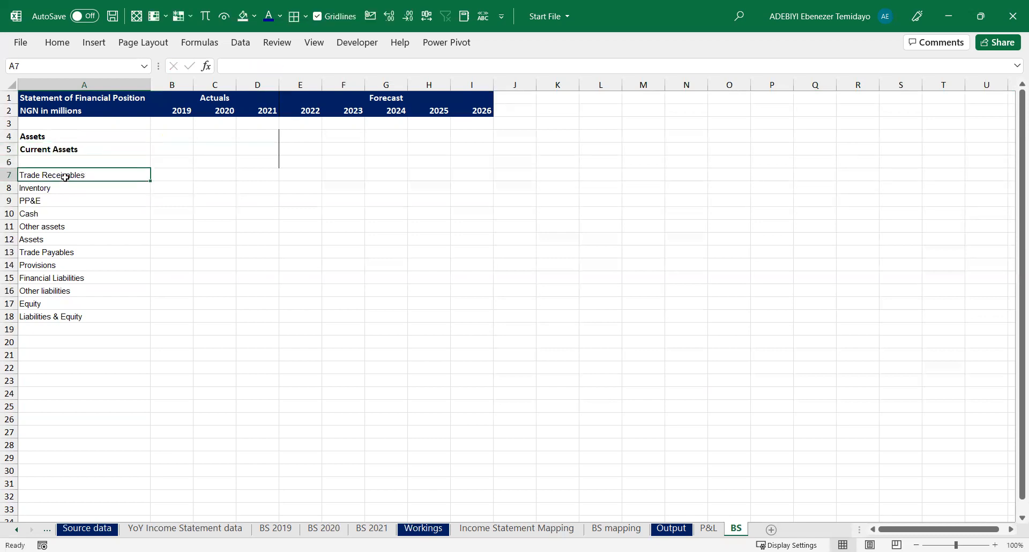
click(50, 186)
click(46, 198)
drag(46, 198, 58, 397)
click(41, 201)
click(62, 213)
click(73, 228)
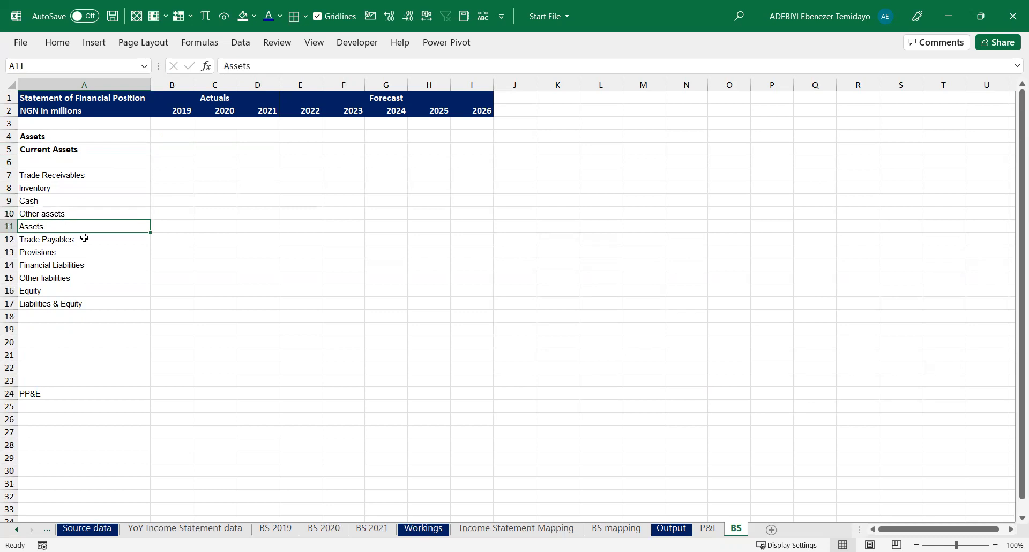
Freeze the two header rows of the BS sheet above row 3
scroll(84, 237, down, 7)
scroll(84, 237, up, 7)
click(145, 123)
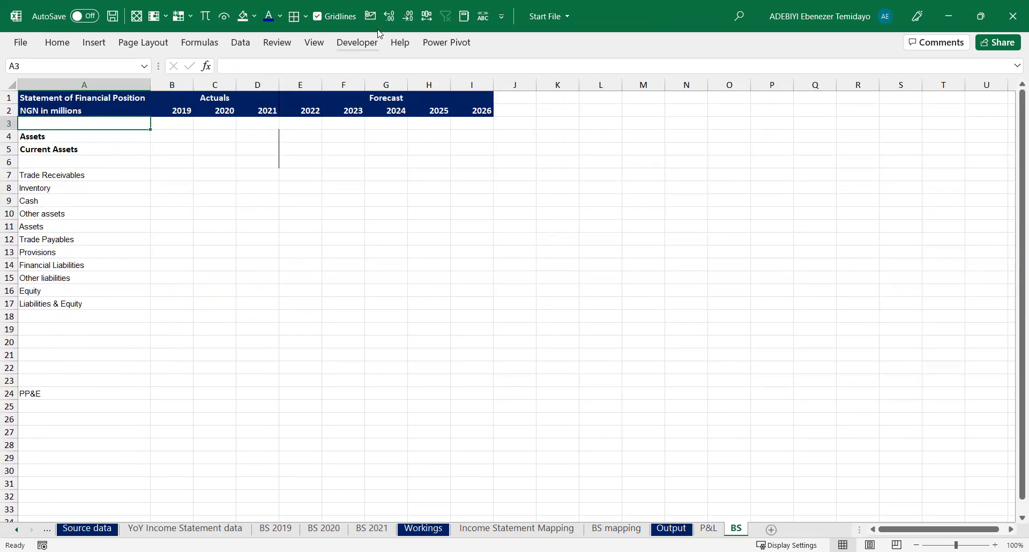
click(314, 43)
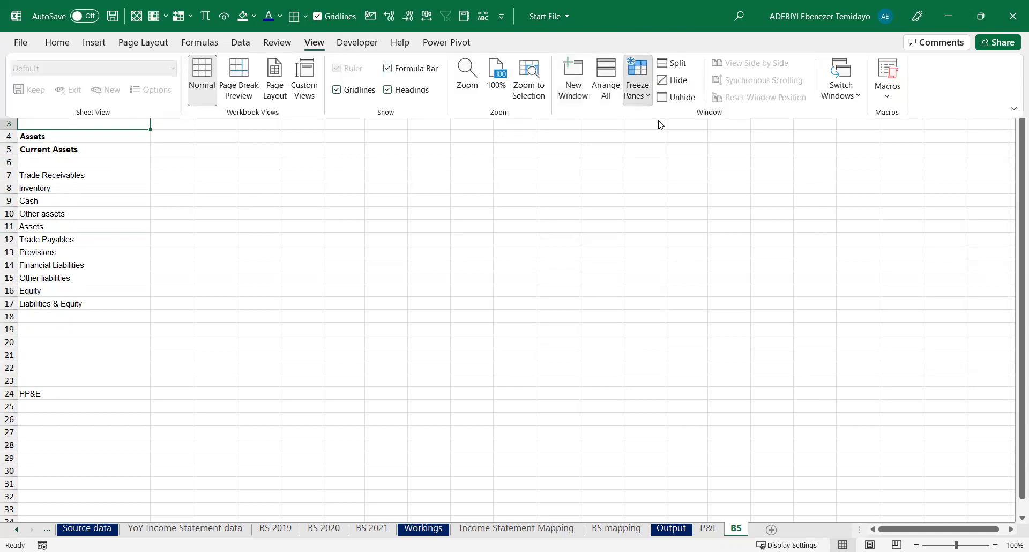
Delete the blank row under Current Assets and replace the Other assets label in A9 with a bold "Total Current Assets"
click(56, 181)
click(40, 160)
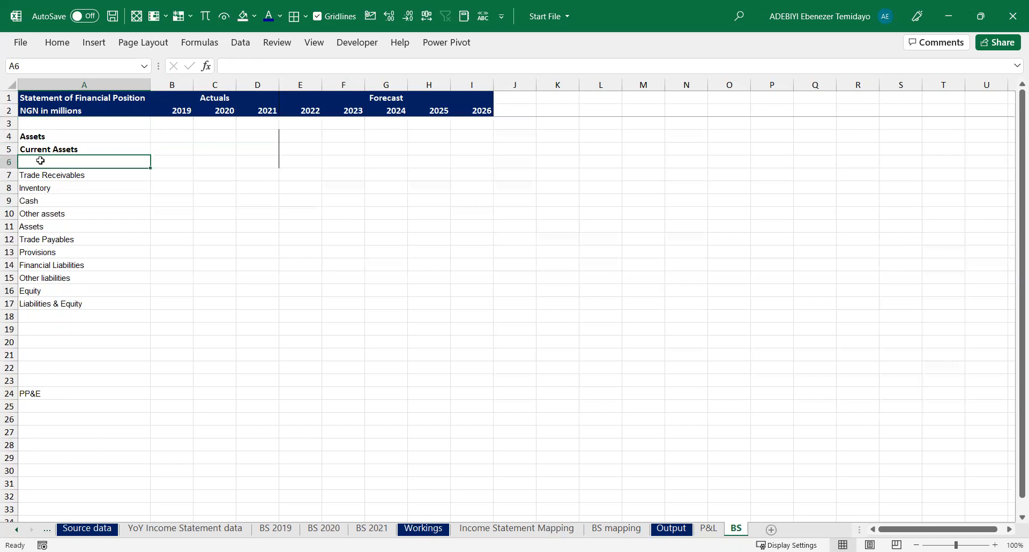
key(shift+space)
key(ctrl+minus)
click(38, 202)
text(Total Current Asset)
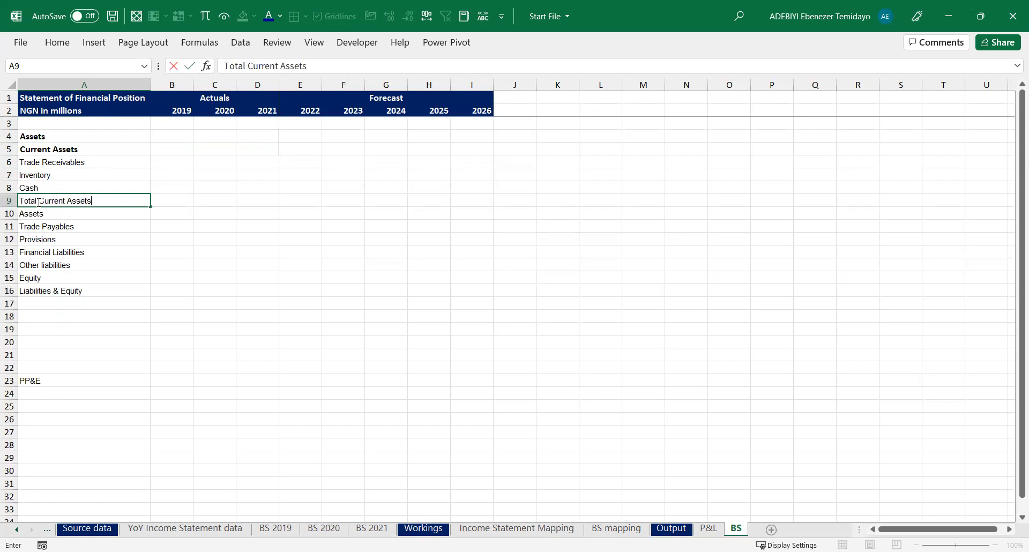
text(s)
key(ctrl+b)
key(Return)
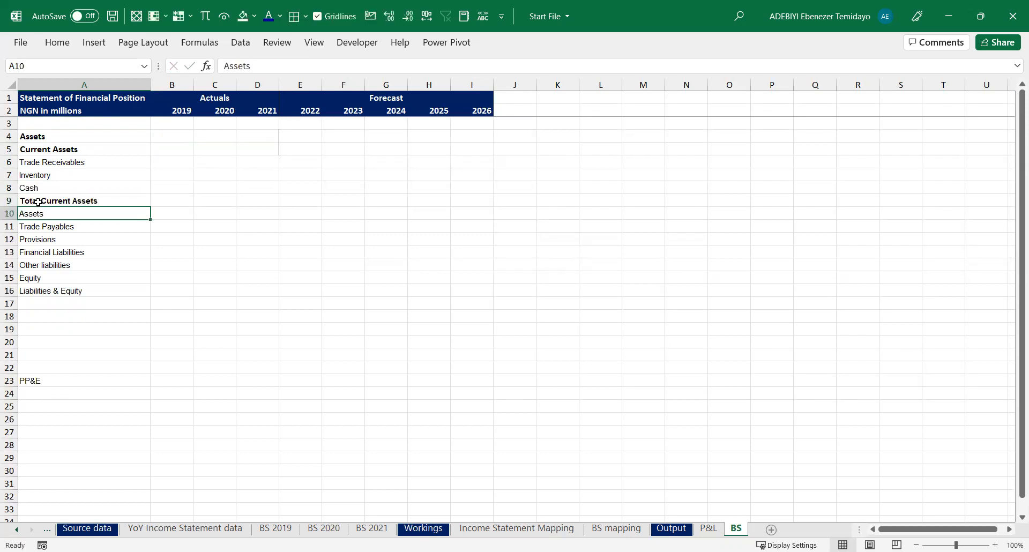
Insert nine blank rows between Total Current Assets and the Assets label below it
key(shift+space)
key(ctrl+shift+plus)
key(ctrl+shift+plus)
drag(59, 151, 62, 194)
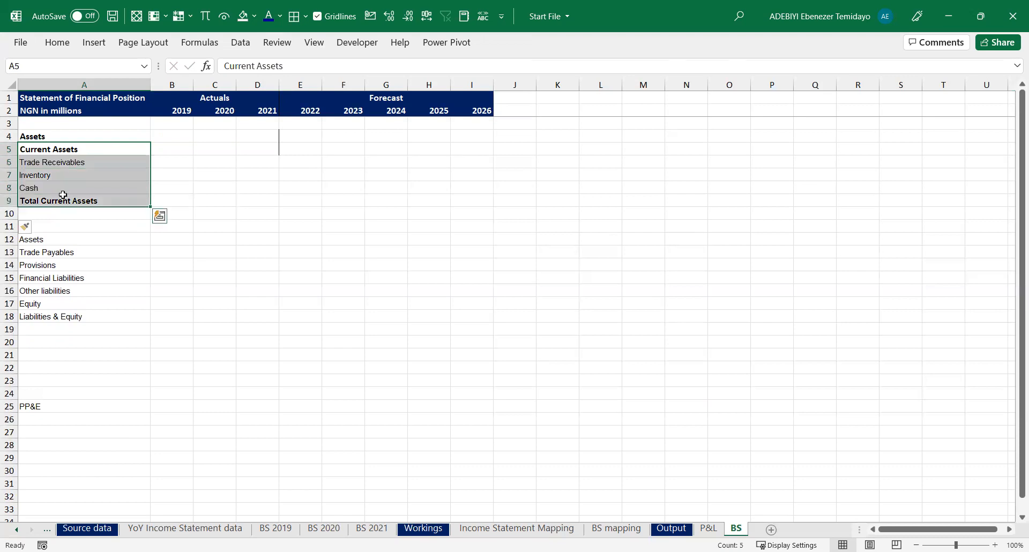
key(Down)
key(Down)
key(Down)
key(Down)
key(Down)
key(Down)
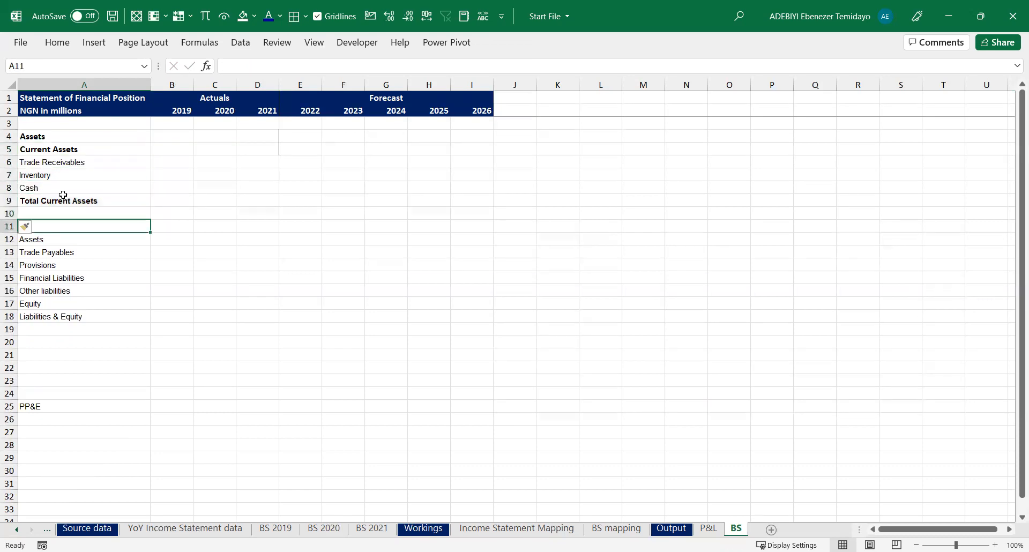
key(shift+space)
key(ctrl+shift+plus)
key(ctrl+shift+plus)
key(ctrl+shift+plus)
key(ctrl+shift+plus)
key(ctrl+shift+plus)
key(ctrl+shift+plus)
key(ctrl+shift+plus)
Copy the Current Assets block A5:A9 and paste it directly below, starting at A10
drag(52, 154, 55, 198)
key(ctrl+c)
click(60, 217)
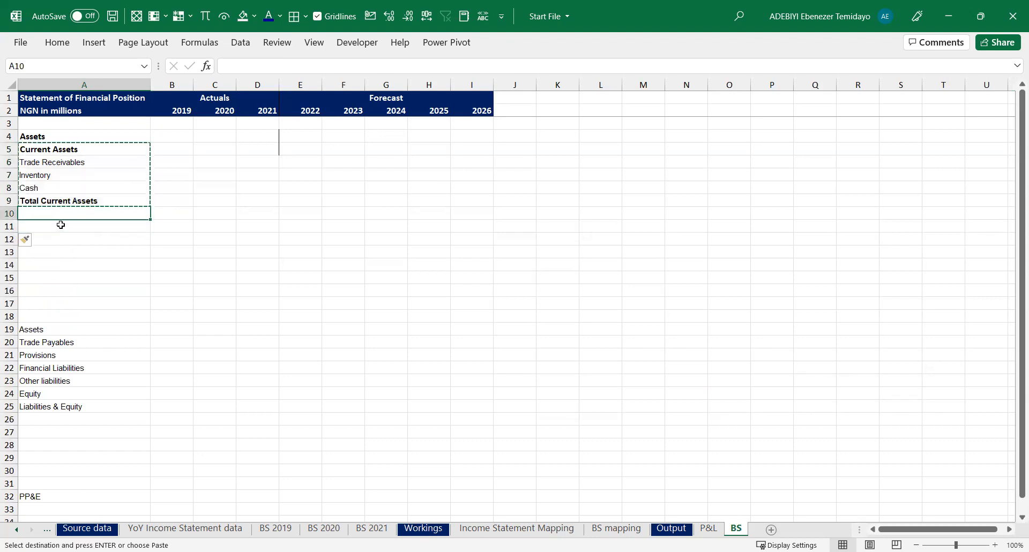
key(Return)
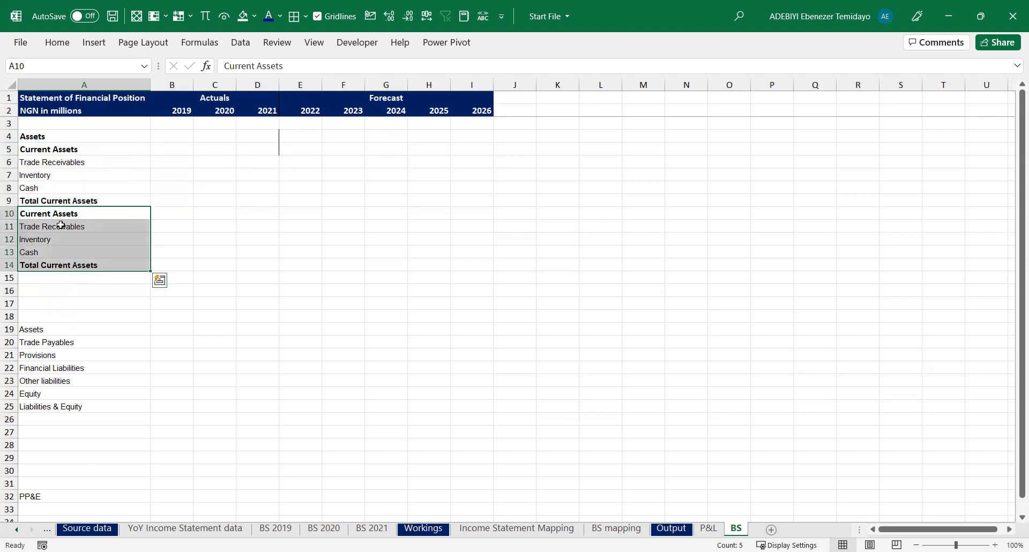
key(Left)
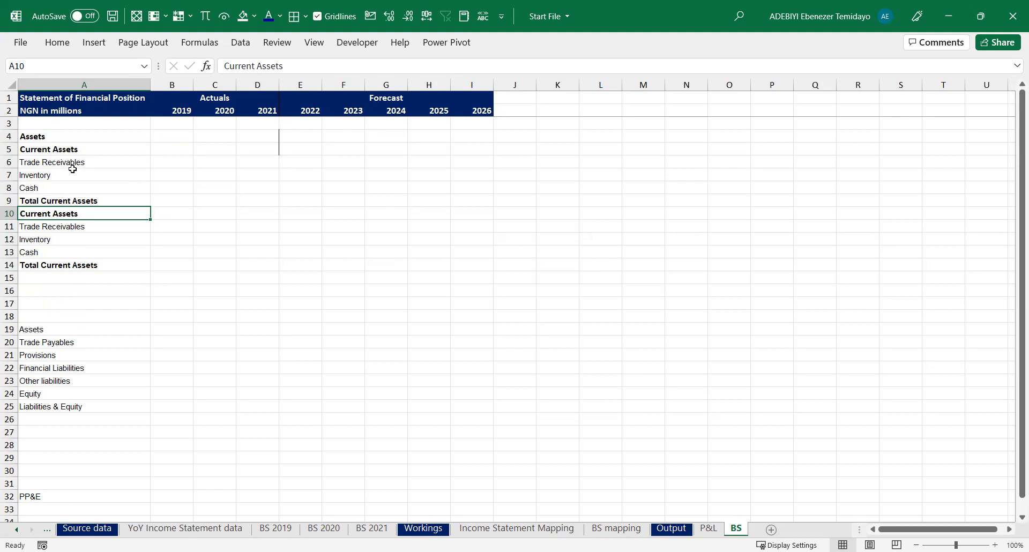
Change the section heading in A10 to "Non current Assets"
click(229, 66)
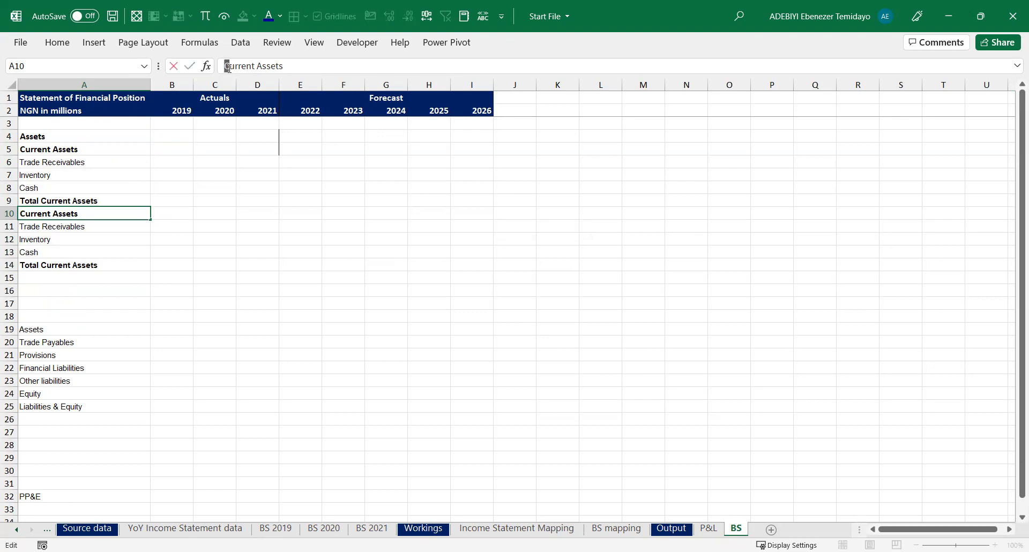
text(Non c)
key(Return)
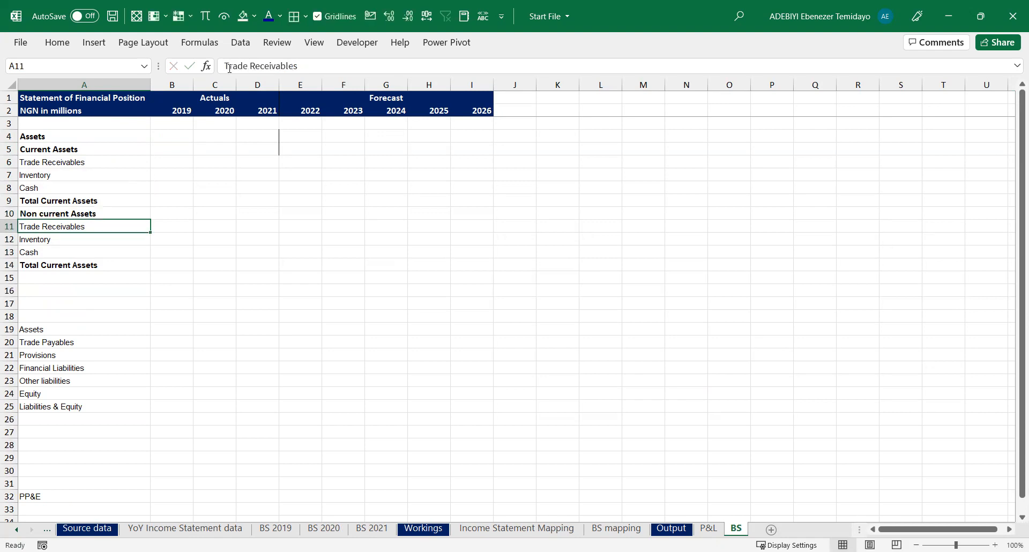
Copy the PP&E label from A32 into A11, replacing Trade Receivables under Non current Assets
click(44, 505)
click(44, 497)
key(ctrl+c)
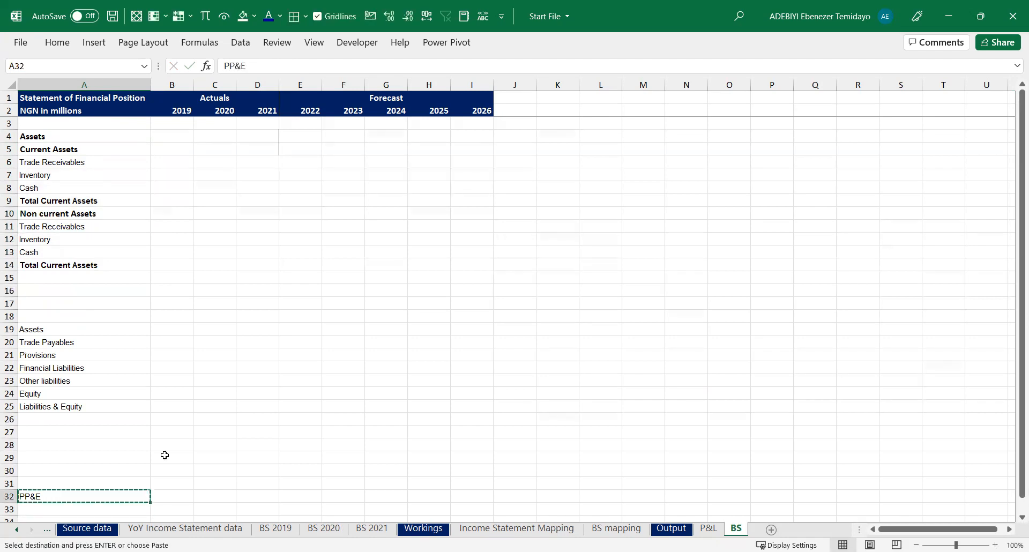
click(65, 234)
key(Up)
key(Return)
Delete the Inventory and Cash rows under PP&E in the Non current Assets section
click(66, 234)
key(shift+Down)
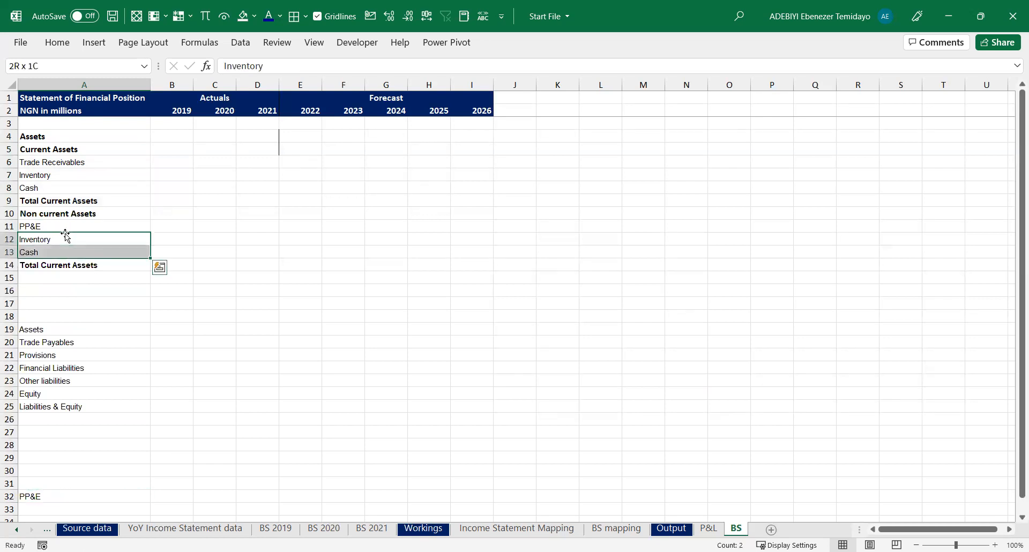
key(shift+space)
key(ctrl+minus)
Change the label in A12 to "Total Non Current Assets" and enter "Total Assets" in A13
double_click(47, 239)
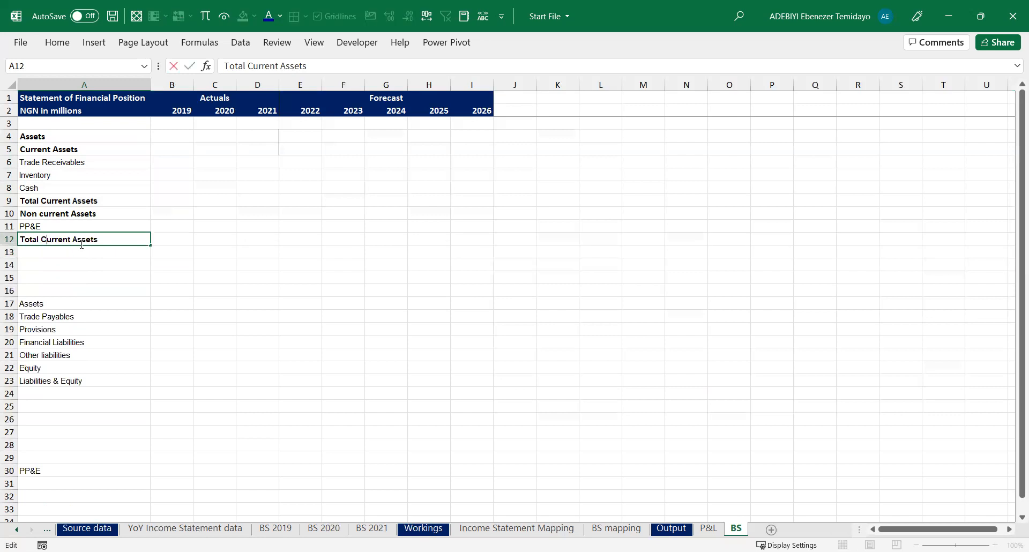
text(N)
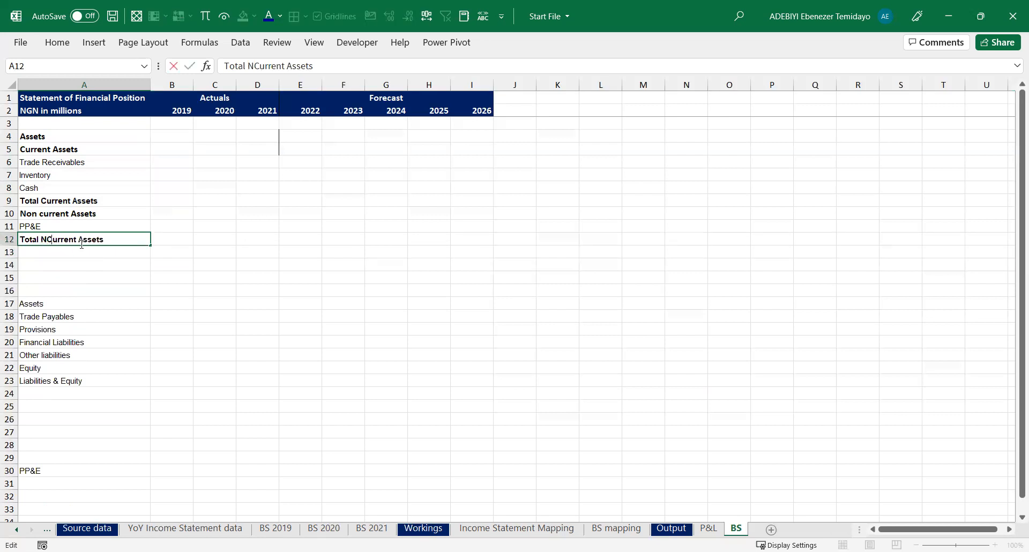
text(on)
key(Return)
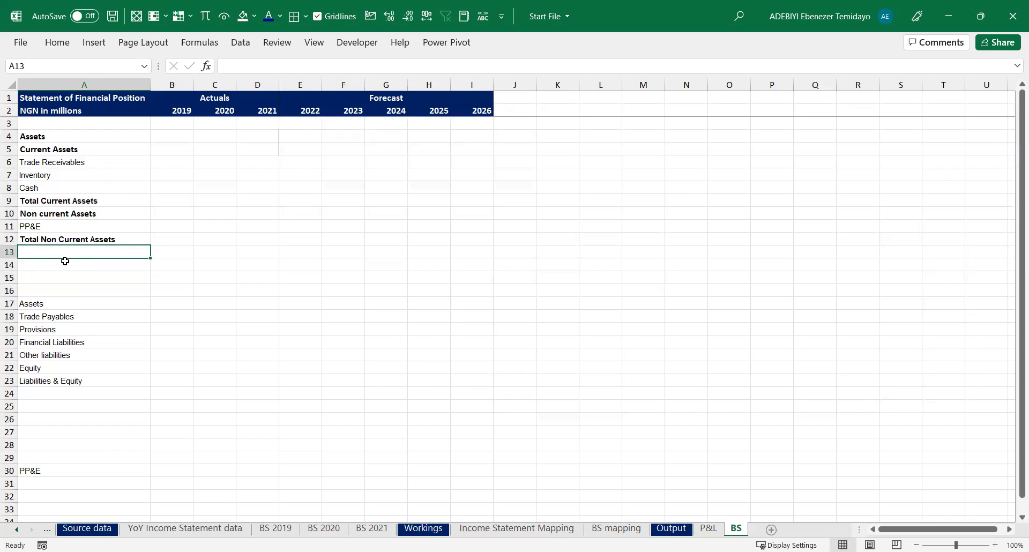
text(Total Assets)
key(ctrl+Return)
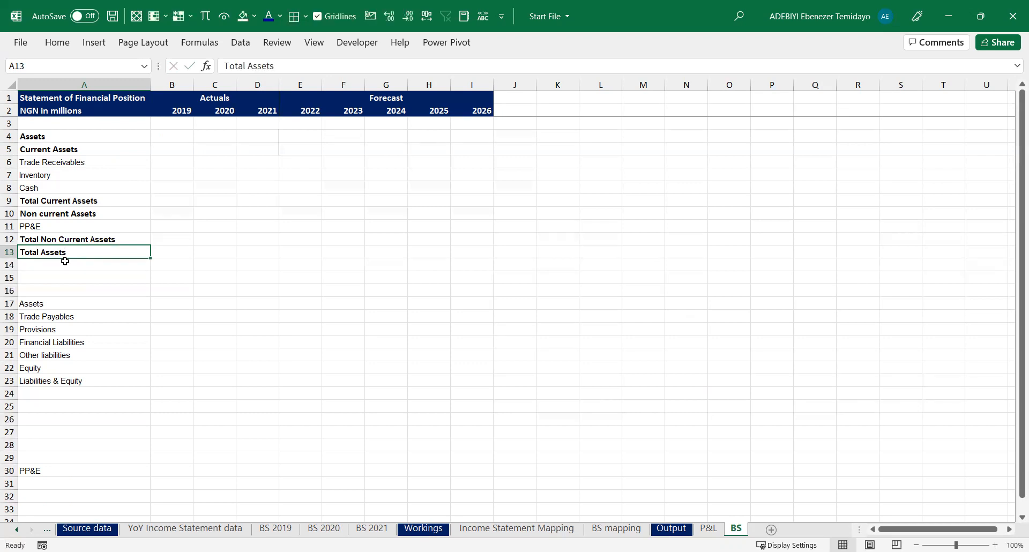
Delete the leftover Assets row above Trade Payables
click(120, 282)
click(40, 303)
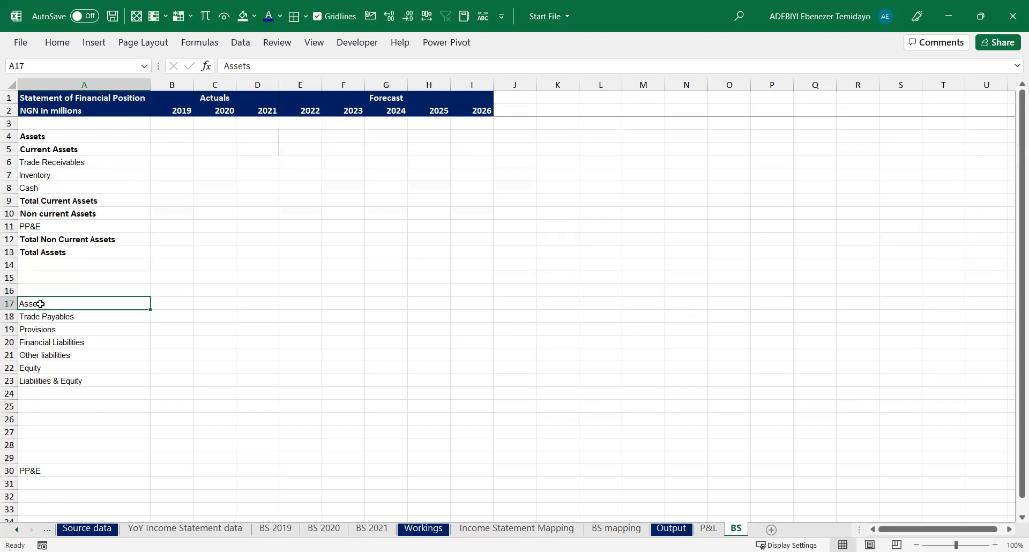
key(shift+space)
key(ctrl+minus)
Enter the heading "Liabilities and Equity" in A15
click(67, 284)
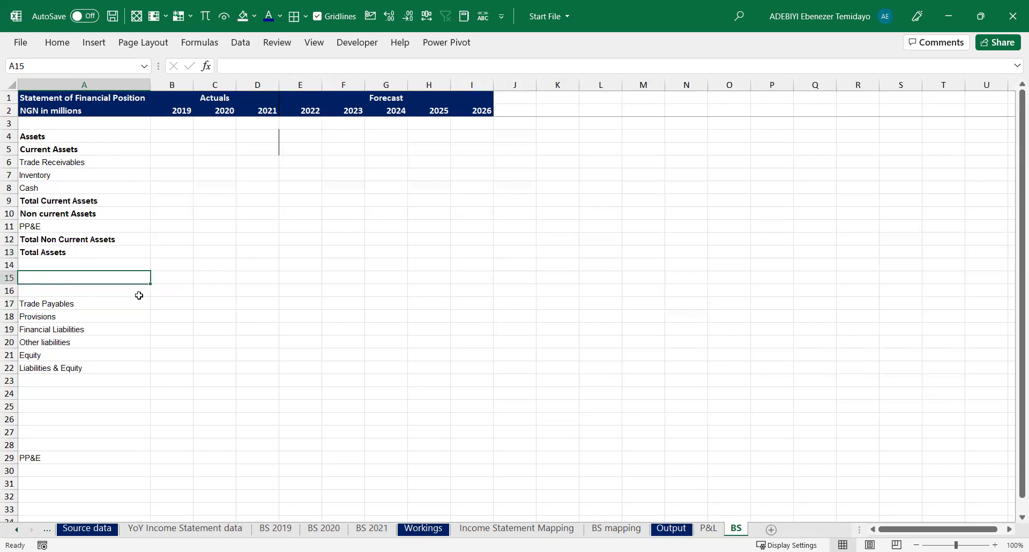
text(Current)
key(BackSpace)
key(BackSpace)
key(BackSpace)
key(BackSpace)
key(BackSpace)
key(BackSpace)
key(BackSpace)
text(Liabilities )
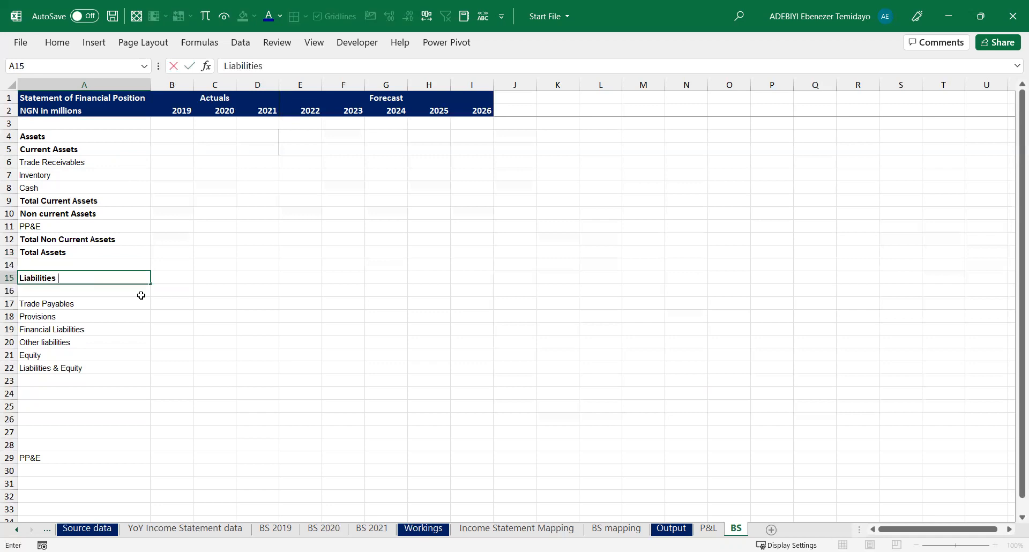
text(and Equity)
key(Return)
Enter a "Current Liabilities" heading in A16 and review the liability and equity items below it
text(Current Liabilities)
key(Return)
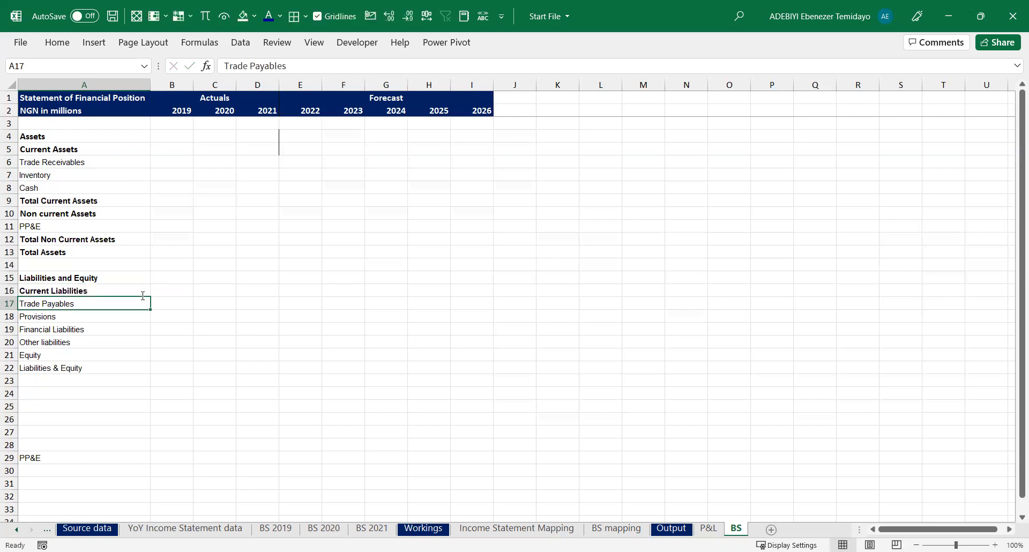
click(47, 315)
click(62, 331)
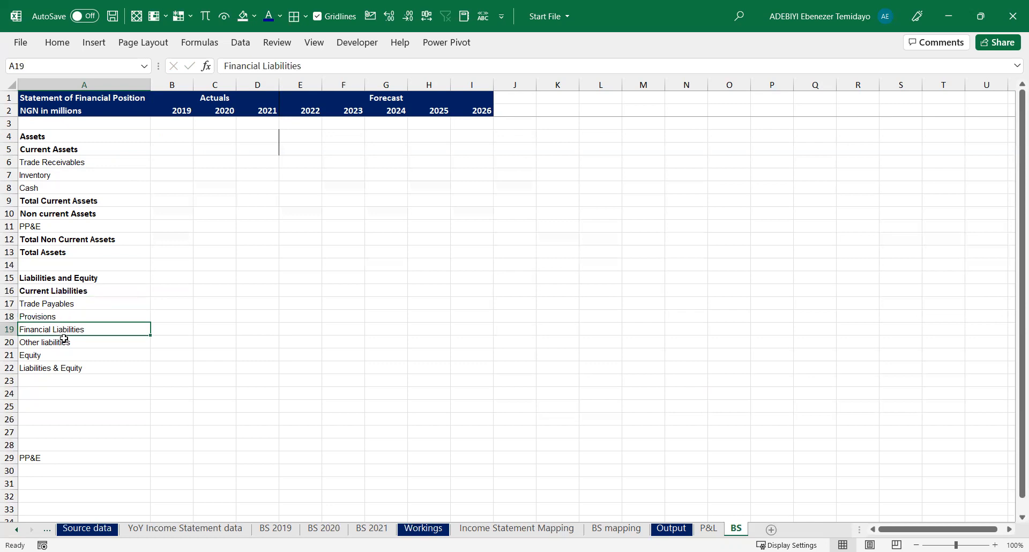
click(65, 345)
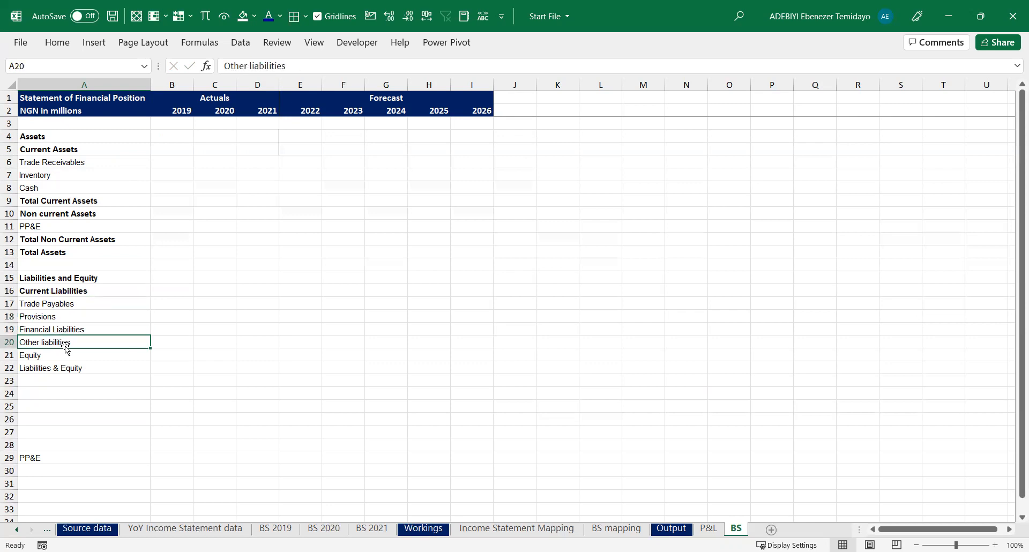
click(56, 356)
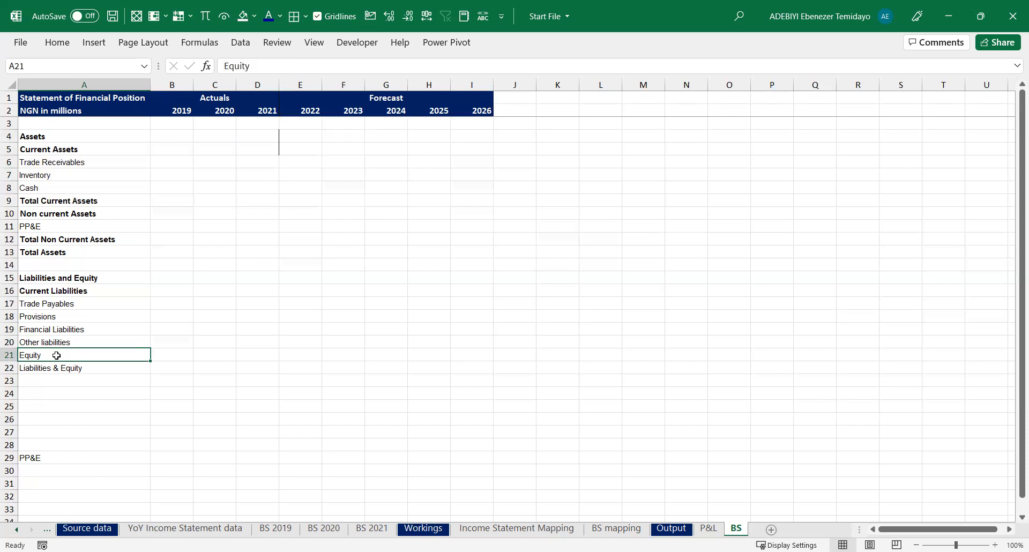
click(53, 290)
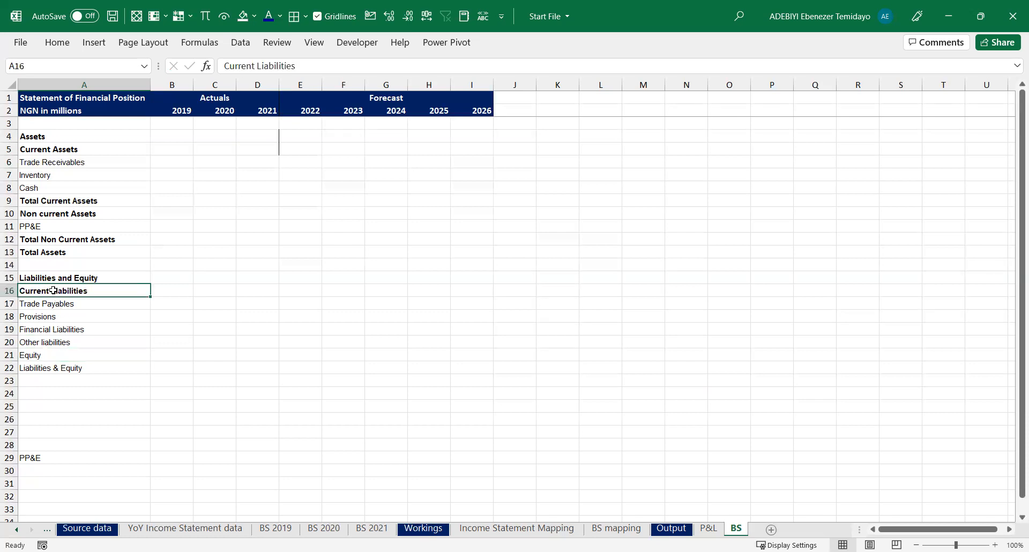
key(shift+space)
click(53, 332)
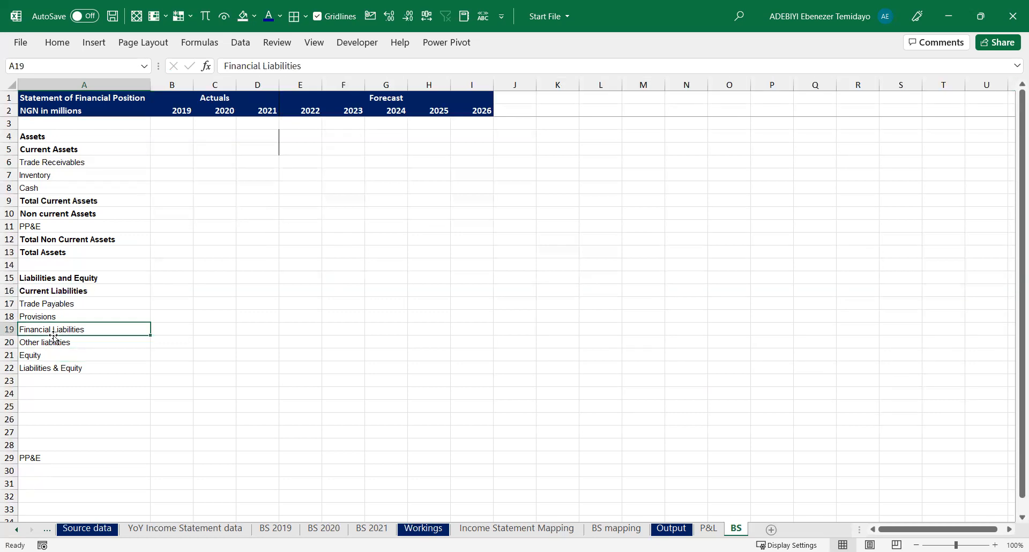
Delete row 16 containing the Current Liabilities heading so Trade Payables directly follows Liabilities and Equity
click(56, 292)
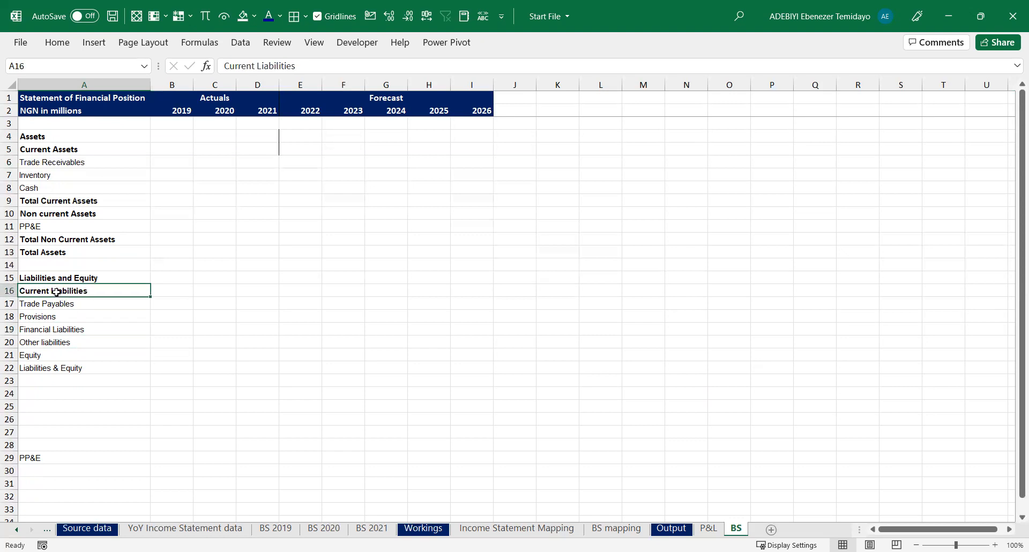
key(shift+space)
key(ctrl+minus)
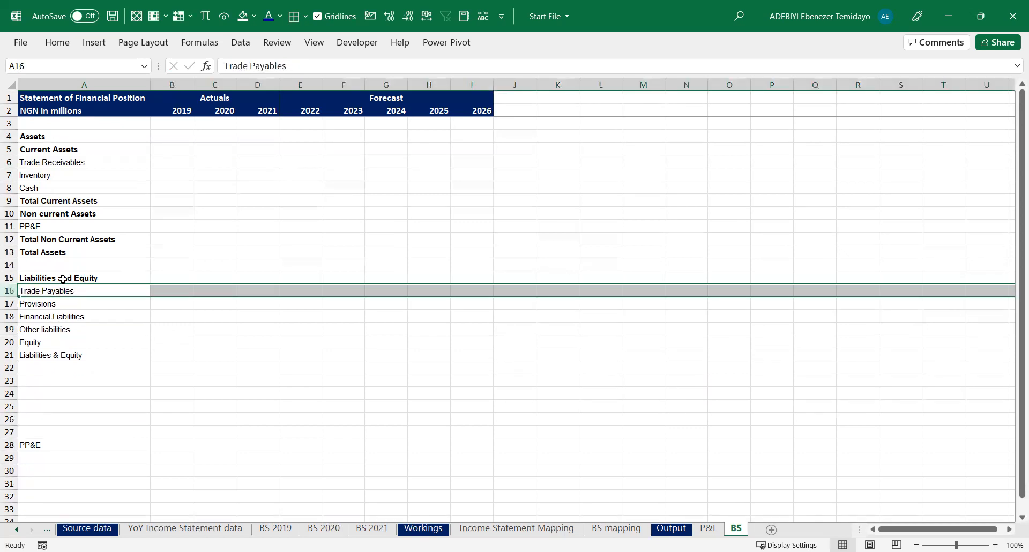
Insert a row above Equity and enter a bold "Total Liabilities" label in A20
click(35, 341)
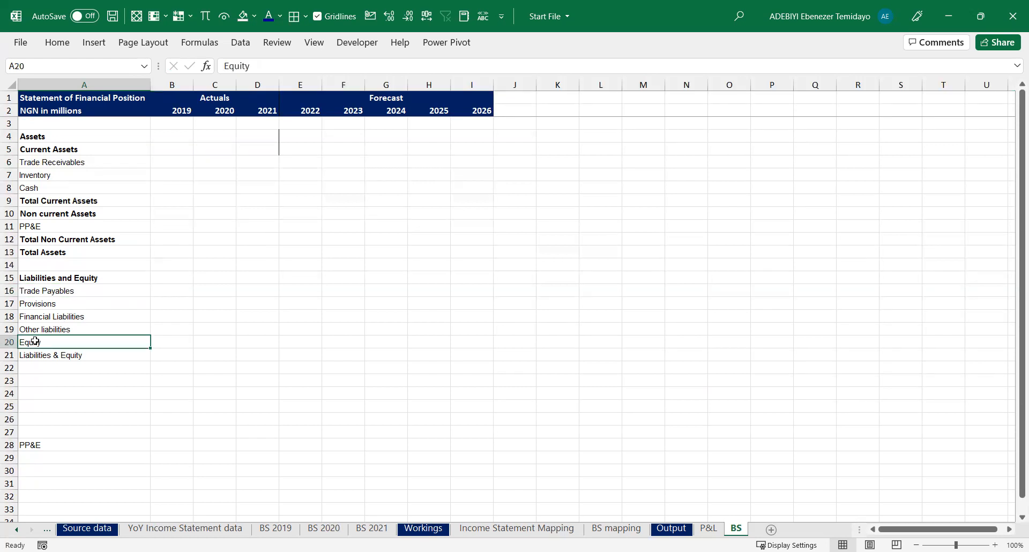
key(shift+space)
key(ctrl+plus)
click(35, 341)
text(Total Liabilit)
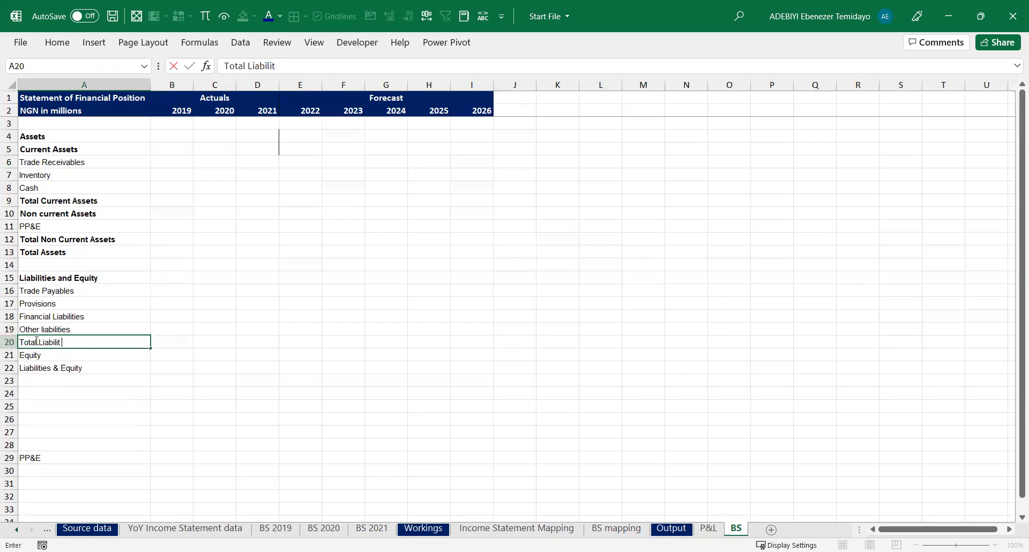
text(ies)
key(ctrl+Return)
key(ctrl+b)
Bold the Liabilities & Equity label in A22 and clear the leftover PP&E label in A29
key(Down)
key(Down)
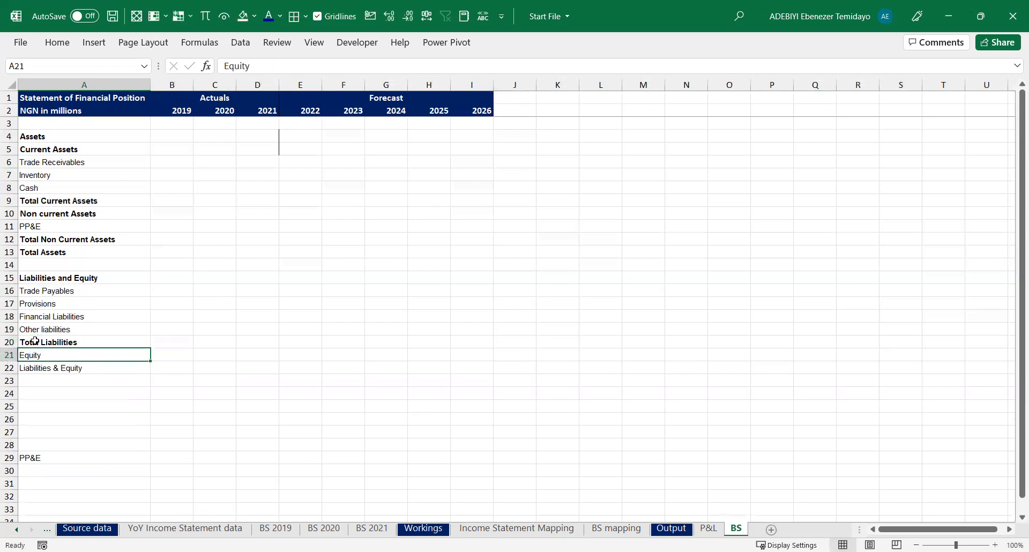
key(ctrl+b)
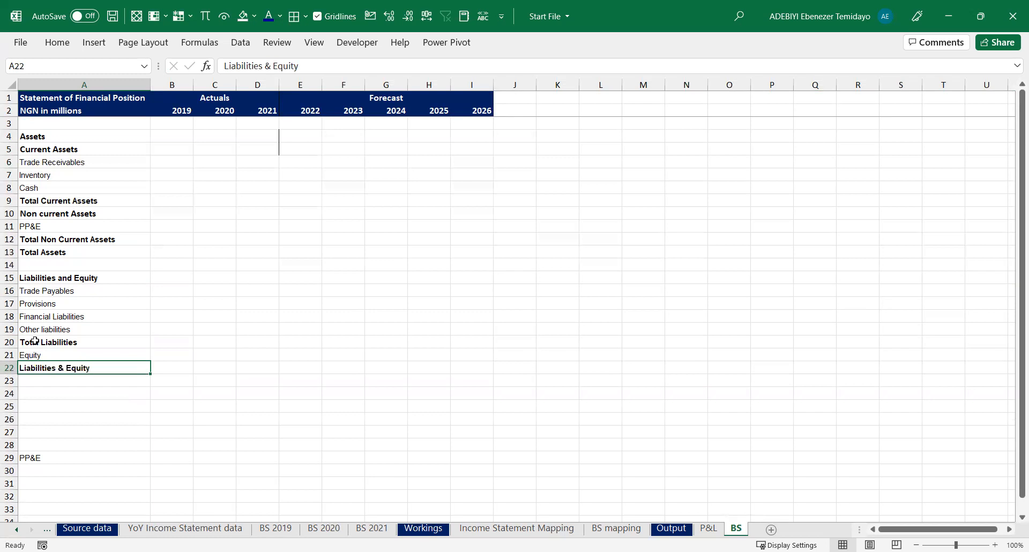
click(49, 455)
key(Delete)
Enter a "Check" label in A24, two rows below Liabilities & Equity
key(Up)
key(Up)
key(Up)
key(Up)
key(Up)
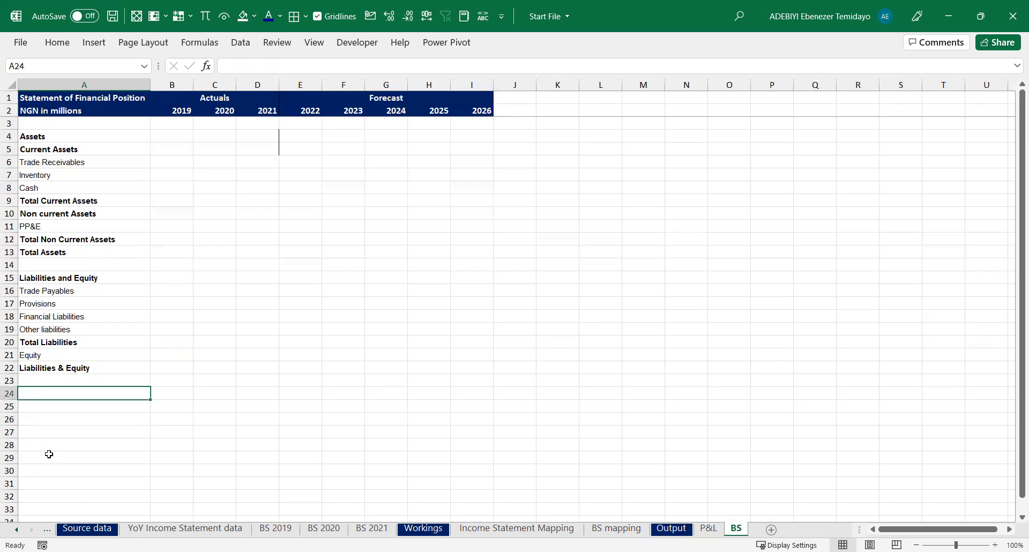
text(Check)
key(Tab)
key(Tab)
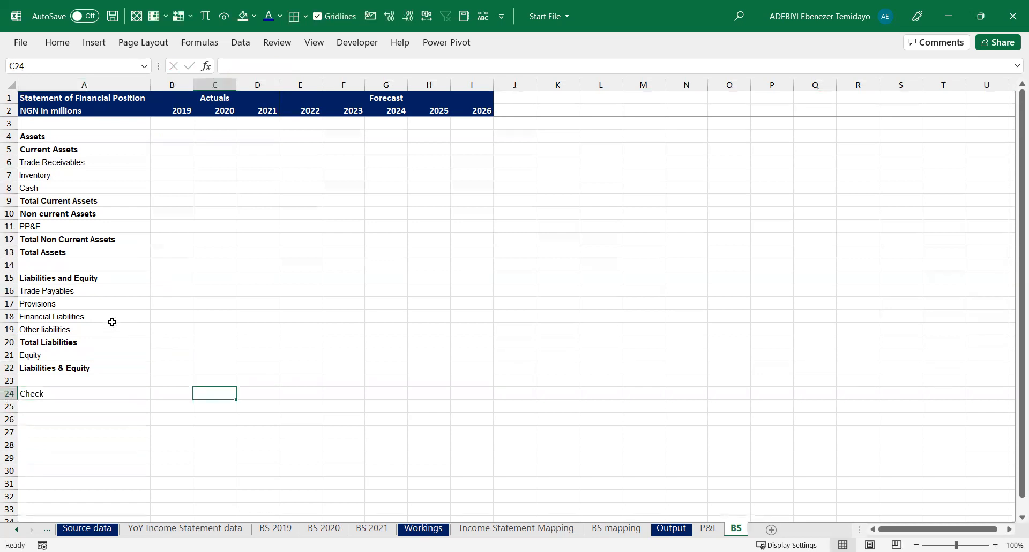
click(168, 246)
click(162, 368)
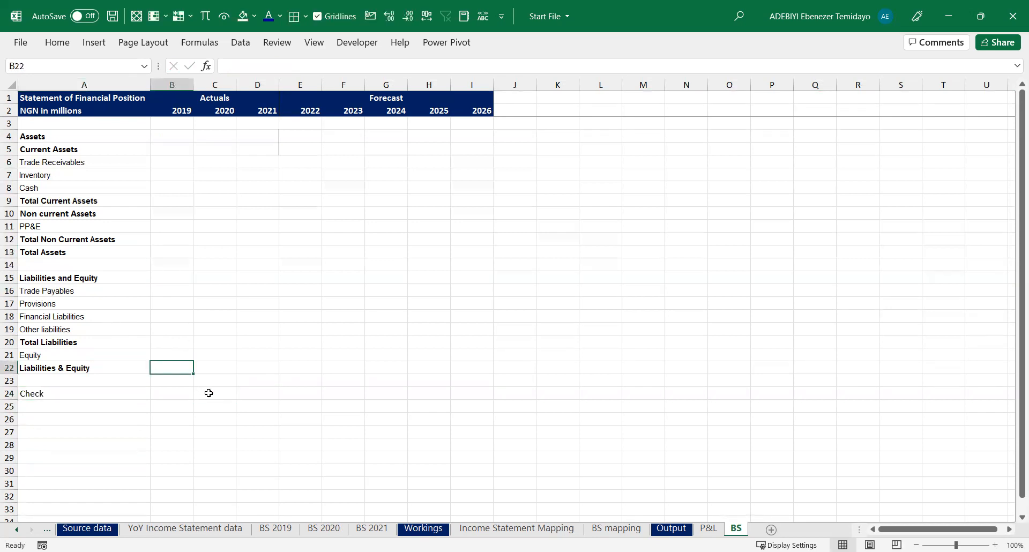
click(258, 138)
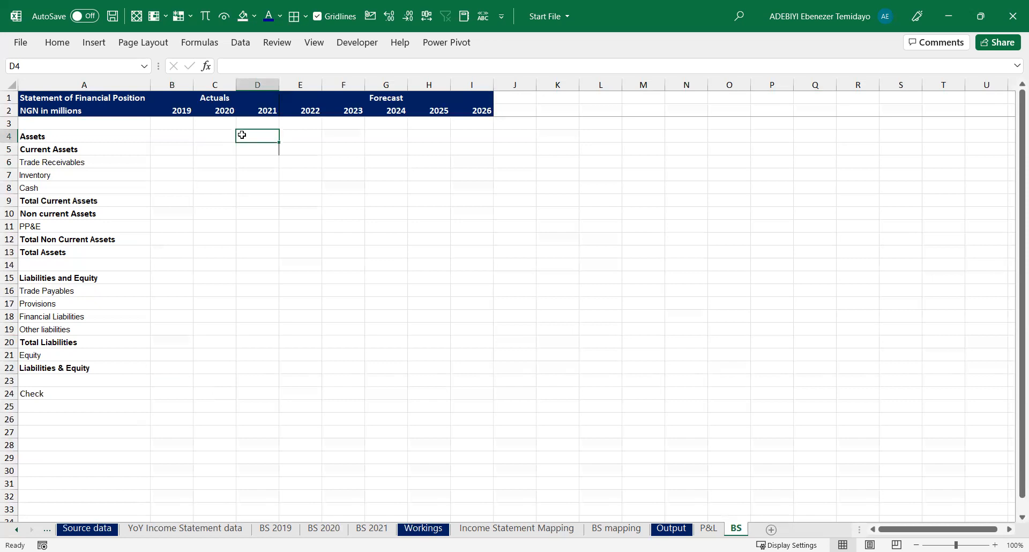
drag(301, 124, 299, 395)
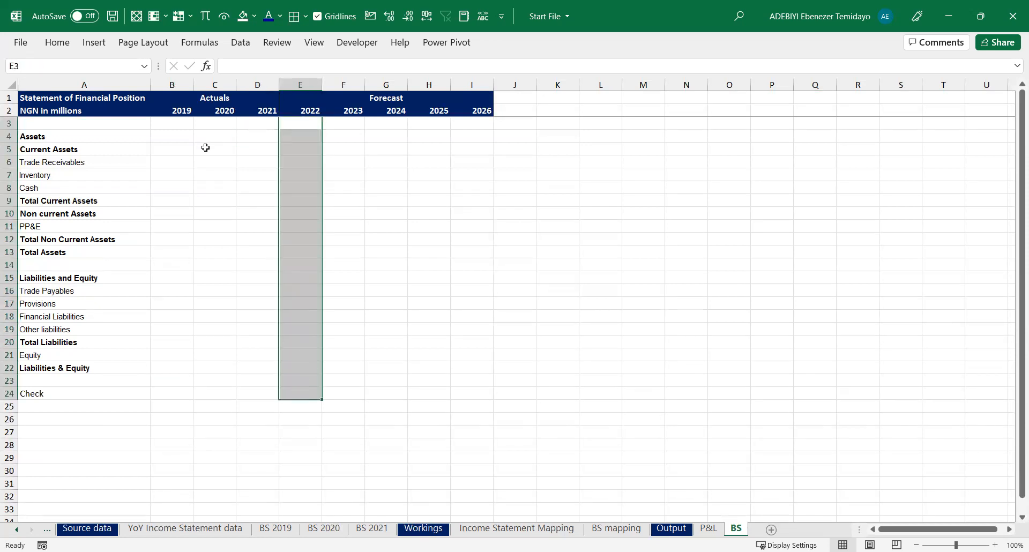
click(305, 16)
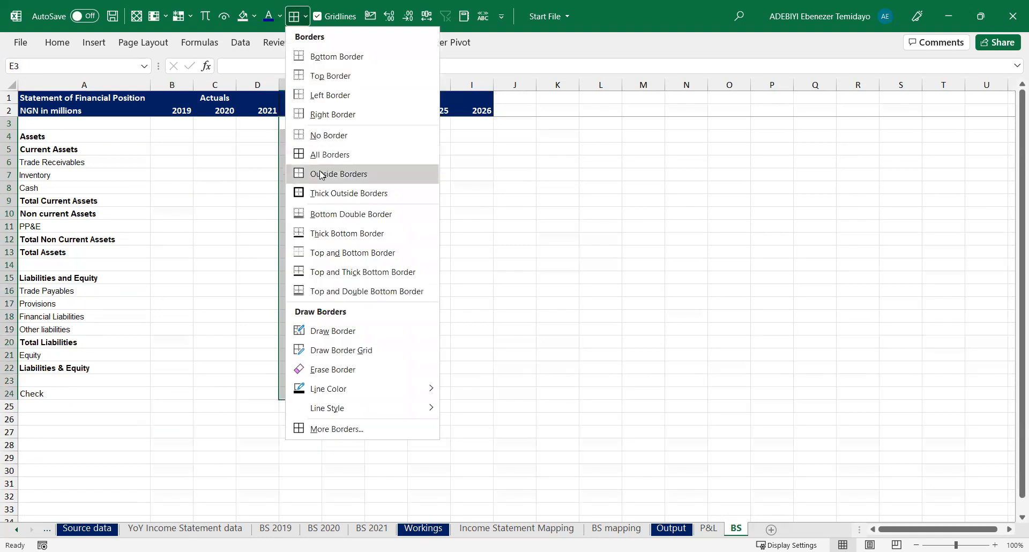
Apply a left border to E1:E24 to separate the Actuals columns from the Forecast columns
click(296, 98)
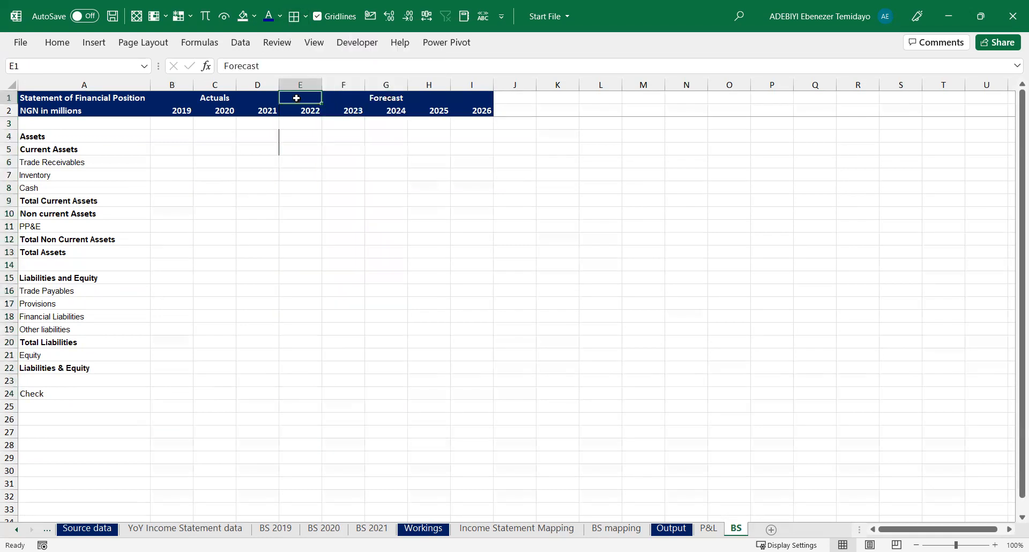
shift+click(294, 387)
click(305, 17)
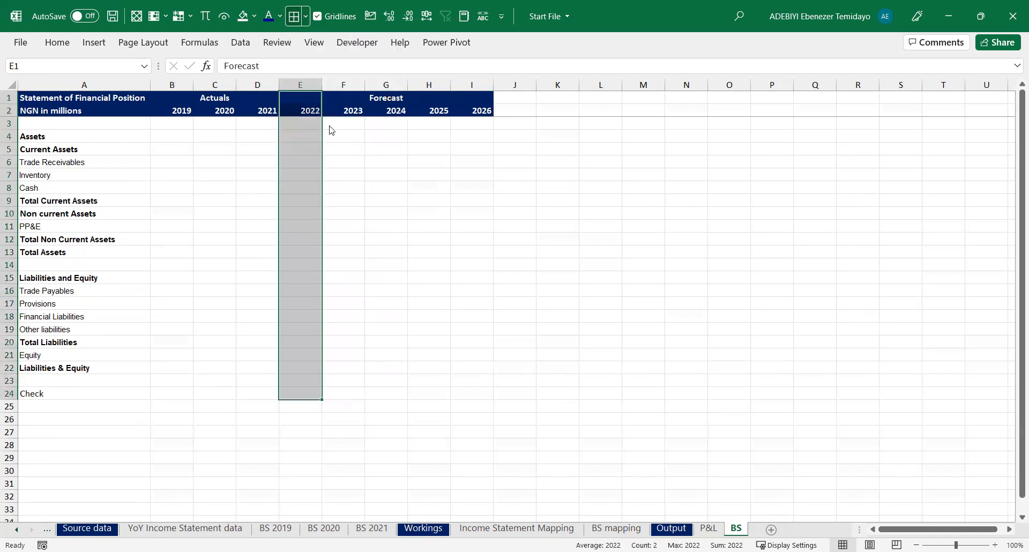
click(325, 95)
click(206, 196)
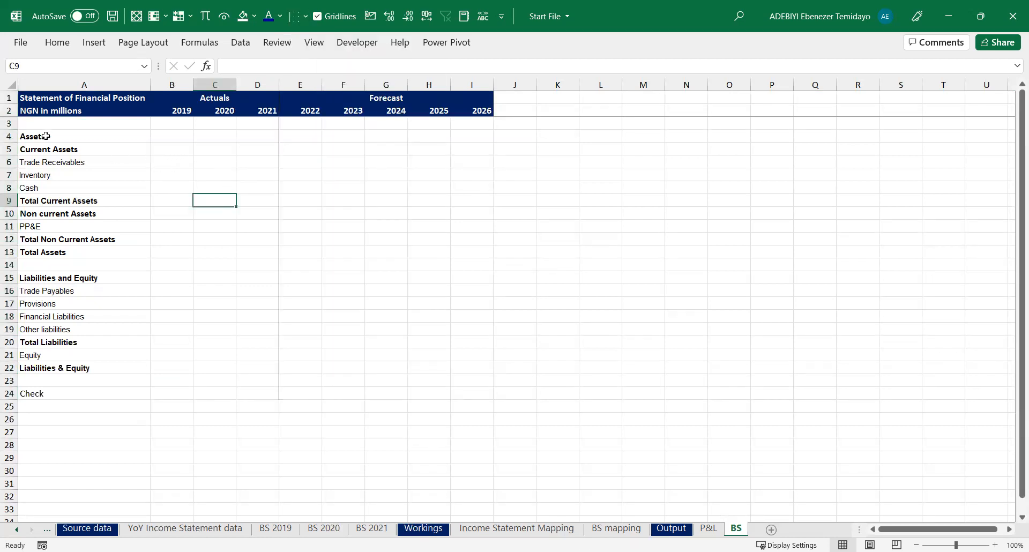
Copy the formatting of the P&L sheet's Total Revenue row onto the Total Current Assets row A9:I9 on BS, pasting formats only
click(78, 147)
drag(93, 205, 466, 199)
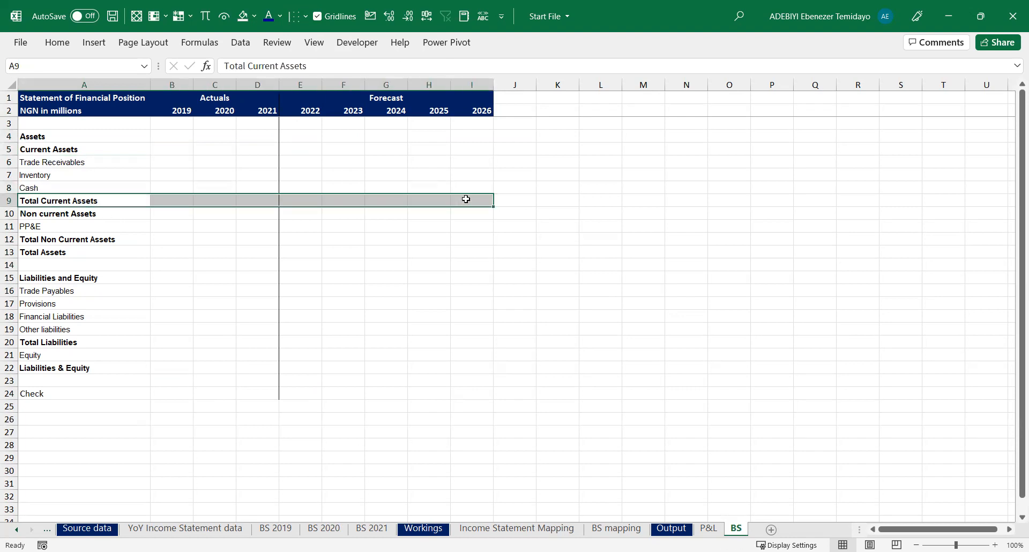
key(ctrl+Page_Up)
click(64, 199)
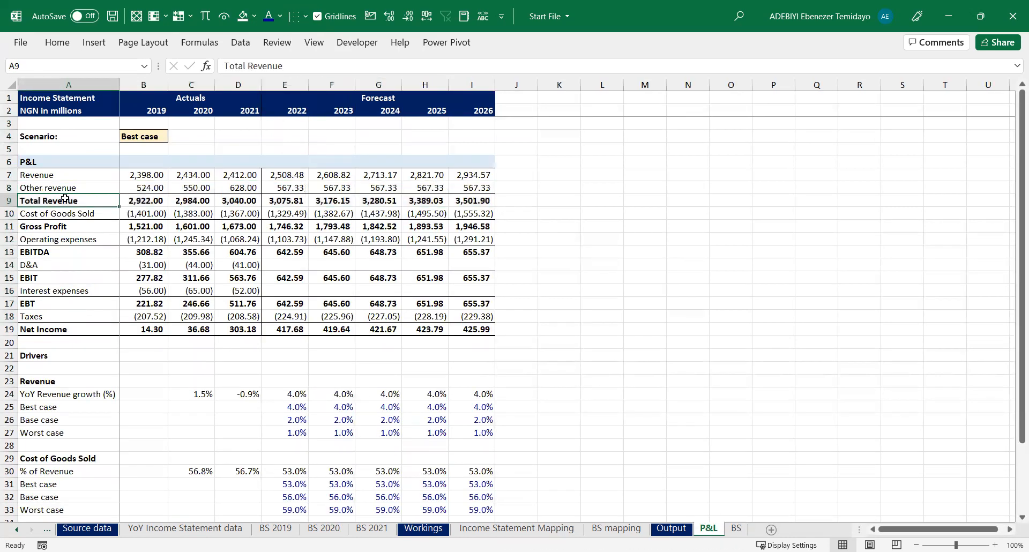
key(ctrl+shift+Right)
key(ctrl+c)
key(ctrl+Page_Down)
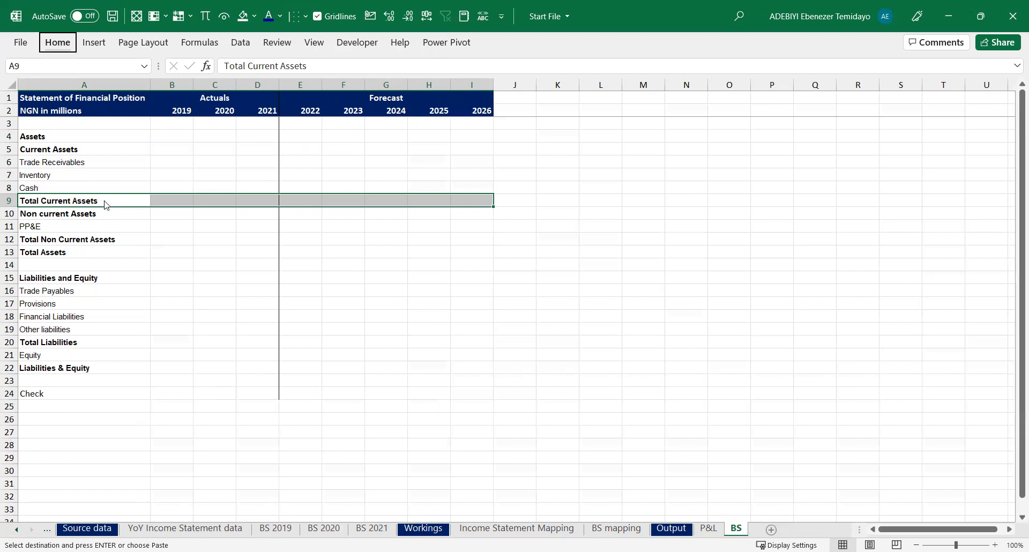
key(ctrl+alt+v)
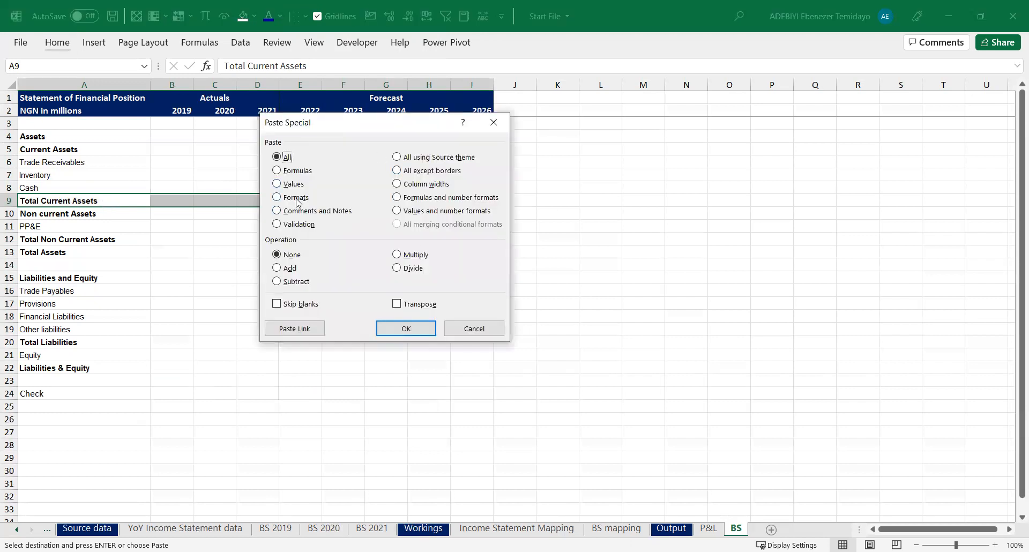
click(325, 204)
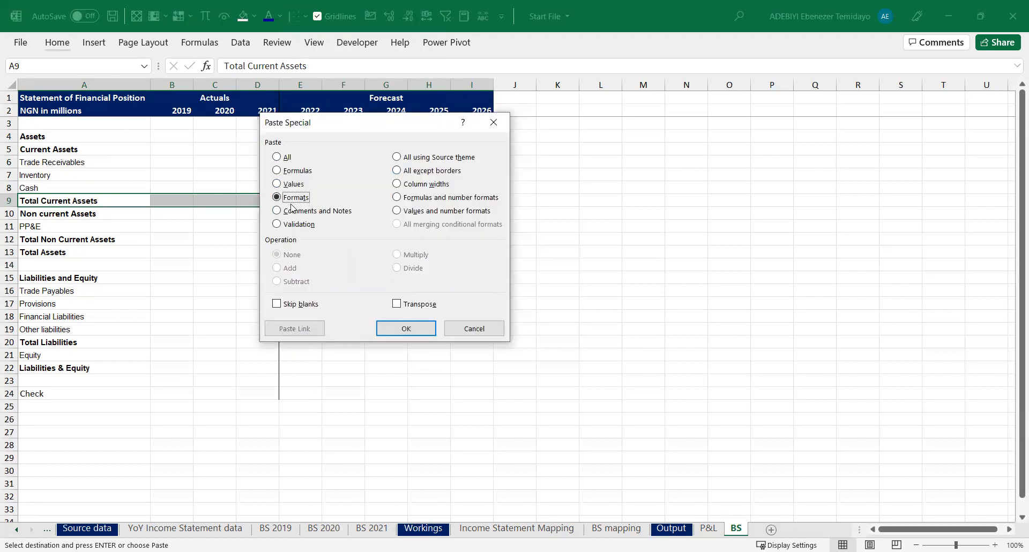
click(406, 328)
click(160, 241)
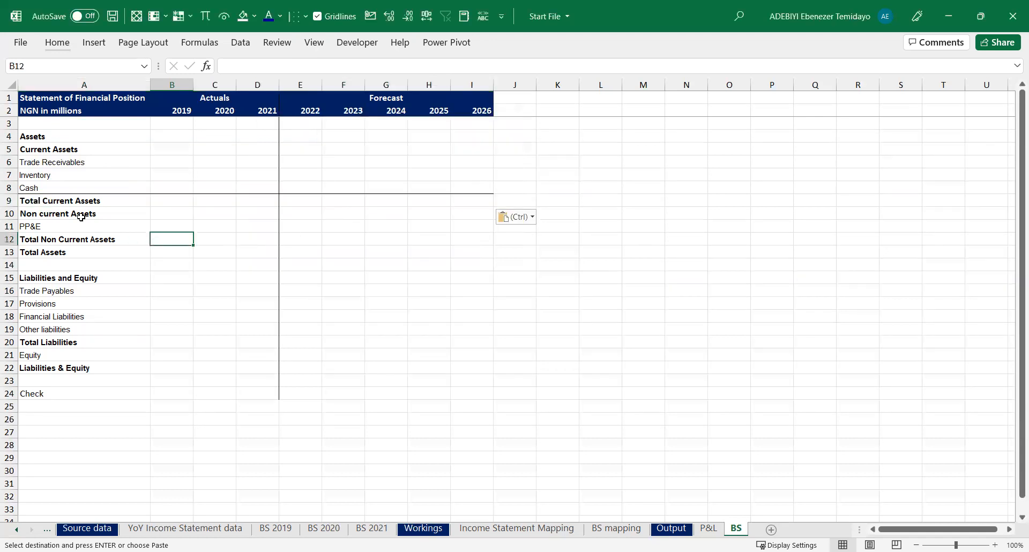
Give the Total Current Assets row A9:I9 a top and bottom border and copy its formatting to the Total Non Current Assets row
drag(51, 202, 476, 195)
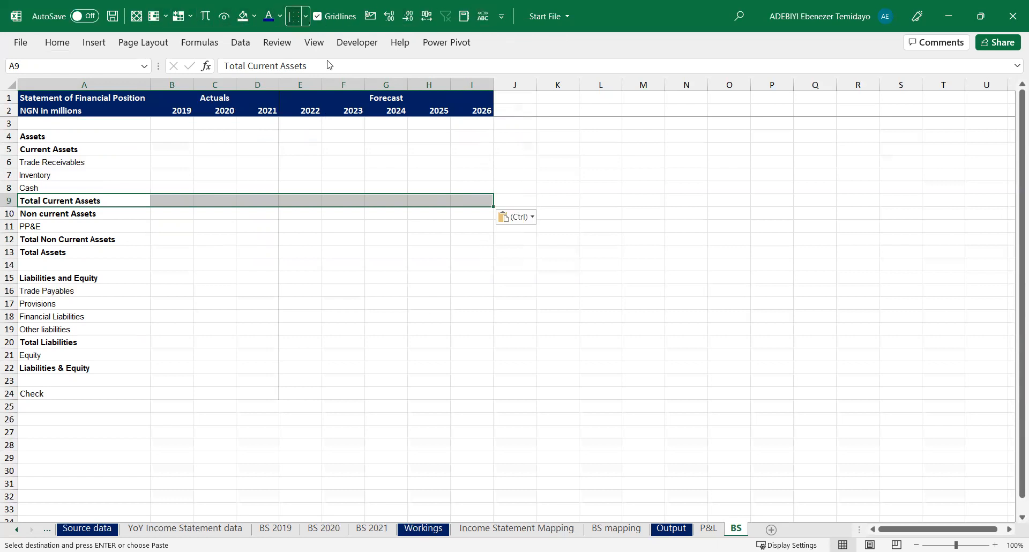
click(304, 19)
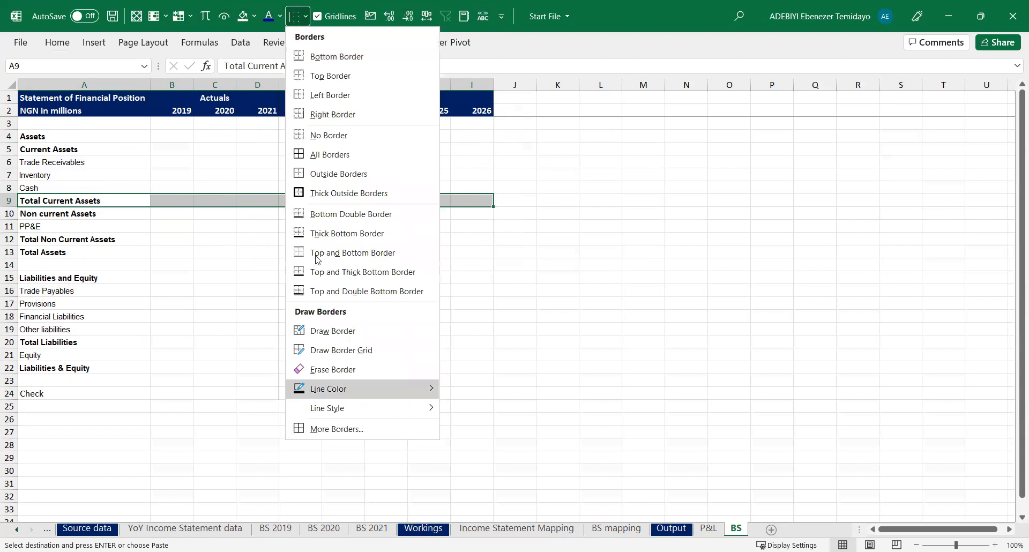
click(275, 319)
click(112, 242)
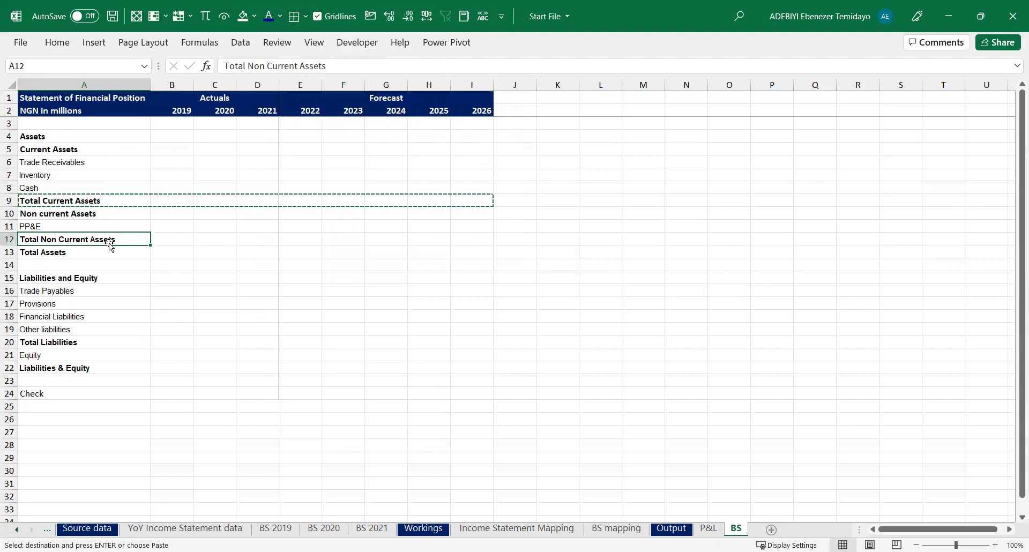
key(ctrl+v)
Apply a Top and Thick Bottom Border to the Total Assets row, A13:I13
key(Down)
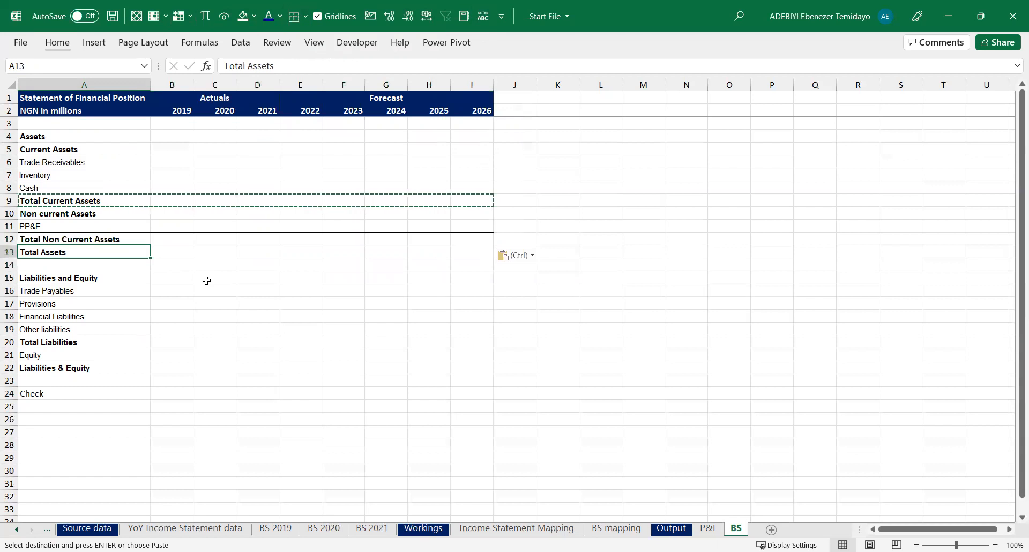
key(shift+Right)
key(shift+Right)
key(shift+Right)
key(shift+Right)
key(shift+Right)
key(shift+Right)
key(shift+Right)
key(shift+Right)
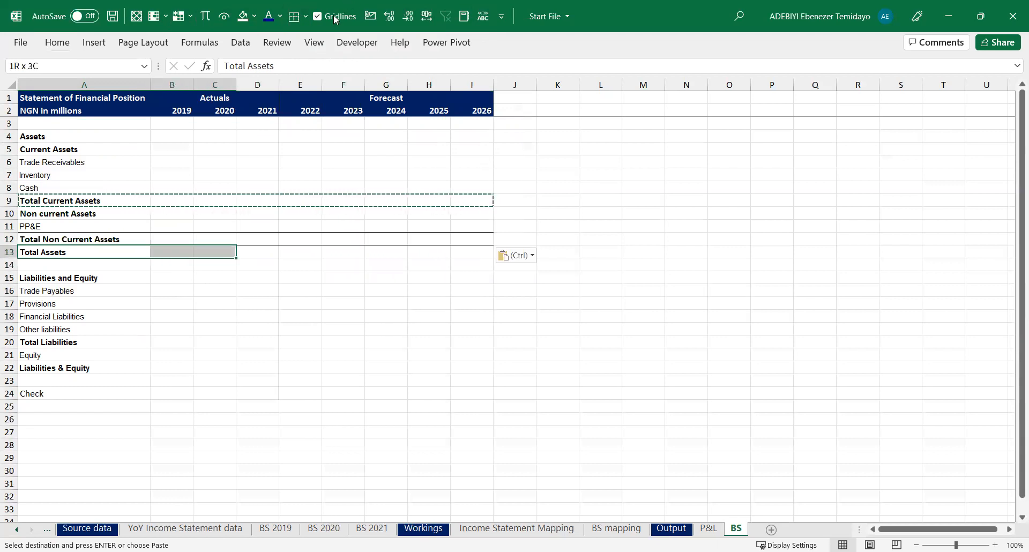
click(306, 16)
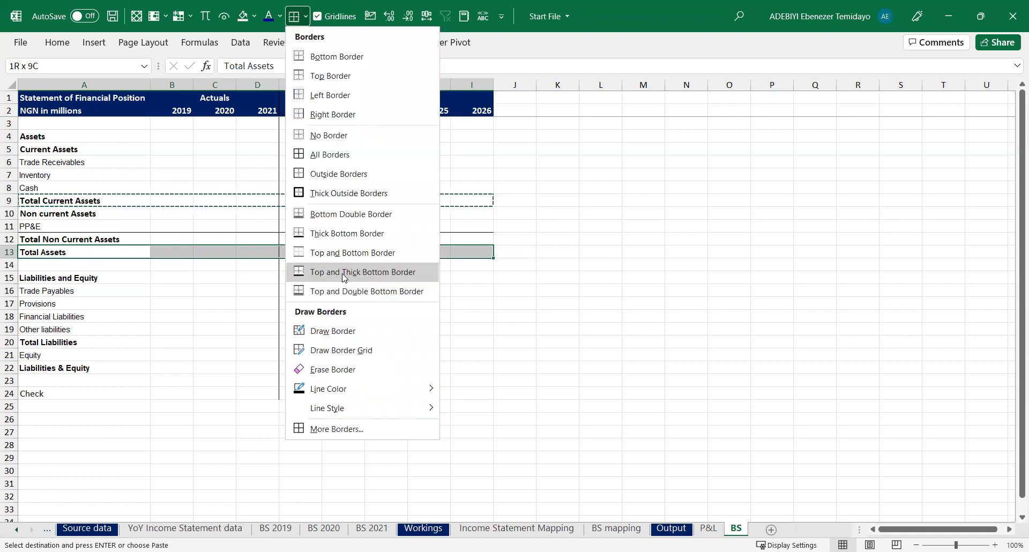
click(344, 271)
click(327, 343)
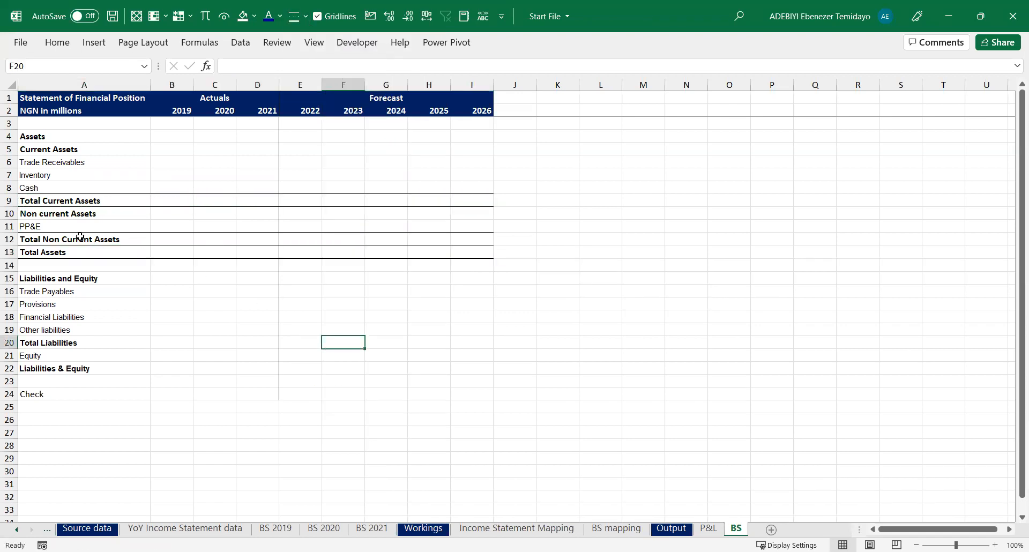
drag(69, 198, 496, 202)
drag(103, 241, 481, 250)
click(93, 317)
click(81, 279)
click(80, 292)
click(81, 342)
Copy the formatting of the Total Current Assets row onto the Total Liabilities row 20, pasting formats only
click(61, 200)
drag(279, 218, 491, 200)
key(ctrl+c)
click(128, 347)
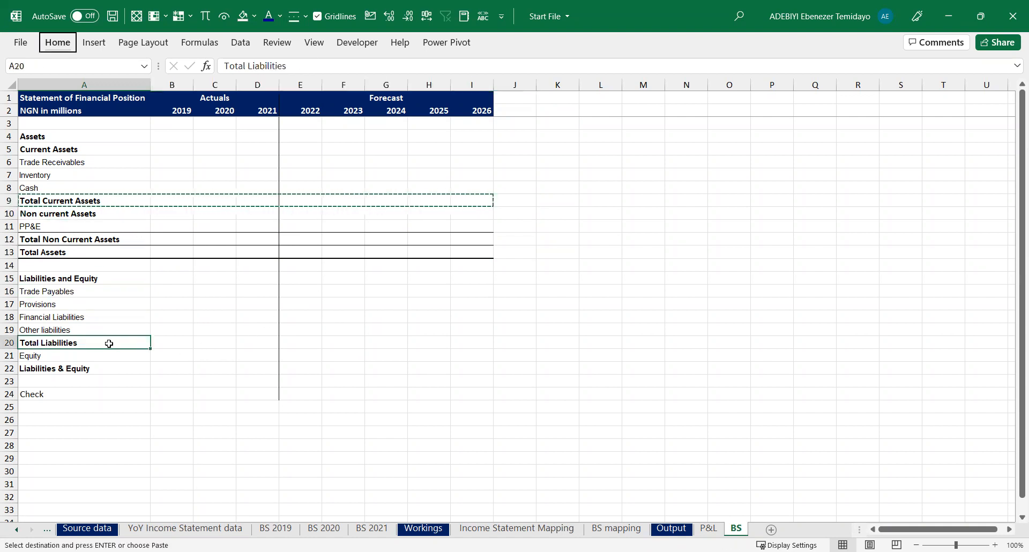
key(h)
key(v)
key(r)
Copy the formatting of the Total Assets row onto the Liabilities & Equity row 22, pasting formats only
drag(115, 252, 486, 255)
key(ctrl+c)
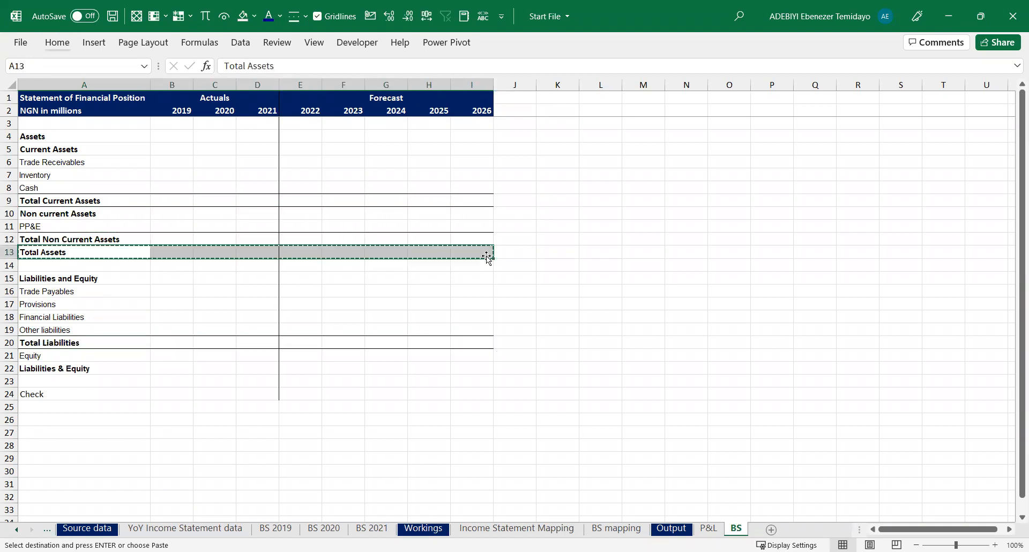
click(69, 369)
key(alt)
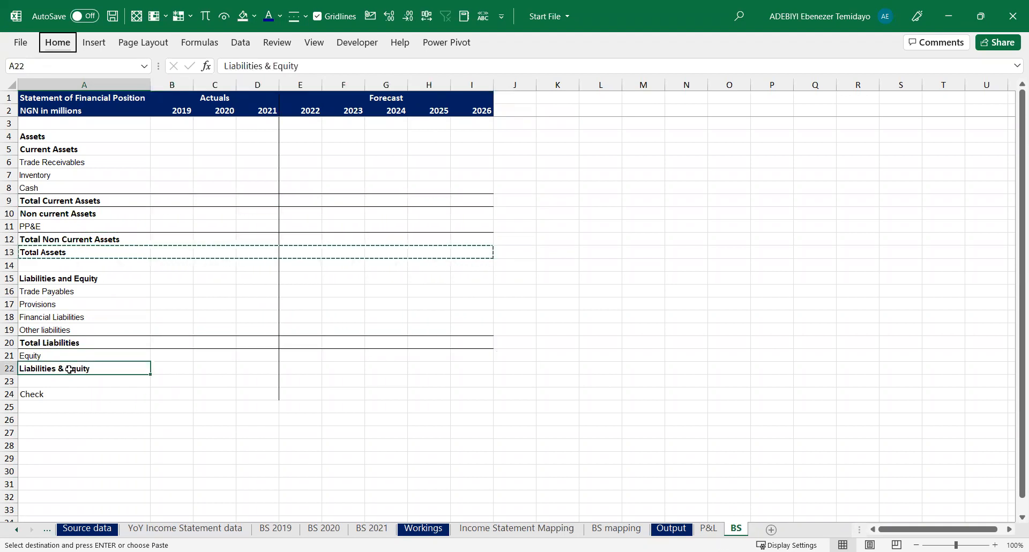
key(h)
key(v)
key(r)
click(120, 394)
click(268, 394)
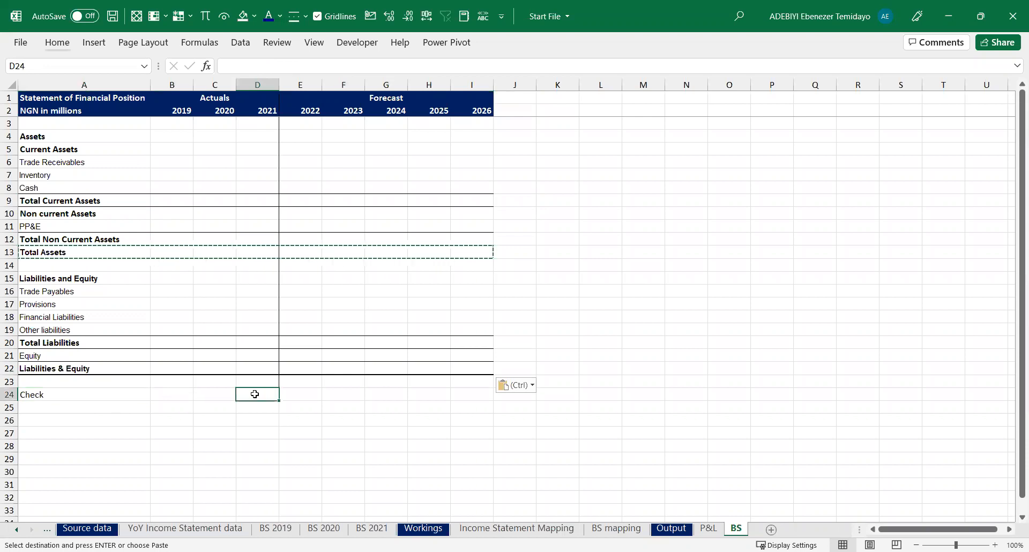
key(Escape)
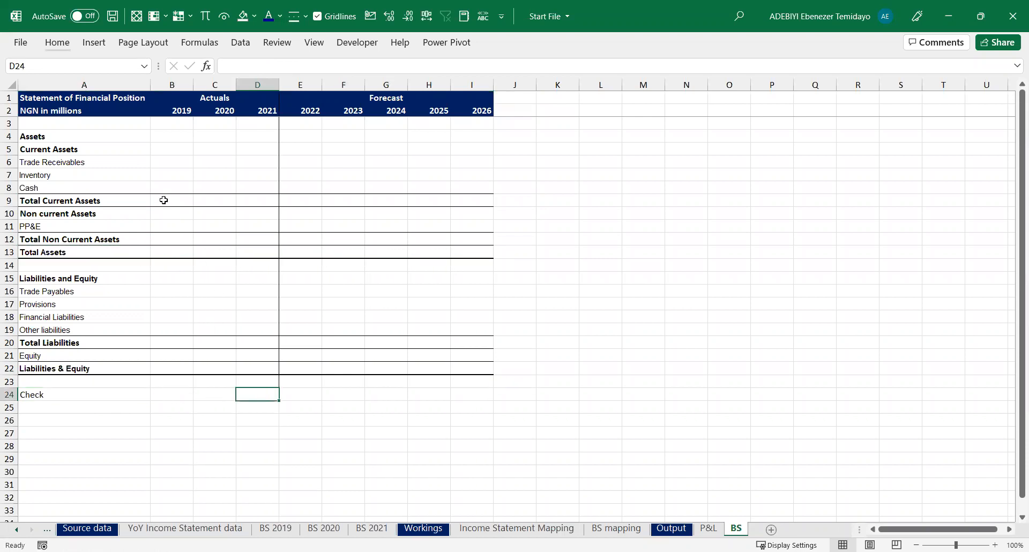
Fill the Total Current Assets cells B9:I9 with a SUM formula totalling the current asset lines
drag(163, 199, 469, 202)
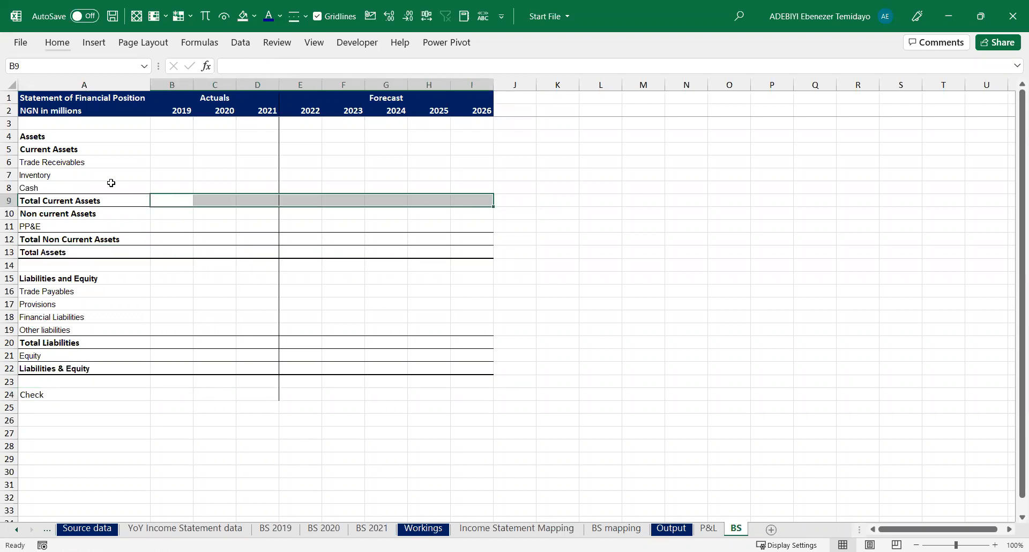
text(=s)
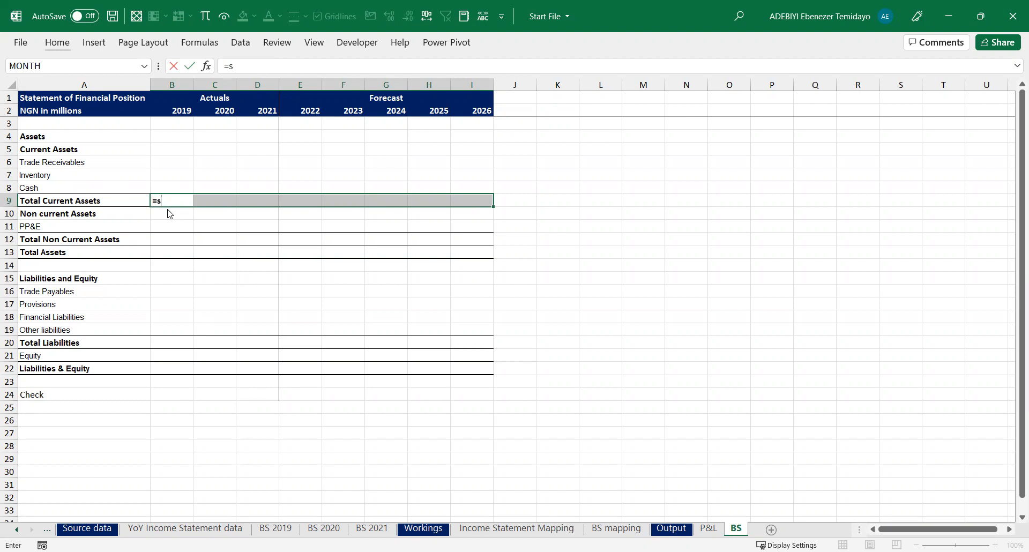
Fill the Total Non Current Assets cells B12:I12 with a link to the PP&E row, starting with =B11
key(Down)
key(Down)
key(Down)
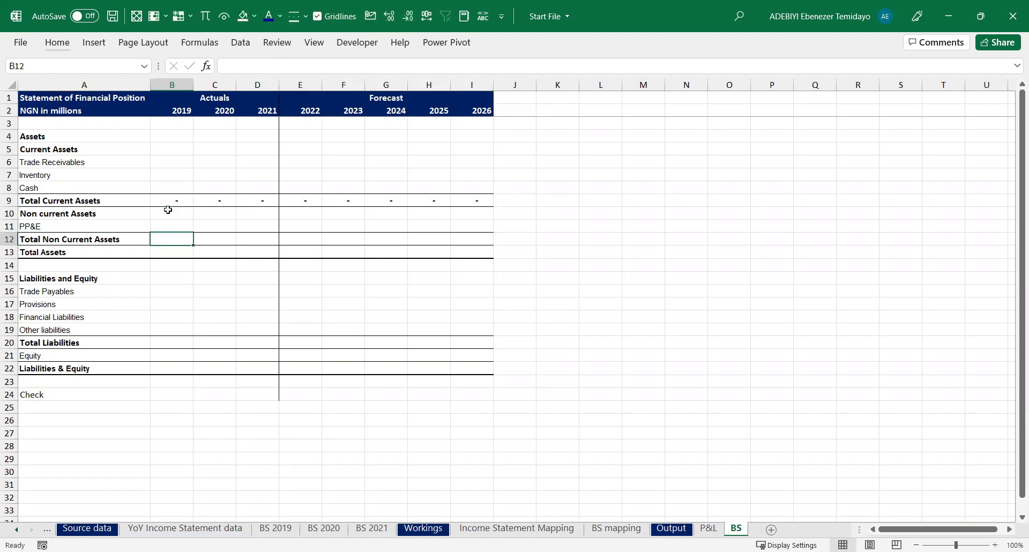
key(shift+Right)
key(shift+Right)
key(shift+Right)
key(shift+Right)
key(shift+Right)
key(shift+Right)
key(shift+Right)
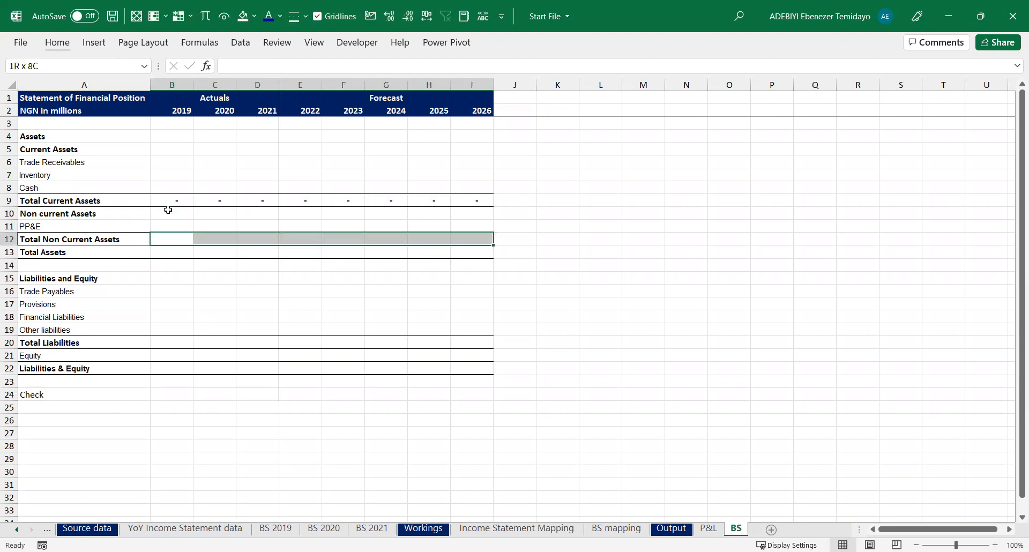
text(=)
key(Up)
key(ctrl+Return)
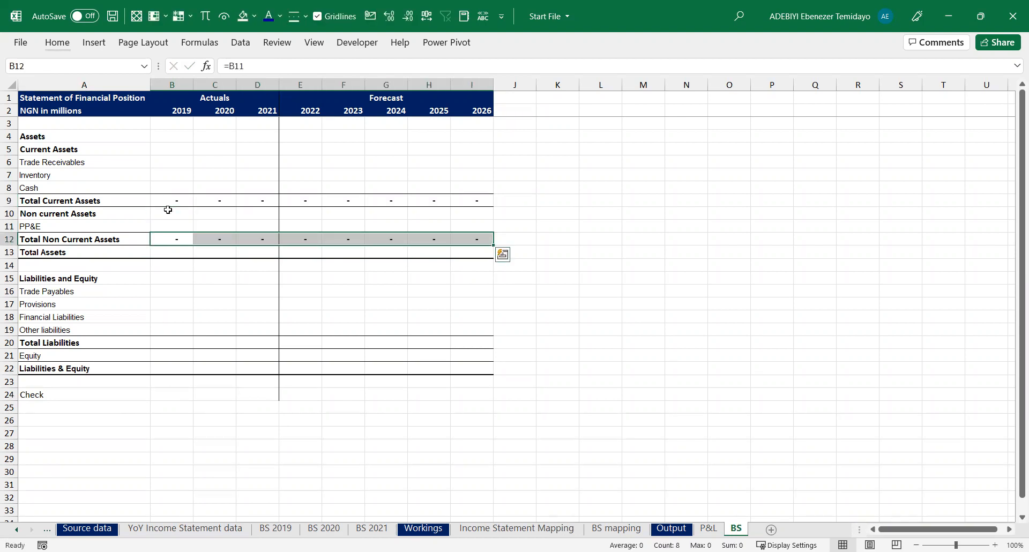
Delete the Non current Assets heading row and the Total Non Current Assets row, keeping only PP&E between the two asset totals
key(Left)
key(Up)
key(Up)
key(Down)
key(Down)
key(Up)
key(Right)
key(Left)
key(Up)
key(Down)
key(Down)
key(Up)
key(Up)
key(shift+space)
key(ctrl+minus)
key(Down)
key(shift+space)
key(ctrl+minus)
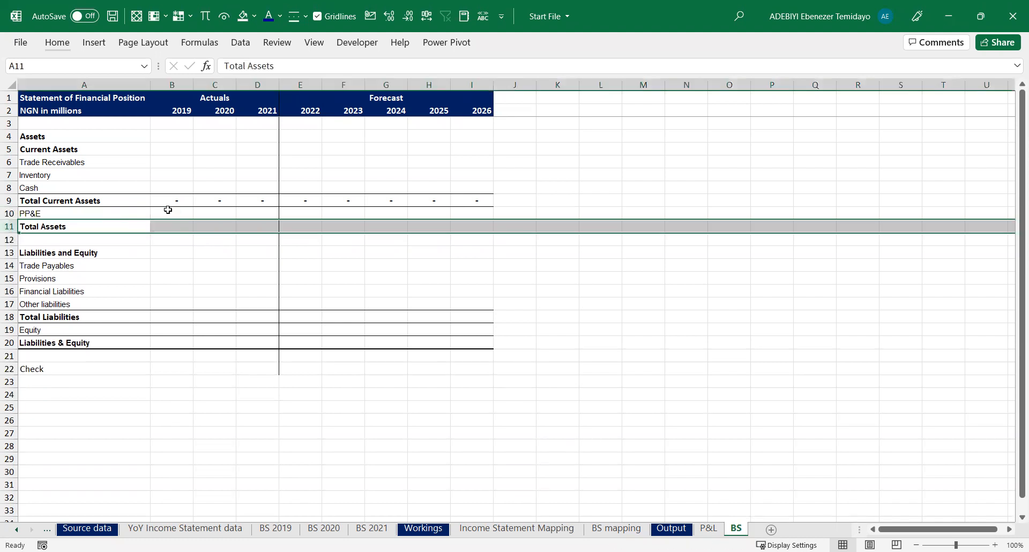
Fill the Total Assets cells B11:I11 with a SUM formula adding Total Current Assets and PP&E
click(78, 204)
click(98, 215)
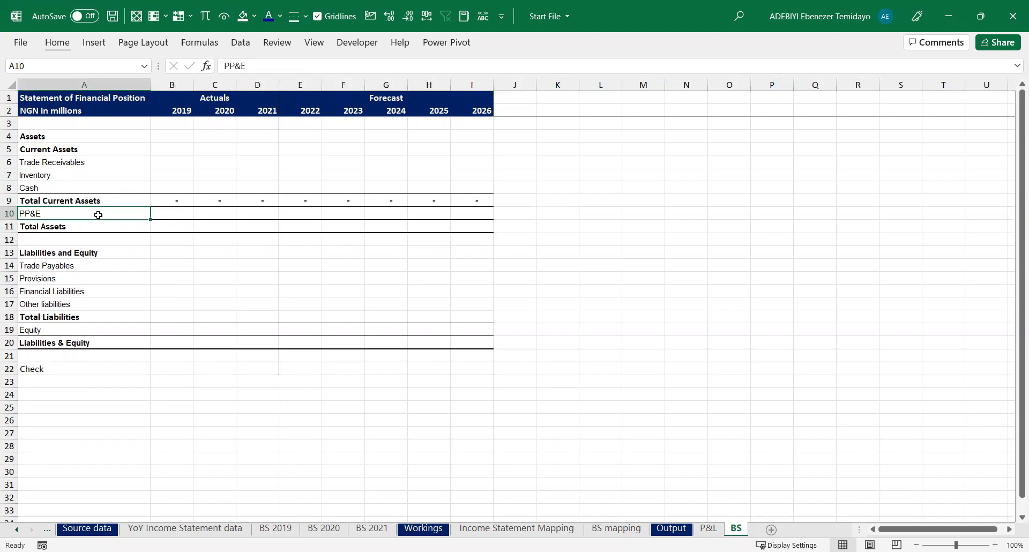
drag(169, 225, 465, 229)
text(=s)
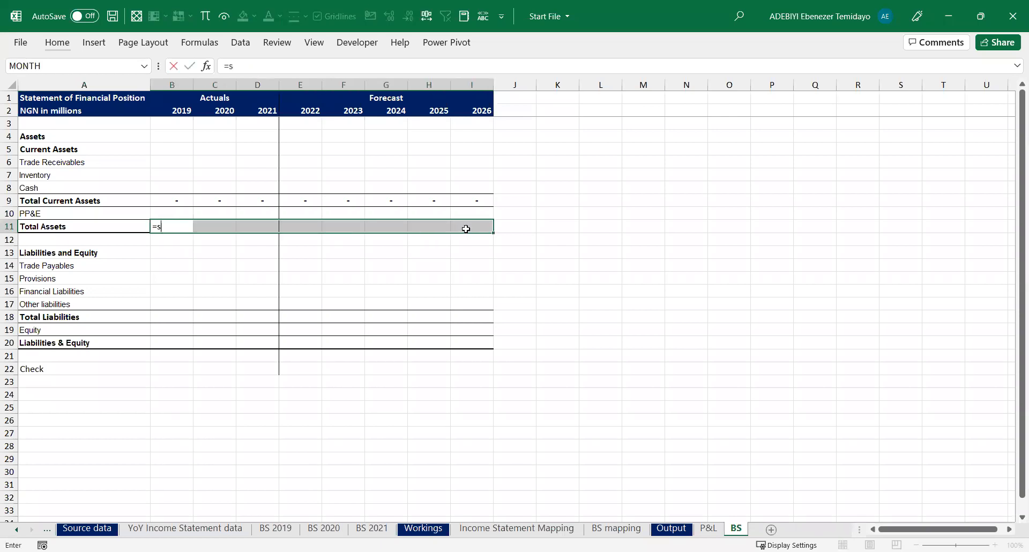
text(um)
key(Tab)
key(Up)
key(shift+Up)
key(ctrl+Return)
key(Down)
key(Down)
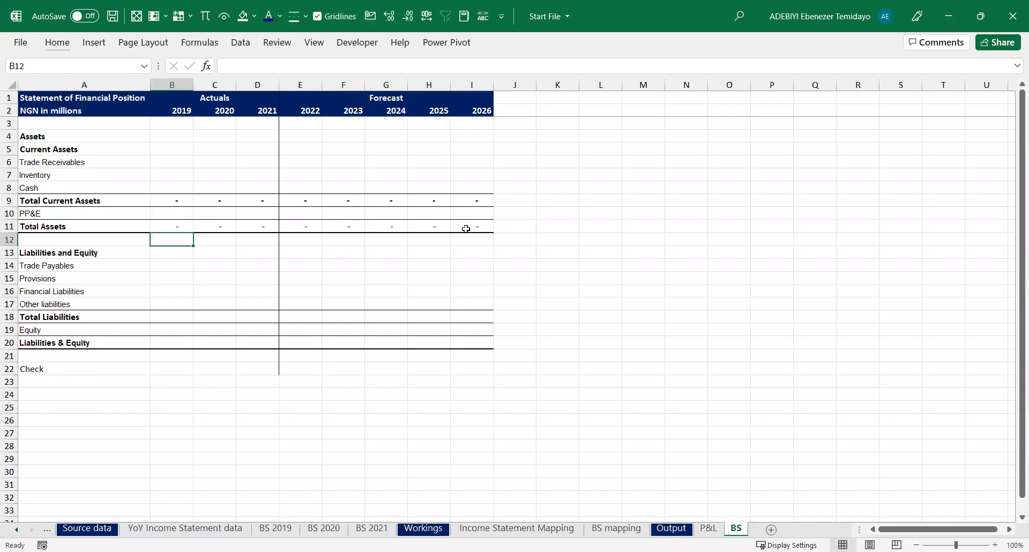
Fill the Total Liabilities cells B18:I18 with a SUM formula totalling the liability lines above
click(162, 317)
drag(285, 309, 486, 317)
text(=s)
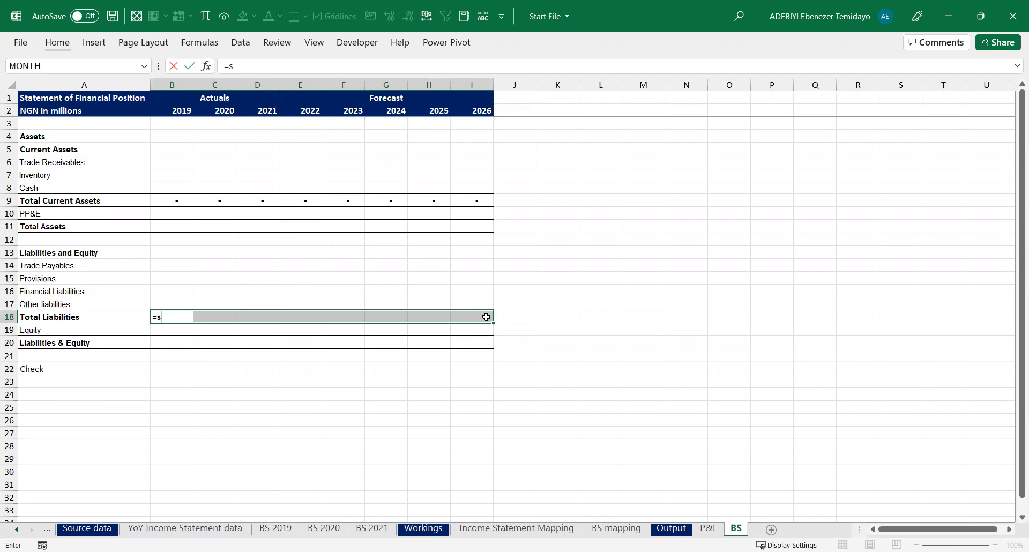
key(ctrl+Return)
Fill the Liabilities & Equity cells B20:I20 with a SUM formula adding Total Liabilities and Equity
key(Down)
key(Down)
key(shift+Right)
key(shift+Right)
key(shift+Right)
key(shift+Right)
key(shift+Right)
key(shift+Right)
key(shift+Right)
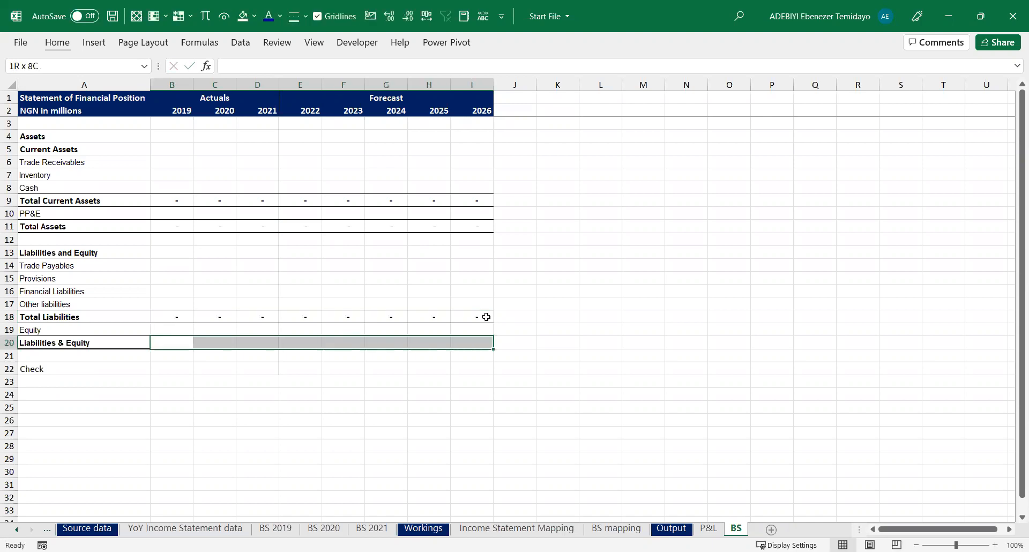
text(=s)
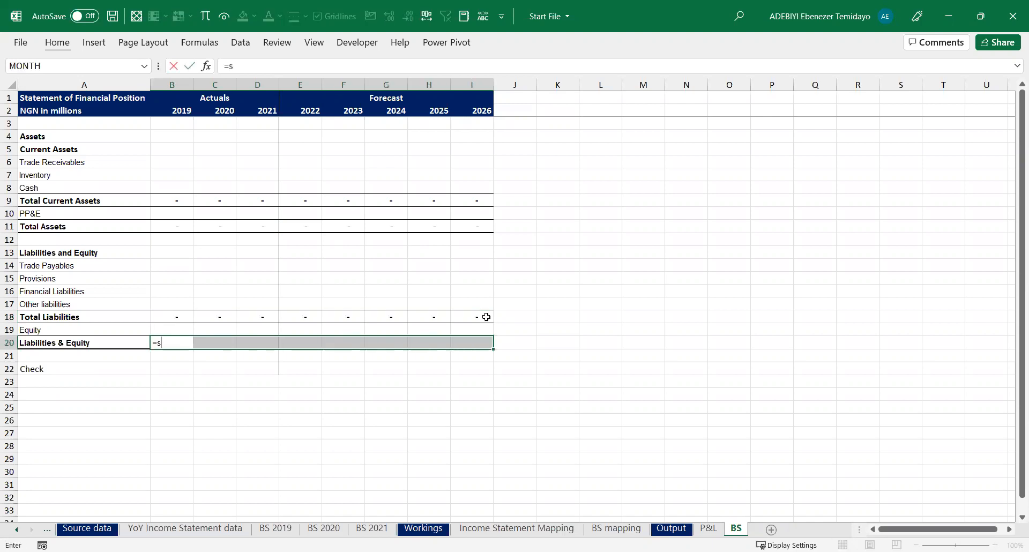
key(ctrl+Return)
Fill the Check cells B22:I22 with Total Assets minus Liabilities & Equity, starting with =B11-B20
key(Down)
key(Down)
key(Left)
key(Right)
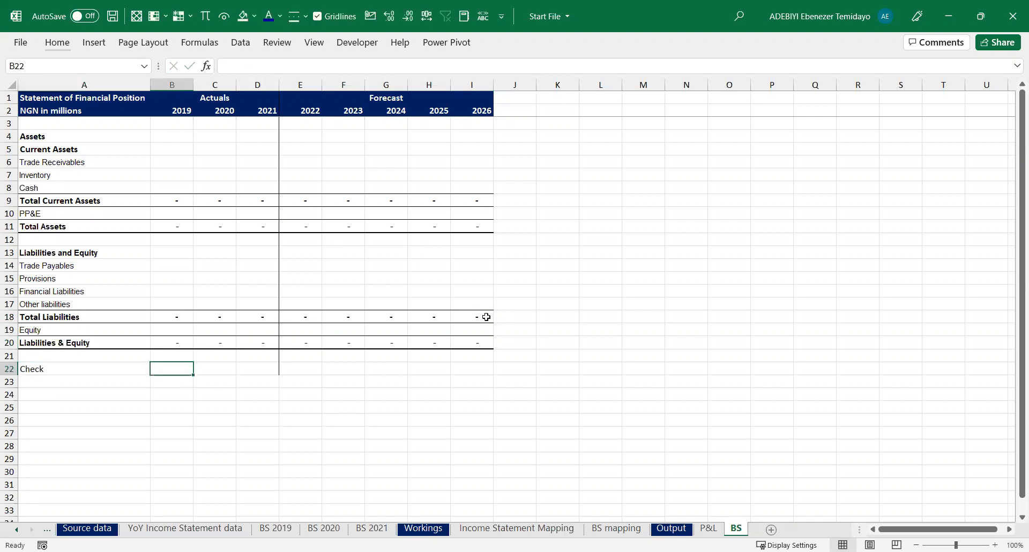
key(shift+Right)
key(shift+Right)
key(shift+Right)
key(shift+Right)
key(shift+Right)
key(shift+Right)
key(shift+Right)
text(=)
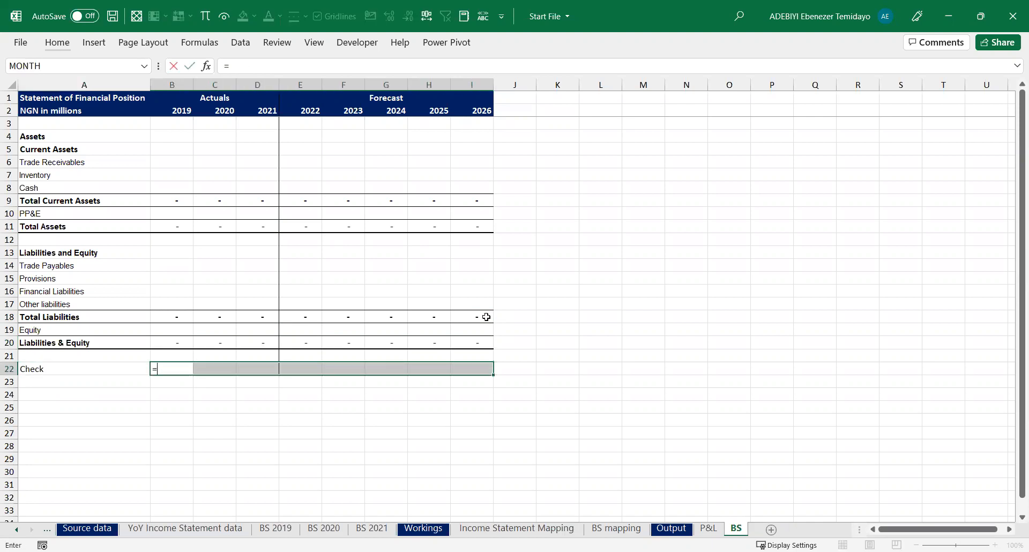
click(192, 225)
text(=)
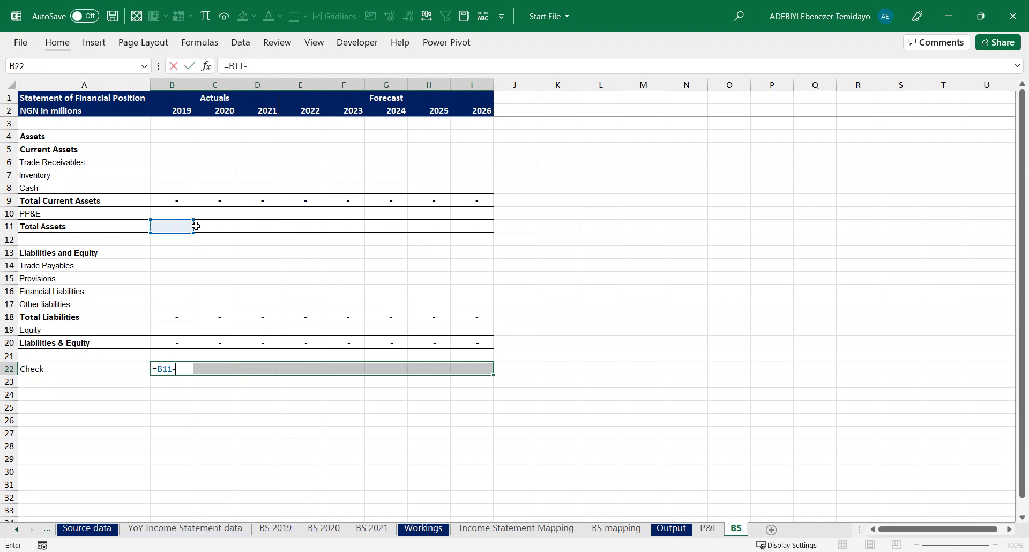
key(Up)
key(Up)
key(ctrl+Return)
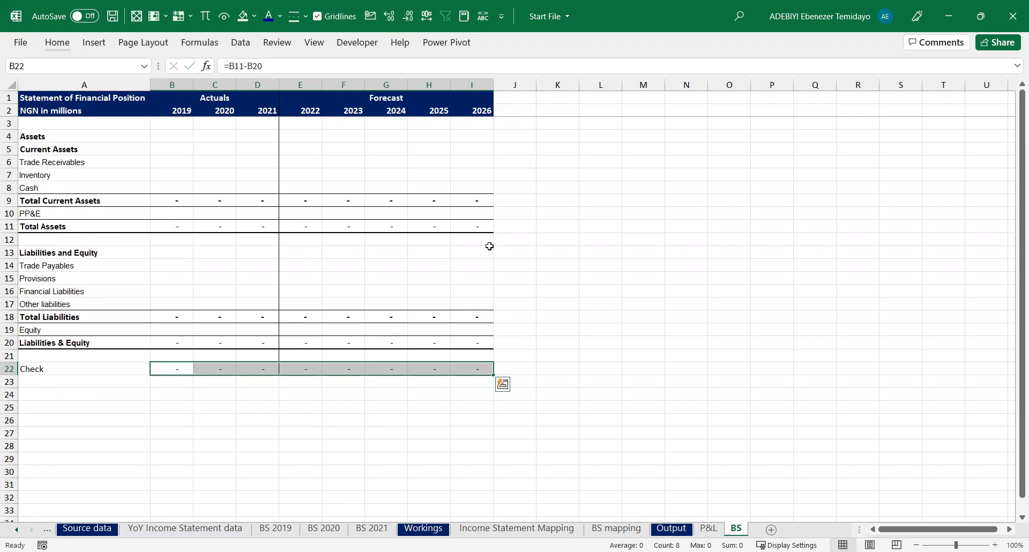
Review the 2019–2021 columns and the category subtotals on the BS mapping sheet, including Trade Payables, Provisions and Trade Receivables
click(488, 247)
click(276, 167)
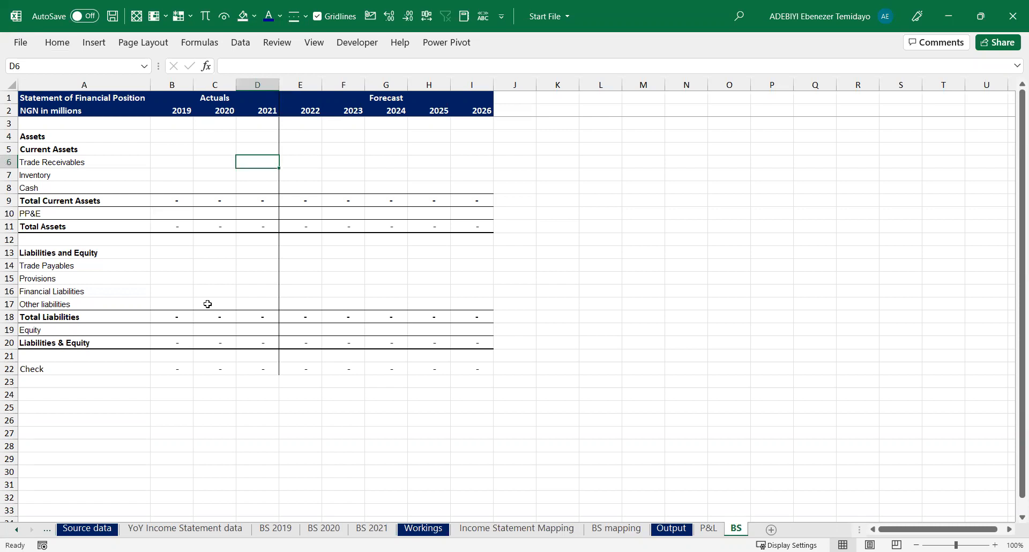
key(Left)
key(Left)
key(ctrl+Page_Up)
key(ctrl+Page_Down)
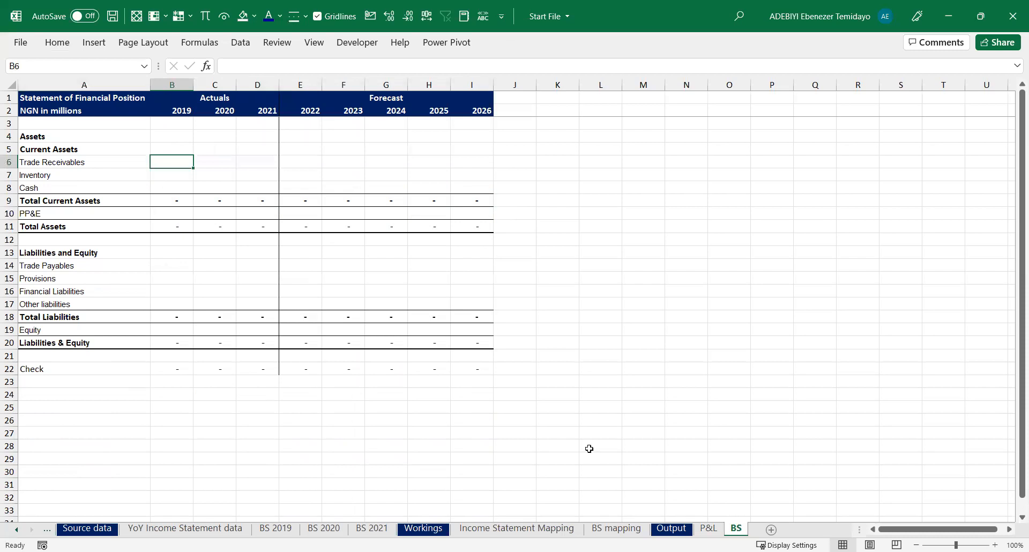
key(ctrl+Page_Up)
key(ctrl+Page_Up)
key(ctrl+Page_Up)
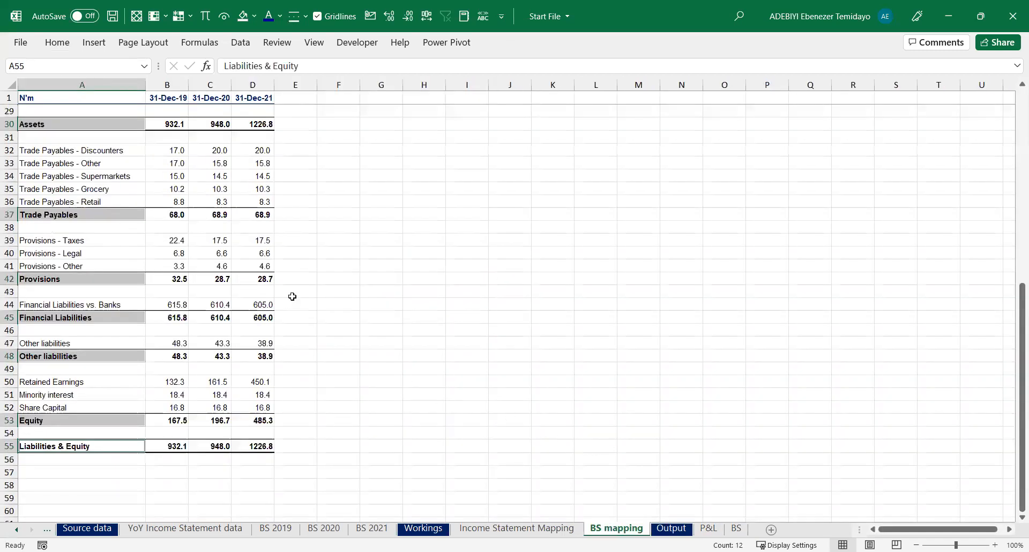
click(212, 187)
click(182, 153)
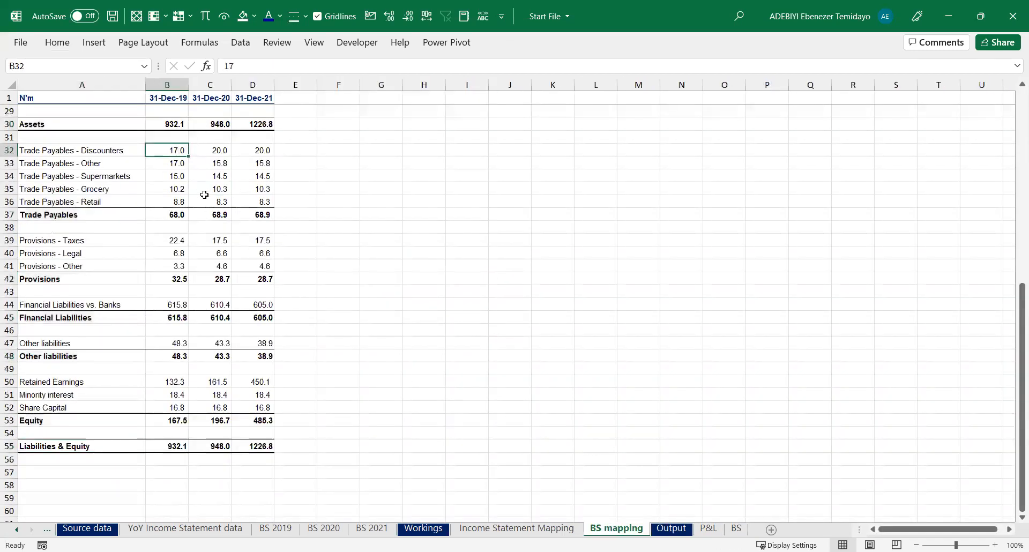
click(173, 85)
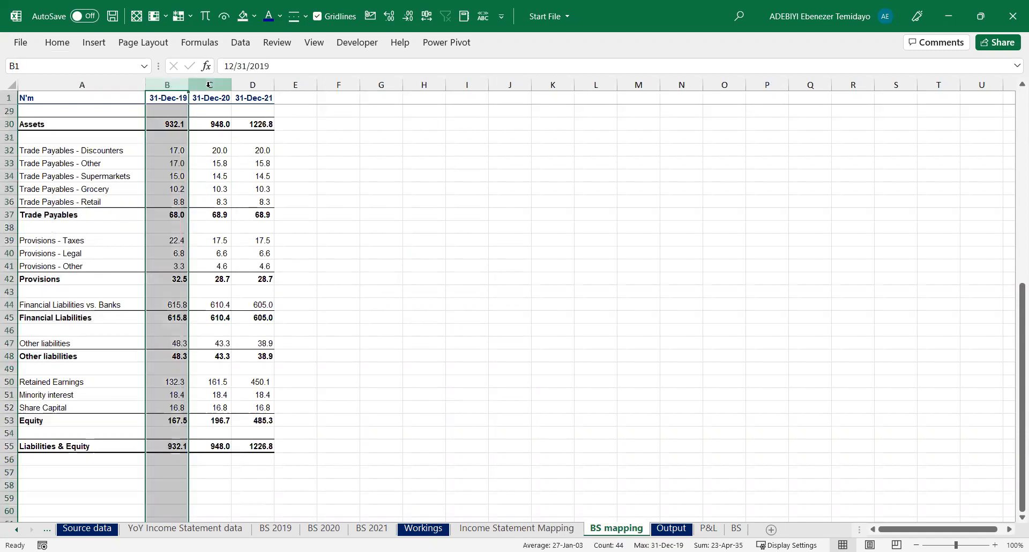
click(250, 86)
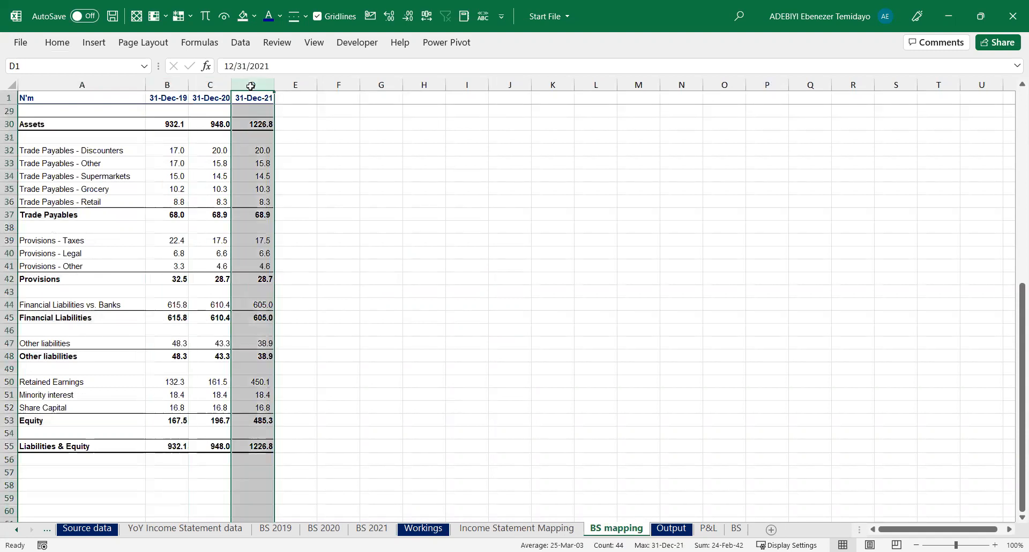
key(alt+Tab)
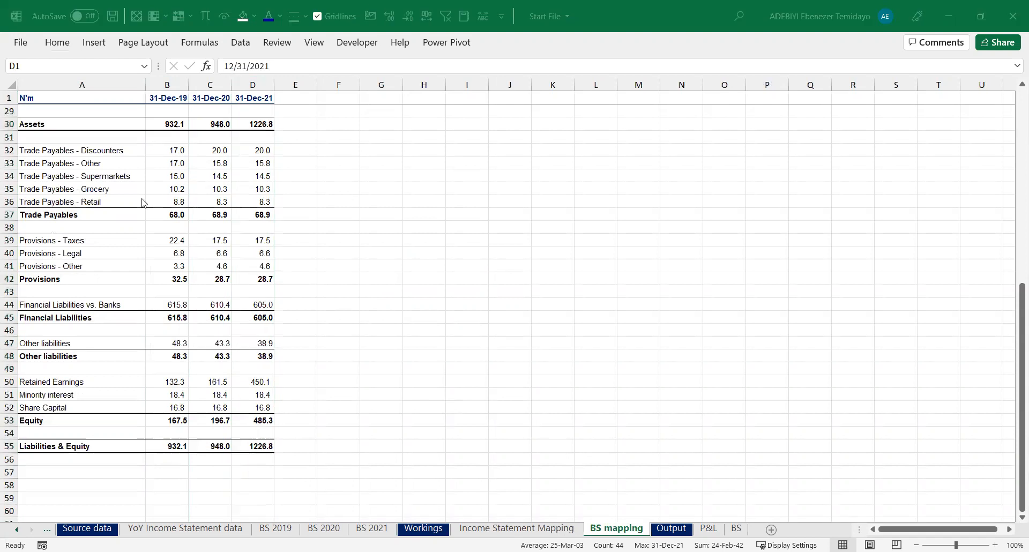
click(57, 214)
click(75, 282)
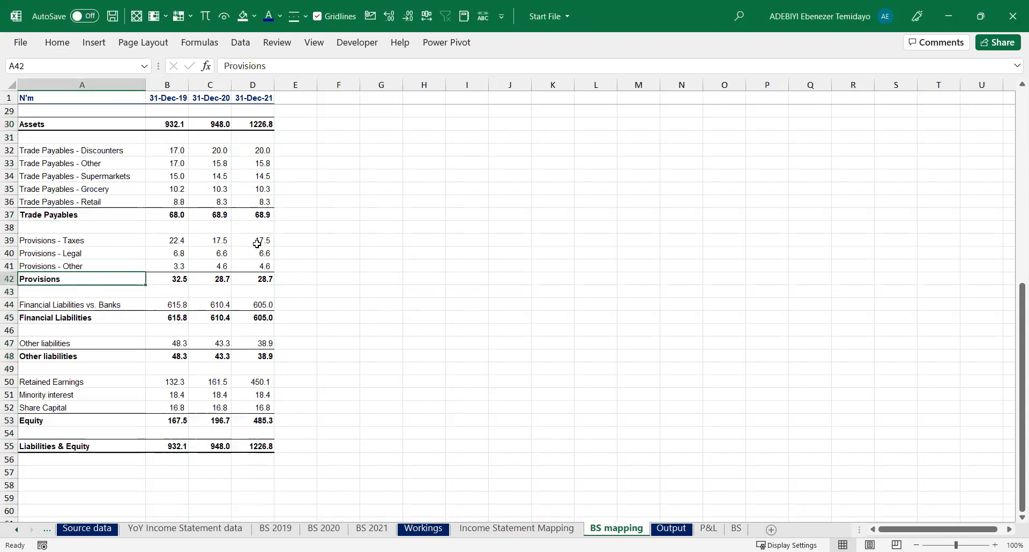
scroll(257, 241, up, 9)
click(95, 174)
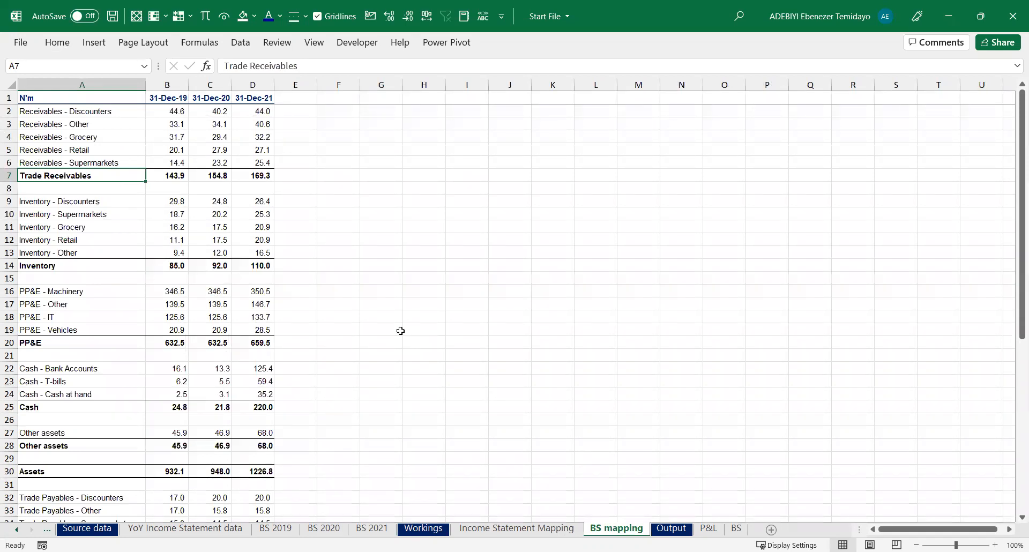
On the BS sheet, begin a SUMIFS formula in B6 for 2019 Trade Receivables, with column B of BS mapping as sum range
click(736, 529)
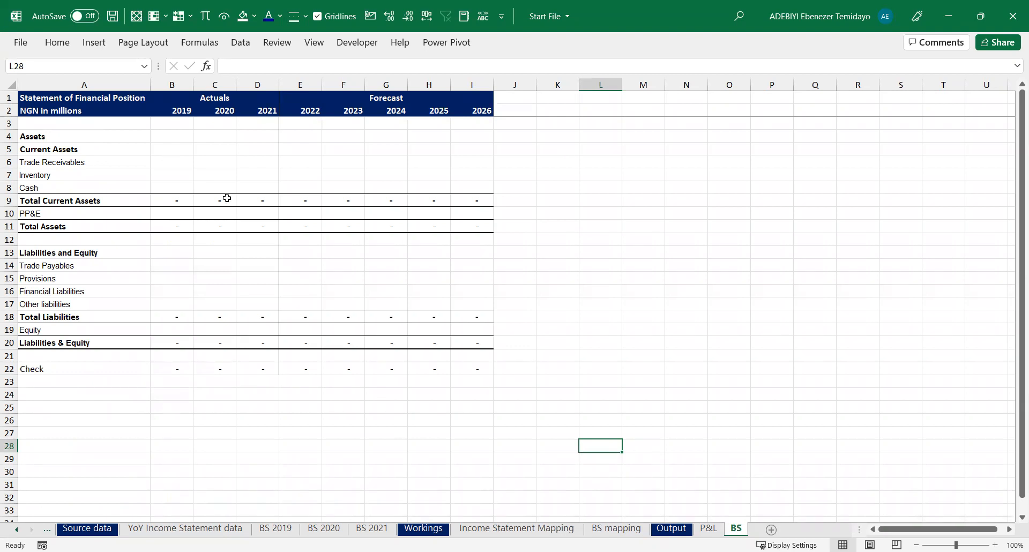
click(177, 161)
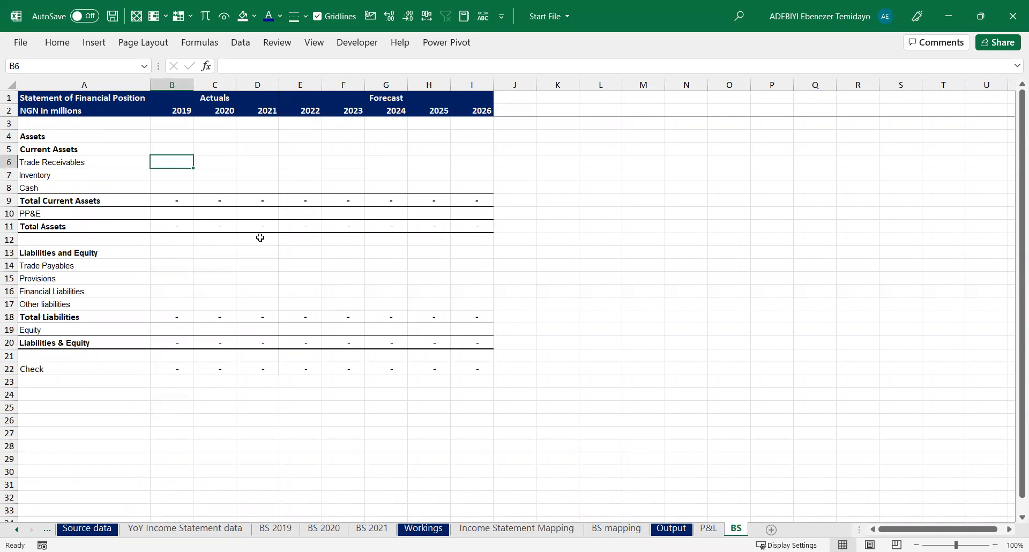
text(=)
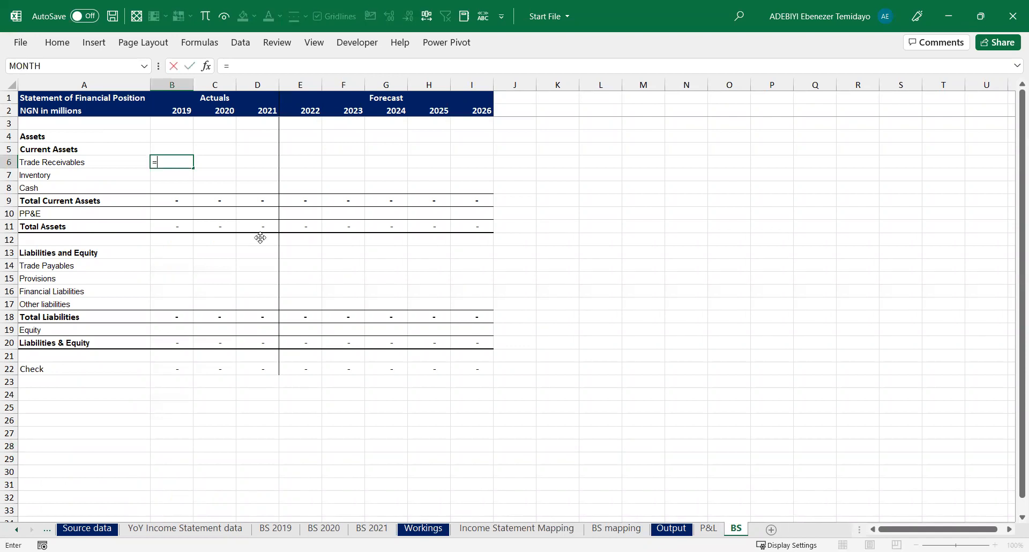
text(SUMIFS()
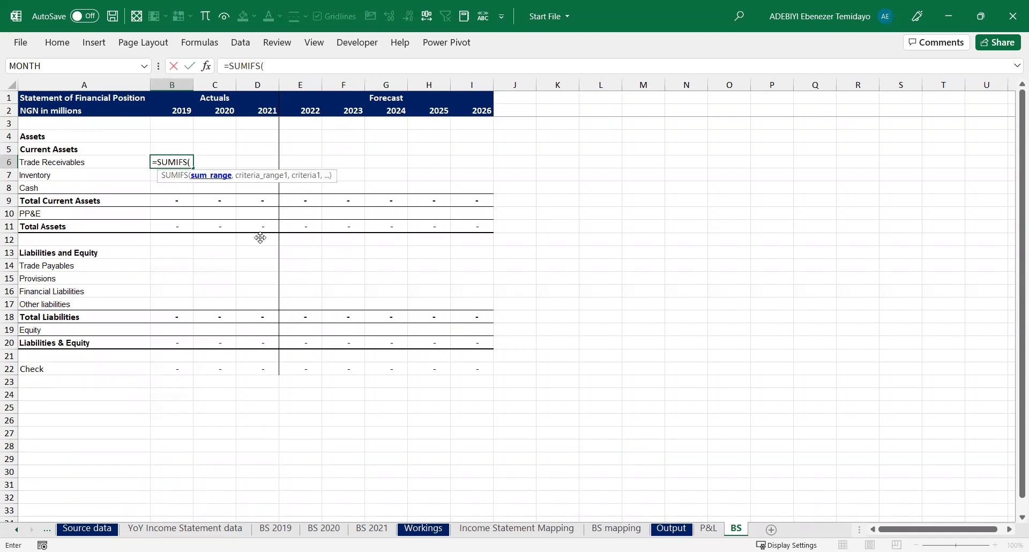
click(602, 530)
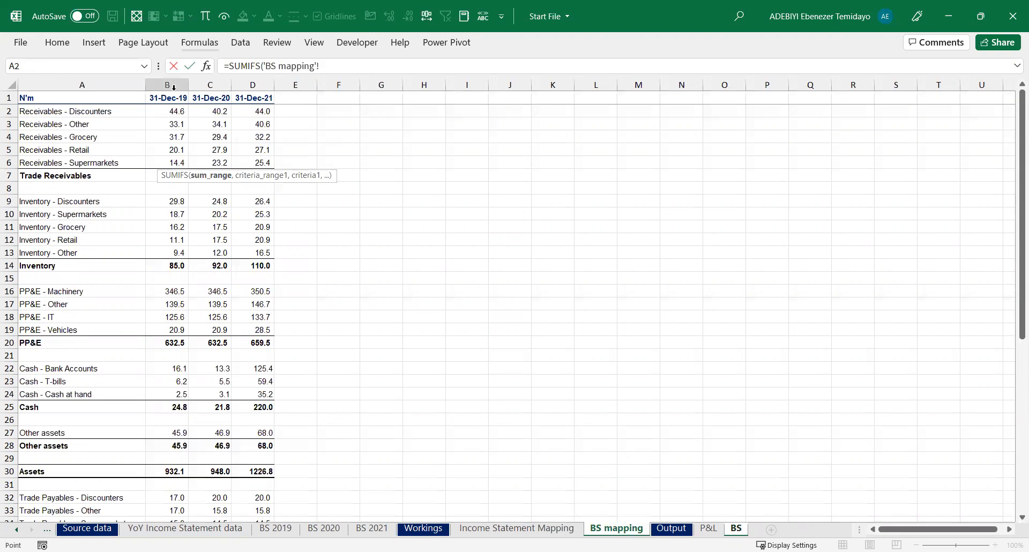
key(Right)
key(Down)
key(Down)
key(ctrl+space)
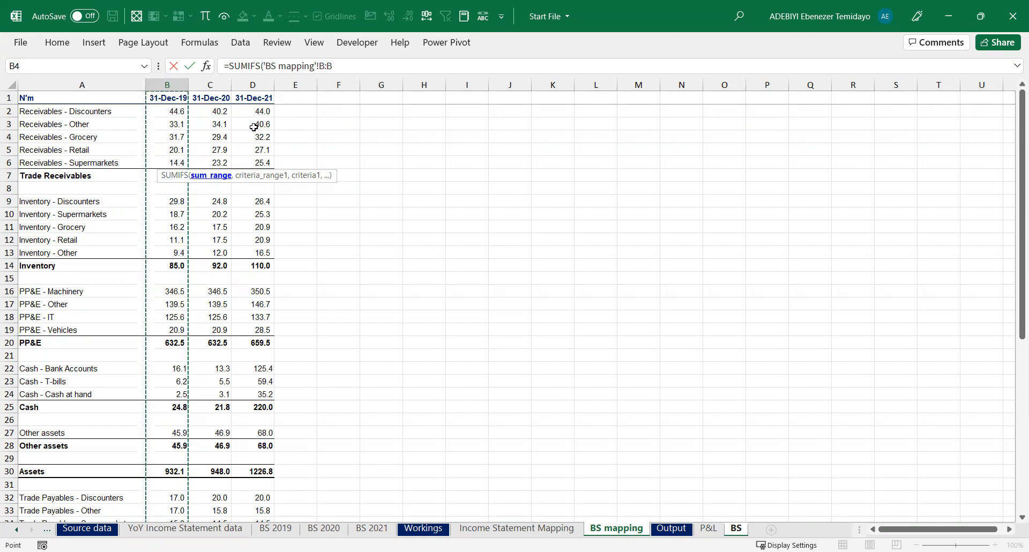
Add column A of BS mapping as the formula's criteria range, locked as $A:$A
text(,)
key(ctrl+space)
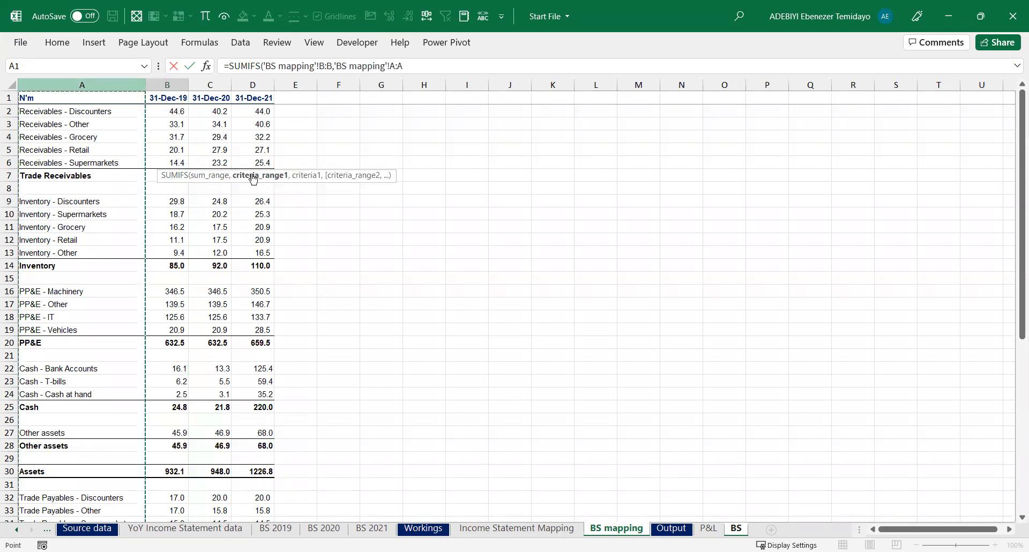
key(F4)
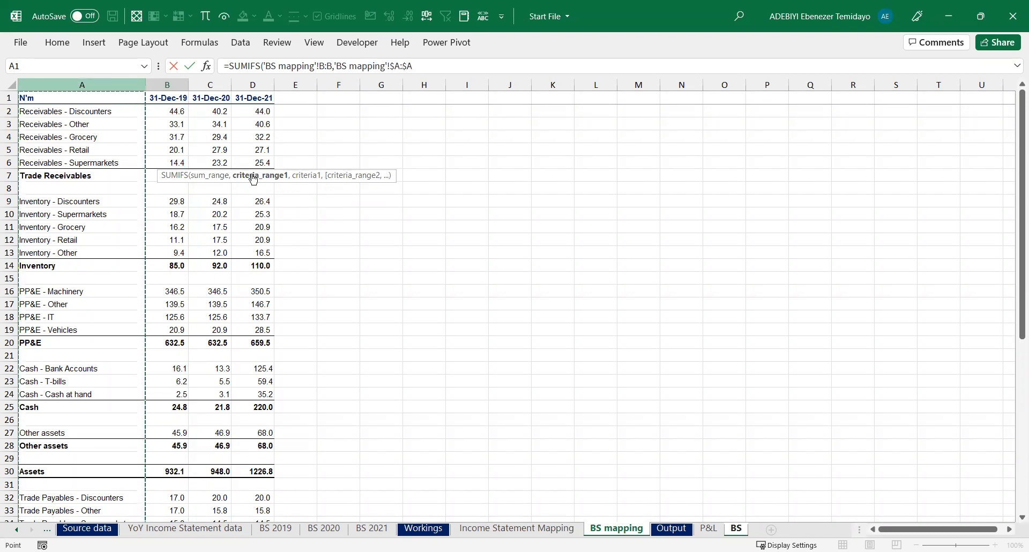
text(,)
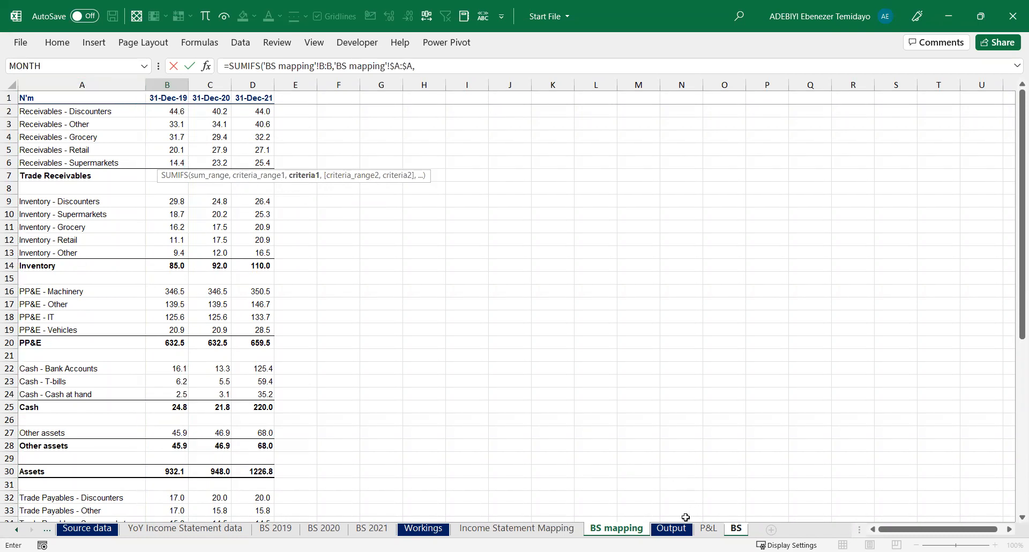
Complete the B6 SUMIFS formula with the Trade Receivables label as criterion, without the sheet prefix and column-locked as $A6
click(735, 529)
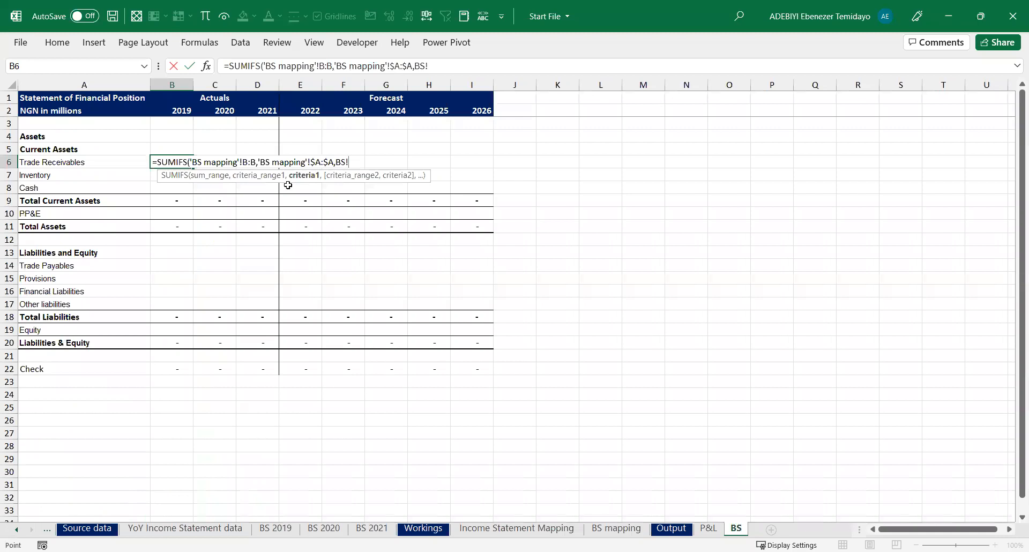
click(67, 163)
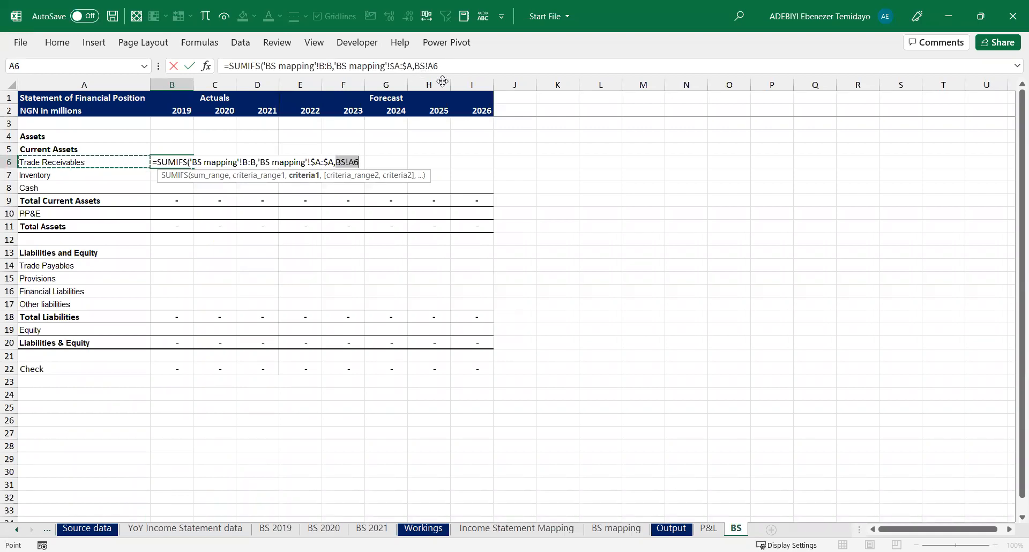
click(427, 66)
key(BackSpace)
key(BackSpace)
key(BackSpace)
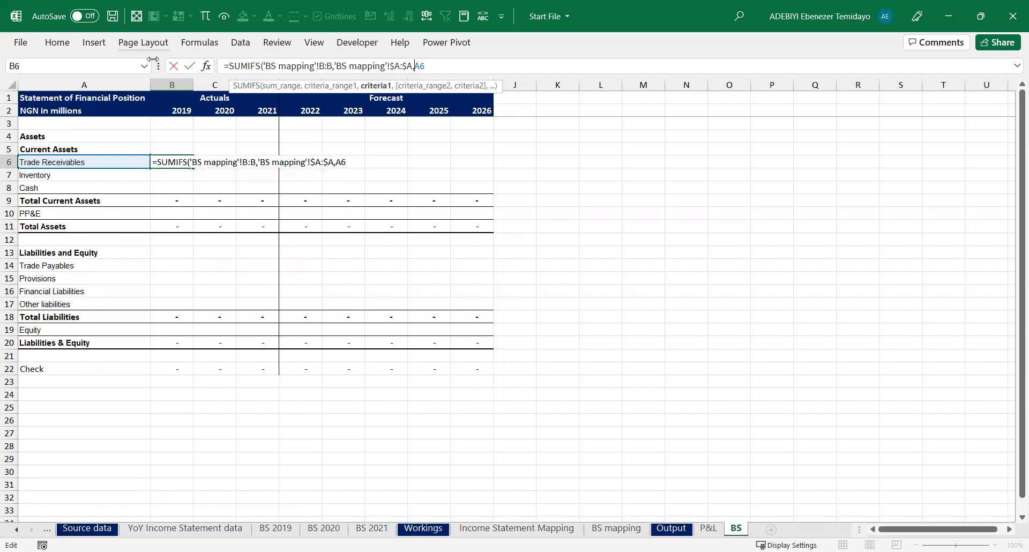
key(F4)
key(F4)
key(F4)
key(ctrl+Return)
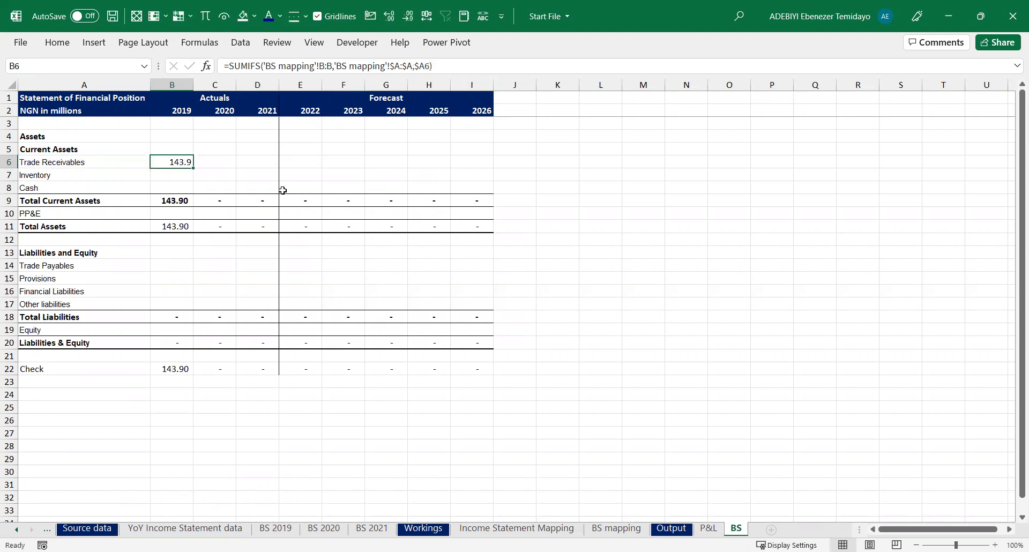
Fill the SUMIFS formula across B6:D8 for Trade Receivables, Inventory and Cash in 2019–2021
key(shift+Right)
key(shift+Right)
key(shift+Down)
key(shift+Down)
key(F2)
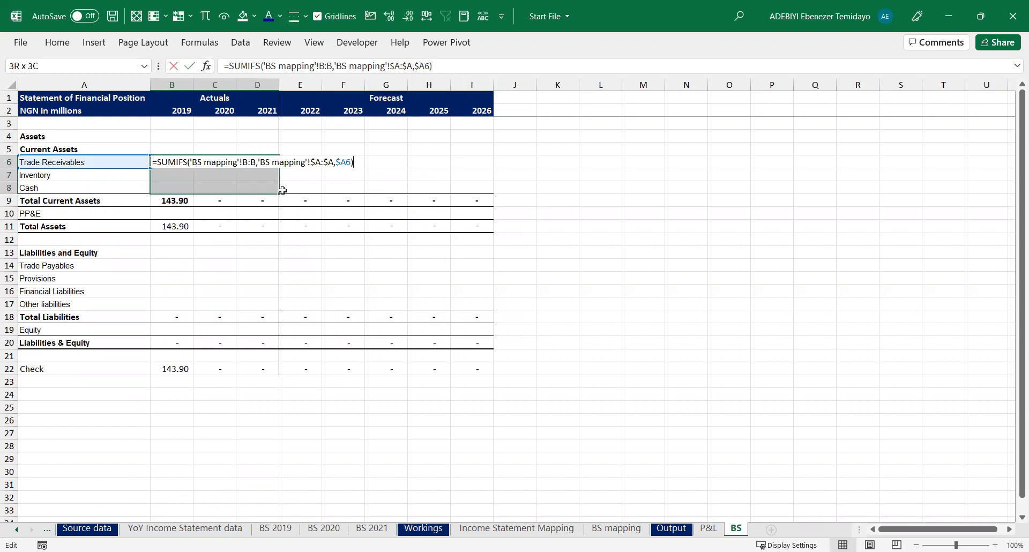
key(ctrl+Return)
Copy the Inventory formulas for 2019–2021 into the PP&E row at B10:D10
key(Down)
key(shift+Right)
key(shift+Right)
key(ctrl+c)
key(Down)
key(Down)
key(Down)
key(Down)
key(Up)
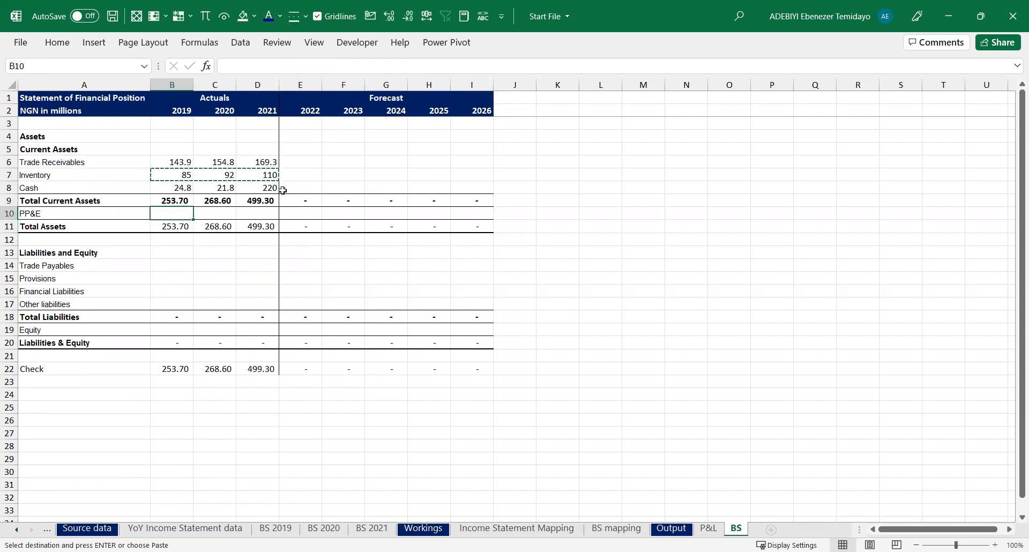
key(ctrl+v)
Paste the copied SUMIFS formulas into B14:D17, covering Trade Payables through Other liabilities for 2019–2021
key(Down)
key(Down)
key(Down)
key(Down)
key(shift+Down)
key(shift+Down)
key(shift+Down)
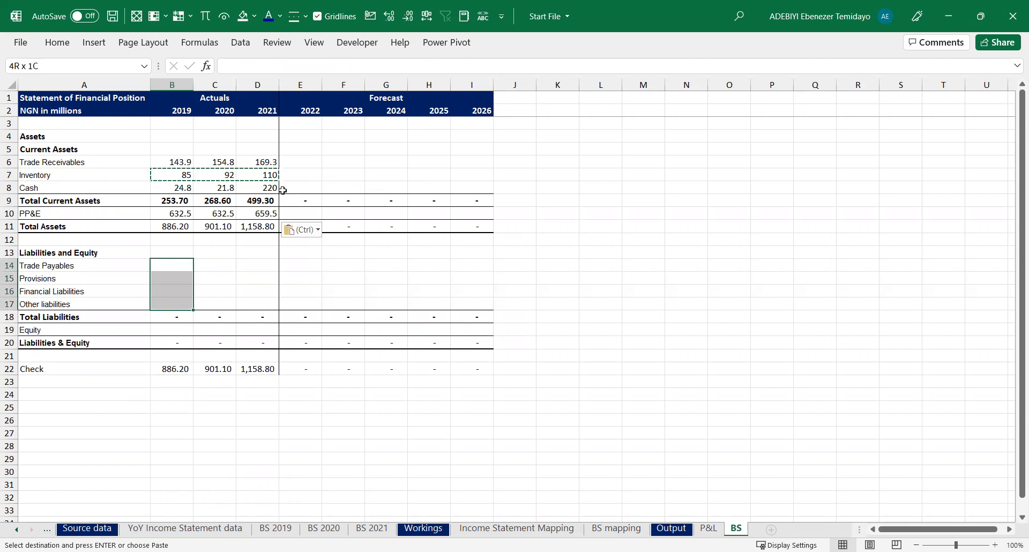
key(shift+Right)
key(shift+Right)
key(ctrl+v)
Paste the copied SUMIFS formulas into the Equity row at B19:D19
key(Down)
key(Down)
key(Down)
key(Down)
key(Down)
key(shift+Right)
key(shift+Right)
key(Return)
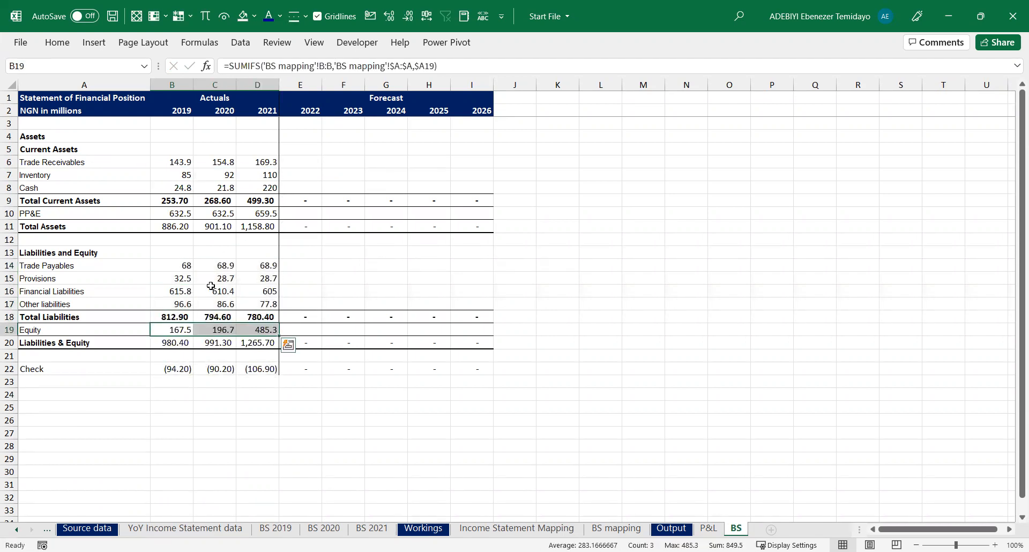
Inspect the 2019 formulas for Provisions, Trade Payables and Total Assets
click(187, 280)
double_click(177, 266)
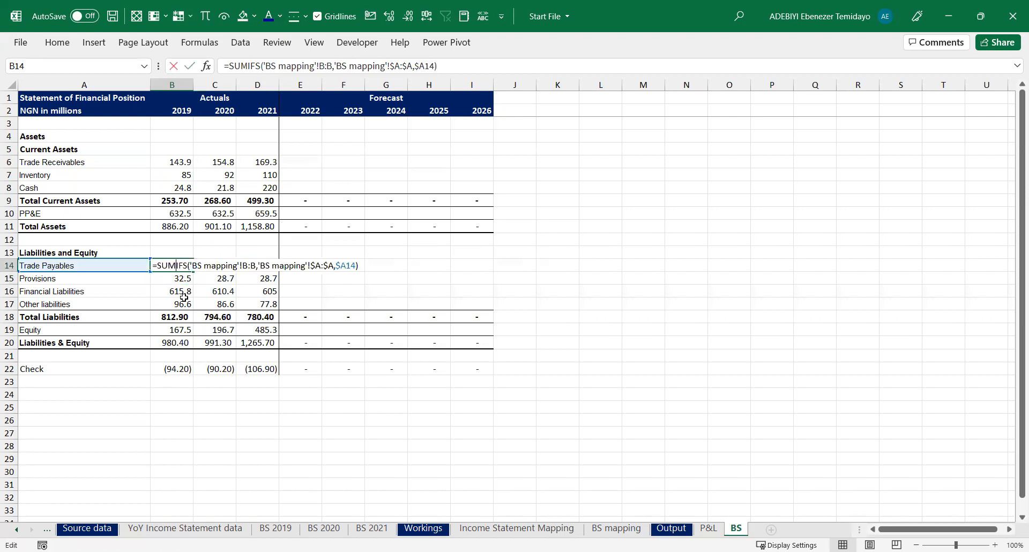
click(166, 226)
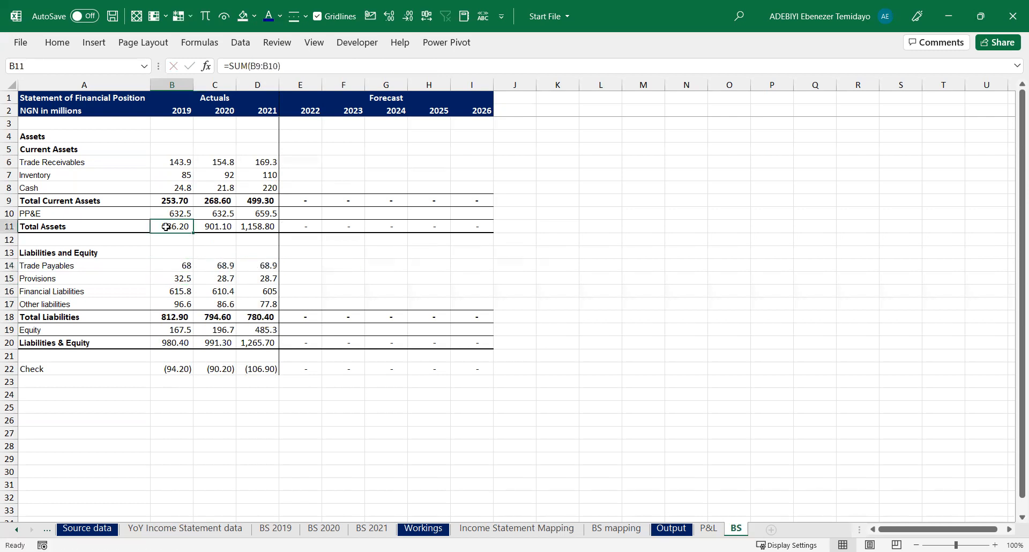
Make the Total Assets and Liabilities & Equity rows bold across columns A to I
click(138, 226)
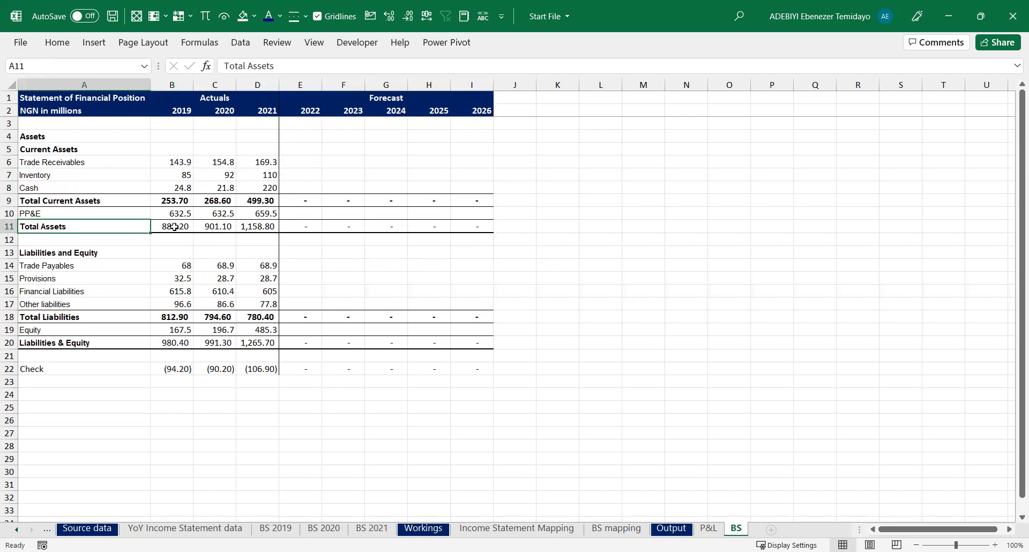
key(ctrl+shift+Right)
key(ctrl+b)
key(ctrl+b)
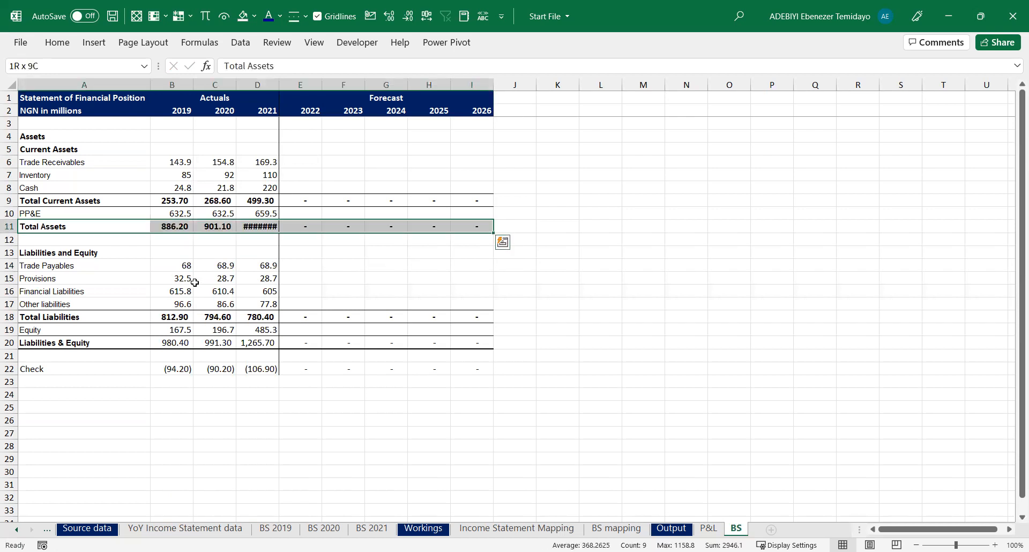
drag(112, 343, 470, 339)
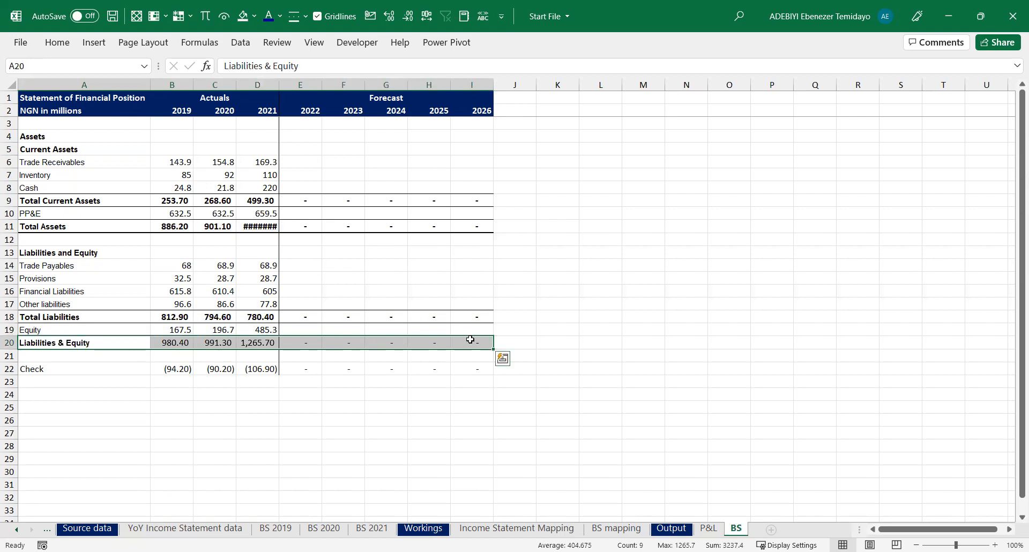
key(ctrl+b)
key(ctrl+b)
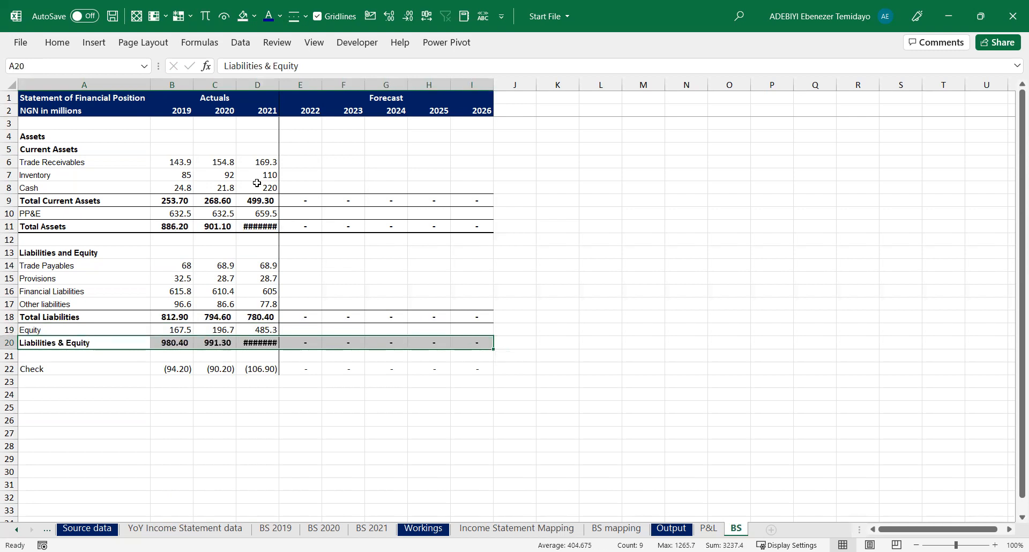
Autofit the widths of columns A to I to their contents
key(ctrl+space)
double_click(150, 84)
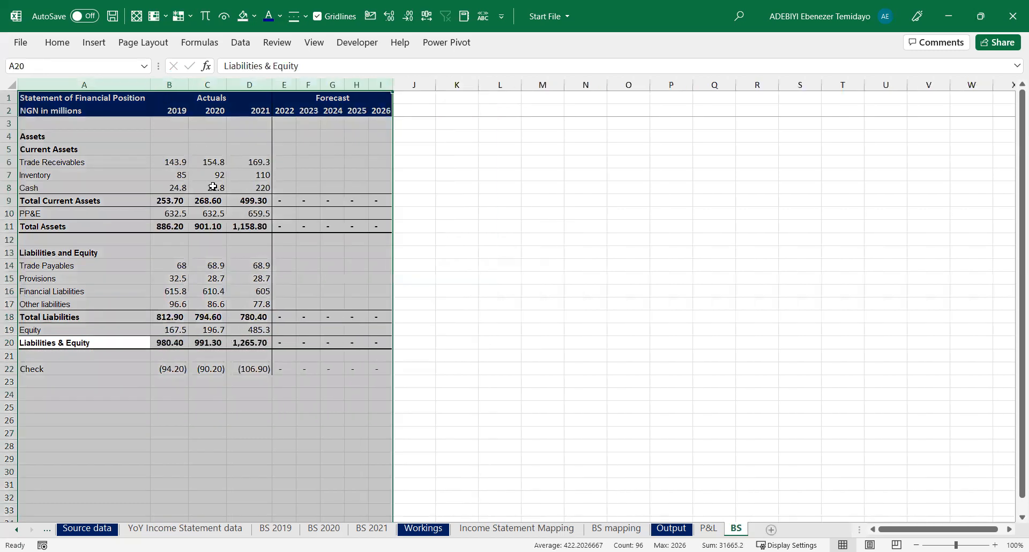
click(214, 187)
Check the SUMIFS formulas in the Trade Receivables, Inventory and Cash rows
click(264, 199)
click(217, 164)
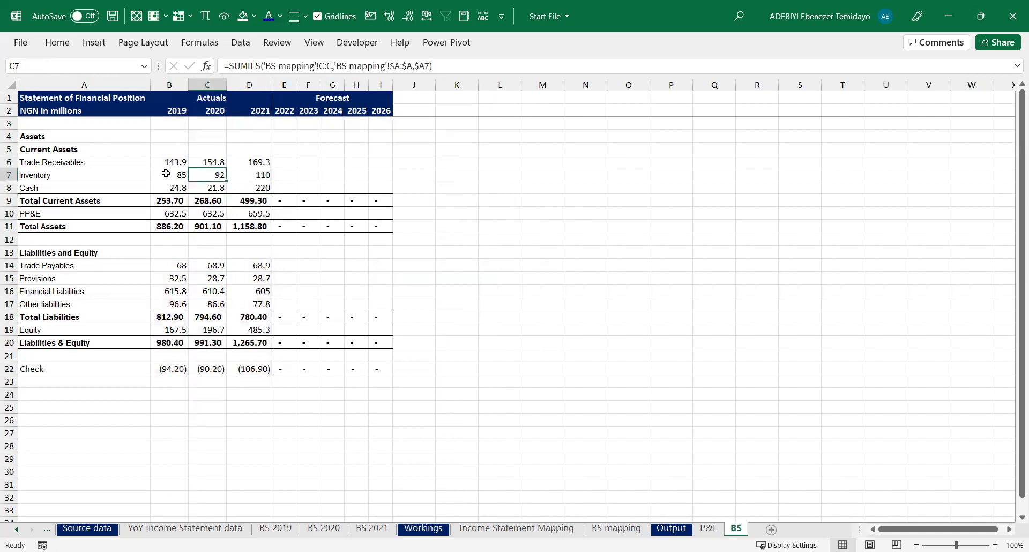
click(166, 164)
key(Down)
key(Down)
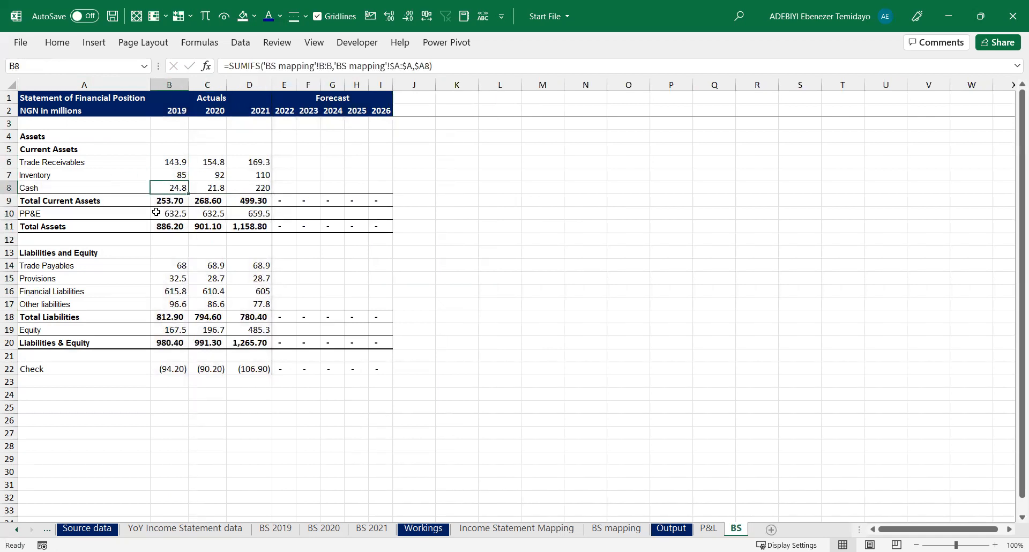
Check the 2019 formulas in the PP&E and Total Assets rows
key(Down)
key(Down)
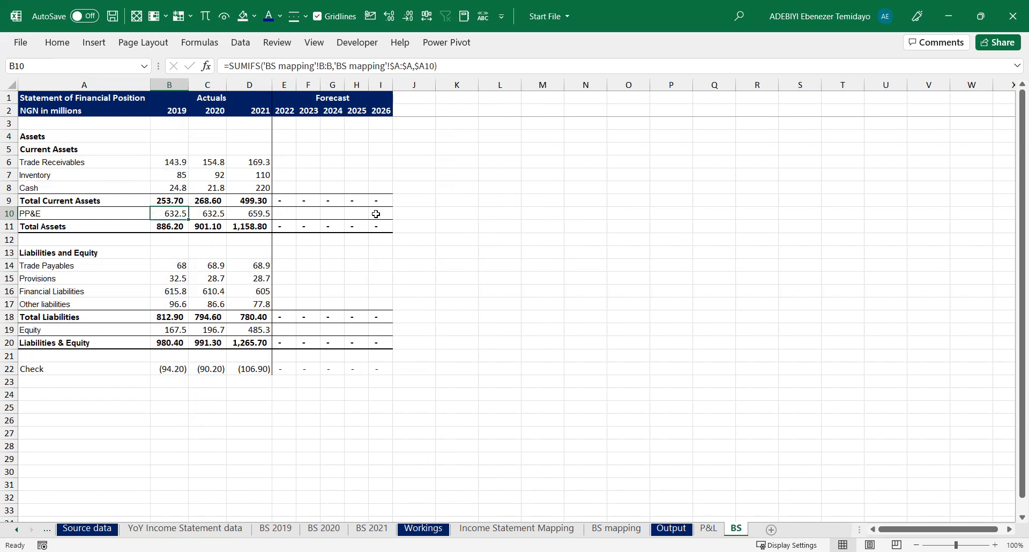
click(165, 227)
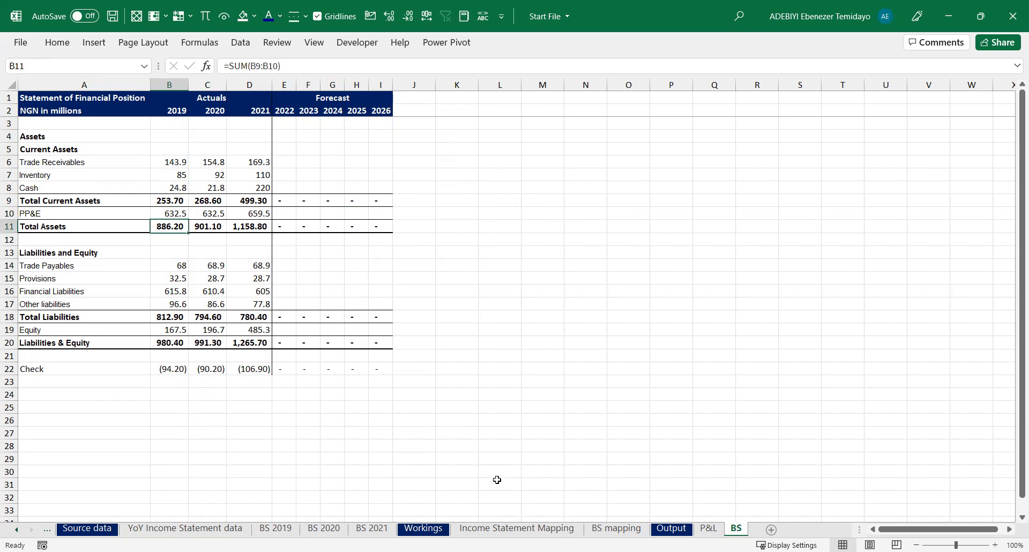
Examine the Other assets lines on the BS mapping sheet, comparing the labels with their 2019 amounts
click(594, 530)
click(191, 341)
scroll(191, 341, down, 2)
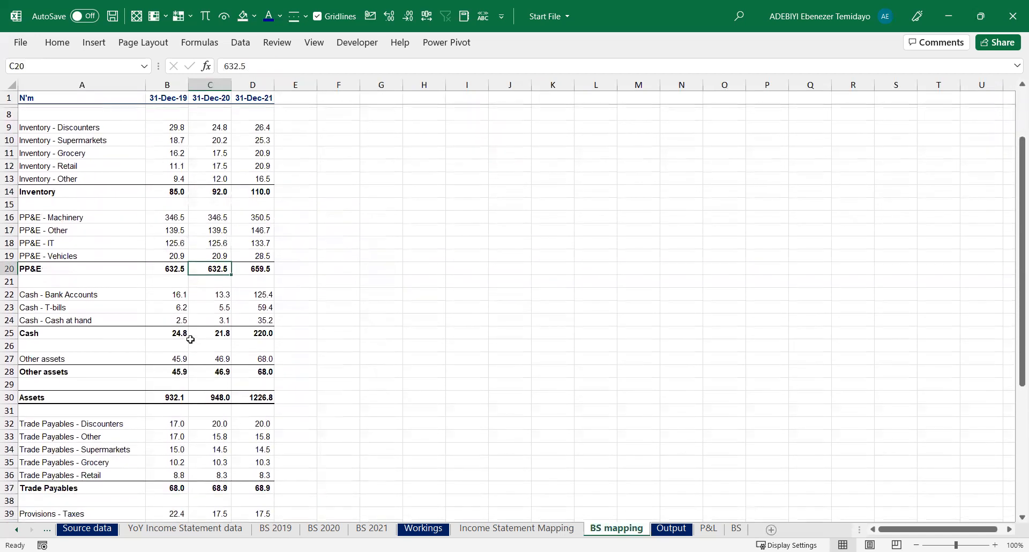
click(184, 362)
click(90, 361)
click(165, 358)
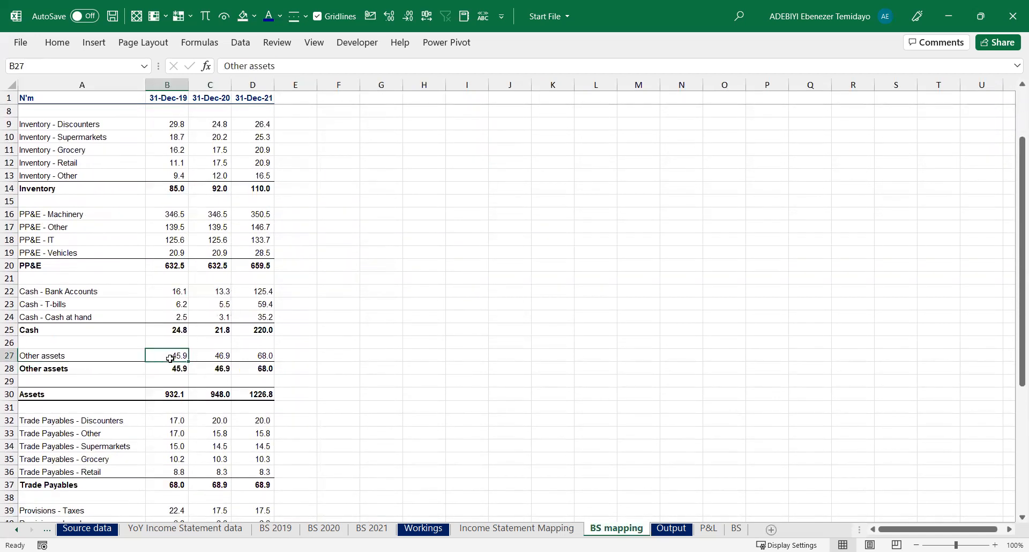
click(113, 360)
click(167, 360)
Insert a blank row above Cash on the BS sheet
click(736, 529)
click(47, 185)
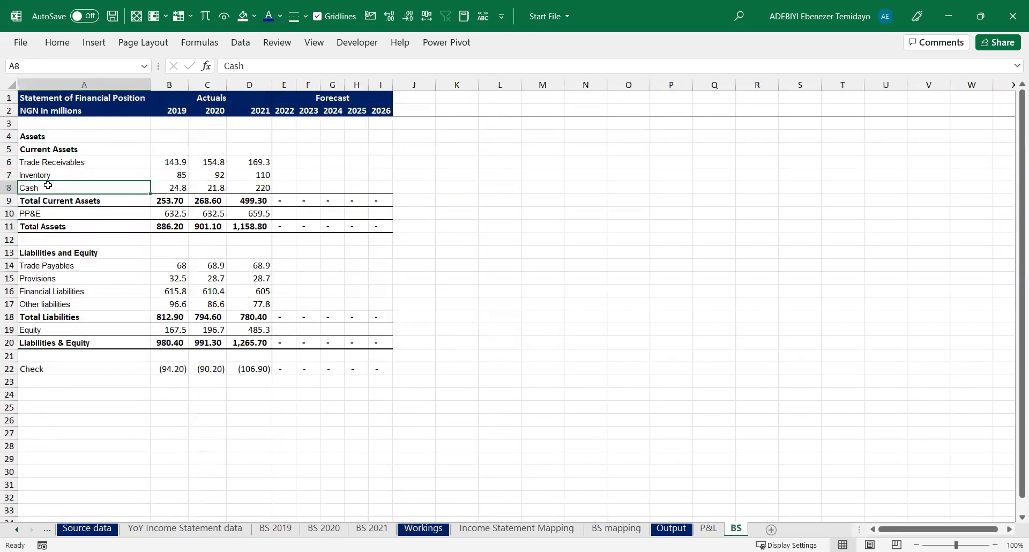
key(shift+space)
key(ctrl+plus)
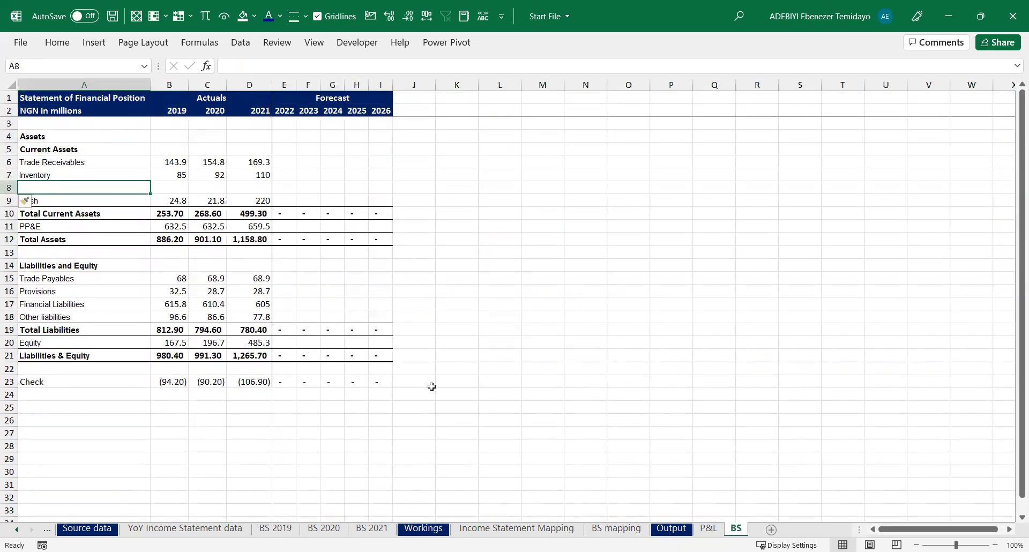
Copy the Other assets label from A28 of BS mapping into A8 on the BS sheet without its bold formatting
click(594, 528)
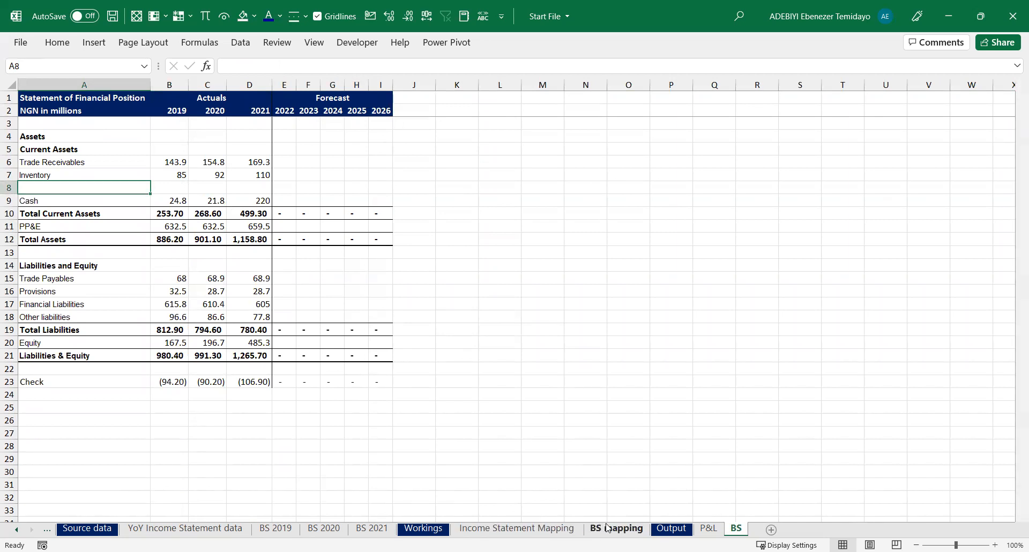
click(85, 369)
key(ctrl+c)
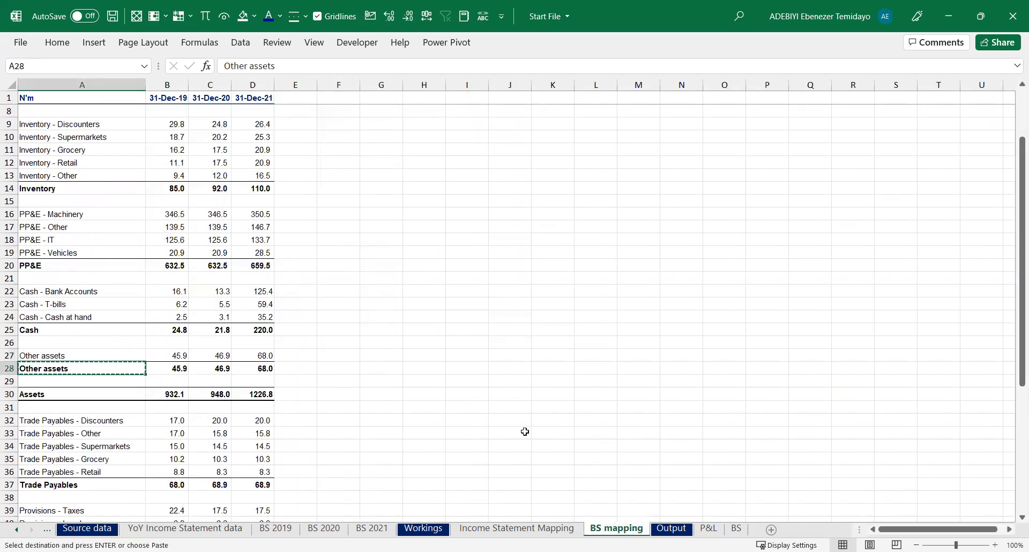
click(734, 529)
key(alt)
key(ctrl+v)
Fill the Inventory SUMIFS formulas down into the Other assets row for 2019 to 2021
key(Up)
key(Right)
key(shift+Right)
key(shift+Right)
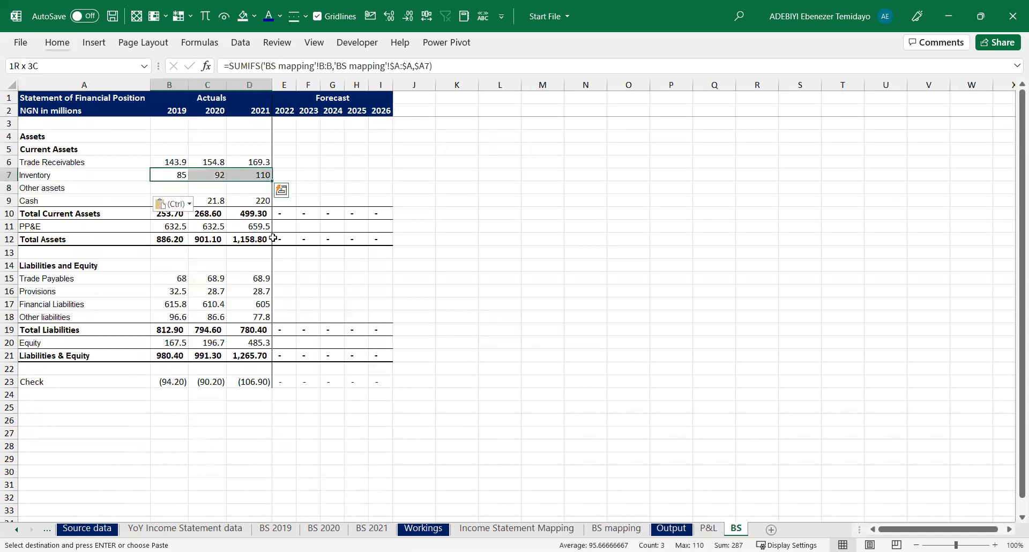
key(shift+Down)
key(ctrl+d)
key(Down)
key(Down)
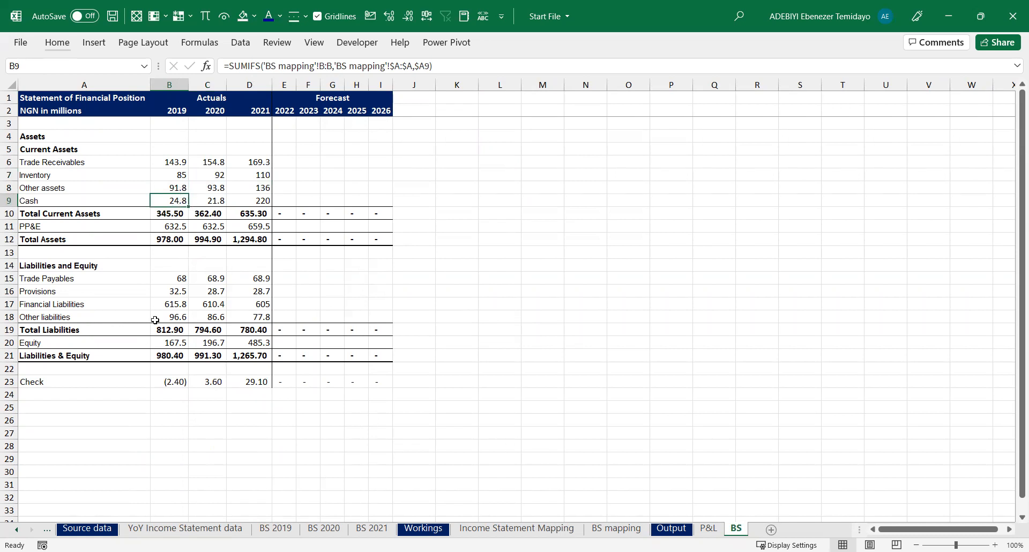
Review the subtotal labels on the BS mapping sheet, from Trade Receivables down to Liabilities & Equity
click(616, 528)
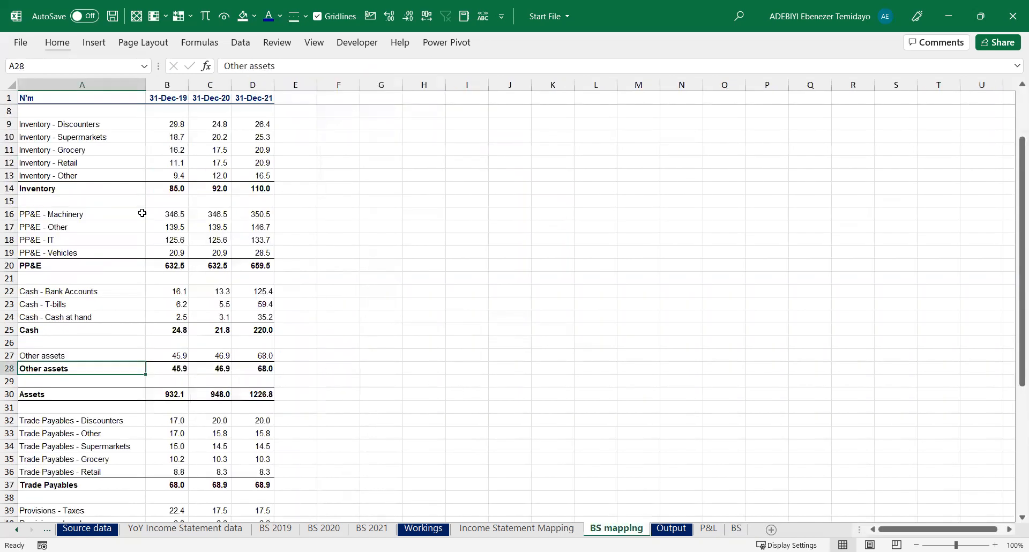
scroll(142, 213, up, 2)
click(89, 177)
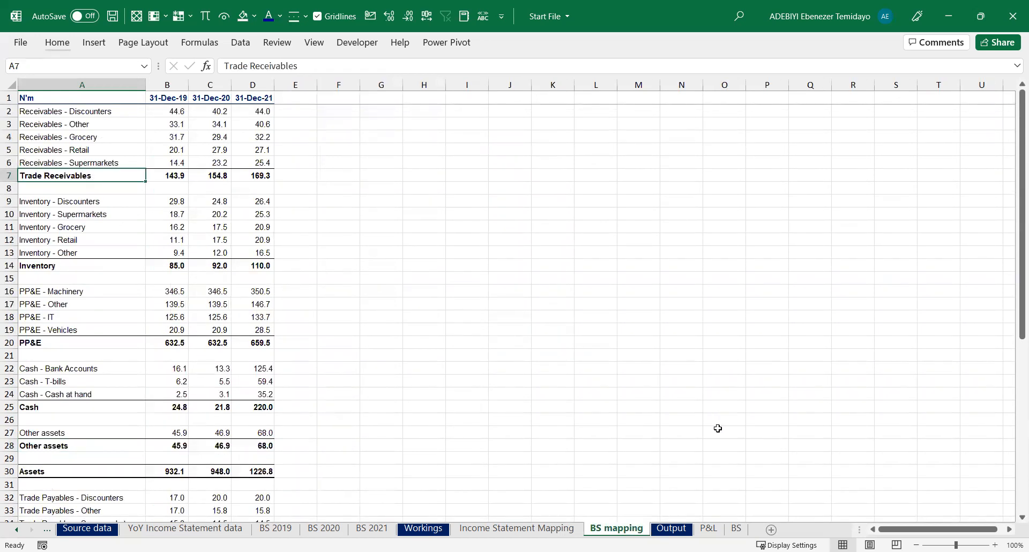
click(91, 267)
click(73, 353)
click(90, 409)
click(139, 448)
scroll(140, 448, down, 4)
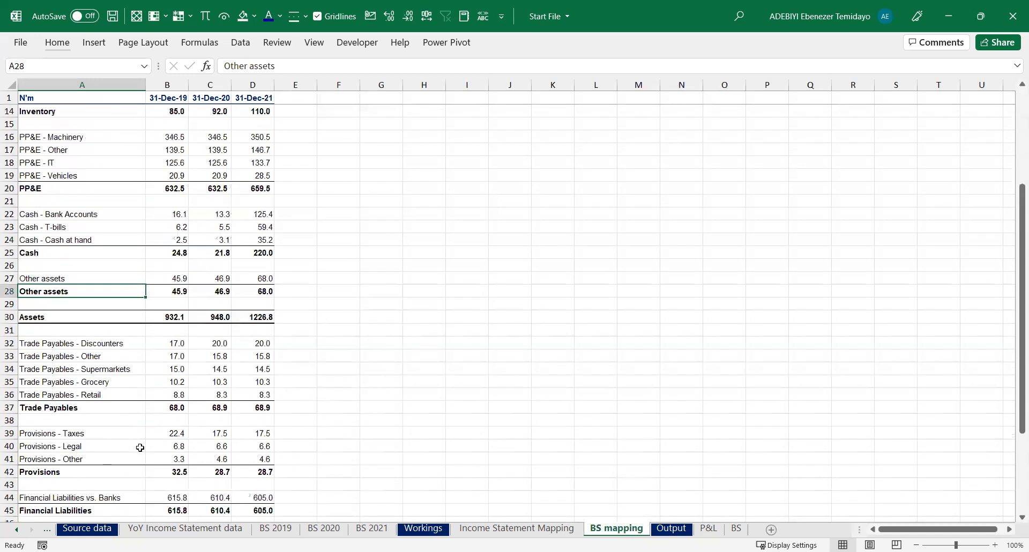
scroll(168, 361, down, 4)
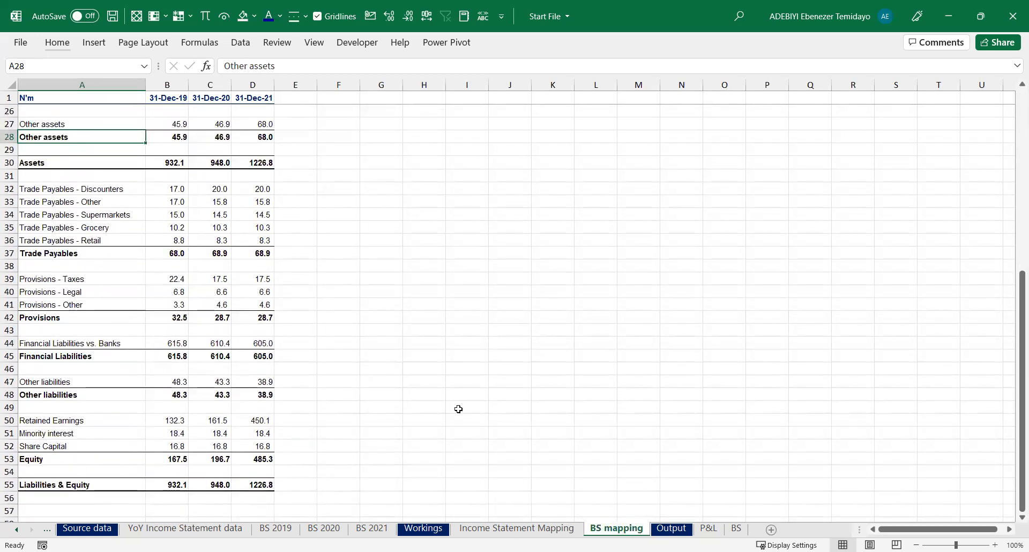
Inspect the 2019 formulas for Check, Total Liabilities, Total Assets and Liabilities & Equity on the BS sheet
click(737, 528)
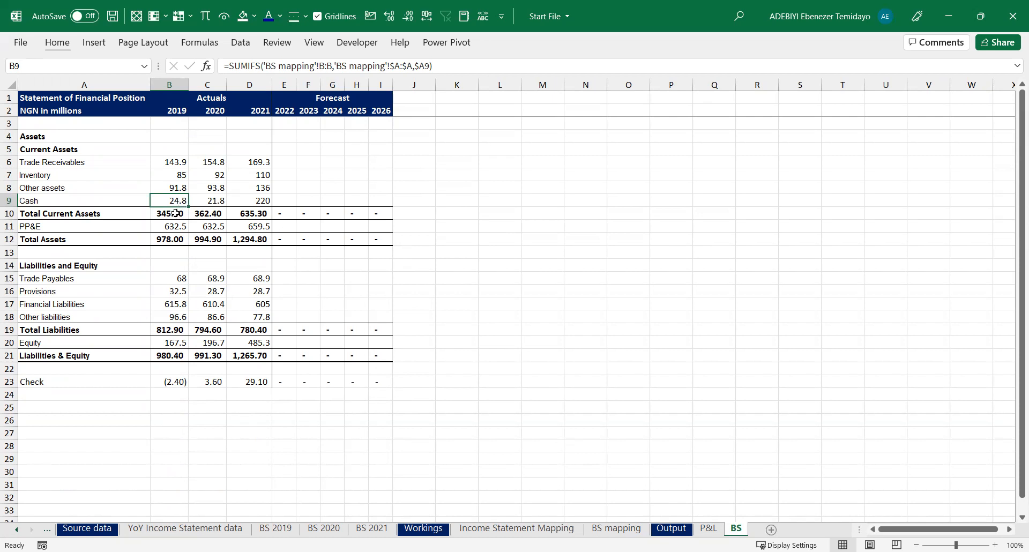
click(176, 382)
click(194, 382)
click(170, 382)
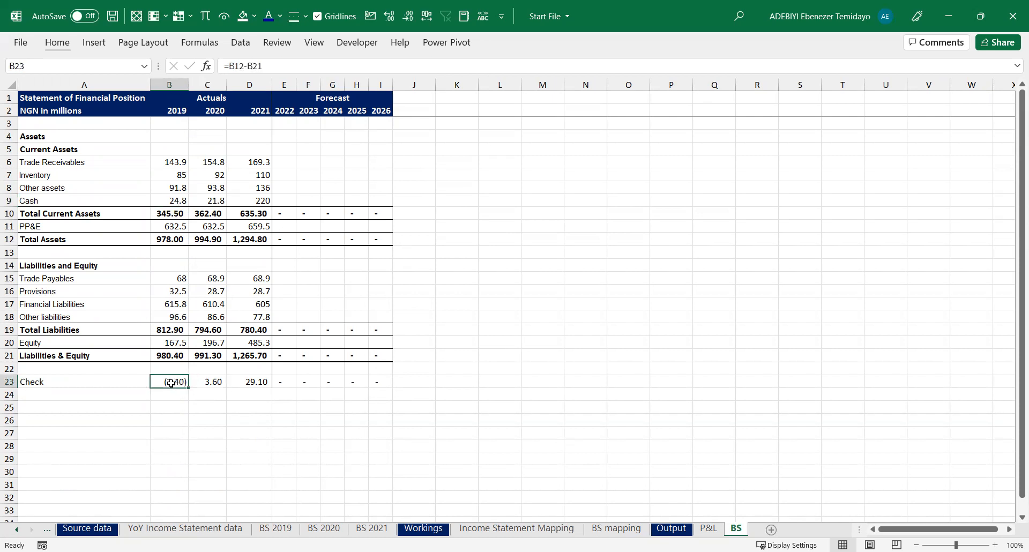
double_click(177, 328)
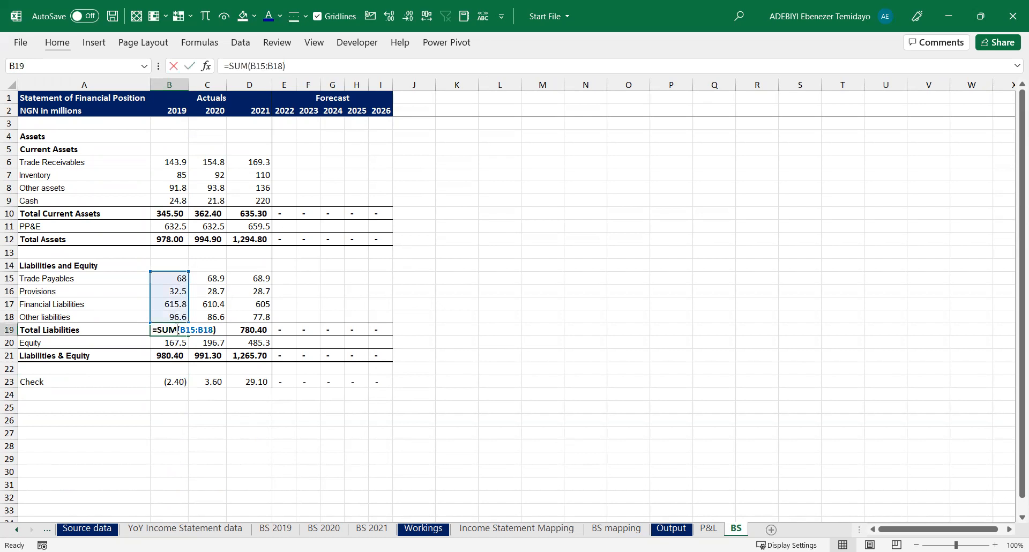
key(Escape)
key(Down)
key(Down)
key(F2)
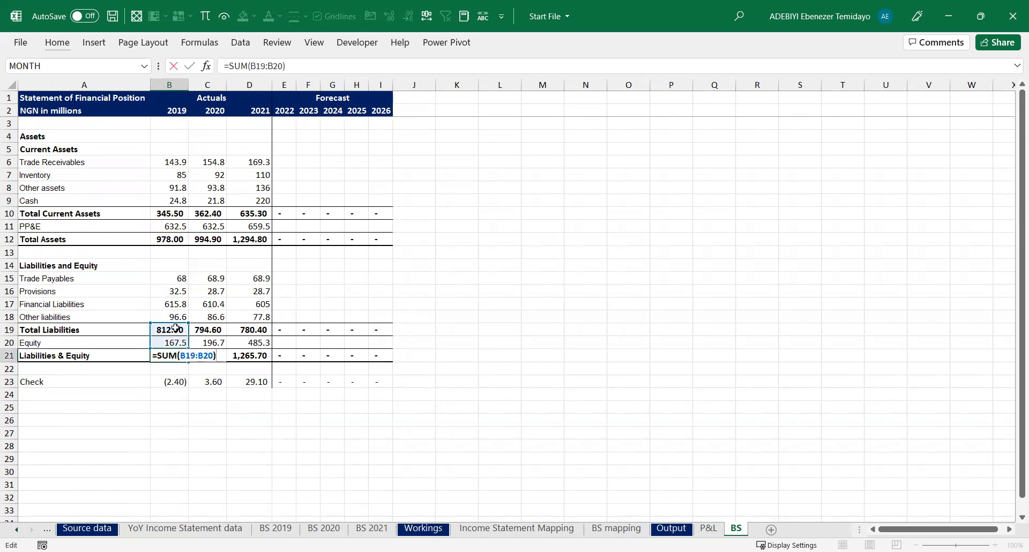
key(Escape)
click(176, 243)
click(171, 357)
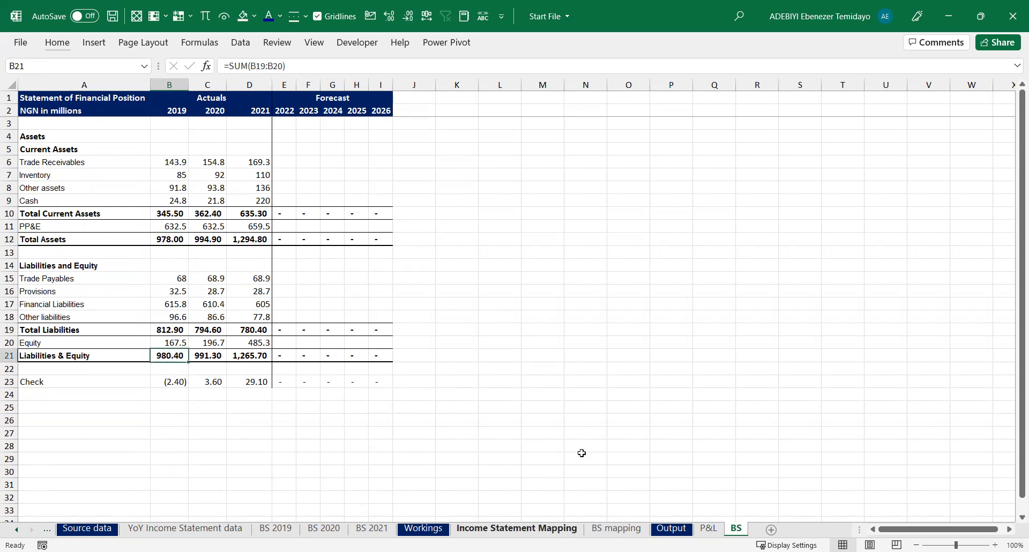
Compare the 2019 Liabilities & Equity, Trade Payables and Provisions totals on BS mapping with the BS sheet
key(ctrl+Page_Up)
key(ctrl+Page_Up)
key(ctrl+Page_Up)
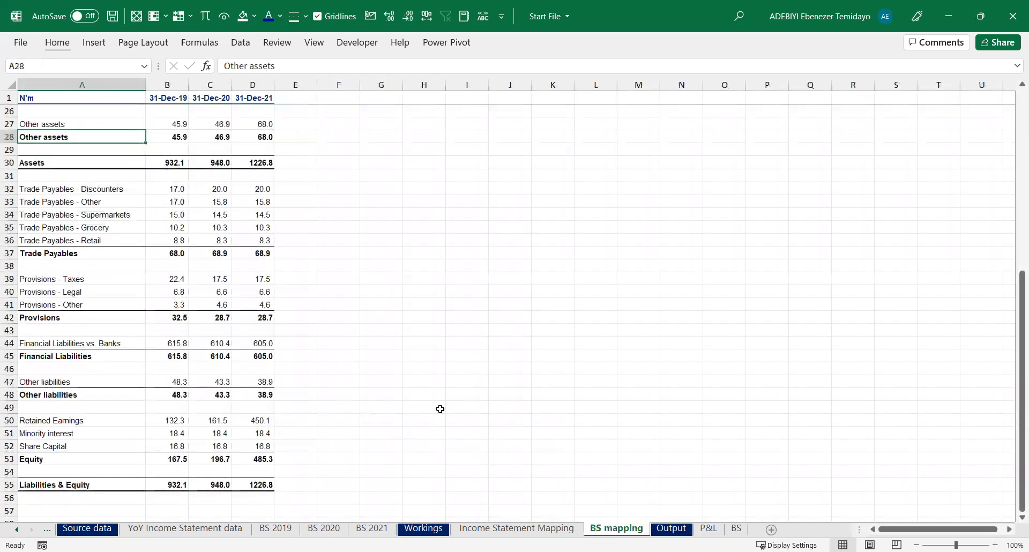
click(176, 482)
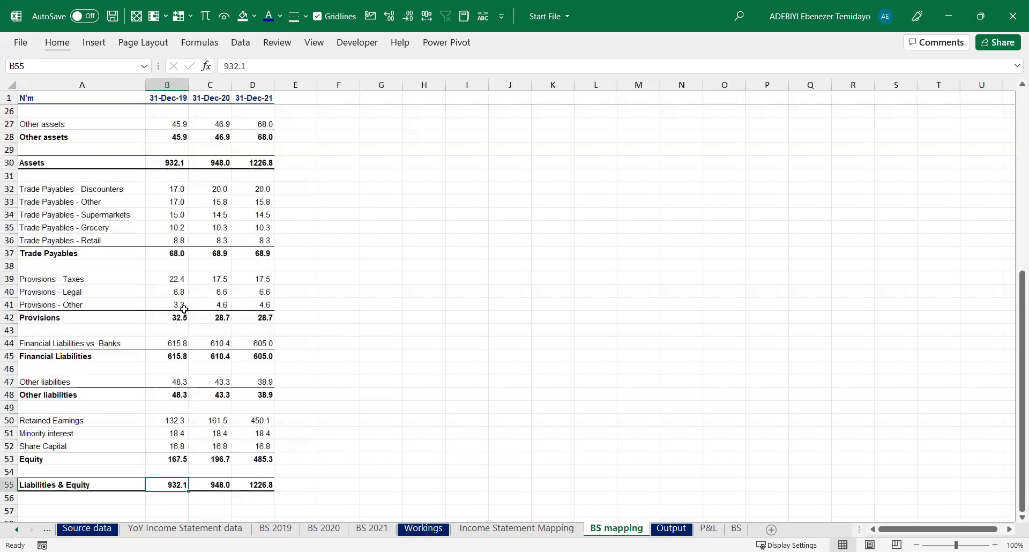
click(124, 254)
click(174, 262)
click(168, 251)
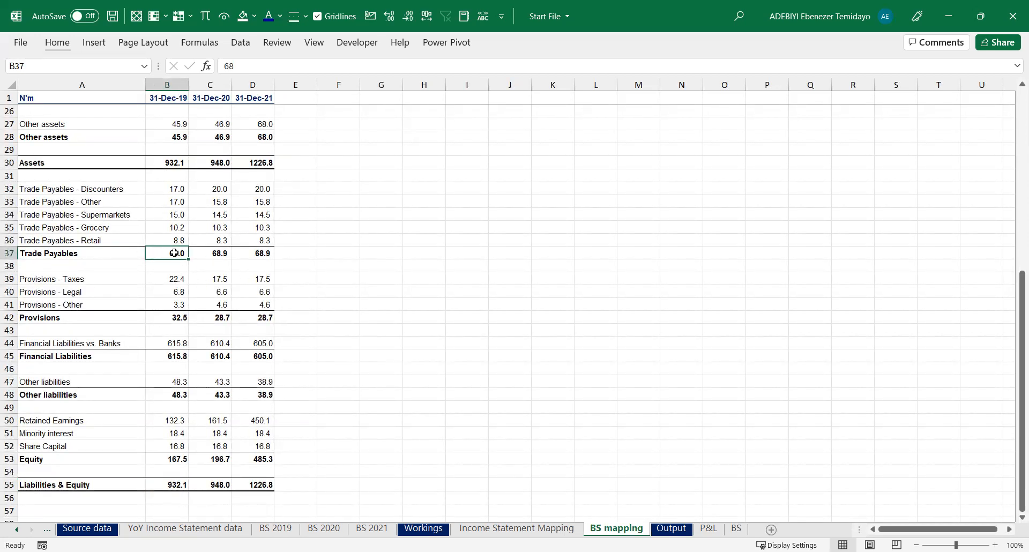
click(735, 528)
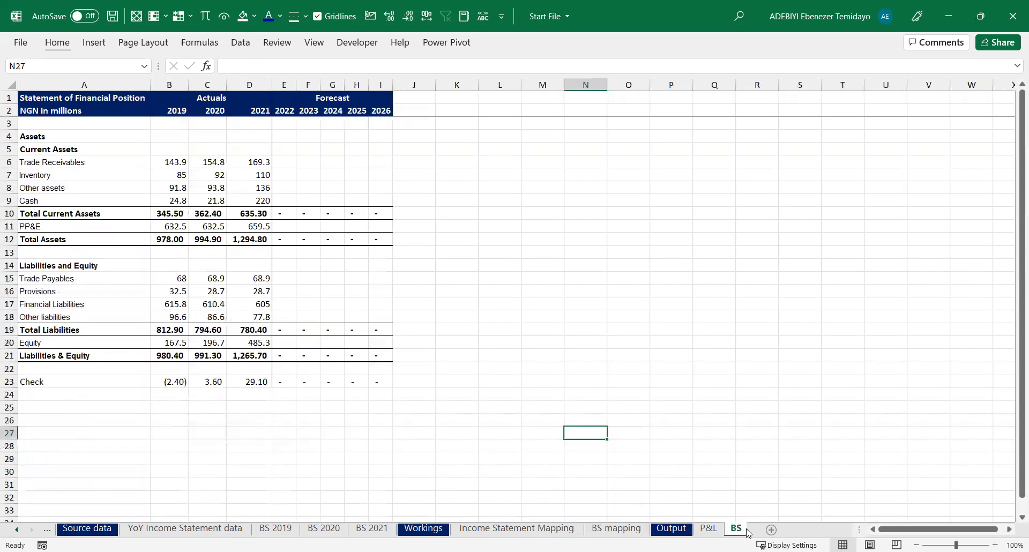
click(616, 529)
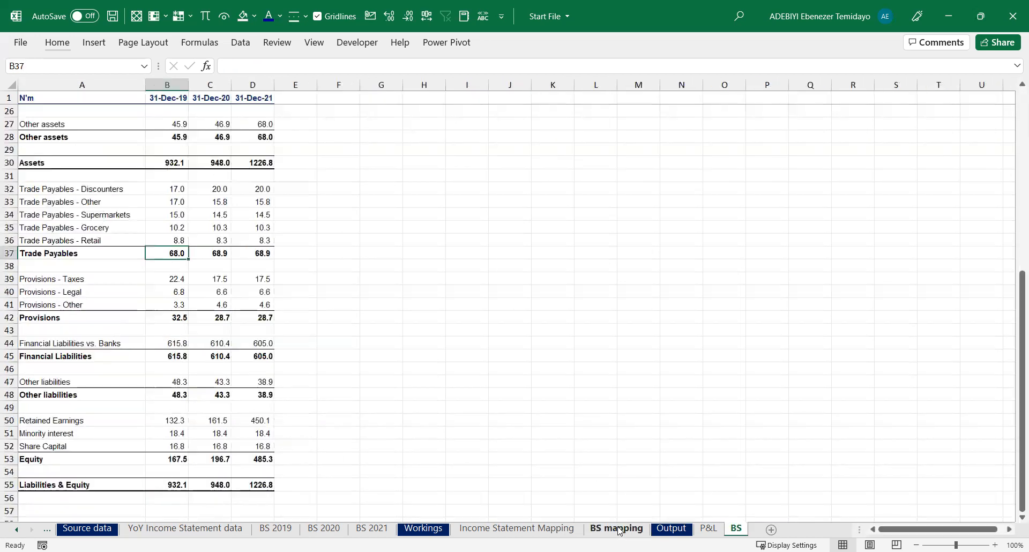
click(177, 318)
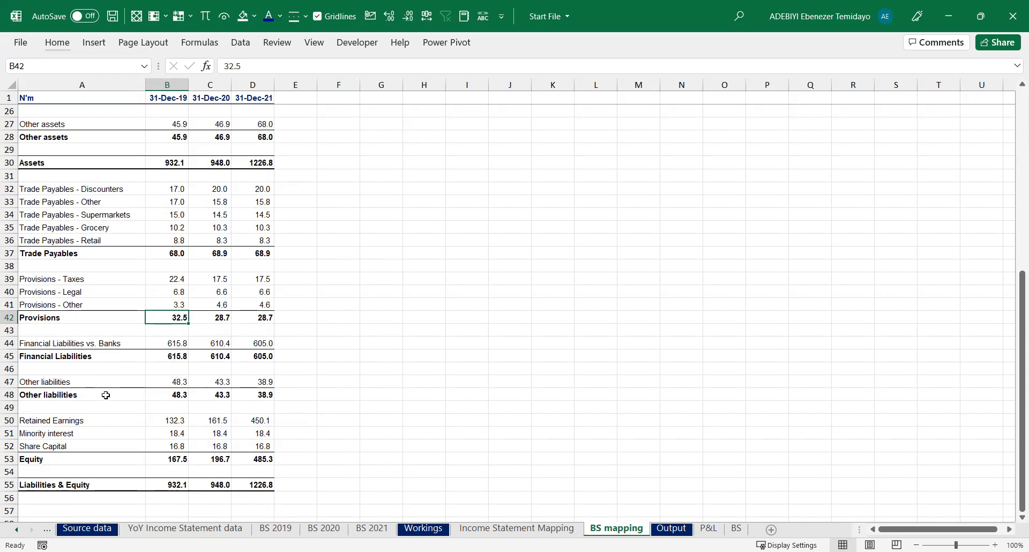
Examine the detail and subtotal rows of Other liabilities and Other assets on BS mapping for identical labels
click(84, 383)
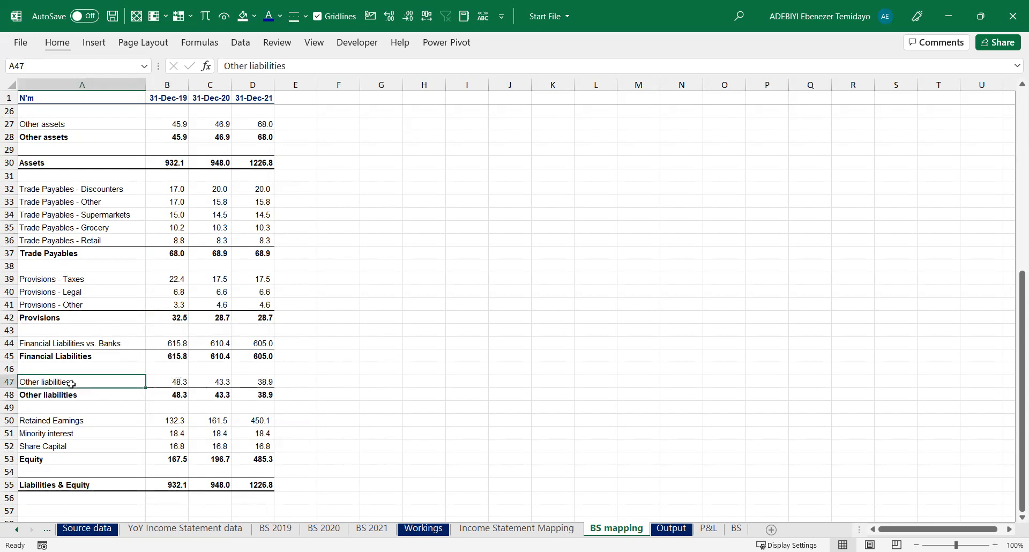
click(83, 394)
drag(177, 381, 180, 395)
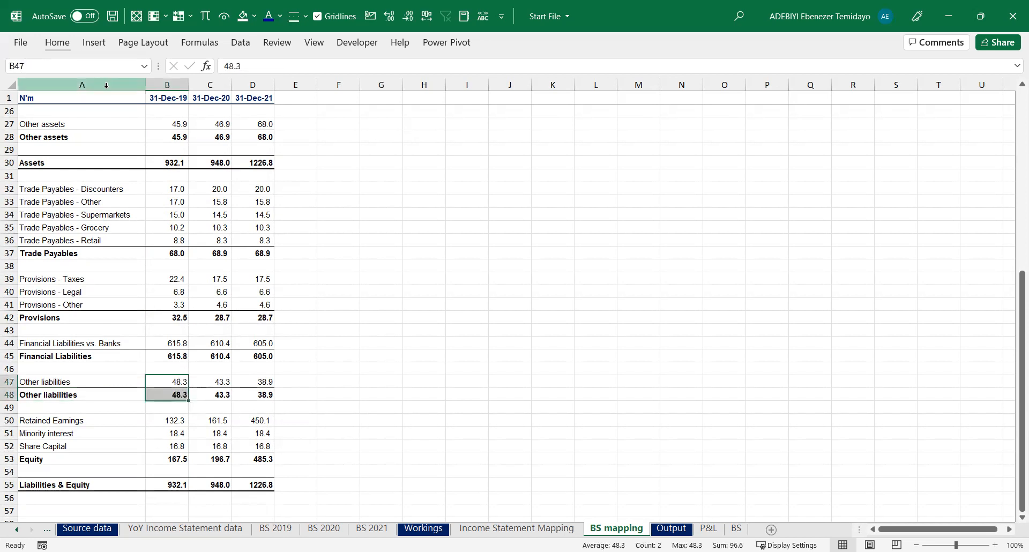
click(79, 126)
click(79, 136)
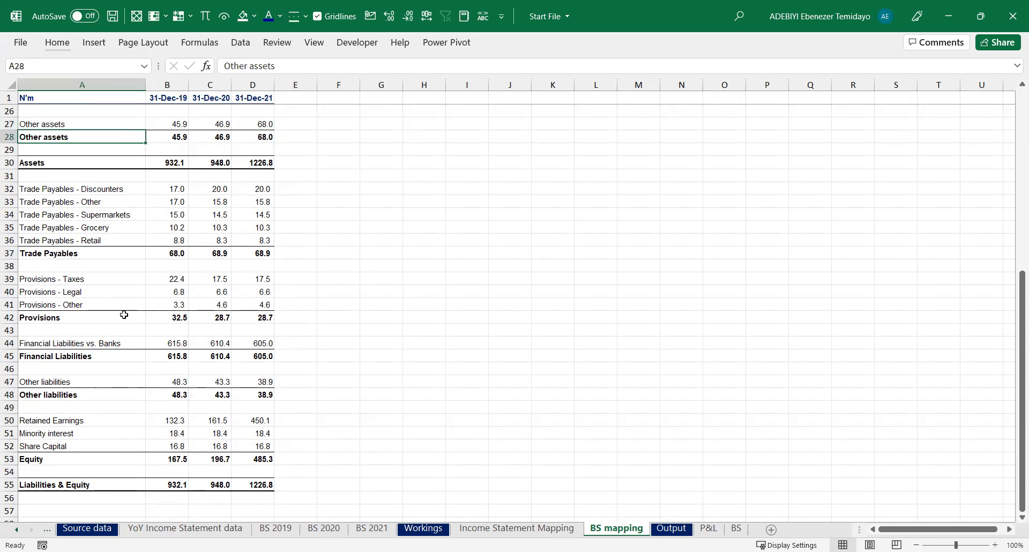
Rename the detail labels on BS mapping to "Other liabilities -" in A47 and "Other assets -" in A27
double_click(96, 379)
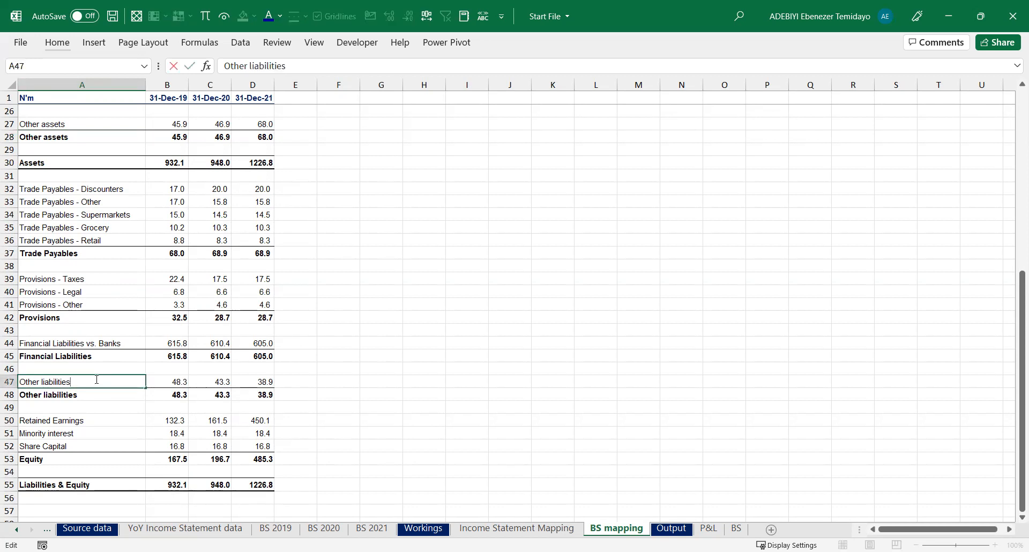
text(-)
key(Return)
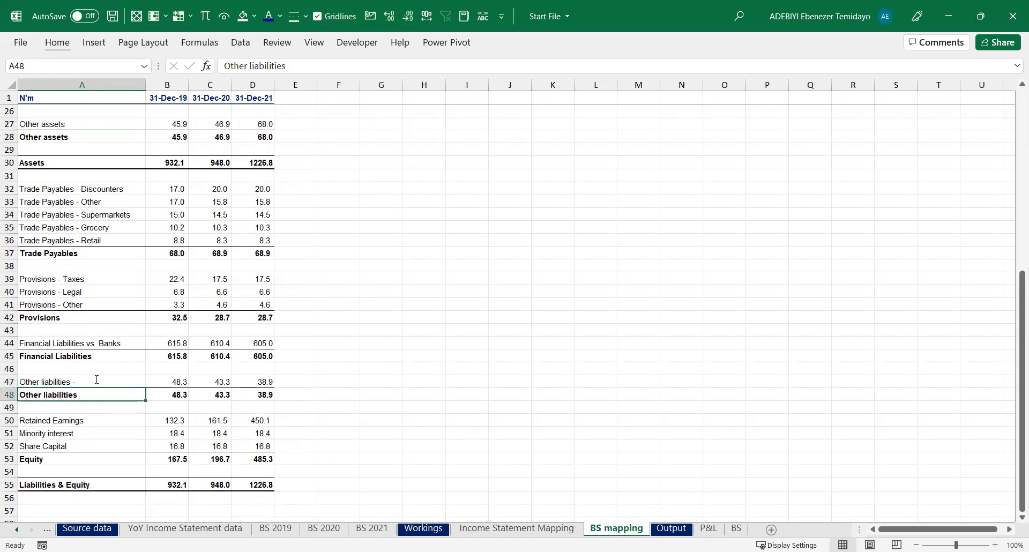
double_click(84, 125)
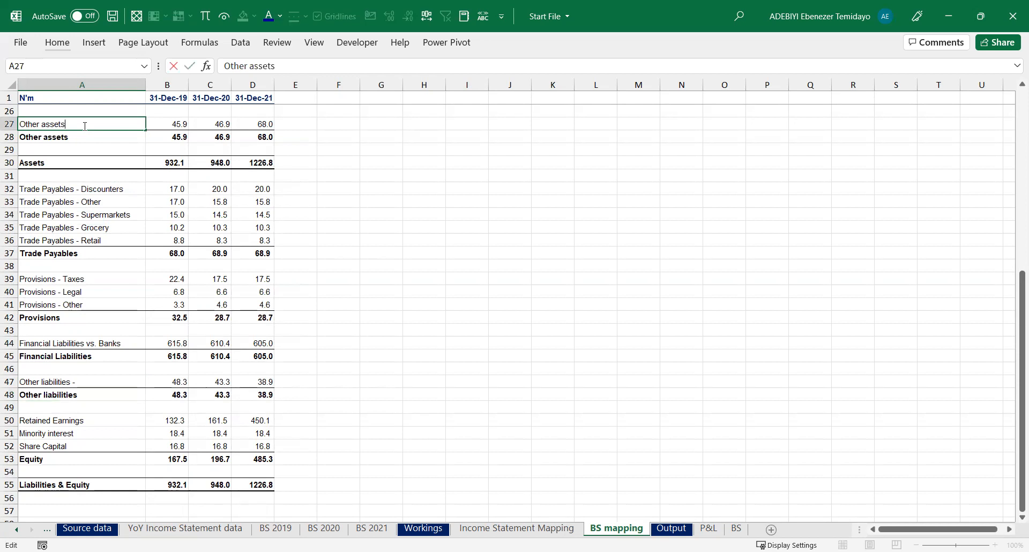
text(-)
key(Return)
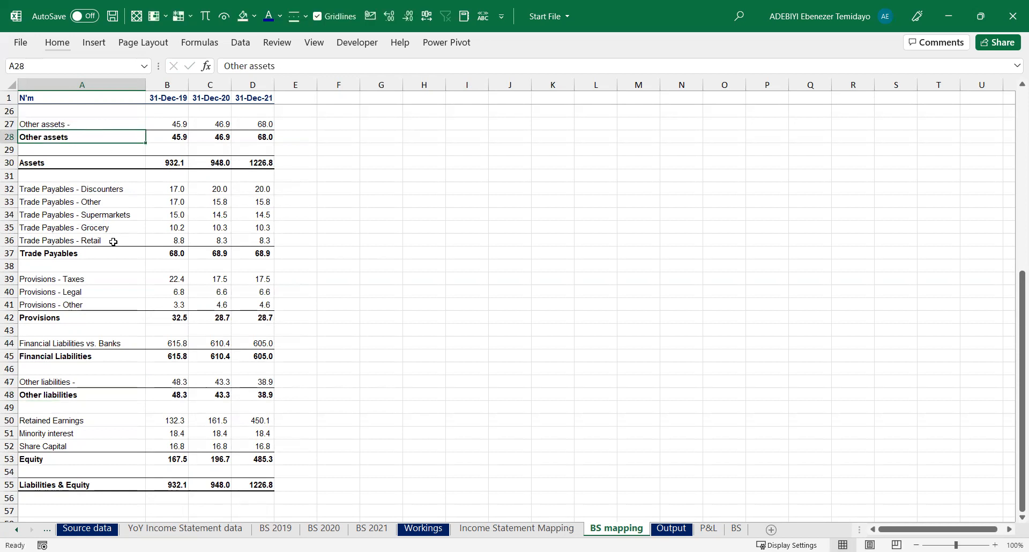
Highlight duplicate values in column A of BS mapping with Light Red Fill with Dark Red Text
scroll(113, 242, up, 8)
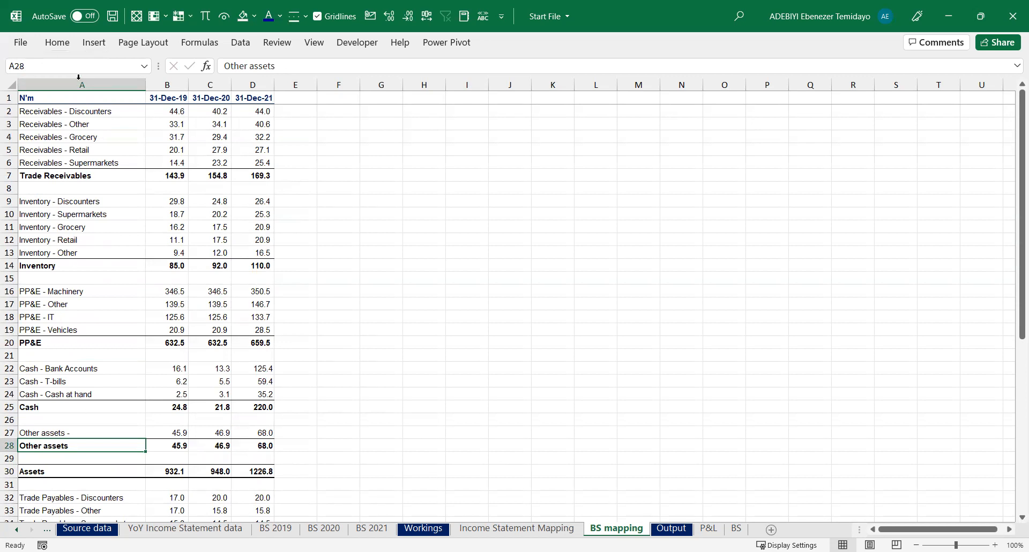
click(80, 84)
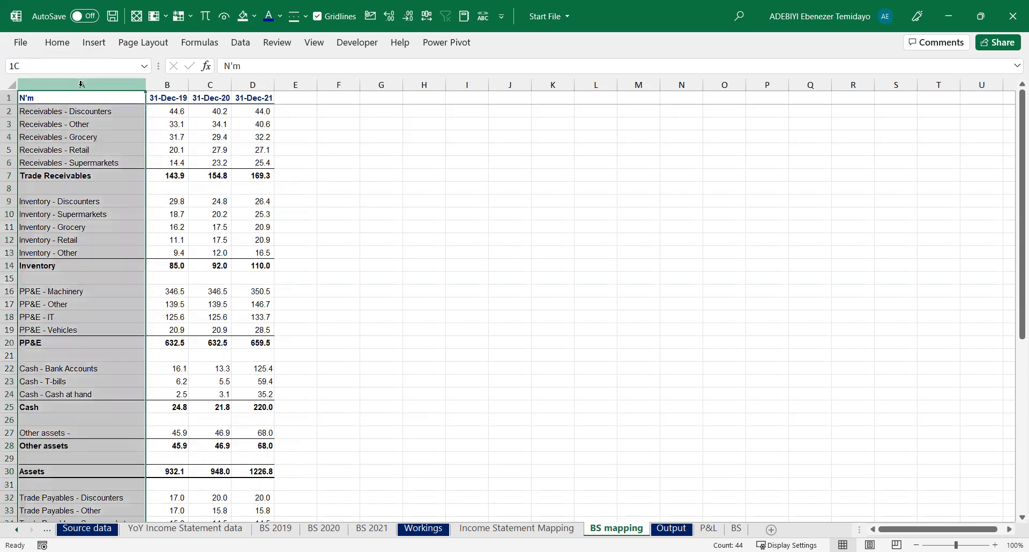
click(62, 38)
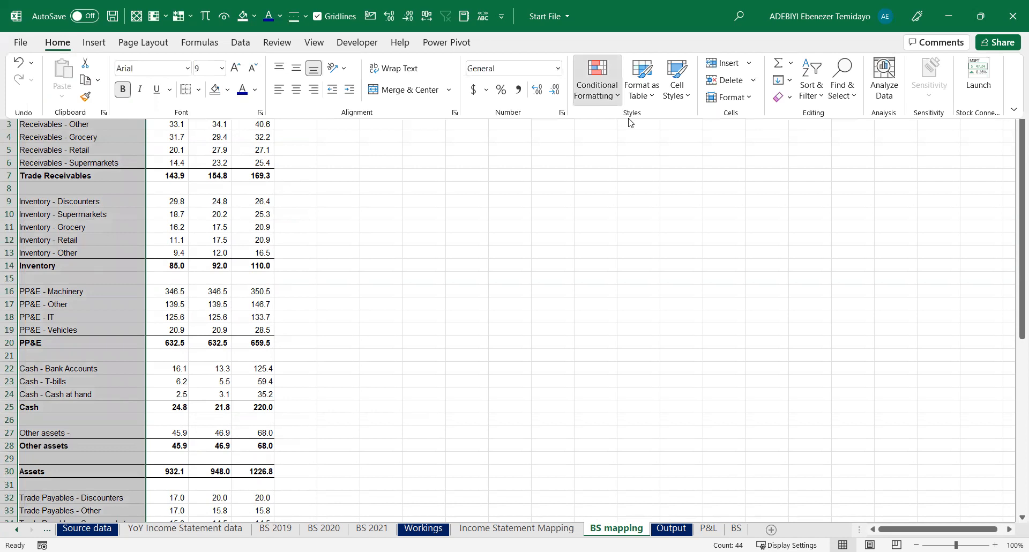
click(596, 80)
mouse_move(643, 124)
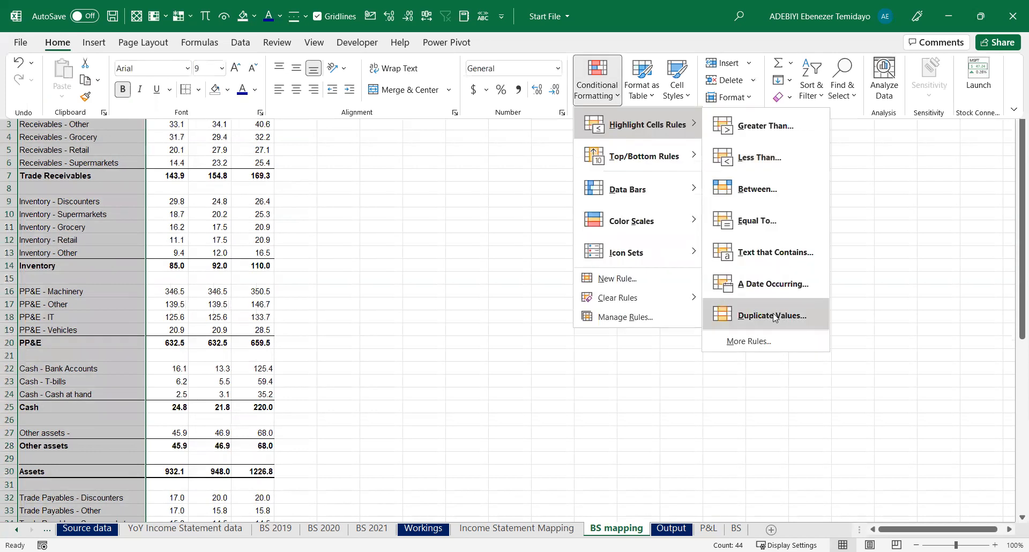
click(774, 316)
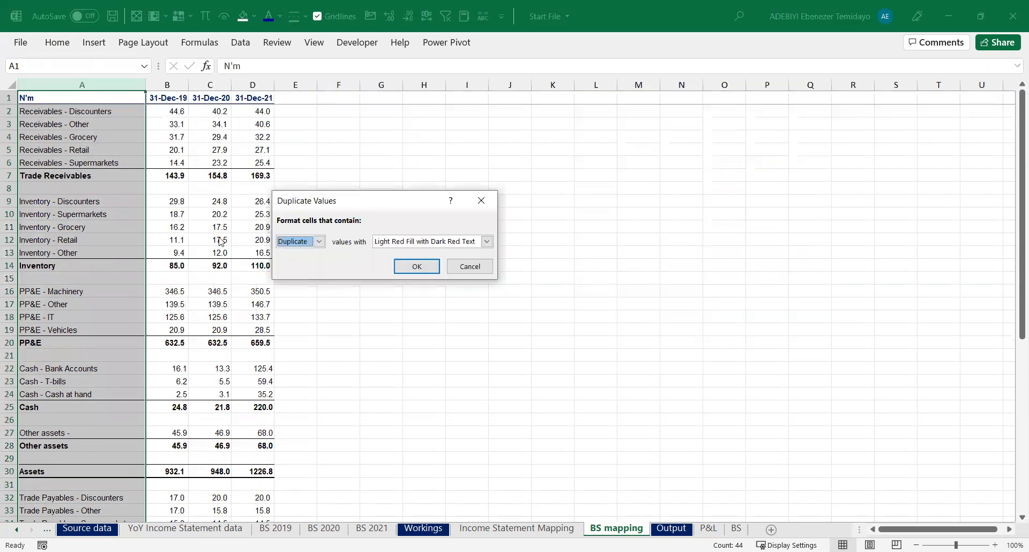
click(407, 272)
click(132, 301)
scroll(132, 301, down, 10)
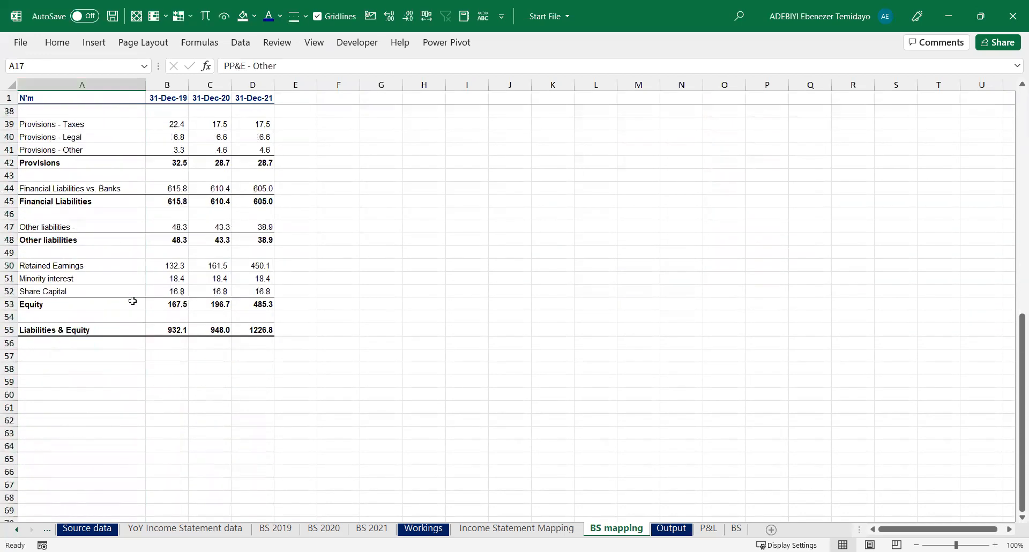
Test the duplicate rule by shortening the A47 label to "Other liabilities", and restore it to "Other liabilities -"
double_click(94, 303)
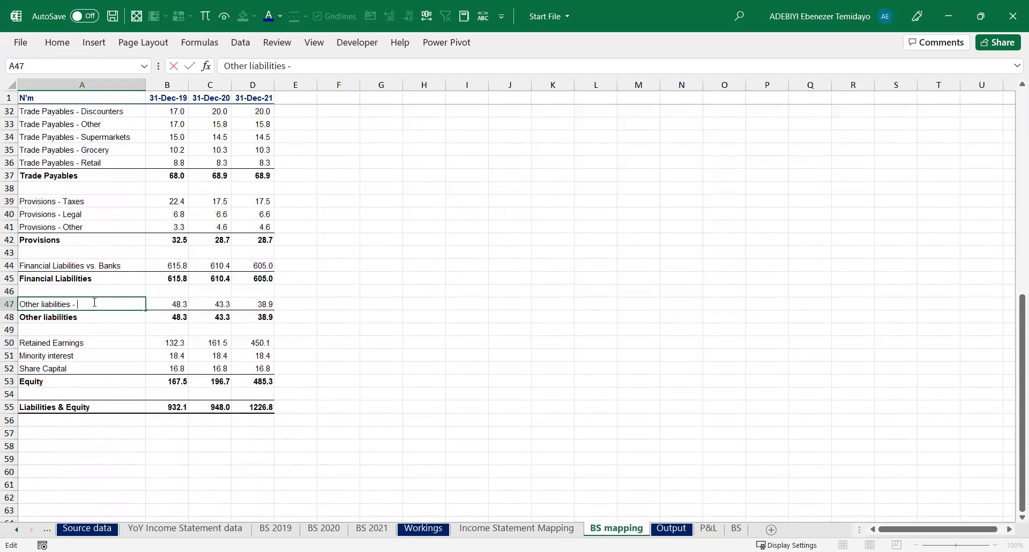
key(BackSpace)
key(BackSpace)
key(ctrl+Return)
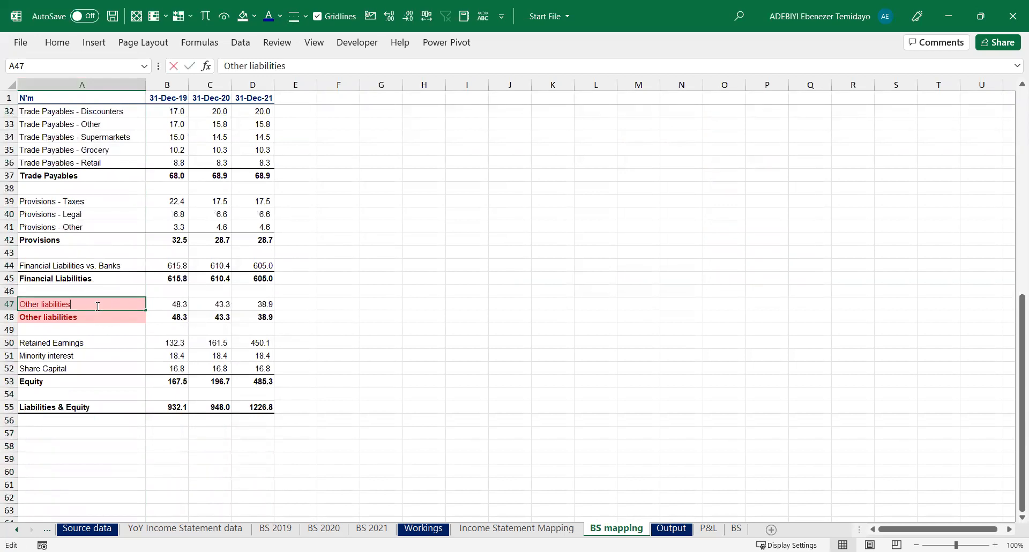
double_click(97, 306)
key(Return)
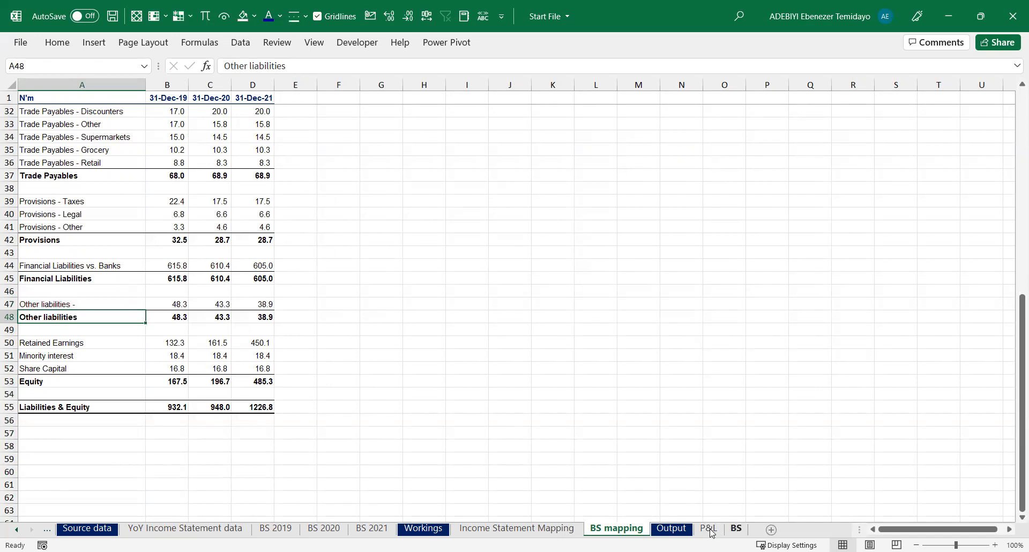
Review the 2019 Check on the BS sheet and the Trade Receivables, Inventory and Trade Payables lines
click(737, 528)
click(168, 381)
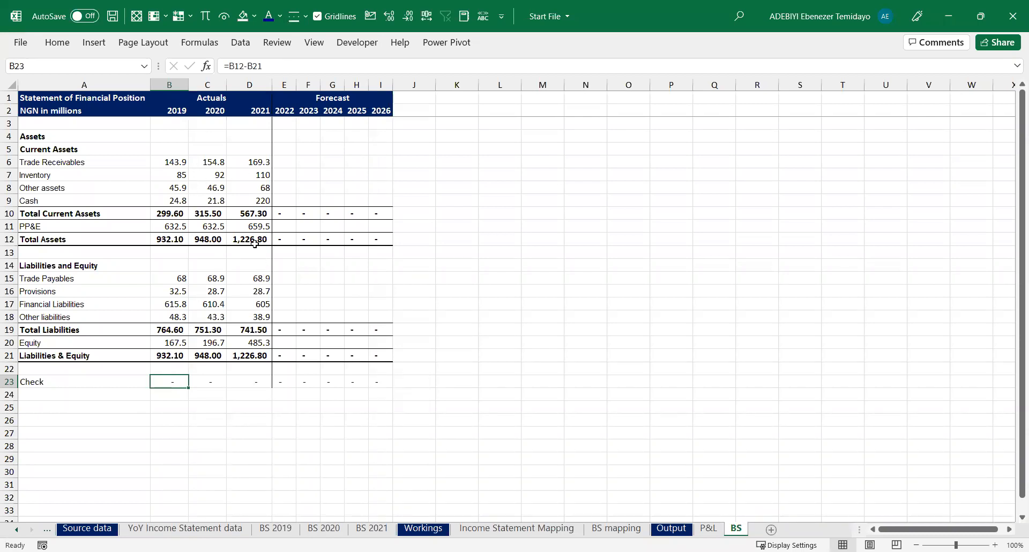
mouse_move(284, 162)
mouse_down()
mouse_move(384, 186)
mouse_move(384, 198)
mouse_move(288, 159)
mouse_up()
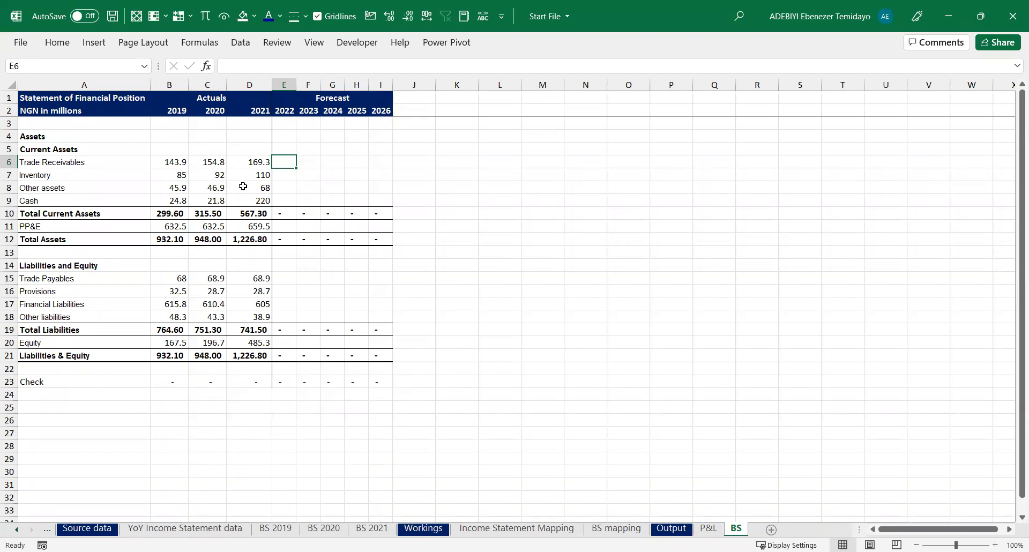
click(87, 163)
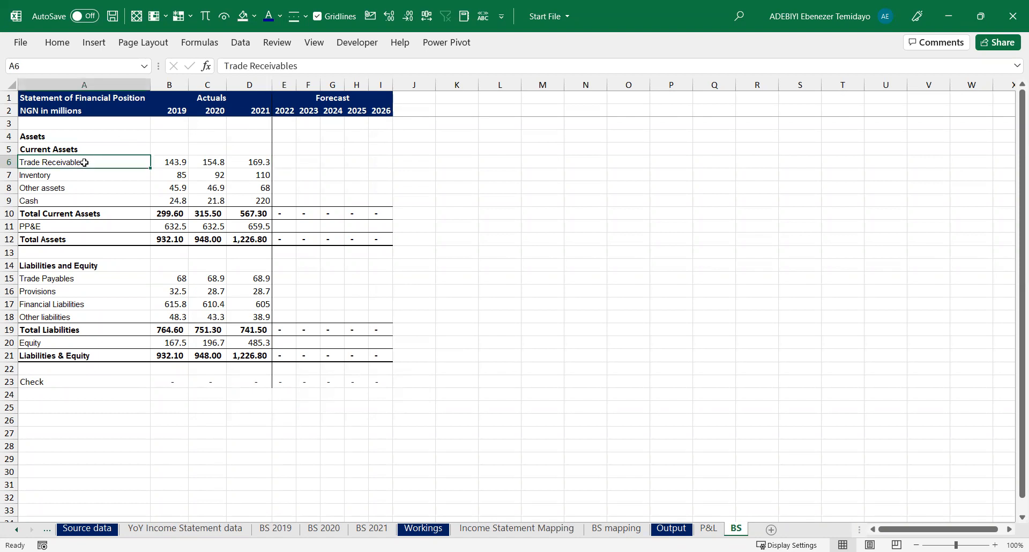
click(86, 174)
ctrl+click(81, 274)
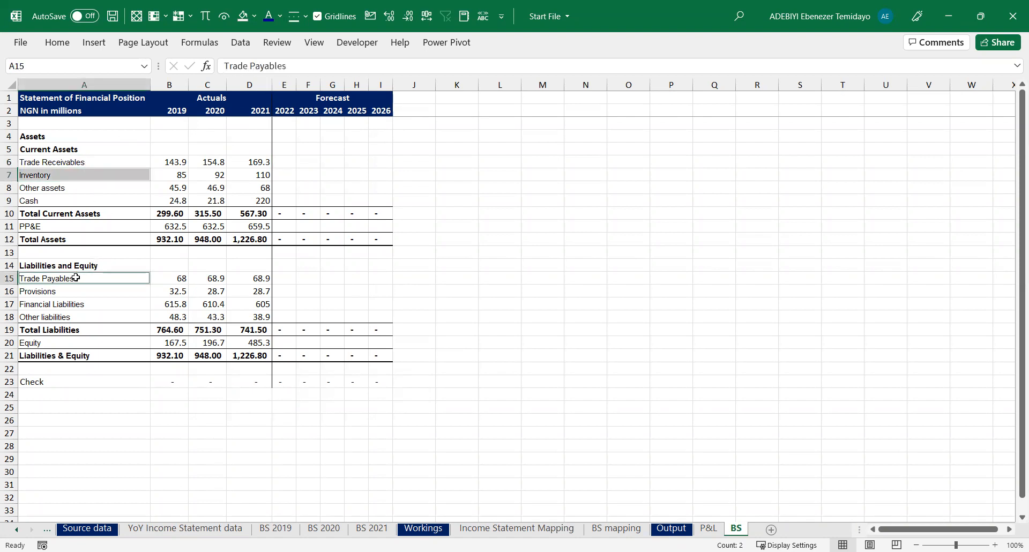
ctrl+click(92, 162)
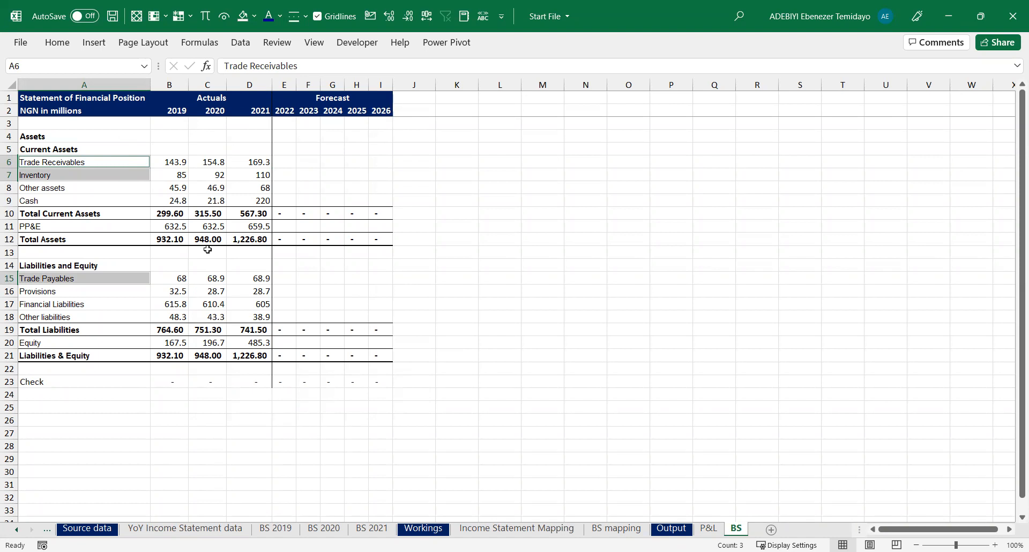
Add a bold "Drivers" heading in A25 of the BS sheet and the label "DSO" in A26
click(102, 411)
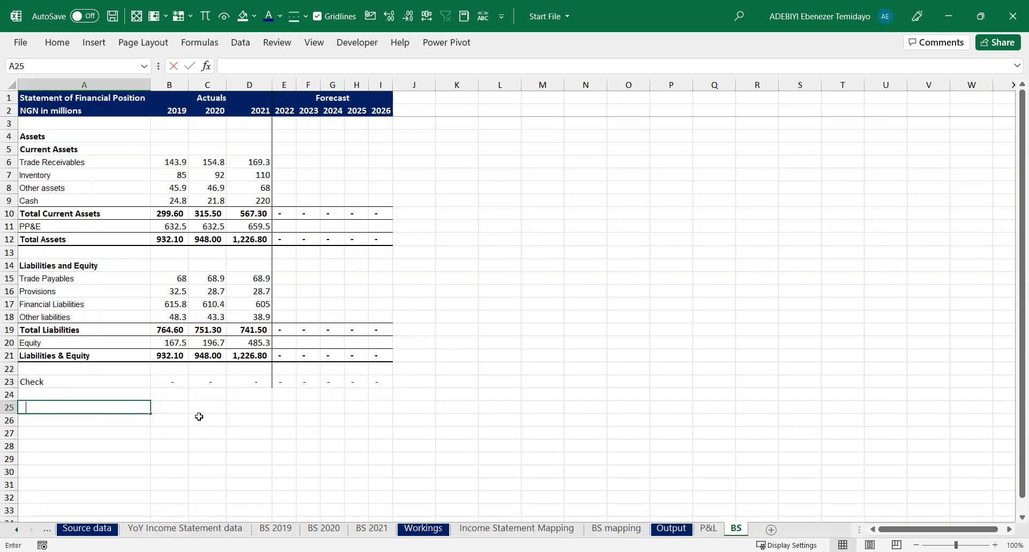
text(Drivers)
key(Return)
key(Return)
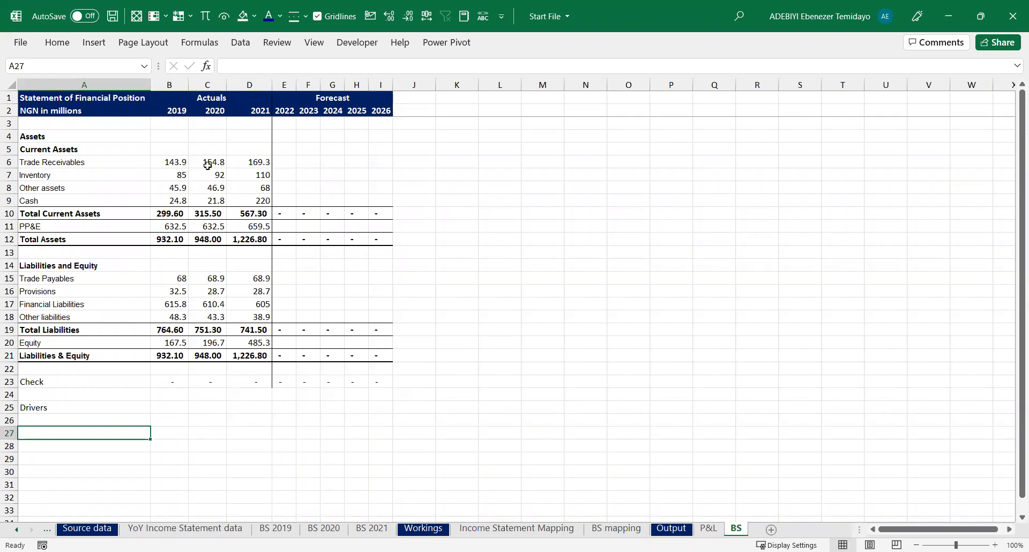
key(Up)
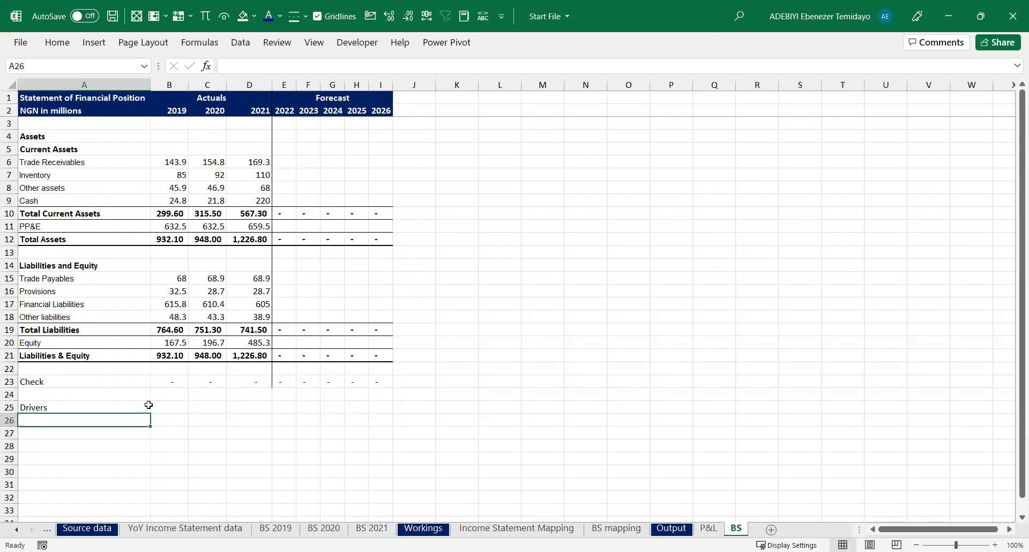
text(Drivers)
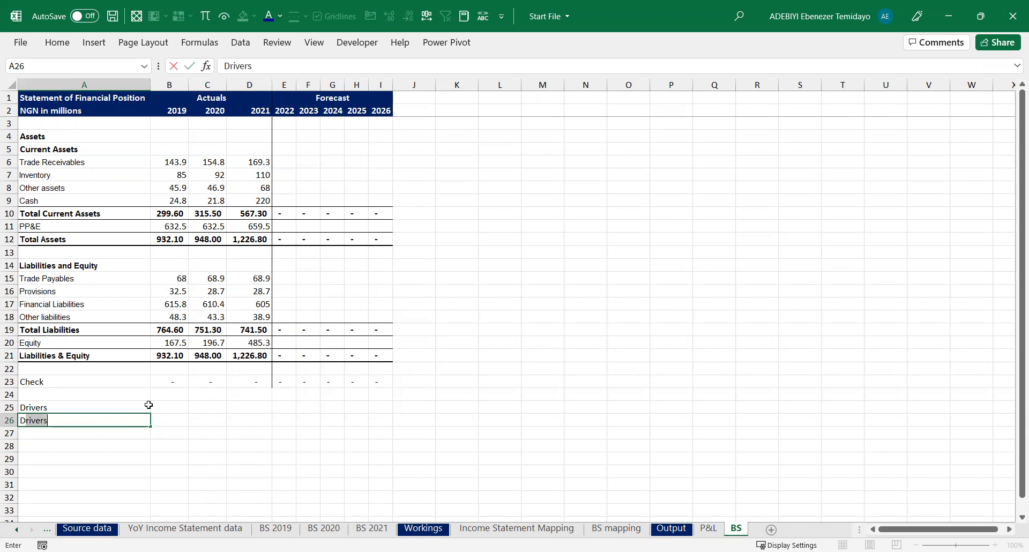
text(SO)
key(Return)
key(Up)
key(Right)
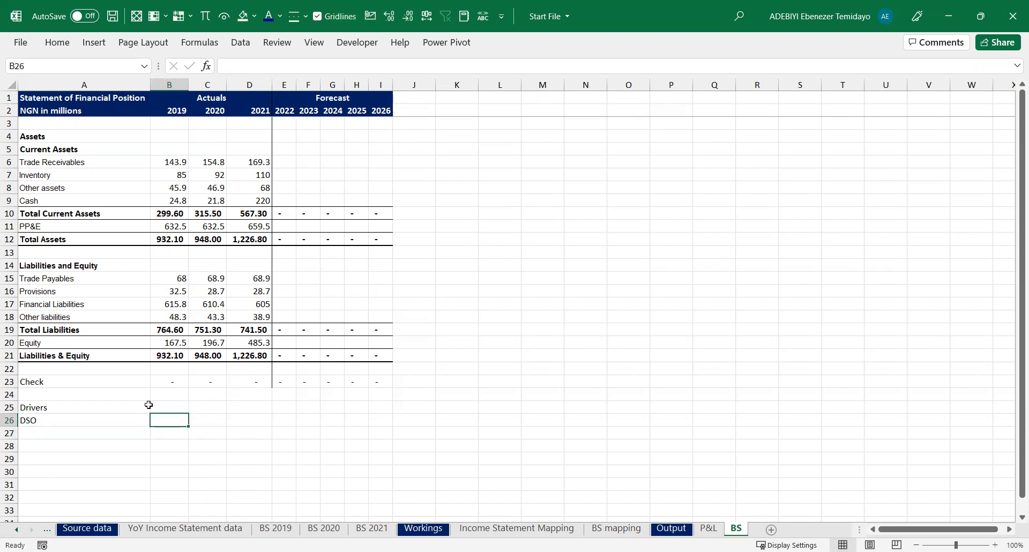
click(149, 405)
key(ctrl+b)
Italicise the Check row across A23:H23
key(Up)
key(Up)
key(shift+Right)
key(shift+Right)
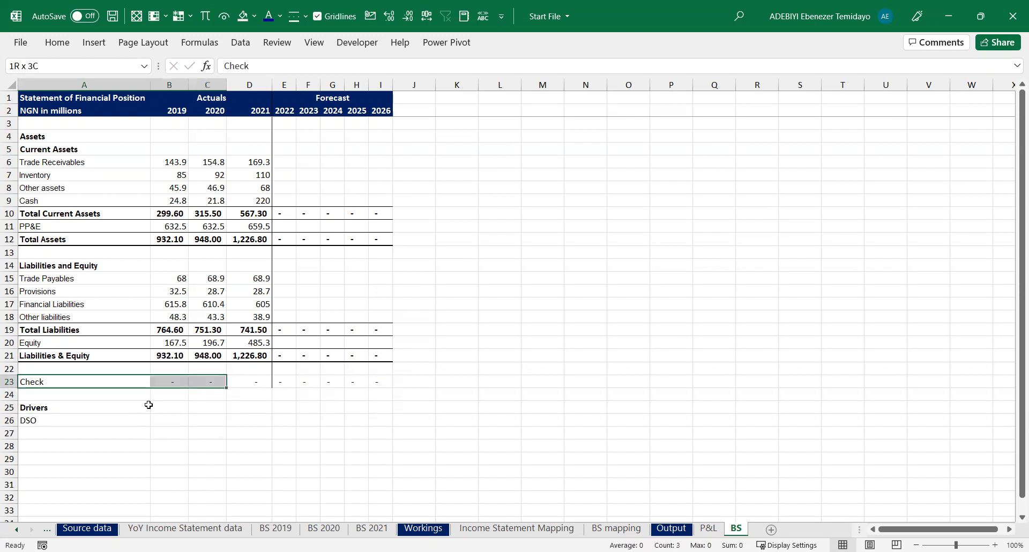
key(shift+Right)
key(shift+Right)
key(shift+Right)
key(shift+Right)
key(shift+Right)
key(ctrl+i)
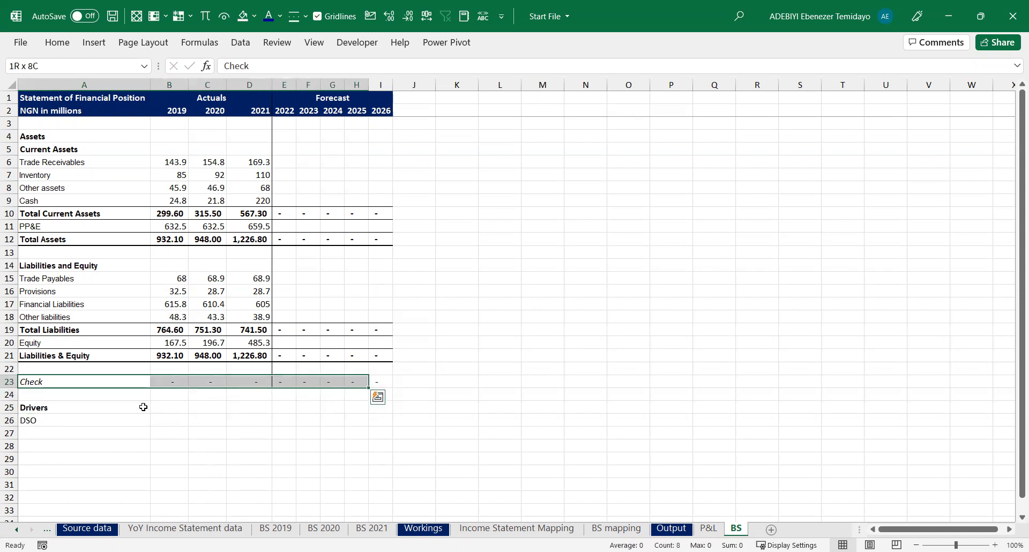
Compare the 2019 Trade Receivables on the BS sheet with the 2019 Revenue on the P&L sheet as inputs for DSO
click(107, 418)
click(163, 424)
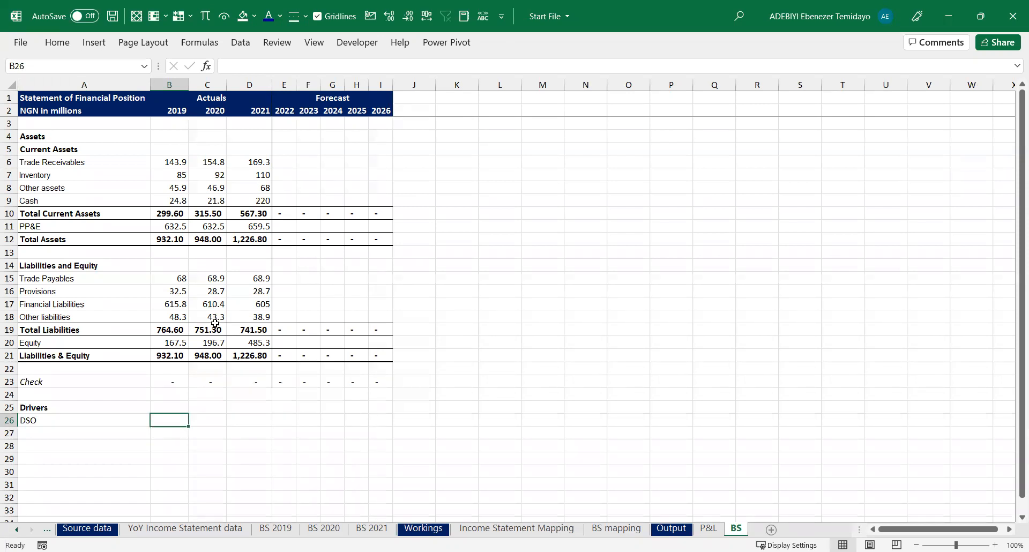
click(175, 162)
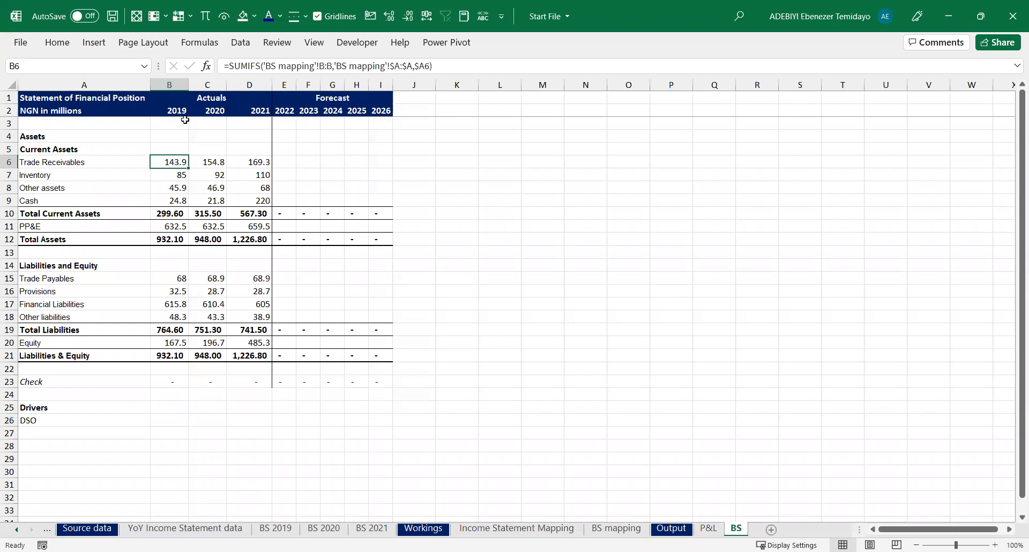
key(ctrl+Page_Up)
click(152, 174)
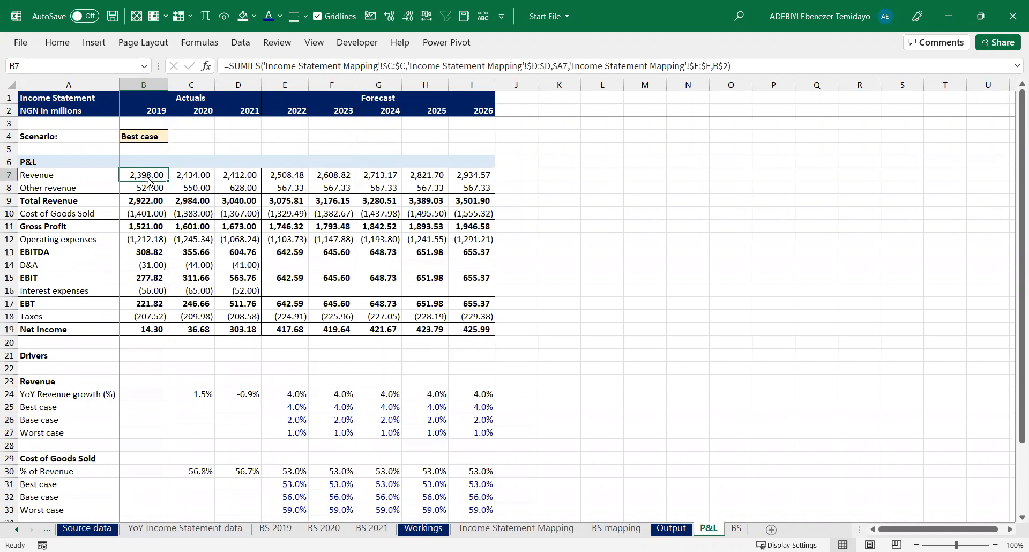
key(ctrl+Page_Down)
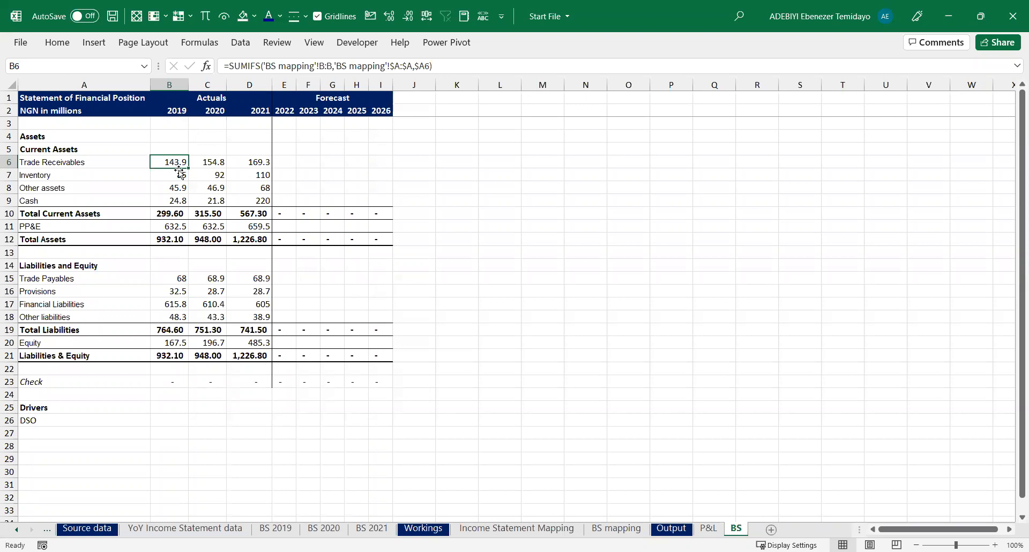
key(ctrl+Page_Up)
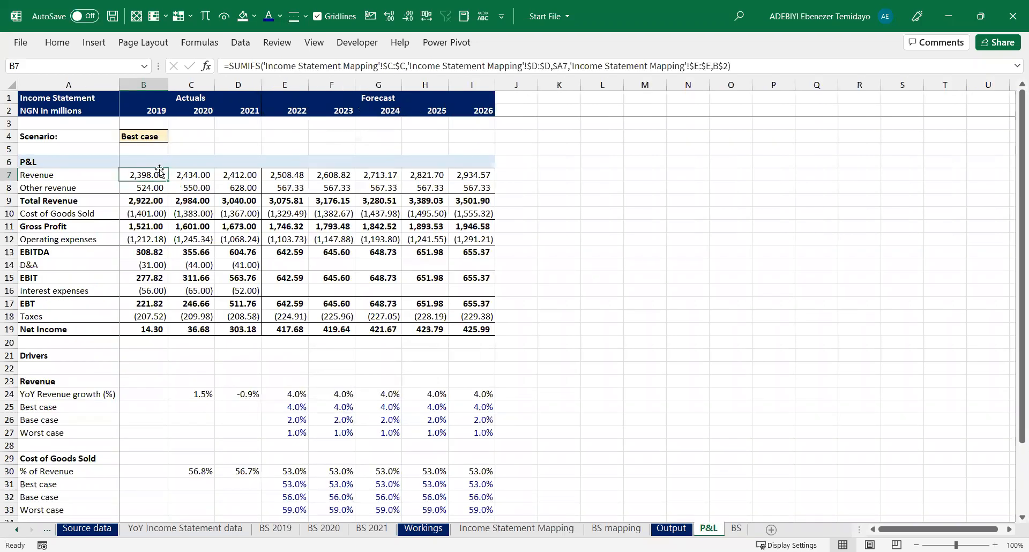
key(ctrl+Page_Down)
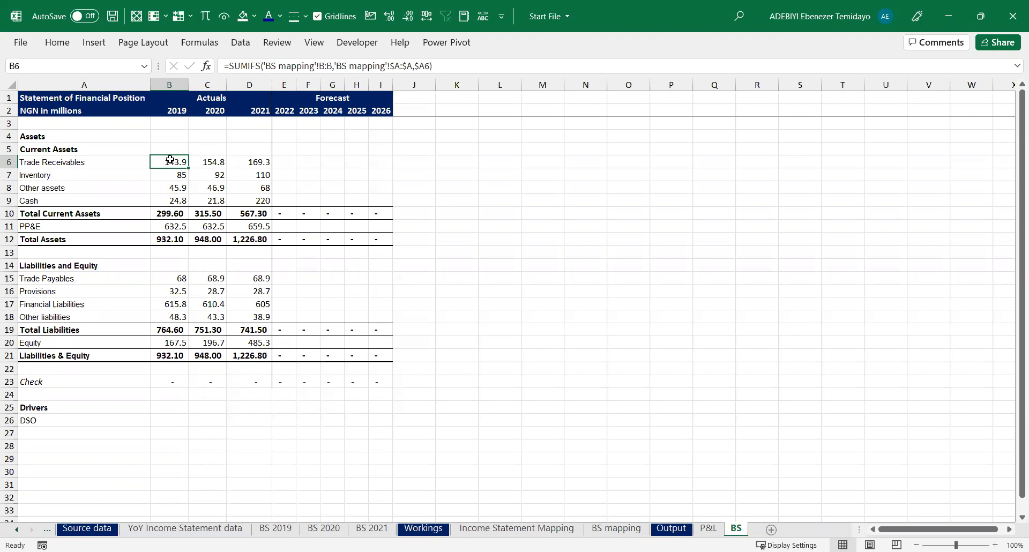
click(169, 419)
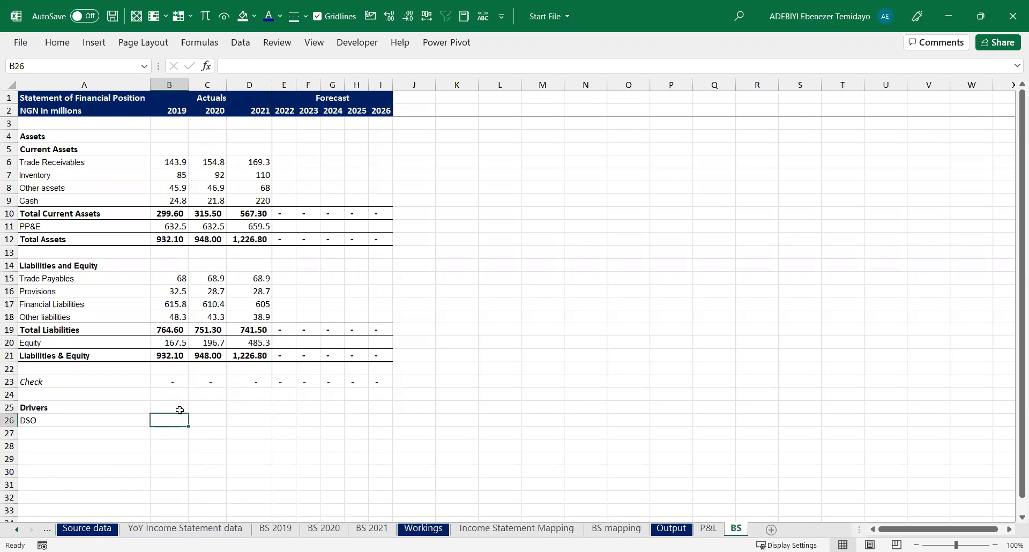
click(172, 162)
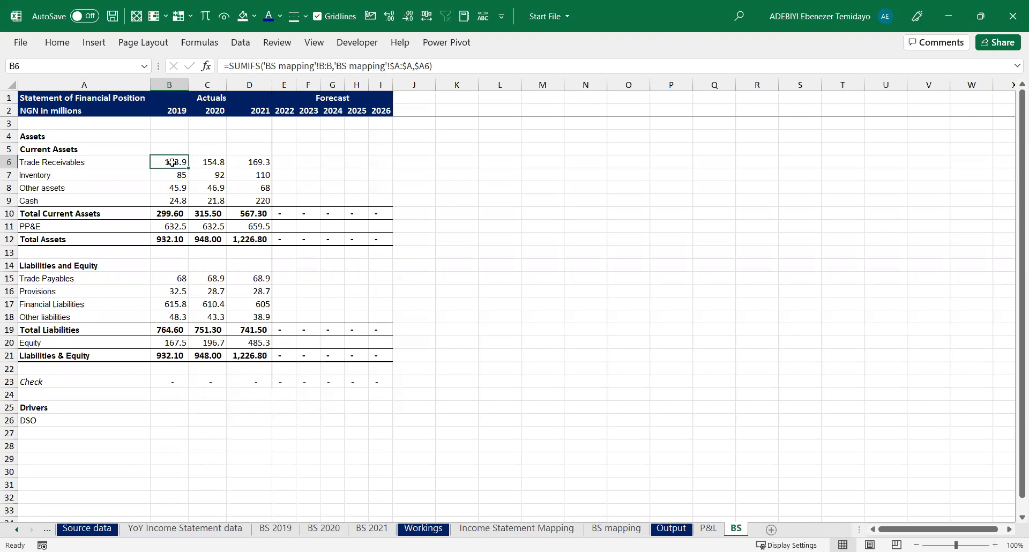
key(ctrl+Page_Up)
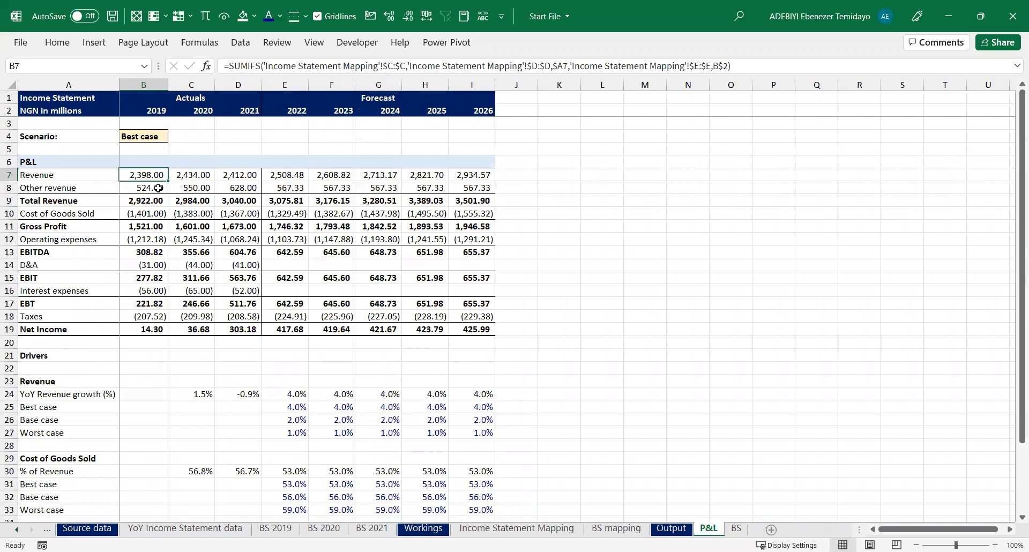
key(alt+Tab)
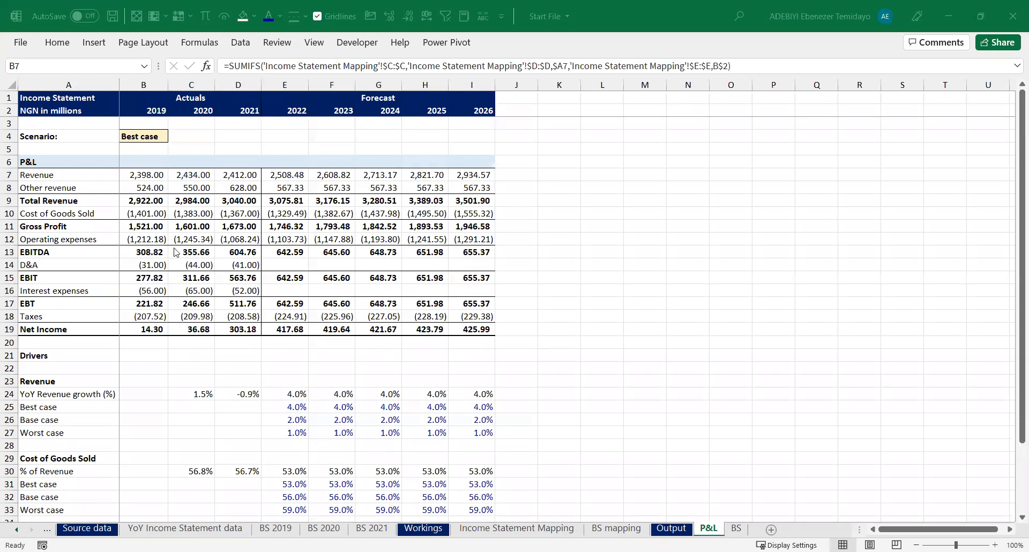
key(ctrl+Page_Down)
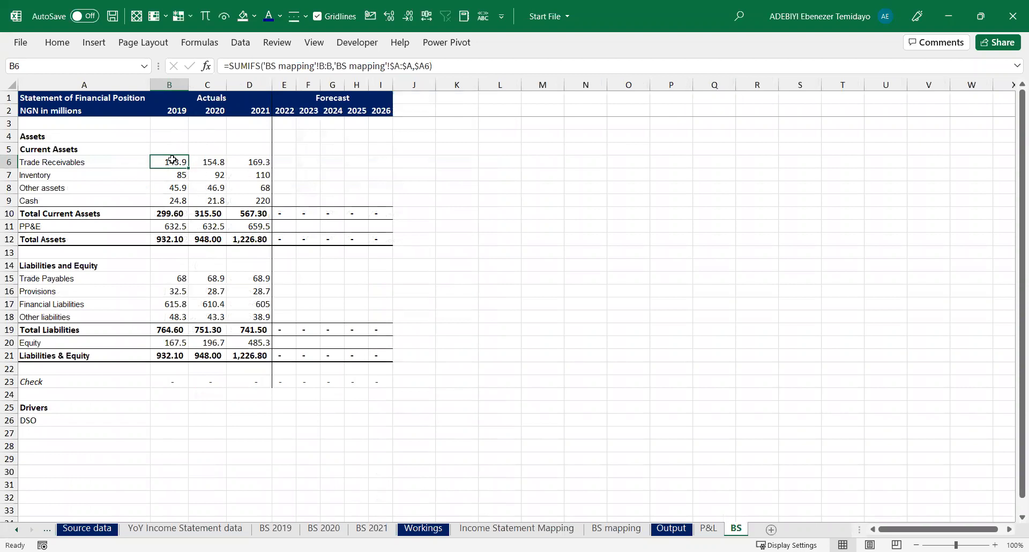
key(ctrl+Page_Up)
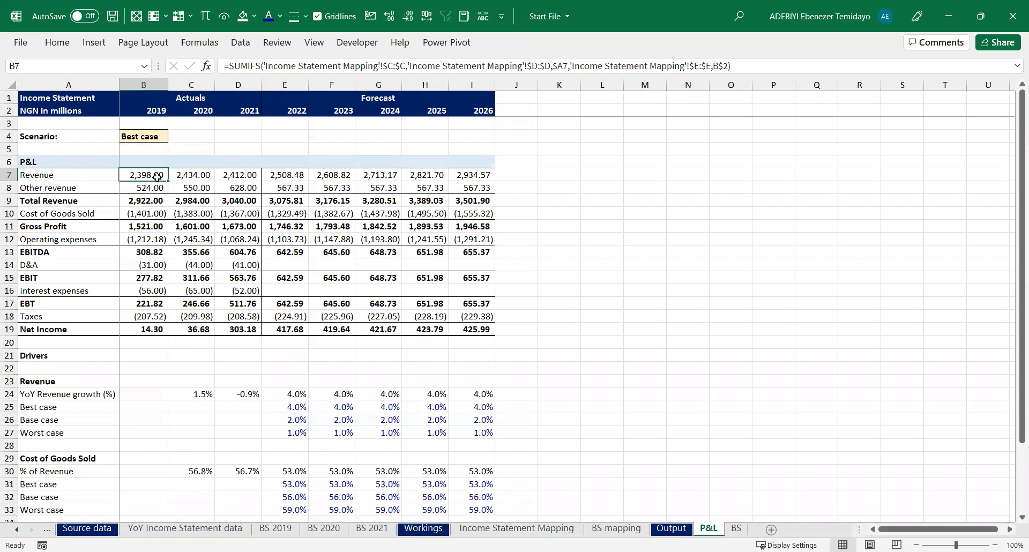
key(ctrl+Page_Down)
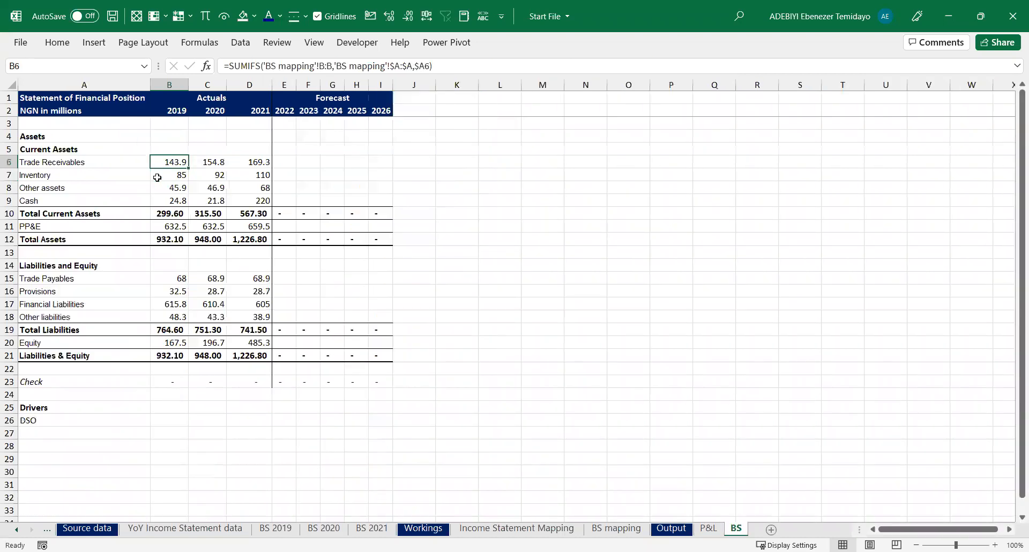
Calculate DSO for 2019–2021 in B26:D26 as Trade Receivables divided by P&L Revenue times 365, with =B6/'P&L'!B7*365
drag(179, 420, 259, 420)
text(=)
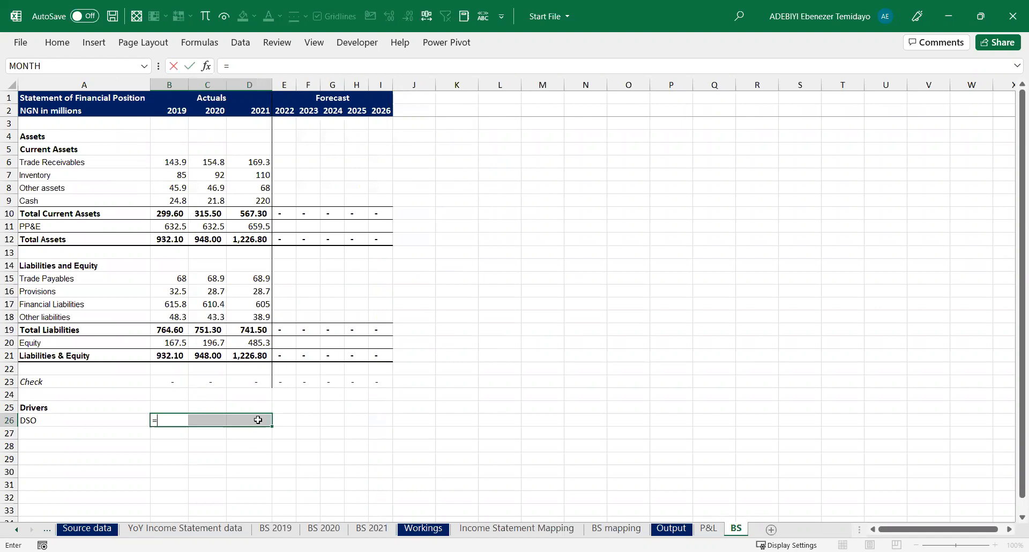
key(ctrl+Up)
key(ctrl+Up)
key(ctrl+Up)
key(ctrl+Up)
key(ctrl+Up)
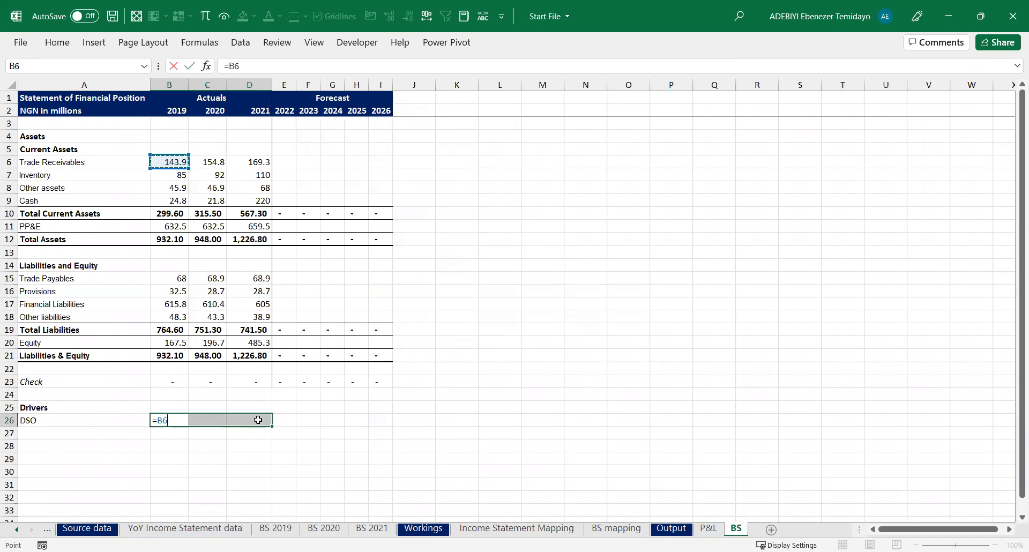
text(/)
key(ctrl+Page_Up)
key(Down)
key(Down)
key(Down)
key(Down)
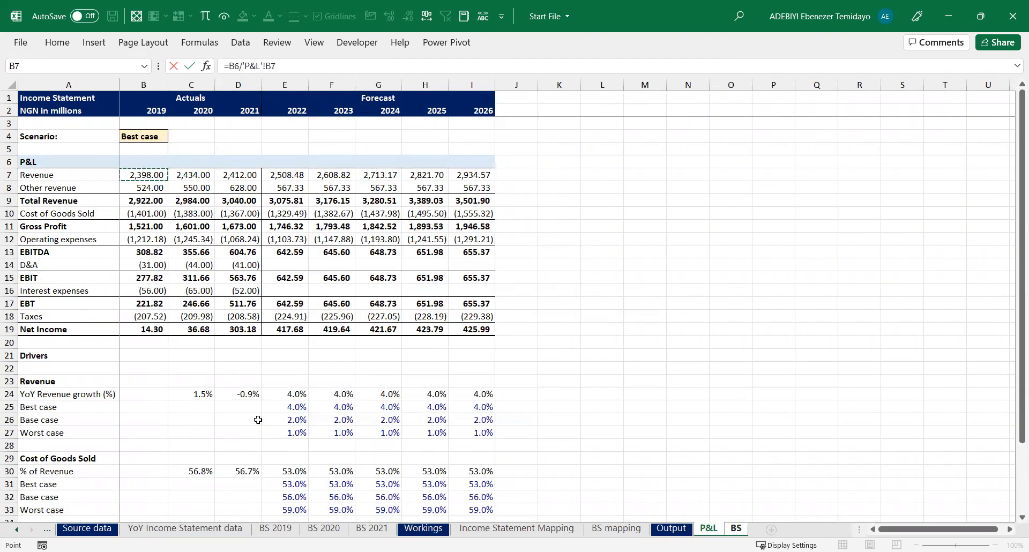
text(*365)
key(ctrl+Return)
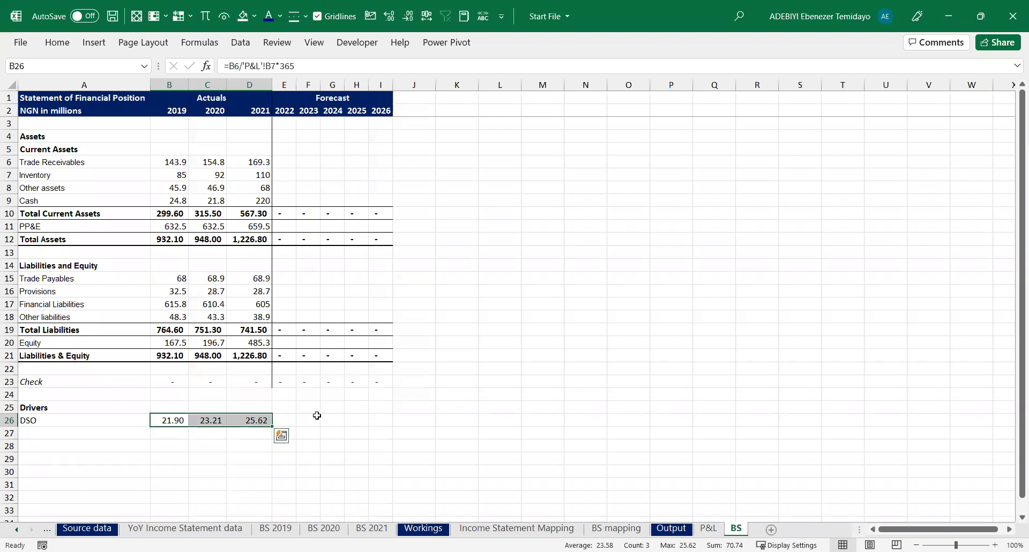
click(280, 410)
drag(279, 420, 374, 422)
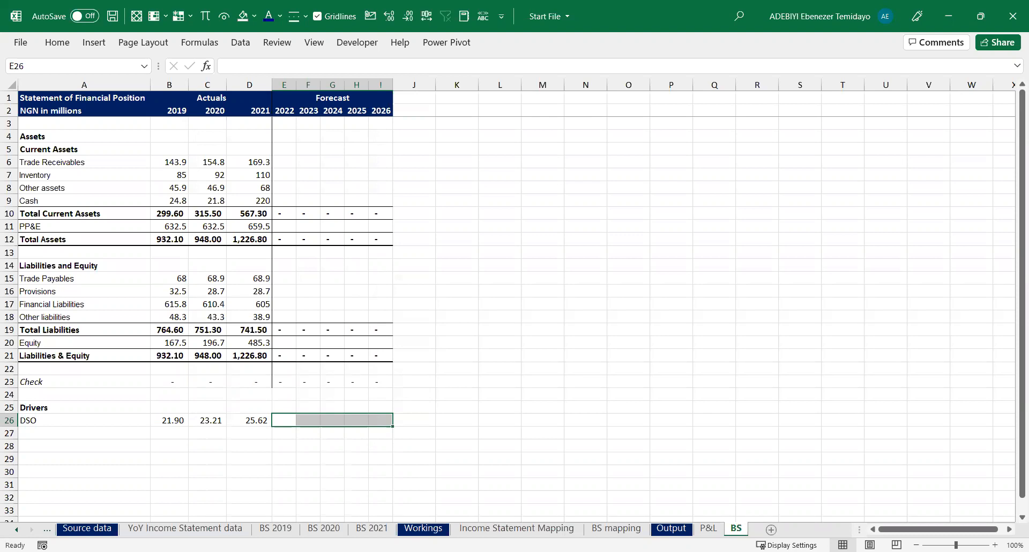
key(alt+Tab)
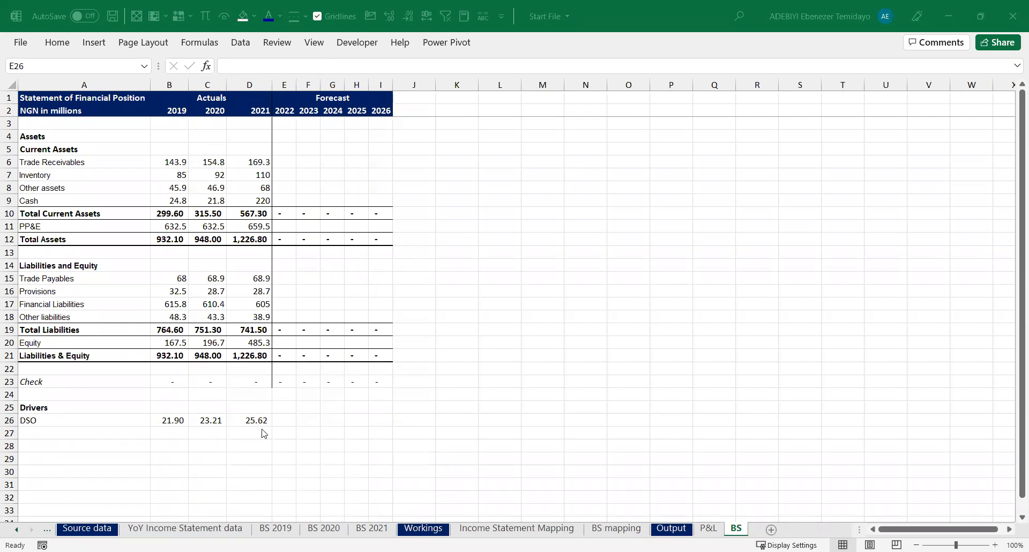
click(287, 428)
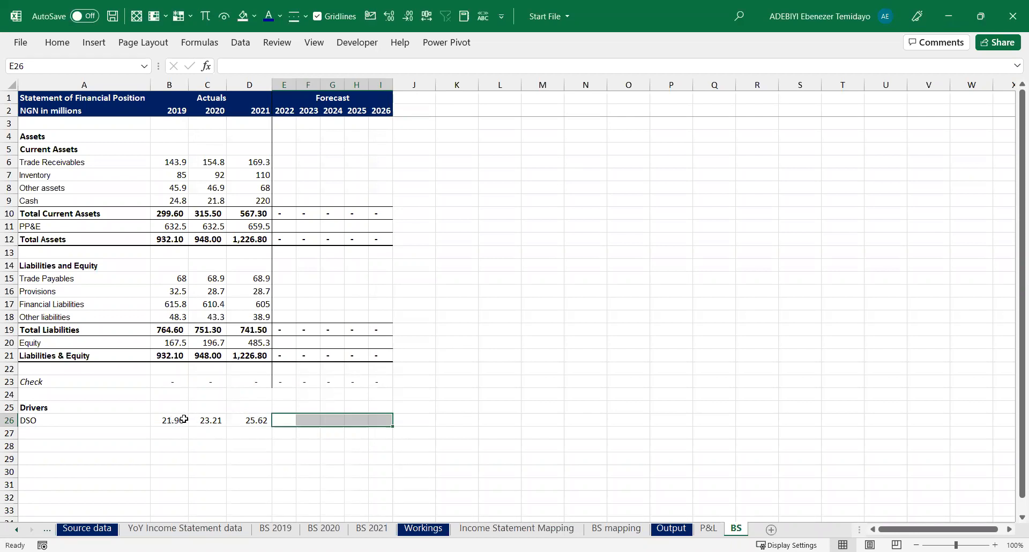
drag(170, 419, 258, 420)
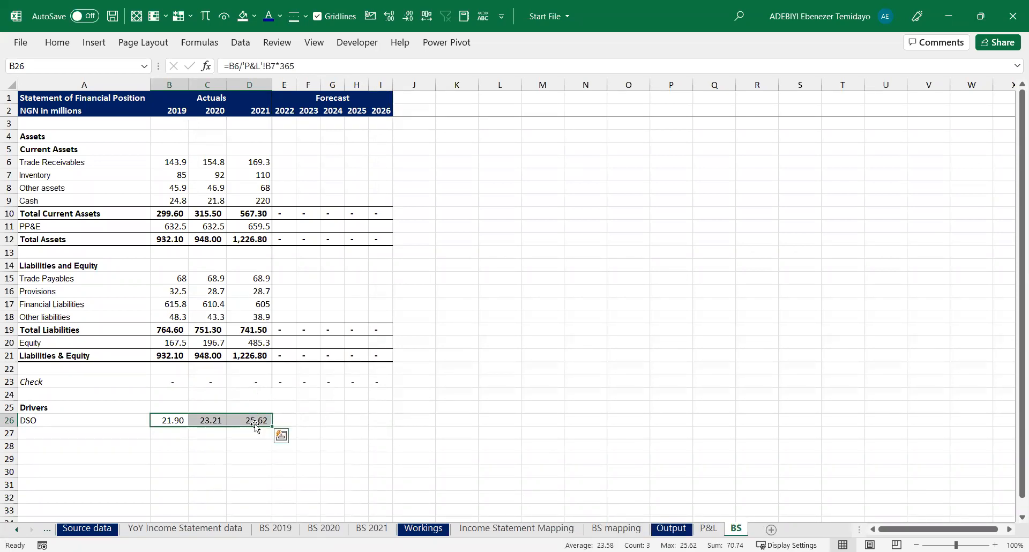
Fill the 2022–2026 DSO cells E26:I26 with the historical average, =AVERAGE($B26:$D26), keeping the columns locked
drag(279, 420, 377, 418)
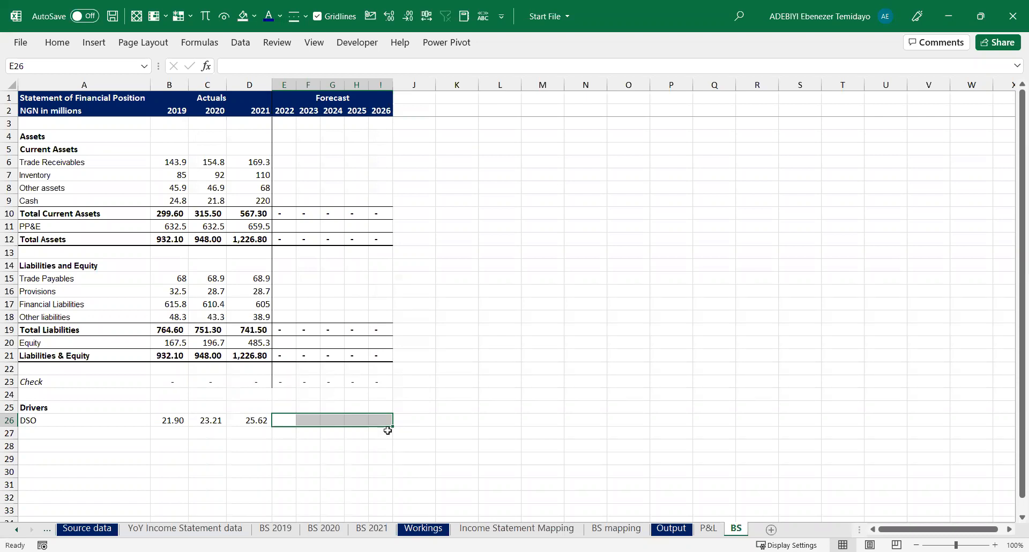
text(=)
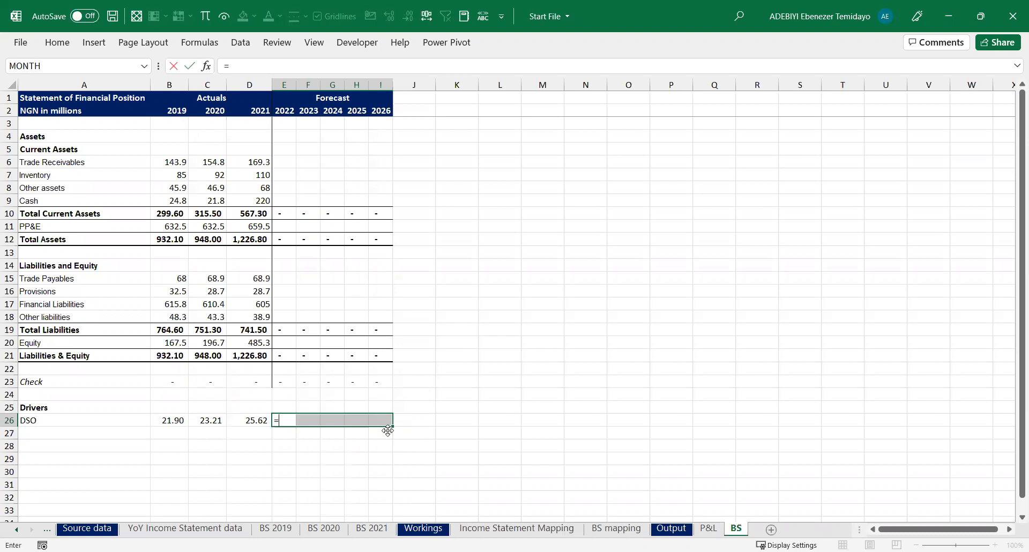
text(AVERAGE()
key(Left)
key(Left)
key(Left)
key(shift+Right)
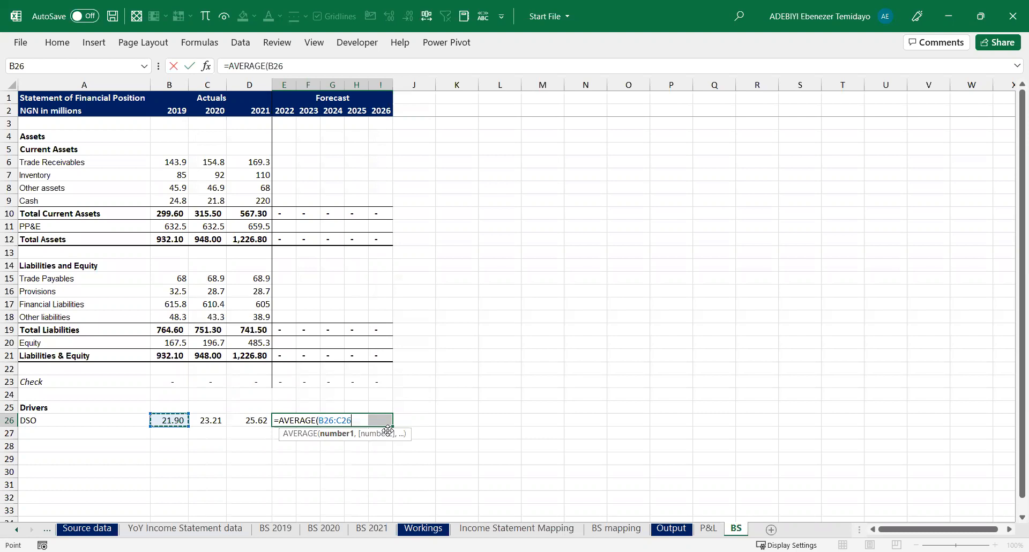
key(shift+Right)
key(F4)
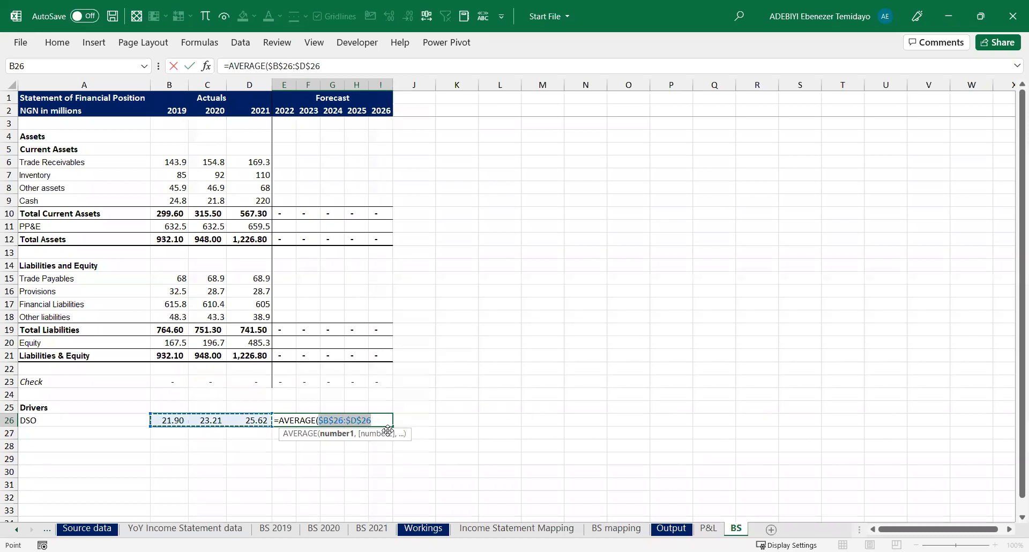
key(F4)
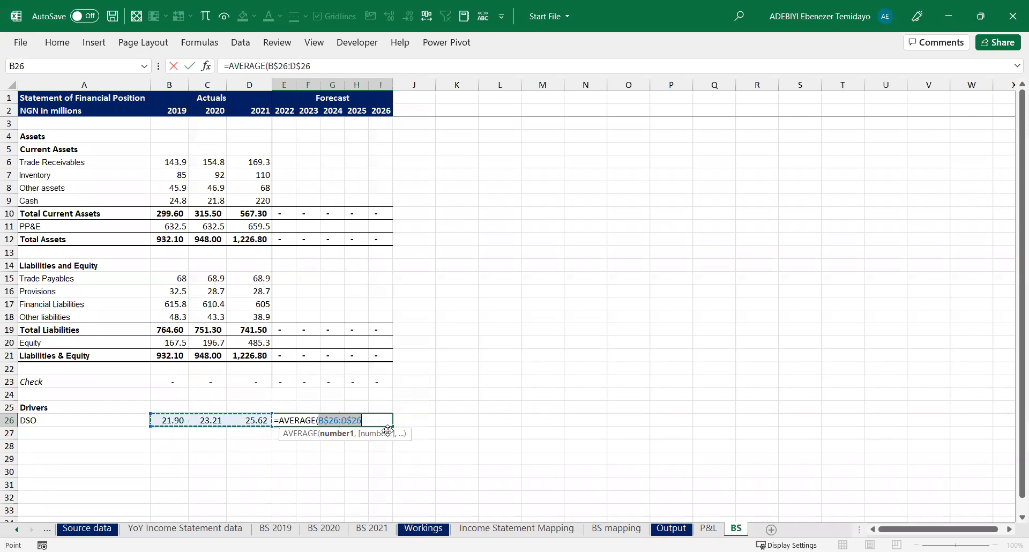
key(F4)
key(F2)
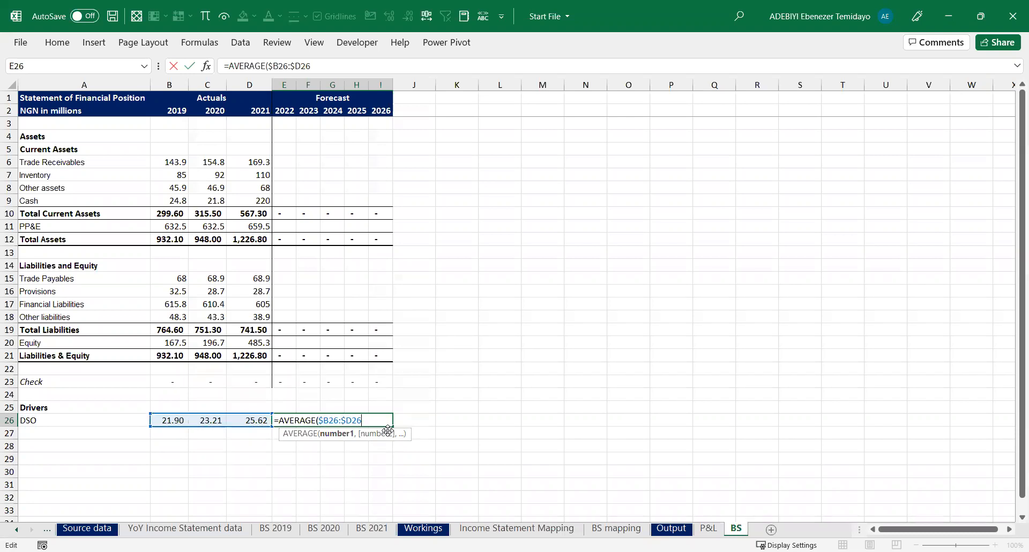
key(ctrl+Return)
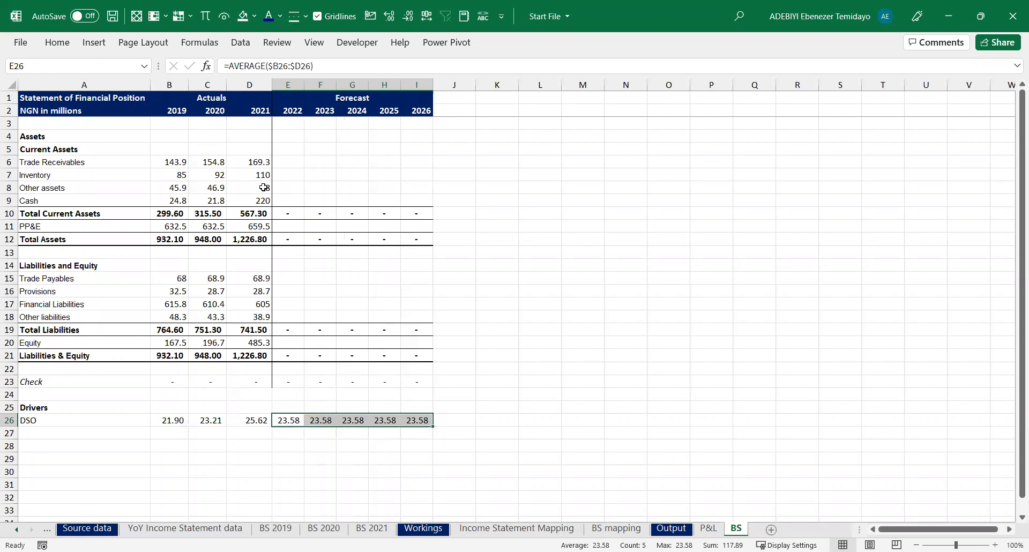
Check the DSO formulas across the 2021 actual and the forecast years in row 26
click(40, 422)
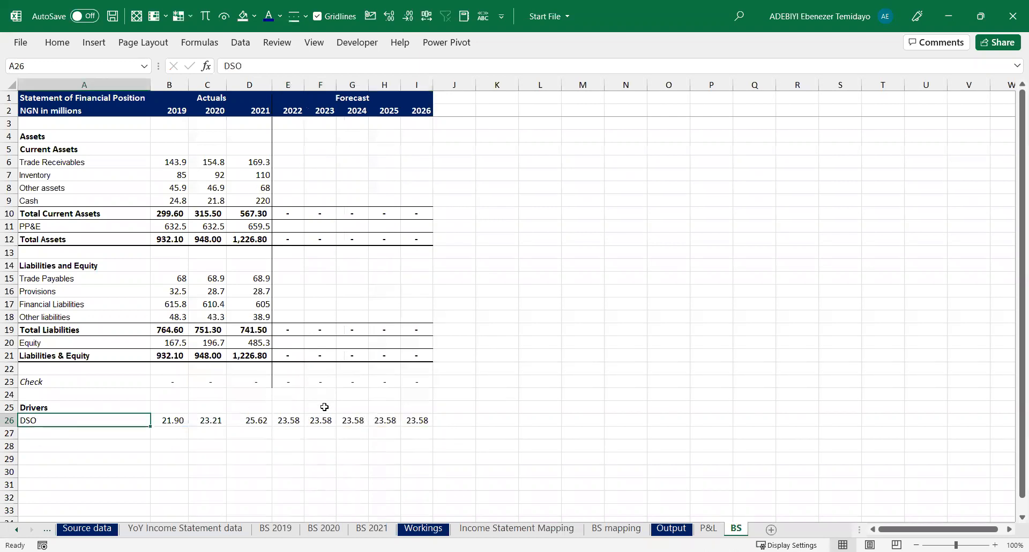
click(291, 421)
click(257, 421)
click(299, 421)
click(313, 421)
click(348, 421)
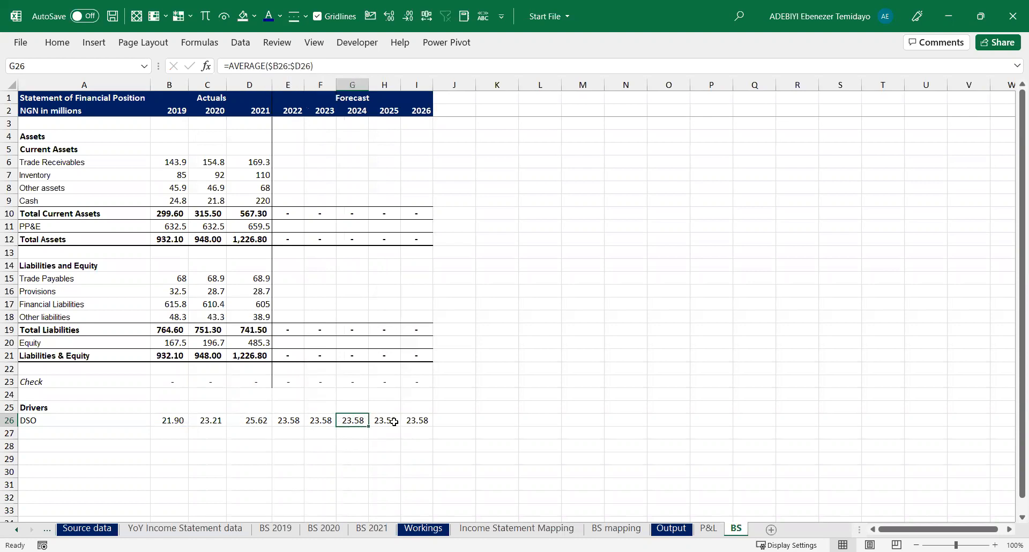
click(390, 421)
Extend the vertical divider between actuals and forecast by adding a left border to E24:E33
drag(289, 396, 278, 511)
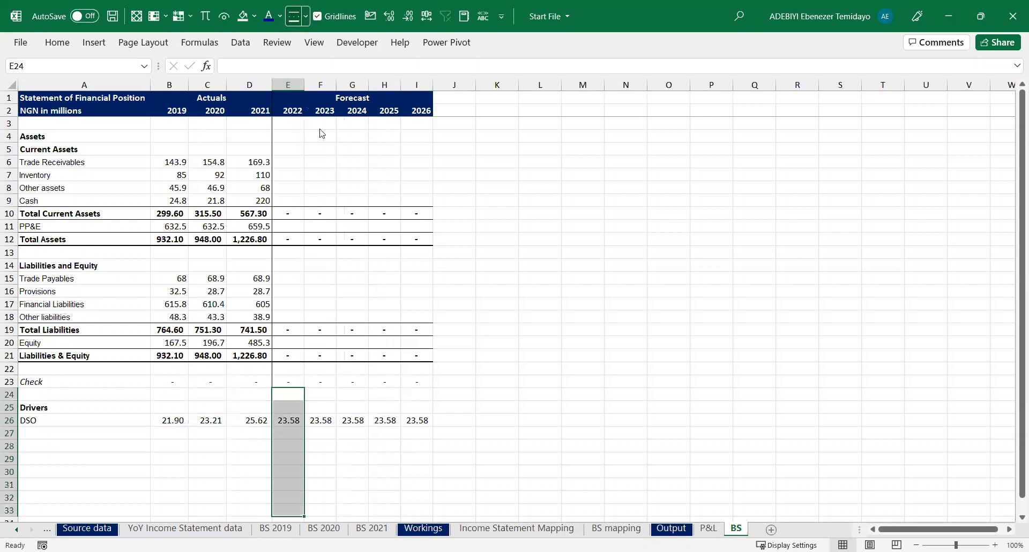
click(305, 17)
click(330, 95)
click(312, 351)
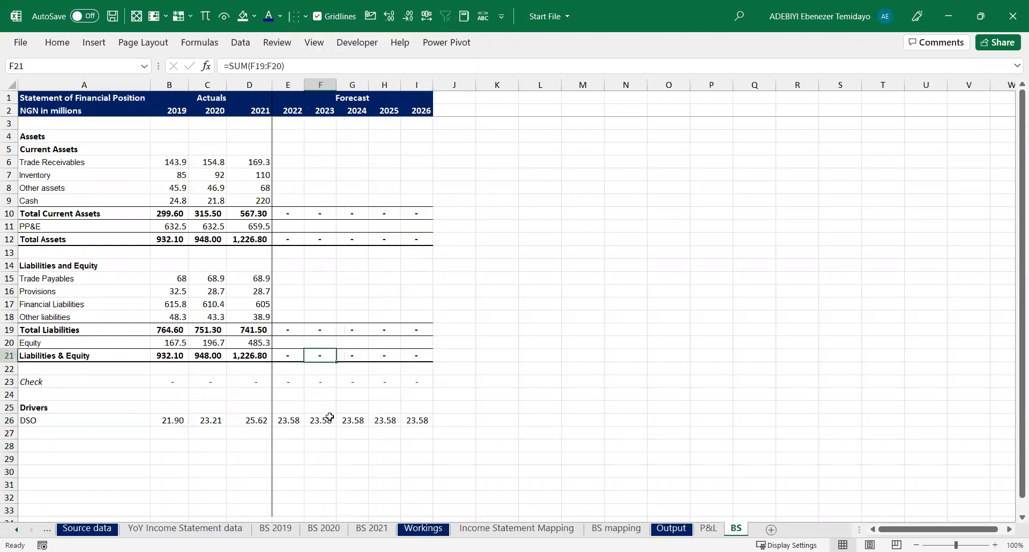
Examine the forecast DSO row and the 2021 DSO formula as the basis for forecasting Trade Receivables
scroll(329, 417, down, 3)
scroll(330, 417, up, 3)
drag(288, 420, 423, 421)
click(294, 421)
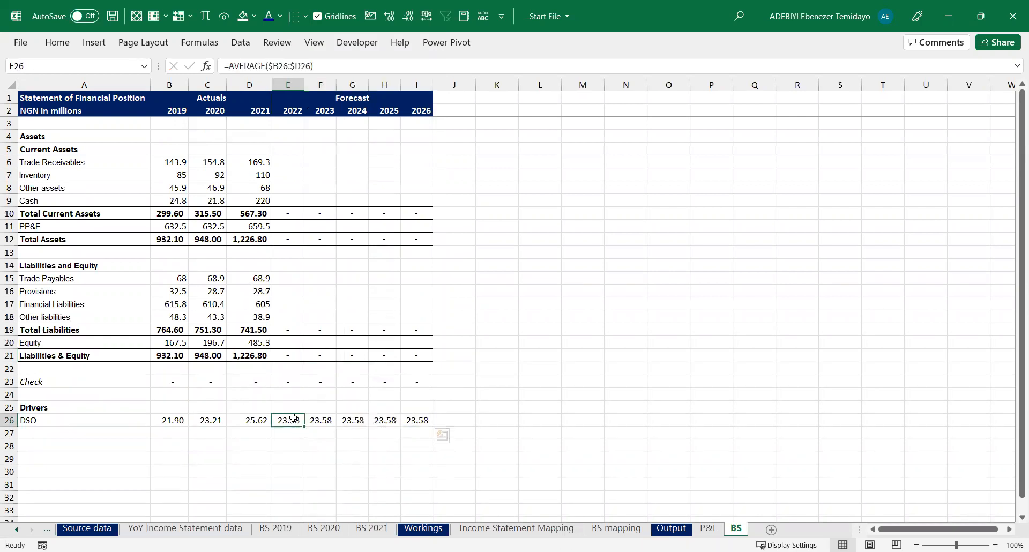
click(287, 164)
key(shift+Right)
key(shift+Right)
key(shift+Right)
key(shift+Right)
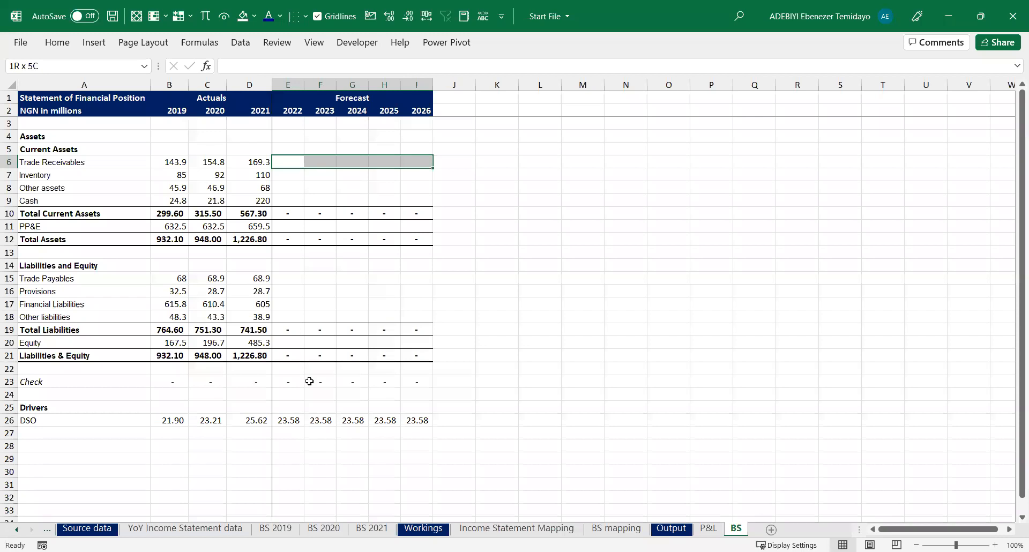
key(ctrl+Page_Down)
double_click(262, 420)
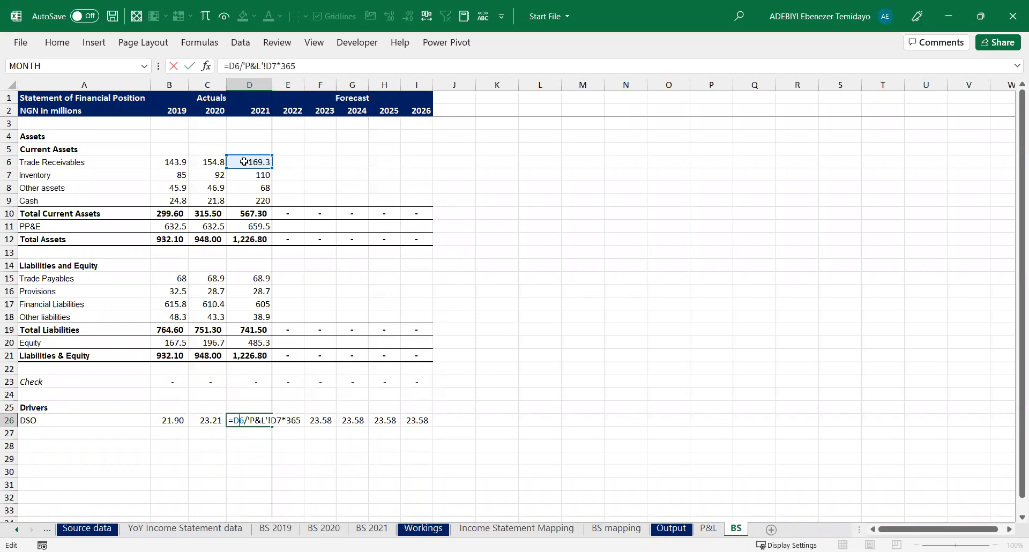
click(287, 163)
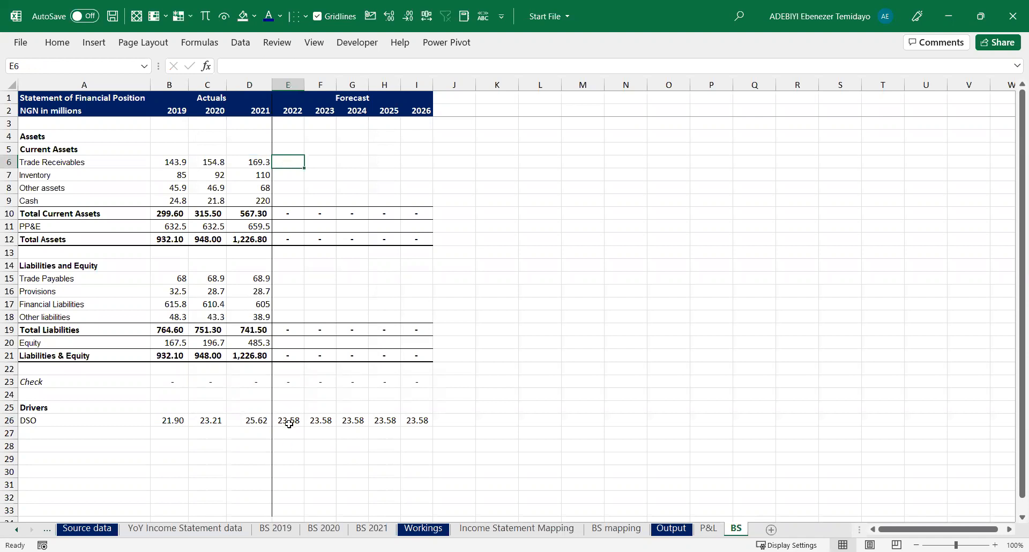
Extend the driver label in A26 to "DSO (days)"
double_click(90, 420)
text((days))
key(Return)
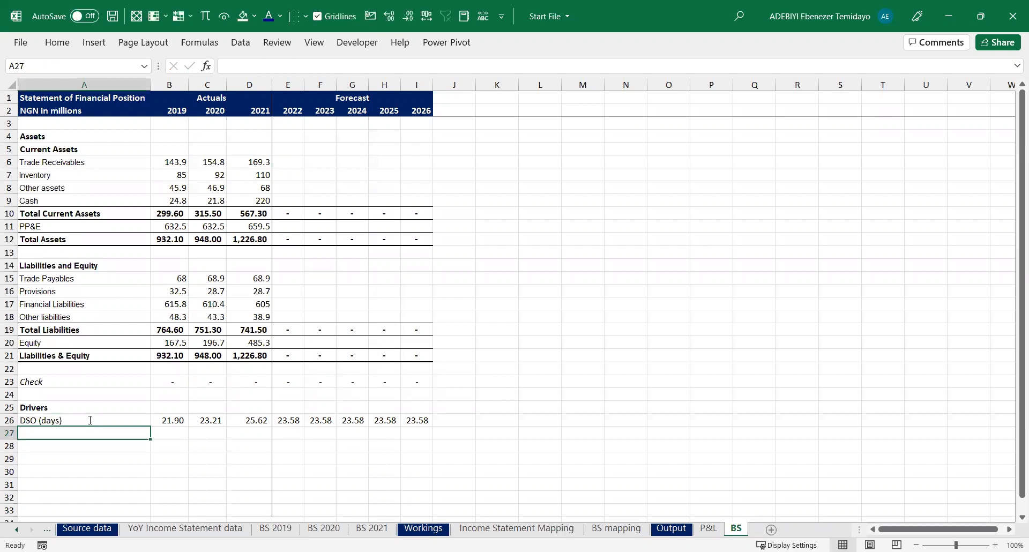
Forecast Trade Receivables for 2022–2026 in E6:I6 from DSO and P&L Revenue, with =E26/365*'P&L'!E7
click(288, 417)
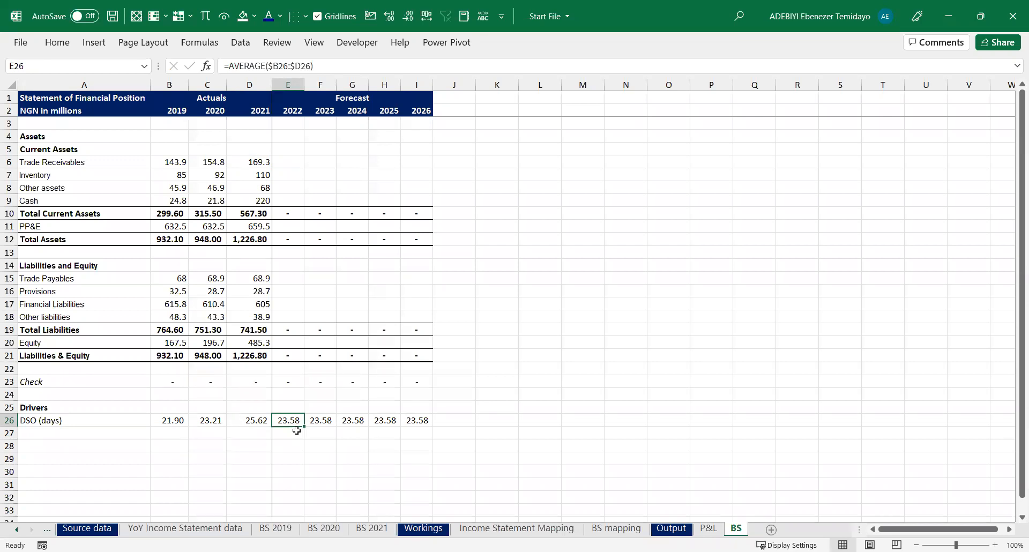
drag(295, 163, 417, 163)
text(=)
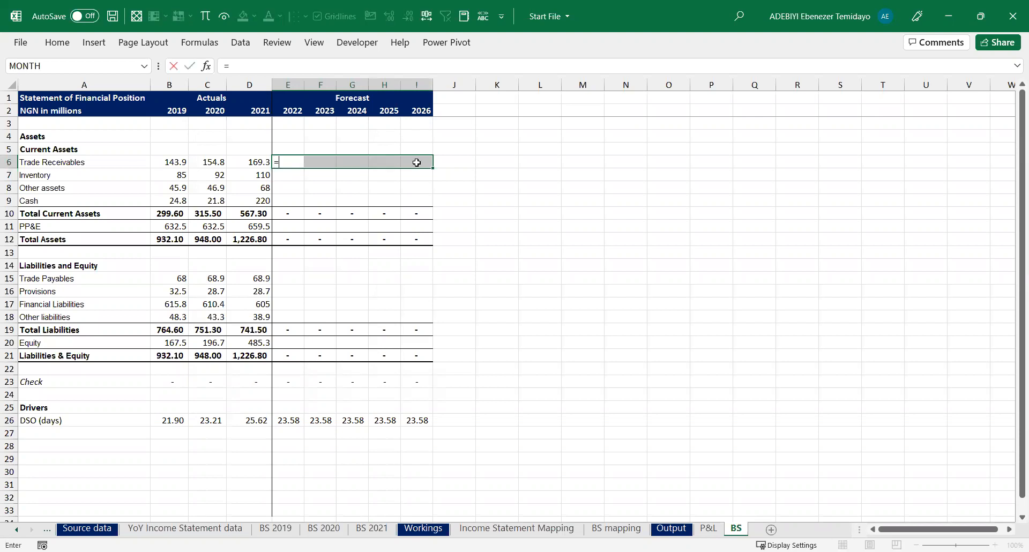
click(279, 425)
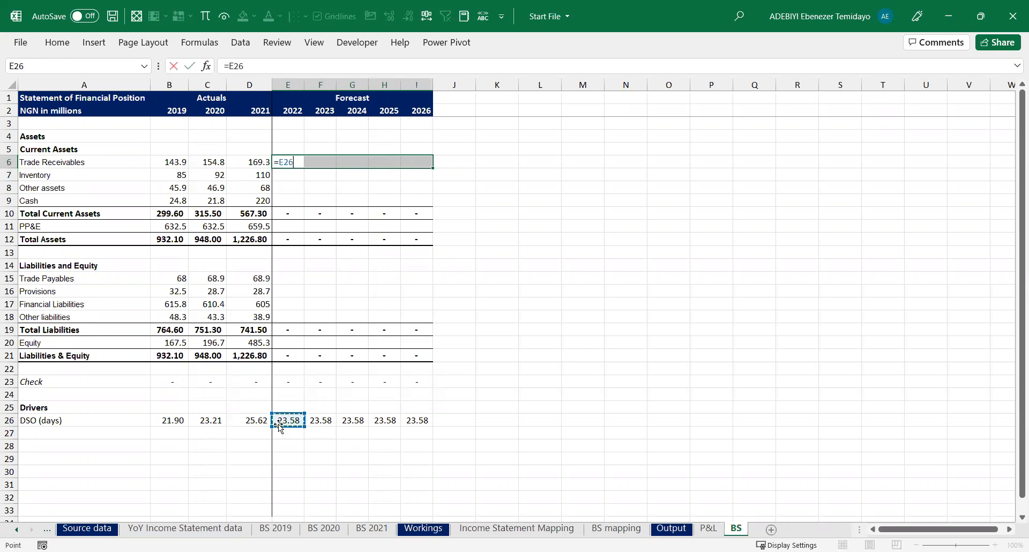
text(/)
text(6)
text(65)
text(*)
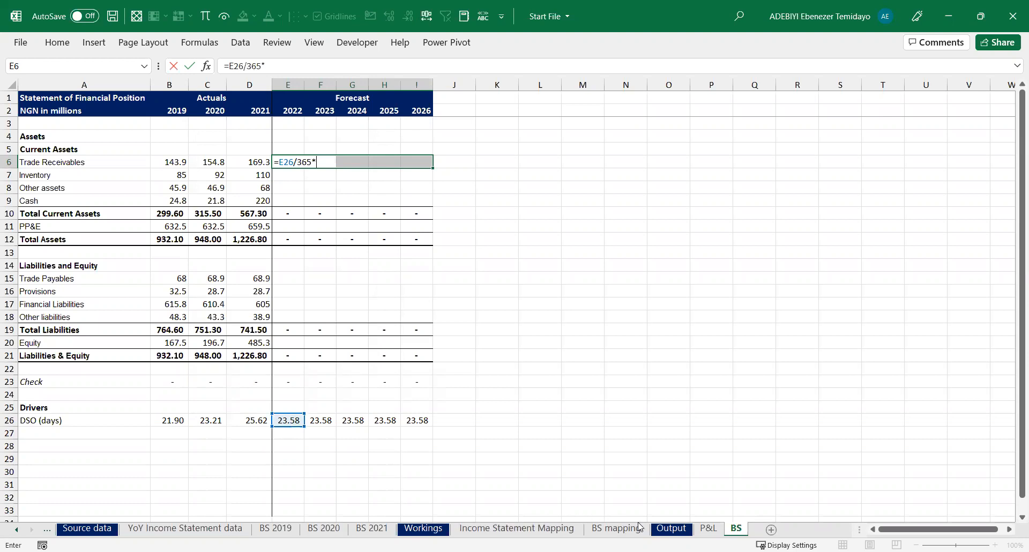
click(708, 528)
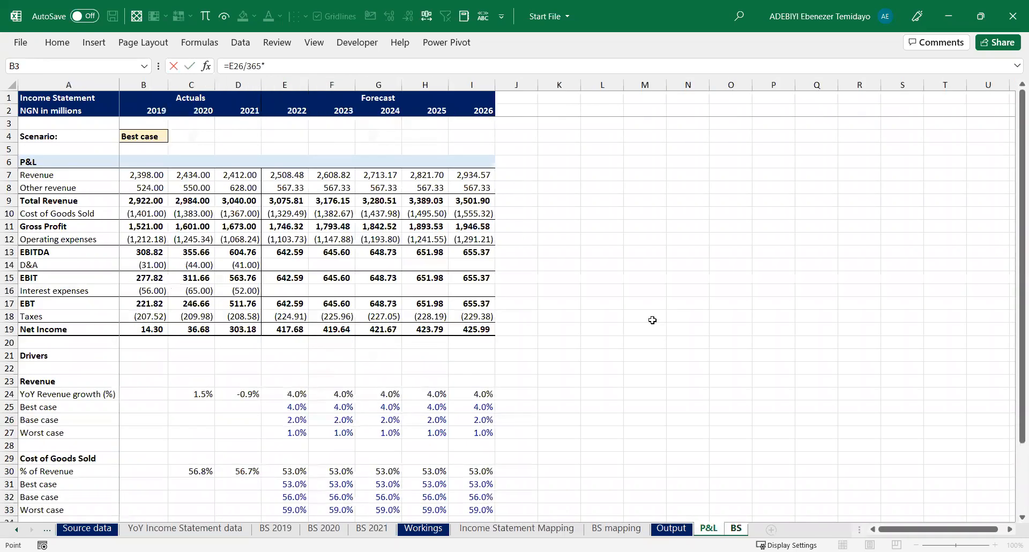
click(292, 175)
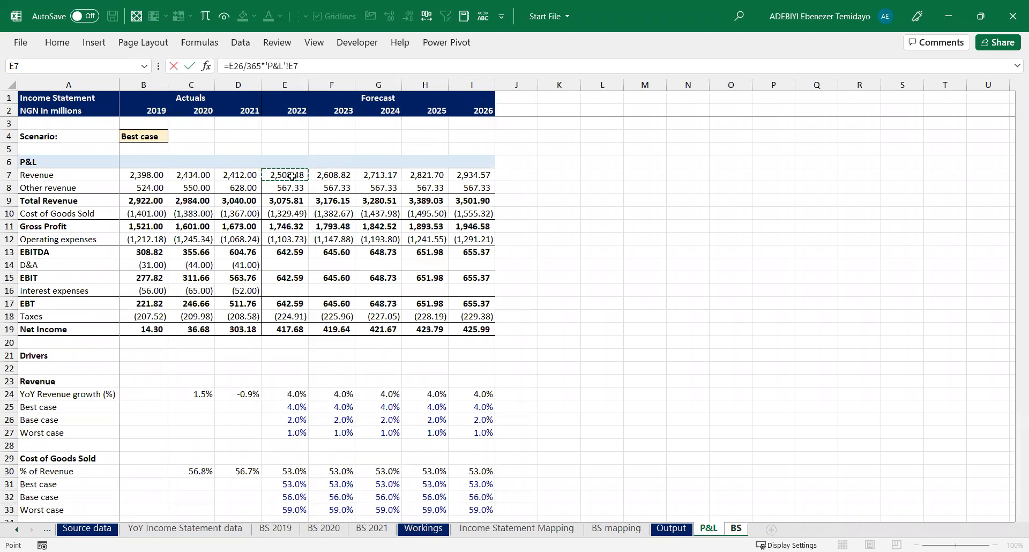
key(ctrl+Return)
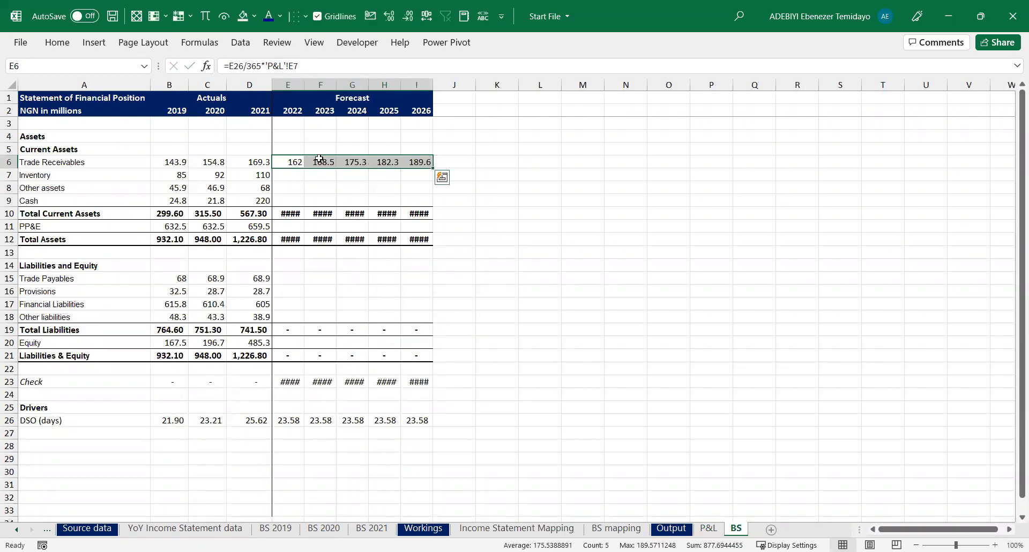
Check the forecast Trade Receivables formulas and autofit the widths of columns E:I
click(319, 161)
click(357, 161)
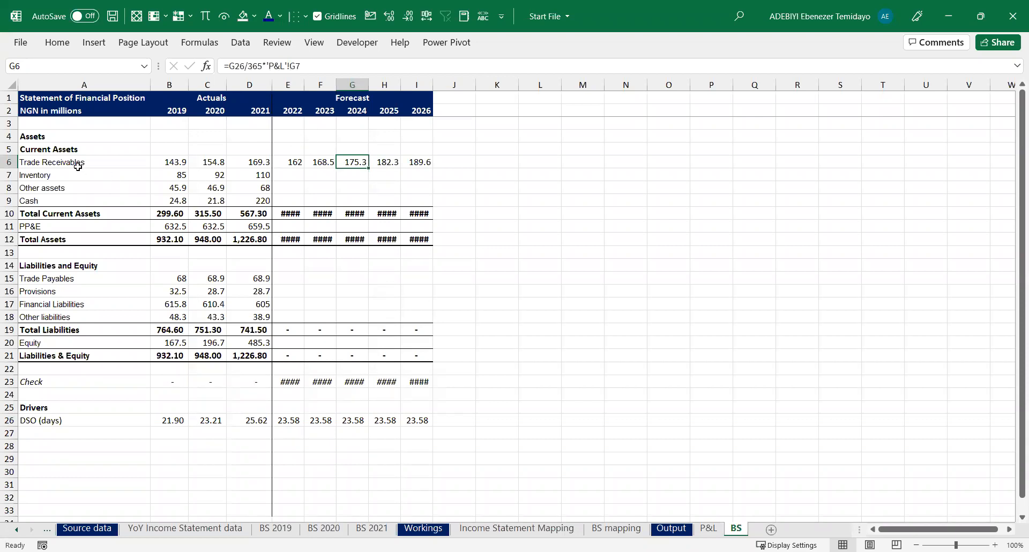
drag(300, 86, 414, 88)
double_click(401, 85)
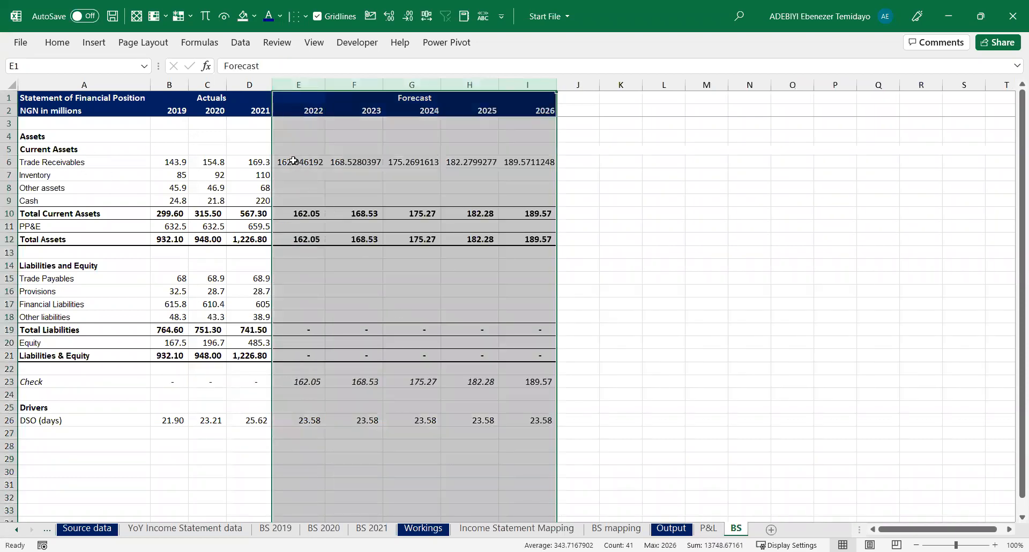
Apply the comma number format with two decimals to B3:I28 and select columns B:I
drag(168, 123, 562, 456)
click(57, 43)
click(518, 90)
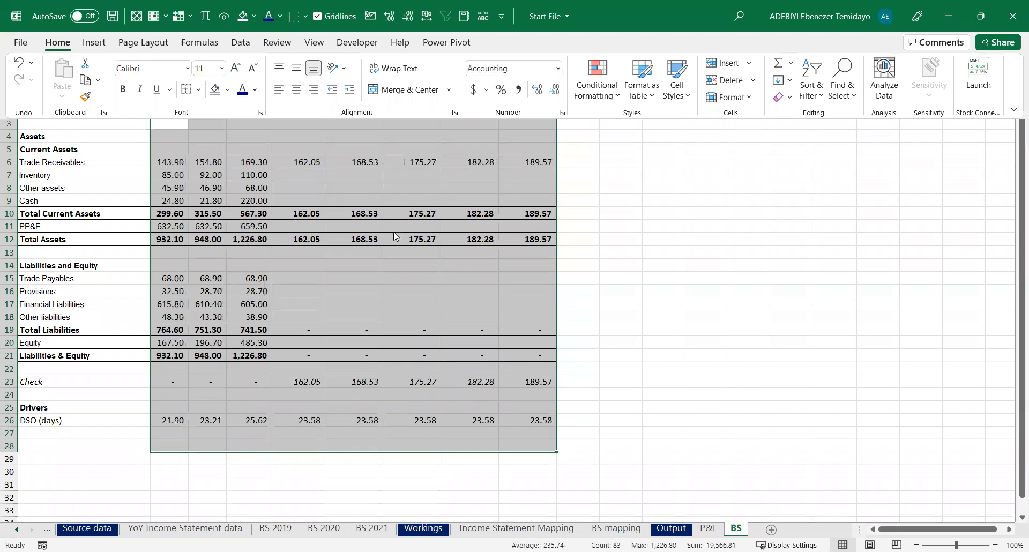
key(ctrl+space)
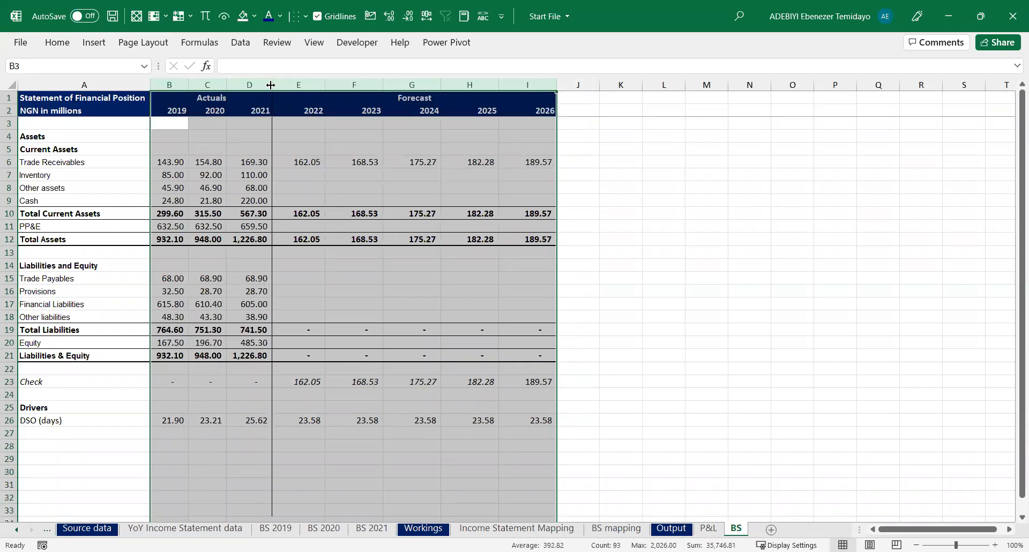
Autofit the widths of columns B:I so that all the actual and forecast years fit their contents
double_click(271, 85)
click(311, 150)
drag(193, 84, 488, 94)
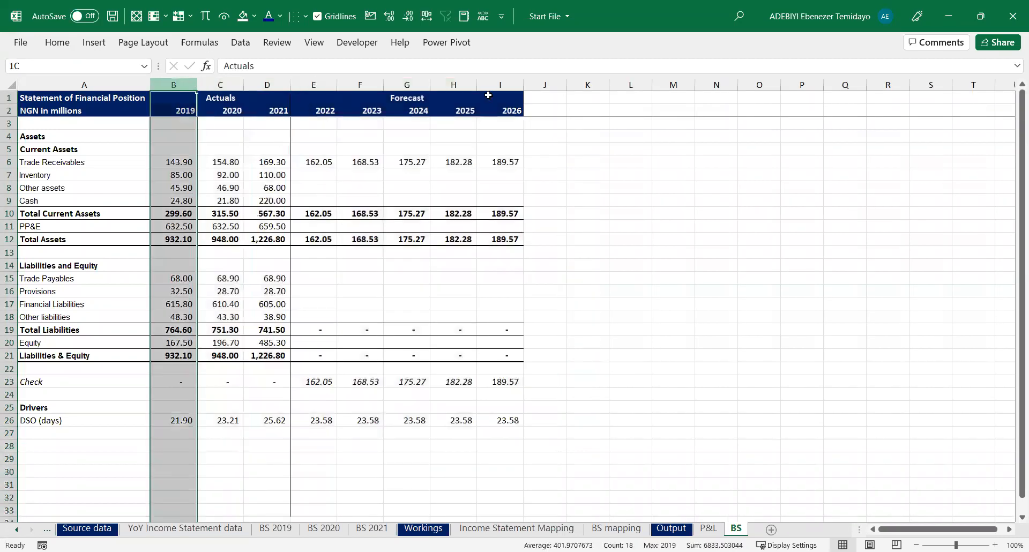
double_click(477, 85)
click(413, 148)
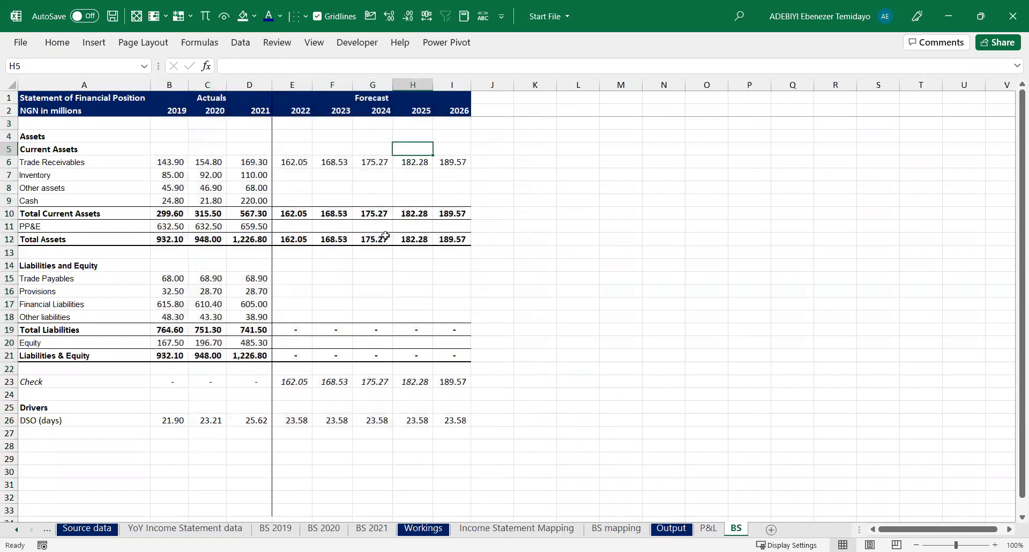
click(389, 241)
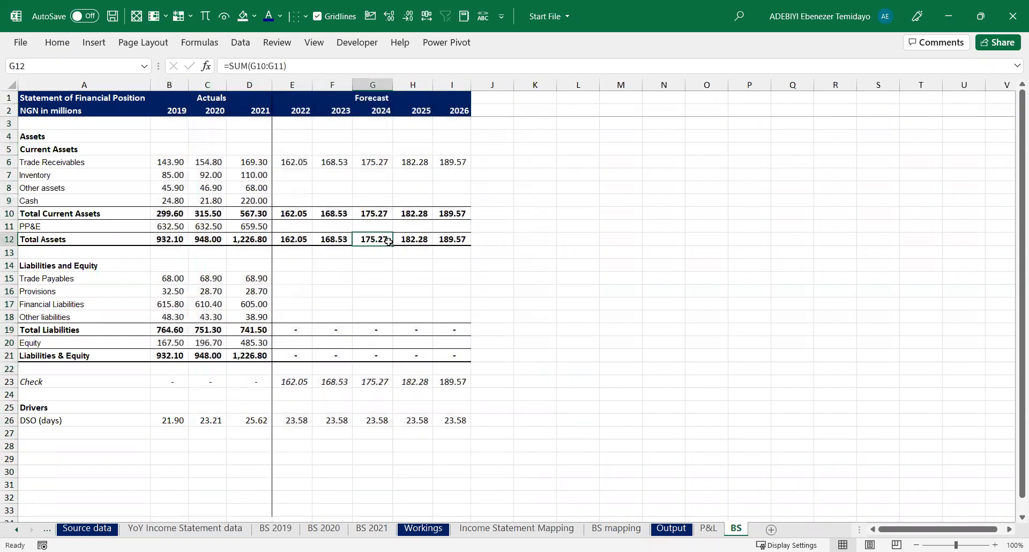
click(293, 160)
drag(293, 159, 442, 161)
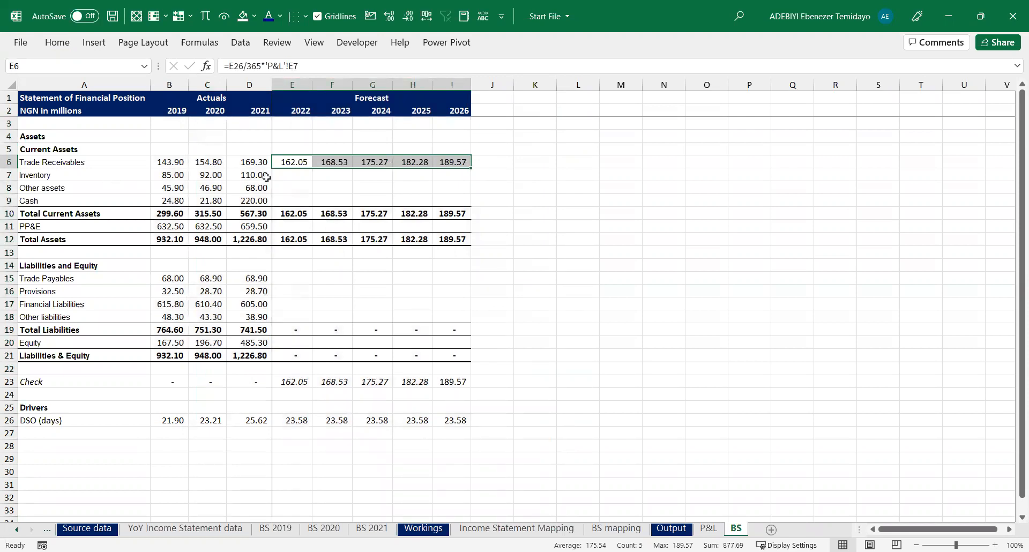
Add the inventory driver label "DIO (days)" in A27, below the DSO driver
click(172, 175)
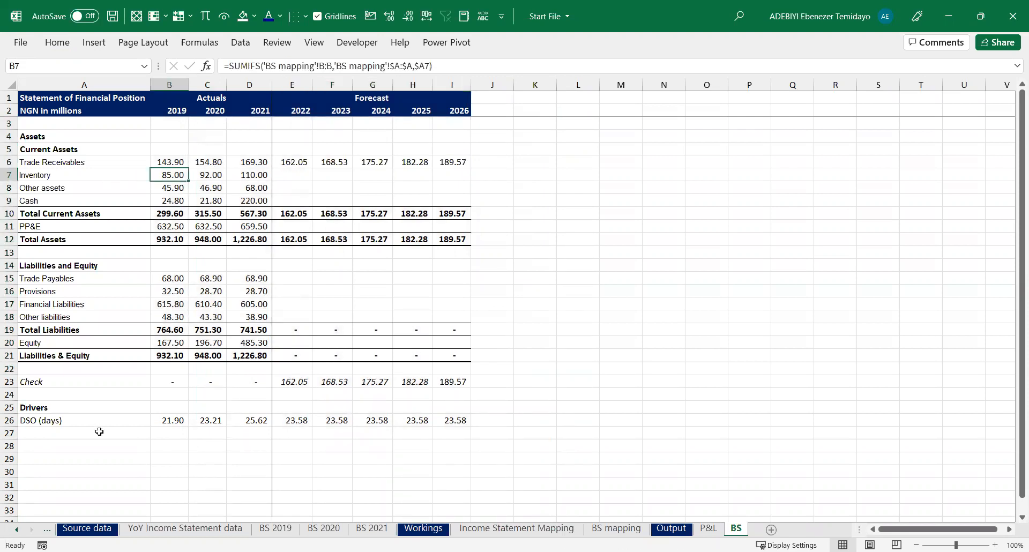
click(78, 423)
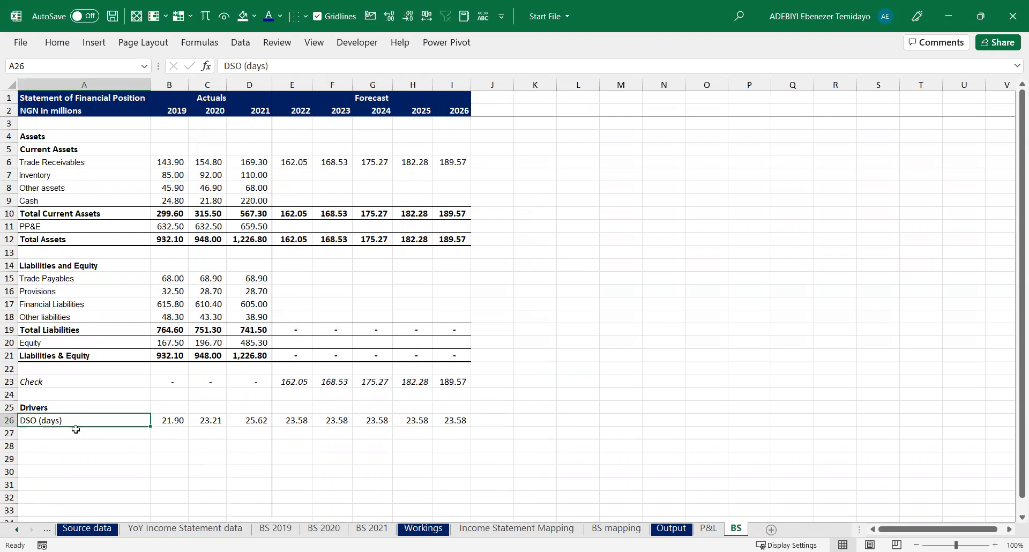
click(76, 435)
text(DIO)
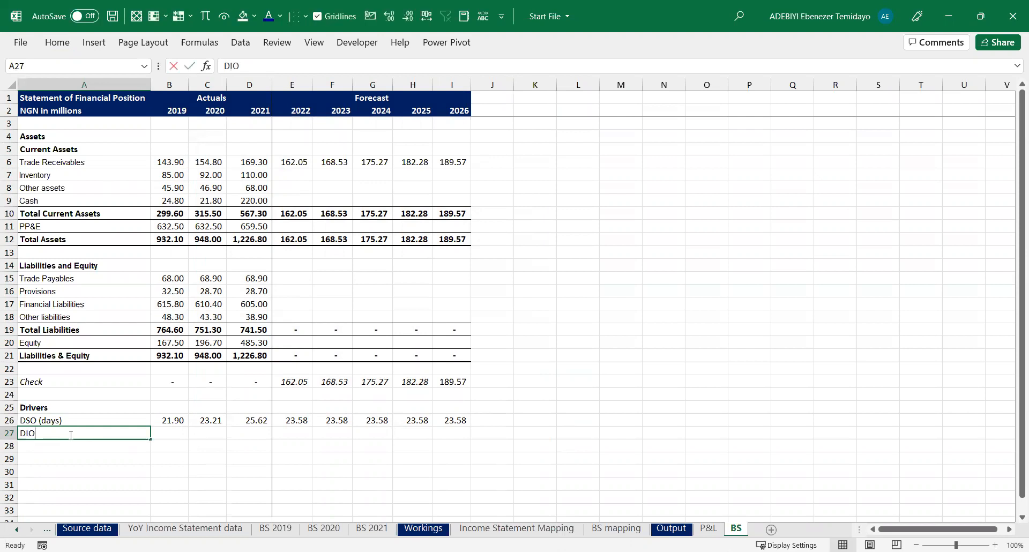
double_click(70, 435)
text((D)
key(BackSpace)
text(days)
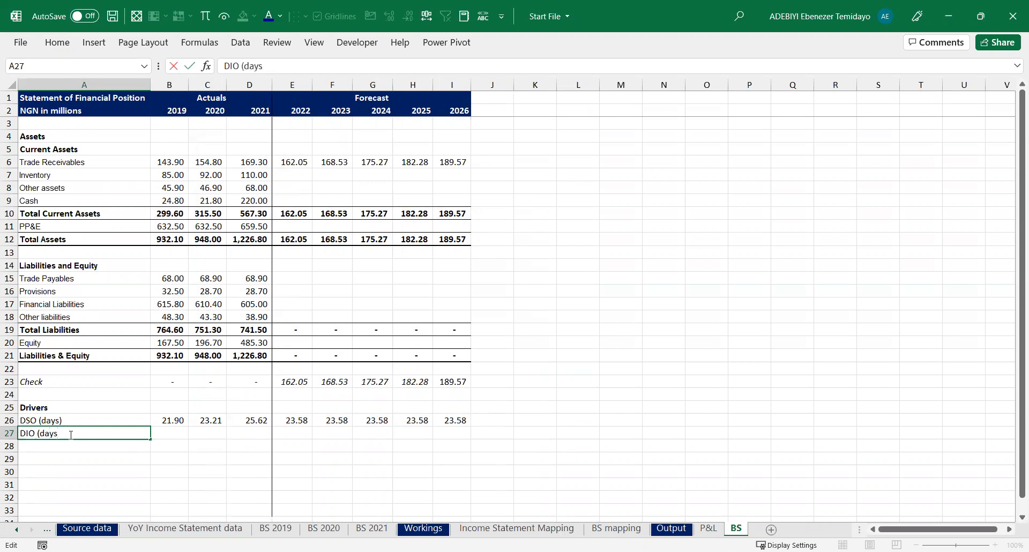
text())
key(Return)
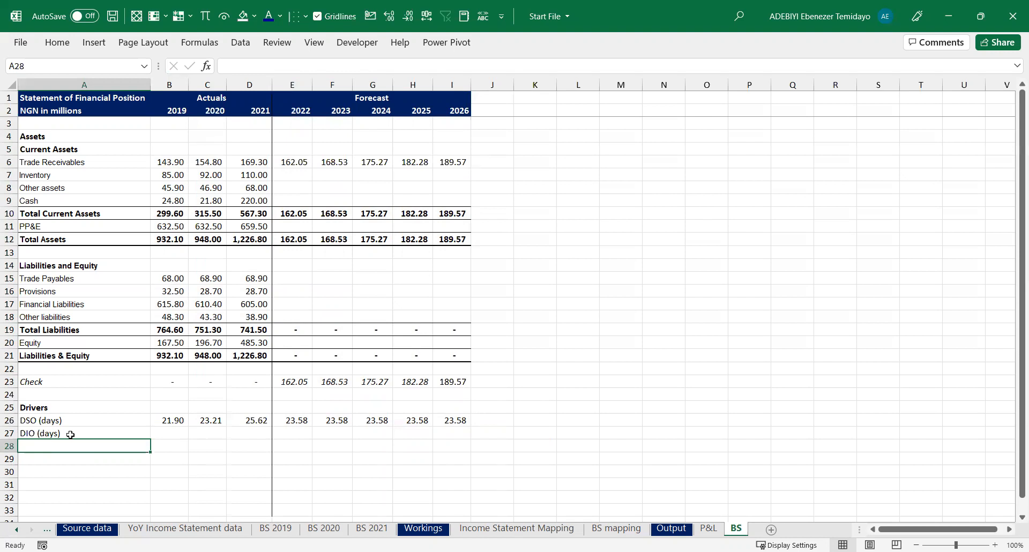
Calculate DIO for 2019–2021 in B27:D27 from Inventory and P&L Cost of Goods Sold, with =-B7/'P&L'!B10*365
click(162, 167)
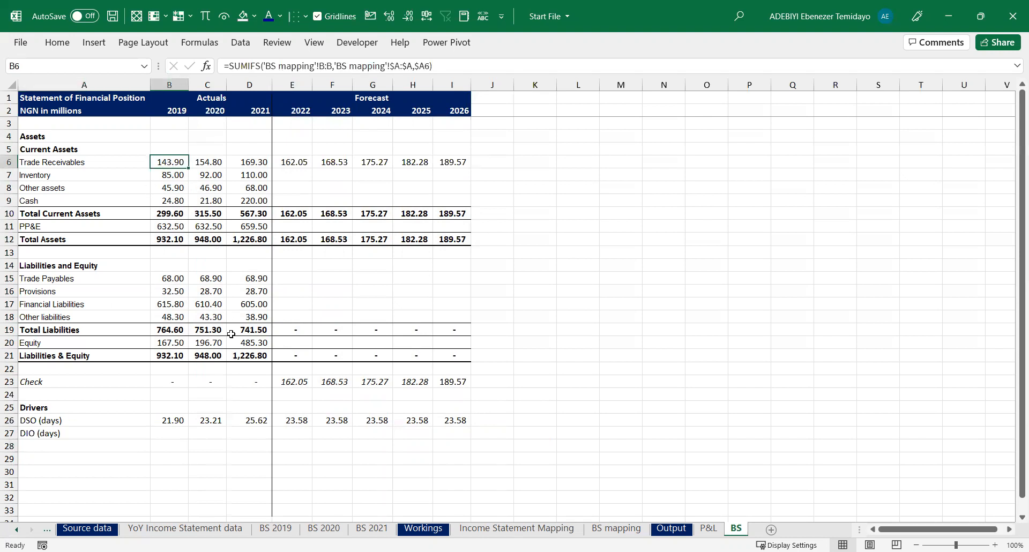
click(176, 431)
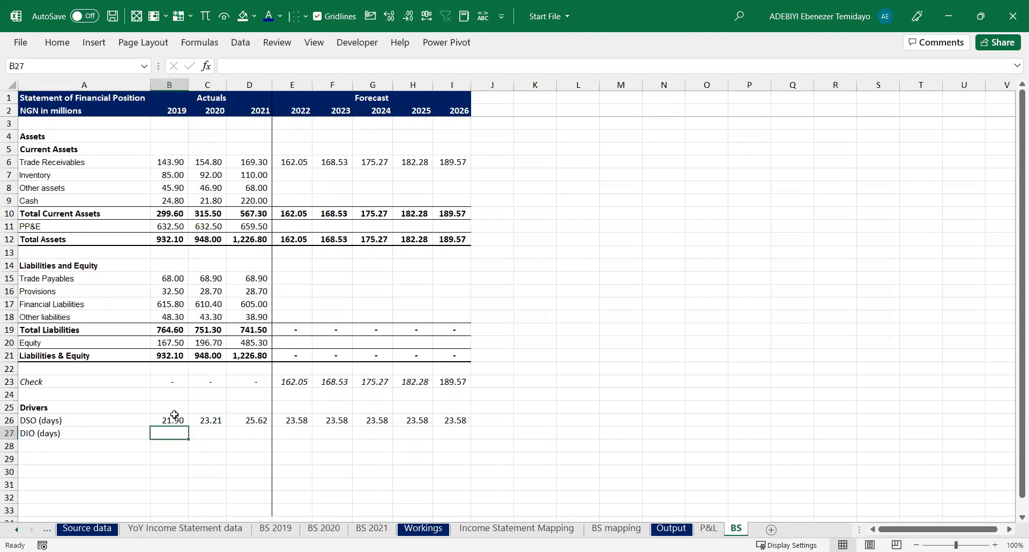
click(168, 419)
drag(176, 439, 255, 433)
text(=)
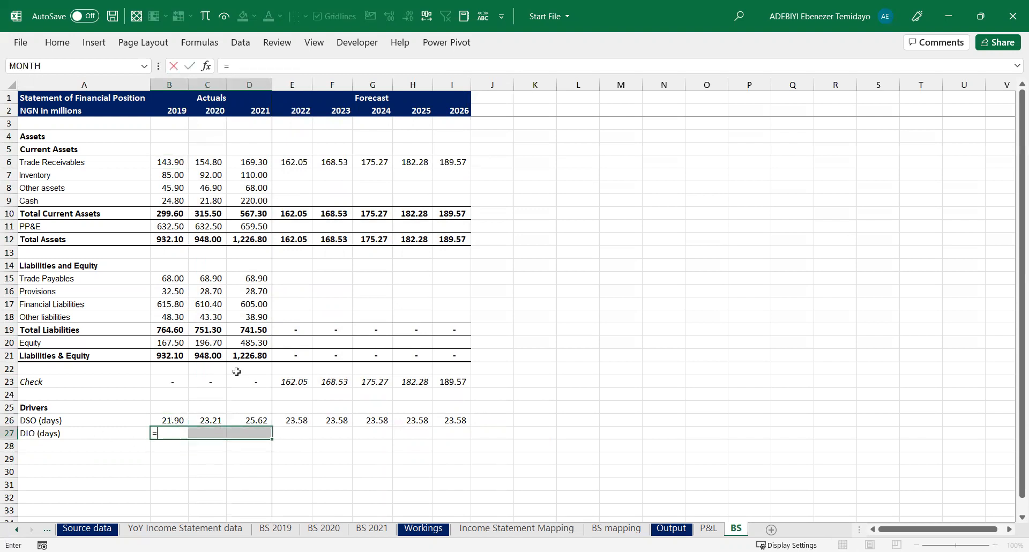
click(165, 177)
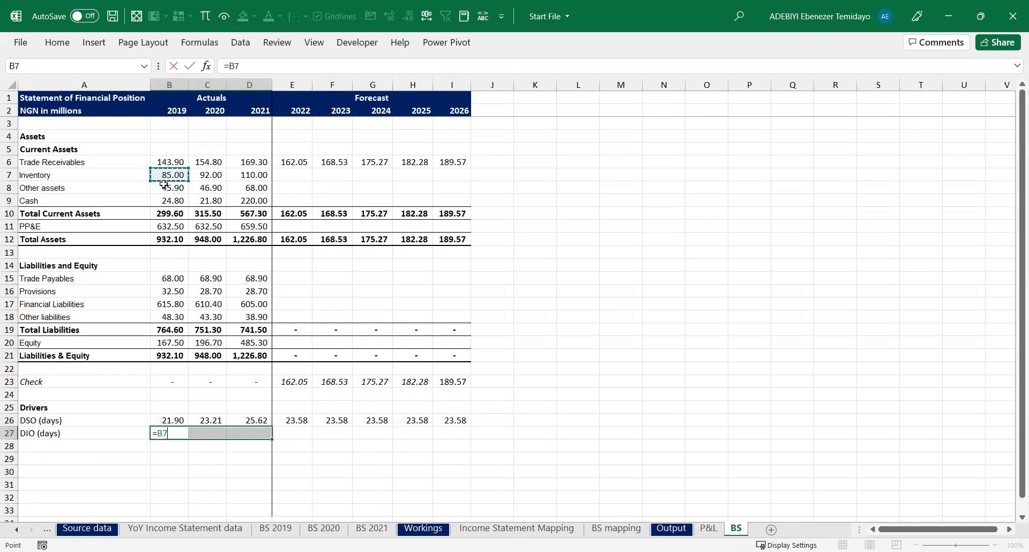
text(/)
key(ctrl+Page_Up)
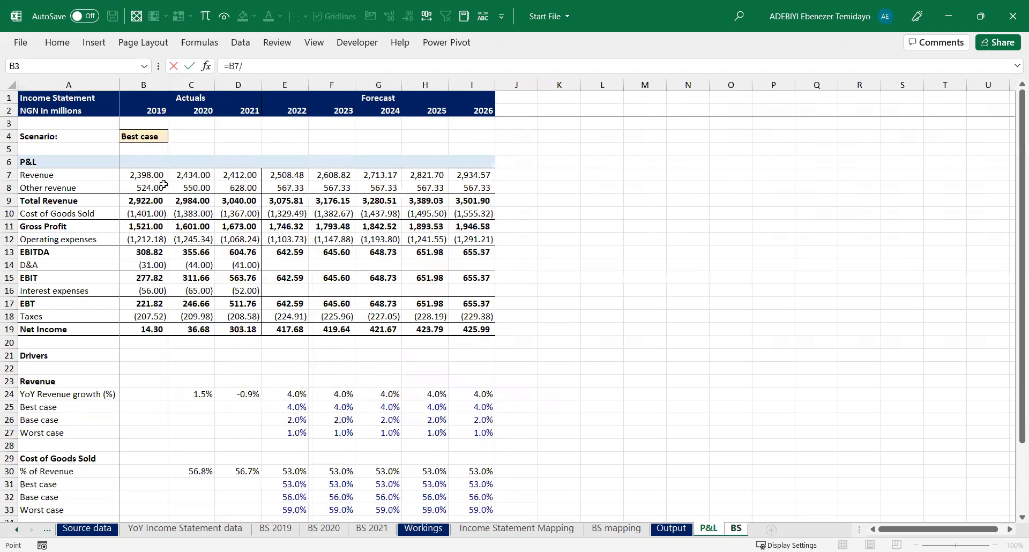
click(230, 65)
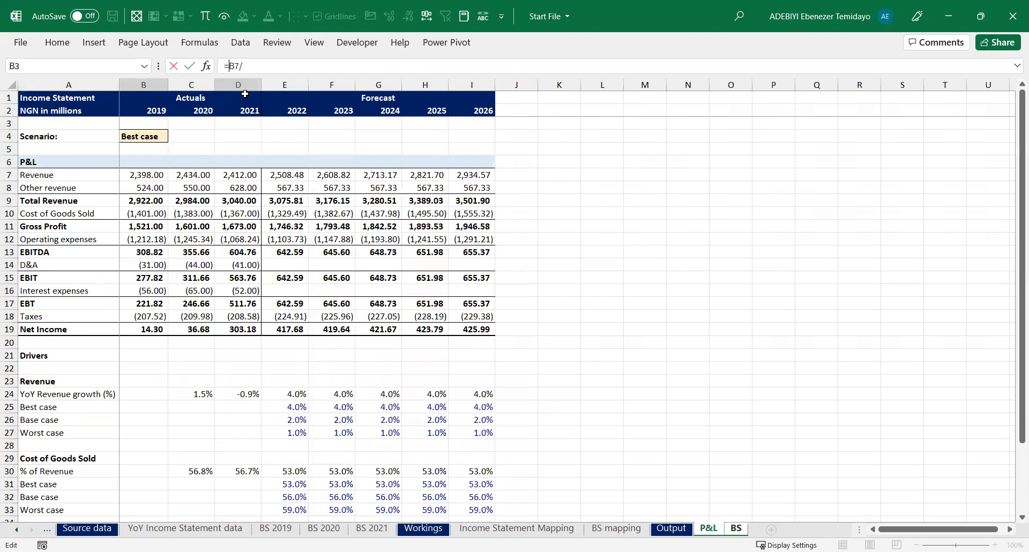
text(-)
click(139, 211)
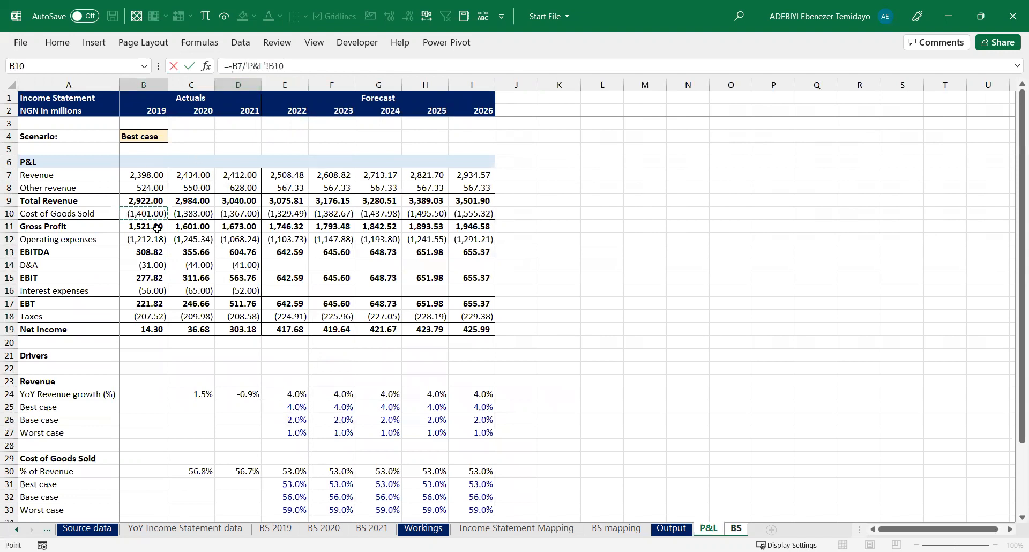
text(*365)
key(ctrl+Return)
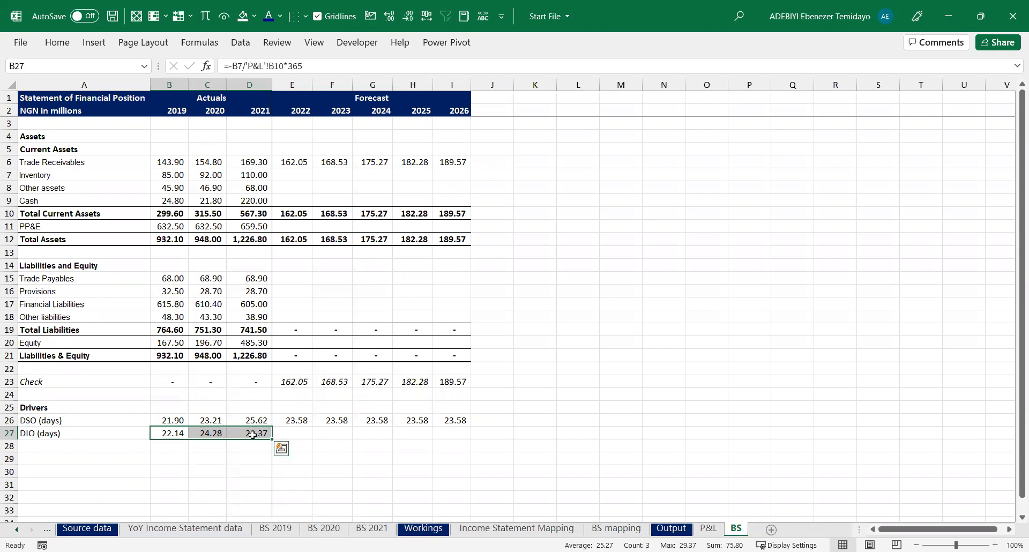
Extend the DSO averaging formula down to E27:I27 to forecast DIO with =AVERAGE($B27:$D27), and check the formula in E27
click(348, 434)
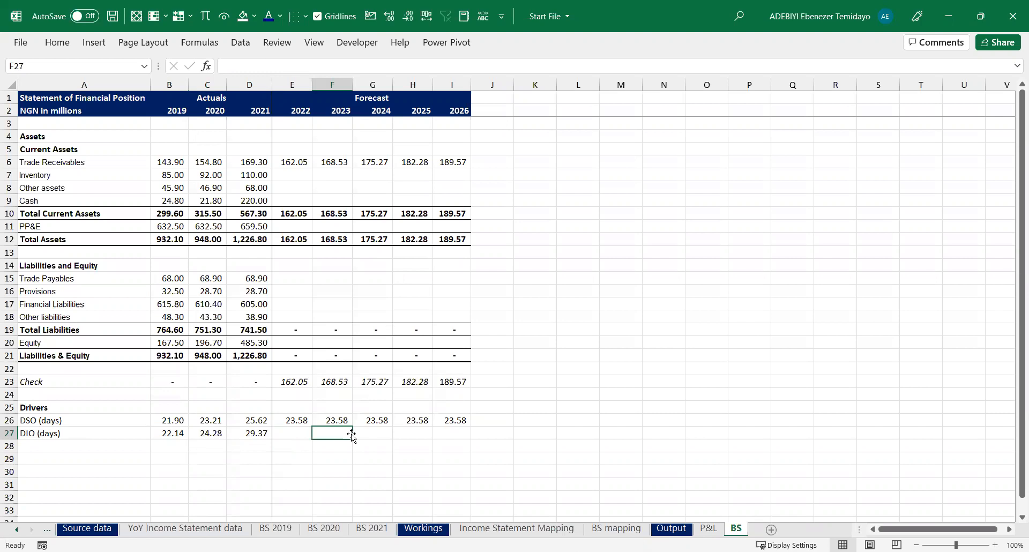
click(238, 435)
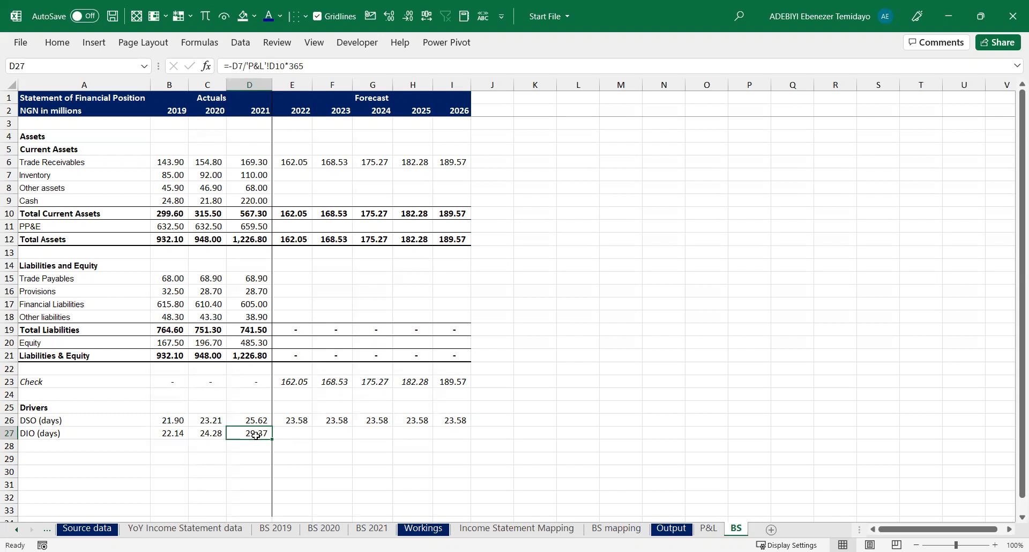
click(304, 431)
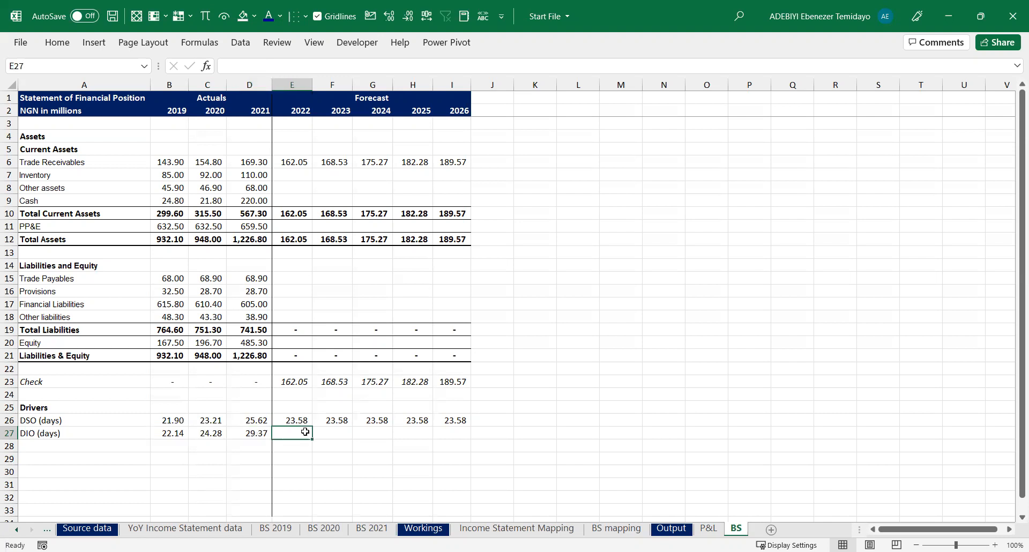
drag(289, 175, 447, 168)
click(290, 433)
drag(292, 420, 333, 420)
drag(396, 421, 451, 418)
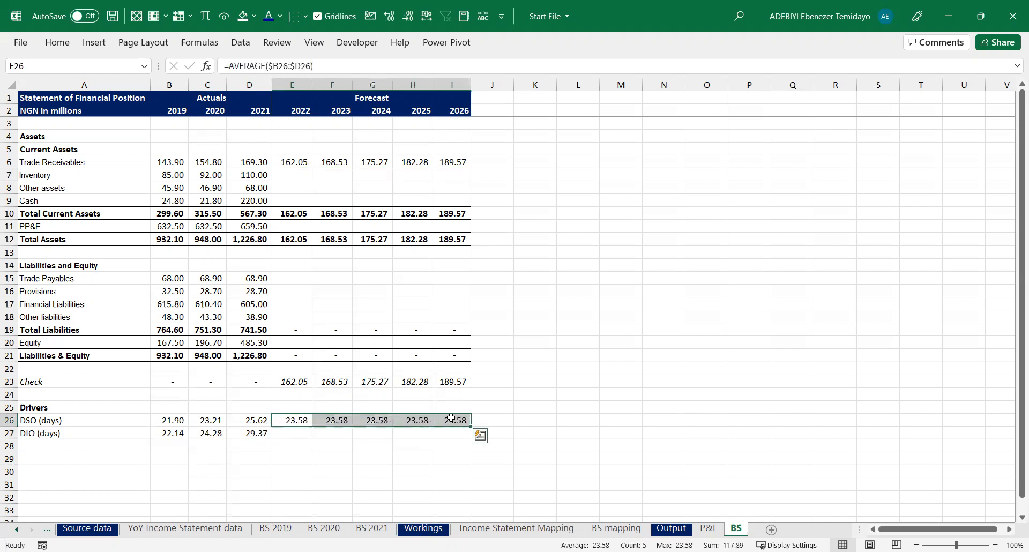
key(shift+Down)
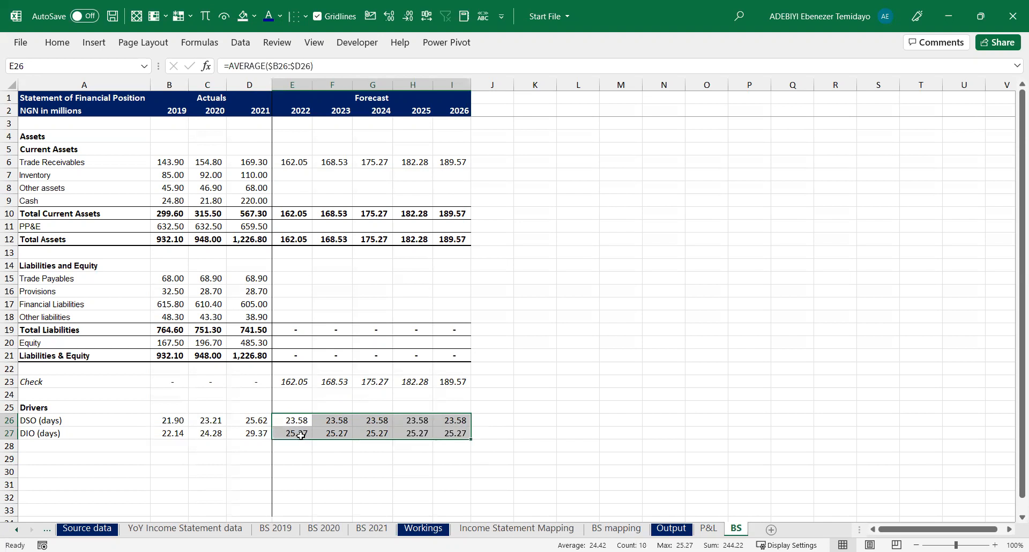
click(299, 435)
double_click(298, 435)
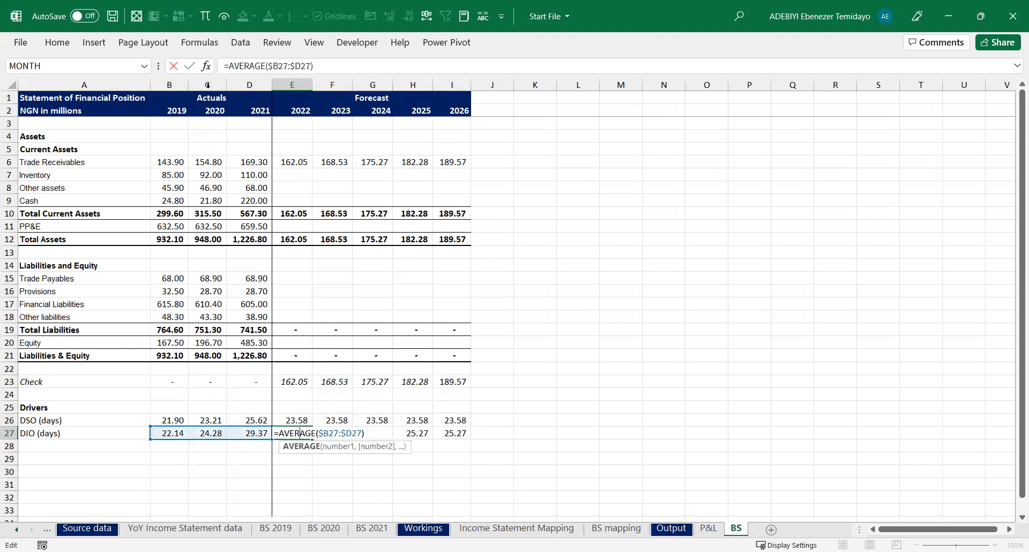
key(Escape)
Forecast Inventory for 2022–2026 in E7:I7 from DIO and P&L Cost of Goods Sold, with =-E27/365*'P&L'!E10
click(296, 162)
click(296, 174)
click(297, 161)
key(shift+Right)
key(shift+Right)
key(shift+Right)
key(shift+Right)
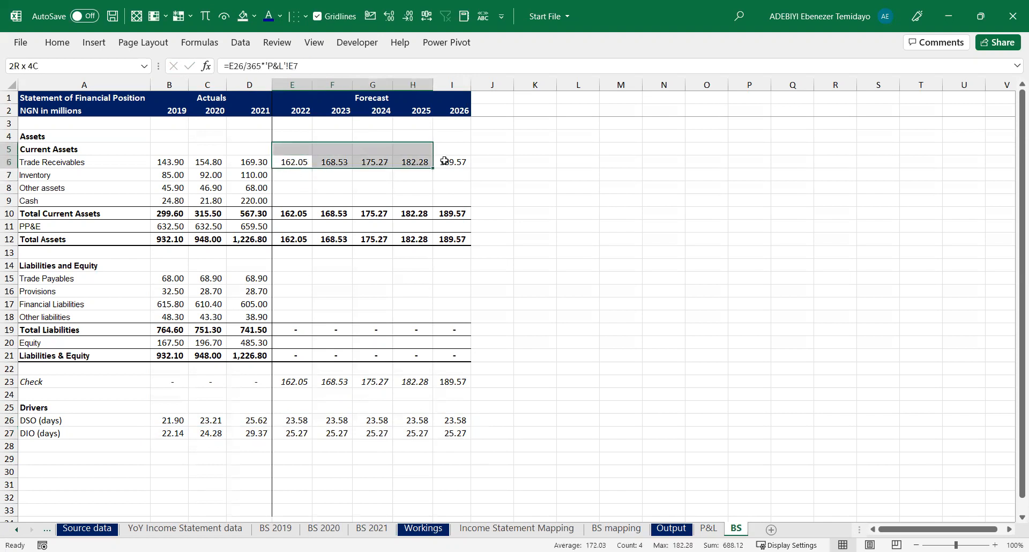
drag(303, 174, 452, 171)
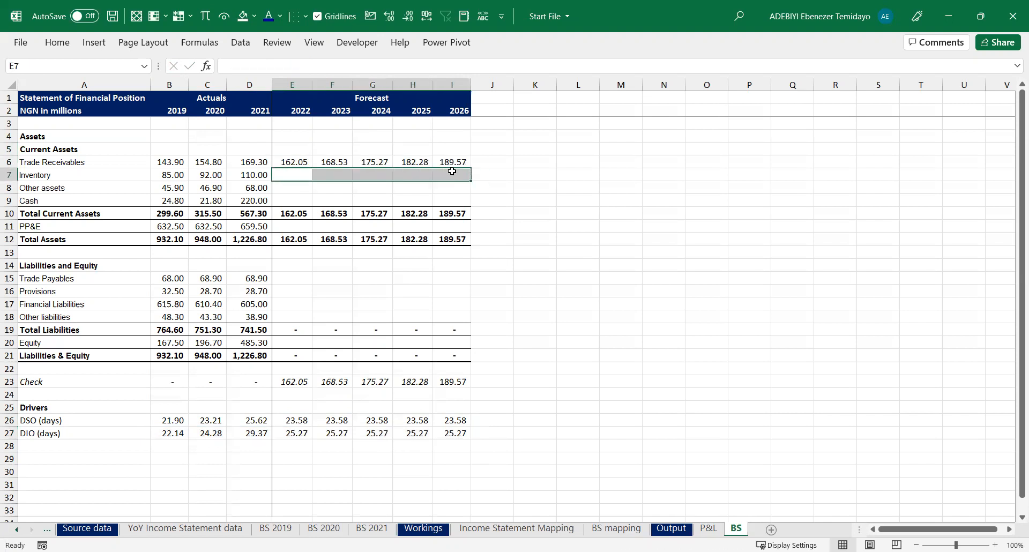
text(-)
click(297, 430)
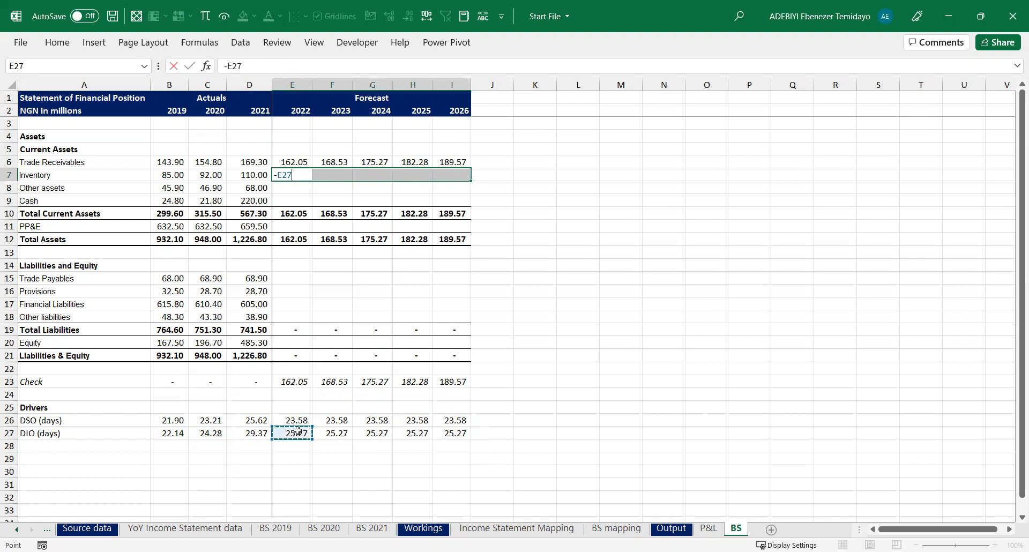
text(/365*)
key(ctrl+Page_Up)
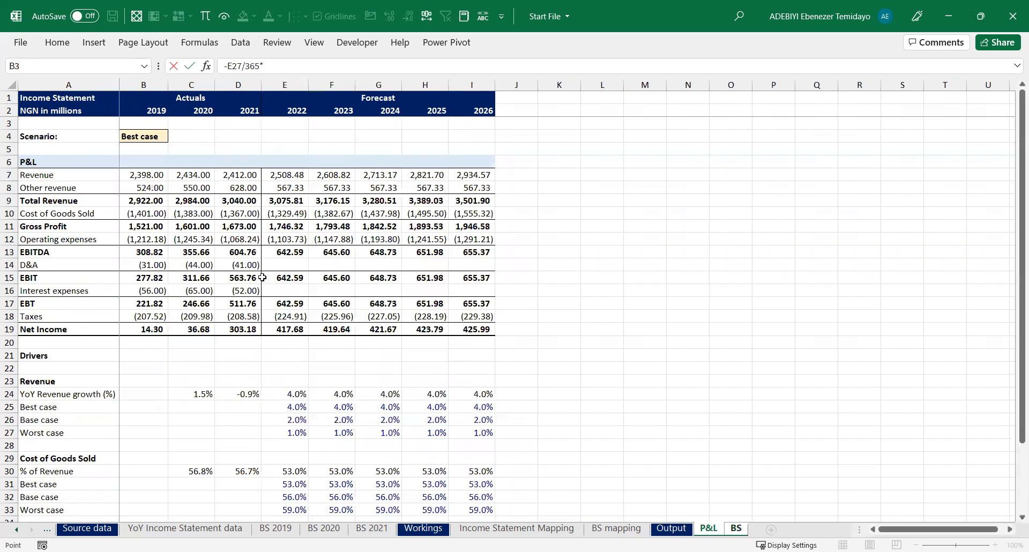
key(Down)
key(Down)
key(Down)
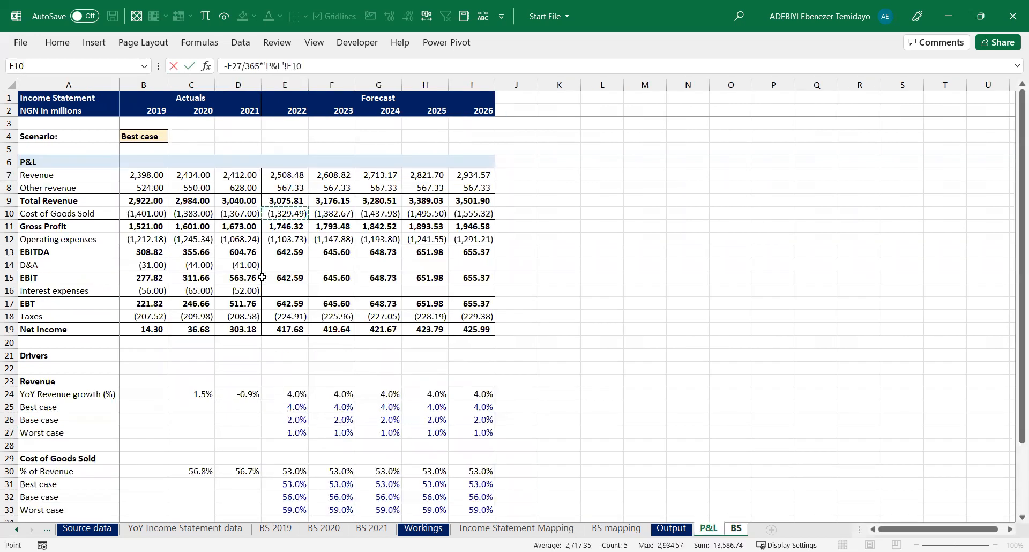
key(ctrl+Return)
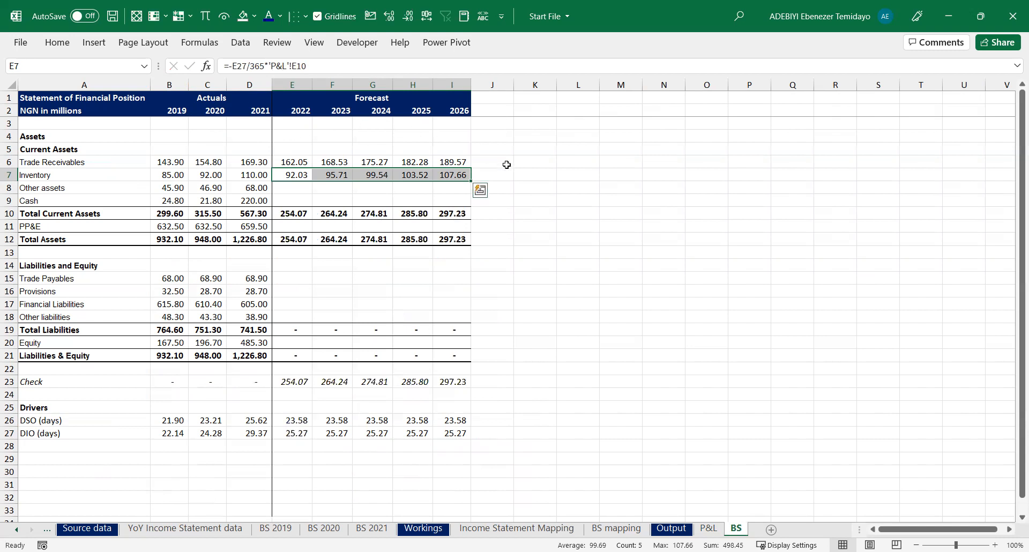
Add the driver label "Other Assets (% of Rev)" in A28, below the DIO driver
click(349, 210)
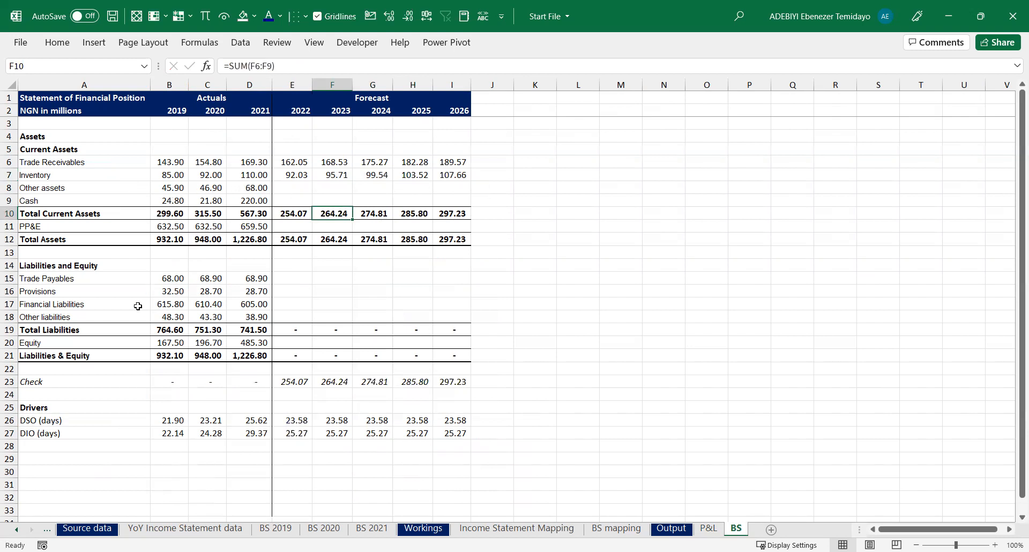
click(177, 317)
click(169, 190)
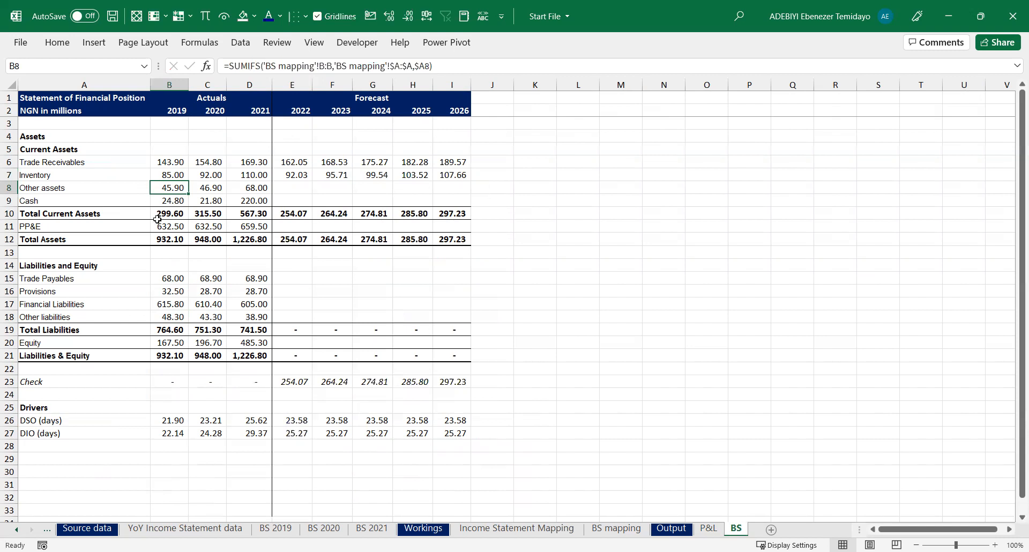
click(46, 444)
text(Ot)
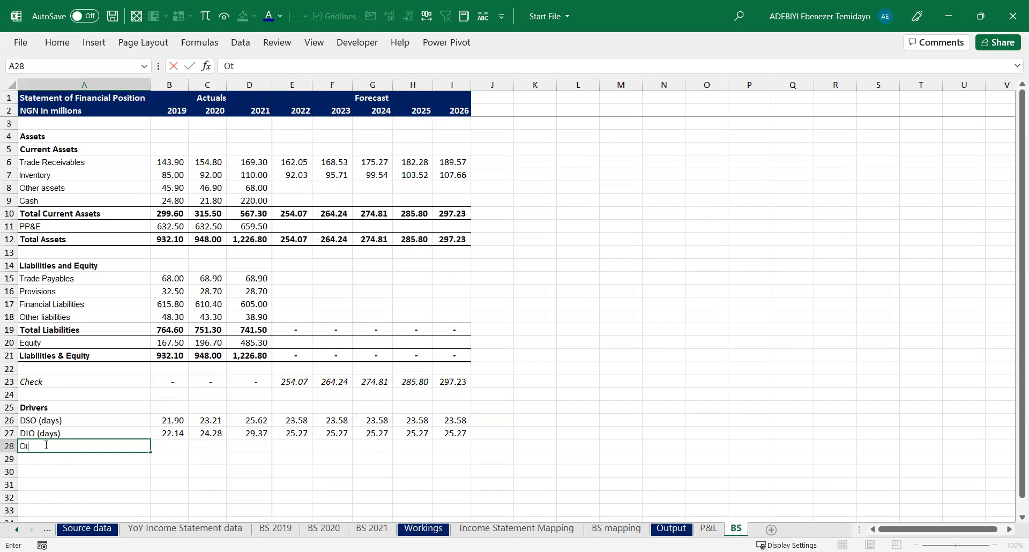
text(her Assets (% of Reve)
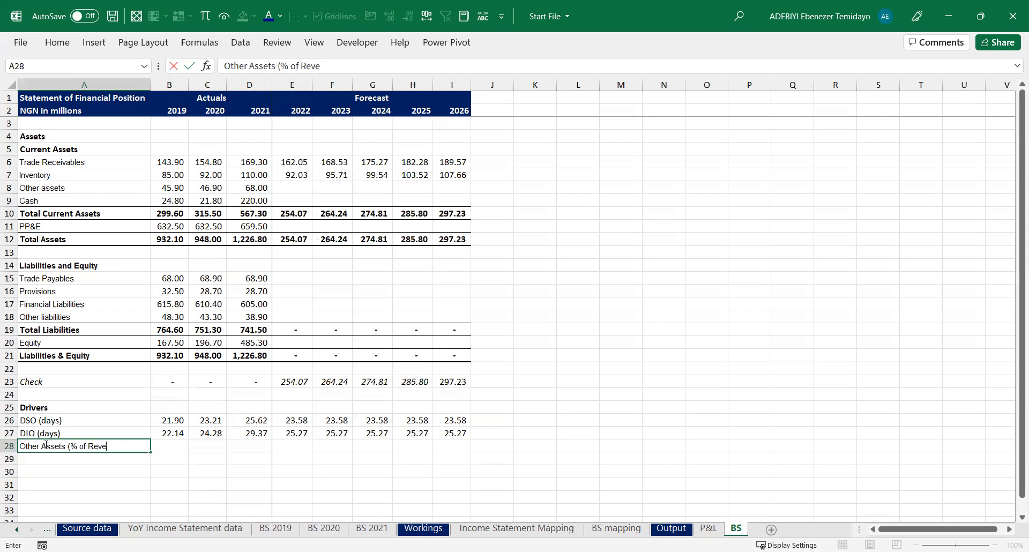
key(BackSpace)
text())
key(Tab)
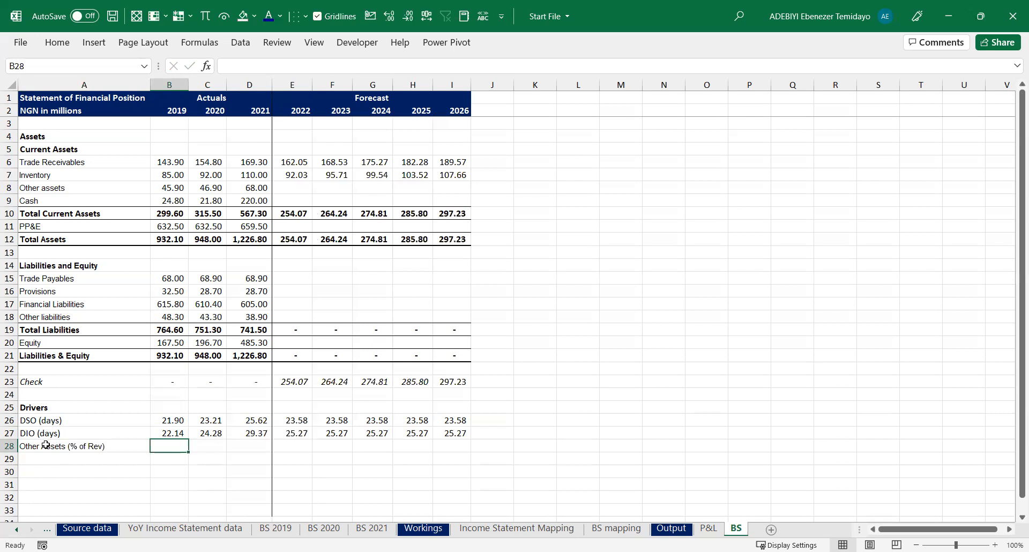
Calculate Other Assets as a percentage of revenue for 2019–2021 in B28:D28 with =B8/'P&L'!B7
key(shift+Right)
key(shift+Right)
text(=)
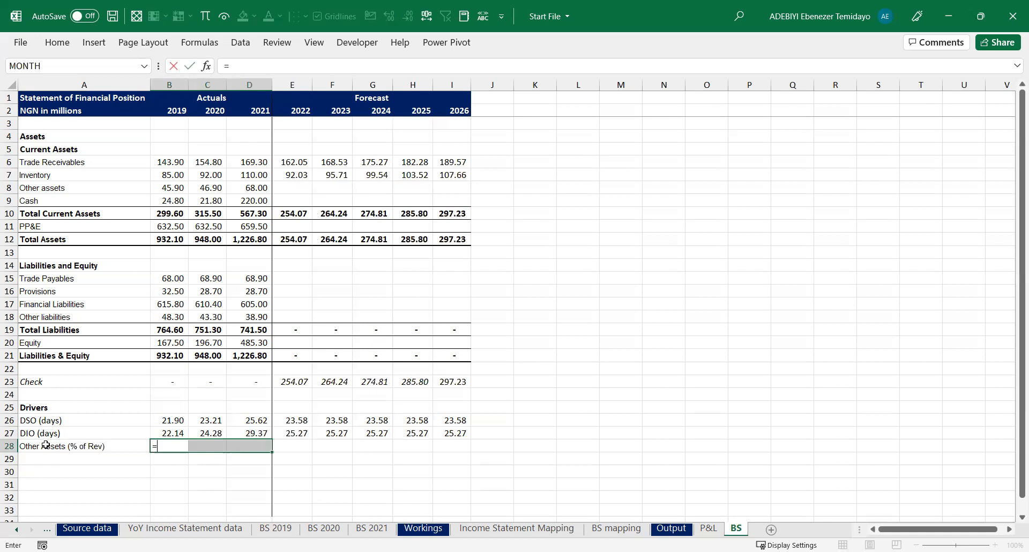
key(Up)
key(Up)
key(Up)
key(Up)
key(Up)
key(Up)
key(Up)
key(Up)
key(Up)
key(Up)
key(Up)
key(Up)
key(Up)
key(Up)
key(Up)
key(Up)
key(Up)
key(Up)
key(Up)
key(Up)
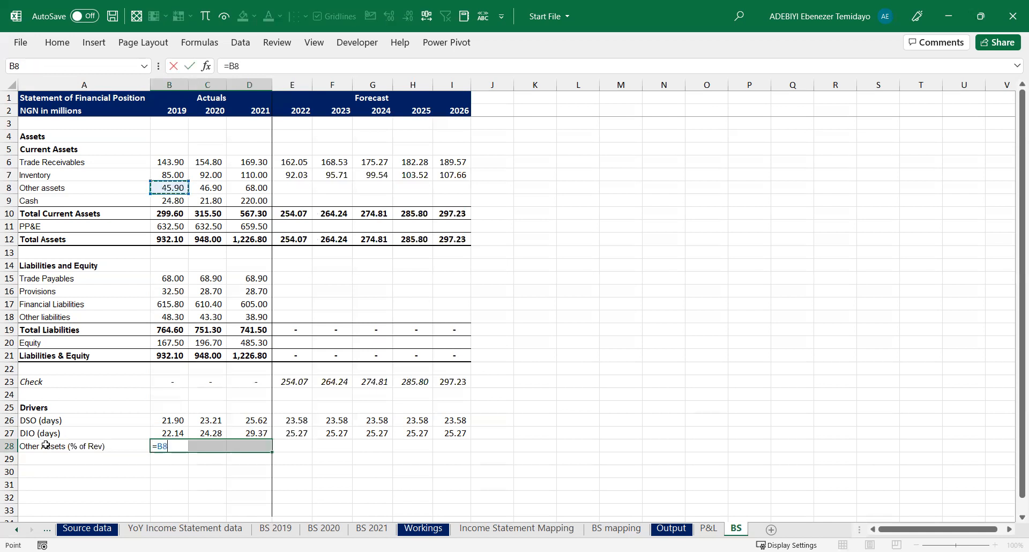
text(/)
key(ctrl+Page_Up)
key(Left)
key(ctrl+Up)
key(ctrl+Up)
key(ctrl+Return)
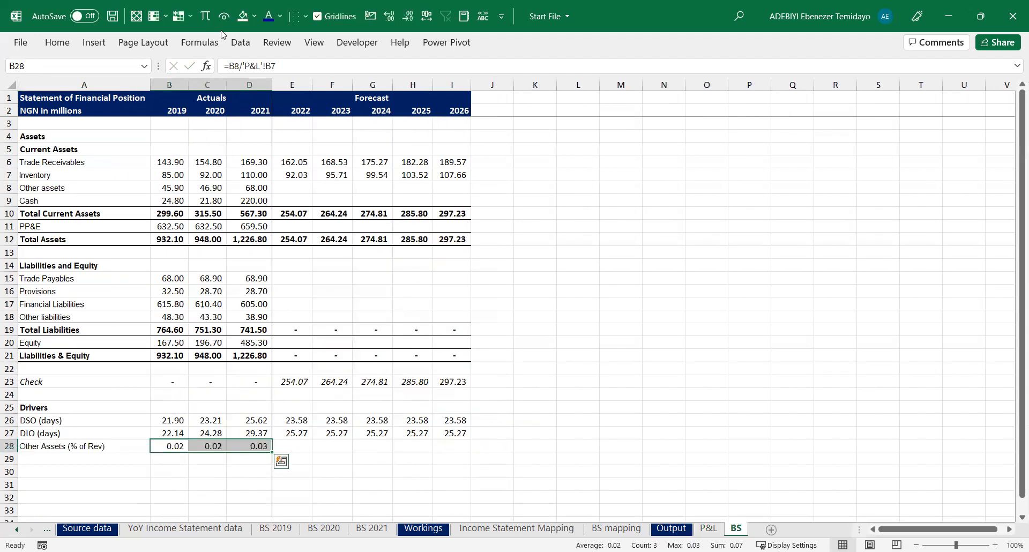
Format the Other Assets (% of Rev) driver row as percentages with one decimal place in B28:I28
key(shift+space)
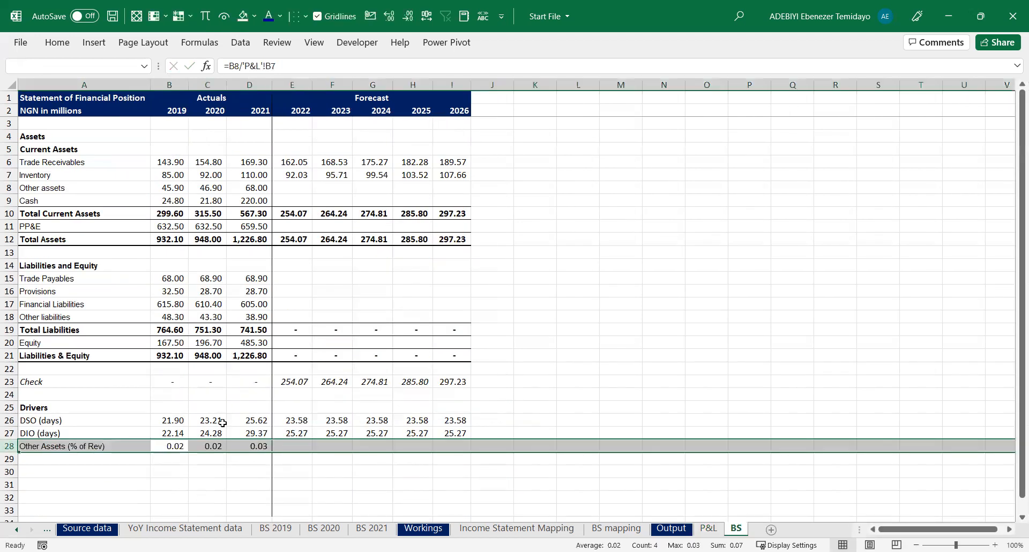
key(ctrl+shift+5)
key(Up)
key(Down)
key(Right)
key(Right)
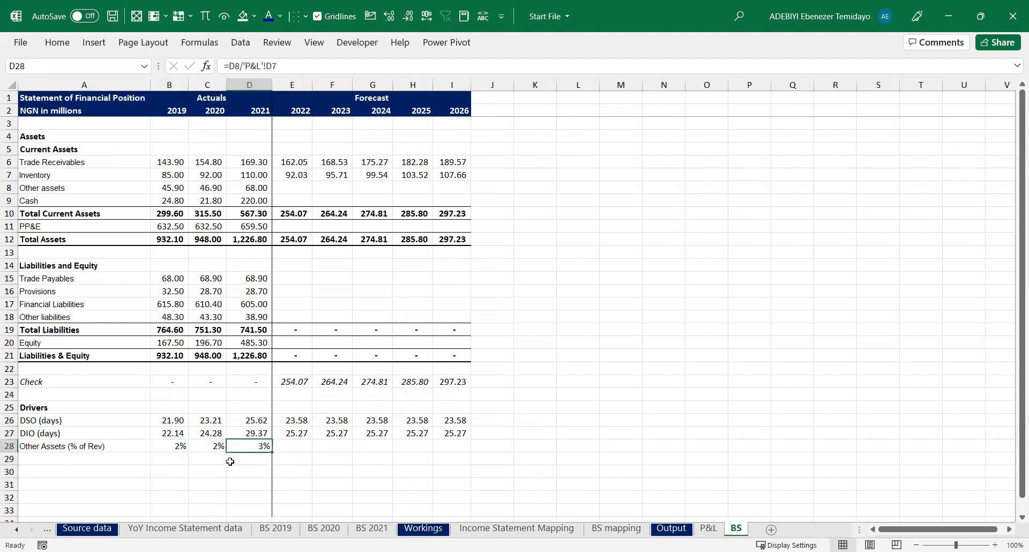
drag(172, 445, 462, 451)
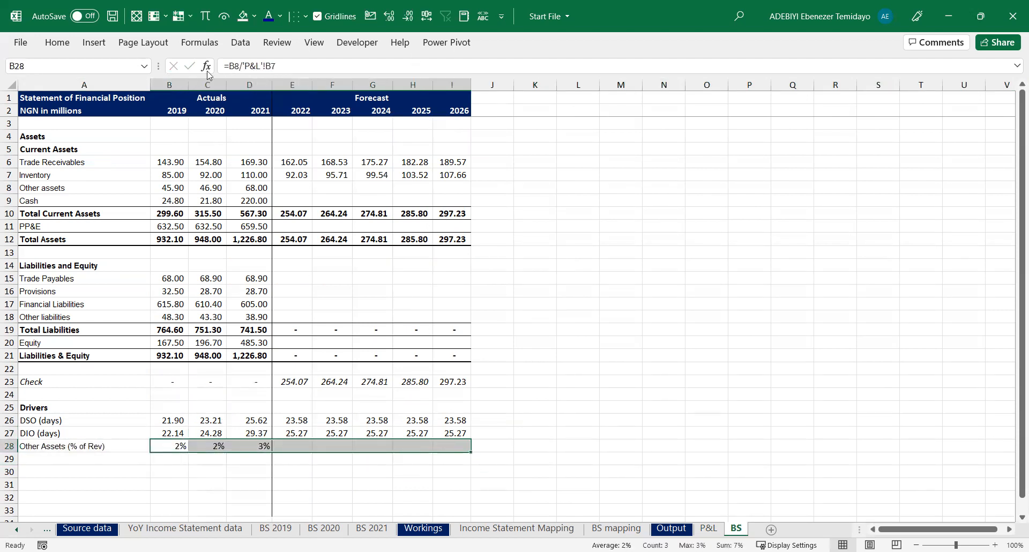
click(50, 45)
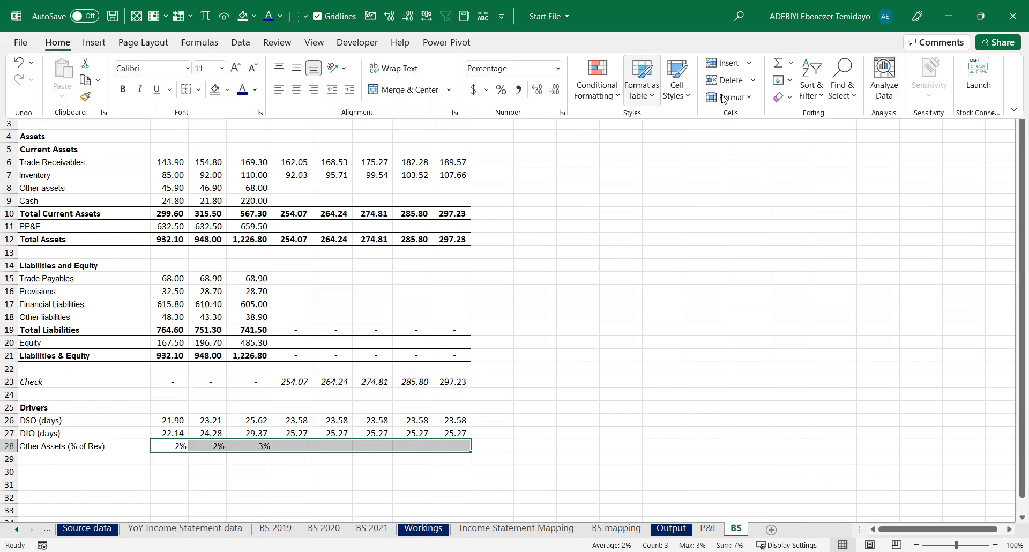
click(539, 91)
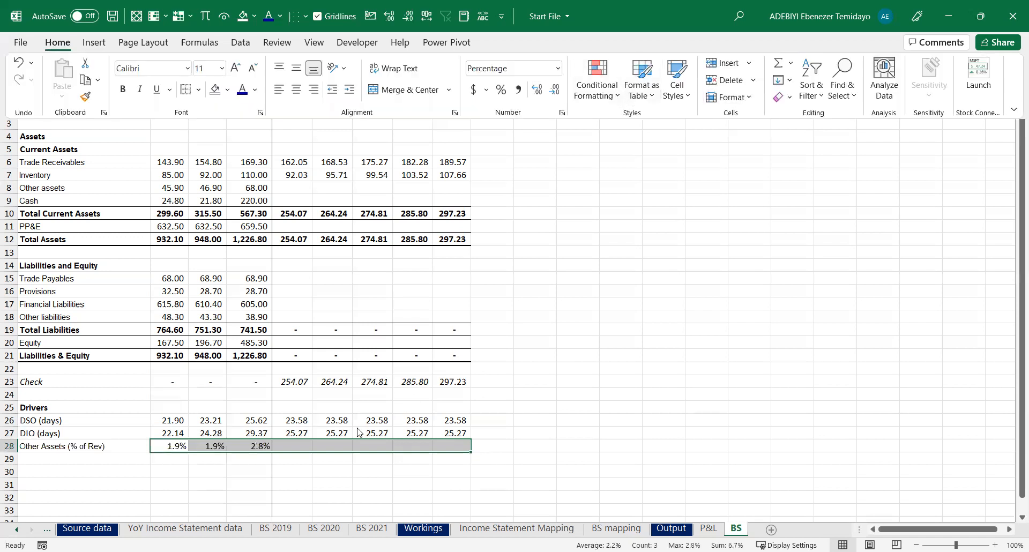
click(168, 448)
Set the Other Assets (% of Rev) forecast assumption to 2% for 2022–2026 in E28:I28
drag(289, 446, 442, 447)
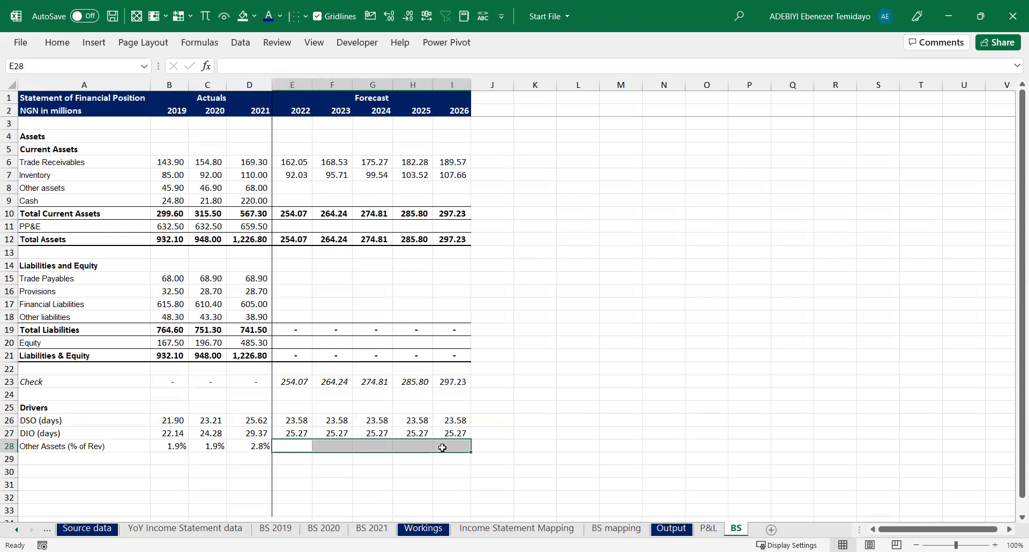
text(2)
key(ctrl+Return)
drag(295, 188, 450, 189)
Change the font colour of the hard-coded Other Assets percentages in E28:I28 to blue
click(293, 434)
click(295, 446)
key(ctrl+shift+Right)
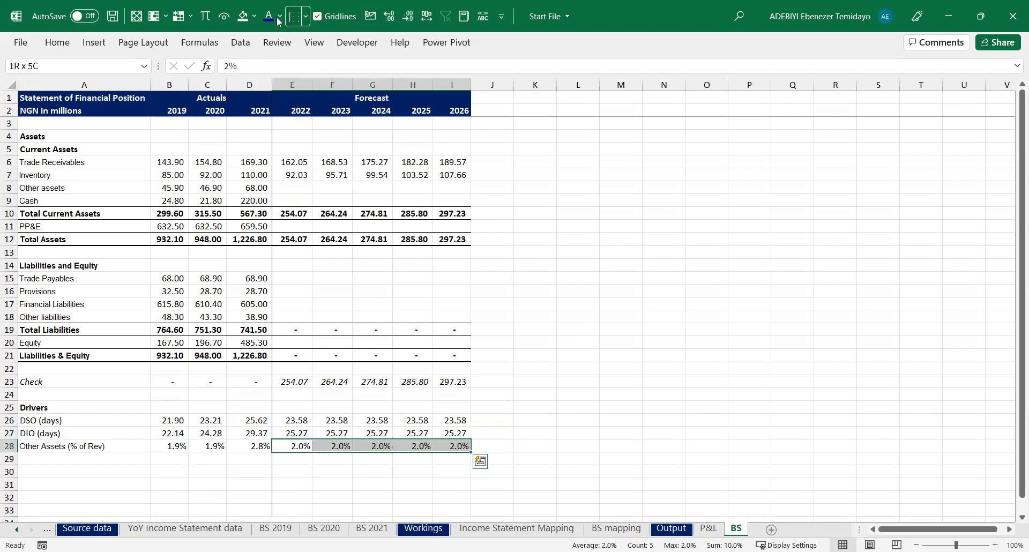
drag(382, 428, 379, 423)
click(288, 447)
click(346, 446)
click(414, 445)
click(441, 446)
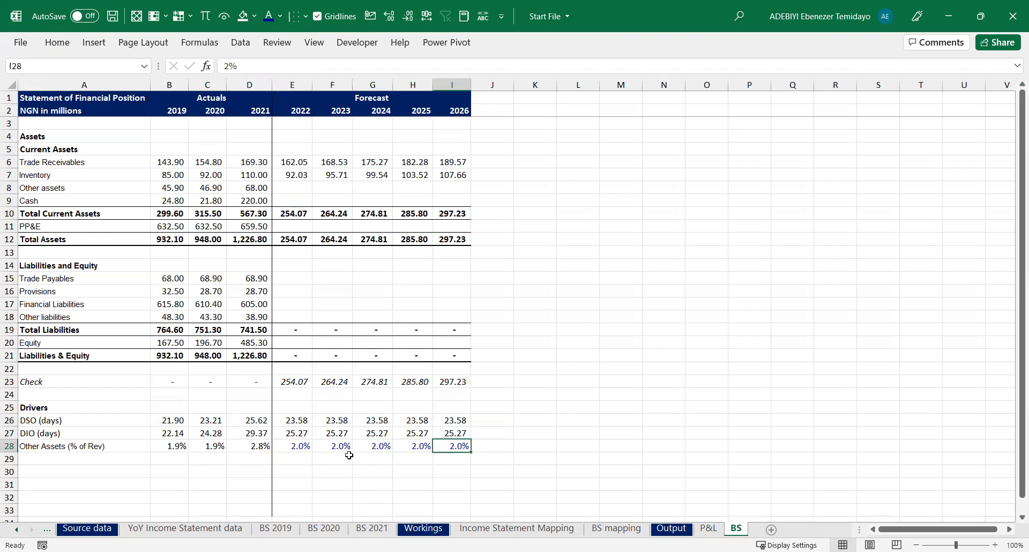
click(299, 447)
Forecast Other assets for 2022–2026 in E8:I8 from the percentage driver and P&L Revenue, with =E28*'P&L'!E7
click(236, 302)
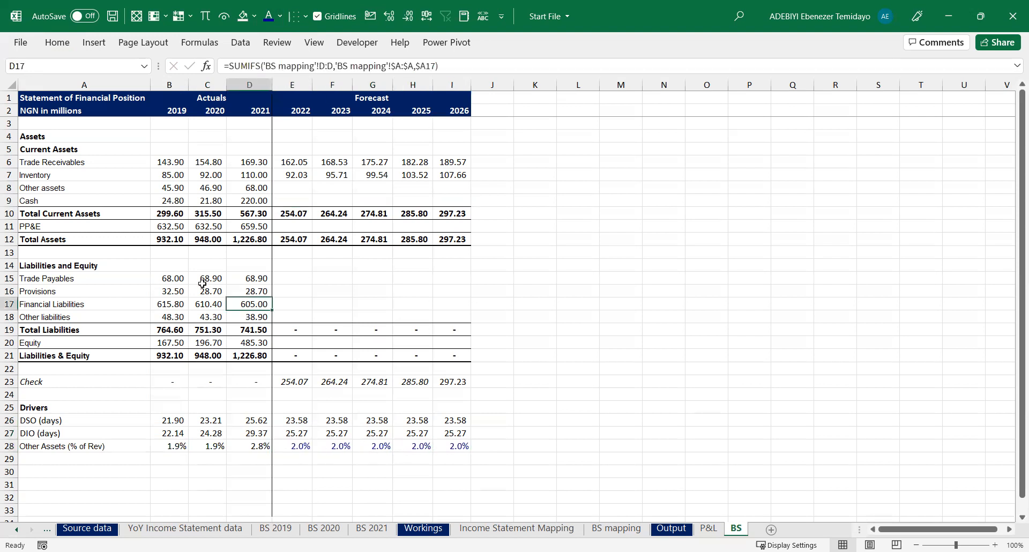
click(178, 276)
drag(292, 188, 446, 186)
text(=)
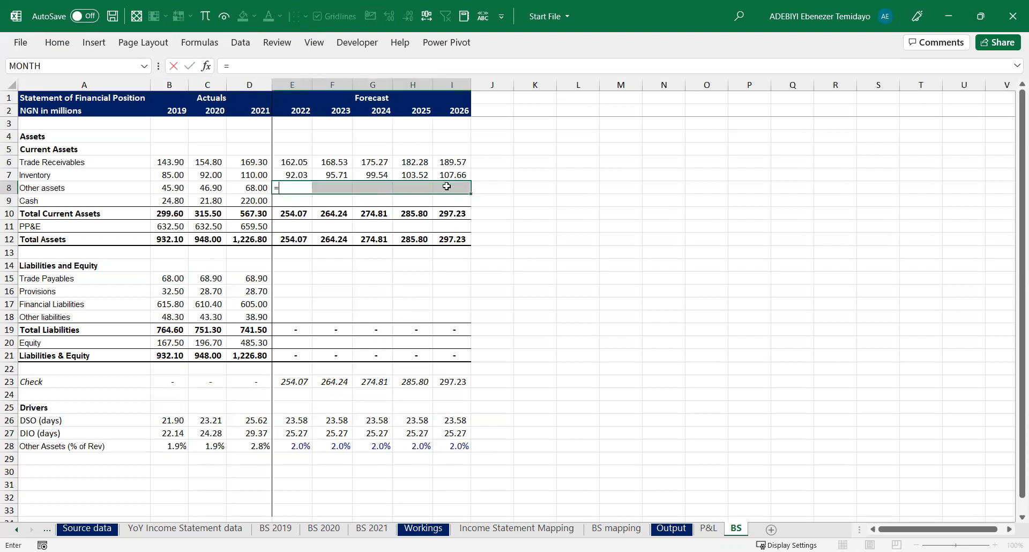
click(292, 448)
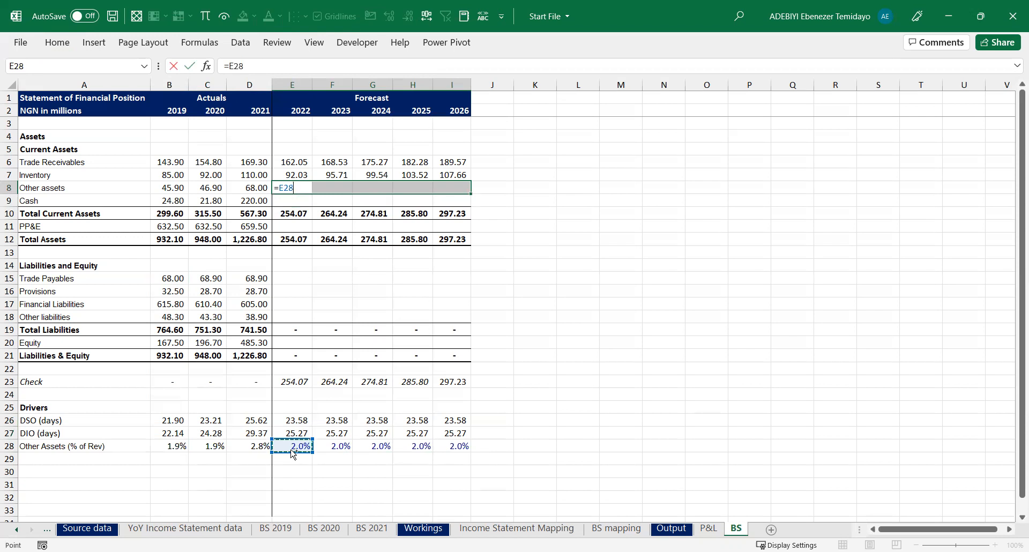
text(*)
key(ctrl+Page_Up)
key(Up)
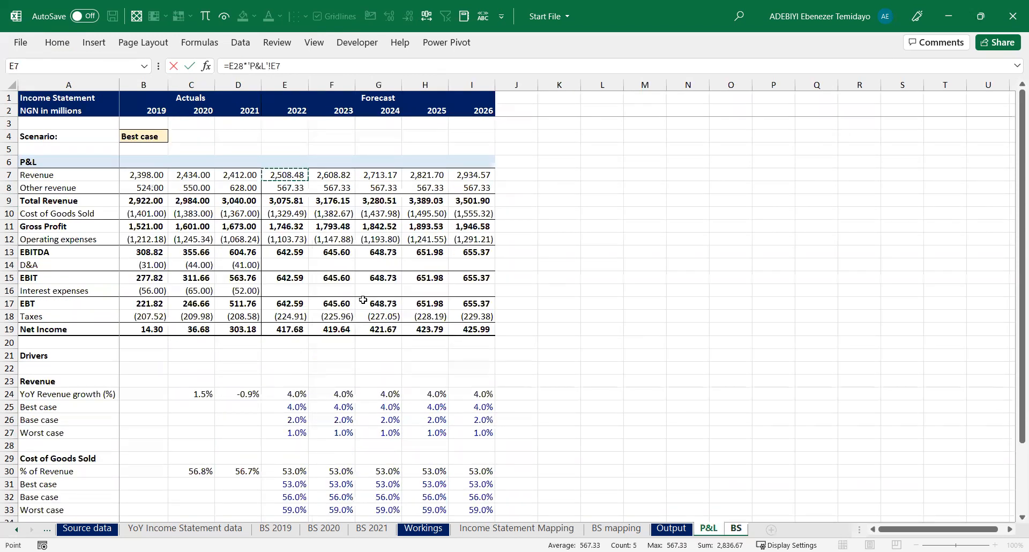
key(ctrl+Return)
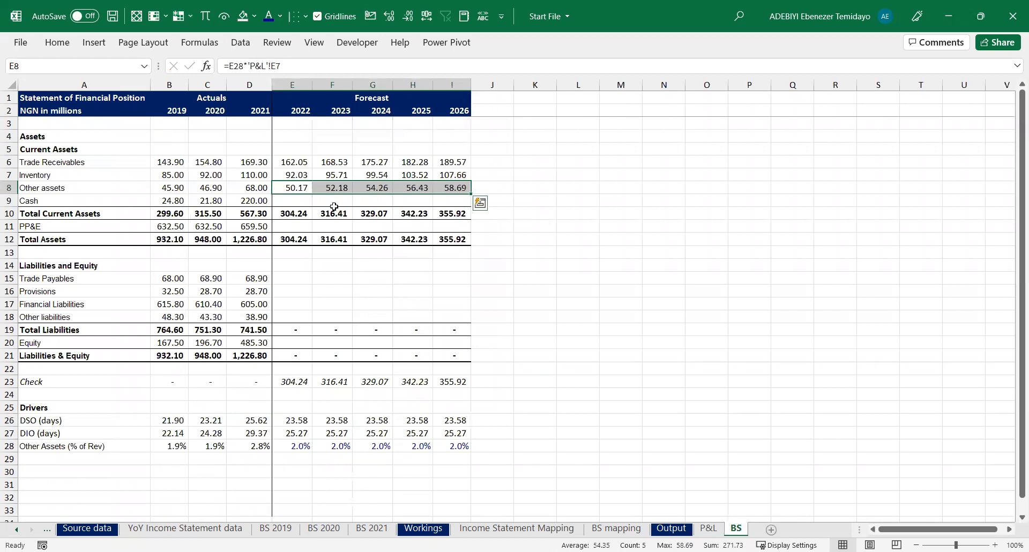
drag(290, 201, 440, 198)
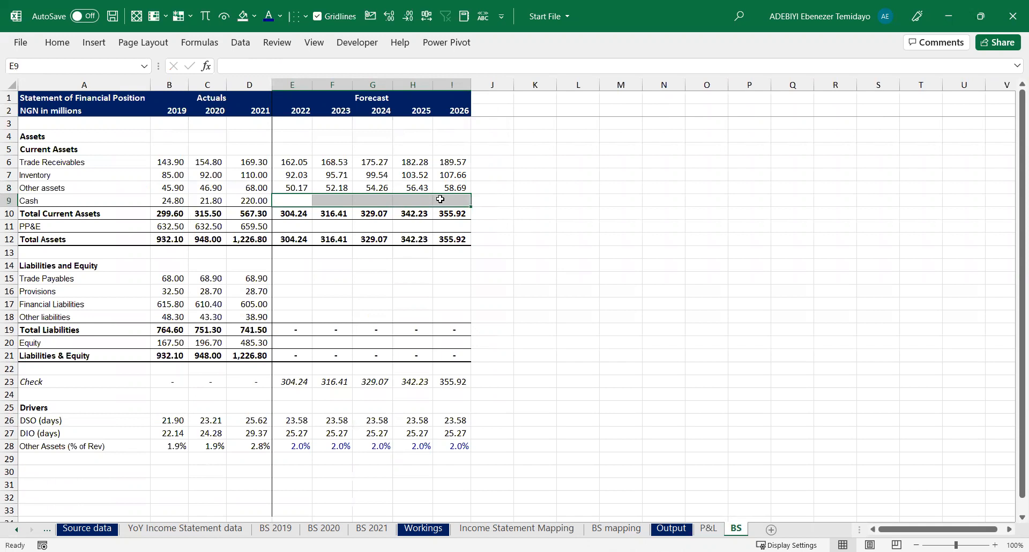
click(299, 225)
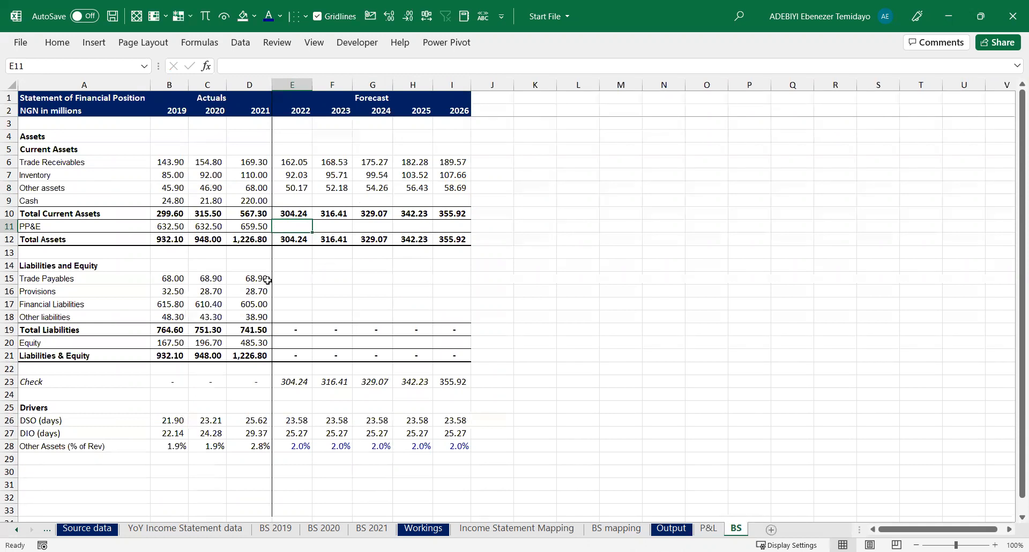
click(250, 278)
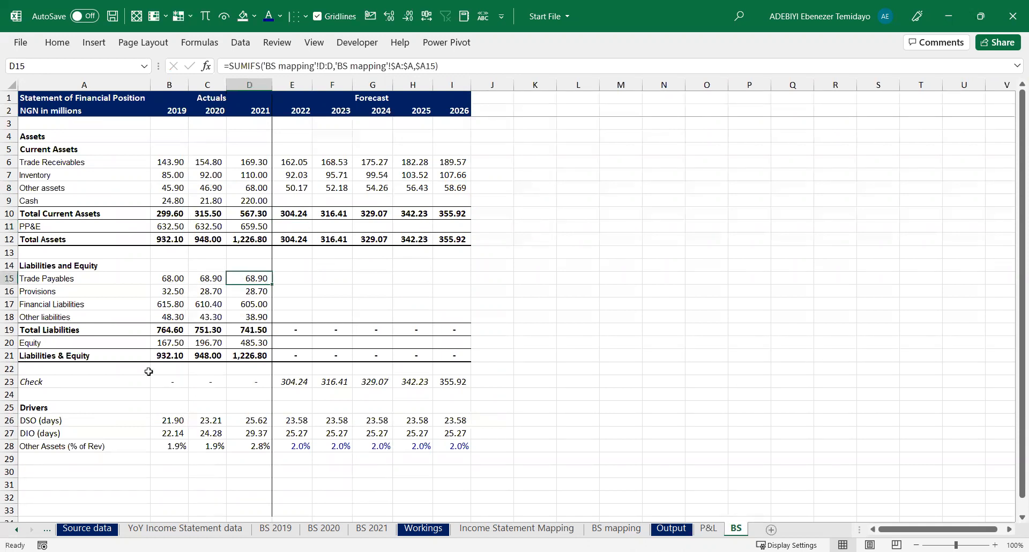
Insert a row above the Other Assets driver and label it "DPO (days)" in A28
click(45, 433)
click(42, 447)
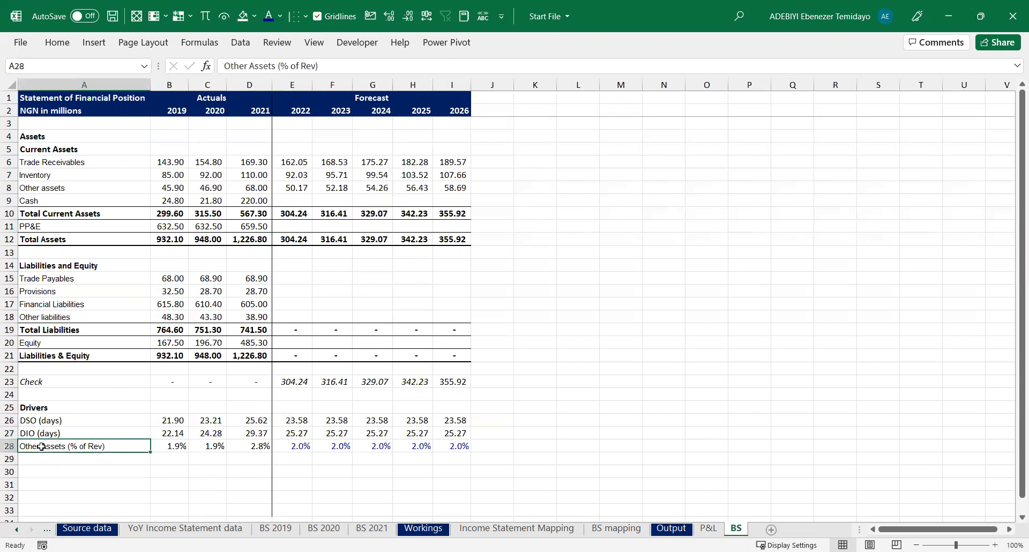
key(shift+space)
key(ctrl+shift+plus)
click(54, 435)
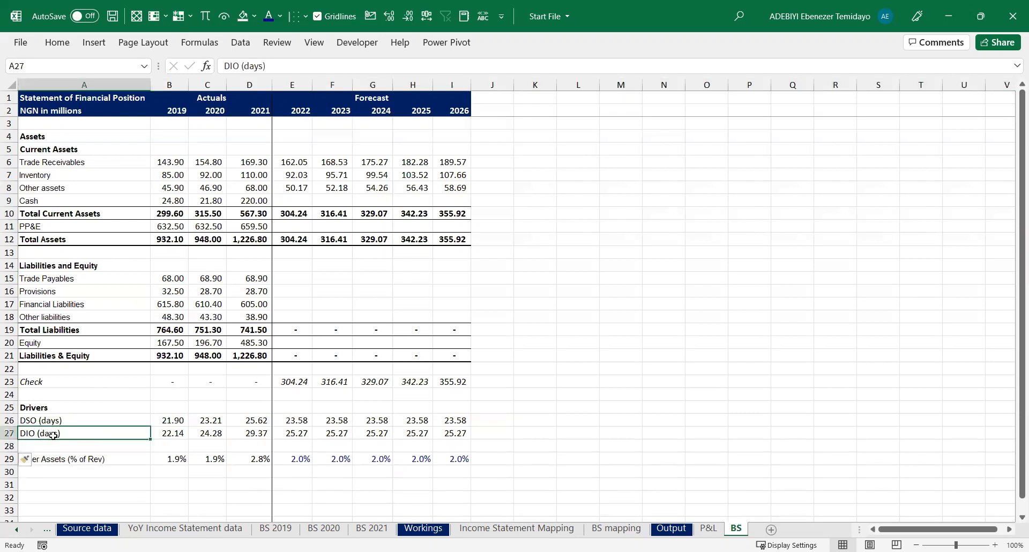
click(44, 446)
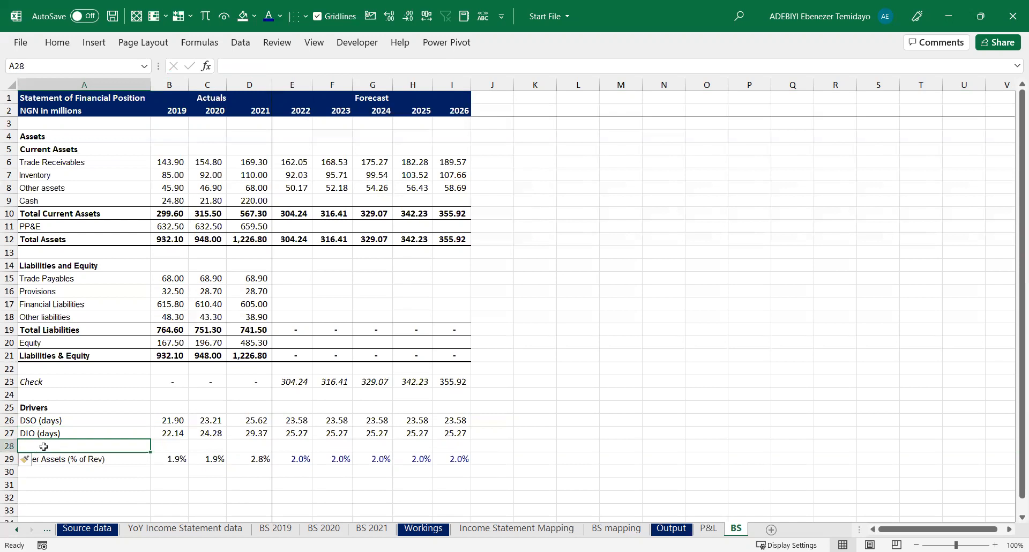
text(DPO (days))
key(ctrl+Return)
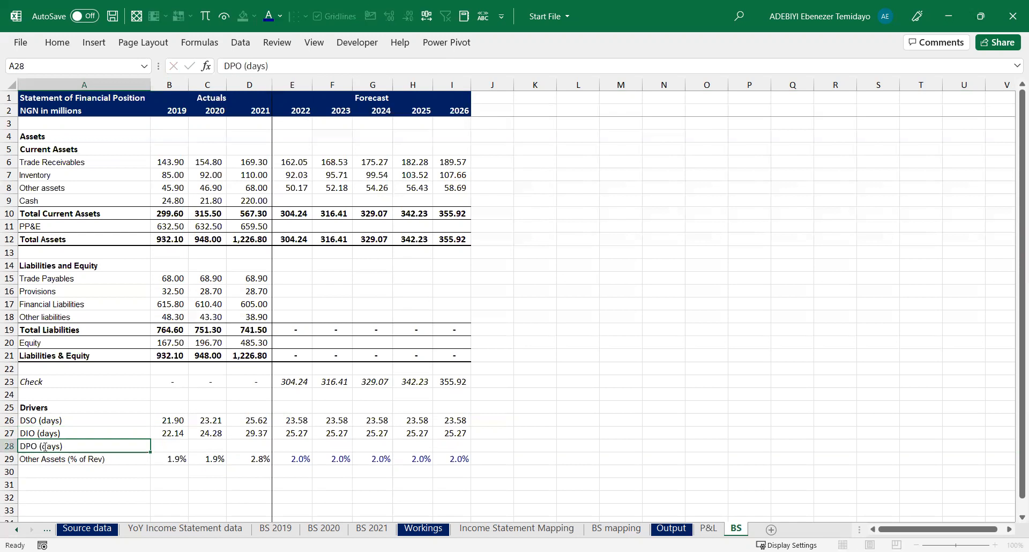
Calculate DPO for 2019–2021 in B28:D28 from Trade Payables and P&L Cost of Goods Sold, with =-B15/'P&L'!B10*365
key(Right)
key(Right)
key(Right)
key(Up)
key(Left)
key(Left)
key(Right)
key(Left)
key(Right)
key(Left)
key(Down)
key(shift+Right)
key(shift+Right)
key(shift+Right)
key(shift+Left)
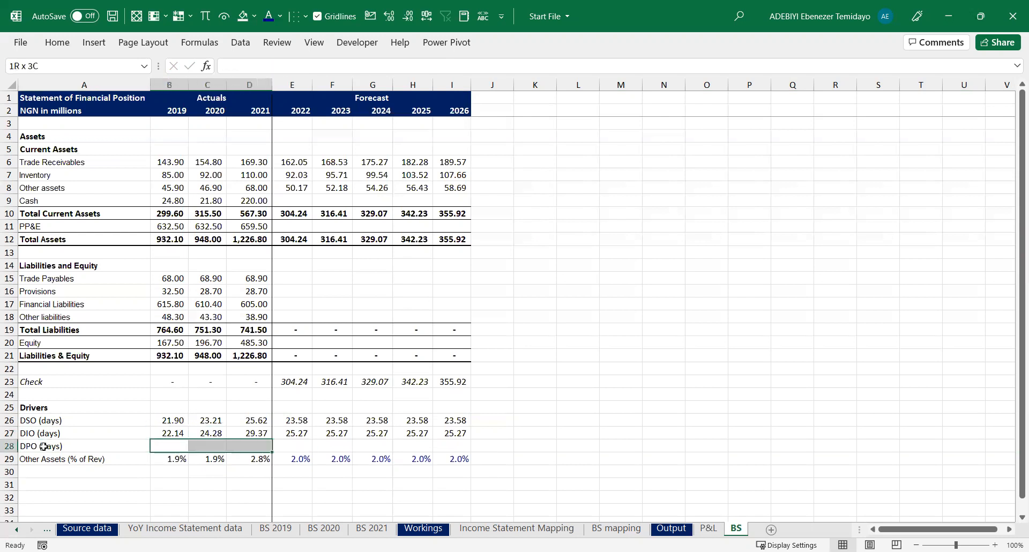
text(=)
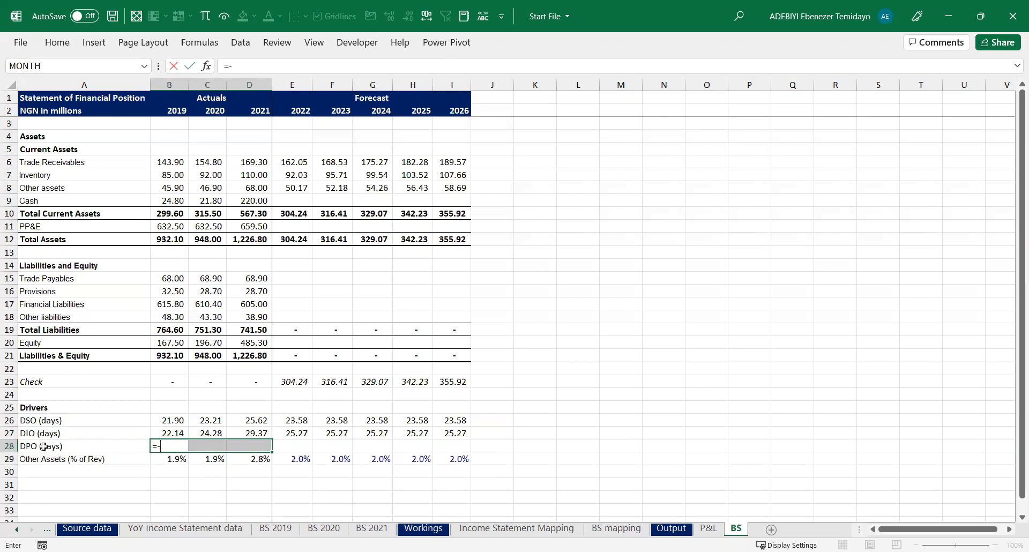
text(-)
key(Up)
key(Up)
key(Up)
key(Up)
key(Up)
key(Up)
key(Up)
key(Up)
key(Up)
key(Up)
key(Up)
key(Up)
key(Up)
text(/)
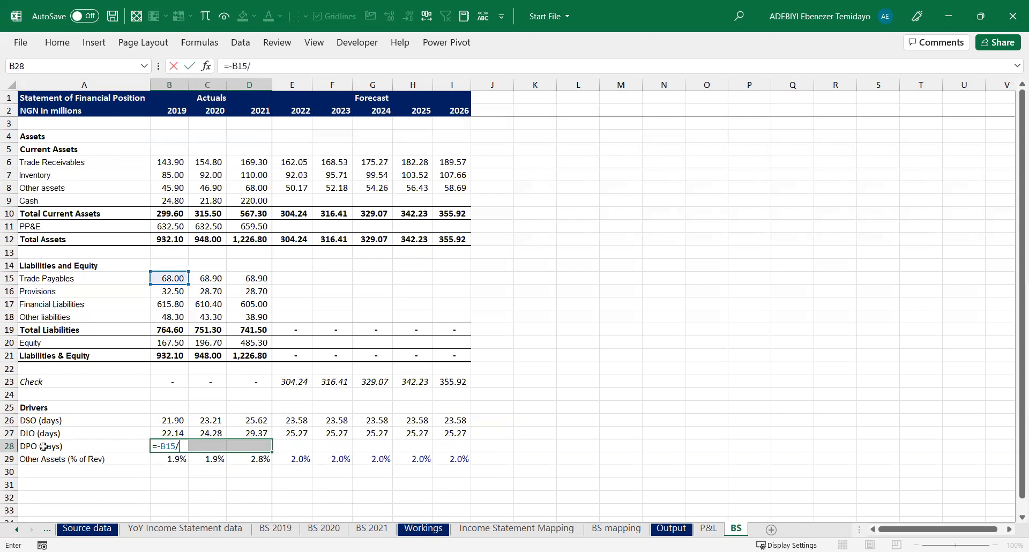
key(ctrl+Page_Up)
key(Down)
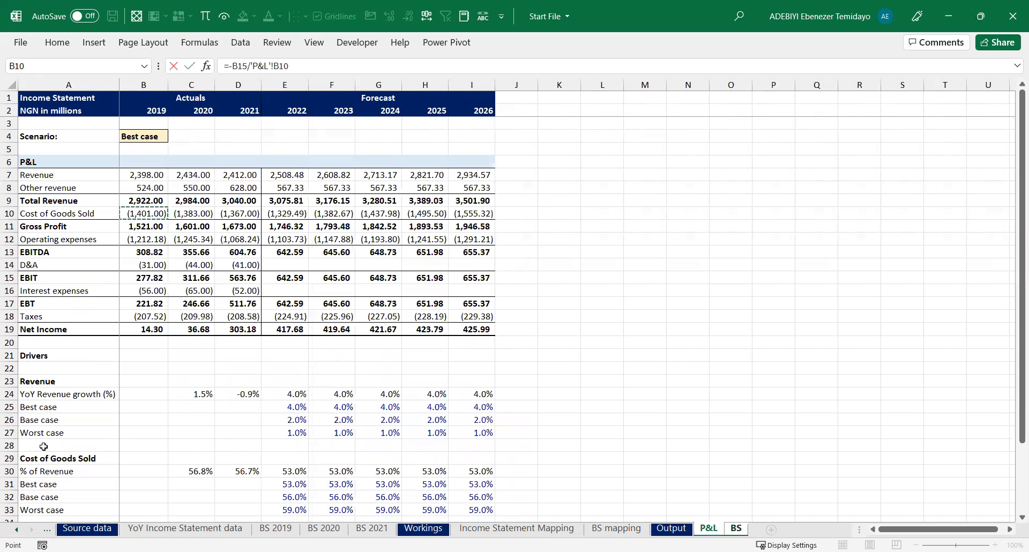
text(*)
key(ctrl+Return)
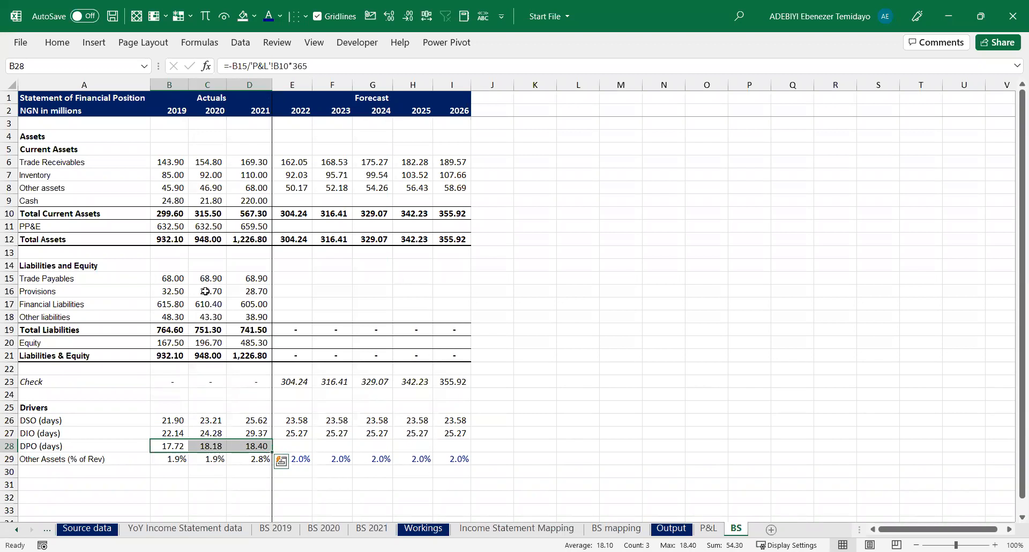
click(168, 276)
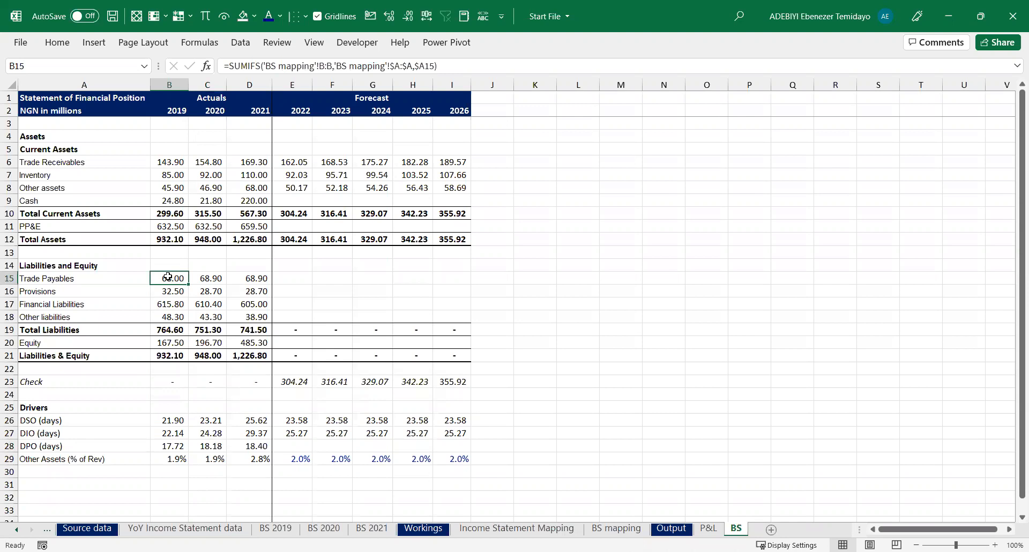
click(193, 422)
drag(169, 433, 245, 433)
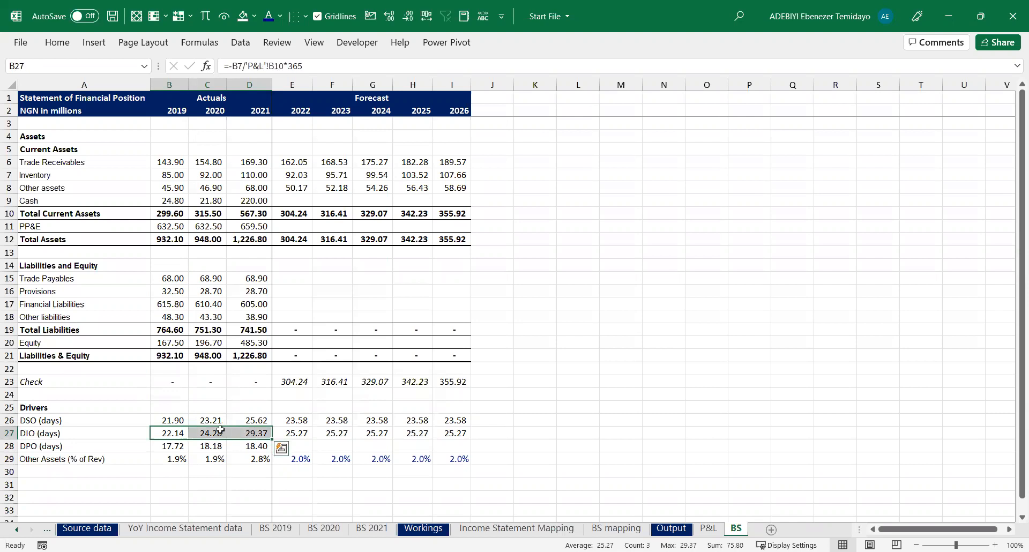
drag(169, 420, 242, 420)
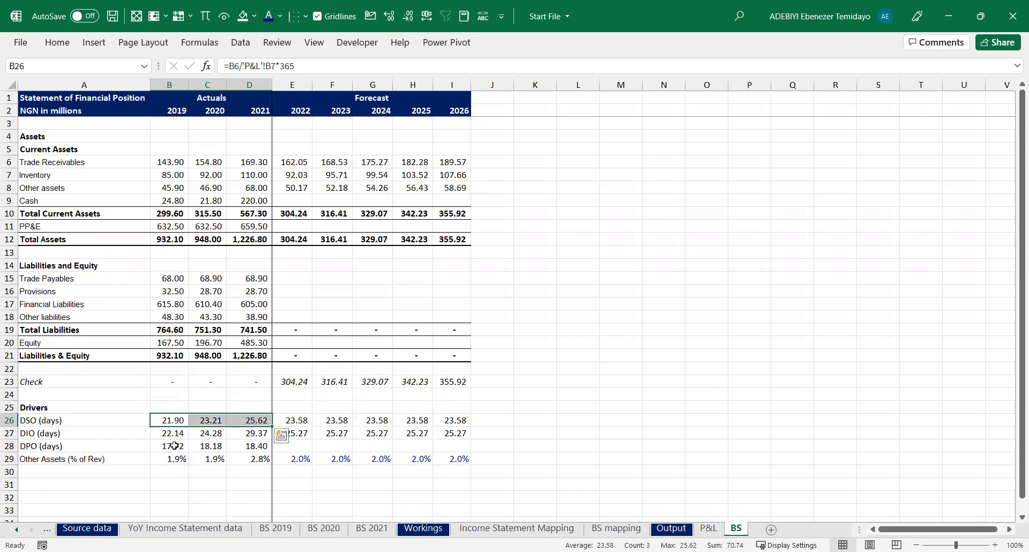
drag(174, 446, 239, 443)
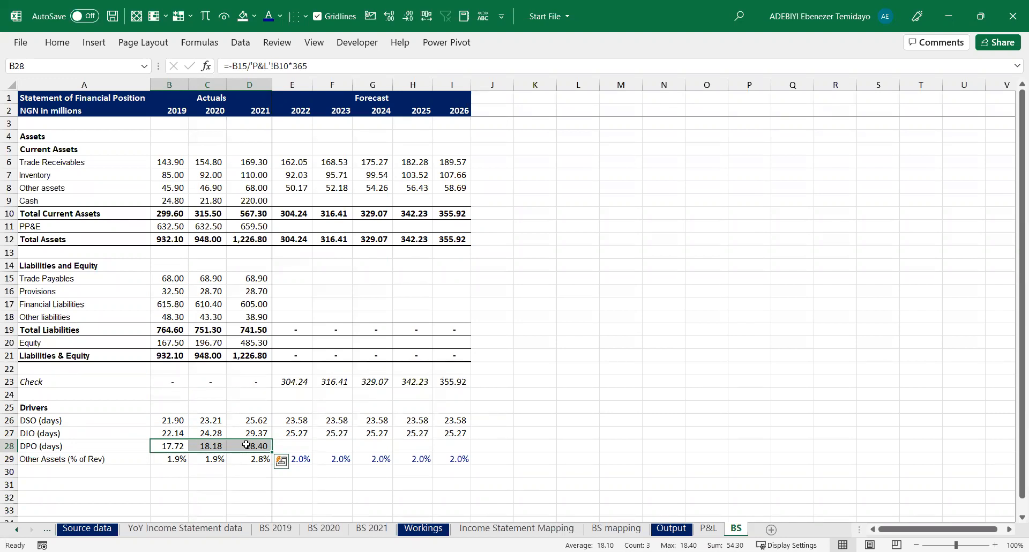
Insert a row between the DPO and Other Assets drivers and label it "WC cycle" in A29
click(60, 459)
key(shift+space)
key(ctrl+shift+plus)
click(60, 459)
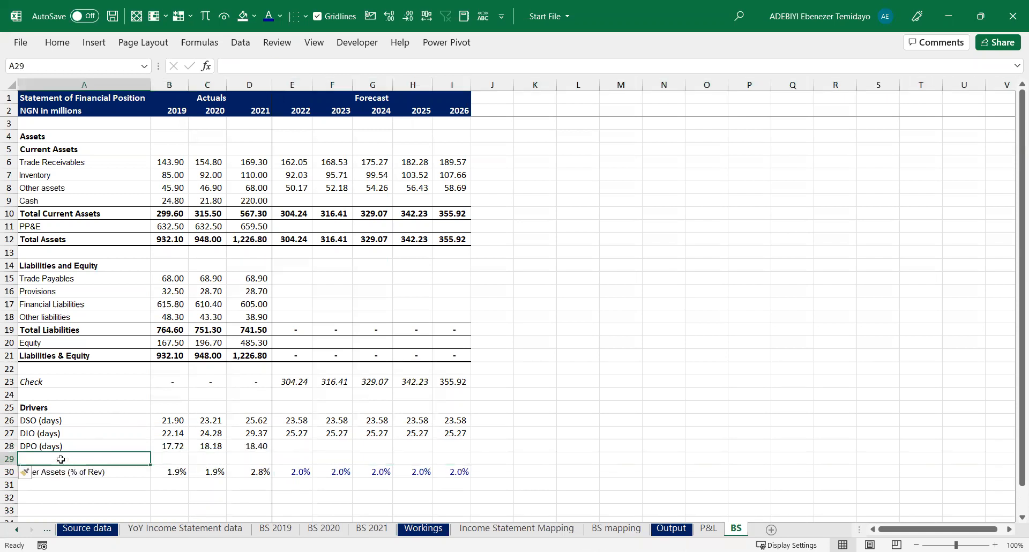
text(WC)
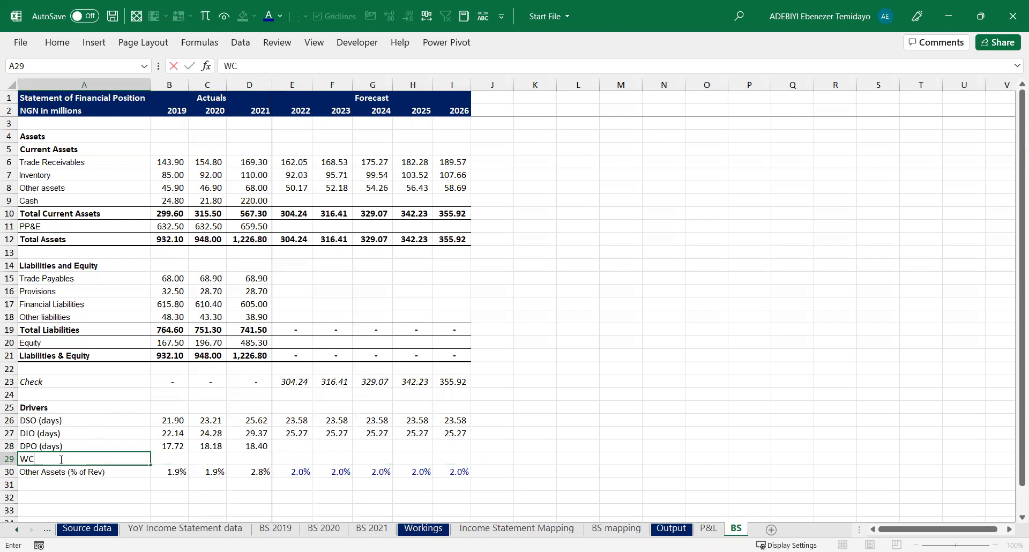
text( cycle)
key(Return)
key(Up)
key(Right)
key(Right)
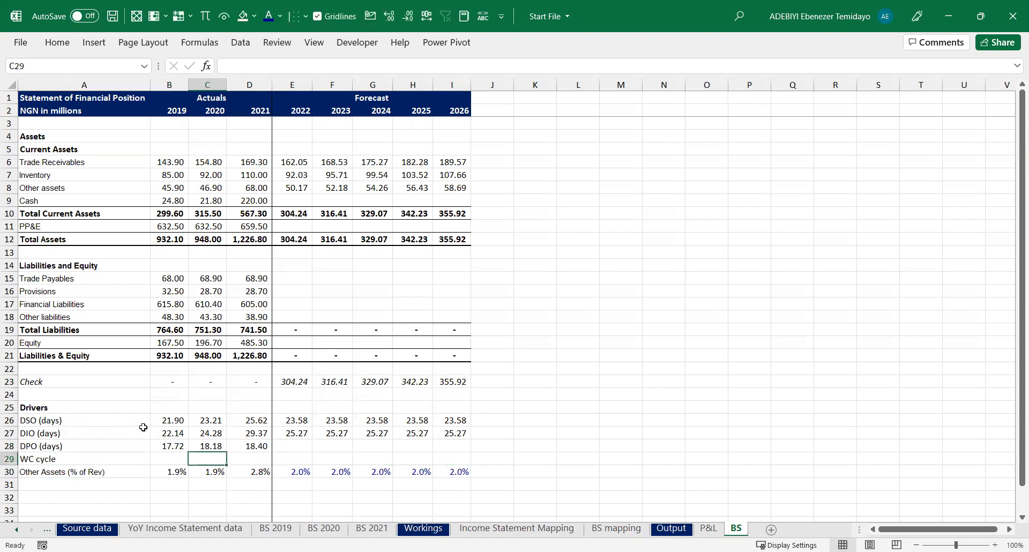
Review the 2019 DSO, DIO and DPO driver formulas in B26:B28
click(162, 423)
click(169, 433)
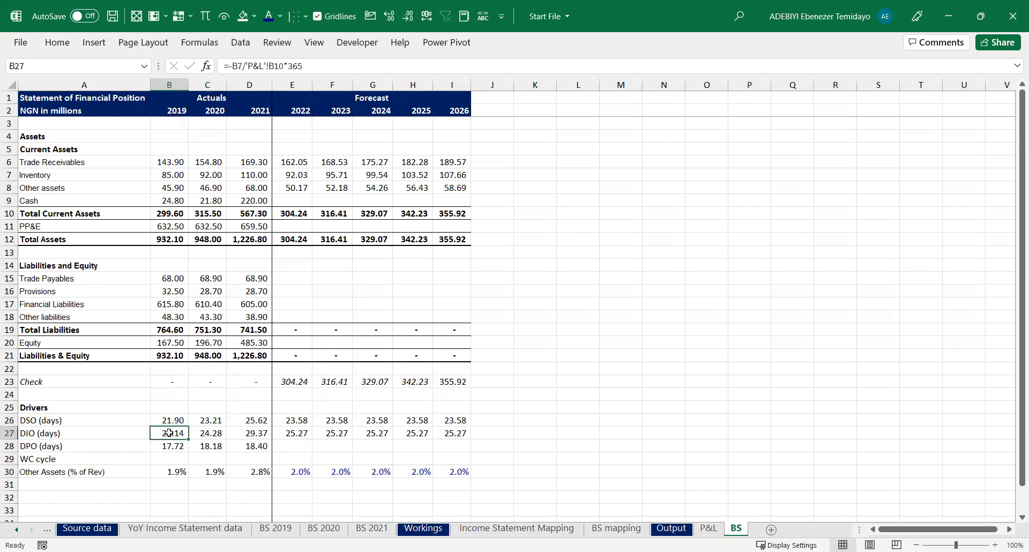
click(165, 443)
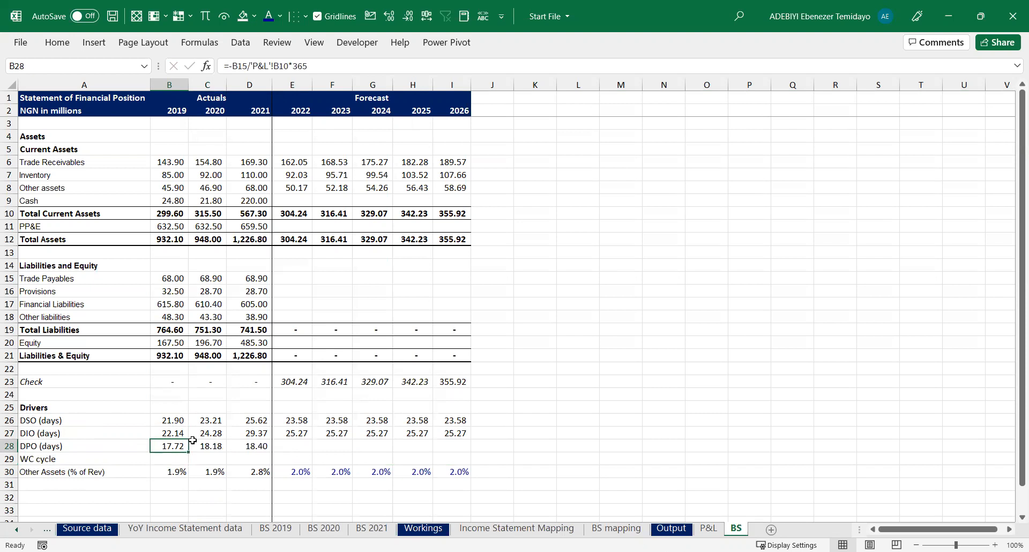
click(177, 433)
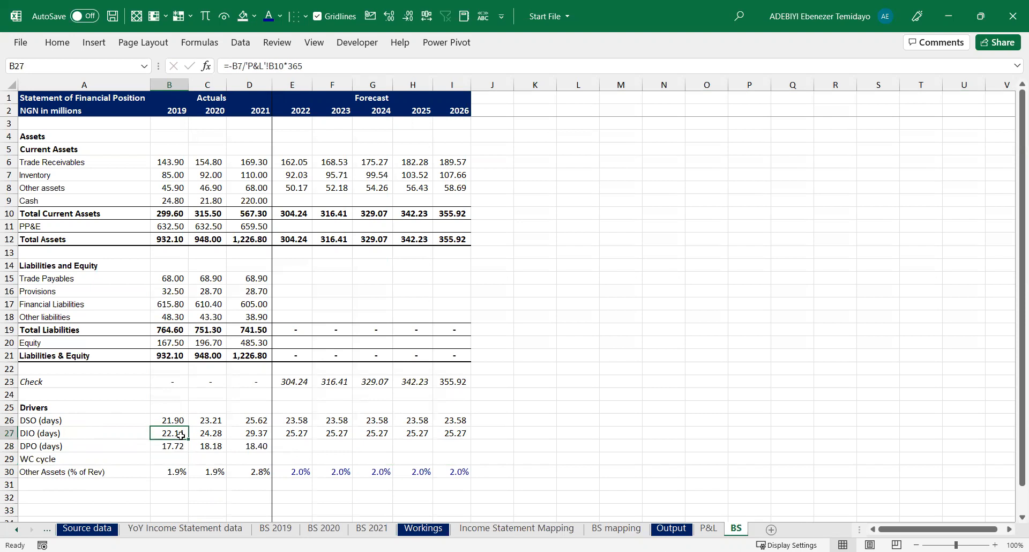
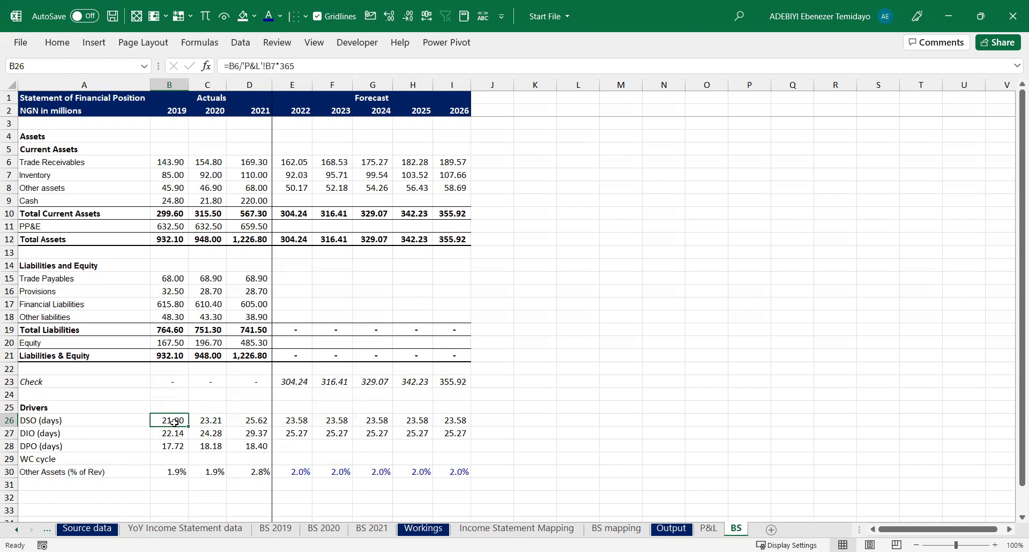
drag(174, 420, 174, 433)
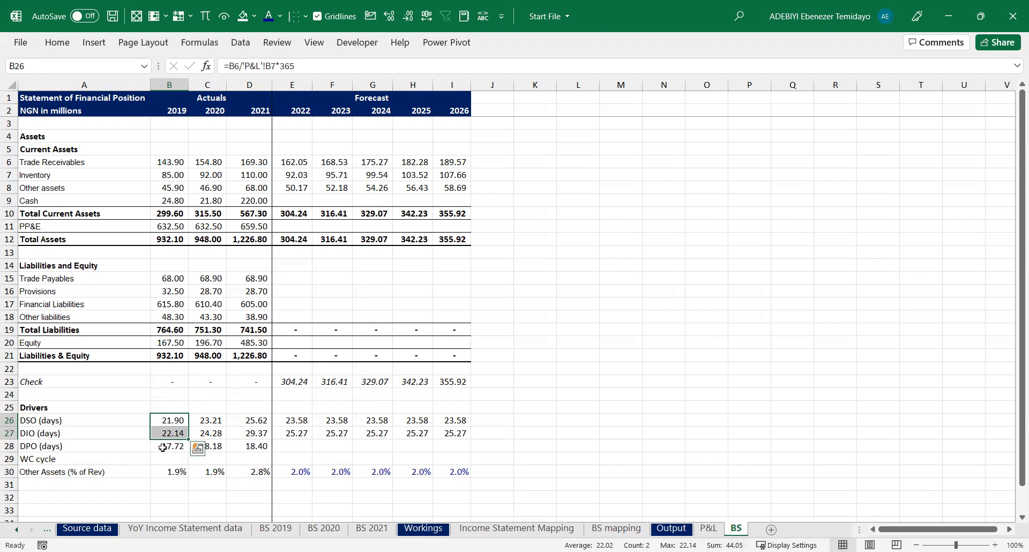
click(165, 447)
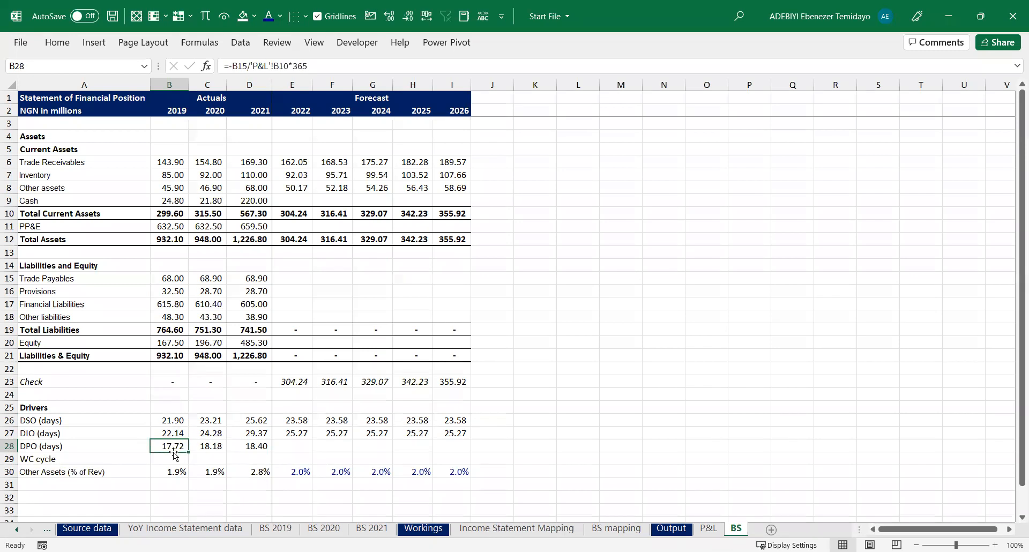
Fill L14:O14 with light orange and label the bar "DIO" in L14
drag(575, 267, 712, 262)
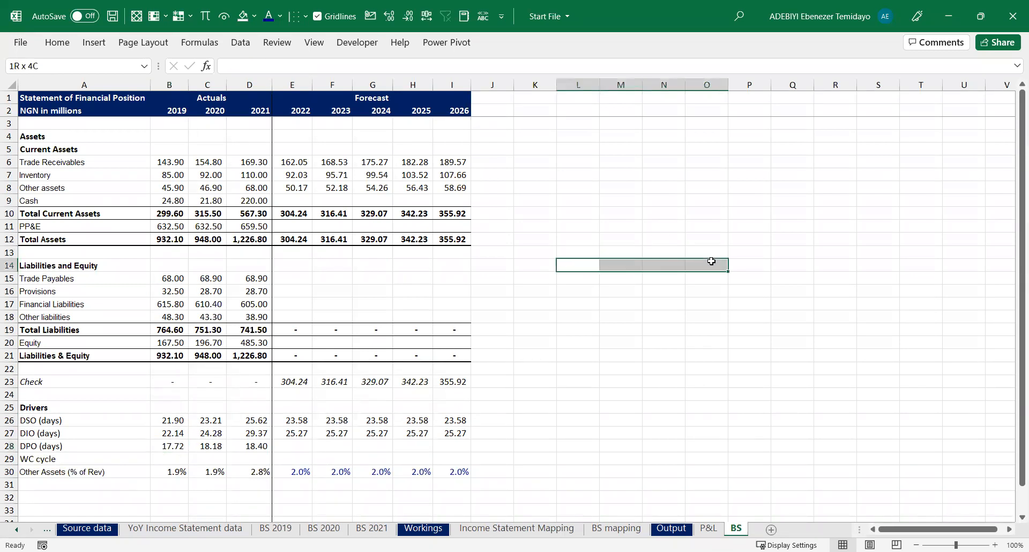
click(254, 16)
click(289, 53)
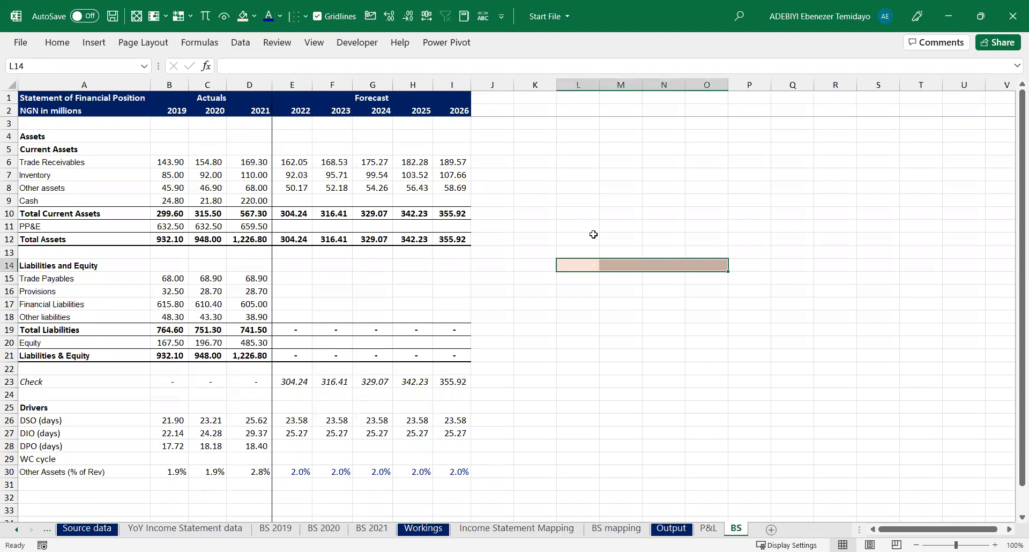
text(DIO)
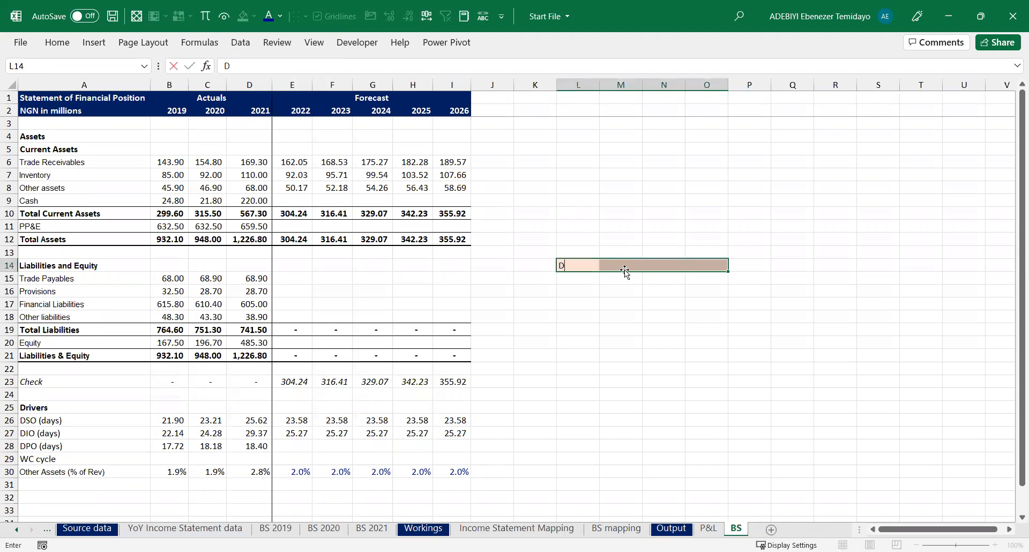
key(Return)
Fill P14:R14 with light blue and label the bar "DSO" in P14
drag(745, 270, 836, 265)
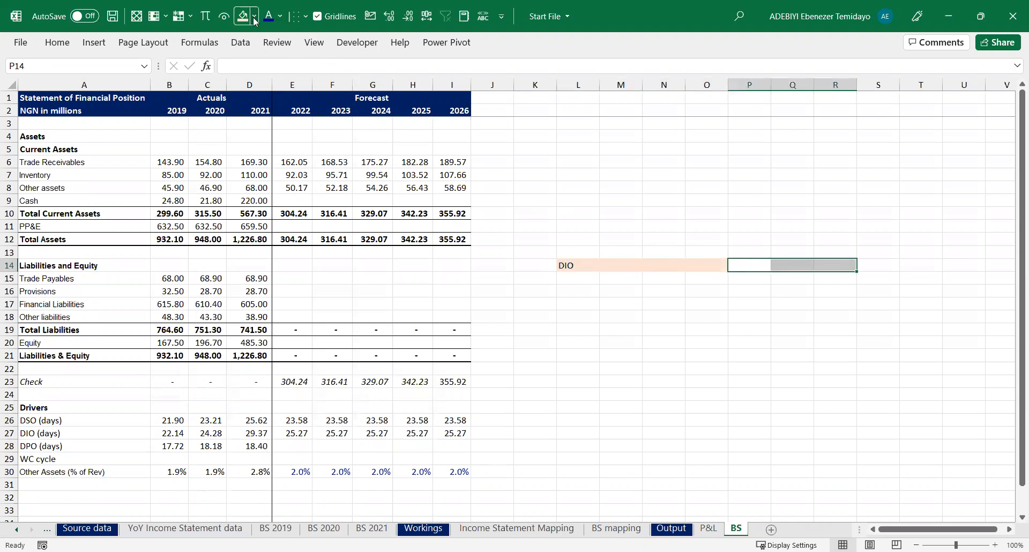
click(325, 70)
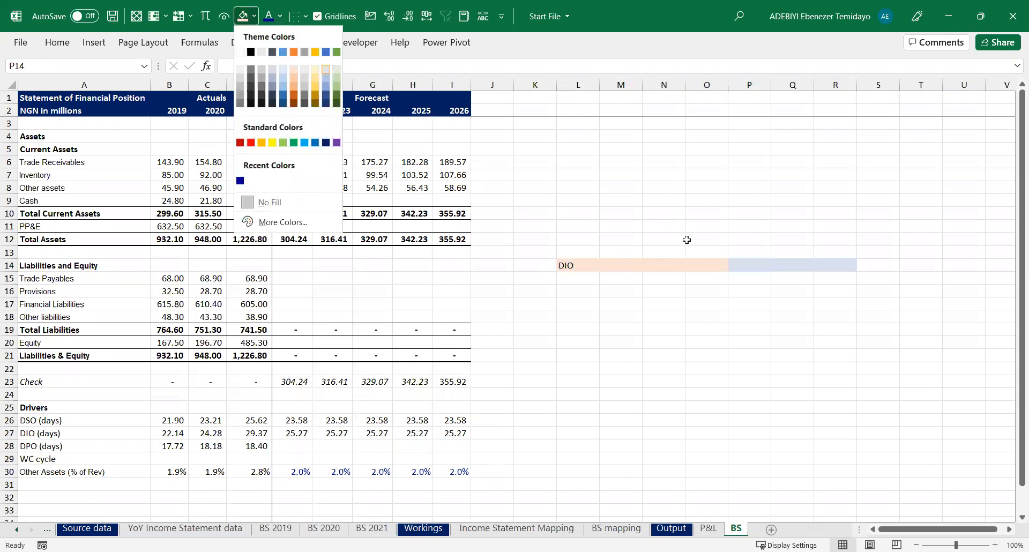
text(D)
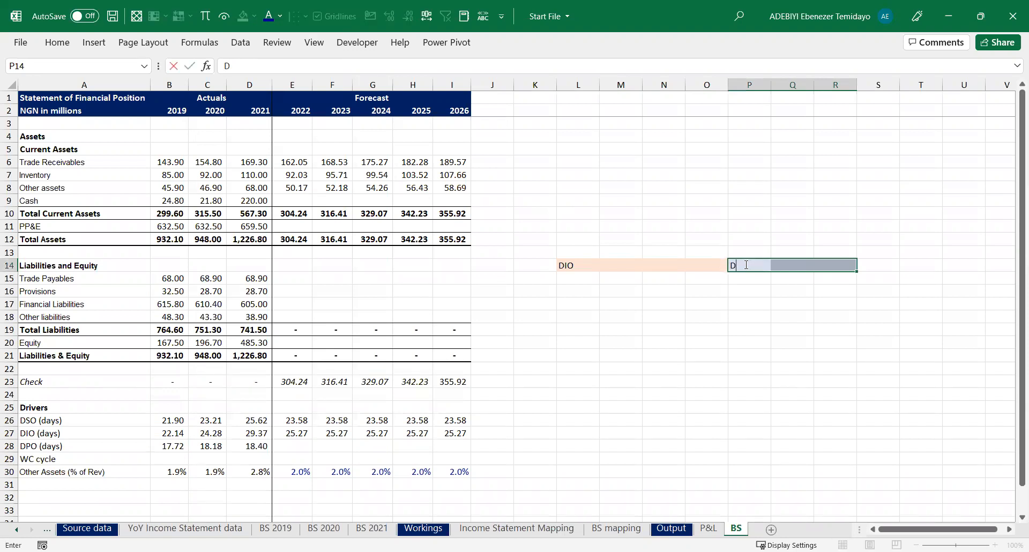
text(SO)
Fill L15:N15 with light yellow and label the bar "DPO" in L15
drag(569, 279, 676, 278)
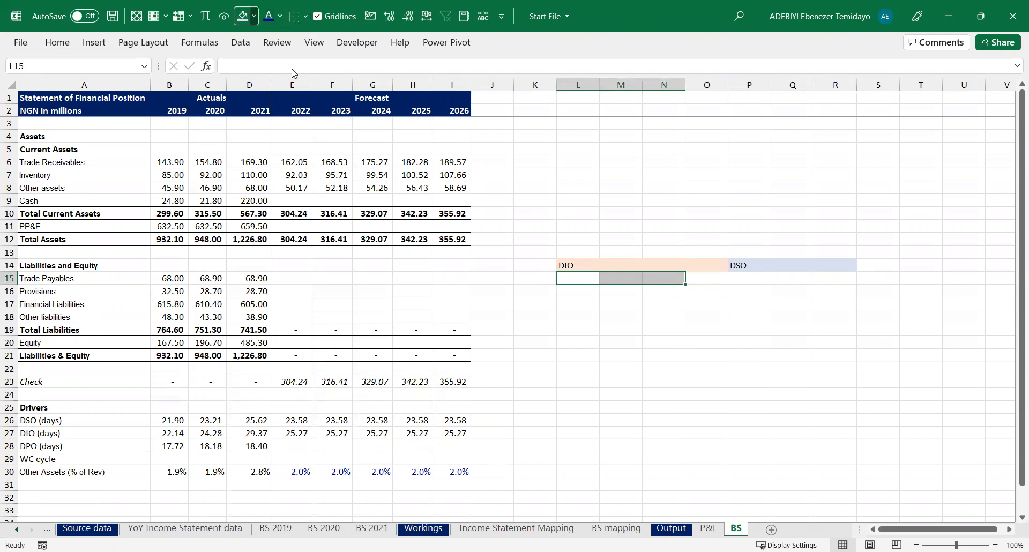
click(254, 16)
click(316, 74)
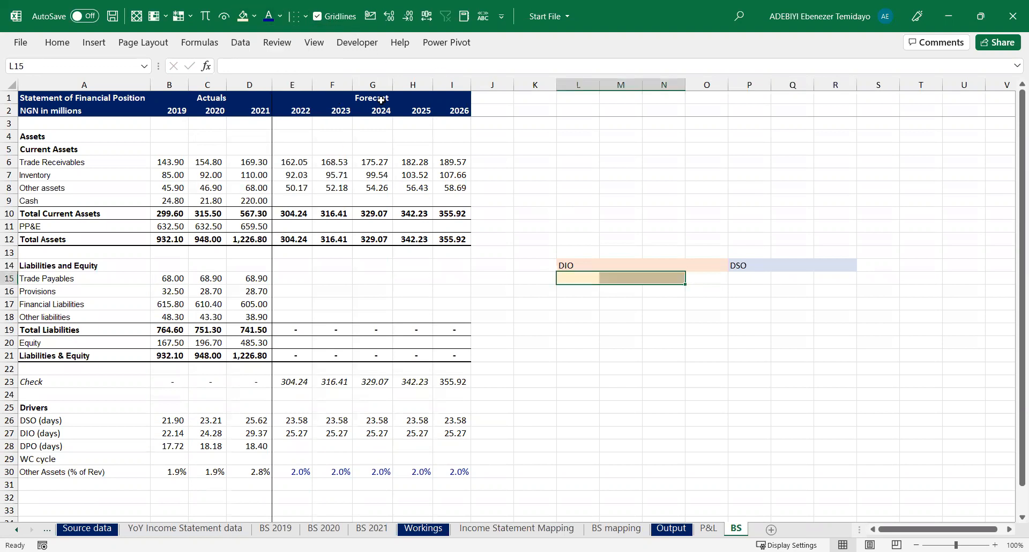
text(DIO)
key(BackSpace)
key(BackSpace)
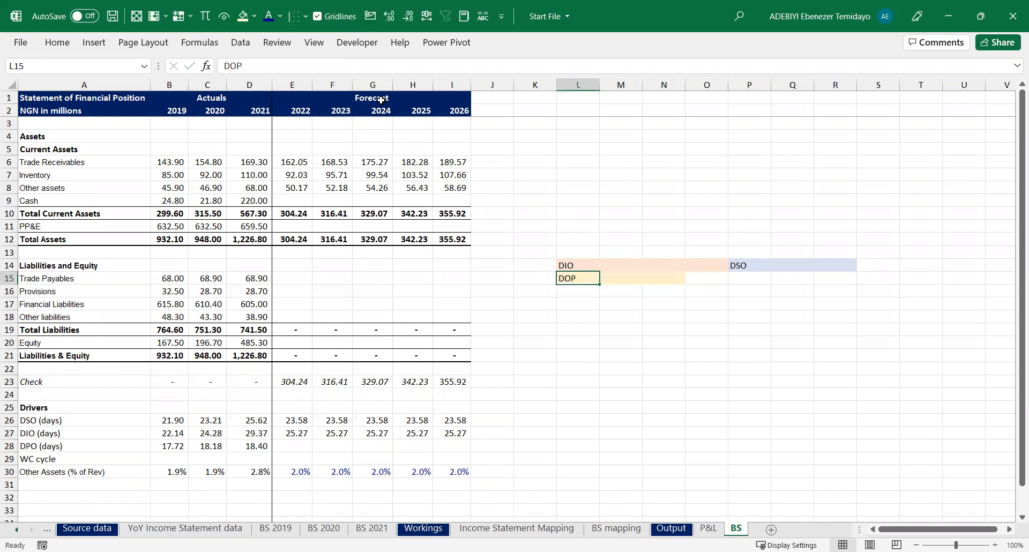
text(PO)
key(Return)
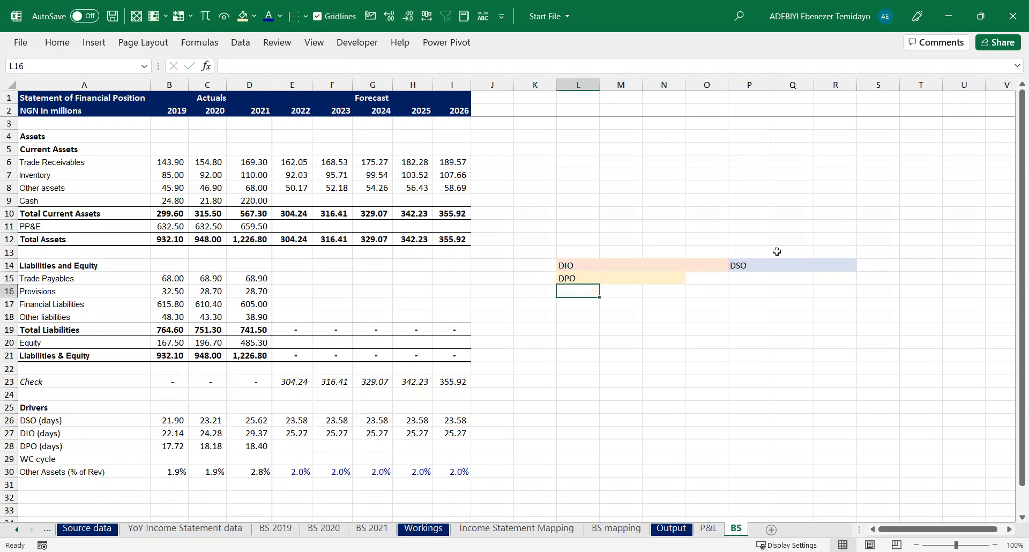
Fill O15:R15 with dark grey and label the bar "WC Cycle" in O15 with white text
drag(710, 278, 836, 276)
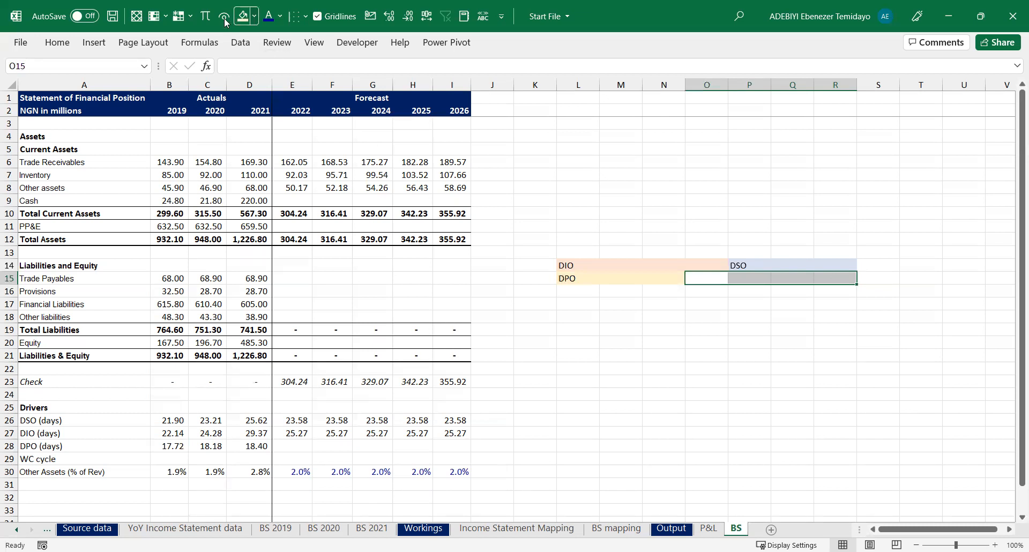
click(254, 16)
click(250, 69)
text(W)
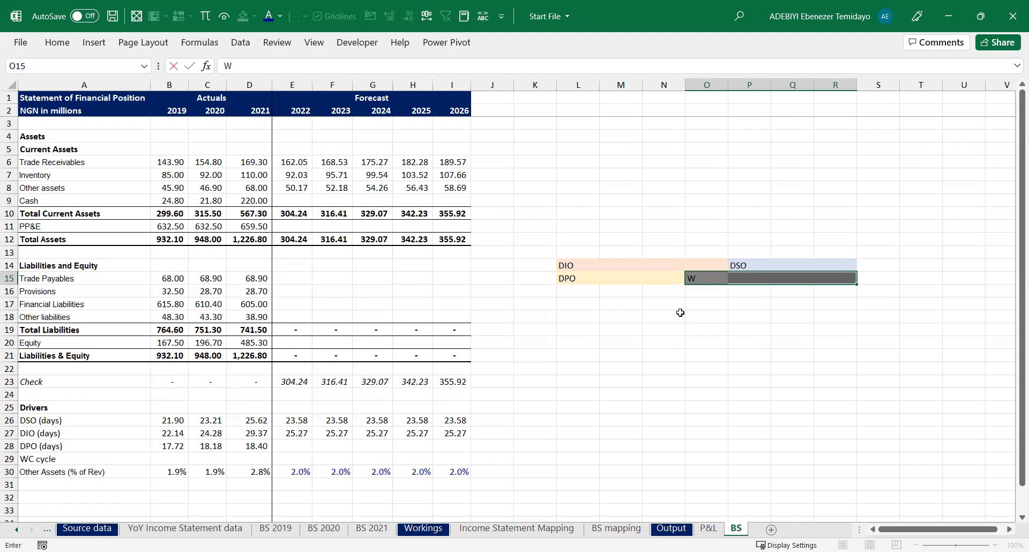
text(C Cycle)
key(Return)
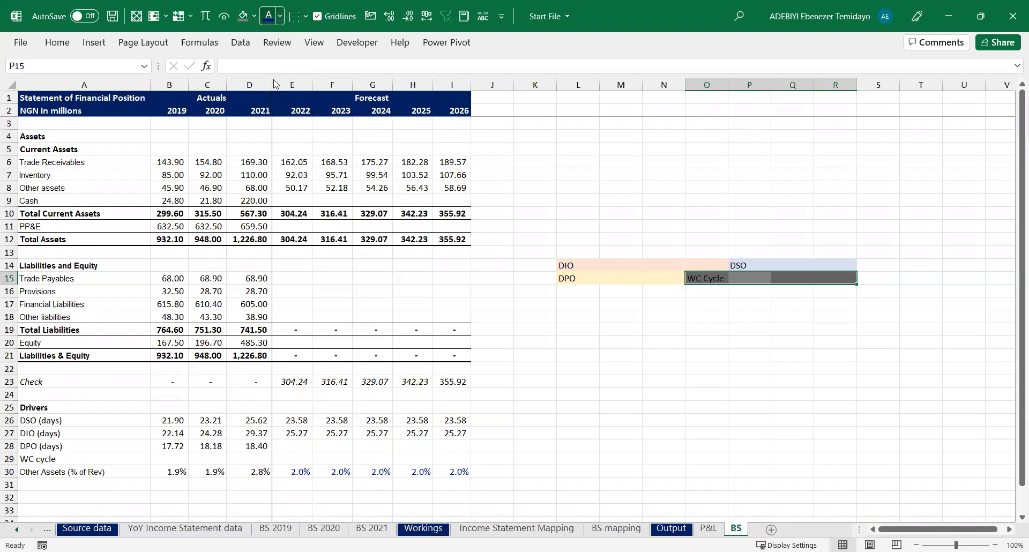
click(280, 16)
click(265, 75)
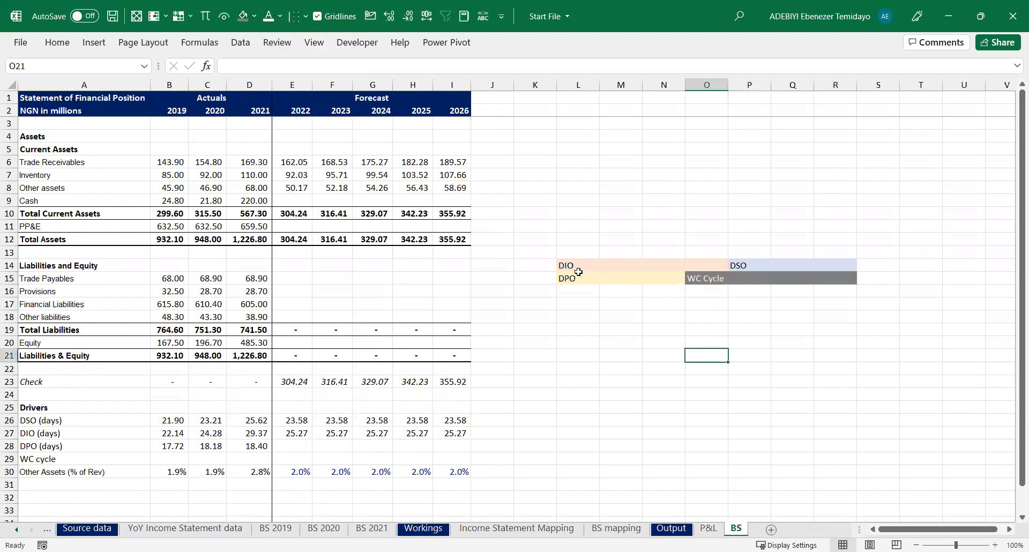
Fill L13:R13 above the DIO and DSO bars with dark brown and label it "Operating Cycle" in L13
click(562, 264)
drag(562, 265, 708, 264)
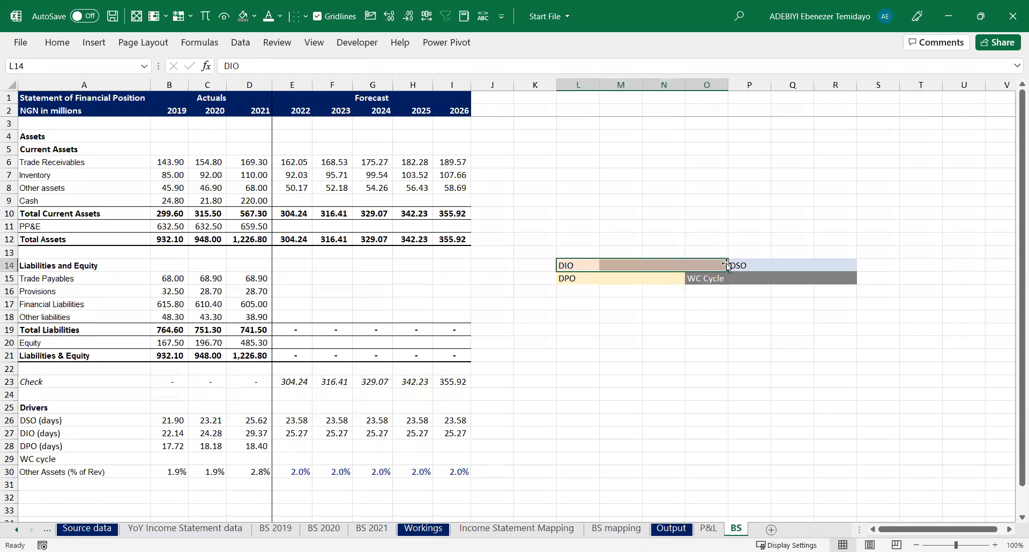
drag(736, 263, 833, 265)
drag(564, 250, 829, 253)
drag(570, 248, 824, 248)
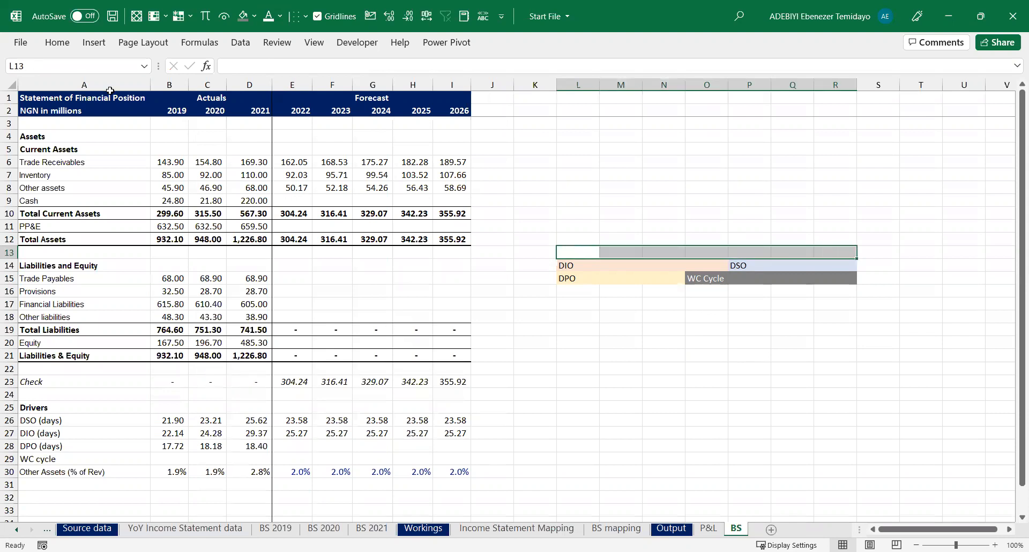
click(254, 16)
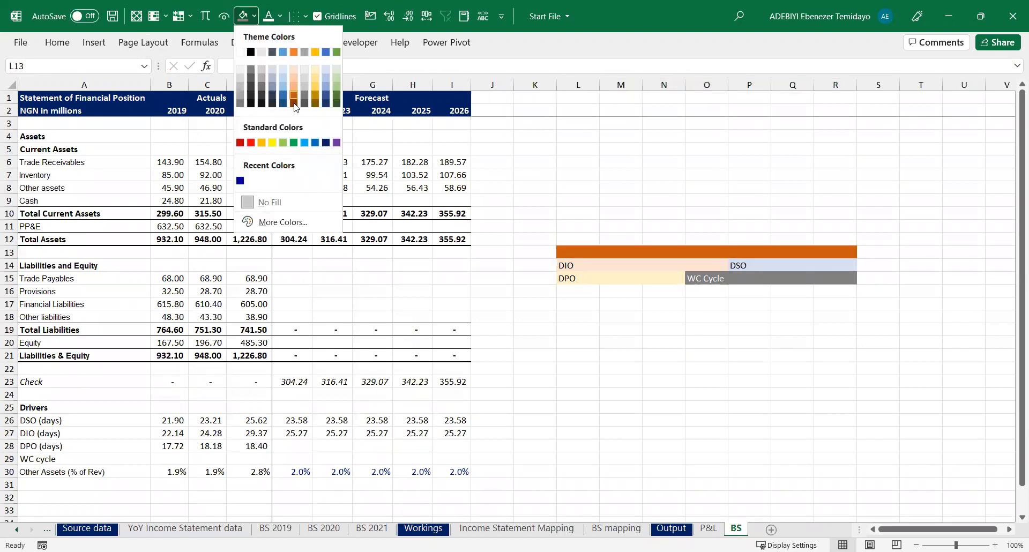
click(294, 104)
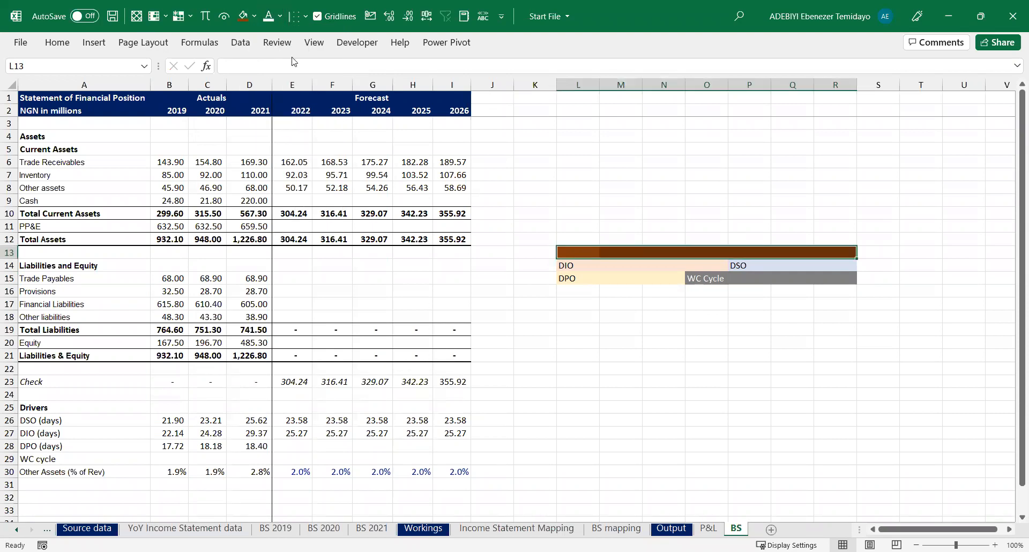
text(Oper)
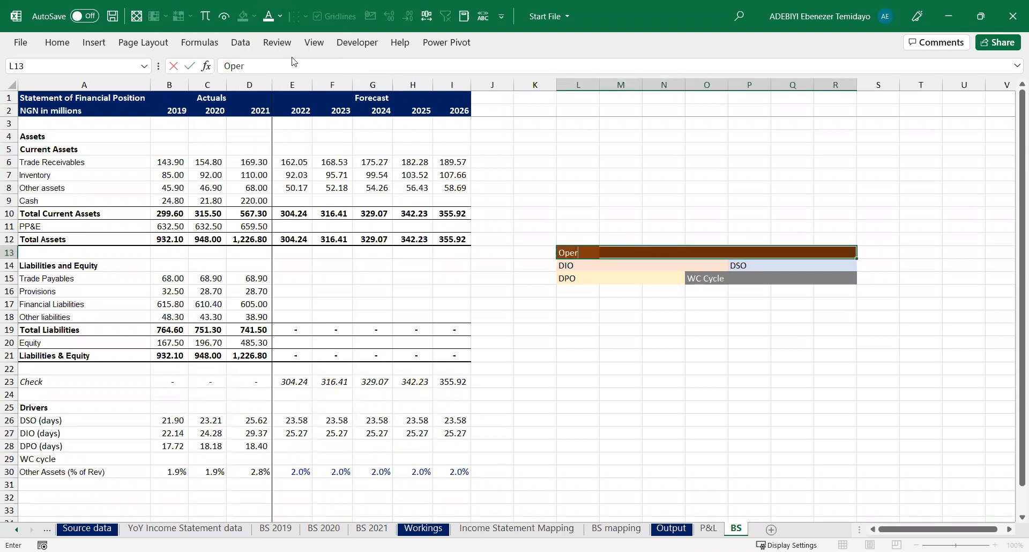
text(ating Cycle)
key(Return)
Examine how the Operating Cycle bar less the DPO bar relates to the WC Cycle bar in the diagram
click(673, 264)
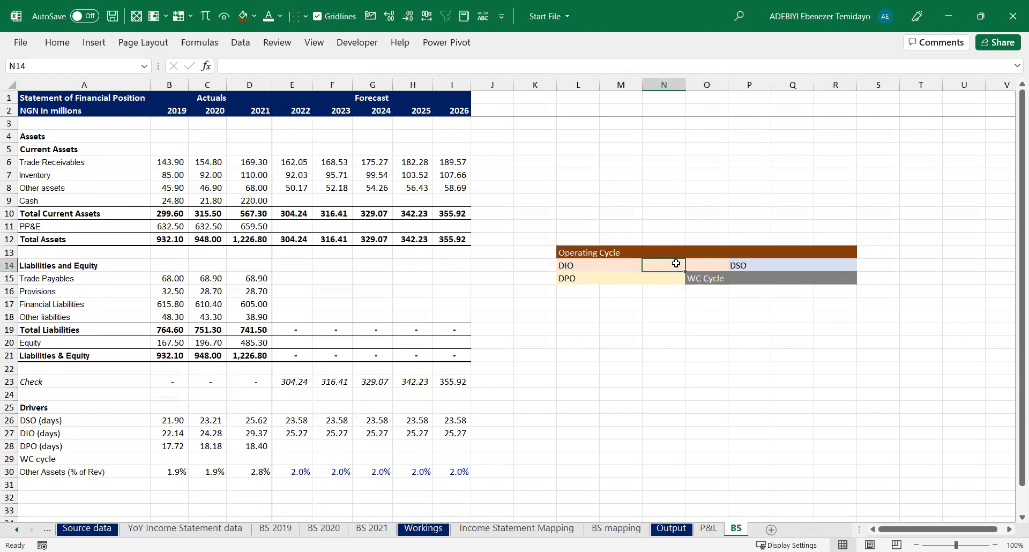
drag(571, 252, 831, 250)
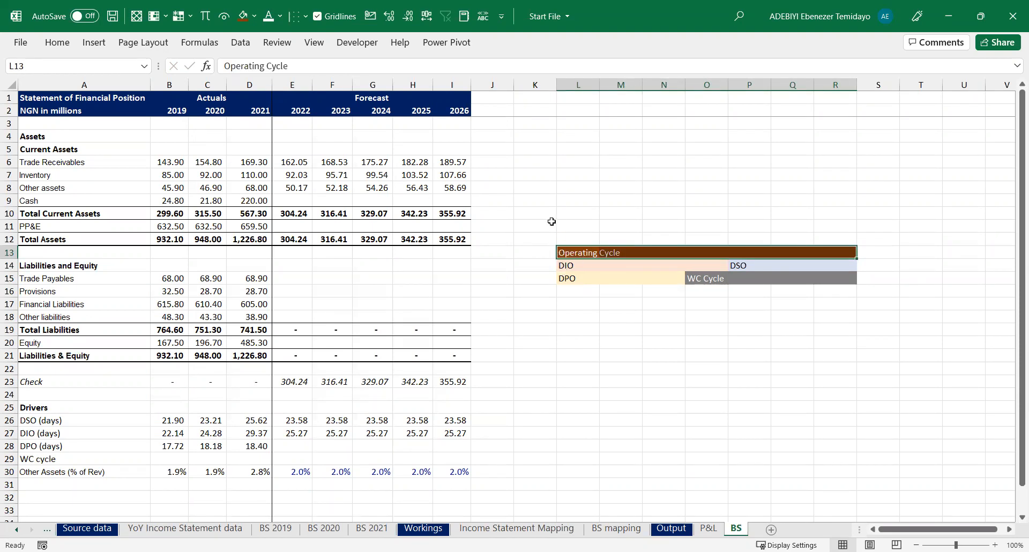
click(572, 278)
drag(573, 278, 670, 277)
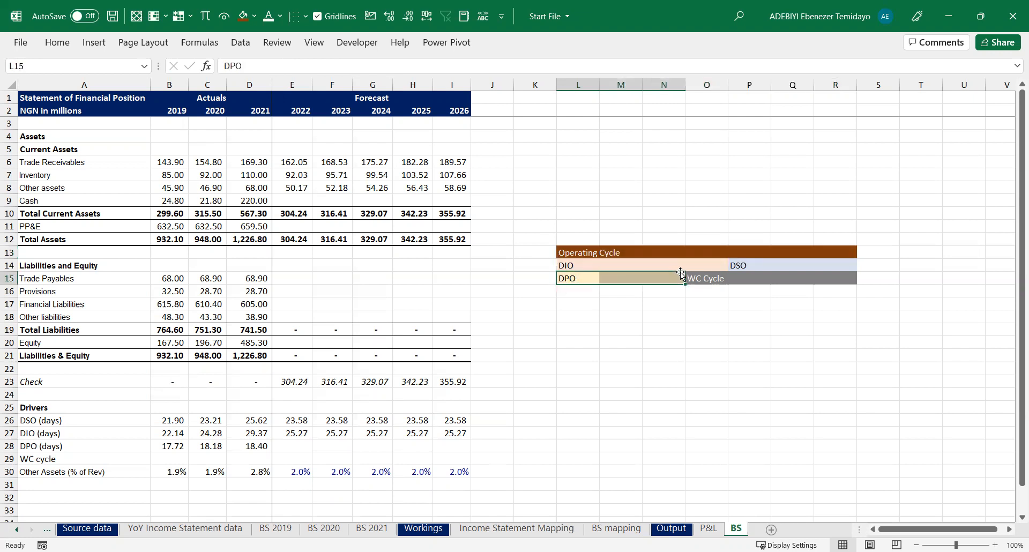
drag(588, 248, 827, 241)
drag(563, 286, 825, 281)
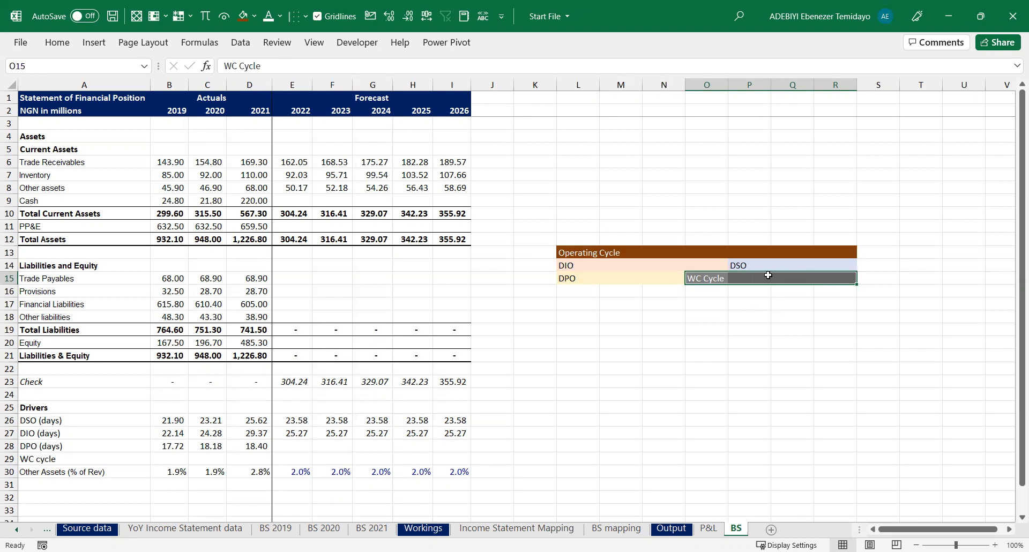
Calculate the WC cycle for 2019–2026 in B29:I29 as DSO plus DIO minus DPO, with =B26+B27-B28
drag(175, 459, 446, 455)
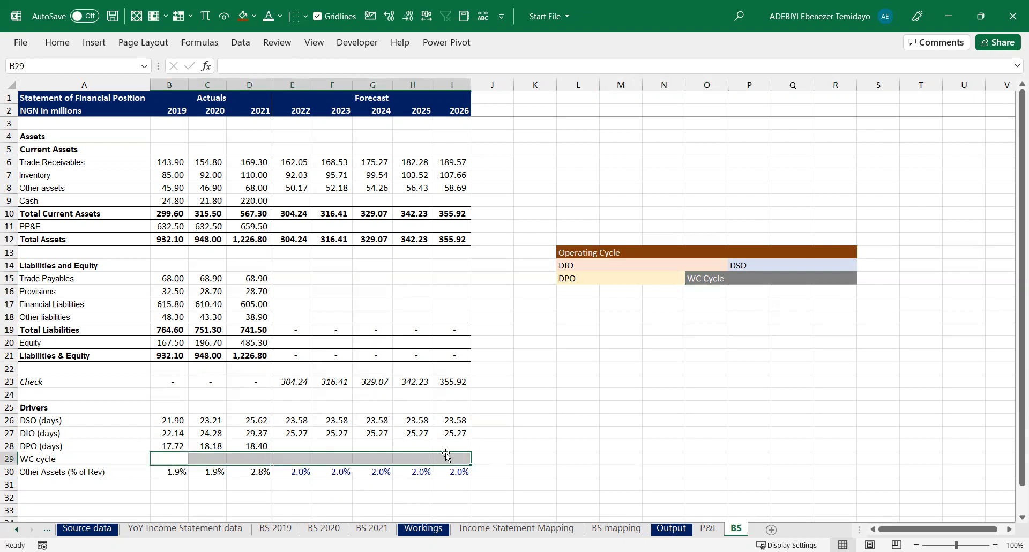
text(=)
key(Up)
key(Up)
key(Up)
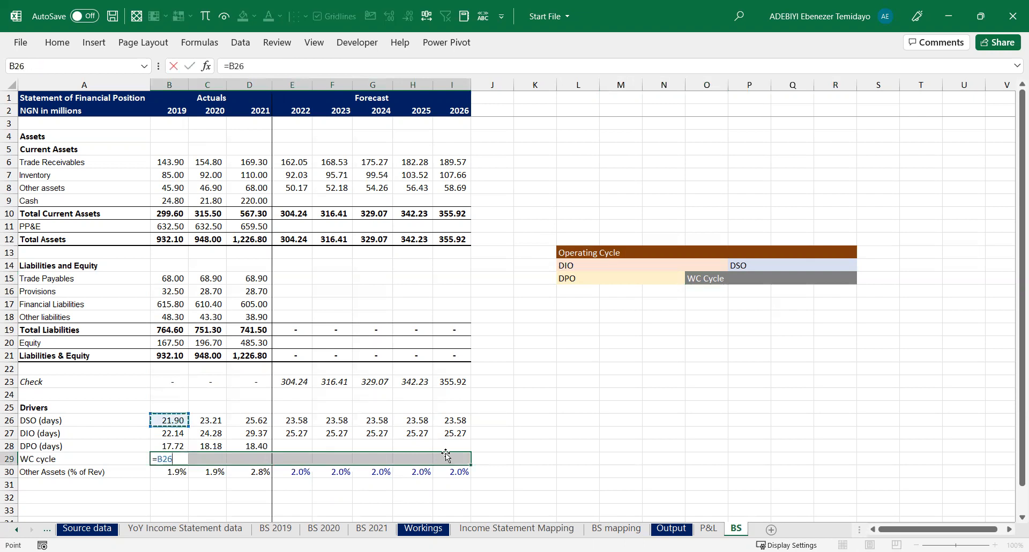
text(+)
key(Up)
key(Up)
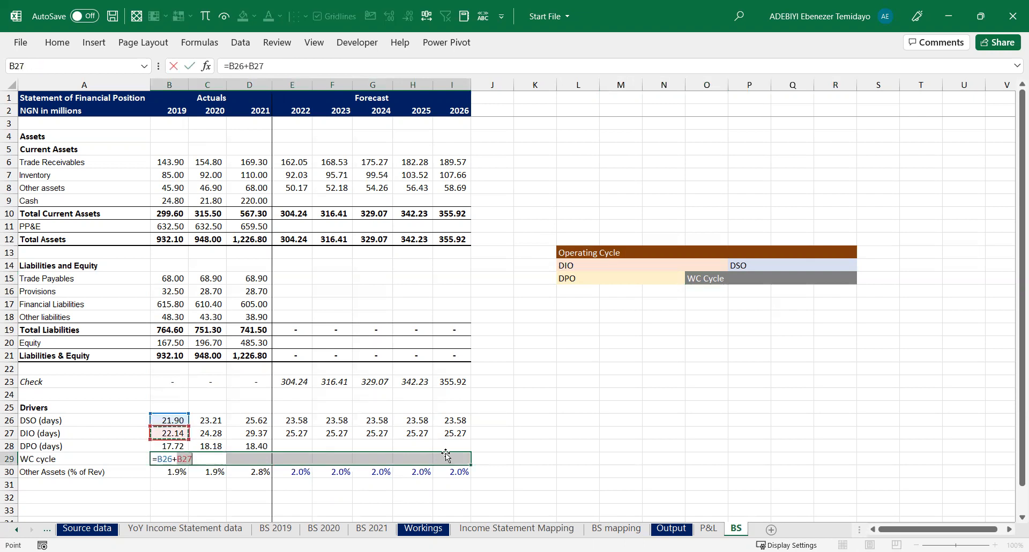
text(-)
key(Up)
key(ctrl+Return)
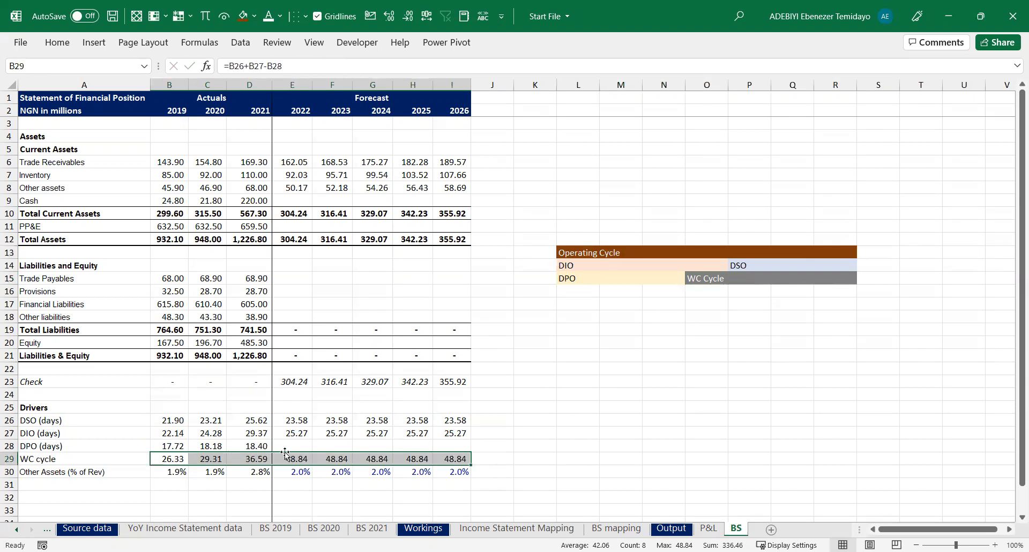
Review the WC Cycle, DIO and DSO bars of the diagram in L14:R15
drag(650, 278, 825, 270)
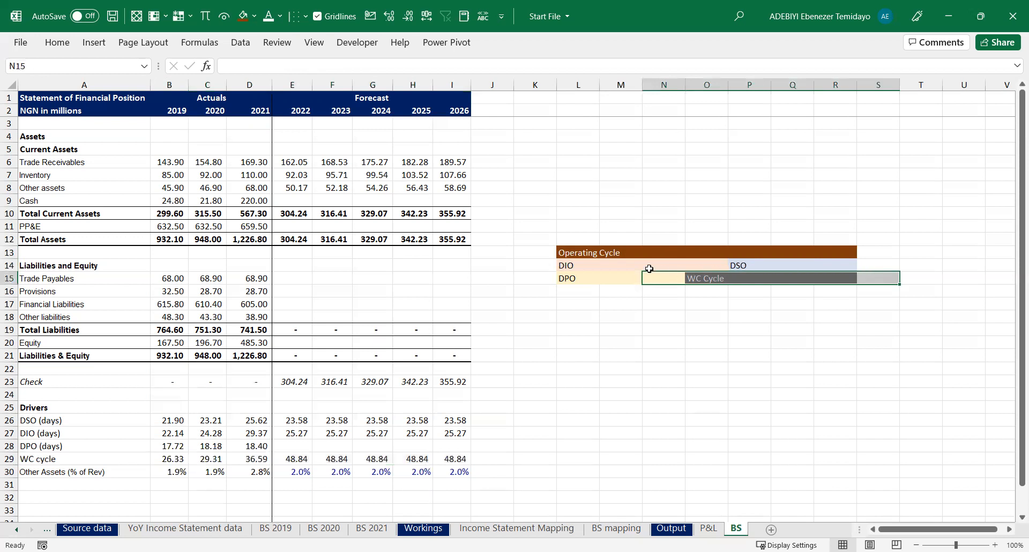
click(570, 268)
click(751, 262)
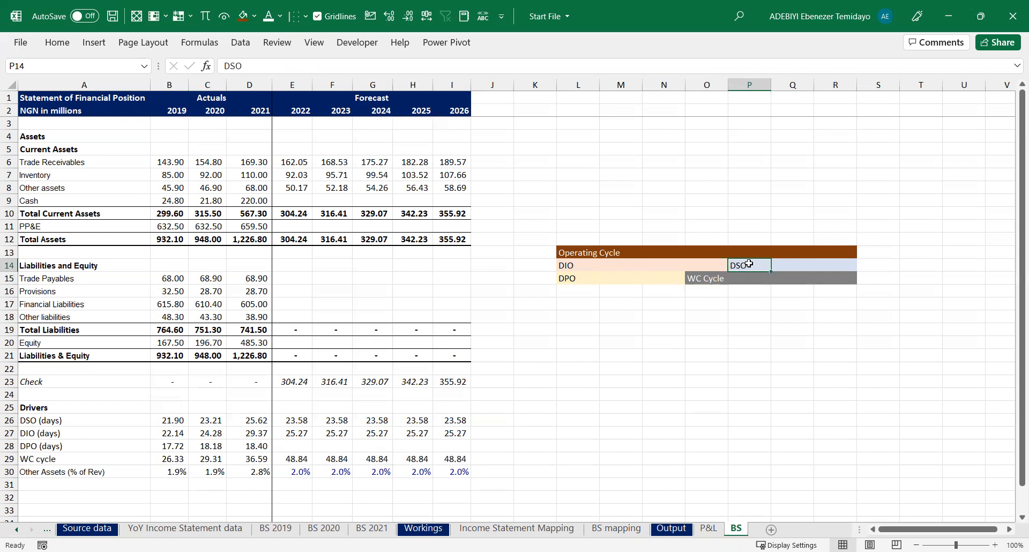
Forecast DPO for 2022–2026 in E28:I28 as the average of the three actual years, using =AVERAGE($B28:$D28)
click(571, 282)
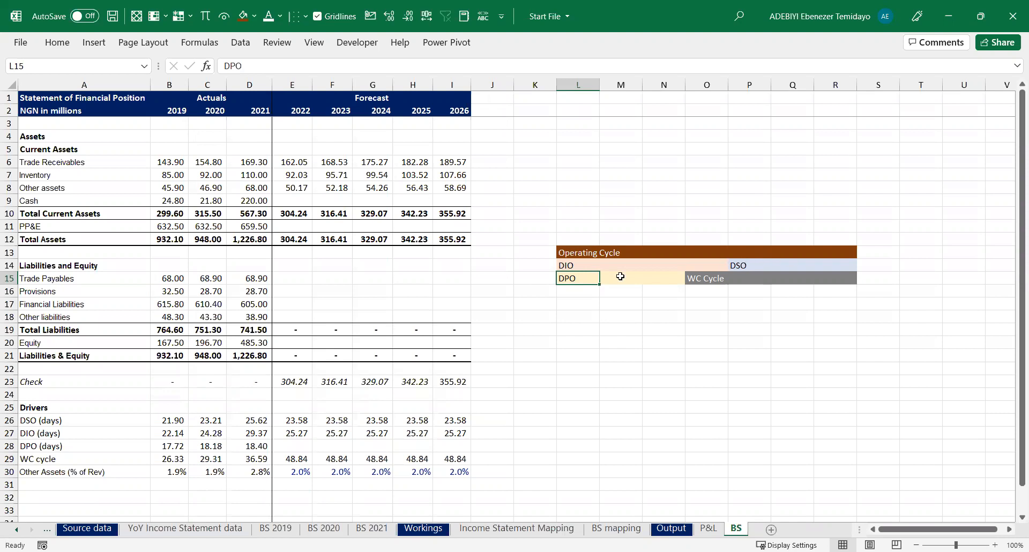
click(300, 446)
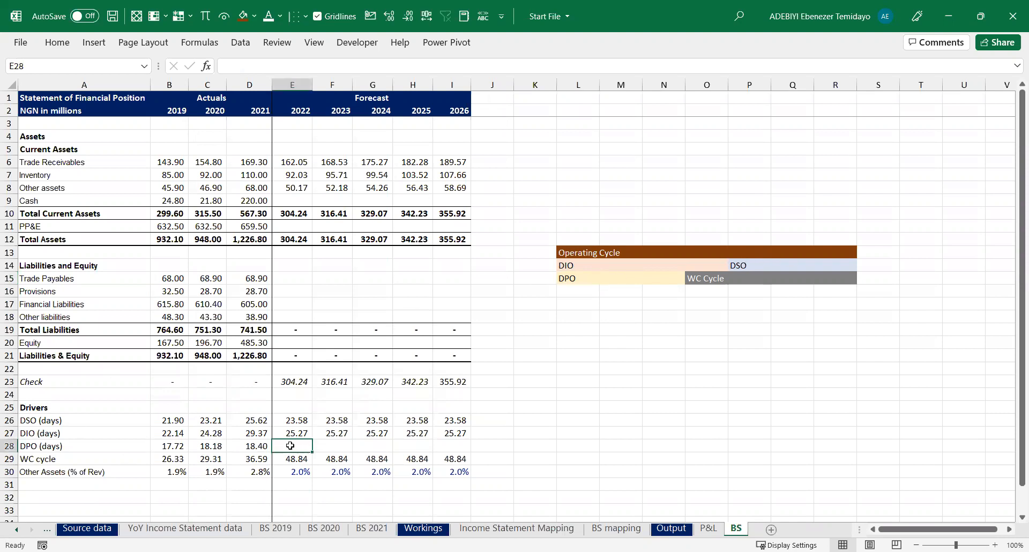
click(182, 447)
drag(210, 448, 453, 446)
key(ctrl+d)
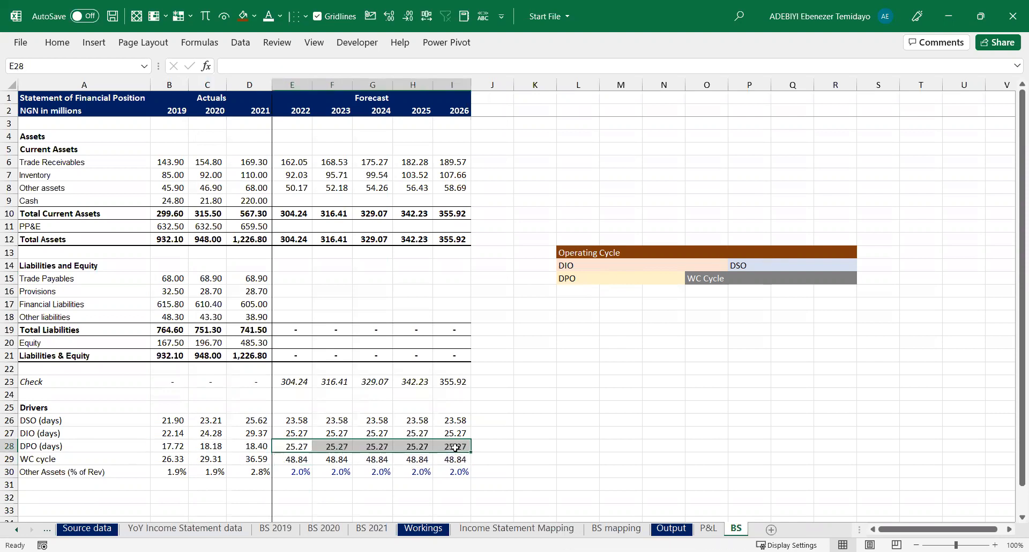
click(298, 456)
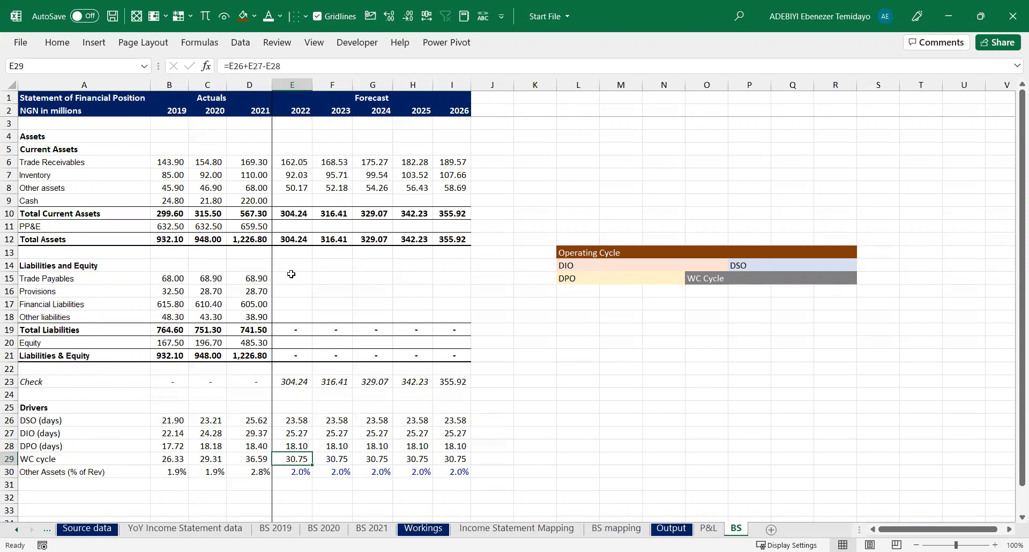
Forecast Trade Payables for 2022–2026 in E15:I15 from DPO and the P&L Cost of Goods Sold, with =-E28/365*'P&L'!E10
drag(281, 273, 453, 280)
key(BackSpace)
text(=)
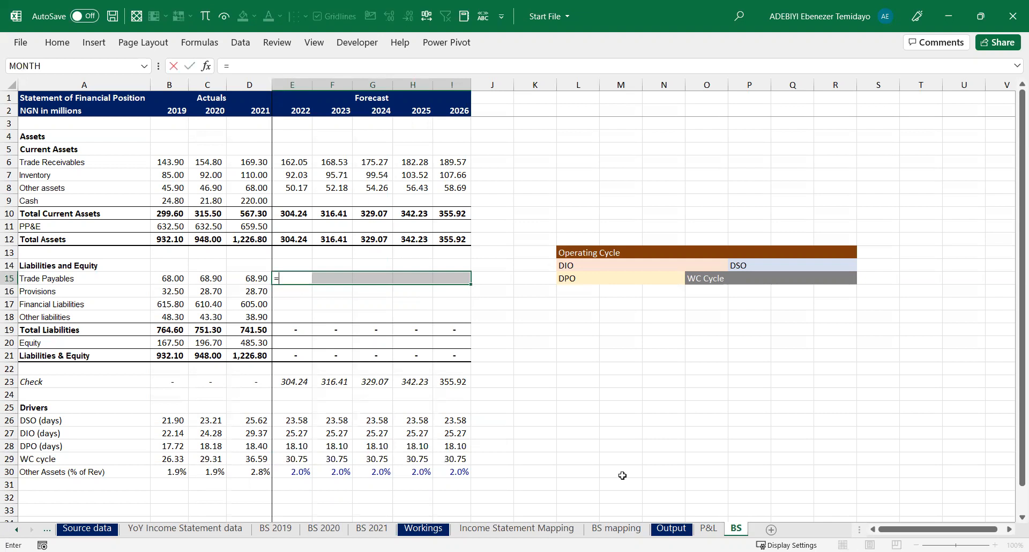
click(290, 443)
click(289, 444)
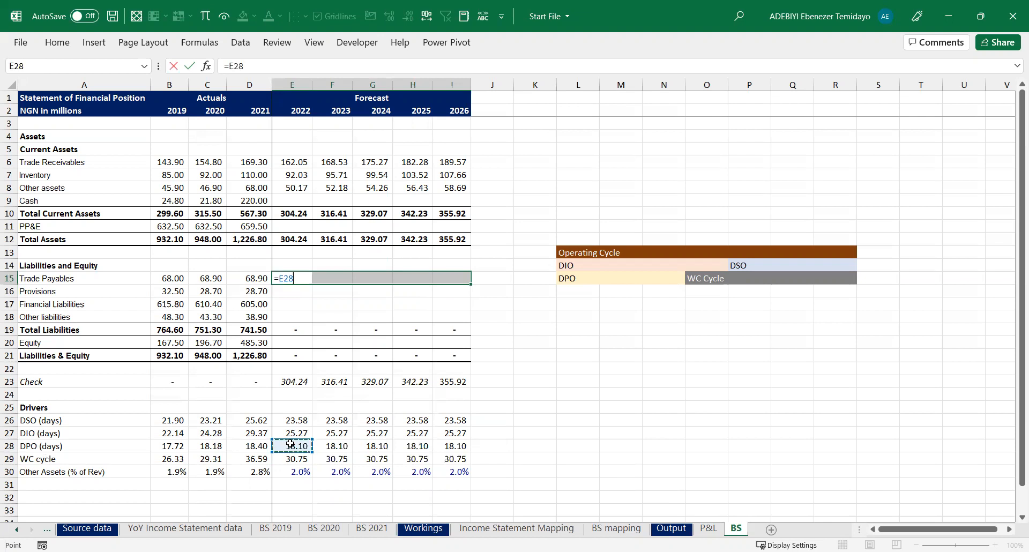
text(/365)
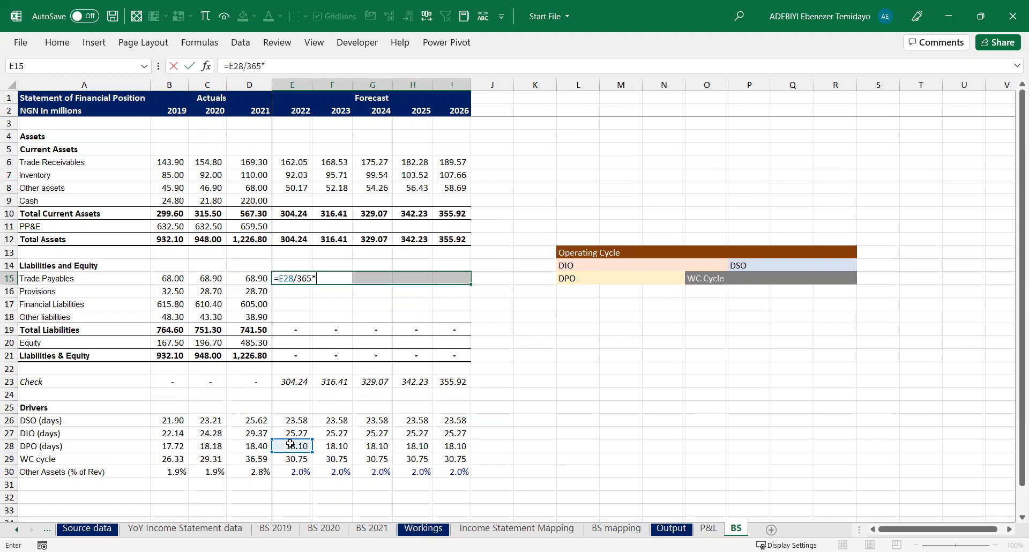
text(*)
key(ctrl+Page_Up)
key(Up)
key(Up)
key(Up)
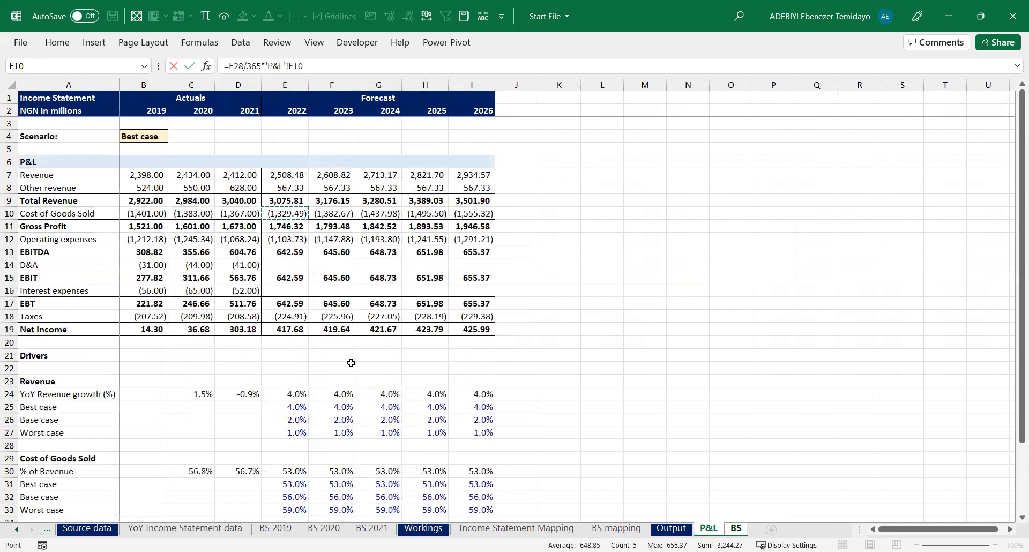
key(F2)
key(Home)
key(Right)
text(-)
key(ctrl+Return)
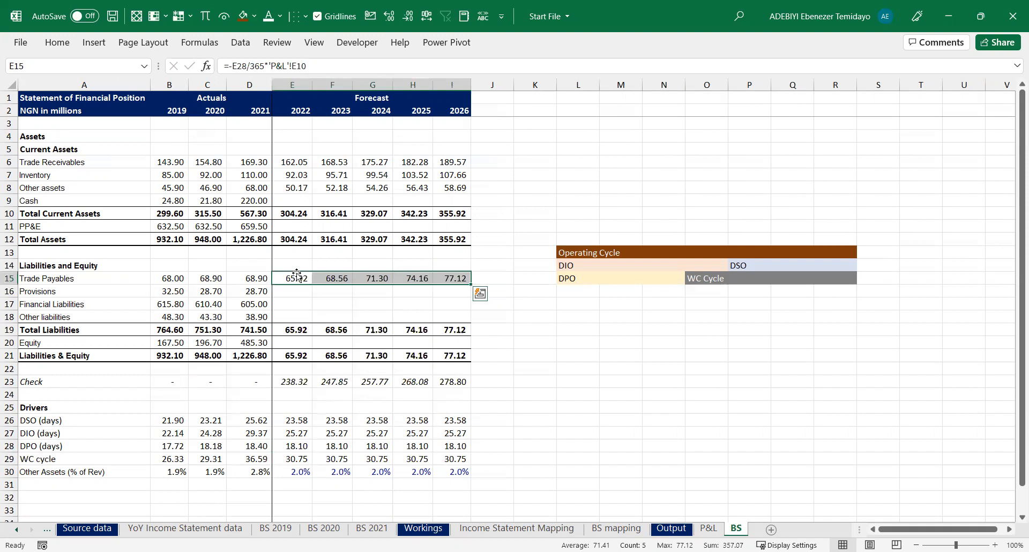
Check the Trade Payables formula in each forecast year, E15:I15
click(412, 277)
click(443, 278)
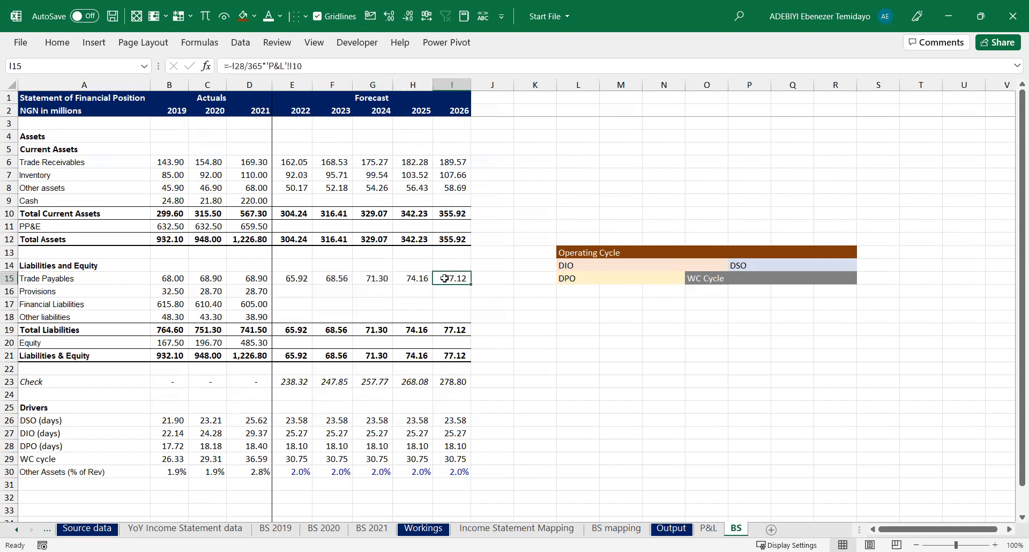
click(398, 279)
click(368, 279)
click(333, 278)
click(297, 279)
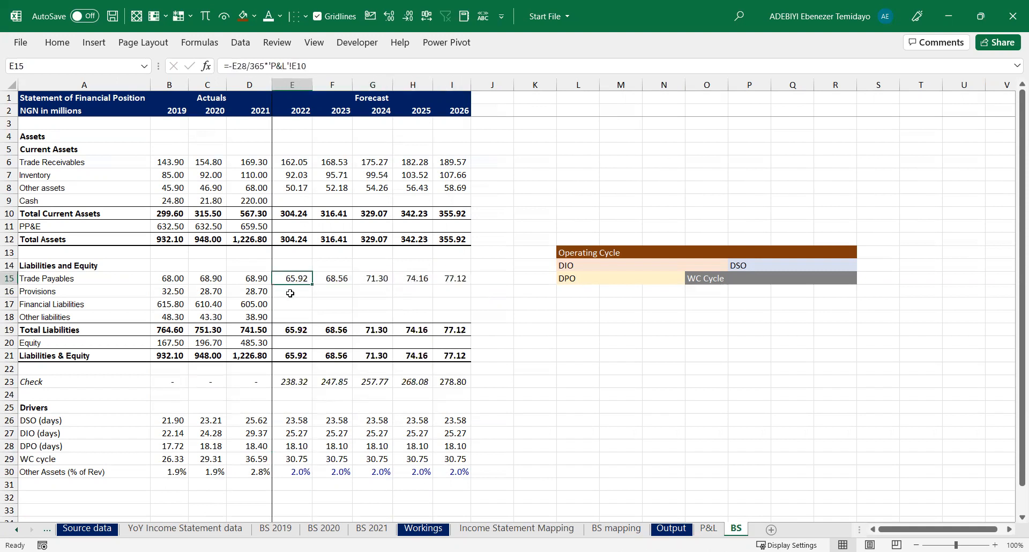
Hold Provisions flat over 2022–2026 by linking each of E16:I16 to the prior year, starting with =D16
click(292, 293)
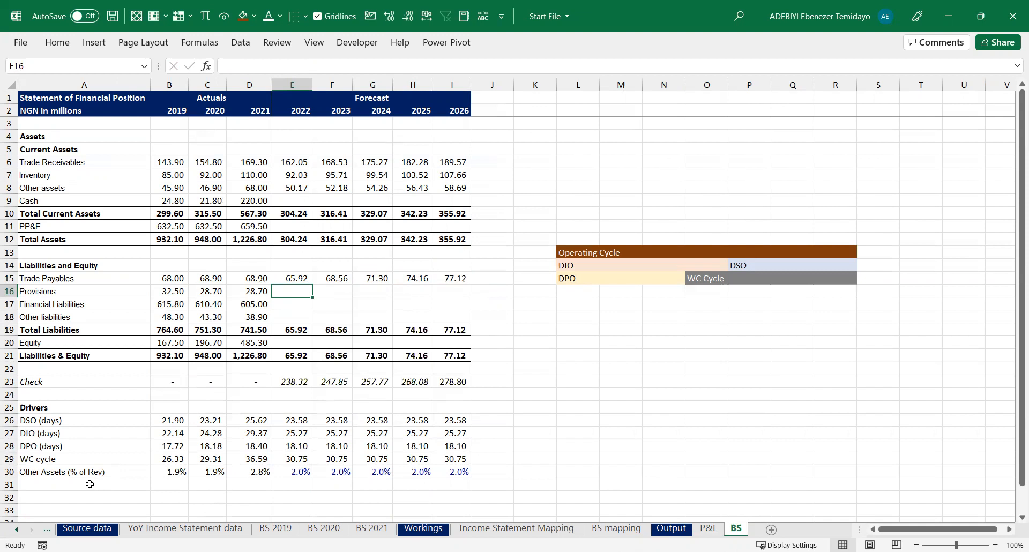
click(74, 481)
click(72, 472)
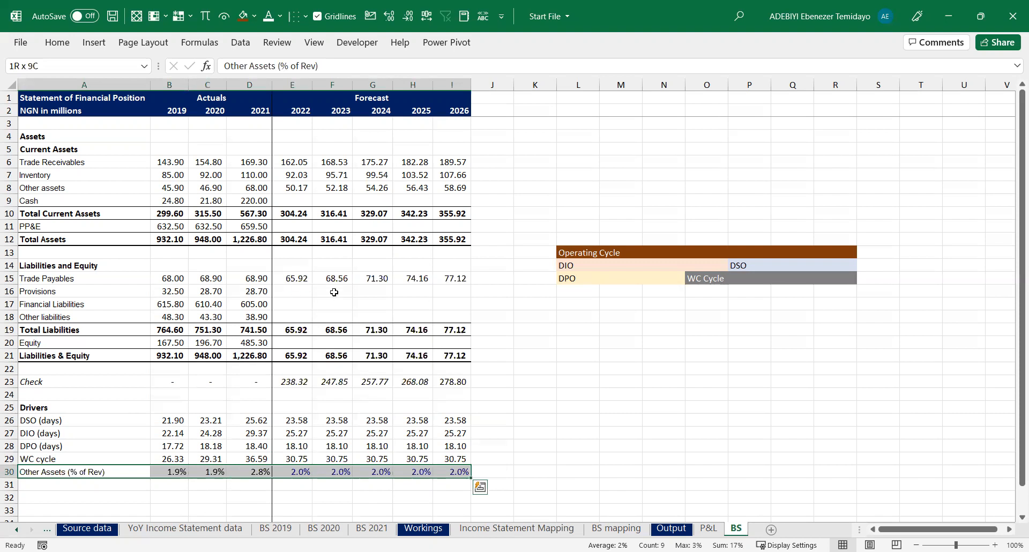
drag(295, 291, 454, 289)
text(=)
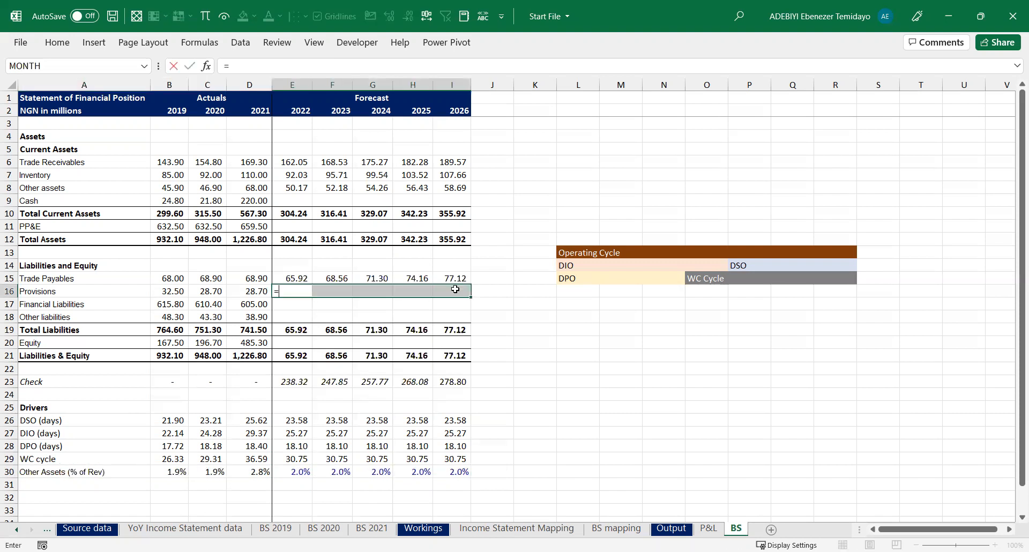
key(Left)
key(ctrl+Return)
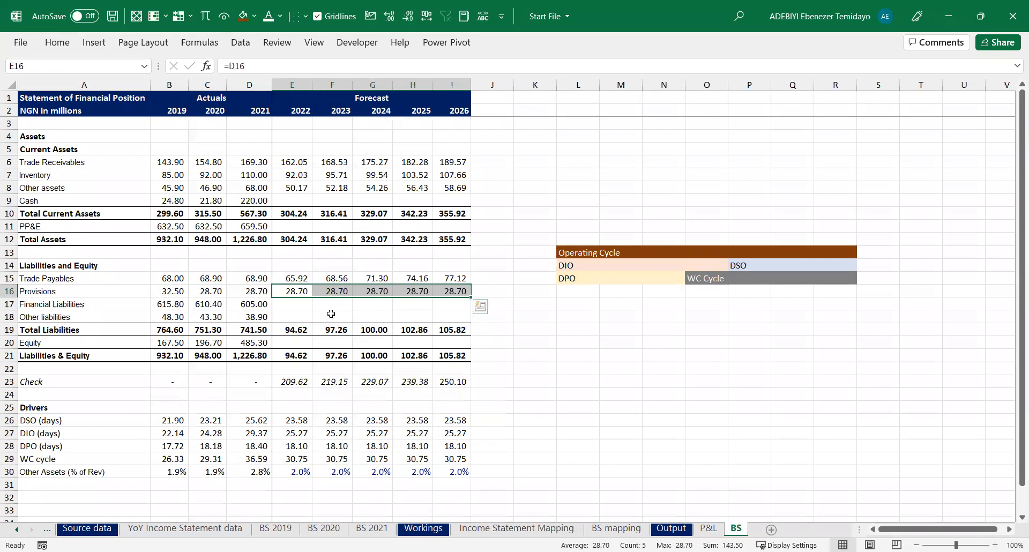
Copy the Other Assets (% of Rev) driver row down to row 31 and relabel the copy "Other Liabilities (% of Rev)"
drag(286, 306, 456, 300)
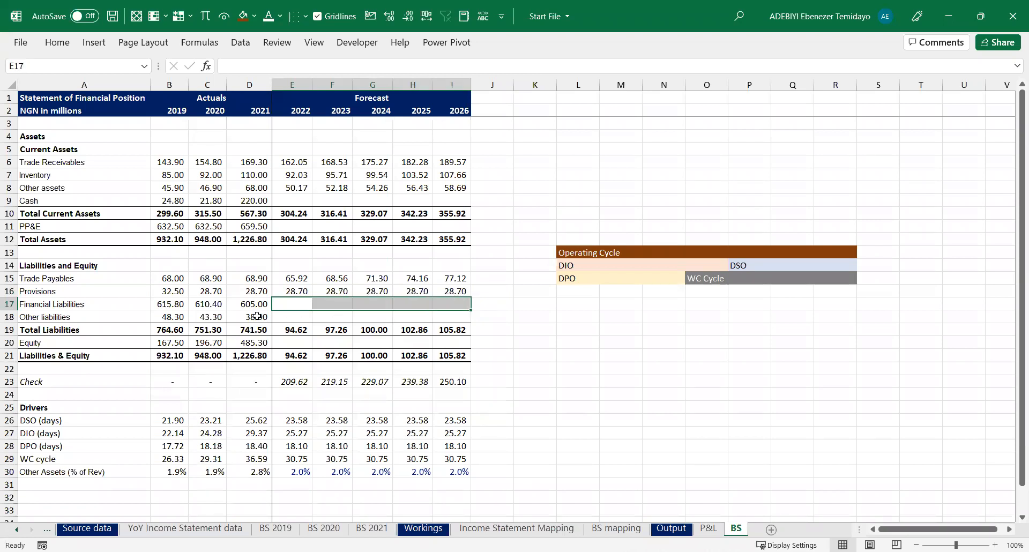
click(86, 473)
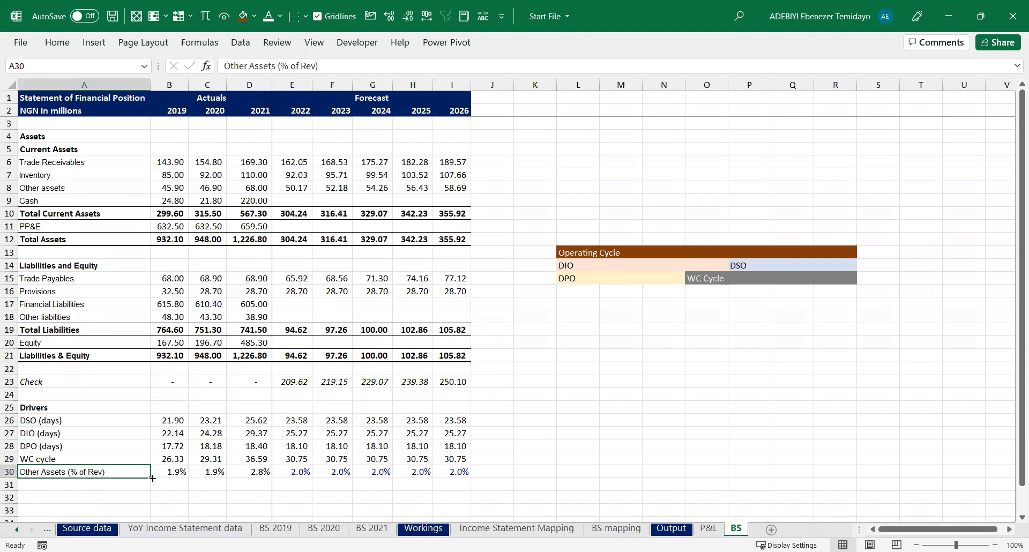
click(75, 318)
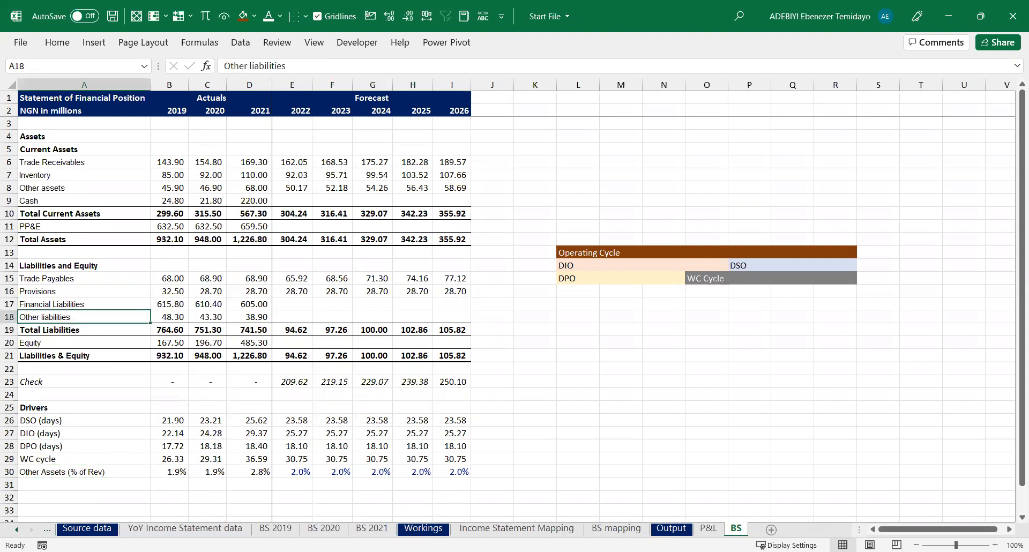
click(101, 475)
key(ctrl+shift+Right)
key(shift+Down)
key(ctrl+d)
key(Down)
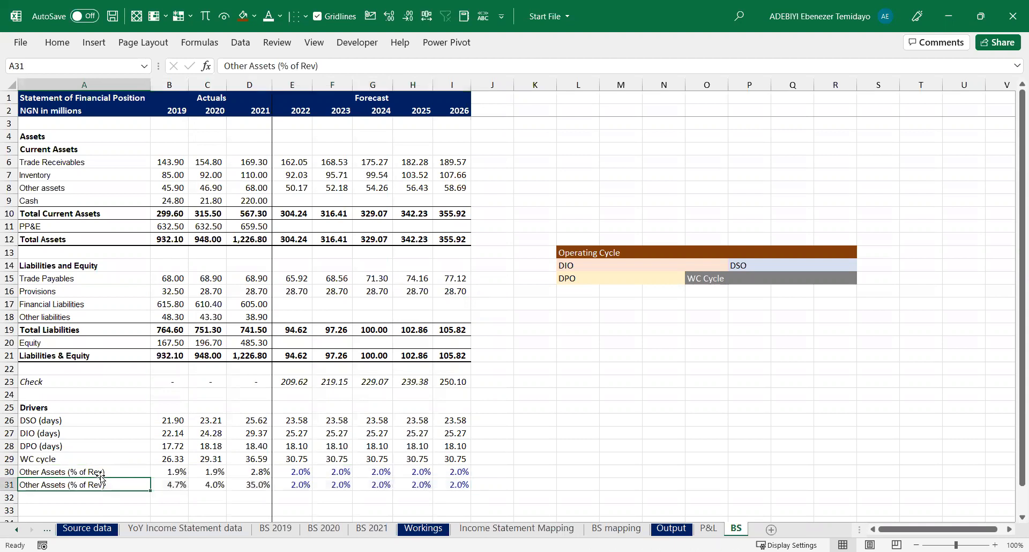
double_click(257, 66)
text(Liabilities)
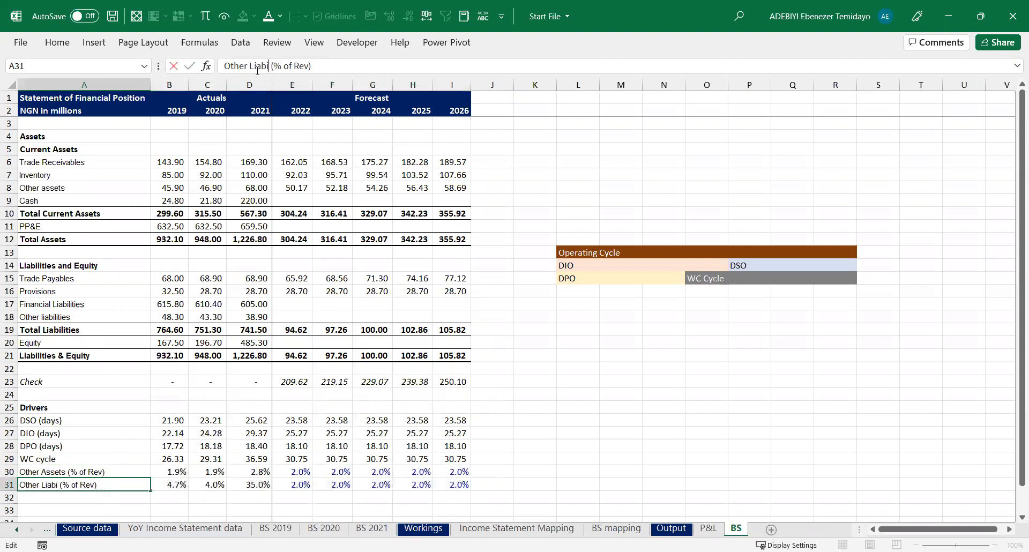
Calculate the 2019–2021 Other Liabilities percentages in B31:D31 as other liabilities over P&L revenue, with =B18/'P&L'!B7
key(Tab)
key(shift+Right)
key(shift+Right)
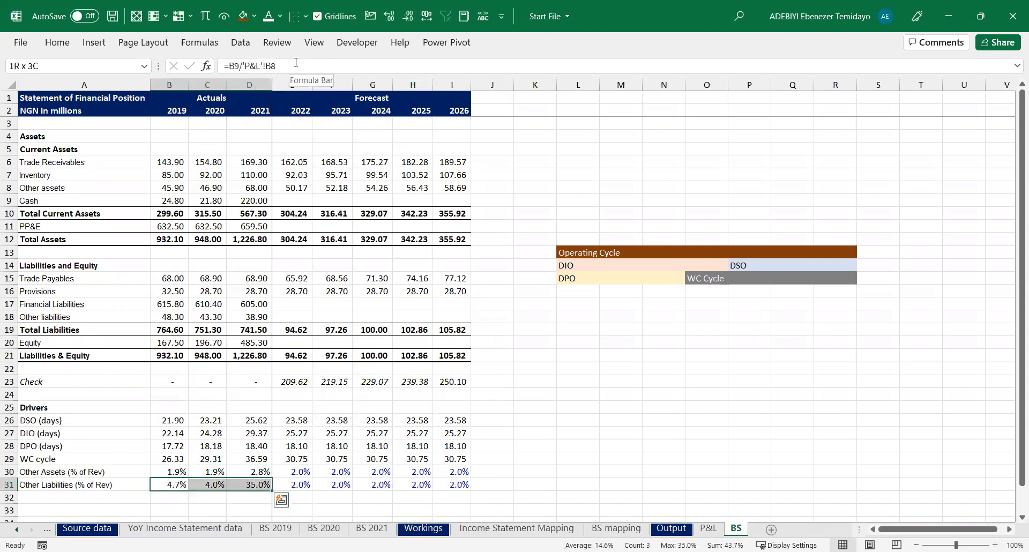
text(=)
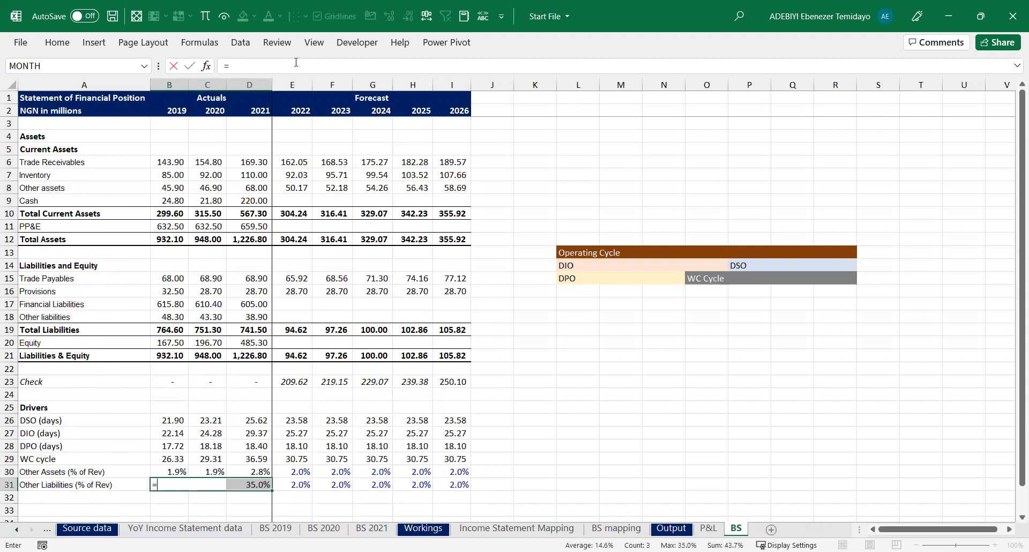
click(175, 321)
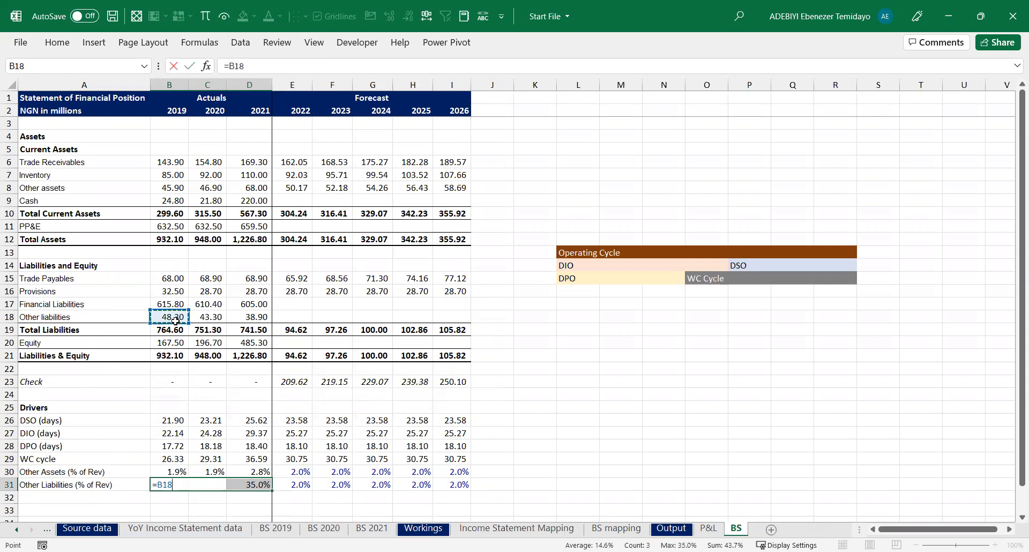
text(/)
key(ctrl+Page_Up)
key(ctrl+Down)
key(ctrl+Down)
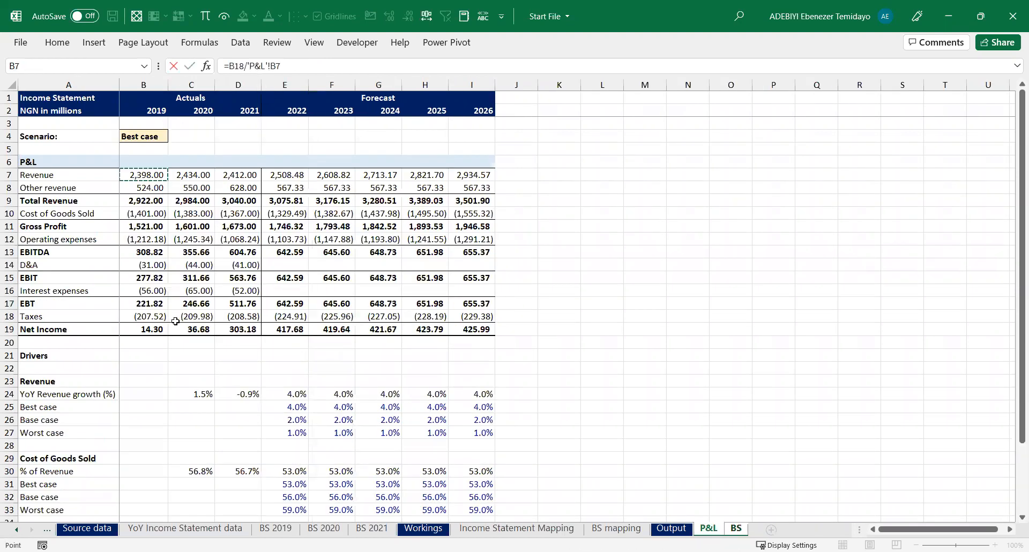
key(ctrl+Return)
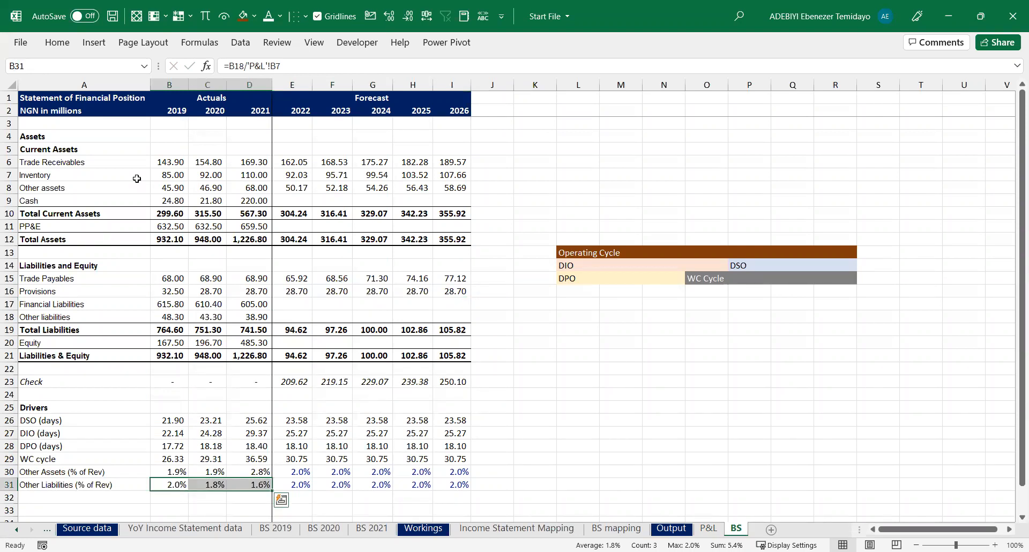
key(Right)
key(Right)
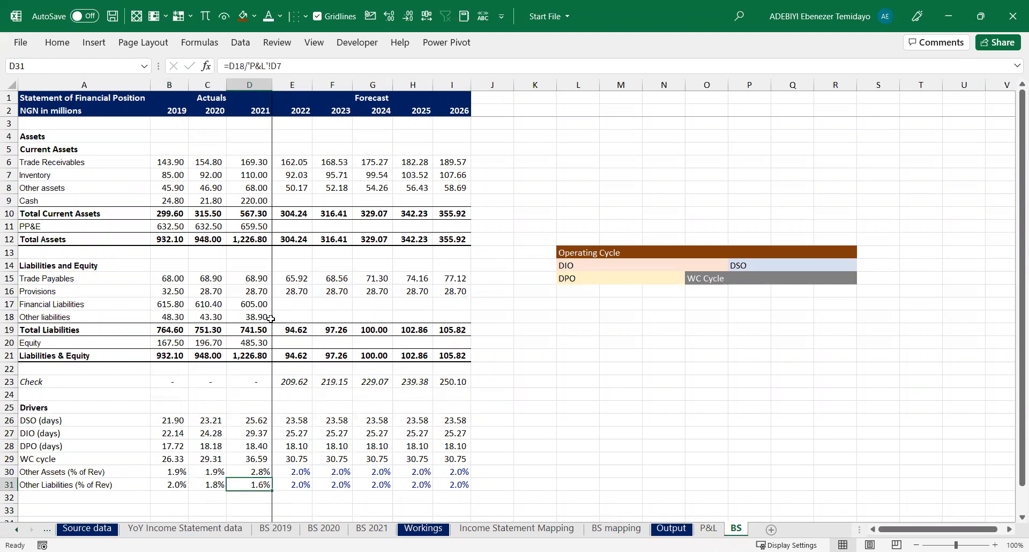
Forecast Other liabilities for 2022–2026 in E18:I18 as the driver percentage times P&L revenue, with =E31*'P&L'!E7
click(295, 317)
key(shift+Right)
key(shift+Right)
key(shift+Right)
key(shift+Right)
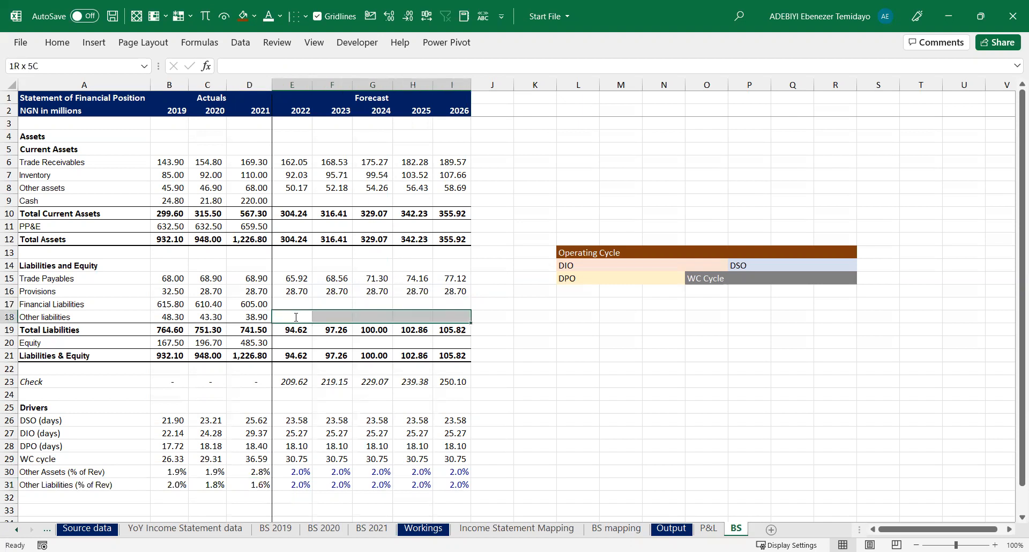
text(=)
click(301, 485)
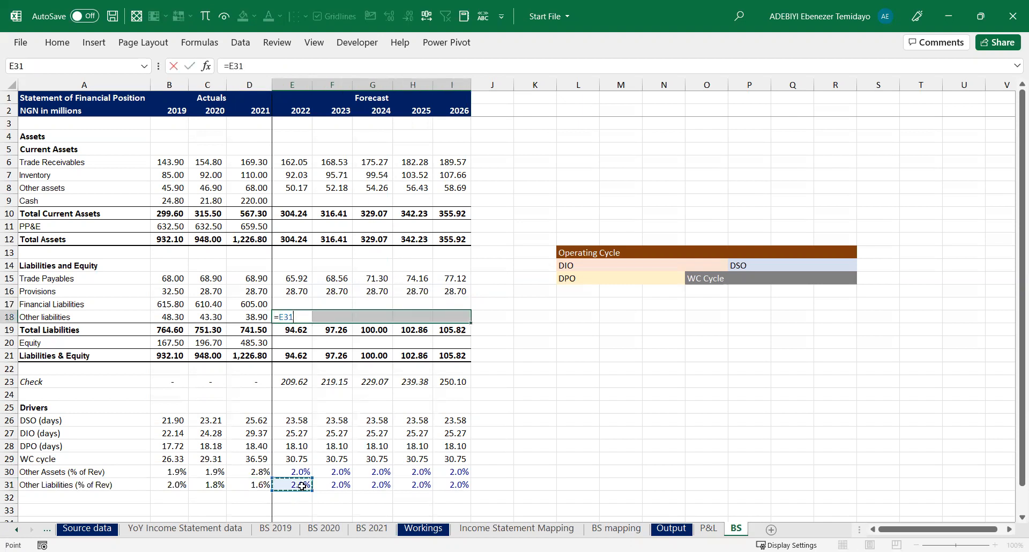
text(*)
key(ctrl+Page_Up)
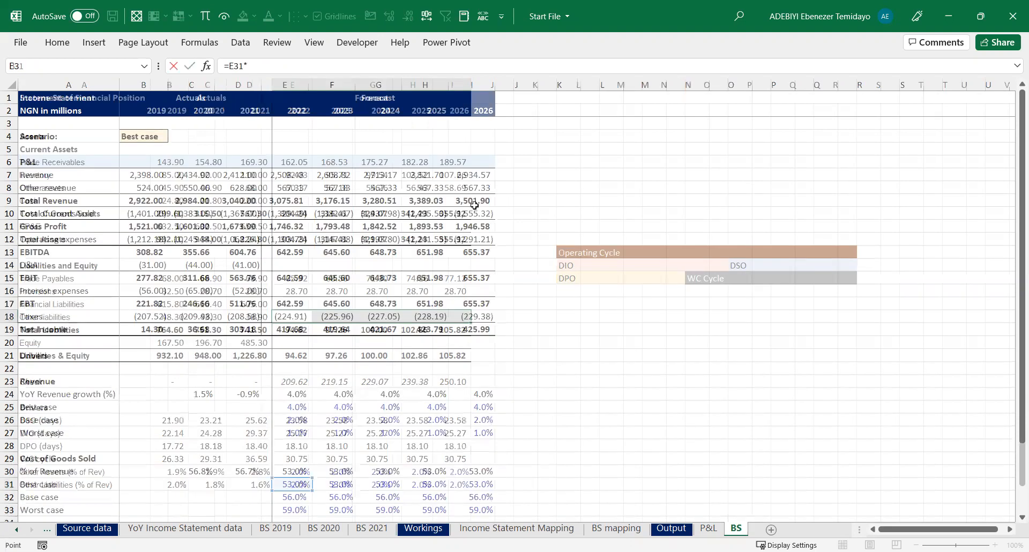
key(Down)
key(Down)
key(Down)
key(Down)
key(Right)
key(Right)
key(Right)
key(ctrl+Return)
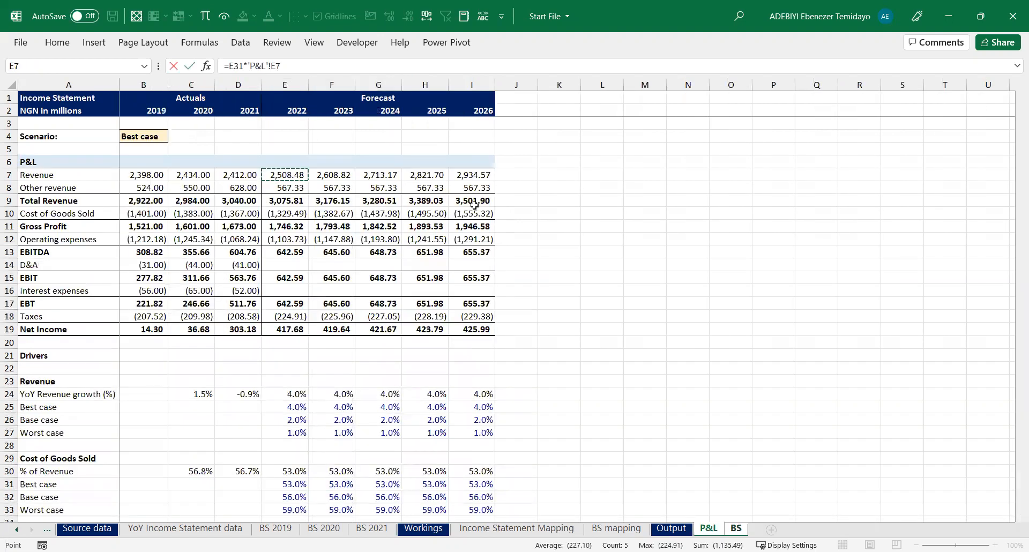
Replace the forecast Other Assets and Other Liabilities percentages in E30:I31 with the historical average formula copied from the DPO row
drag(170, 320, 441, 315)
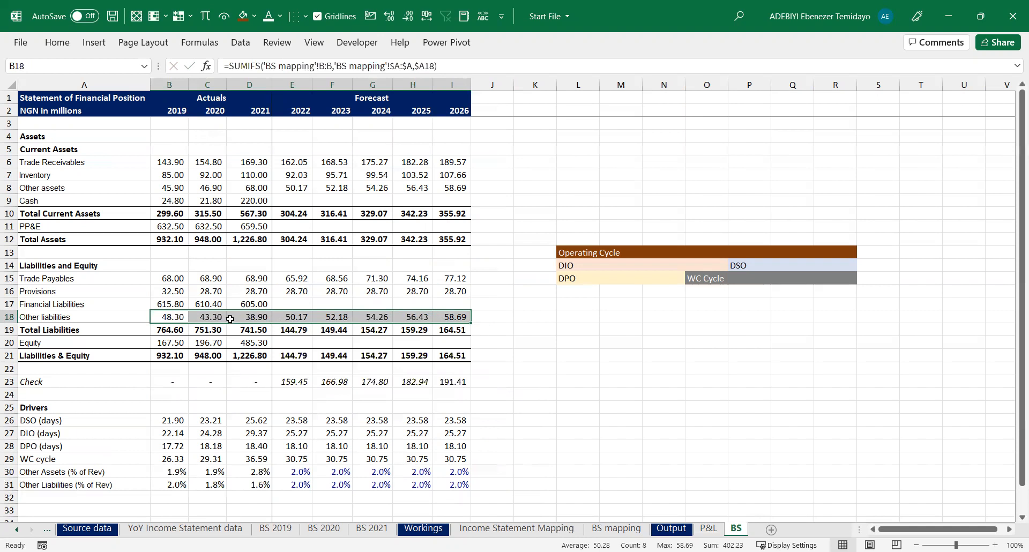
click(296, 474)
click(292, 459)
drag(292, 460, 449, 443)
key(ctrl+c)
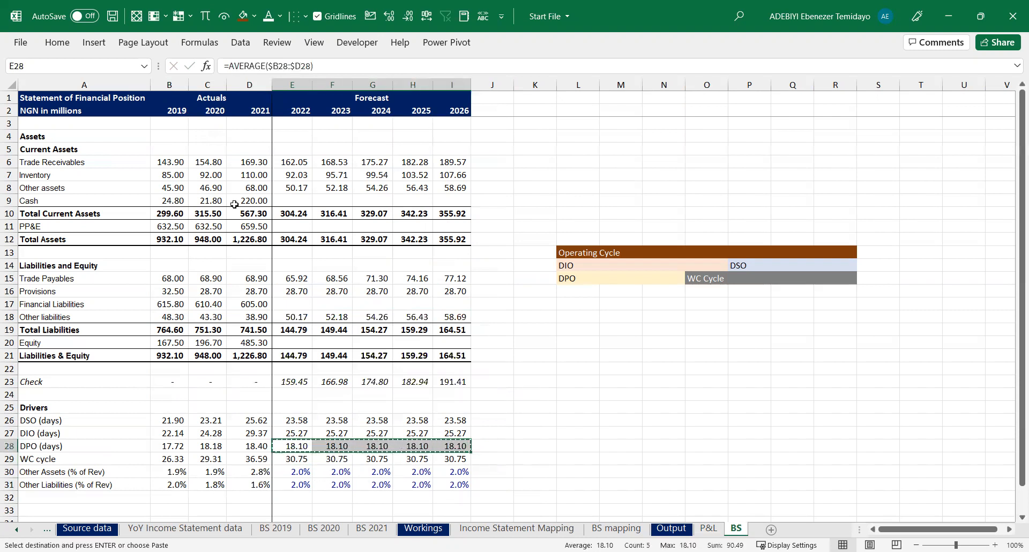
click(300, 316)
click(305, 473)
drag(305, 473, 303, 485)
key(Return)
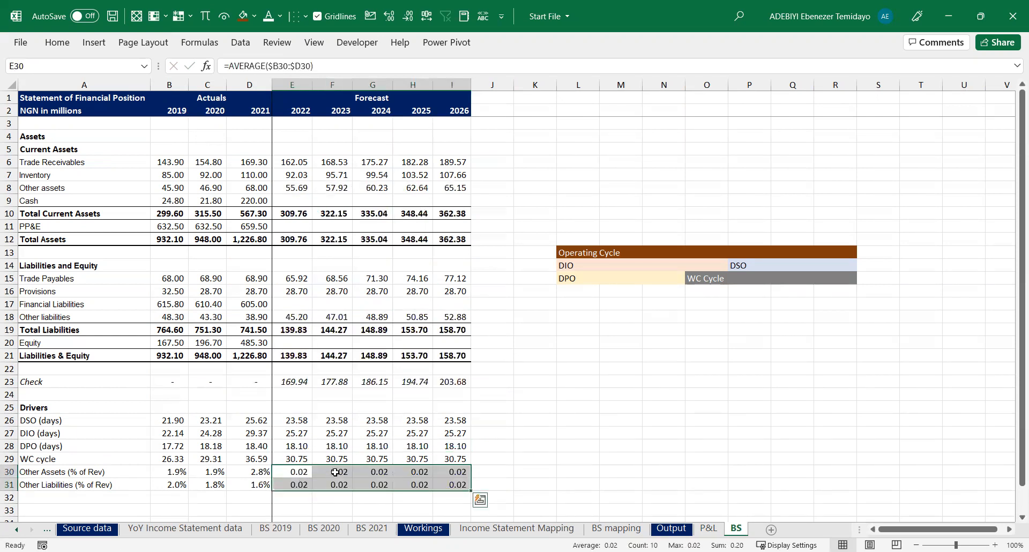
Format E30:I31 as percentages with one decimal place and inspect the cells referenced by the average formula in E30
key(ctrl+shift+5)
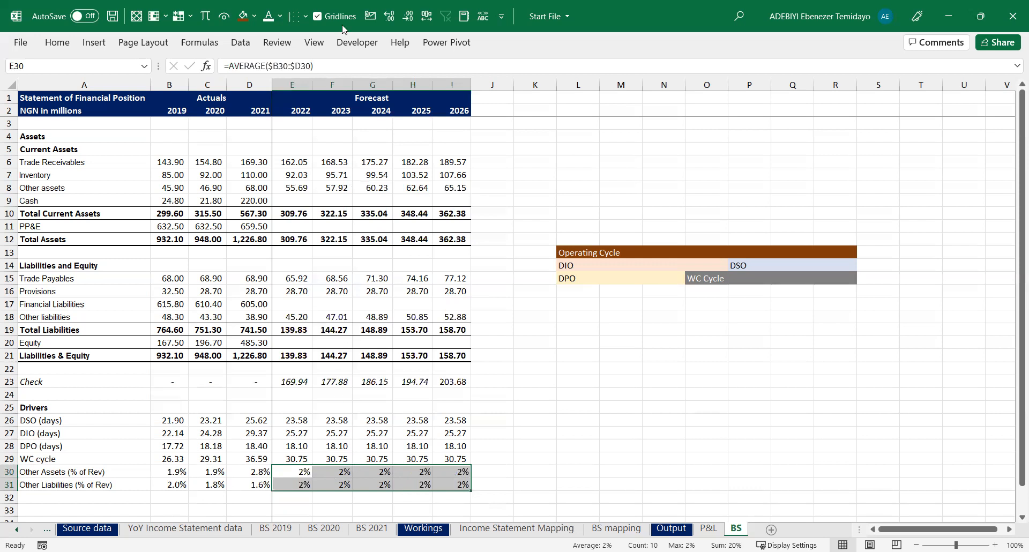
click(57, 42)
click(536, 89)
click(333, 444)
click(307, 471)
key(F2)
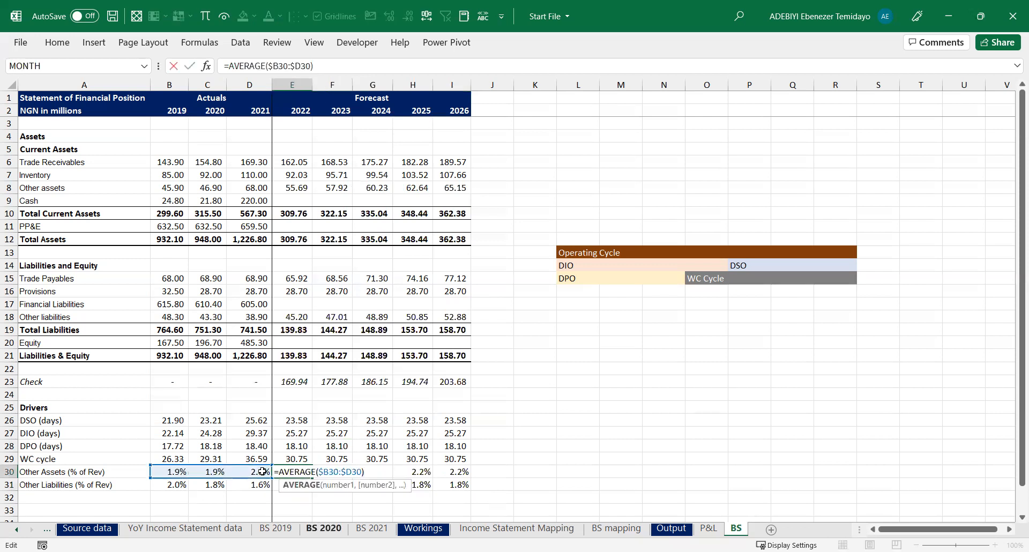
Shade the empty 2022–2026 forecast cells for Cash, PP&E, Financial Liabilities and Equity (E9:I9, E11:I11, E17:I17, E20:I20) light orange
key(Return)
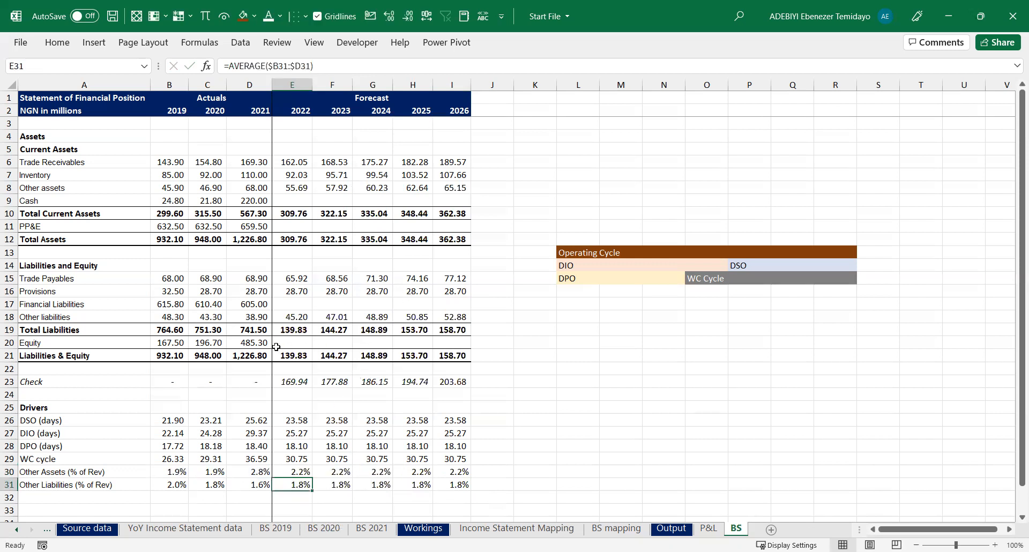
drag(290, 200, 442, 201)
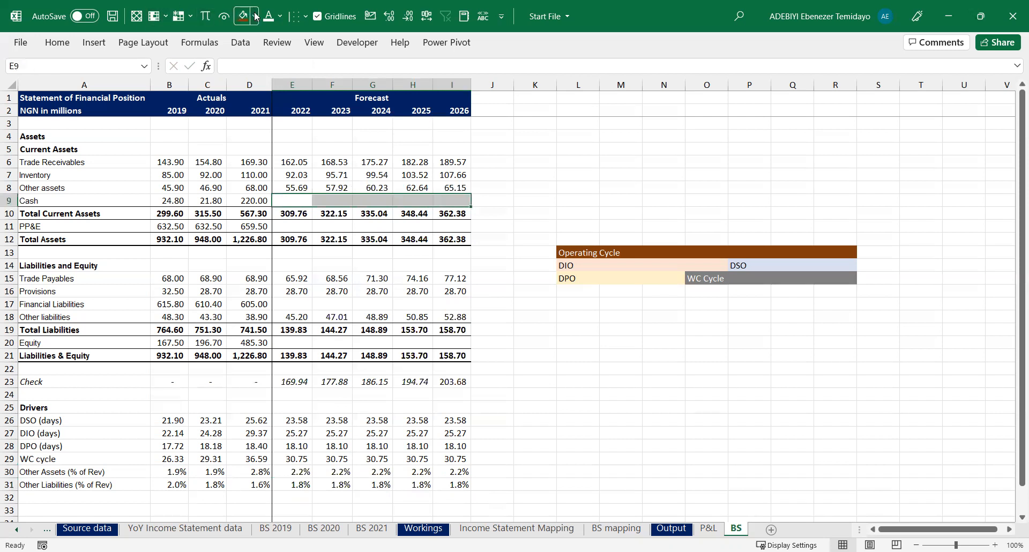
drag(291, 226, 452, 226)
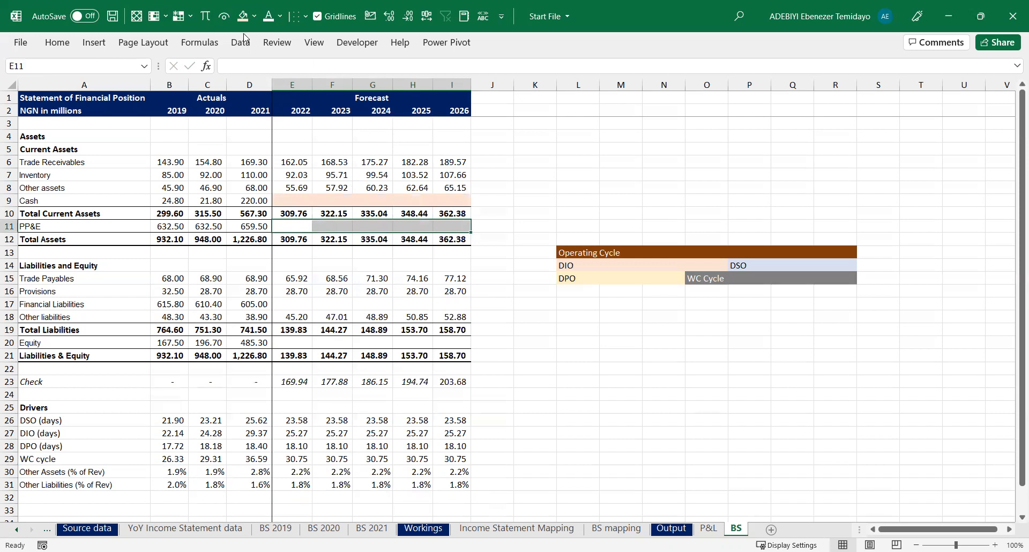
click(243, 16)
drag(292, 304, 452, 302)
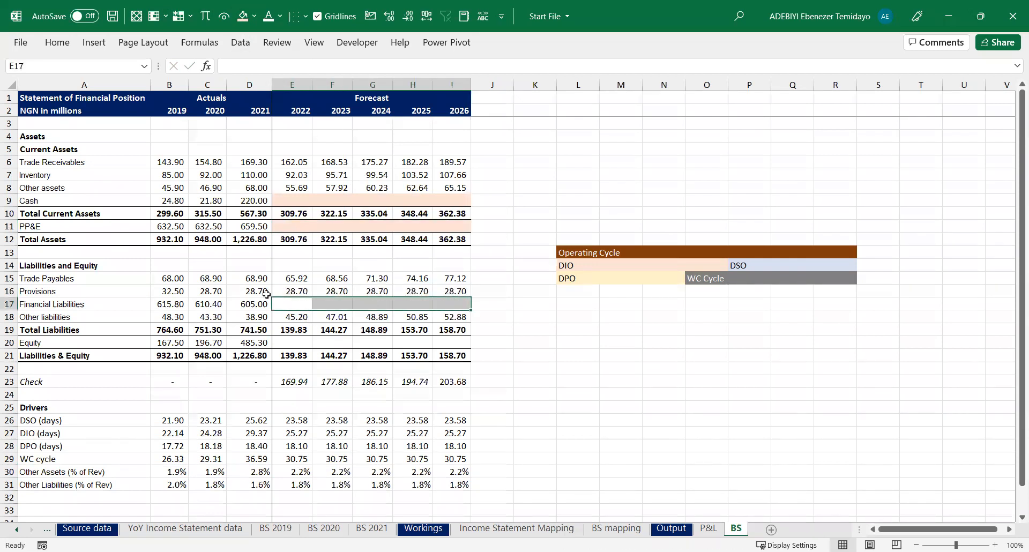
click(250, 13)
click(296, 345)
drag(383, 344, 450, 343)
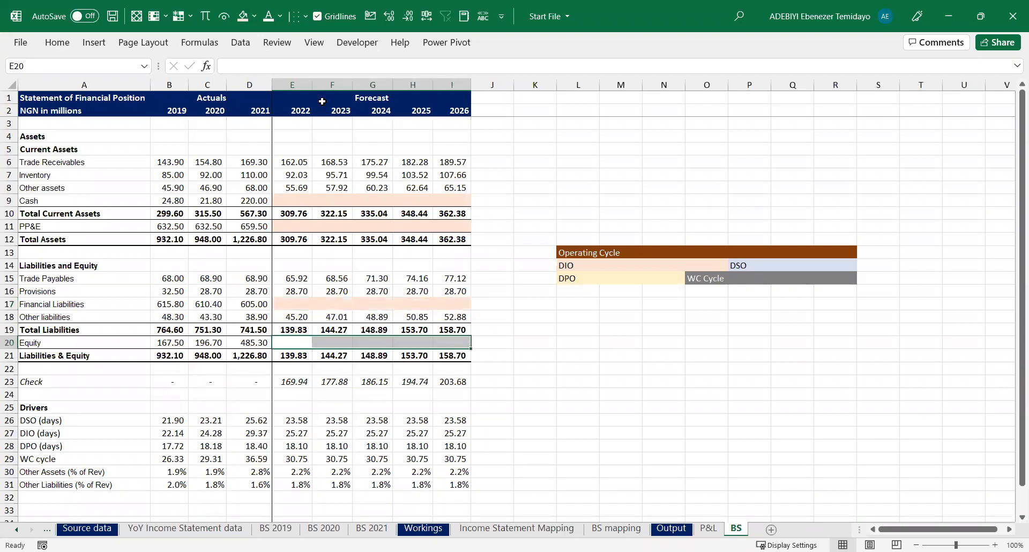
click(242, 14)
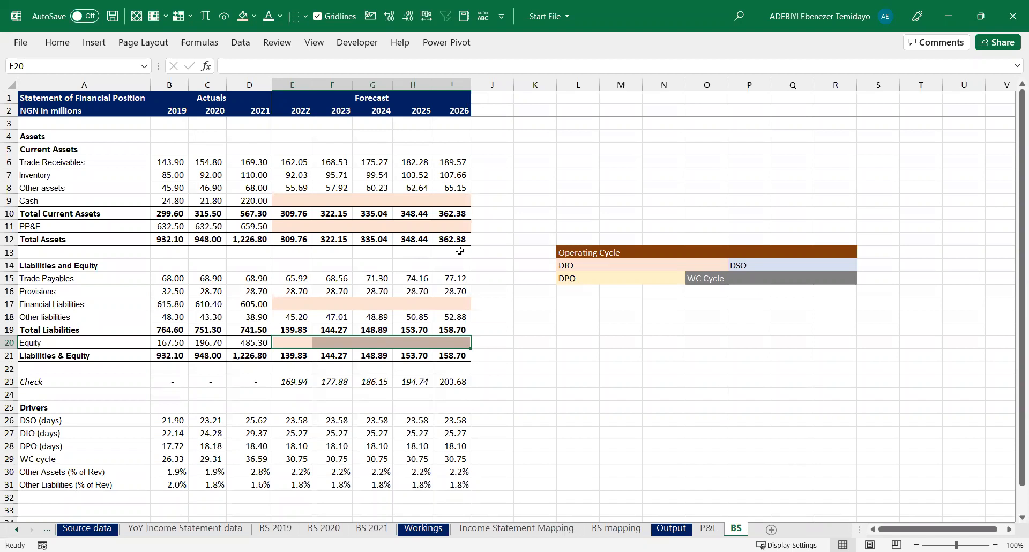
click(300, 200)
drag(395, 199, 450, 199)
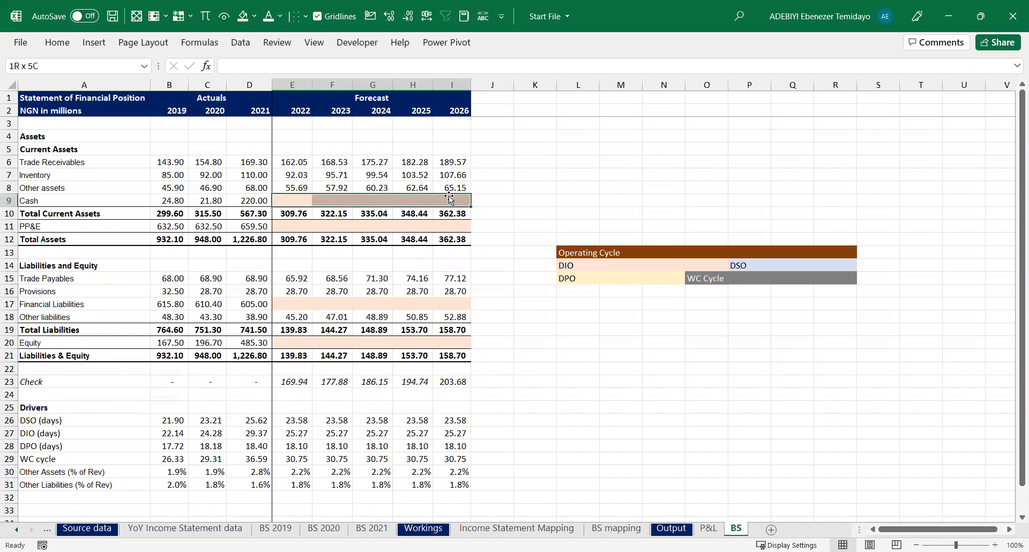
click(411, 291)
Shade the empty 2022–2026 forecast cells for D&A and Interest expenses (E14:I14, E16:I16) light orange in the P&L sheet
key(ctrl+Page_Up)
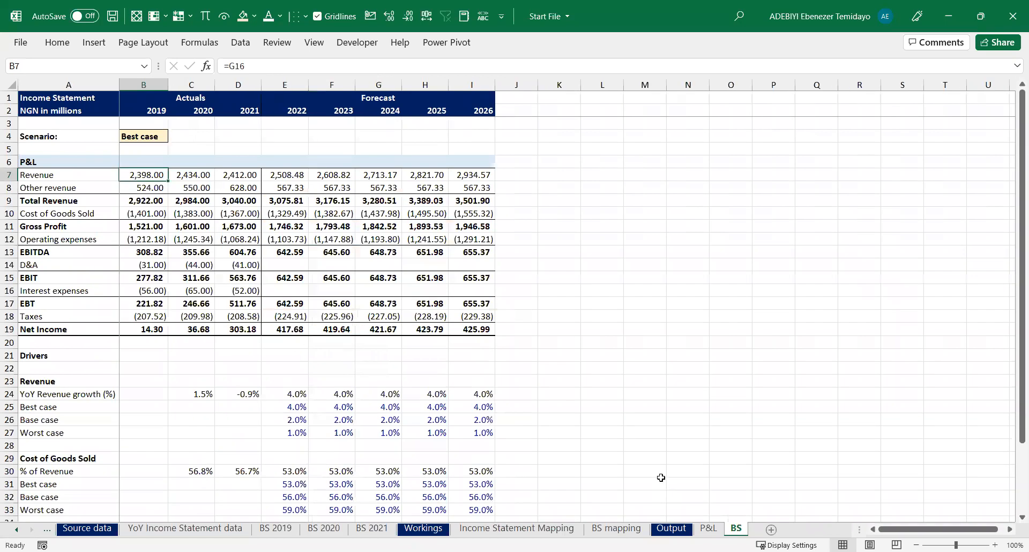
click(301, 266)
drag(301, 266, 463, 267)
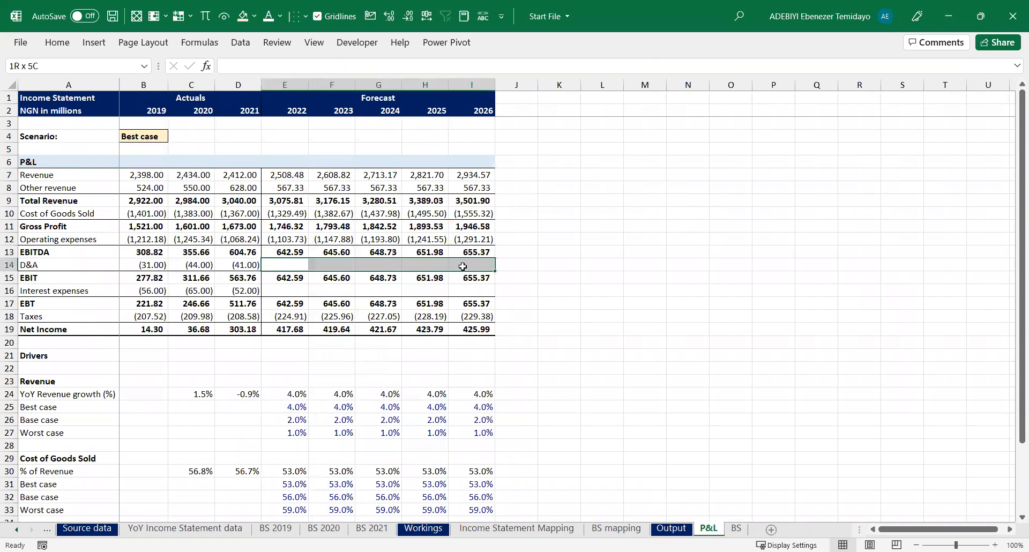
click(242, 22)
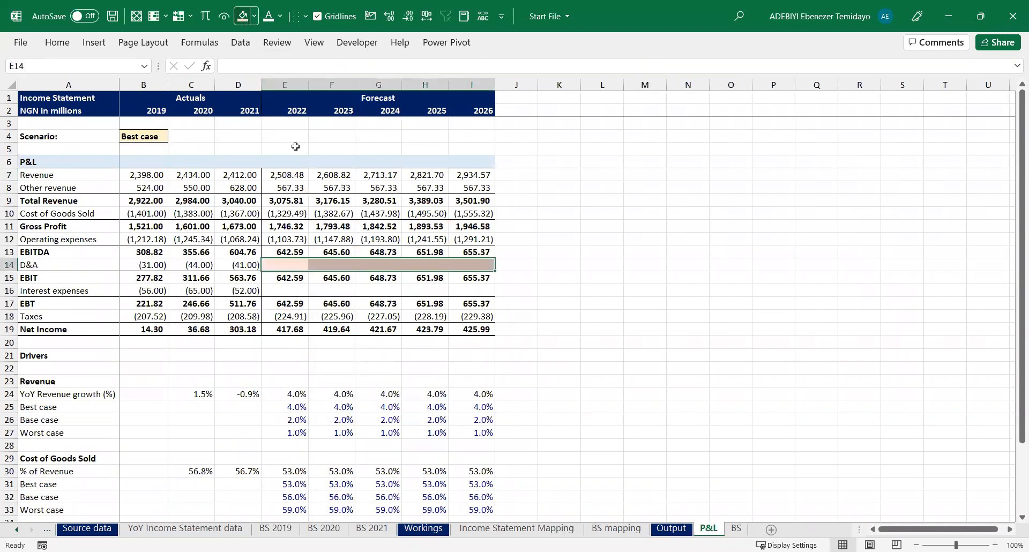
click(285, 292)
drag(350, 293, 471, 292)
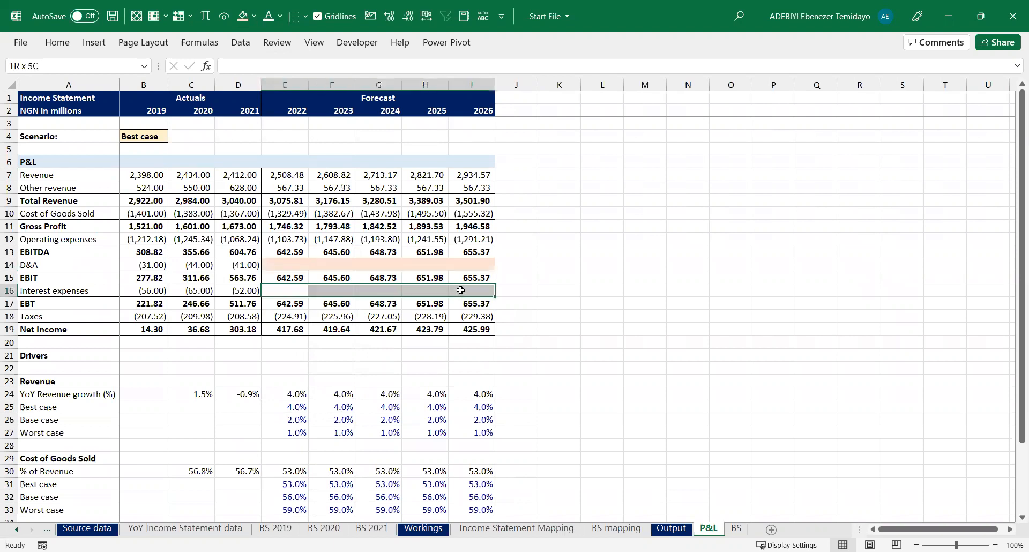
click(243, 17)
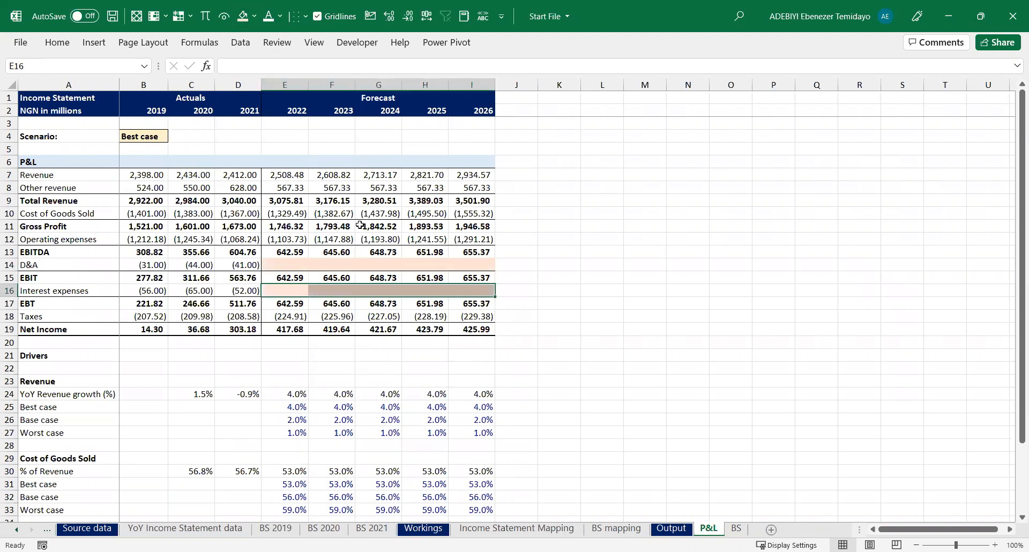
drag(335, 263, 434, 264)
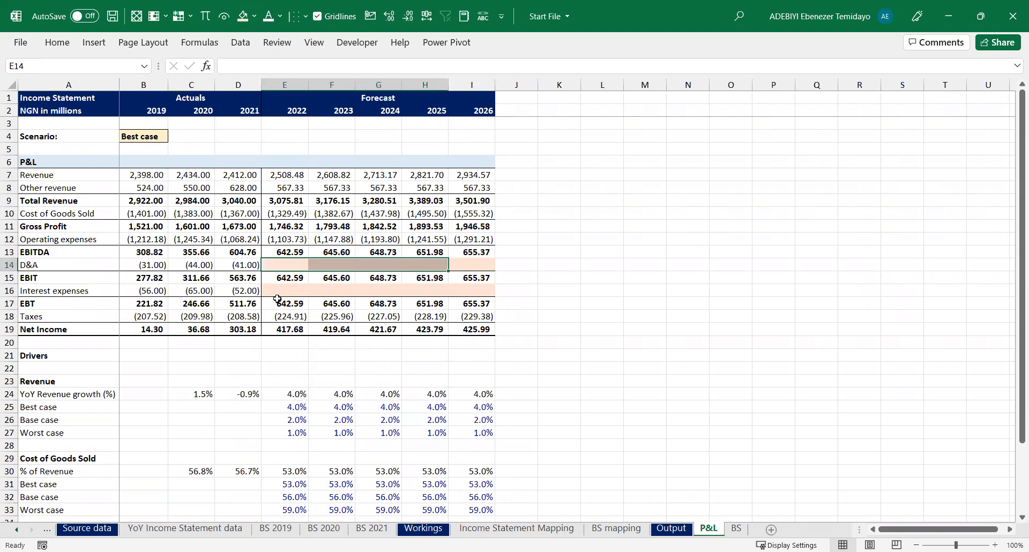
drag(277, 301, 474, 301)
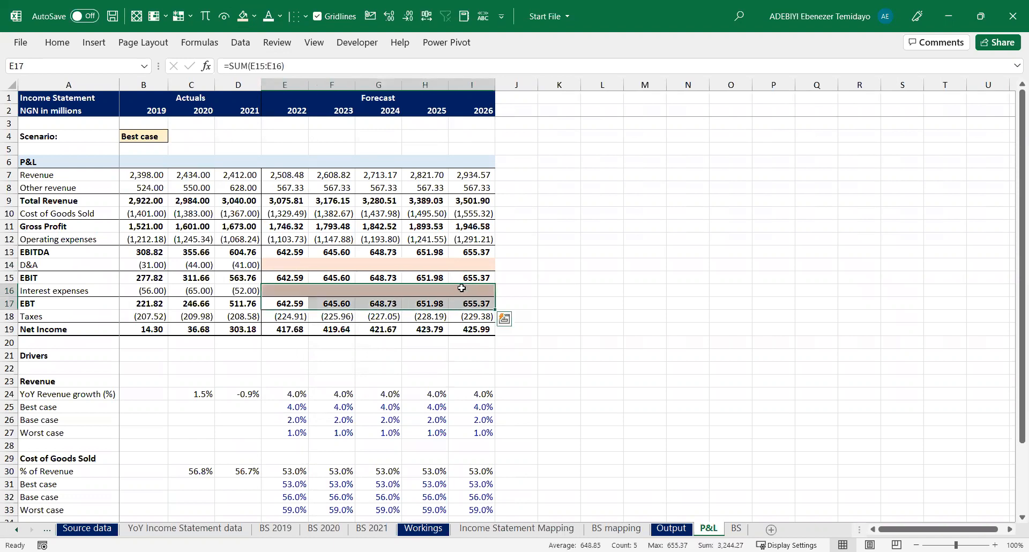
click(595, 353)
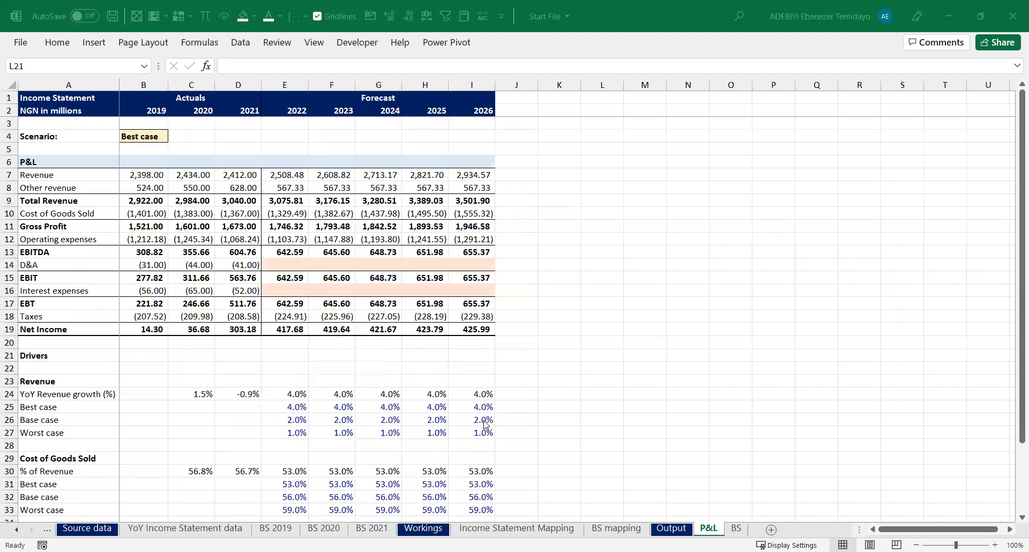
click(385, 236)
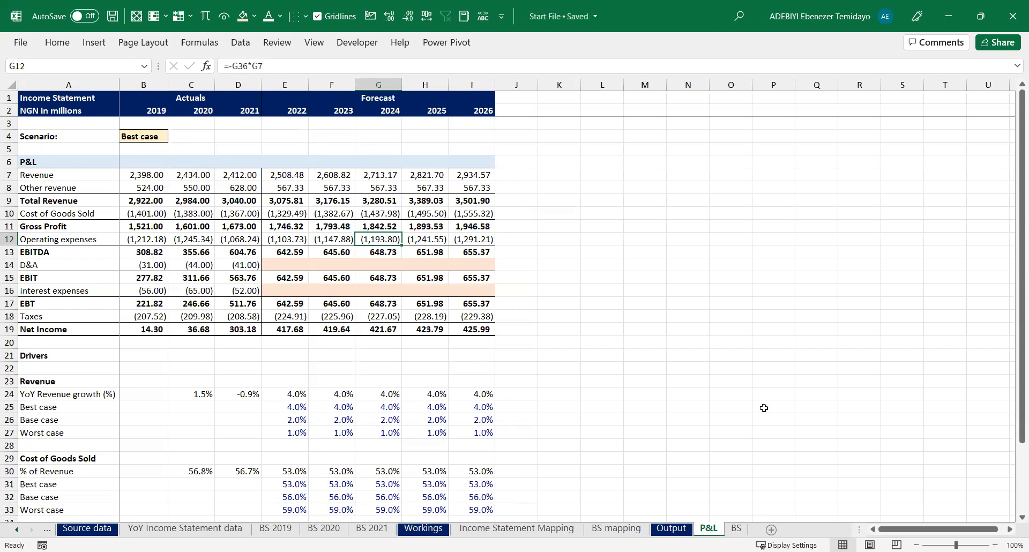
click(736, 528)
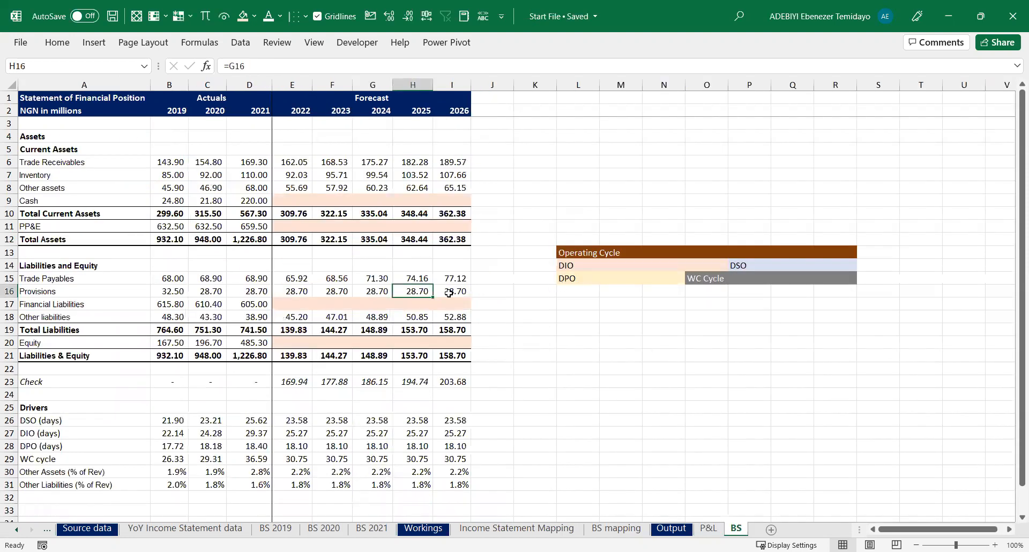
click(367, 290)
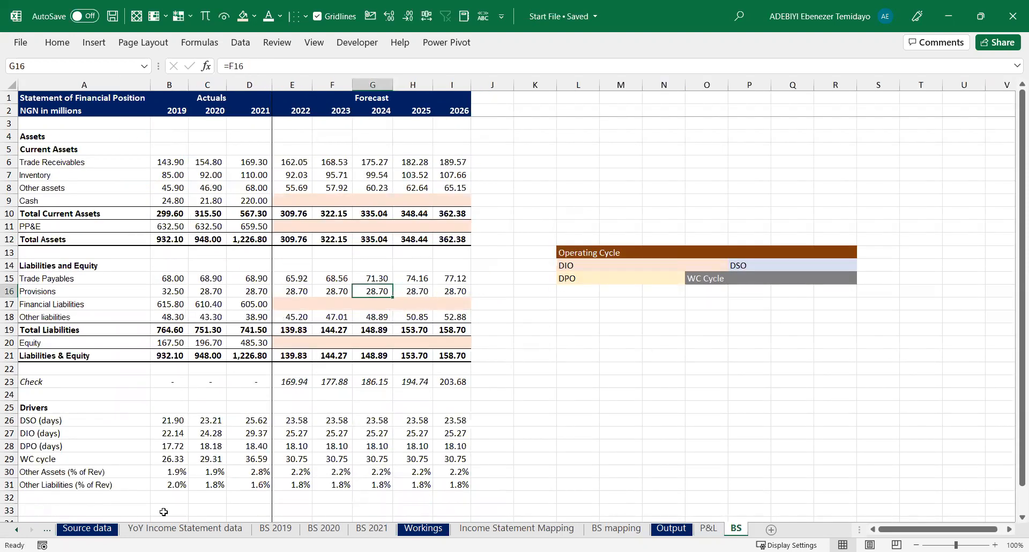
Review the modelling steps on the Task information sheet up to the Fixed Asset schedule, and return to the BS sheet
click(47, 529)
click(98, 528)
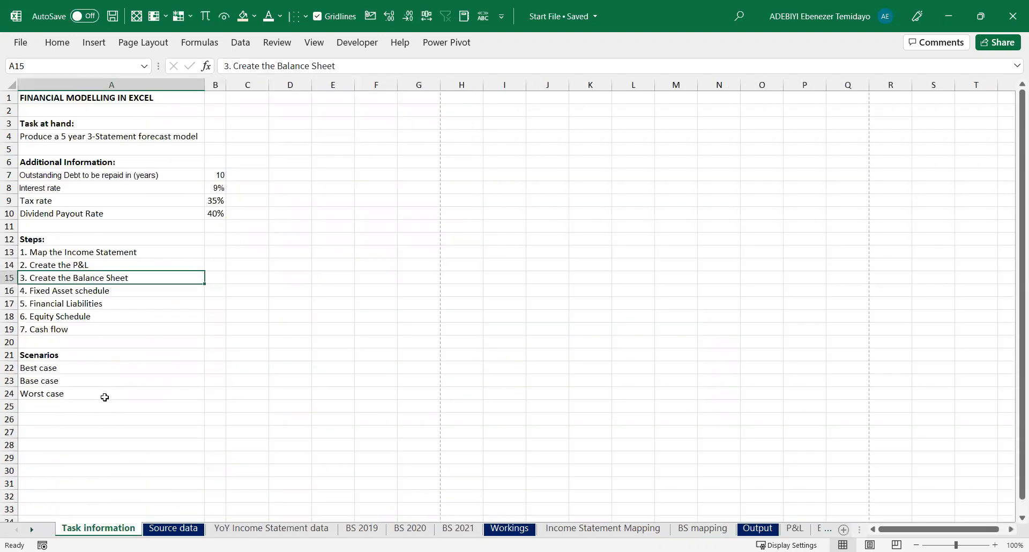
click(97, 268)
click(101, 277)
click(107, 290)
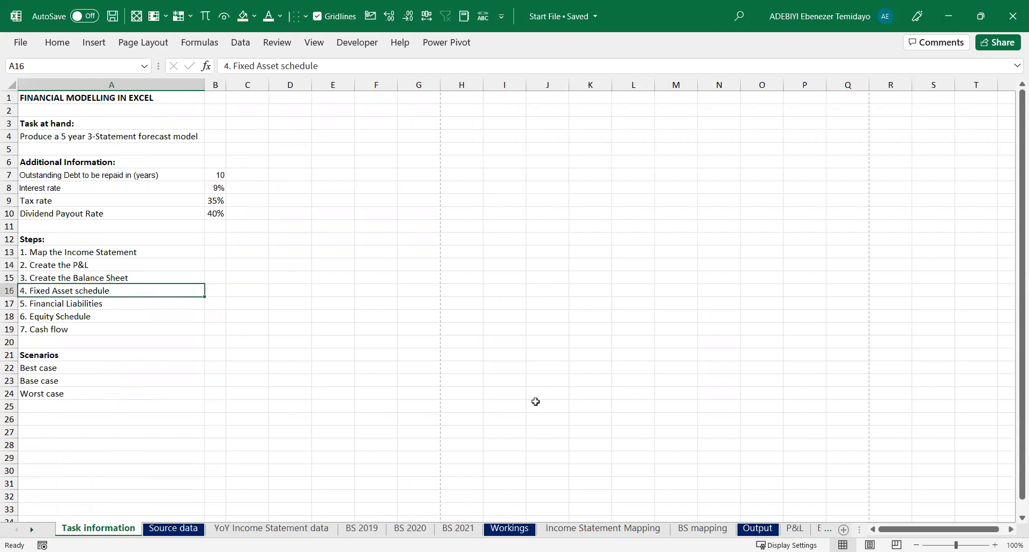
click(794, 528)
click(821, 528)
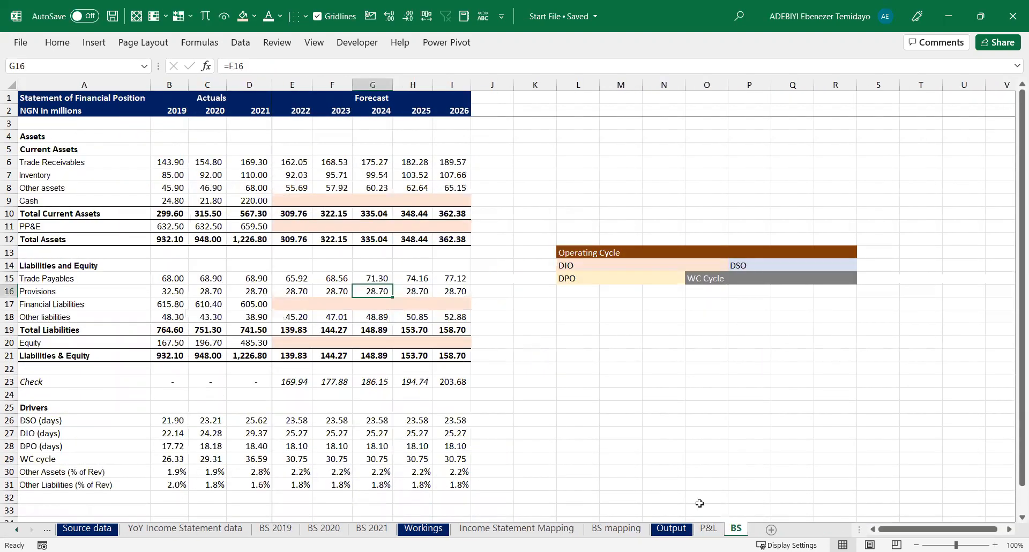
Examine the PP&E forecast cells E11:I11 in the BS sheet and the D&A row in the P&L sheet
click(285, 225)
key(shift+Right)
key(shift+Right)
key(shift+Right)
key(shift+Right)
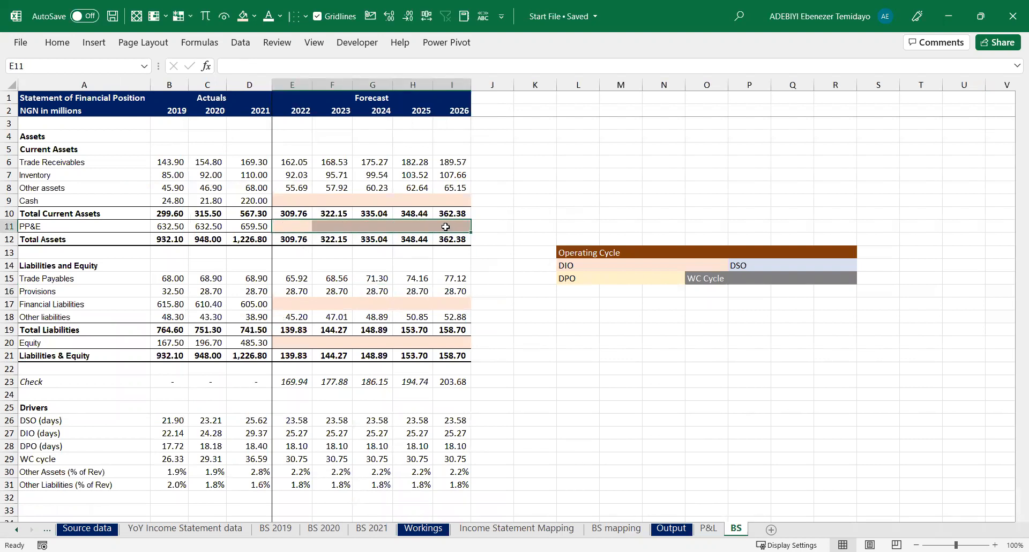
key(ctrl+Page_Up)
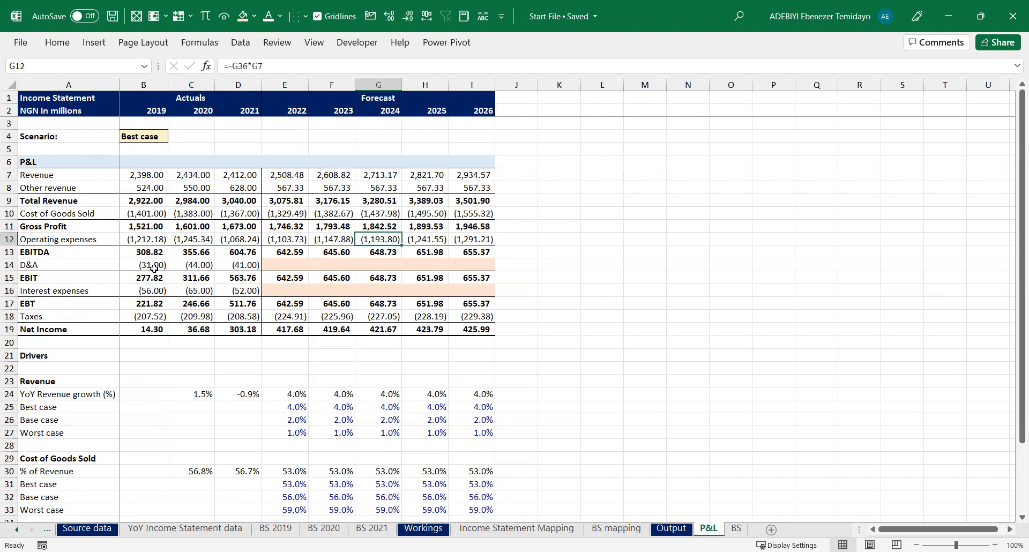
click(749, 529)
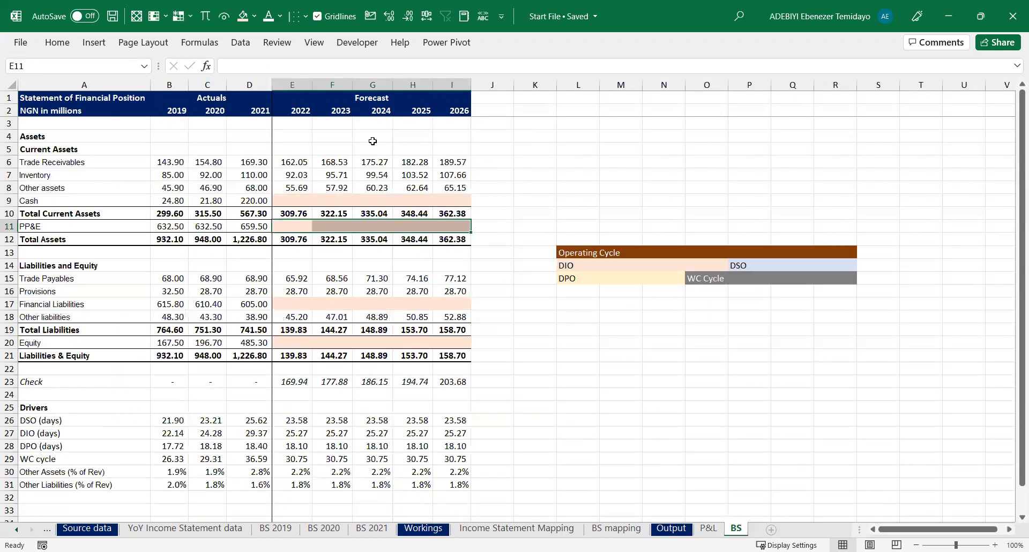
Duplicate the BS sheet after itself and rename the copy as Fixed Assets Schedule
drag(740, 530, 770, 530)
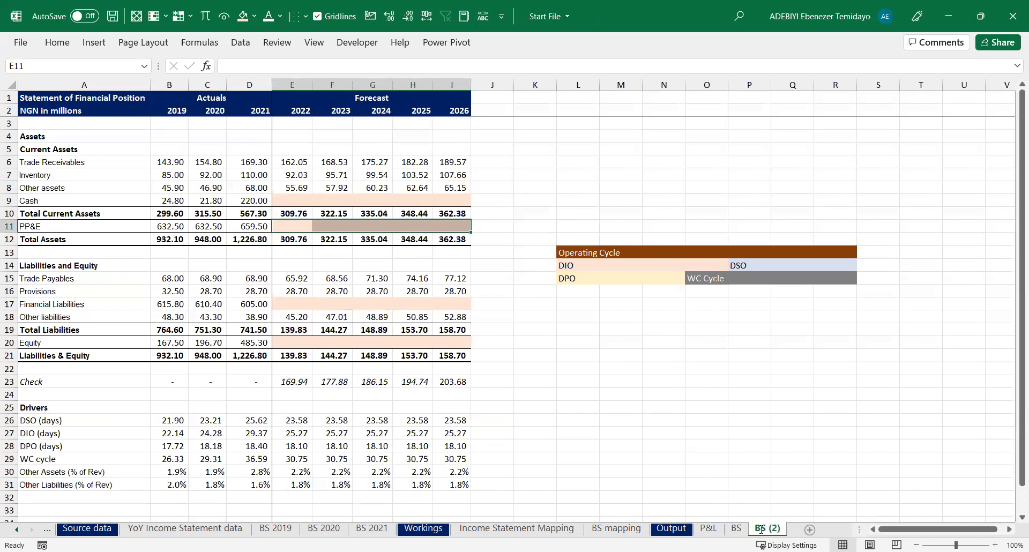
double_click(760, 530)
text(Fixed Assets Schedule)
key(Return)
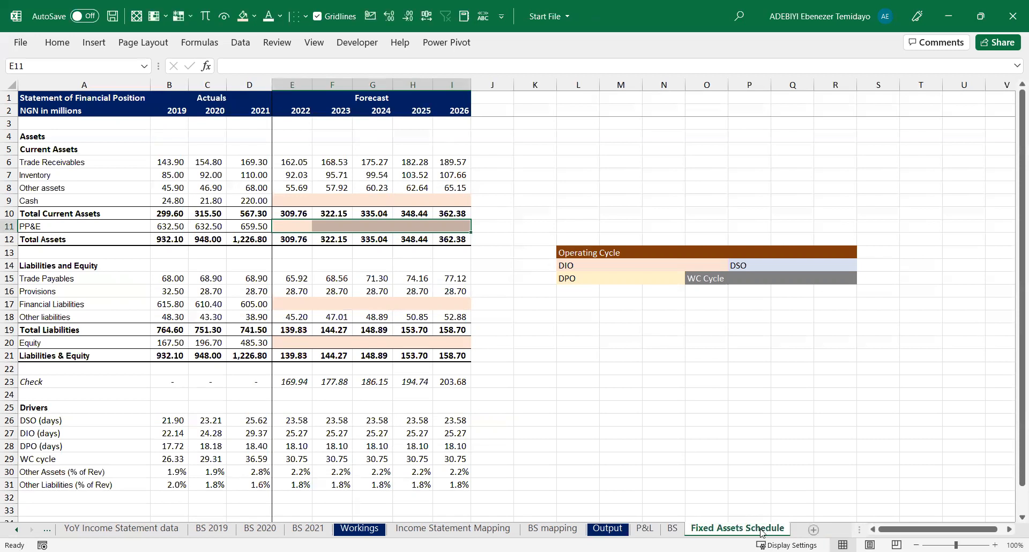
Clear the operating cycle block in L12:S24 and remove the copied balance sheet and driver rows 4–31, keeping the header rows
drag(571, 236, 885, 398)
key(alt+h)
key(e)
key(a)
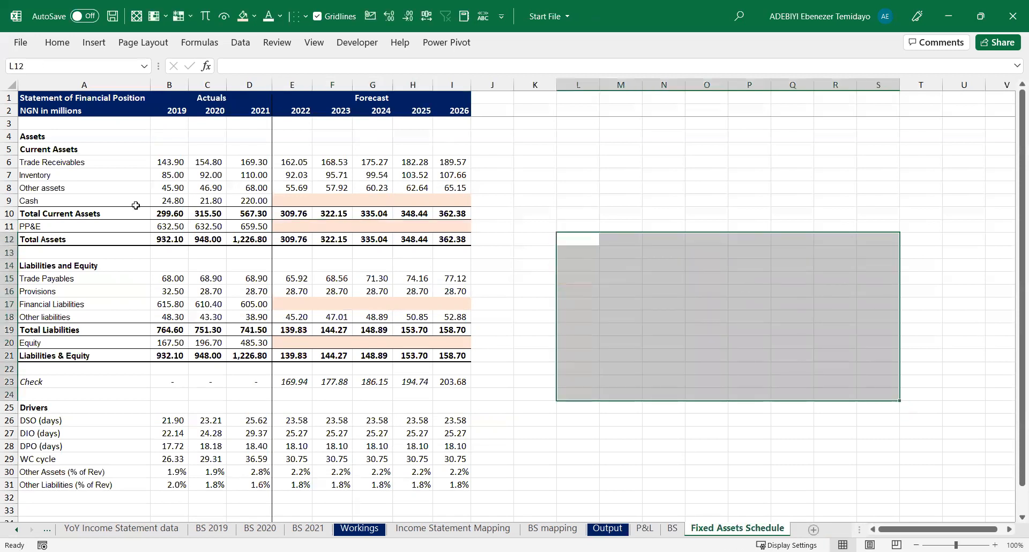
drag(8, 136, 4, 490)
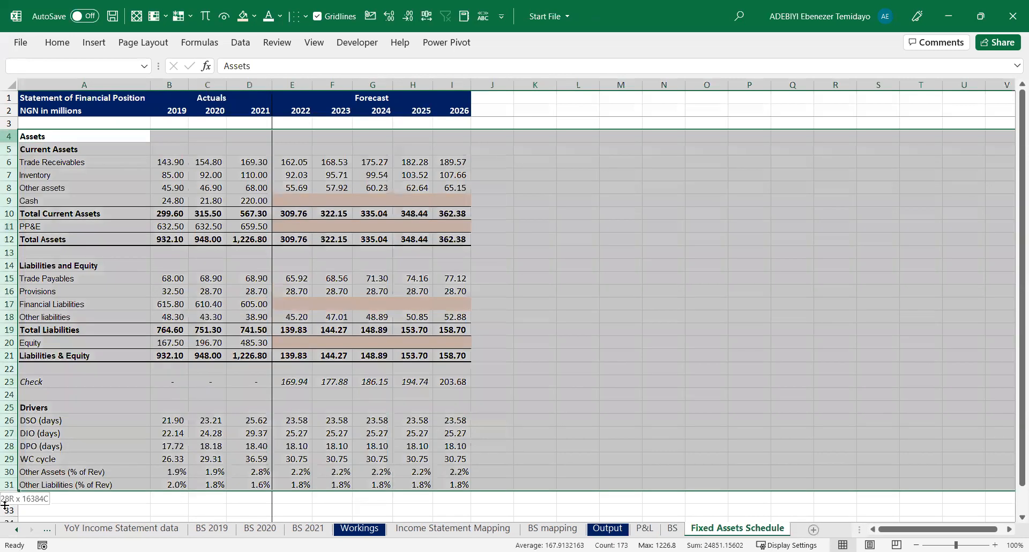
key(alt+h)
key(e)
key(a)
key(ctrl+Home)
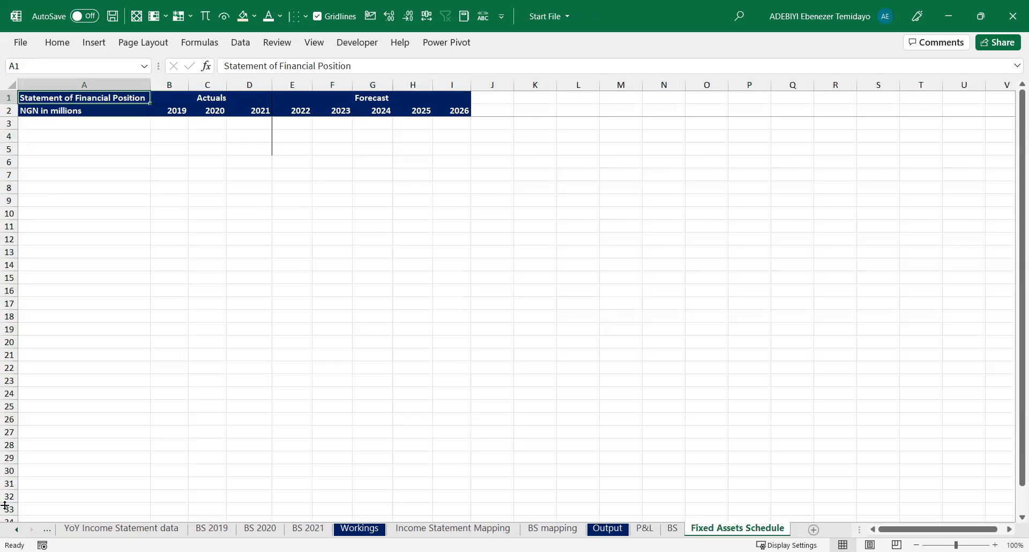
Enter the row labels Opening Balance in A4 and Additions (CAPEX) in A5 of the Fixed Assets Schedule
key(Down)
key(Down)
key(Down)
key(Right)
key(Right)
key(Home)
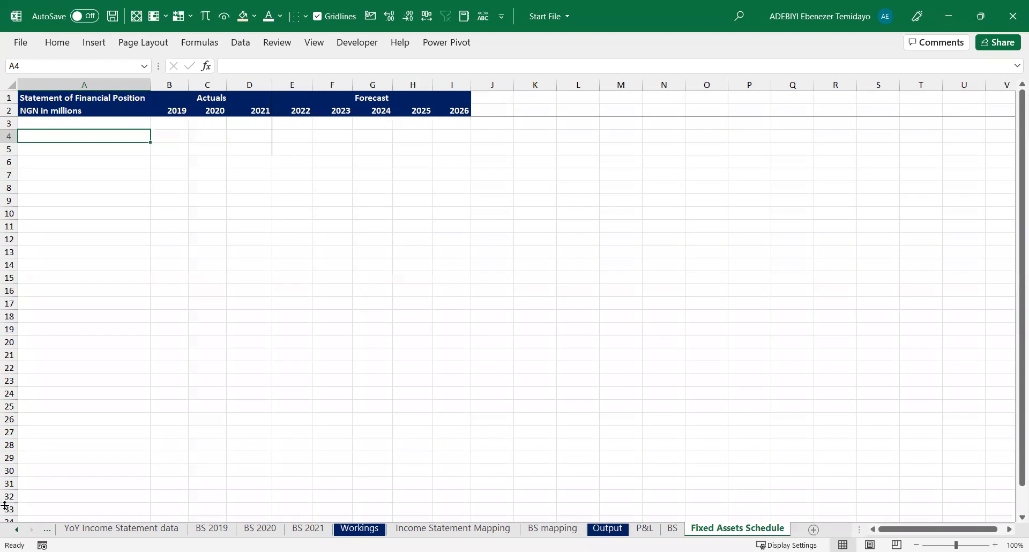
text(Op)
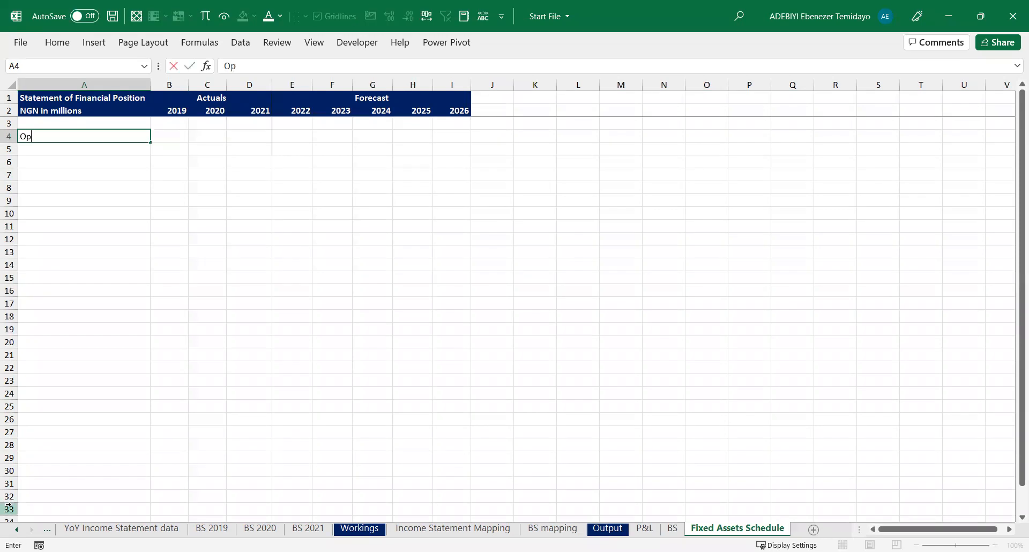
text(ening Balance)
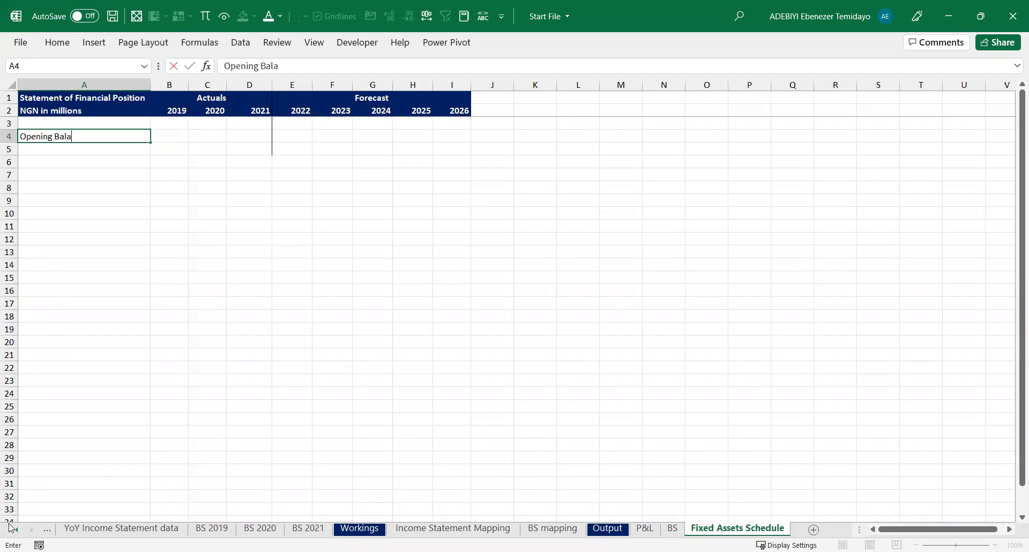
key(Return)
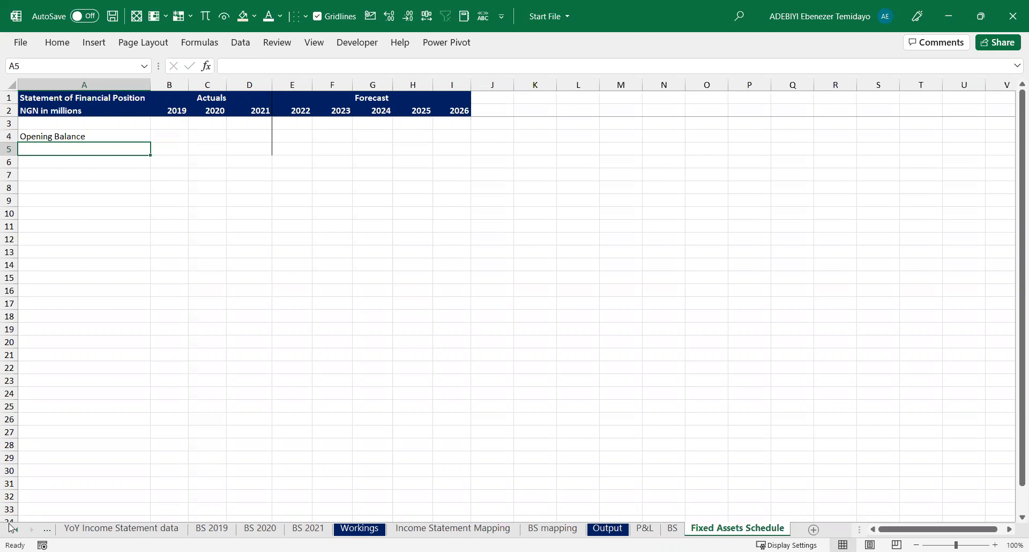
text(Additions )
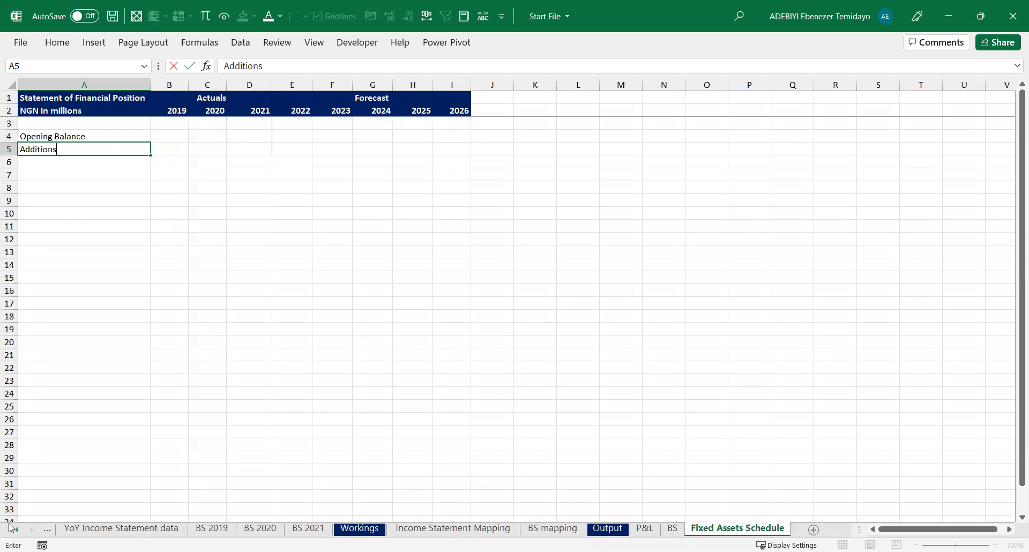
text((CP)
text(APEX)
key(Return)
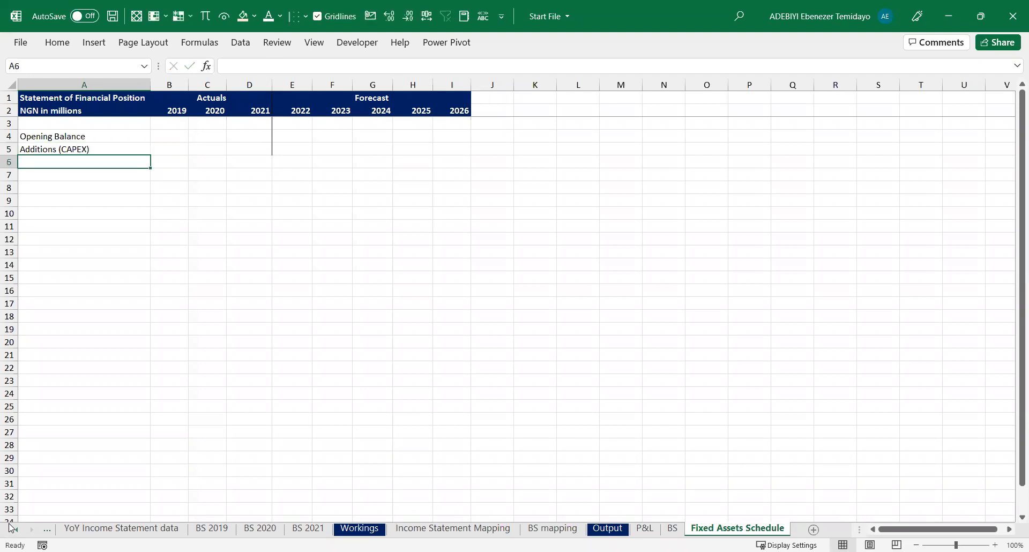
Enter the row labels Disposal, Depreciation and Closing Balance in A6:A8 of the Fixed Assets Schedule
text(Di)
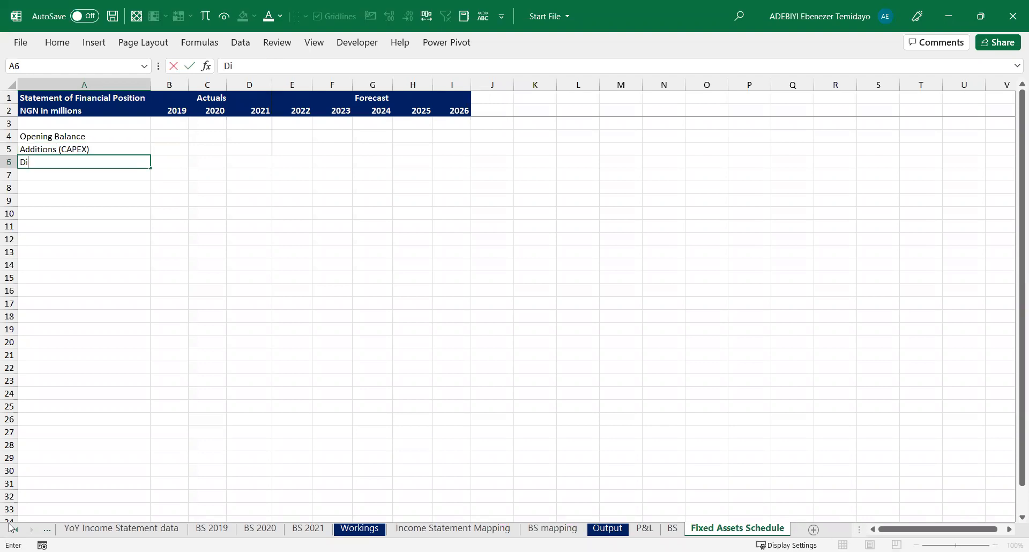
text(sposal)
key(Return)
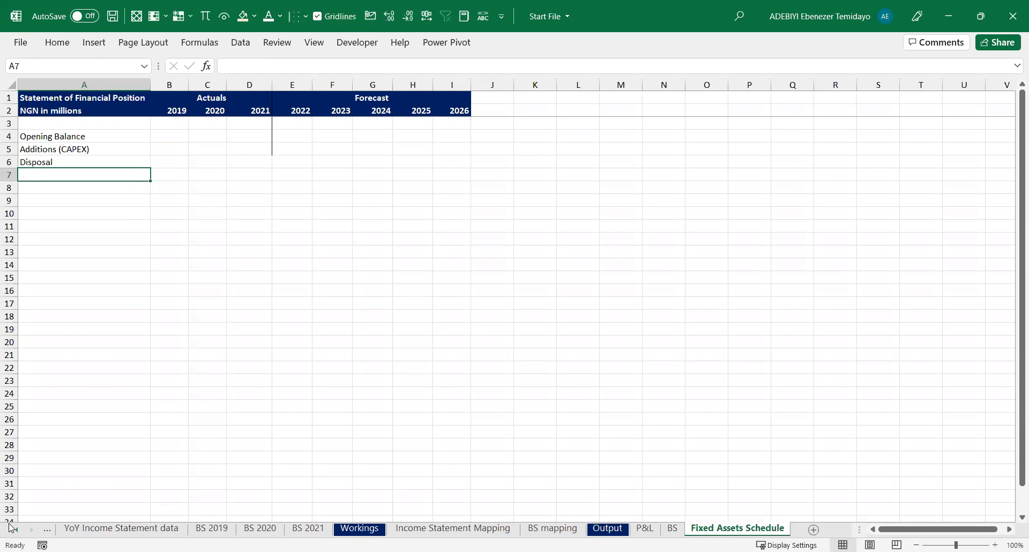
text(Dep)
key(BackSpace)
text(reciation)
key(Return)
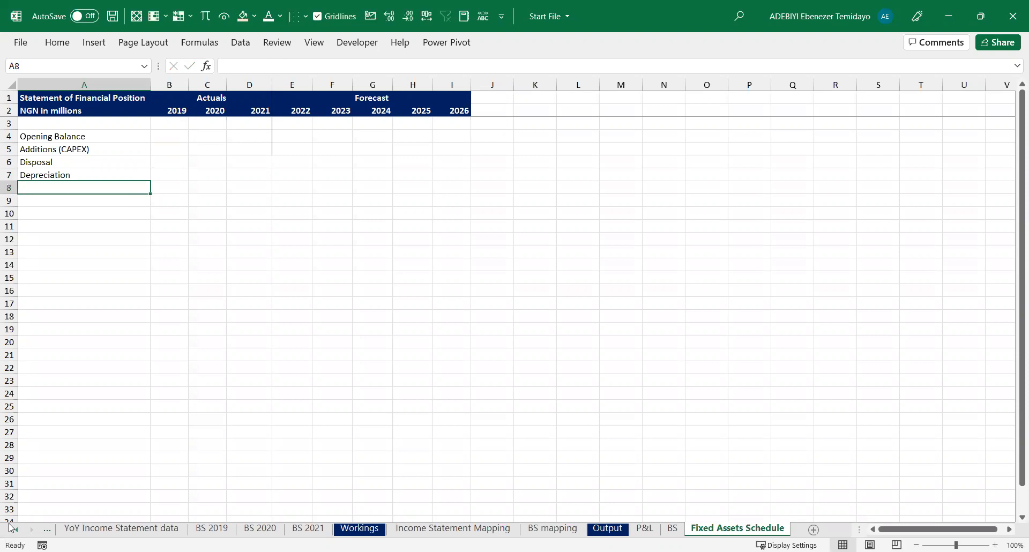
text(Cl)
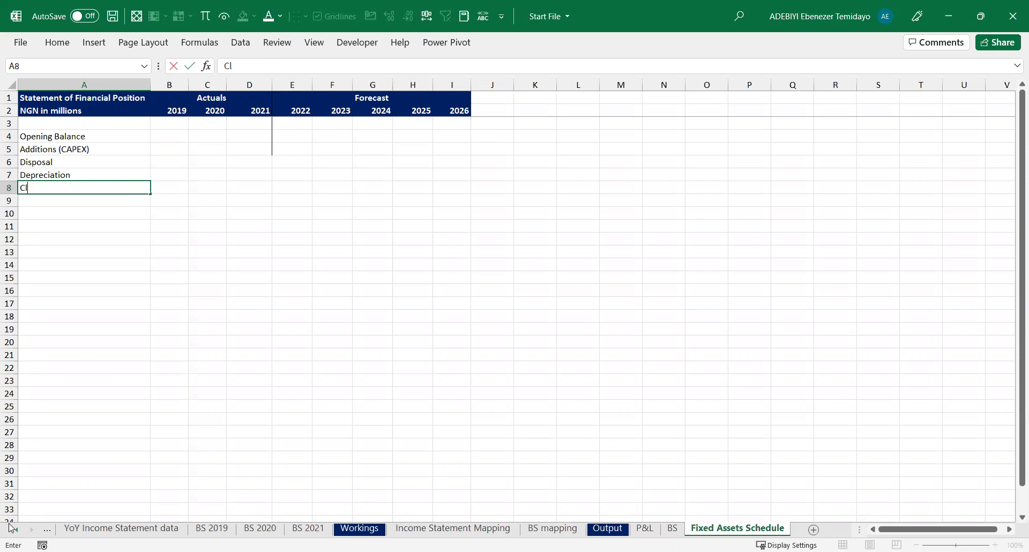
text(osing Balance)
key(Return)
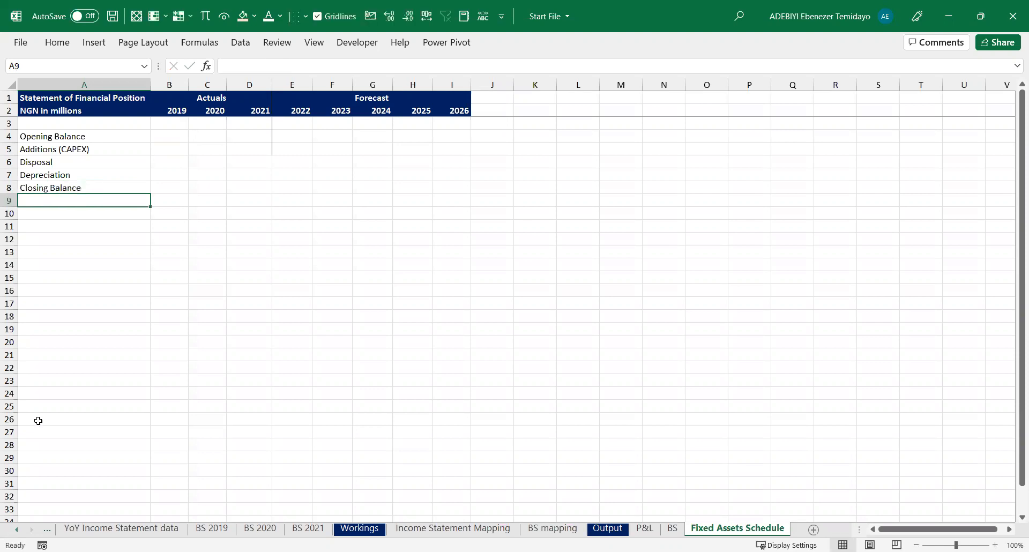
Delete the blank row 3 above Opening Balance
click(115, 125)
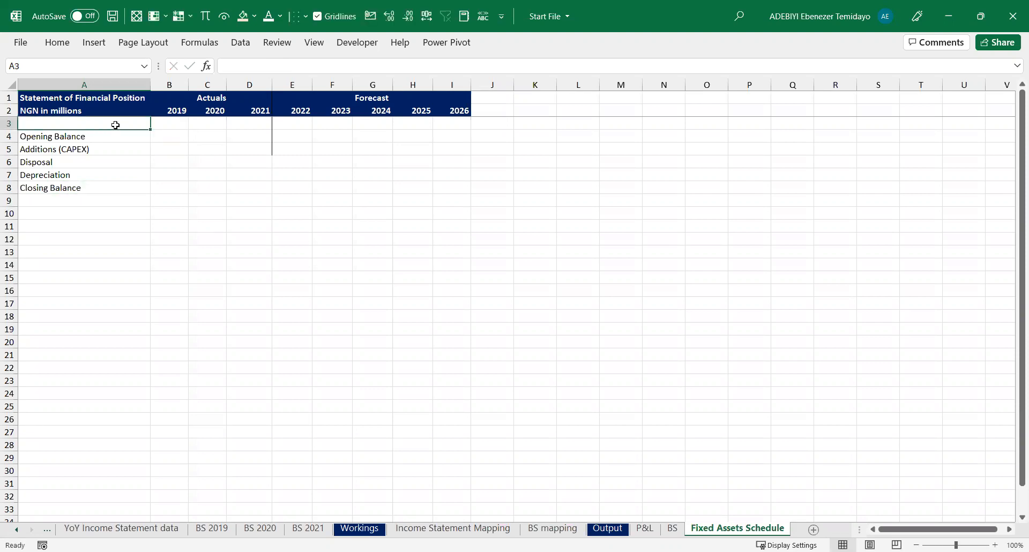
key(shift+space)
key(ctrl+minus)
click(91, 186)
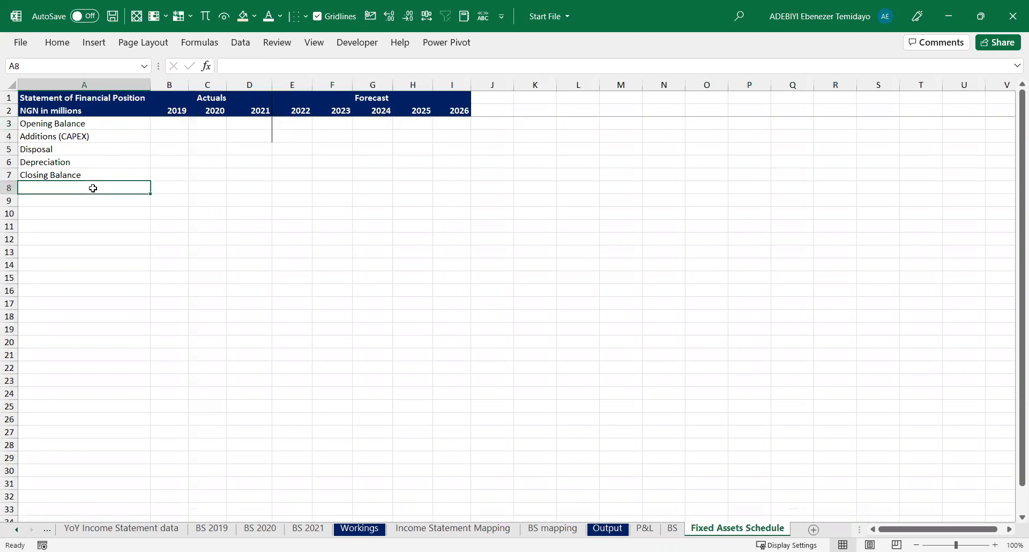
click(80, 210)
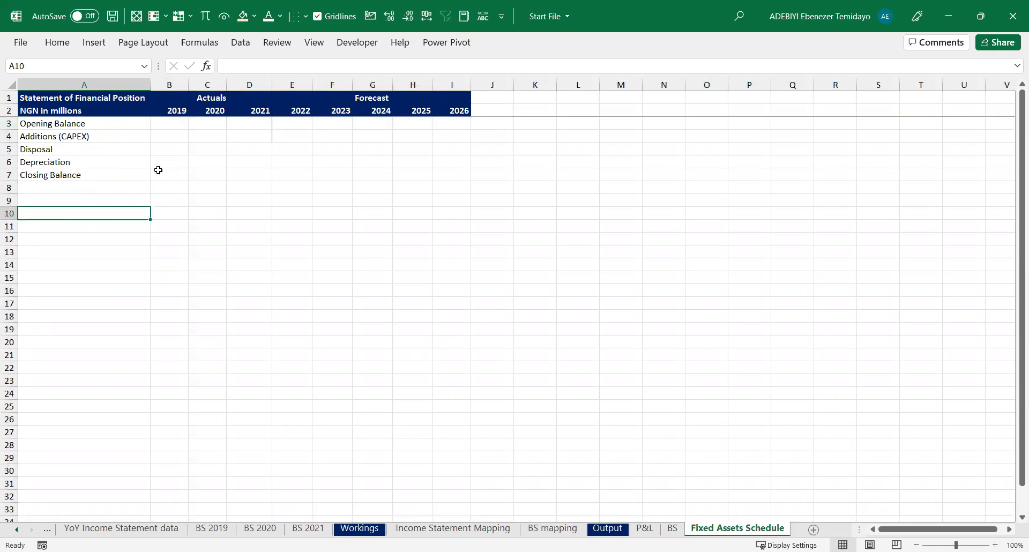
Extend the vertical divider between the 2021 actuals and 2022 forecast columns down to row 18
click(130, 175)
shift+click(420, 172)
drag(284, 123, 290, 225)
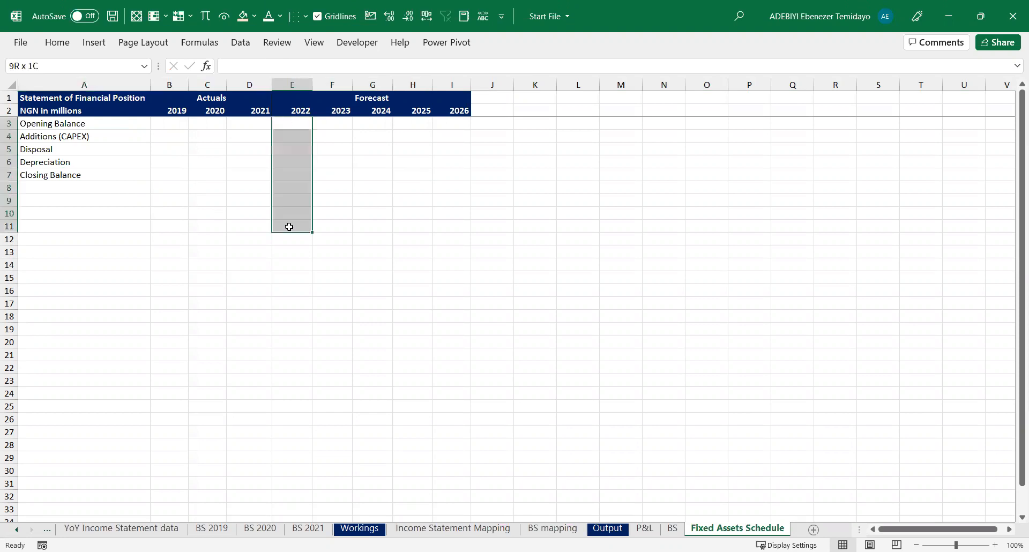
drag(285, 136, 292, 312)
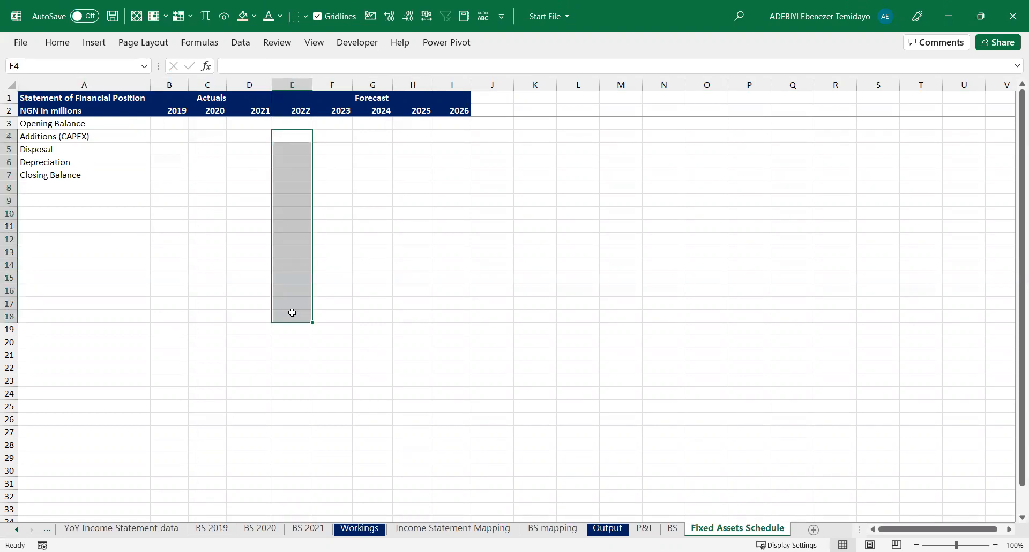
click(229, 212)
Bold the Closing Balance row A7:I7 and give it a top and thick bottom border
drag(101, 171, 460, 176)
key(ctrl+b)
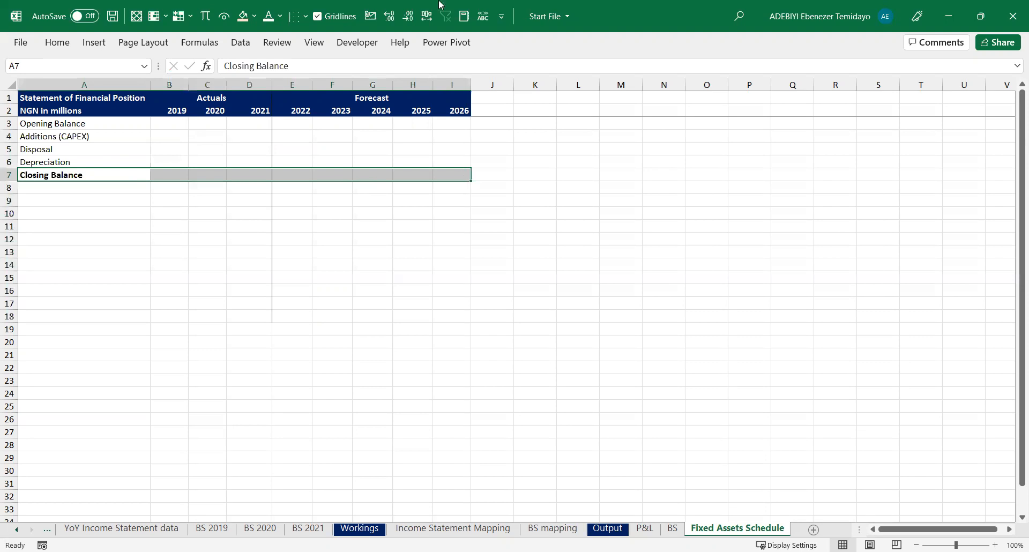
click(306, 16)
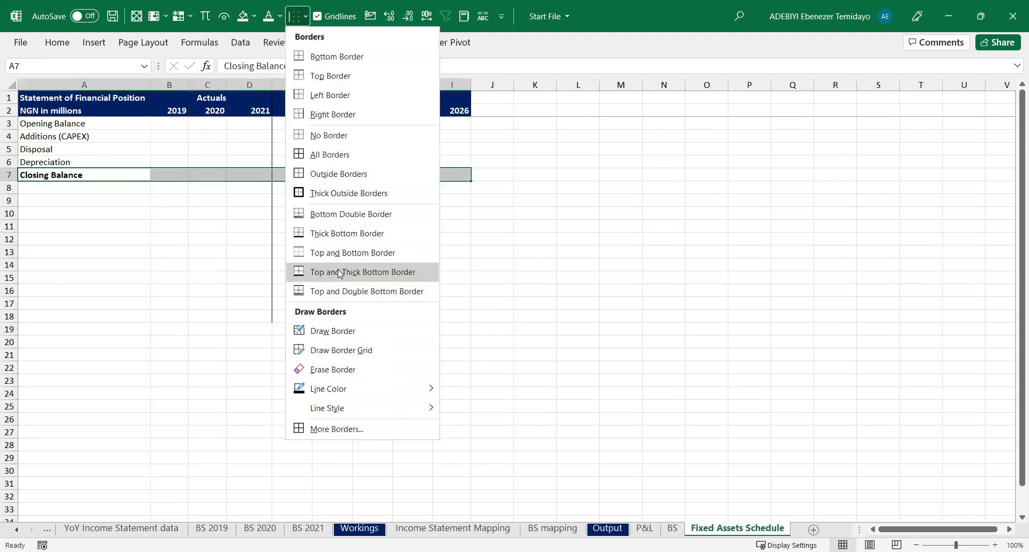
click(353, 271)
click(169, 213)
Link the opening balances in C3:I3 to the prior year's closing balance, starting with =B7 in C3
click(206, 123)
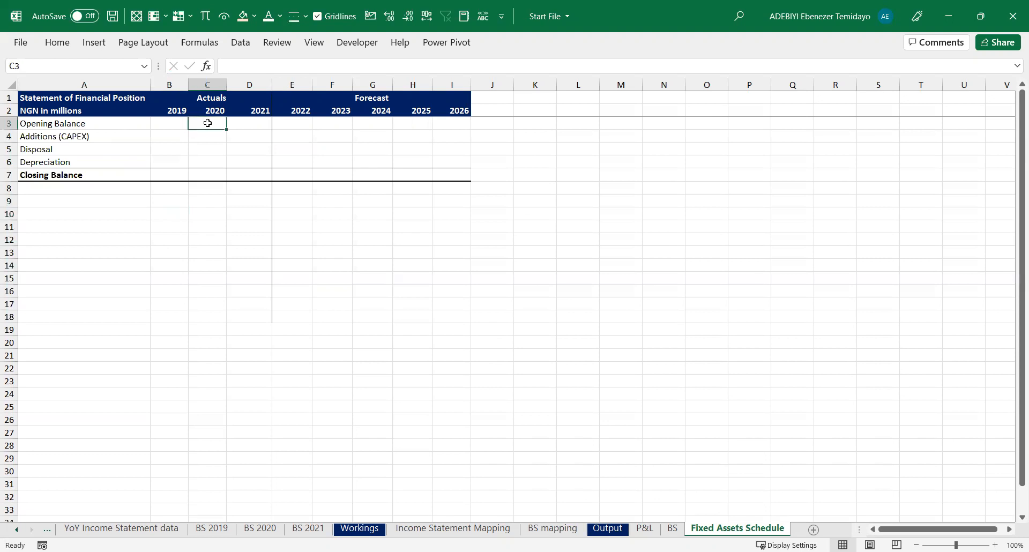
key(shift+Right)
key(shift+Right)
key(shift+Right)
key(shift+Right)
key(shift+Right)
key(shift+Right)
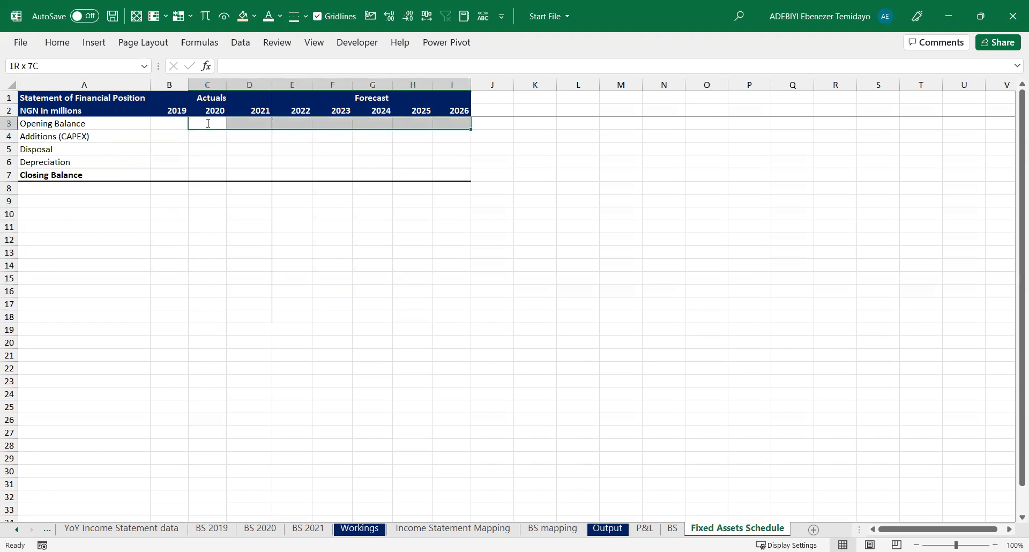
text(=)
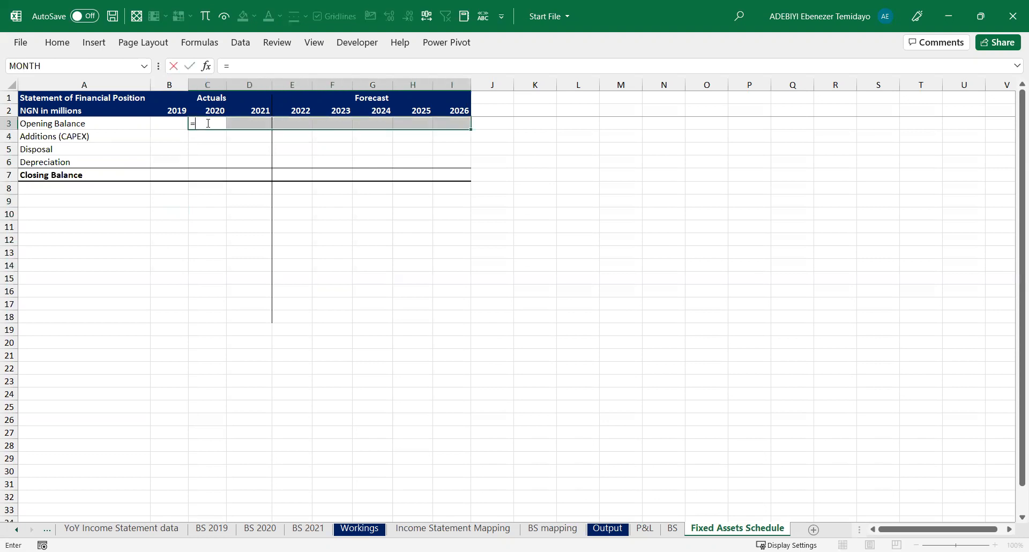
click(170, 176)
key(ctrl+Return)
Format the schedule figures in B3:I23 as numbers with two decimal places and zeros shown as dashes
click(170, 123)
shift+click(536, 421)
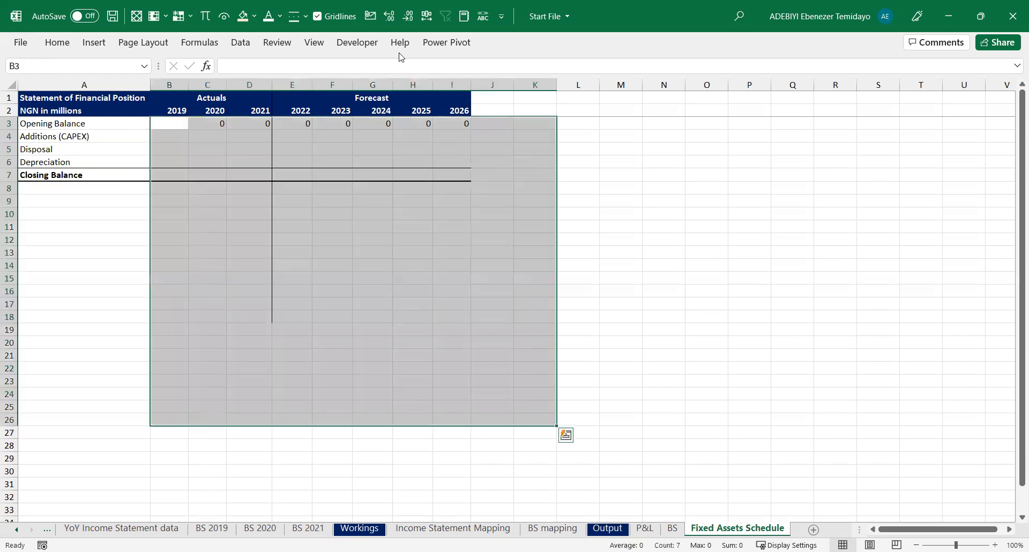
click(209, 17)
click(256, 187)
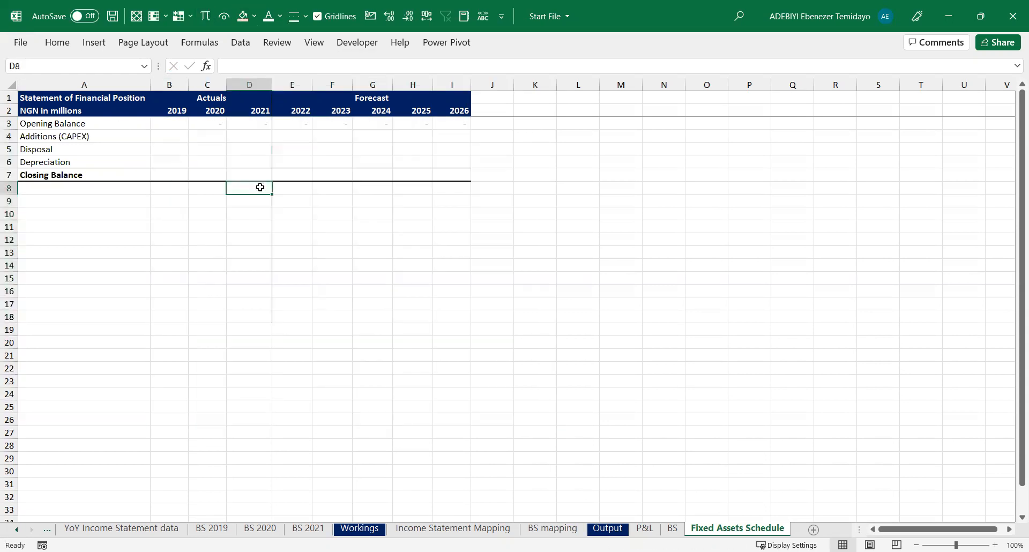
drag(169, 128, 461, 381)
click(58, 43)
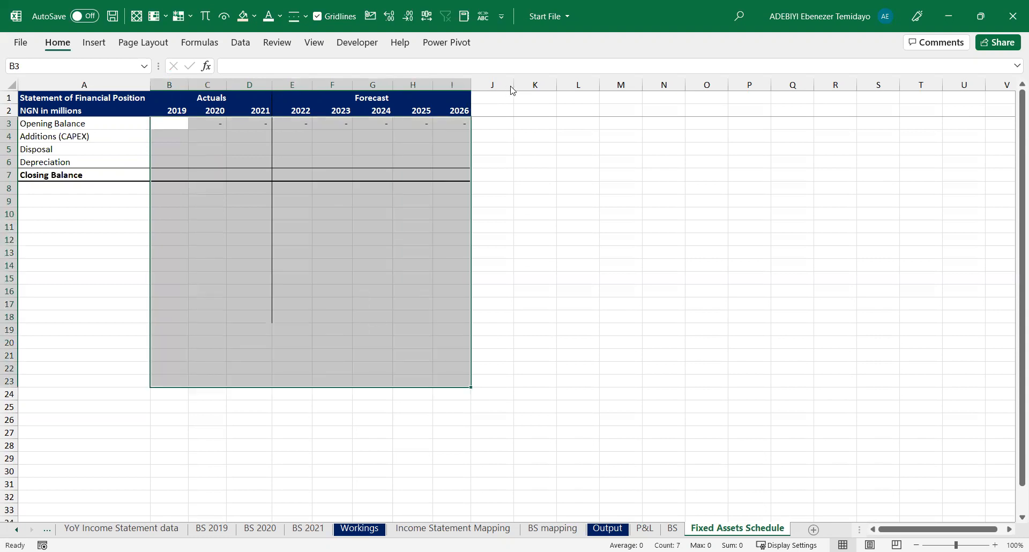
click(283, 264)
click(199, 138)
click(161, 149)
click(161, 124)
drag(176, 183, 183, 175)
click(194, 139)
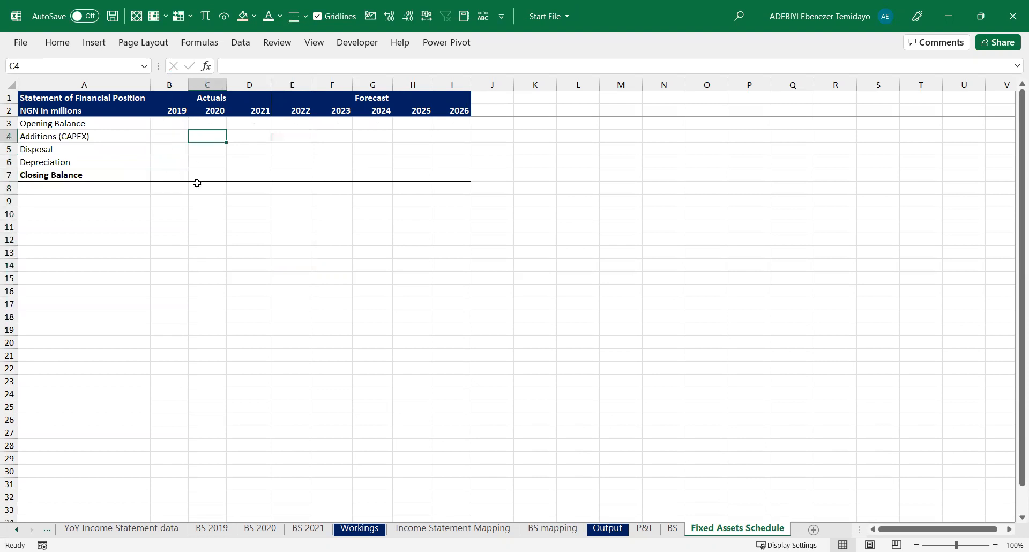
click(176, 183)
Review the 2019–2021 PP&E actuals in row 11 of the BS sheet
click(171, 176)
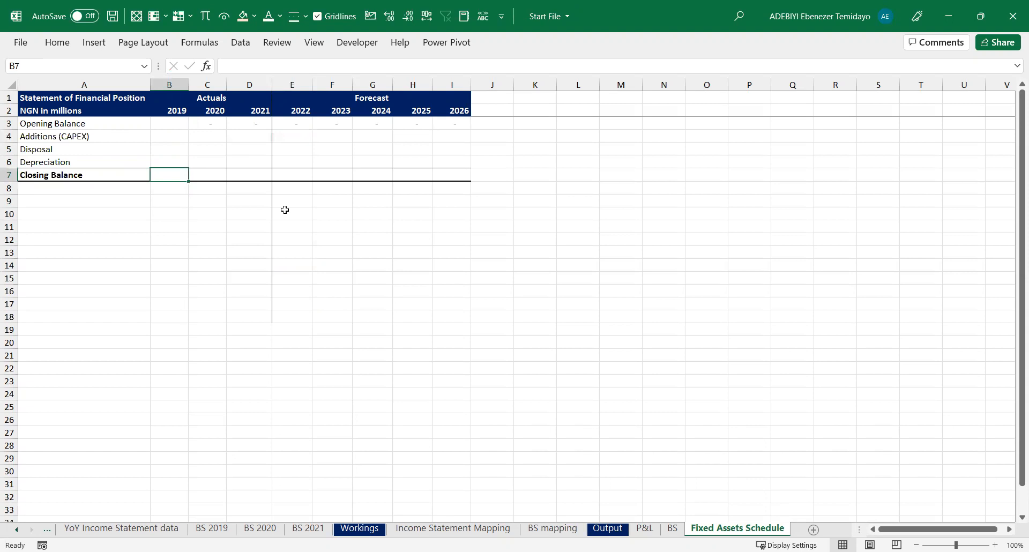
key(ctrl+Page_Up)
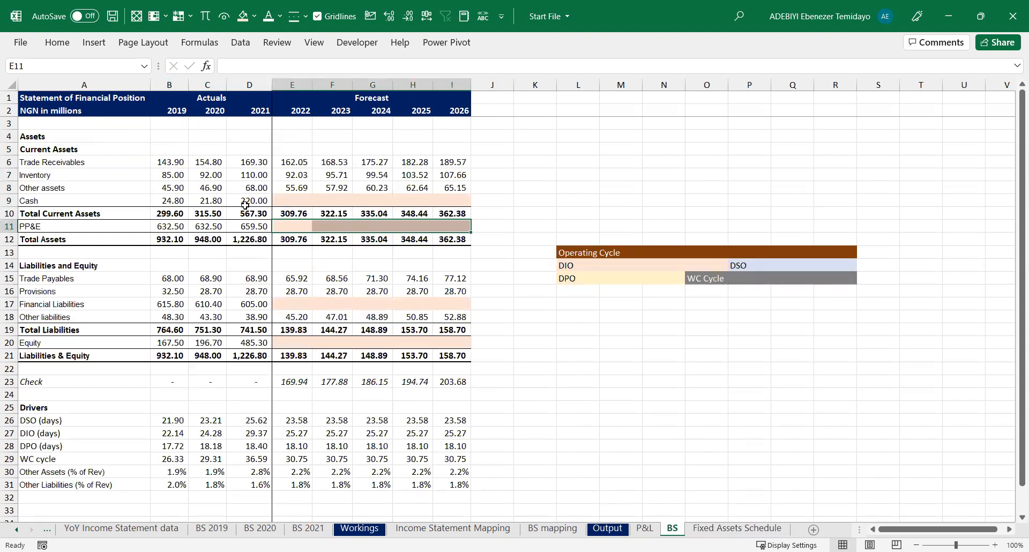
click(163, 227)
click(206, 228)
click(252, 225)
click(211, 229)
click(172, 228)
click(209, 228)
click(249, 227)
Link the 2019–2021 closing balances in B7:D7 to the BS sheet's PP&E row, starting with =BS!B11
key(ctrl+Page_Down)
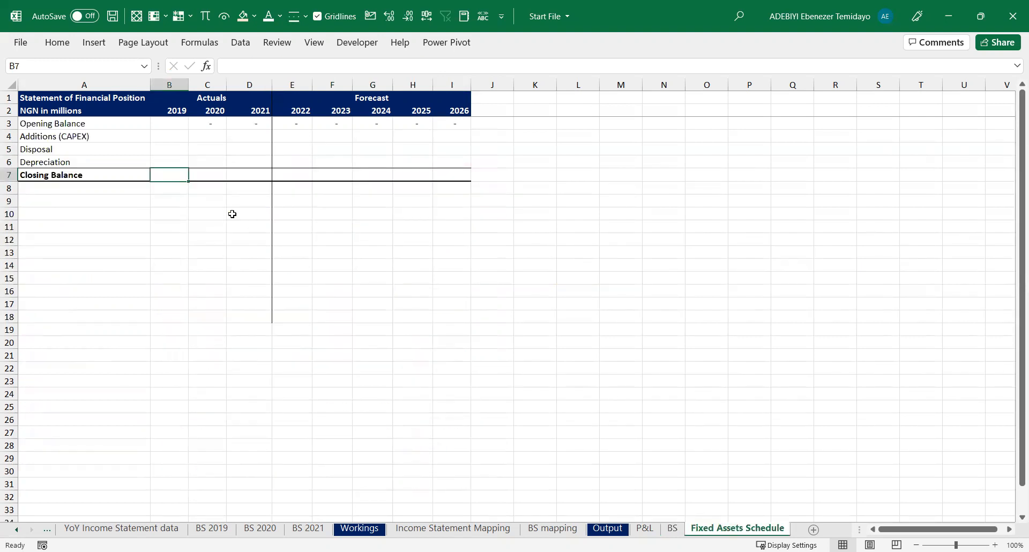
key(shift+Right)
key(shift+Right)
text(=)
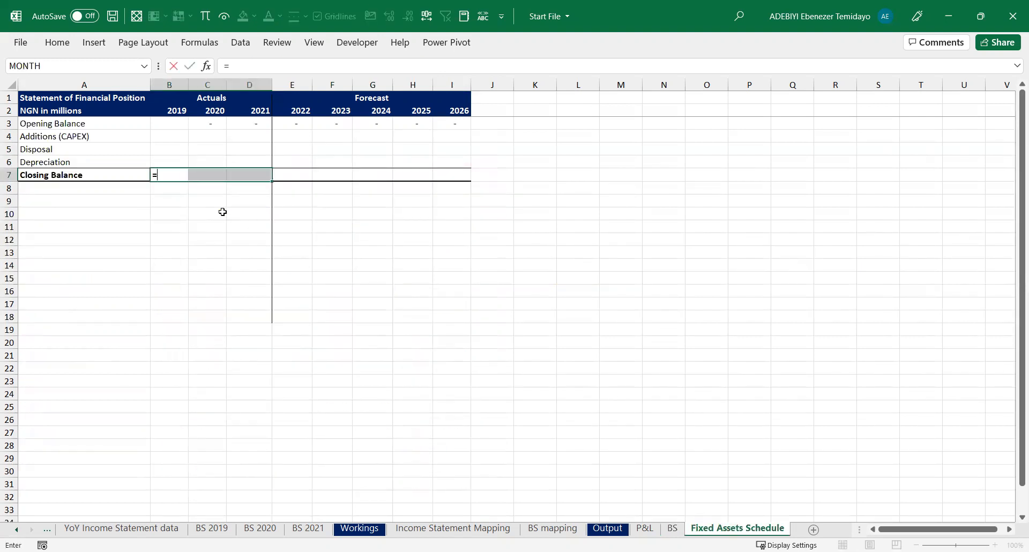
key(ctrl+Page_Up)
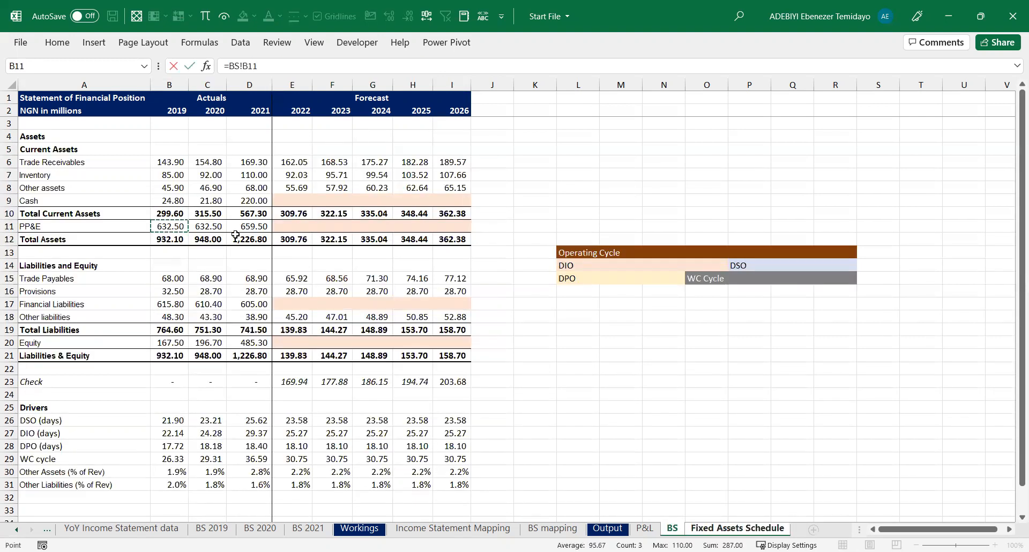
key(ctrl+Return)
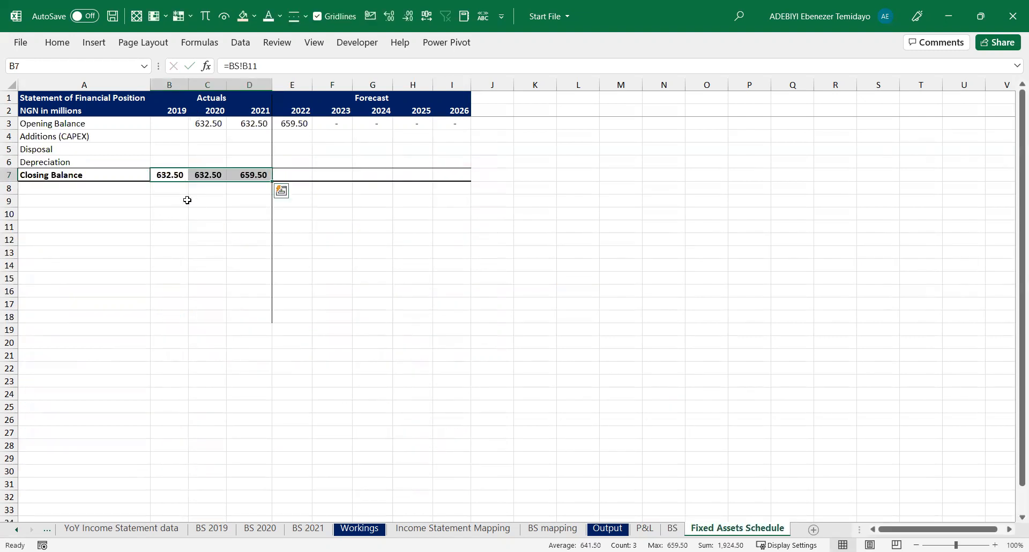
click(221, 125)
click(245, 124)
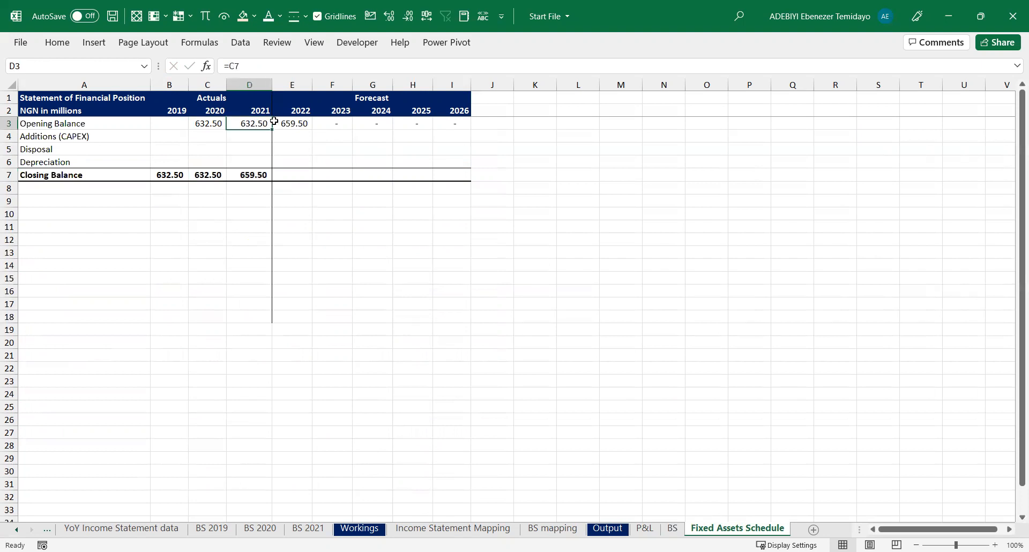
click(279, 122)
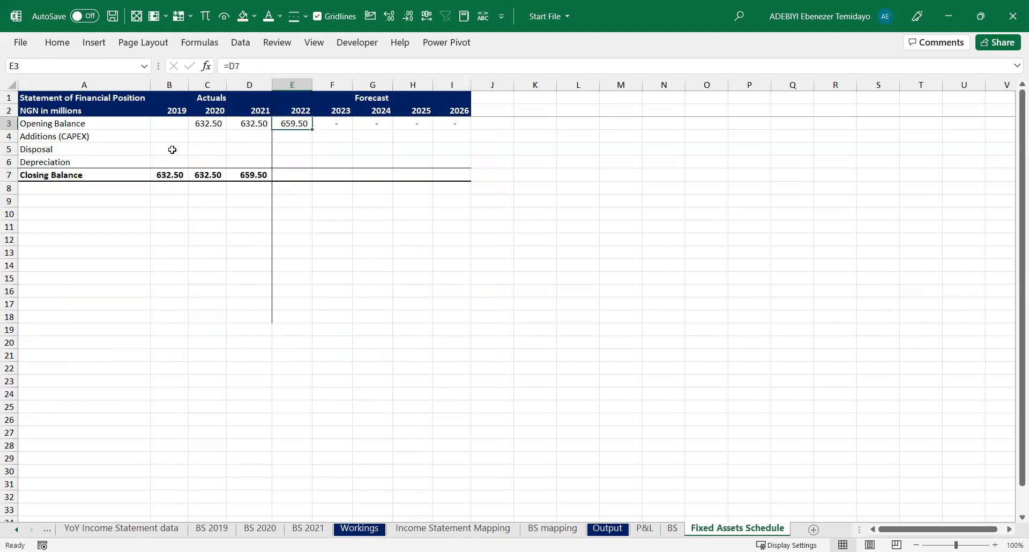
drag(176, 135, 175, 159)
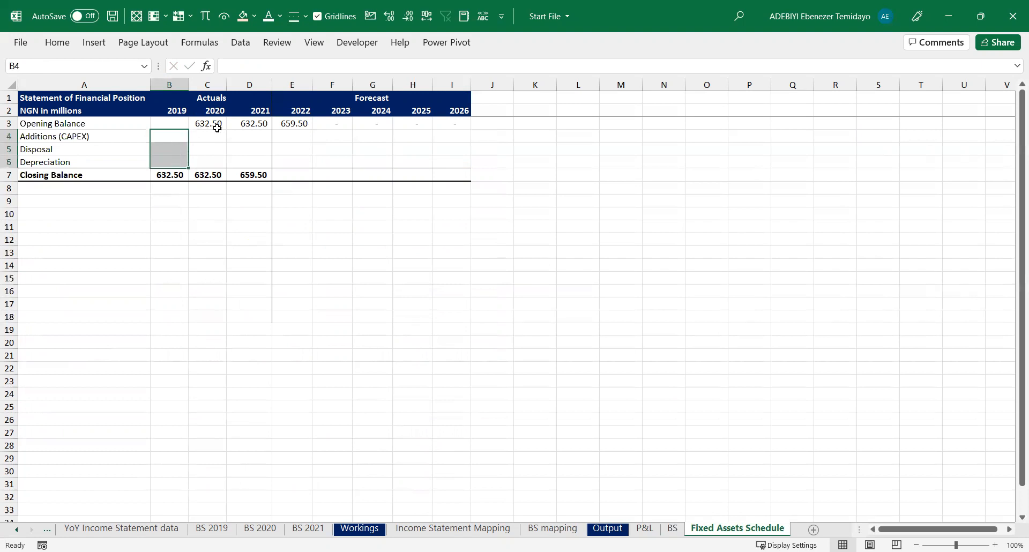
click(171, 161)
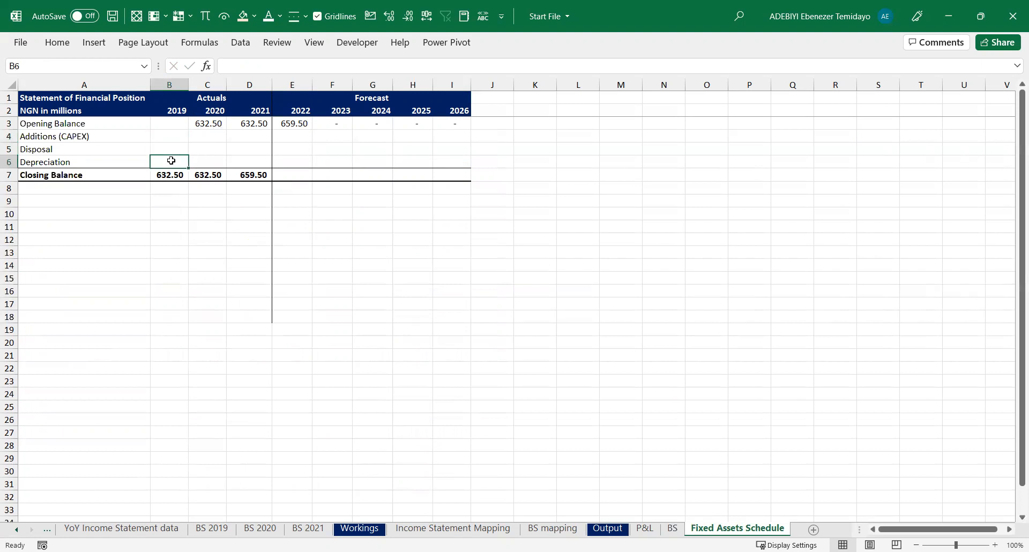
Link the 2020 and 2021 Depreciation cells (C6:D6) to the D&A row of the P&L sheet with ='P&L'!C14
click(205, 161)
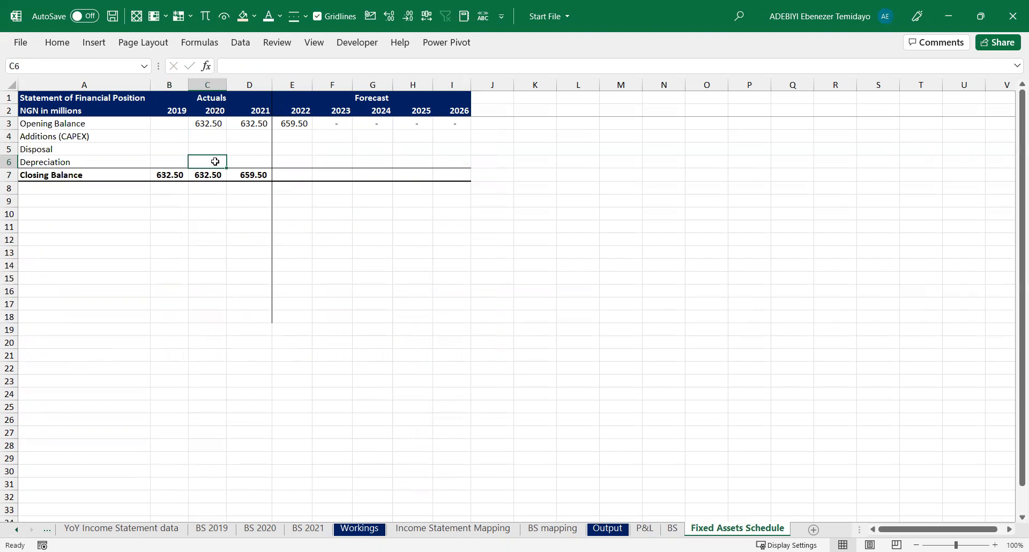
drag(212, 162, 241, 162)
text(=)
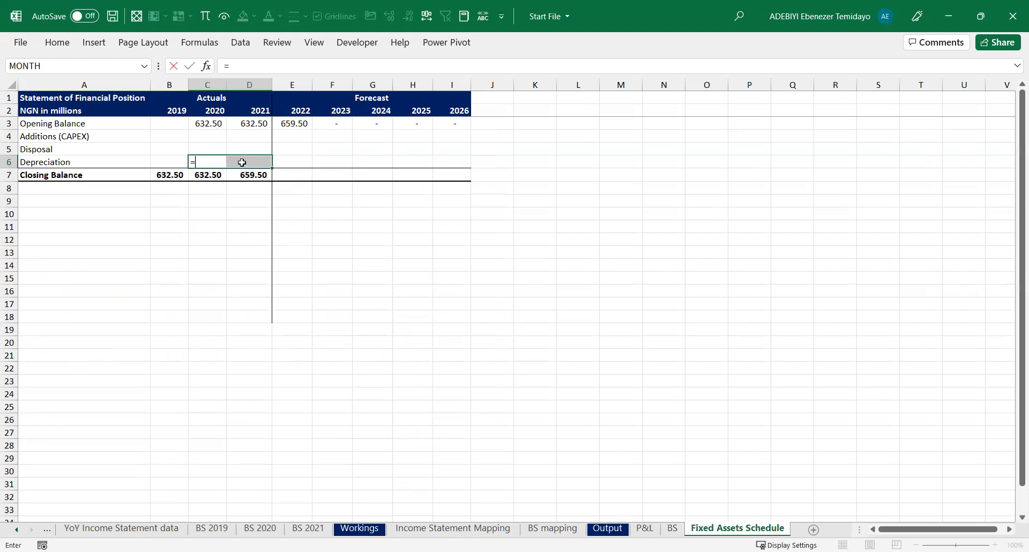
click(647, 527)
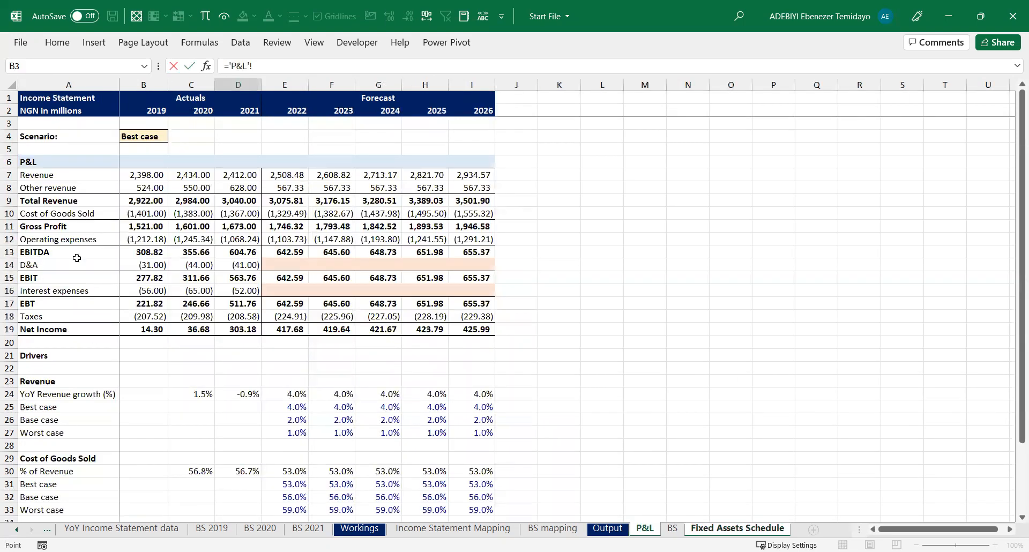
click(196, 264)
key(ctrl+Return)
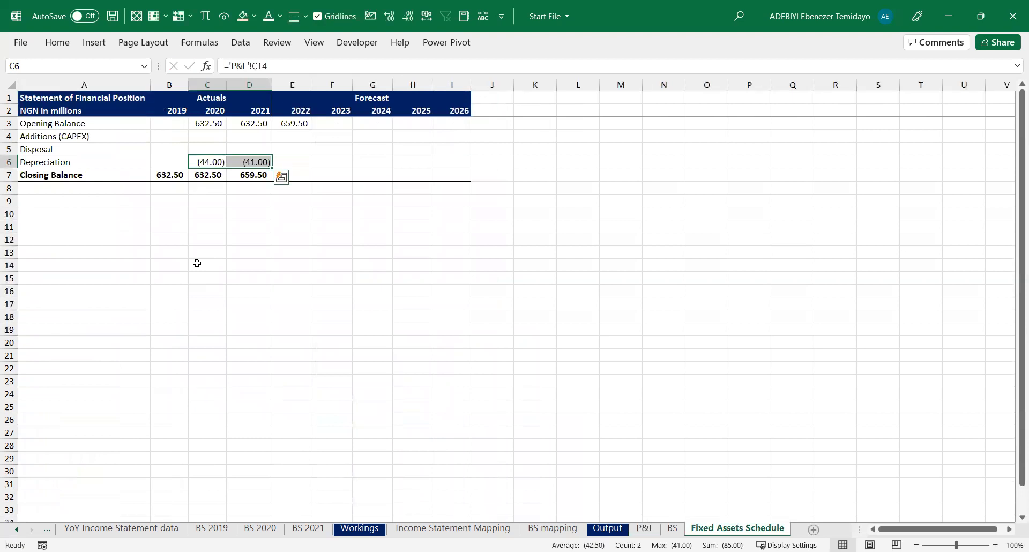
Enter 0 as the Disposal for both 2020 and 2021 (C5:D5)
key(Up)
key(shift+Right)
text(0)
key(ctrl+Return)
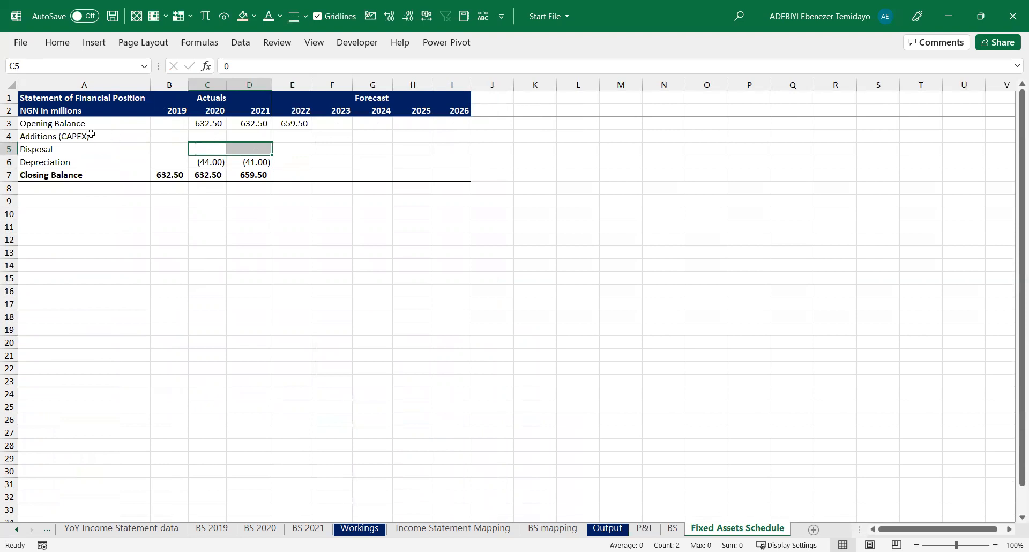
click(206, 132)
click(246, 132)
click(213, 135)
click(239, 135)
click(211, 138)
click(236, 138)
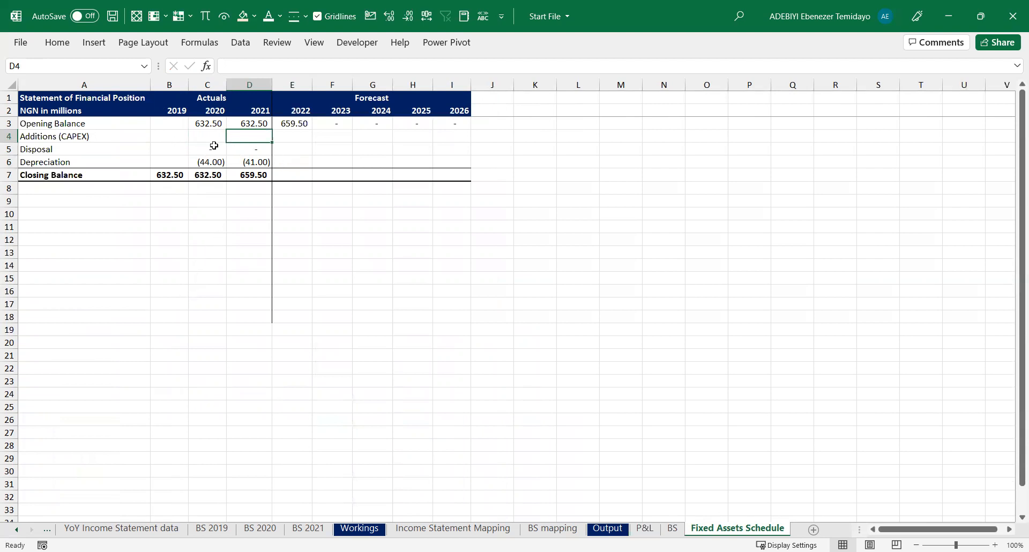
click(207, 127)
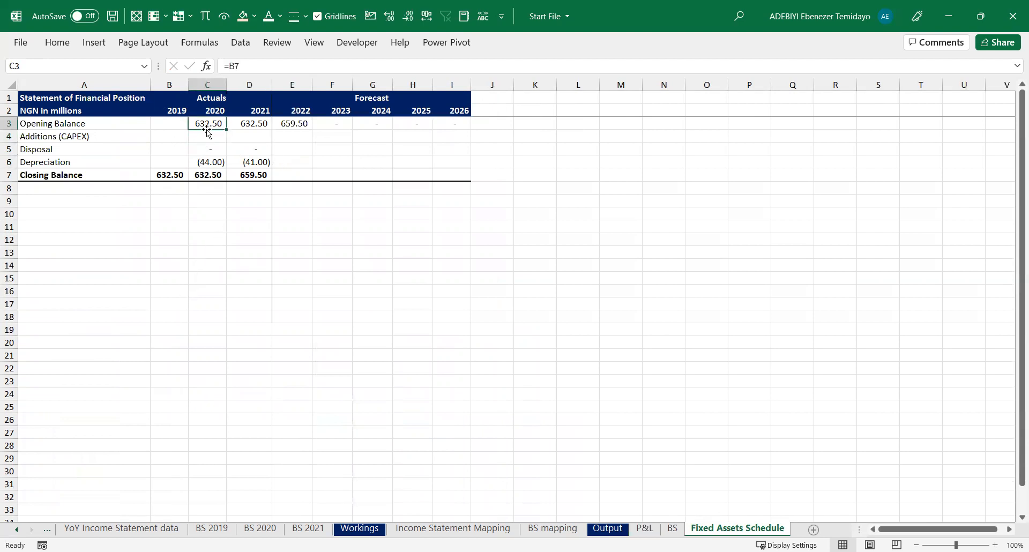
Shade the empty 2019 cells from Opening Balance to Depreciation (B3:B6) dark grey
drag(164, 135, 168, 162)
click(165, 123)
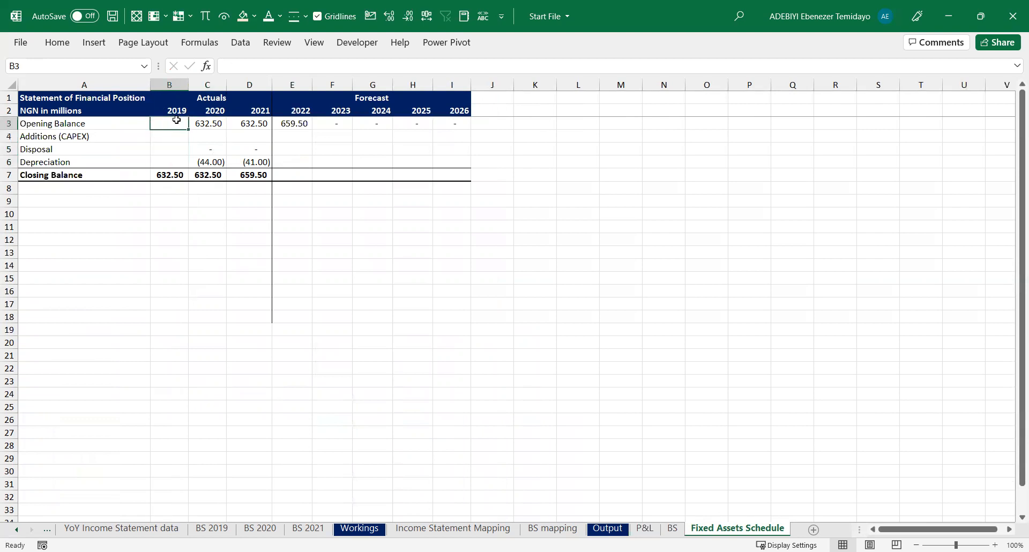
drag(165, 132, 167, 162)
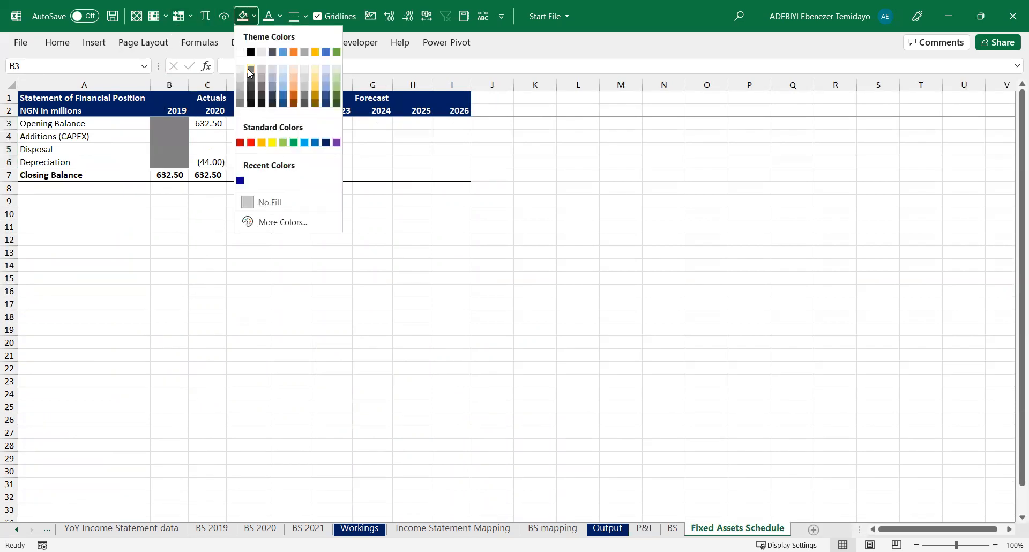
click(249, 69)
Look through the workbook's output and workings sheets and examine the forecast and driver sections of the P&L sheet
drag(70, 110, 467, 111)
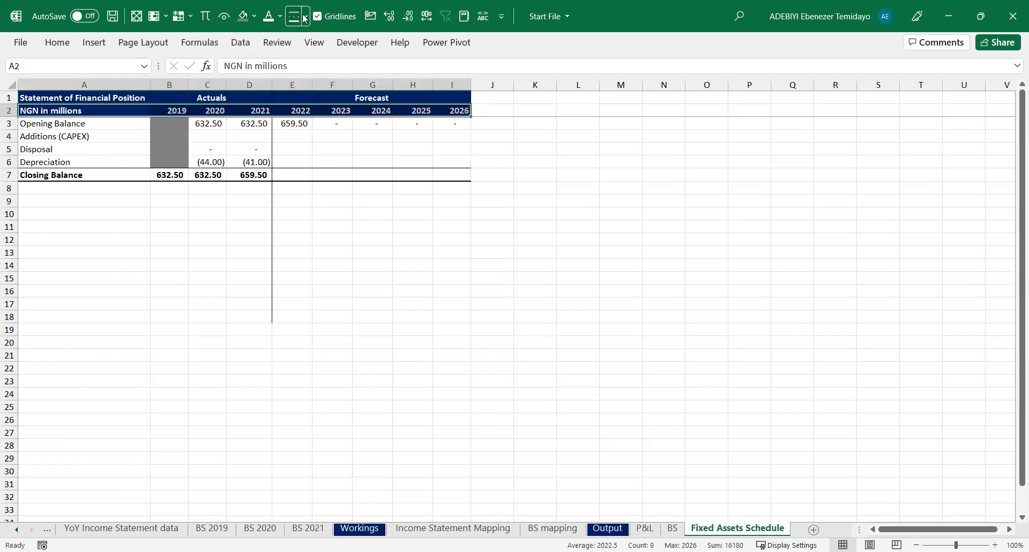
click(211, 161)
key(ctrl+Page_Up)
key(ctrl+Page_Up)
key(ctrl+Page_Up)
key(ctrl+Page_Up)
key(ctrl+Page_Up)
key(ctrl+Page_Up)
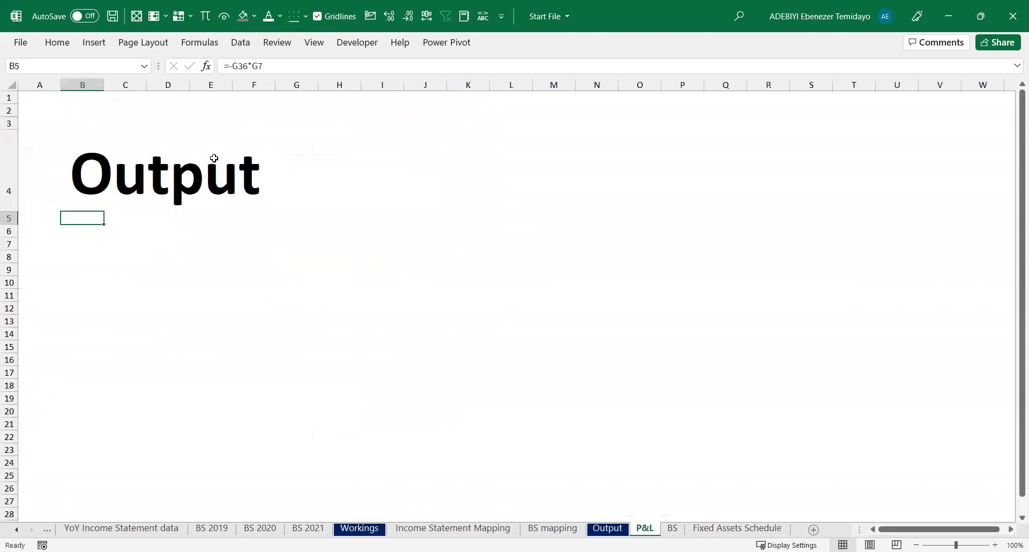
key(ctrl+Page_Down)
key(ctrl+Page_Up)
key(ctrl+Page_Up)
key(ctrl+Page_Down)
key(ctrl+Page_Down)
key(ctrl+Page_Down)
key(ctrl+Page_Down)
key(ctrl+Page_Down)
key(ctrl+Page_Down)
key(ctrl+Page_Down)
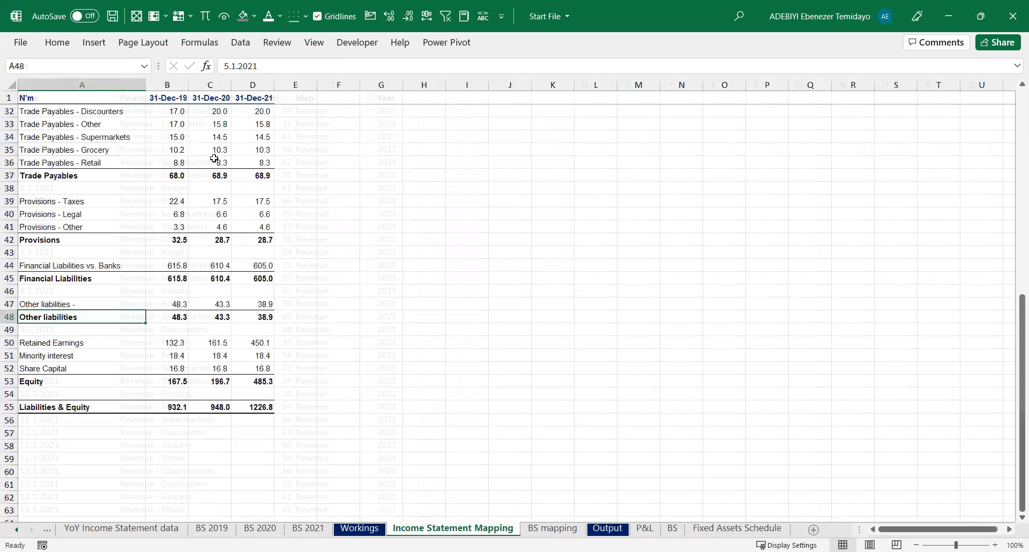
key(ctrl+Page_Up)
click(345, 175)
click(430, 202)
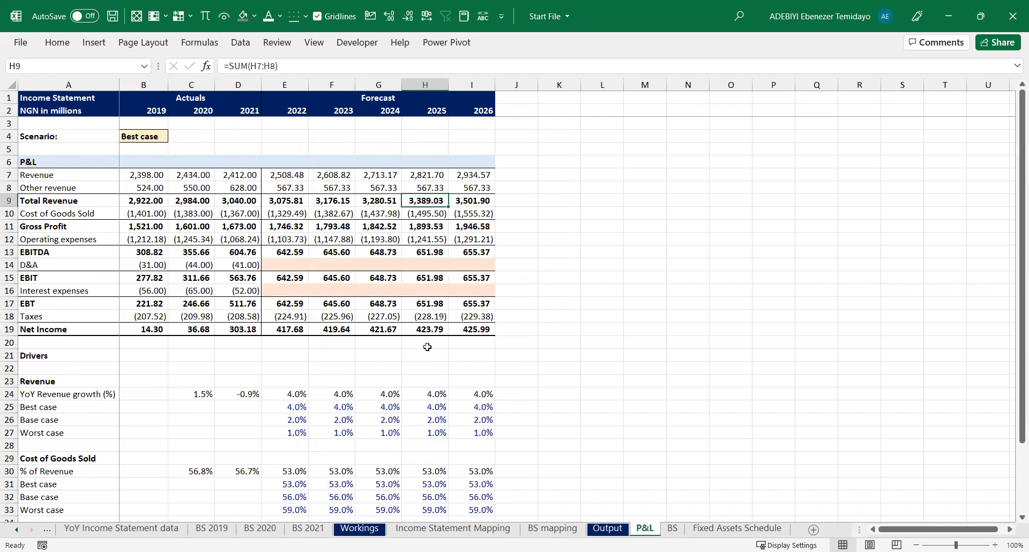
scroll(428, 354, down, 5)
scroll(424, 360, up, 5)
click(647, 159)
drag(374, 133, 381, 125)
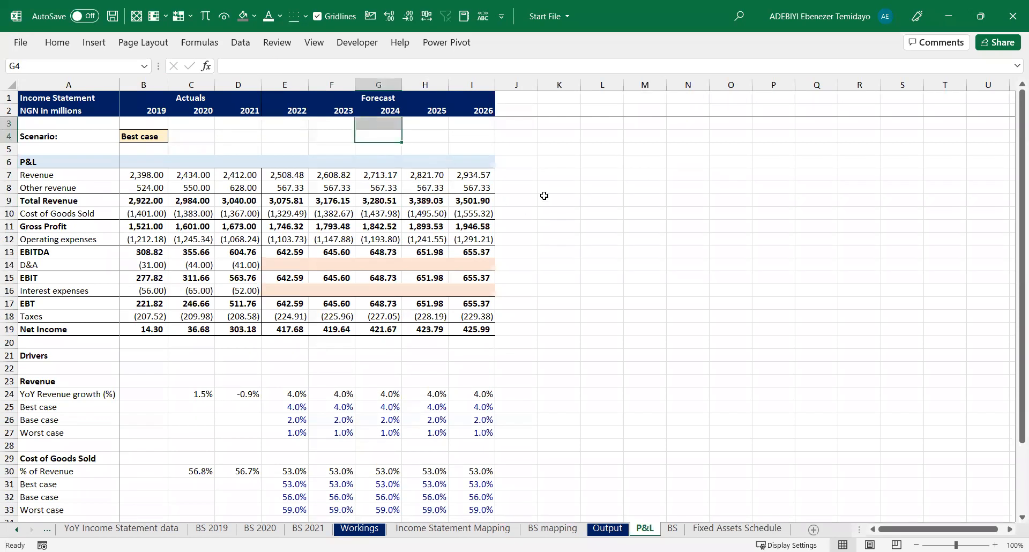
click(607, 186)
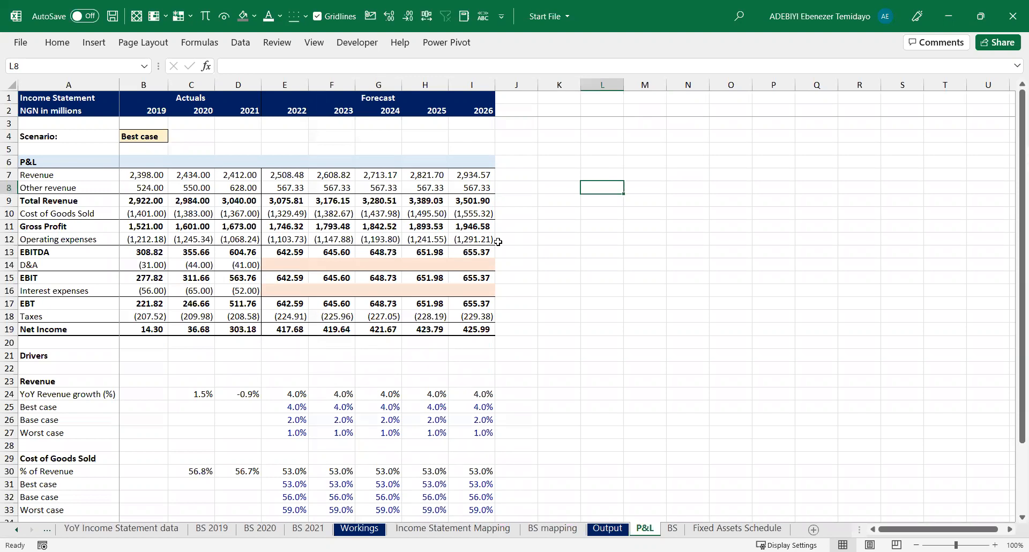
Move the Fixed Assets Schedule sheet in front of the Output sheet, directly after BS mapping
click(735, 528)
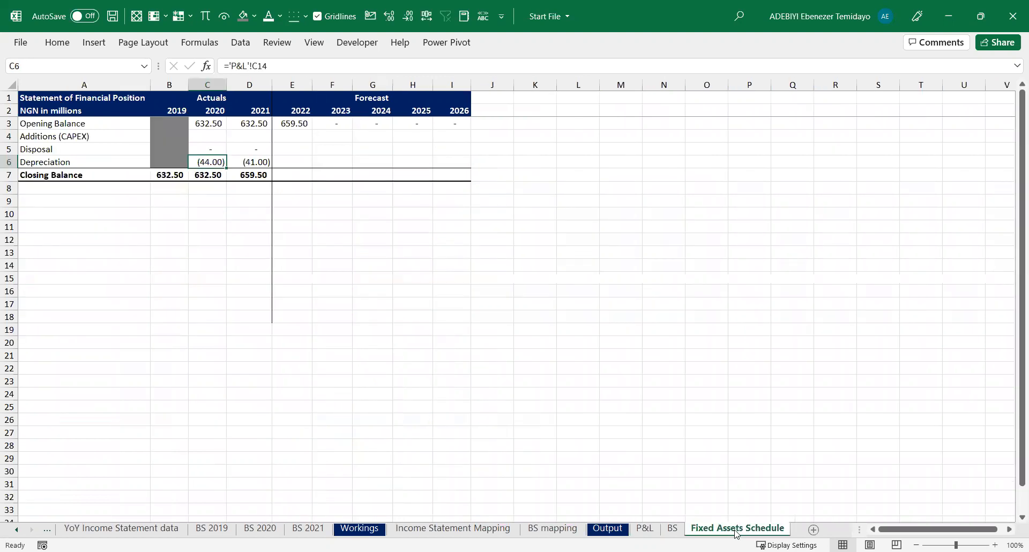
drag(740, 532, 602, 513)
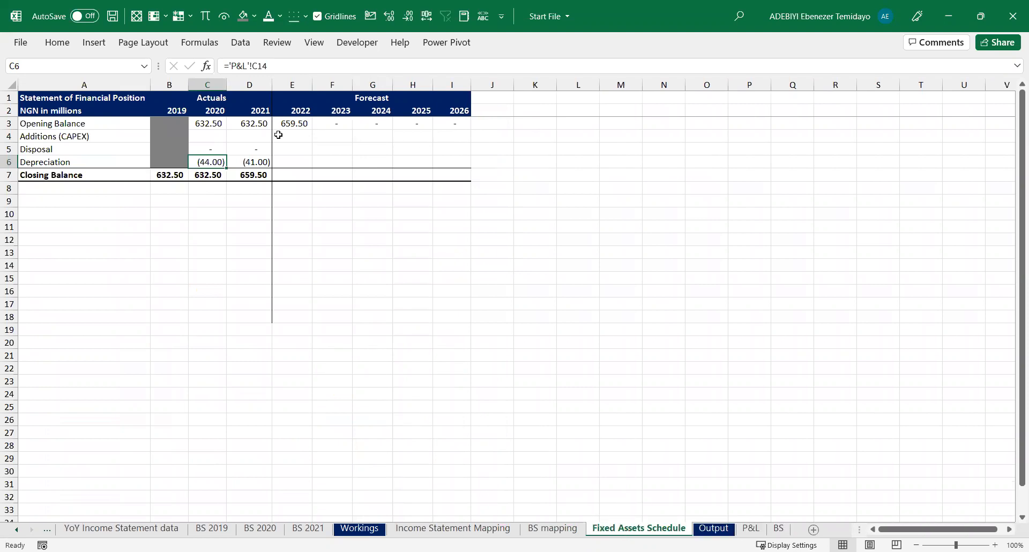
Examine the 2020 opening balance, additions, disposal, depreciation and closing balance cells of the fixed assets schedule
click(321, 139)
click(211, 134)
click(256, 137)
click(207, 136)
click(221, 122)
click(211, 137)
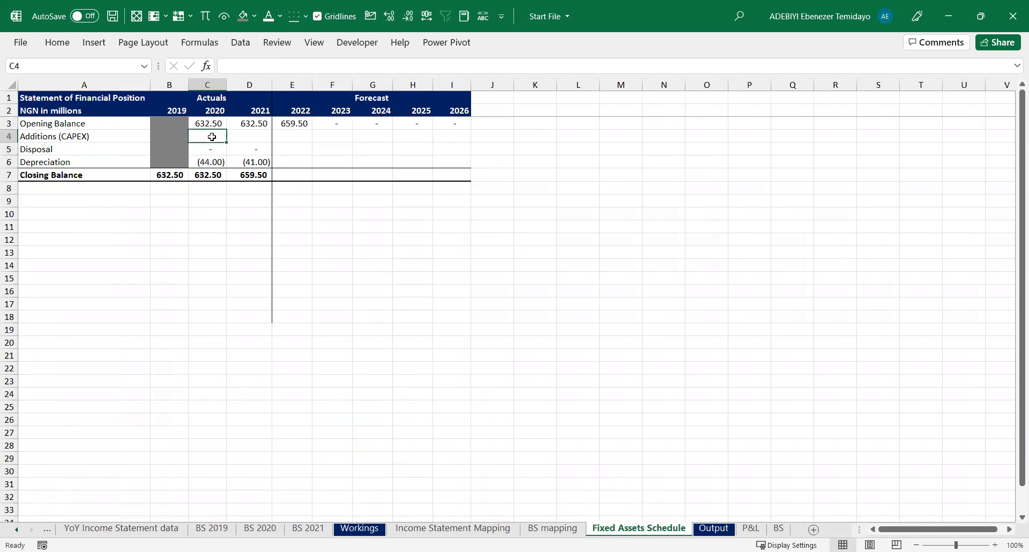
click(212, 167)
click(212, 173)
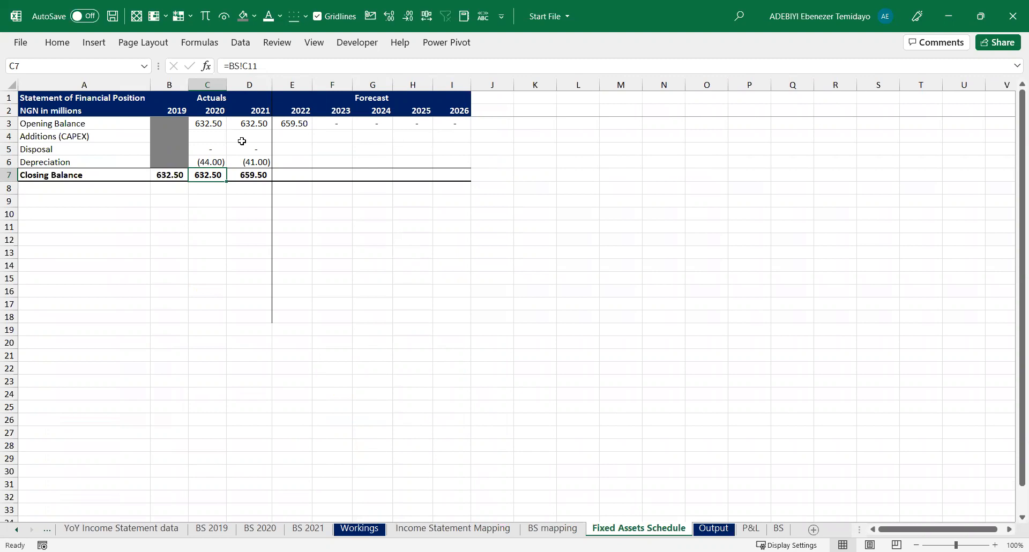
click(204, 135)
click(206, 123)
click(204, 138)
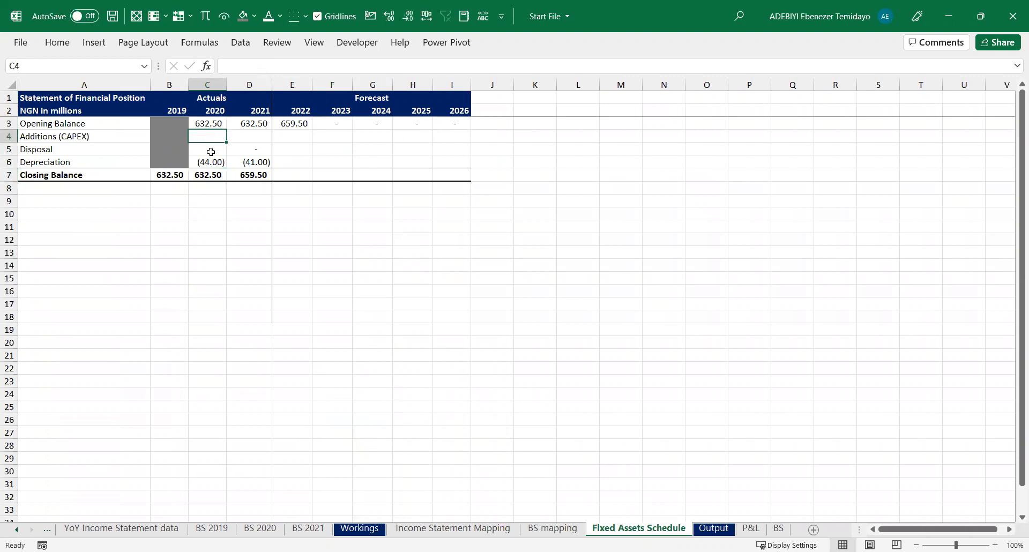
click(211, 175)
drag(212, 123, 209, 161)
Calculate the 2020 Additions (CAPEX) in C4 with =C7-SUM(C3,C5:C6) and copy the formula to 2021 (D4)
click(211, 137)
text(=)
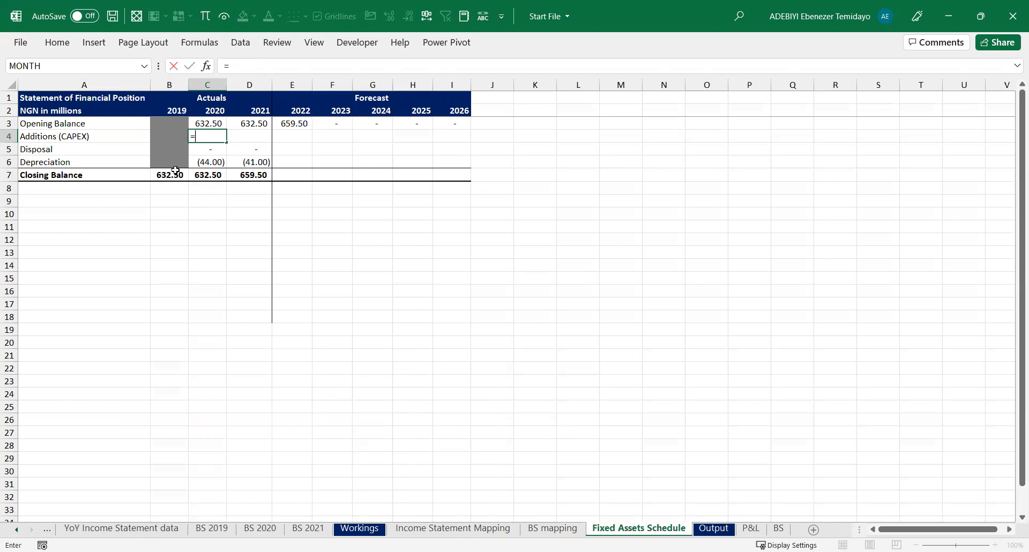
text(C7-)
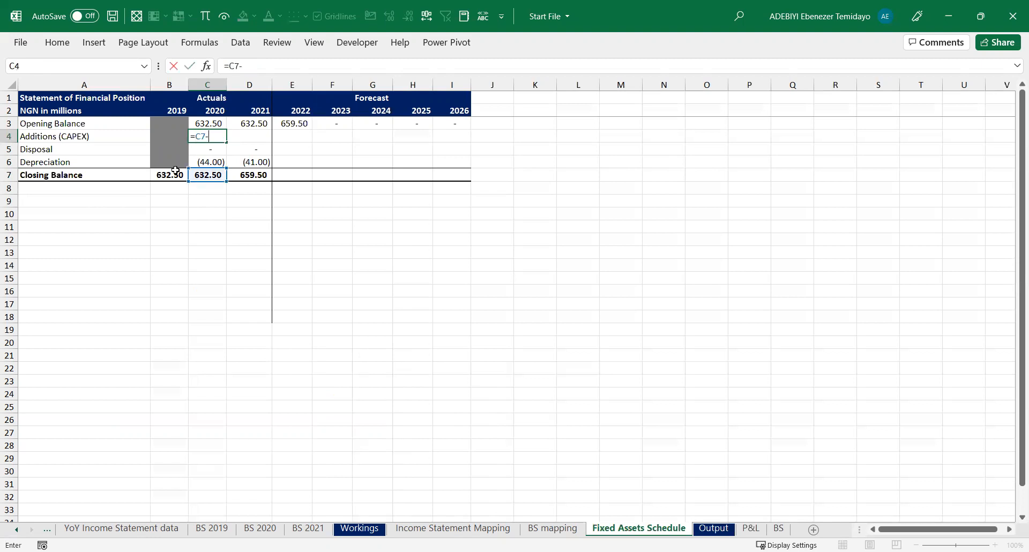
text(SUM()
key(Up)
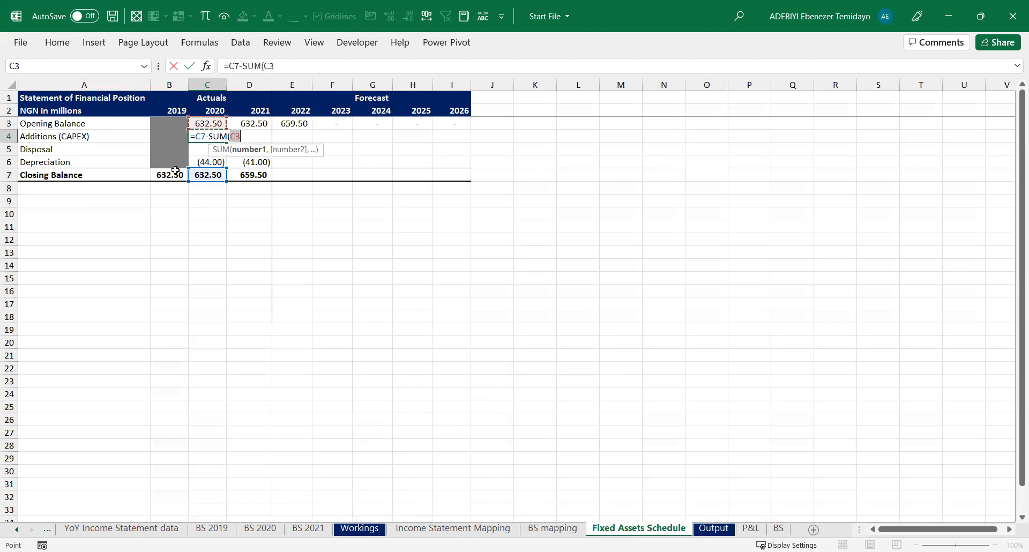
text(,)
key(Down)
key(shift+Down)
text())
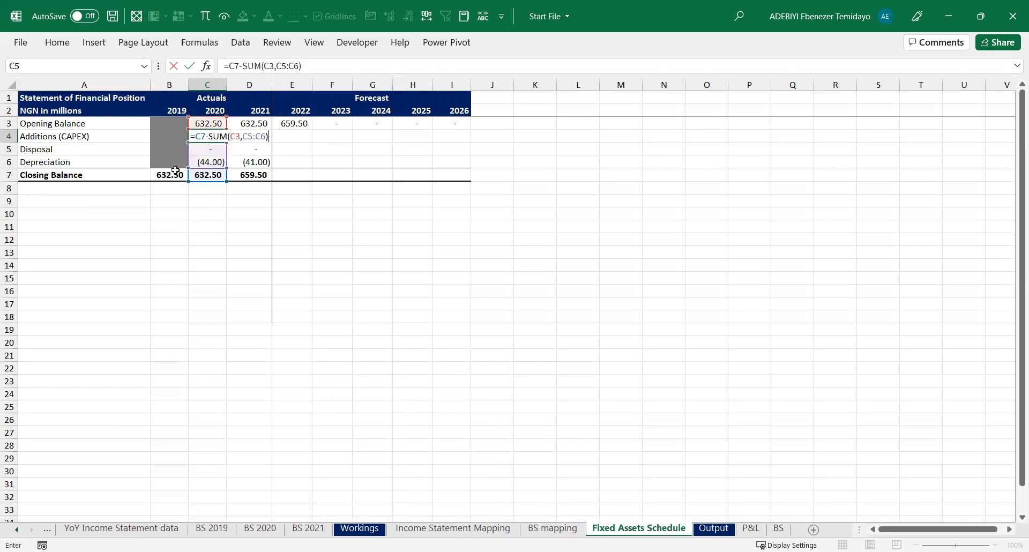
key(ctrl+Return)
drag(226, 142, 259, 142)
Check the formulas behind the 2021 additions, both depreciation figures, the 2021 closing balance and the 2022 opening balance
click(254, 163)
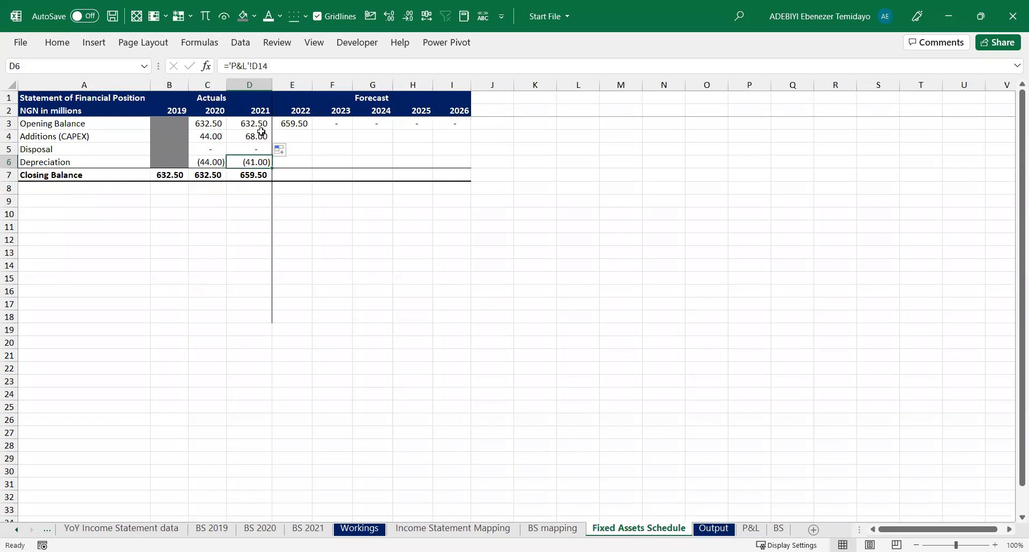
click(254, 175)
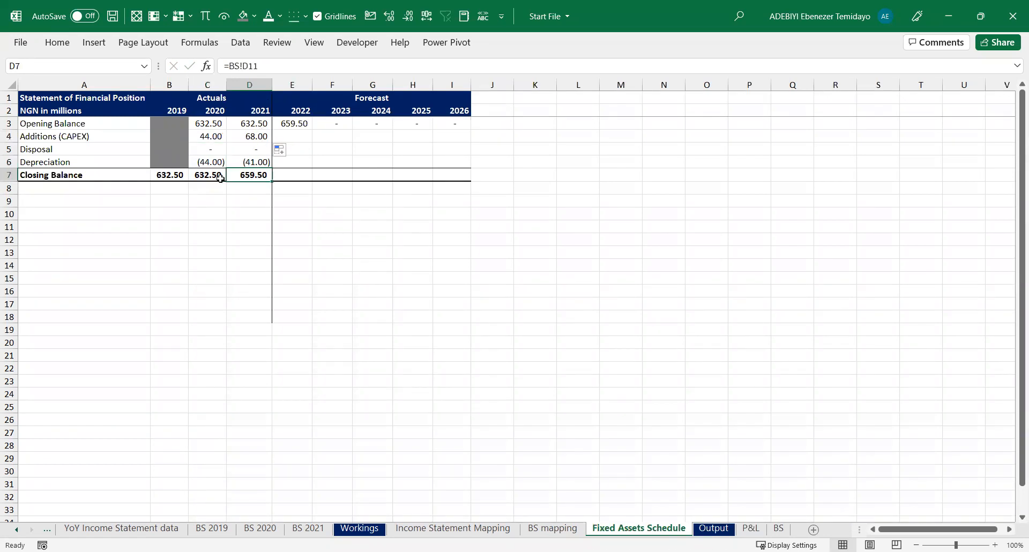
click(250, 137)
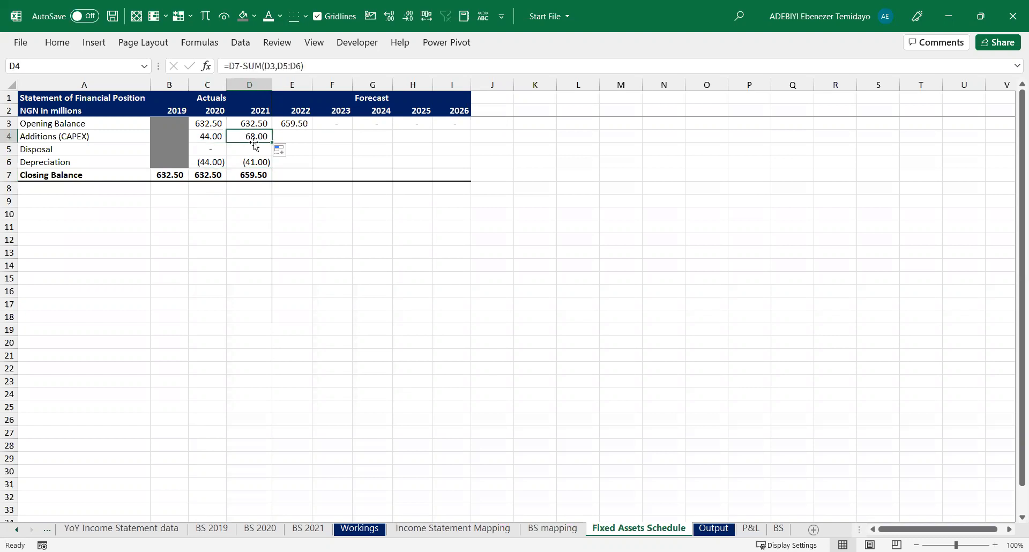
click(217, 163)
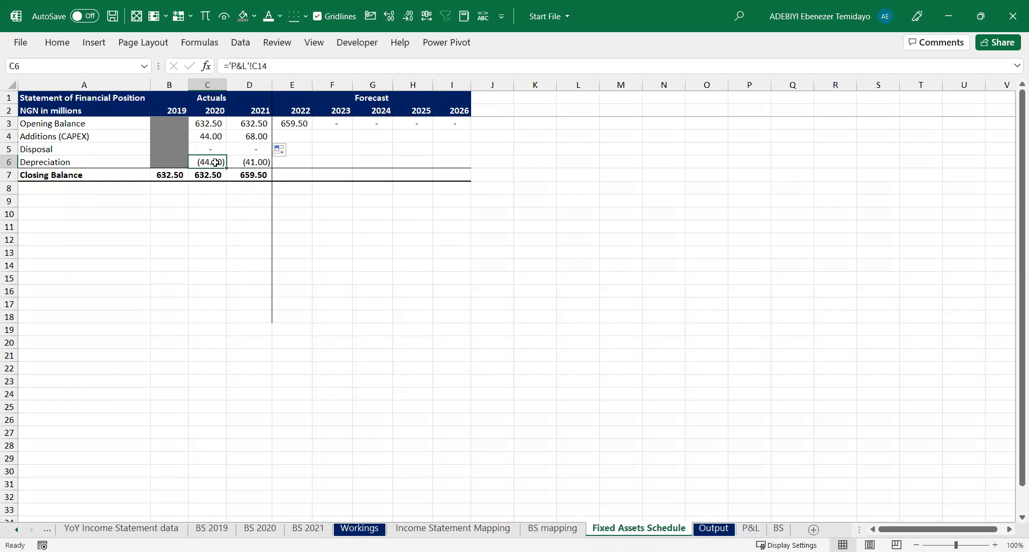
click(248, 161)
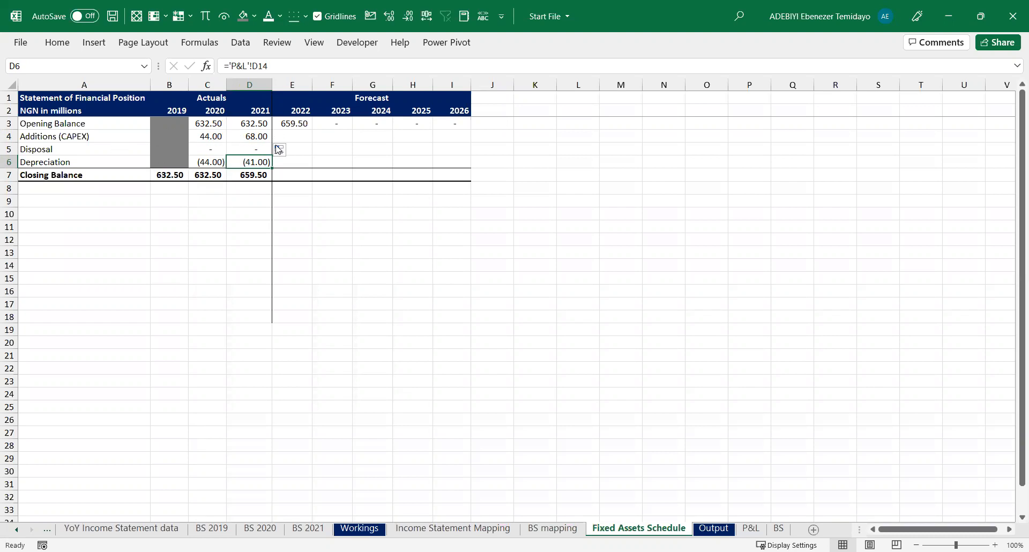
click(333, 143)
click(301, 122)
drag(261, 175, 372, 175)
drag(261, 174, 260, 174)
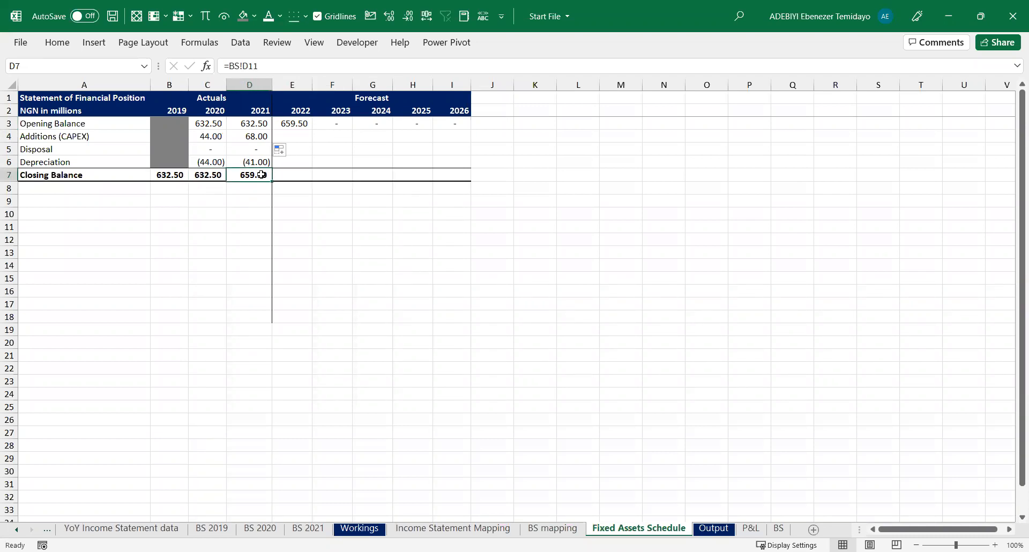
click(298, 174)
click(296, 124)
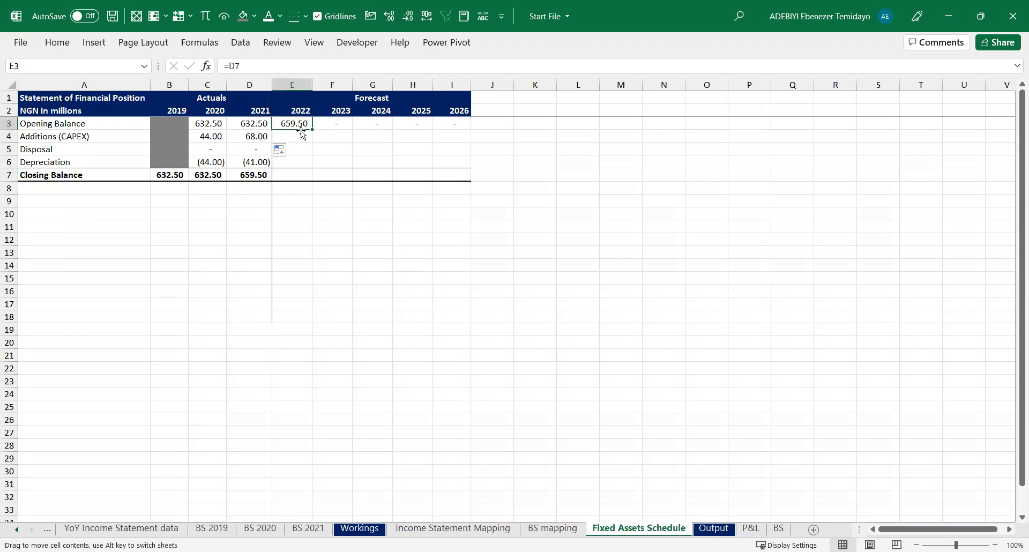
Calculate the 2022–2026 closing balances in E7:I7 with =SUM(E3:E6), totalling opening balance through depreciation for each year
drag(301, 131, 304, 140)
key(ctrl+z)
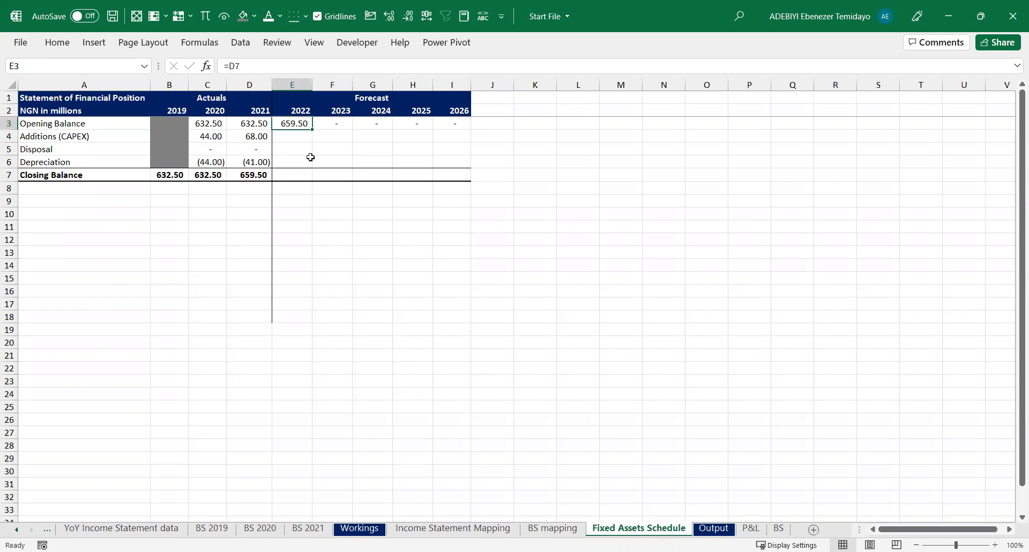
drag(298, 175, 446, 178)
text(=)
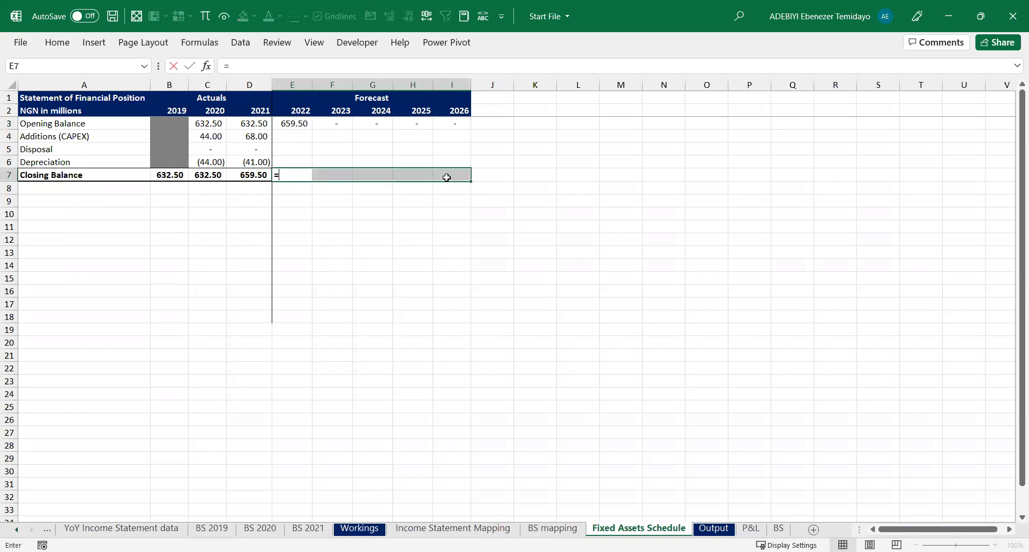
text(SUM()
key(Up)
key(shift+Up)
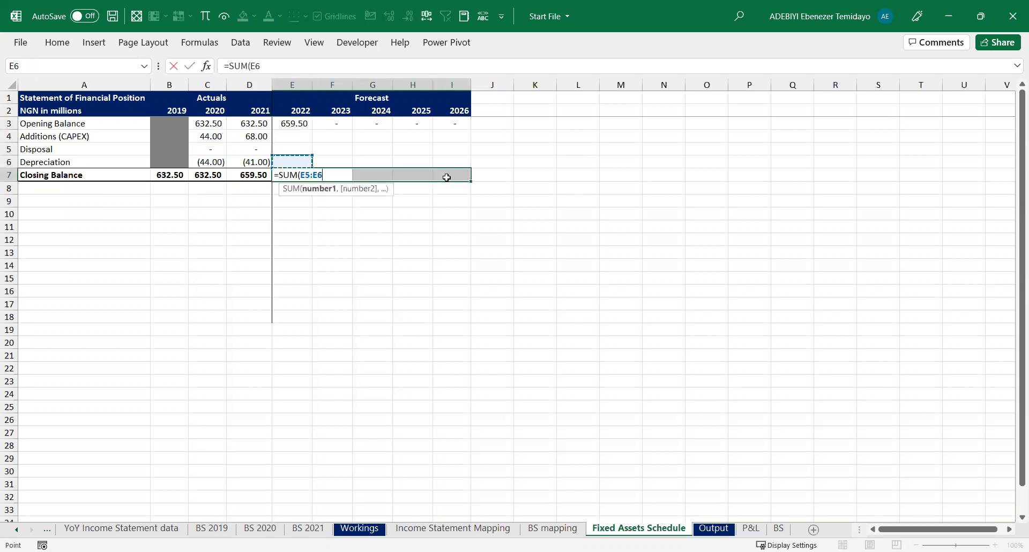
key(shift+Up)
key(shift+Up)
key(ctrl+Return)
Check the formulas behind the forecast opening and closing balances, the actual closing balances, and the 2021 additions and depreciation
click(335, 125)
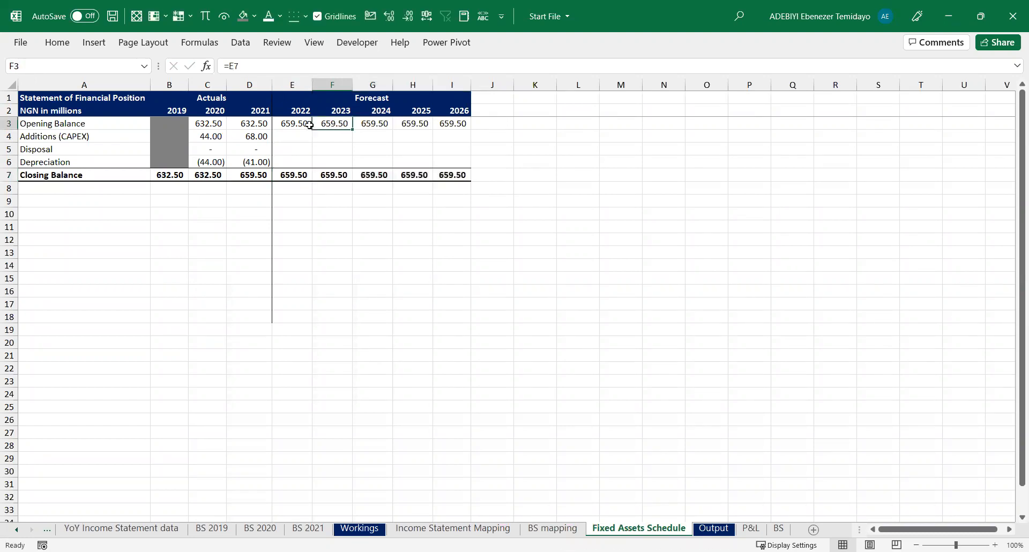
click(298, 125)
click(261, 176)
drag(187, 175, 249, 172)
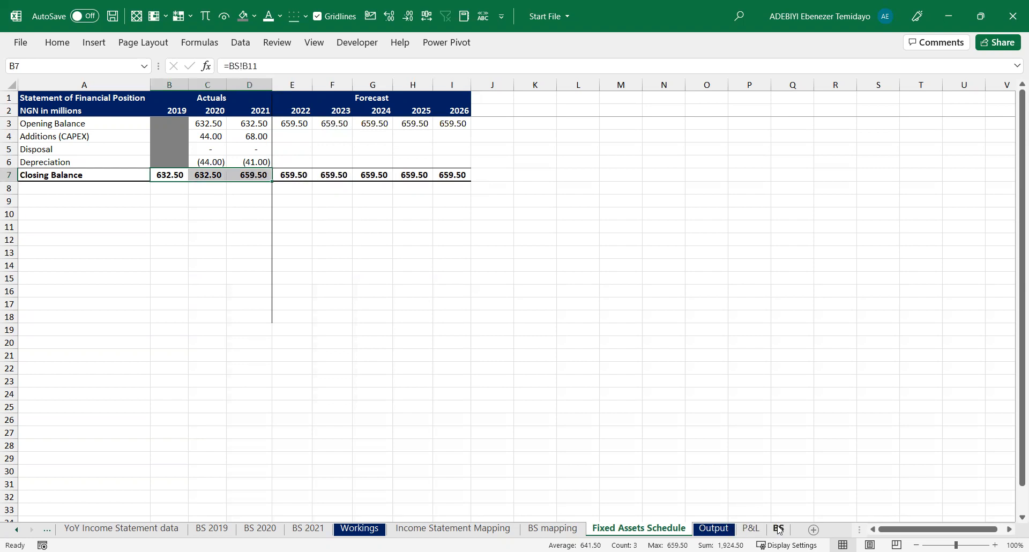
click(297, 123)
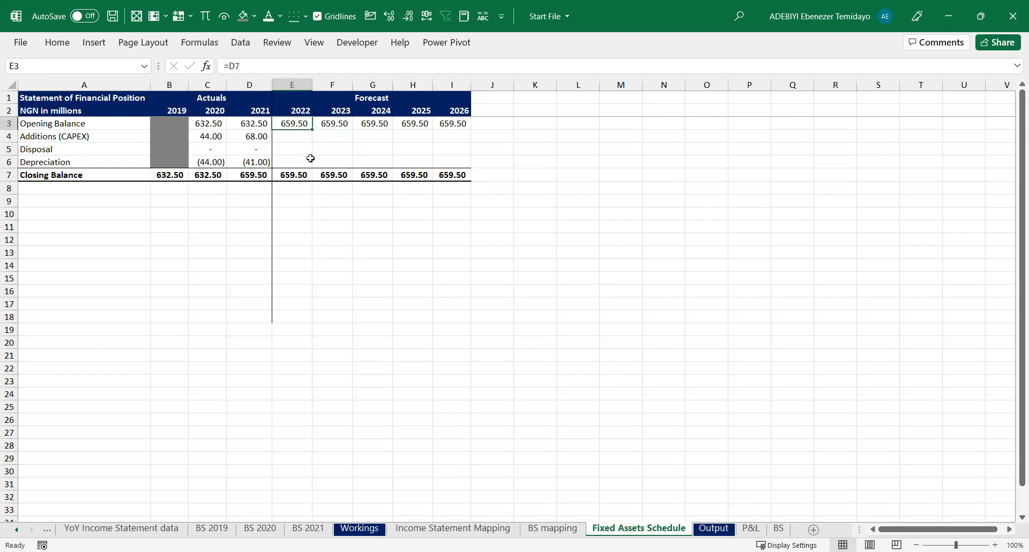
click(306, 171)
click(342, 173)
click(378, 175)
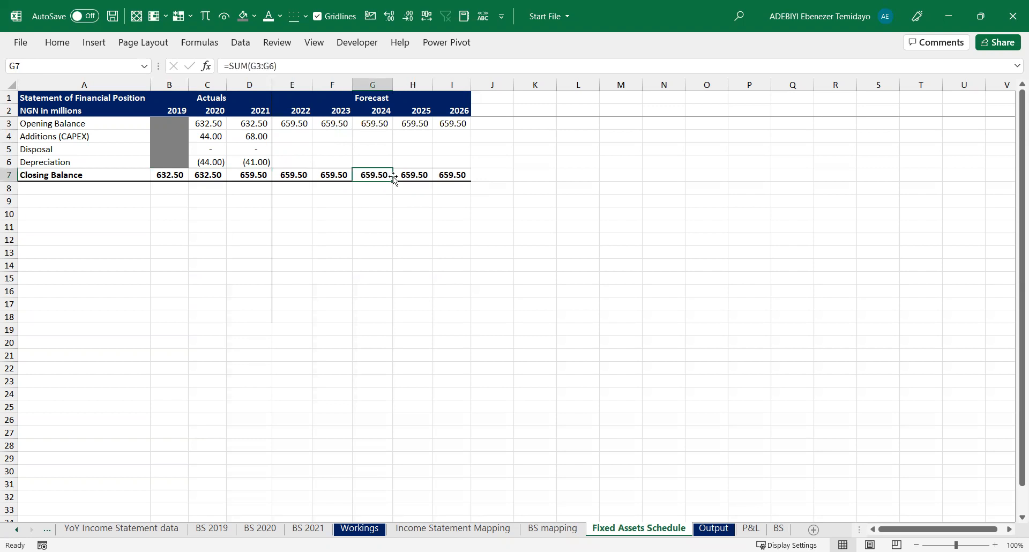
click(442, 177)
click(249, 134)
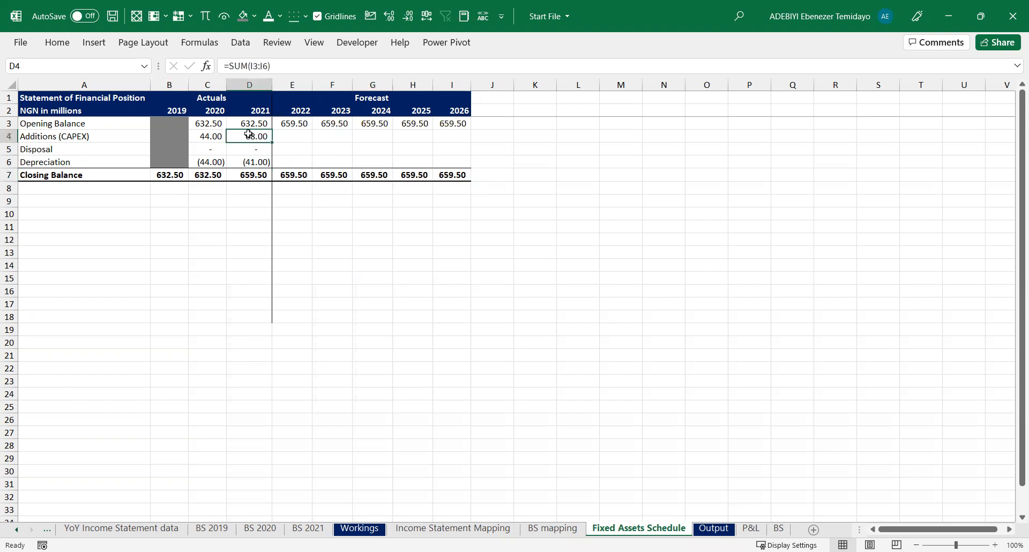
click(252, 162)
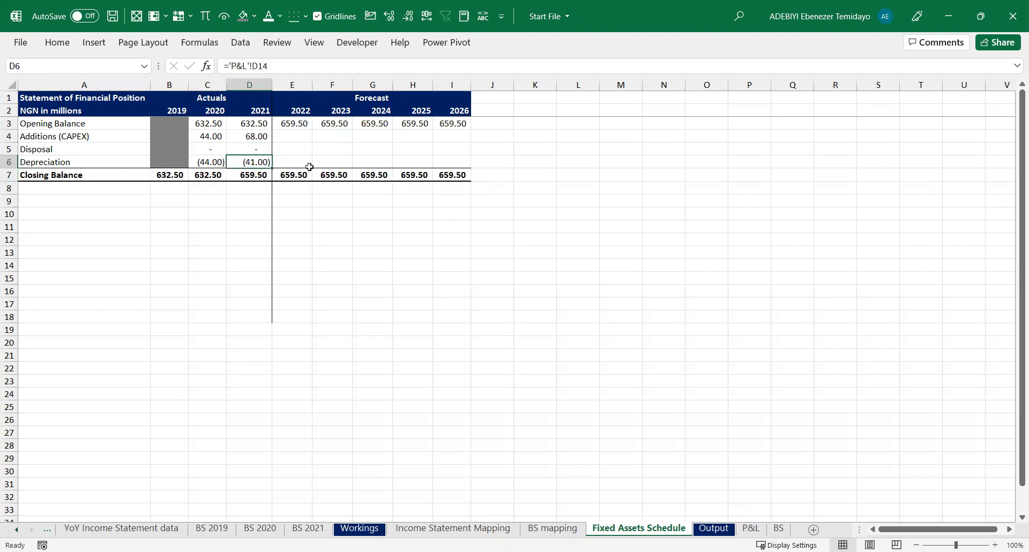
Set Disposal to 0 for all forecast years 2022–2026 (E5:I5)
drag(280, 150, 448, 146)
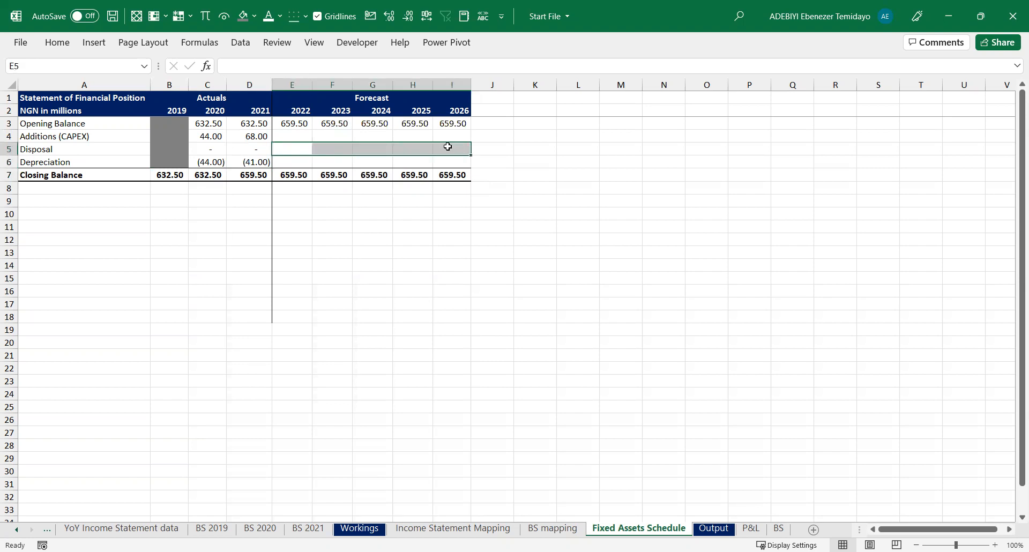
text(0)
key(ctrl+Return)
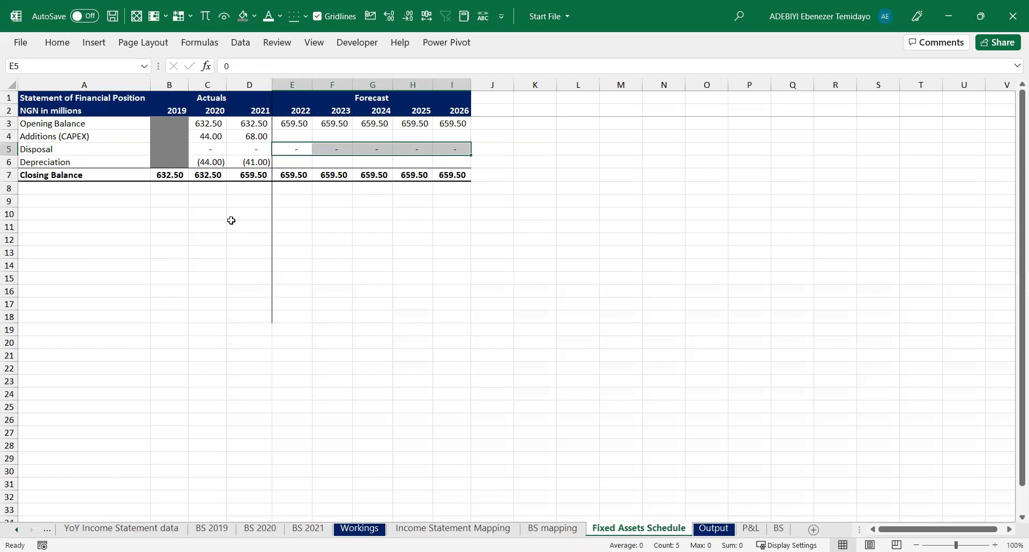
Add the row label "CAPEX % of Opening PPE" in A9 below the schedule
click(340, 135)
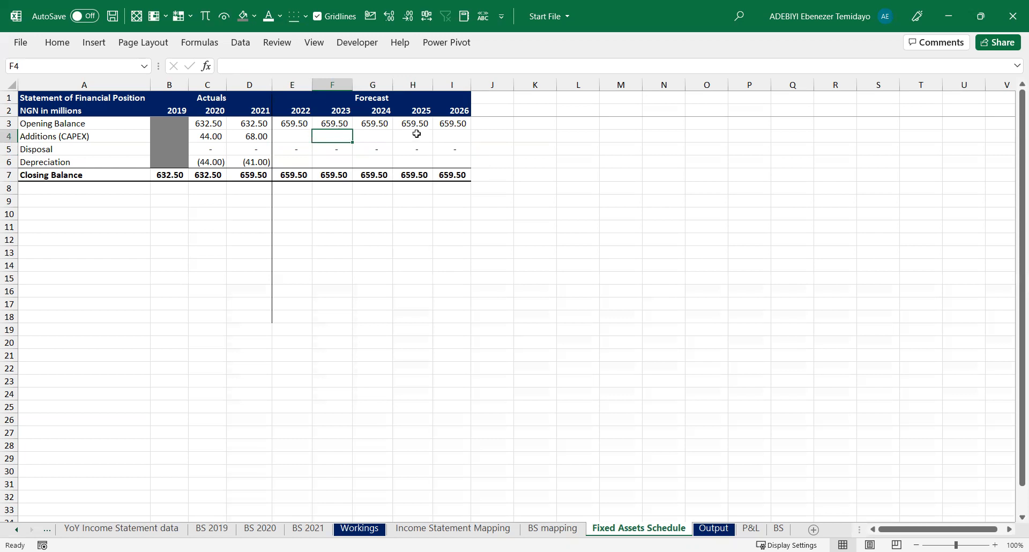
click(416, 134)
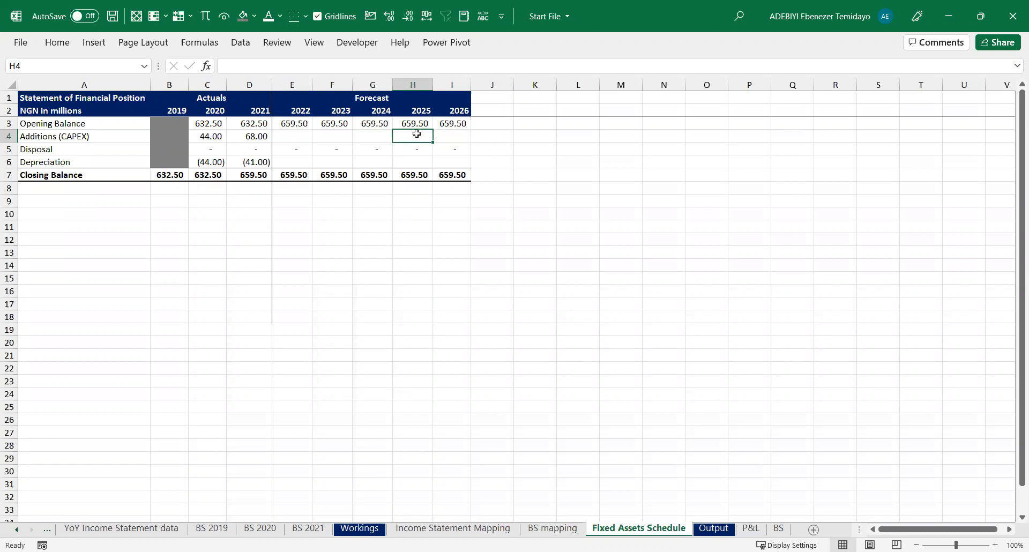
click(80, 204)
text(CA)
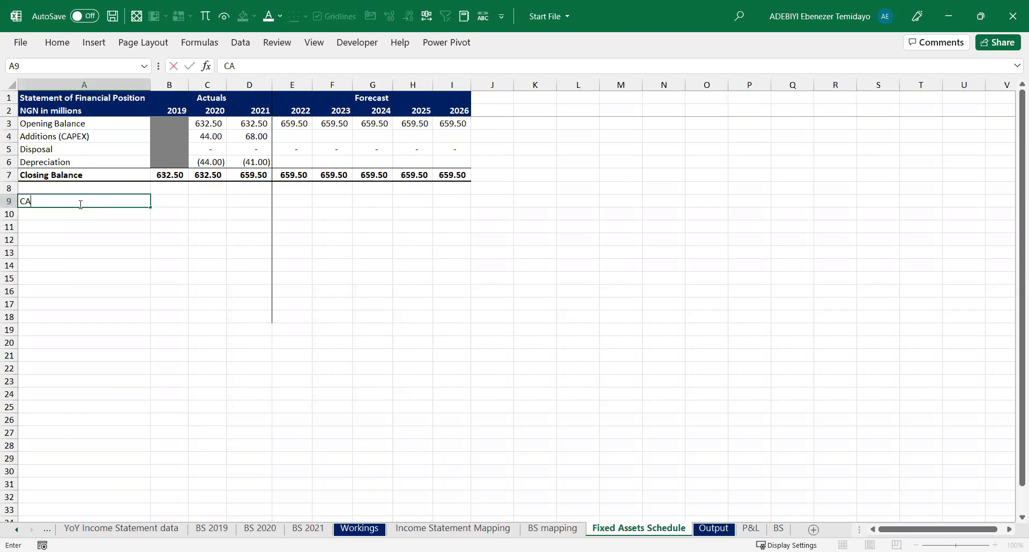
text(PEX % of Opening PPE)
key(ctrl+Return)
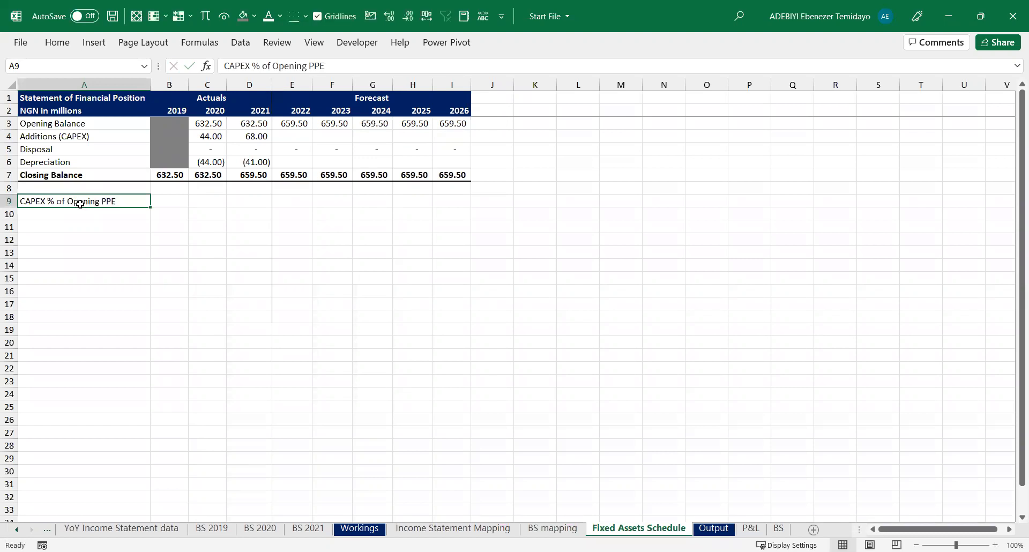
Change the sheet heading in A1 to "Fixed Asset Schedule"
click(92, 99)
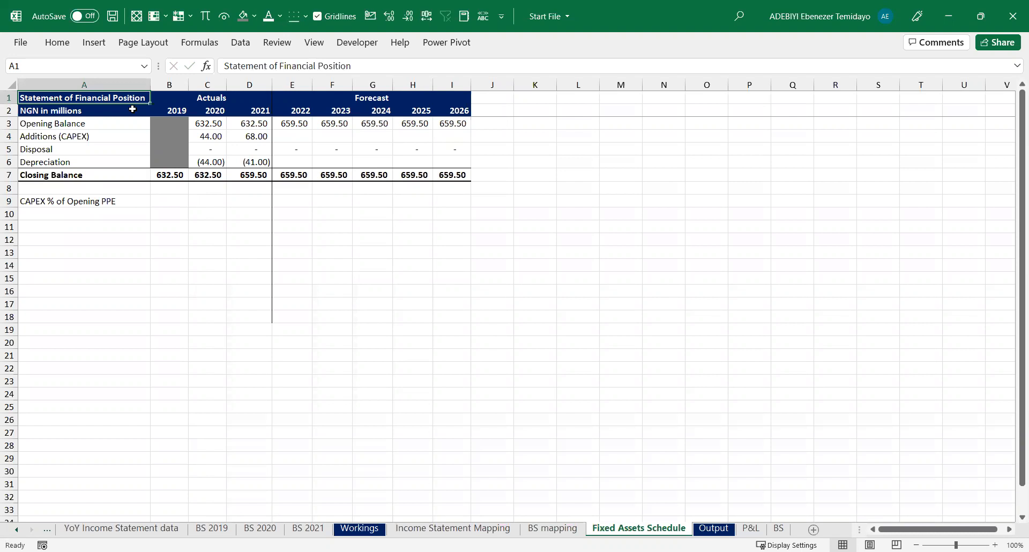
text(F)
text(ie)
text(xed Asse)
text(t Sec)
key(BackSpace)
key(BackSpace)
text(ceh)
key(BackSpace)
key(BackSpace)
text(hedu)
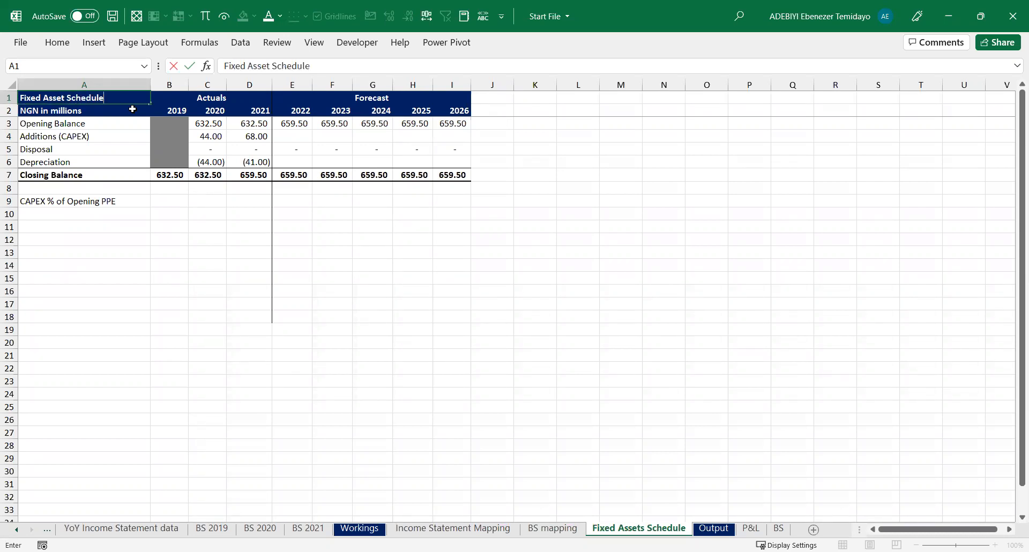
text(le)
key(Return)
Calculate CAPEX as a share of opening PPE for 2020 and 2021 in C9:D9 with =C4/C3
click(206, 122)
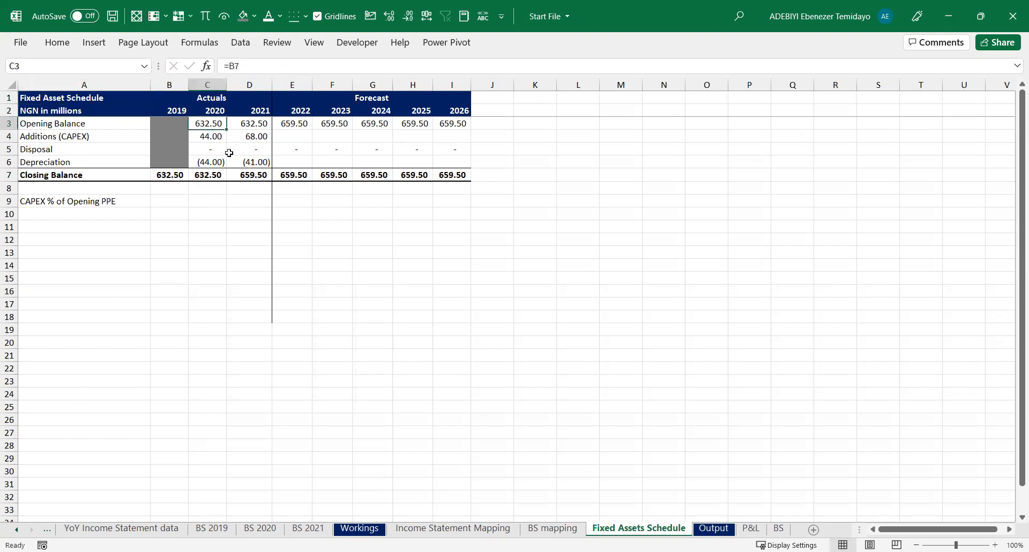
click(296, 136)
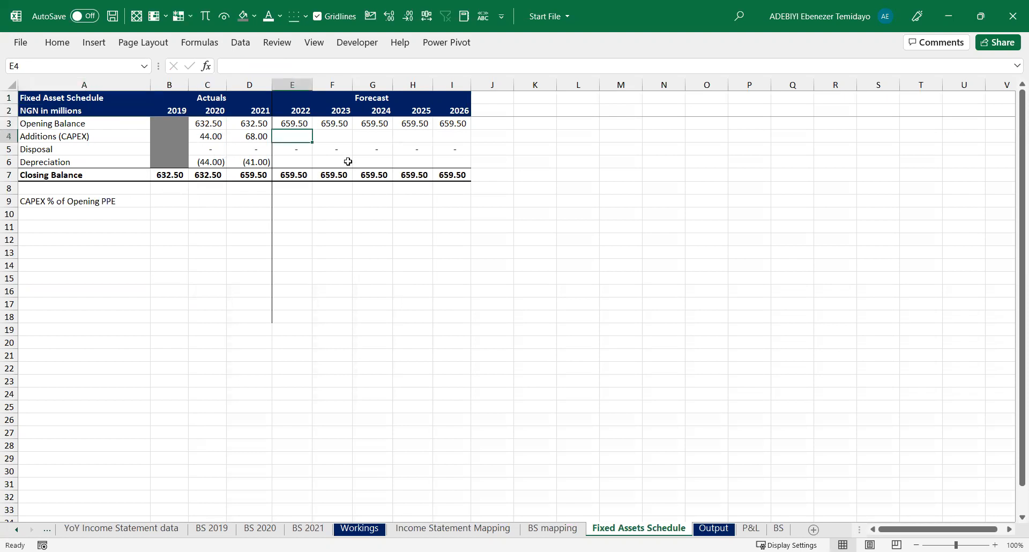
drag(202, 207, 261, 211)
text(=)
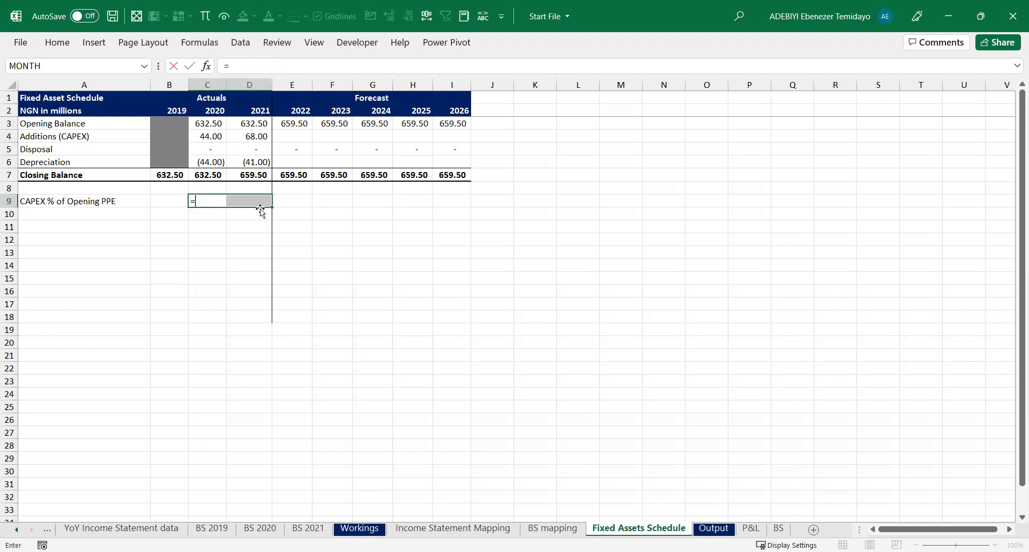
click(209, 133)
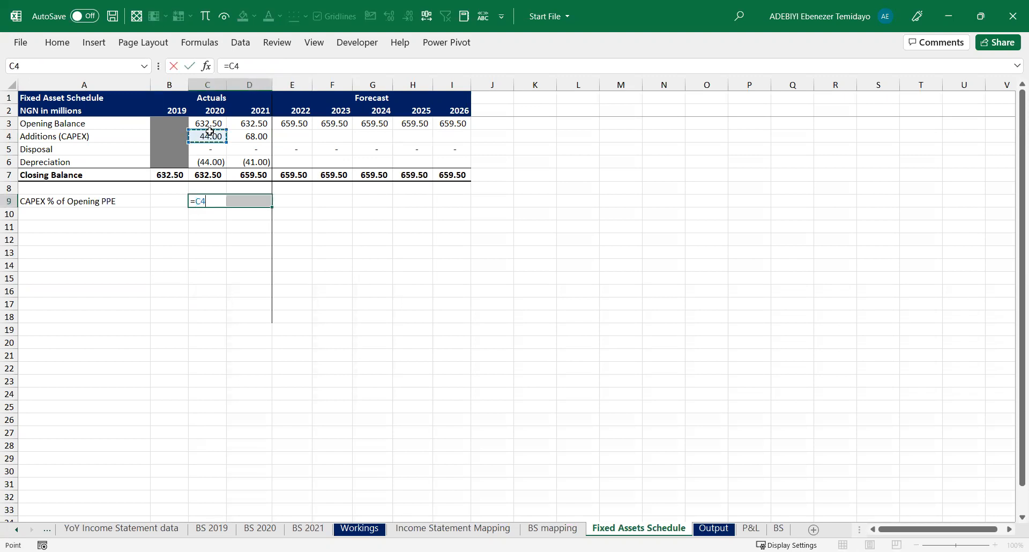
text(/)
click(209, 126)
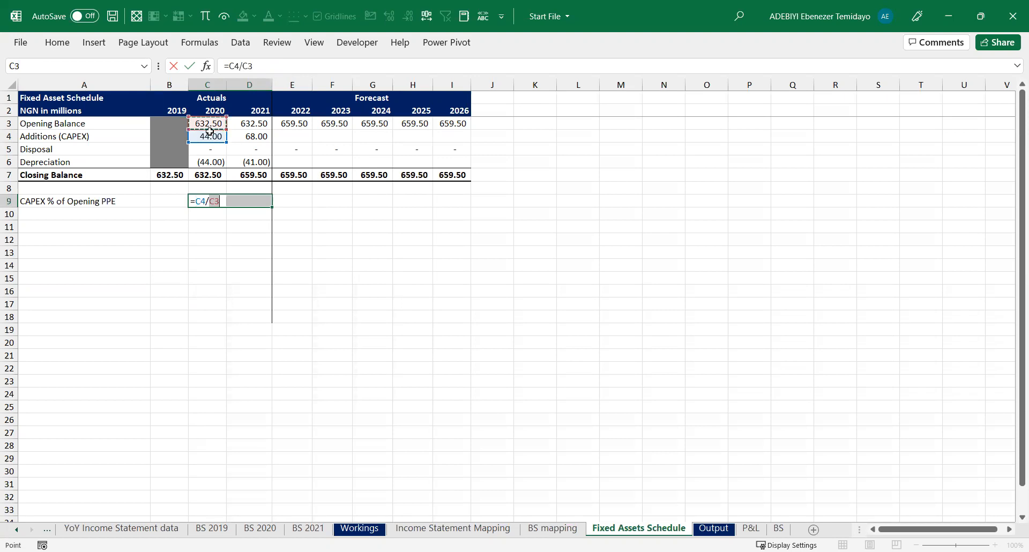
key(ctrl+Return)
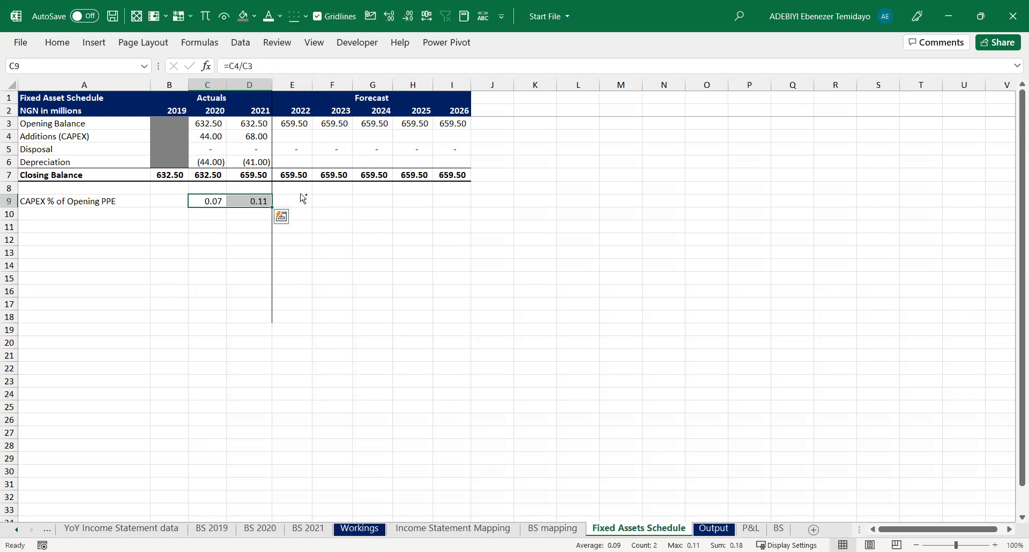
Format the whole CAPEX % of Opening PPE row as percentages with one decimal place
key(shift+space)
key(ctrl+shift+5)
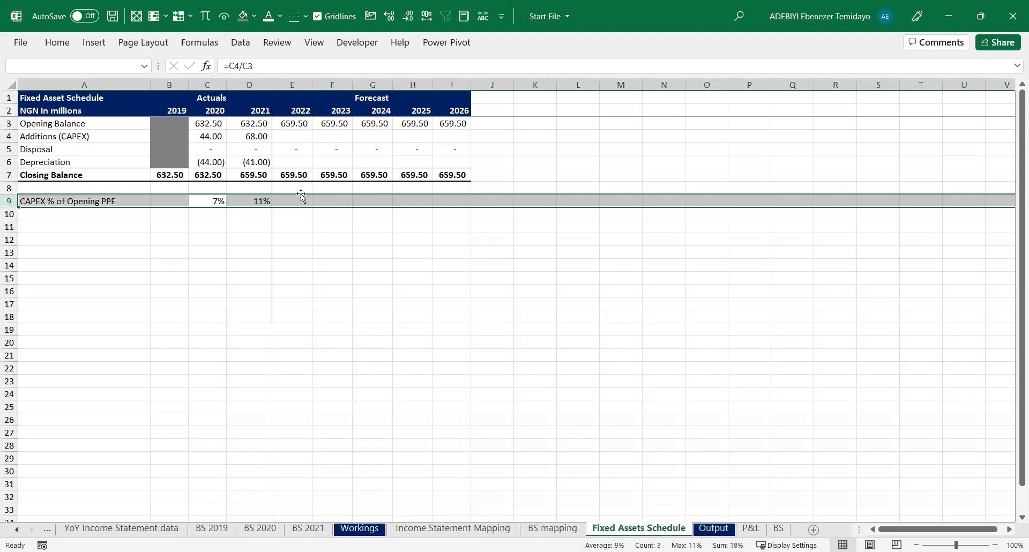
click(58, 43)
click(537, 90)
click(308, 215)
drag(210, 199, 241, 202)
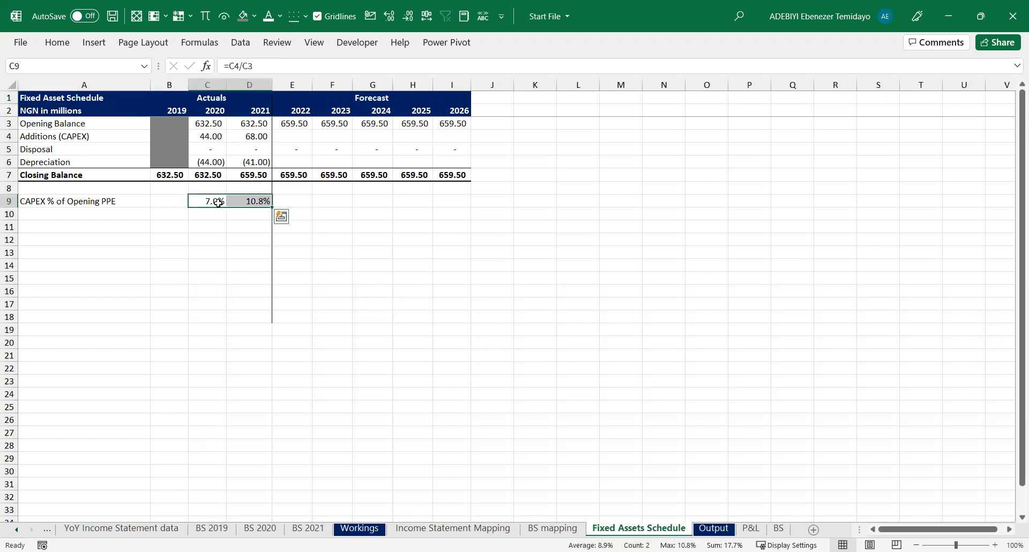
Enter 10% as the CAPEX % of Opening PPE for every forecast year 2022–2026 (E9:I9)
click(292, 200)
drag(292, 200, 458, 197)
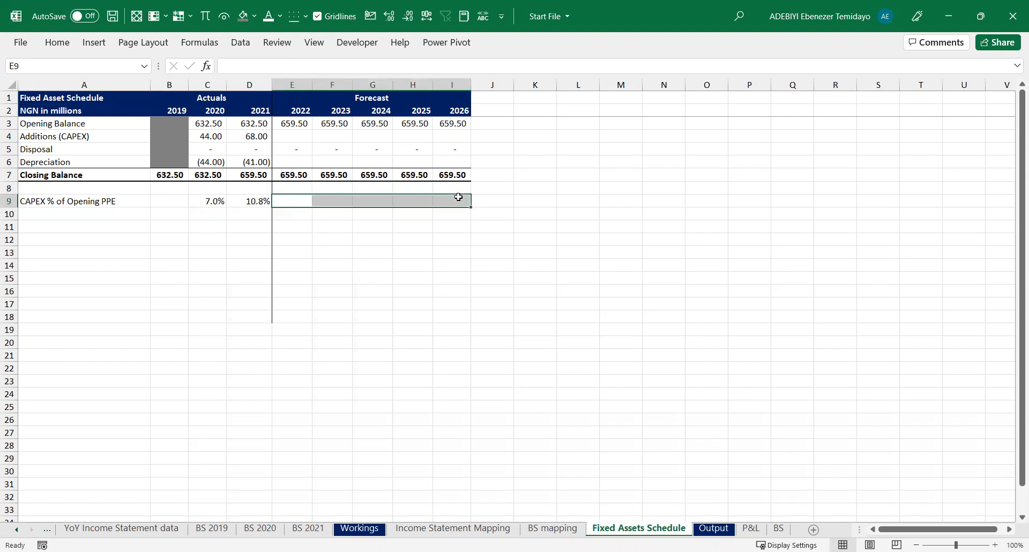
text(10)
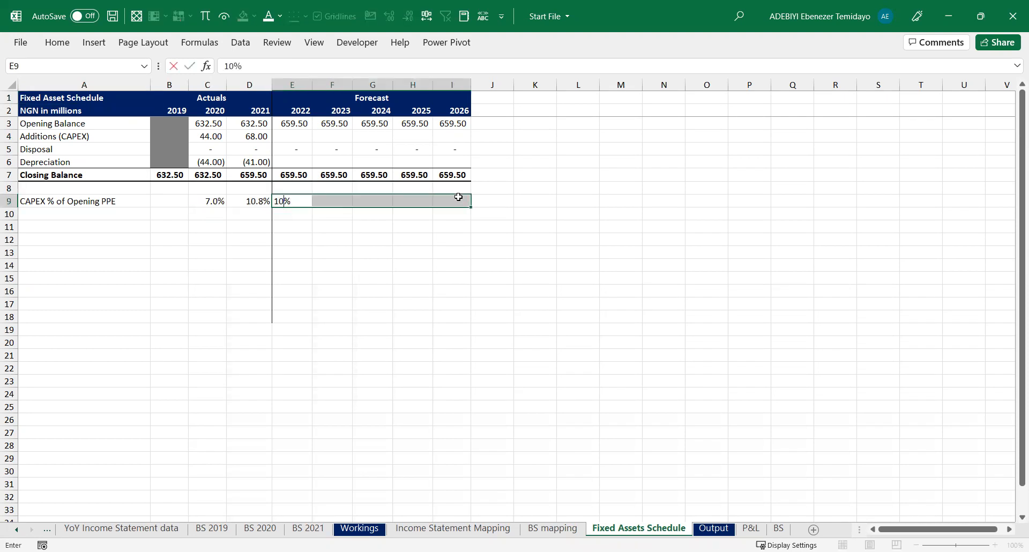
key(ctrl+Return)
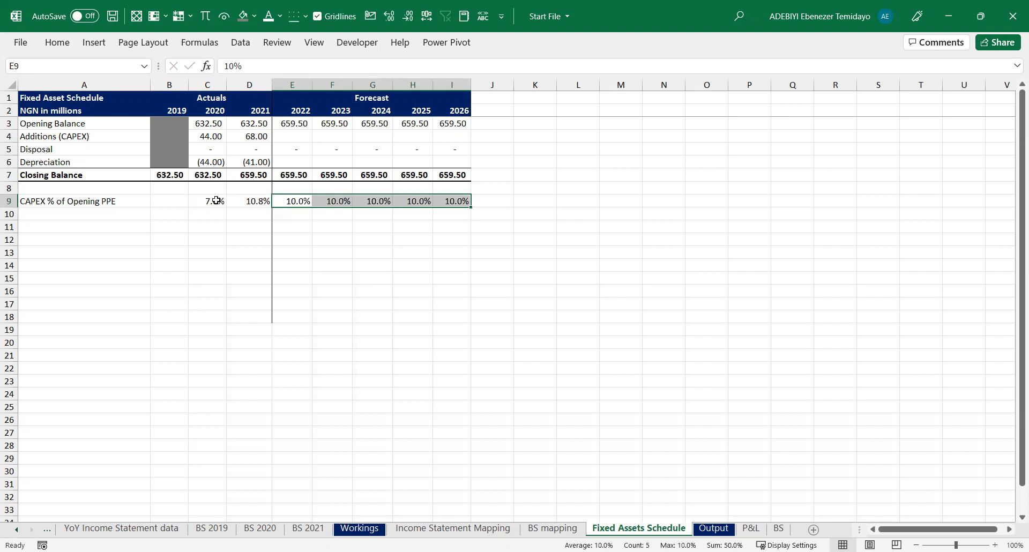
Set the 2022–2026 CAPEX % of Opening PPE in E9:I9 to the historical average with =AVERAGE($C9:$D9)
click(220, 201)
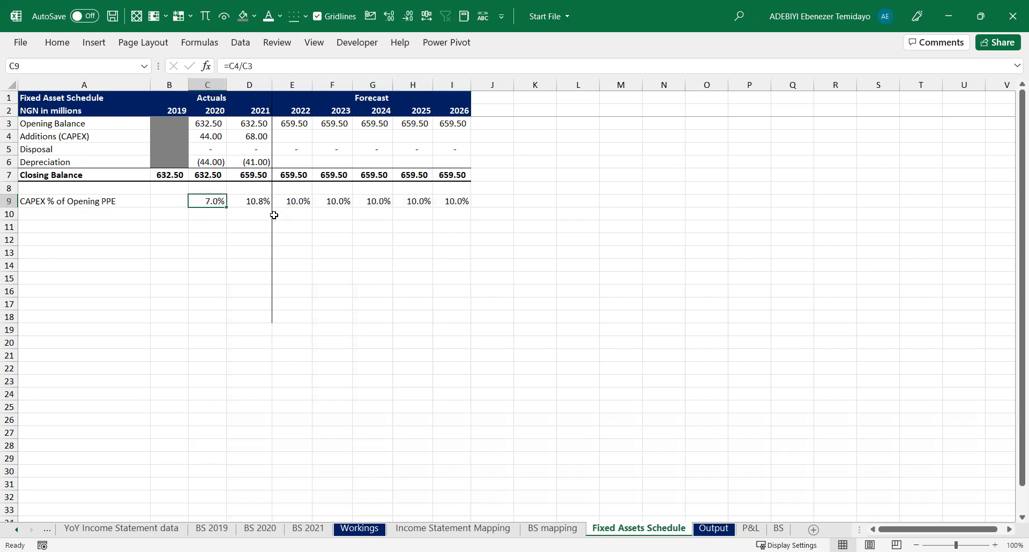
click(285, 201)
key(ctrl+shift+Right)
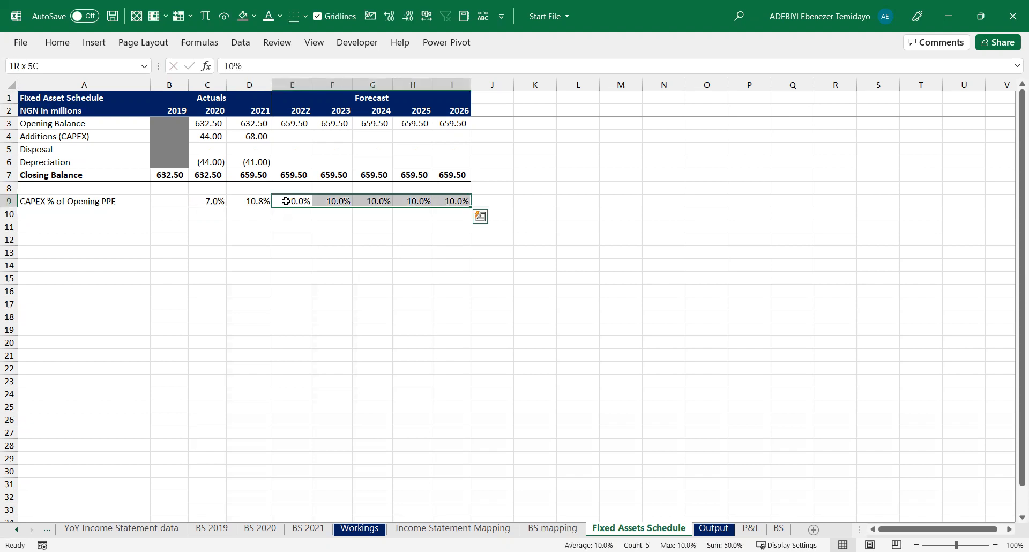
text(=vae)
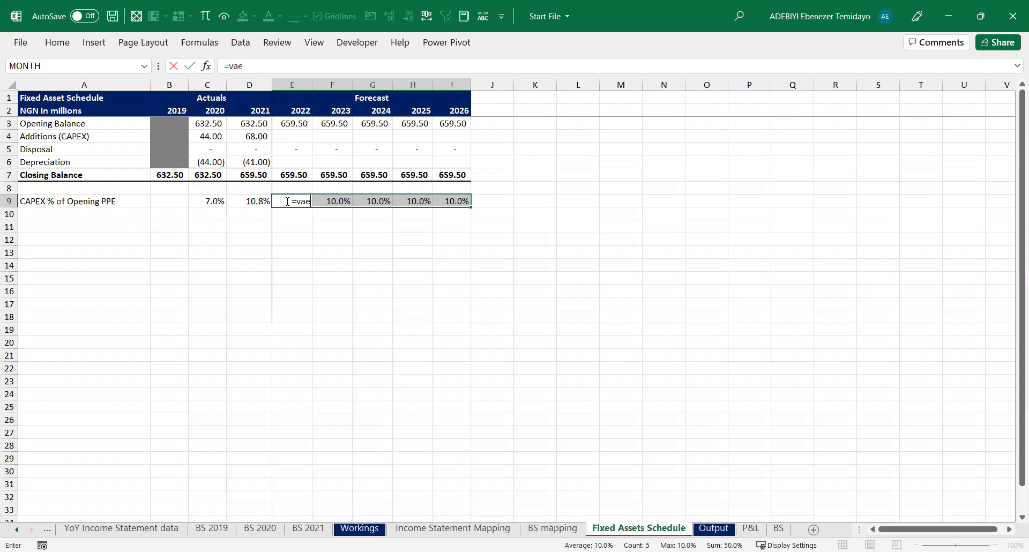
key(BackSpace)
key(BackSpace)
key(BackSpace)
text(ave)
key(Tab)
key(Left)
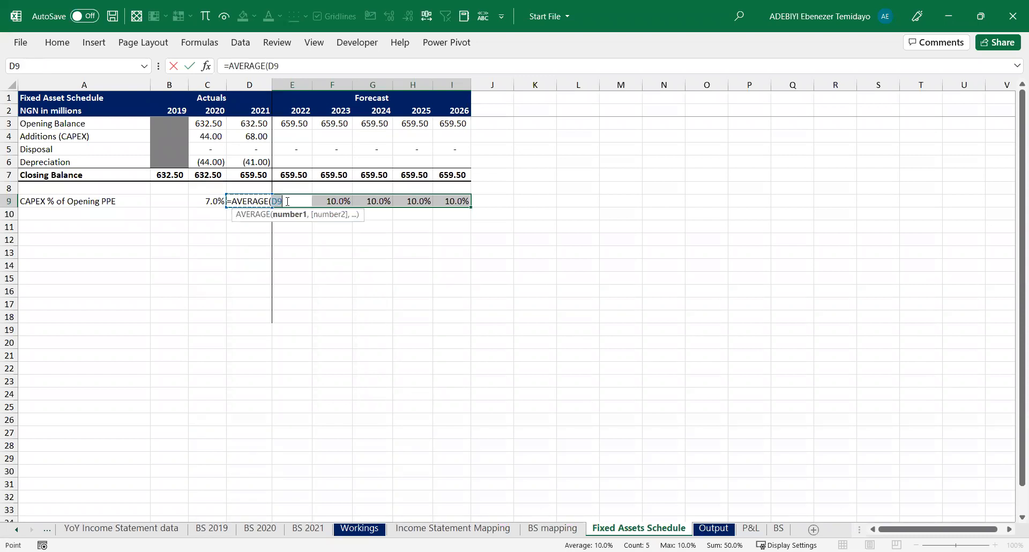
key(shift+Left)
key(F4)
key(F4)
key(F4)
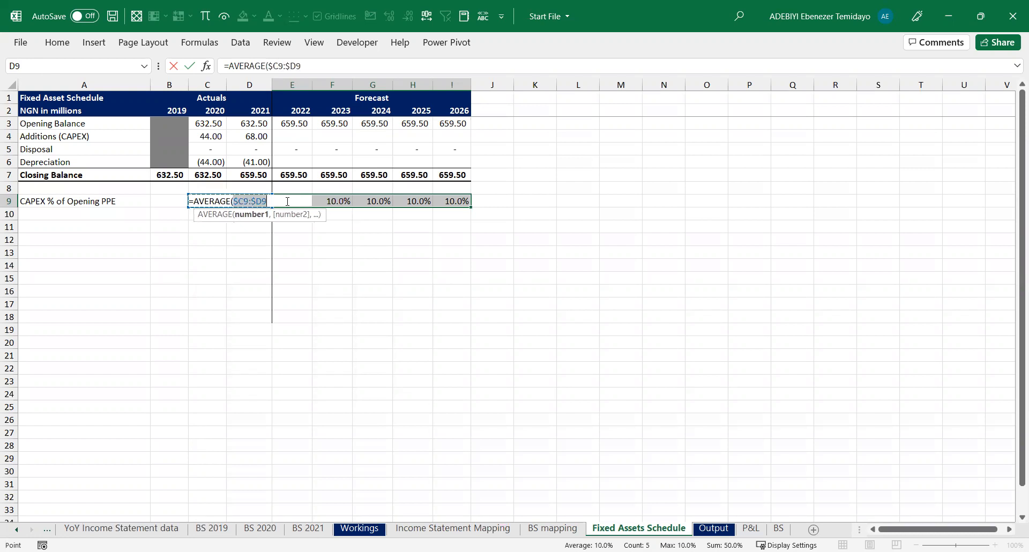
key(ctrl+Return)
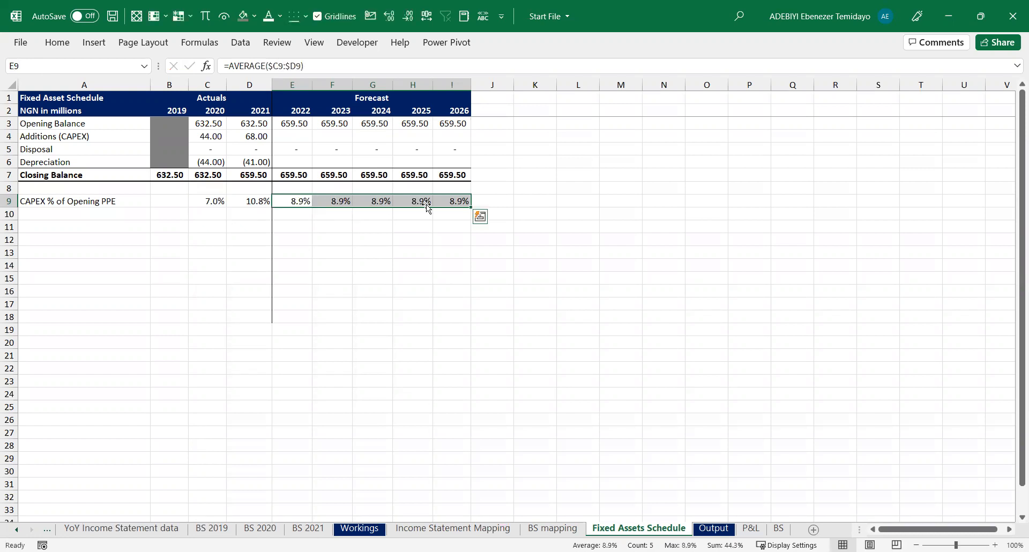
Forecast the 2022–2026 Additions (CAPEX) in E4:I4 as CAPEX % times opening balance with =E9*E3
drag(288, 137, 443, 142)
text(=)
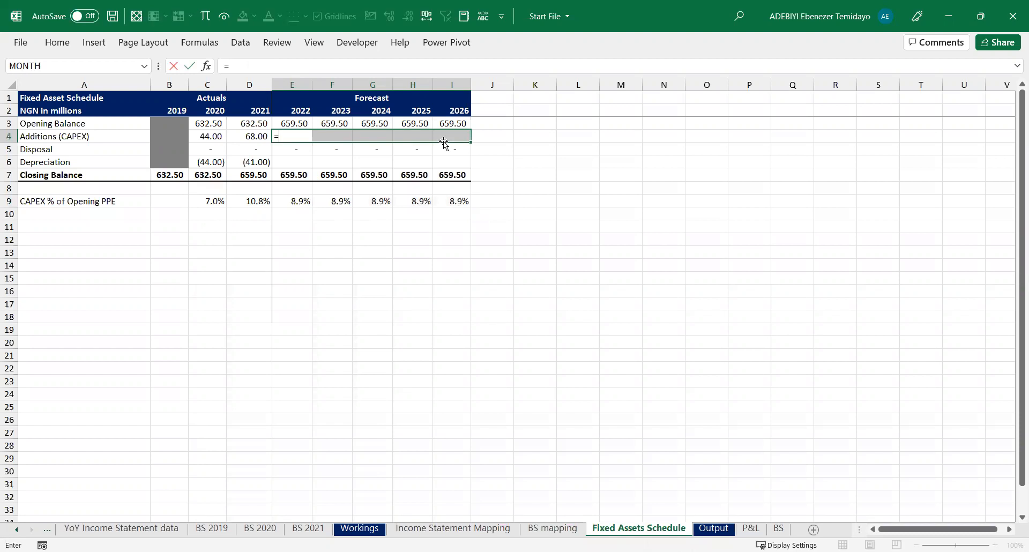
key(Down)
key(Down)
key(Down)
key(Down)
key(Down)
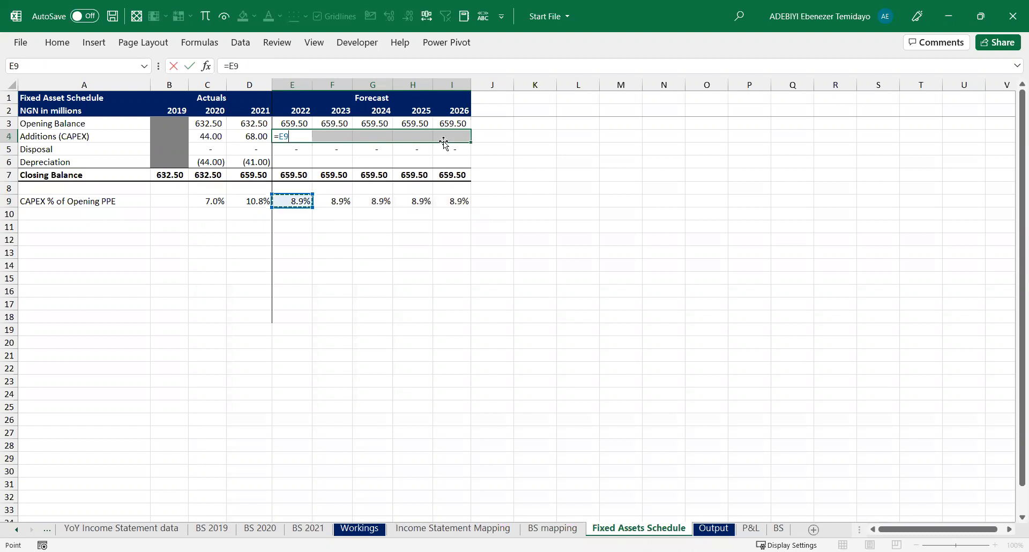
text(*)
key(Up)
key(ctrl+Return)
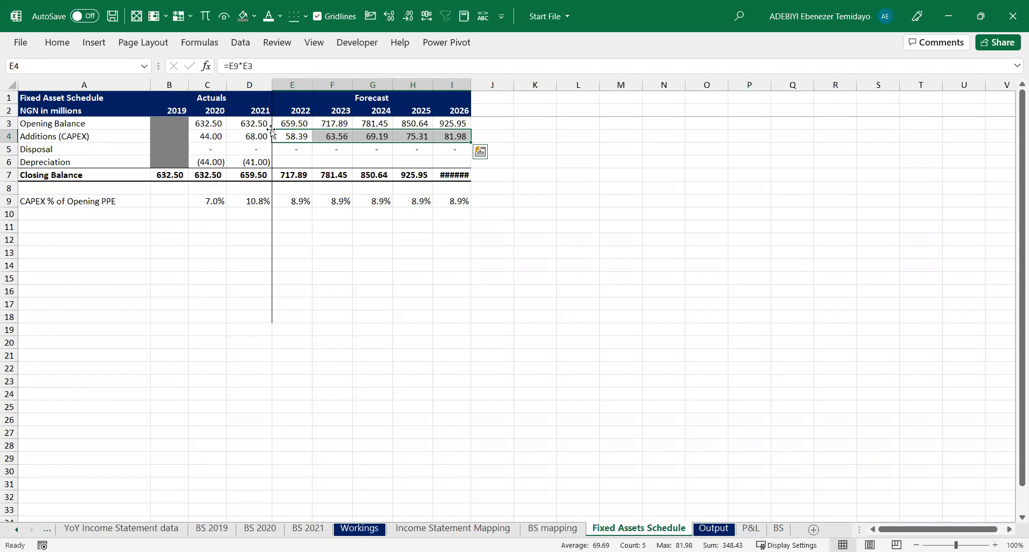
AutoFit the widths of the forecast columns E to I
click(299, 85)
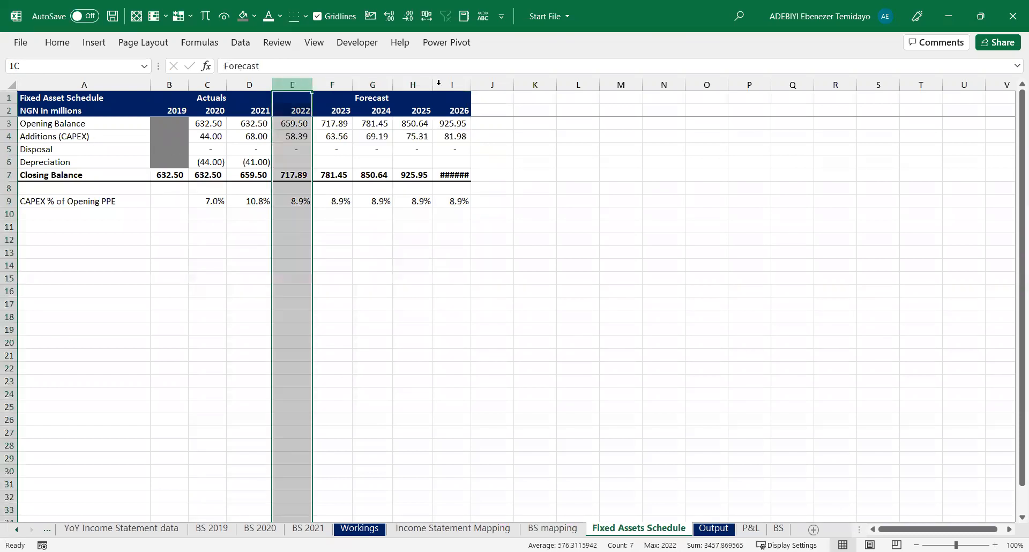
drag(300, 85, 439, 83)
key(alt+h)
key(o)
key(i)
Fill the whole CAPEX % of Opening PPE row (A9:I9) down into row 10
click(90, 202)
key(ctrl+shift+Right)
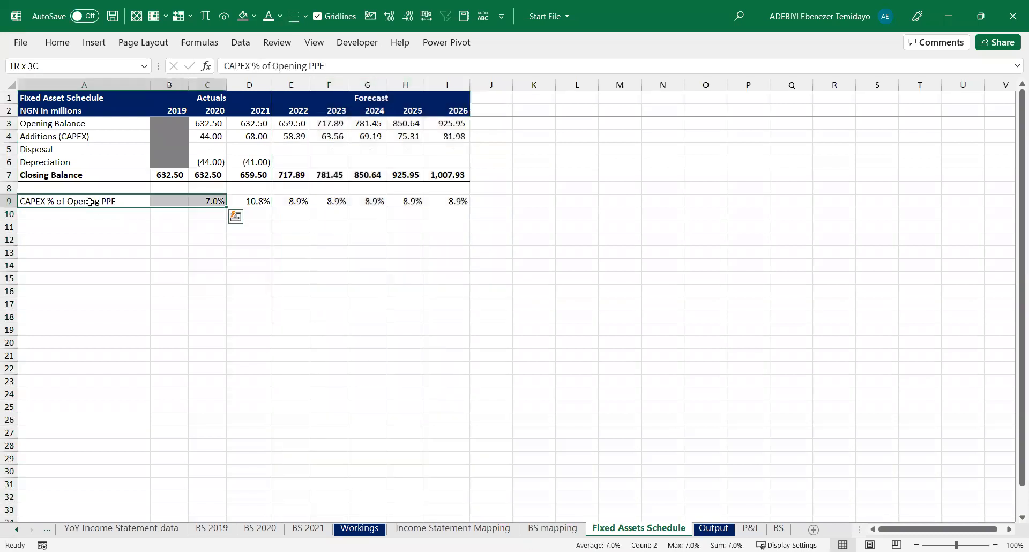
key(shift+Right)
key(shift+Right)
key(shift+Right)
key(shift+Right)
key(shift+Right)
key(shift+Right)
key(shift+Down)
key(ctrl+d)
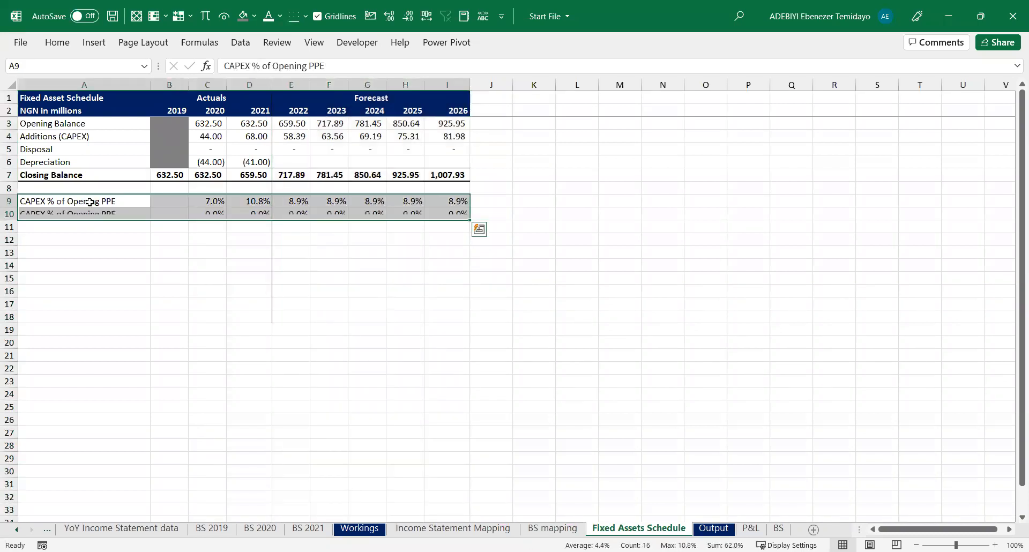
Change the label in A10 to D&A % of Opening PPE
key(Down)
text(D)
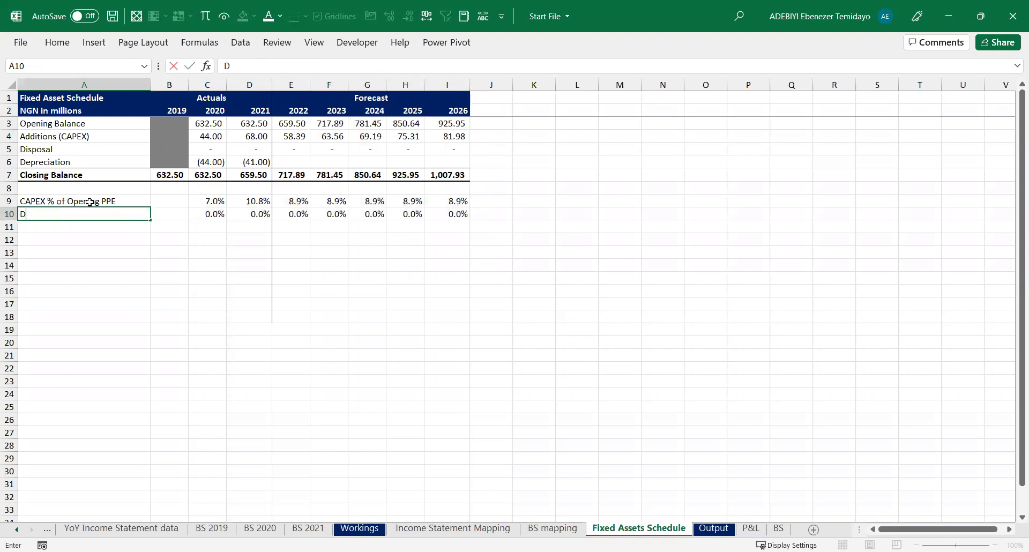
key(Escape)
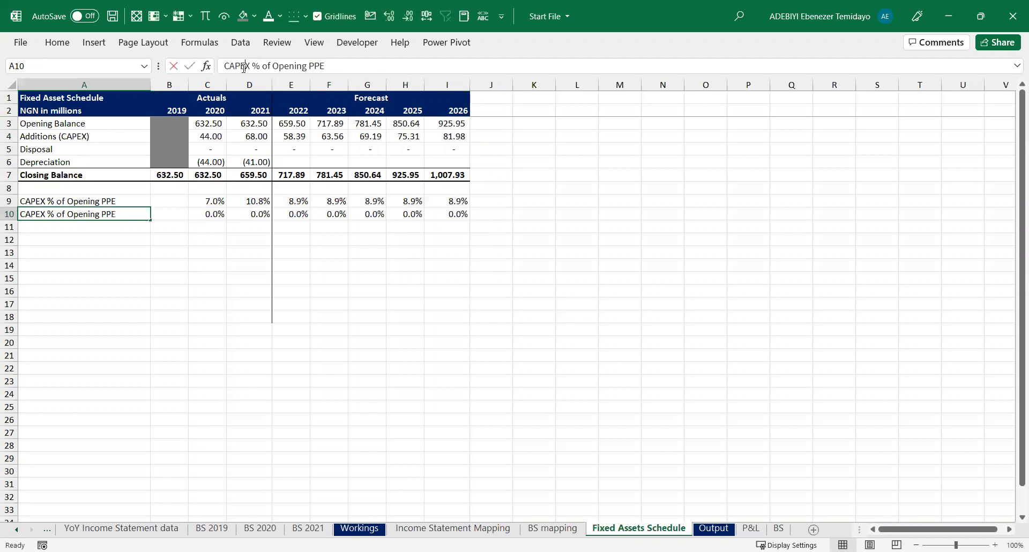
double_click(244, 66)
text(D&A)
key(Tab)
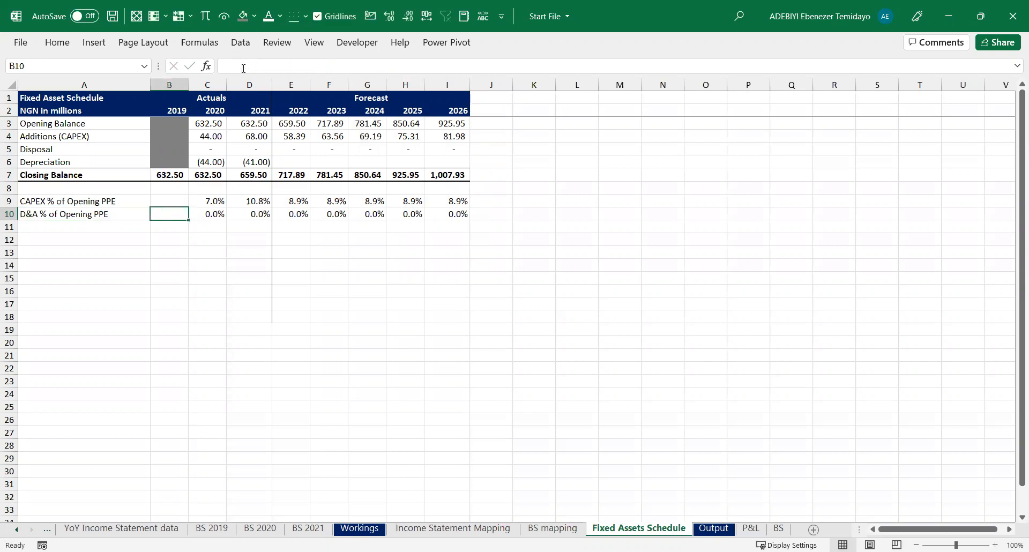
Calculate D&A as a positive share of opening PPE for 2020 and 2021 in C10:D10 with =-C6/C3
key(Right)
key(Right)
key(Left)
key(shift+Right)
click(267, 62)
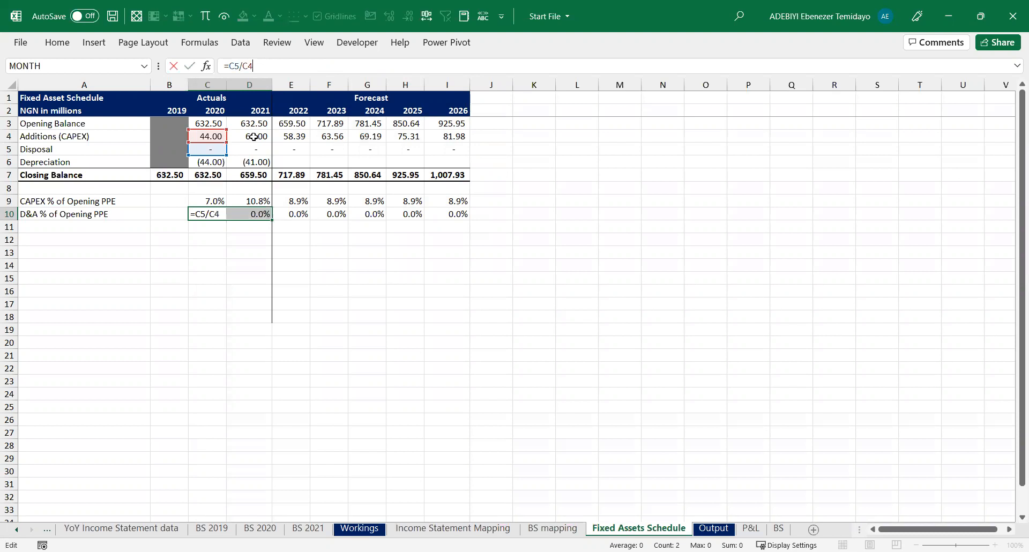
drag(211, 155, 213, 124)
key(ctrl+Return)
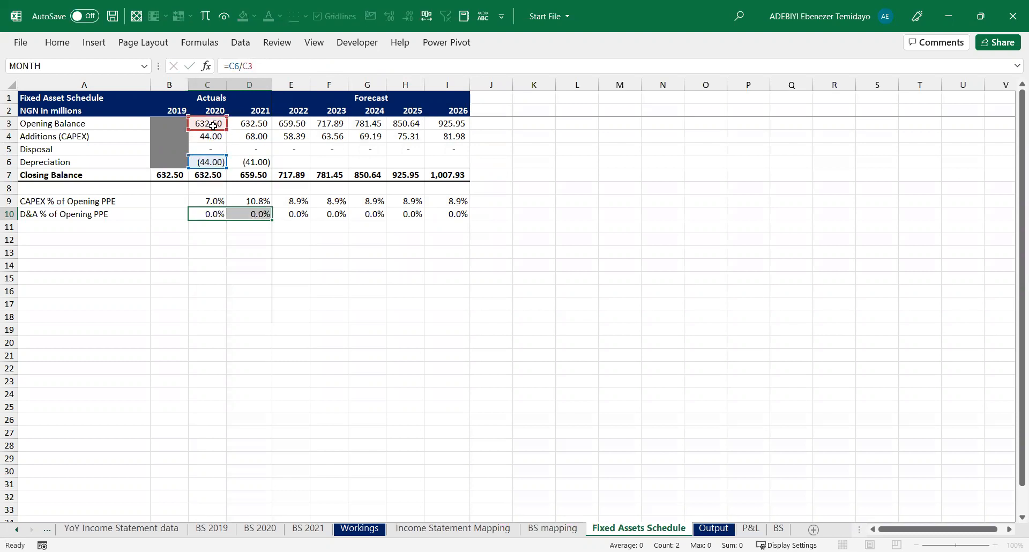
click(230, 65)
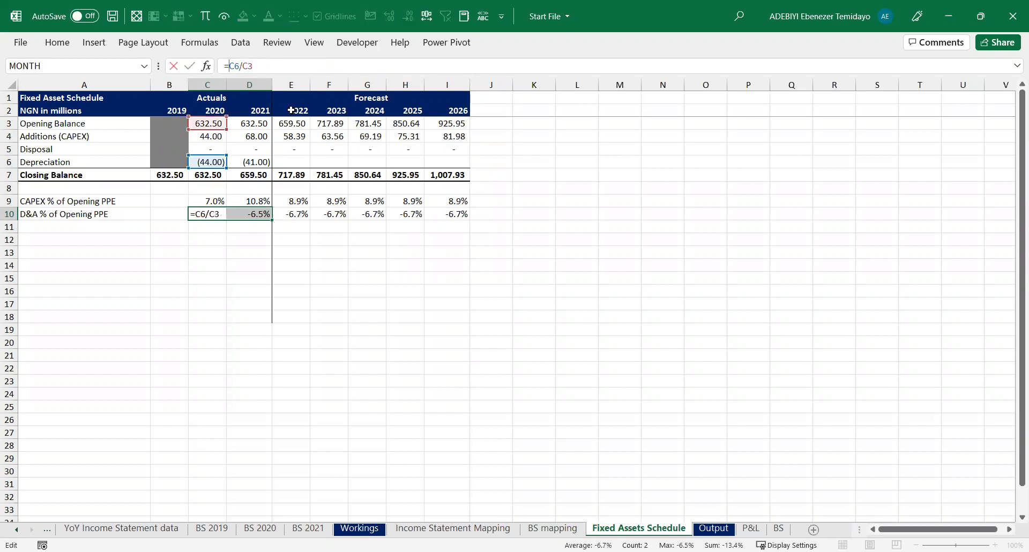
text(-)
key(ctrl+Return)
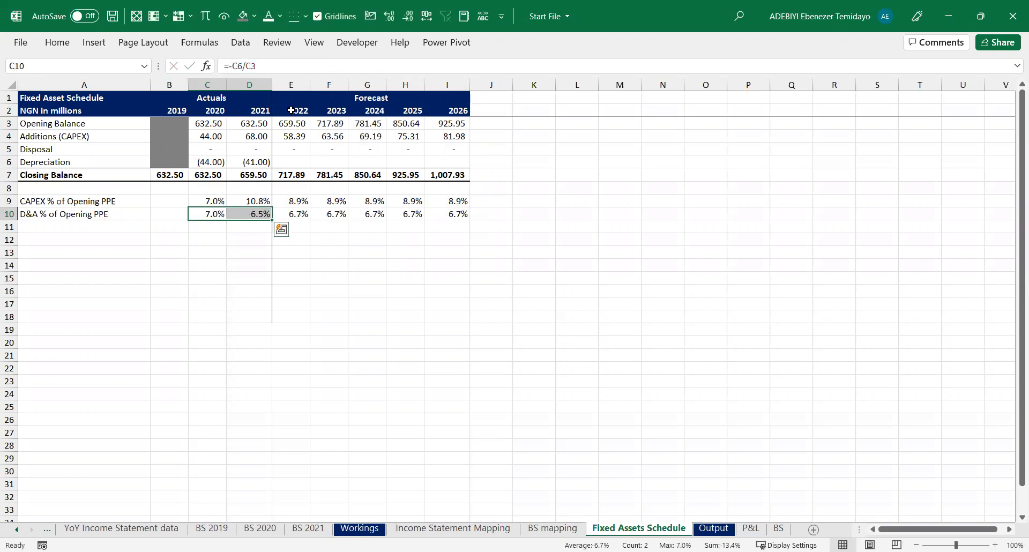
Forecast the 2022–2026 Depreciation in E6:I6 as a negative share of the opening balance with =-E10*E3
click(294, 214)
drag(286, 163, 438, 158)
text(=)
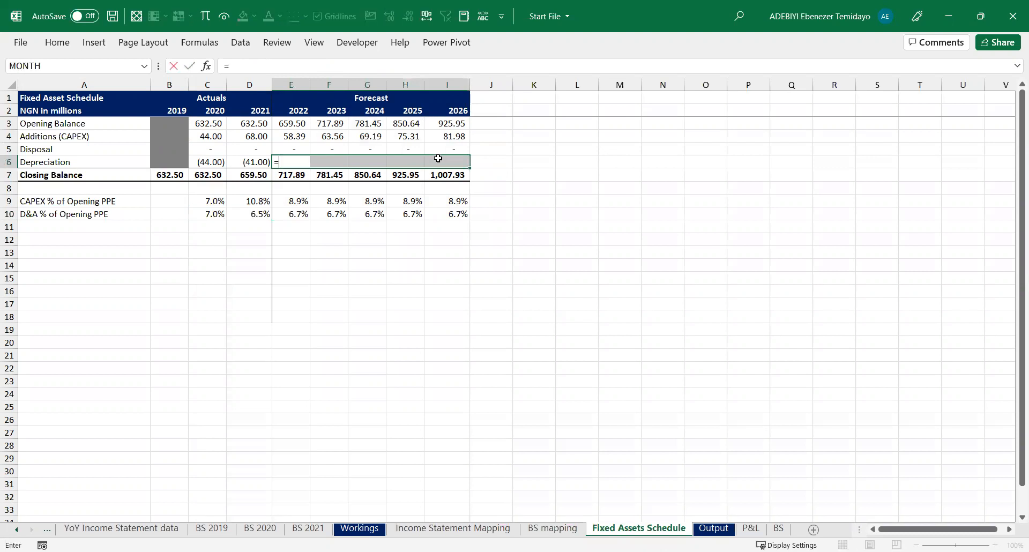
key(Down)
key(Down)
key(Down)
key(Down)
text(*)
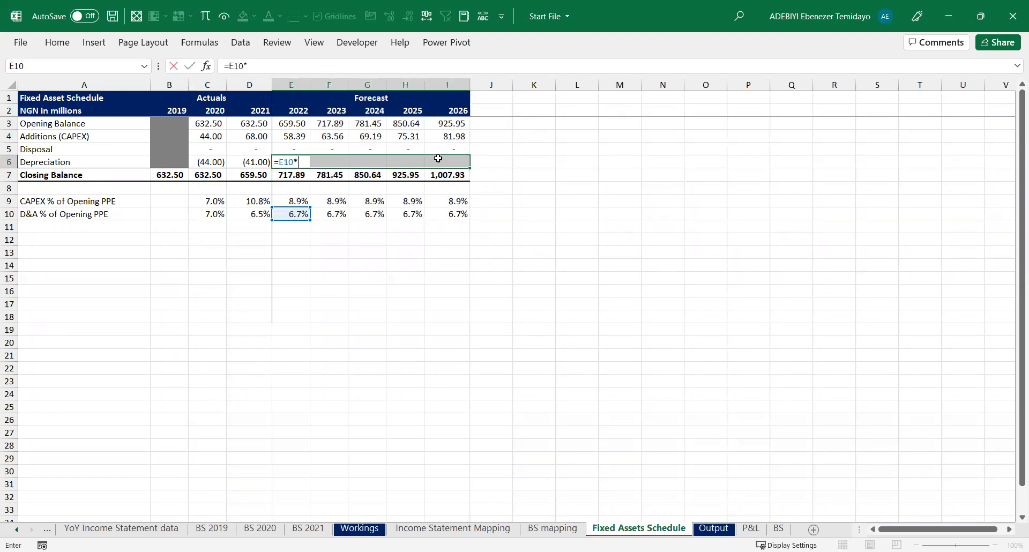
key(Up)
key(Up)
key(Up)
key(F2)
text(-)
key(ctrl+Return)
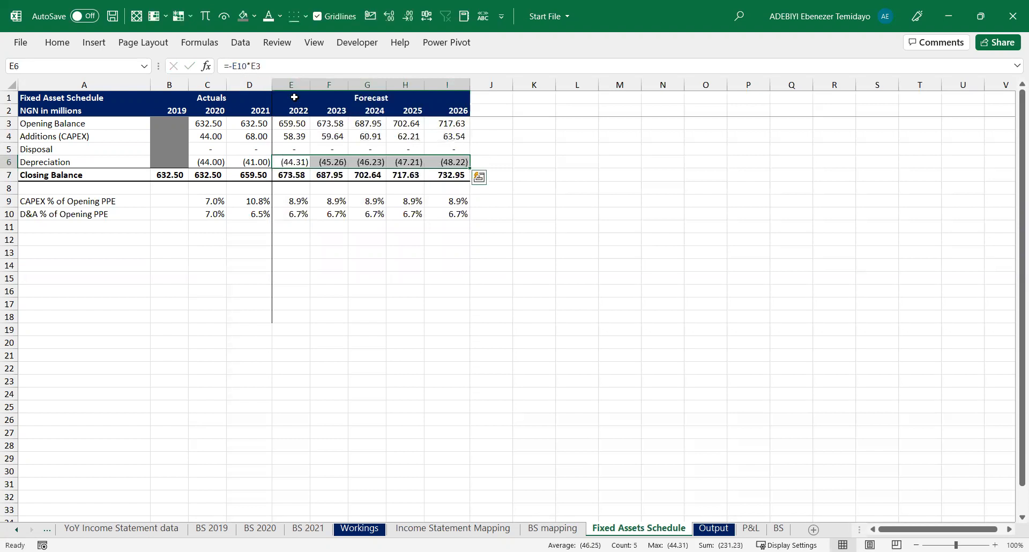
click(290, 175)
click(326, 175)
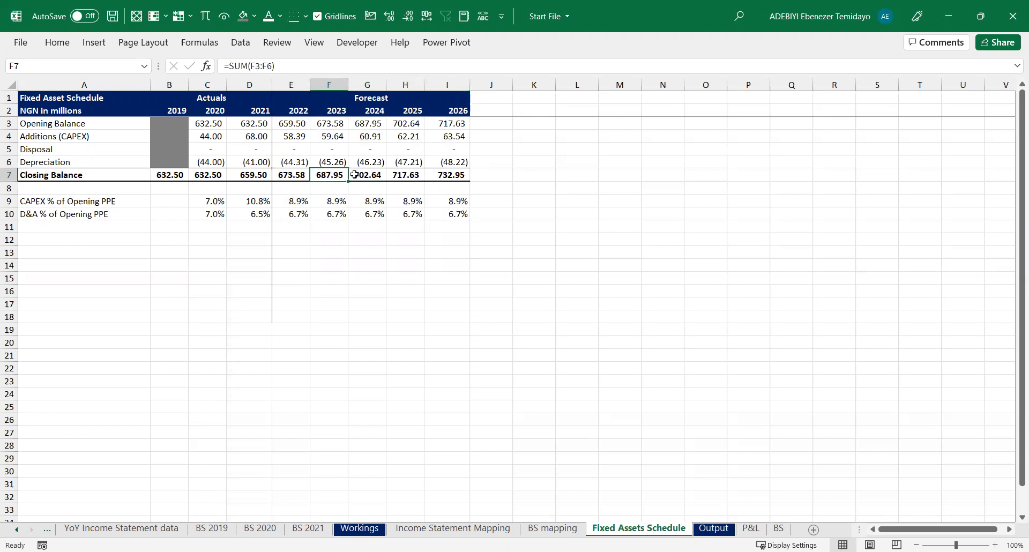
click(380, 174)
Insert a row above CAPEX % of Opening PPE and enter the bold heading Drivers in A9
click(81, 202)
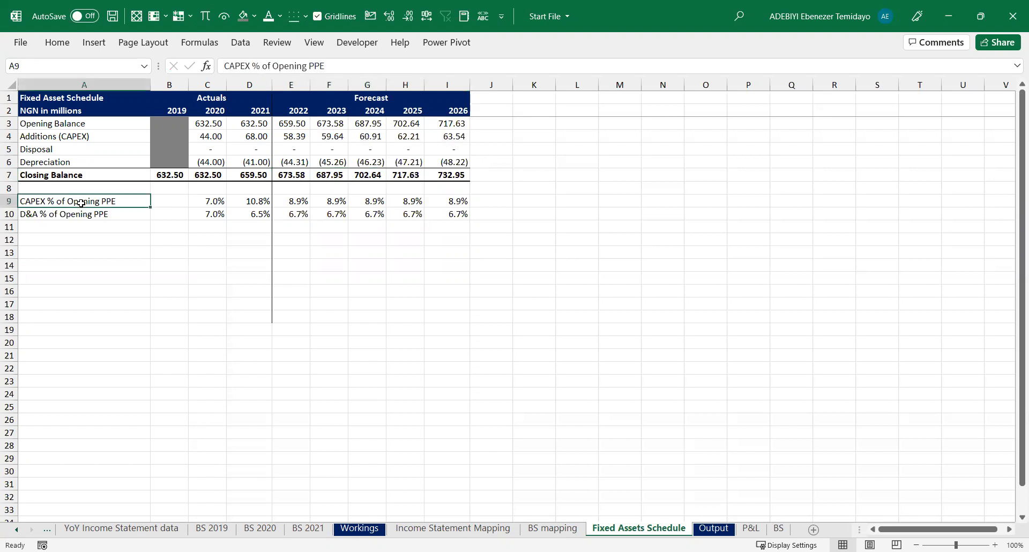
key(shift+space)
key(ctrl+shift+equal)
click(81, 203)
text(Driv)
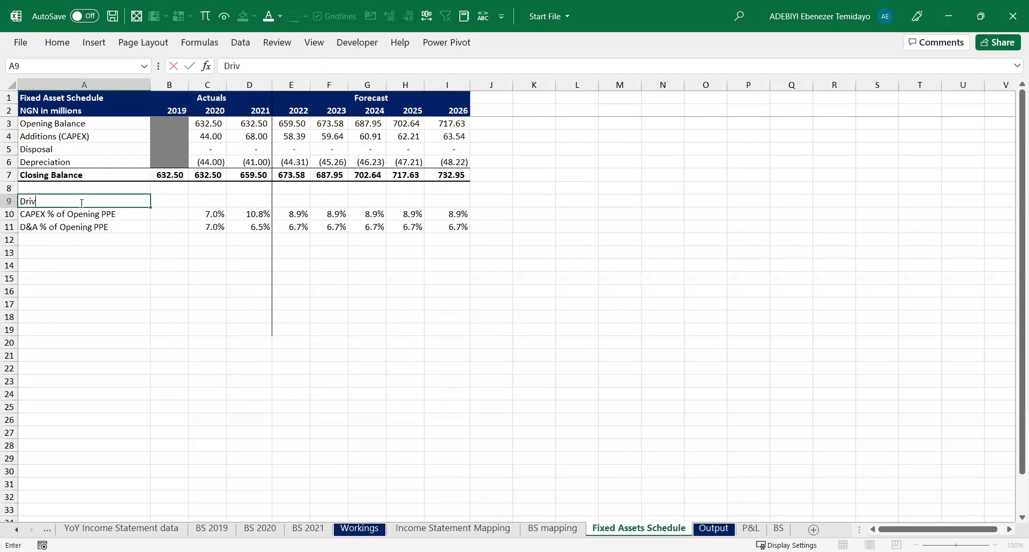
text(ers)
key(ctrl+Return)
key(ctrl+b)
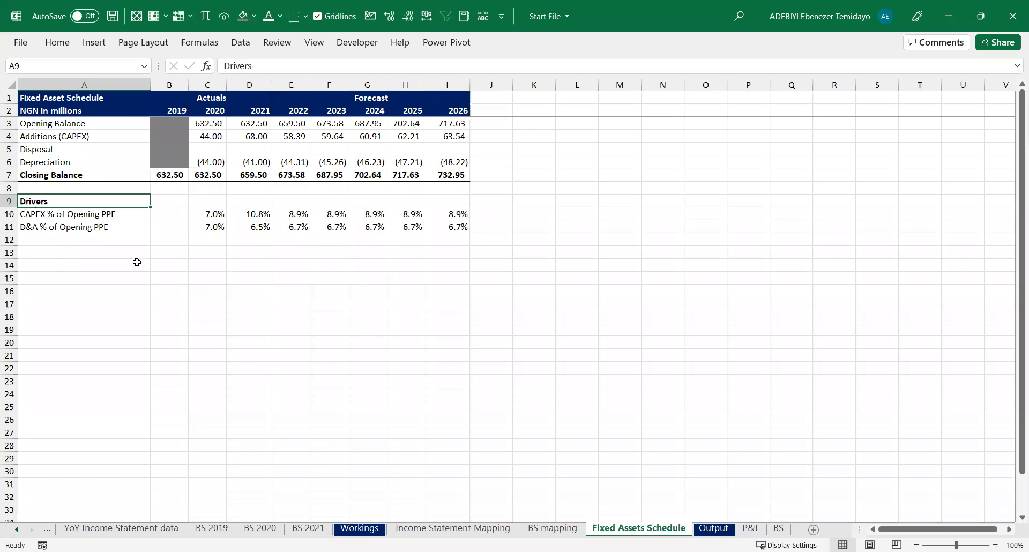
Clear the leftover vertical border line beneath the driver rows, from row 12 down to row 19
drag(132, 241, 353, 321)
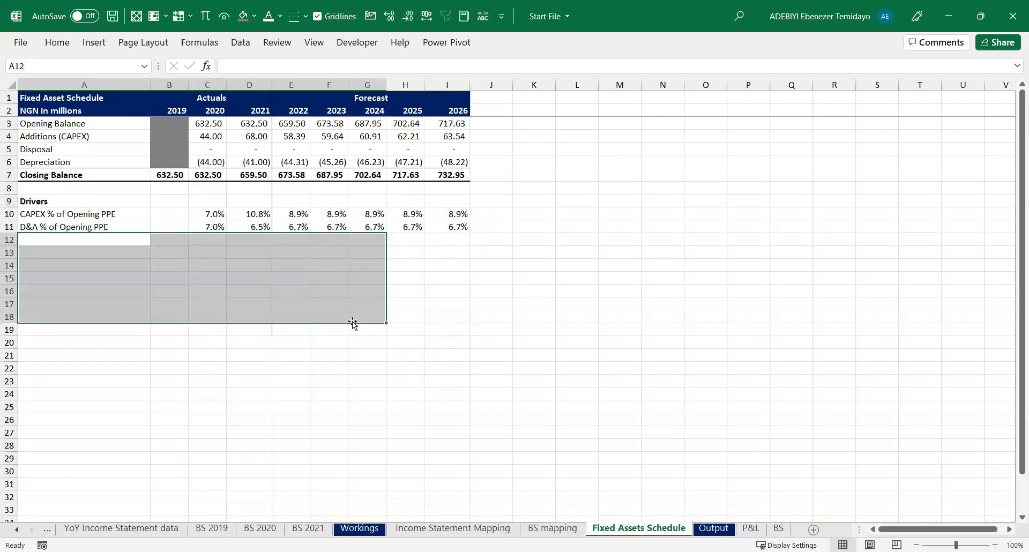
shift+click(352, 325)
Examine the historical and forecast driver ratios and the 2022 depreciation formula
click(312, 212)
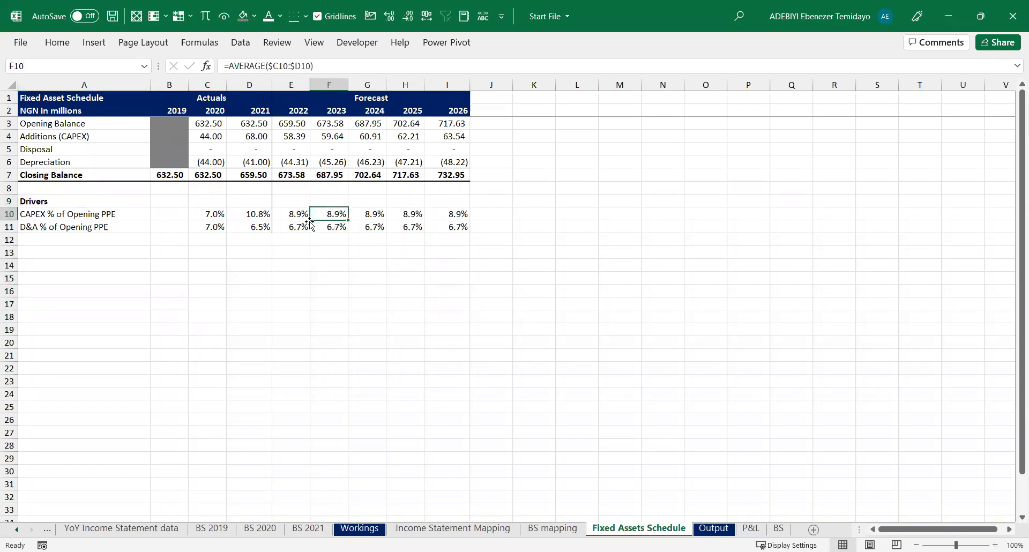
click(208, 213)
click(242, 213)
click(220, 228)
drag(219, 215, 244, 215)
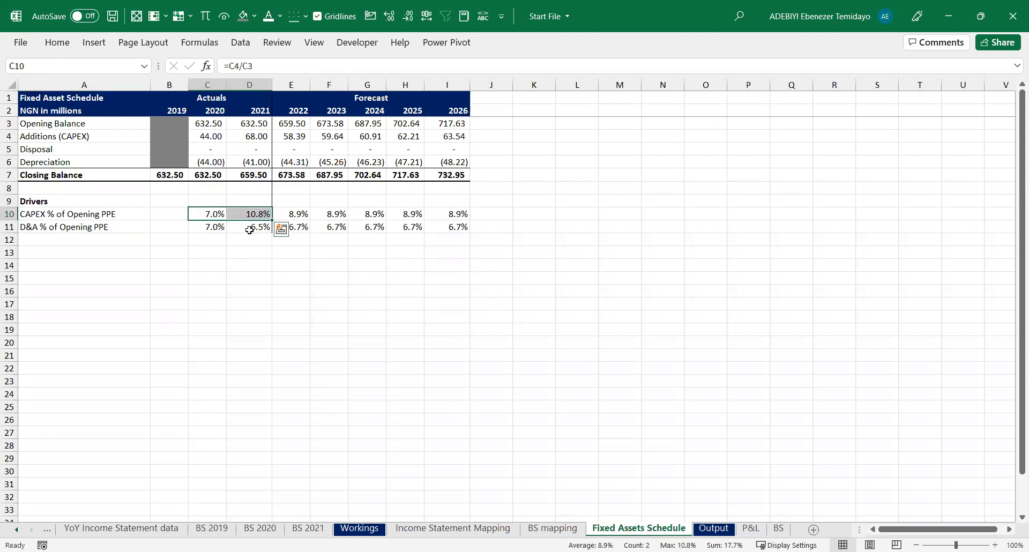
click(250, 227)
click(290, 163)
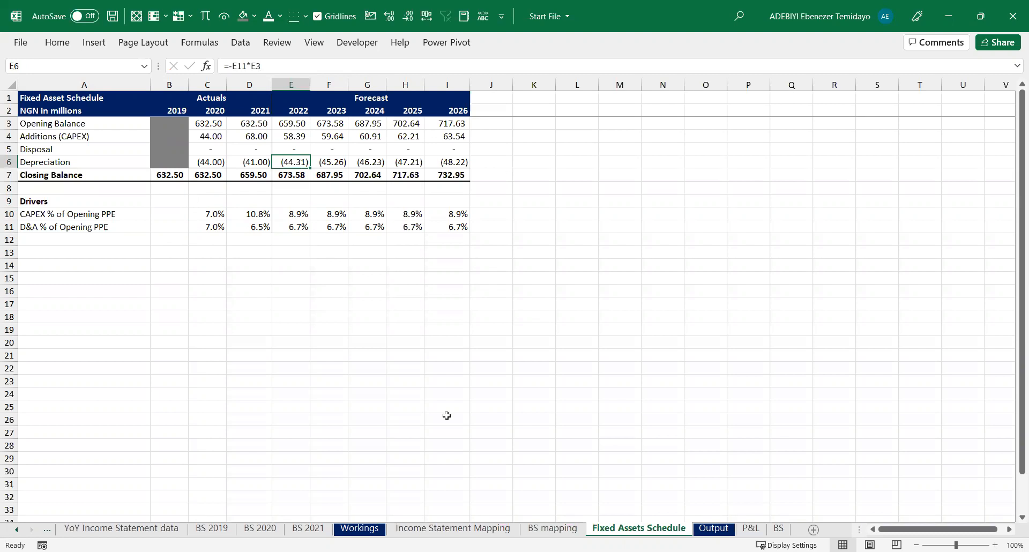
key(ctrl+Right)
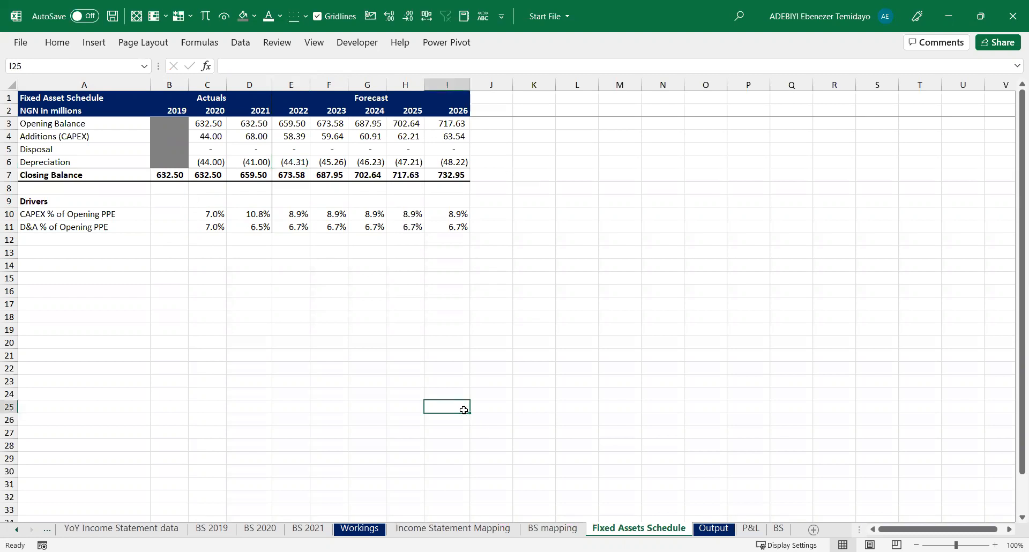
Link the 2022–2026 D&A in E14:I14 of the P&L sheet to depreciation with ='Fixed Assets Schedule'!E6
key(ctrl+Page_Down)
key(ctrl+Page_Down)
drag(289, 268, 483, 265)
text(=)
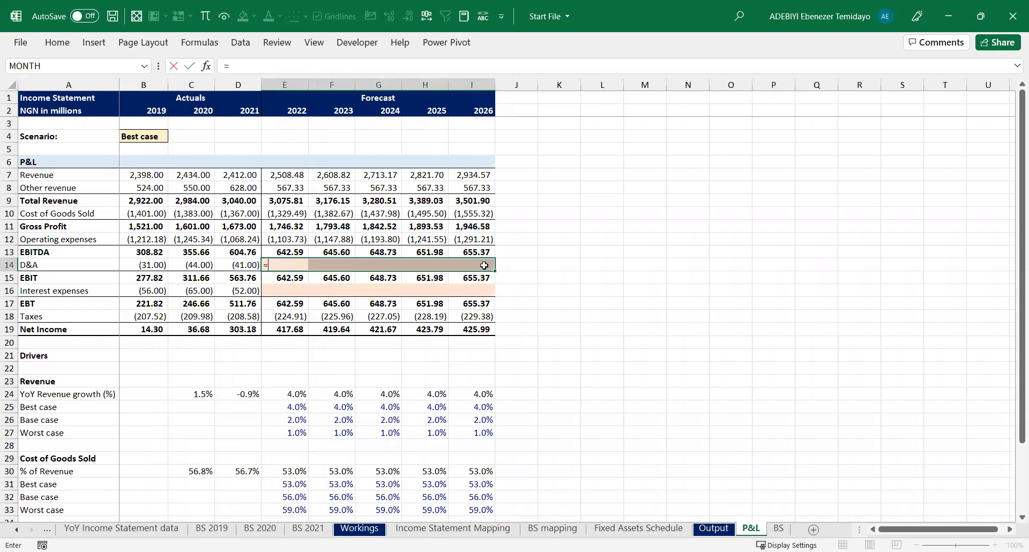
key(ctrl+Page_Up)
key(ctrl+Page_Up)
click(292, 162)
key(ctrl+Return)
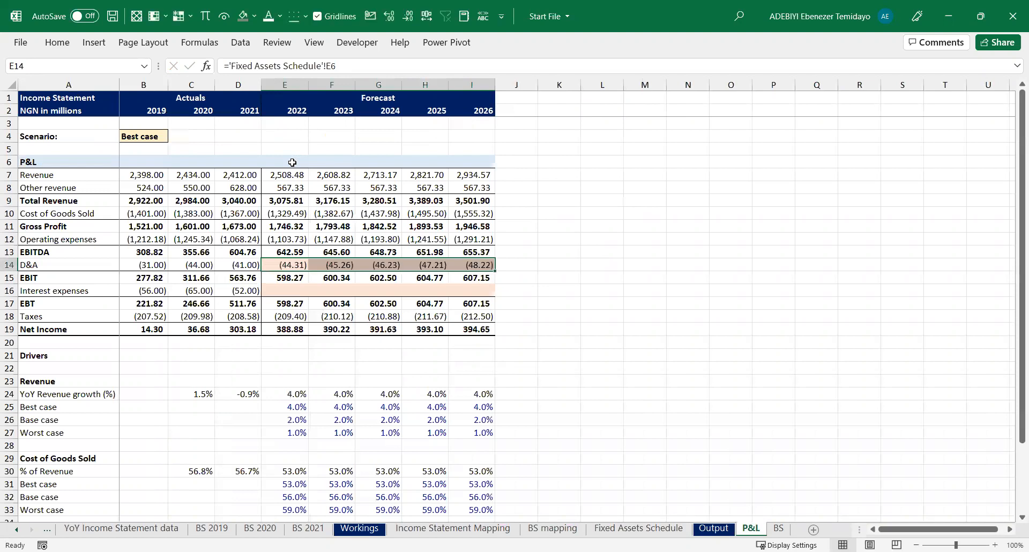
Remove the fill colour from the forecast D&A cells E14:I14 on the P&L sheet
click(286, 292)
drag(284, 261, 472, 264)
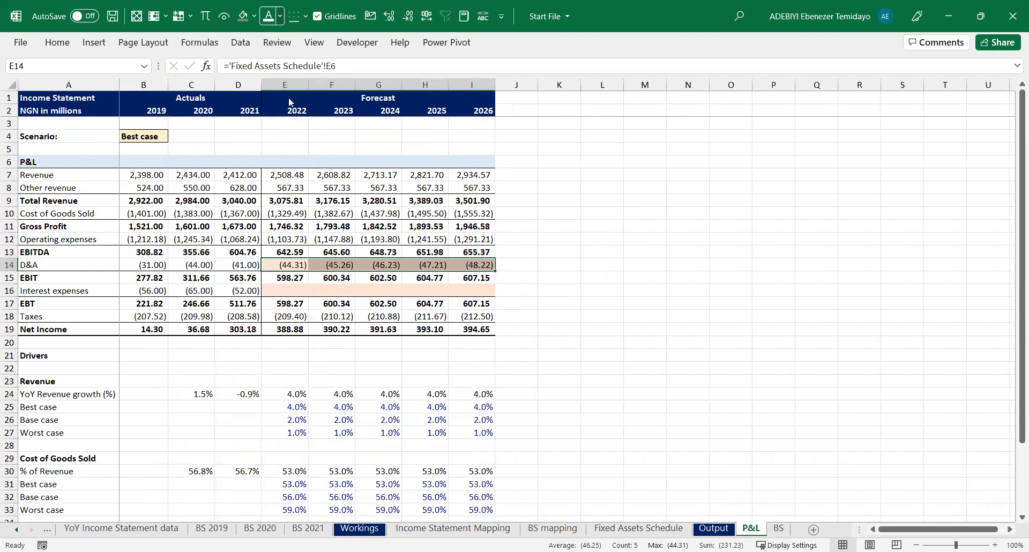
click(254, 16)
click(262, 200)
click(336, 215)
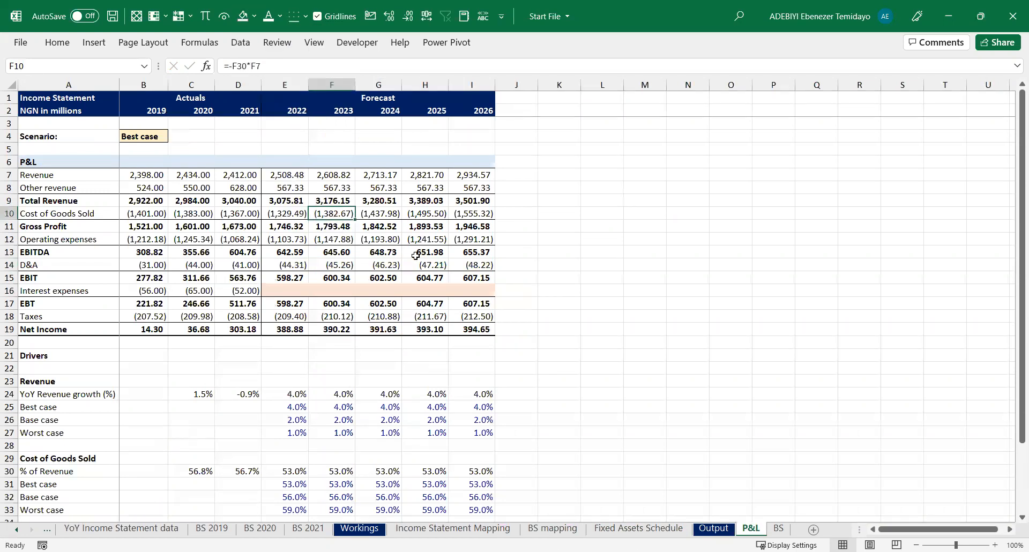
click(659, 529)
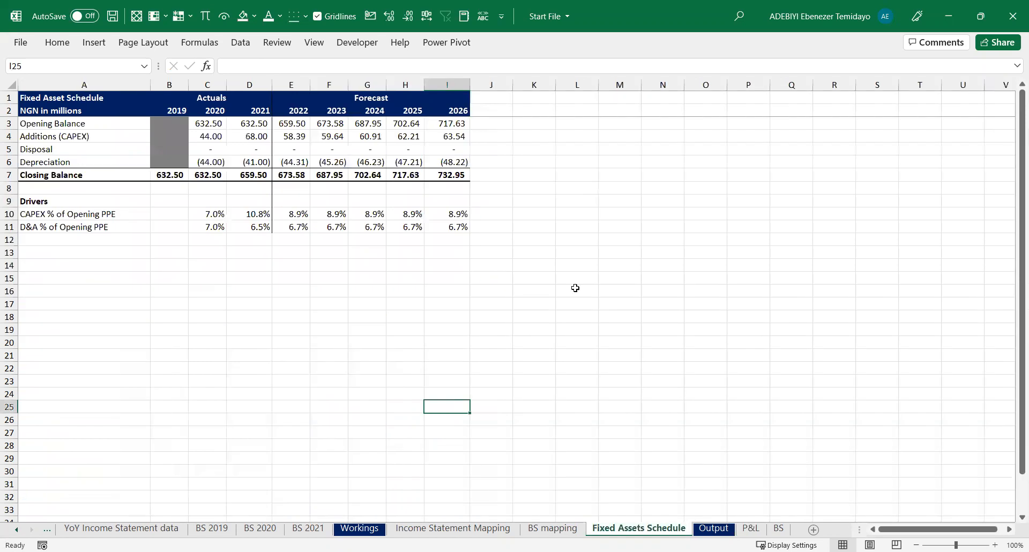
drag(296, 137, 418, 146)
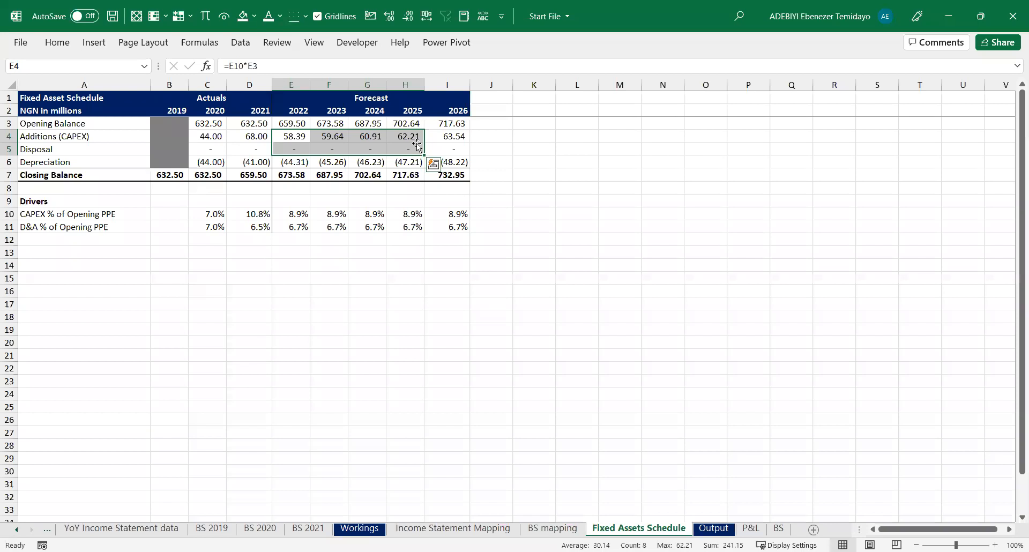
click(243, 264)
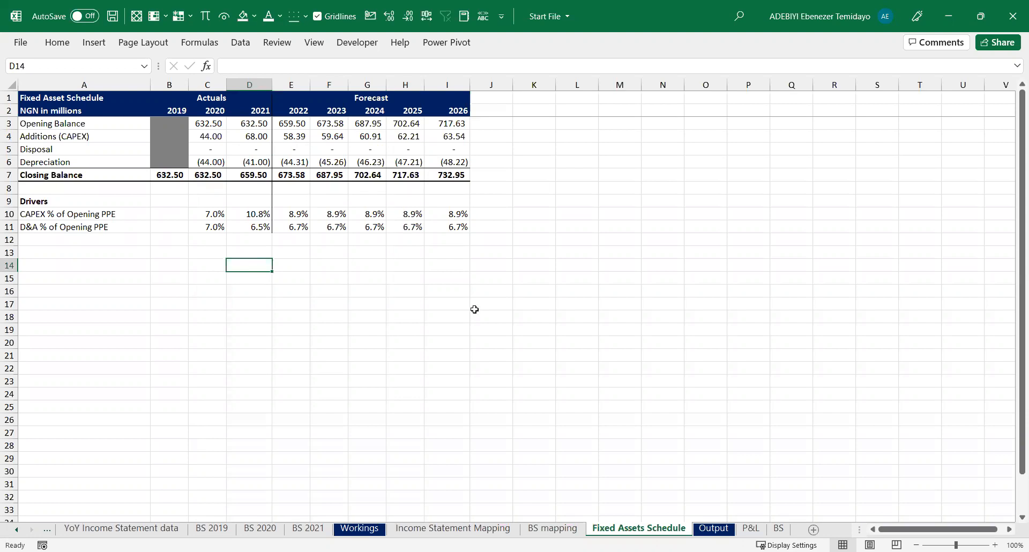
Link the 2022–2026 PP&E in E11:I11 of the BS sheet to the schedule's closing balance with ='Fixed Assets Schedule'!E7
click(778, 528)
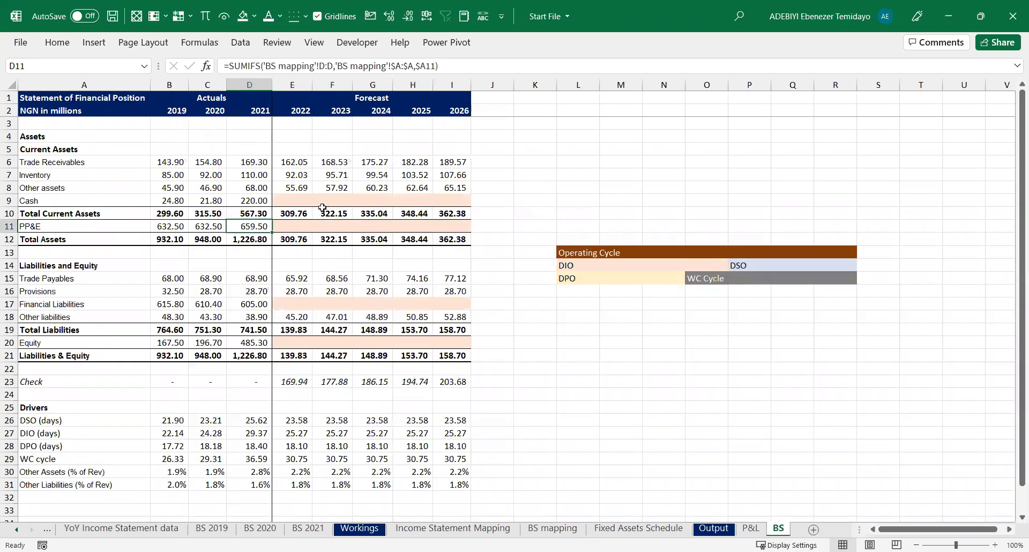
drag(288, 225, 444, 222)
text(=)
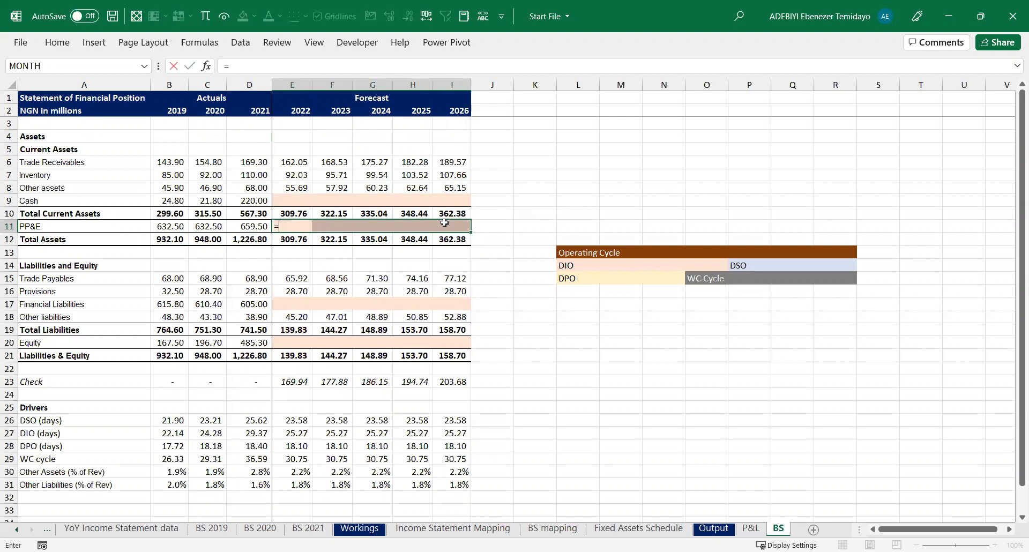
key(ctrl+Page_Up)
key(ctrl+Page_Up)
key(ctrl+Page_Up)
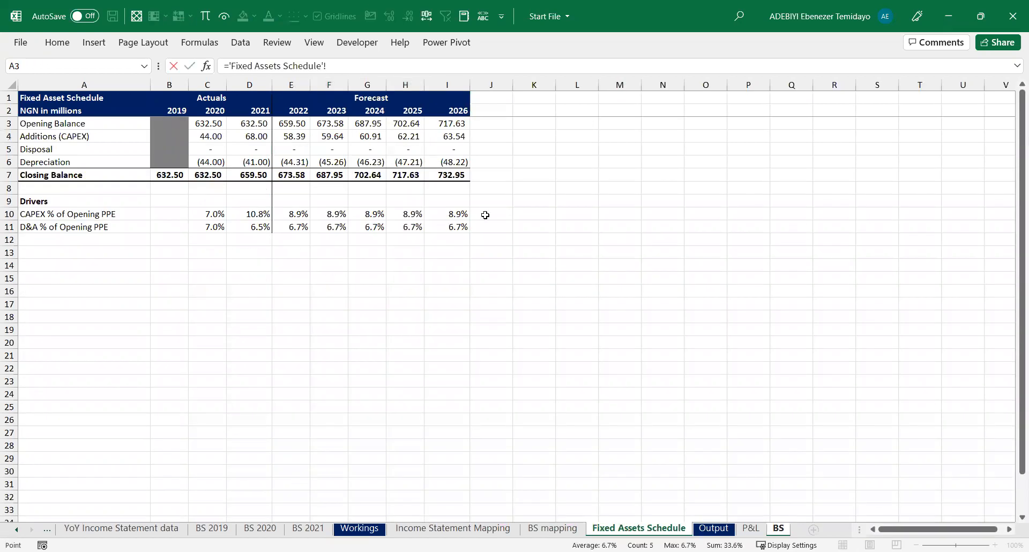
key(Down)
key(Down)
key(Down)
key(Down)
key(Right)
key(Right)
key(Right)
key(Right)
key(ctrl+Return)
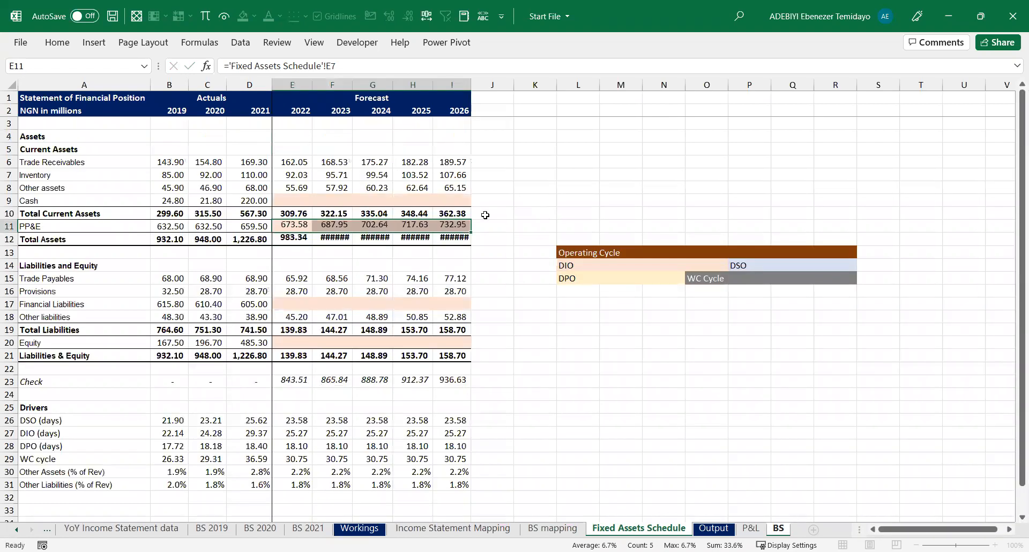
AutoFit the forecast columns E:I on the BS sheet so the total assets figures fit
key(ctrl+space)
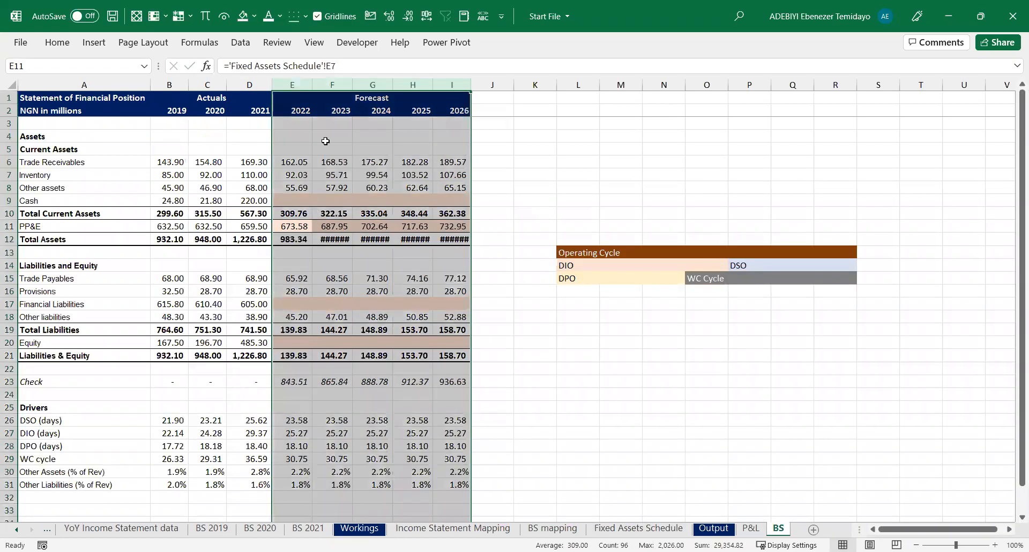
double_click(313, 84)
click(354, 223)
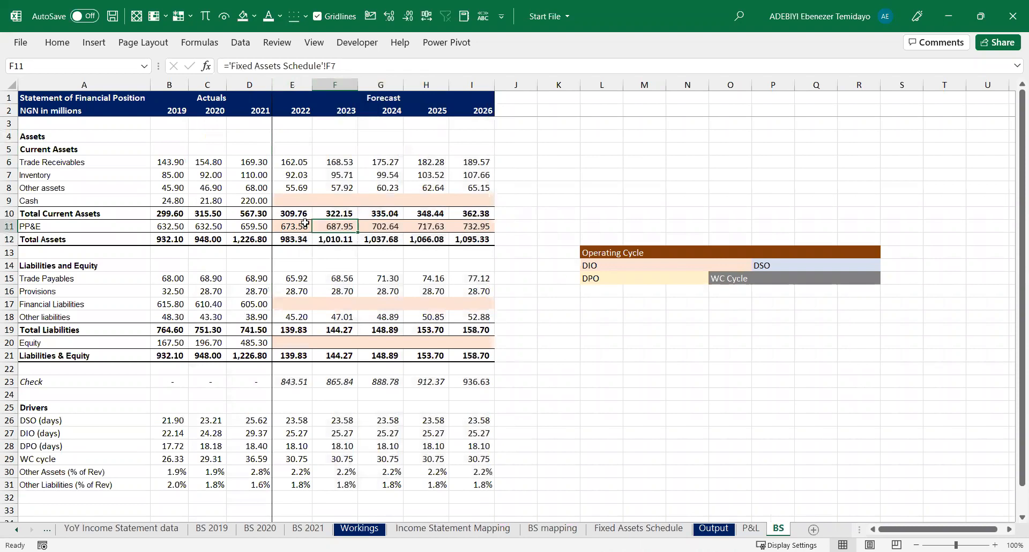
Remove the fill colour from the forecast PP&E cells E11:I11 on the BS sheet
click(390, 225)
drag(303, 226, 482, 226)
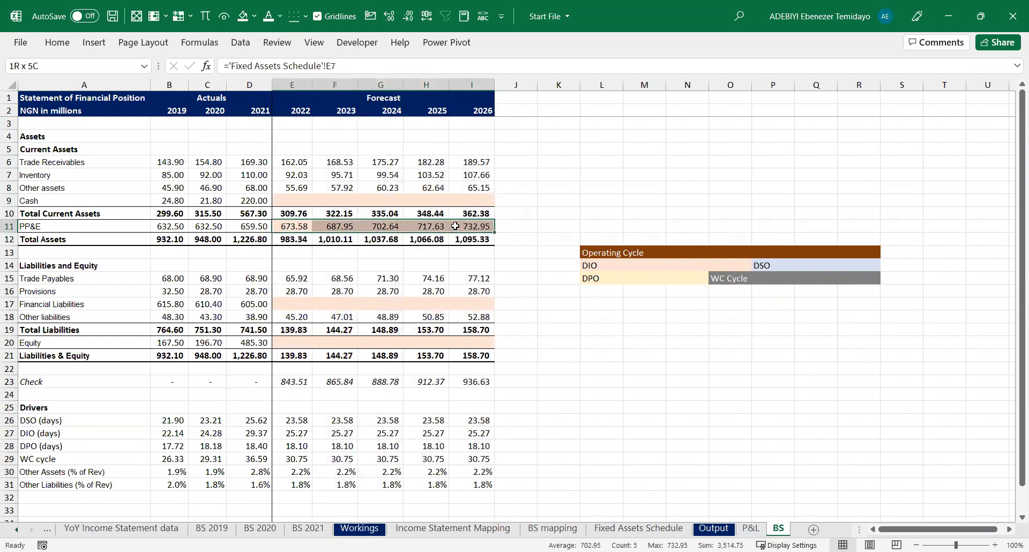
click(244, 16)
click(344, 264)
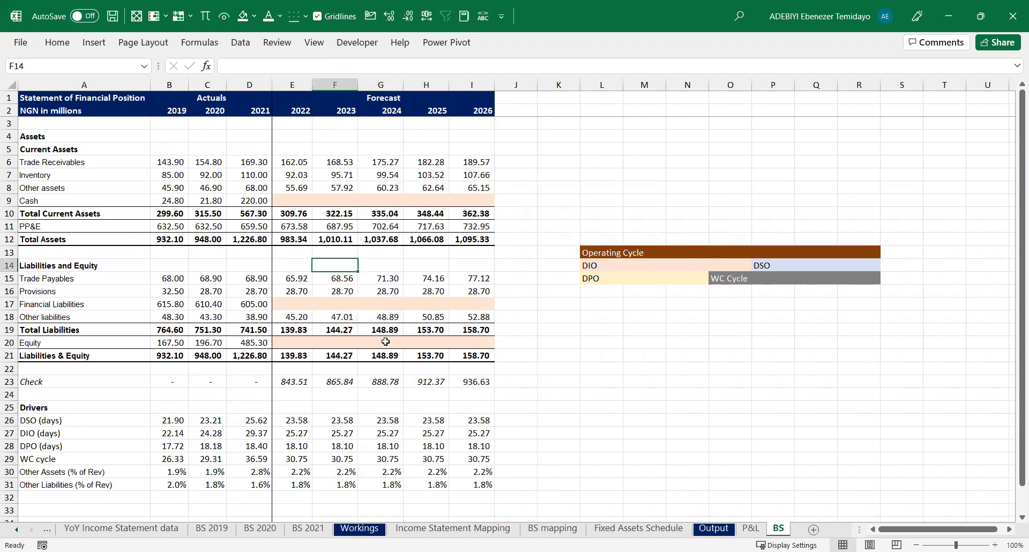
Delete the Operating Cycle block with DIO, DSO, DPO and WC Cycle beside the balance sheet
drag(604, 214, 891, 357)
key(Delete)
click(702, 304)
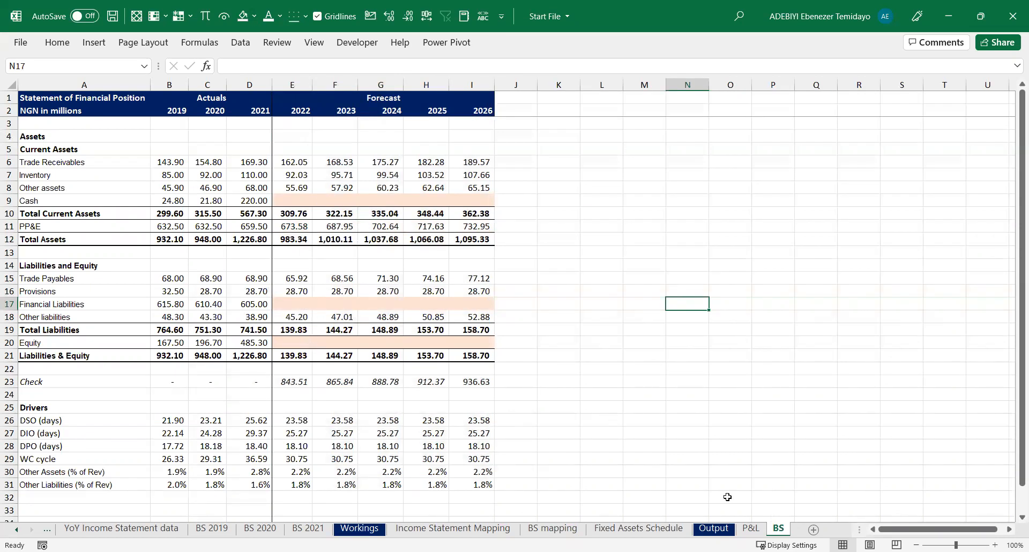
Duplicate the Fixed Assets Schedule sheet, placing the copy directly after it, and rename the copy Financial Liabilities
click(677, 528)
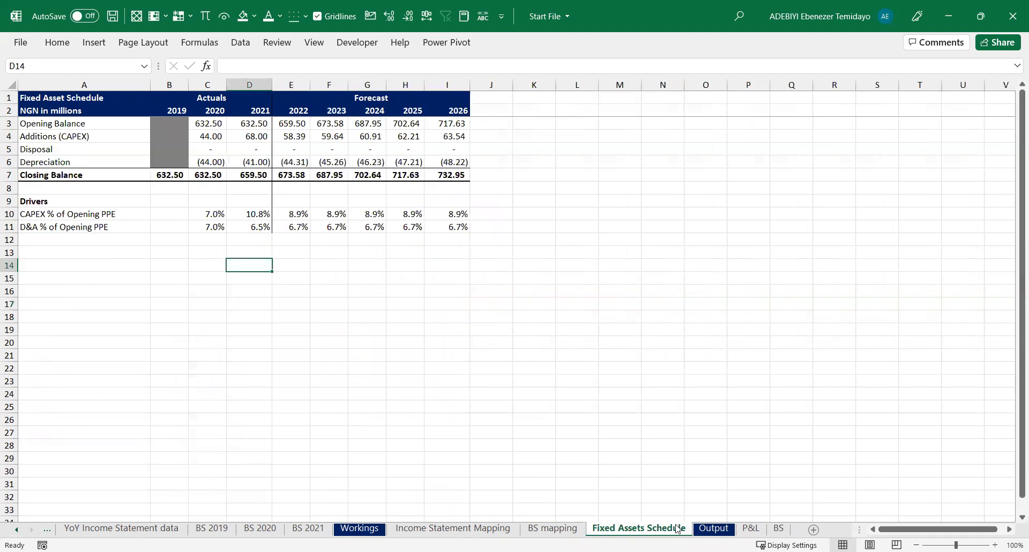
drag(641, 528, 699, 506)
double_click(718, 527)
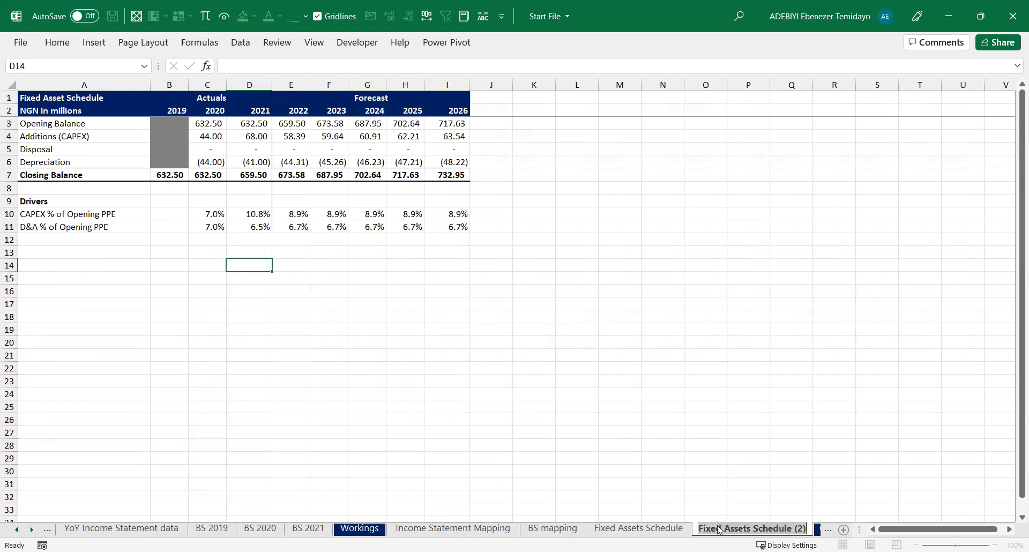
text(Final)
text(cial Liabilities)
key(Return)
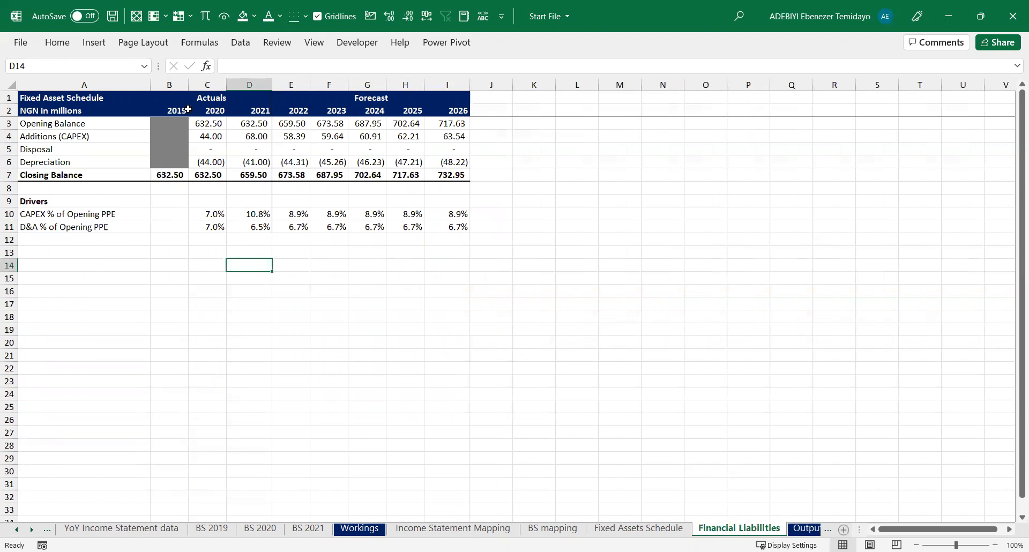
Change the heading in A1 of the new sheet to Financial Liabilities Schedule
click(96, 102)
text(Fin)
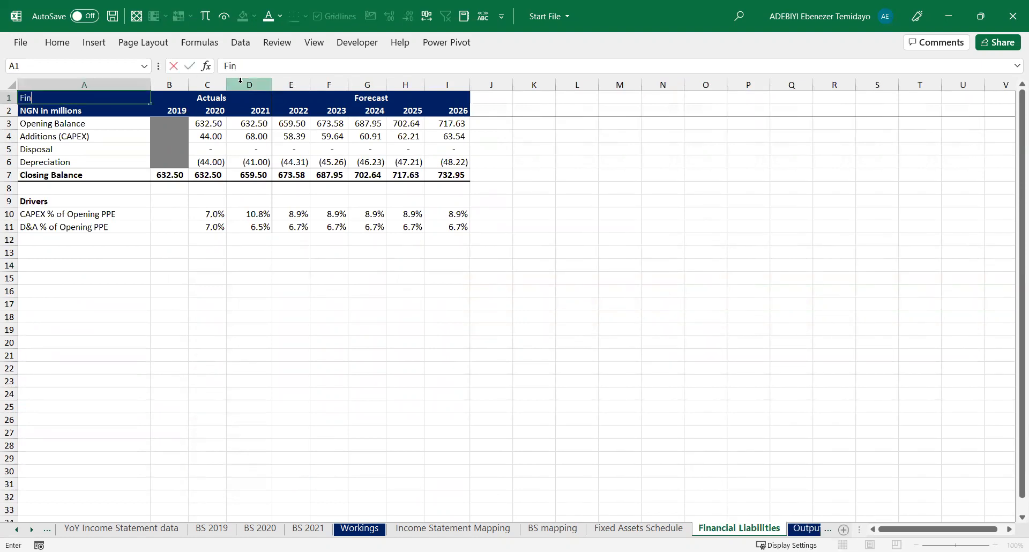
text(ancial Liabilties Schedule)
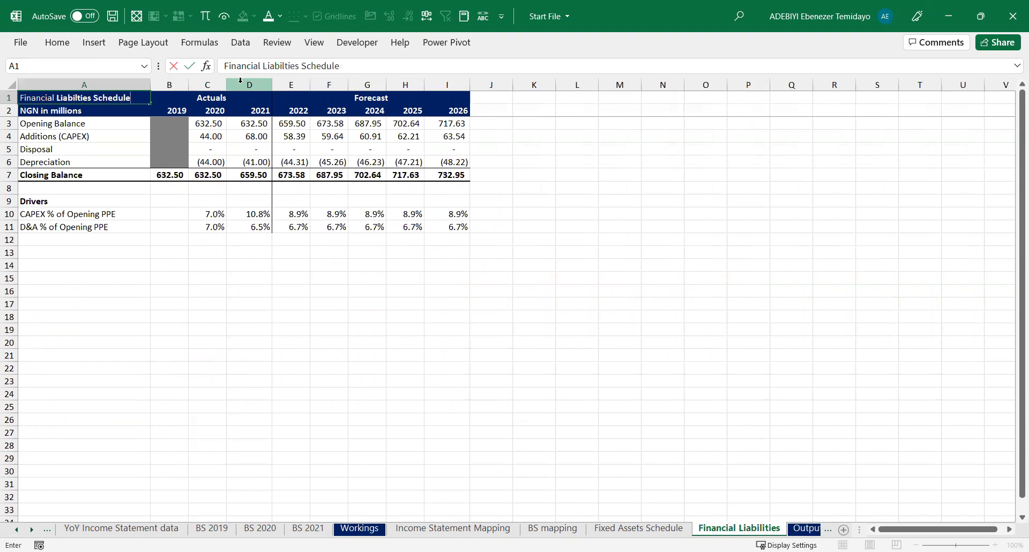
click(285, 64)
text(i)
key(Return)
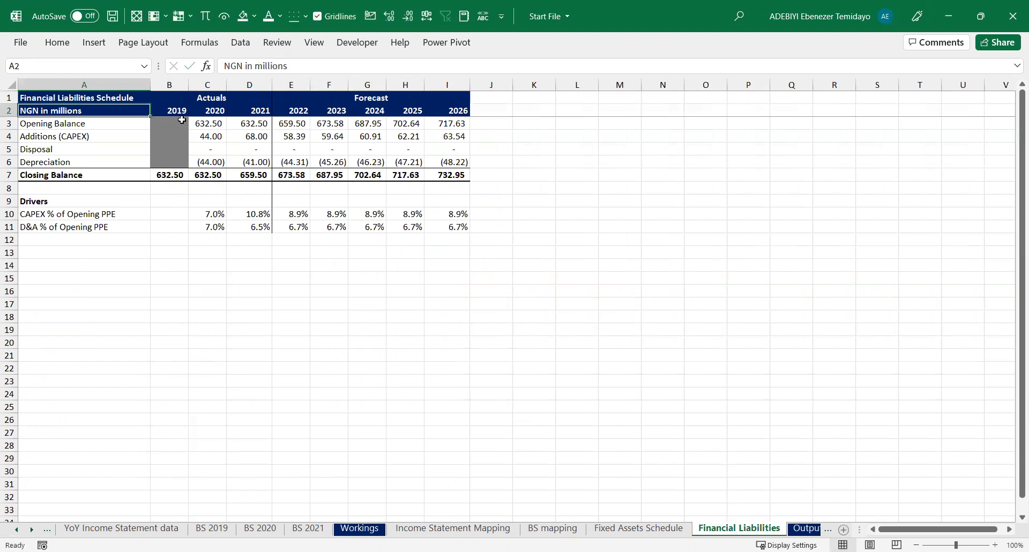
Relabel the rows beneath Opening Balance as Additions in A4 and Repayment in A5
click(101, 136)
click(85, 124)
click(90, 135)
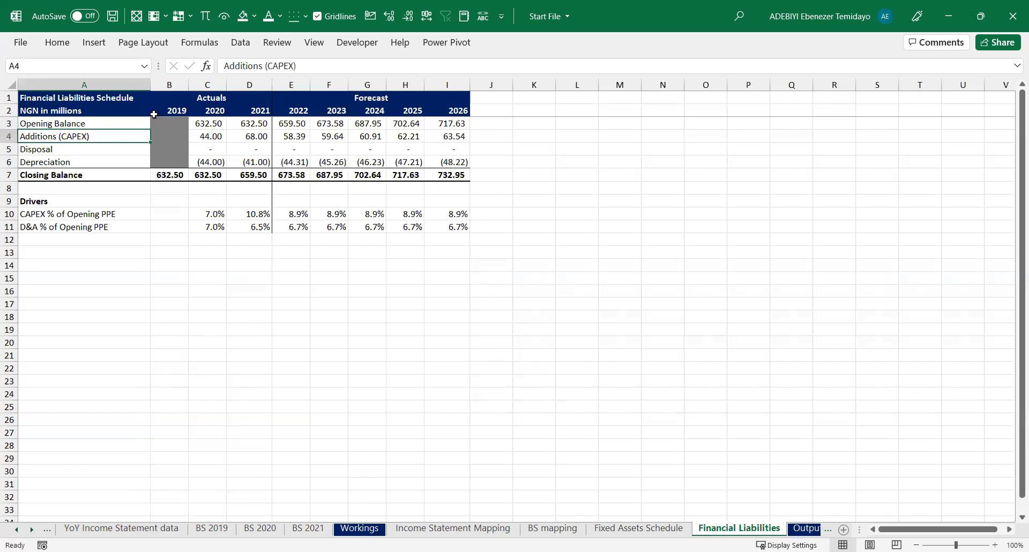
text(Ad)
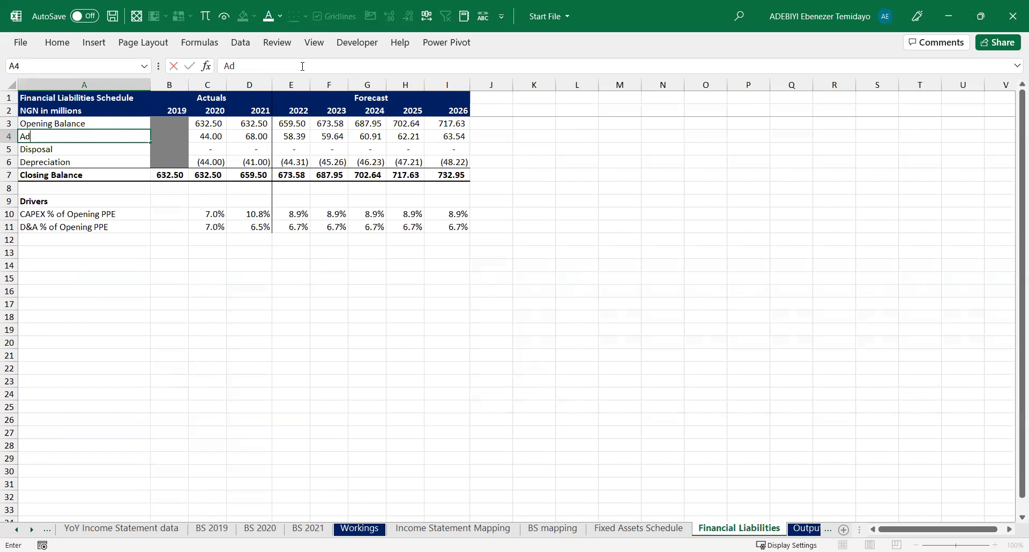
text(ditions)
key(Return)
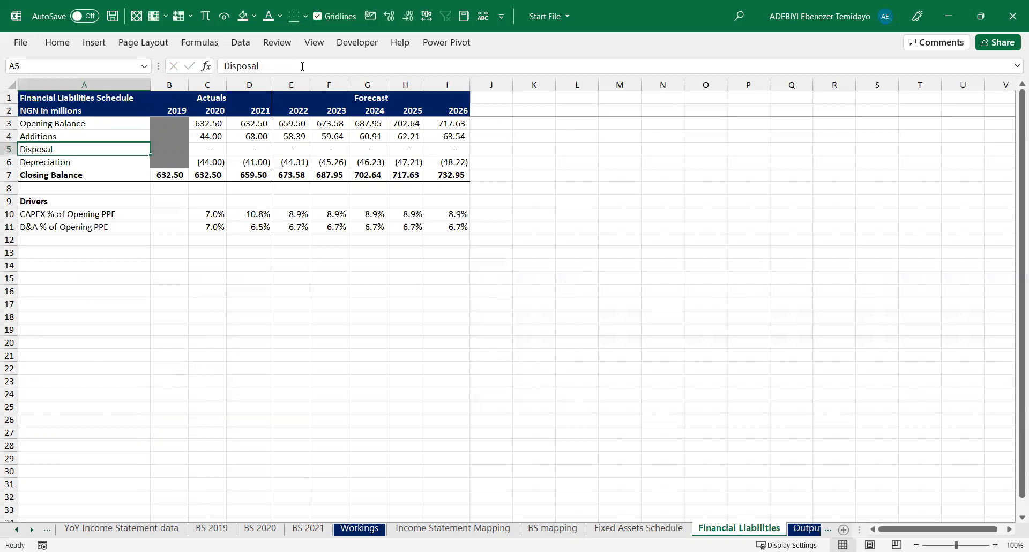
text(Rep)
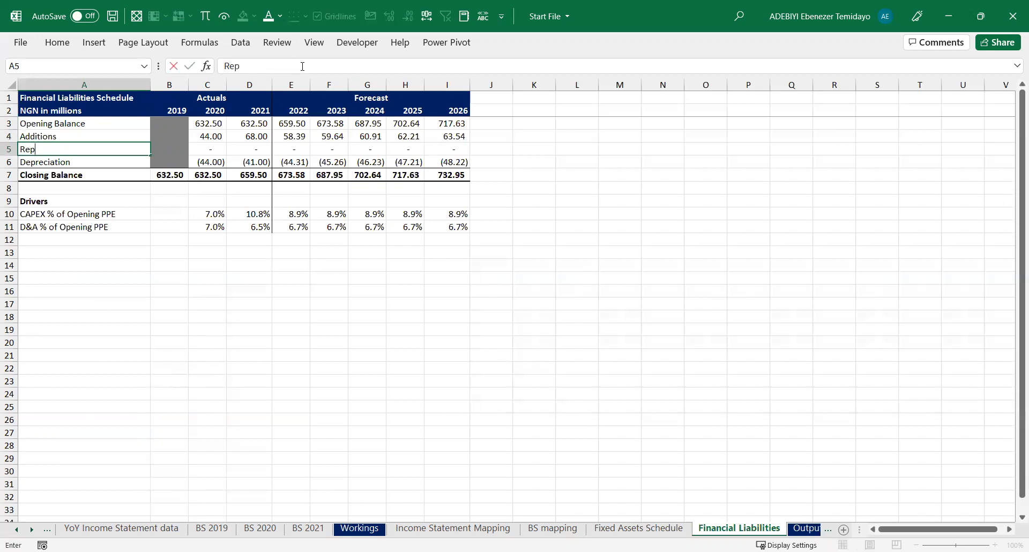
text(ayment)
key(Return)
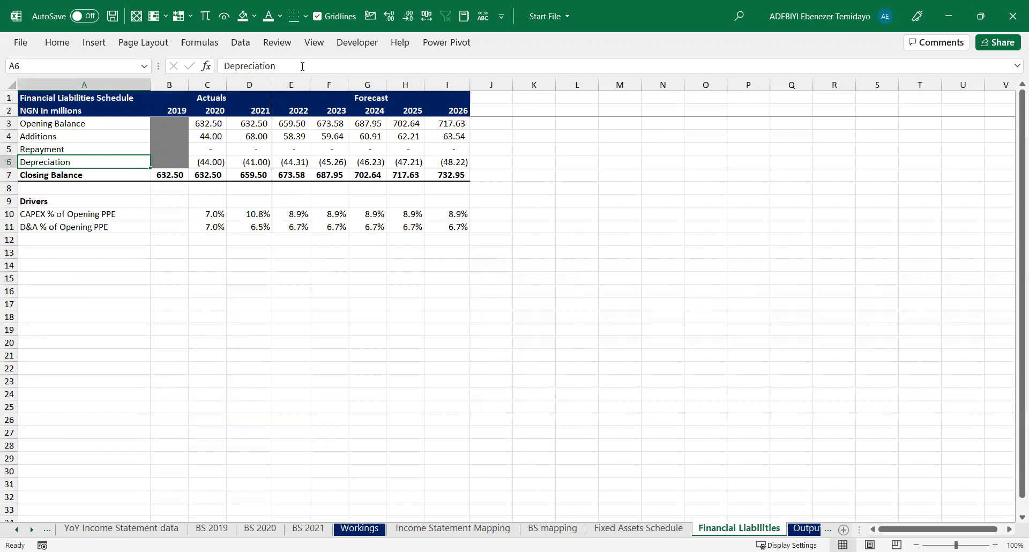
Delete the entire Depreciation row and clear the Drivers block beneath the closing balance
key(shift+space)
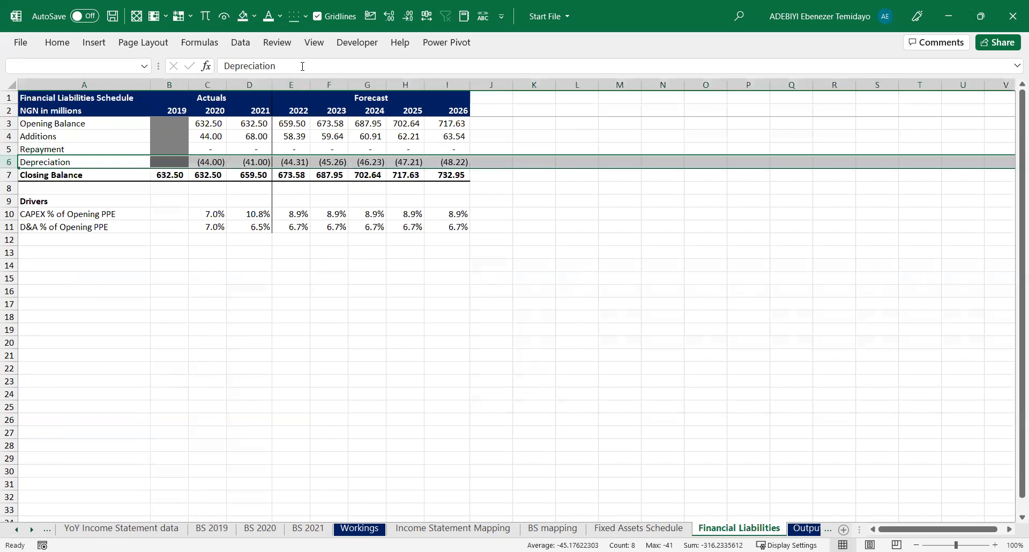
key(ctrl+minus)
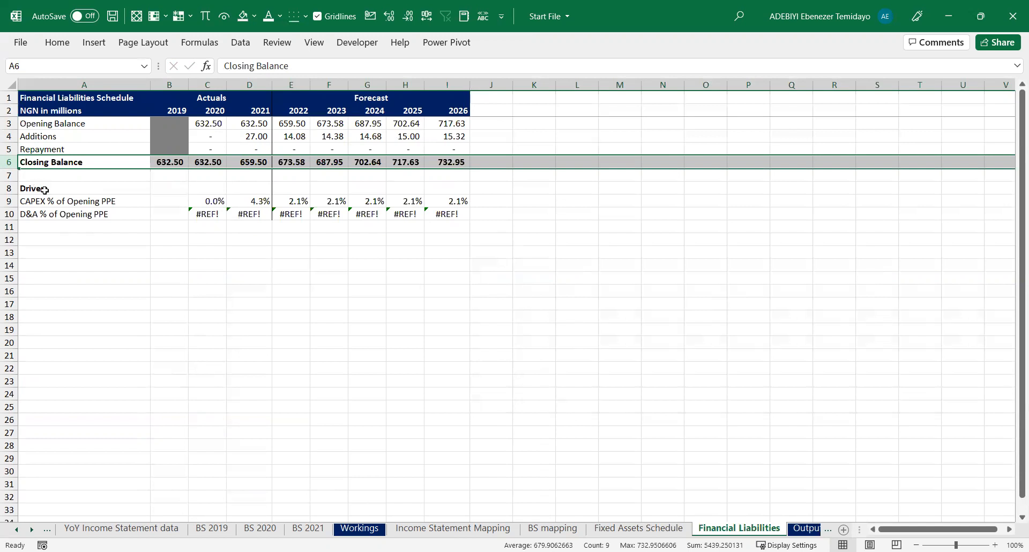
click(62, 199)
drag(35, 178, 489, 266)
key(Delete)
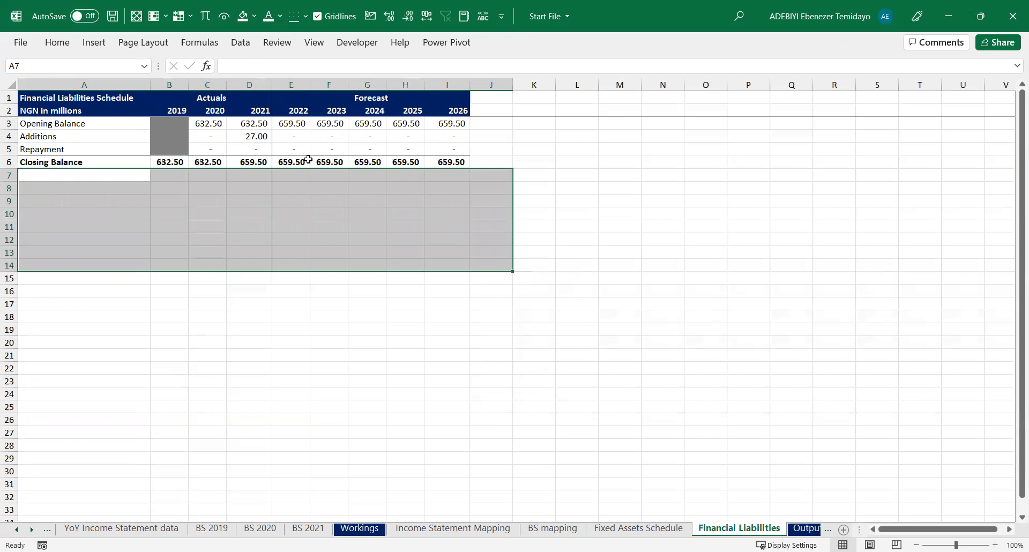
Examine the copied additions formula, and check the debt repayment period and interest rate on the Task information sheet
click(298, 140)
click(223, 135)
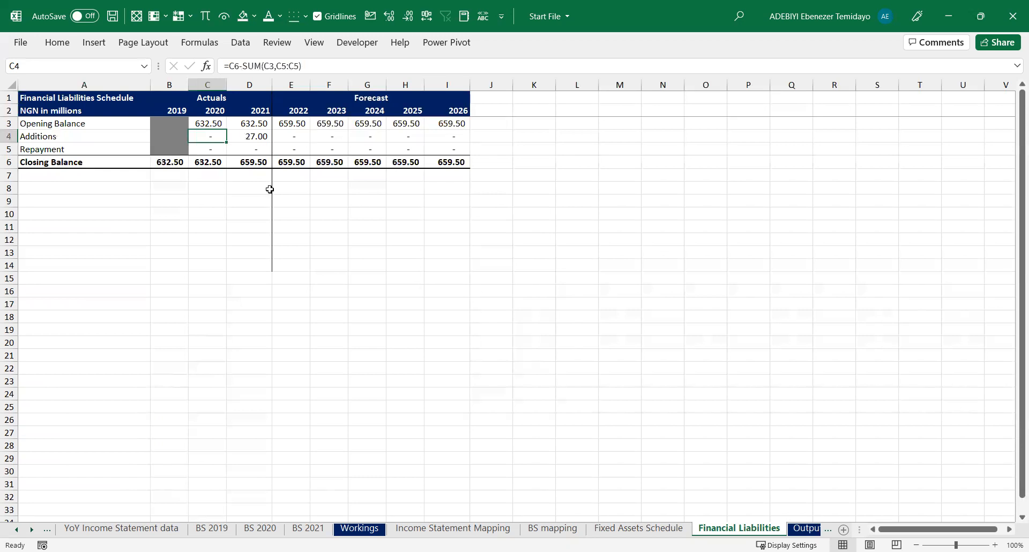
click(99, 178)
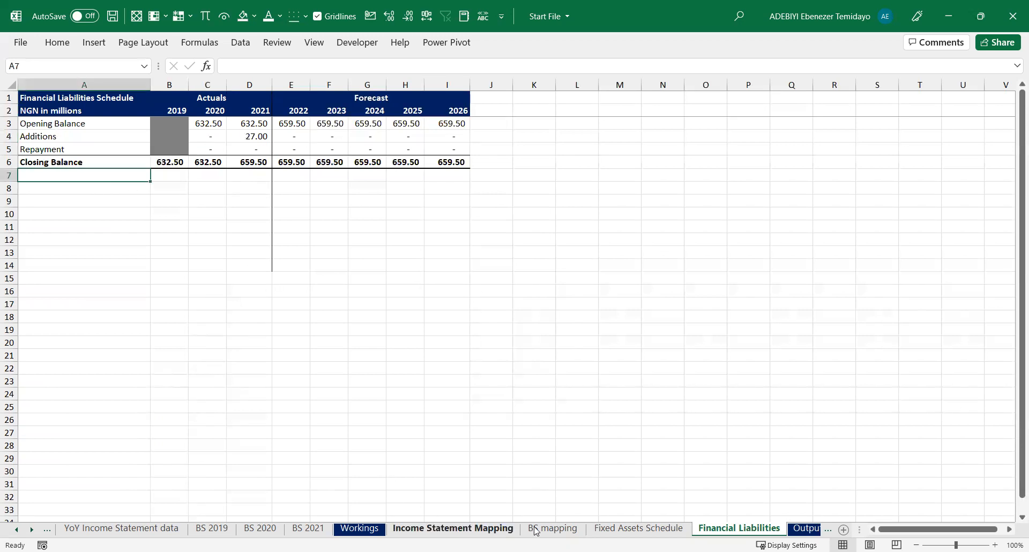
click(121, 528)
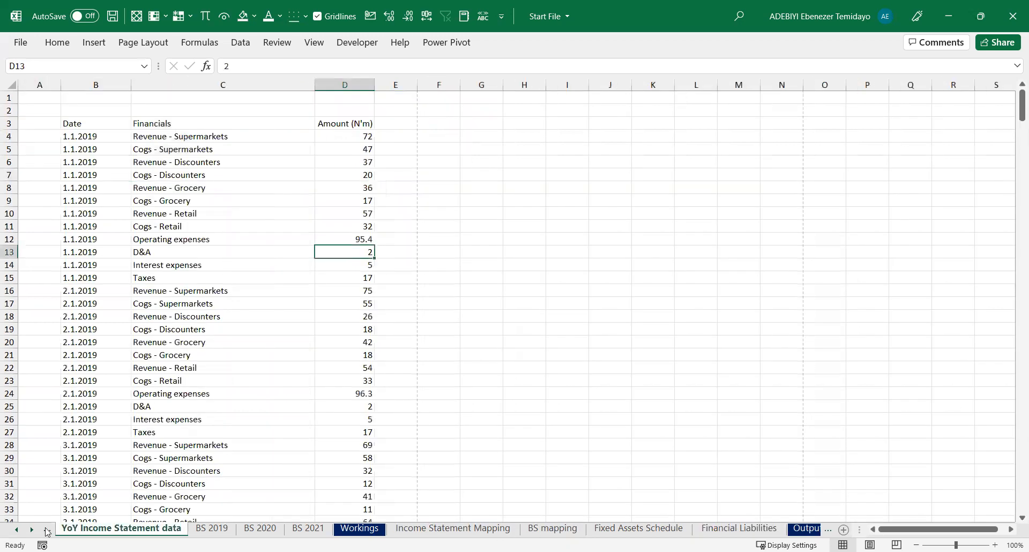
click(16, 529)
click(16, 530)
click(99, 528)
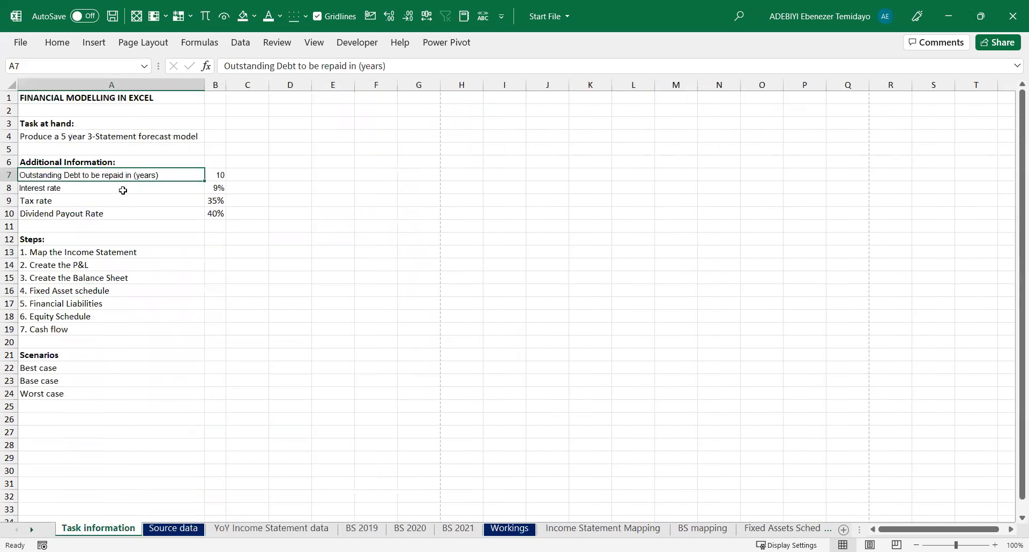
click(220, 176)
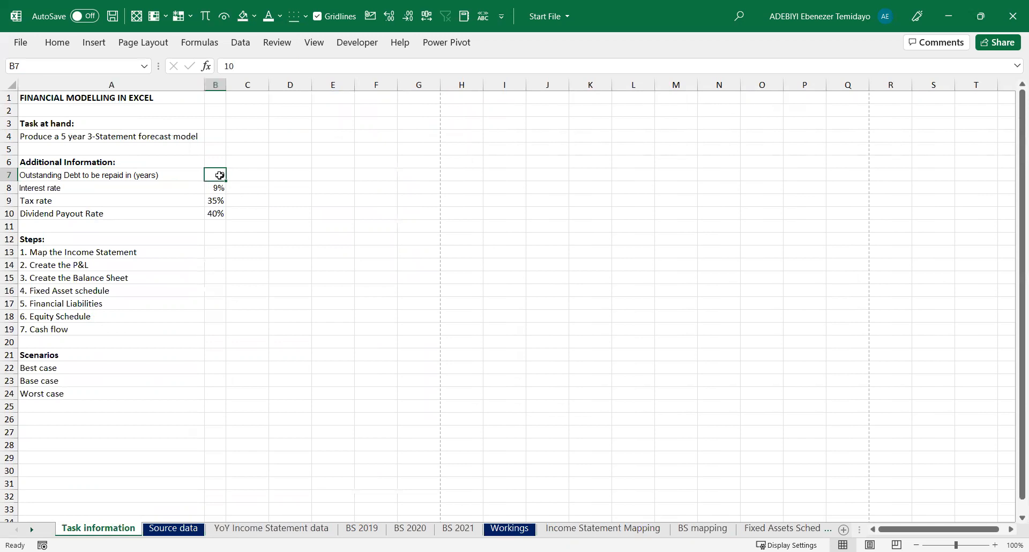
click(155, 187)
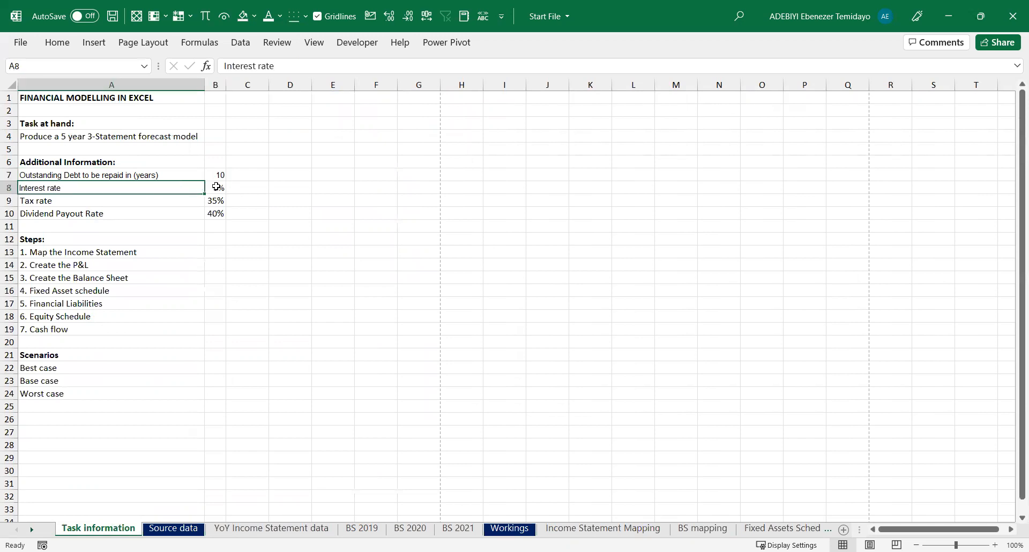
click(215, 187)
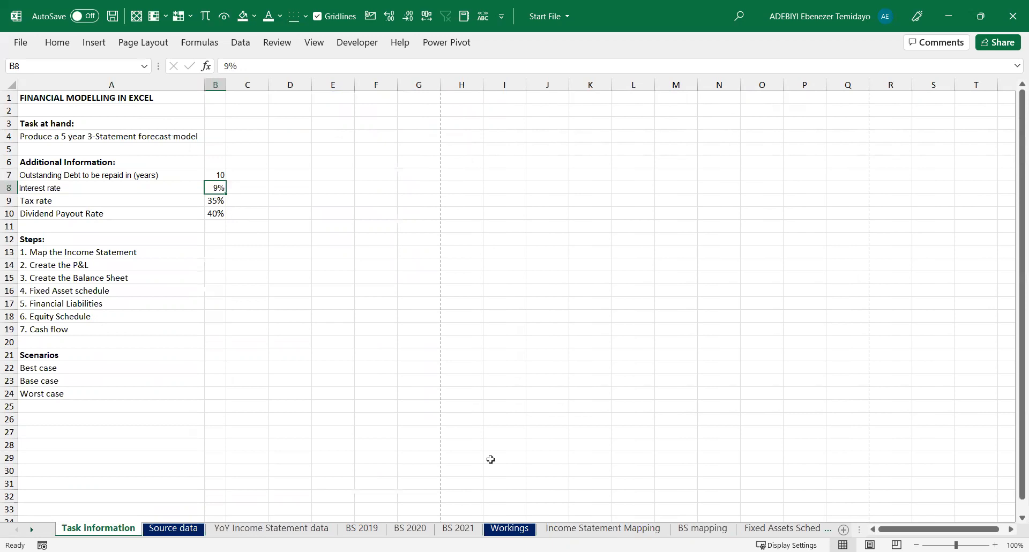
Clear the copied figures from B3:I6 on the Financial Liabilities sheet, keeping the row labels and year headings
click(640, 529)
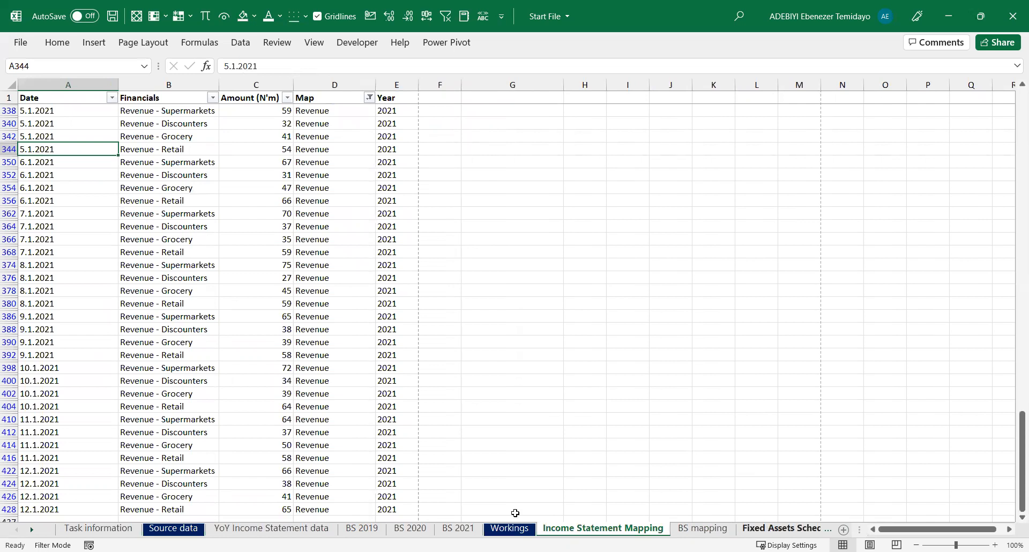
click(784, 529)
click(740, 528)
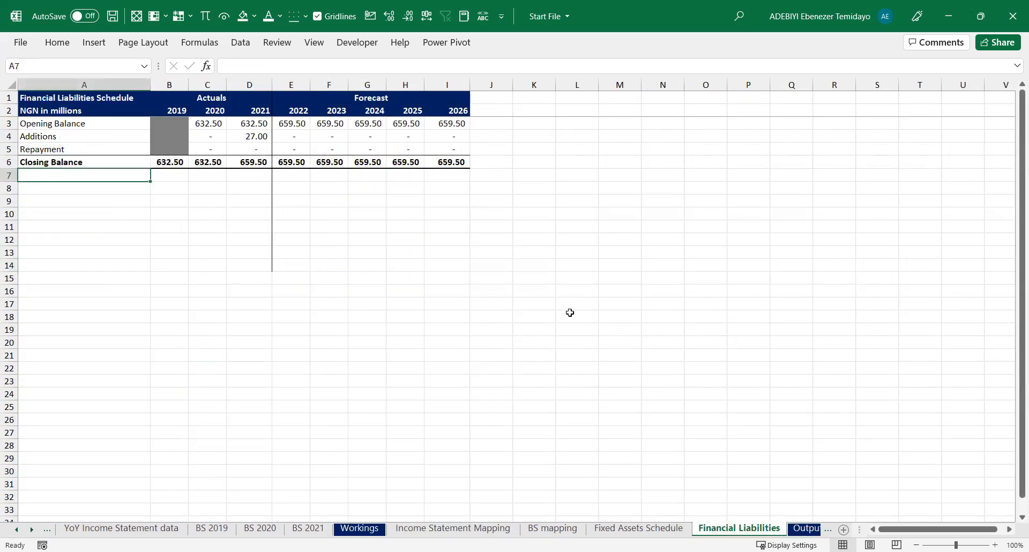
click(191, 137)
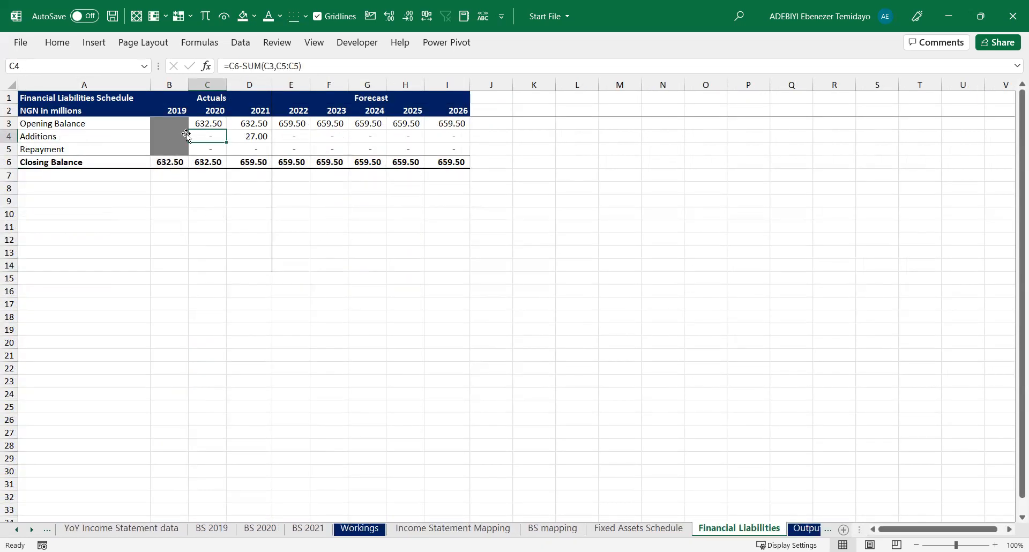
drag(170, 122, 450, 163)
key(Delete)
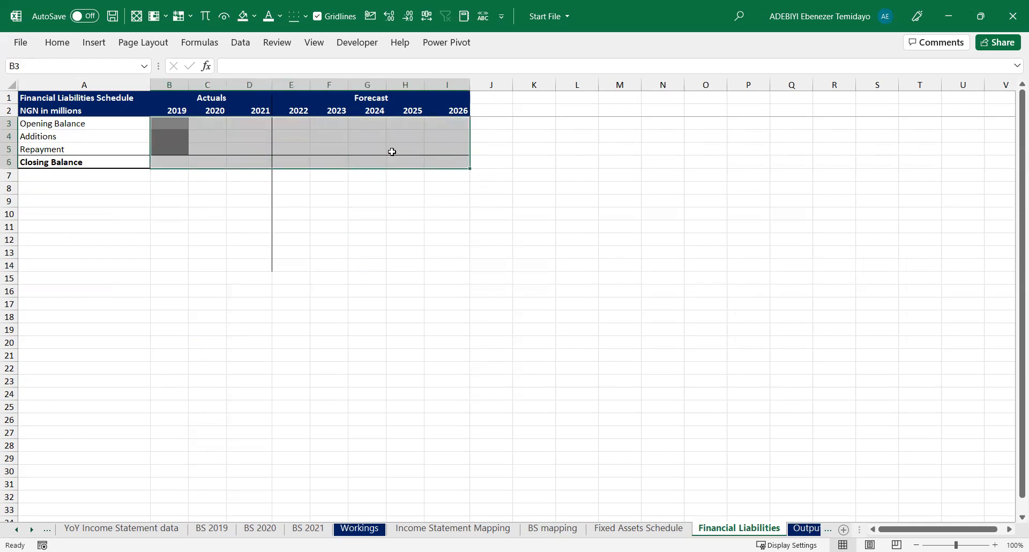
click(195, 147)
click(172, 124)
click(198, 136)
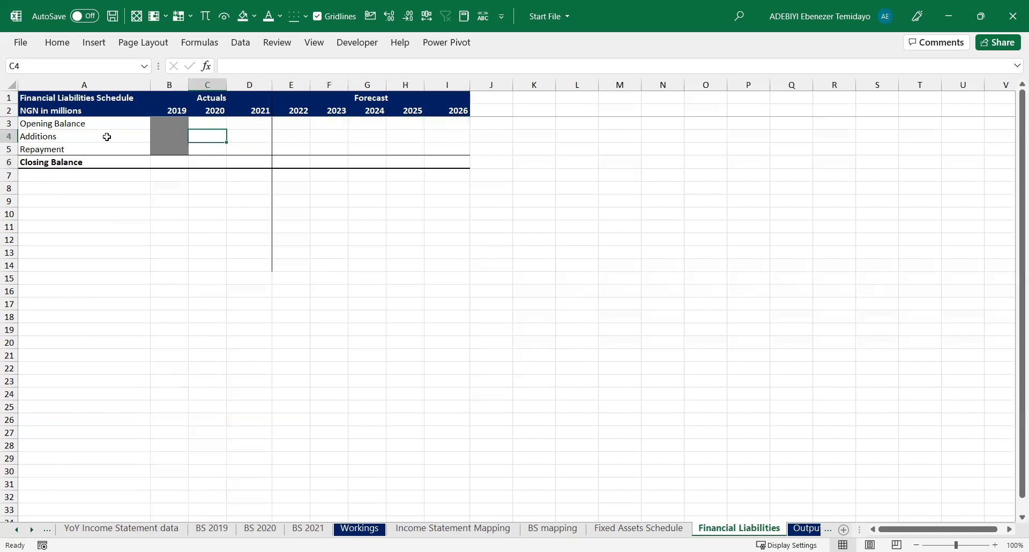
Shade the actual-year cells B3:D5 grey for the Opening Balance, Additions and Repayment rows
click(211, 146)
click(216, 135)
click(242, 138)
click(182, 111)
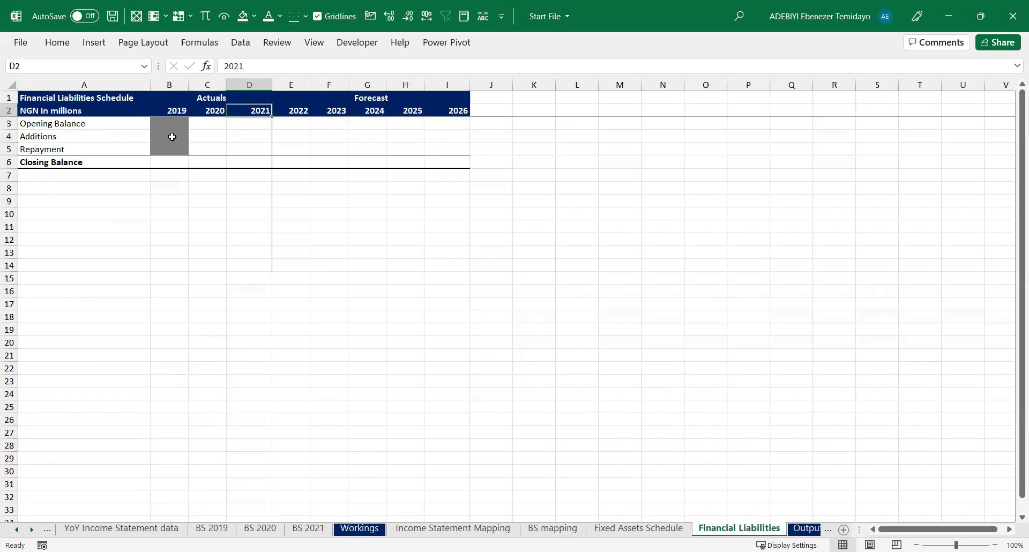
mouse_move(170, 123)
mouse_down()
mouse_move(188, 145)
mouse_move(239, 152)
mouse_up()
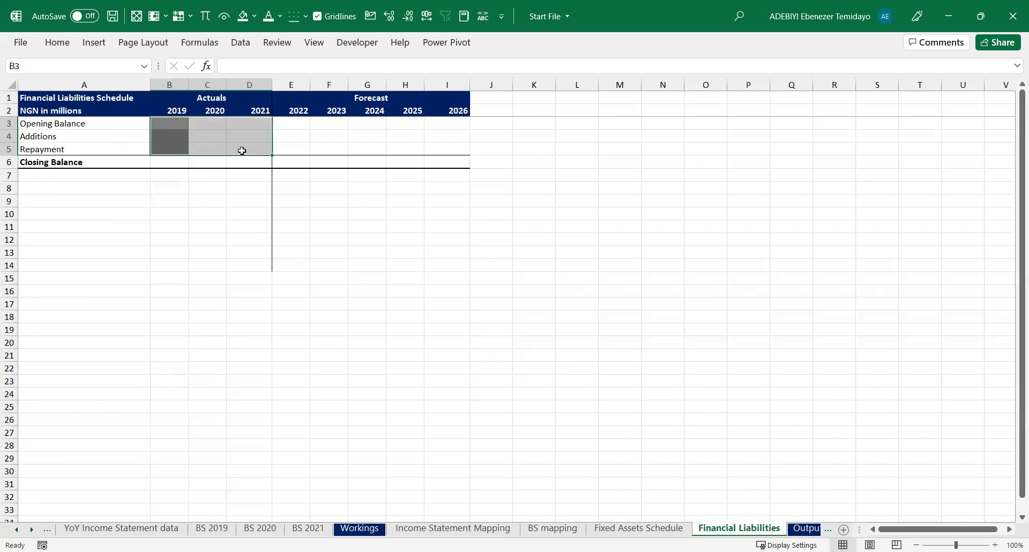
click(221, 146)
Link the 2019–2021 closing balances in B6:D6 to the Financial Liabilities row of the BS sheet with =BS!B17
drag(174, 163, 256, 162)
text(=)
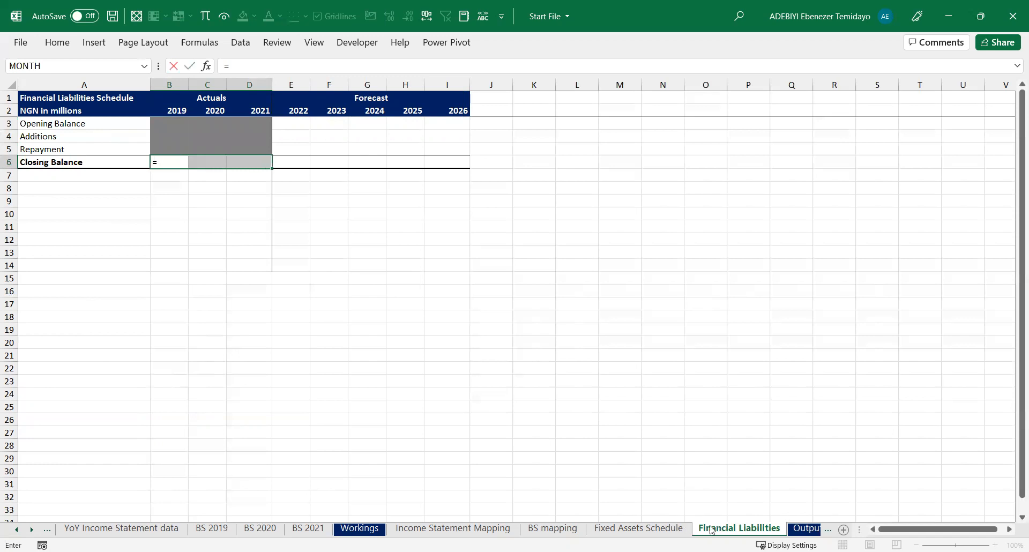
key(ctrl+Page_Down)
key(ctrl+Page_Down)
key(ctrl+Page_Down)
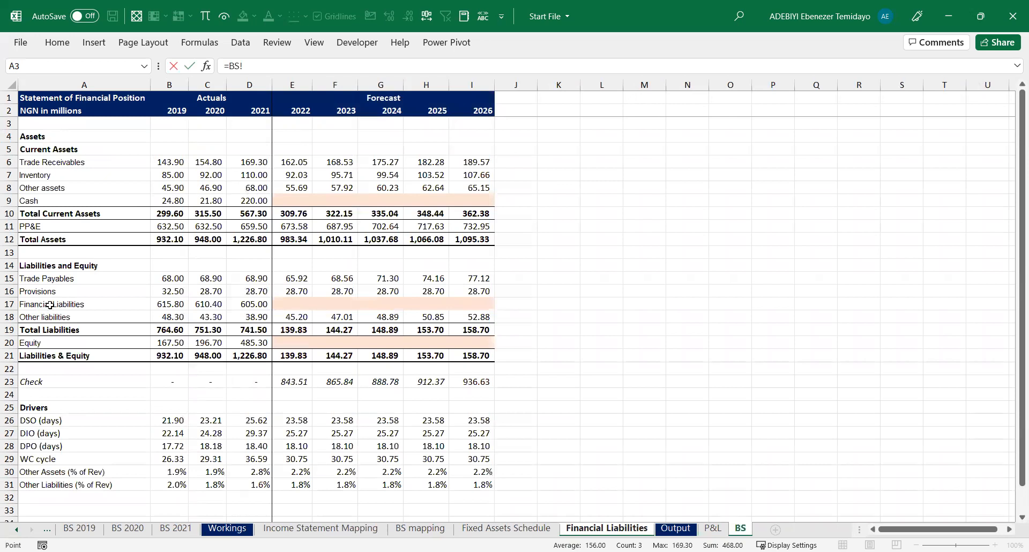
click(160, 305)
key(ctrl+Return)
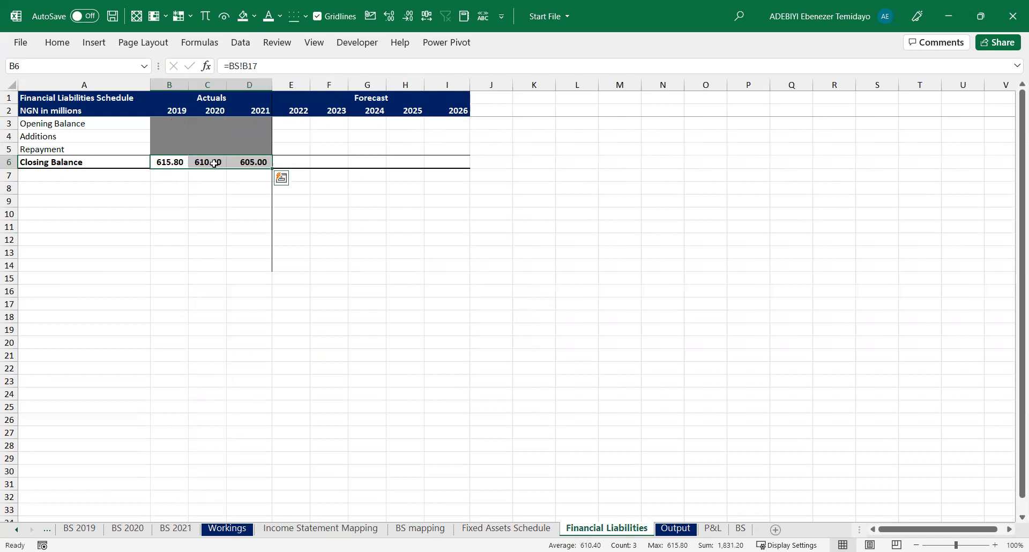
click(268, 188)
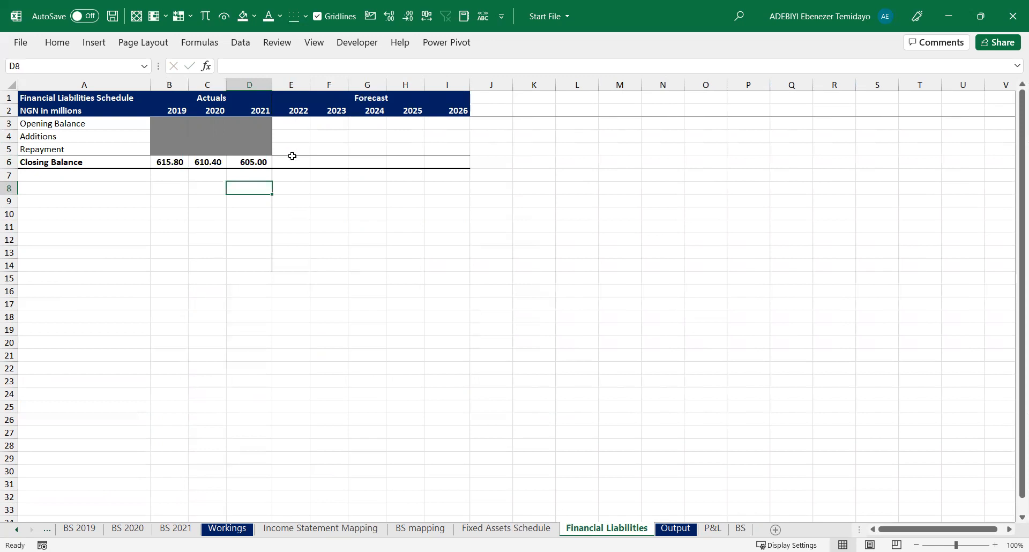
Link forecast opening balances E3:I3 to the prior year's closing balance, starting at D6, and total closing balances E6:I6 with =SUM(E3:E5)
drag(289, 122, 438, 125)
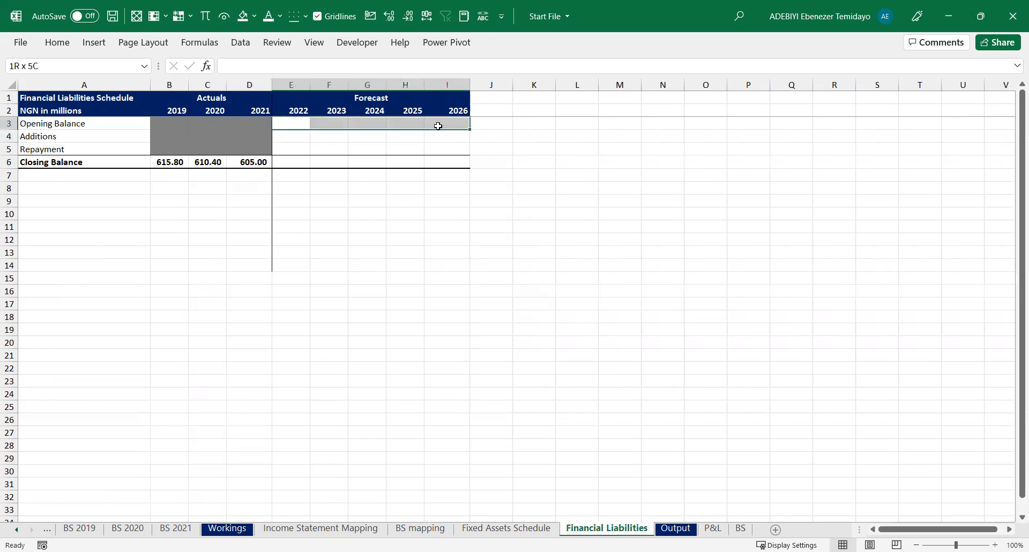
text(=)
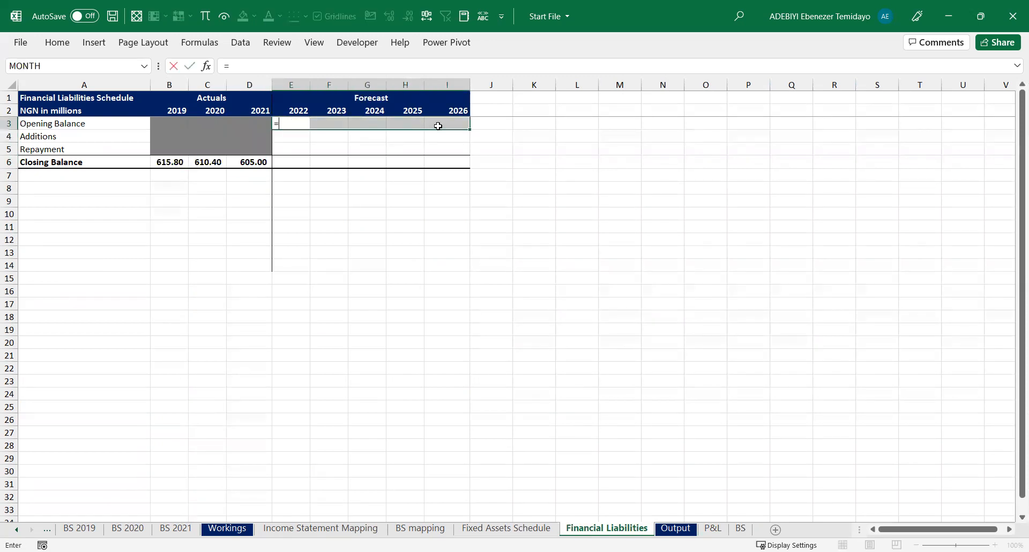
key(Left)
key(Down)
key(Down)
key(Down)
key(ctrl+Return)
drag(291, 162, 428, 163)
text(=)
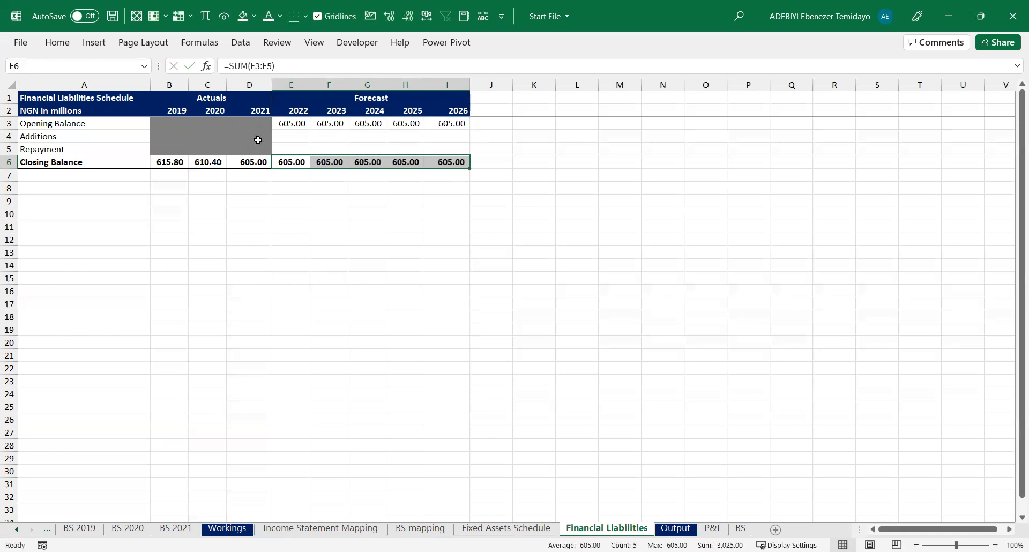
Enter 0 as Additions for all forecast years in E4:I4
click(292, 135)
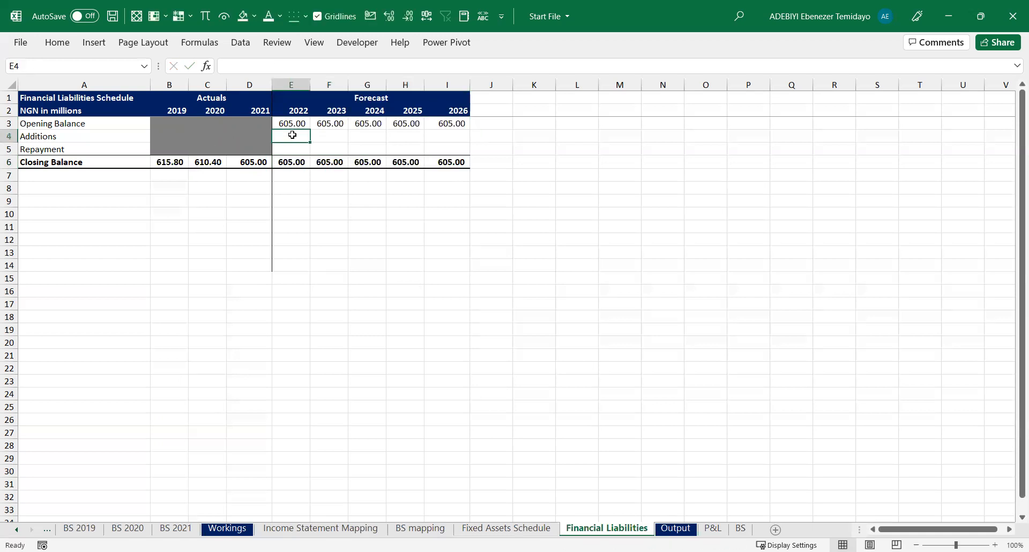
key(shift+Right)
key(shift+Right)
key(shift+Right)
key(shift+Right)
text(0)
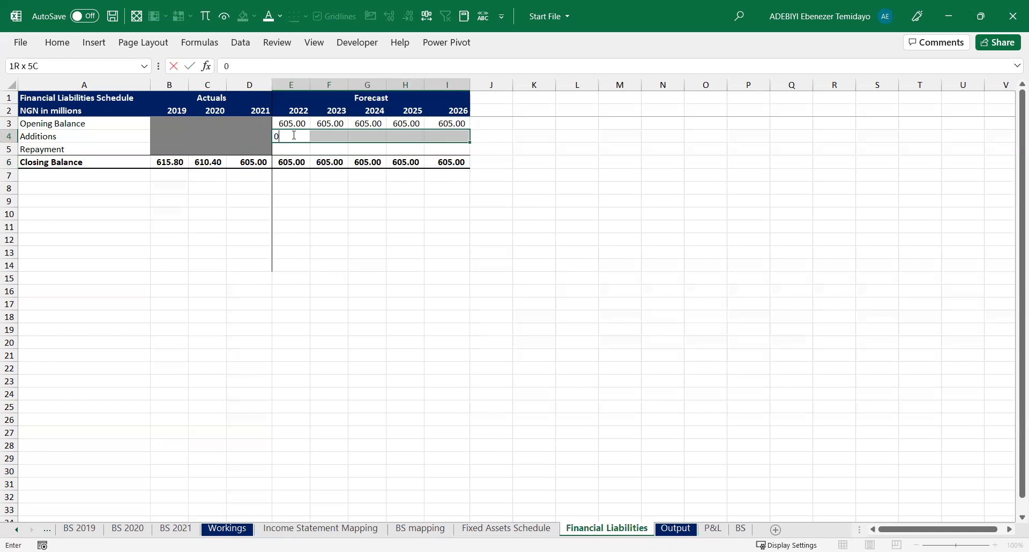
key(ctrl+Return)
click(299, 146)
click(329, 144)
click(380, 145)
click(413, 146)
click(434, 147)
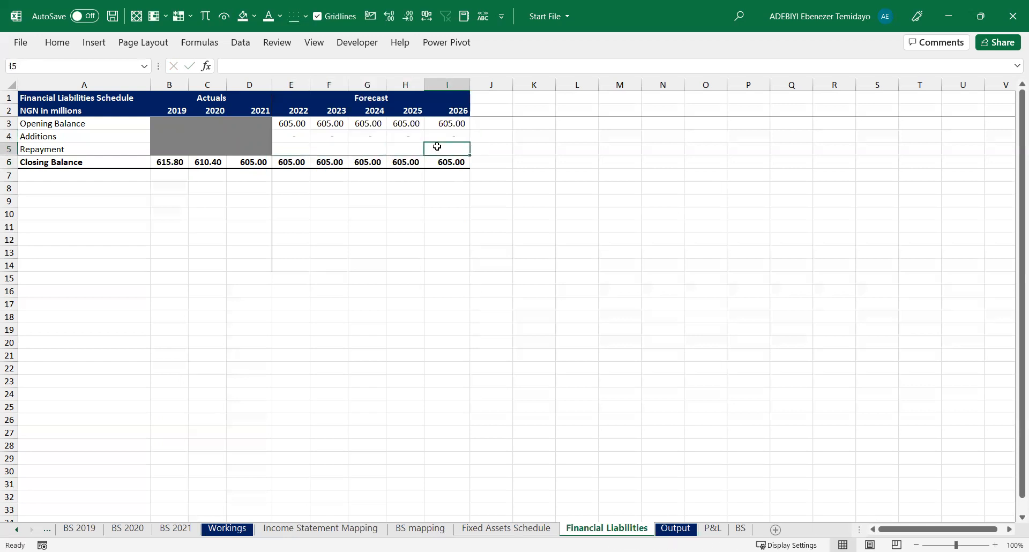
click(90, 188)
click(234, 189)
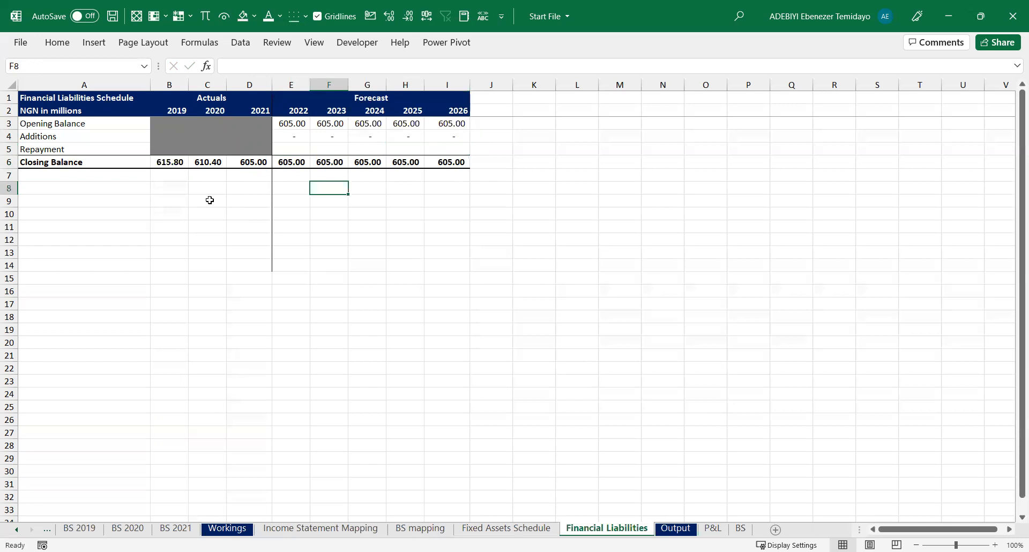
Copy the debt repayment period and interest rate rows, A7:B8, from the Task information sheet
click(113, 190)
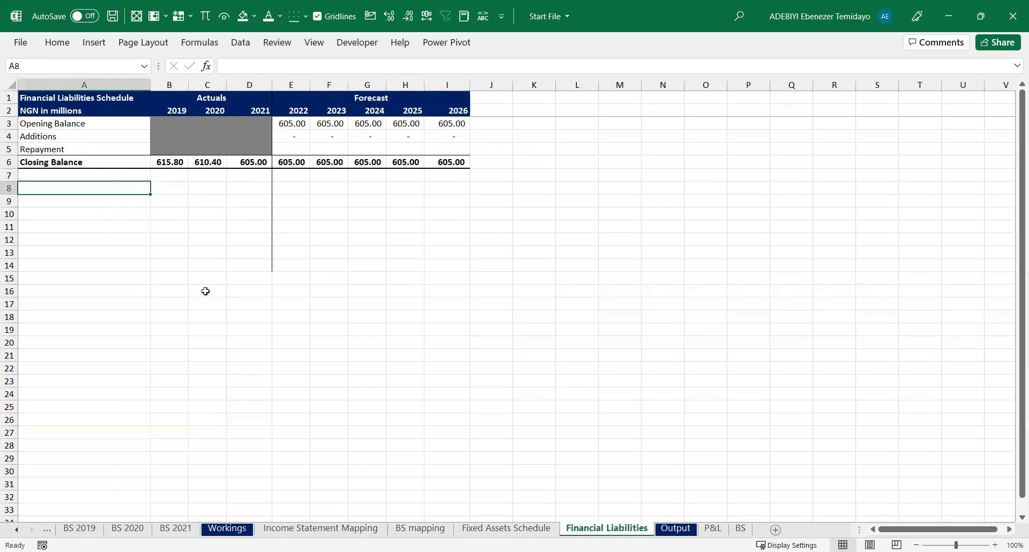
ctrl+click(16, 529)
click(87, 528)
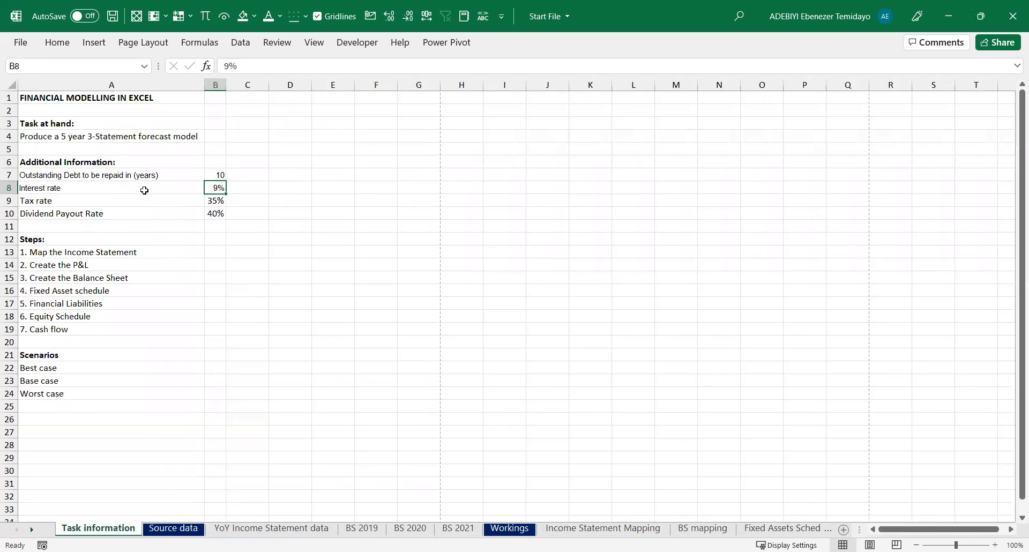
drag(134, 176, 168, 195)
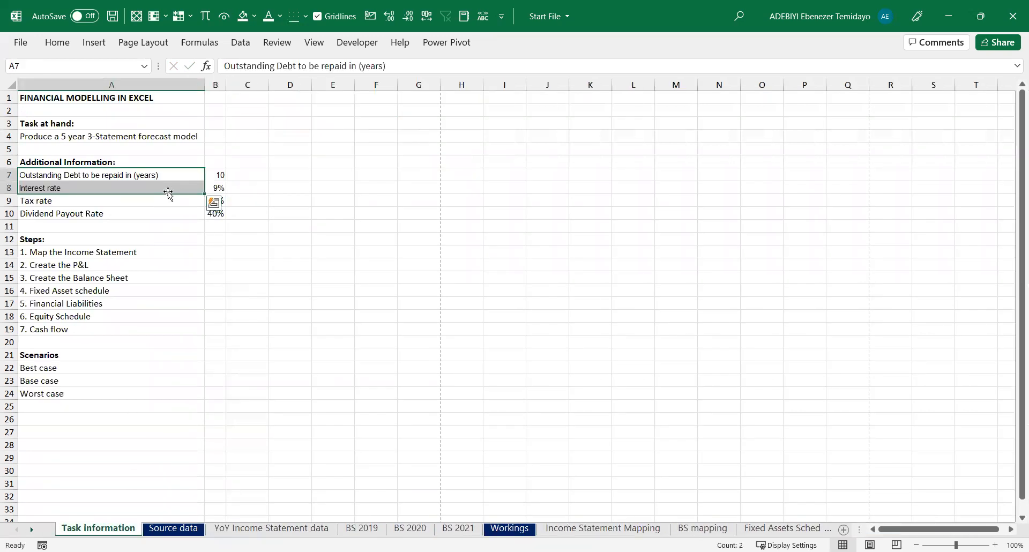
key(ctrl+c)
Paste the copied rows at A9 of the Financial Liabilities sheet and widen column A to fit the labels
click(809, 529)
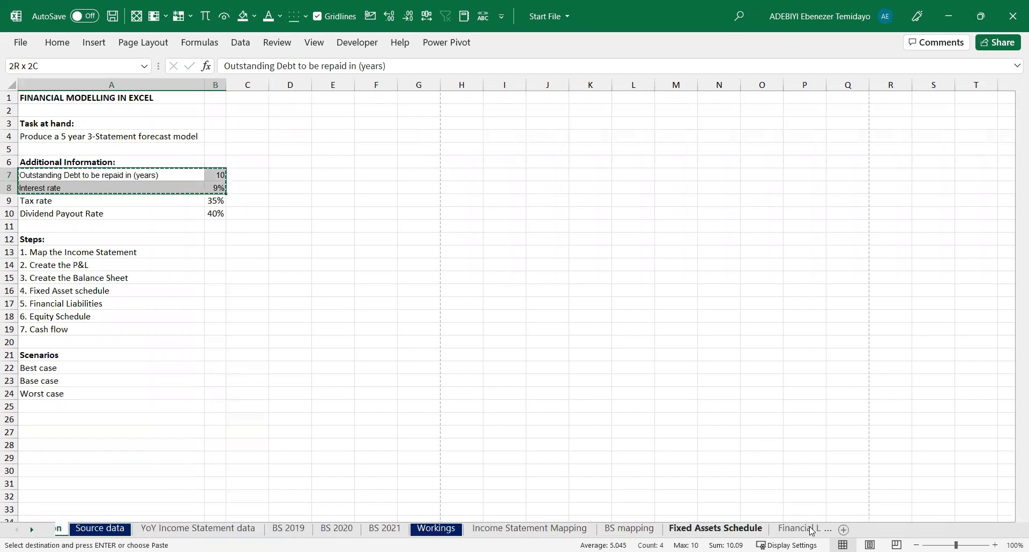
click(810, 529)
click(810, 529)
click(810, 529)
click(810, 529)
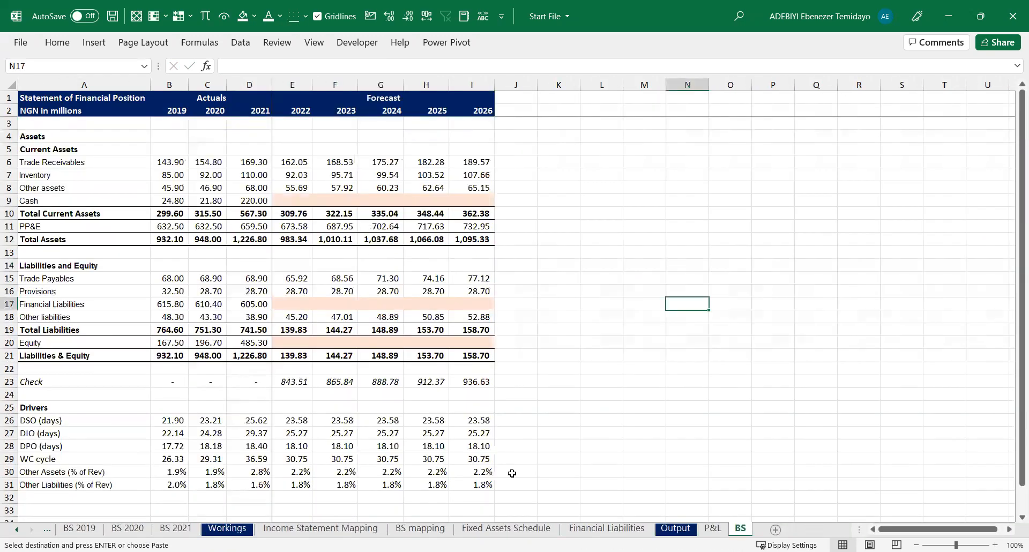
key(ctrl+Page_Up)
key(ctrl+Page_Up)
key(ctrl+Page_Up)
key(Down)
key(ctrl+v)
key(Down)
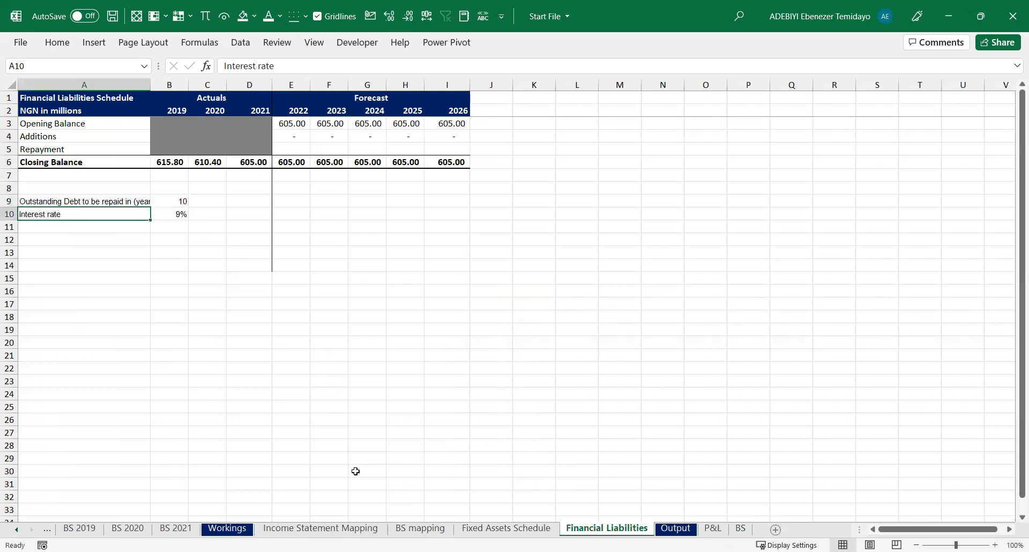
double_click(151, 82)
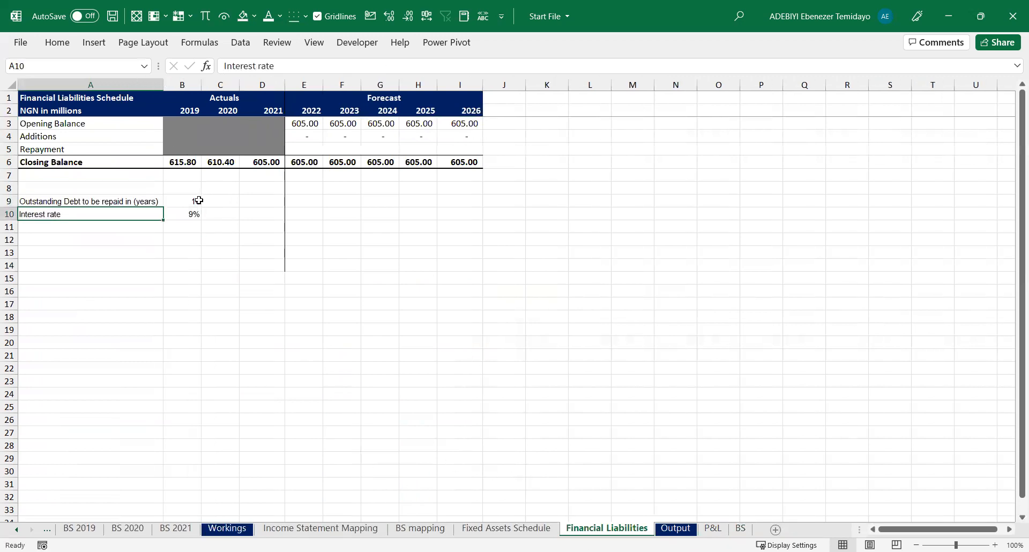
Replace the pasted values in B9:B10 with links to the Task information sheet, starting with ='Task information'!B7
drag(196, 201, 193, 207)
text(=)
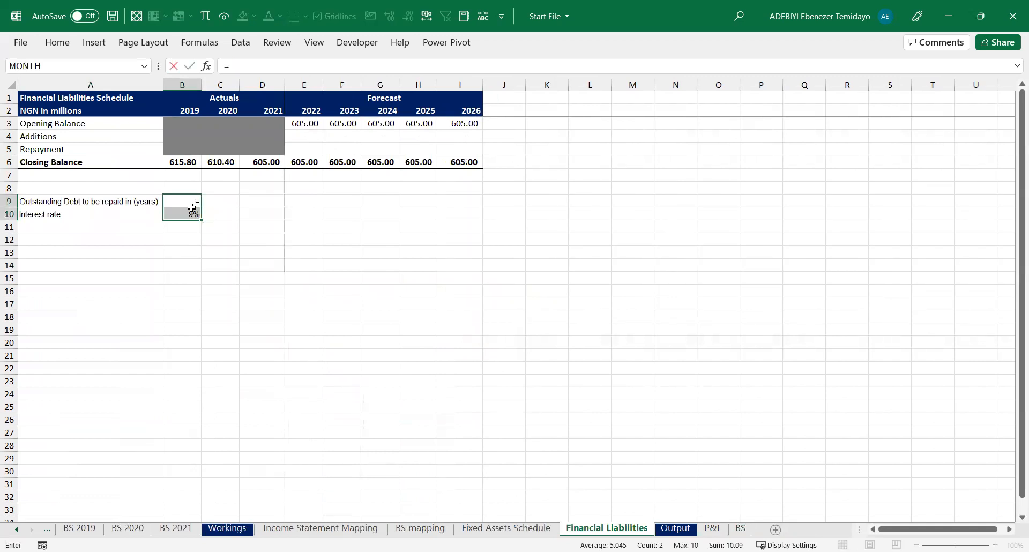
click(17, 529)
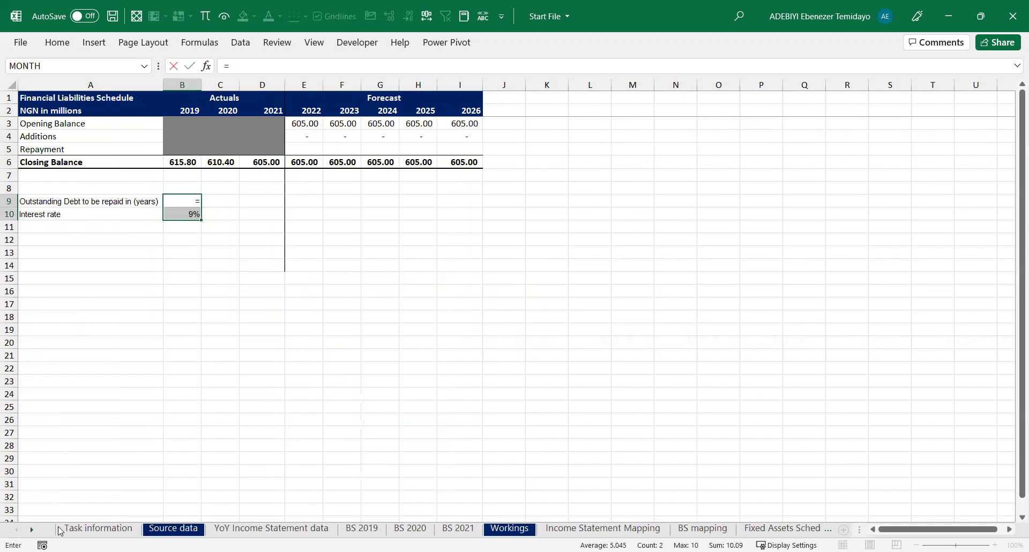
click(60, 530)
key(Down)
key(Down)
key(Down)
key(Down)
key(Down)
key(Down)
key(Right)
key(ctrl+Return)
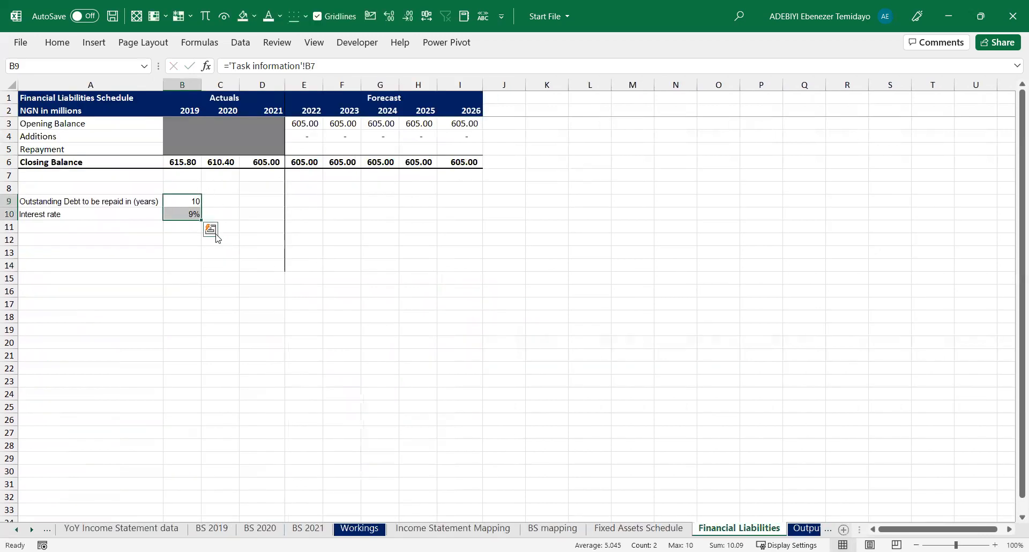
click(119, 198)
click(183, 201)
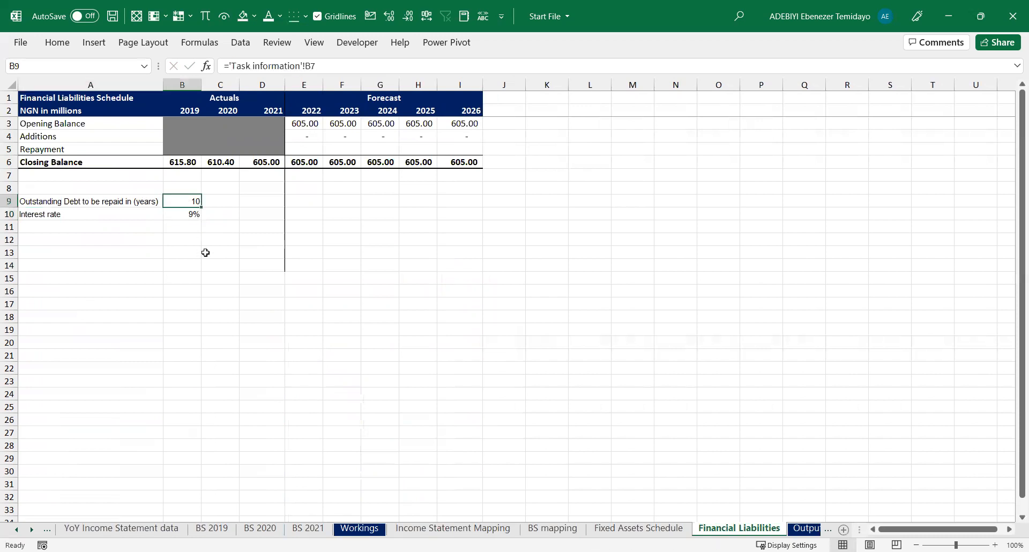
click(139, 214)
click(197, 213)
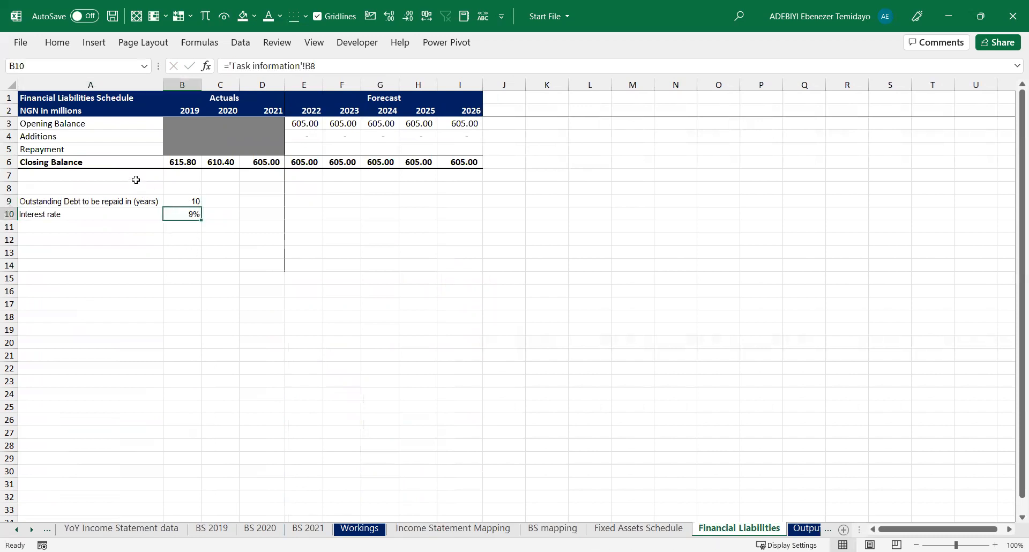
Label A11 Current Balance and link B11 to the 2021 closing balance with =D6
click(129, 228)
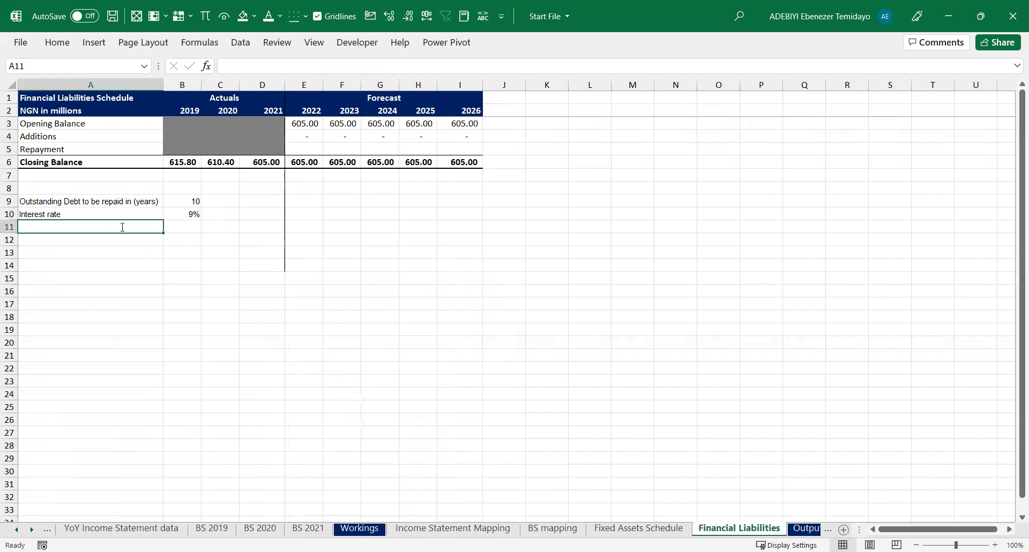
text(Current Balance)
key(Return)
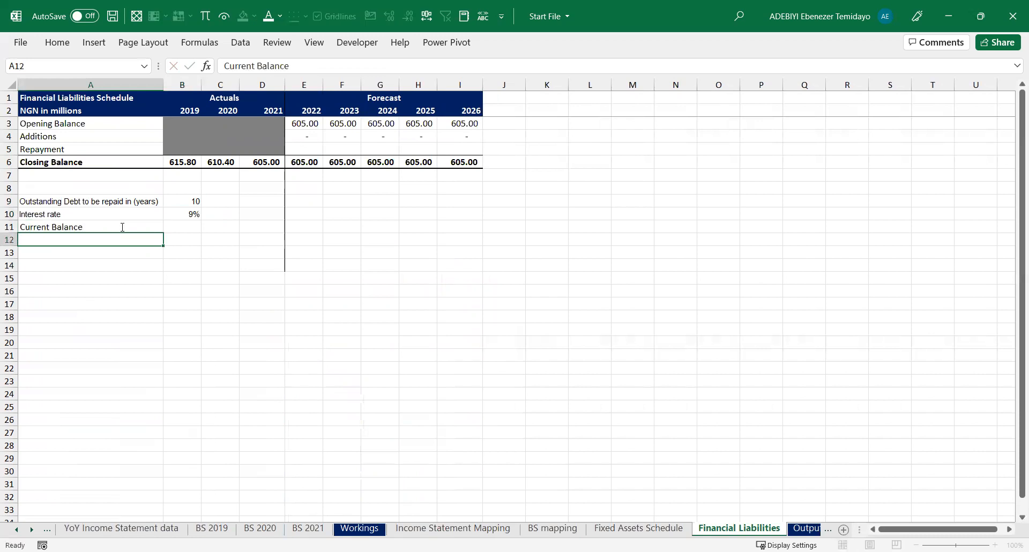
click(191, 229)
text(=)
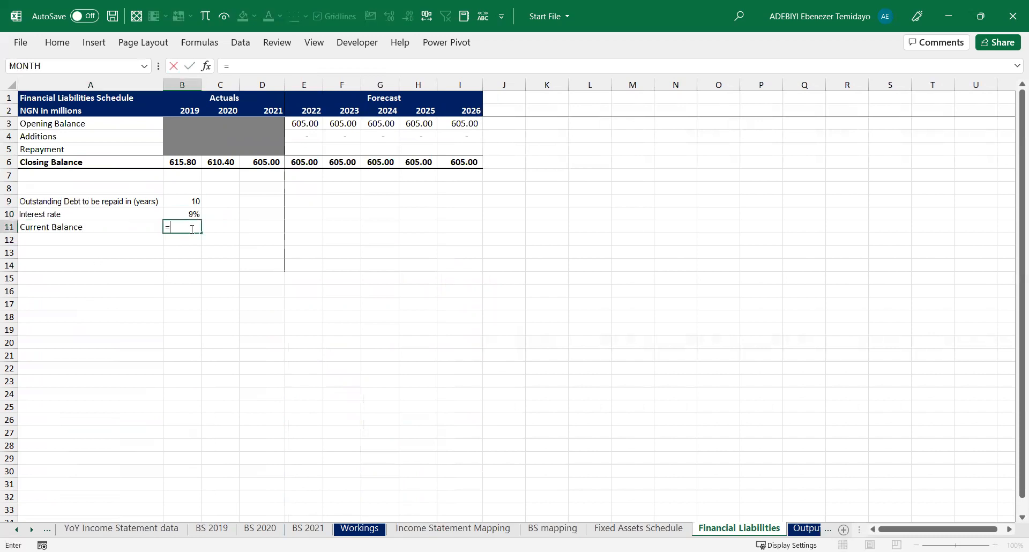
click(267, 162)
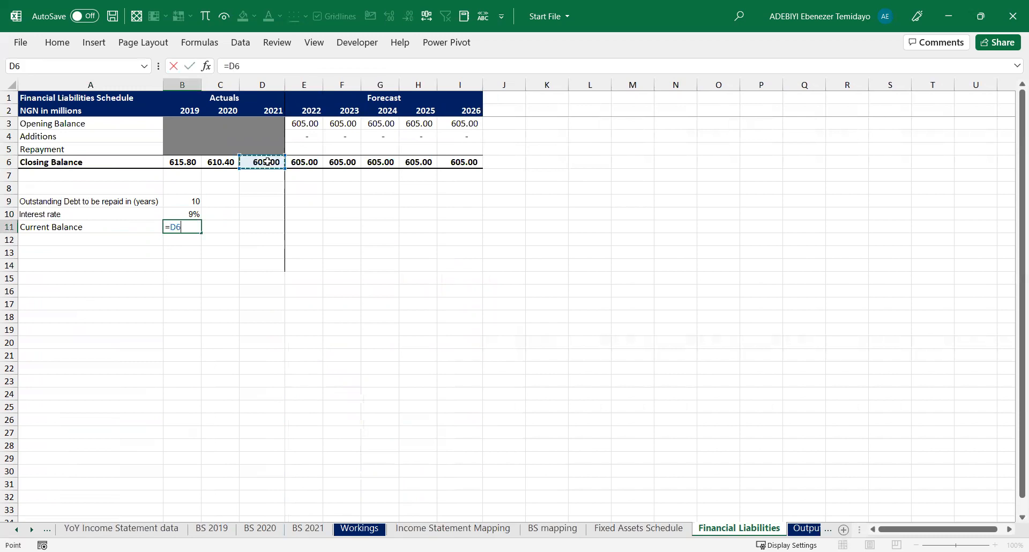
key(Return)
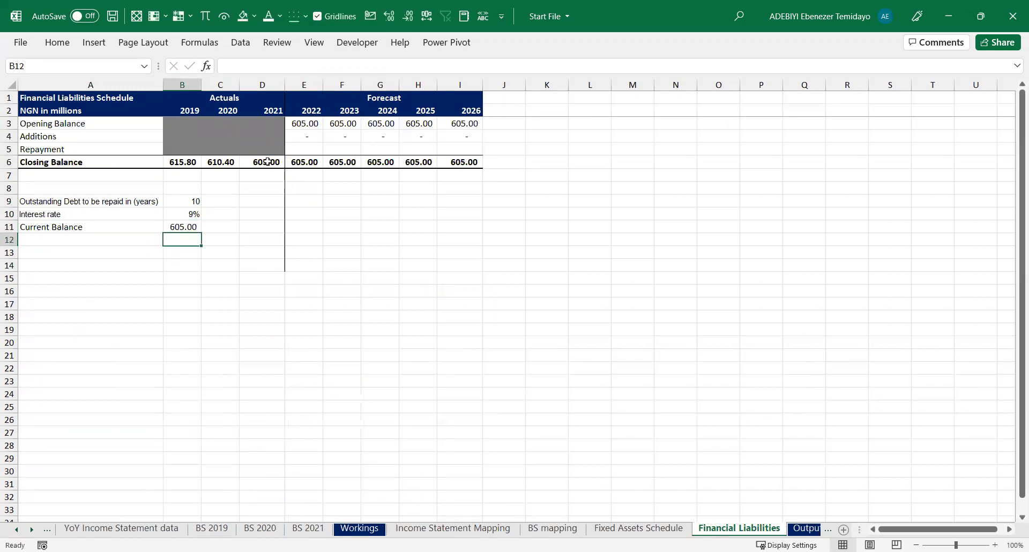
Add the row label Cash Payments in A12 beneath Current Balance
click(181, 226)
click(177, 202)
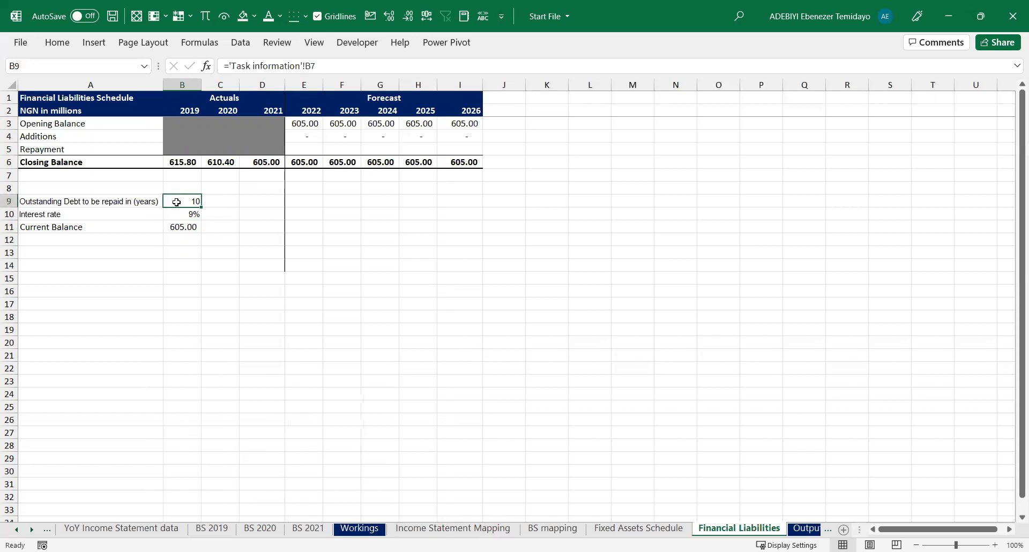
click(180, 218)
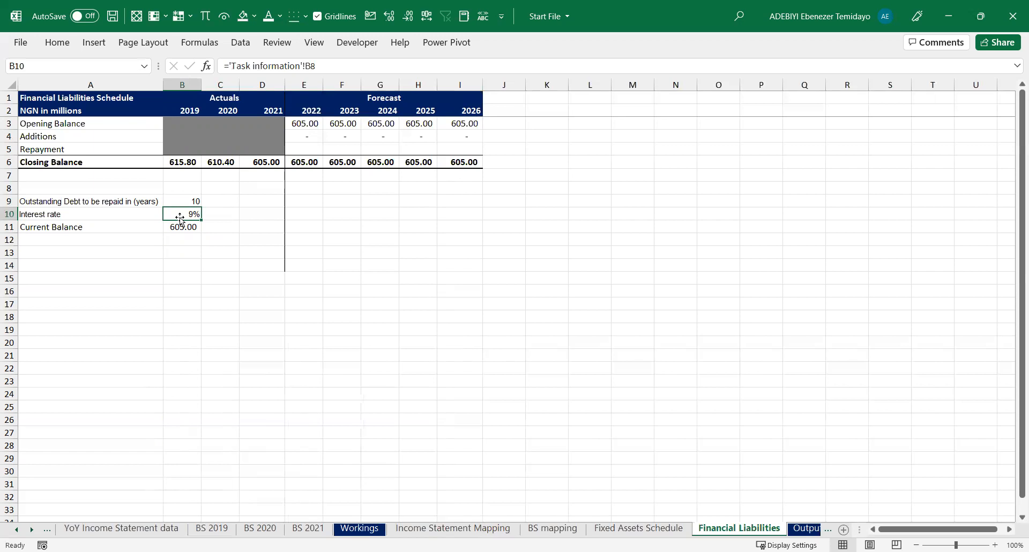
click(119, 240)
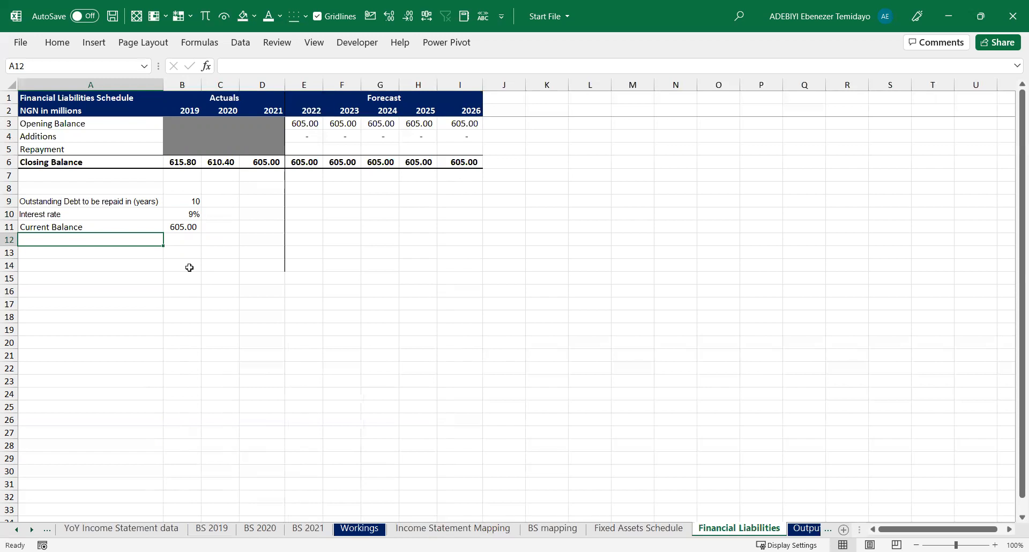
text(Cas)
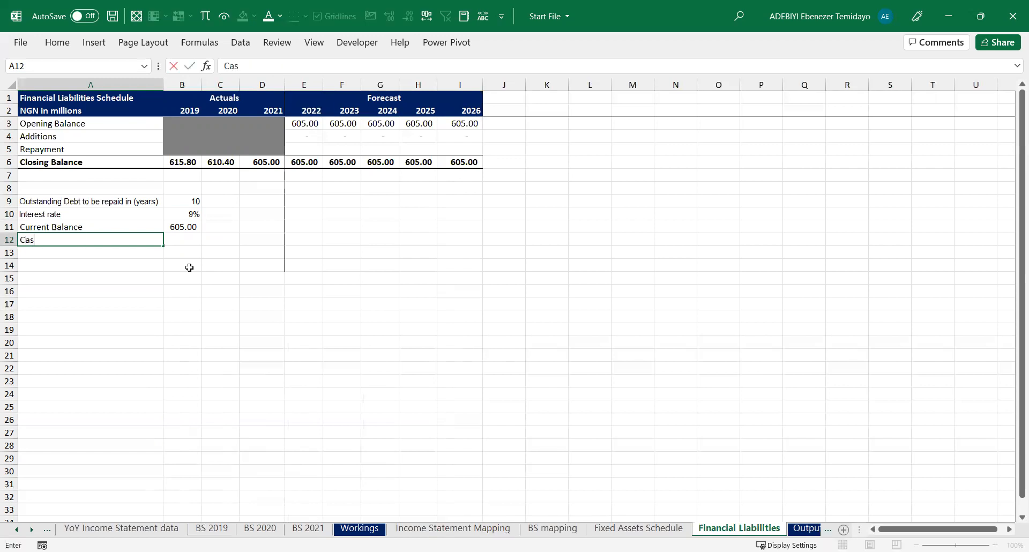
text(h Payments)
key(ctrl+Return)
key(Right)
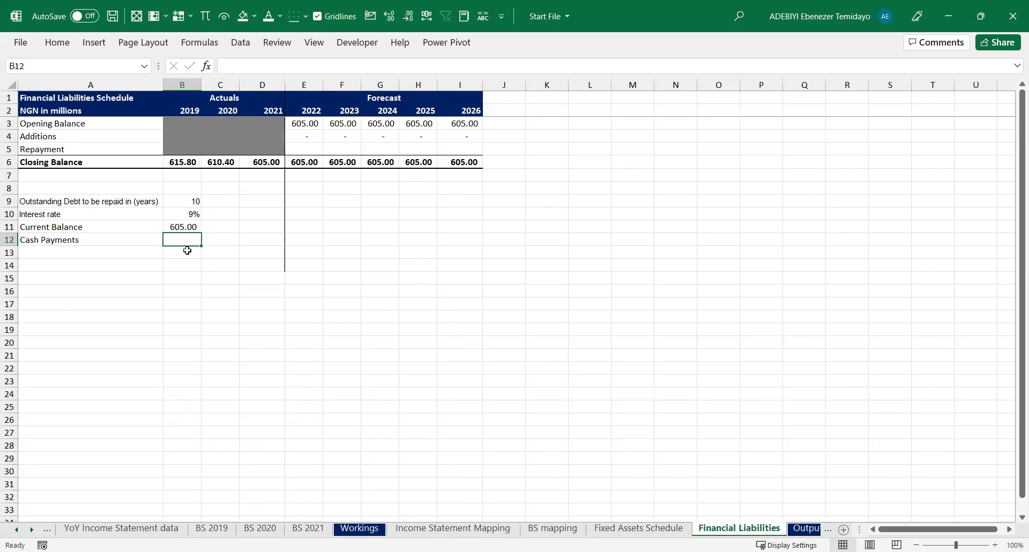
Calculate the cash payment in B12 from the interest rate, repayment years and current balance with =PMT(B10,B9,-B11)
click(187, 226)
click(188, 239)
text(=)
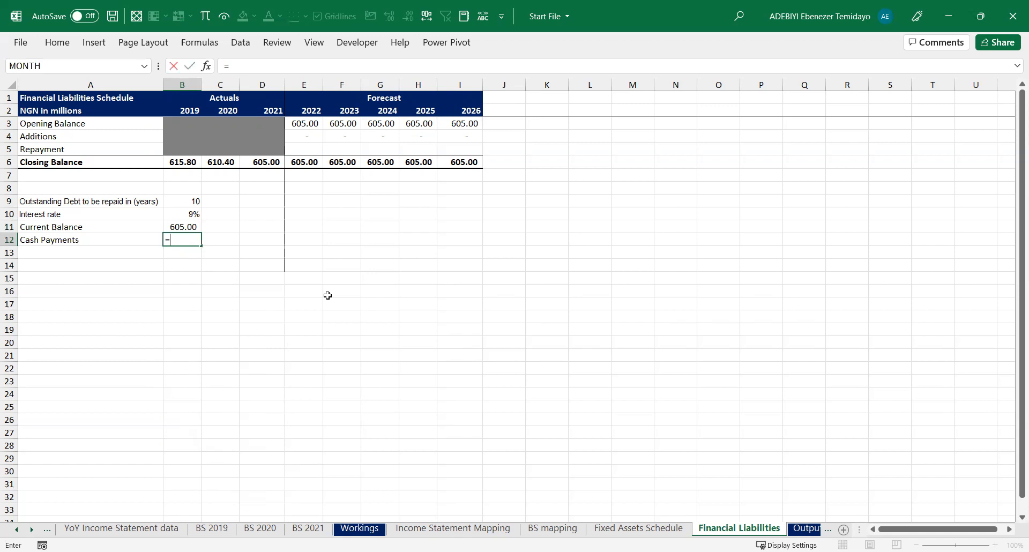
text(PMT()
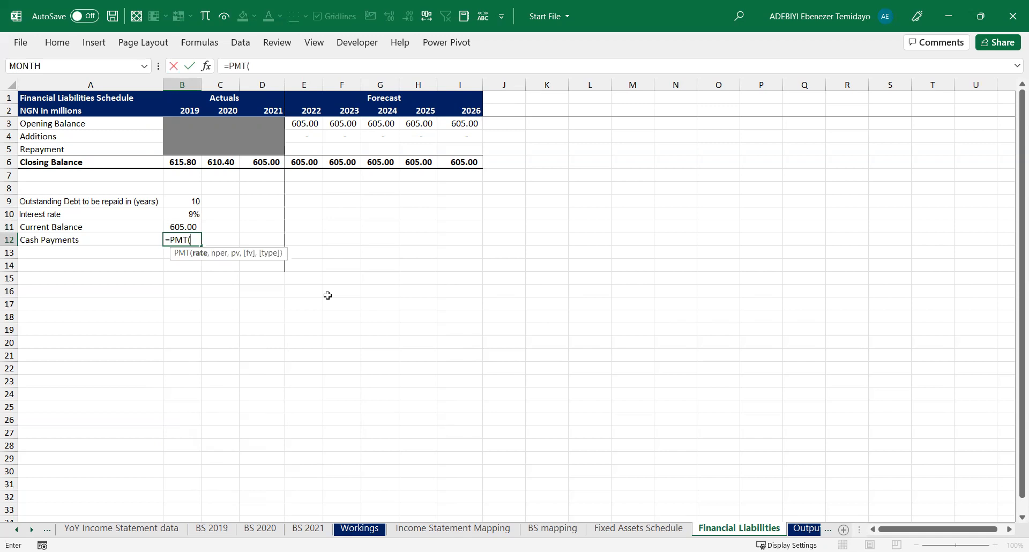
key(Up)
key(Up)
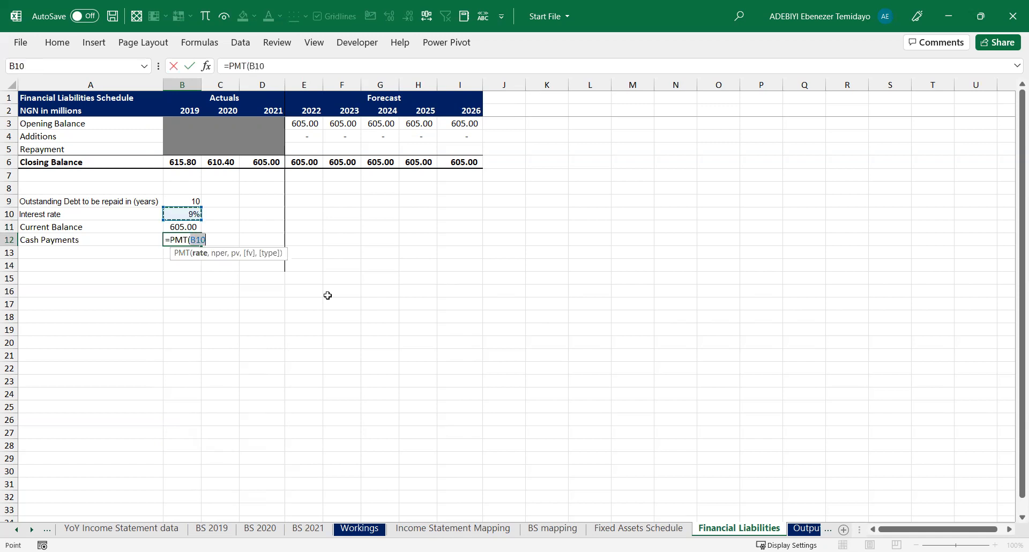
text(,)
key(Up)
key(Up)
key(Up)
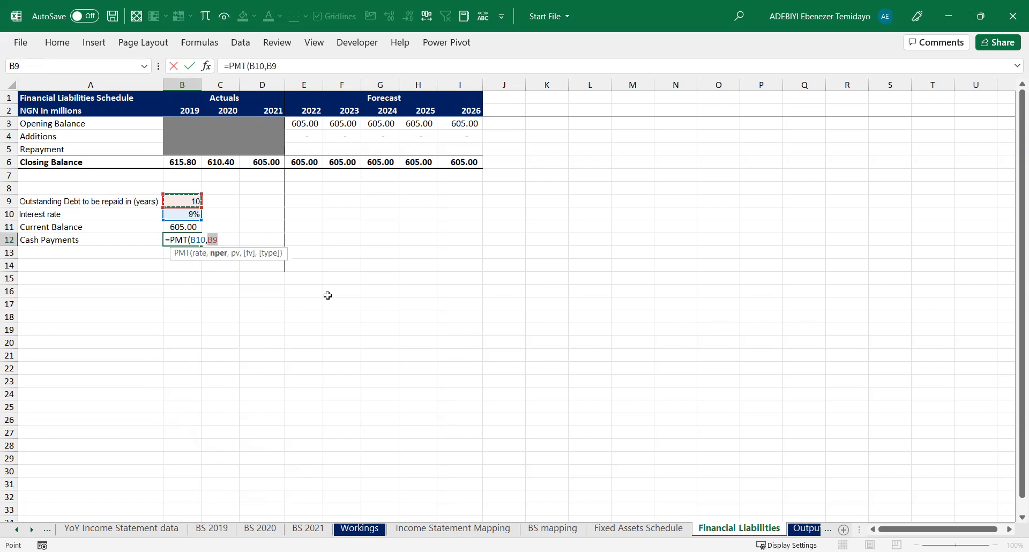
text(,)
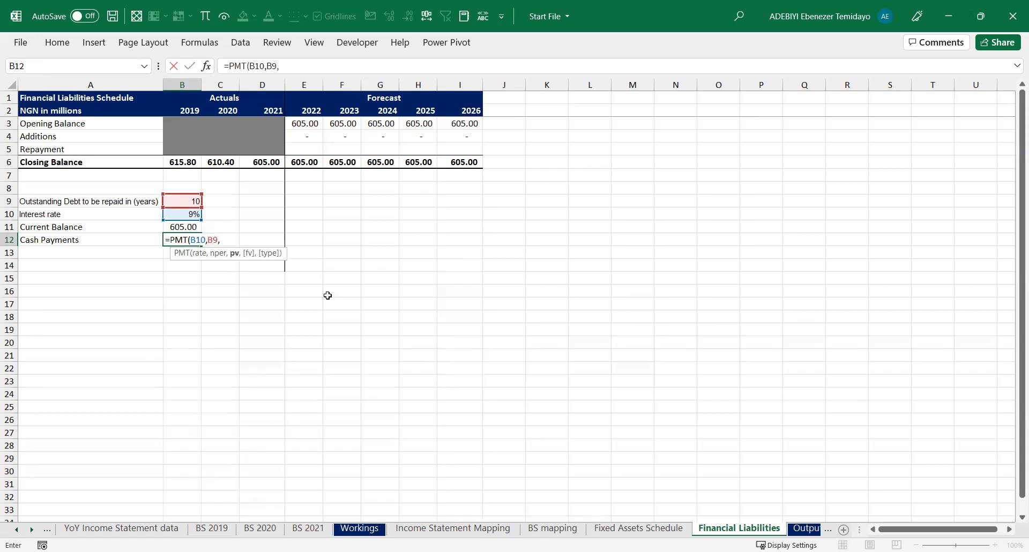
text(-)
key(Up)
text())
key(Return)
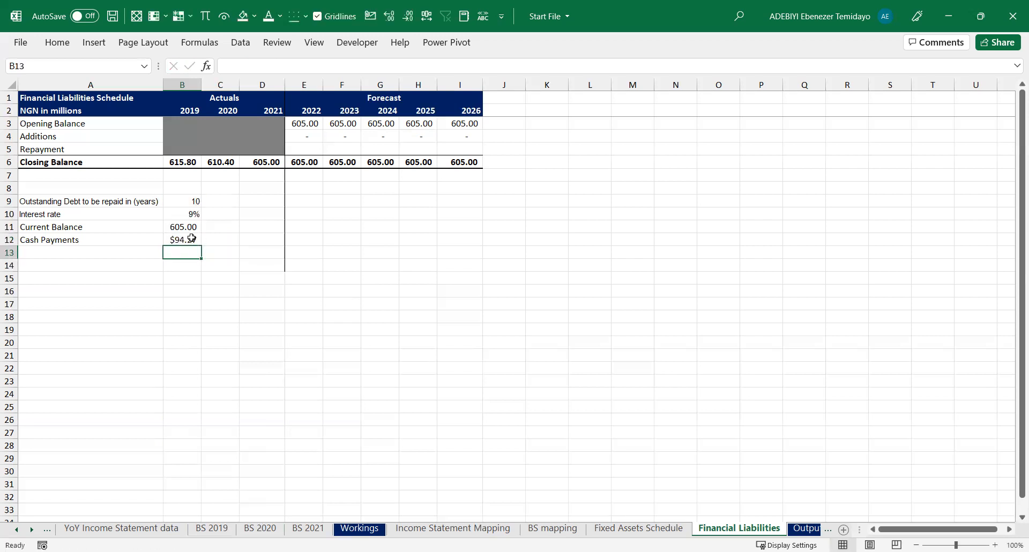
Format the cash payment in B12 with the comma style so it carries no currency symbol
click(193, 240)
click(56, 42)
click(518, 91)
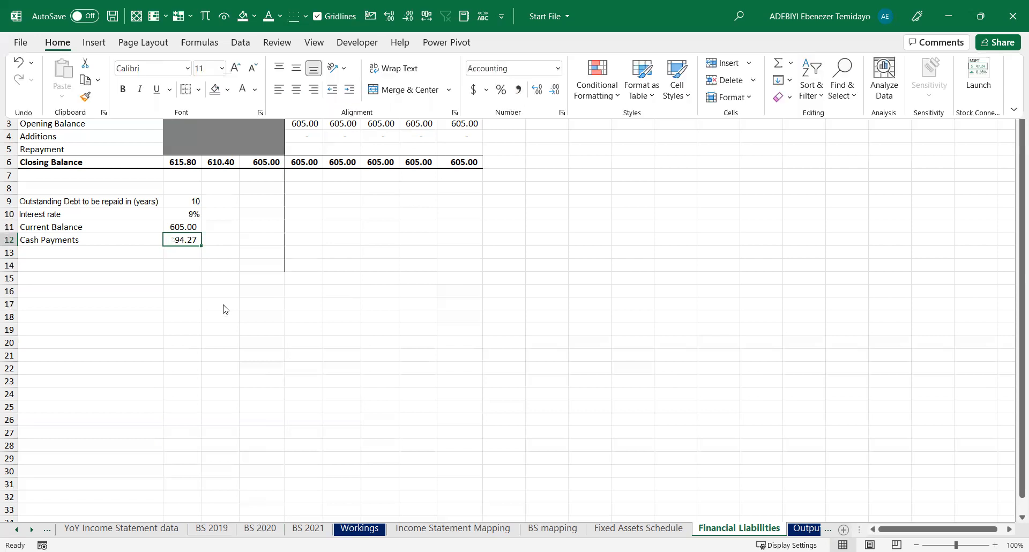
click(189, 244)
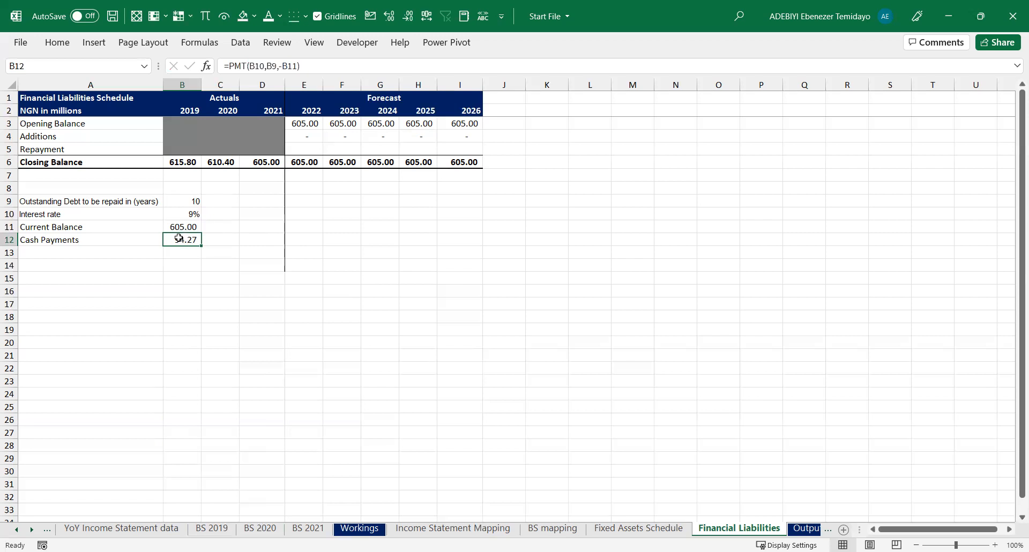
Rename the Repayment row label in A5 to Principal Reduction
click(312, 135)
drag(317, 146, 127, 146)
click(127, 146)
text(P)
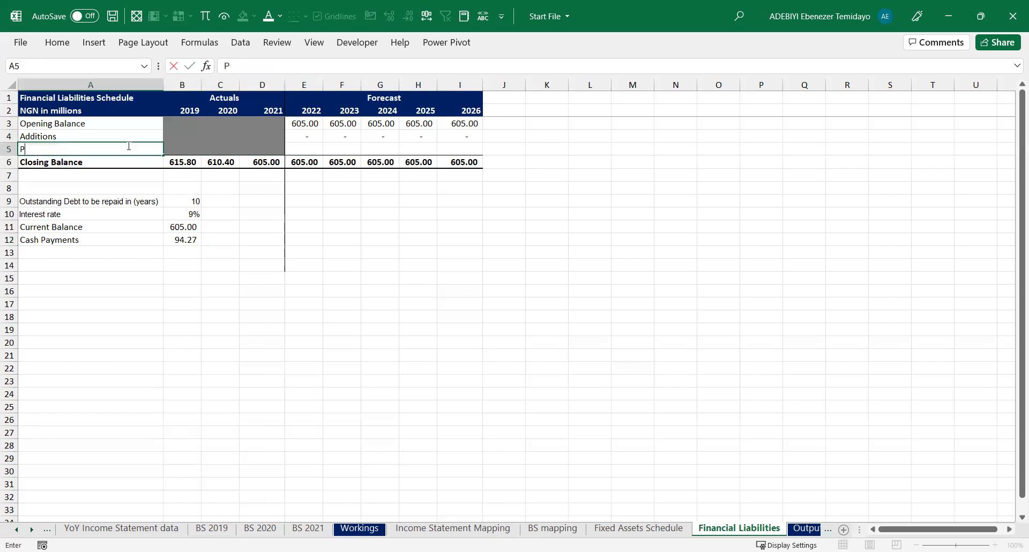
text(rincipal Reduction)
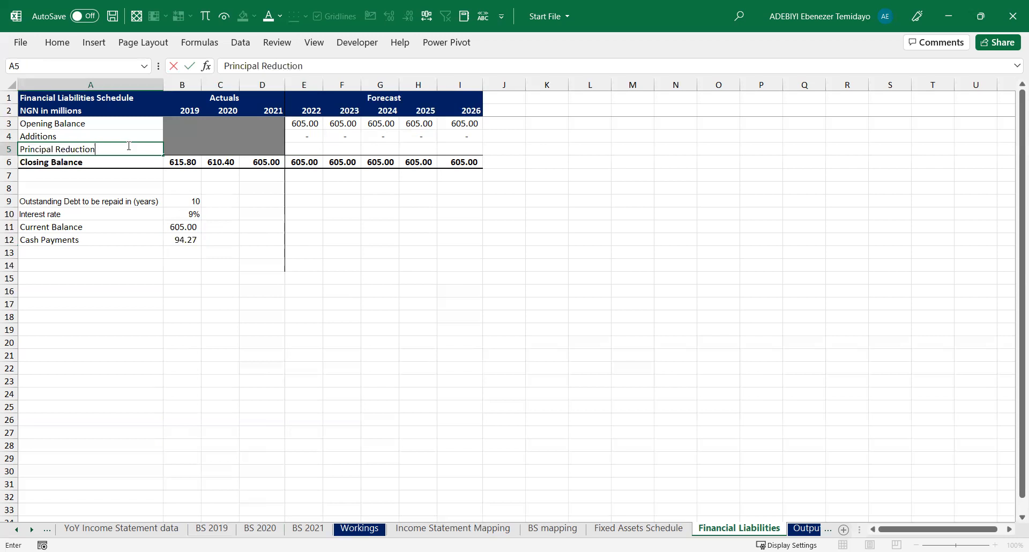
key(Return)
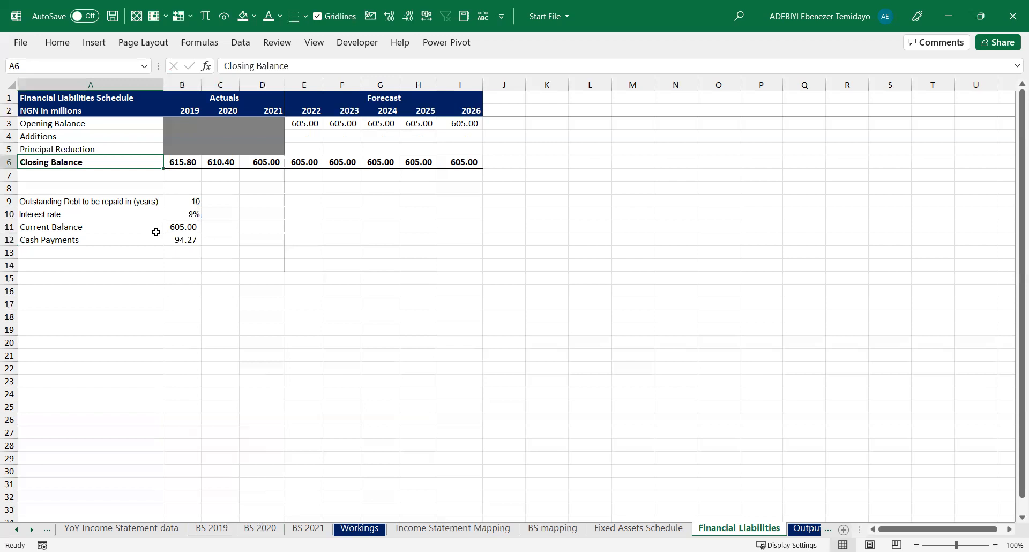
Add the row label Period in A14 beneath the debt assumptions
click(143, 276)
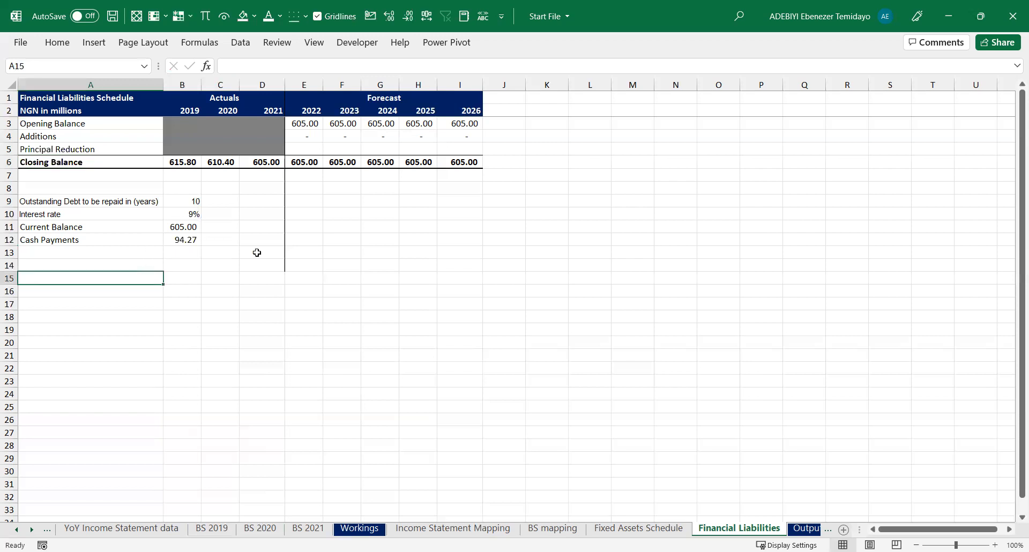
click(303, 262)
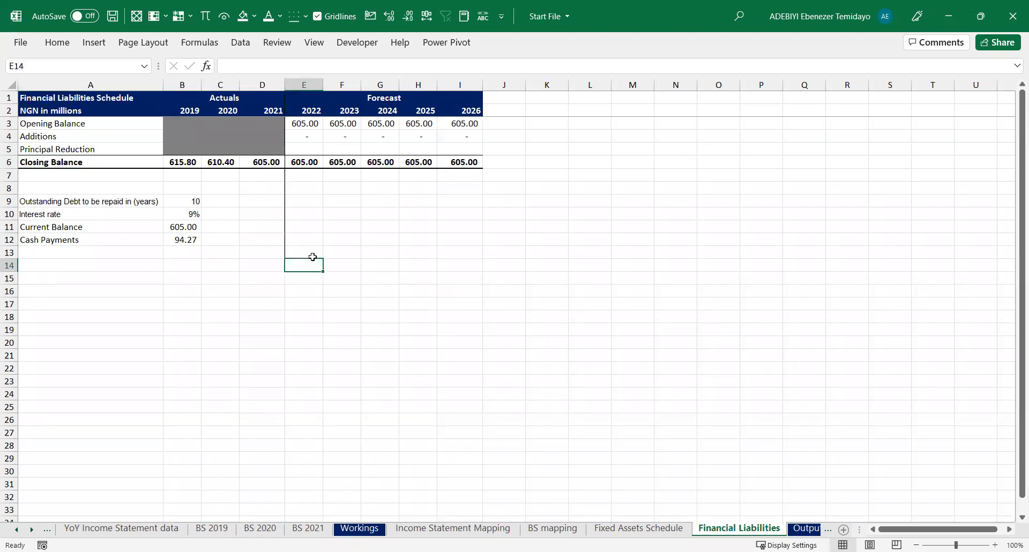
key(ctrl+Left)
key(Down)
key(Up)
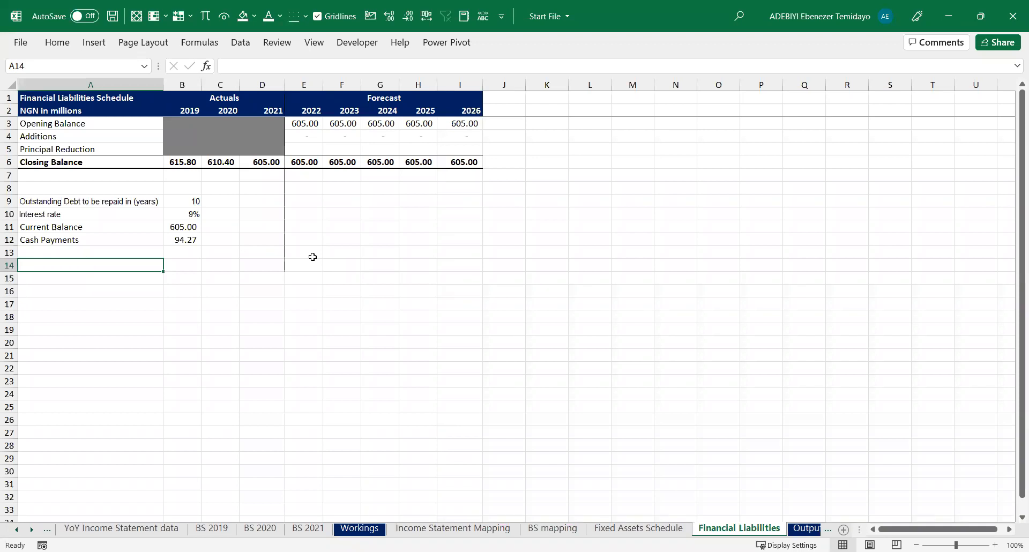
text(Period)
key(Tab)
key(Tab)
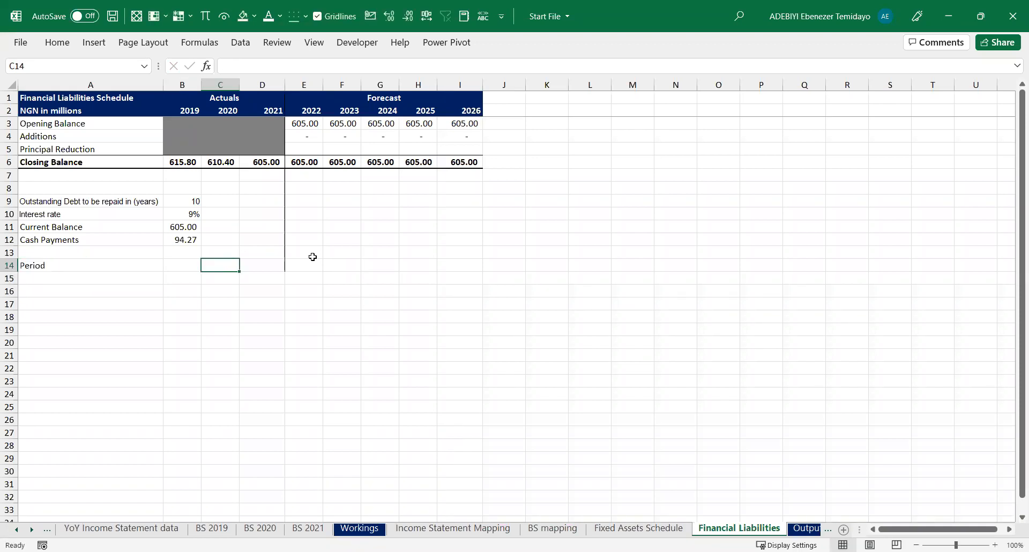
Number the periods from 1 to 10 across E14:N14, entering the first three and filling the rest
click(313, 261)
text(1)
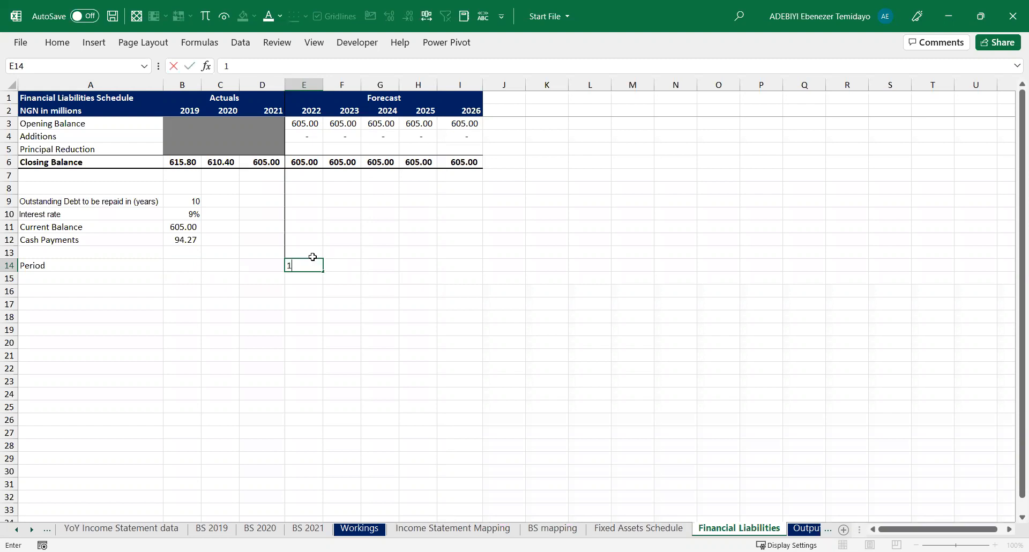
key(Tab)
text(2)
key(Tab)
text(3)
drag(339, 259, 441, 272)
drag(718, 266, 696, 270)
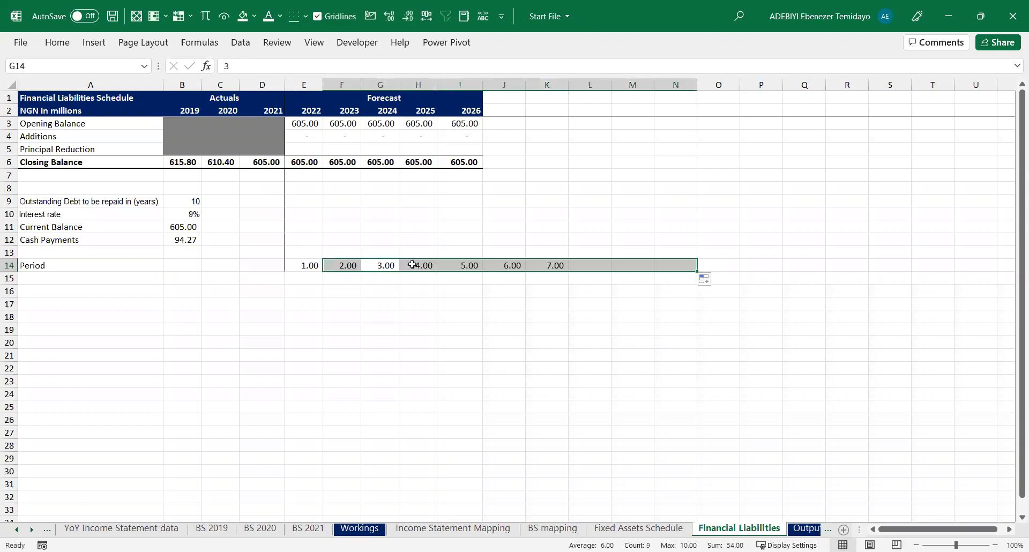
Format the period numbers in E14:N14 as non-bold with no decimal places
drag(311, 268, 668, 265)
key(ctrl+b)
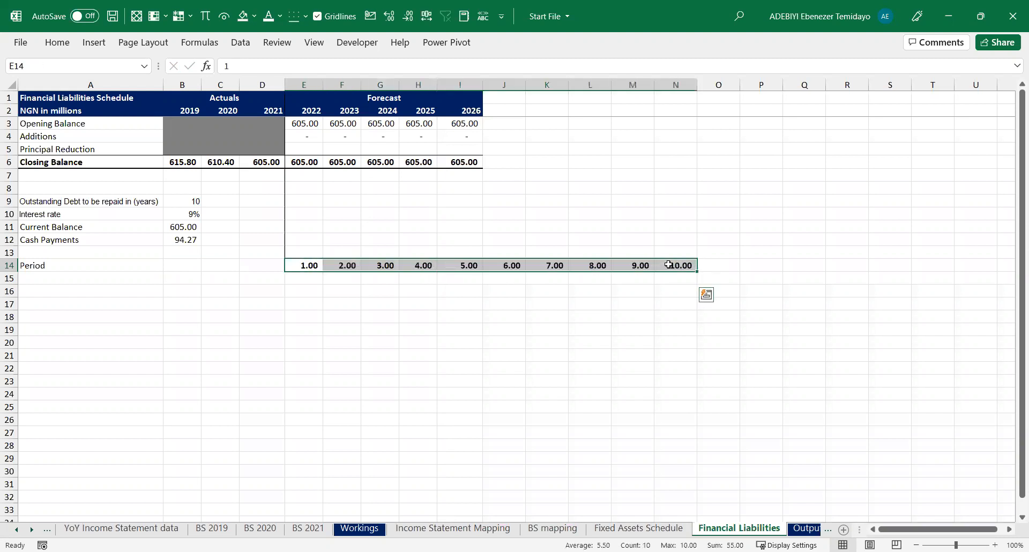
key(ctrl+b)
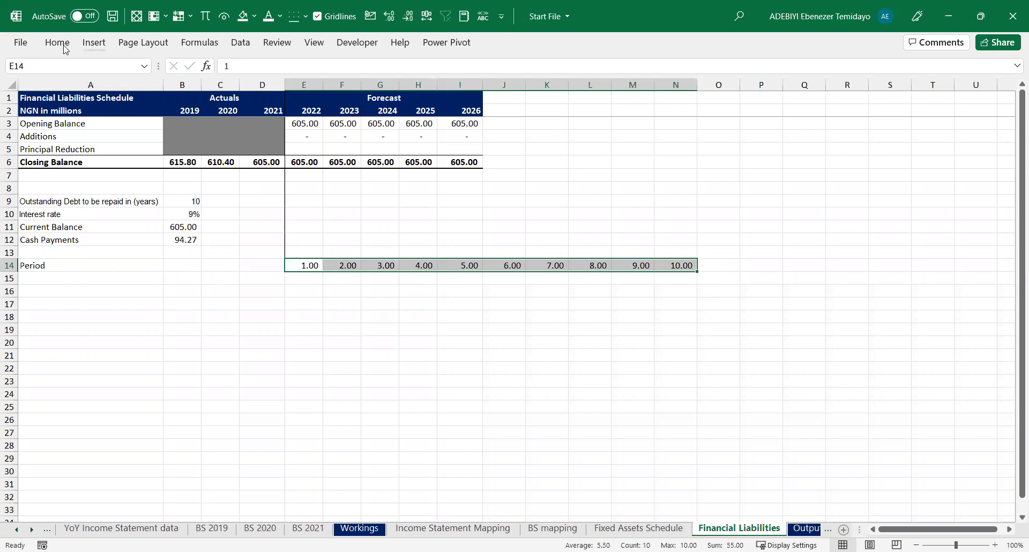
click(60, 43)
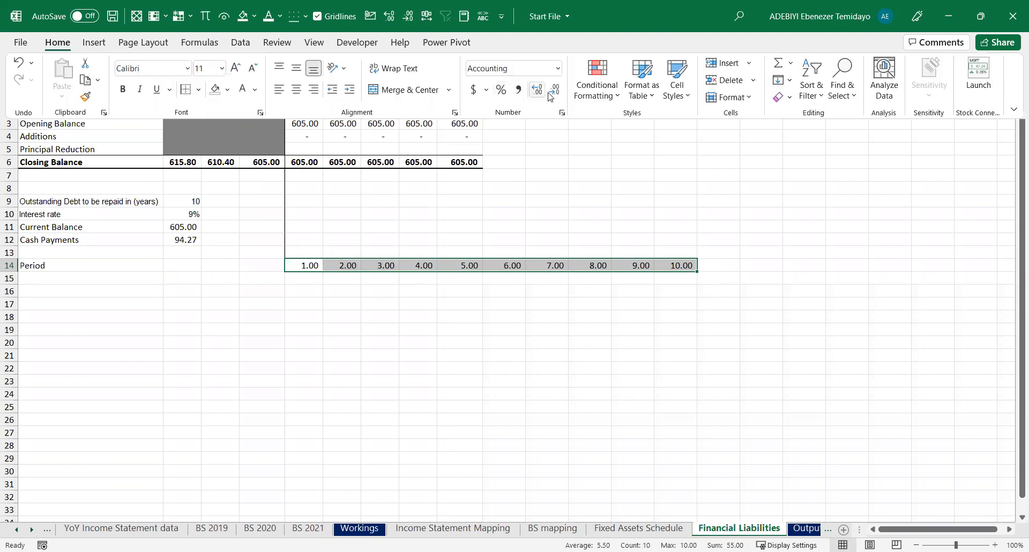
click(551, 92)
click(551, 92)
Extend the vertical border on the left edge of column E down to row 25
click(304, 290)
click(297, 265)
key(F2)
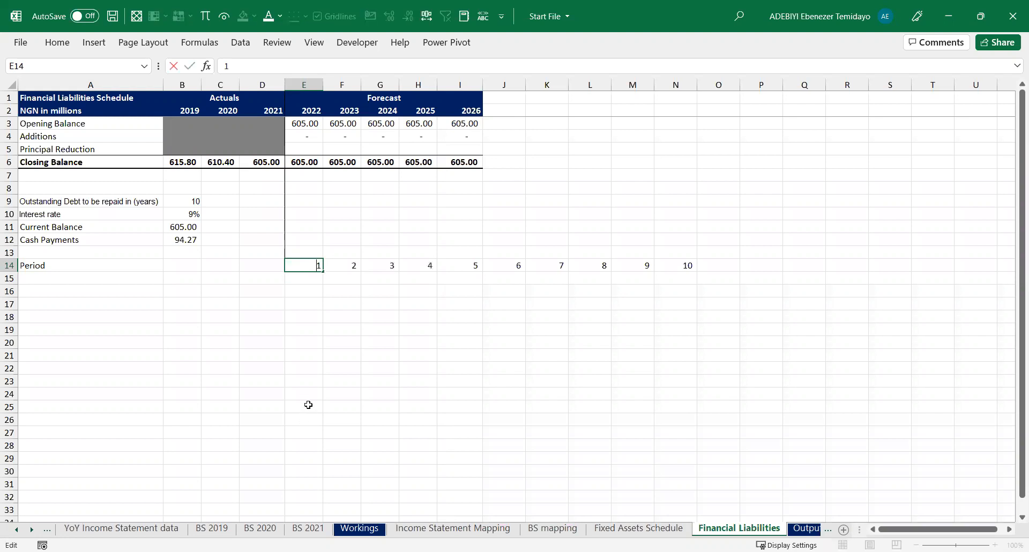
drag(303, 239, 303, 406)
click(306, 19)
click(325, 96)
Move the Period label from A14 to D14, next to the period numbers
click(310, 265)
click(72, 266)
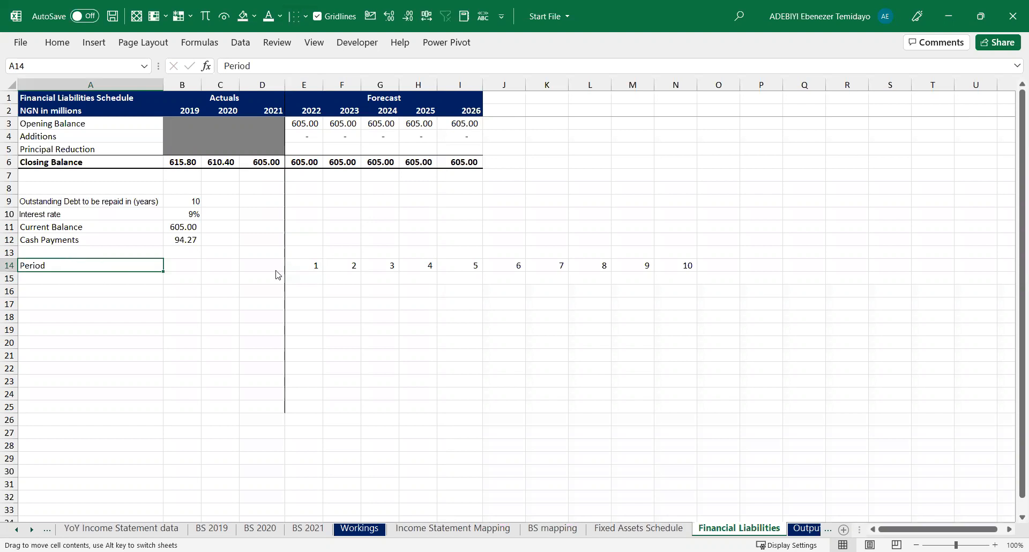
drag(276, 275, 271, 272)
click(255, 292)
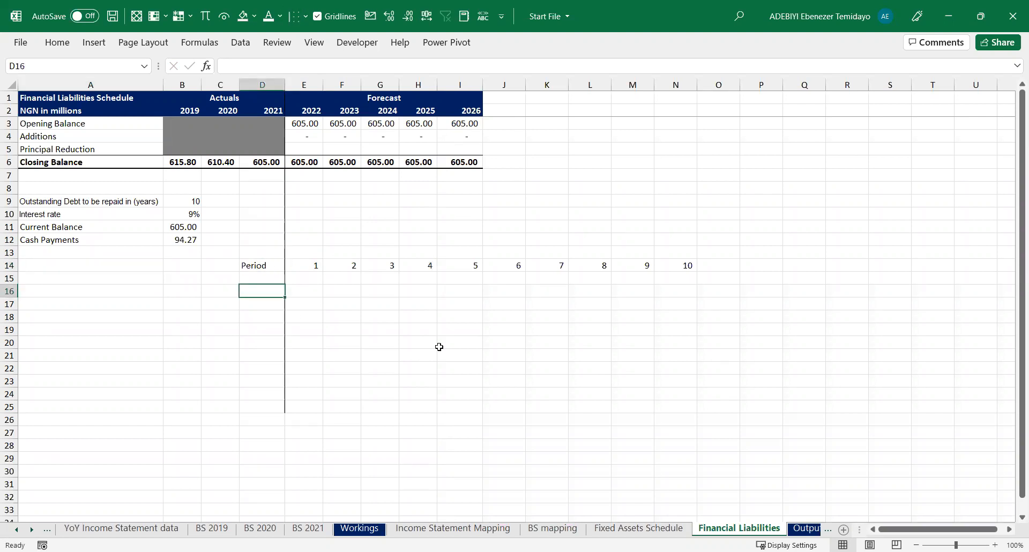
click(282, 279)
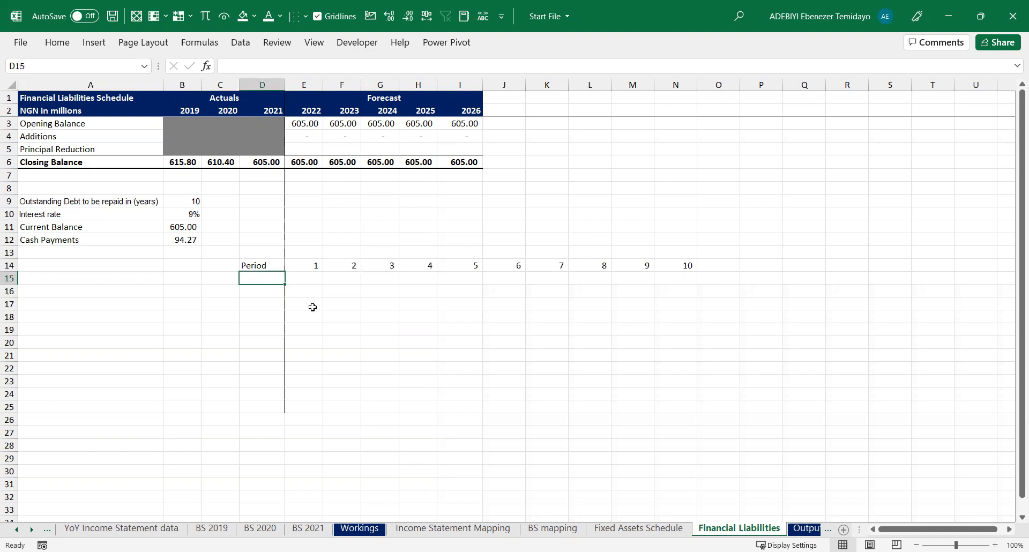
Copy the Cash Payments label from A12 to D15
click(47, 239)
key(ctrl+c)
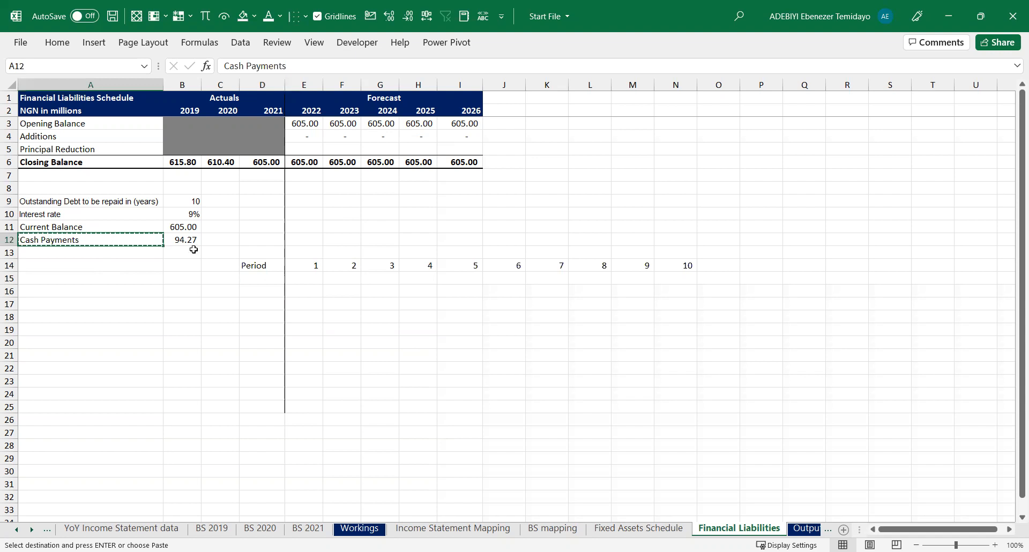
click(263, 277)
key(Return)
key(Down)
key(Down)
key(Up)
key(Up)
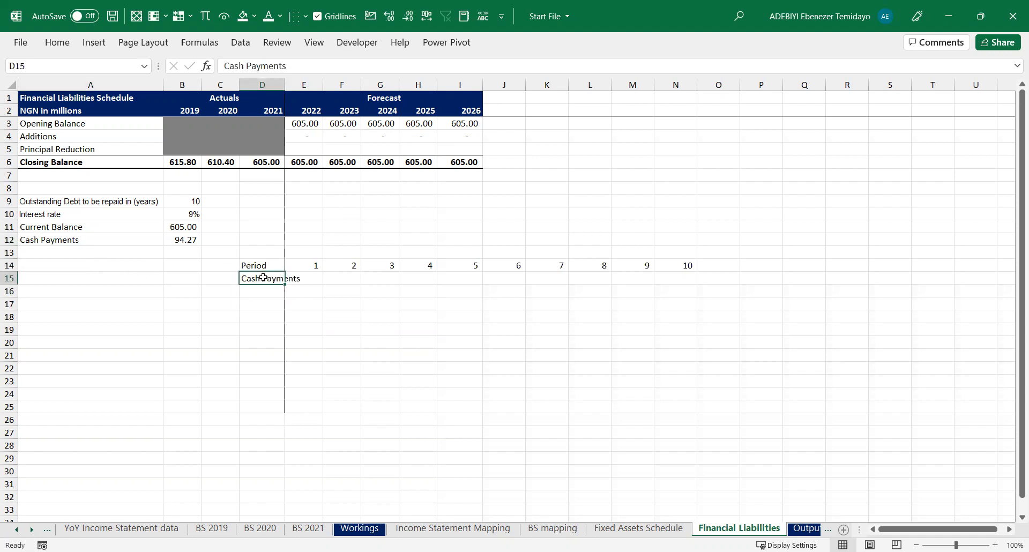
Replace the label in D15 with Opening Balance and move the labels in D14:D15 to A14:A15
text(Ope)
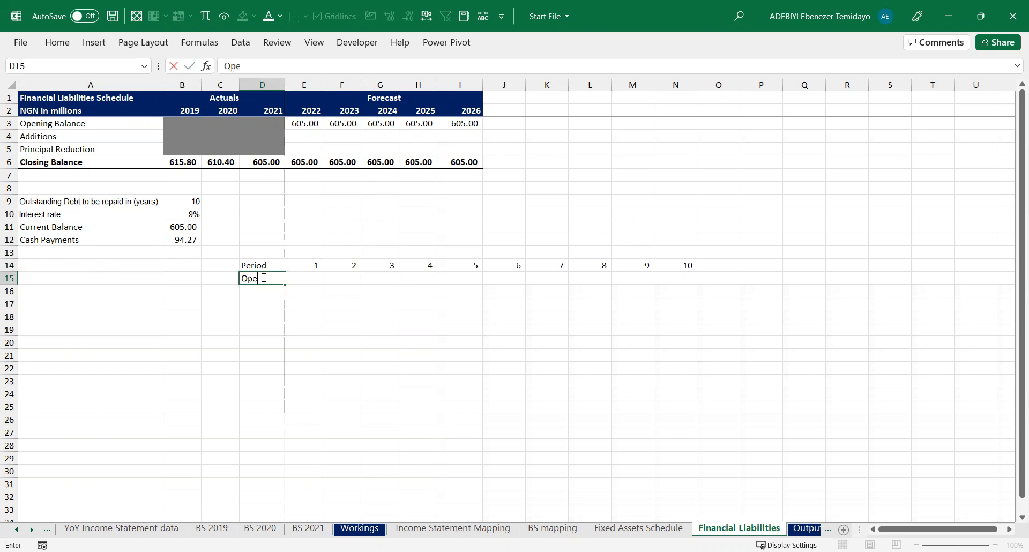
text(ning Balance)
key(Return)
key(Up)
key(Up)
click(262, 278)
drag(261, 266, 137, 284)
click(142, 292)
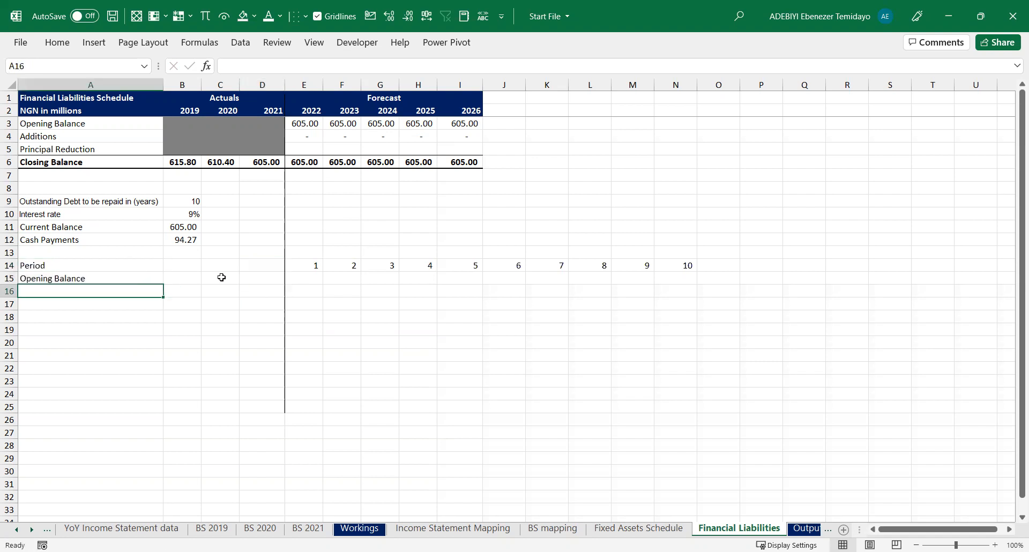
Copy the Cash Payments label from A12 to A16 and add the label Interest Accrued in A17
click(95, 239)
drag(118, 251, 119, 290)
key(Down)
text(Intes)
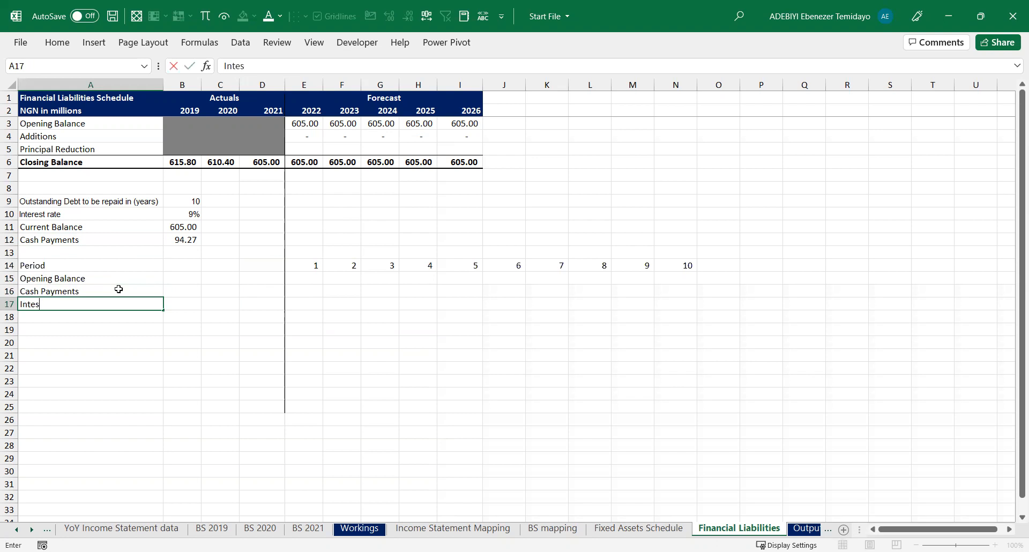
key(BackSpace)
key(BackSpace)
text(rest)
key(Return)
Add the row labels Principal Reduction in A18 and Closing Balance in A19
text(Pr)
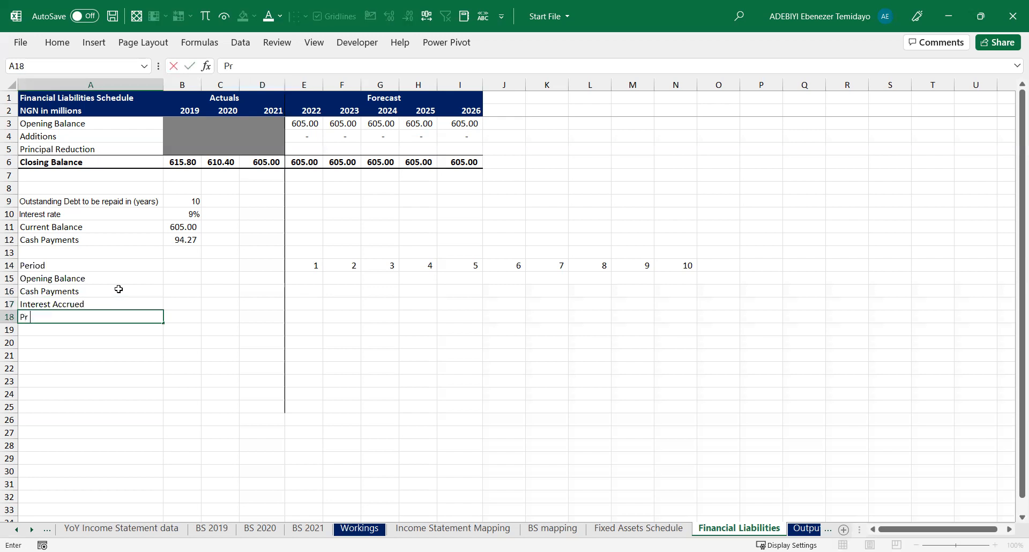
text(incip)
key(BackSpace)
key(BackSpace)
key(BackSpace)
key(BackSpace)
text(ncipal Reduction)
key(Return)
text(Closing Balance)
key(Return)
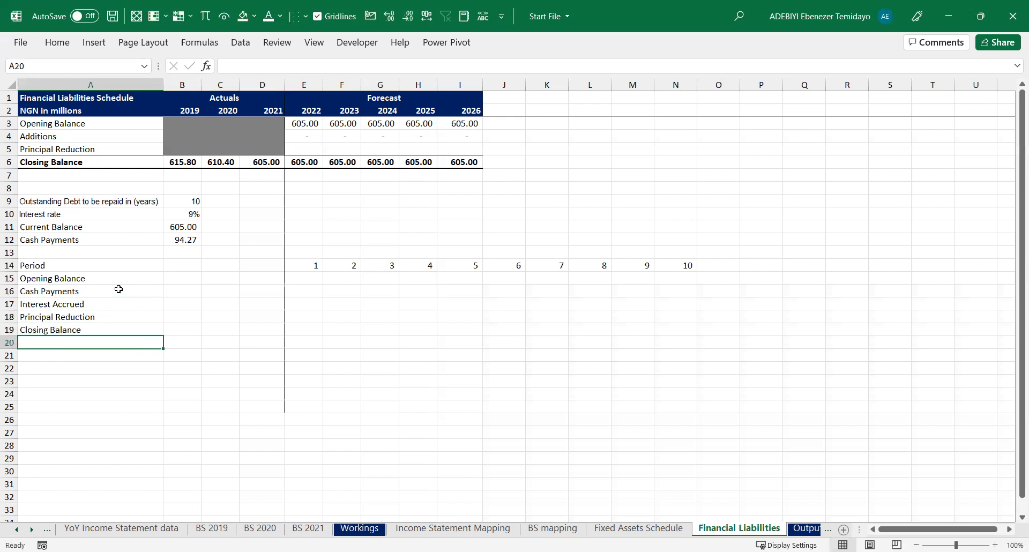
Calculate the current balance divided by the repayment years in C11 with =B11/B9, and review the interest rate and cash payment formulas
click(185, 225)
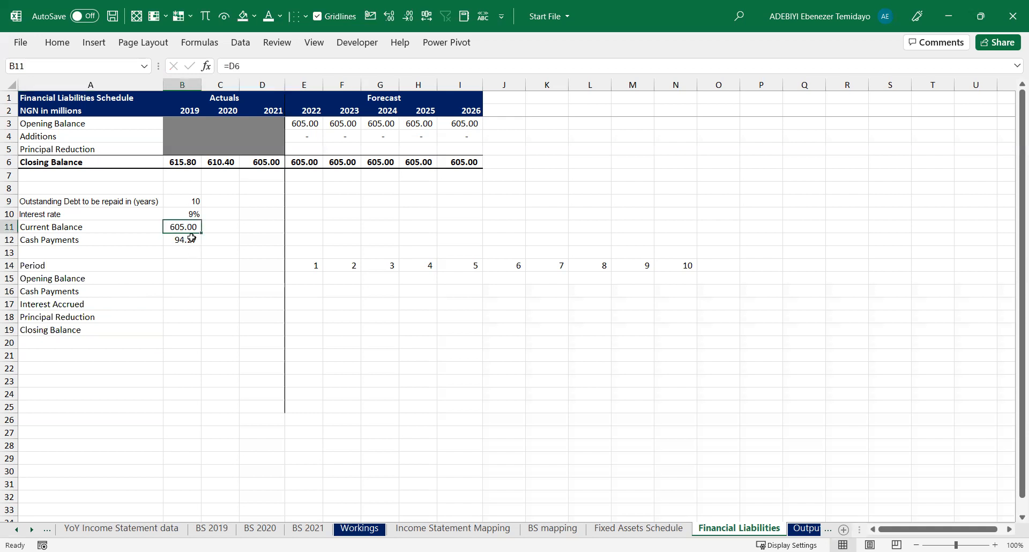
click(227, 223)
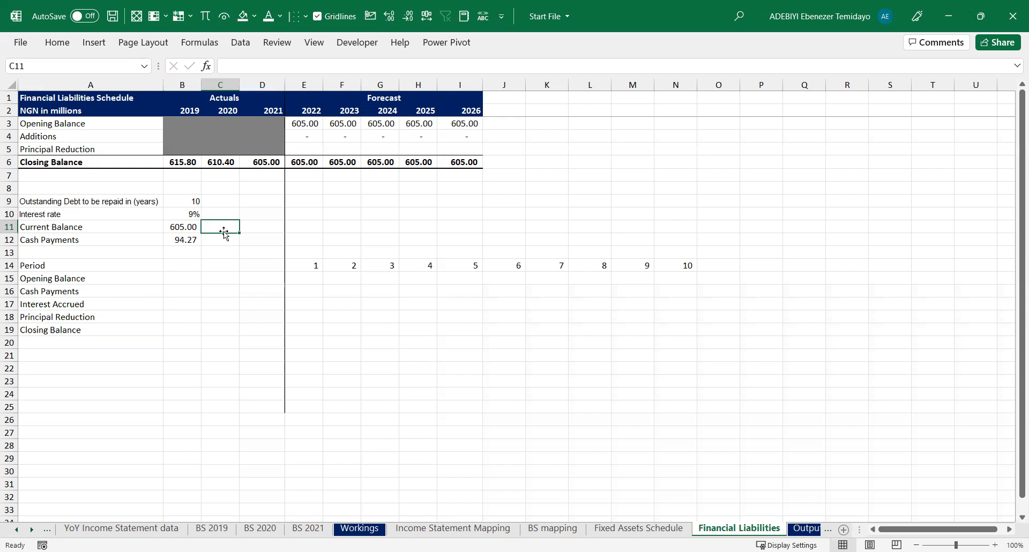
text(=B11/B9)
key(ctrl+Return)
click(183, 214)
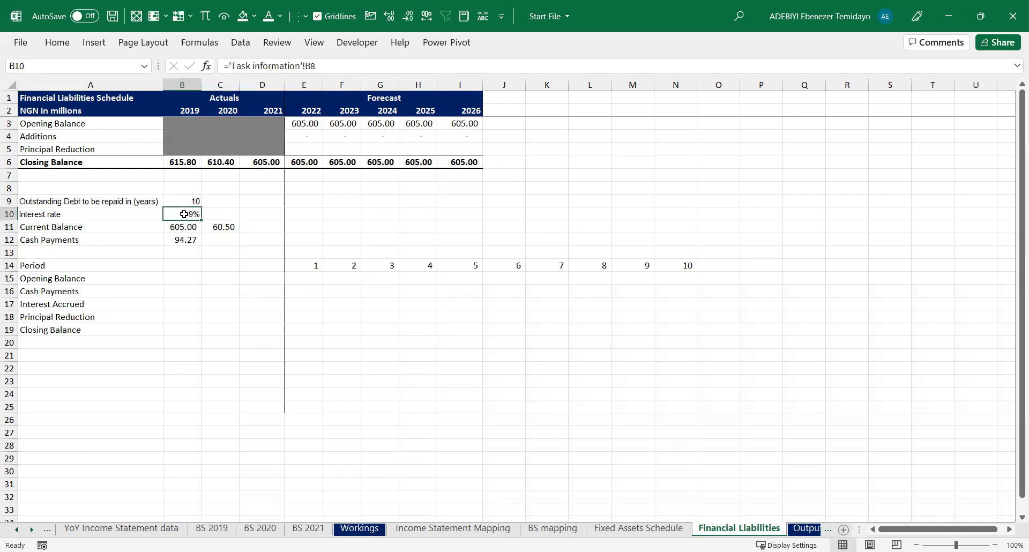
click(182, 240)
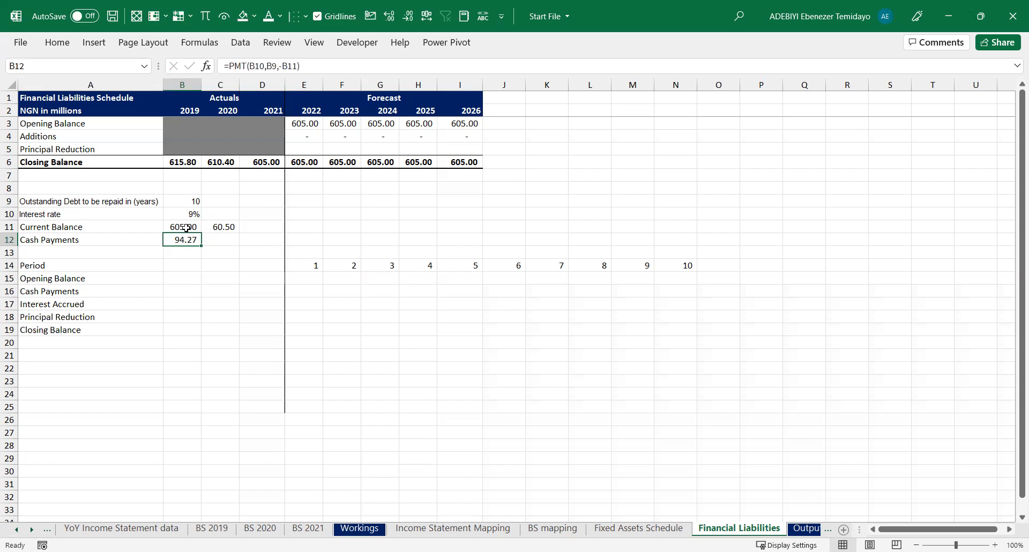
Make the Period row A14:N14 bold and add a bottom border to it
drag(80, 273, 590, 327)
drag(84, 263, 689, 268)
key(ctrl+b)
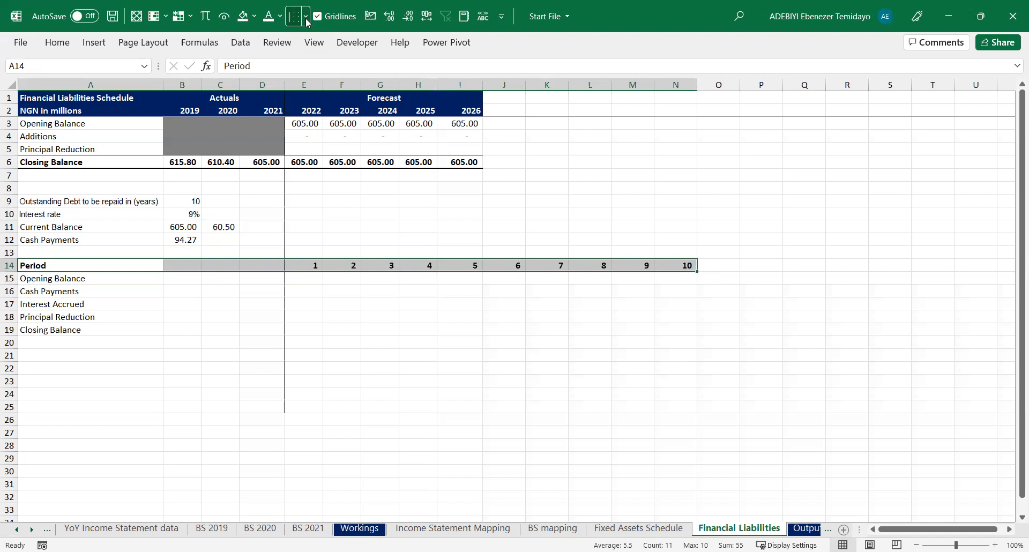
Clear the calculation beside the current balance in C11
click(193, 238)
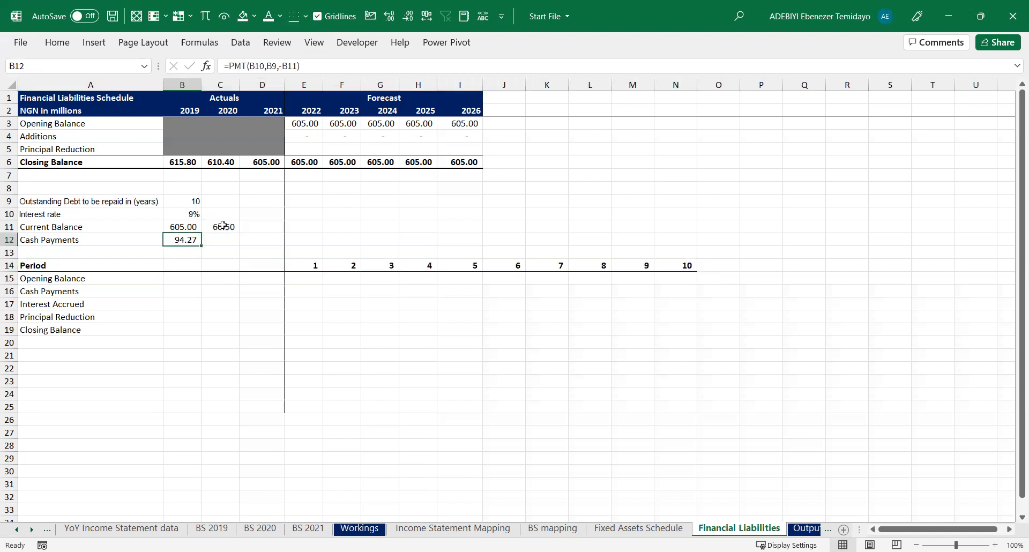
click(223, 226)
key(Delete)
Make the Closing Balance row A19:N19 bold and give it a top border and a heavier bottom border
drag(110, 329, 661, 337)
key(ctrl+b)
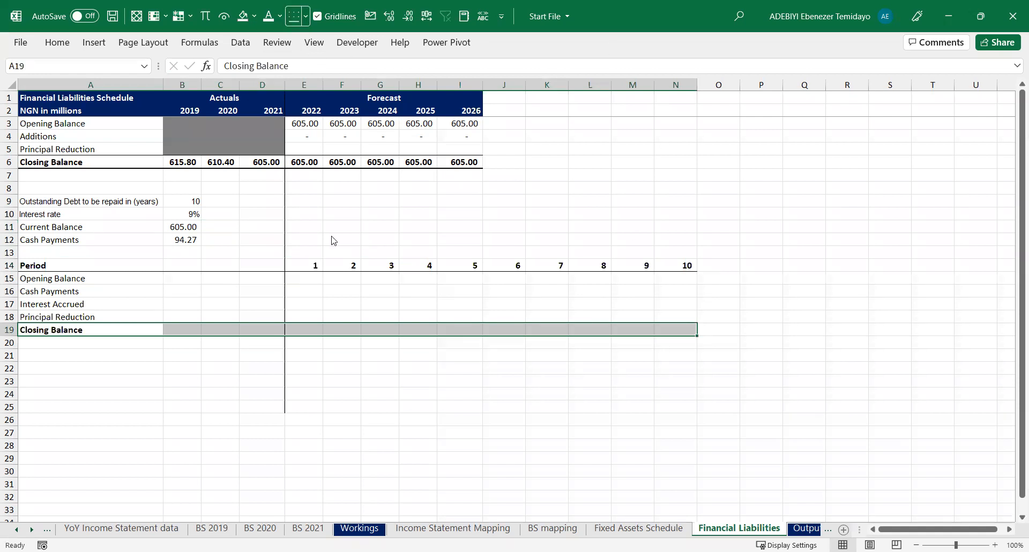
click(329, 268)
Remove the leftover vertical border line below the amortization table in C20:H25
drag(235, 345, 401, 406)
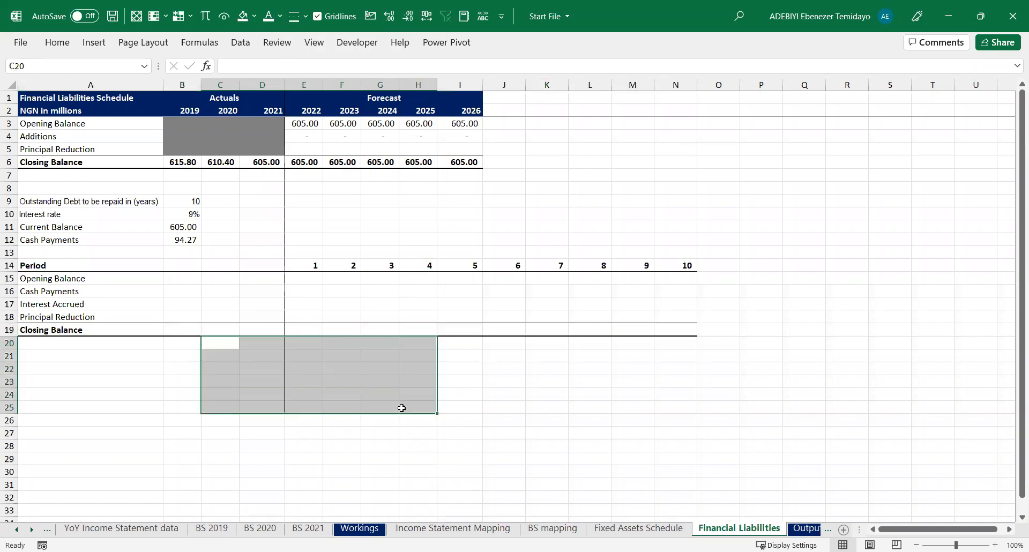
click(368, 305)
click(102, 274)
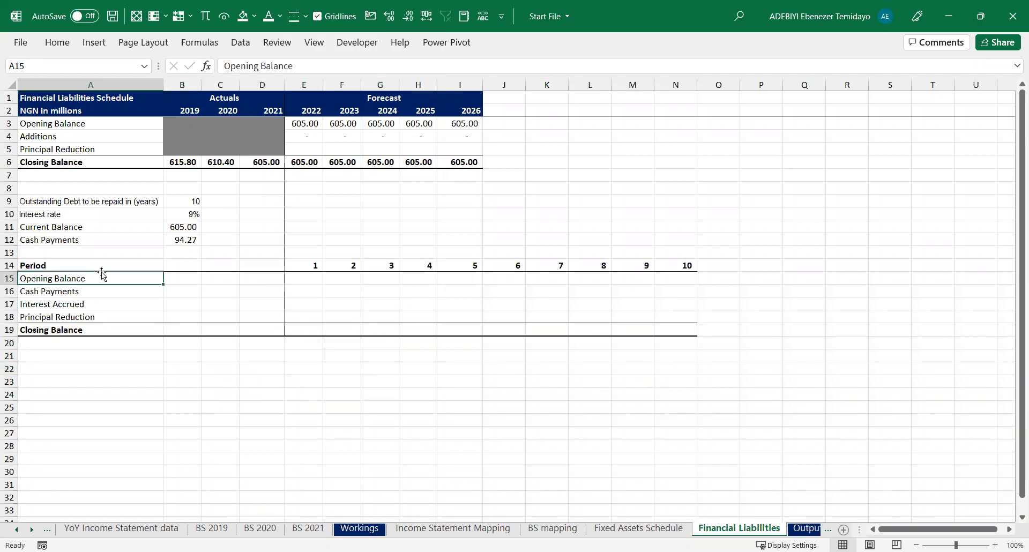
Link the period 1 opening balance in E15 to the current balance with =B11
click(299, 280)
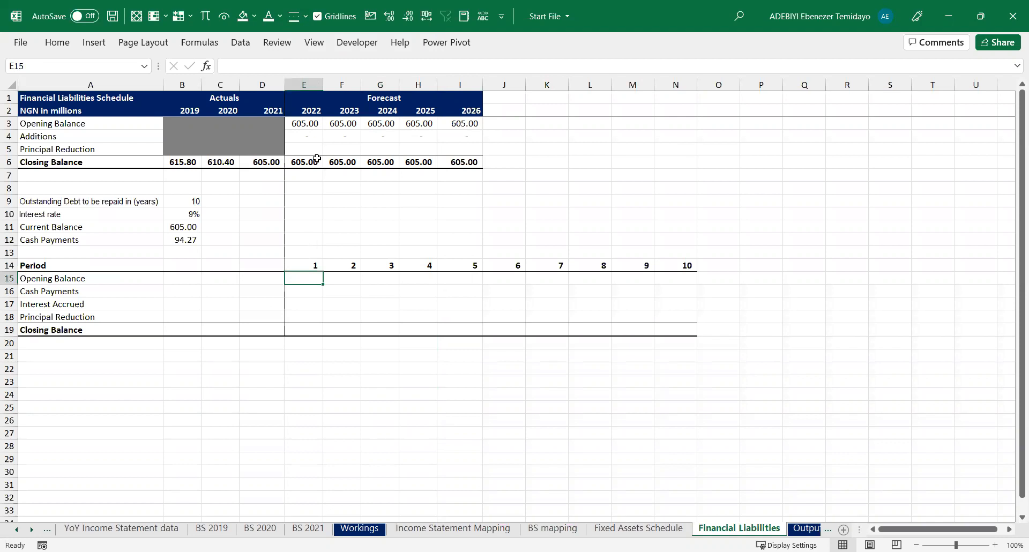
text(=)
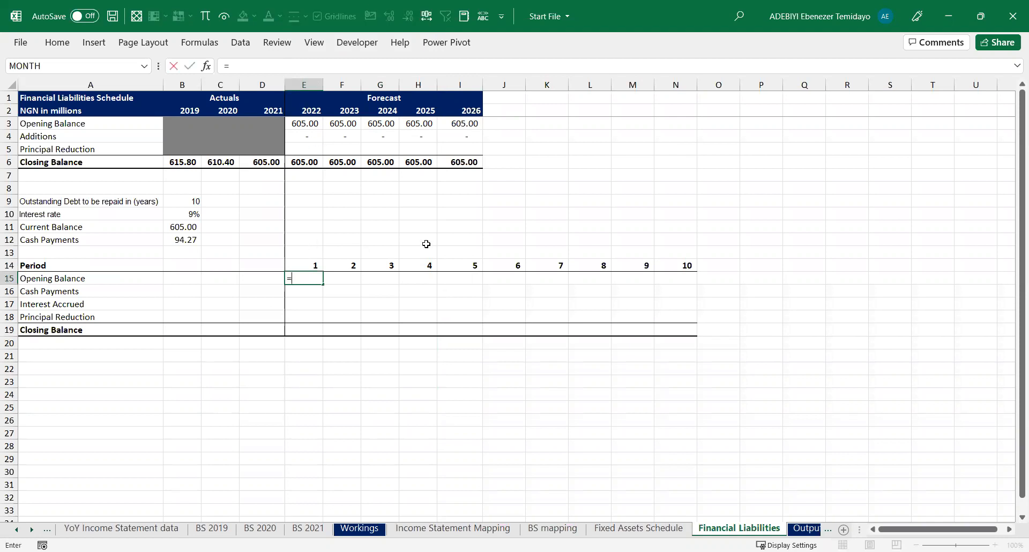
click(178, 229)
key(ctrl+Return)
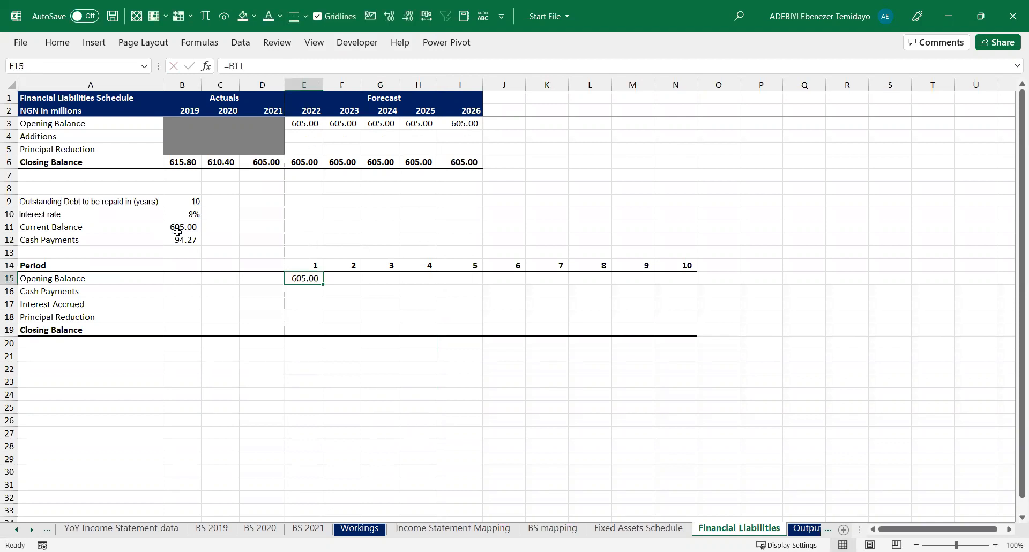
Fill the Closing Balance cells E19:N19 with opening balance less principal reduction, using =E15-E18
key(Down)
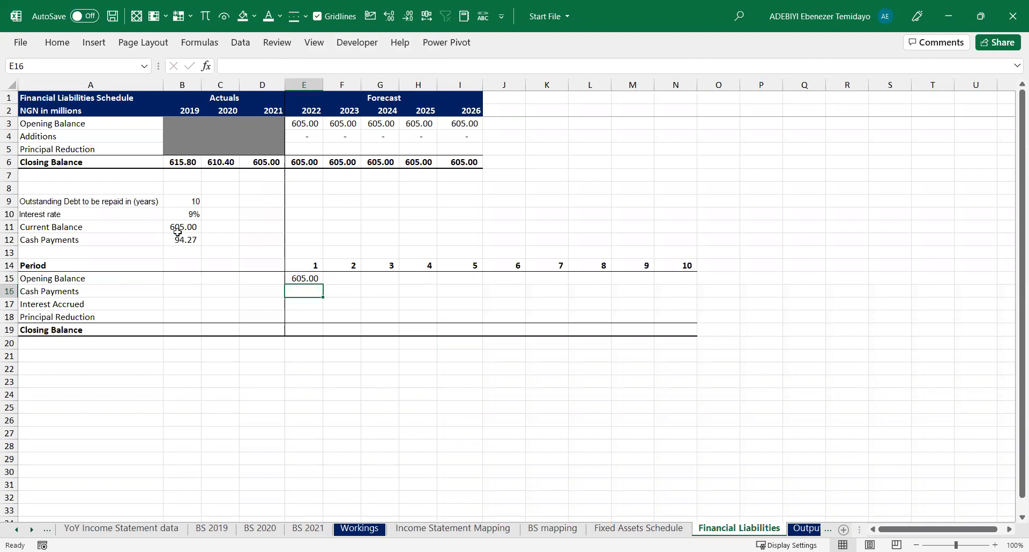
key(Up)
key(Right)
key(Down)
key(Down)
key(Down)
key(Left)
key(shift+Right)
key(Down)
key(shift+Right)
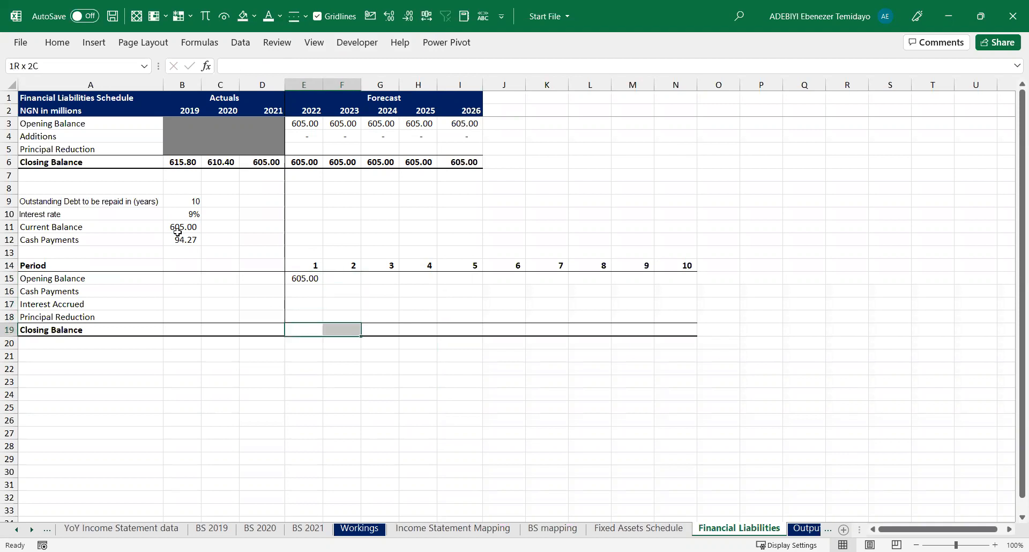
key(shift+Right)
key(shift+Right)
key(shift+Right)
key(shift+Right)
key(shift+Right)
key(shift+Right)
key(shift+Right)
key(shift+Right)
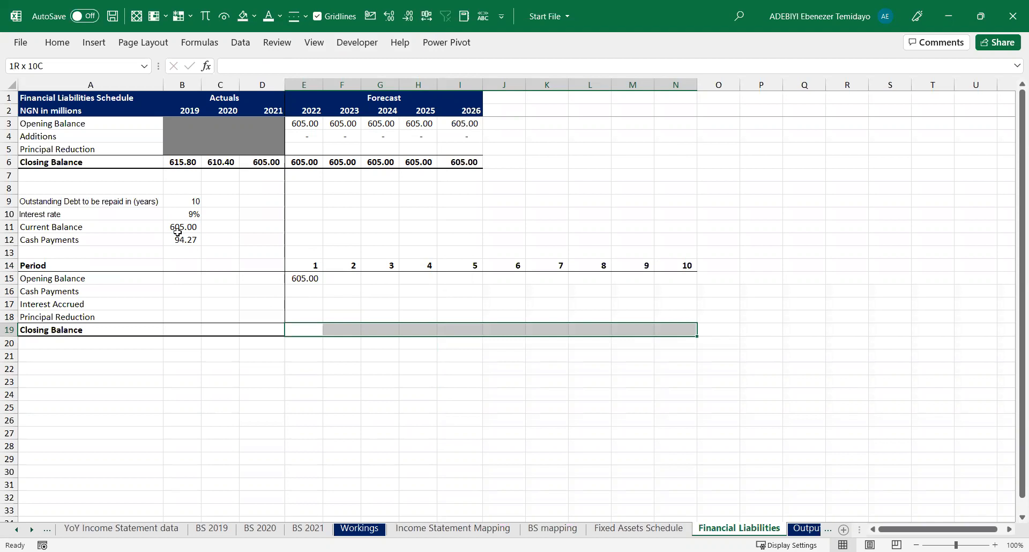
text(=)
key(Up)
key(Up)
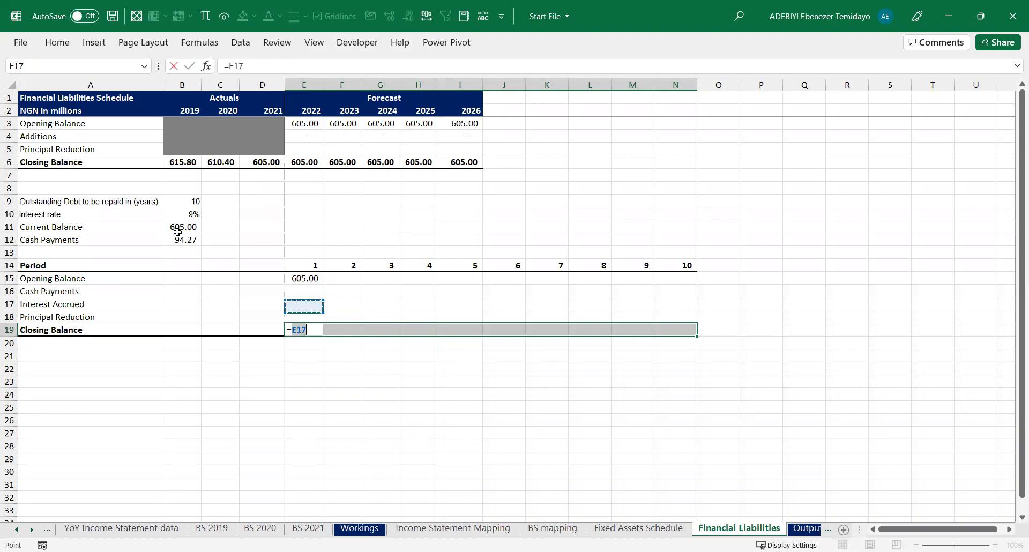
key(Up)
key(Up)
text(-)
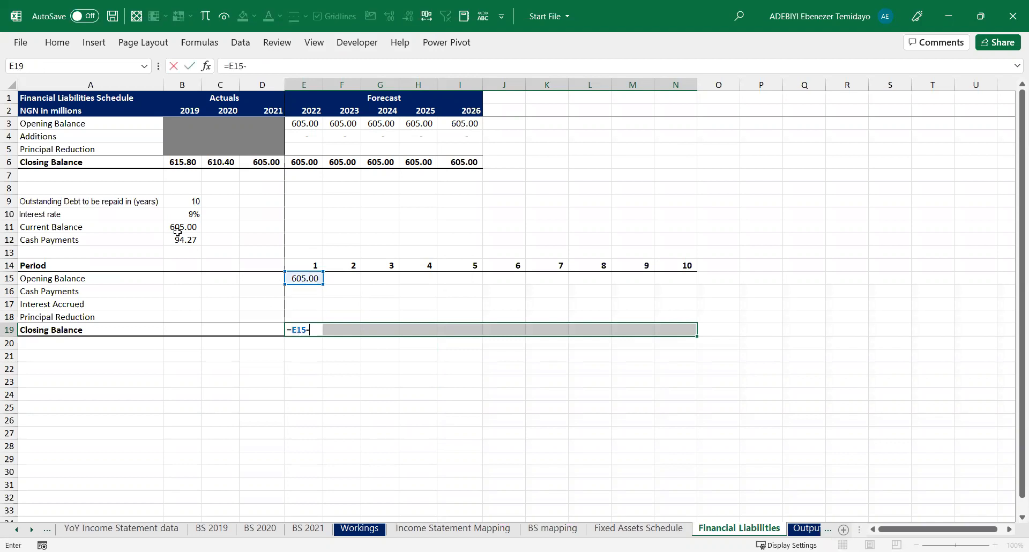
key(Up)
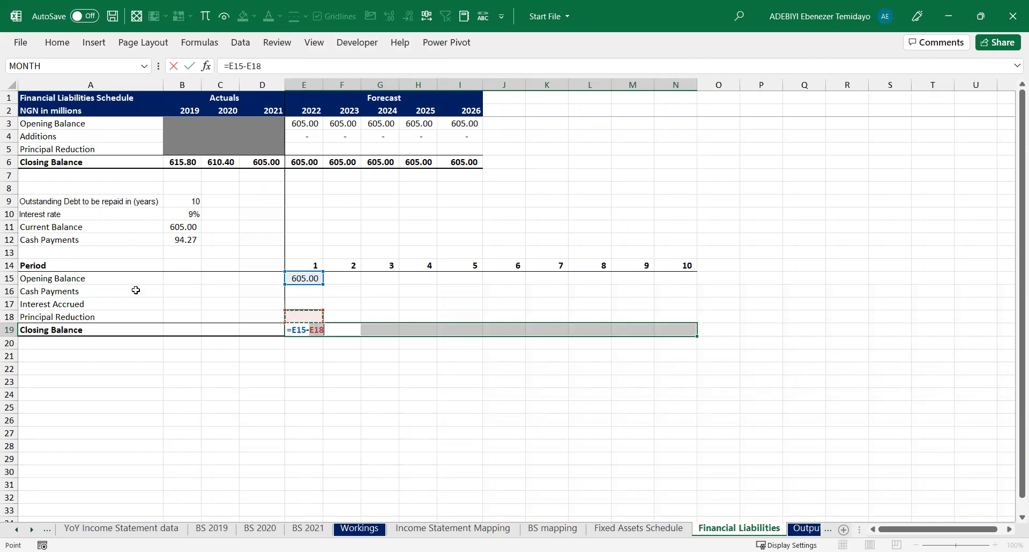
key(ctrl+Return)
Fill the opening balances of periods 2 to 10 in F15:N15 with the prior closing balance, =E19
drag(340, 281, 678, 278)
text(=)
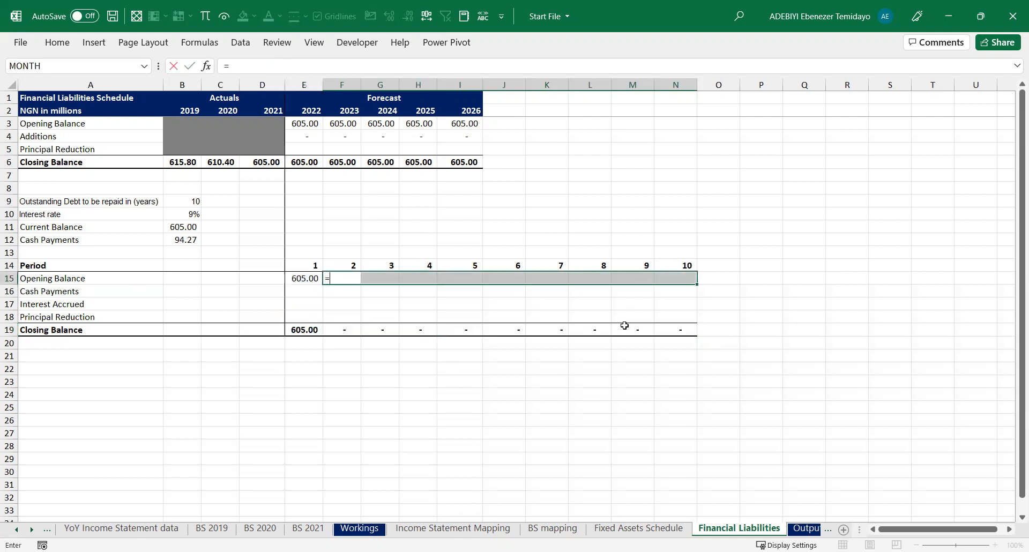
click(308, 331)
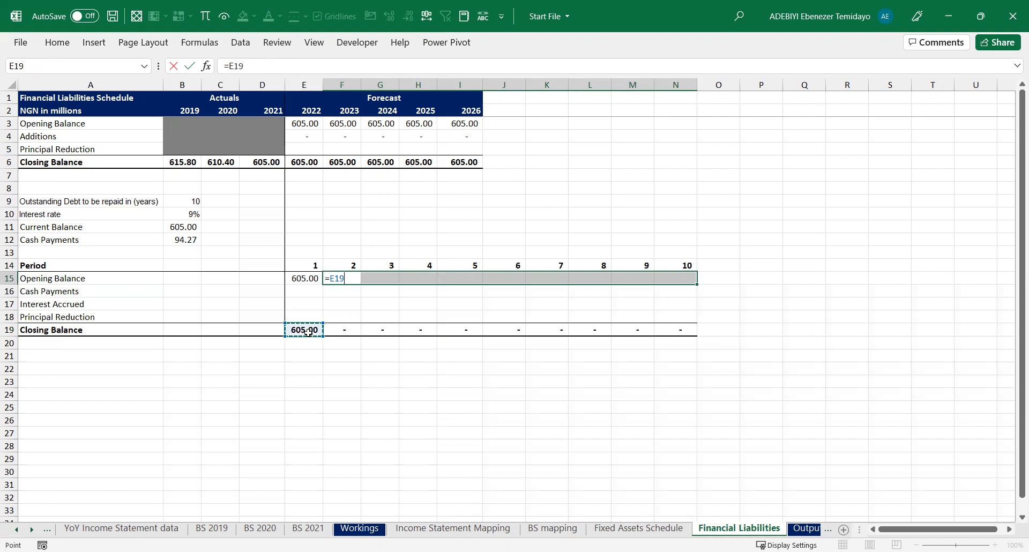
key(ctrl+Return)
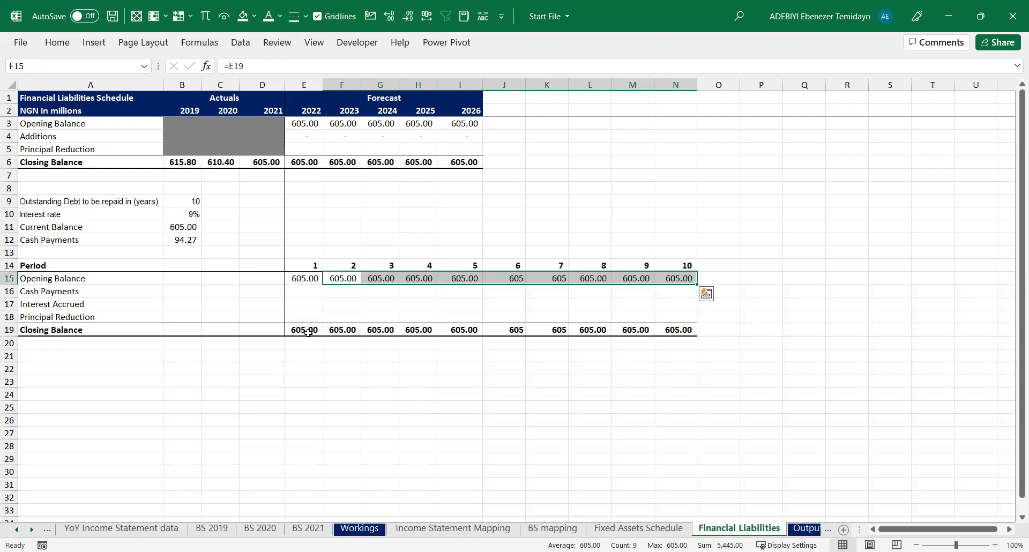
Fill the Cash Payments cells E16:N16 with the absolute reference =$B$12
click(318, 290)
key(shift+Right)
key(shift+Right)
key(shift+Right)
key(shift+Right)
key(shift+Right)
key(shift+Right)
key(shift+Right)
key(shift+Right)
key(shift+Right)
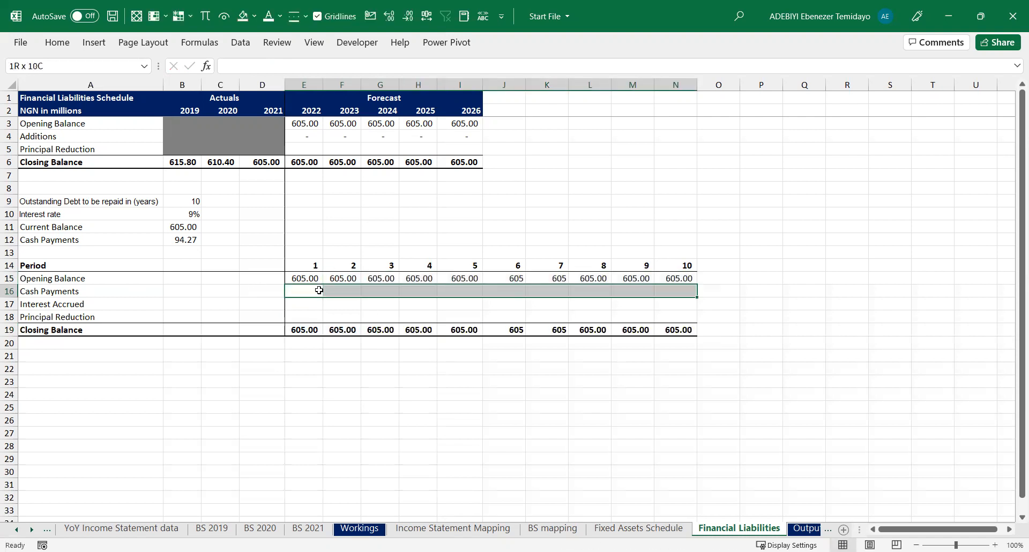
text(=)
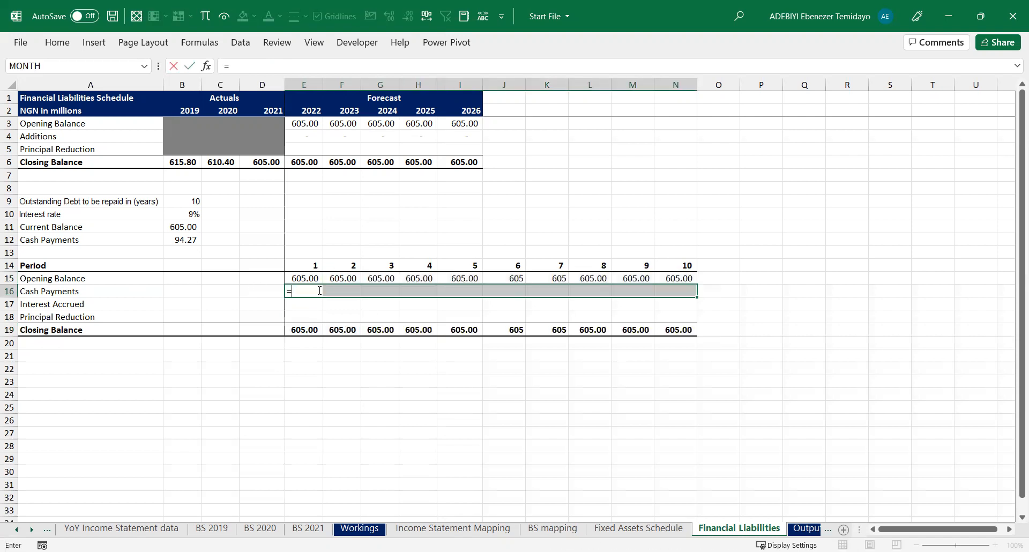
click(176, 237)
key(F4)
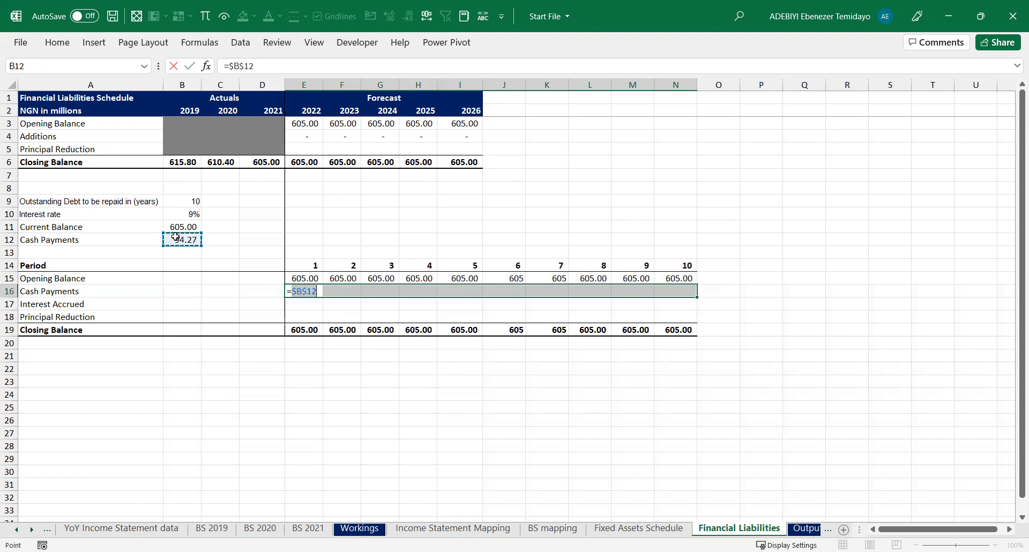
key(ctrl+Return)
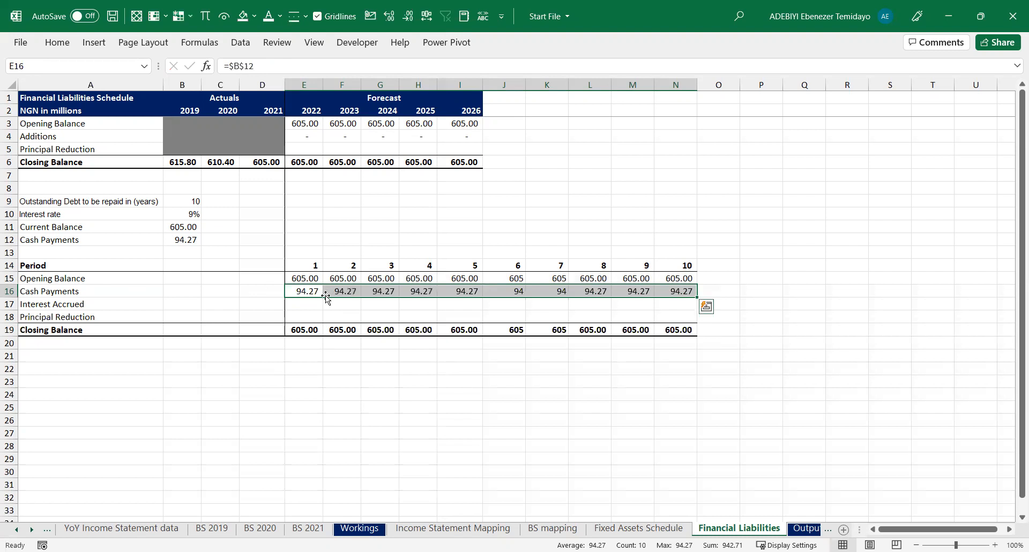
Apply the comma number style to the amortization table values in E15:N19
drag(303, 277, 676, 330)
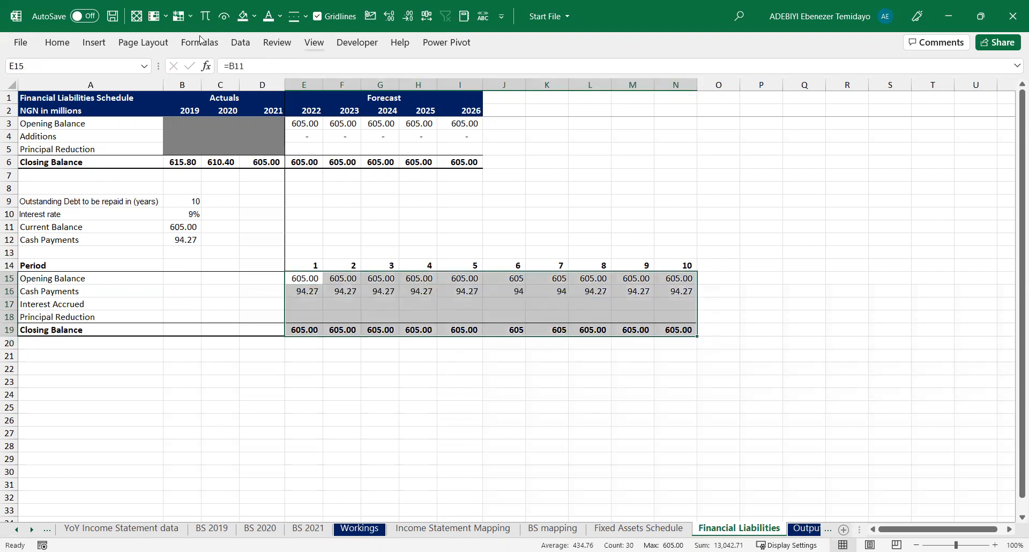
click(75, 46)
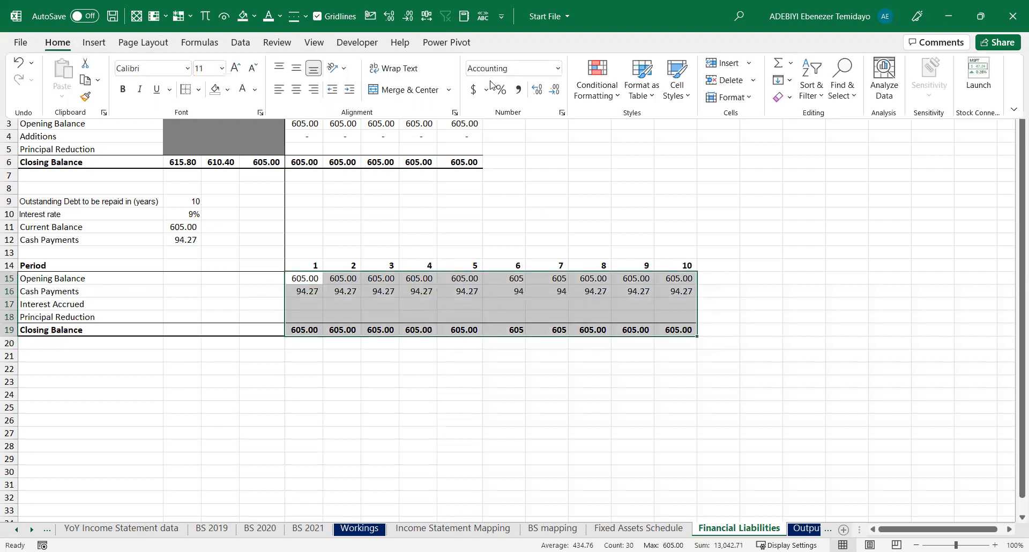
click(517, 90)
click(505, 317)
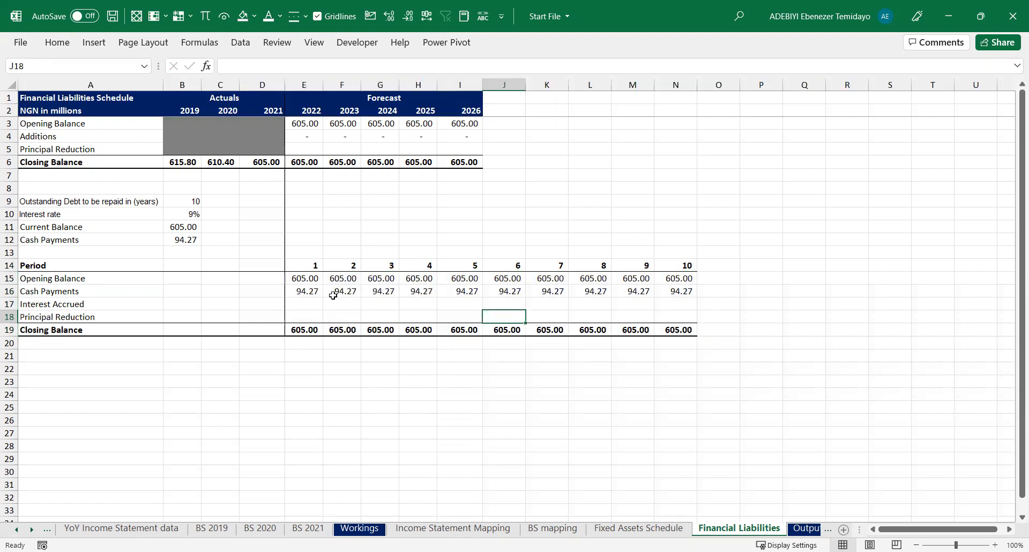
Fill the Interest Accrued cells E17:N17 with opening balance times the fixed interest rate, =E15*$B$10, and check the copied formulas
drag(313, 290, 676, 294)
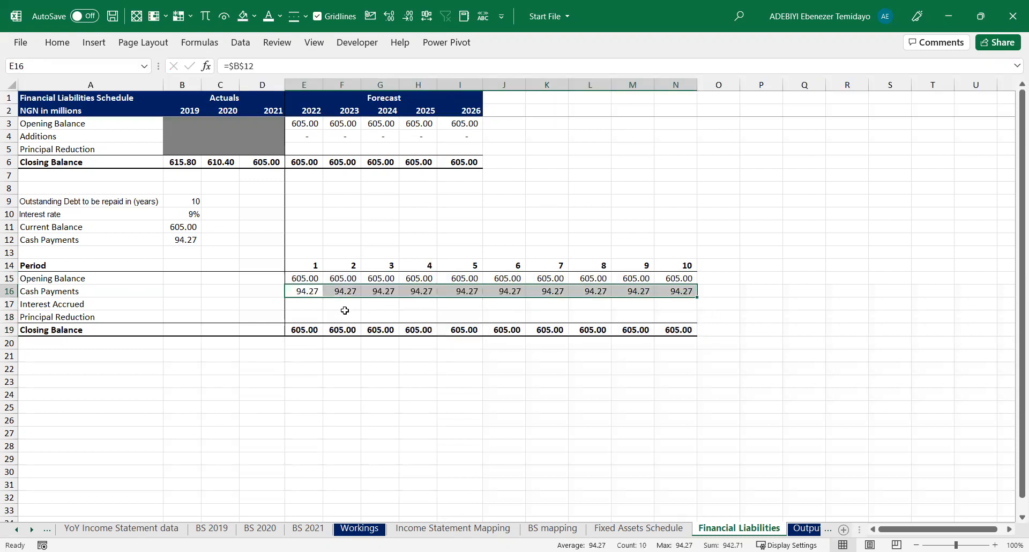
drag(317, 304, 677, 303)
click(184, 215)
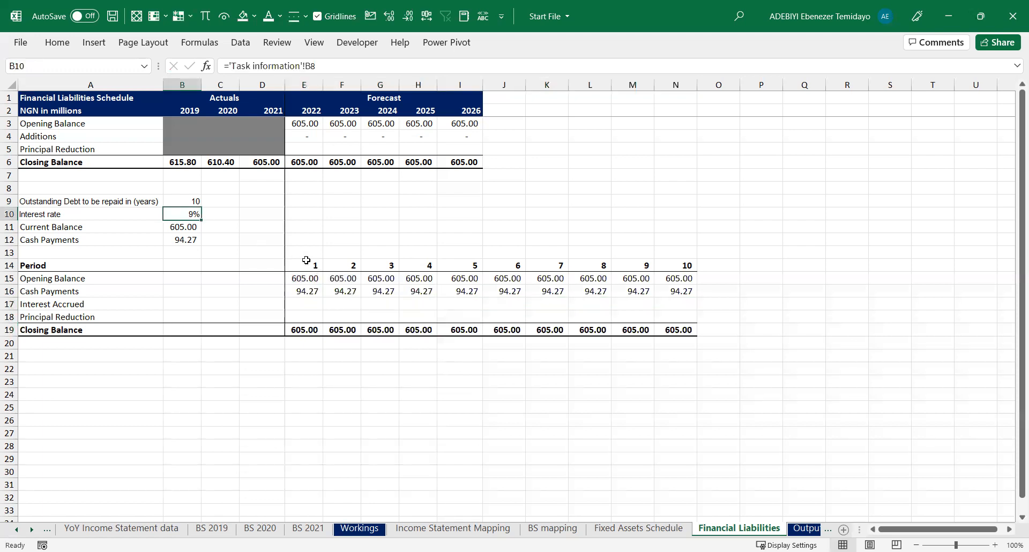
click(314, 279)
click(308, 303)
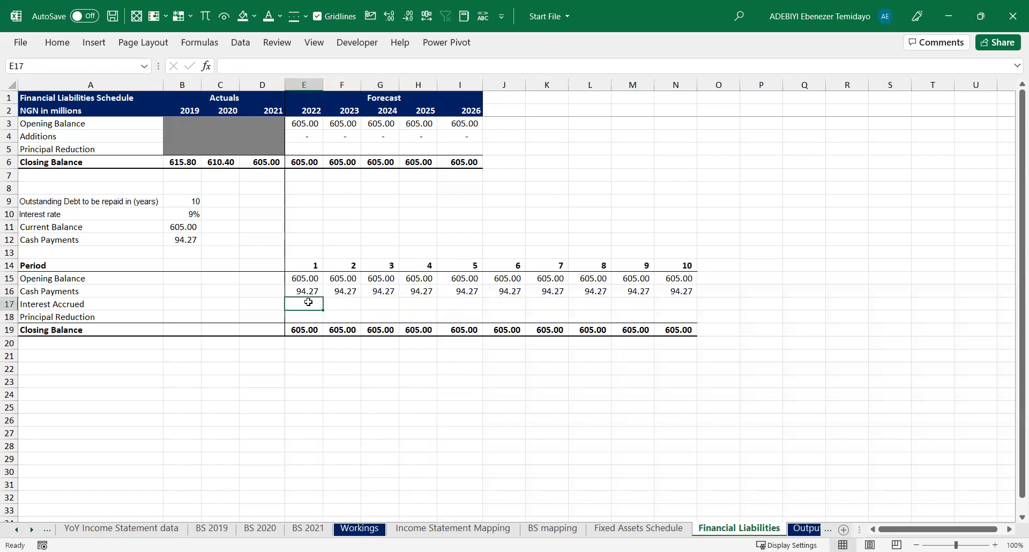
click(176, 218)
drag(318, 302, 677, 301)
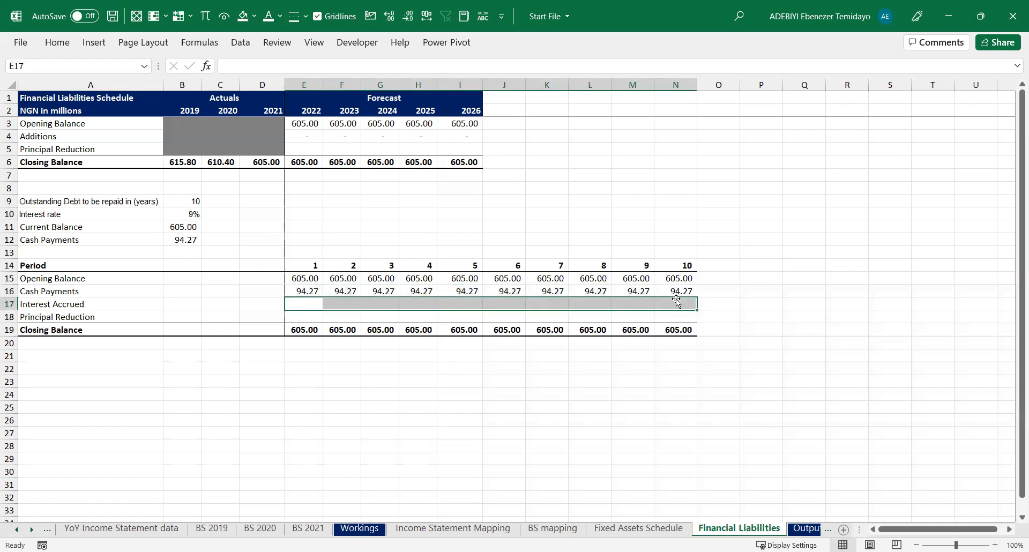
text(=)
key(Up)
key(Up)
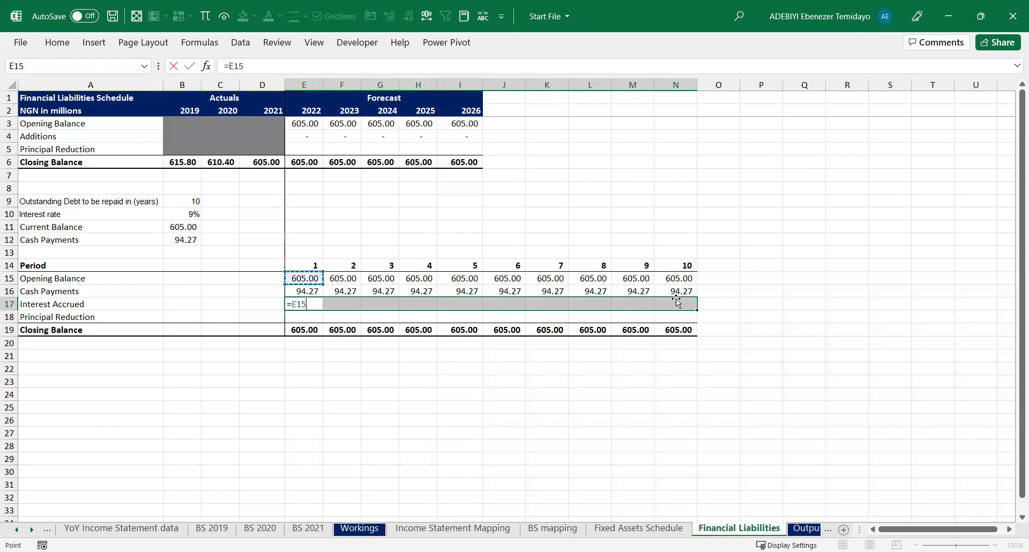
text(*)
key(Left)
key(Left)
key(Left)
key(ctrl+Up)
key(Up)
key(Up)
key(F4)
key(ctrl+Return)
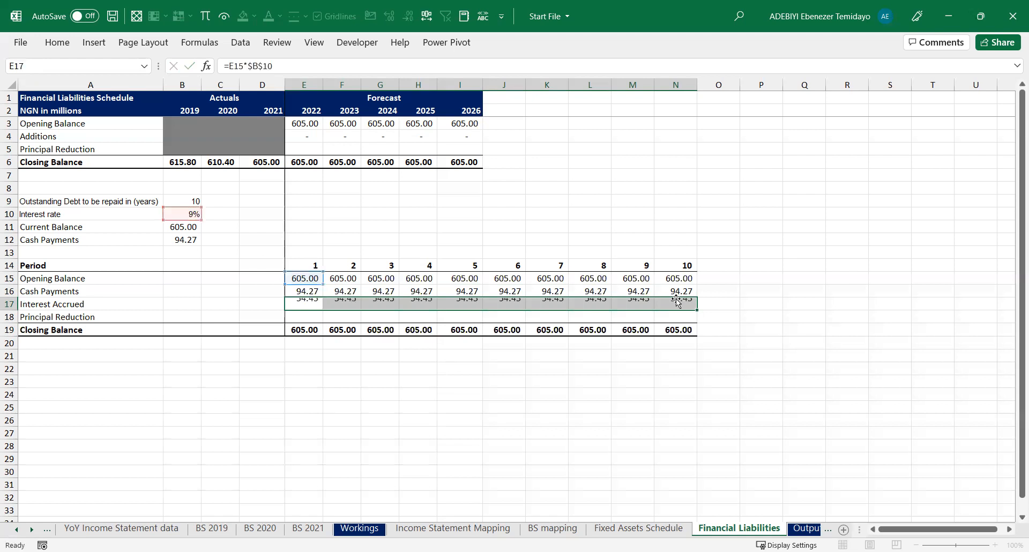
key(Right)
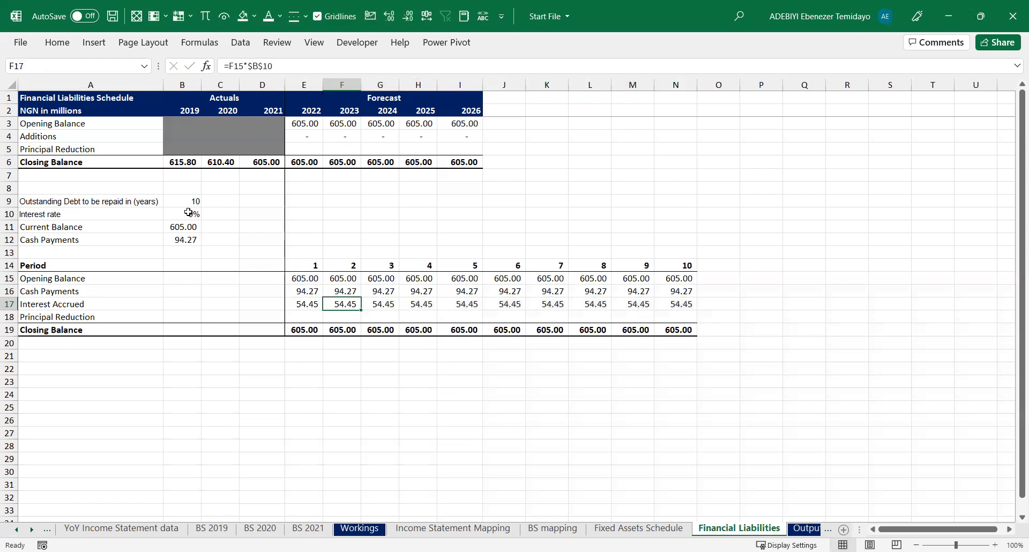
key(Right)
key(Right)
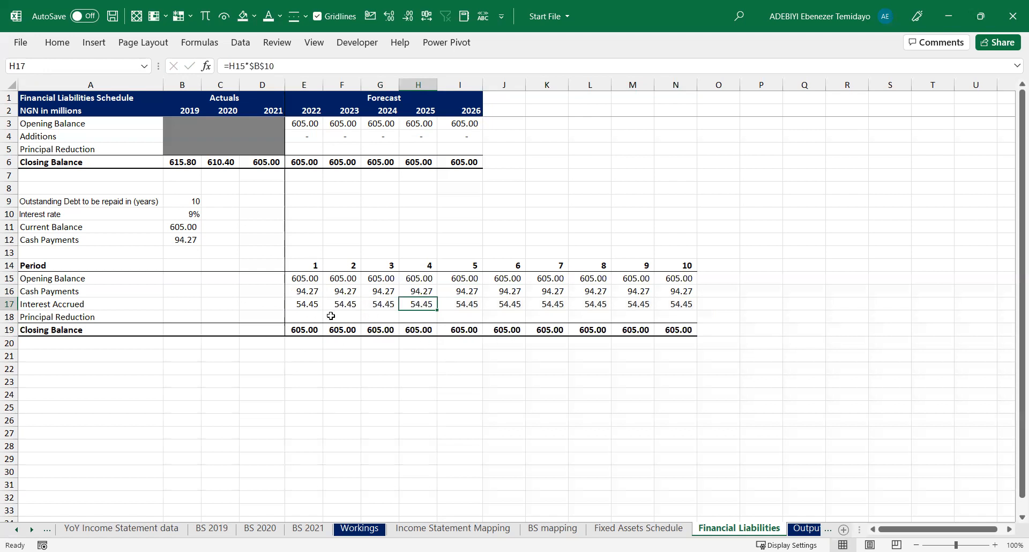
Fill the Principal Reduction cells E18:N18 with cash payments minus interest accrued, =E16-E17
click(311, 316)
key(shift+Right)
key(shift+Right)
key(shift+Right)
key(shift+Right)
key(shift+Right)
key(shift+Right)
key(shift+Right)
key(shift+Right)
key(shift+Right)
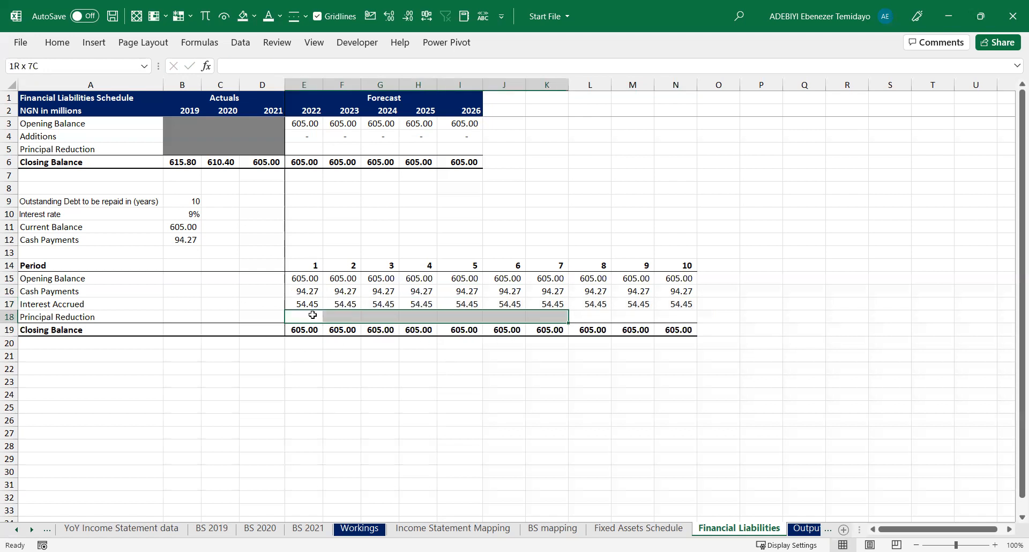
text(=)
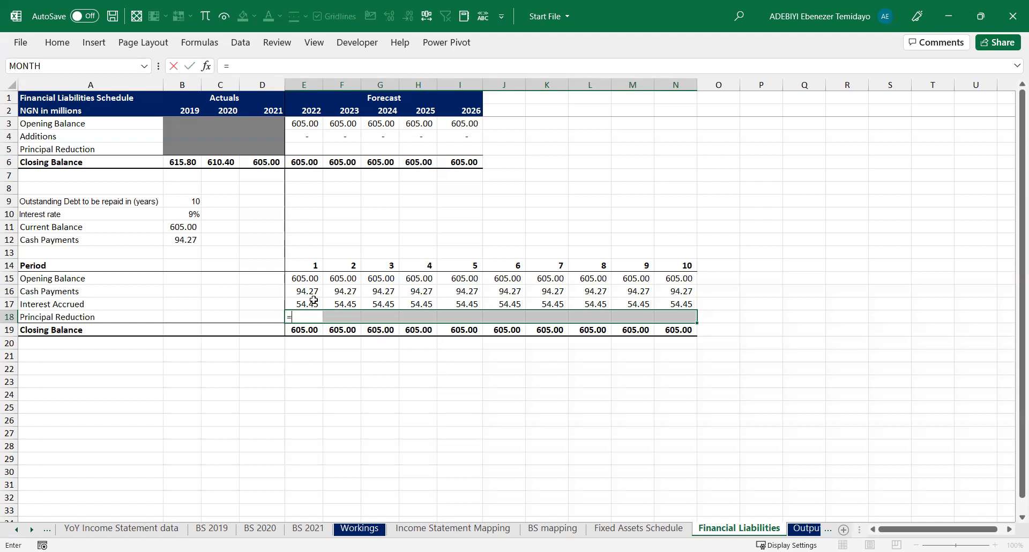
key(Up)
key(Up)
text(-)
key(Up)
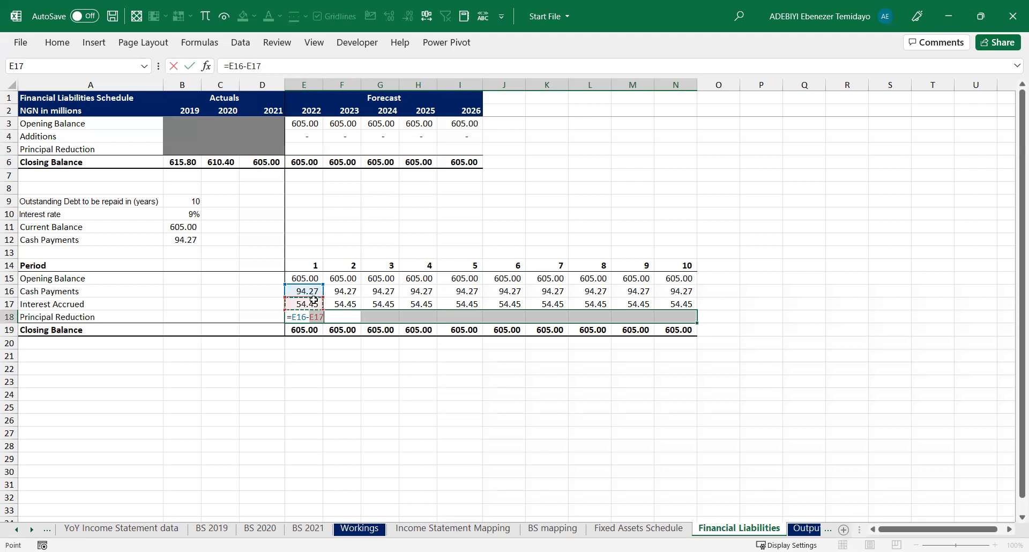
key(ctrl+Return)
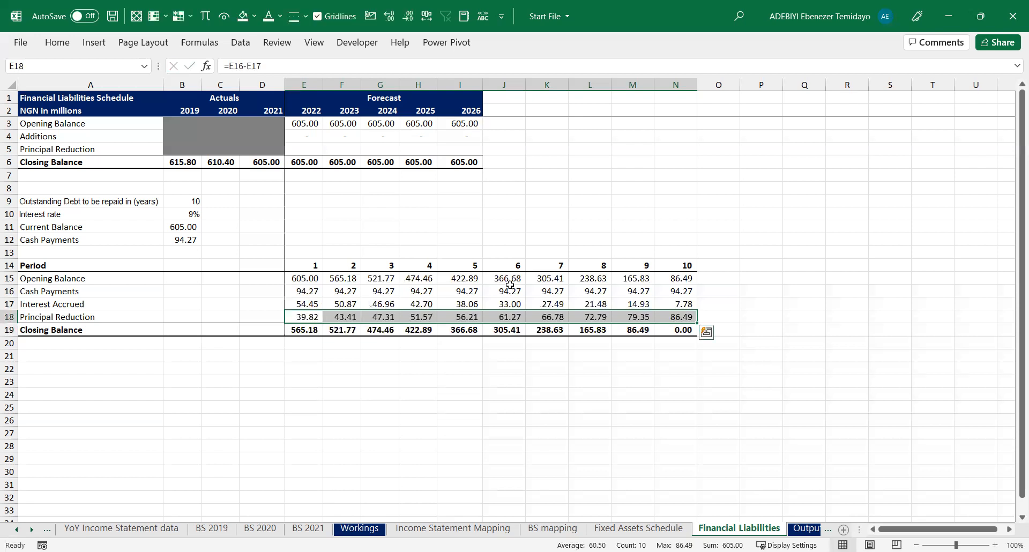
Review the period 10 closing balance, the period 1 balances, the PMT formula in B12 and its repayment term and interest rate inputs
click(688, 330)
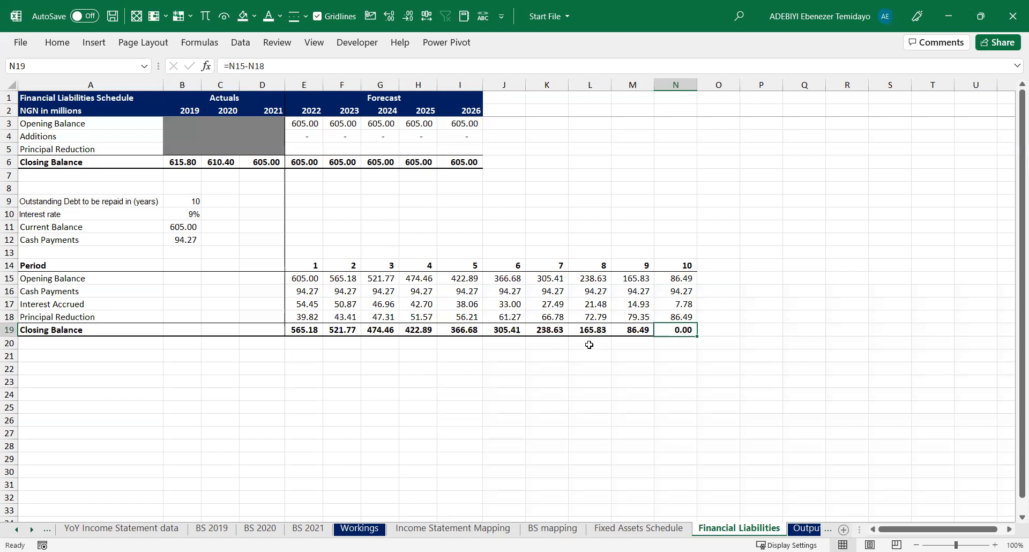
click(309, 277)
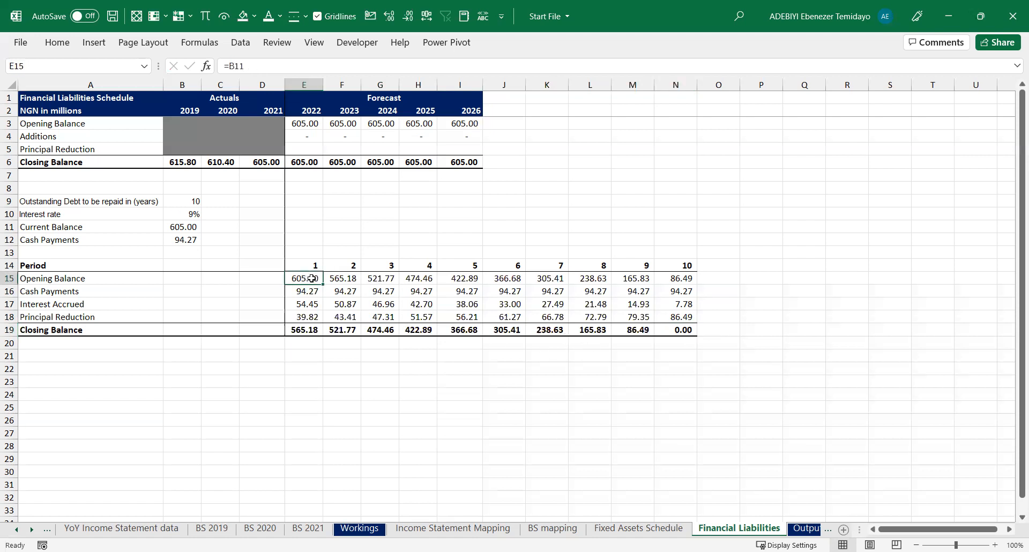
drag(339, 278, 309, 332)
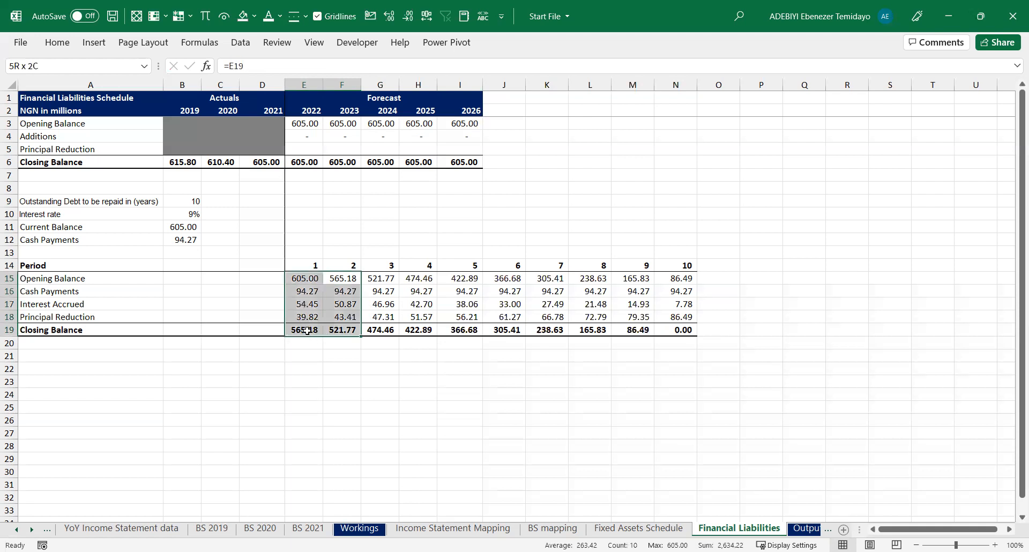
click(307, 330)
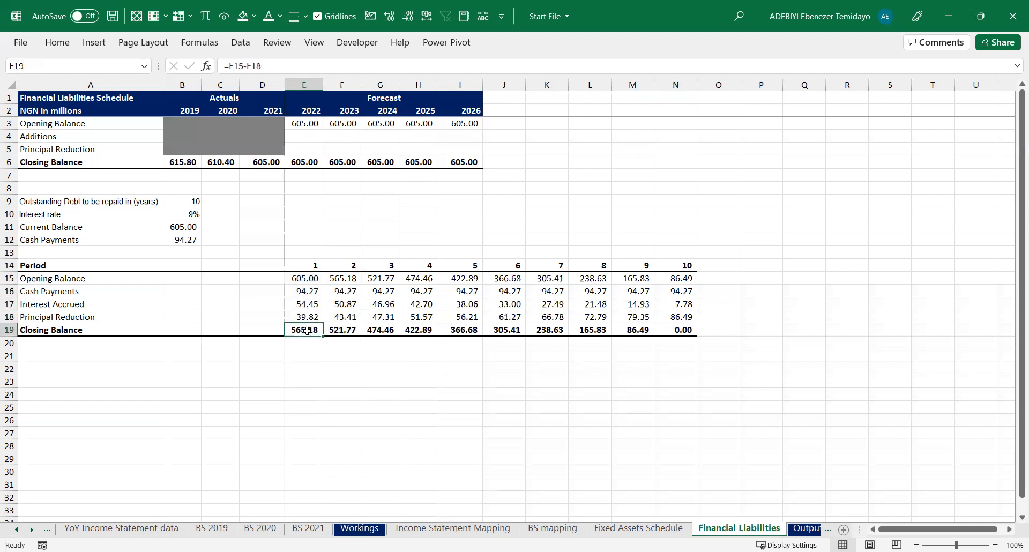
click(188, 240)
click(313, 63)
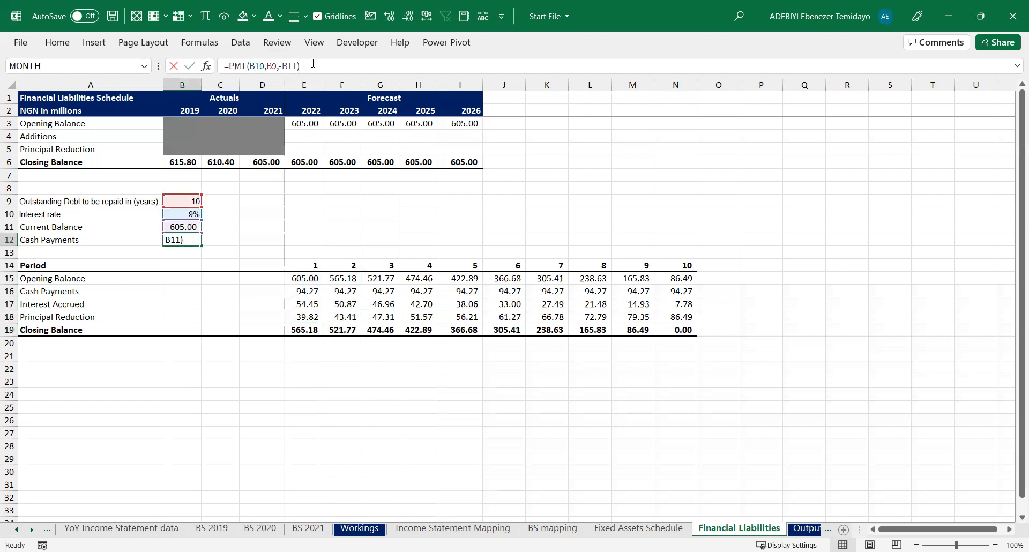
key(Escape)
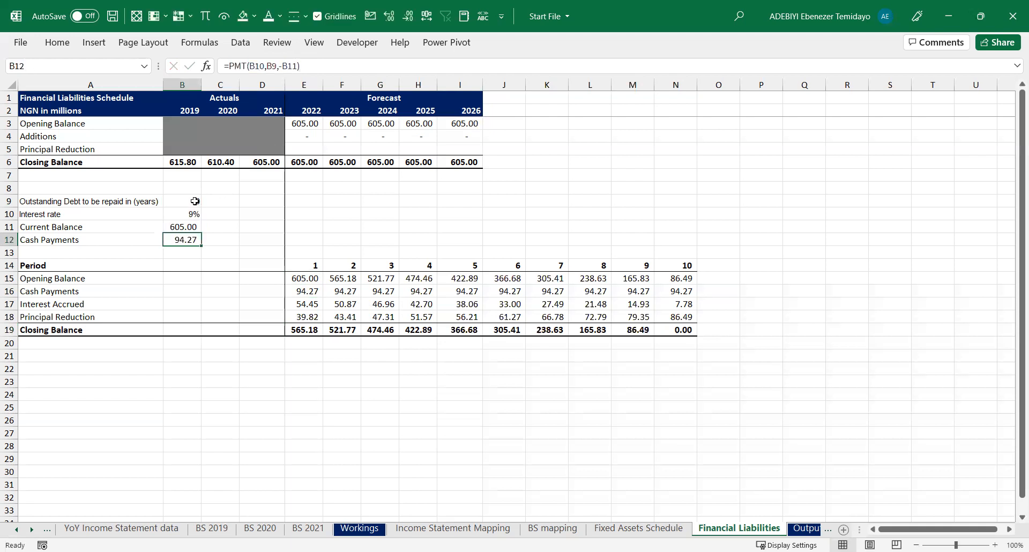
click(261, 163)
click(181, 198)
click(183, 213)
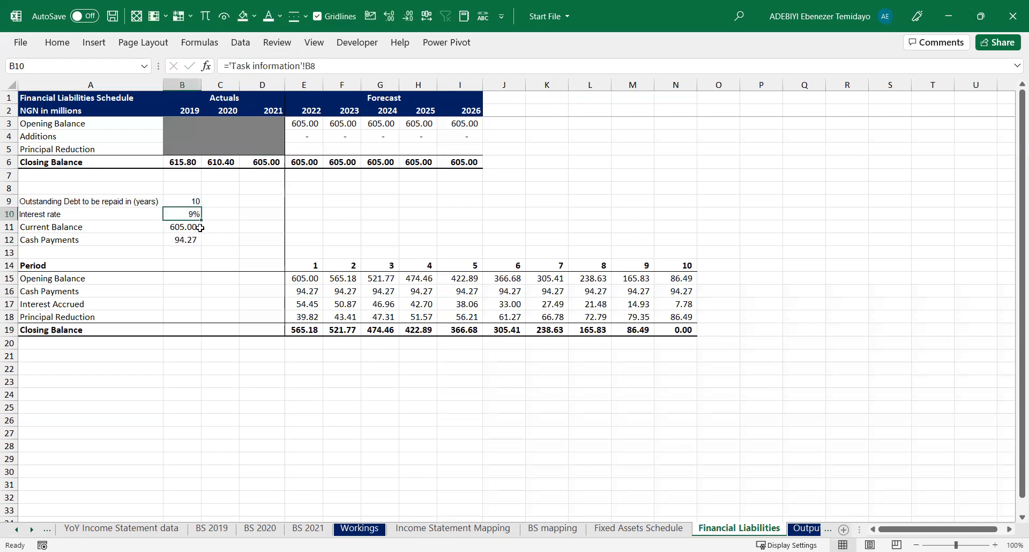
Examine the interest accrued and principal reduction formulas and how both rows develop across the ten periods against the constant cash payment
click(313, 304)
double_click(343, 304)
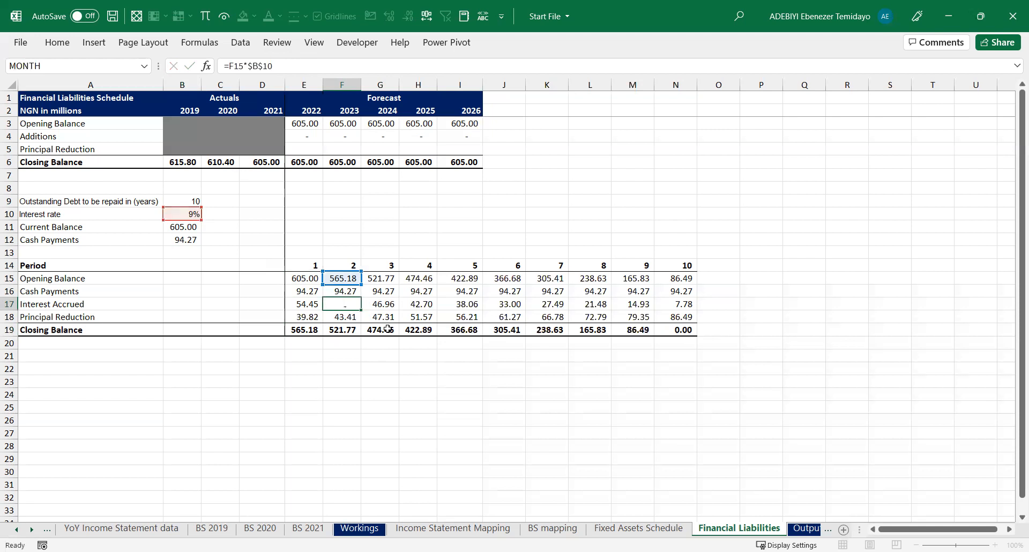
key(Return)
double_click(340, 318)
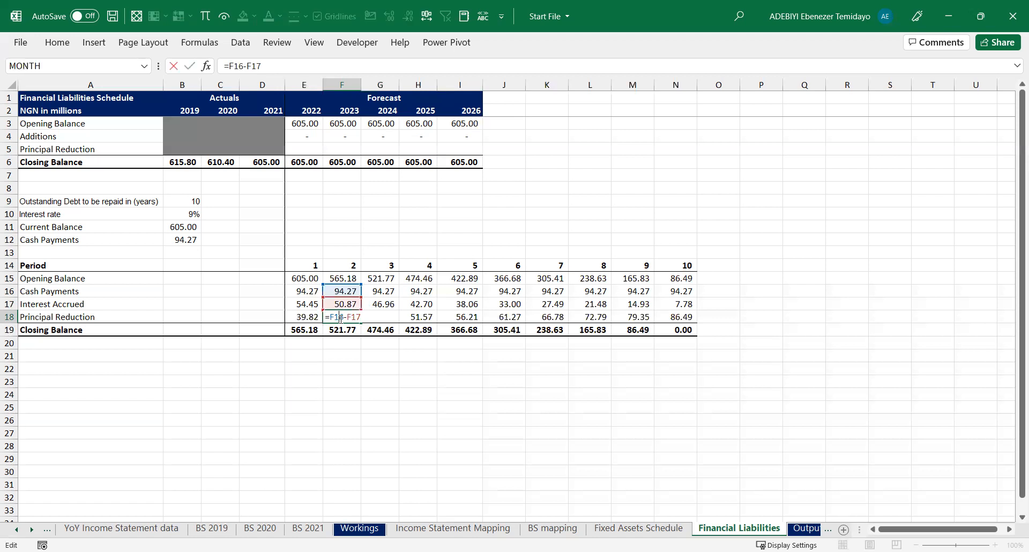
key(Escape)
click(344, 296)
click(347, 305)
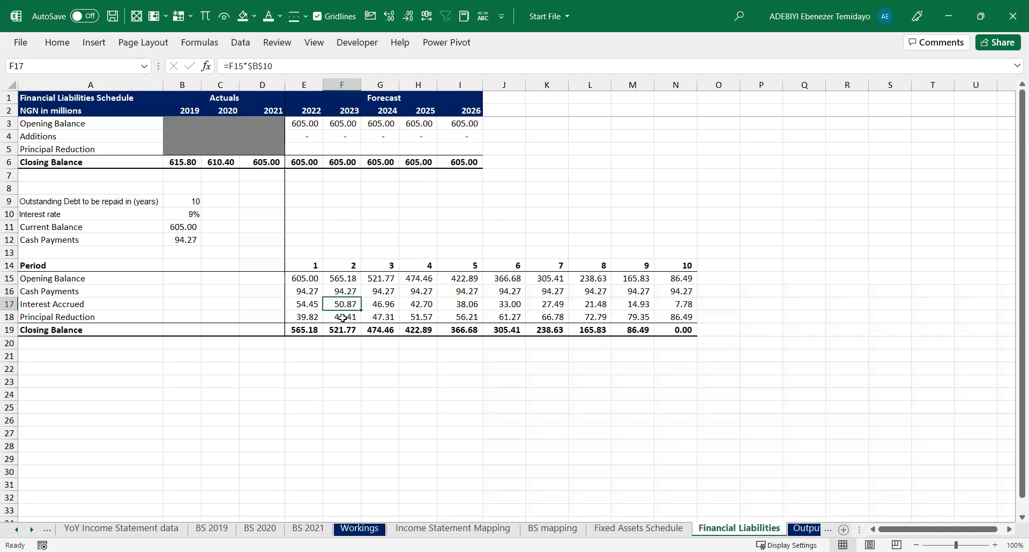
drag(307, 280, 429, 279)
click(346, 318)
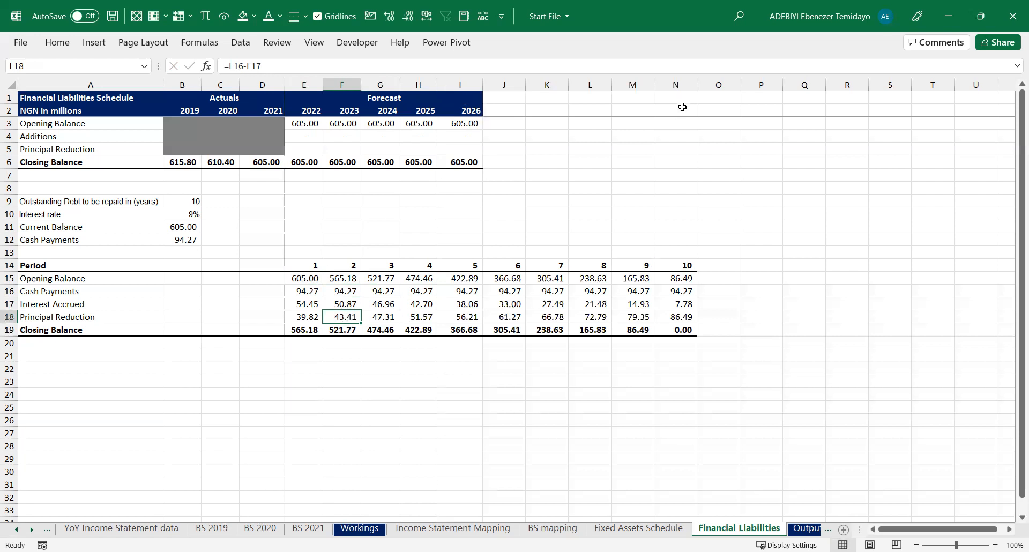
click(683, 329)
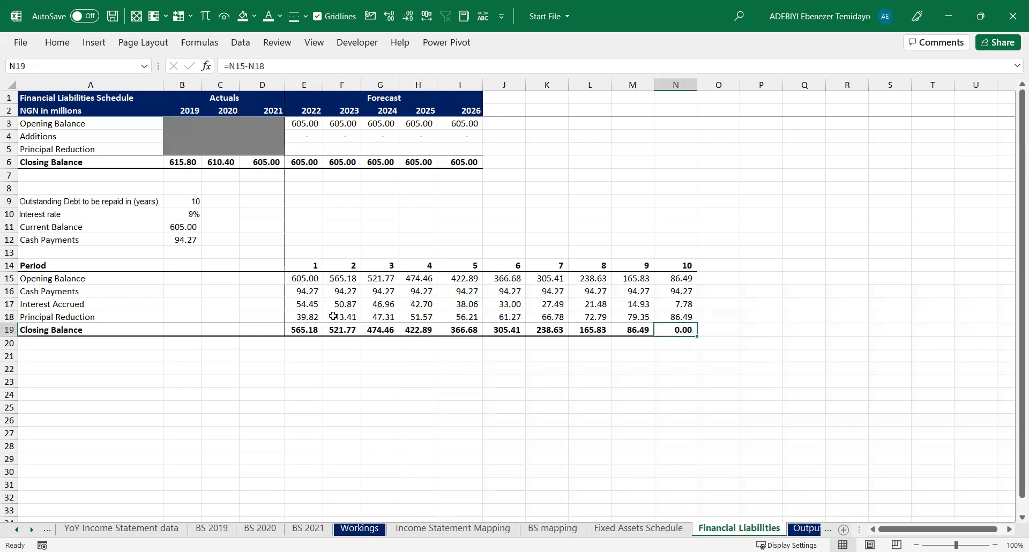
drag(311, 317, 667, 313)
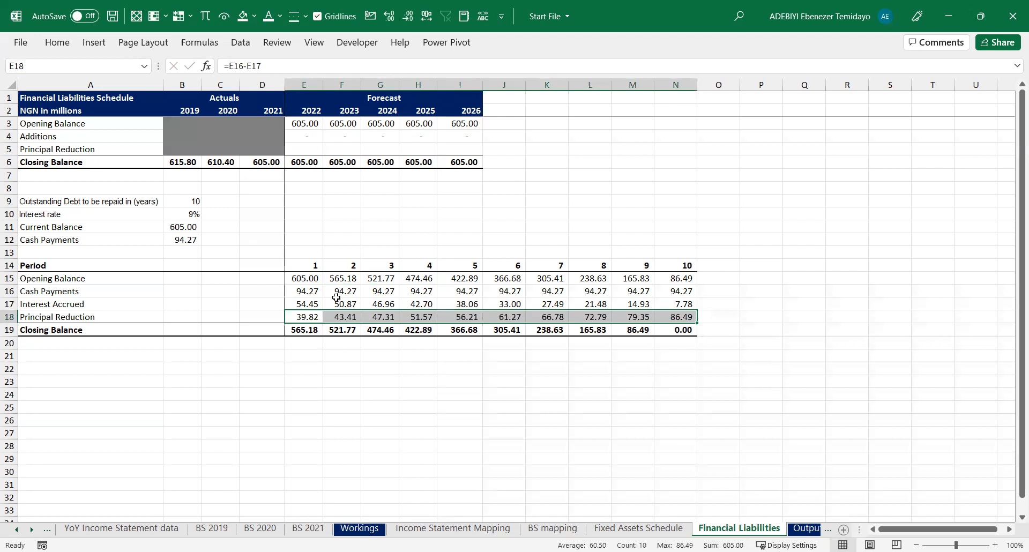
drag(324, 306, 673, 300)
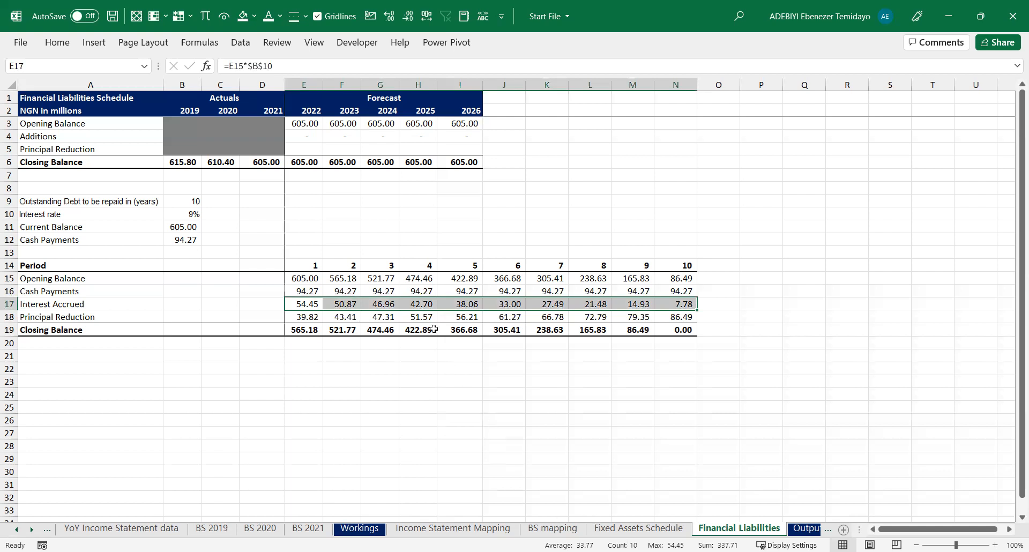
click(417, 293)
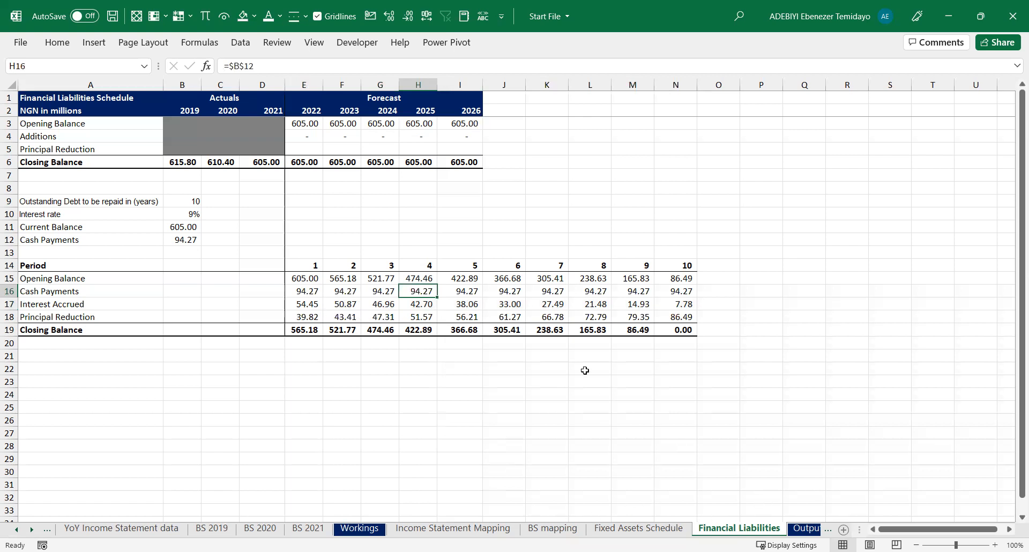
Fill the forecast Principal Reduction cells E5:I5 with the negative amortization amounts, =-E18, and compare the 2026 closing balance with period 5
click(309, 150)
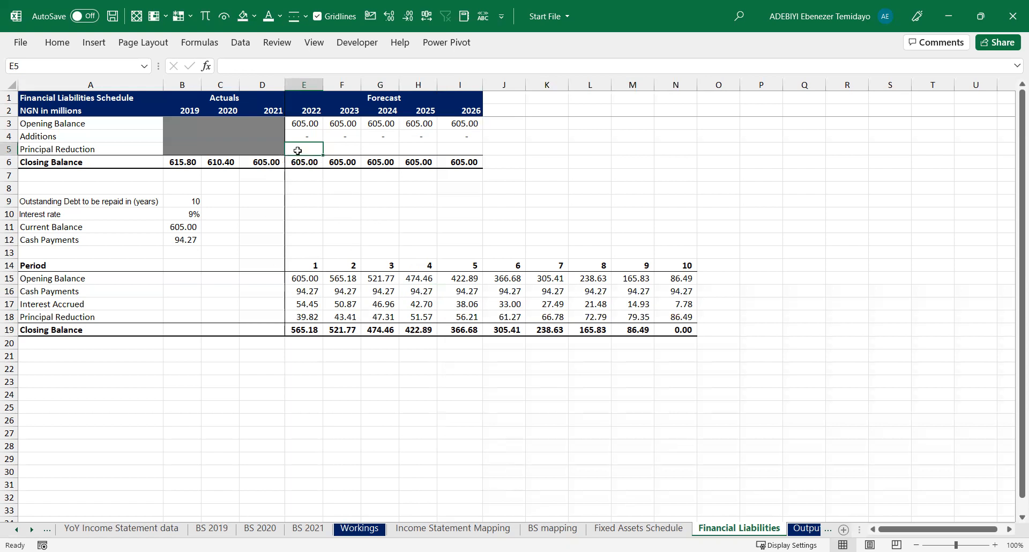
key(shift+Right)
key(shift+Right)
key(shift+Right)
key(shift+Right)
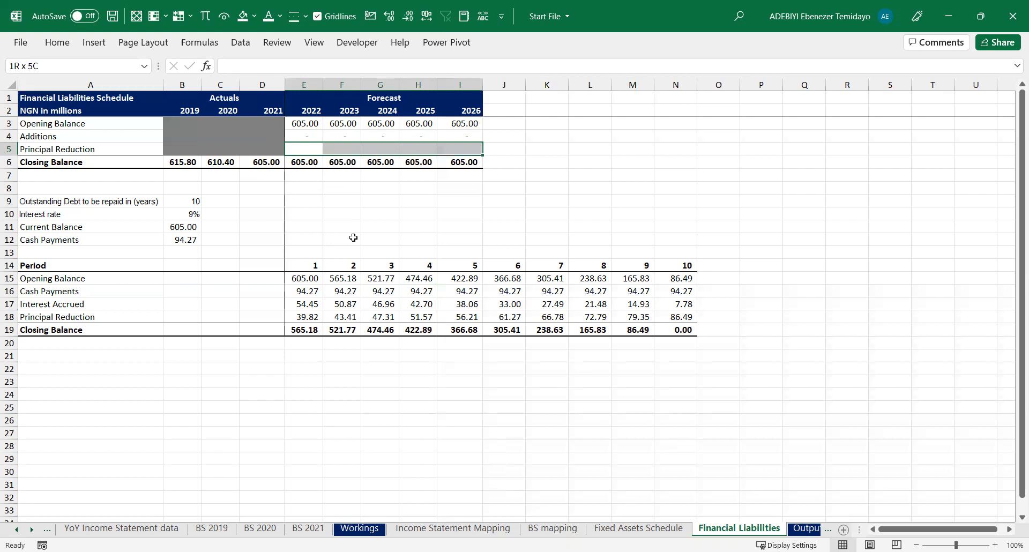
text(=)
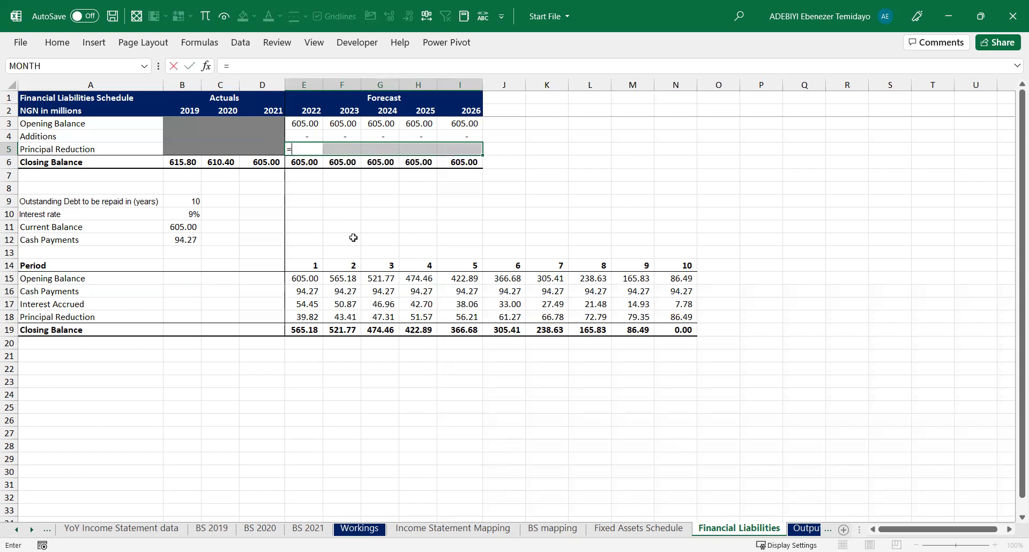
click(304, 316)
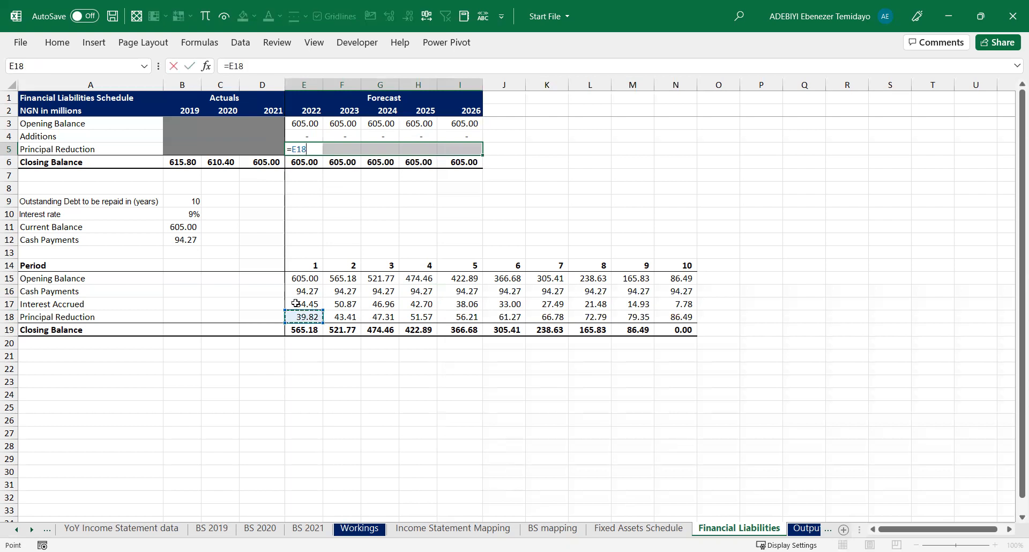
key(F2)
text(-)
key(ctrl+Return)
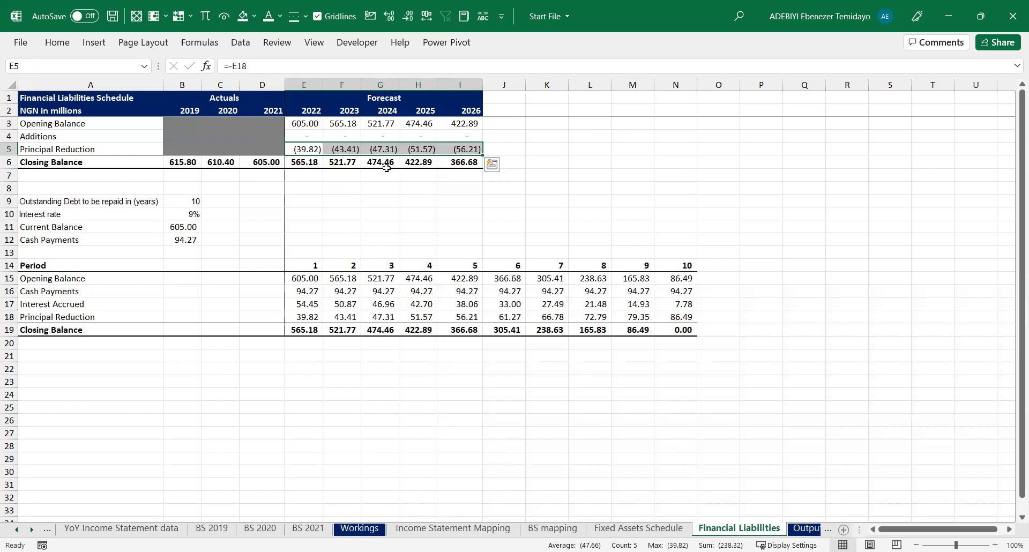
click(464, 112)
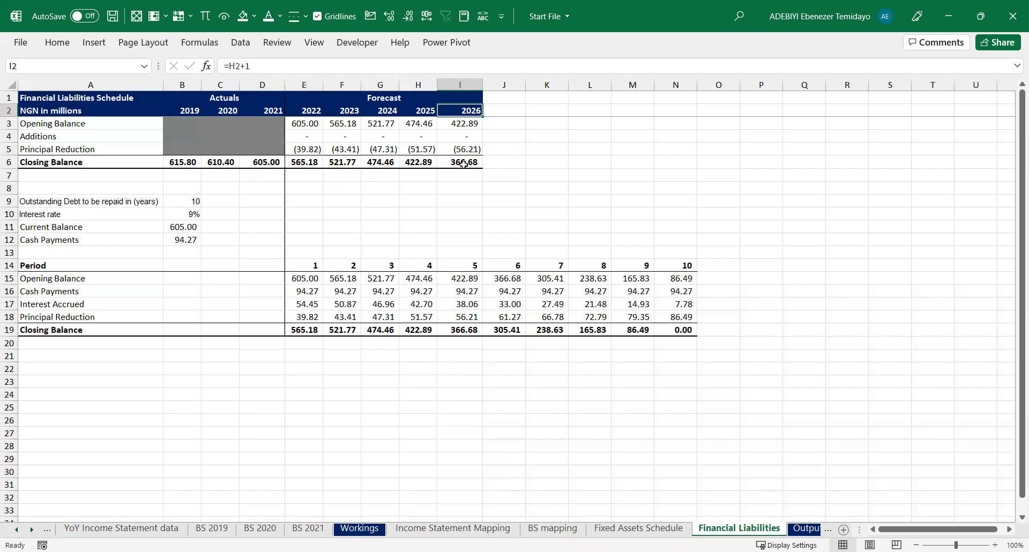
click(466, 330)
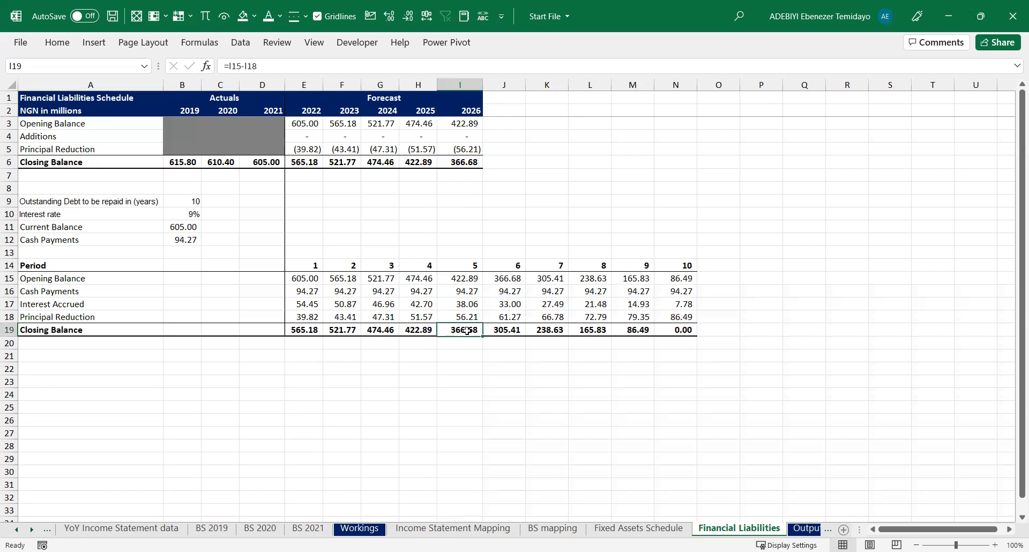
Fill the 2022–2026 Interest expenses cells E16:I16 on the P&L sheet with the negative accrued interest, =-'Financial Liabilities'!E17
click(312, 302)
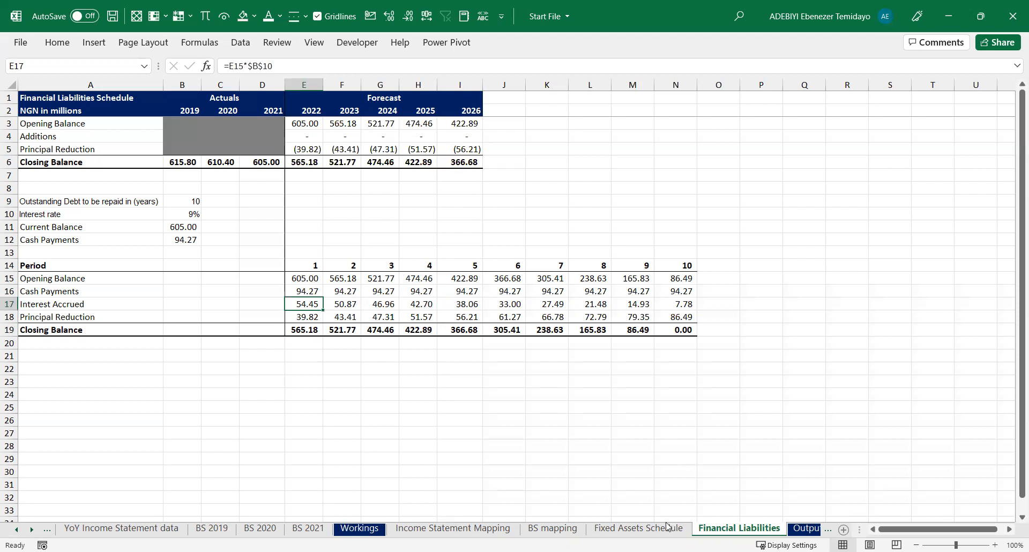
click(639, 529)
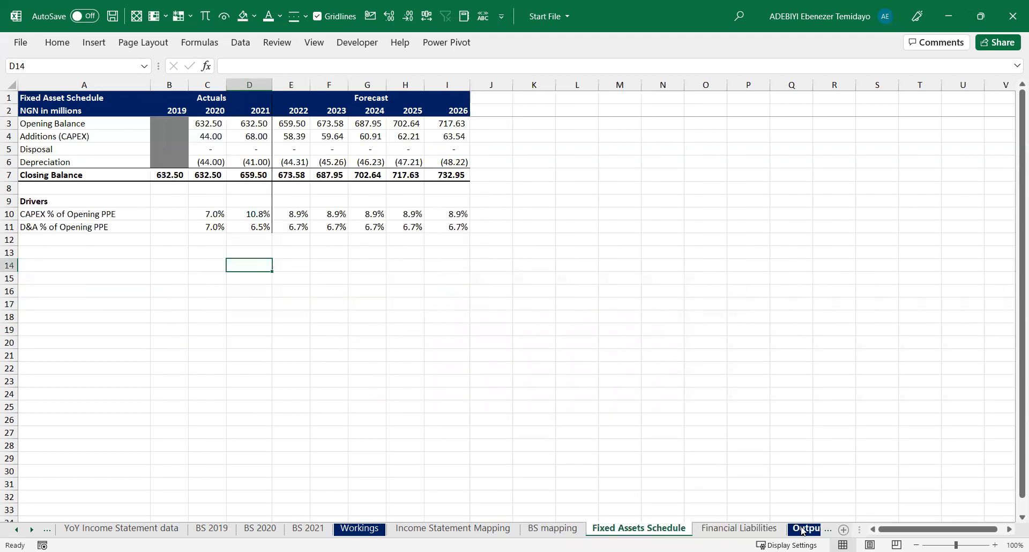
click(801, 529)
click(713, 529)
drag(284, 292, 472, 286)
text(=)
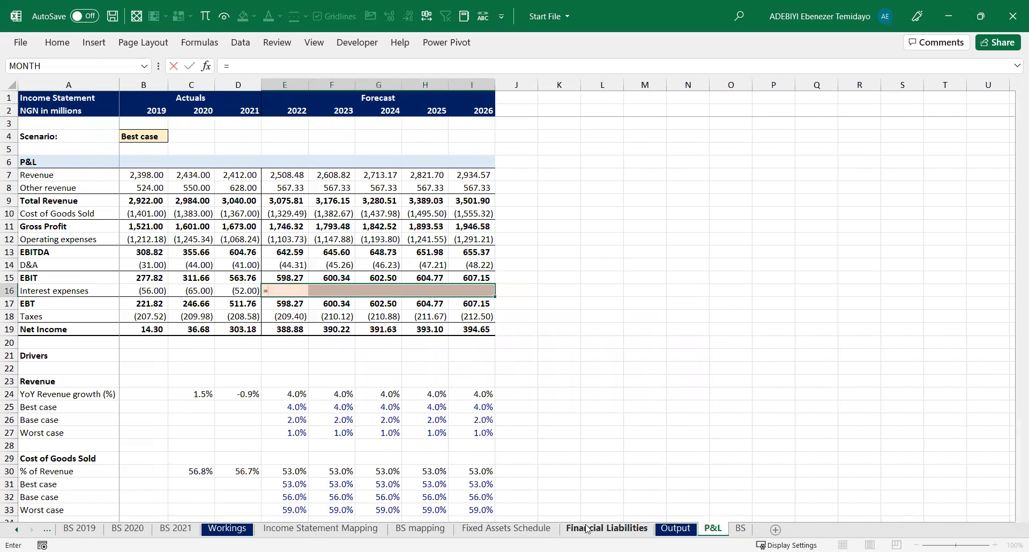
click(606, 528)
text(E17)
text(-)
key(ctrl+Return)
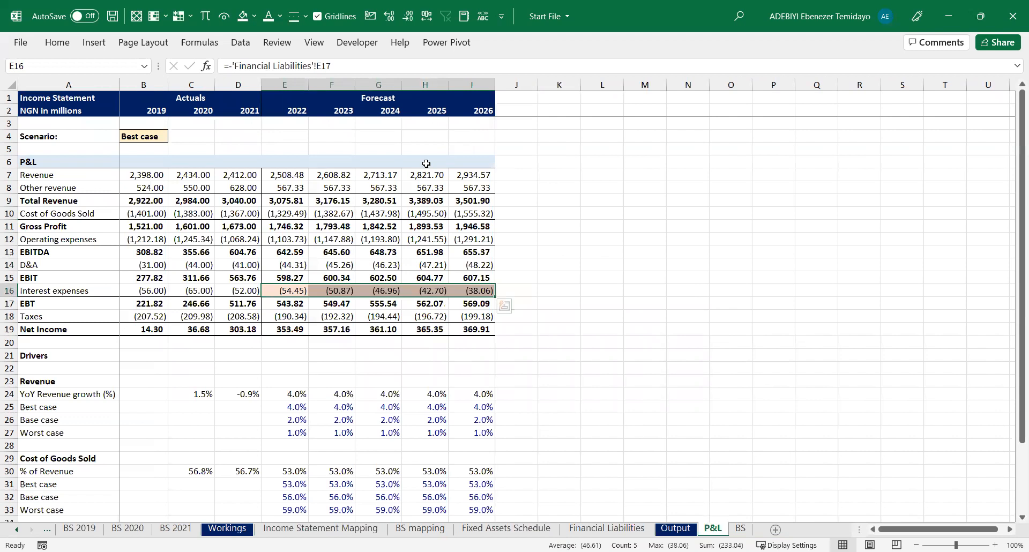
Remove the fill colour from the forecast Interest expenses cells E16:I16 and review the 2022 P&L lines from Revenue to EBIT
click(481, 528)
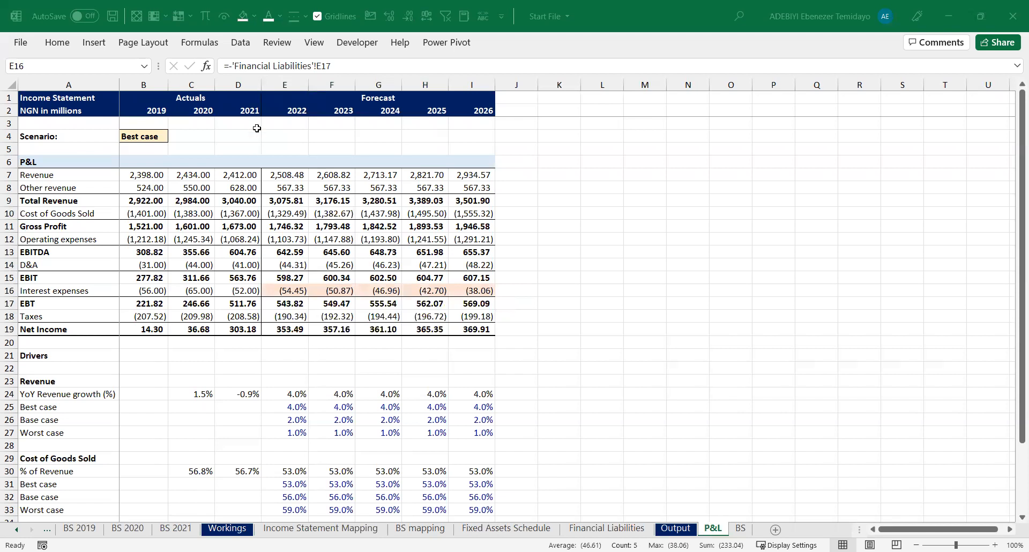
click(349, 262)
click(294, 177)
click(289, 200)
click(280, 212)
click(294, 235)
click(300, 275)
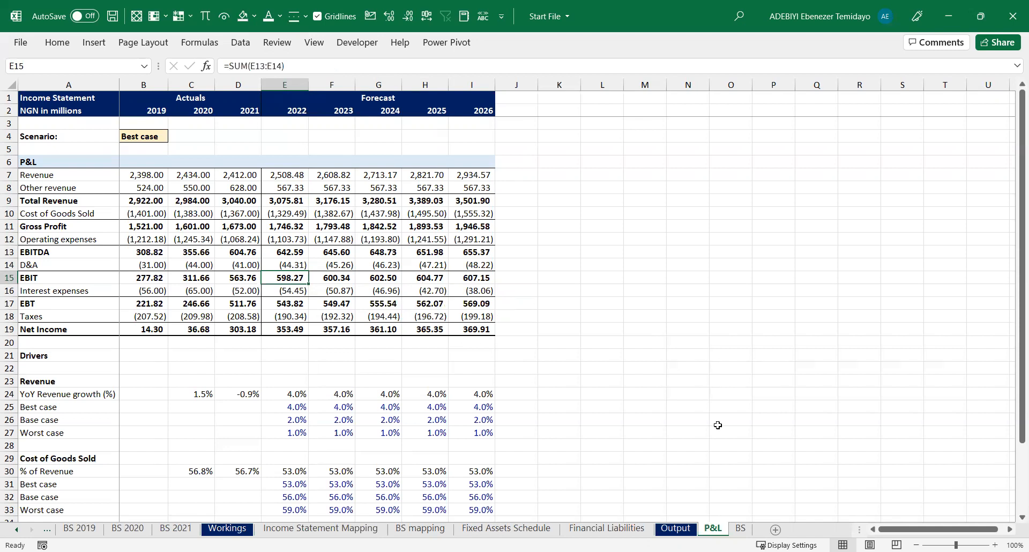
Fill the 2022–2026 Financial Liabilities cells E17:I17 on the BS sheet with the schedule's closing balances, ='Financial Liabilities'!E6
click(741, 528)
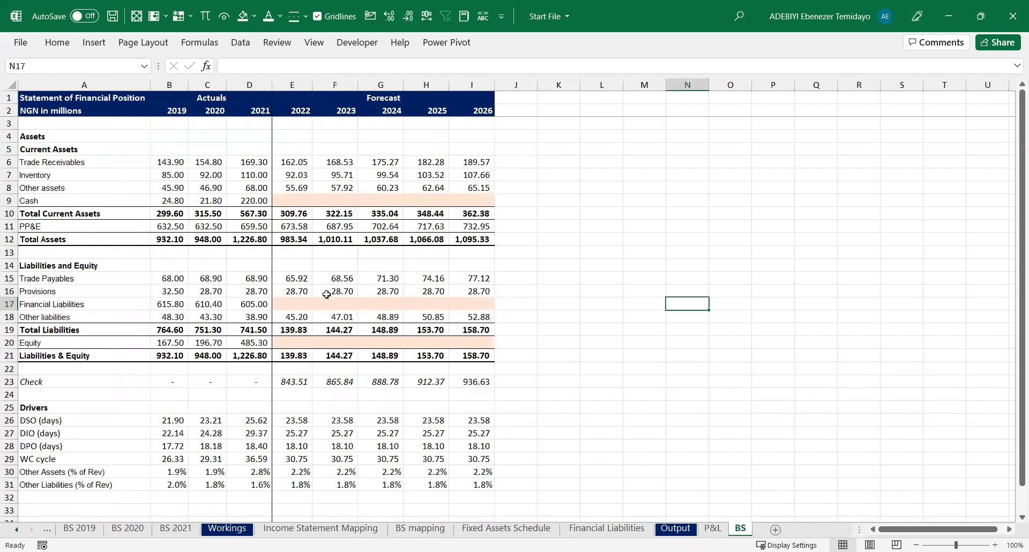
click(298, 301)
drag(299, 301, 477, 301)
text(=)
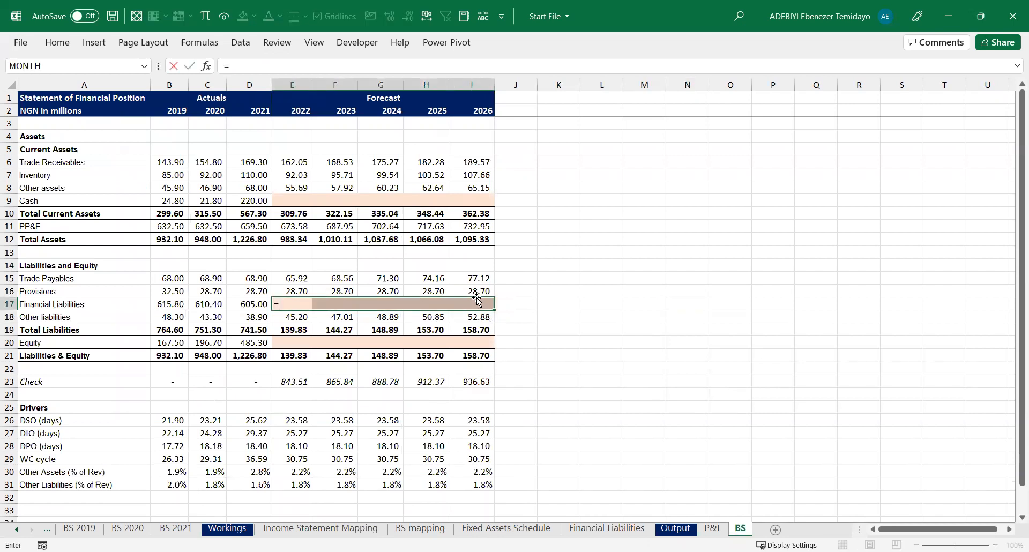
click(606, 528)
key(ctrl+Right)
key(ctrl+Down)
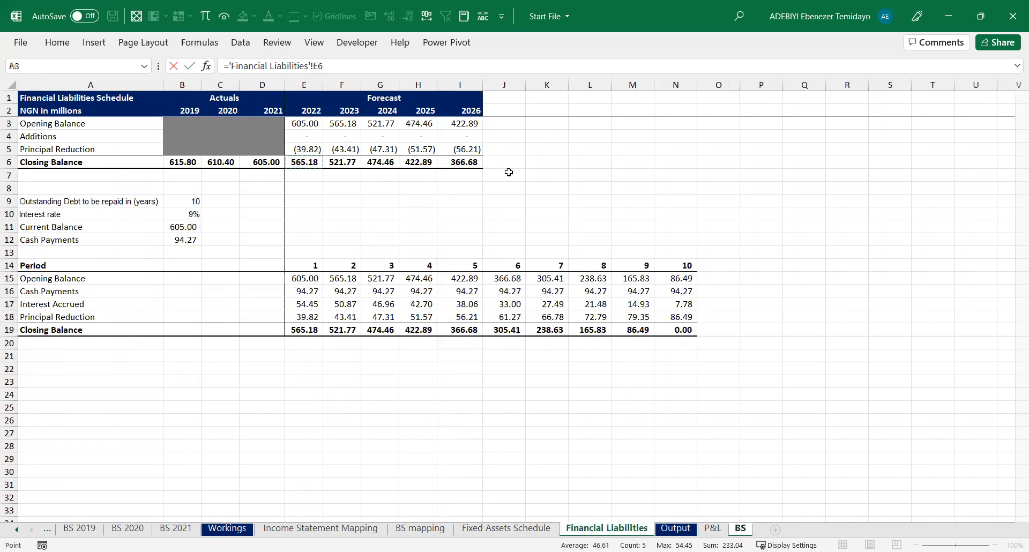
key(ctrl+Return)
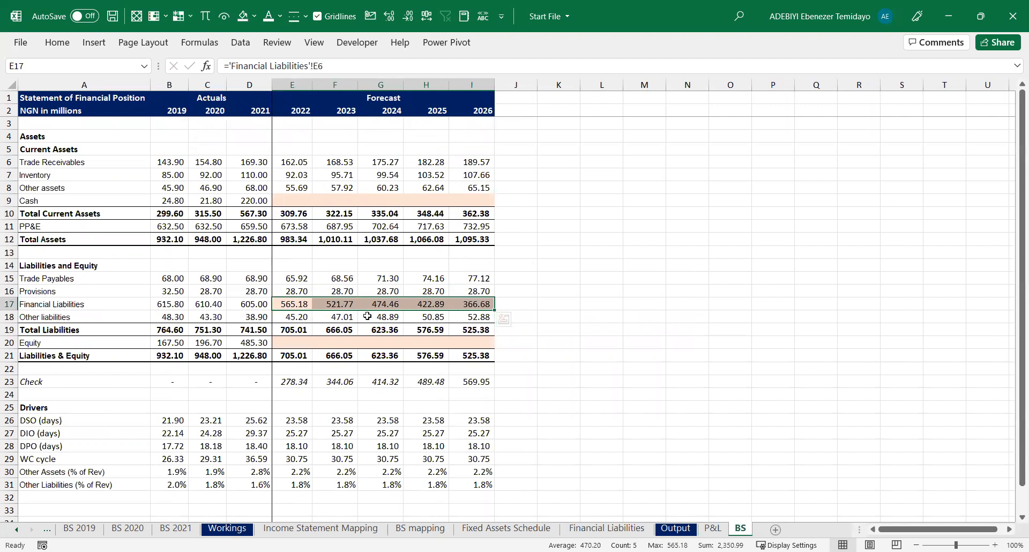
Trace the linked balance to the Financial Liabilities sheet and review the cash payments, principal reductions and 2022–2026 closing balances
key(ctrl+bracketleft)
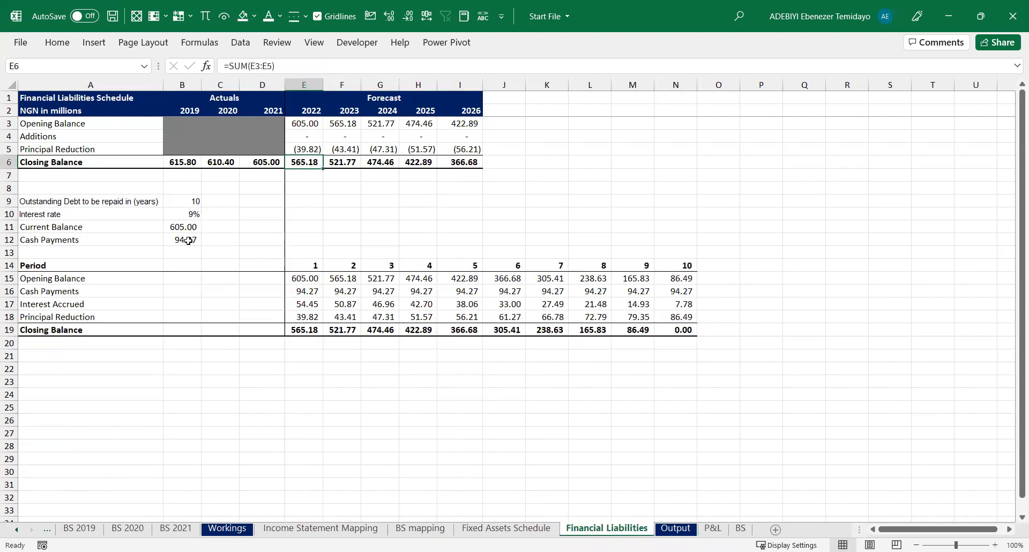
click(191, 240)
click(307, 316)
click(336, 318)
click(375, 317)
click(419, 321)
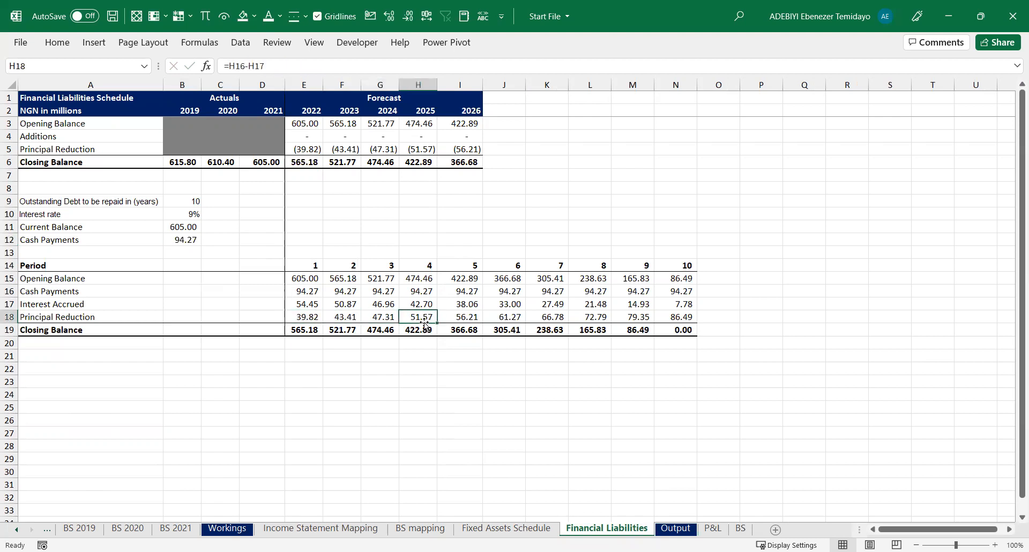
drag(311, 291, 461, 291)
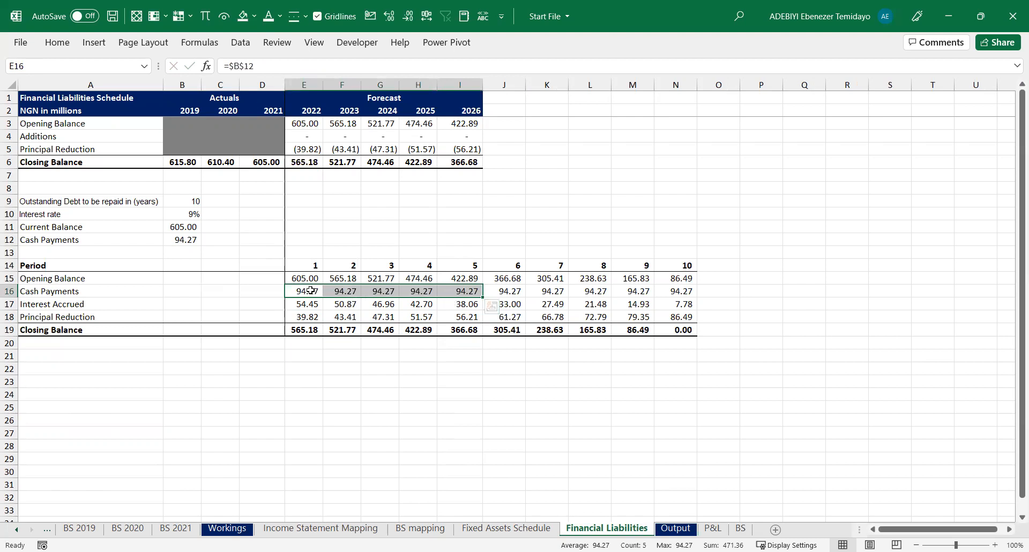
click(312, 316)
click(343, 317)
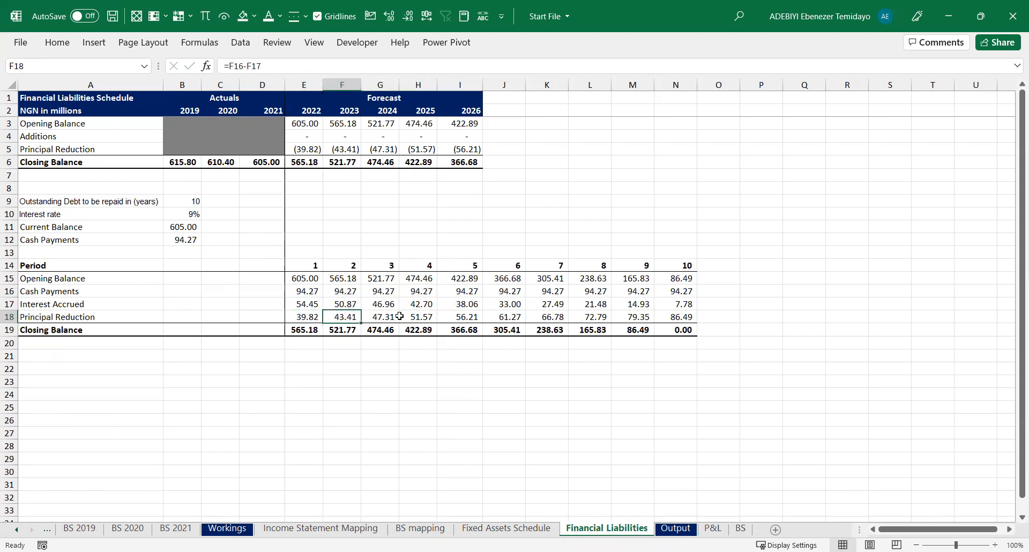
click(417, 148)
drag(316, 160, 449, 171)
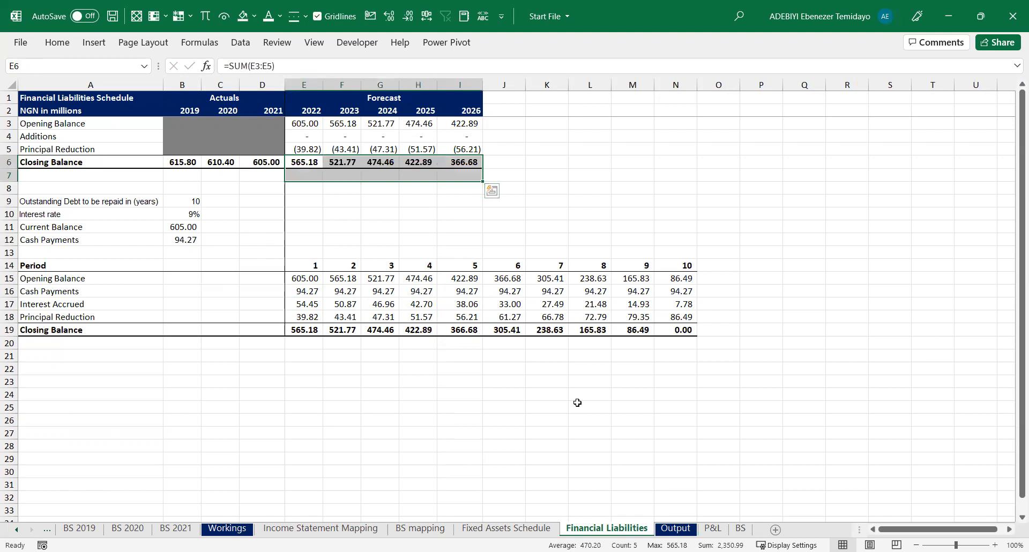
Remove the fill colour from the forecast Financial Liabilities cells E17:I17 on the BS sheet and select the 2022 Equity cell
click(740, 528)
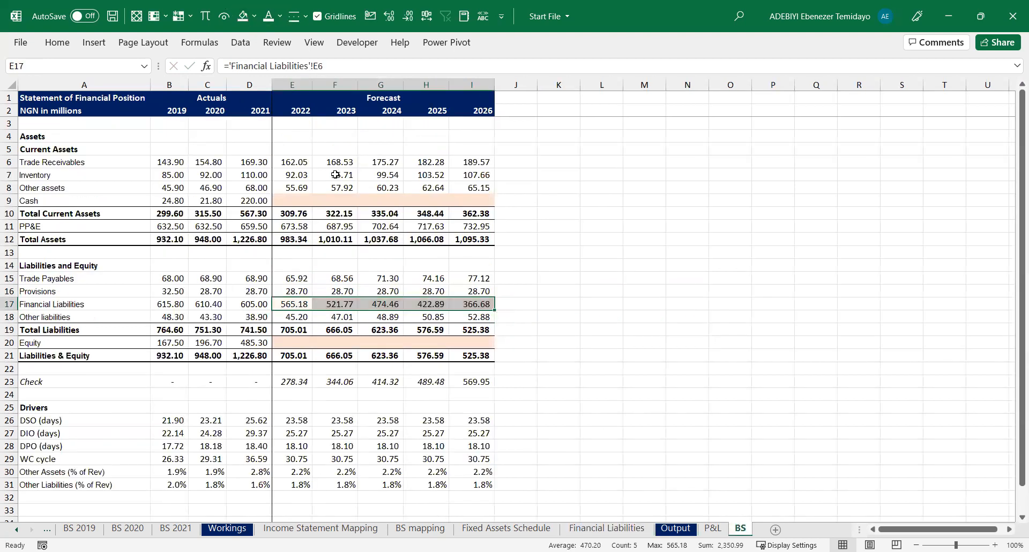
click(304, 341)
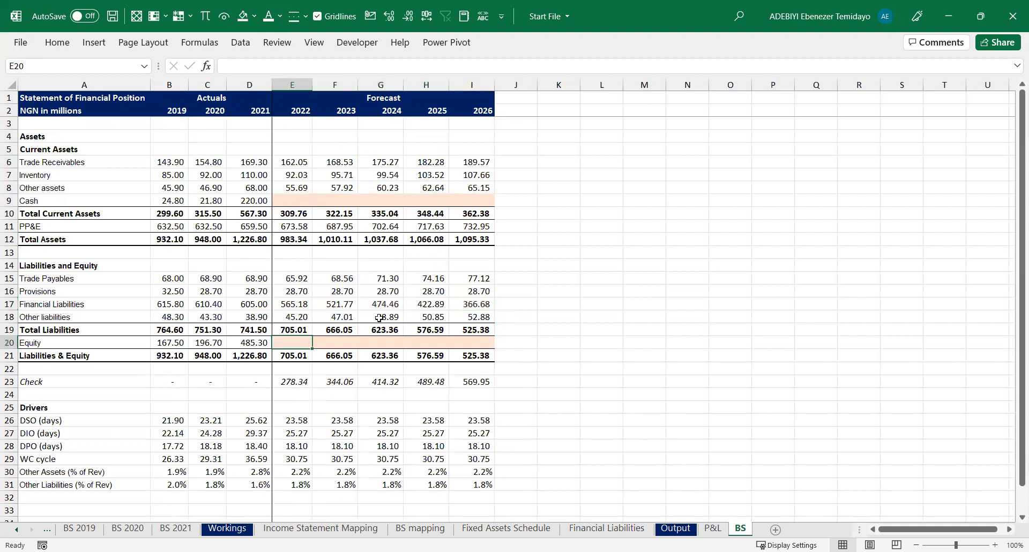
Duplicate the Financial Liabilities sheet, place the copy before the Output sheet and rename it SOCIE
key(ctrl+Page_Up)
key(ctrl+Page_Up)
key(ctrl+Page_Up)
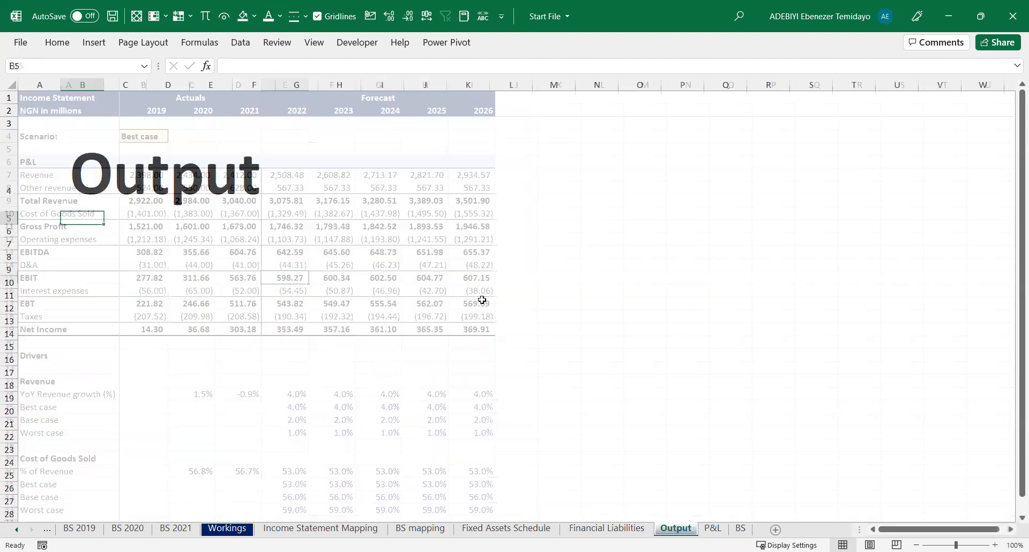
click(301, 166)
click(307, 176)
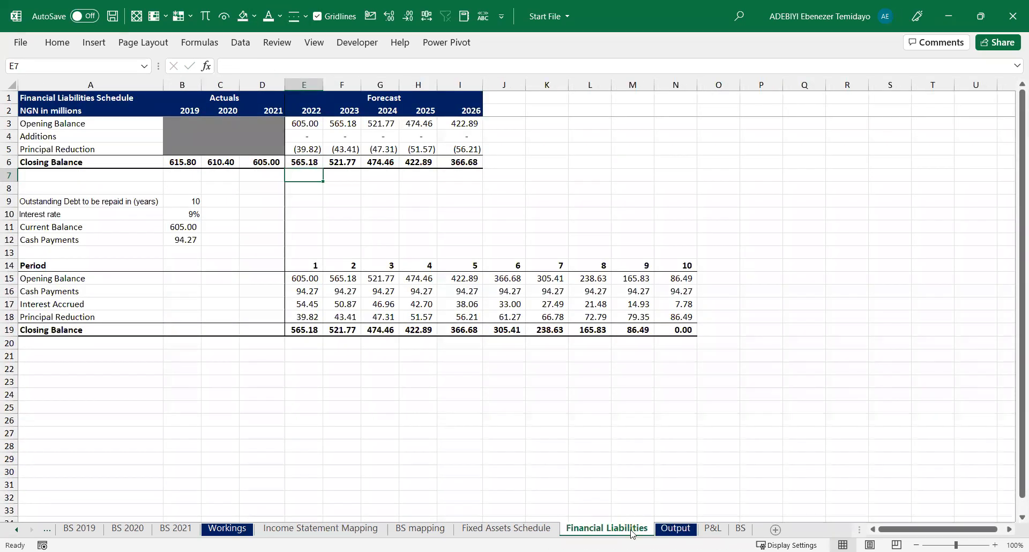
drag(631, 531, 656, 505)
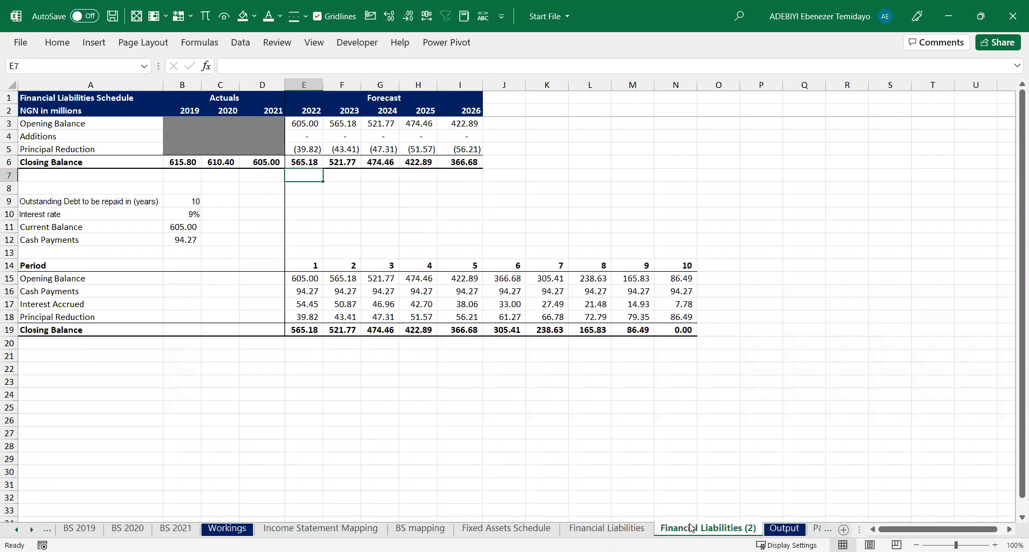
double_click(703, 530)
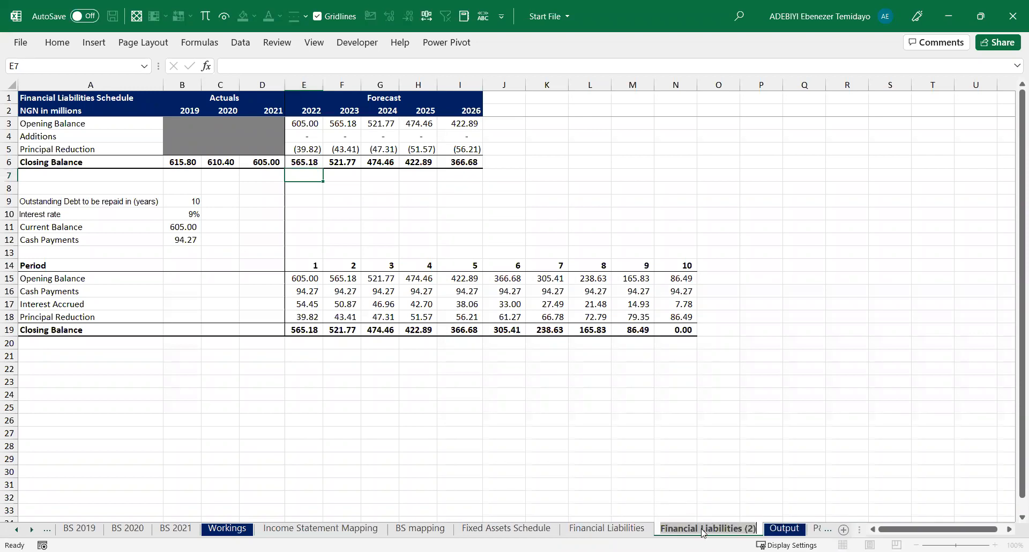
text(SOCIE)
key(Return)
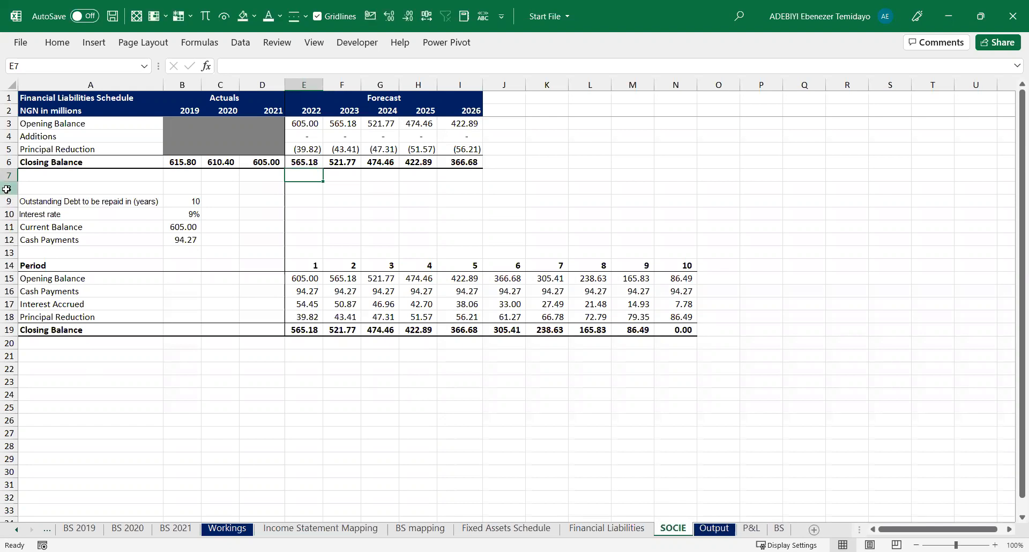
Delete the amortization rows 8 to 22 from the SOCIE sheet and clear the forecast movement cells E4:I5
click(6, 189)
shift+click(8, 368)
key(ctrl+minus)
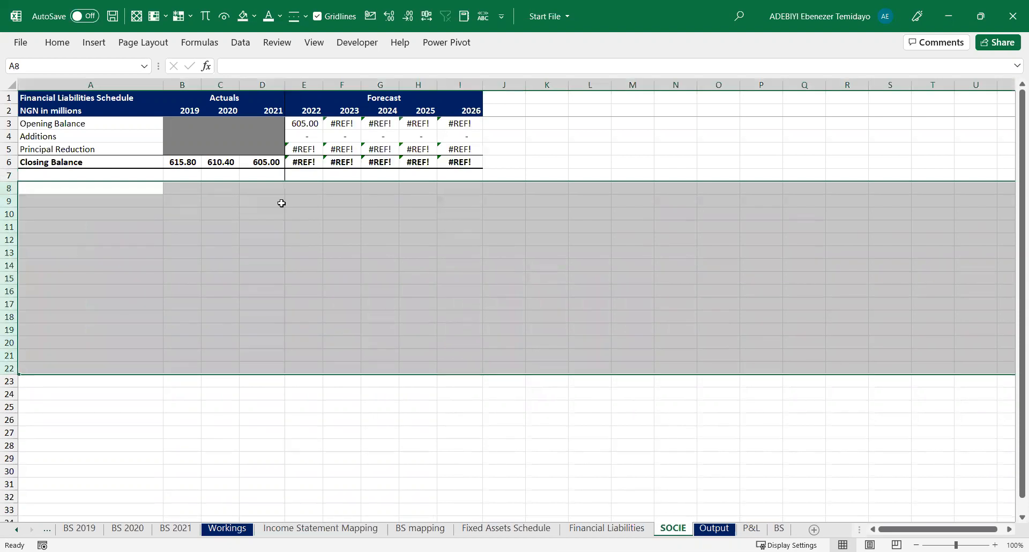
drag(302, 131, 462, 151)
key(Delete)
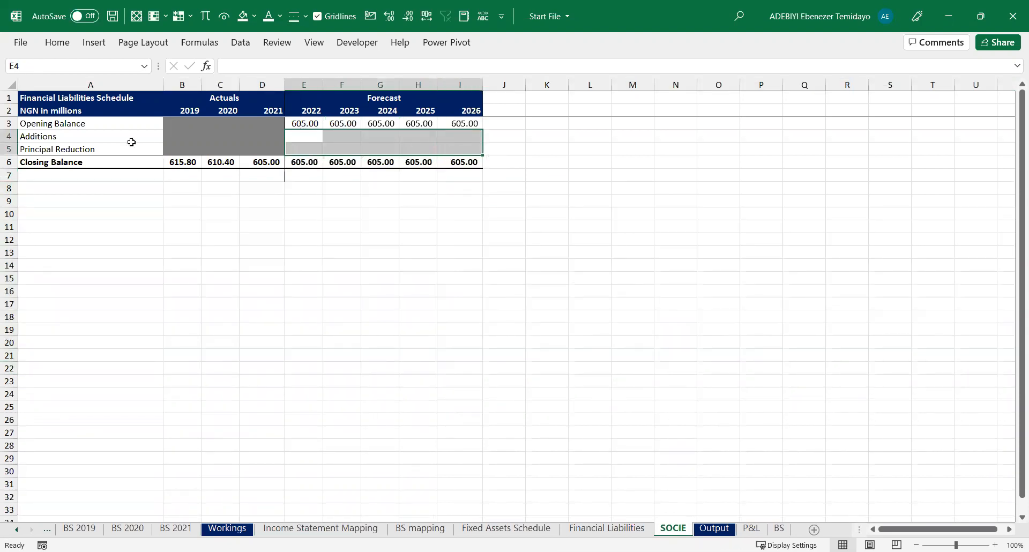
Change the title in A1 to "Statement of Changes in Equity" and the row label in A4 to "Additions to Equity"
click(71, 99)
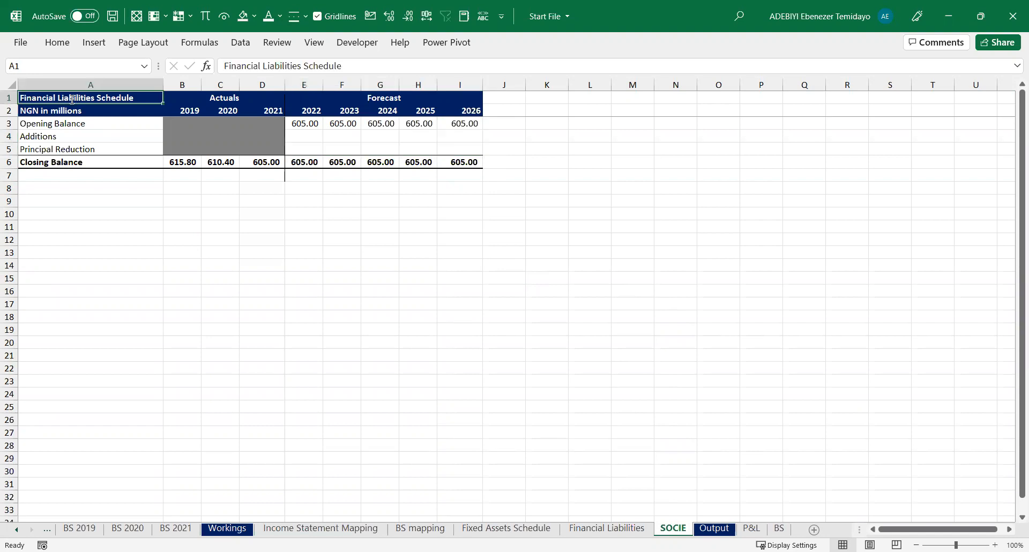
text(Statement of Changes in)
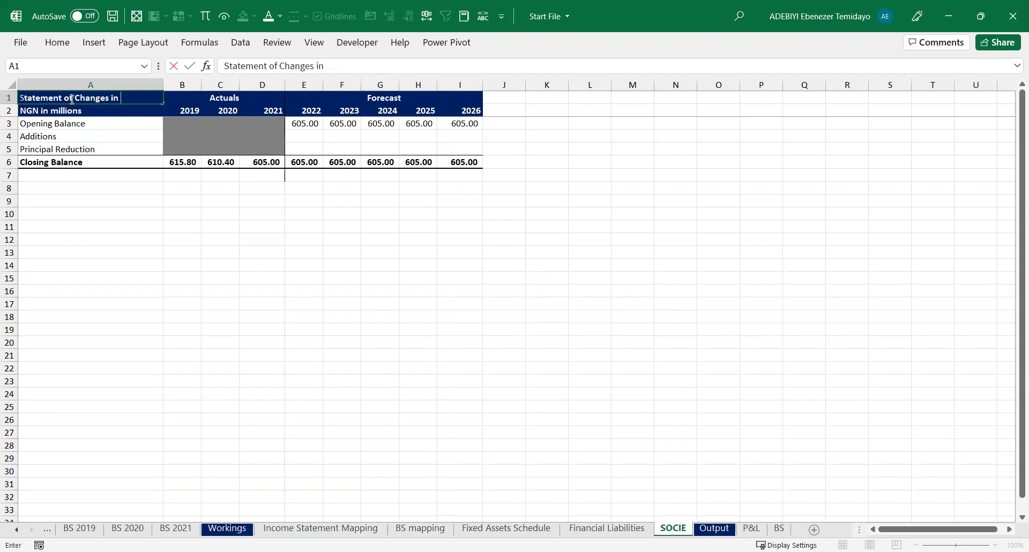
text( Equity)
key(Return)
key(Down)
key(Down)
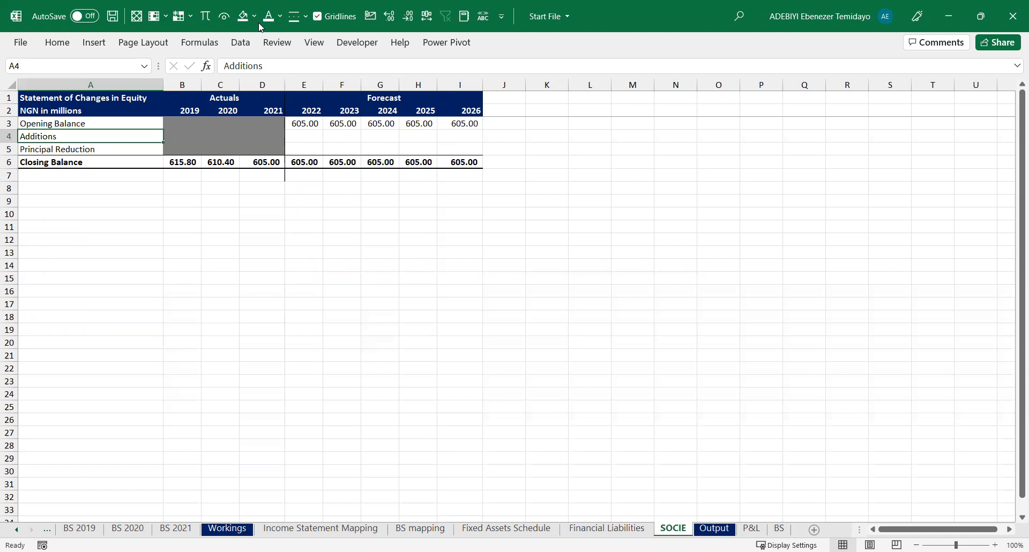
click(290, 66)
text(to Equity)
key(Return)
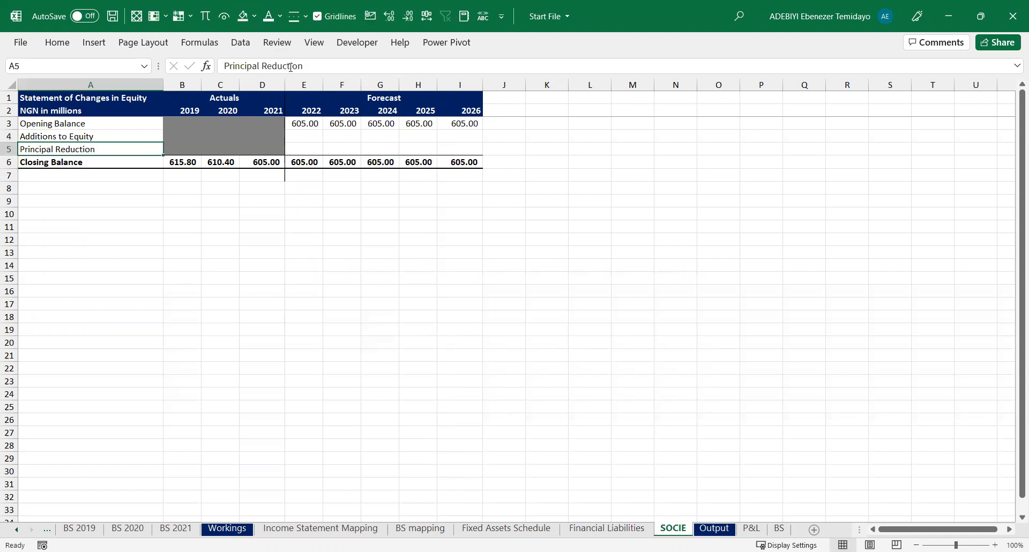
Insert five blank rows above the Principal Reduction row
key(shift+space)
key(ctrl+shift+plus)
key(ctrl+shift+plus)
key(ctrl+shift+plus)
key(ctrl+shift+plus)
key(ctrl+shift+plus)
key(Up)
key(Down)
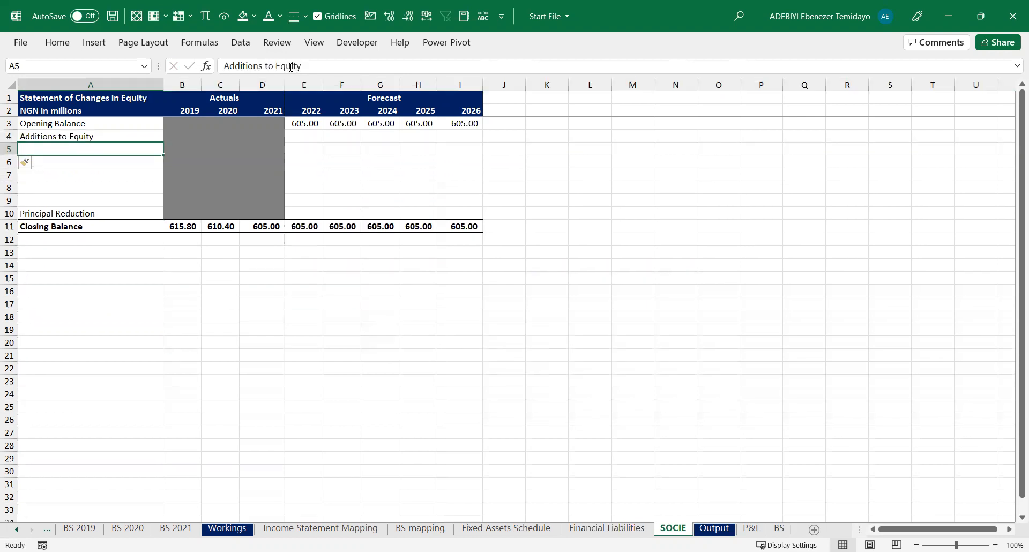
Label the rows below Additions to Equity "Net Income" in A5 and "Dividends paid" in A6
text(N)
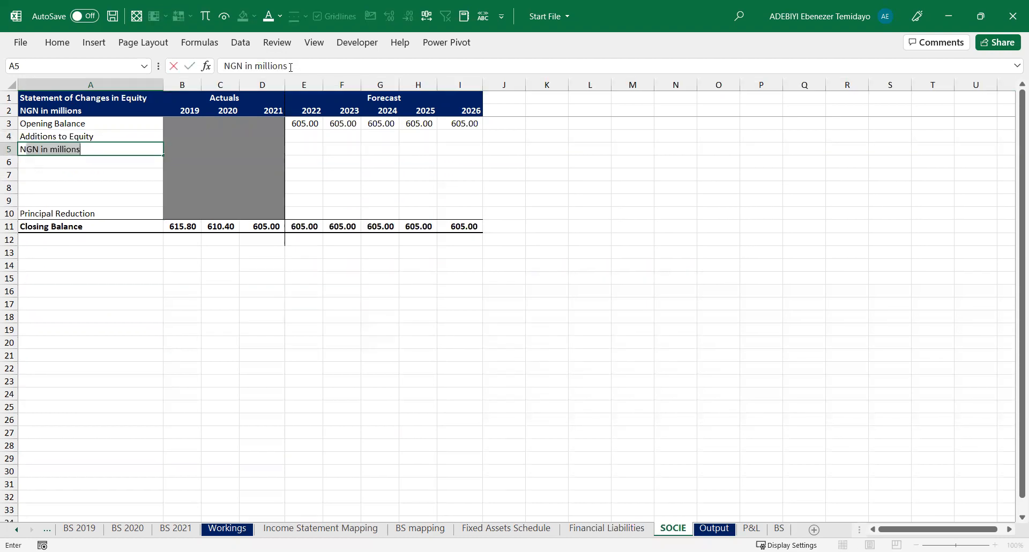
text(et Income)
key(Return)
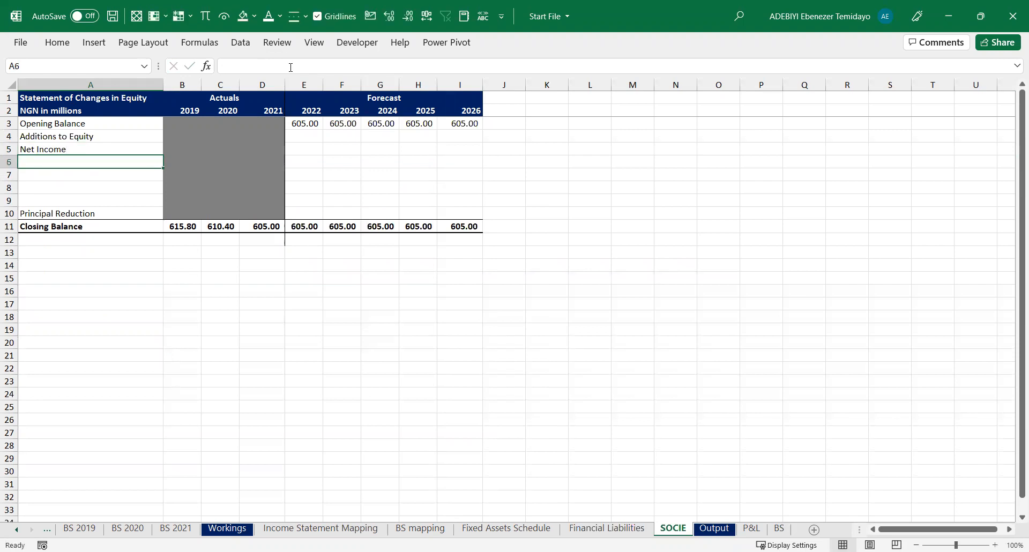
text(Dividenp)
key(BackSpace)
text(ds)
text( paym)
key(BackSpace)
key(BackSpace)
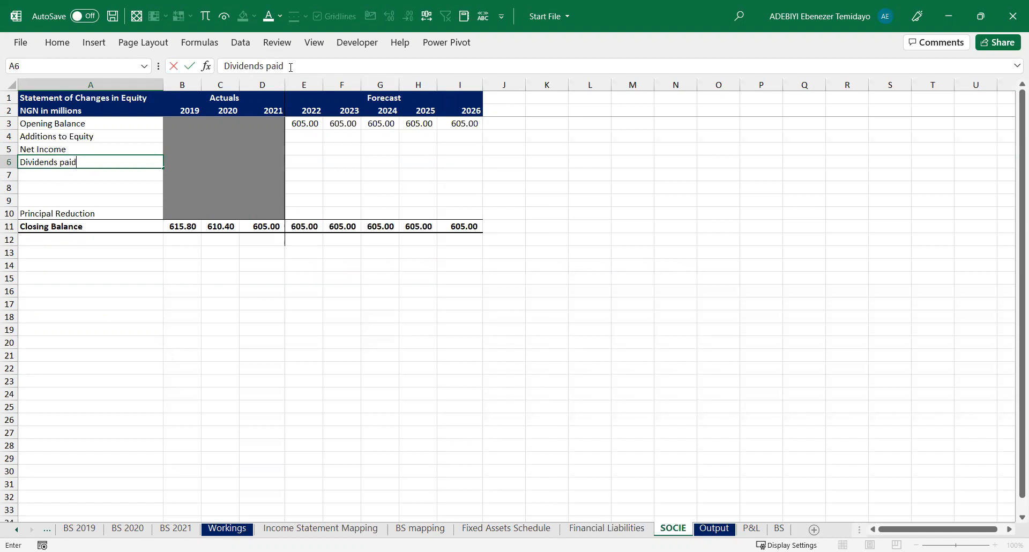
key(Return)
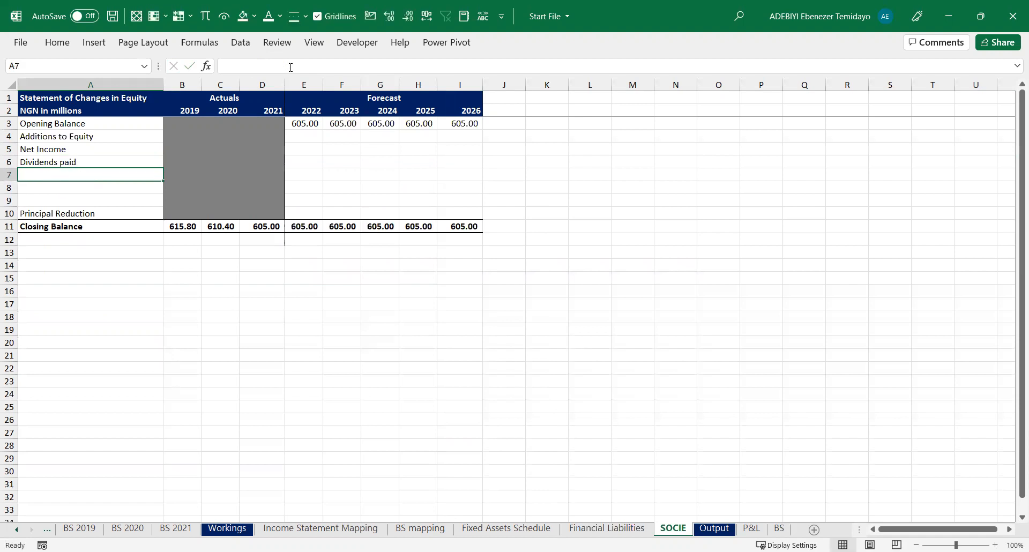
Delete rows 7 to 10, the unused blank rows and Principal Reduction, so Closing Balance directly follows Dividends paid
click(92, 125)
click(97, 136)
click(98, 151)
click(89, 166)
drag(80, 176, 77, 219)
key(shift+space)
key(ctrl+minus)
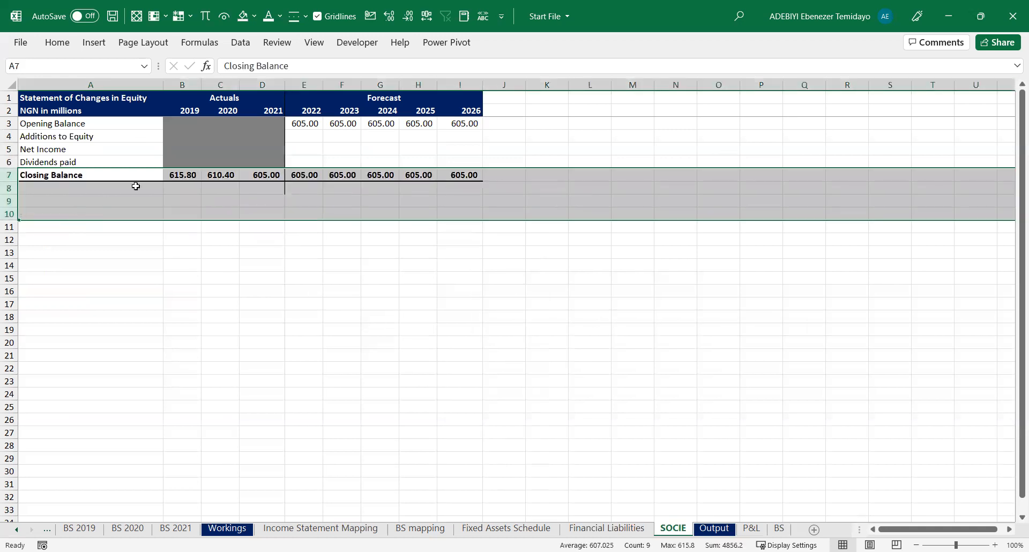
click(259, 149)
click(194, 148)
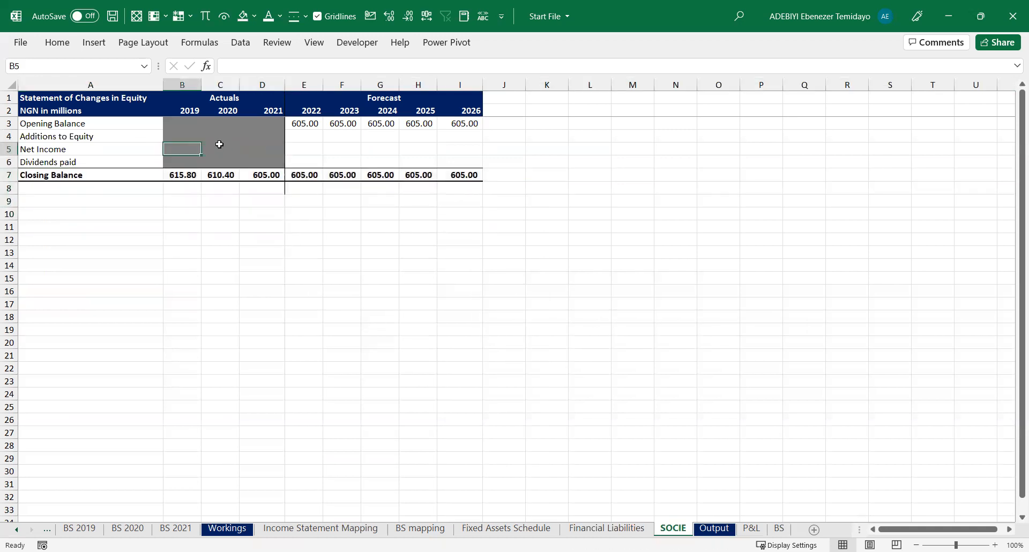
click(218, 148)
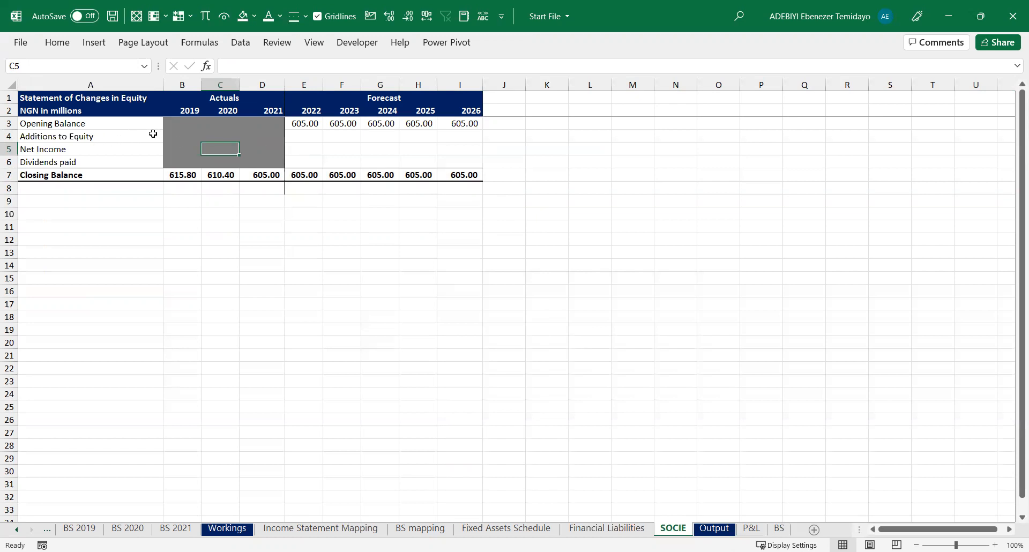
click(180, 135)
click(242, 135)
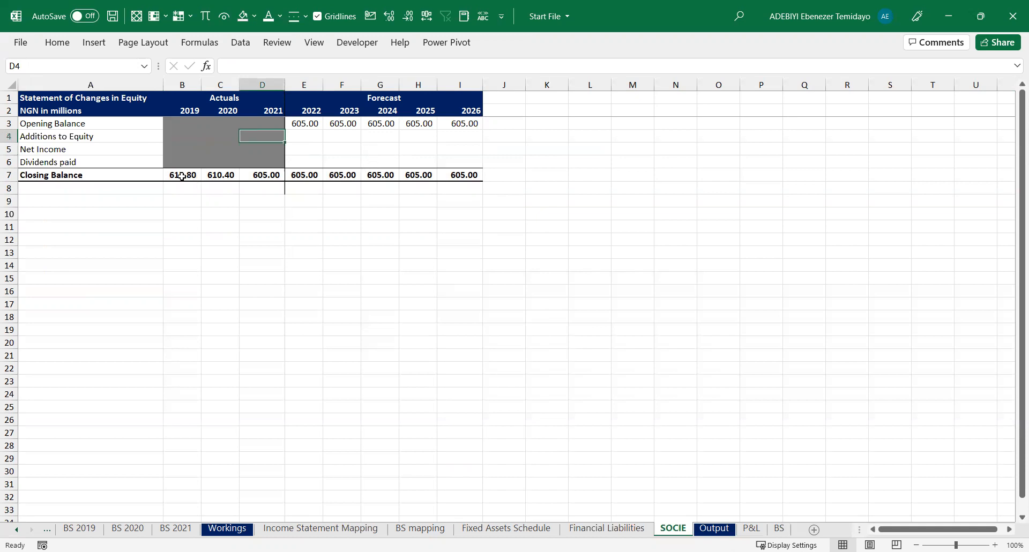
Fill the 2019–2021 Closing Balance cells B7:D7 with the balance sheet equity, =BS!B20
drag(187, 173, 258, 172)
text(=)
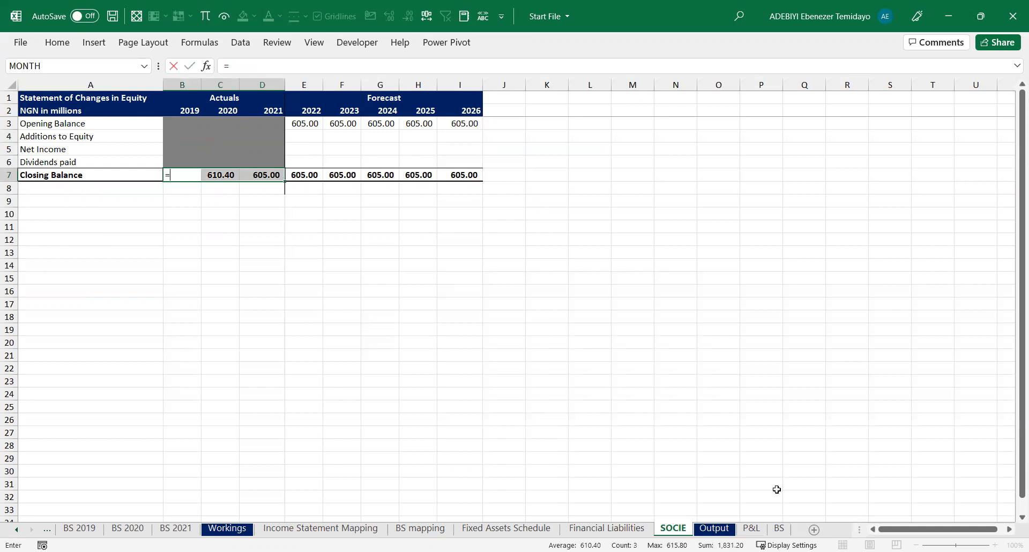
click(778, 528)
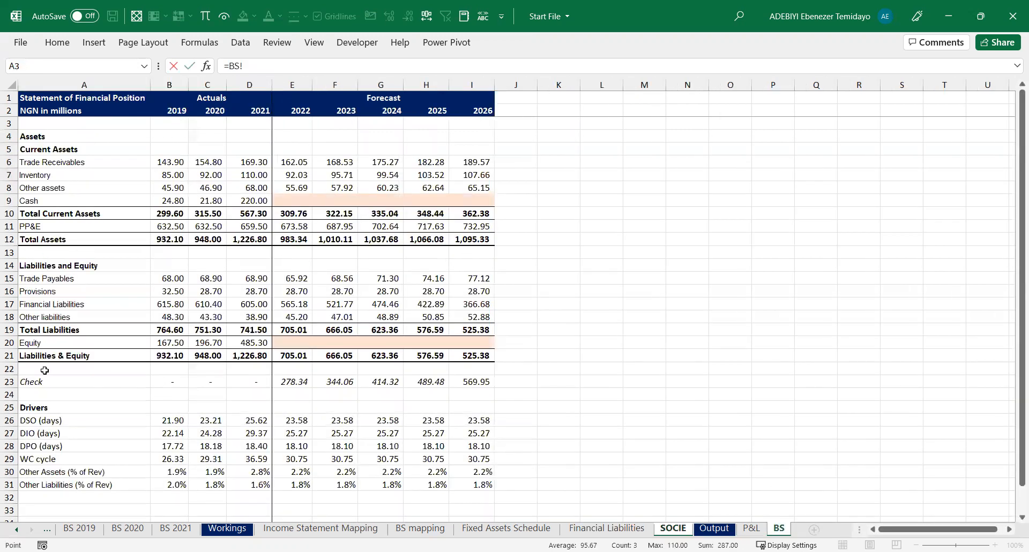
text(B20)
key(ctrl+Return)
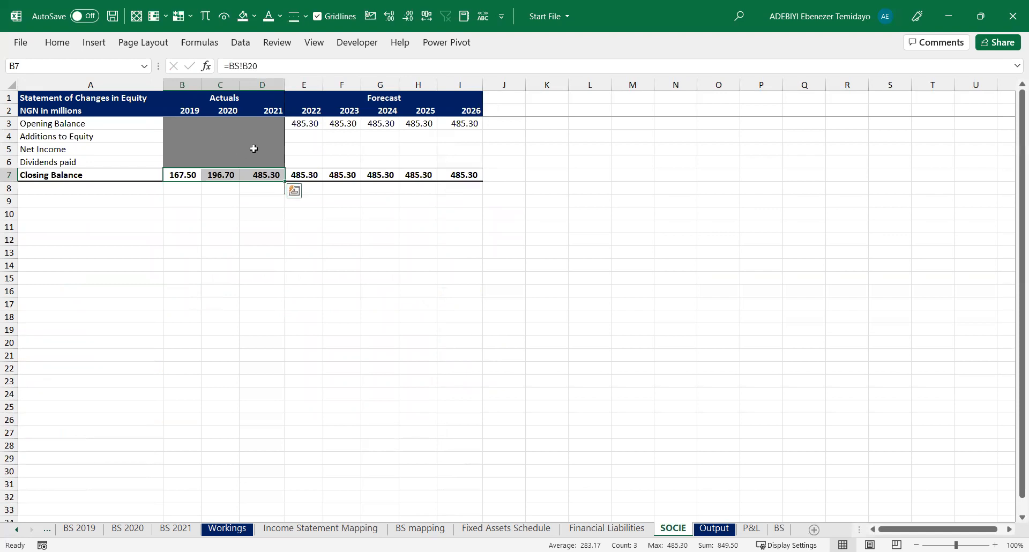
Enter 0 in the forecast Opening Balance and Additions to Equity cells E3:I4
drag(303, 140, 457, 129)
text(0)
key(ctrl+Return)
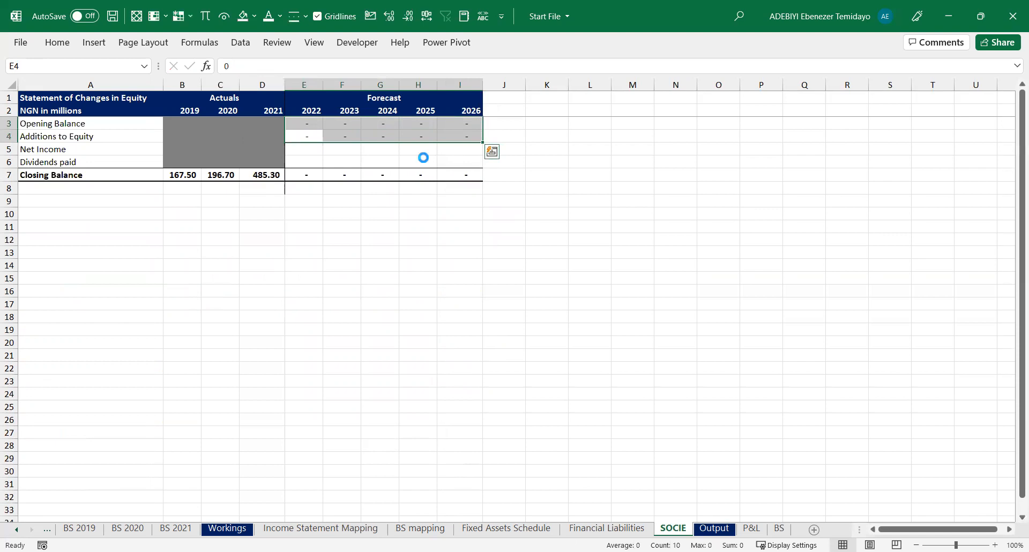
Undo the zero entry in E3:I4 and enter 0 only in the forecast Additions to Equity cells E4:I4
key(ctrl+z)
drag(307, 137, 454, 131)
text(0)
key(ctrl+Return)
Fill the forecast Net Income cells E5:I5 with the net income from the income statement, ='P&L'!E19
drag(303, 149, 445, 145)
text(=)
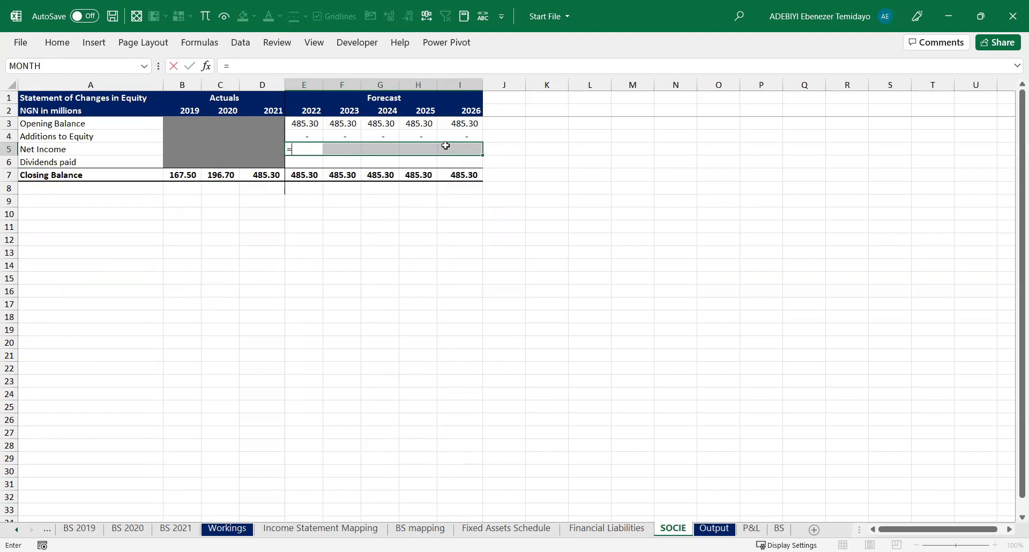
click(506, 527)
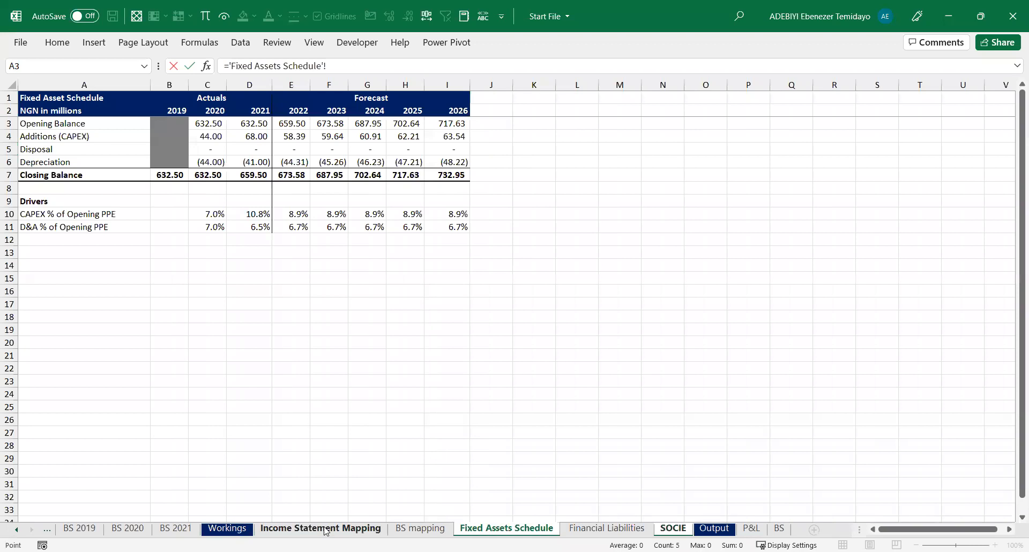
click(751, 528)
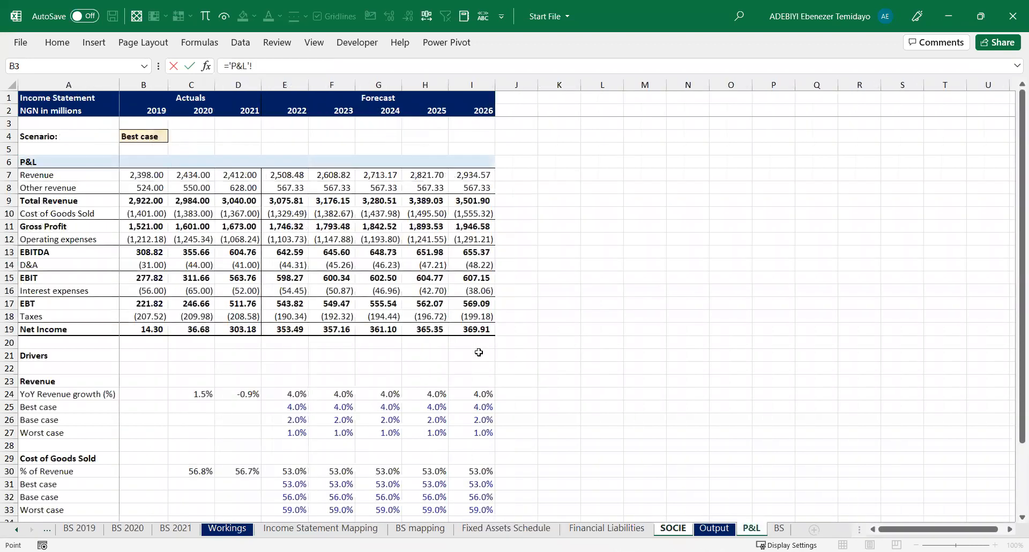
text(E19)
key(ctrl+Return)
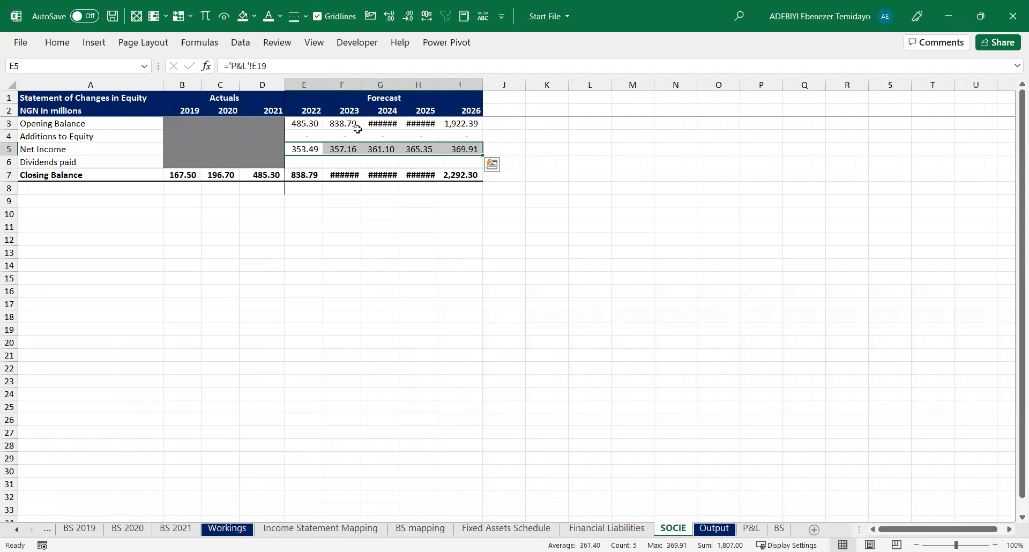
Autofit the forecast columns E to I so their values fit
key(ctrl+space)
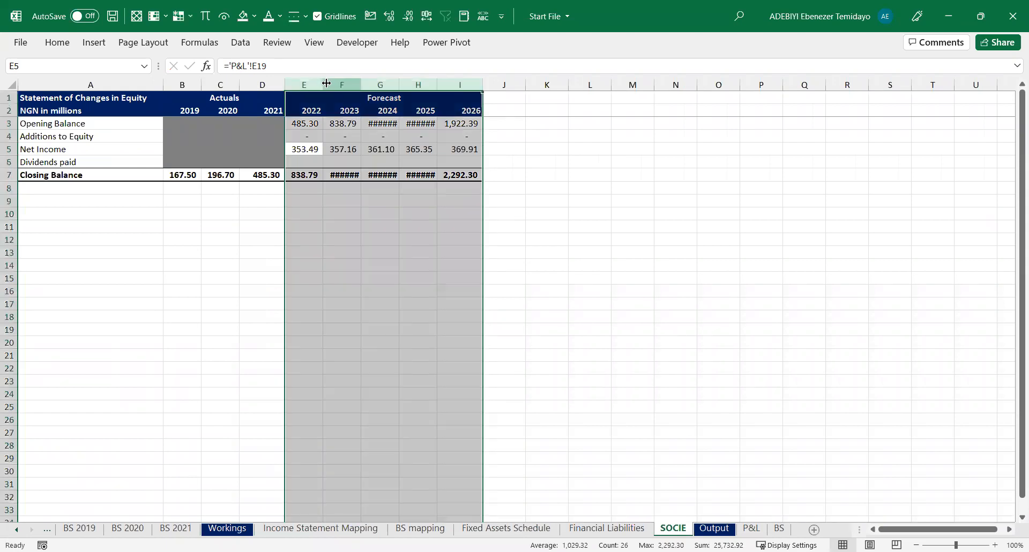
double_click(323, 84)
click(376, 155)
Look up the Dividend Payout Rate on the Task information sheet and return to the SOCIE sheet
drag(297, 161, 471, 164)
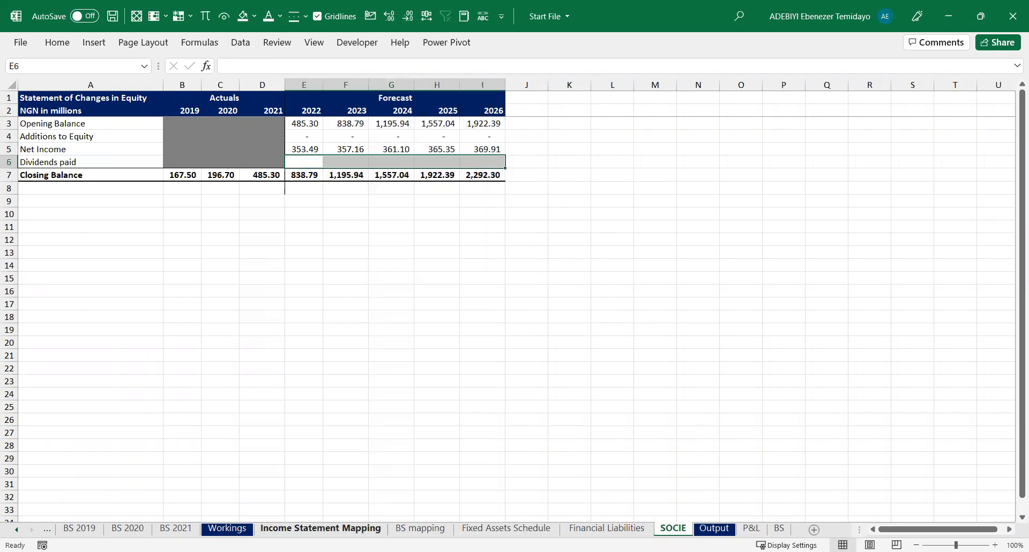
click(18, 530)
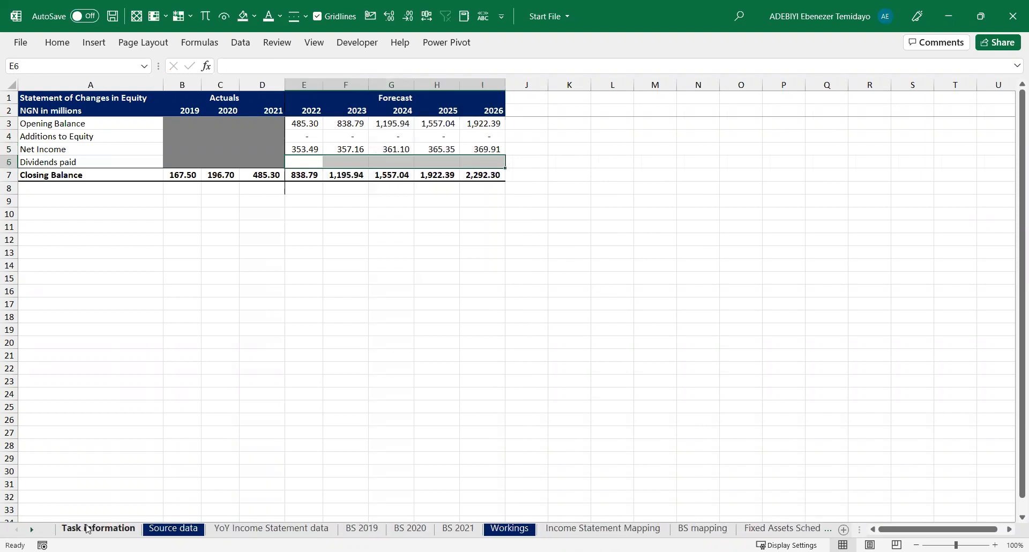
click(98, 528)
click(121, 213)
click(213, 214)
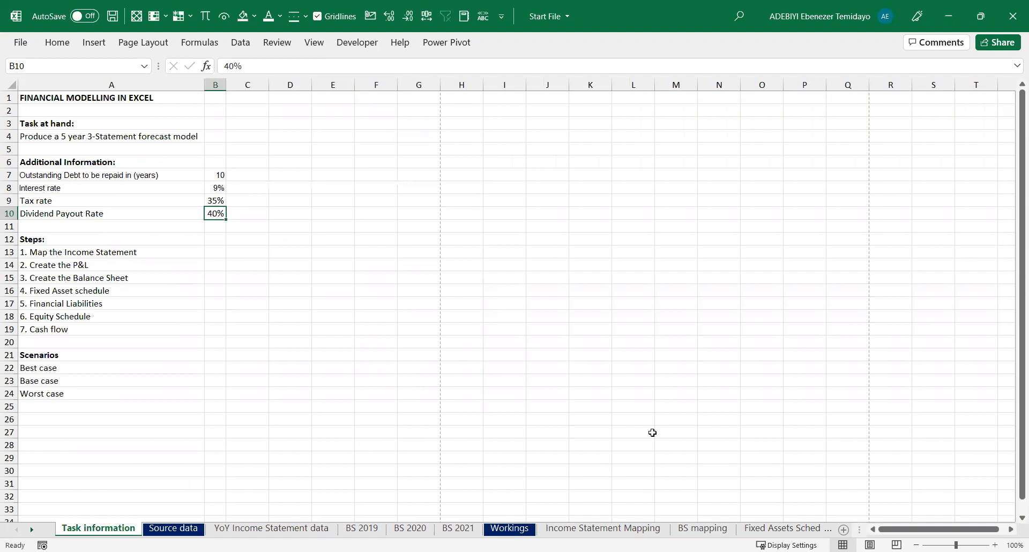
click(785, 527)
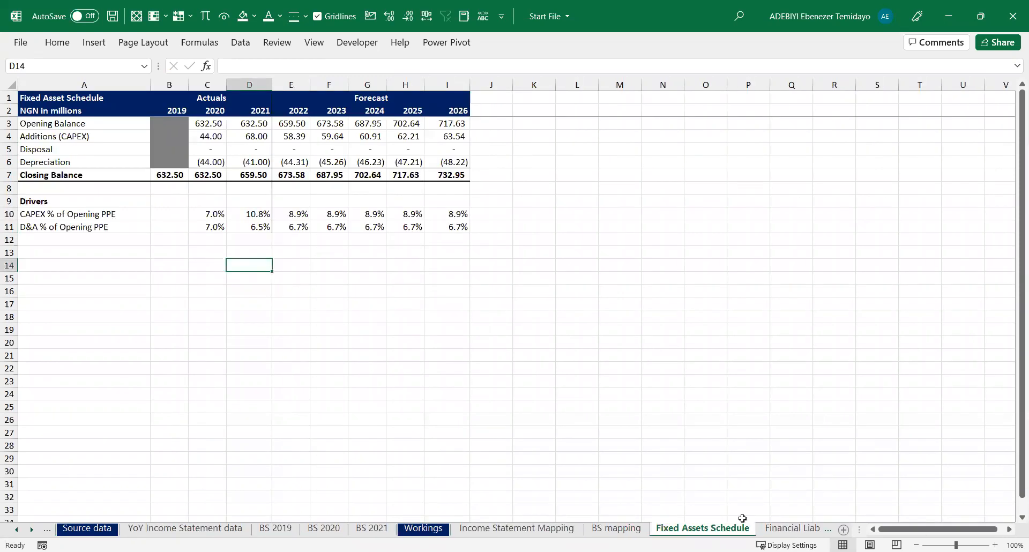
click(787, 528)
click(805, 528)
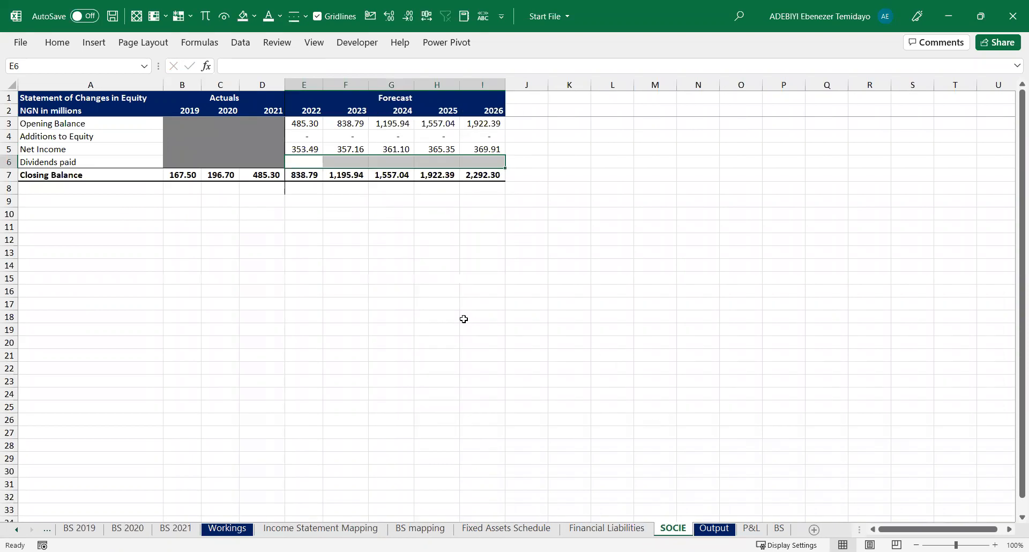
Fill the forecast Dividends paid cells E6:I6 with negative net income times the payout rate, =-E5*'Task information'!$B$10
text(-)
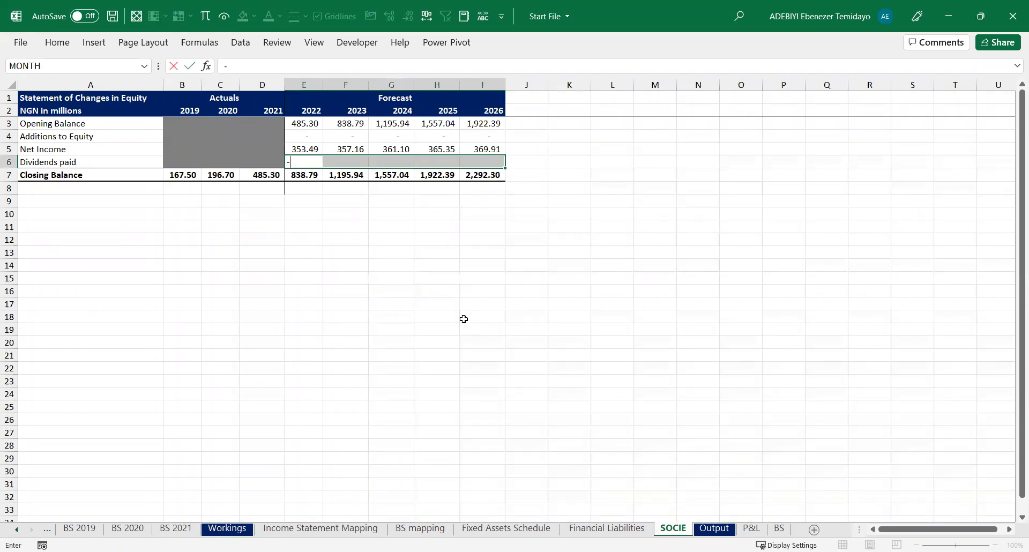
key(Up)
text(*)
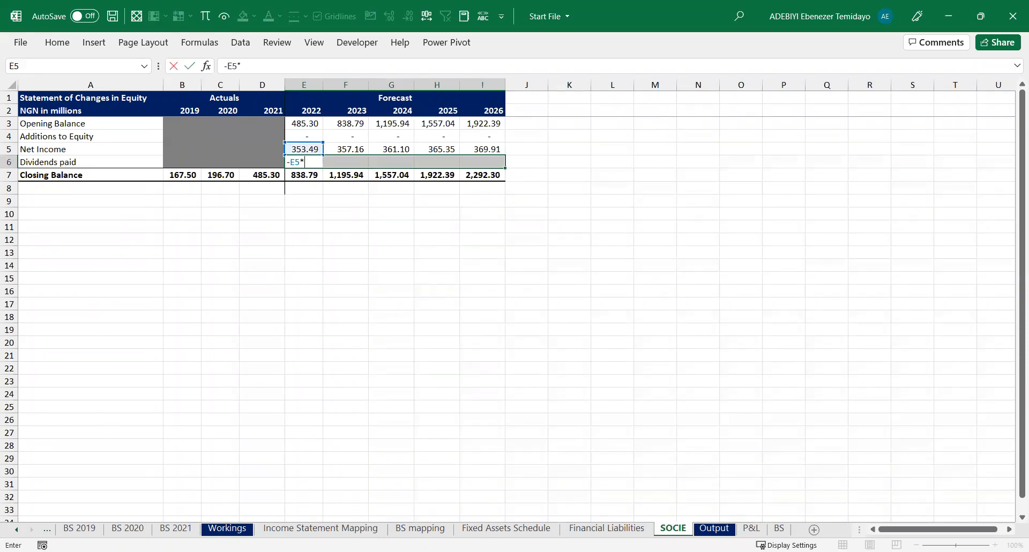
click(16, 529)
click(17, 529)
click(17, 529)
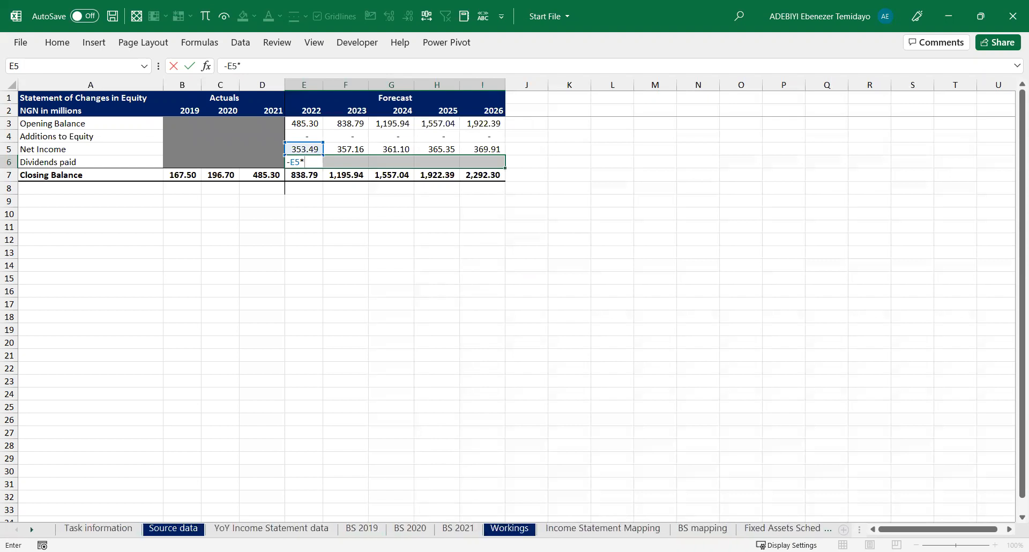
click(98, 528)
click(216, 214)
key(F4)
key(ctrl+Return)
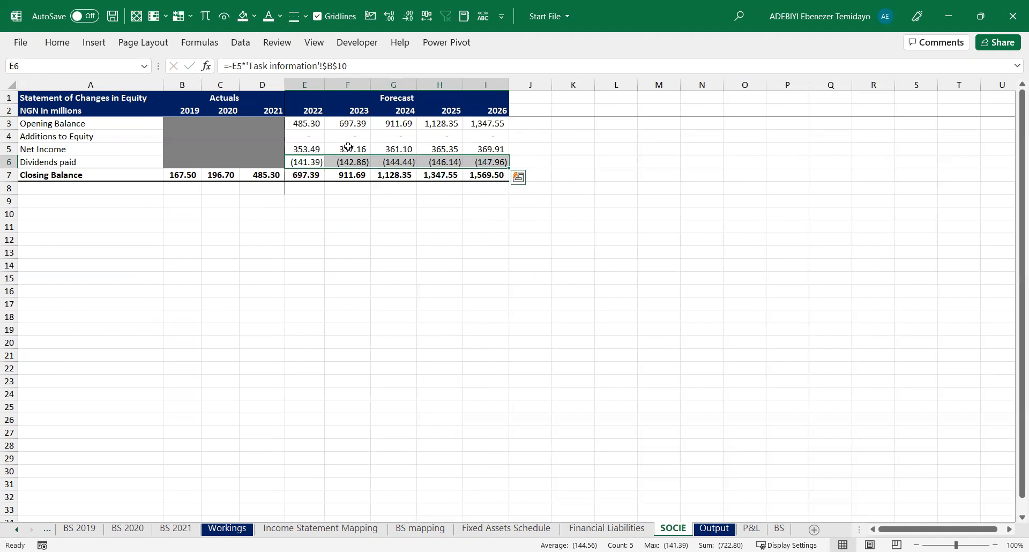
Review the forecast Net Income, Dividends paid and Closing Balance cells in the equity schedule
drag(305, 149, 486, 143)
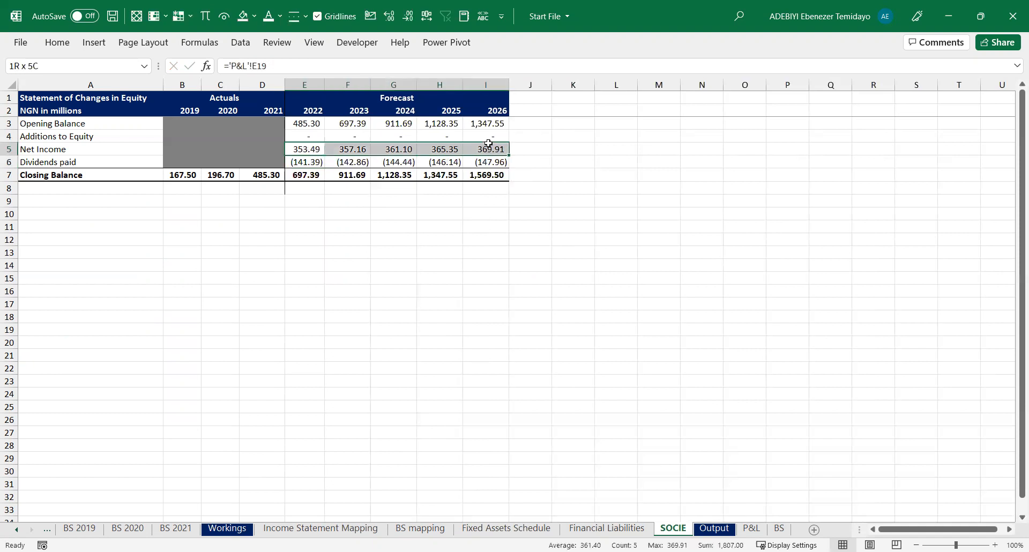
drag(300, 161, 470, 161)
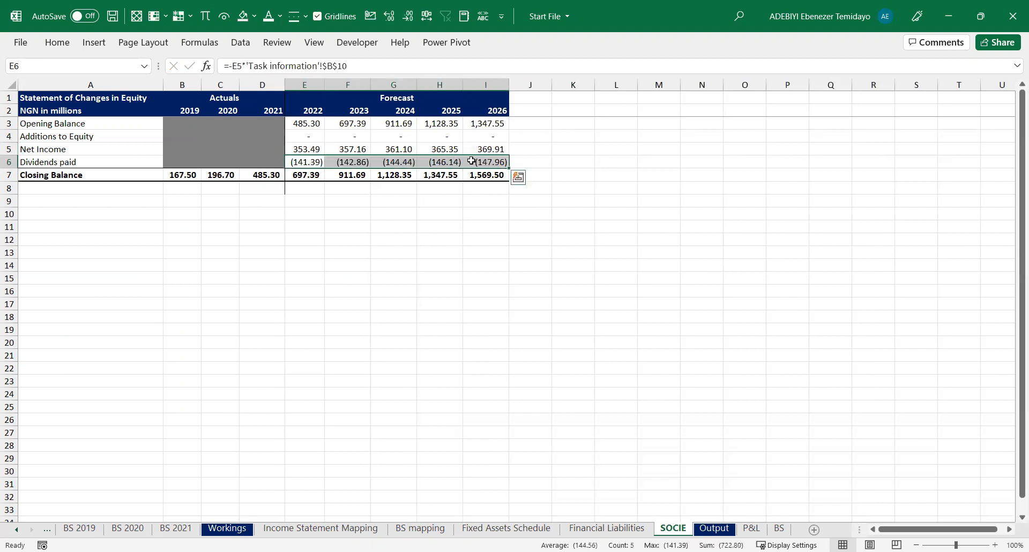
click(311, 177)
click(341, 176)
click(392, 176)
click(456, 174)
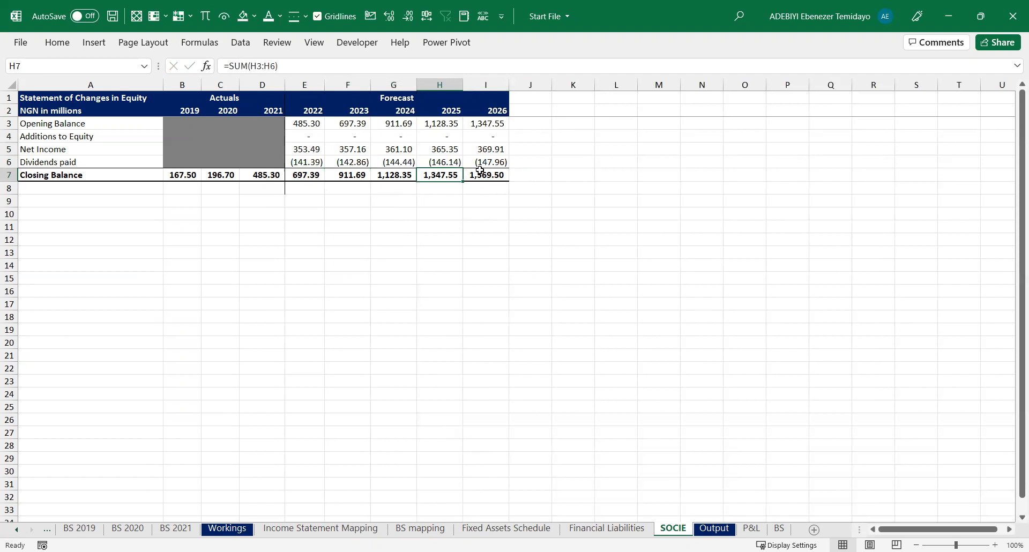
click(480, 171)
Fill the forecast Equity cells E20:I20 on the BS sheet with the equity schedule's closing balance, =SOCIE!E7
click(778, 529)
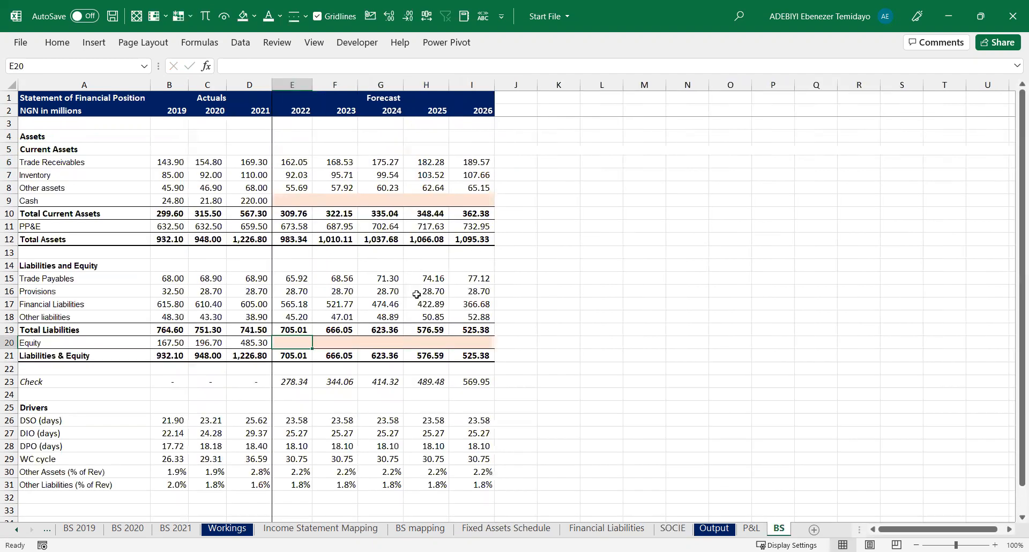
key(shift+Right)
key(shift+Right)
key(shift+Right)
key(shift+Right)
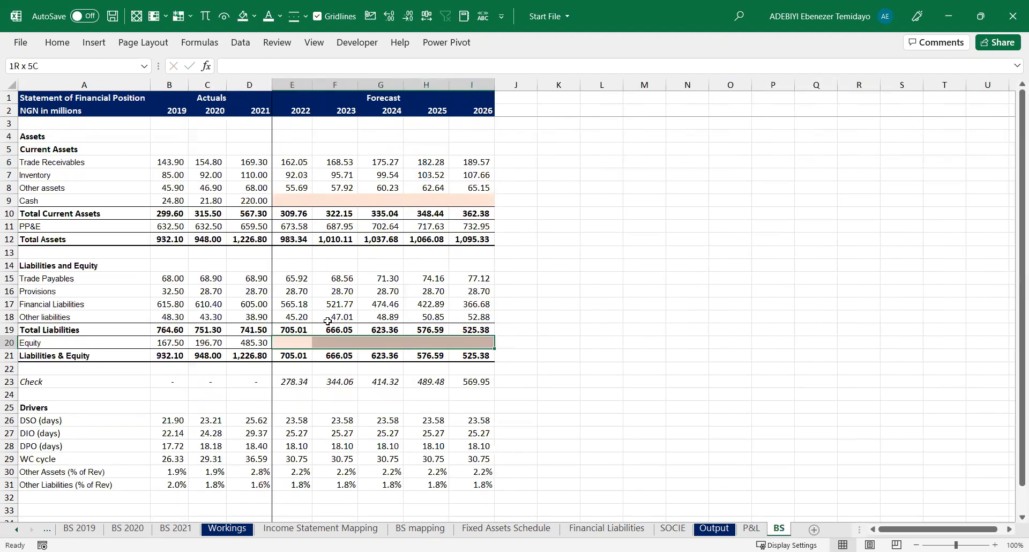
text(=)
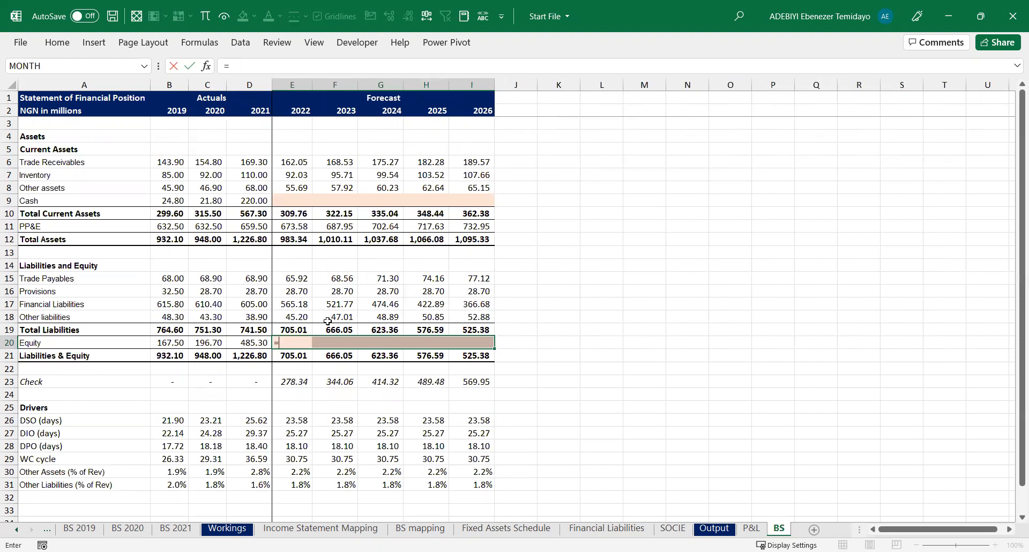
click(672, 528)
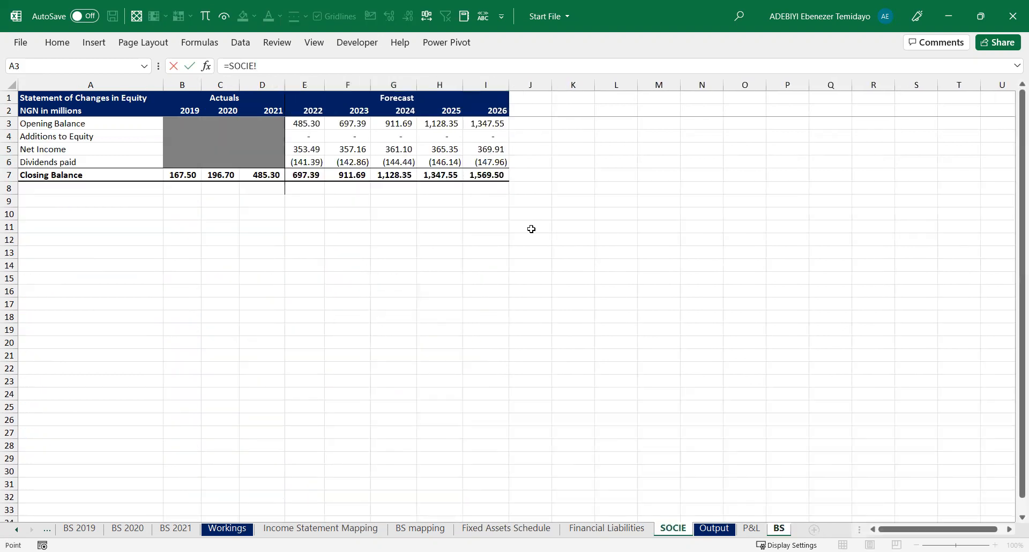
click(313, 170)
key(ctrl+Return)
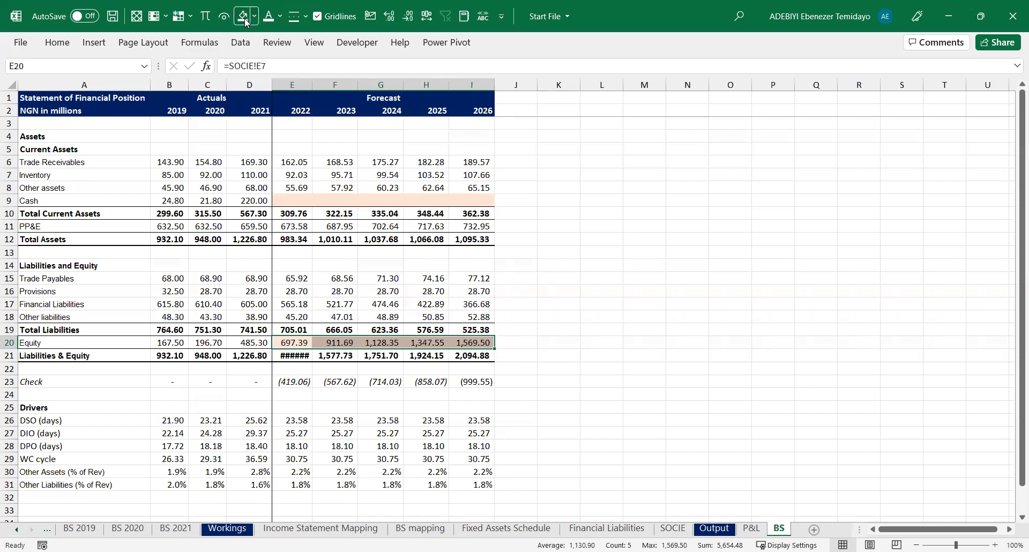
Widen the balance sheet's forecast columns E to I so their totals fit
key(ctrl+space)
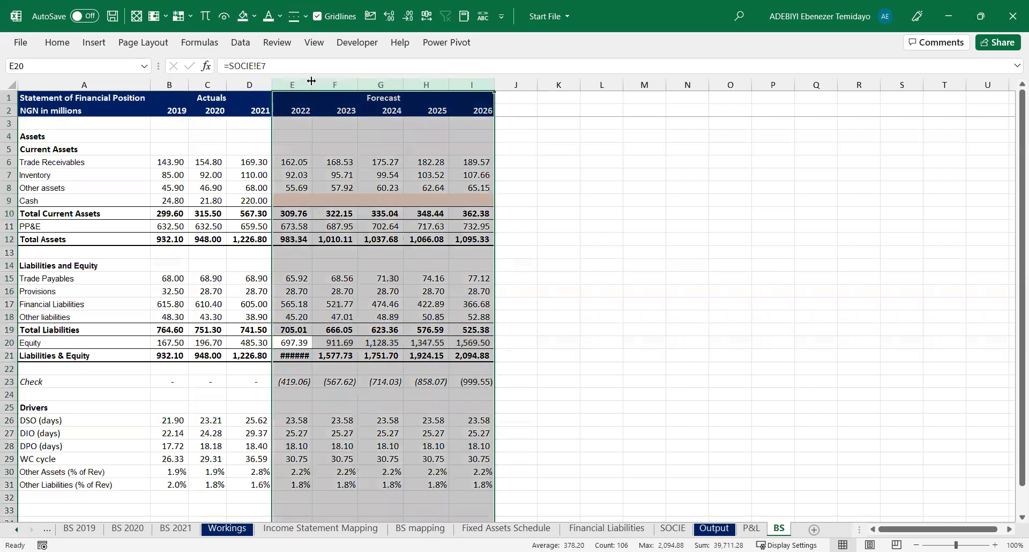
drag(311, 81, 318, 81)
click(405, 317)
Duplicate the BS sheet and place the copy after it at the end of the workbook
scroll(461, 333, down, 2)
scroll(461, 333, up, 2)
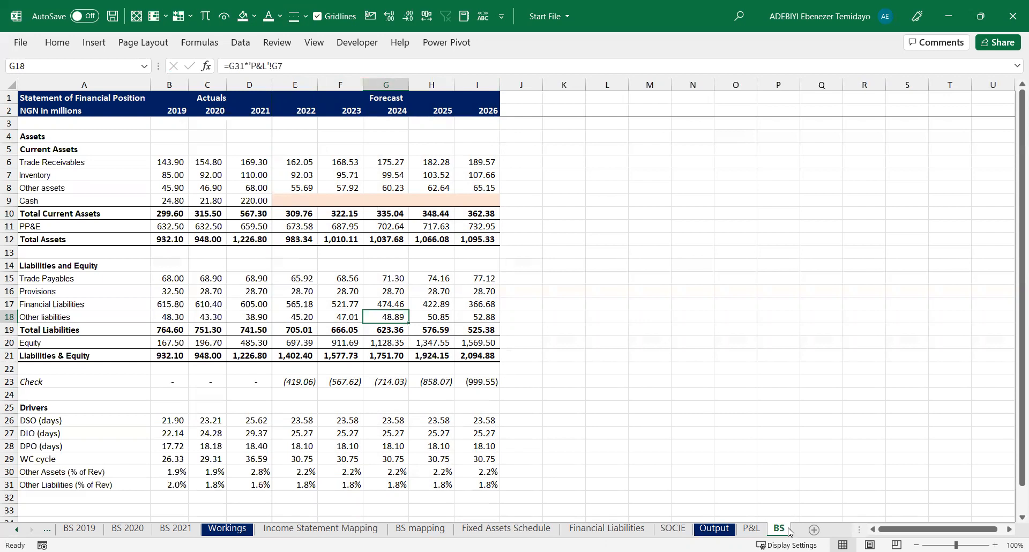
click(814, 531)
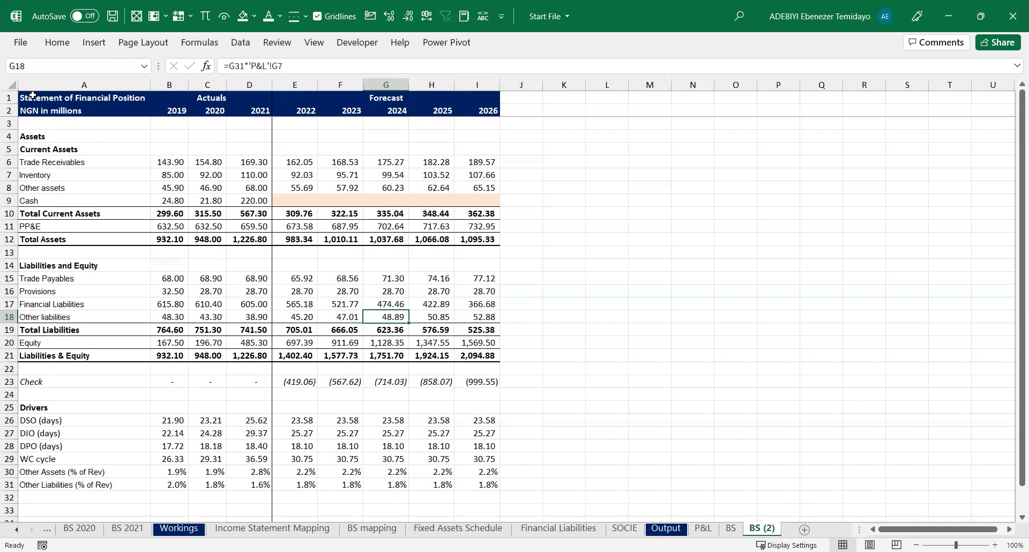
click(254, 131)
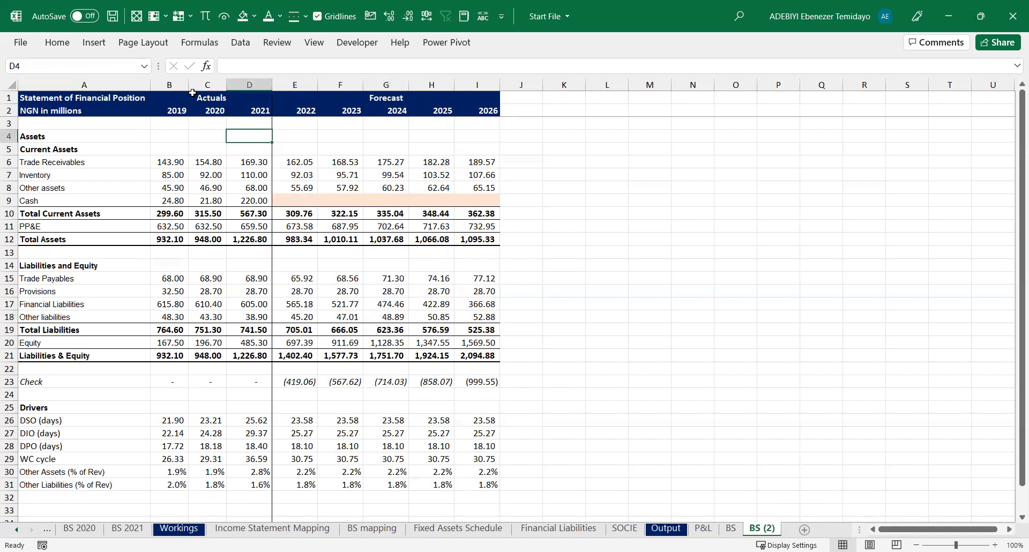
Try deleting the Actuals columns B:D on the copied balance sheet, and undo the deletion
click(182, 85)
drag(242, 81, 249, 85)
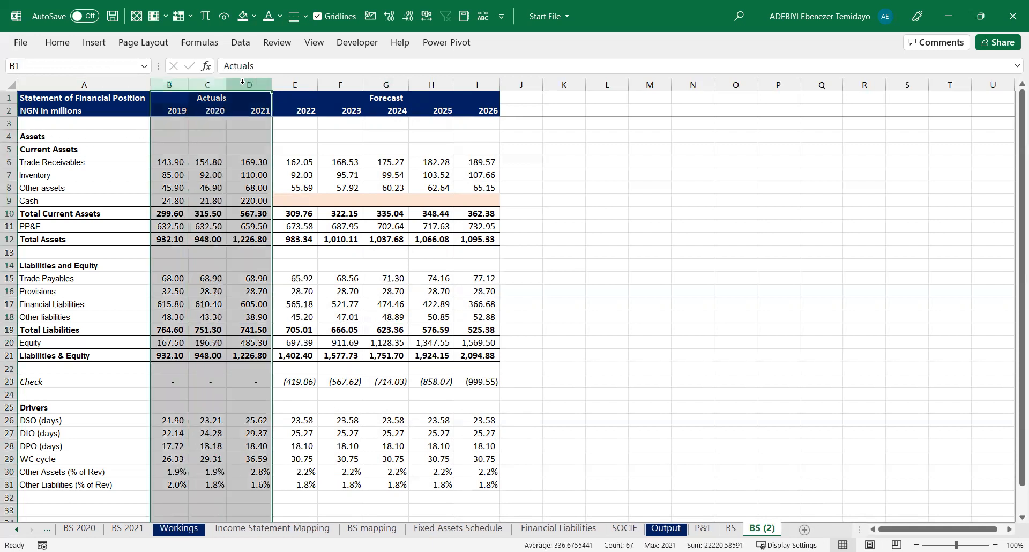
key(ctrl+minus)
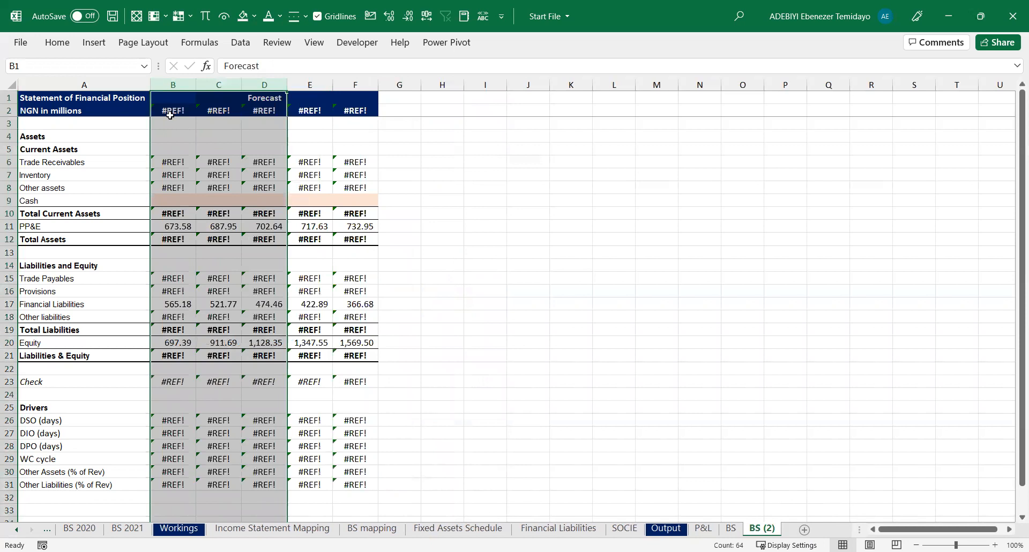
key(ctrl+z)
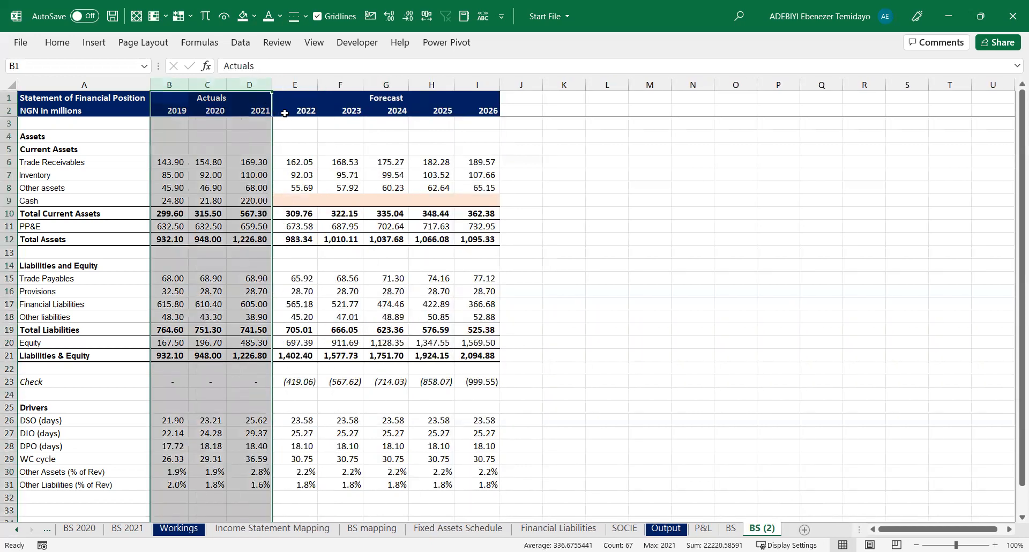
Link the forecast year headers E2:I2 on the BS (2) sheet to the matching cells of the BS sheet, starting with =BS!E2
click(284, 113)
key(ctrl+c)
key(ctrl+shift+Right)
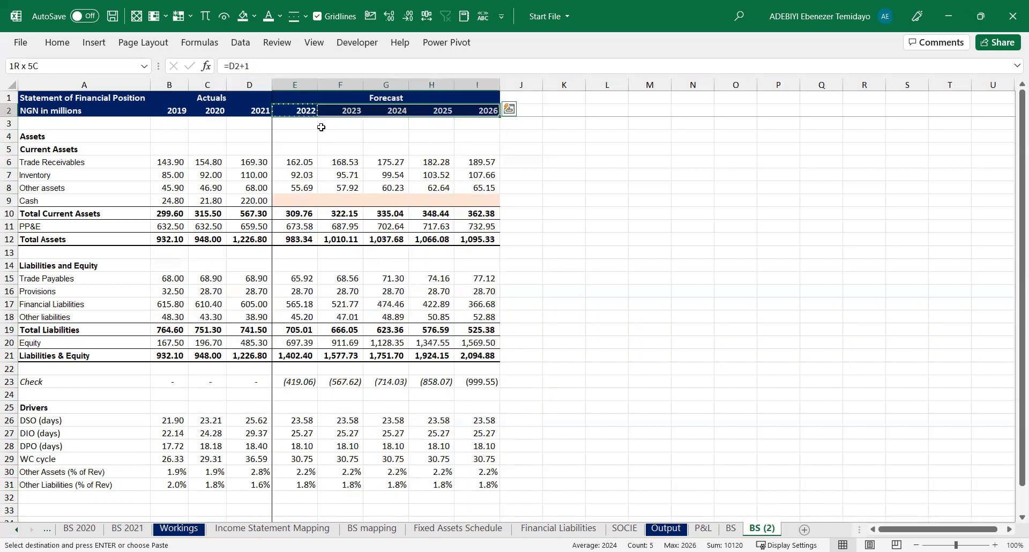
text(=)
key(ctrl+Page_Up)
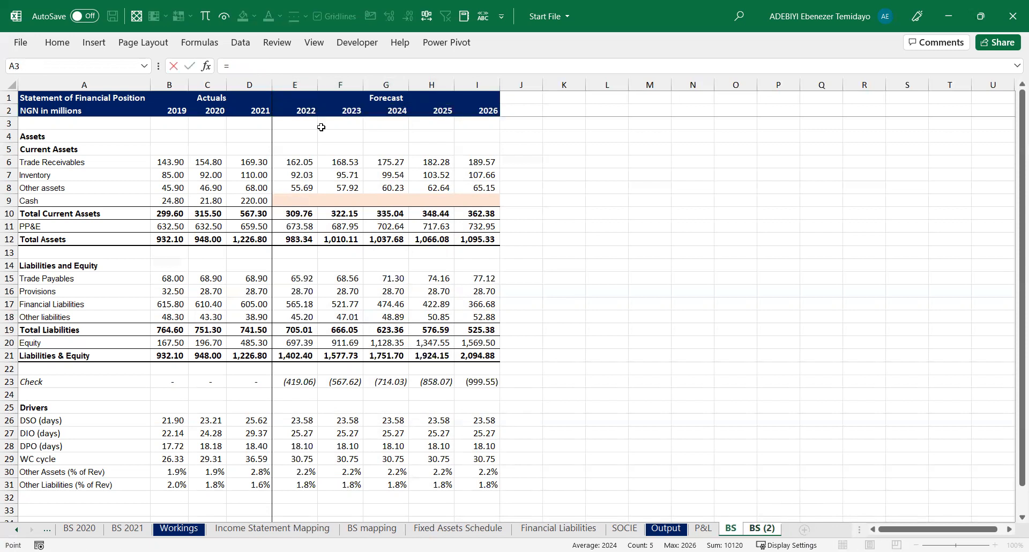
click(308, 112)
key(ctrl+Return)
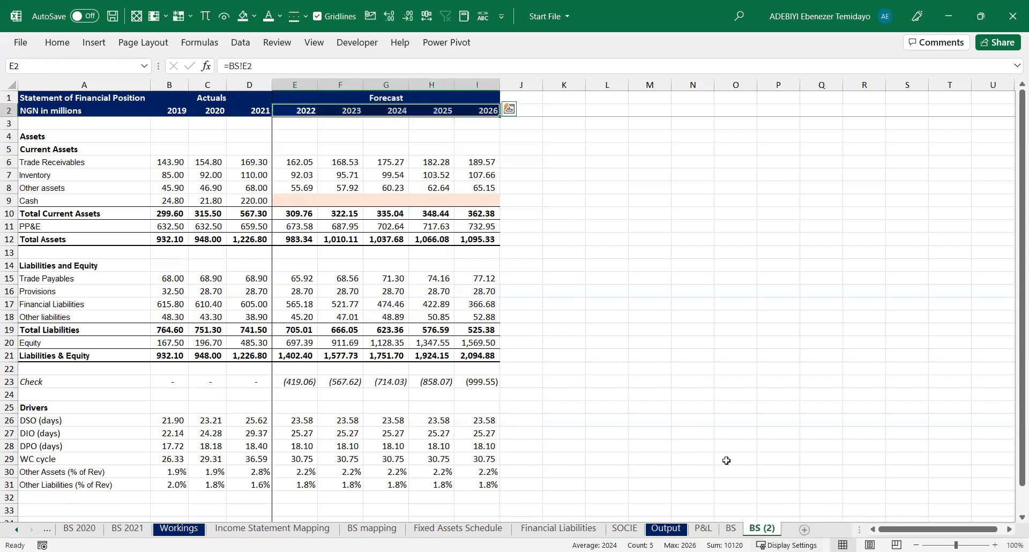
Rename the BS (2) sheet as CF and delete all its statement rows from row 4 down
click(753, 528)
text(CF)
key(Return)
click(9, 136)
drag(24, 482, 25, 503)
scroll(26, 504, down, 2)
key(ctrl+minus)
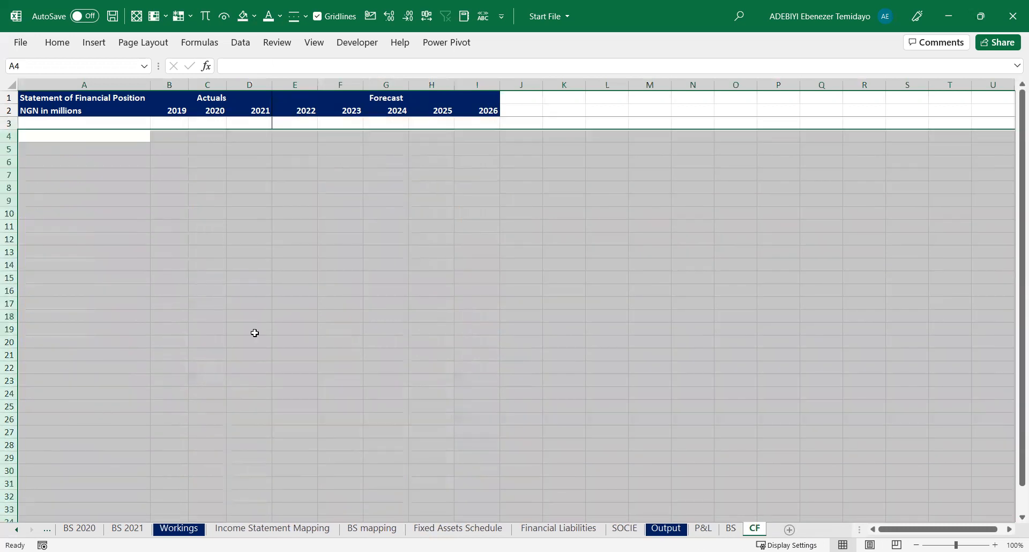
Delete the Actuals columns B to D (2019 to 2021) from the CF sheet
click(275, 252)
key(ctrl+Up)
key(ctrl+Up)
key(Down)
key(Down)
key(Down)
key(Left)
key(Left)
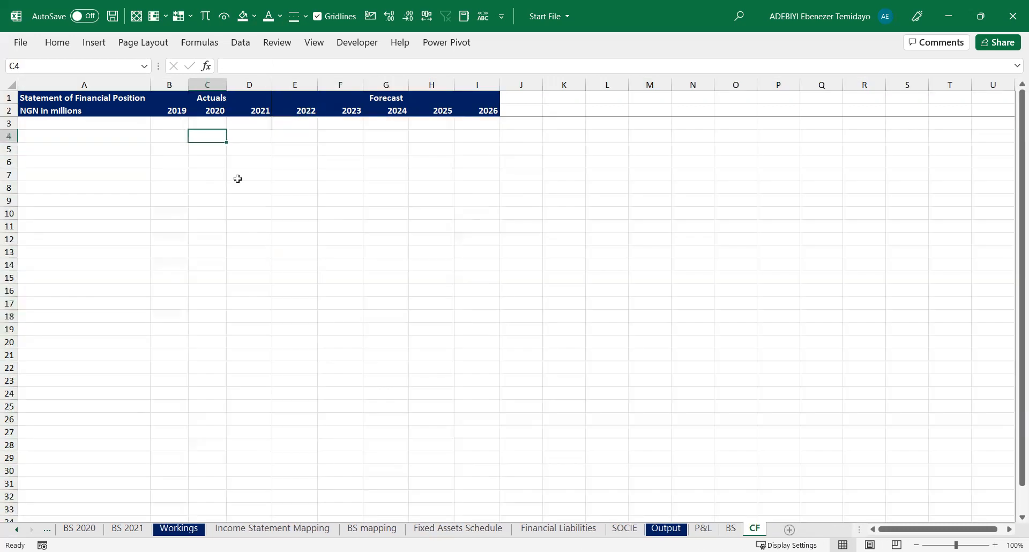
key(Up)
key(Up)
key(Up)
key(Left)
key(ctrl+space)
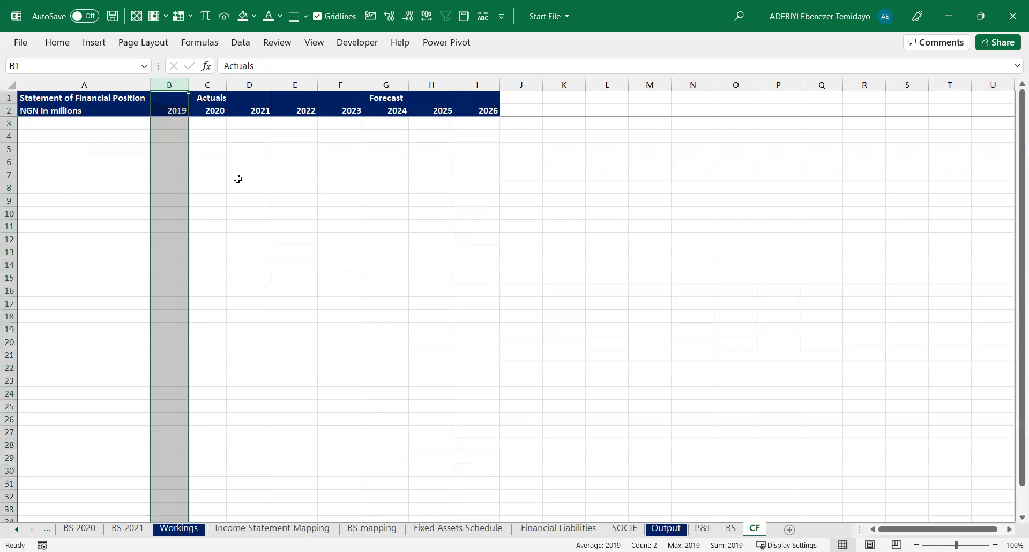
key(shift+Right)
key(shift+Right)
key(ctrl+minus)
key(Down)
key(Down)
key(Left)
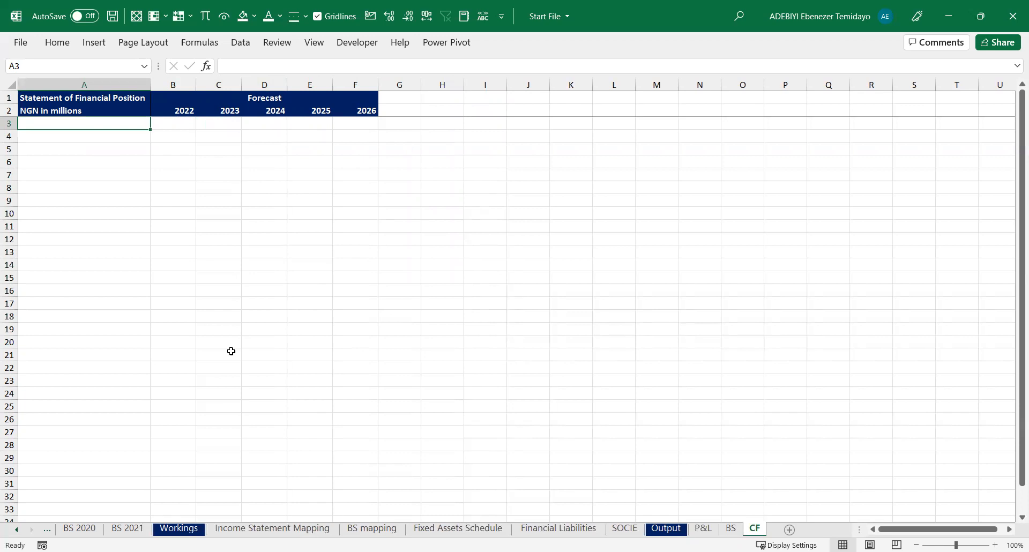
Check the forecast Cash cells E9:I9 on the BS sheet and return to cell A4 of the CF sheet
drag(102, 381, 357, 381)
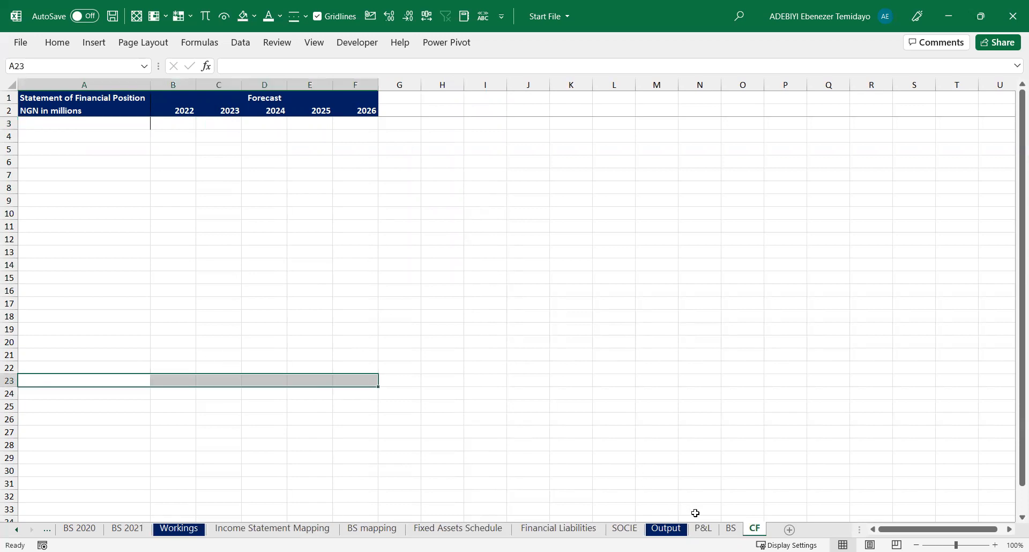
click(703, 528)
click(729, 528)
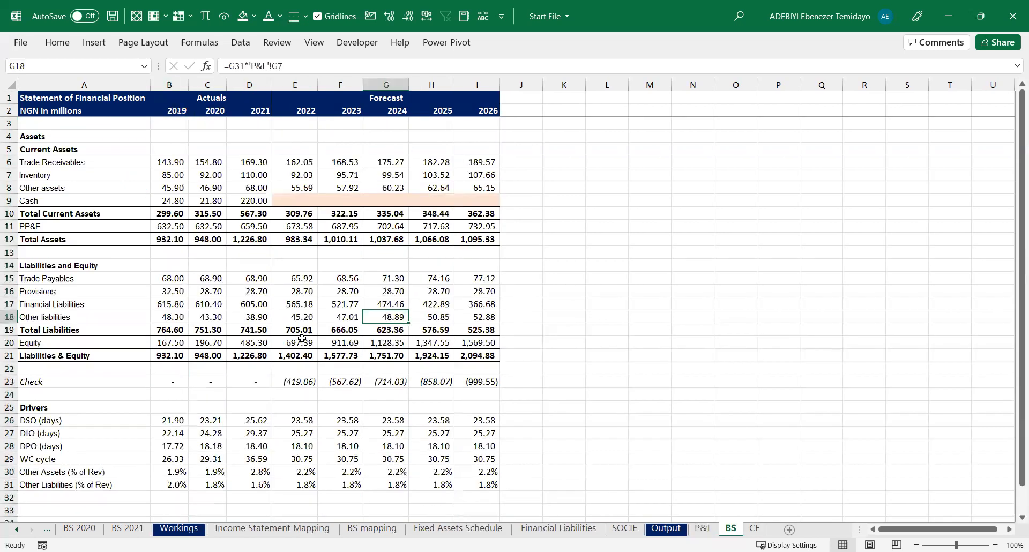
drag(291, 201, 491, 203)
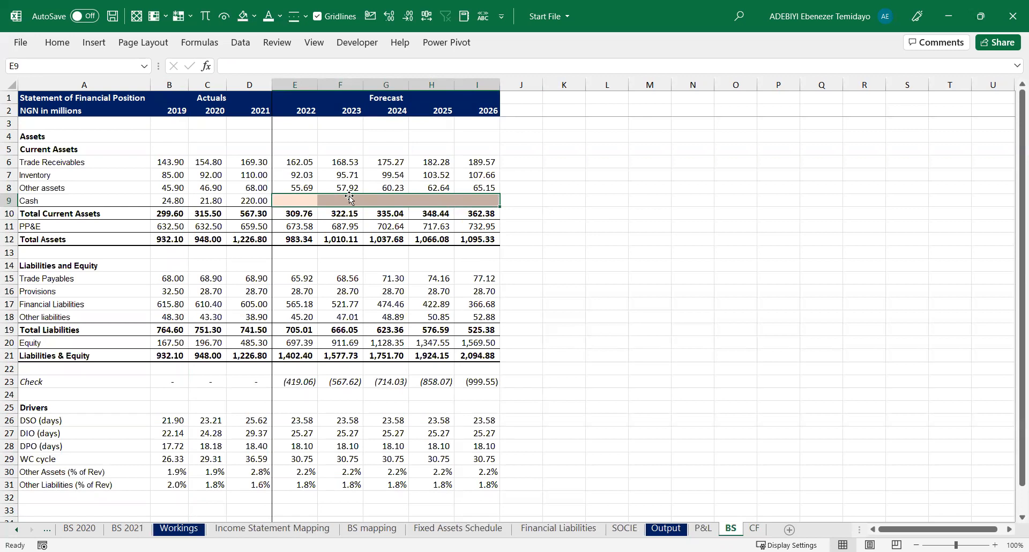
key(ctrl+Page_Down)
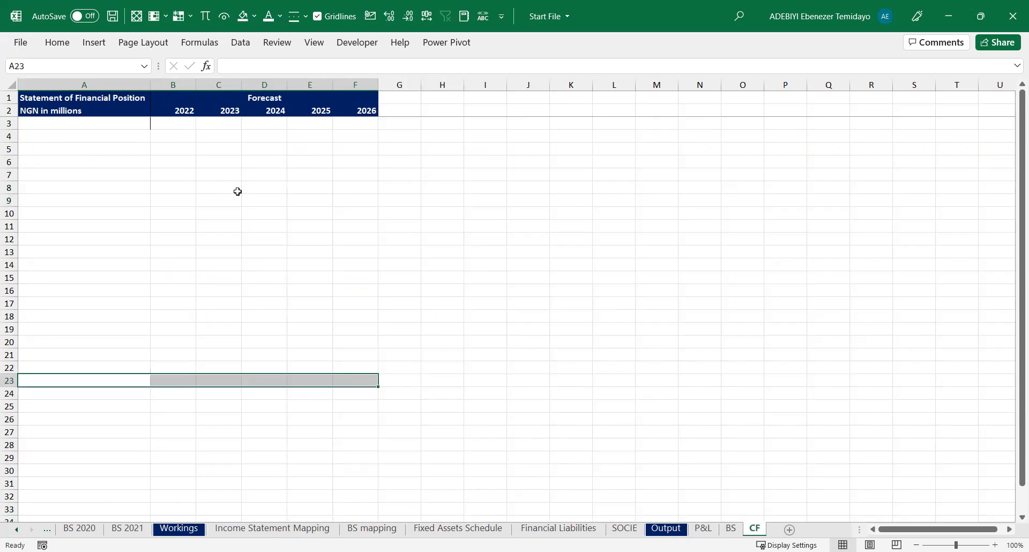
click(120, 155)
click(108, 136)
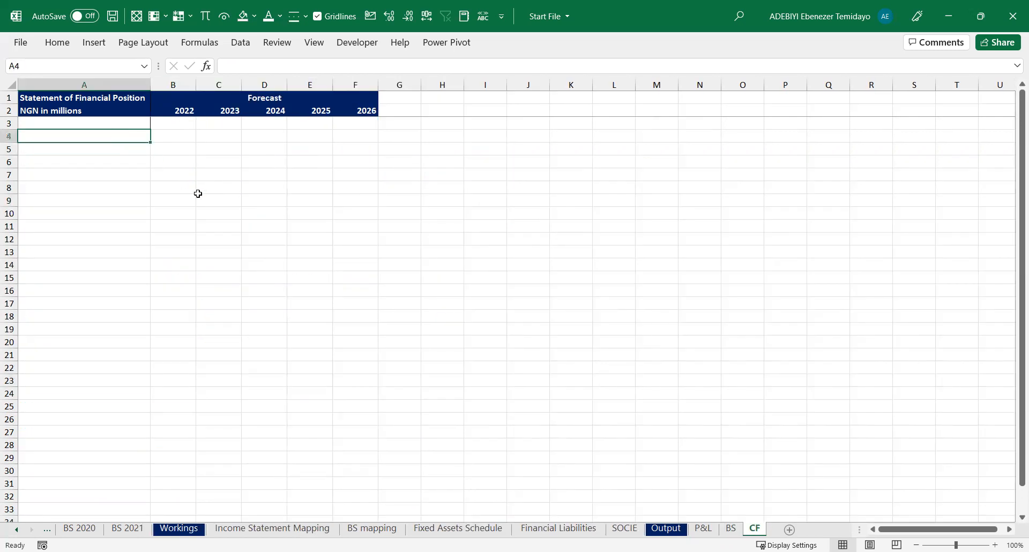
text(Cha)
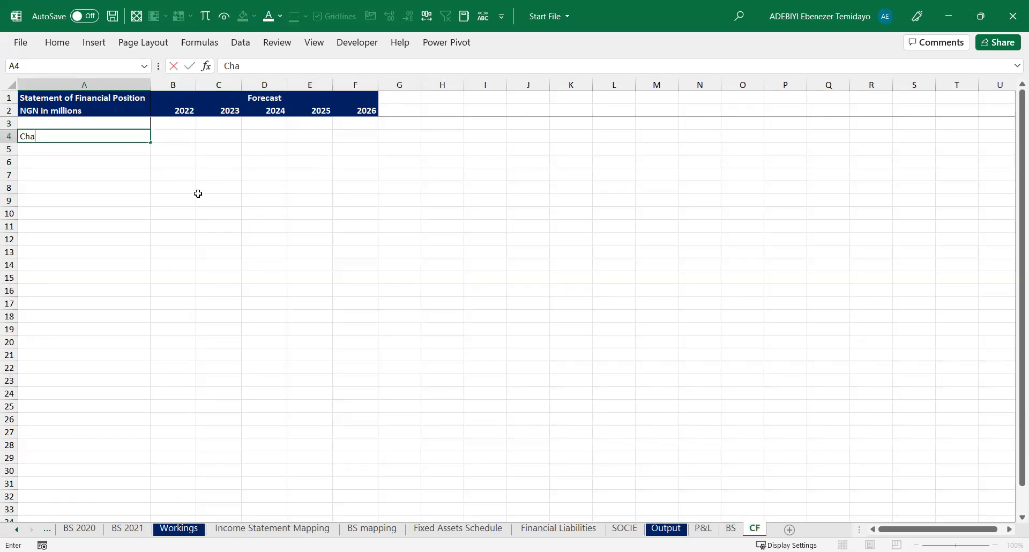
text(n)
key(Escape)
Enter the section heading "Operating Activities" in A4 of the CF sheet
text(Operating Ac)
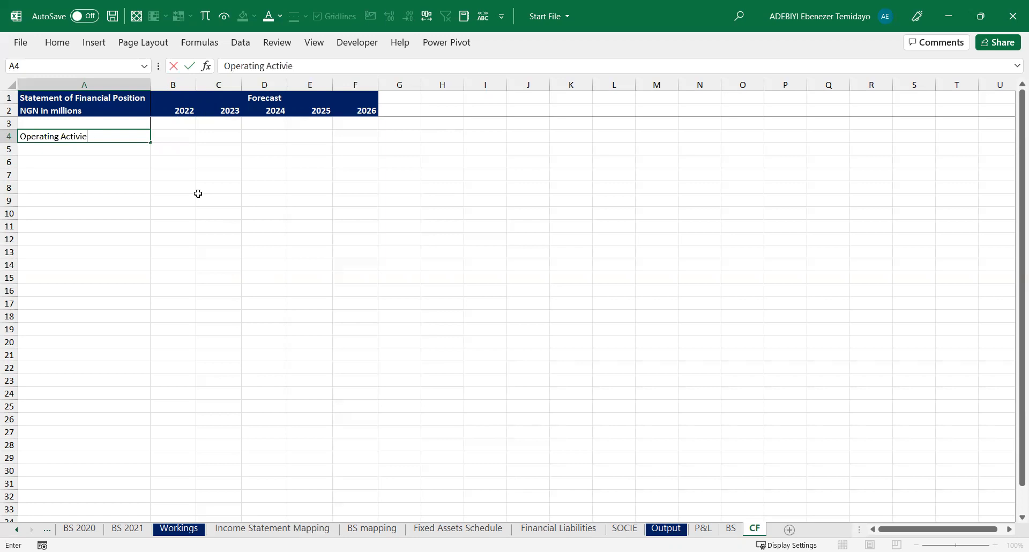
text(tivities)
key(Return)
Enter the section heading "Investing Activities" in A10, leaving blank rows below the operating heading
key(Return)
key(Return)
key(Return)
key(Return)
key(Return)
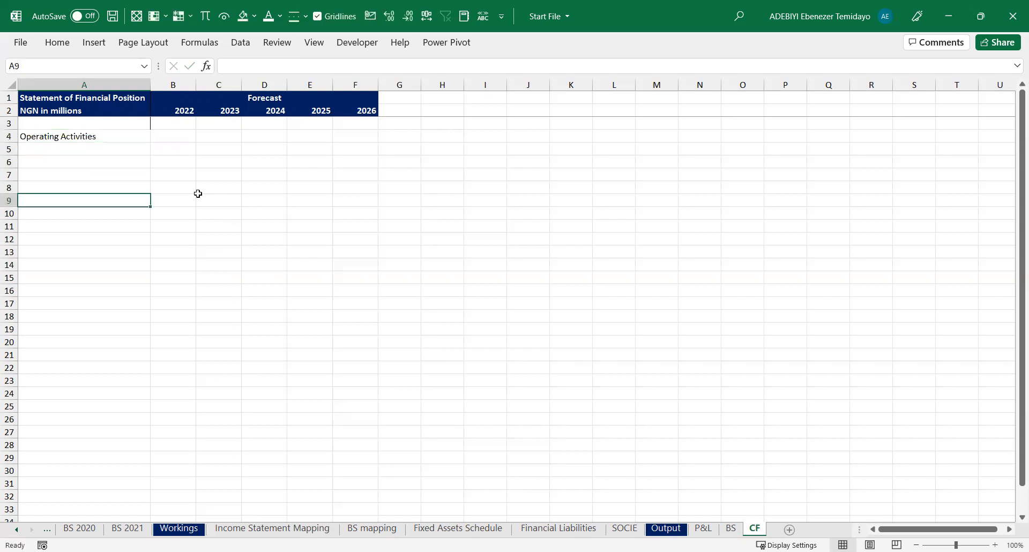
text(Investing)
text(tivi)
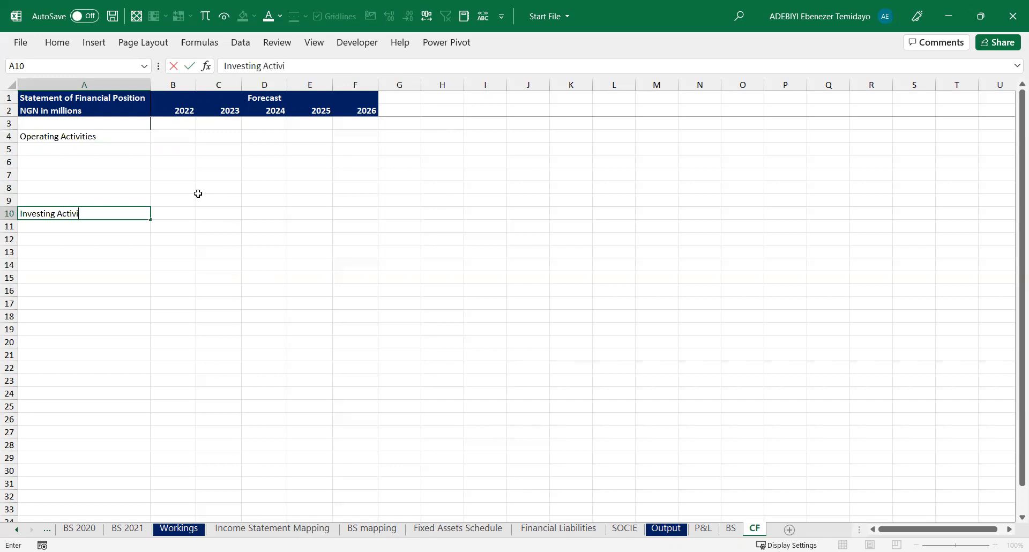
text(ties)
key(Return)
Enter the section heading "Financing Activities" in A16, leaving blank rows below the investing heading
key(Return)
key(Return)
key(Return)
key(Return)
key(Return)
text(Fina)
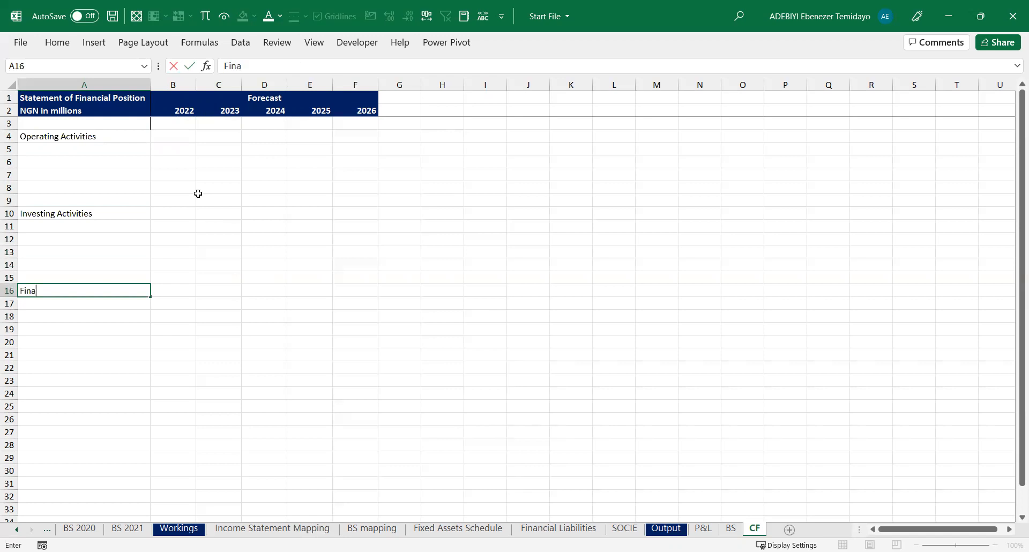
text(ncing Activ)
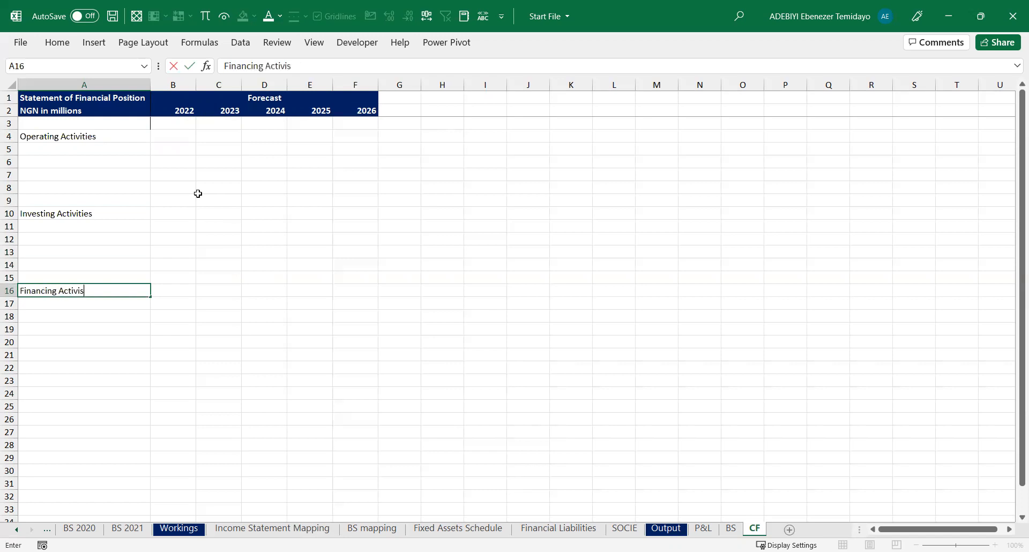
text(ities)
key(Return)
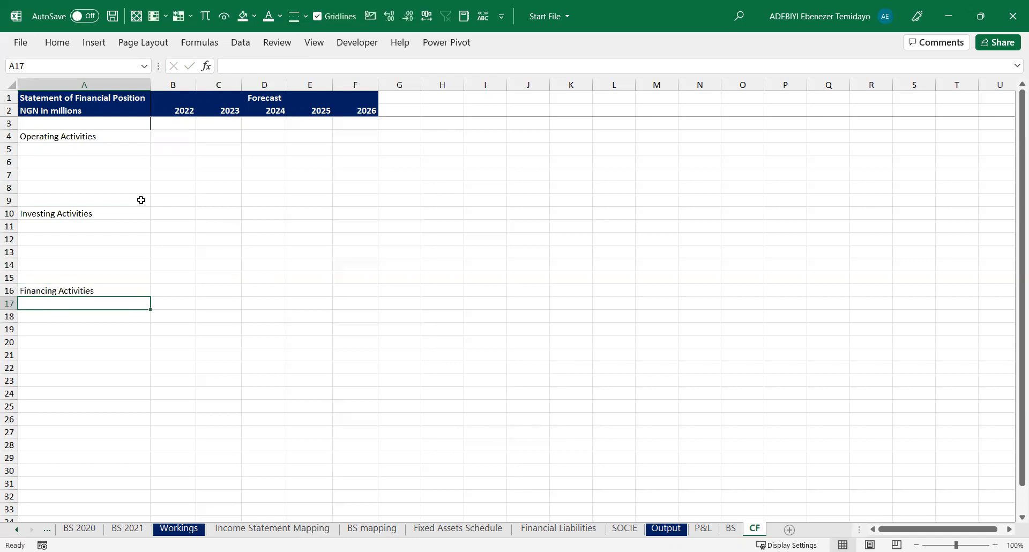
click(107, 186)
click(107, 145)
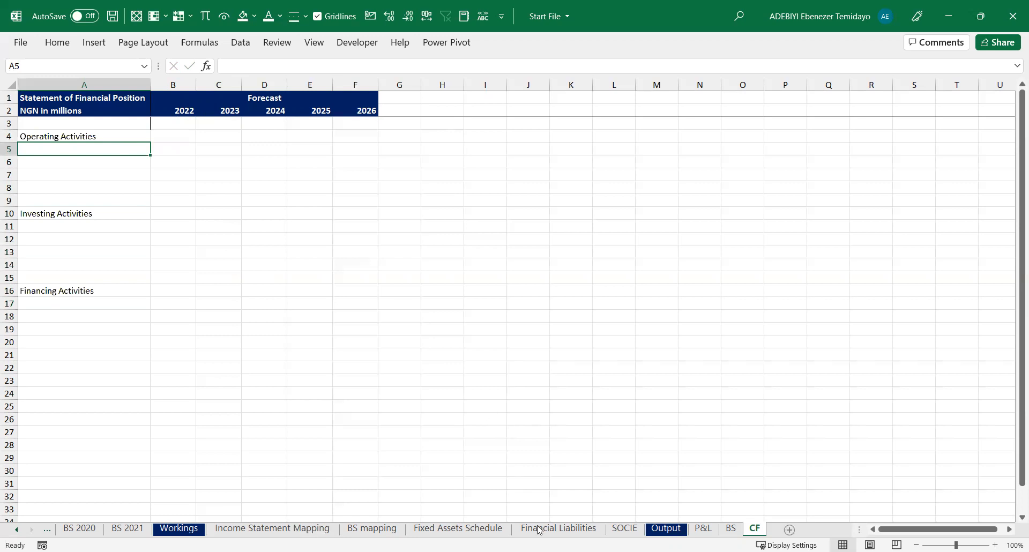
key(alt+Tab)
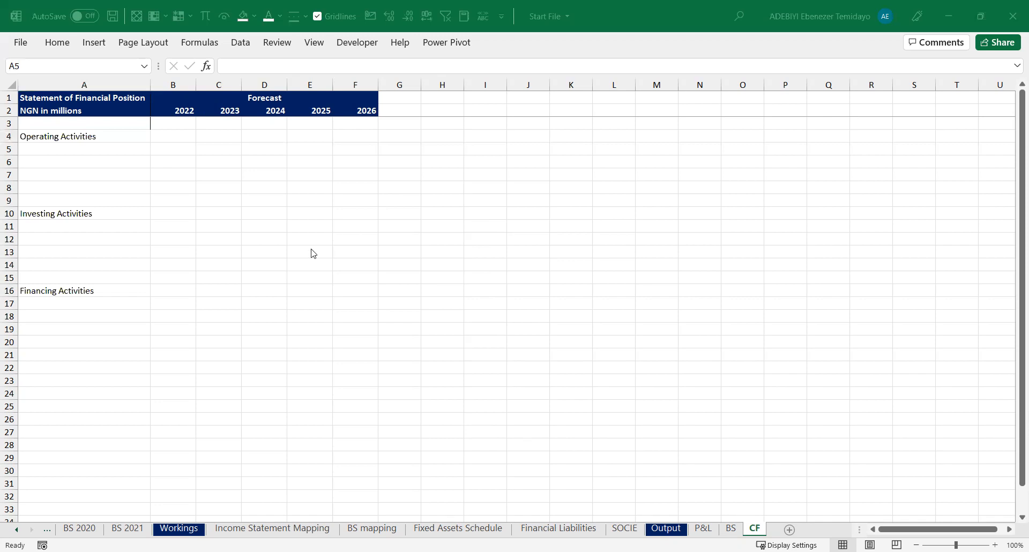
key(alt+Tab)
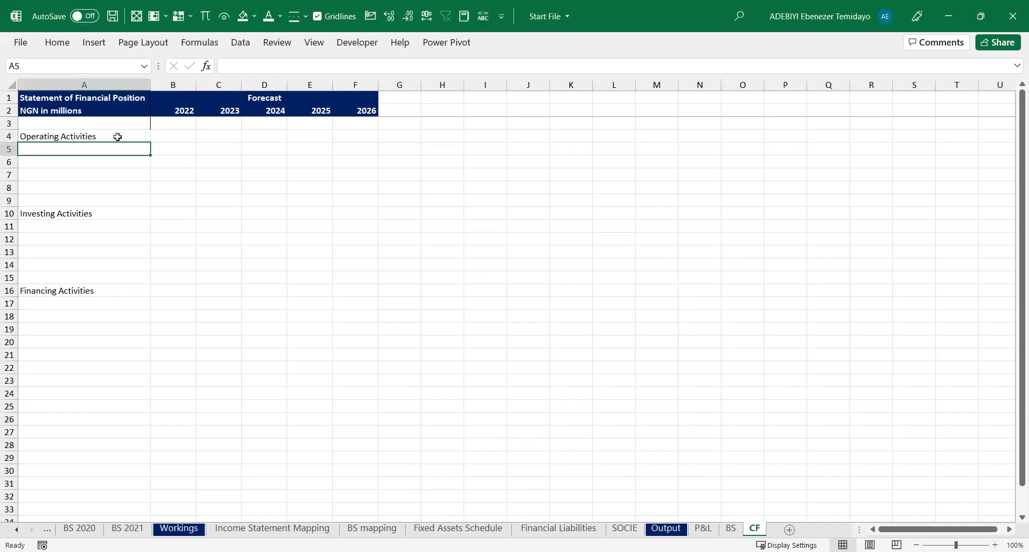
Add a left border to B3:B19 so a vertical line separates the labels from the forecast columns
click(115, 137)
drag(177, 124, 182, 328)
click(306, 18)
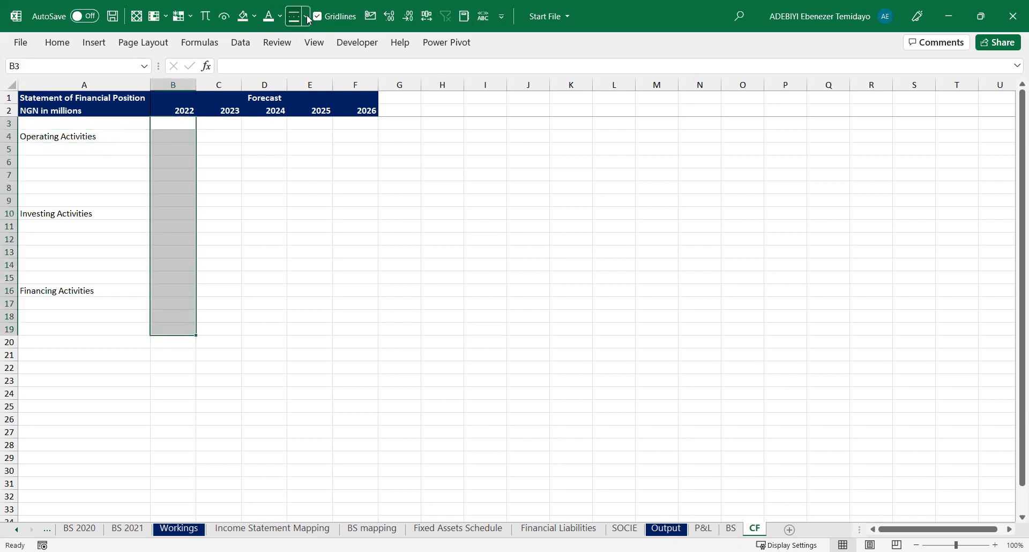
click(125, 173)
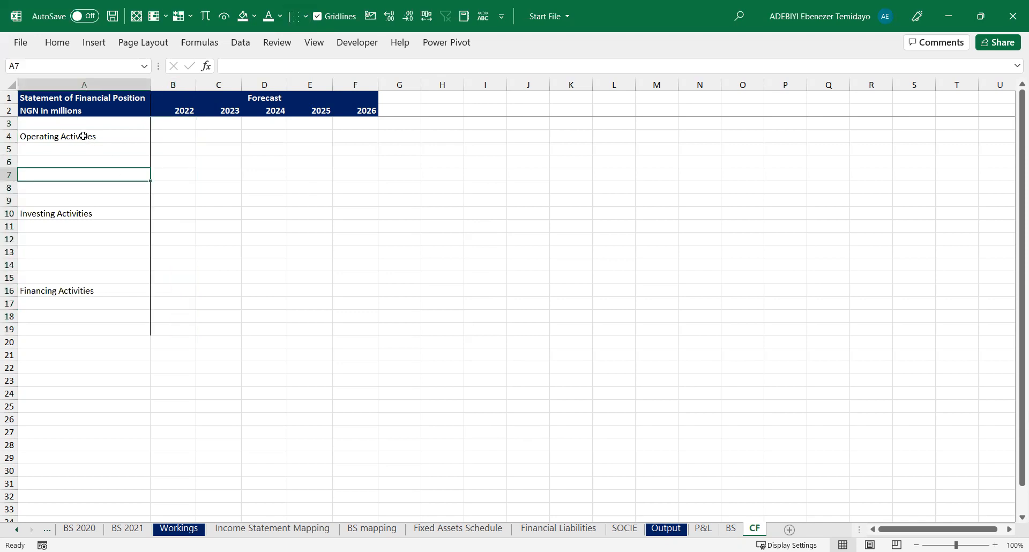
Make the Operating Activities heading bold and insert an extra row at row 7 within its section
click(83, 136)
key(ctrl+b)
key(Down)
key(Down)
key(Down)
key(shift+space)
key(ctrl+shift+plus)
Enter the label "Net Income" in A5 under the Operating Activities heading
key(Up)
key(Up)
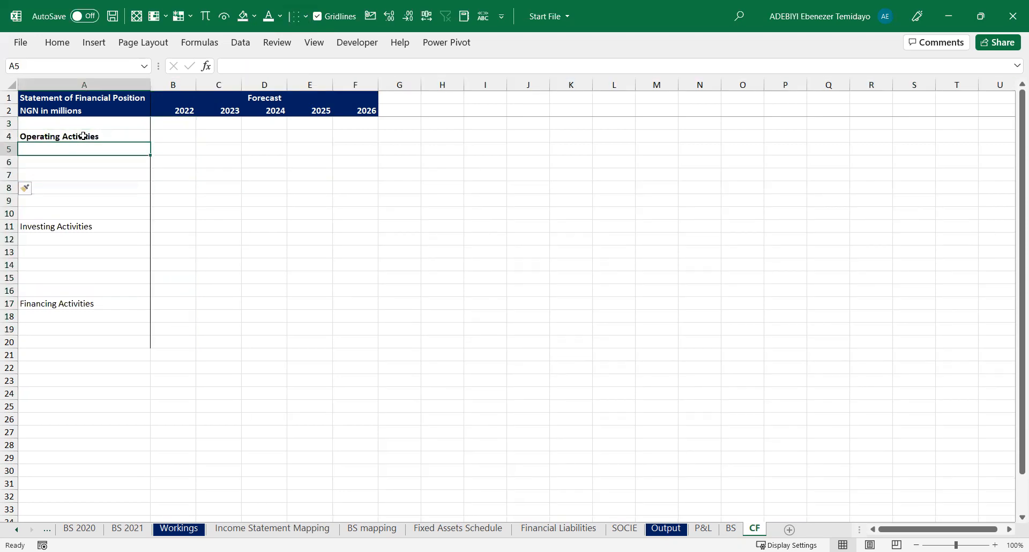
text(Net Incom)
key(BackSpace)
key(BackSpace)
key(BackSpace)
text(ncome)
key(Tab)
Fill B5:F5 with links to the forecast net income on the P&L sheet, starting with ='P&L'!E19
key(shift+Right)
key(shift+Right)
key(shift+Right)
key(shift+Right)
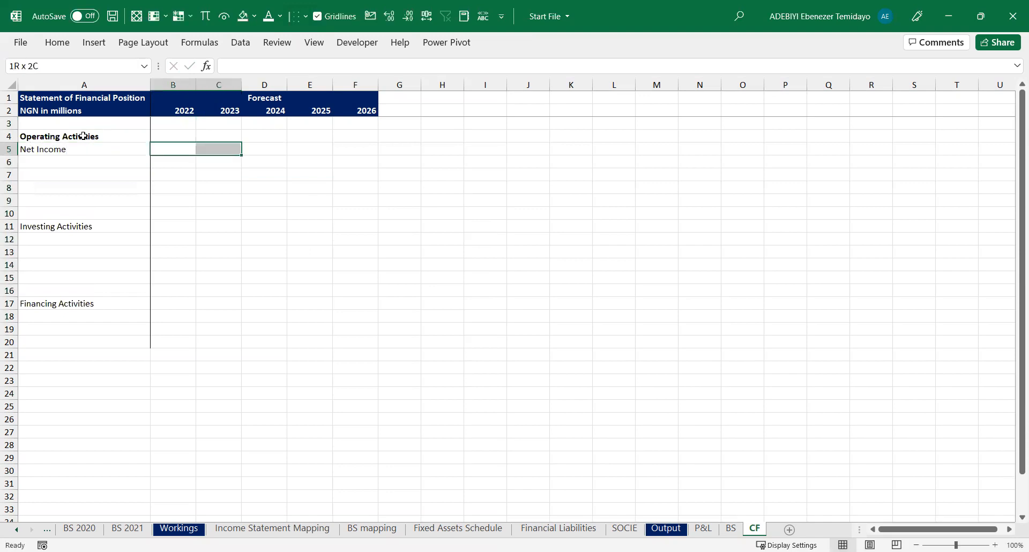
text(=)
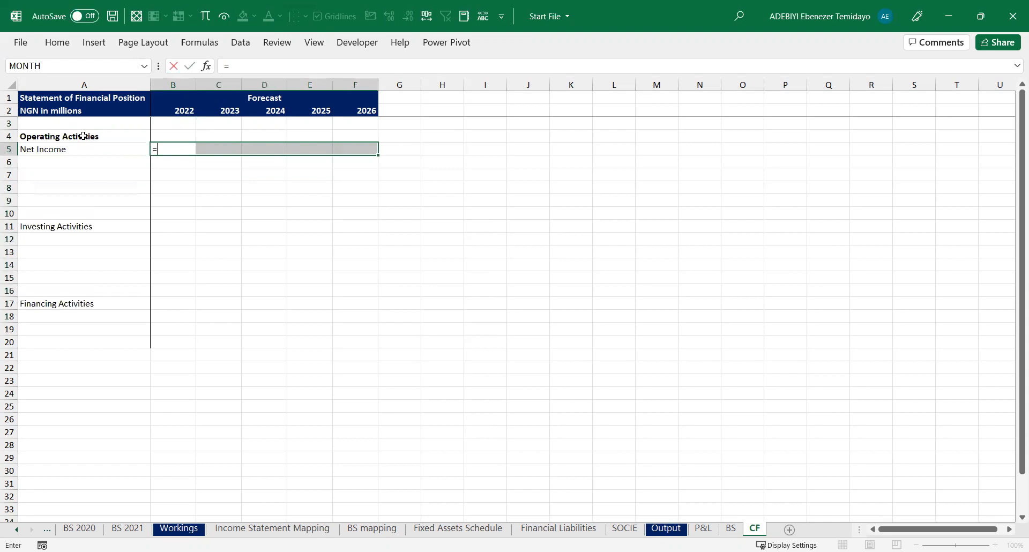
click(703, 528)
click(290, 329)
key(ctrl+Return)
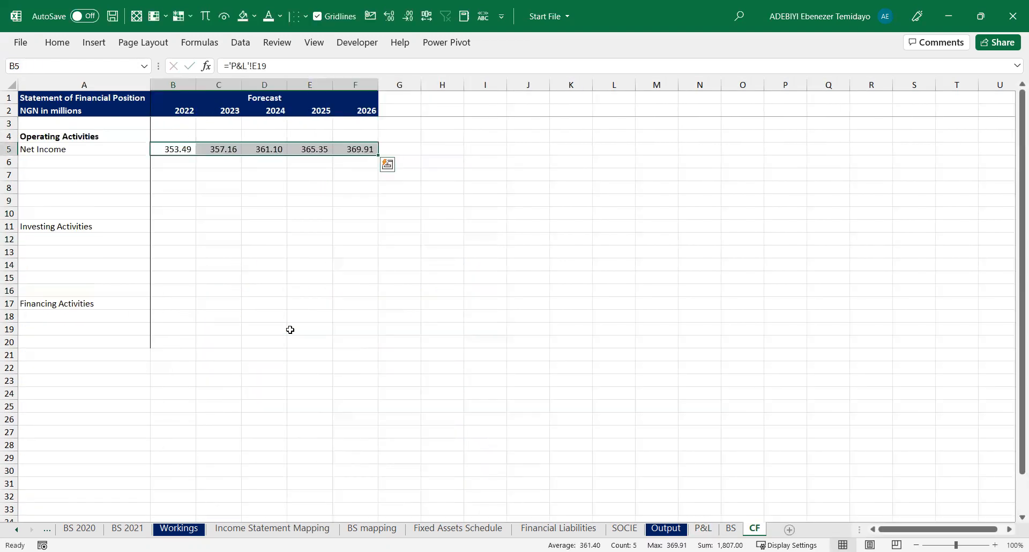
Check the D&A line on the P&L sheet and enter the label "Add: Depreciation" in A6 of the CF sheet
key(Left)
key(Down)
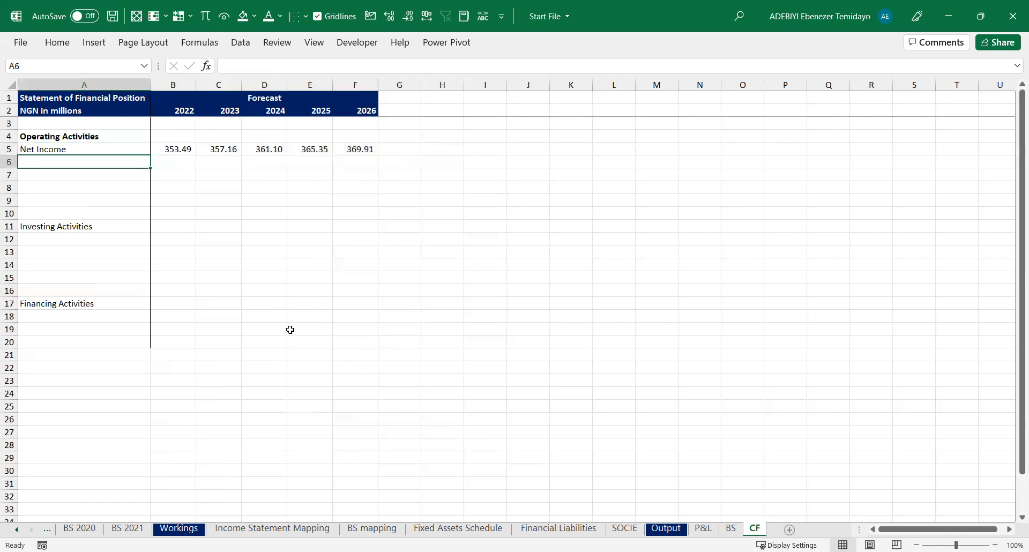
key(ctrl+Page_Up)
key(ctrl+Page_Up)
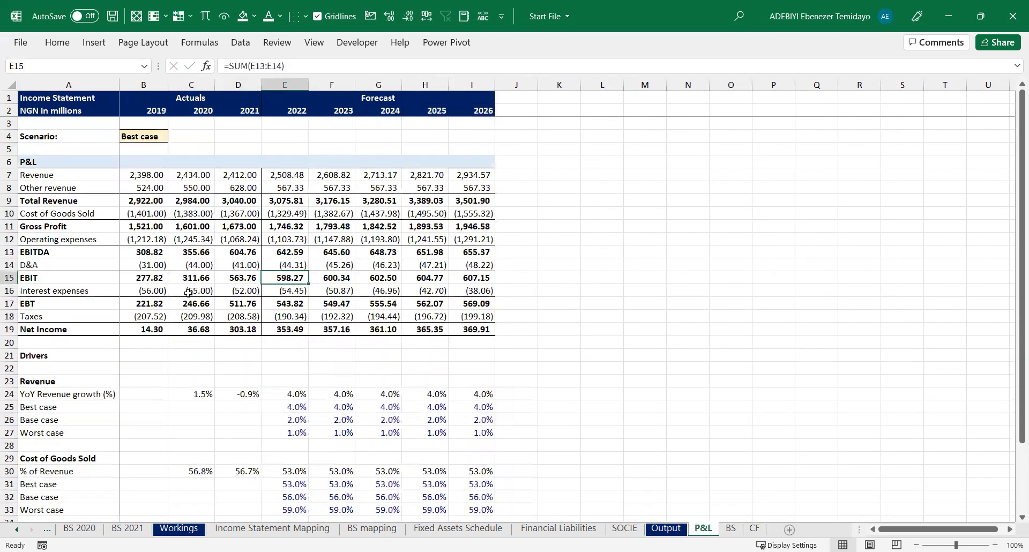
key(Up)
key(Home)
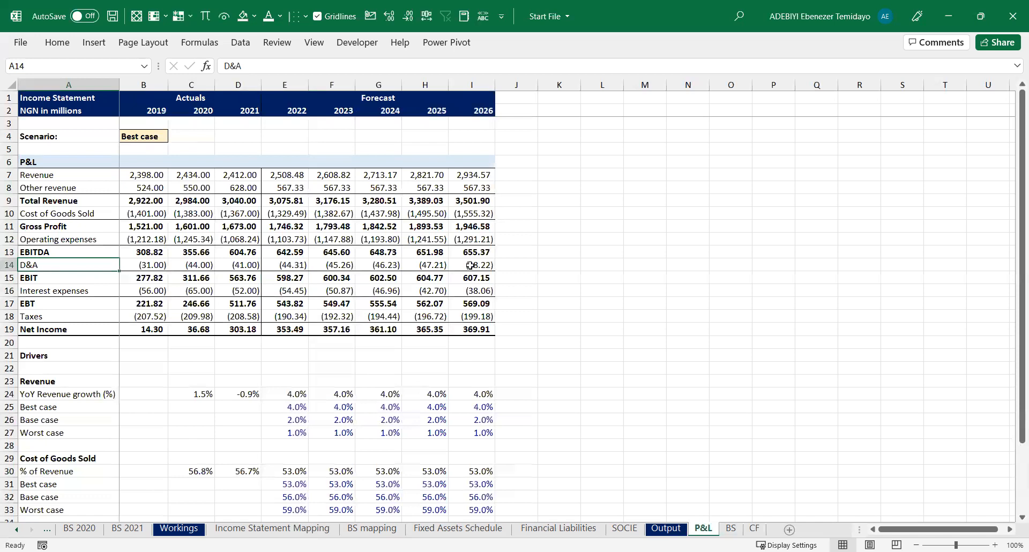
key(ctrl+Page_Down)
key(ctrl+Page_Down)
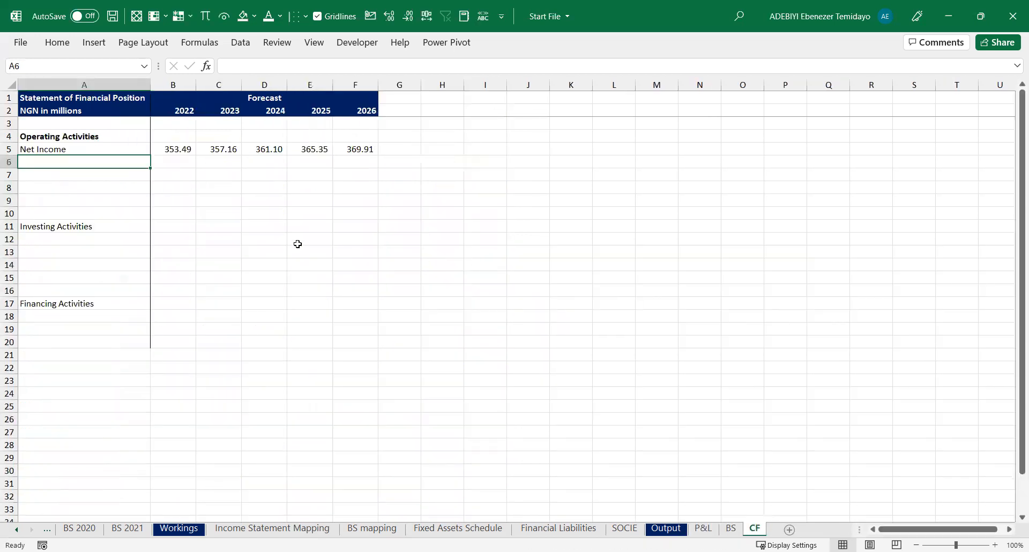
text(Add: Deprec iation)
key(Tab)
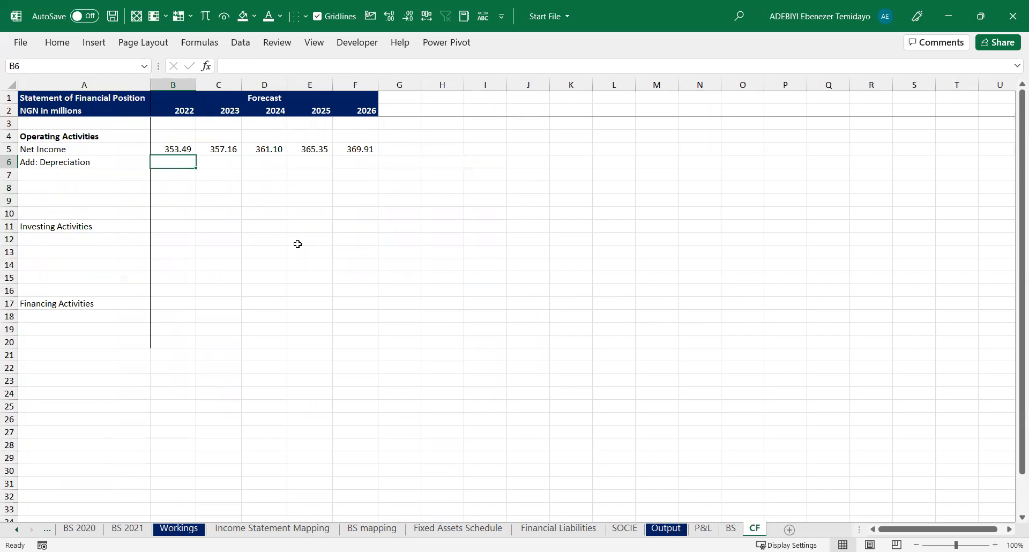
Fill B6:F6 with sign-reversed links to the forecast D&A on the P&L sheet, starting with =-'P&L'!E14
key(shift+Right)
key(shift+Right)
key(shift+Right)
key(shift+Right)
text(=)
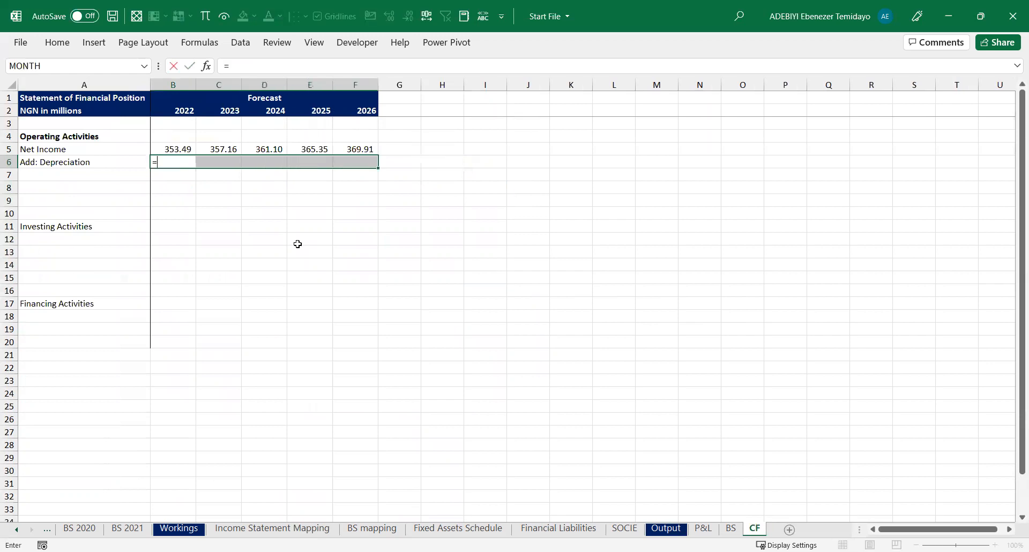
text(-)
click(702, 528)
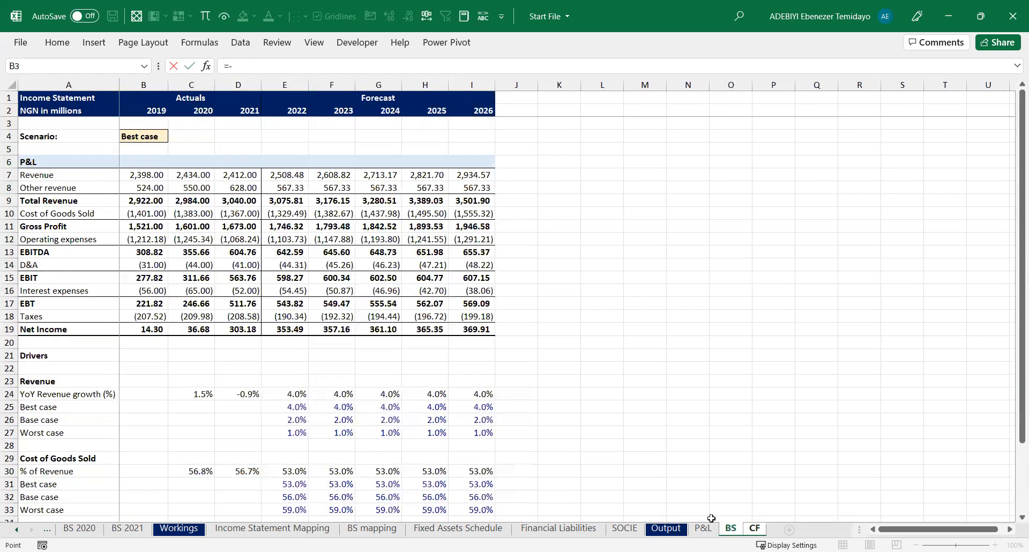
click(288, 264)
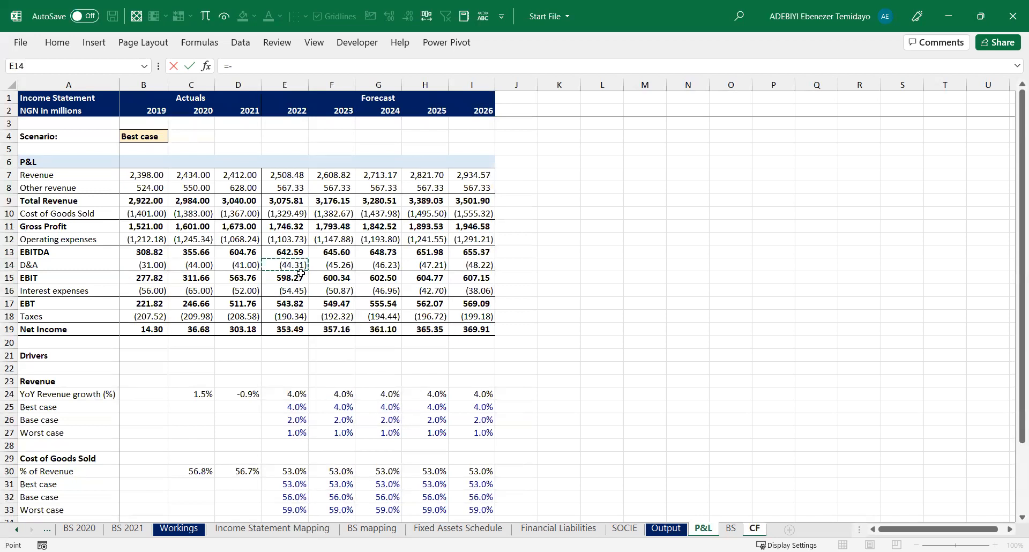
key(ctrl+Return)
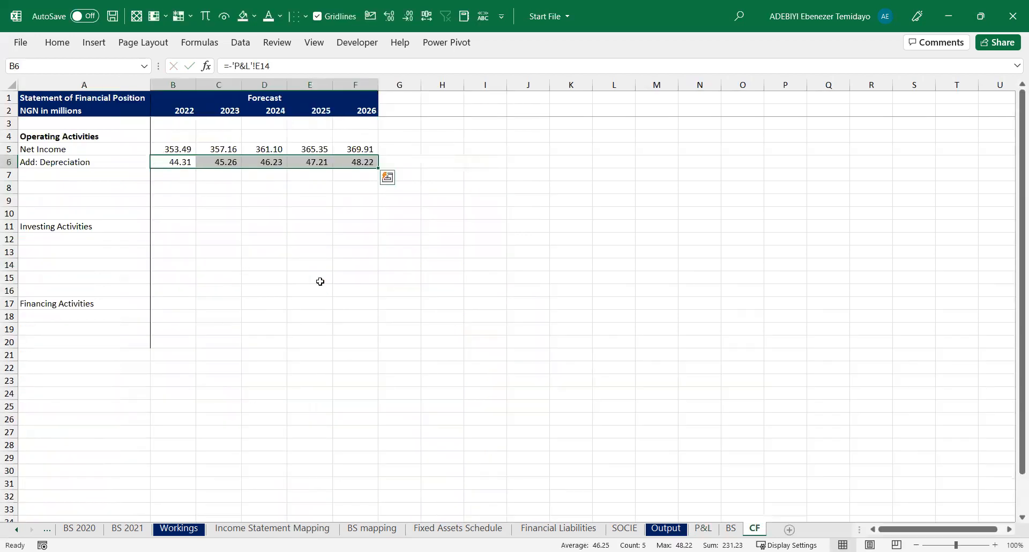
Check the Interest expenses and Taxes lines on the P&L sheet and return to the CF sheet
key(Down)
key(Left)
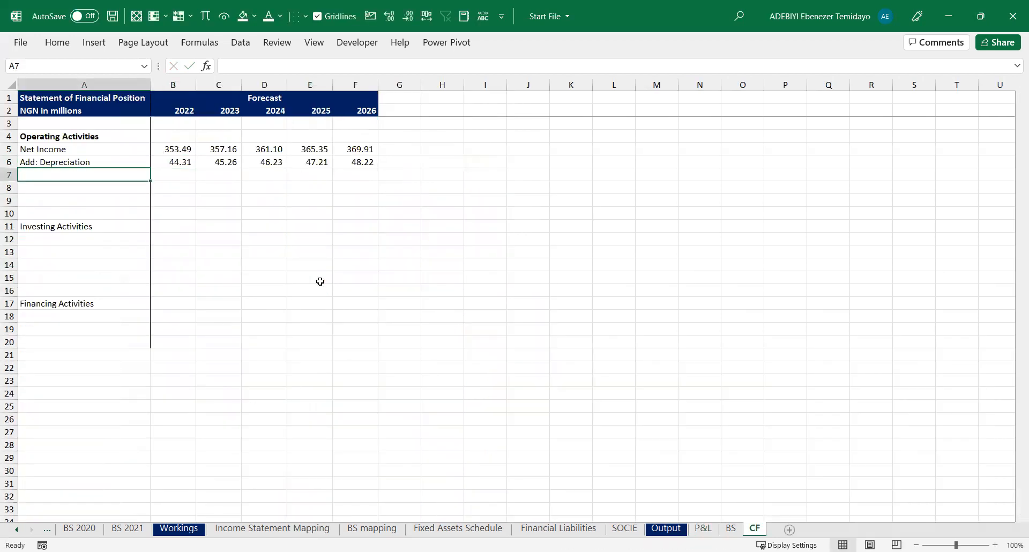
key(ctrl+Page_Up)
key(ctrl+Page_Up)
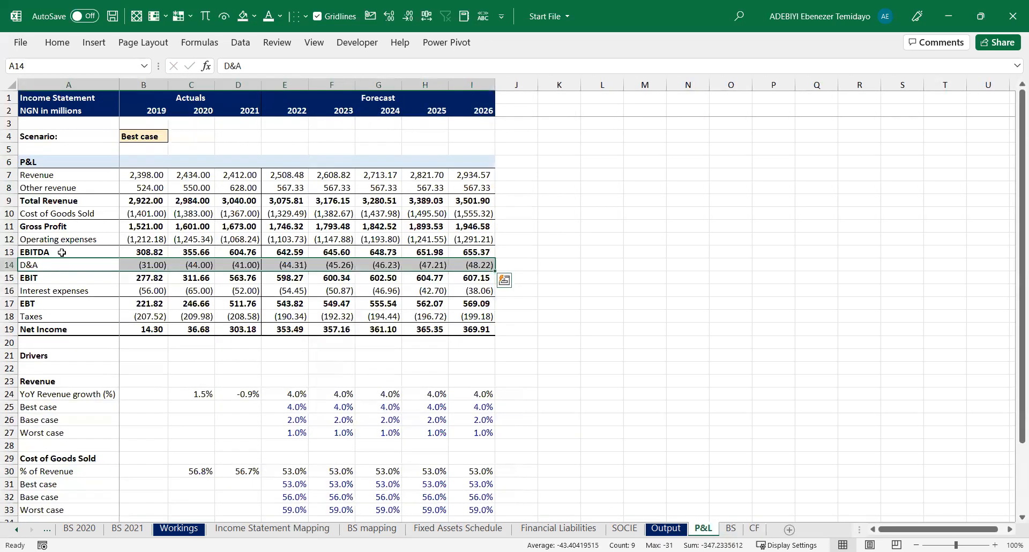
click(57, 292)
click(70, 317)
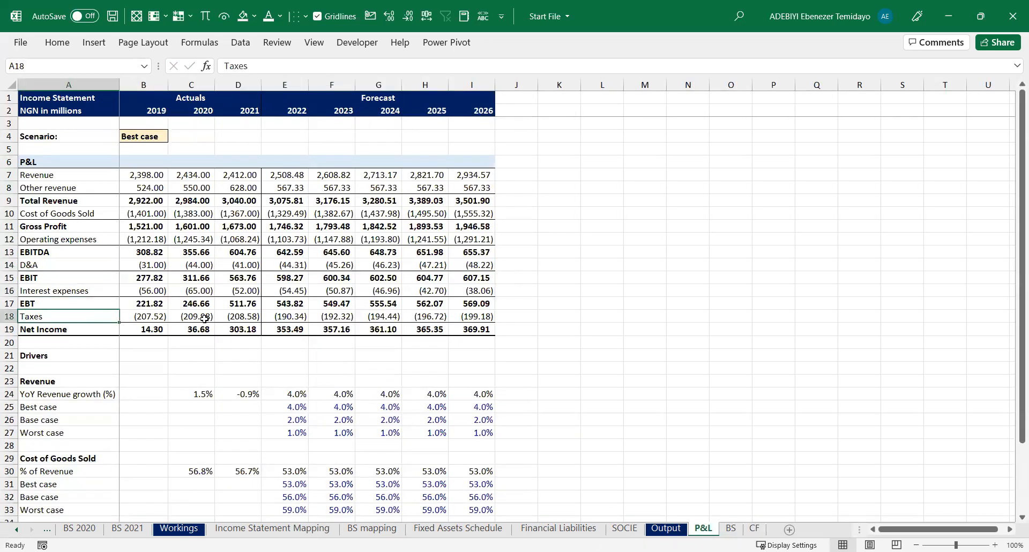
key(ctrl+Page_Down)
key(ctrl+Page_Down)
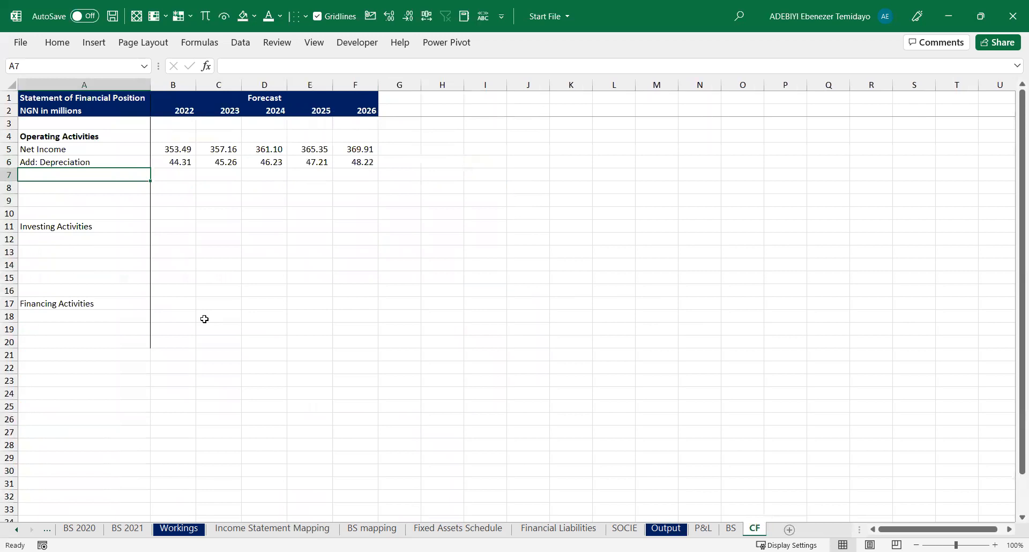
Insert four extra rows at row 8 within the Operating Activities section
key(Down)
key(shift+space)
key(ctrl+shift+plus)
key(ctrl+shift+plus)
key(ctrl+shift+plus)
key(ctrl+shift+plus)
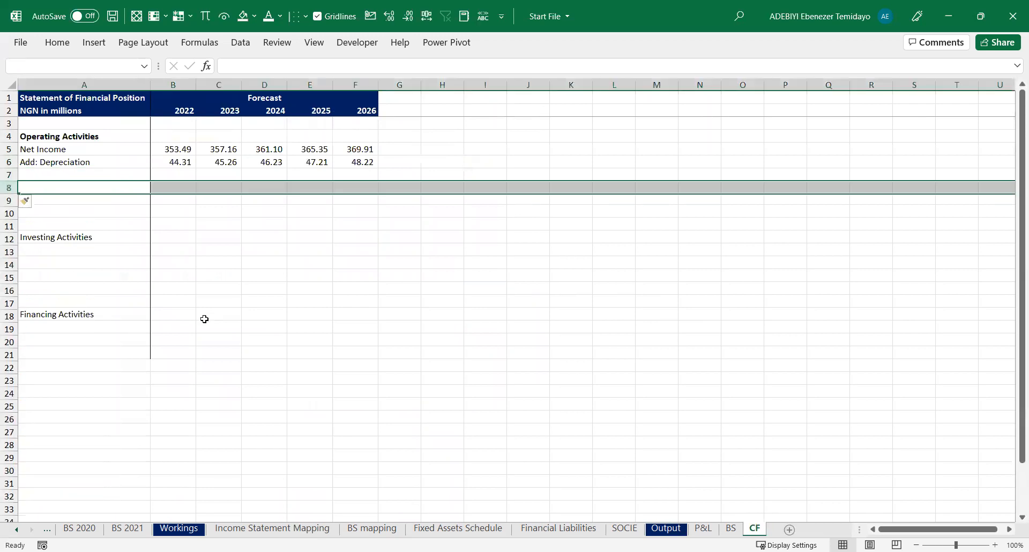
Enter the heading "Changes in Working Capital" in A7 and make it bold
key(Up)
key(Up)
key(Down)
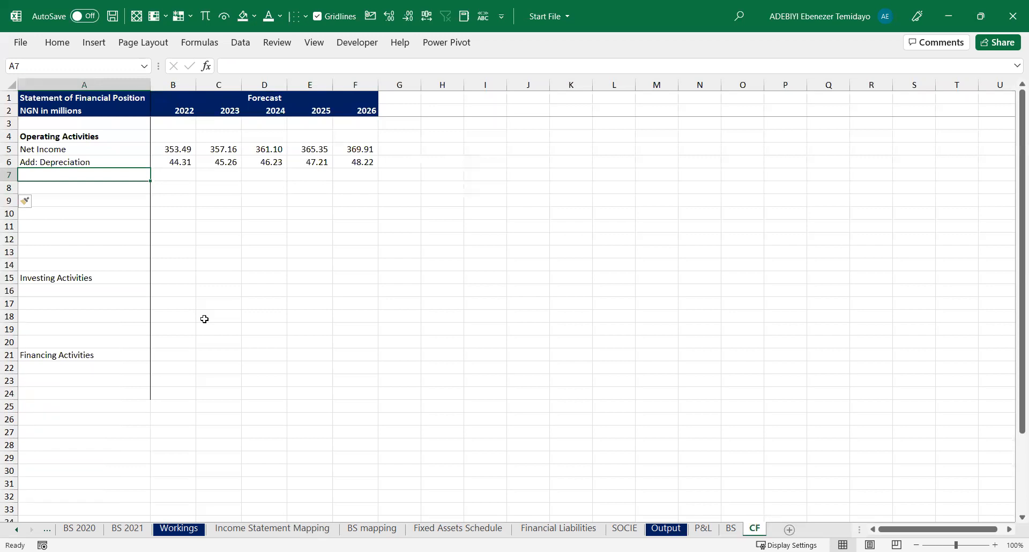
text(Changes in W orking Capital)
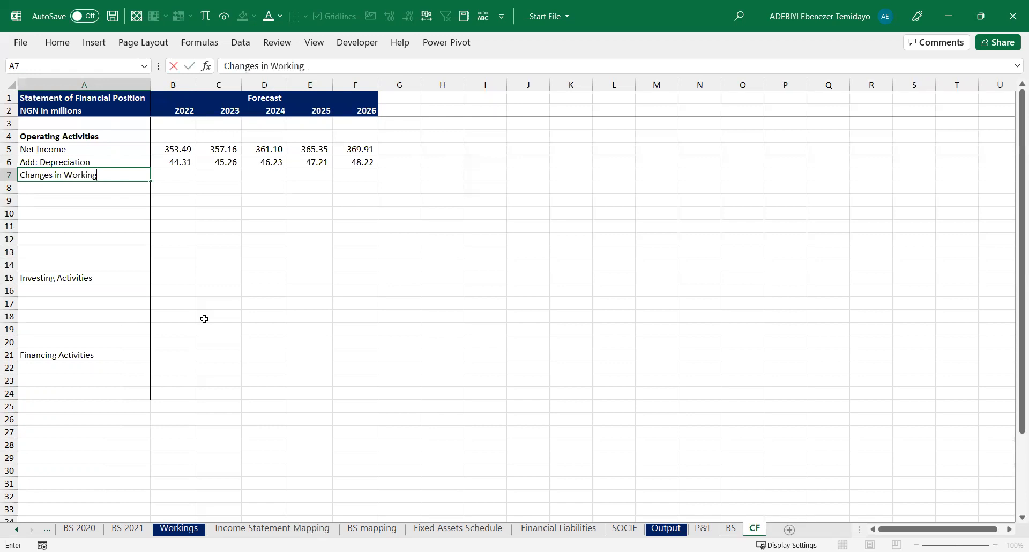
key(ctrl+Return)
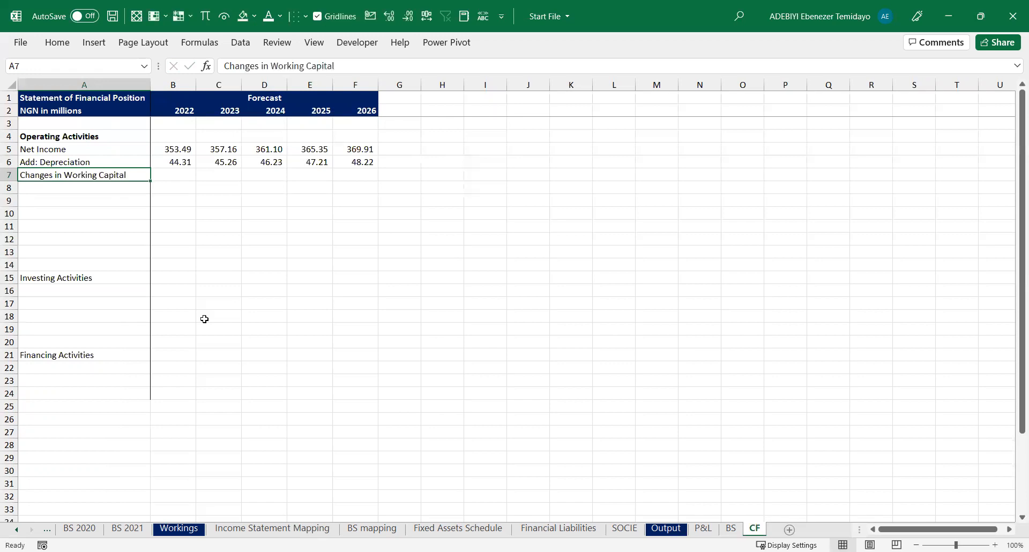
key(ctrl+b)
key(Down)
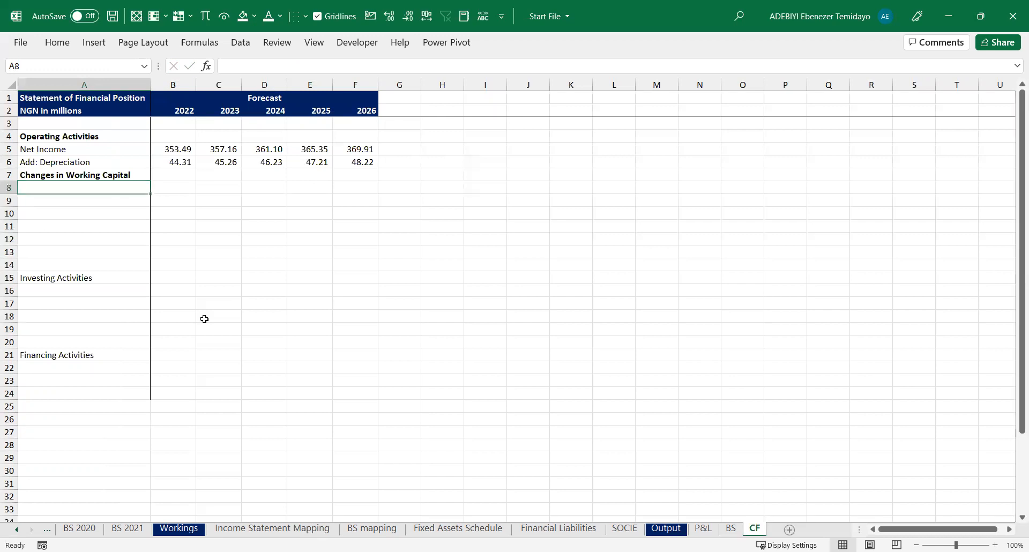
Copy the Trade Receivables, Inventory, Other assets, Trade Payables, Provisions and Other liabilities labels from the BS sheet into A8:A13 of the CF sheet
key(ctrl+Page_Up)
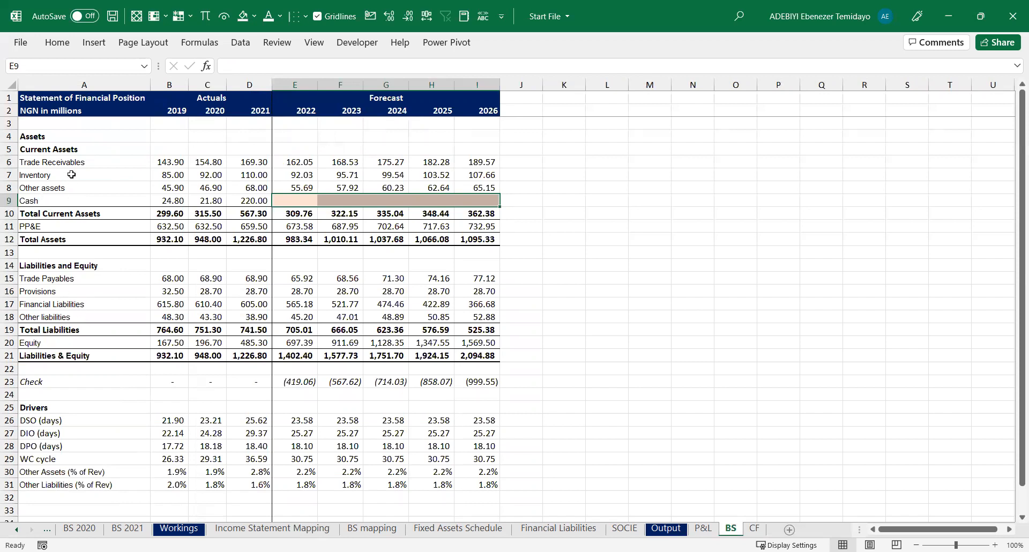
drag(60, 162, 60, 186)
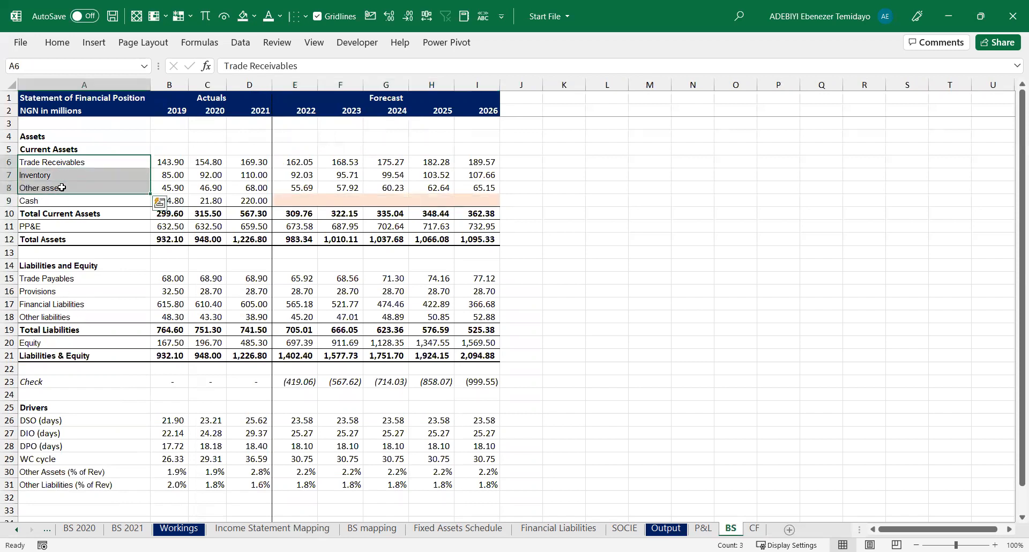
drag(64, 277, 65, 291)
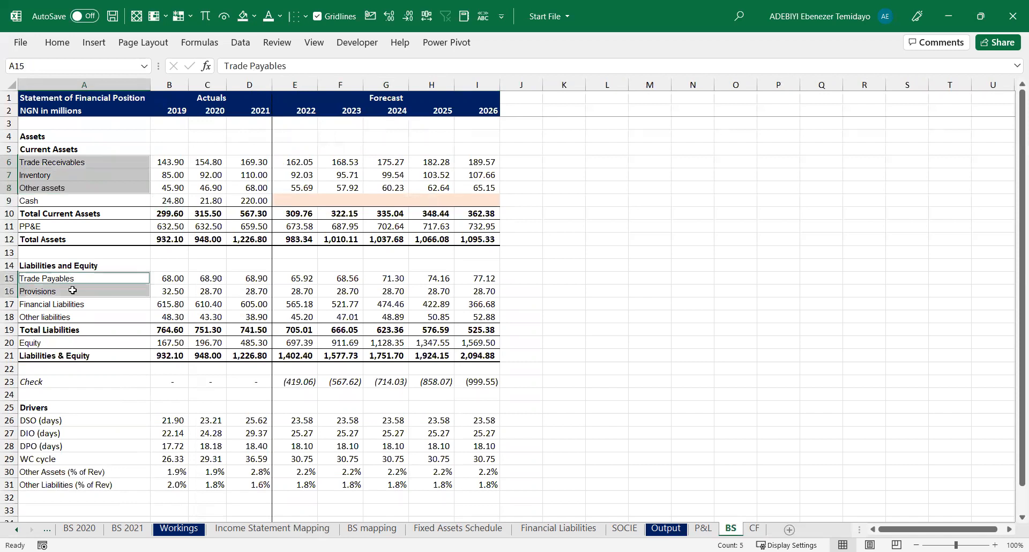
ctrl+click(62, 316)
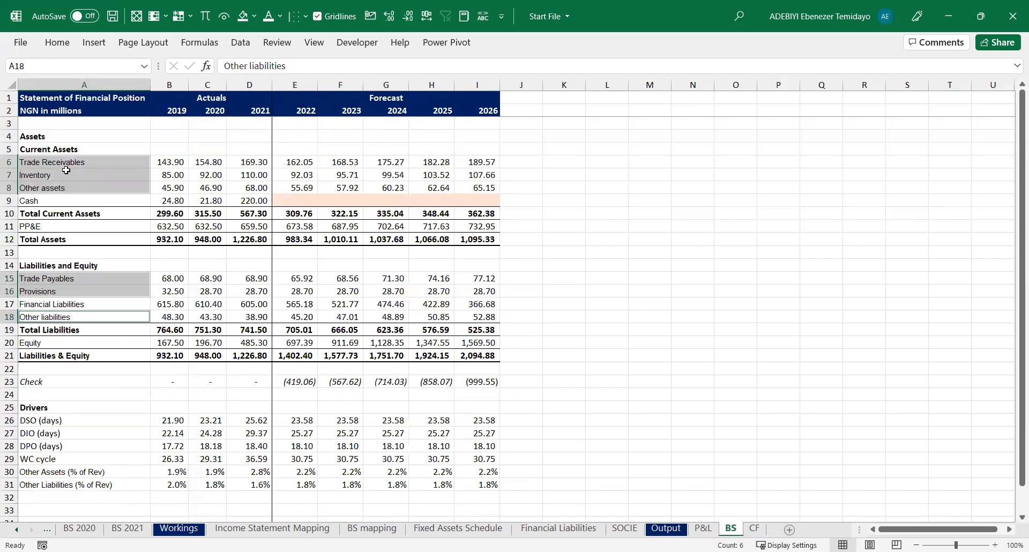
key(ctrl+c)
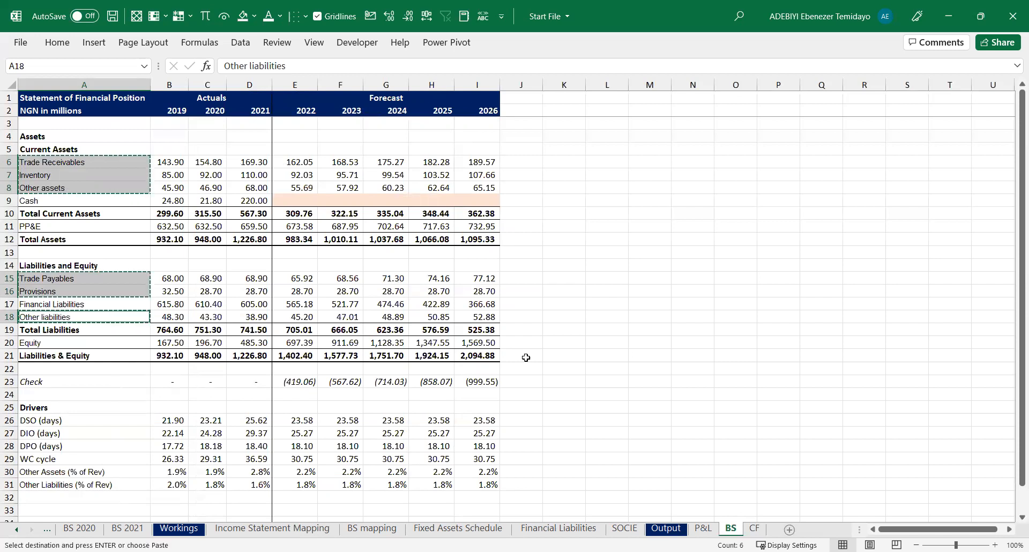
click(755, 529)
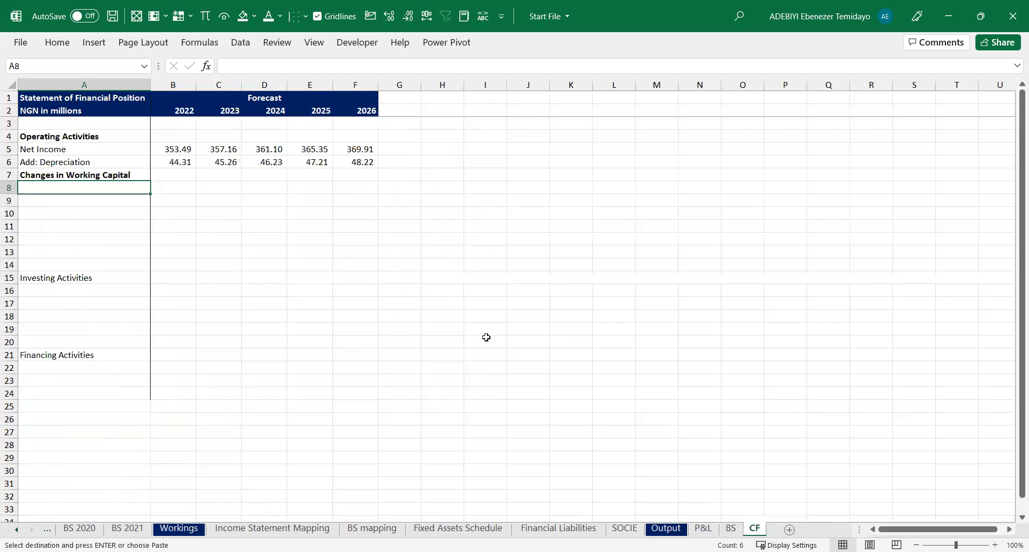
key(ctrl+v)
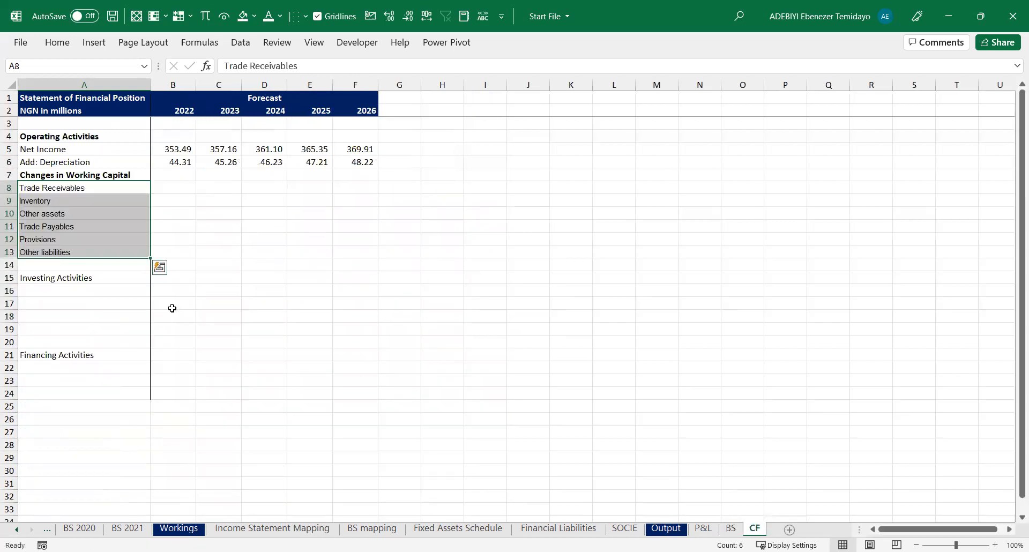
Insert four blank rows at row 14, below the Other liabilities line
click(81, 265)
key(shift+space)
key(ctrl+shift+plus)
key(ctrl+shift+plus)
key(ctrl+shift+plus)
key(ctrl+shift+plus)
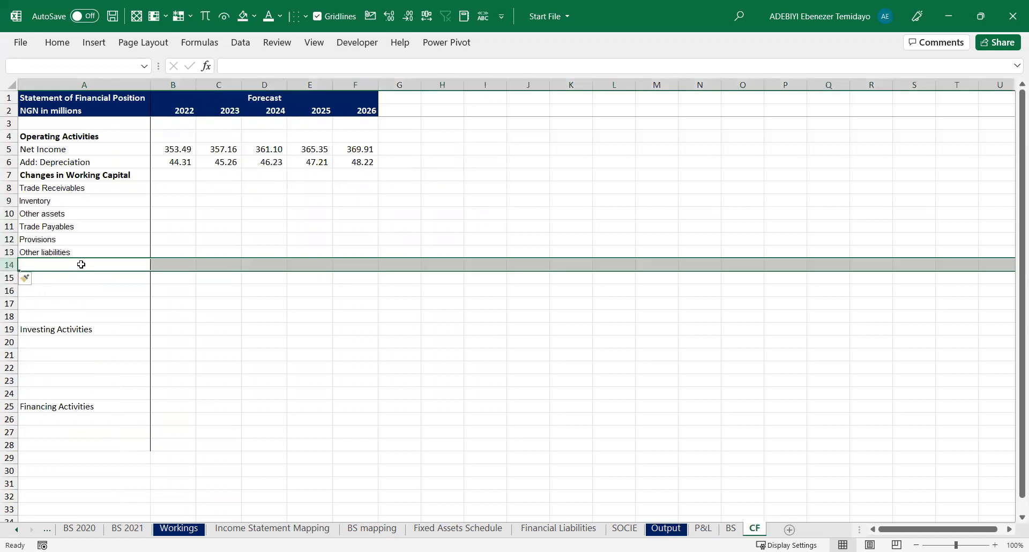
click(93, 214)
click(80, 190)
click(82, 203)
click(85, 213)
click(81, 191)
click(84, 202)
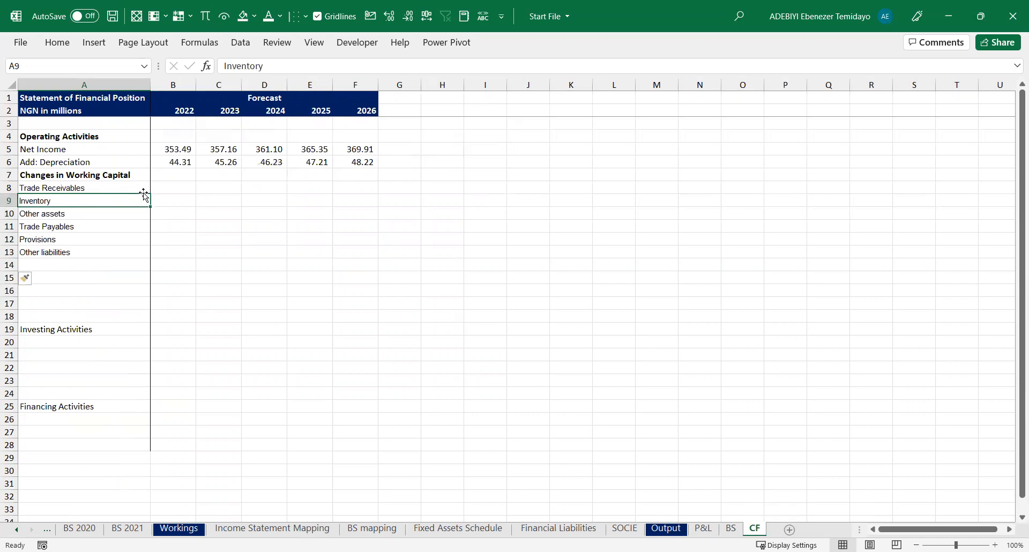
click(119, 187)
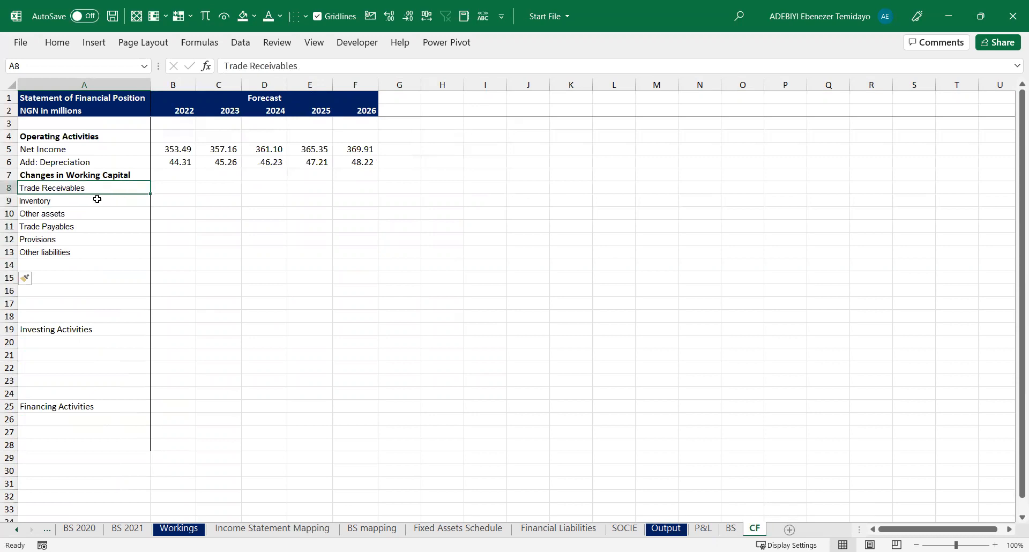
click(169, 183)
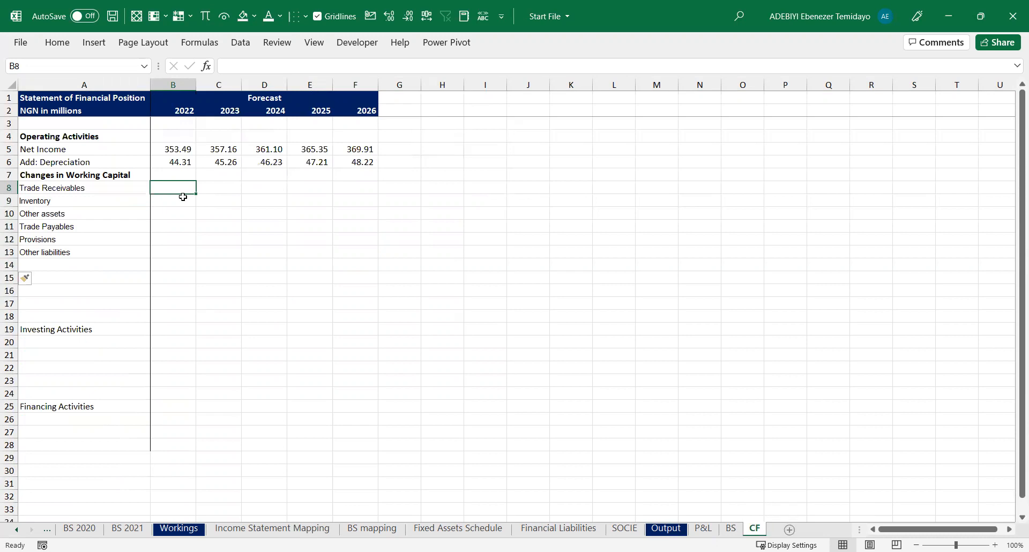
drag(167, 194, 167, 192)
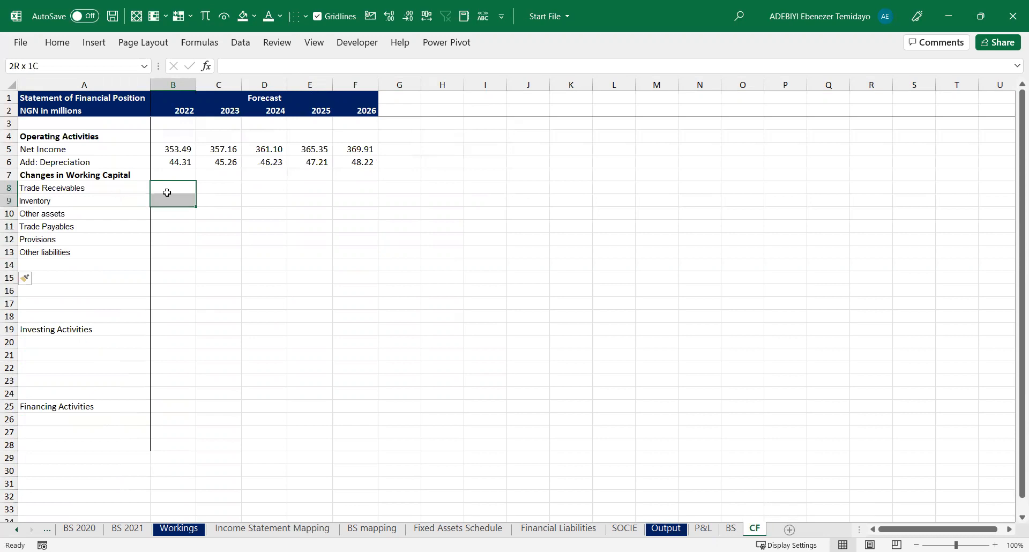
key(shift+Right)
key(shift+Right)
key(shift+Right)
key(shift+Right)
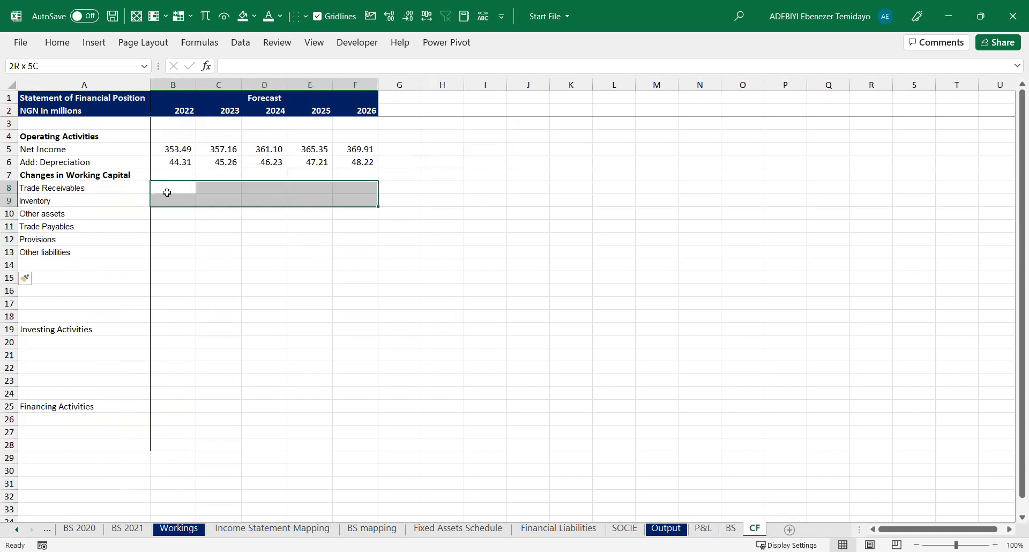
text(=)
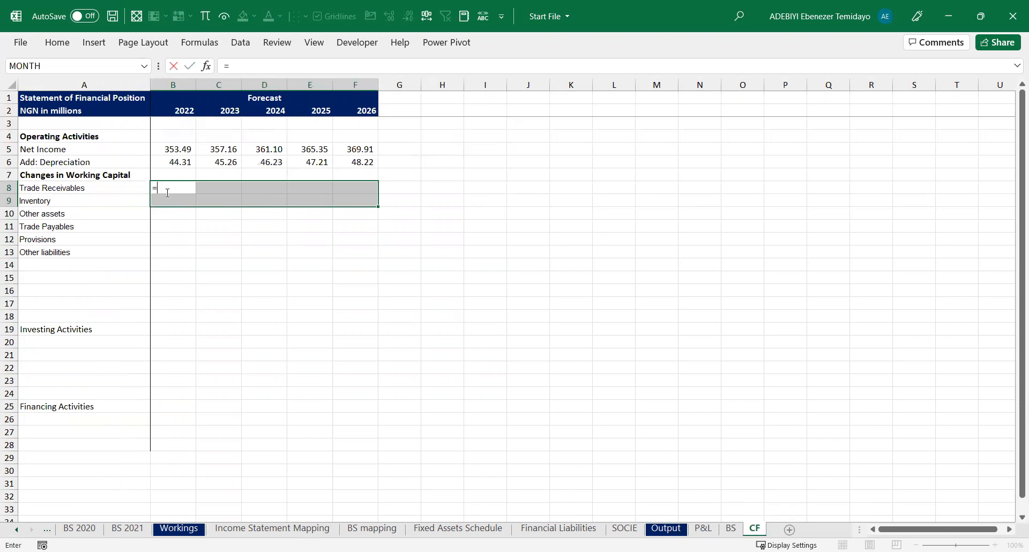
key(ctrl+Page_Up)
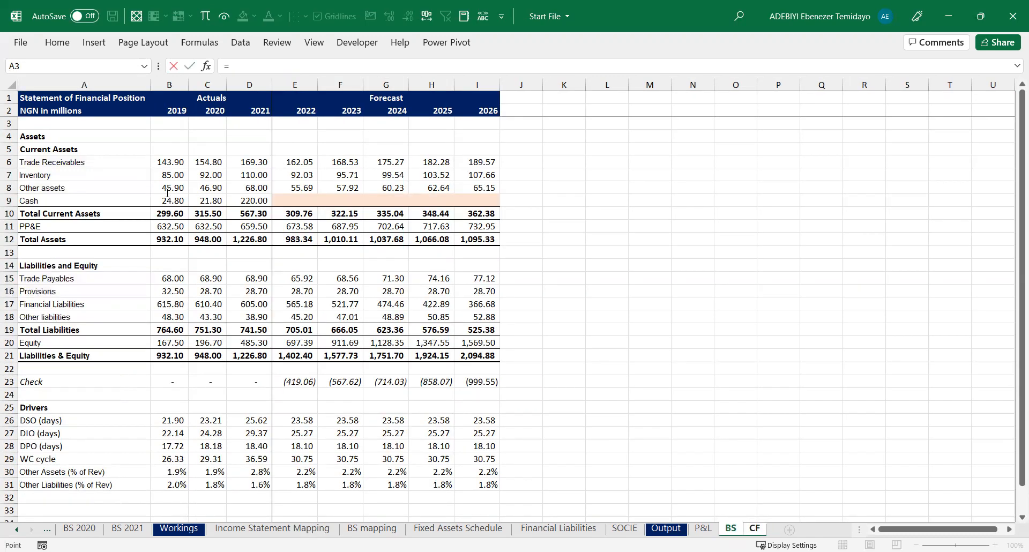
key(Escape)
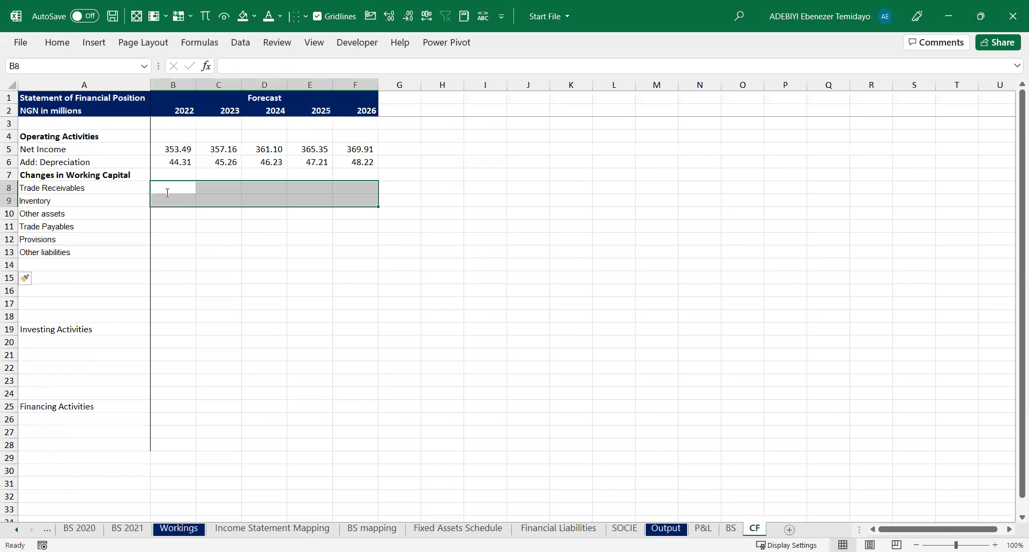
click(167, 191)
key(shift+Right)
key(shift+Right)
key(shift+Right)
key(shift+Right)
key(shift+Down)
key(shift+Down)
key(shift+Up)
Trace the 2022 Net Income and Depreciation formulas in B5 and B6 to their source cells on the P&L sheet
key(Up)
key(Up)
key(Up)
key(ctrl+bracketleft)
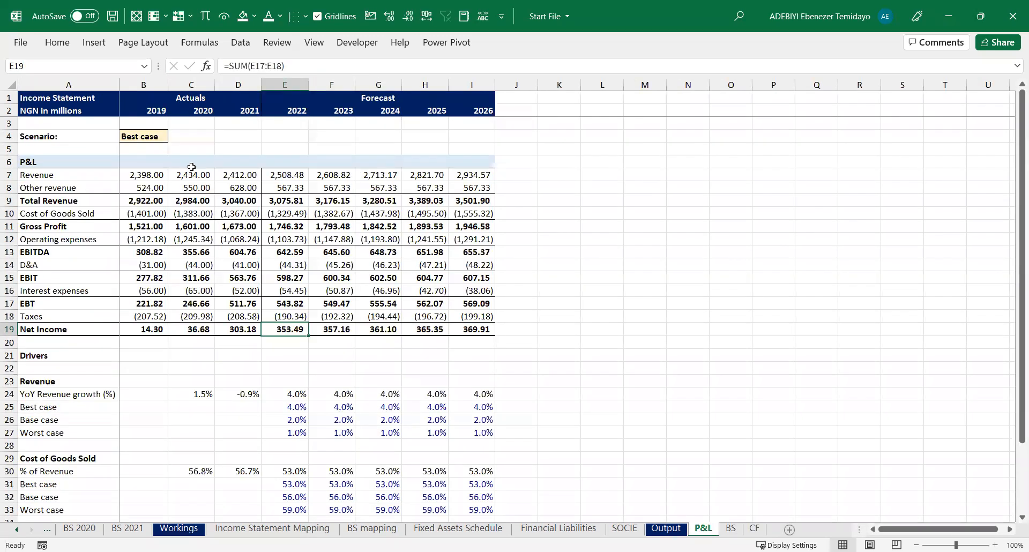
click(754, 529)
key(Down)
key(ctrl+bracketleft)
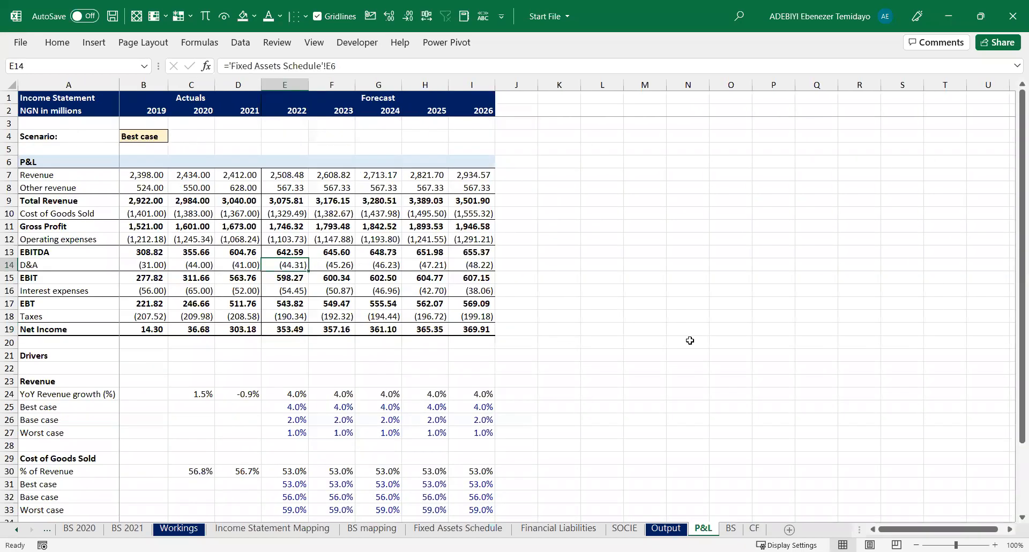
key(F5)
key(Return)
key(Down)
key(Down)
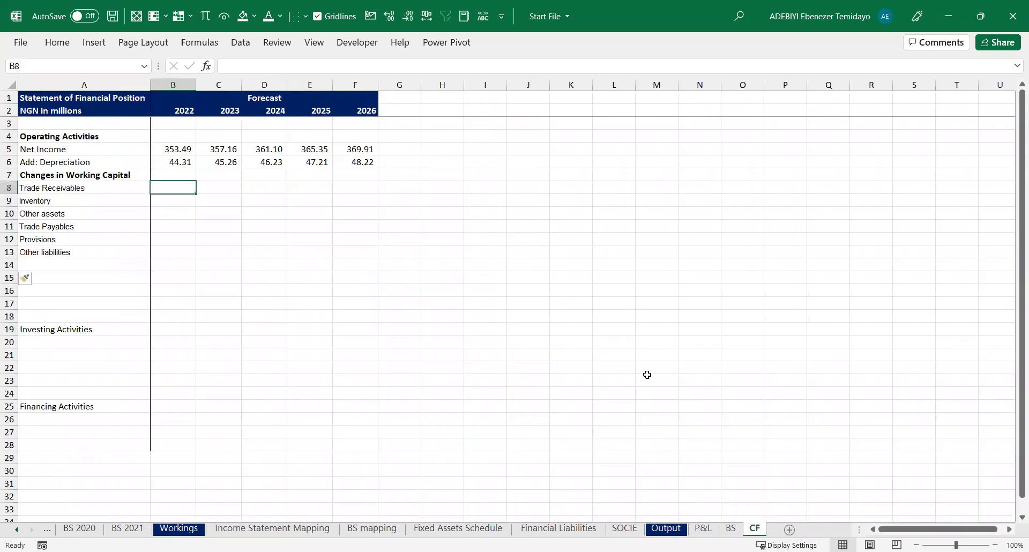
Fill B8:F10 of the CF sheet with =BS!D6-BS!E6 to calculate the yearly changes in Trade Receivables, Inventory and Other assets
key(shift+Right)
key(shift+Right)
key(shift+Right)
key(shift+Right)
key(shift+Down)
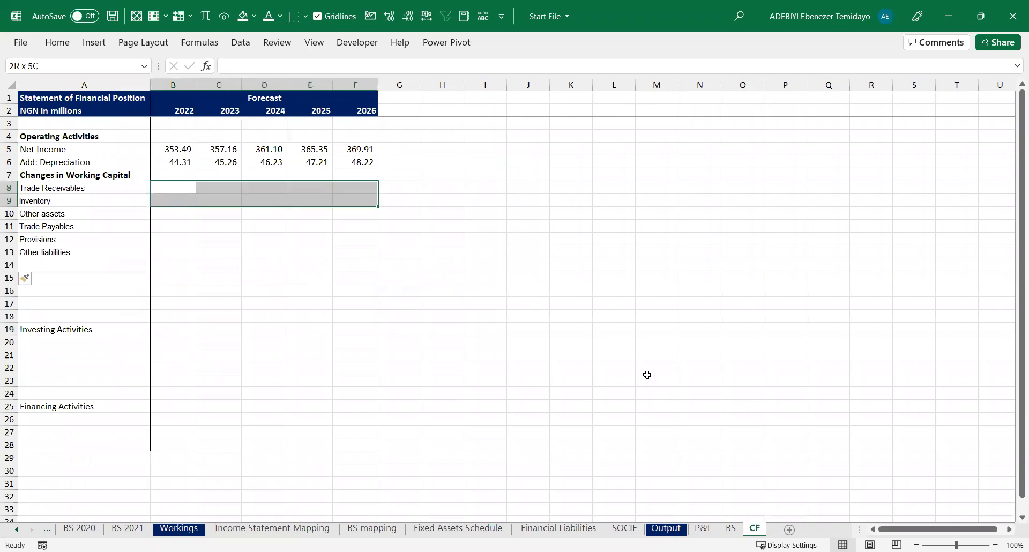
text(=)
key(ctrl+Page_Up)
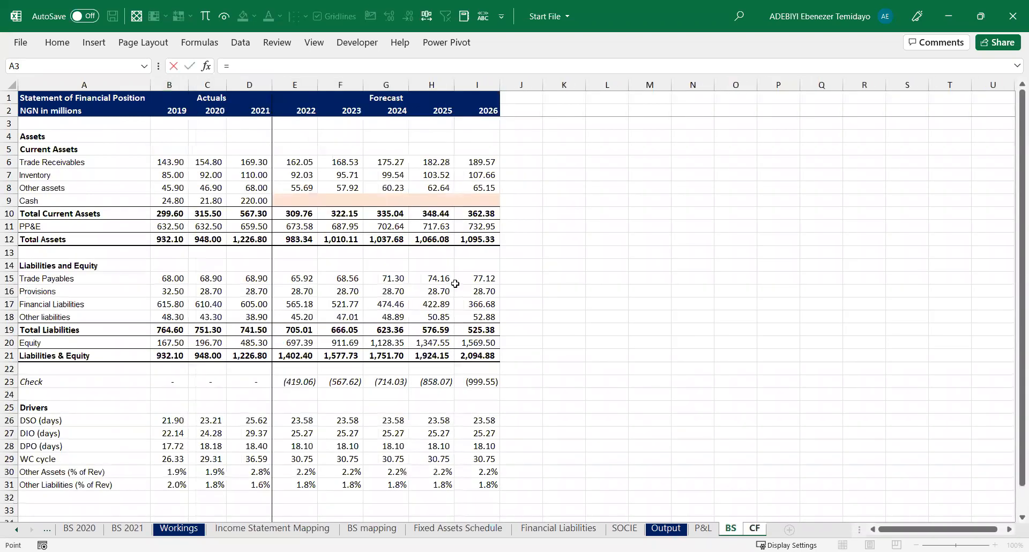
key(Escape)
key(shift+Down)
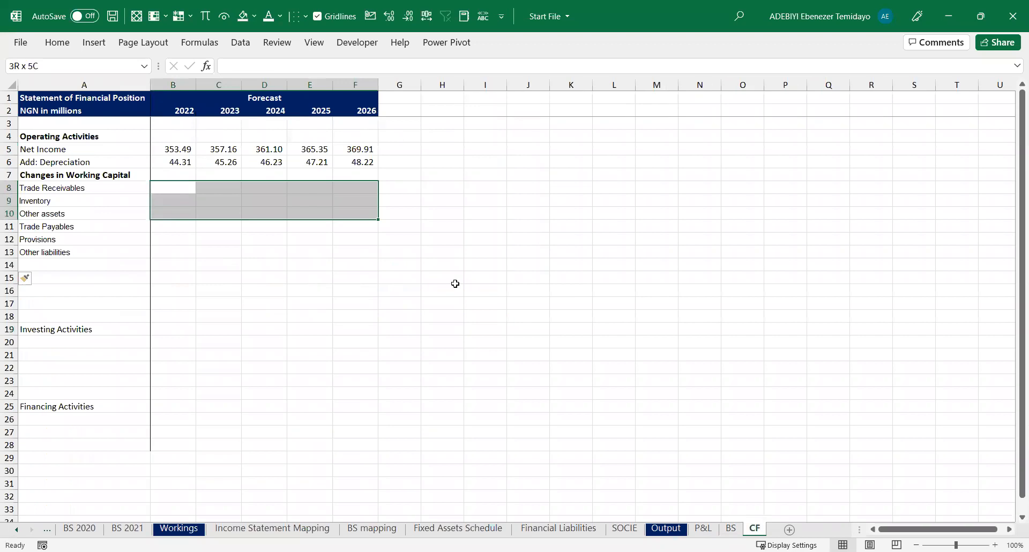
text(=)
key(ctrl+Page_Up)
key(Down)
text(-)
key(Right)
key(ctrl+Page_Down)
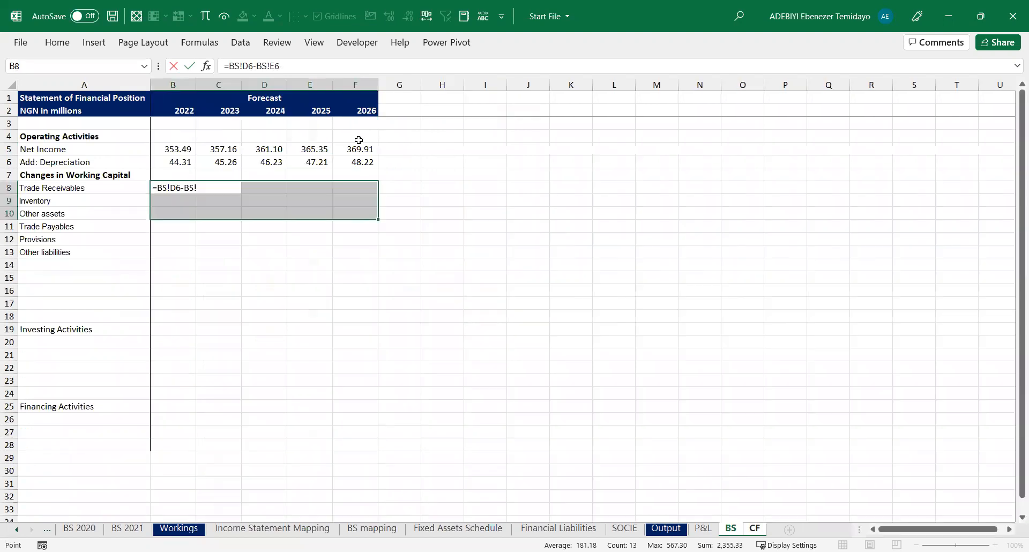
key(ctrl+Return)
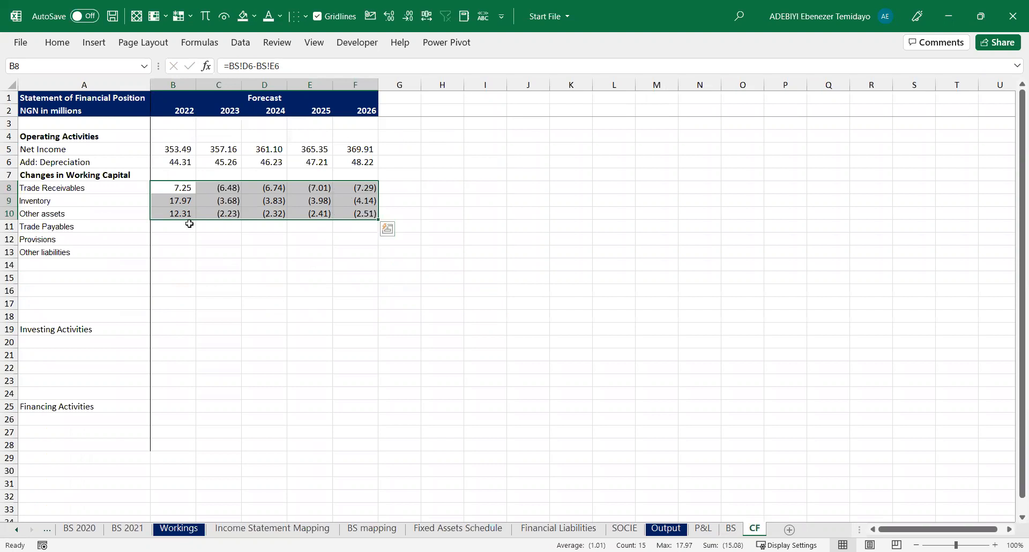
Fill B11:F12 with =BS!E15-BS!D15 to calculate the yearly changes in Trade Payables and Provisions
drag(163, 227, 356, 254)
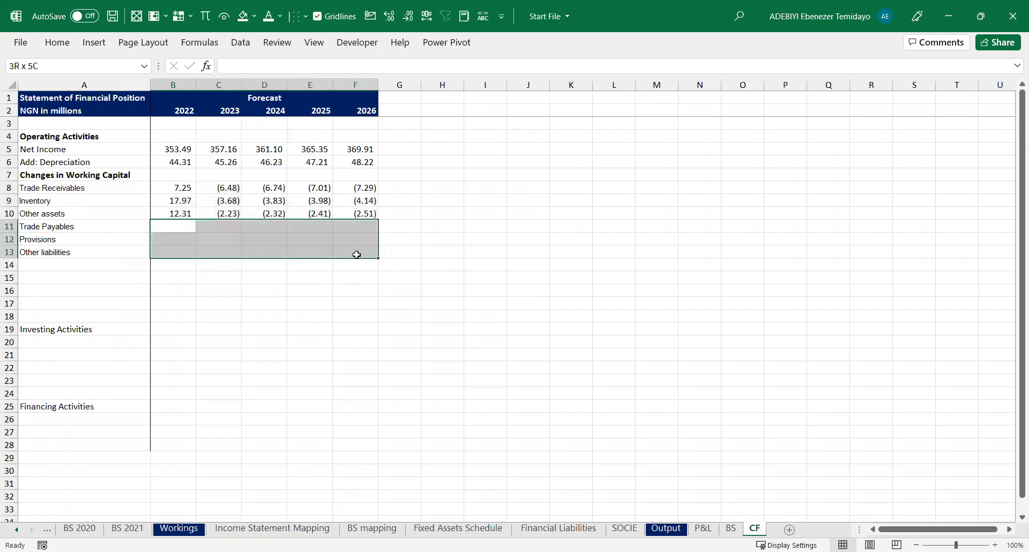
key(shift+Up)
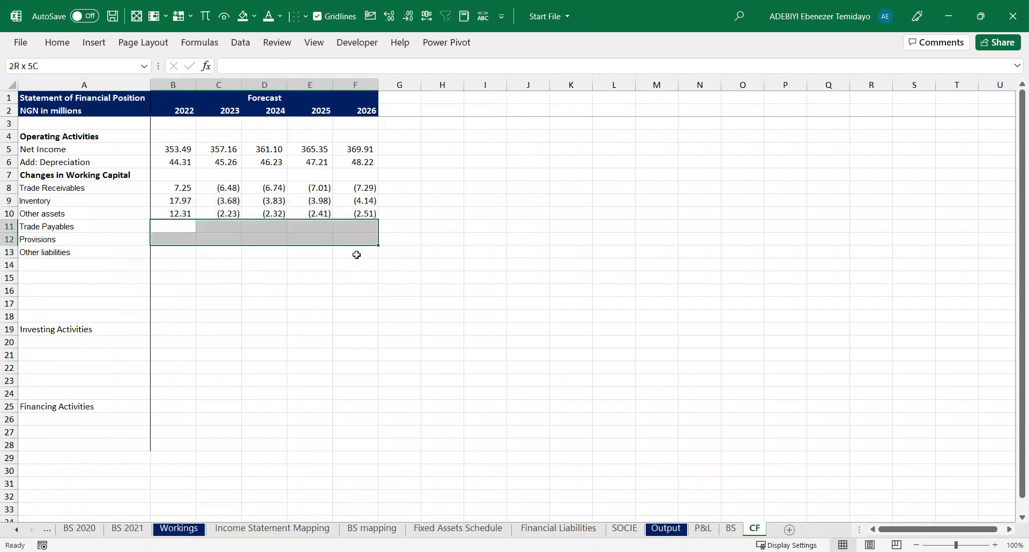
text(=)
click(730, 528)
click(289, 279)
text(-)
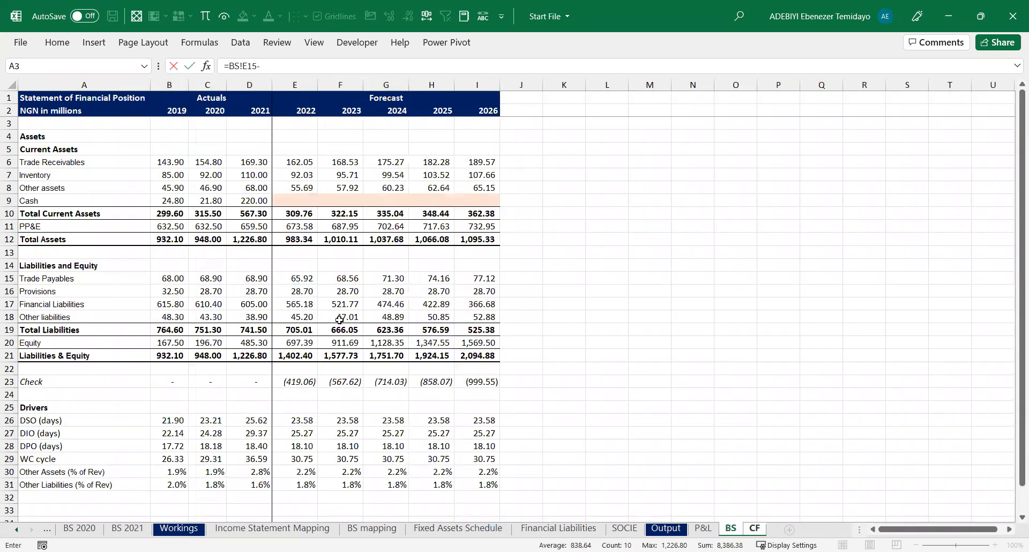
click(250, 278)
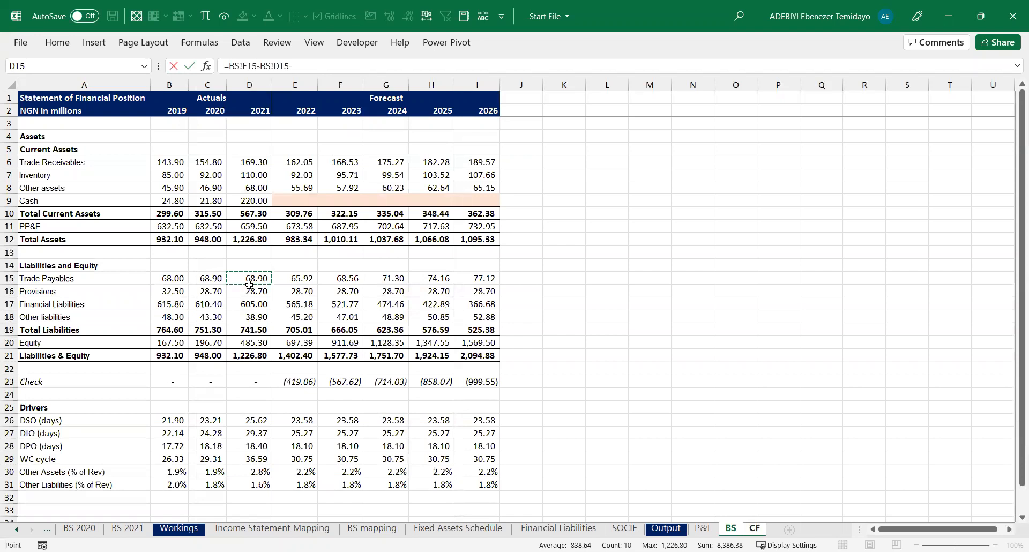
key(ctrl+Return)
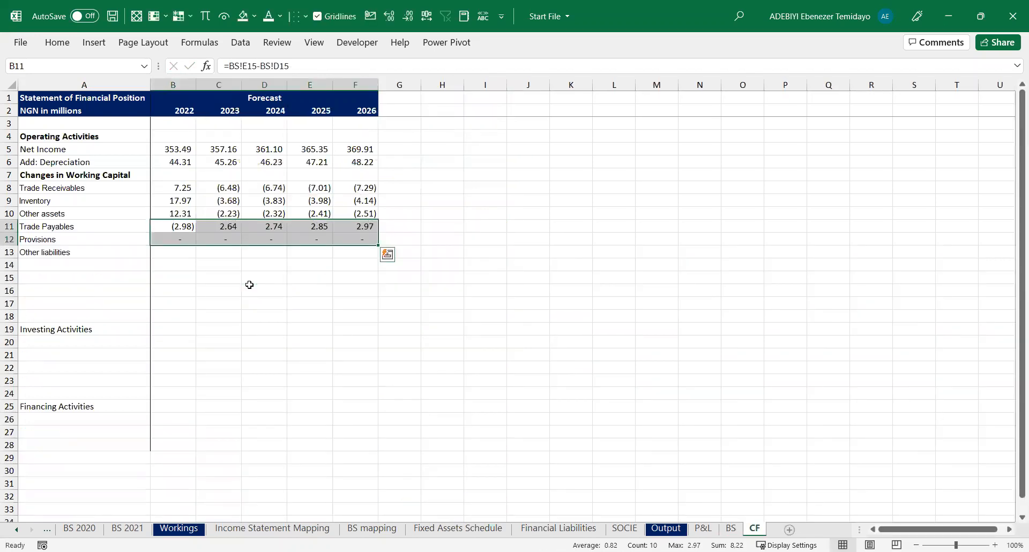
Compare the Trade Payables and current asset changes on the CF sheet with the forecast balances on the BS sheet
key(Right)
key(Right)
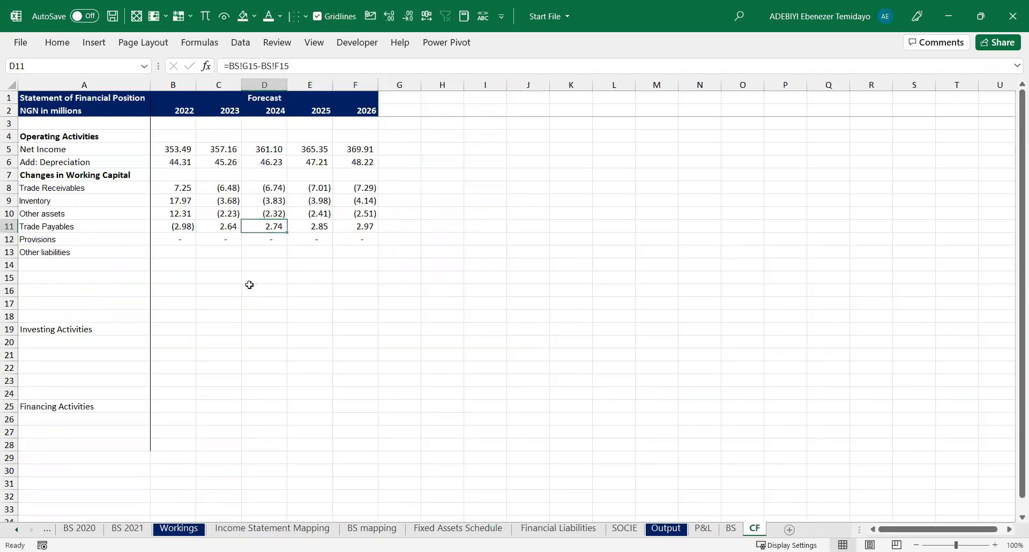
key(ctrl+Page_Up)
drag(320, 278, 430, 274)
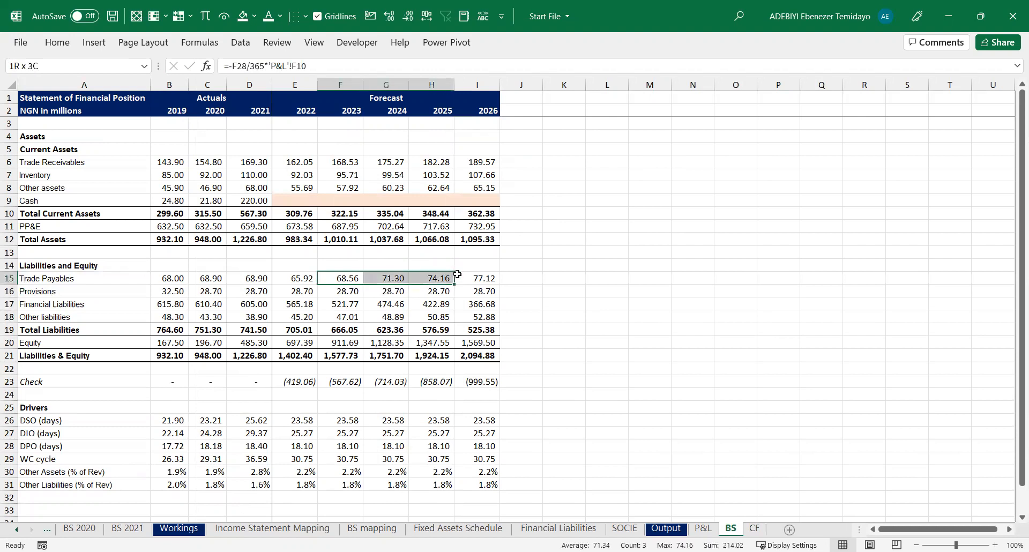
key(ctrl+Page_Down)
click(236, 196)
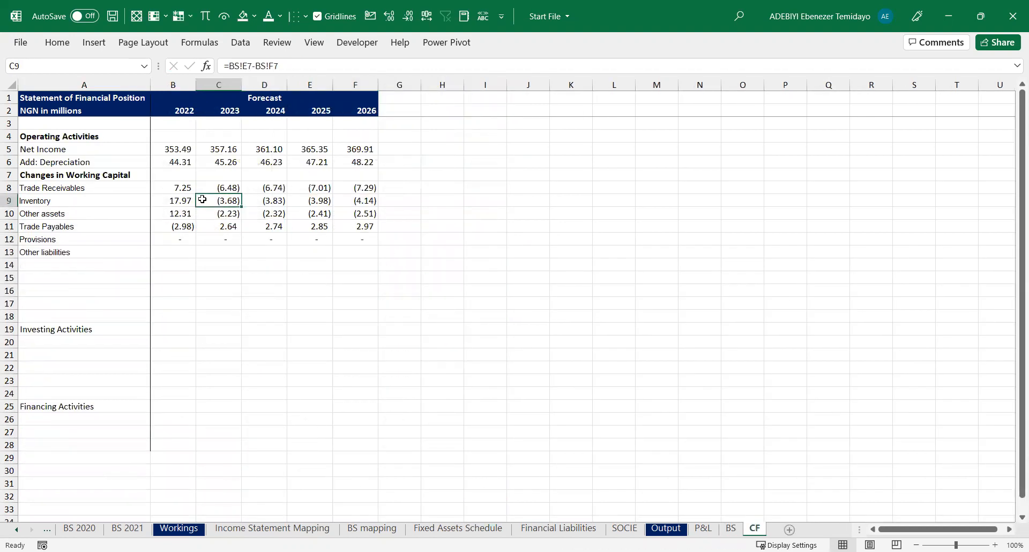
key(ctrl+Page_Up)
click(293, 162)
drag(360, 163, 430, 167)
key(ctrl+Page_Down)
Fill B13:F13 with =BS!E18-BS!D18 for the change in Other liabilities, and check it against the BS sheet balances
click(184, 253)
drag(226, 249, 359, 249)
text(=)
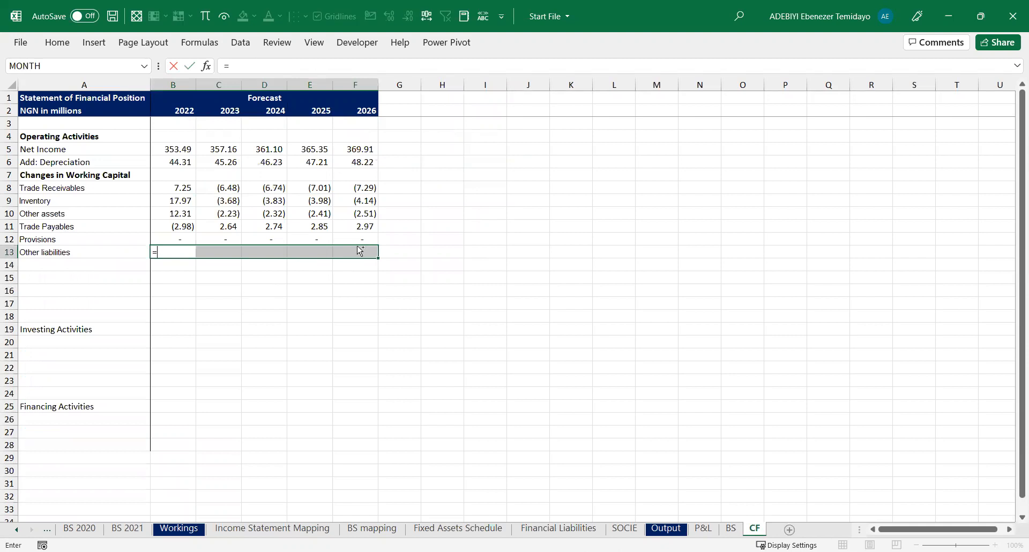
key(ctrl+Page_Up)
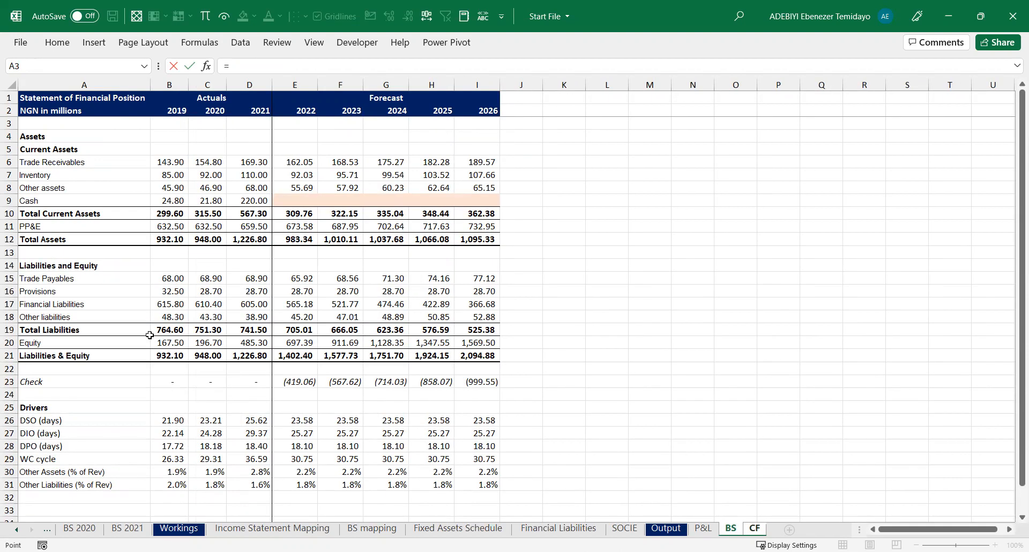
click(304, 318)
text(-)
key(Left)
key(ctrl+Return)
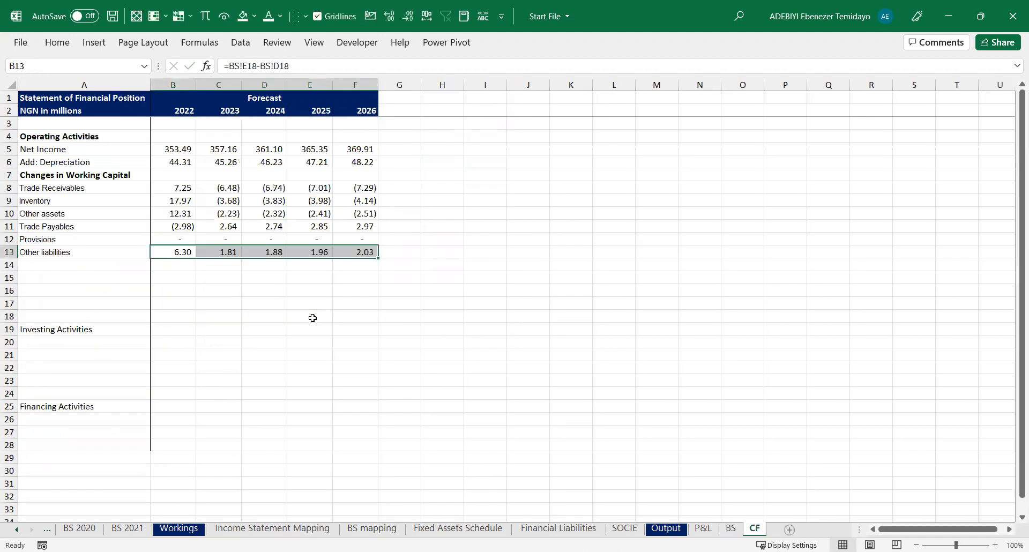
key(Left)
key(Right)
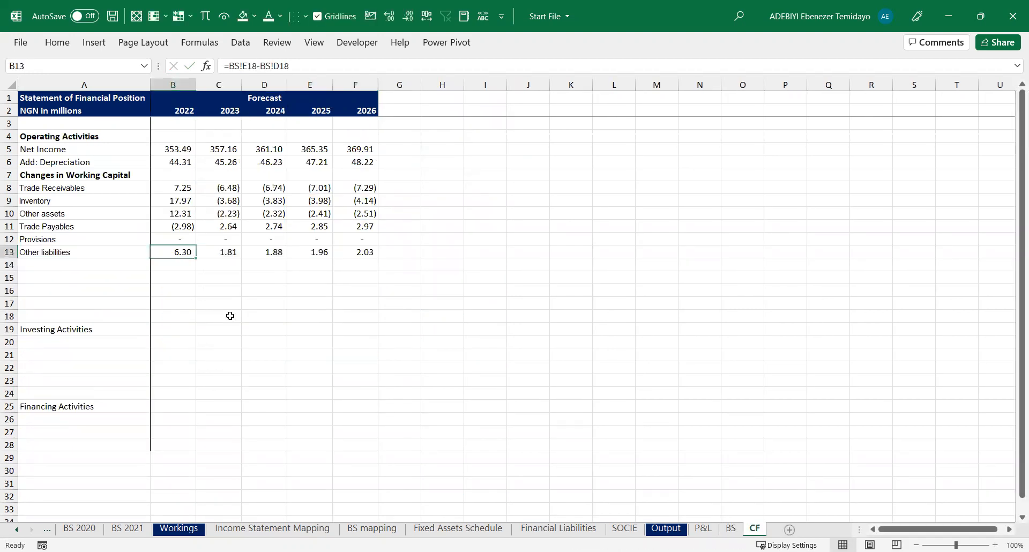
key(ctrl+Page_Up)
key(Left)
key(Right)
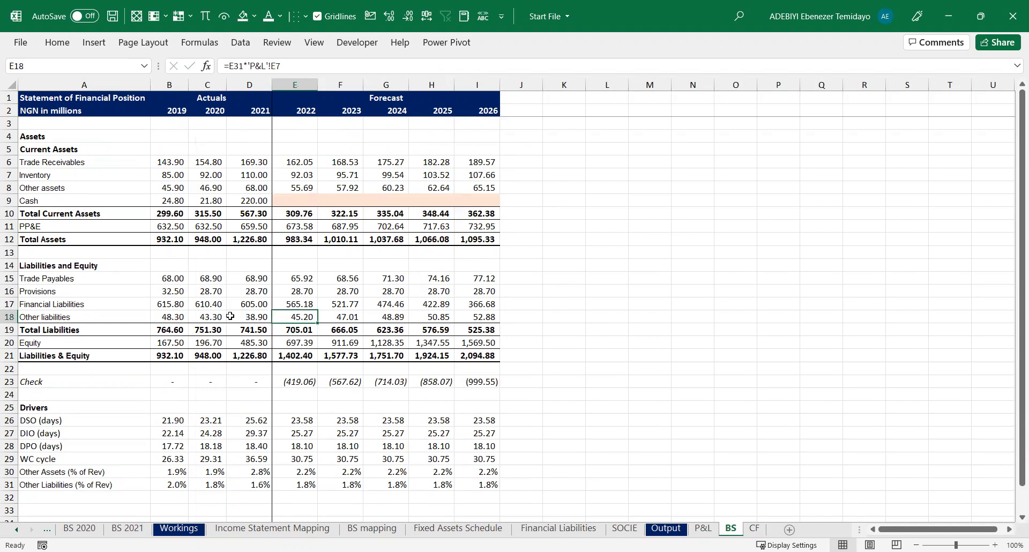
key(ctrl+Page_Down)
Enter the label "Cash from Operating Activites" in A14, below Other liabilities
key(Left)
key(Down)
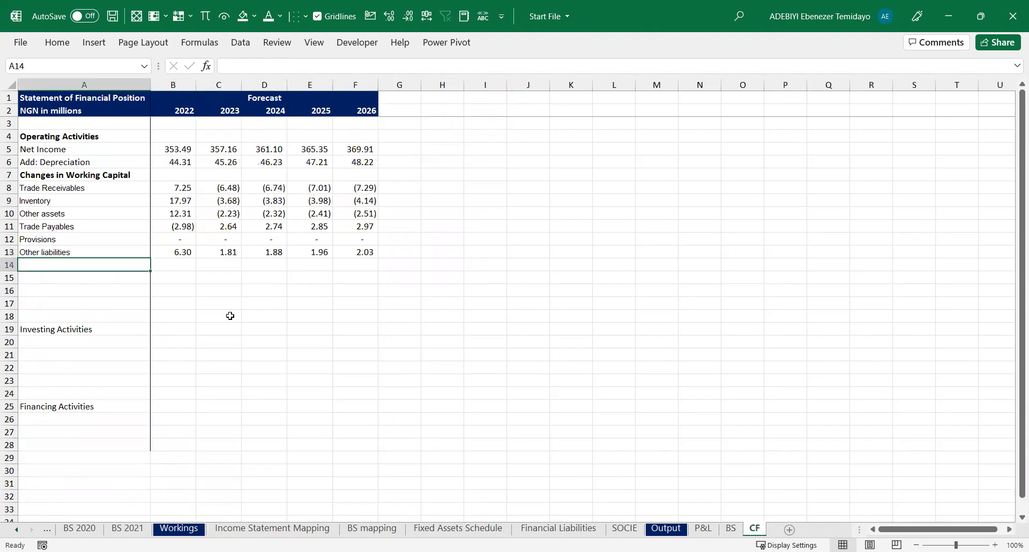
text(T)
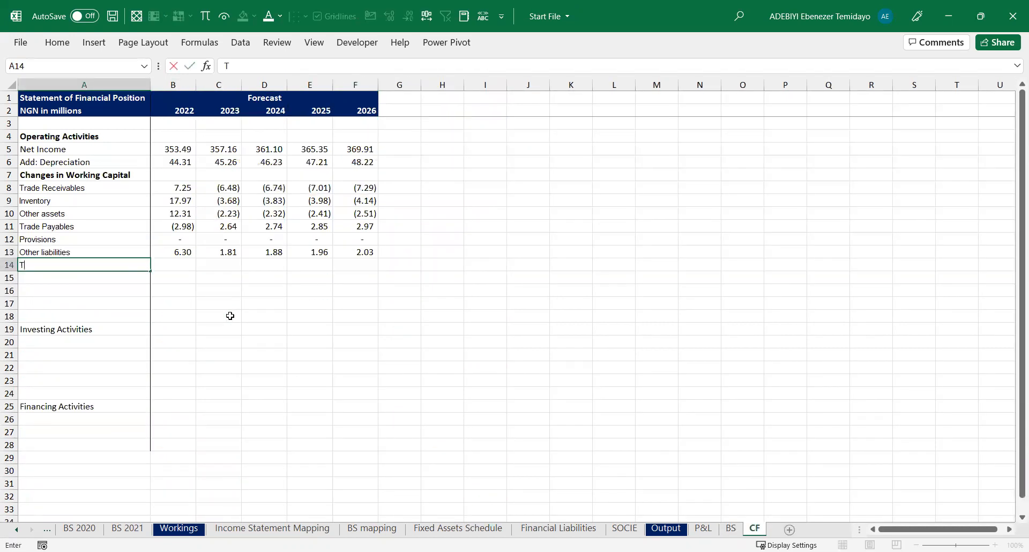
text(otal Cahs)
key(BackSpace)
key(BackSpace)
key(BackSpace)
key(BackSpace)
key(BackSpace)
key(BackSpace)
key(BackSpace)
key(BackSpace)
key(BackSpace)
key(BackSpace)
text(Cash from O)
text(peration)
key(BackSpace)
key(BackSpace)
key(BackSpace)
key(BackSpace)
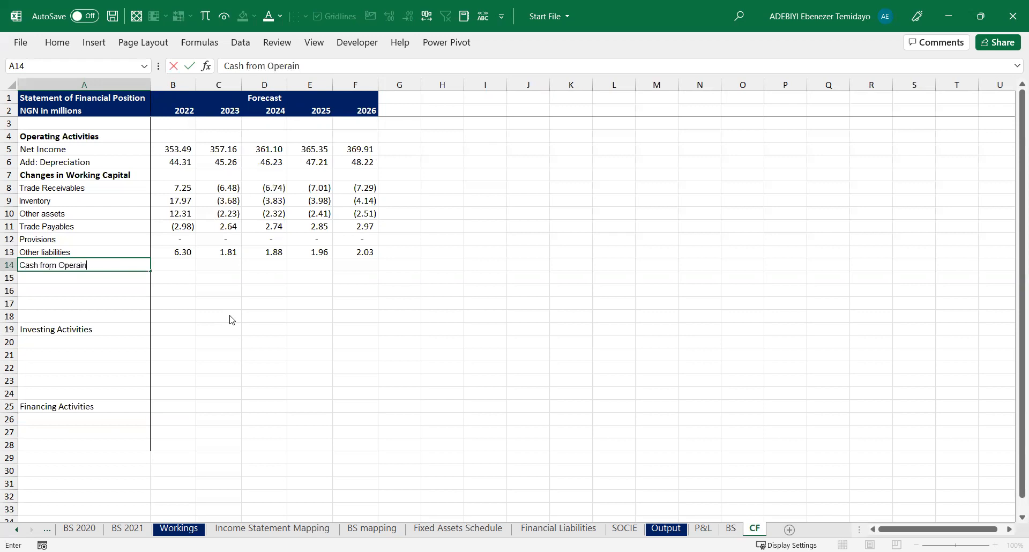
text(ting Activites)
key(Tab)
Fill B14:F14 with a SUM of Net Income, Depreciation and the working capital changes above for each forecast year
key(shift+Right)
key(shift+Right)
key(shift+Right)
key(shift+Right)
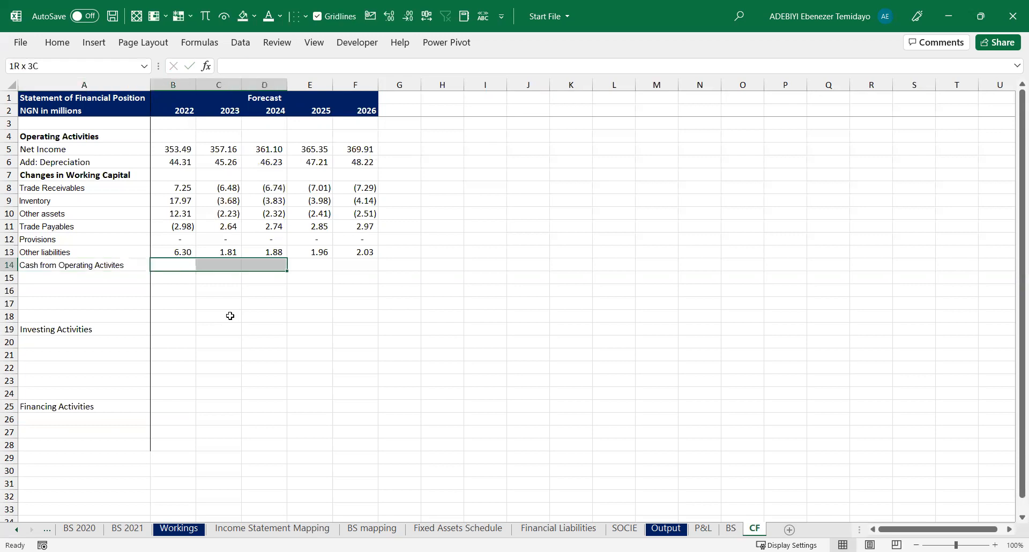
text(=)
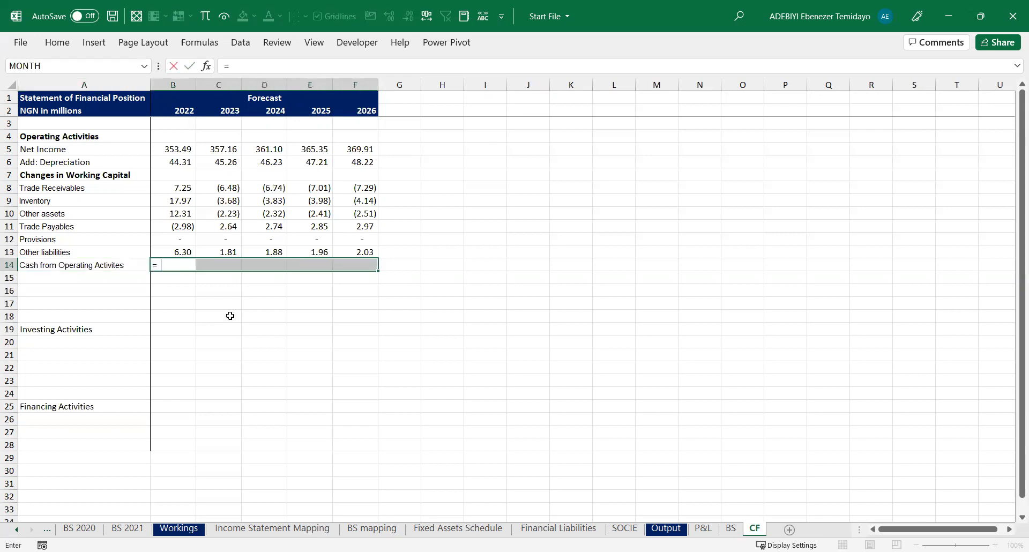
text(SUM()
key(ctrl+Up)
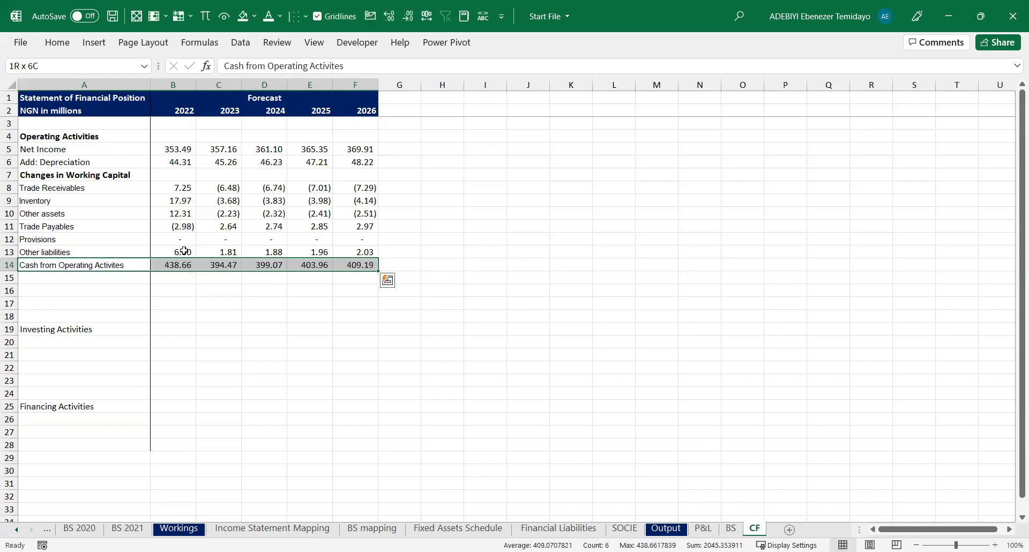
Make the operating cash total row A14:F14 bold and give it a top and bottom border
key(ctrl+b)
click(304, 17)
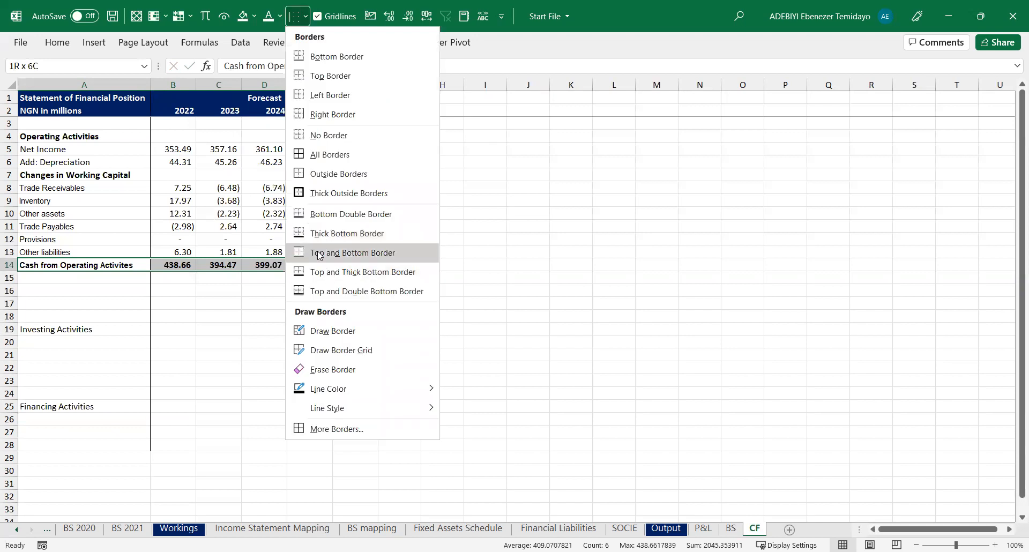
click(318, 256)
click(264, 315)
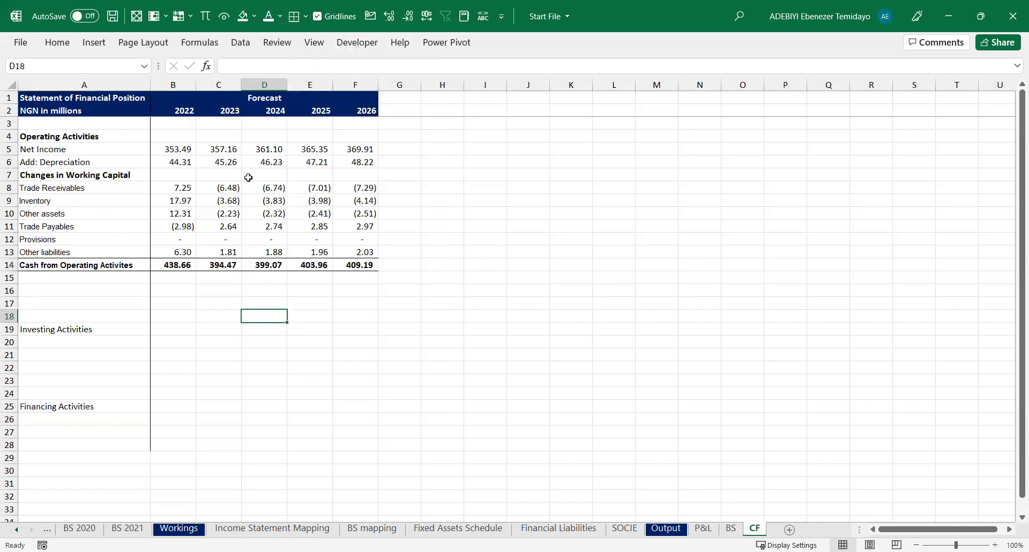
Review the 2022 operating cash flow items and trace the working capital lines to their source accounts on the BS sheet
click(182, 149)
click(180, 162)
drag(188, 192, 194, 245)
key(ctrl+bracketleft)
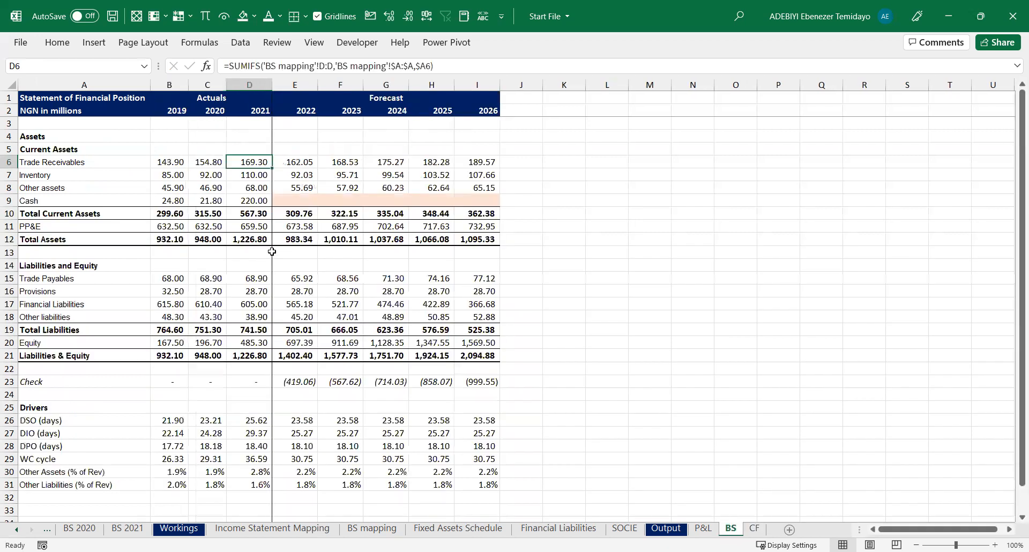
drag(75, 161, 70, 185)
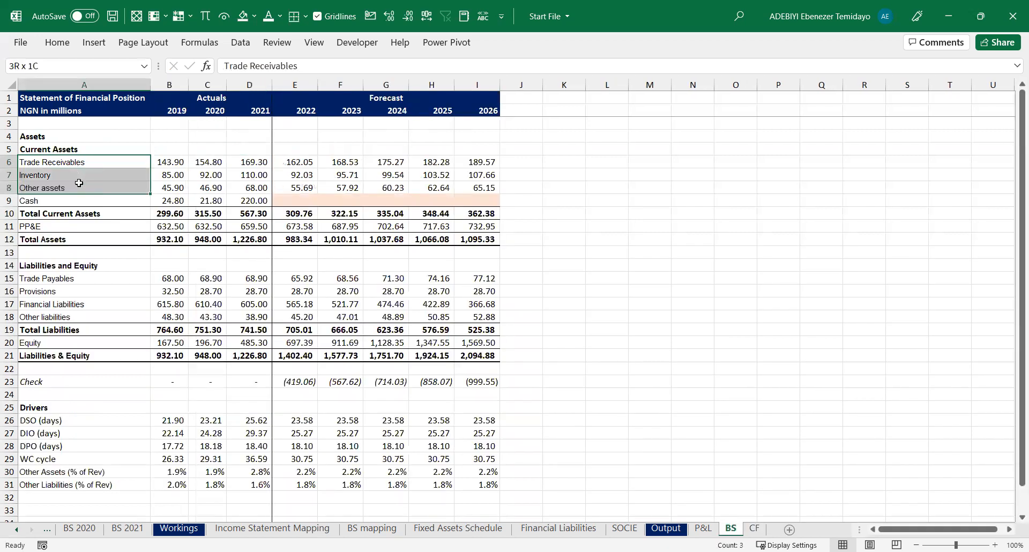
drag(72, 278, 70, 293)
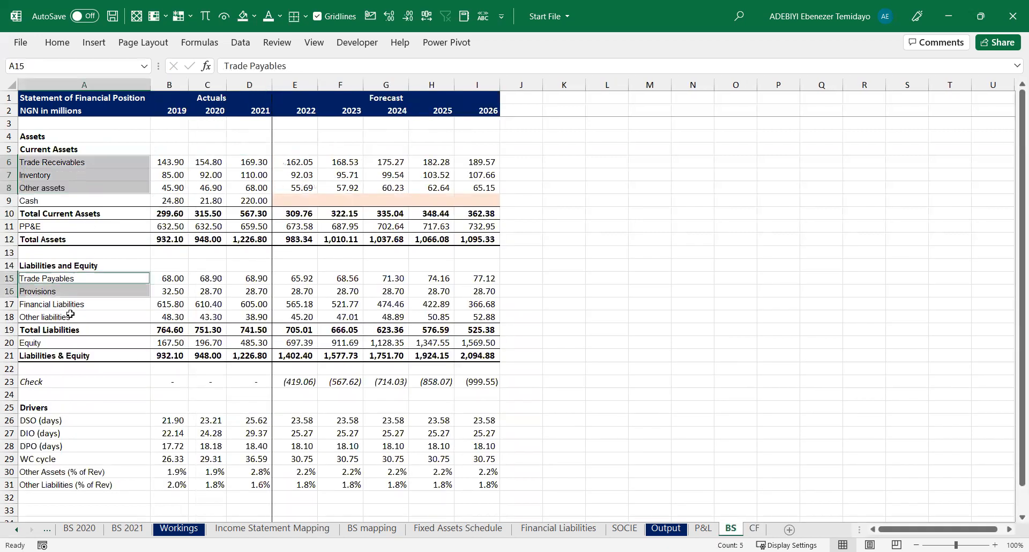
ctrl+click(71, 315)
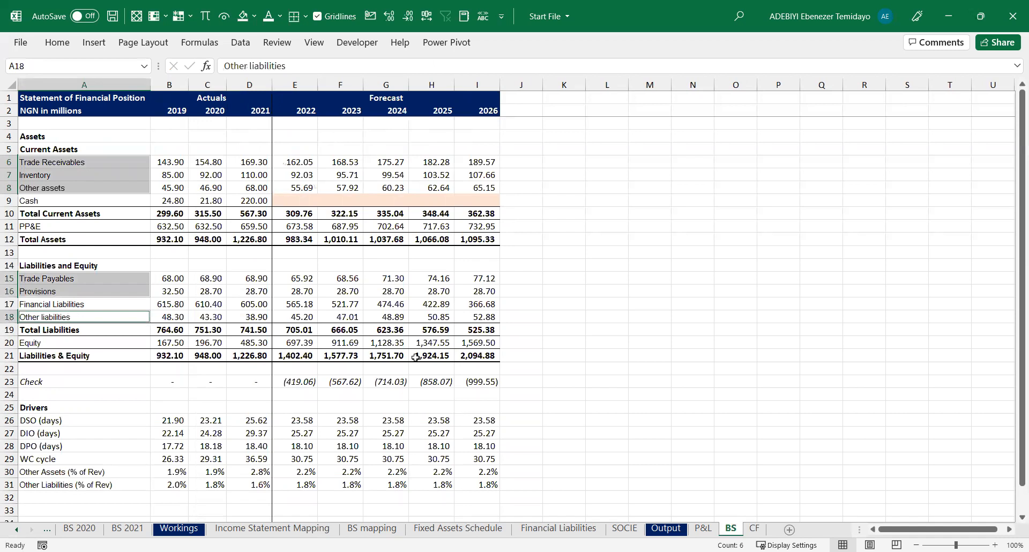
key(ctrl+Page_Down)
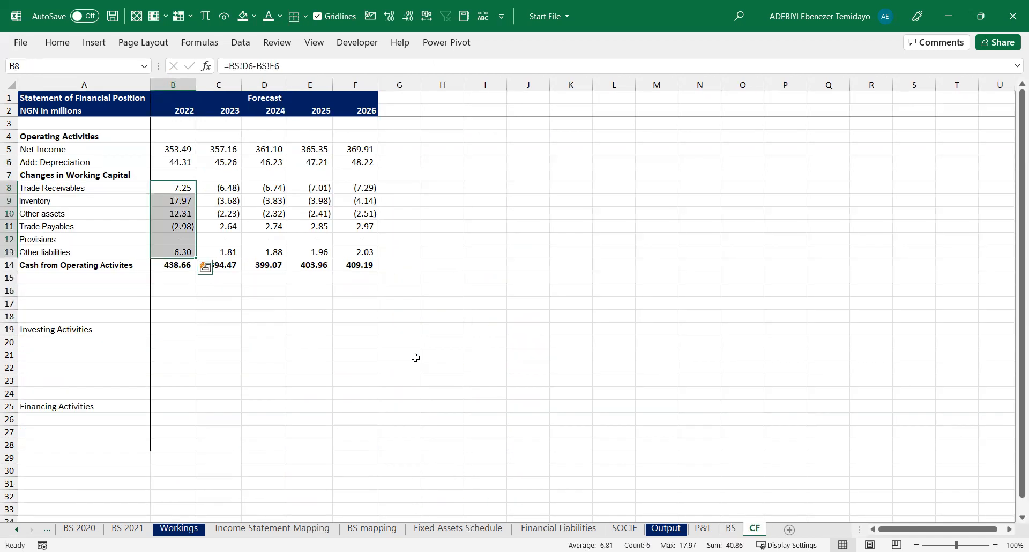
Delete the three blank rows 16 to 18 above the Investing Activities heading and make that heading bold
click(65, 293)
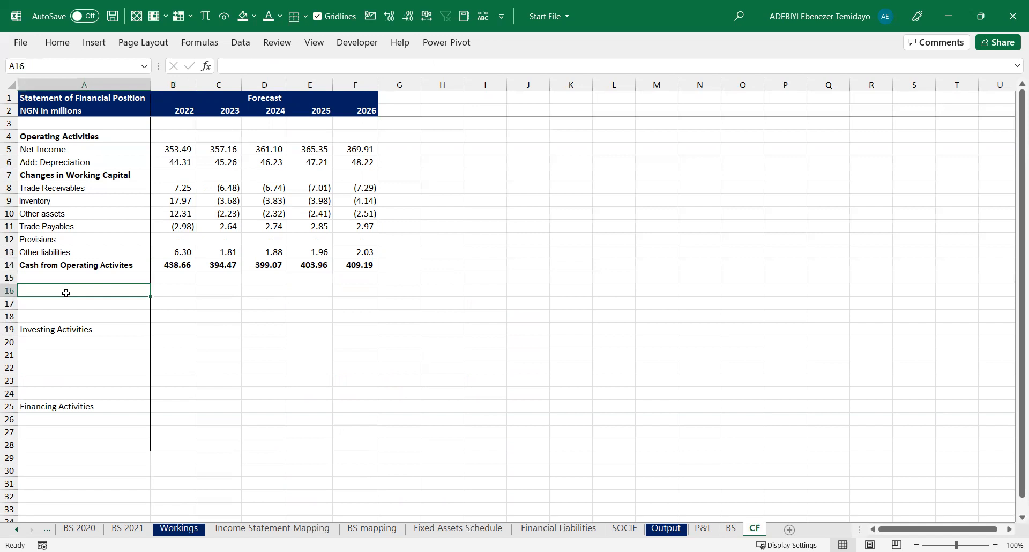
key(shift+space)
key(shift+Down)
key(shift+Down)
key(ctrl+minus)
key(Down)
key(Up)
key(ctrl+b)
key(Down)
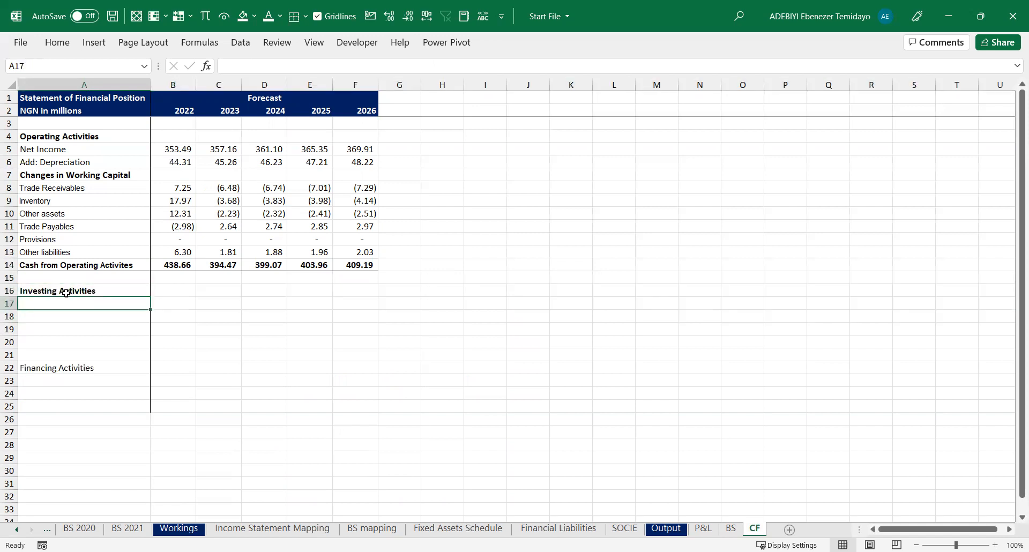
Add a CAPEX line in row 17 and link B17:F17 to the forecast Additions (CAPEX) on the Fixed Assets Schedule sheet, starting from E4
text(CAPEX)
key(Return)
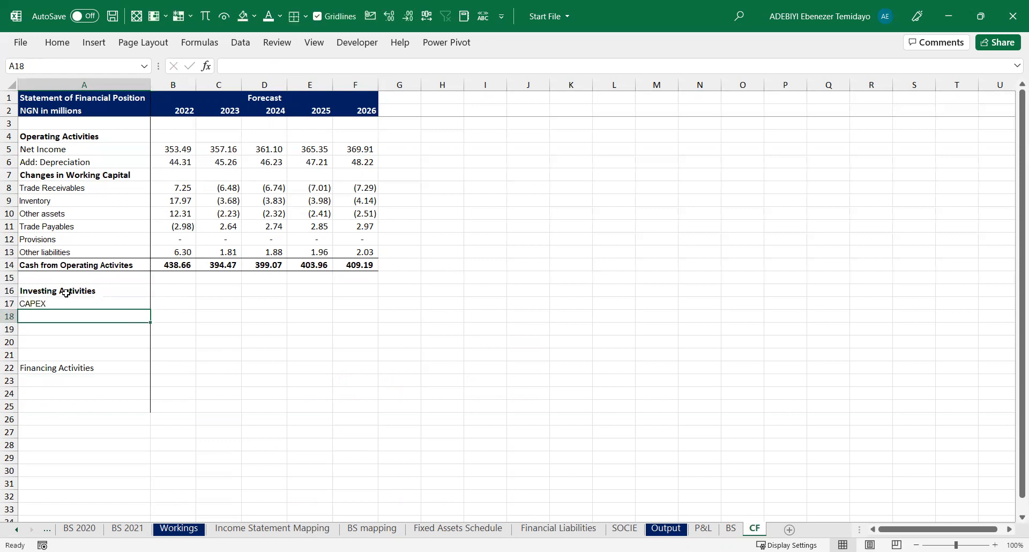
key(Up)
key(Right)
key(shift+Right)
key(shift+Right)
key(shift+Right)
key(shift+Right)
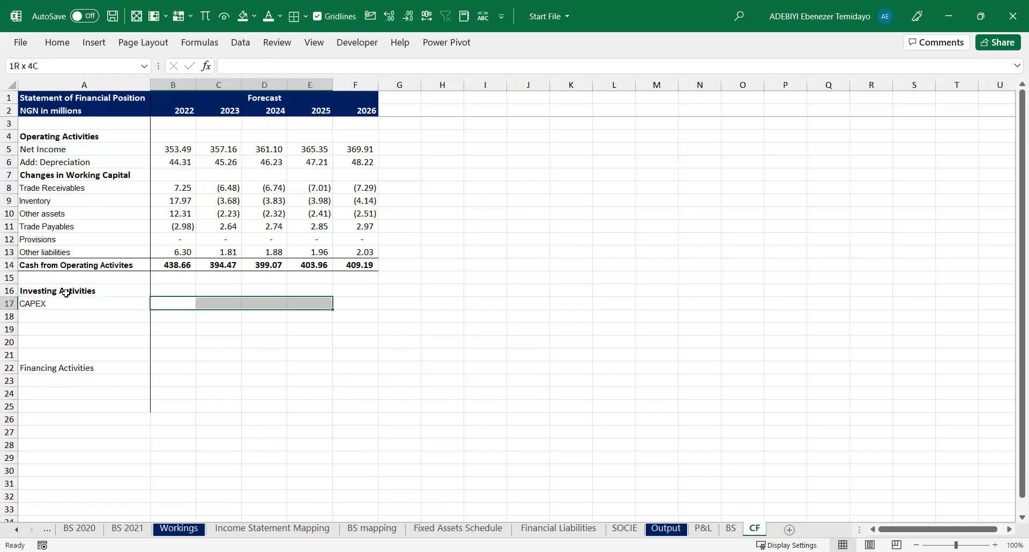
text(=)
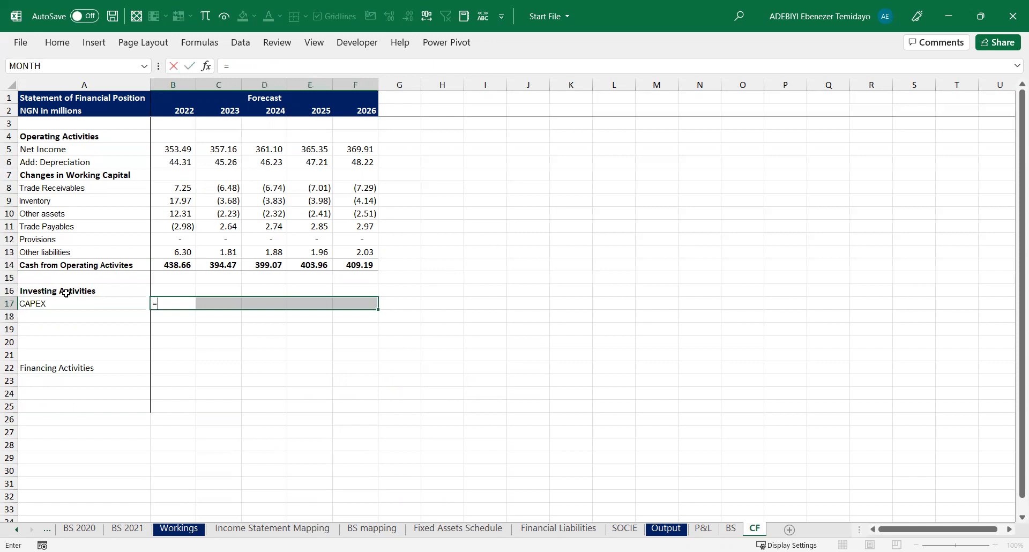
key(ctrl+Page_Up)
key(ctrl+Page_Up)
key(ctrl+Page_Up)
key(ctrl+Page_Up)
key(ctrl+Page_Up)
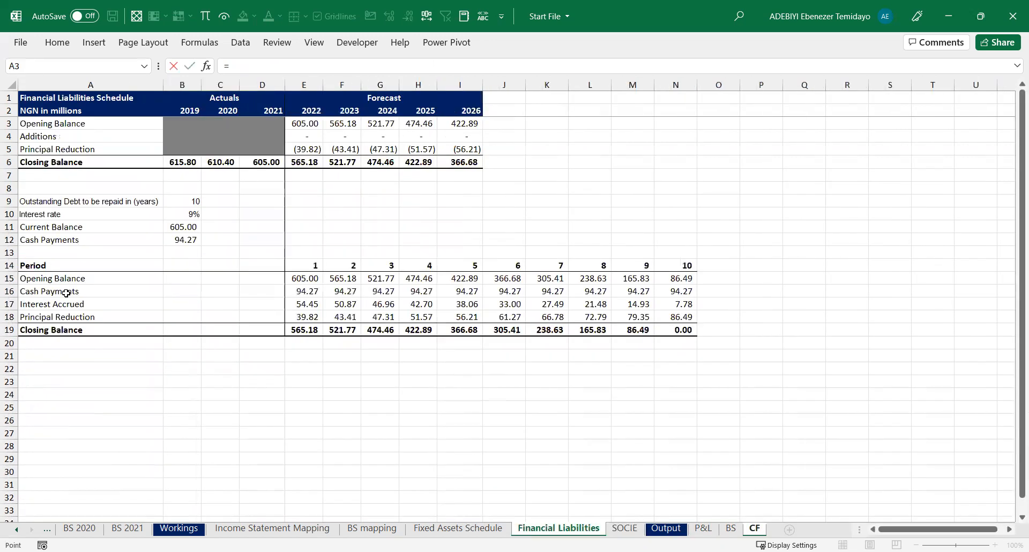
key(ctrl+Page_Up)
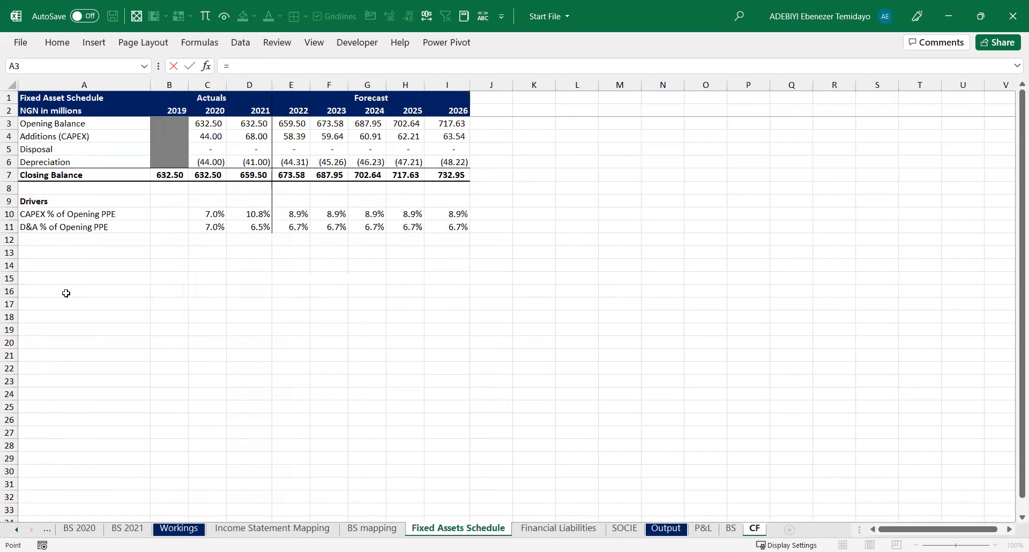
key(Right)
key(Right)
key(Right)
key(Right)
key(Down)
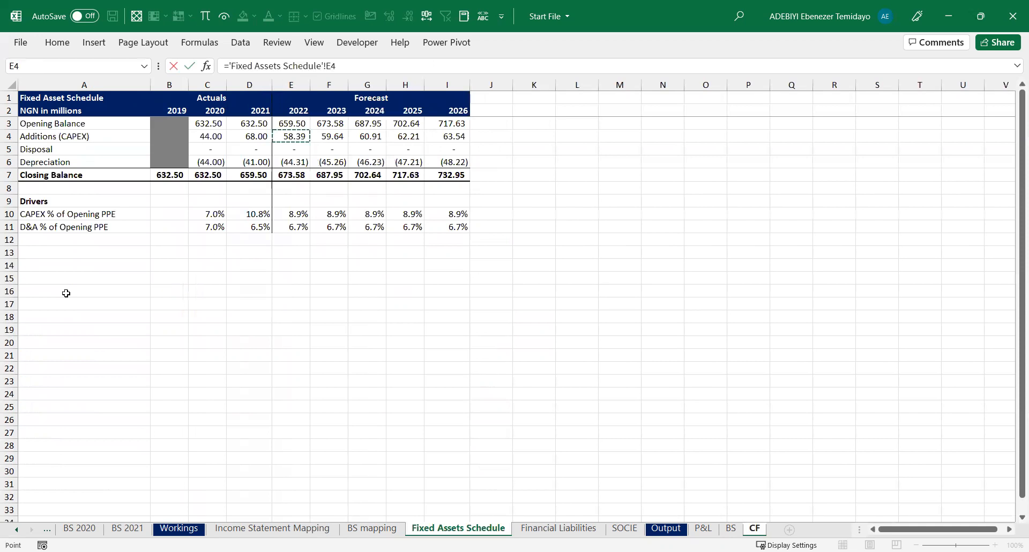
key(ctrl+Return)
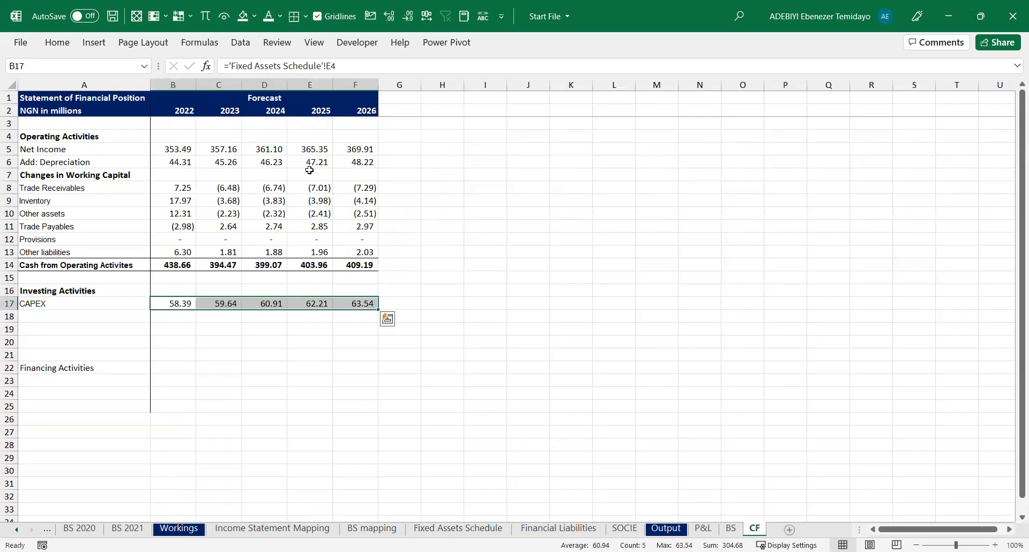
Make the CAPEX row A17:F17 bold and give it a bottom border
key(Down)
key(Left)
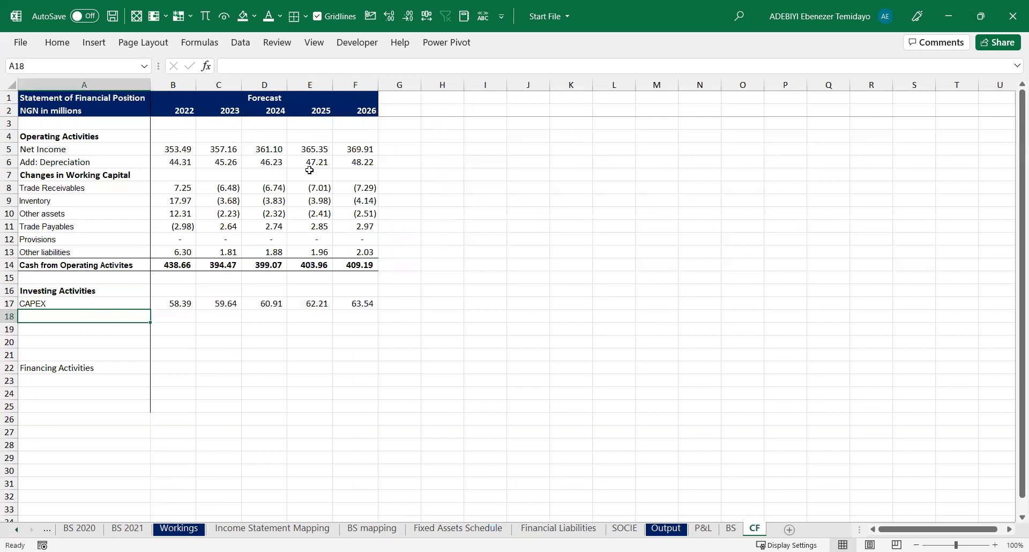
key(Up)
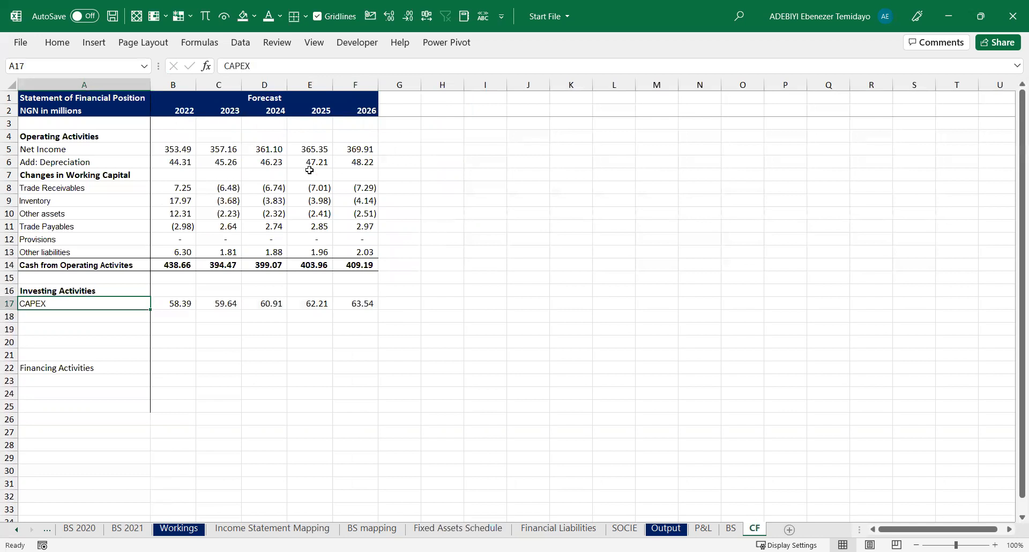
key(shift+Right)
key(shift+Right)
key(shift+Right)
key(shift+Right)
key(shift+Right)
key(ctrl+b)
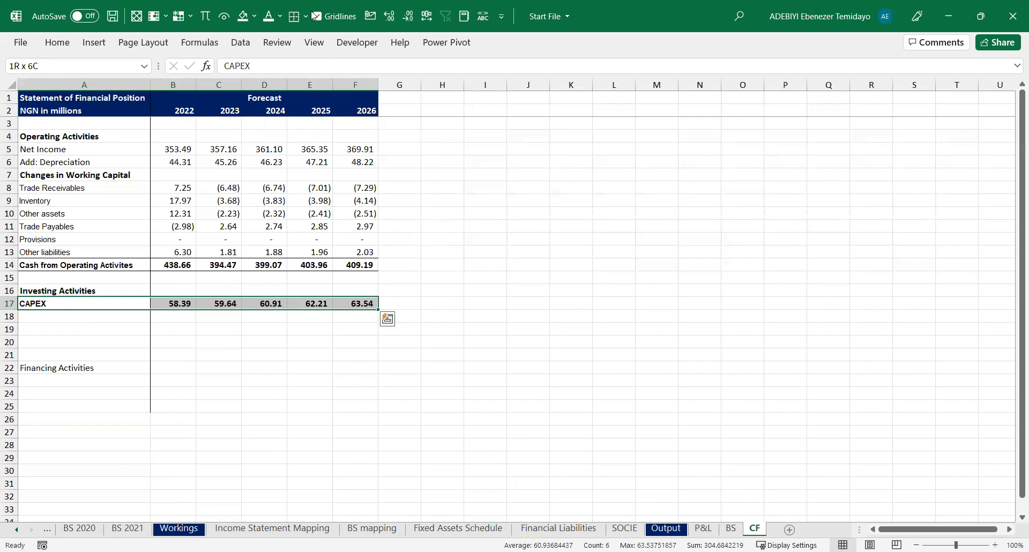
Delete the blank rows 19 to 21 above the Financing Activities heading and make that heading bold
drag(41, 331, 42, 337)
key(shift+space)
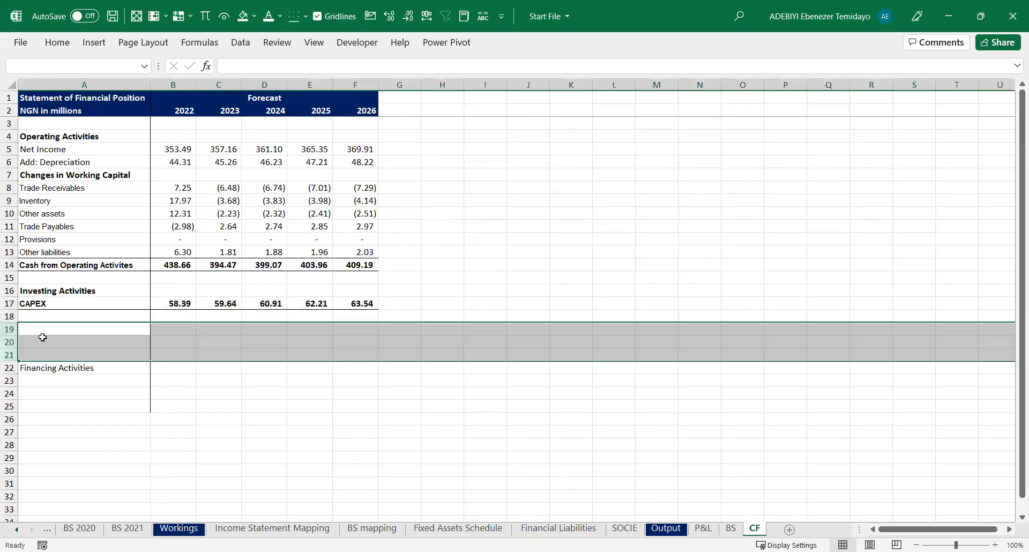
key(ctrl+minus)
click(42, 334)
key(ctrl+b)
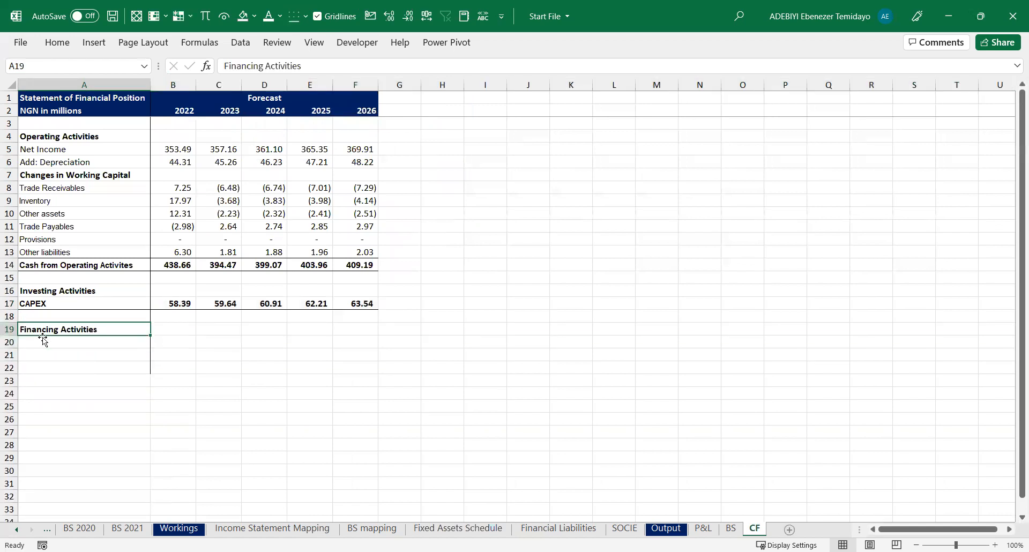
Compare the P&L and BS sheets with the CF sheet to identify which items belong under financing activities
click(43, 338)
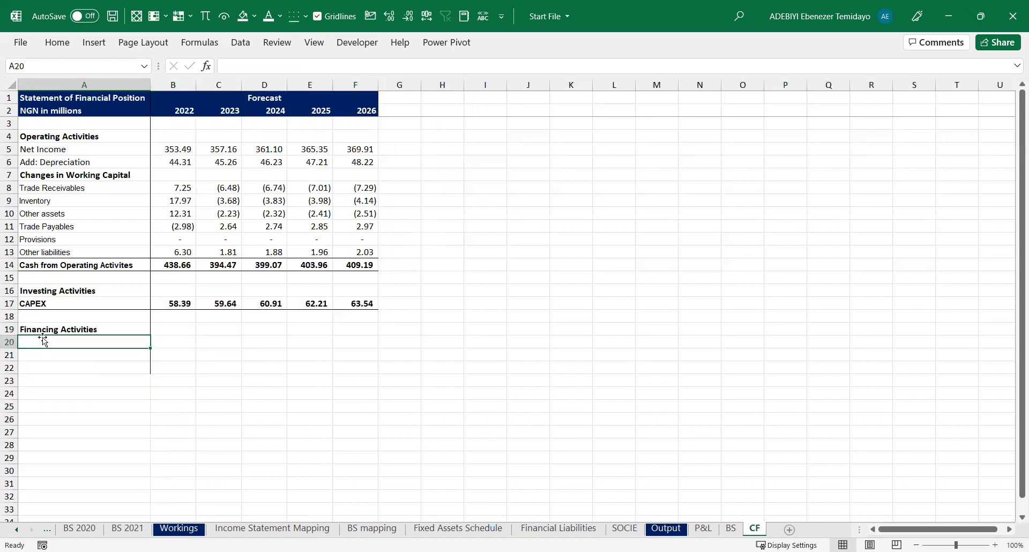
key(ctrl+Page_Up)
key(ctrl+Page_Up)
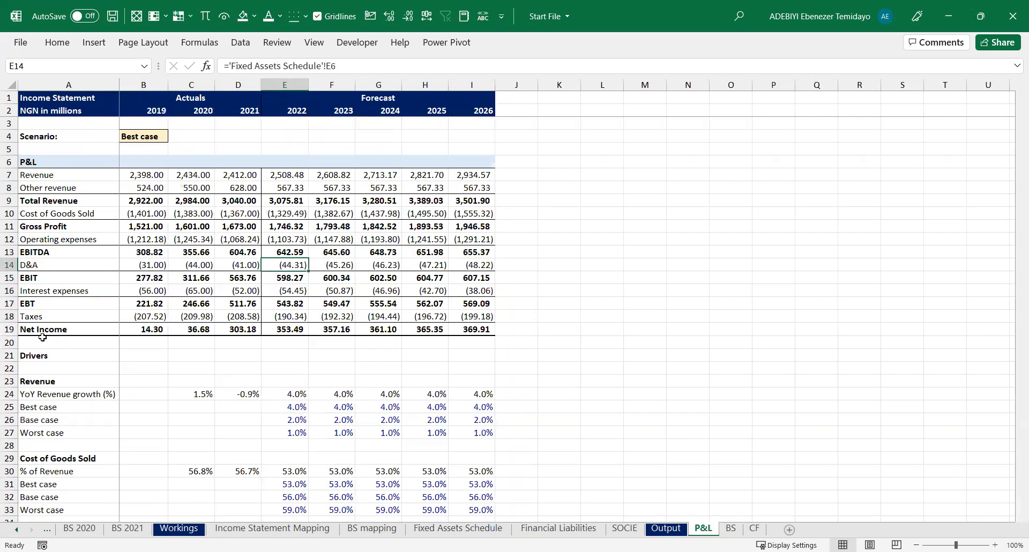
key(ctrl+Page_Down)
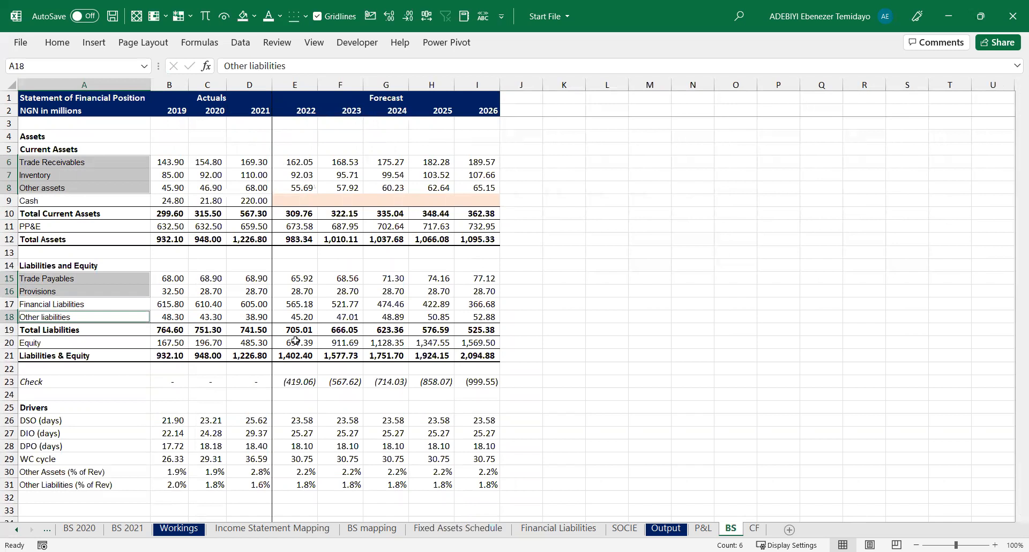
key(ctrl+Page_Down)
key(ctrl+Page_Up)
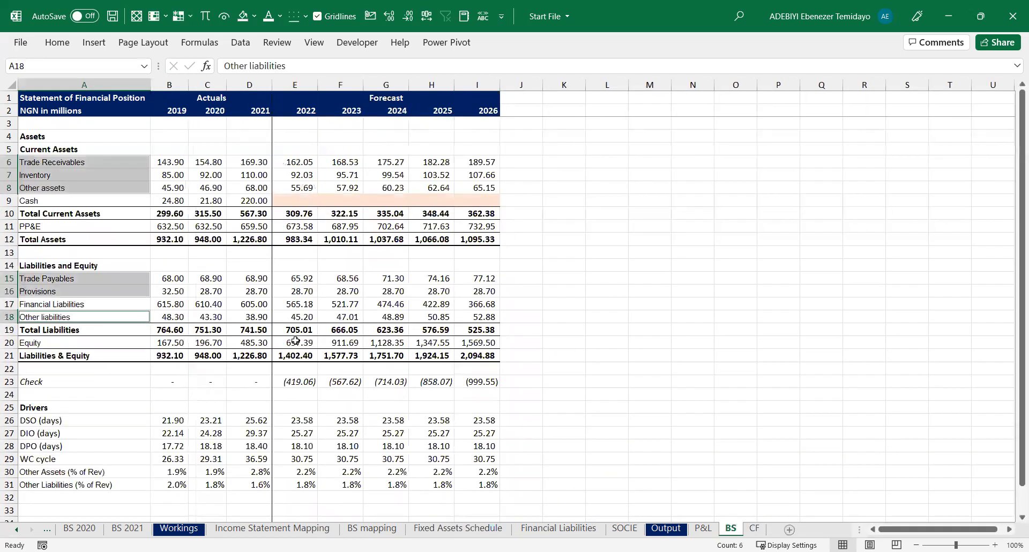
key(ctrl+Page_Down)
key(ctrl+Page_Up)
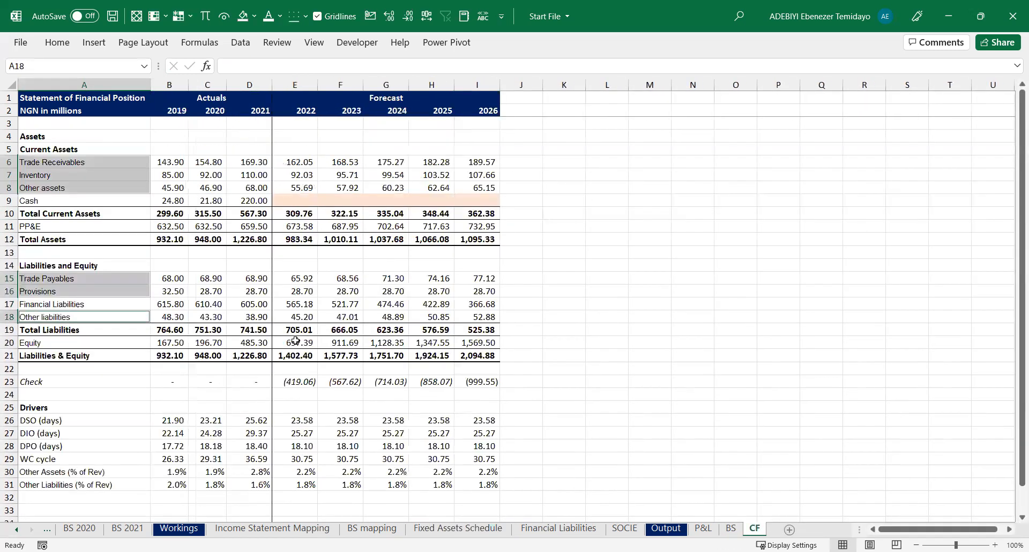
key(ctrl+Page_Down)
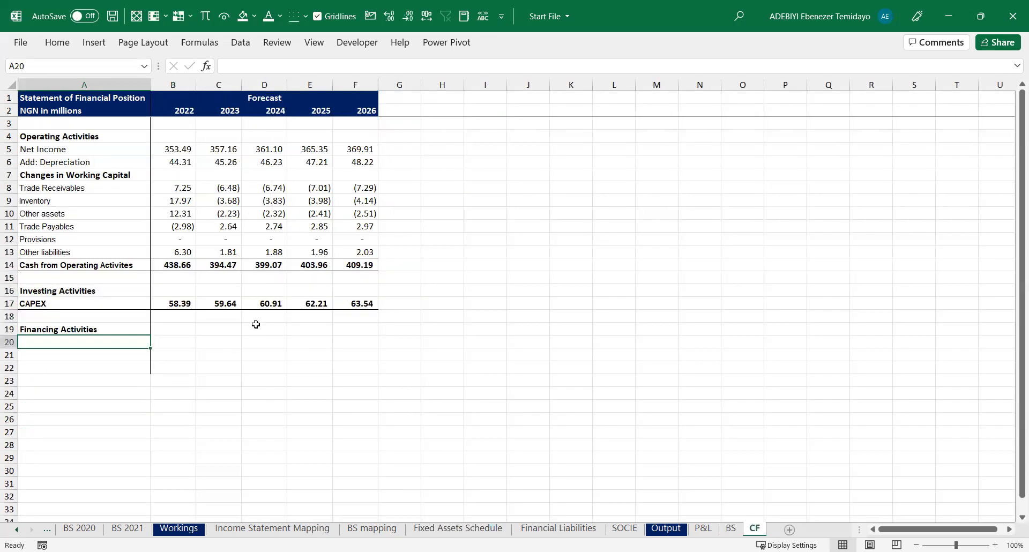
Reverse the sign of the CAPEX links in B17:F17 so the formula reads =-'Fixed Assets Schedule'!E4
click(188, 251)
click(175, 305)
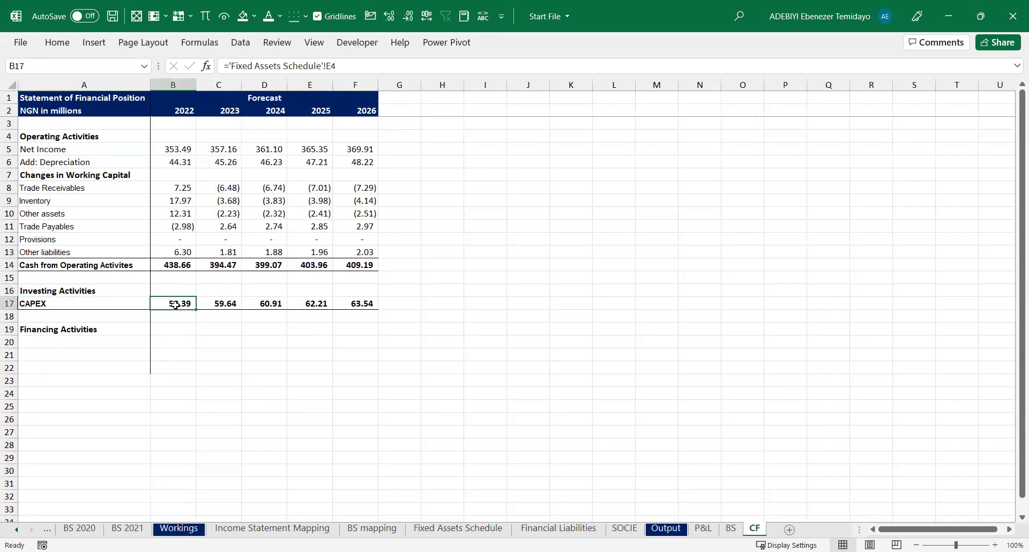
key(ctrl+shift+Right)
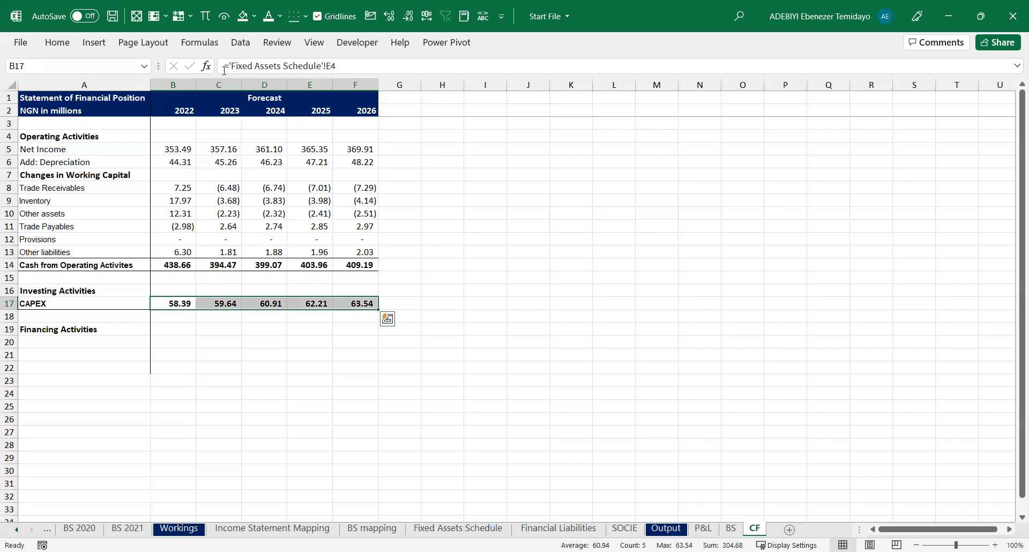
click(231, 64)
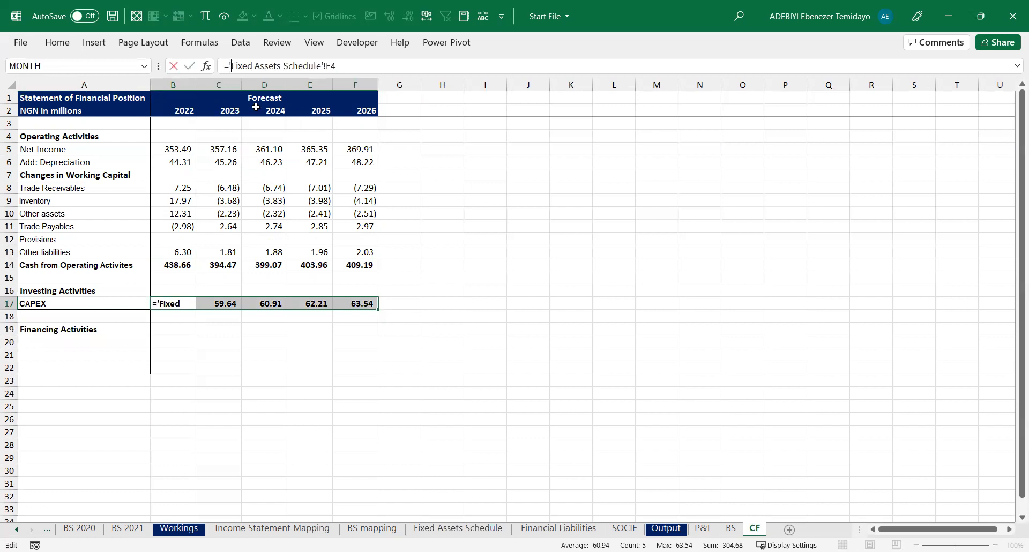
text(-)
key(ctrl+Return)
key(ctrl+shift+Left)
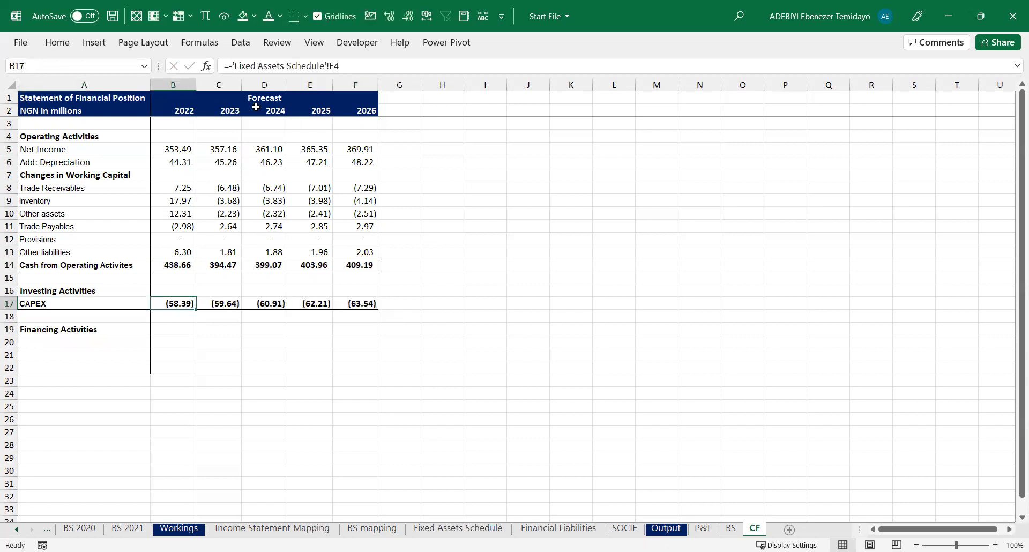
key(ctrl+shift+Up)
Compare the 2021 and 2022 balances of Financial Liabilities and Equity on the BS sheet
key(ctrl+Page_Up)
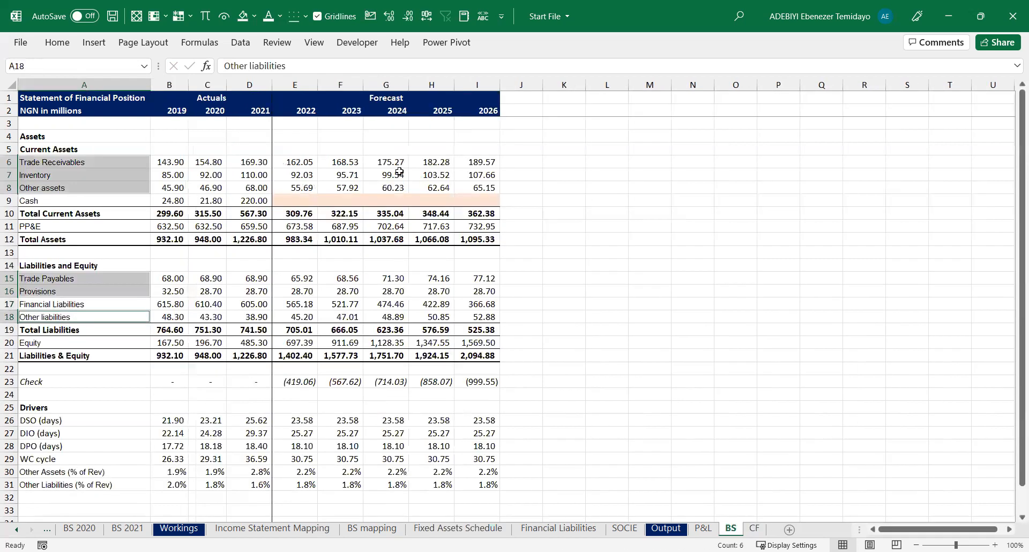
scroll(303, 433, down, 1)
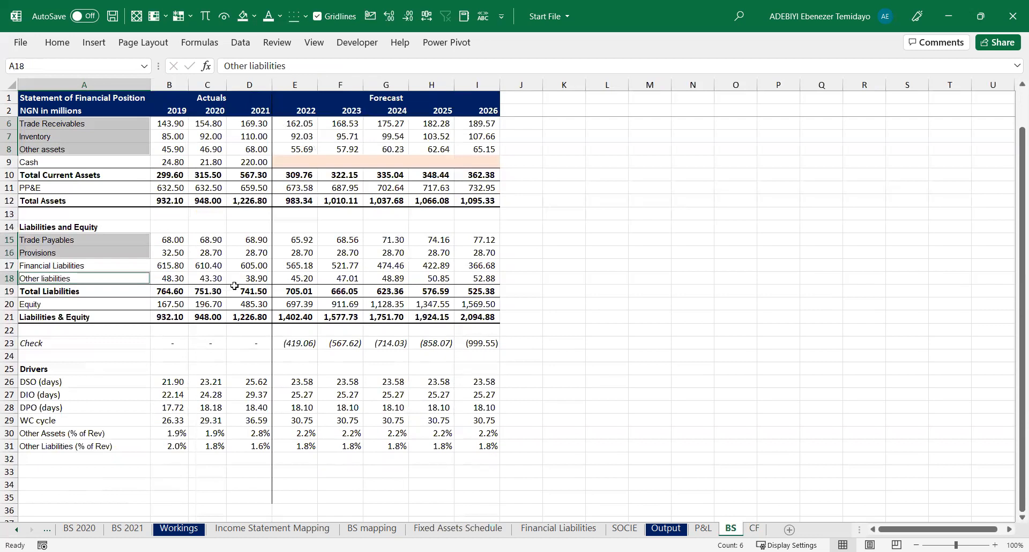
click(288, 264)
click(262, 269)
click(287, 267)
click(262, 267)
click(284, 266)
click(261, 267)
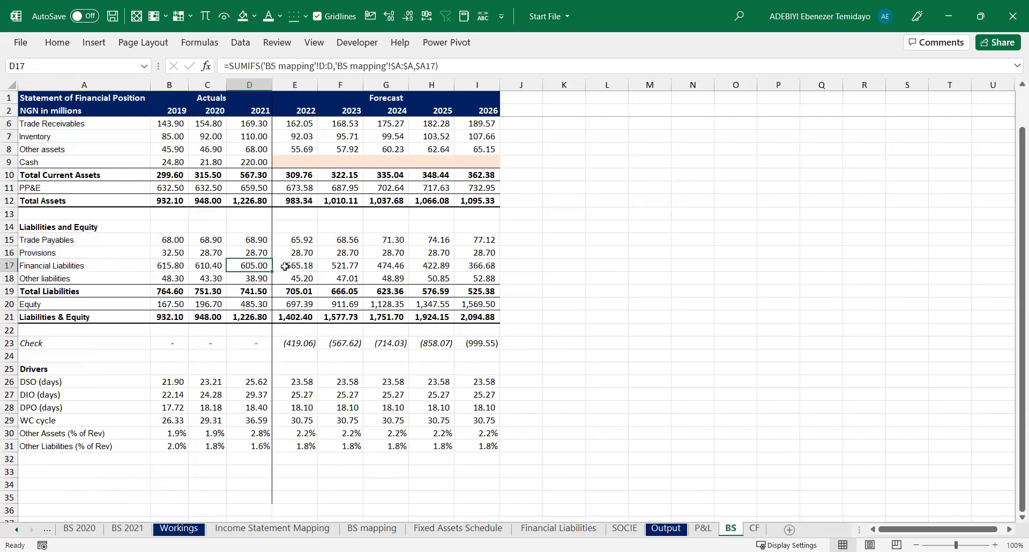
click(282, 267)
key(Down)
key(Up)
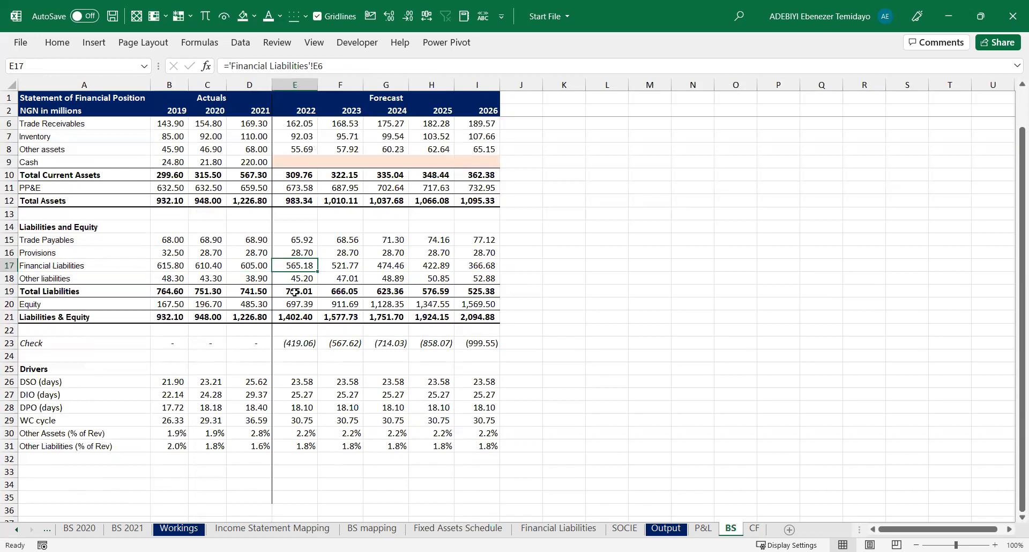
click(287, 303)
click(251, 304)
click(289, 302)
click(263, 302)
click(283, 303)
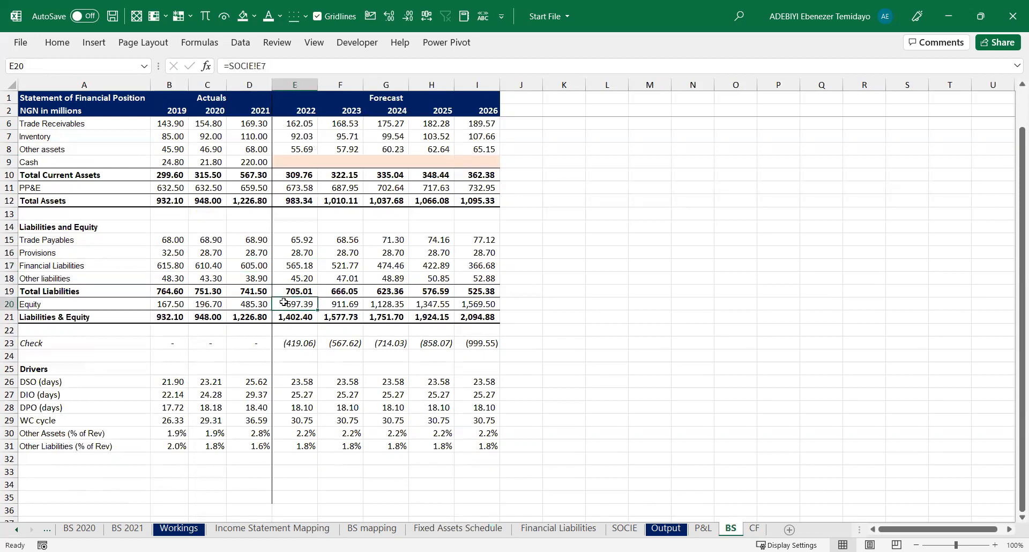
Examine the 2022 Principal Reduction and the 2021 and 2022 Closing Balances on the Financial Liabilities sheet
key(ctrl+Page_Up)
key(ctrl+Page_Up)
key(ctrl+Page_Up)
key(ctrl+Page_Up)
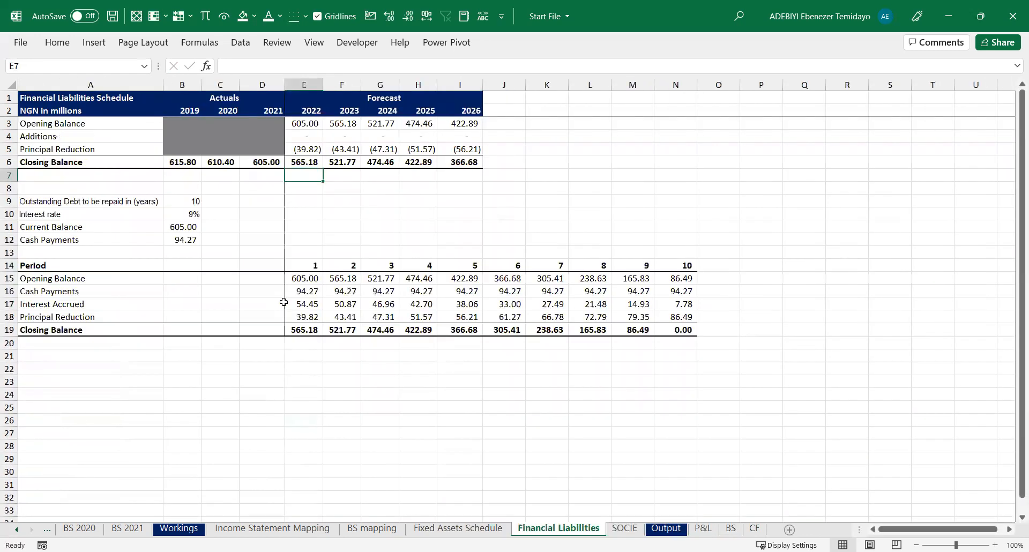
click(306, 149)
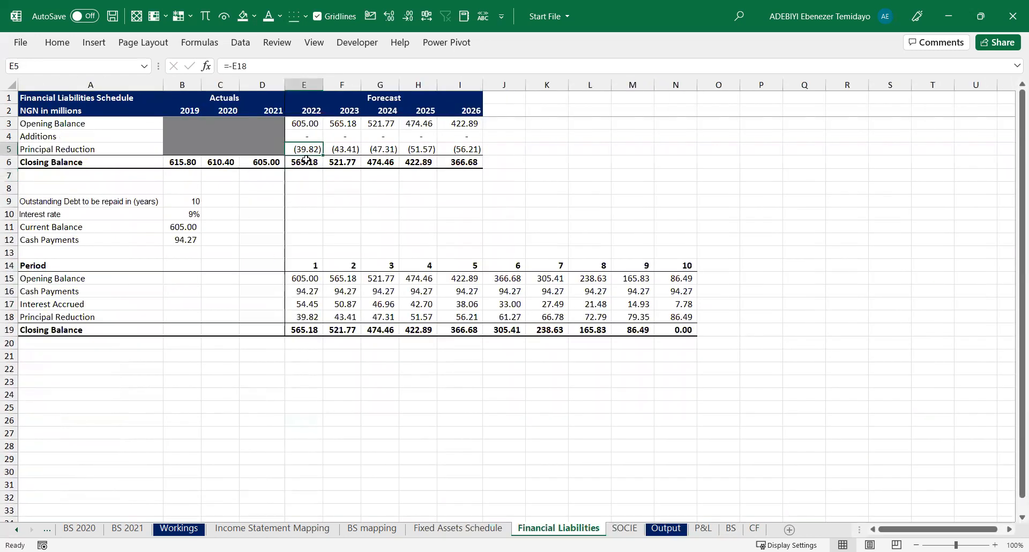
click(305, 161)
click(269, 162)
click(296, 162)
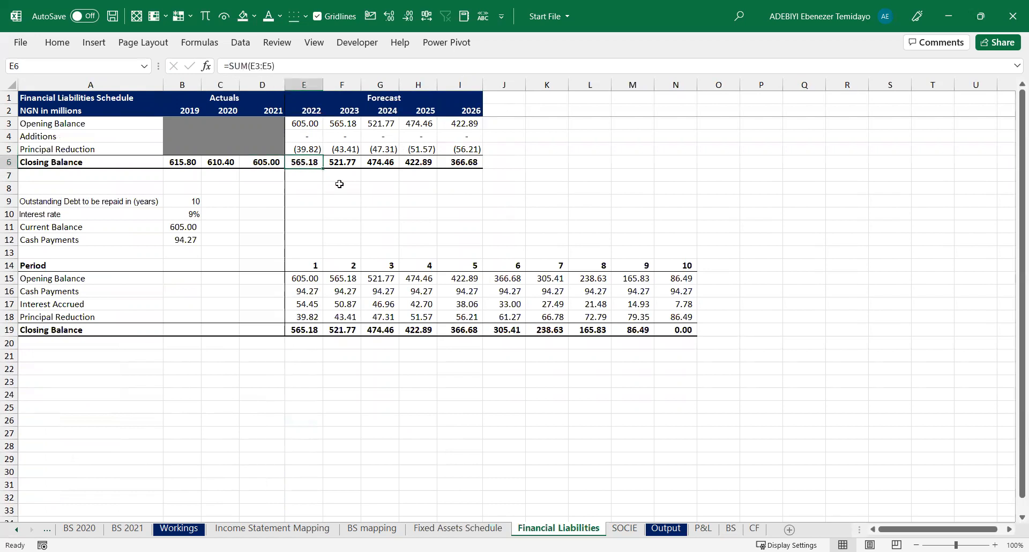
Return to the CF sheet and select cell A20 below the Financing Activities heading
key(ctrl+Page_Down)
key(ctrl+Page_Down)
key(ctrl+Page_Down)
key(ctrl+Page_Down)
key(ctrl+Page_Down)
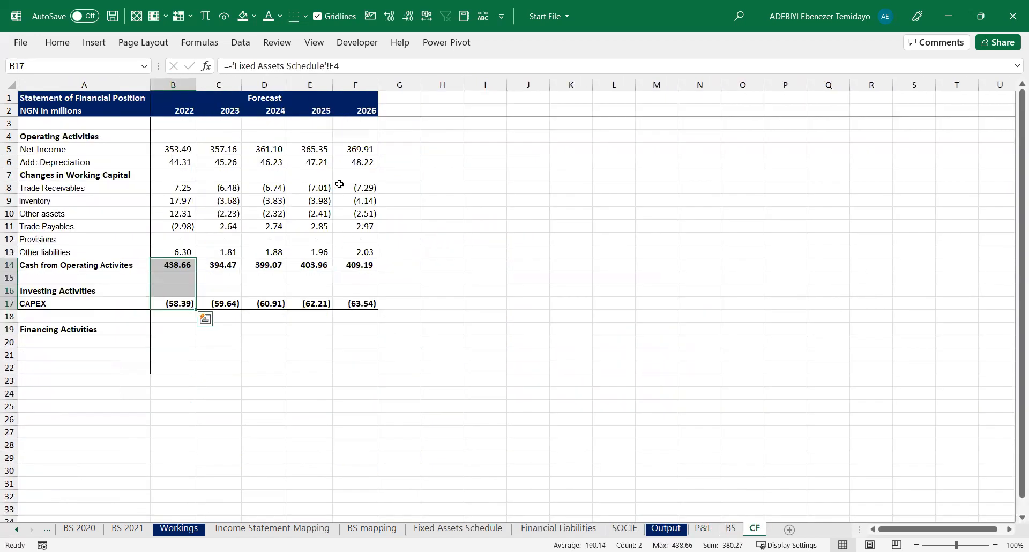
key(Left)
key(Down)
key(Down)
key(Down)
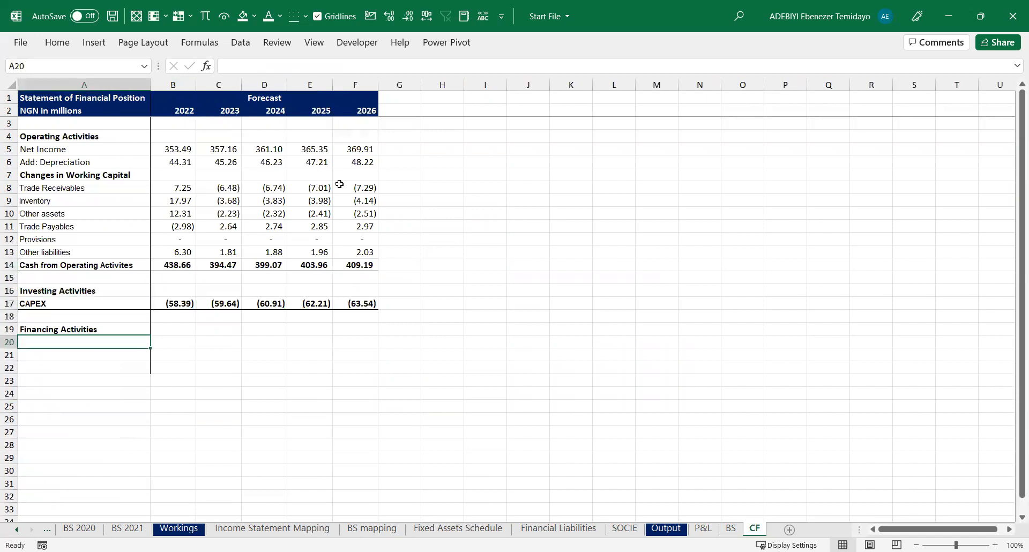
text(Changes in Fiancula)
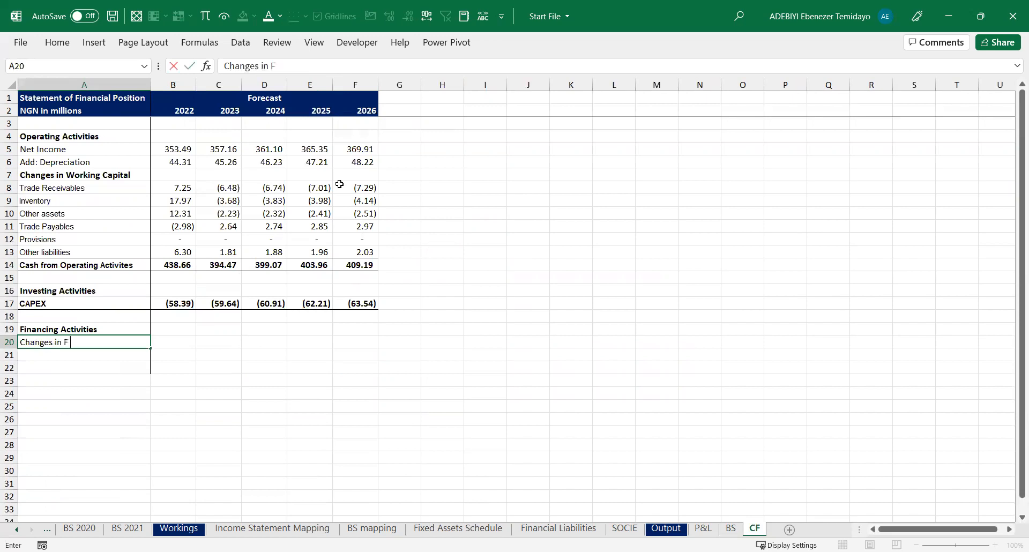
key(BackSpace)
key(BackSpace)
key(BackSpace)
key(BackSpace)
key(BackSpace)
key(BackSpace)
key(BackSpace)
key(BackSpace)
key(BackSpace)
key(BackSpace)
key(BackSpace)
key(BackSpace)
key(BackSpace)
key(BackSpace)
key(BackSpace)
key(BackSpace)
key(BackSpace)
key(BackSpace)
key(BackSpace)
text(Loa)
text(n)
key(BackSpace)
key(BackSpace)
key(BackSpace)
key(BackSpace)
Label A20 "Changes in Financial Liabilities" as the first line under Financing Activities
text(Changes in Financial Liabi)
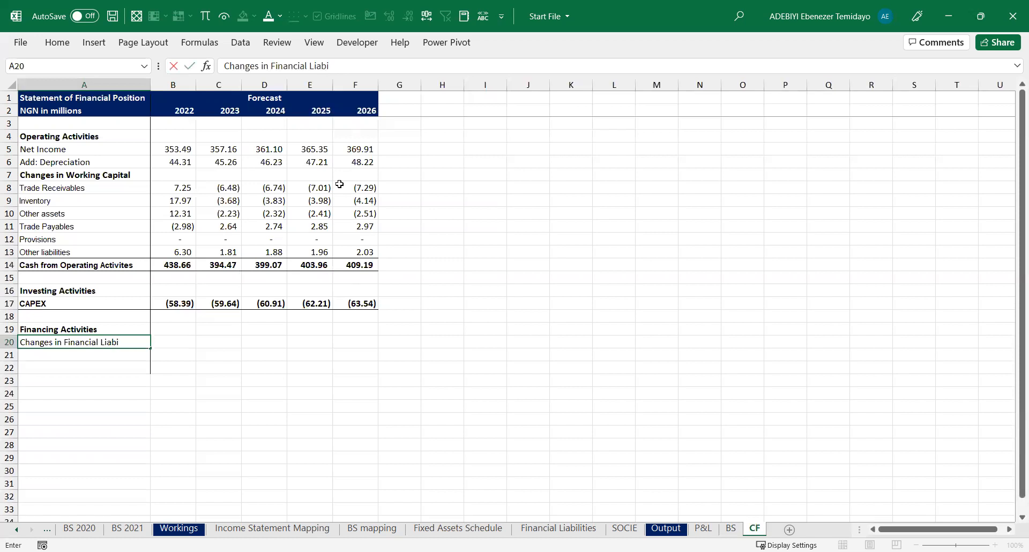
text(lities)
key(Return)
Label A21 "Changes in Equity" as the second line under Financing Activities
text(Changes)
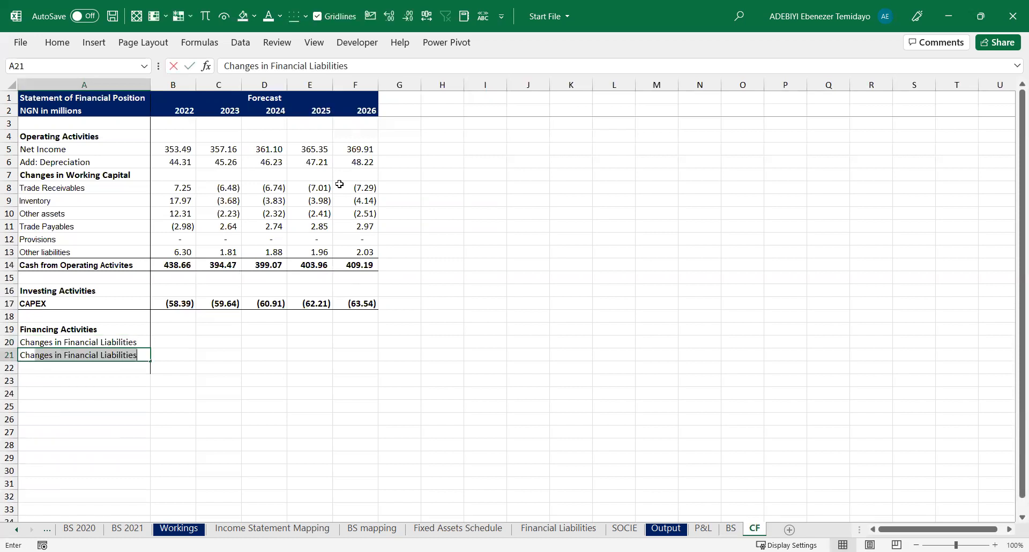
text( in Equity)
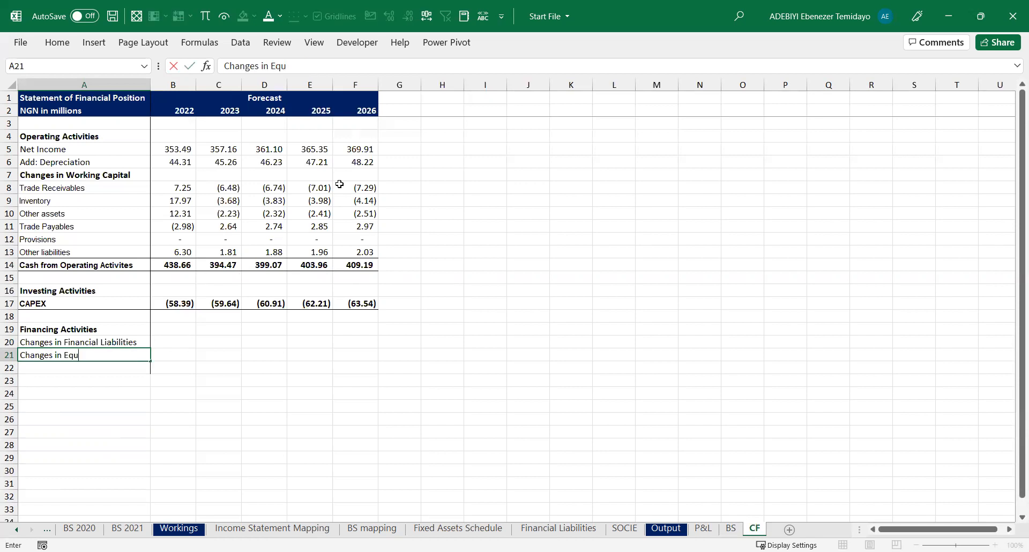
key(Tab)
Fill B20:F20 with the yearly change in Financial Liabilities from the BS sheet, using =BS!E17-BS!D17 for 2022
key(Up)
key(shift+Right)
key(shift+Right)
key(shift+Right)
key(shift+Right)
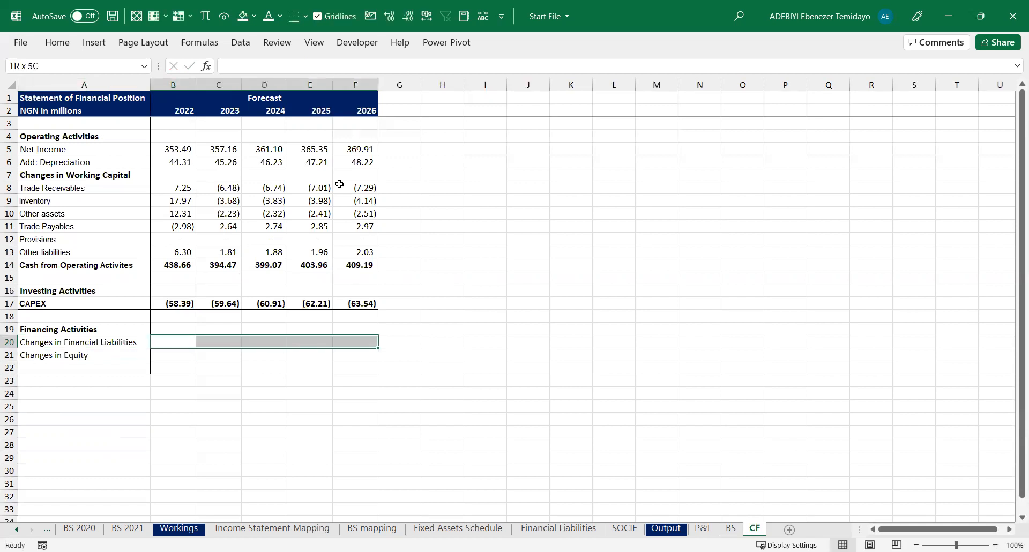
text(=)
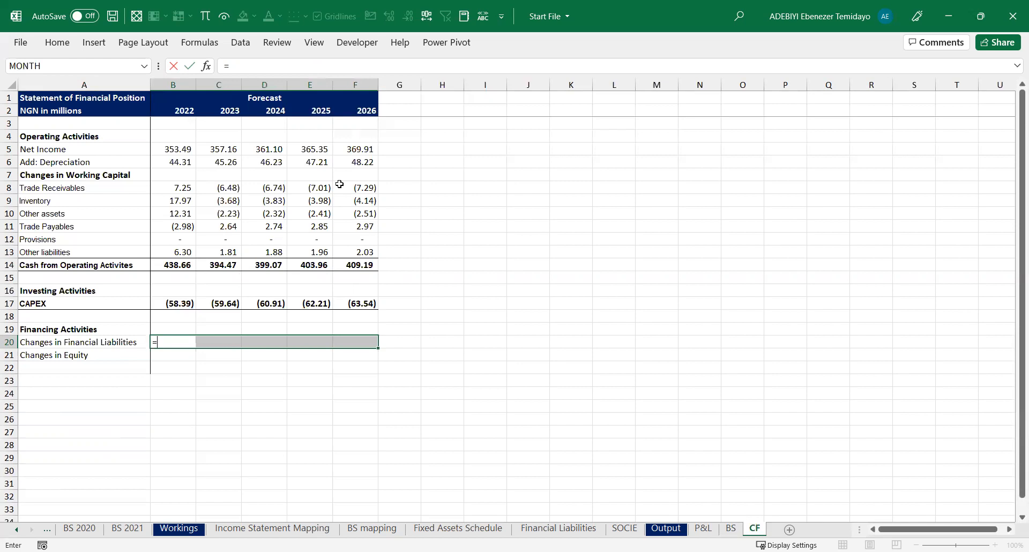
key(ctrl+Page_Up)
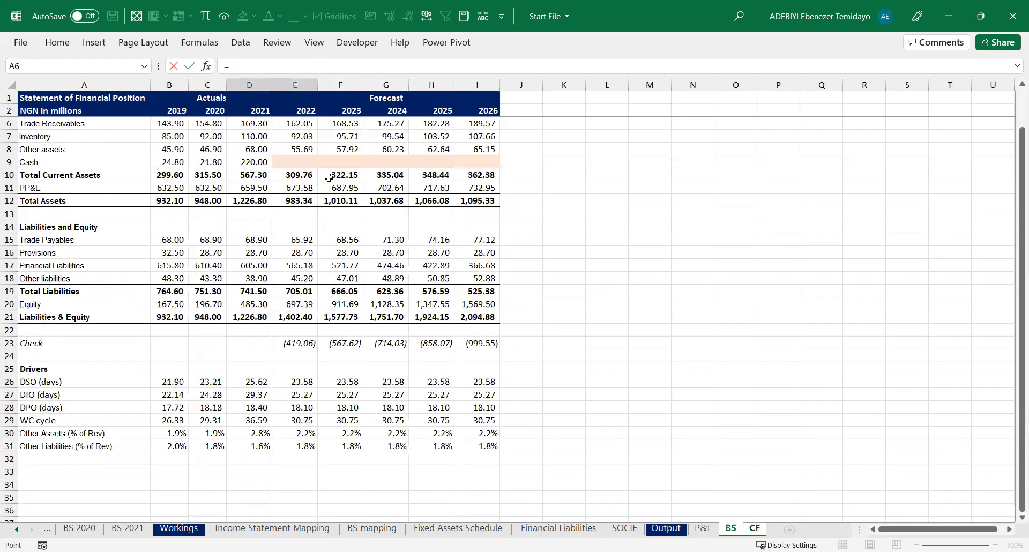
click(303, 266)
text(-)
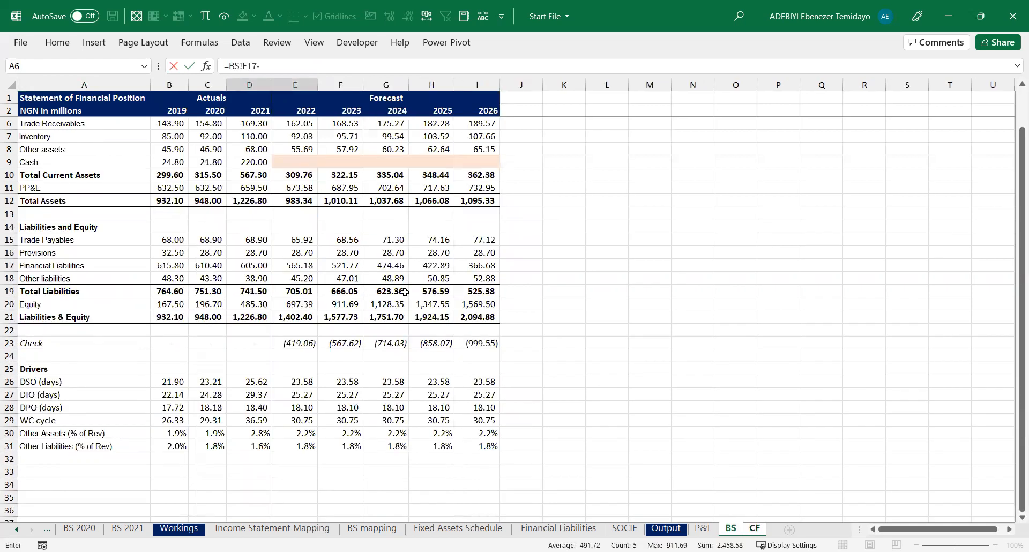
key(Left)
key(ctrl+Return)
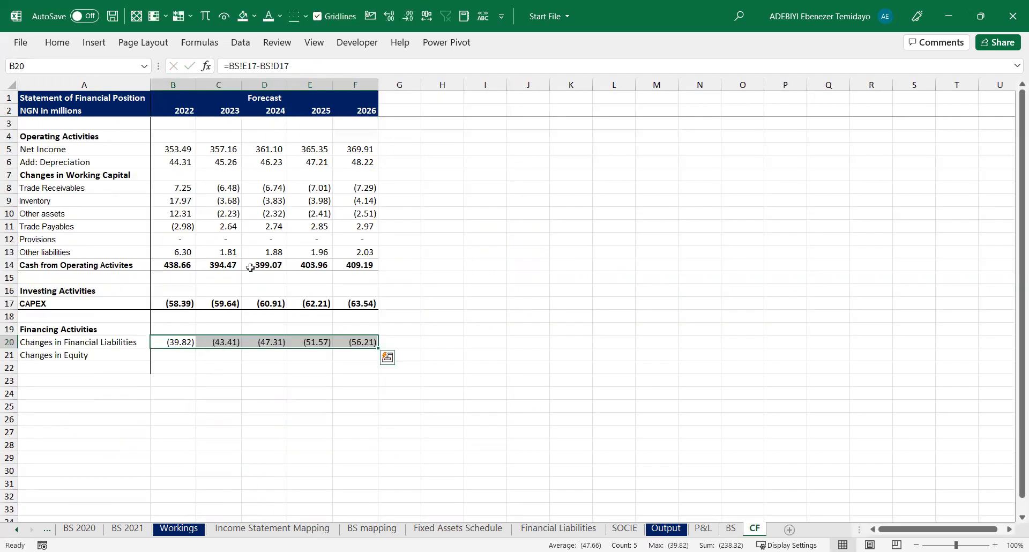
Fill B21:F21 with the yearly change in Equity from the BS sheet, using =BS!E20-BS!D20 for 2022
key(Down)
key(shift+Right)
key(shift+Right)
key(shift+Right)
key(shift+Right)
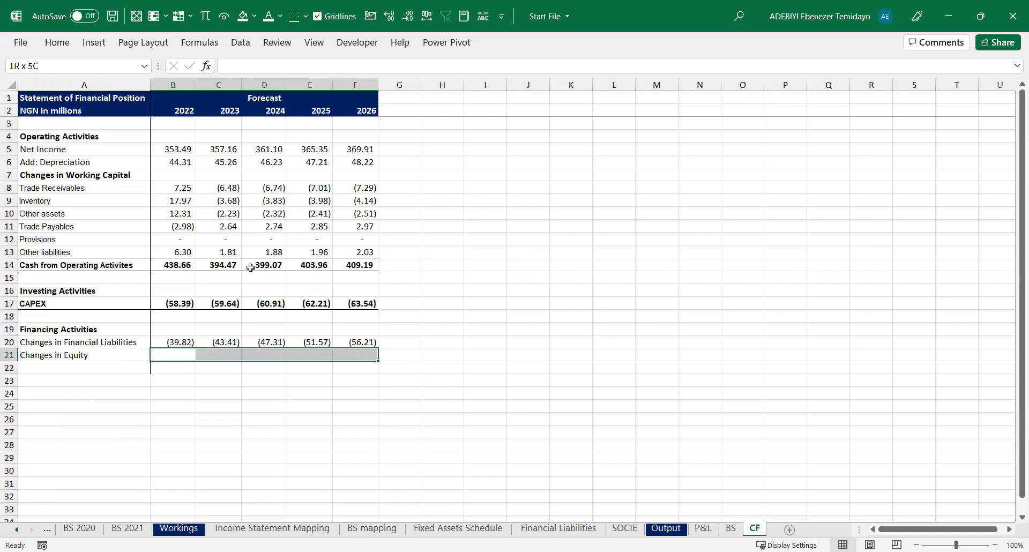
text(=)
key(ctrl+Page_Up)
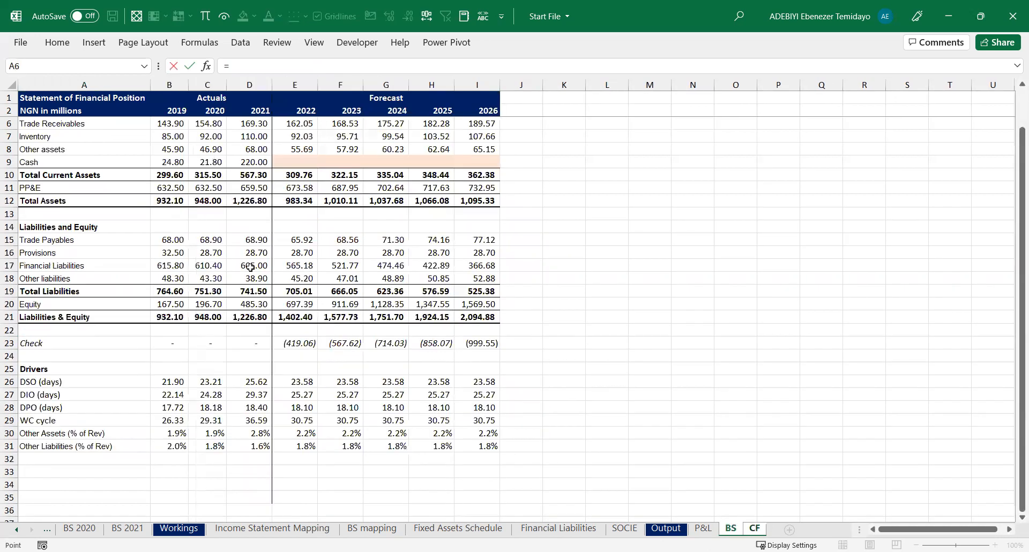
click(298, 303)
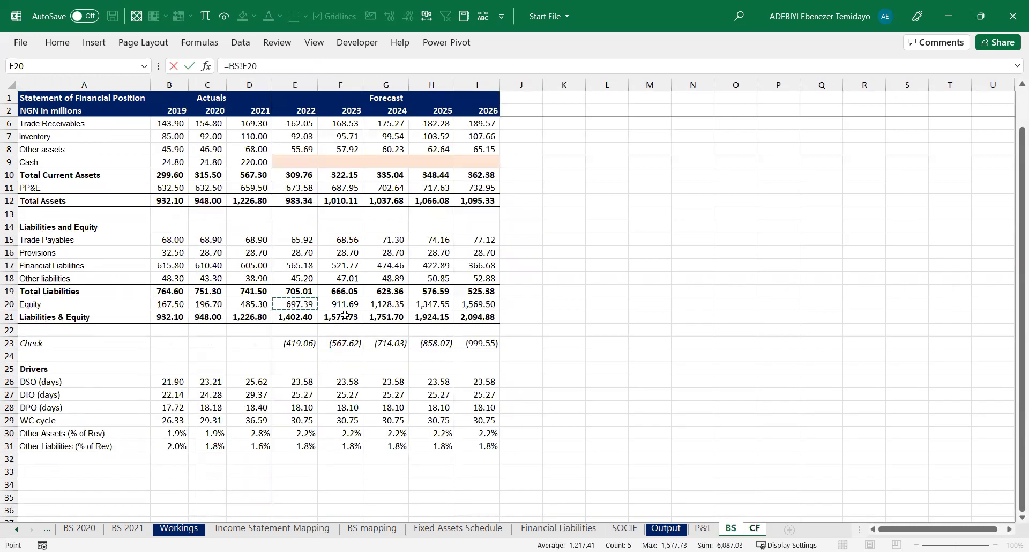
text(-BS!D20)
key(ctrl+Return)
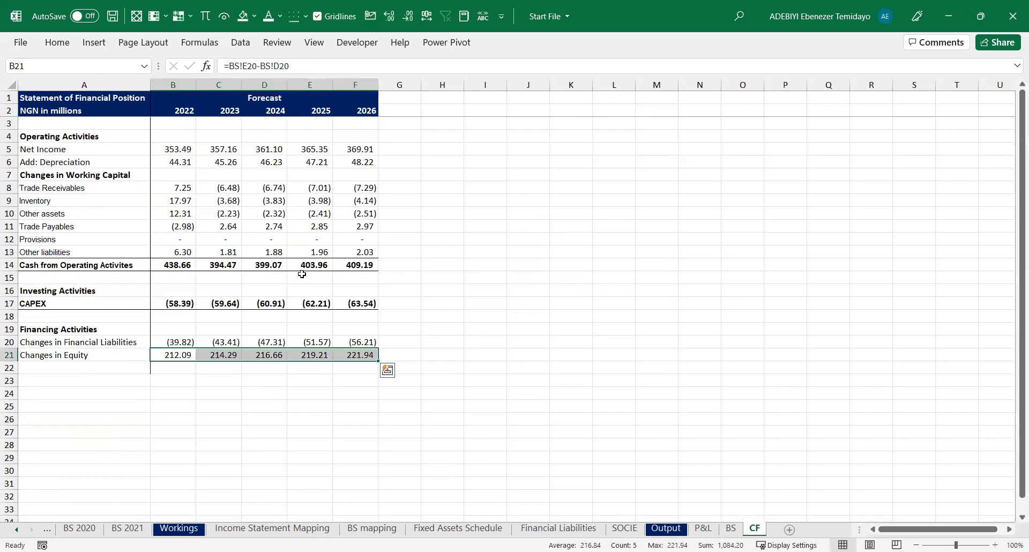
key(Left)
key(Right)
Review the 2022 cash flow figures in B14:B21, plus the 2022 Equity and Check rows on the BS sheet
drag(173, 263, 183, 352)
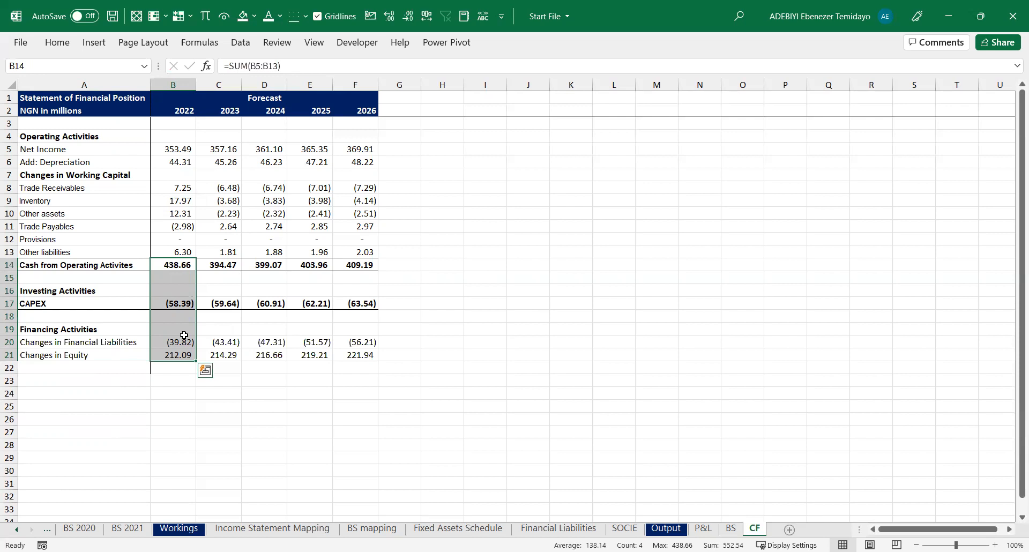
key(ctrl+Page_Up)
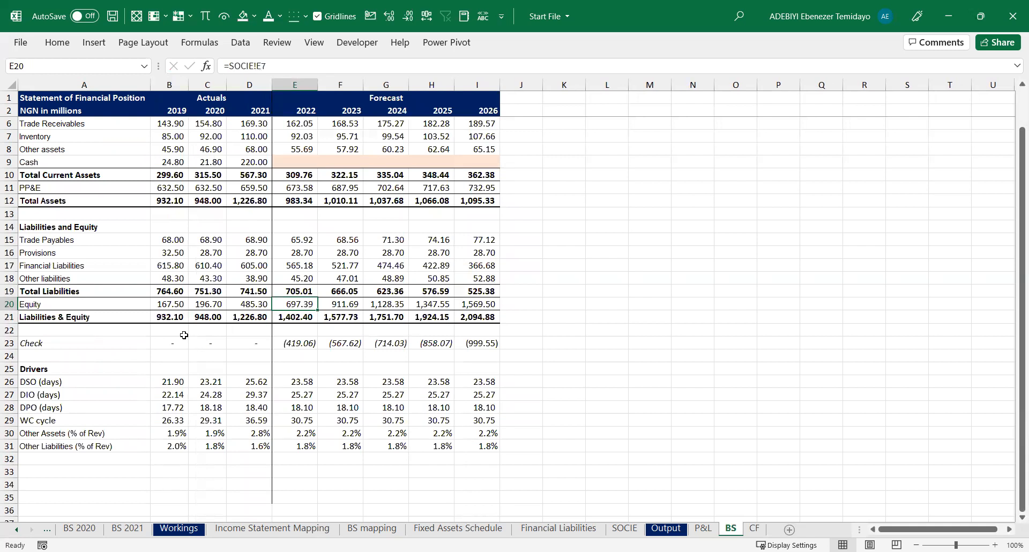
key(Down)
key(Up)
key(Up)
key(Down)
key(Down)
key(Down)
key(Down)
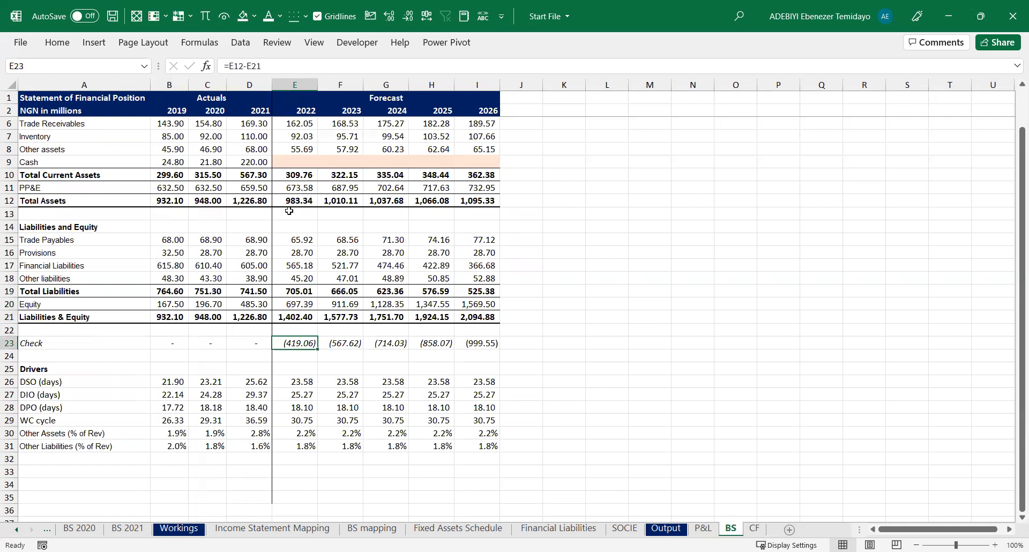
key(ctrl+Page_Down)
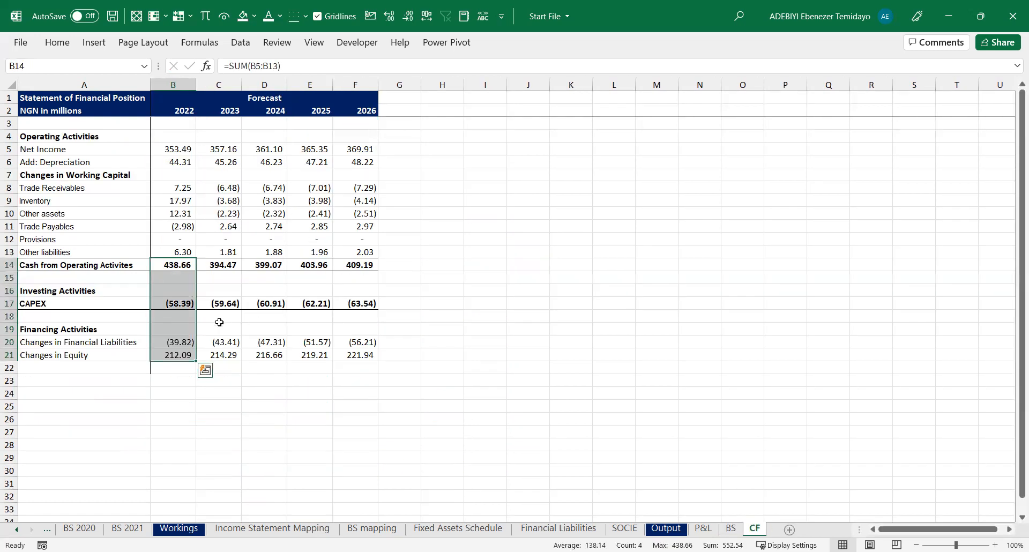
click(104, 356)
key(Down)
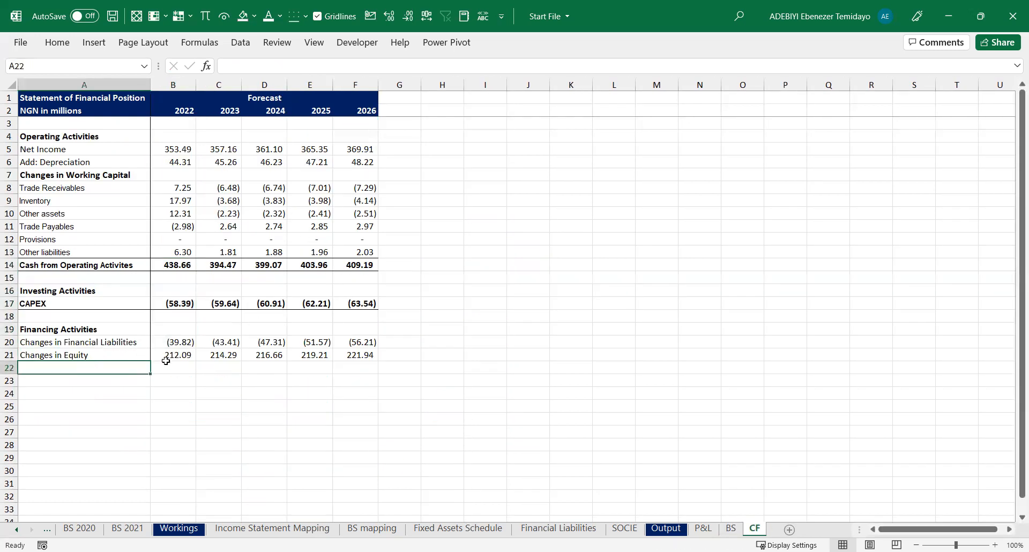
click(166, 358)
click(119, 366)
text(Tota)
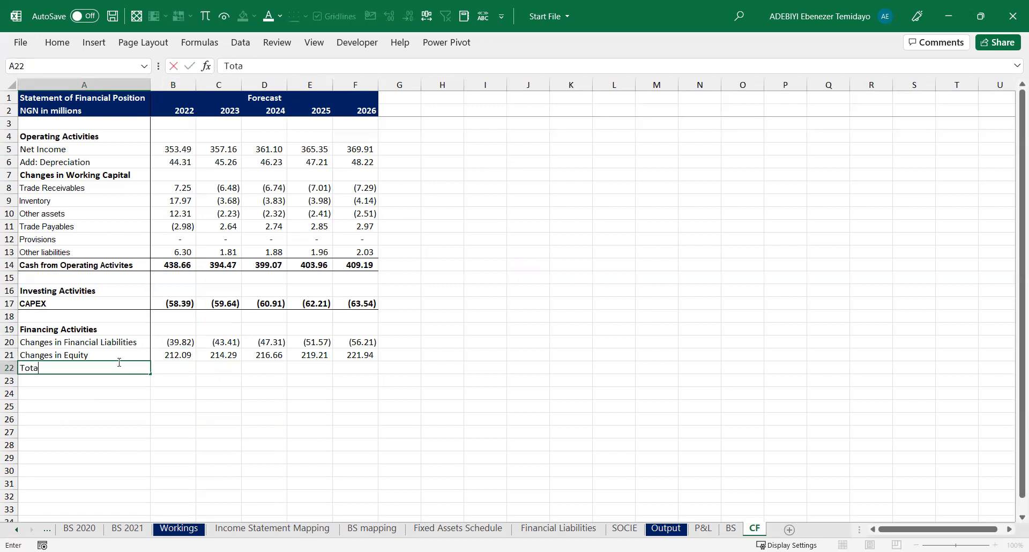
text(l Changes in Fian)
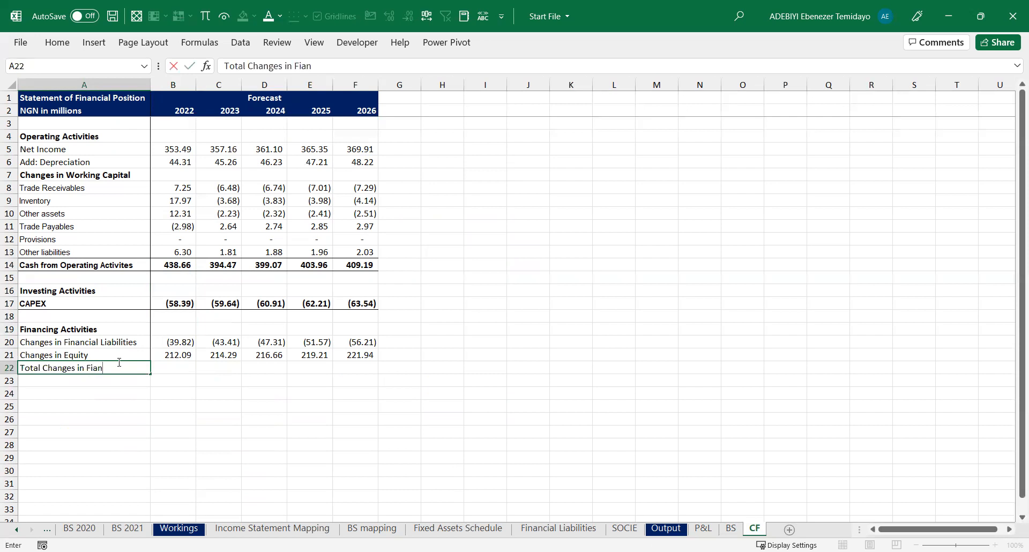
key(BackSpace)
key(BackSpace)
key(BackSpace)
key(Escape)
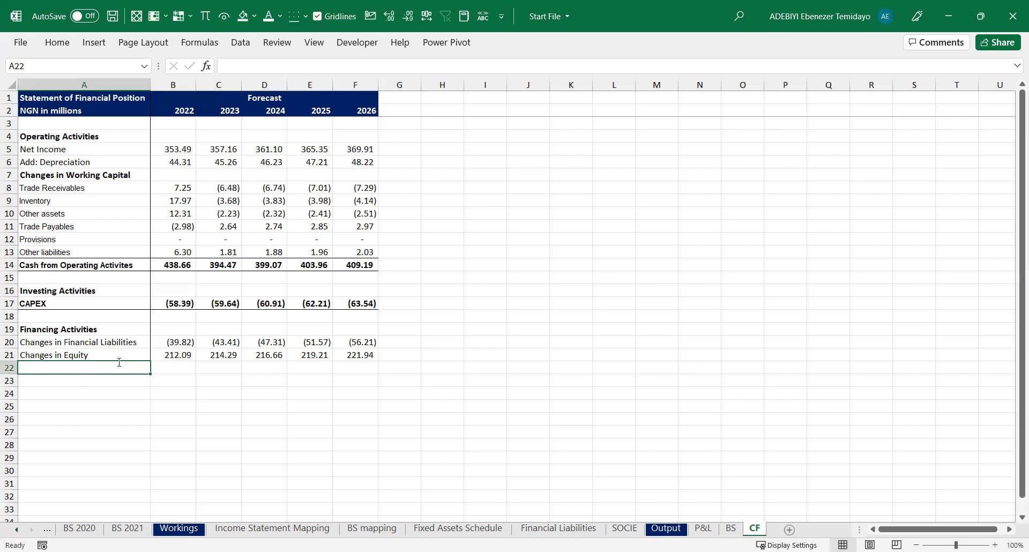
Rename the first financing line in A20 as "Cash payments"
key(Up)
key(Up)
key(Right)
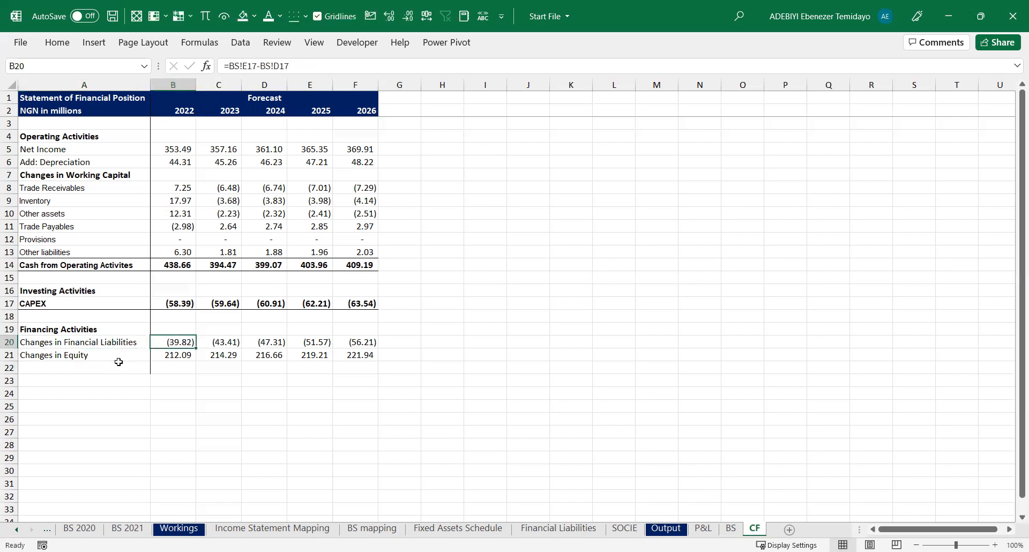
key(Left)
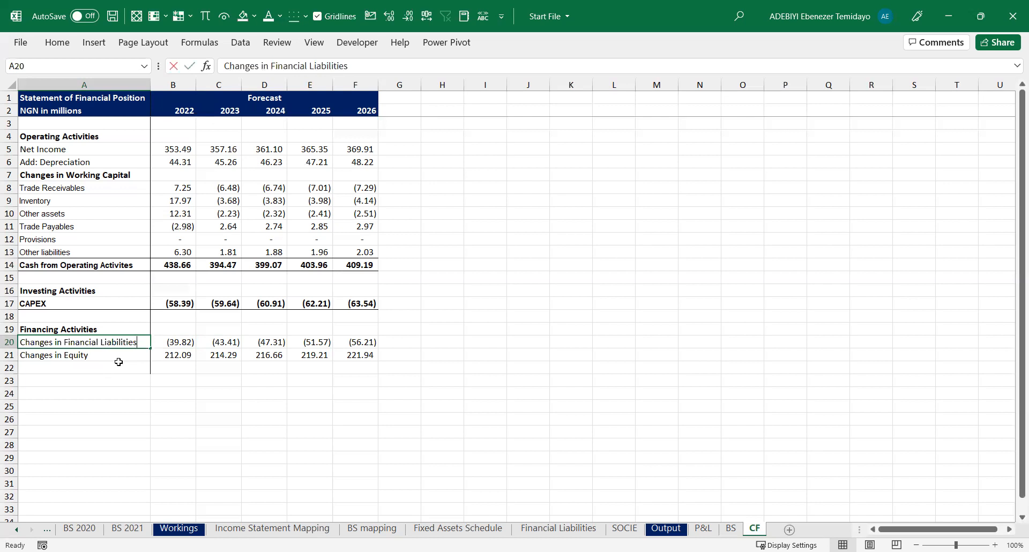
text(Cash payment)
key(BackSpace)
key(BackSpace)
key(BackSpace)
key(BackSpace)
key(BackSpace)
key(BackSpace)
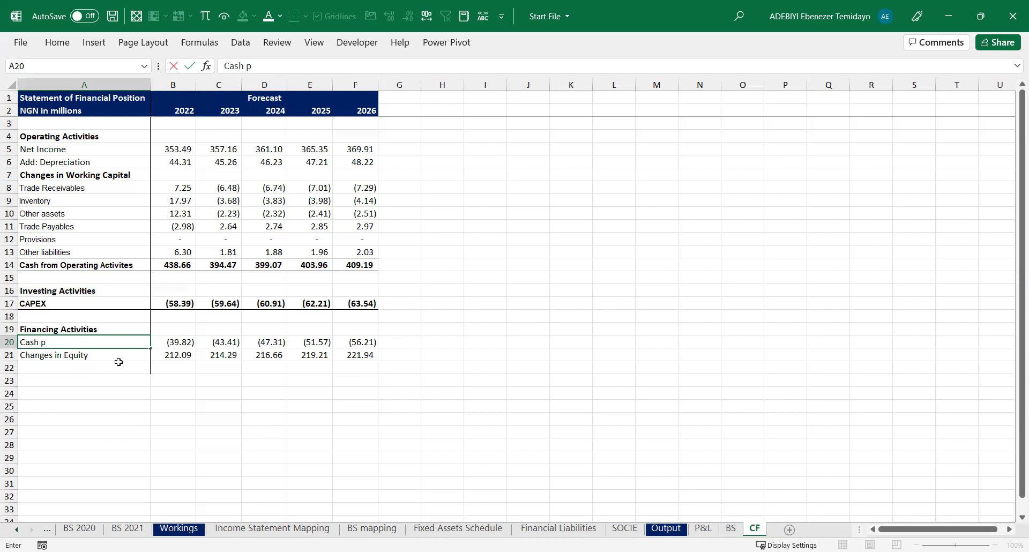
text(y)
key(BackSpace)
text(ayments)
key(Tab)
key(Down)
key(Left)
key(Down)
key(Up)
key(Up)
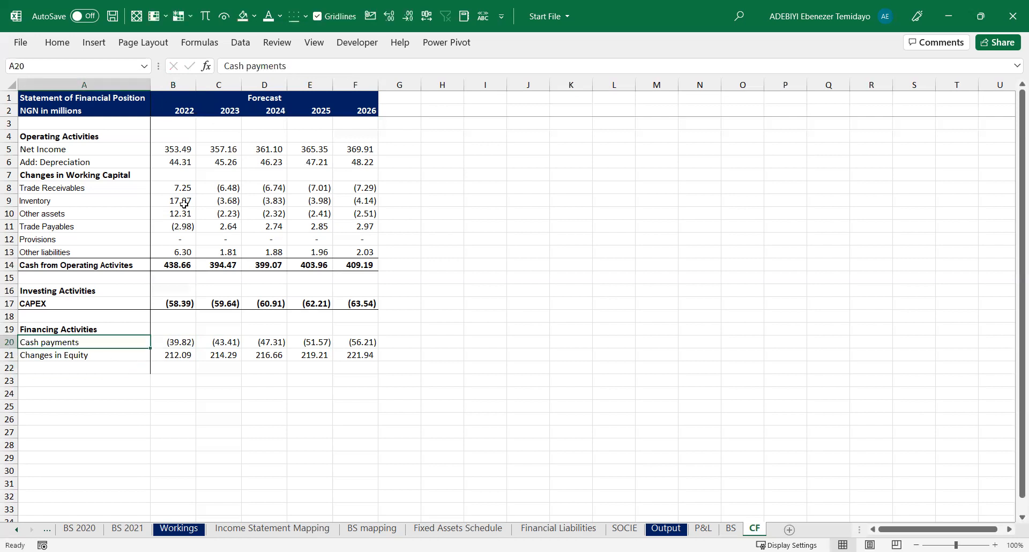
Replace the word "Cash" in A20 so the label reads "Loan payments"
click(317, 64)
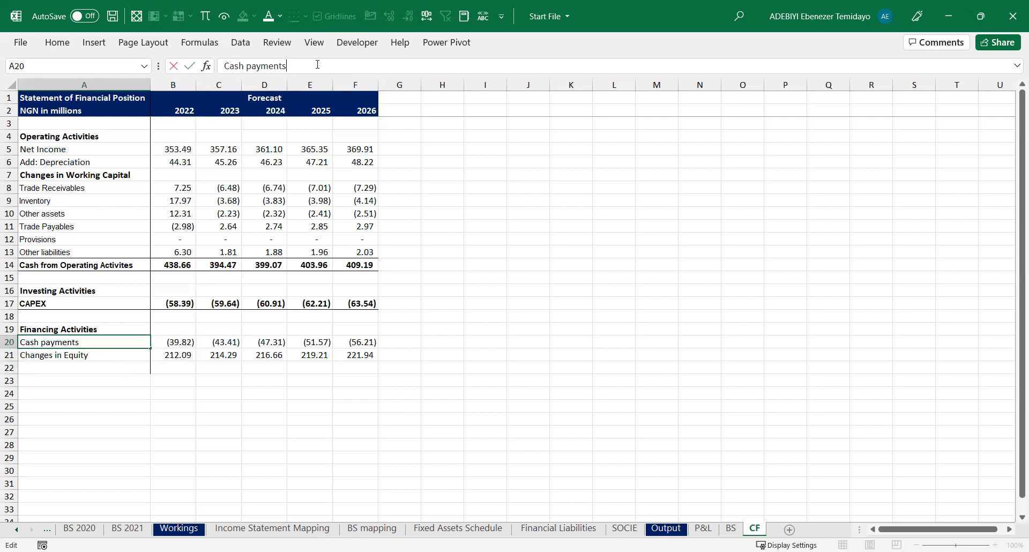
key(ctrl+Left)
key(ctrl+BackSpace)
text(Loan)
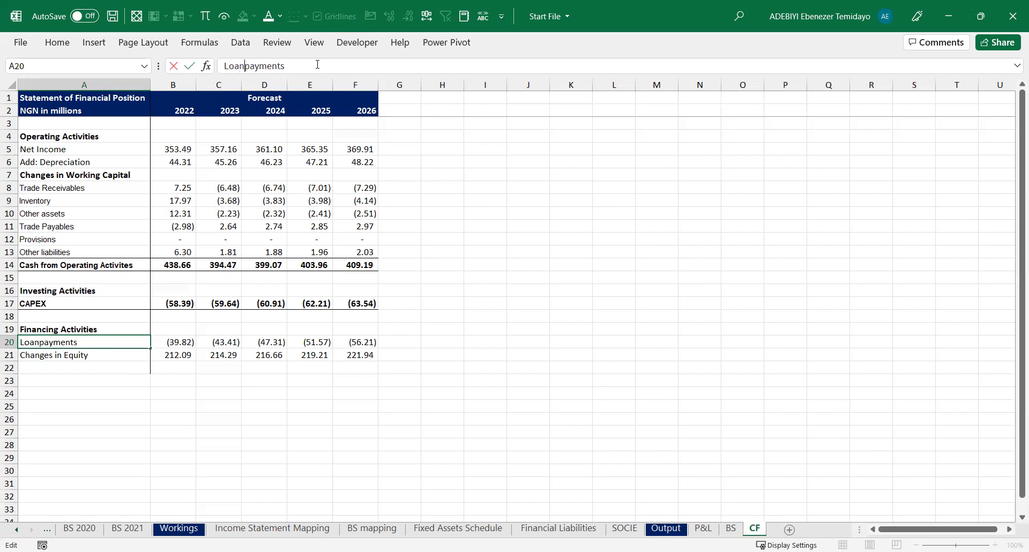
key(Return)
Label A22 "Cash from Financing activites" as the total line of the financing section
key(Down)
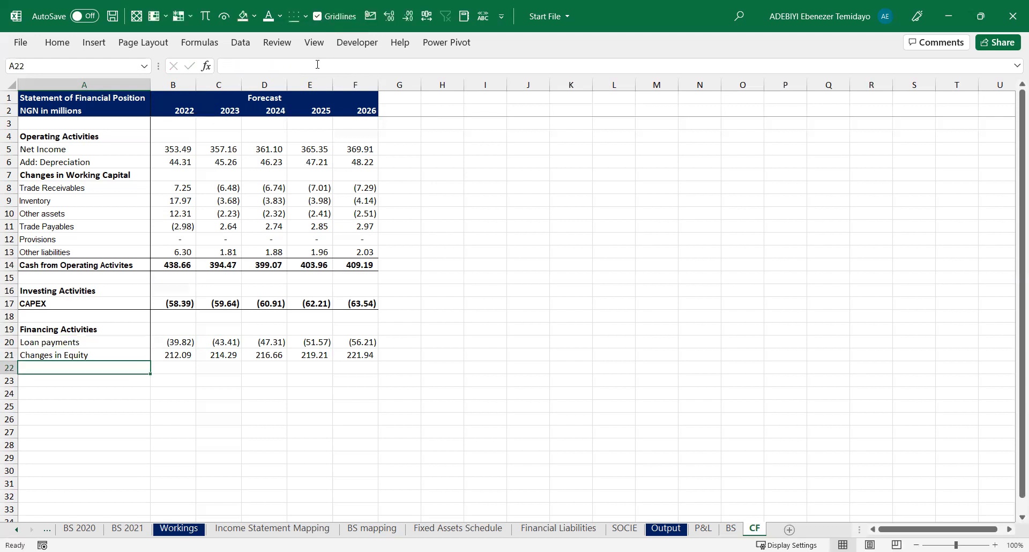
text(Tota)
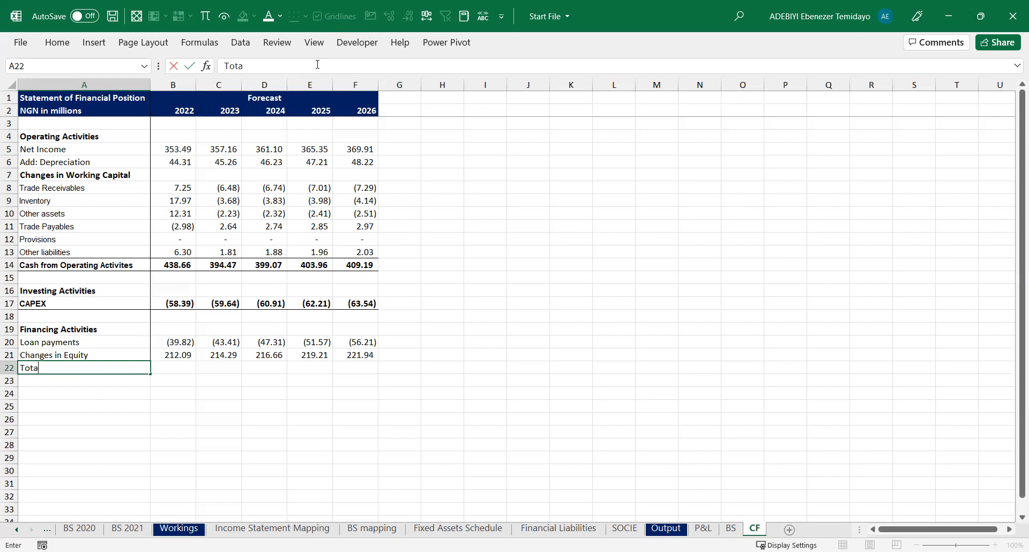
text(l Fiancing)
key(BackSpace)
key(BackSpace)
key(BackSpace)
key(BackSpace)
key(BackSpace)
key(BackSpace)
key(BackSpace)
key(BackSpace)
key(BackSpace)
key(BackSpace)
key(BackSpace)
key(BackSpace)
key(BackSpace)
key(BackSpace)
text(Ch)
key(BackSpace)
key(BackSpace)
key(BackSpace)
text(Cash from Financing activites)
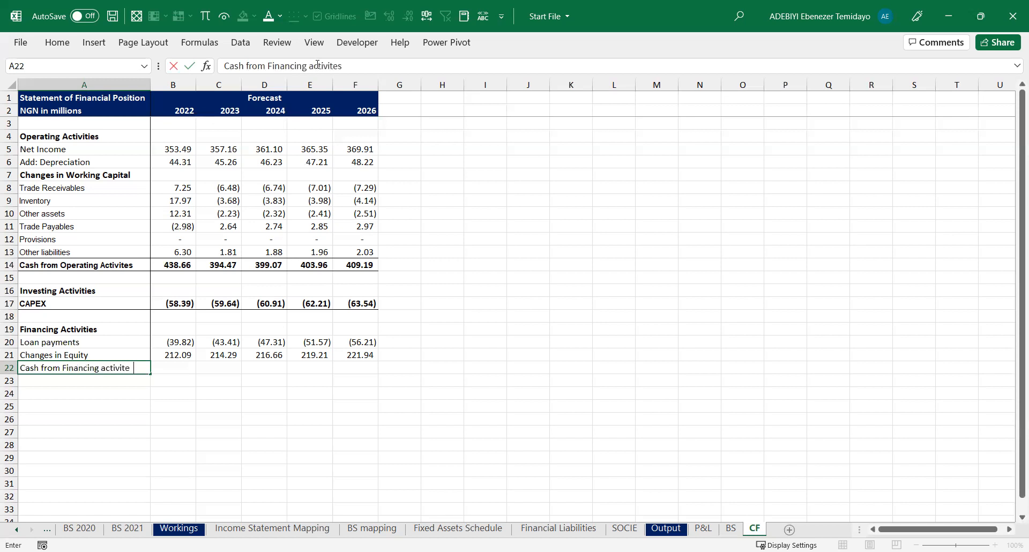
key(Tab)
Sum loan payments and changes in equity in B22:F22 for 2022 to 2026, using =SUM(B20:B21) for 2022
key(shift+Right)
key(shift+Right)
key(shift+Right)
key(shift+Right)
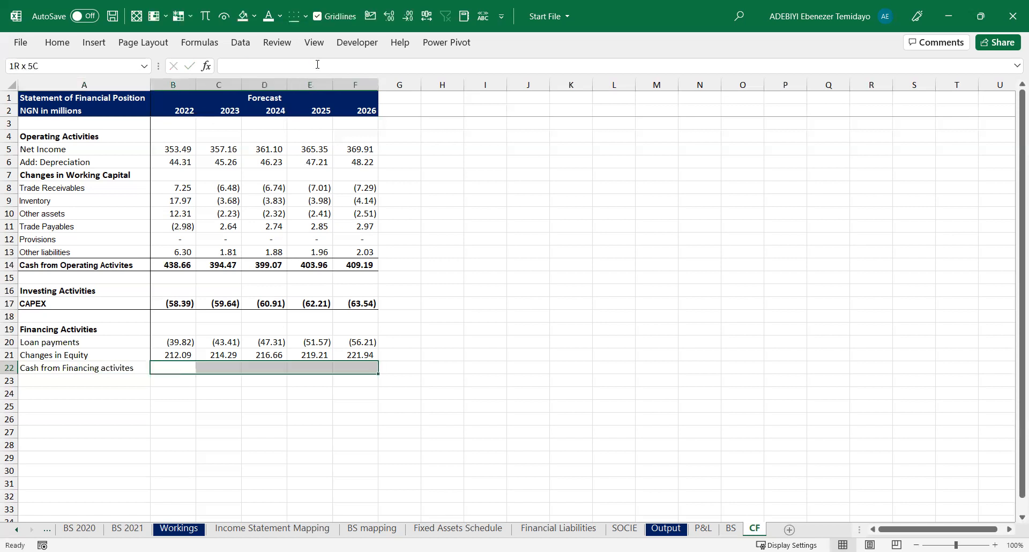
key(alt+equal)
key(Left)
key(Right)
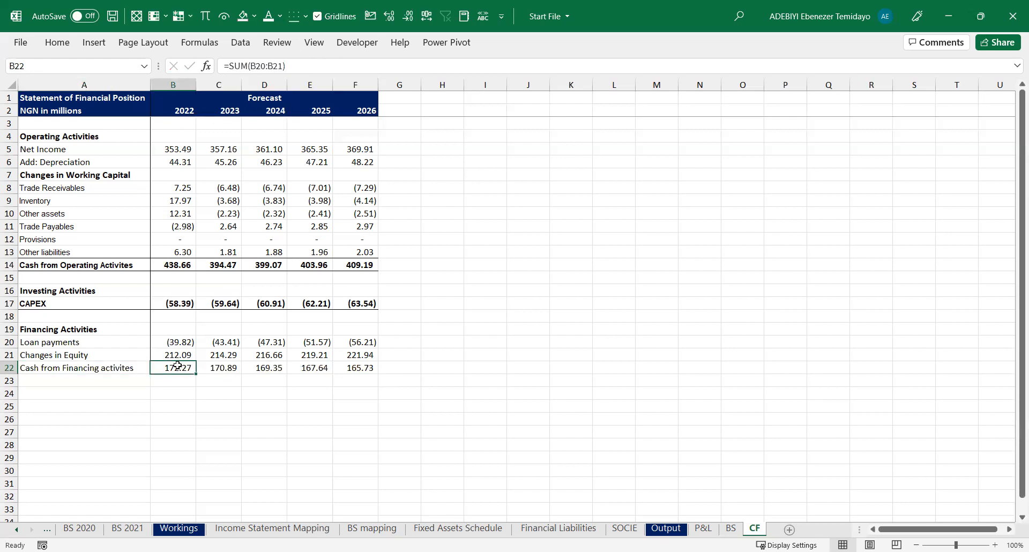
Extend the vertical divider line by applying a left border to B22:B25
key(shift+Down)
key(shift+Down)
key(shift+Down)
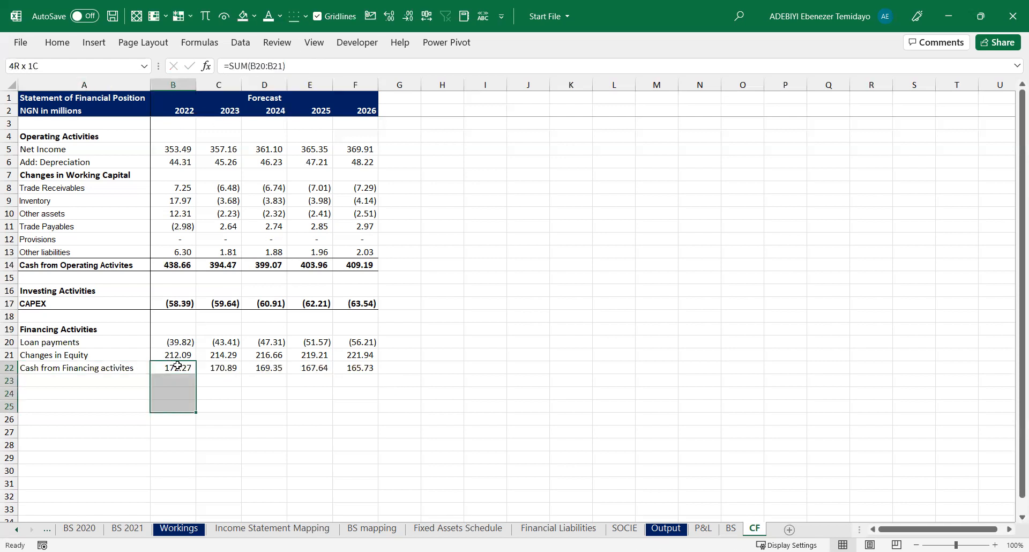
click(306, 16)
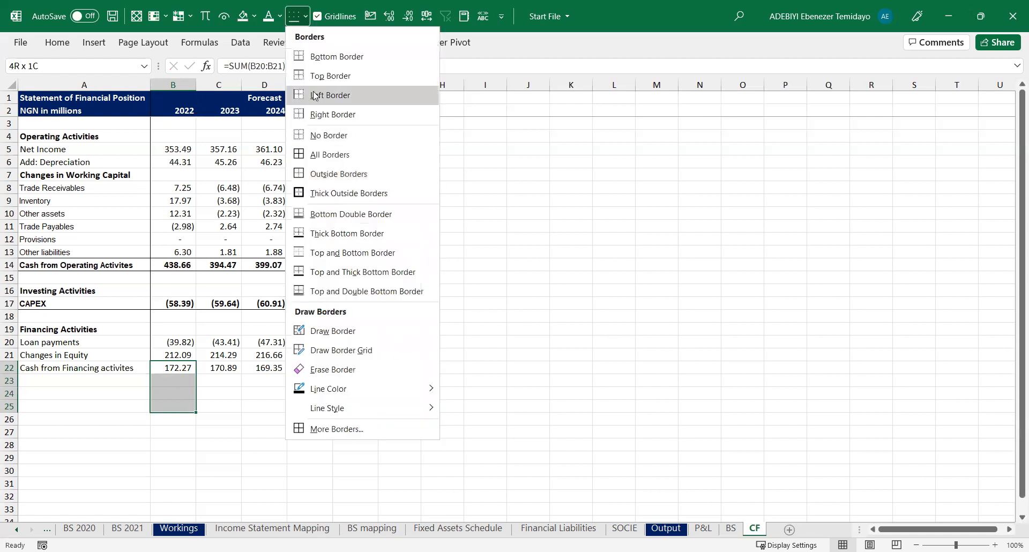
click(315, 96)
Make the Cash from Financing row, A22:F22, bold
click(126, 398)
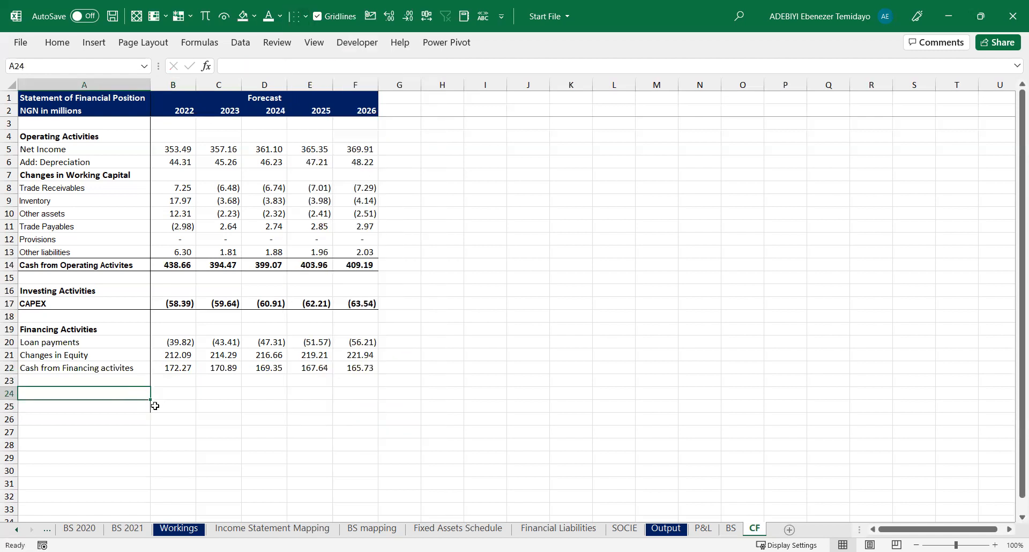
key(Up)
key(Up)
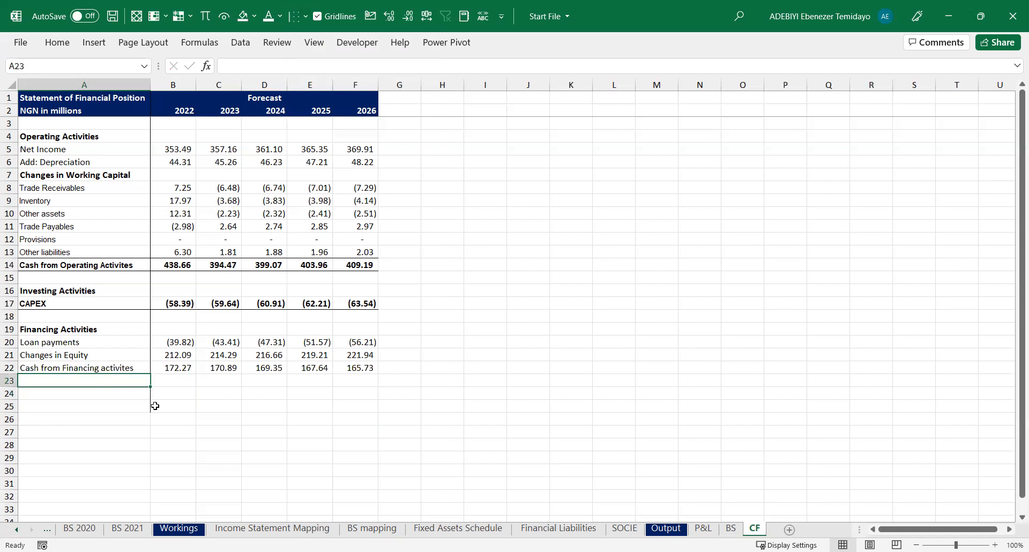
key(ctrl+shift+Right)
key(ctrl+b)
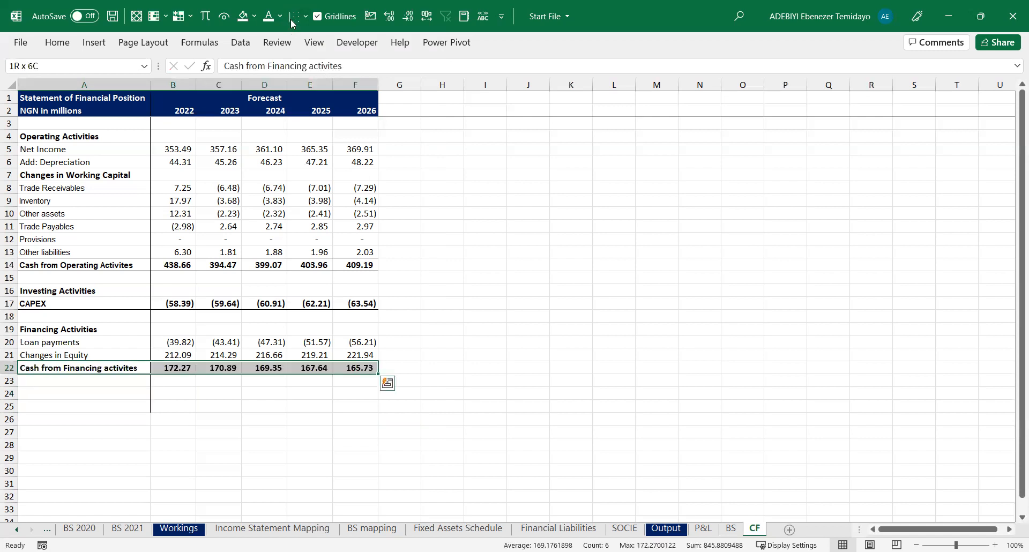
Apply a top and bottom border to the Cash from Financing row, A22:F22
click(308, 21)
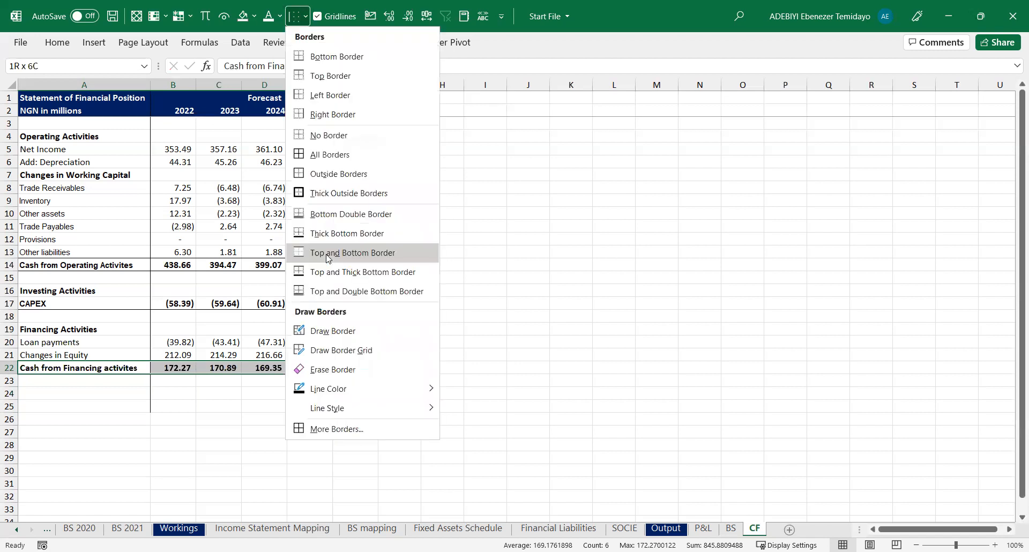
click(260, 416)
Label A24 "Opening Cash" below the financing section
click(131, 398)
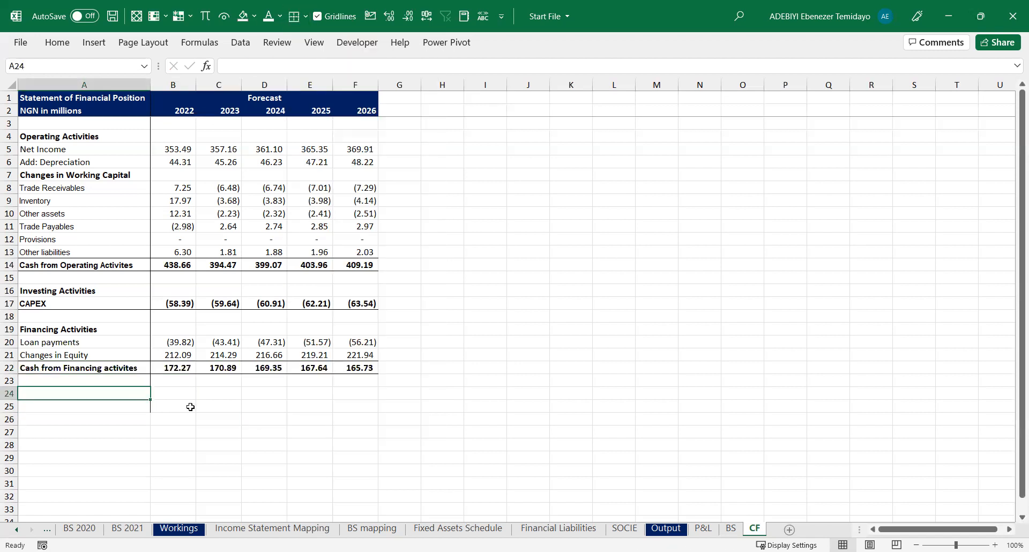
text(Openingn C)
key(BackSpace)
key(BackSpace)
key(BackSpace)
text(Cash)
key(Tab)
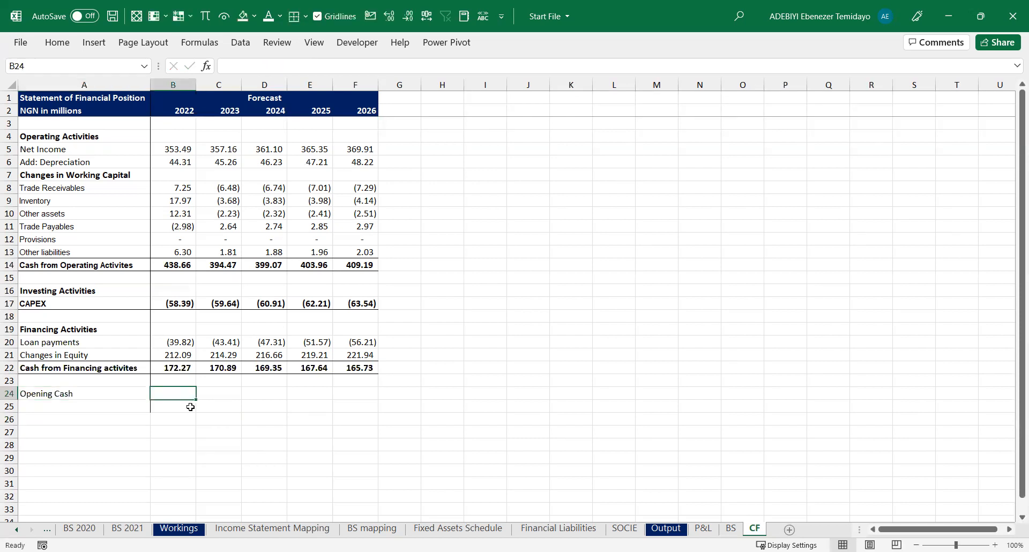
Link the 2022 opening cash in B24 to the BS sheet with =BS!D12
text(=)
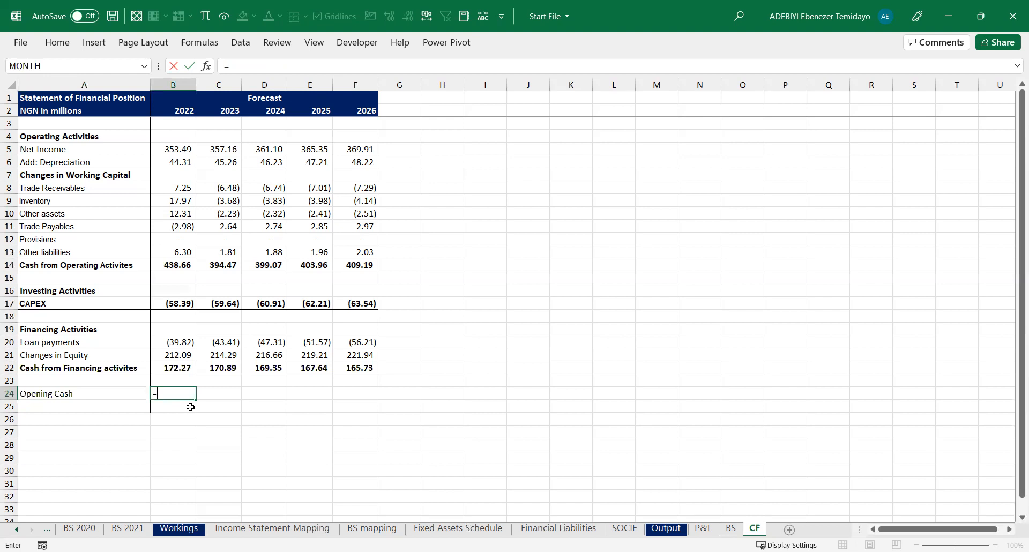
key(ctrl+Page_Up)
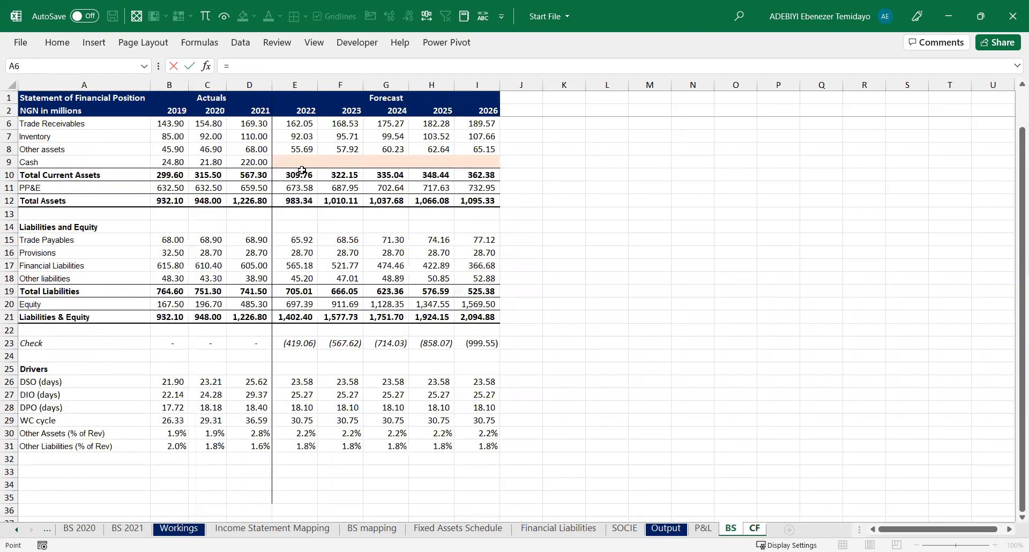
click(260, 200)
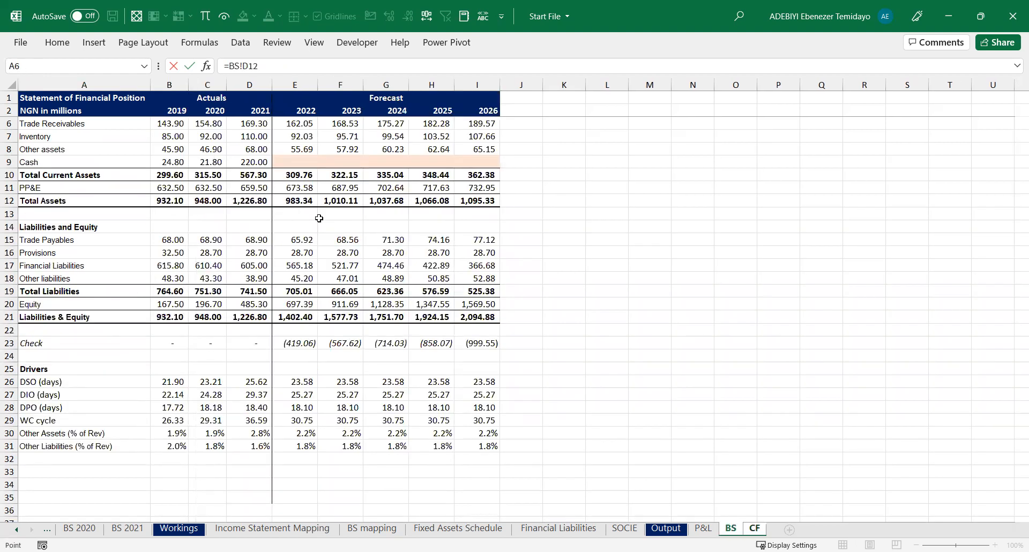
key(Return)
Label A25 "Changes in Cash" under the opening cash line
key(Left)
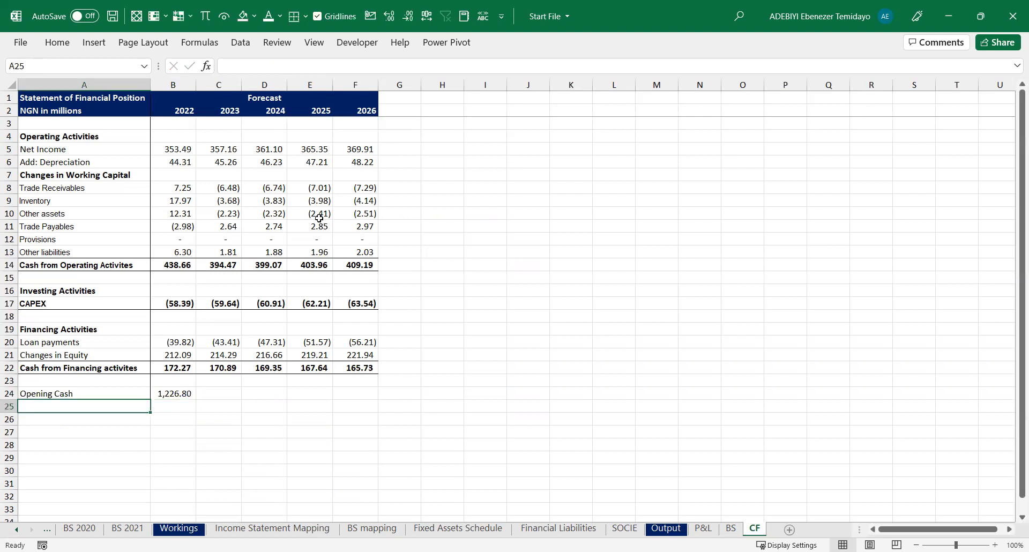
text(Chan)
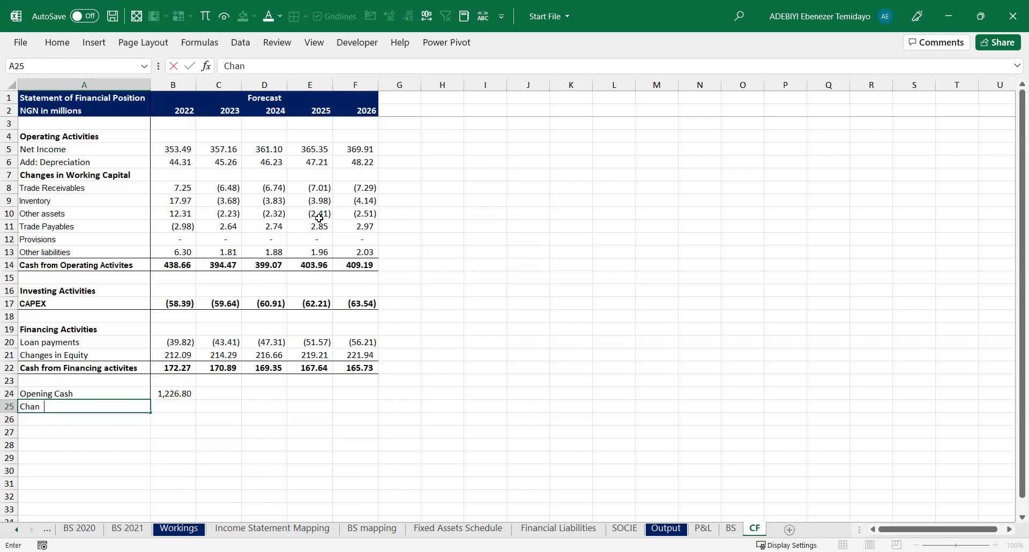
text(ges in Cash)
key(Tab)
key(shift+Right)
key(Up)
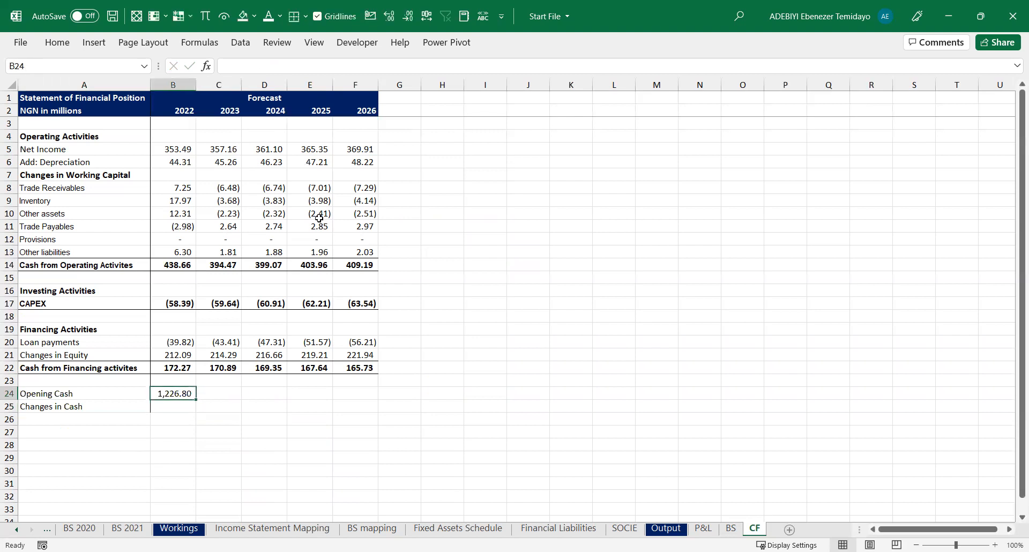
Label A26 "Closing Cash" as the last line of the statement
key(Down)
key(Down)
key(Left)
text(Cl)
text(sing c)
key(BackSpace)
key(BackSpace)
key(BackSpace)
key(BackSpace)
key(BackSpace)
key(BackSpace)
text(osing Cash)
key(Tab)
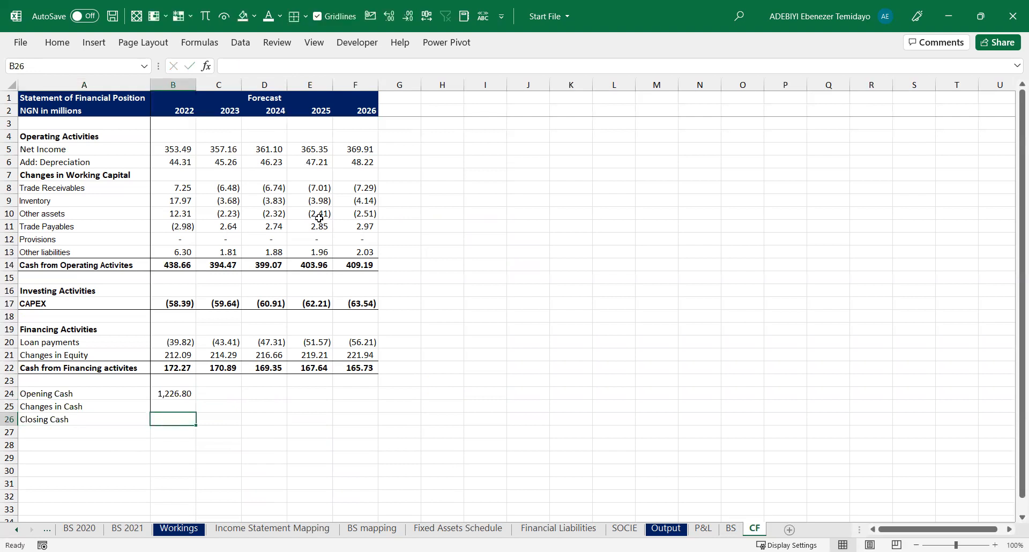
Calculate the 2022 closing cash in B26 as opening cash plus changes in cash, =B24+B25
text(=)
key(Up)
key(Up)
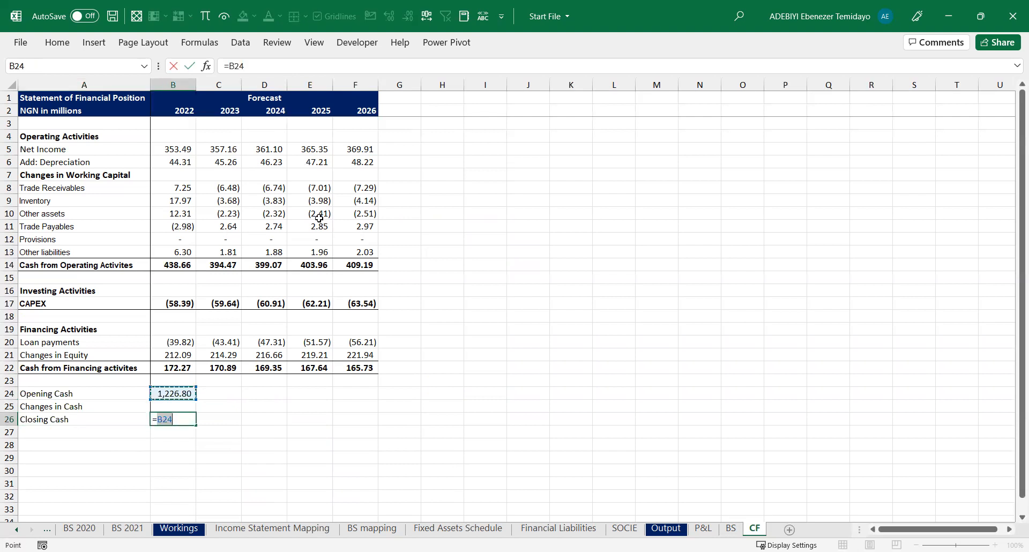
text(+)
key(Up)
key(ctrl+Return)
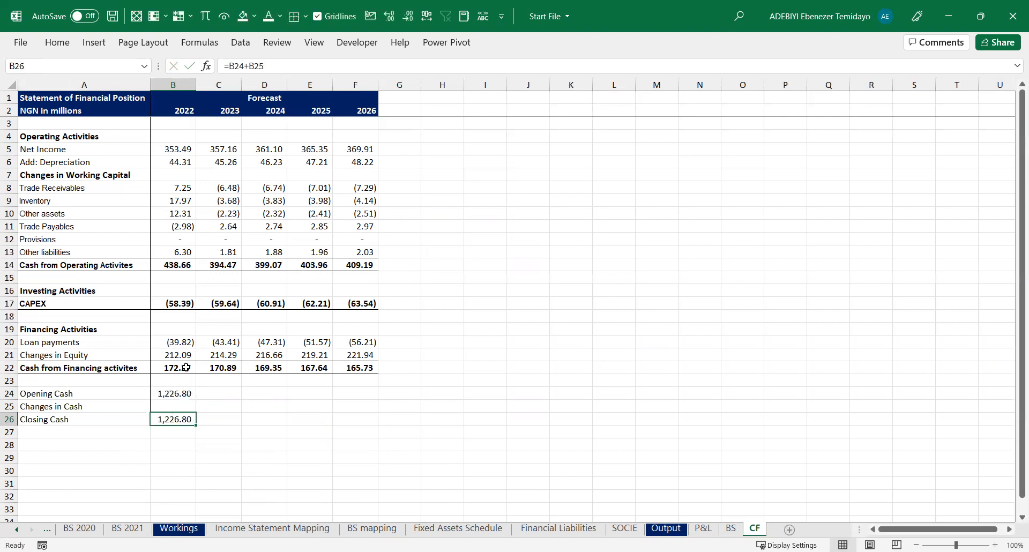
Extend the vertical divider line by applying a left border to B24:B26
click(175, 403)
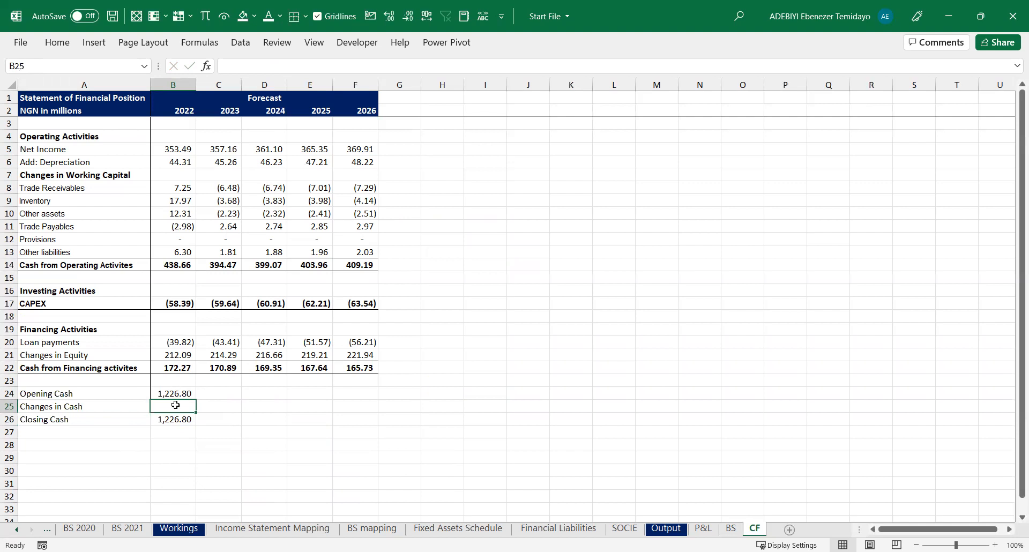
drag(175, 392, 177, 421)
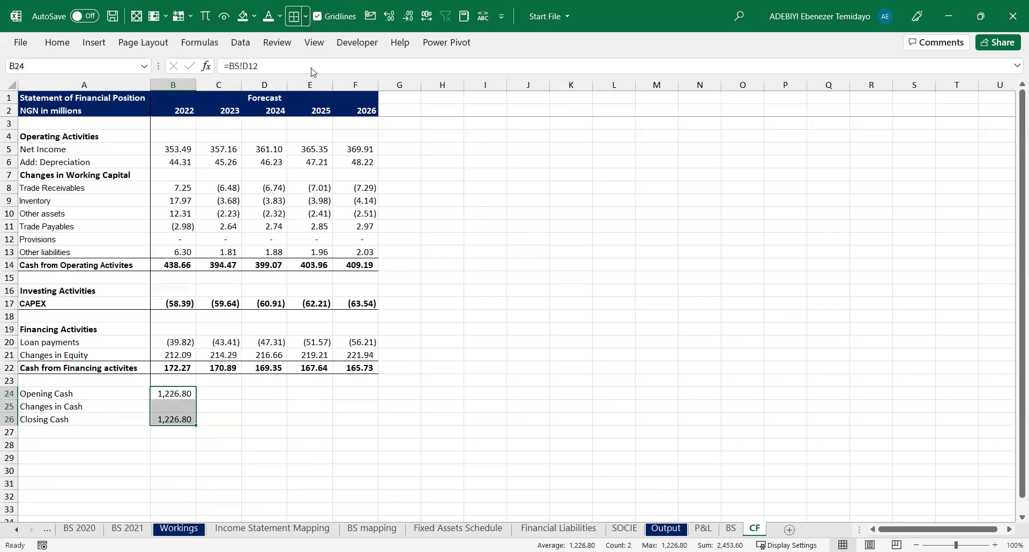
Make the Closing Cash row, A26:F26, bold and give it a top and thick bottom border
drag(112, 418, 349, 416)
key(ctrl+b)
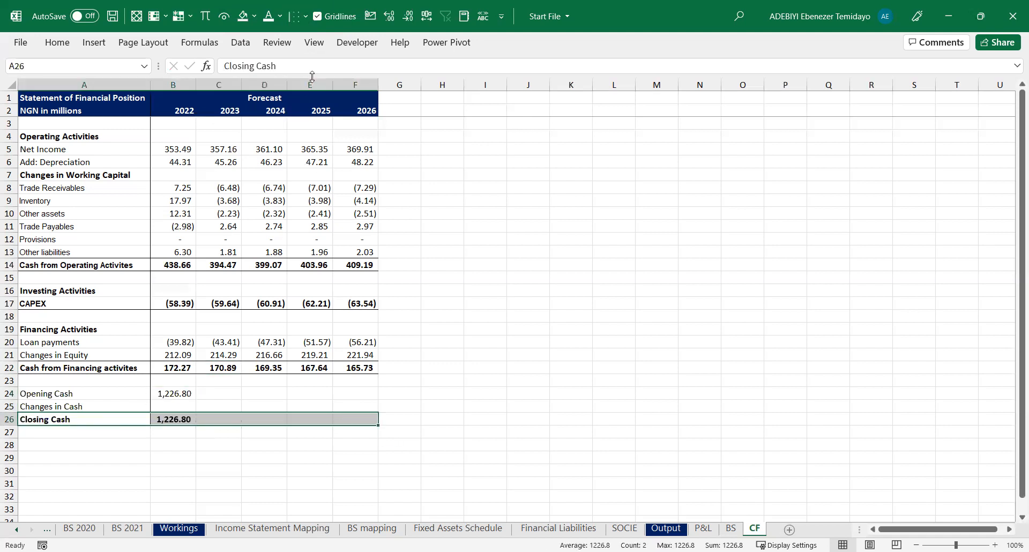
click(318, 276)
Calculate the 2022 changes in cash in B25 from operating, investing and financing cash, using =B14+B17+B22
click(175, 406)
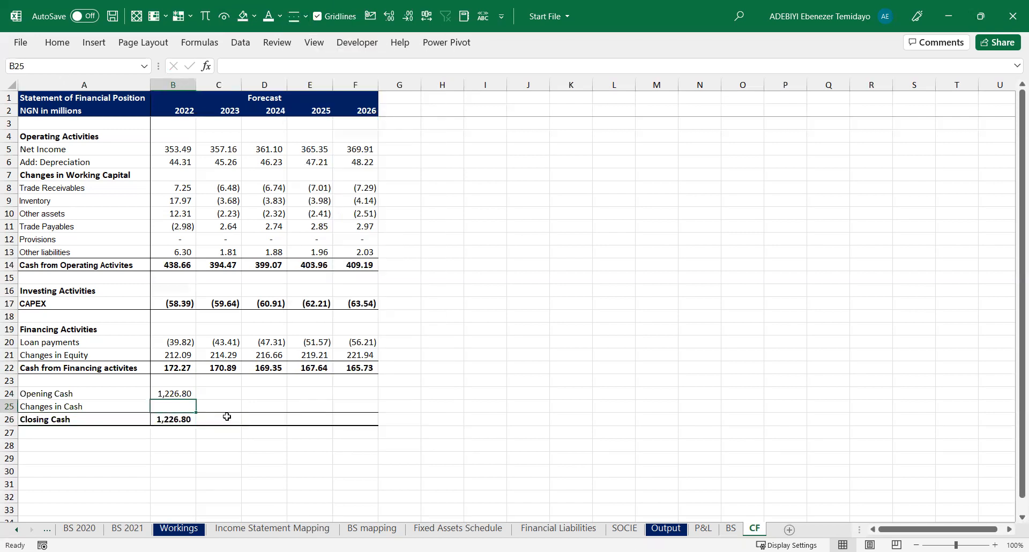
text(=)
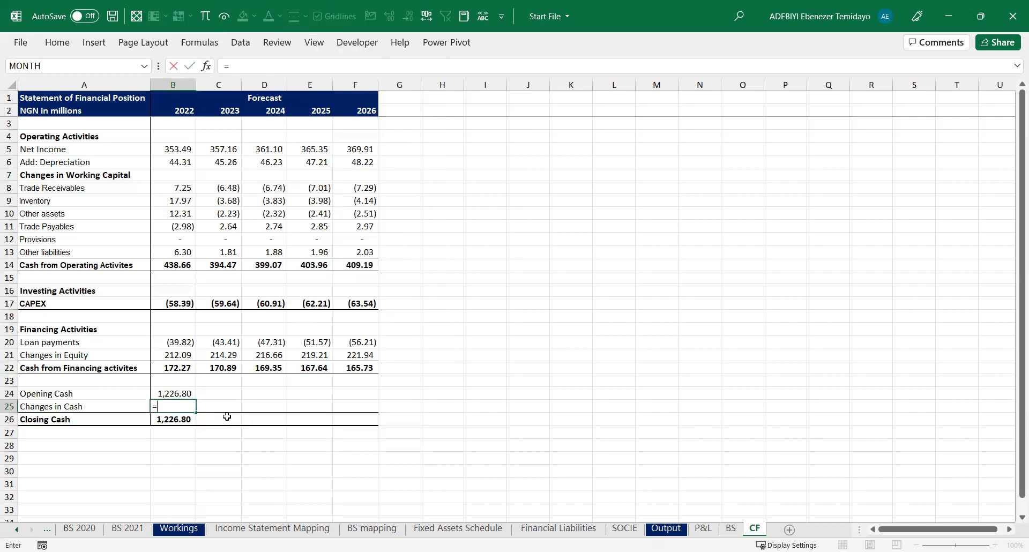
key(Up)
key(Up)
key(Up)
key(Up)
key(Up)
key(Up)
key(Up)
key(Up)
key(Up)
key(Up)
key(Up)
text(+)
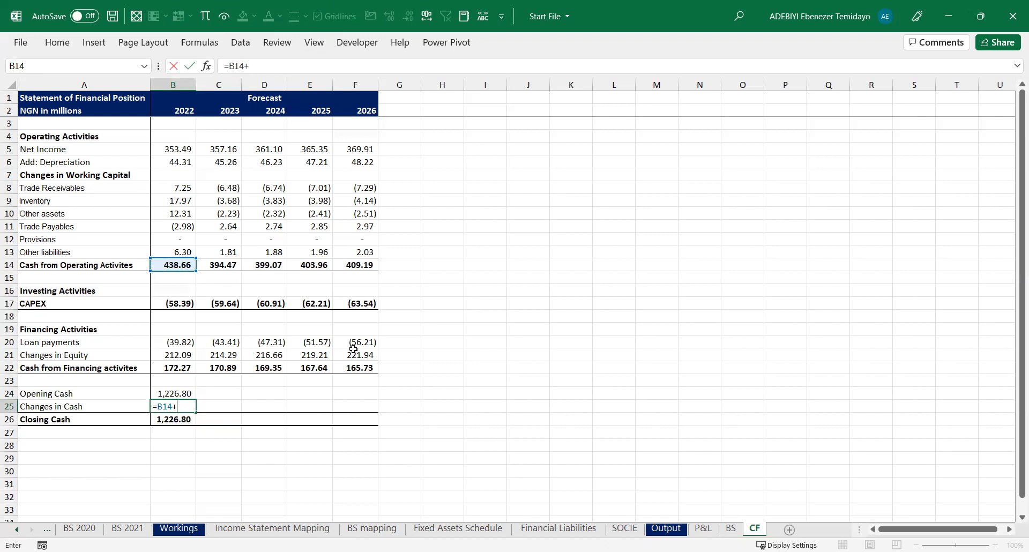
key(Up)
key(Up)
key(Up)
key(Up)
key(Up)
key(Up)
key(Up)
key(Up)
text(+)
key(Up)
key(Up)
key(Up)
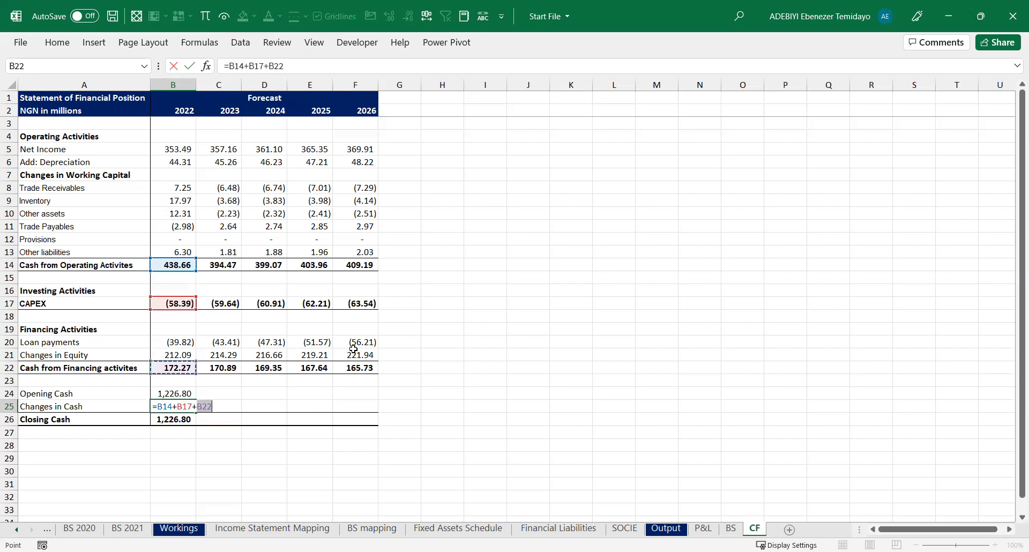
key(Return)
Trace the 2022 opening cash reference in B24 to the BS sheet and examine the Total Assets row there
key(ctrl+Page_Up)
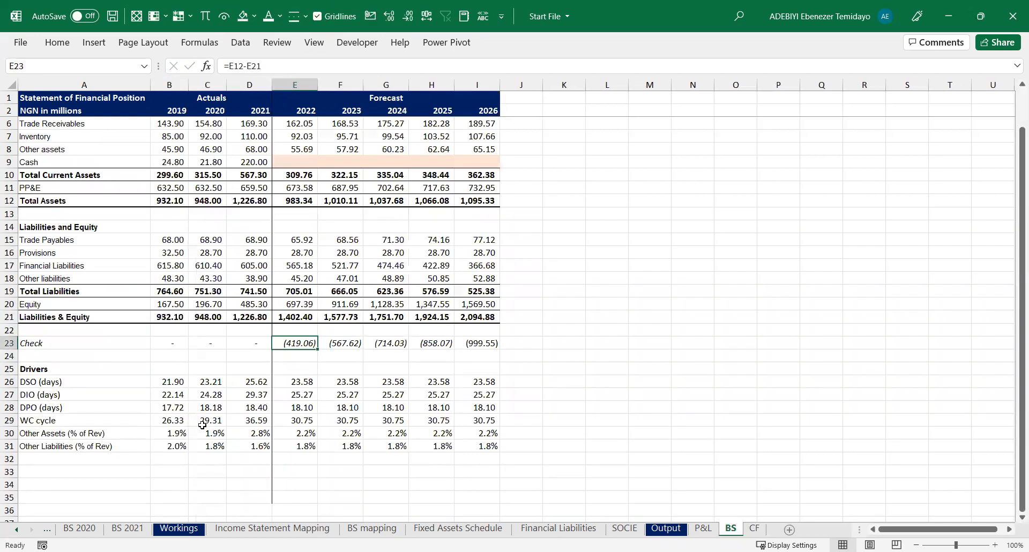
key(ctrl+Page_Up)
key(ctrl+Page_Down)
key(ctrl+Page_Down)
key(Up)
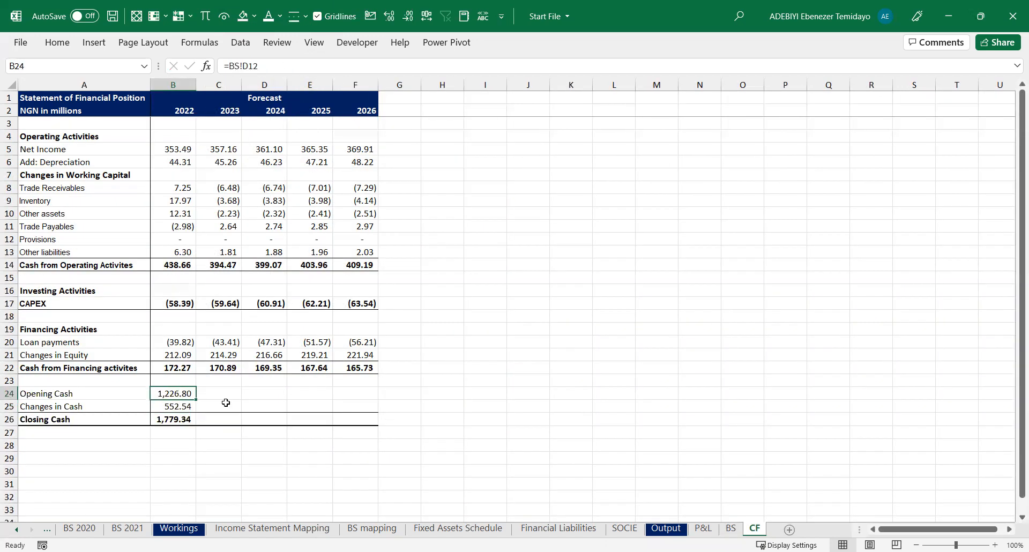
key(ctrl+bracketleft)
click(284, 200)
click(268, 201)
click(290, 201)
scroll(290, 201, down, 3)
scroll(290, 201, up, 3)
key(ctrl+Page_Down)
key(ctrl+Page_Up)
key(ctrl+Page_Down)
Link opening cash for 2023 to 2026 in C24:F24 to the prior year's closing cash, using =B26 for 2023
drag(207, 393, 345, 392)
text(=)
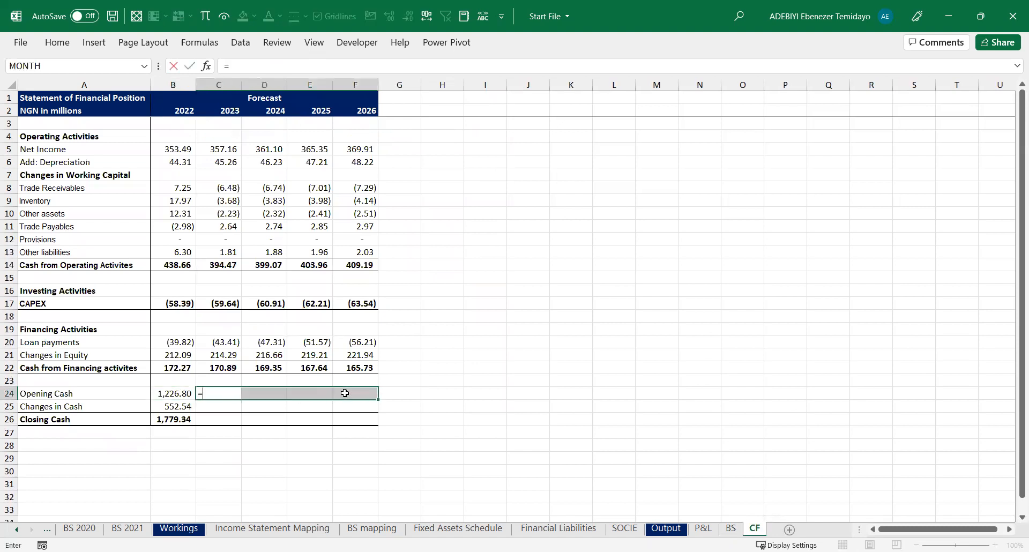
click(179, 422)
key(ctrl+Return)
Fill the changes in cash formula =B14+B17+B22 across B25:F25 for 2022 to 2026
key(Down)
key(Left)
key(shift+Right)
key(shift+Right)
key(shift+Right)
key(shift+Right)
key(F2)
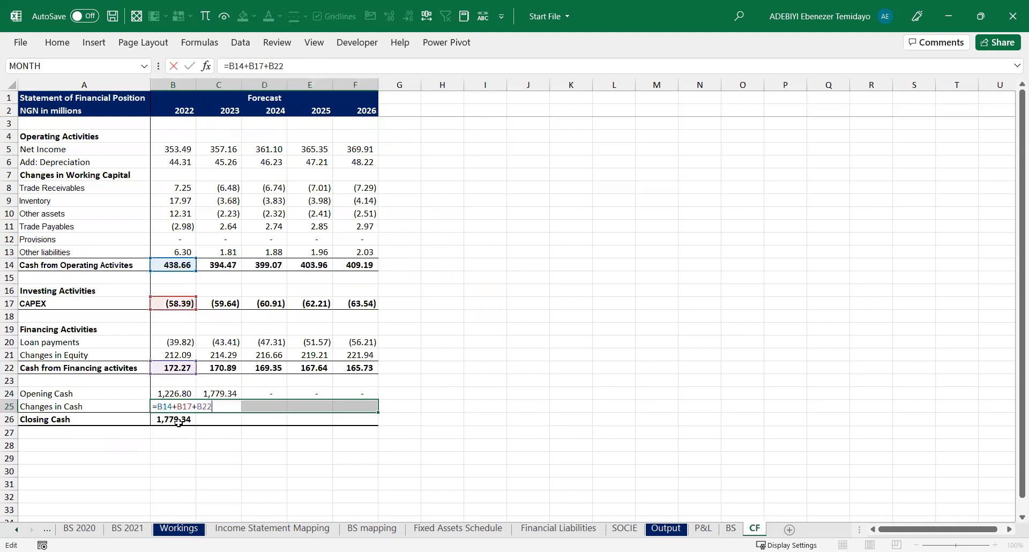
key(ctrl+Return)
key(Down)
key(shift+Right)
key(shift+Right)
key(shift+Right)
key(shift+Right)
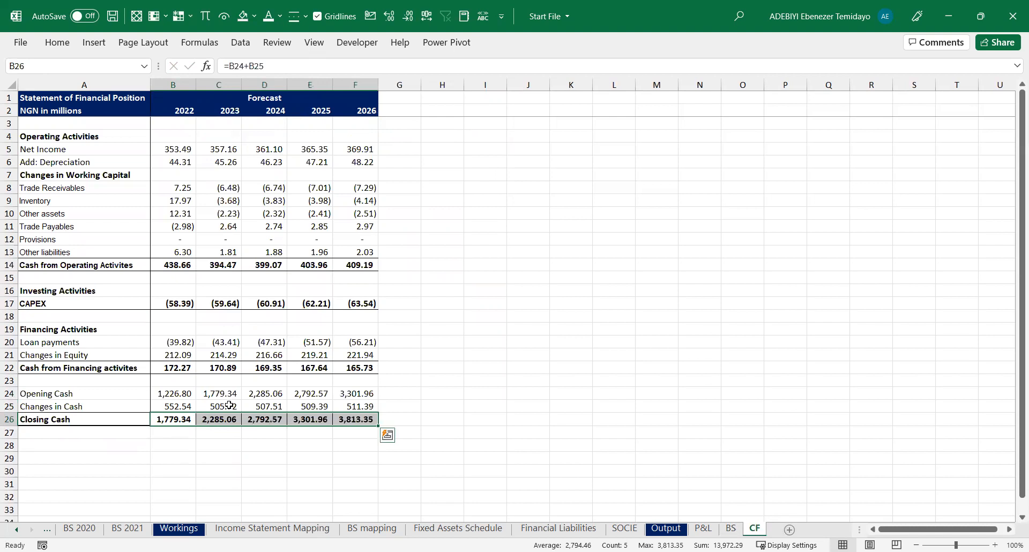
key(ctrl+z)
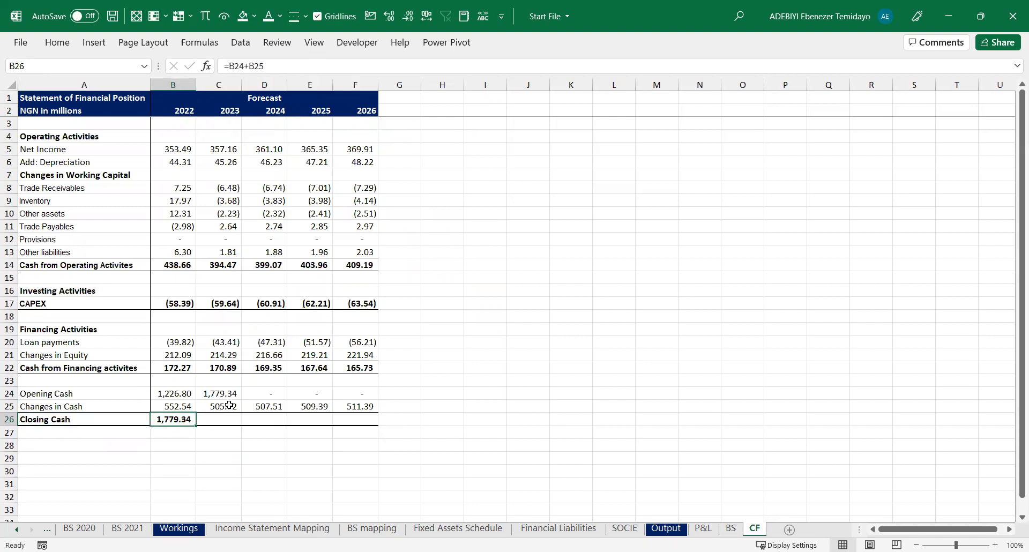
Fill the closing cash formula =B24+B25 across B26:F26 for 2022 to 2026
key(shift+Right)
key(shift+Right)
key(shift+Right)
key(shift+Right)
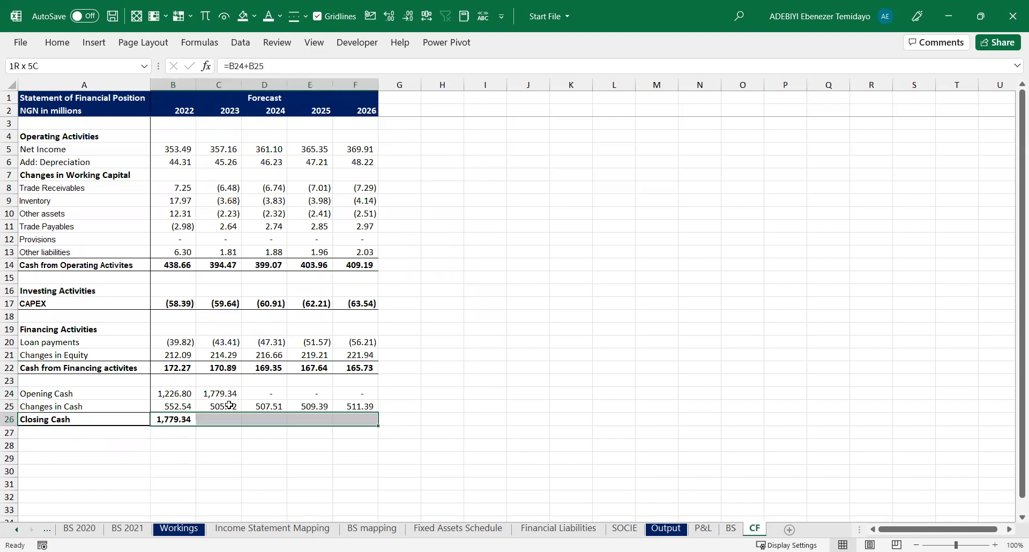
key(F2)
key(ctrl+Return)
Review the 2022 formulas for opening cash, changes in cash and closing cash in B24:B26
key(Up)
key(Up)
key(Down)
key(Up)
key(Down)
key(Up)
key(Down)
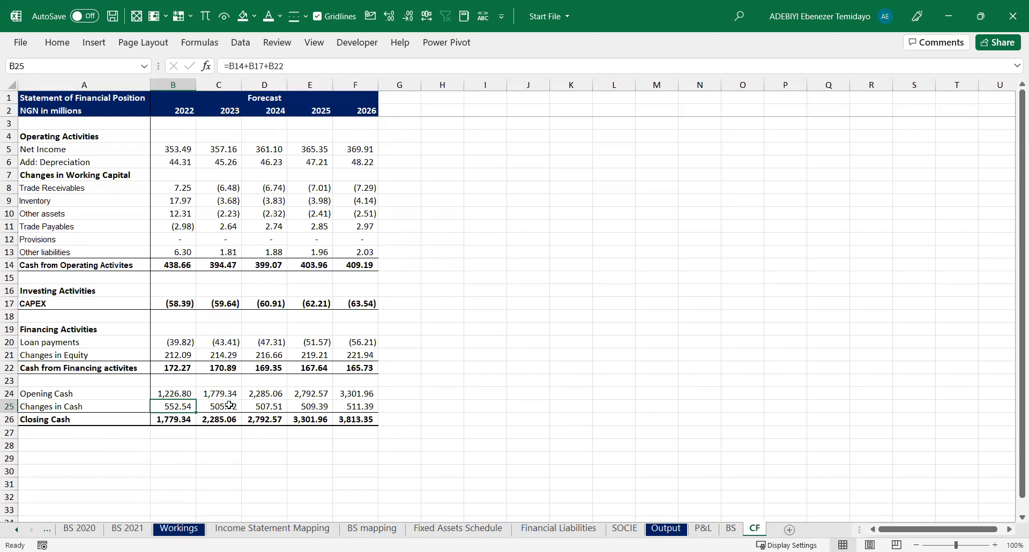
click(175, 390)
key(Down)
key(Down)
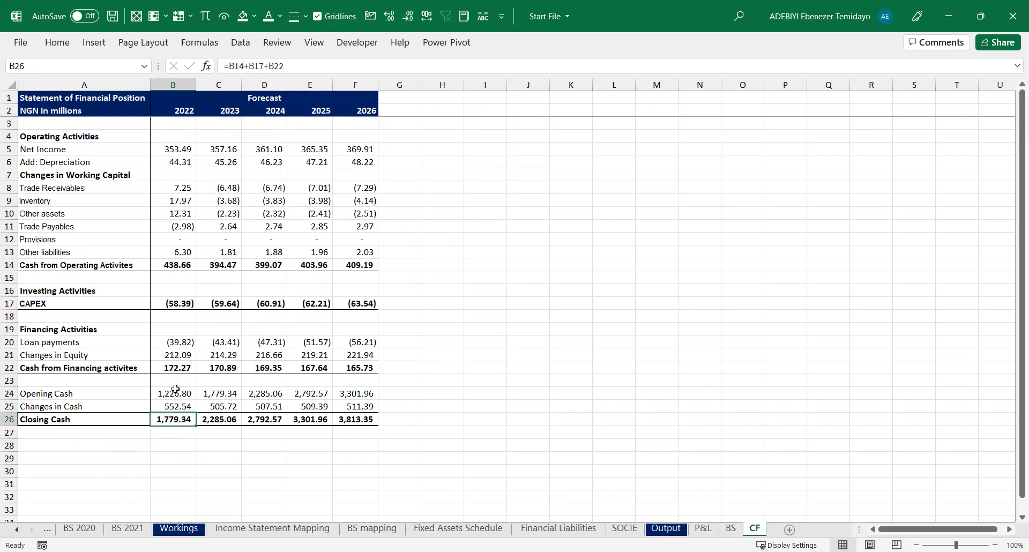
Link forecast Cash for 2022 to 2026 in E9:I9 of the BS sheet to the Closing Cash row of the CF sheet
key(ctrl+Page_Up)
key(shift+Right)
key(shift+Right)
key(shift+Right)
key(shift+Right)
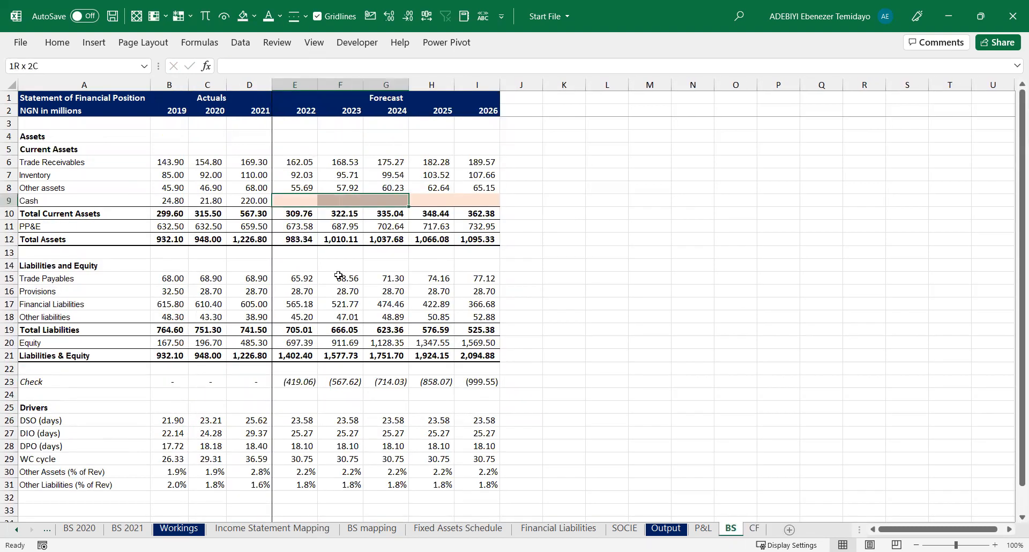
text(=)
key(ctrl+Page_Down)
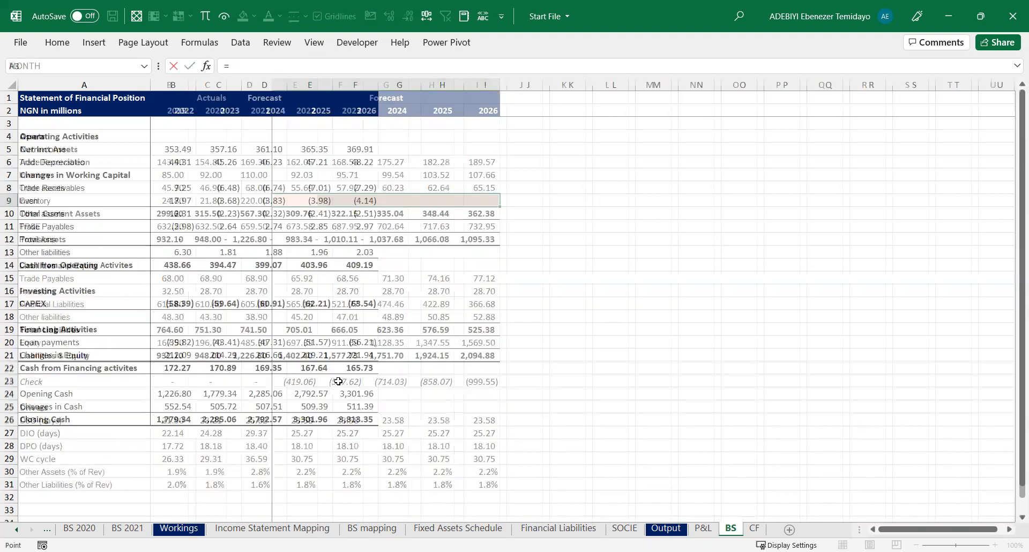
key(Down)
key(ctrl+Return)
Examine the balance check in E23, the 2021 and 2022 cash cells and the 2022 Total Current Assets formula
click(299, 382)
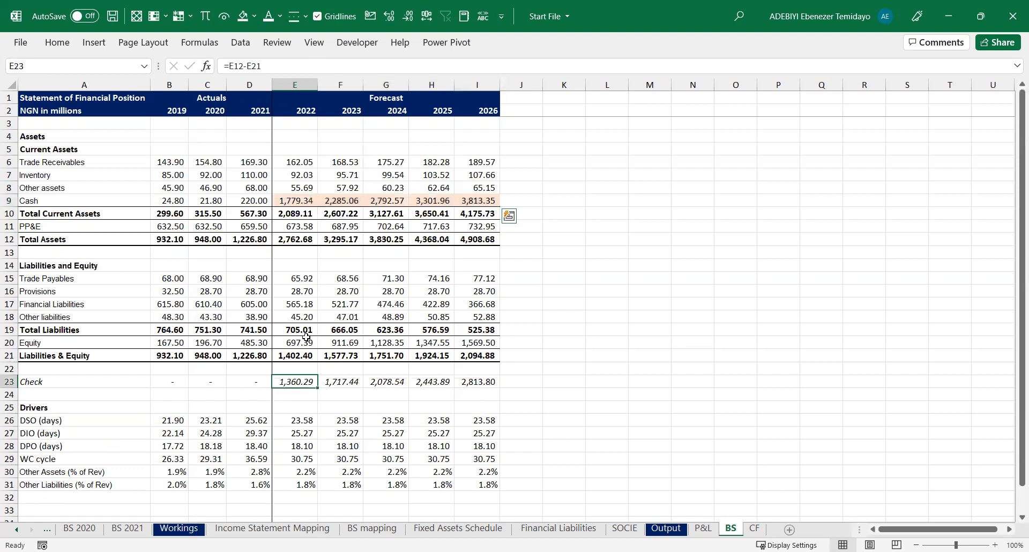
click(288, 202)
click(264, 200)
click(284, 199)
click(263, 201)
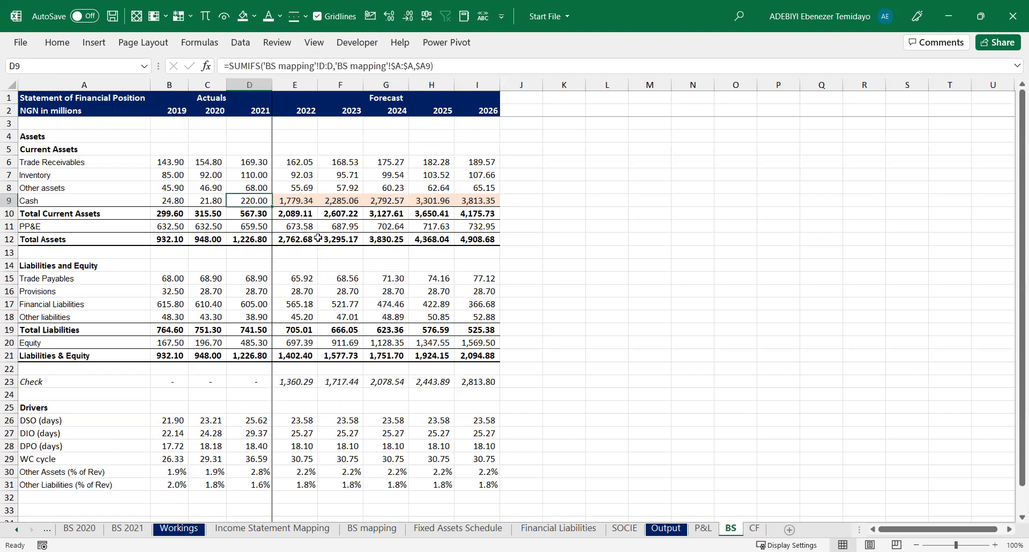
click(302, 217)
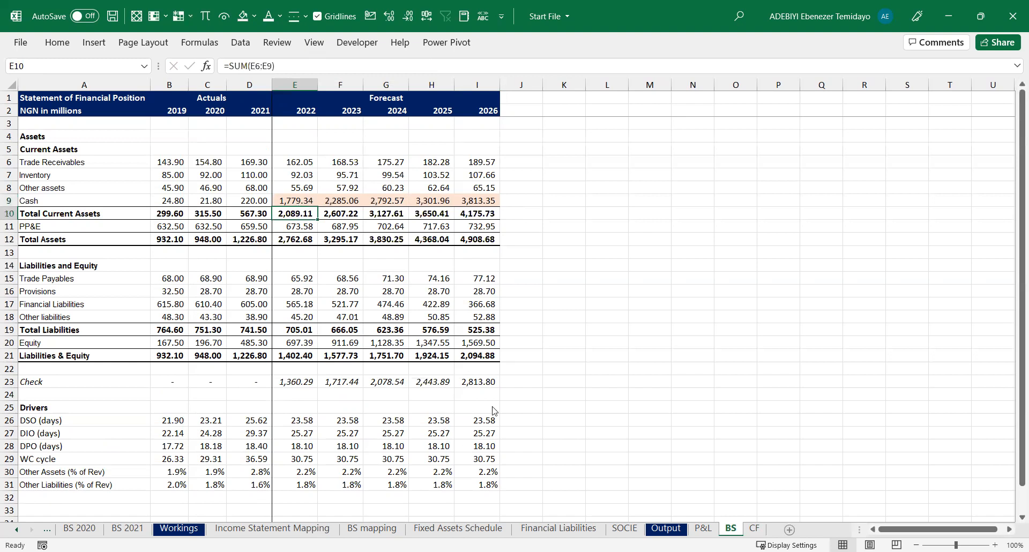
key(alt+Tab)
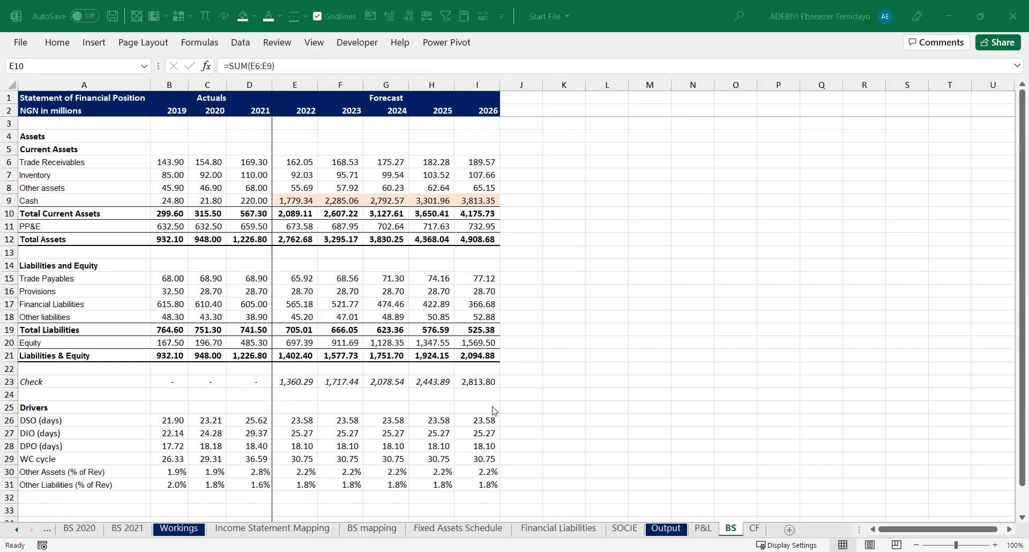
key(alt+Tab)
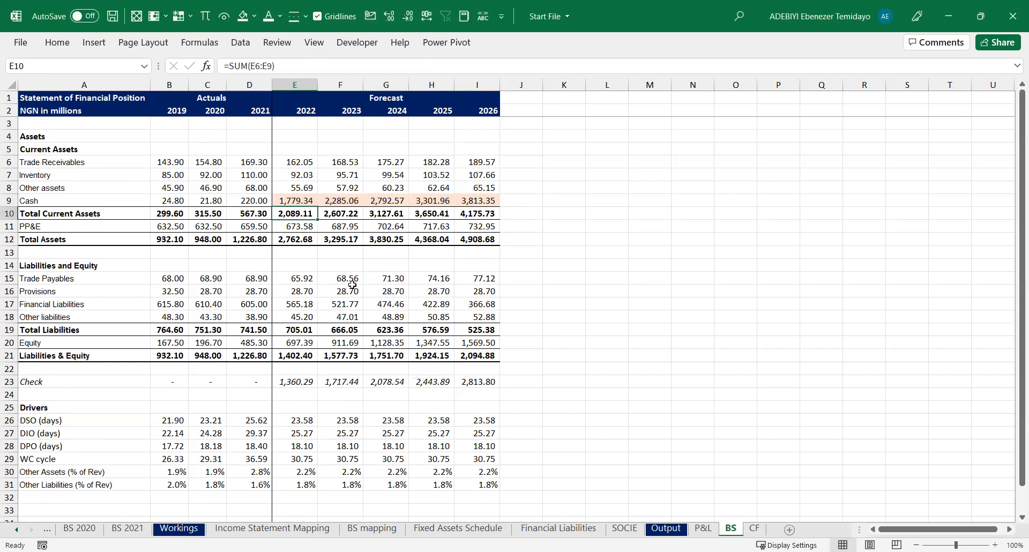
Link Loan payments for 2022 to 2026 in B20:F20 of the CF sheet to the Cash Payments row, starting at E16, of the Financial Liabilities sheet
key(ctrl+Page_Down)
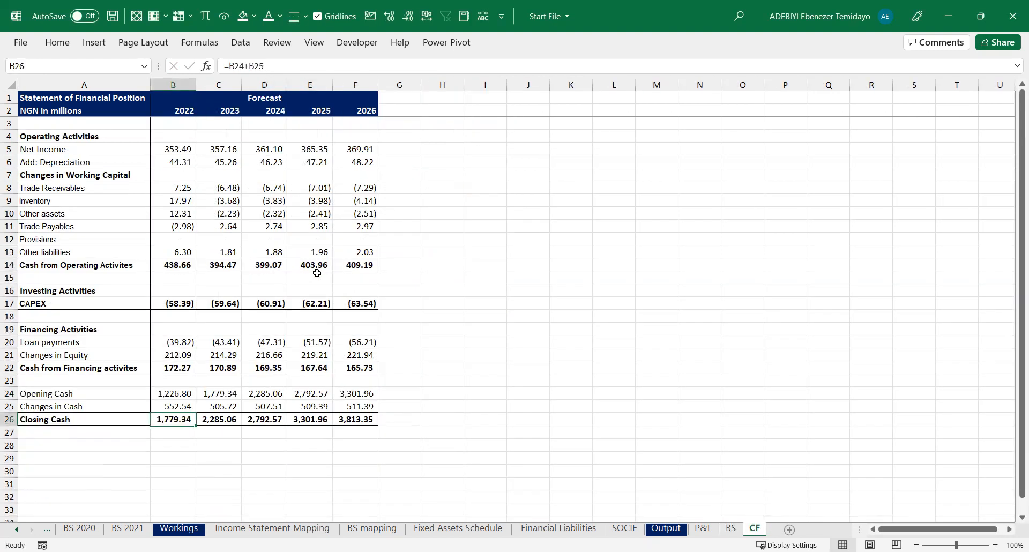
click(187, 342)
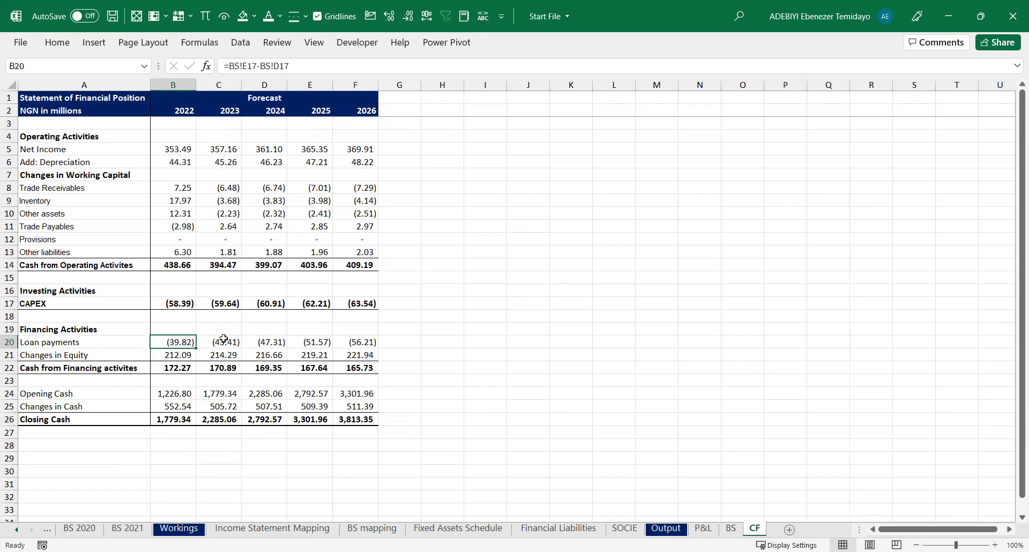
click(572, 530)
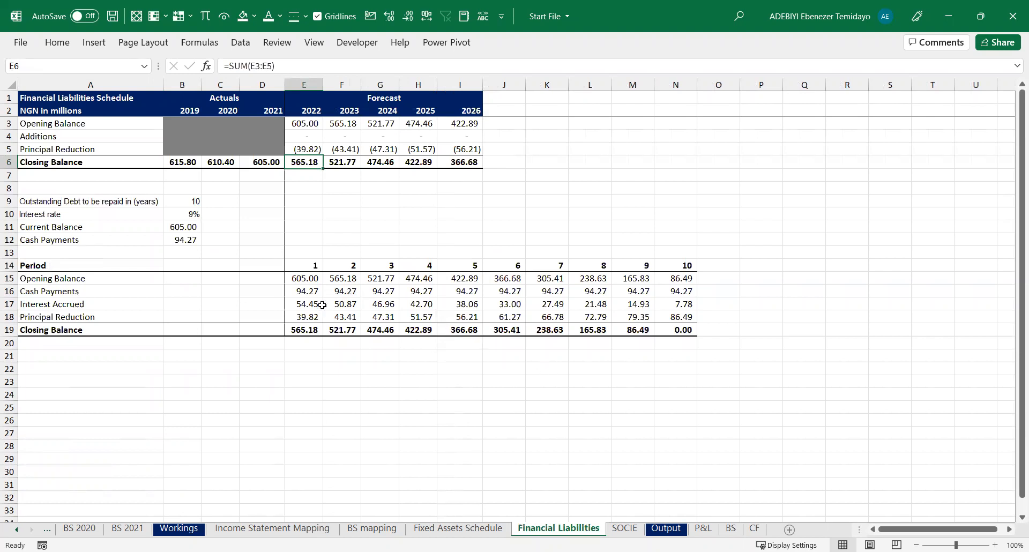
click(307, 294)
click(754, 529)
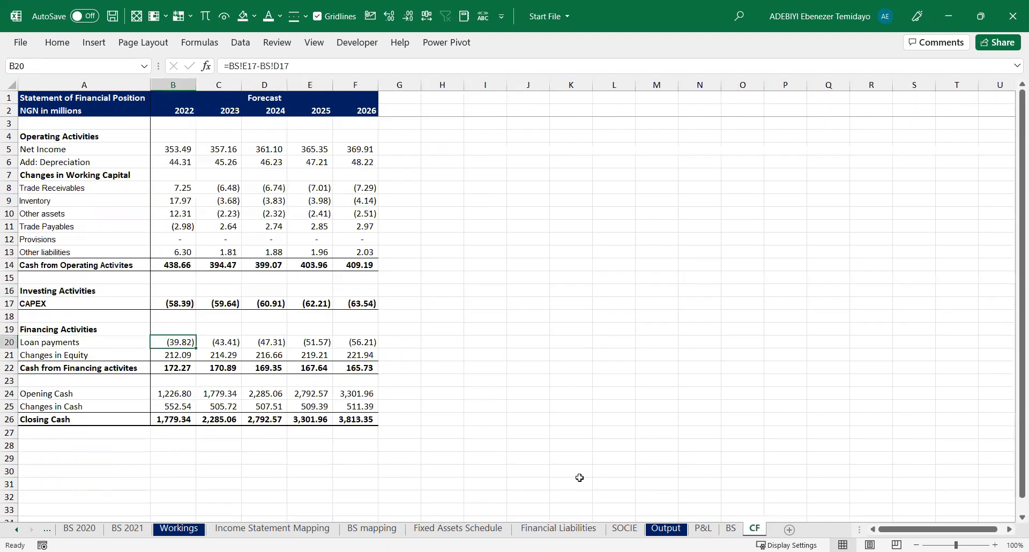
key(ctrl+shift+Right)
text(=)
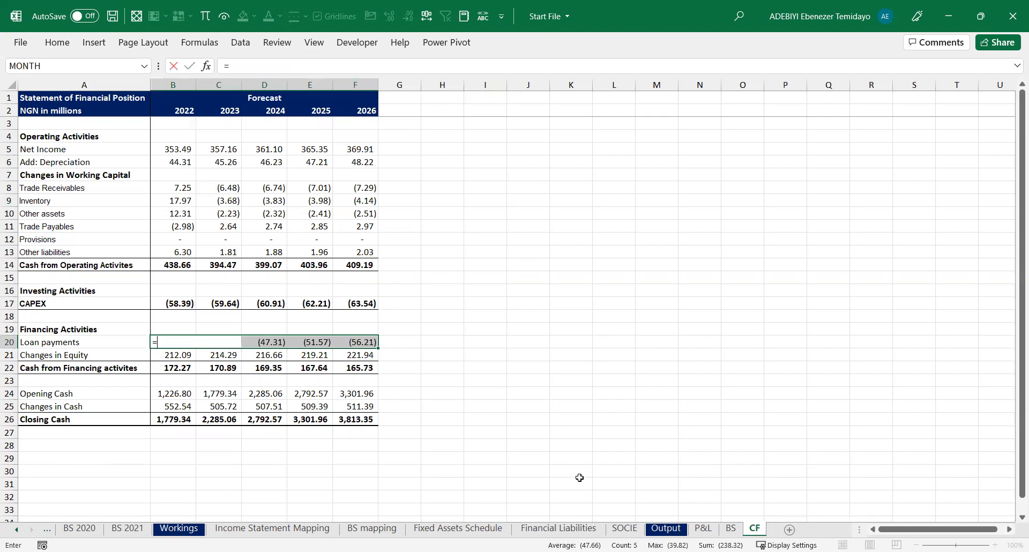
click(520, 467)
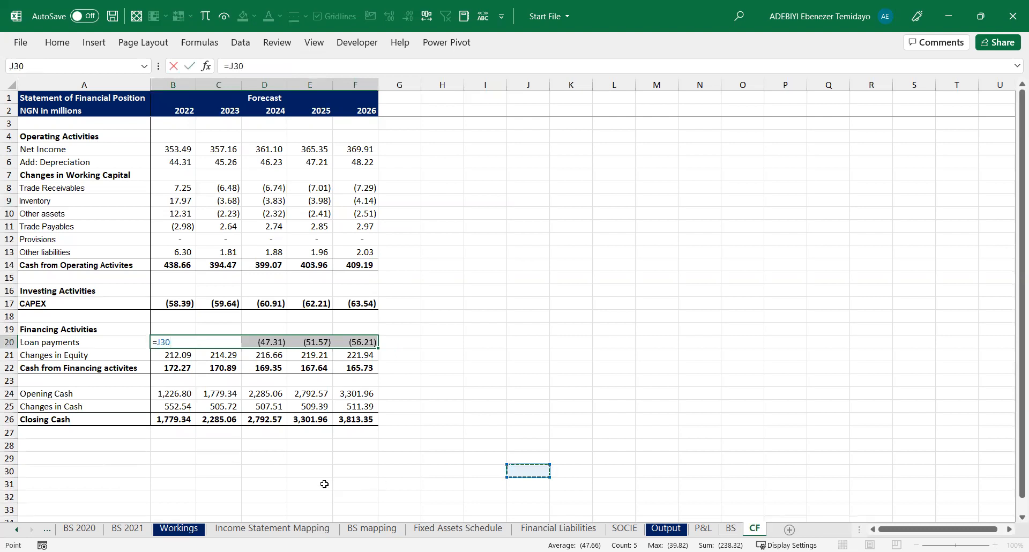
click(558, 528)
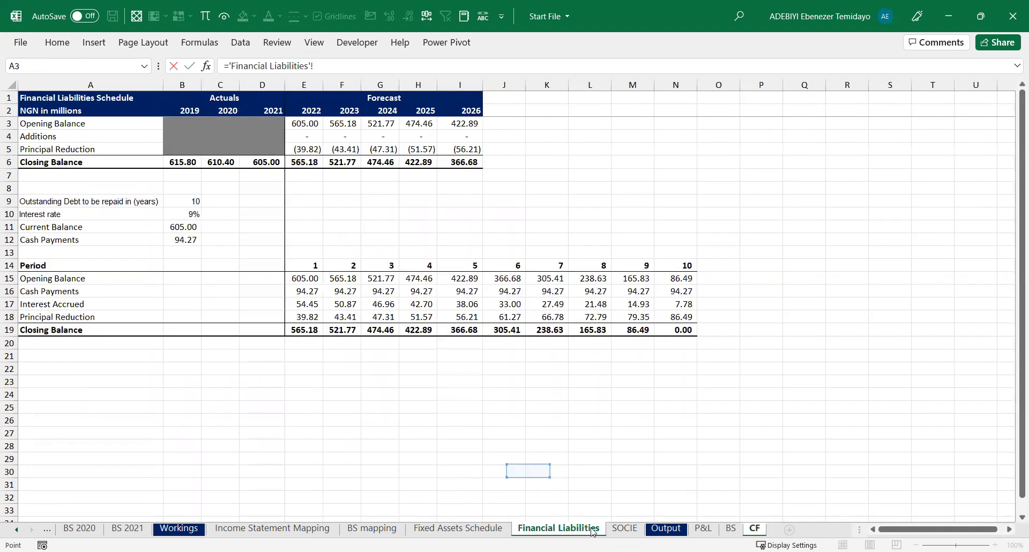
click(306, 289)
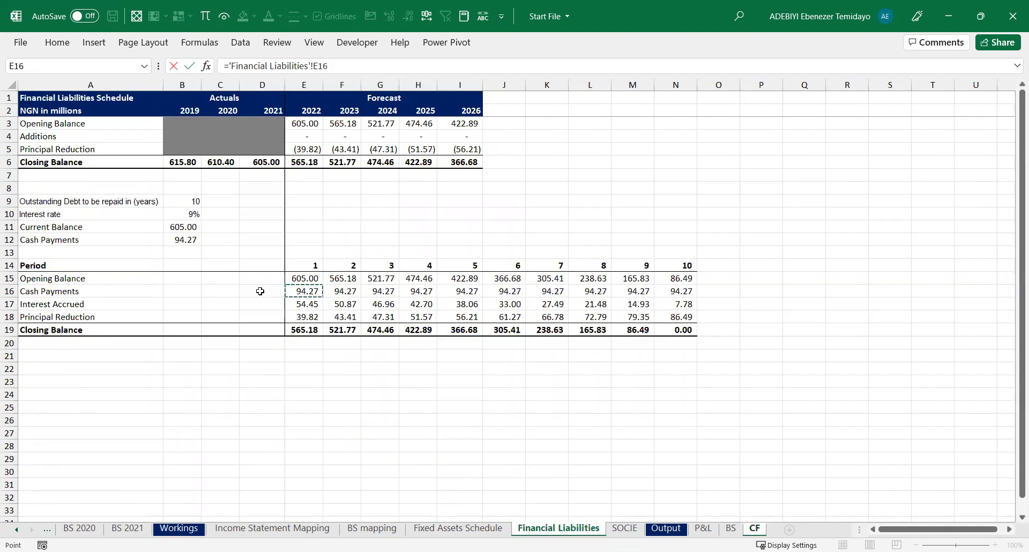
key(ctrl+Return)
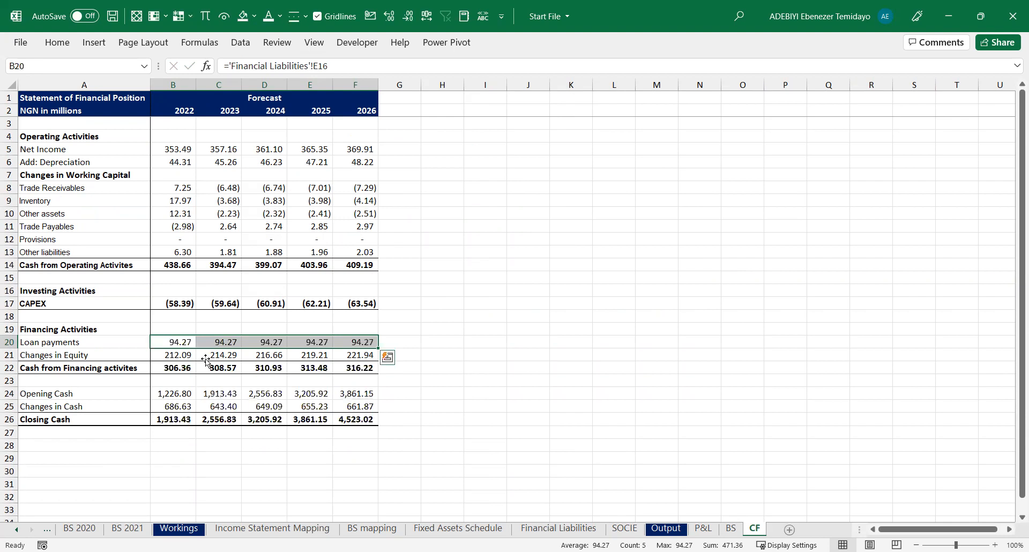
Examine the 2022 Cash, PP&E and Financial Liabilities cells on the BS sheet
key(ctrl+Page_Up)
click(285, 203)
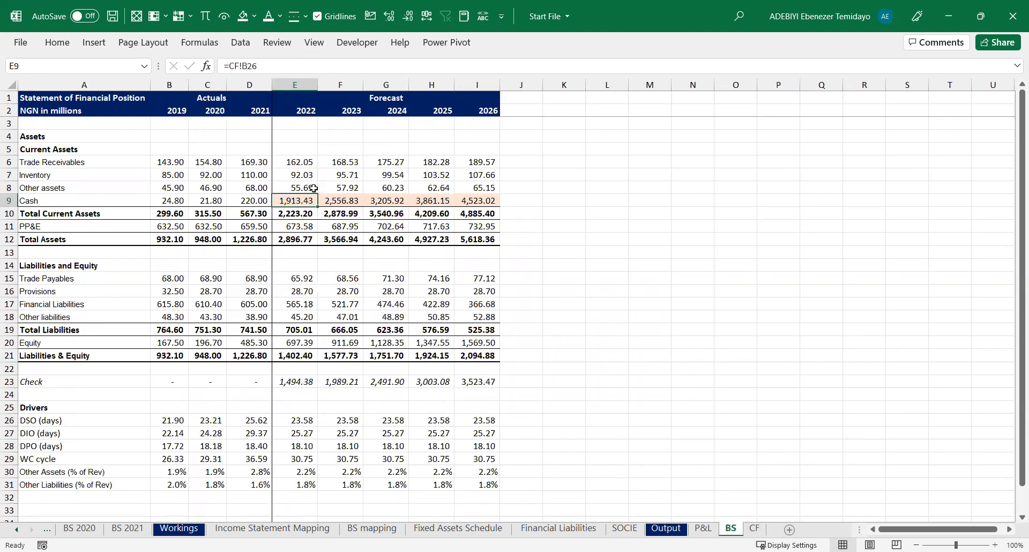
click(292, 225)
click(295, 303)
scroll(295, 303, down, 2)
scroll(295, 303, up, 2)
Review the 2022 formulas on the CF sheet one by one, from Net Income down to Opening Cash
key(ctrl+Page_Down)
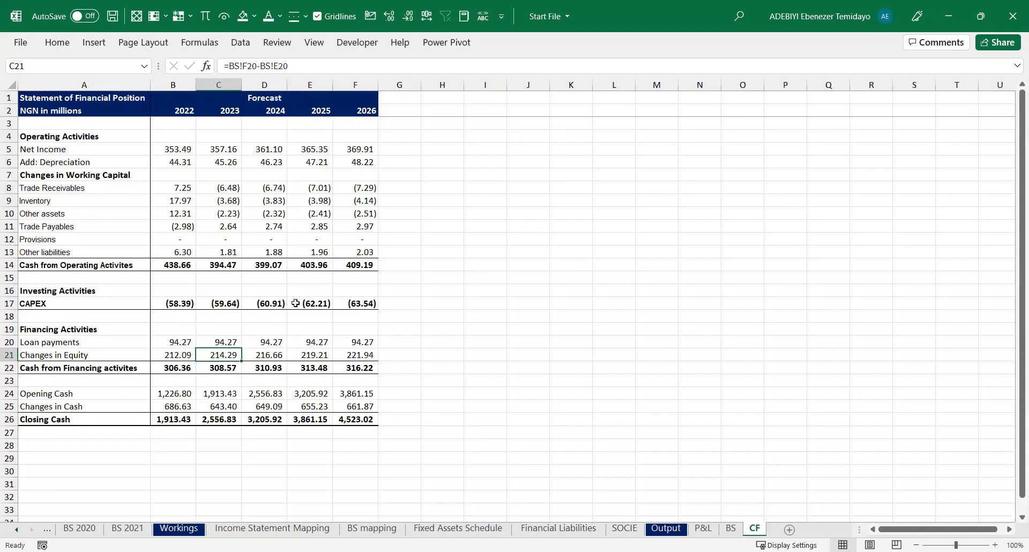
key(Home)
key(Right)
click(181, 160)
click(179, 150)
click(182, 163)
key(Up)
key(Down)
key(Down)
key(Down)
key(Down)
key(Down)
key(Down)
key(Down)
key(Down)
key(Down)
key(Down)
key(Down)
key(Down)
key(Down)
key(Down)
key(Down)
key(Down)
key(Down)
key(Down)
key(Down)
Examine the 2022 Check, Equity, Other liabilities and Trade Receivables cells on the BS sheet
key(ctrl+Page_Up)
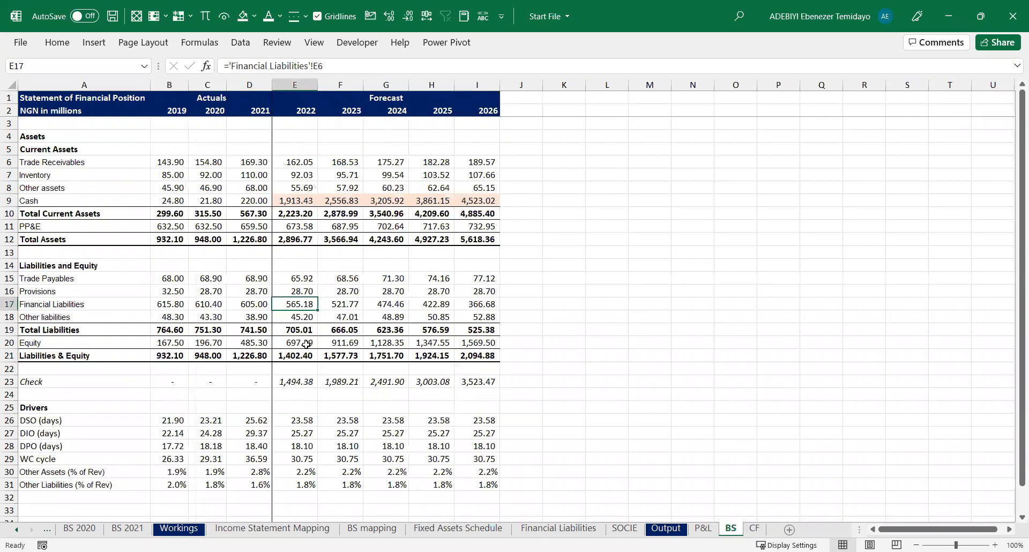
click(292, 380)
click(300, 339)
click(299, 319)
click(299, 343)
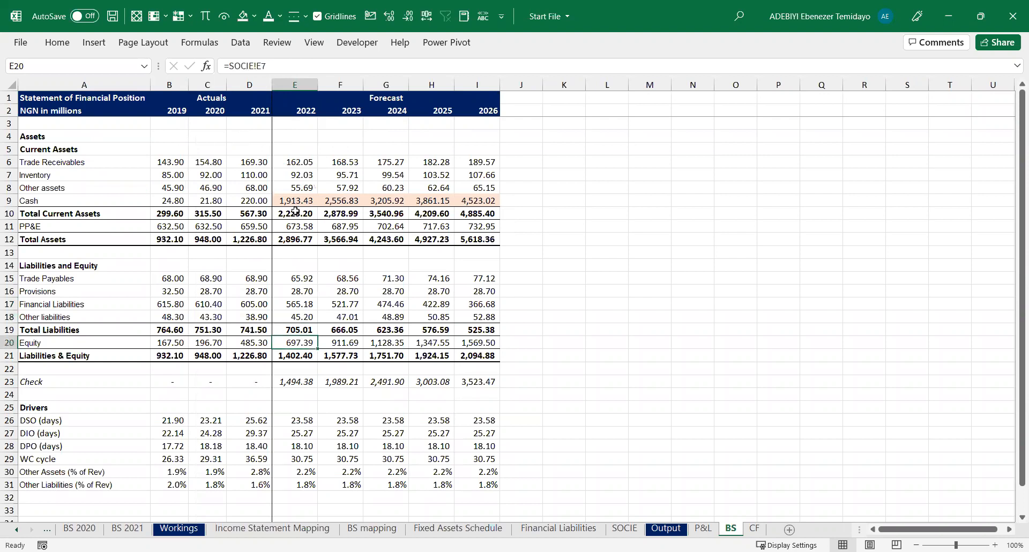
click(296, 166)
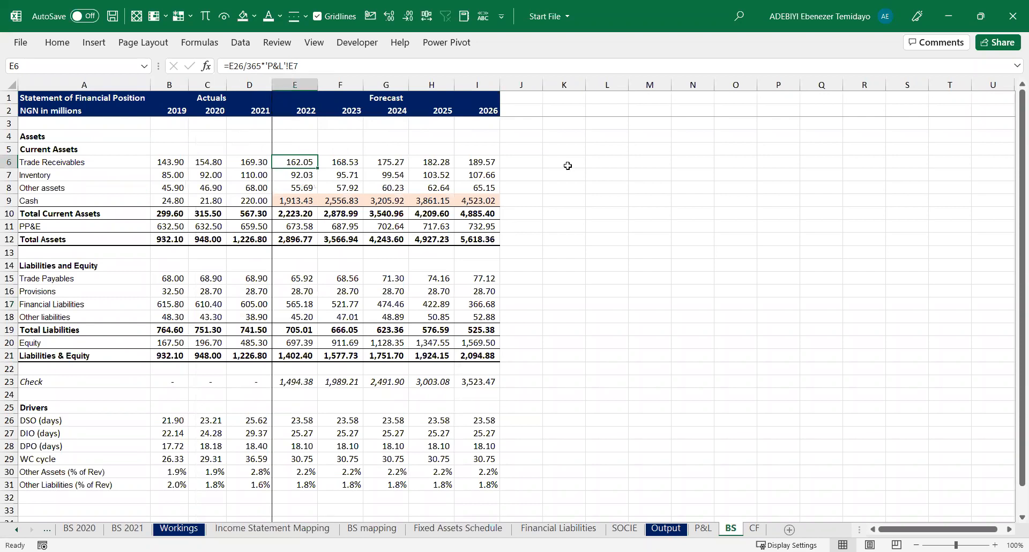
Fill the year-on-year change formula =E6-D6 into K6:K21 of the BS sheet
drag(569, 166, 574, 358)
text(=)
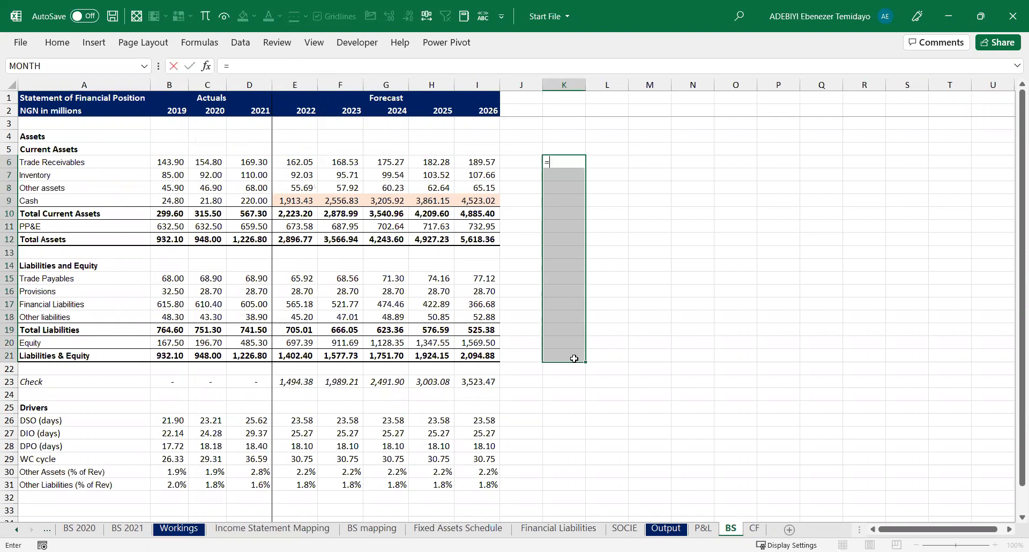
click(295, 161)
text(-)
click(253, 161)
key(ctrl+Return)
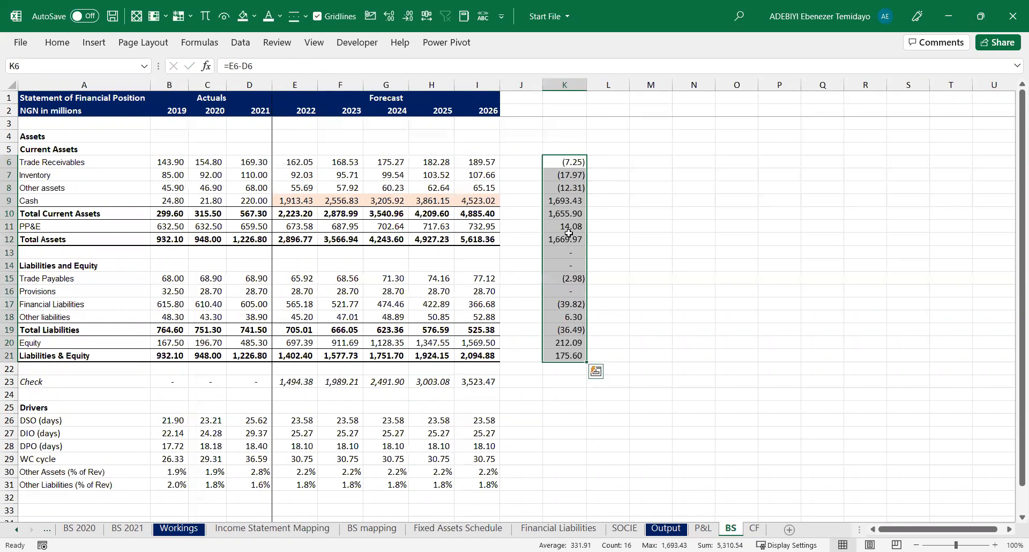
Clear the change formulas beside the total, blank and heading rows in K10, K12, K13:K14, K19 and K21
click(569, 236)
key(Up)
key(Up)
key(Delete)
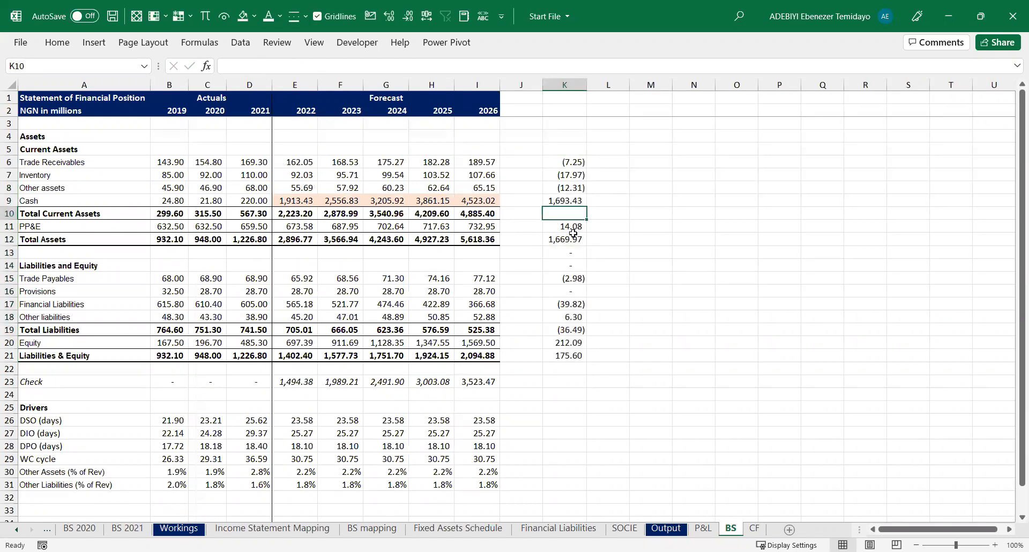
click(565, 239)
key(Delete)
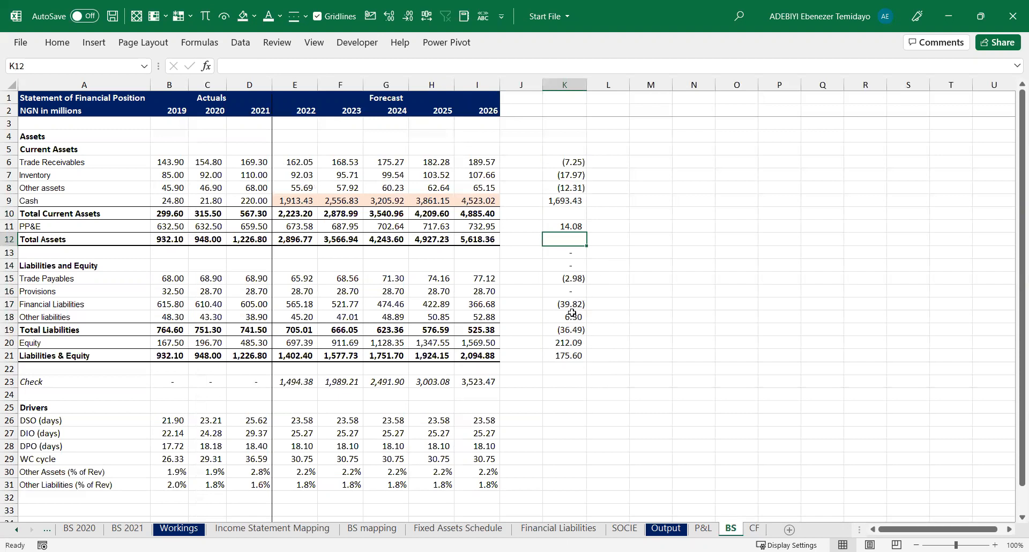
drag(577, 248, 575, 268)
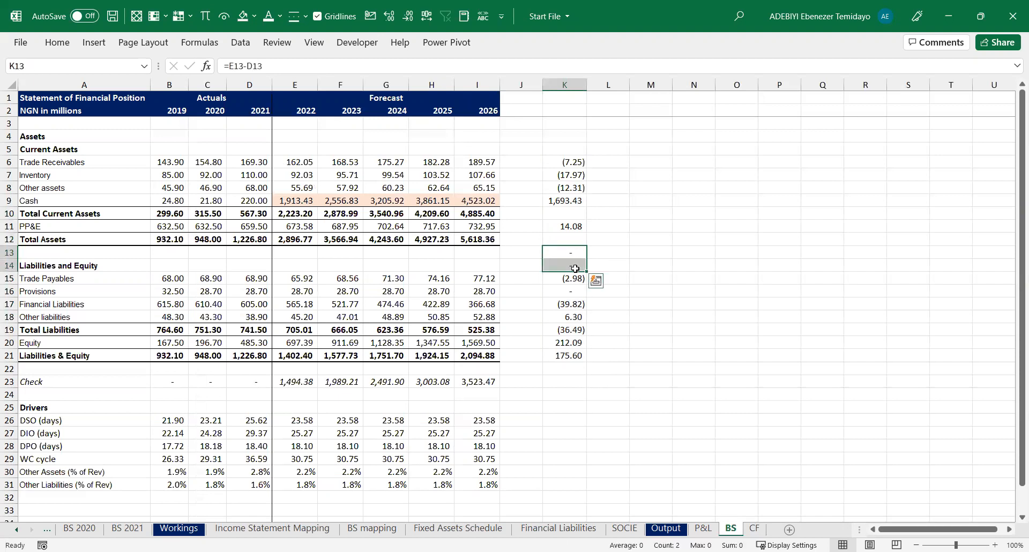
key(Delete)
click(564, 329)
key(Delete)
click(568, 355)
key(Delete)
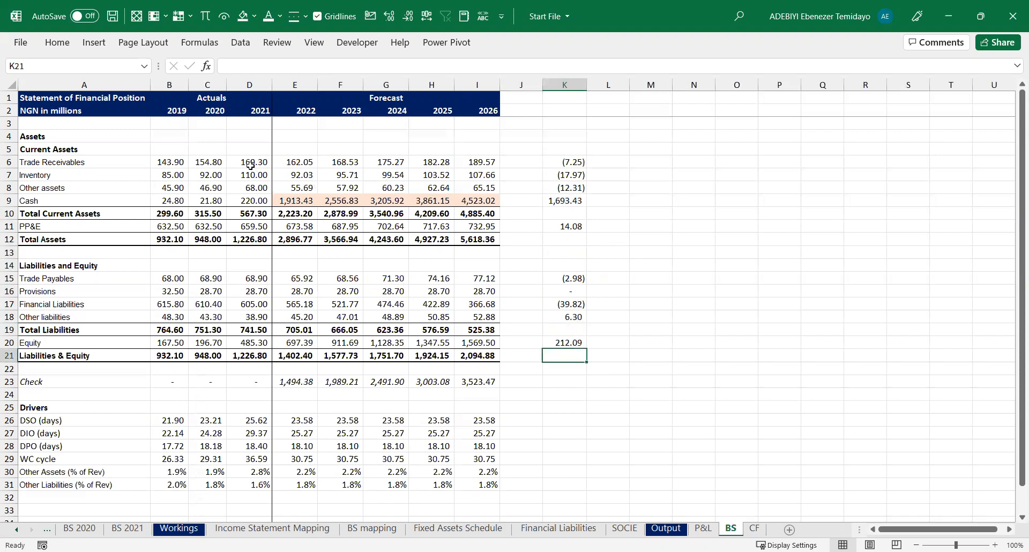
Compare the sum of the working capital changes in K6:K8, K15:K16 and K18 with the sum of B8:B13 on the CF sheet
drag(563, 164, 565, 188)
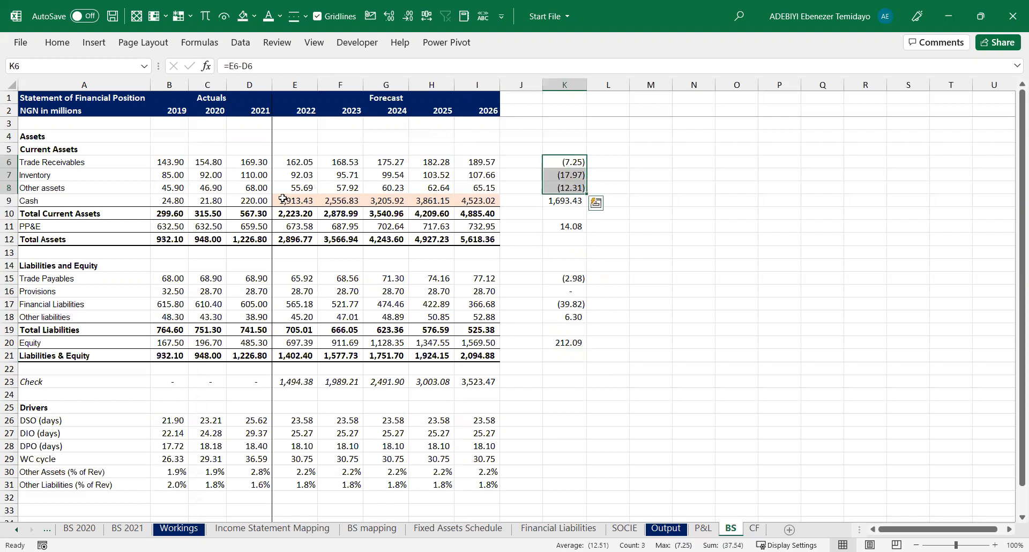
ctrl+drag(570, 278, 573, 291)
ctrl+click(576, 317)
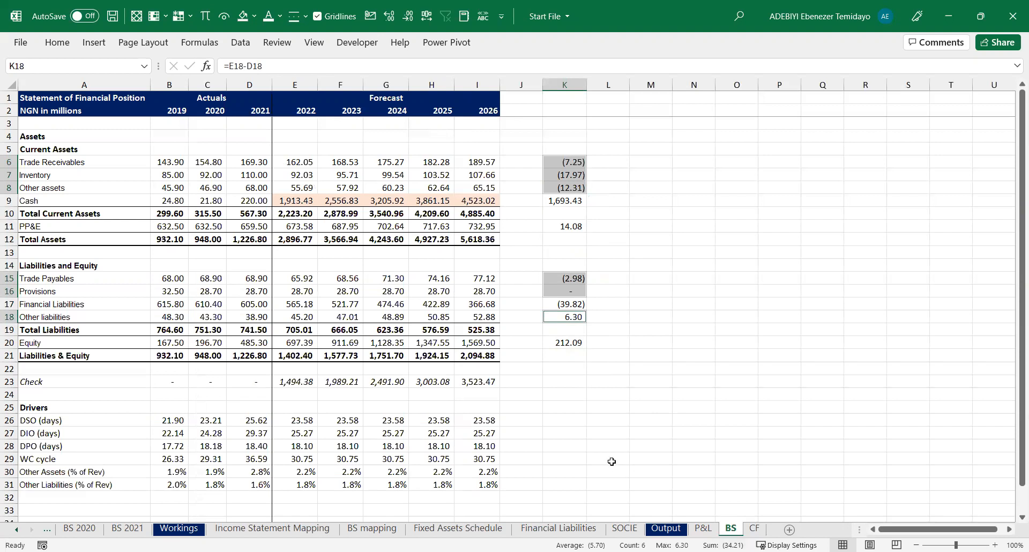
key(ctrl+Page_Down)
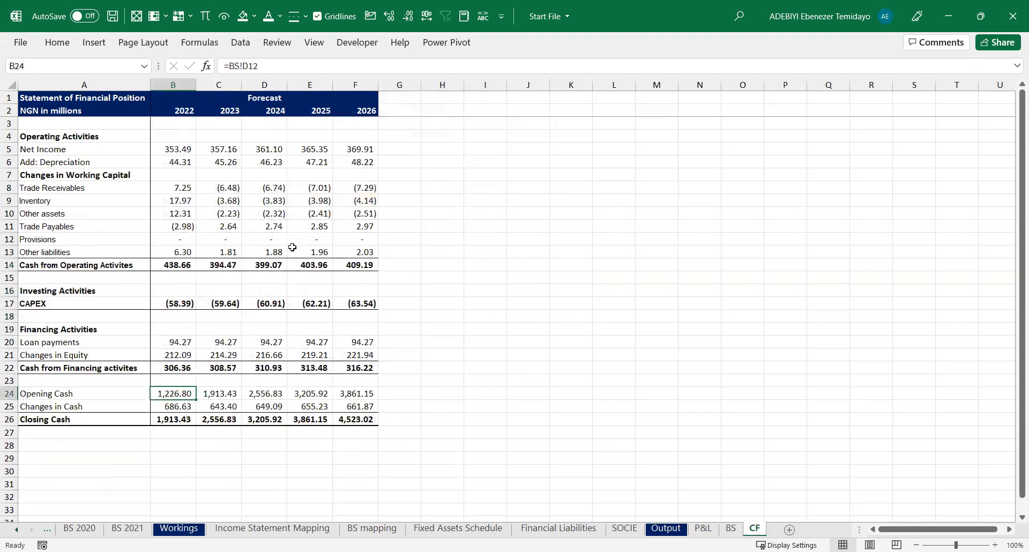
drag(183, 189, 192, 248)
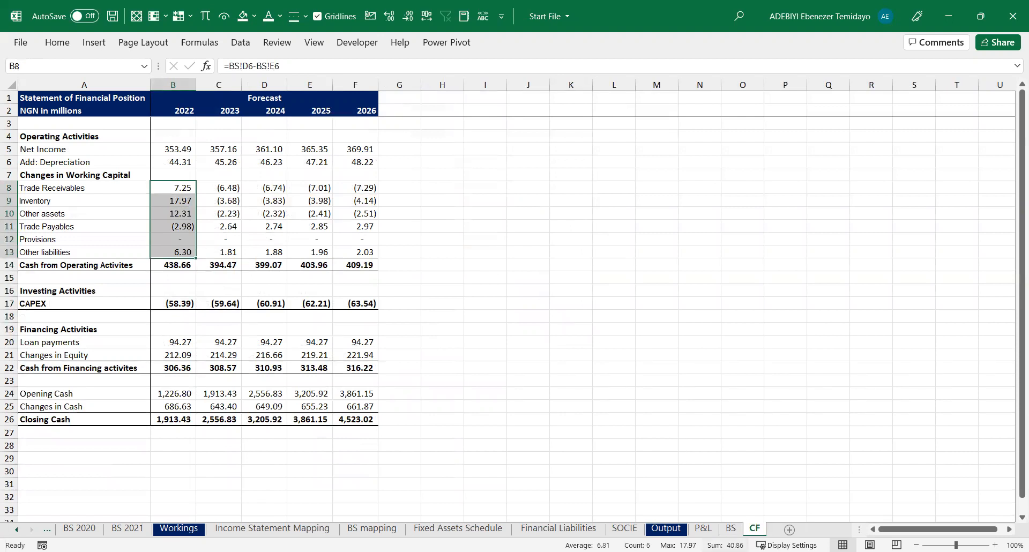
key(ctrl+Page_Up)
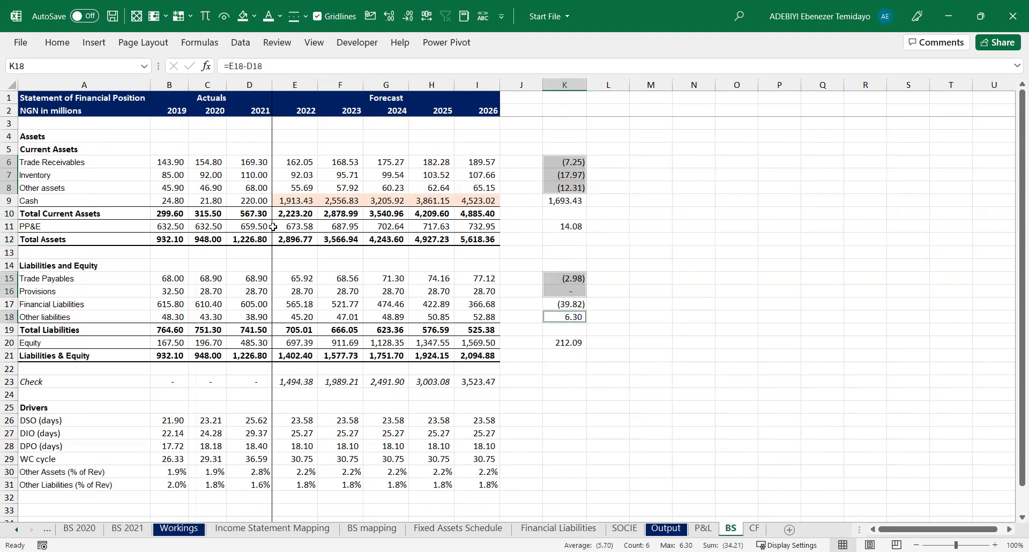
Reverse the current asset change formulas in K6:K9 of the BS sheet to =D6-E6, 2021 minus 2022
drag(569, 161, 566, 190)
key(shift+Down)
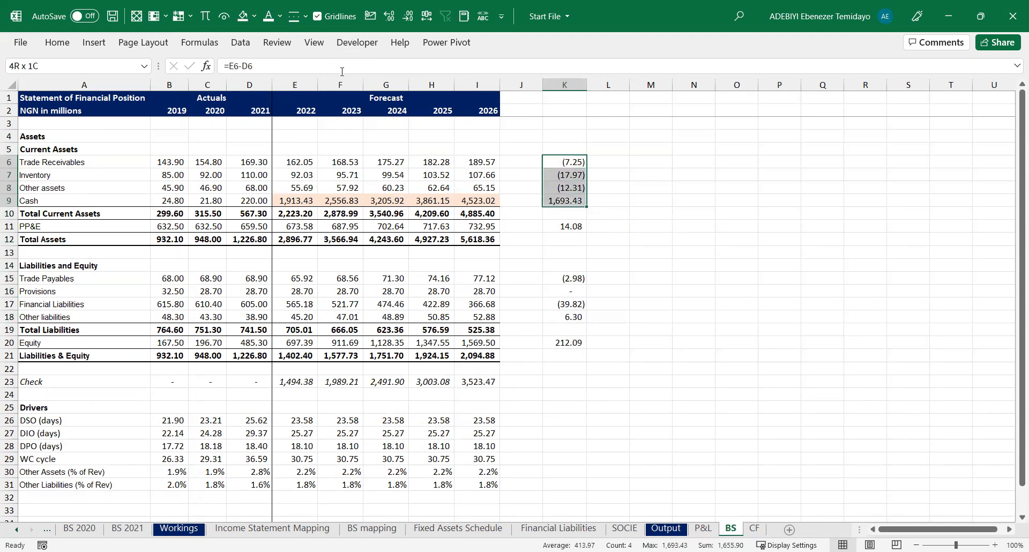
text(=)
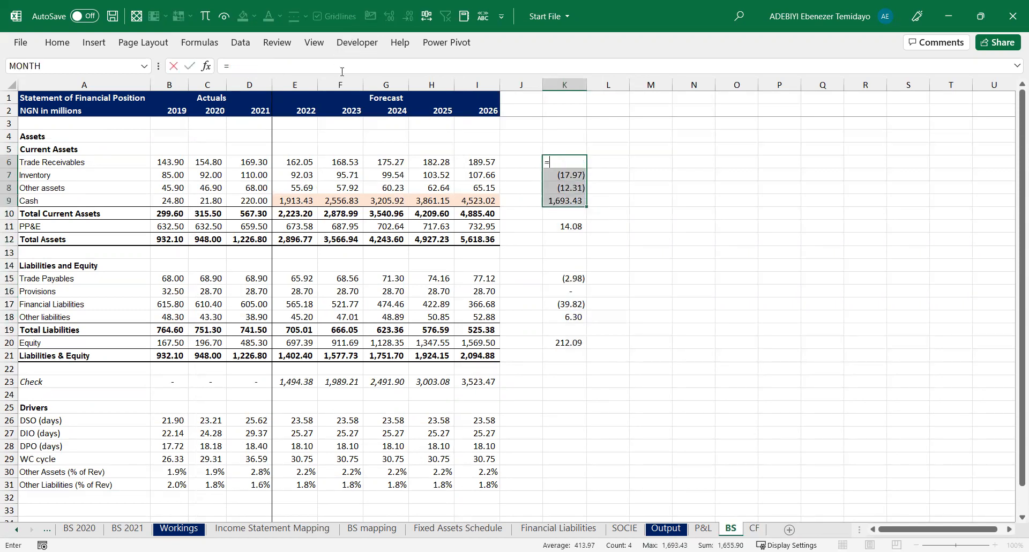
click(250, 167)
text(-)
click(284, 160)
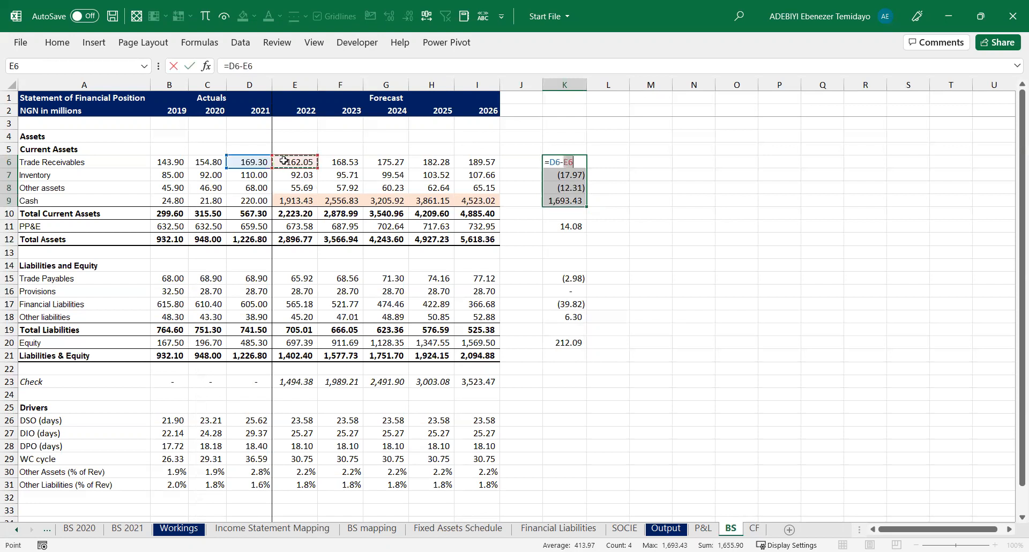
key(ctrl+Return)
Copy the Cash change formula from K9 to the PP&E row in K11
key(Down)
key(Down)
key(Down)
key(ctrl+c)
key(Down)
key(Down)
key(Return)
Check the Trade Payables change formula in K15 and recheck the working capital changes' sum against B8:B13 on the CF sheet
click(551, 280)
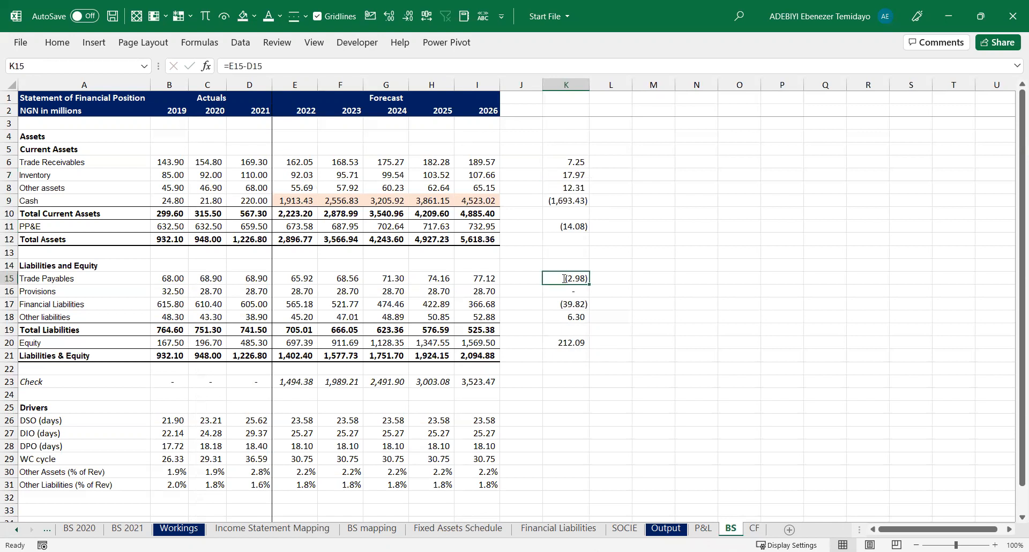
double_click(564, 278)
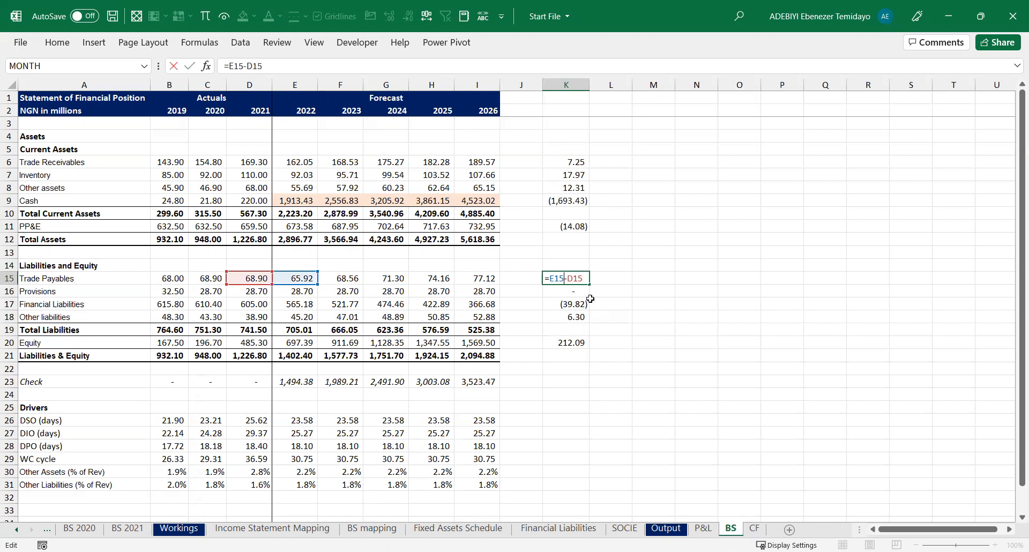
key(Escape)
drag(573, 162, 571, 188)
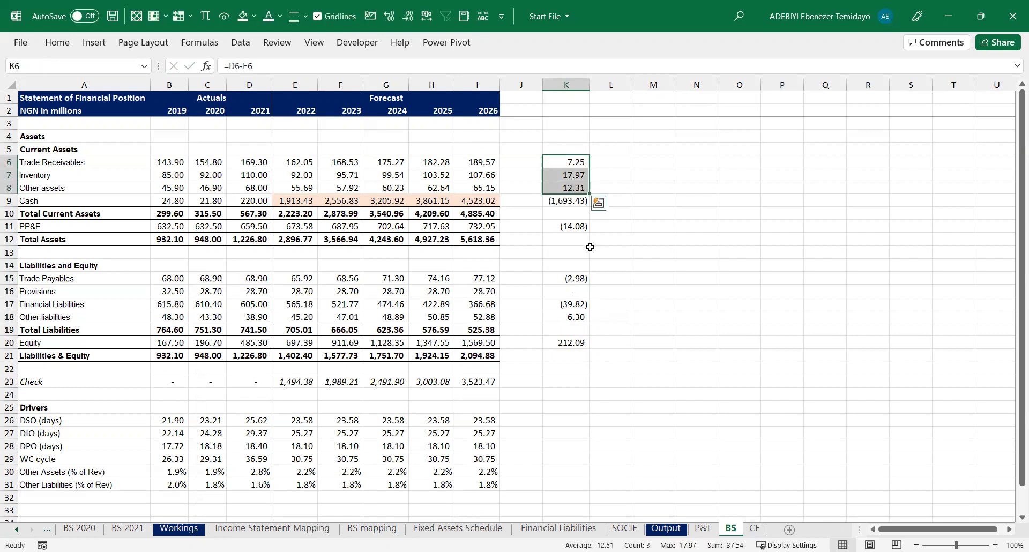
ctrl+click(566, 287)
drag(566, 287, 576, 295)
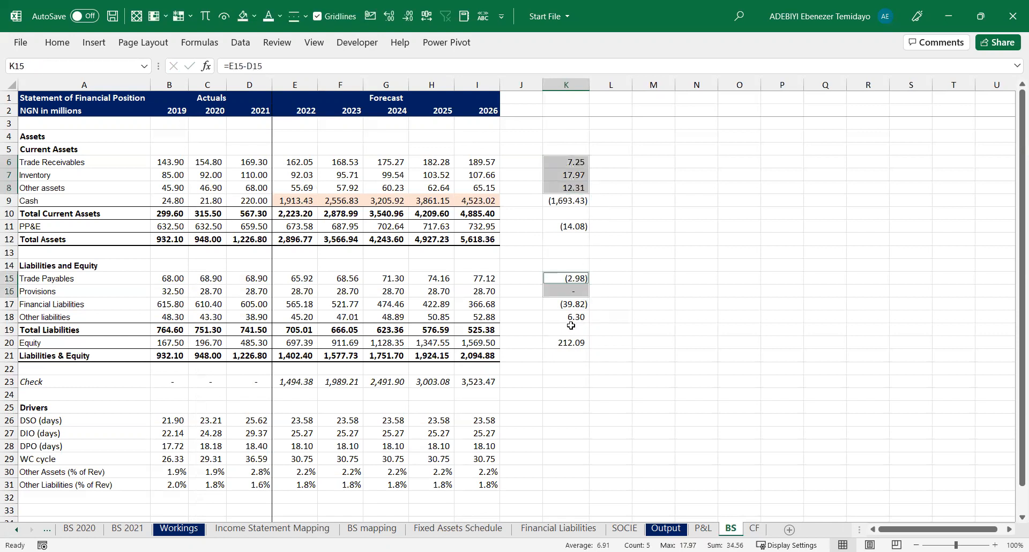
ctrl+click(565, 318)
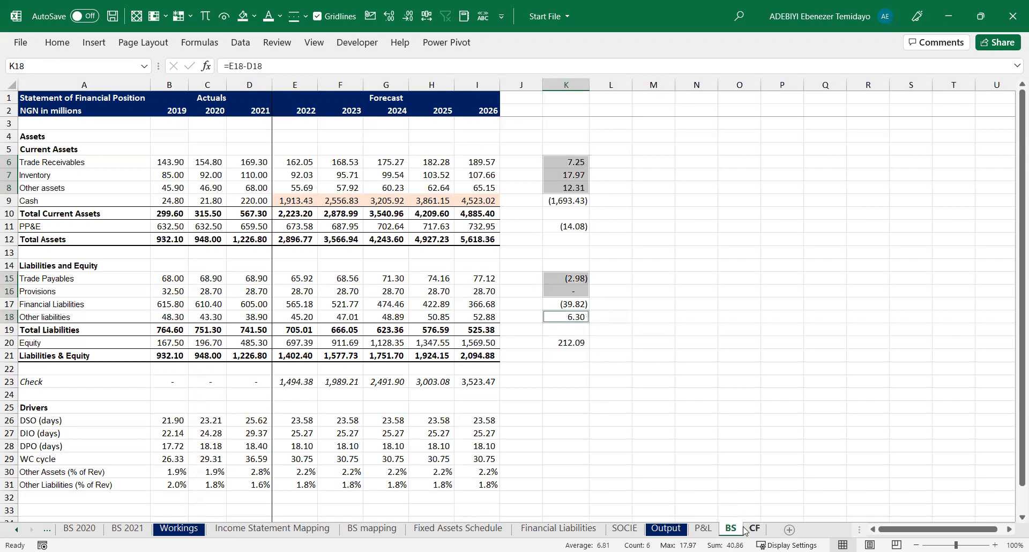
click(753, 529)
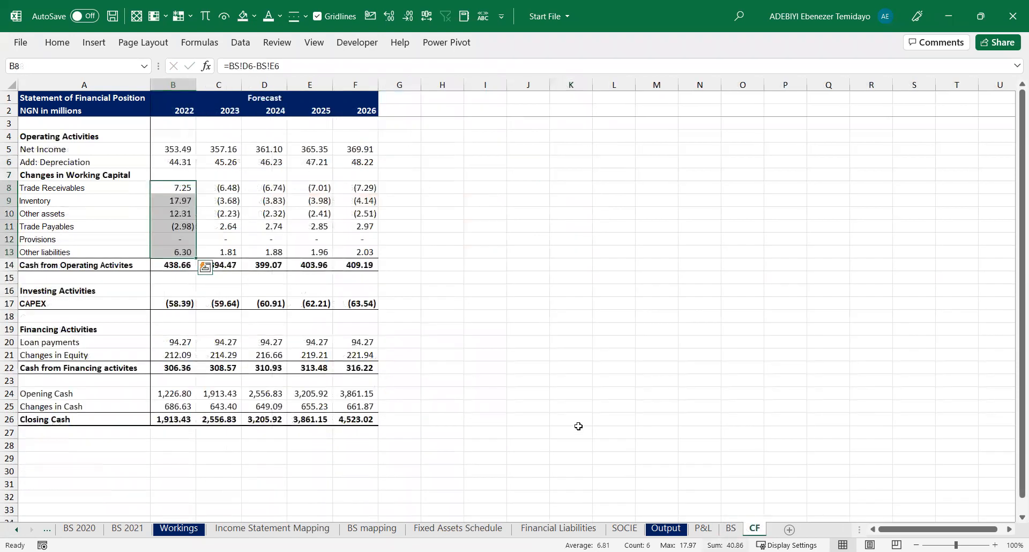
key(ctrl+Page_Up)
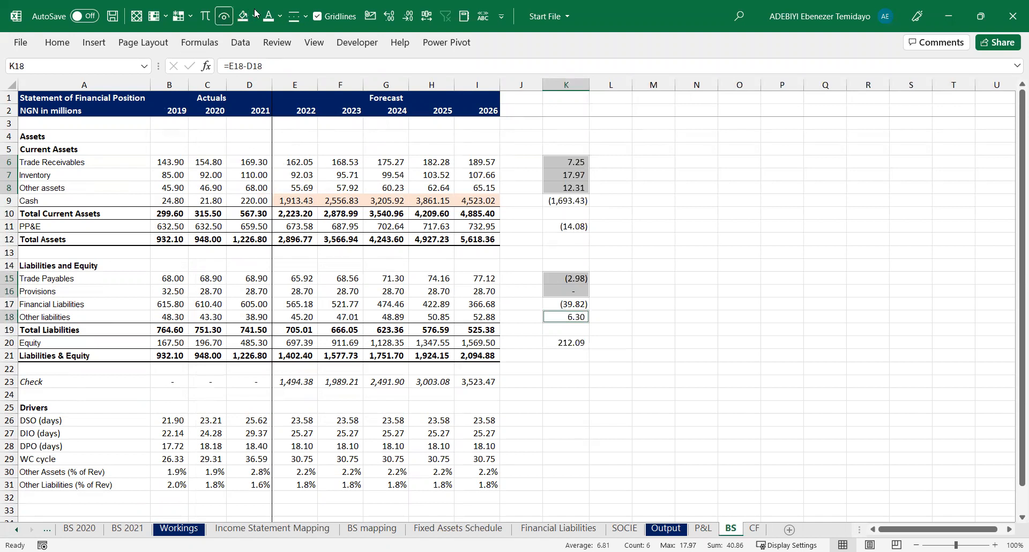
Shade the matched working capital changes light blue, and do the same for the PP&E change in K11 after comparing it with B6 plus B17 on the CF sheet
click(284, 69)
click(568, 225)
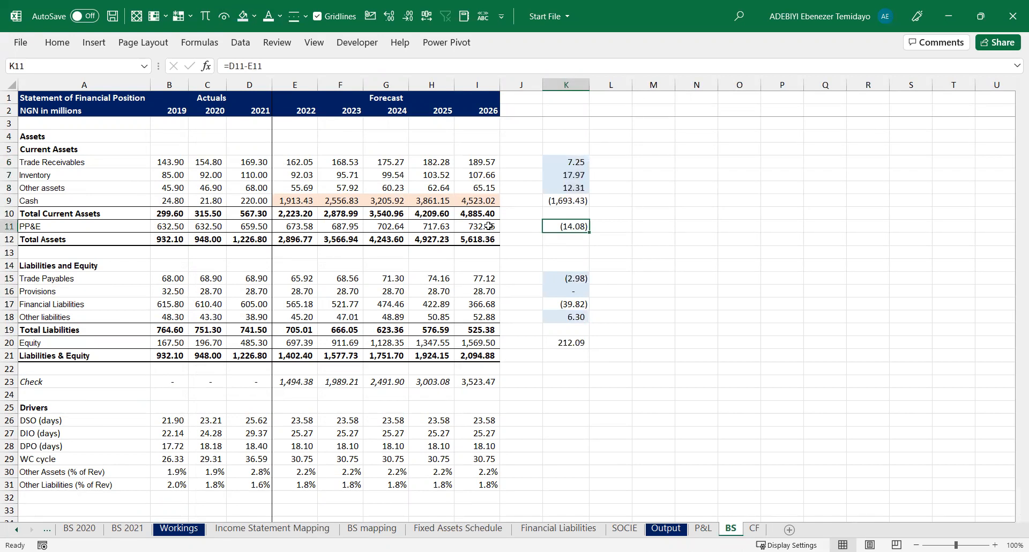
key(ctrl+Page_Down)
click(177, 161)
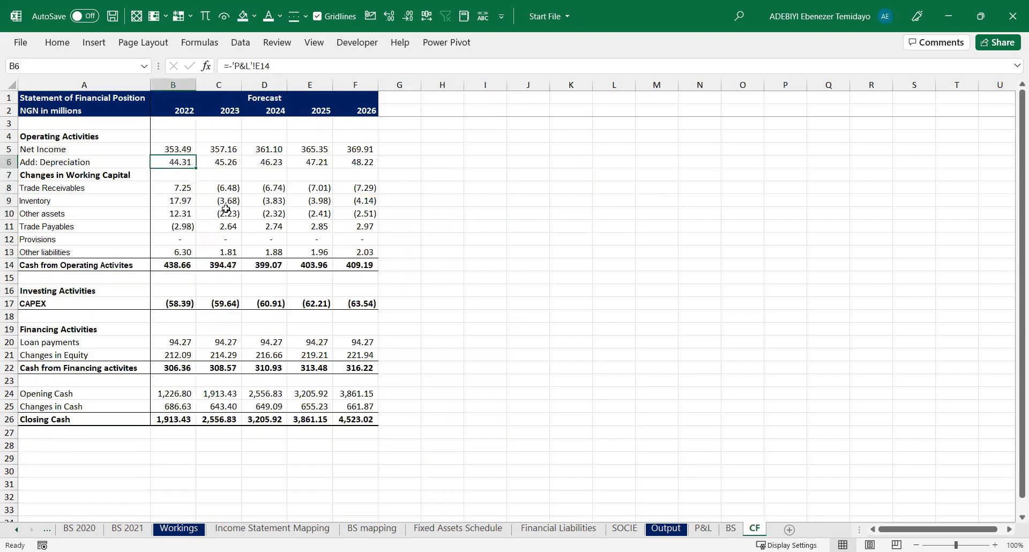
ctrl+click(182, 303)
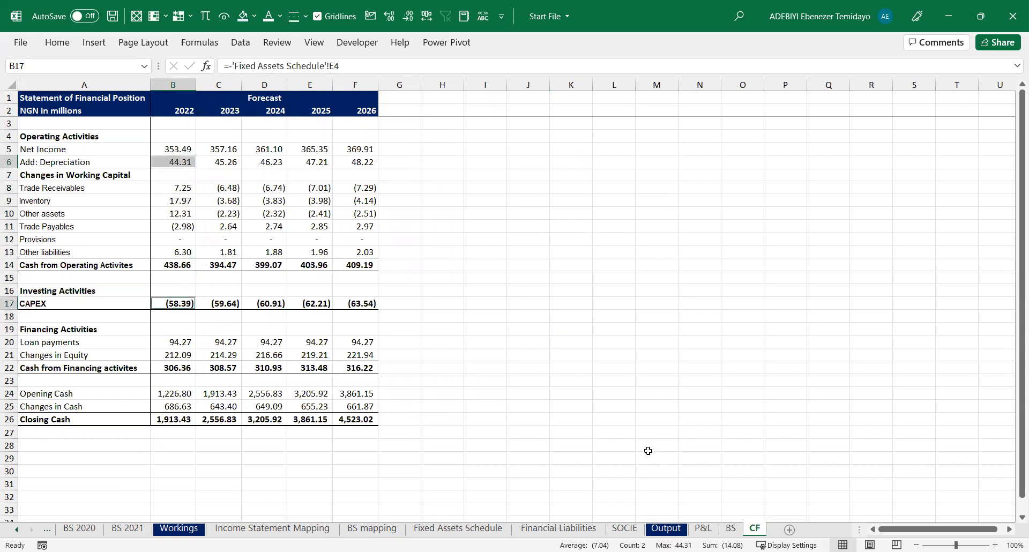
key(ctrl+Page_Up)
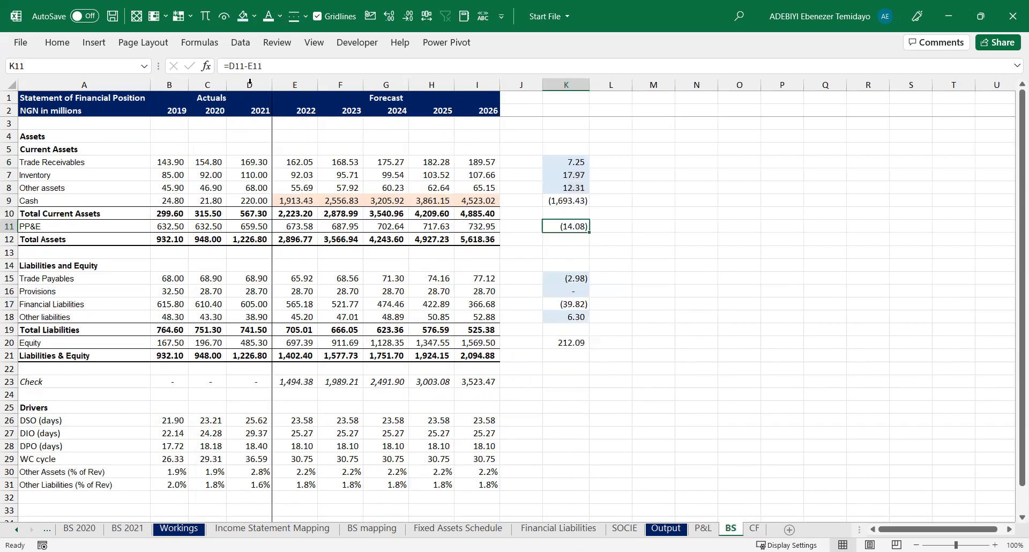
click(243, 16)
Compare the Financial Liabilities change in K17 with the 2022 loan payments in B20 of the CF sheet
click(569, 303)
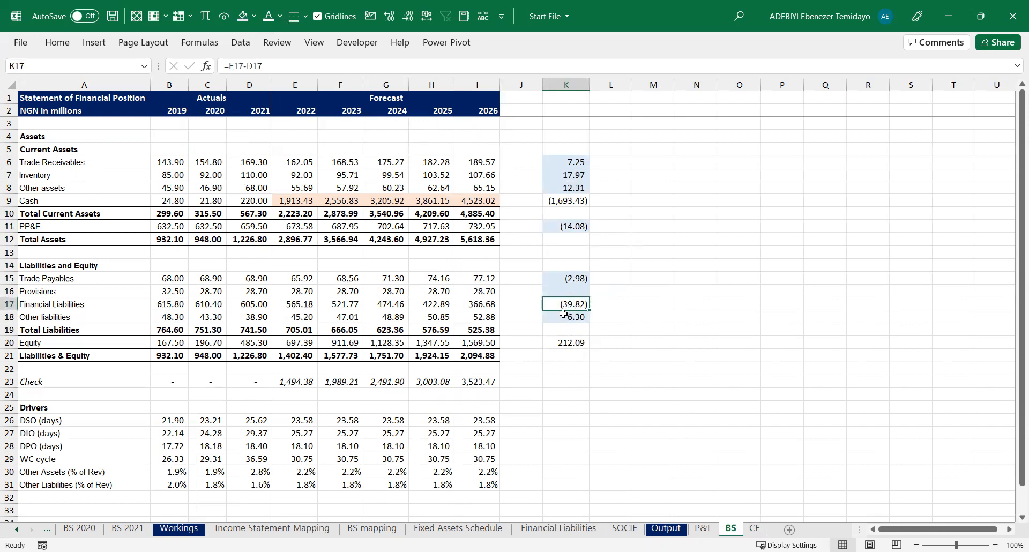
key(ctrl+Page_Down)
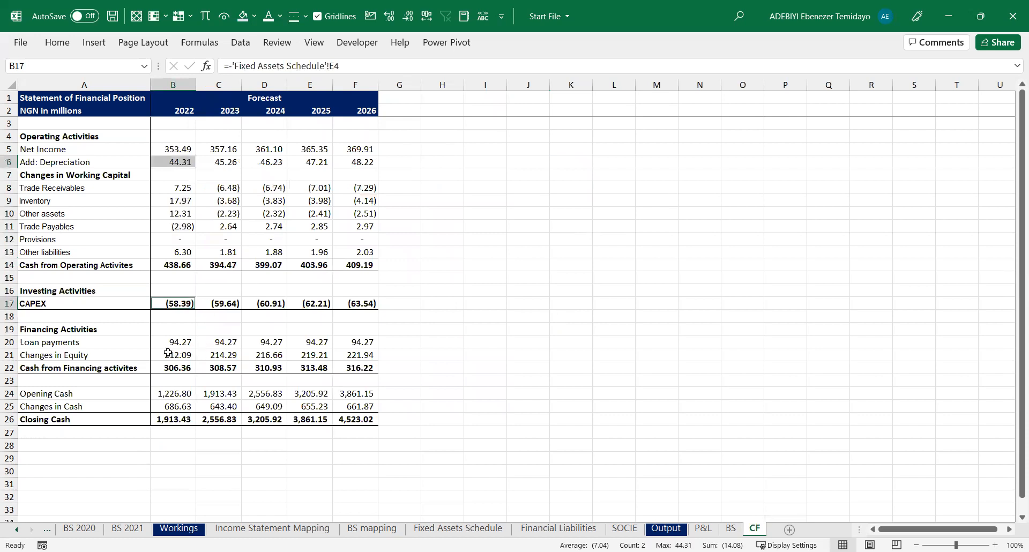
click(165, 344)
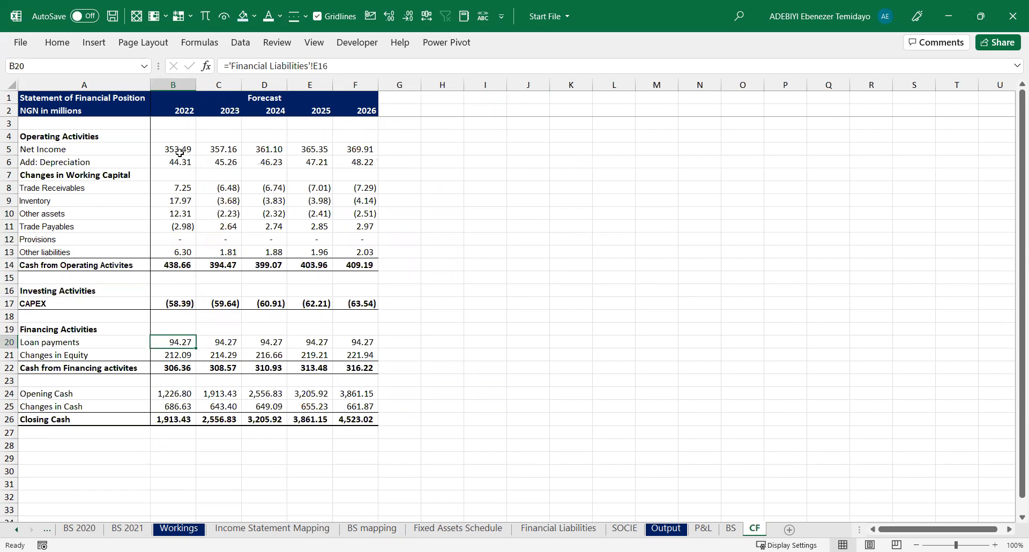
key(Right)
key(Left)
key(Left)
key(Right)
key(Right)
key(Left)
Reverse the sign of the loan payments in B20:F20 of the CF sheet with =-'Financial Liabilities'!E16
key(ctrl+shift+Right)
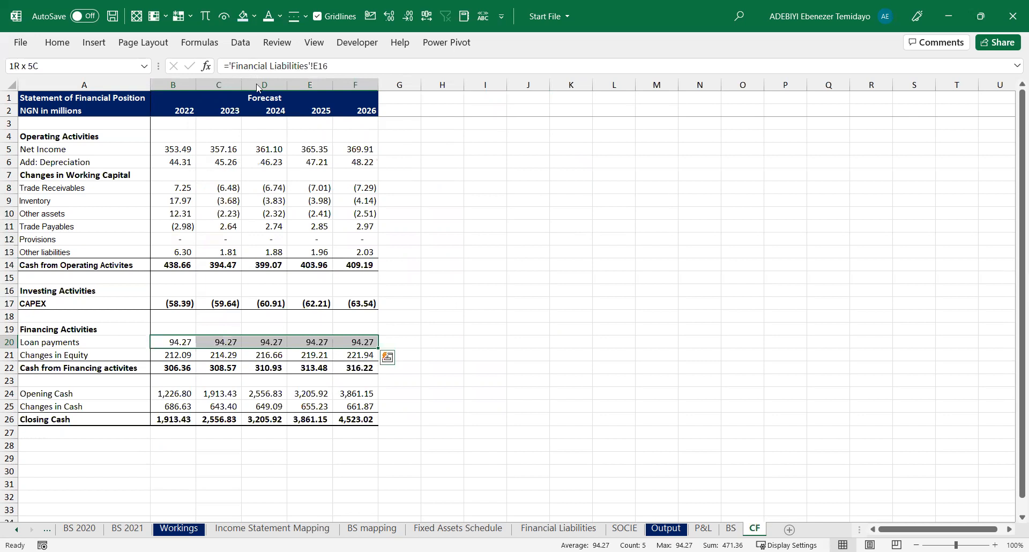
key(F2)
text(-)
key(ctrl+Return)
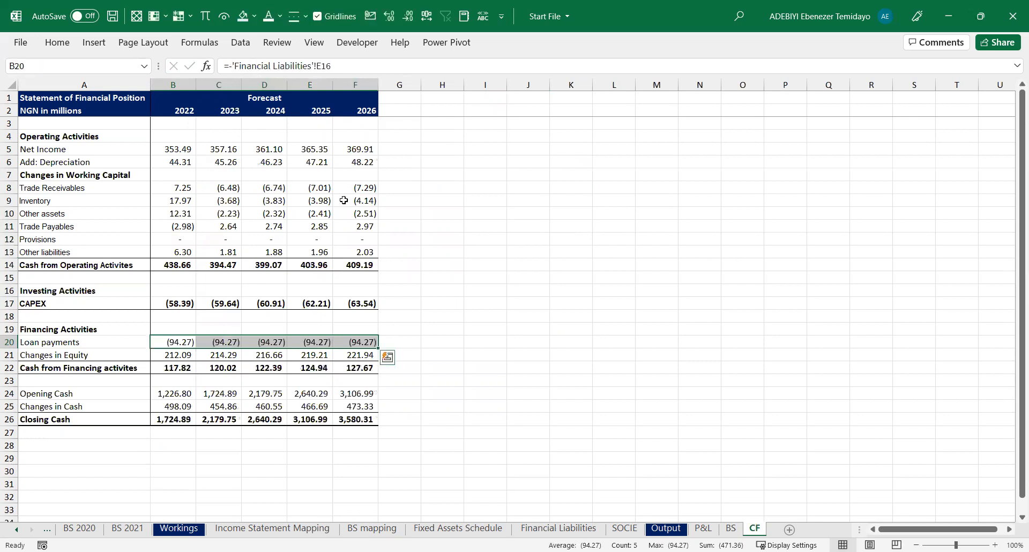
Recheck the Financial Liabilities change on the BS sheet against the reversed loan payments on the CF sheet
click(732, 528)
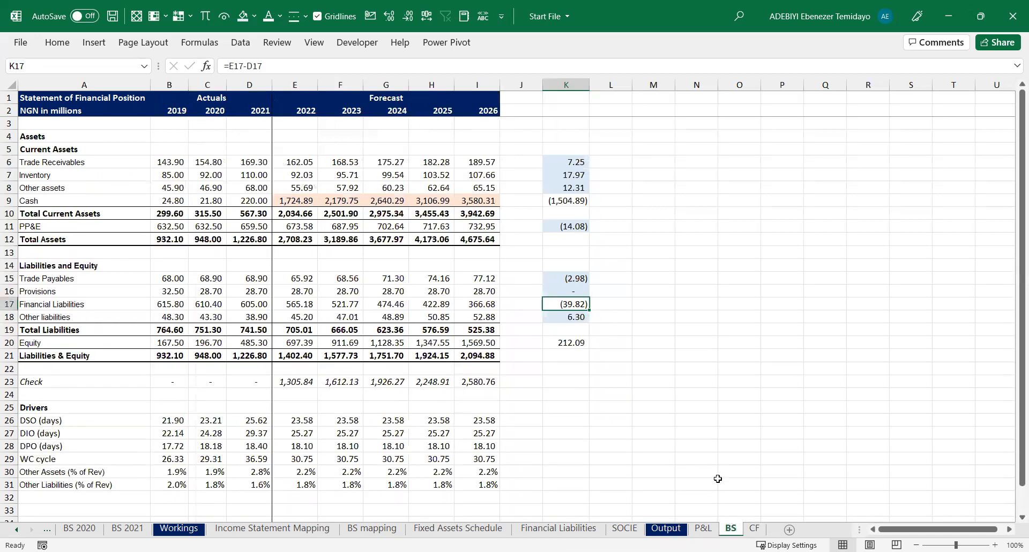
key(ctrl+Page_Down)
key(Left)
key(Right)
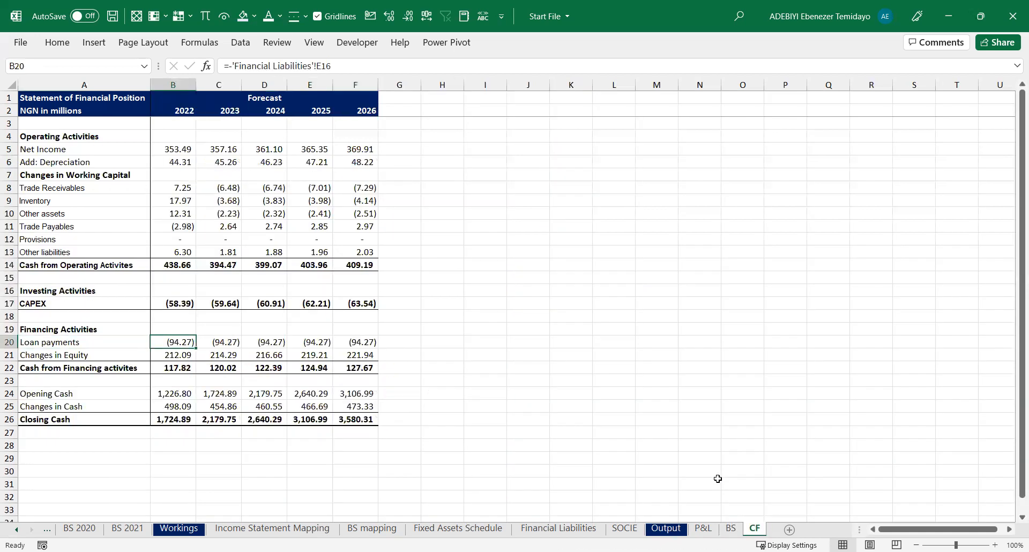
key(ctrl+Page_Up)
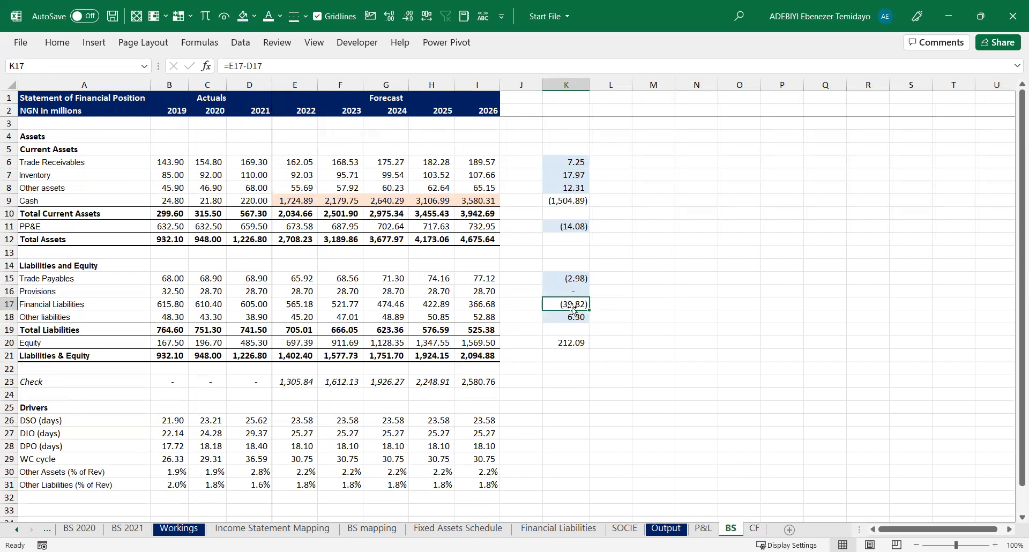
key(ctrl+Page_Down)
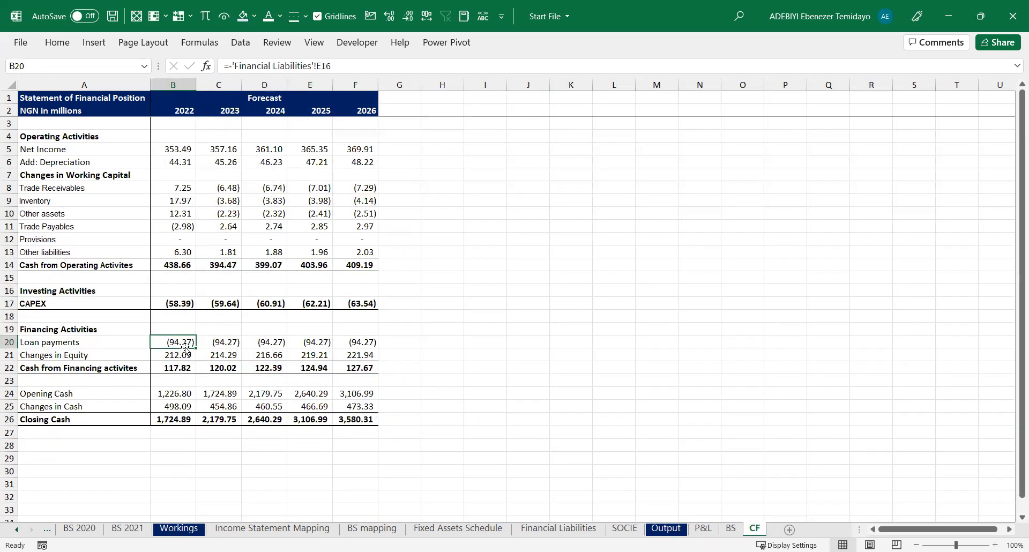
click(177, 159)
key(ctrl+Page_Up)
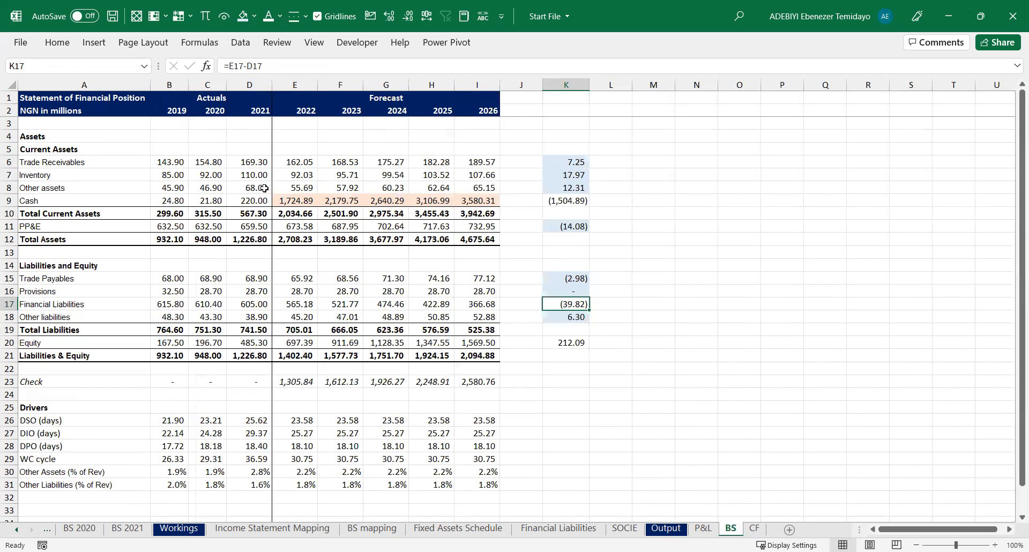
Compare the Equity change in K20 with Changes in Equity in B21 of the CF sheet and trace that cell's source
click(568, 343)
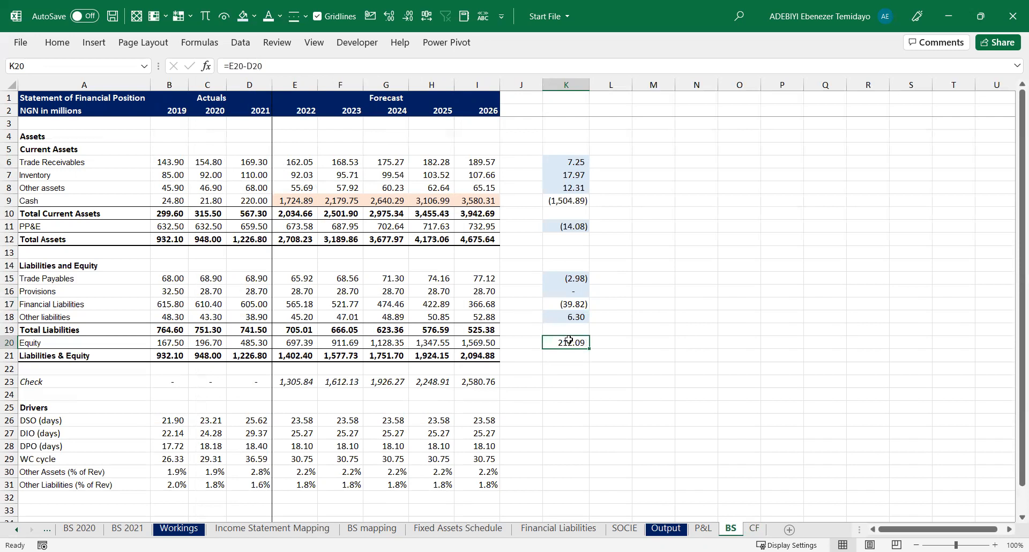
key(ctrl+Page_Down)
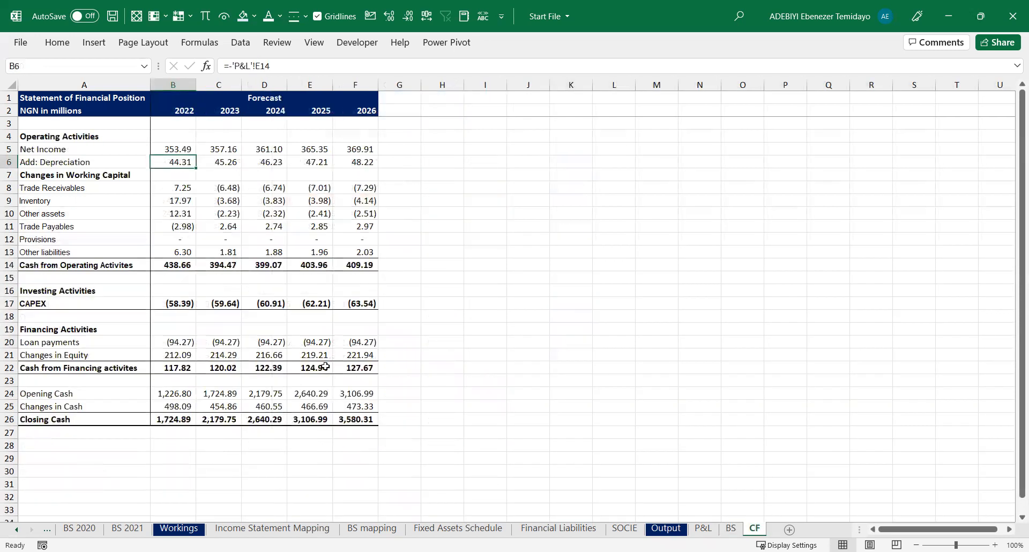
click(181, 355)
key(ctrl+Page_Up)
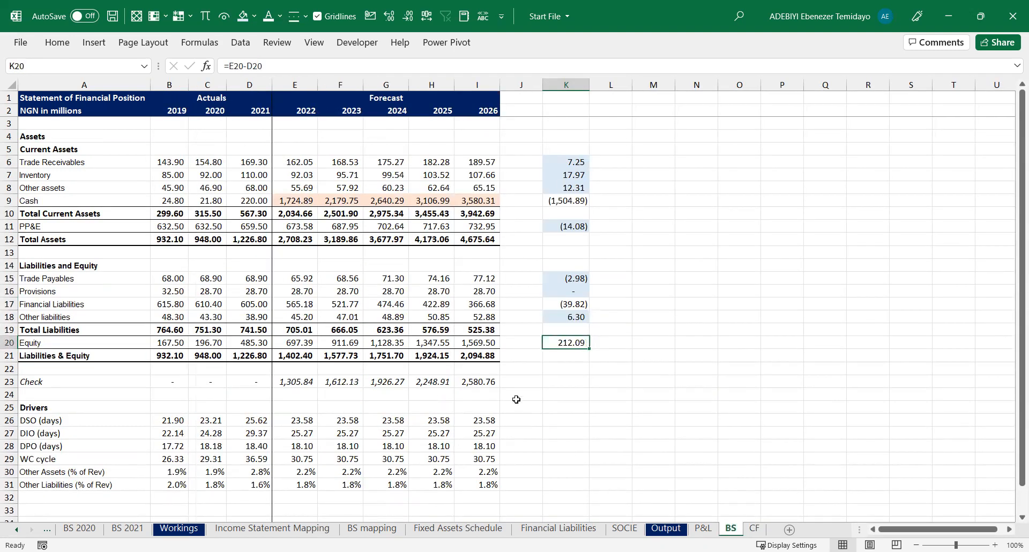
key(ctrl+Page_Down)
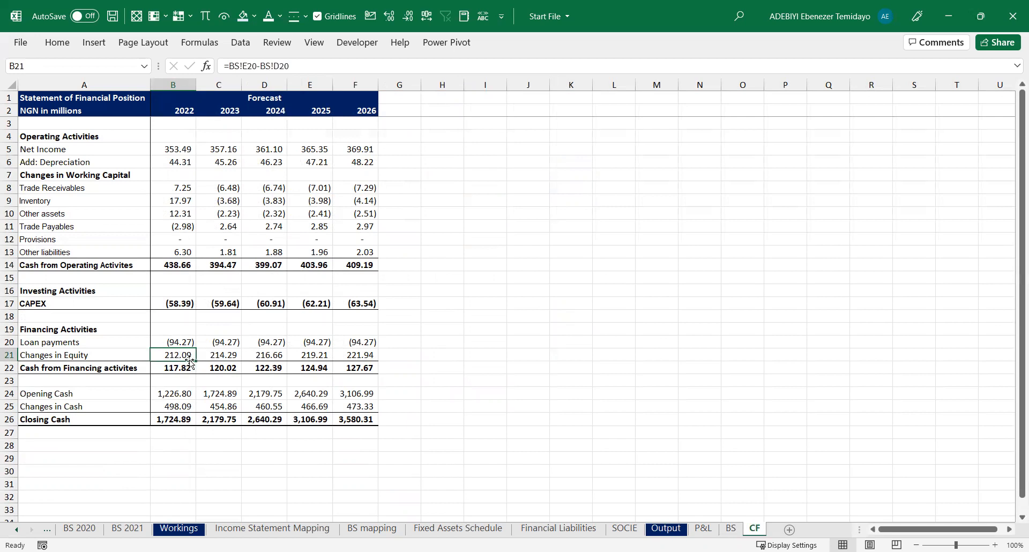
key(ctrl+bracketleft)
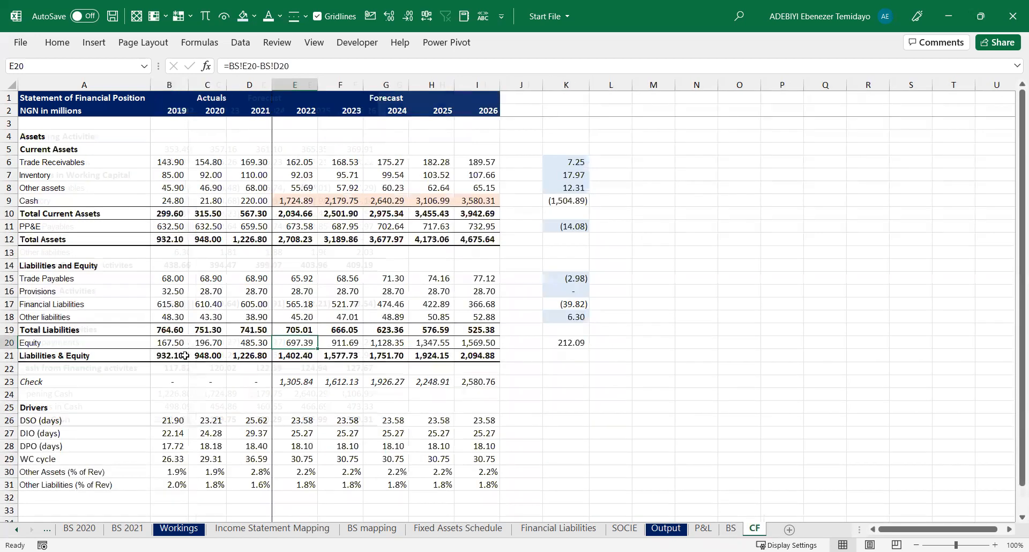
key(ctrl+Page_Down)
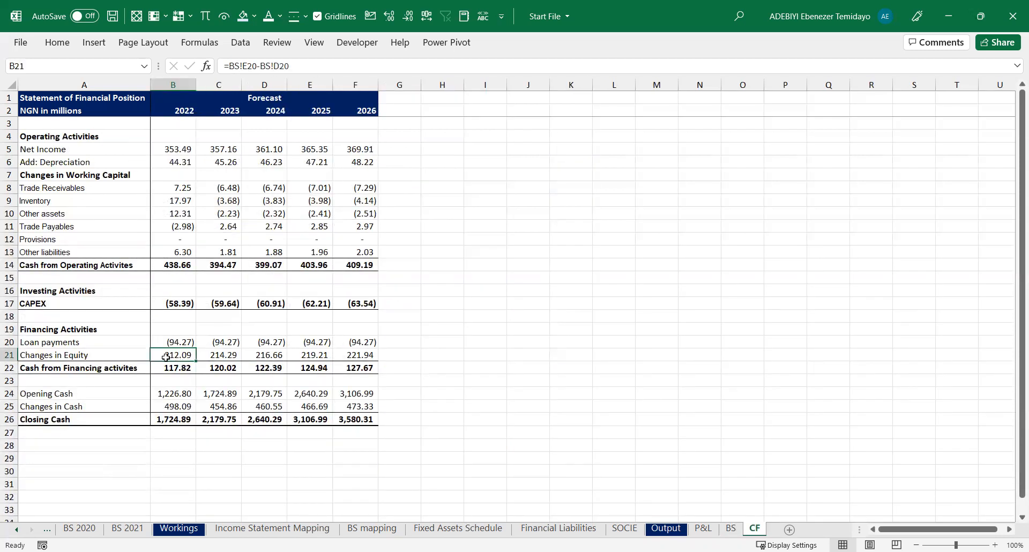
Rename the Changes in Equity label in A21 of the CF sheet as "Dividends paid"
click(103, 358)
text(Di)
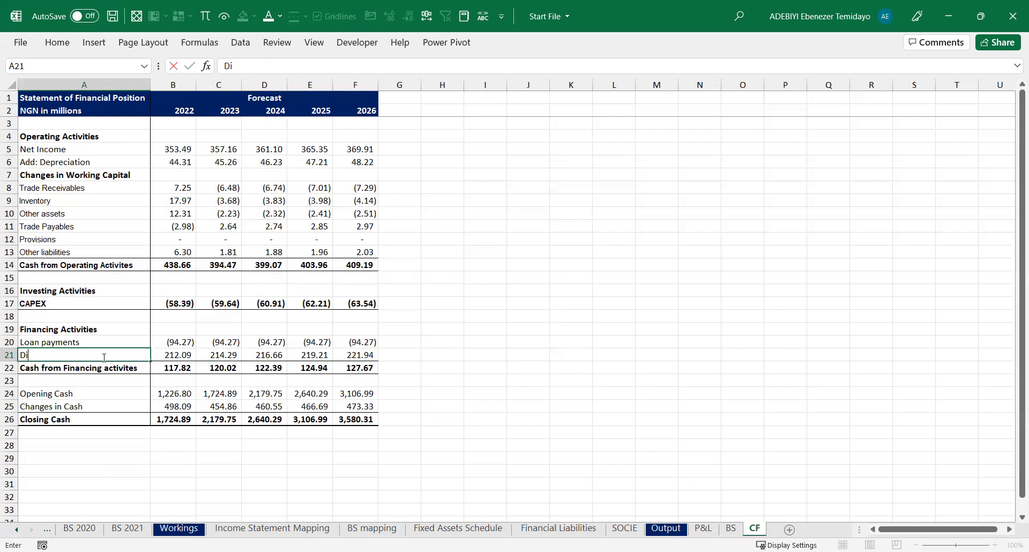
text(vidends paid)
key(Tab)
drag(129, 149, 177, 252)
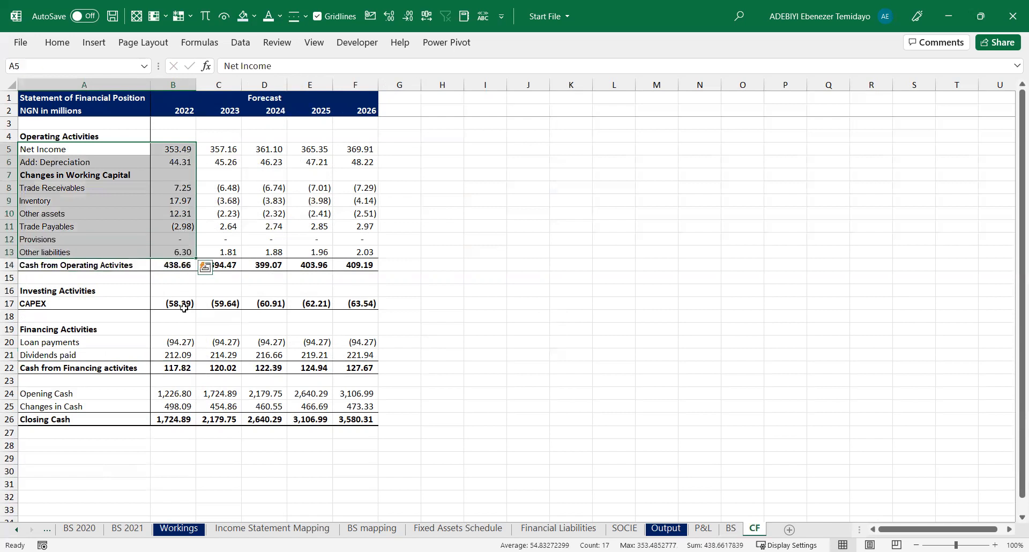
click(181, 354)
drag(167, 162, 180, 157)
click(181, 151)
drag(183, 356, 348, 352)
text(=)
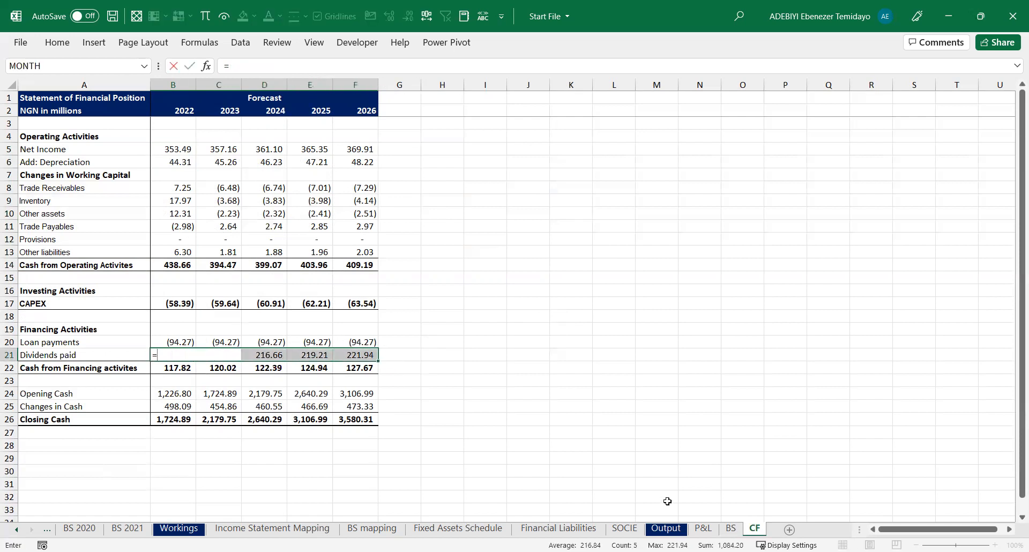
key(Escape)
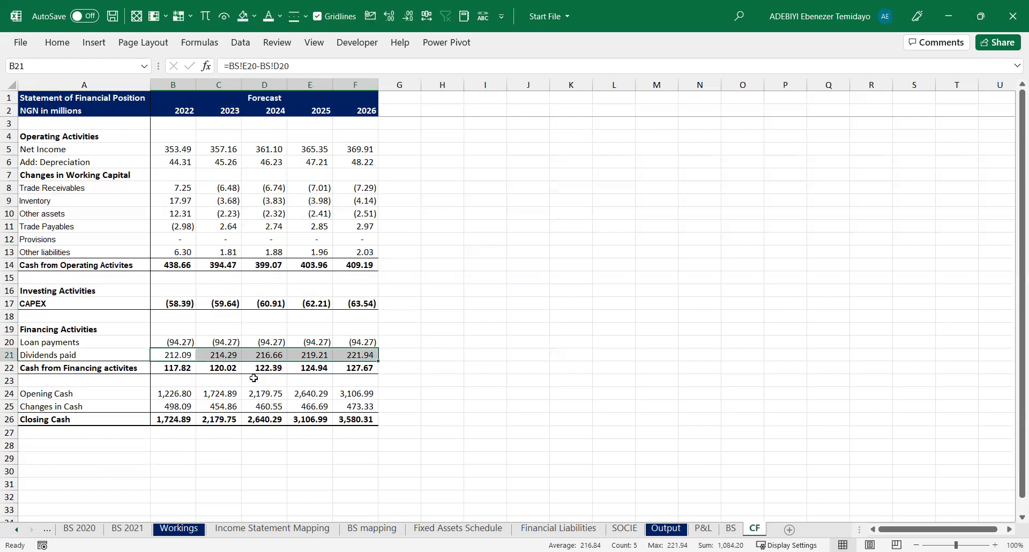
Compare the forecast Net Income in E5:I5 of the SOCIE sheet with the Net Income row on the CF sheet
click(64, 354)
click(174, 354)
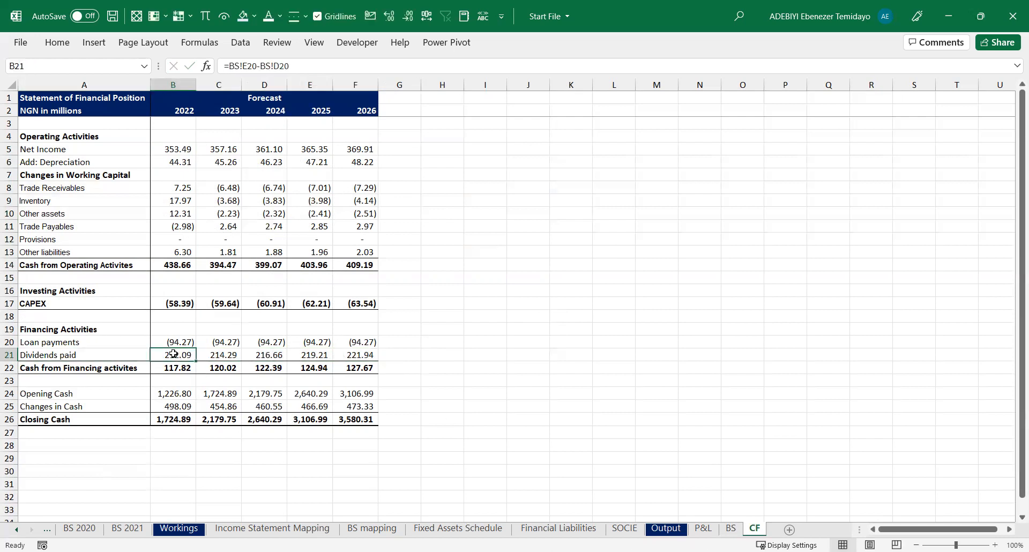
click(624, 528)
drag(313, 150, 472, 150)
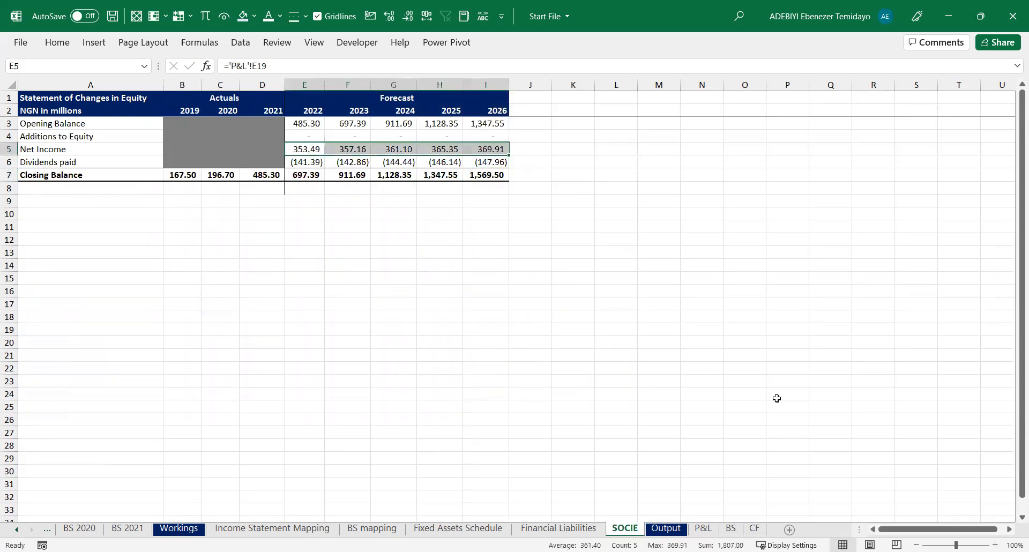
click(754, 529)
drag(140, 149, 189, 149)
Link Dividends paid in B21:F21 of the CF sheet to the SOCIE dividends with =SOCIE!E6
drag(180, 353, 363, 355)
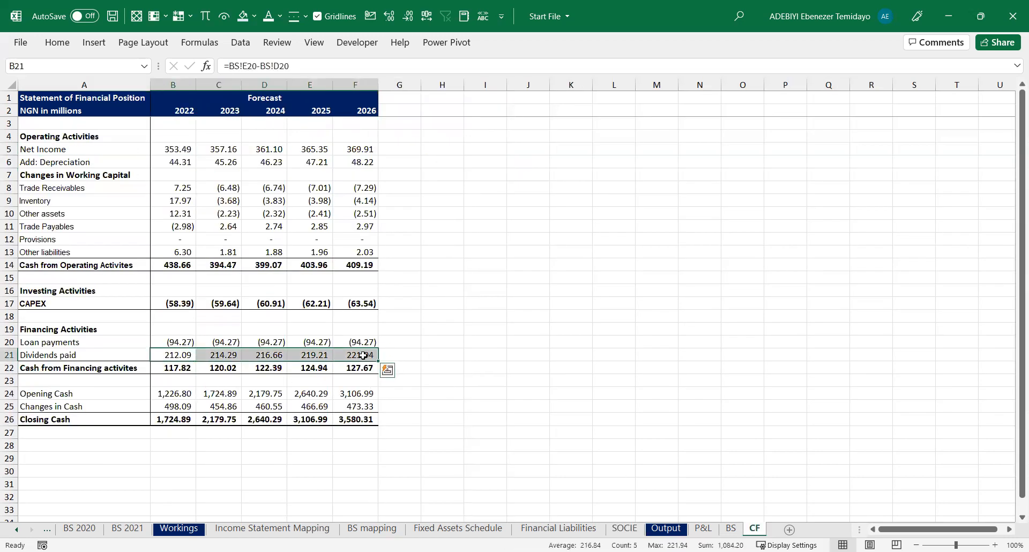
text(=)
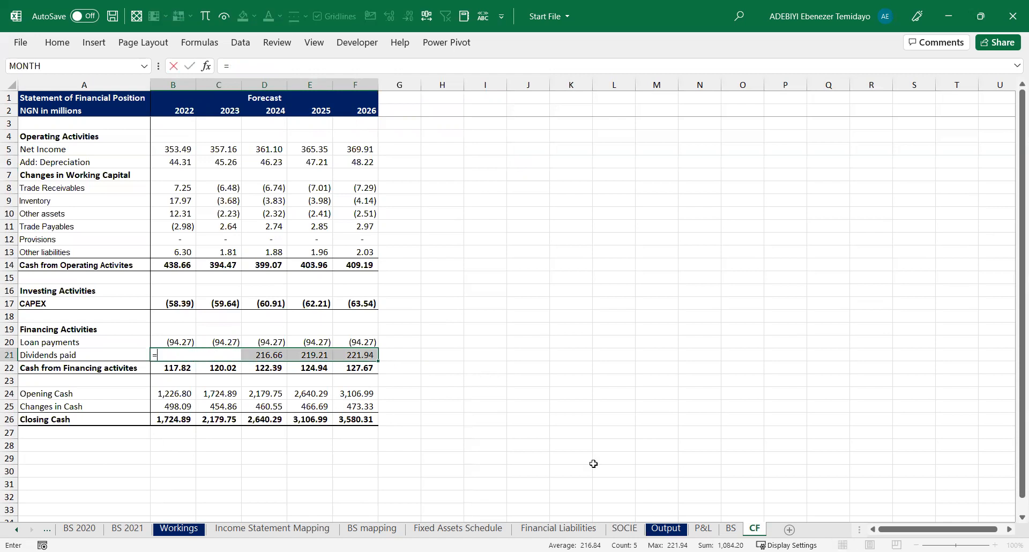
click(624, 528)
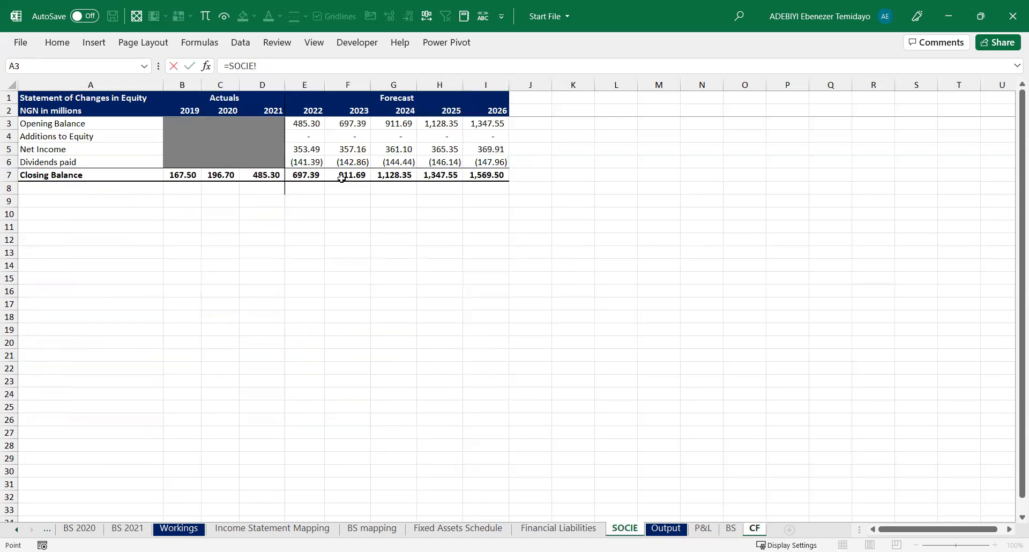
click(306, 160)
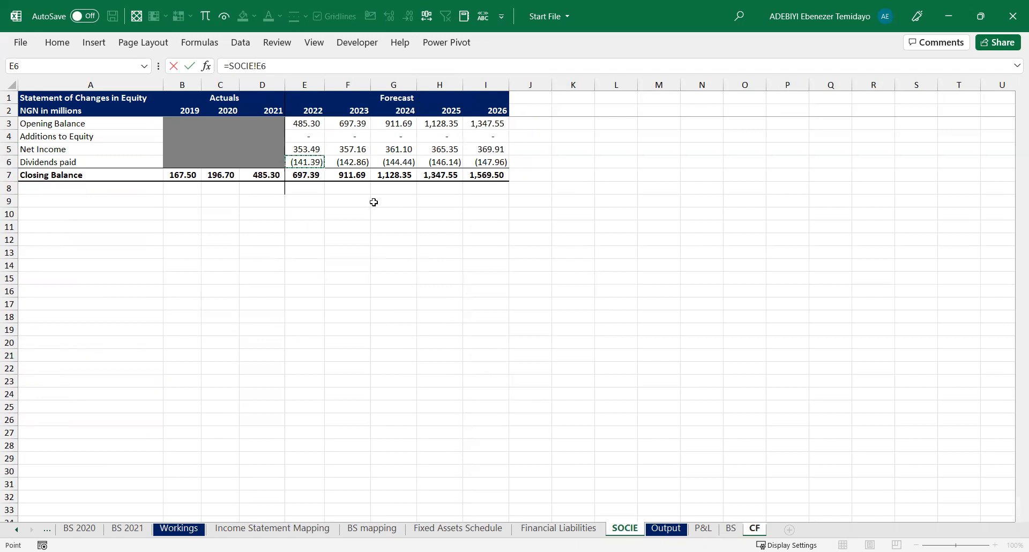
key(ctrl+Return)
Review the forecast Check row and the Equity change formula in K20 of the BS sheet
key(ctrl+Page_Up)
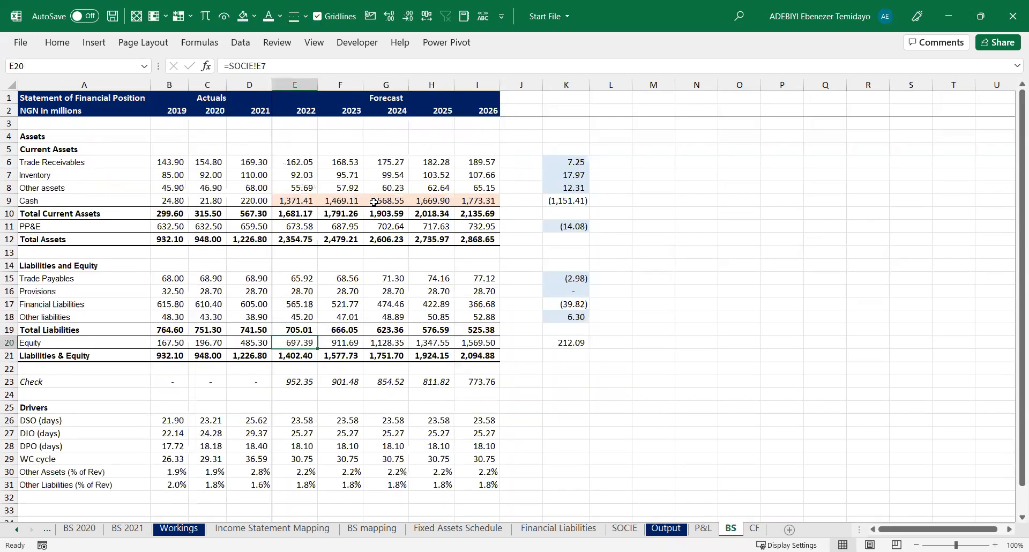
key(Down)
key(Down)
click(562, 337)
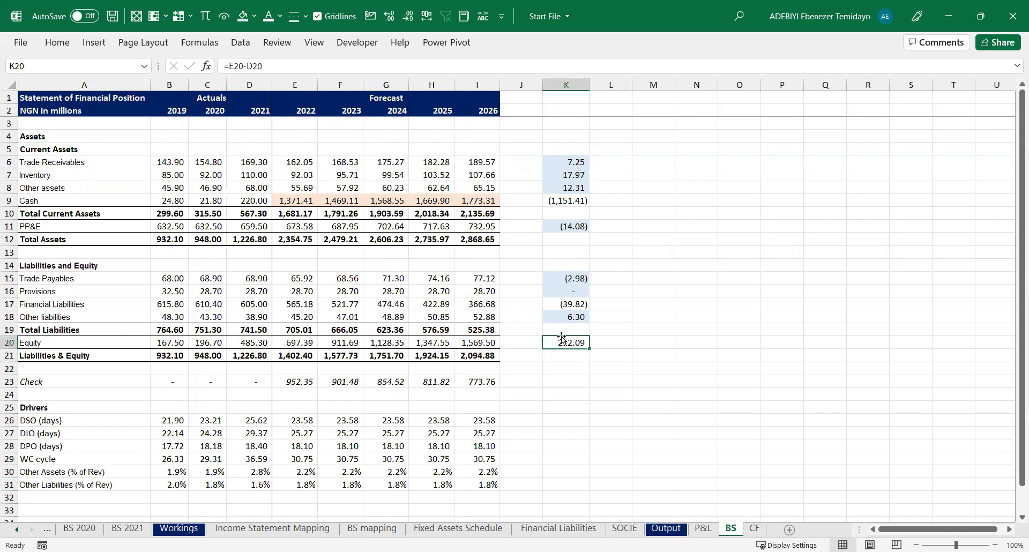
Trace the CF sheet's Dividends paid to its source on the SOCIE sheet and examine the formulas there
key(ctrl+Page_Down)
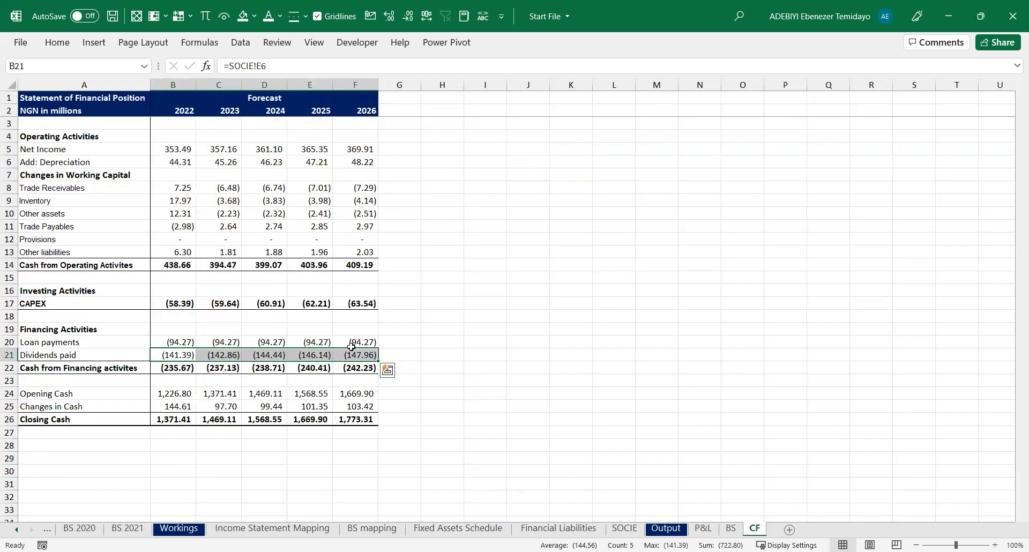
key(ctrl+bracketleft)
key(Right)
key(Right)
key(Left)
key(Left)
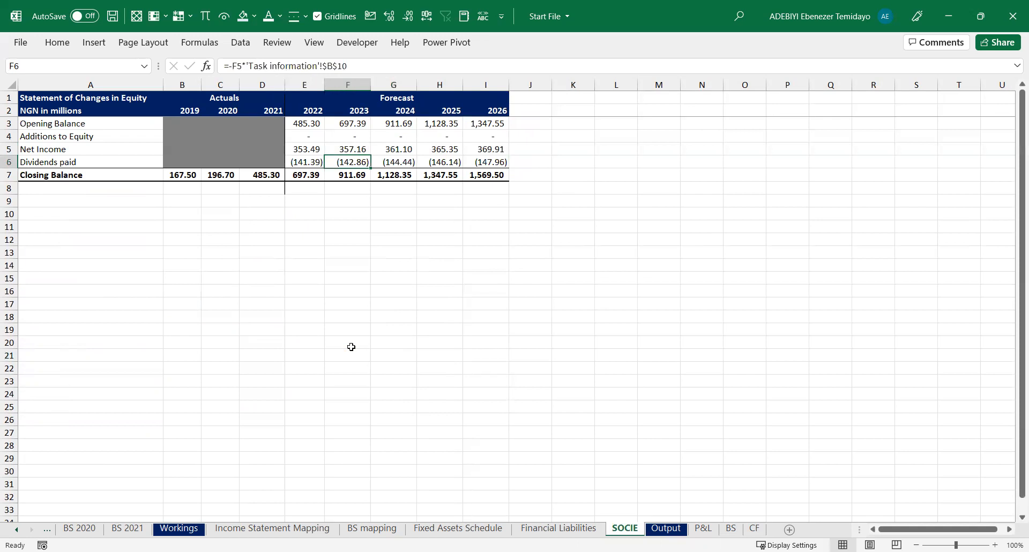
key(Up)
key(Down)
key(Down)
key(ctrl+Page_Down)
key(ctrl+Page_Down)
key(ctrl+Page_Down)
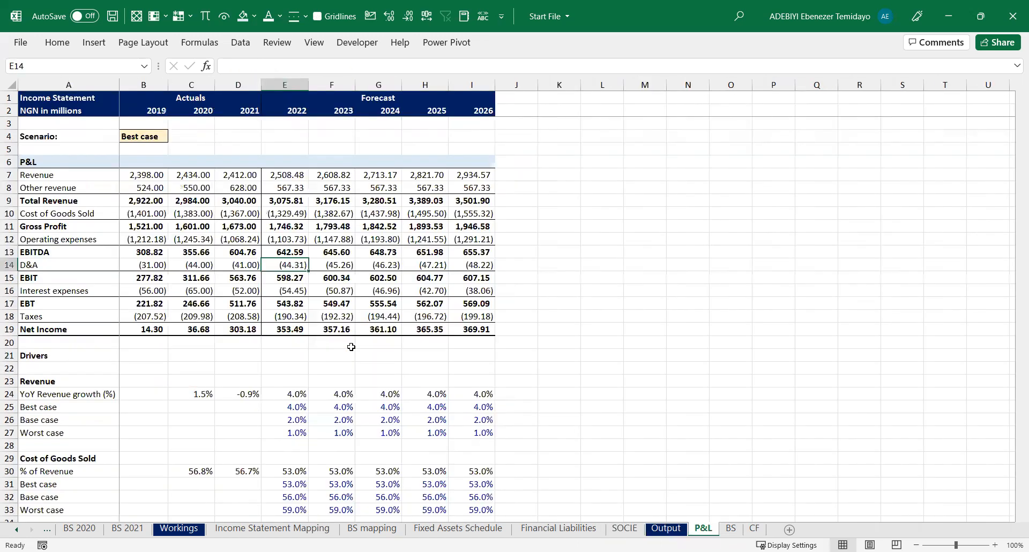
Compare the Equity change in K20 of the BS sheet with the 2022 CF items and examine the Changes in Cash formula
click(287, 346)
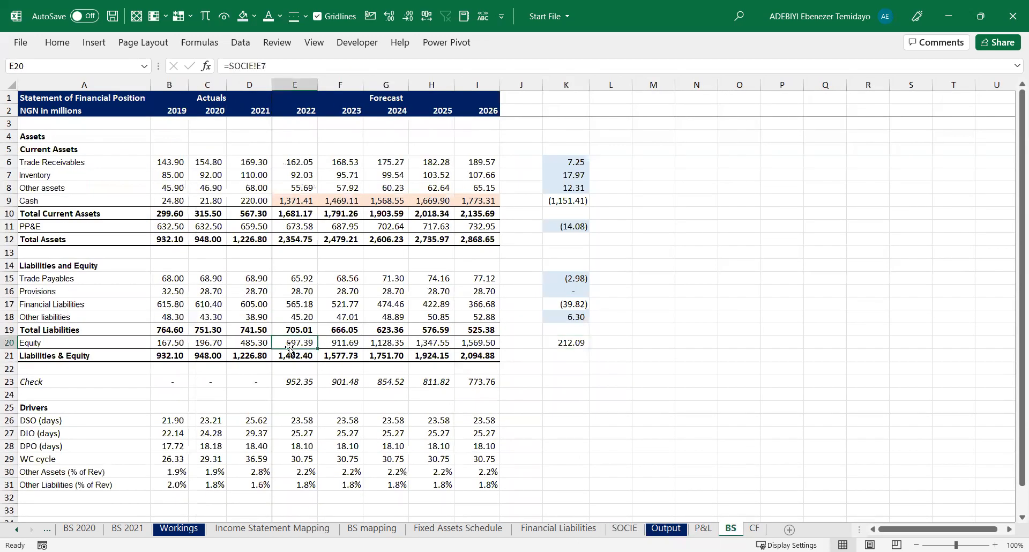
click(568, 343)
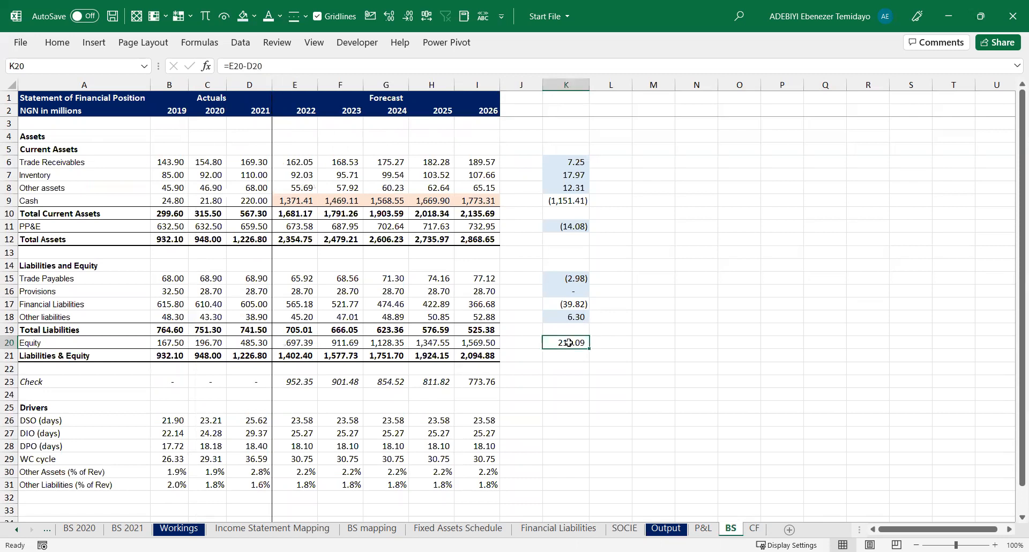
key(ctrl+Page_Down)
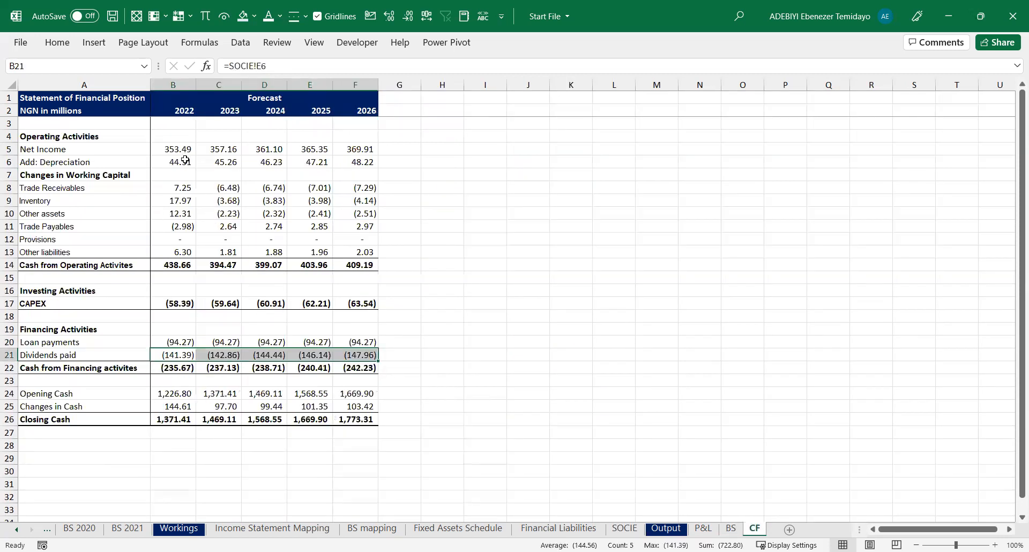
drag(182, 188, 189, 258)
ctrl+click(182, 304)
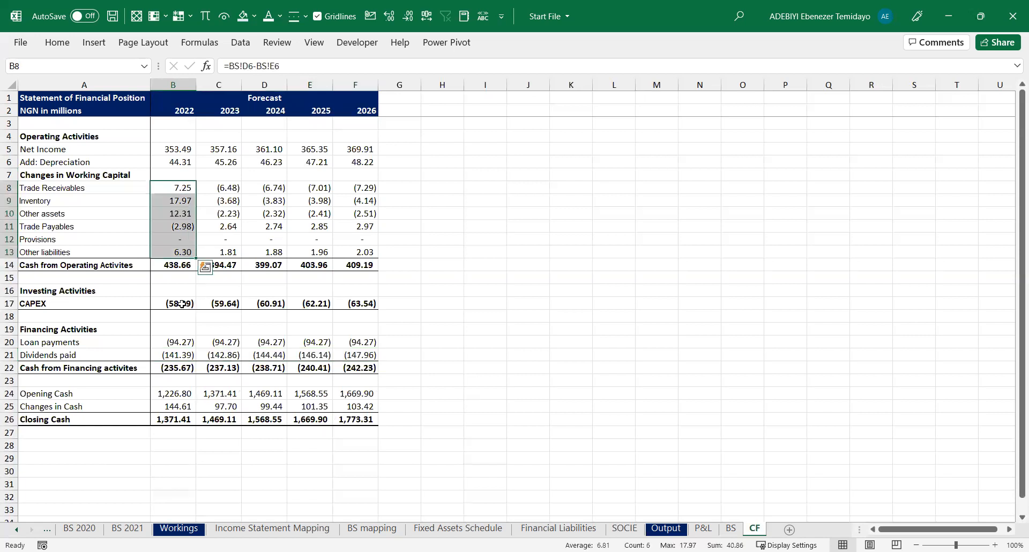
ctrl+click(184, 341)
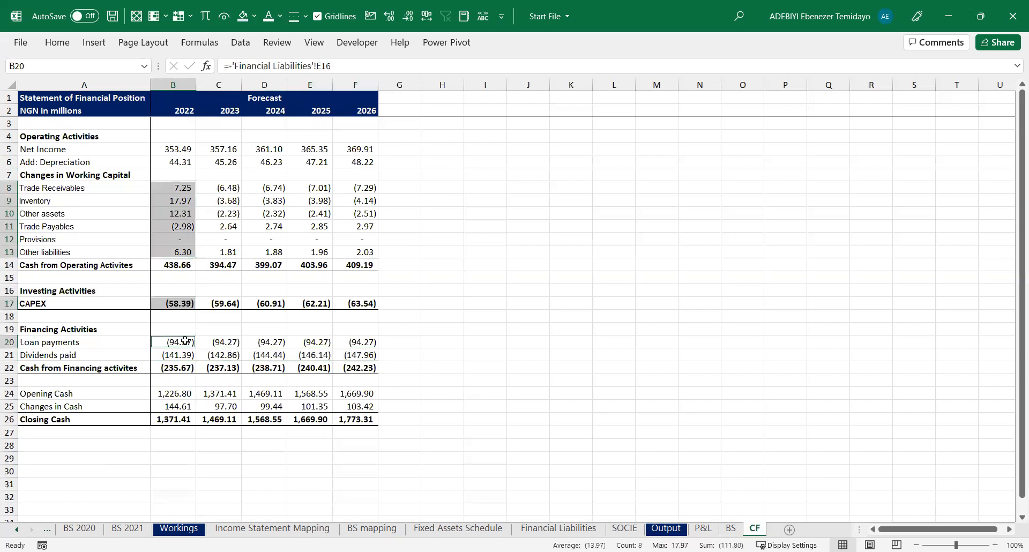
click(180, 213)
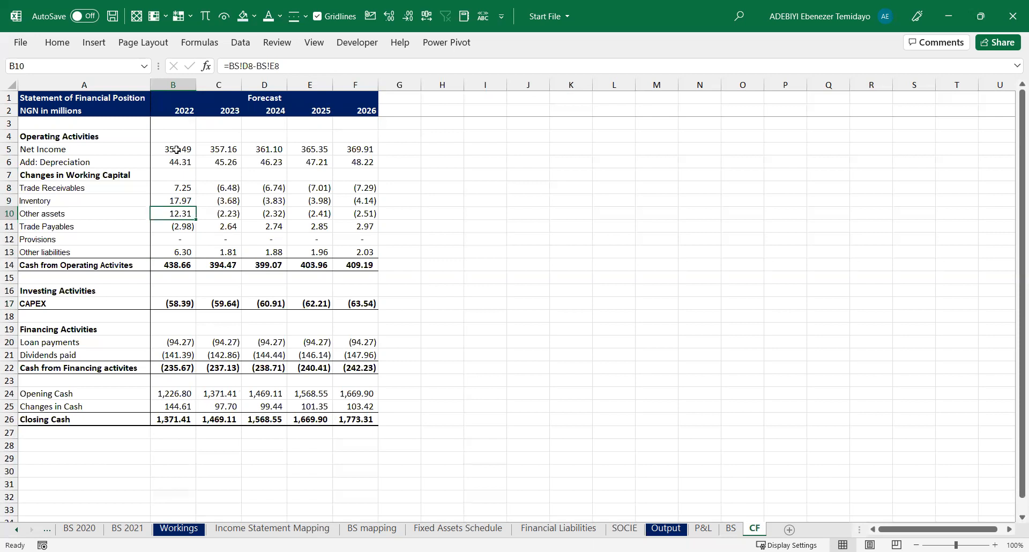
drag(176, 150, 176, 160)
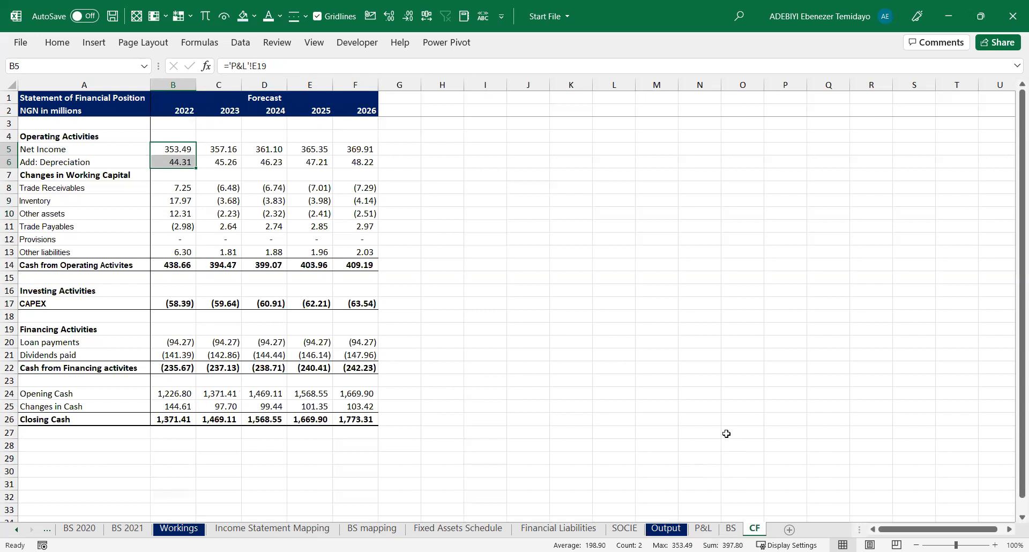
click(184, 405)
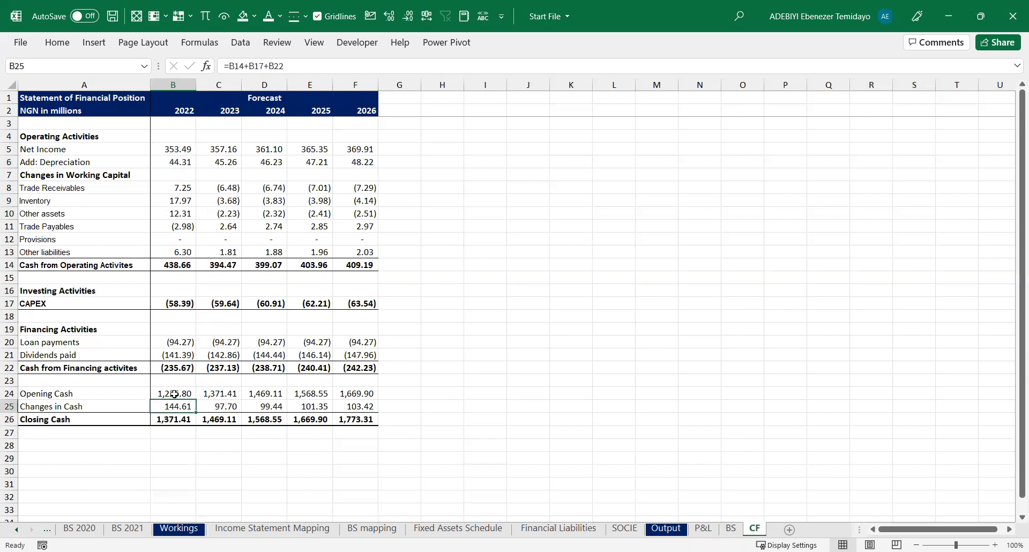
double_click(180, 405)
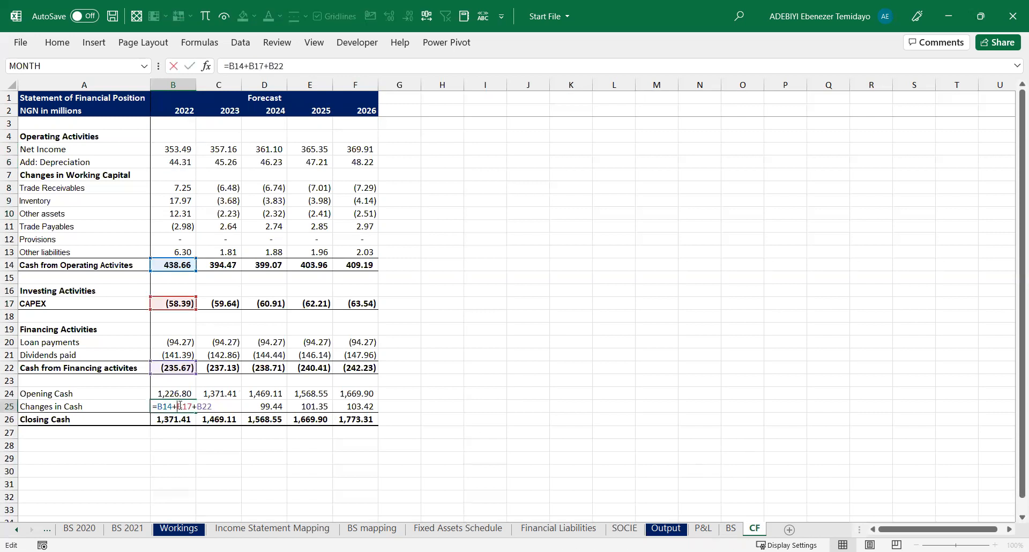
key(Escape)
Trace the 2022 Dividends paid in B21 of the CF sheet to SOCIE and examine the forecast dividend formulas across the row
click(184, 355)
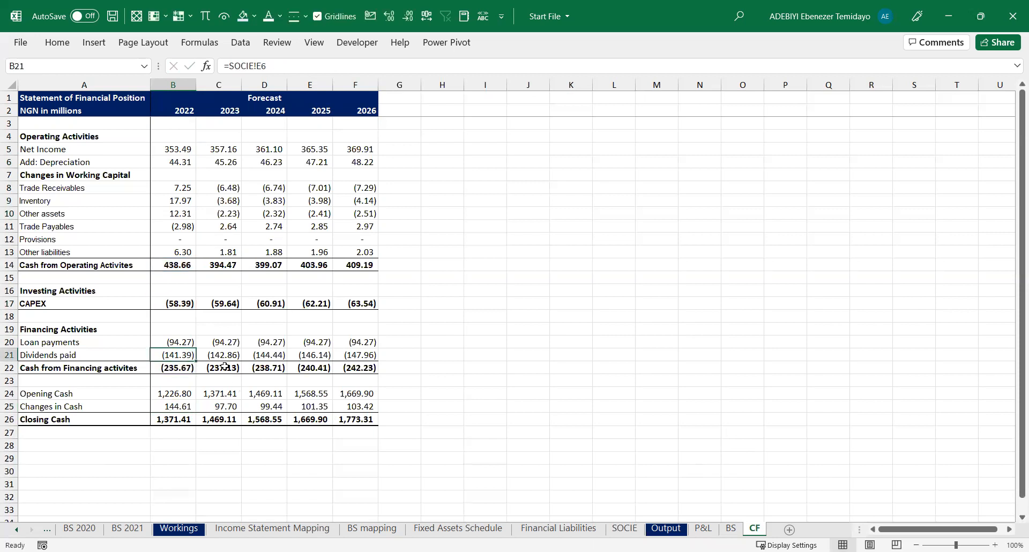
key(ctrl+bracketleft)
key(Right)
key(Left)
key(Up)
key(Down)
key(Right)
key(Right)
key(Right)
key(Right)
key(Left)
key(Left)
key(Left)
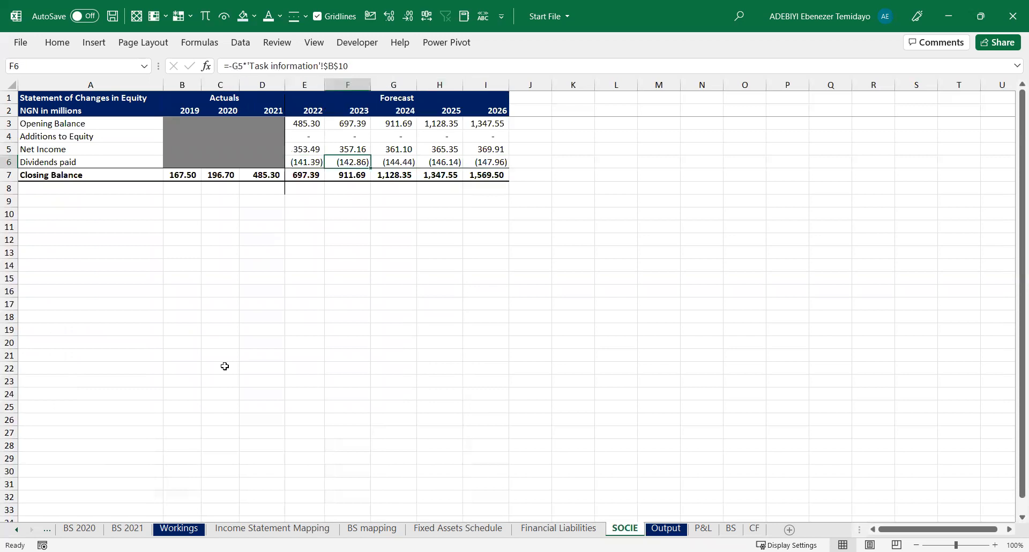
Trace the 2022 Equity on the BS sheet to the Closing Balance on the SOCIE sheet
click(754, 528)
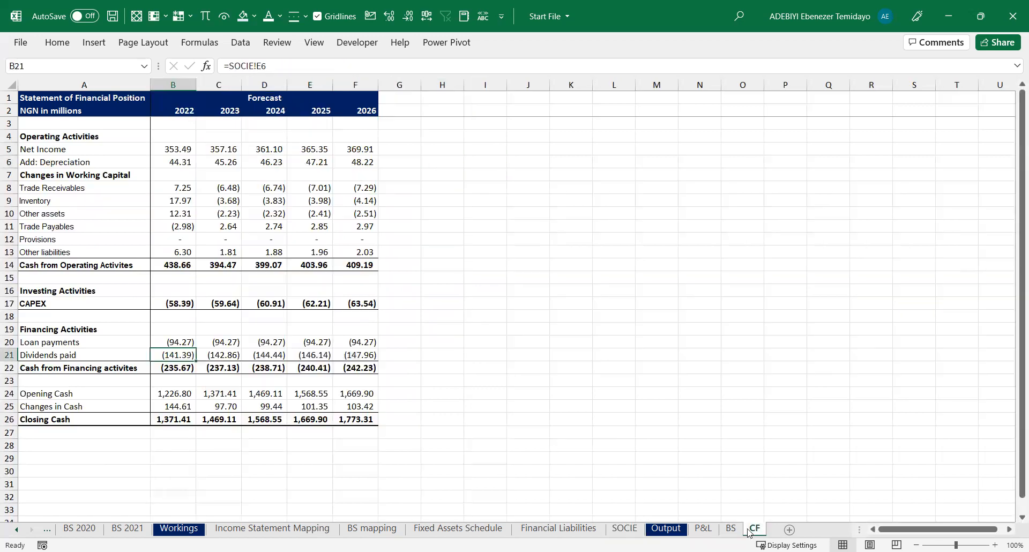
click(731, 528)
click(296, 346)
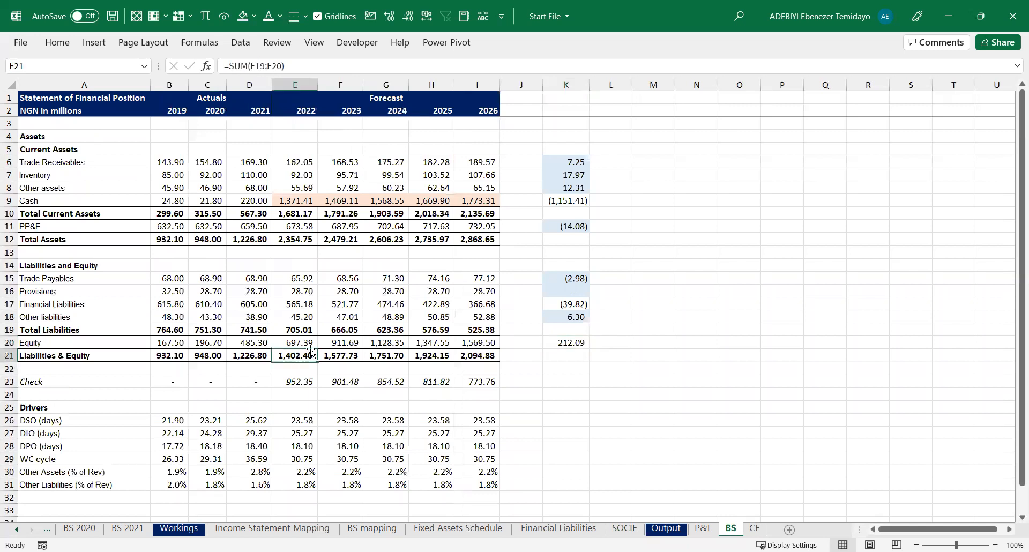
key(ctrl+bracketleft)
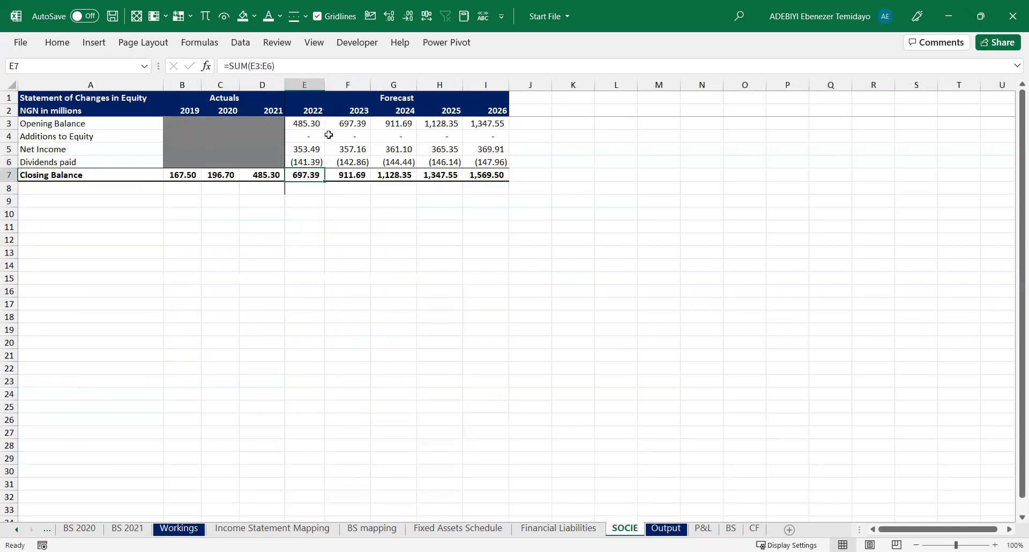
Check the source links of 2022 Net Income and Depreciation in B5:B6 of the CF sheet, and return to the BS sheet
click(754, 528)
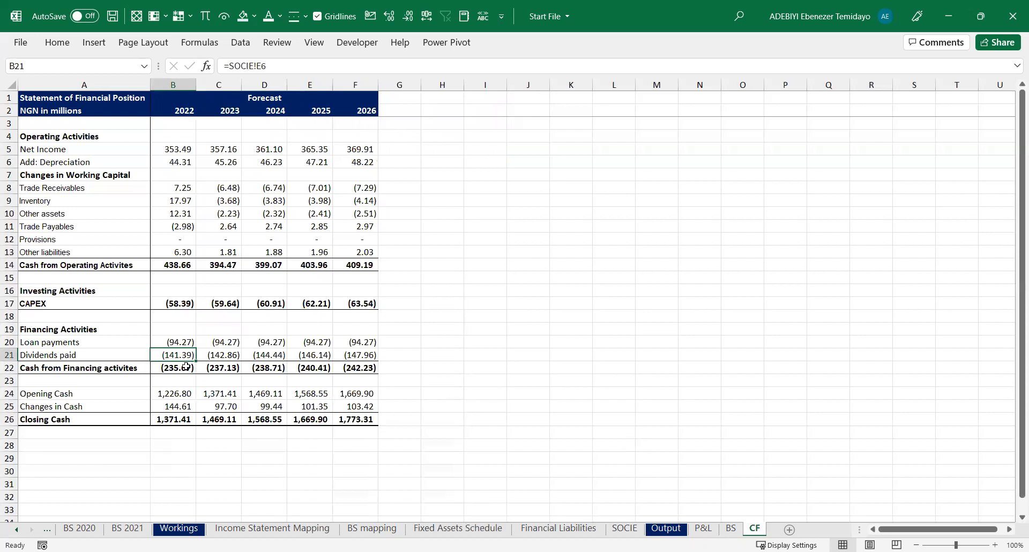
click(178, 150)
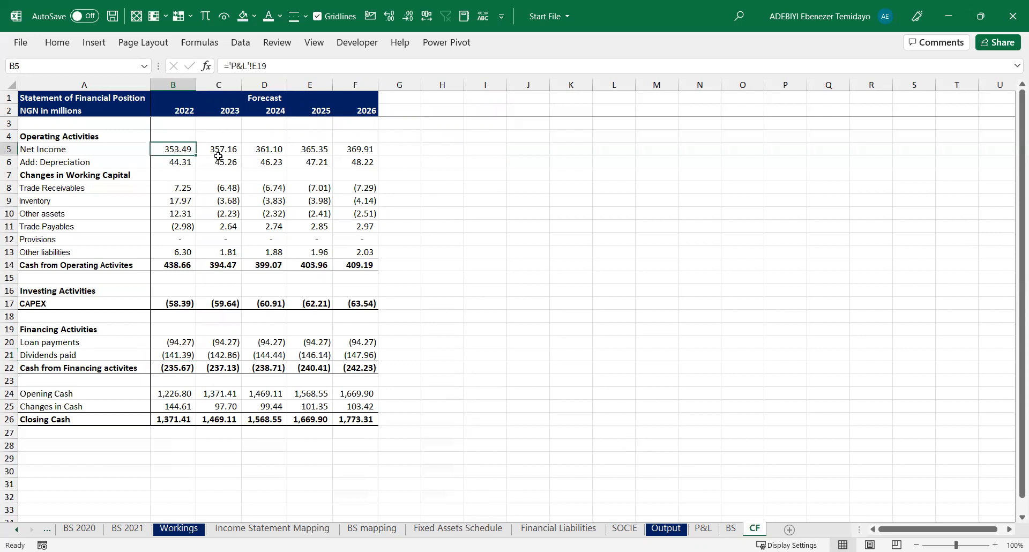
key(Down)
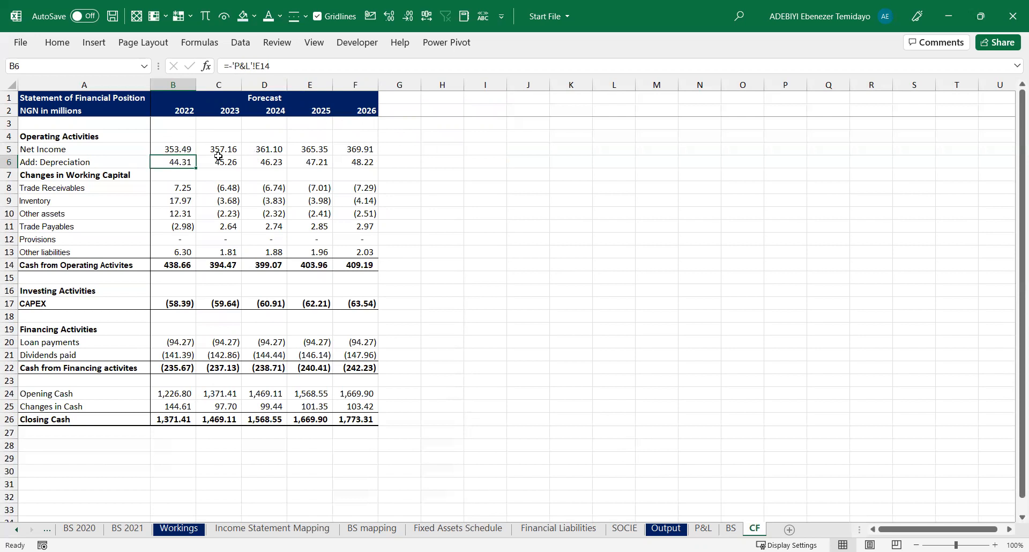
key(ctrl+Page_Up)
key(ctrl+Page_Up)
key(ctrl+Page_Up)
key(ctrl+Page_Up)
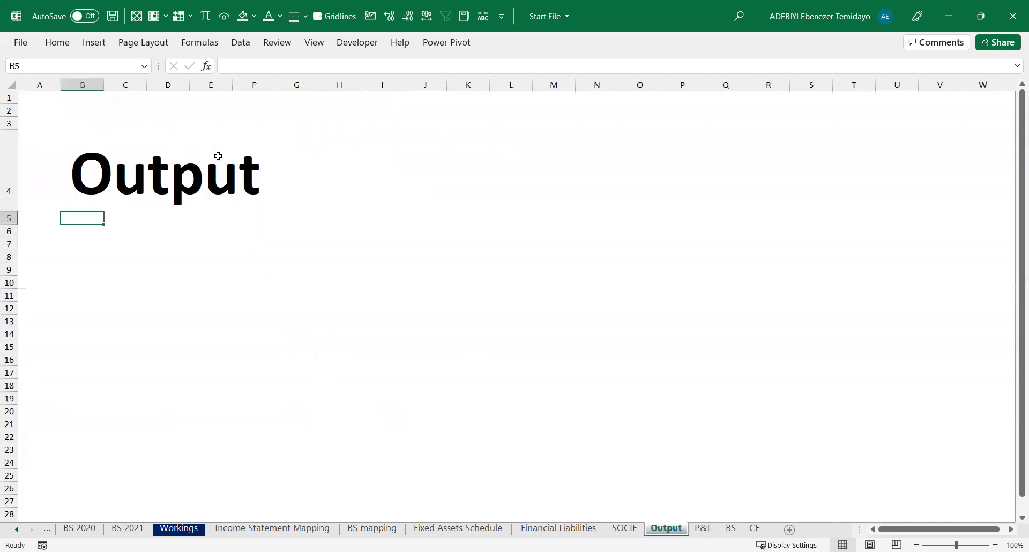
key(ctrl+Page_Down)
key(ctrl+Page_Down)
key(ctrl+Page_Down)
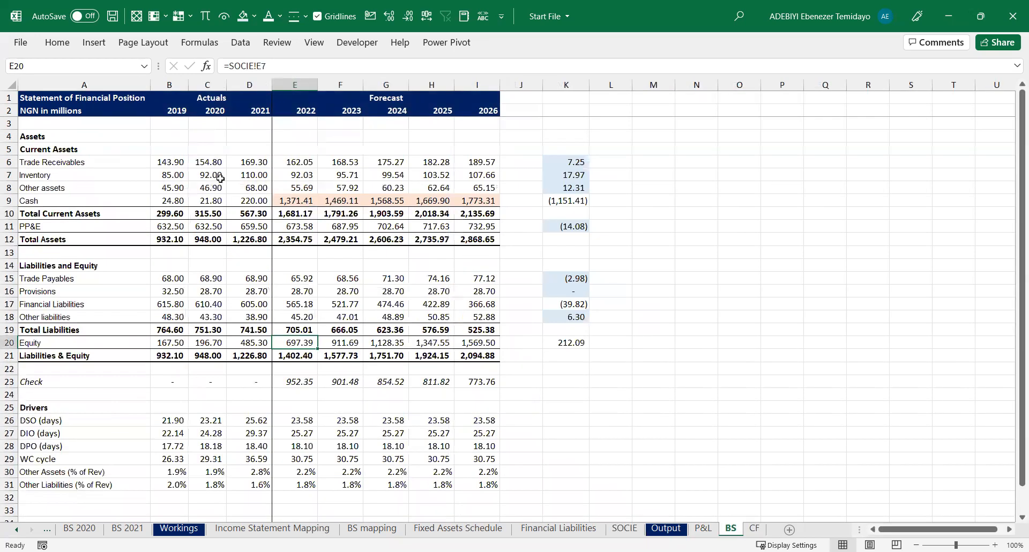
Trace the 2022 Cash in E9 of the BS sheet to the CF sheet and inspect the opening cash and activity subtotals
click(298, 200)
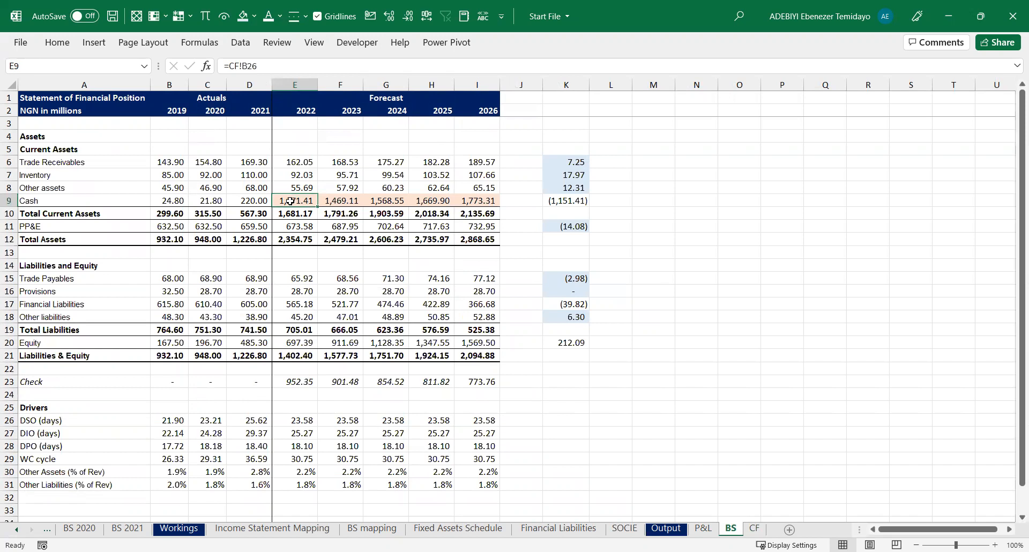
key(ctrl+bracketleft)
click(179, 392)
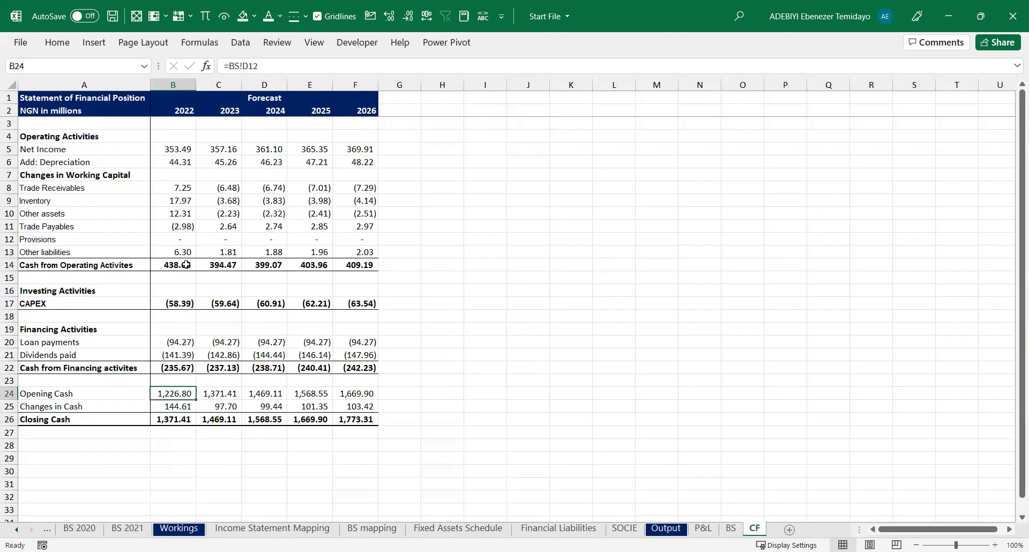
click(186, 264)
click(184, 149)
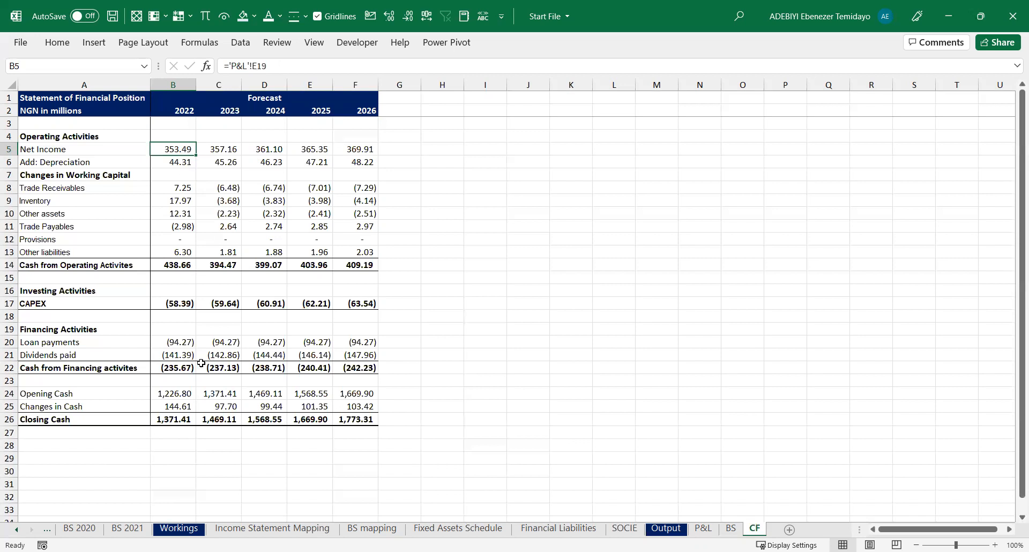
click(180, 368)
click(181, 304)
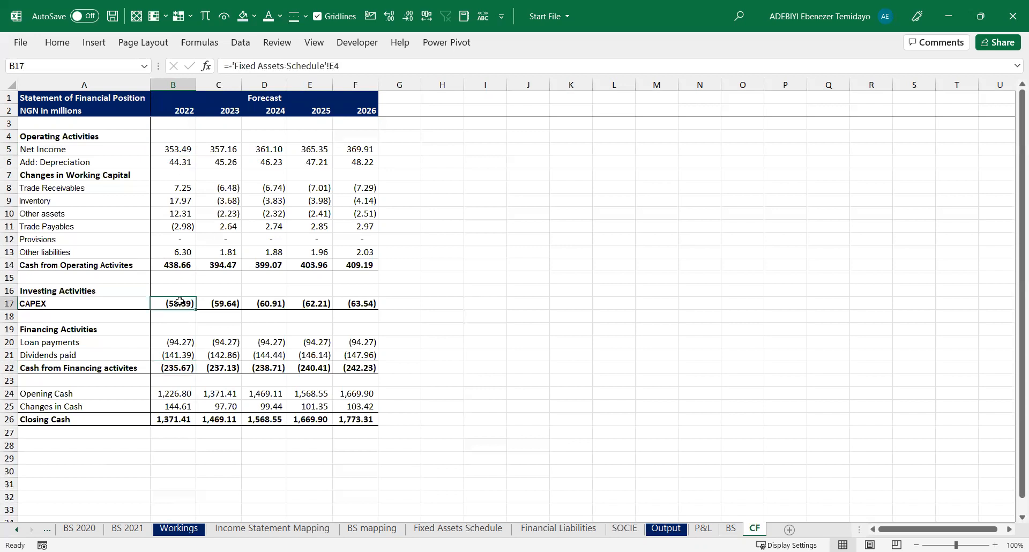
click(181, 265)
Trace the 2022 Opening Cash in B24 of the CF sheet and relink it to the 2021 Cash balance with =BS!D9
click(188, 393)
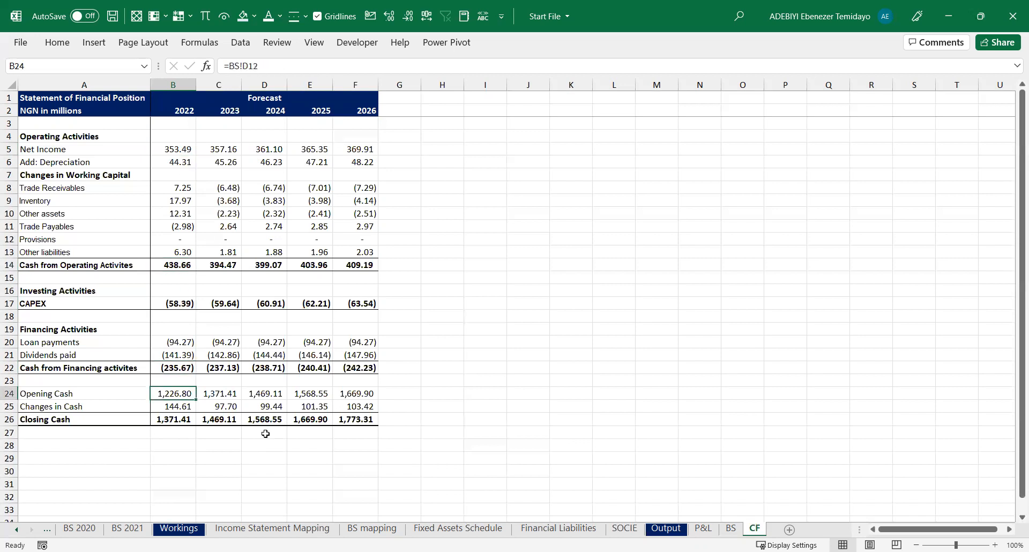
key(ctrl+bracketleft)
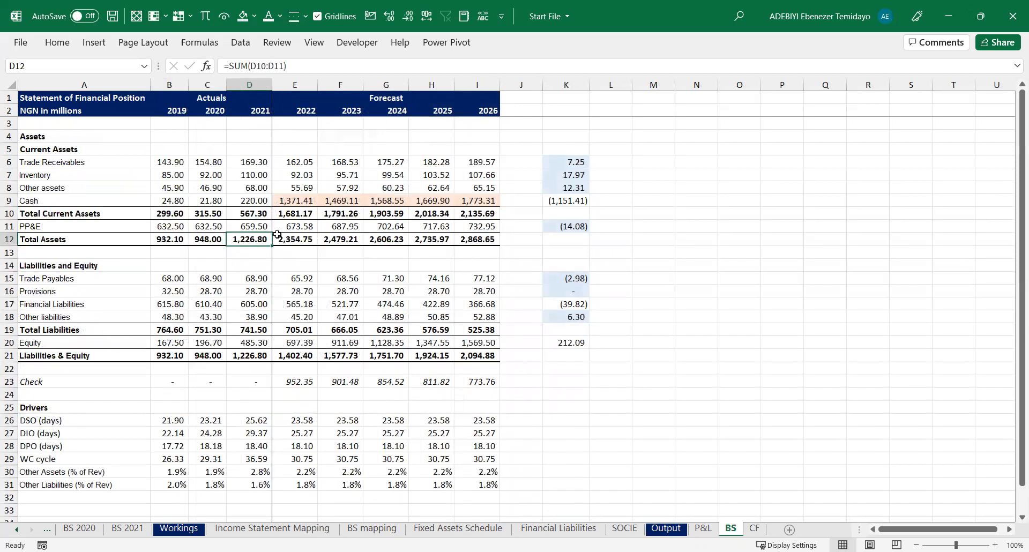
click(262, 226)
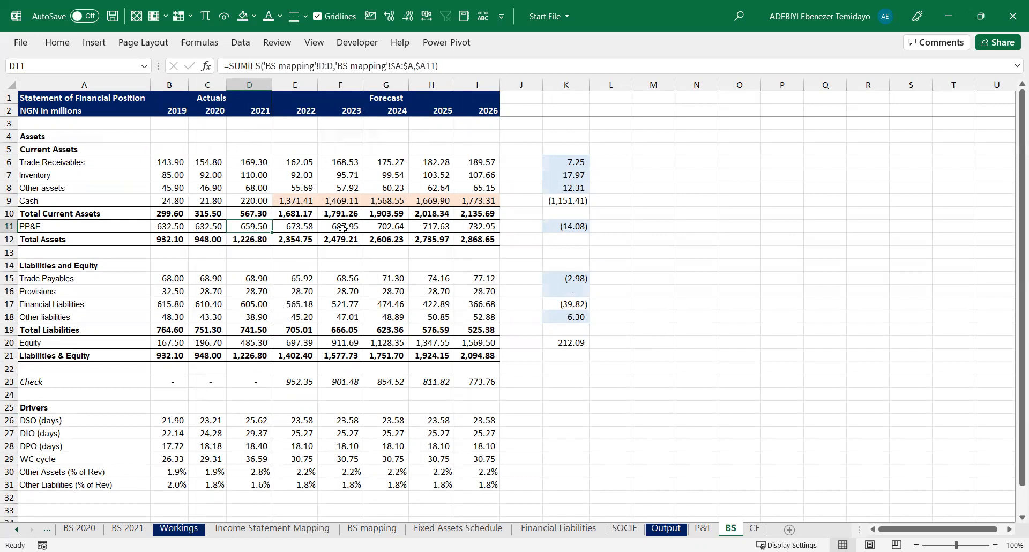
click(260, 200)
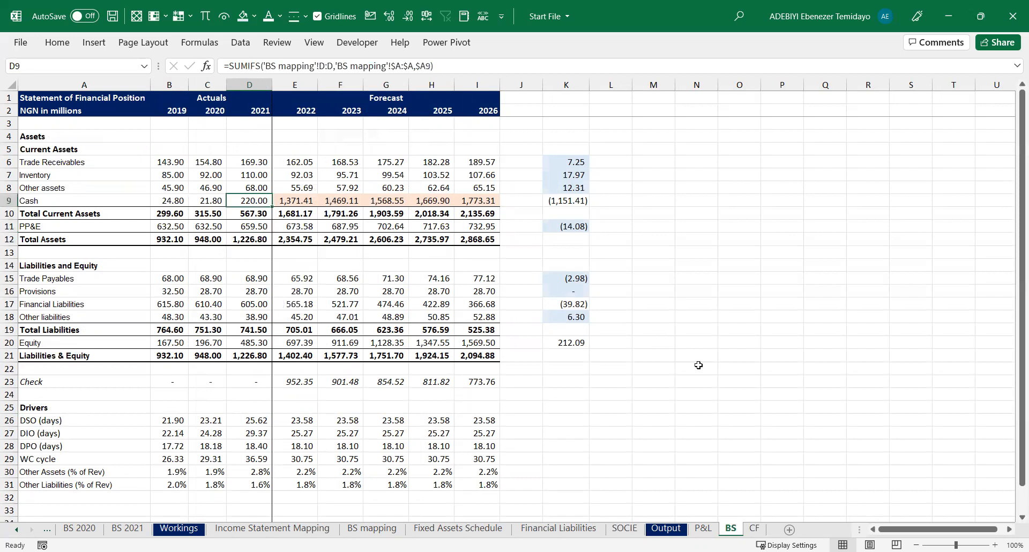
key(ctrl+Page_Down)
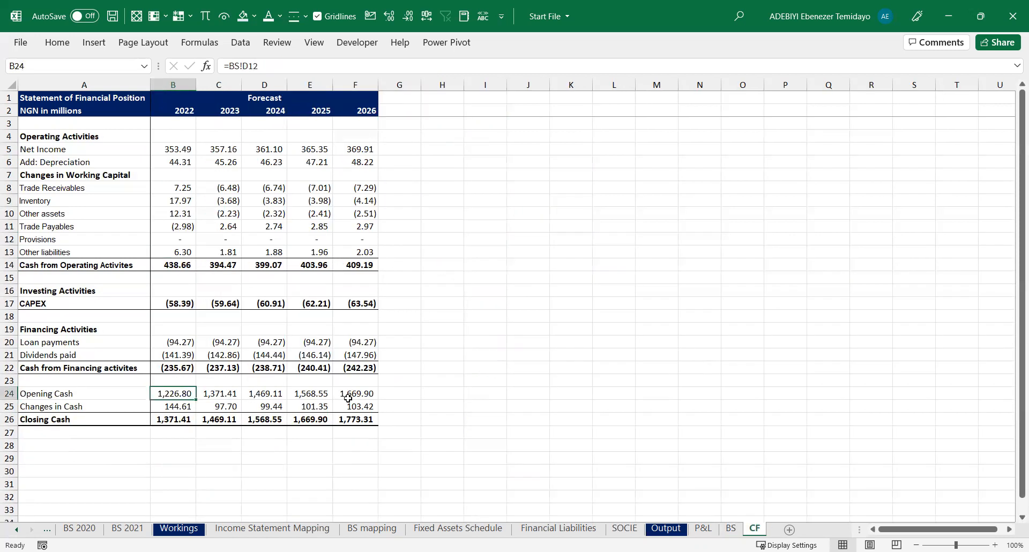
text(=)
key(ctrl+Page_Up)
click(303, 217)
key(Return)
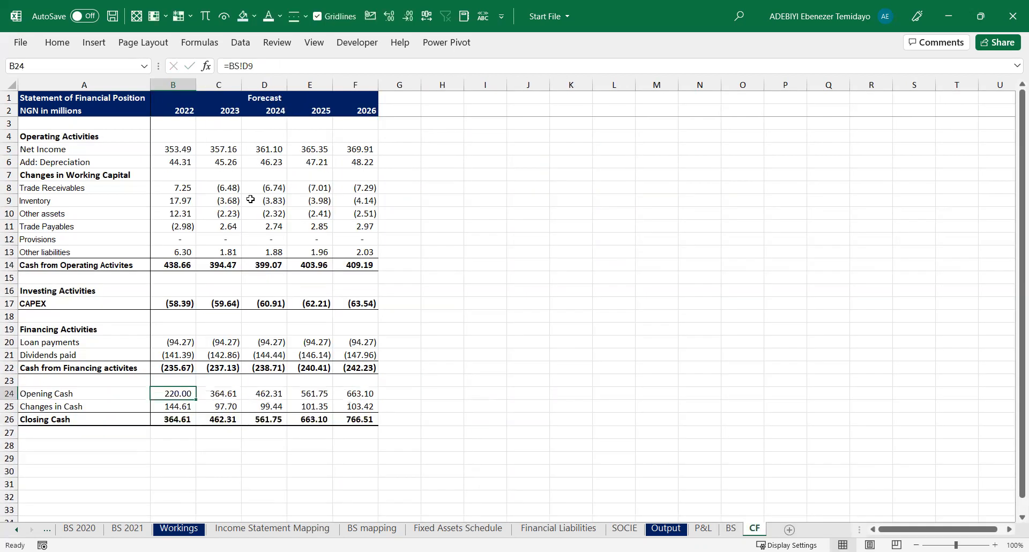
Review the 2022 Cash, Check and liability formulas in column E of the BS sheet
key(ctrl+Page_Up)
key(Right)
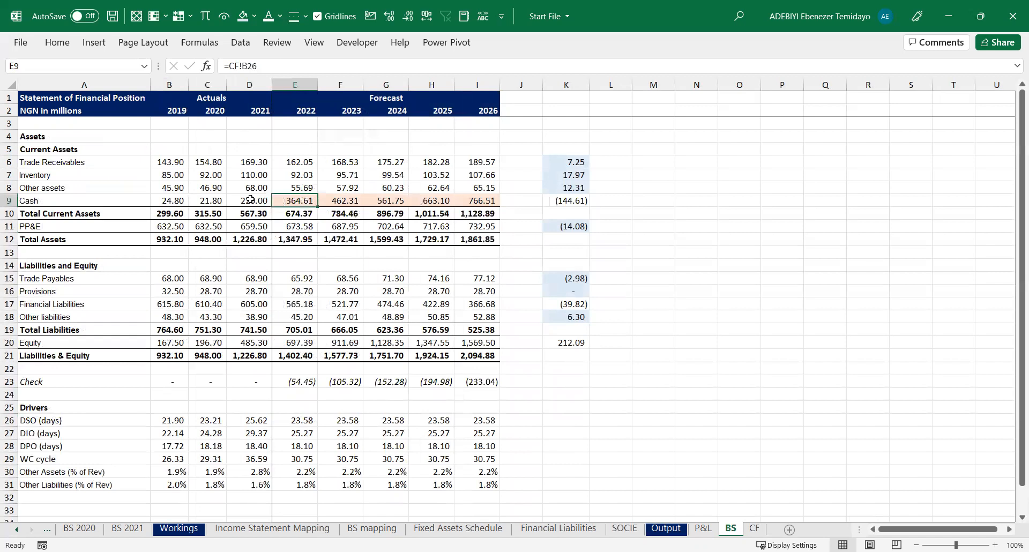
key(Left)
key(Right)
click(306, 385)
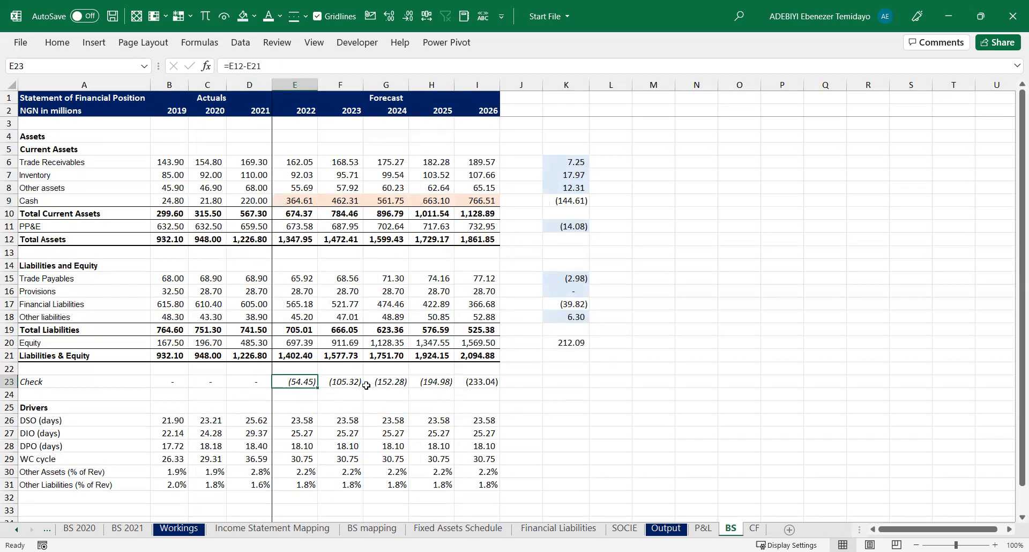
key(Up)
key(Up)
key(Up)
key(Up)
key(Up)
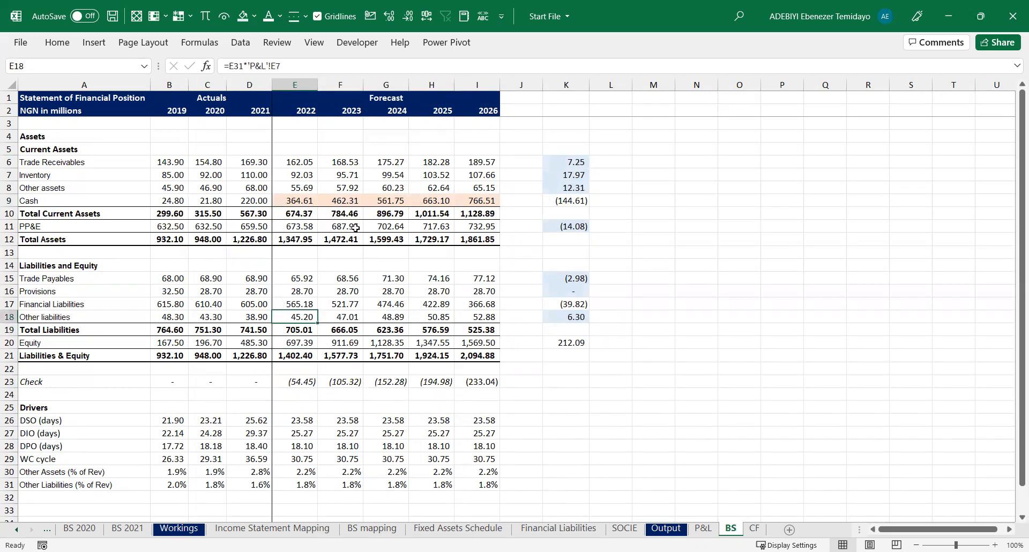
Review the 2022 cash flow formulas in column B of the CF sheet from Opening Cash up to Net Income
key(ctrl+Page_Down)
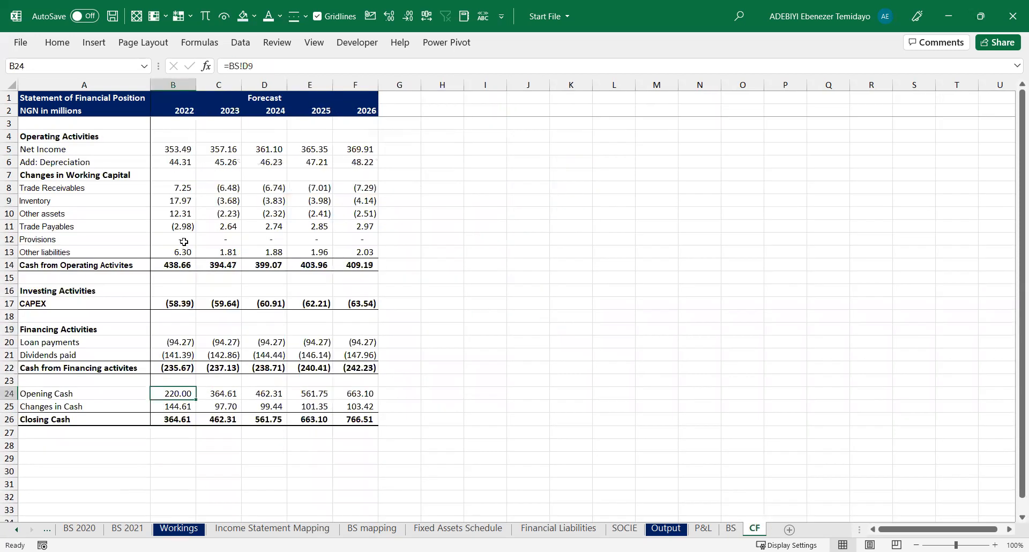
click(182, 214)
click(178, 354)
click(180, 393)
key(Down)
key(Up)
key(Up)
key(Up)
key(Up)
key(Up)
key(Up)
key(Up)
key(Up)
key(Up)
key(Up)
key(Up)
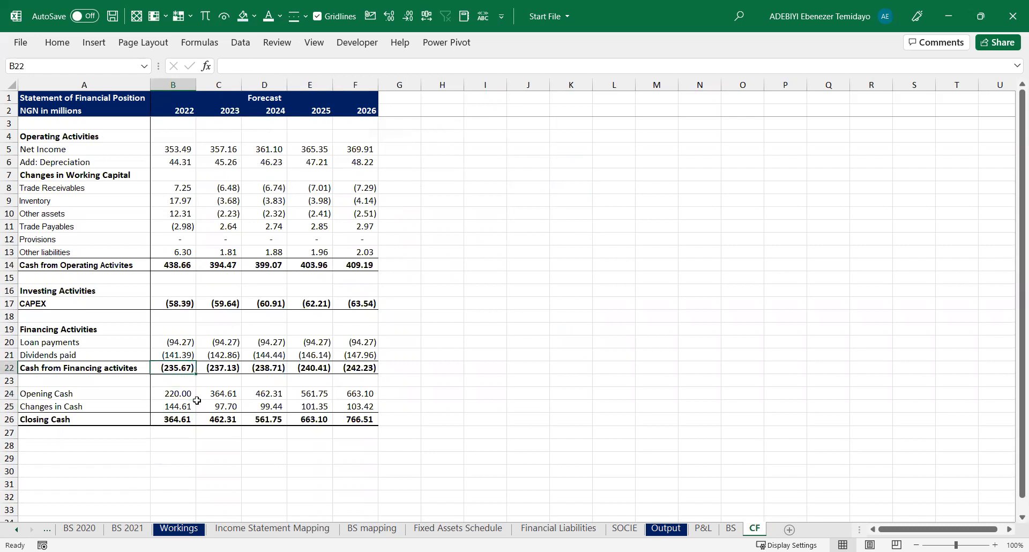
key(ctrl+Up)
key(Down)
key(Down)
key(Down)
key(ctrl+Page_Up)
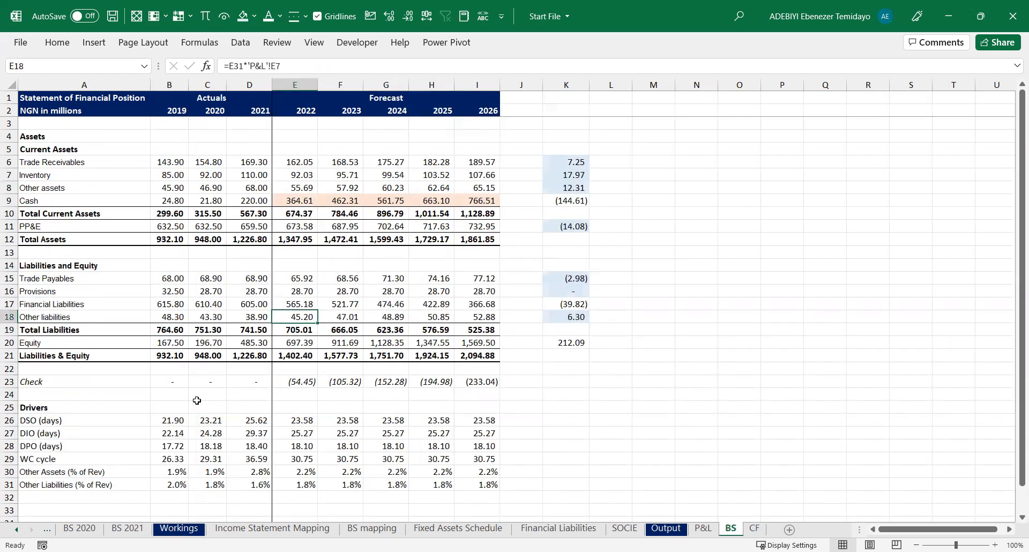
Inspect the equity change in K20 and the 2021 Cash formula in D9 of the BS sheet
key(Right)
key(Right)
key(Right)
key(Right)
key(Right)
key(Right)
key(Down)
key(Down)
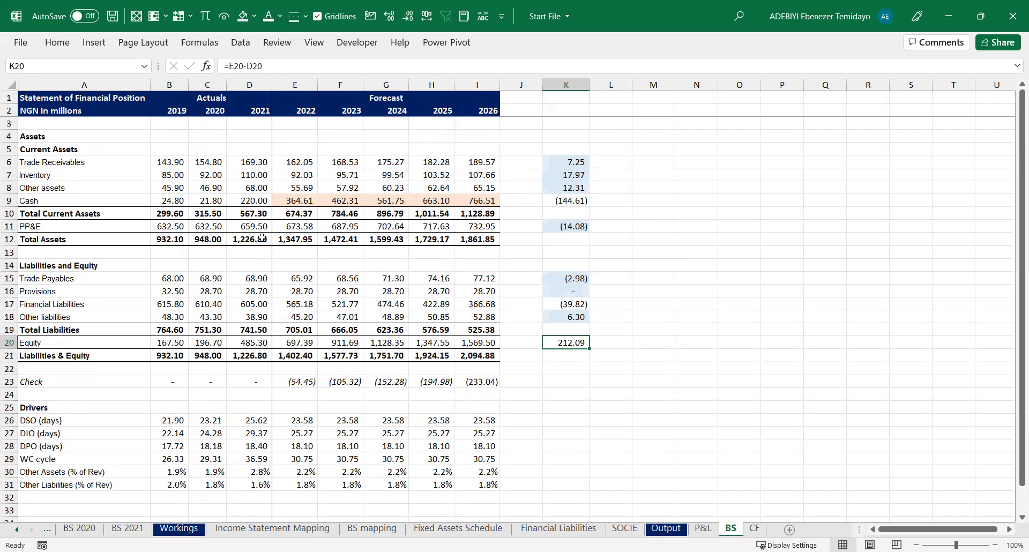
click(257, 204)
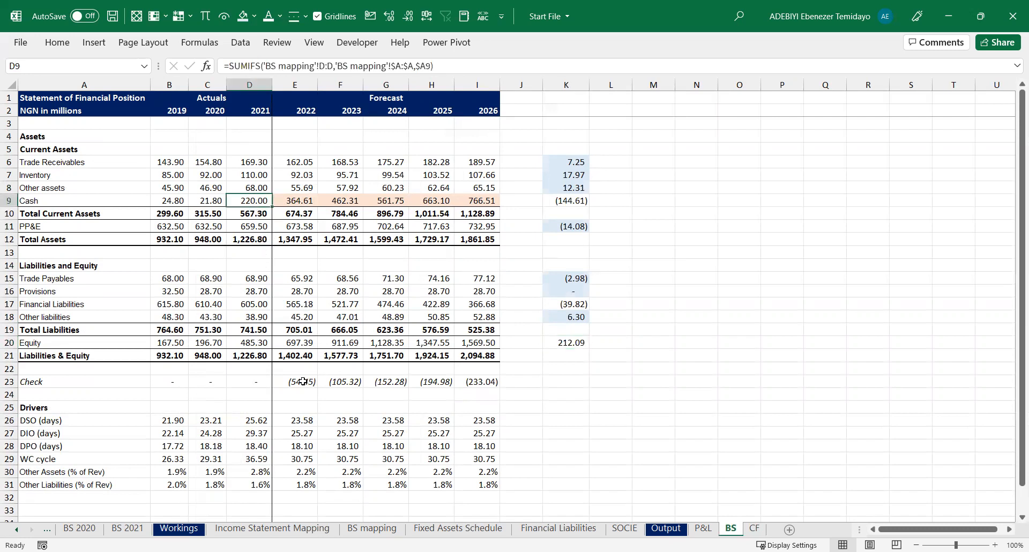
Inspect the 2022 Opening Cash, Changes in Cash and Other assets formulas in column B of the CF sheet
key(ctrl+Page_Down)
click(179, 406)
click(179, 392)
double_click(181, 406)
key(Escape)
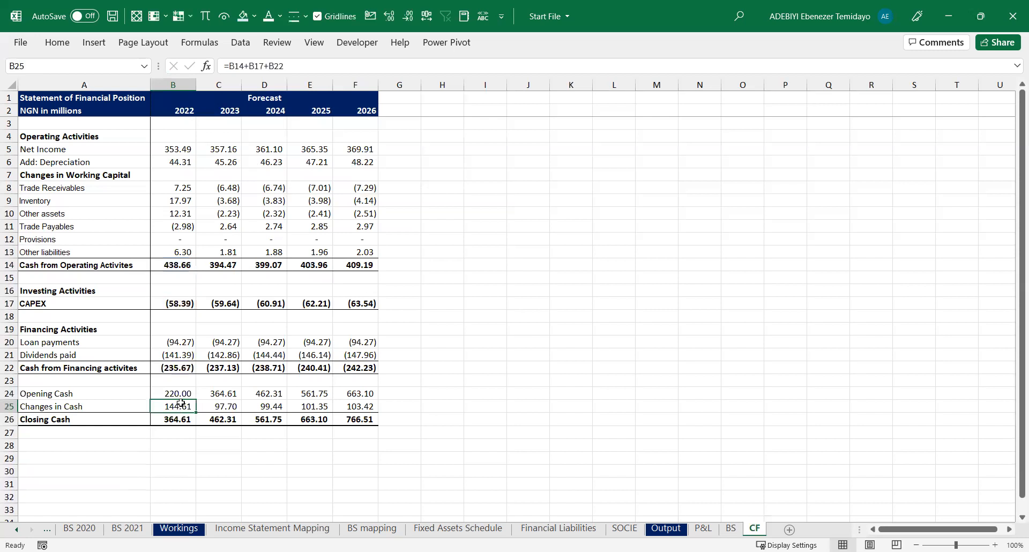
click(193, 215)
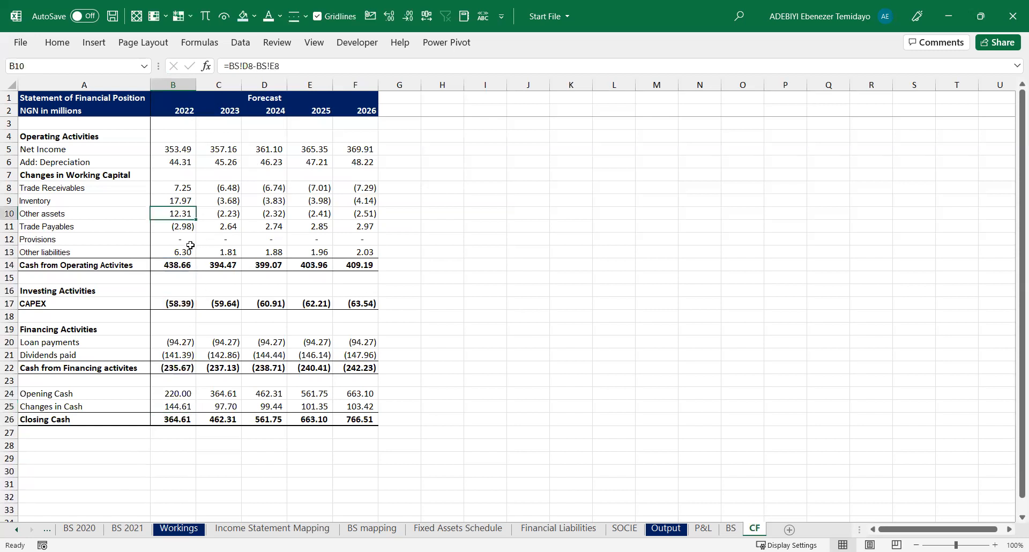
Compare the BS changes in Cash (K9) and Financial Liabilities (K17) with the 2022 Loan payments and Net Income on the CF sheet
key(ctrl+Page_Up)
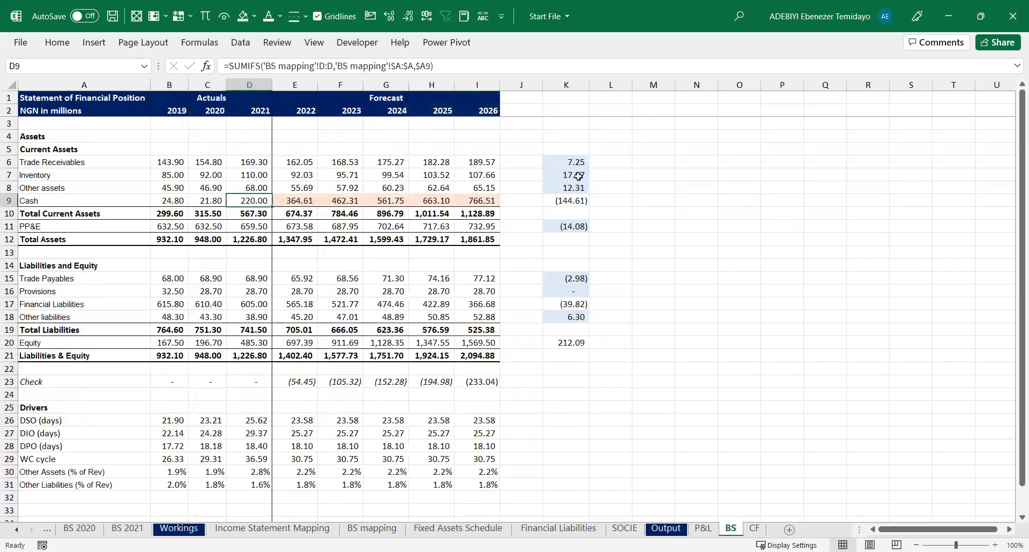
click(573, 202)
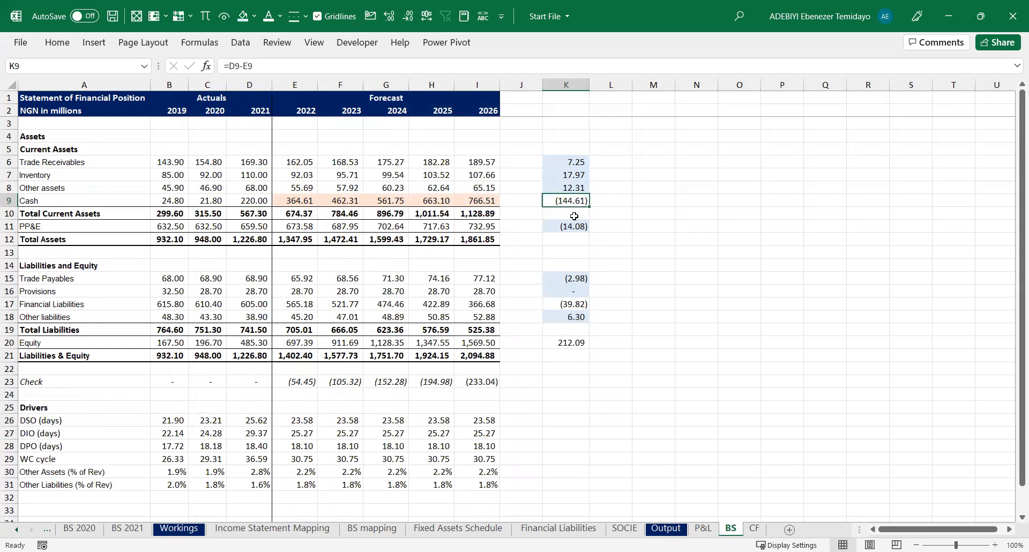
click(573, 304)
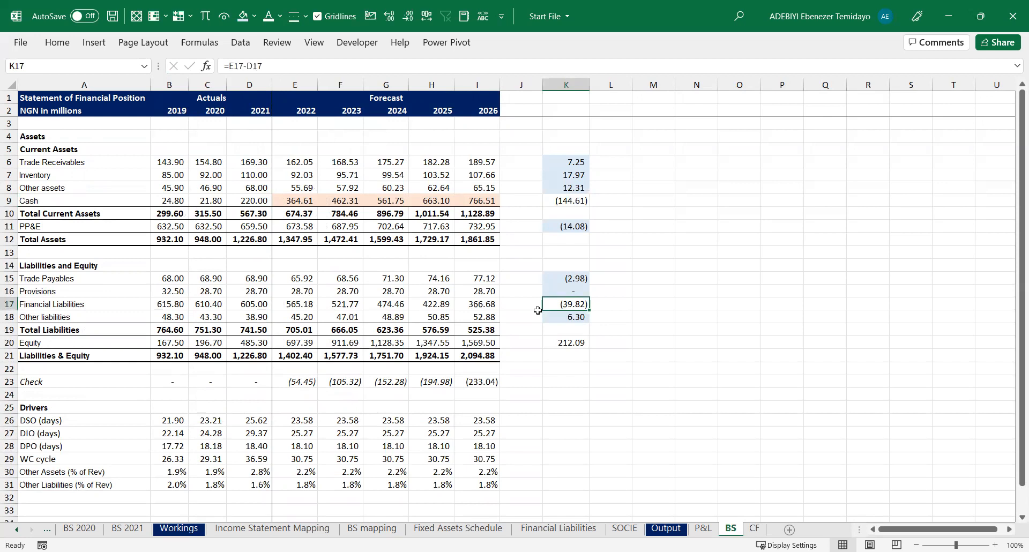
key(ctrl+Page_Down)
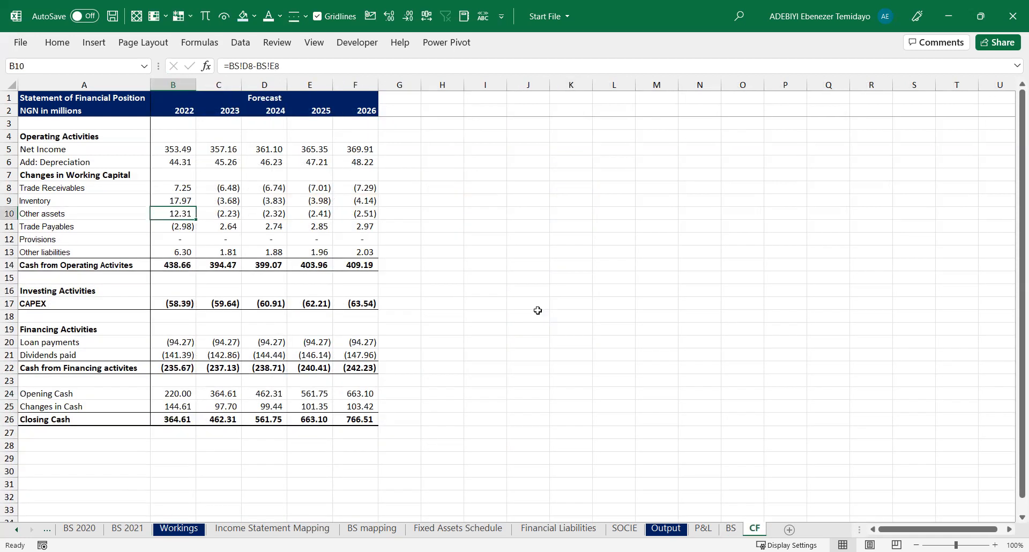
click(186, 342)
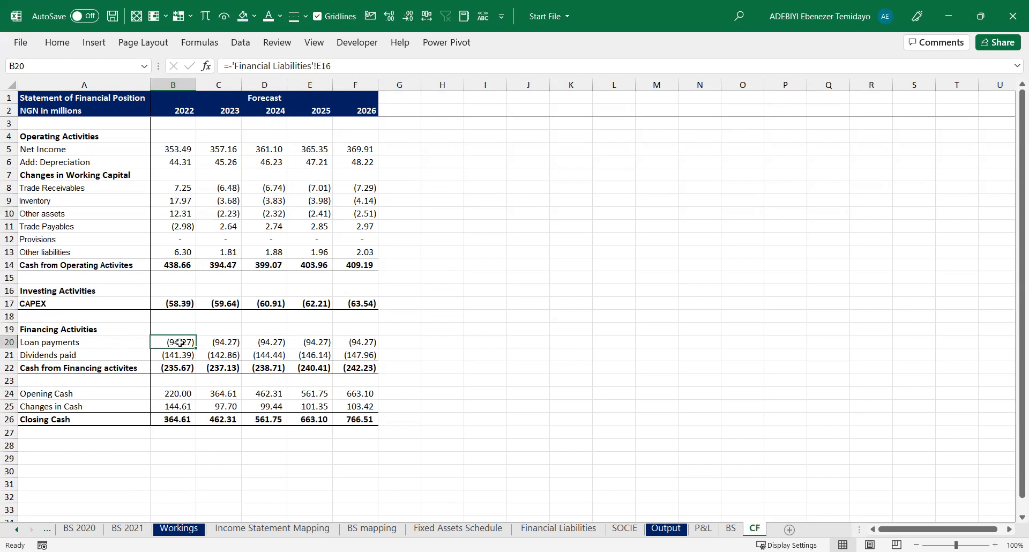
click(180, 150)
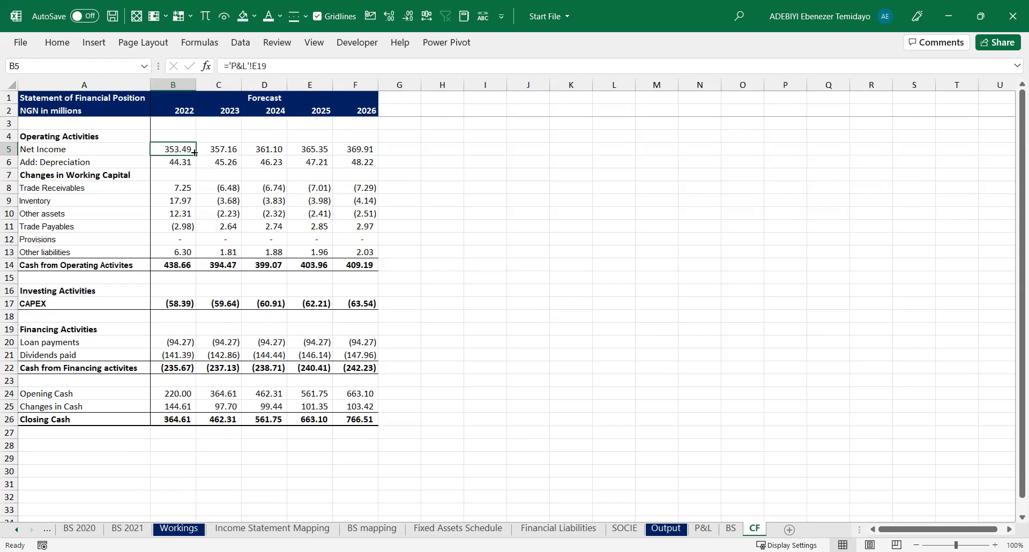
Check the 2022 Depreciation in the Fixed Assets Schedule and the 2022 Principal Reduction in the Financial Liabilities sheet
click(486, 530)
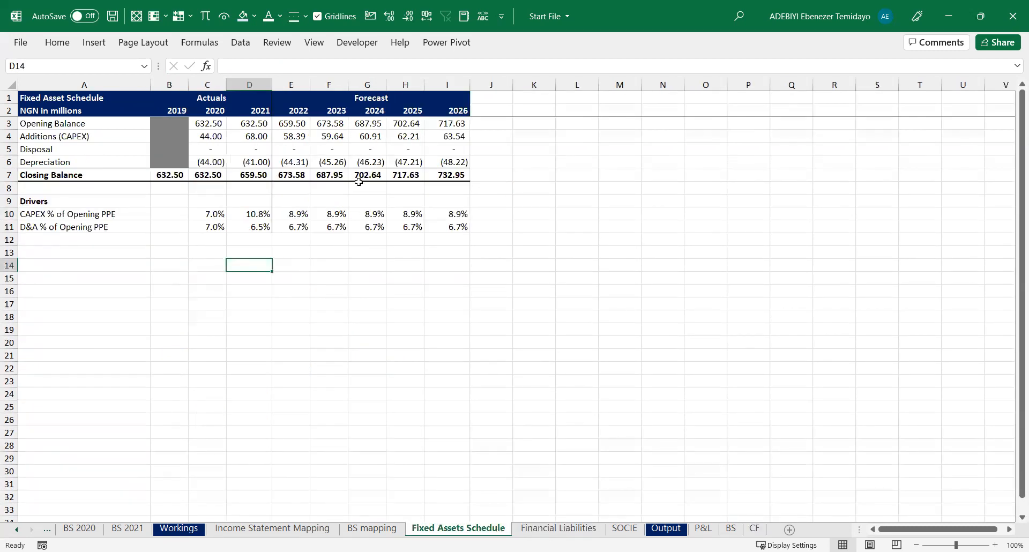
click(306, 161)
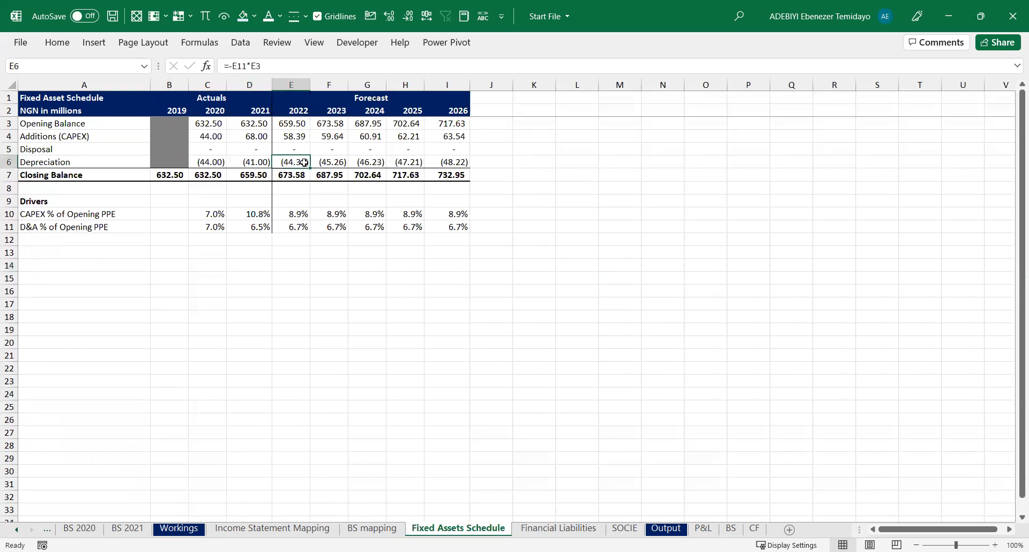
click(559, 528)
click(316, 149)
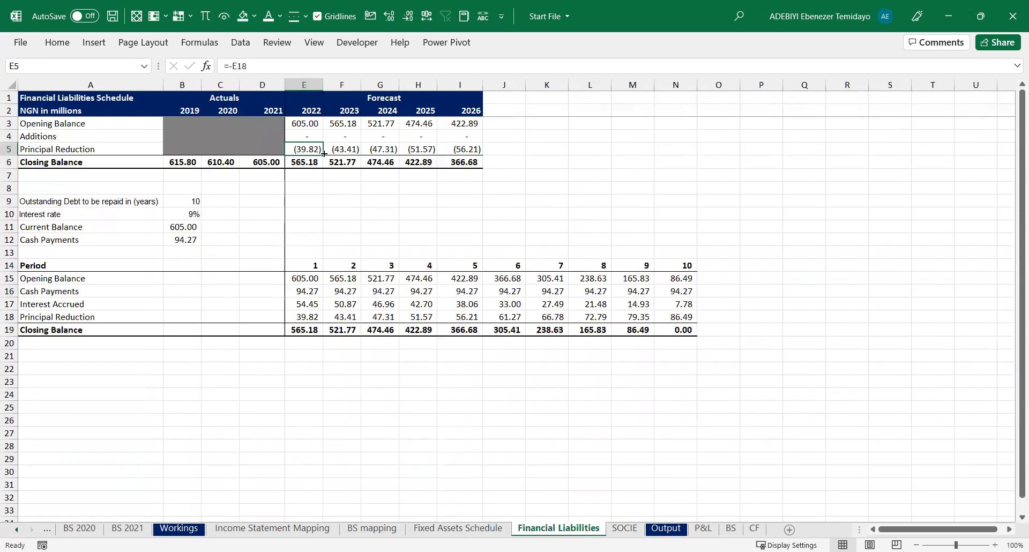
Relink Loan payments in B20:F20 of the CF sheet to the Principal Reduction row with ='Financial Liabilities'!E5, and review the BS sheet
click(755, 530)
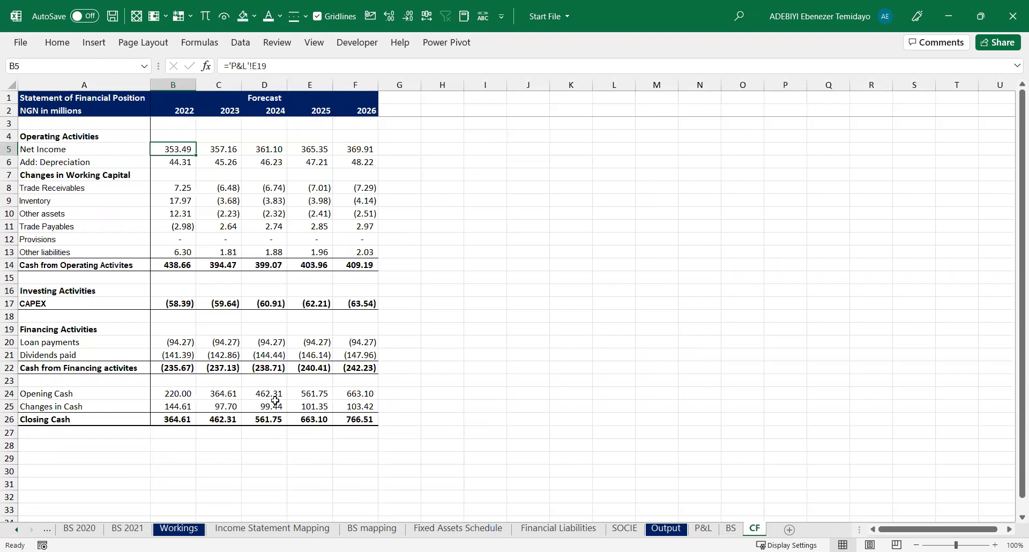
drag(173, 345, 356, 341)
text(=)
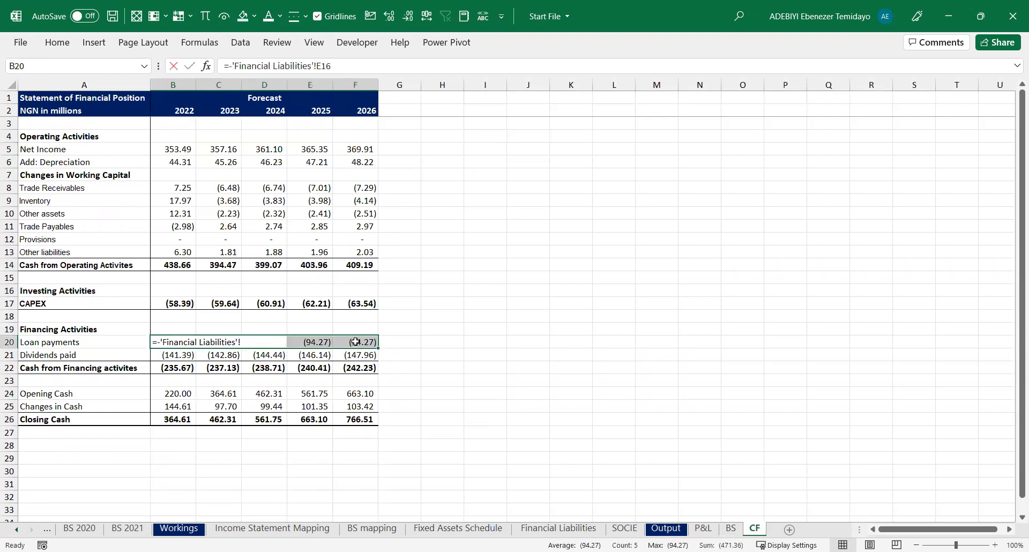
click(593, 530)
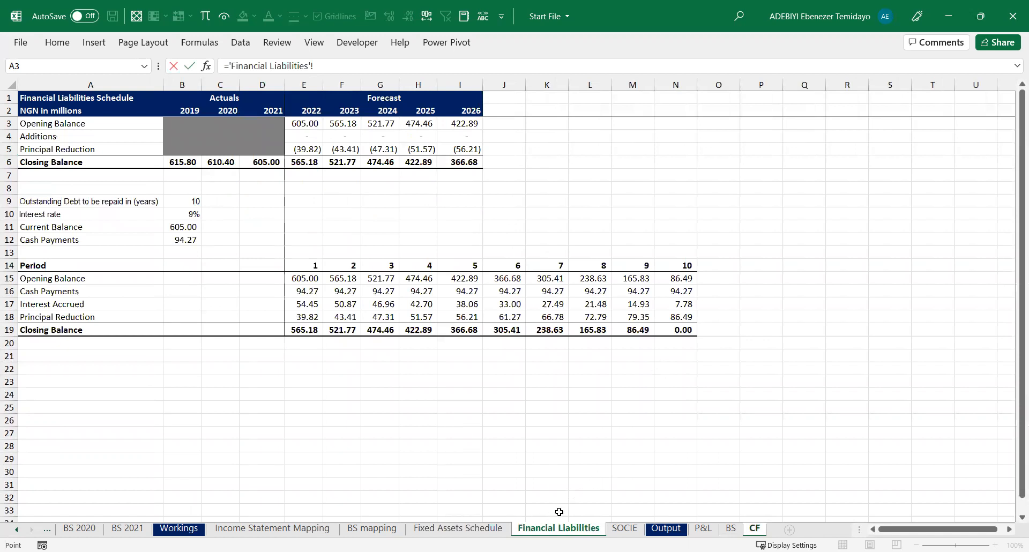
click(493, 529)
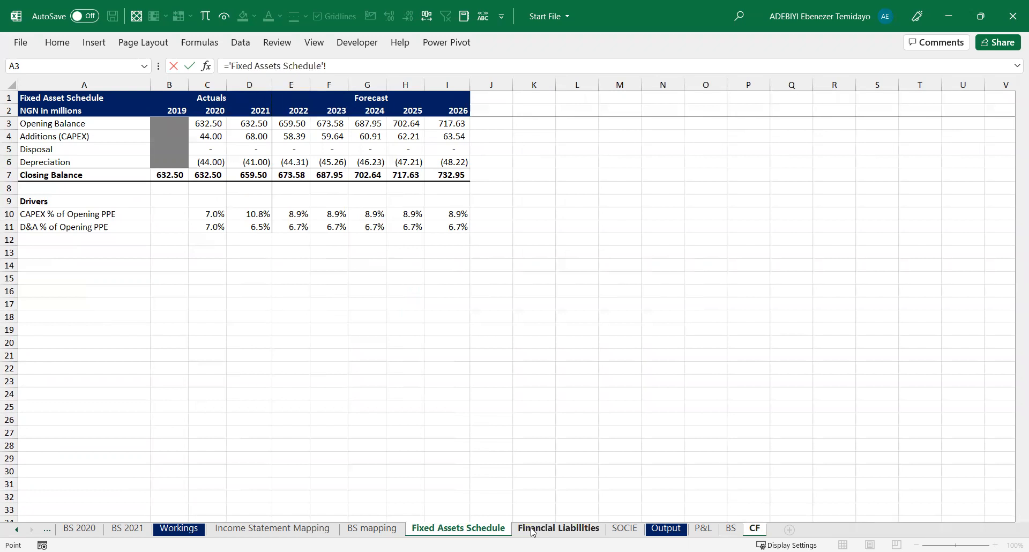
click(533, 532)
click(299, 150)
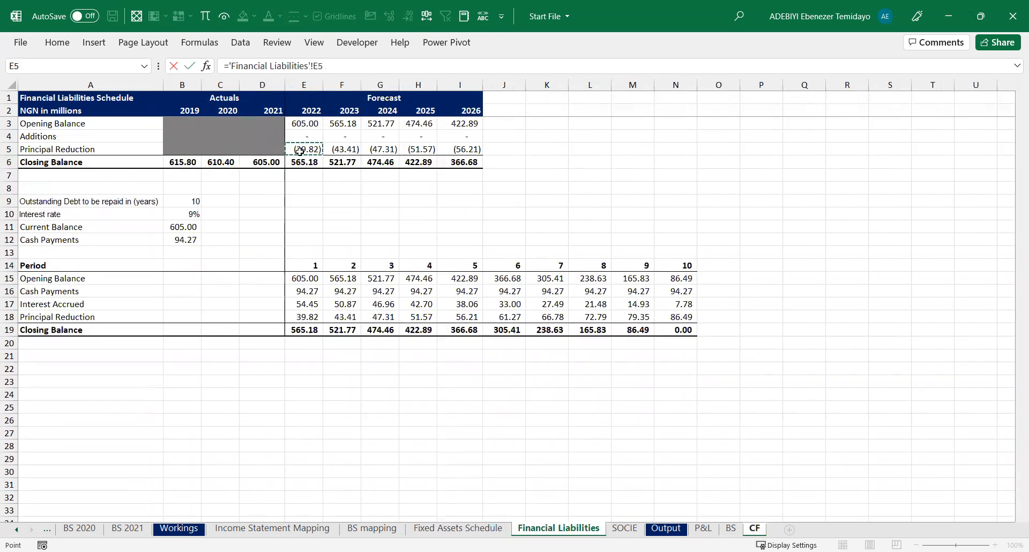
key(Return)
key(ctrl+Page_Up)
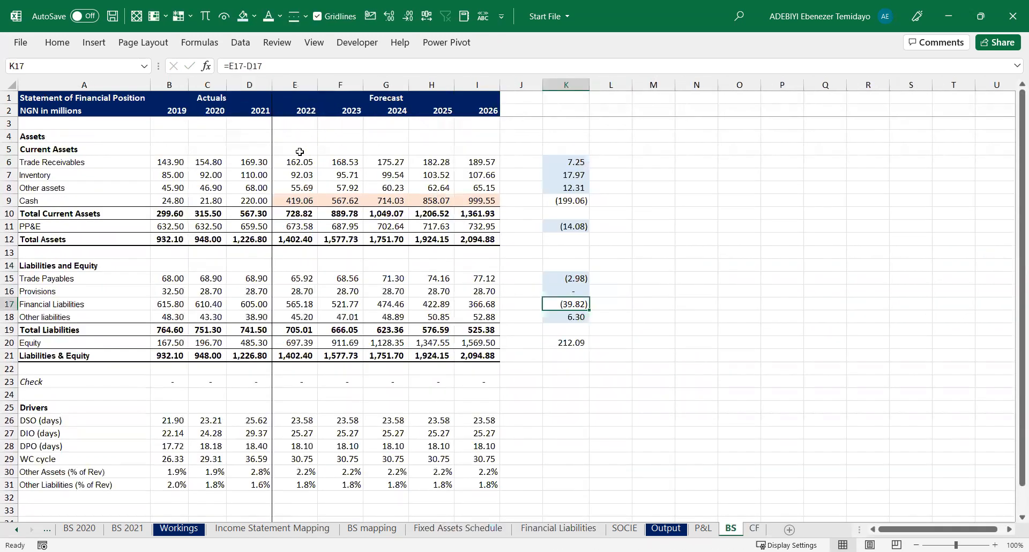
click(356, 205)
Make the Check row A23:I23 of the BS sheet bold and give it a light orange fill
drag(287, 378, 480, 378)
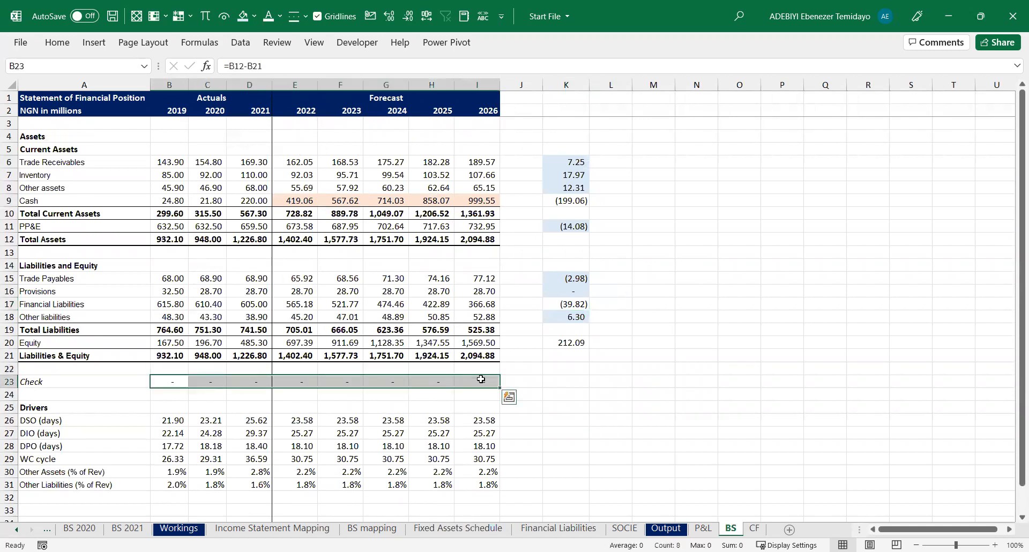
key(ctrl+q)
key(ctrl+shift+8)
key(ctrl+b)
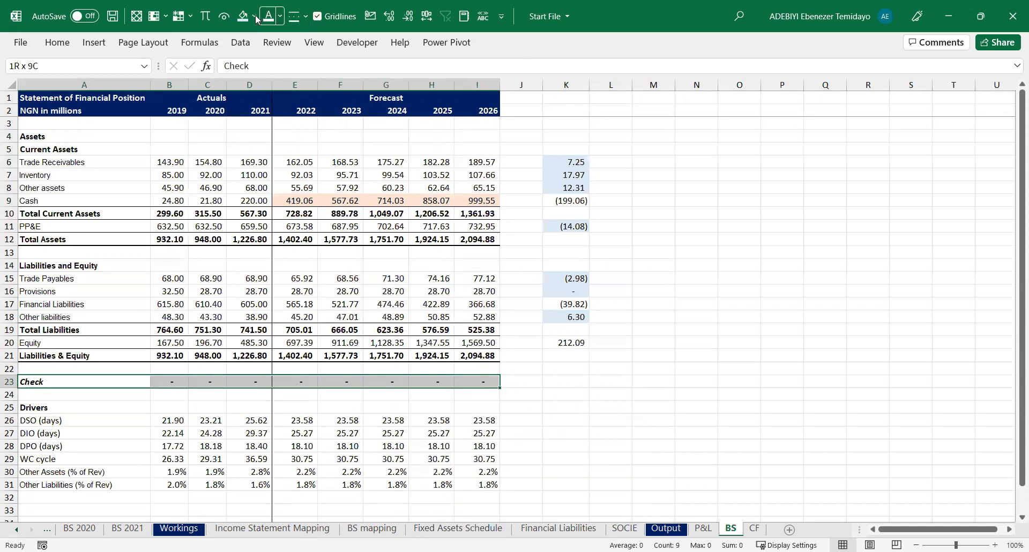
click(254, 17)
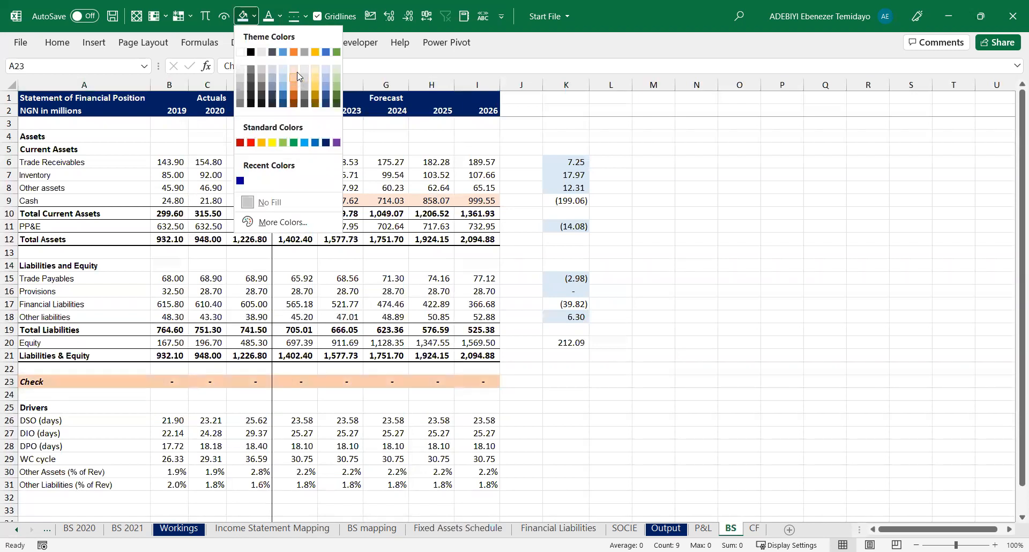
click(295, 77)
Review the forecast Cash row and the receivables and inventory changes in K6:K7 of the BS sheet against the CF sheet
drag(298, 200, 471, 198)
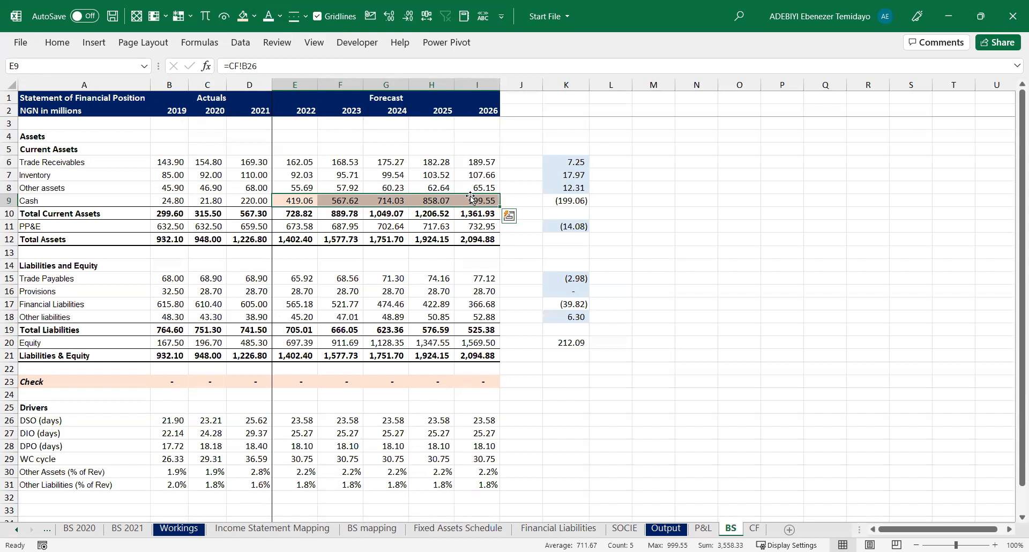
click(571, 162)
shift+click(571, 177)
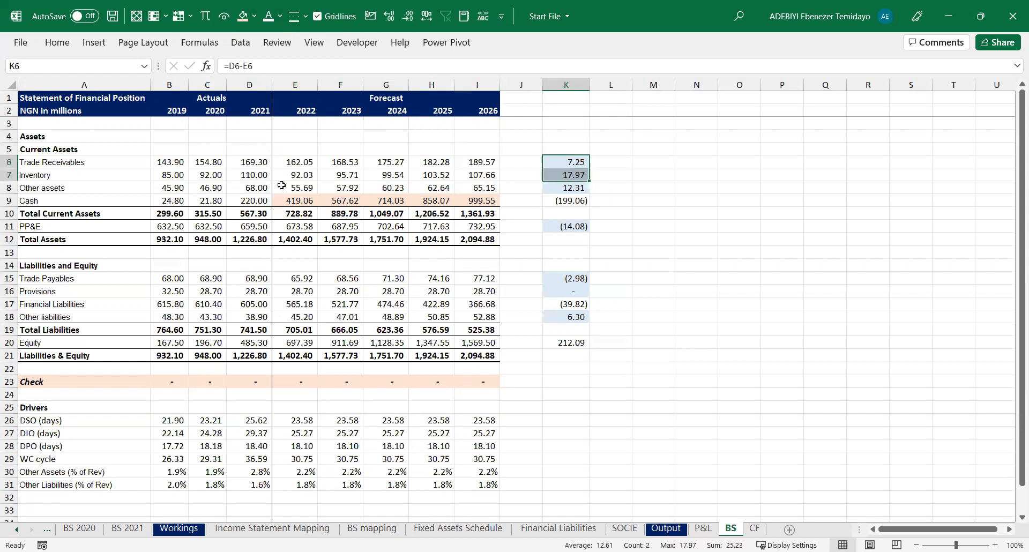
click(754, 529)
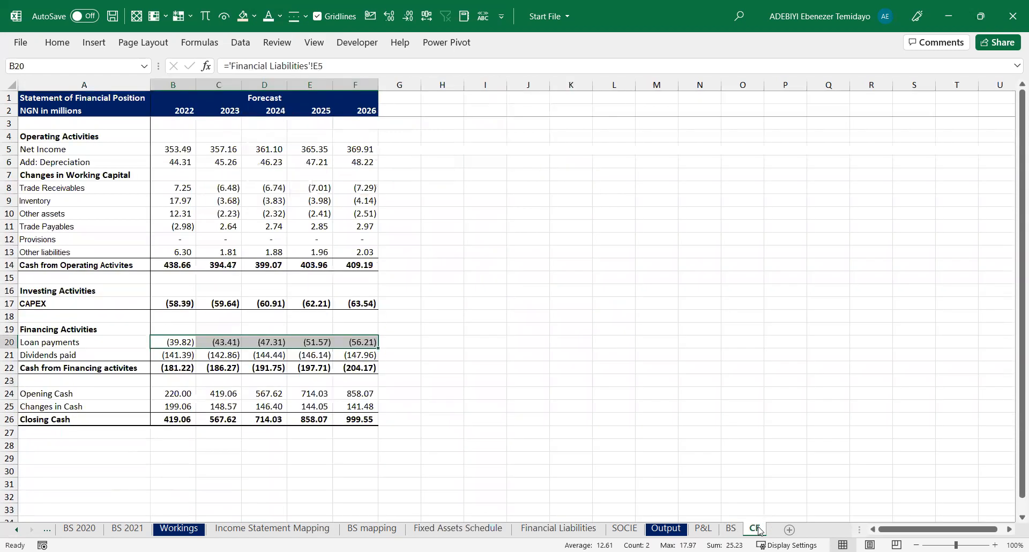
click(738, 530)
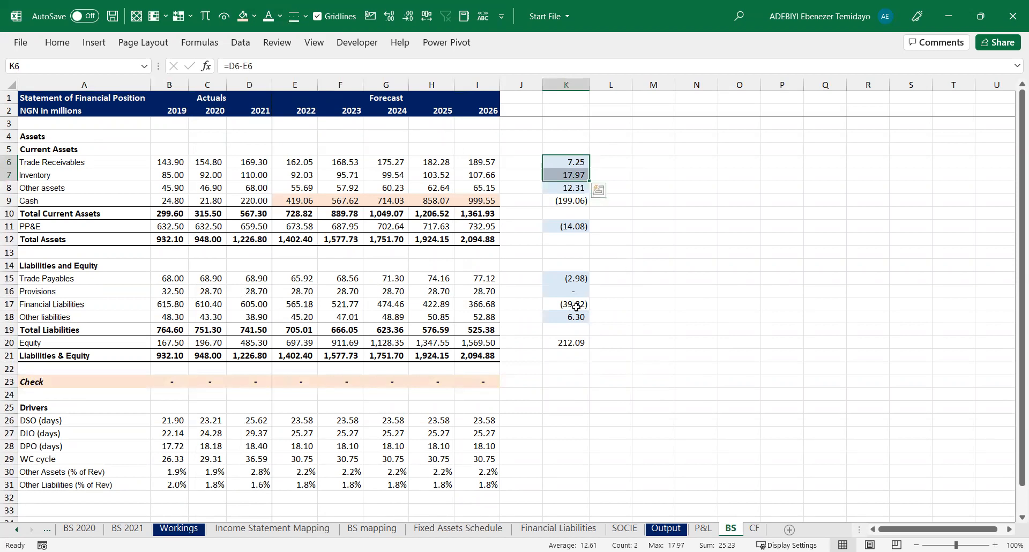
Remove the fill colour from the forecast Cash cells E9:I9 of the BS sheet
drag(284, 198, 468, 199)
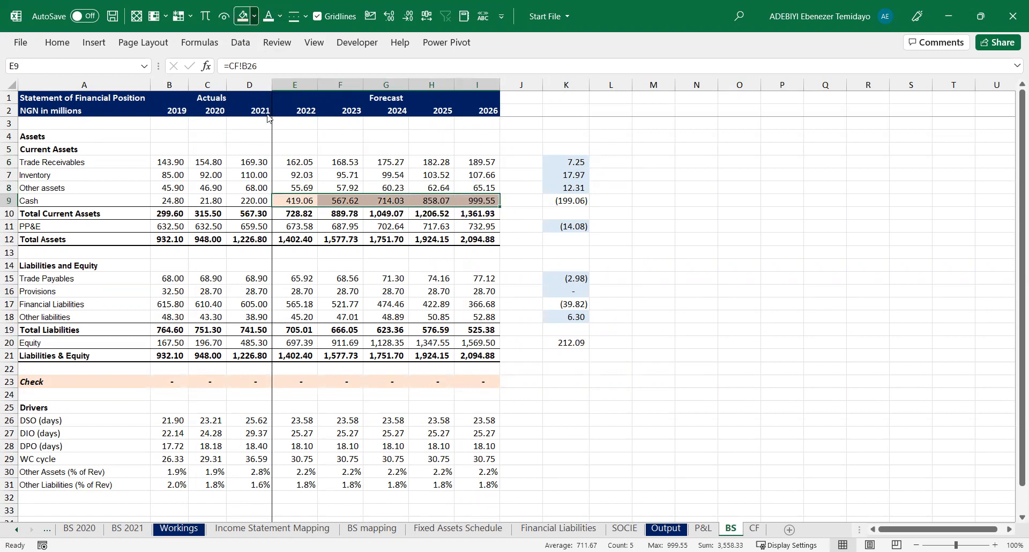
click(254, 16)
click(270, 207)
click(481, 274)
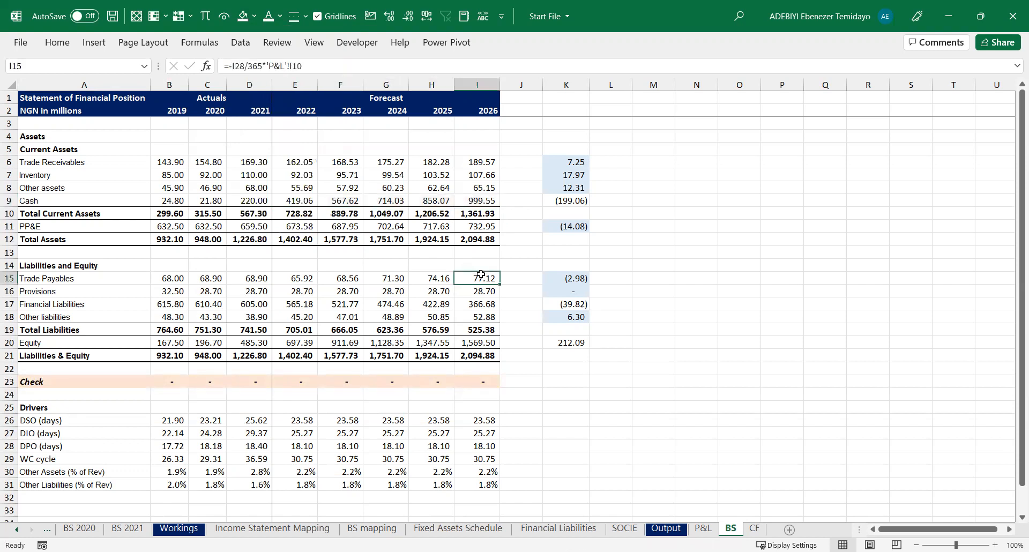